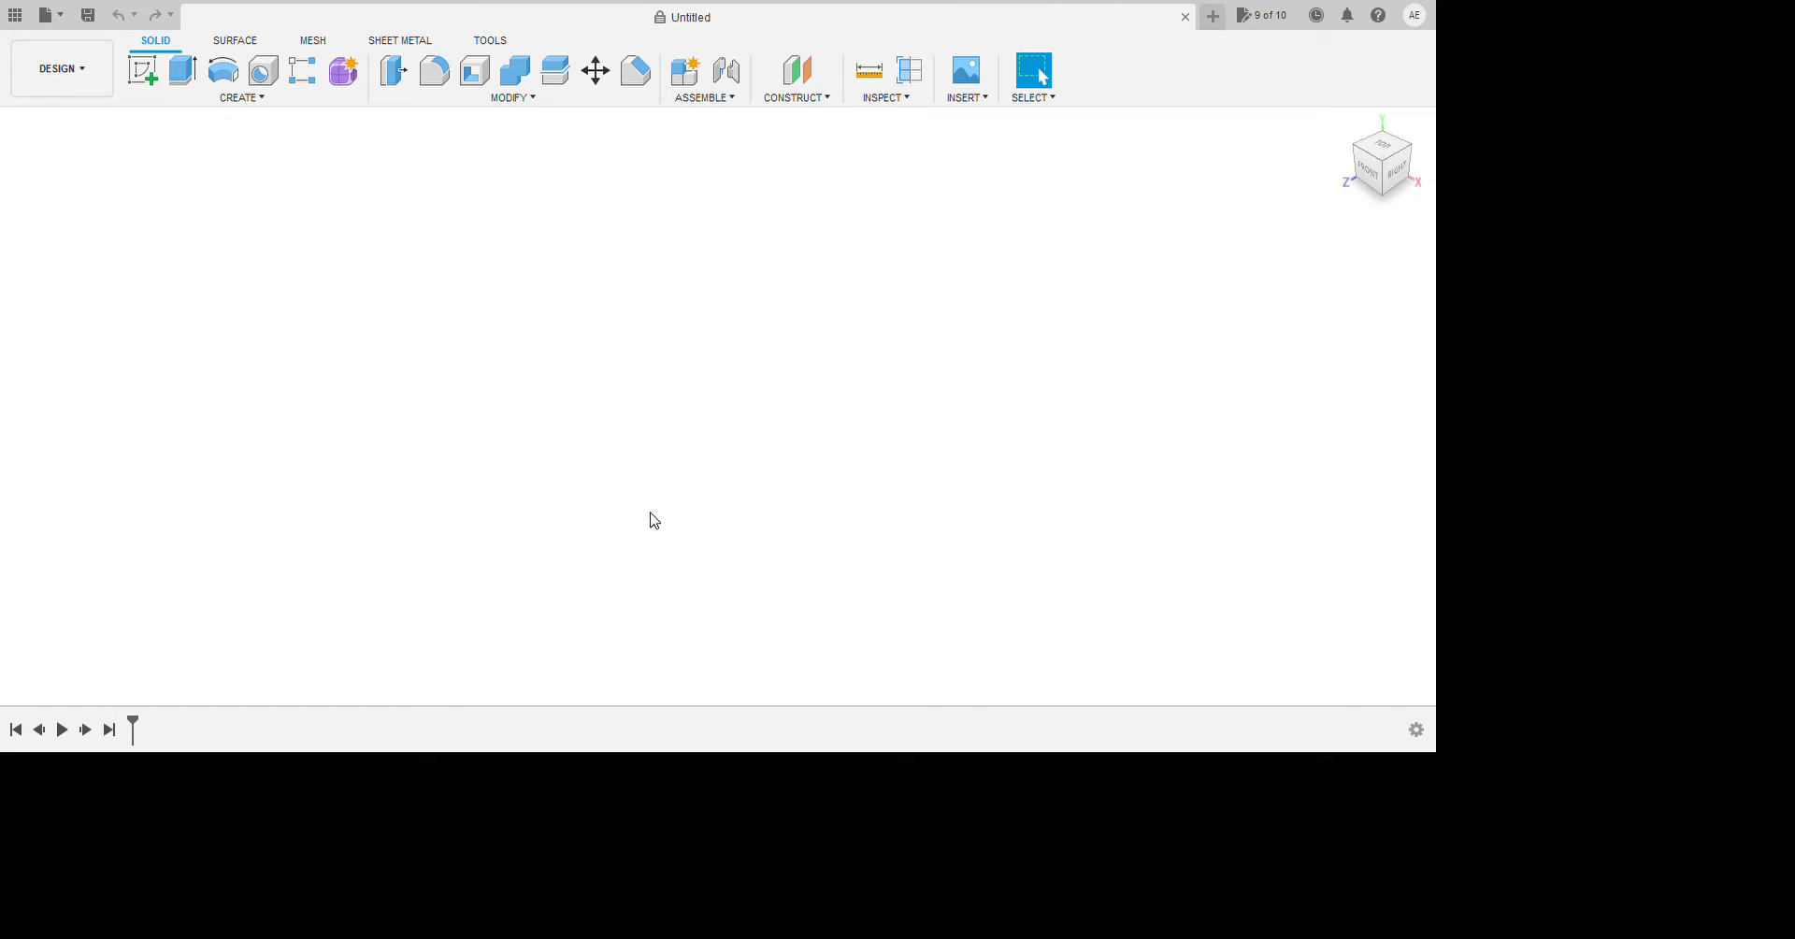
Start a sketch on the front plane and draw a circle with a 0.063 diameter centred on the origin.
click(152, 77)
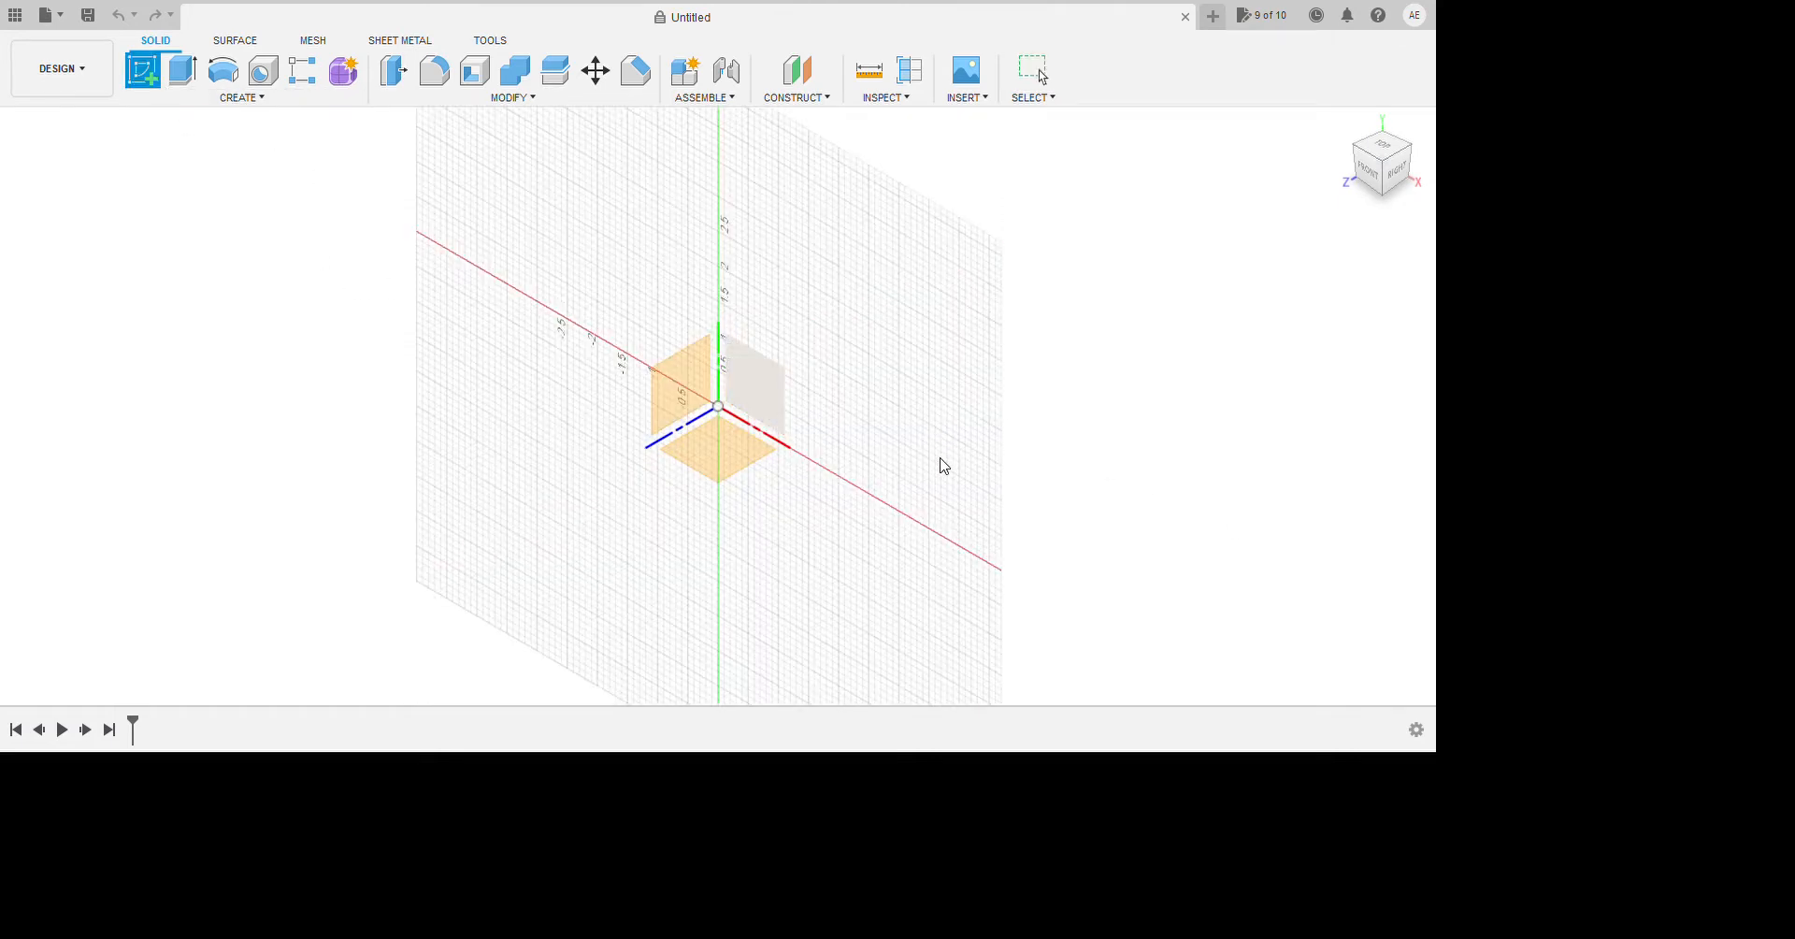
click(753, 383)
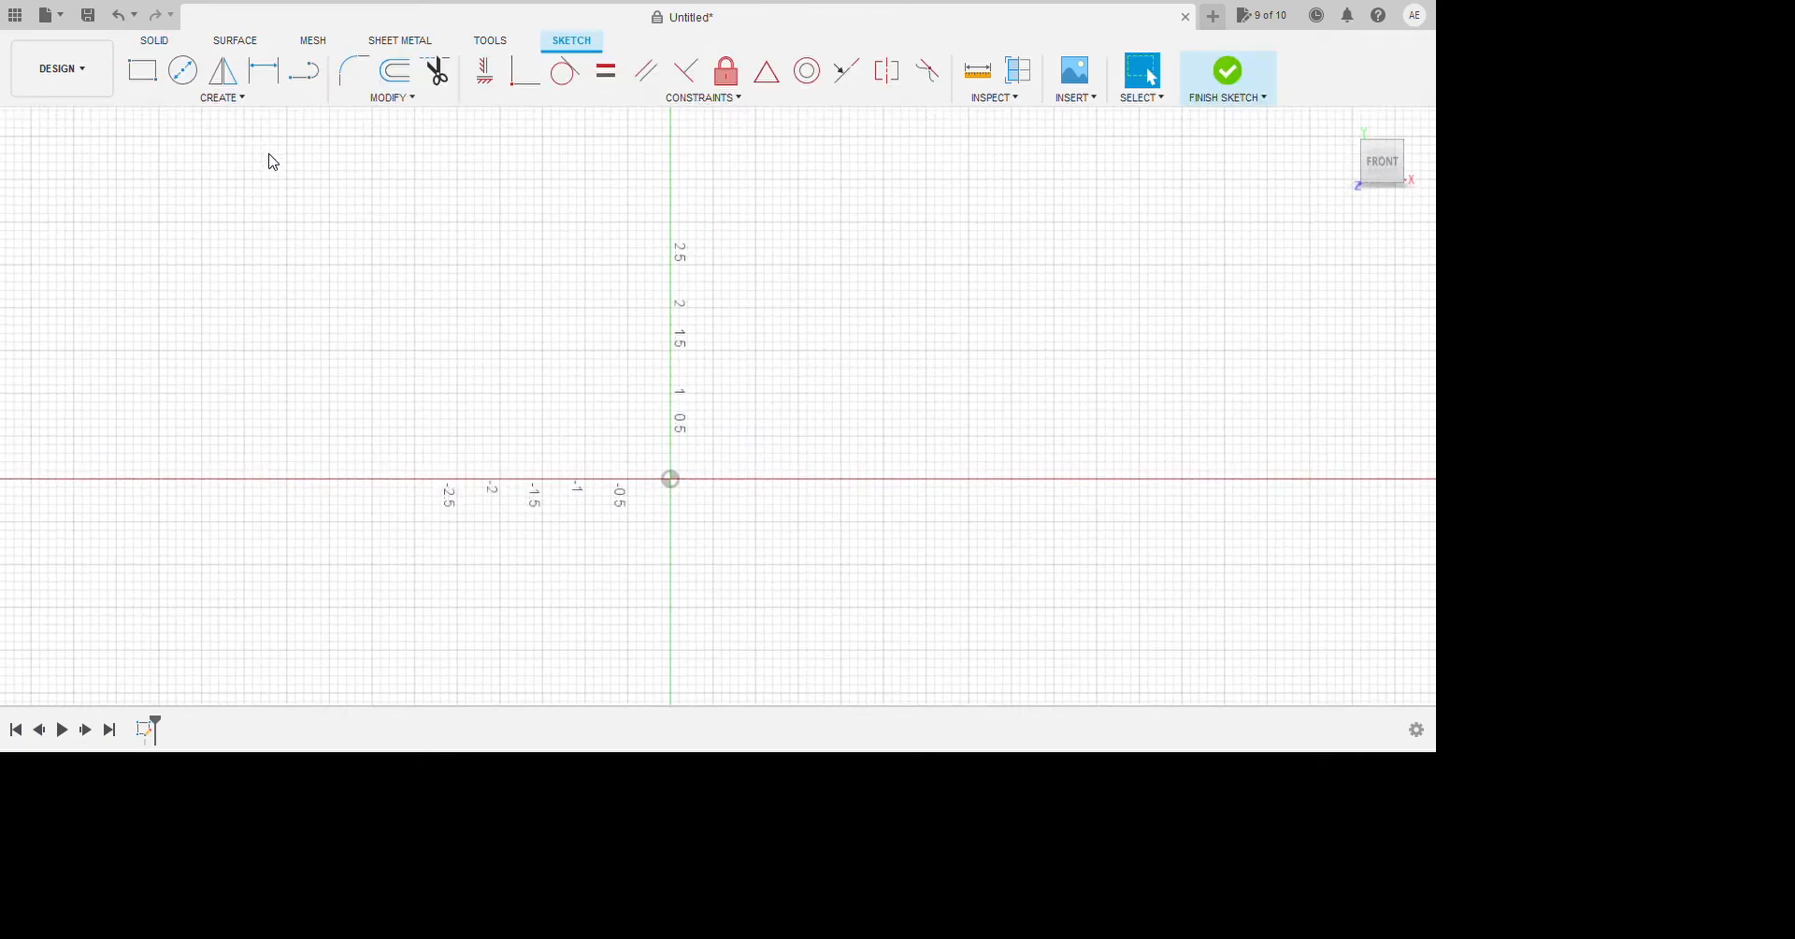
click(182, 71)
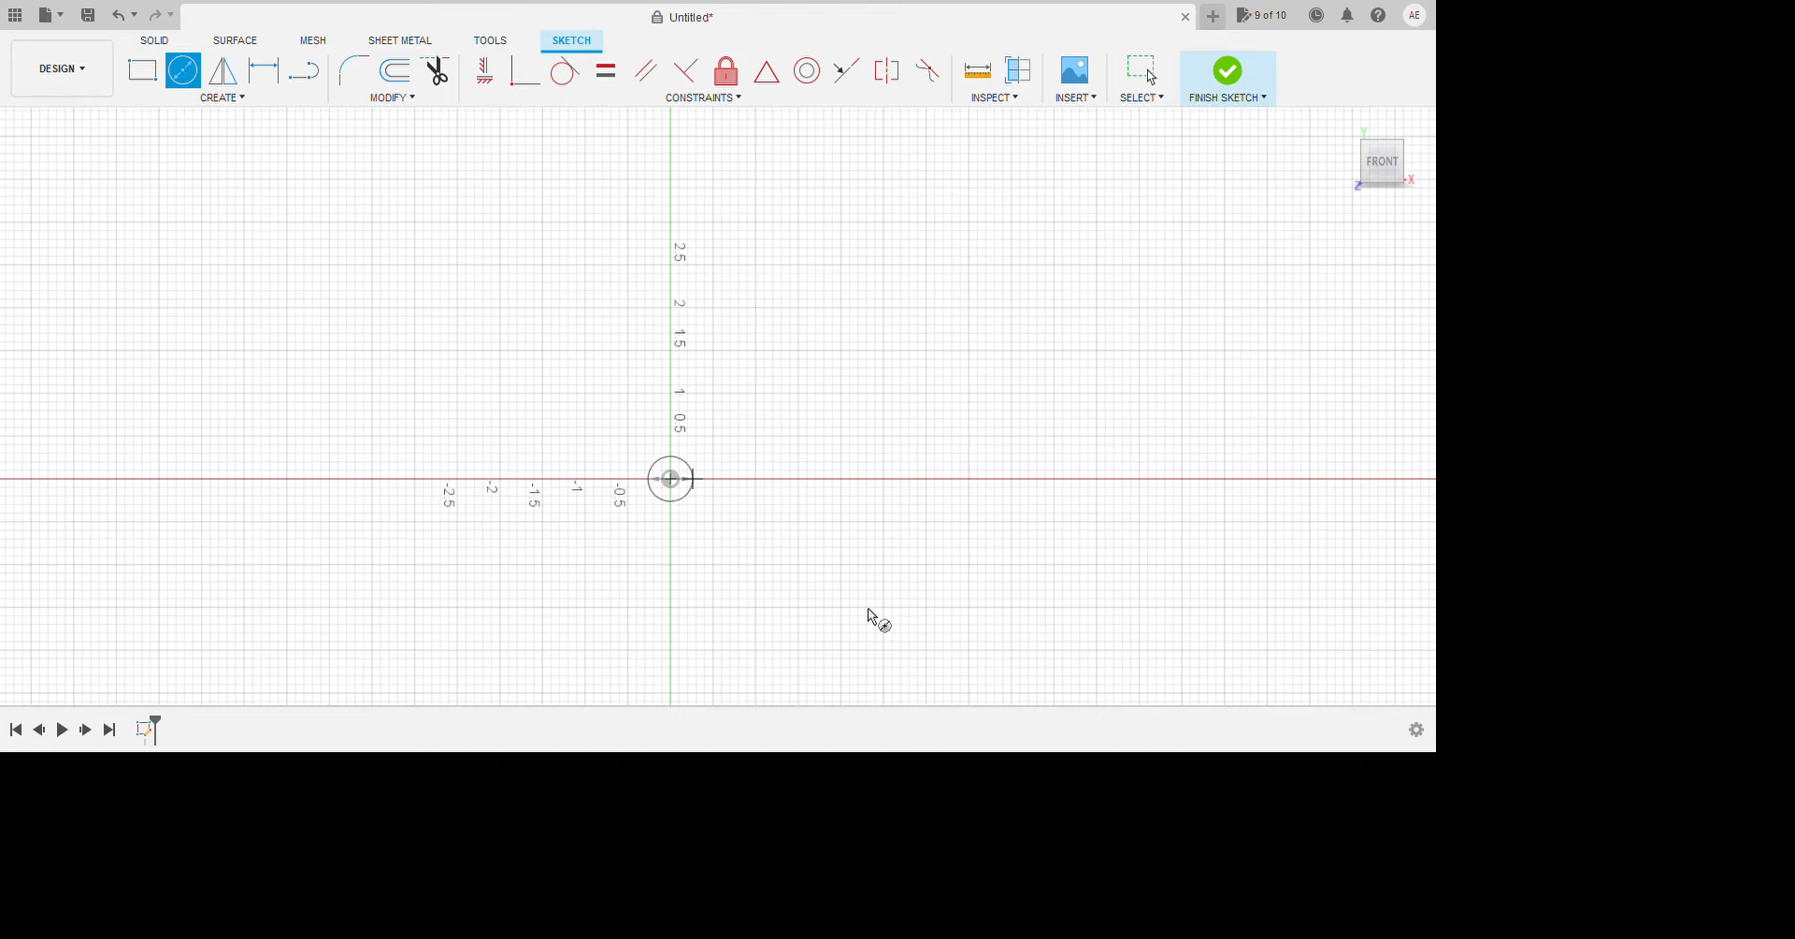
key(Escape)
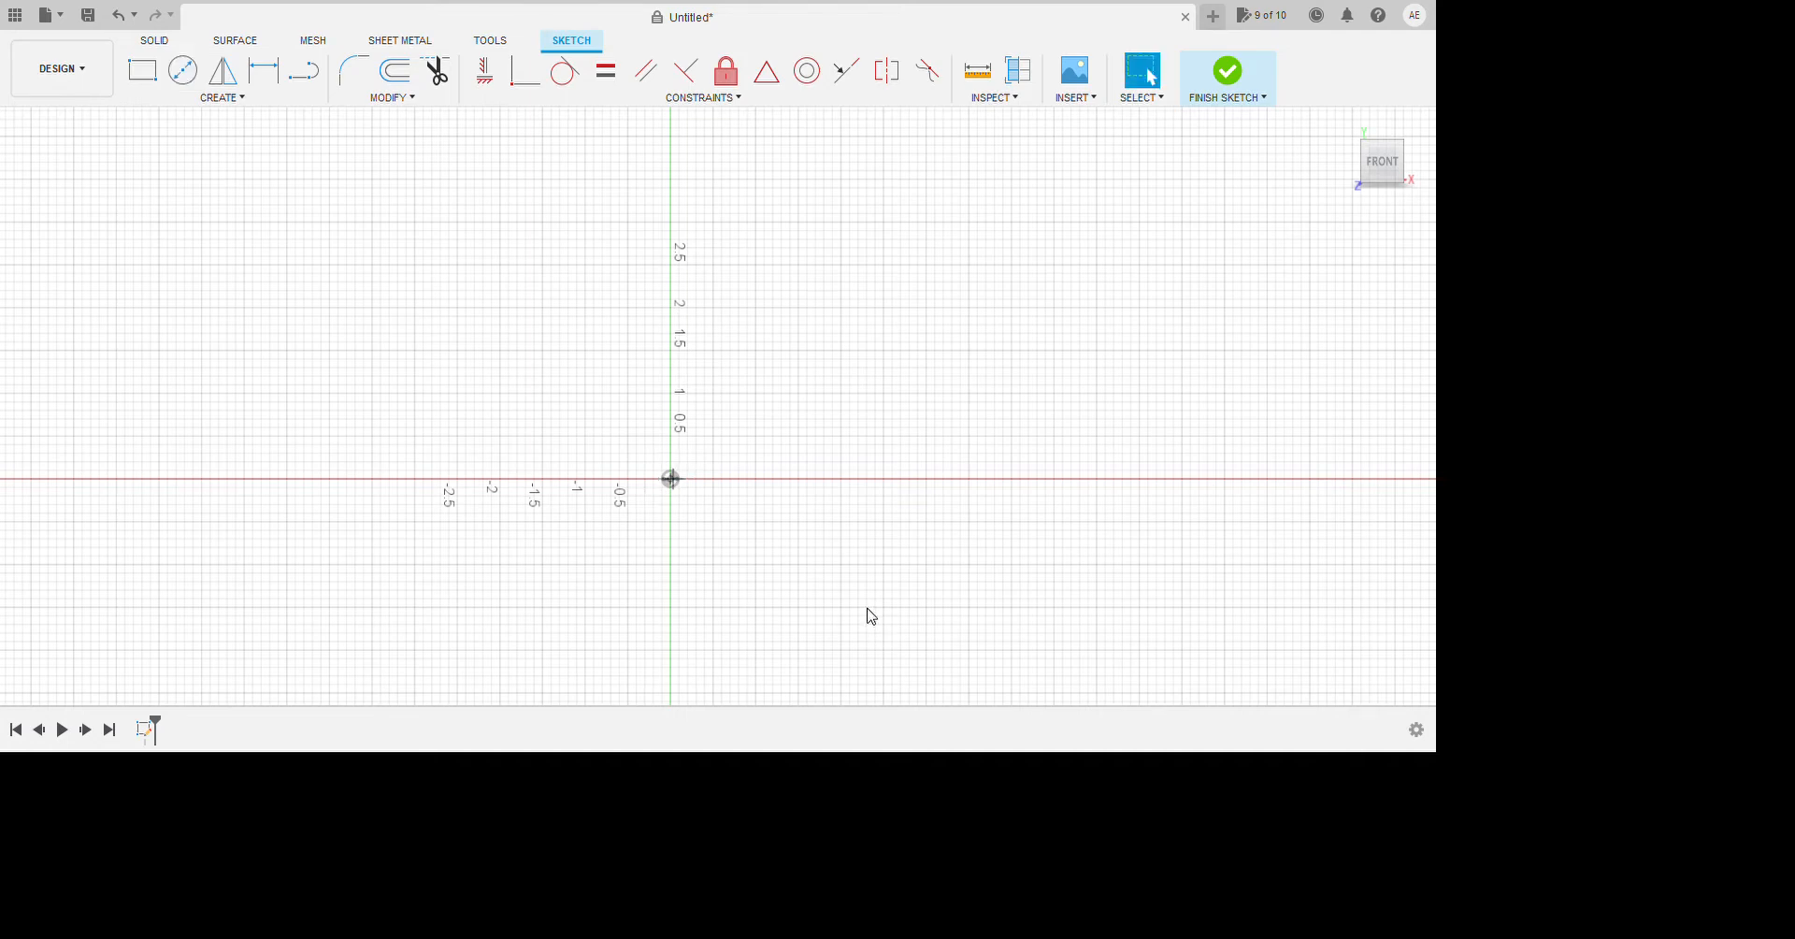
shift+middle_drag(954, 584, 857, 622)
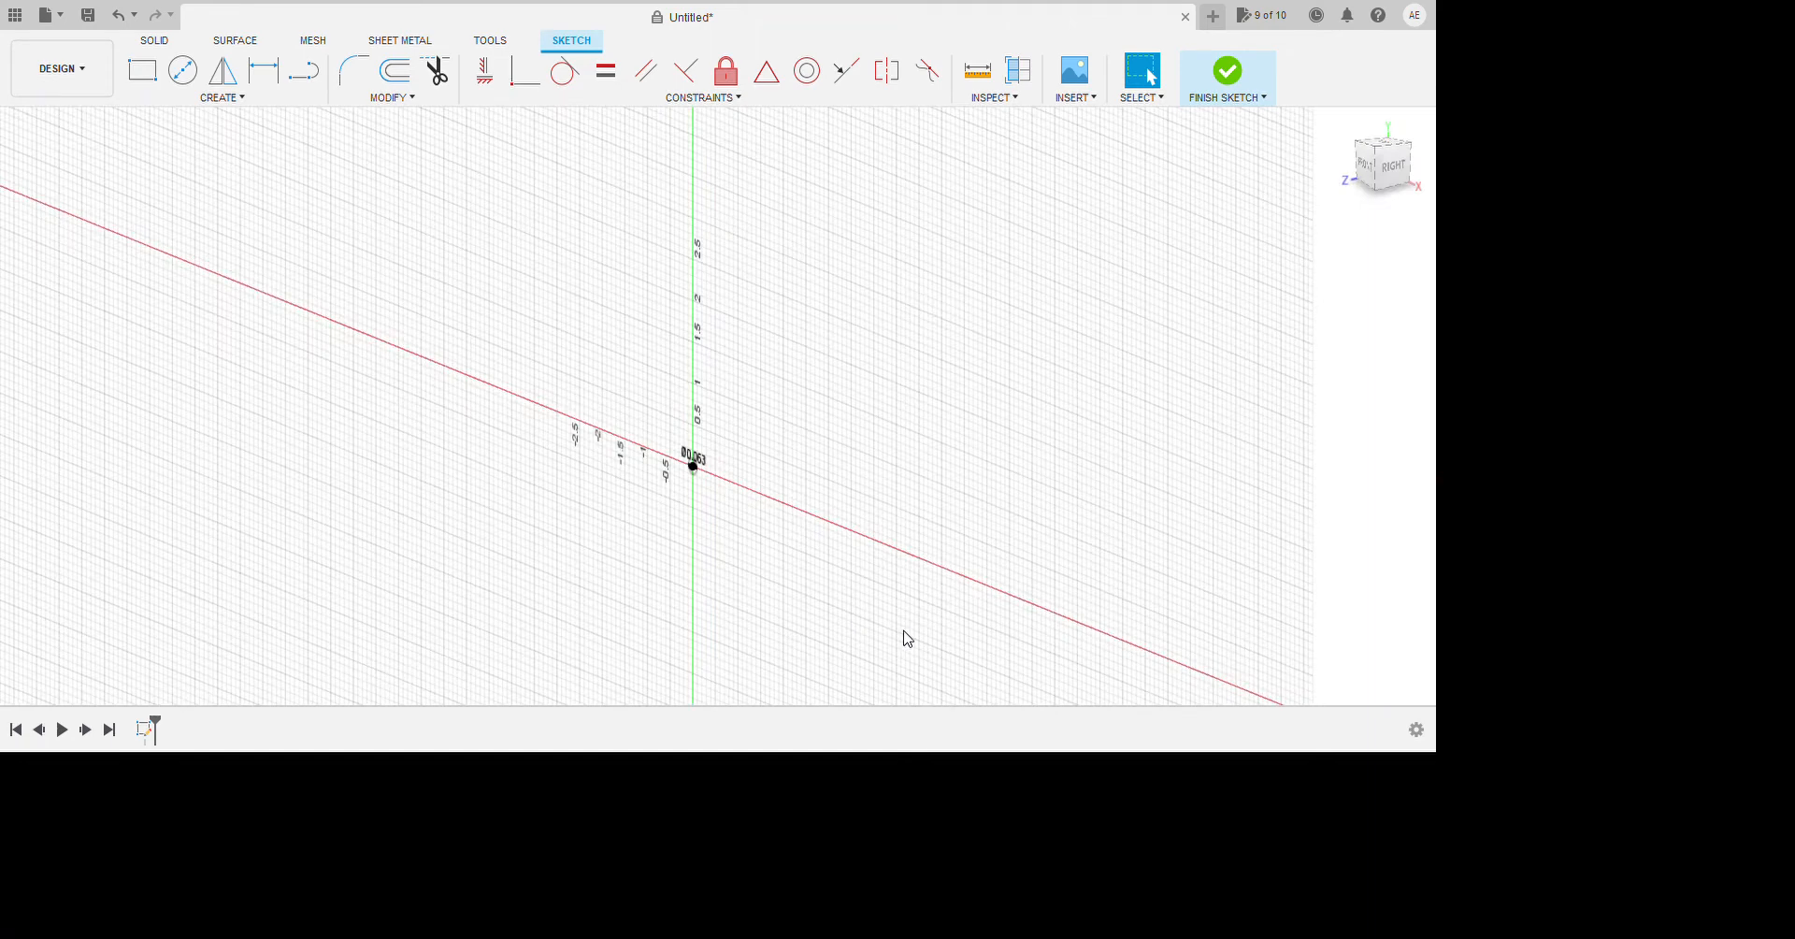
scroll(926, 612, up, 3)
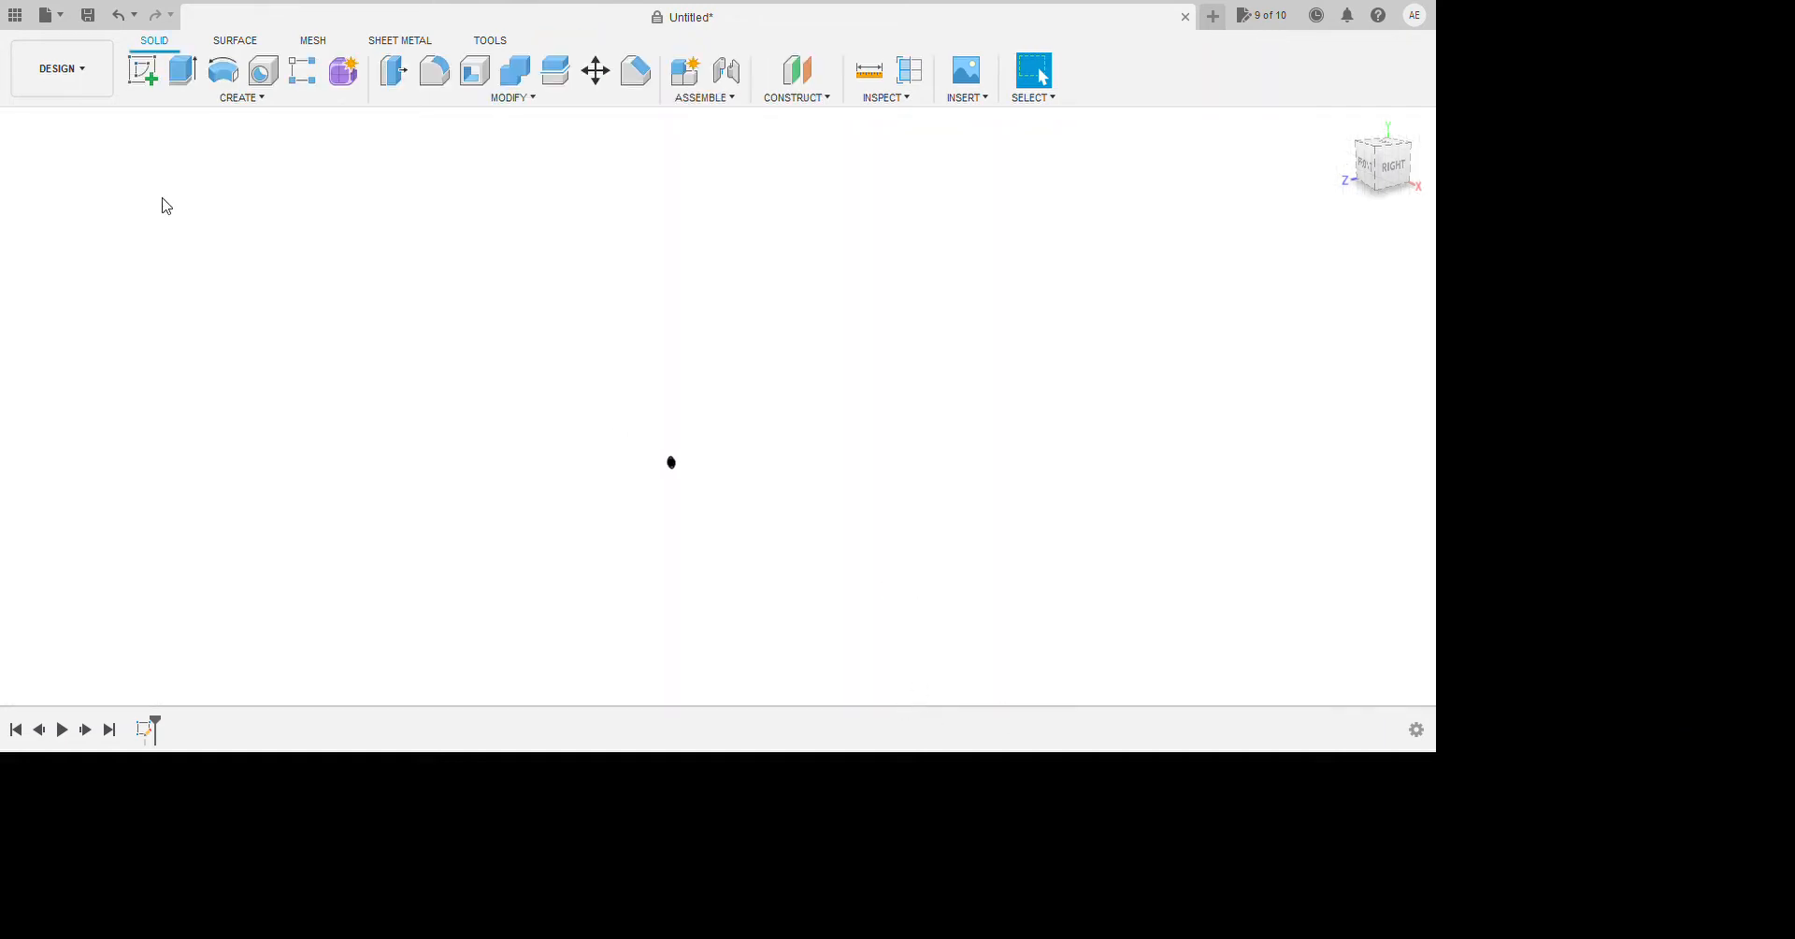
Start a second sketch on the horizontal top plane and project the small circle into it.
click(142, 70)
click(699, 423)
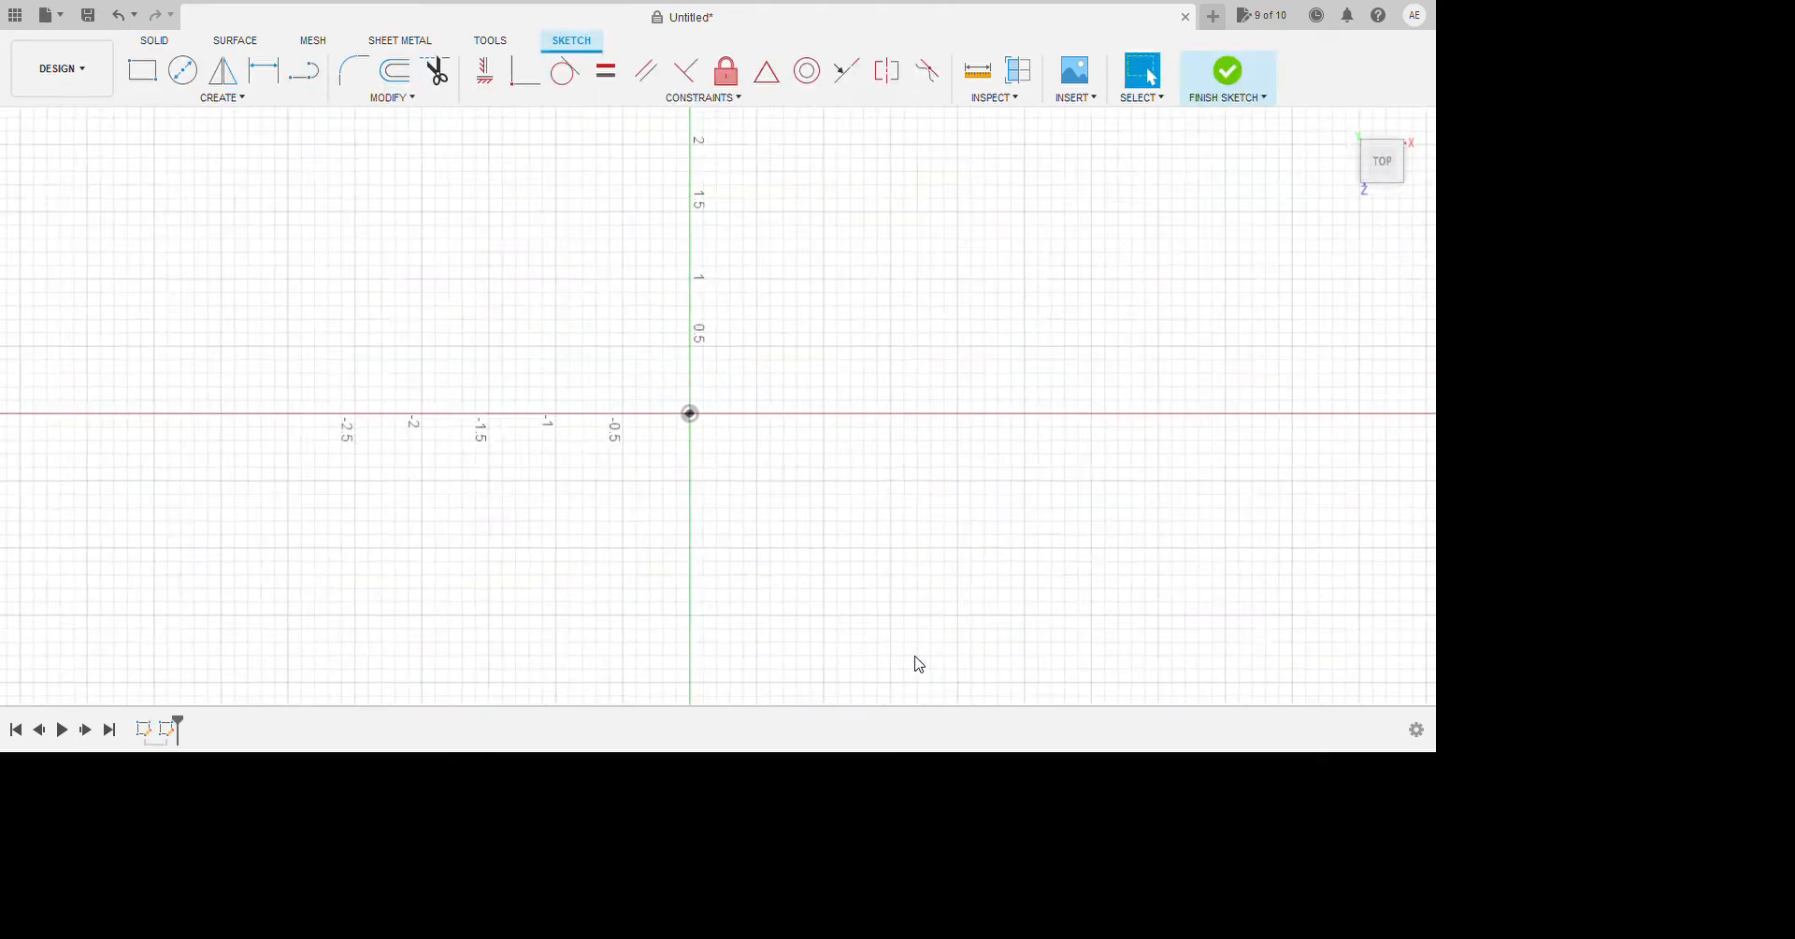
scroll(830, 556, up, 8)
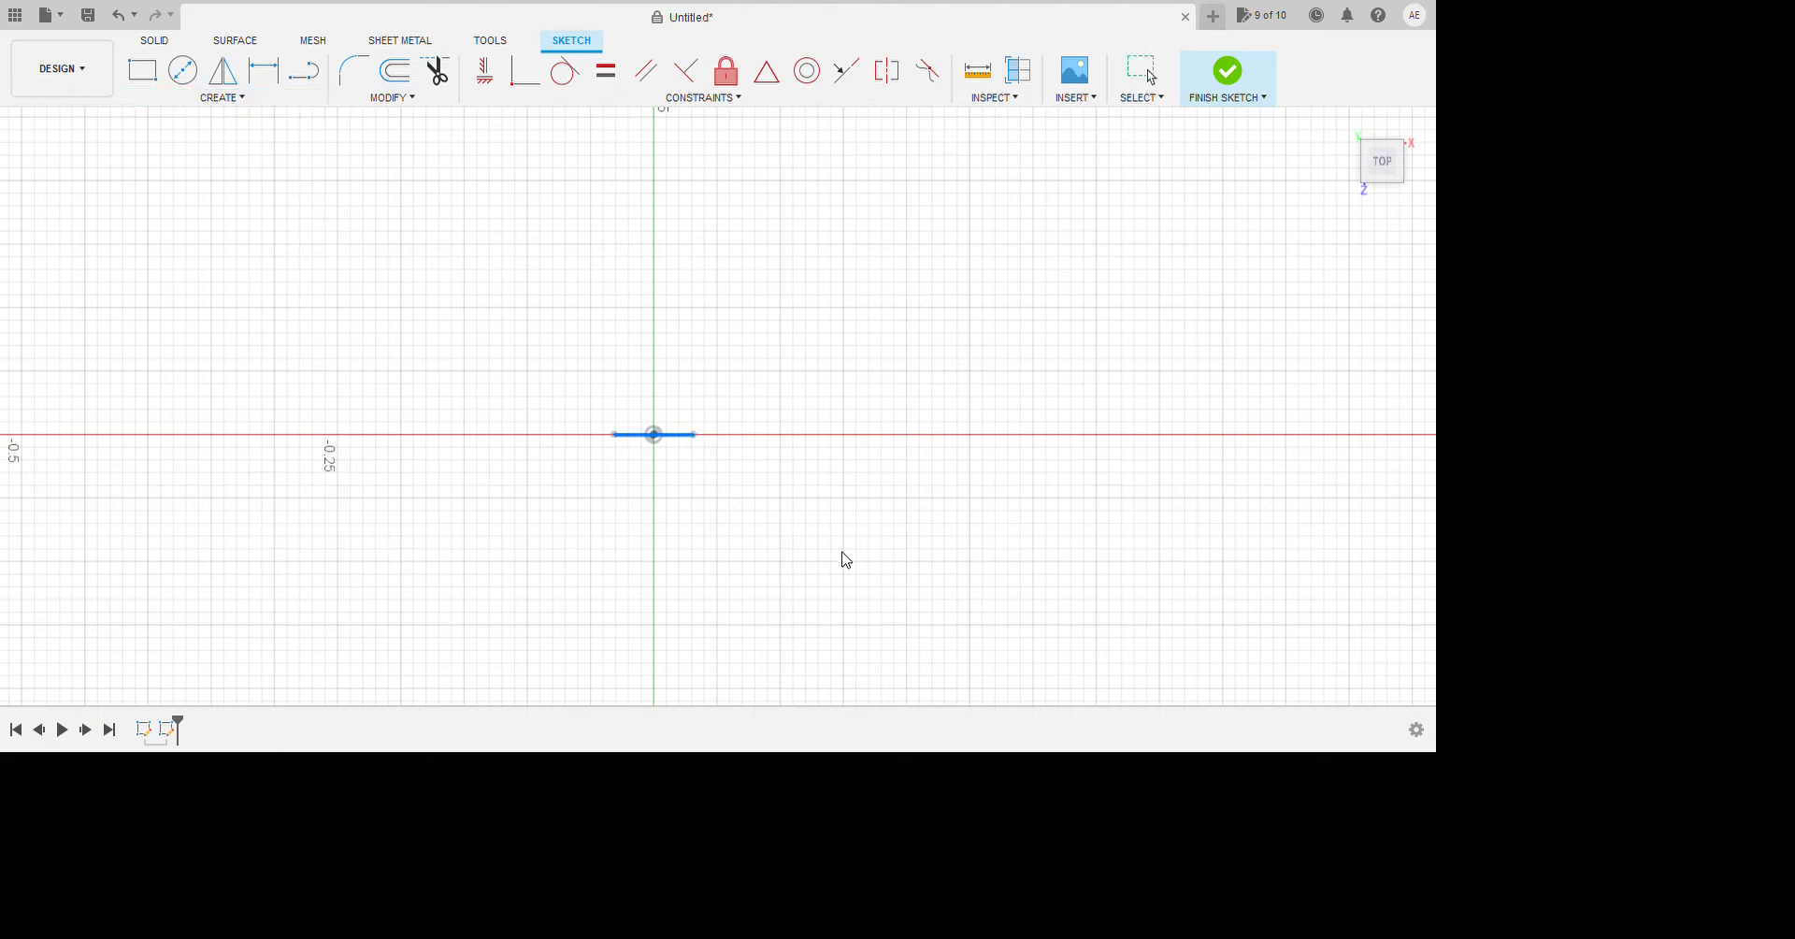
mouse_move(846, 557)
shift+middle_down()
mouse_move(753, 592)
mouse_move(741, 556)
shift+middle_up()
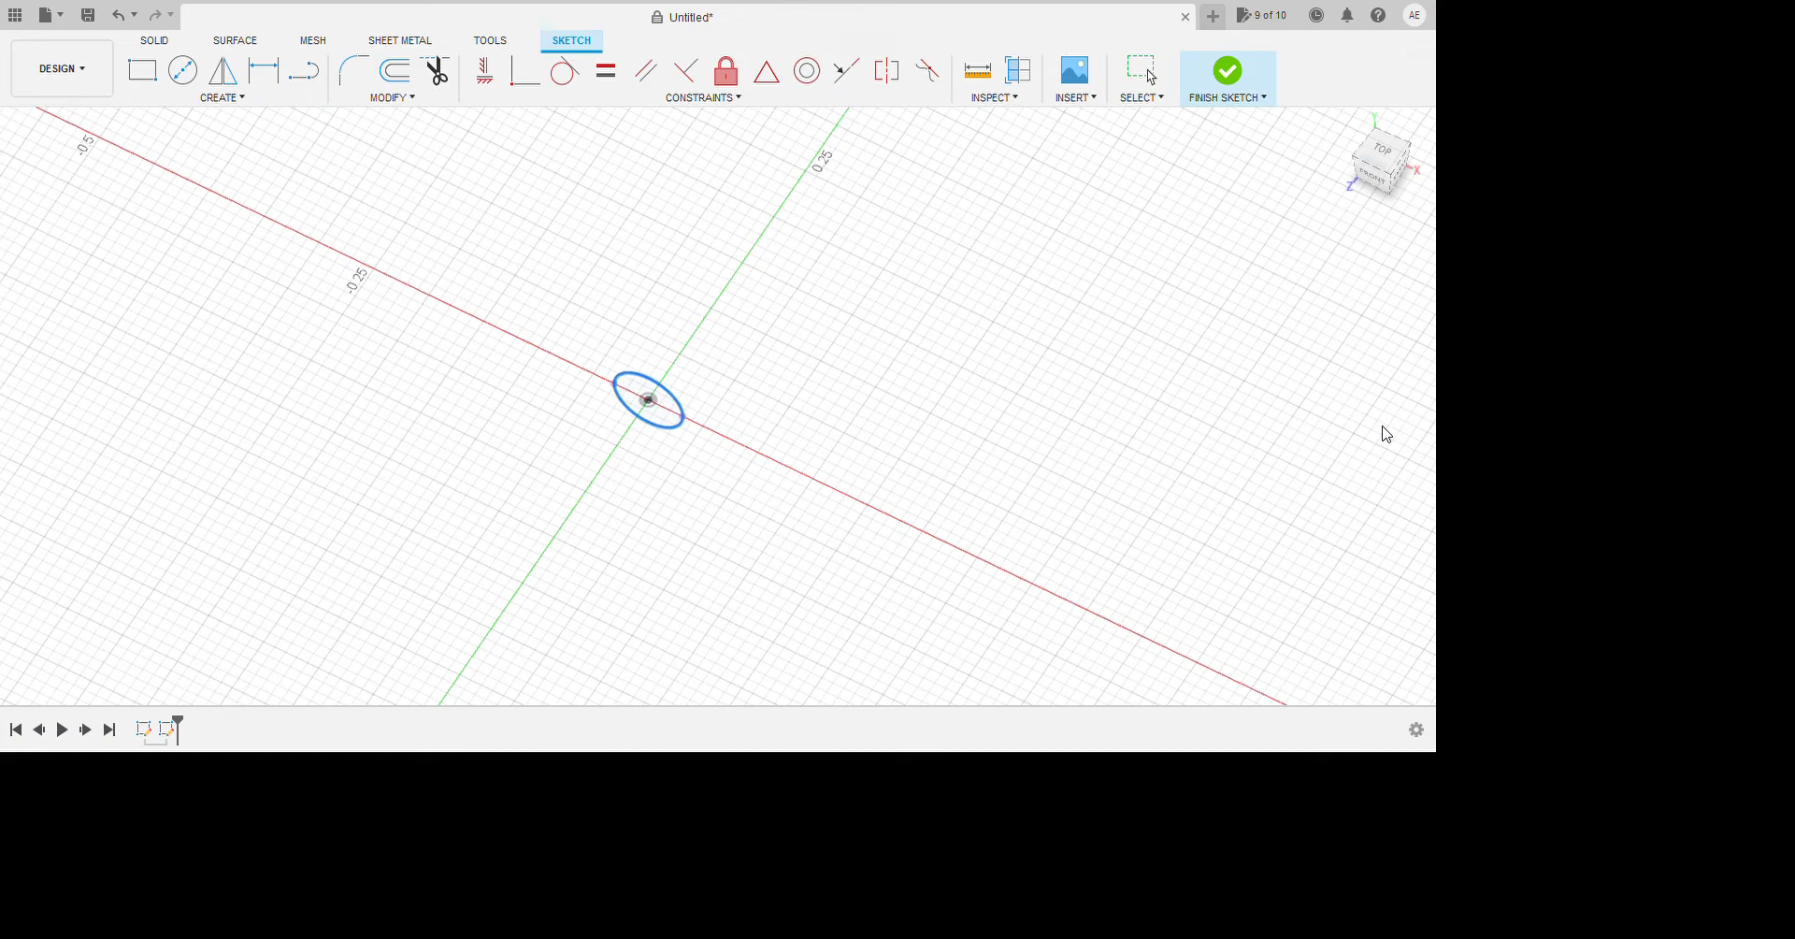
key(Escape)
scroll(662, 552, down, 5)
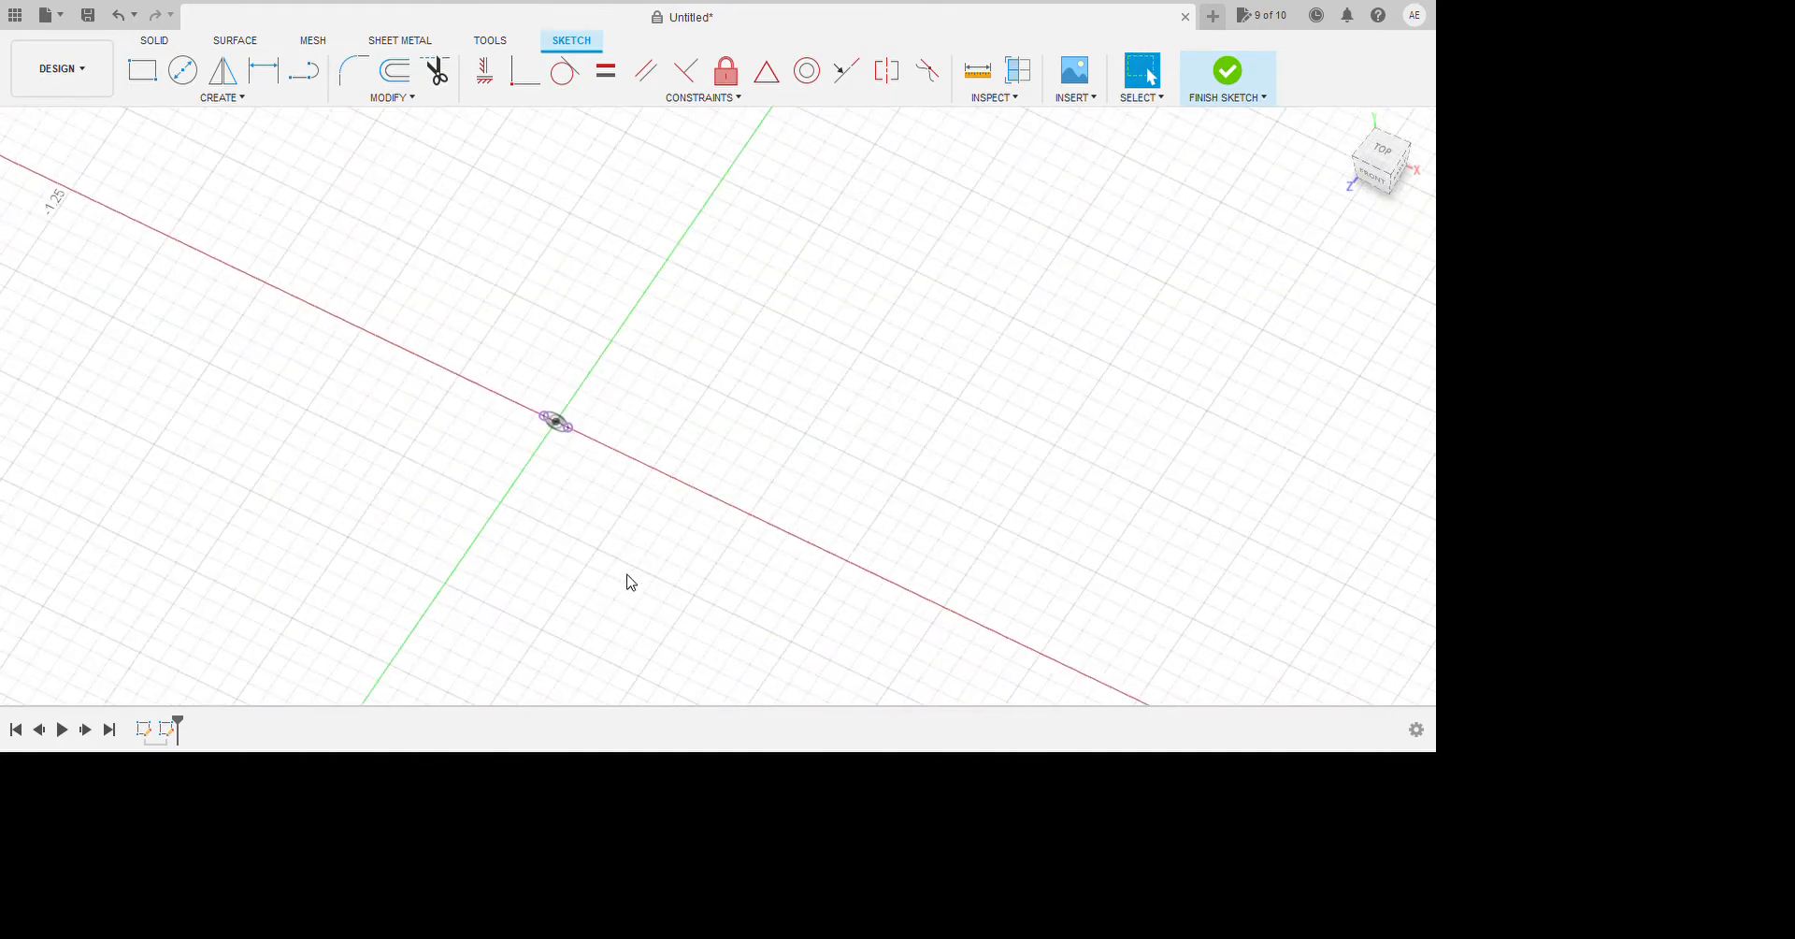
Draw a construction line 5.00 long from the origin along the green axis.
shift+middle_drag(1002, 547, 887, 567)
key(l)
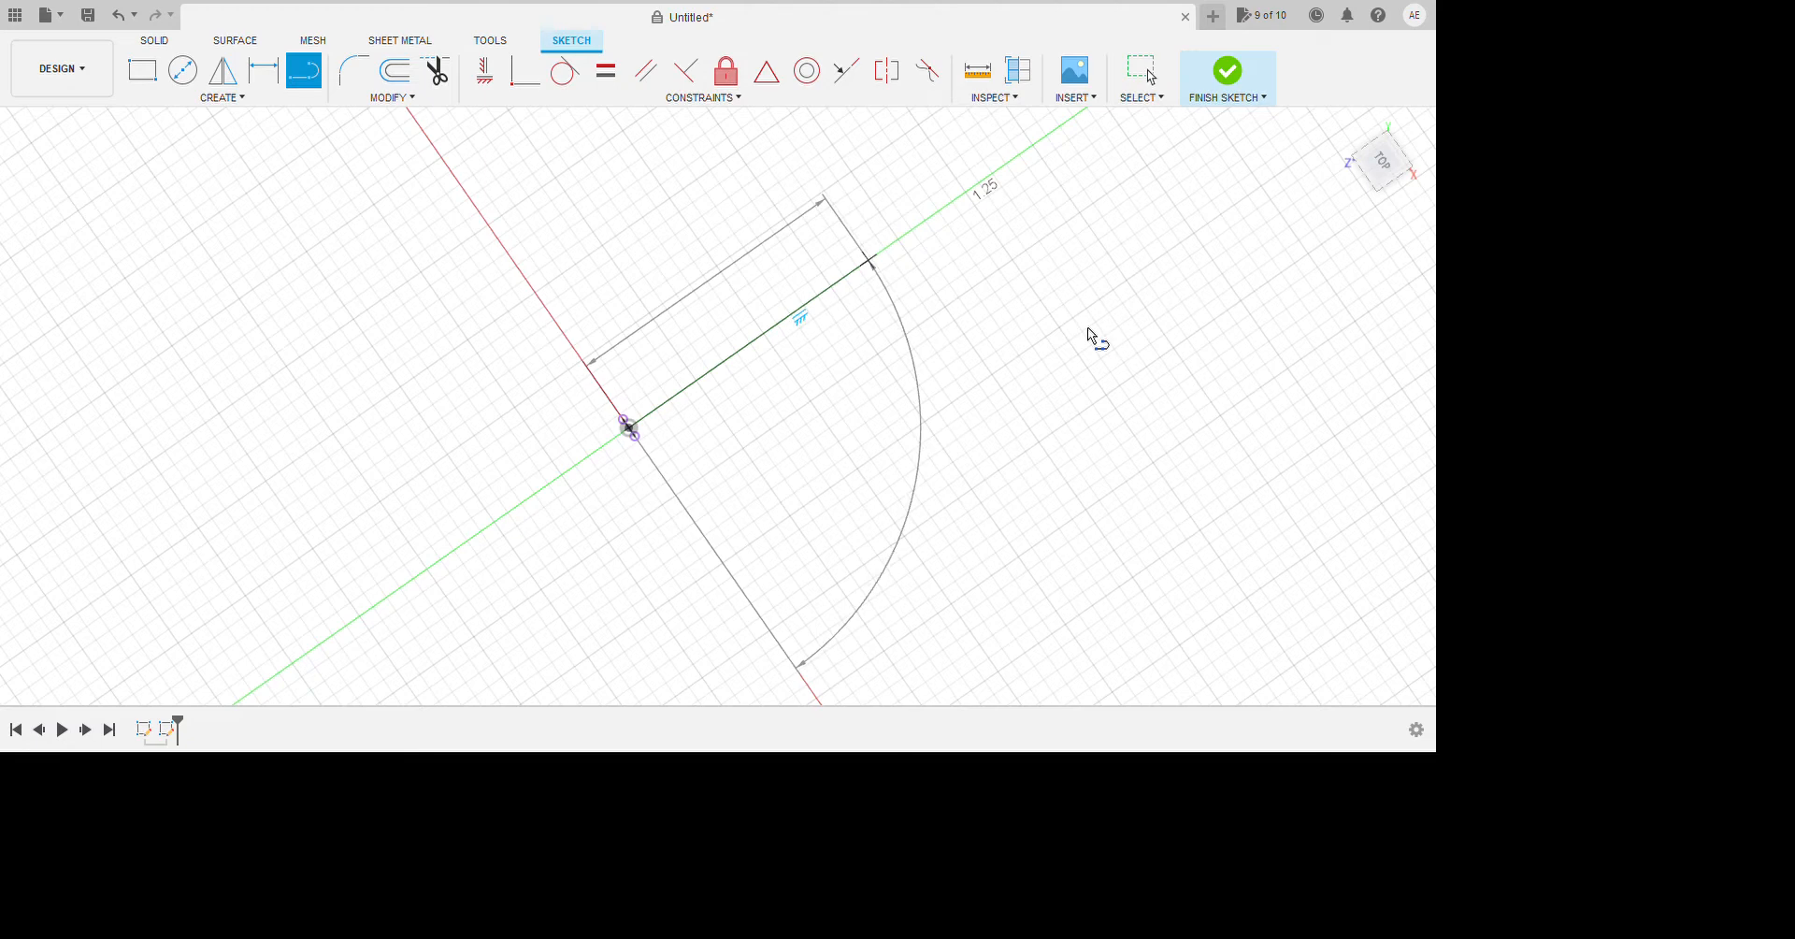
key(Escape)
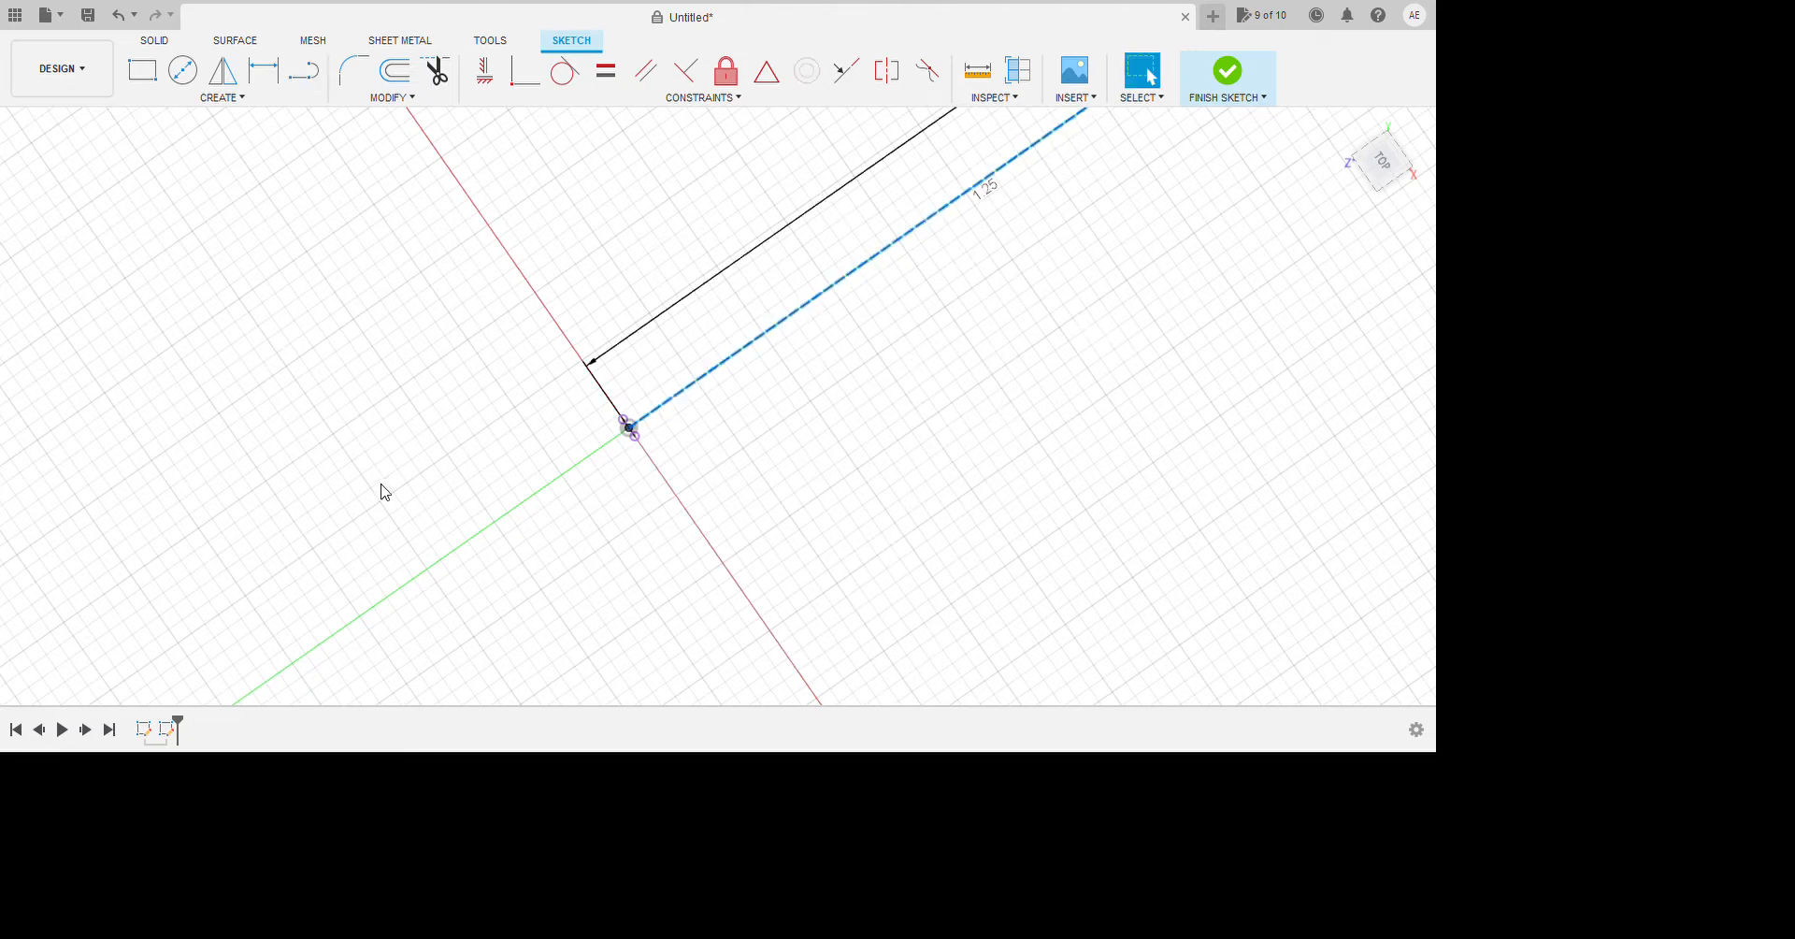
scroll(733, 545, down, 5)
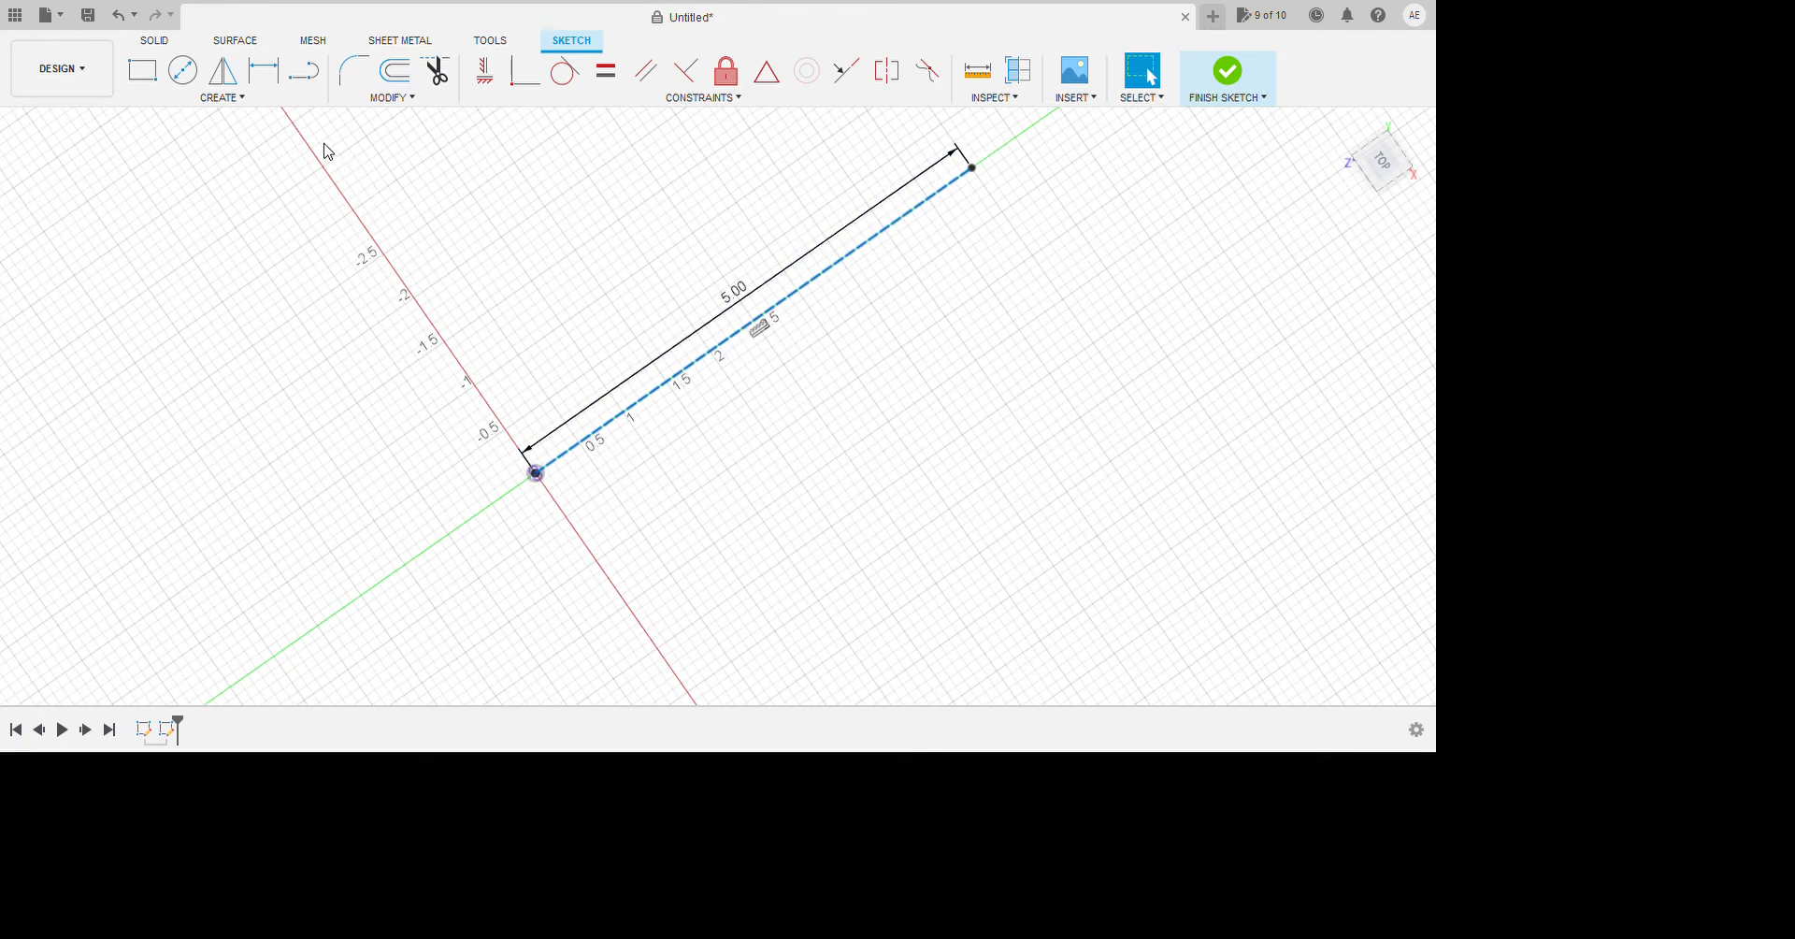
Draw a short 0.063 line perpendicular to the construction line near its far end.
click(303, 71)
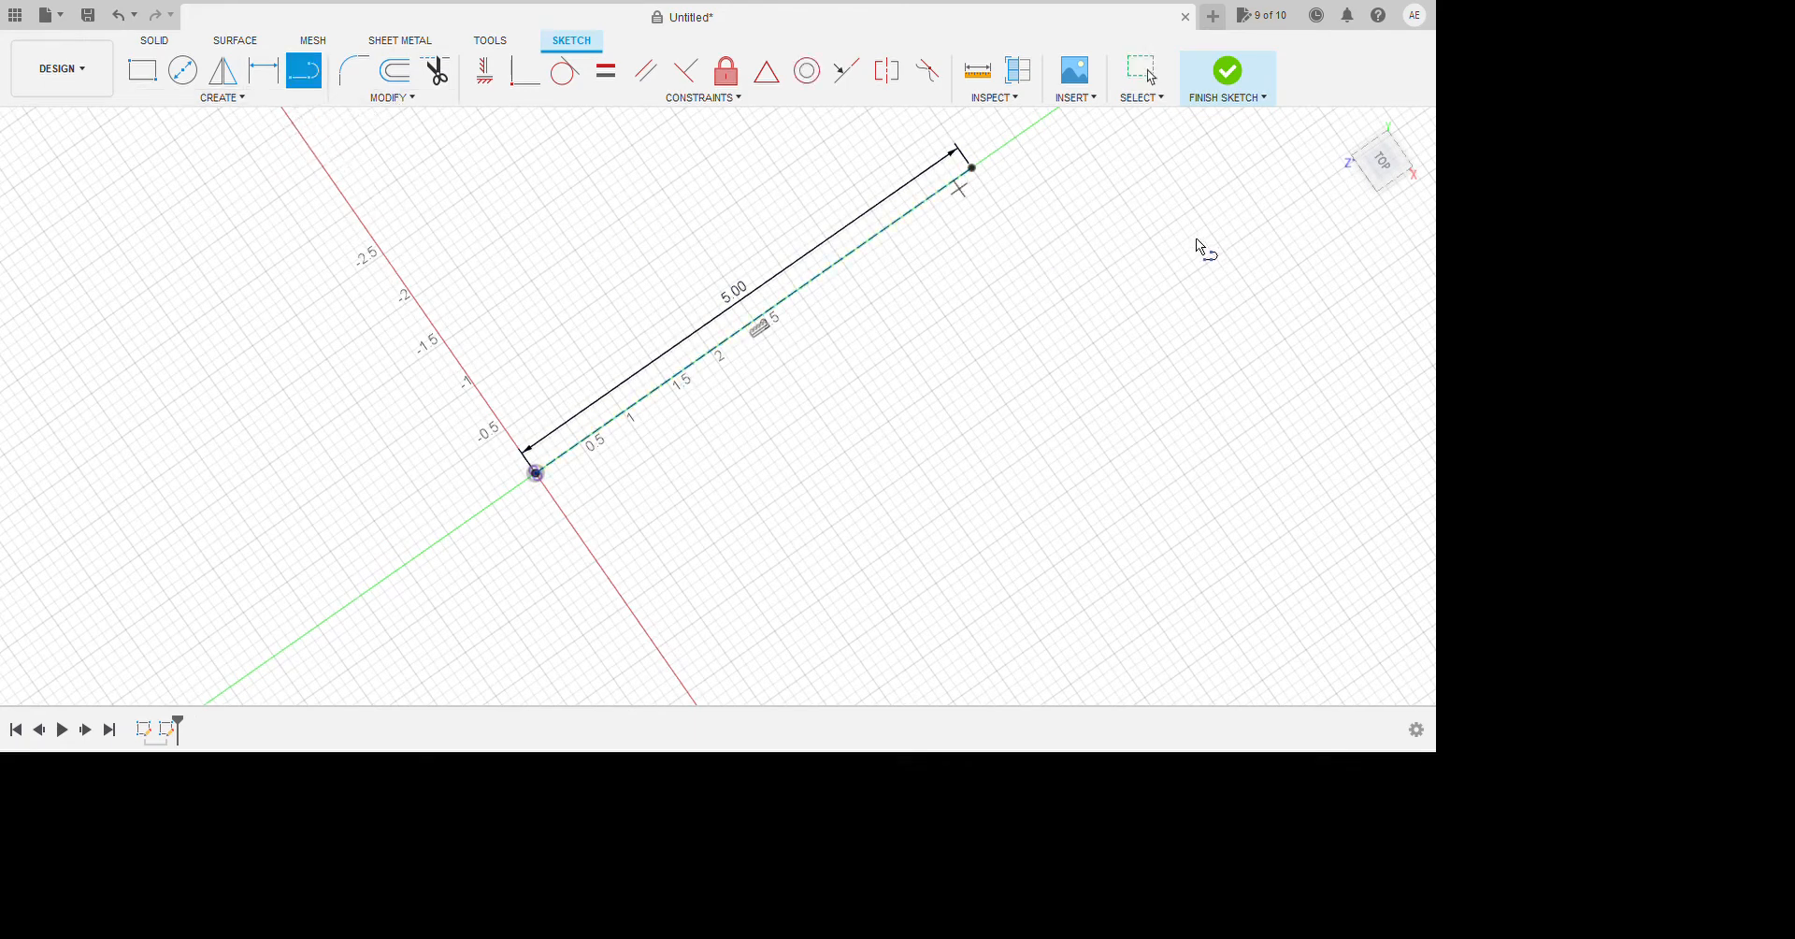
scroll(1206, 219, up, 3)
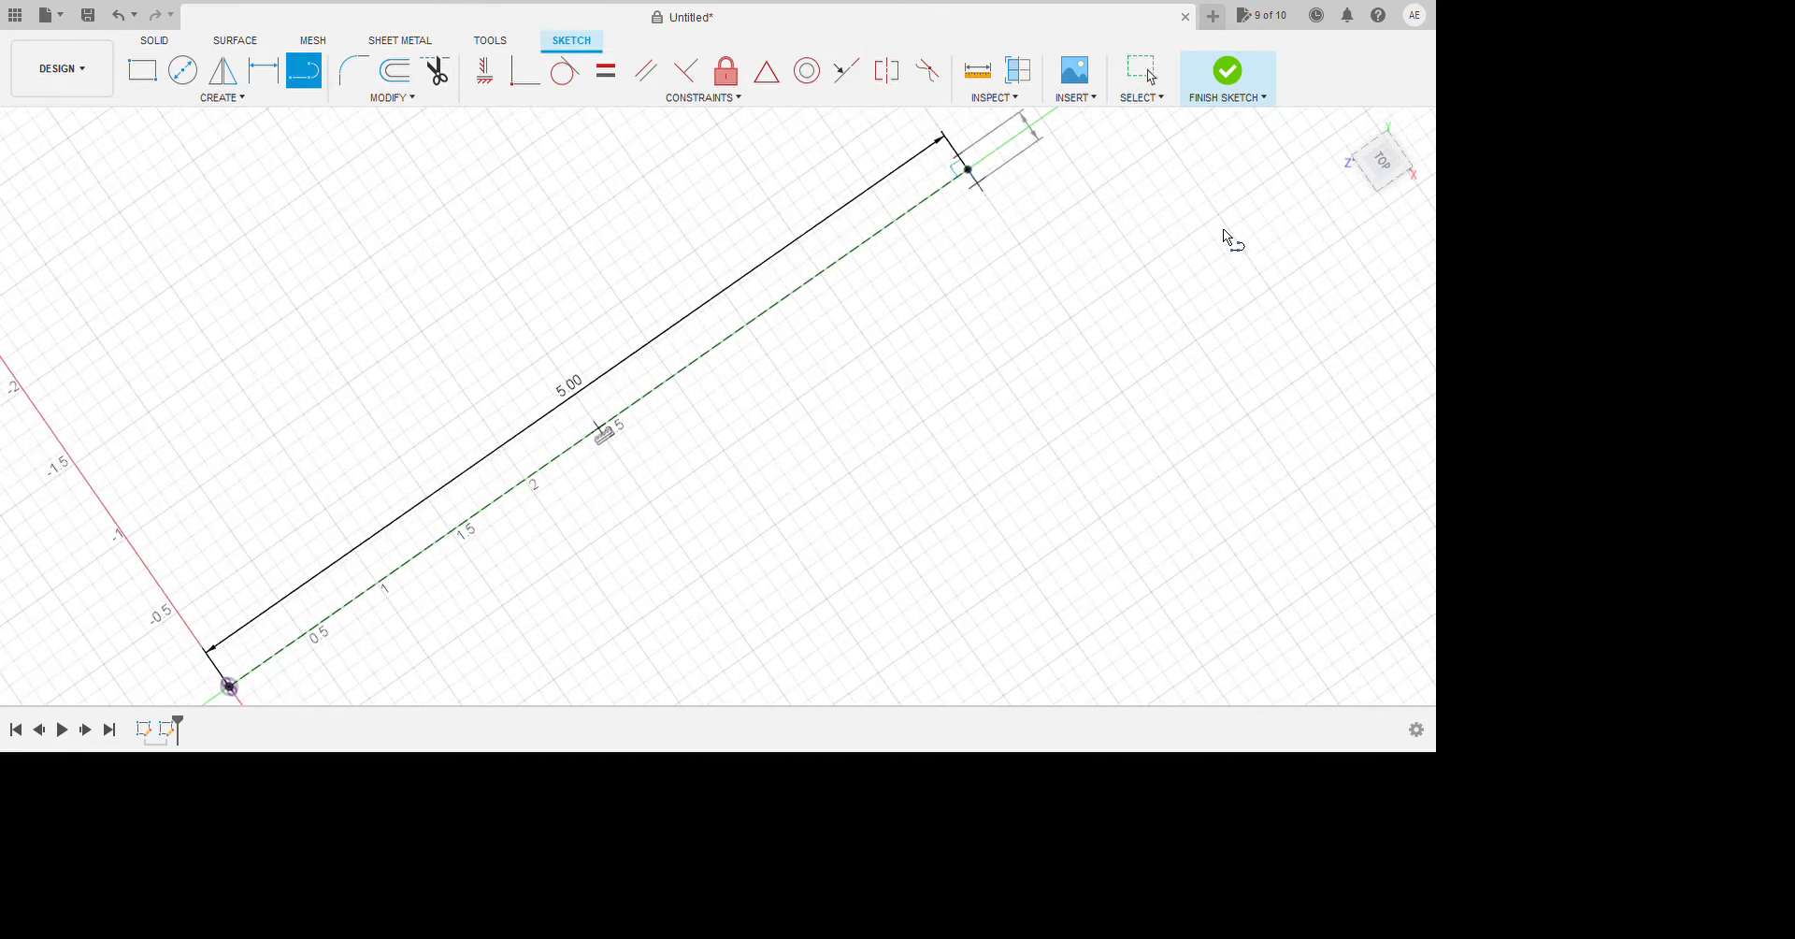
key(Return)
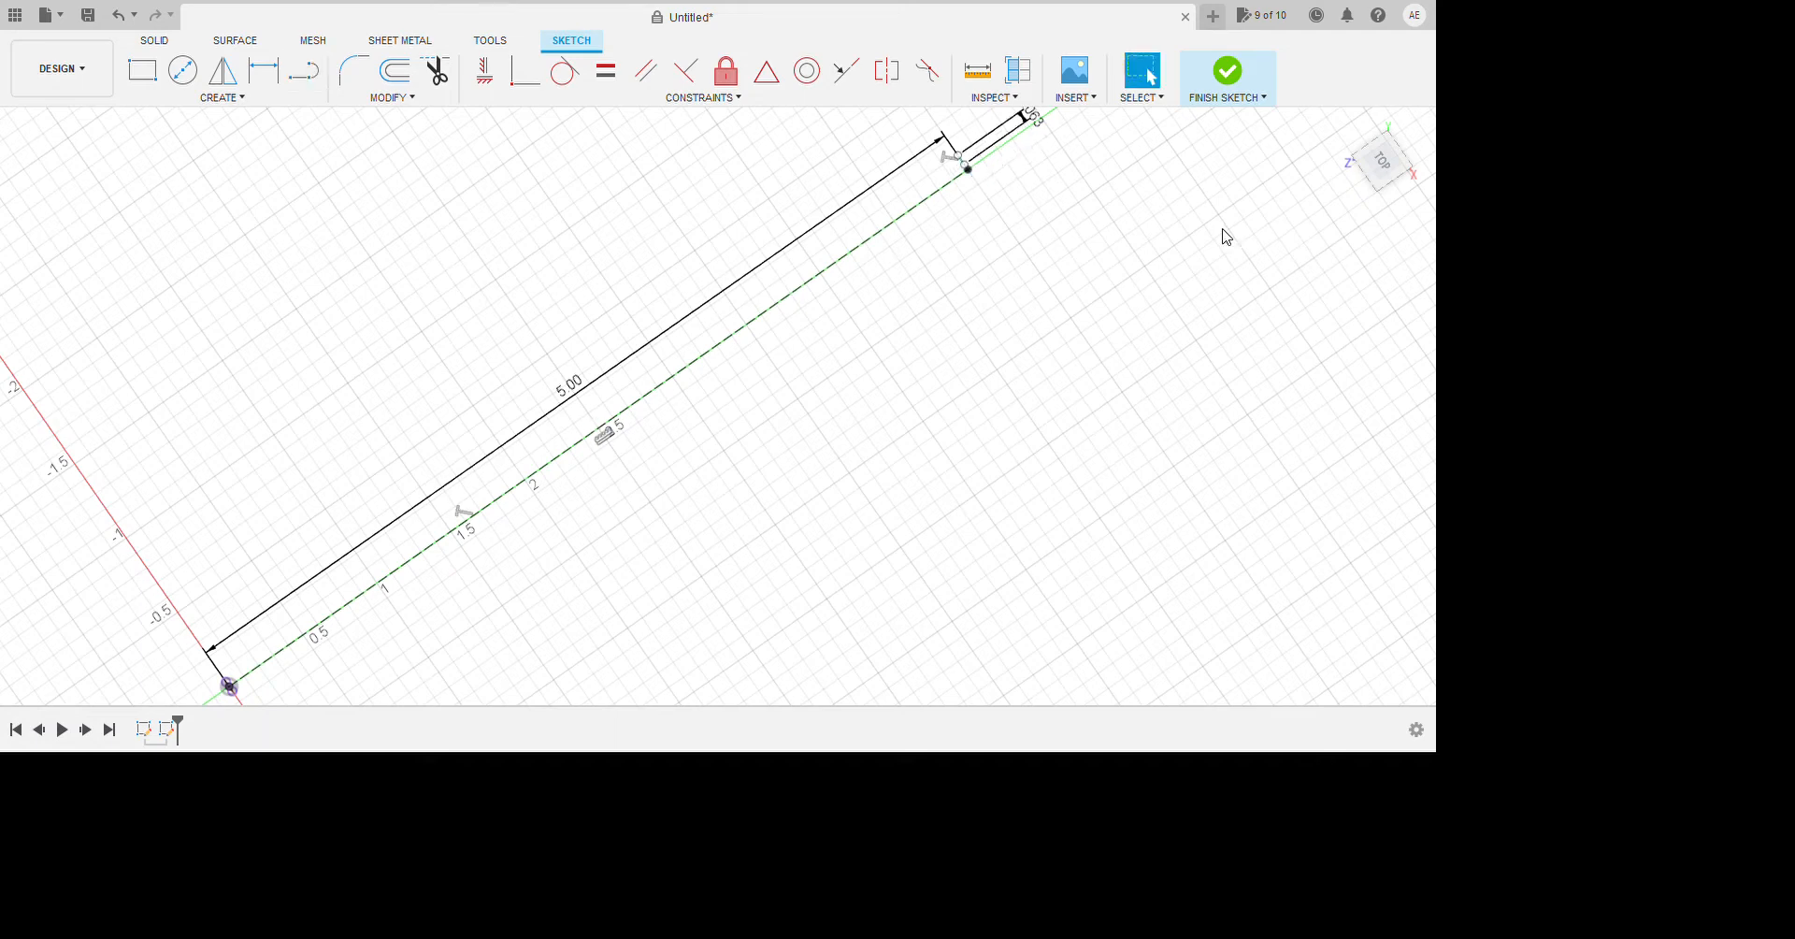
scroll(1235, 199, up, 5)
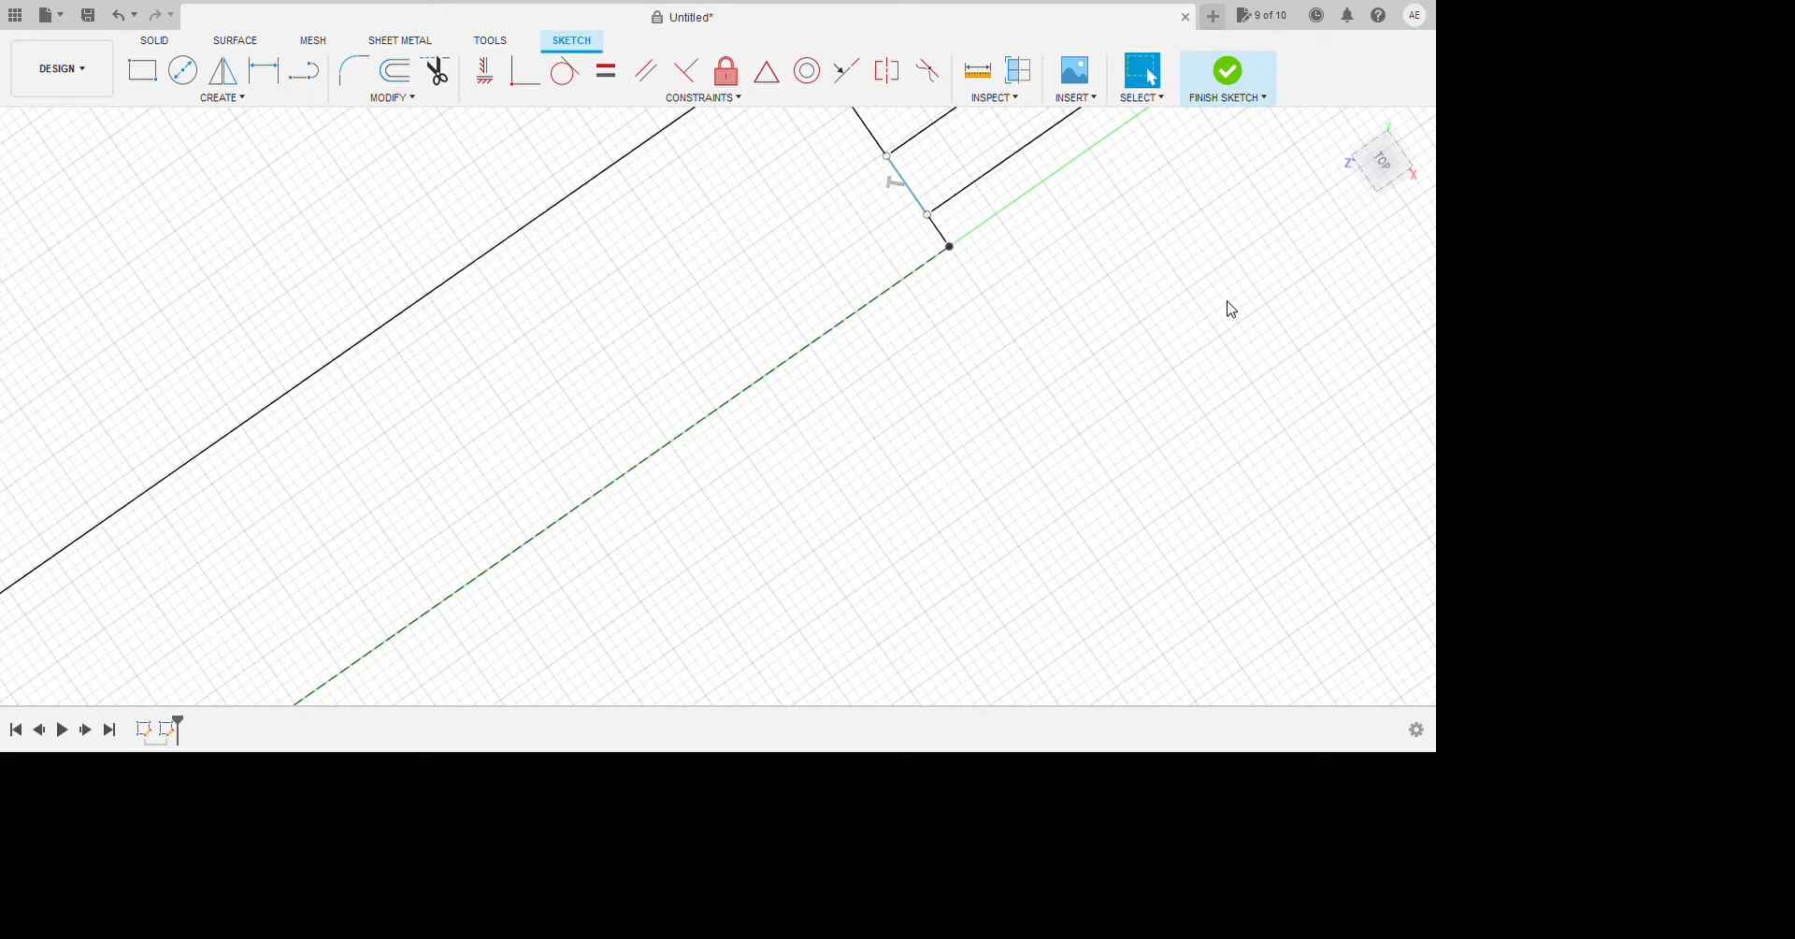
key(Escape)
Centre the short line on the construction line's far endpoint with a Midpoint constraint.
click(767, 70)
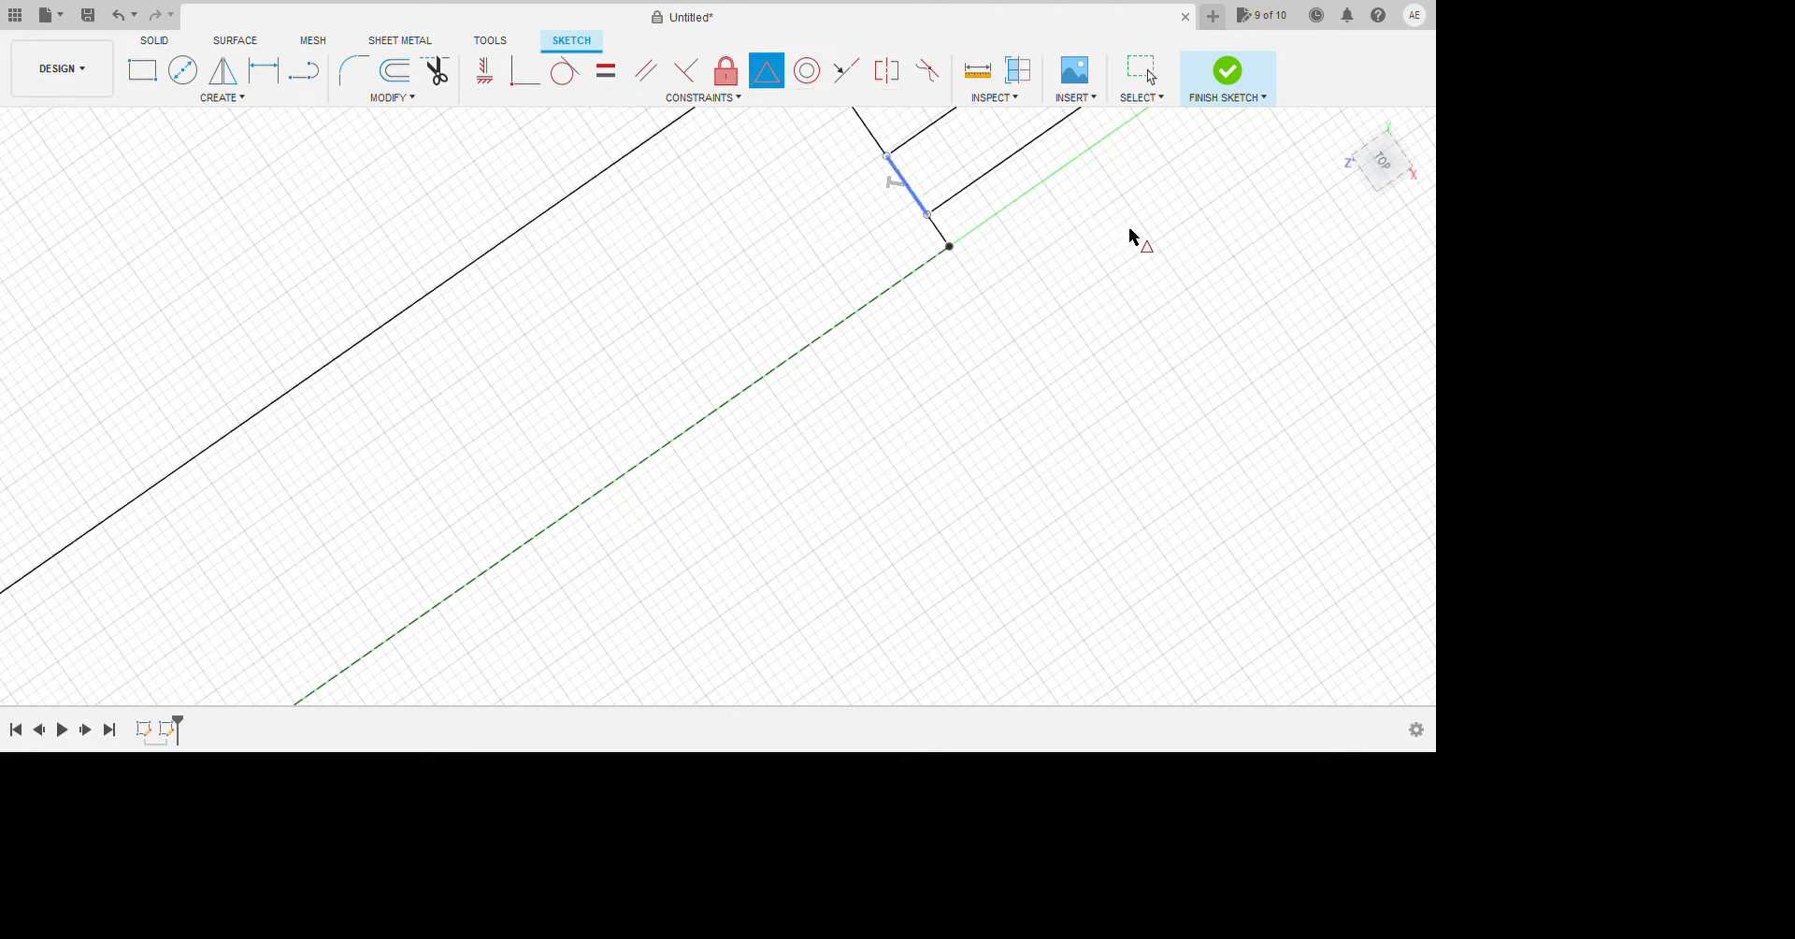
click(1187, 311)
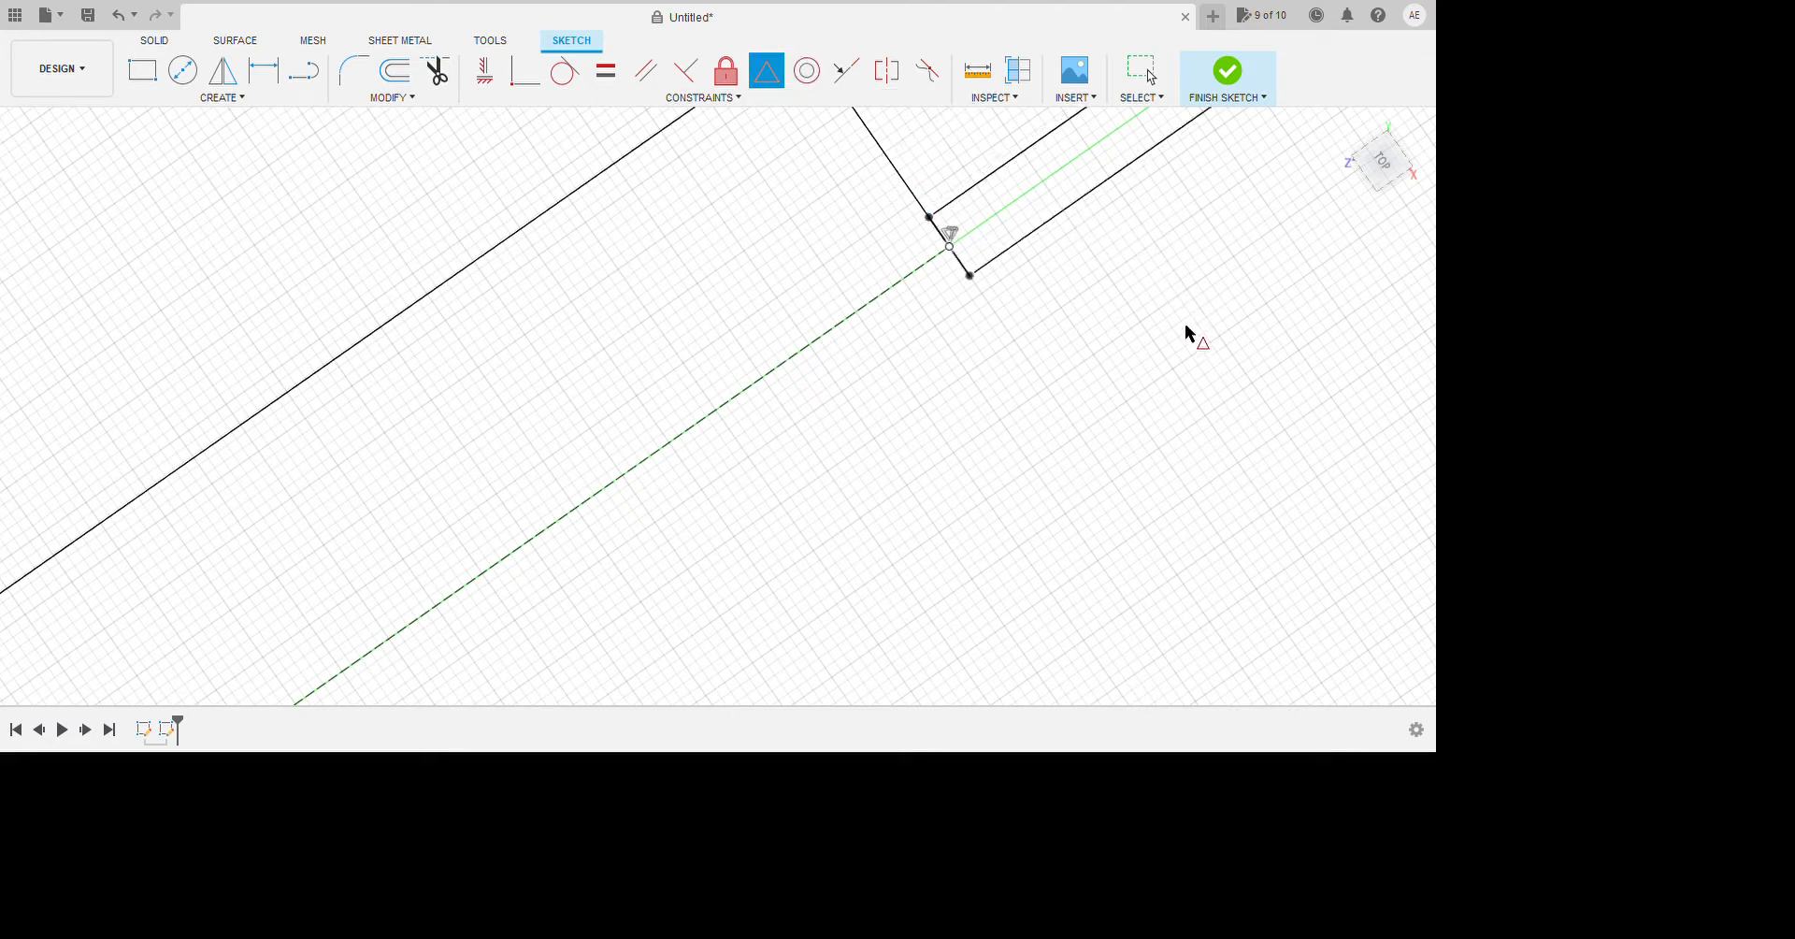
scroll(1202, 383, down, 3)
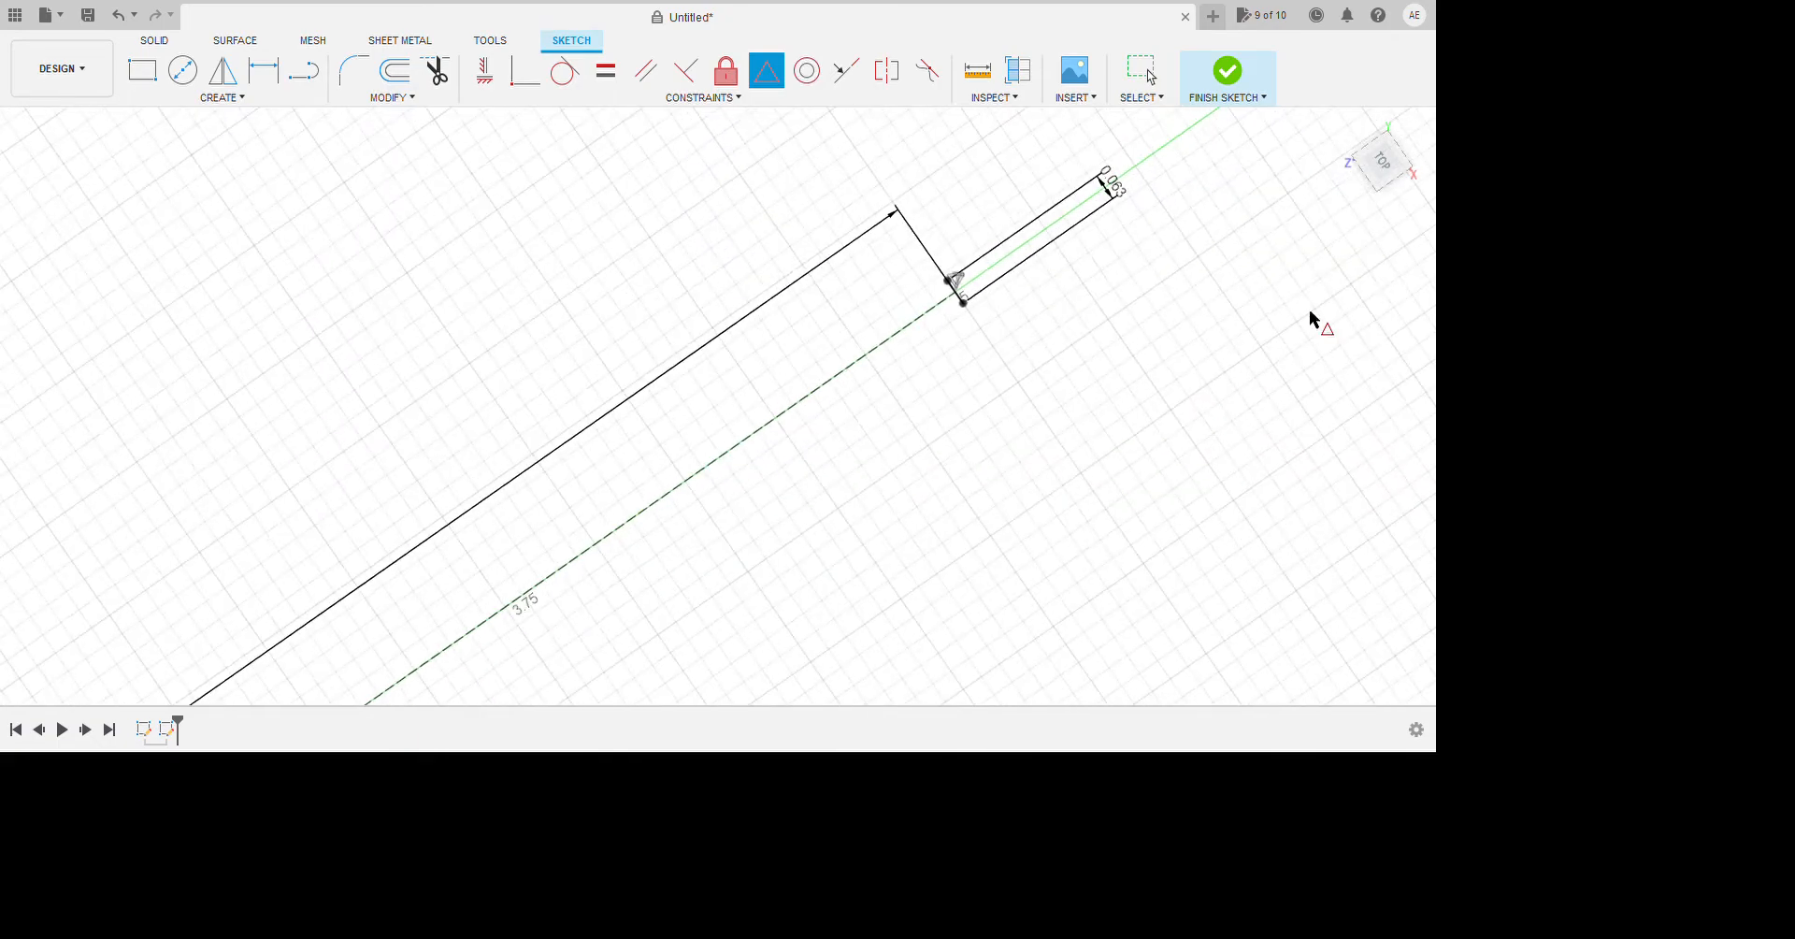
scroll(1131, 454, up, 2)
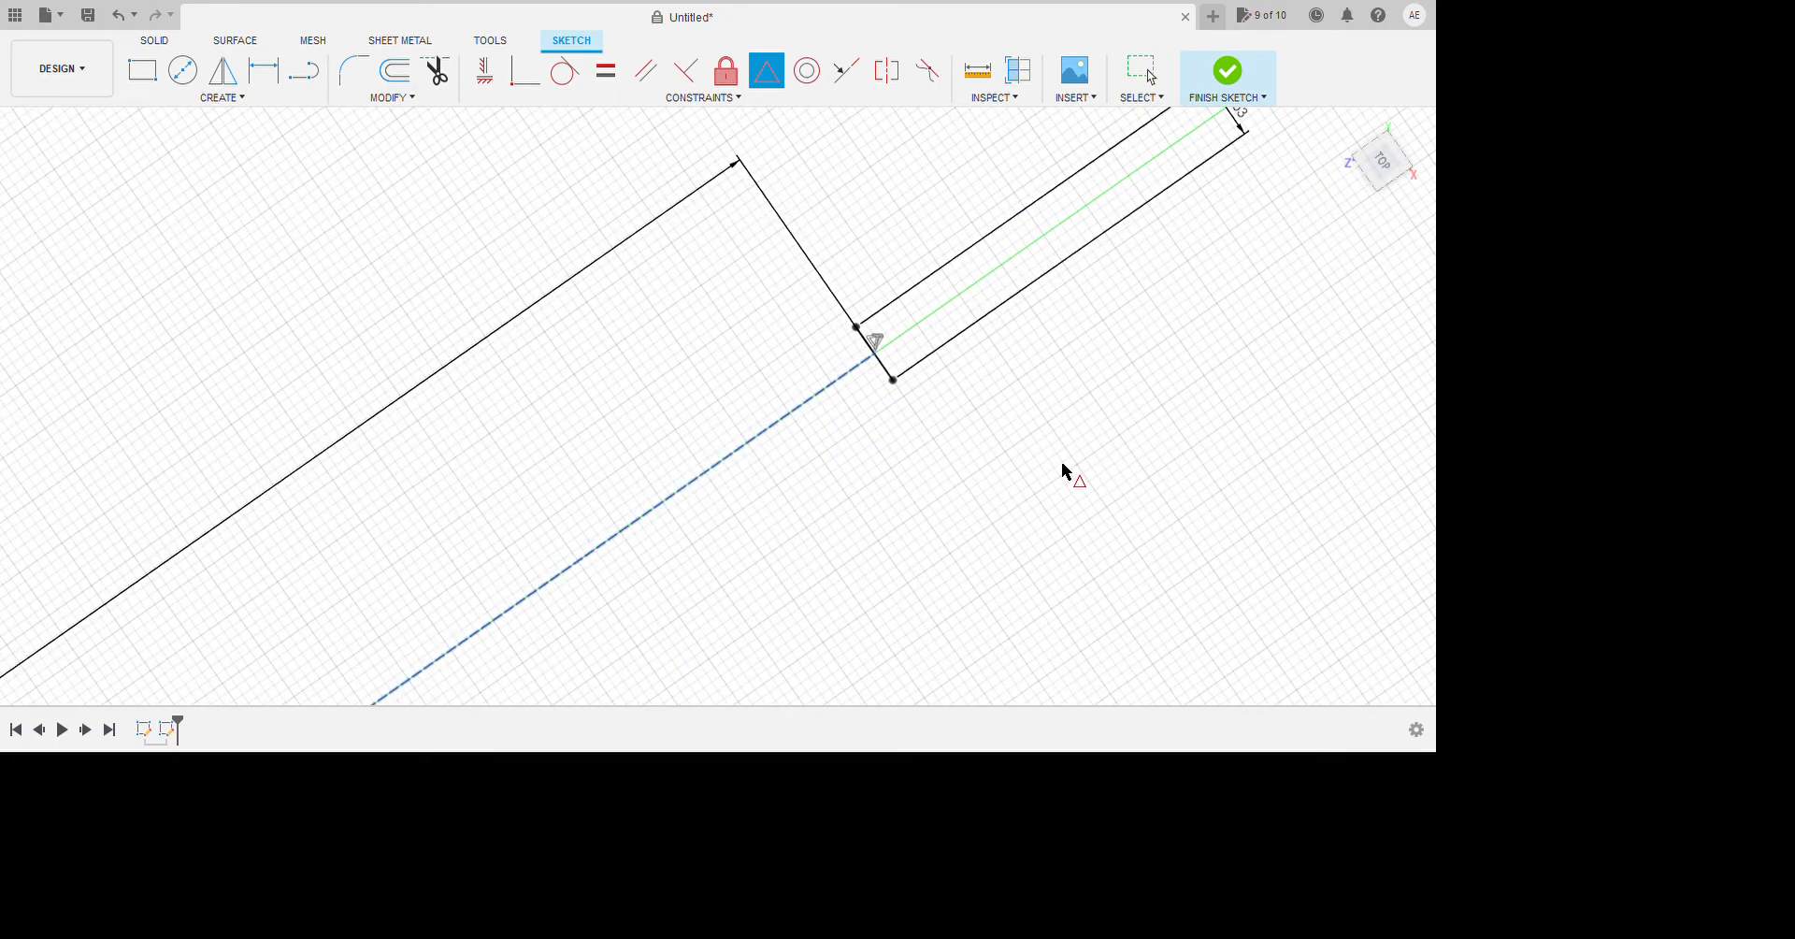
key(Escape)
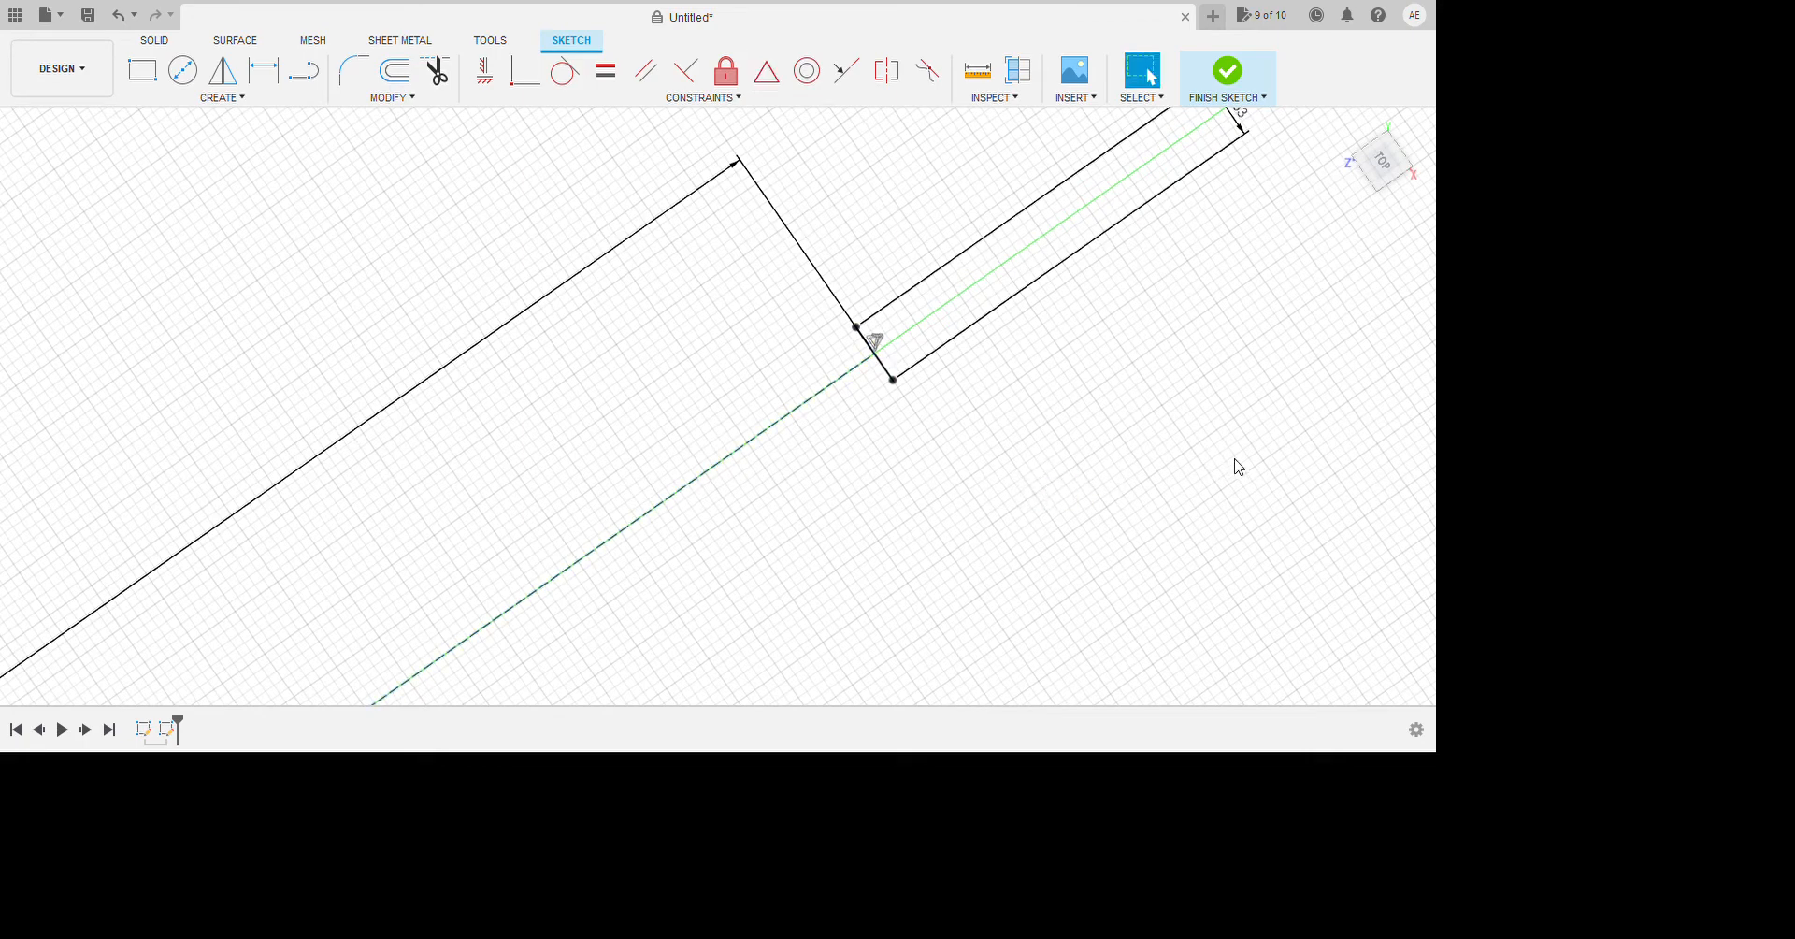
scroll(1220, 491, down, 3)
shift+middle_drag(1198, 602, 1097, 573)
scroll(771, 518, down, 2)
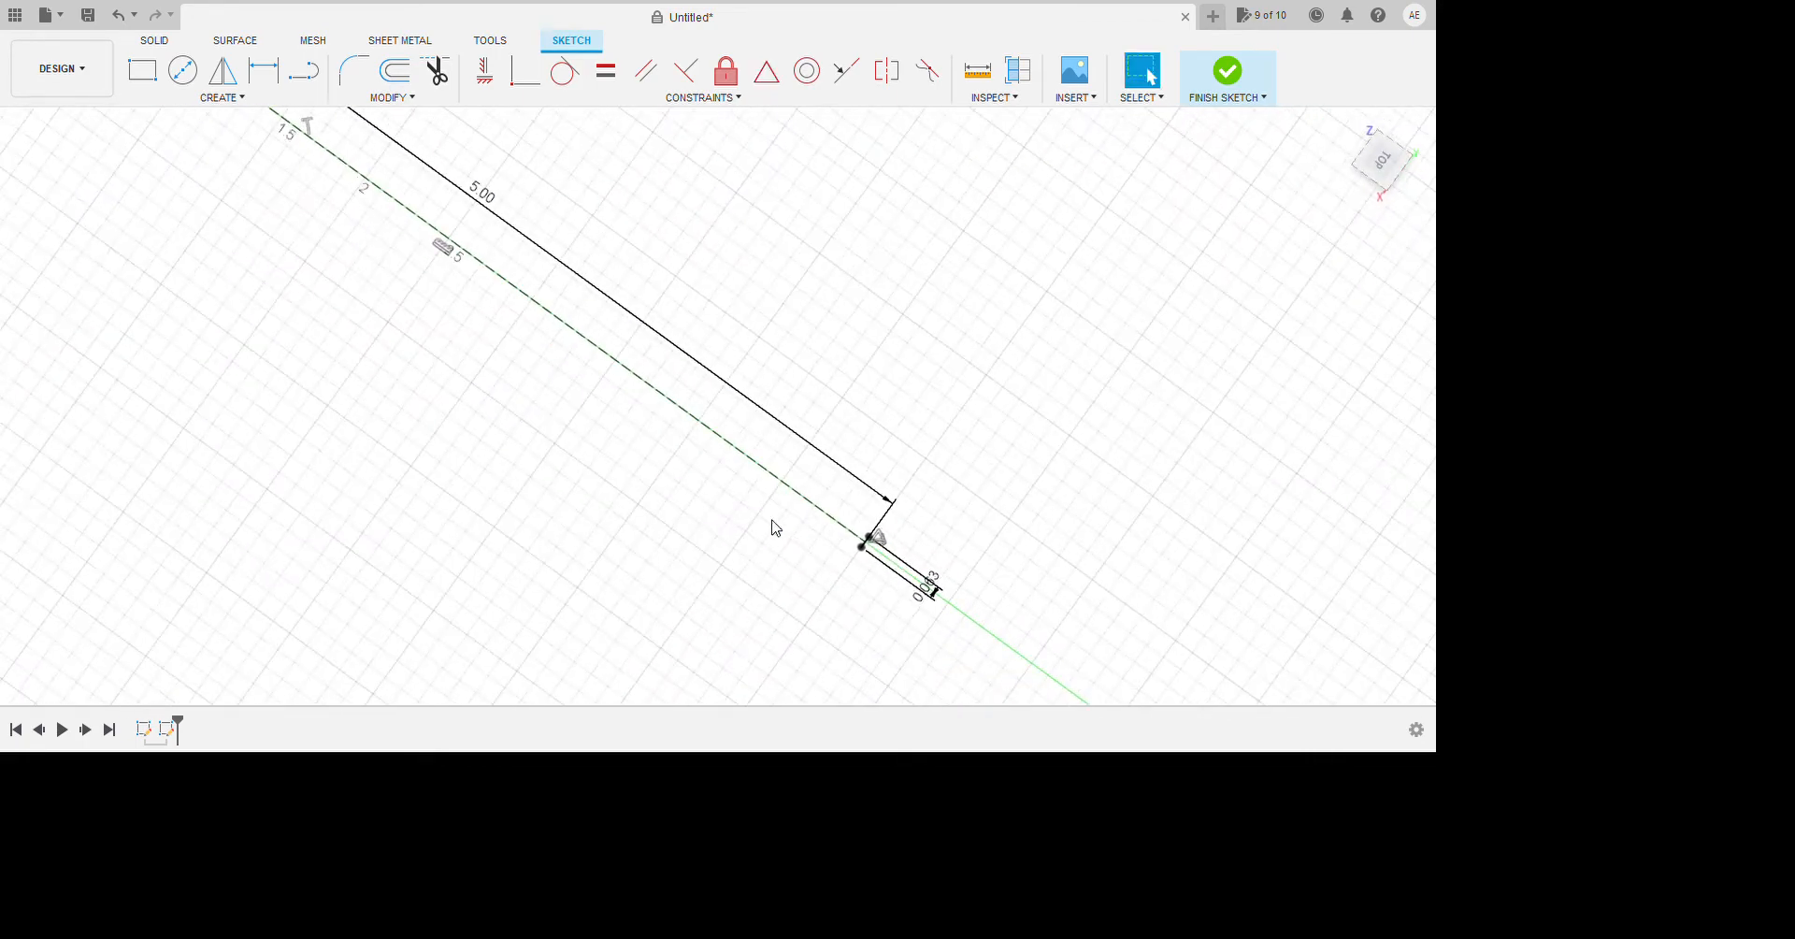
mouse_move(774, 526)
shift+middle_down()
mouse_move(953, 513)
mouse_move(917, 525)
mouse_move(1120, 443)
shift+middle_up()
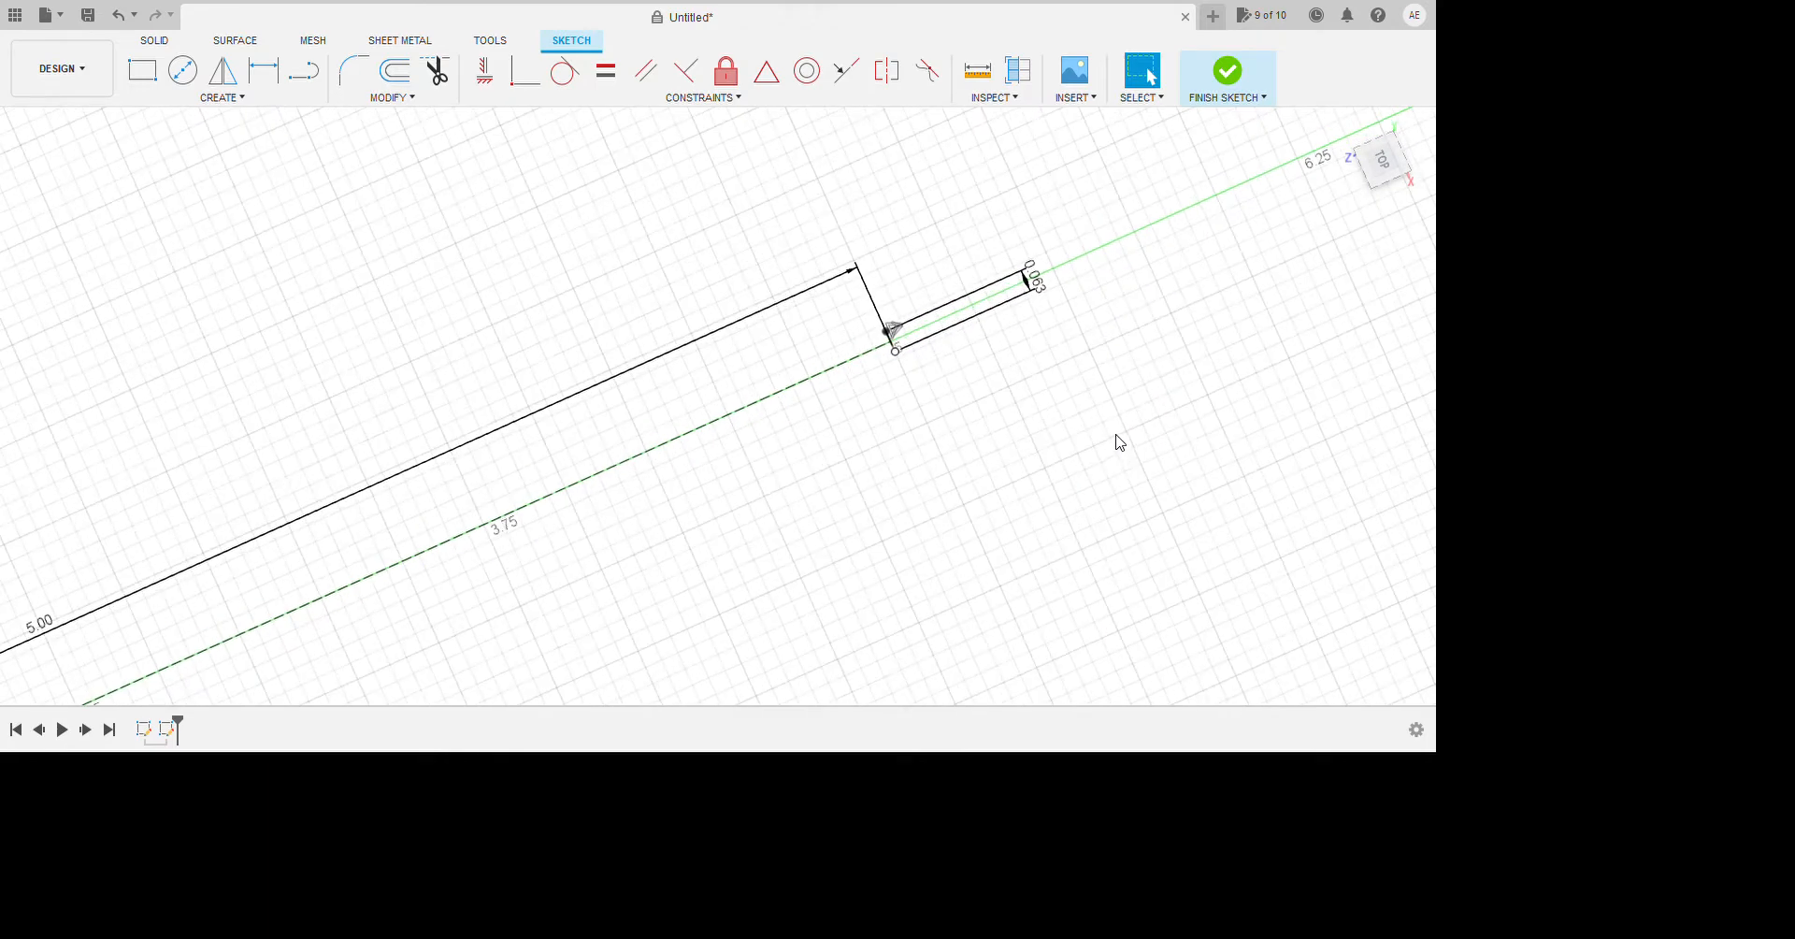
scroll(1114, 429, up, 3)
click(1113, 429)
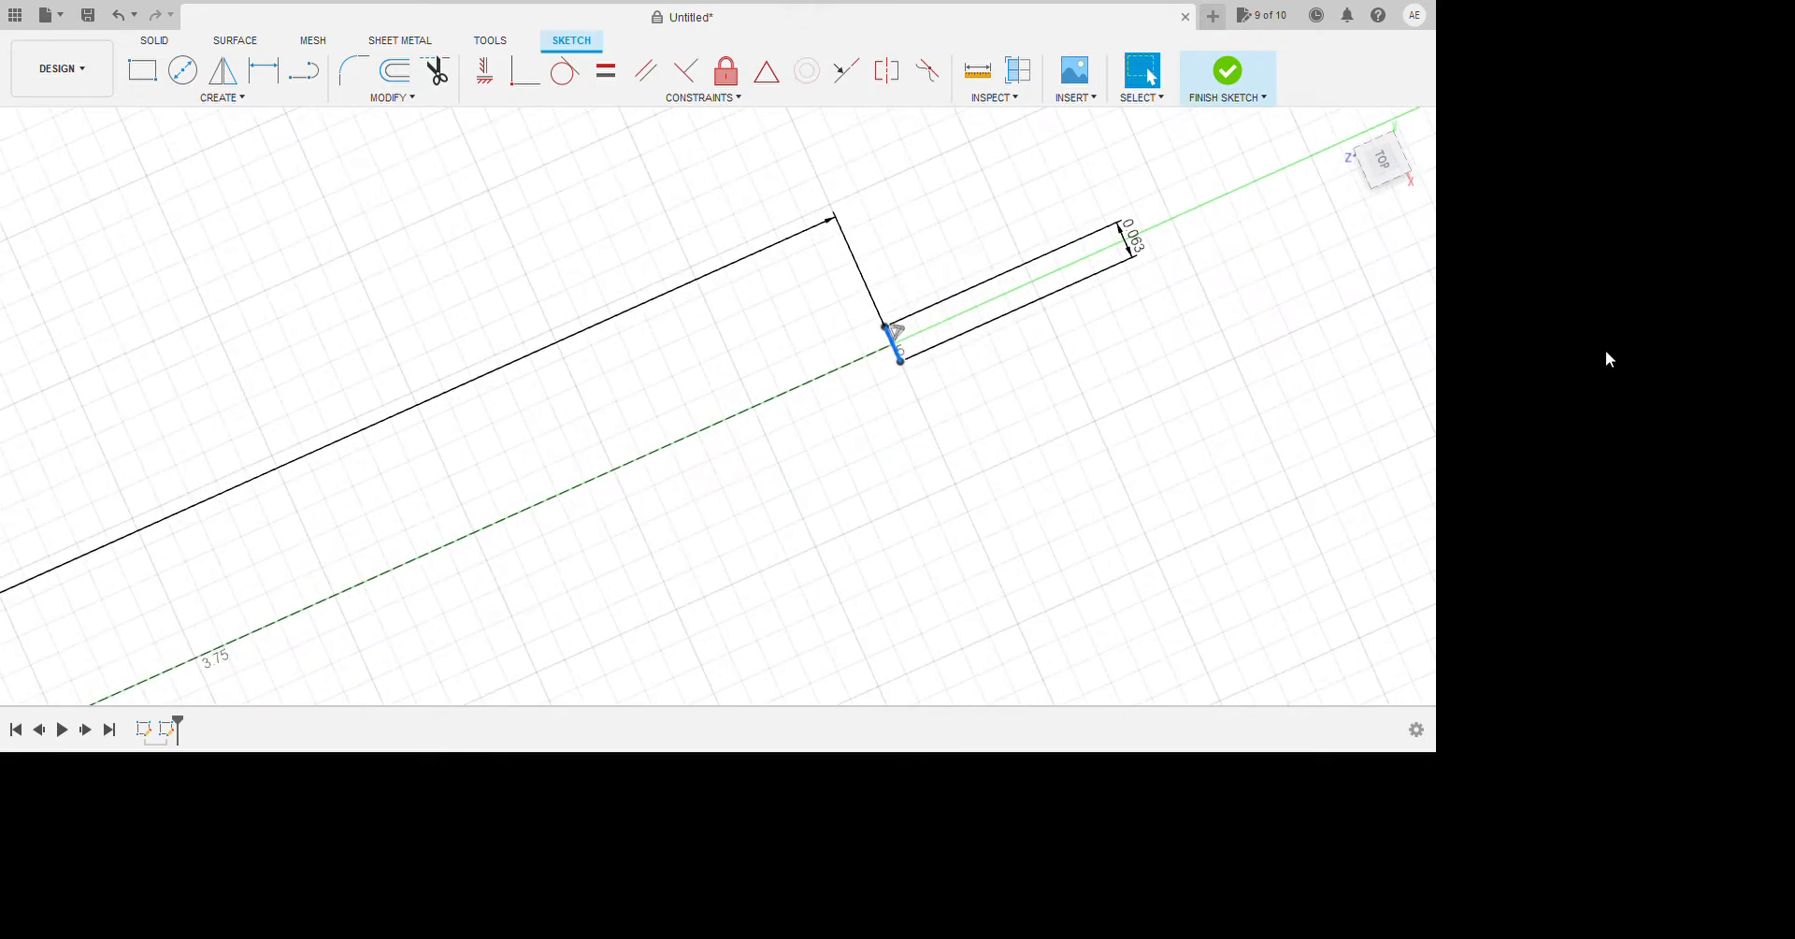
scroll(935, 586, down, 3)
click(1071, 525)
scroll(1055, 526, down, 3)
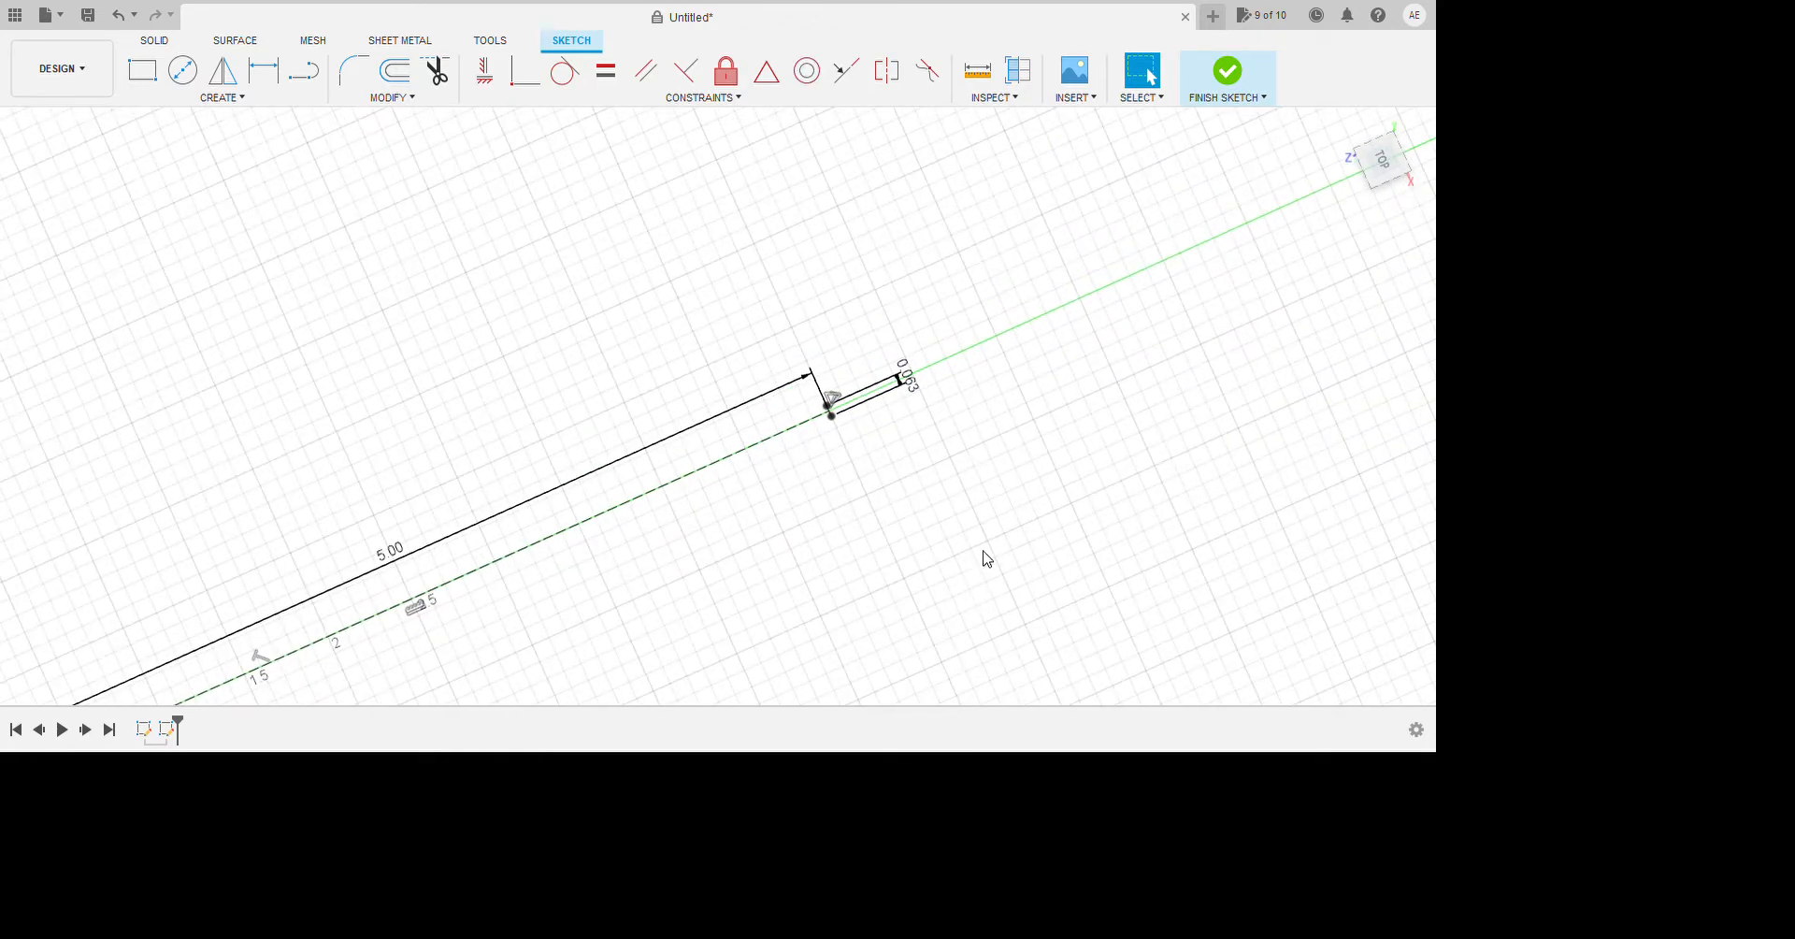
Draw a fit-point spline from the projected circle's upper point, bulging through three intermediate points above the construction line, to the short line's upper endpoint.
click(1745, 223)
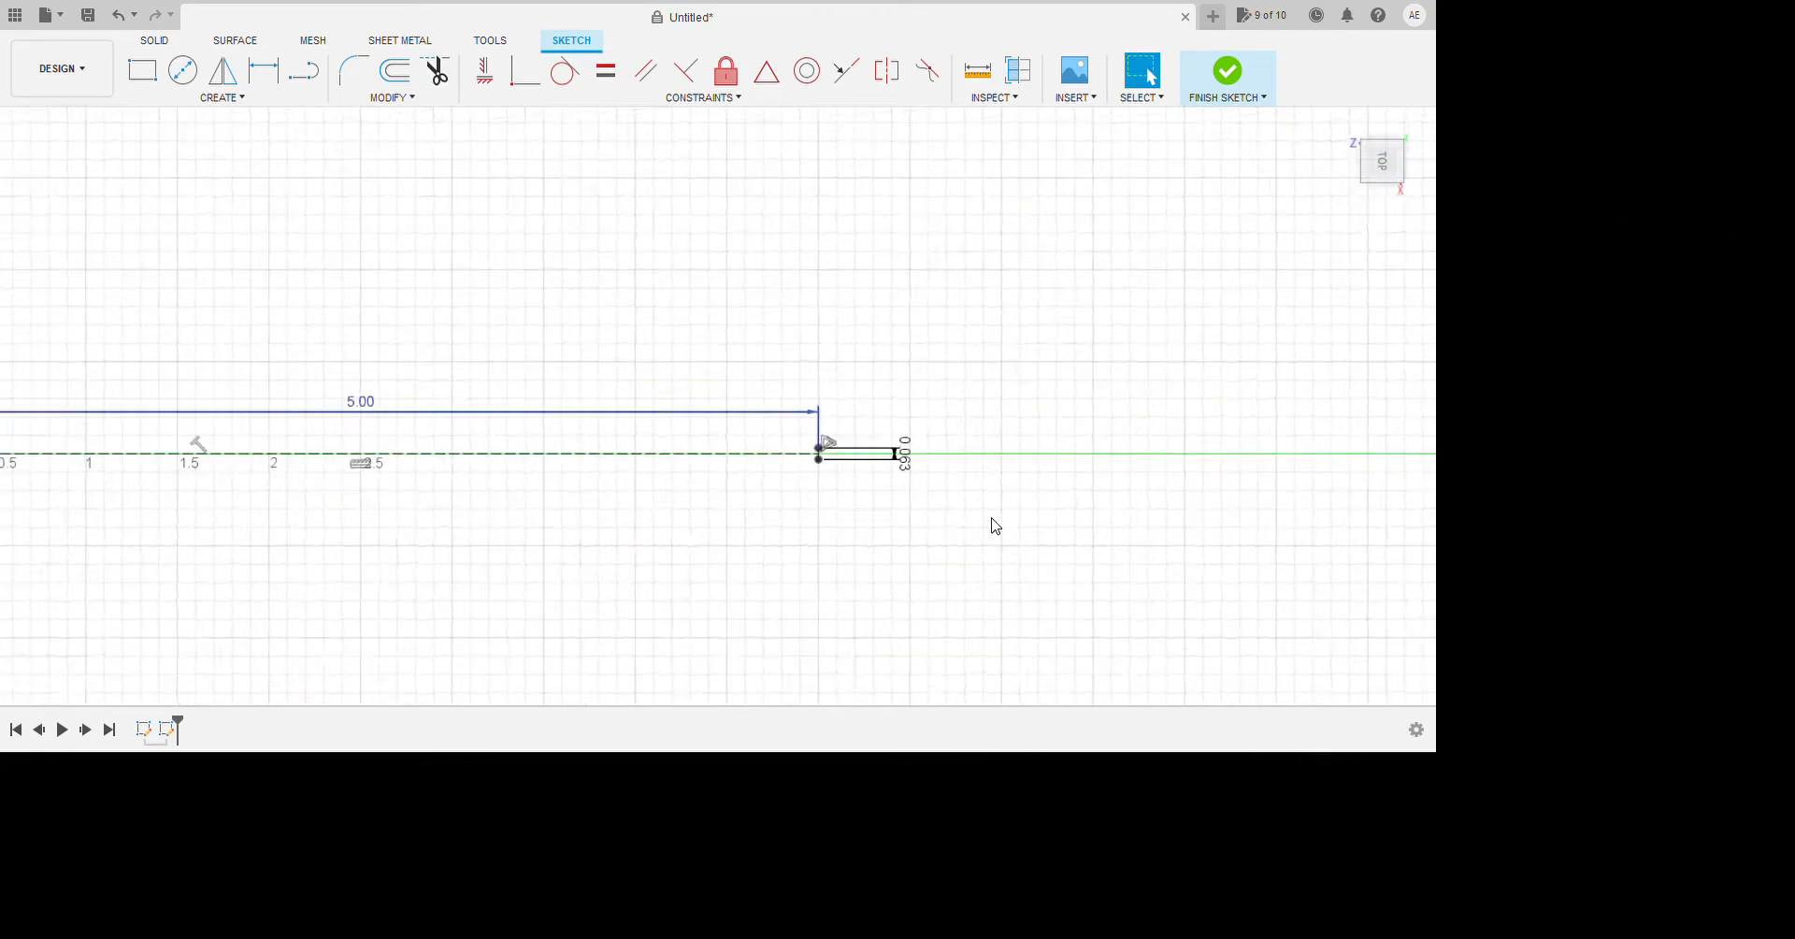
scroll(972, 559, down, 2)
scroll(418, 480, up, 2)
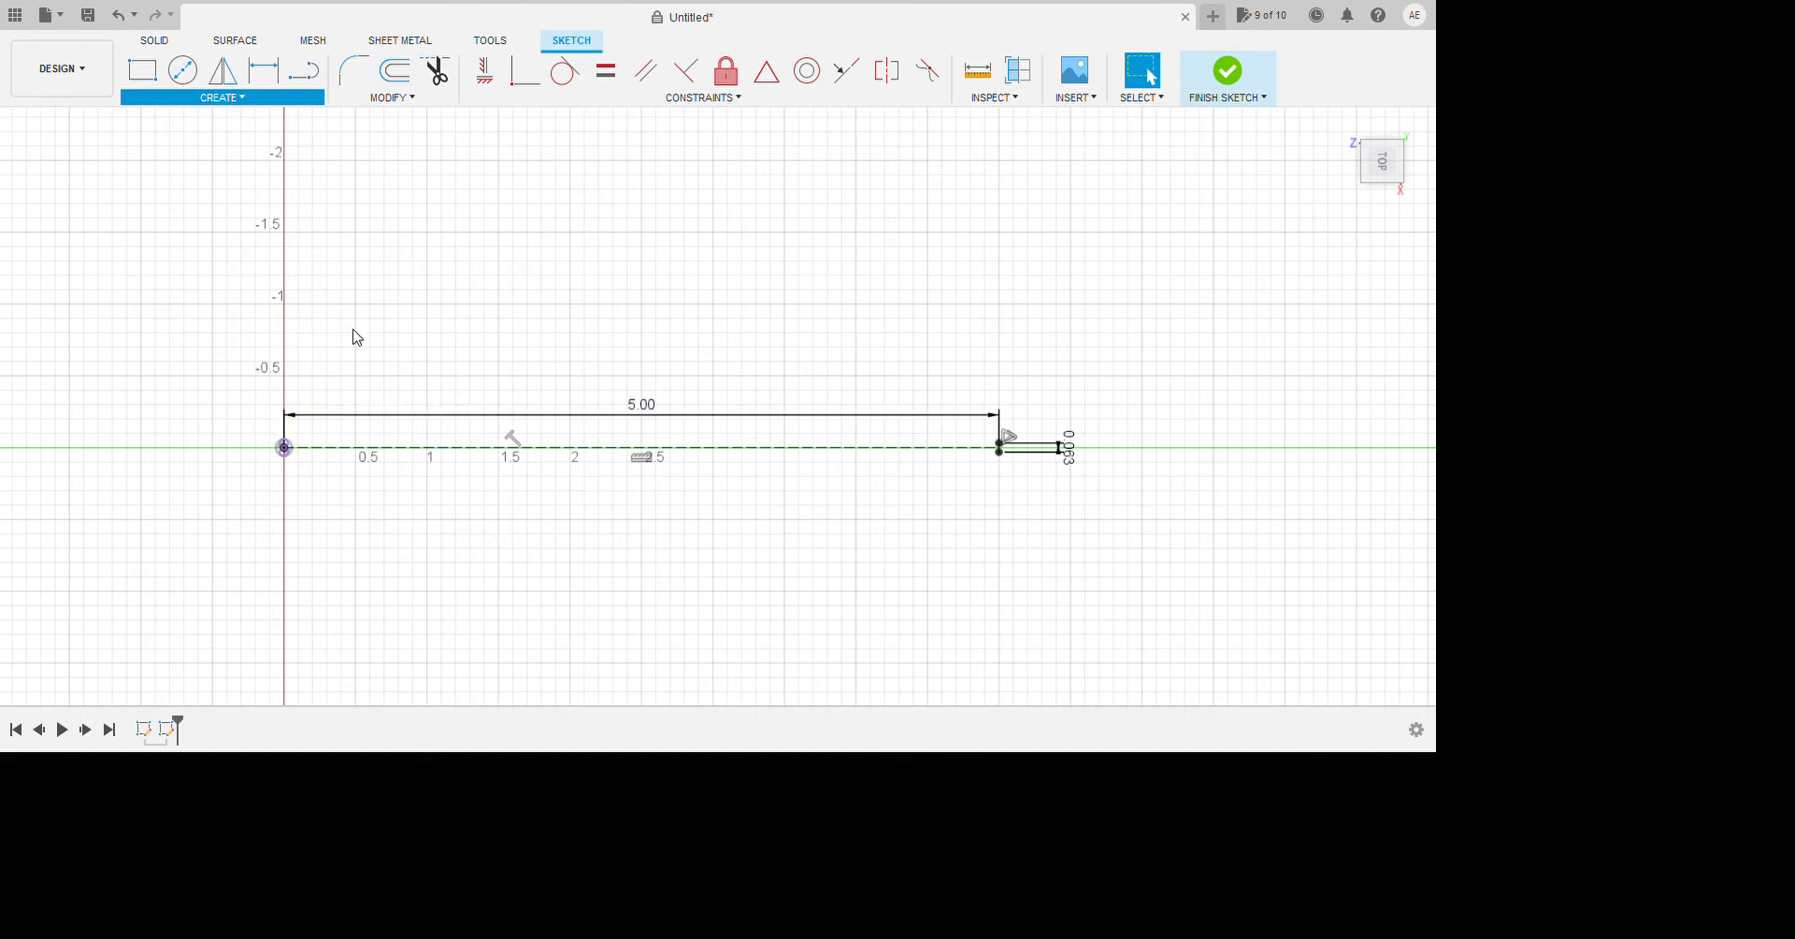
click(403, 327)
scroll(373, 546, up, 5)
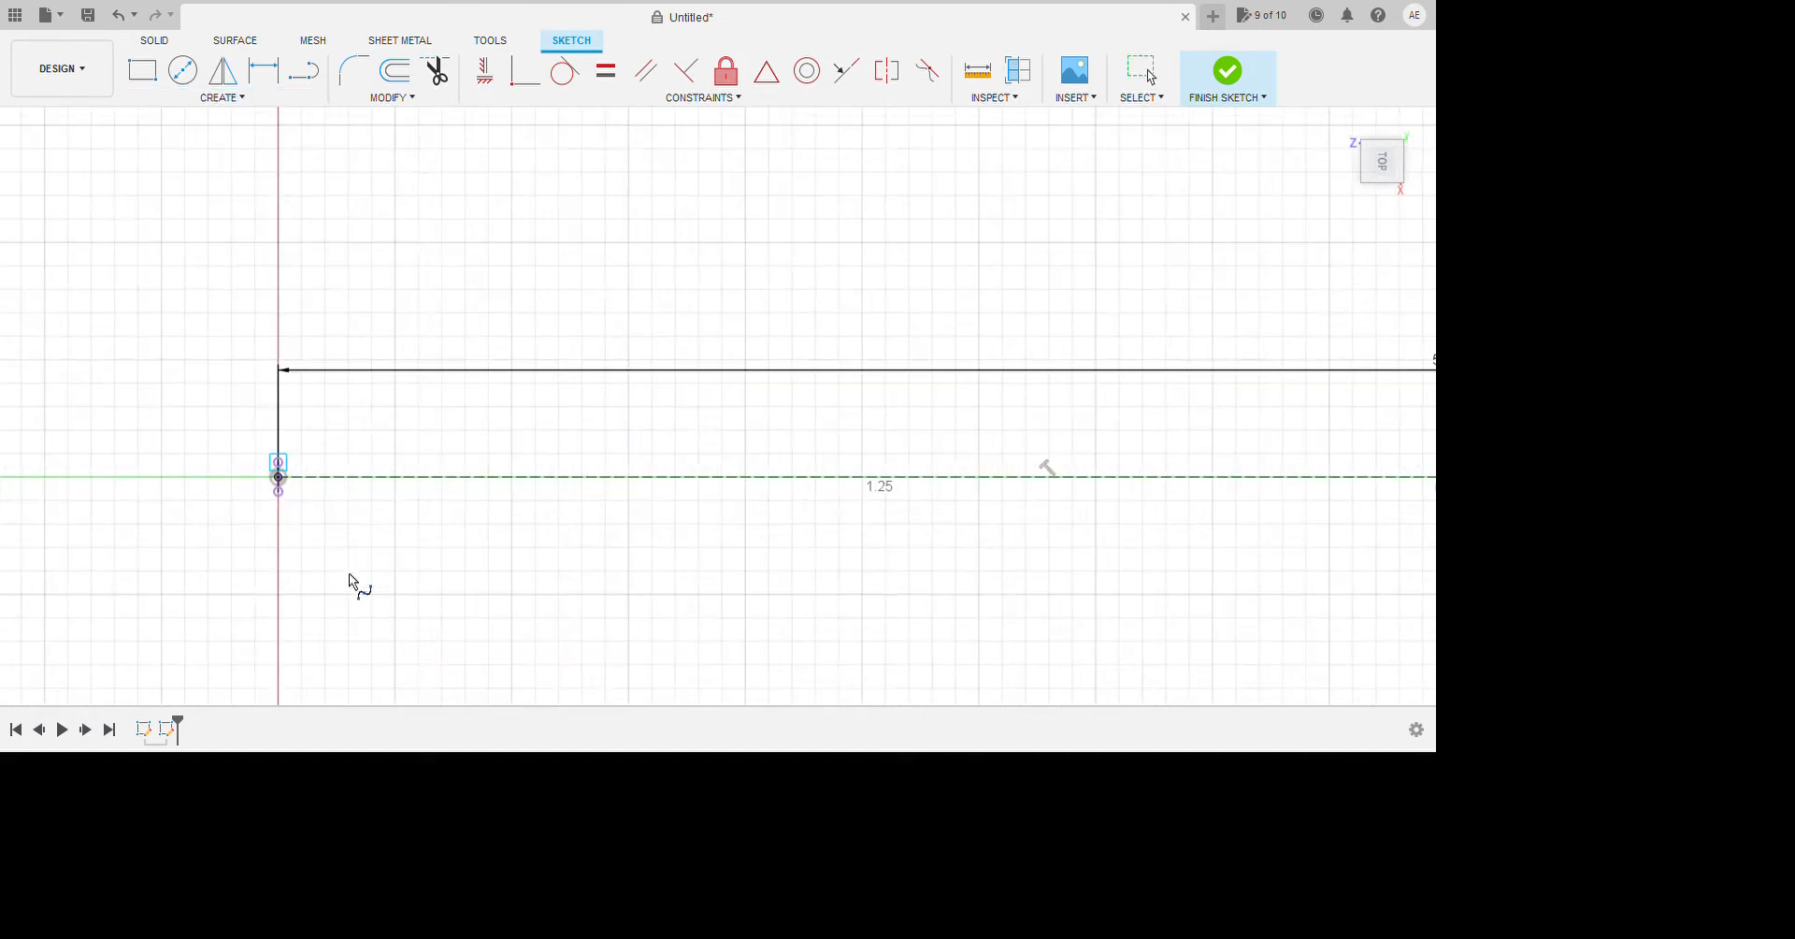
click(277, 477)
scroll(601, 422, down, 3)
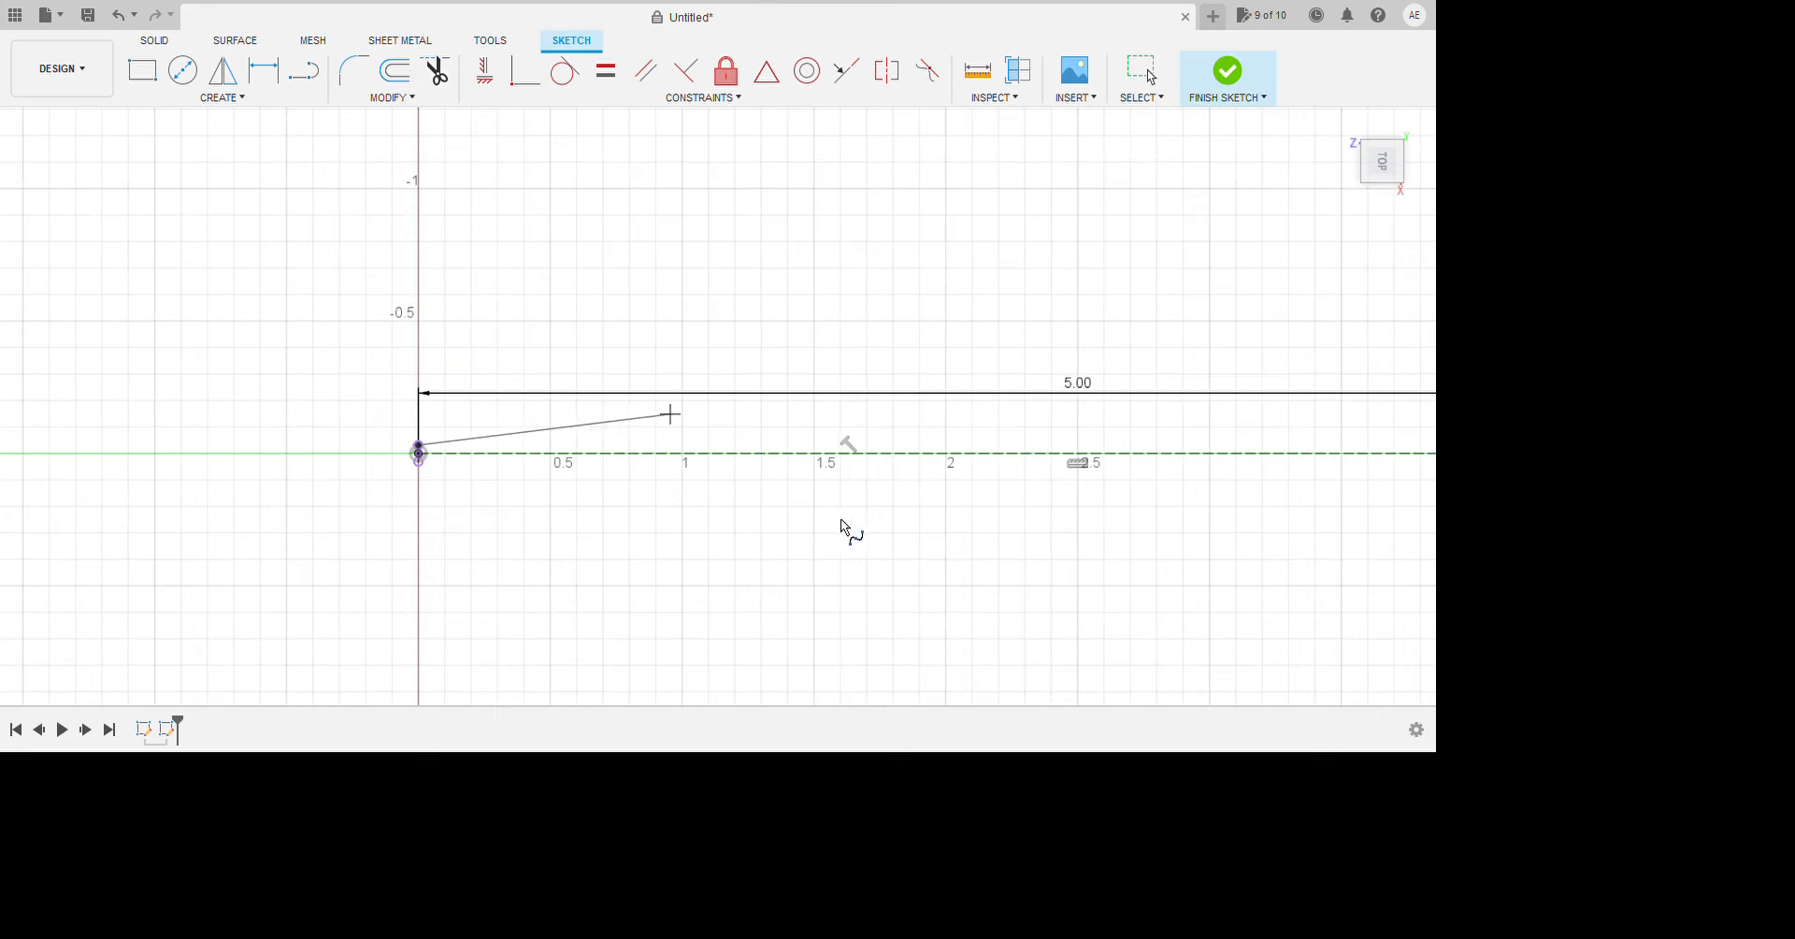
click(687, 412)
click(925, 370)
scroll(935, 374, down, 5)
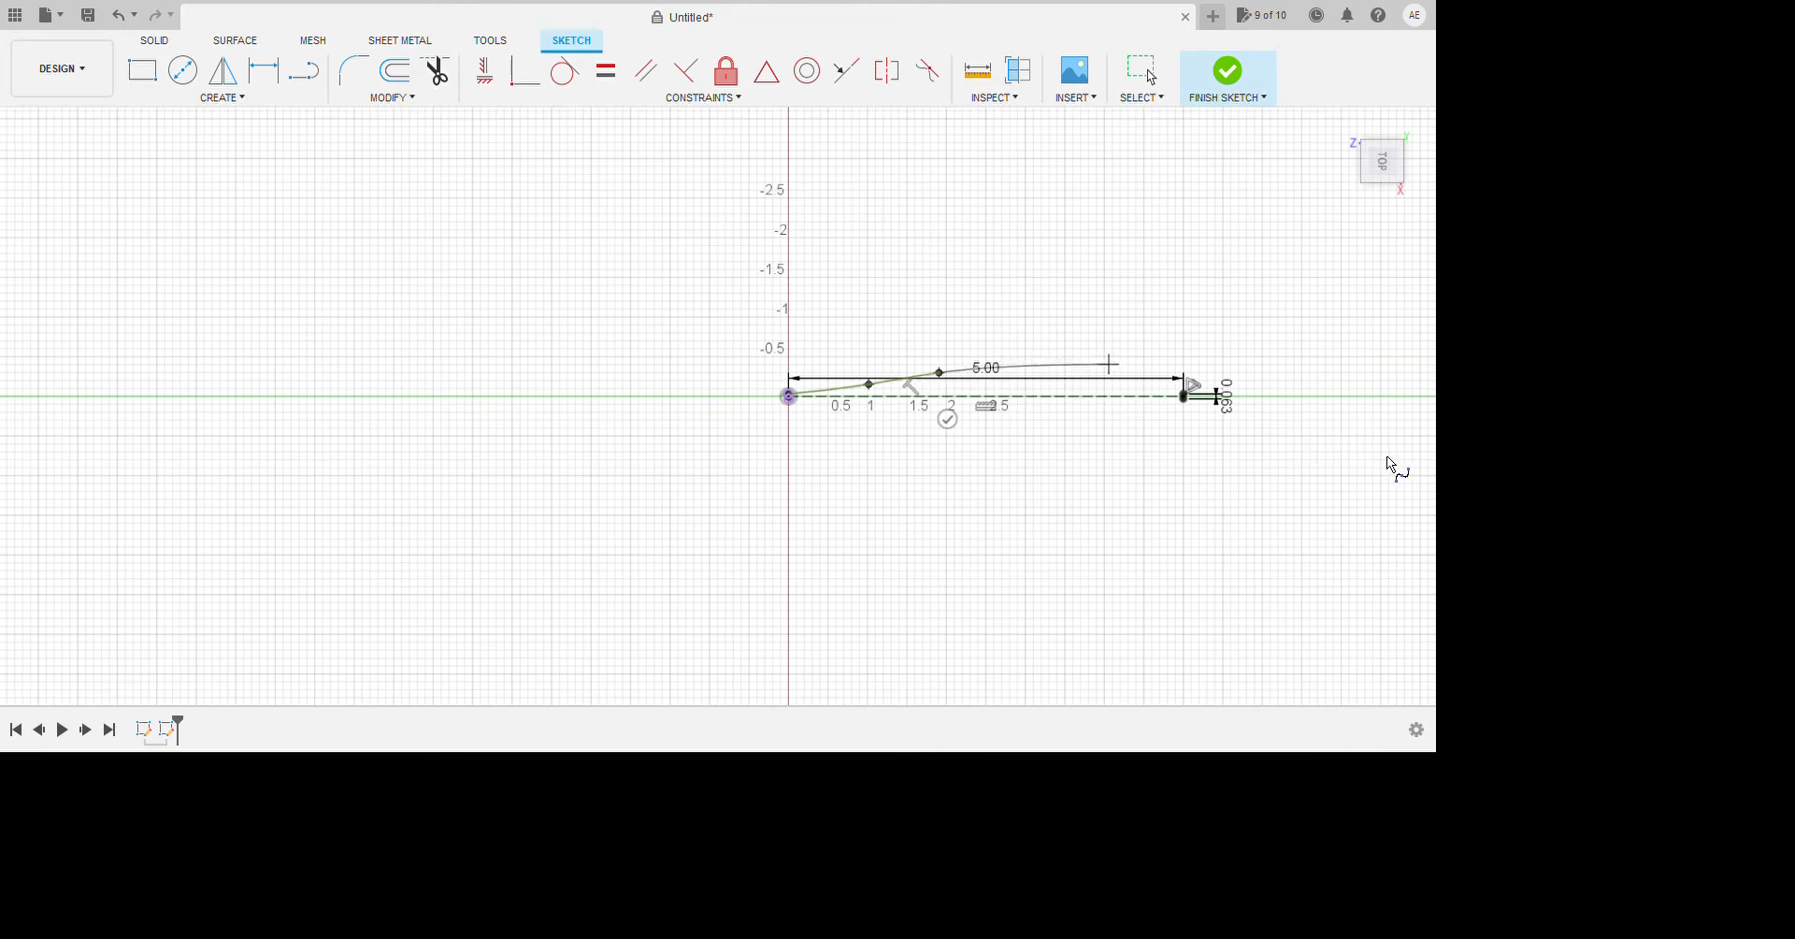
scroll(1357, 464, up, 4)
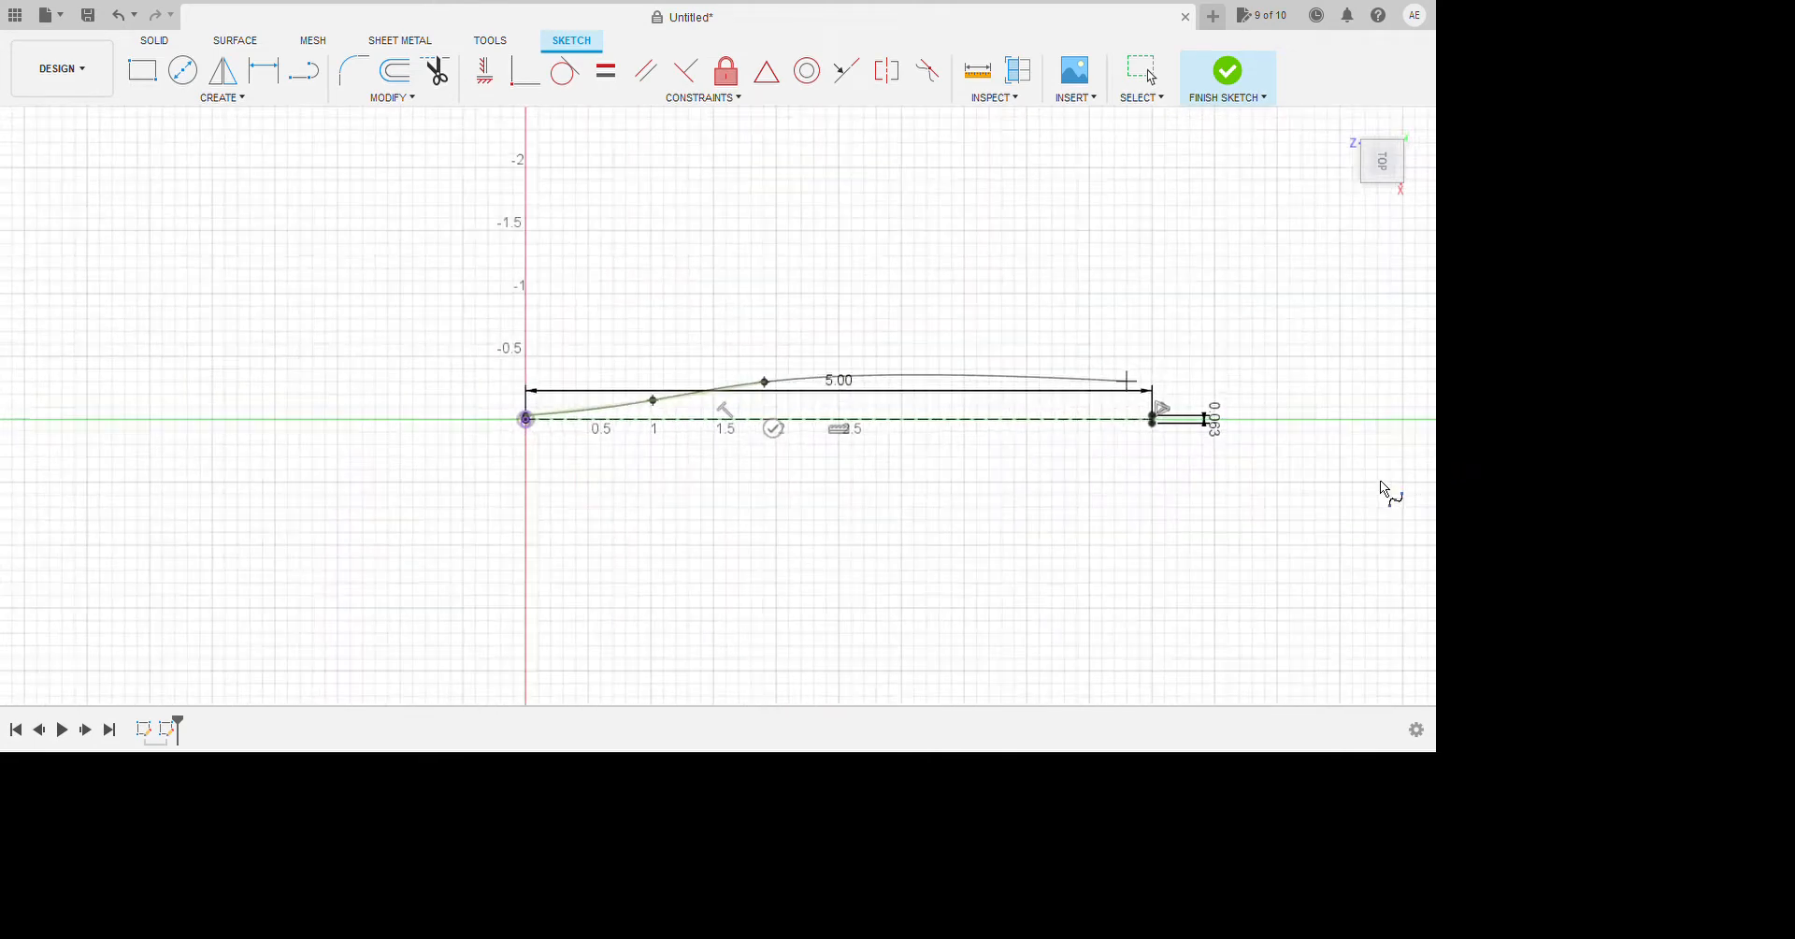
click(1338, 467)
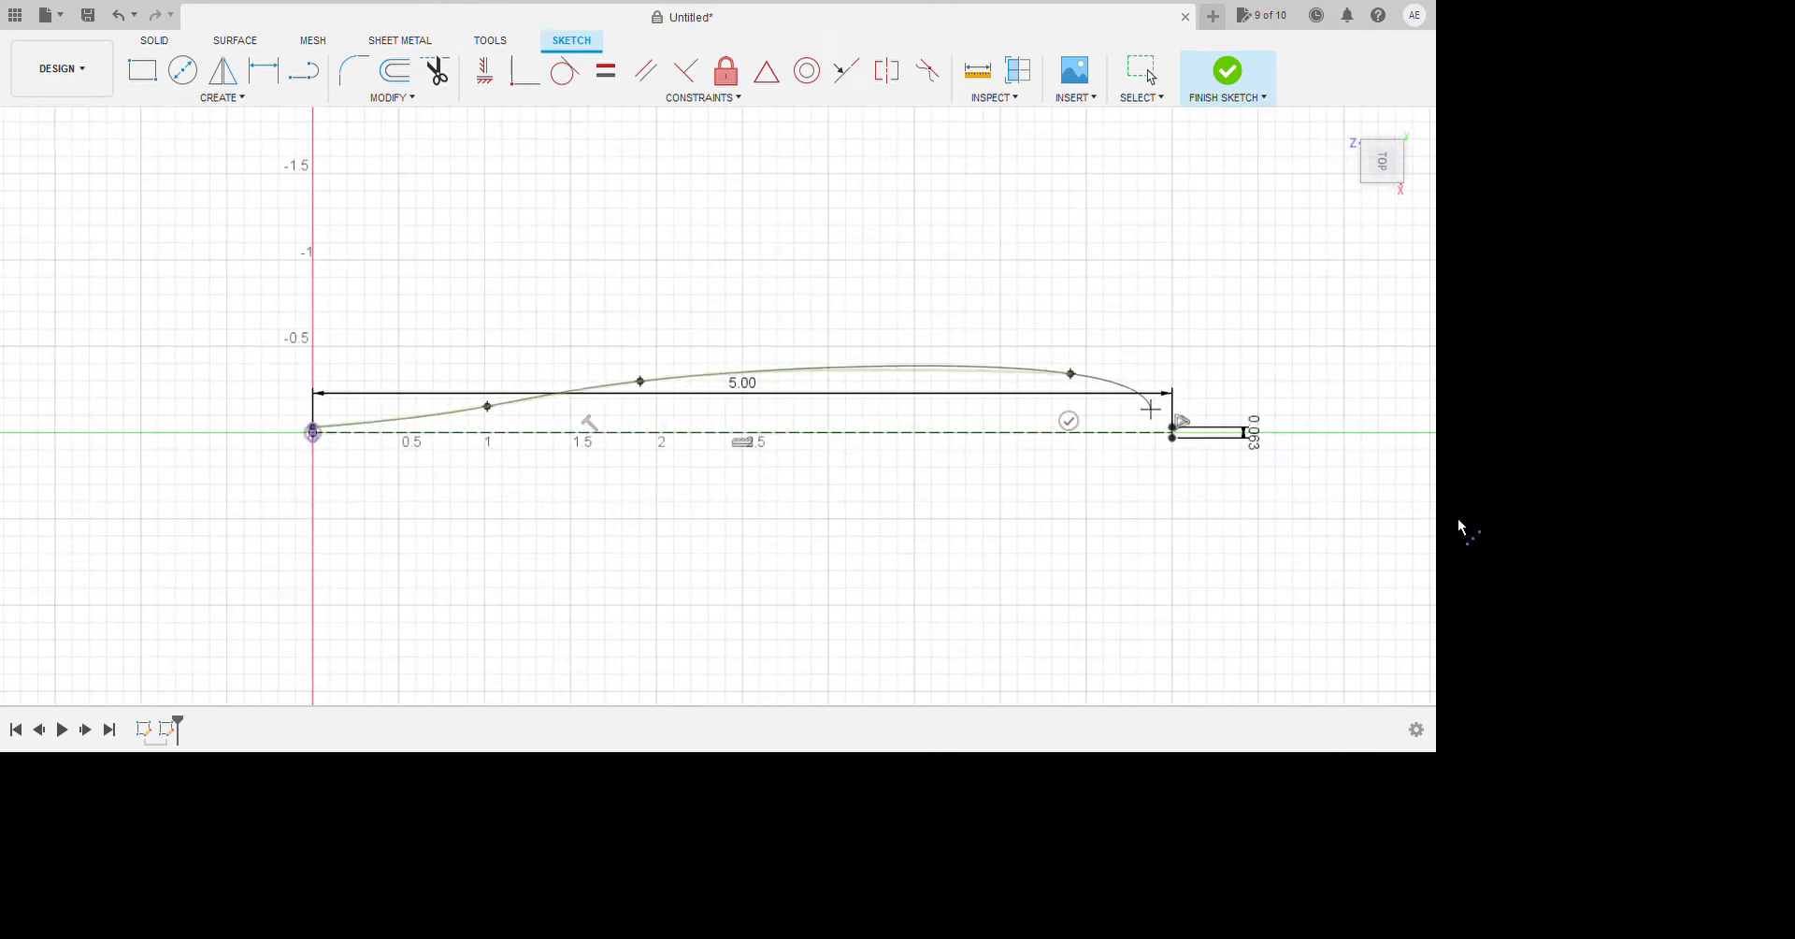
click(1470, 541)
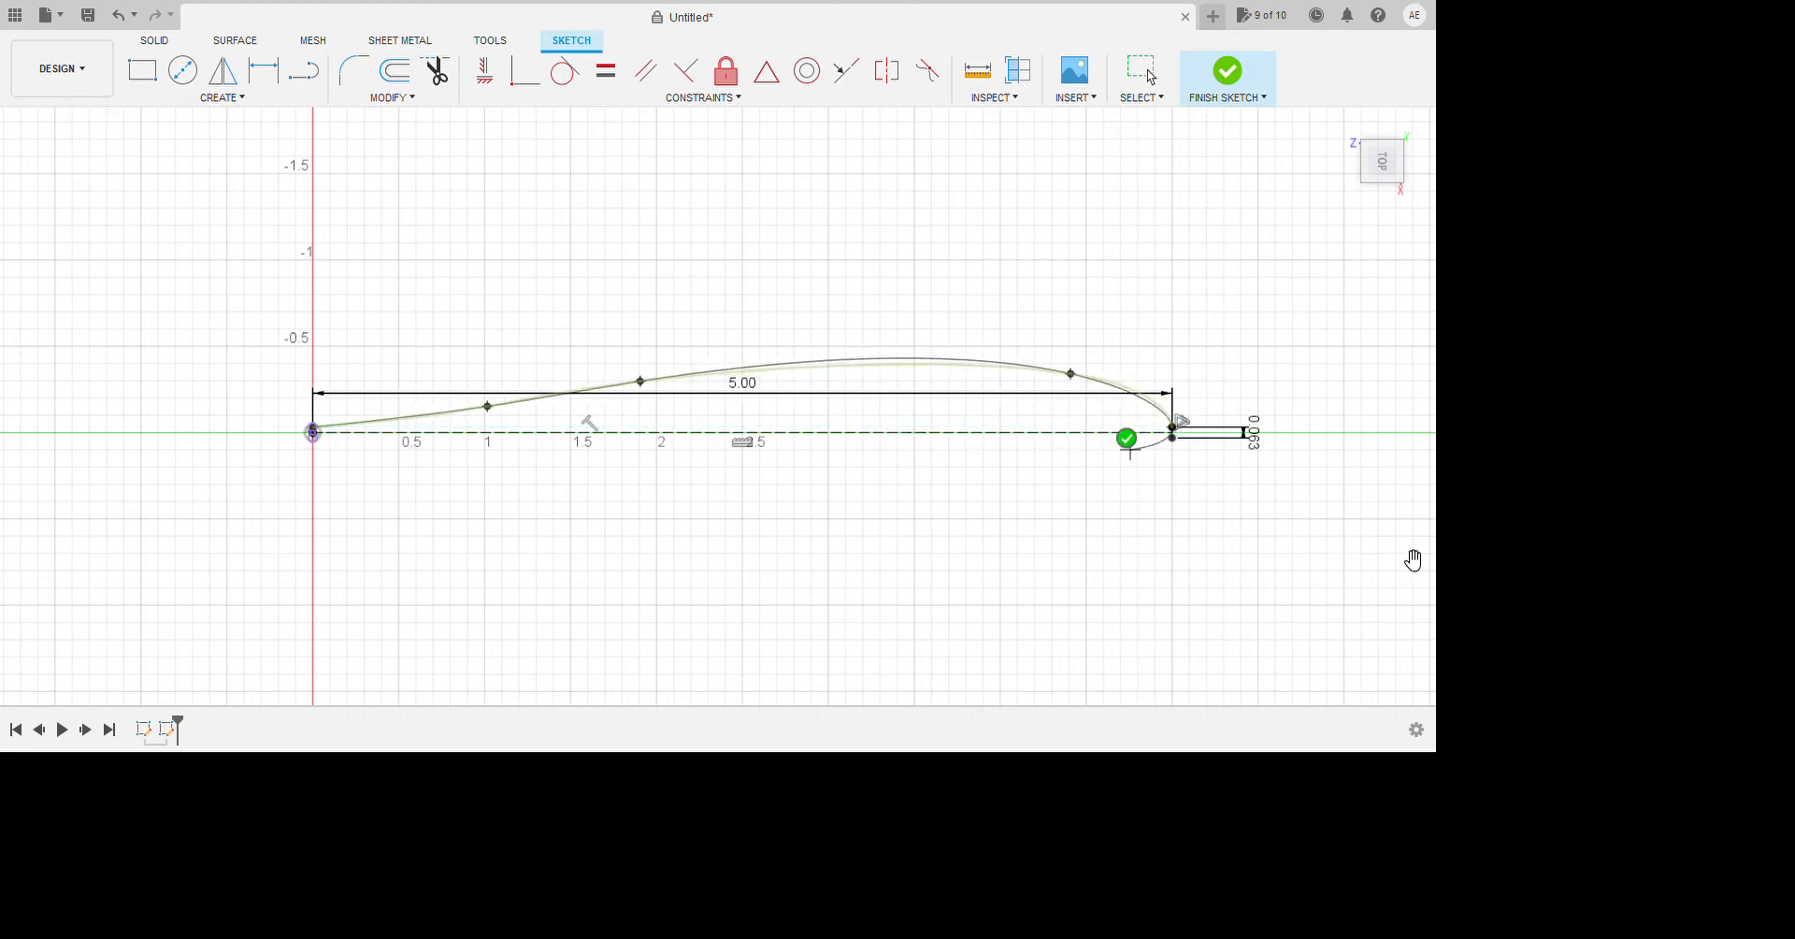
key(Escape)
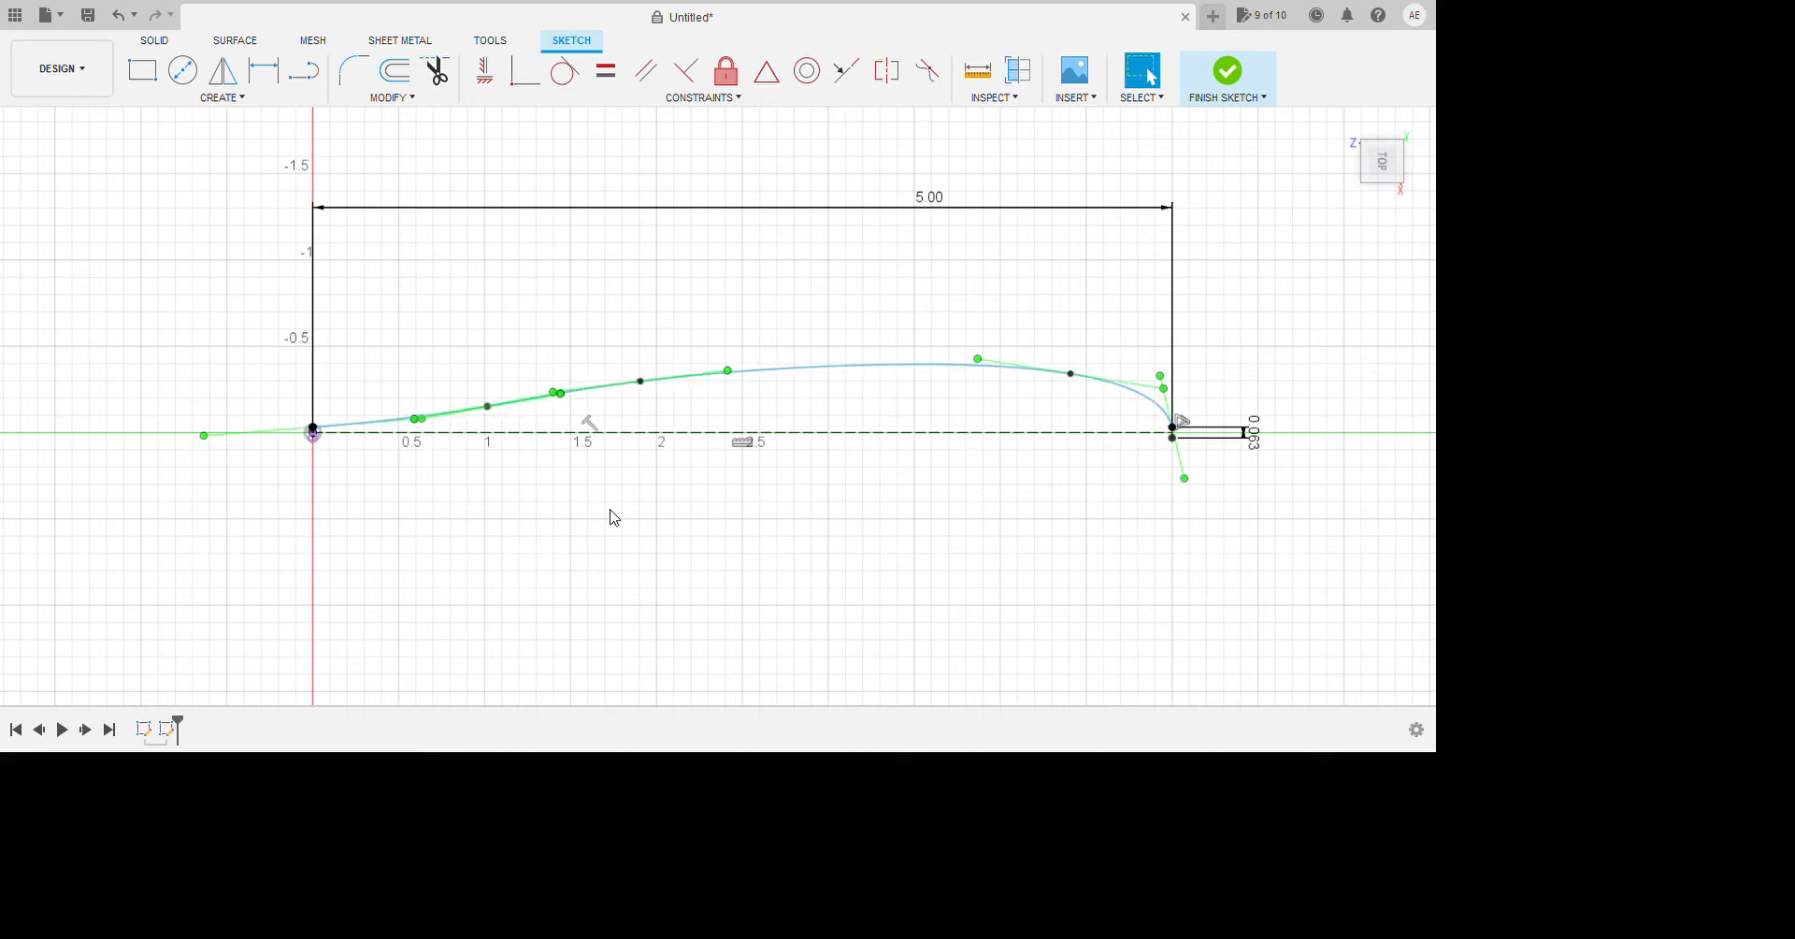
Reshape the spline by moving its first intermediate fit point upward and its middle fit point farther along the construction line.
drag(607, 492, 608, 491)
drag(805, 474, 1010, 457)
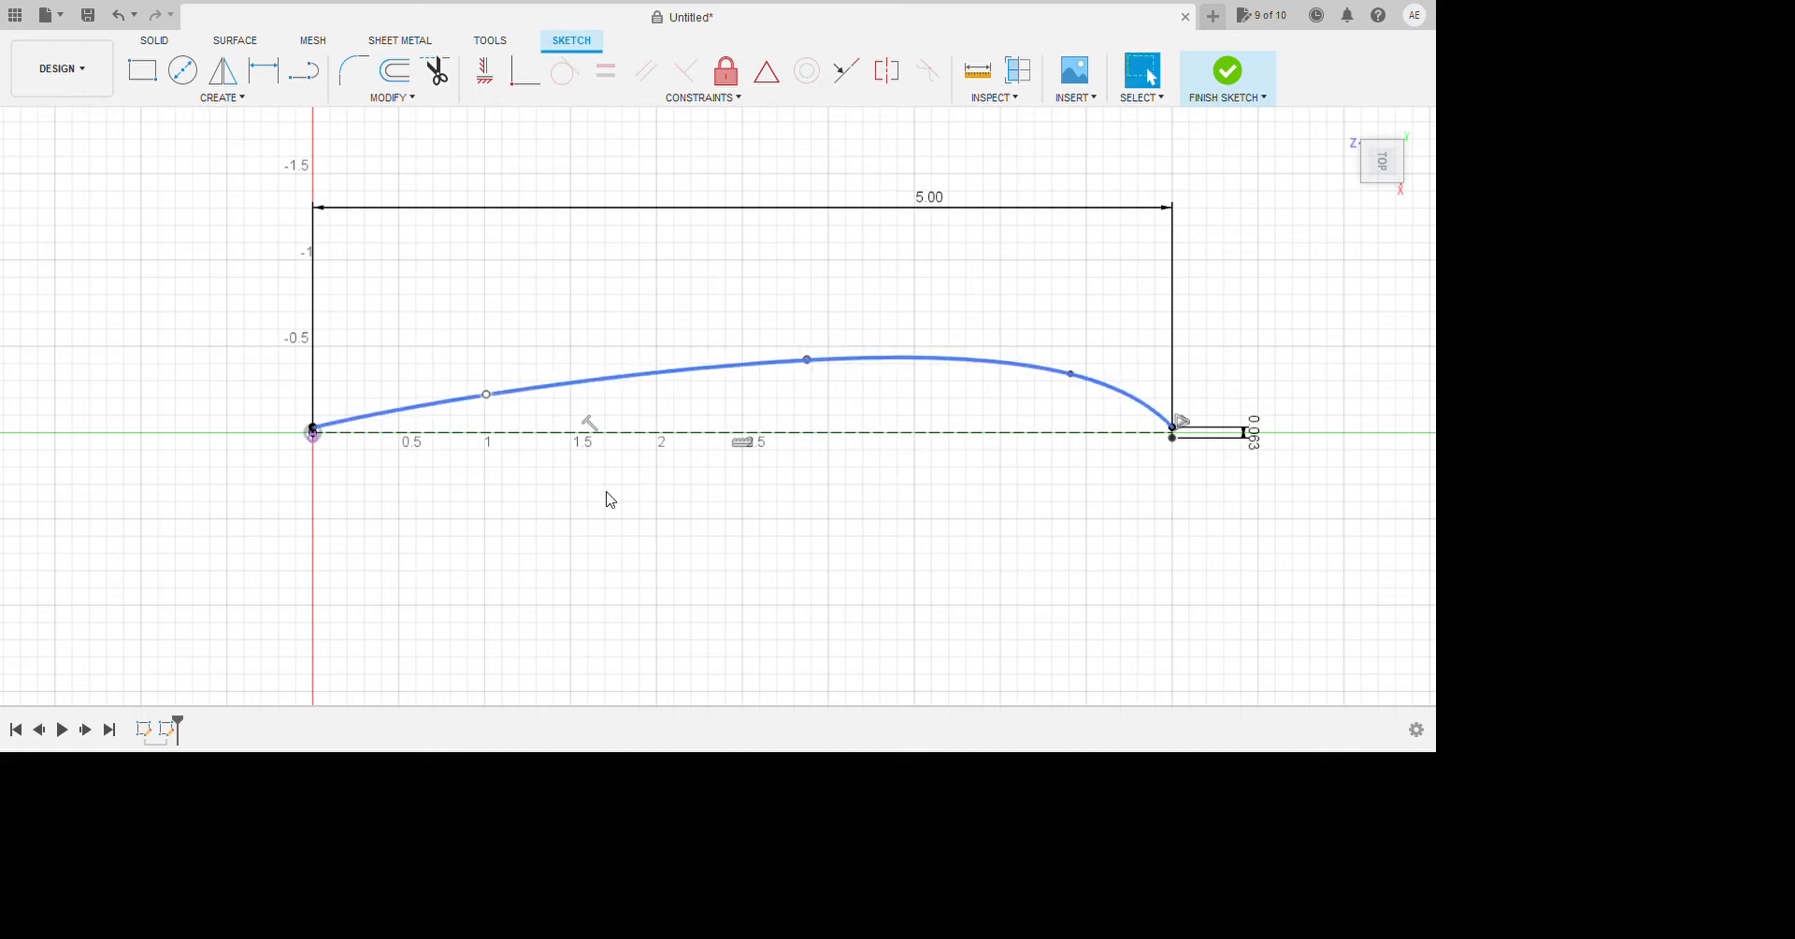
Mirror the spline about the construction line and finish the sketch.
scroll(393, 515, down, 3)
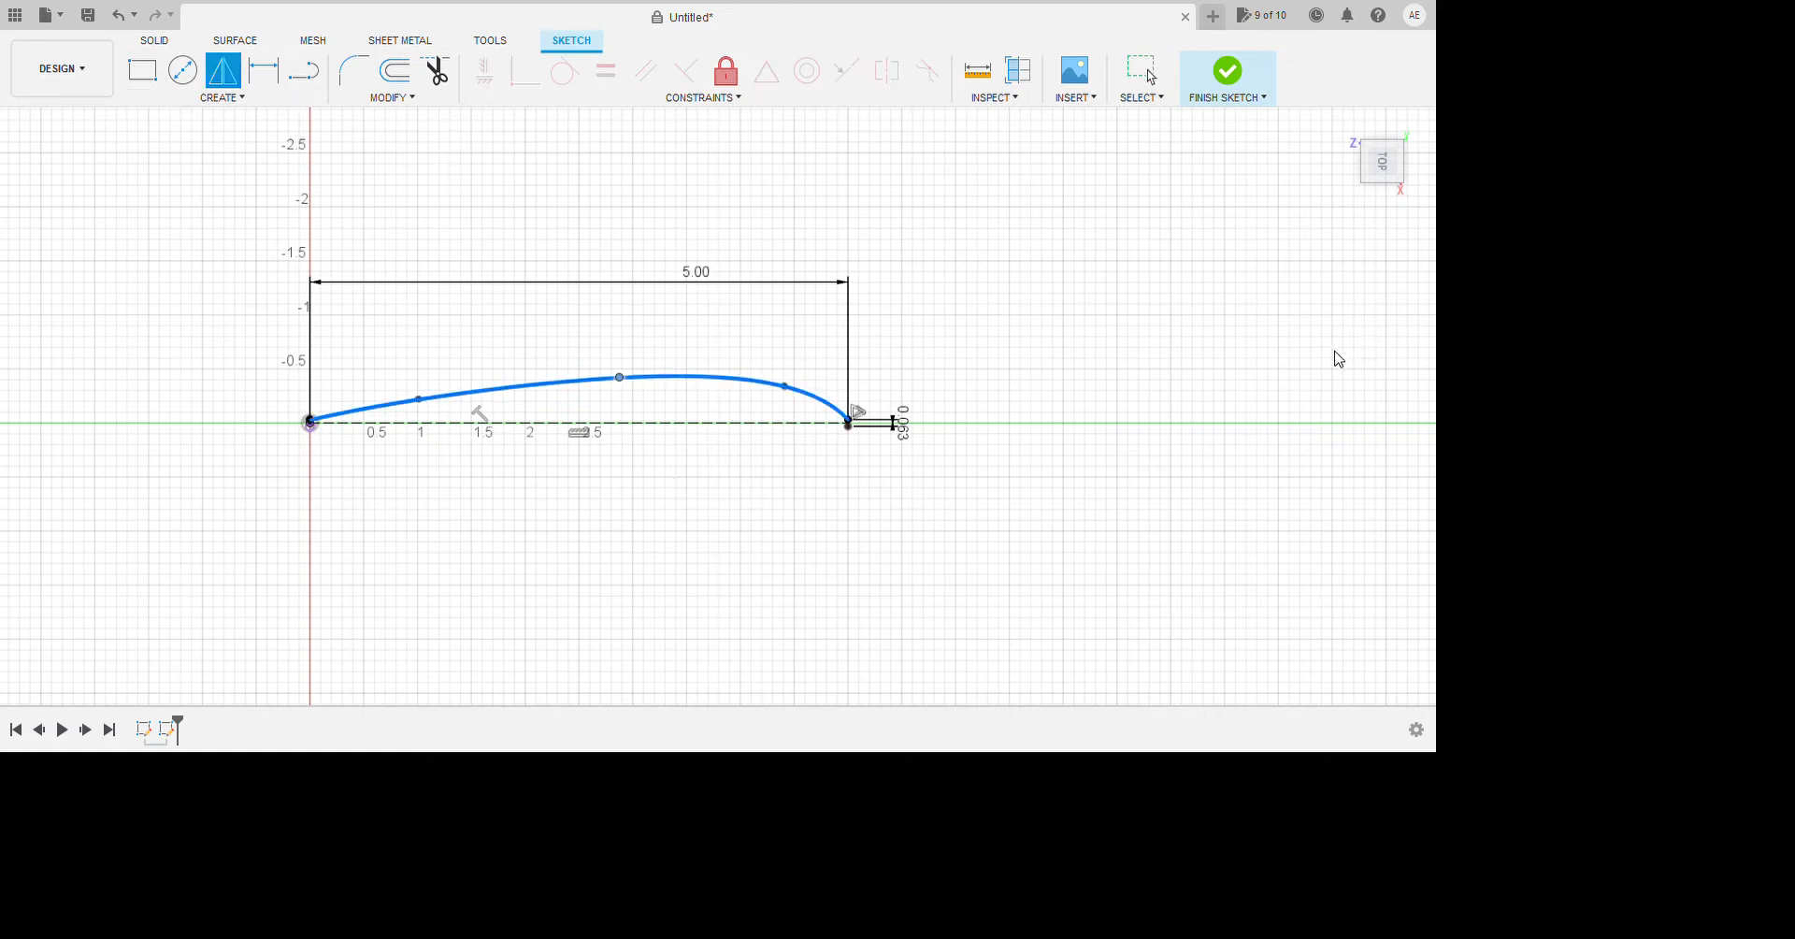
click(769, 423)
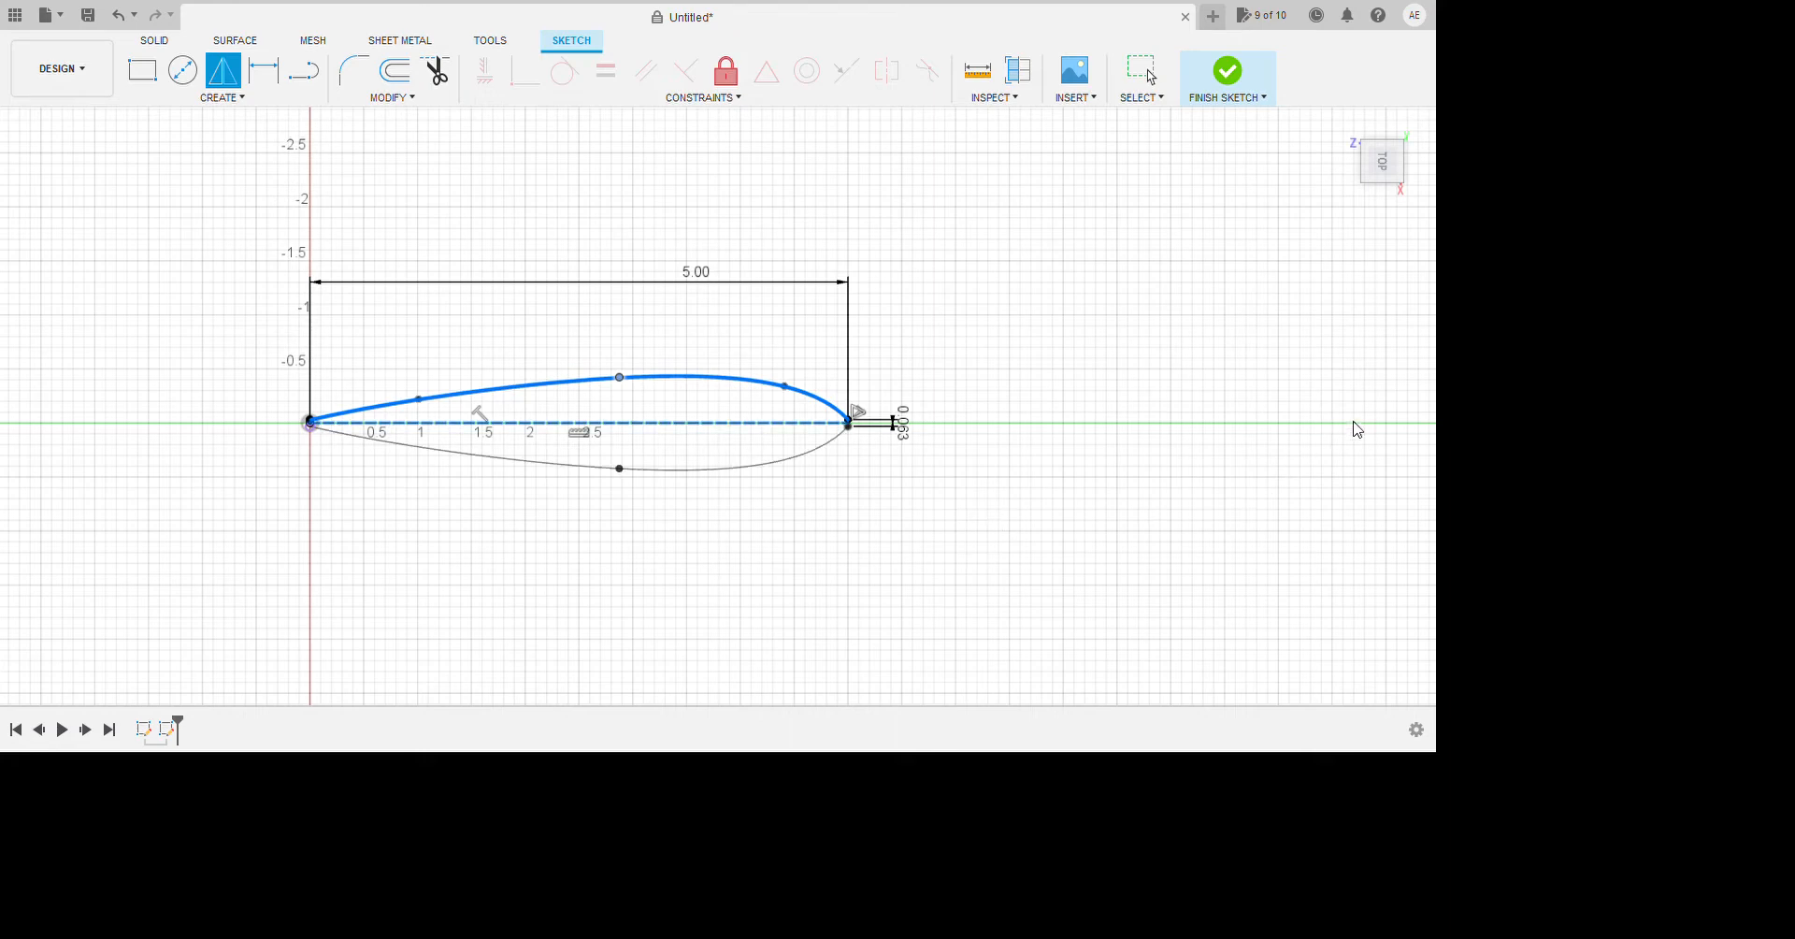
click(1361, 388)
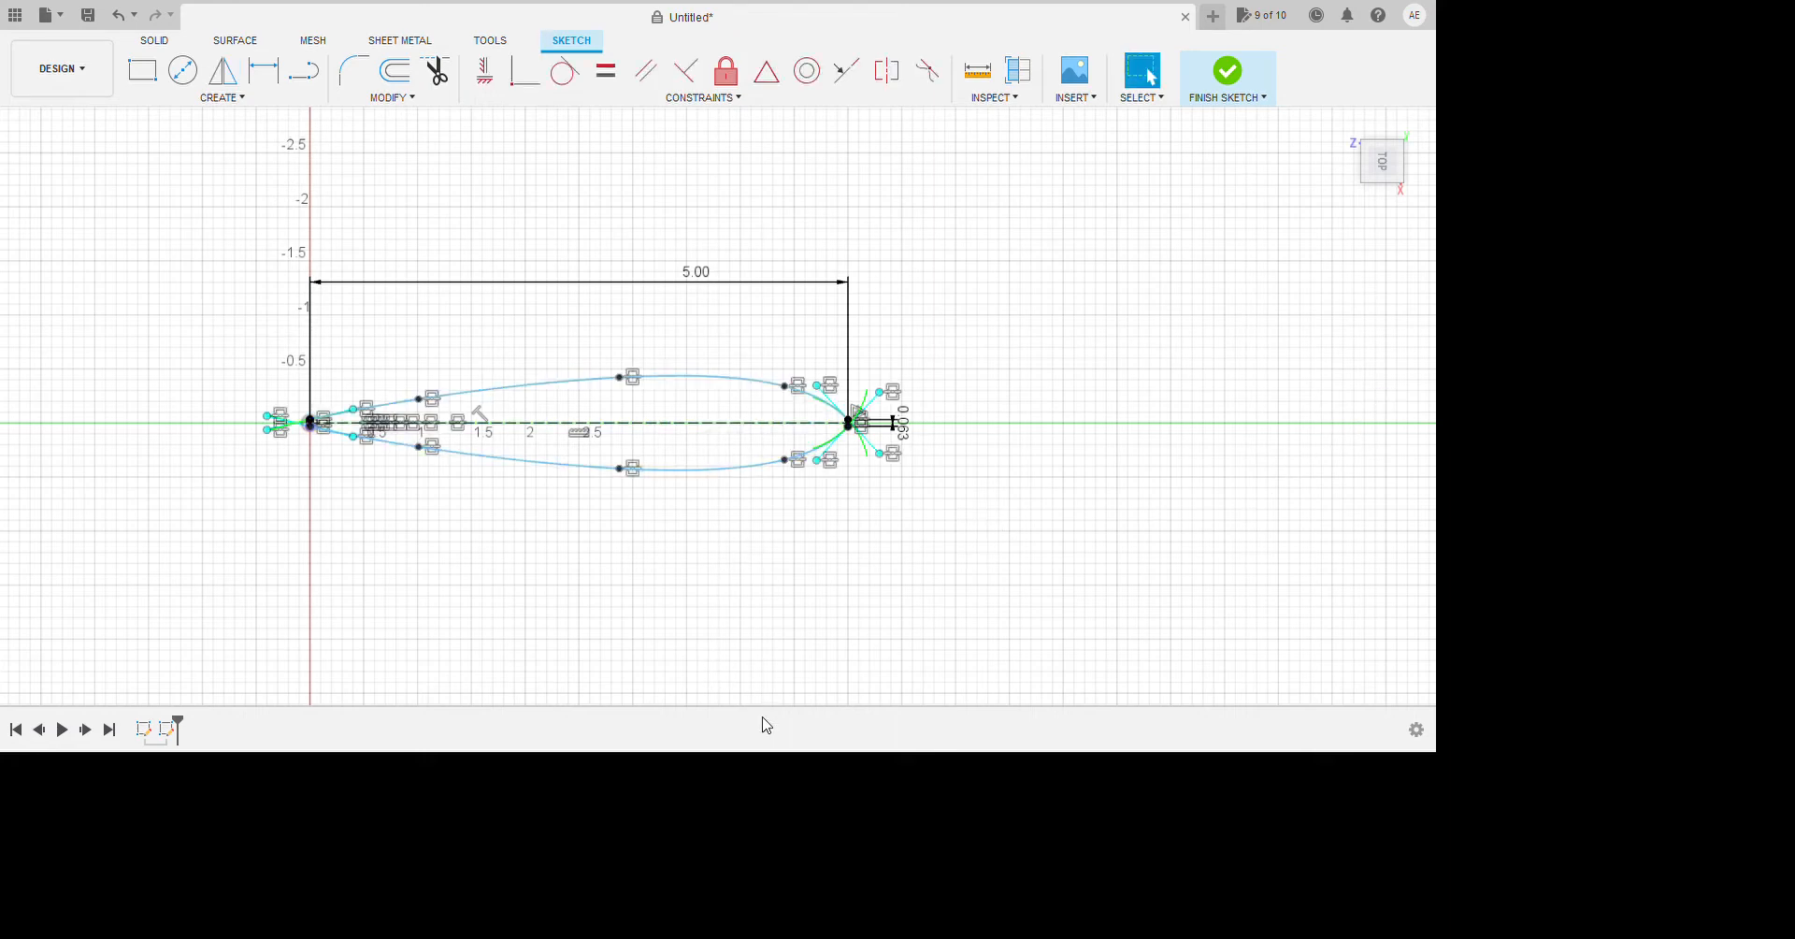
shift+middle_drag(765, 722, 786, 679)
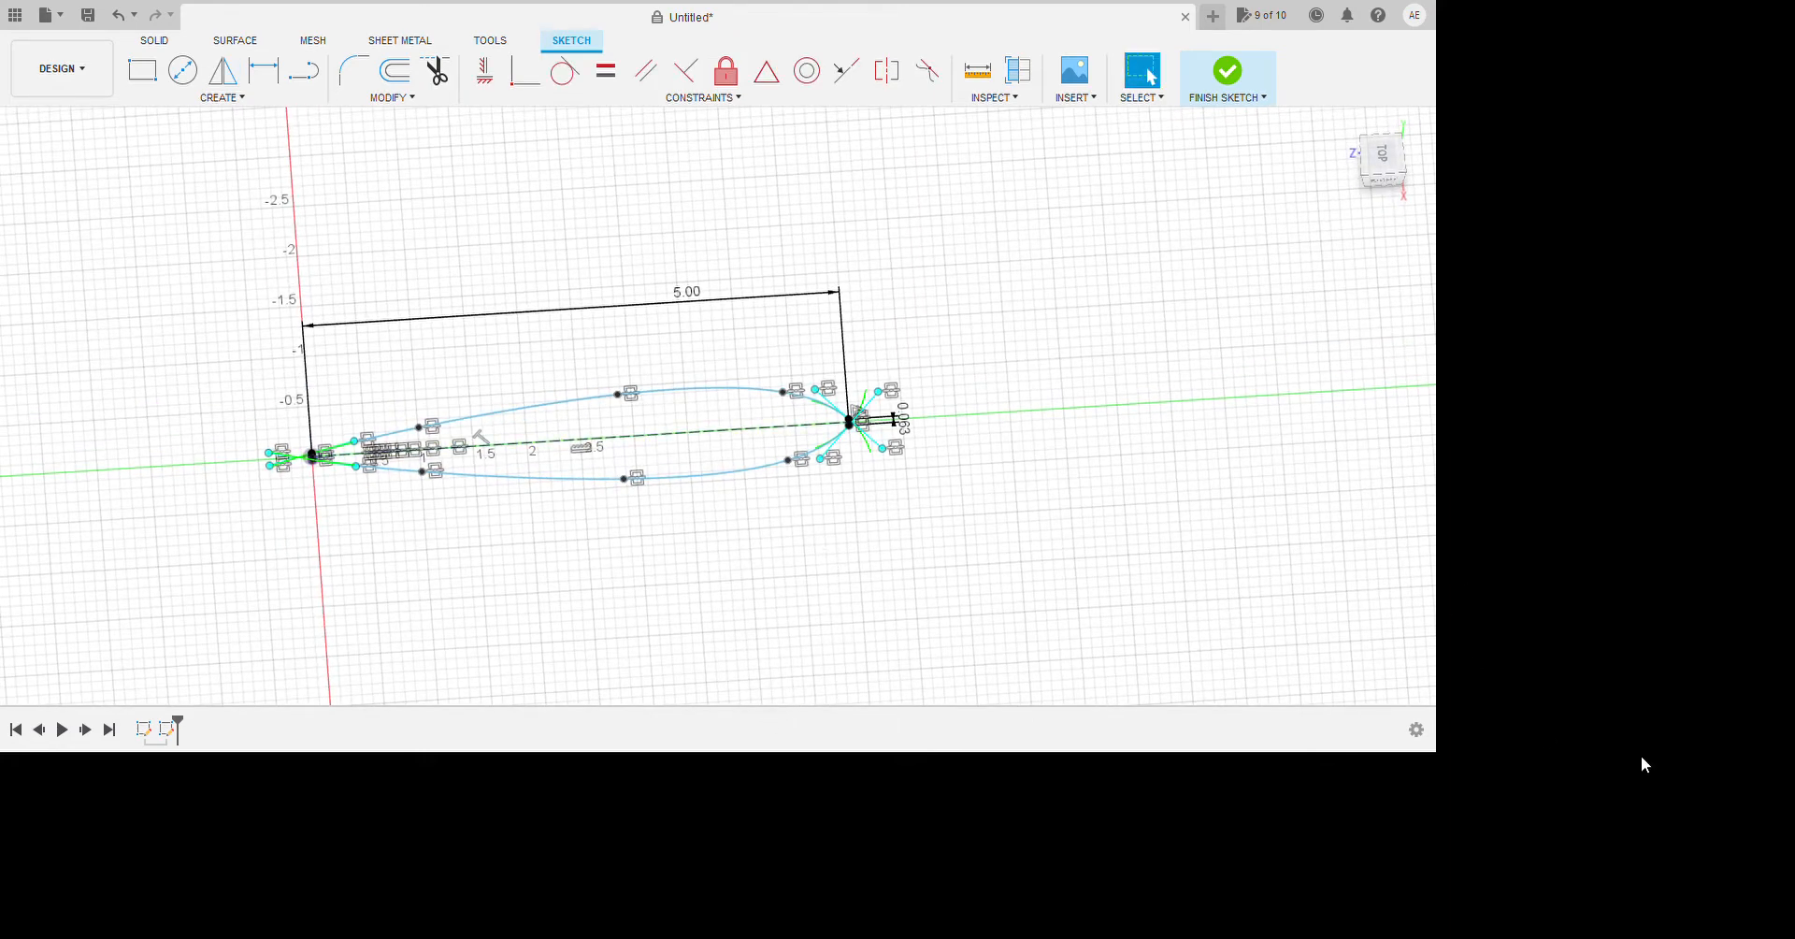
click(1715, 739)
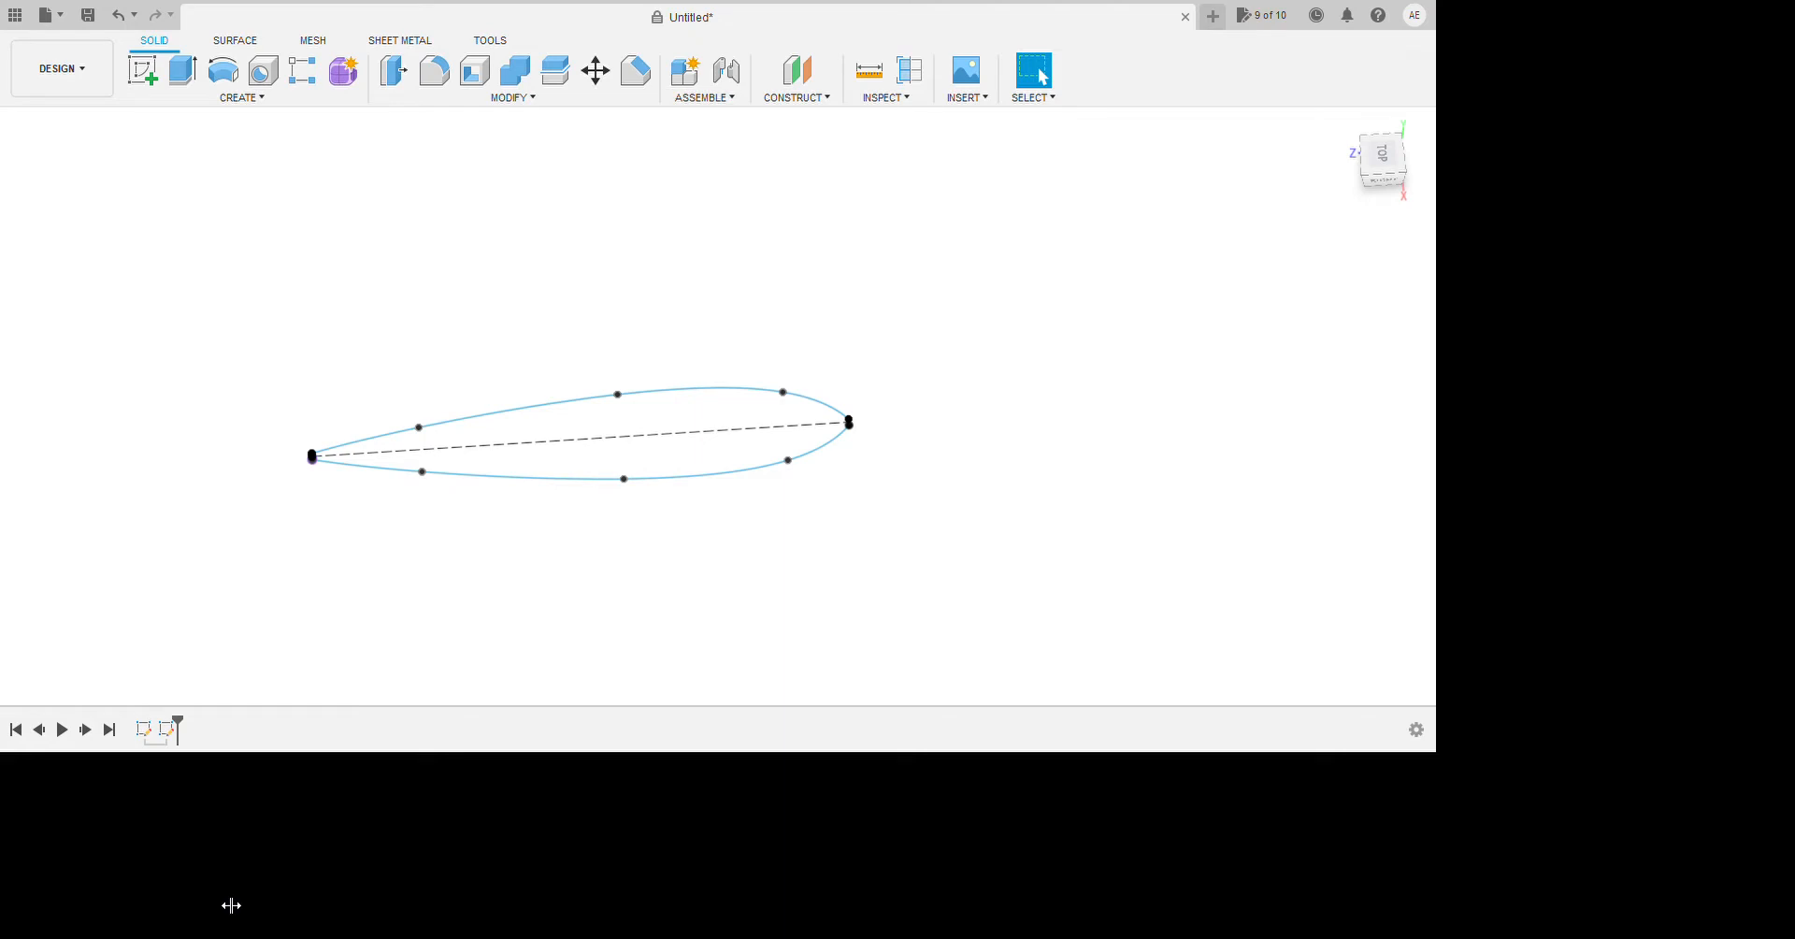
Roll the timeline back before the profile sketch and create a construction plane offset 5.00 from the first circle's origin plane.
drag(228, 903, 193, 906)
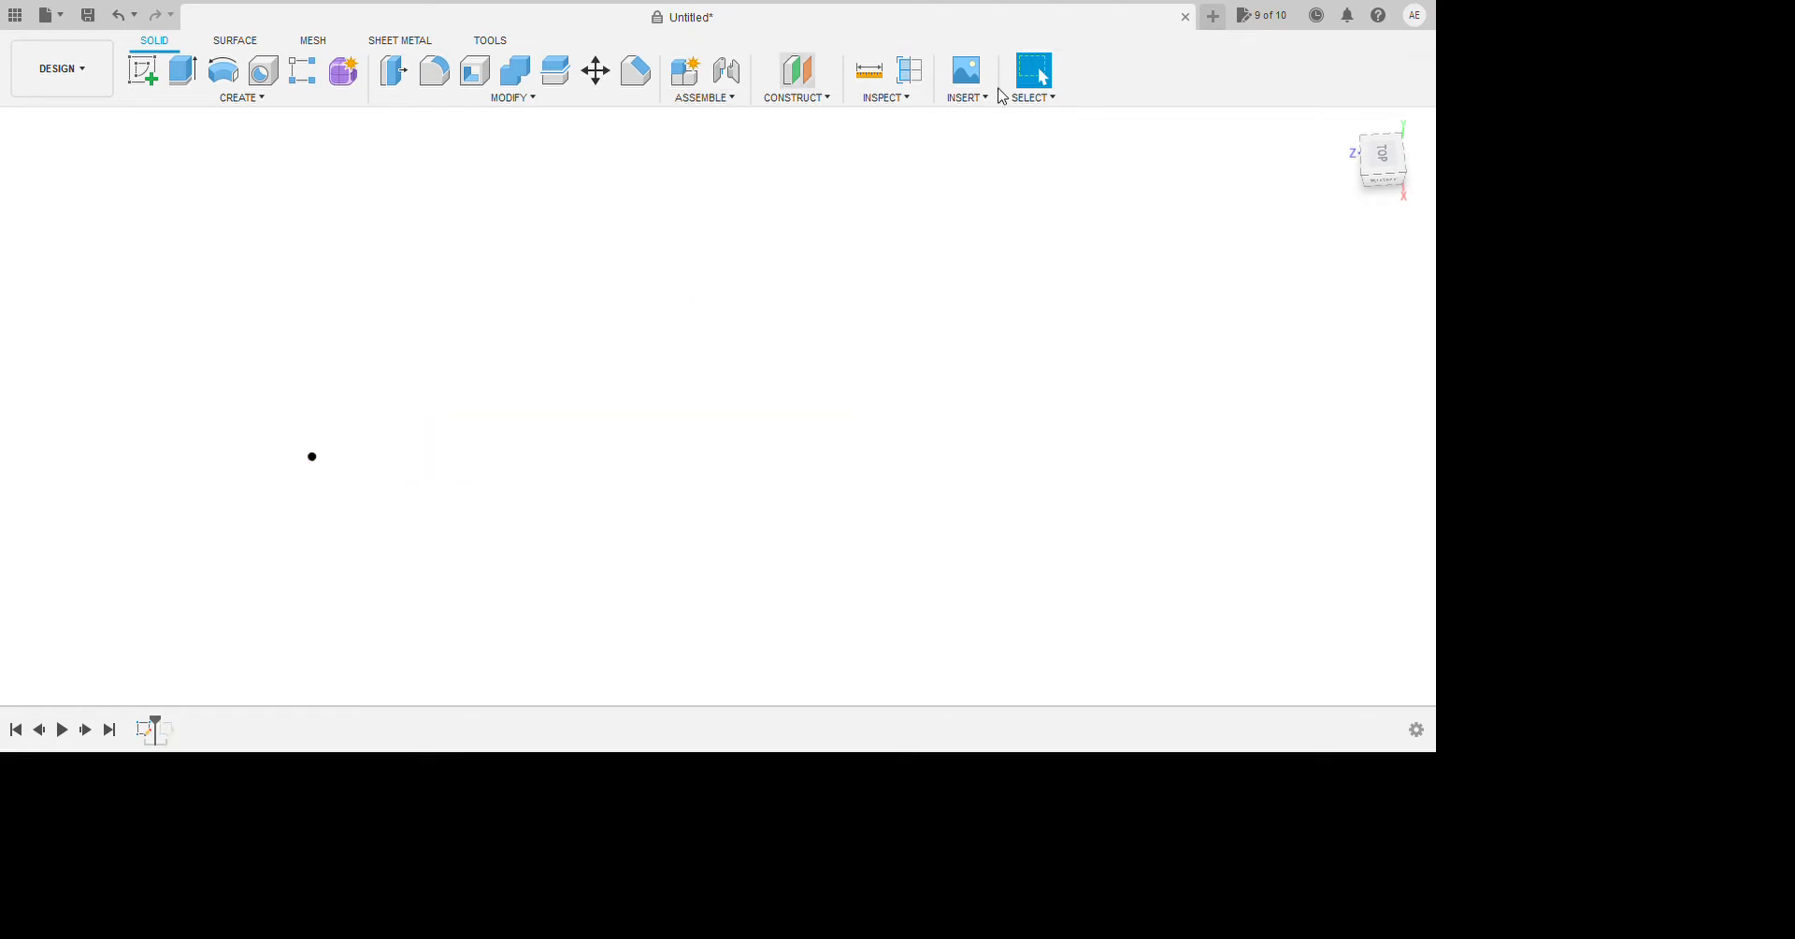
click(997, 89)
middle_drag(372, 524, 473, 778)
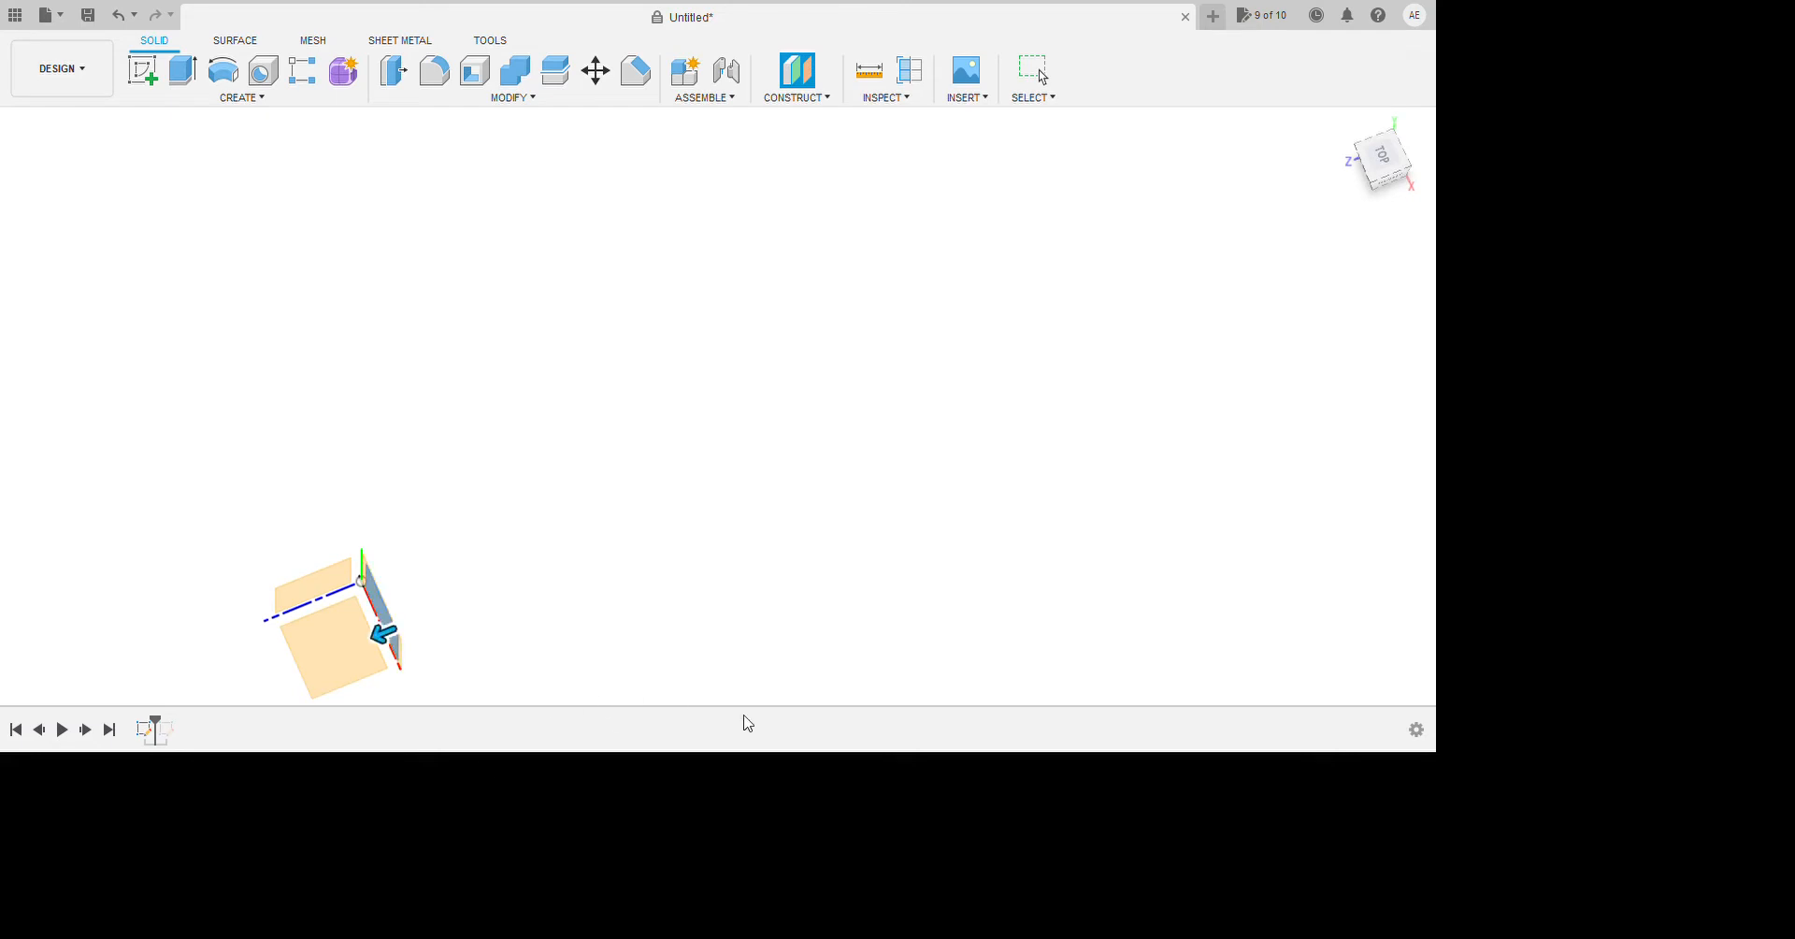
text(5)
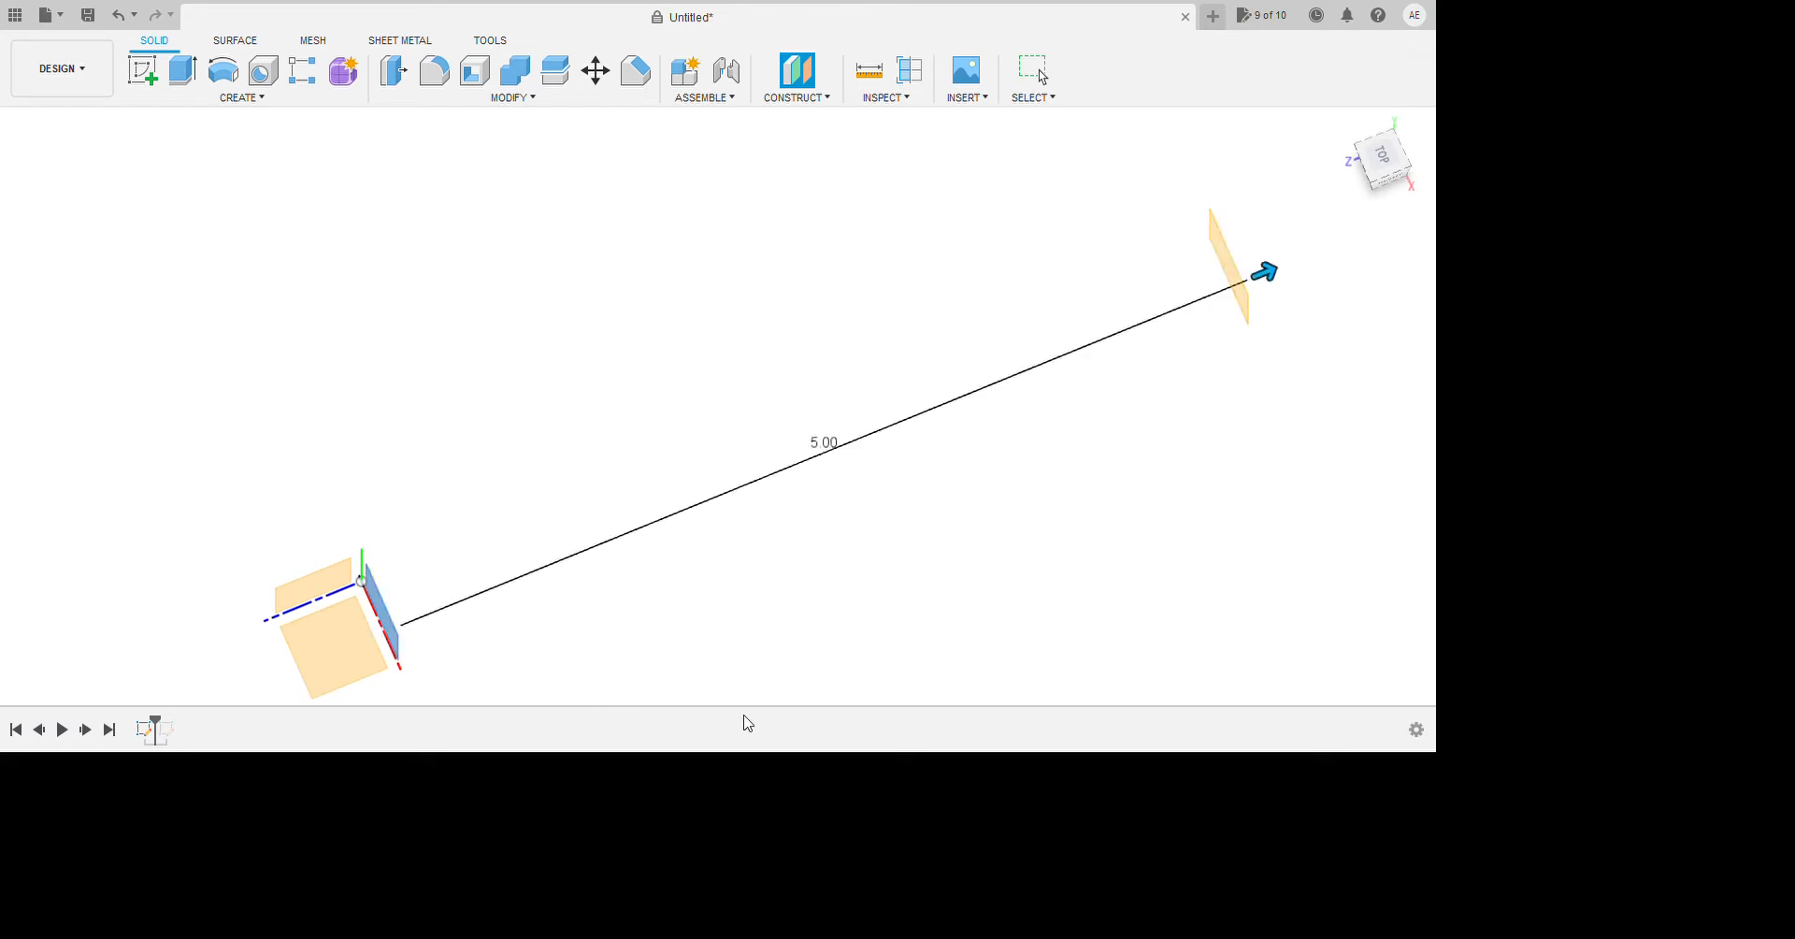
key(Return)
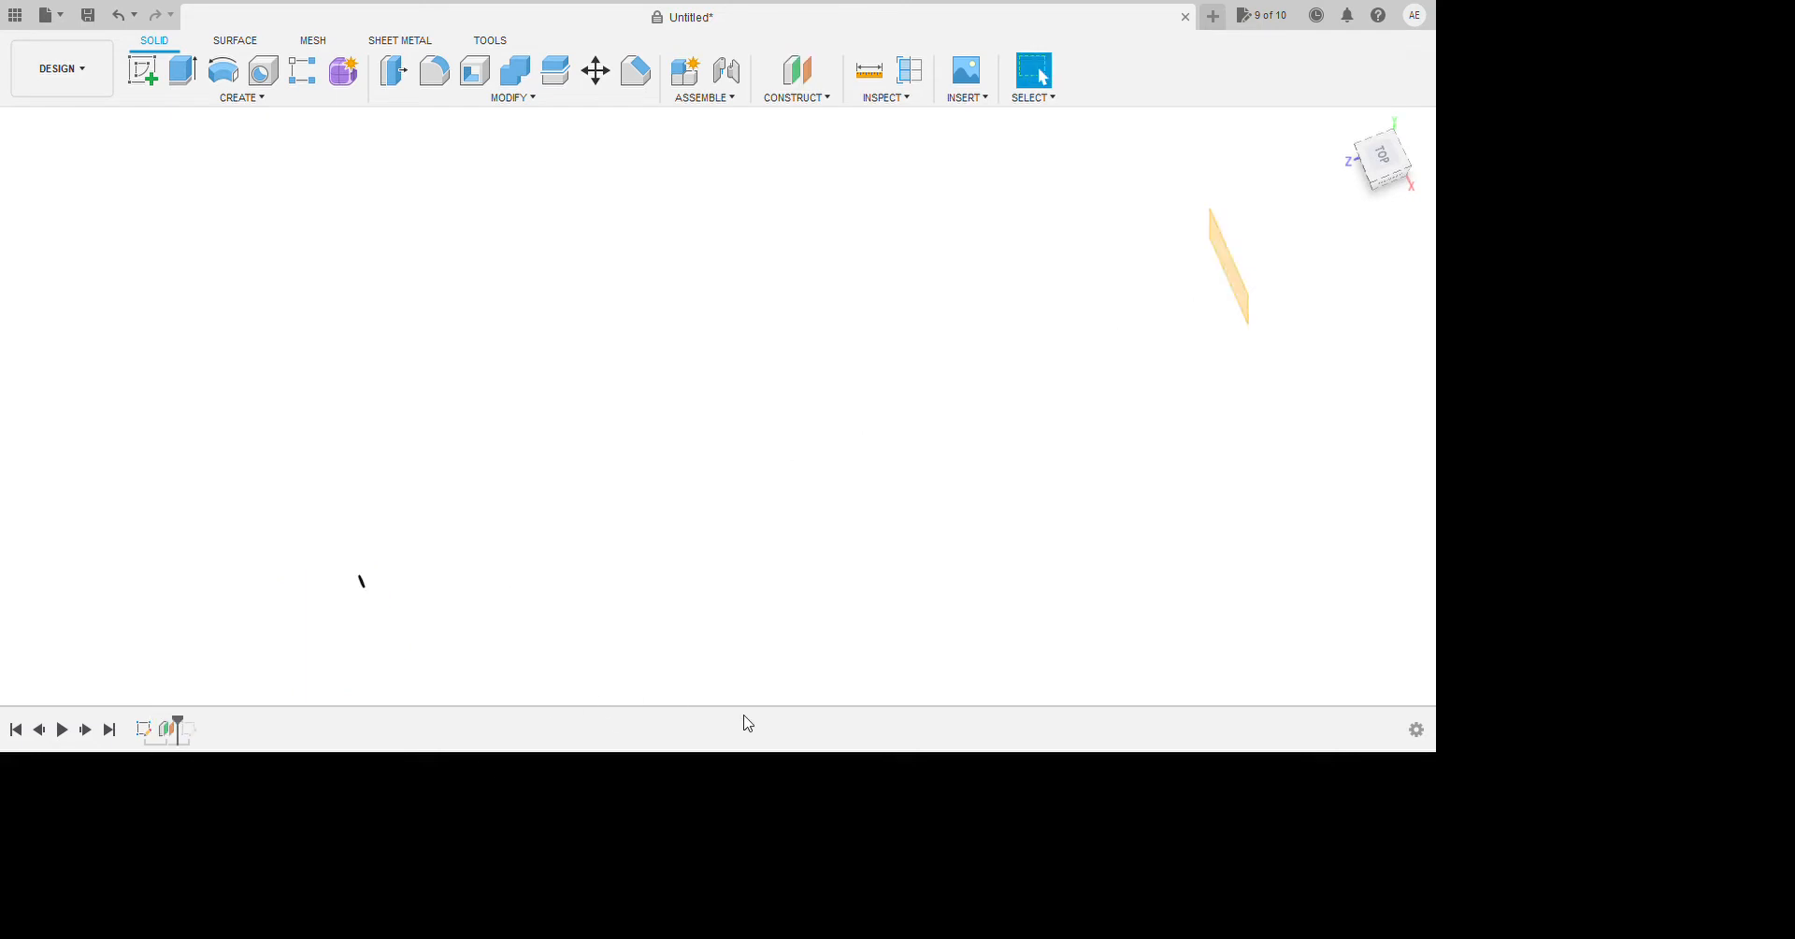
Sketch a small circle centred on the origin on the offset plane, and roll the timeline forward past the profile sketch.
scroll(883, 385, down, 2)
click(144, 77)
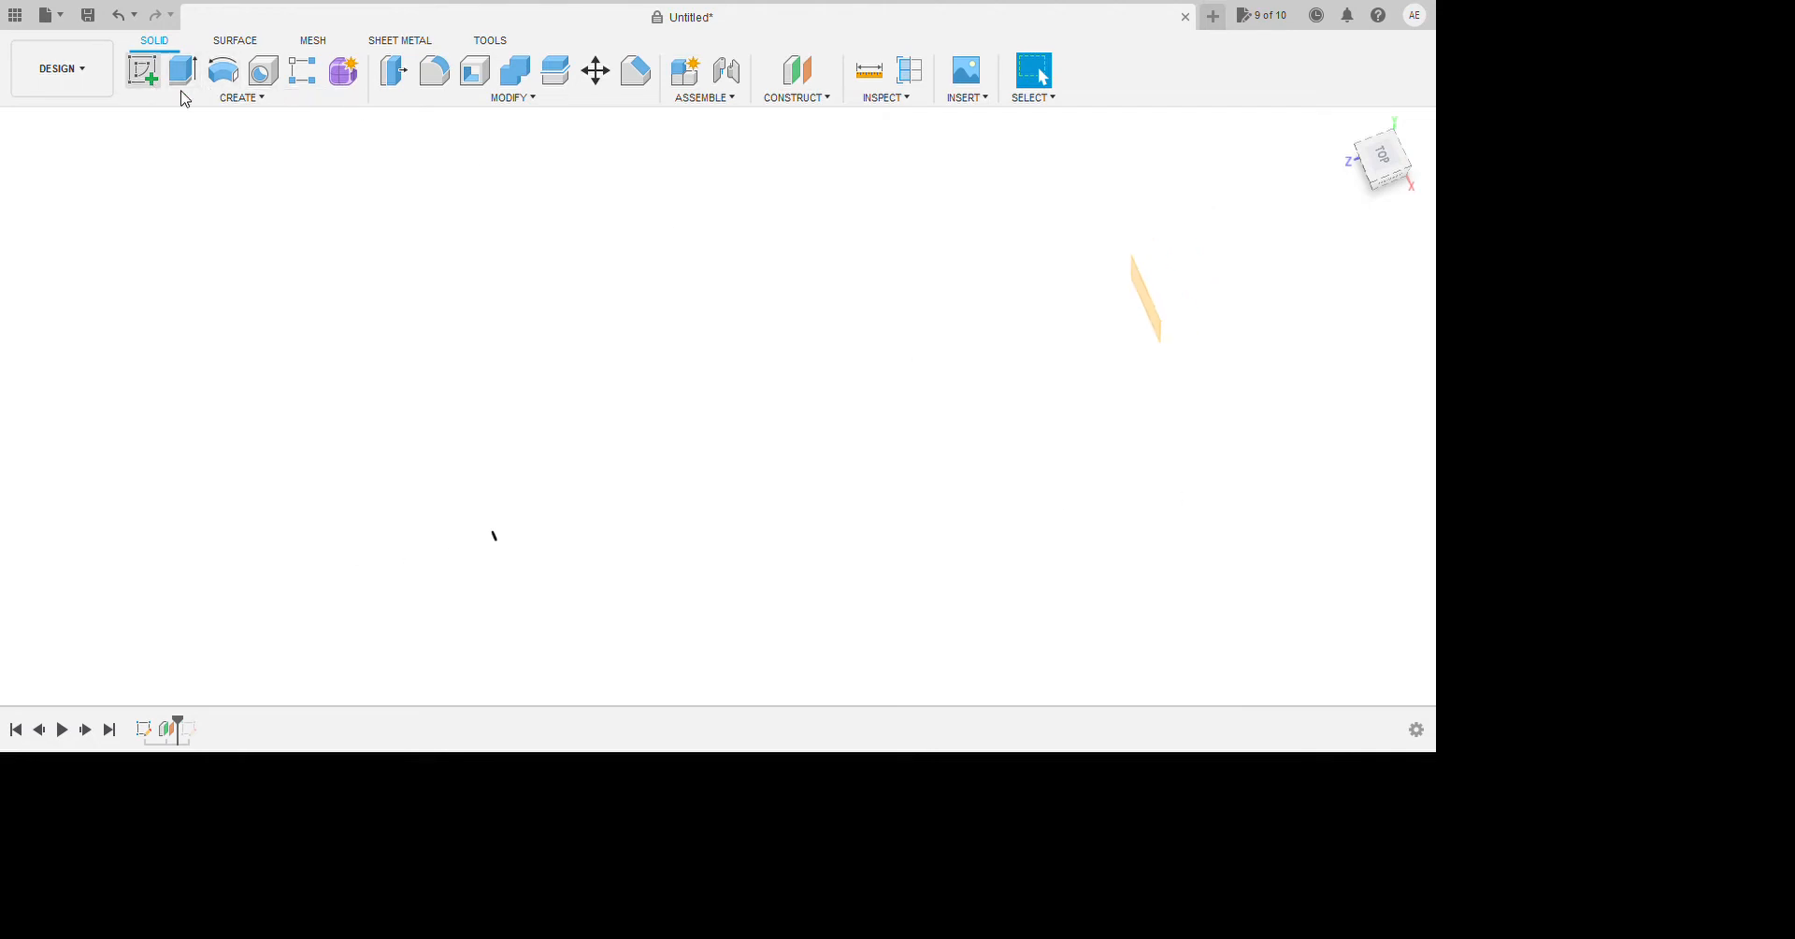
click(1370, 399)
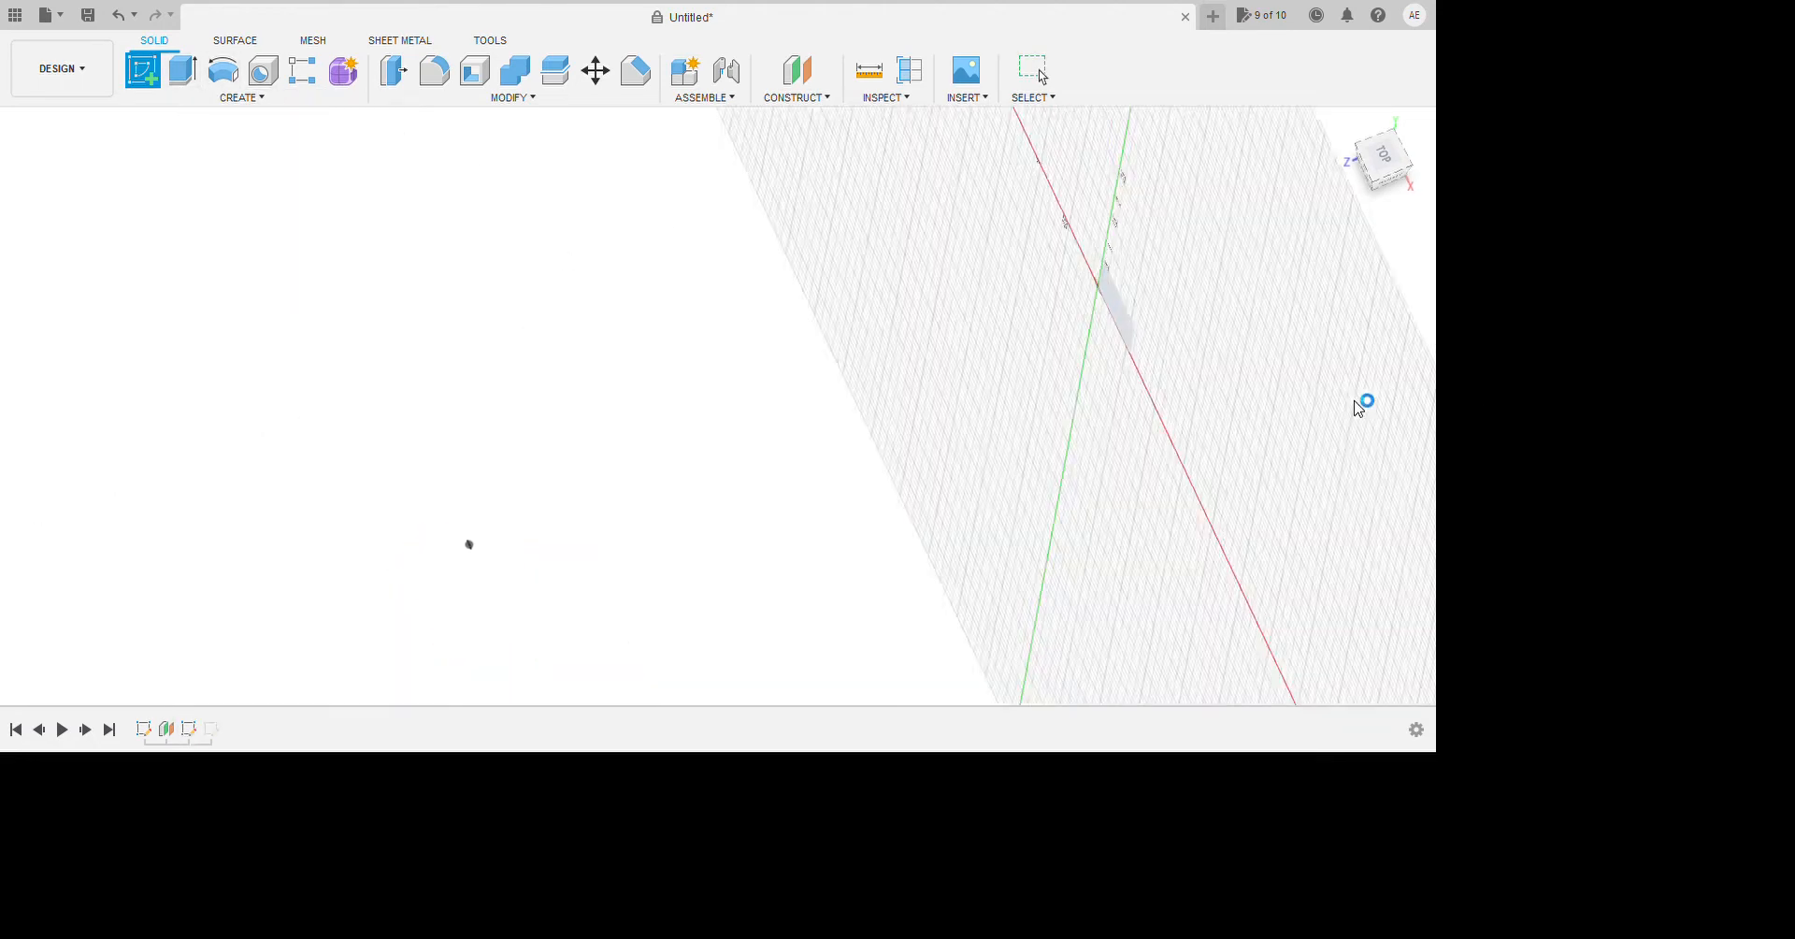
click(184, 70)
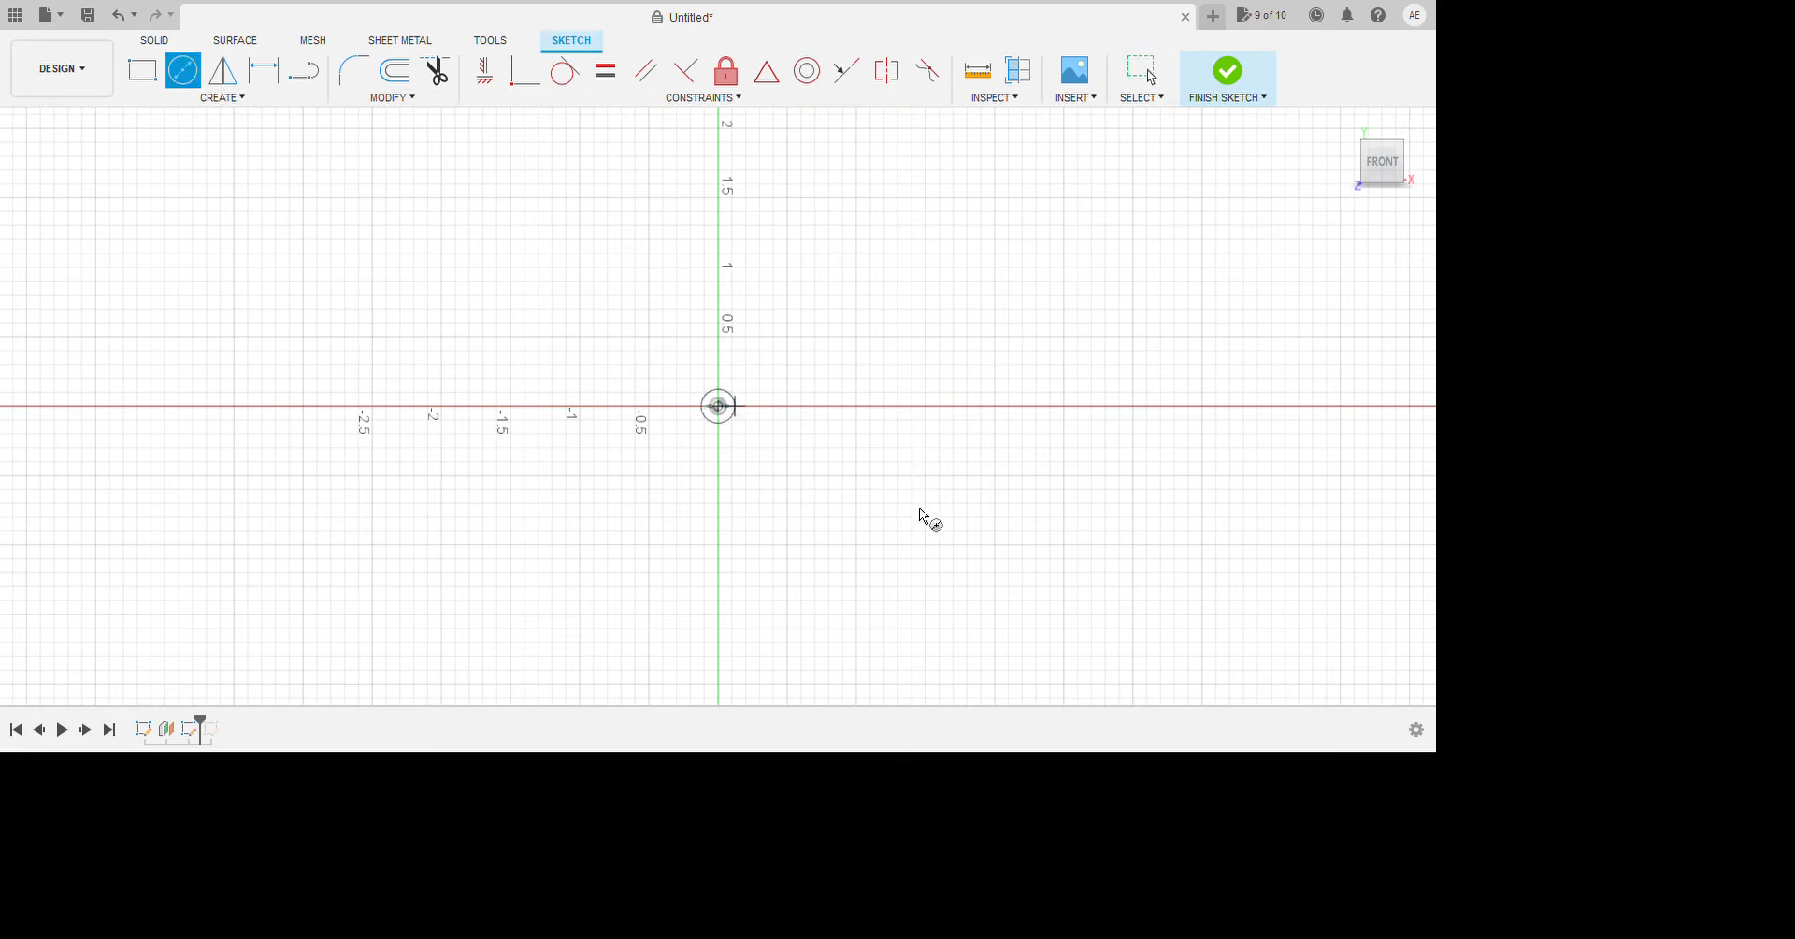
key(Return)
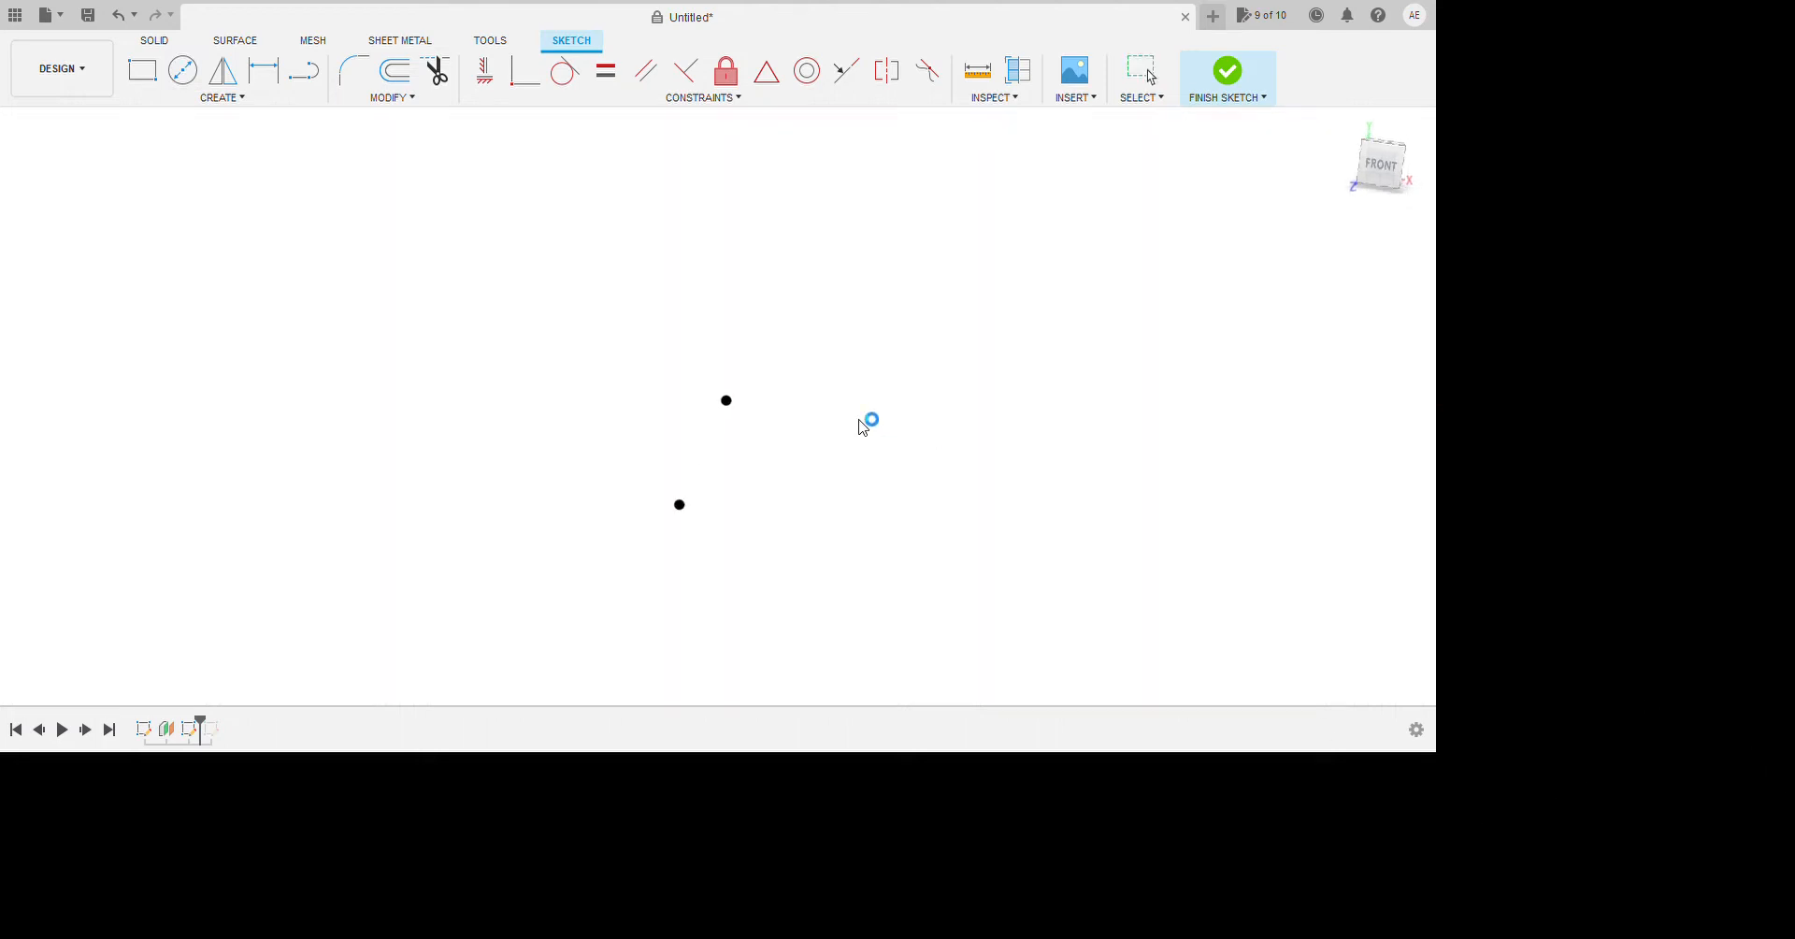
shift+middle_drag(865, 421, 1287, 452)
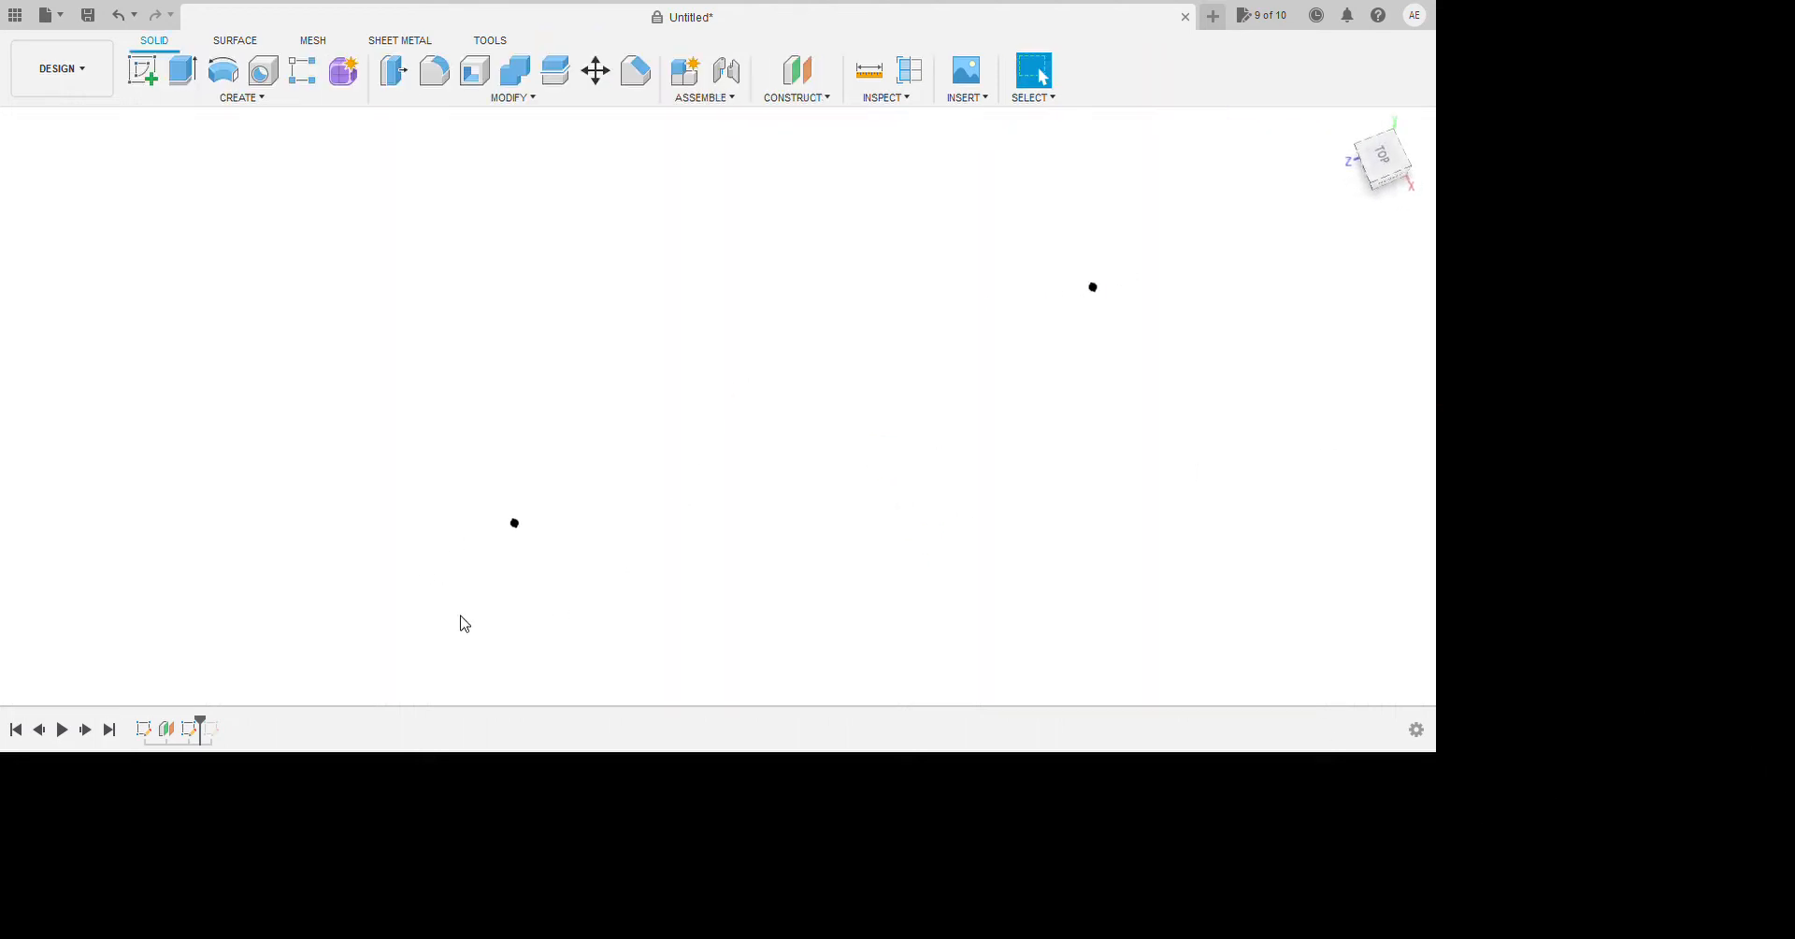
drag(201, 722, 257, 735)
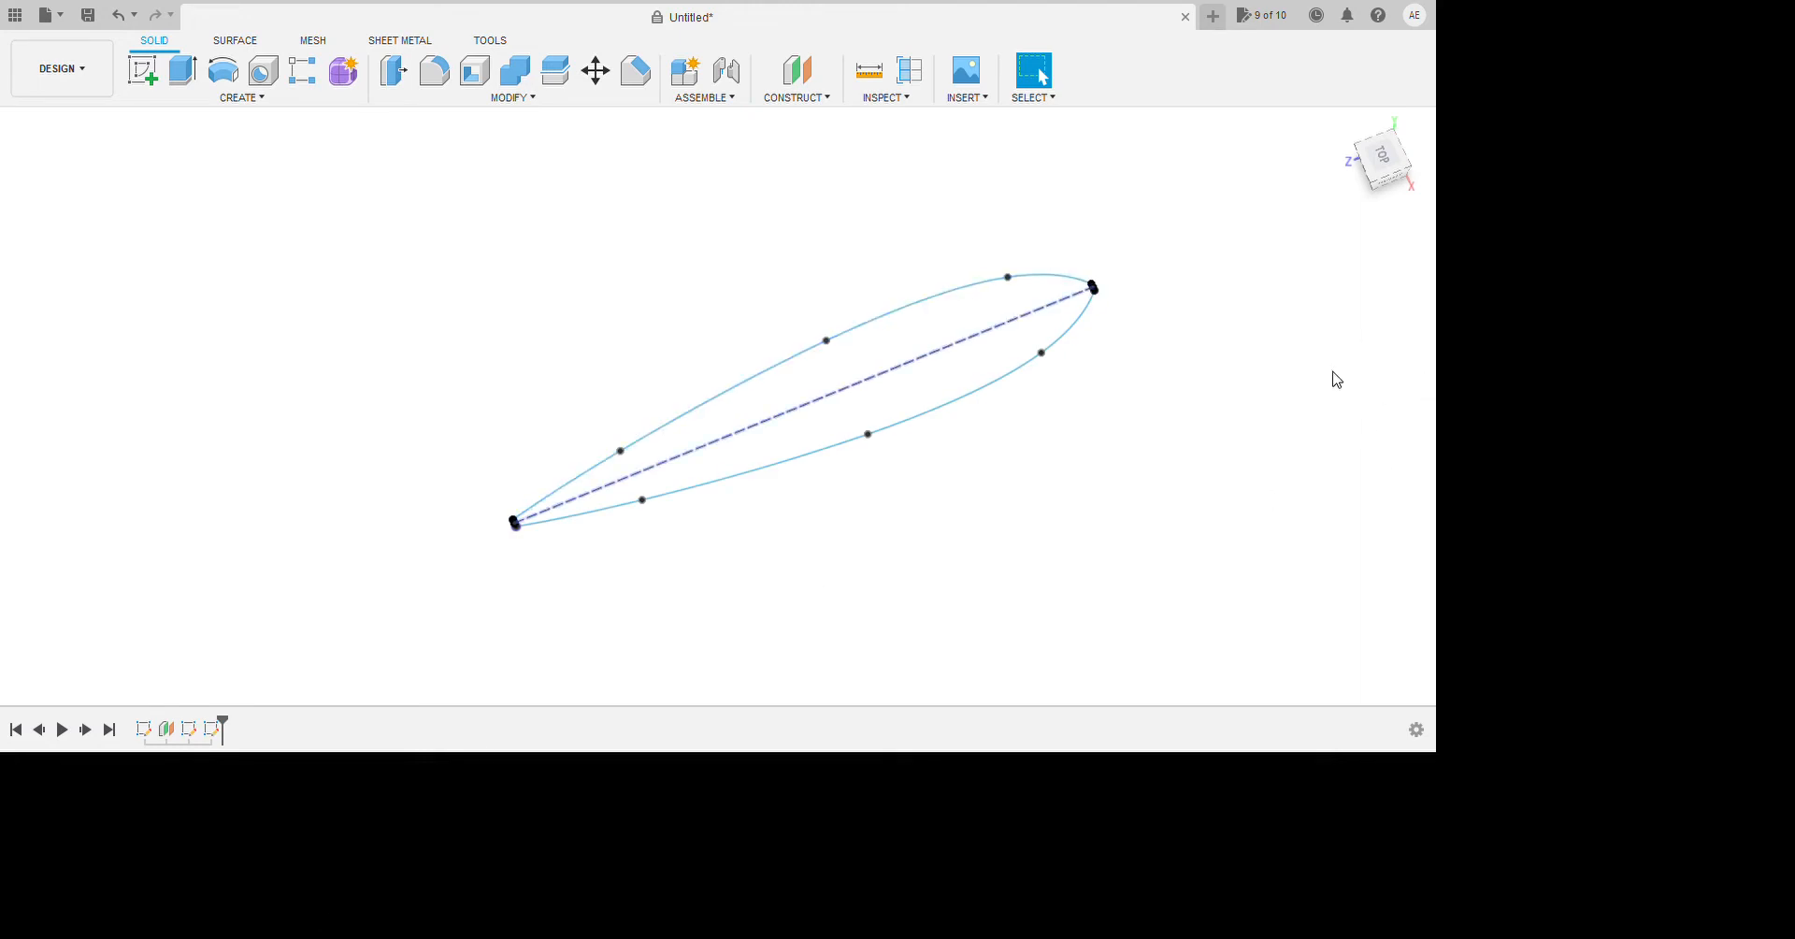
click(142, 70)
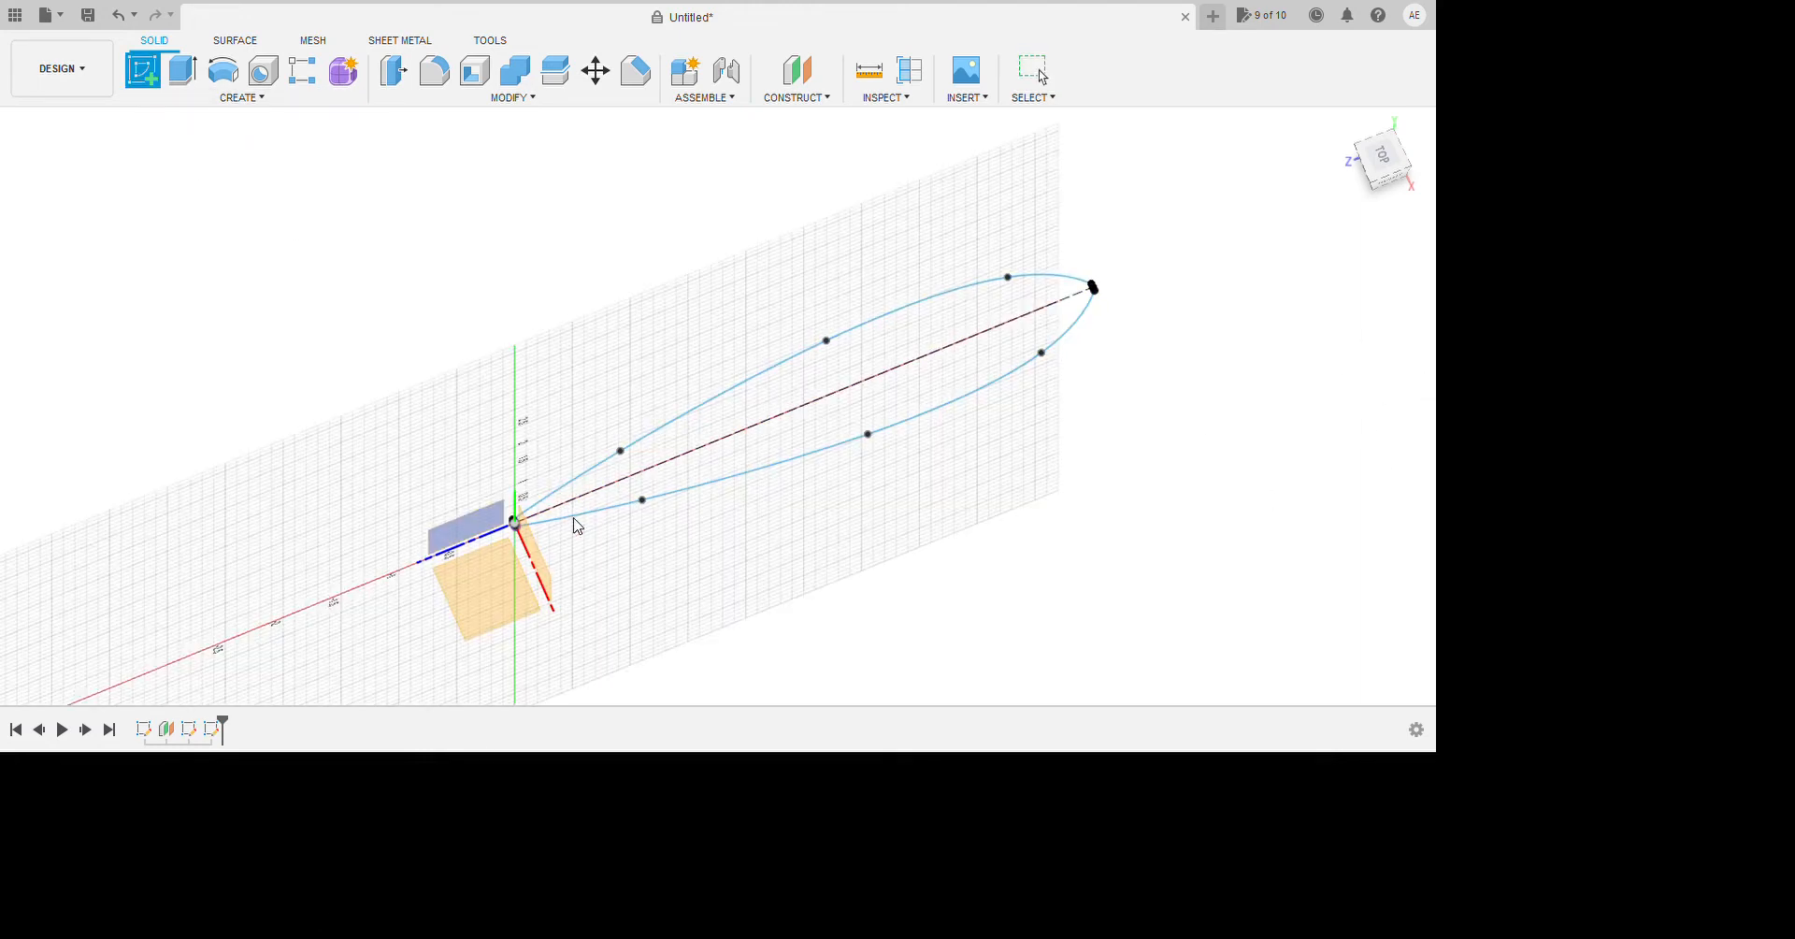
click(574, 519)
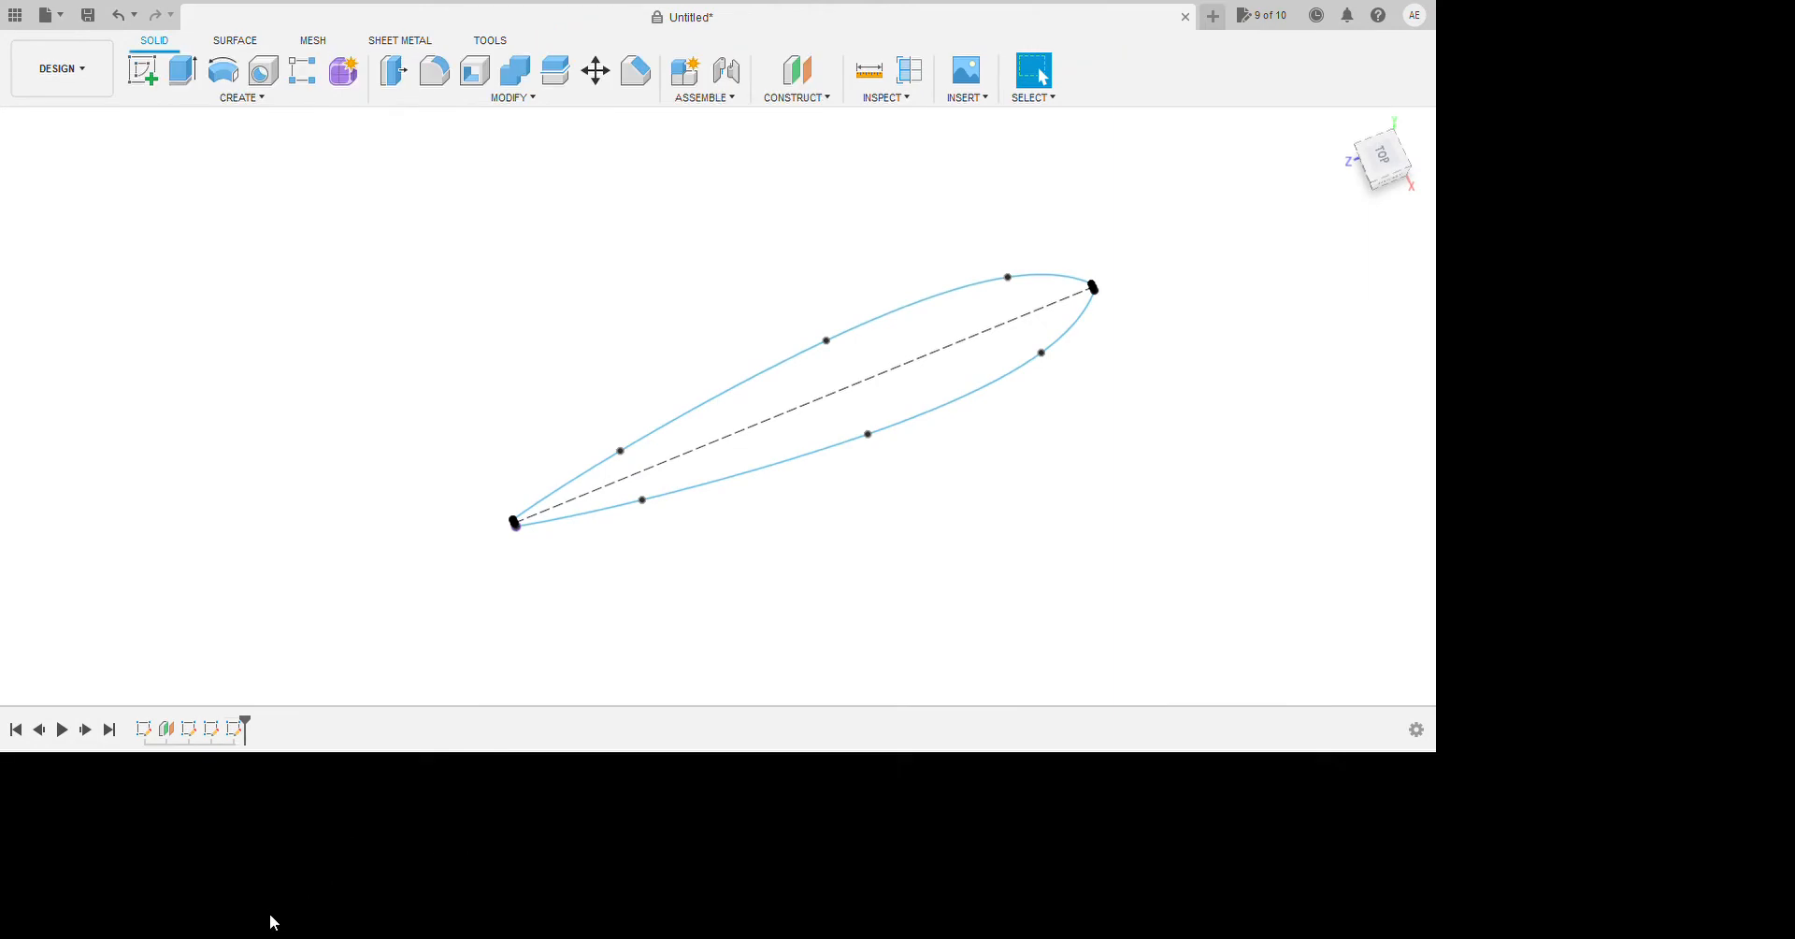
key(ctrl+z)
Start a new sketch on the vertical origin plane that runs along the profile's construction line.
click(142, 69)
click(581, 673)
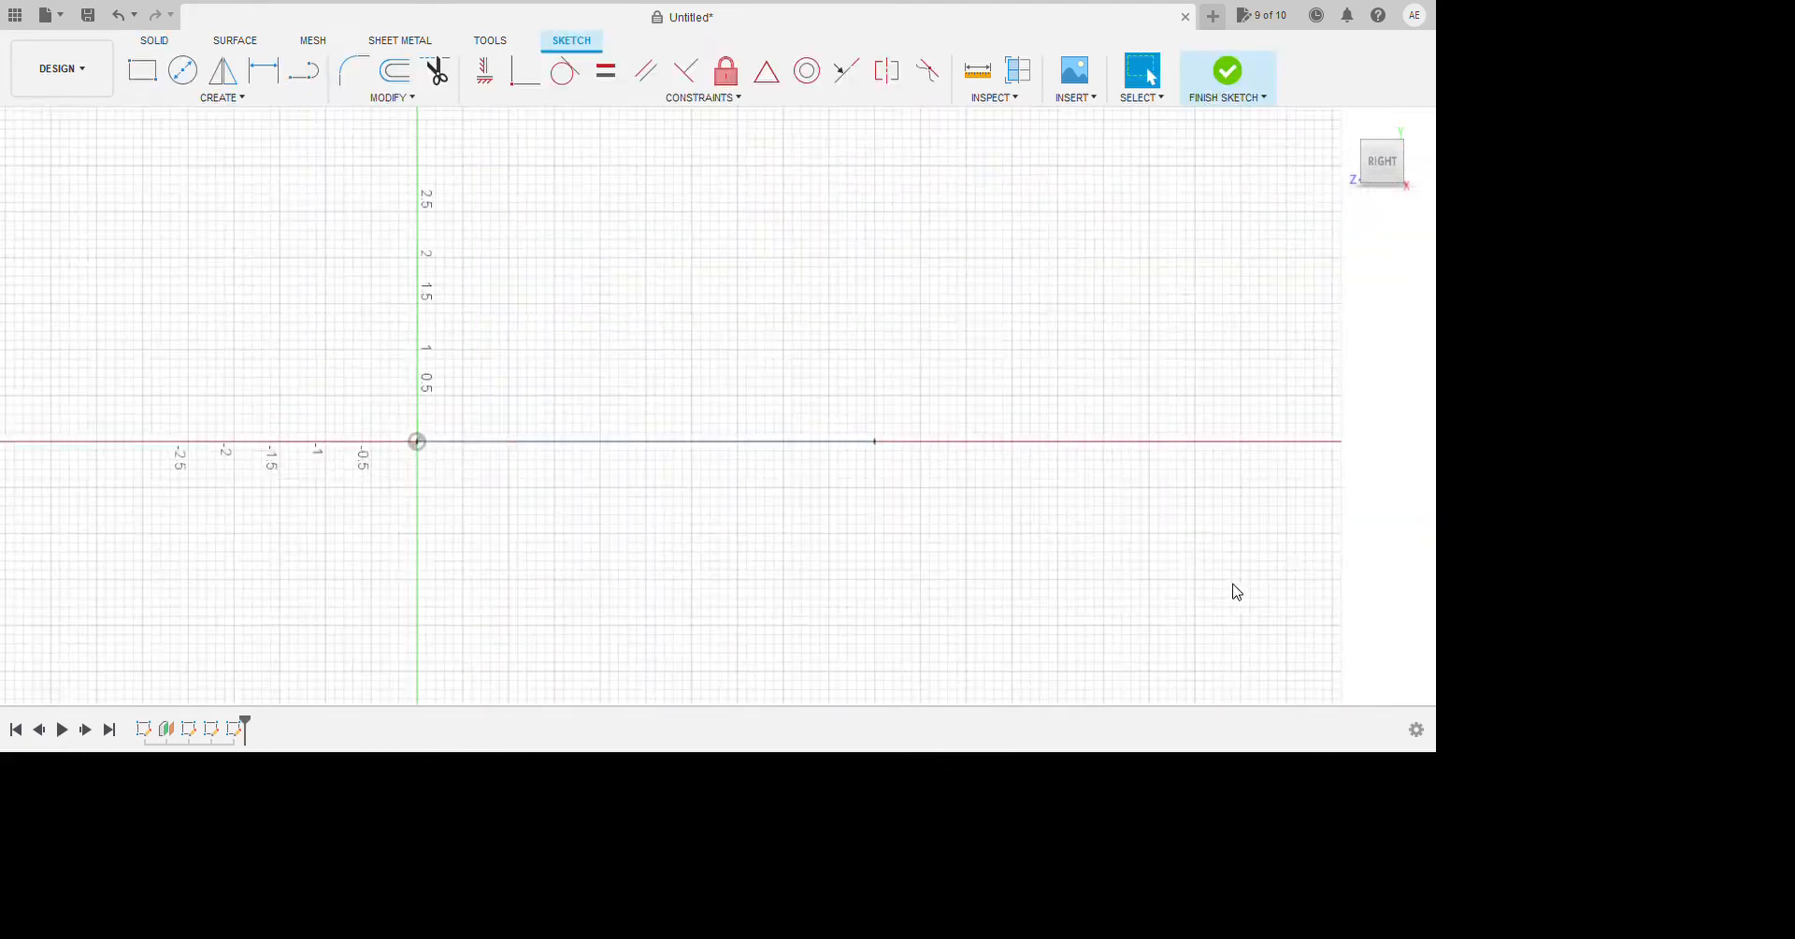
scroll(533, 392, up, 1)
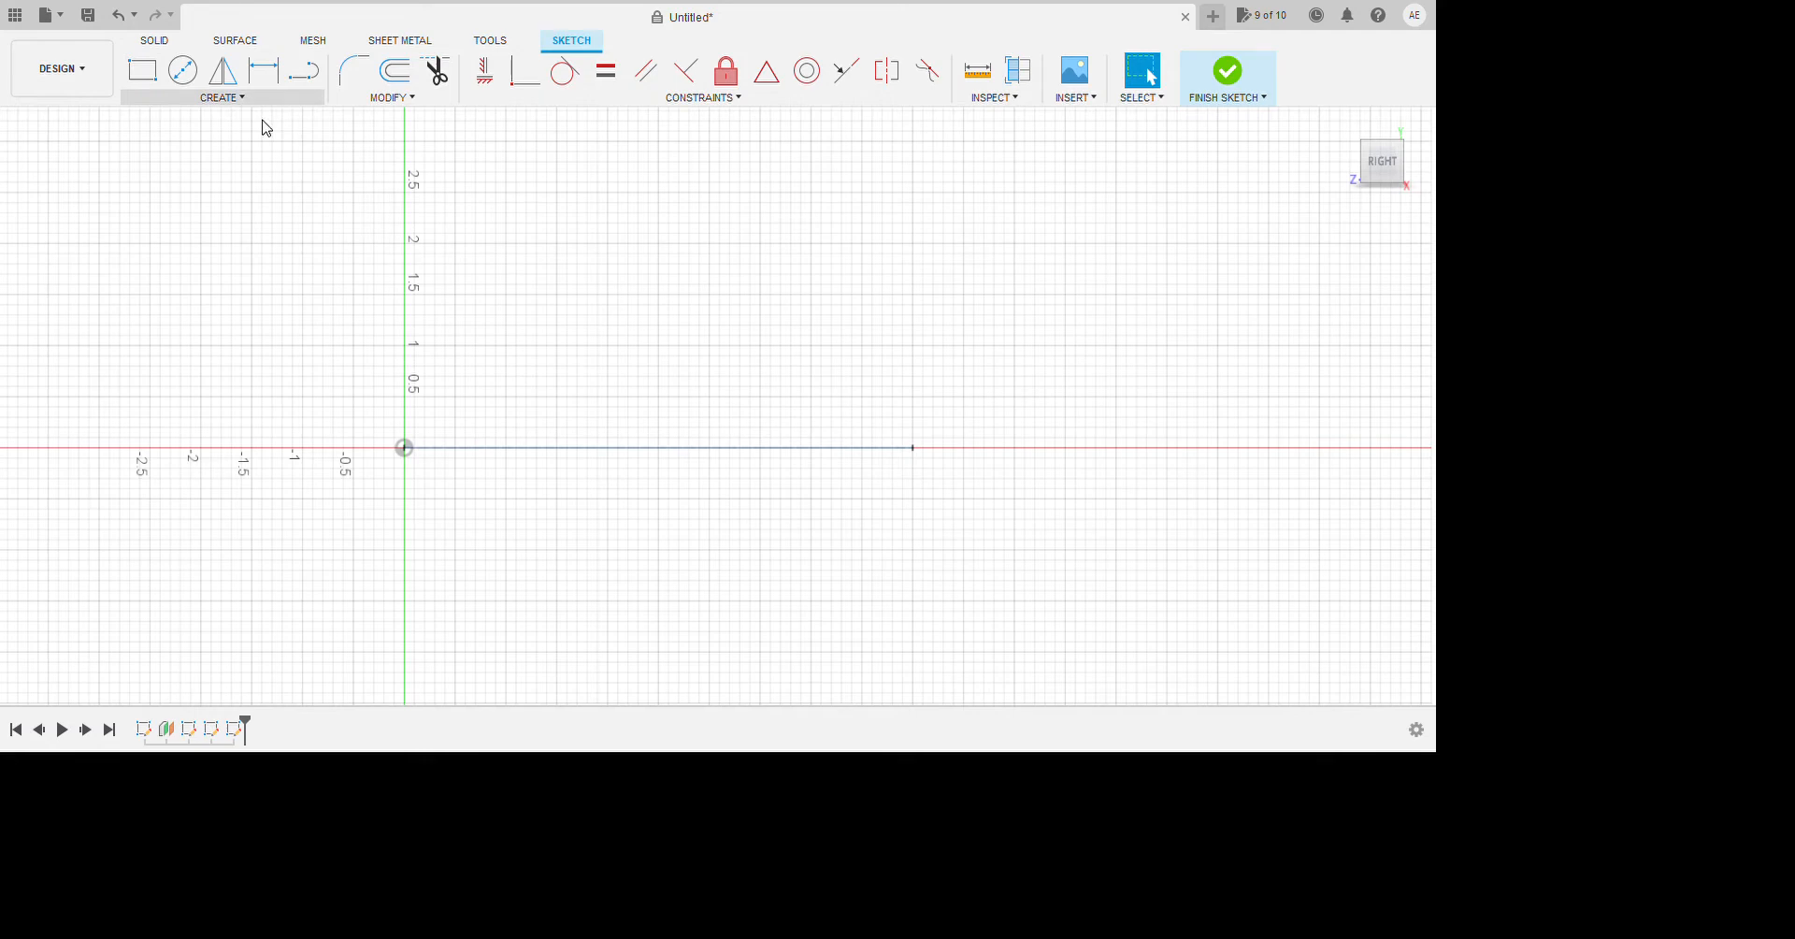
click(223, 97)
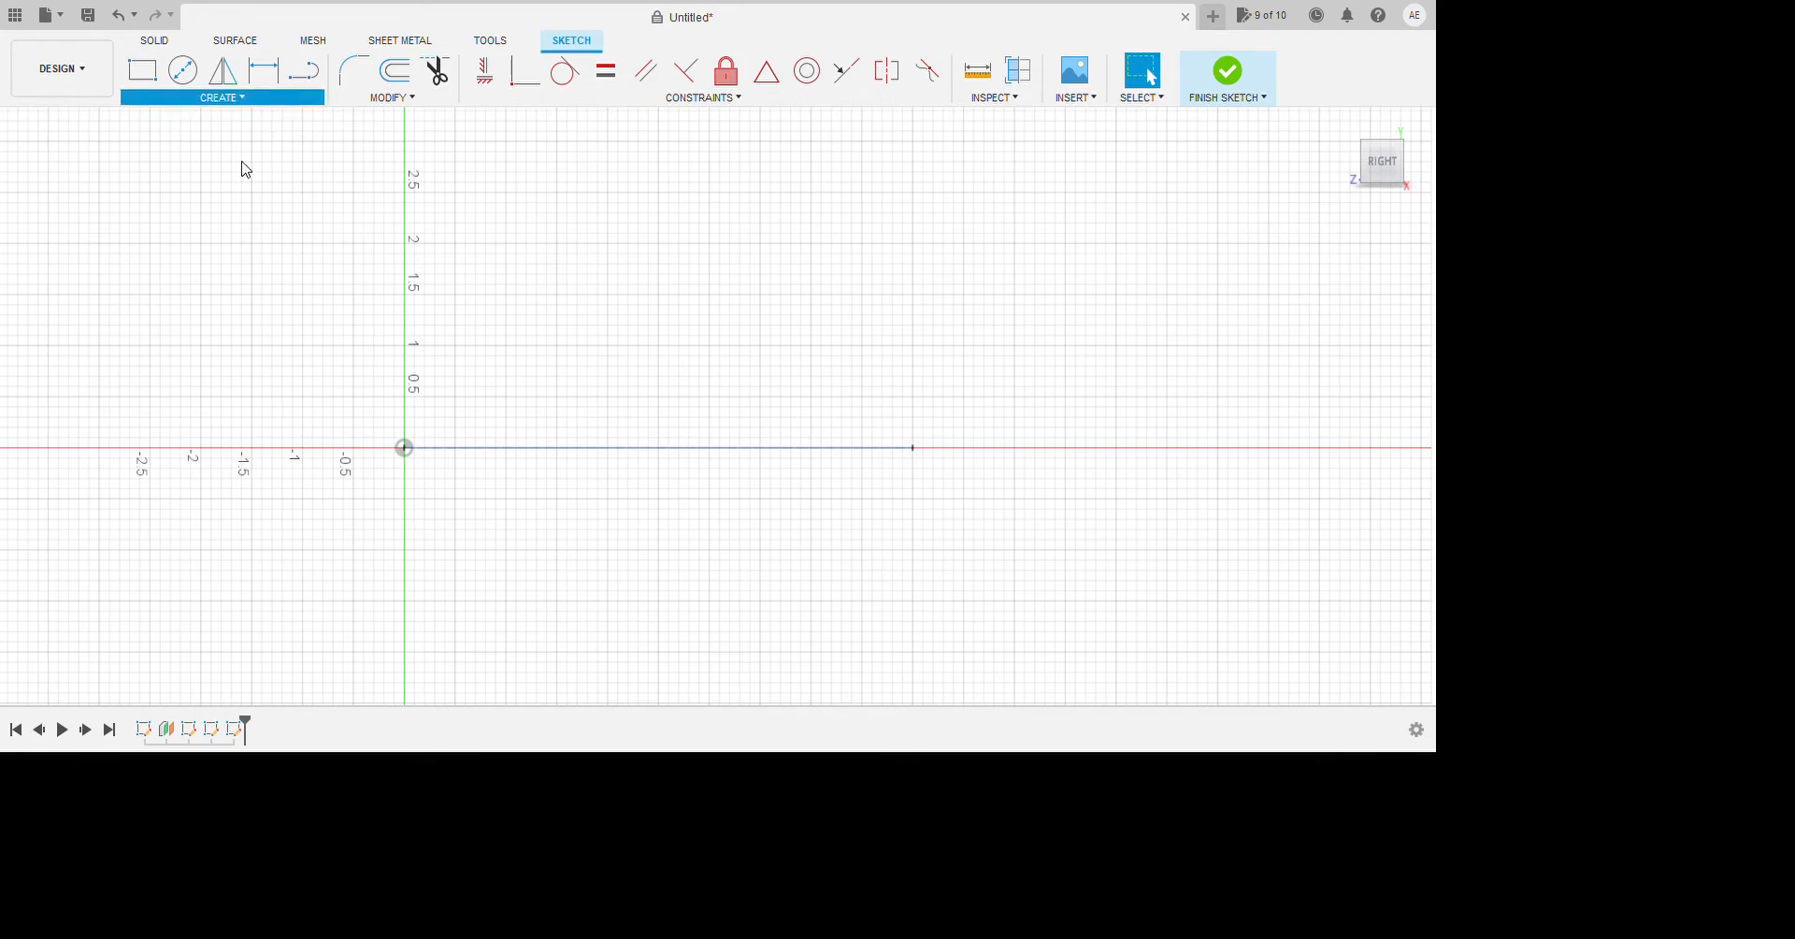
click(402, 344)
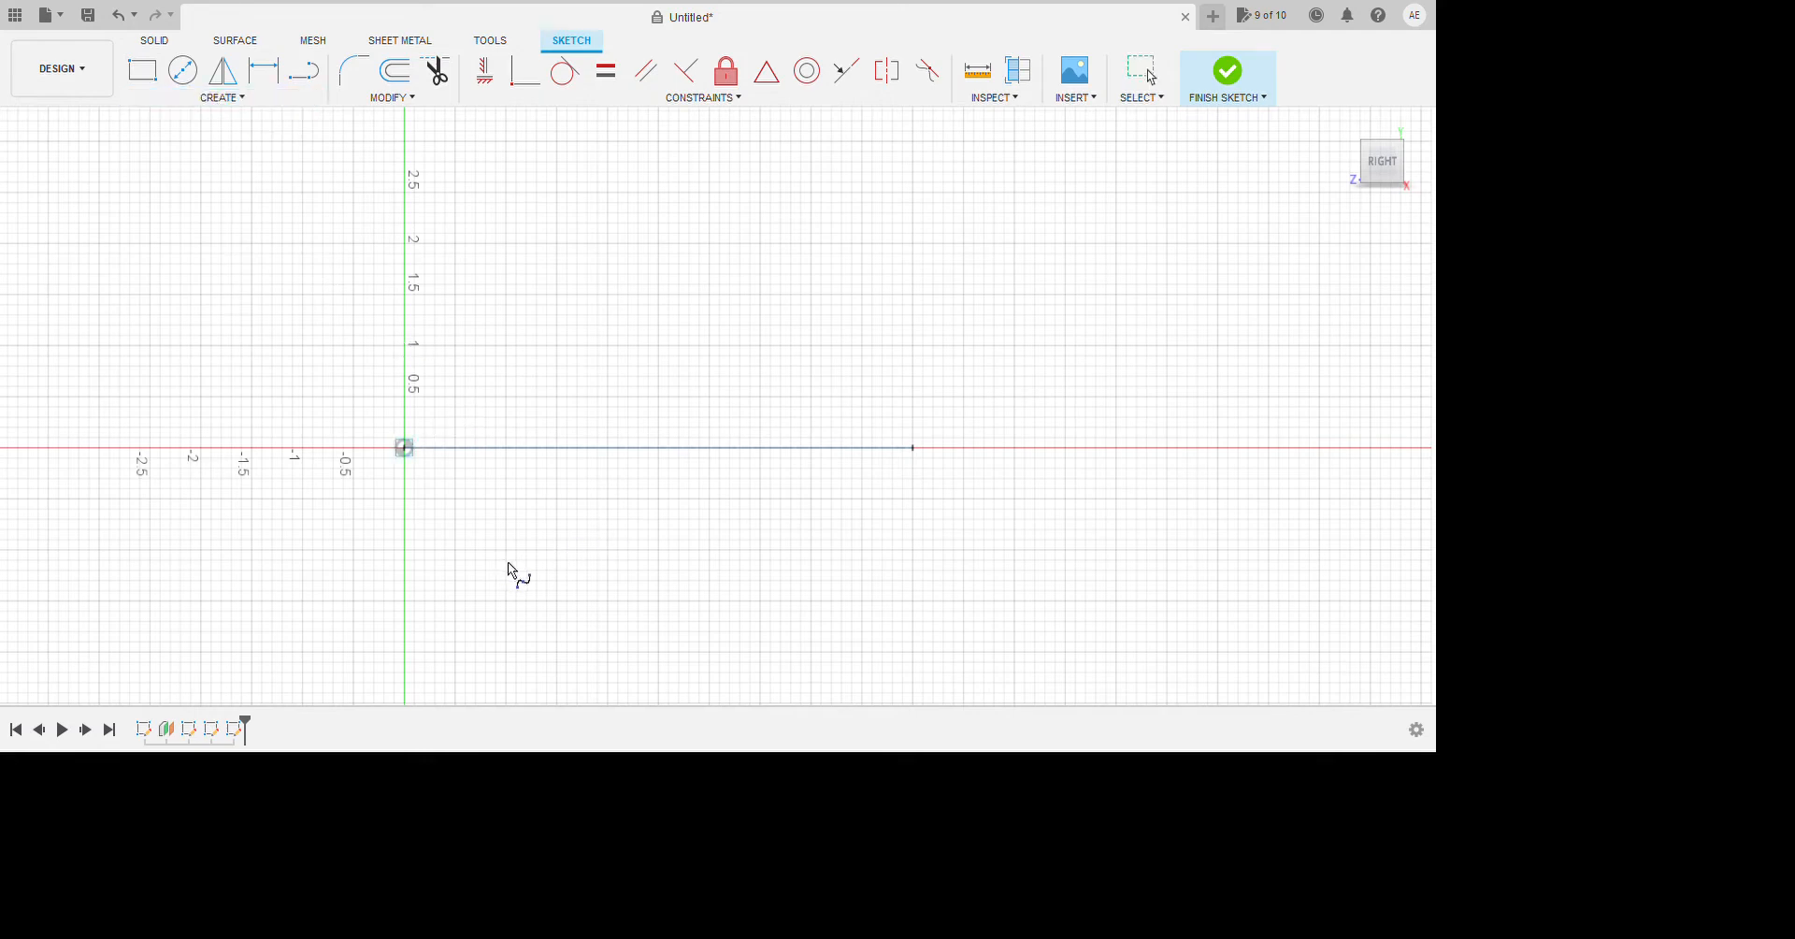
click(404, 448)
click(463, 464)
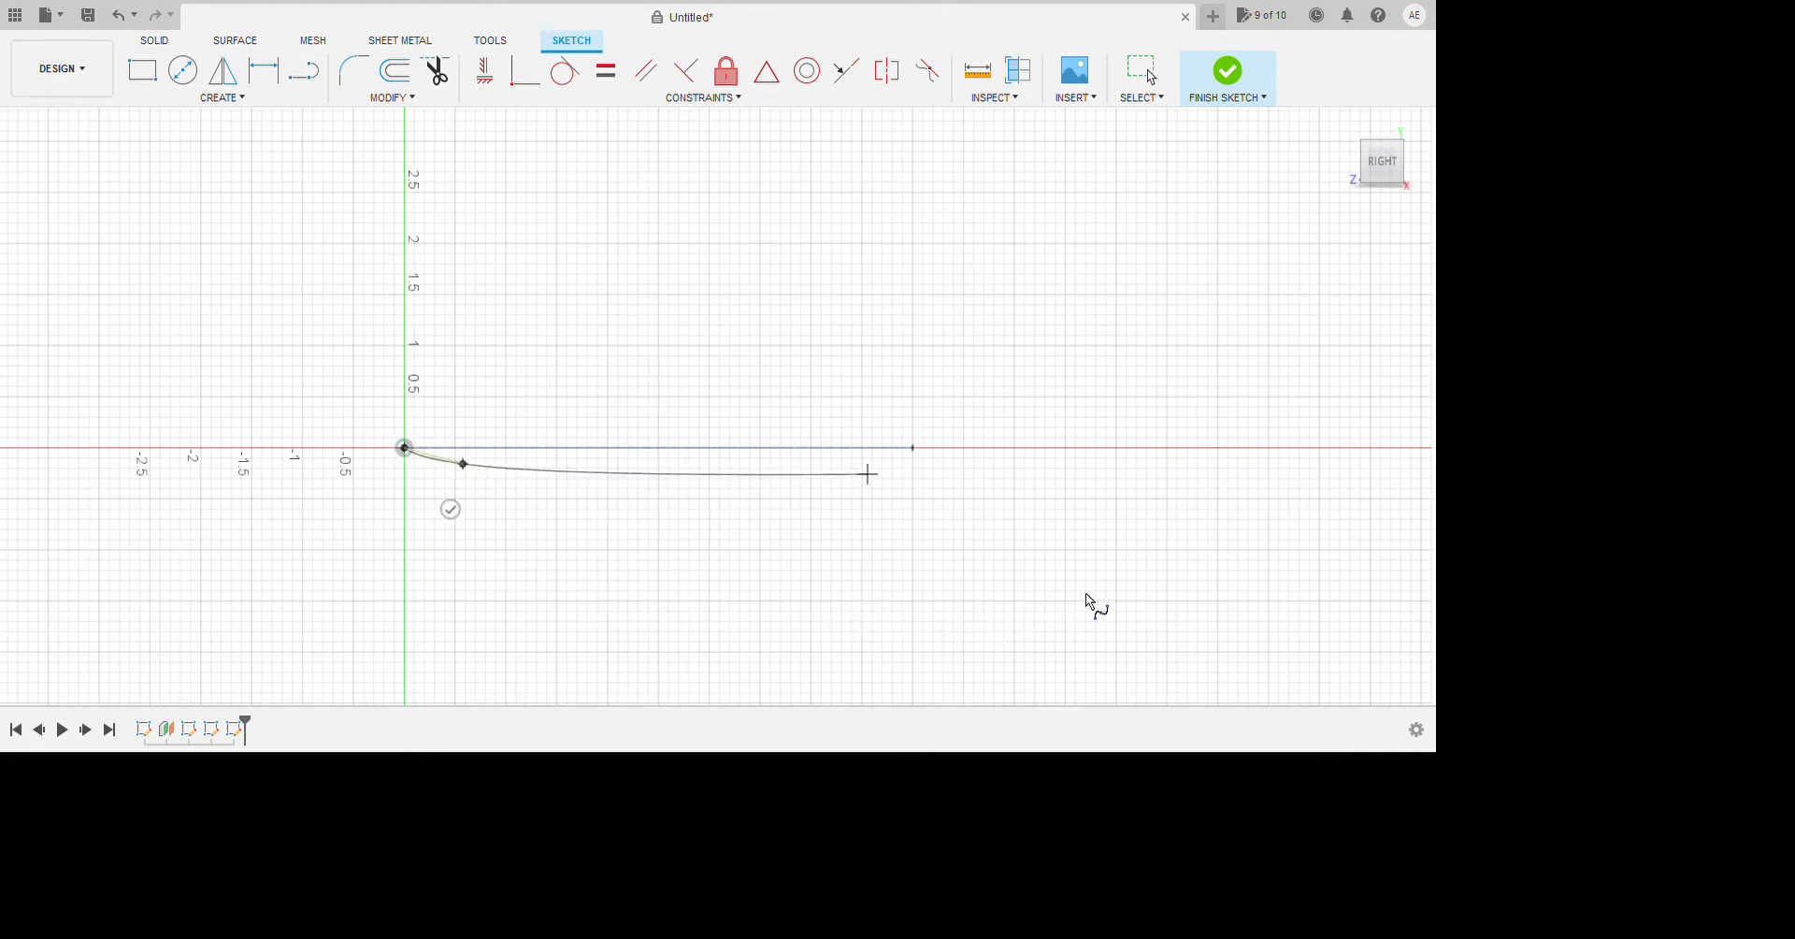
click(792, 475)
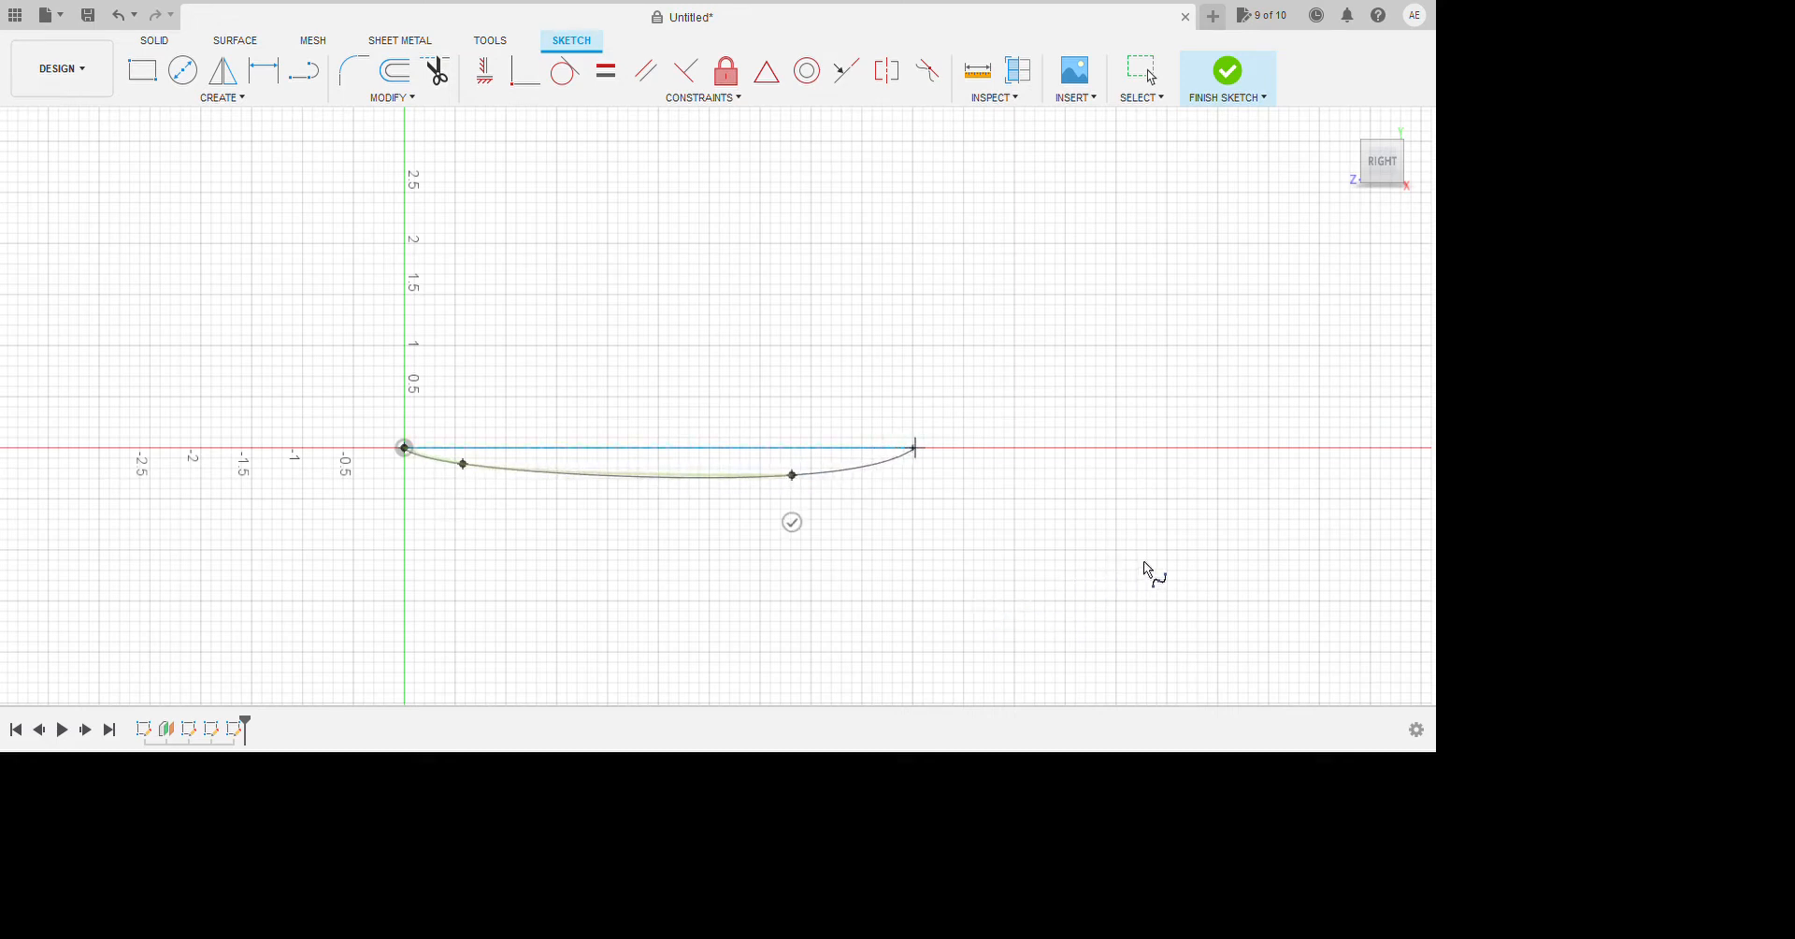
key(Escape)
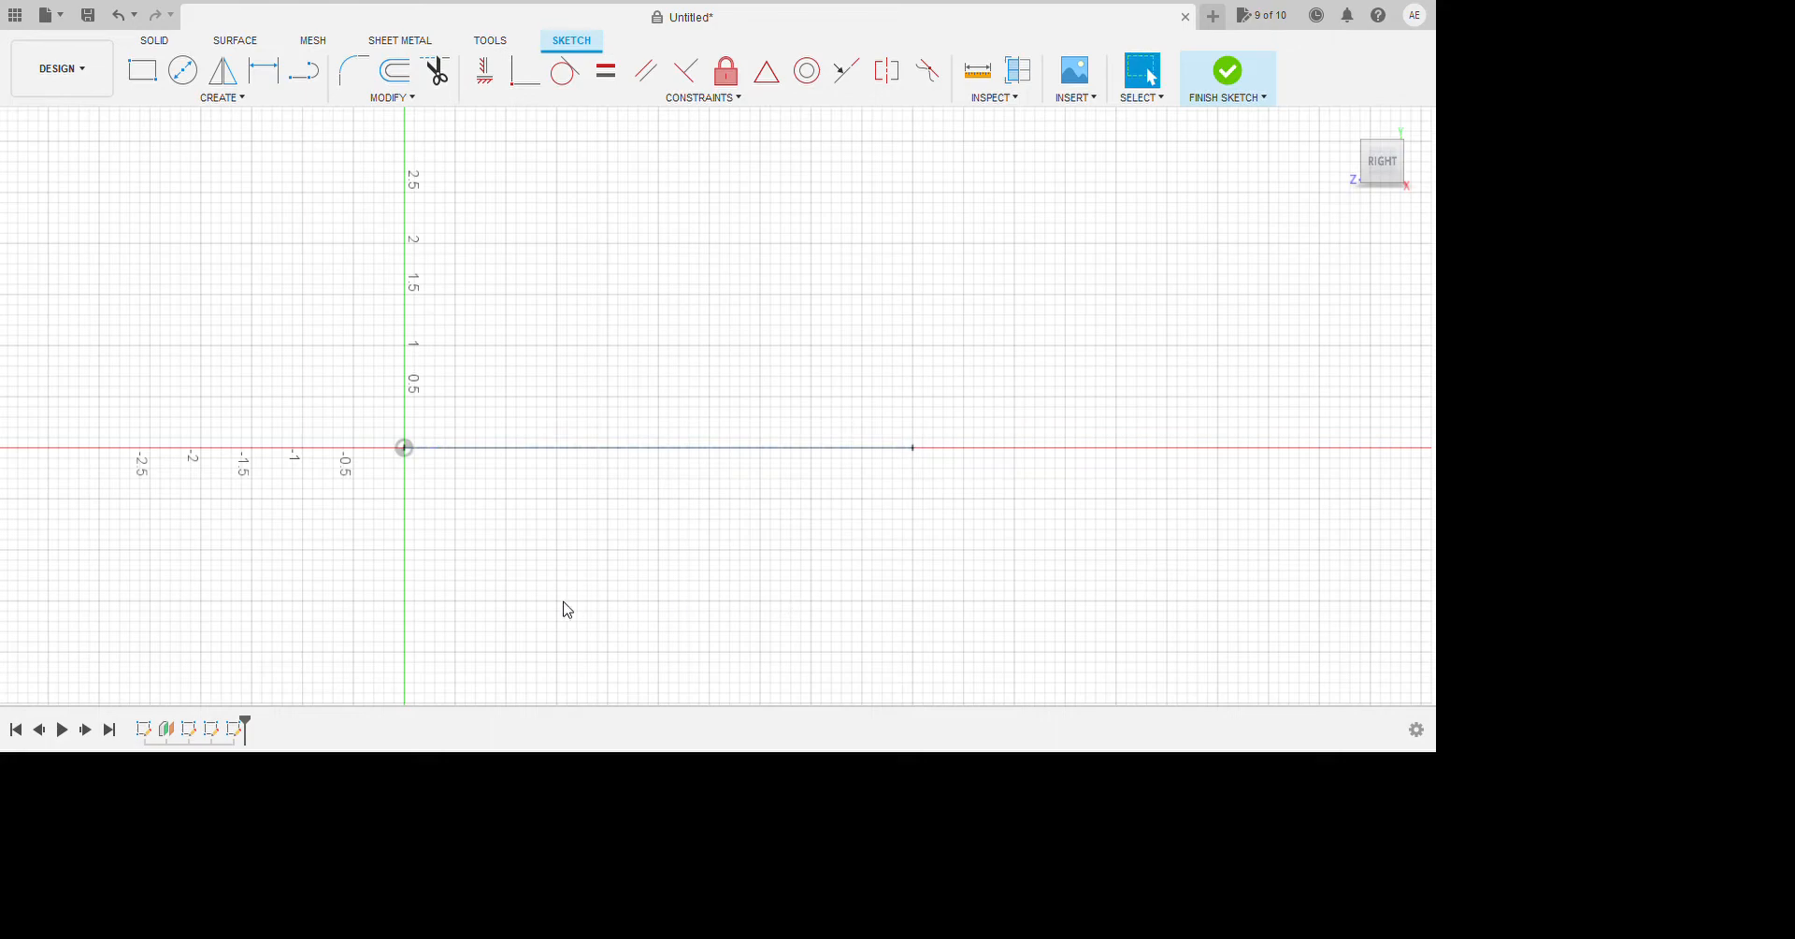
Project the edge-on circles at both ends of the profile into the side sketch.
scroll(537, 577, up, 3)
scroll(447, 589, up, 5)
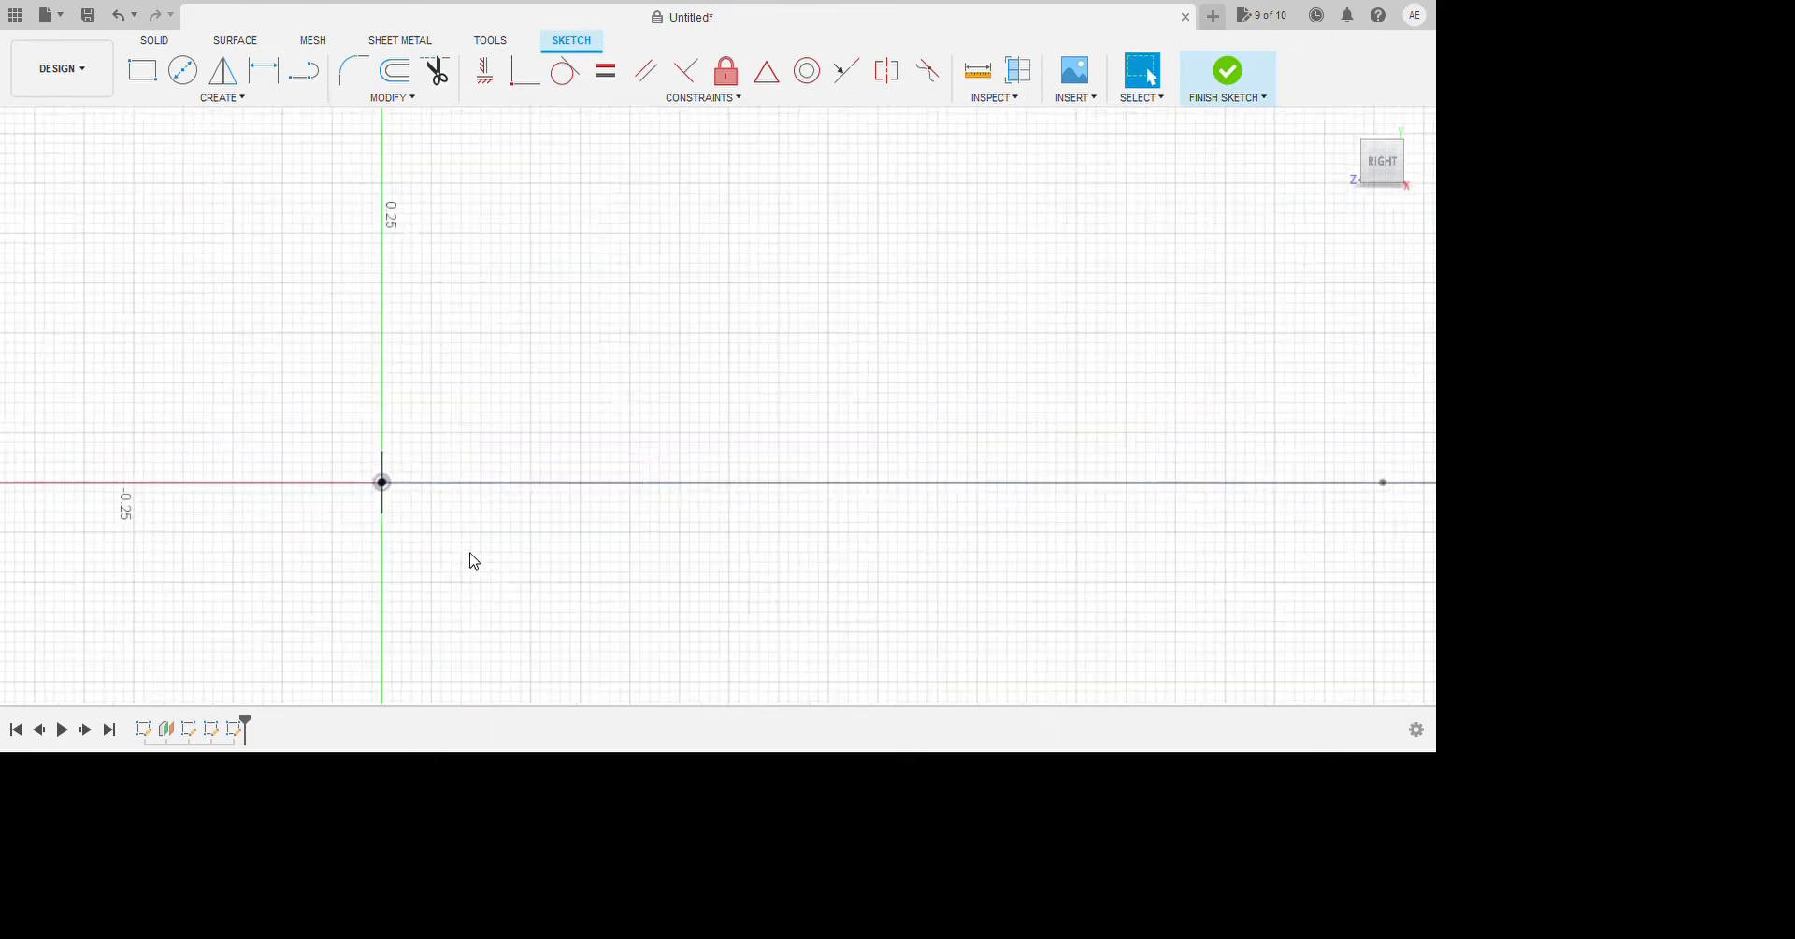
click(485, 597)
scroll(316, 641, down, 3)
scroll(320, 641, down, 8)
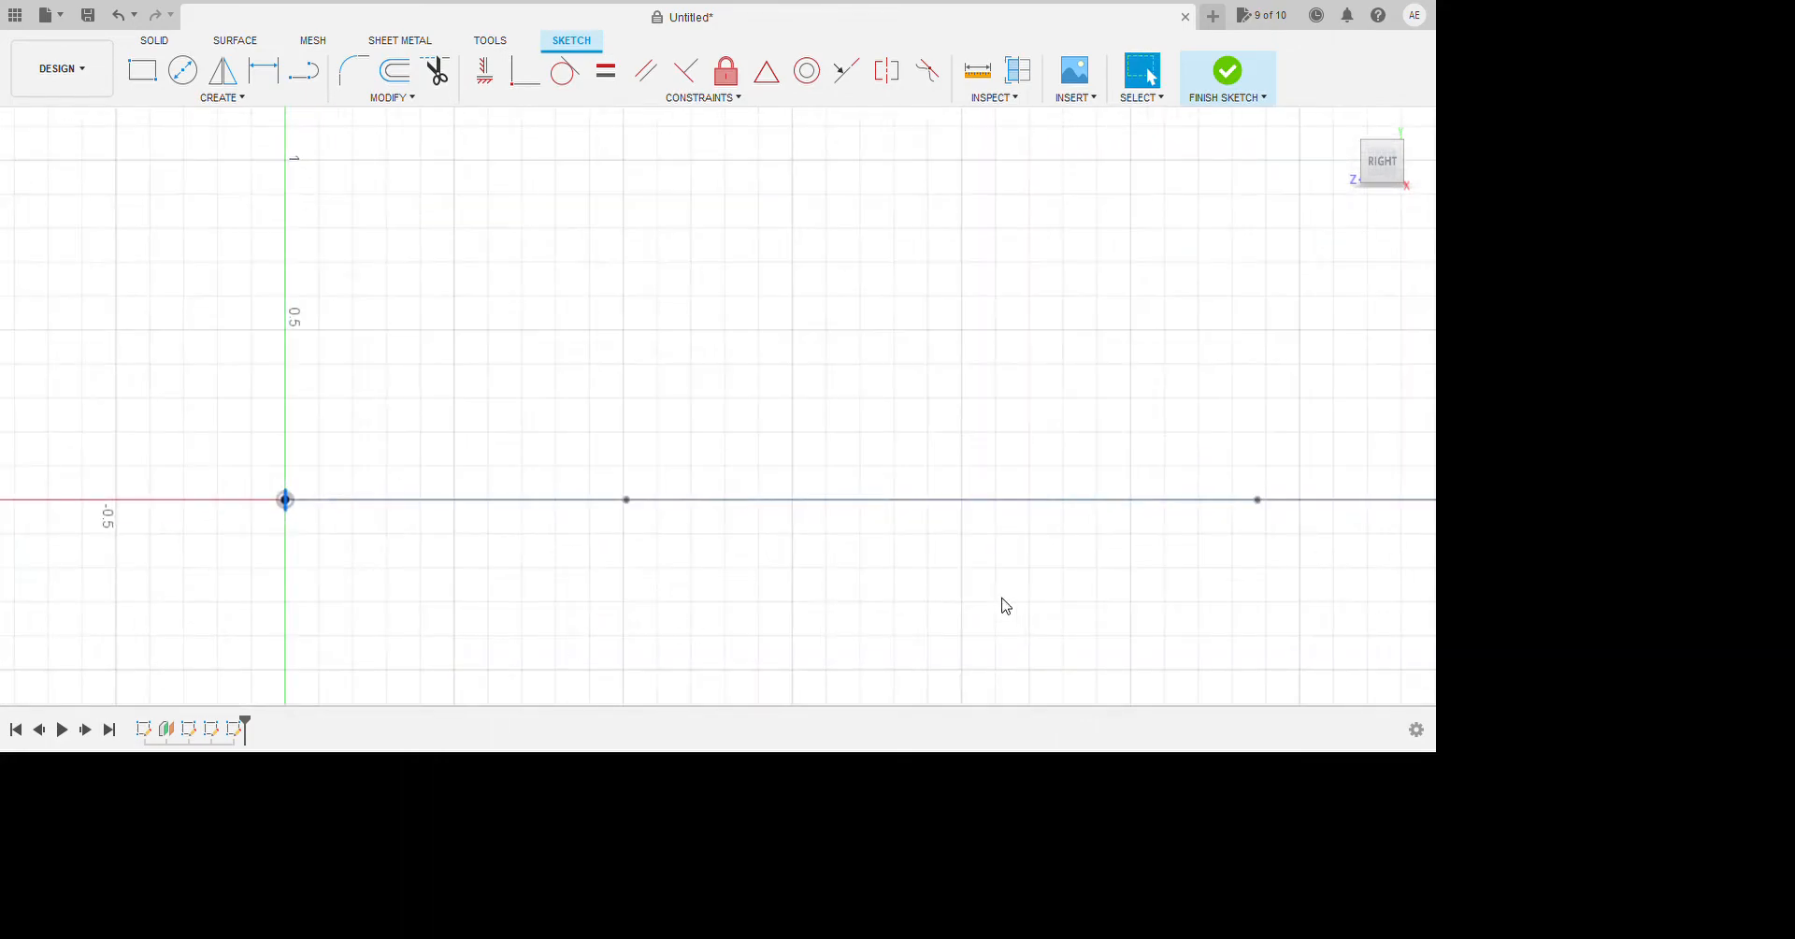
scroll(1211, 590, up, 3)
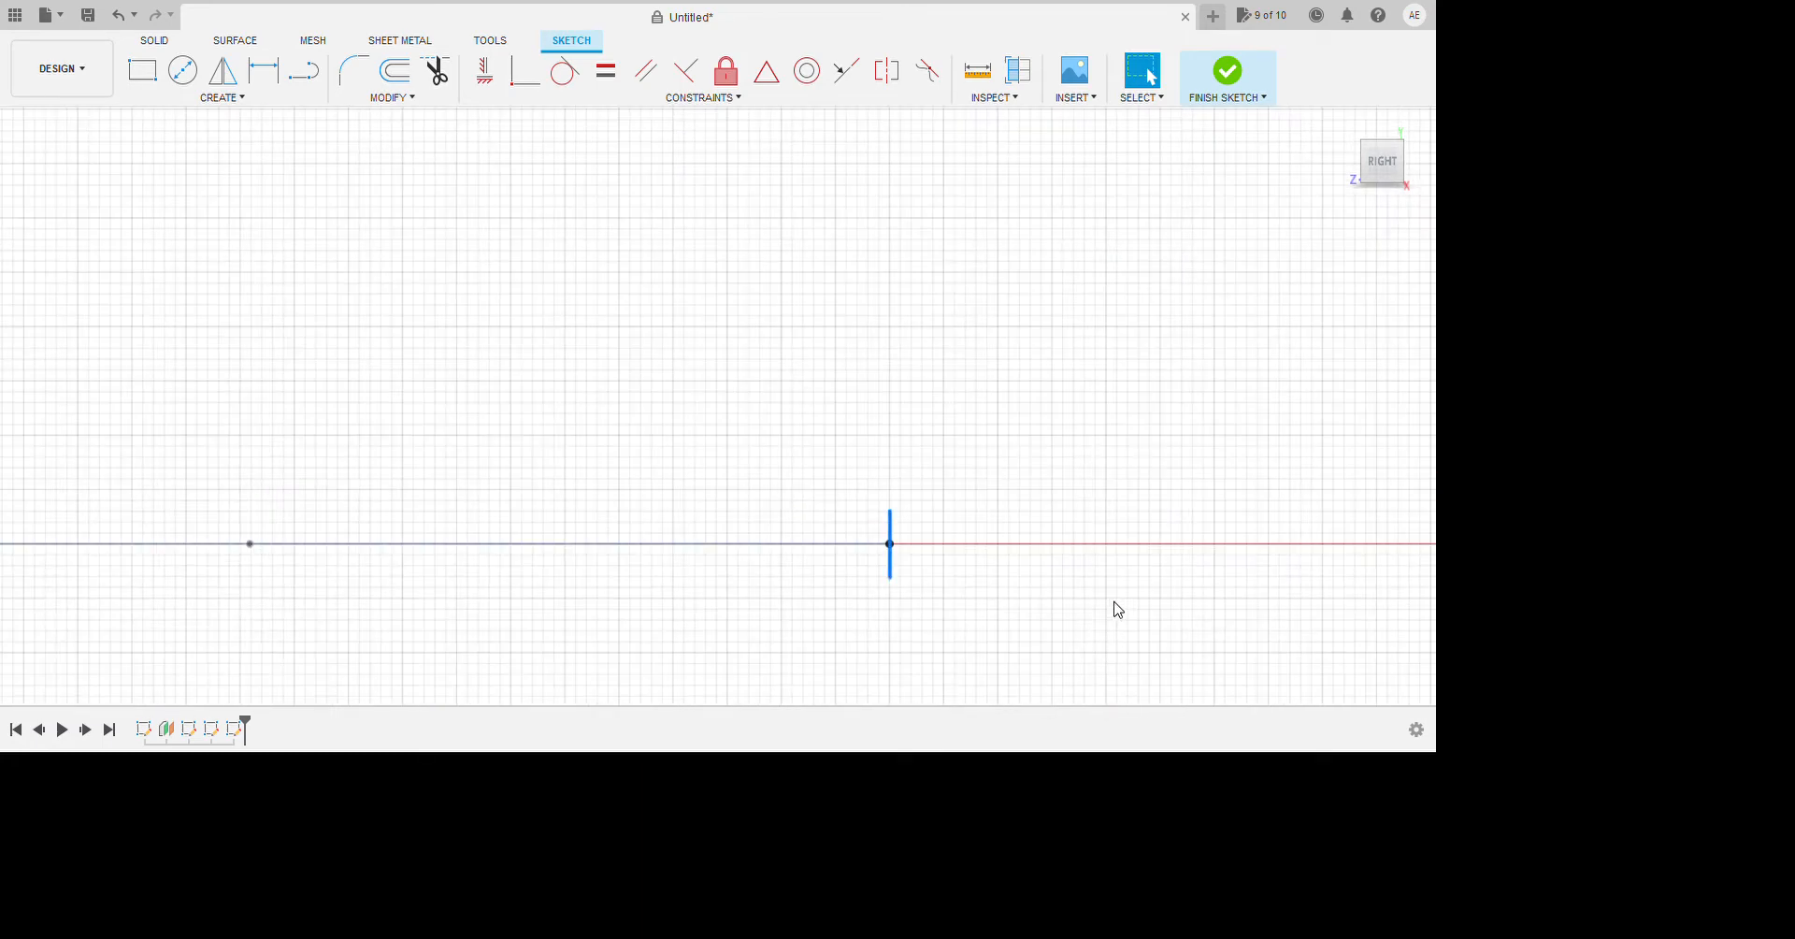
scroll(1118, 603, down, 5)
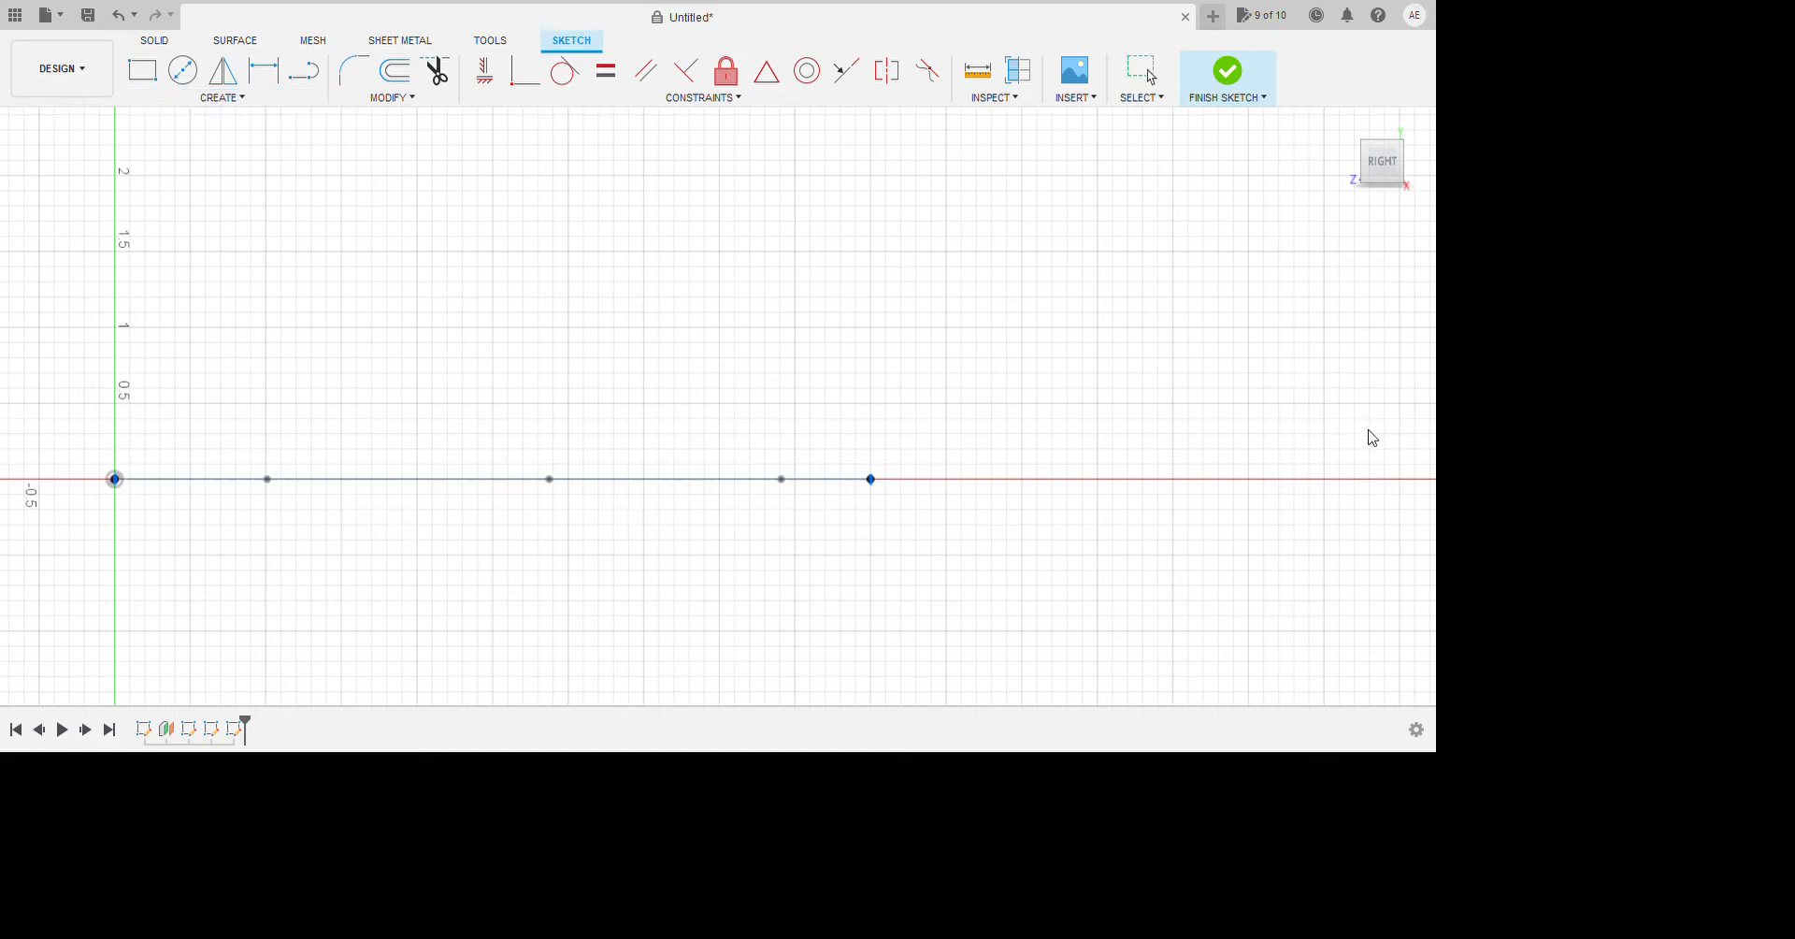
key(Escape)
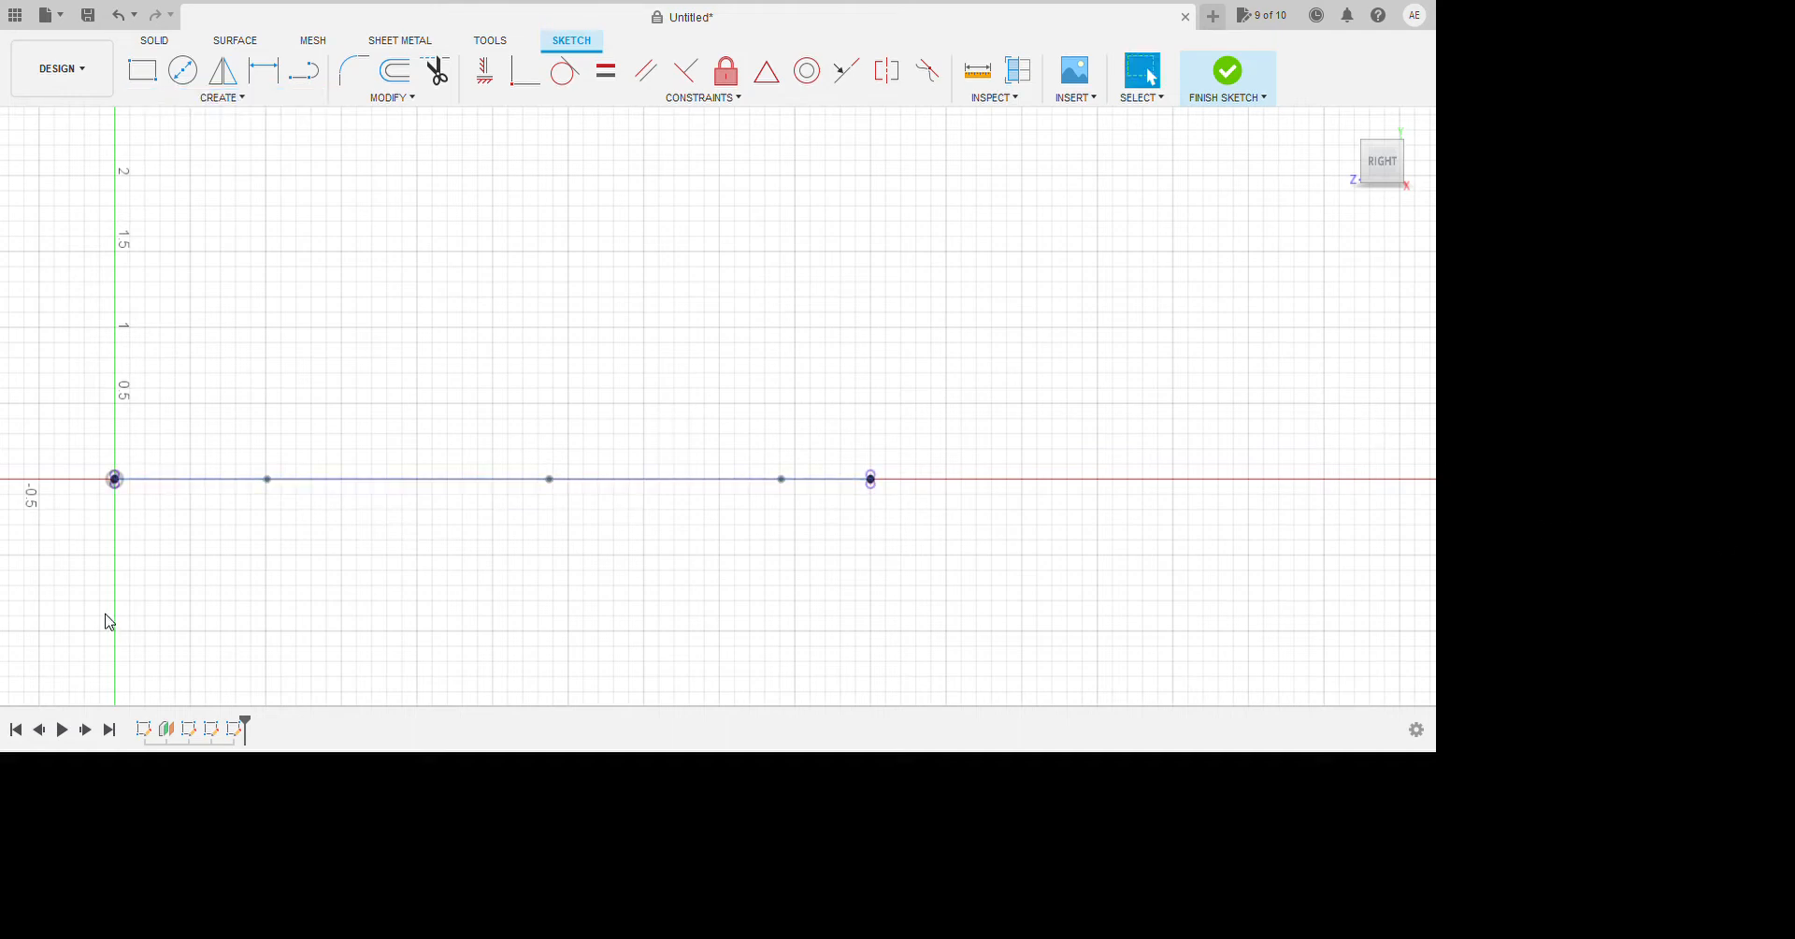
Draw a fit point spline below the centre line, joining the lower points of the projected end circles through two intermediate points.
scroll(110, 622, up, 3)
scroll(224, 577, up, 4)
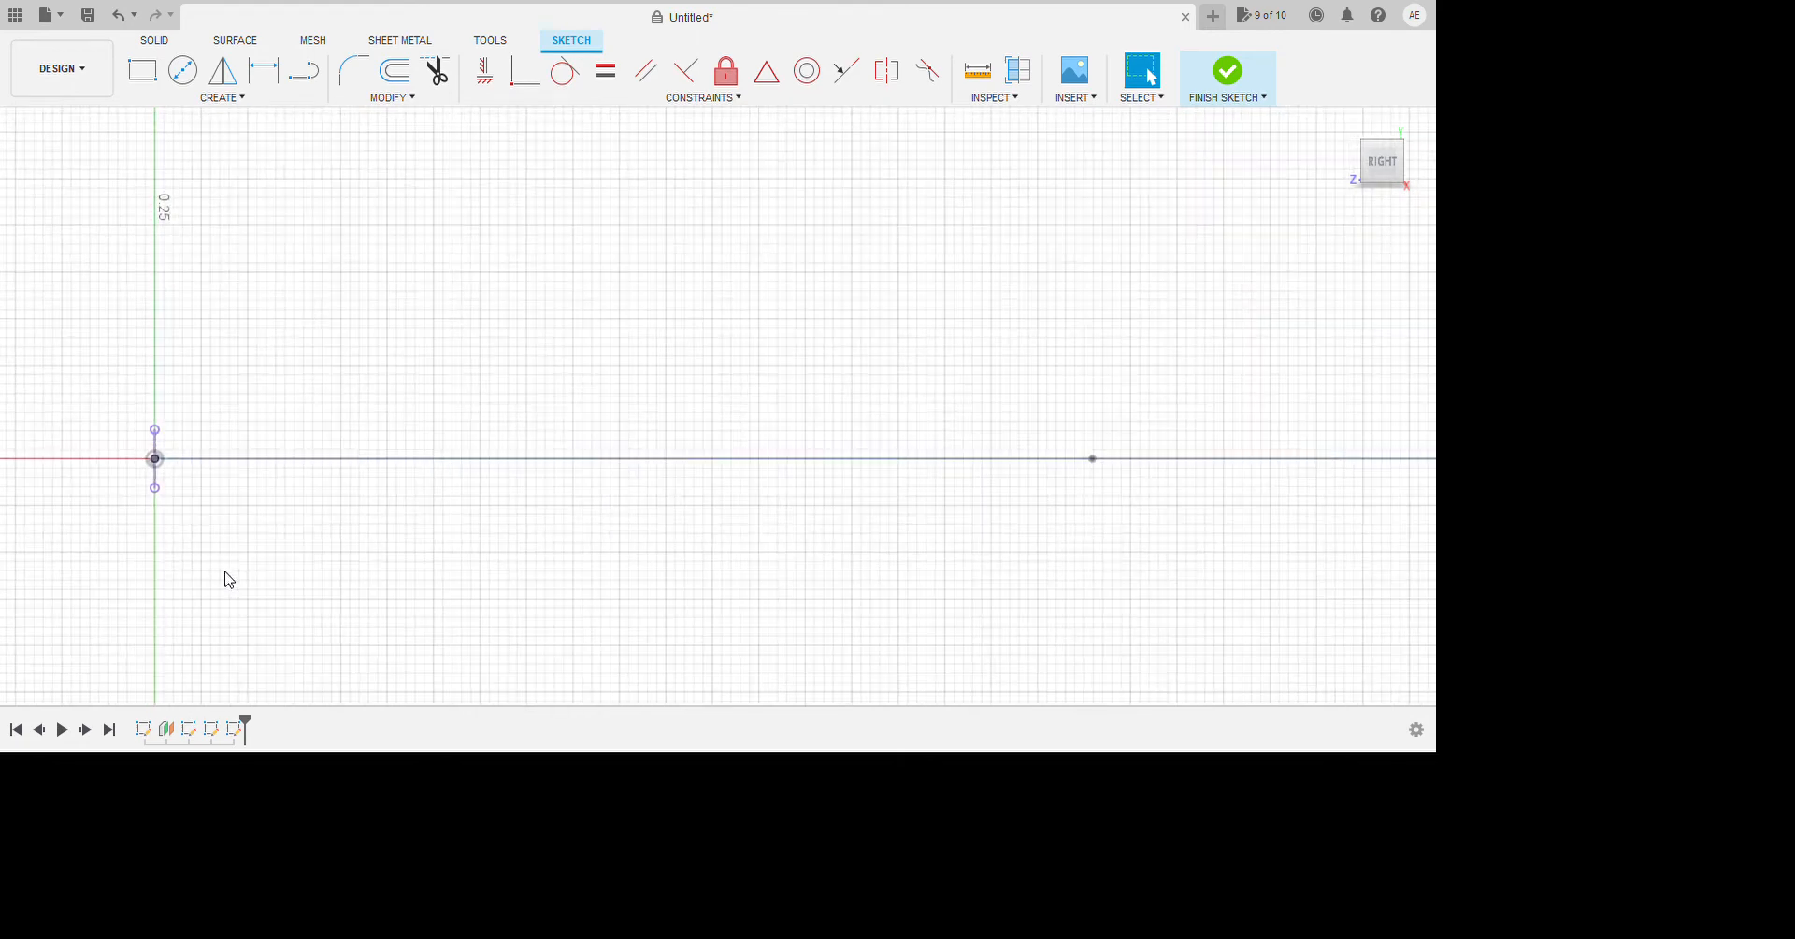
scroll(513, 596, down, 2)
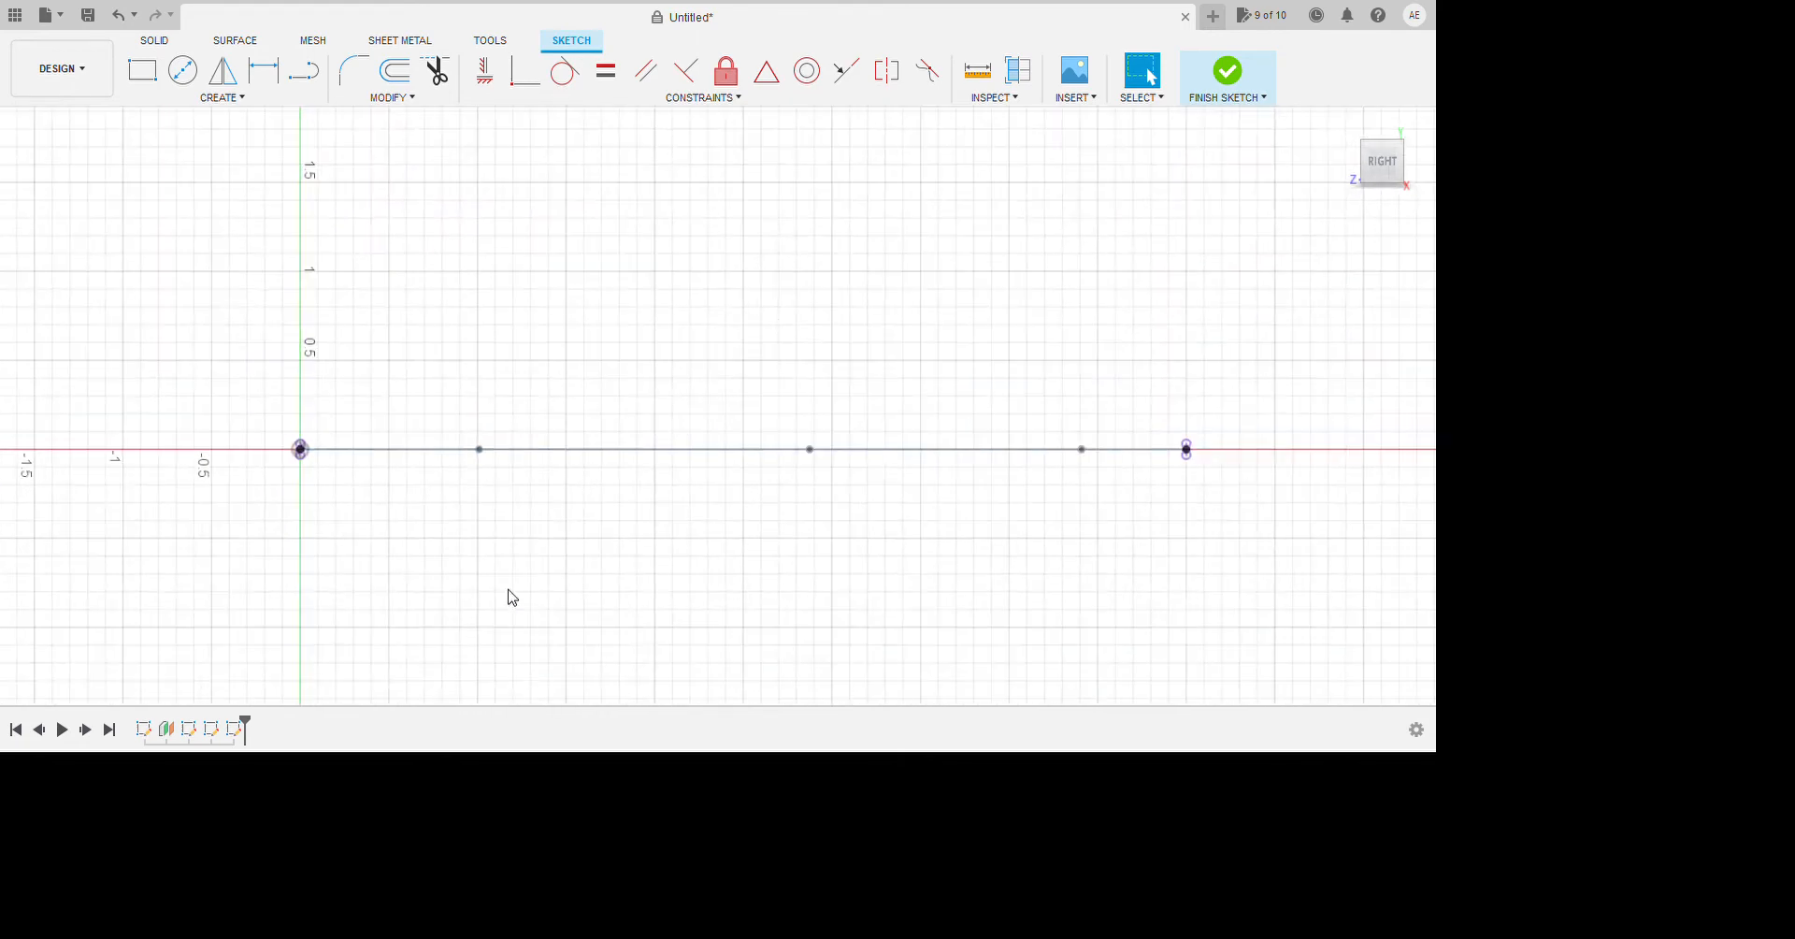
scroll(401, 553, down, 3)
scroll(1136, 608, up, 2)
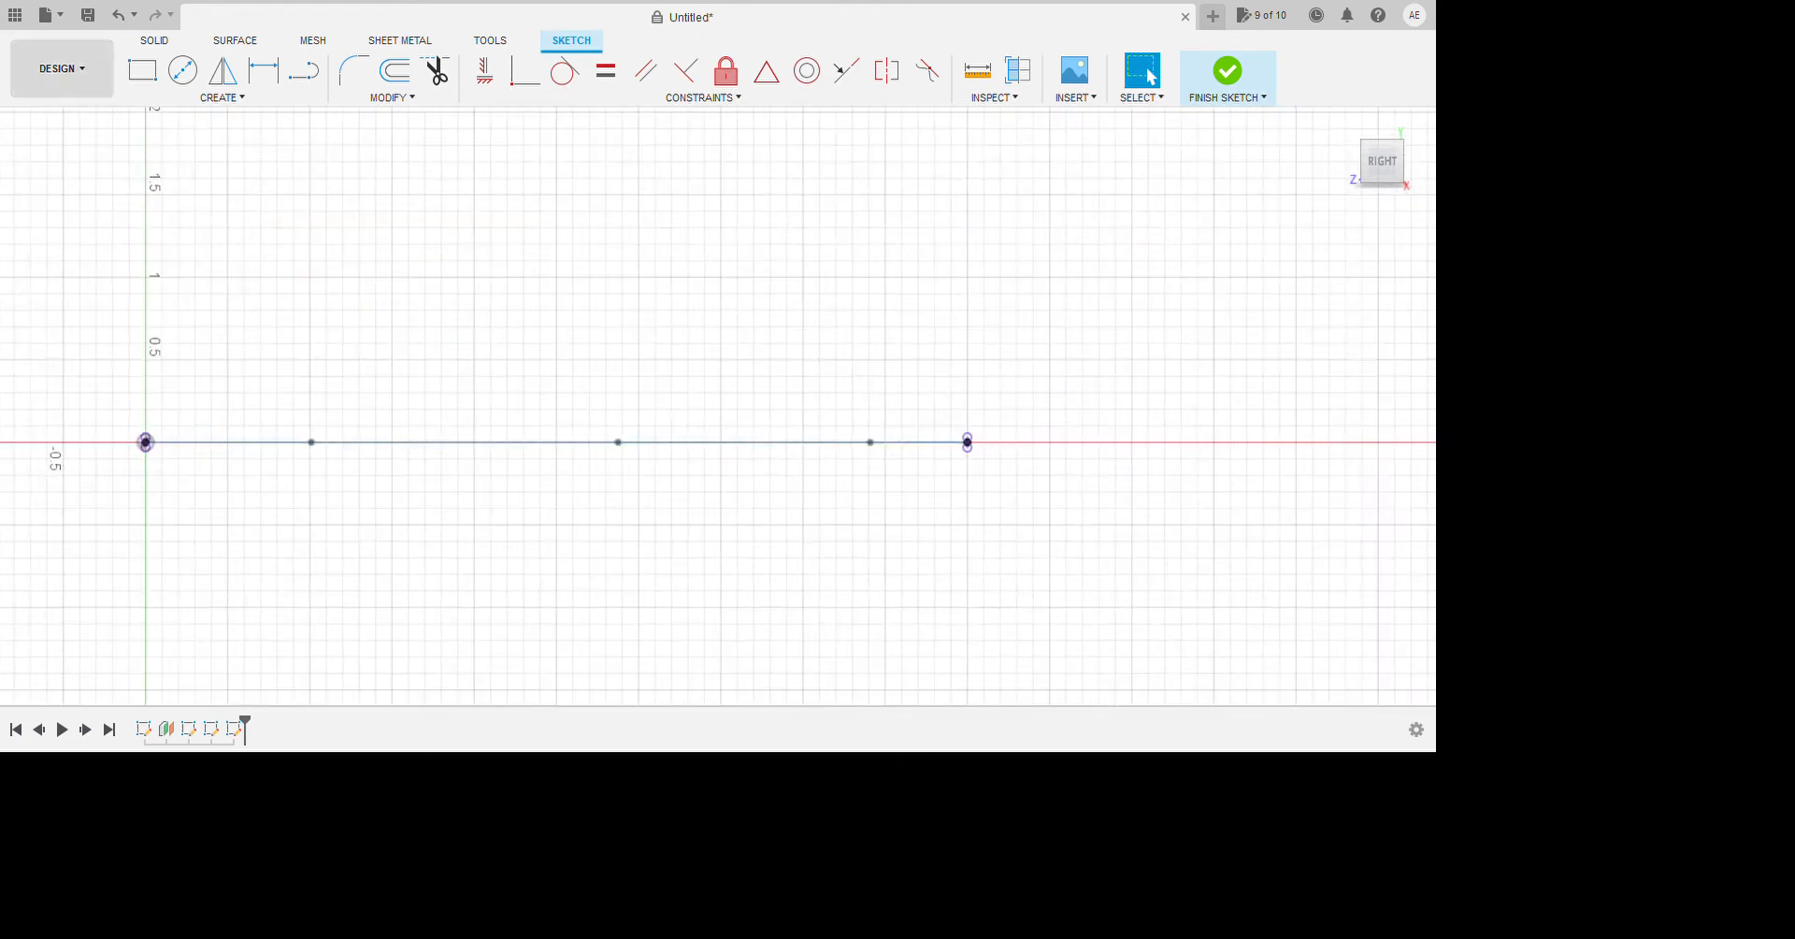
click(241, 98)
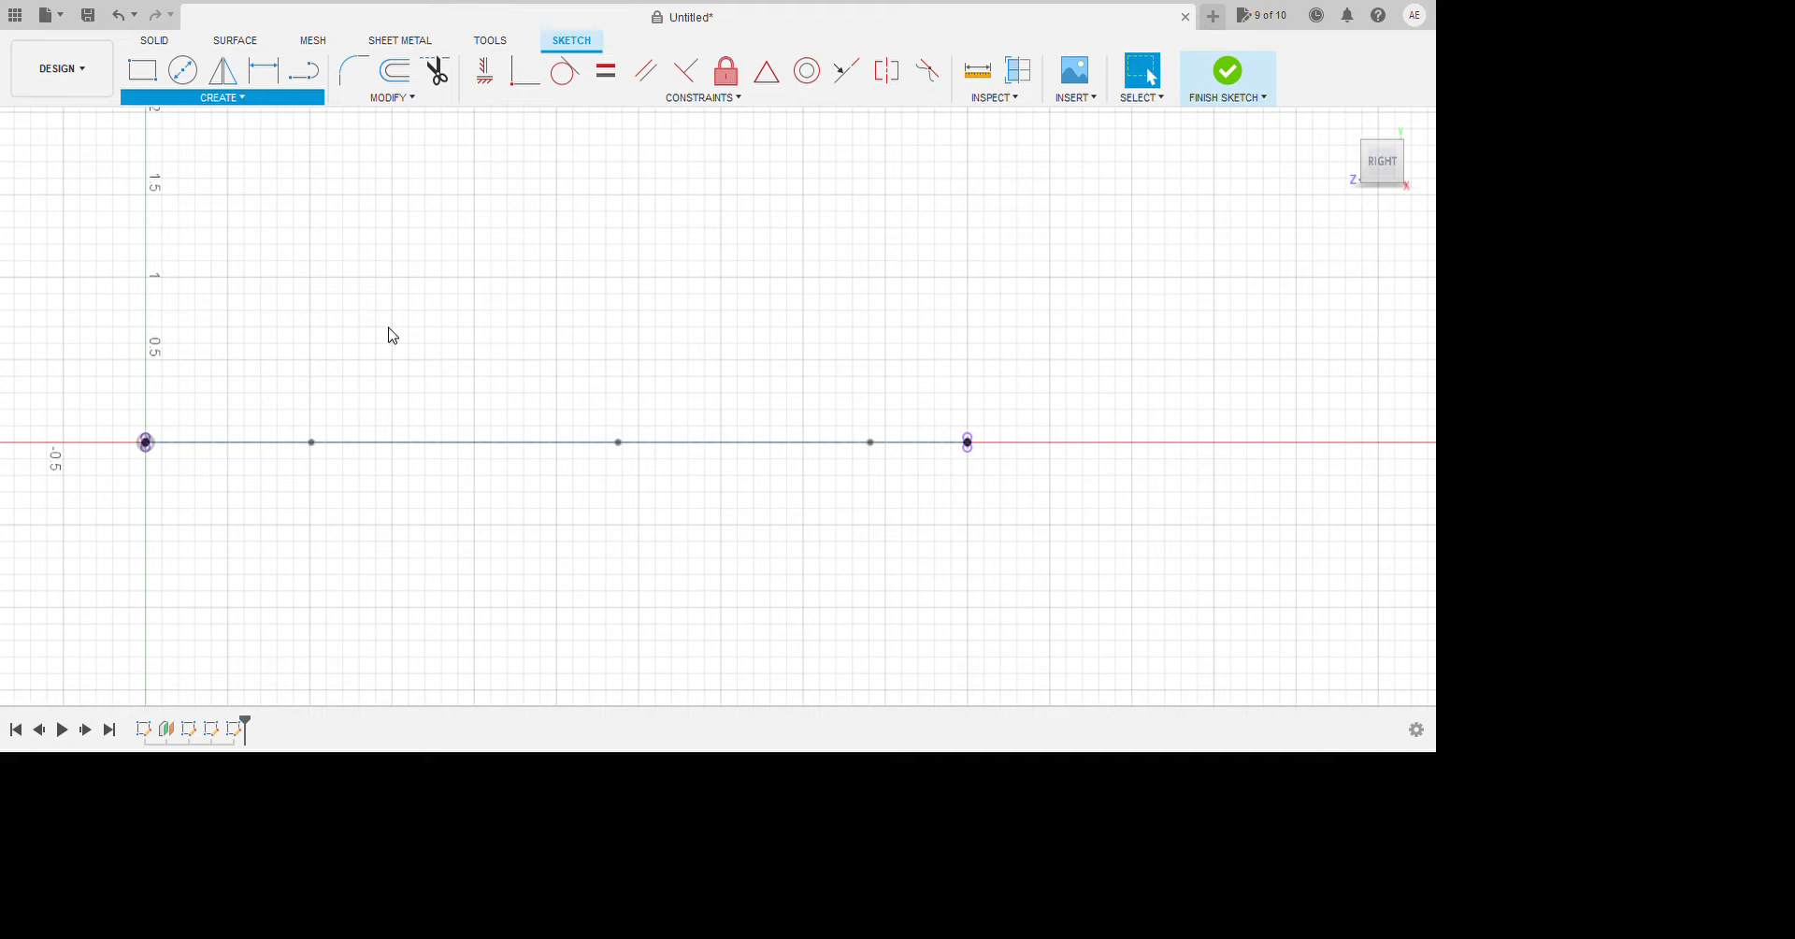
key(l)
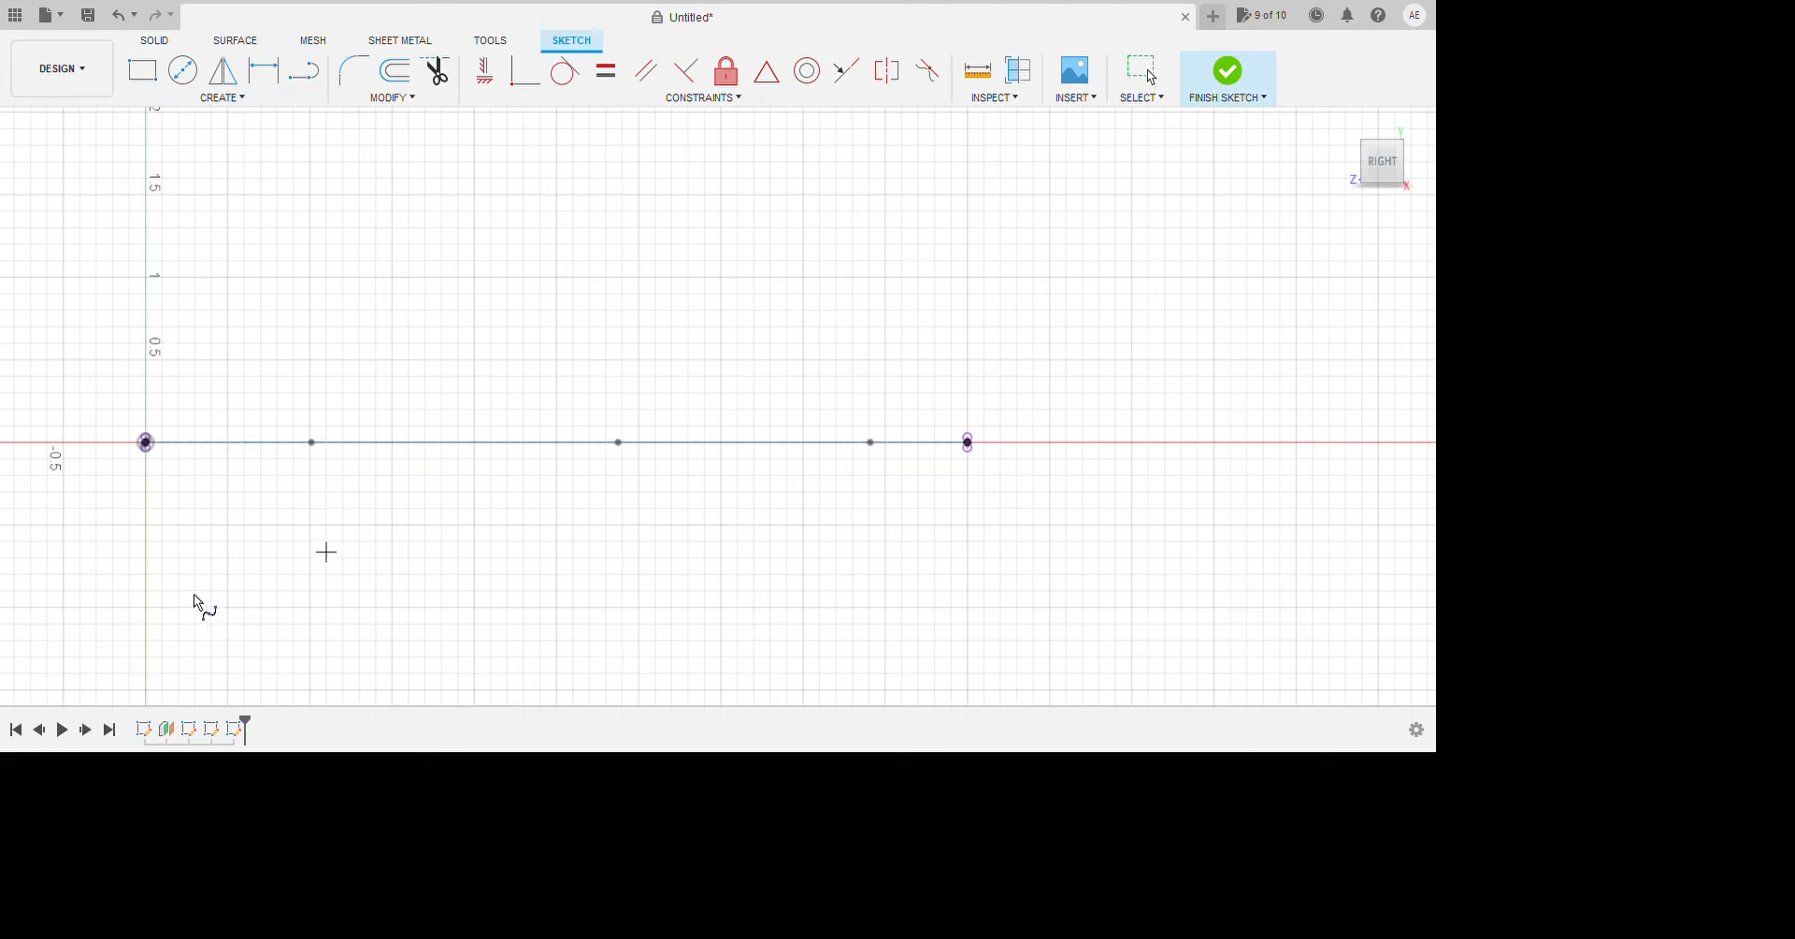
scroll(512, 599, down, 2)
scroll(344, 654, up, 4)
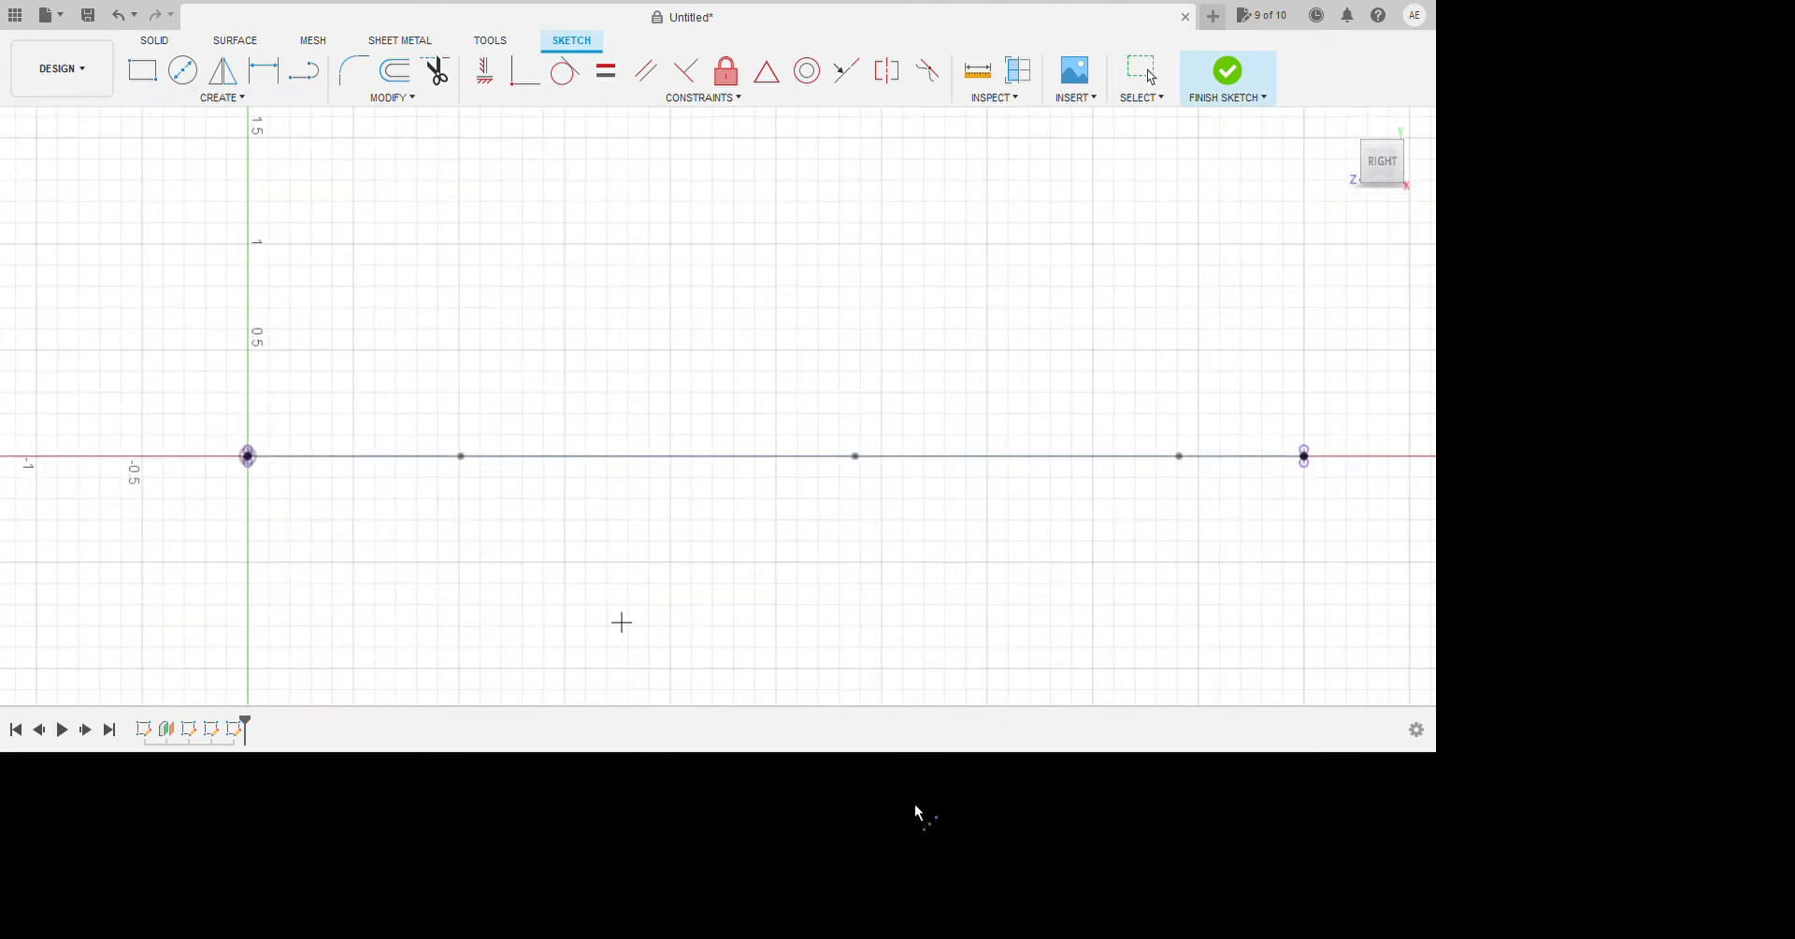
scroll(700, 624, down, 2)
scroll(432, 598, up, 4)
scroll(448, 579, up, 1)
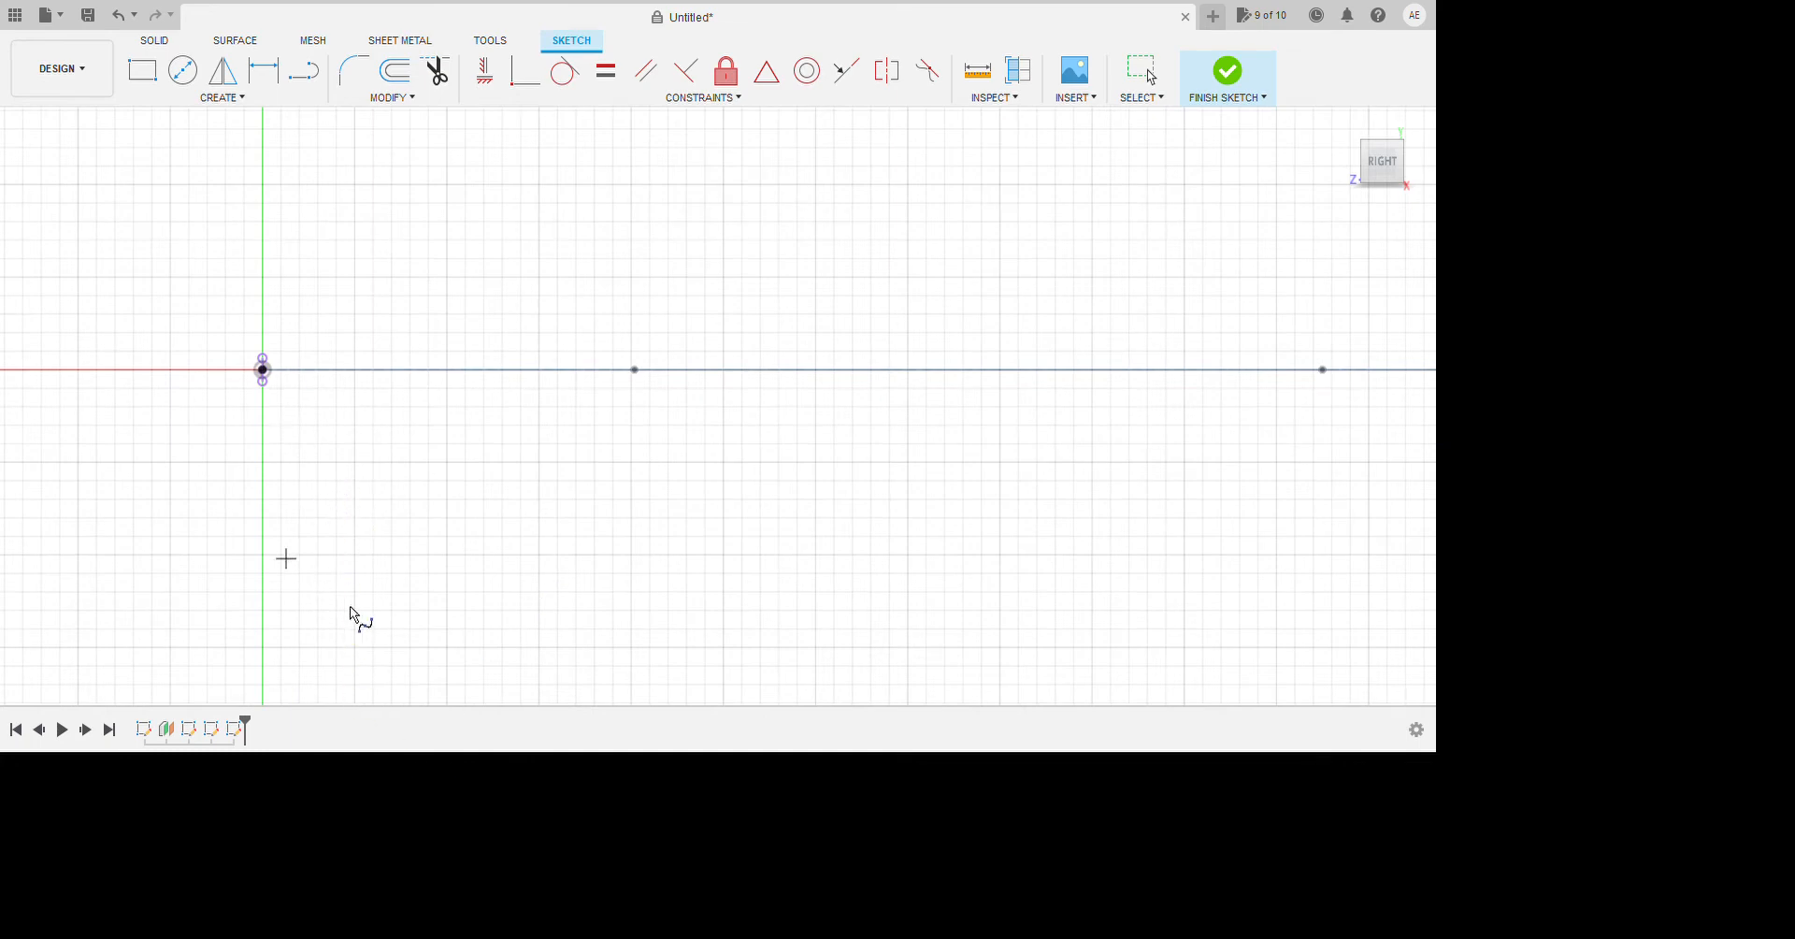
scroll(841, 489, down, 2)
scroll(552, 416, up, 3)
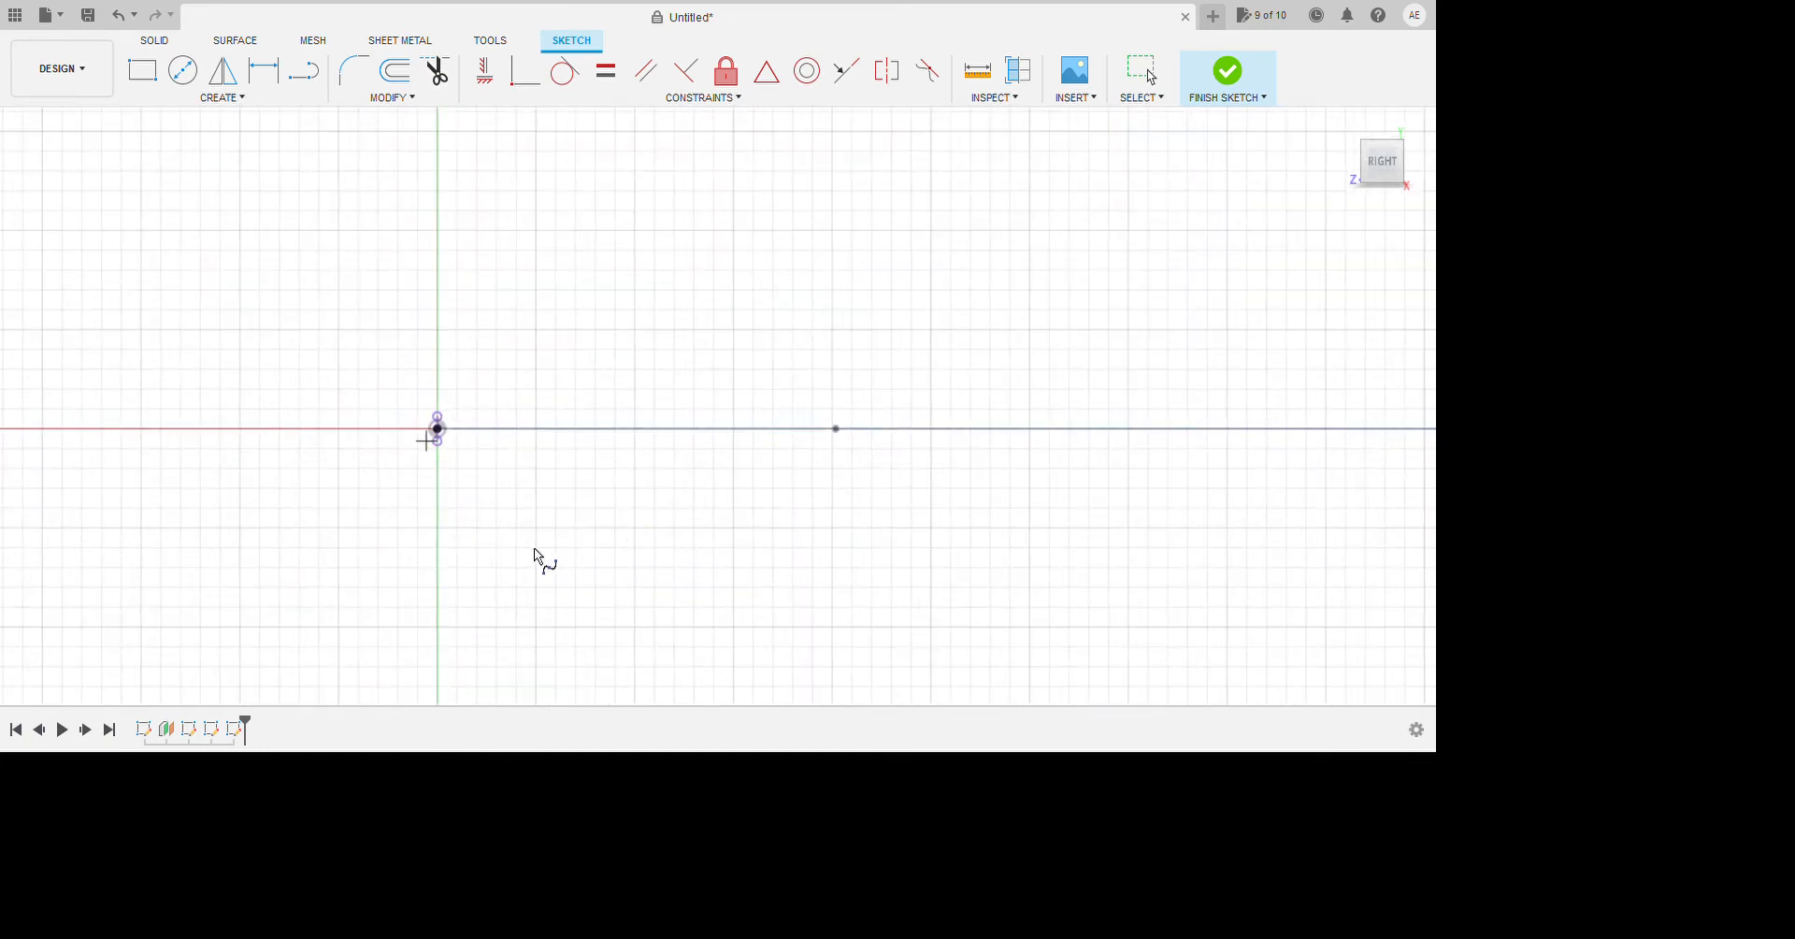
scroll(552, 594, down, 3)
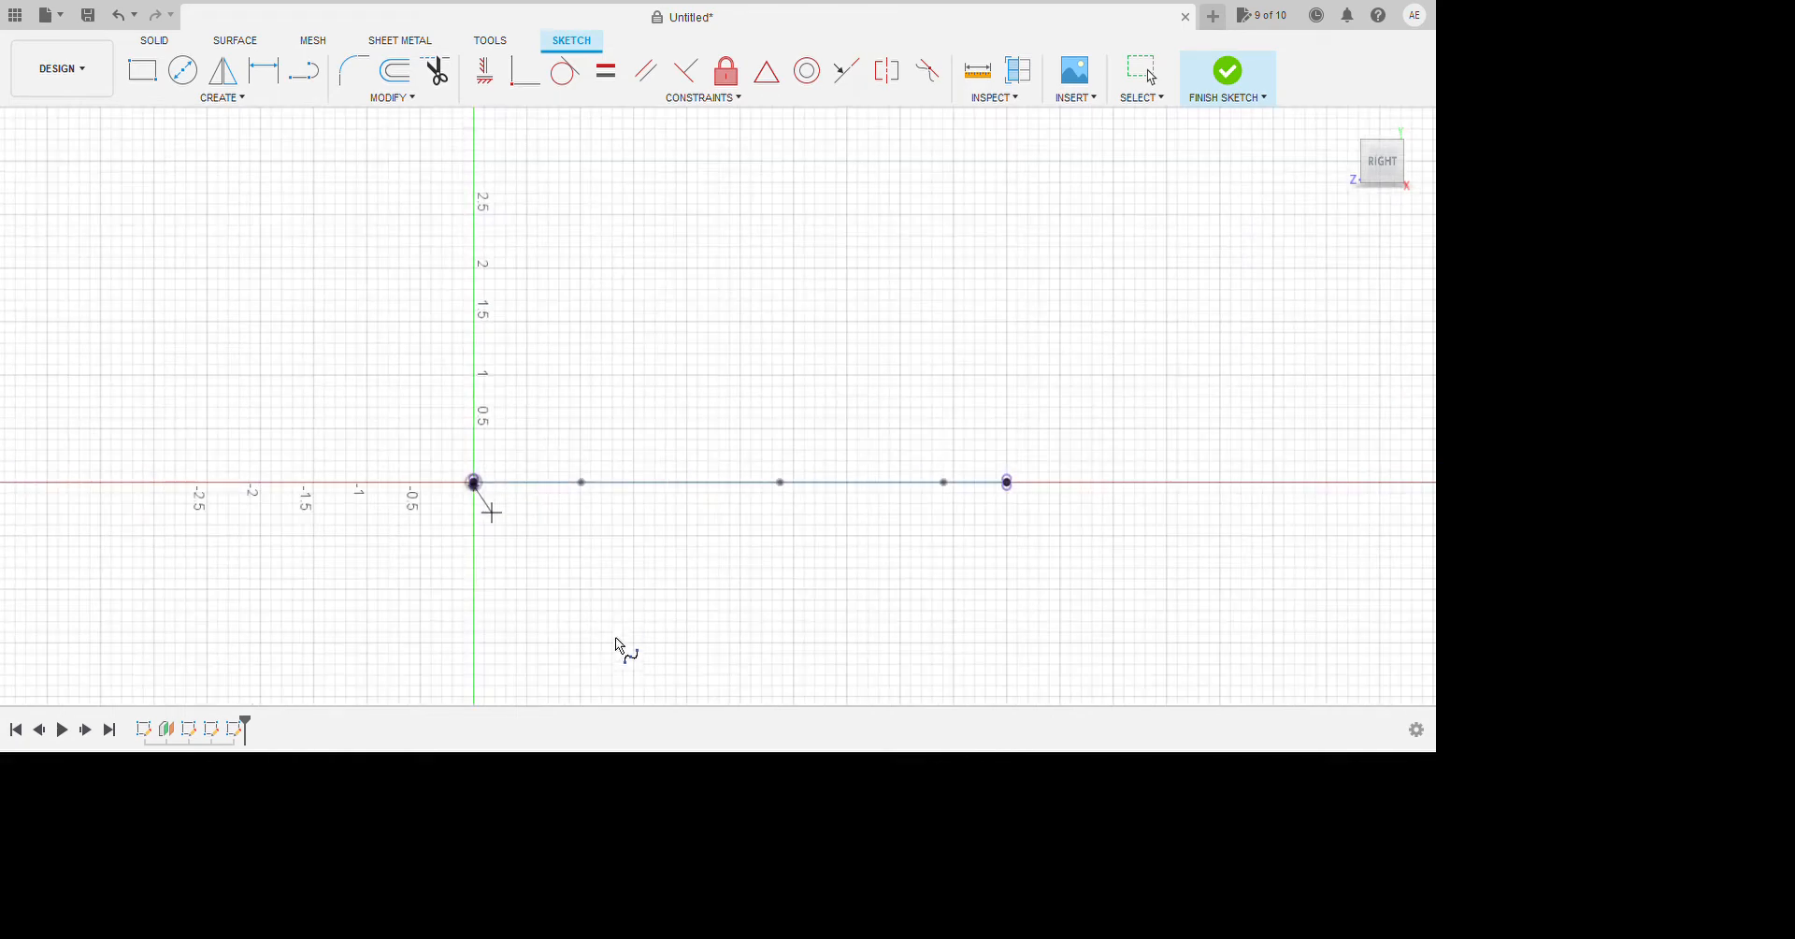
scroll(598, 528, down, 1)
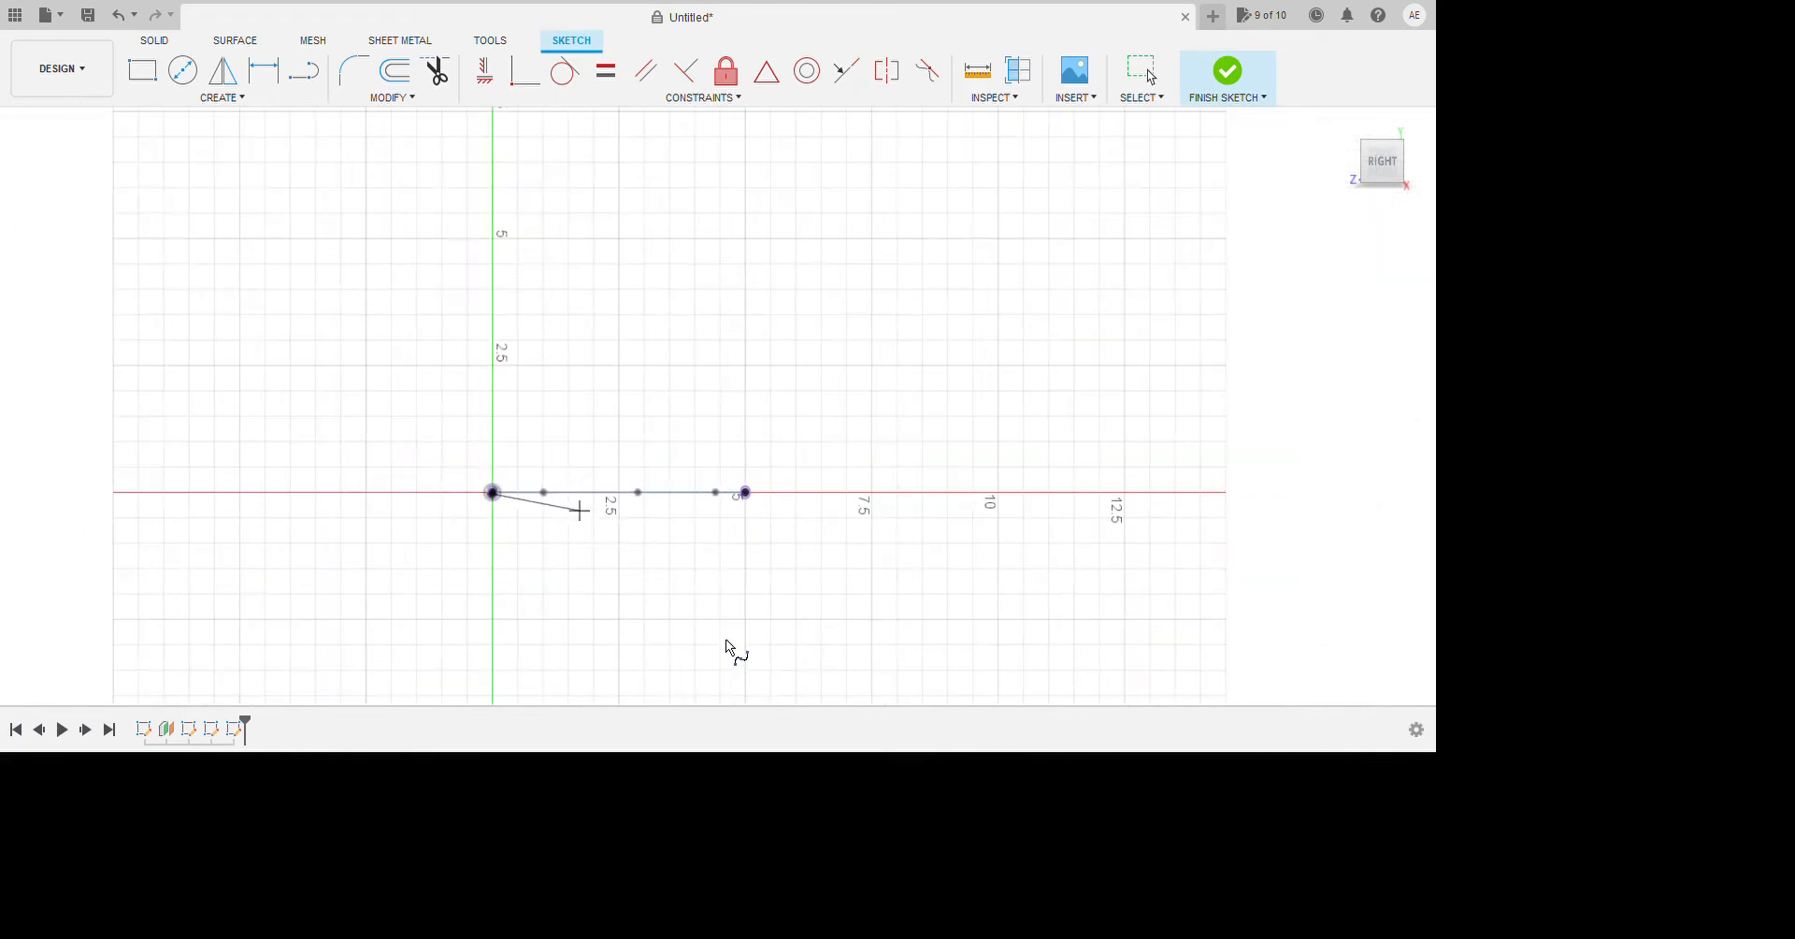
scroll(580, 510, up, 2)
scroll(579, 510, up, 2)
click(585, 510)
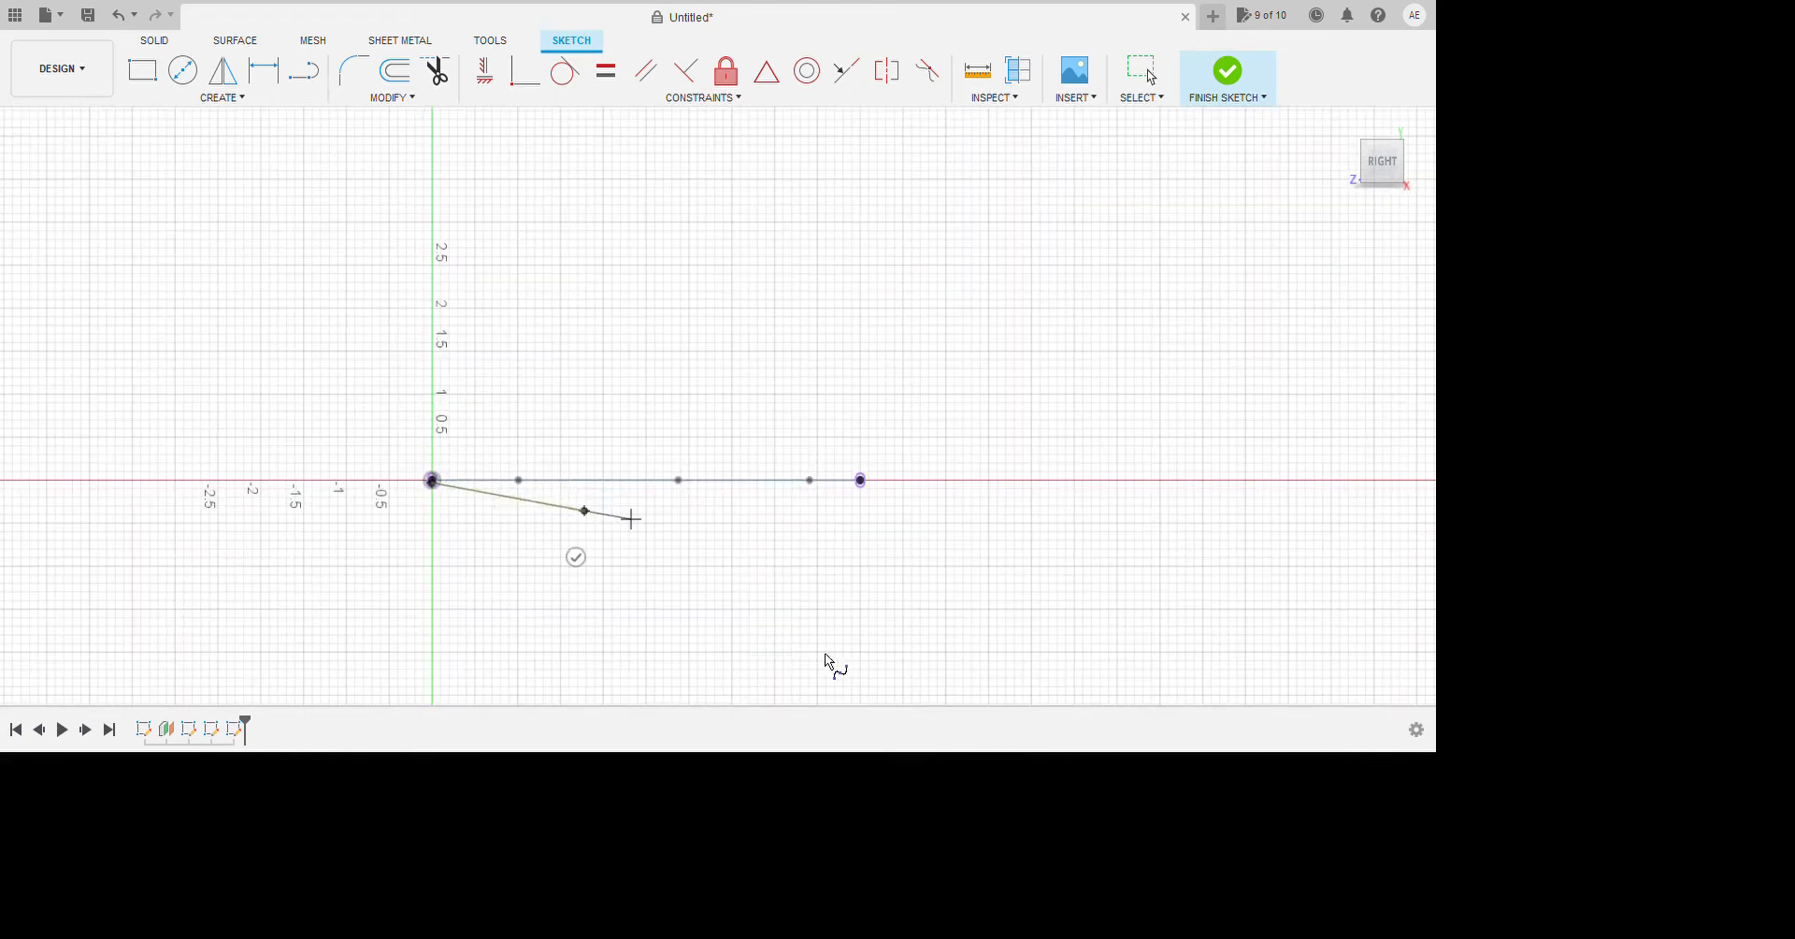
click(778, 512)
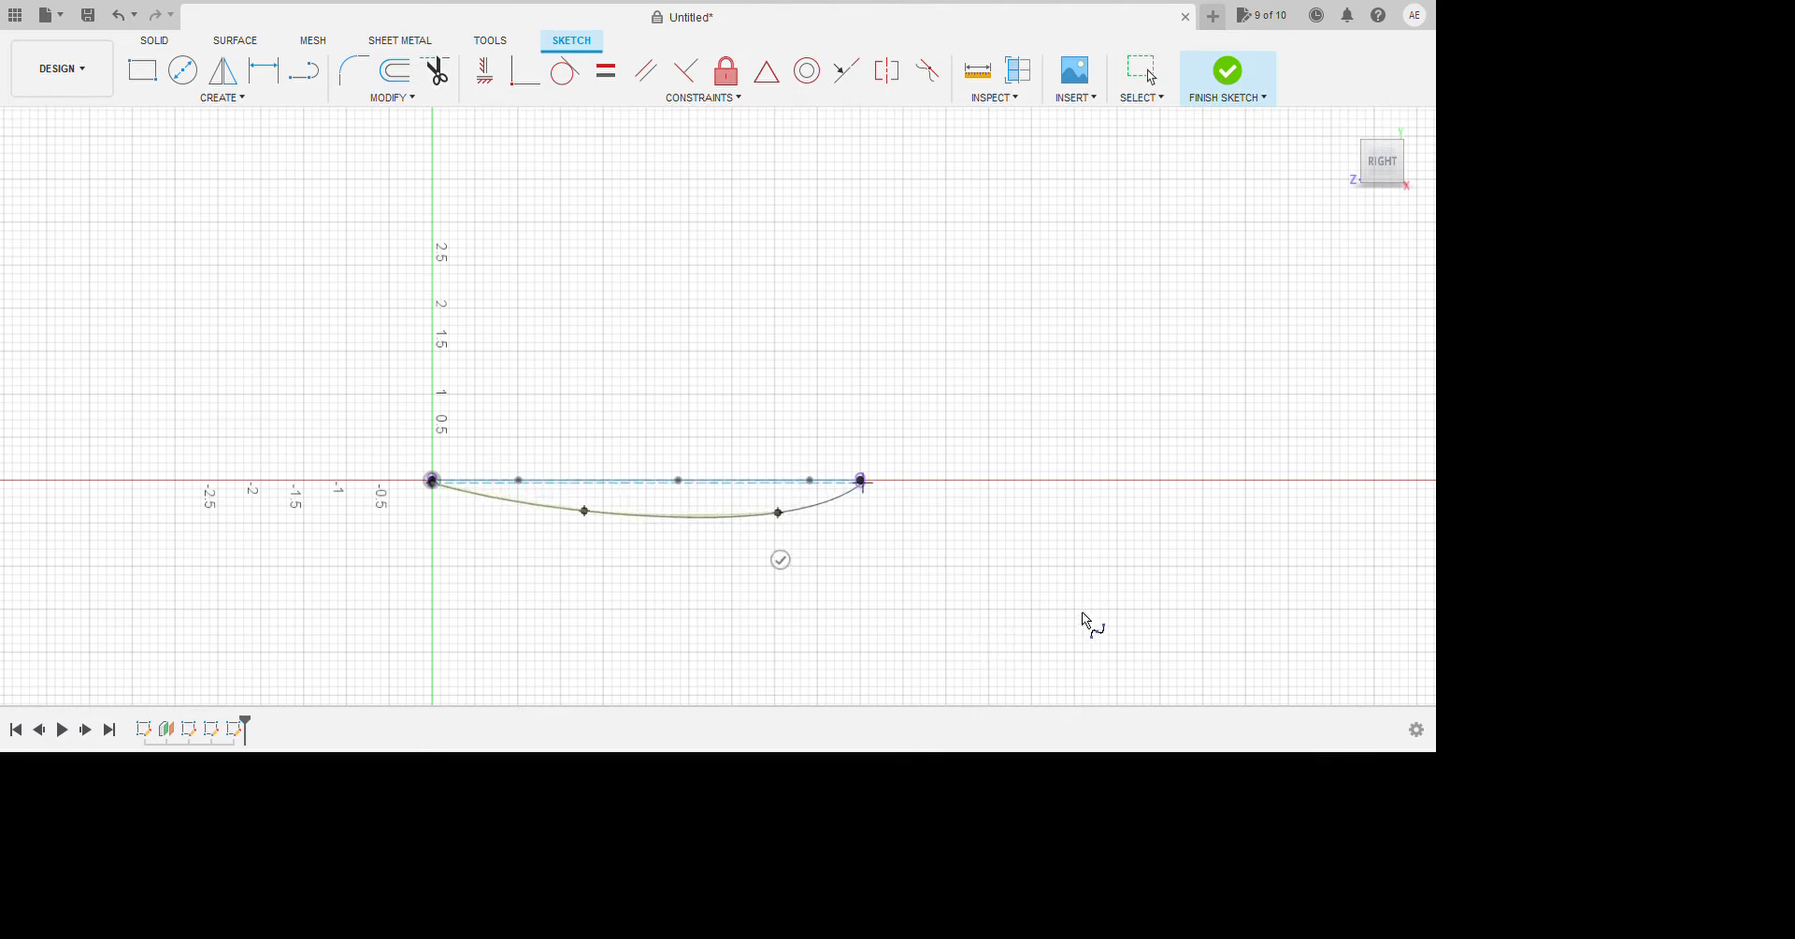
scroll(1085, 619, up, 5)
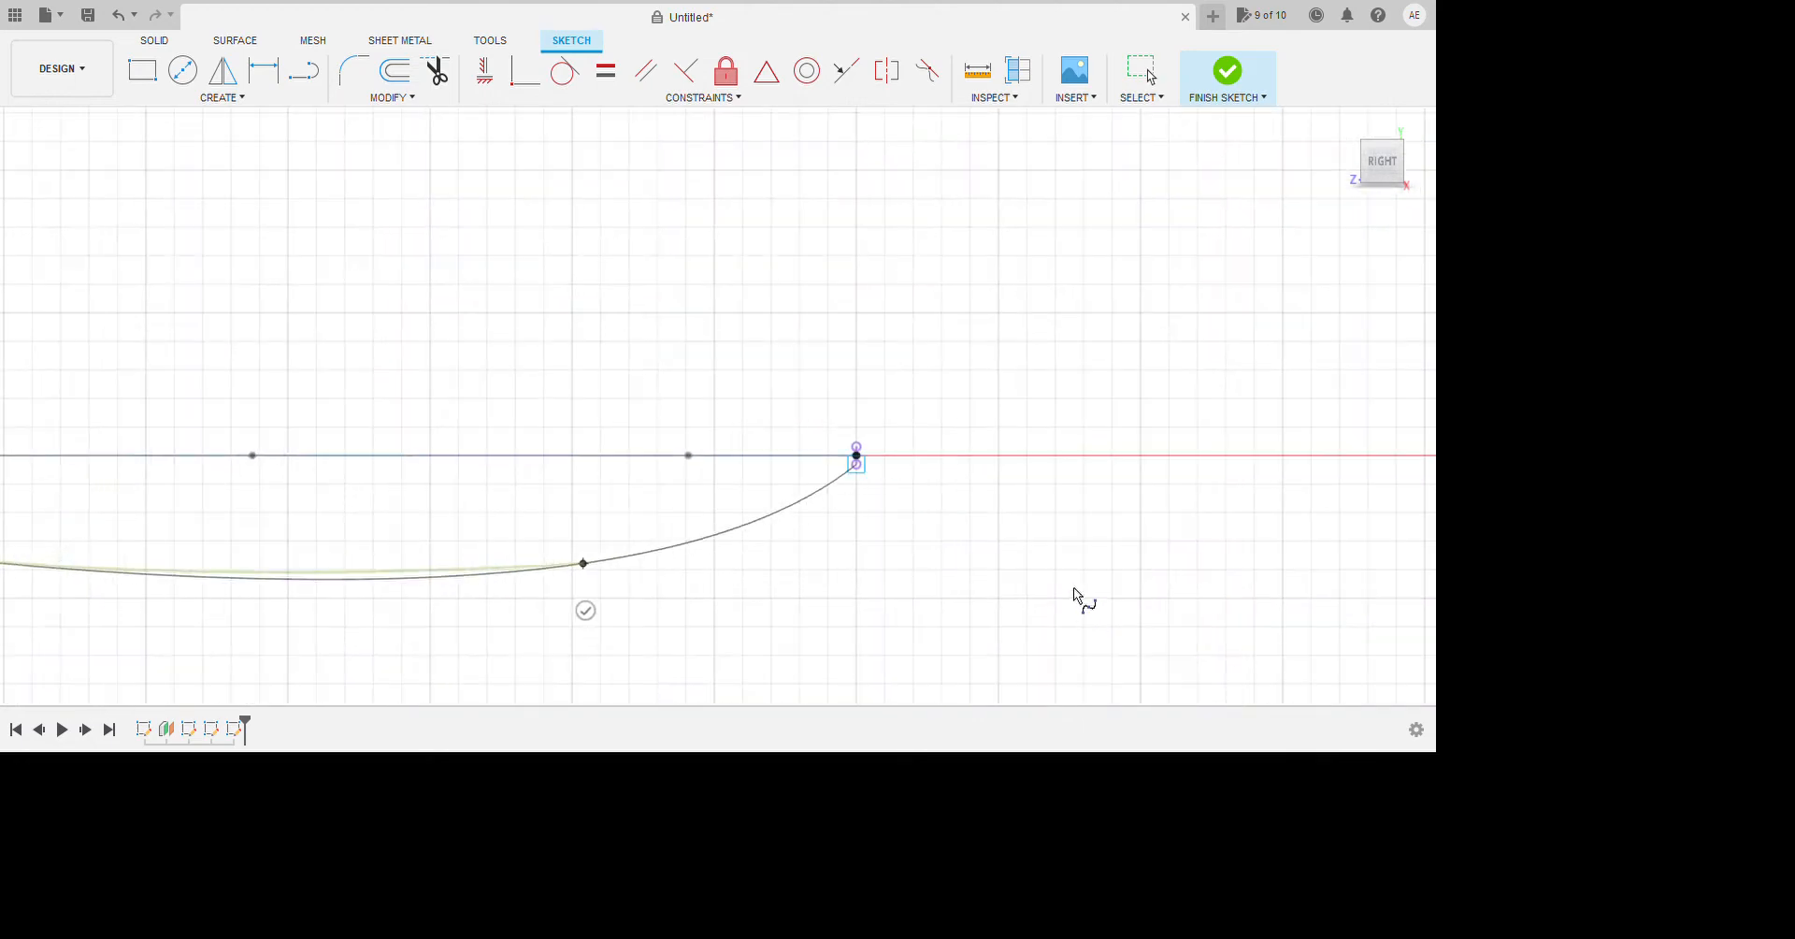
key(Return)
scroll(935, 598, down, 4)
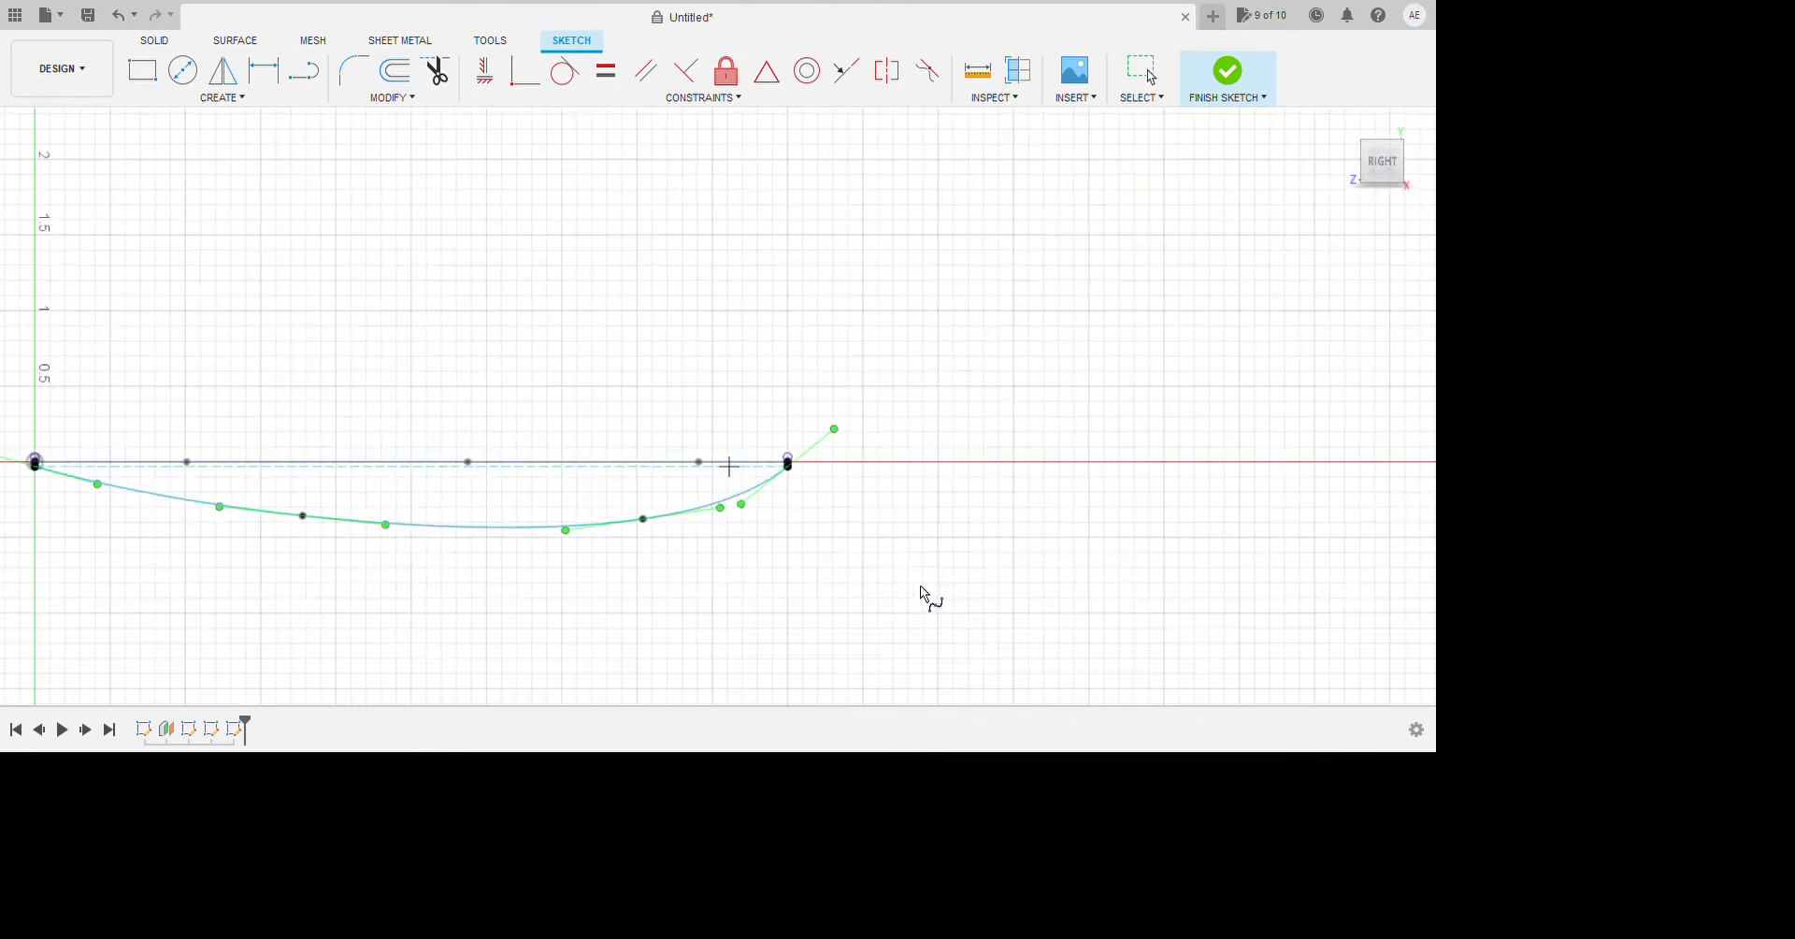
scroll(493, 605, up, 2)
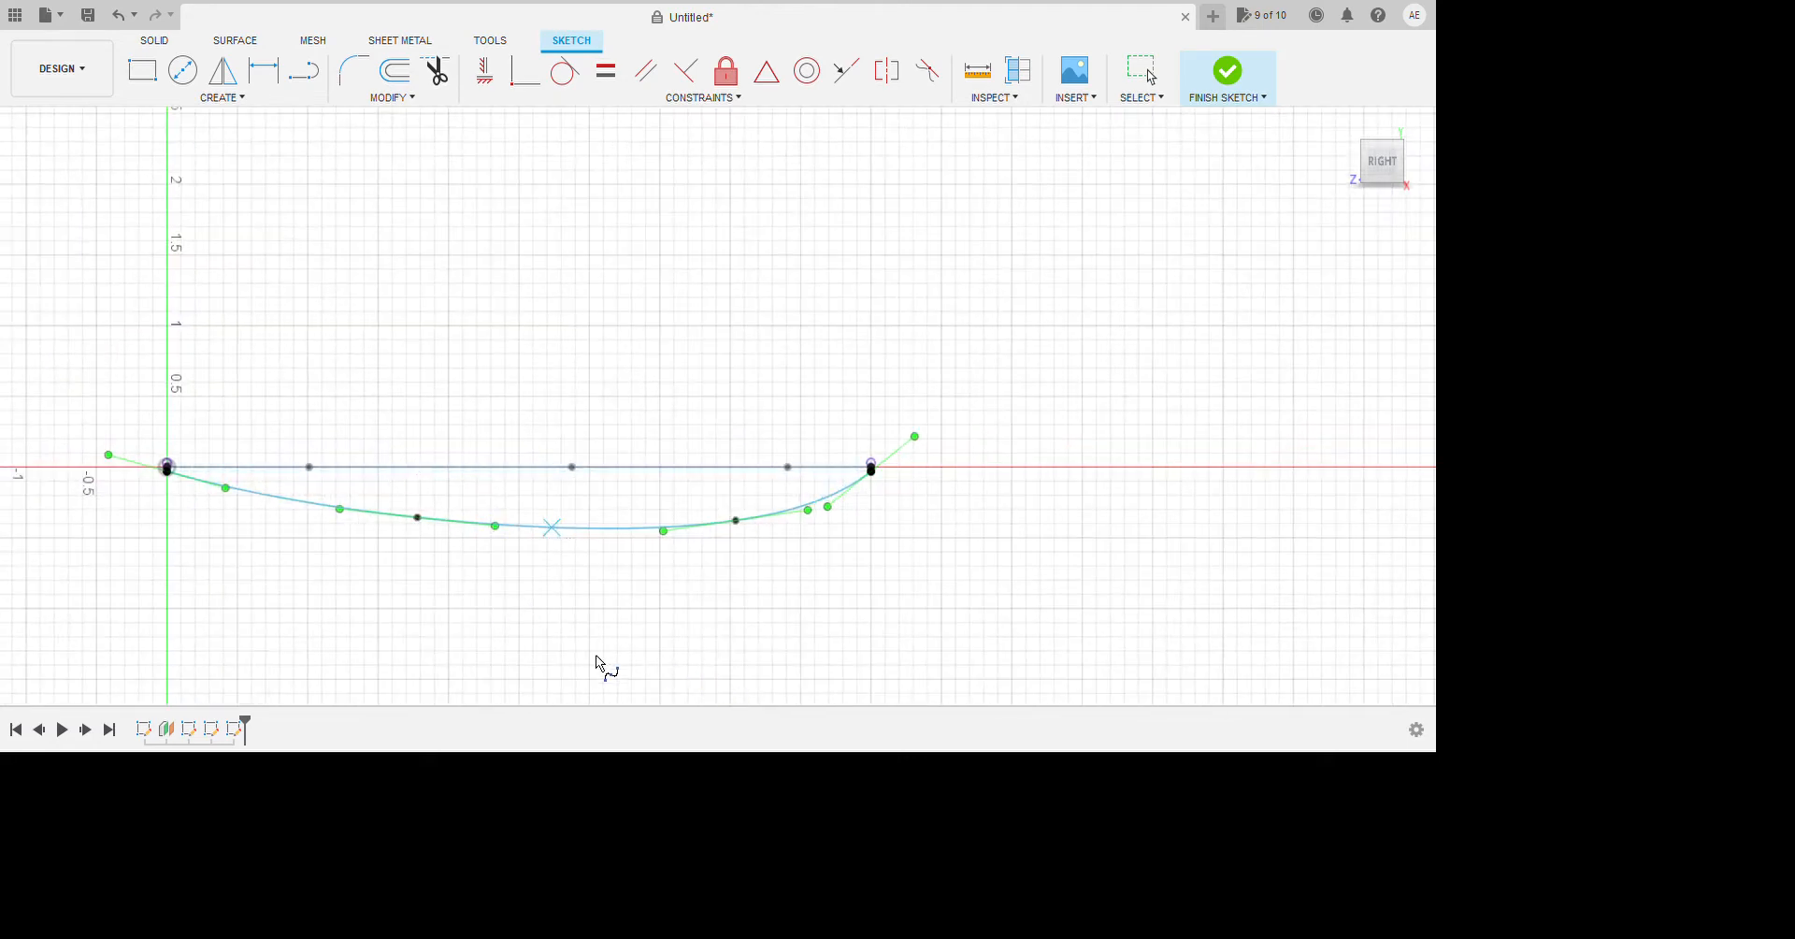
Flatten the lower spline by moving its two intermediate fit points closer to the centre line.
key(Escape)
drag(735, 520, 715, 506)
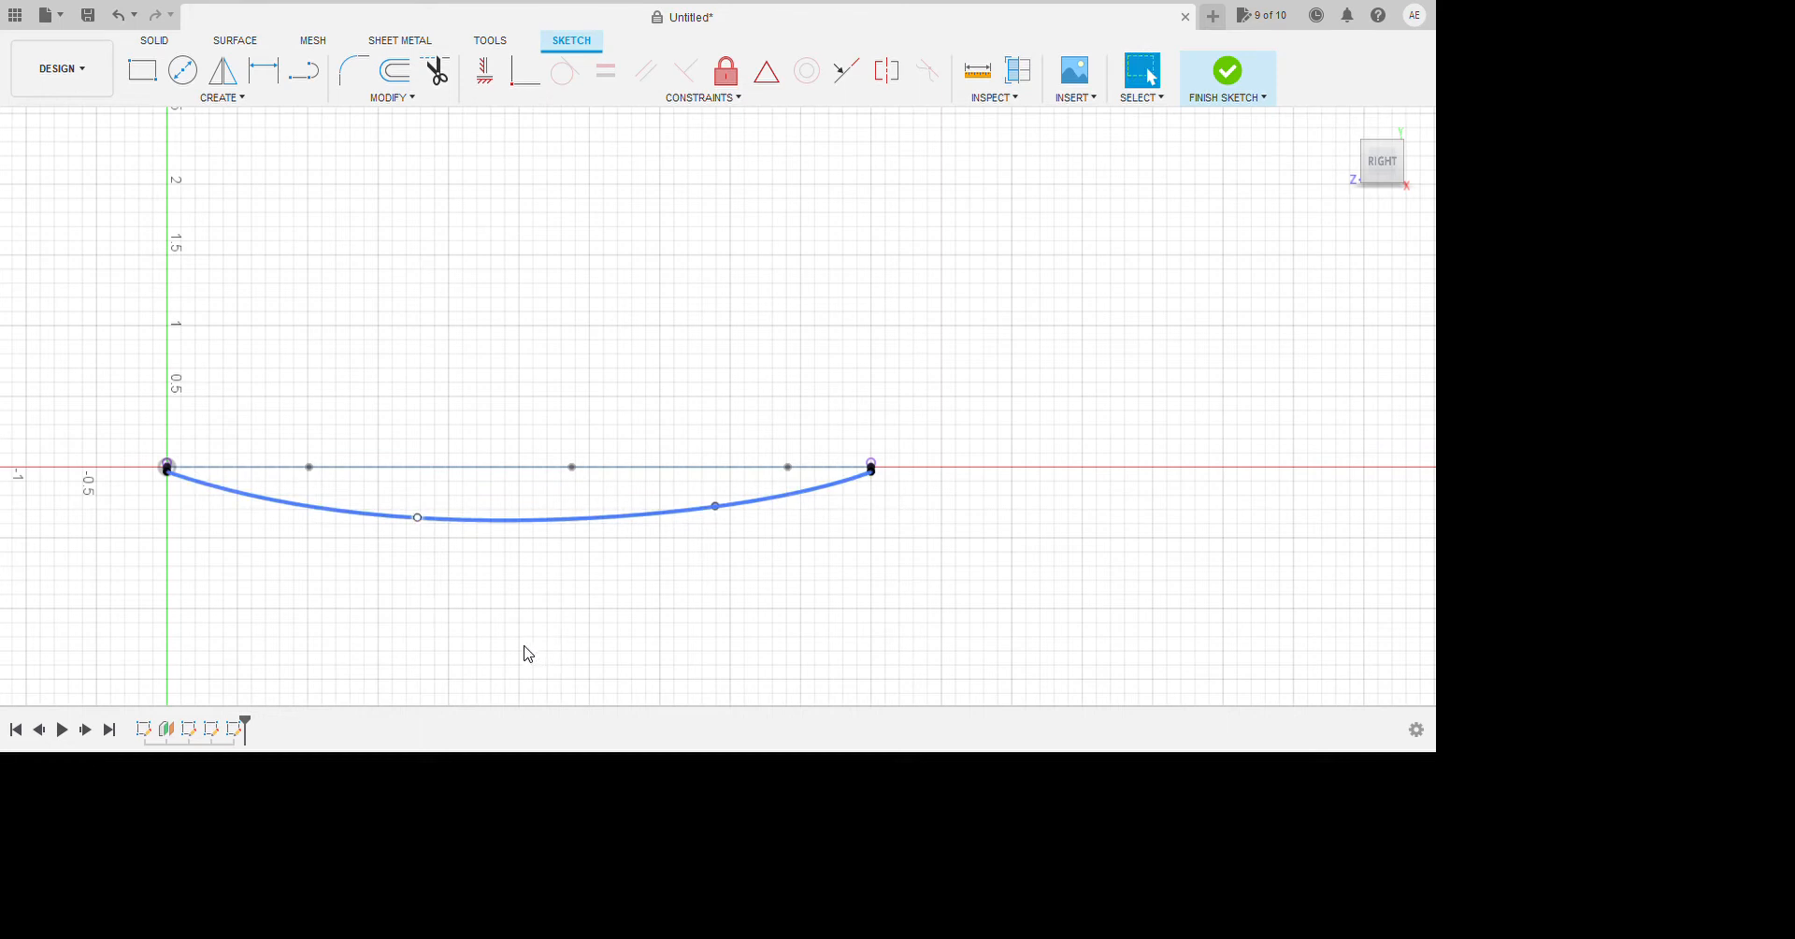
drag(417, 517, 374, 500)
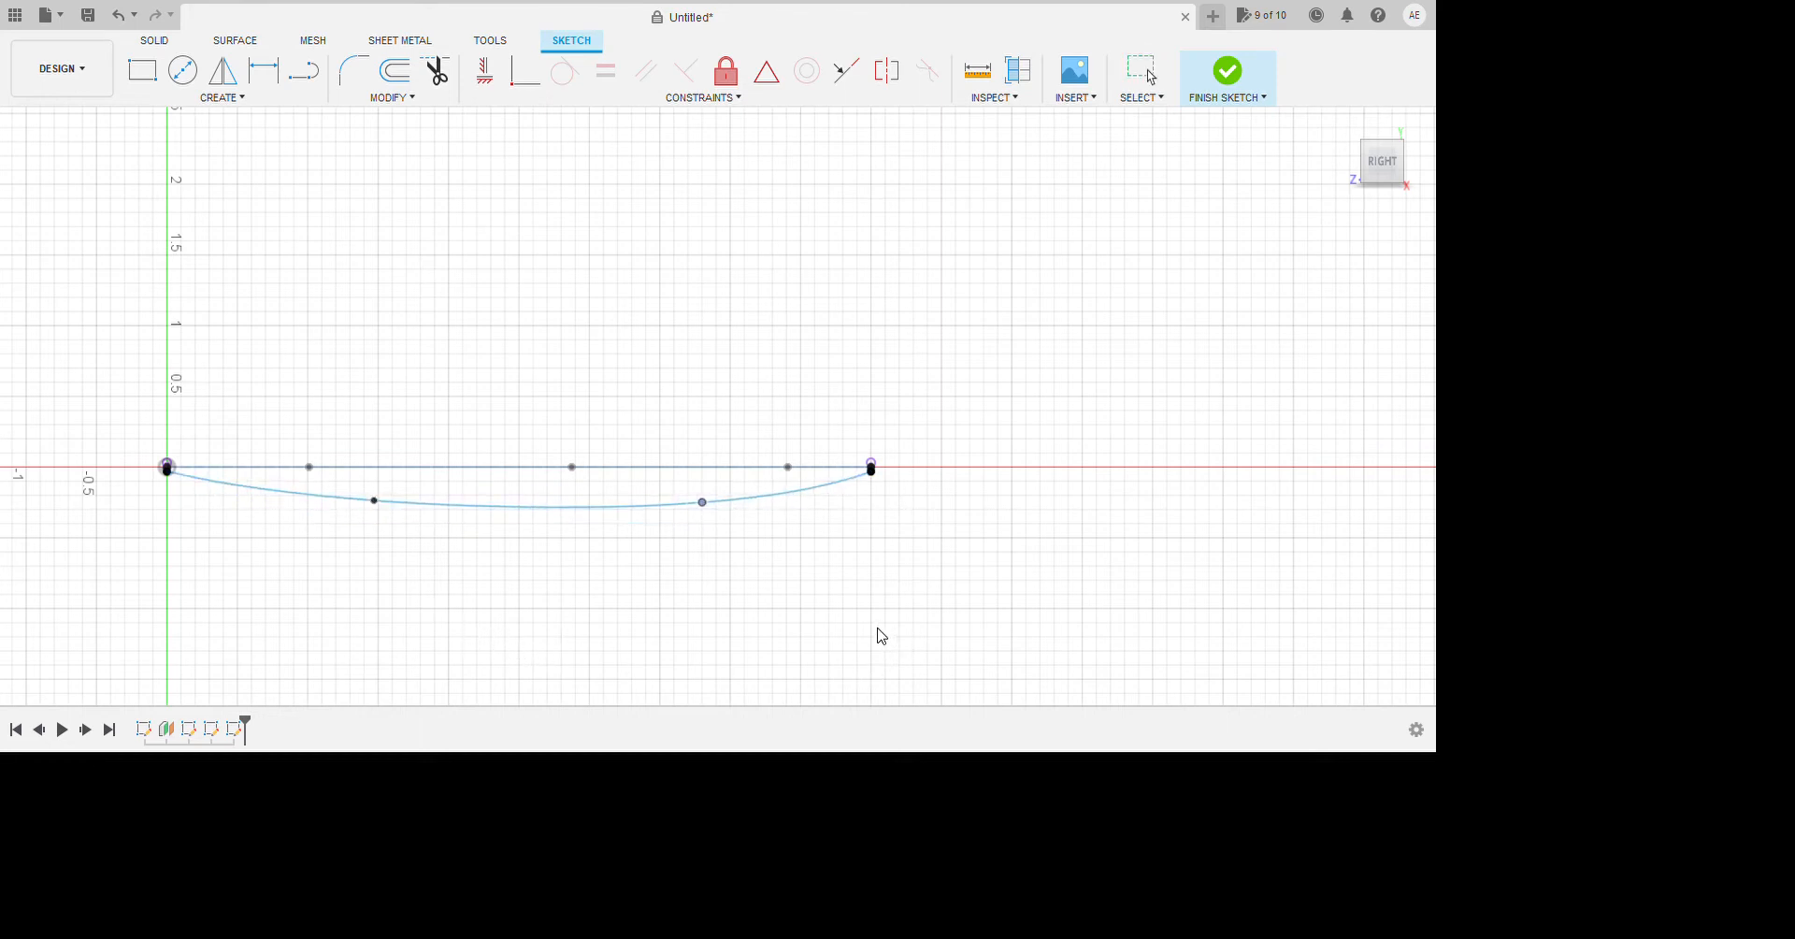
scroll(655, 687, down, 1)
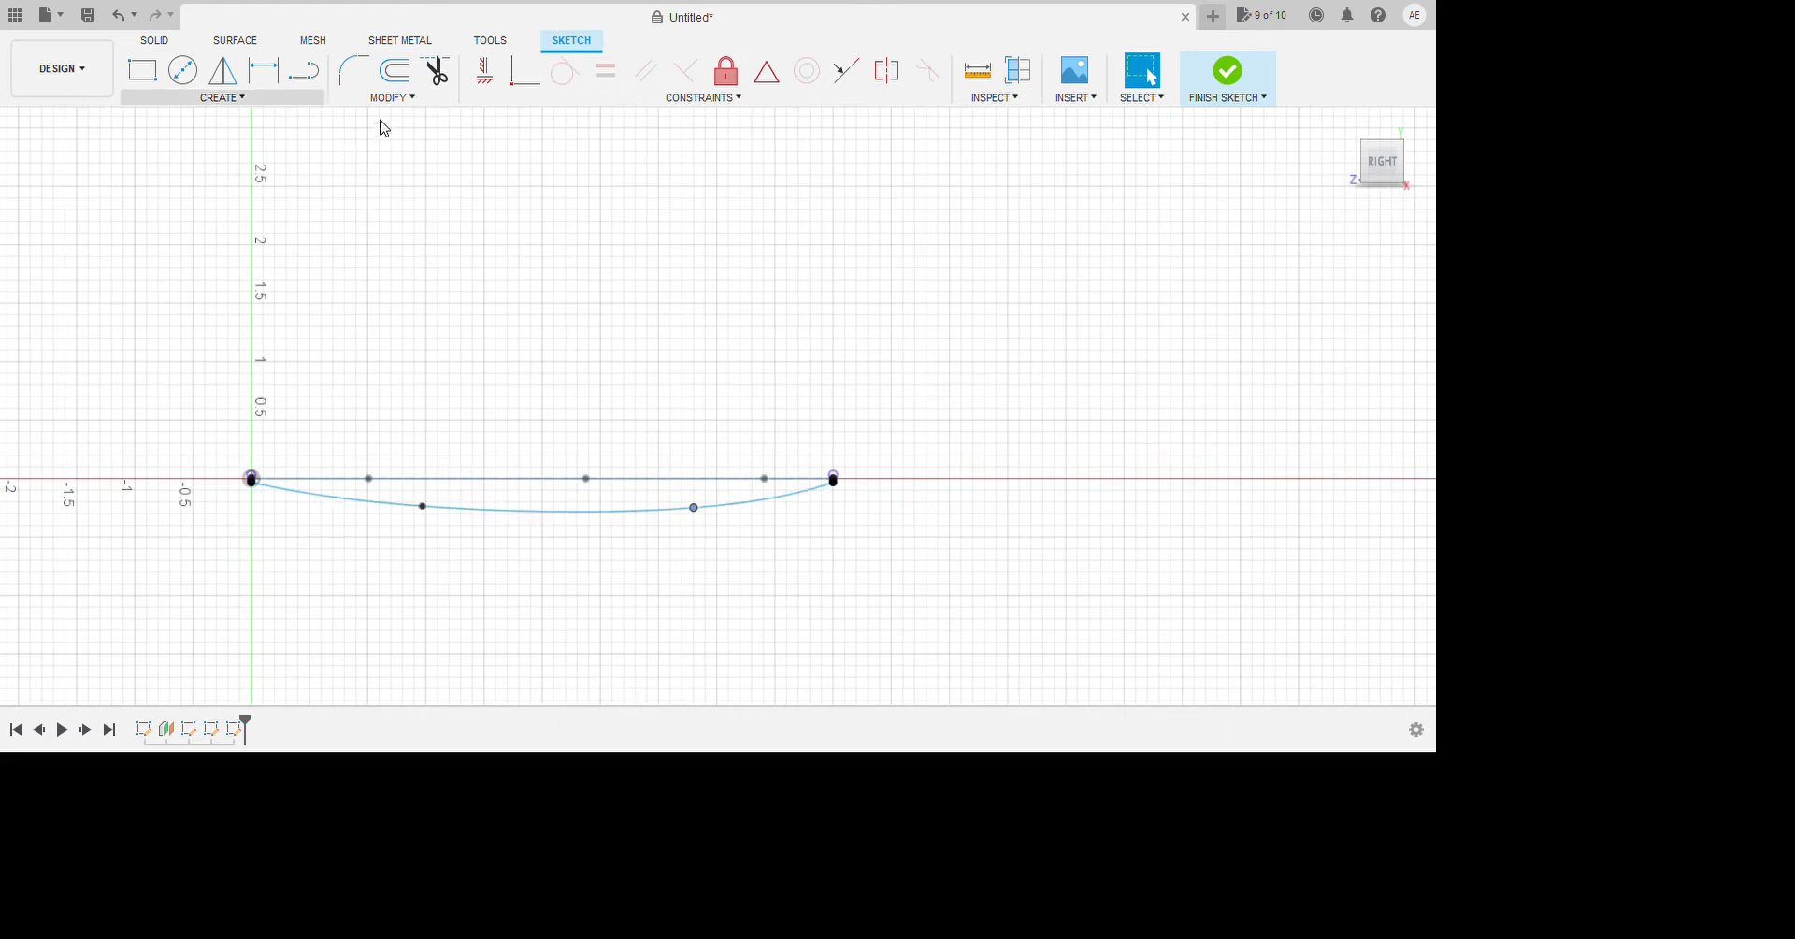
Draw an arched fit point spline above the centre line, joining the upper points of the projected end circles through four intermediate points.
click(270, 98)
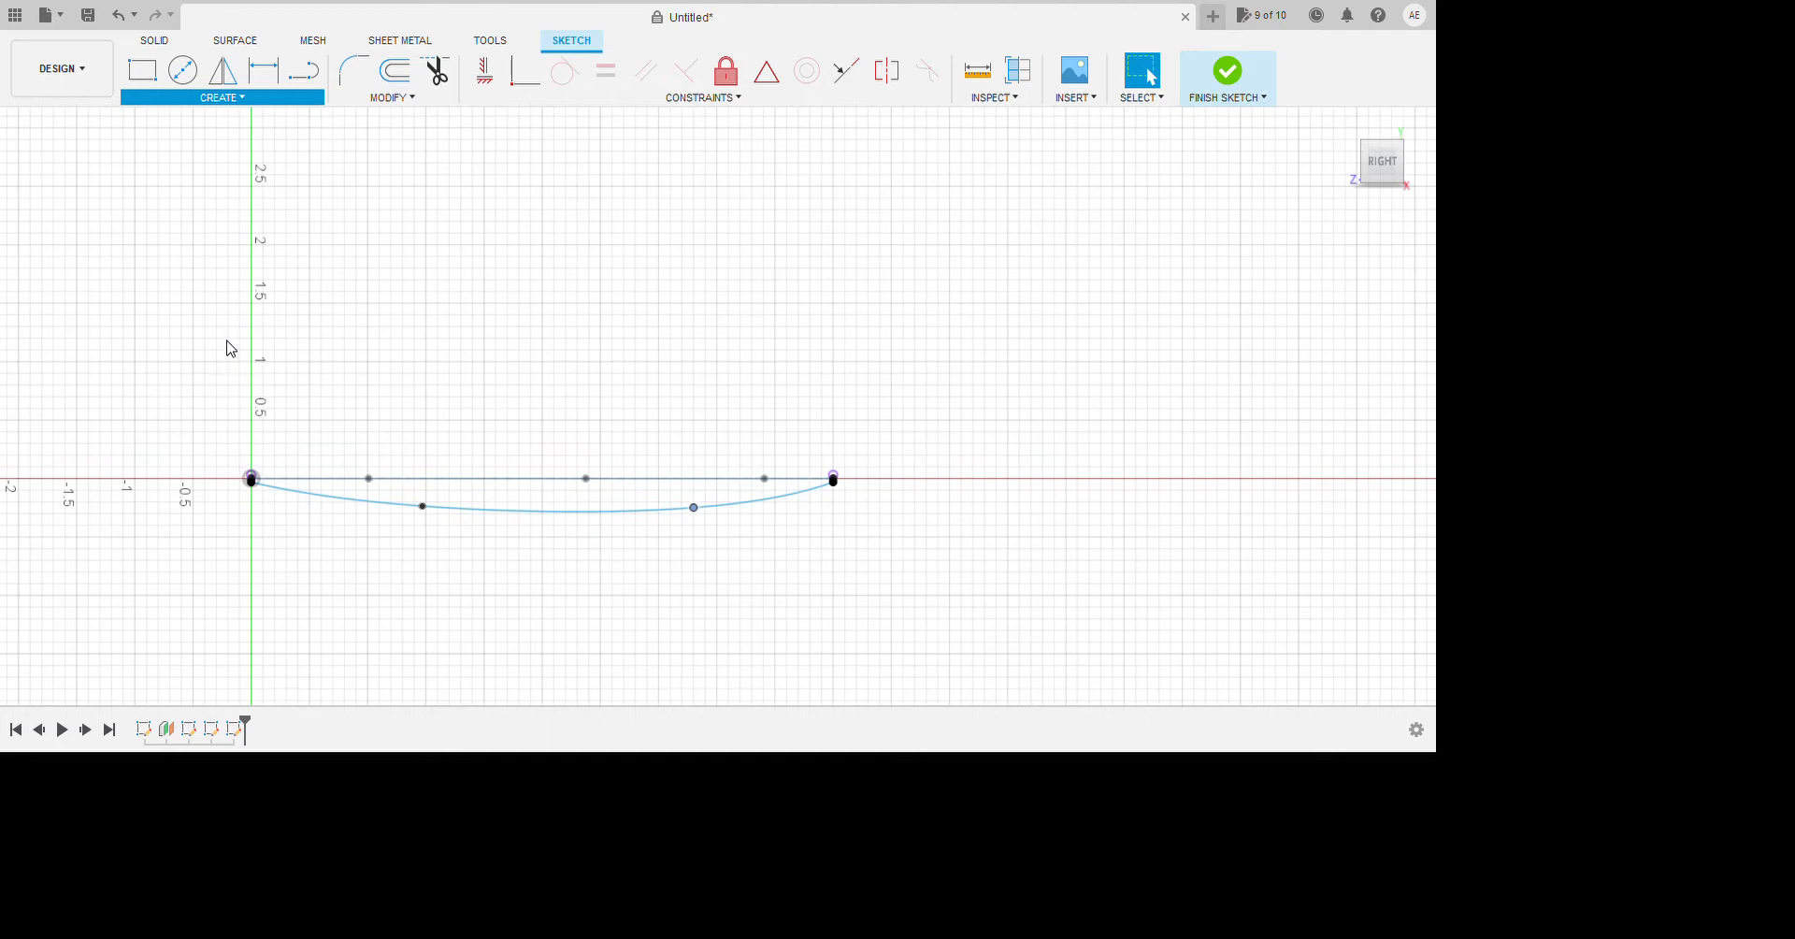
key(Escape)
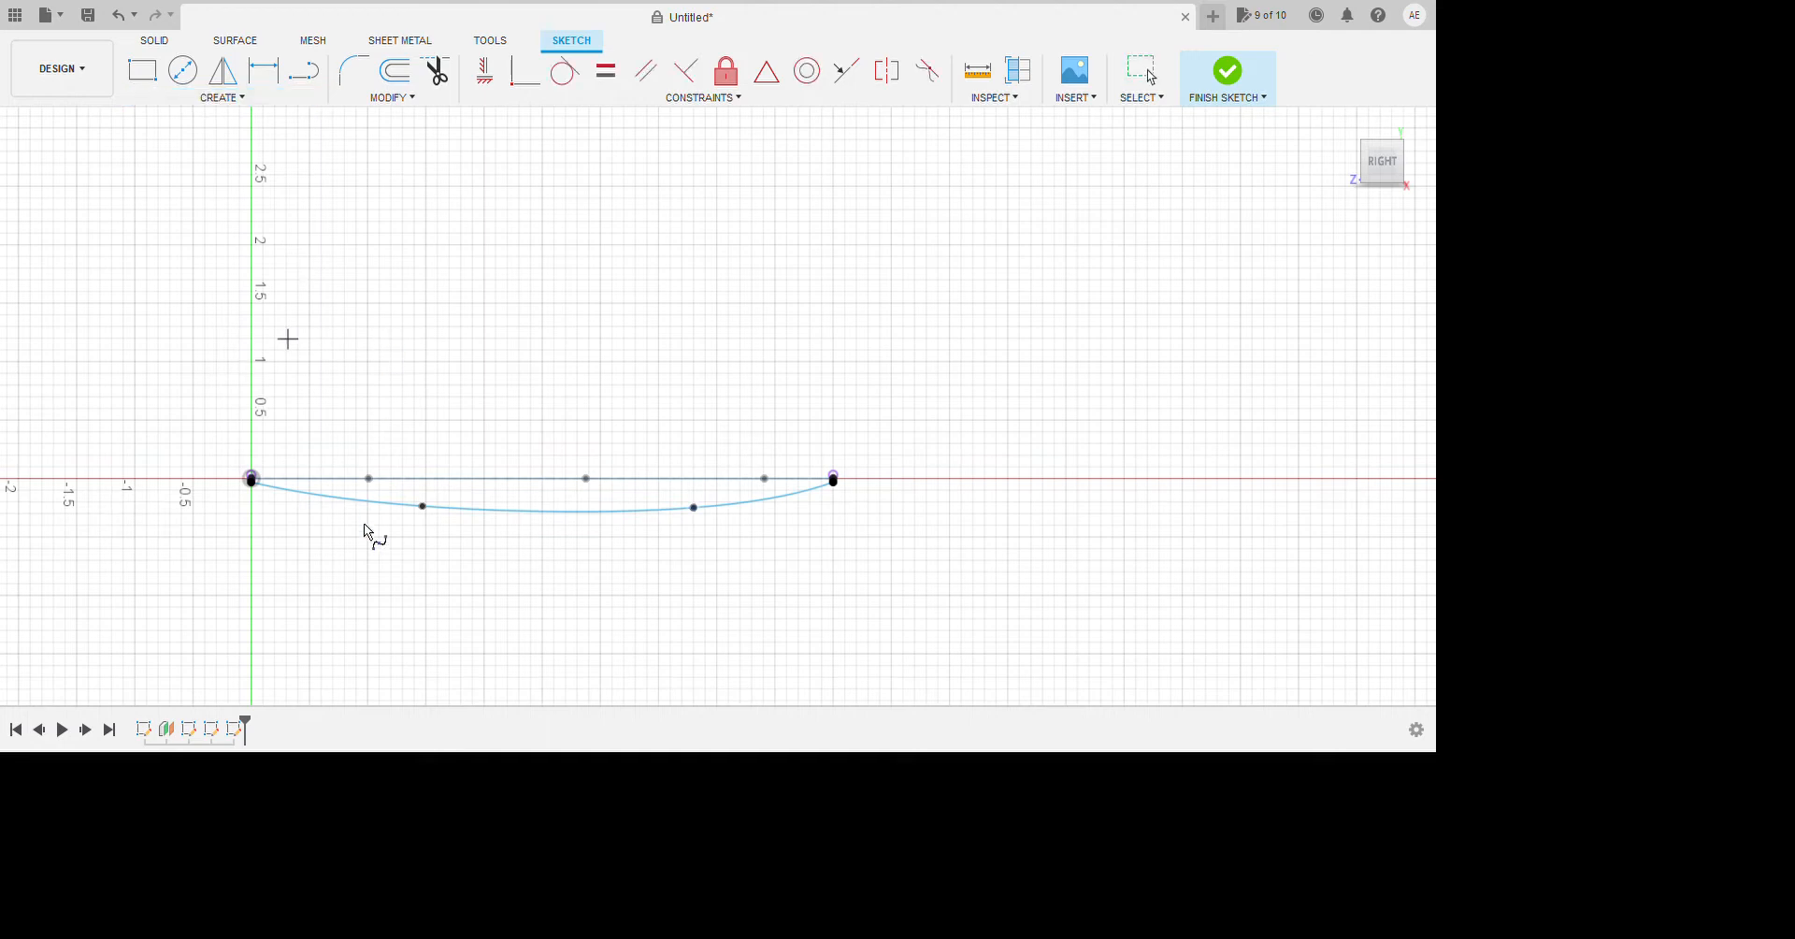
scroll(344, 577, up, 5)
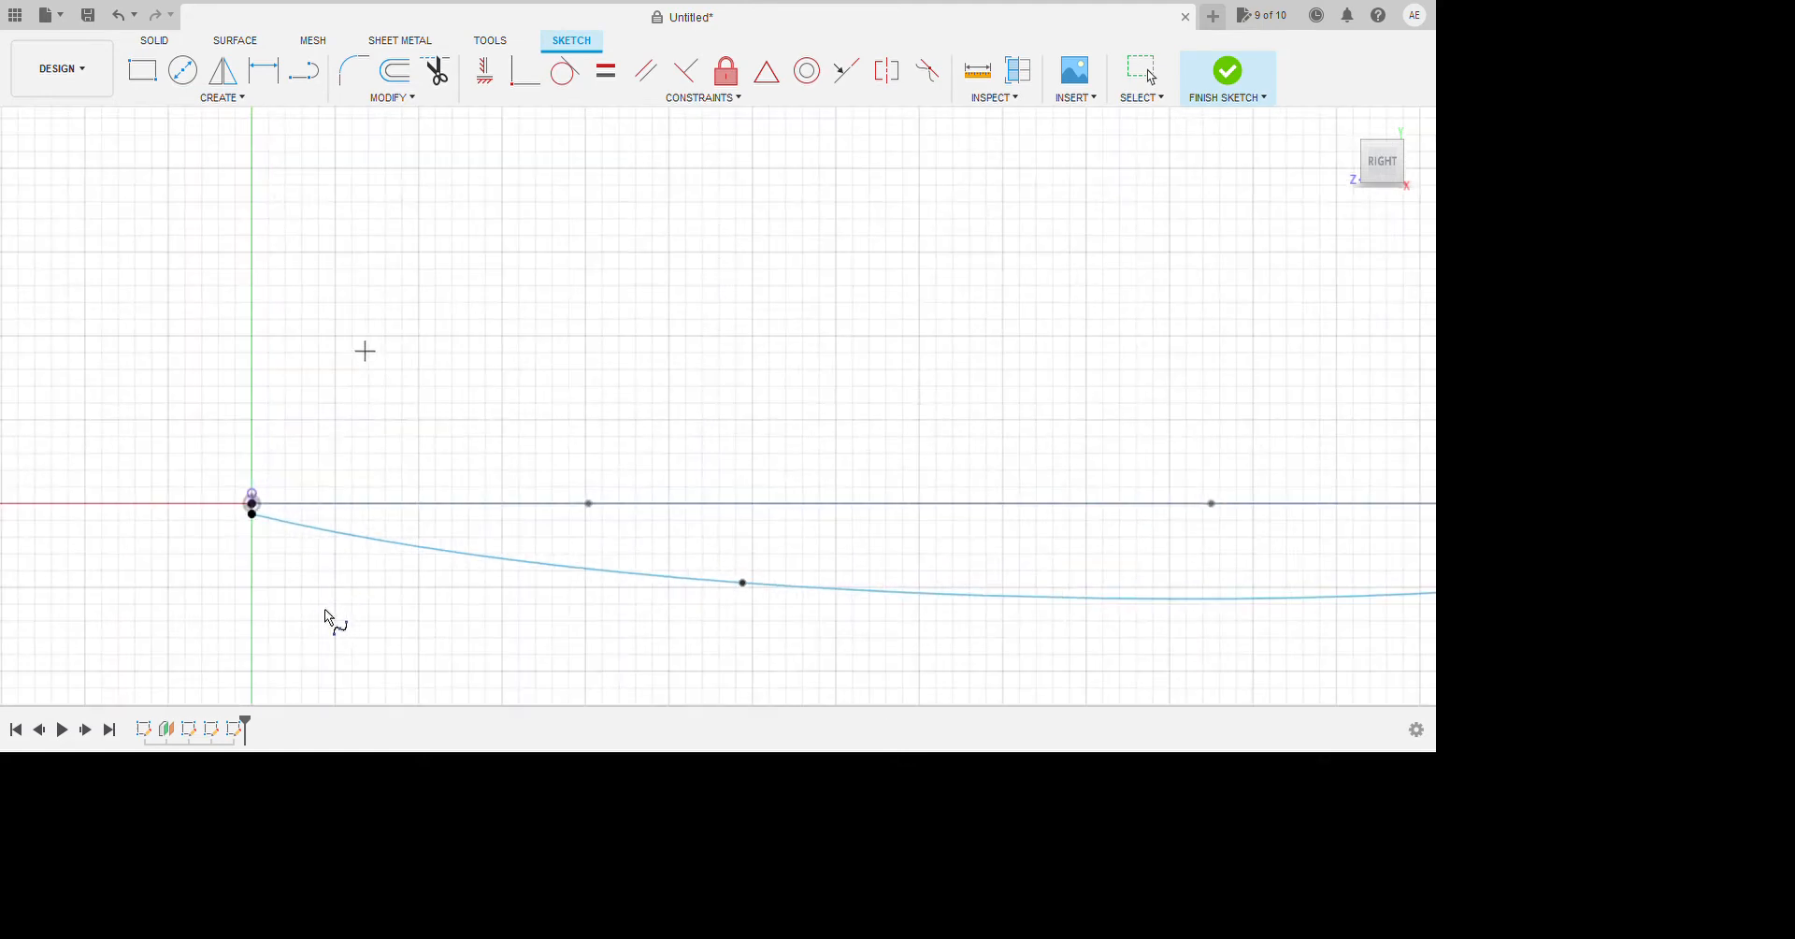
scroll(630, 564, down, 3)
scroll(561, 608, up, 4)
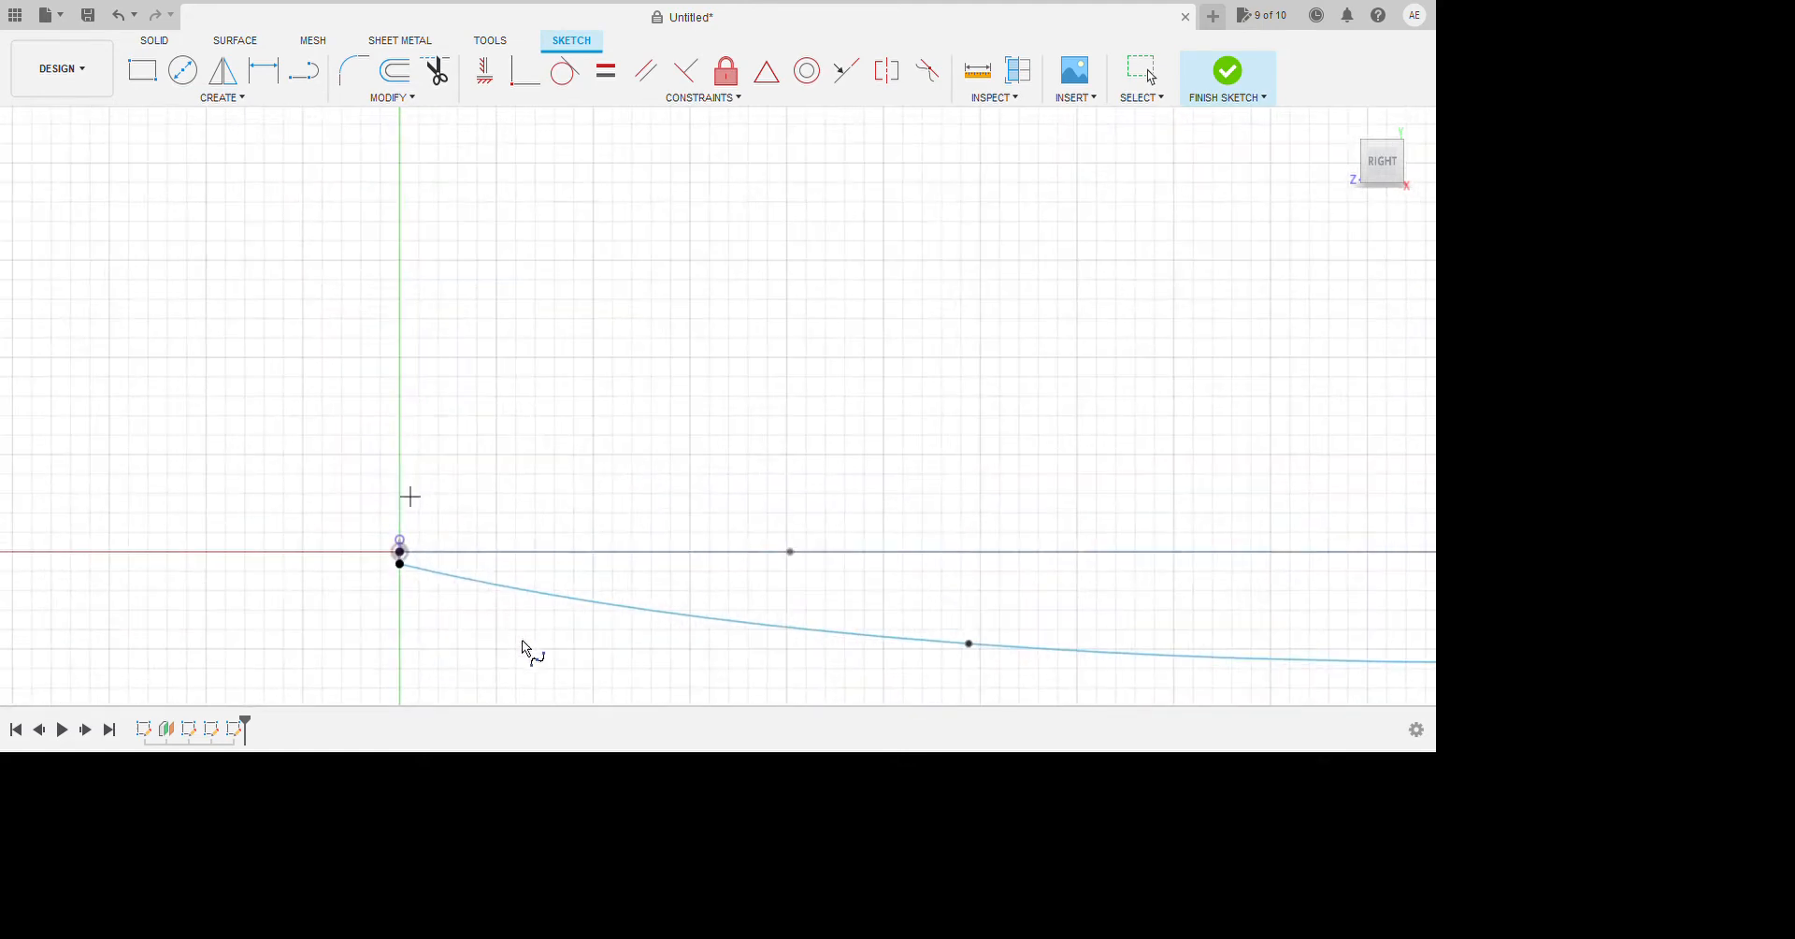
scroll(528, 671, down, 4)
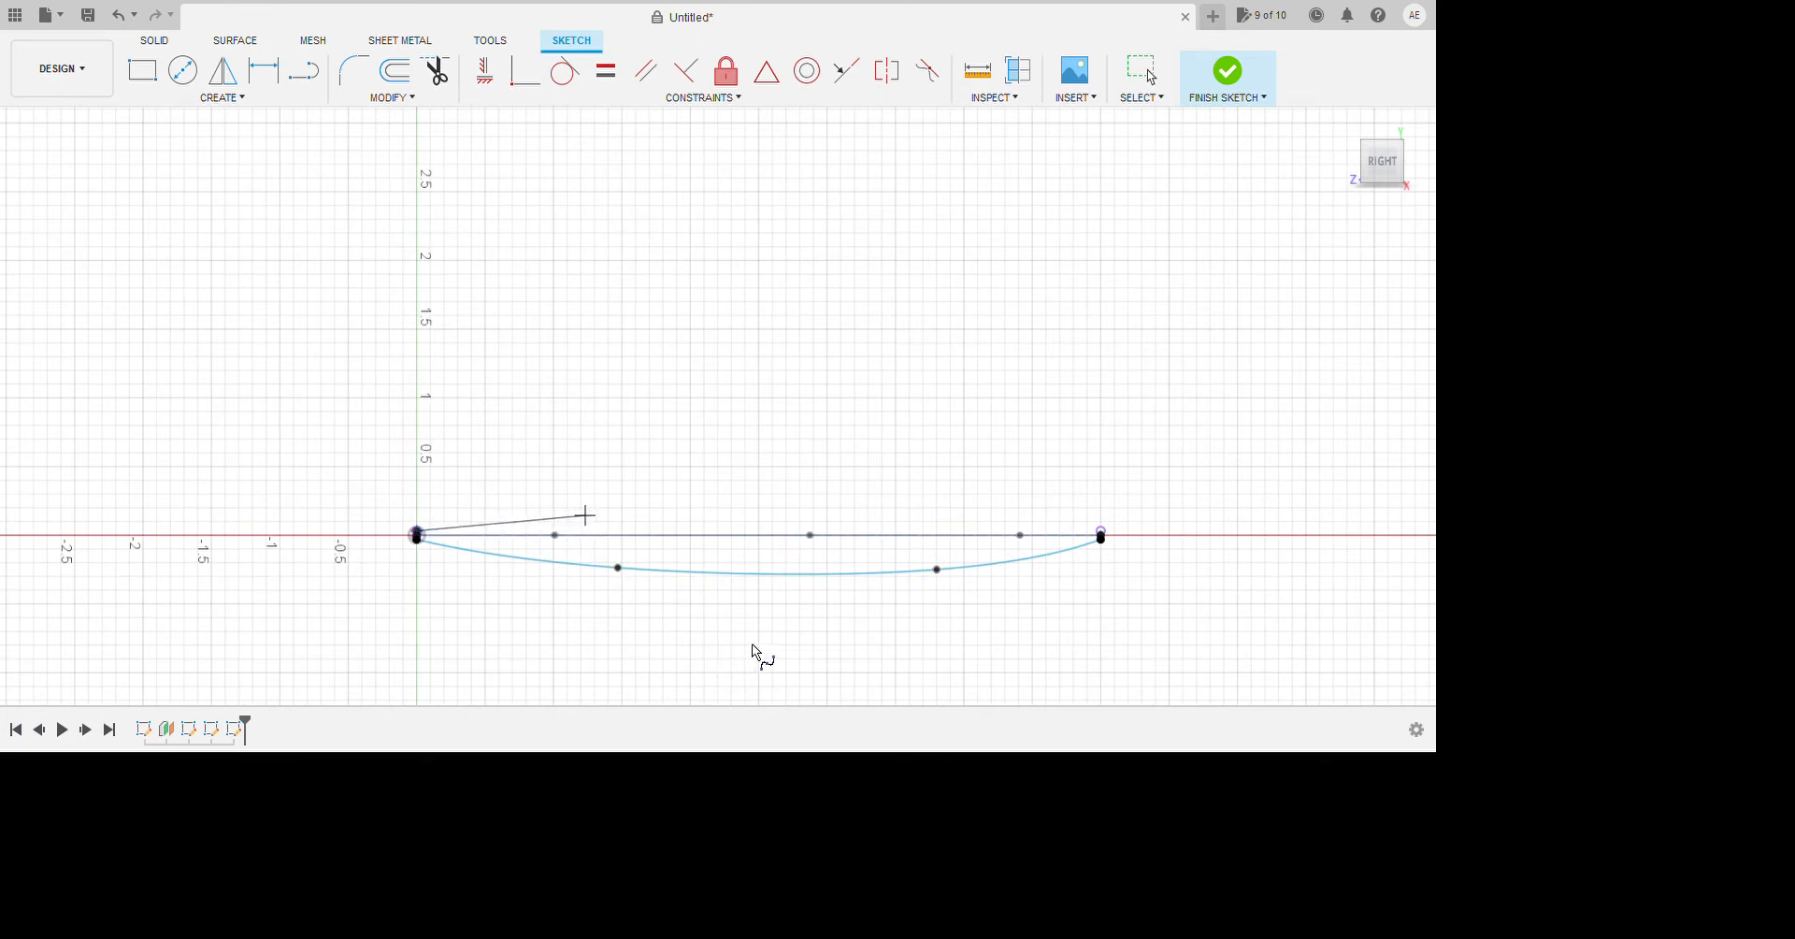
click(622, 513)
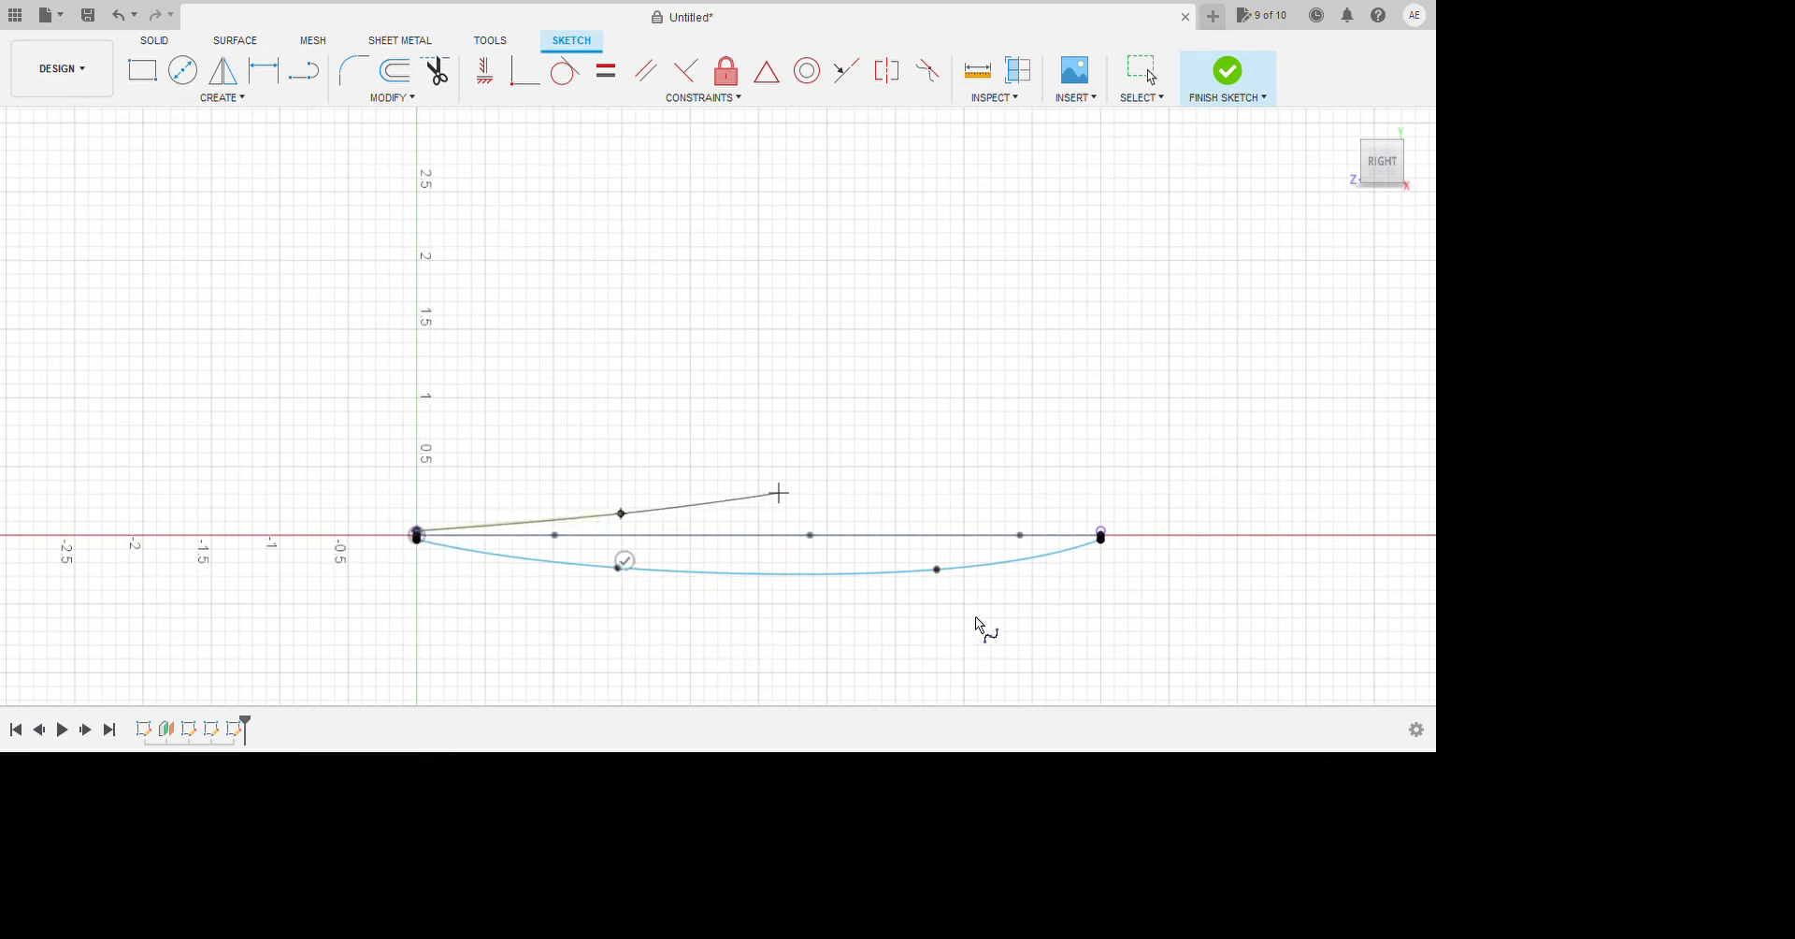
click(780, 491)
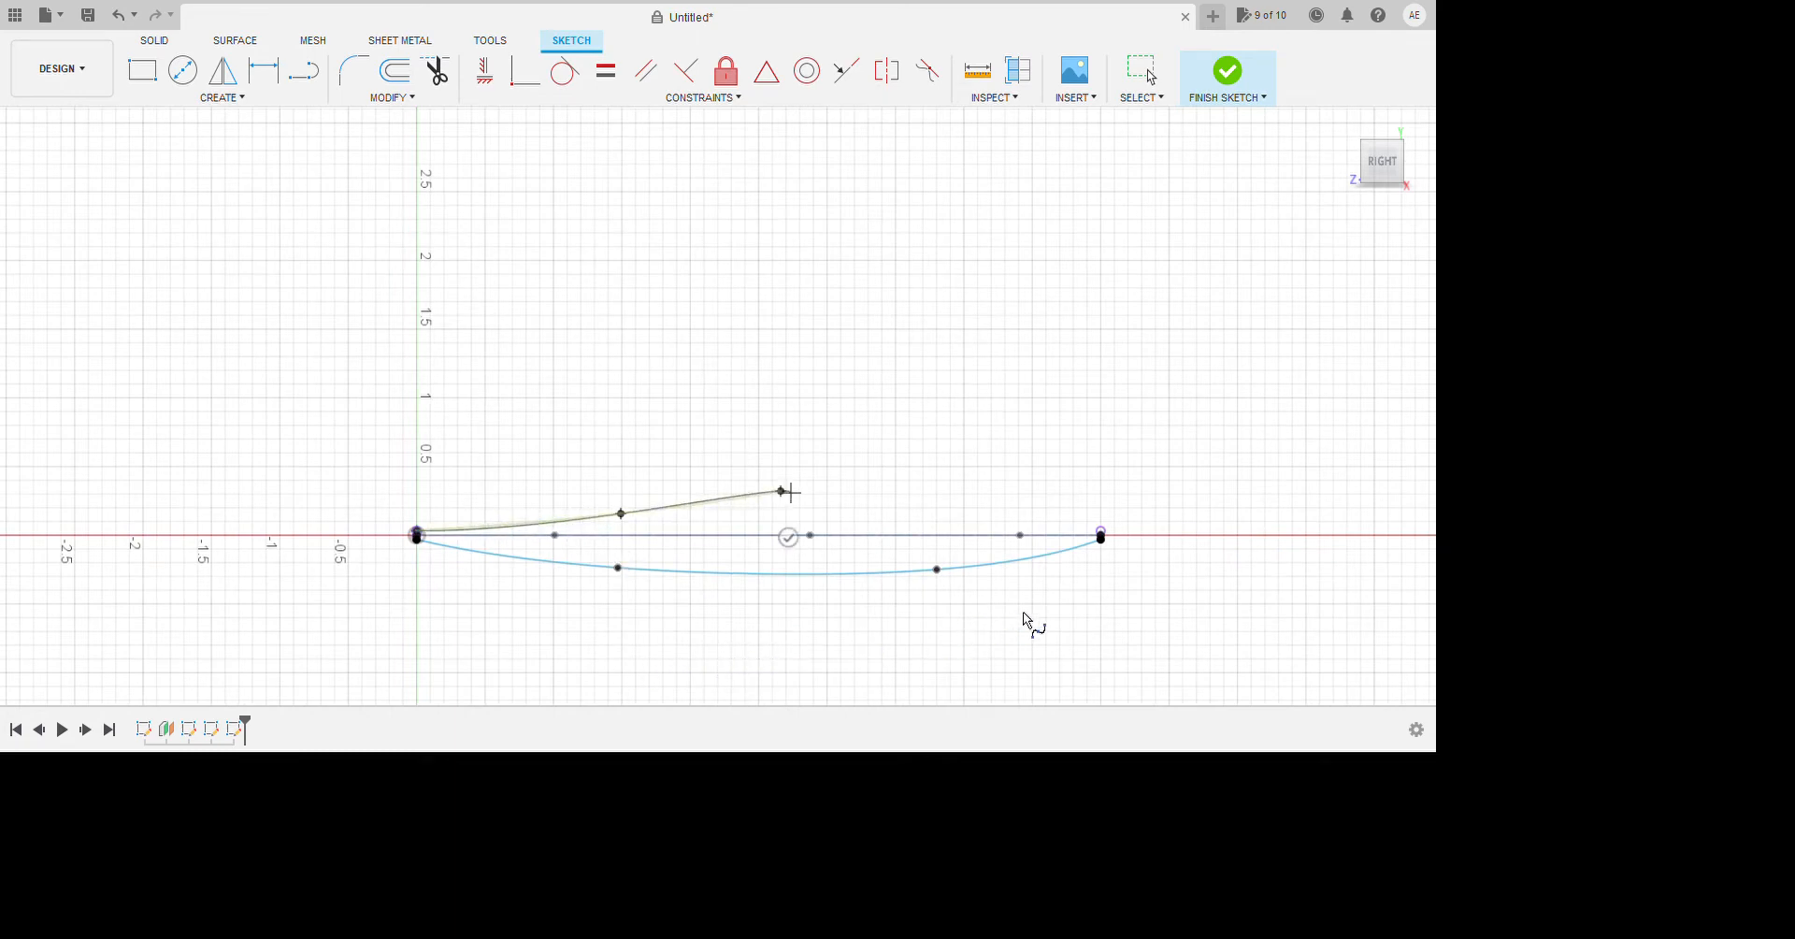
click(914, 483)
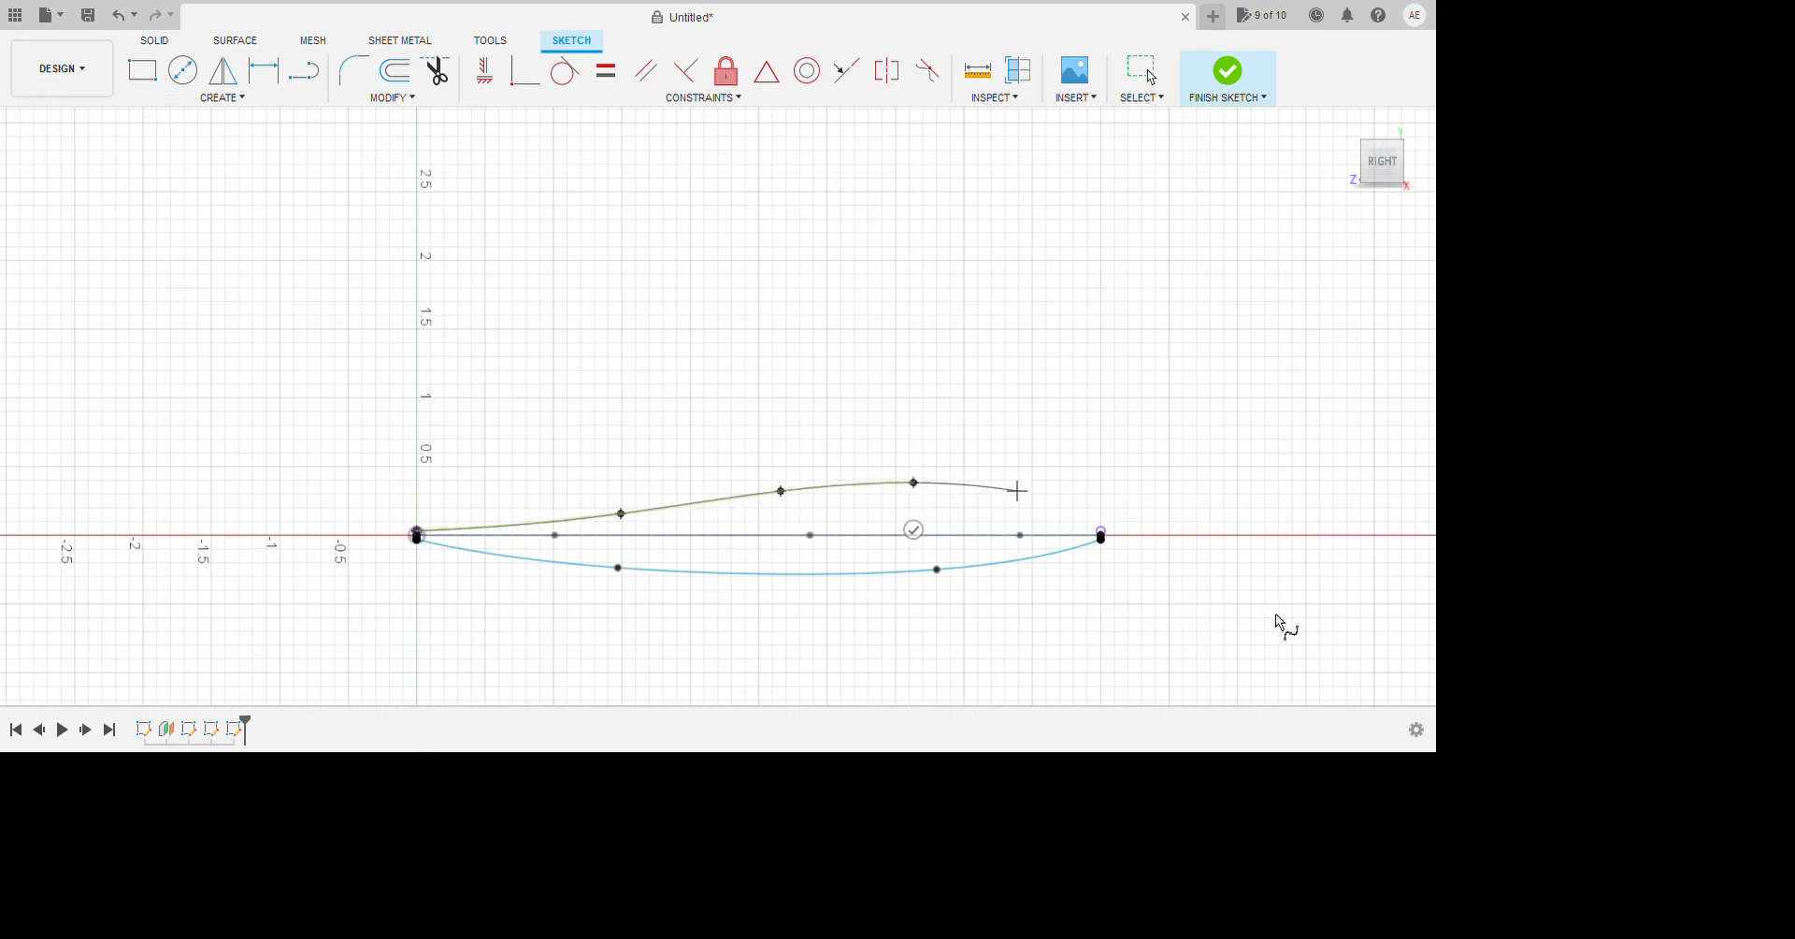
click(1037, 494)
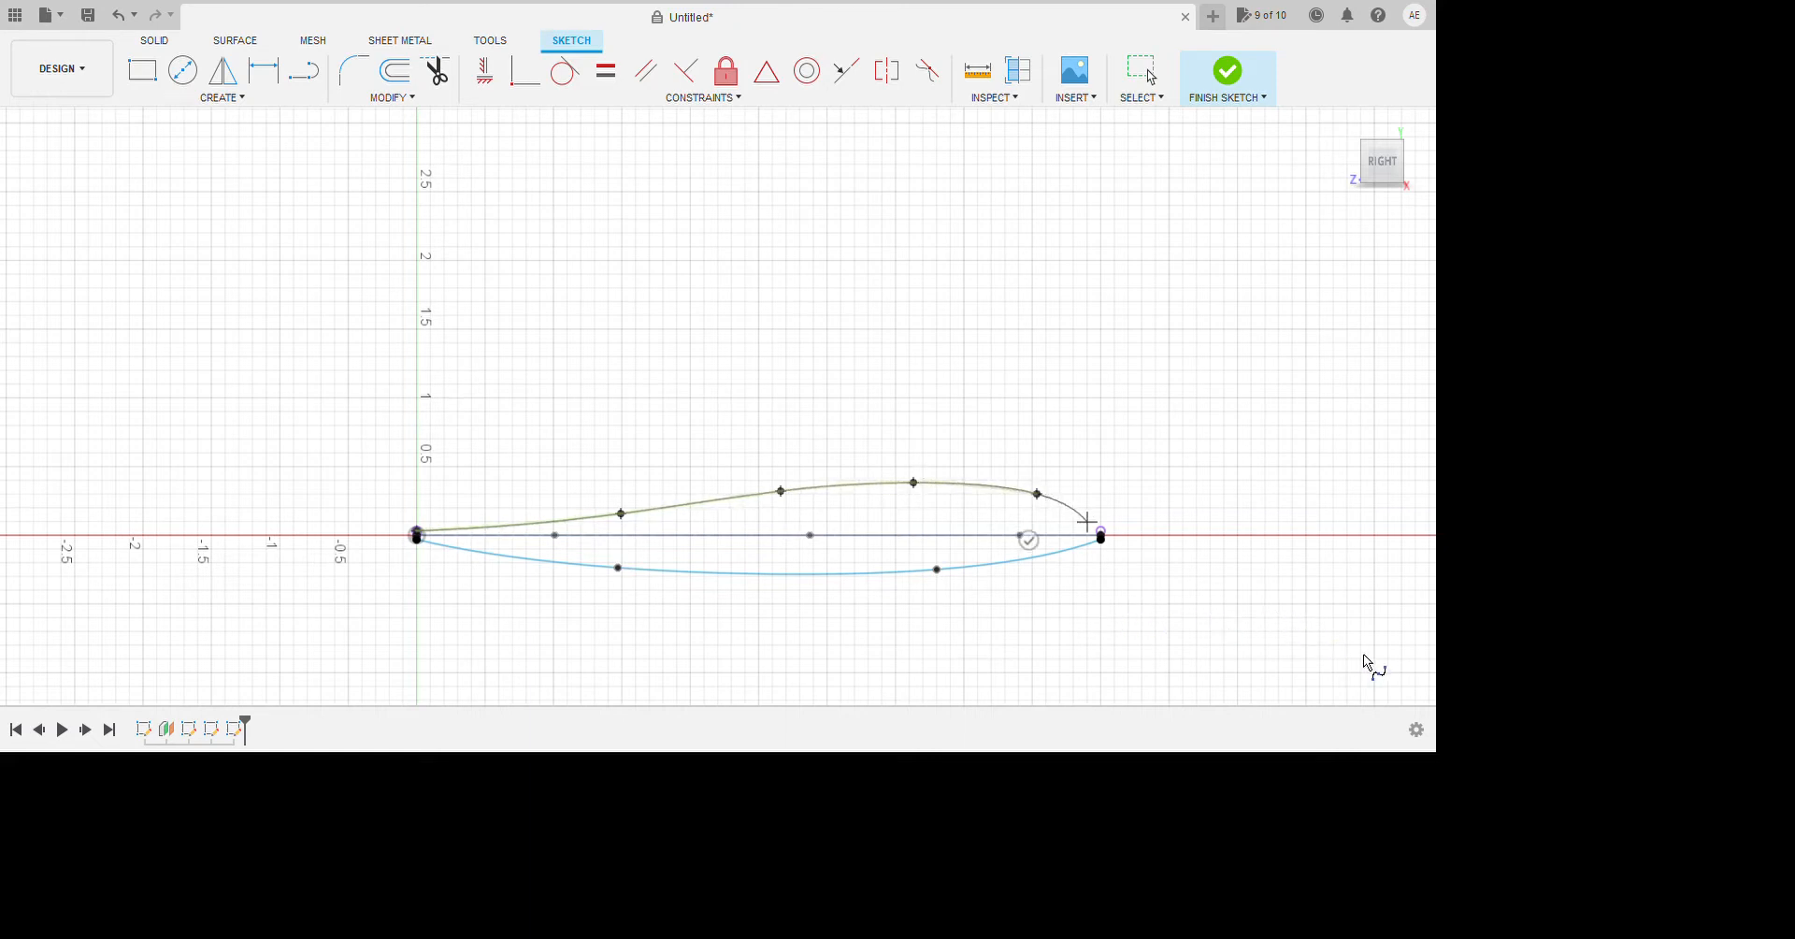
click(1101, 533)
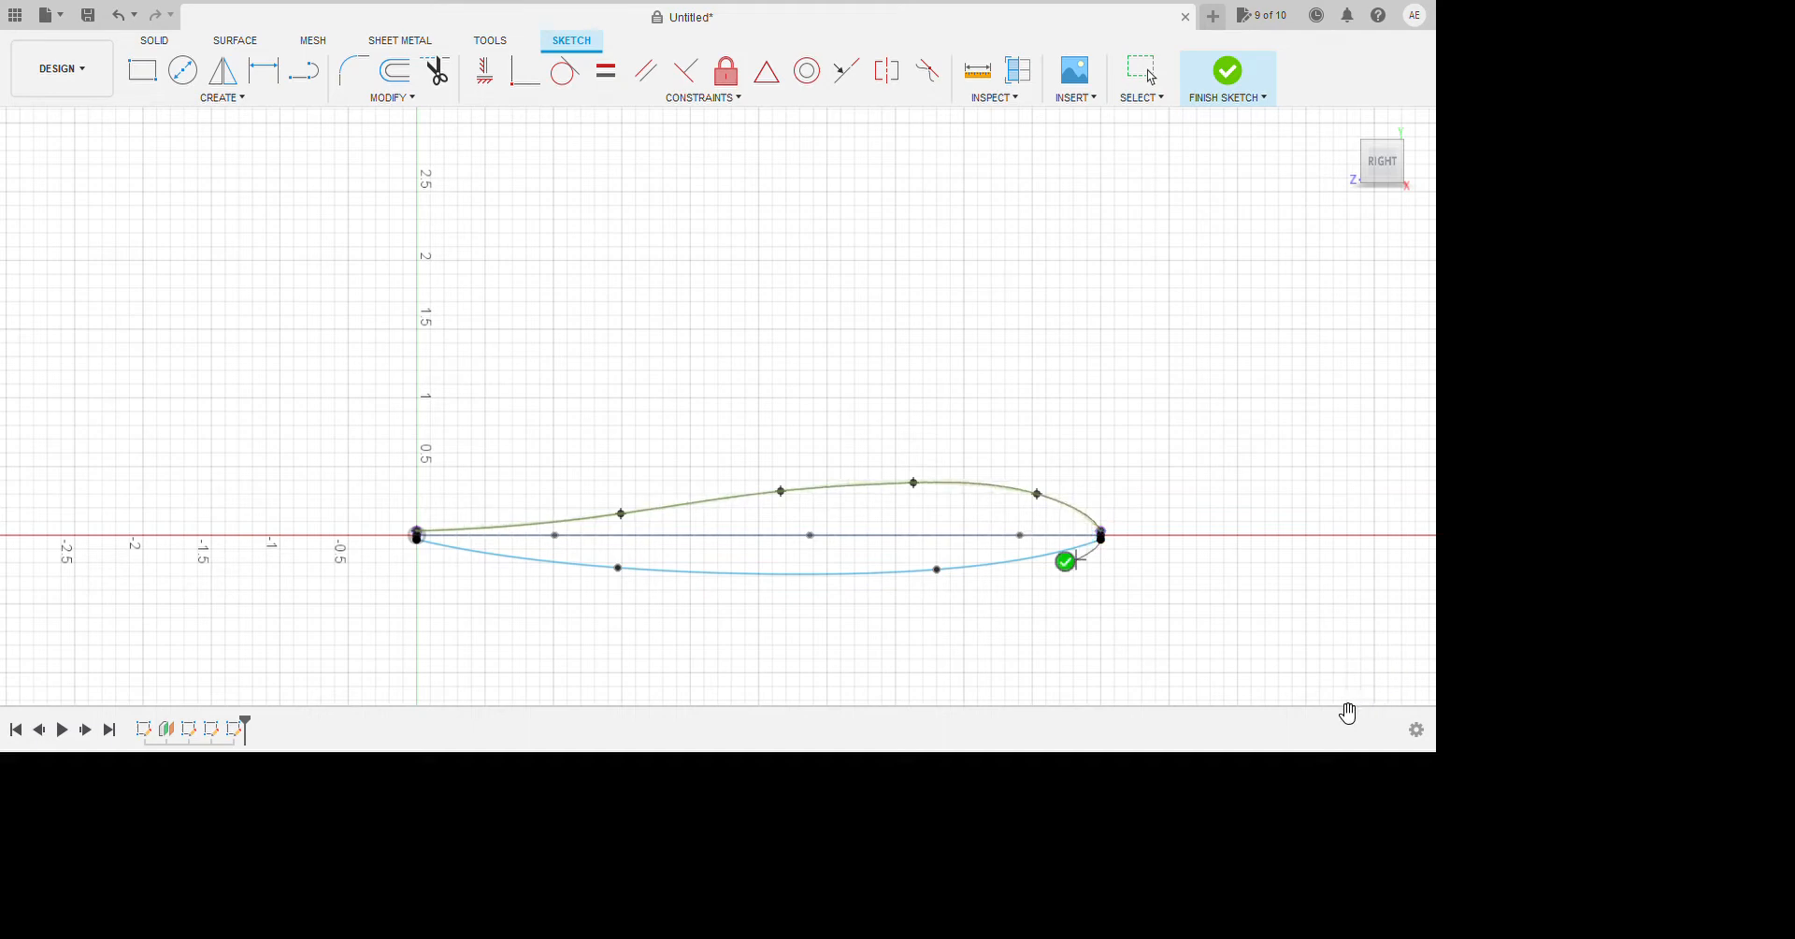
click(1066, 559)
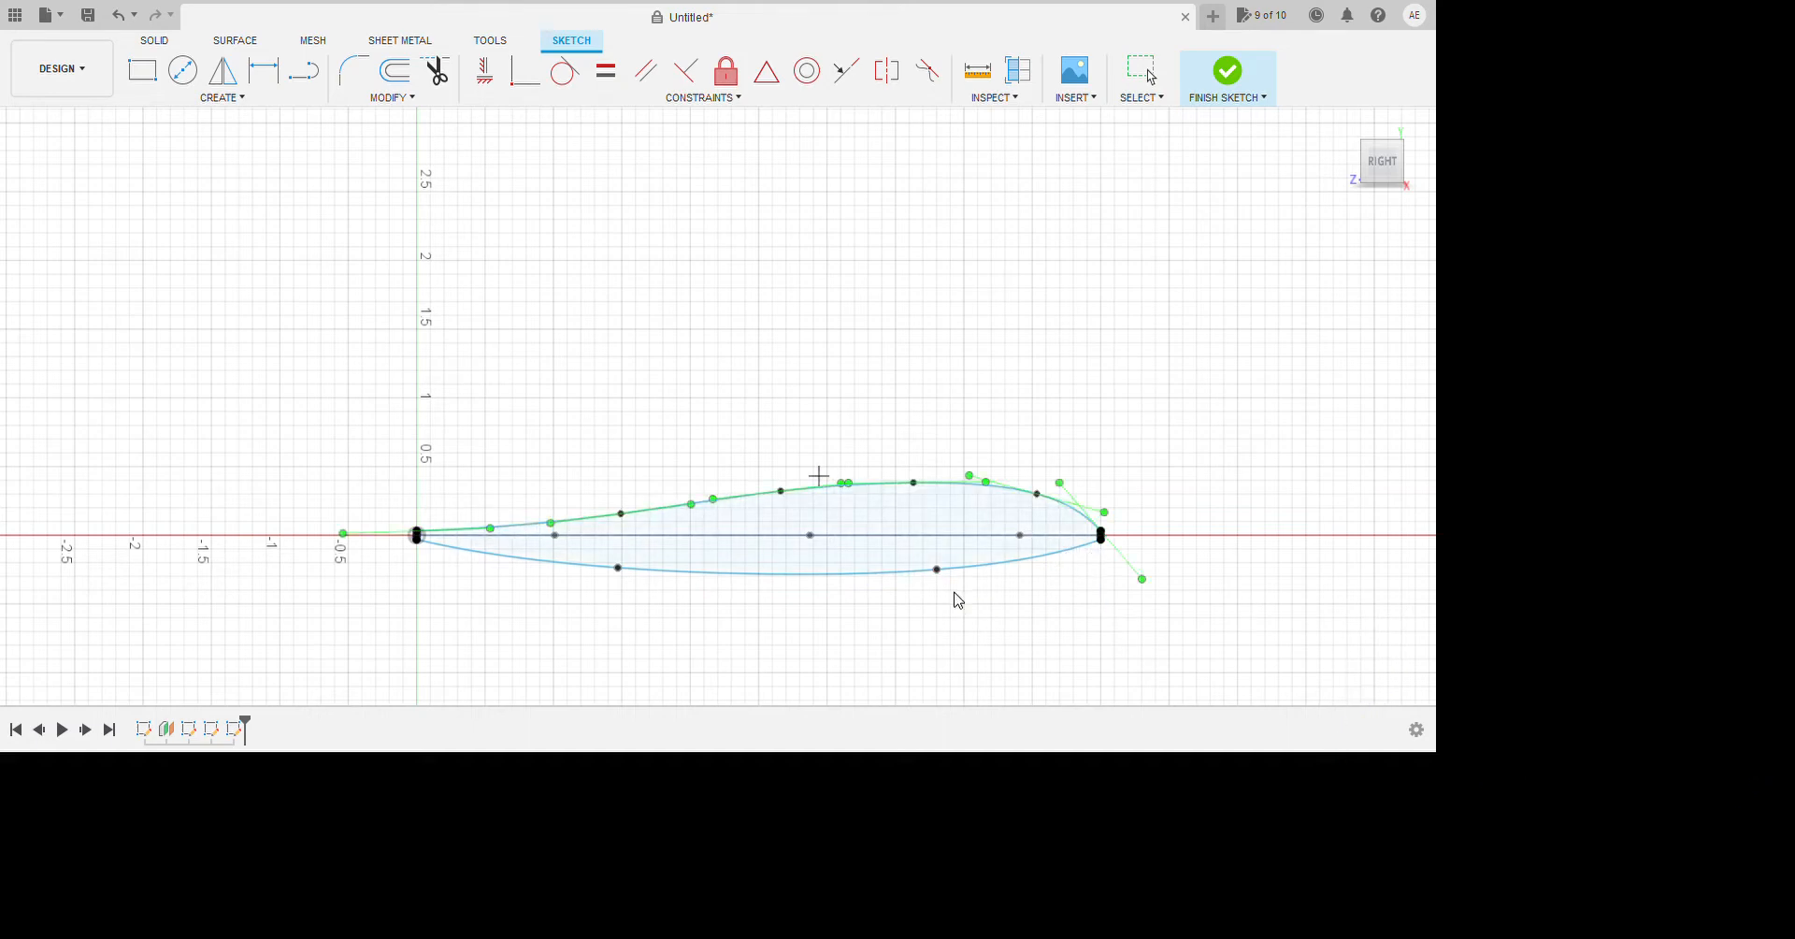
Finish the side sketch, inspect the crossing profiles at an angle, and reopen the side sketch for editing.
key(ctrl+Return)
scroll(766, 479, down, 1)
shift+middle_drag(692, 551, 761, 599)
shift+middle_drag(951, 749, 838, 692)
click(839, 630)
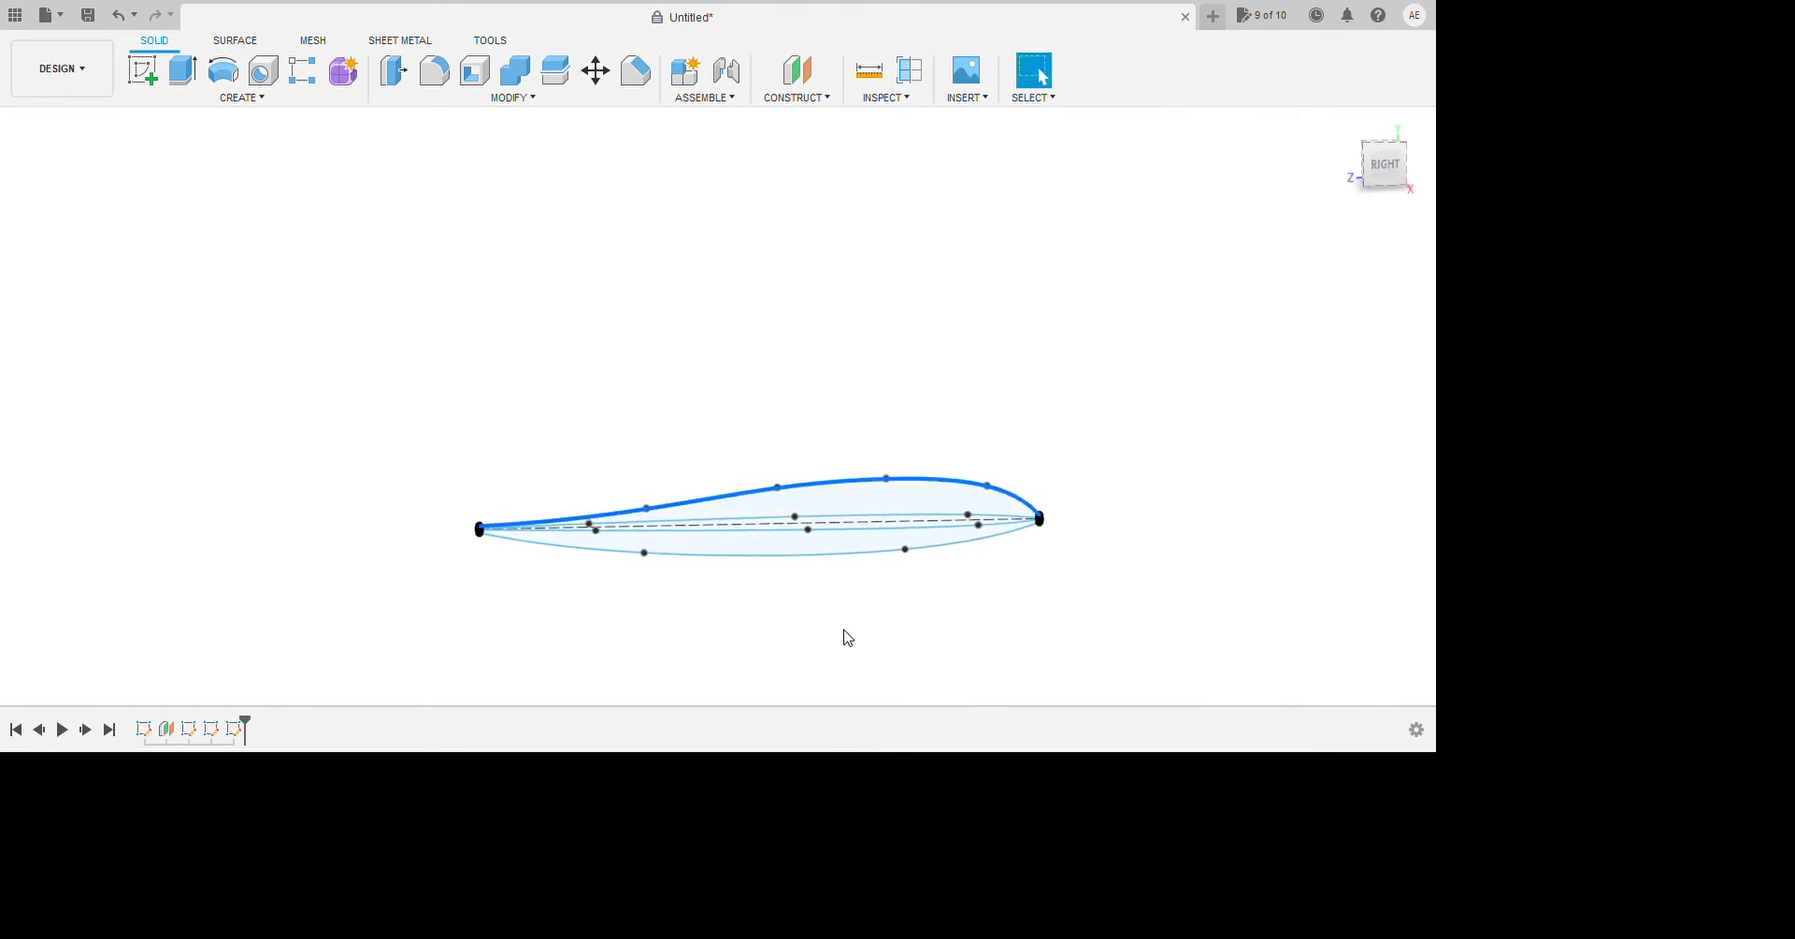
double_click(850, 754)
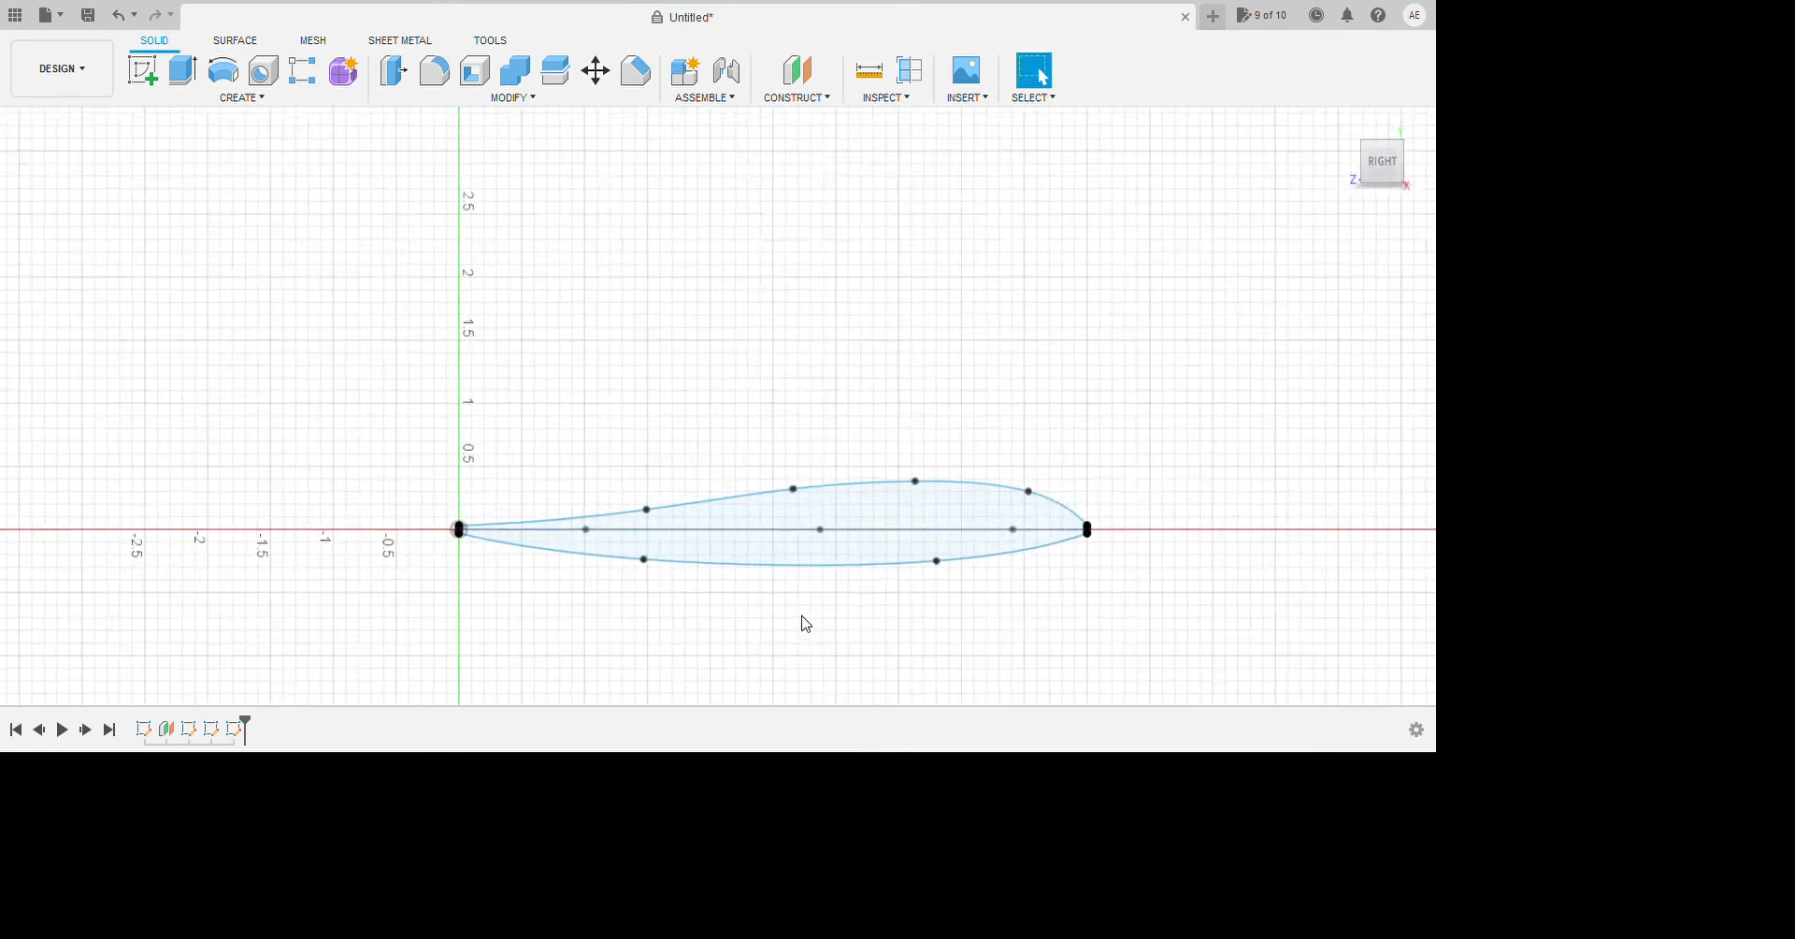
Move the upper spline's fit point nearest the origin outward to fill out the slope towards that end.
drag(808, 646, 729, 640)
scroll(736, 561, down, 2)
mouse_move(741, 569)
shift+middle_down()
mouse_move(713, 558)
mouse_move(769, 566)
shift+middle_up()
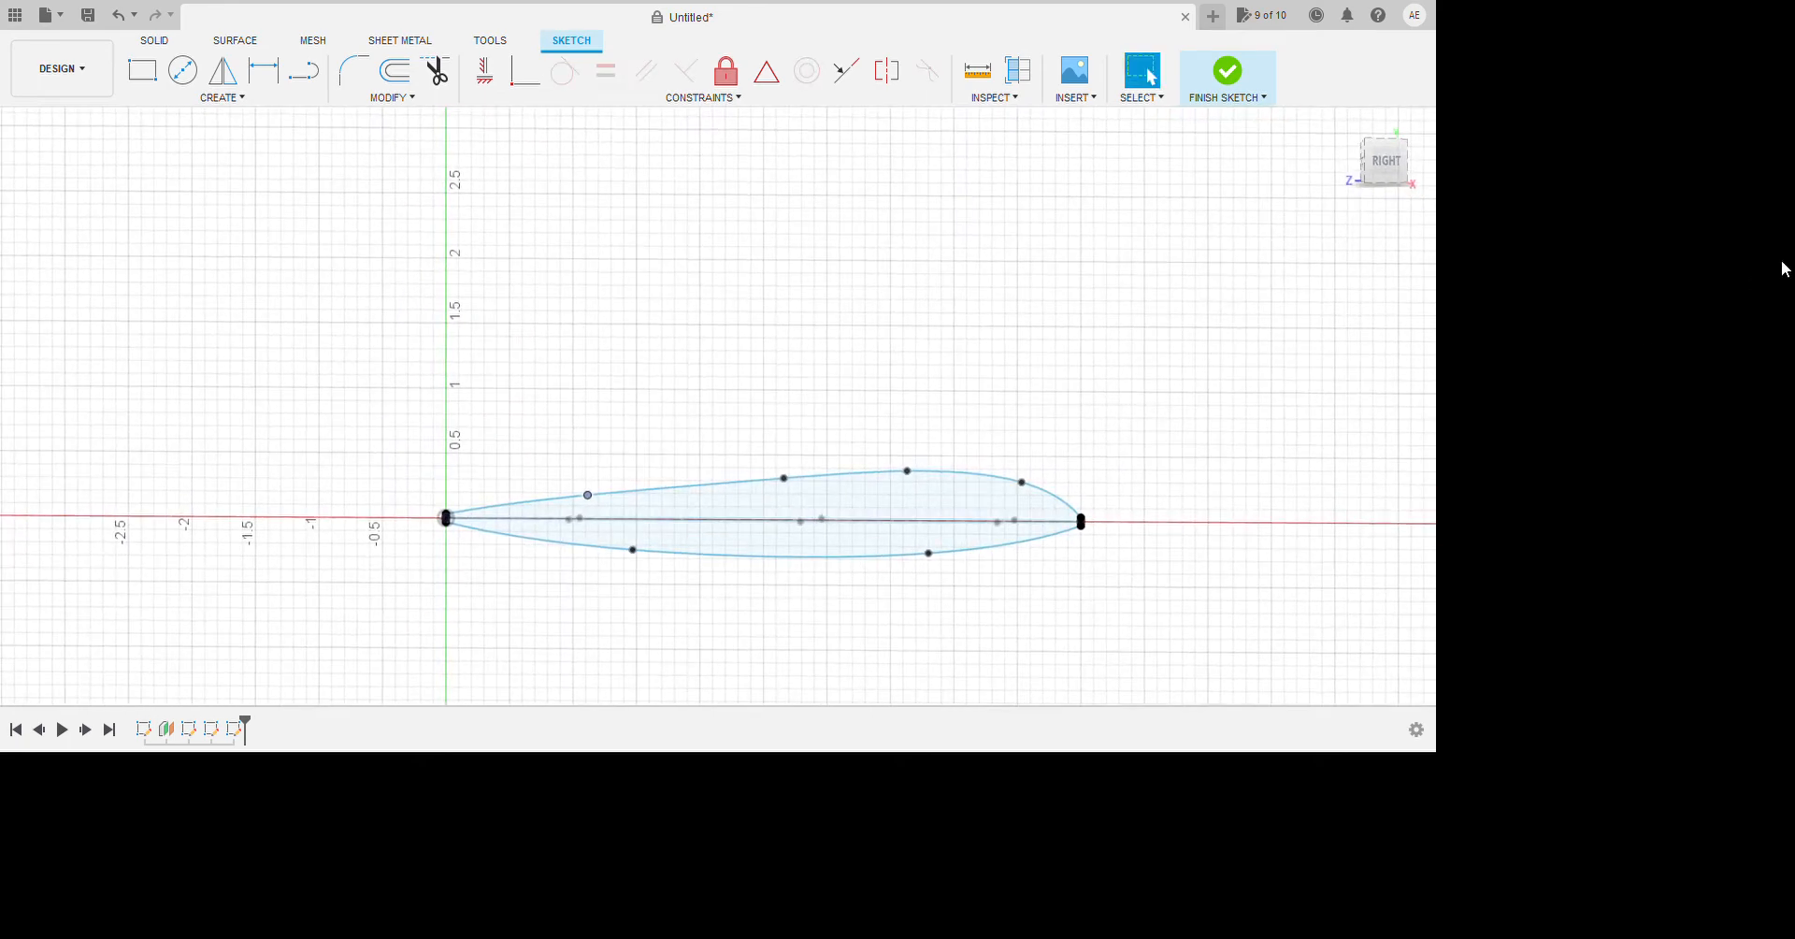
click(1734, 210)
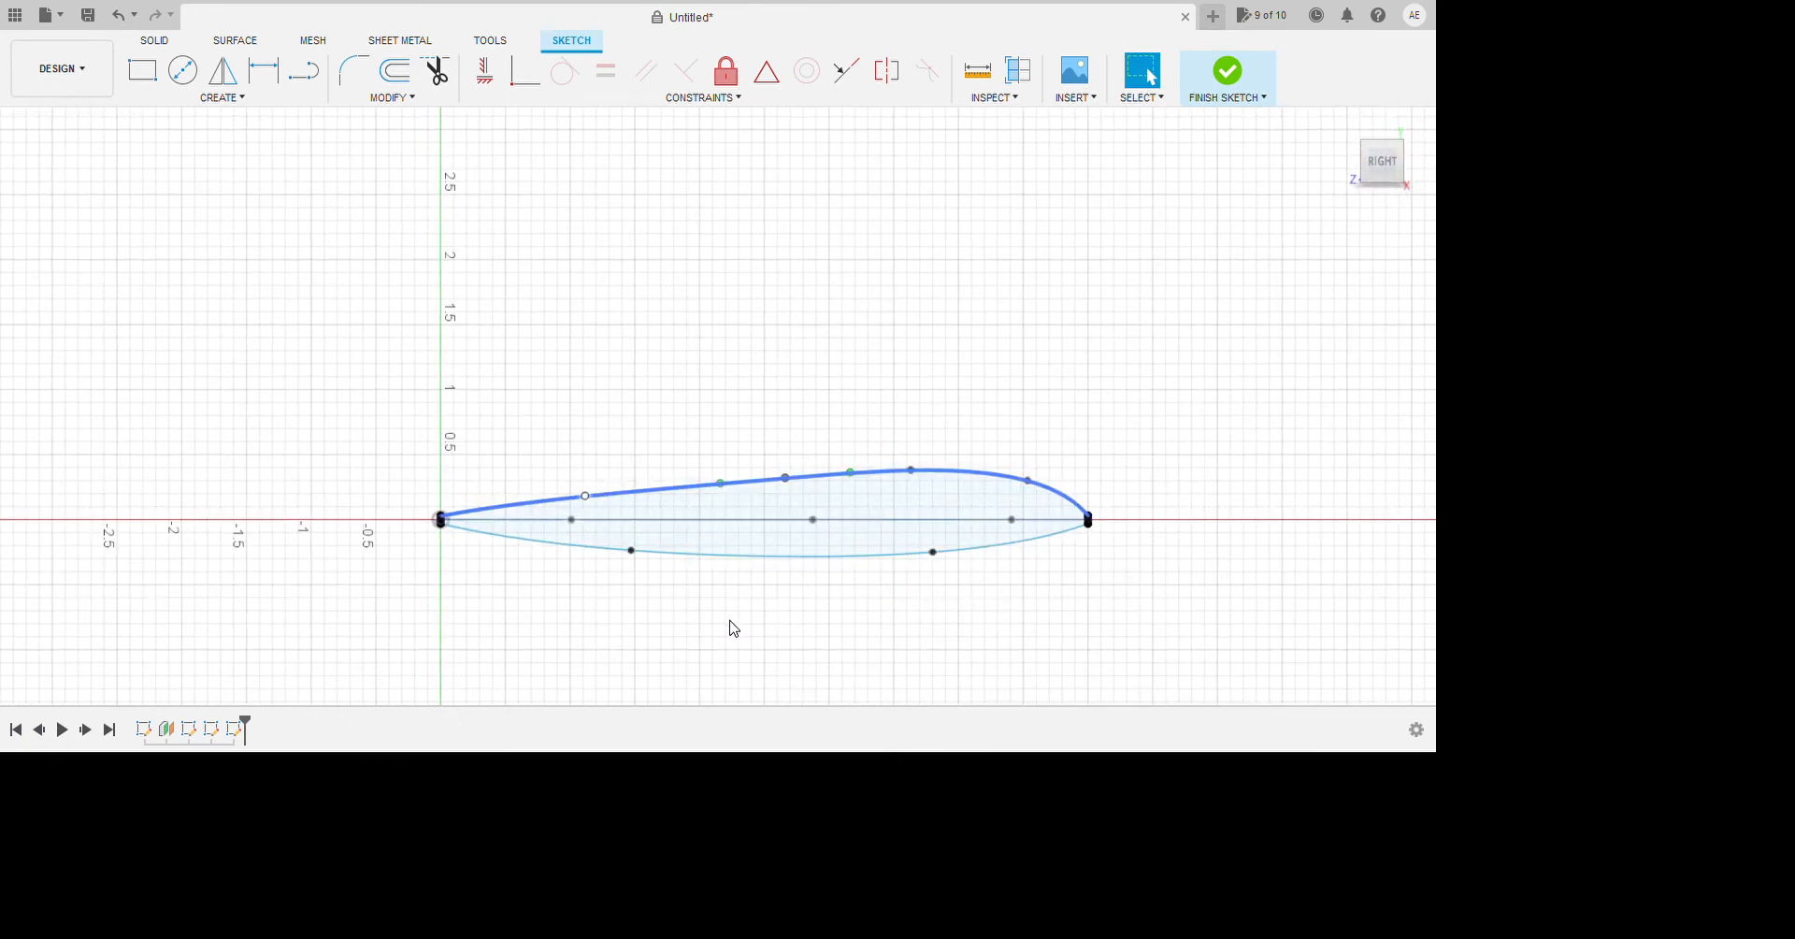
Steepen the upper spline's end tangent at the origin and raise its nearest fit point slightly.
mouse_move(731, 623)
click(580, 637)
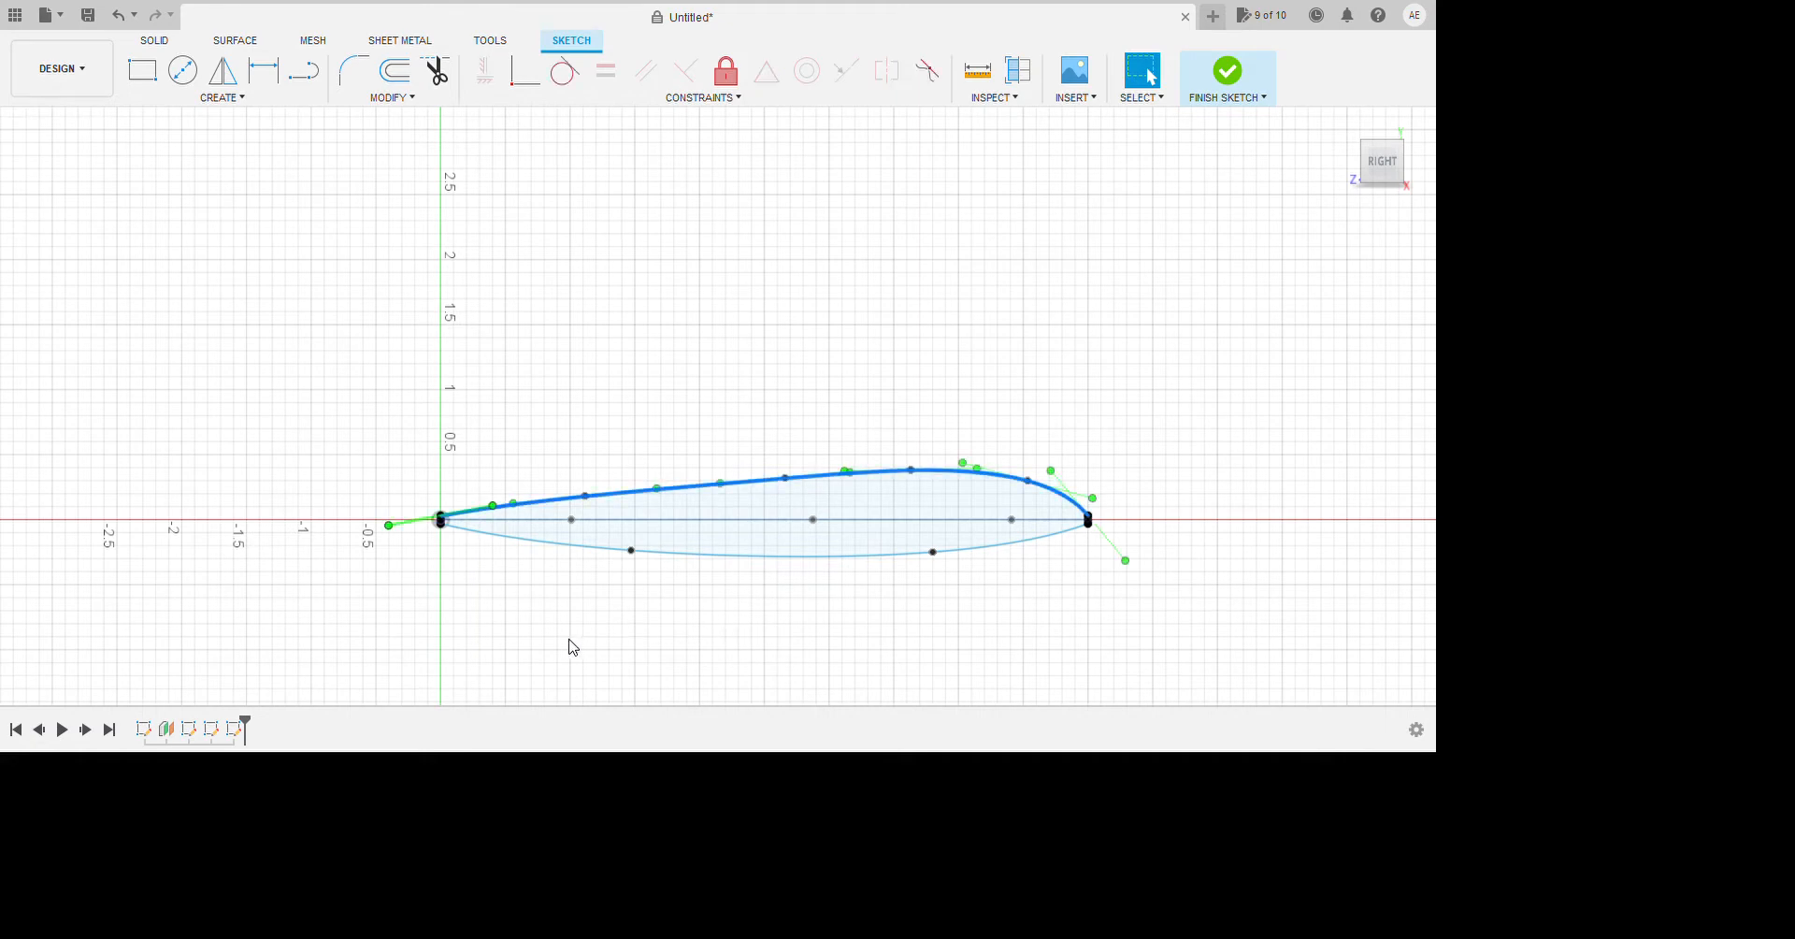
scroll(568, 642, up, 3)
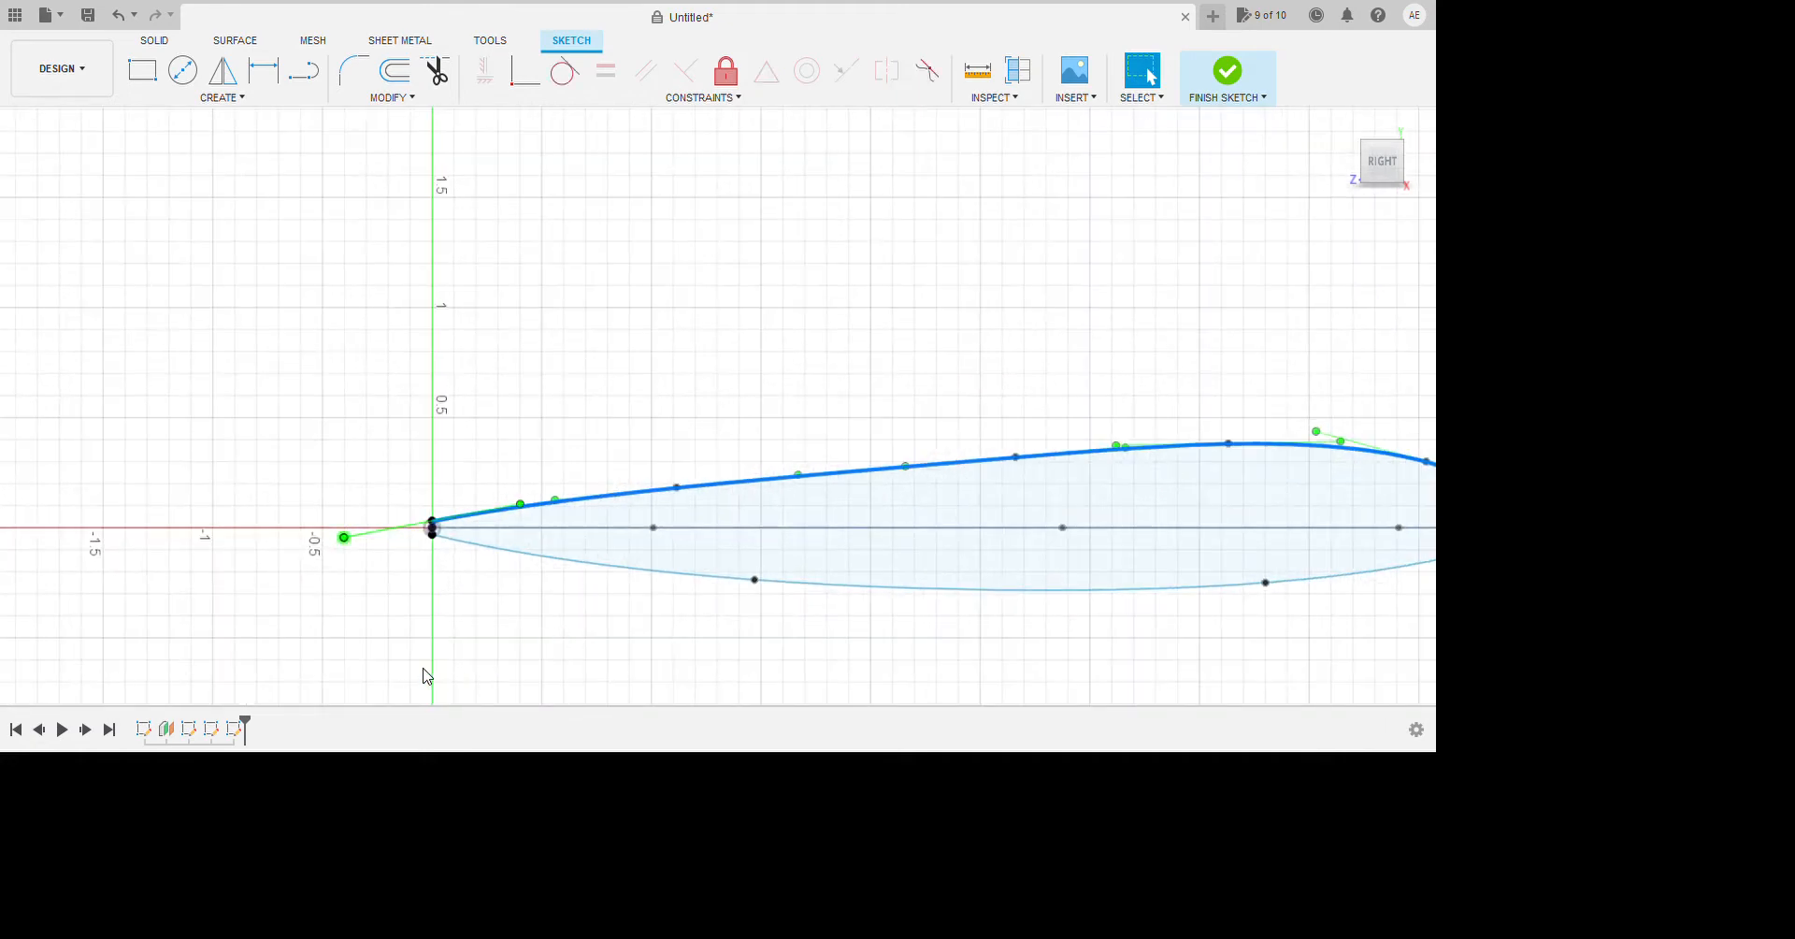
key(Escape)
scroll(416, 645, down, 3)
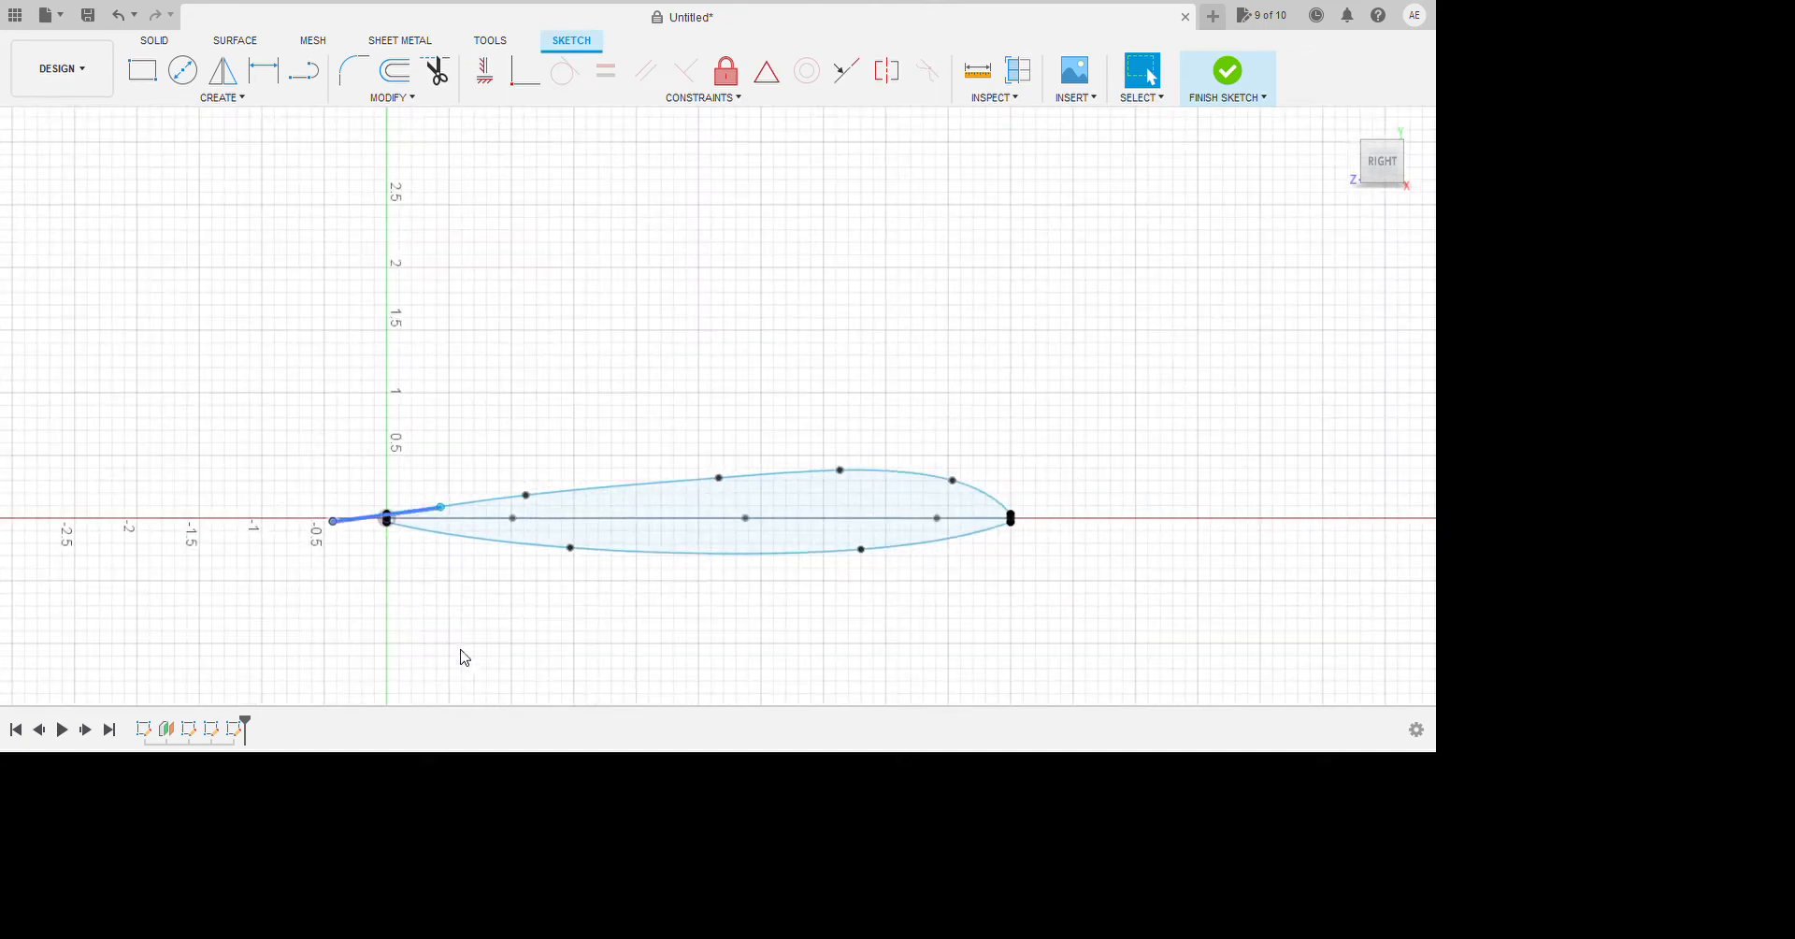
key(ctrl+z)
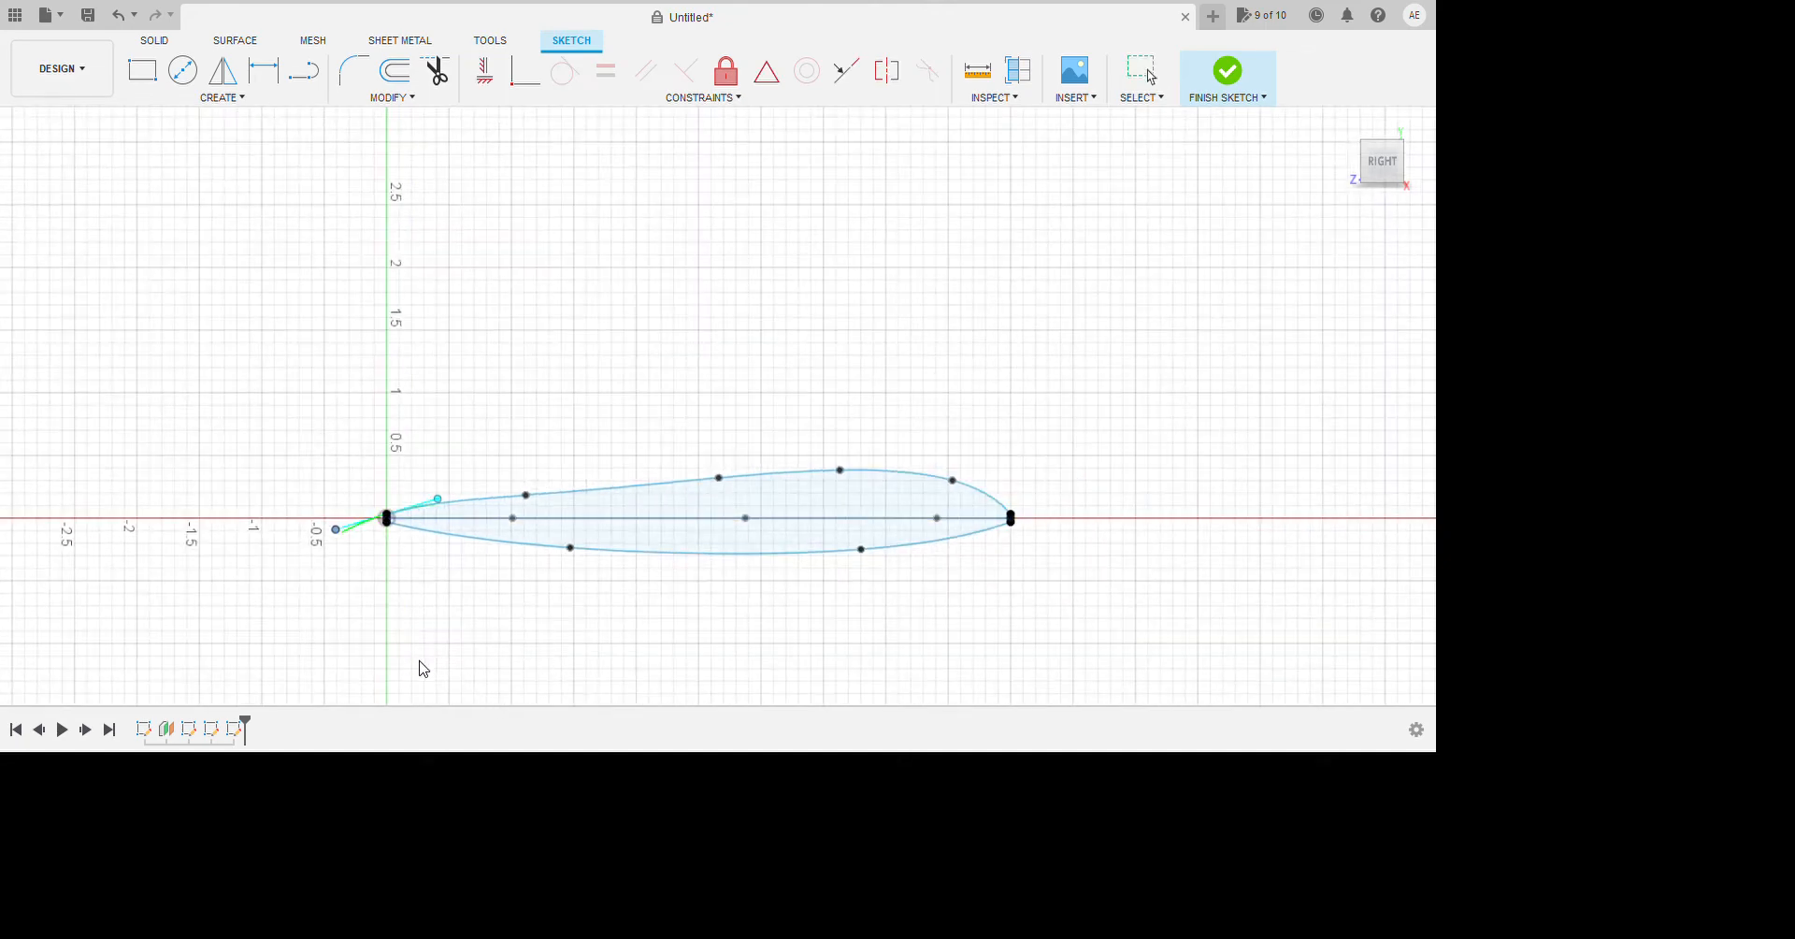
drag(525, 495, 522, 491)
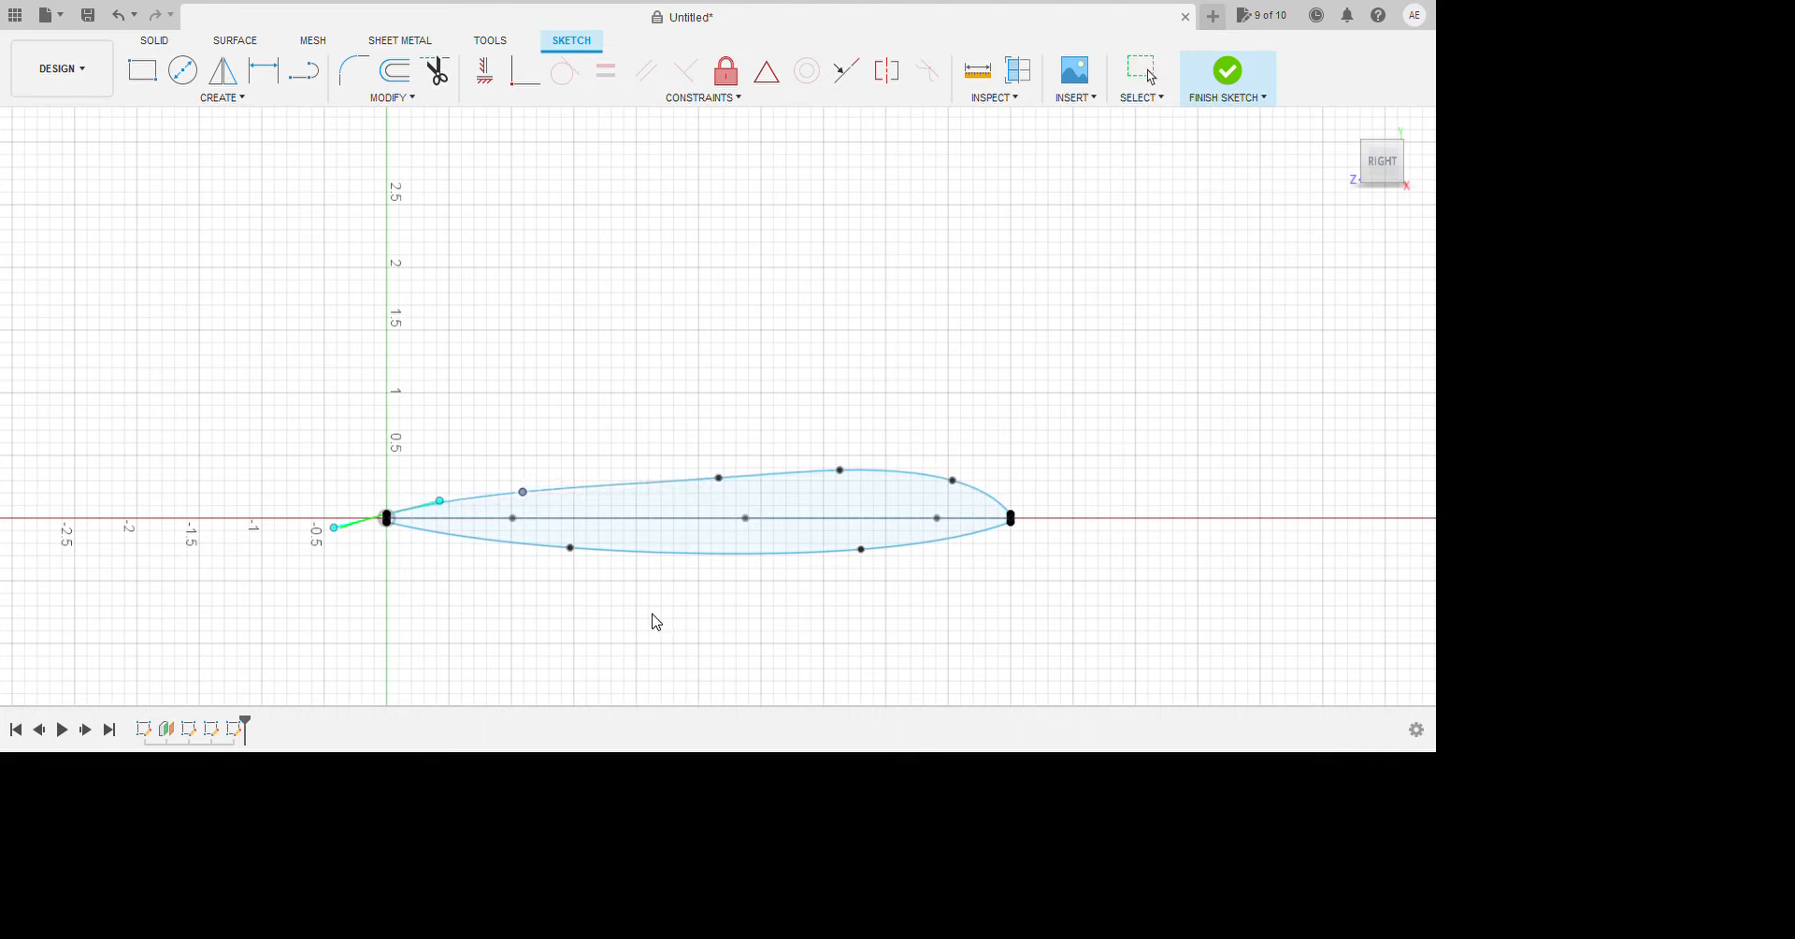
Try levelling the tangent handle at the upper spline's second intermediate fit point from the origin, and undo the change.
click(879, 609)
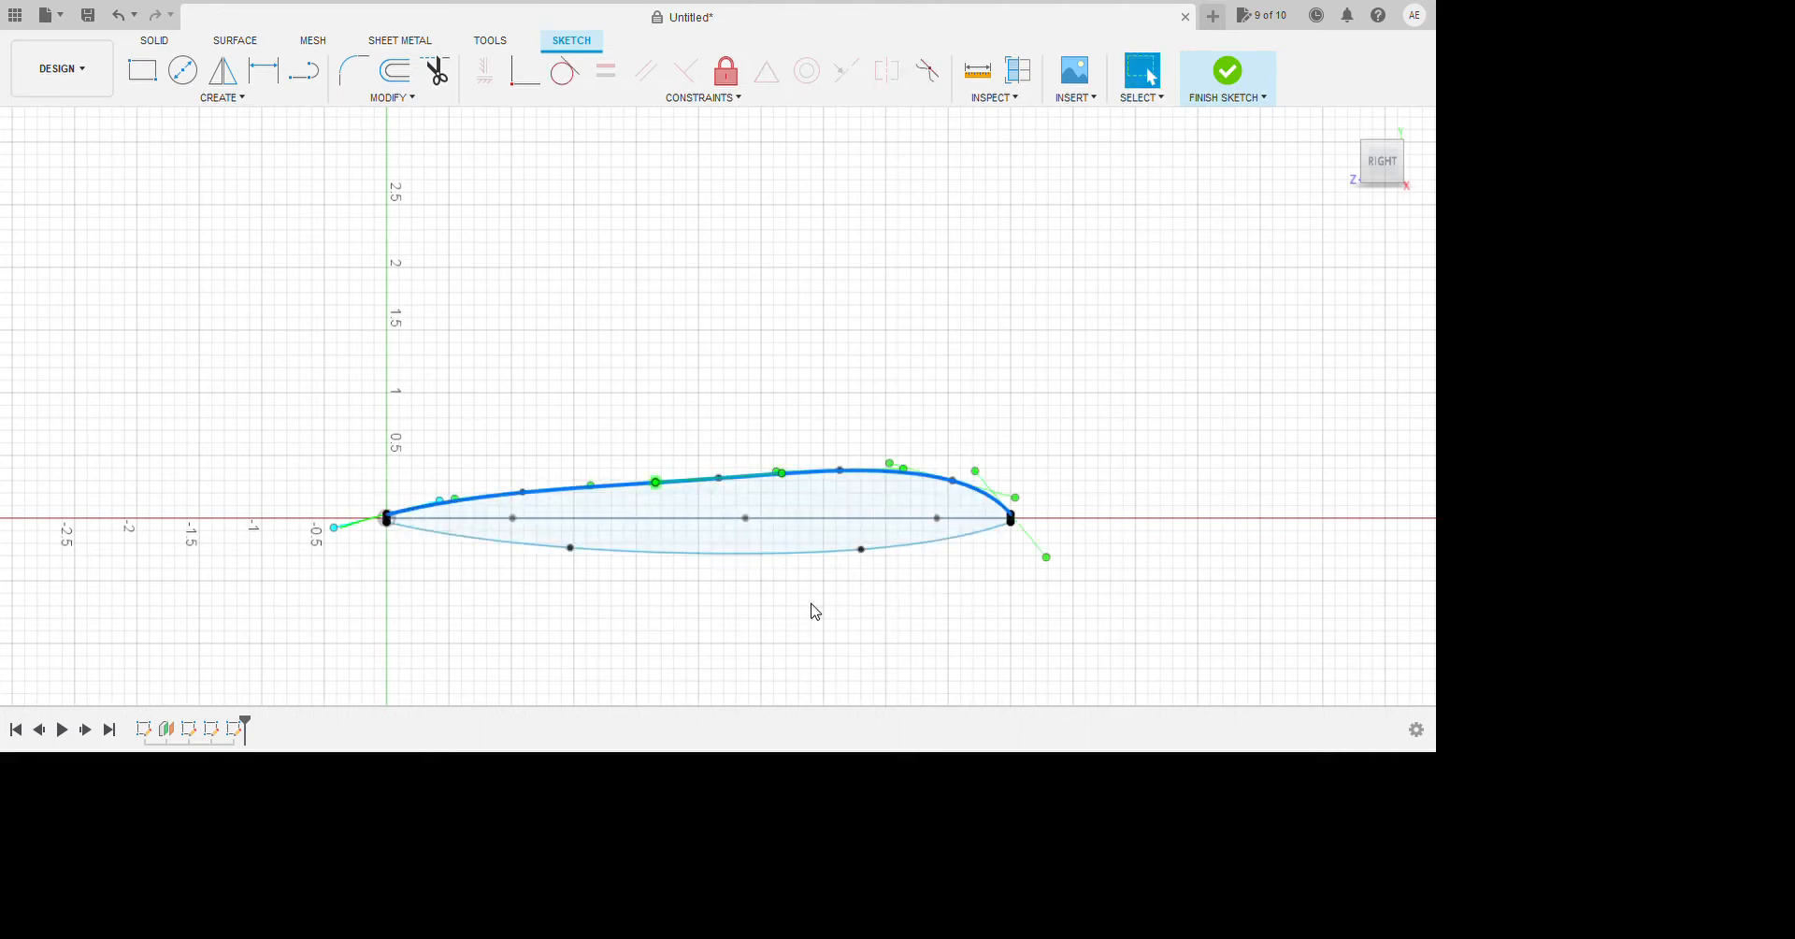
drag(655, 483, 658, 477)
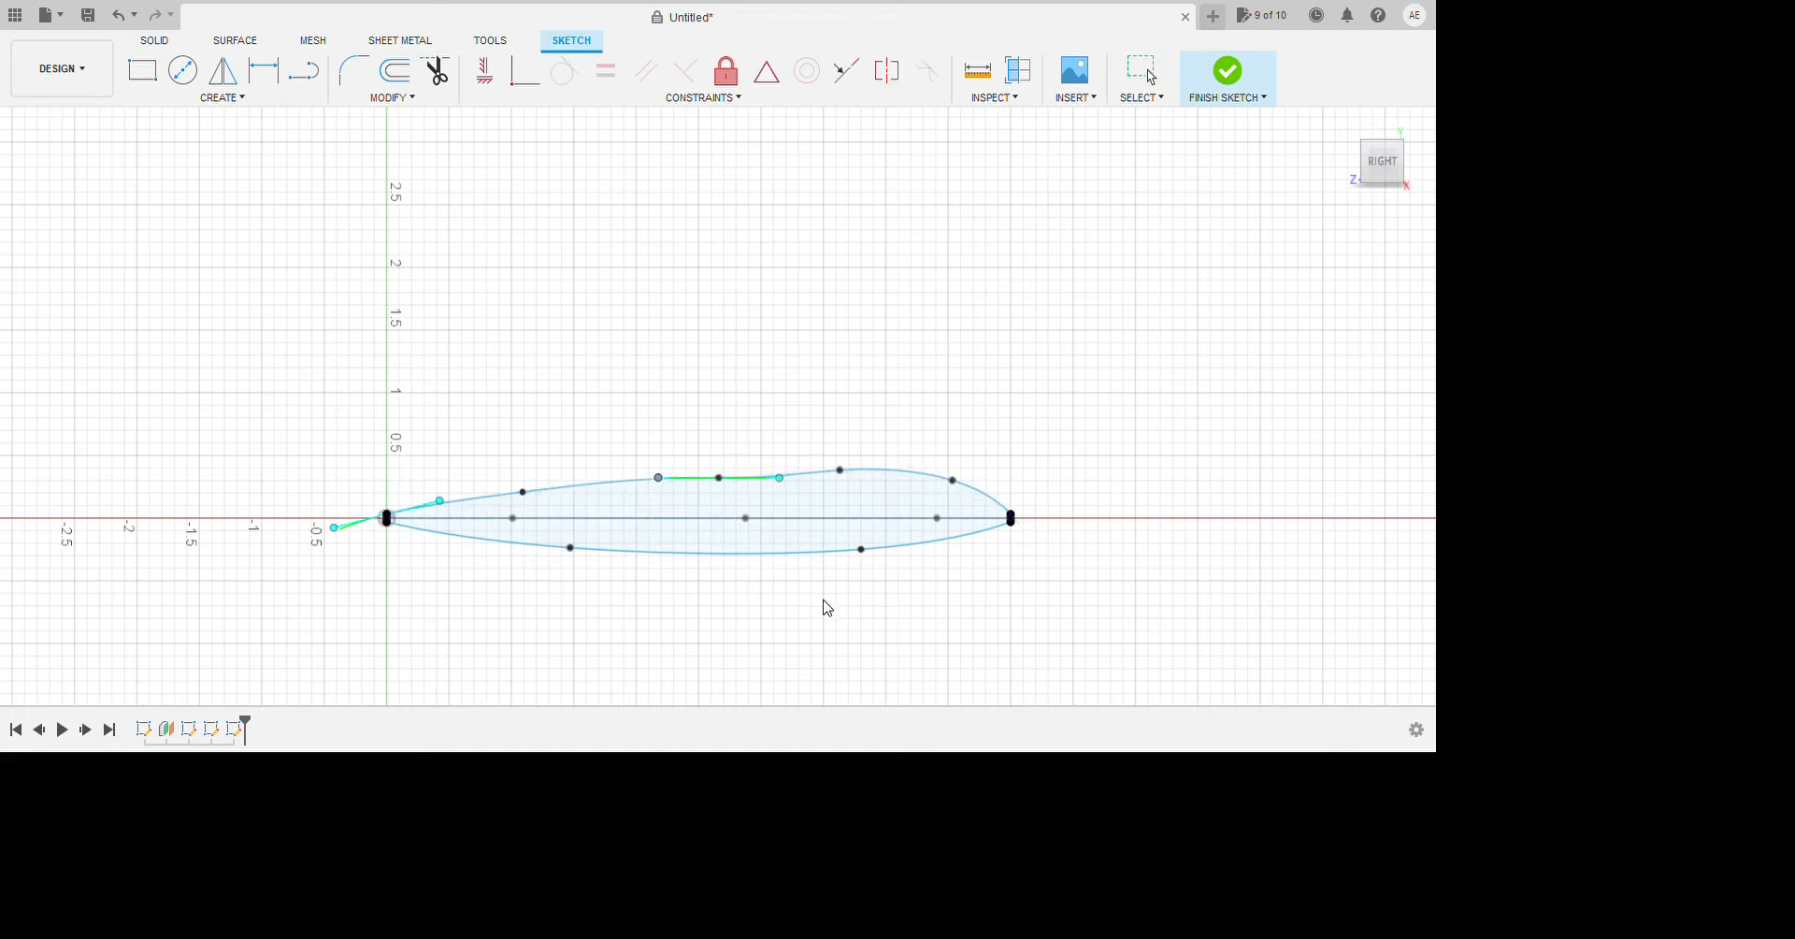
key(Escape)
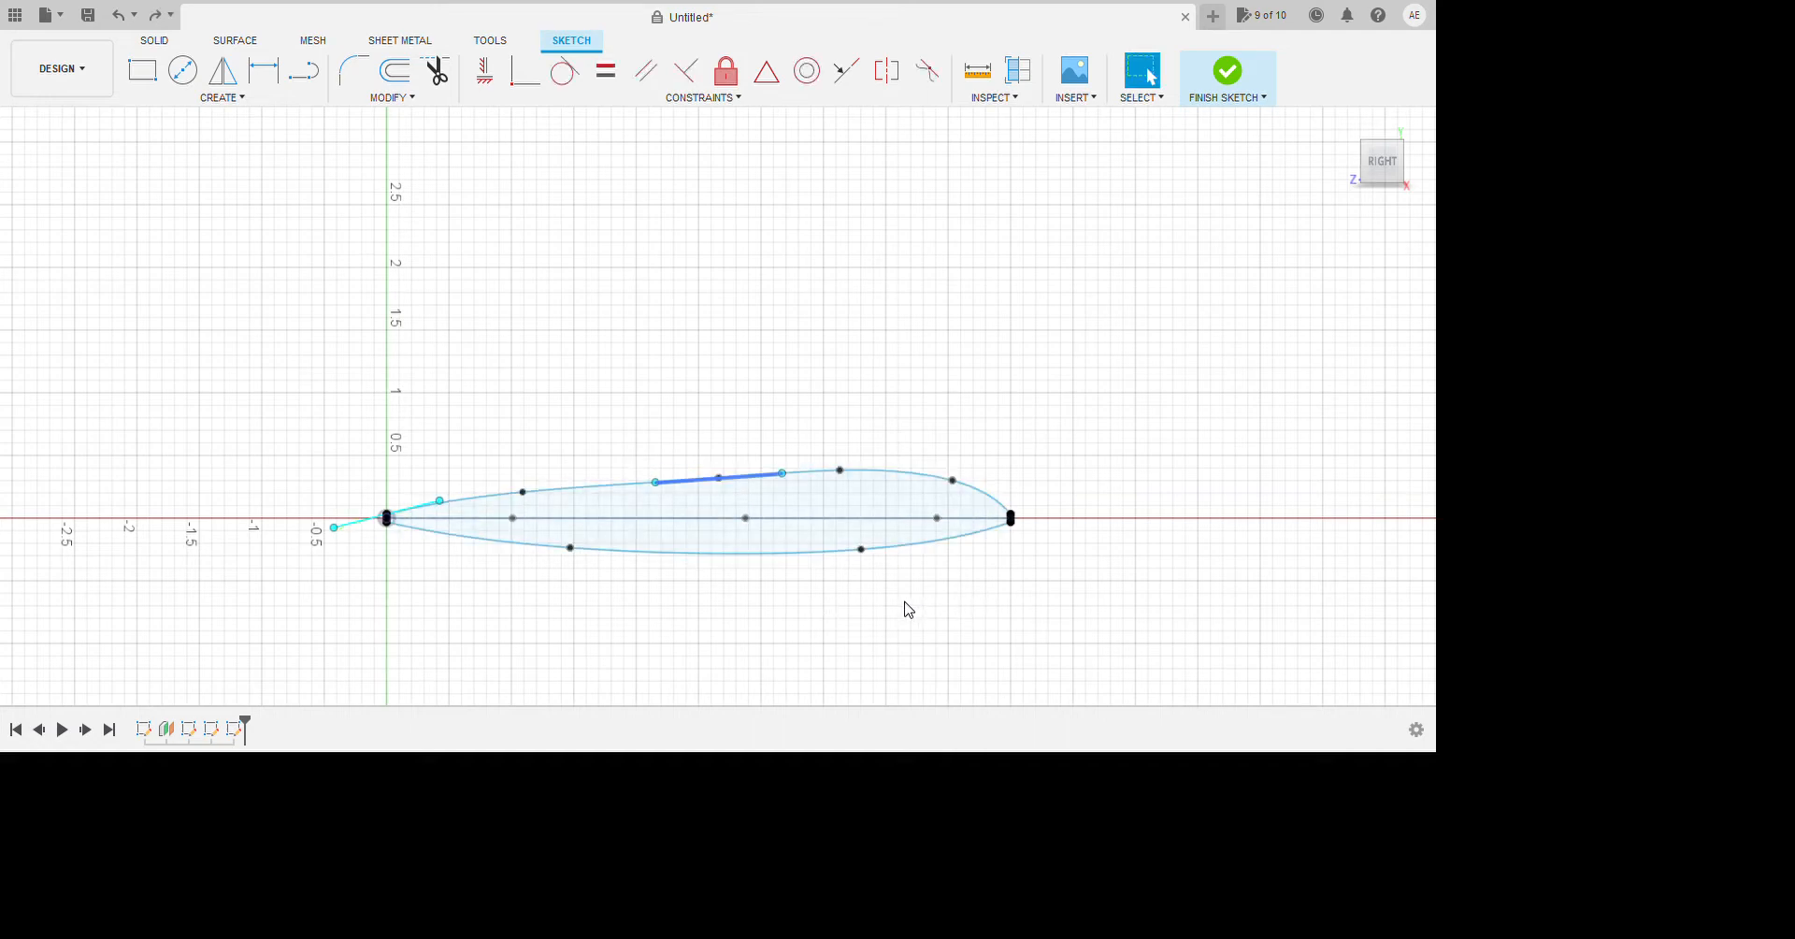
key(ctrl+z)
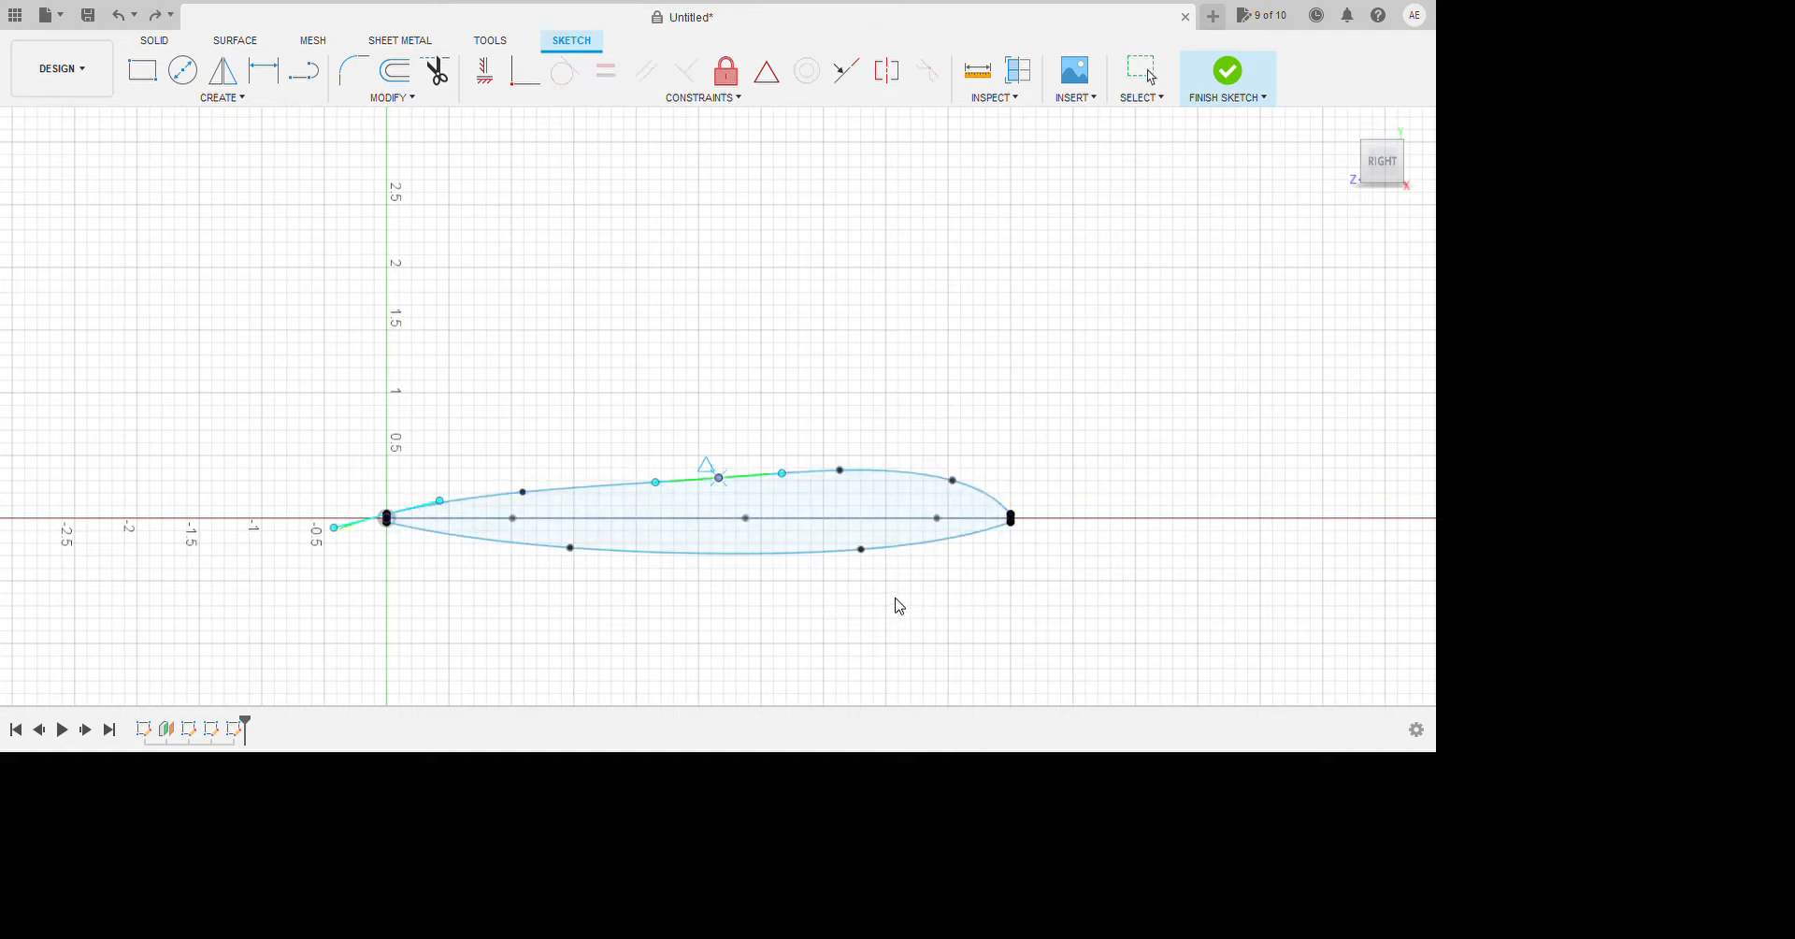
Move the upper spline's second intermediate fit point from the origin slightly outward and finish the side sketch.
key(ctrl+z)
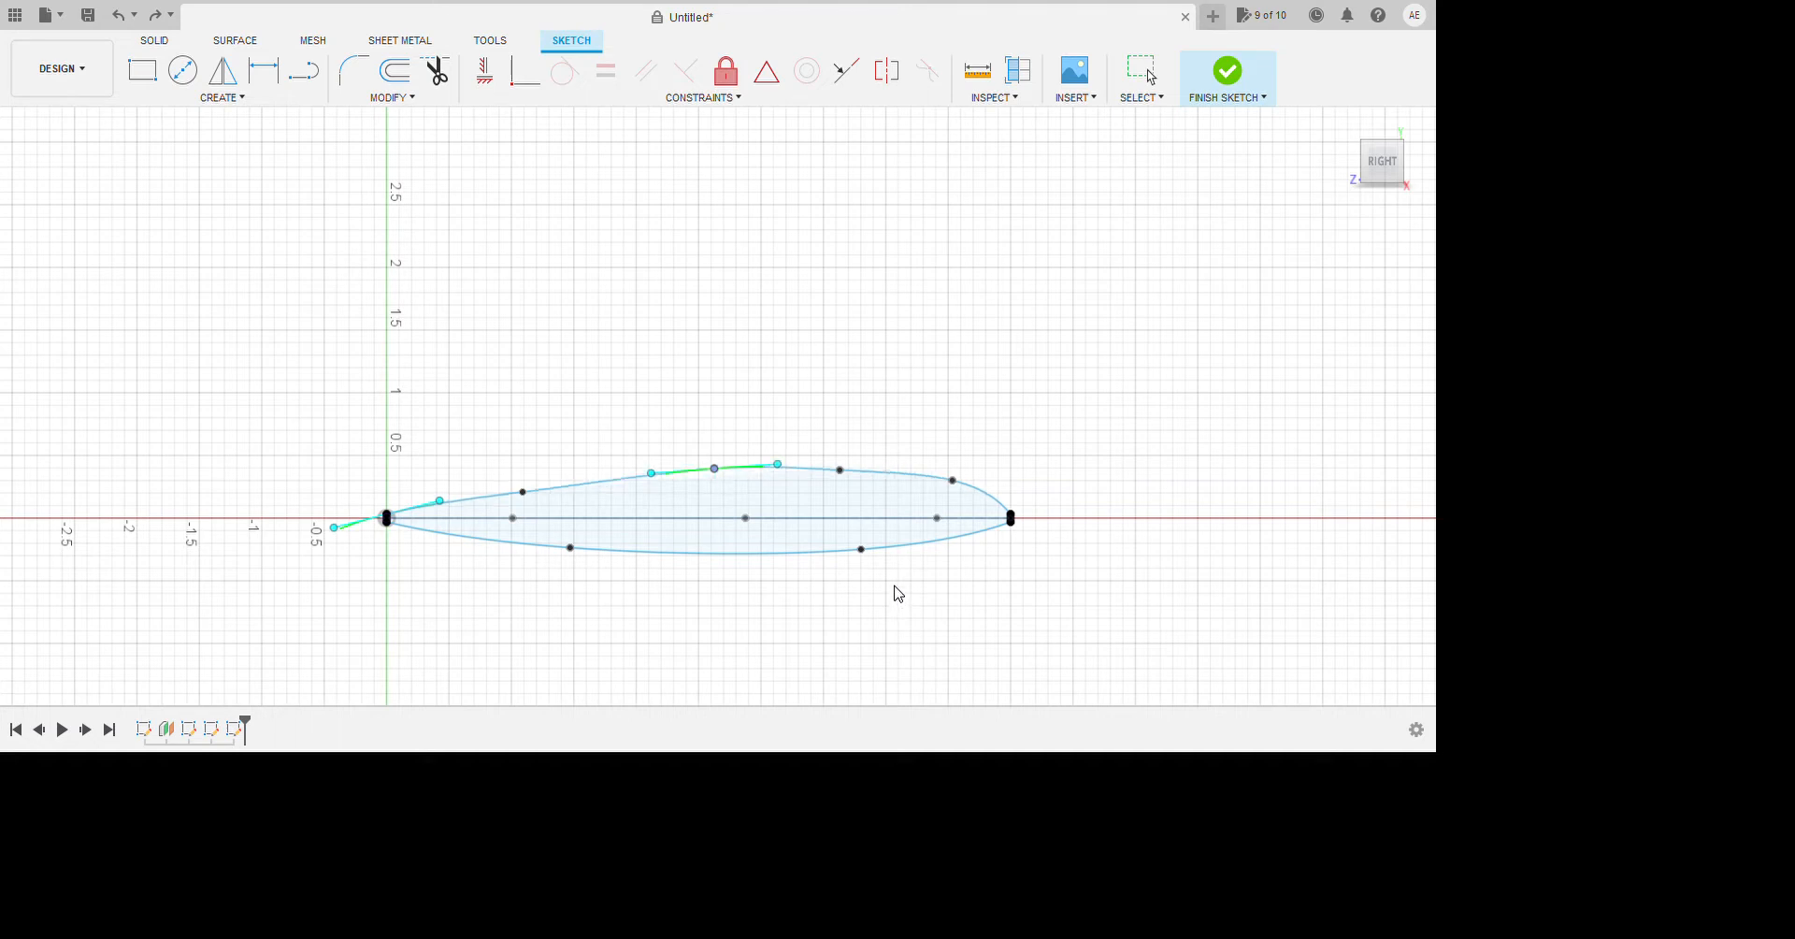
key(Escape)
scroll(912, 609, up, 5)
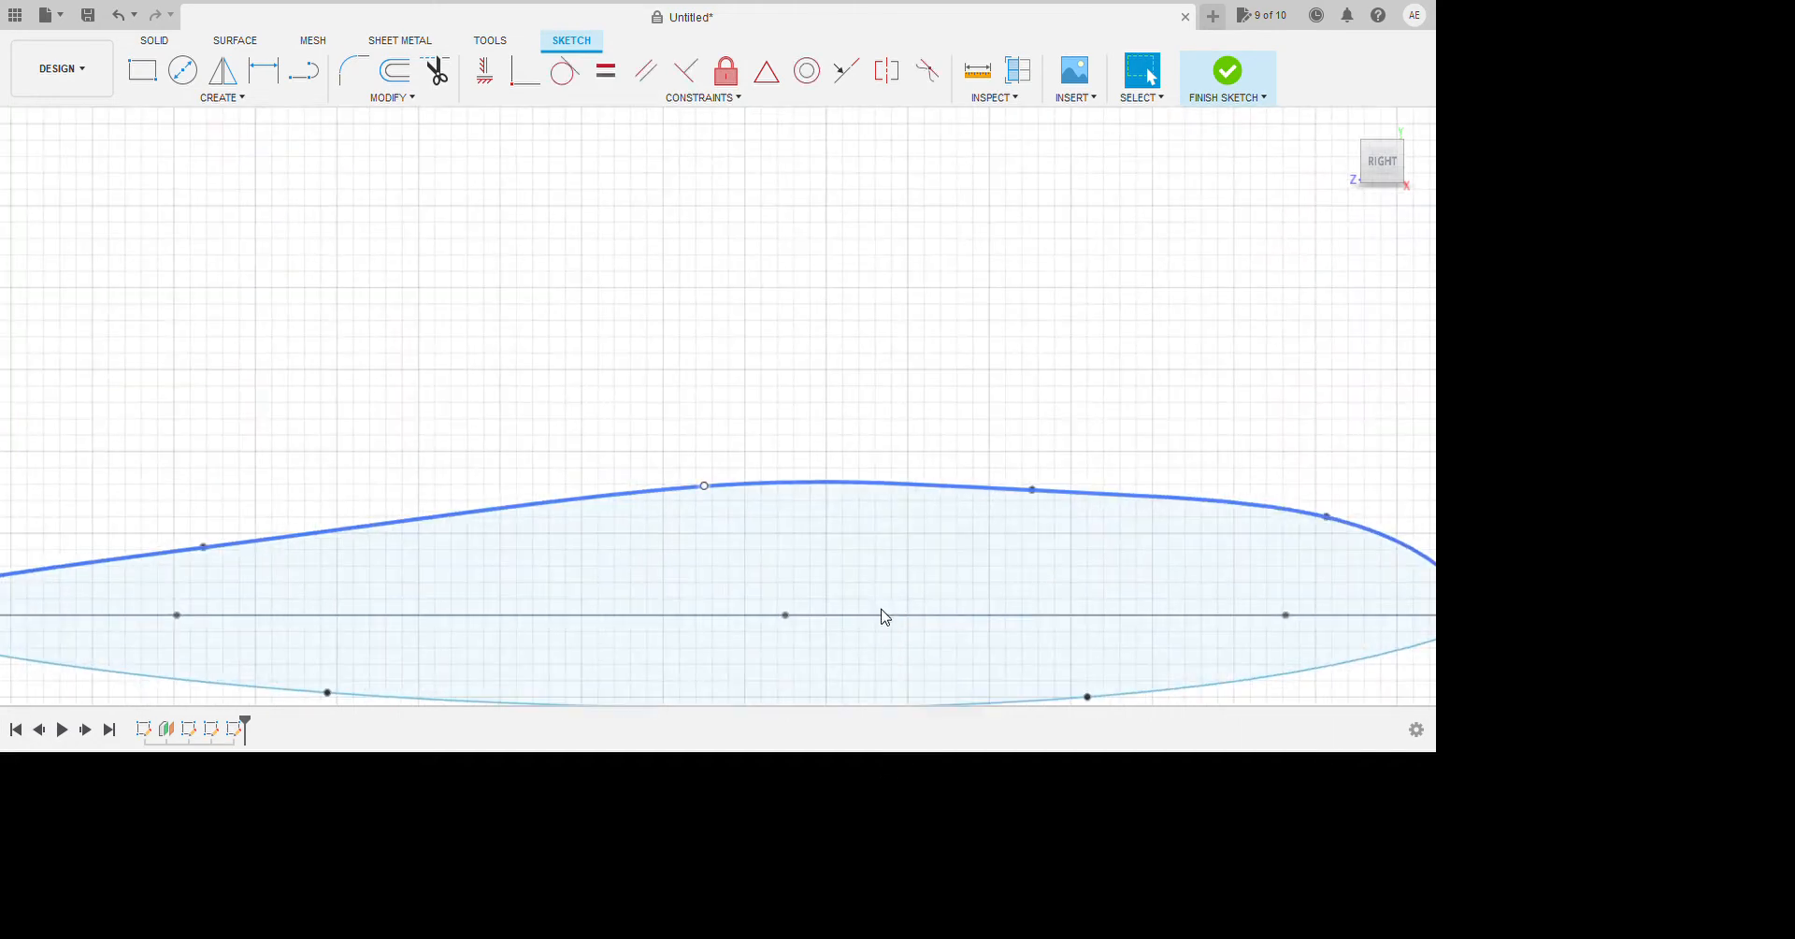
key(ctrl+z)
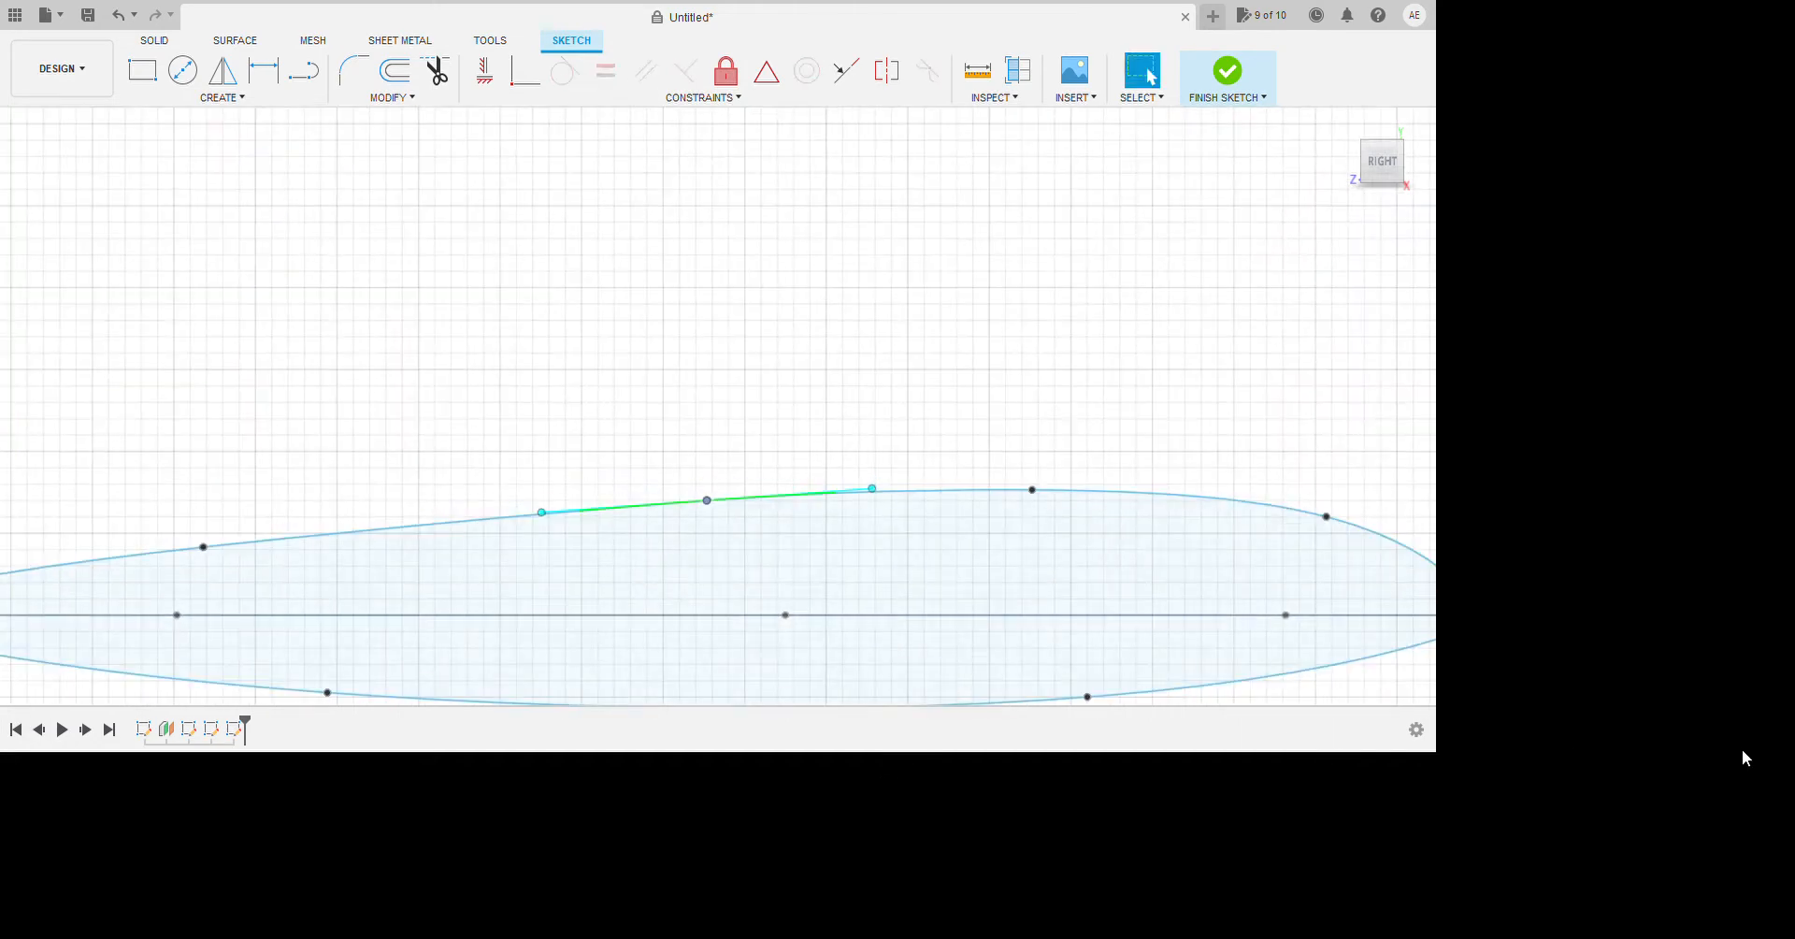
scroll(1114, 492, down, 5)
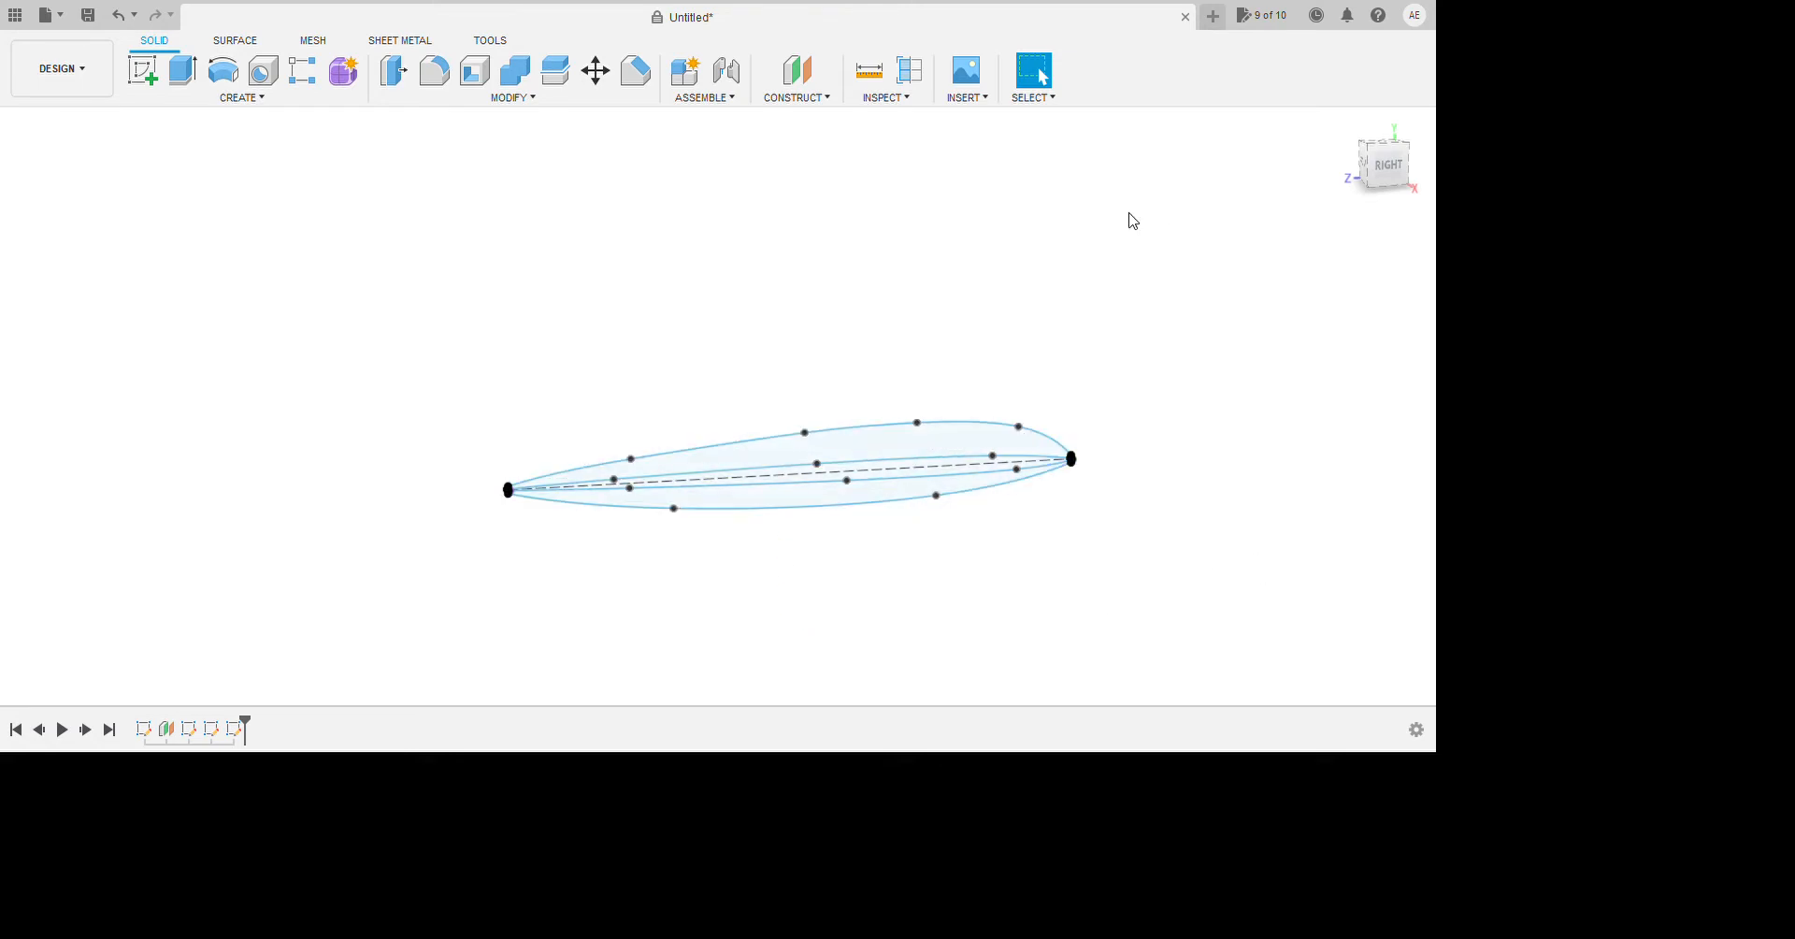
Create an offset plane 1.09 from the origin's XY plane, through the upper spline's first intermediate fit point.
scroll(661, 561, up, 3)
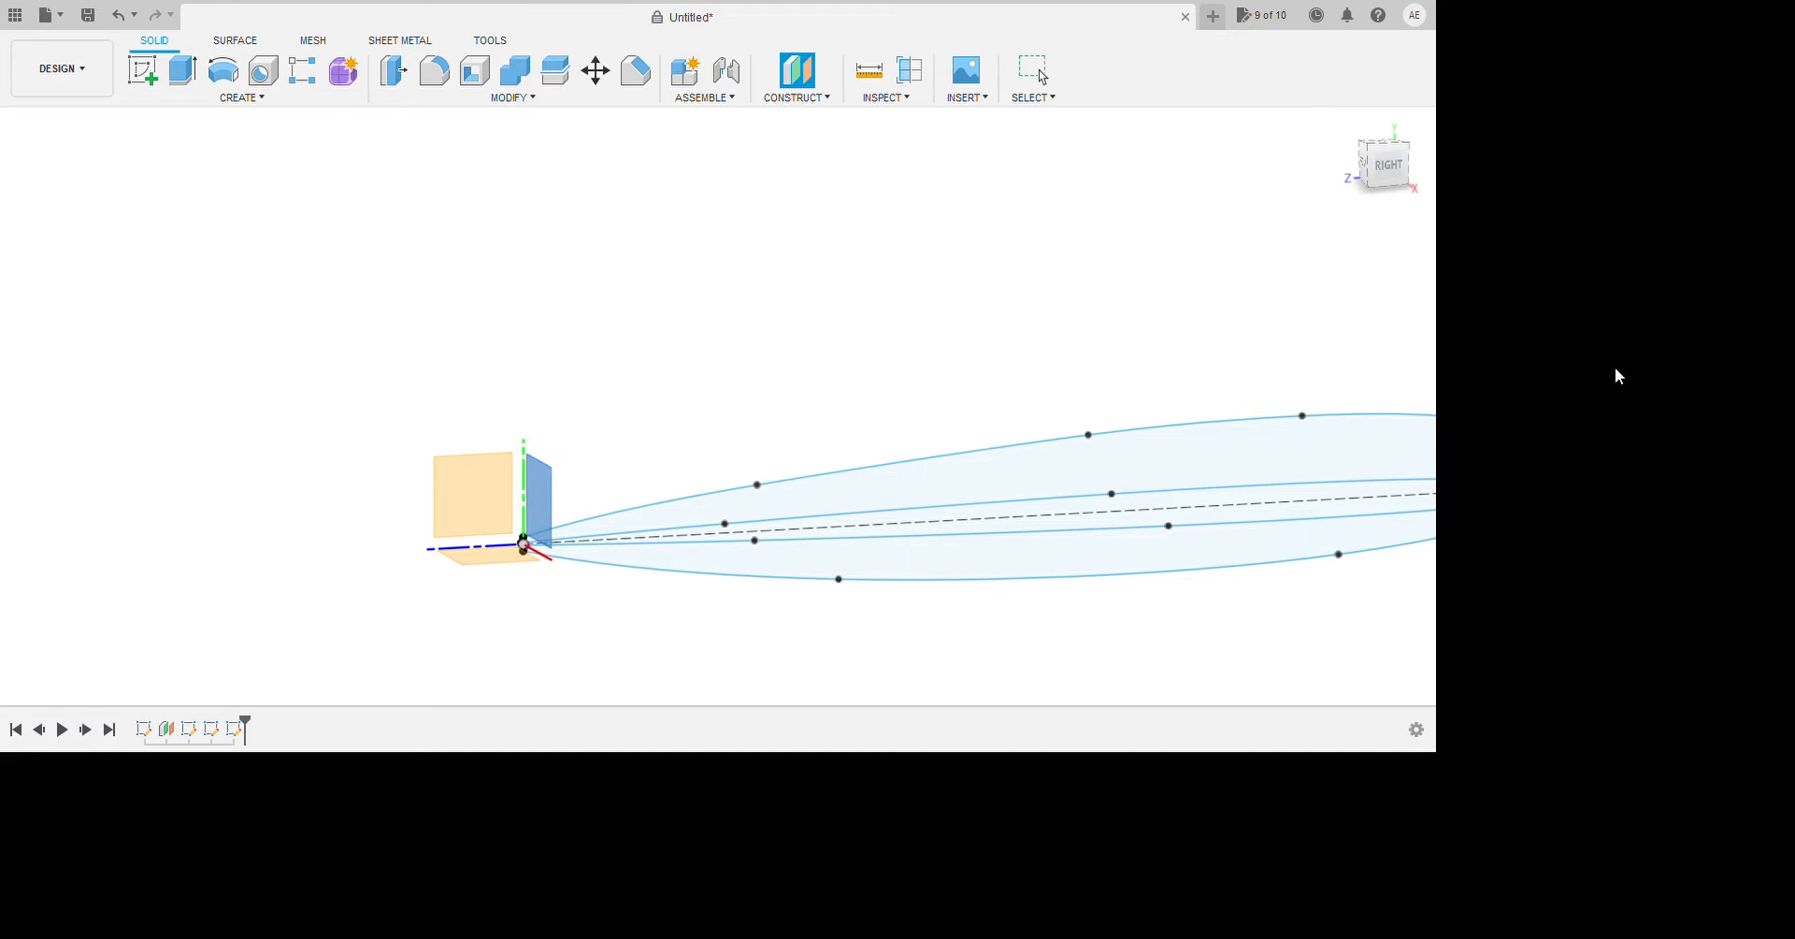
scroll(911, 495, down, 4)
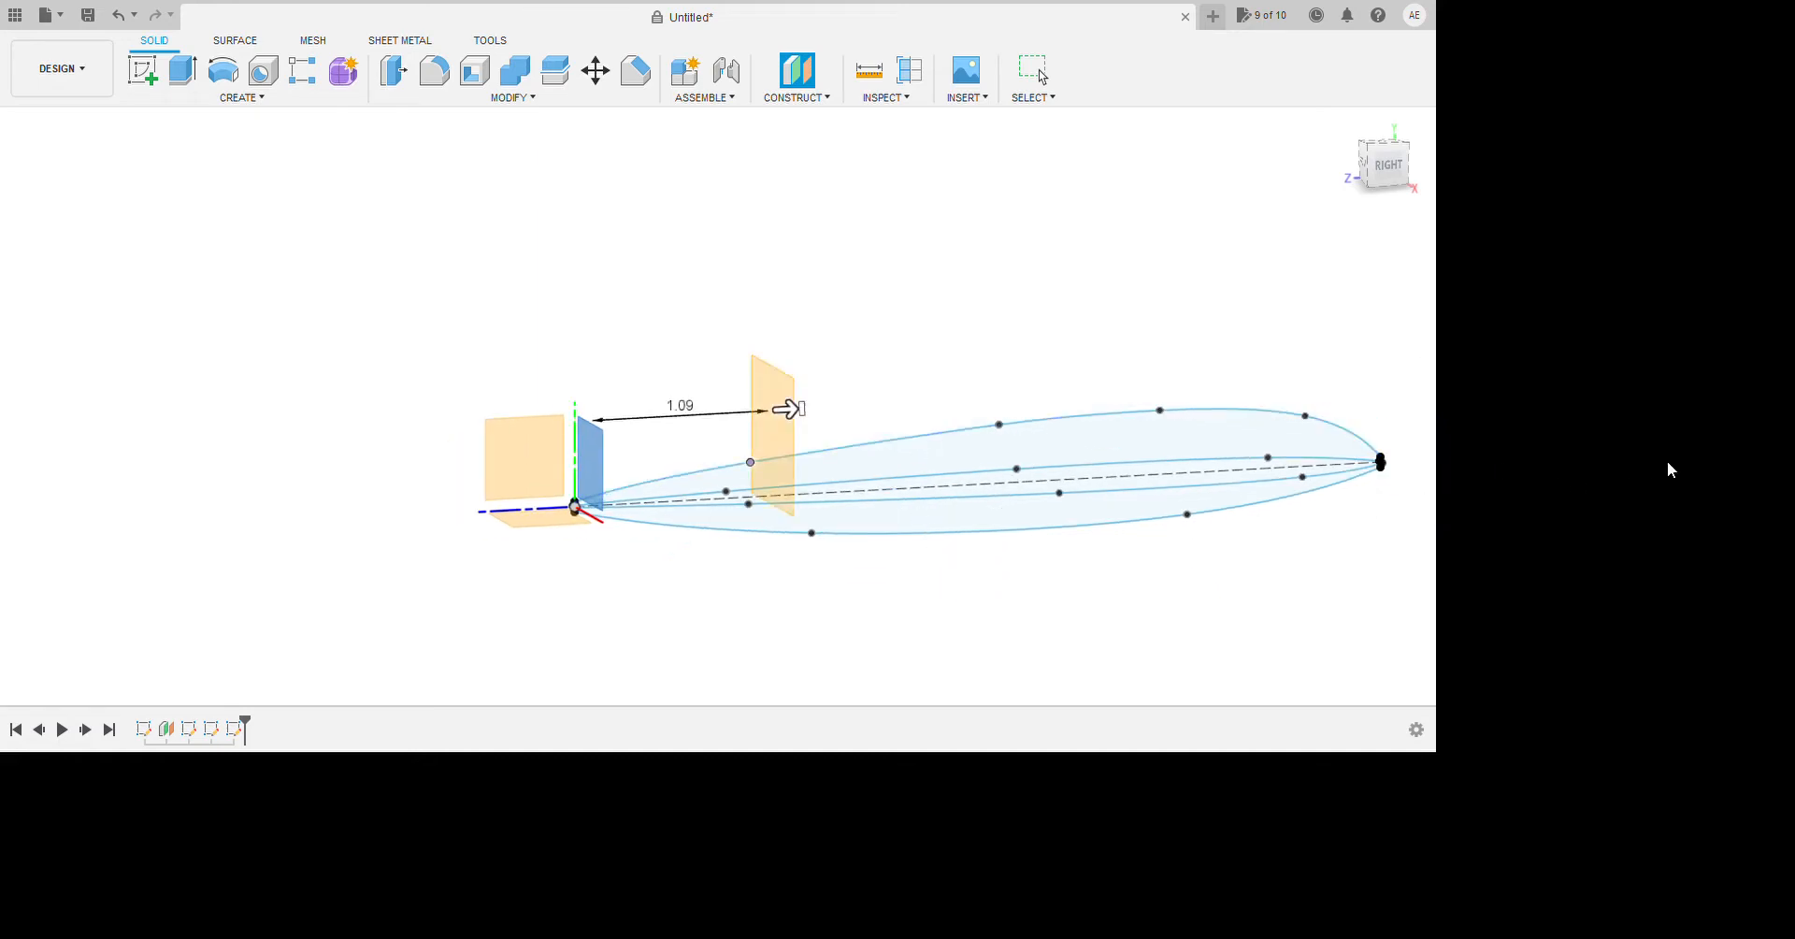
key(Return)
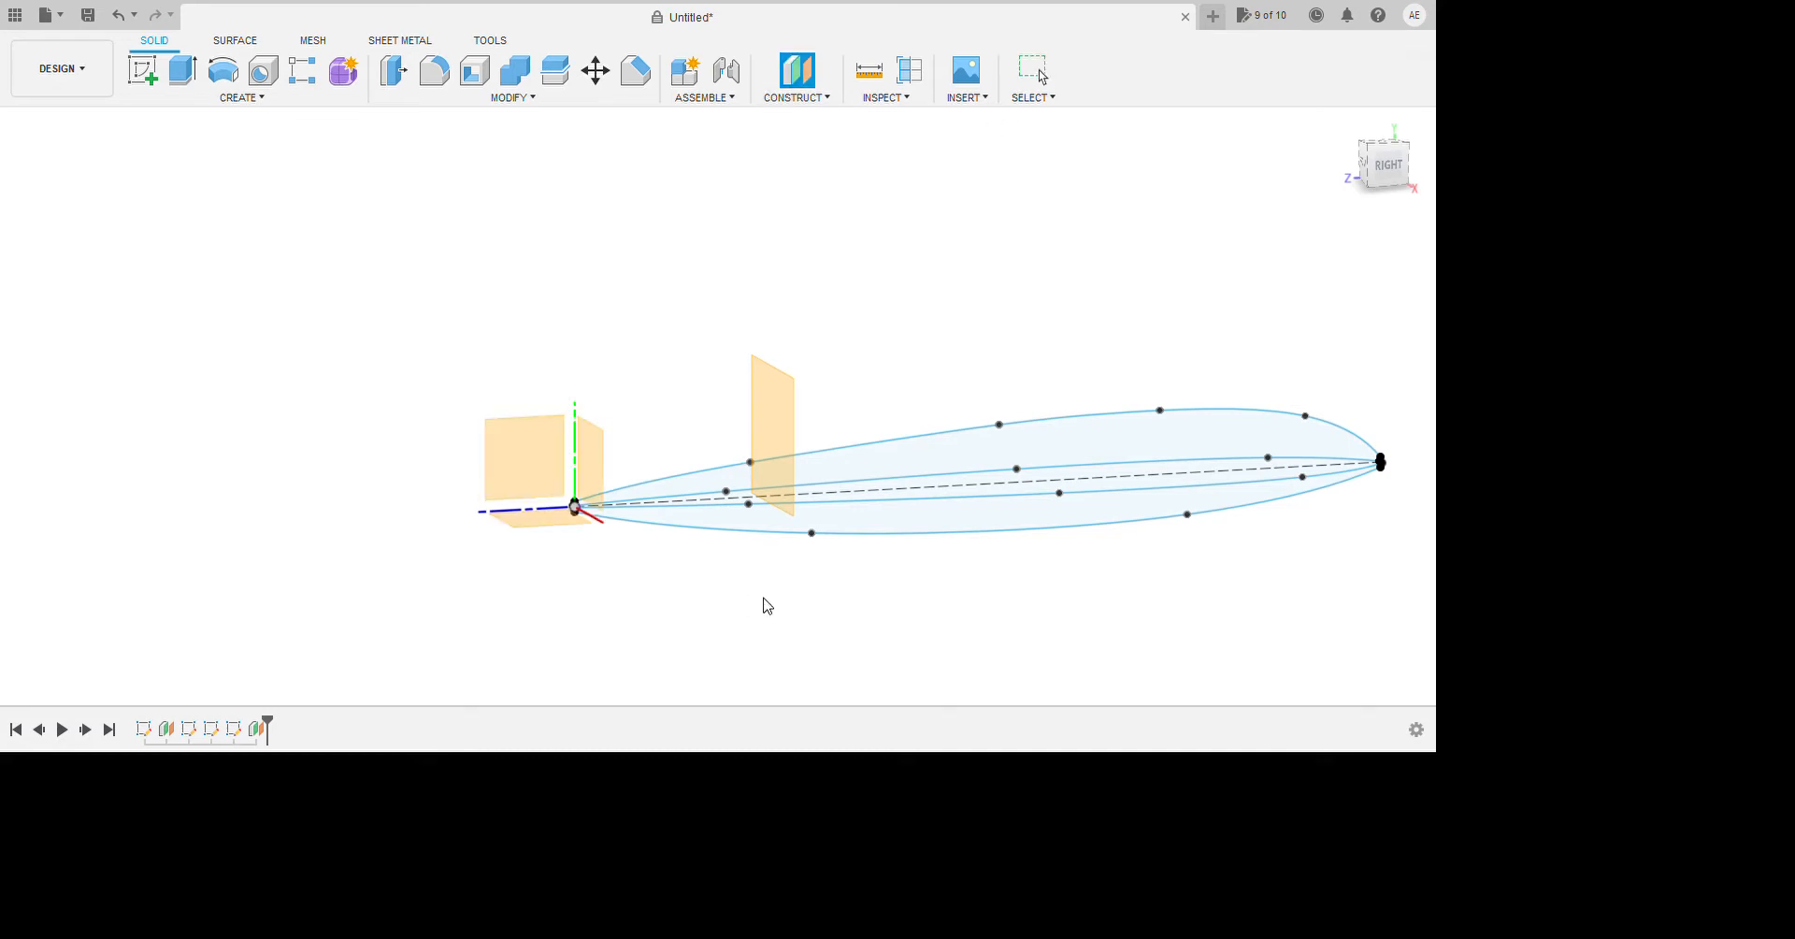
Create an offset plane 2.634 from the origin's XY plane, through the upper spline's second intermediate fit point.
click(1621, 398)
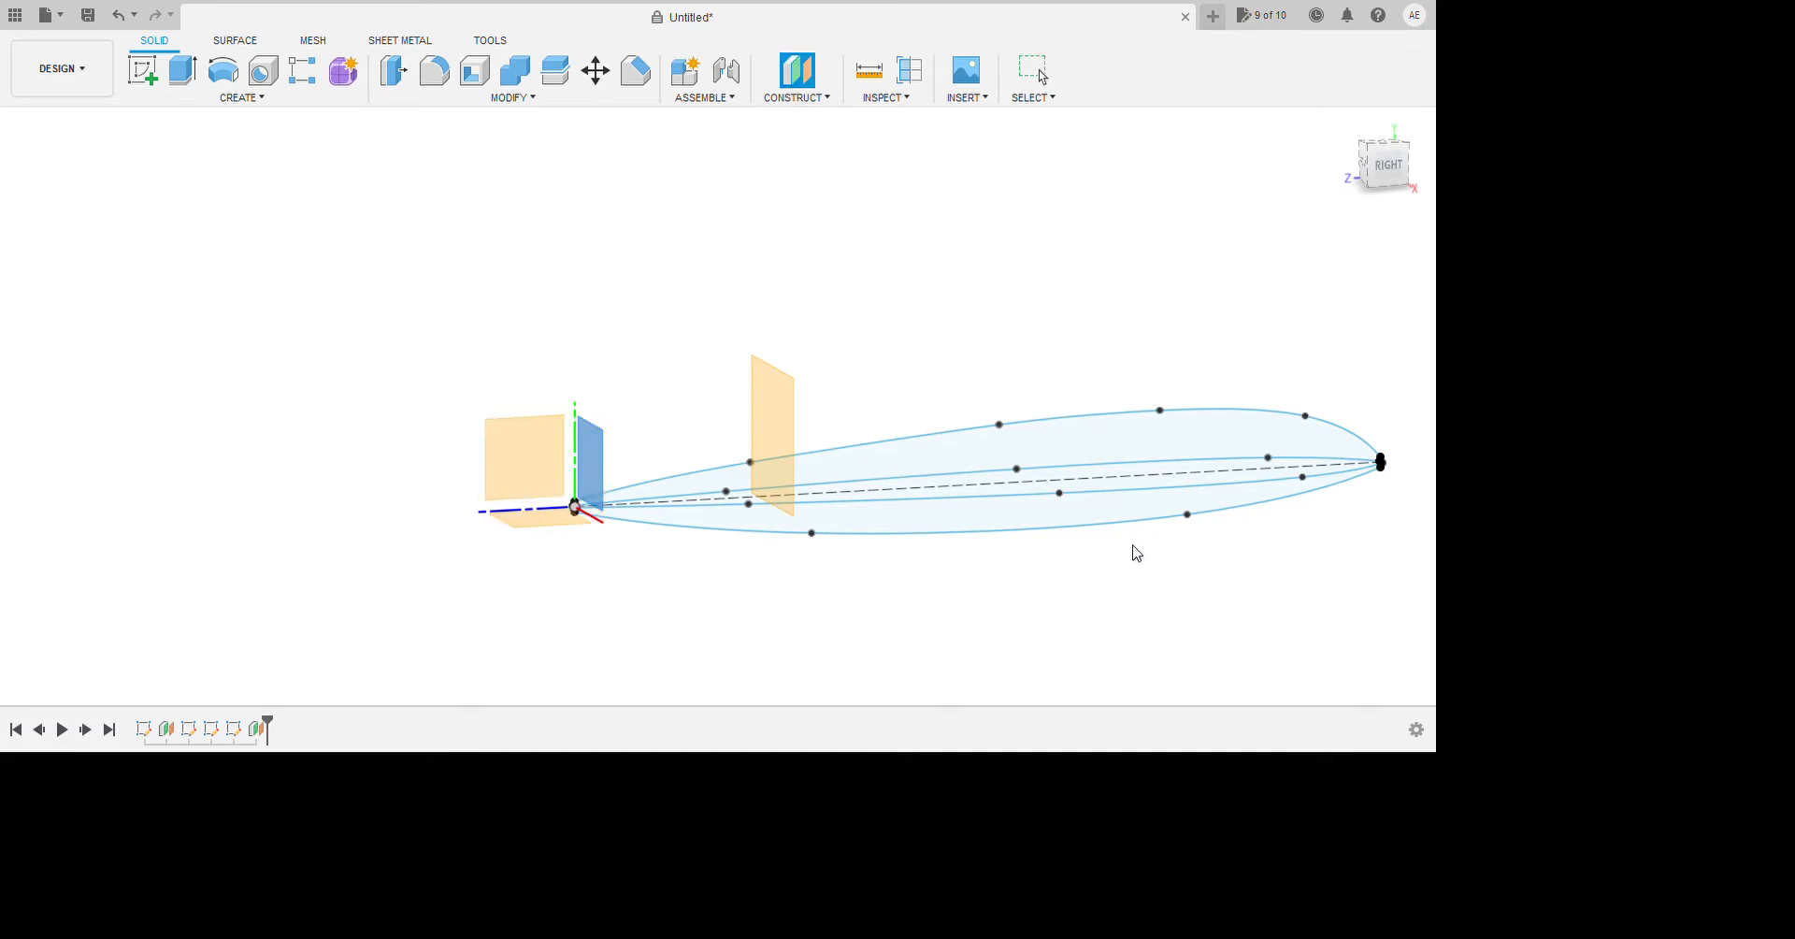
click(1255, 534)
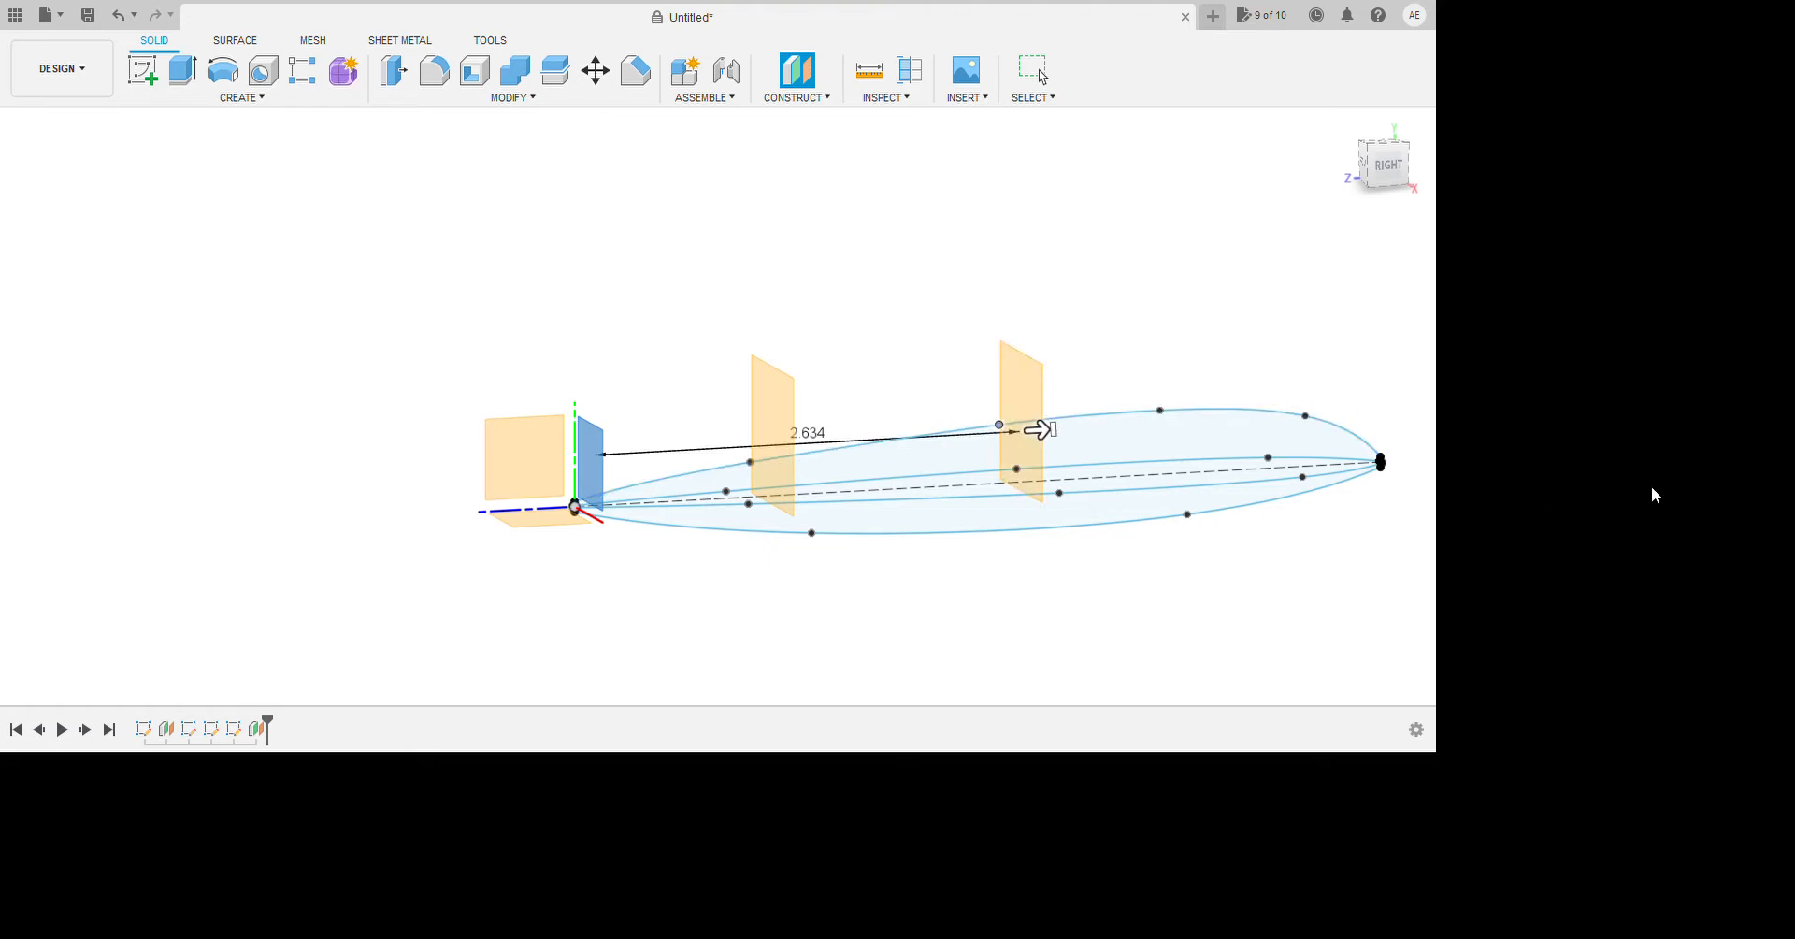
key(Return)
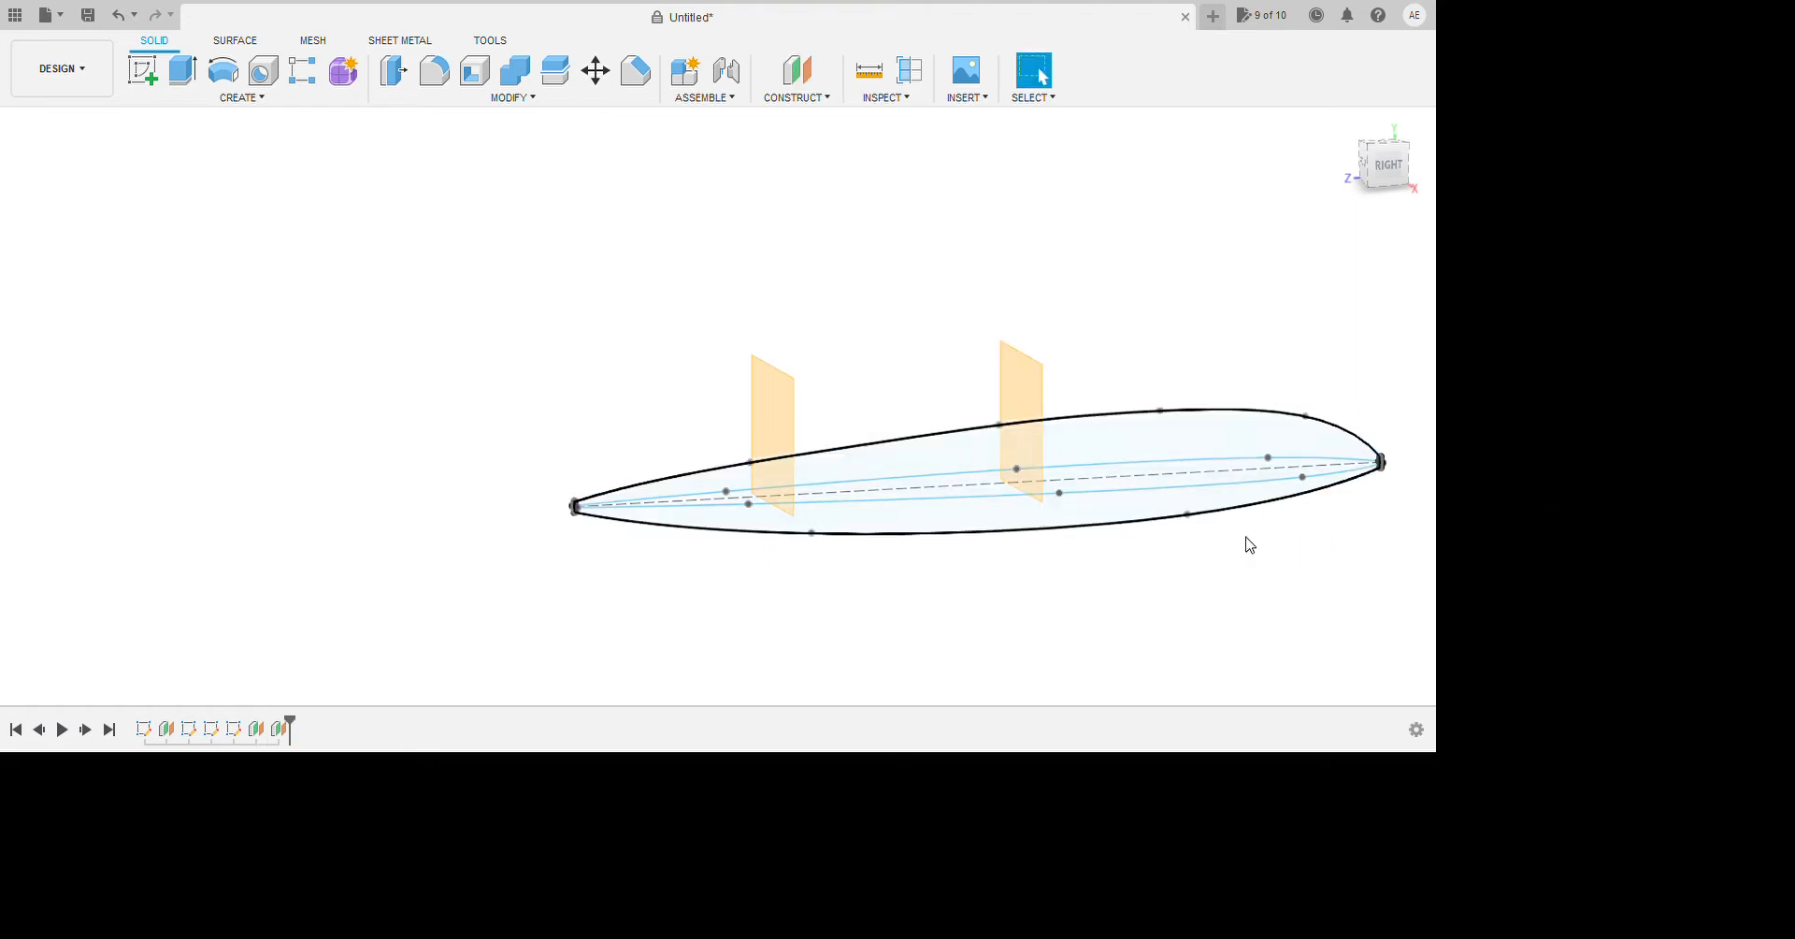
Create an offset plane 3.631 from the origin's XY plane, through the upper spline's third intermediate fit point.
click(824, 99)
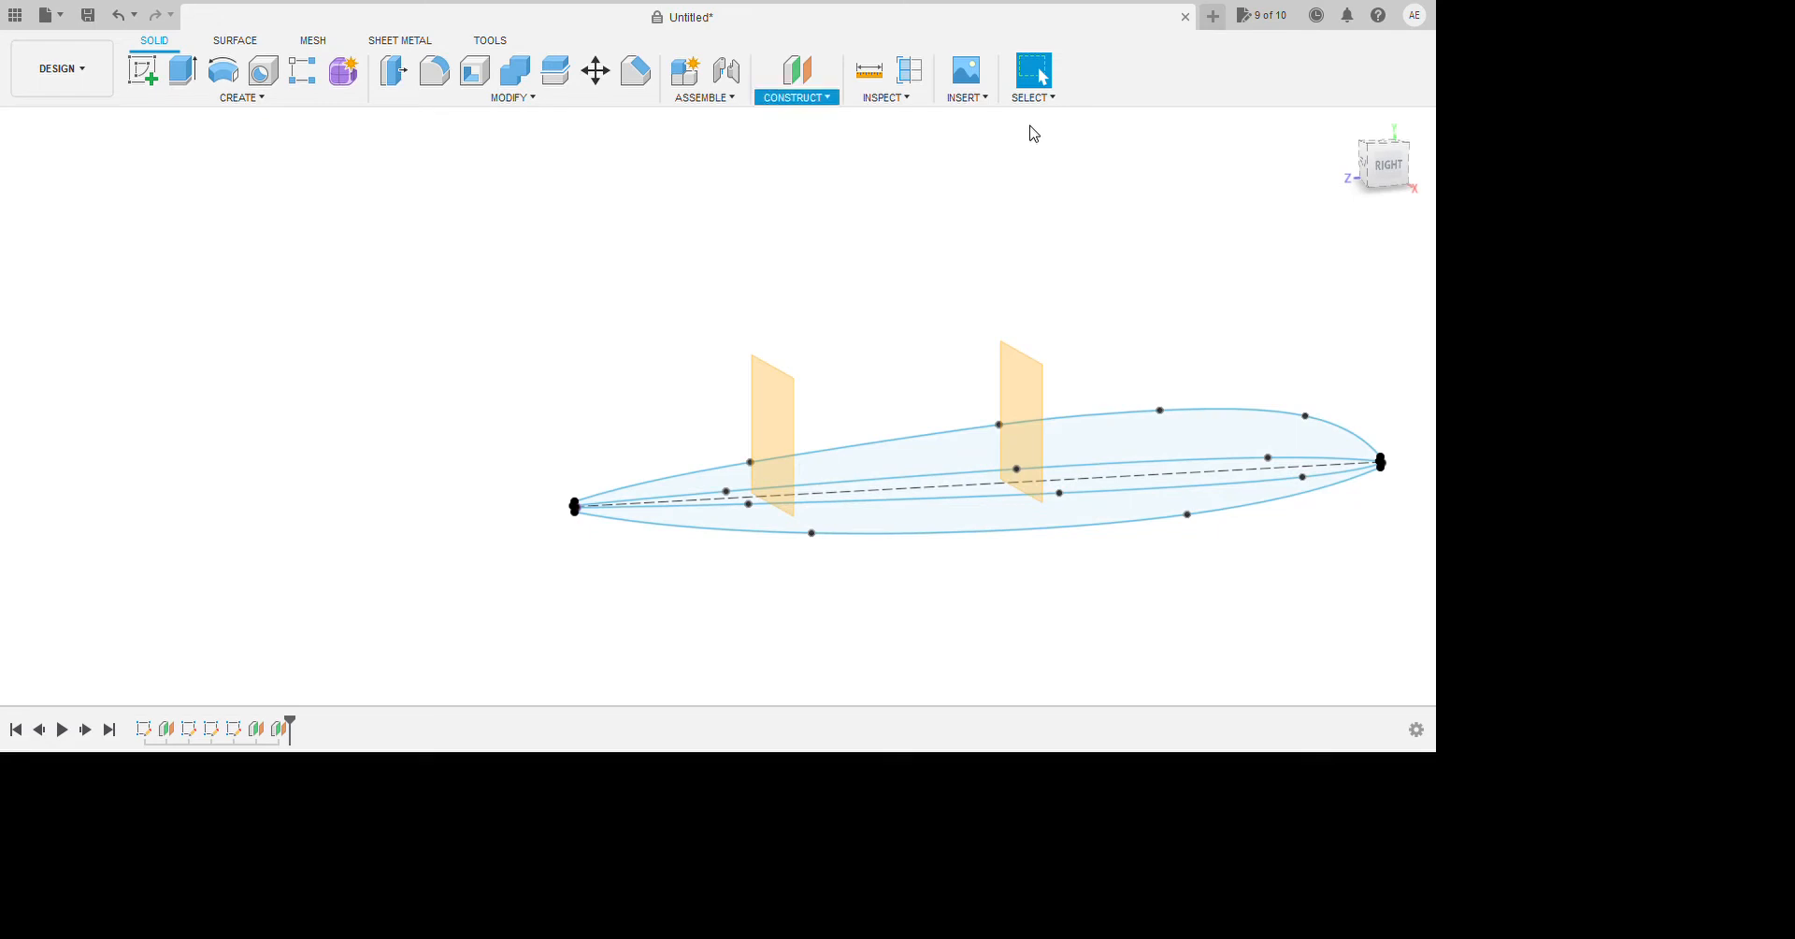
click(820, 126)
click(587, 458)
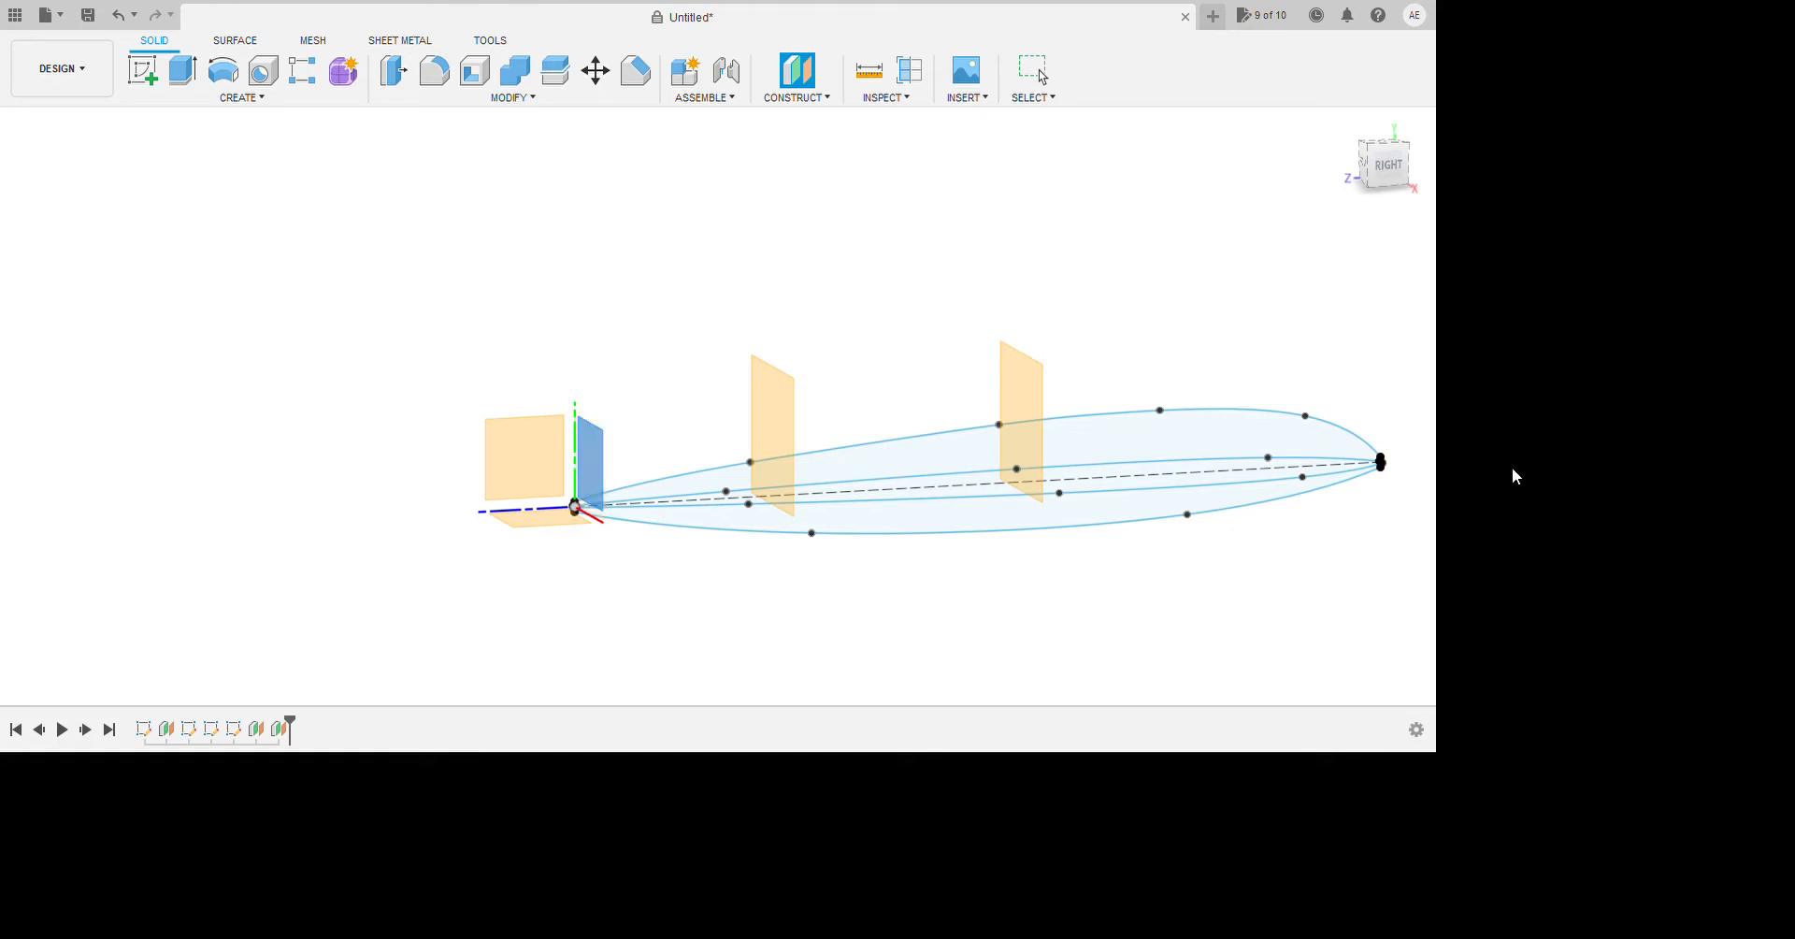
click(1159, 410)
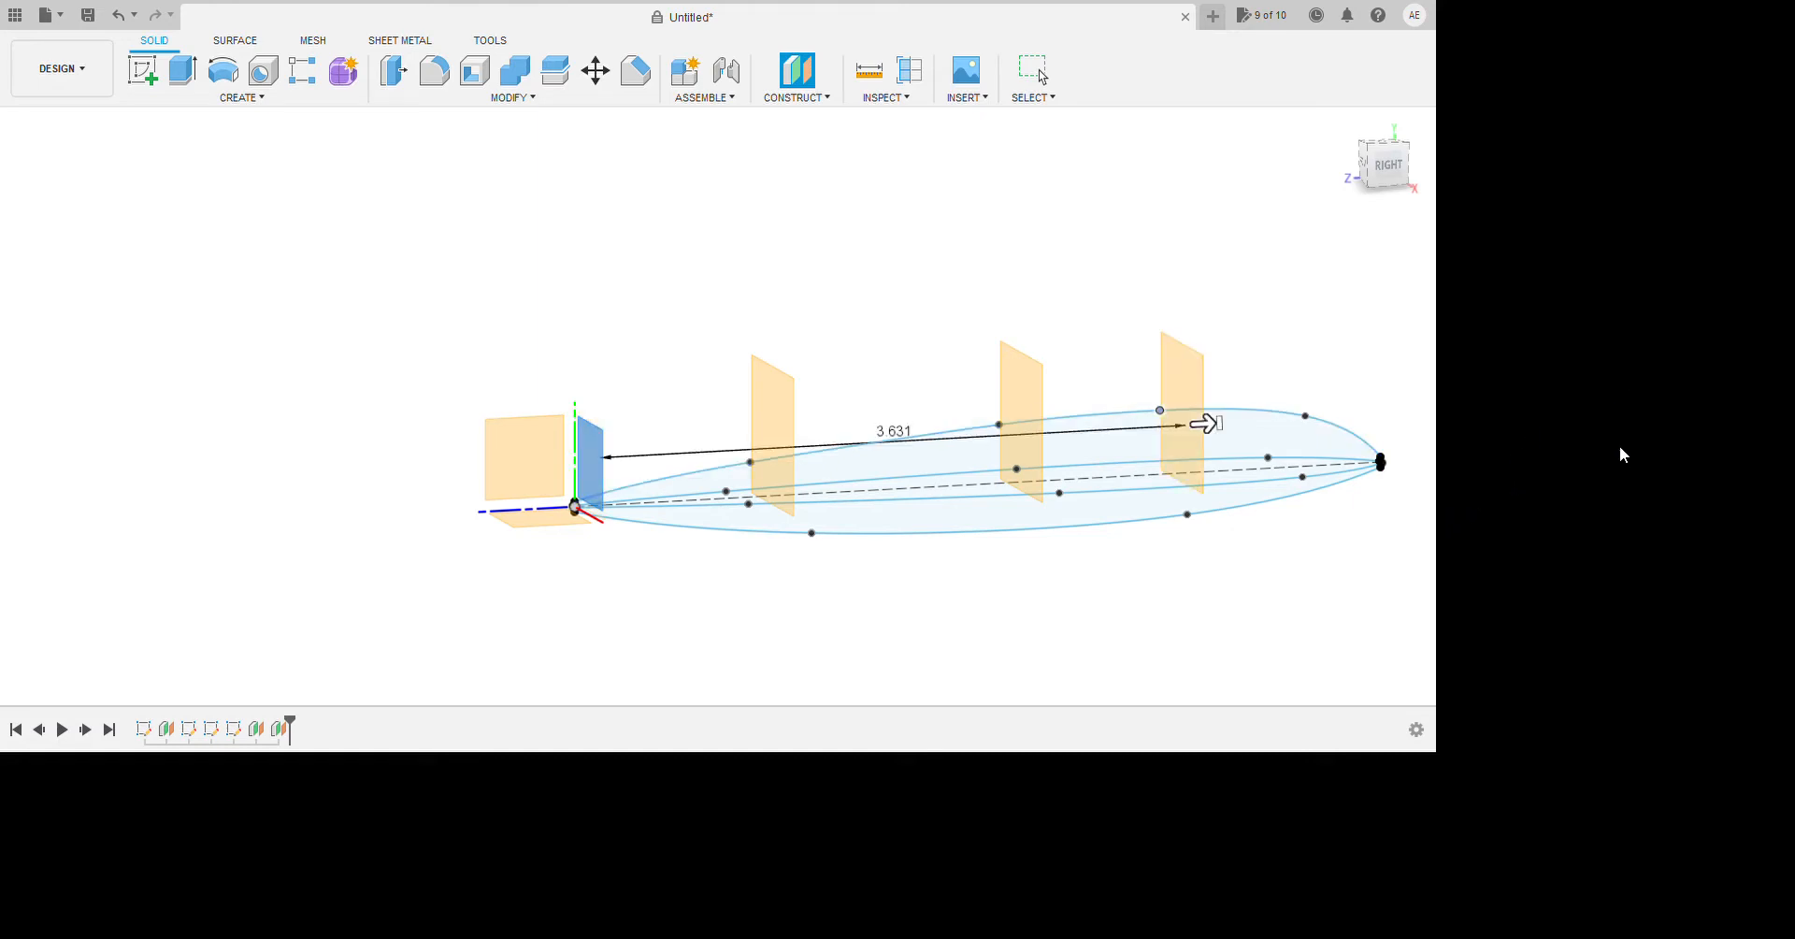
key(Return)
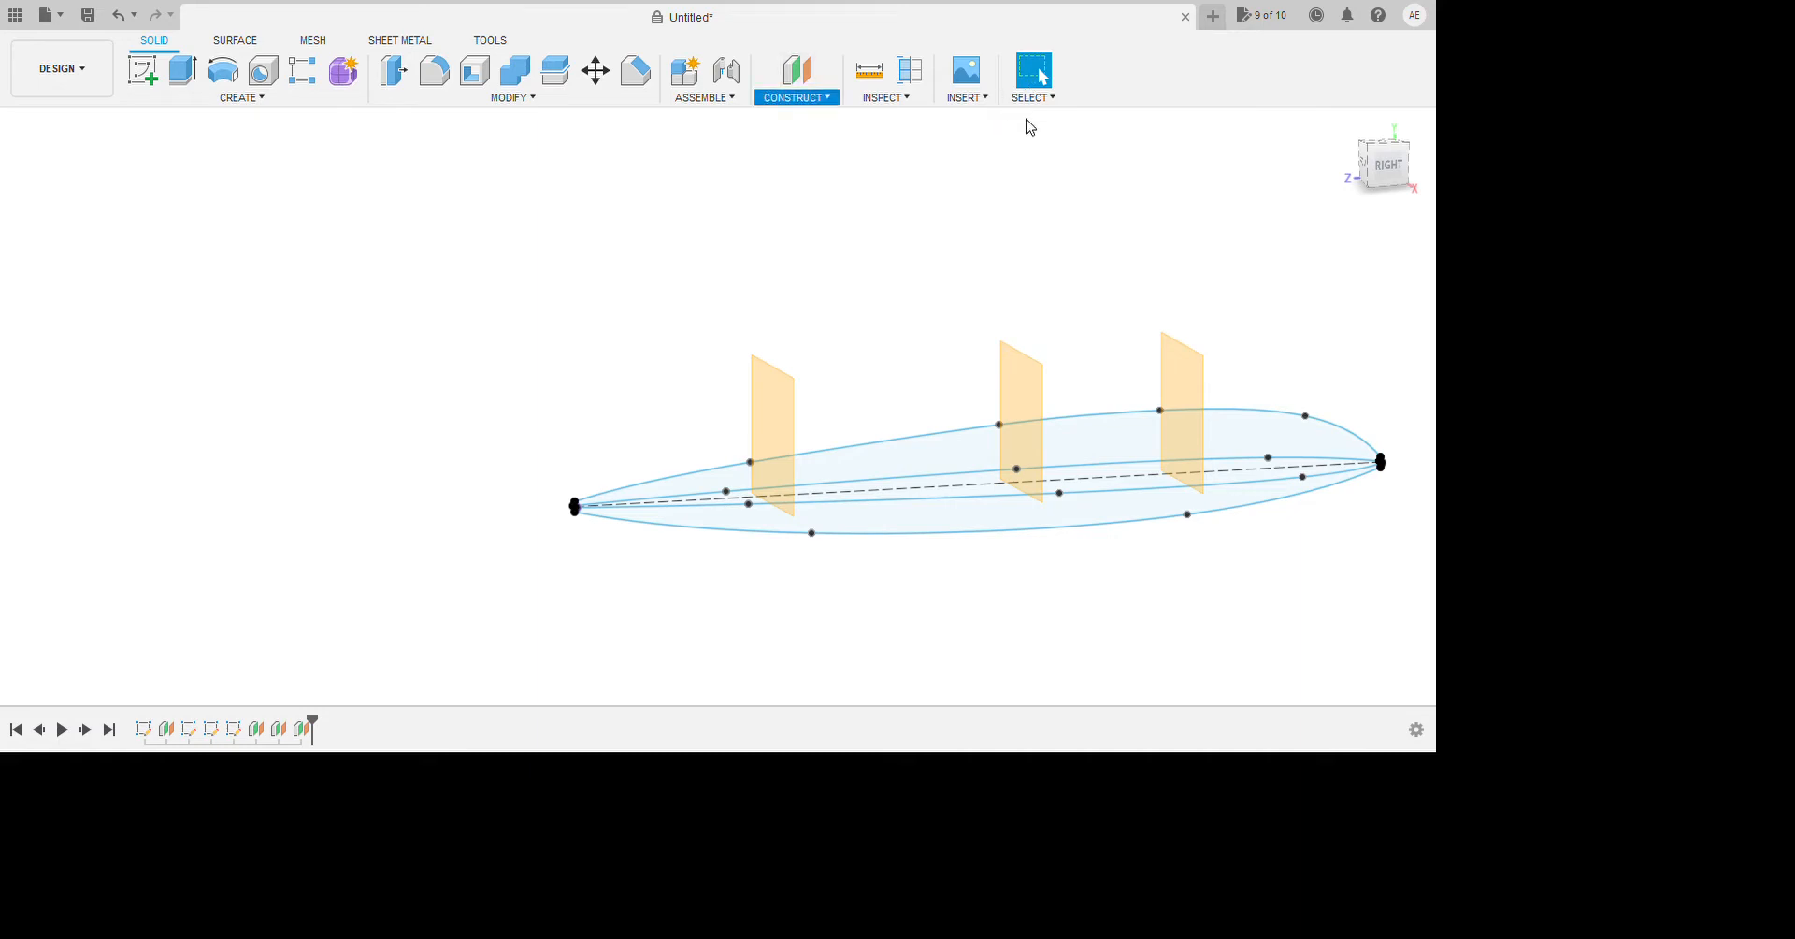
Create an offset plane 4.533 from the origin's XY plane, through the upper spline's fourth intermediate fit point.
key(Return)
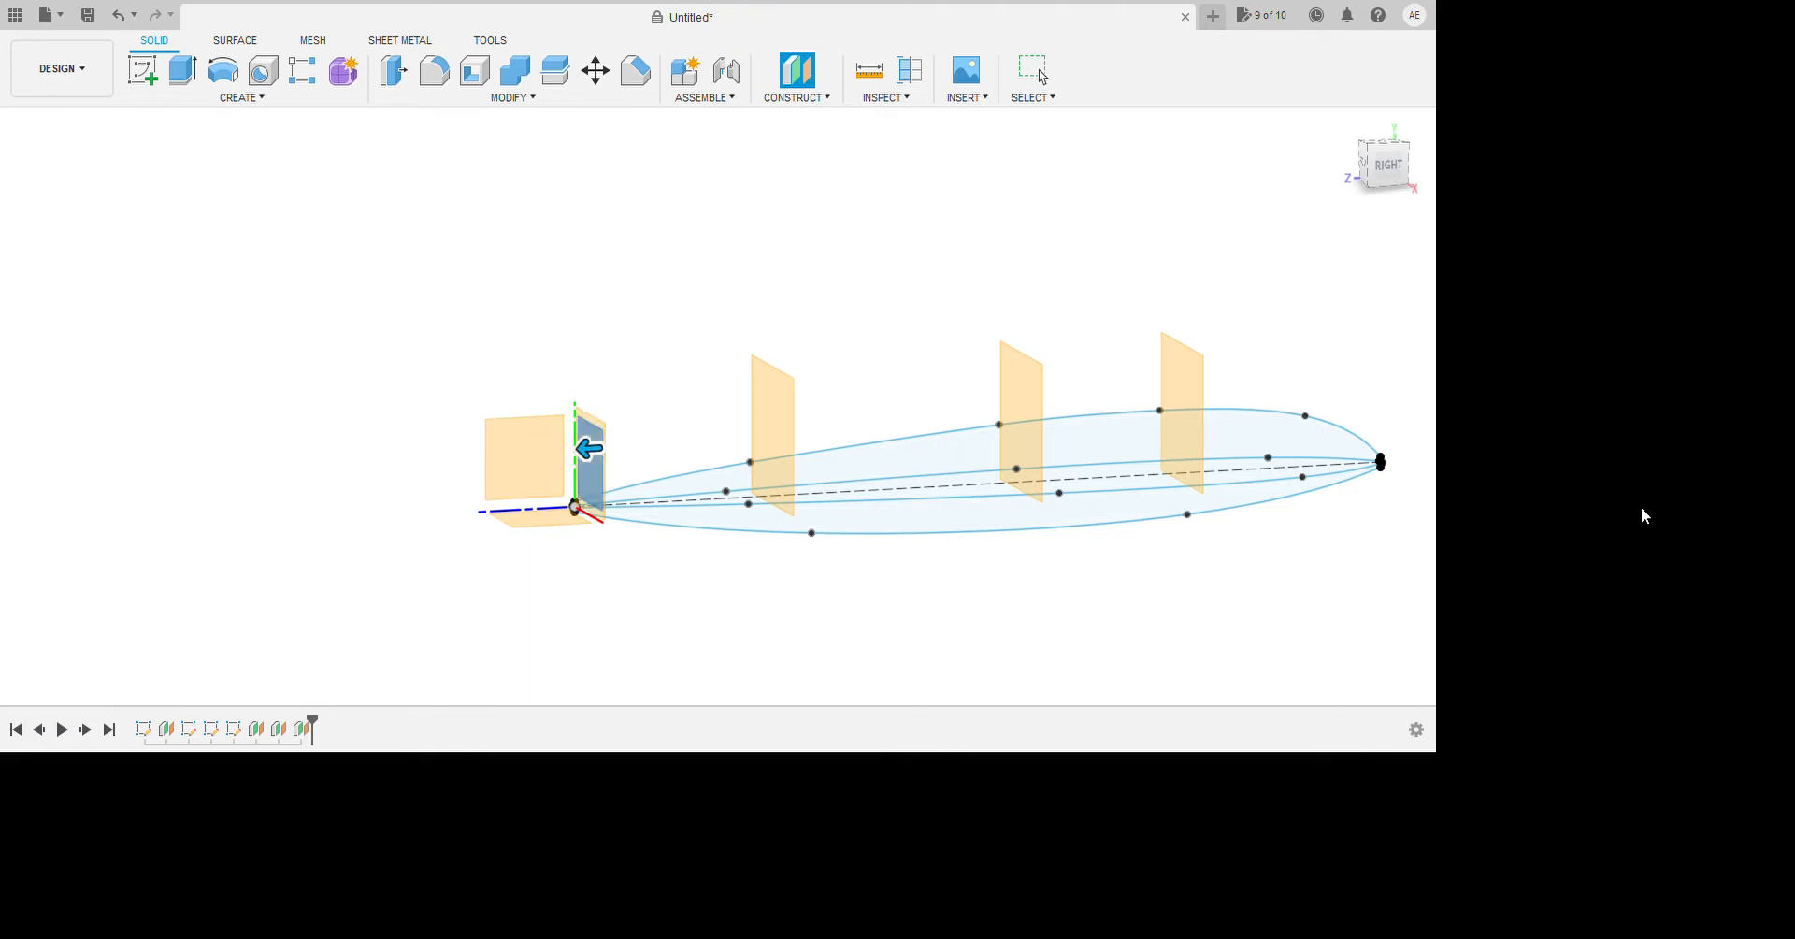
click(1648, 408)
click(1629, 521)
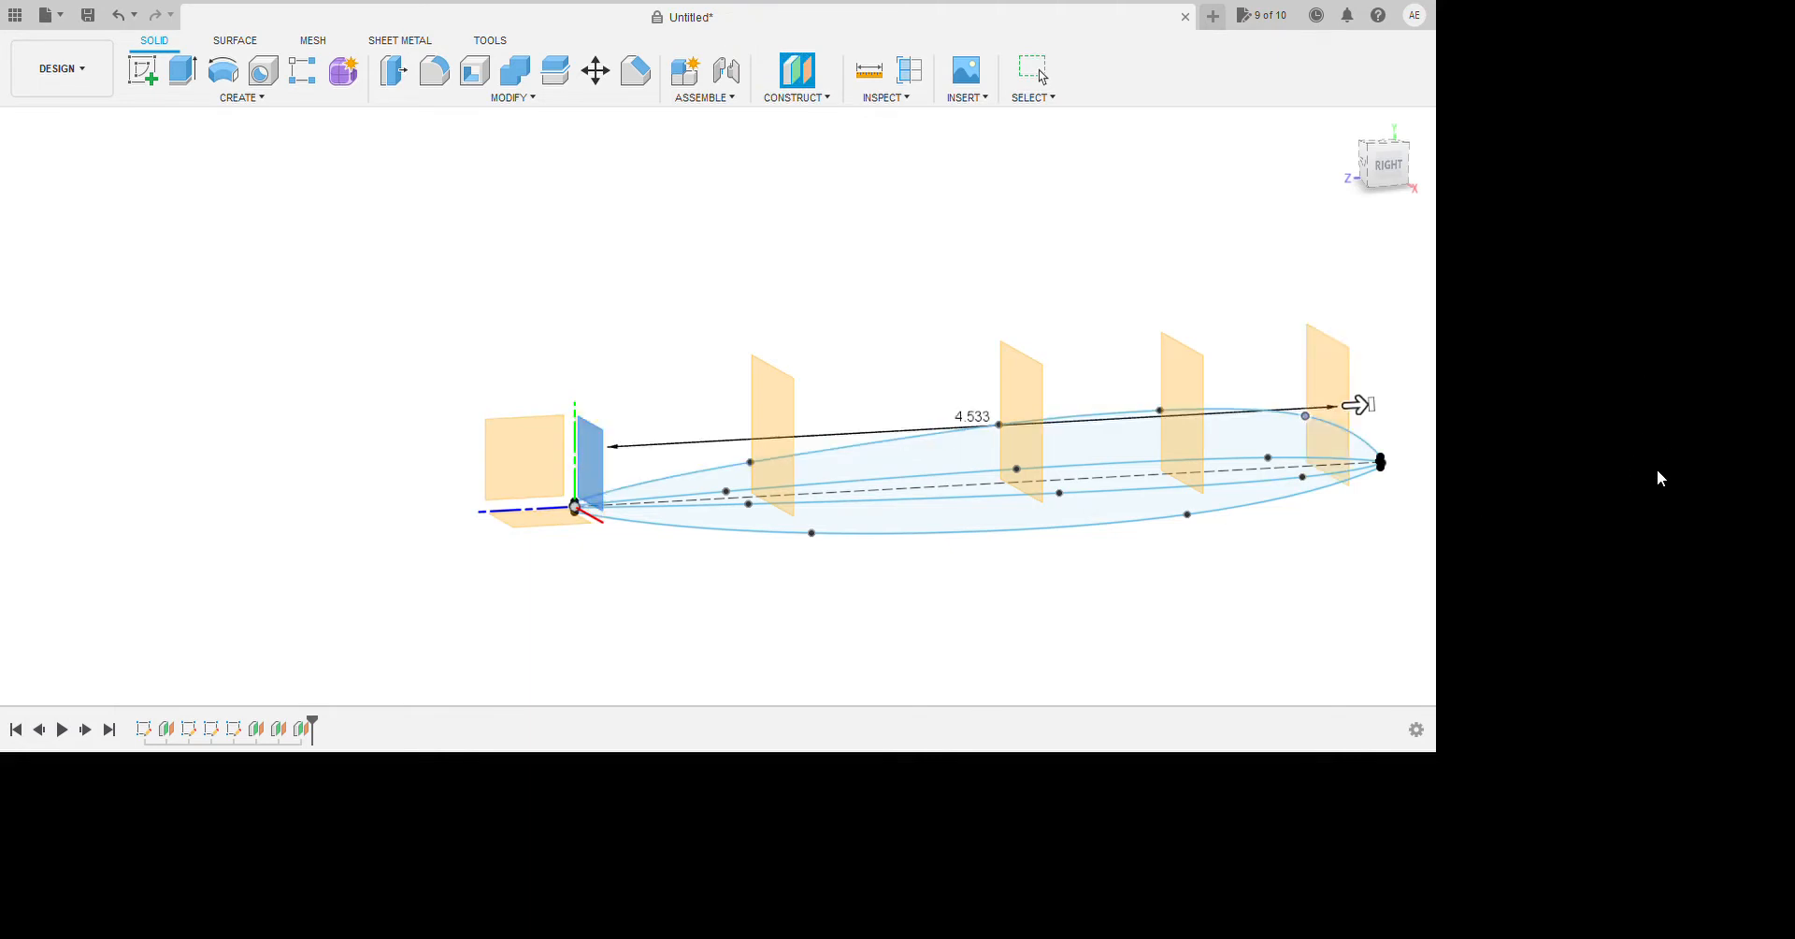
key(Return)
Start a sketch on the offset plane nearest the origin and intersect the four profile splines with it to get reference points.
shift+middle_drag(889, 400, 982, 477)
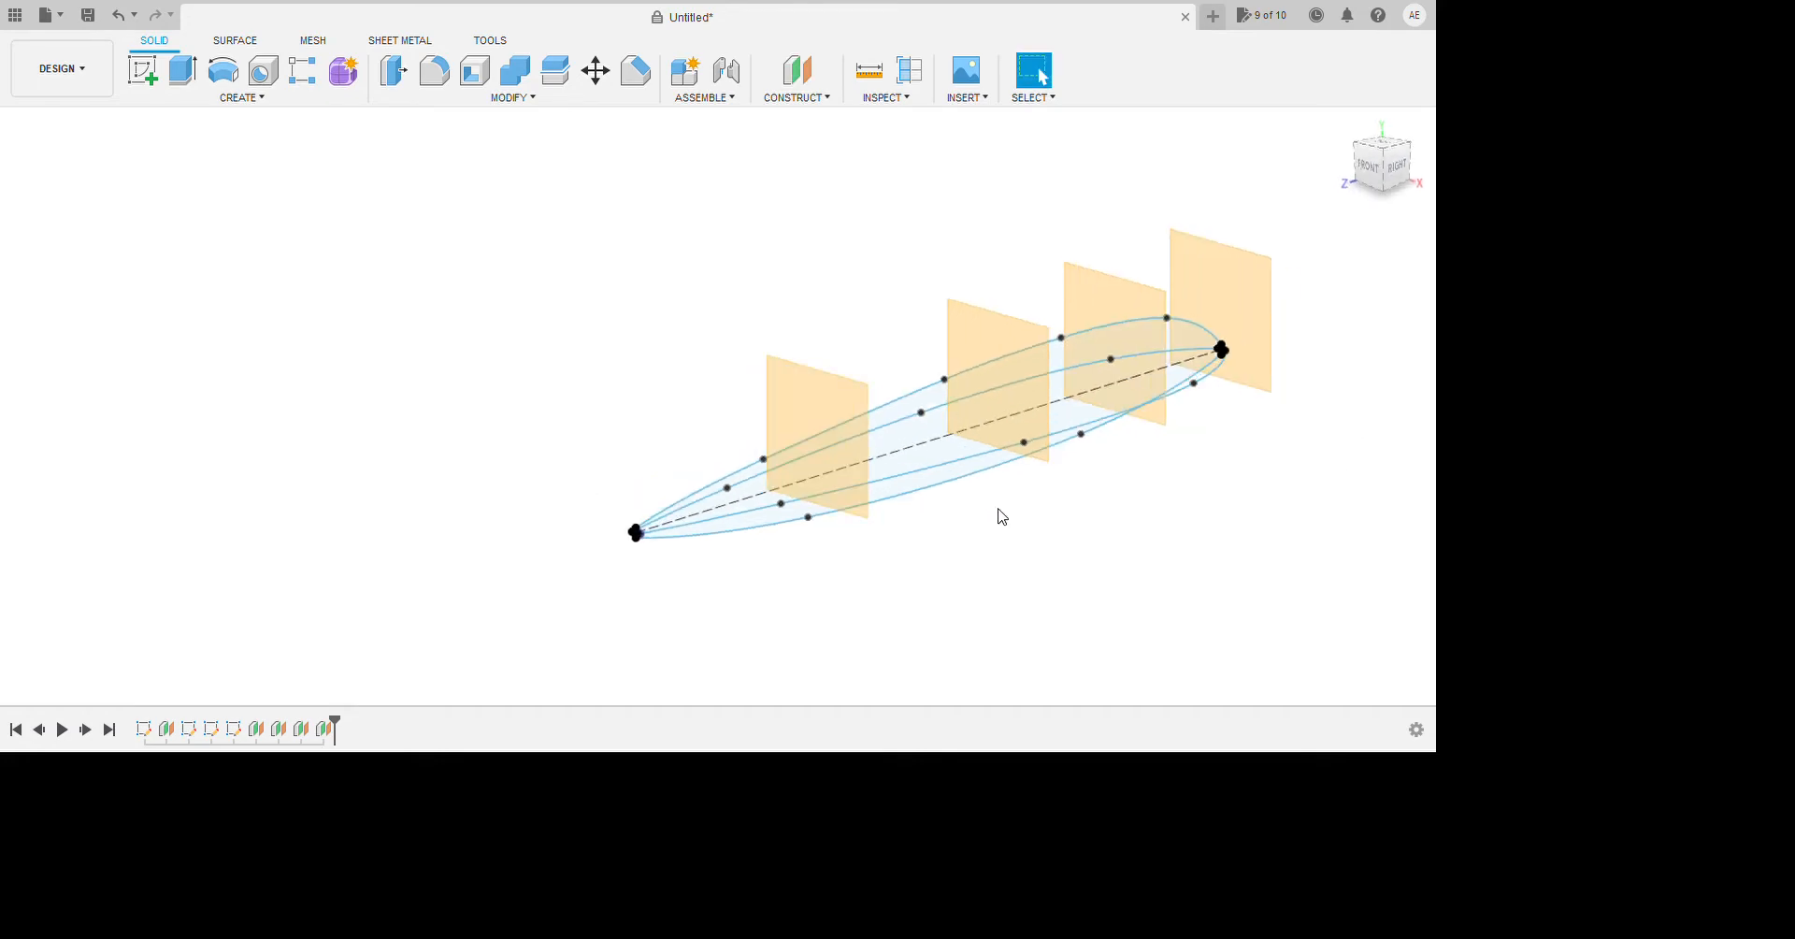
click(815, 411)
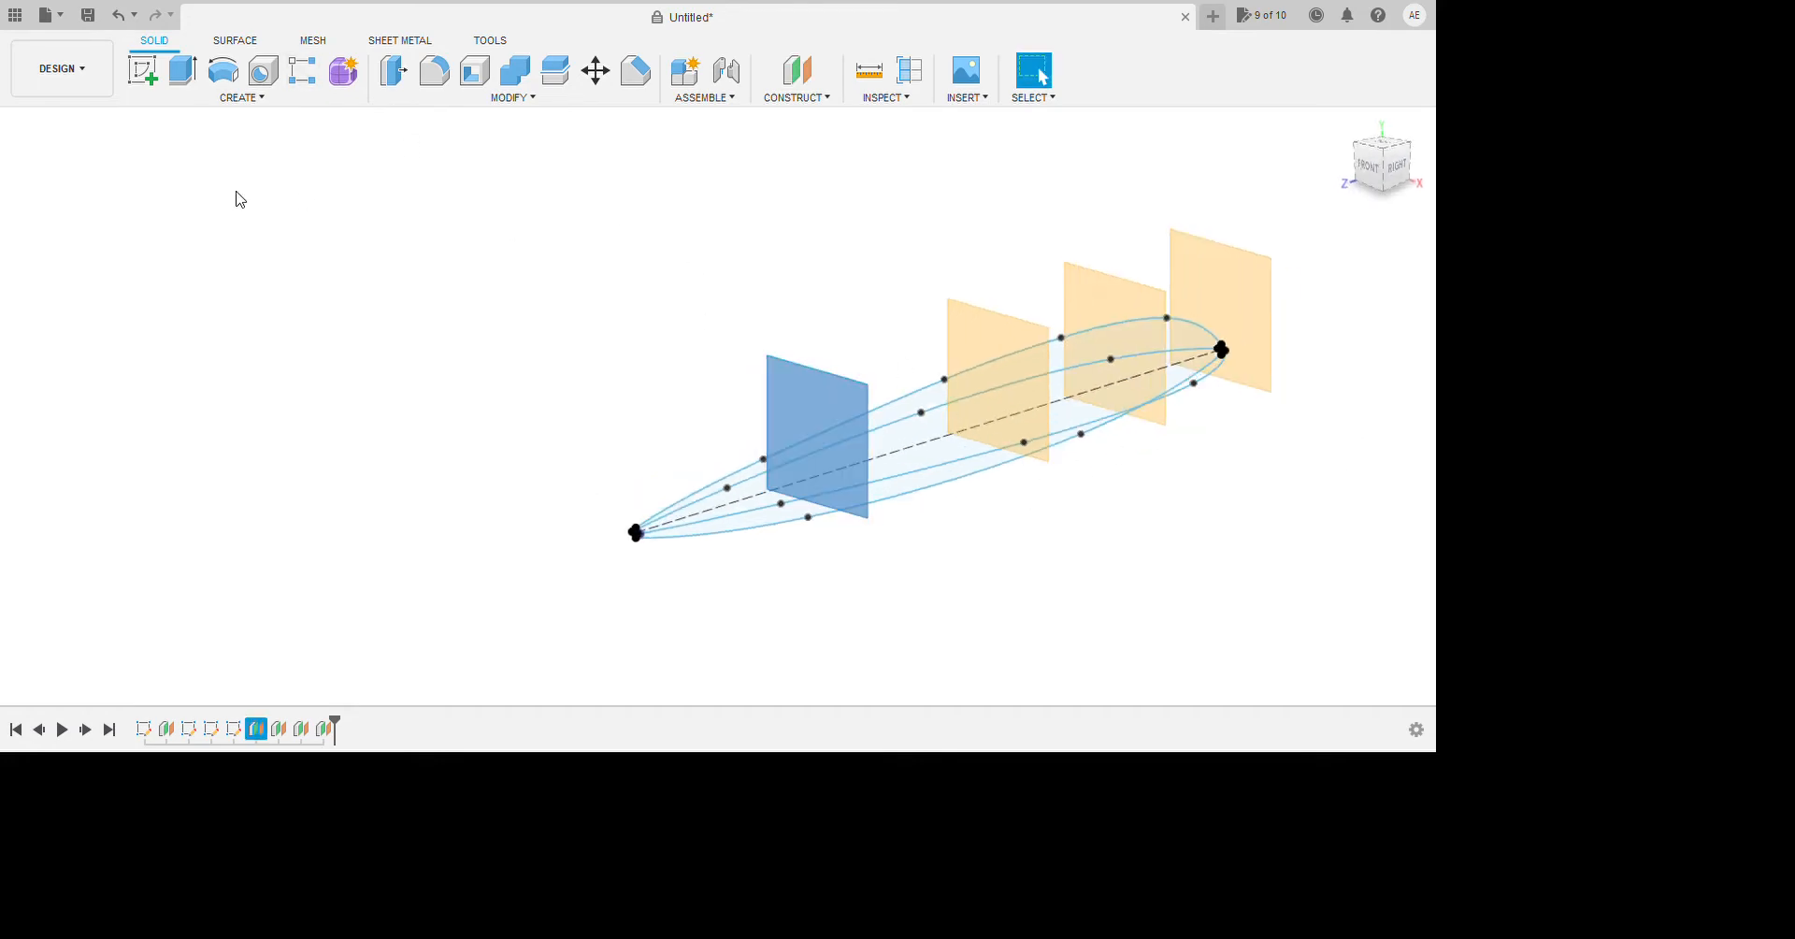
click(142, 70)
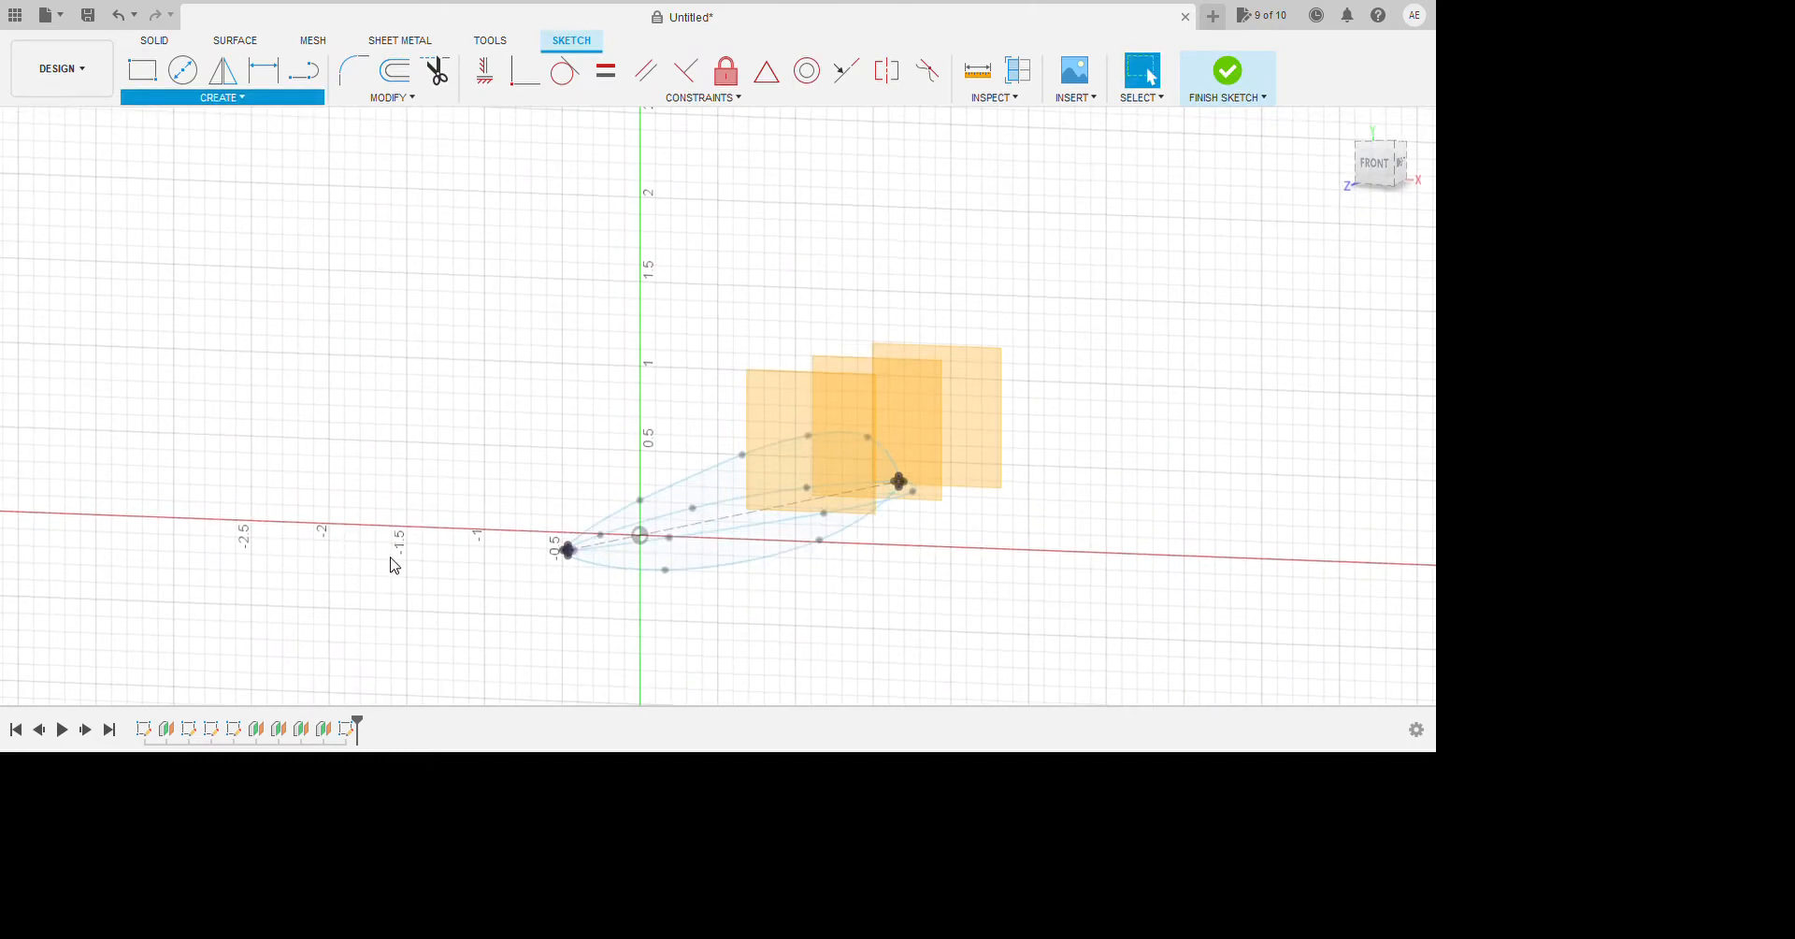
click(545, 582)
click(879, 589)
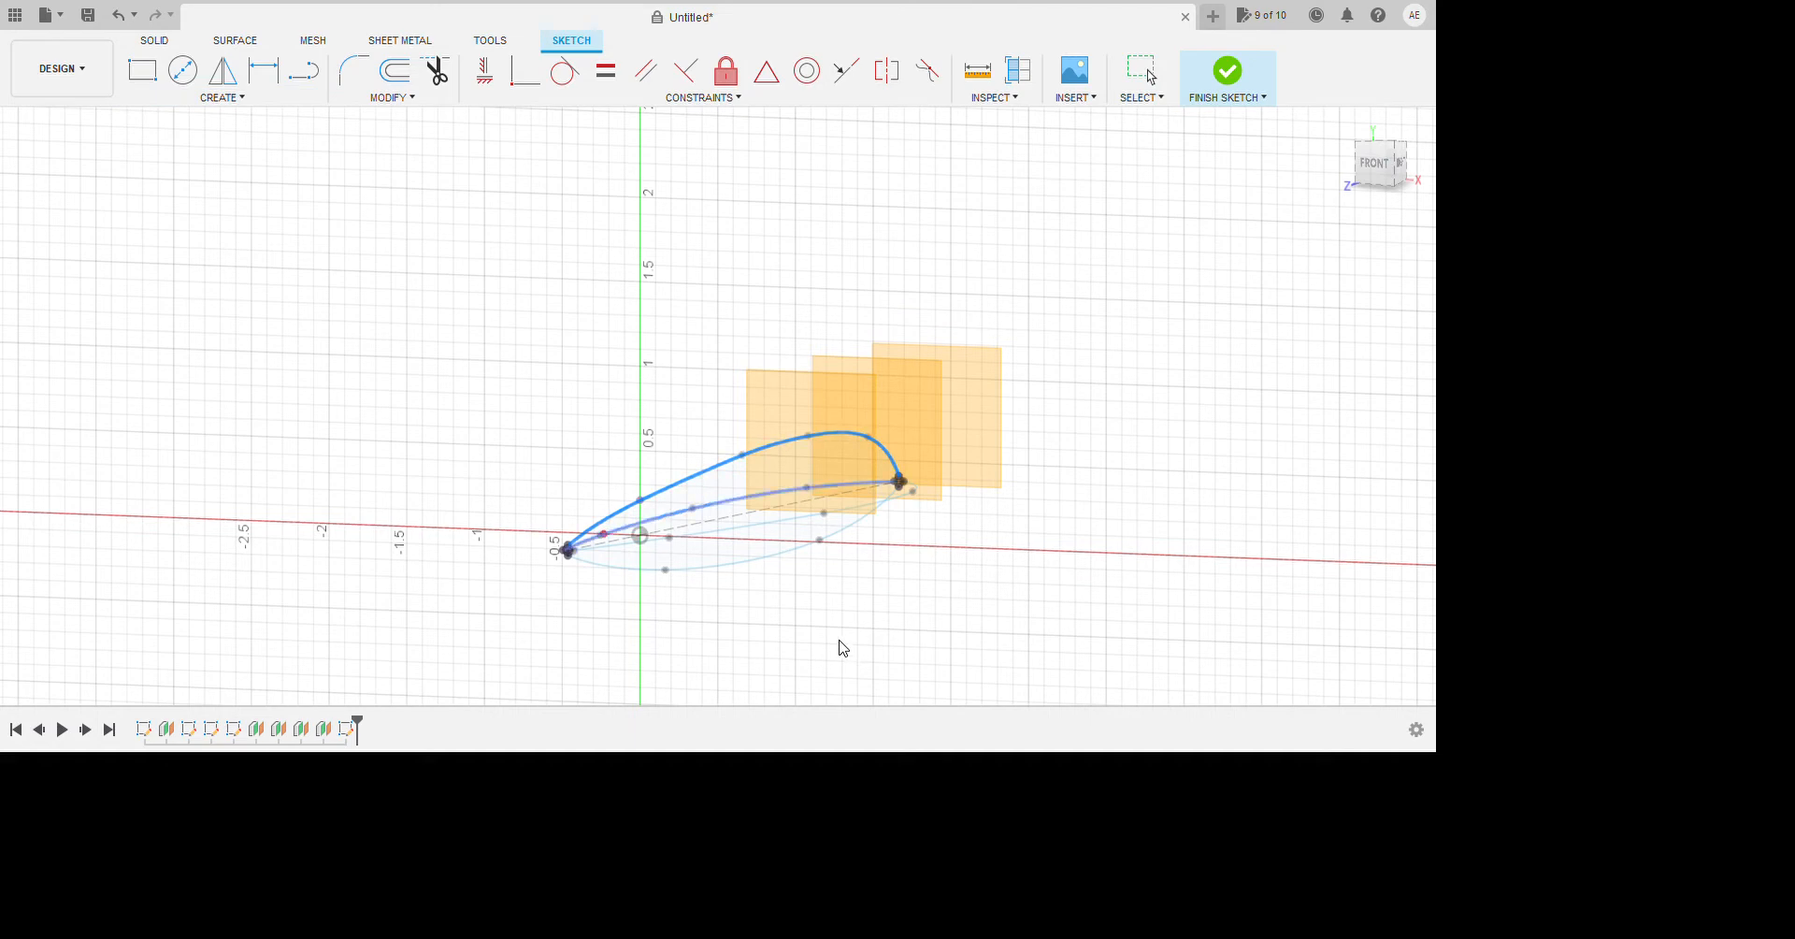
click(858, 679)
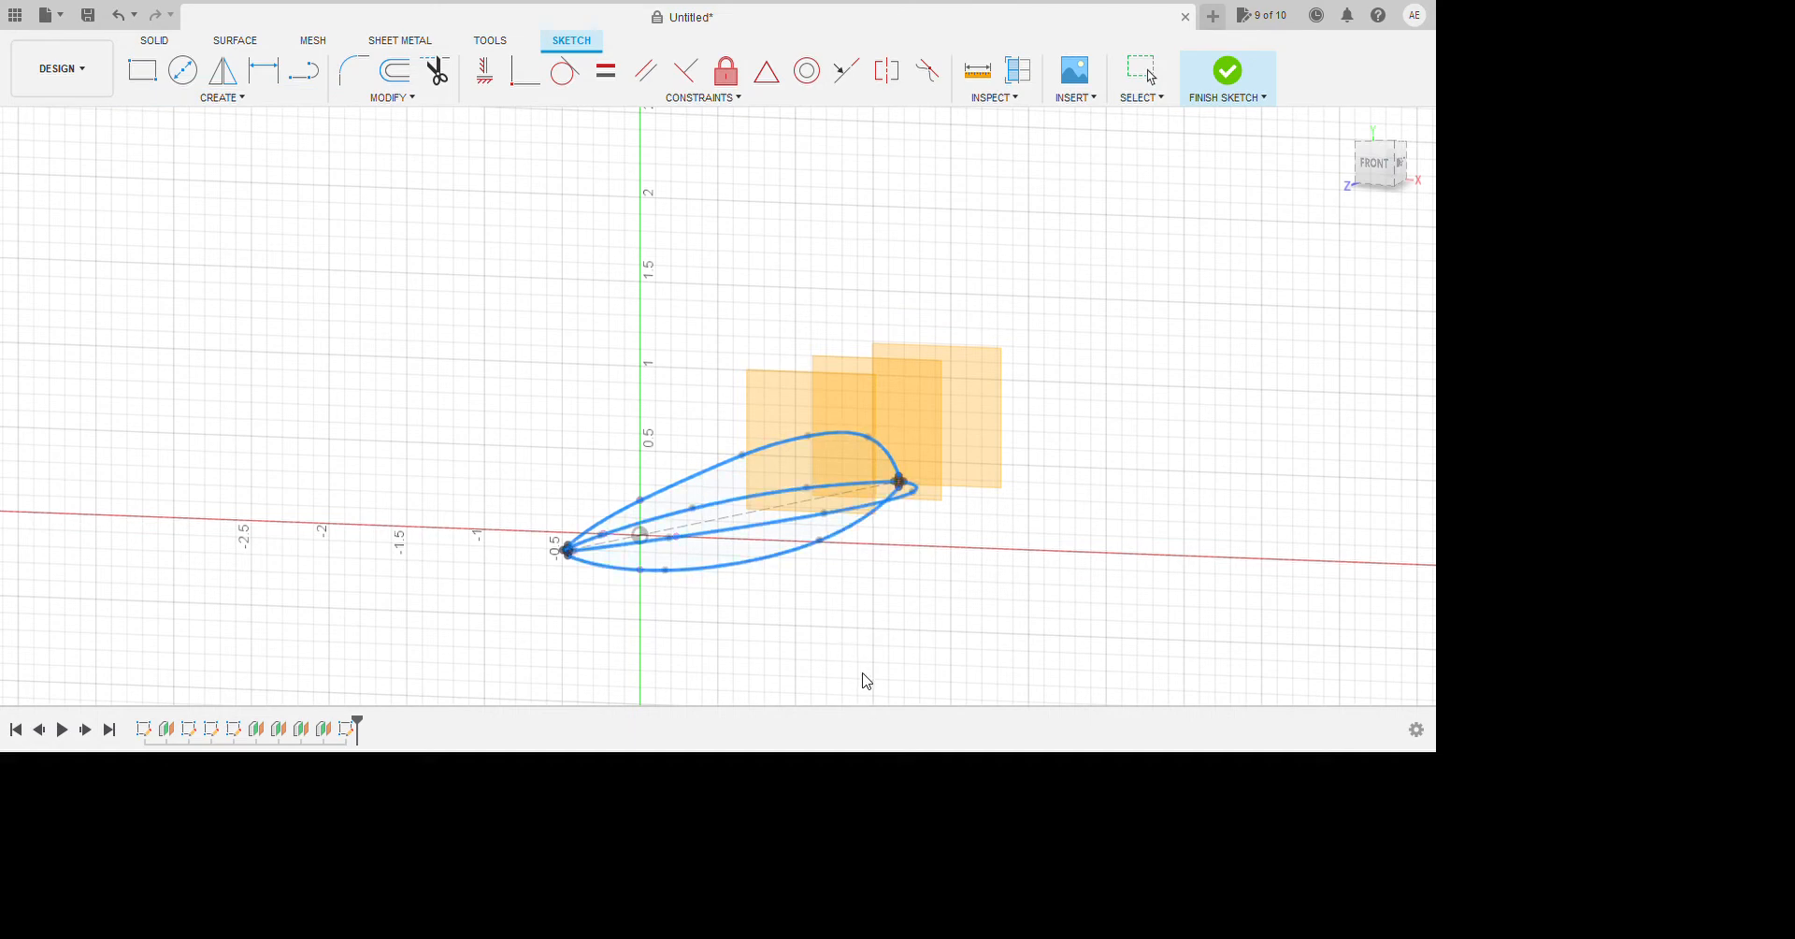
scroll(776, 634, up, 3)
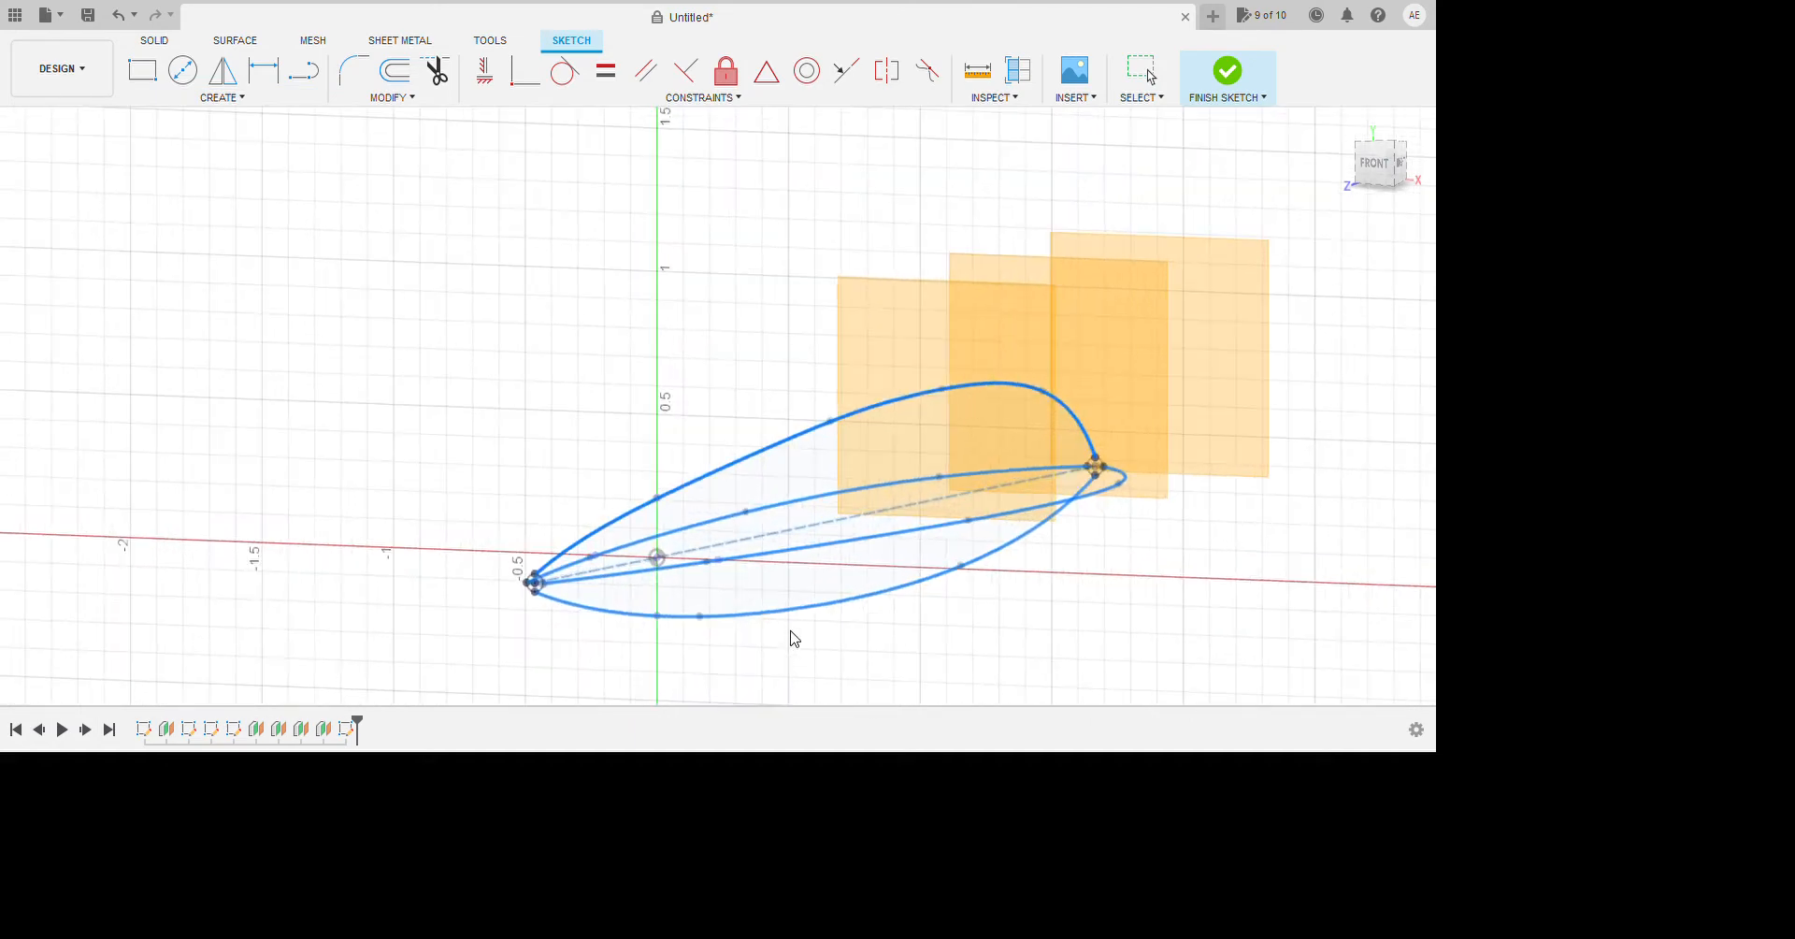
scroll(809, 639, up, 1)
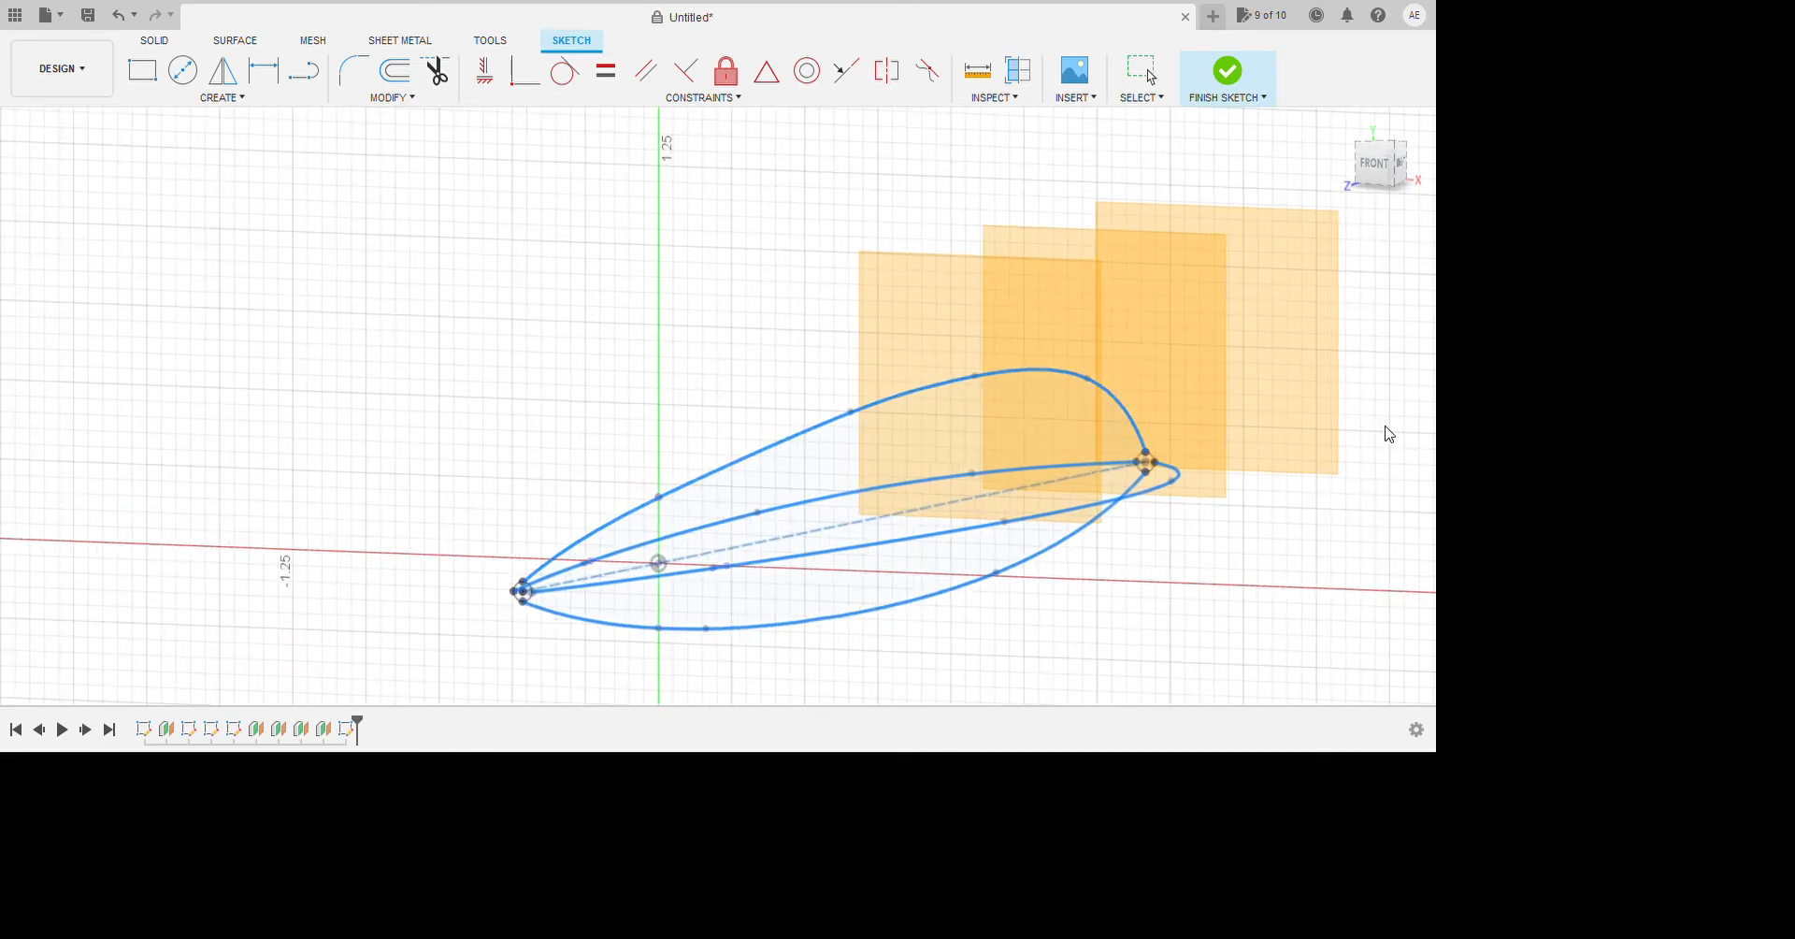
key(Escape)
Draw a closed fit-point spline through the four intersection points on the offset plane nearest the origin and finish the sketch.
scroll(822, 573, down, 2)
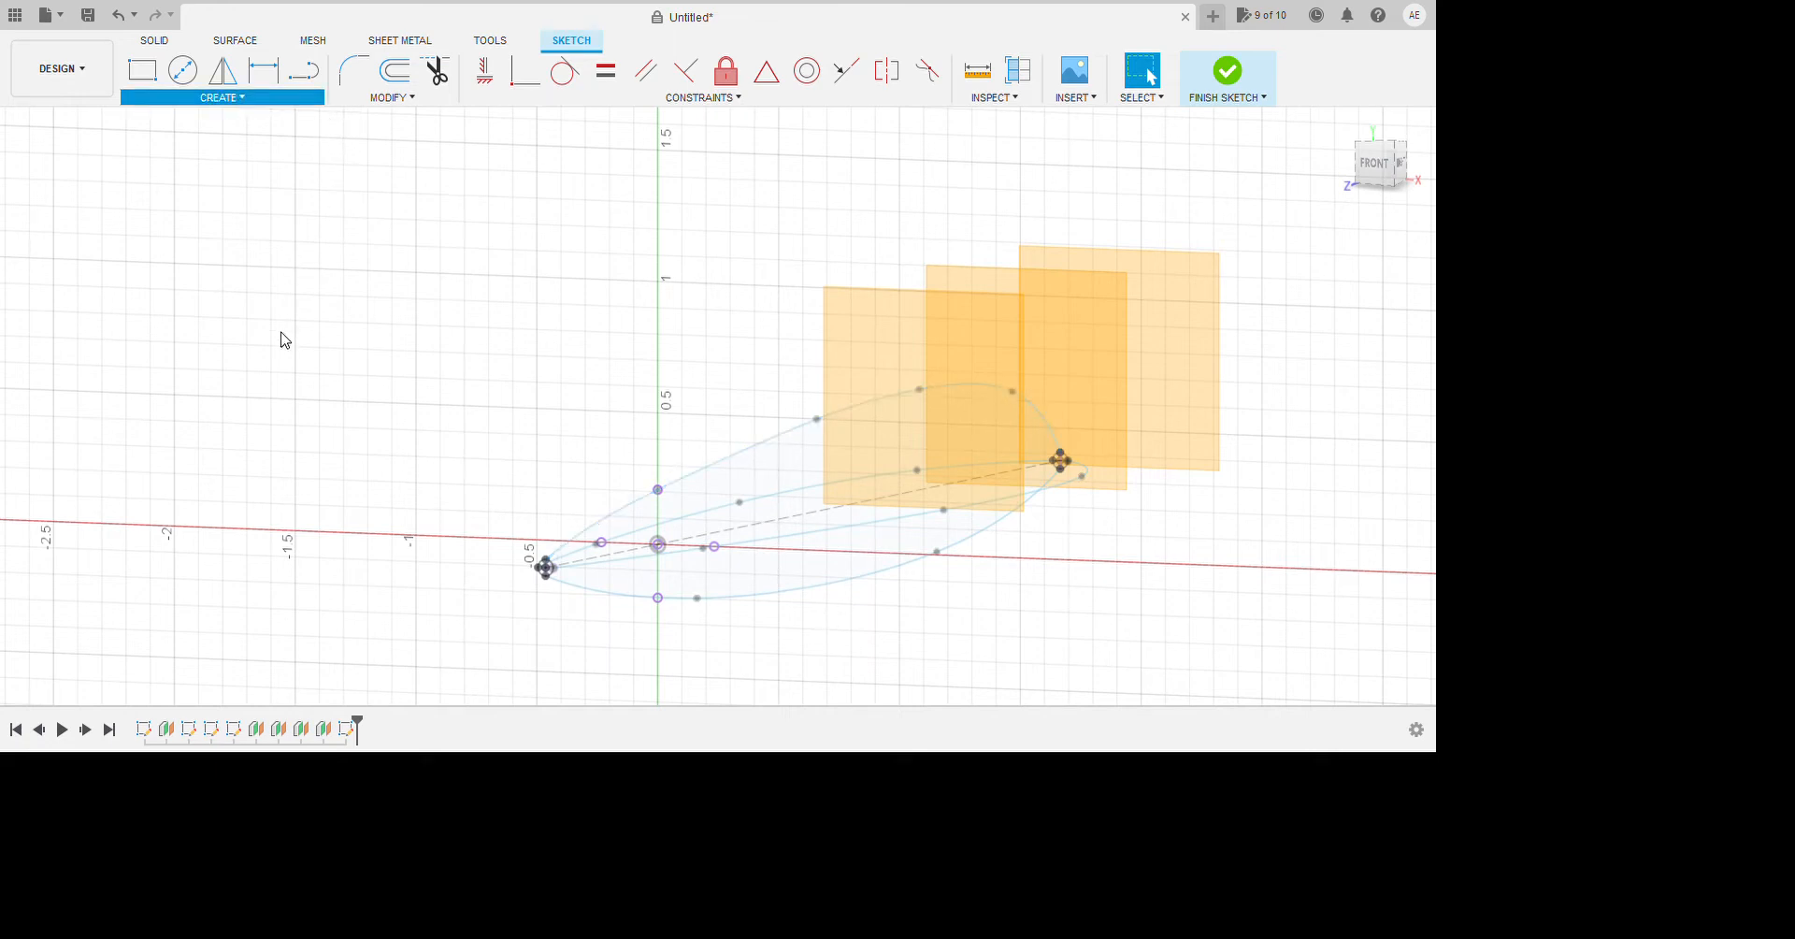
shift+middle_drag(655, 429, 704, 427)
click(642, 495)
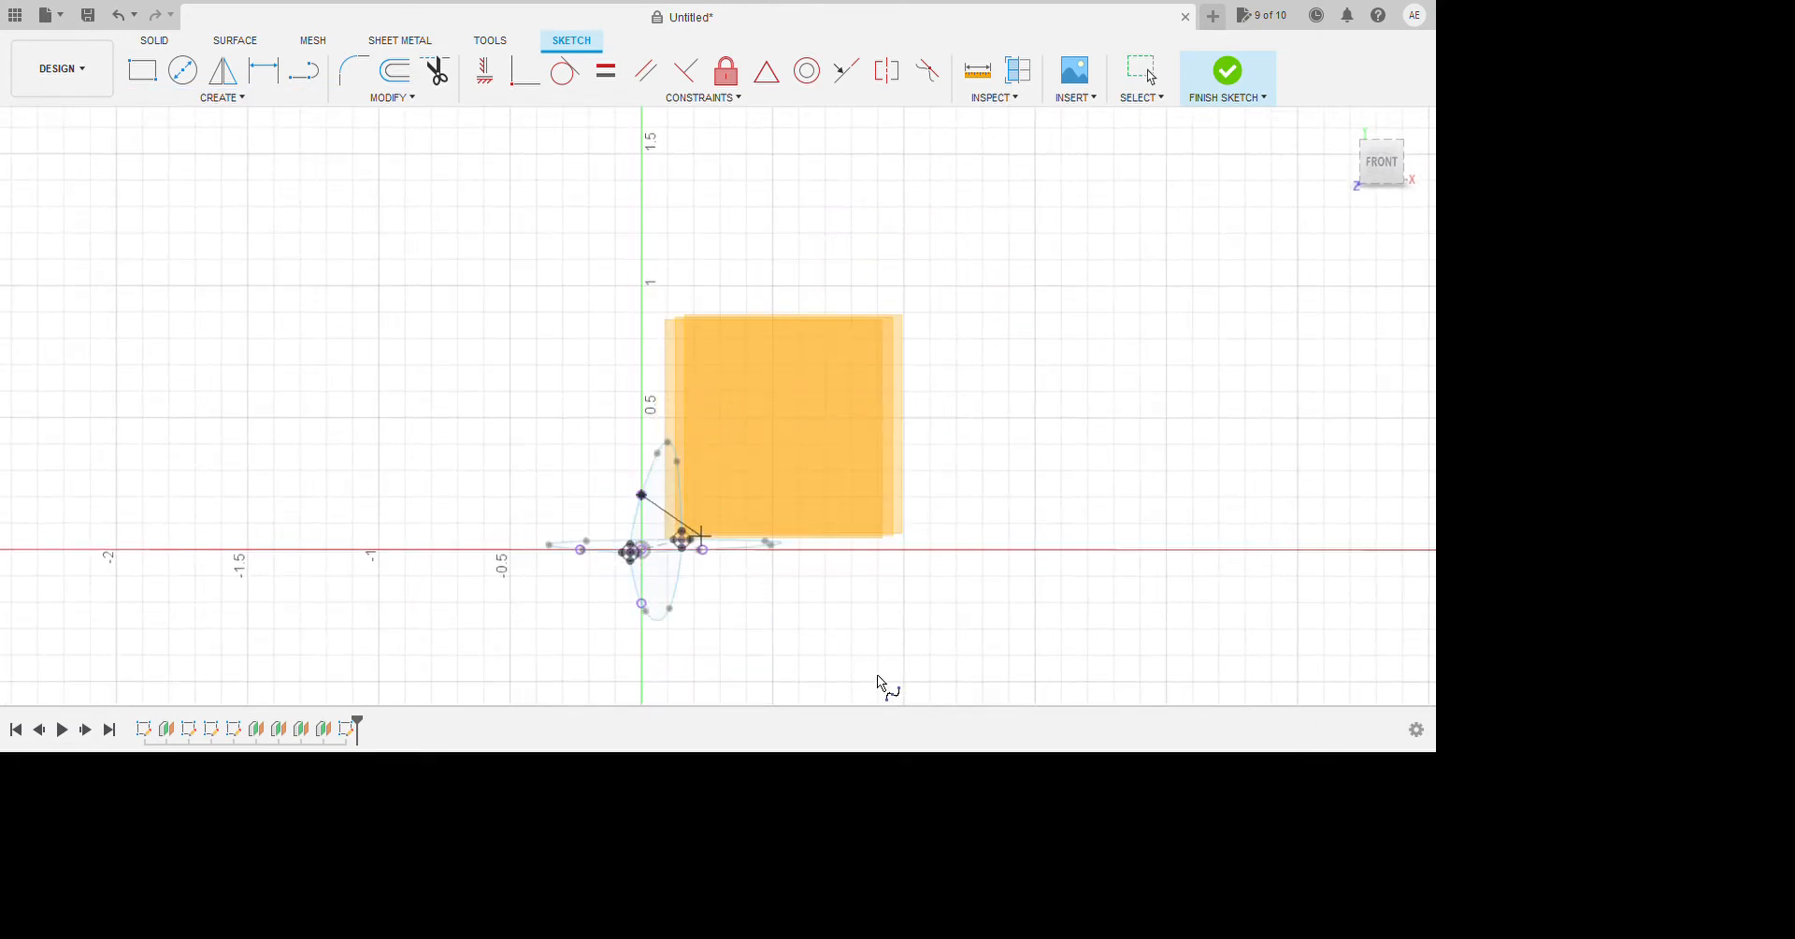
click(702, 548)
click(641, 603)
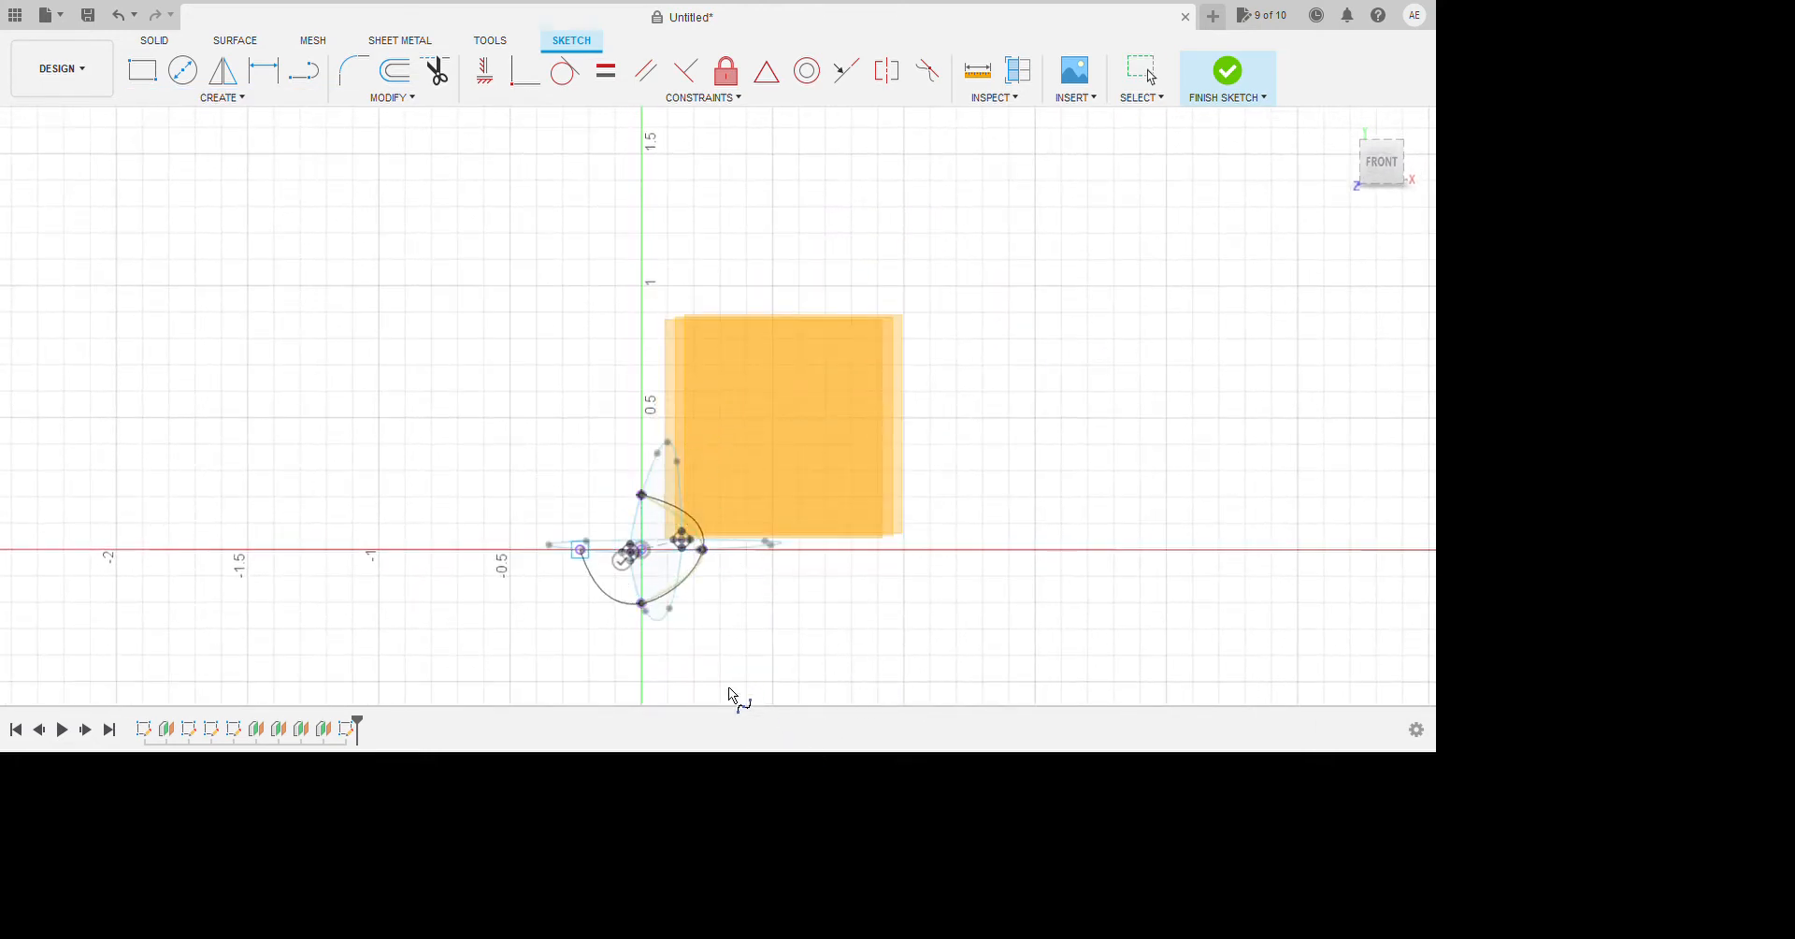
click(579, 549)
click(642, 494)
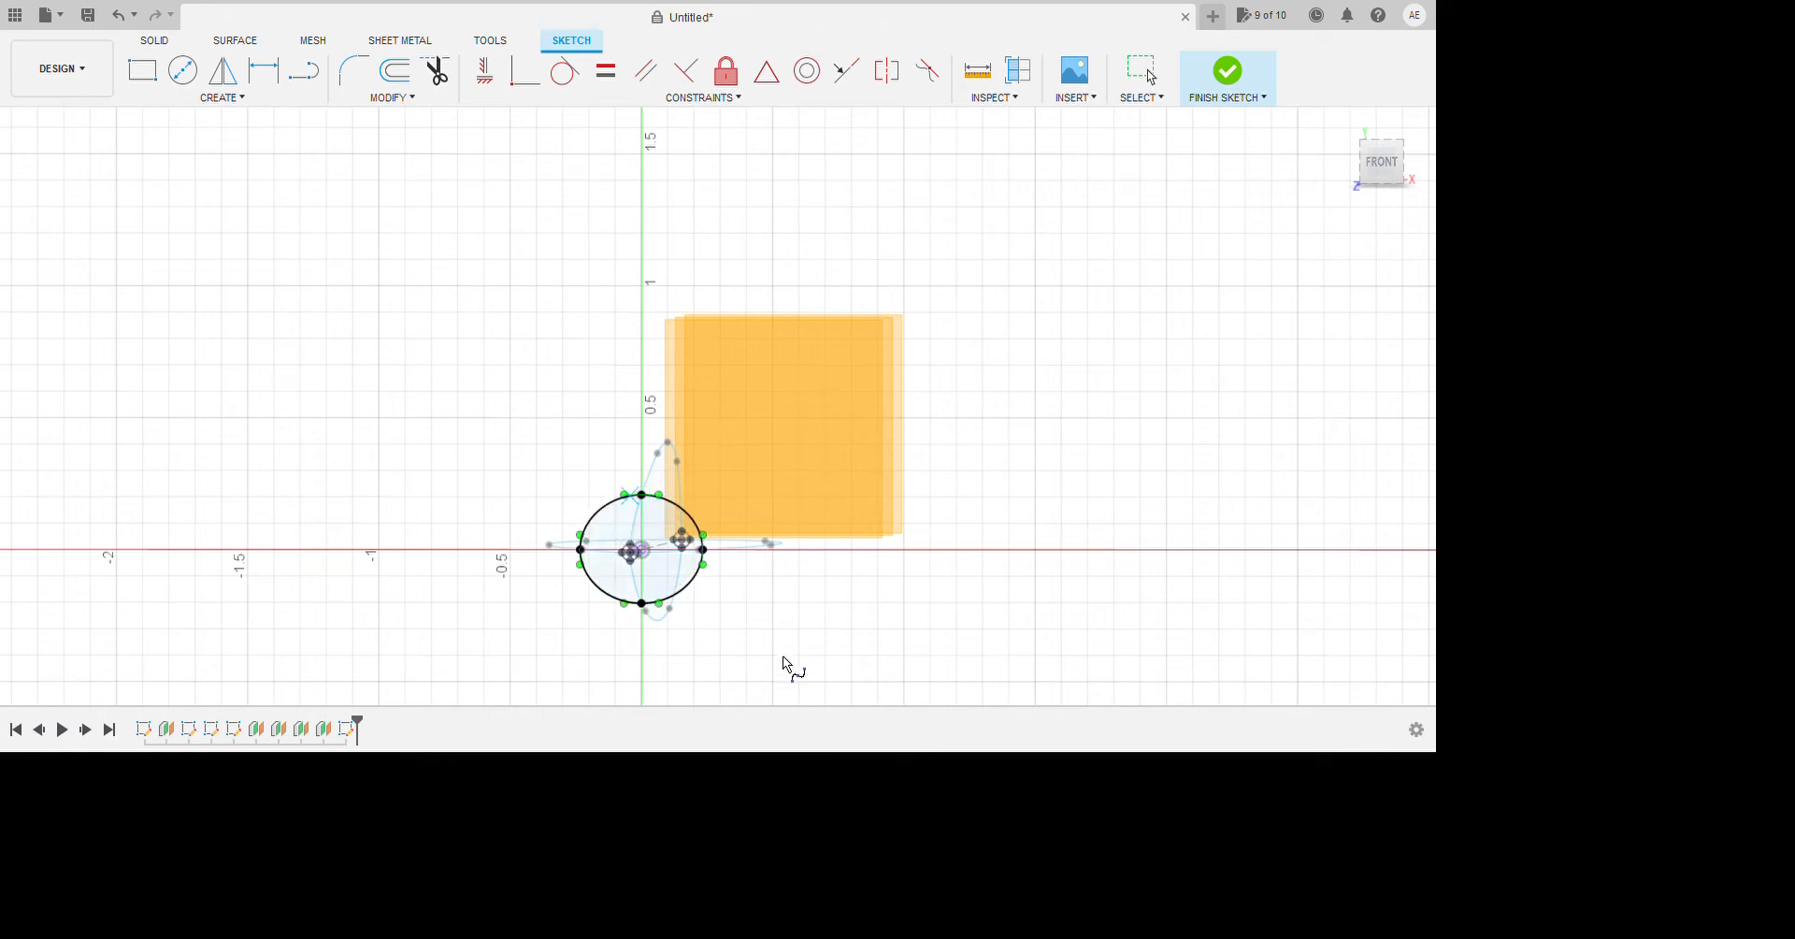
shift+middle_drag(945, 760, 933, 793)
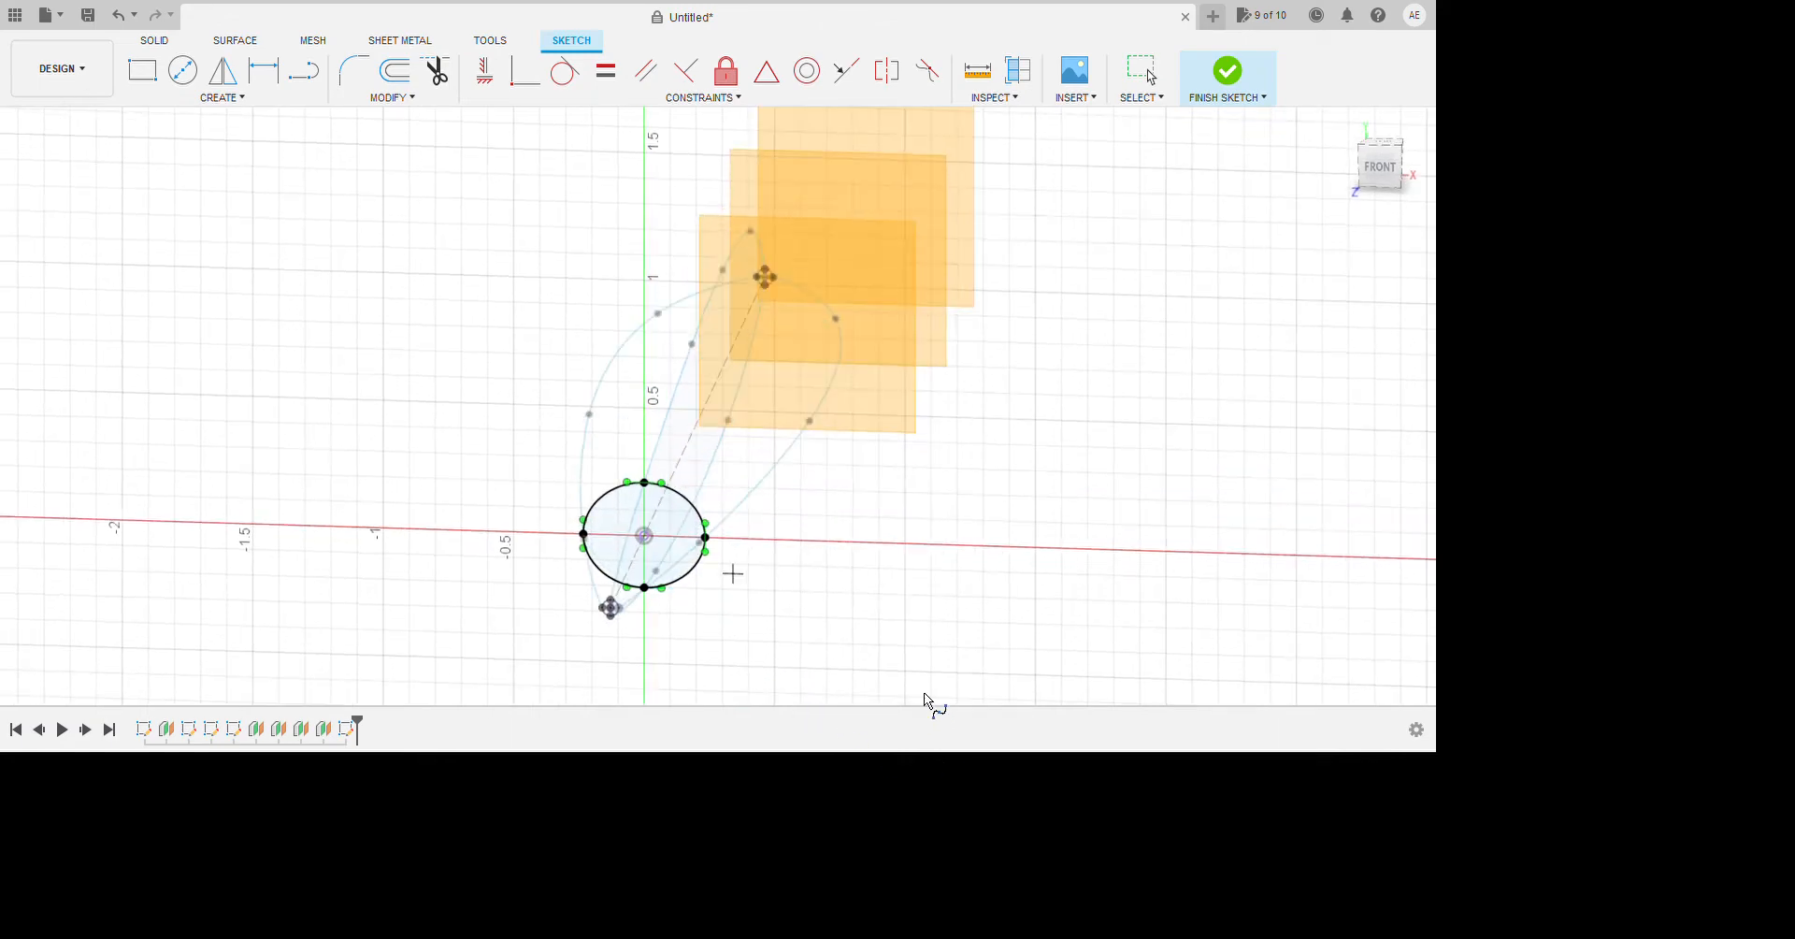
mouse_move(950, 675)
shift+middle_down()
mouse_move(879, 669)
mouse_move(794, 849)
mouse_move(790, 787)
mouse_move(854, 817)
mouse_move(870, 767)
shift+middle_up()
scroll(868, 710, up, 2)
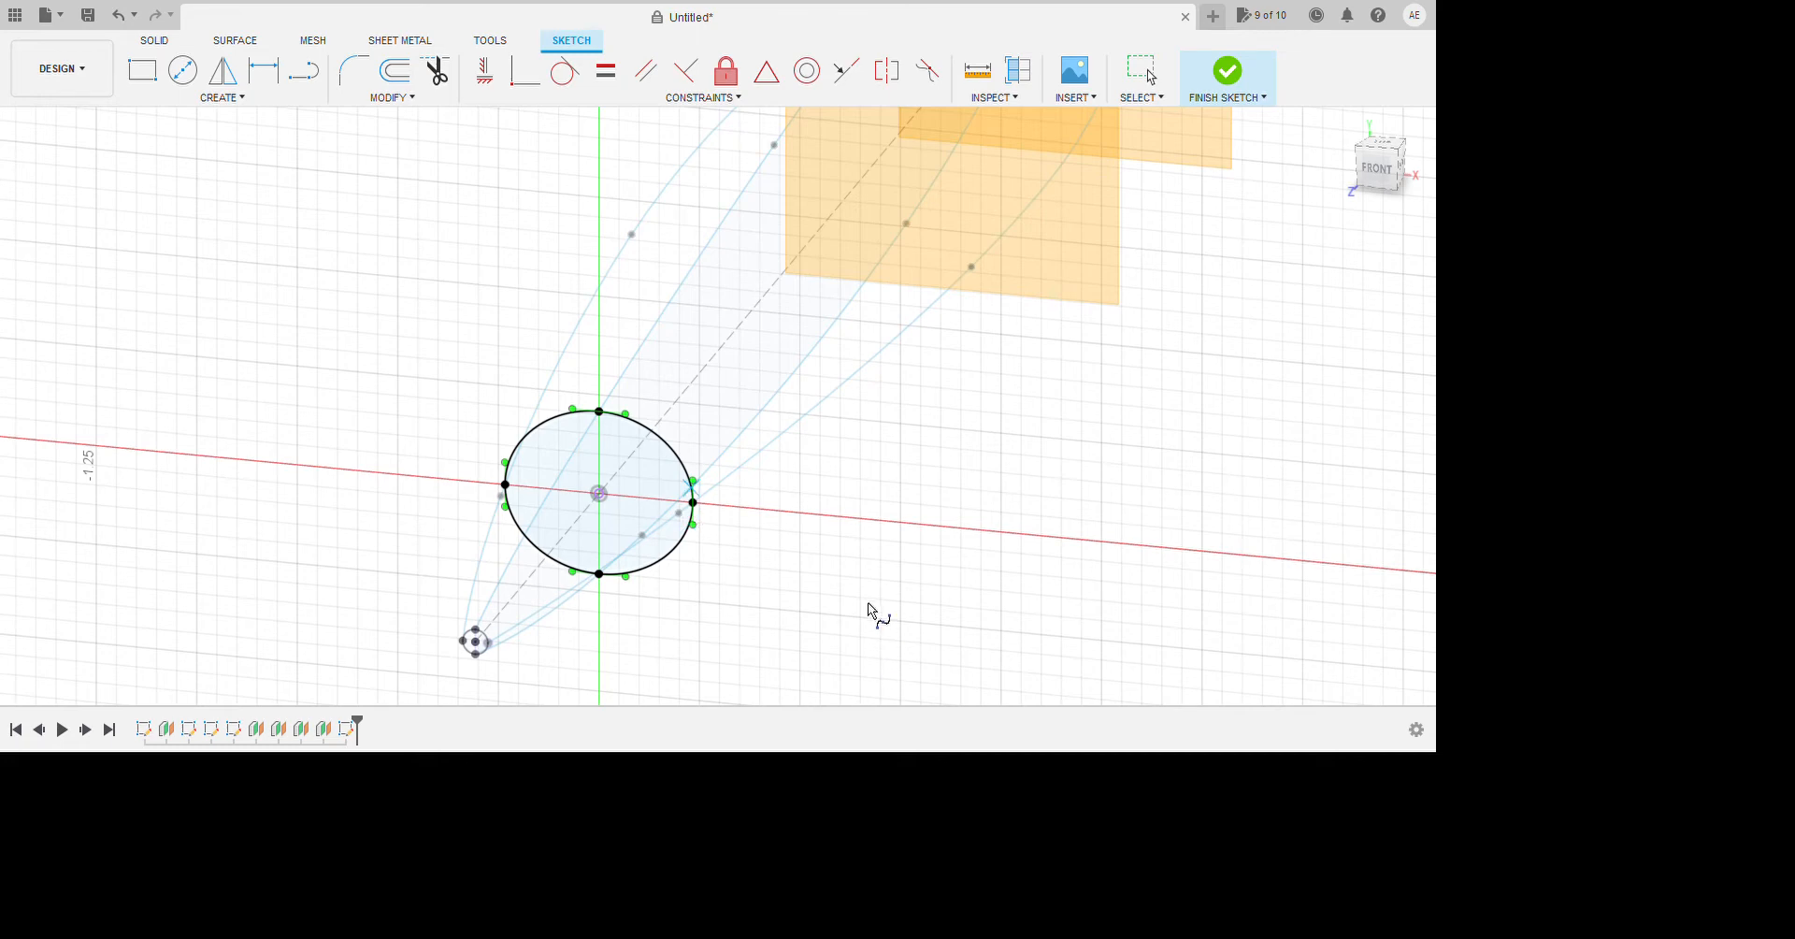
shift+middle_drag(883, 615, 1028, 740)
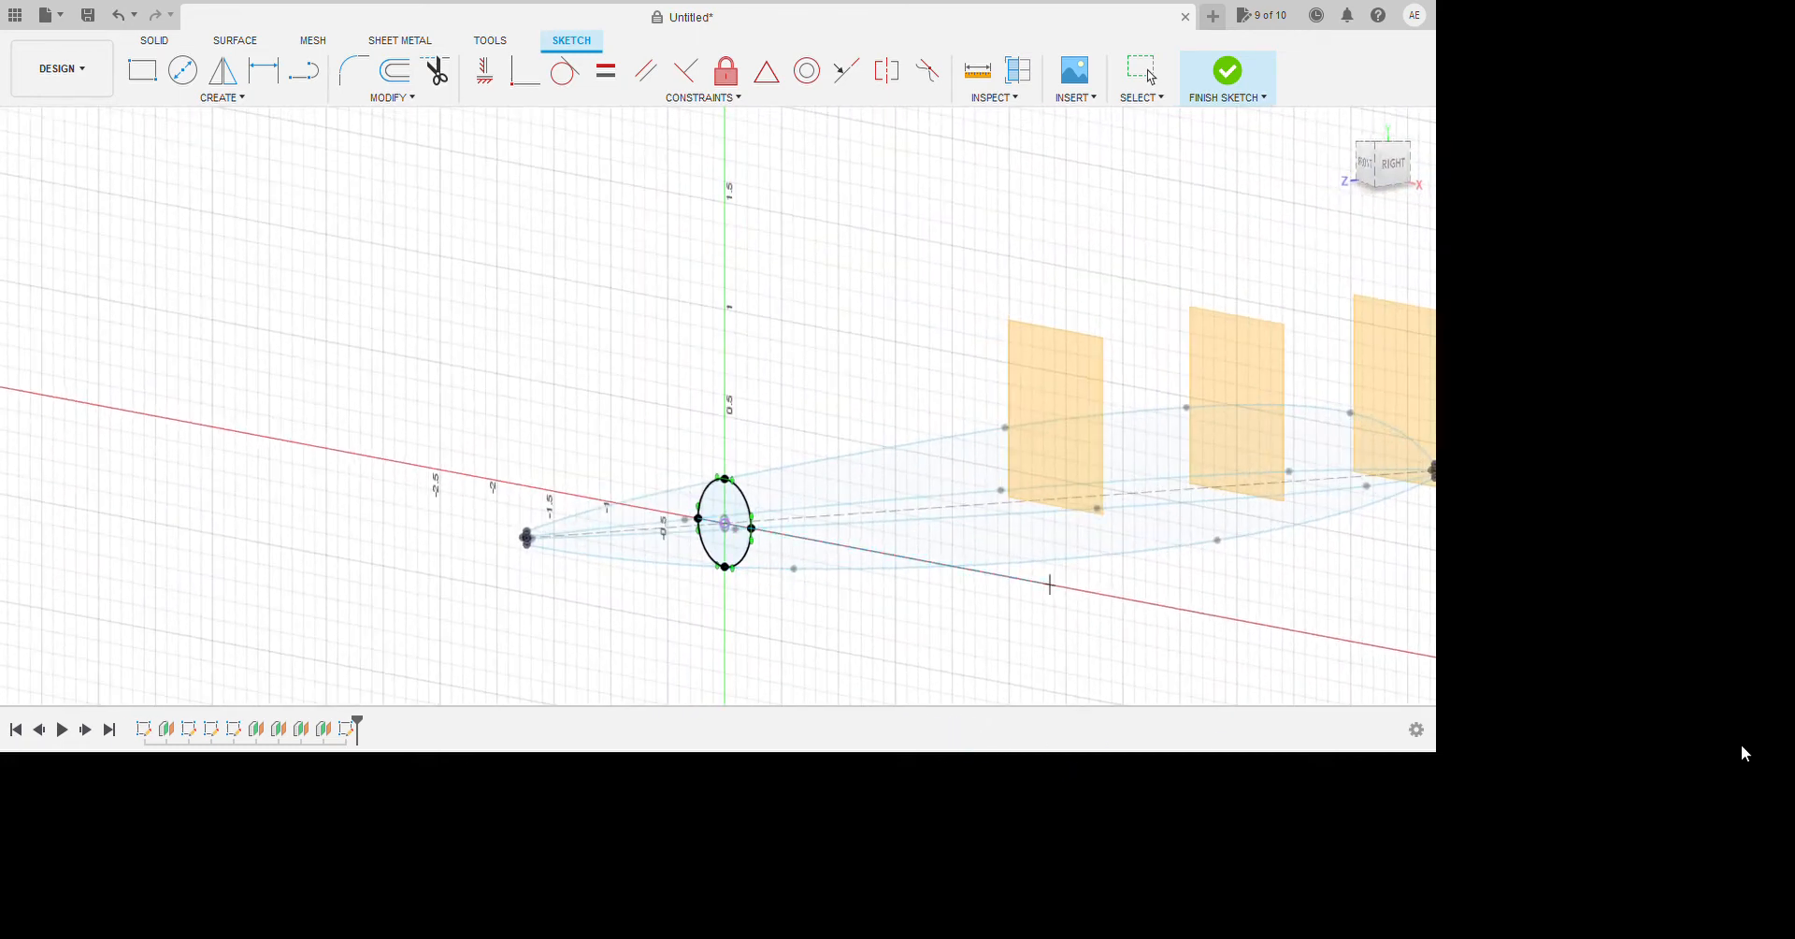
click(1227, 70)
Reopen the side profile sketch and reshape the lower spline by shifting its front intermediate fit point rearward and raising the rear one slightly.
scroll(609, 469, down, 2)
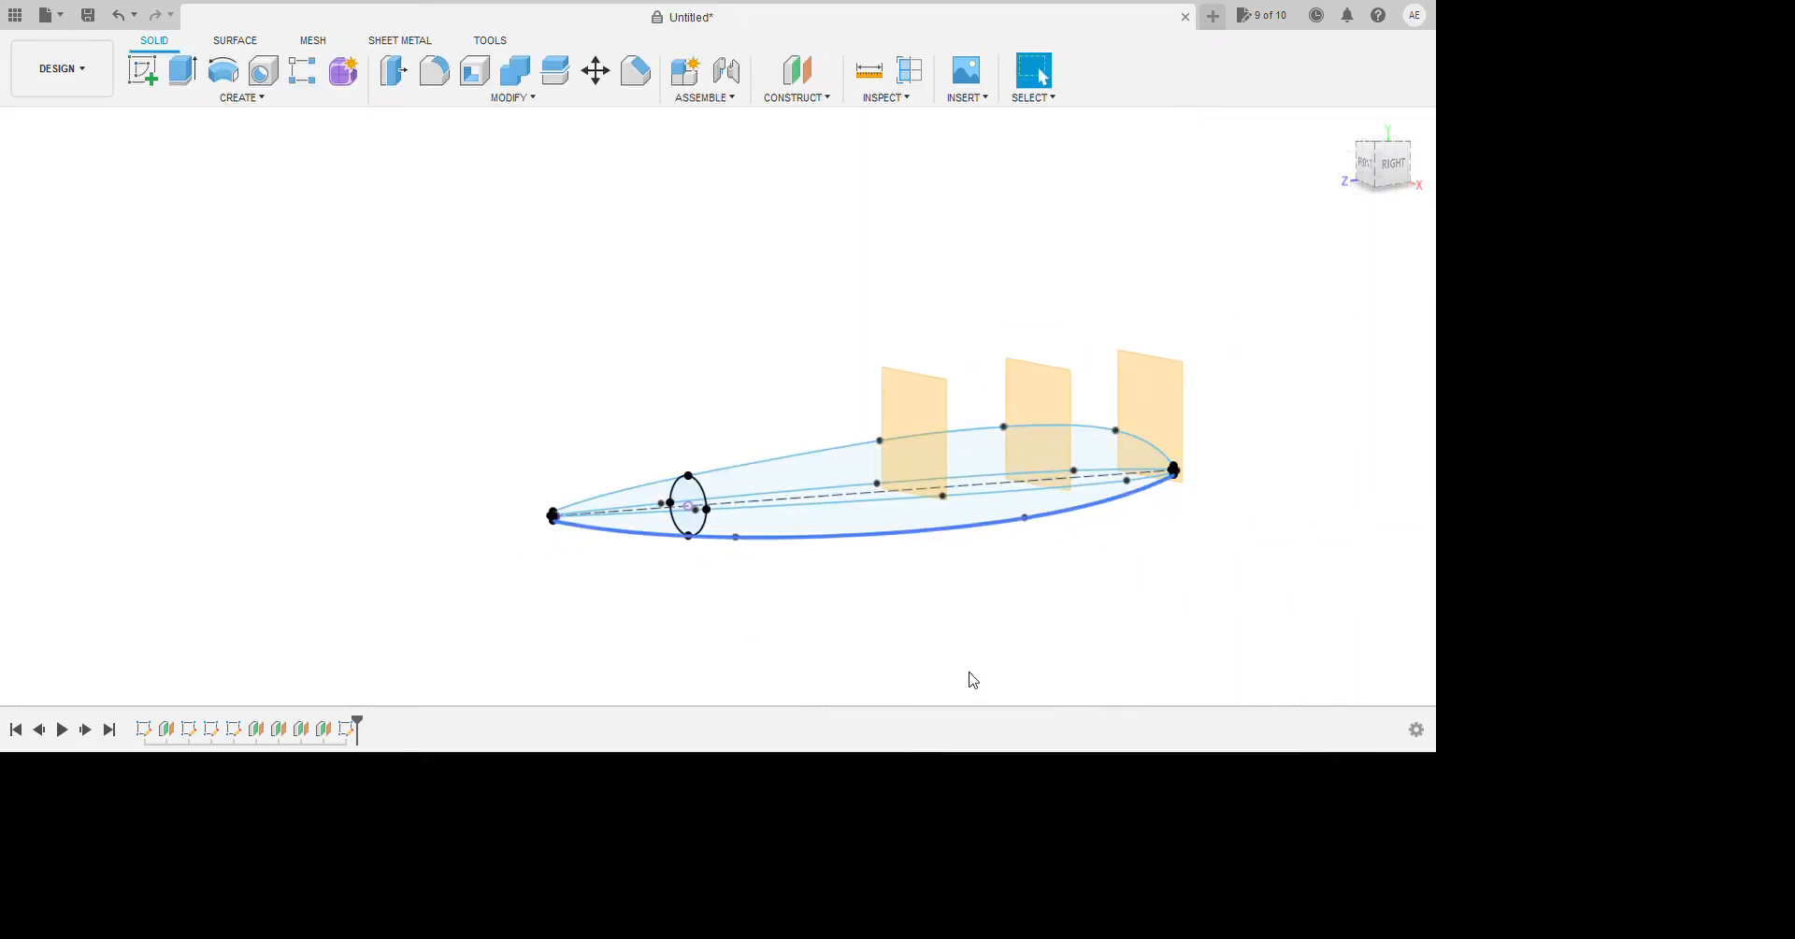
click(967, 800)
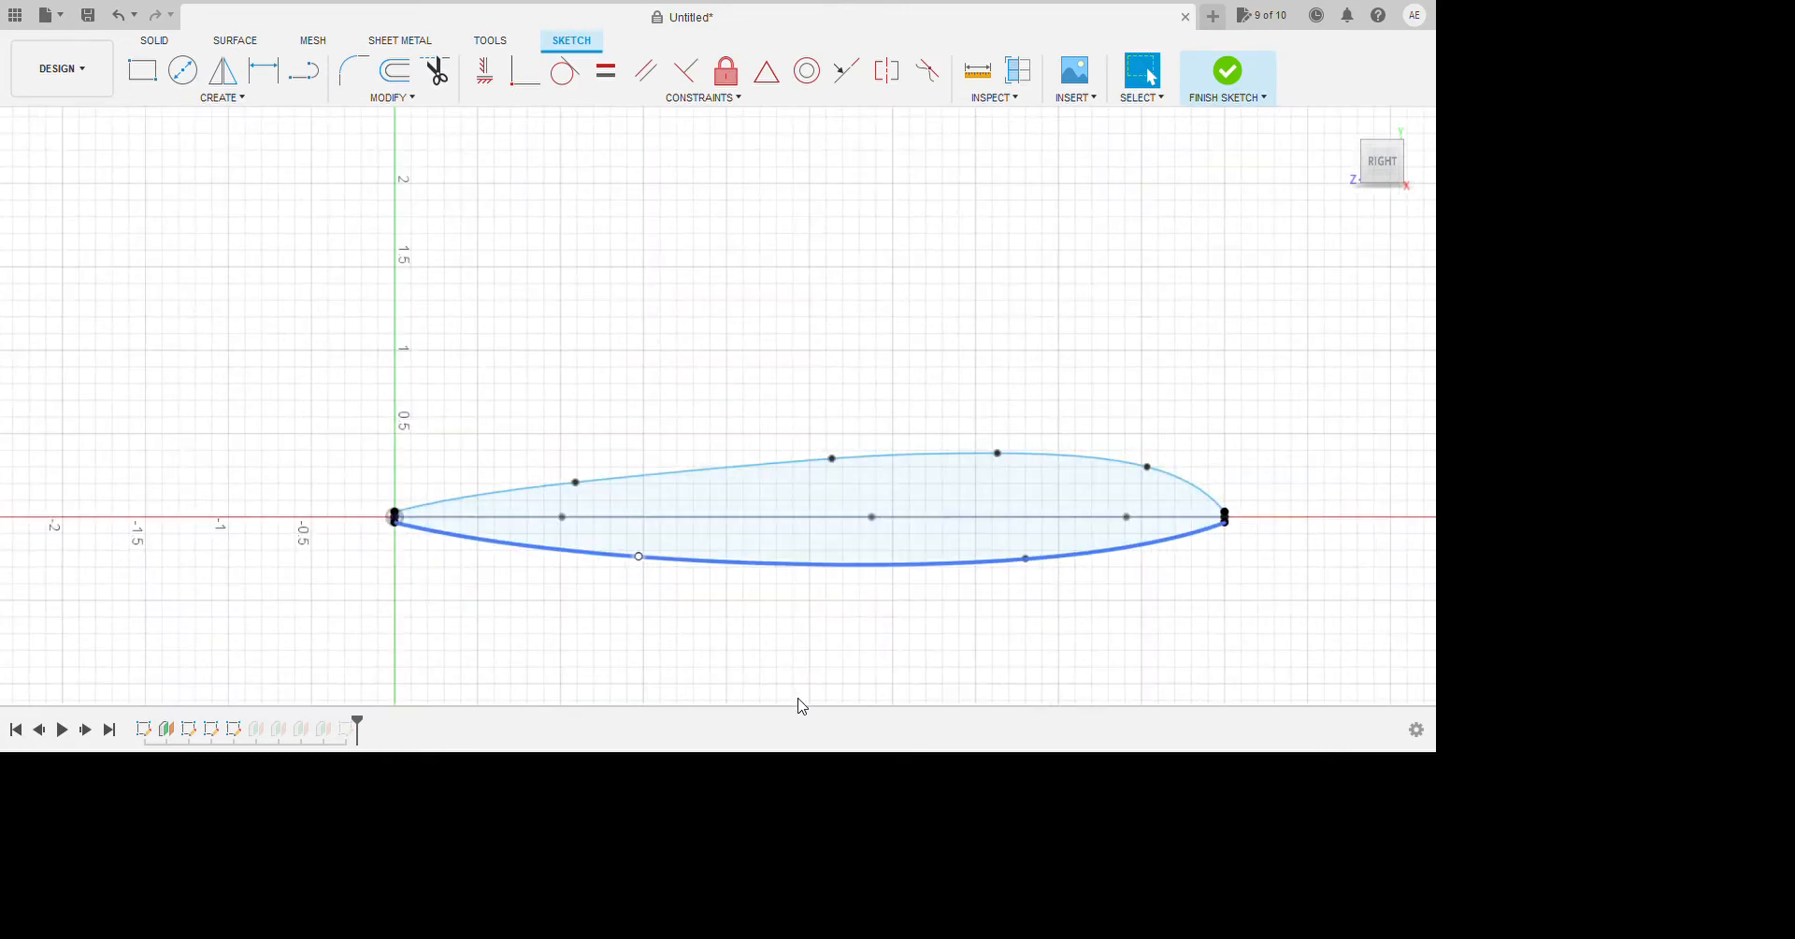
drag(798, 698, 829, 698)
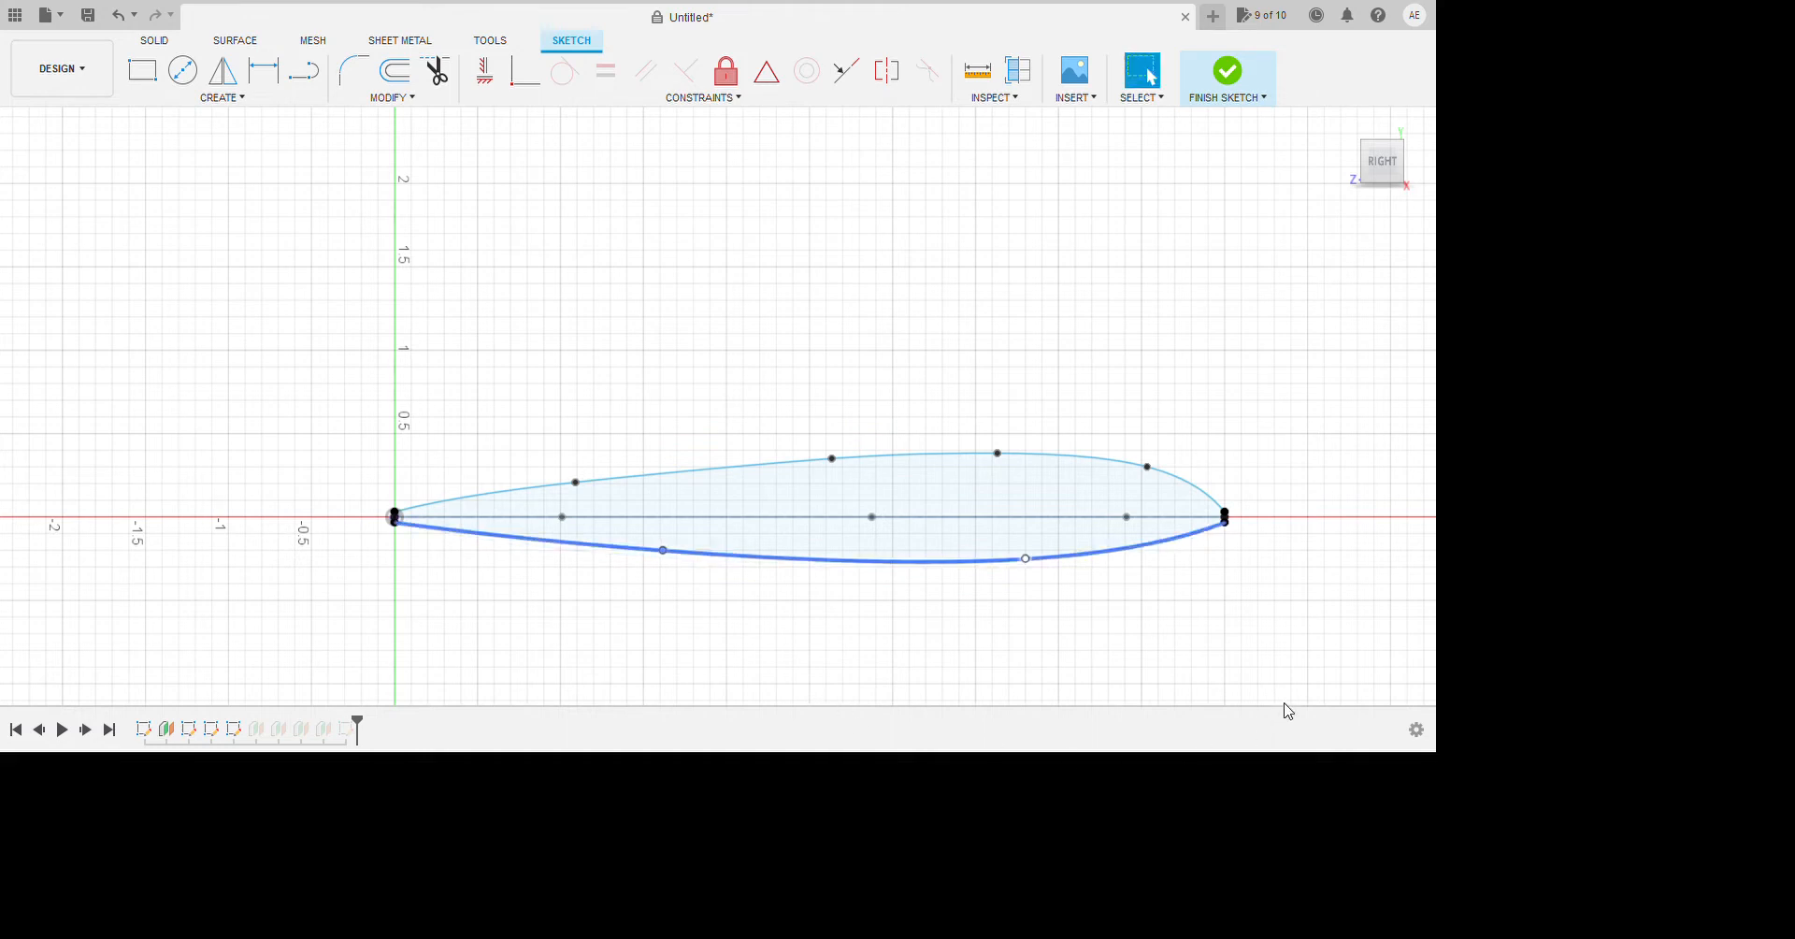
drag(1290, 705, 1288, 694)
scroll(676, 797, down, 1)
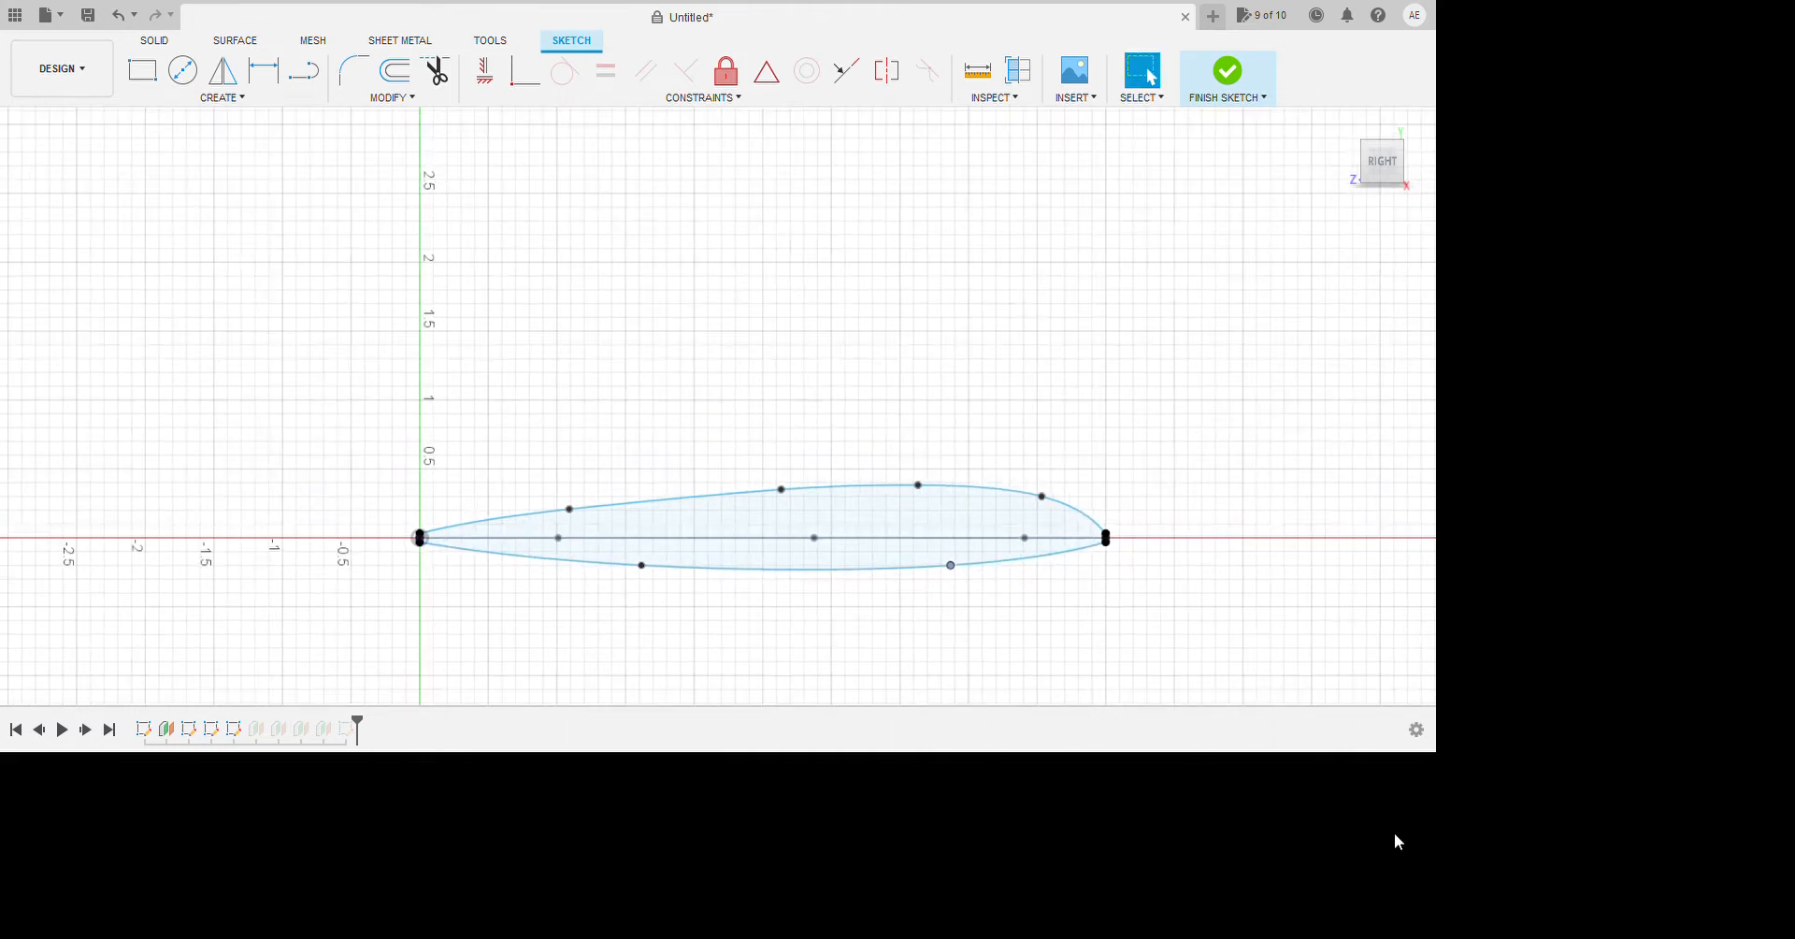
Steepen the tangent handle at the lower spline's rear endpoint so the curve ends rounder.
click(1288, 708)
scroll(1411, 689, up, 3)
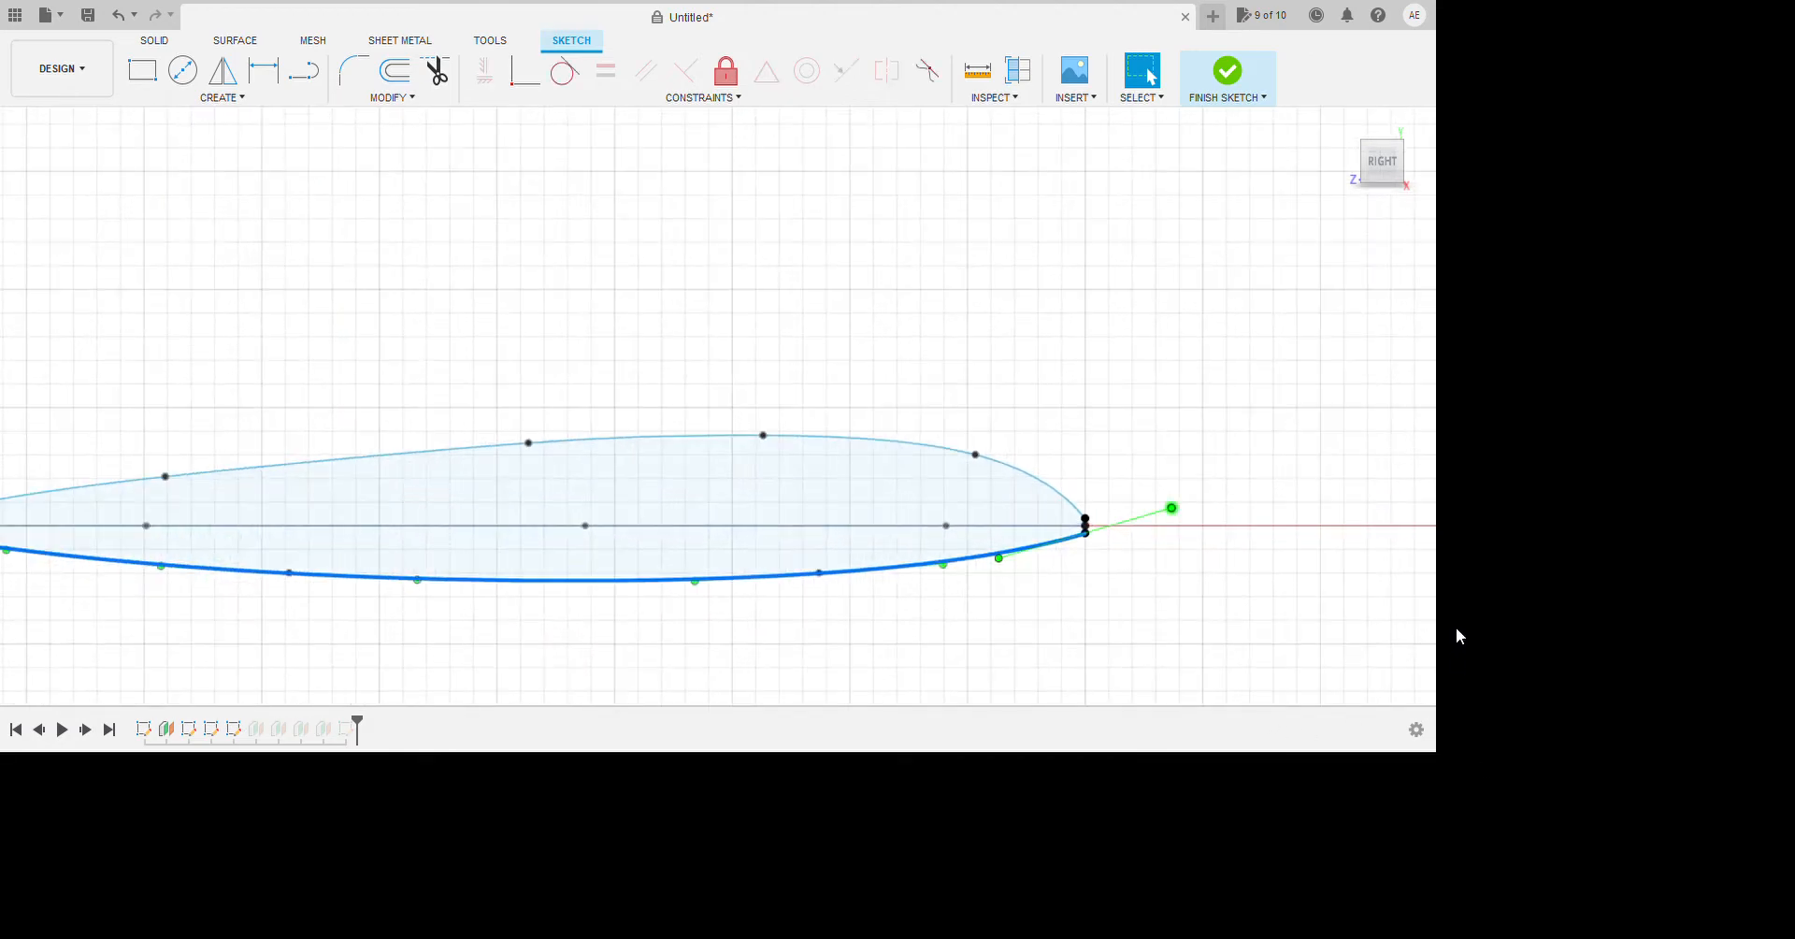
drag(1456, 628, 1428, 615)
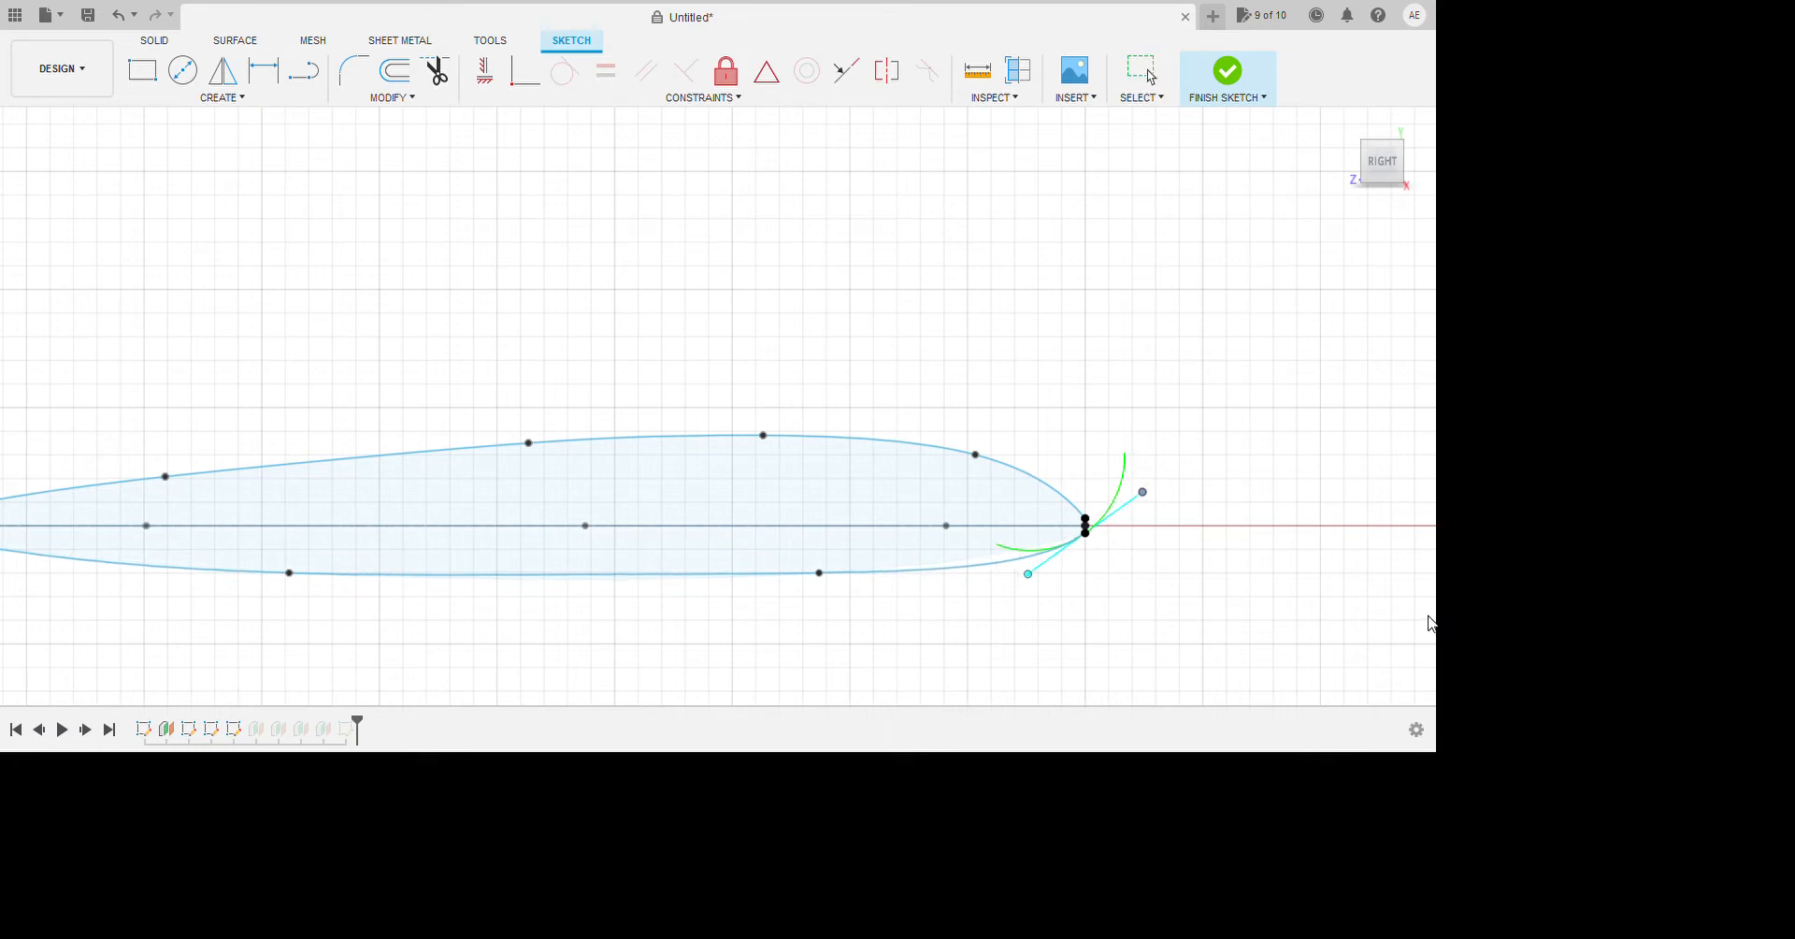
scroll(1246, 517, down, 4)
shift+middle_drag(1049, 735, 1063, 744)
scroll(946, 632, up, 2)
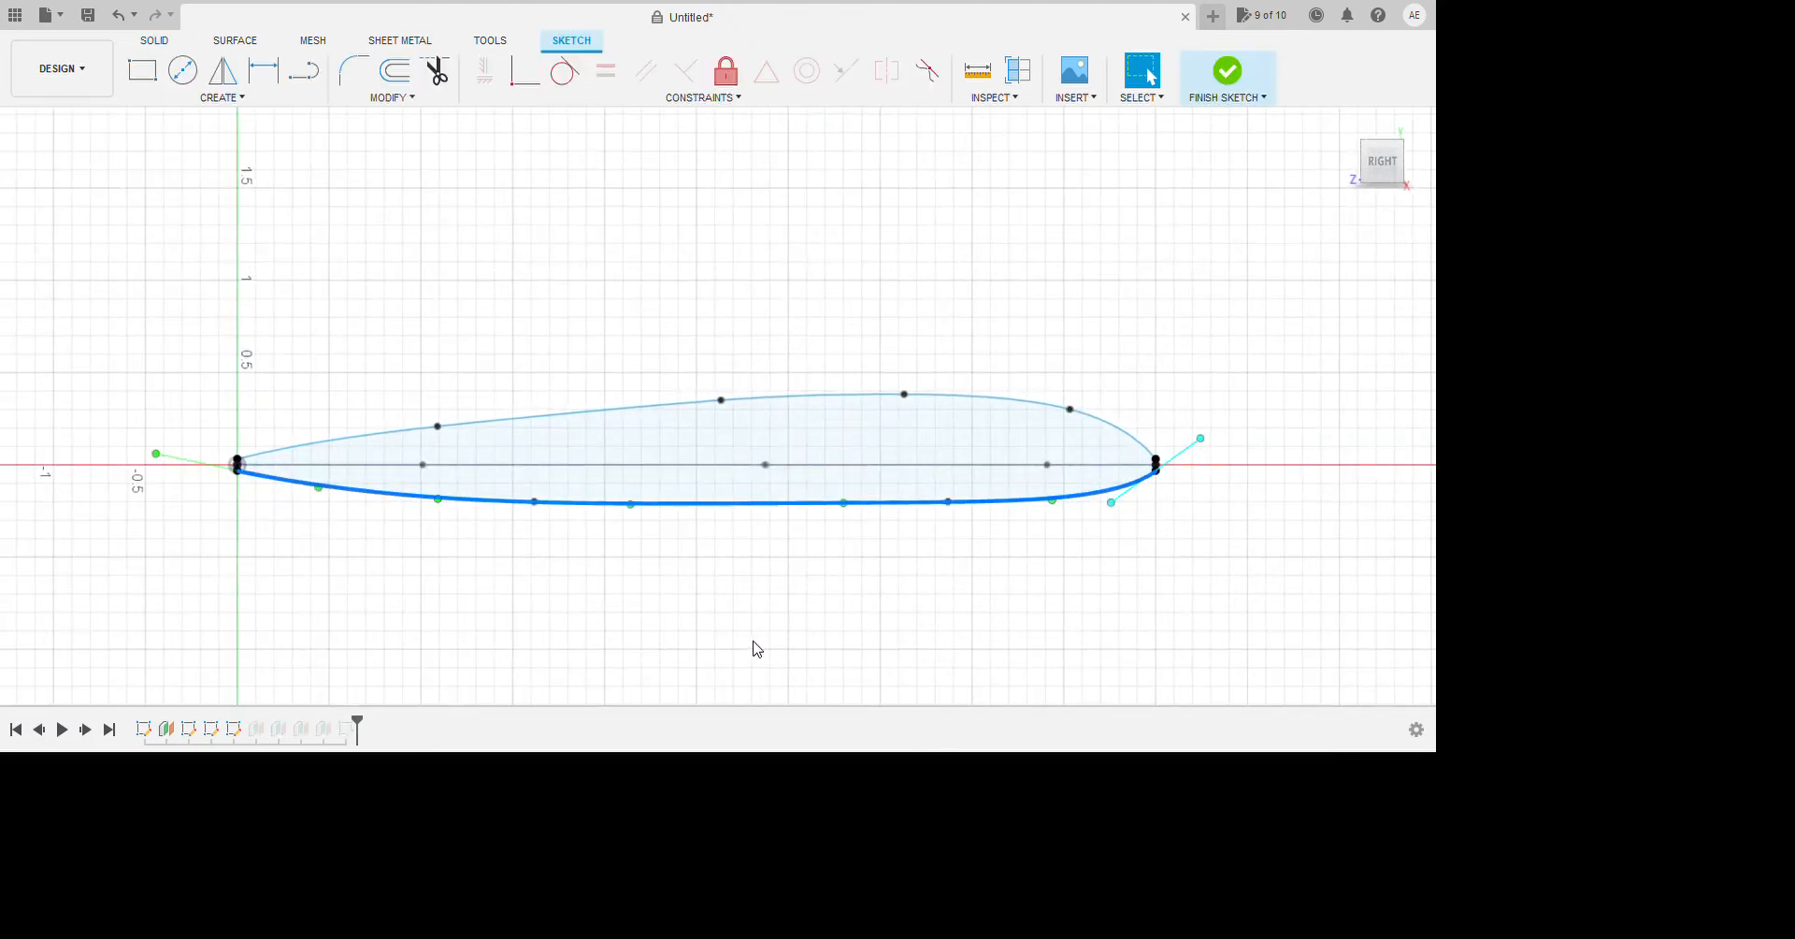
Tilt the tangent handles of the lower spline's two intermediate fit points so its belly bulges downward smoothly.
click(792, 645)
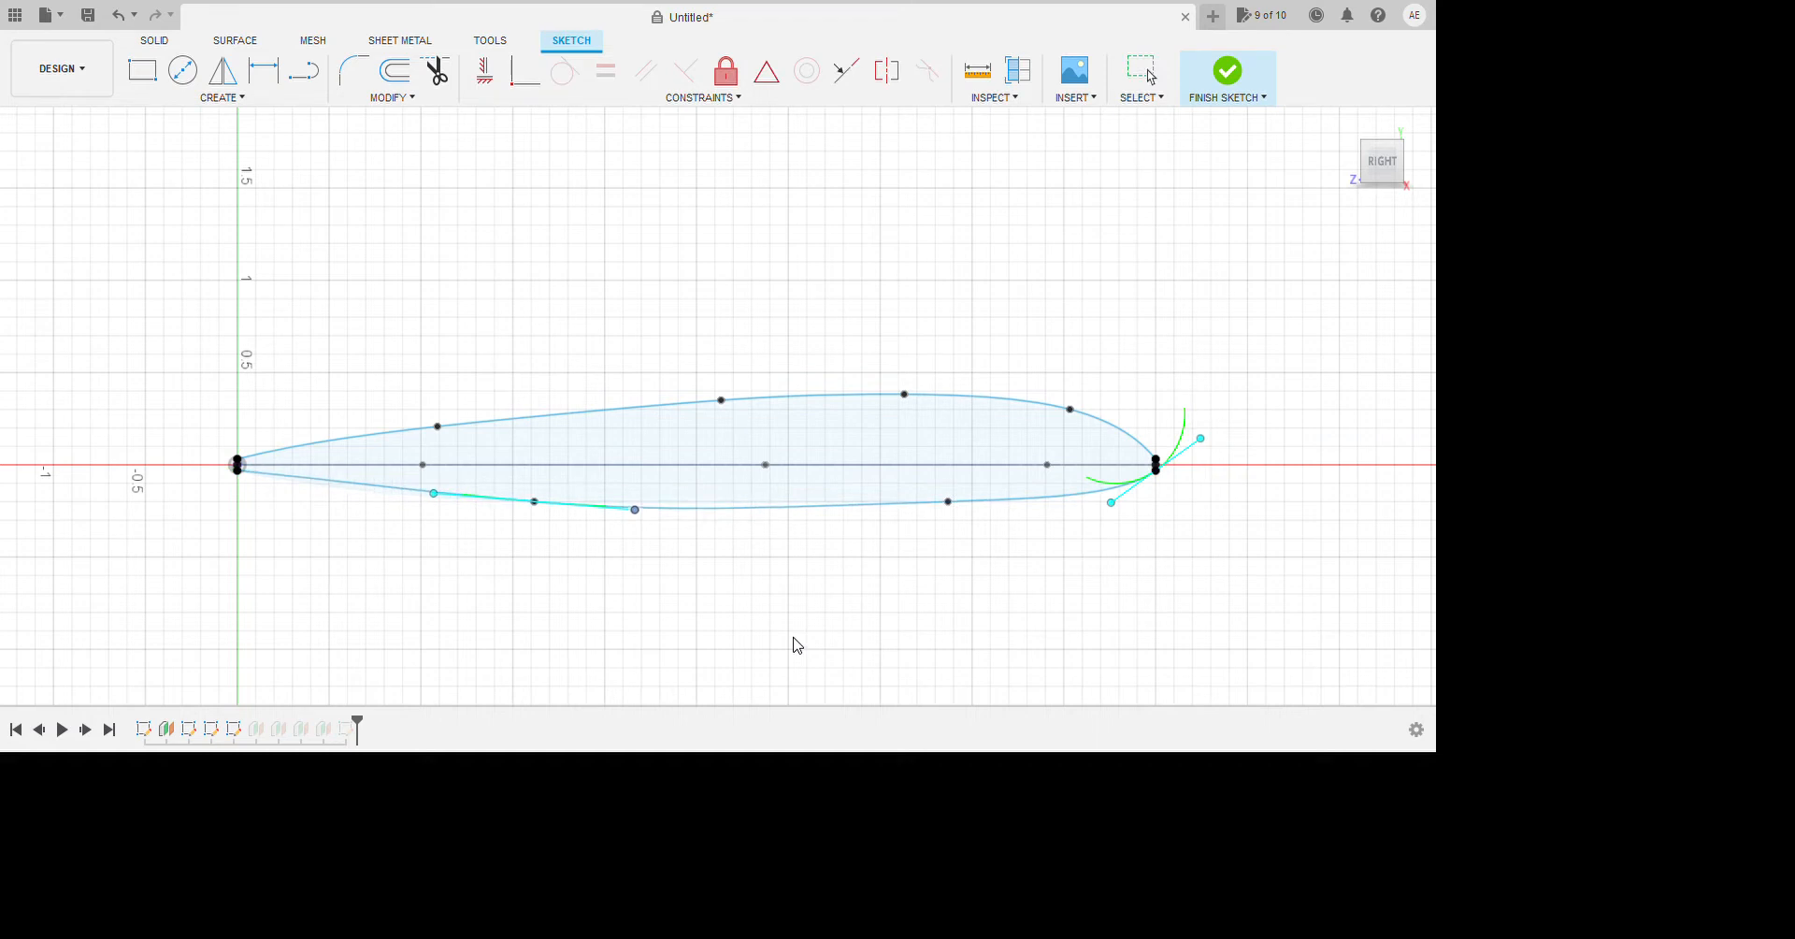
click(1185, 626)
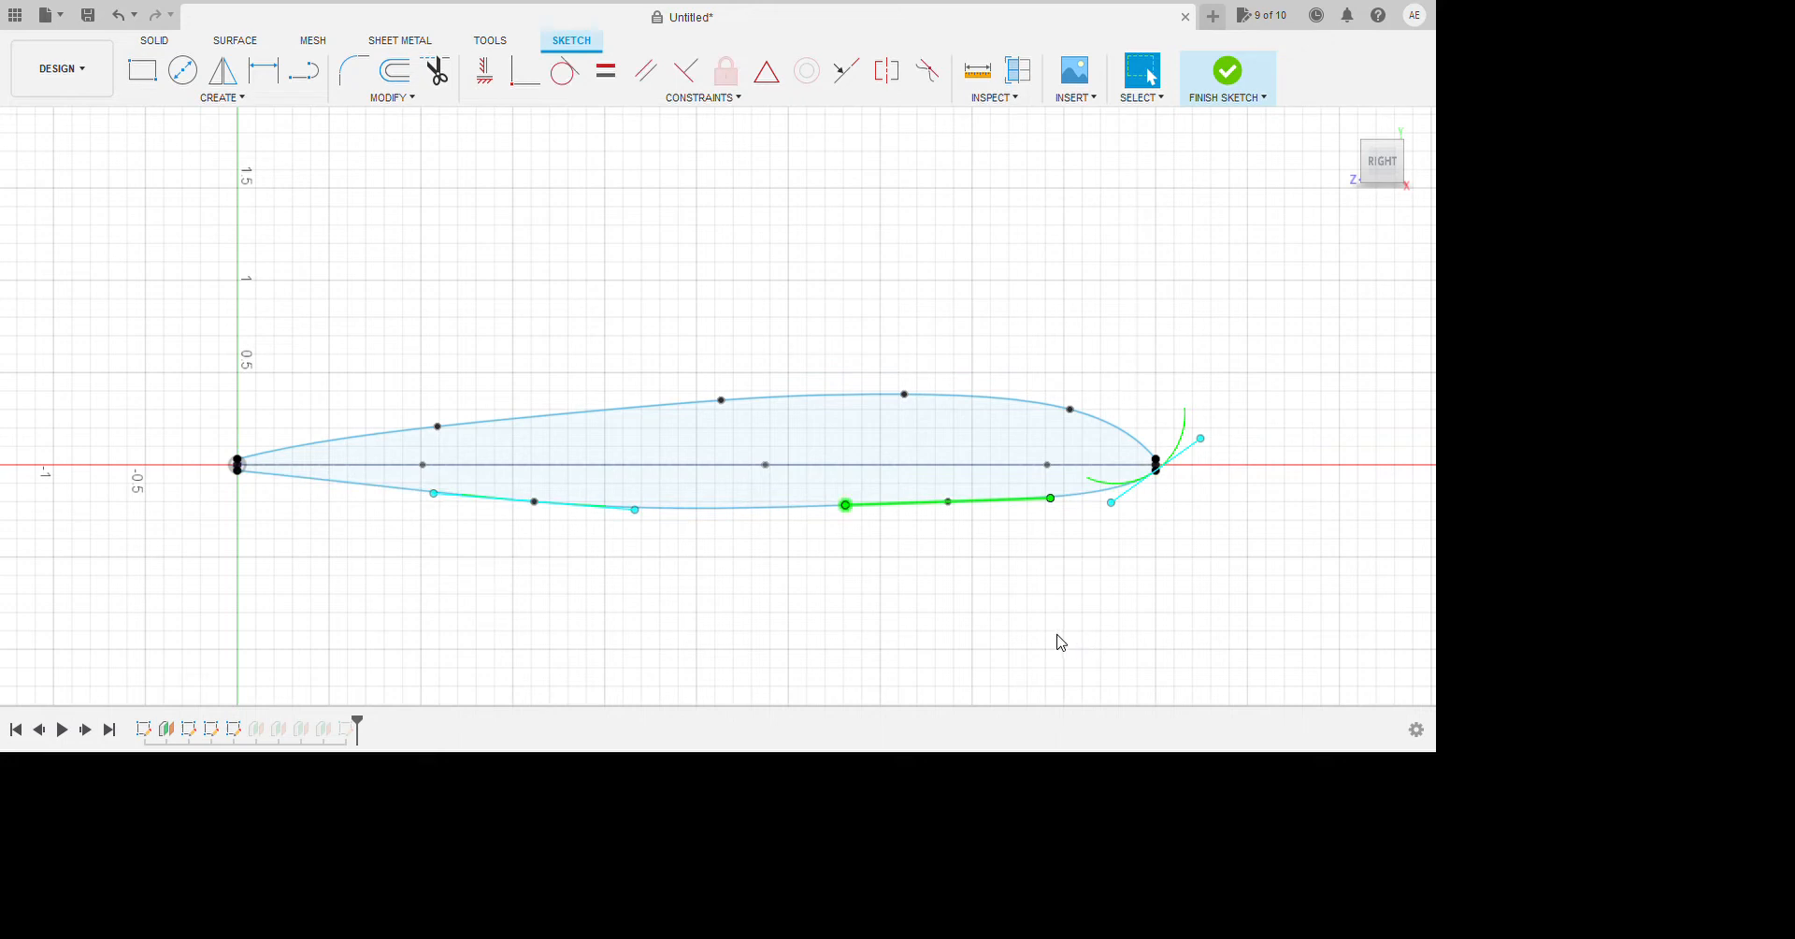
drag(1057, 637, 1058, 636)
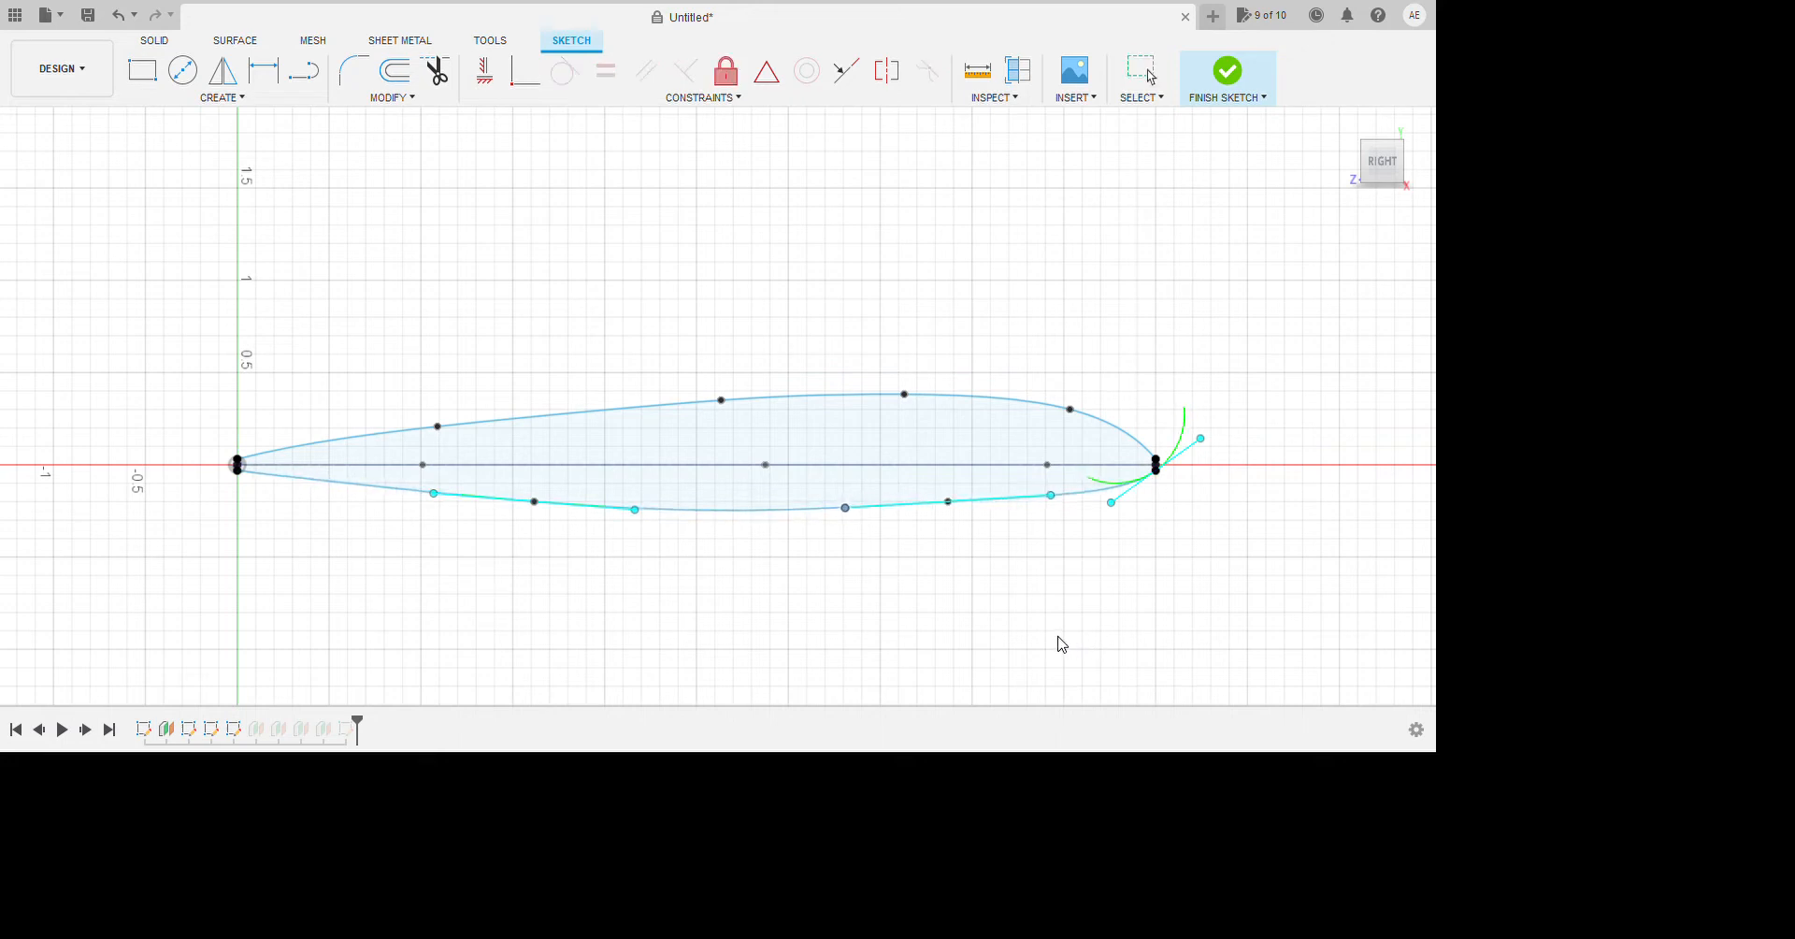
click(1063, 643)
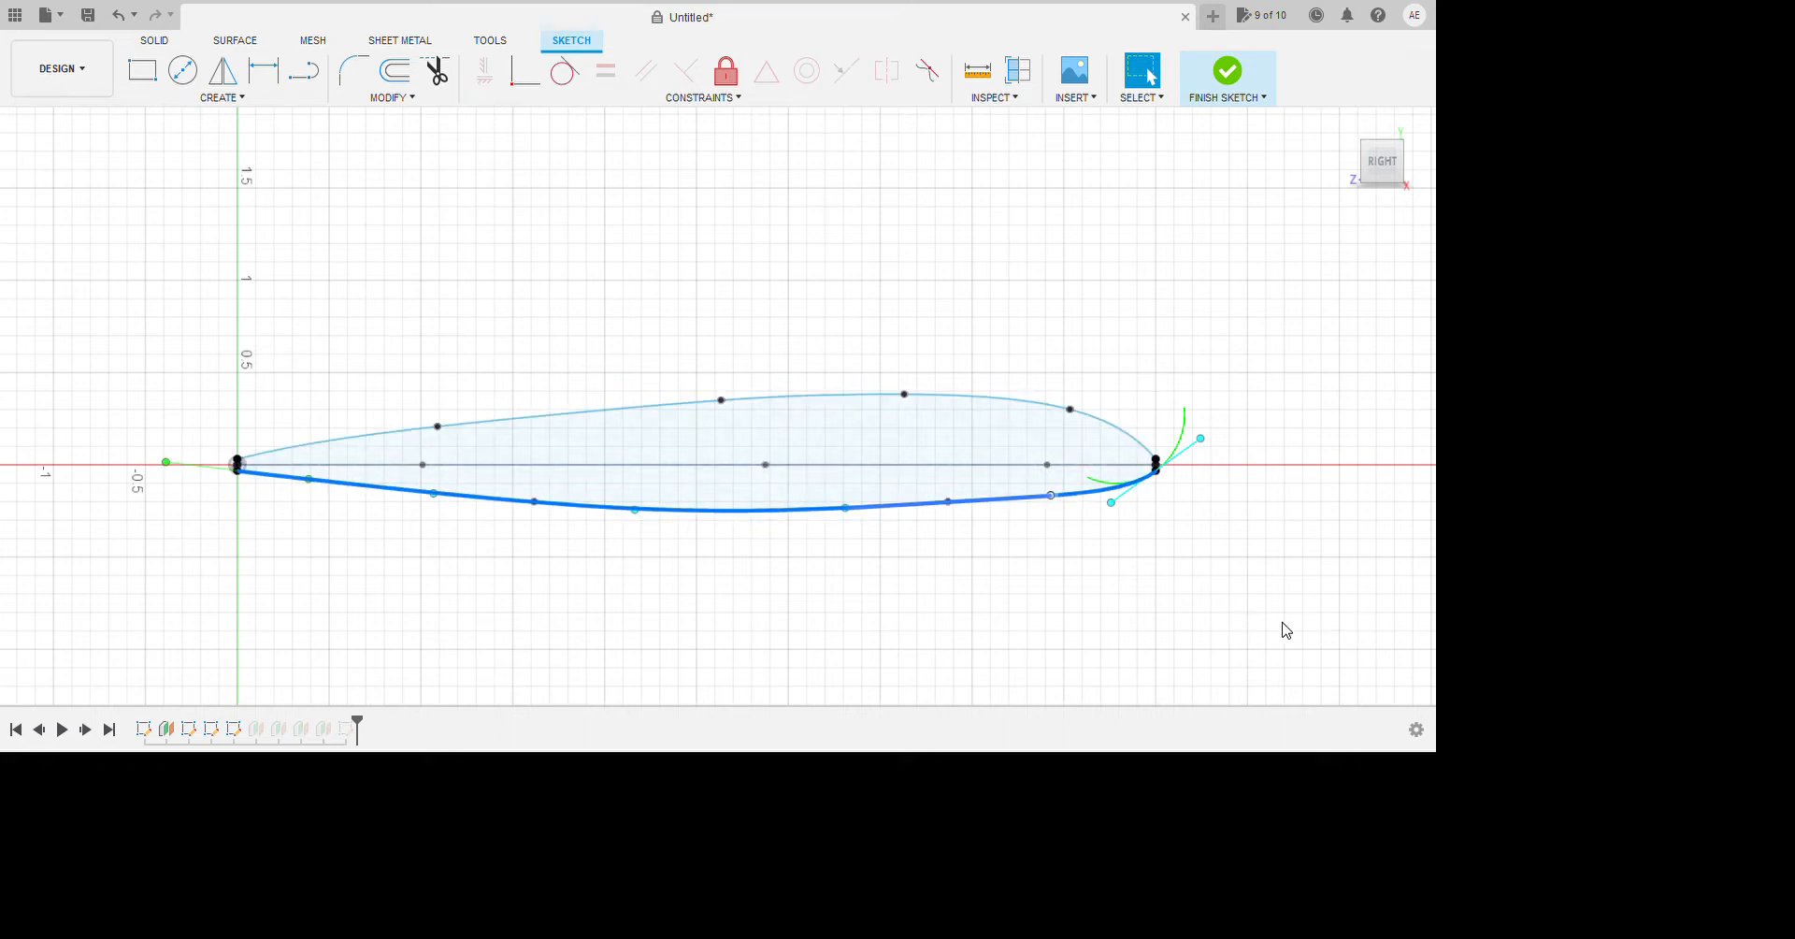
Lower the rear intermediate fit point of the lower spline slightly and finish the side profile sketch.
click(1185, 645)
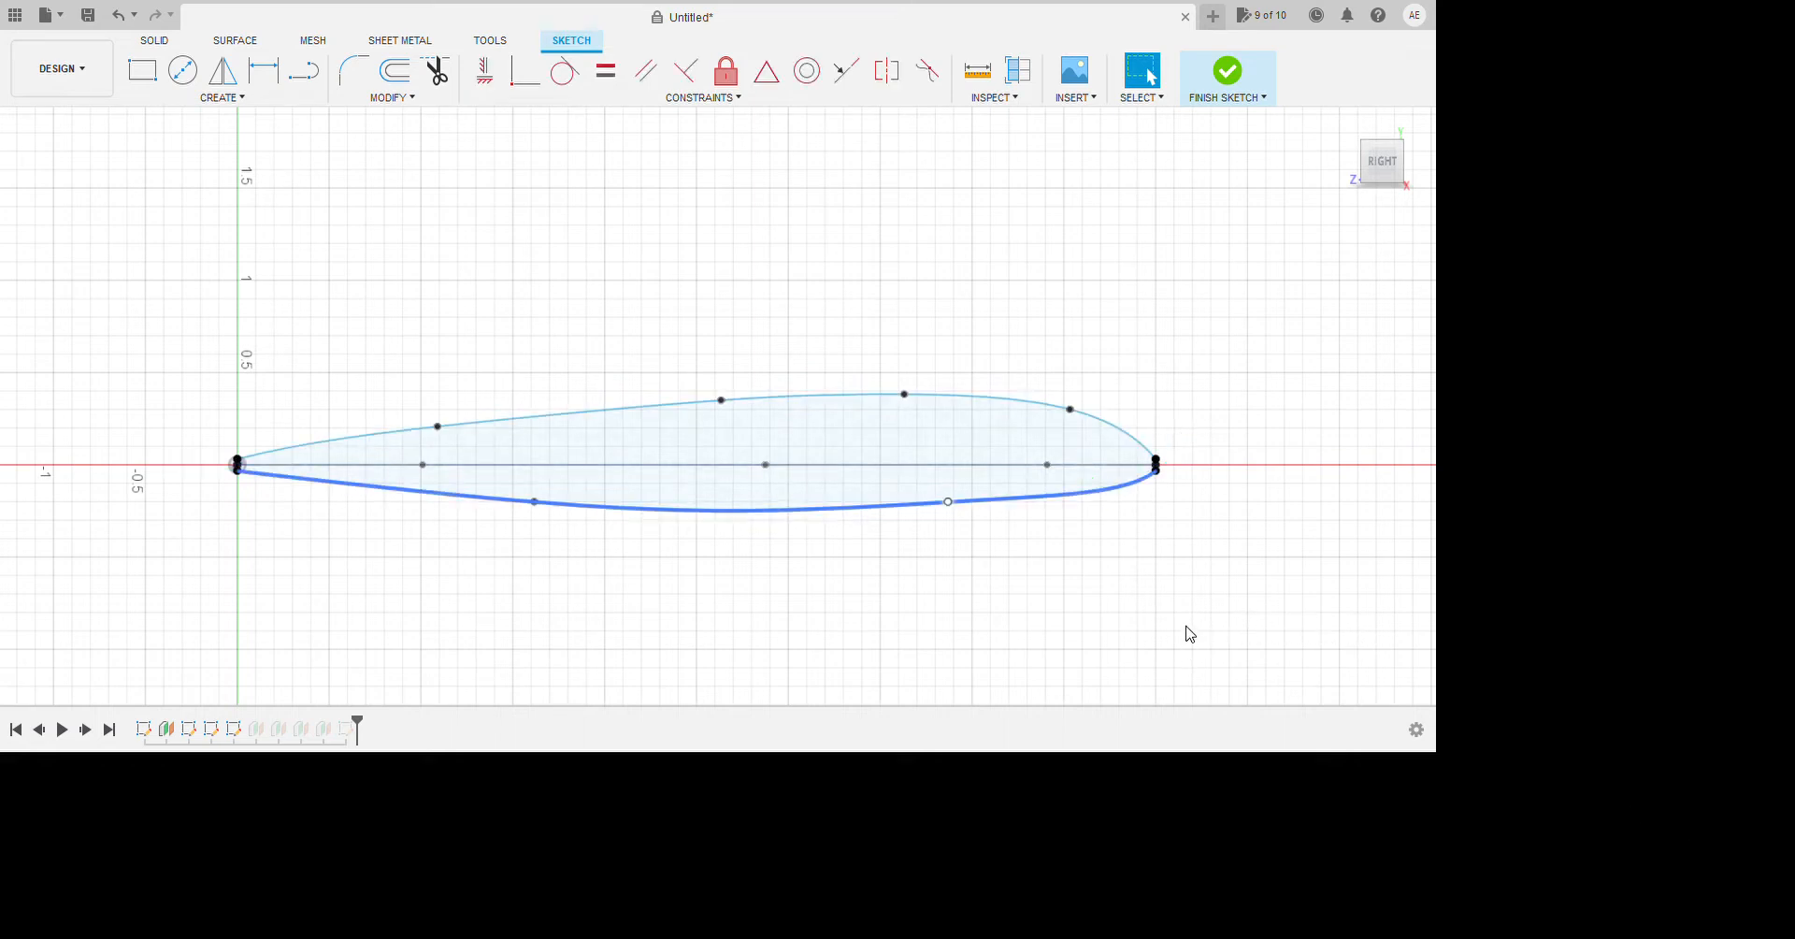
mouse_move(1186, 626)
mouse_down()
mouse_move(1147, 631)
mouse_move(1178, 642)
mouse_up()
click(1375, 725)
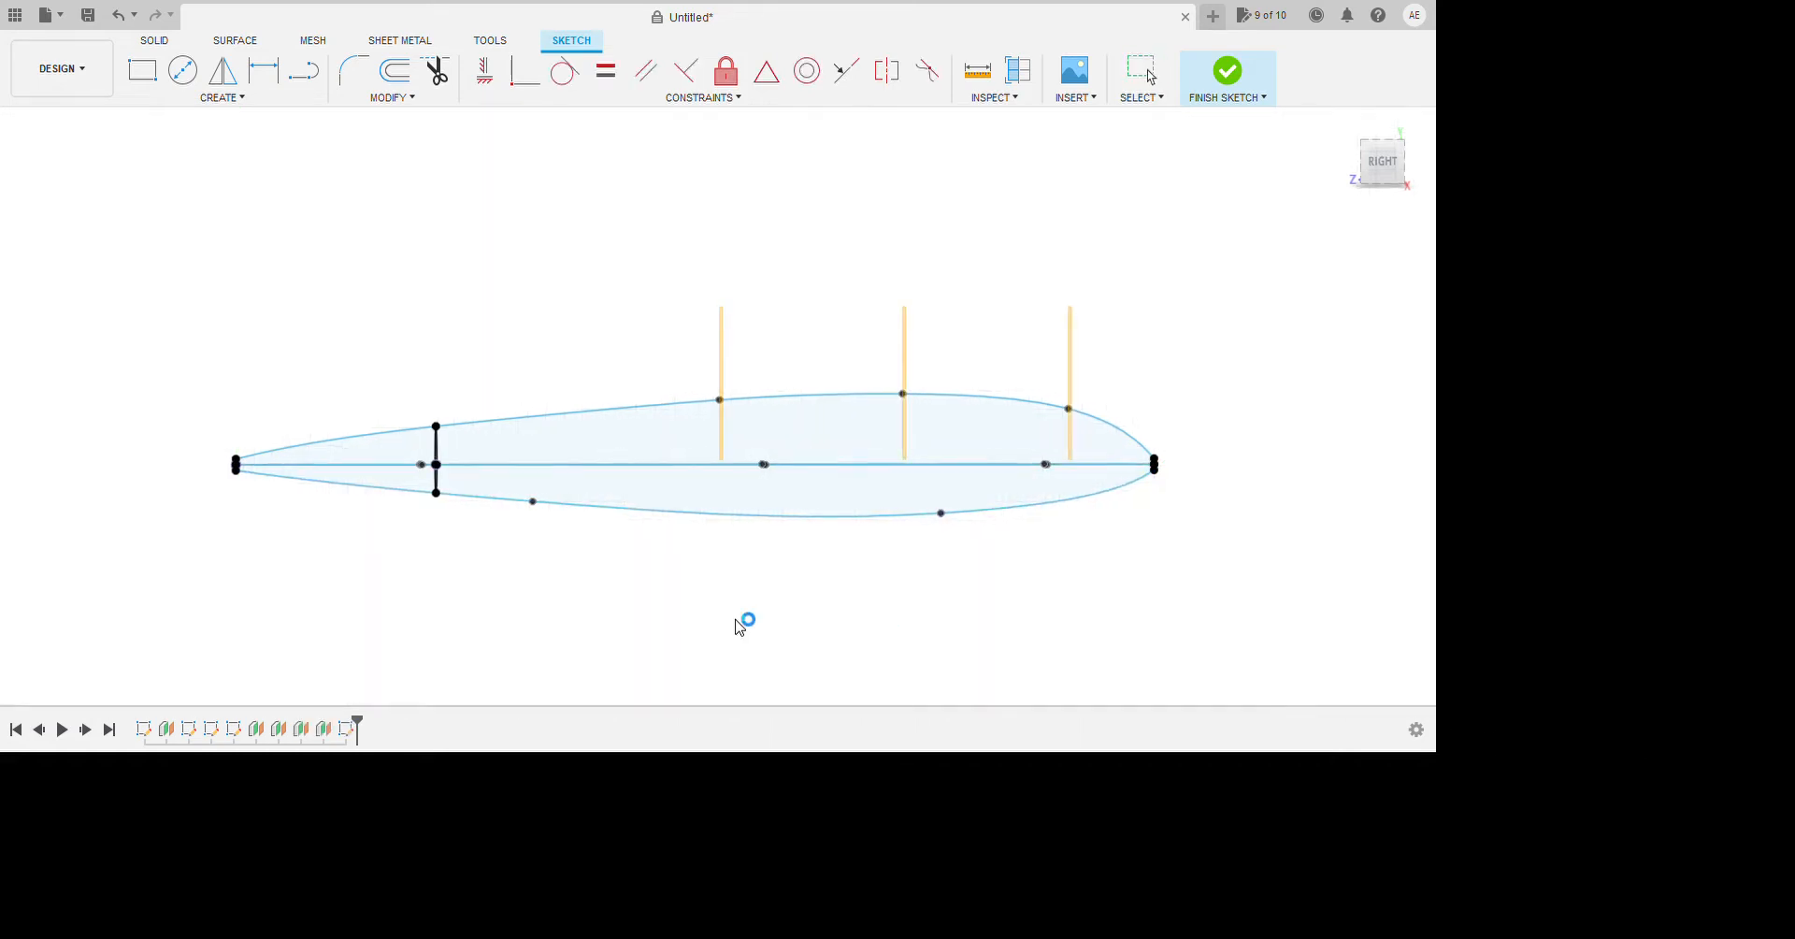
mouse_move(745, 625)
shift+middle_down()
mouse_move(754, 730)
mouse_move(819, 741)
mouse_move(630, 743)
mouse_move(569, 697)
mouse_move(485, 725)
mouse_move(795, 608)
shift+middle_up()
click(1344, 121)
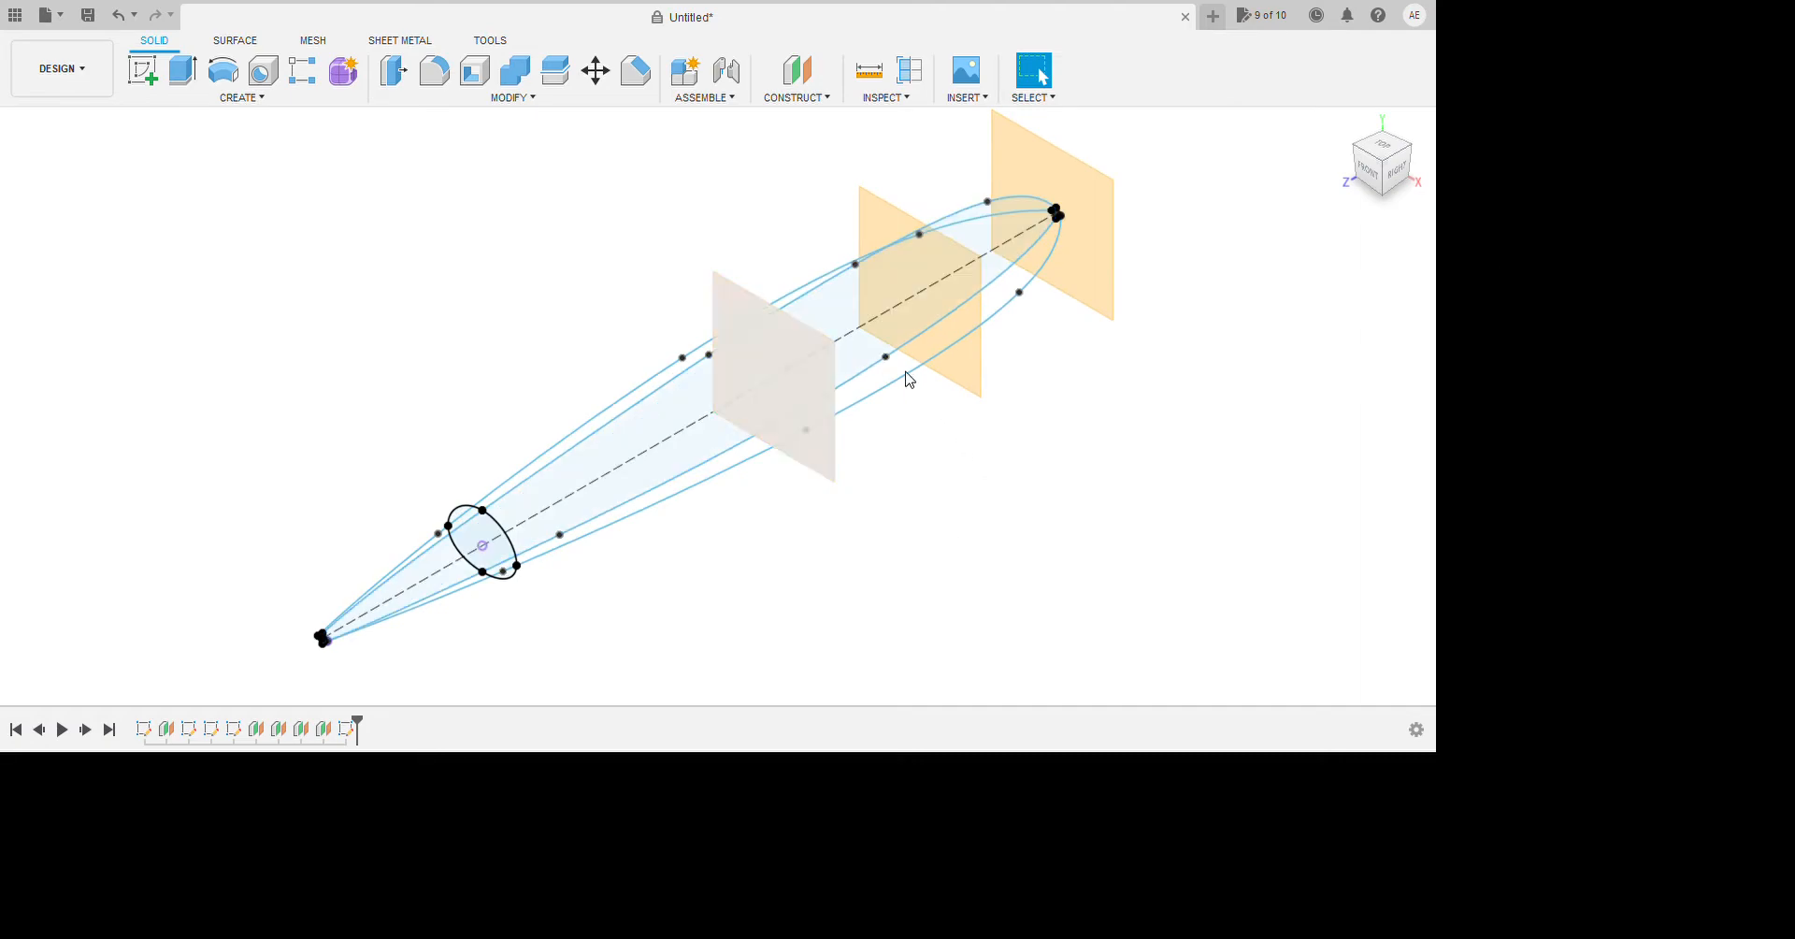
Start a sketch on the second offset plane from the origin and intersect the four profile splines with it to get reference points.
click(747, 295)
click(142, 71)
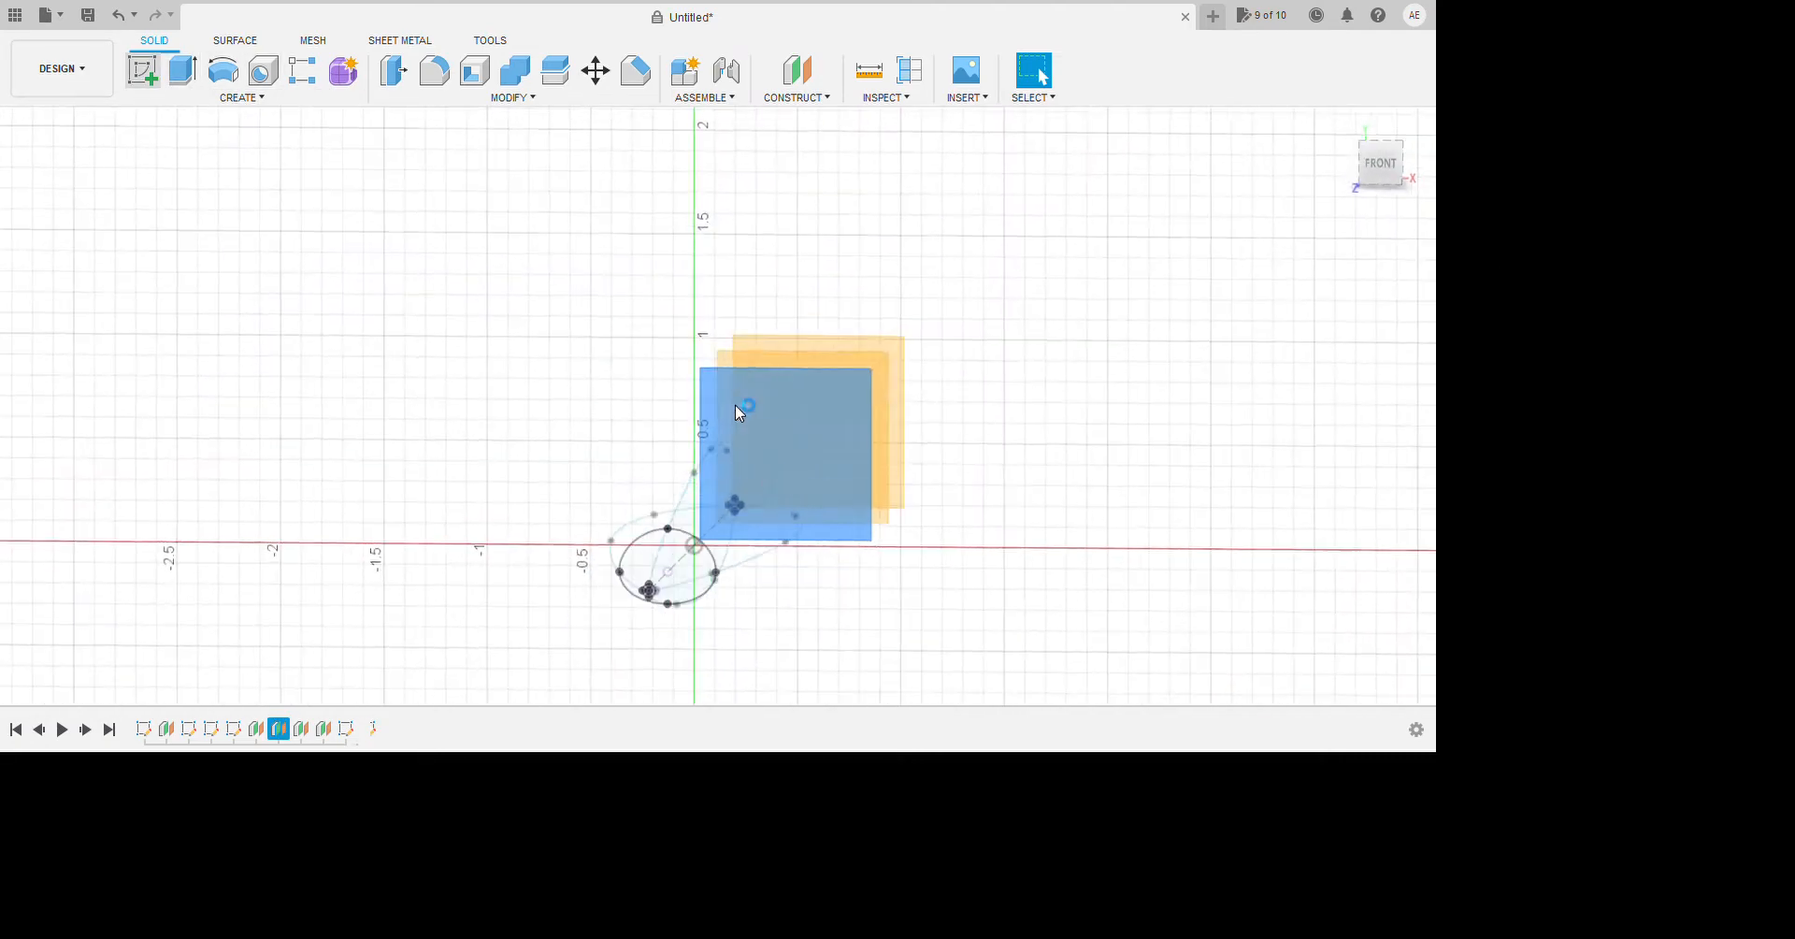
shift+middle_drag(722, 520, 703, 551)
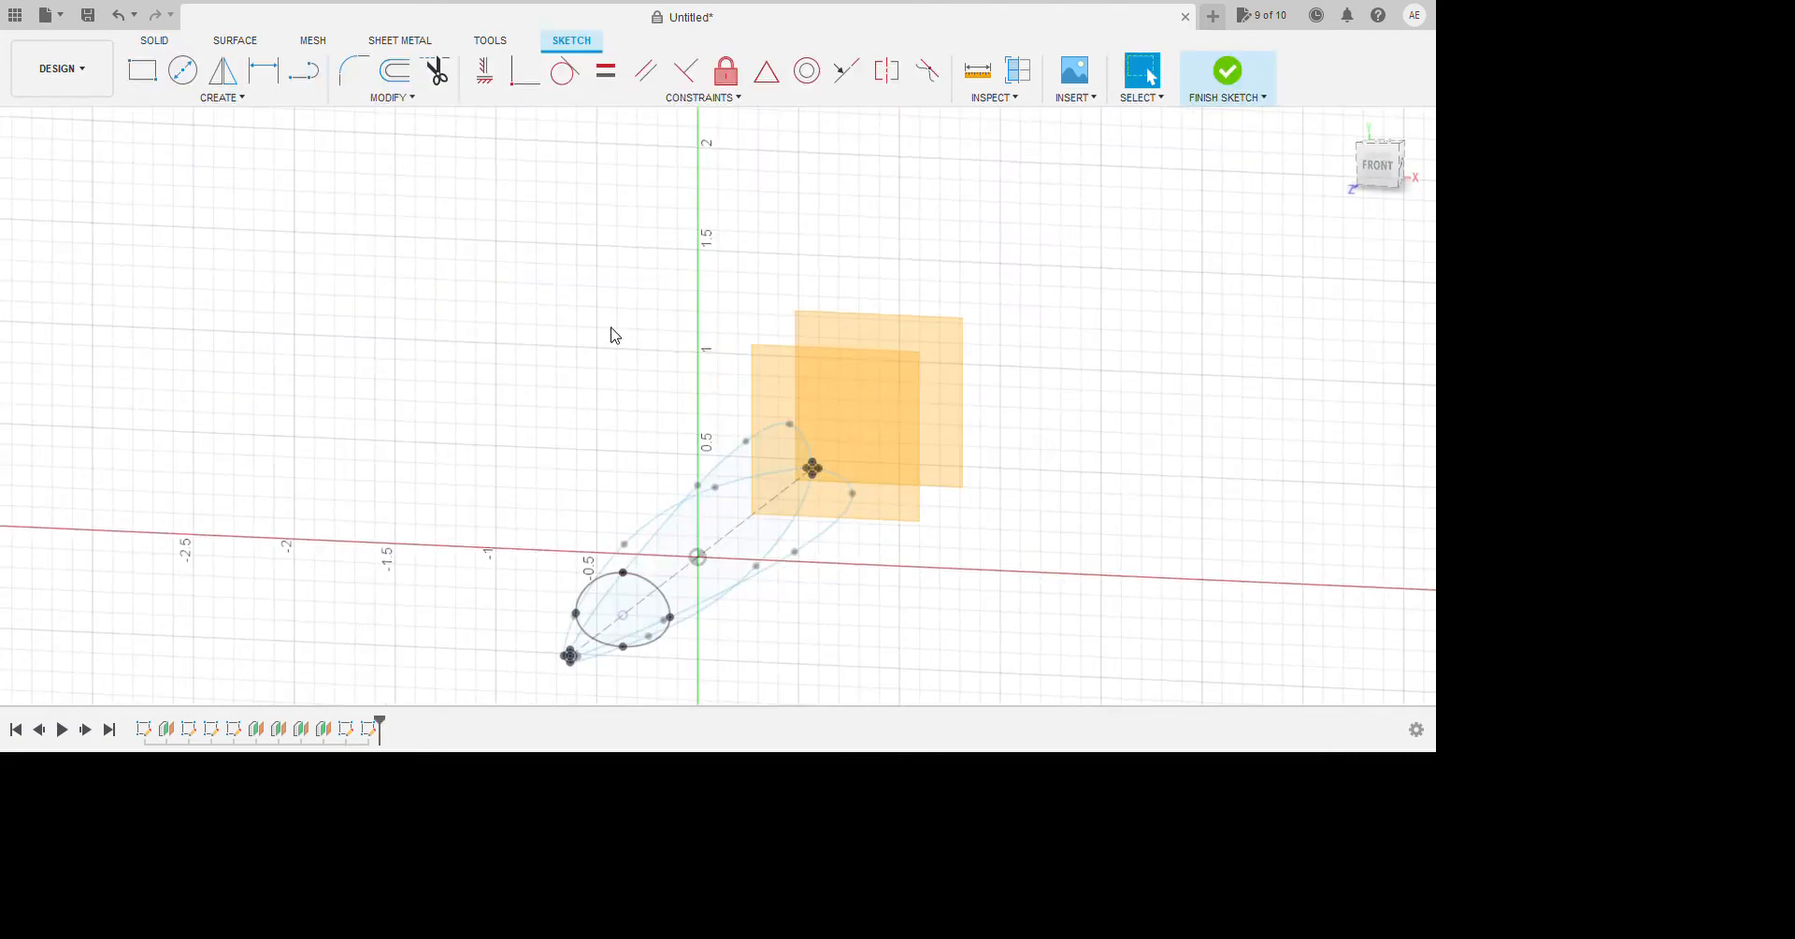
click(286, 101)
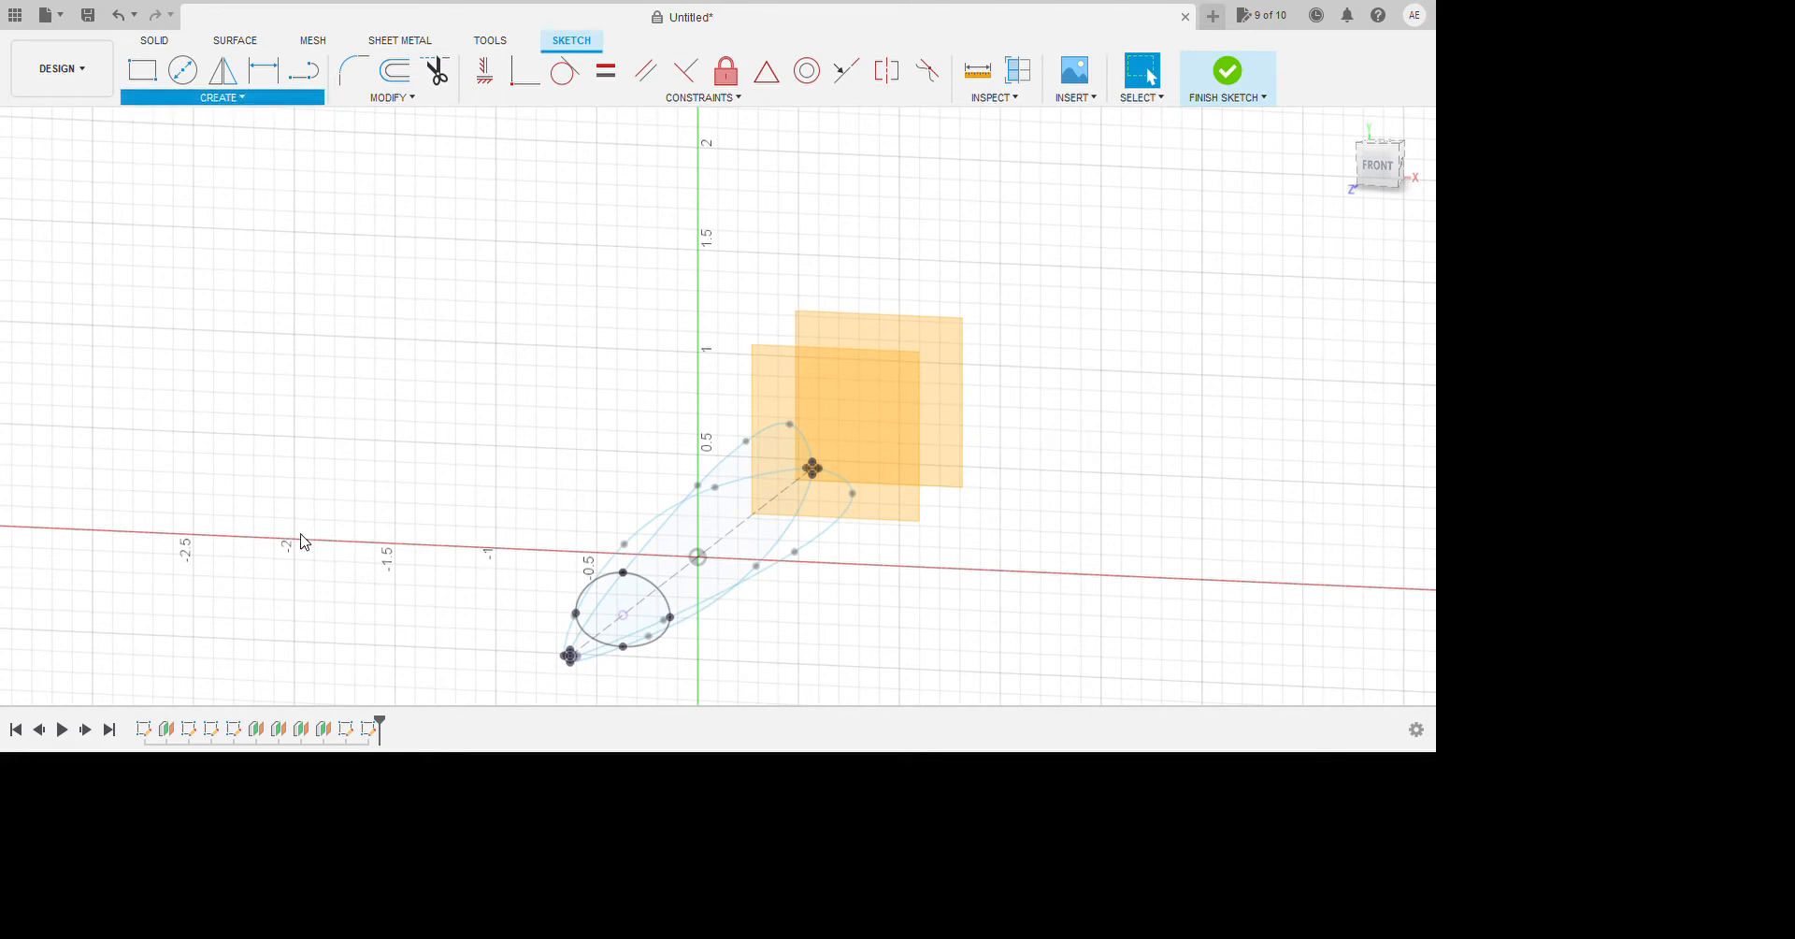
click(429, 556)
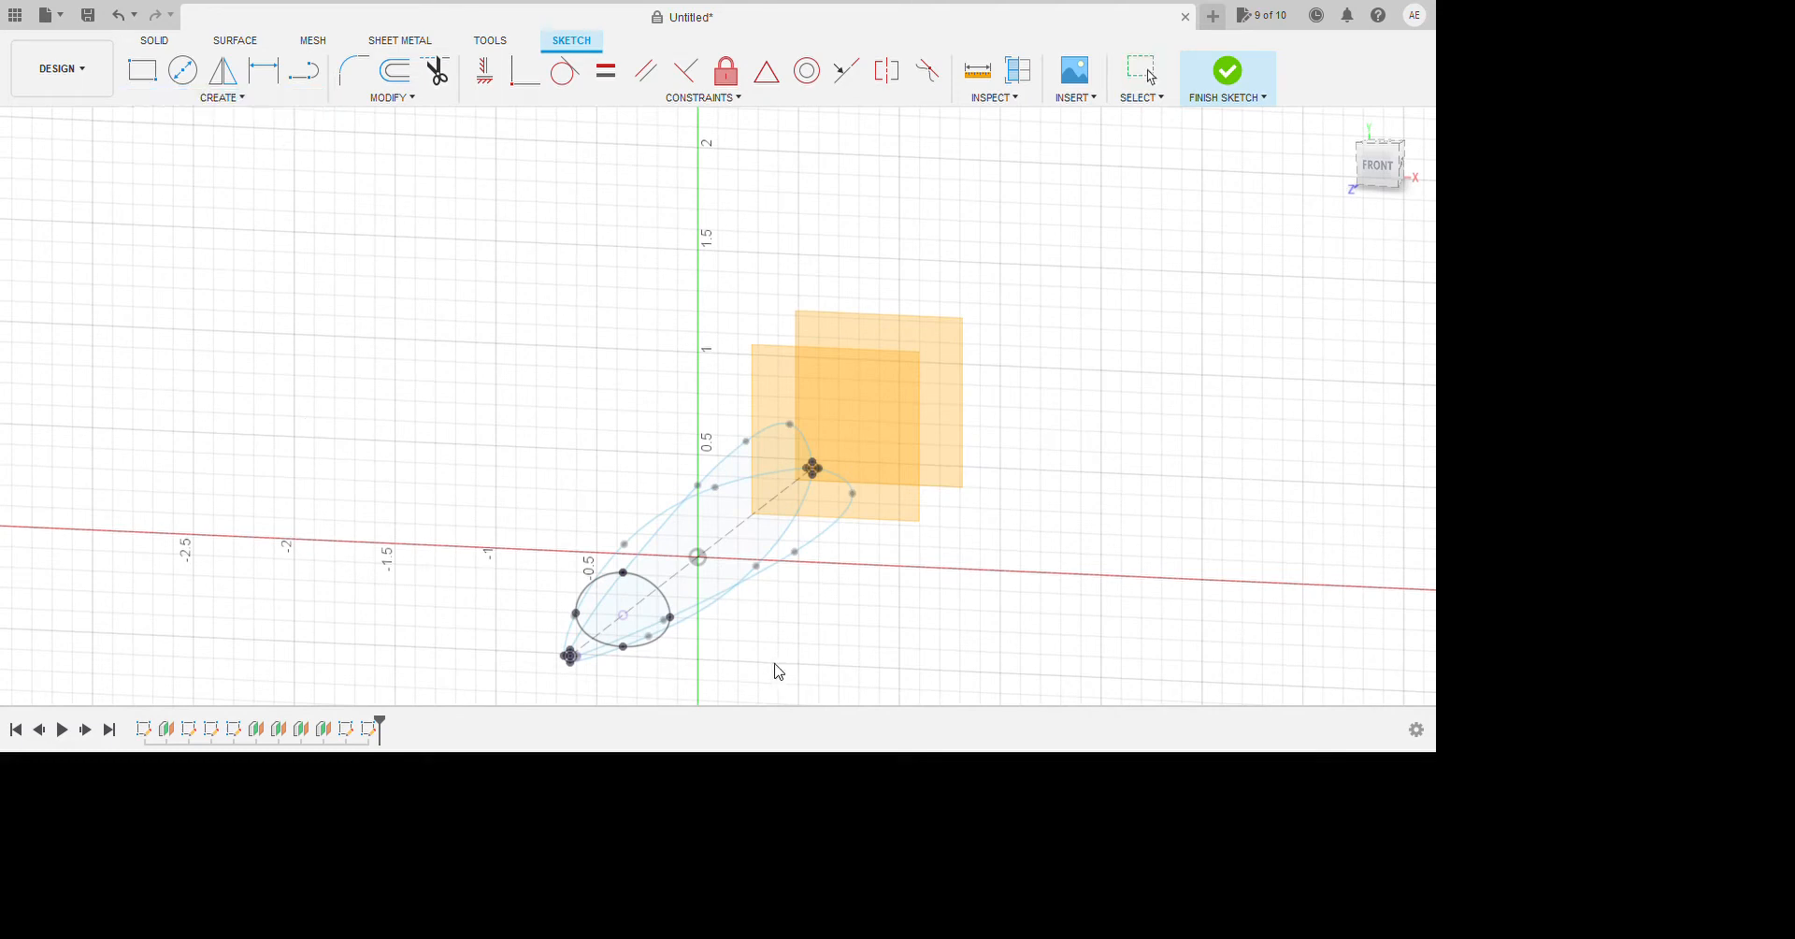
click(828, 651)
click(808, 649)
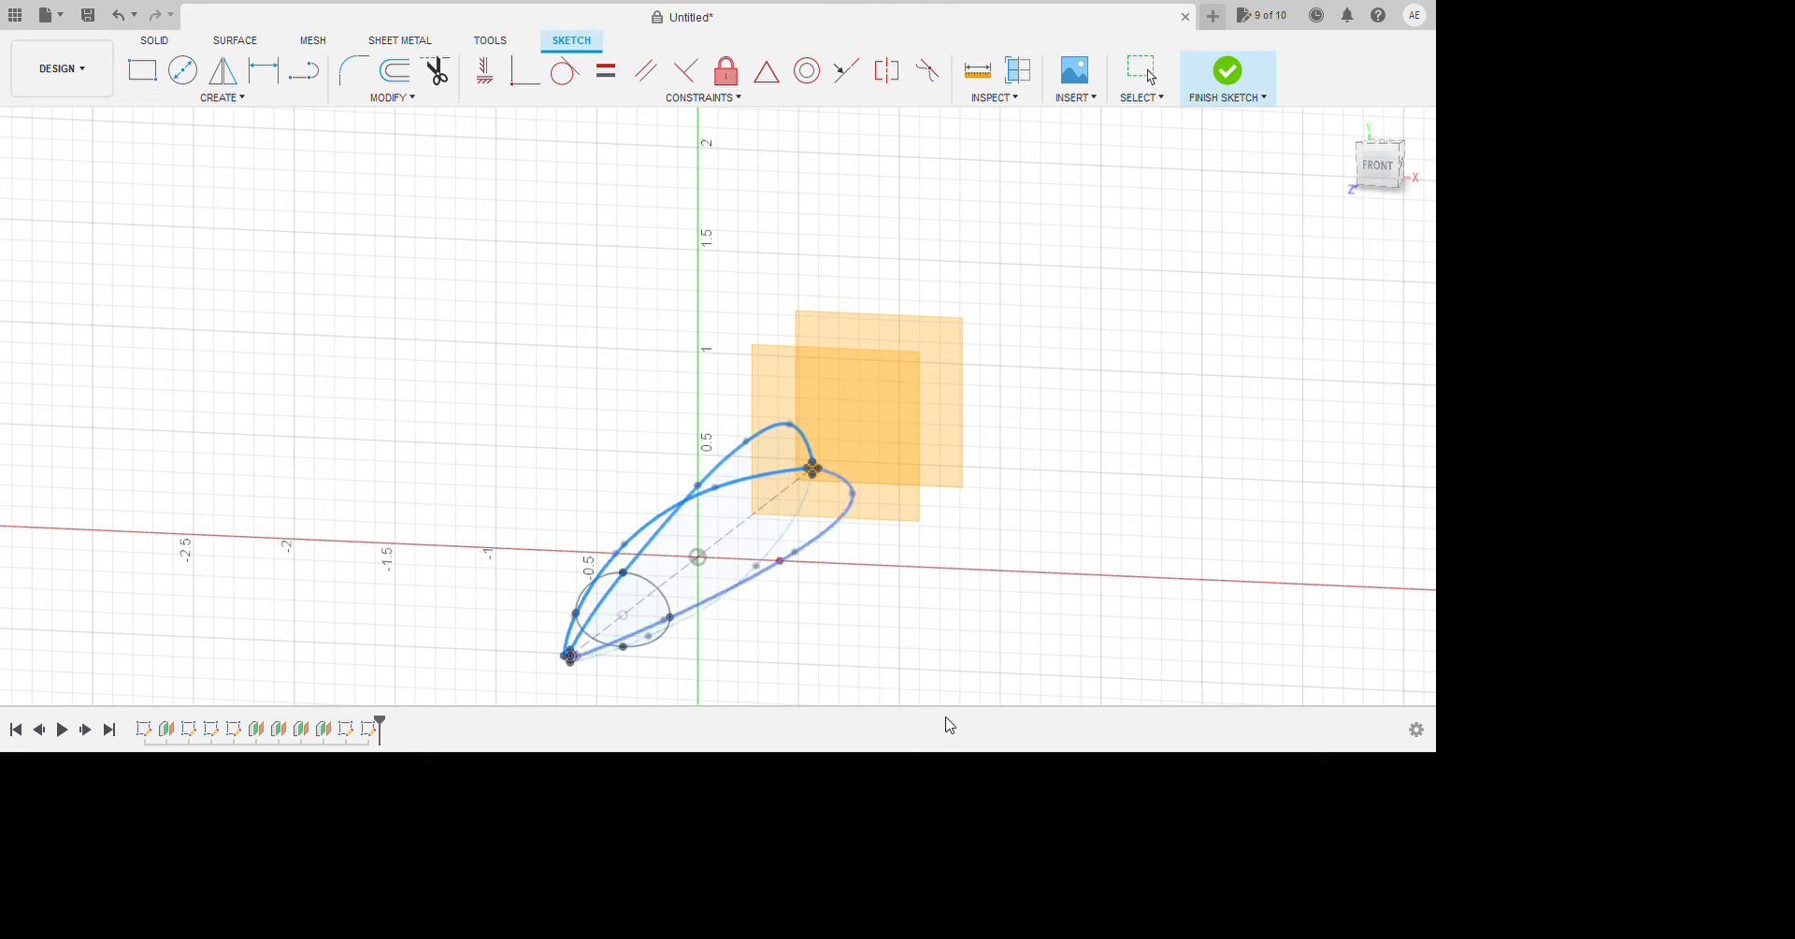
click(911, 748)
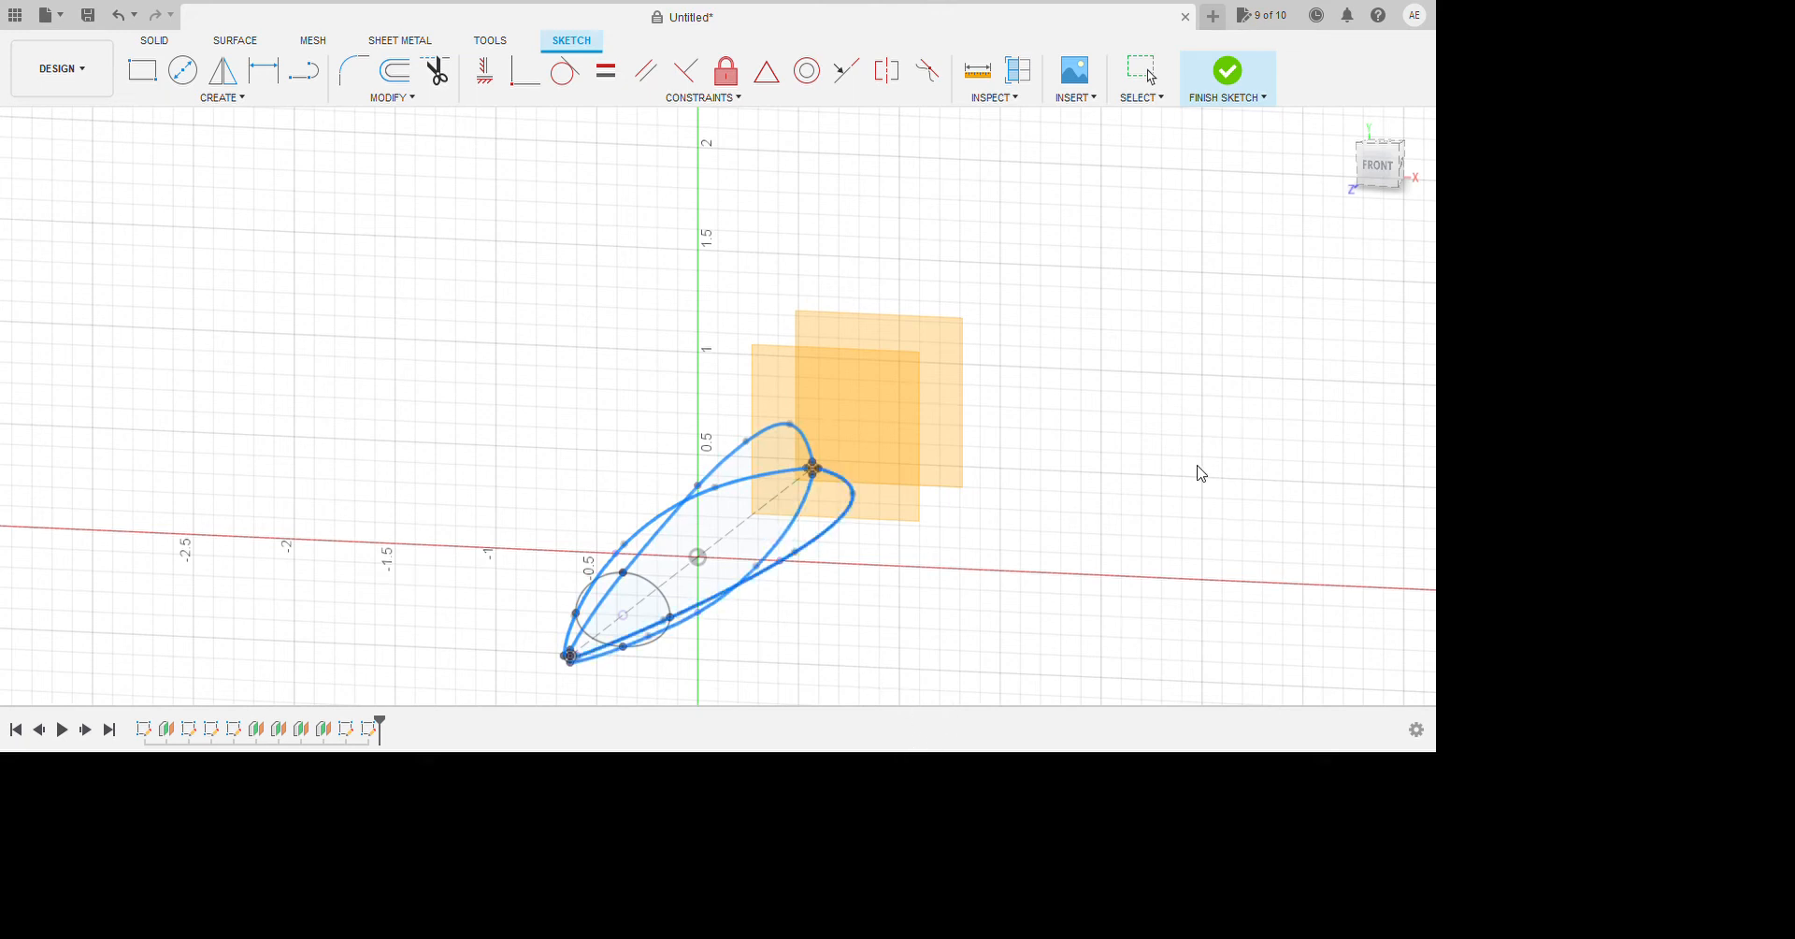
key(Escape)
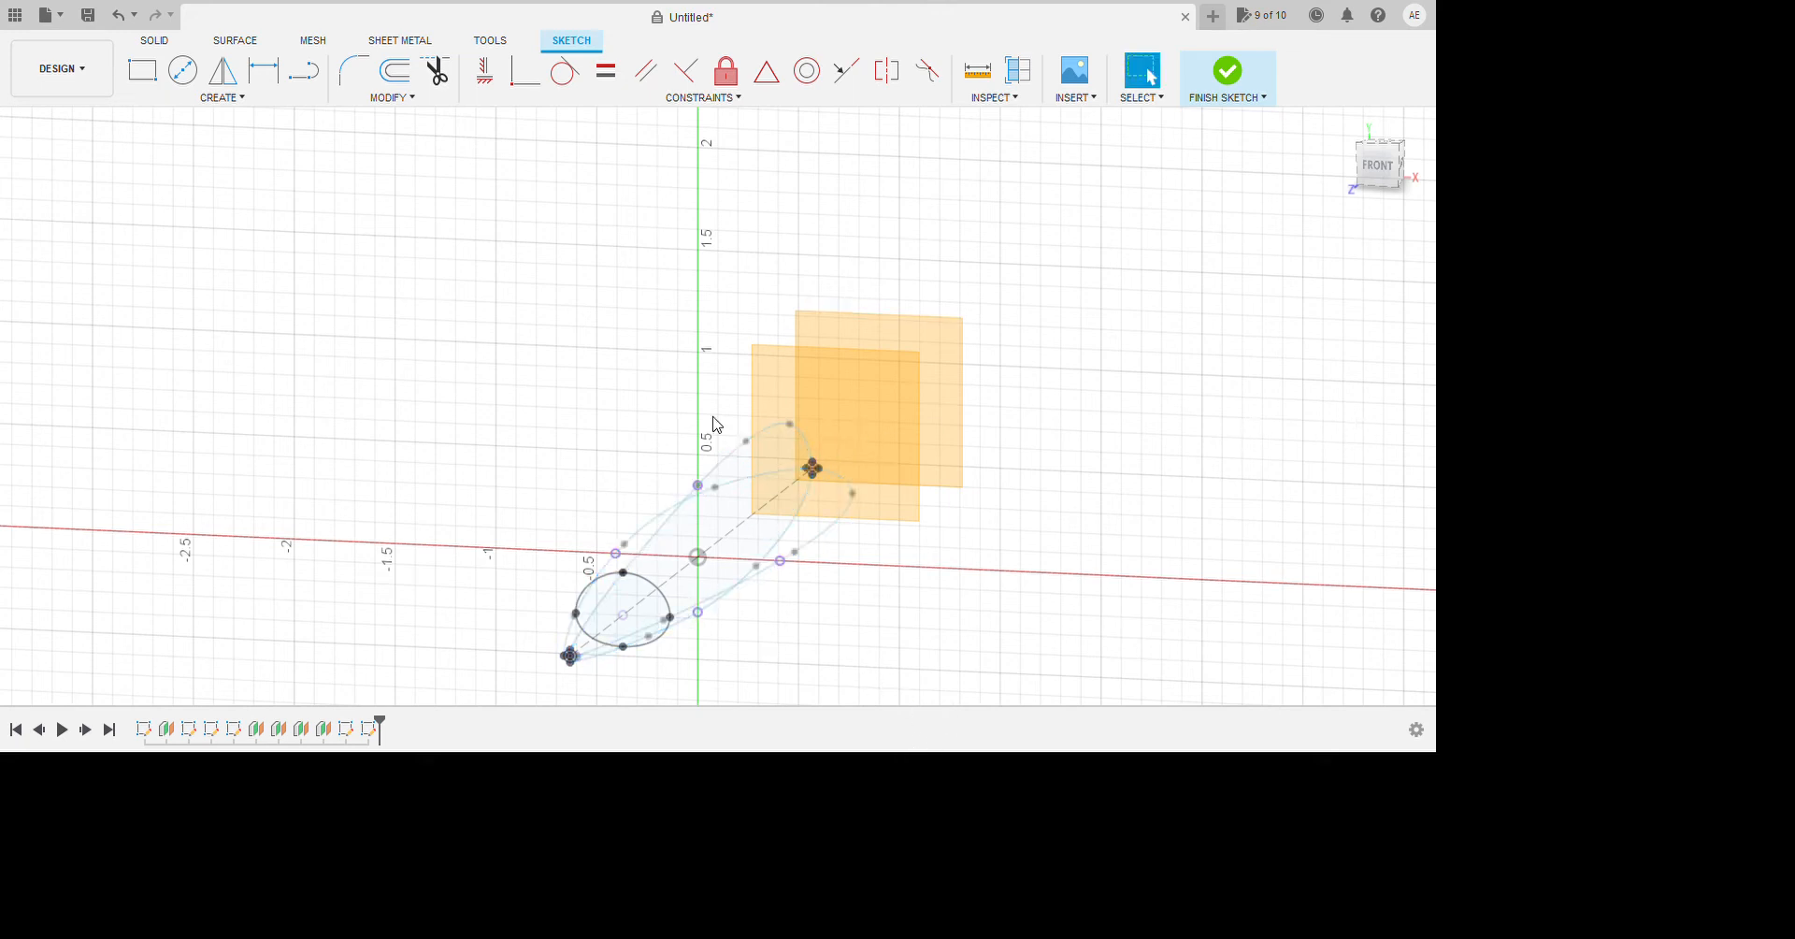
click(372, 124)
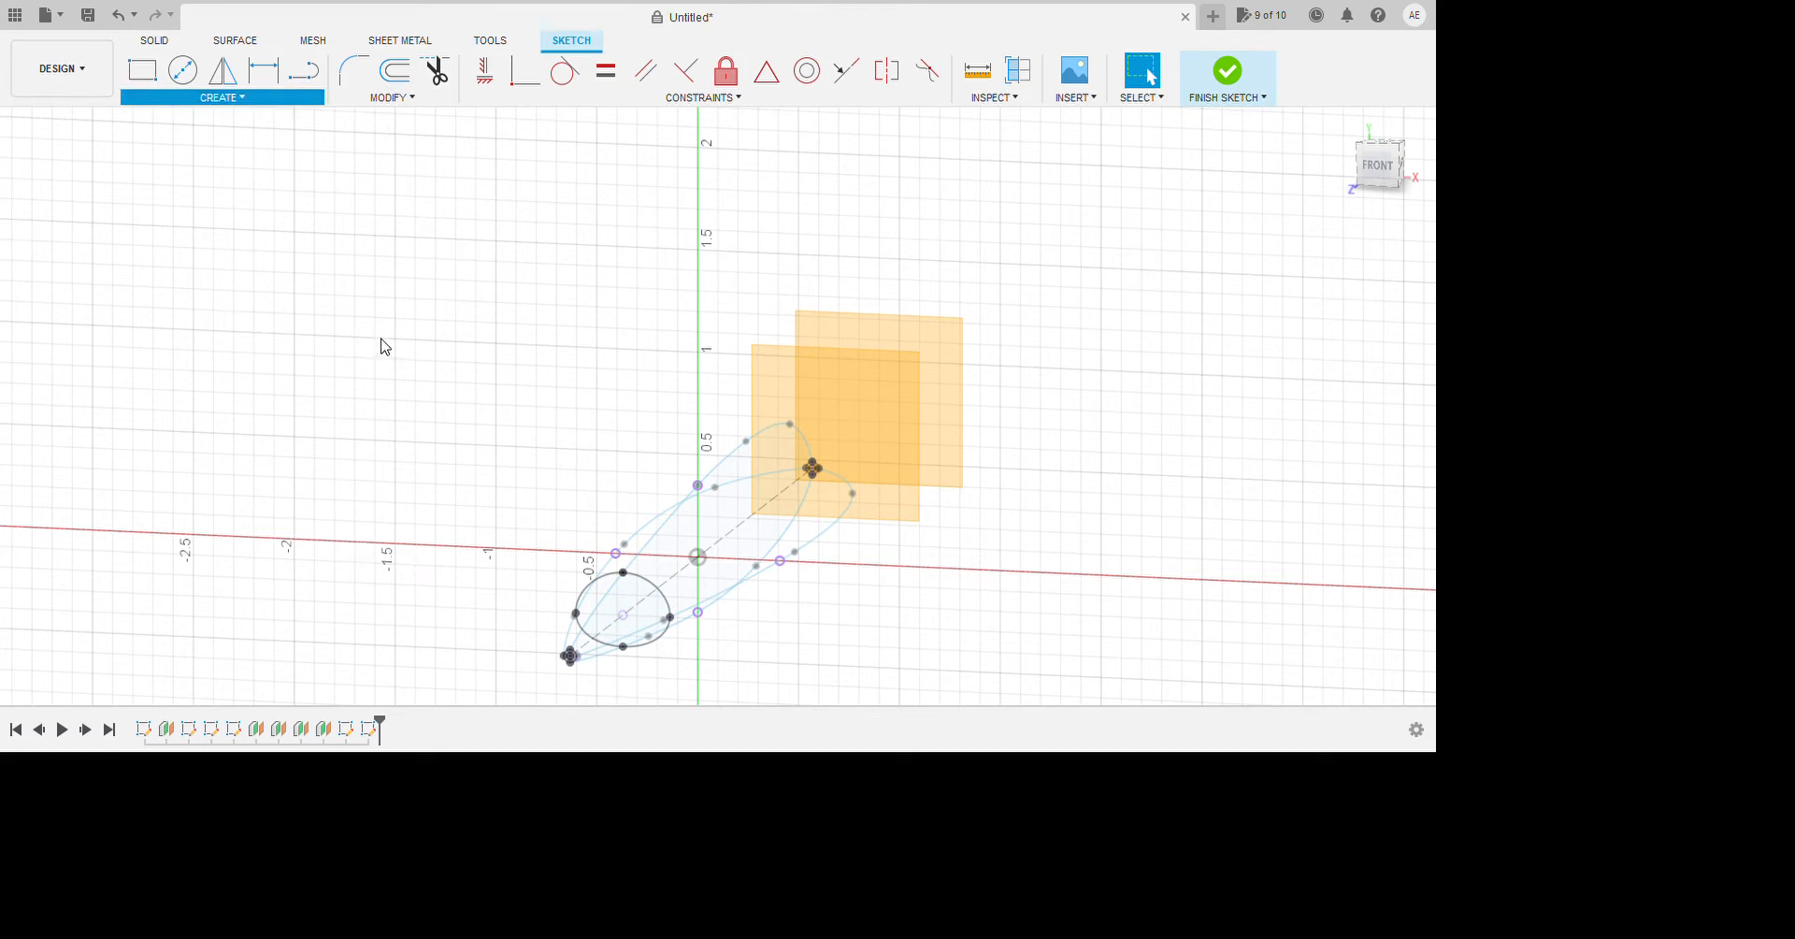
scroll(819, 584, up, 2)
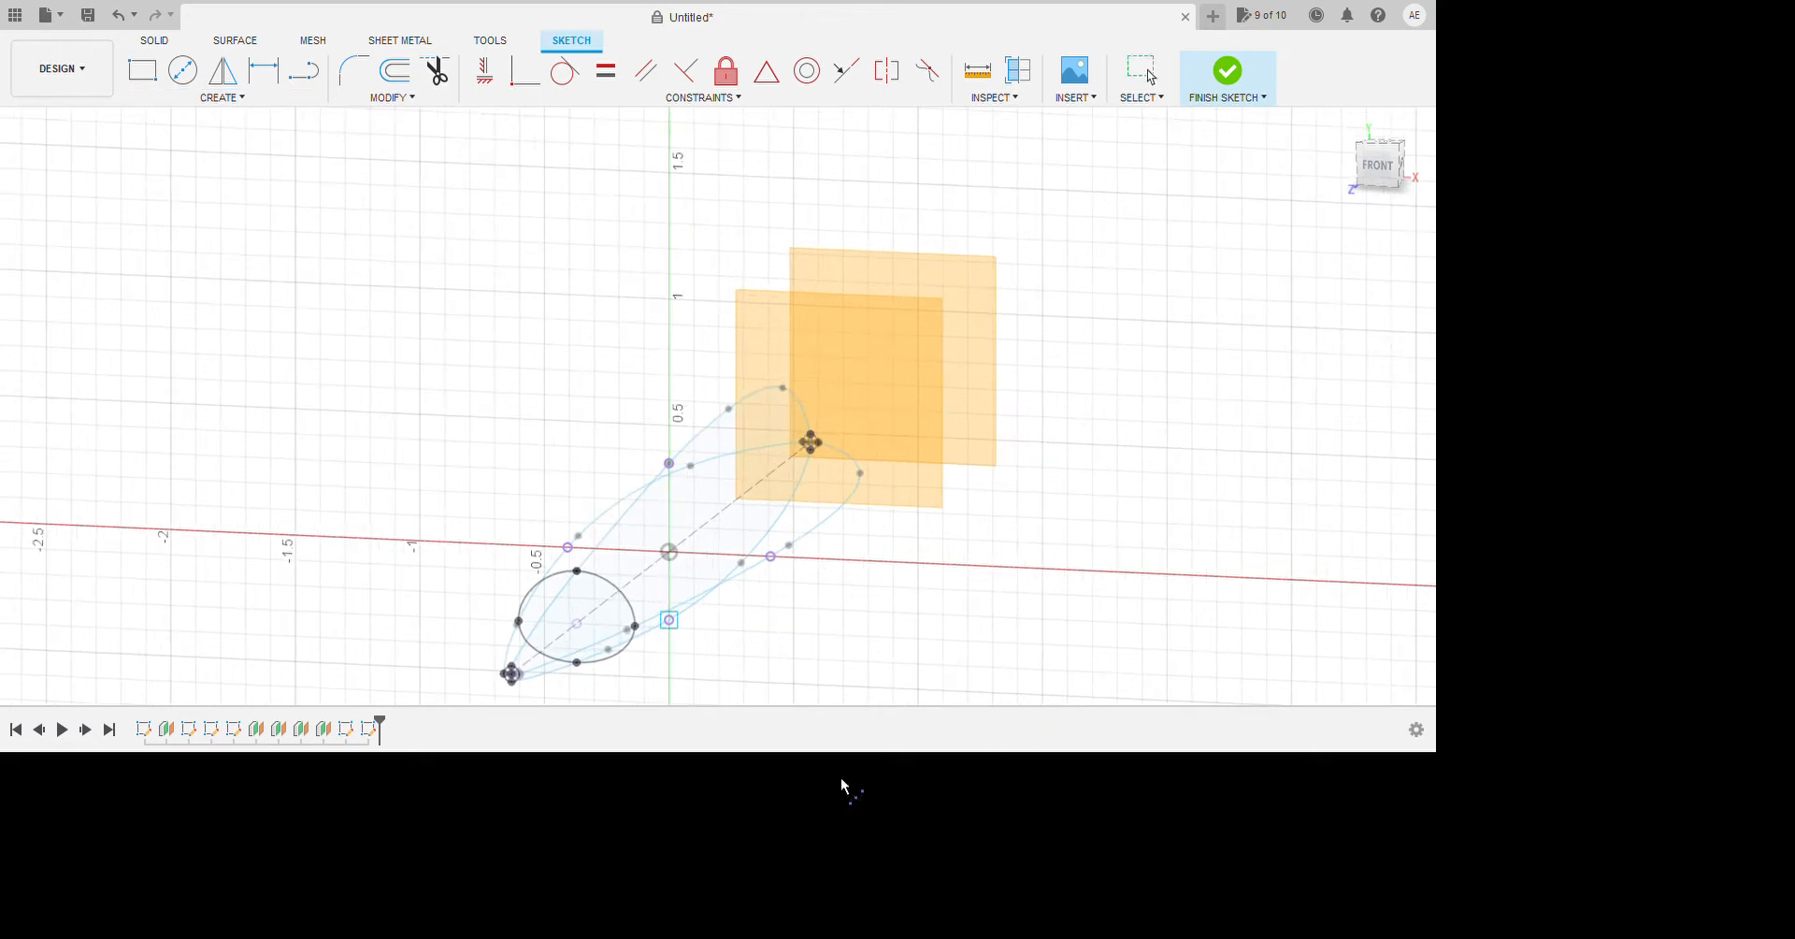
click(770, 556)
click(670, 619)
key(Escape)
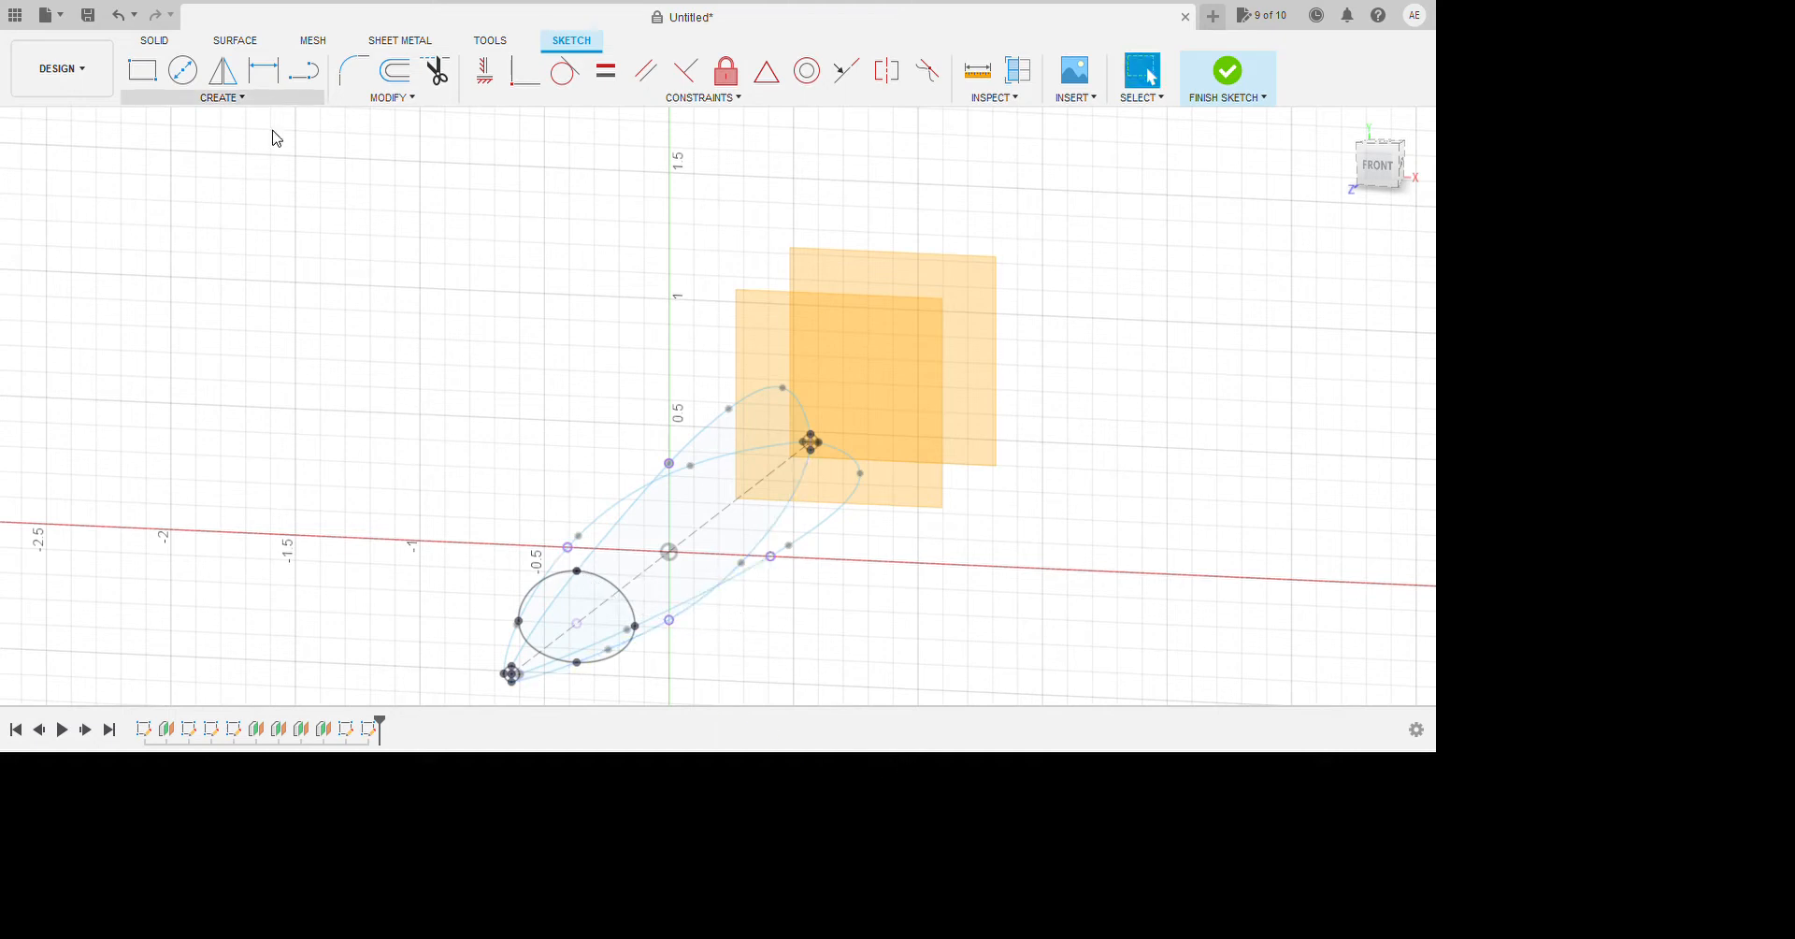
Draw a fit point spline from the lower reference point through the positive-X side point and an extra point above it to the upper reference point.
click(271, 98)
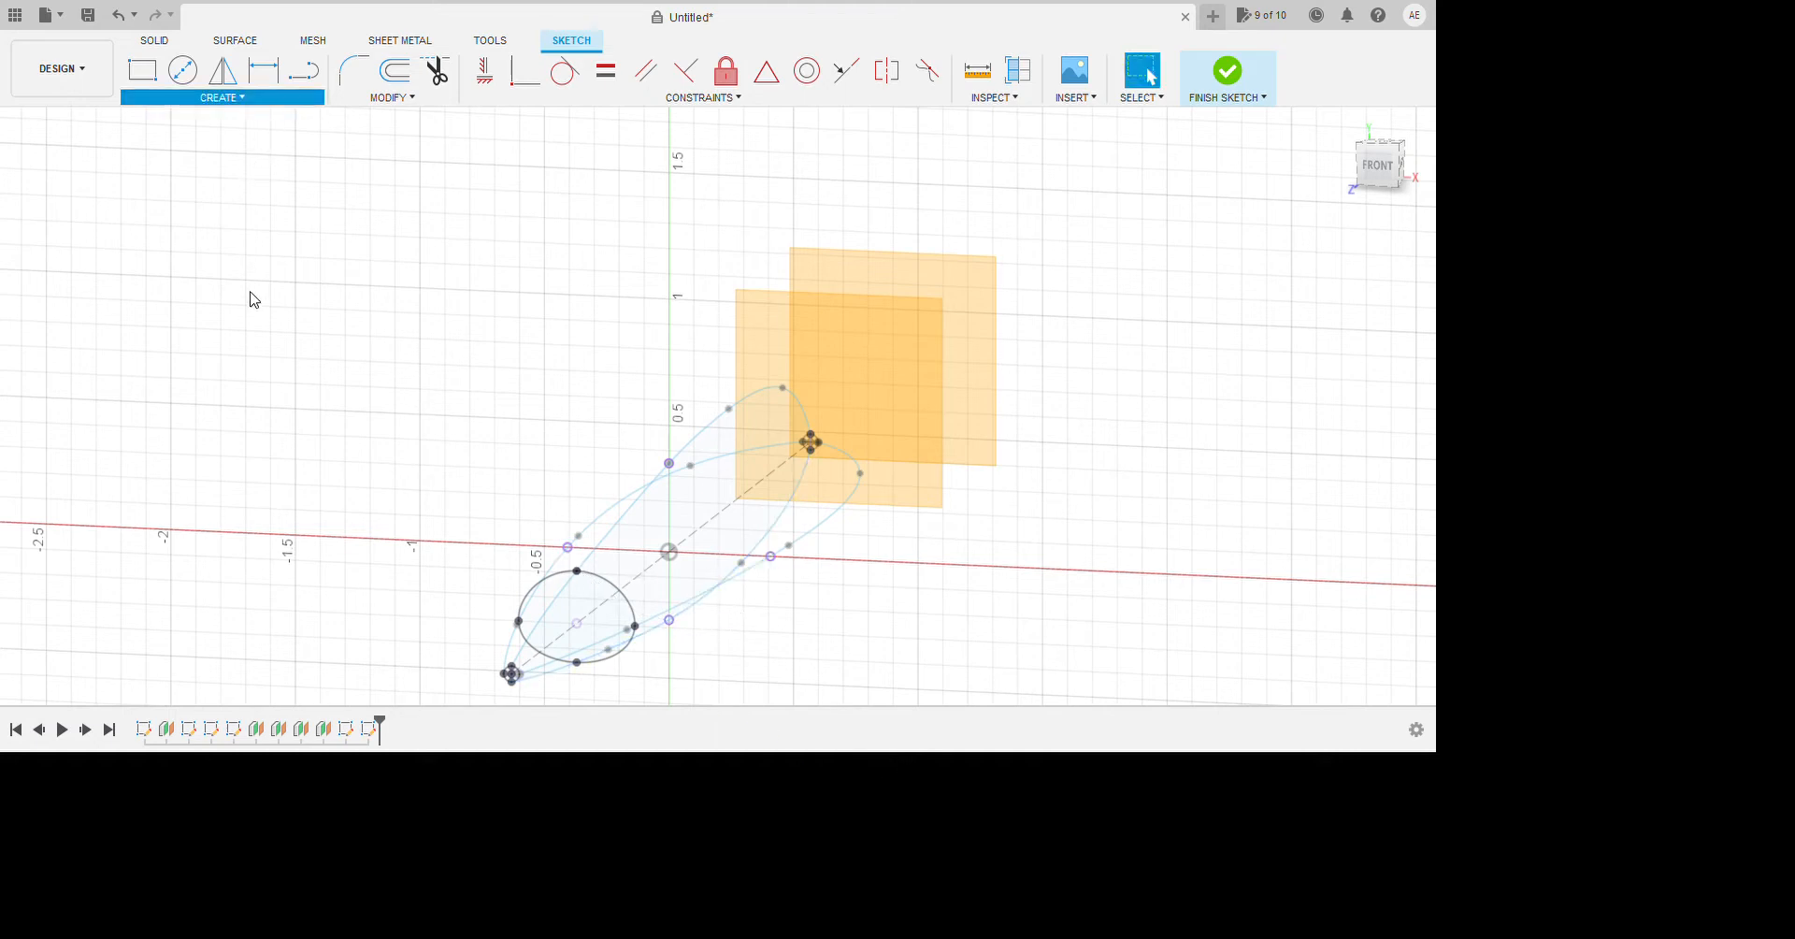
click(379, 335)
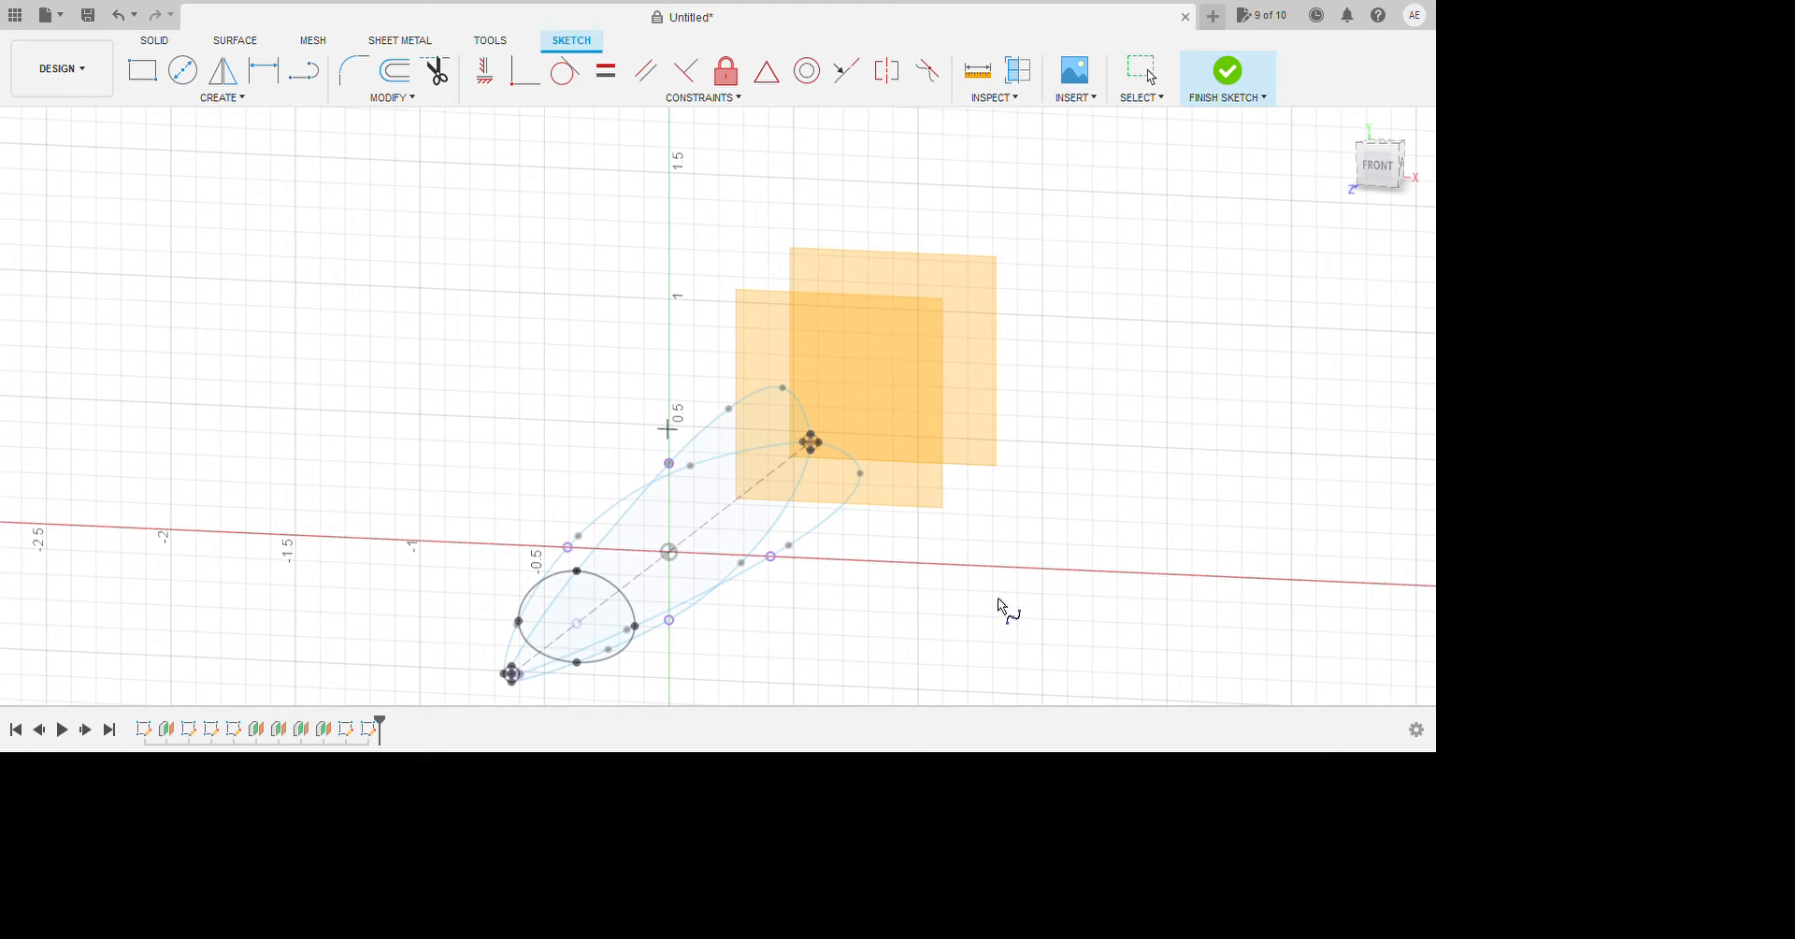
click(670, 619)
click(770, 557)
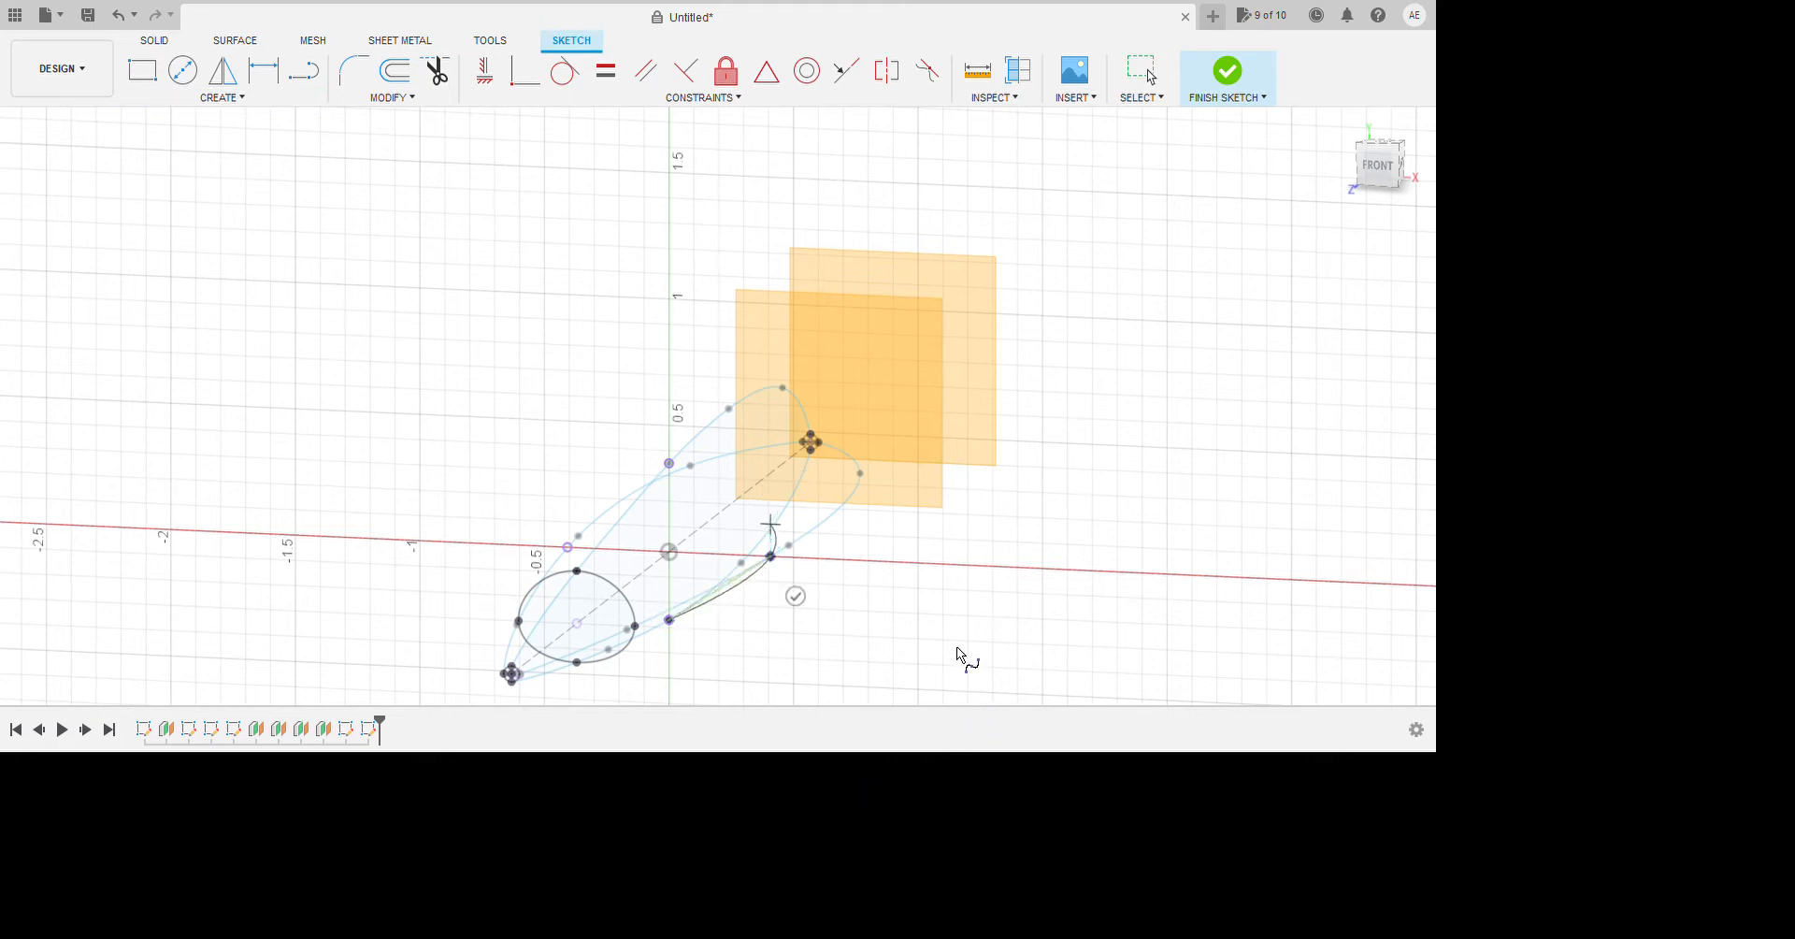
click(749, 501)
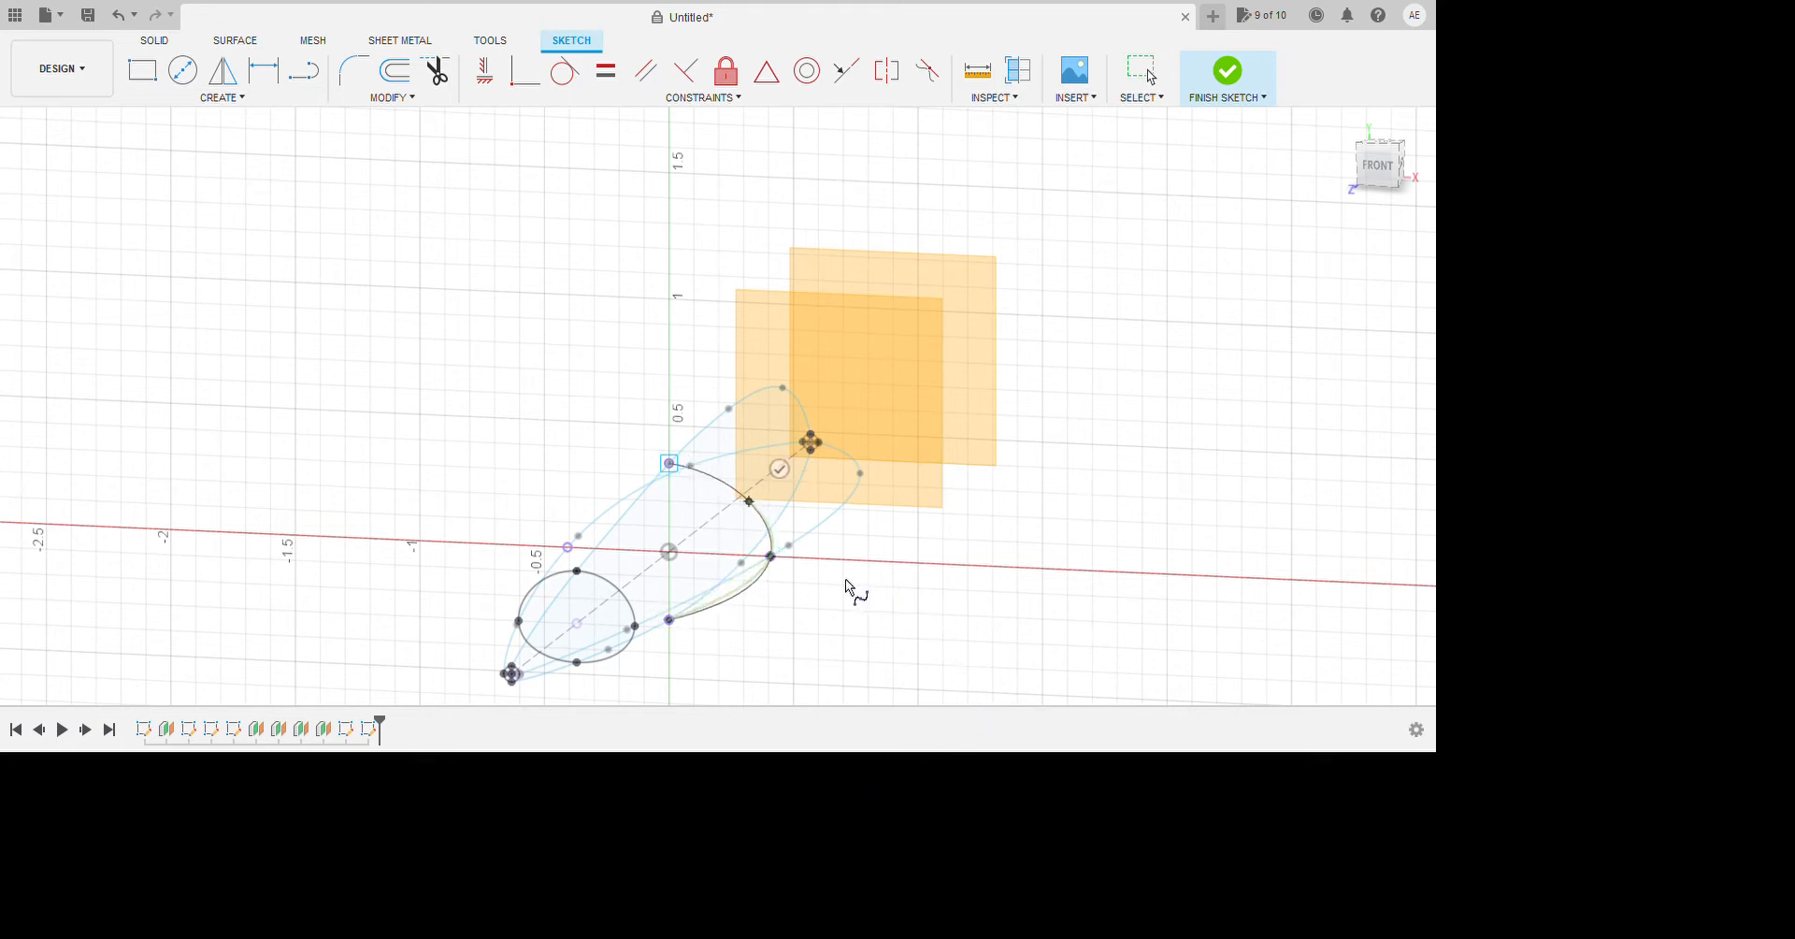
click(670, 463)
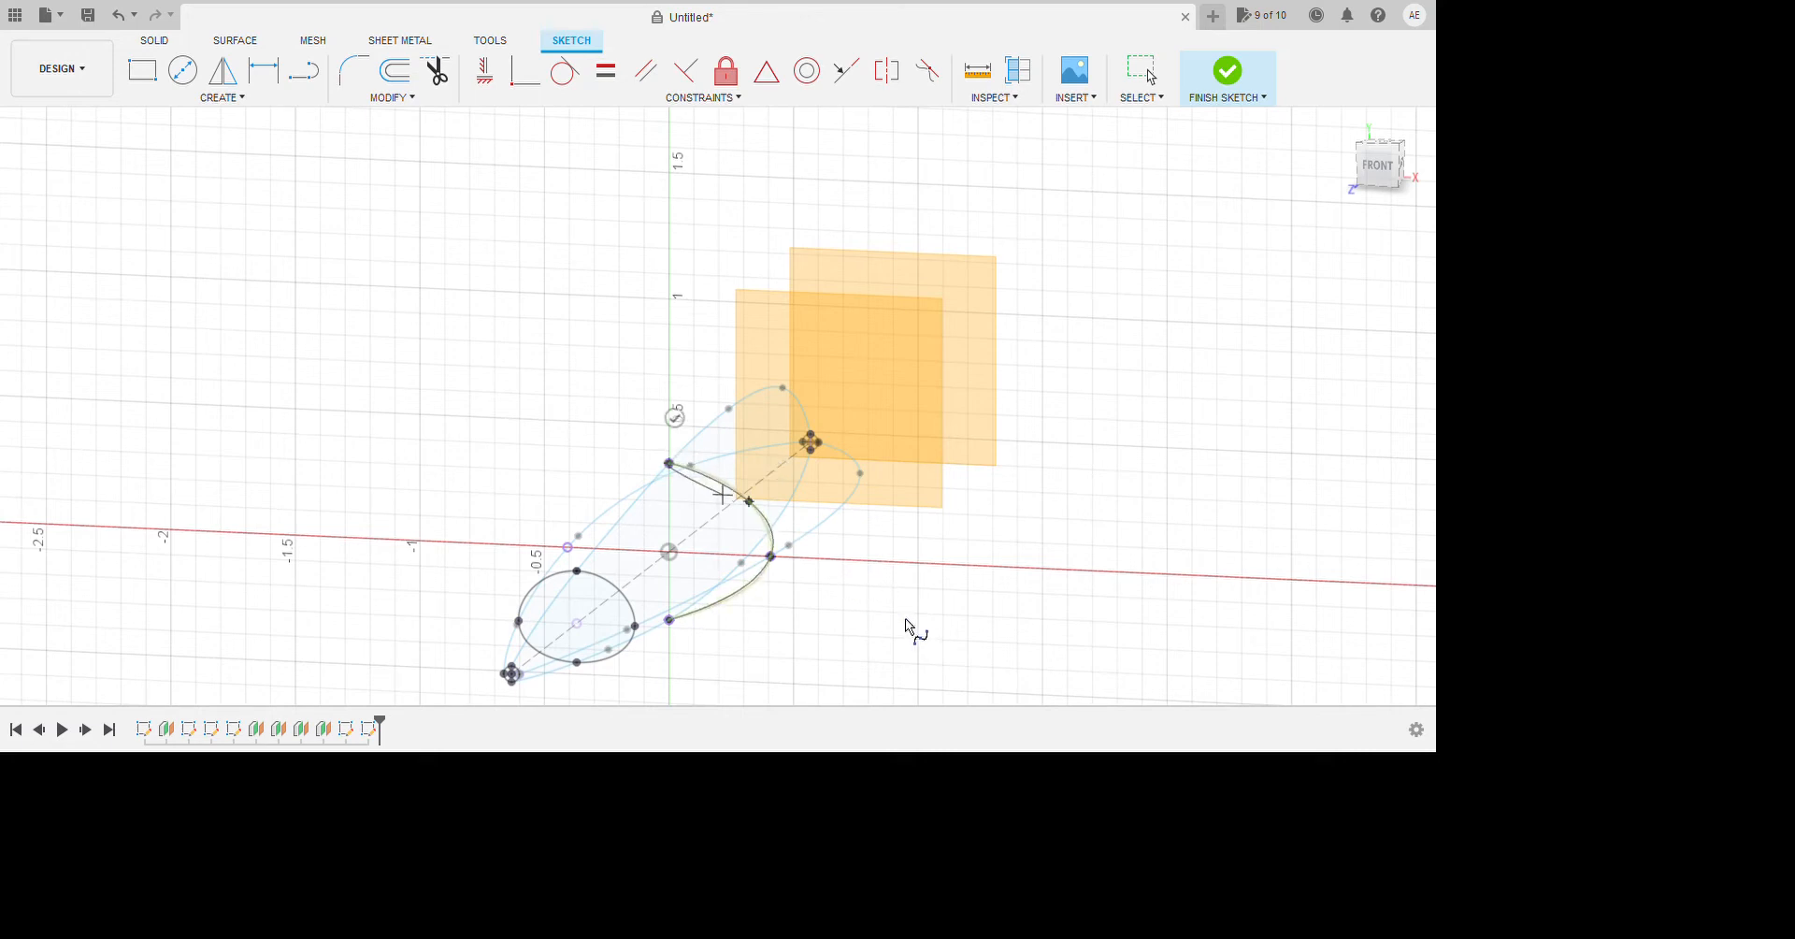
click(674, 418)
Constrain the tangent handle at the half cross-section spline's lowest point to be horizontal.
mouse_move(737, 580)
shift+middle_down()
mouse_move(753, 596)
mouse_move(744, 555)
mouse_move(768, 568)
mouse_move(762, 632)
shift+middle_up()
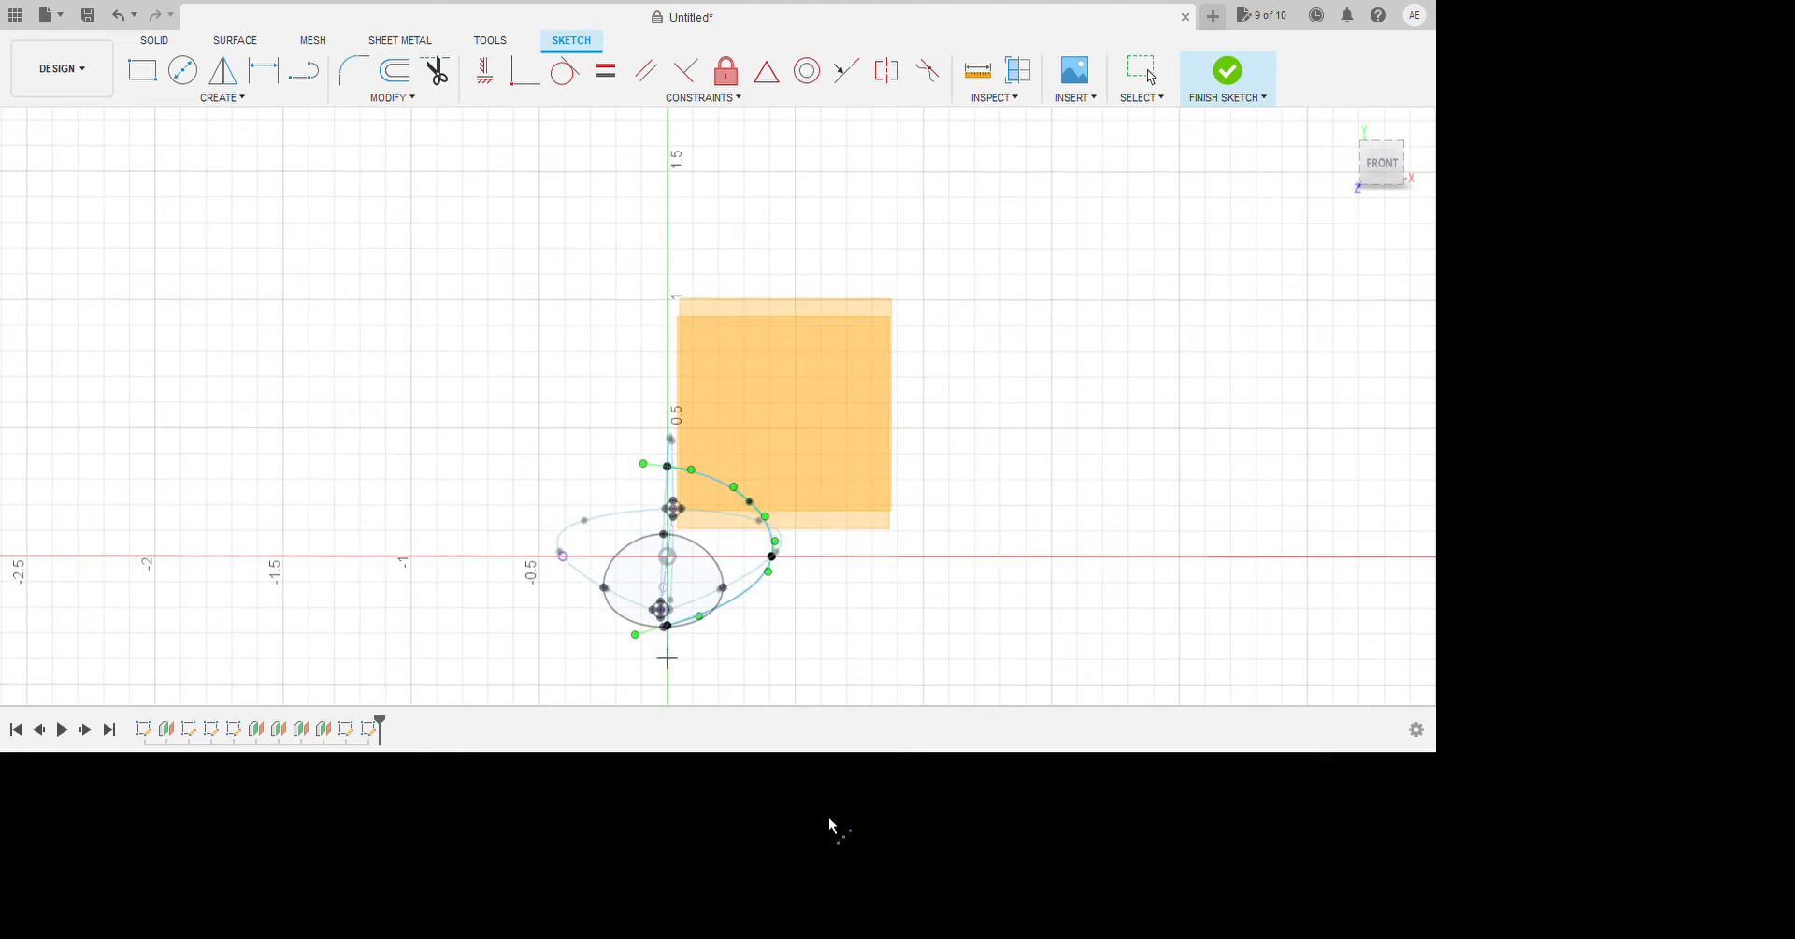
key(Escape)
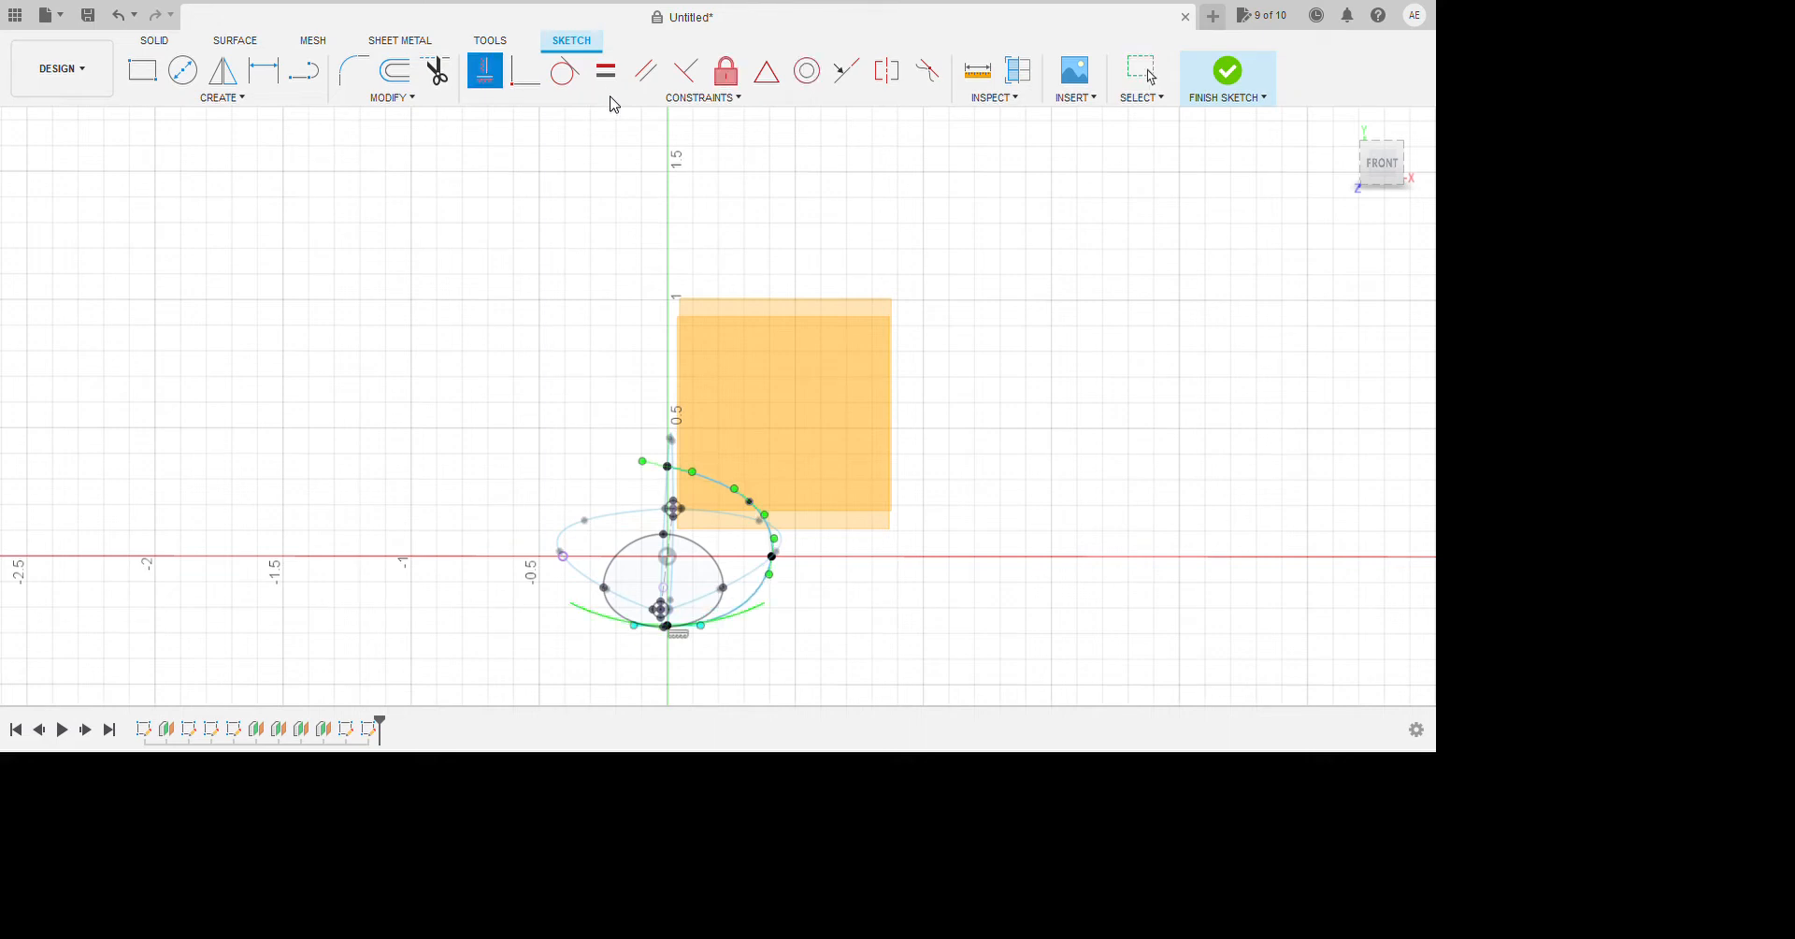
mouse_move(961, 832)
shift+middle_down()
mouse_move(906, 829)
mouse_move(1034, 828)
shift+middle_up()
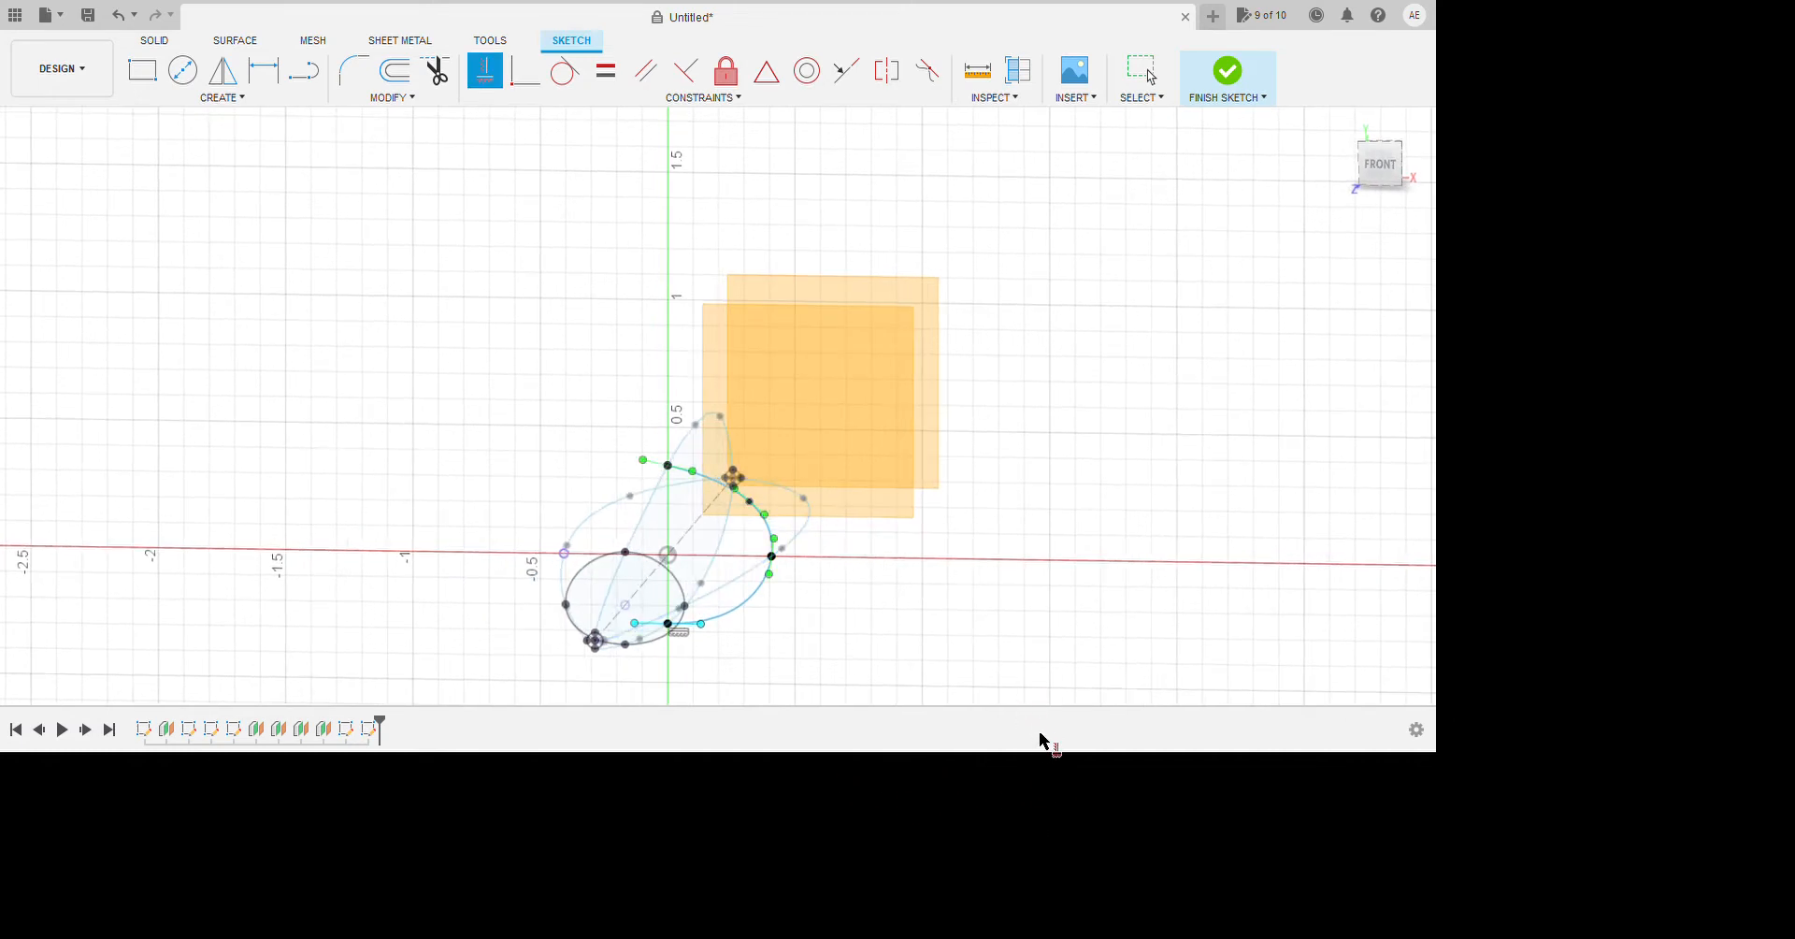
mouse_move(1041, 741)
shift+middle_down()
mouse_move(1026, 720)
mouse_move(1067, 729)
mouse_move(1041, 729)
shift+middle_up()
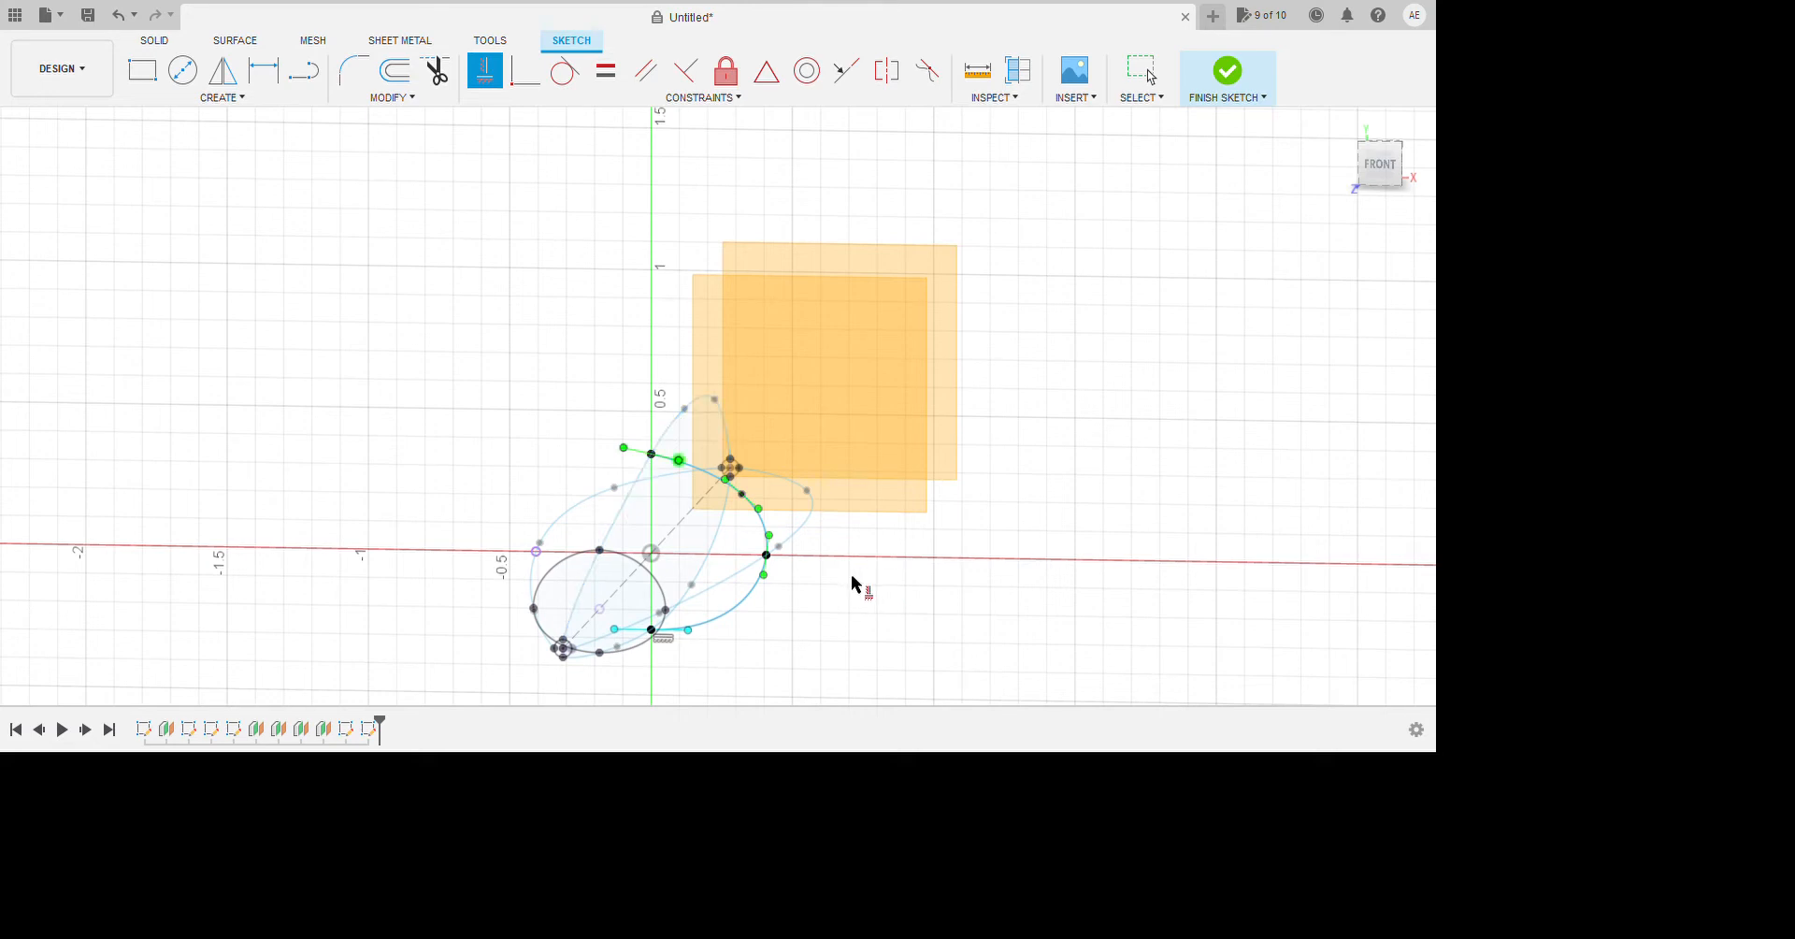
key(Escape)
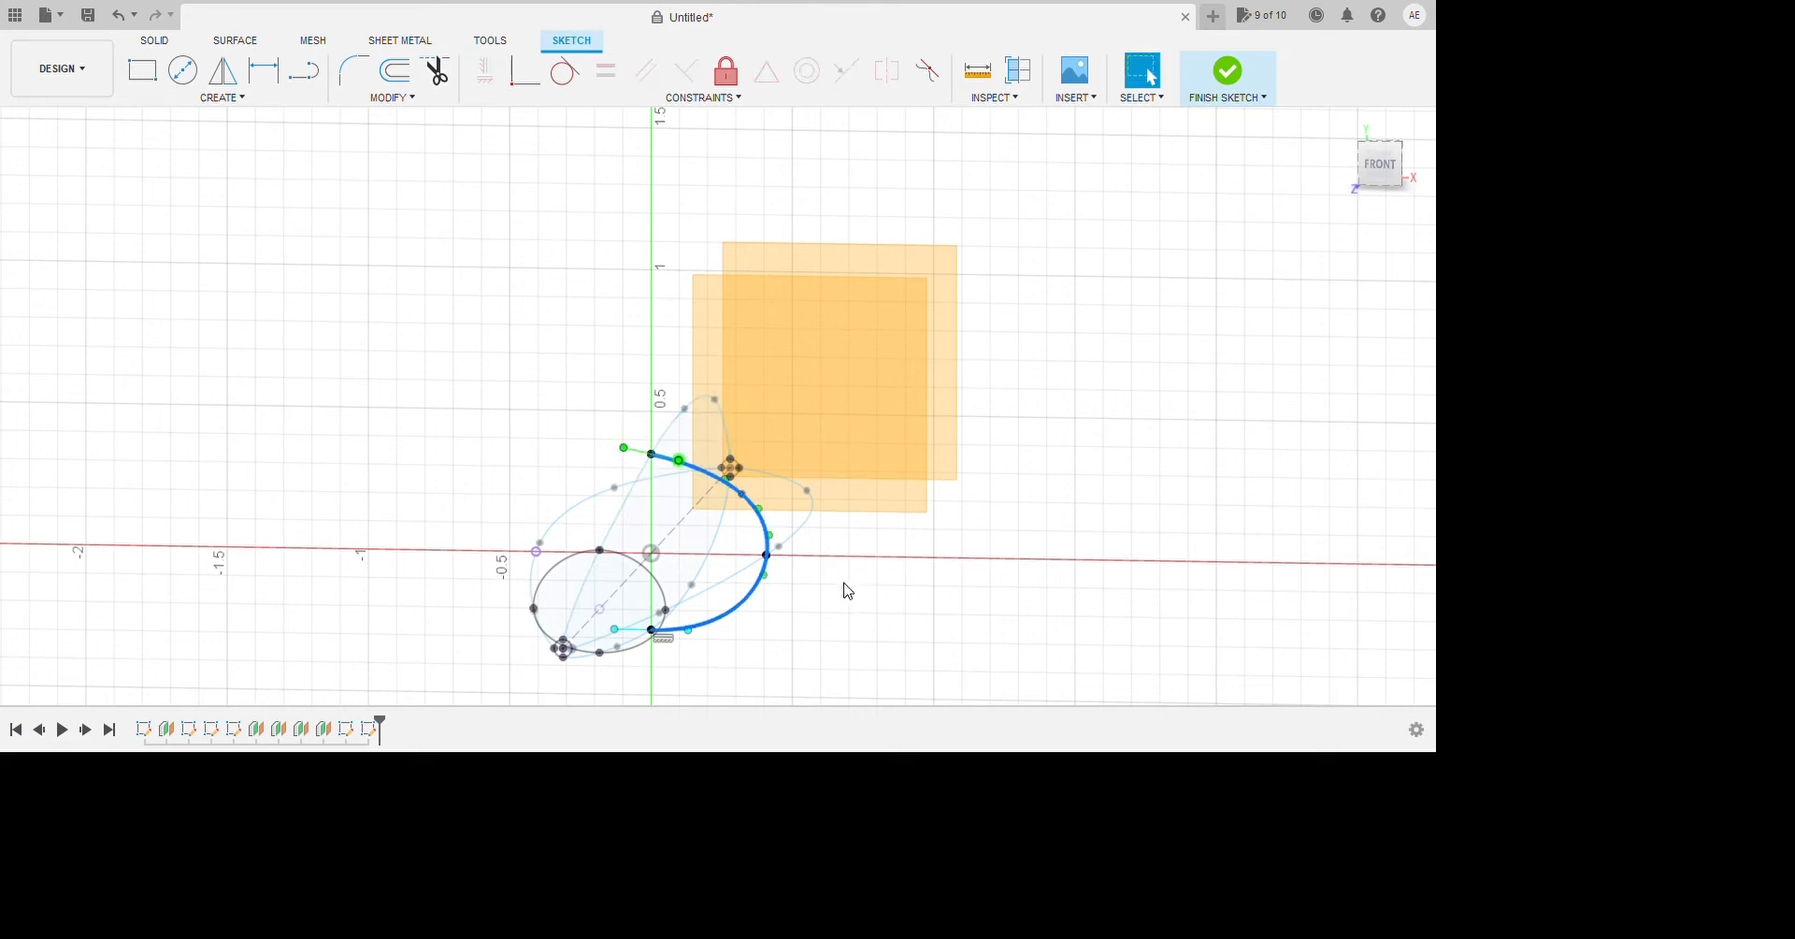
Tilt the tangent handles at the half section's top point and side point to form a sloping shoulder.
click(848, 588)
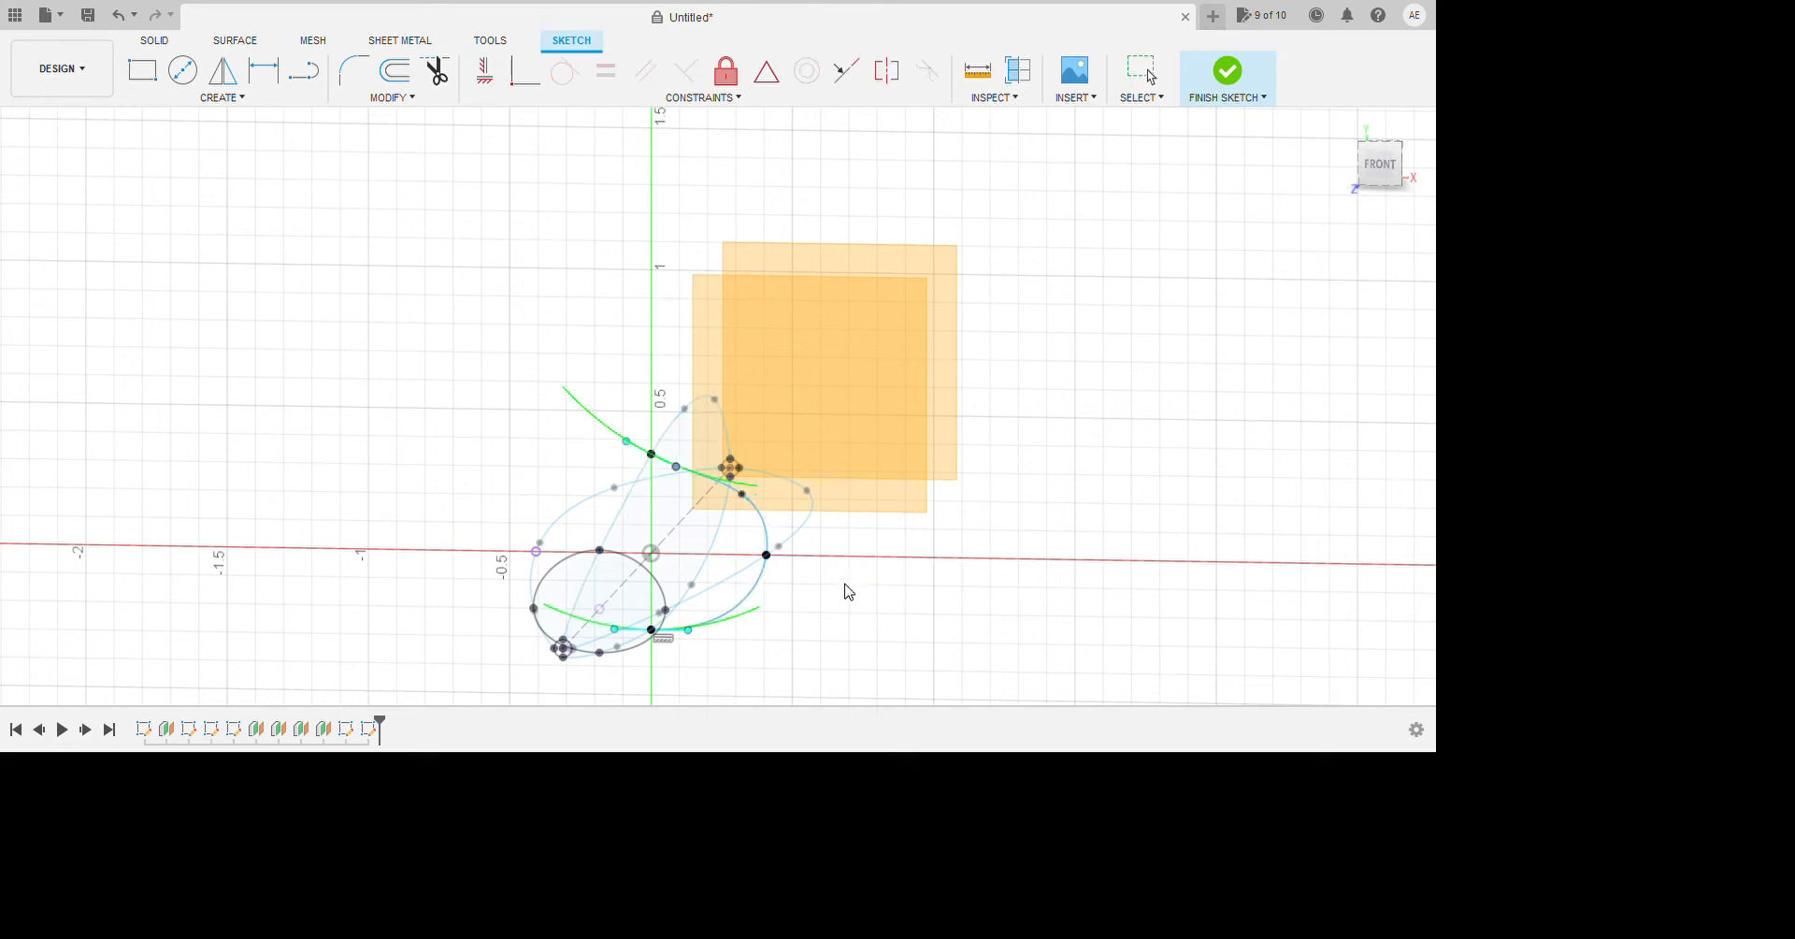
key(Escape)
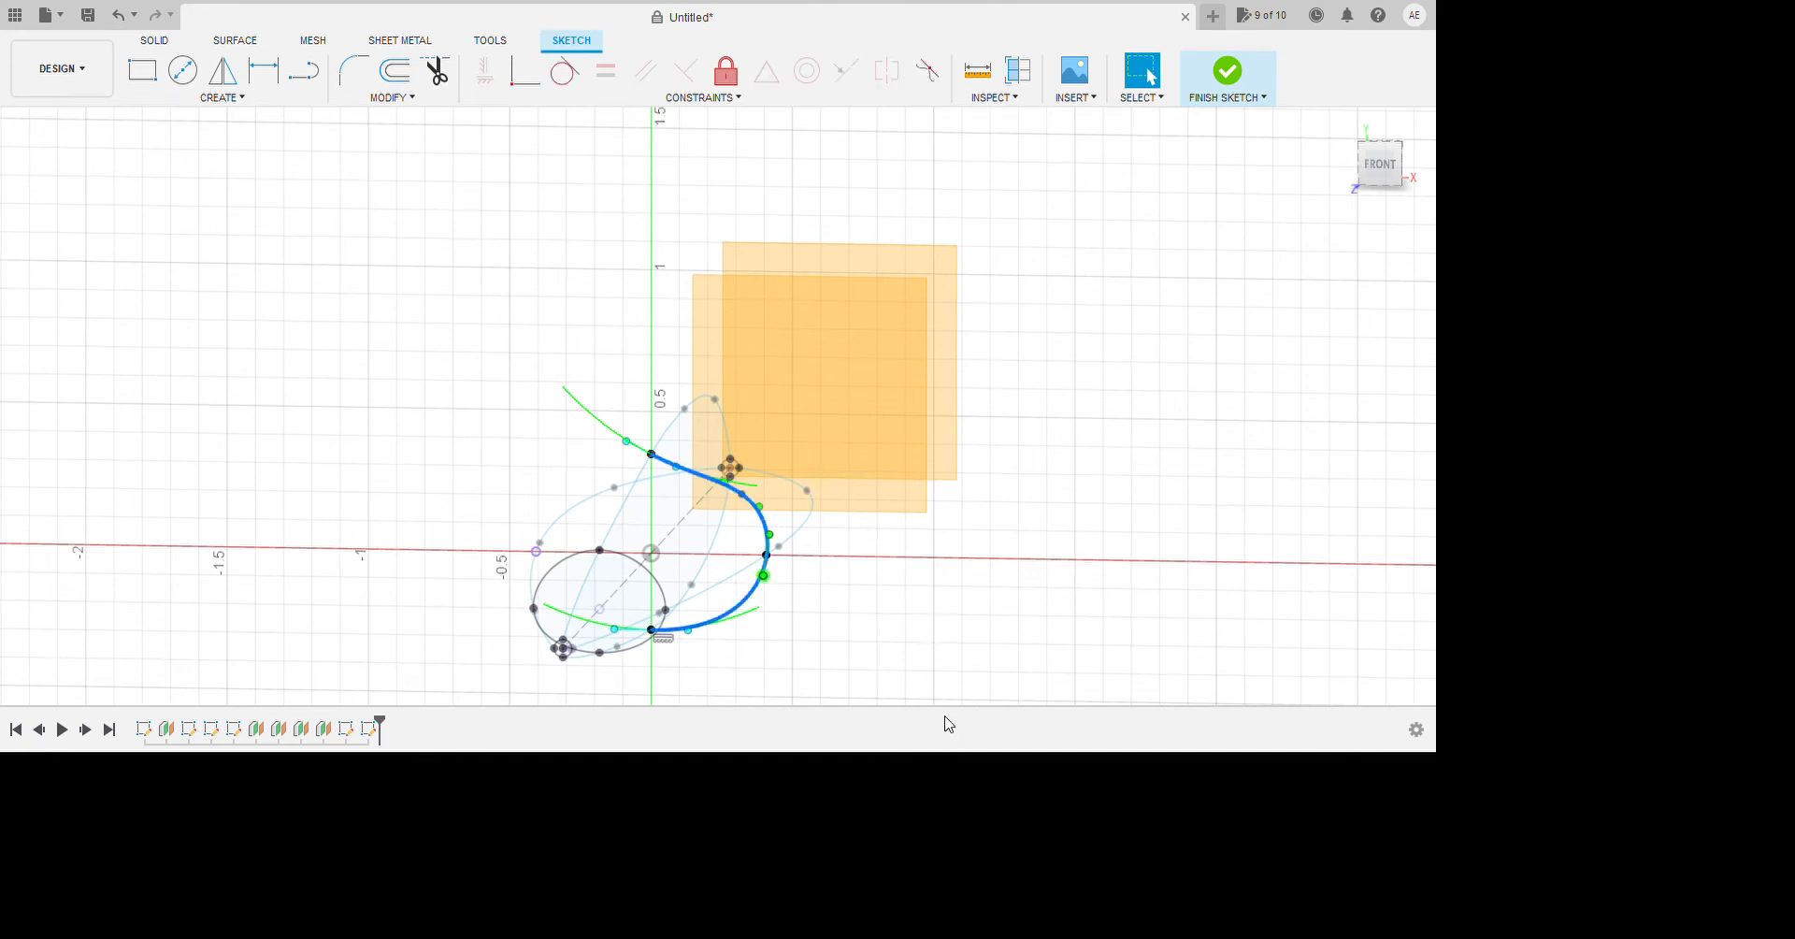
click(1035, 708)
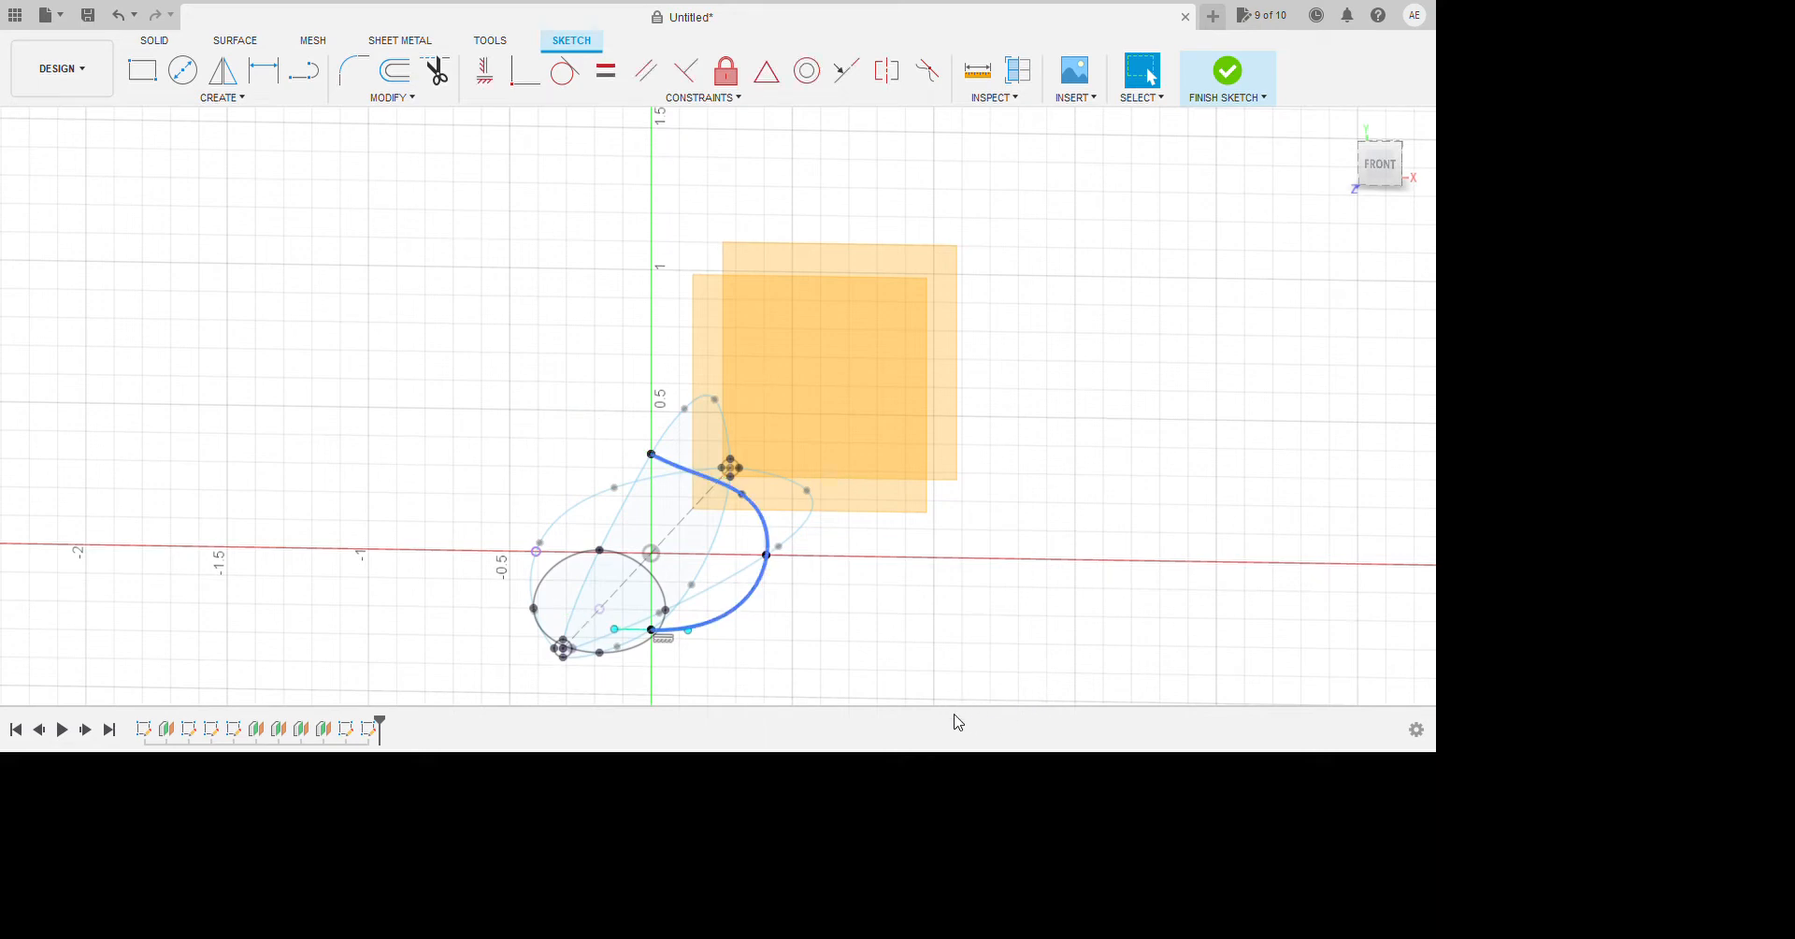
click(955, 714)
click(955, 728)
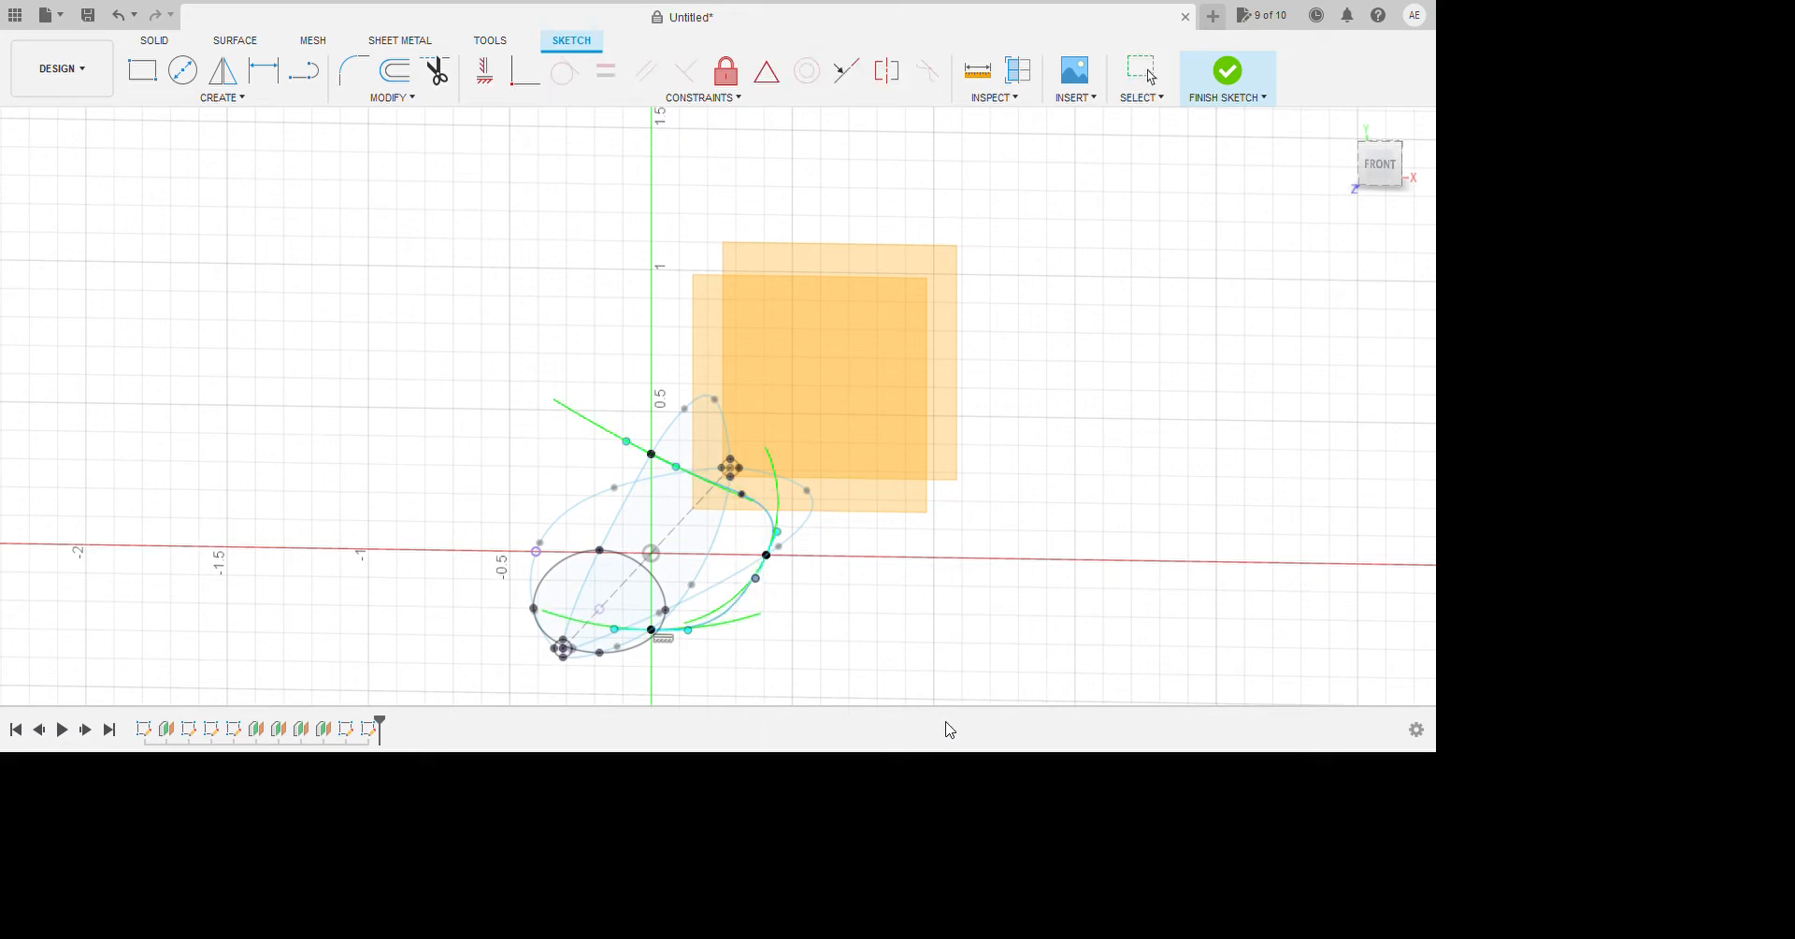
Adjust the tangent handle at the half section's upper intermediate fit point to smooth the shoulder's transition into the side.
click(951, 643)
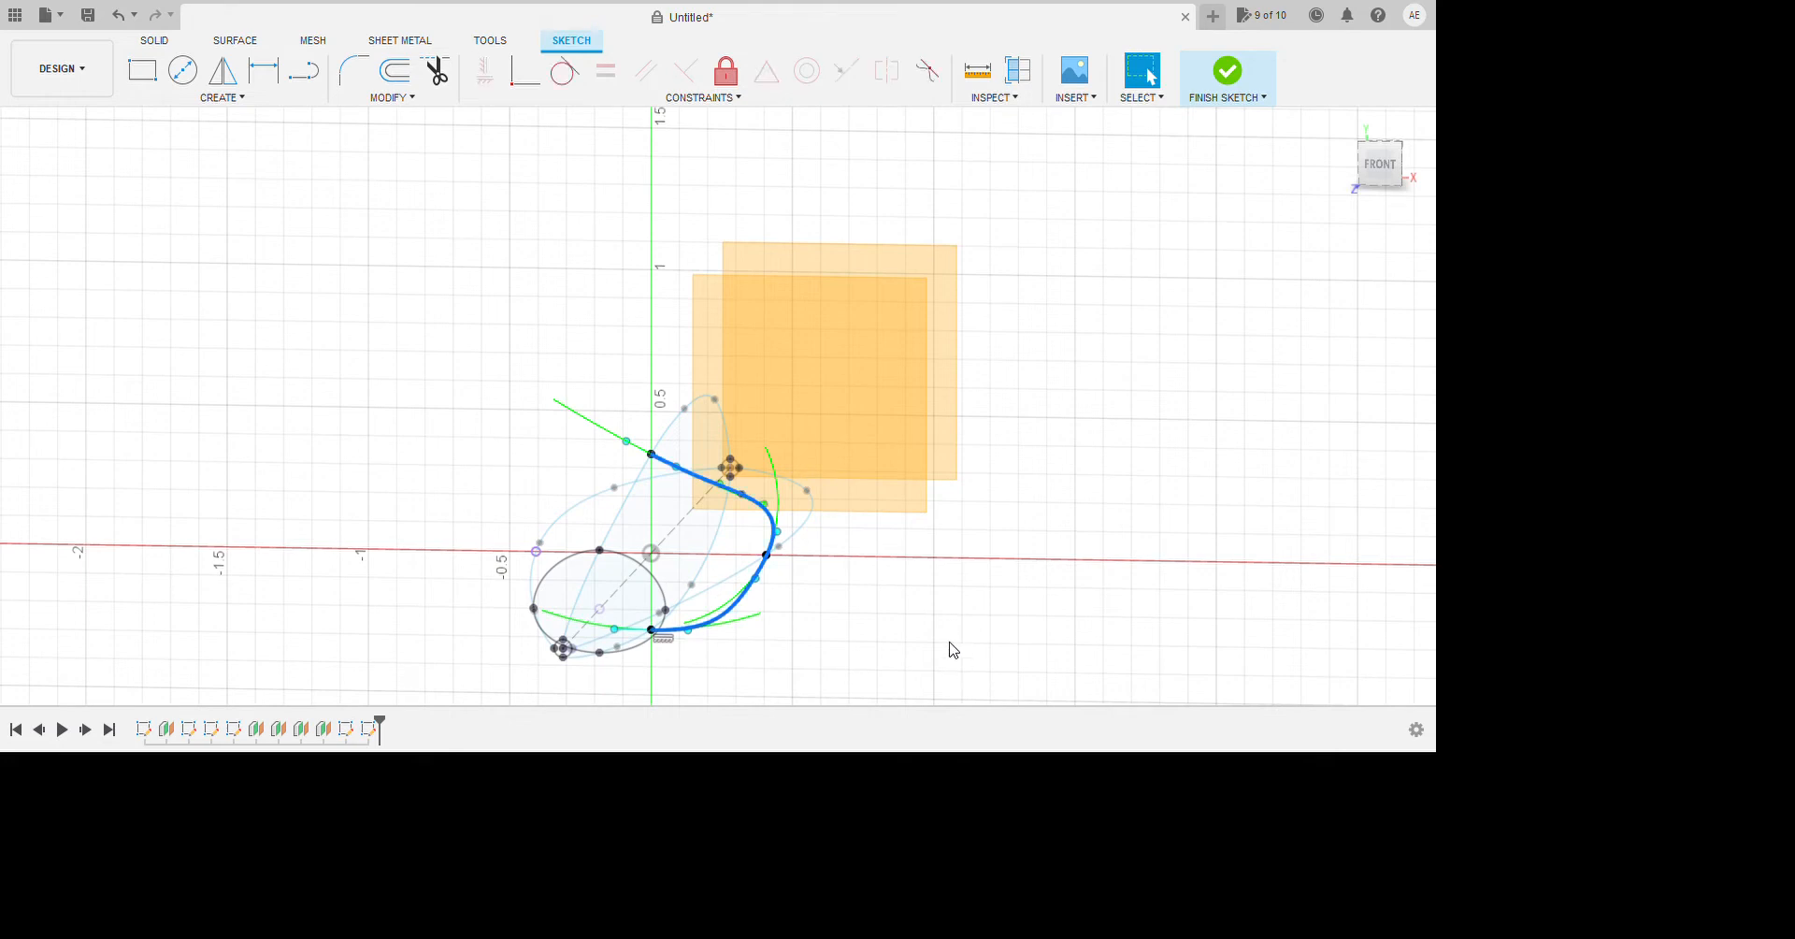
click(955, 644)
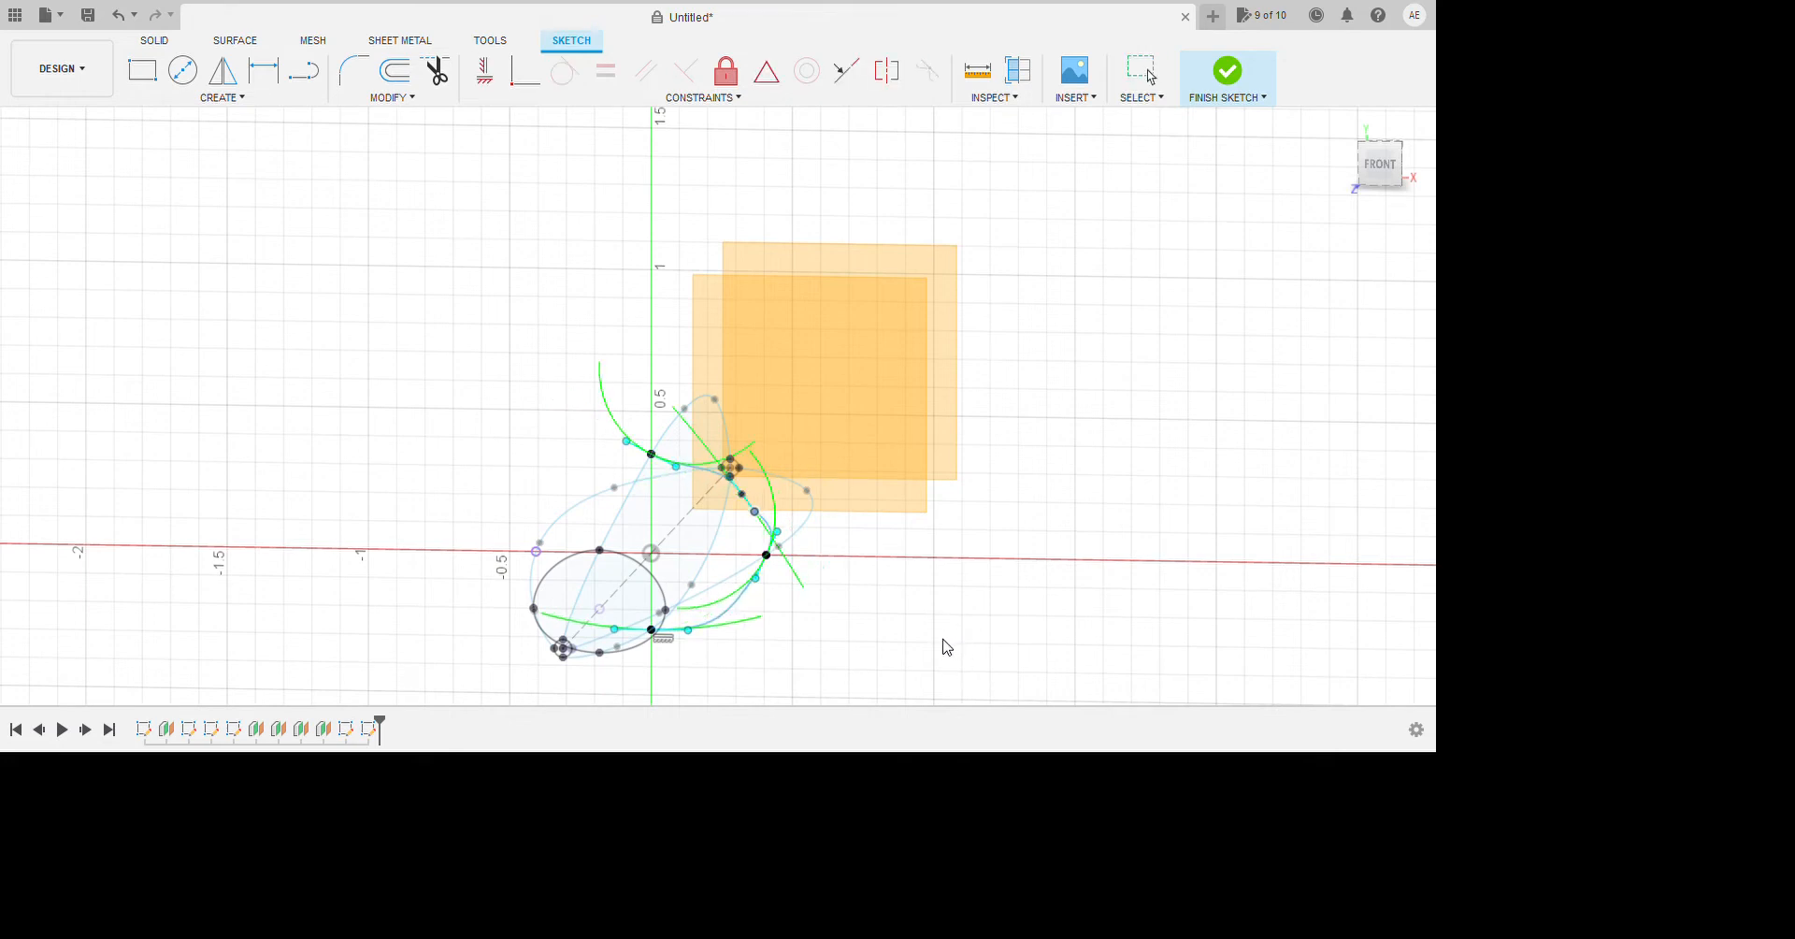
click(955, 641)
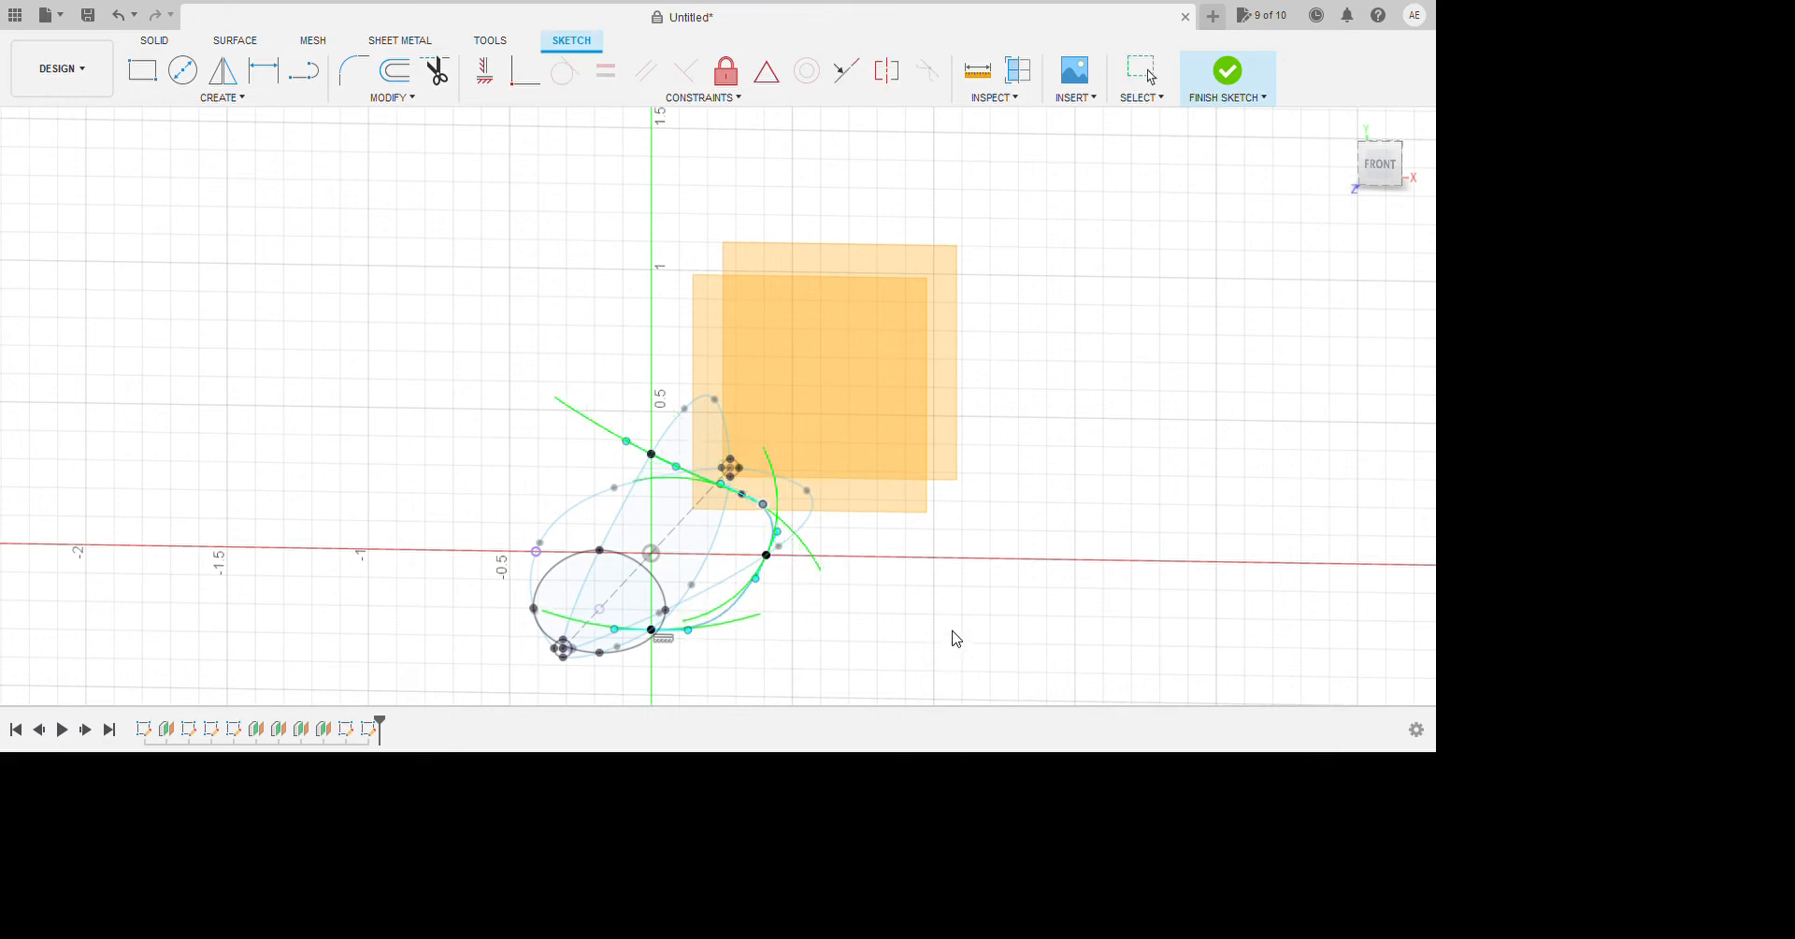
click(1108, 700)
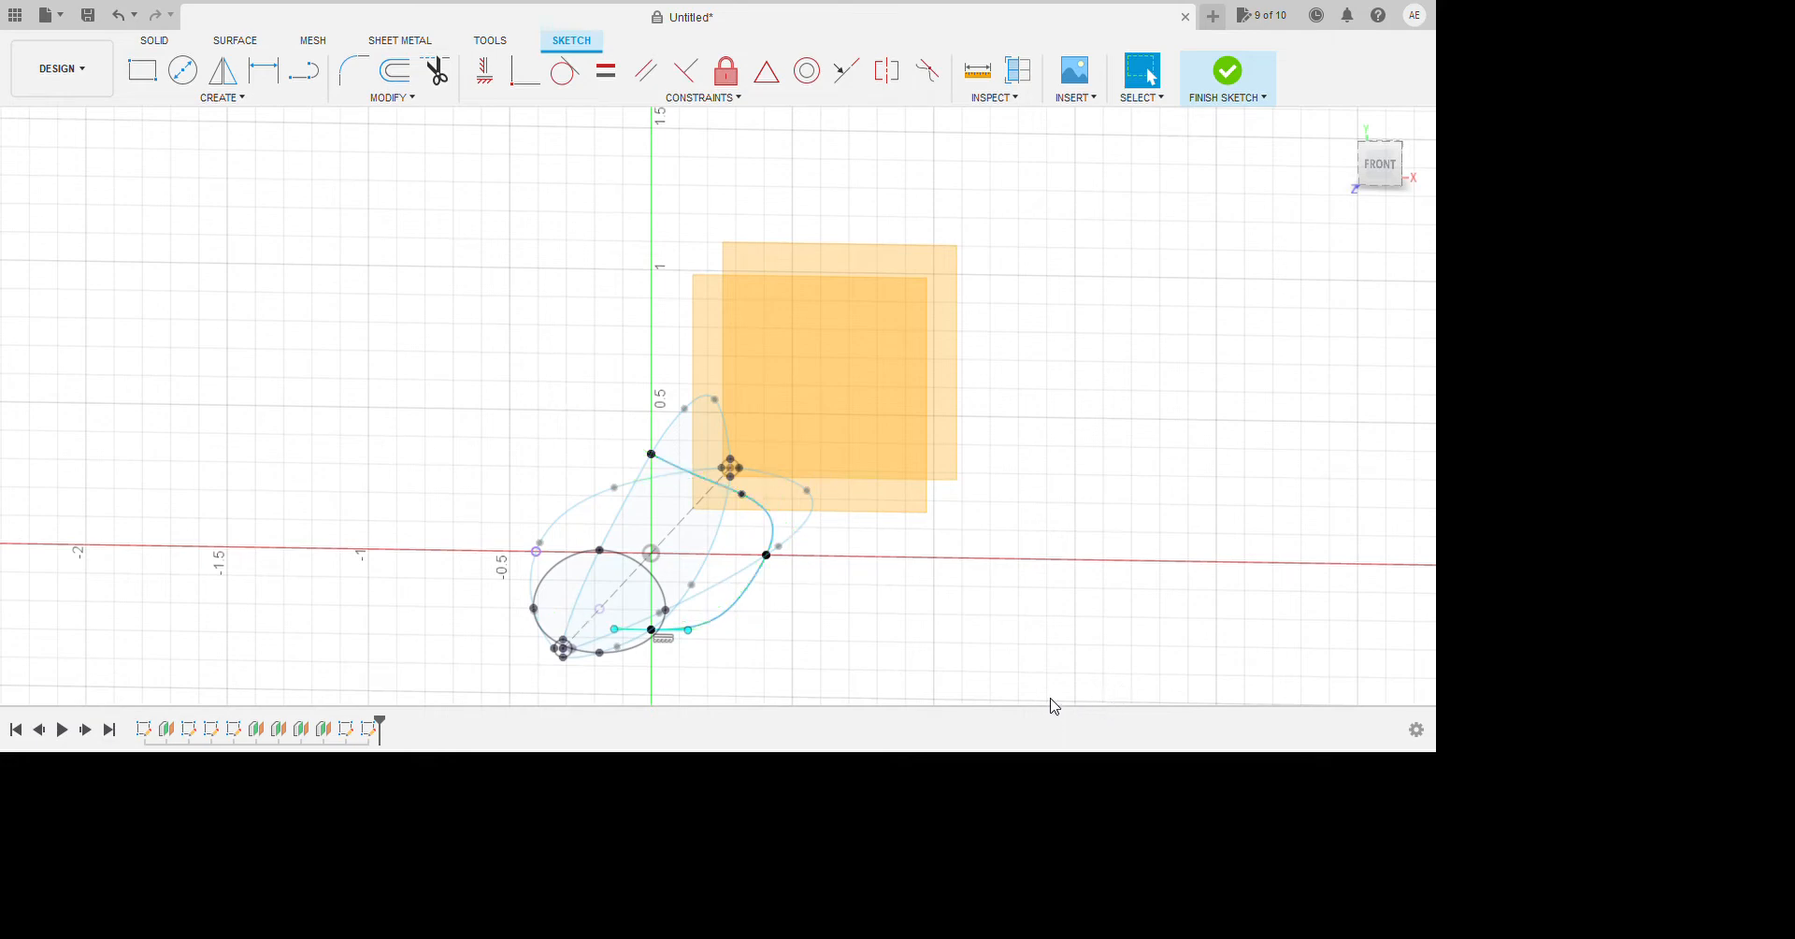
Rotate the half section's side tangent handle to nearly vertical so the flank curves roundly into the bottom.
scroll(1055, 711, down, 2)
mouse_move(1070, 730)
shift+middle_down()
mouse_move(1050, 742)
mouse_move(1069, 729)
shift+middle_up()
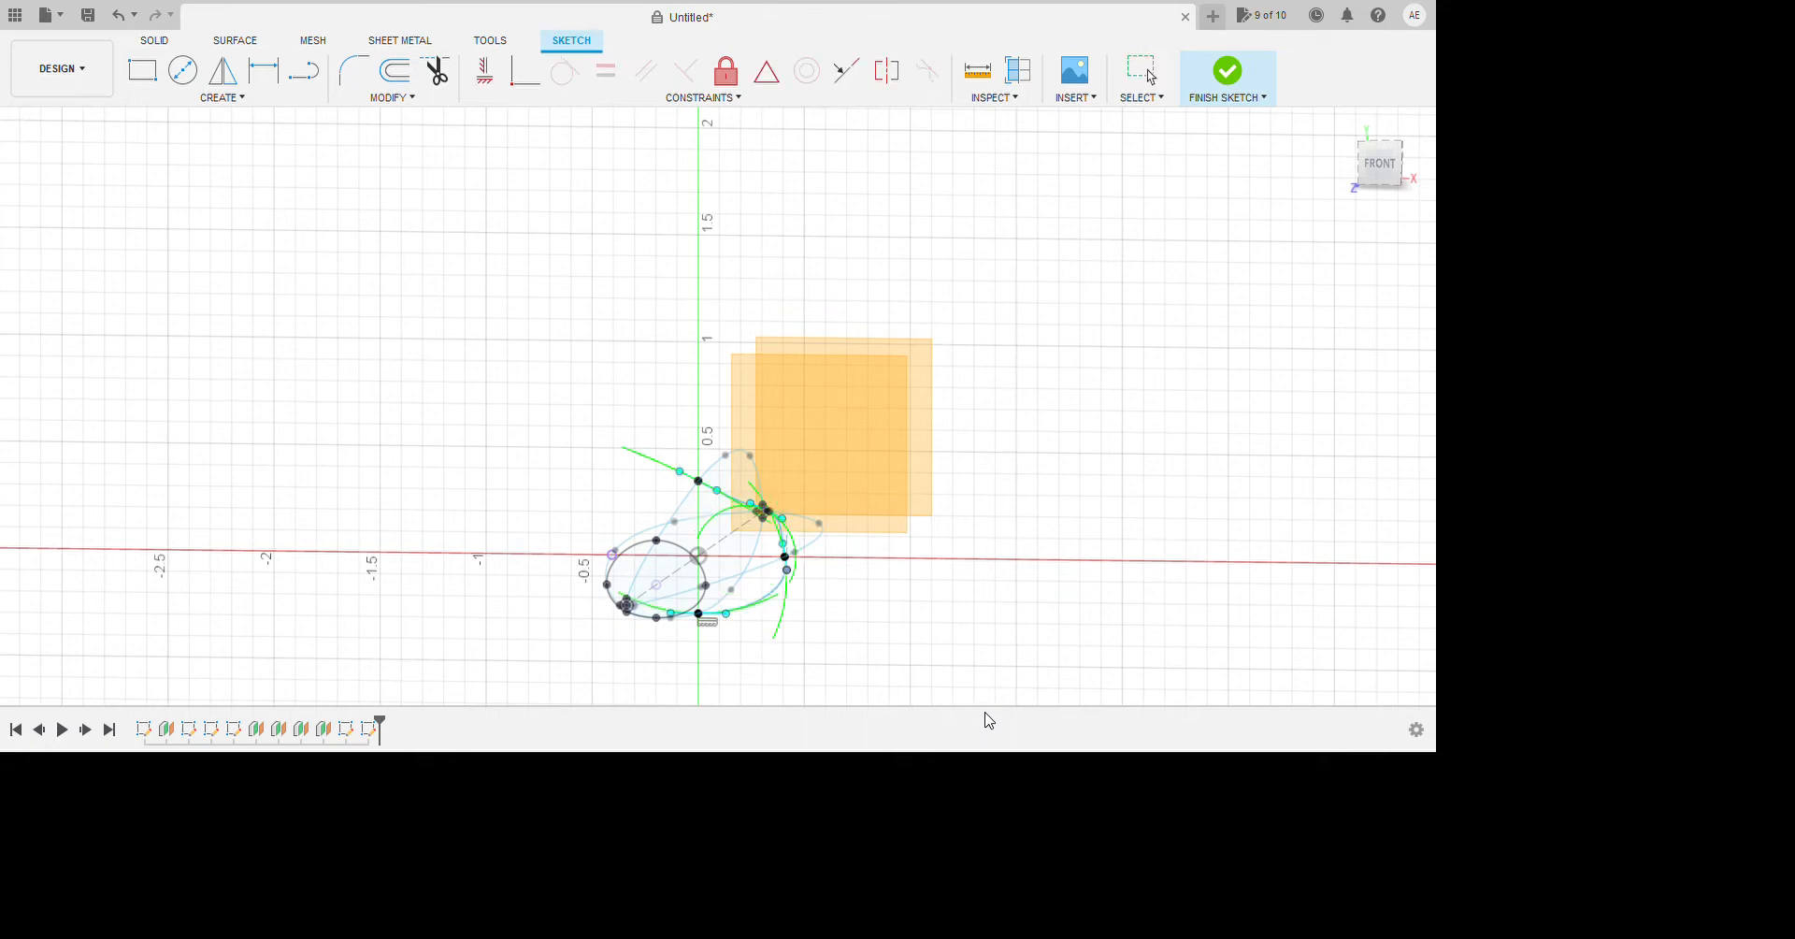
drag(985, 713, 978, 712)
scroll(976, 652, up, 2)
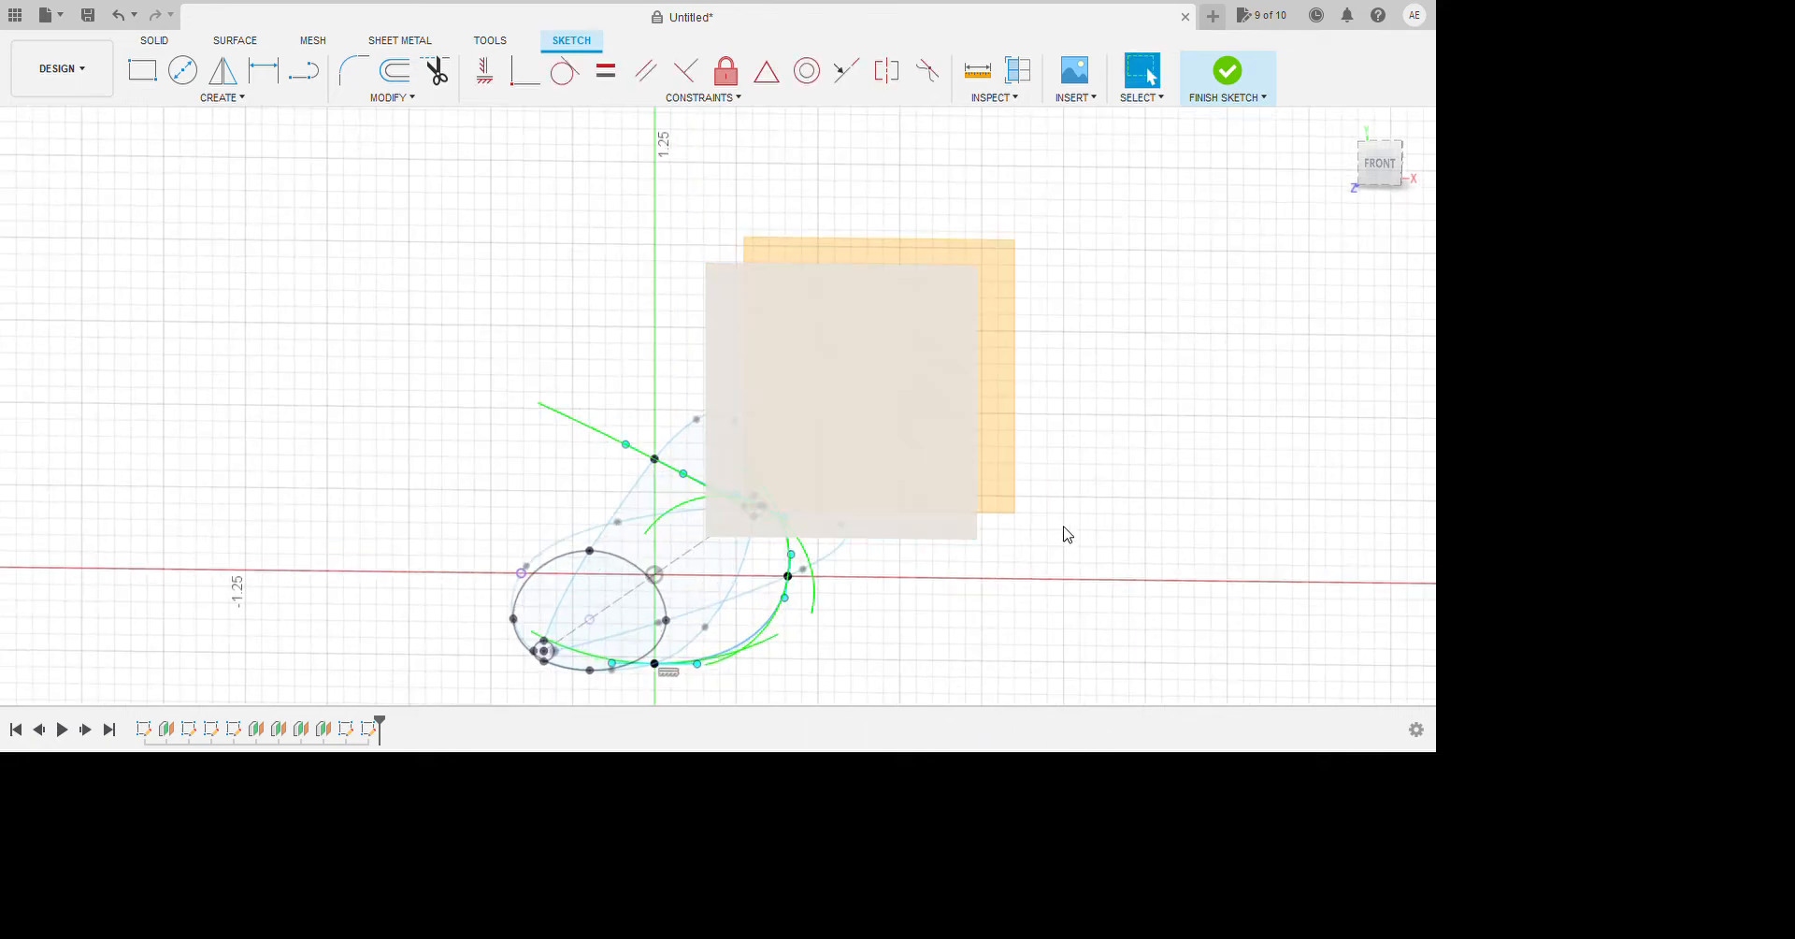
scroll(1068, 534, down, 2)
mouse_move(1074, 734)
shift+middle_down()
mouse_move(1098, 743)
mouse_move(1077, 768)
mouse_move(1159, 781)
mouse_move(1113, 726)
mouse_move(1025, 745)
mouse_move(1147, 769)
mouse_move(1169, 798)
mouse_move(987, 733)
mouse_move(1071, 692)
mouse_move(1082, 713)
mouse_move(1018, 689)
shift+middle_up()
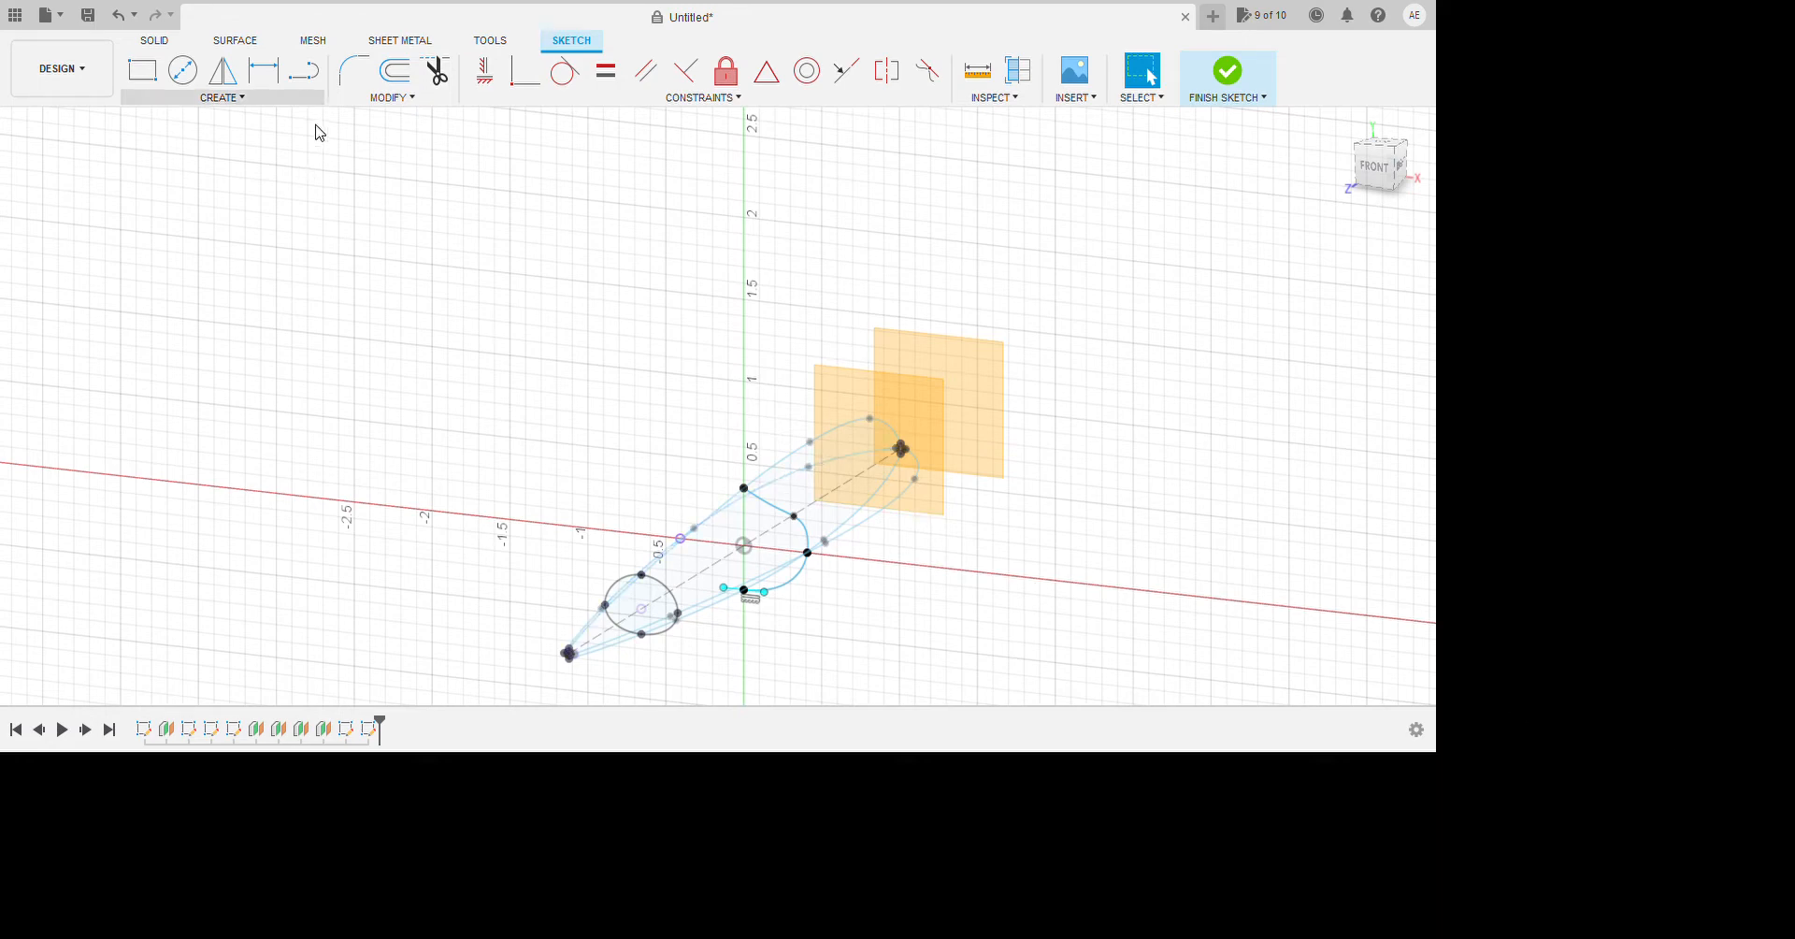
Draw a vertical construction line joining the half section's top and bottom points.
click(304, 70)
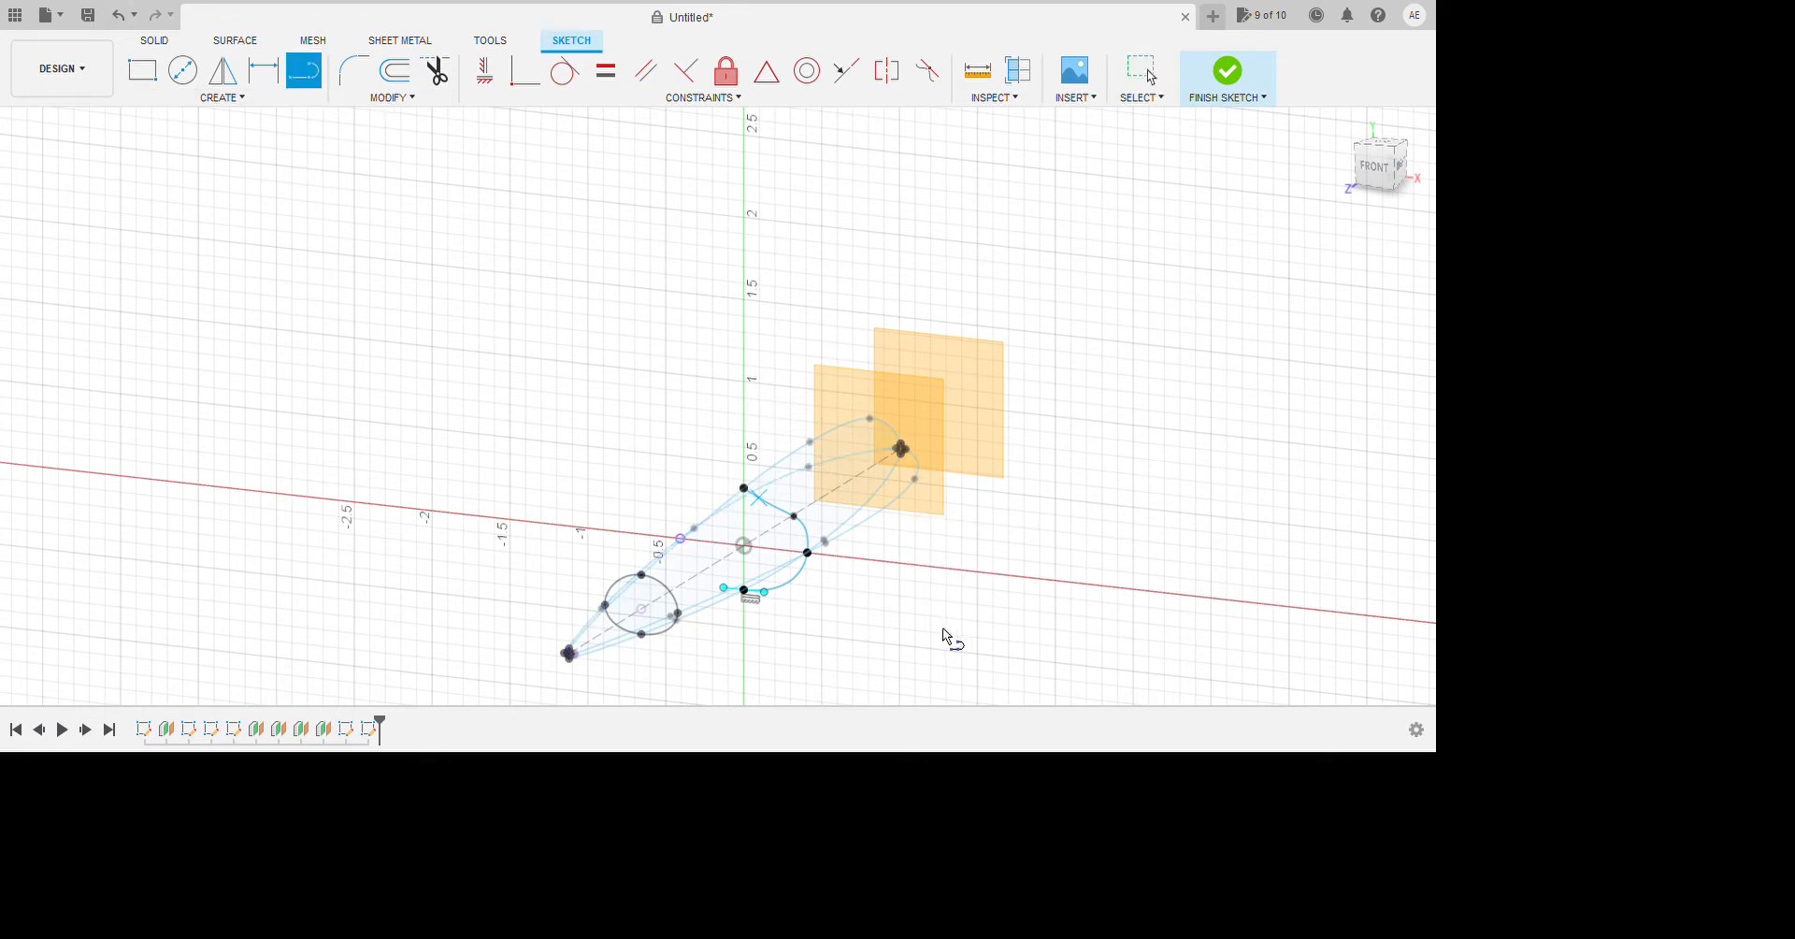
click(743, 488)
click(744, 590)
key(Escape)
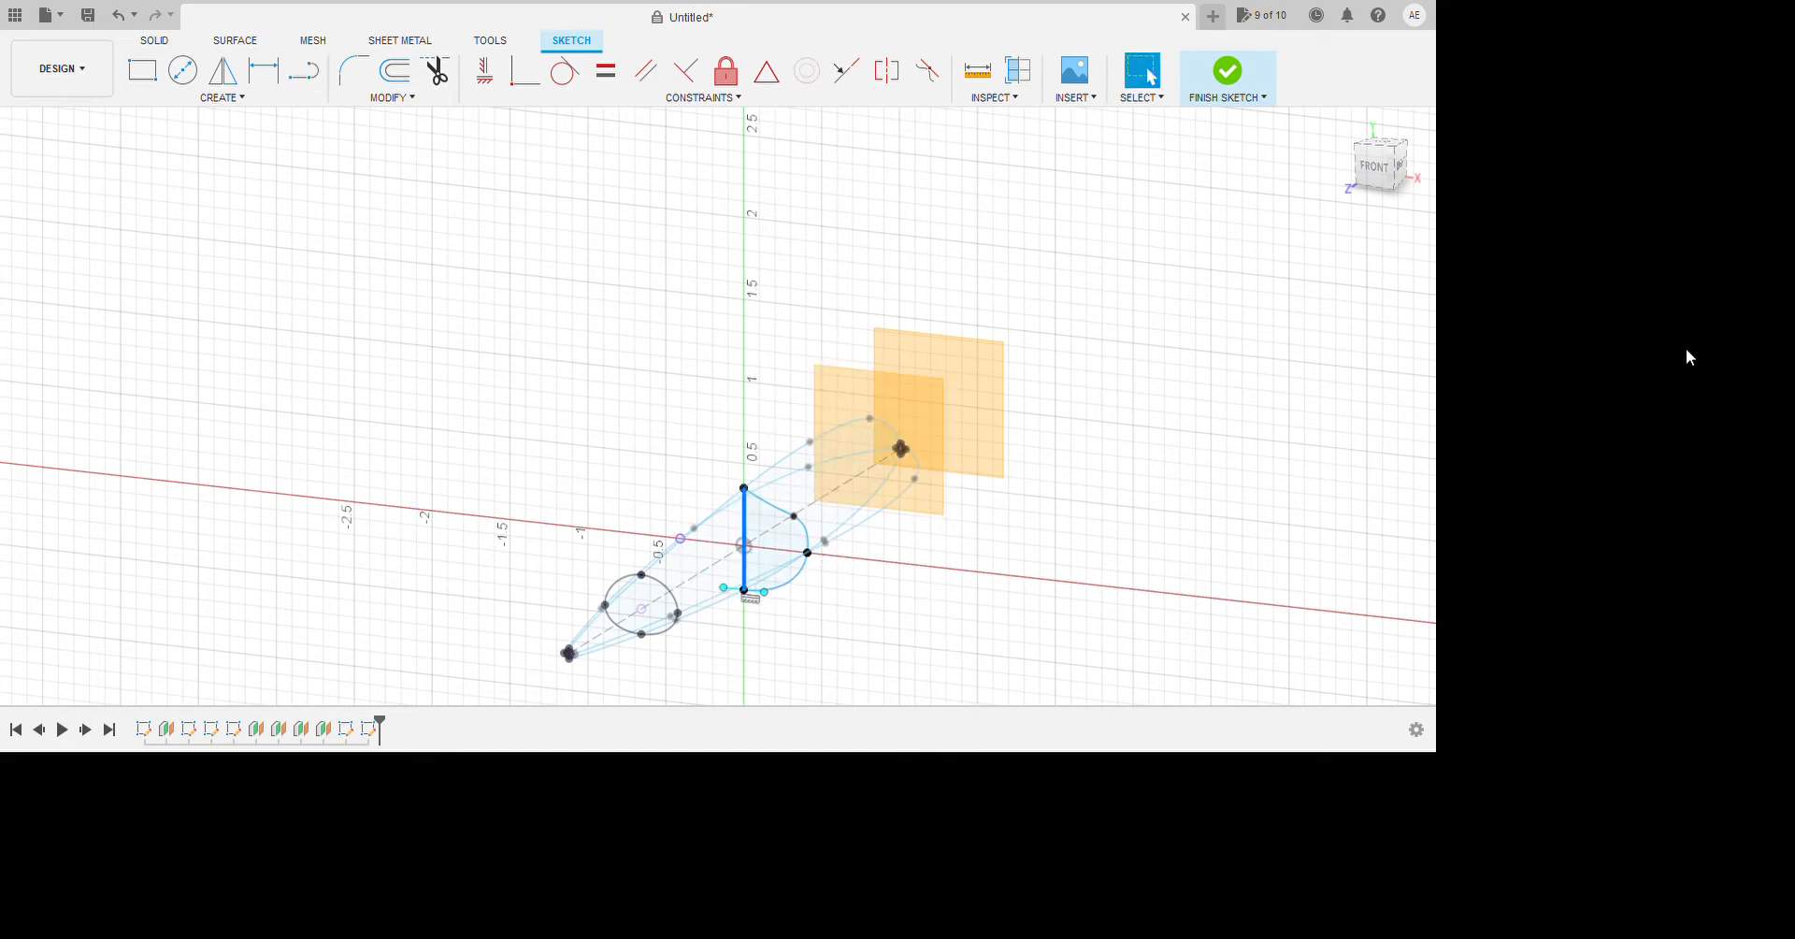
Mirror the half section spline across the vertical construction line and finish the sketch.
click(281, 97)
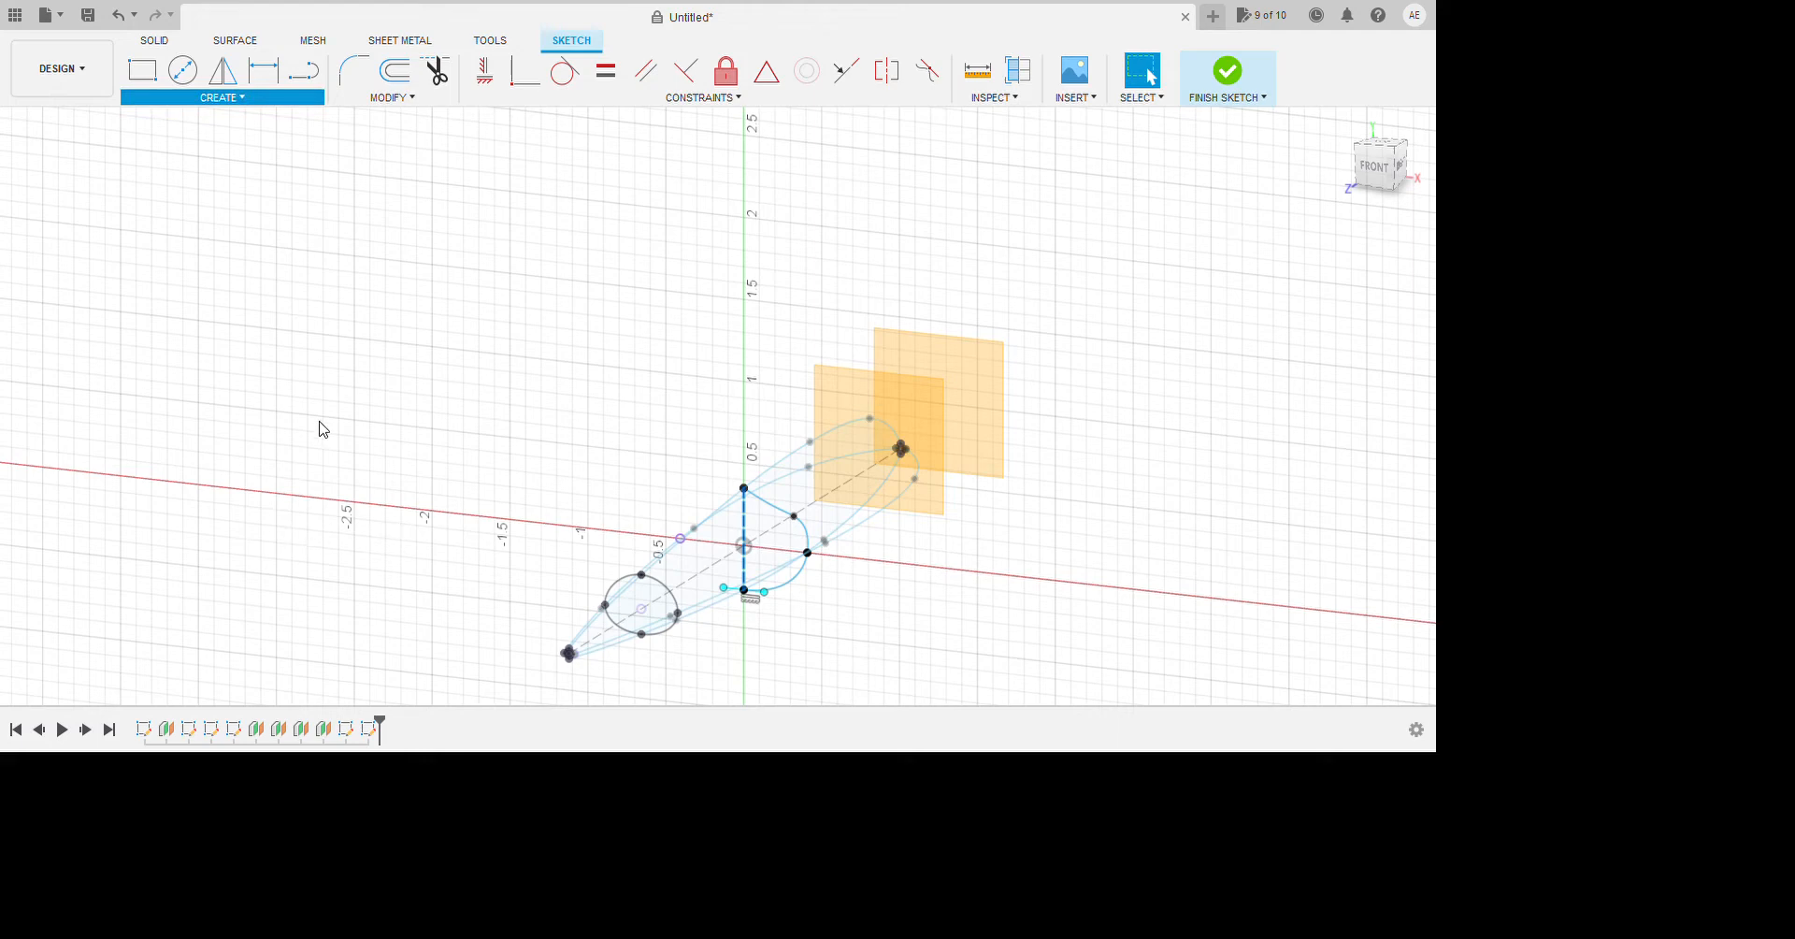
click(266, 477)
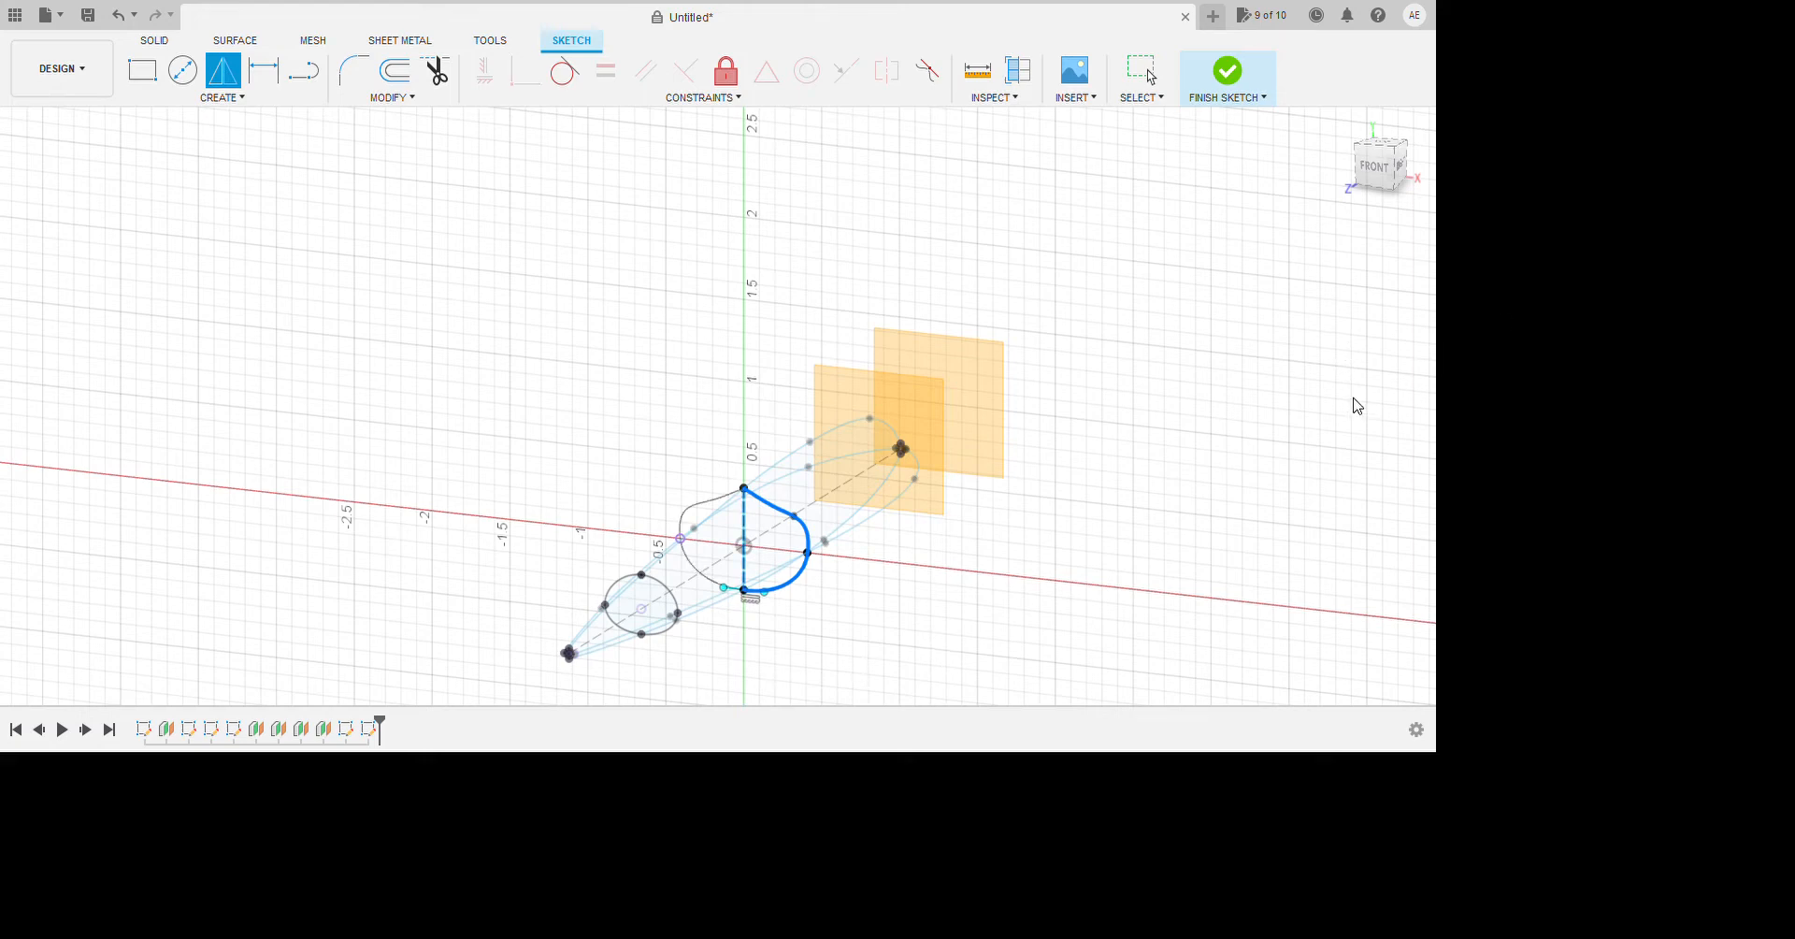
key(Return)
scroll(1131, 523, down, 2)
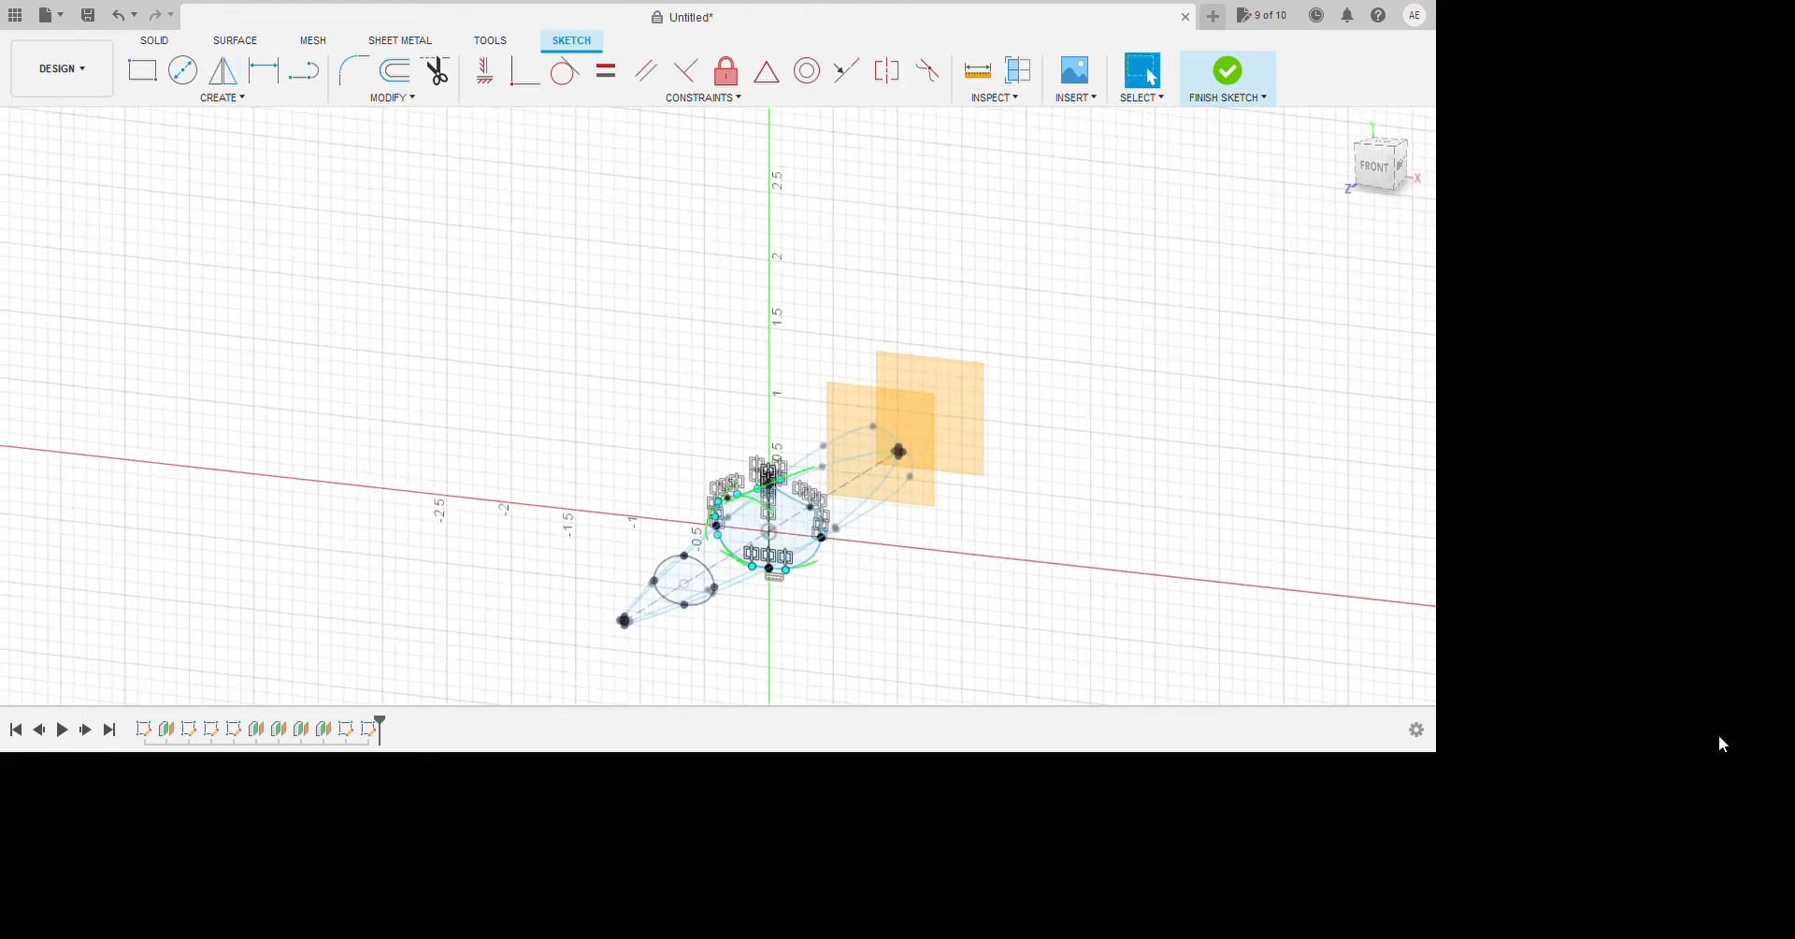
click(1720, 735)
Start a sketch on the third offset plane from the origin.
scroll(1113, 655, up, 2)
shift+middle_drag(1120, 663, 1055, 674)
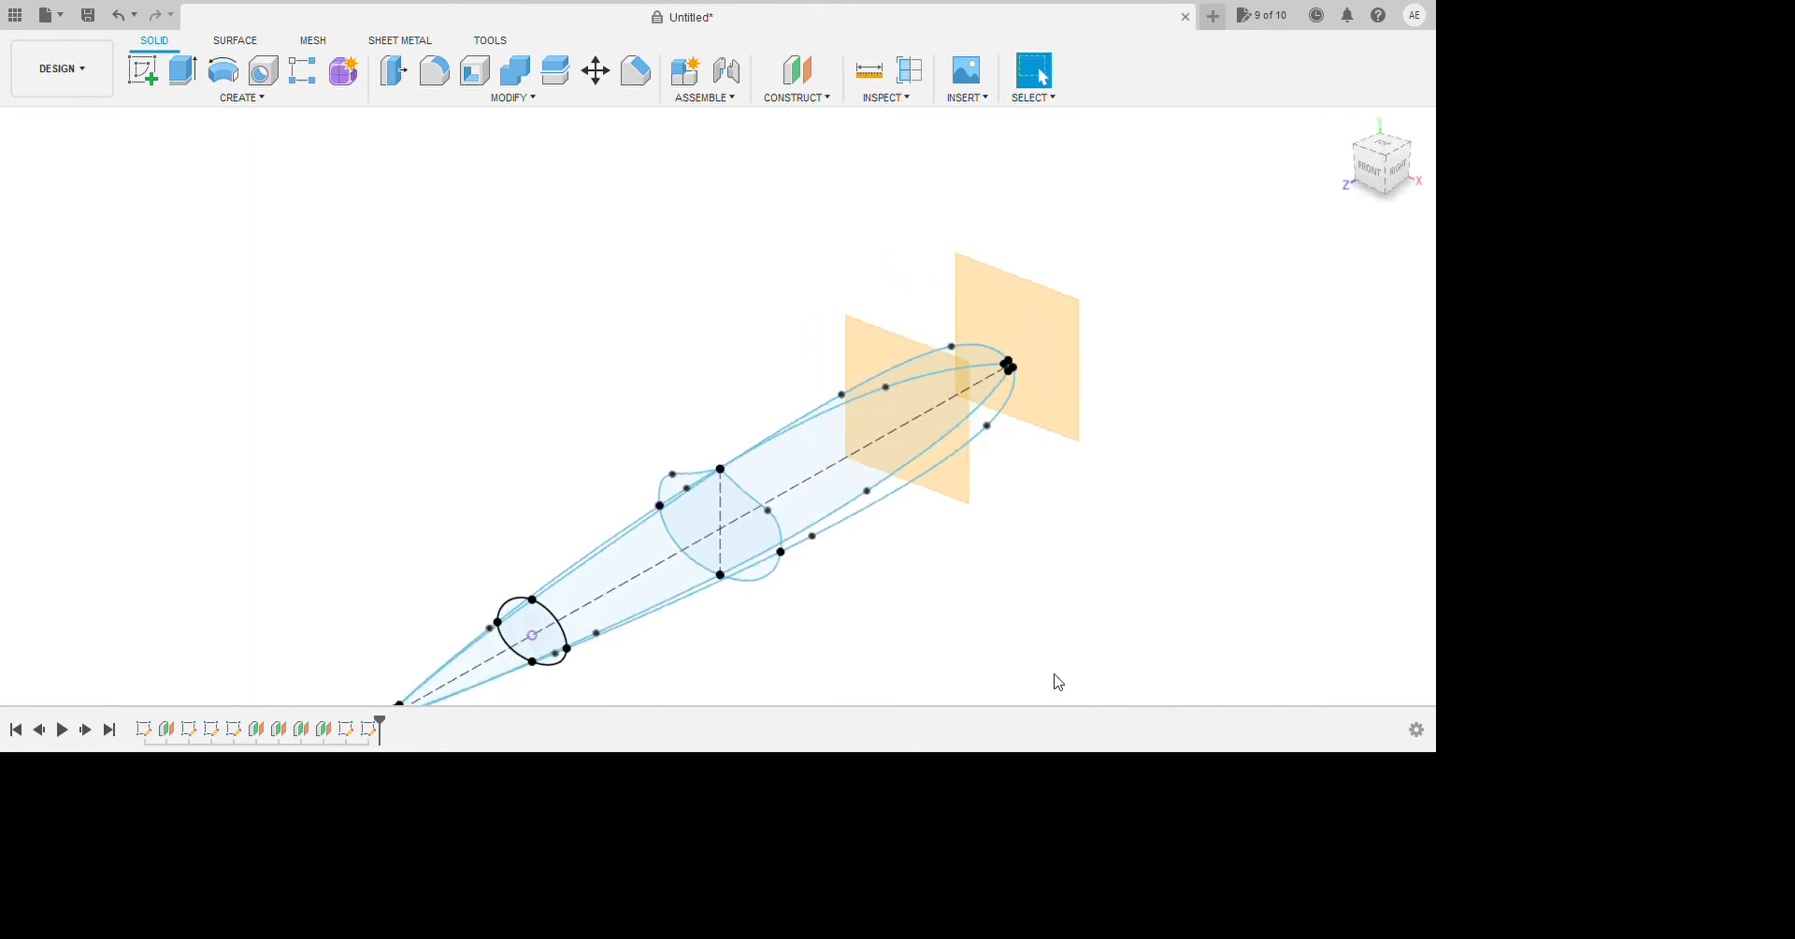
shift+middle_drag(698, 513, 627, 445)
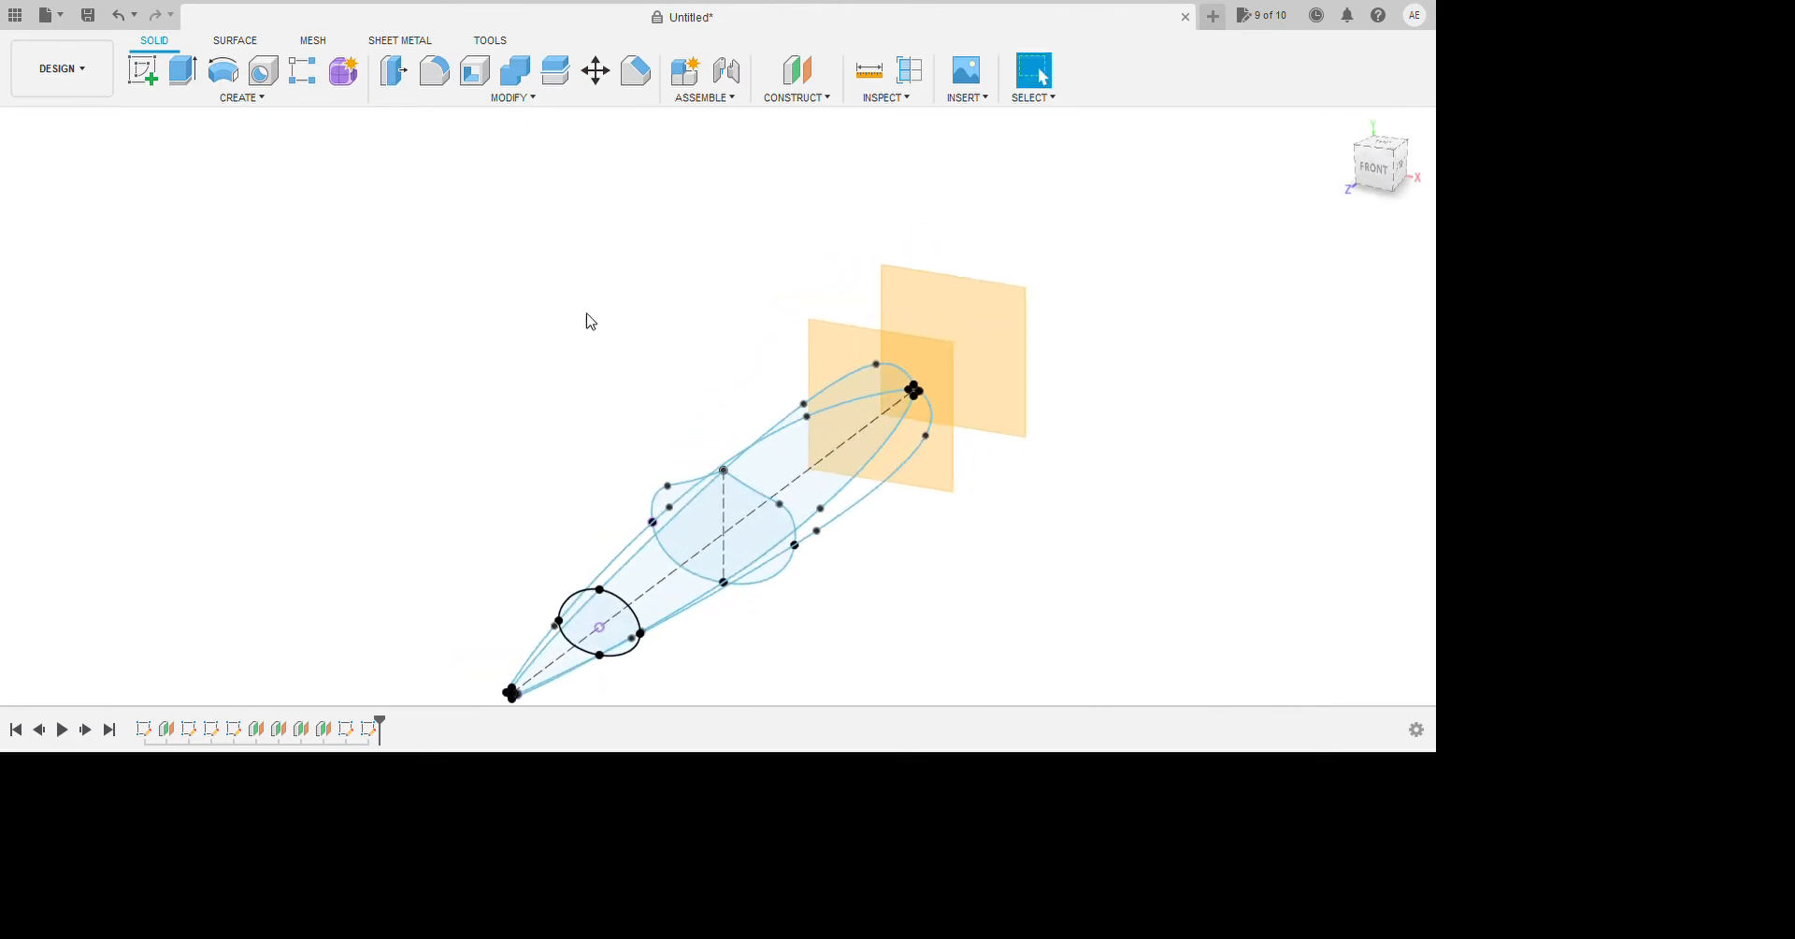
click(148, 73)
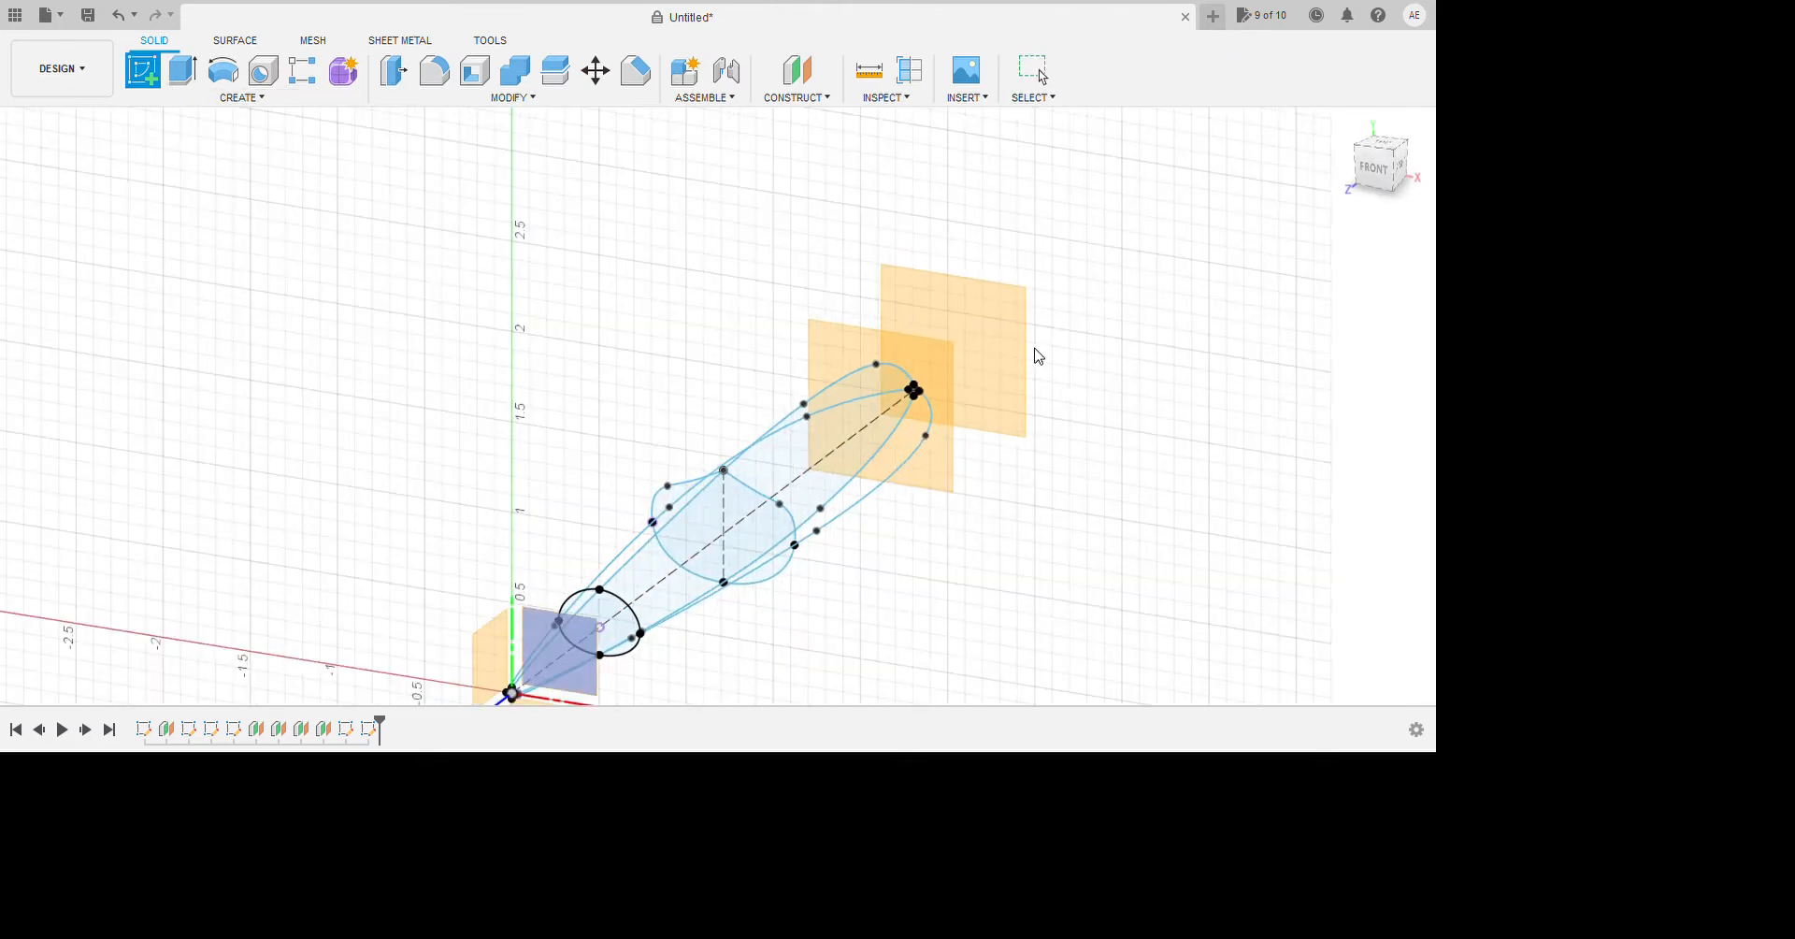
click(918, 465)
mouse_move(1076, 675)
shift+middle_down()
mouse_move(997, 729)
mouse_move(1057, 805)
mouse_move(1082, 801)
mouse_move(1032, 748)
mouse_move(960, 717)
shift+middle_up()
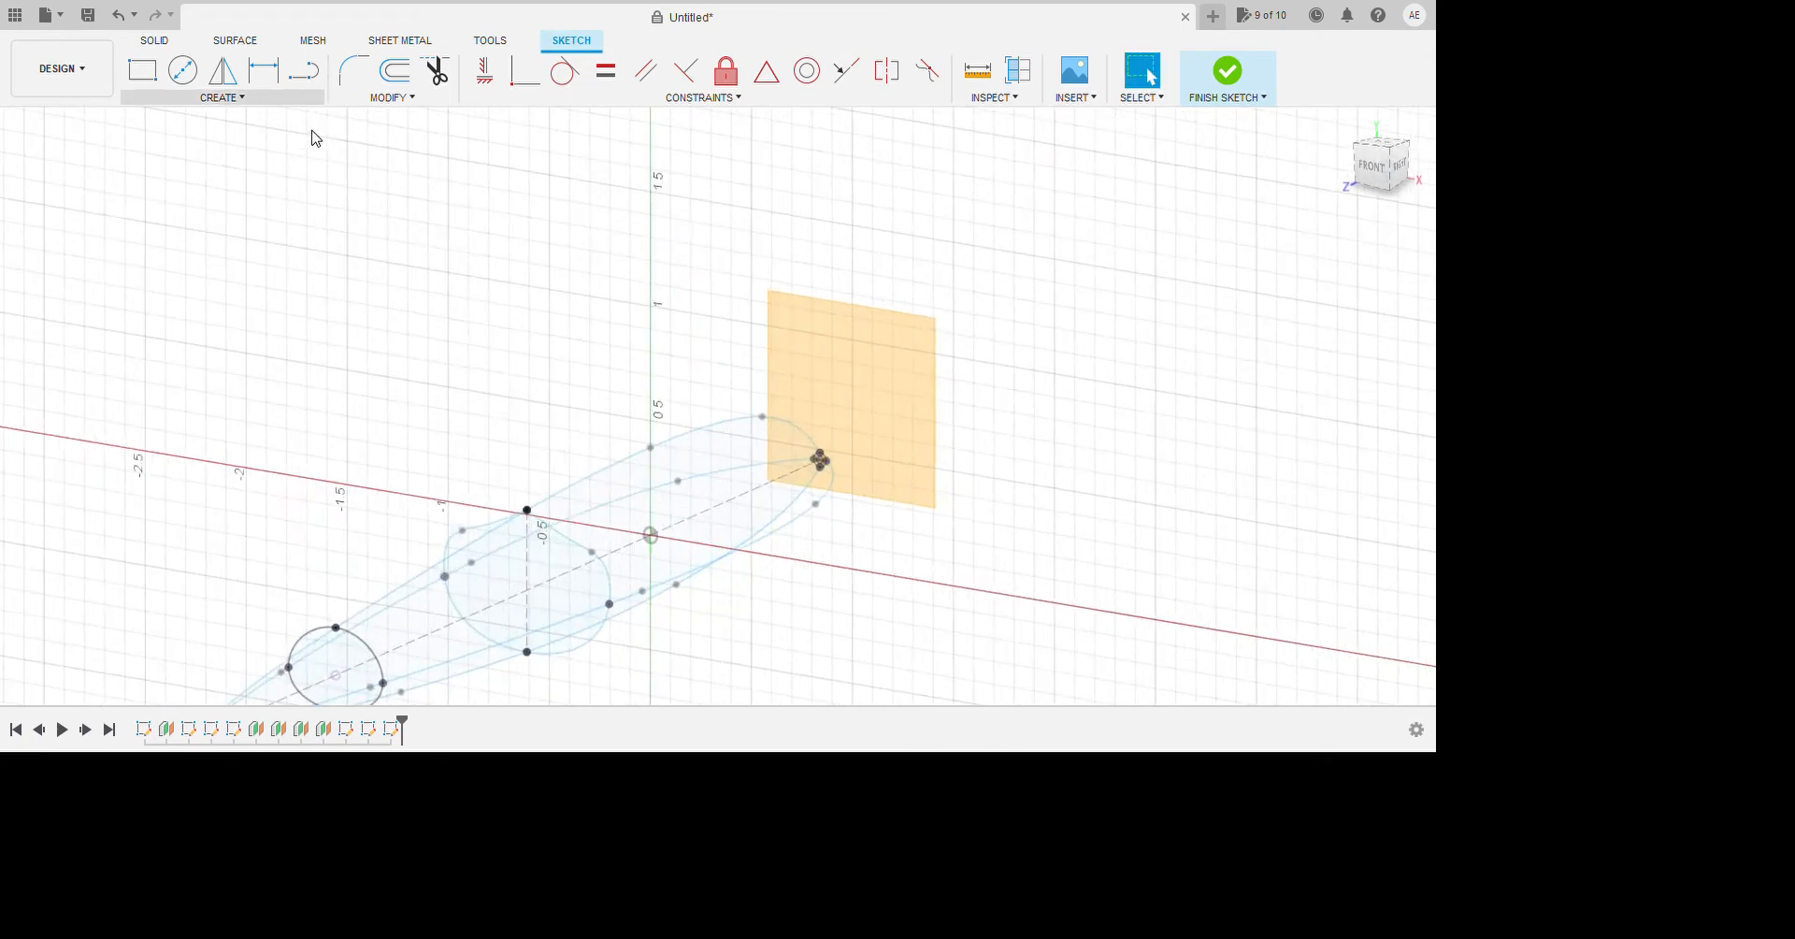
Intersect the upper, lower and negative-X side profile splines and the dashed centre line with the sketch plane to get reference points.
click(248, 99)
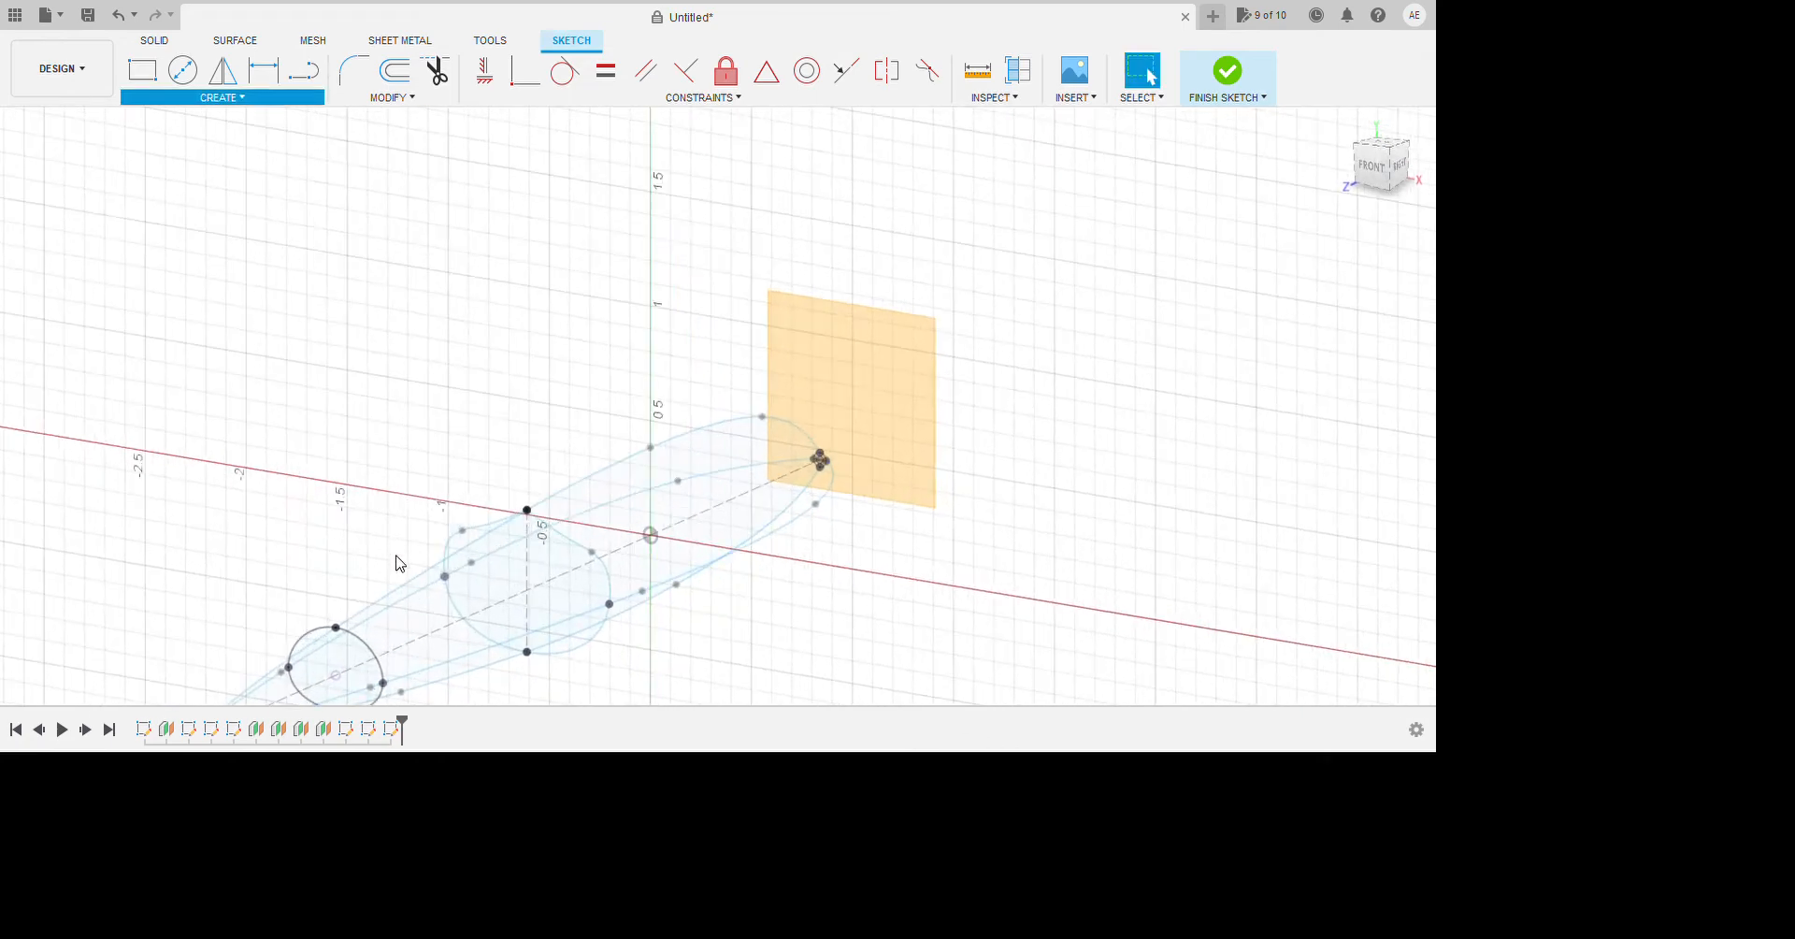
click(685, 618)
click(727, 601)
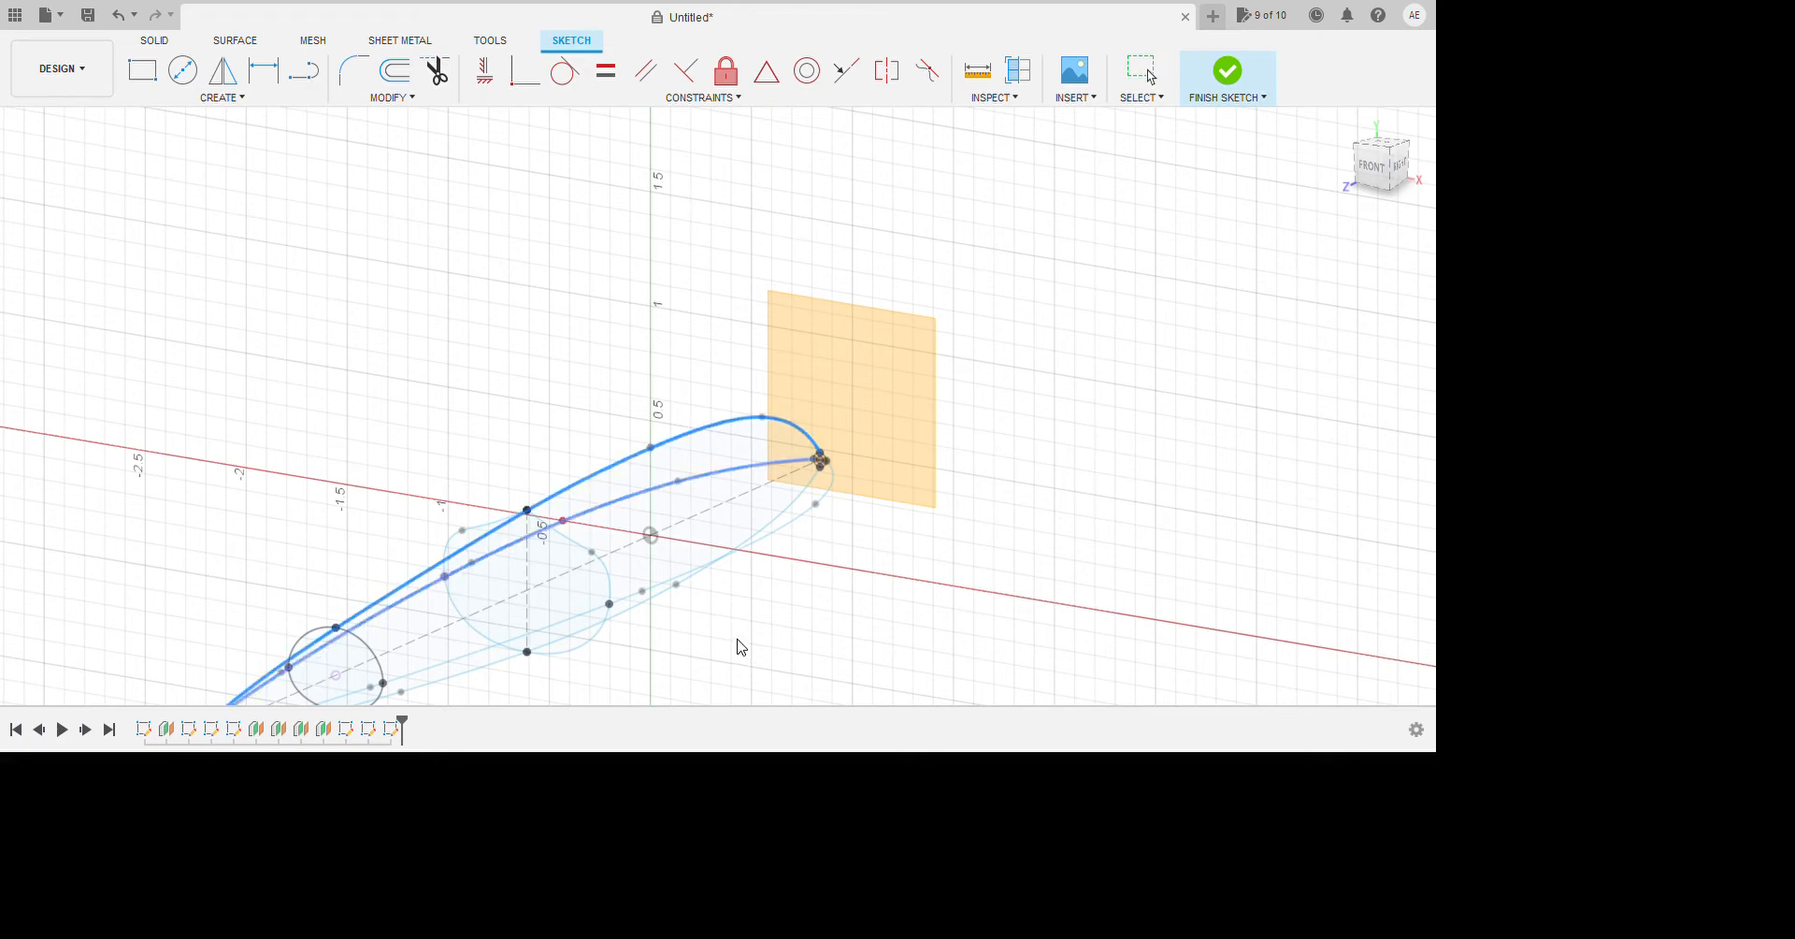
click(738, 639)
click(793, 756)
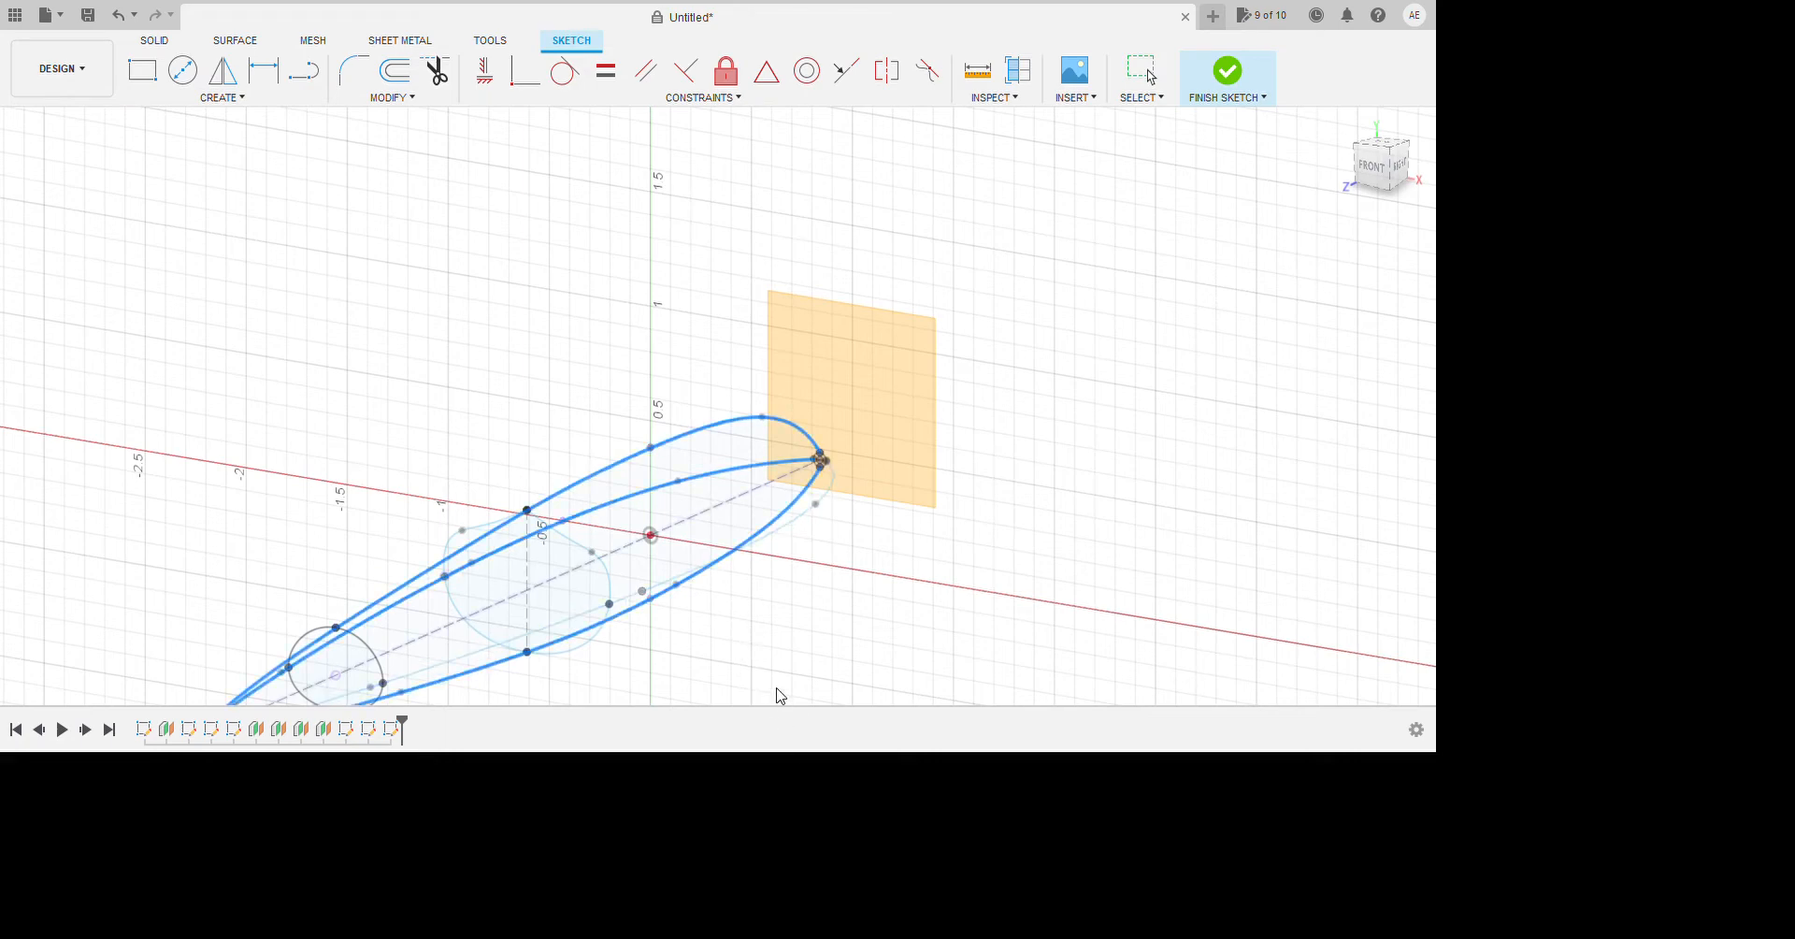
key(Escape)
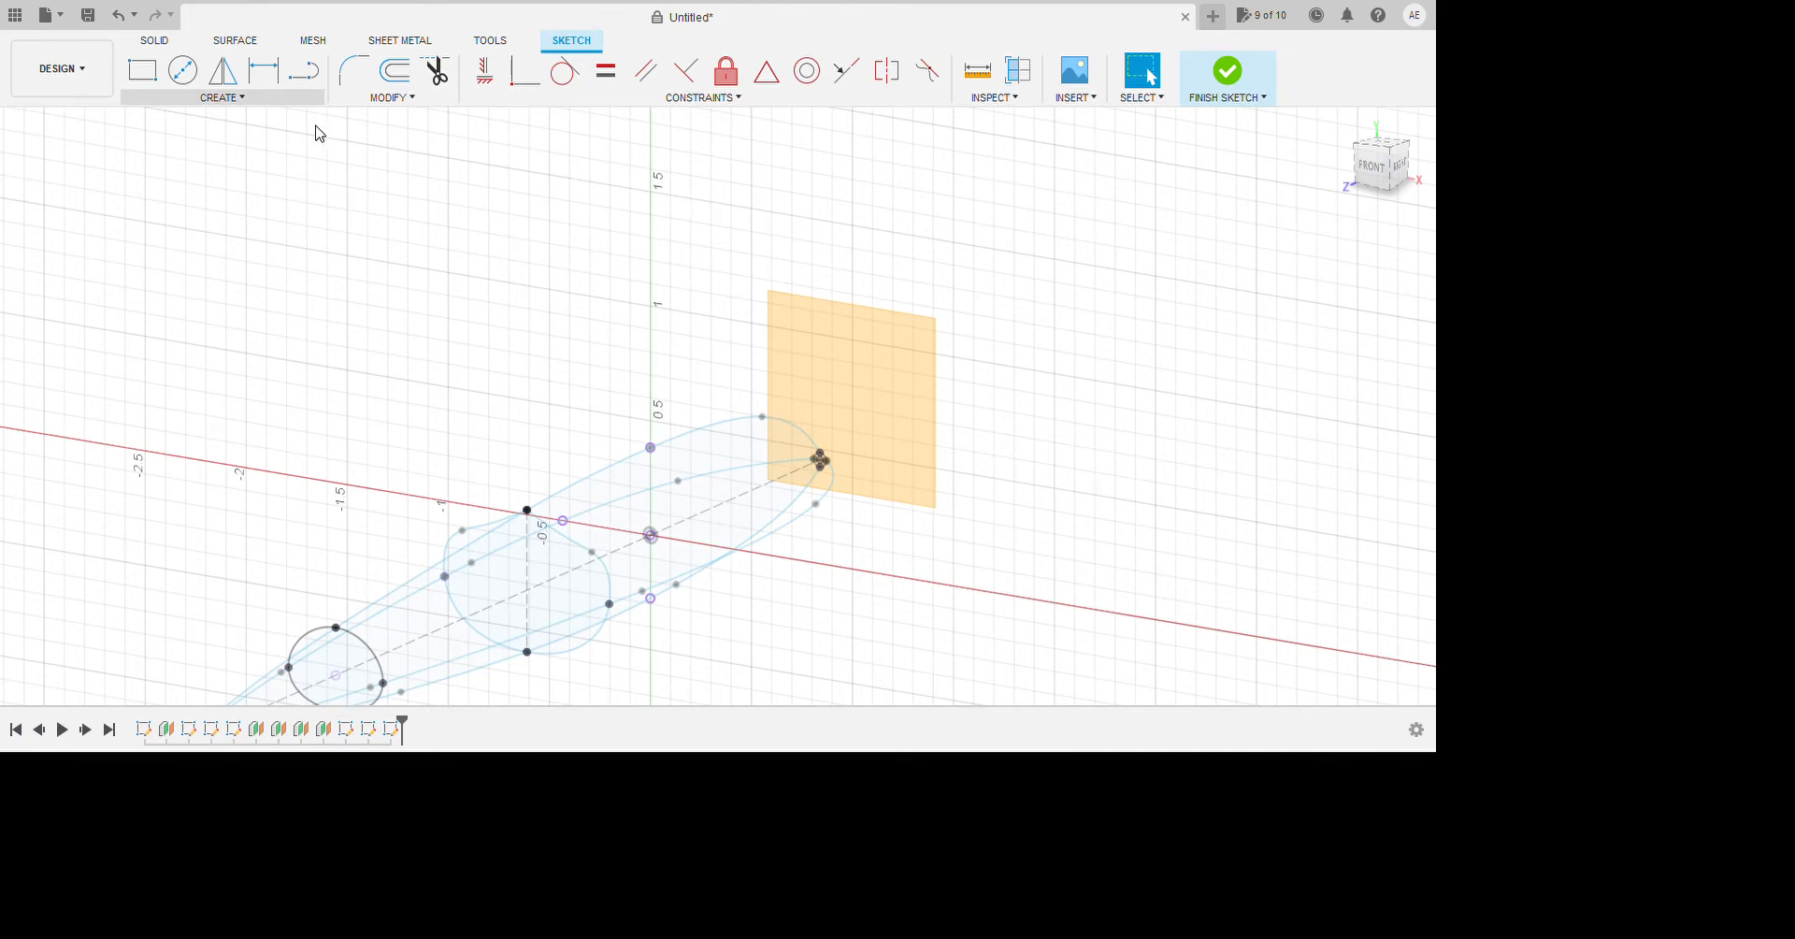
mouse_move(497, 353)
shift+middle_down()
mouse_move(542, 377)
mouse_move(520, 389)
shift+middle_up()
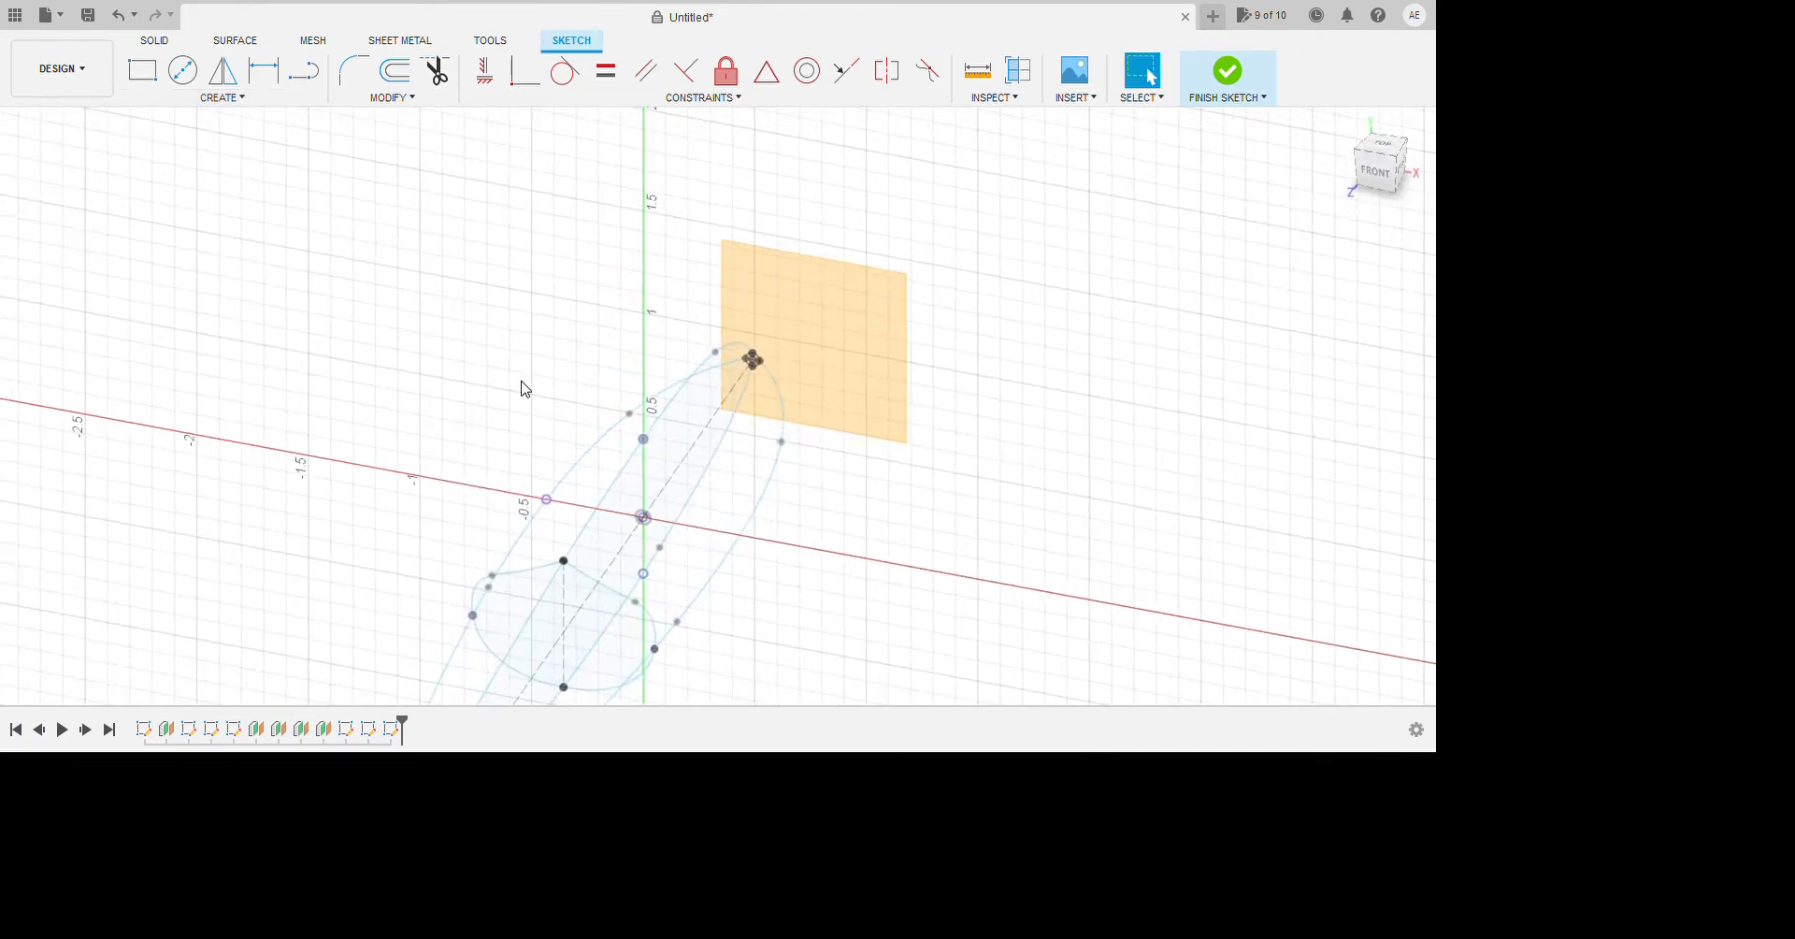
Intersect the positive-X side profile spline with the sketch plane to get its reference point.
click(744, 529)
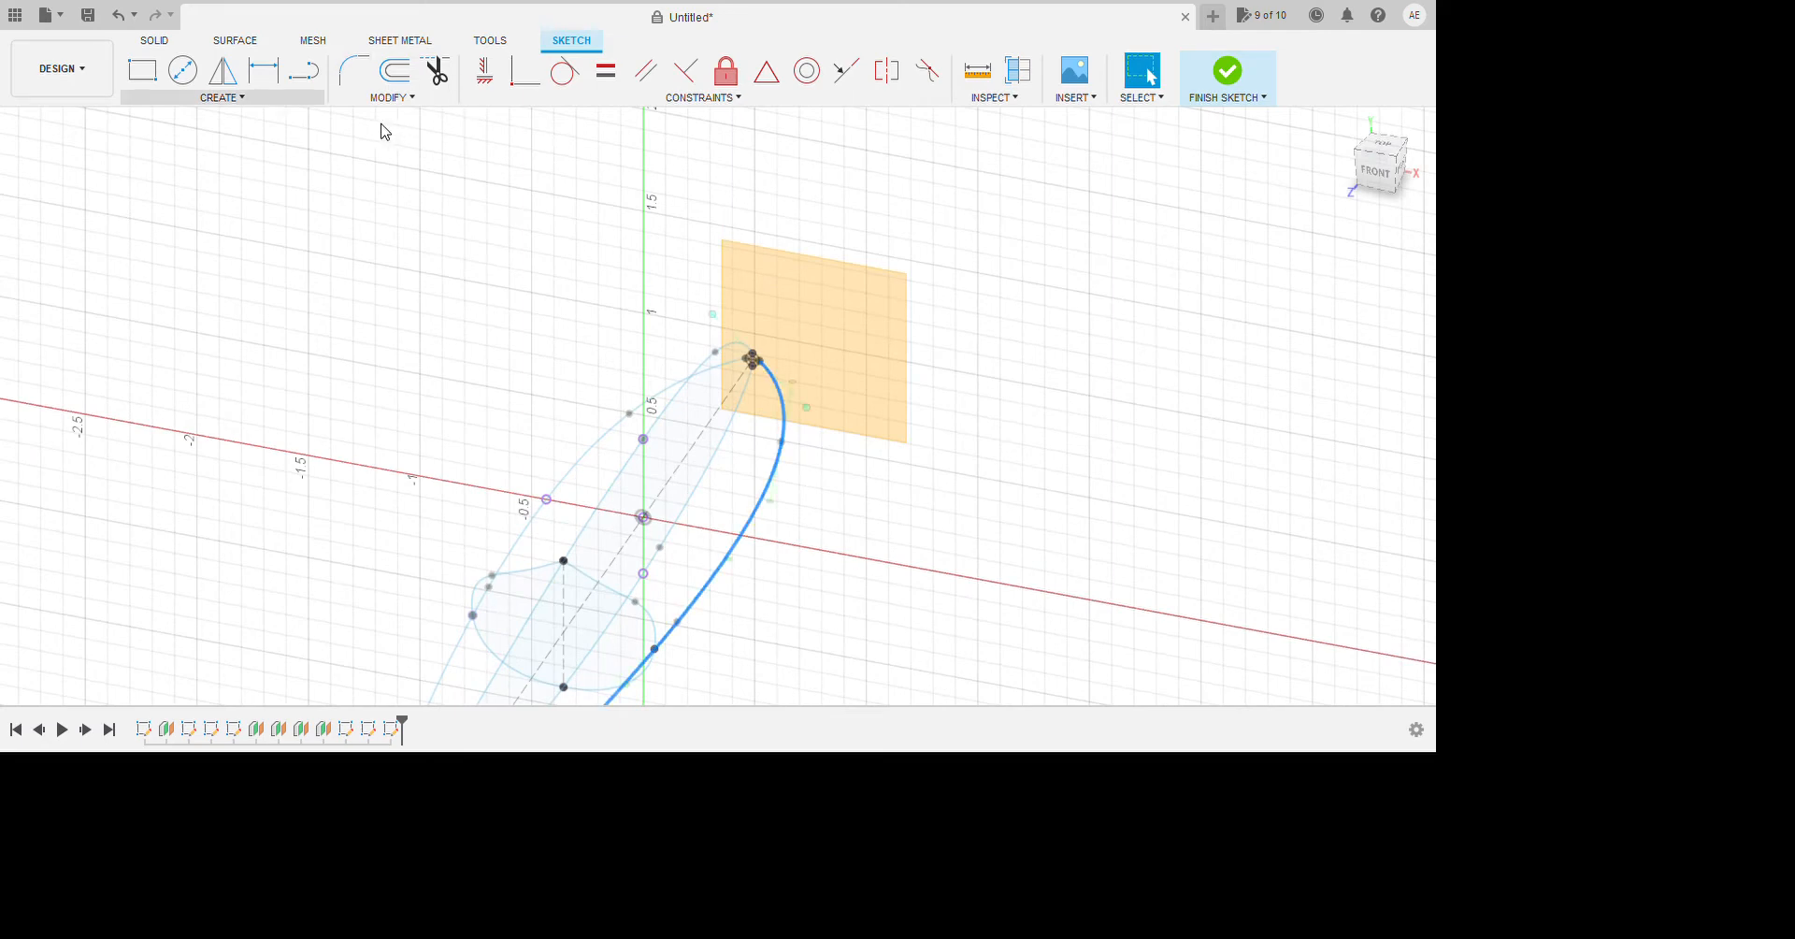
click(291, 98)
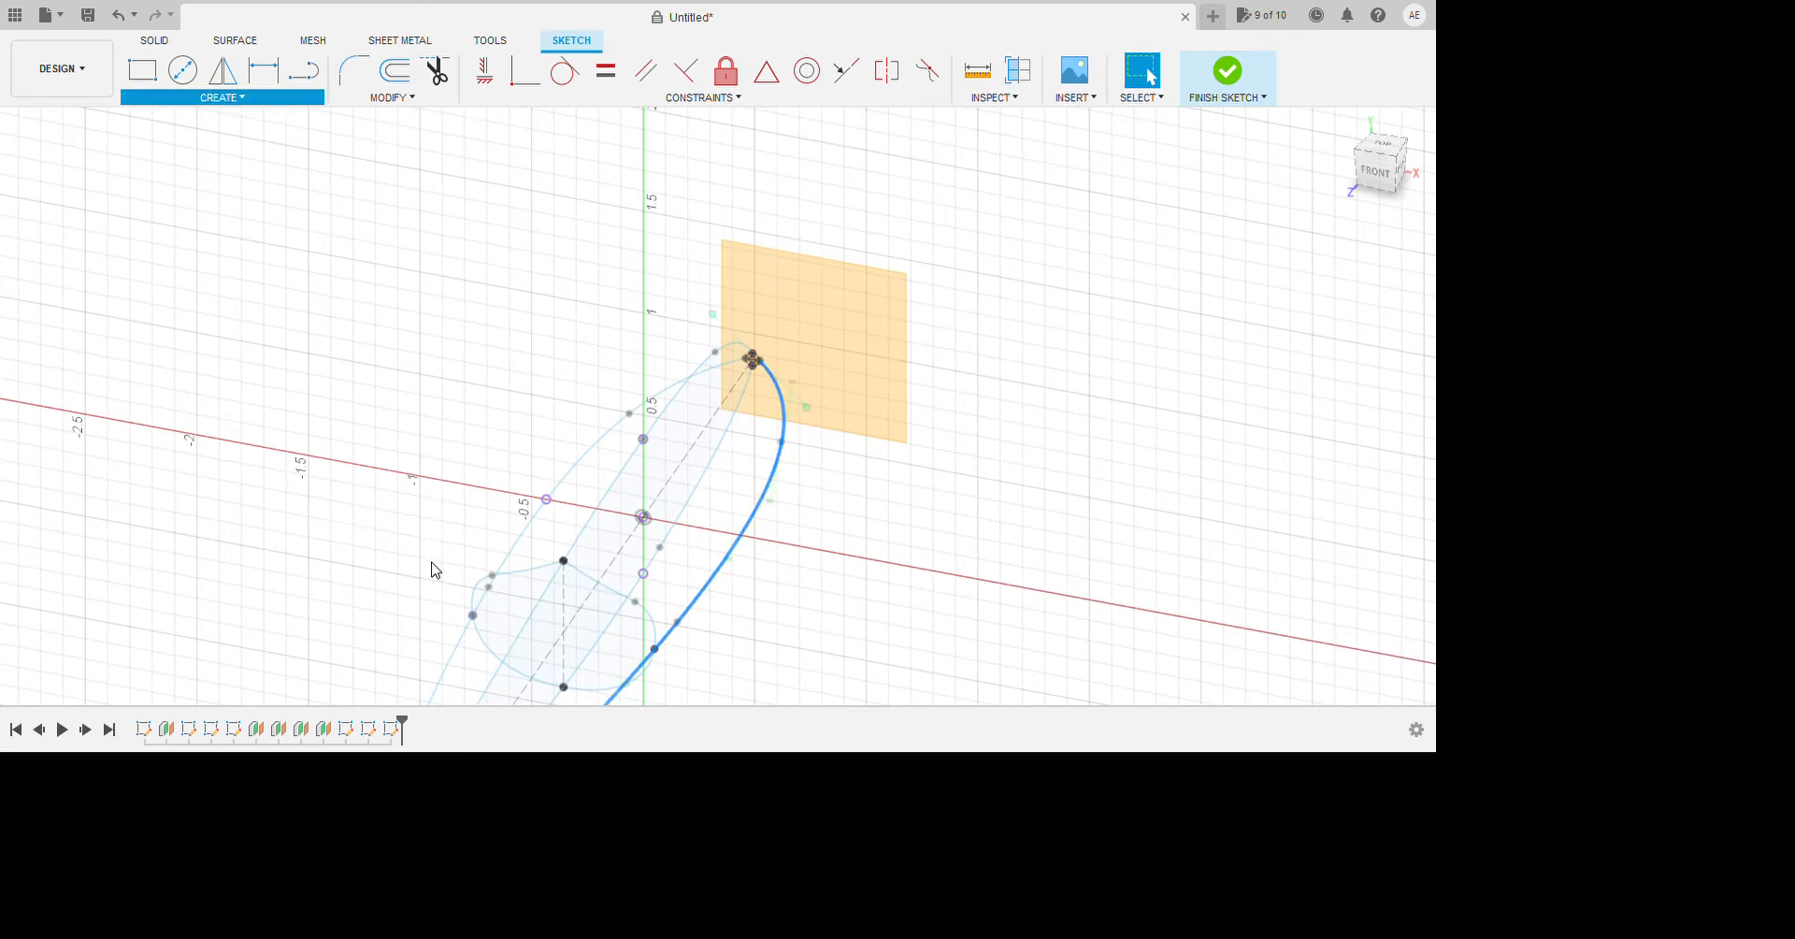
click(432, 562)
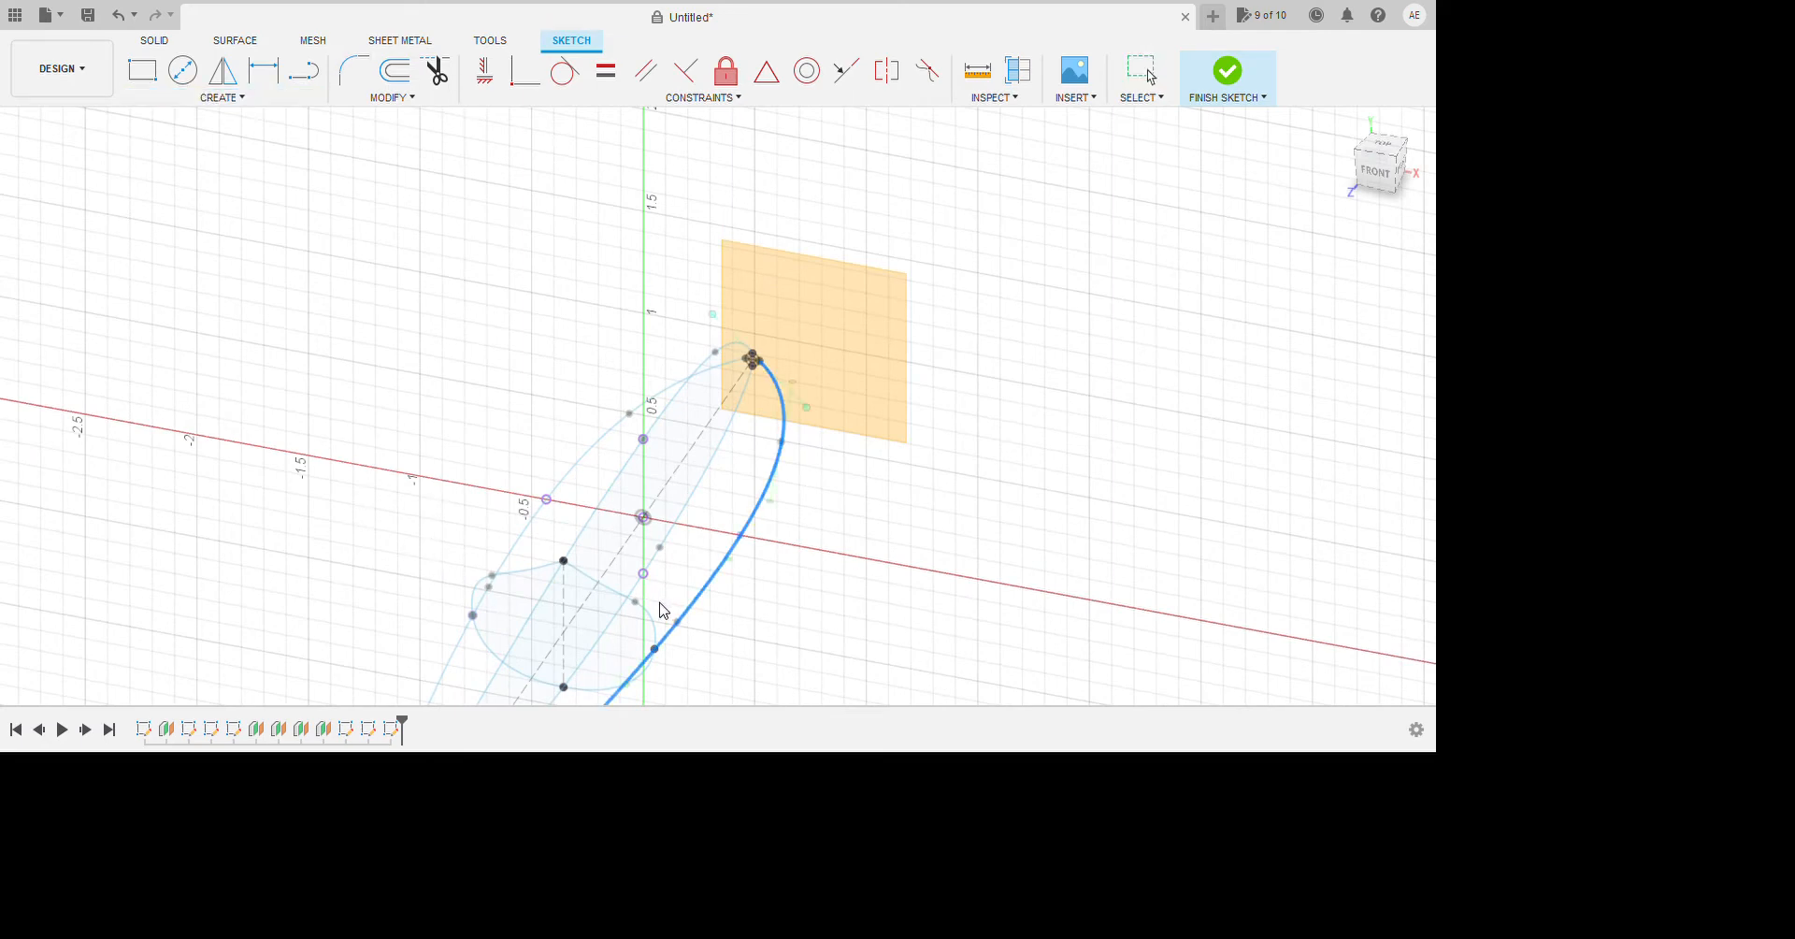
click(1352, 433)
Draw a fit point spline half section from the lower reference point through the positive-X point and two free points to the upper reference point.
click(301, 97)
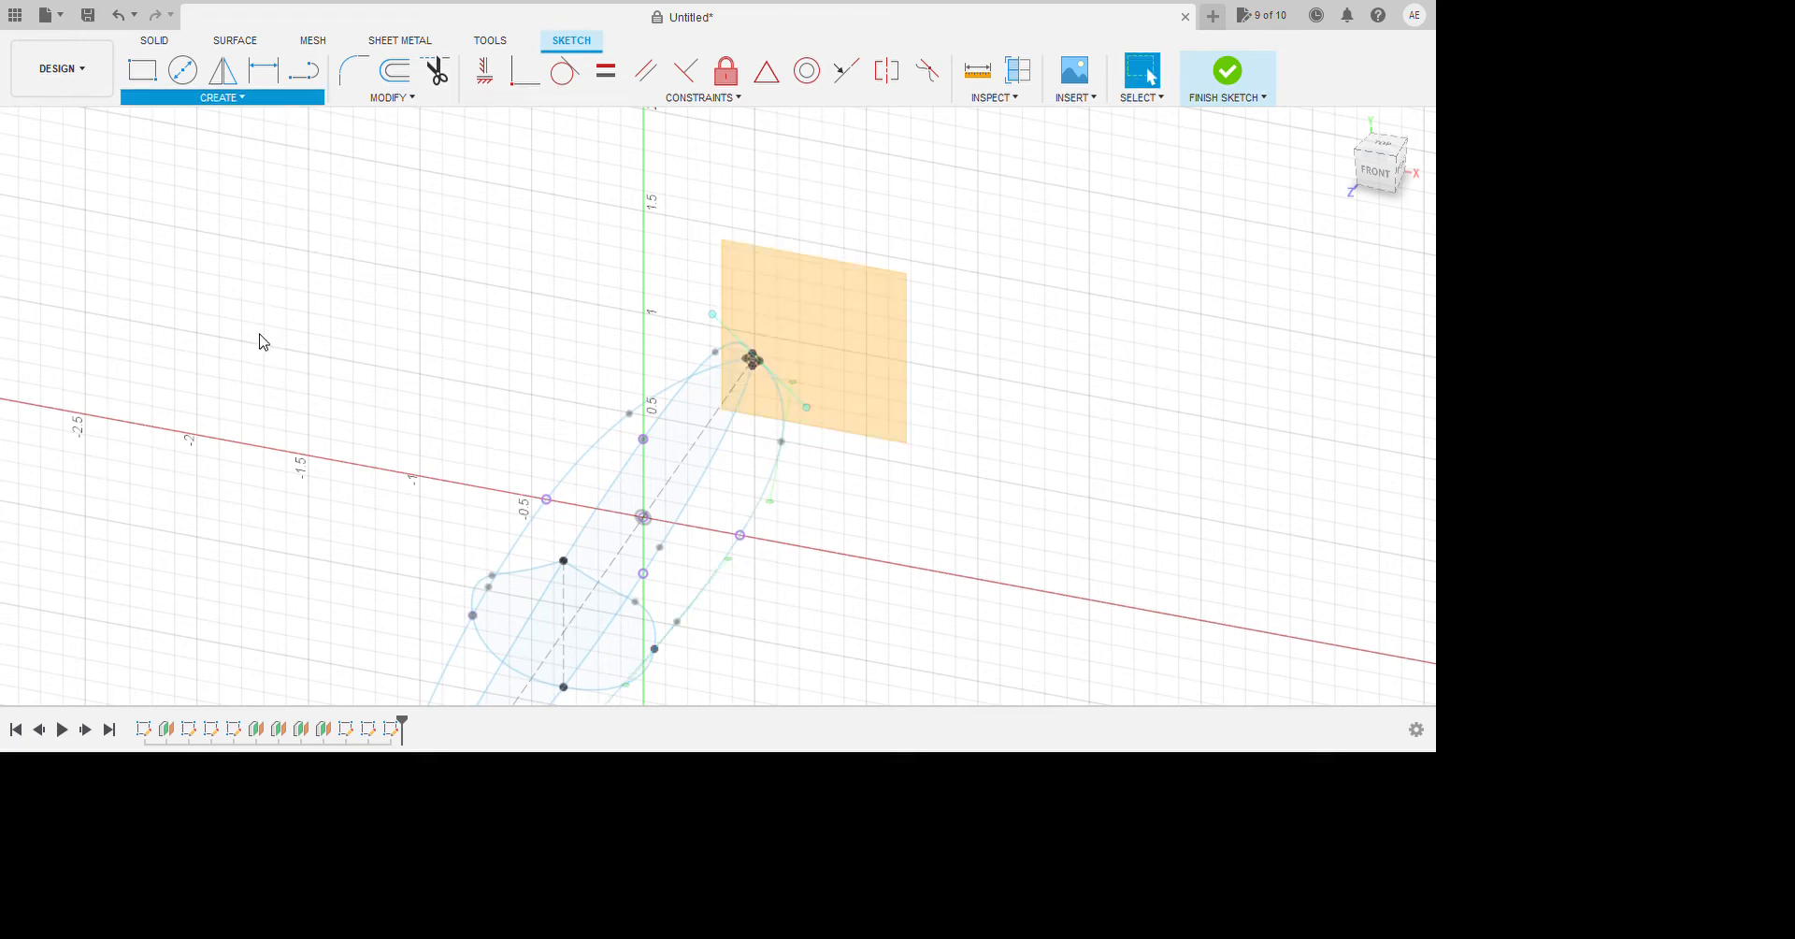
click(385, 334)
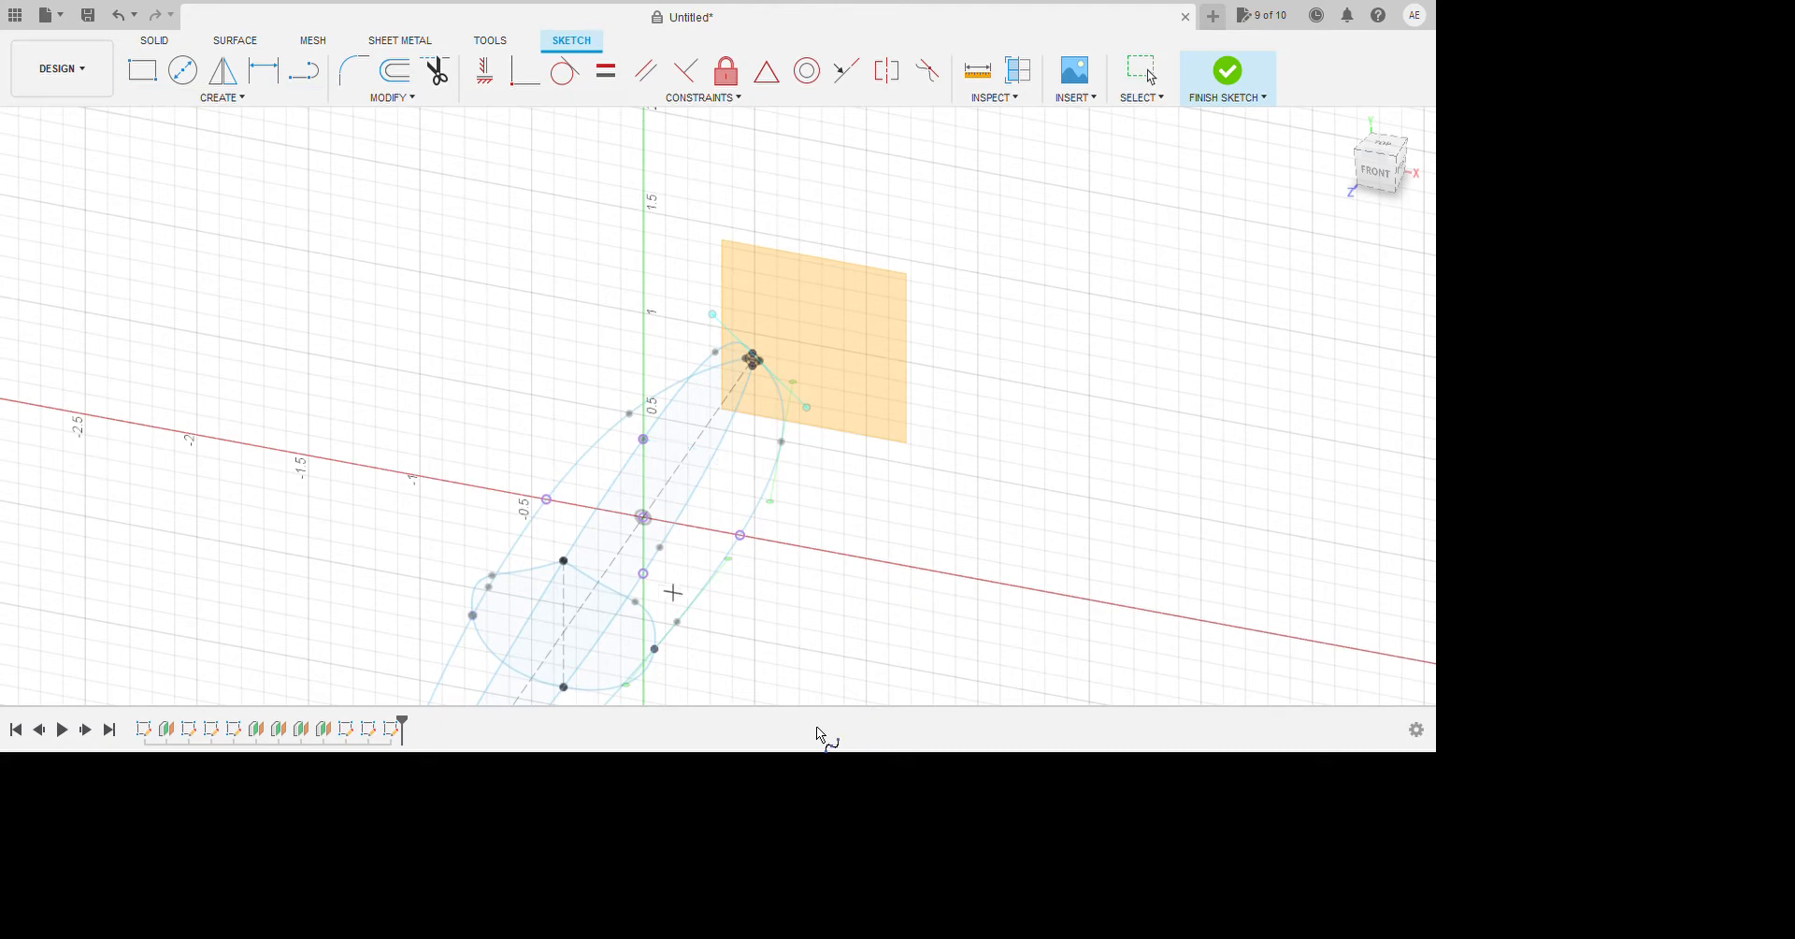
click(740, 535)
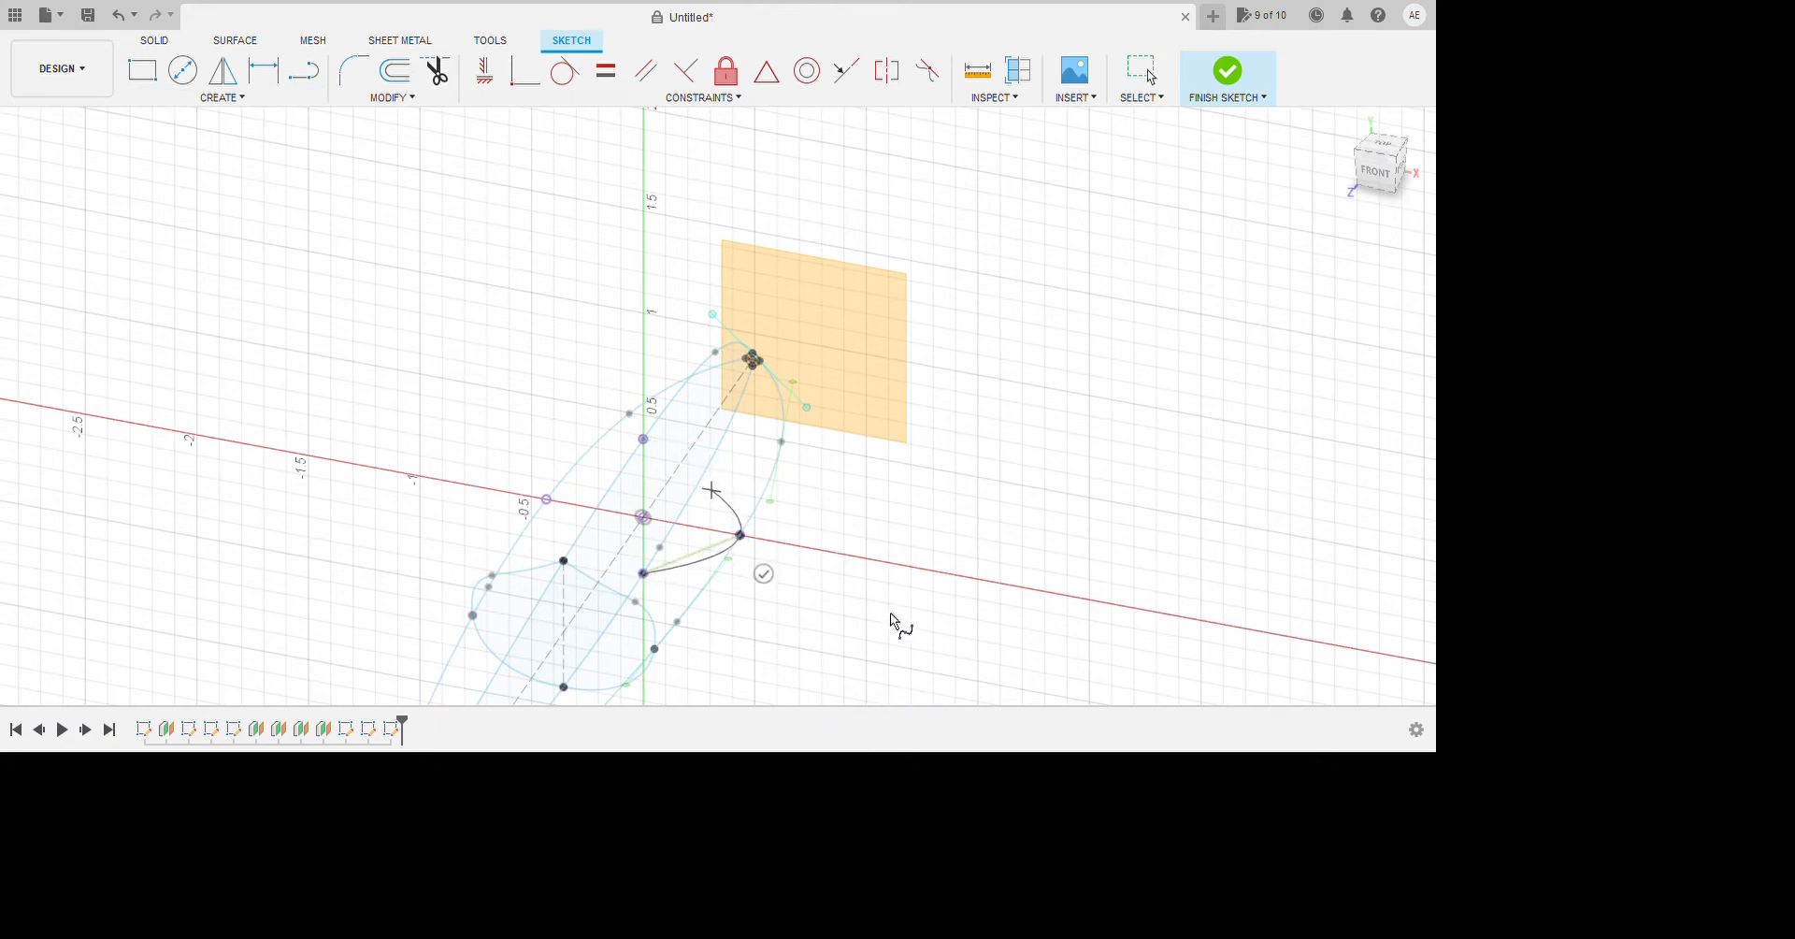
click(712, 490)
click(683, 459)
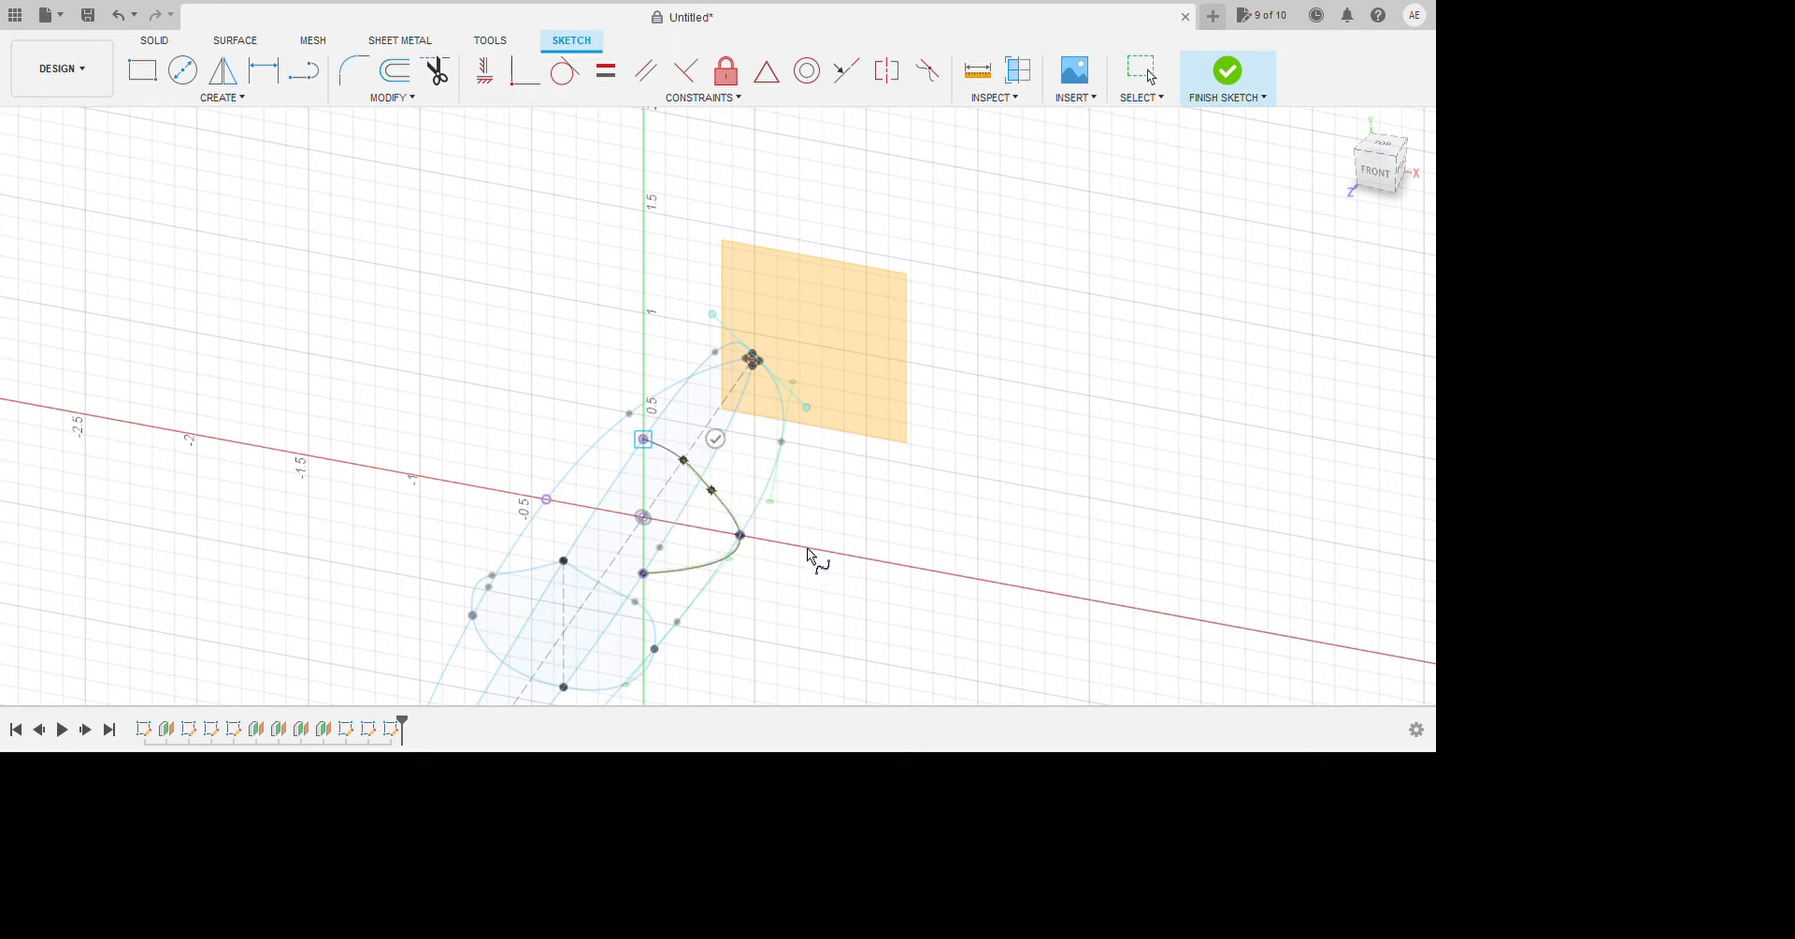
click(643, 439)
click(650, 400)
scroll(662, 447, up, 3)
key(Escape)
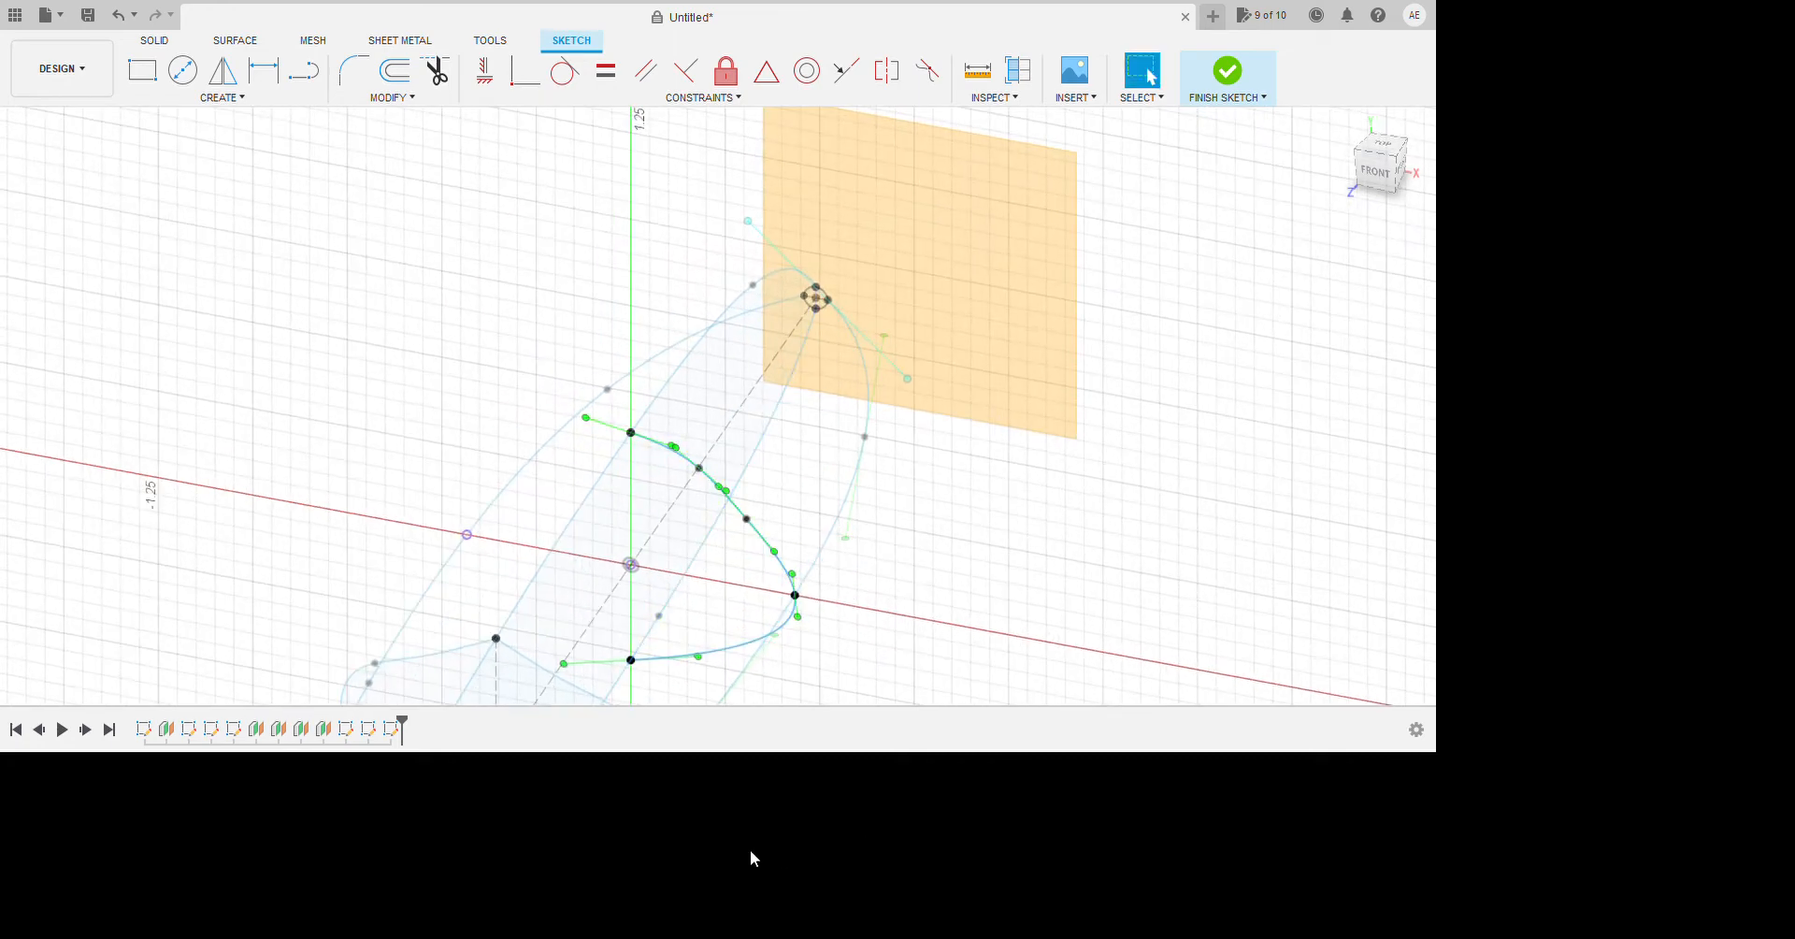
Make the spline's lower end tangent handle horizontal, and reshape its upper part using the top tangent handle and the fit point nearest the top.
click(484, 71)
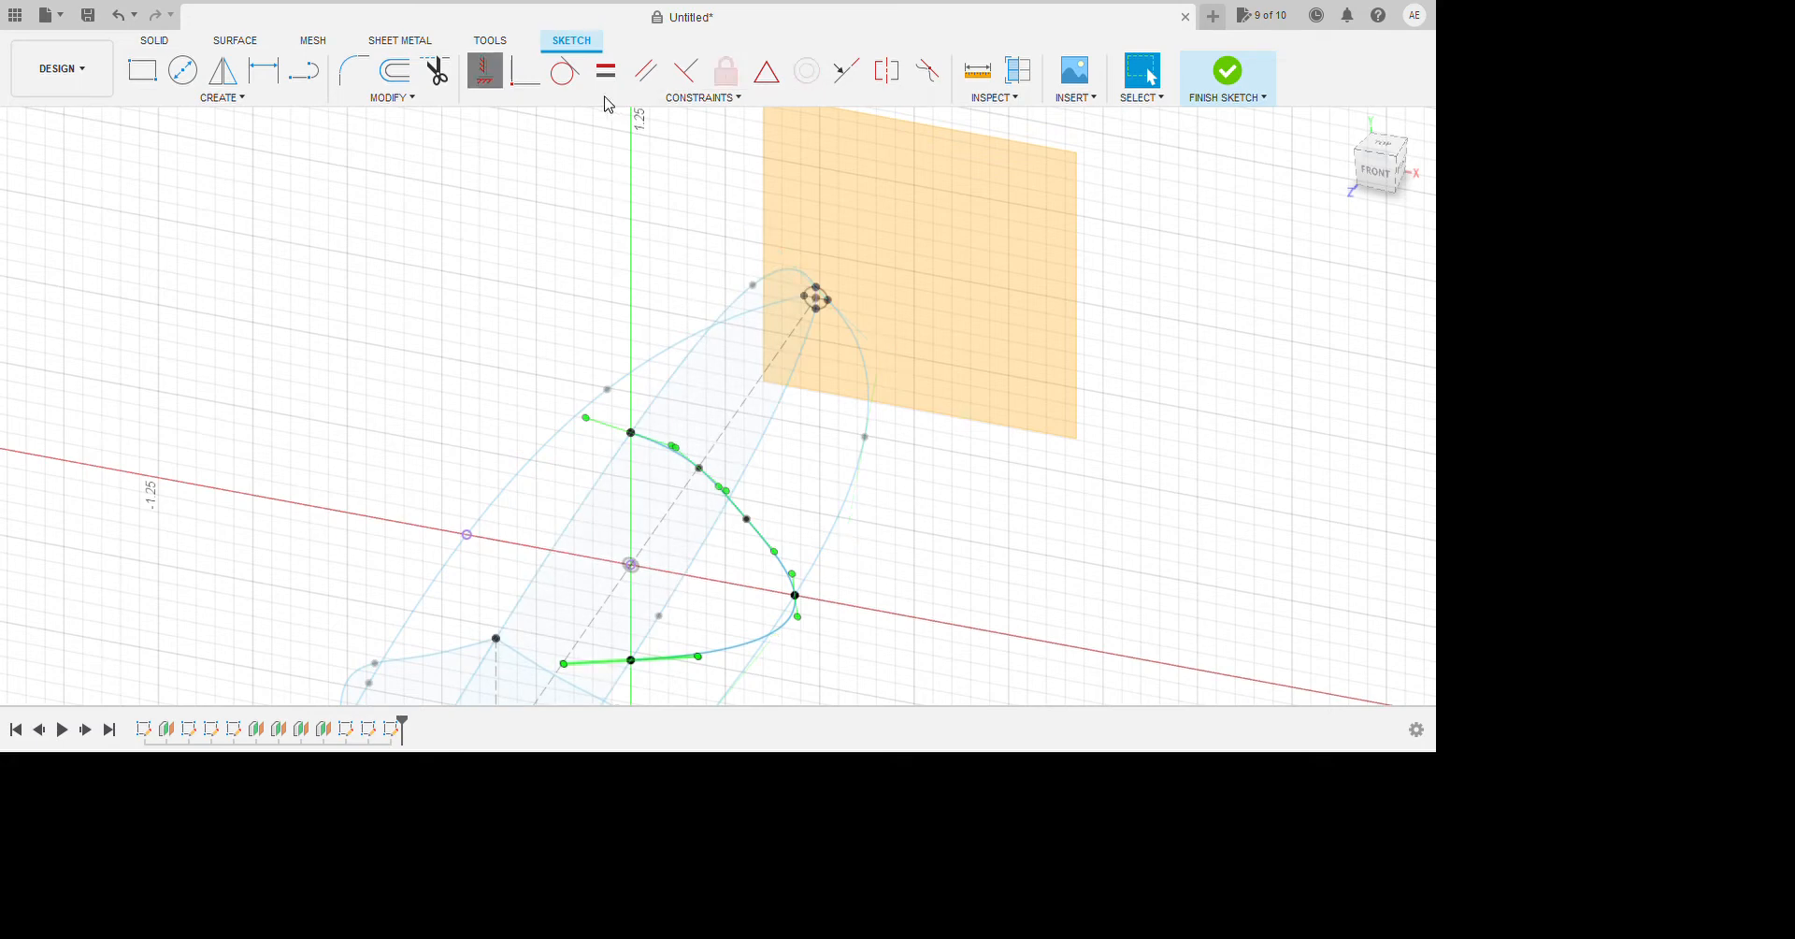
key(Escape)
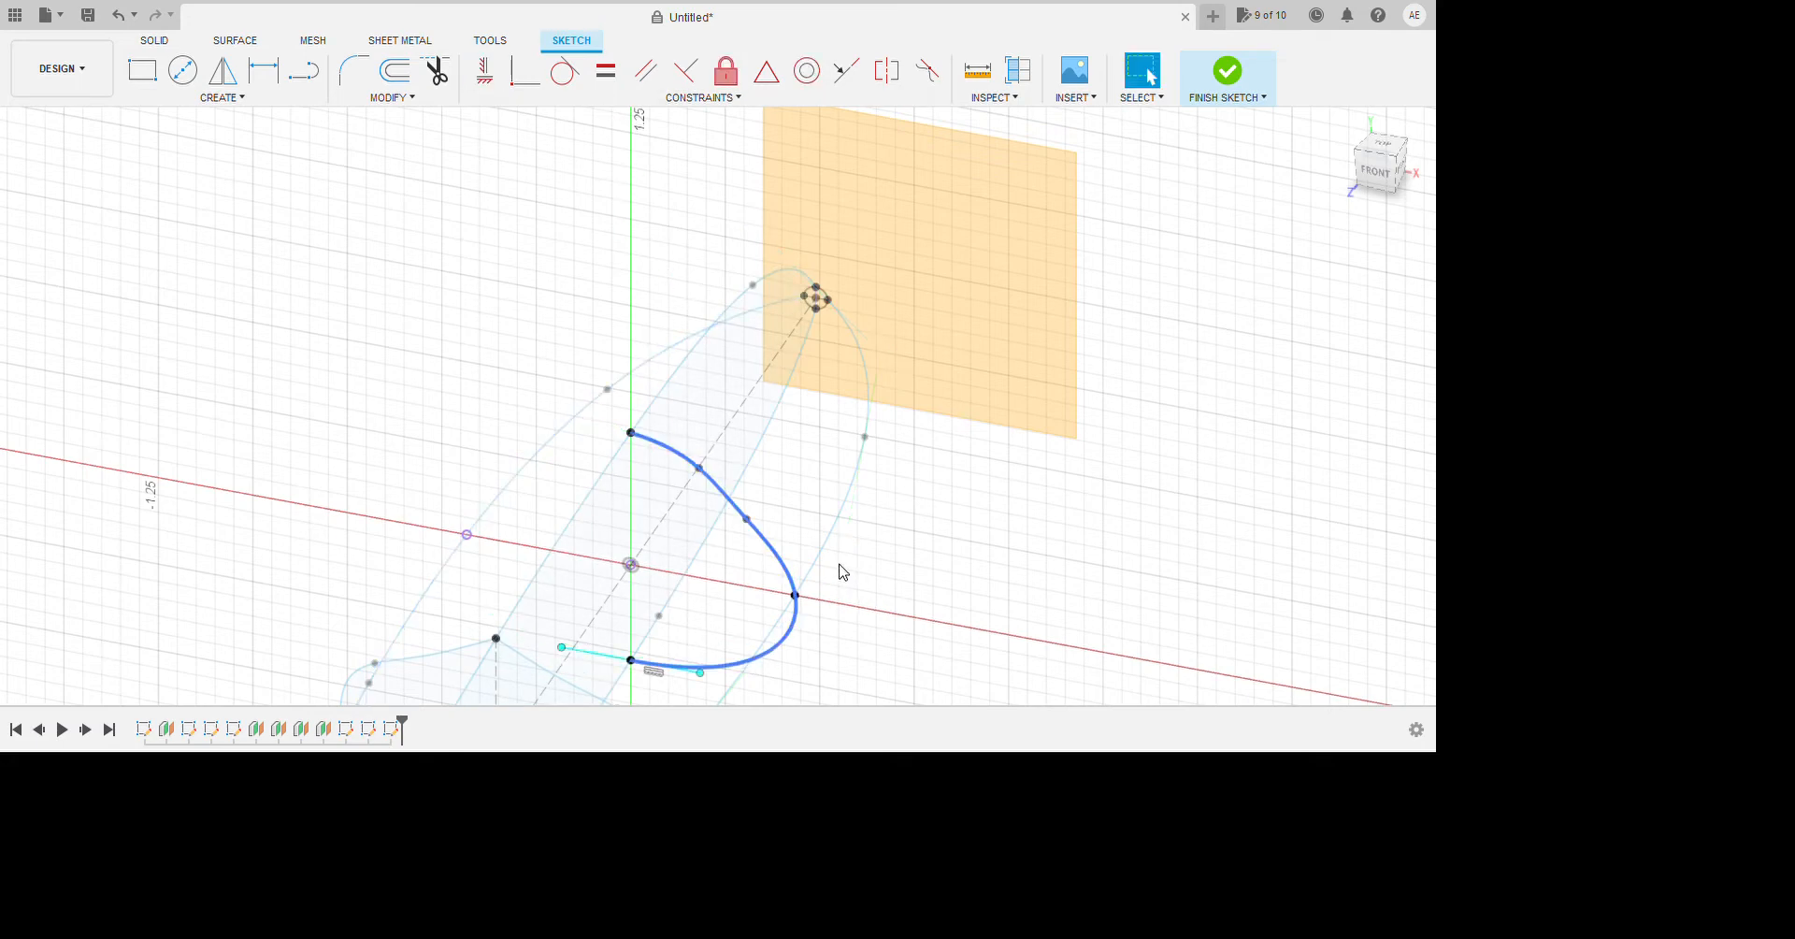
click(672, 451)
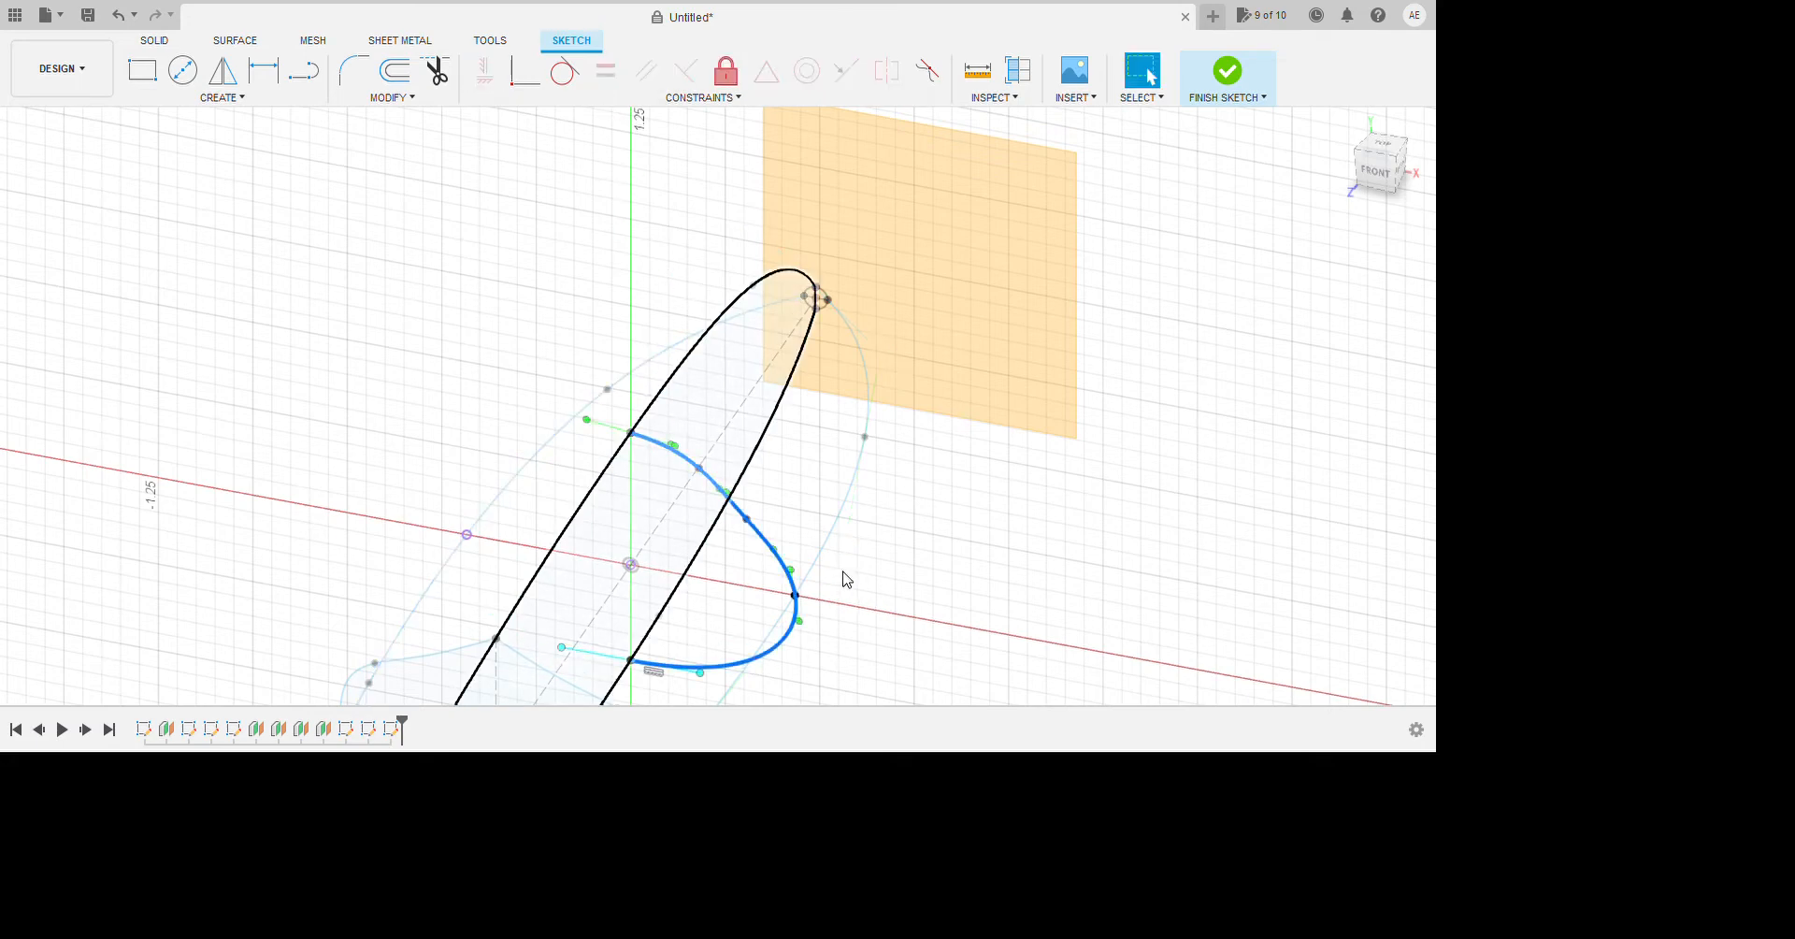
click(742, 521)
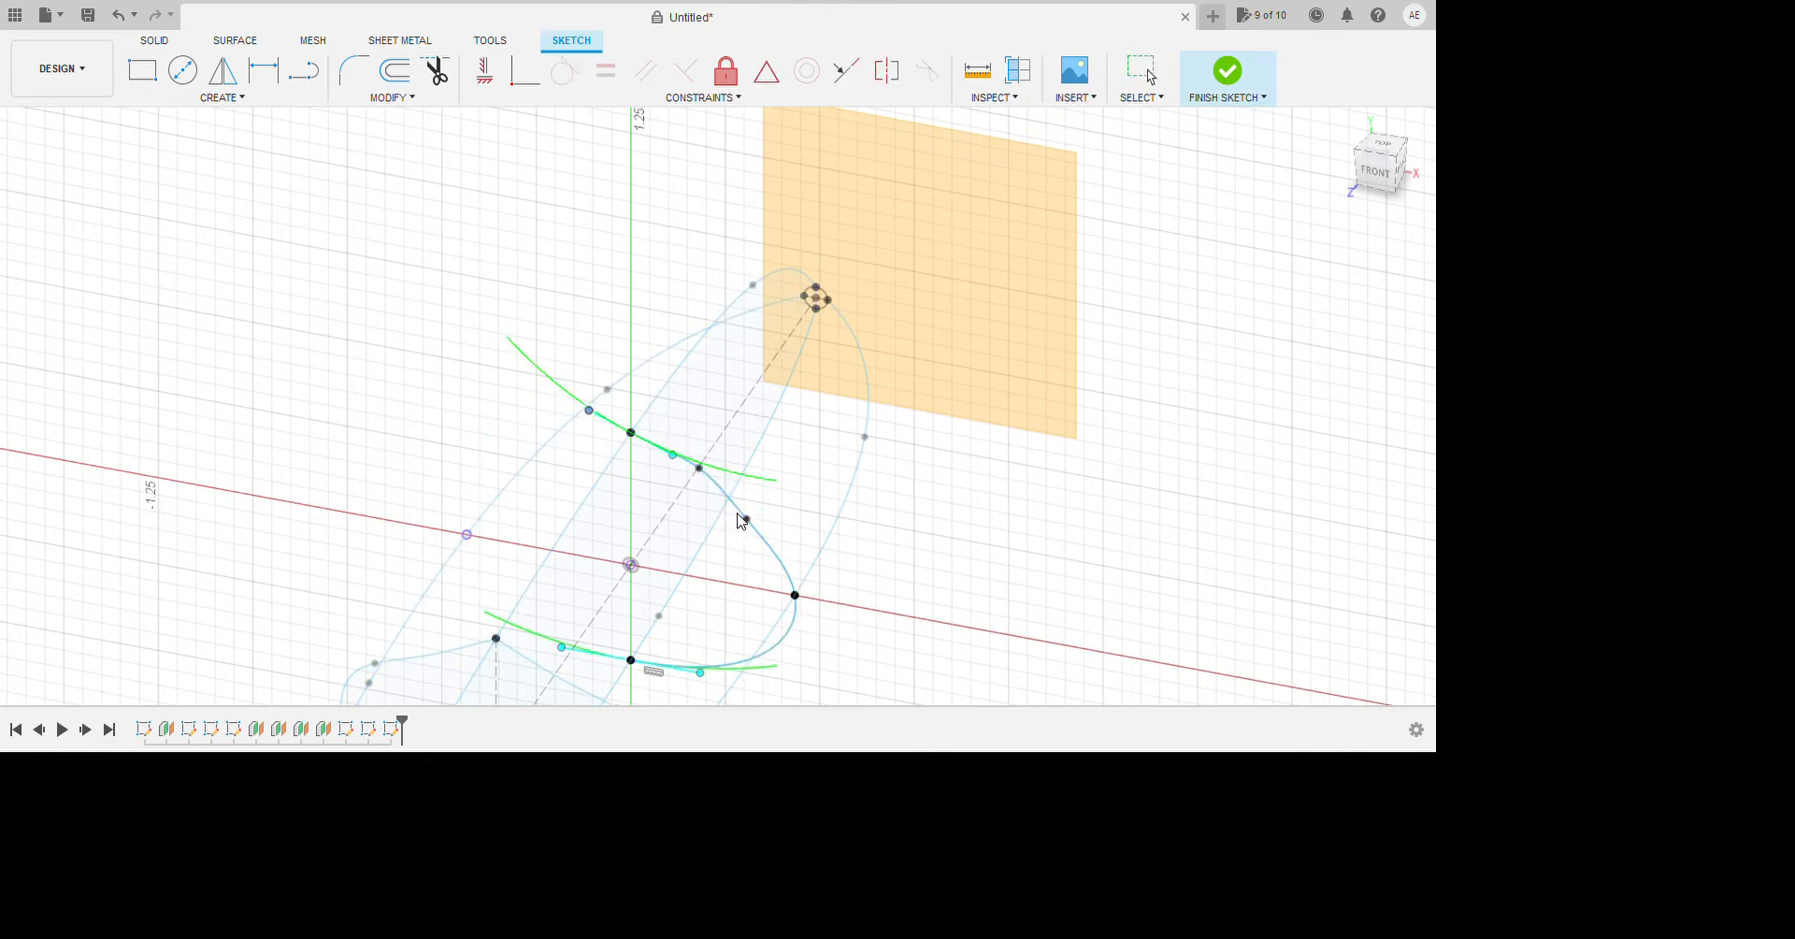
click(889, 610)
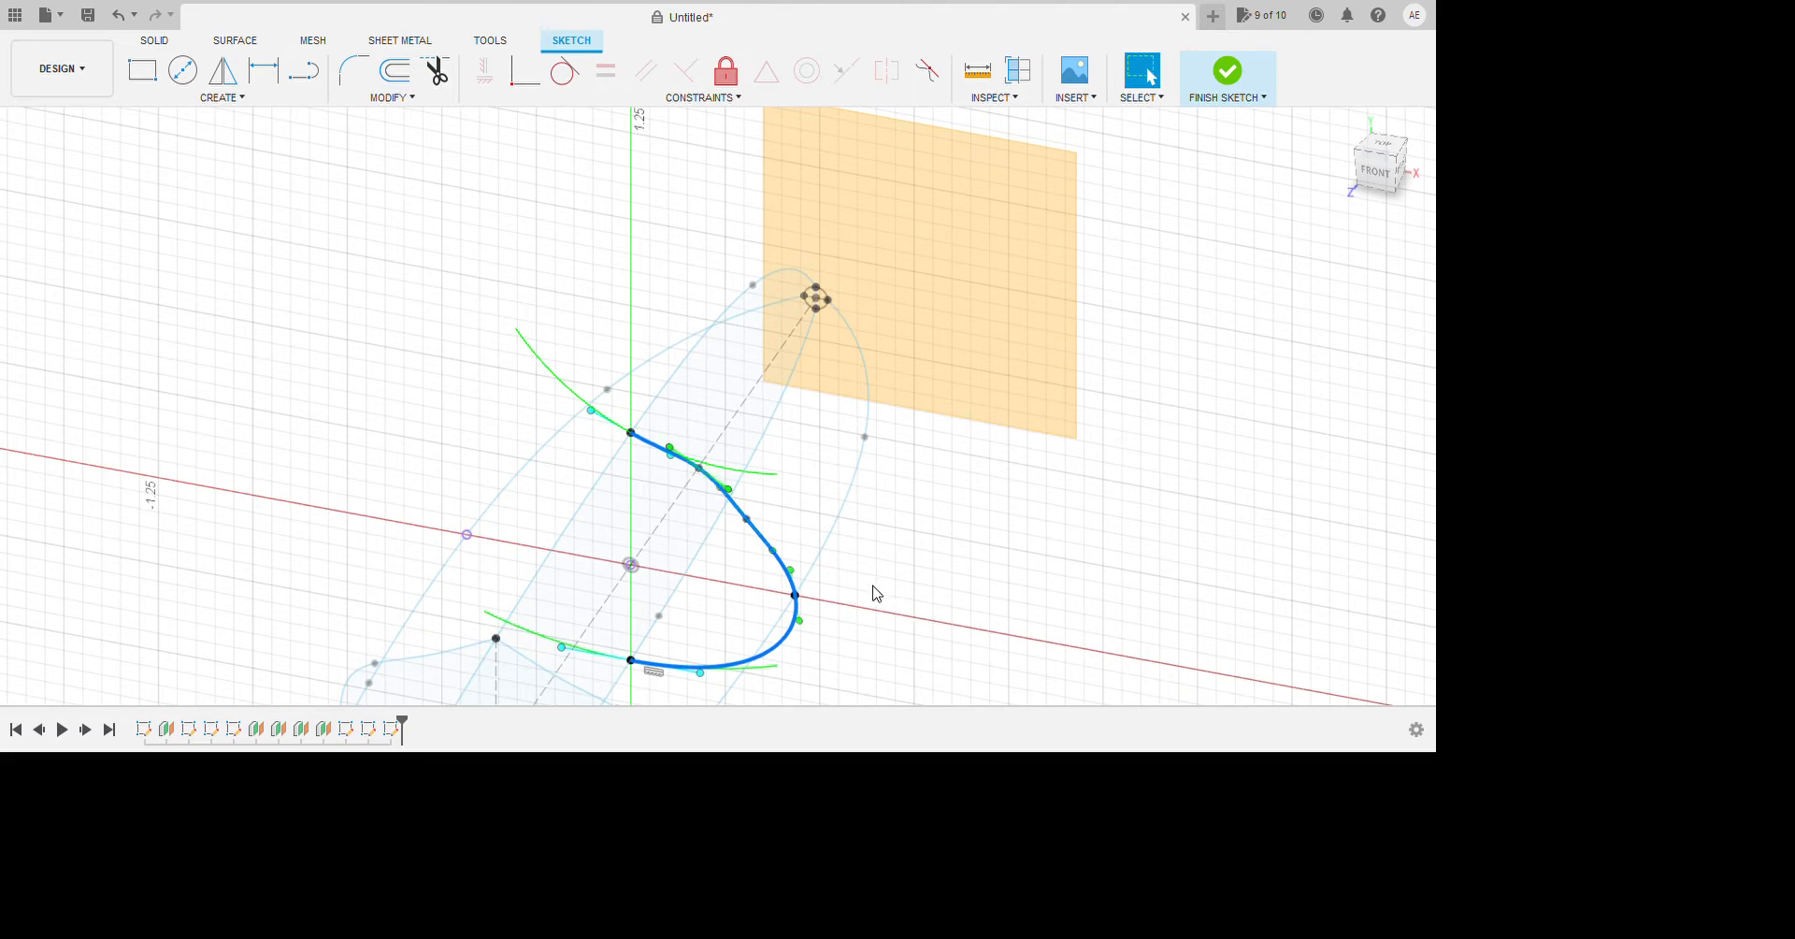
key(ctrl+z)
key(ctrl+z)
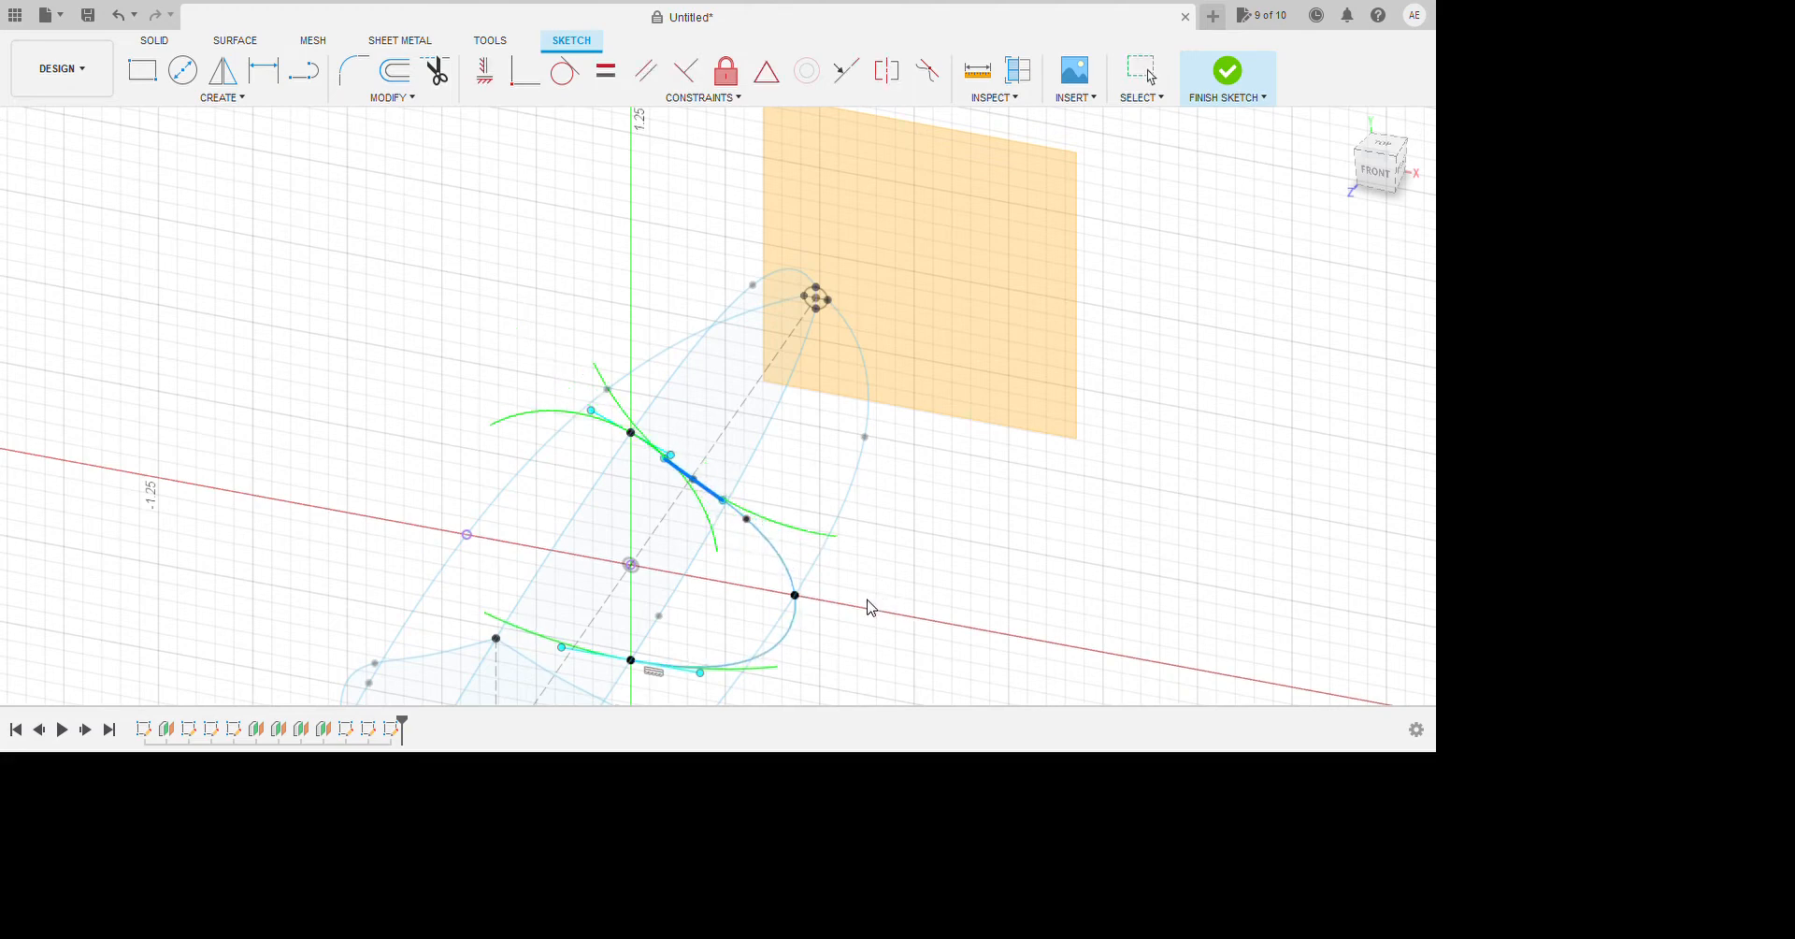
click(1140, 641)
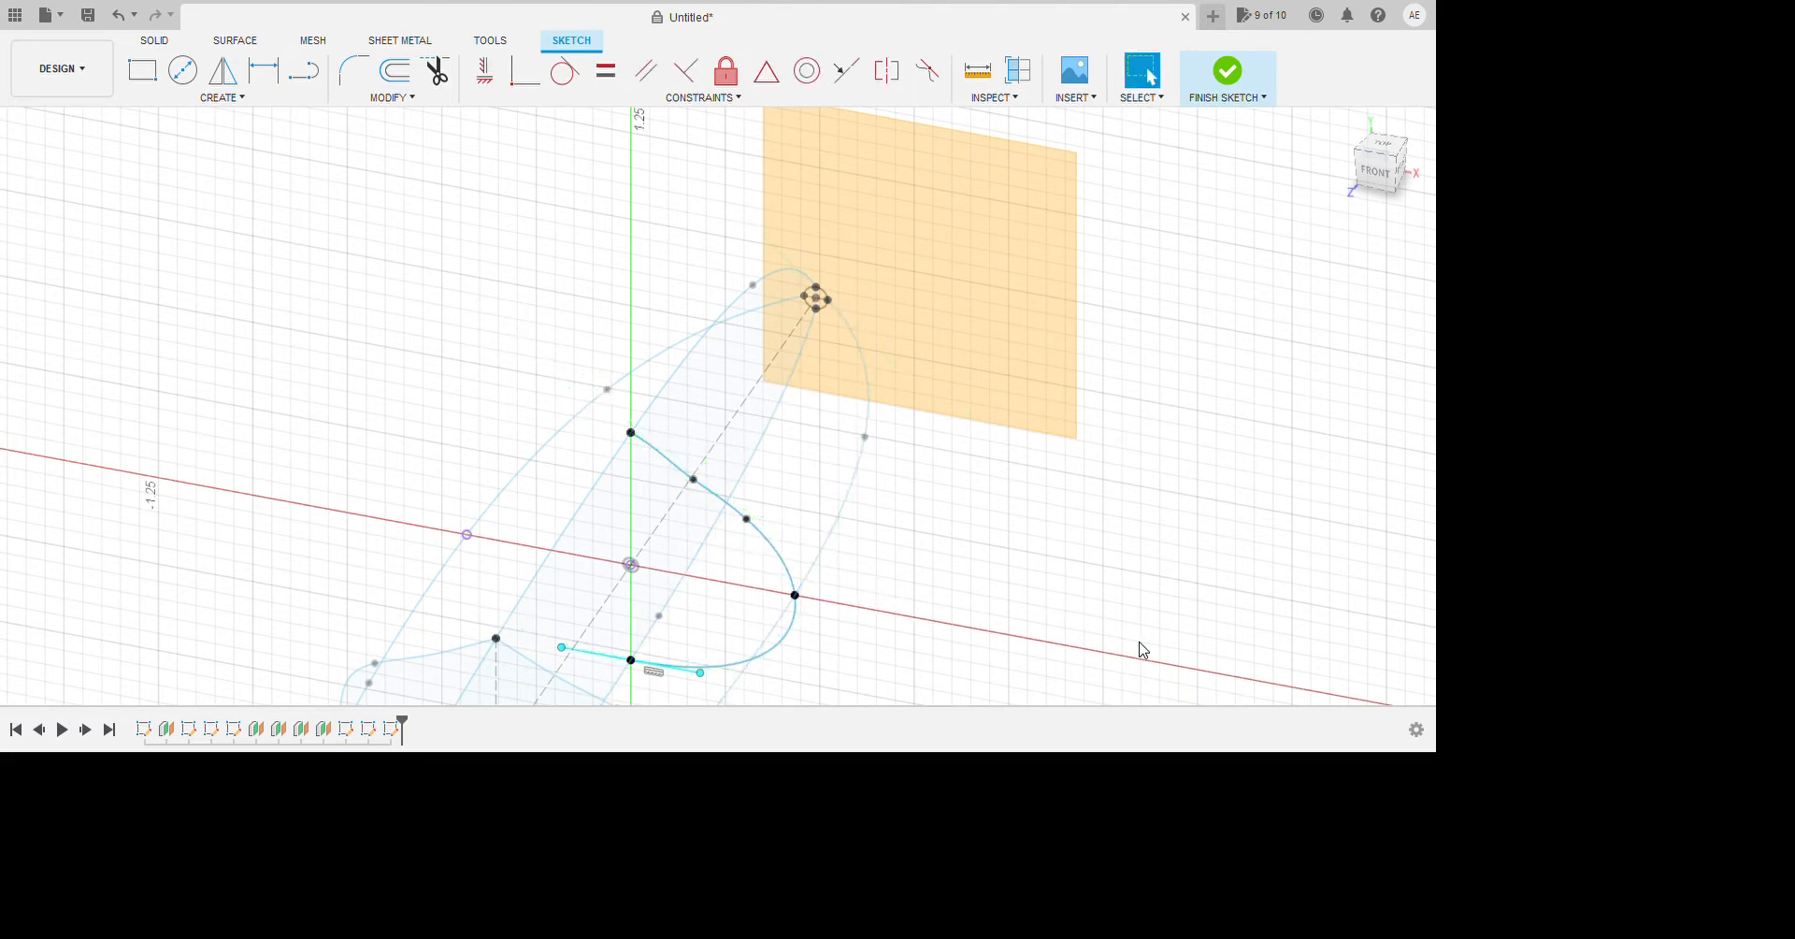
Refine the spline's upper half into a slightly concave curve toward the top point by adjusting the top tangent handle and both free fit points.
click(796, 565)
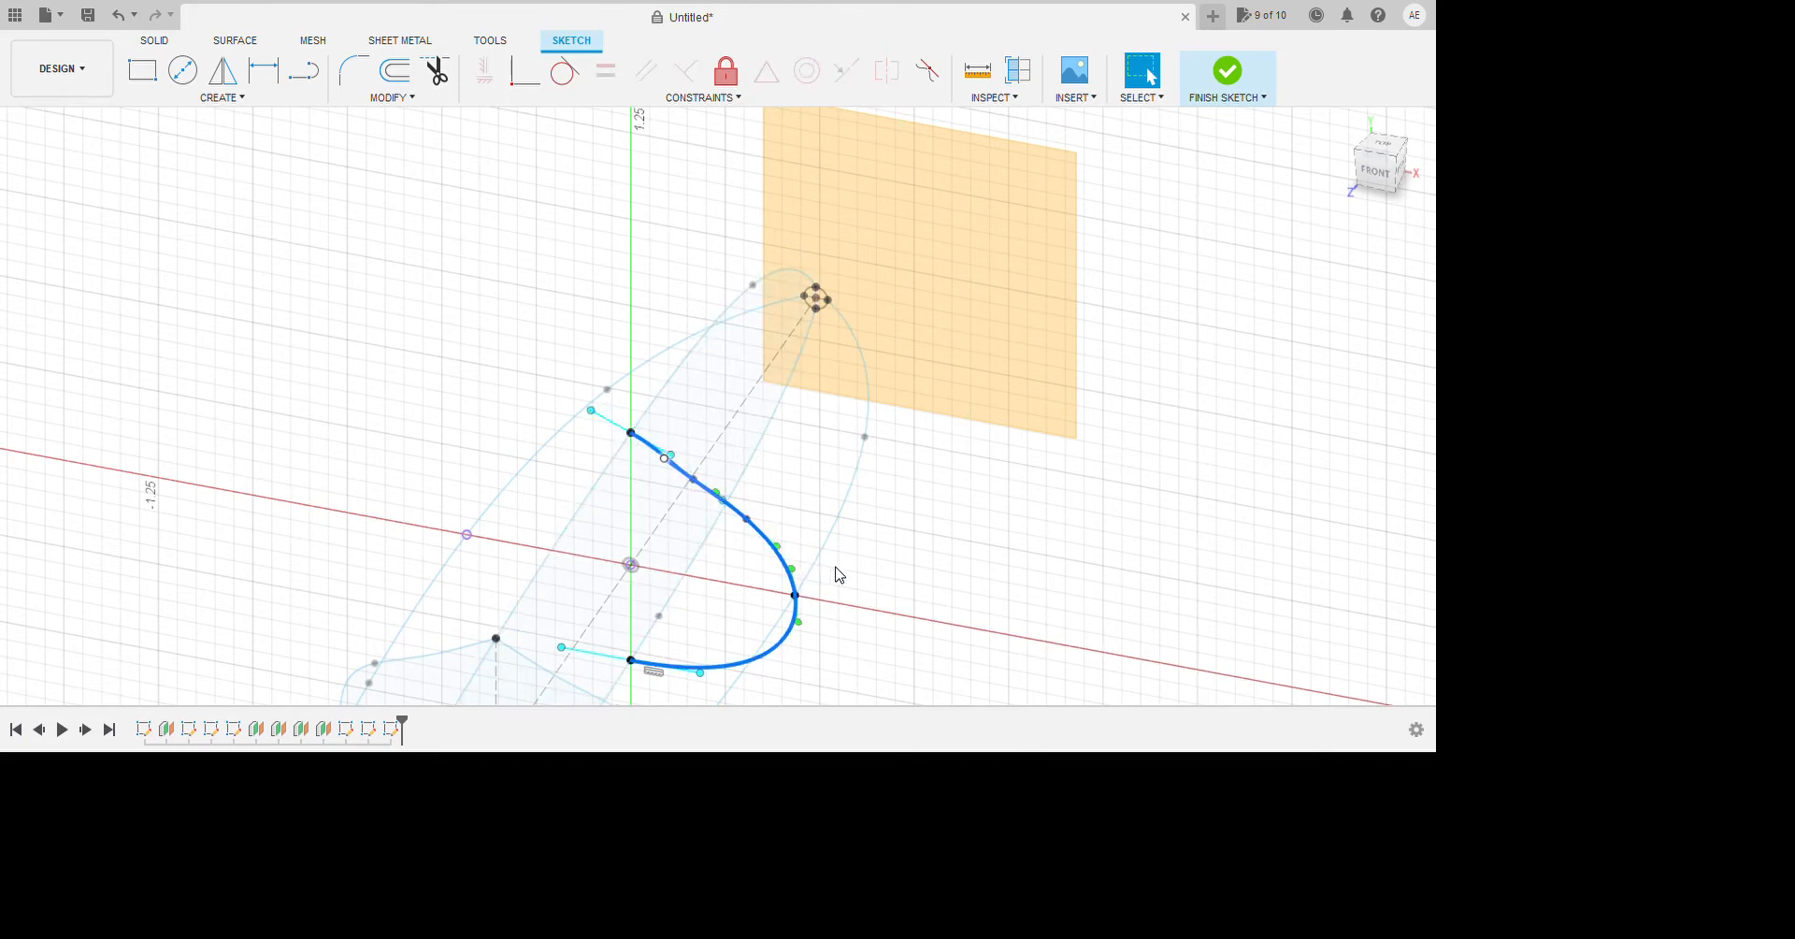
key(ctrl+z)
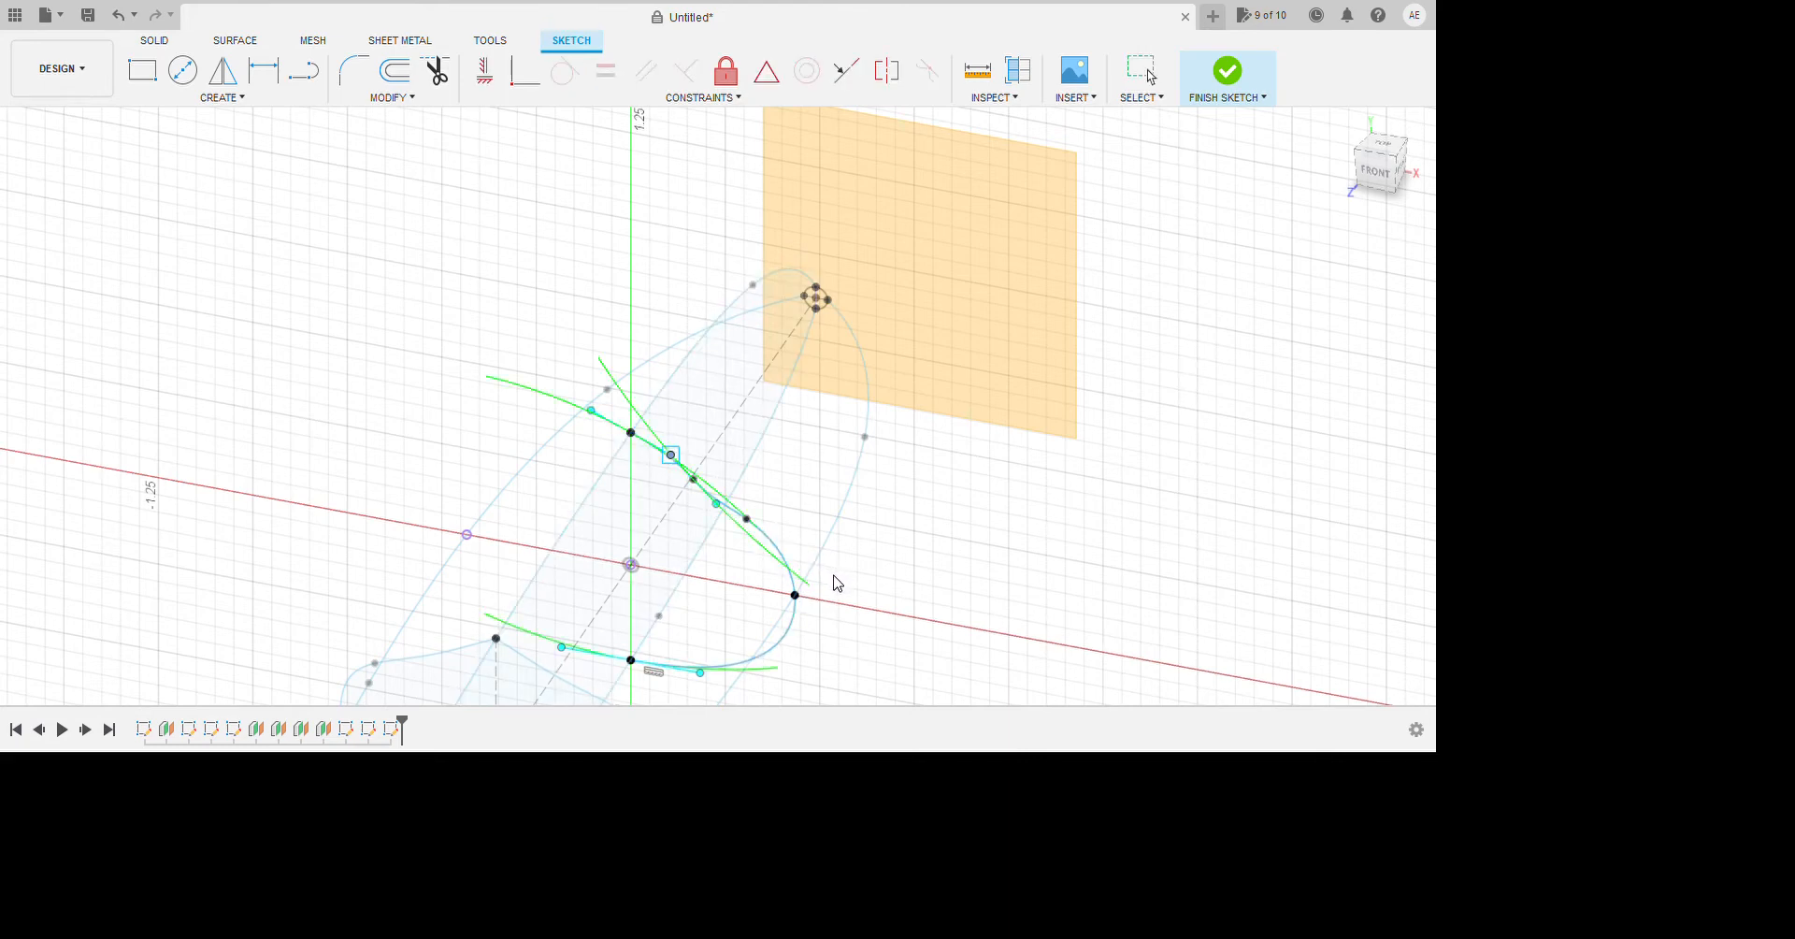
key(ctrl+z)
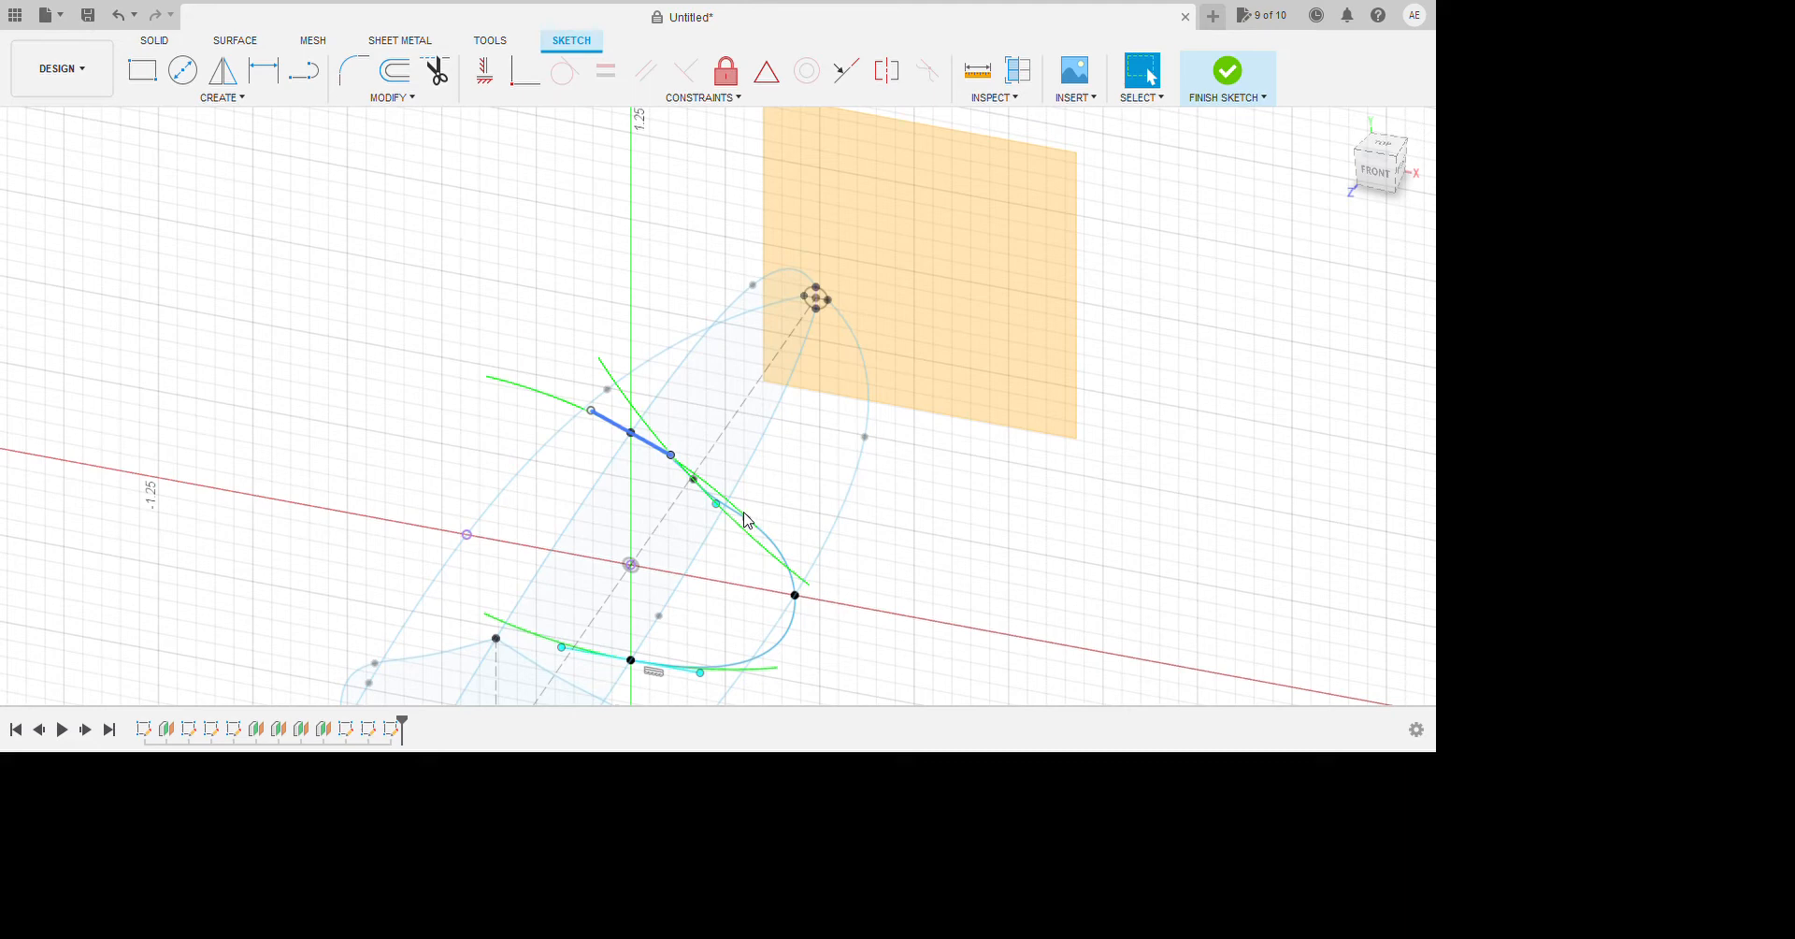
key(ctrl+z)
key(ctrl+z)
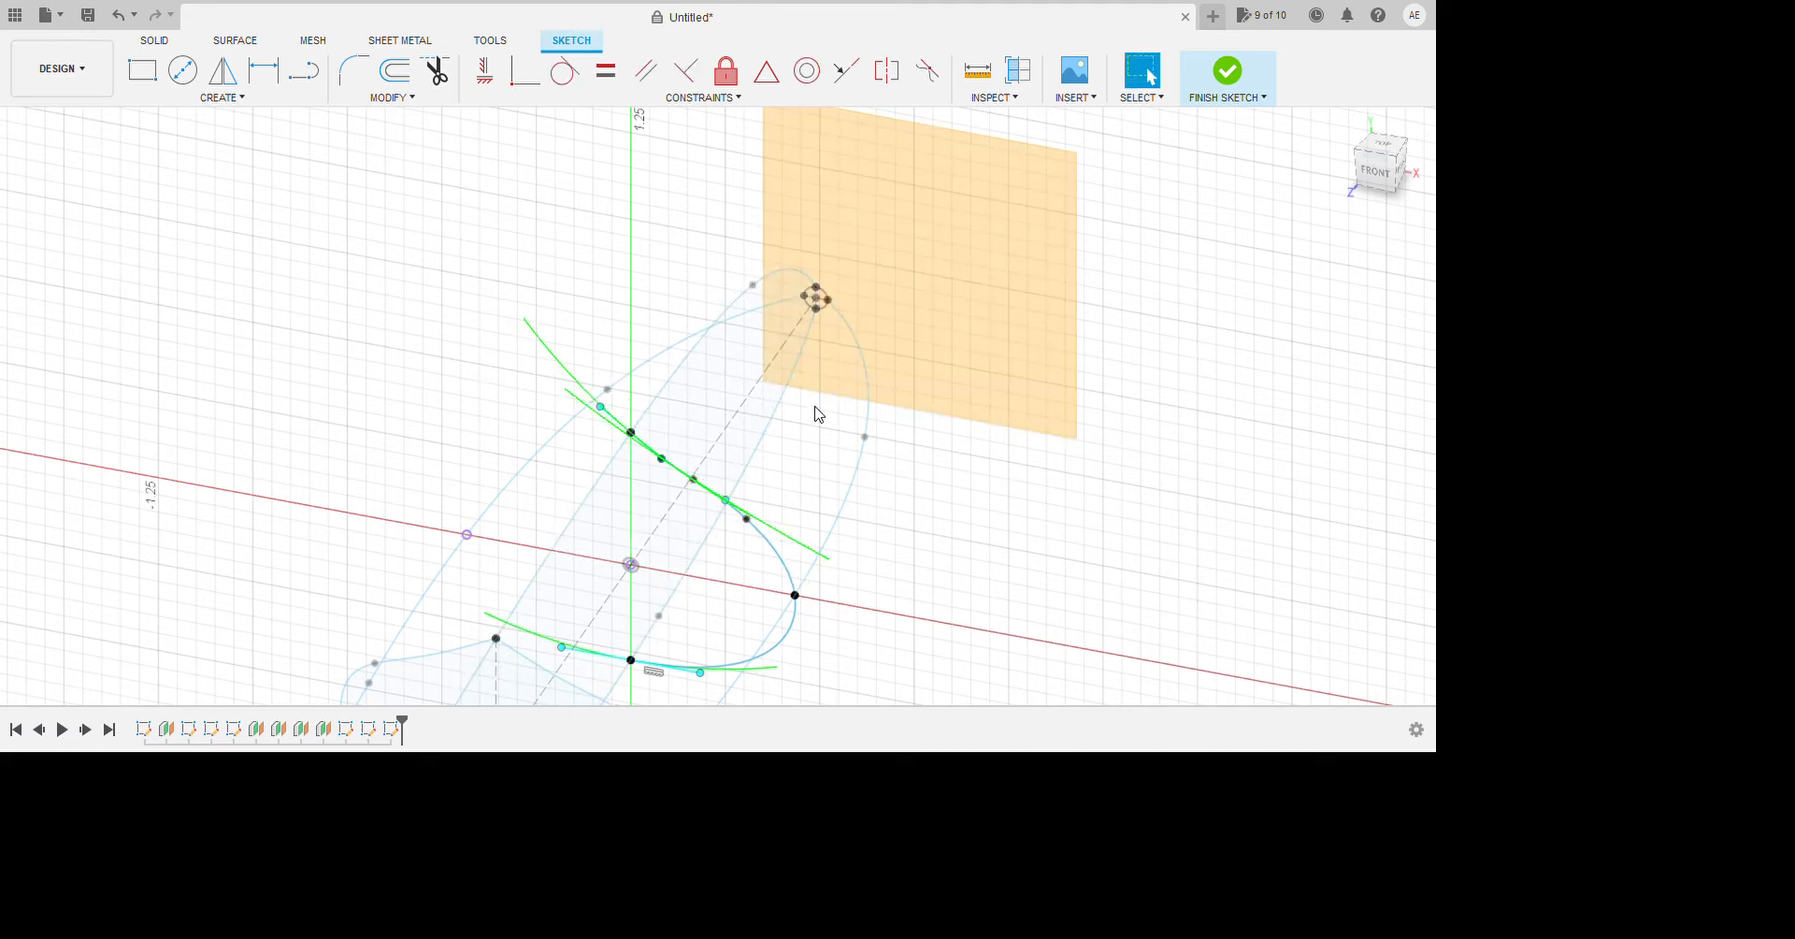
key(ctrl+z)
scroll(684, 392, down, 1)
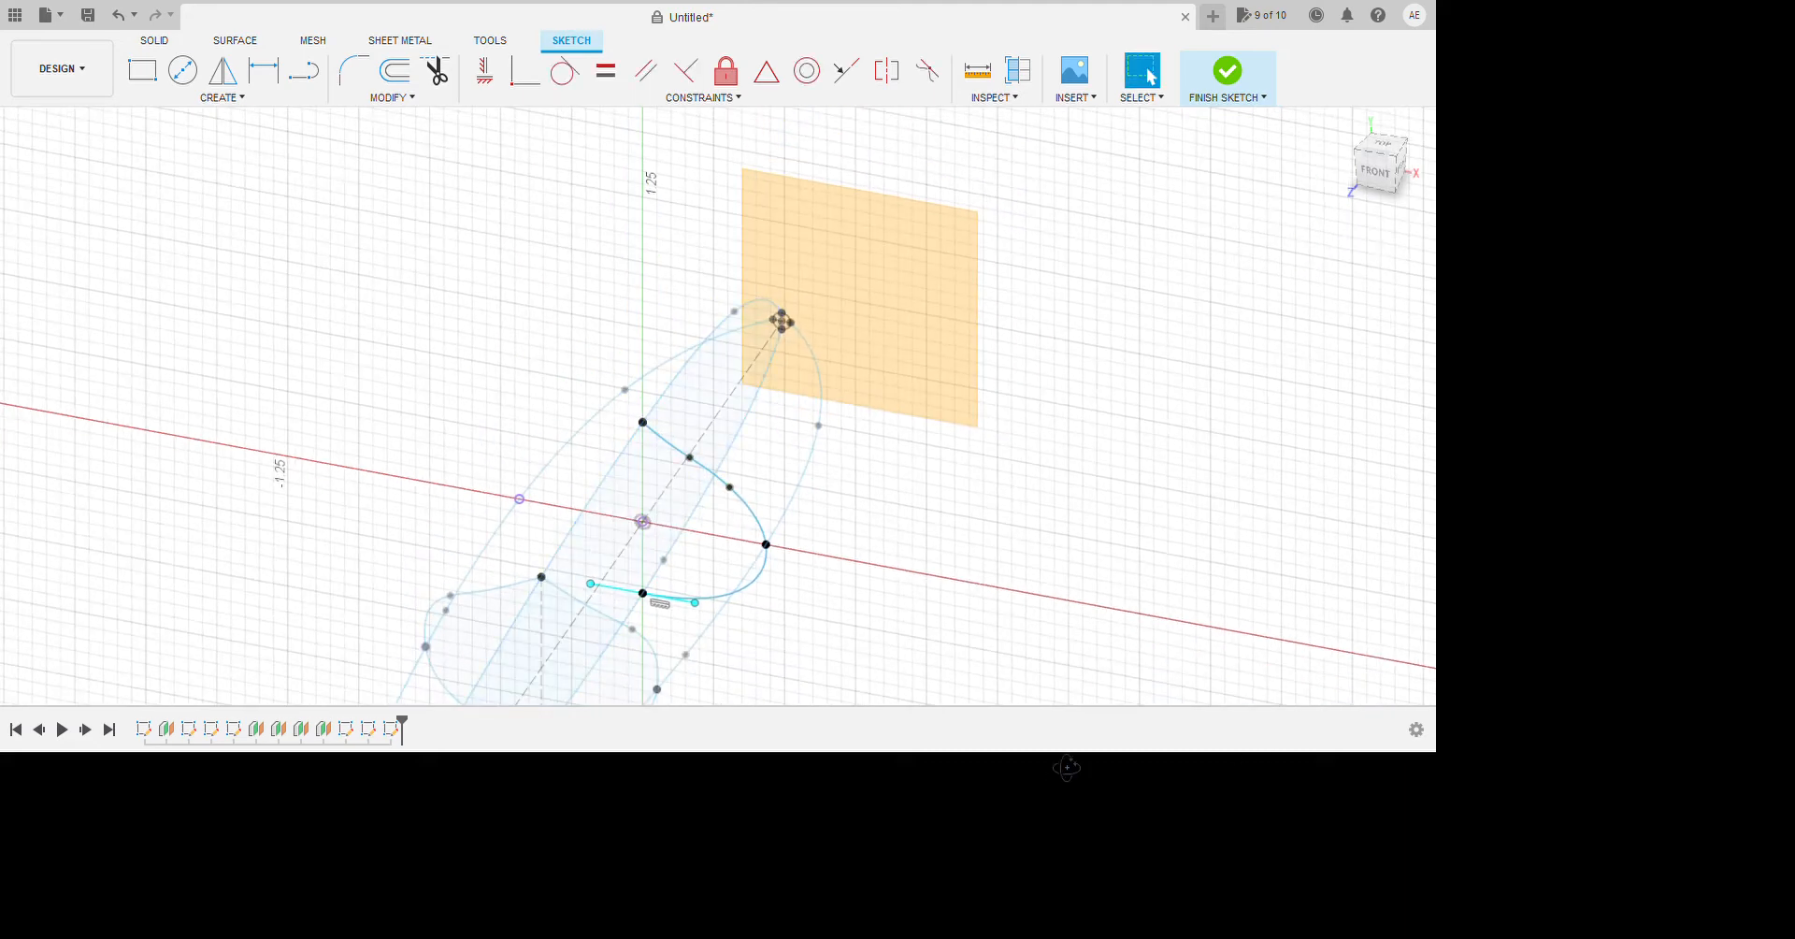
mouse_move(1067, 769)
shift+middle_down()
mouse_move(1082, 724)
mouse_move(1051, 760)
mouse_move(1074, 746)
mouse_move(1026, 721)
shift+middle_up()
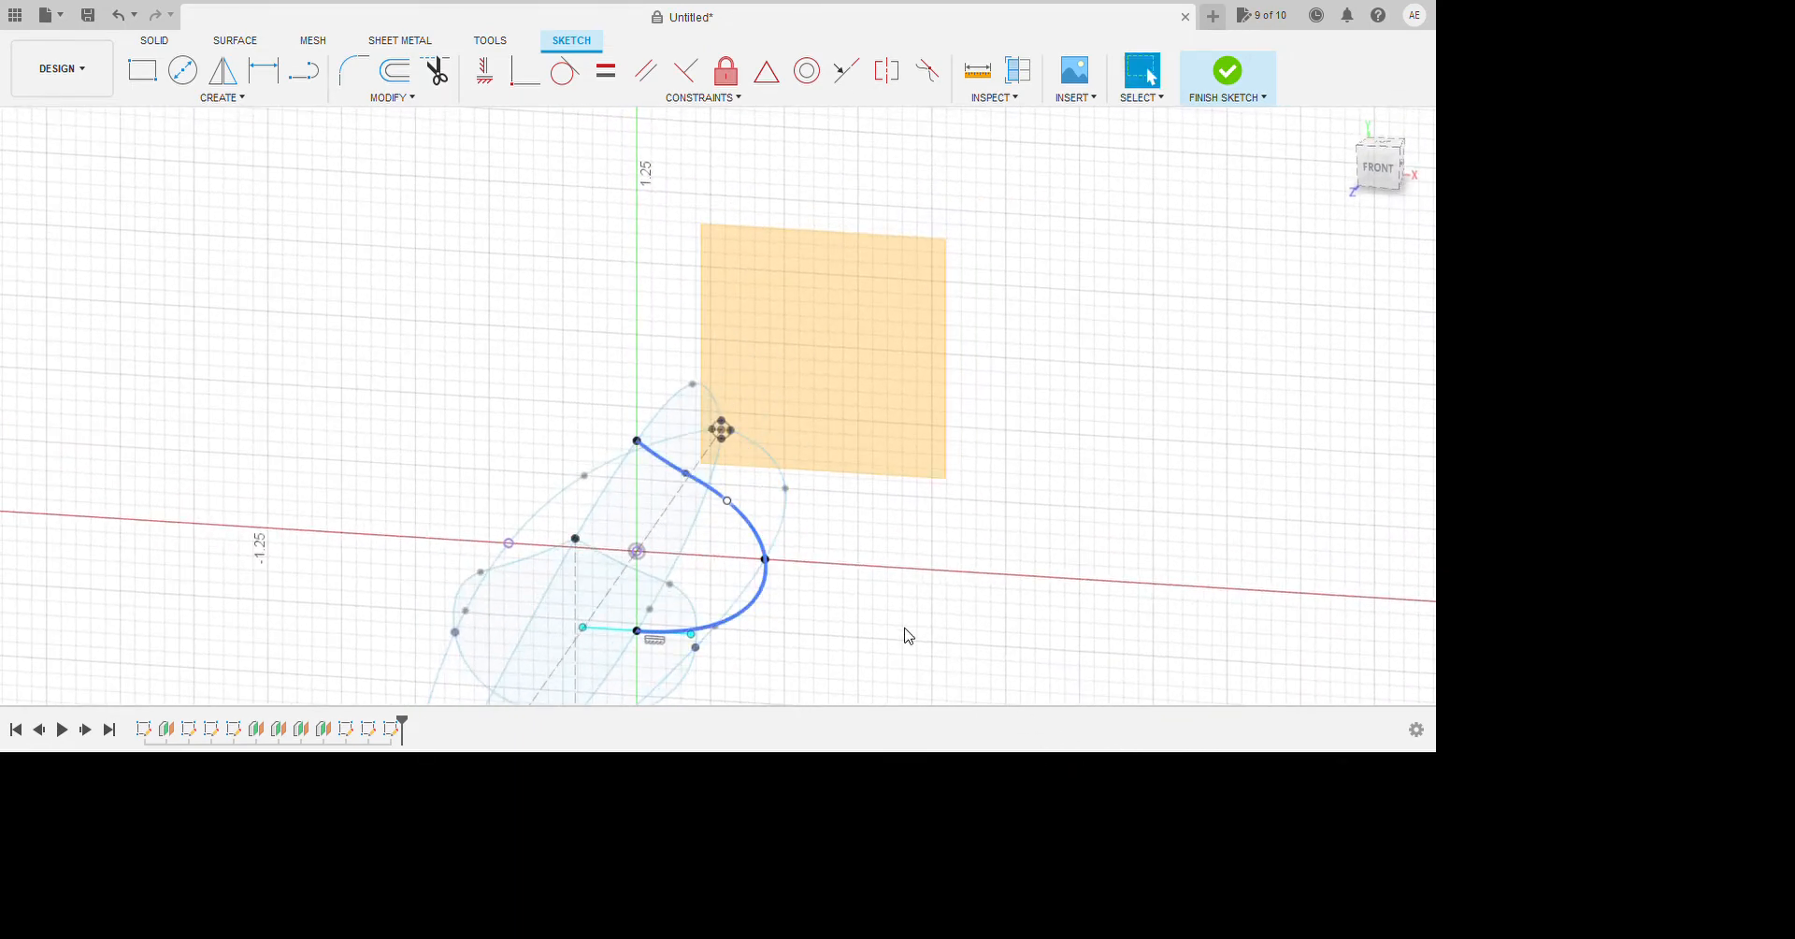
key(ctrl+z)
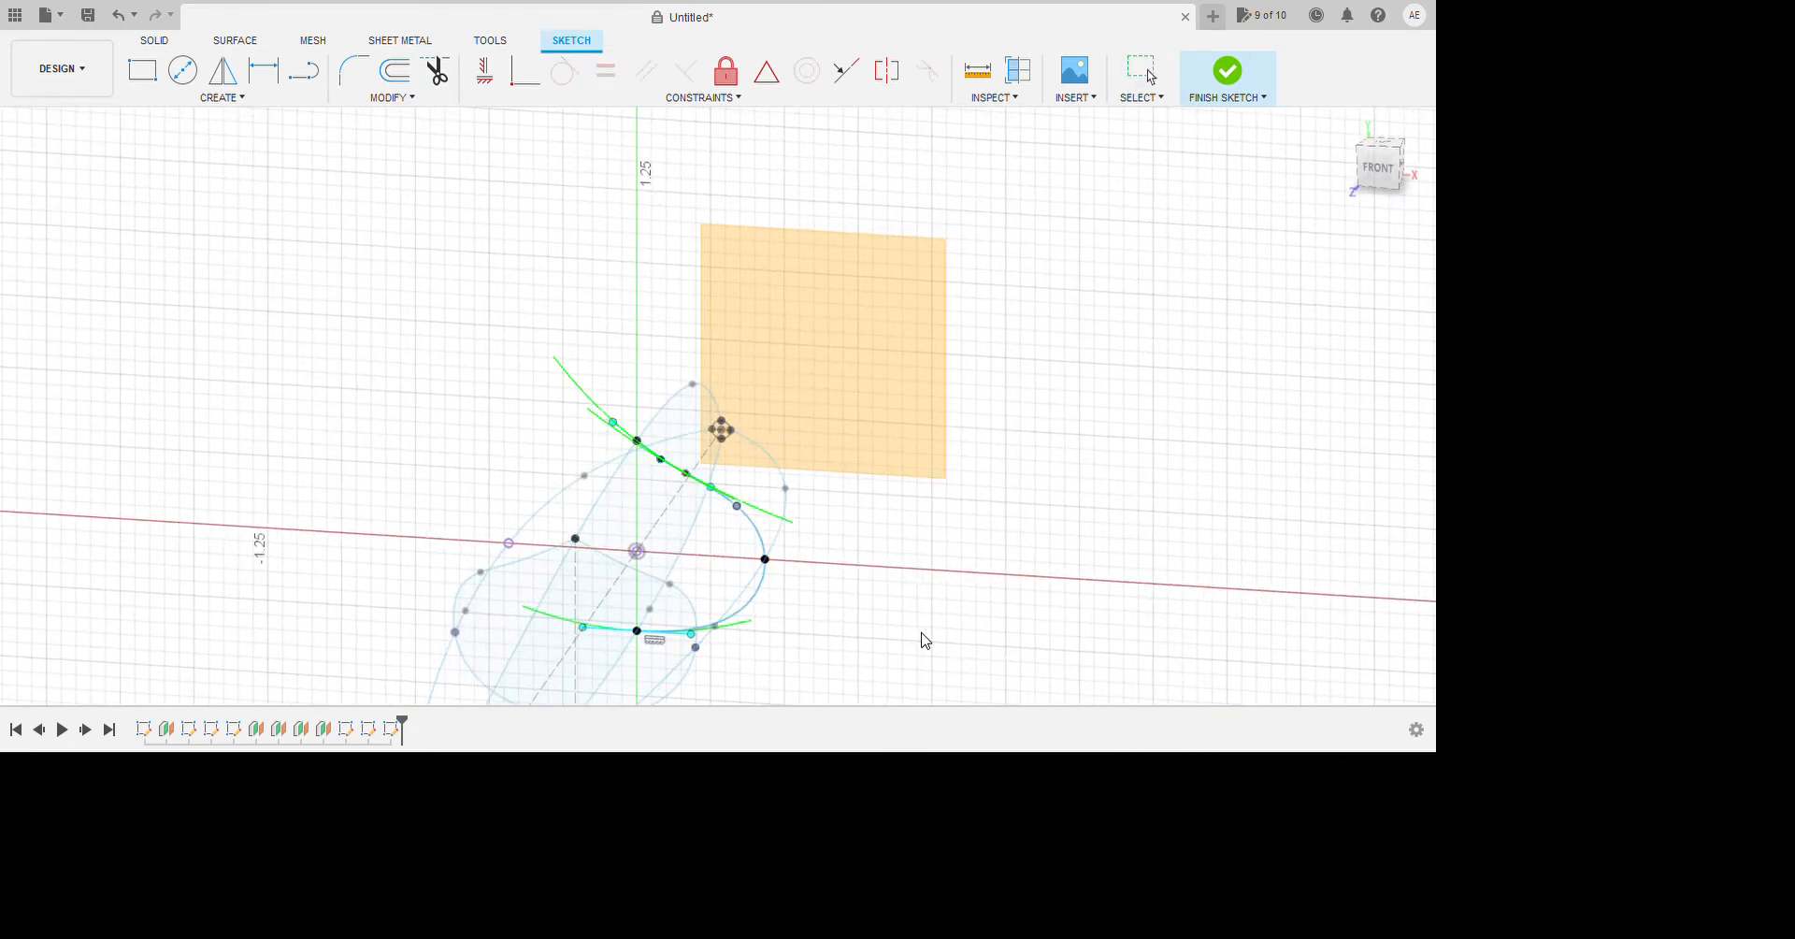
click(1138, 670)
shift+middle_drag(1138, 670, 1092, 690)
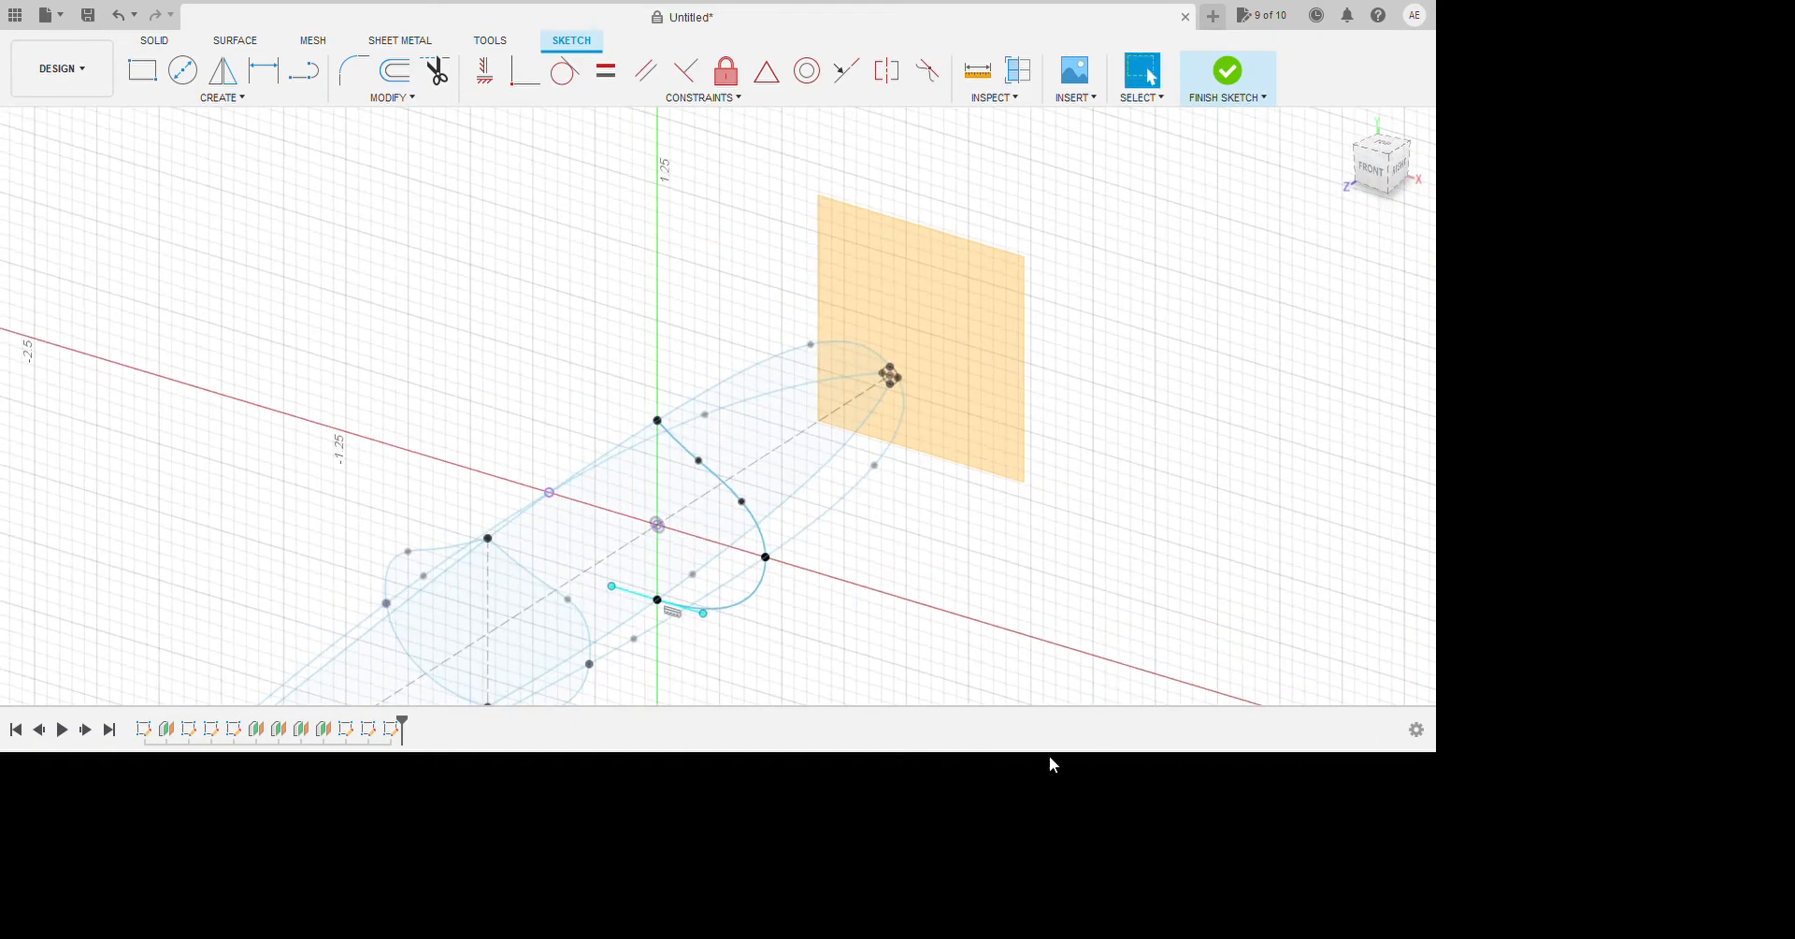
Draw a vertical construction line joining the top and bottom points of this half section.
click(304, 70)
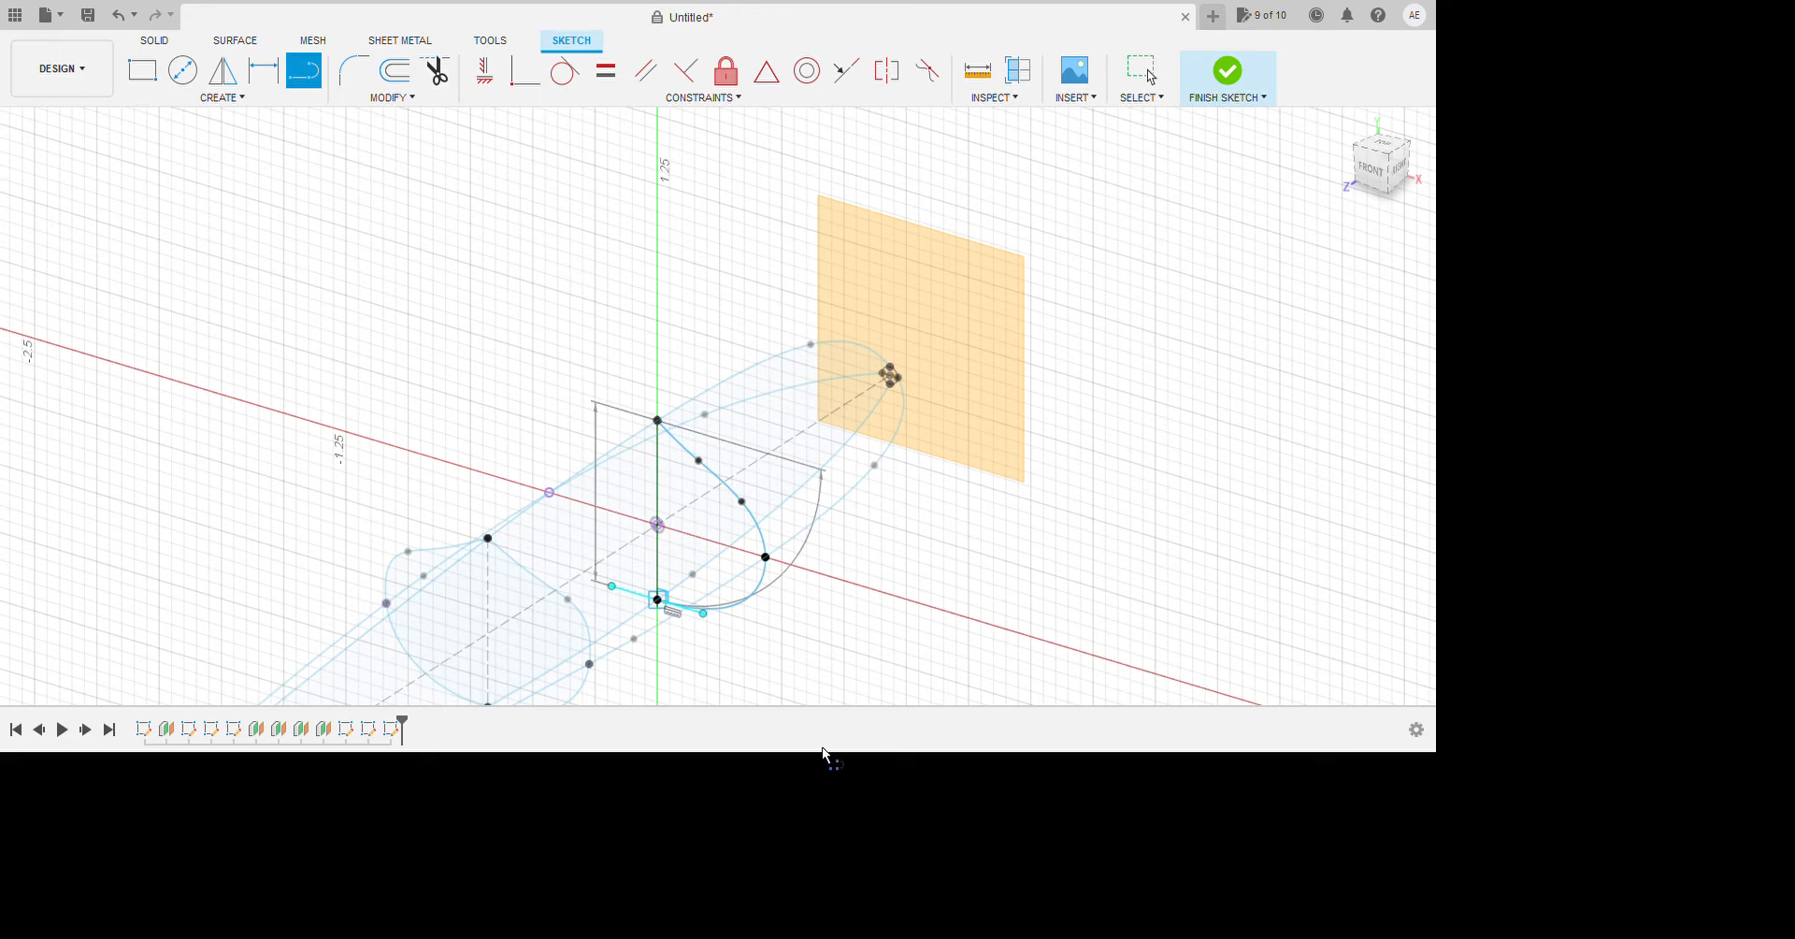
key(Escape)
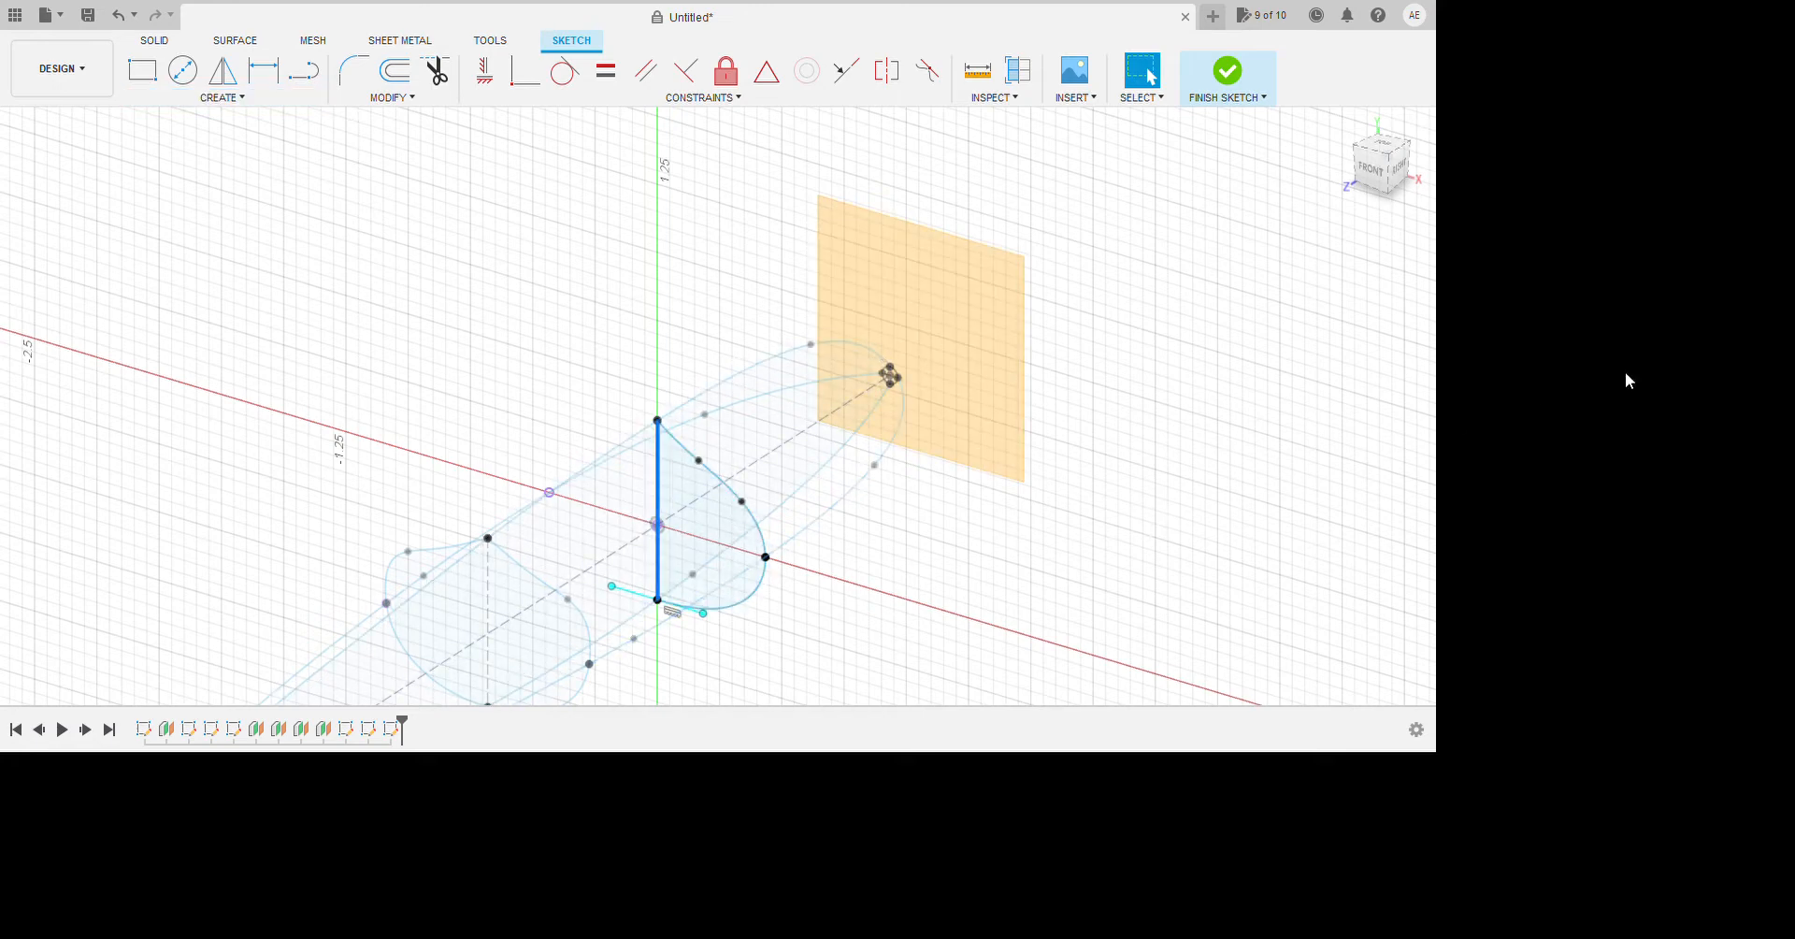
key(x)
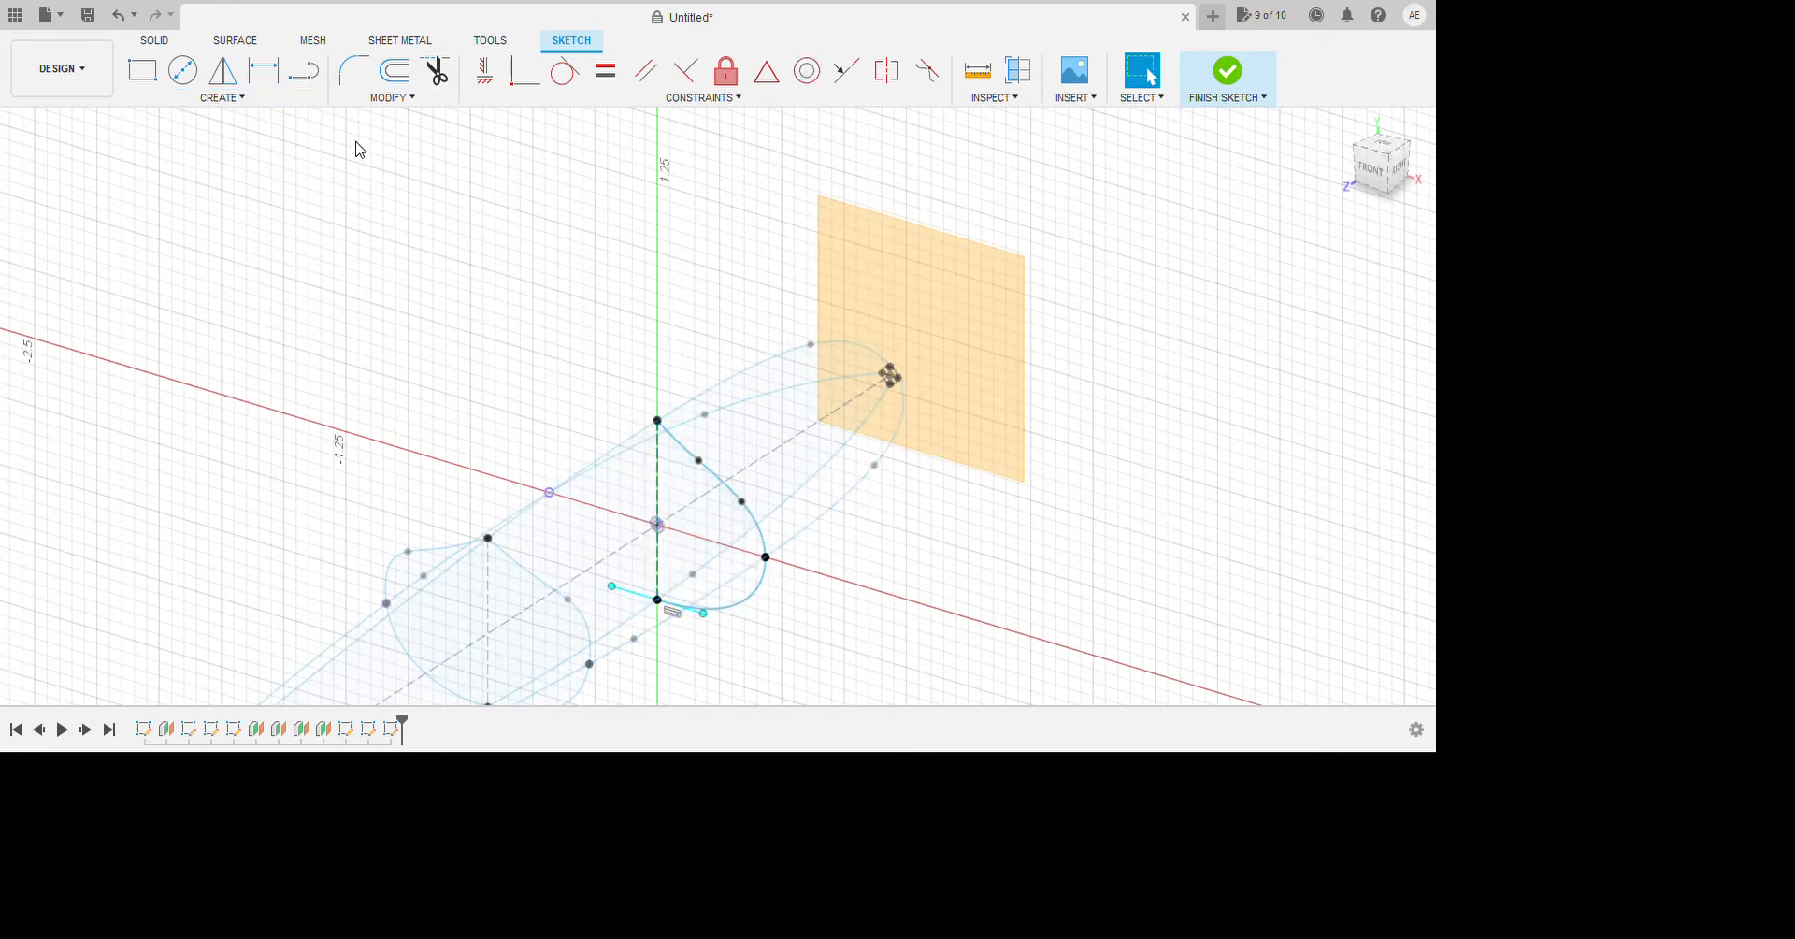
Mirror the reshaped half section spline across the vertical construction line and finish the sketch.
click(182, 71)
click(223, 70)
click(738, 495)
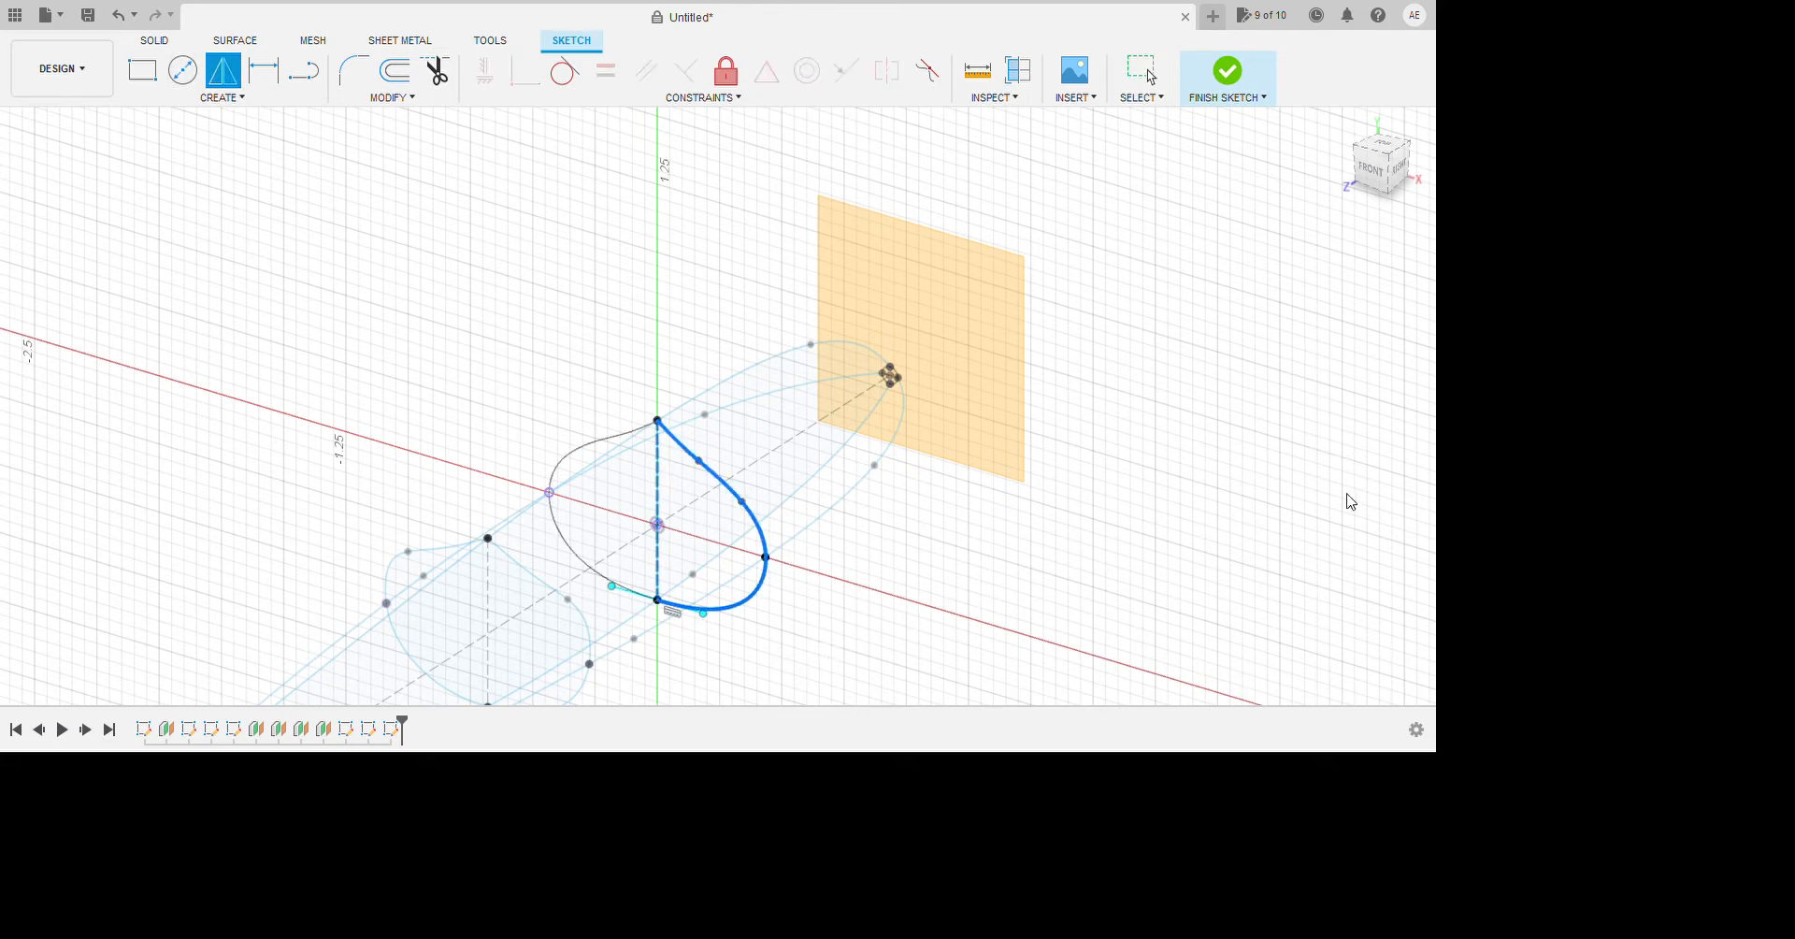
key(Return)
scroll(1014, 553, up, 2)
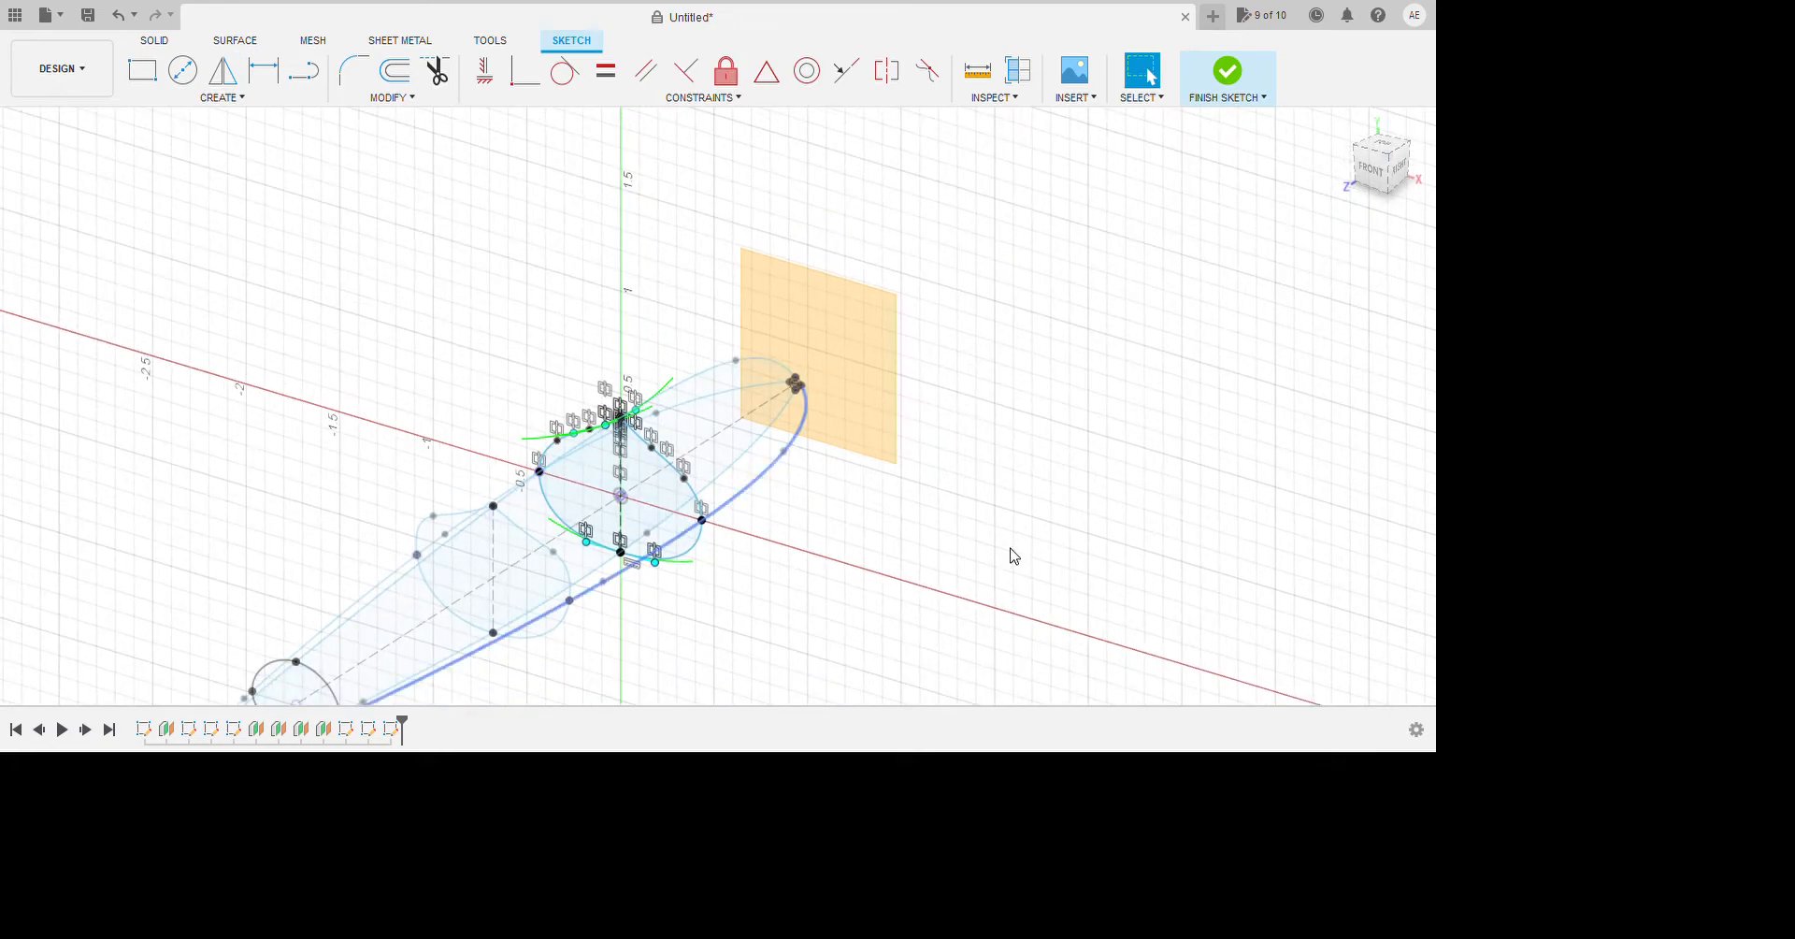
mouse_move(1014, 608)
shift+middle_down()
mouse_move(962, 601)
mouse_move(910, 636)
mouse_move(969, 625)
shift+middle_up()
click(805, 269)
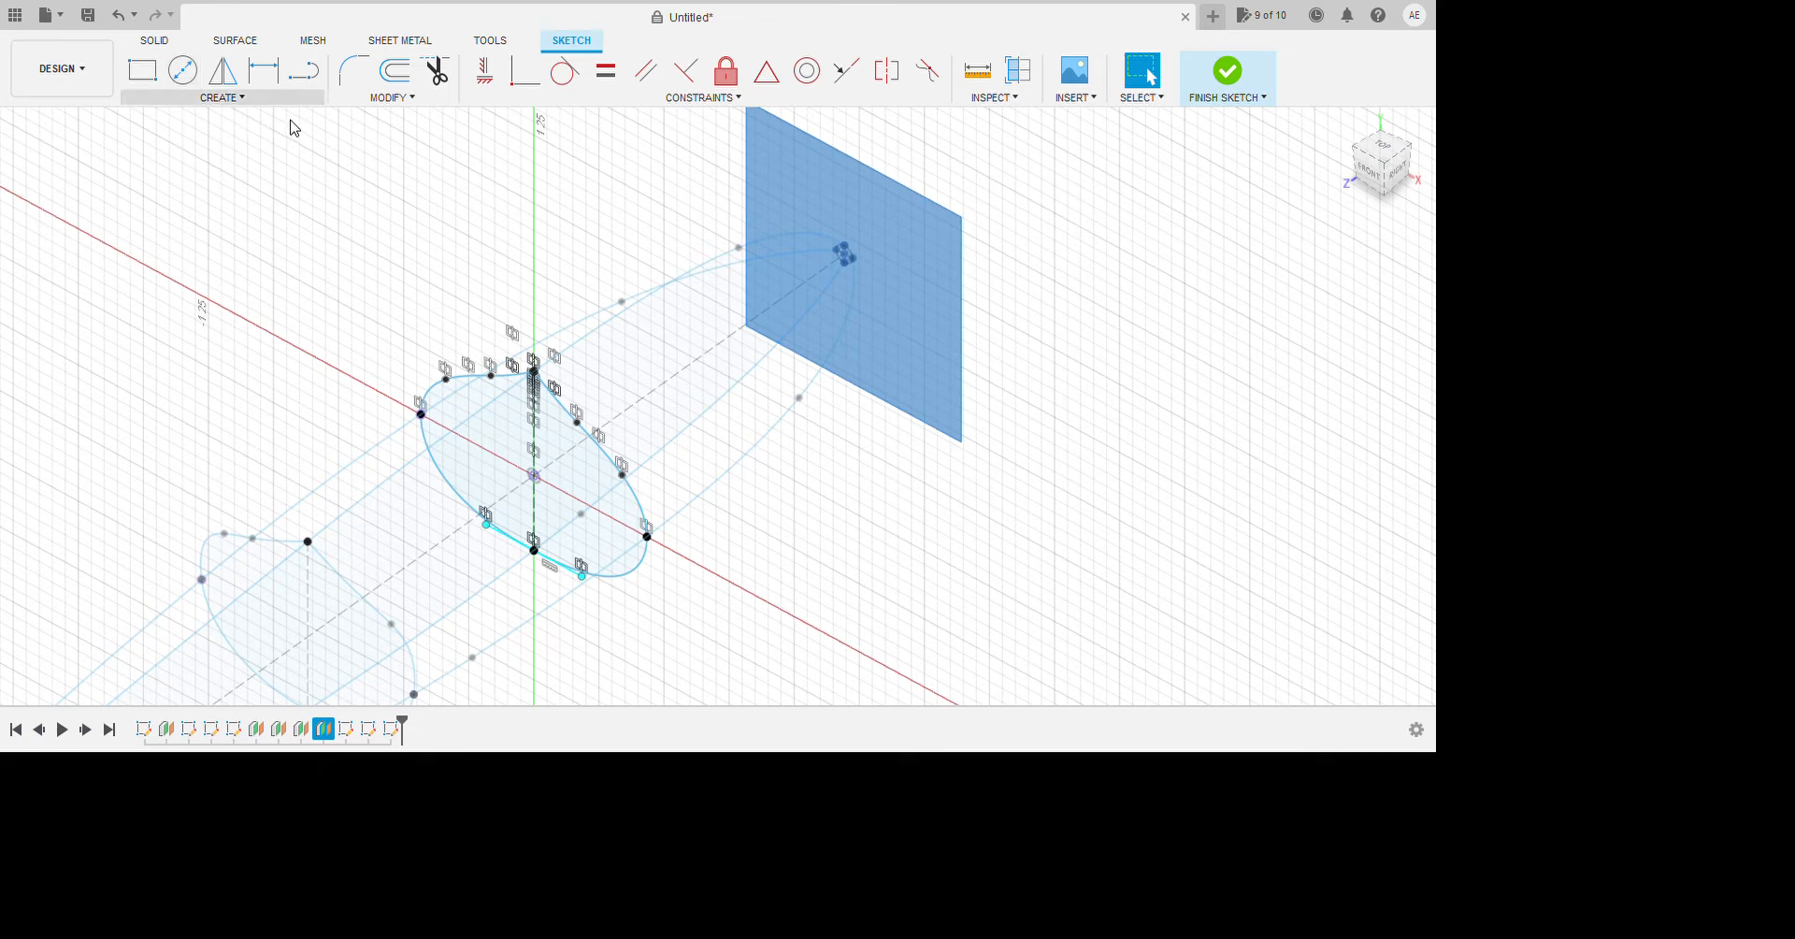
key(Escape)
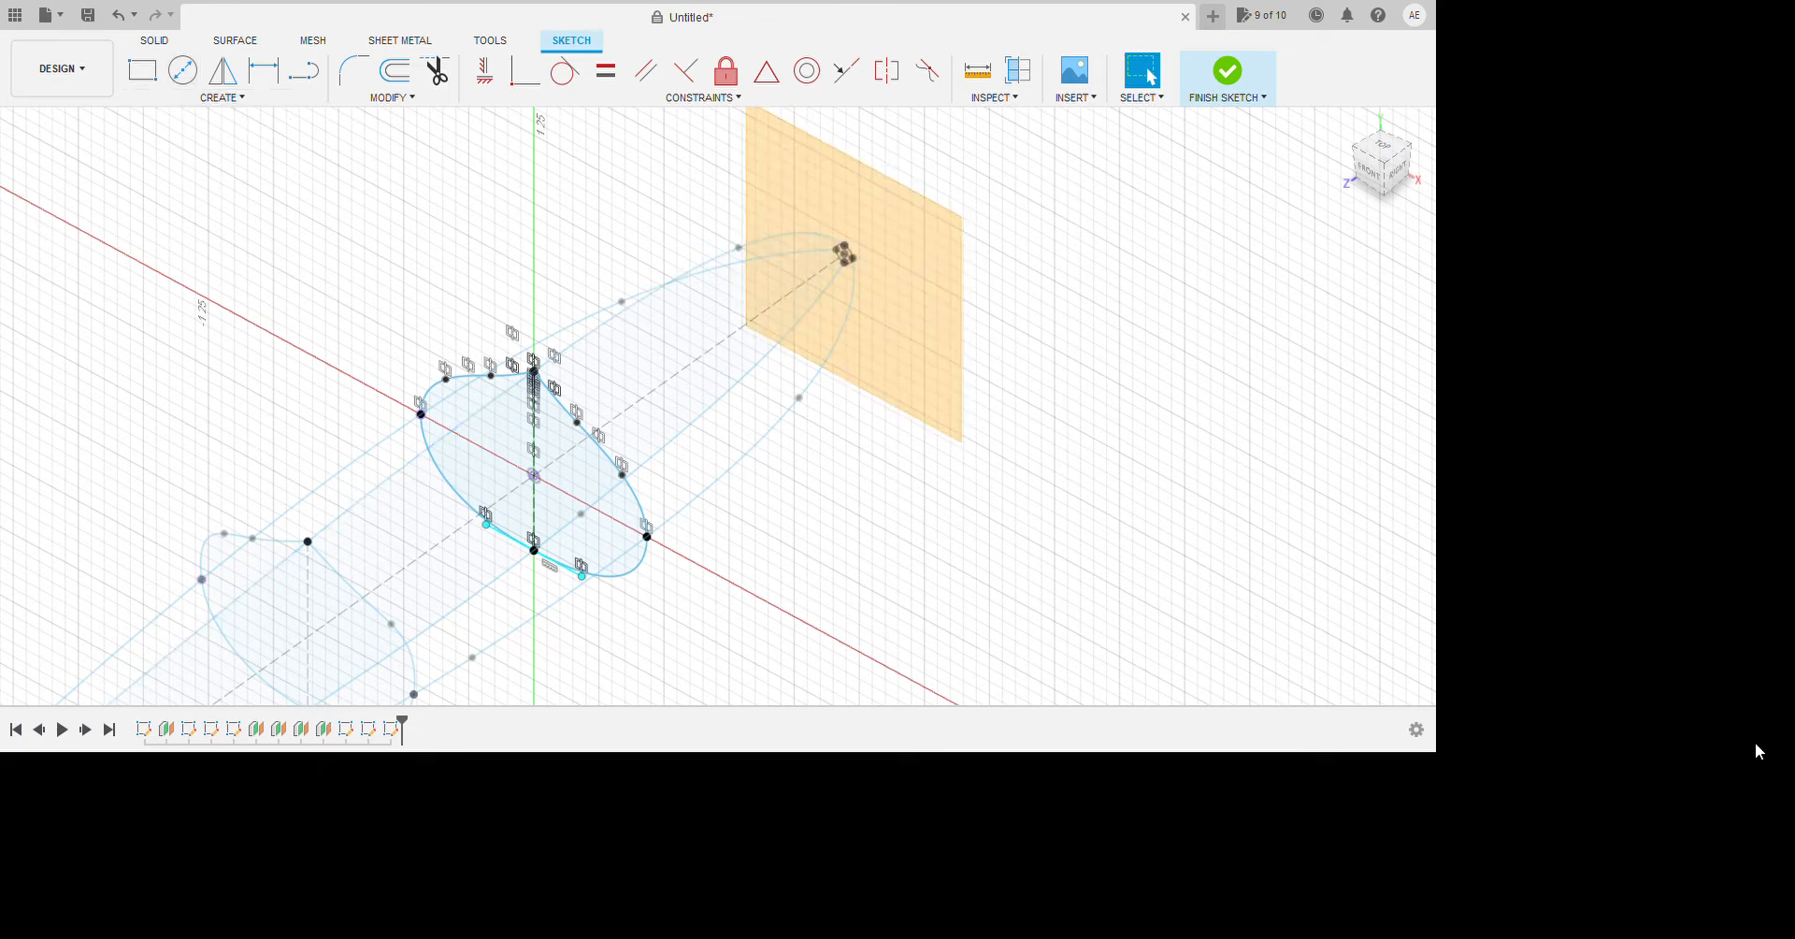
click(1227, 70)
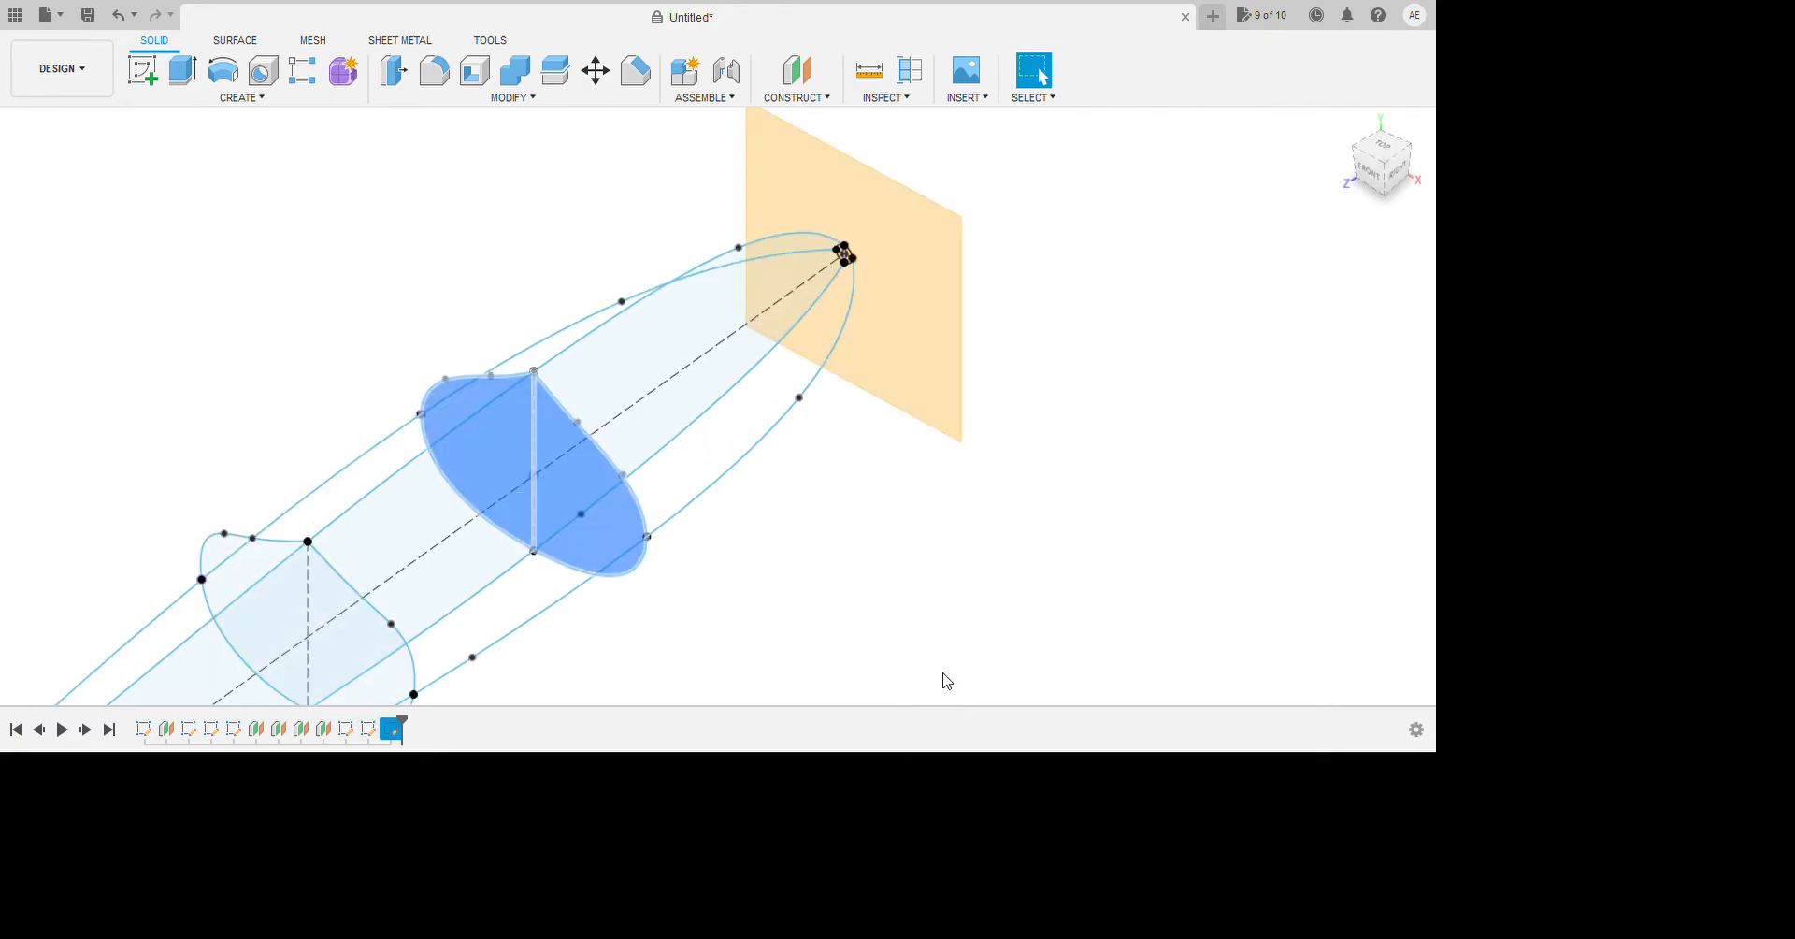
Start a sketch on the offset plane nearest the blunt end and create its intersection points with the four profile splines and the centerline.
click(841, 313)
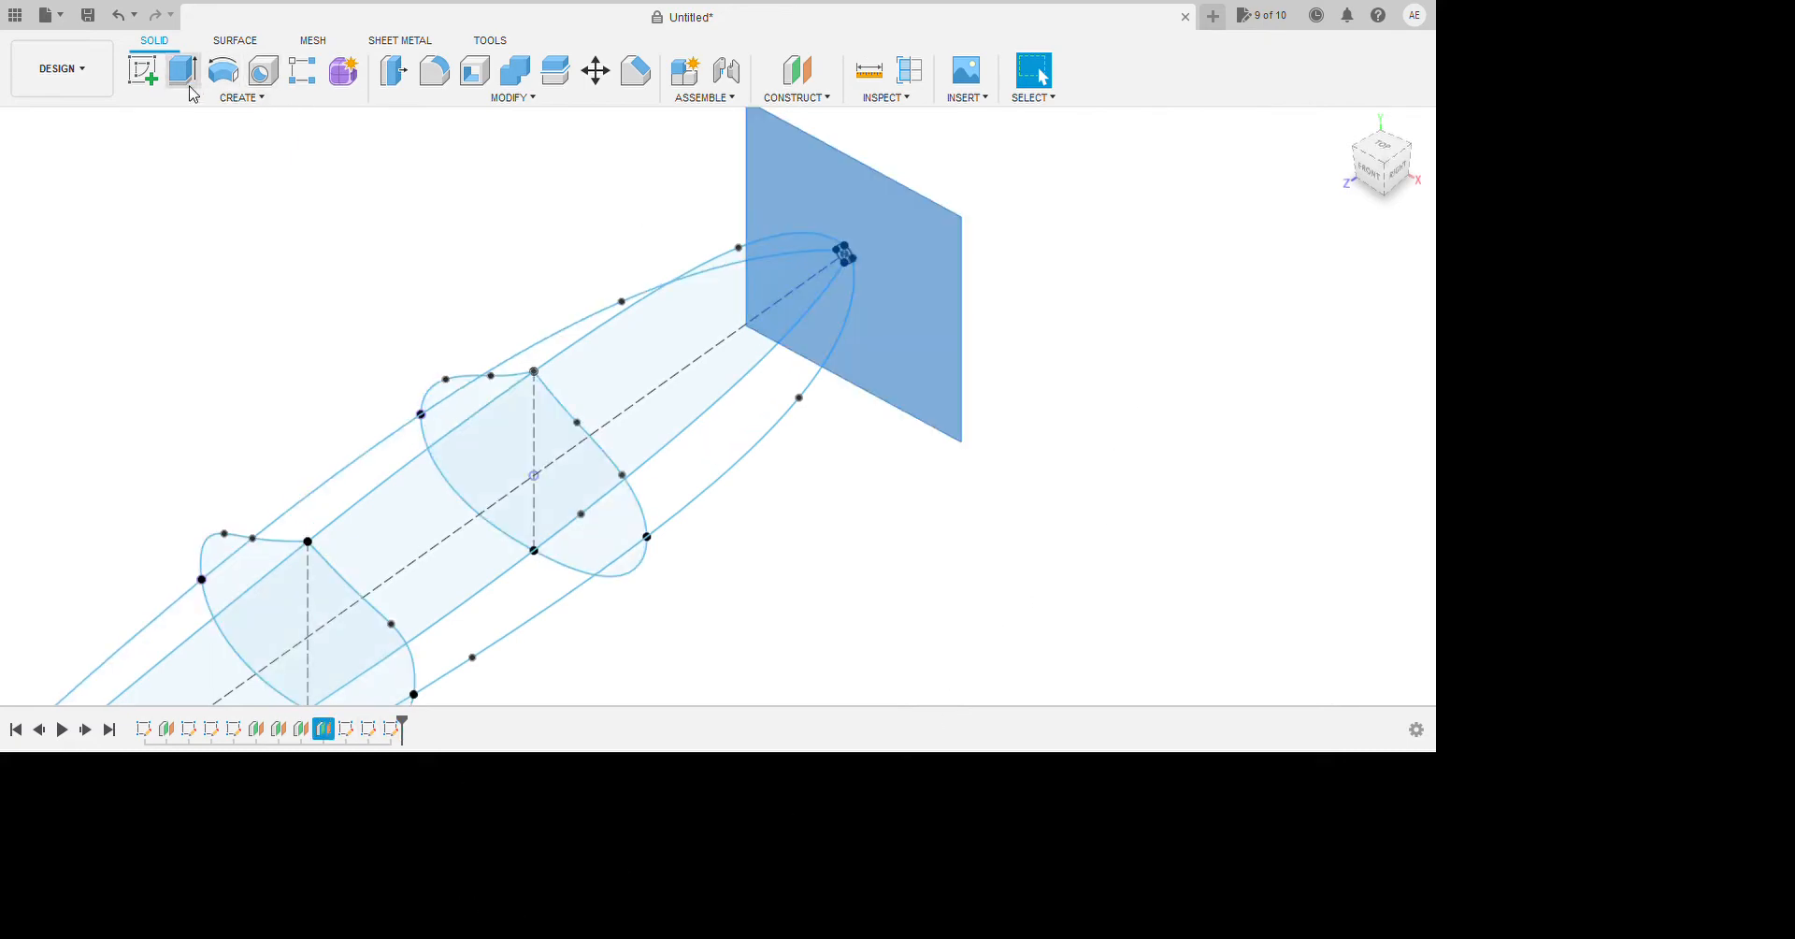
click(143, 70)
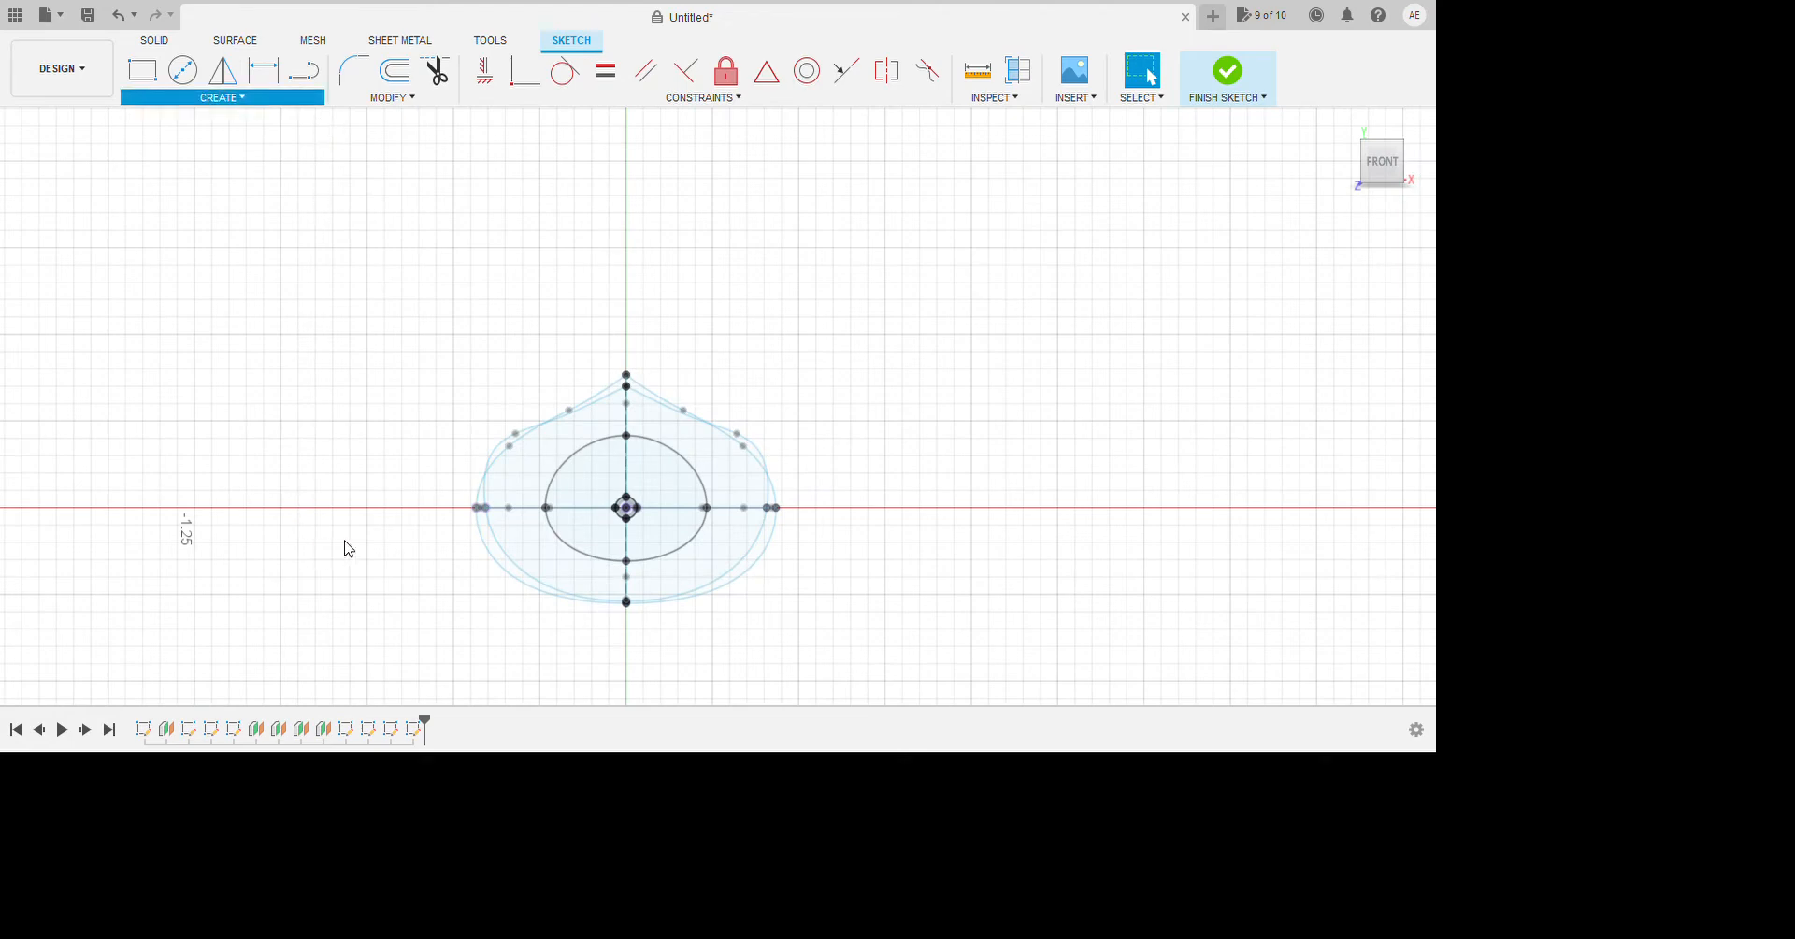
mouse_move(654, 481)
shift+middle_down()
mouse_move(726, 489)
mouse_move(565, 537)
shift+middle_up()
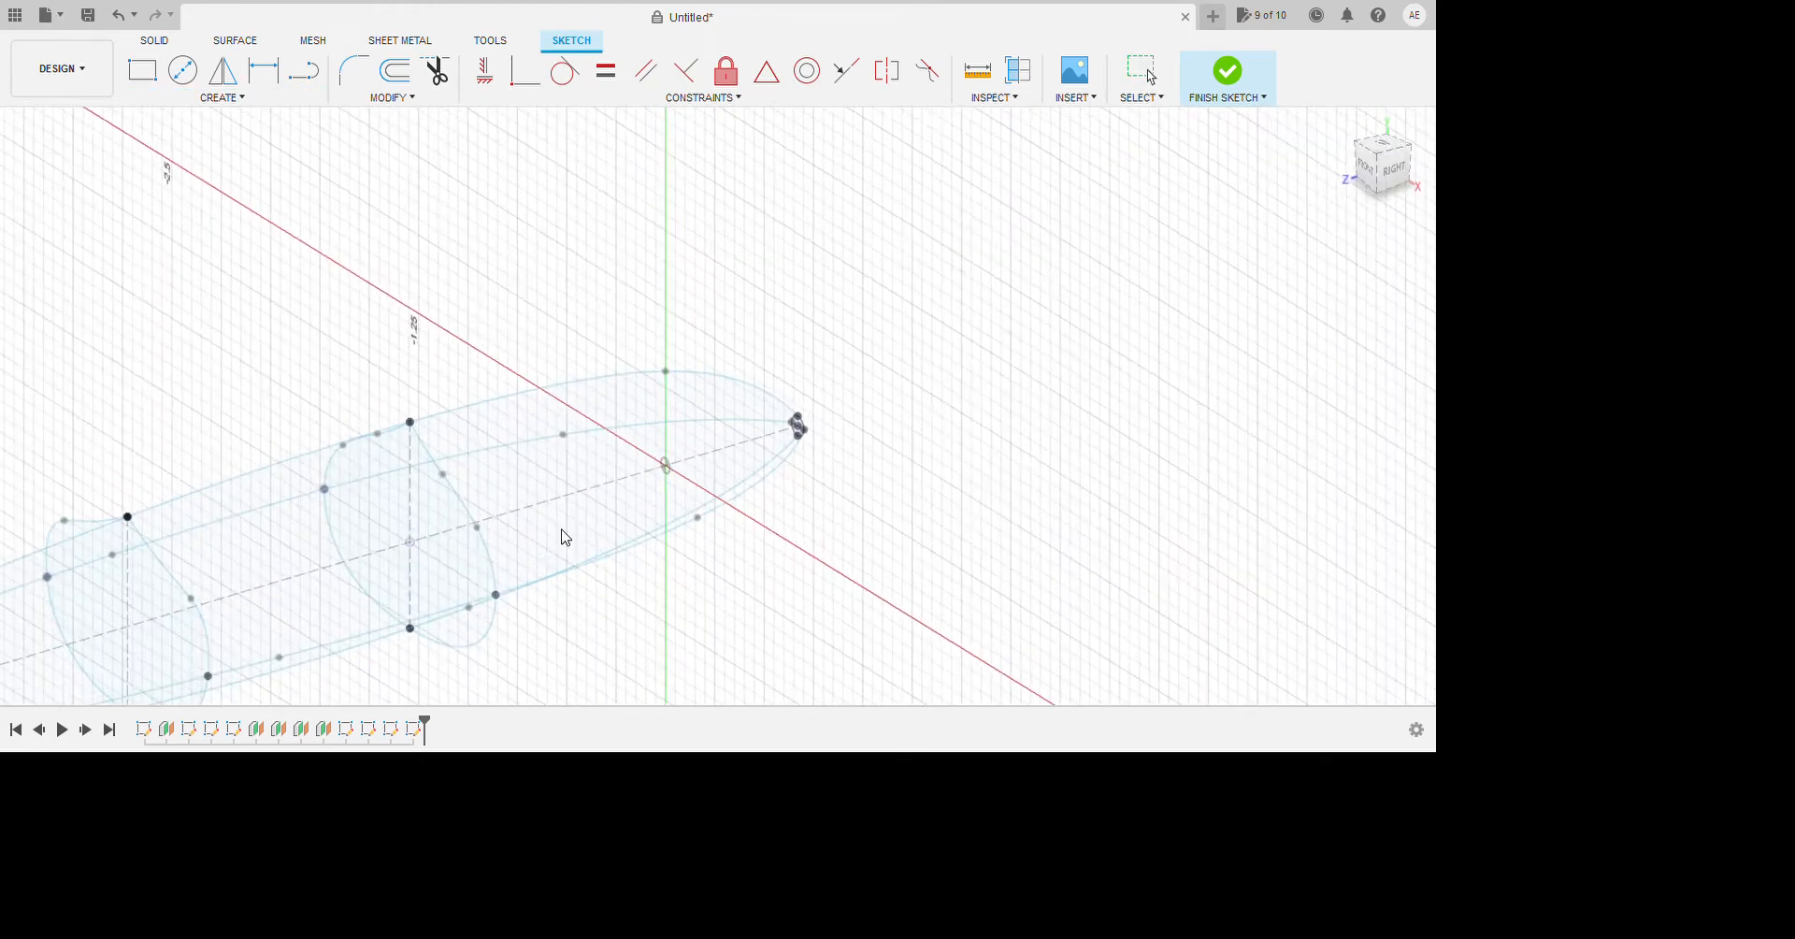
click(610, 513)
click(620, 562)
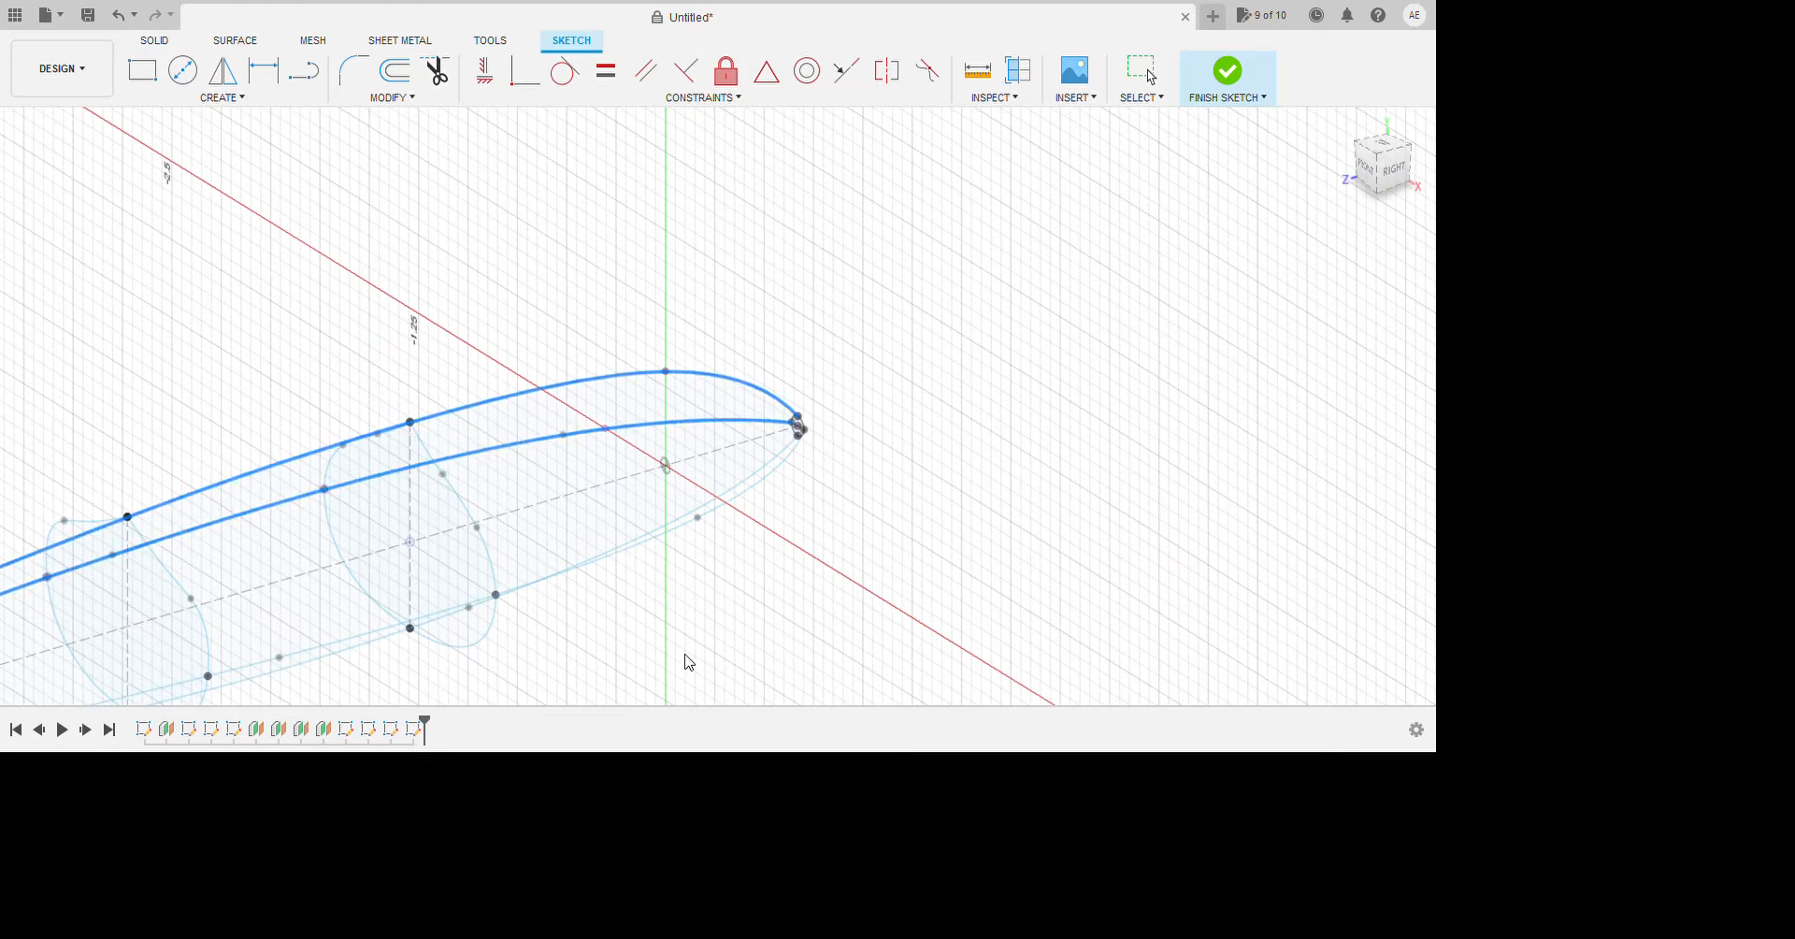
click(677, 624)
click(784, 684)
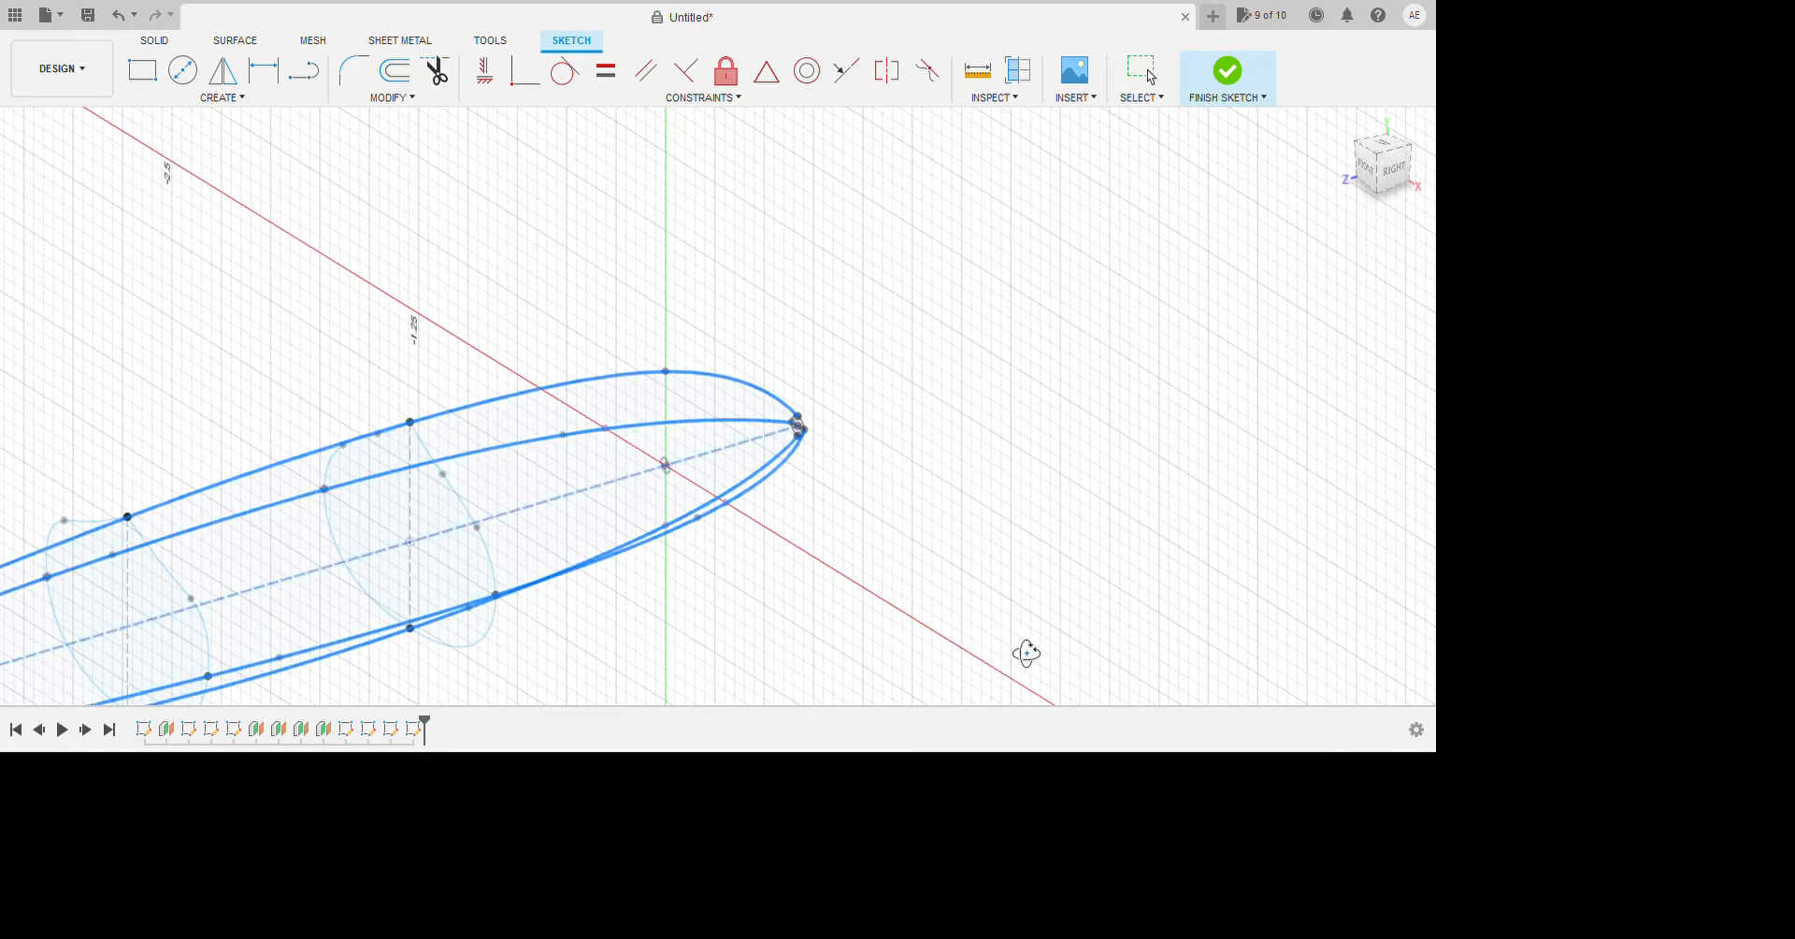
shift+middle_drag(1026, 649, 1141, 608)
click(1017, 386)
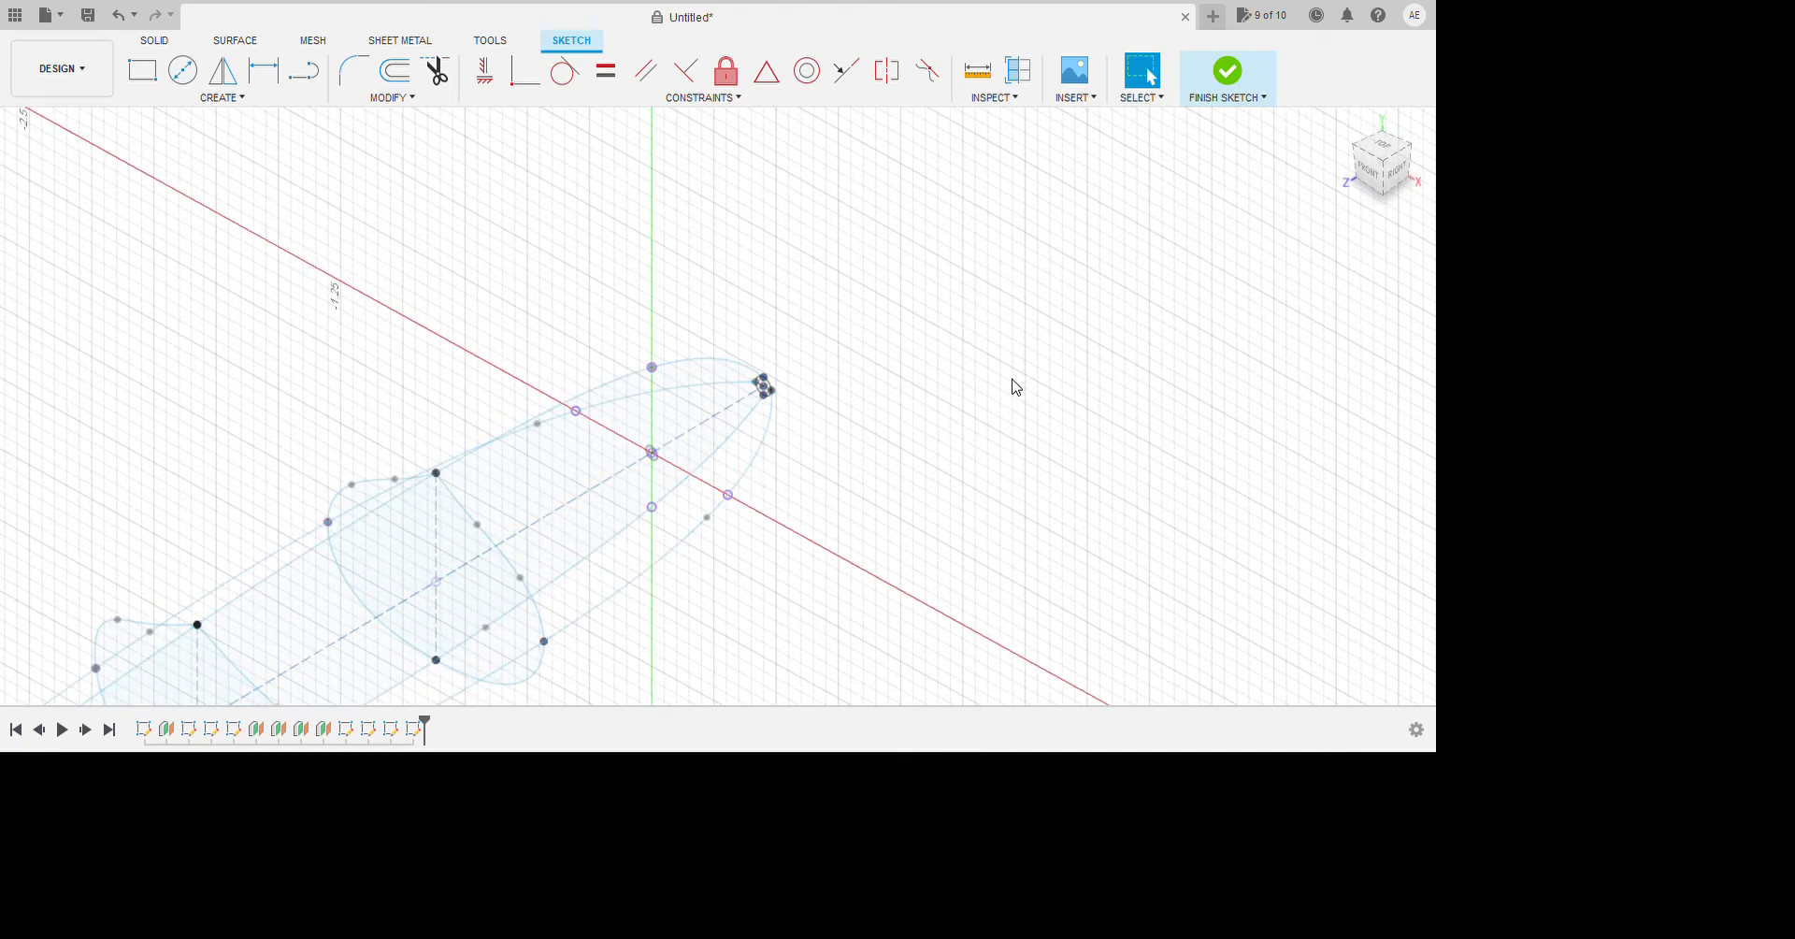
Draw a fit point spline from the bottom intersection point through the side intersection point and two free points to the top intersection point.
click(269, 97)
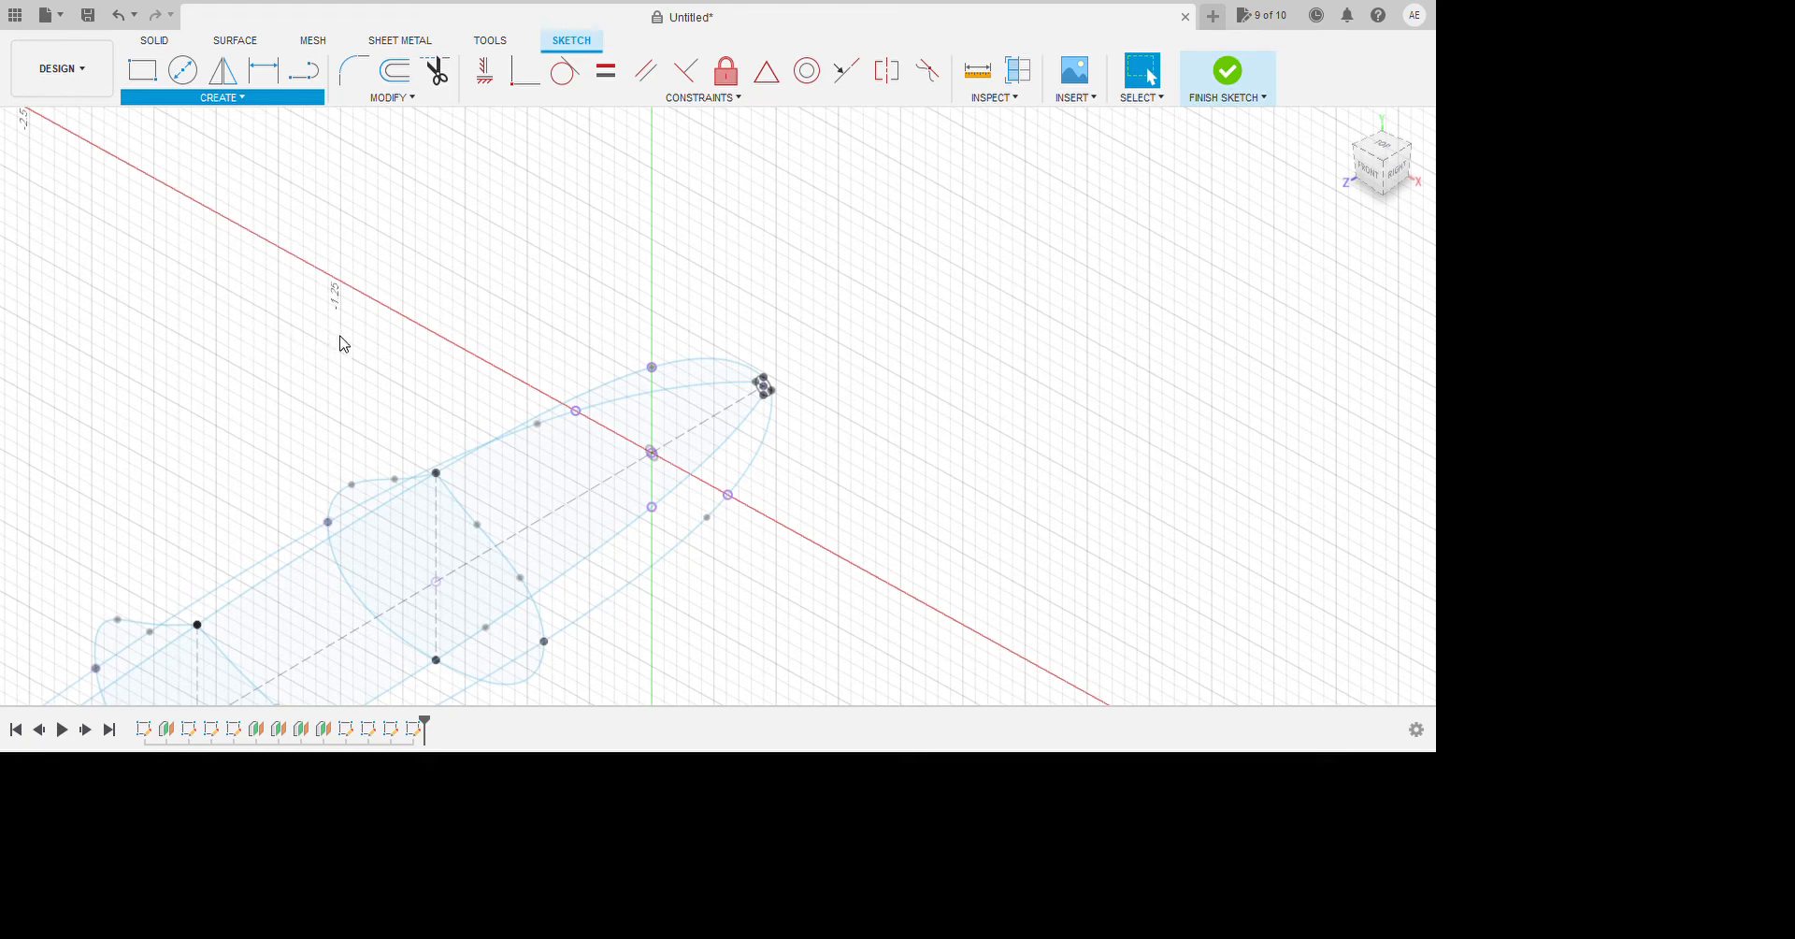
click(321, 267)
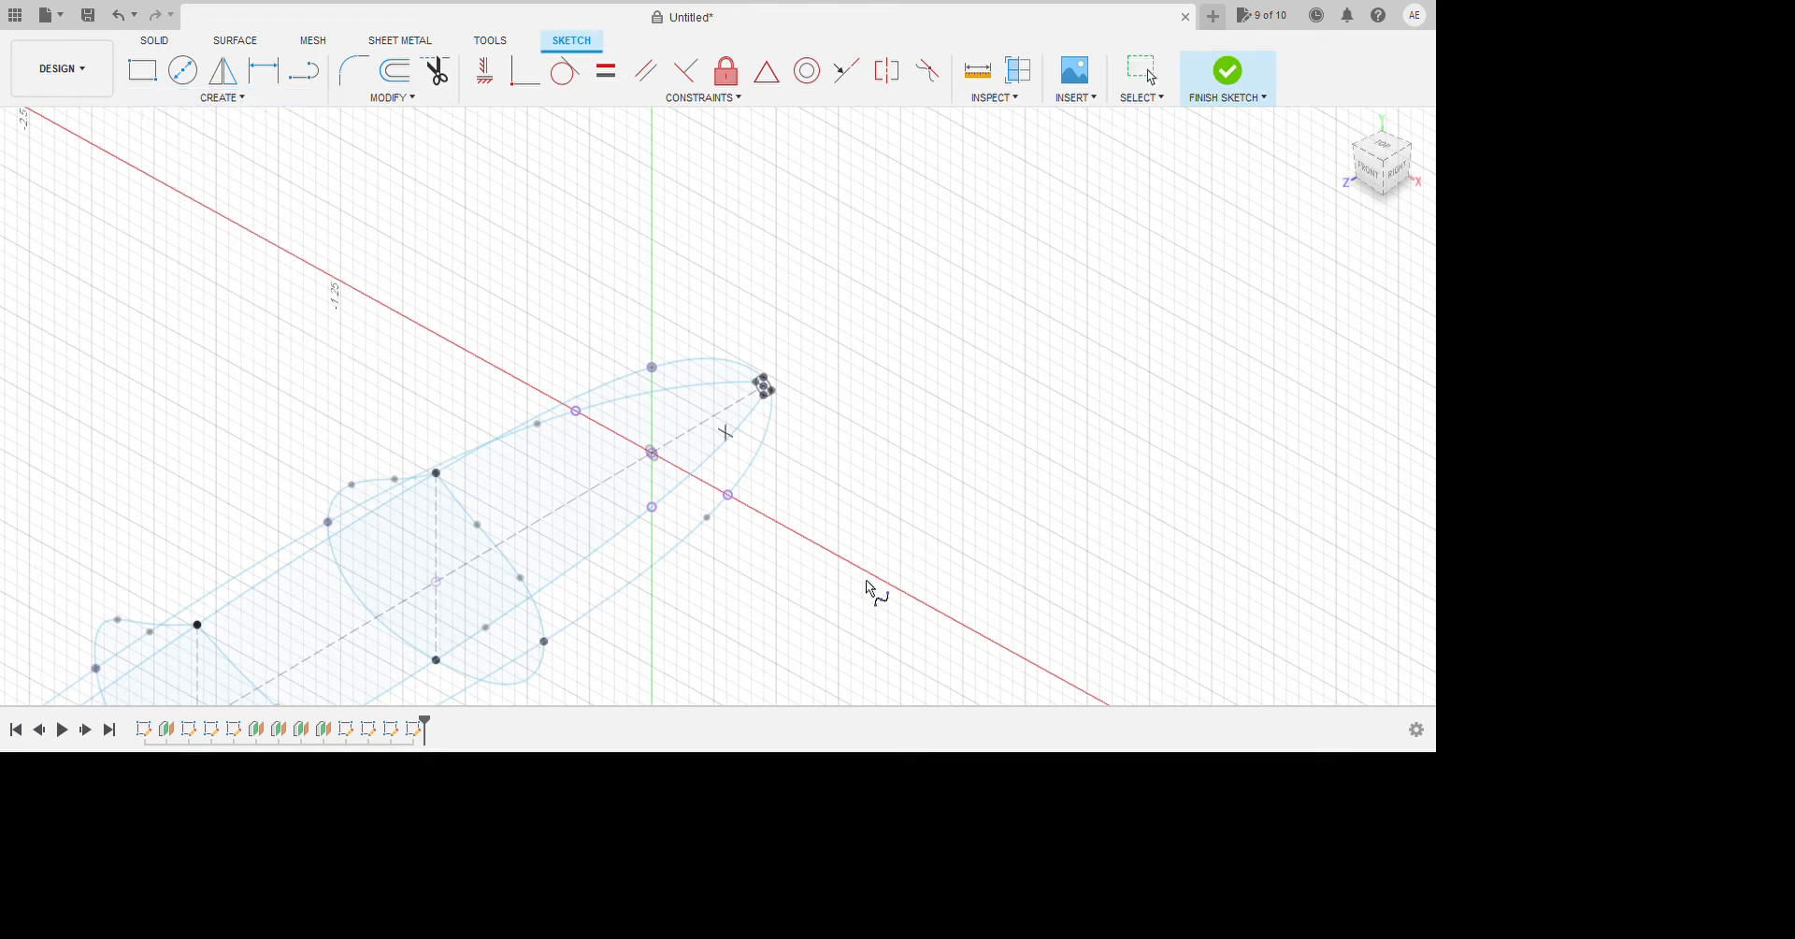
click(651, 507)
click(729, 495)
click(715, 456)
click(687, 424)
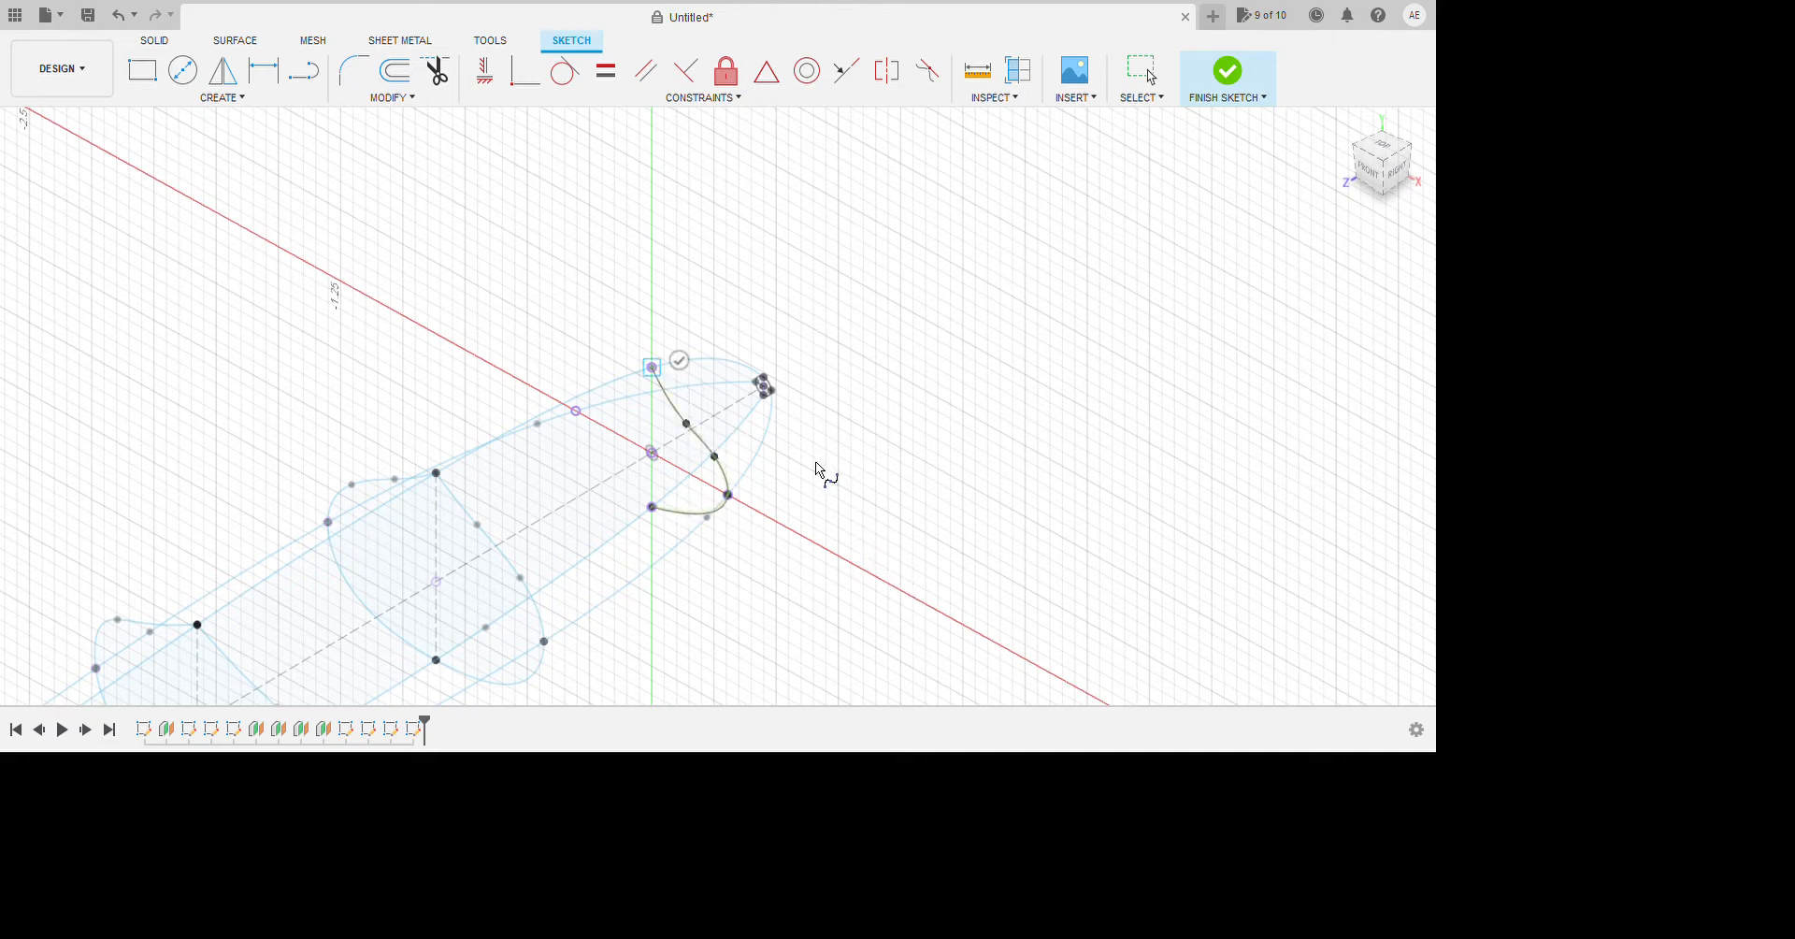
key(Return)
Draw a vertical line joining the half section's top and bottom points and convert it to construction geometry.
shift+middle_drag(1010, 579, 1047, 587)
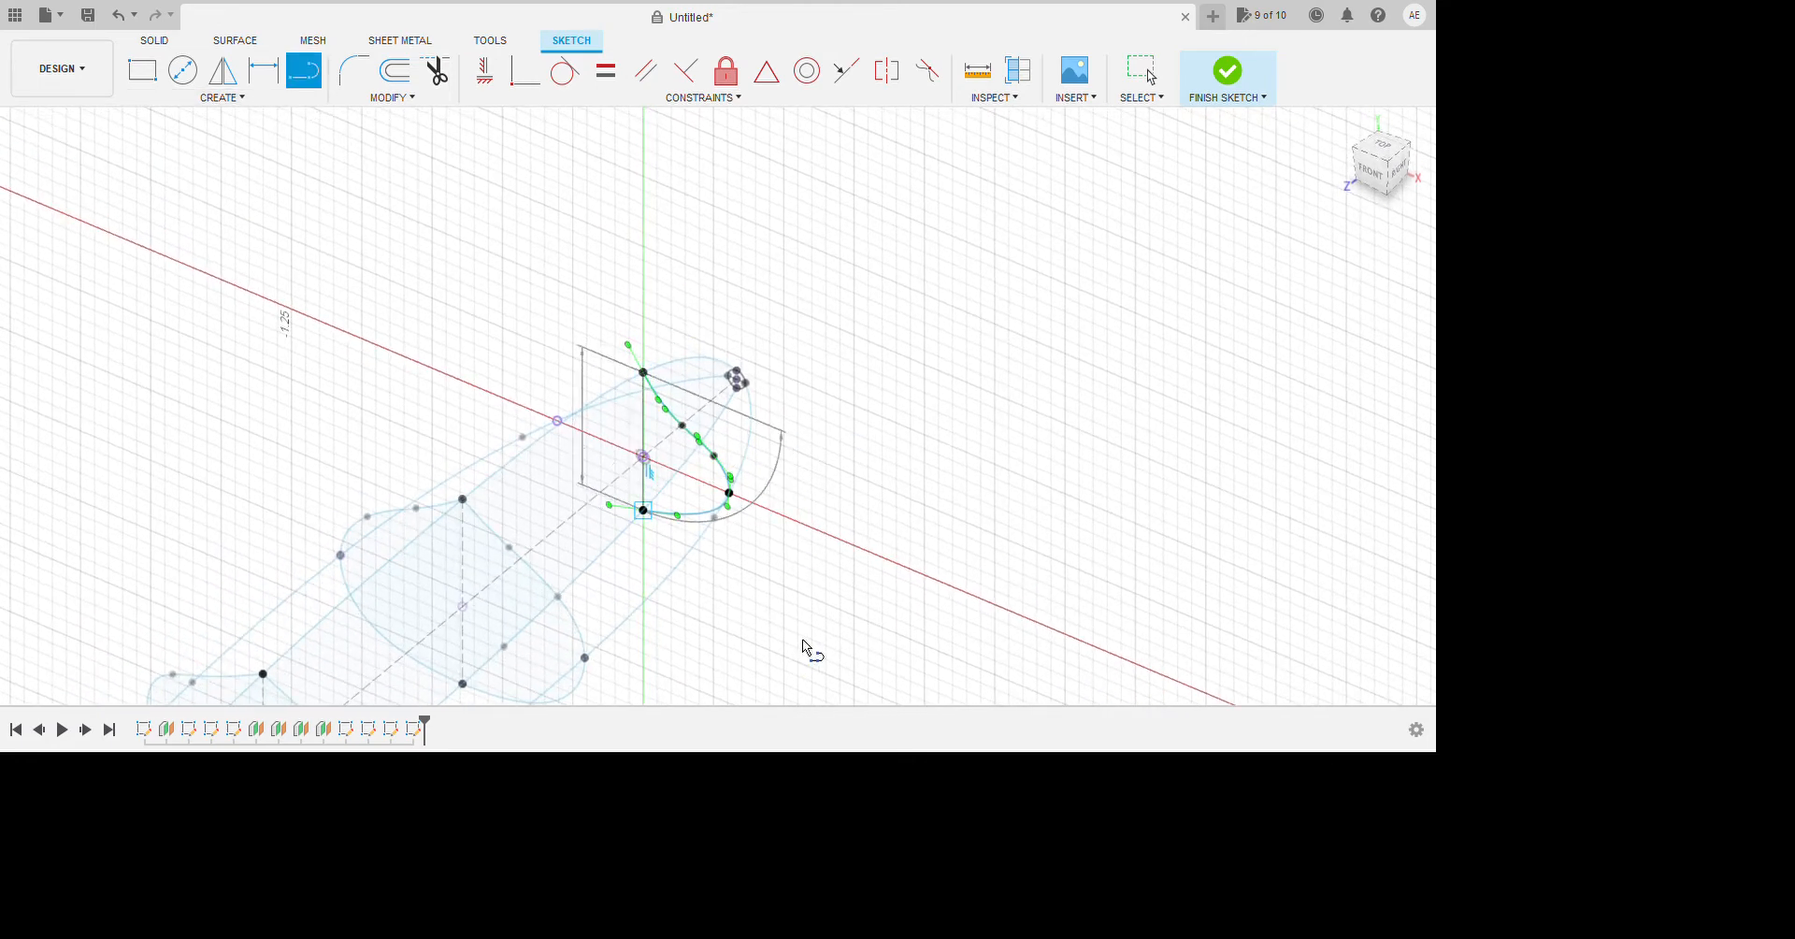
key(Escape)
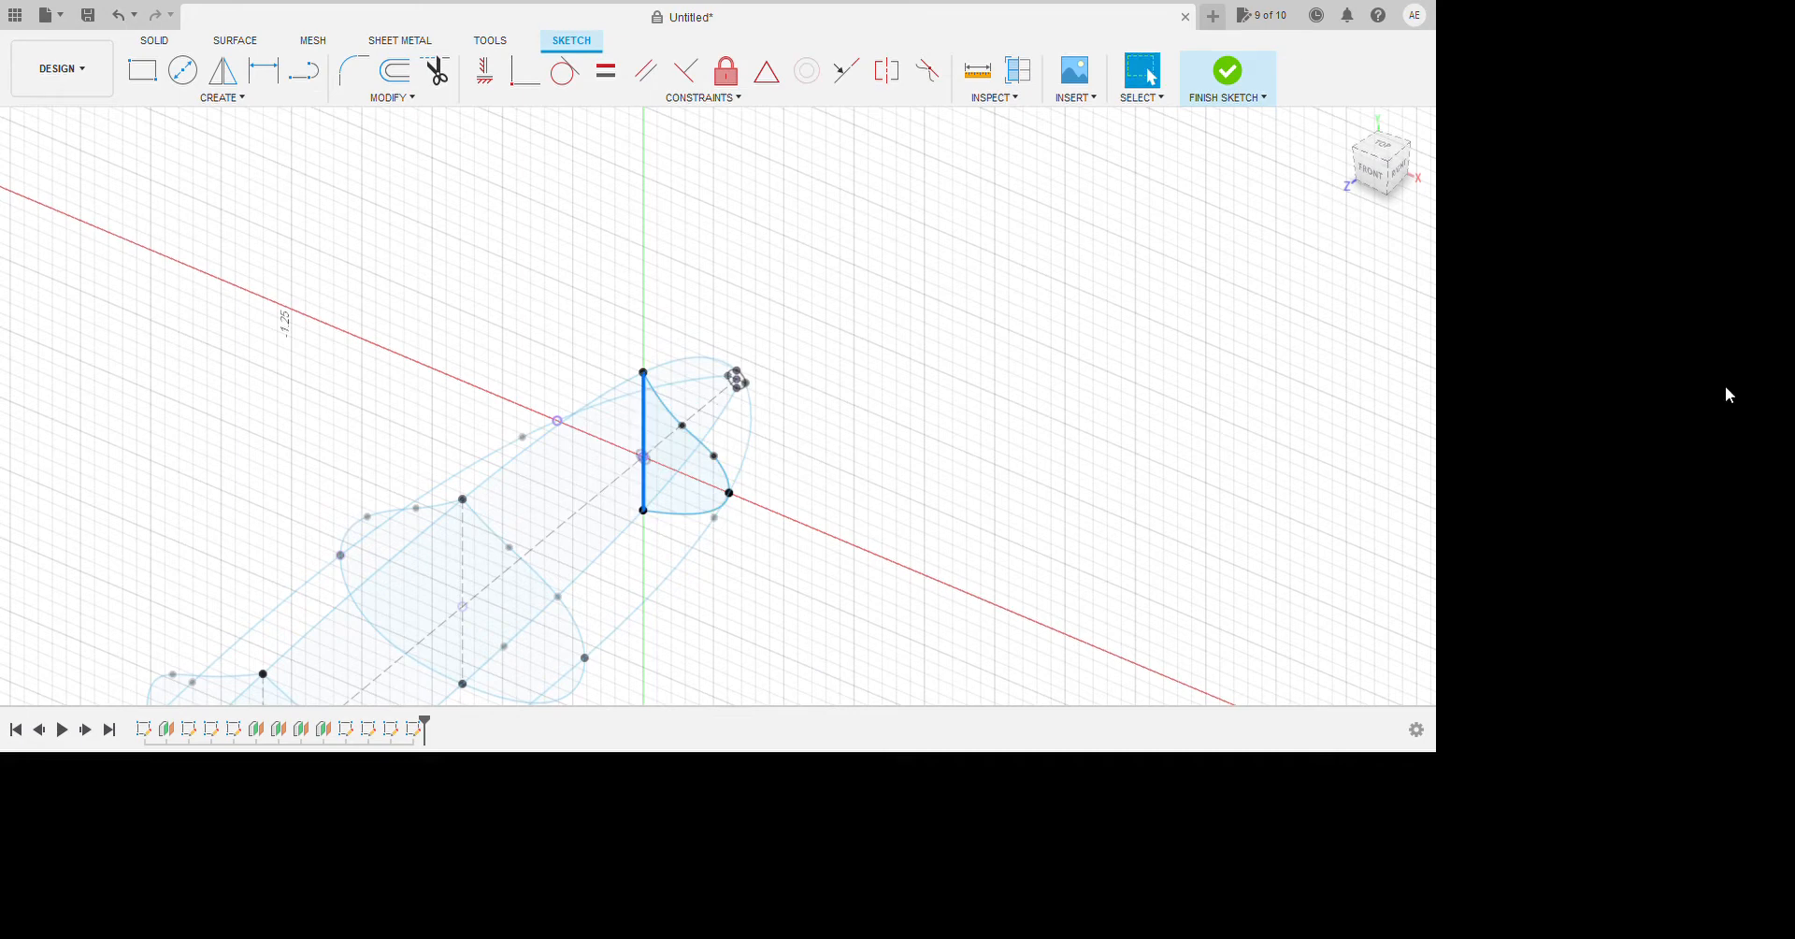
key(x)
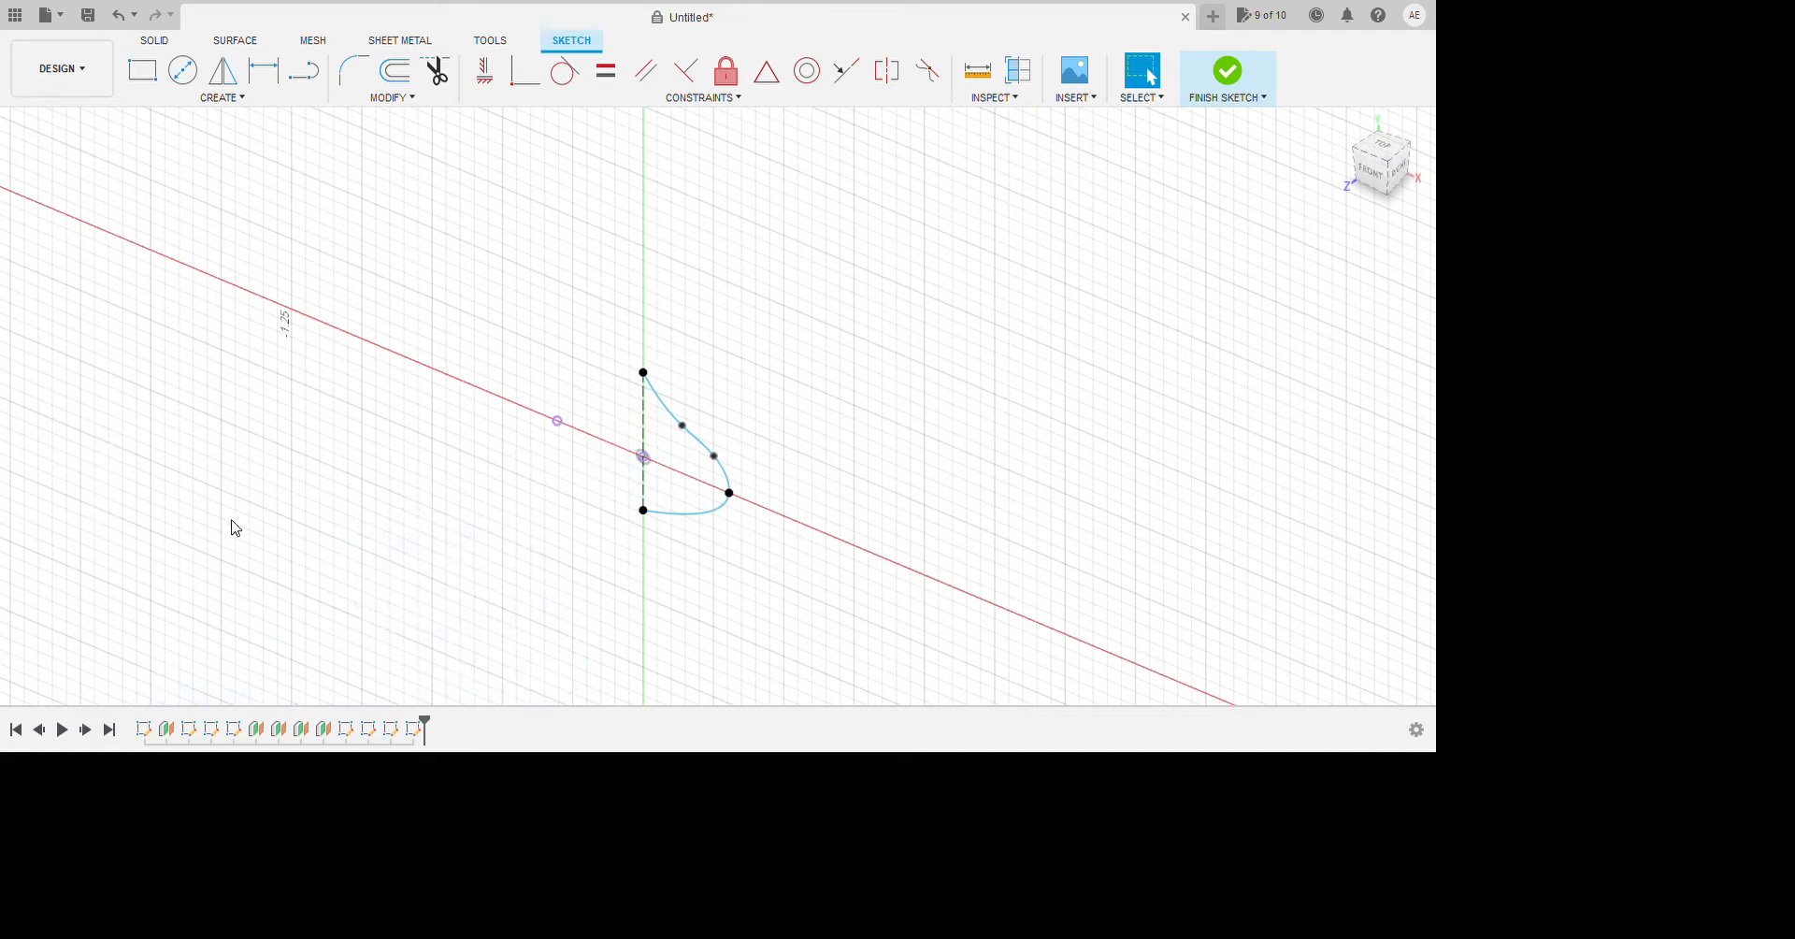
mouse_move(547, 603)
shift+middle_down()
mouse_move(629, 597)
mouse_move(636, 706)
mouse_move(693, 694)
shift+middle_up()
scroll(582, 552, up, 2)
click(748, 454)
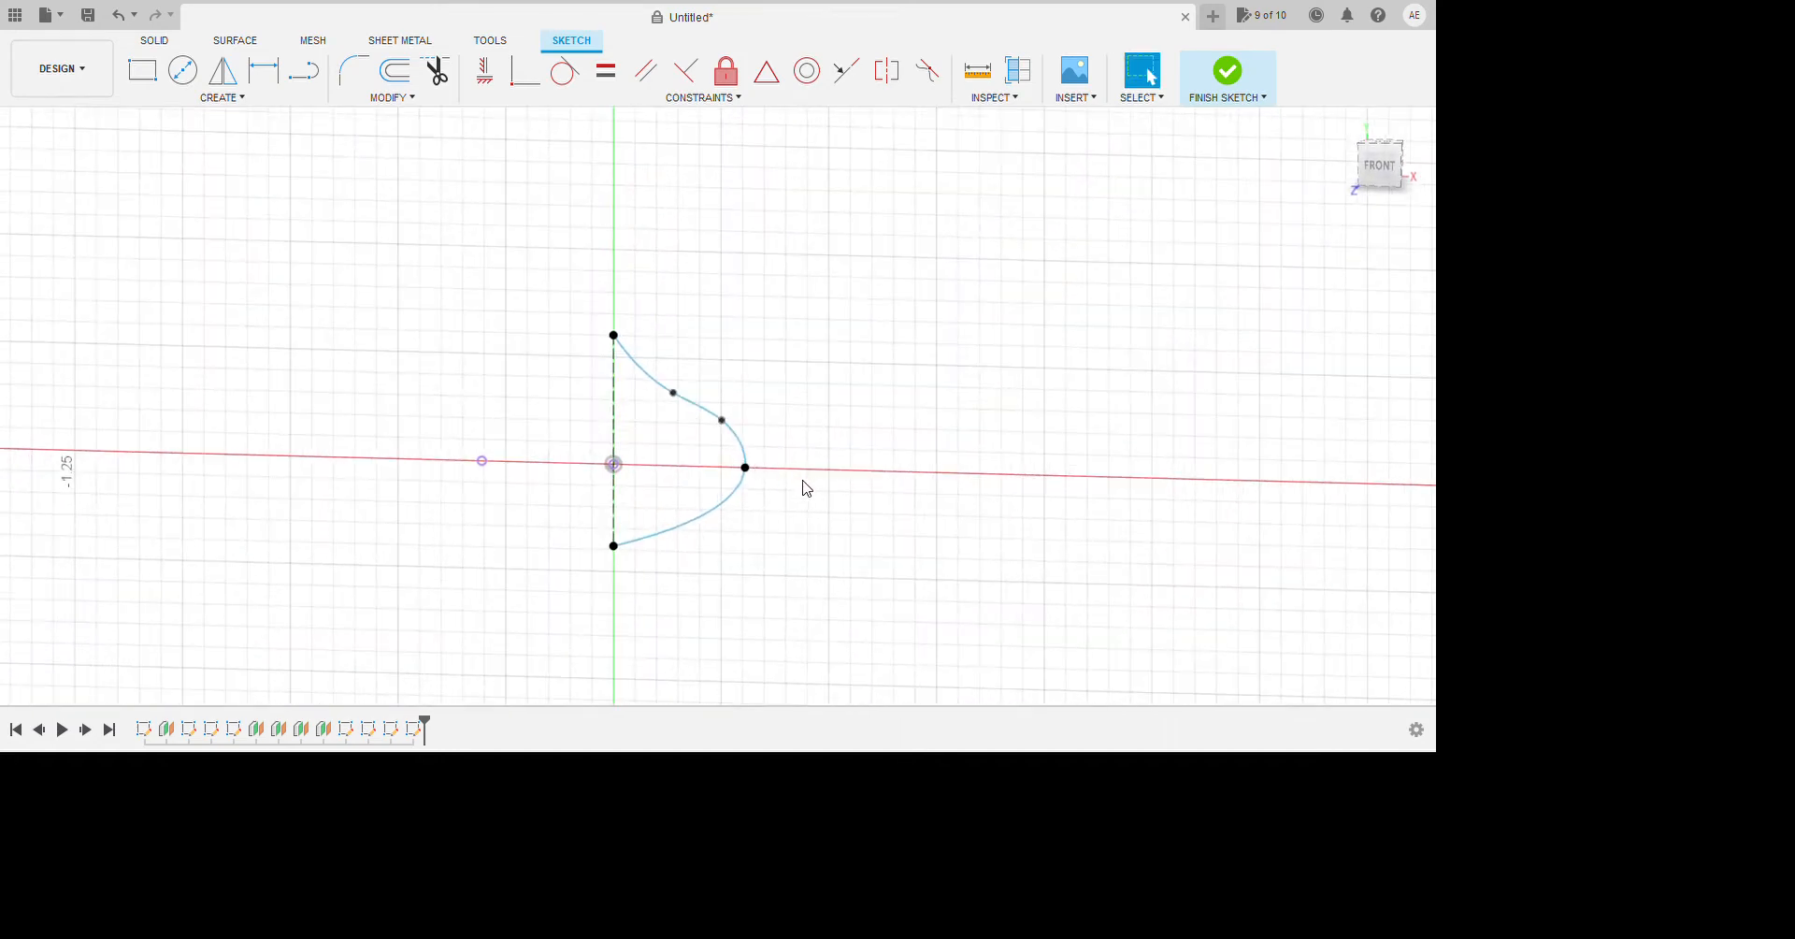
click(817, 464)
scroll(988, 526, down, 2)
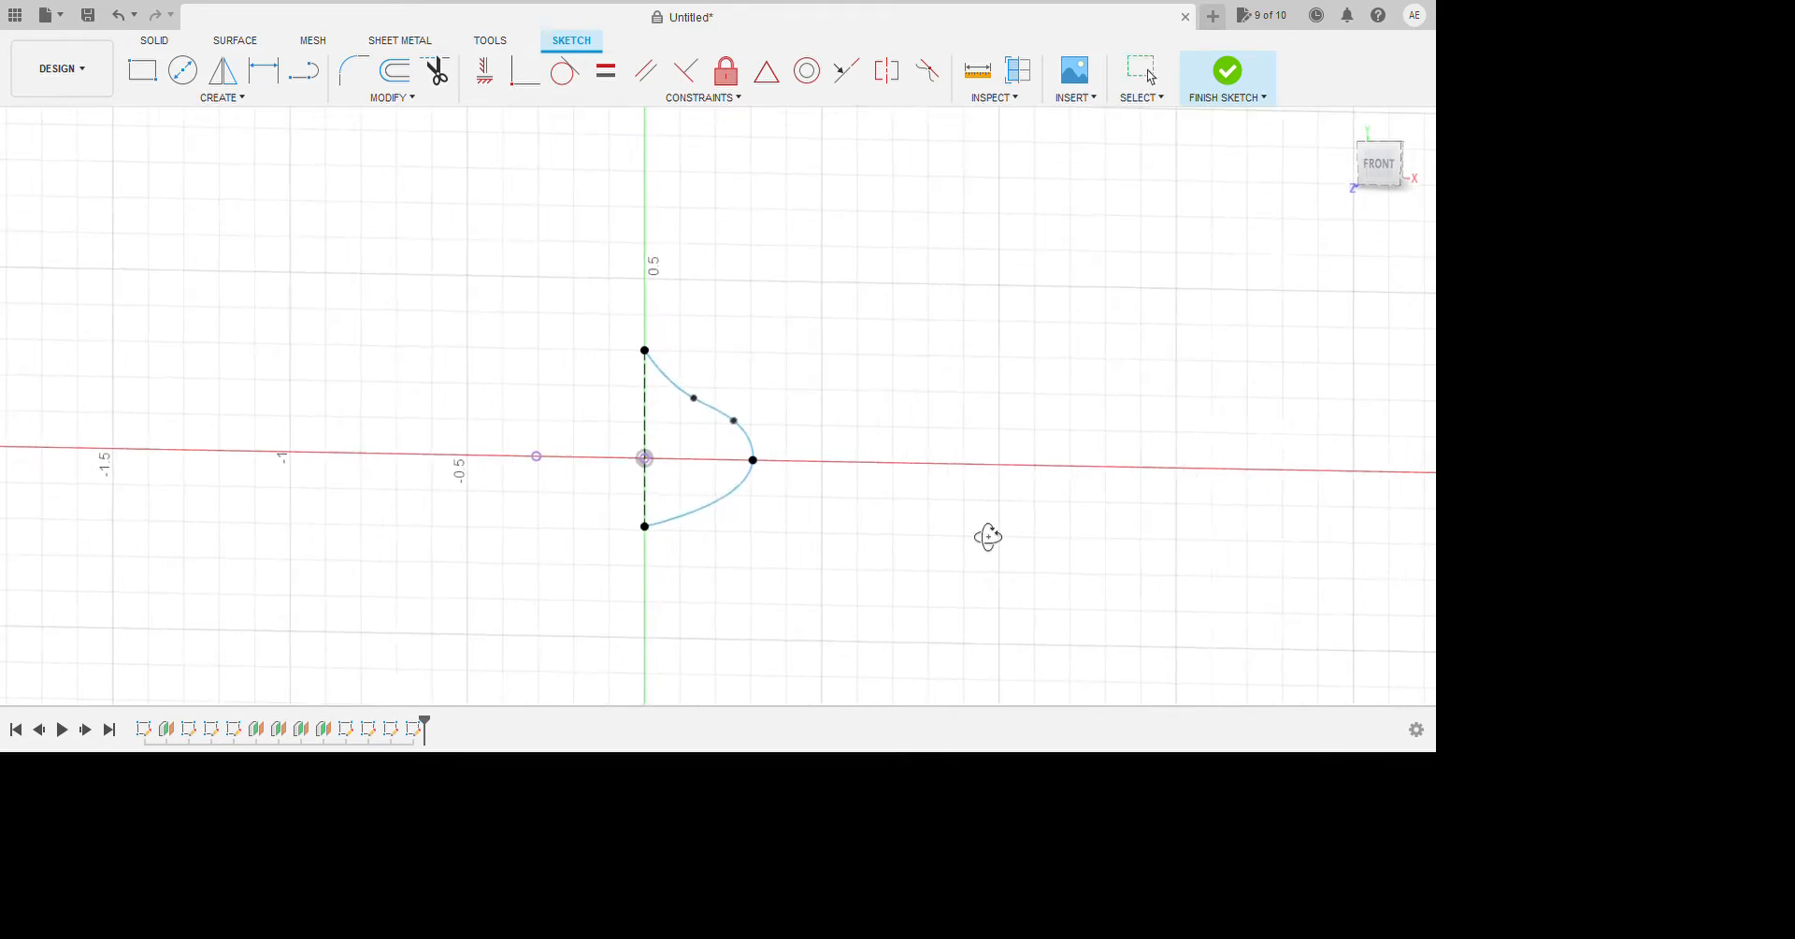
shift+middle_drag(1102, 585, 887, 634)
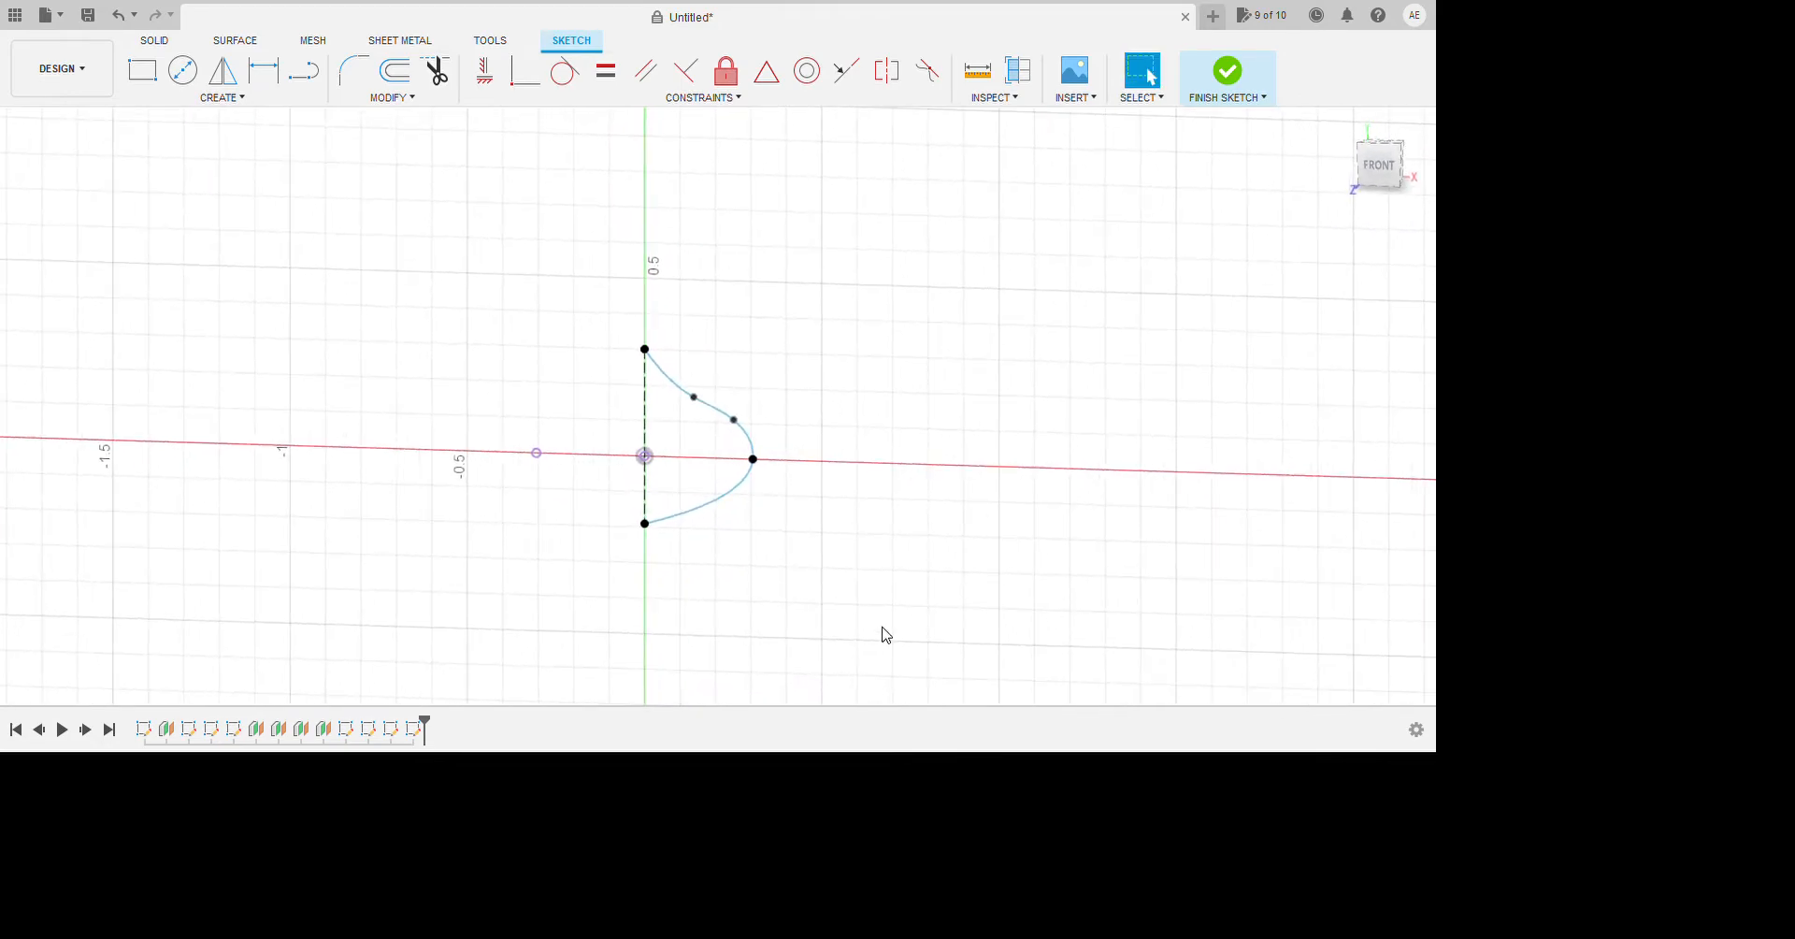
click(805, 383)
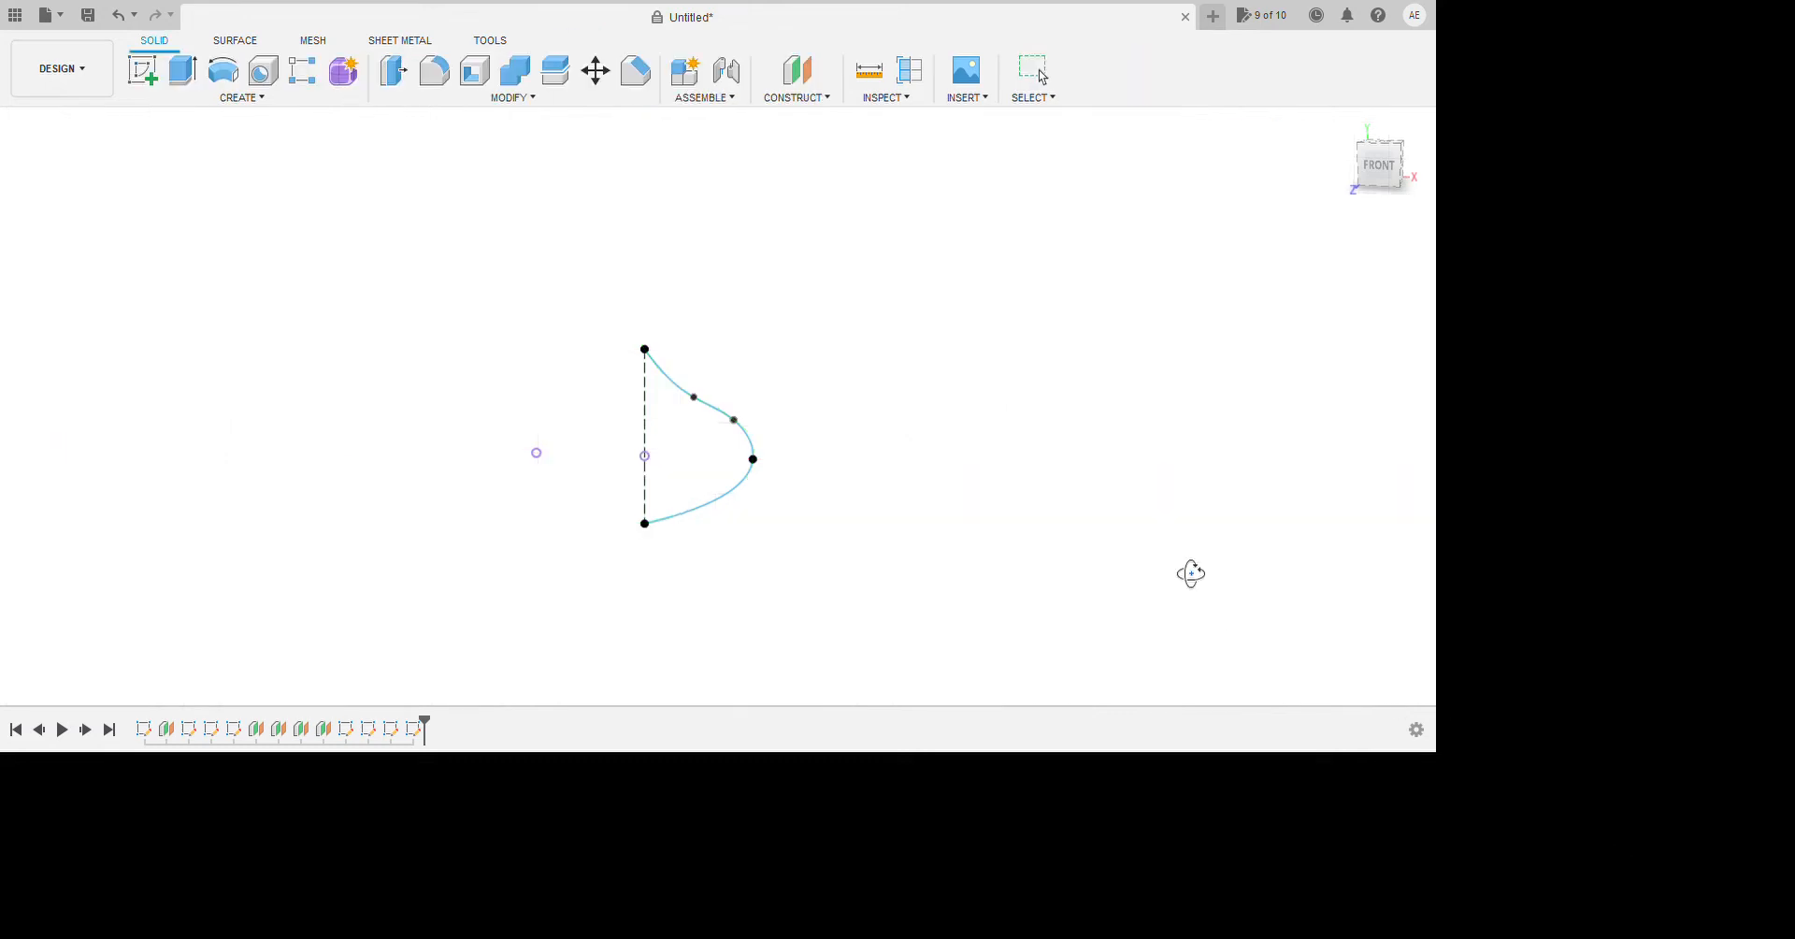
shift+middle_drag(1190, 573, 1139, 579)
scroll(1139, 578, down, 2)
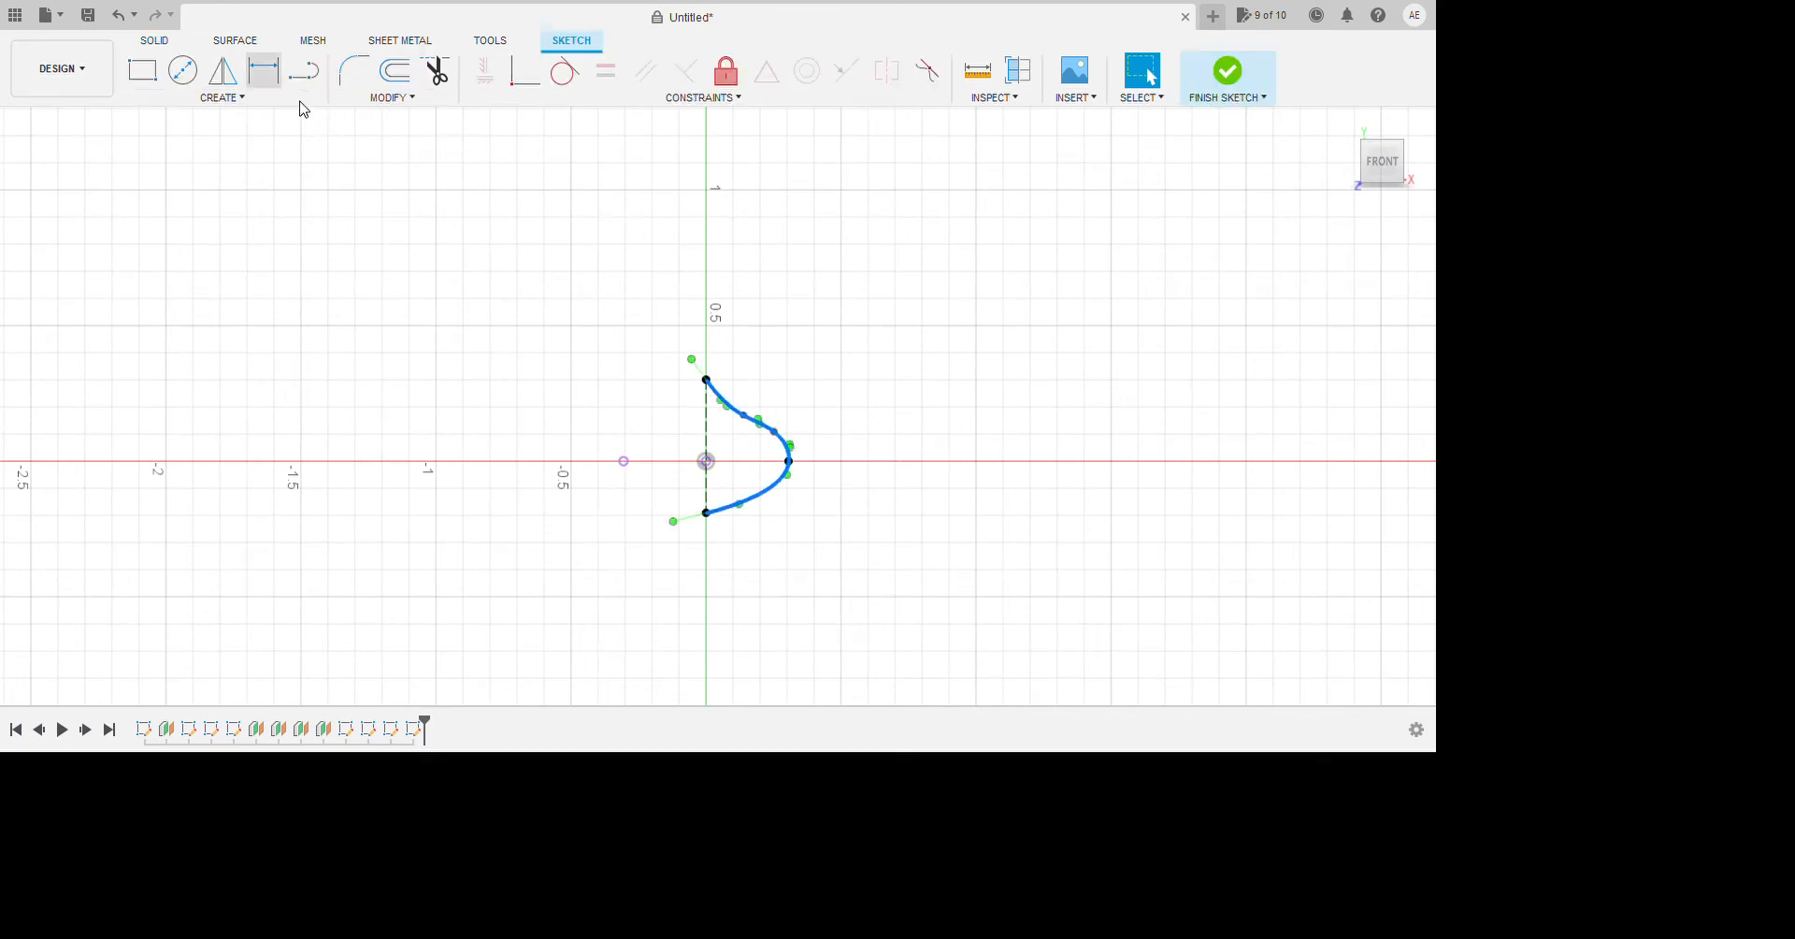
Mirror the half section spline across the vertical construction line and finish the sketch.
click(223, 70)
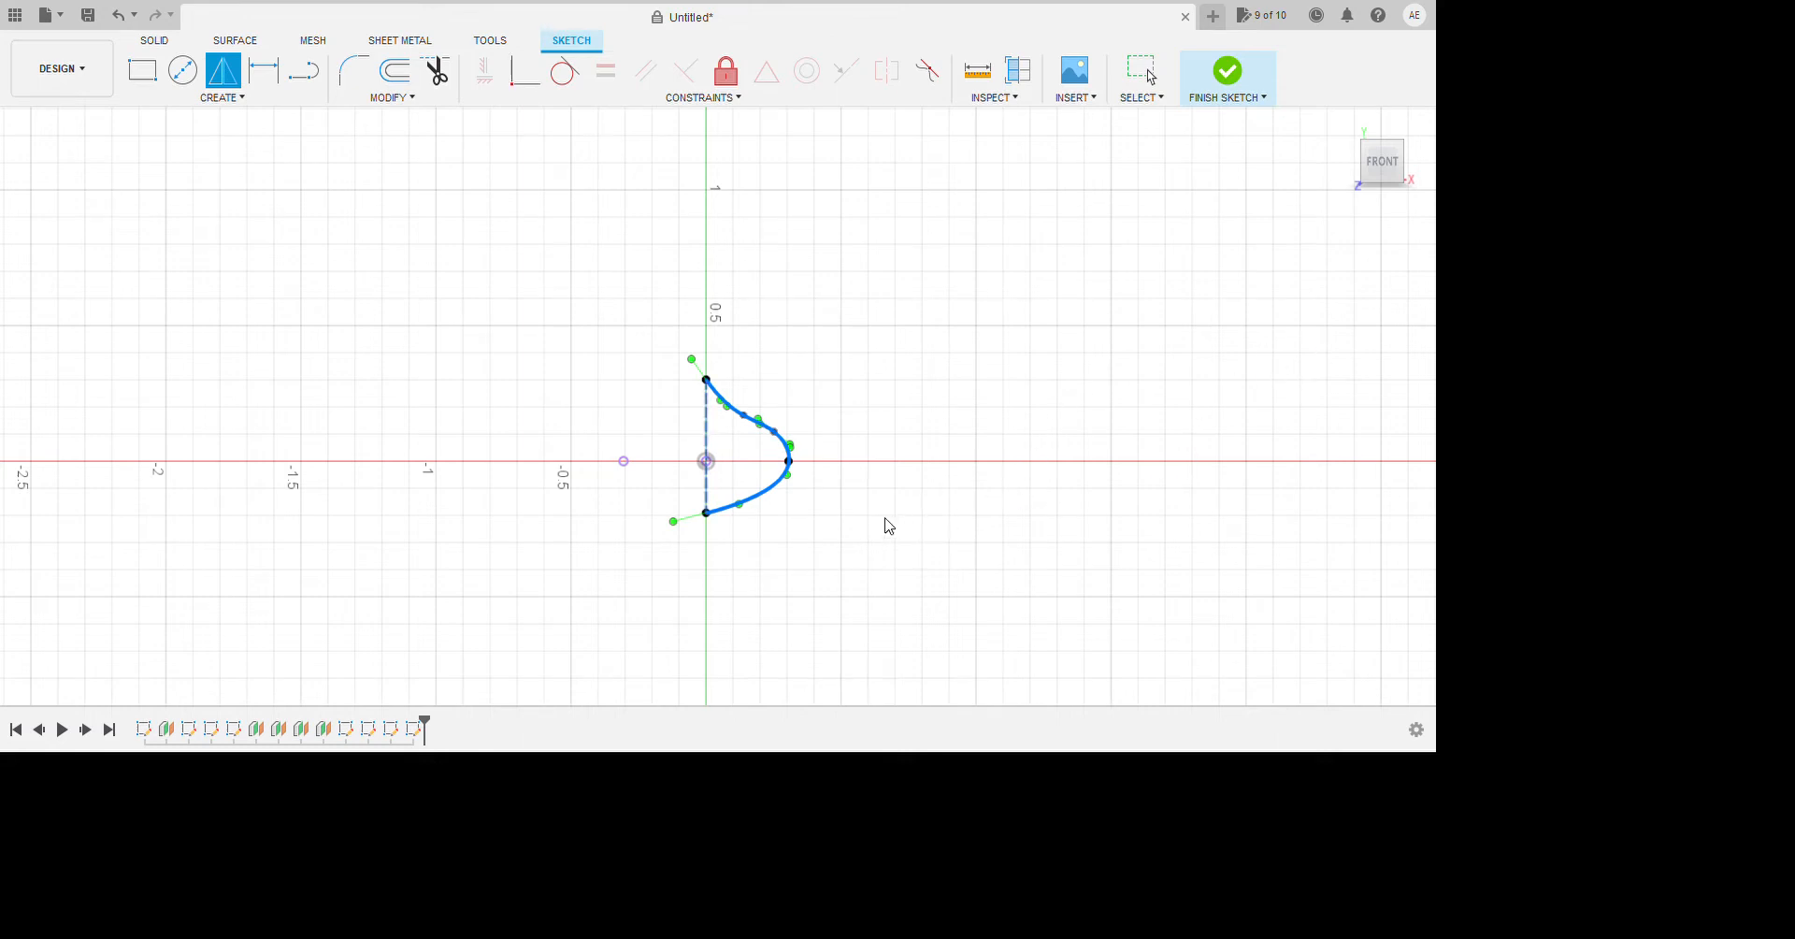
click(886, 525)
click(1361, 393)
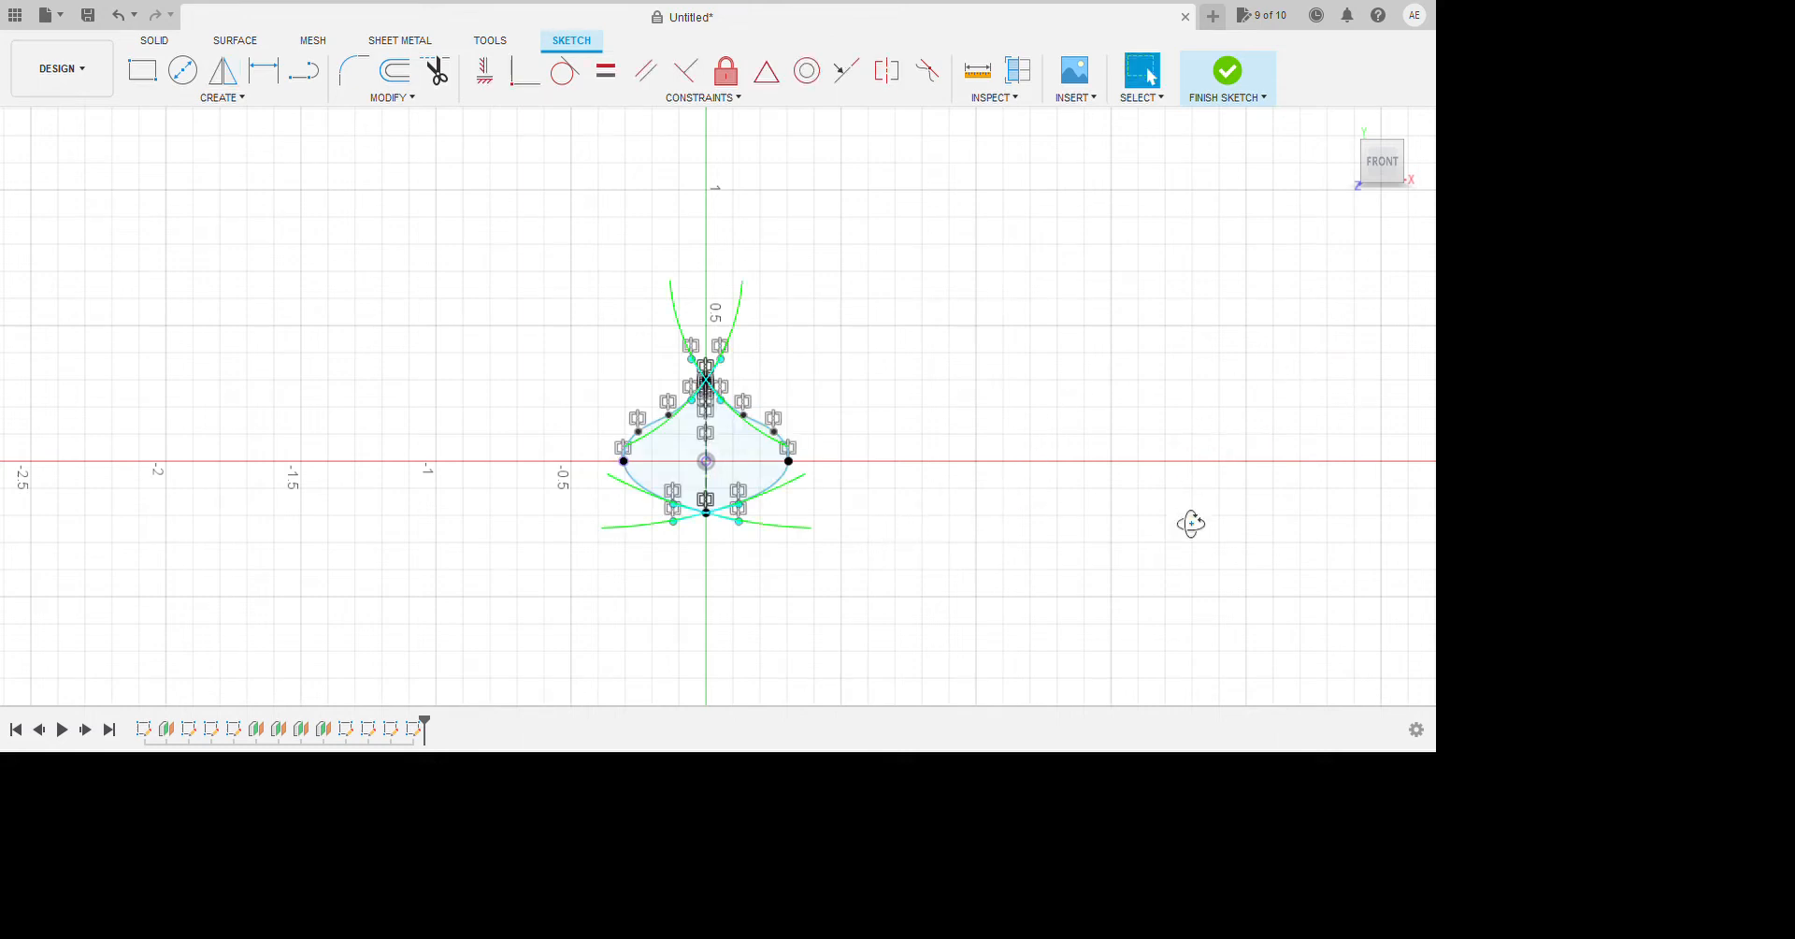
shift+middle_drag(1191, 522, 1087, 552)
click(1227, 79)
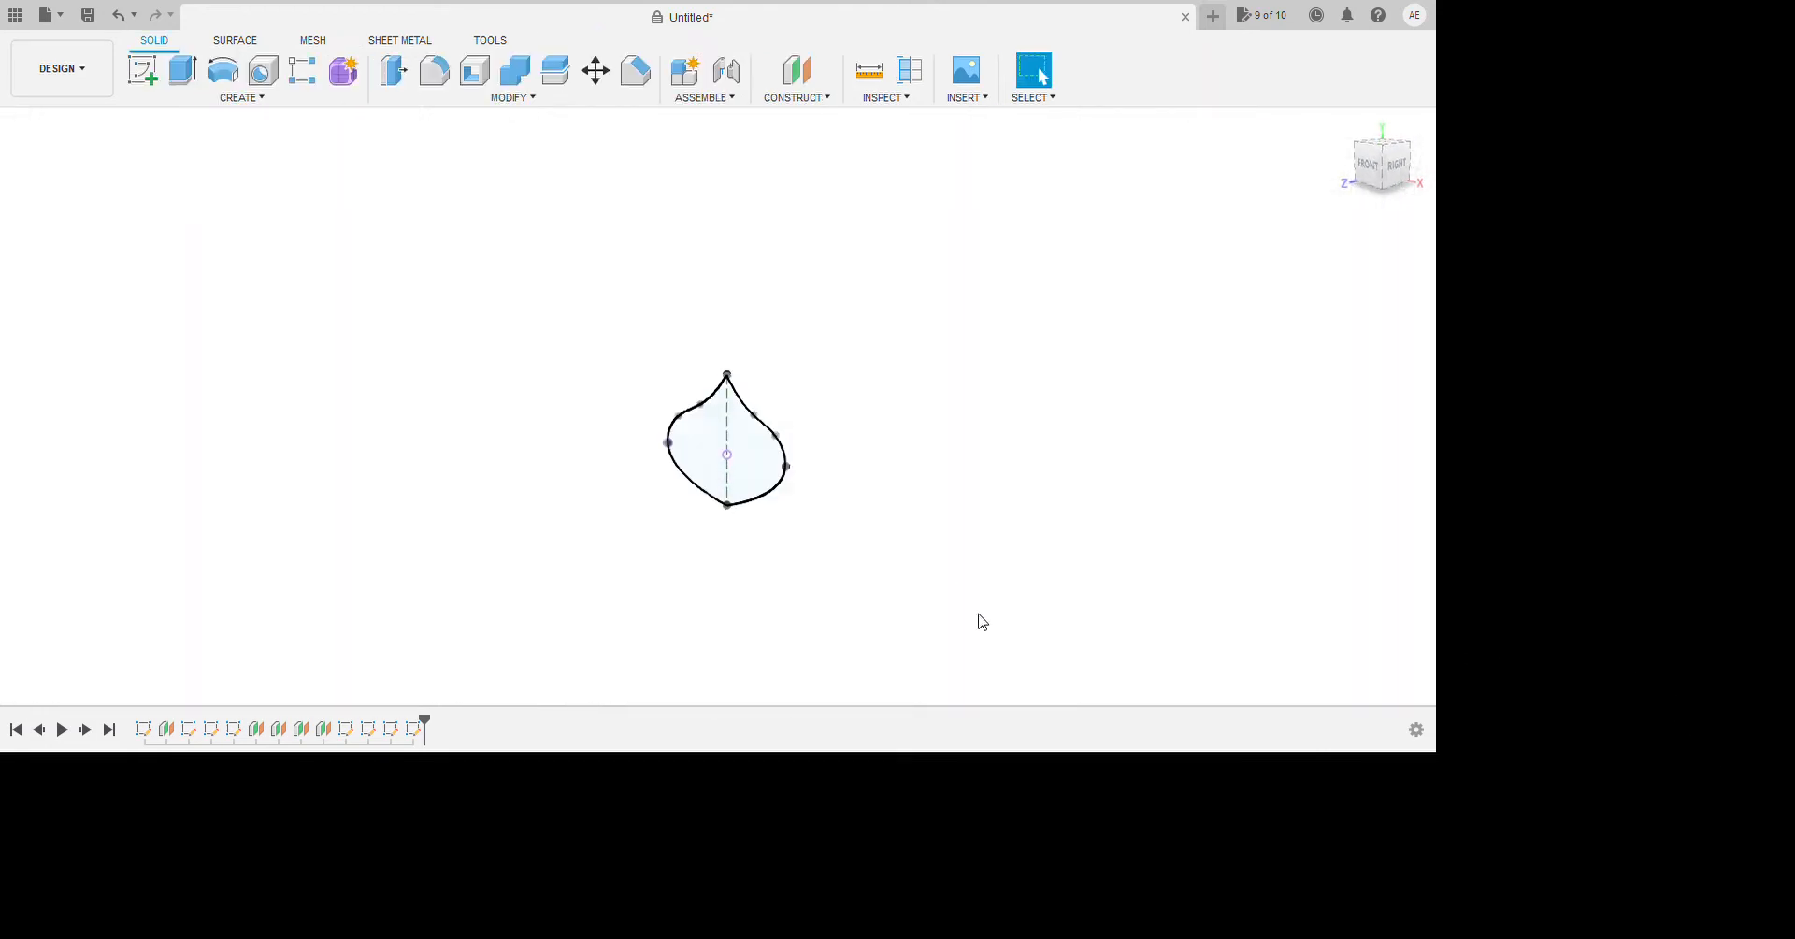
Make the hidden profile and cross-section sketches visible again around the new section.
scroll(966, 666, down, 2)
click(103, 344)
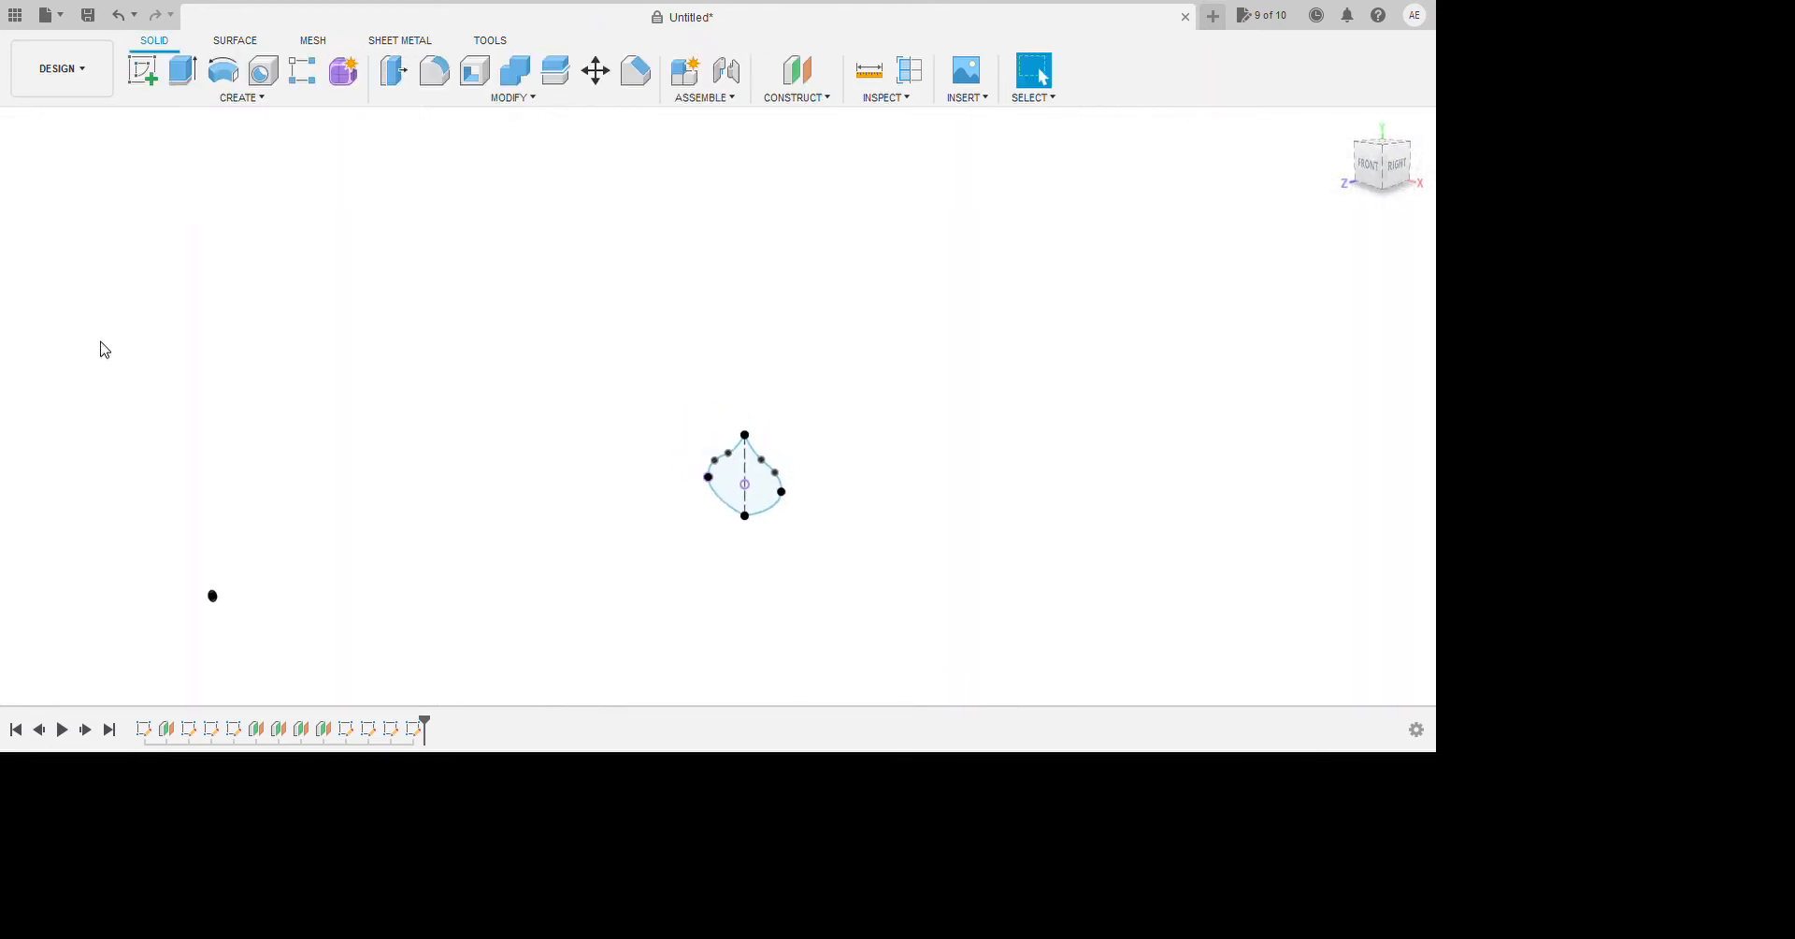
click(102, 380)
click(101, 399)
click(100, 435)
click(102, 456)
click(104, 475)
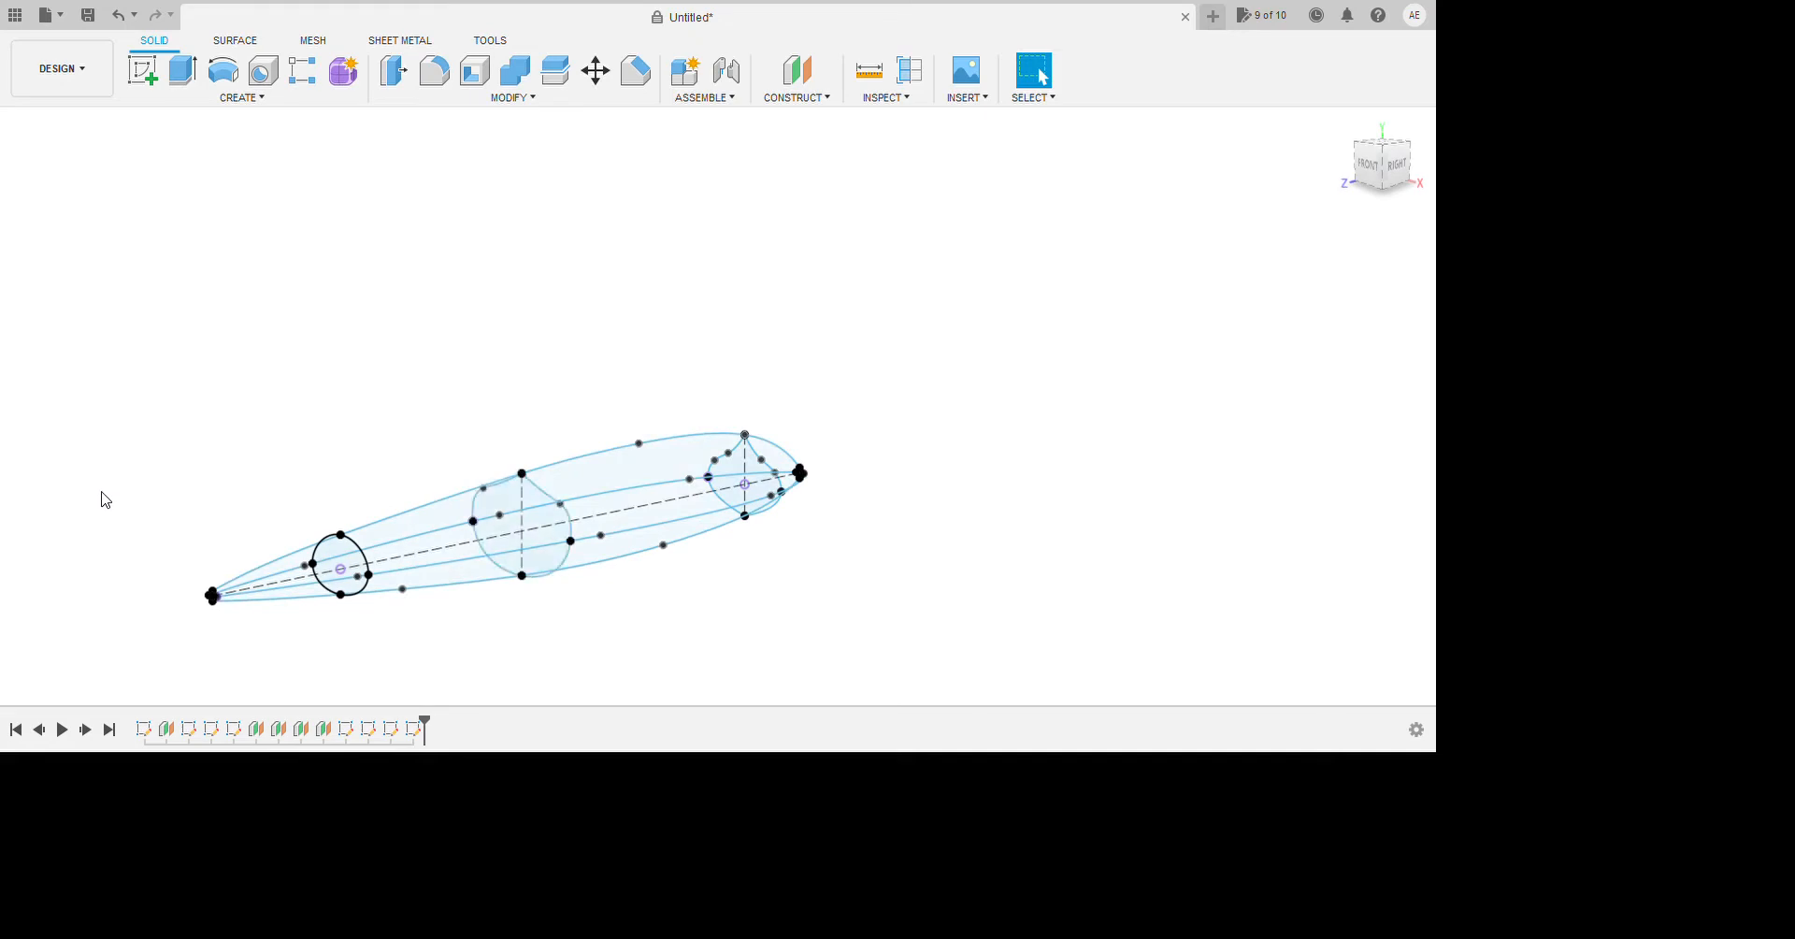
click(101, 497)
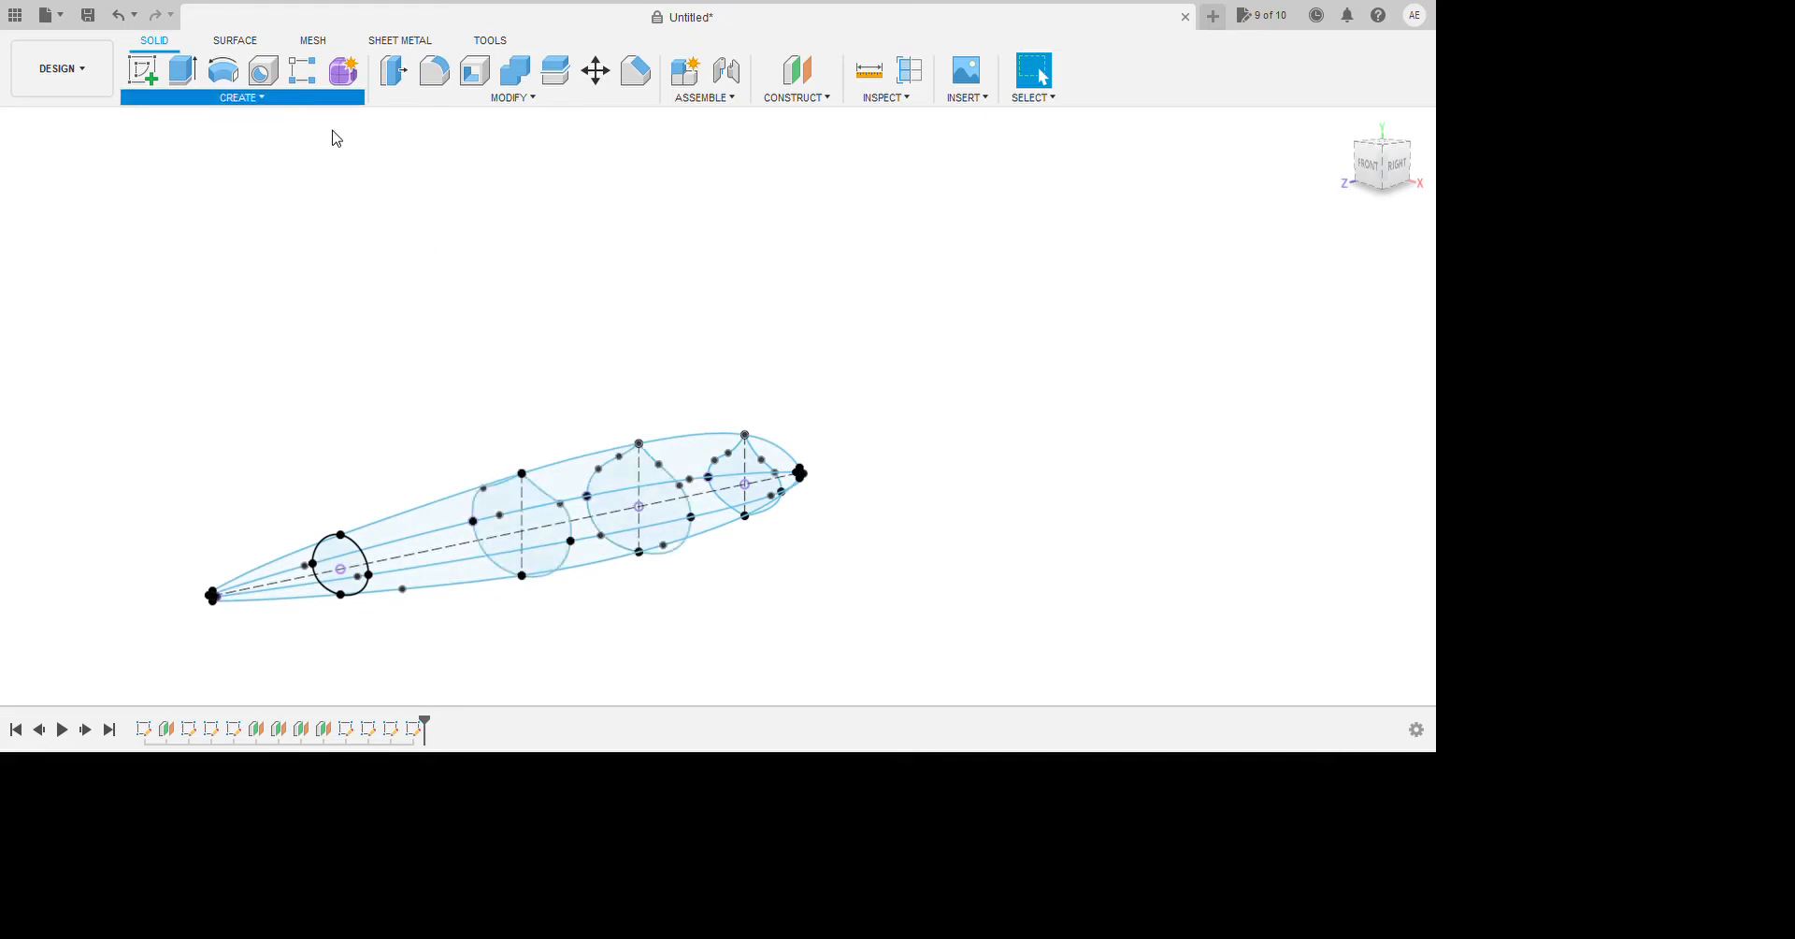
Edit the side profile sketch, moving the upper spline's fit point nearest the pointed end down and toward that end, and finish the sketch.
shift+middle_drag(573, 465, 692, 481)
scroll(693, 482, down, 1)
scroll(512, 622, up, 1)
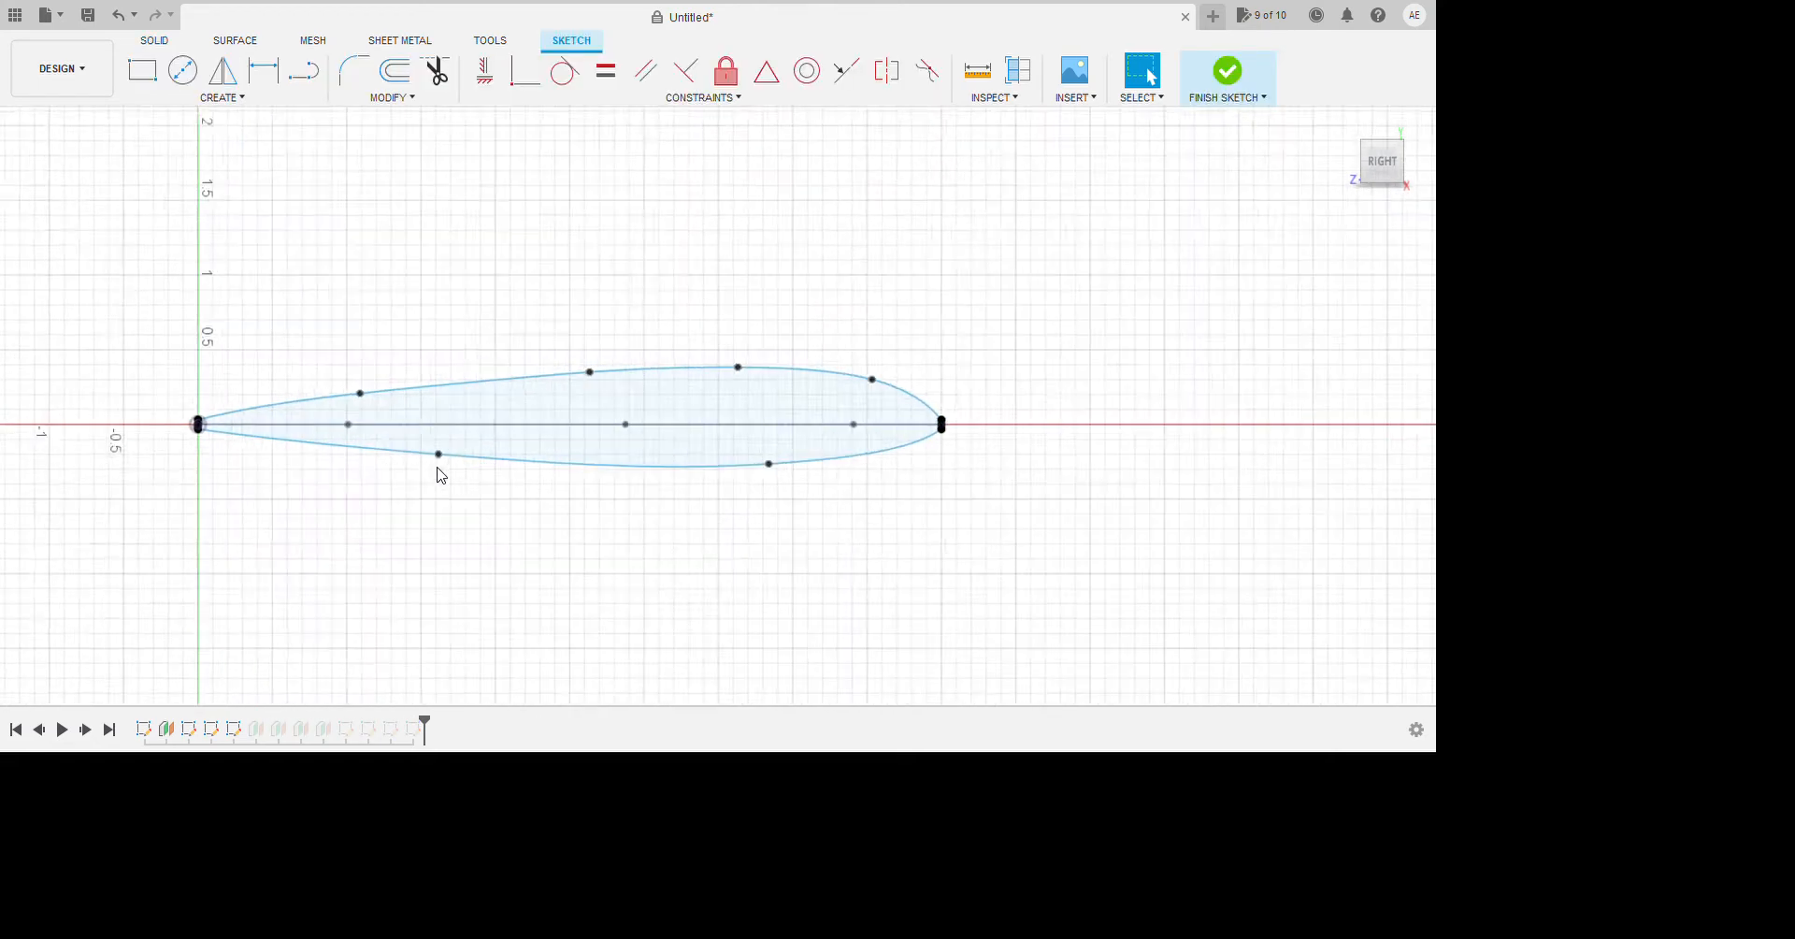
mouse_move(441, 475)
shift+middle_down()
mouse_move(533, 501)
mouse_move(464, 513)
shift+middle_up()
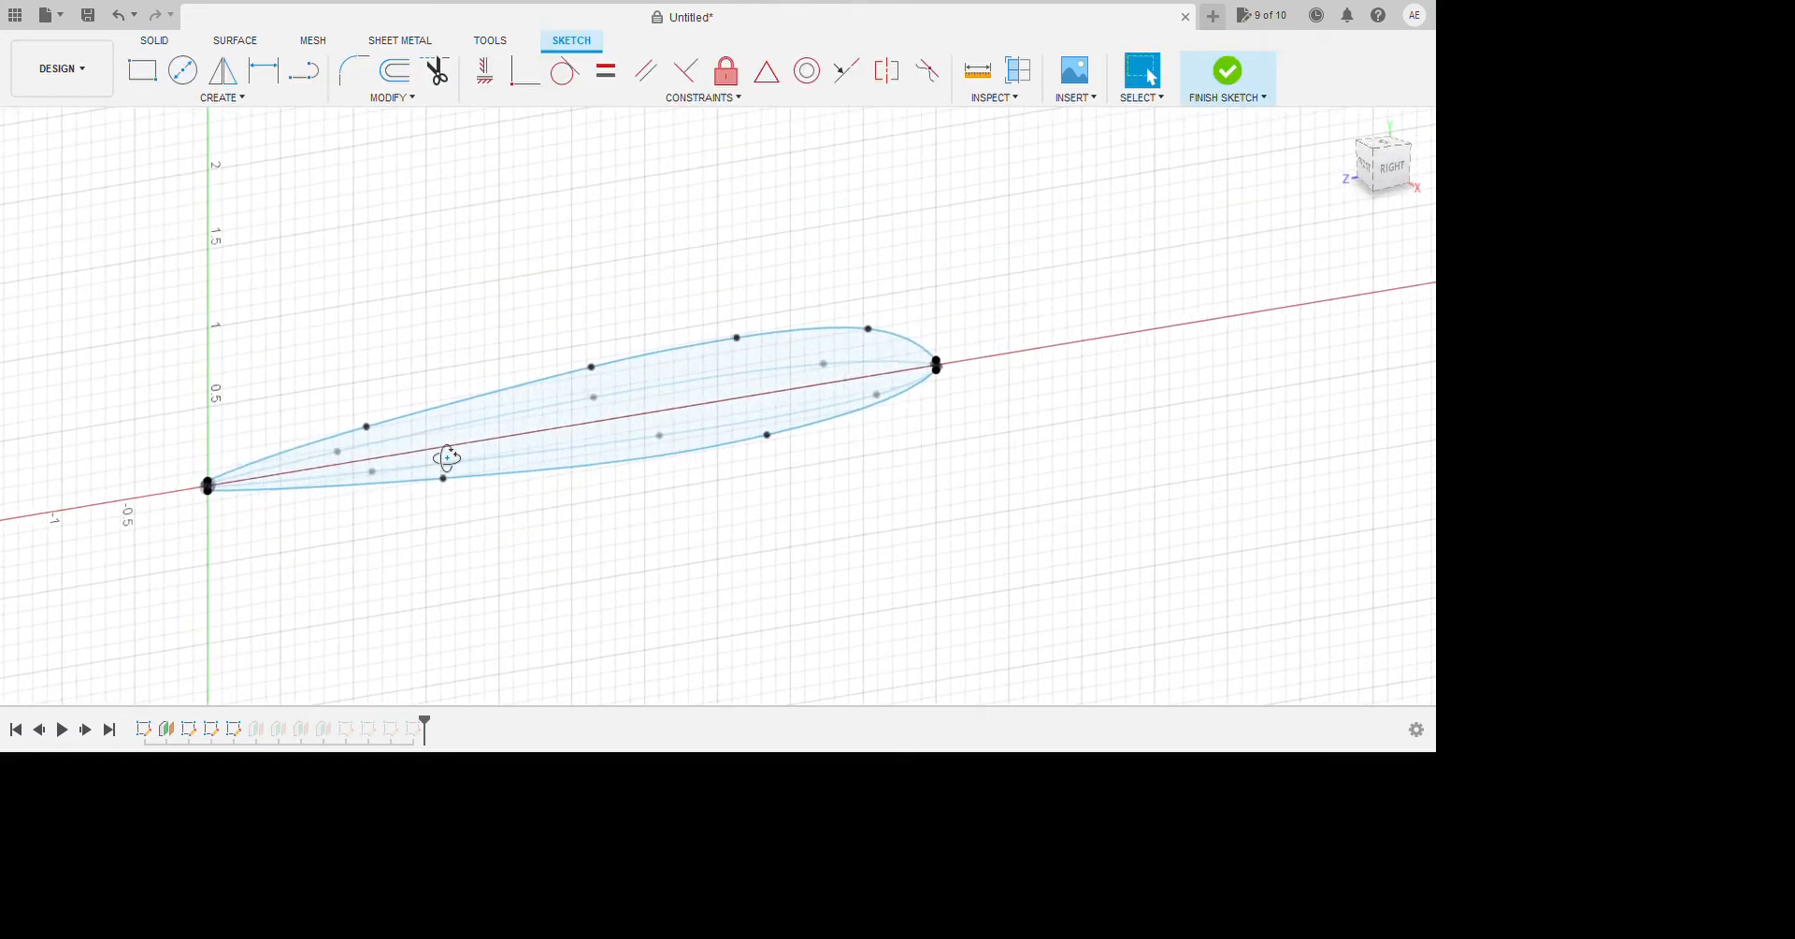
mouse_move(447, 457)
shift+middle_down()
mouse_move(457, 569)
mouse_move(429, 432)
shift+middle_up()
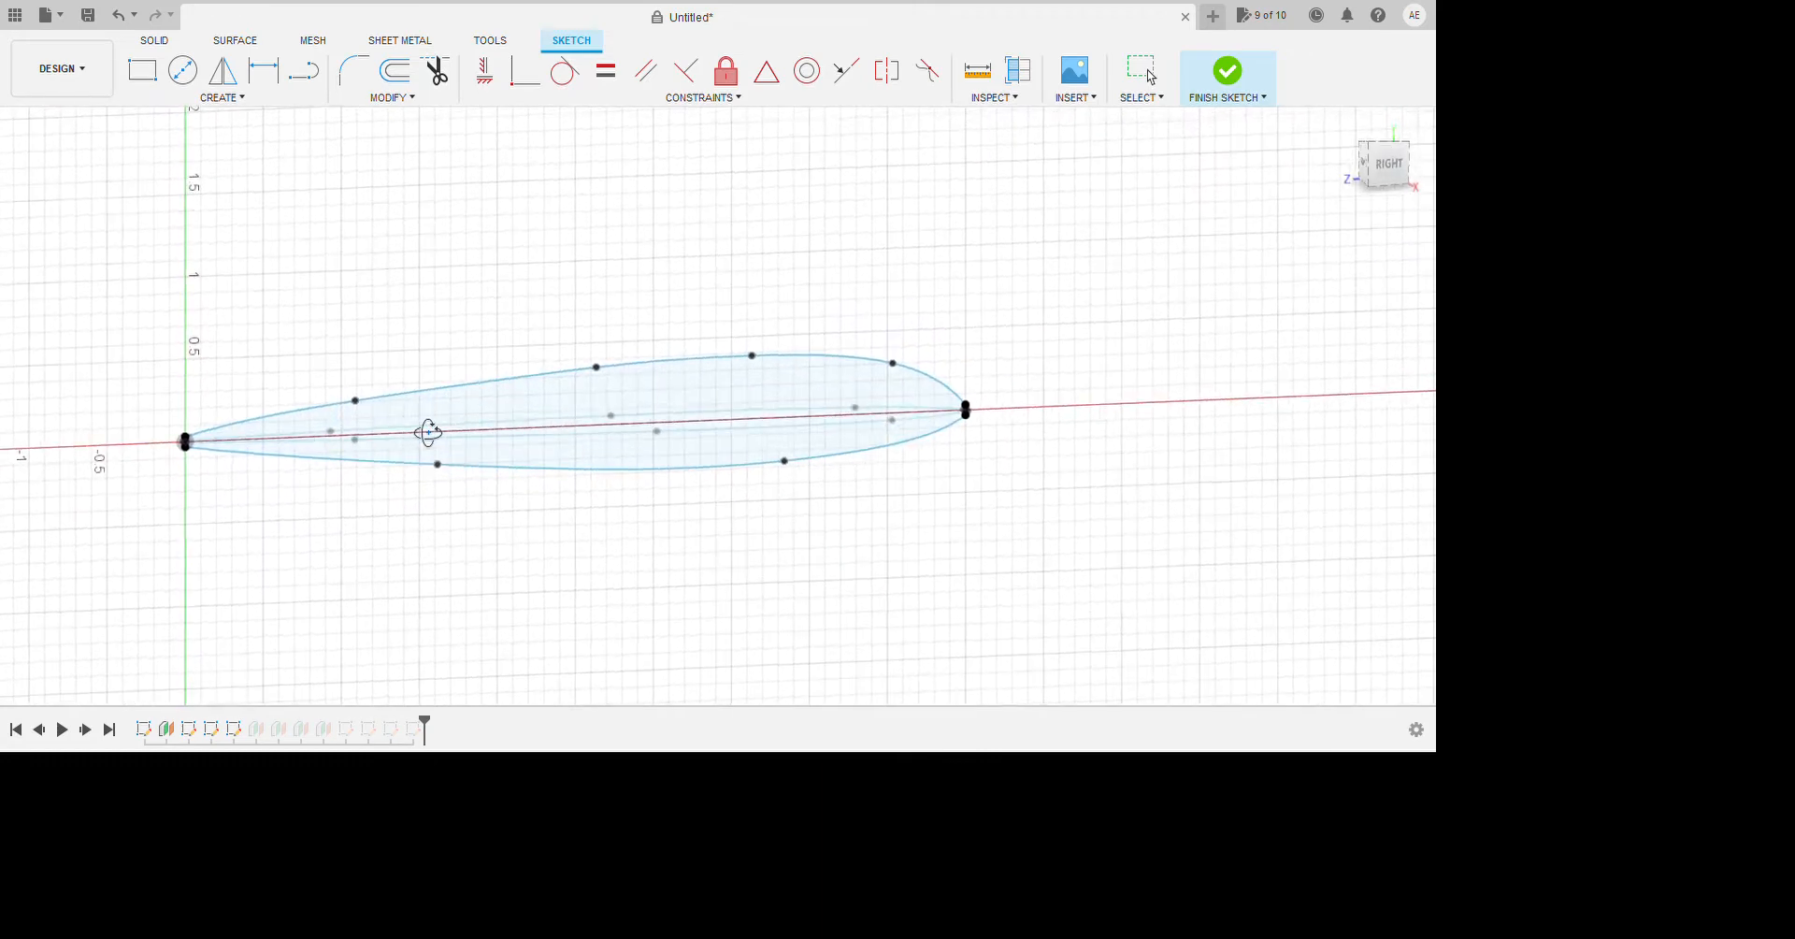
scroll(429, 449, up, 4)
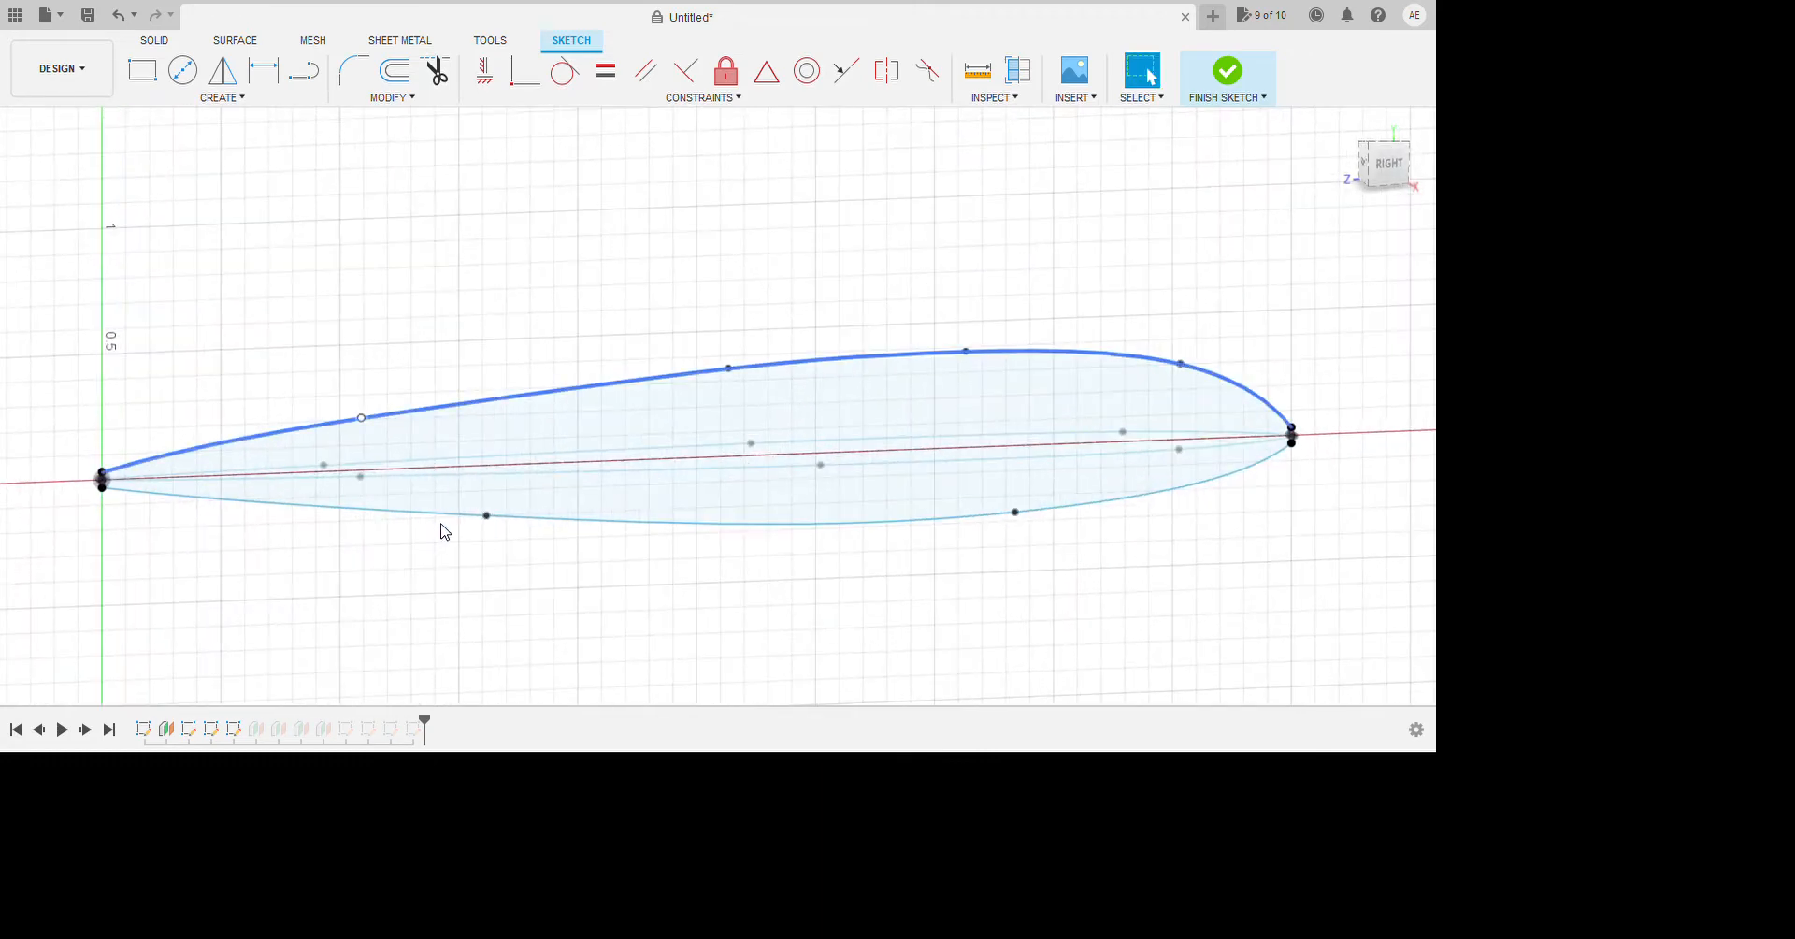
drag(448, 531, 361, 549)
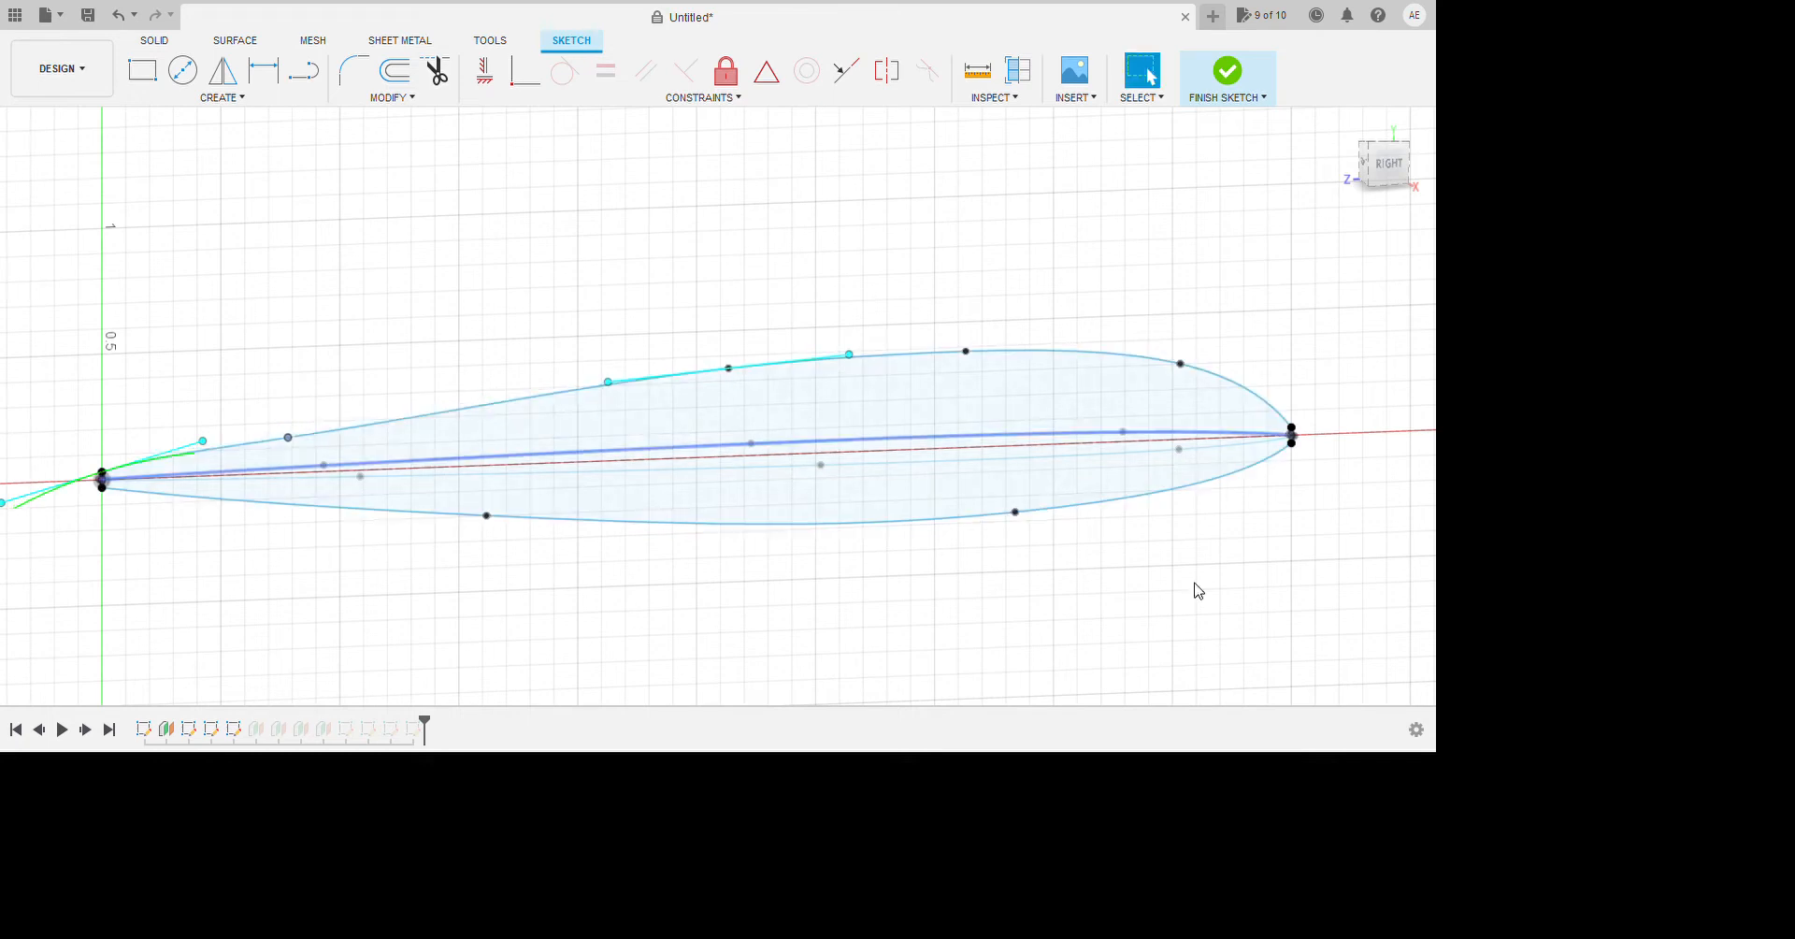
click(1228, 73)
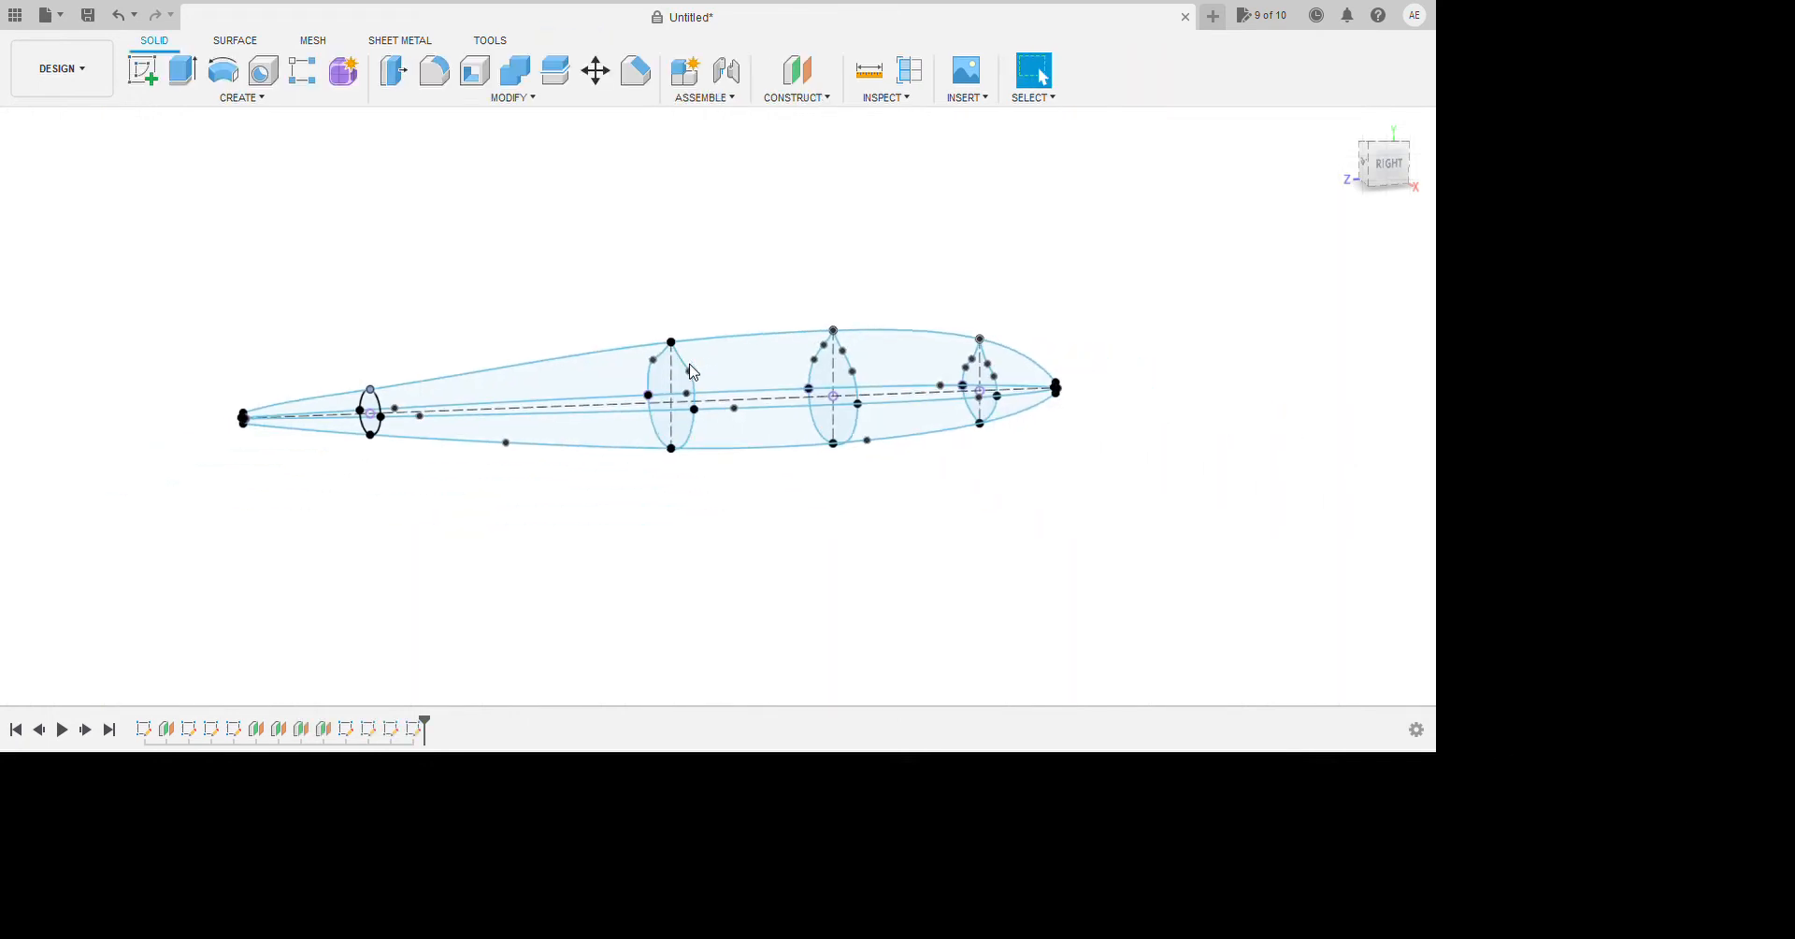
Edit the top profile sketch, widening it by moving the middle fit point and the one nearest the blunt end outward, and finish the sketch.
mouse_move(705, 596)
shift+middle_down()
mouse_move(783, 669)
mouse_move(809, 645)
mouse_move(685, 673)
mouse_move(707, 766)
mouse_move(693, 641)
mouse_move(713, 601)
mouse_move(717, 745)
shift+middle_up()
click(590, 463)
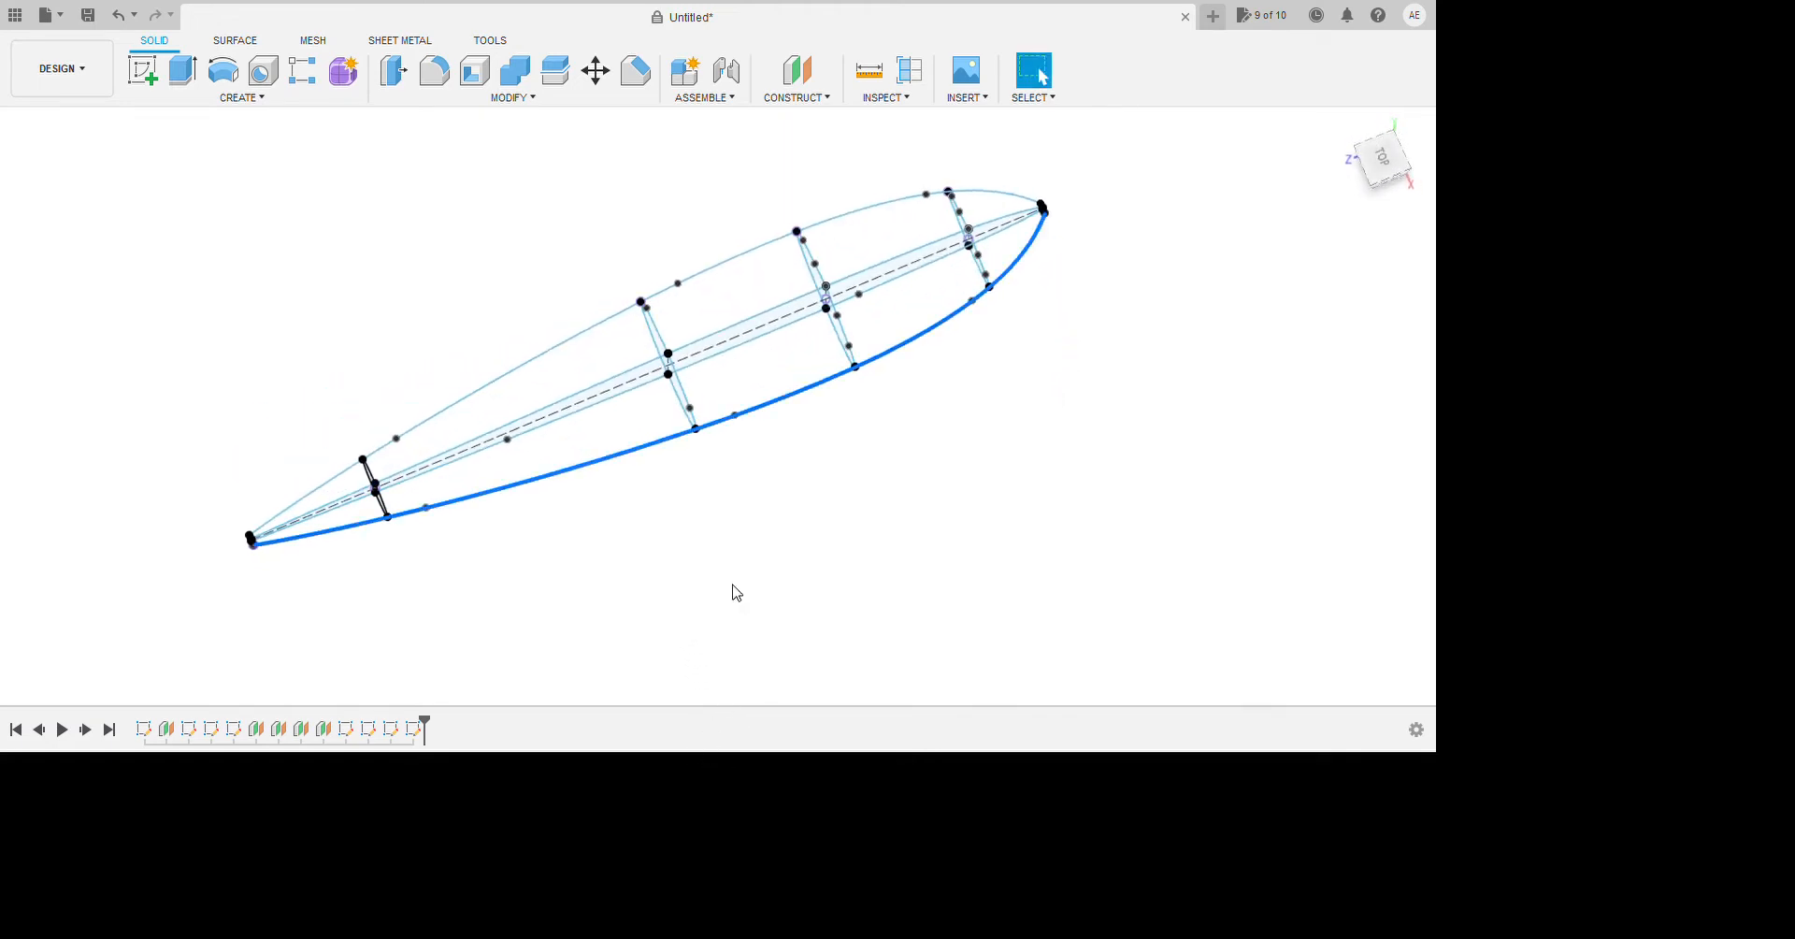
click(707, 710)
scroll(917, 558, down, 2)
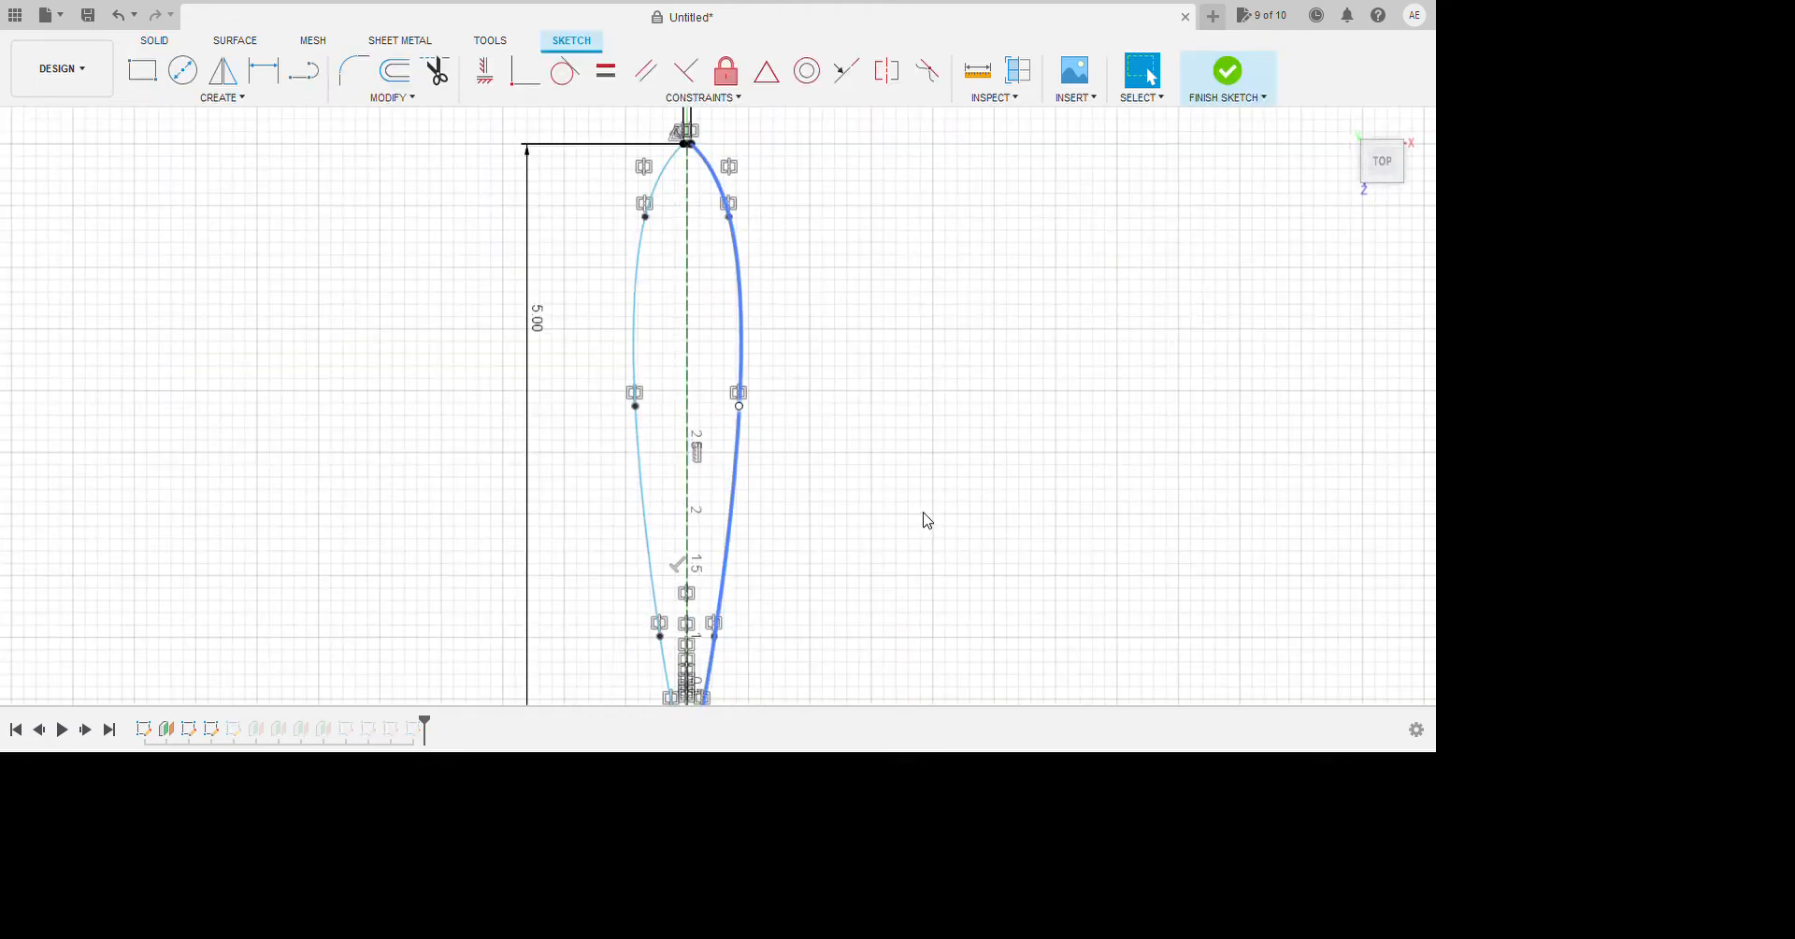
drag(929, 513, 935, 516)
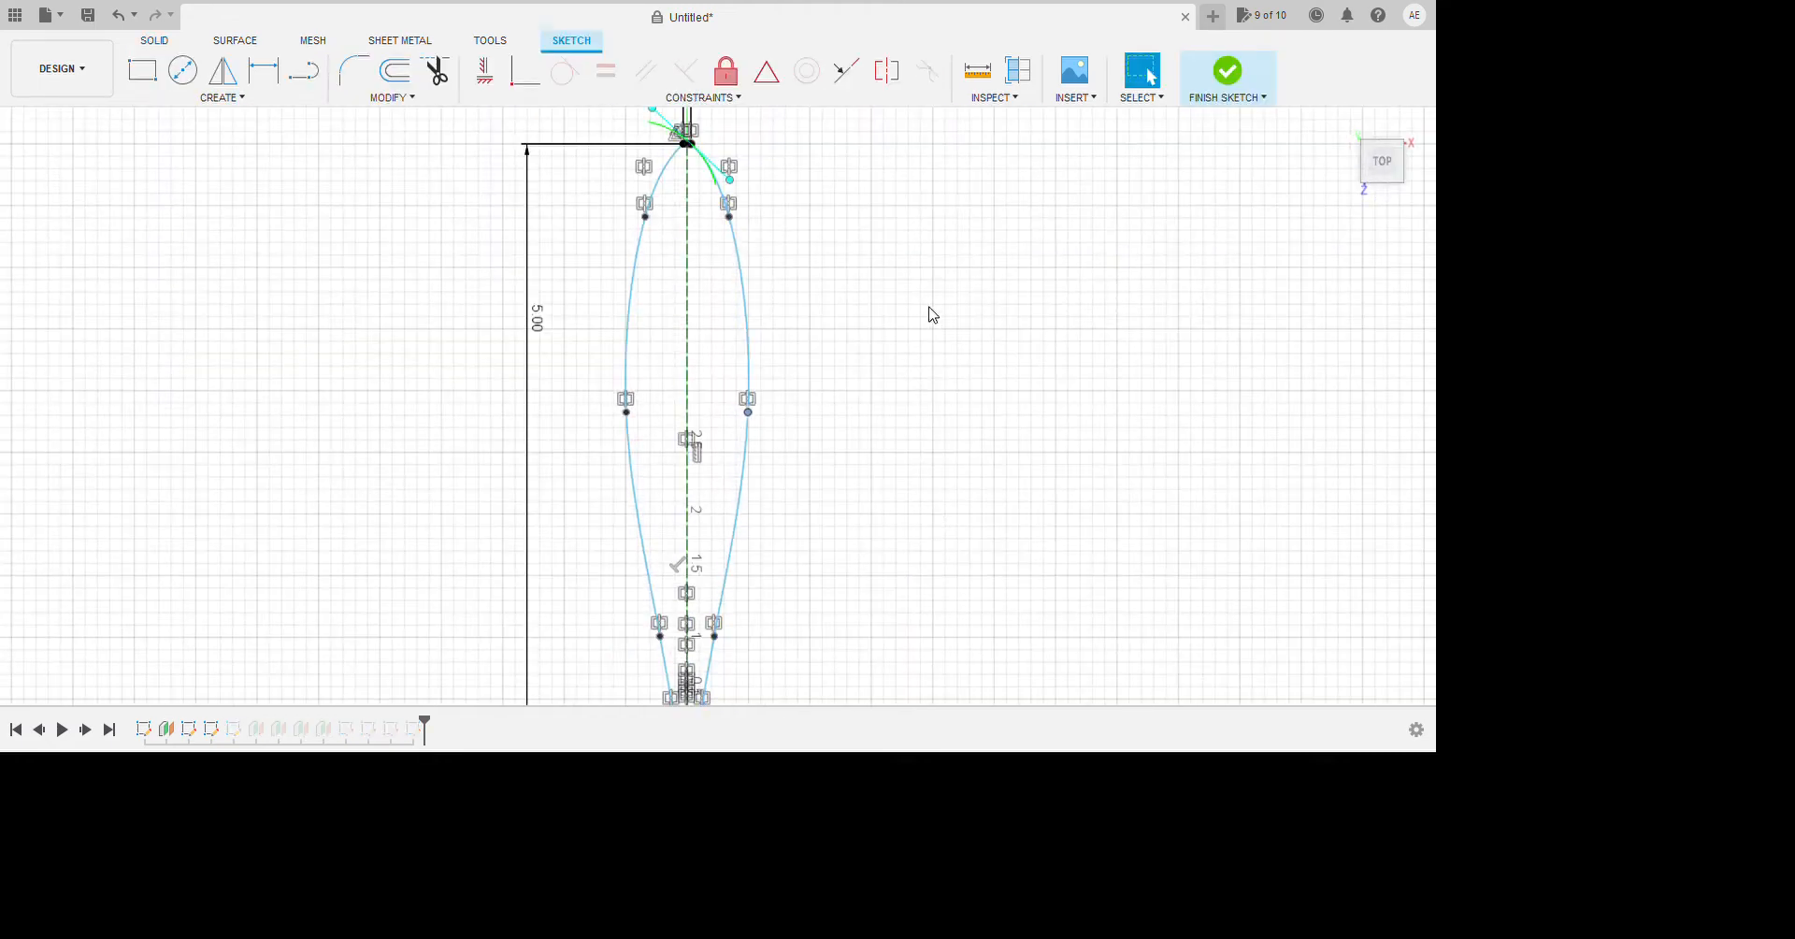
drag(921, 281, 937, 282)
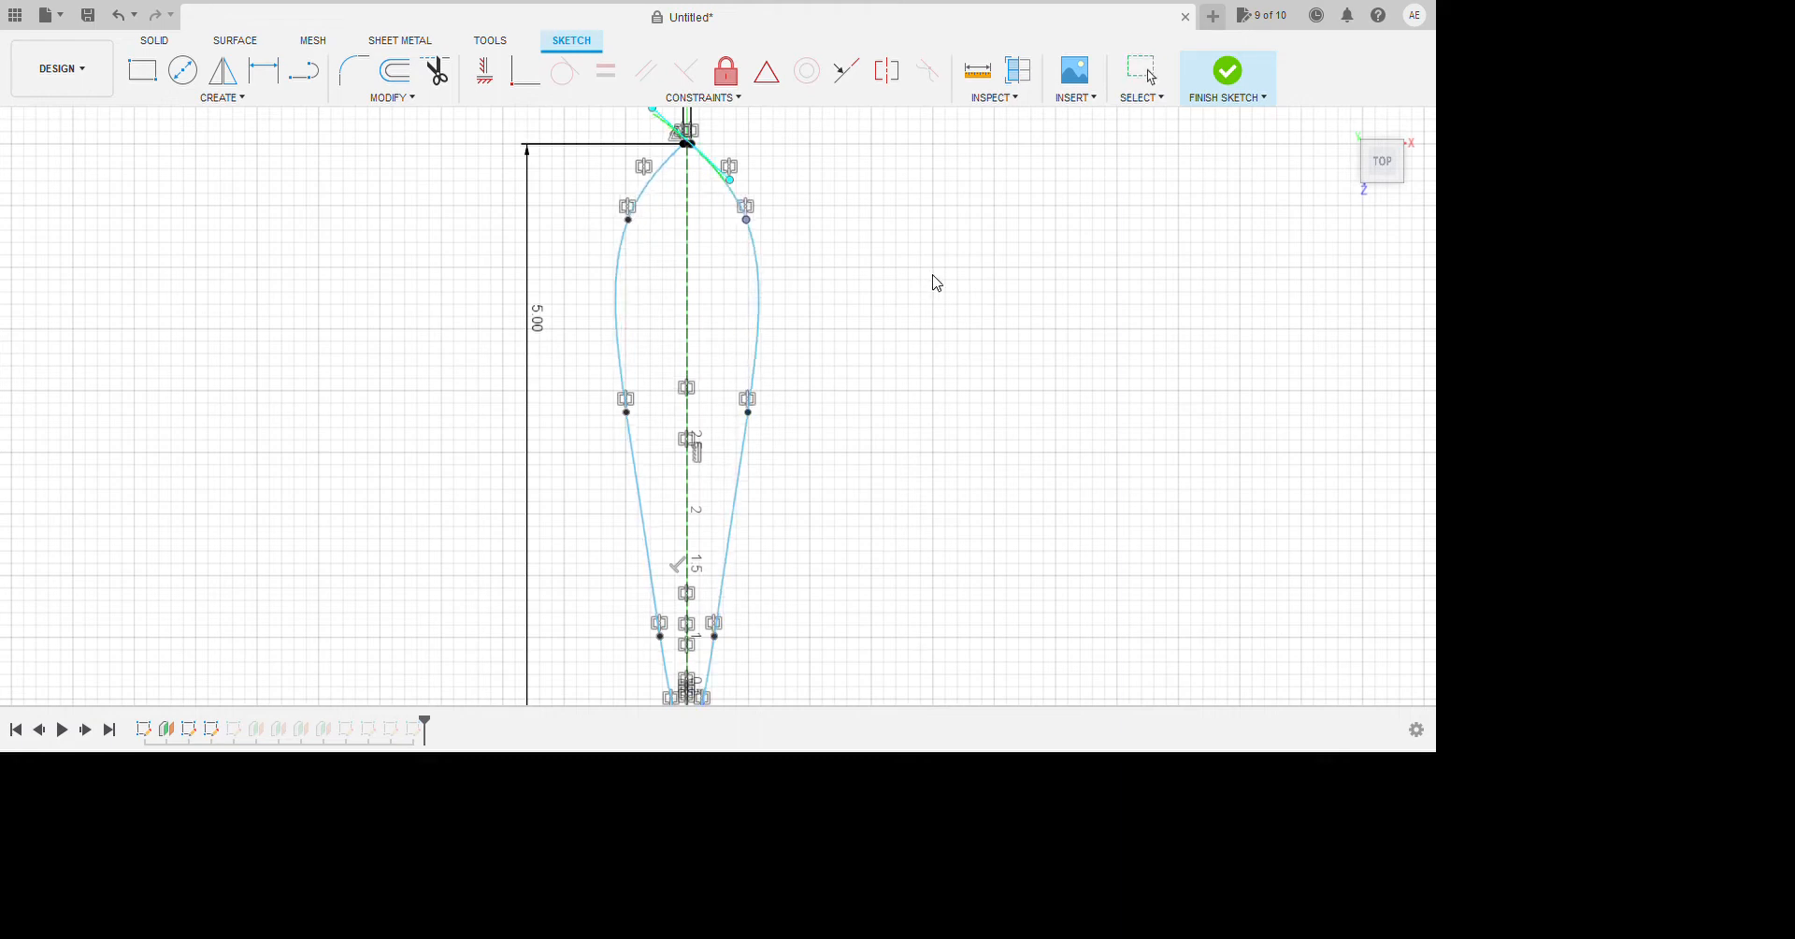
scroll(858, 382, down, 2)
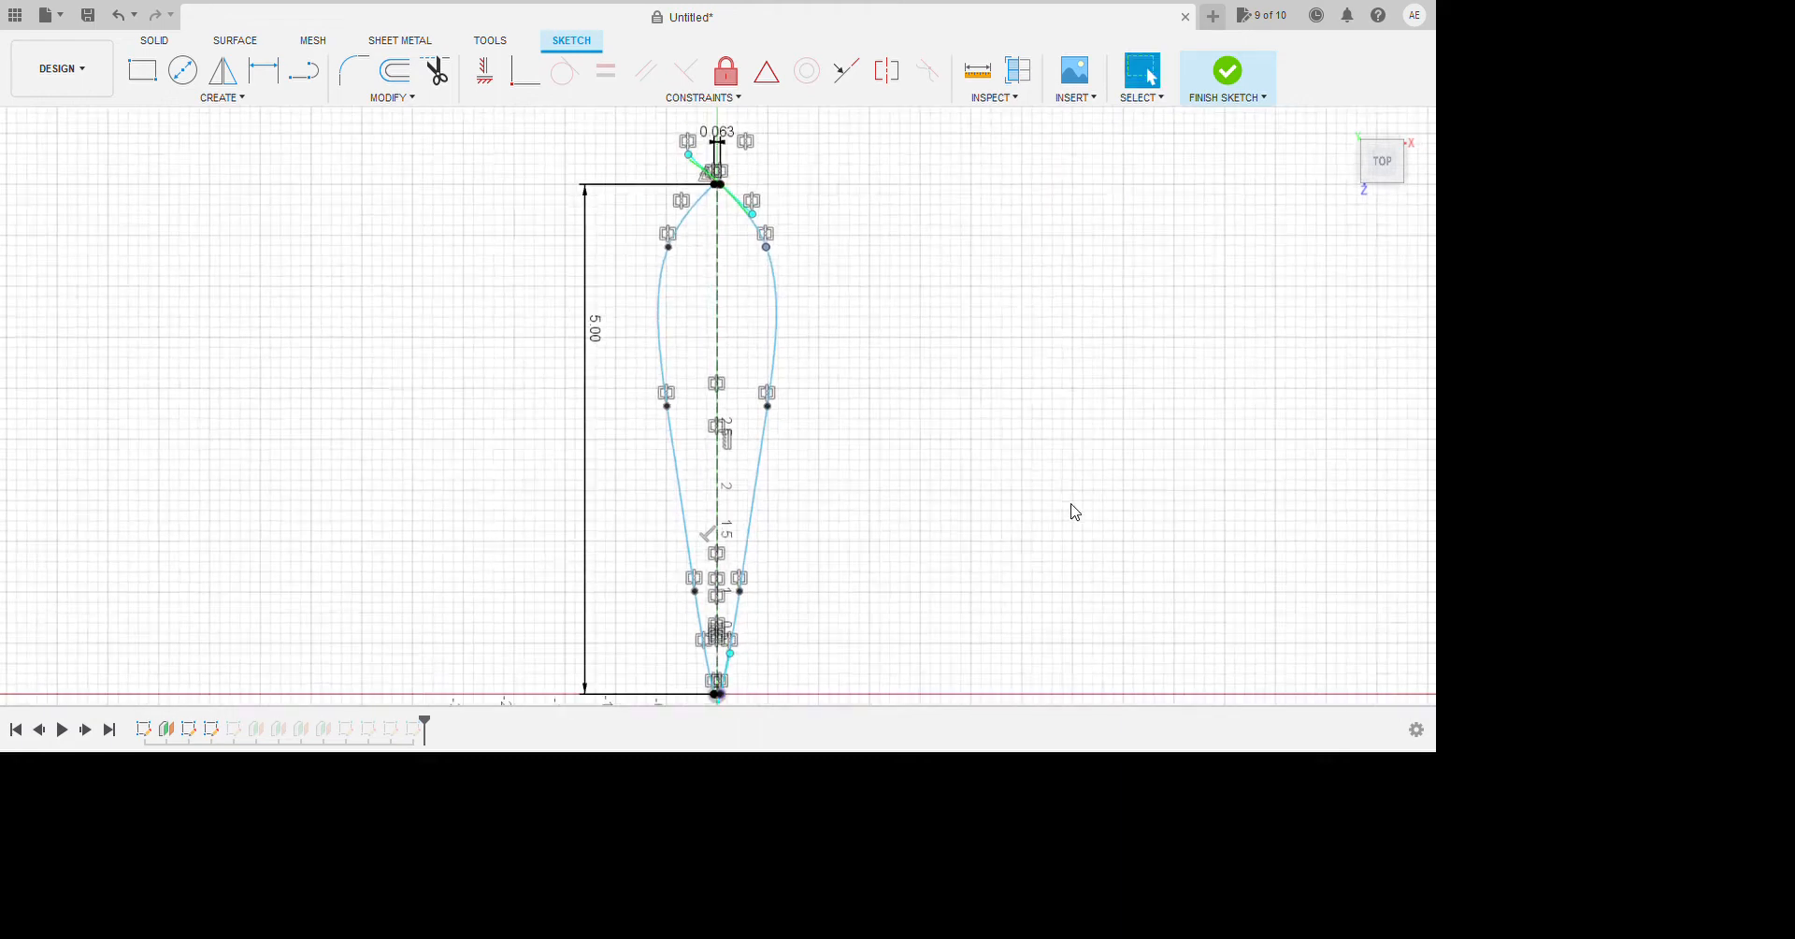
click(1749, 826)
shift+middle_drag(1075, 619, 912, 463)
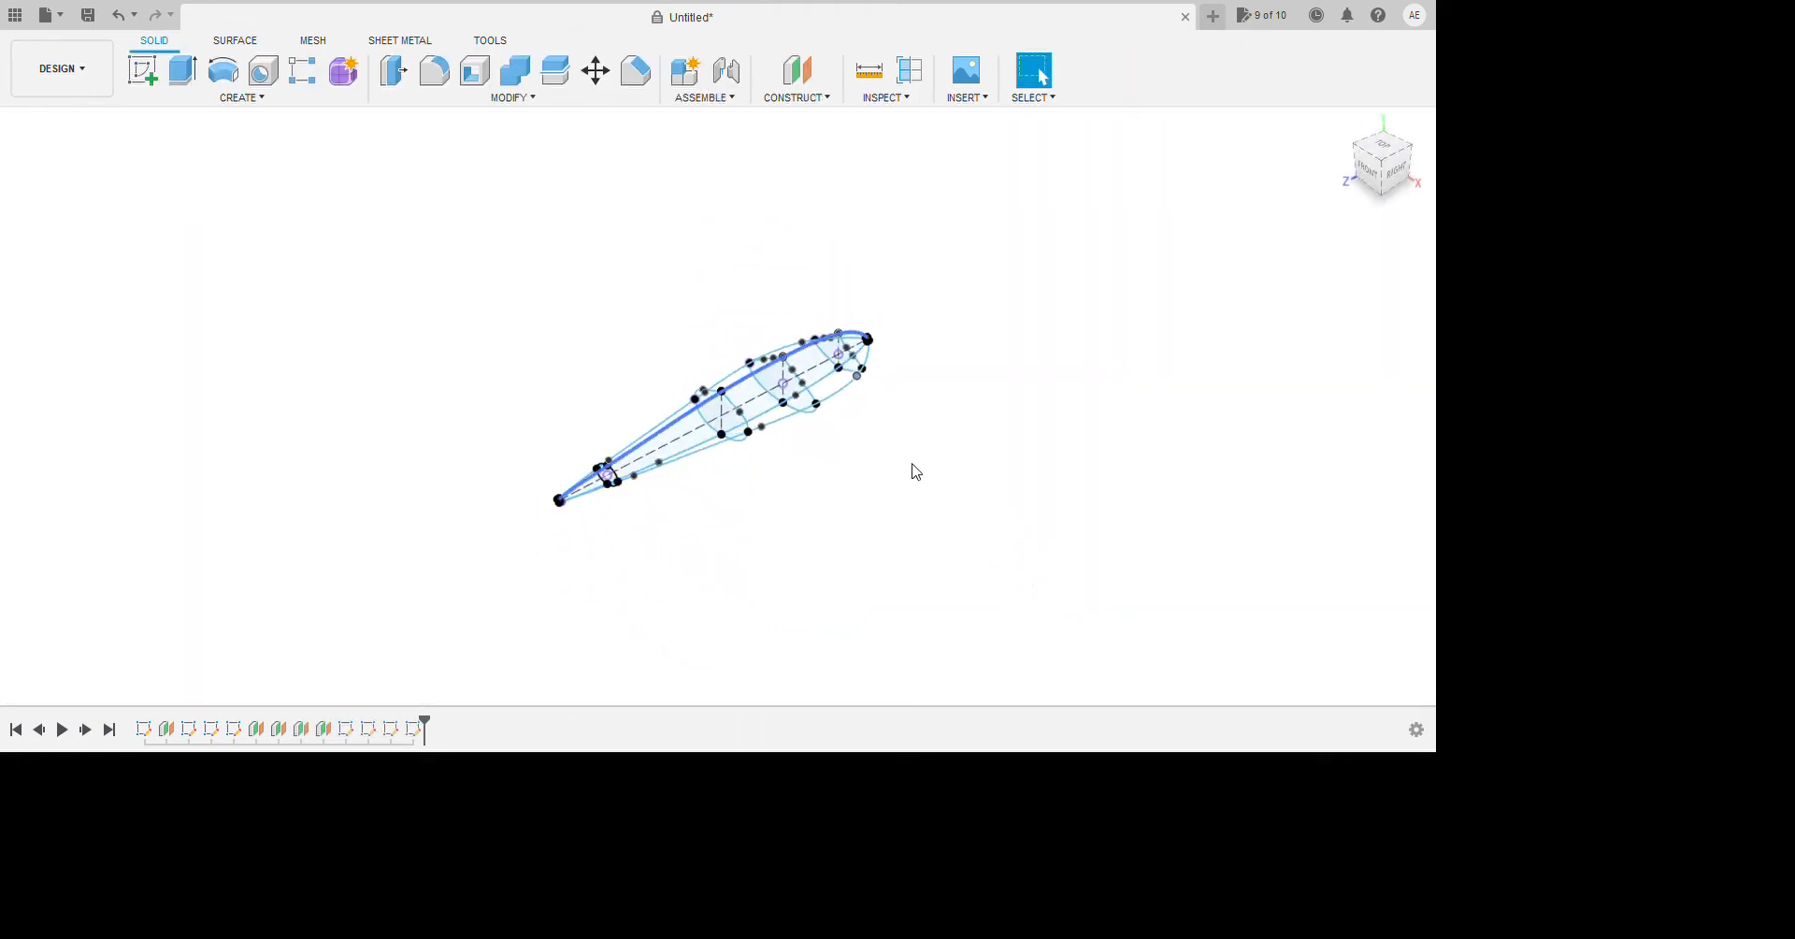
Start a Loft from the pointed-end circle through the four cross-section profiles toward the blunt end.
scroll(761, 505, up, 3)
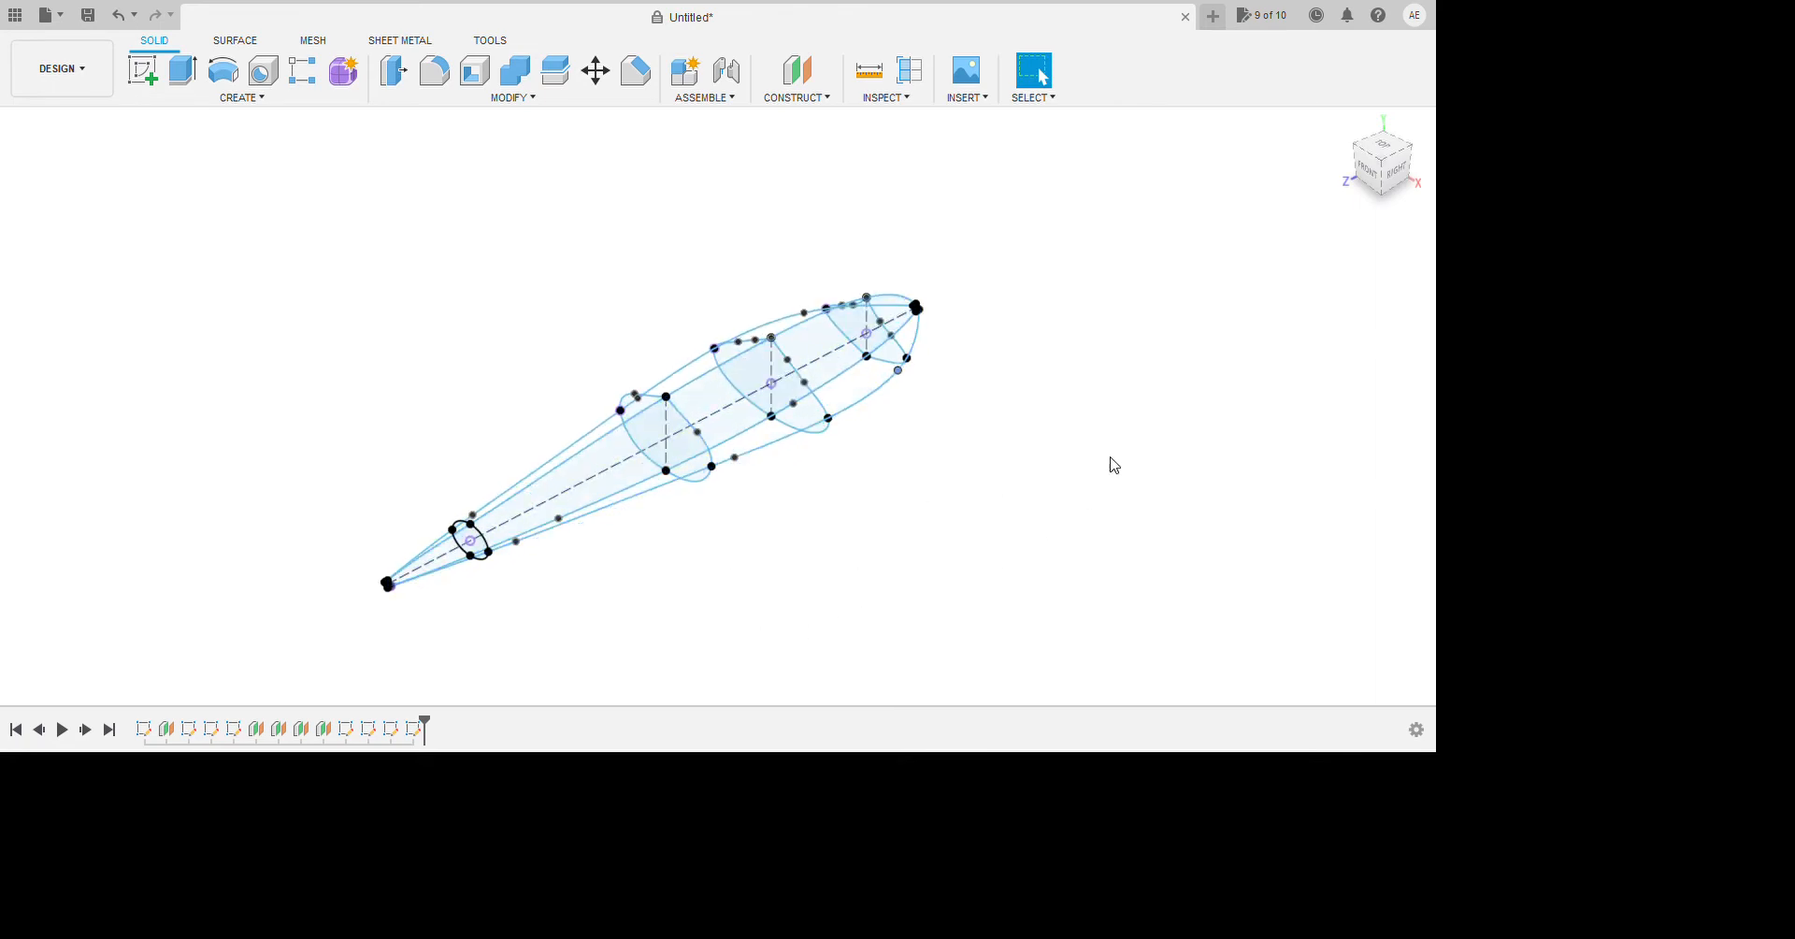
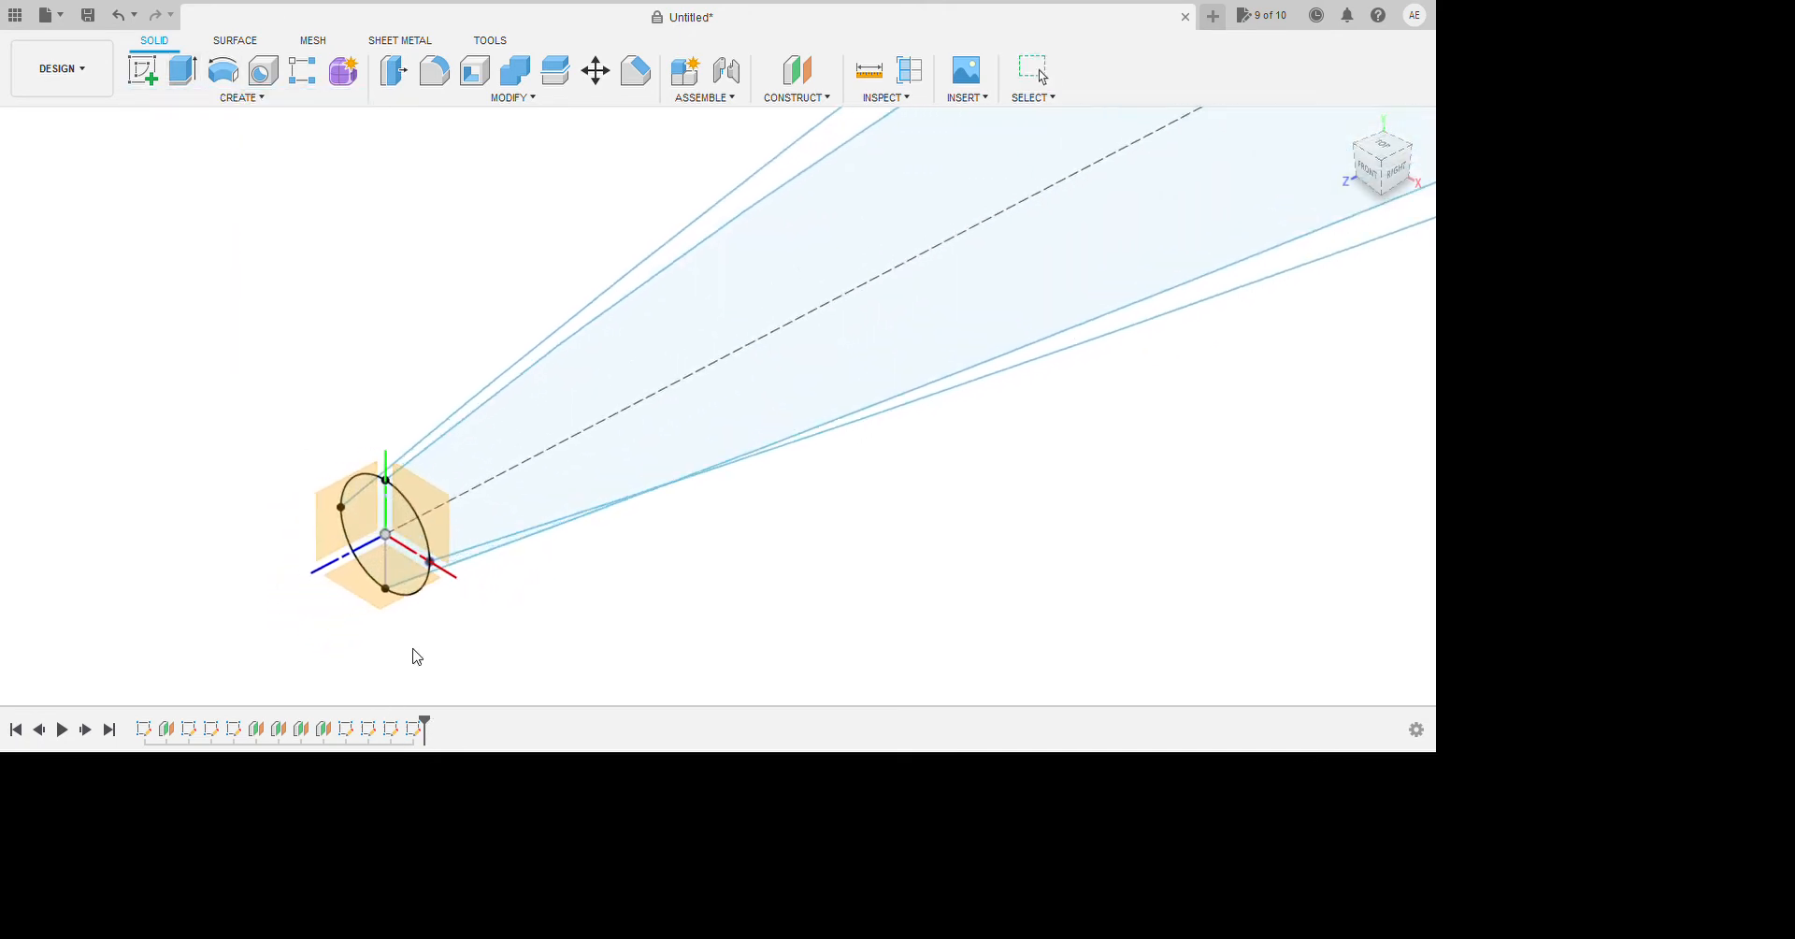
scroll(200, 659, down, 4)
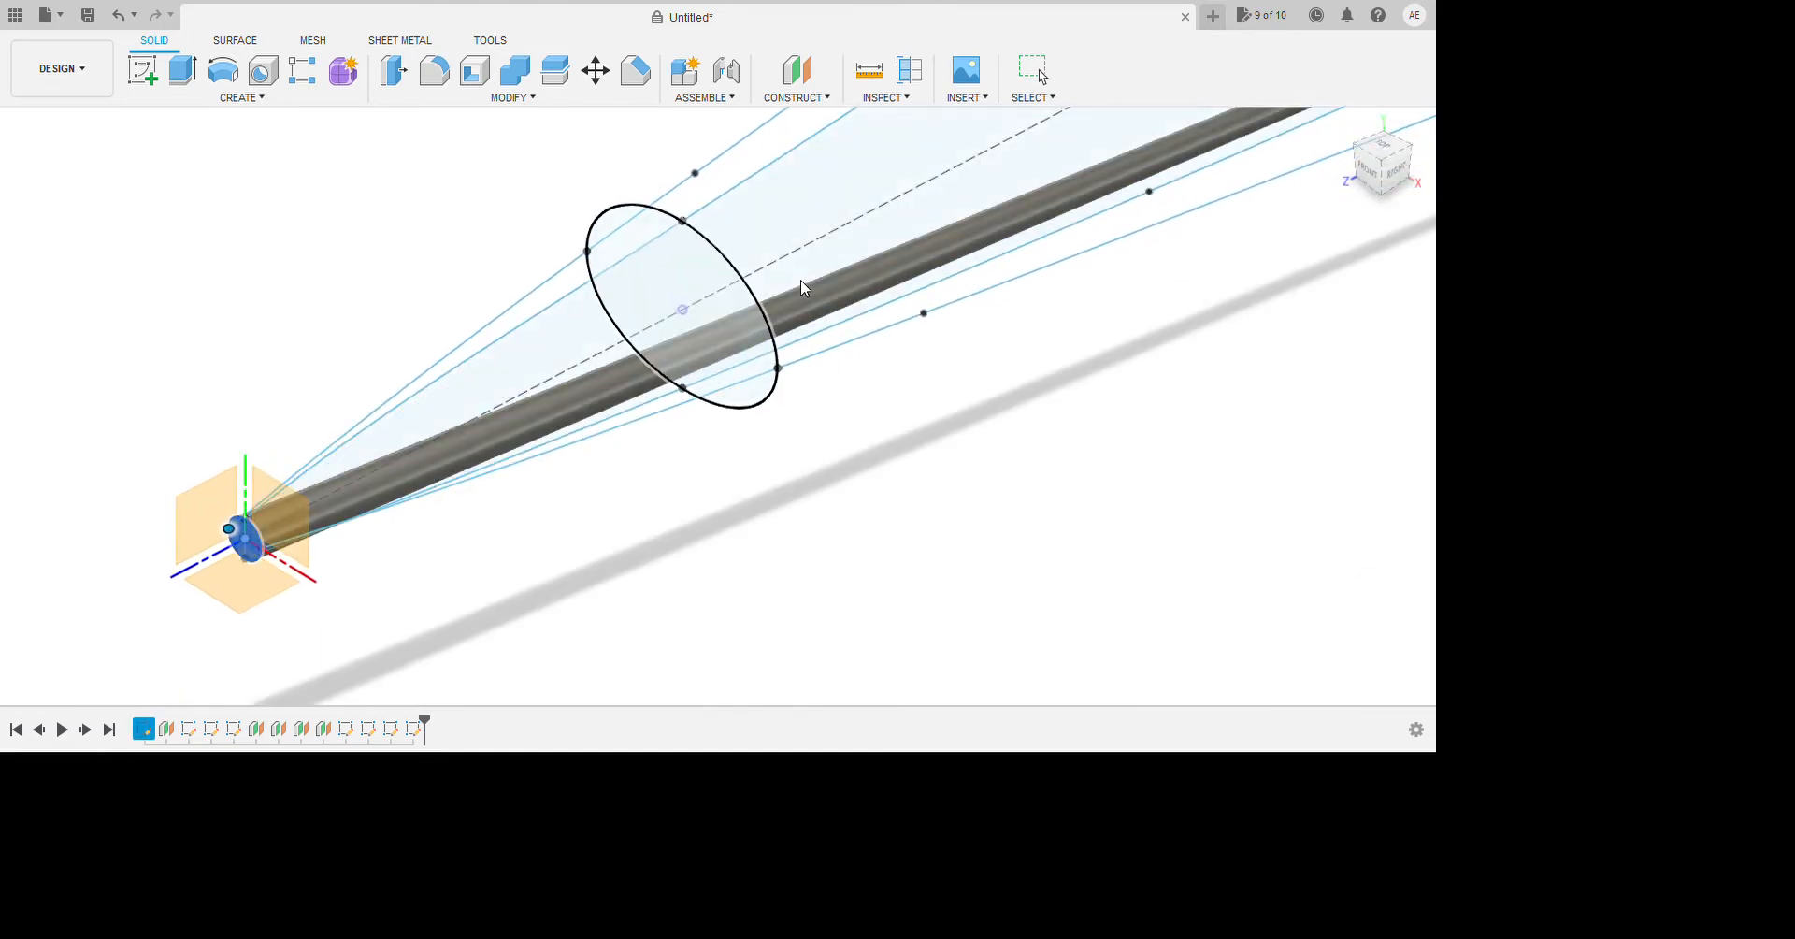
click(675, 322)
mouse_move(604, 433)
shift+middle_down()
mouse_move(579, 533)
mouse_move(669, 593)
shift+middle_up()
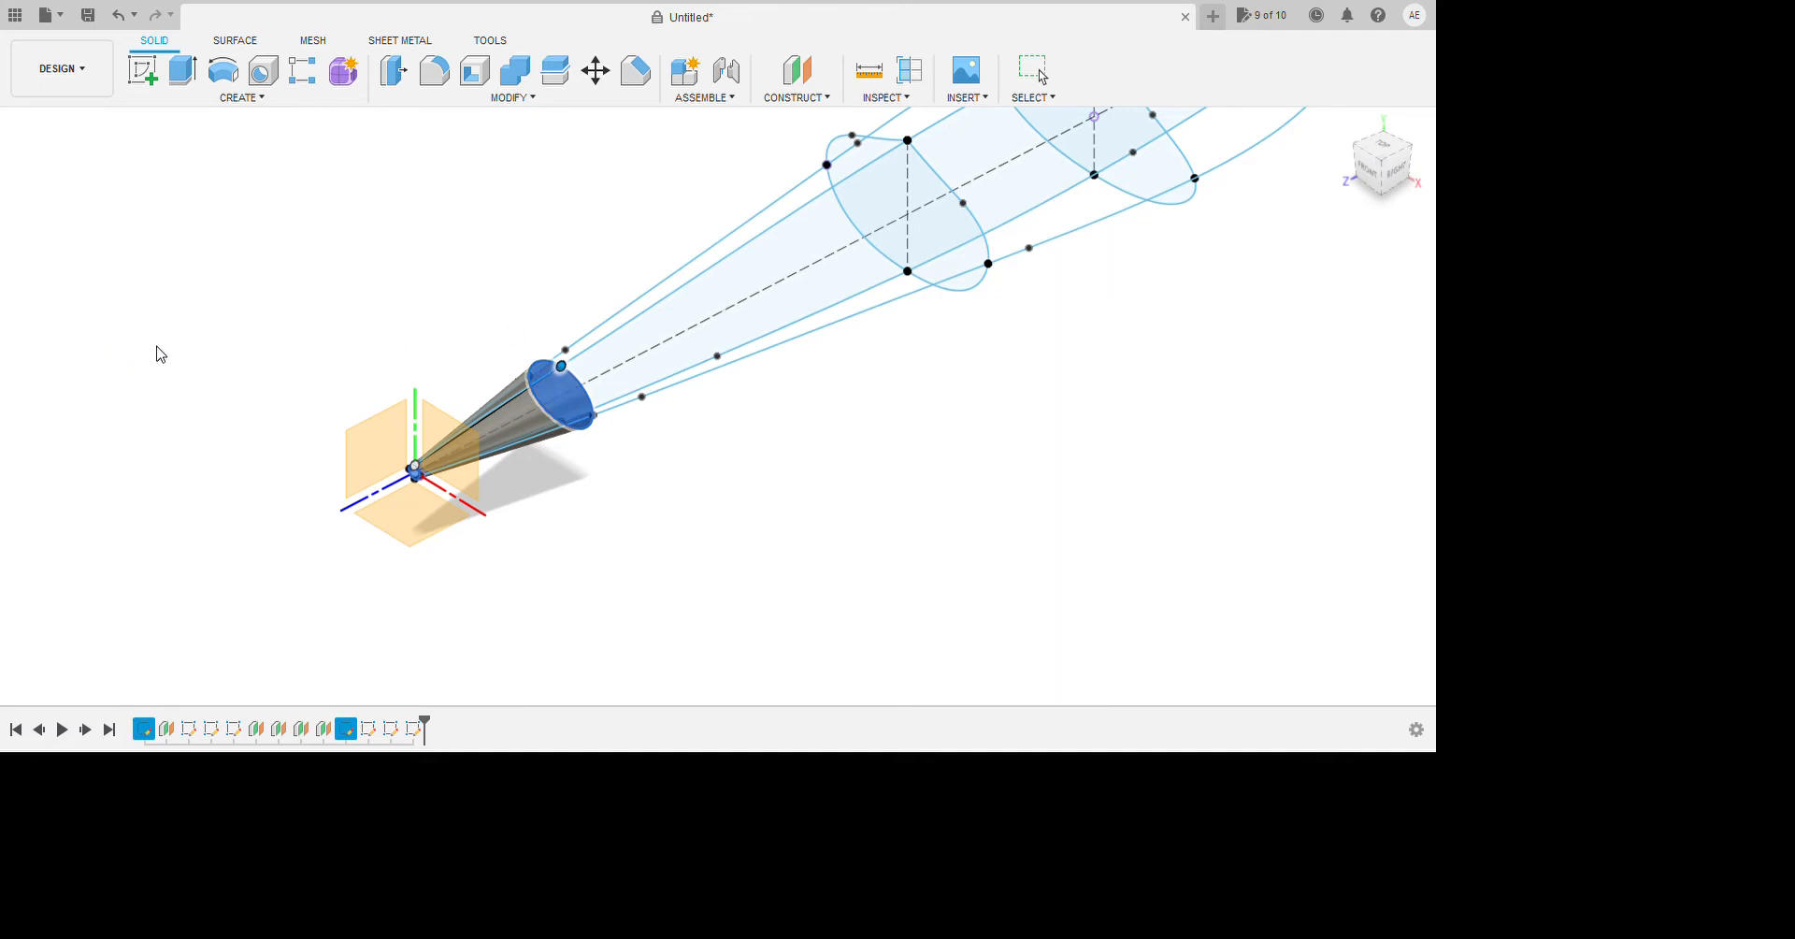
click(1214, 335)
scroll(1175, 411, down, 3)
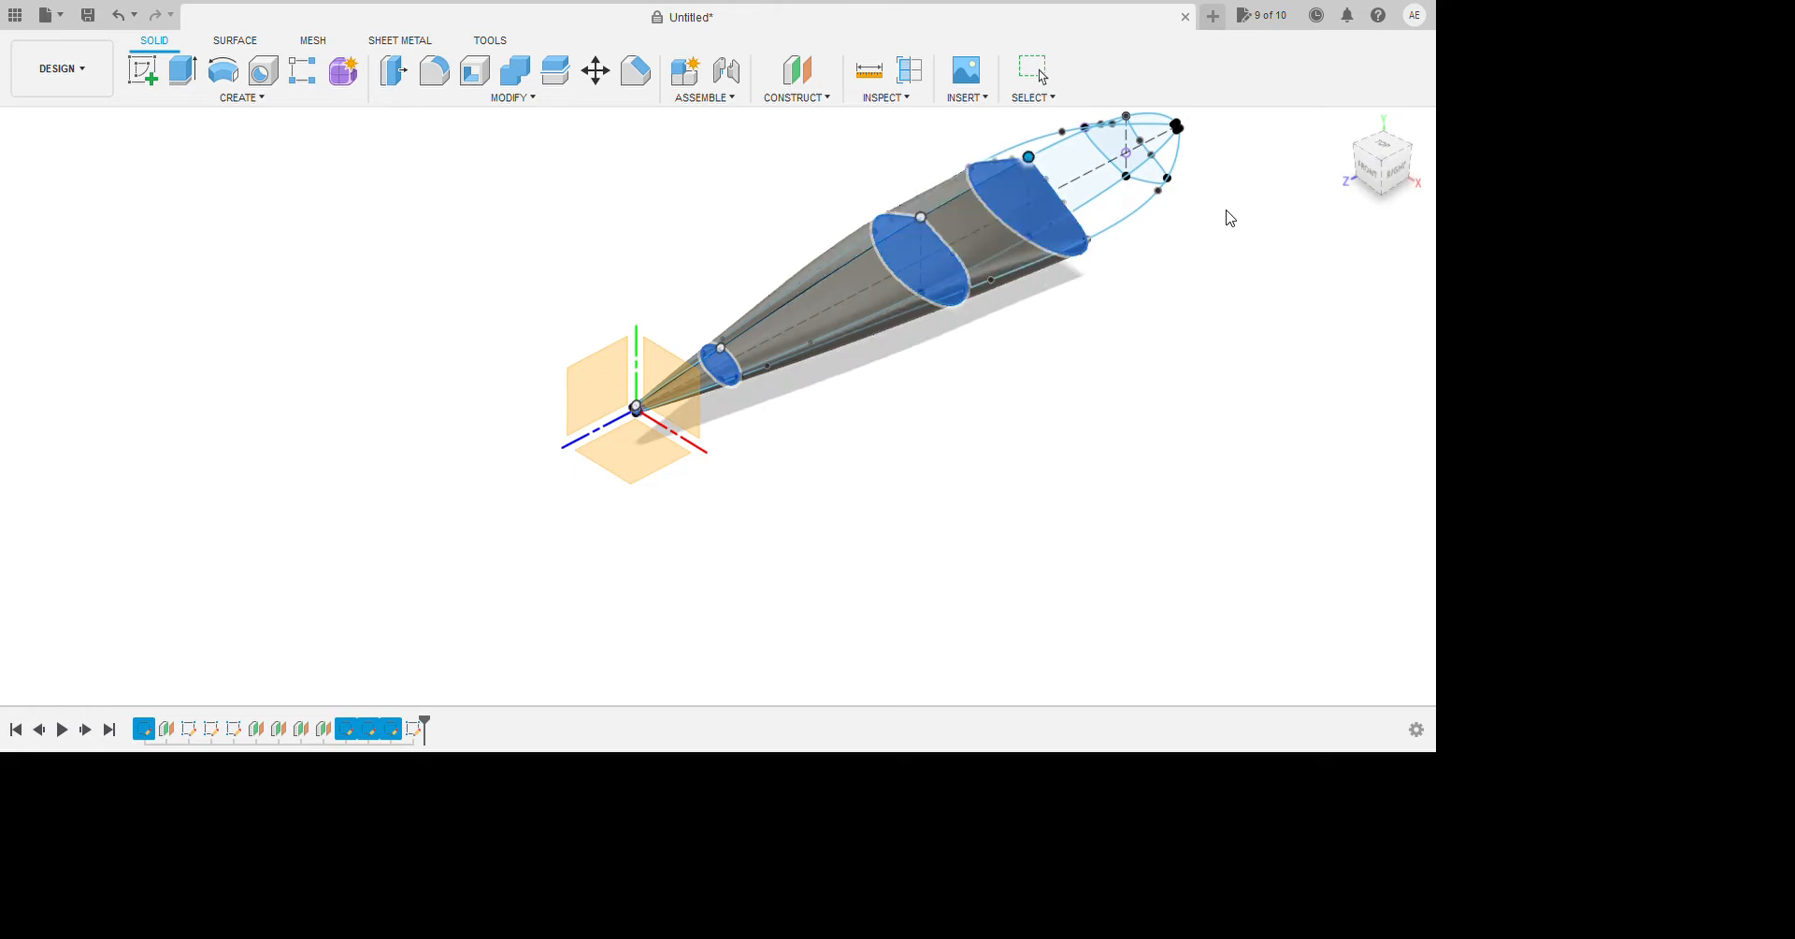
scroll(1270, 232, up, 4)
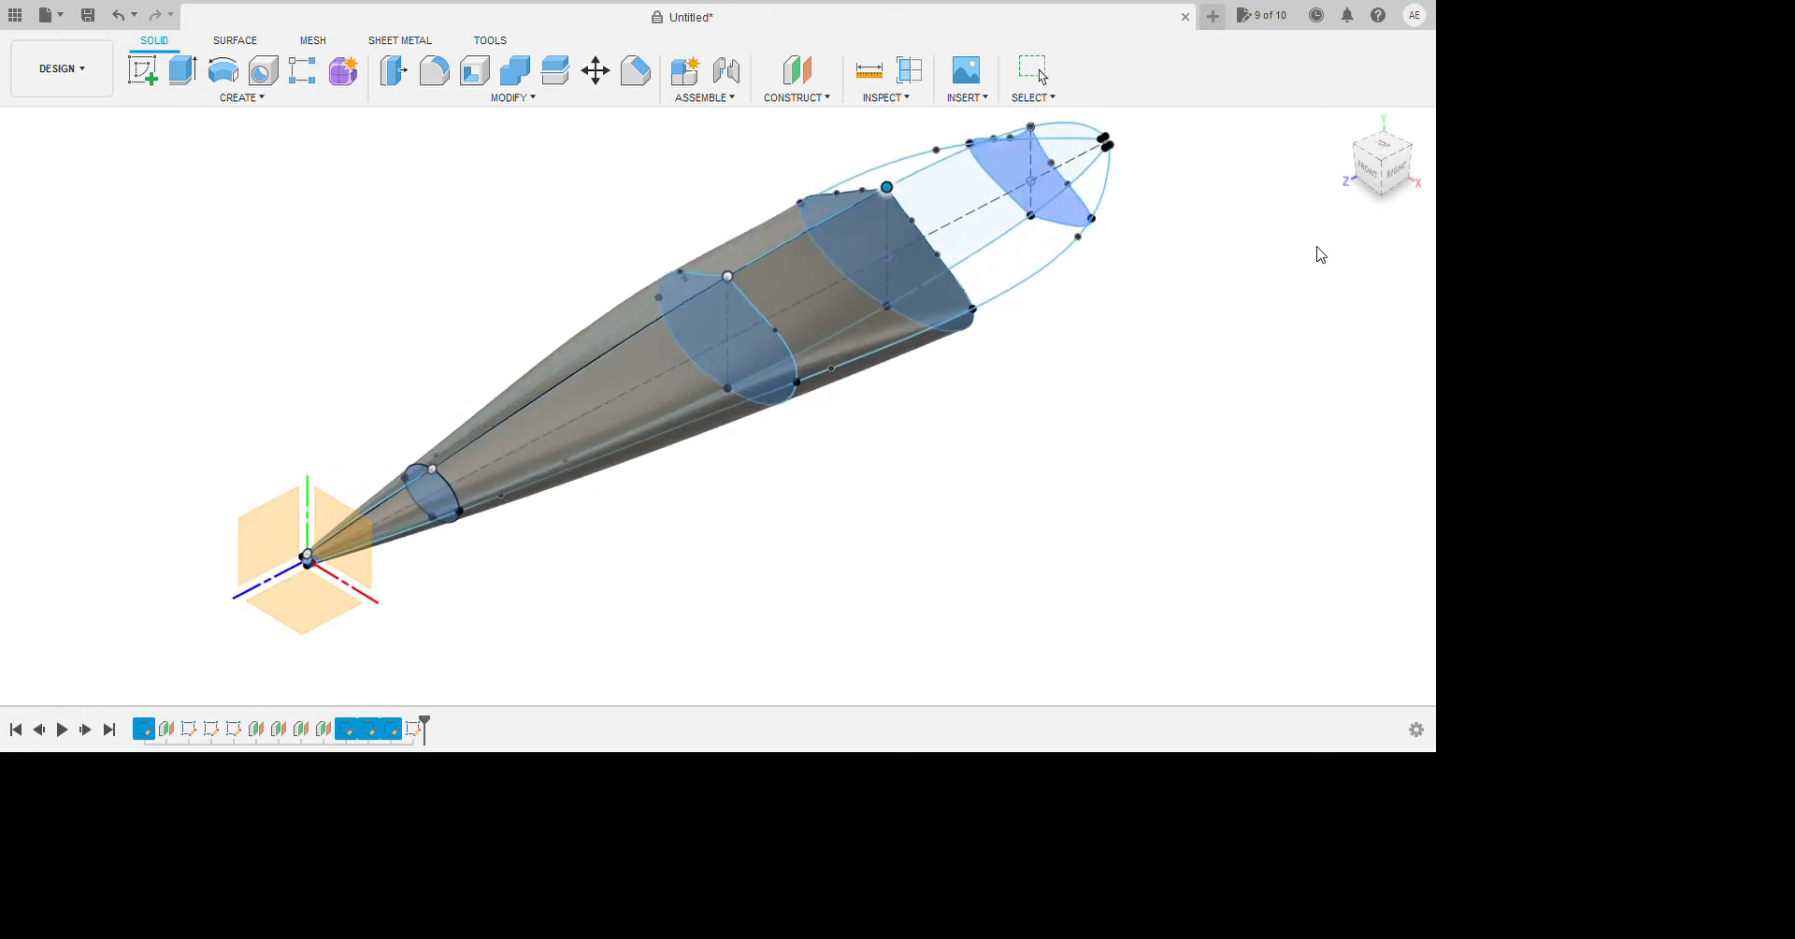
scroll(1110, 364, down, 2)
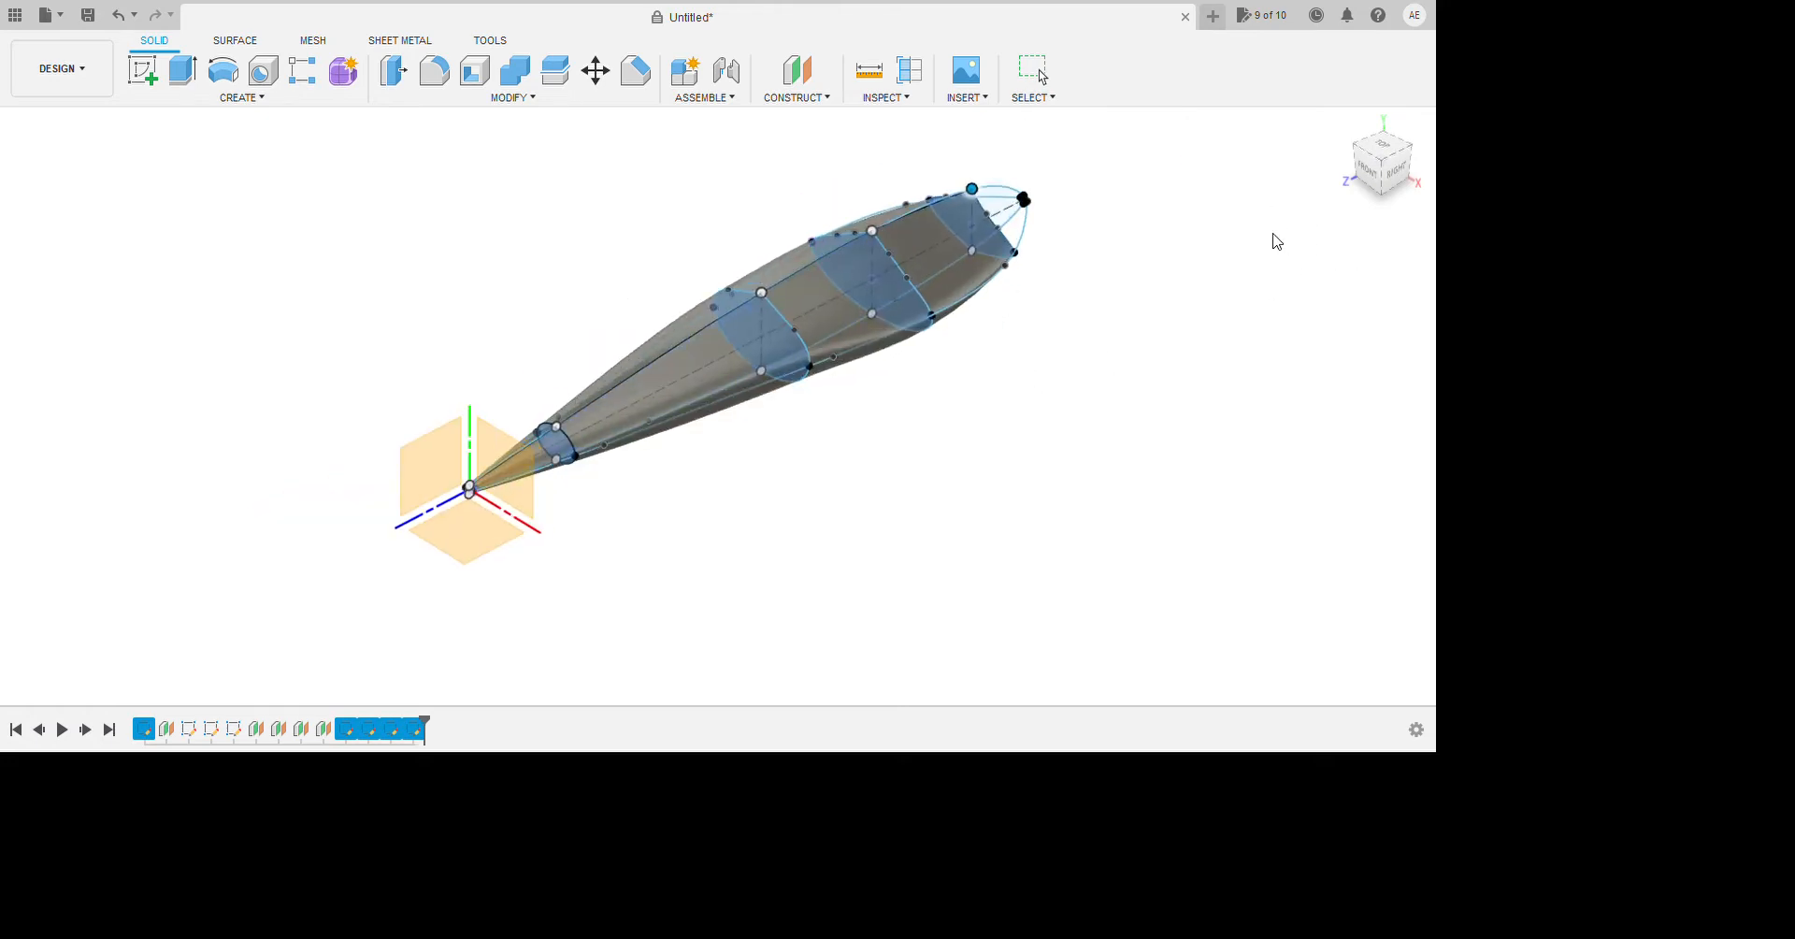
scroll(1271, 243, up, 6)
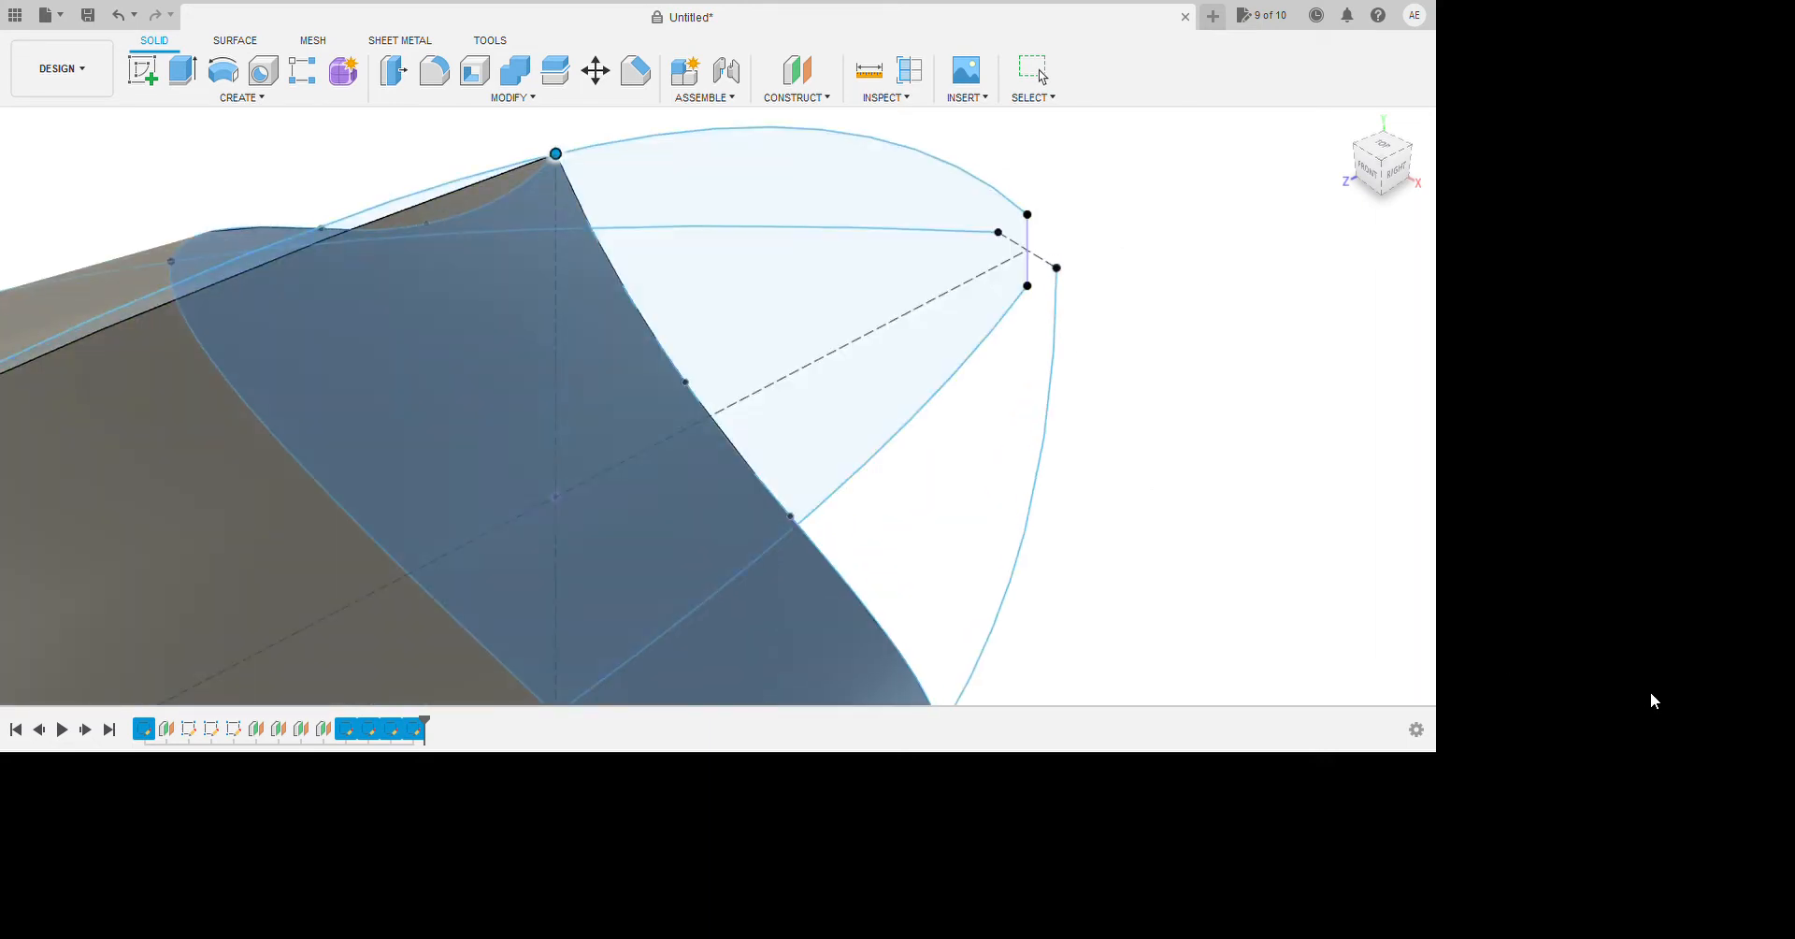
Add the small circle at the blunt end as the loft's last profile.
click(627, 586)
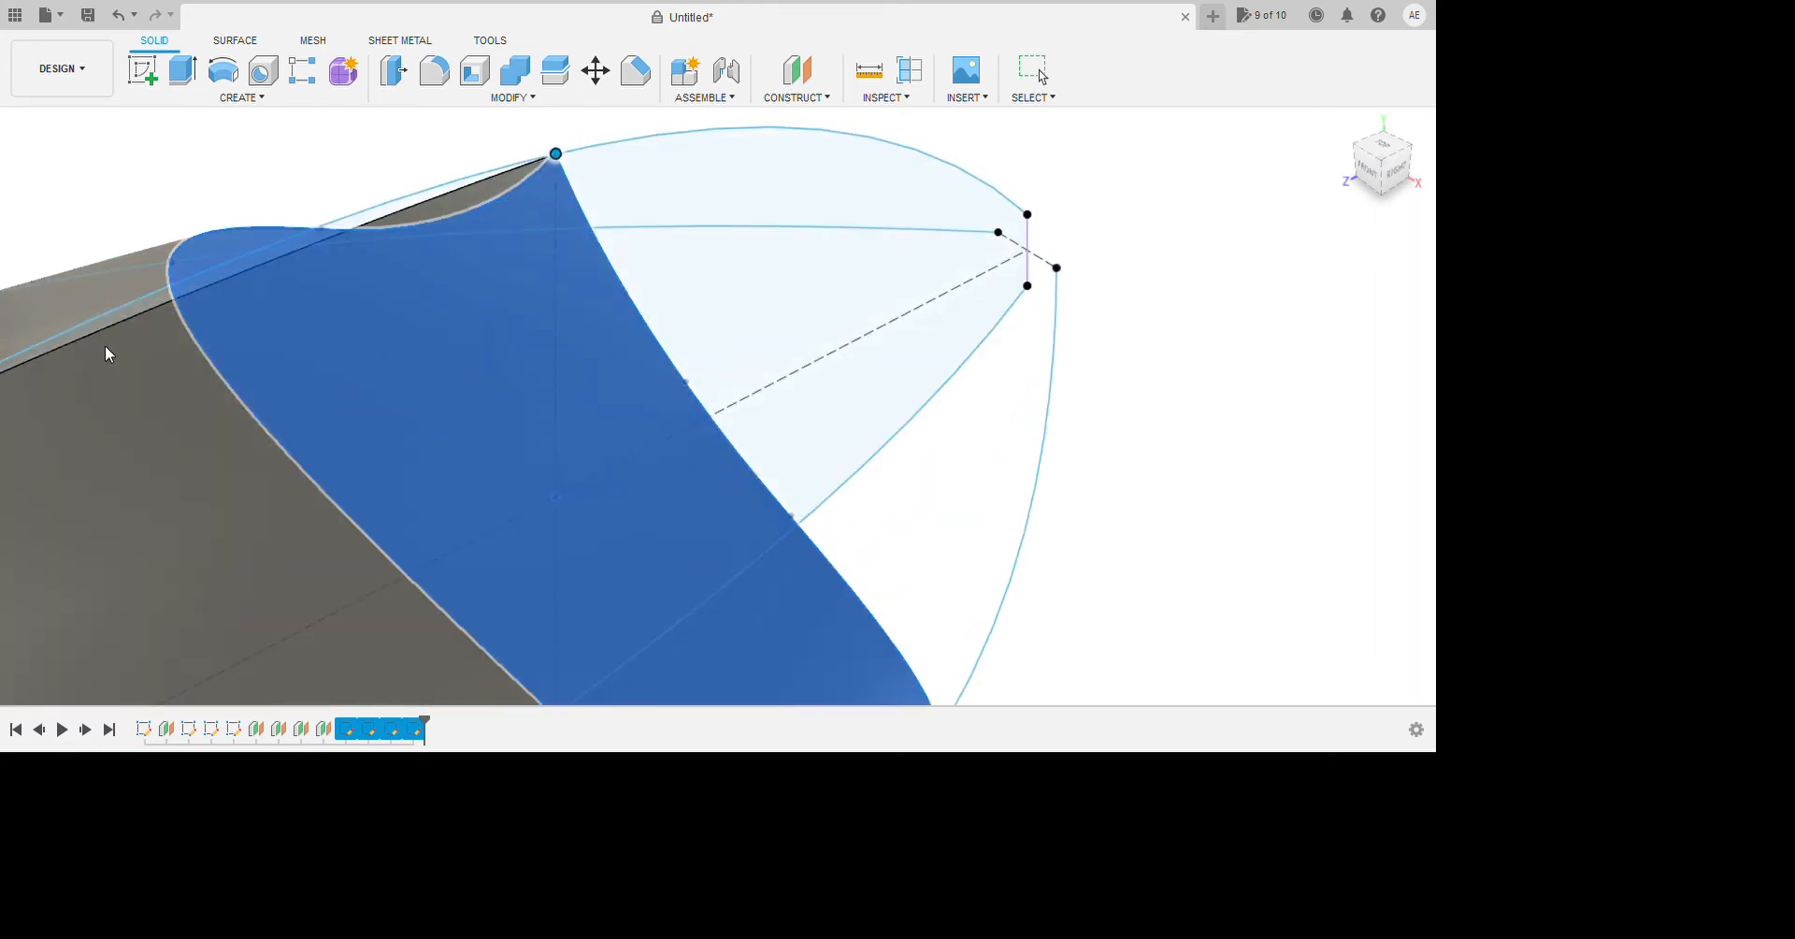
click(100, 360)
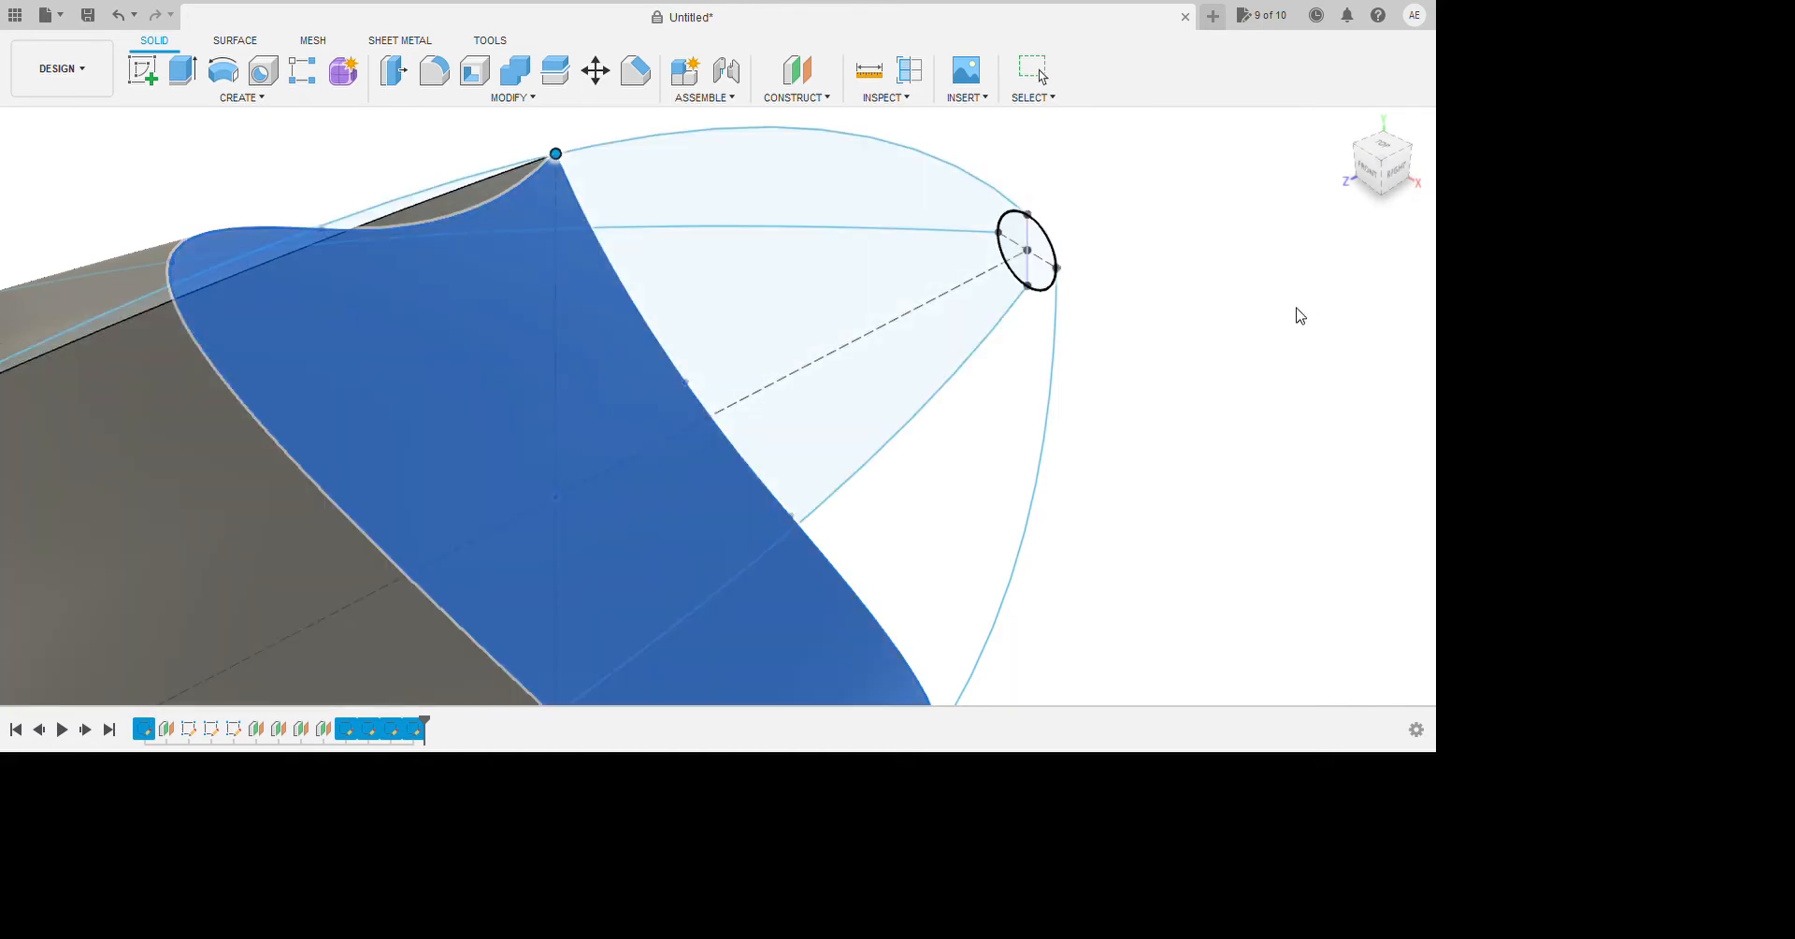
scroll(1267, 301, down, 6)
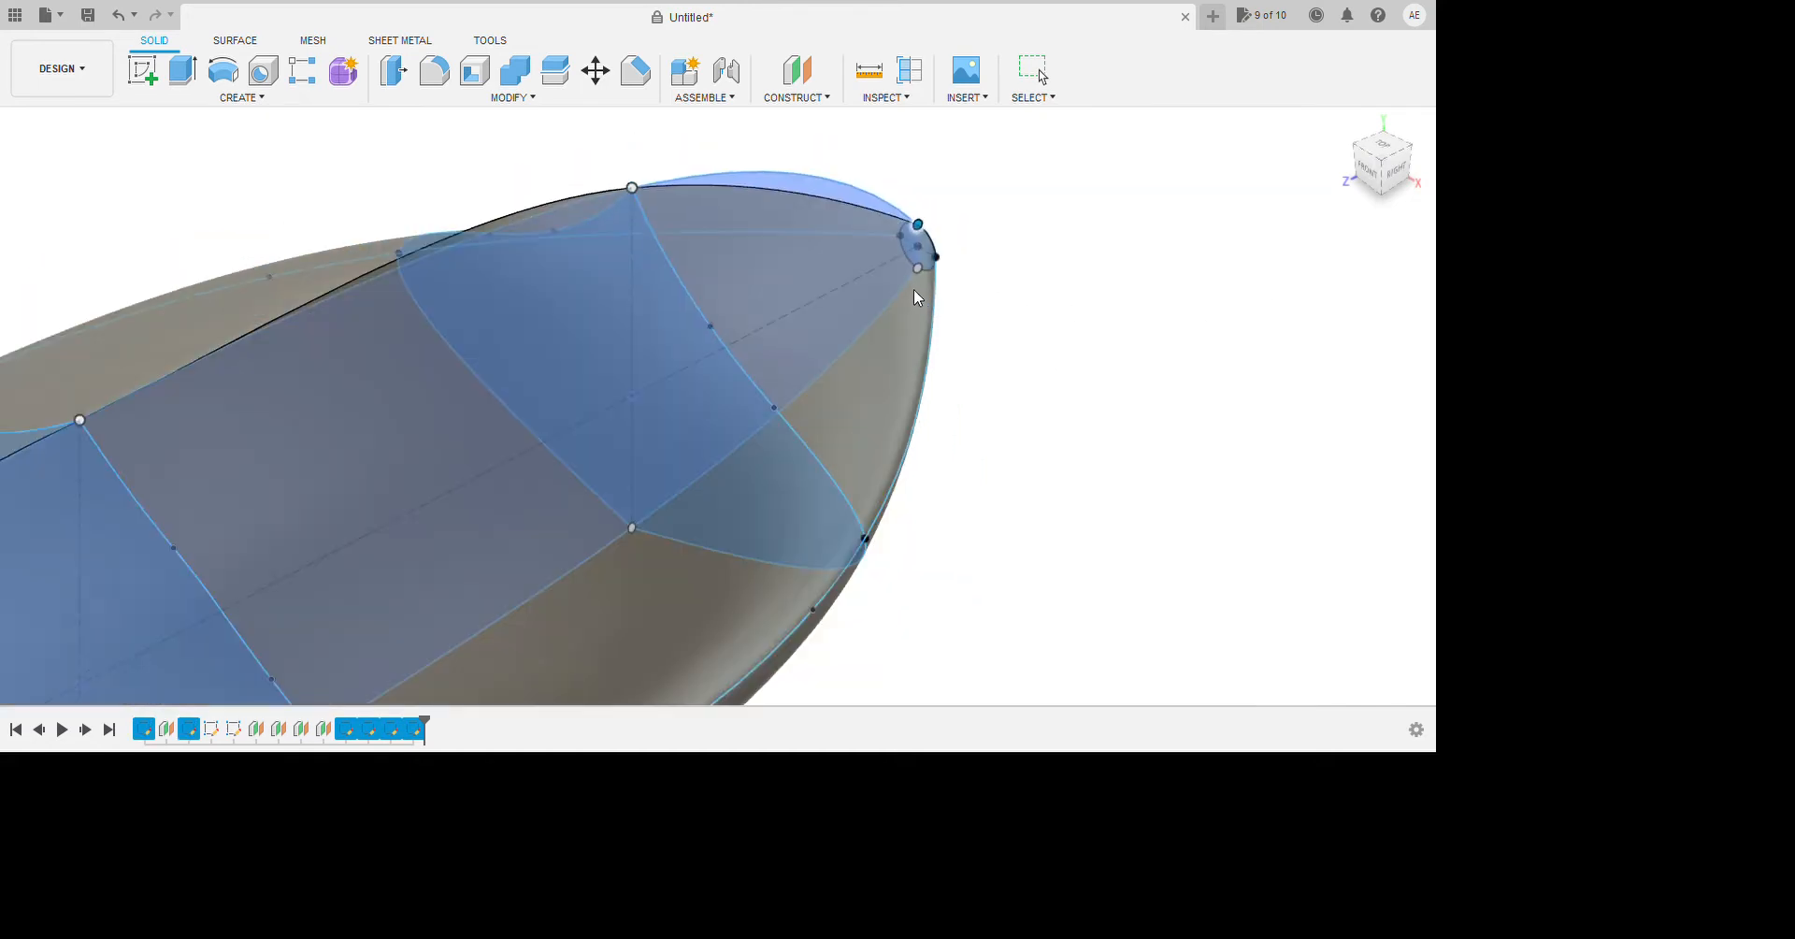
Guide the loft with the upper, lower and two side profile splines as rails, and create the solid body.
shift+middle_drag(1077, 479, 708, 397)
scroll(765, 428, up, 2)
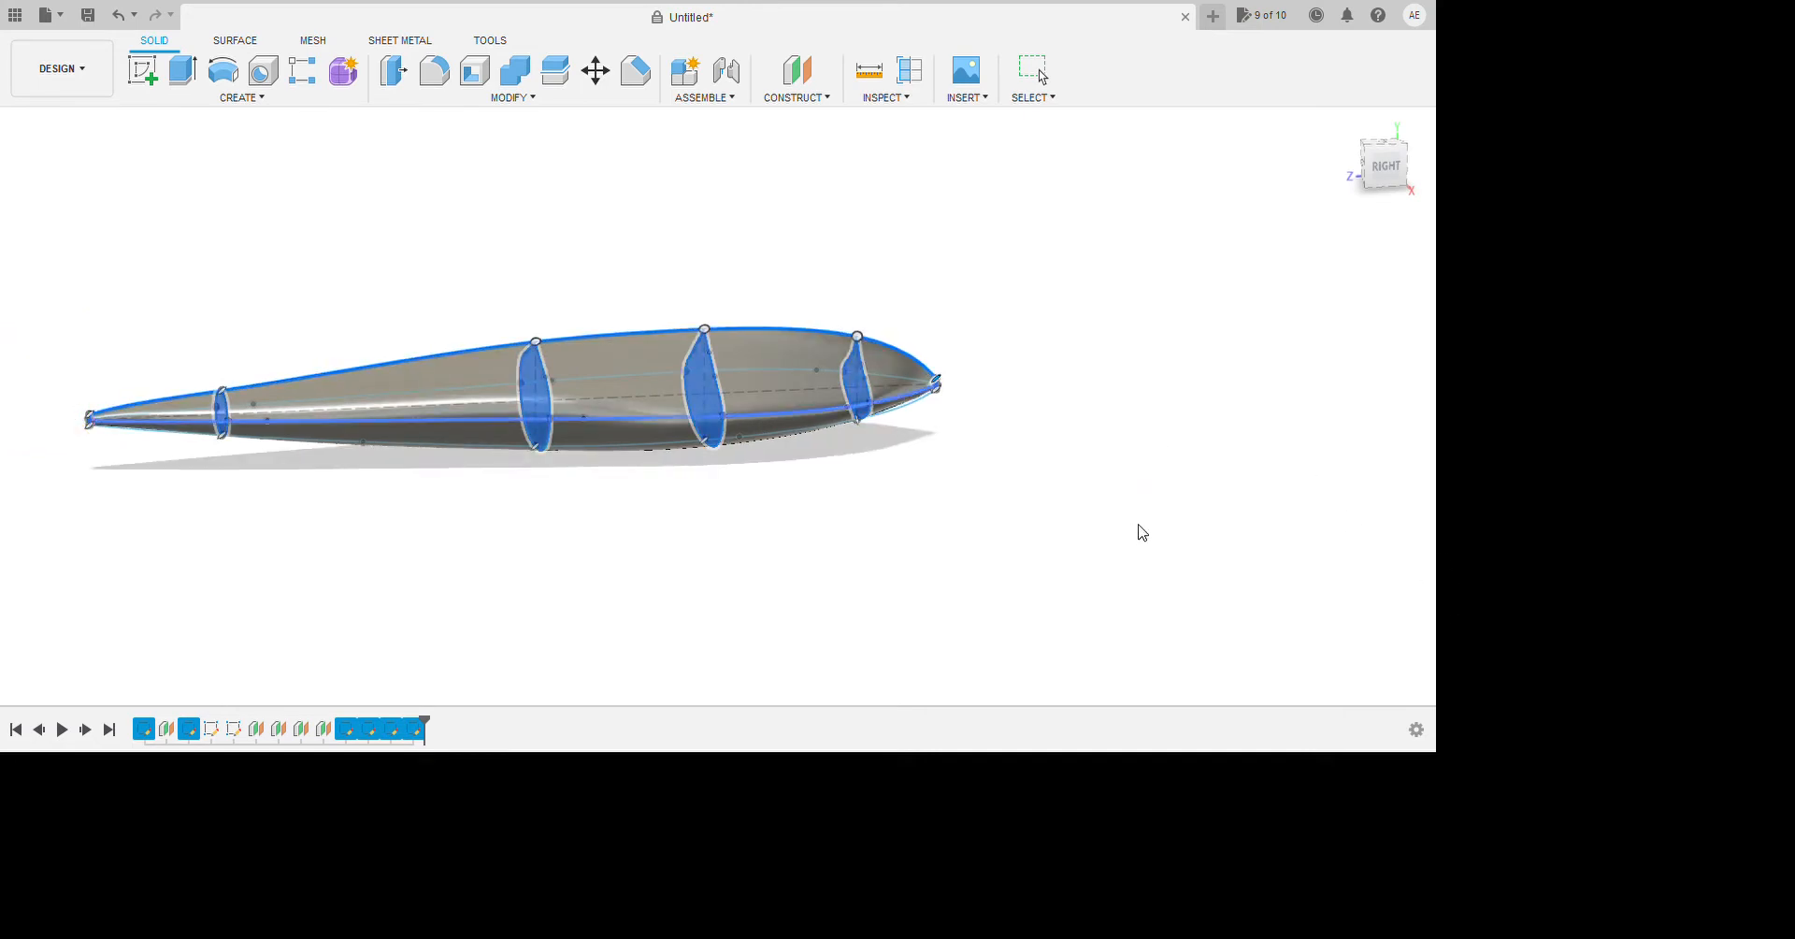
mouse_move(1186, 552)
shift+middle_down()
mouse_move(1130, 529)
mouse_move(1174, 529)
shift+middle_up()
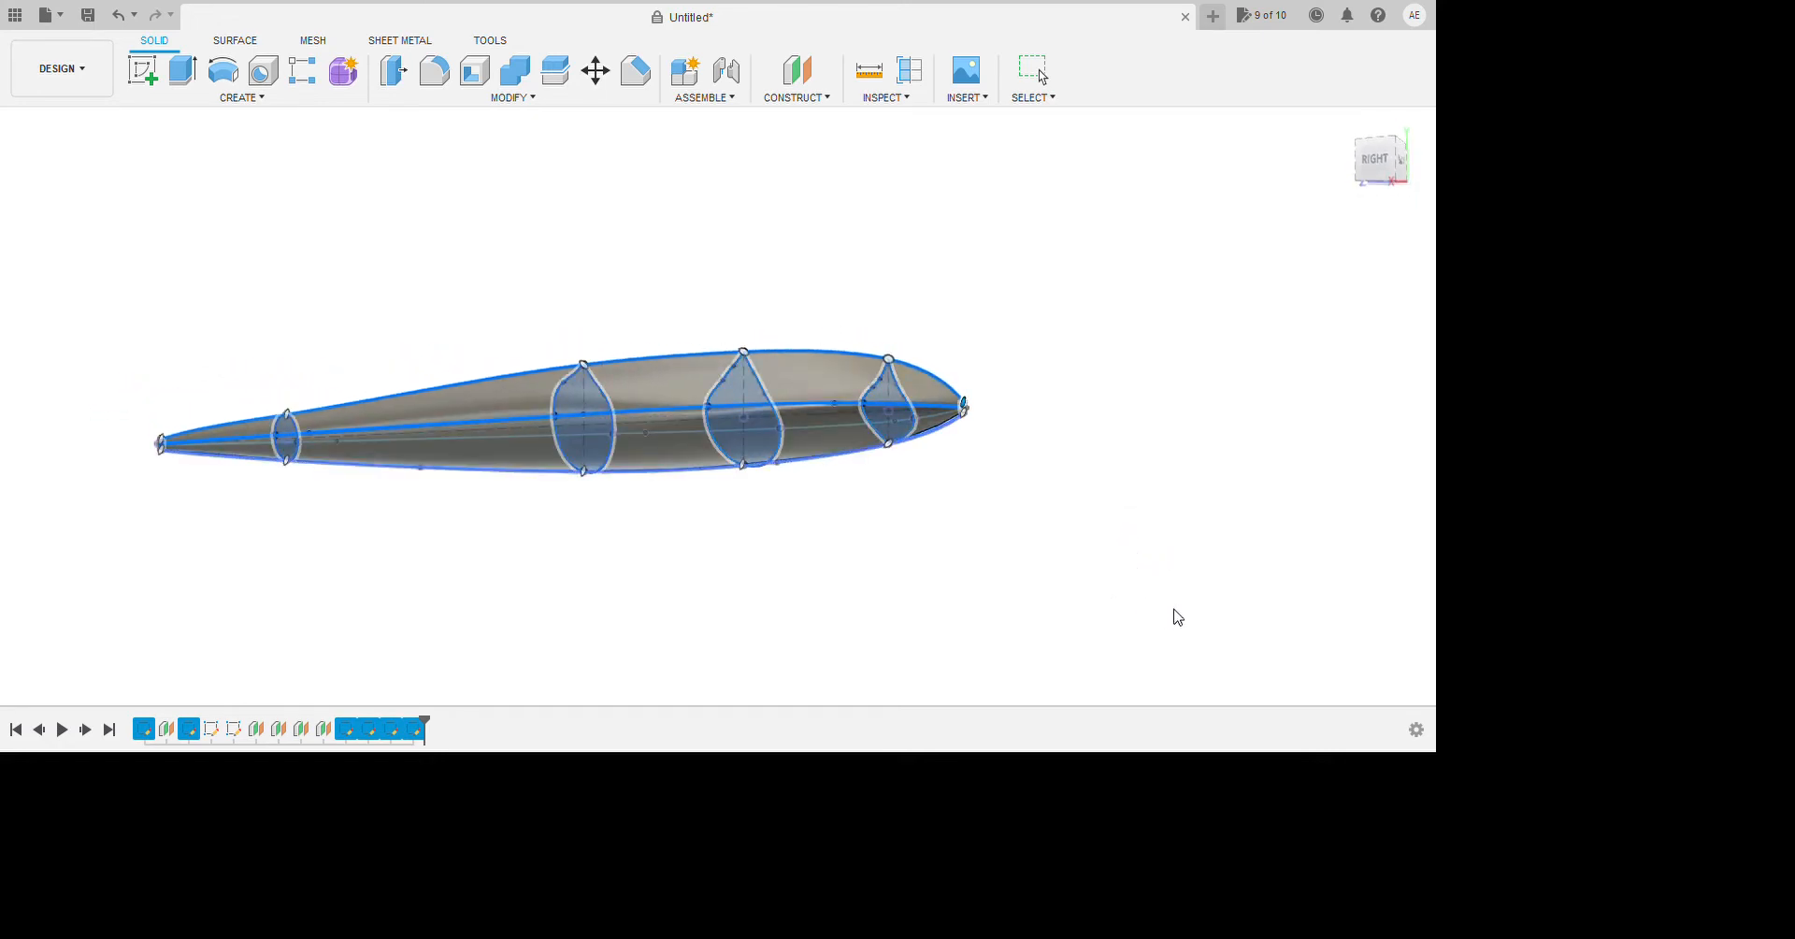
shift+middle_drag(1191, 617, 943, 636)
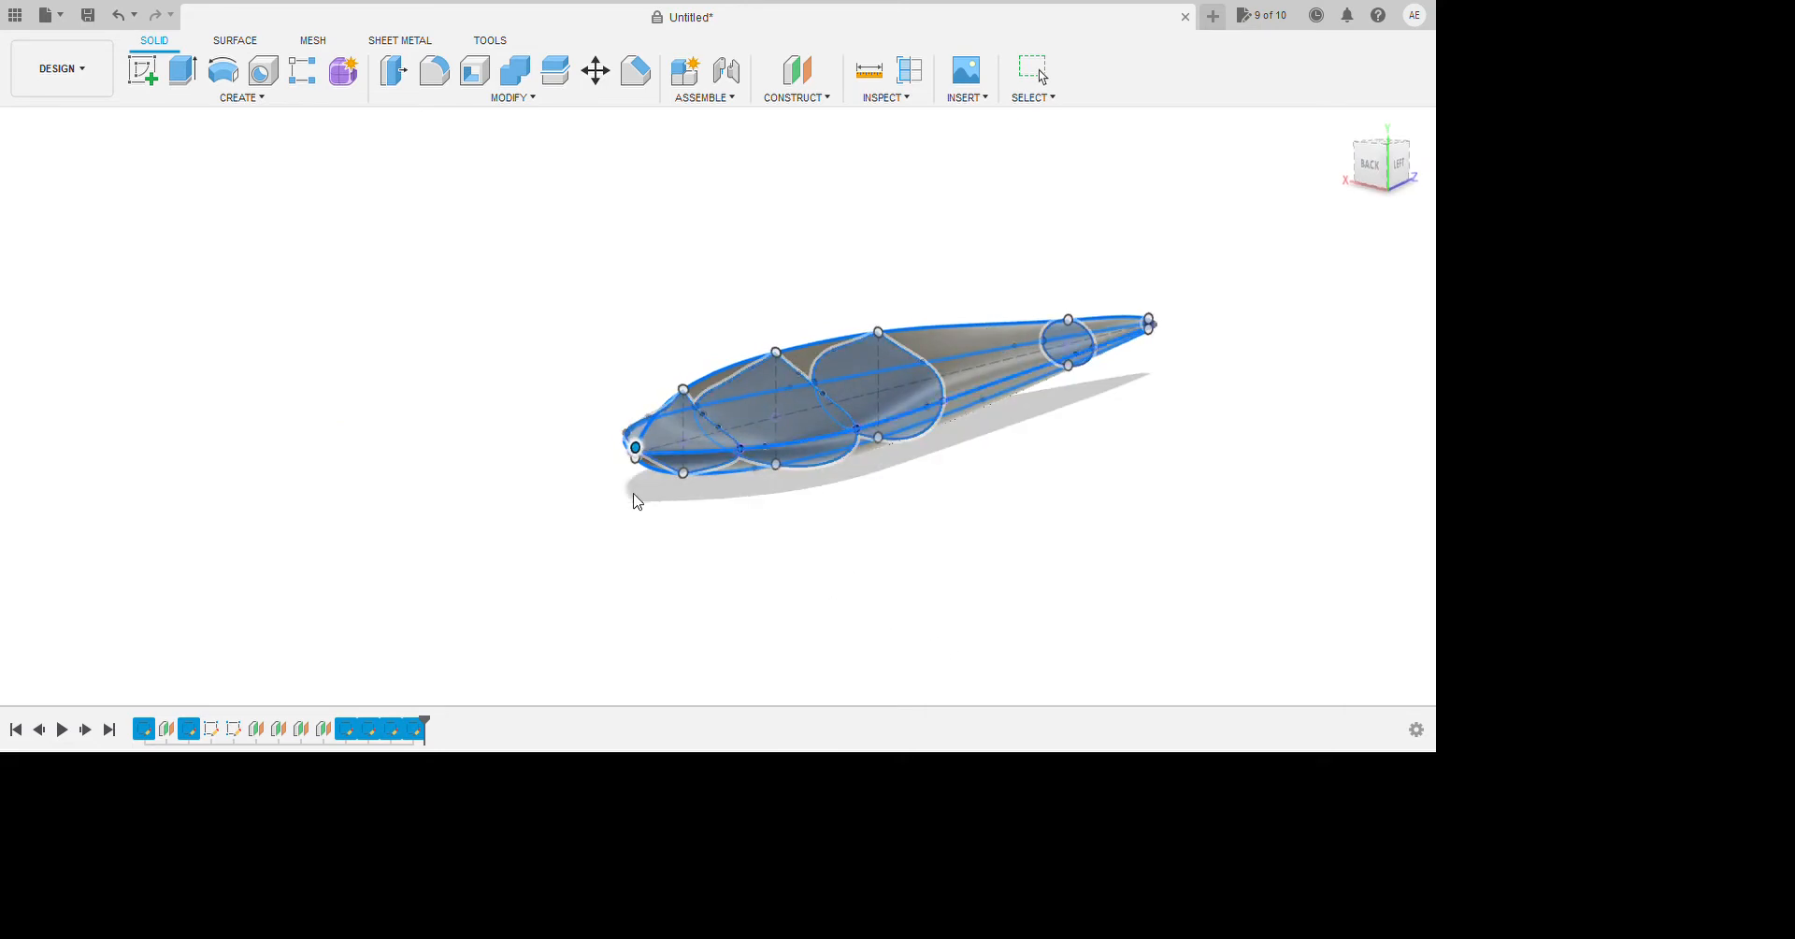
shift+middle_drag(633, 497, 792, 577)
scroll(792, 577, up, 2)
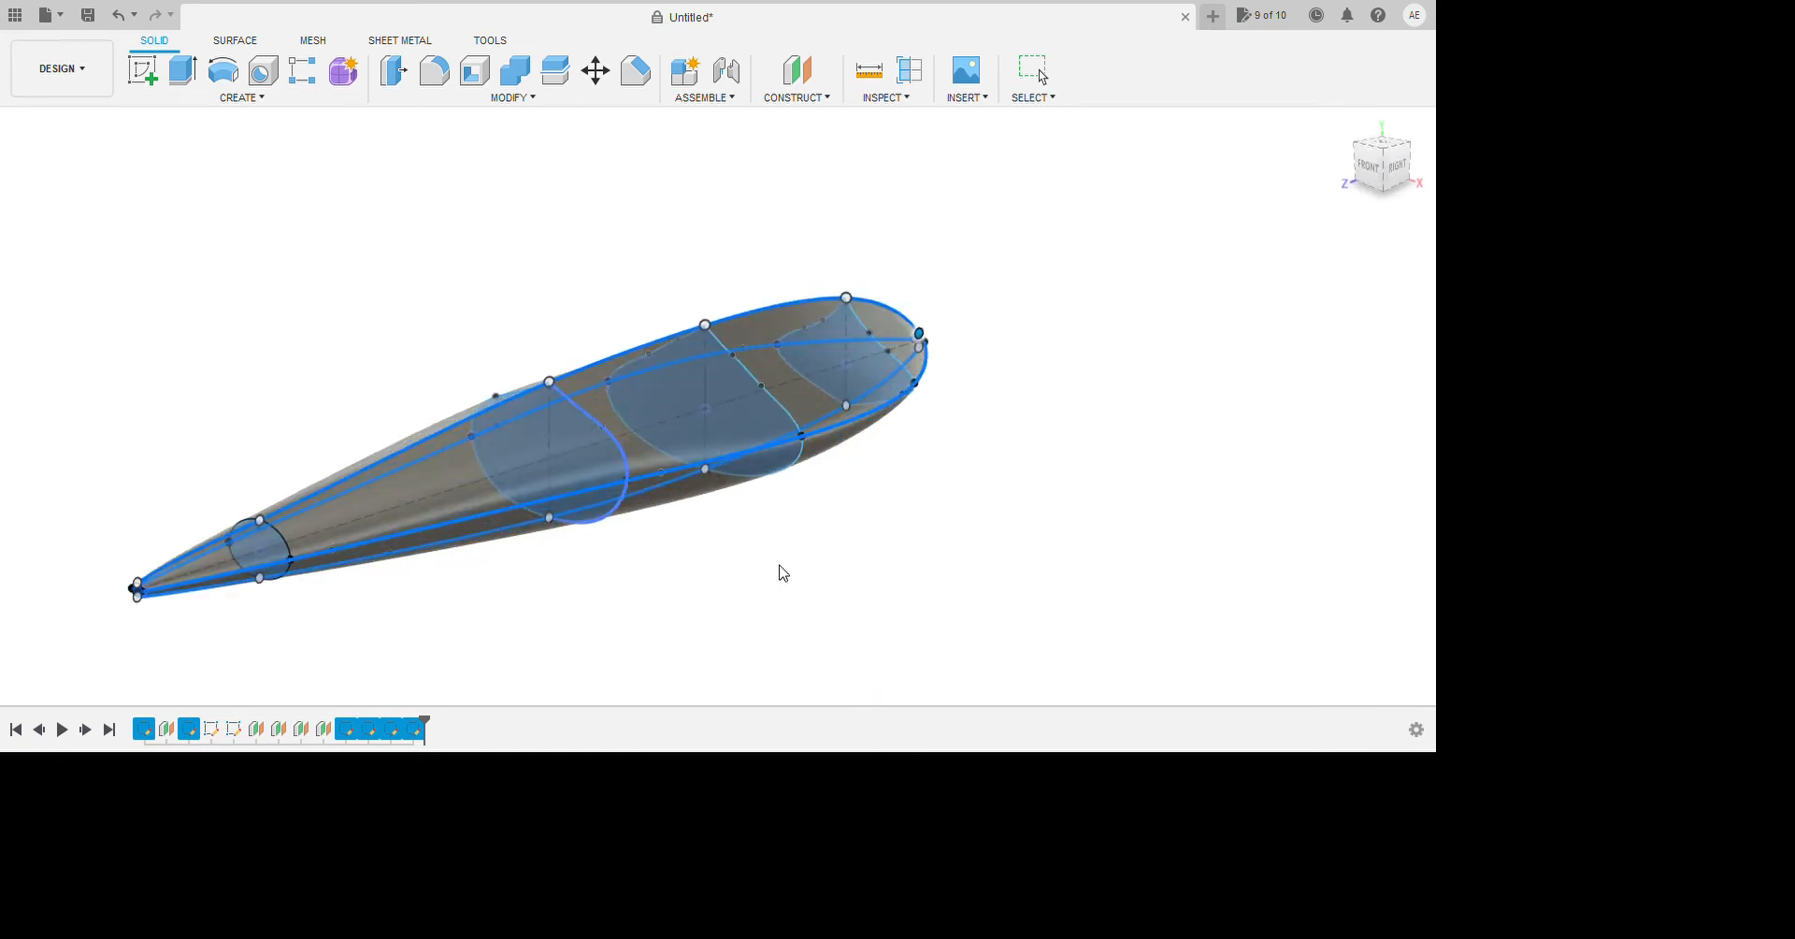
scroll(889, 653, down, 2)
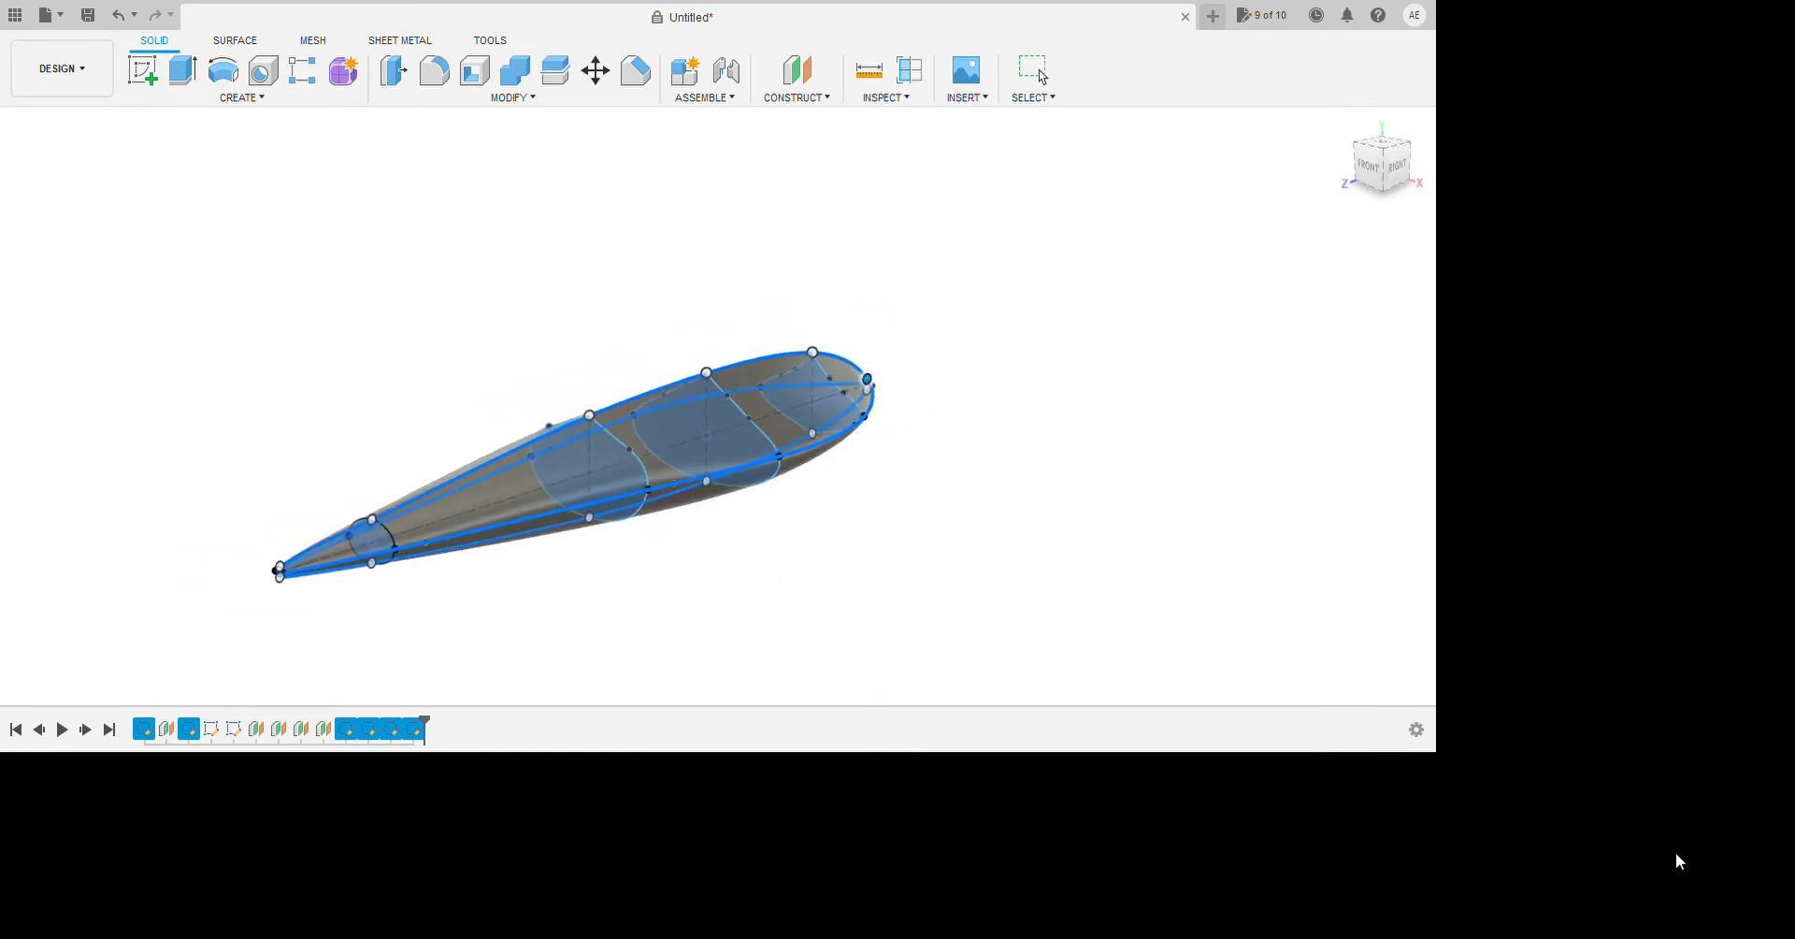
click(973, 681)
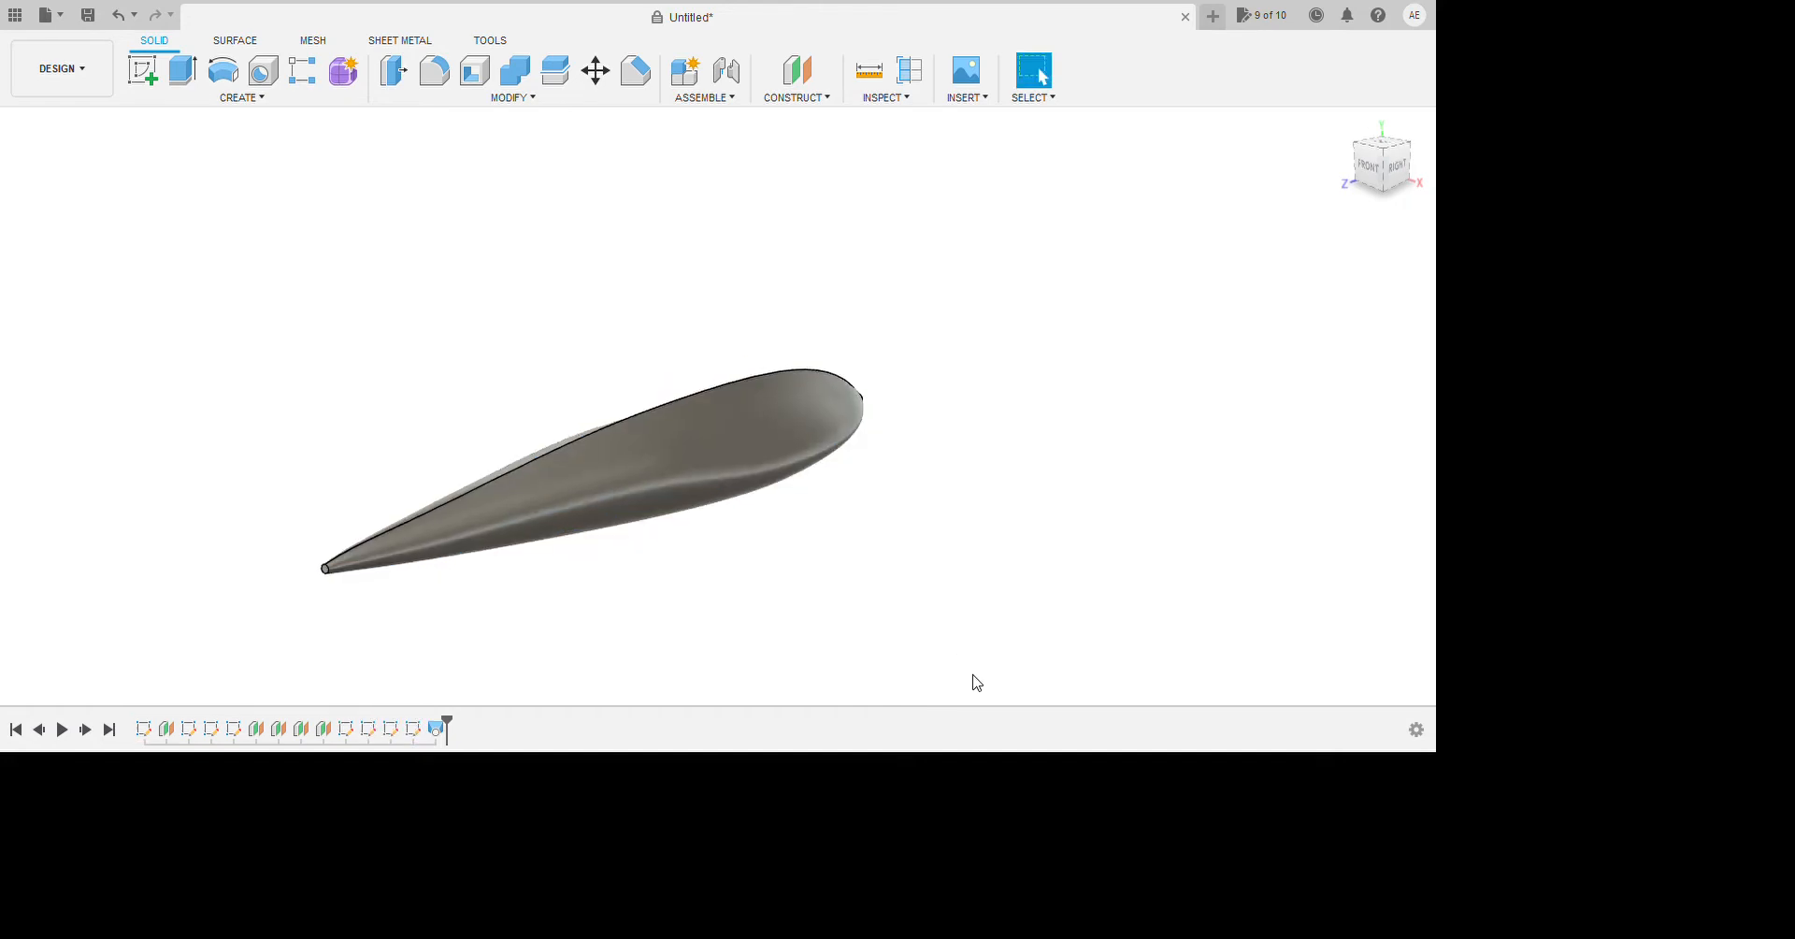
Inspect the lofted body from several sides and make the profile and section sketches visible again.
shift+middle_drag(973, 680, 1038, 692)
shift+middle_drag(774, 493, 700, 618)
shift+middle_drag(842, 678, 680, 720)
scroll(679, 714, up, 1)
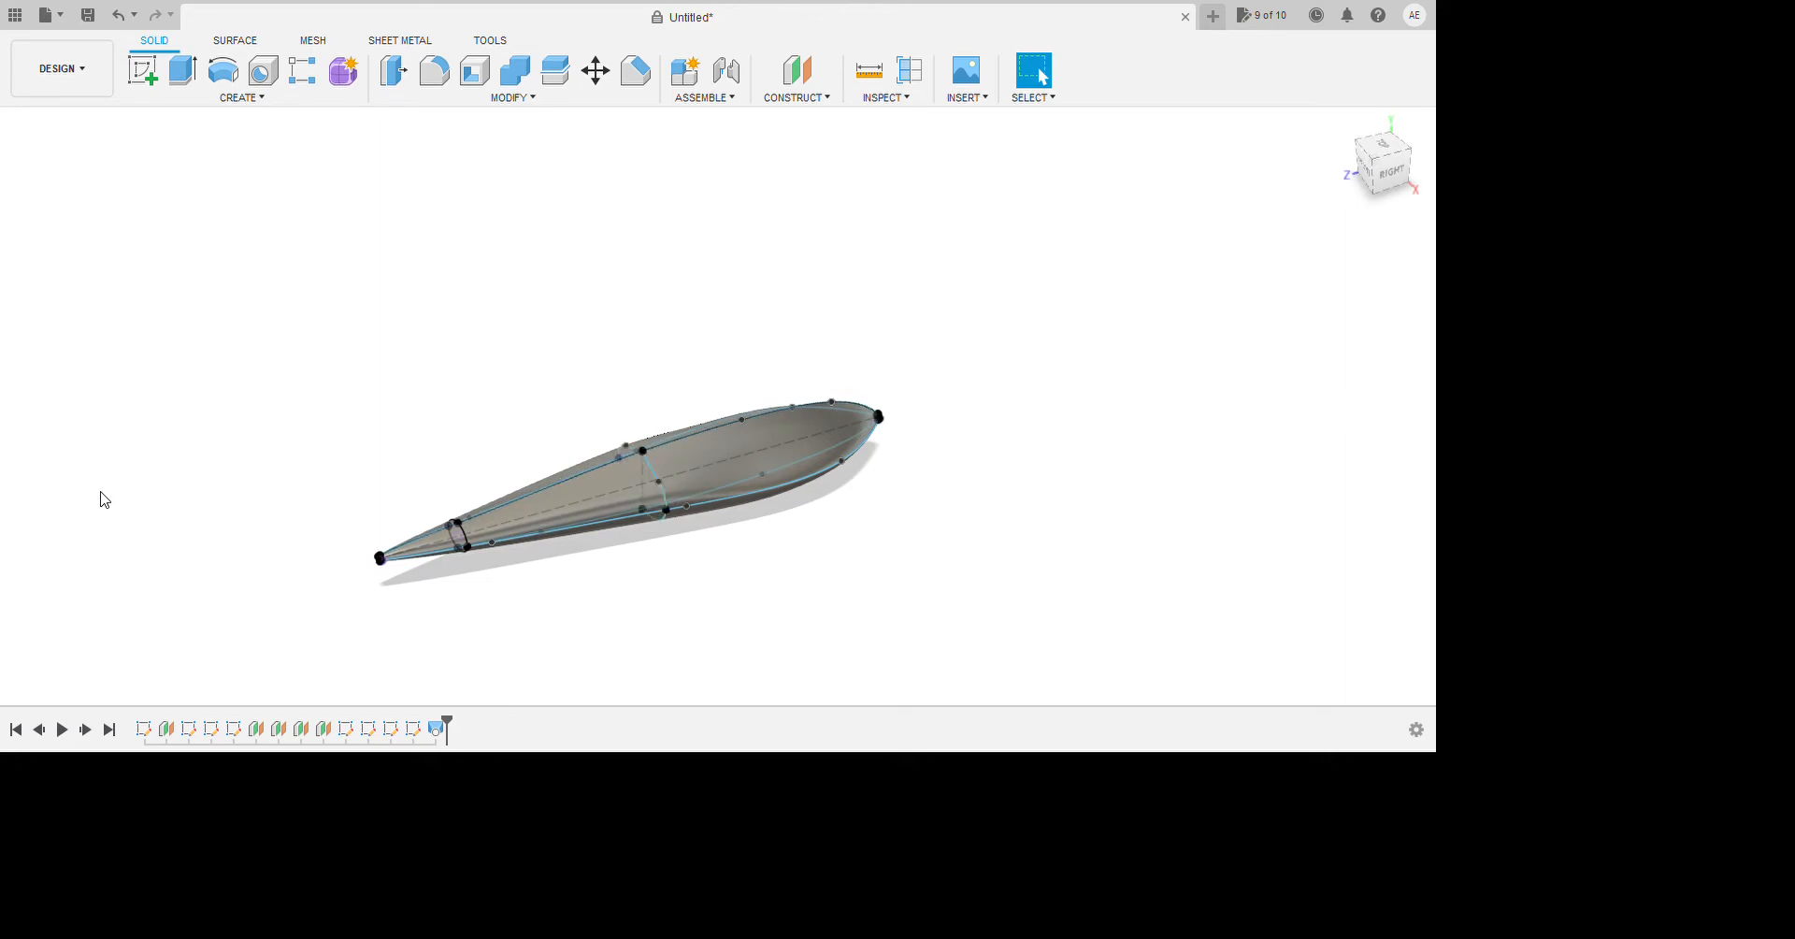
Edit the second cross-section sketch from the pointed end, deleting the tangent handle at the half spline's upper shoulder fit point.
double_click(225, 574)
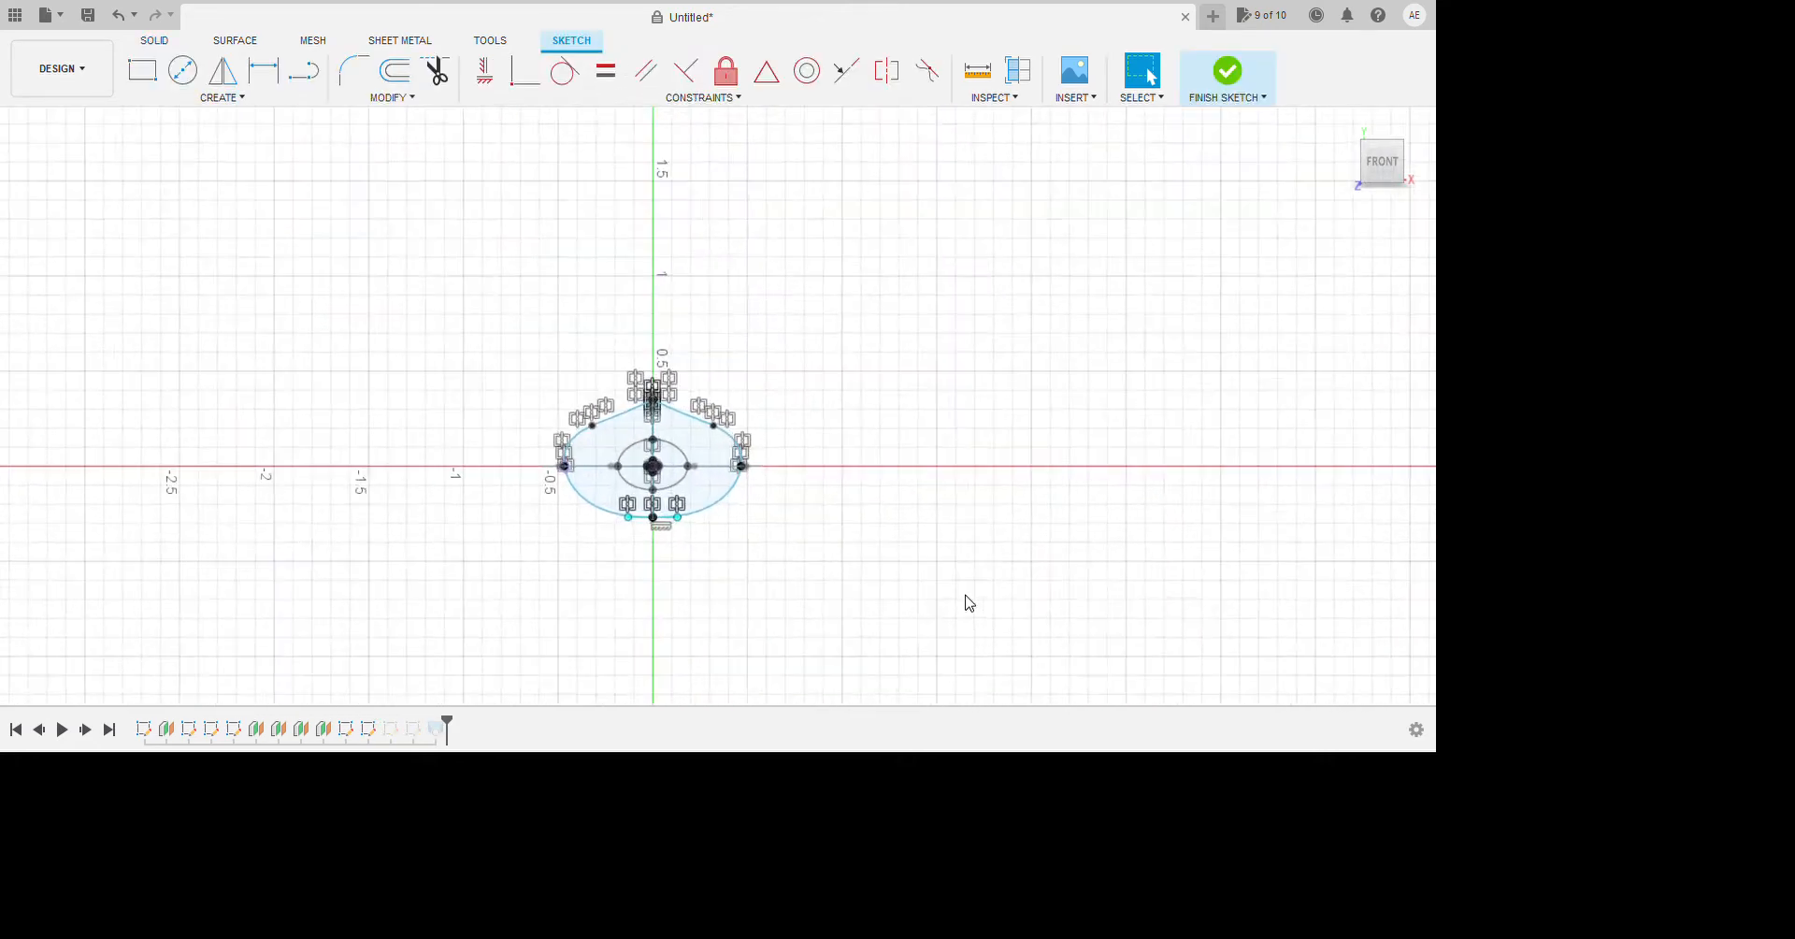
click(915, 548)
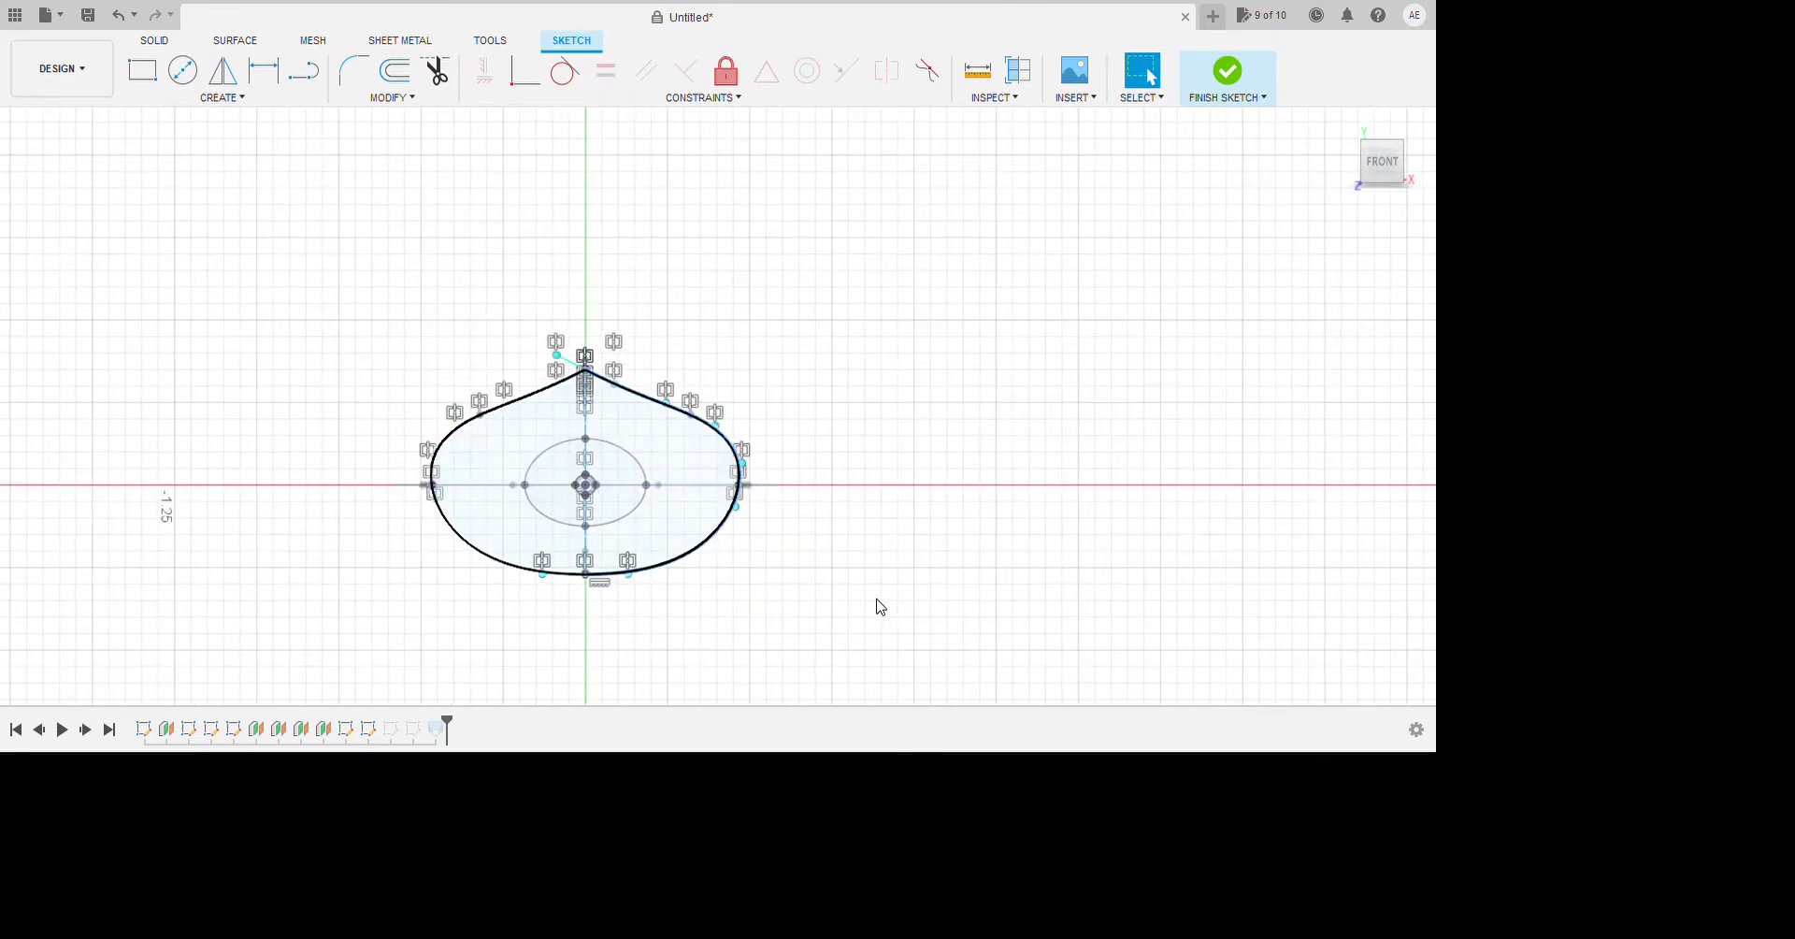
scroll(935, 556, up, 5)
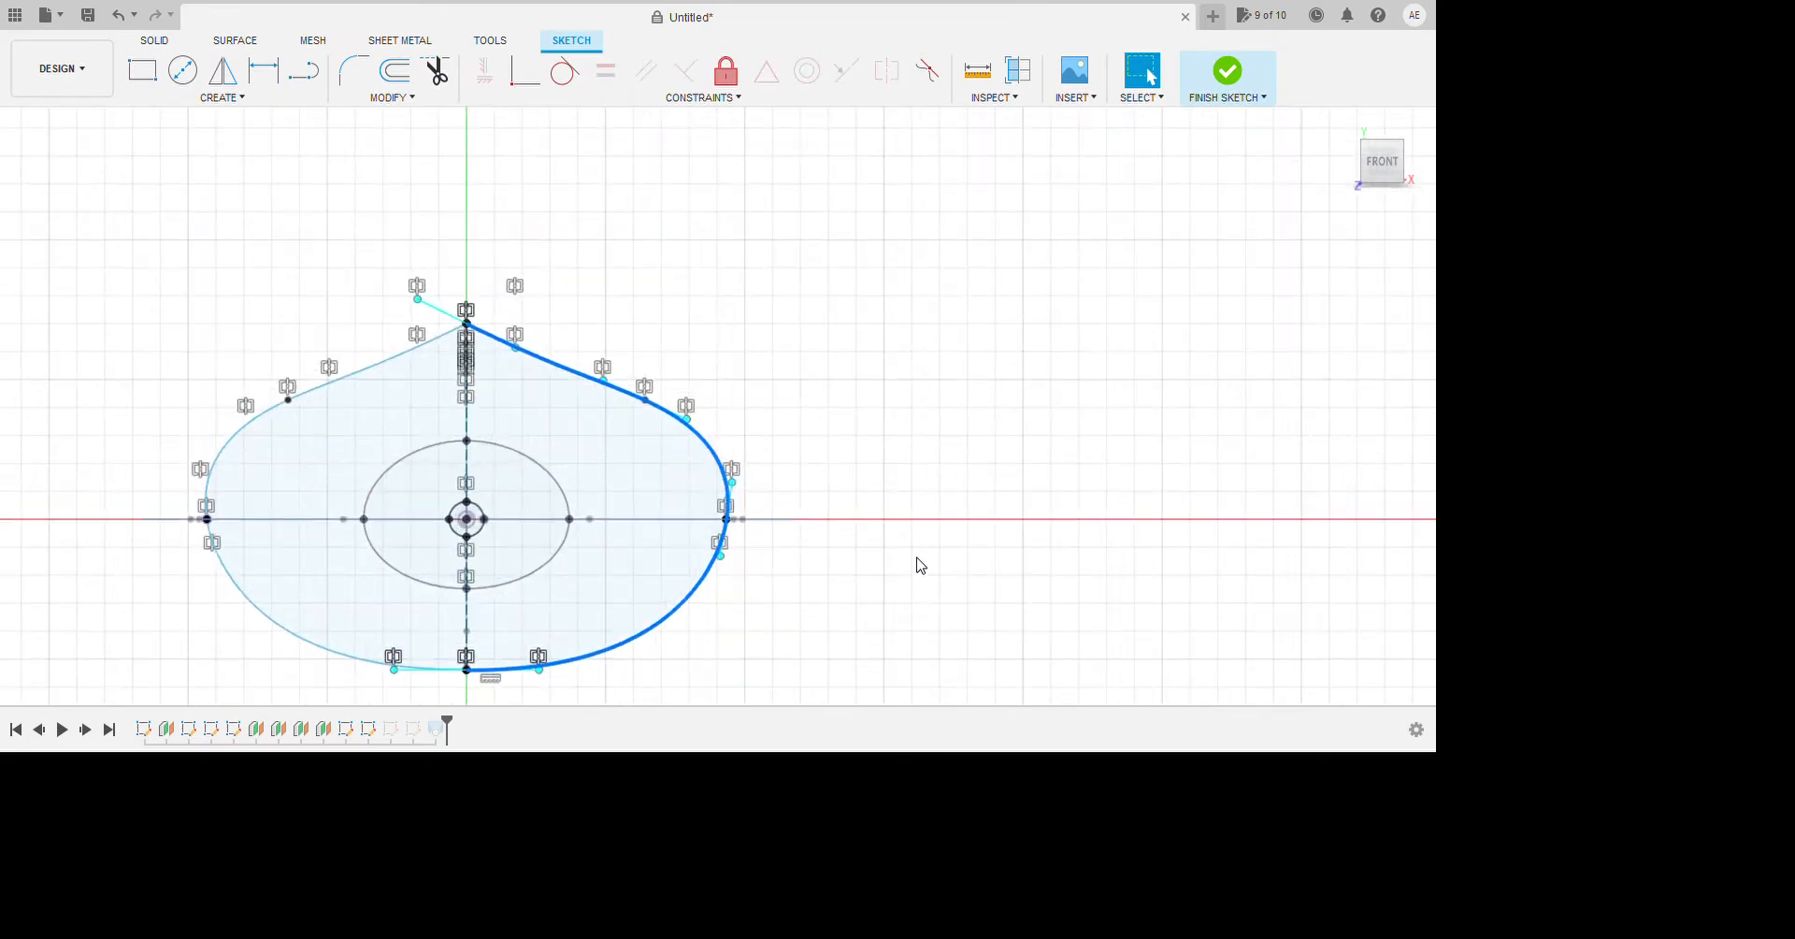
click(853, 522)
key(Delete)
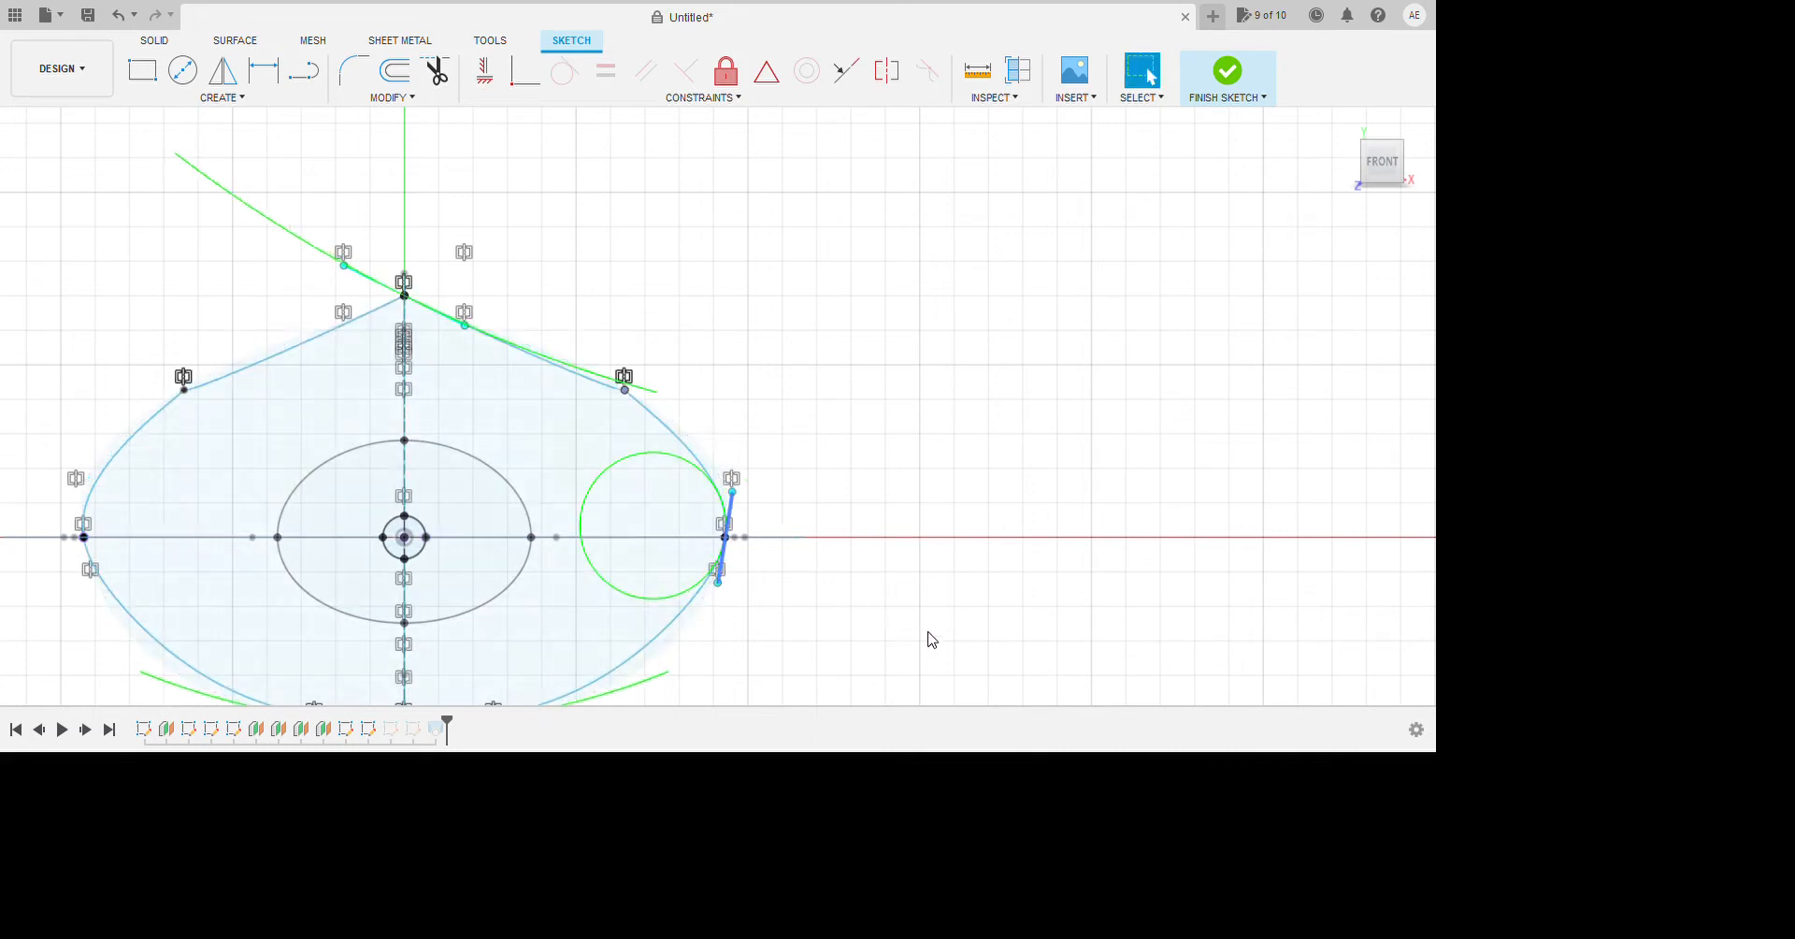
Check the edited section spline against the side and top profiles, and finish the sketch to update the loft.
click(784, 502)
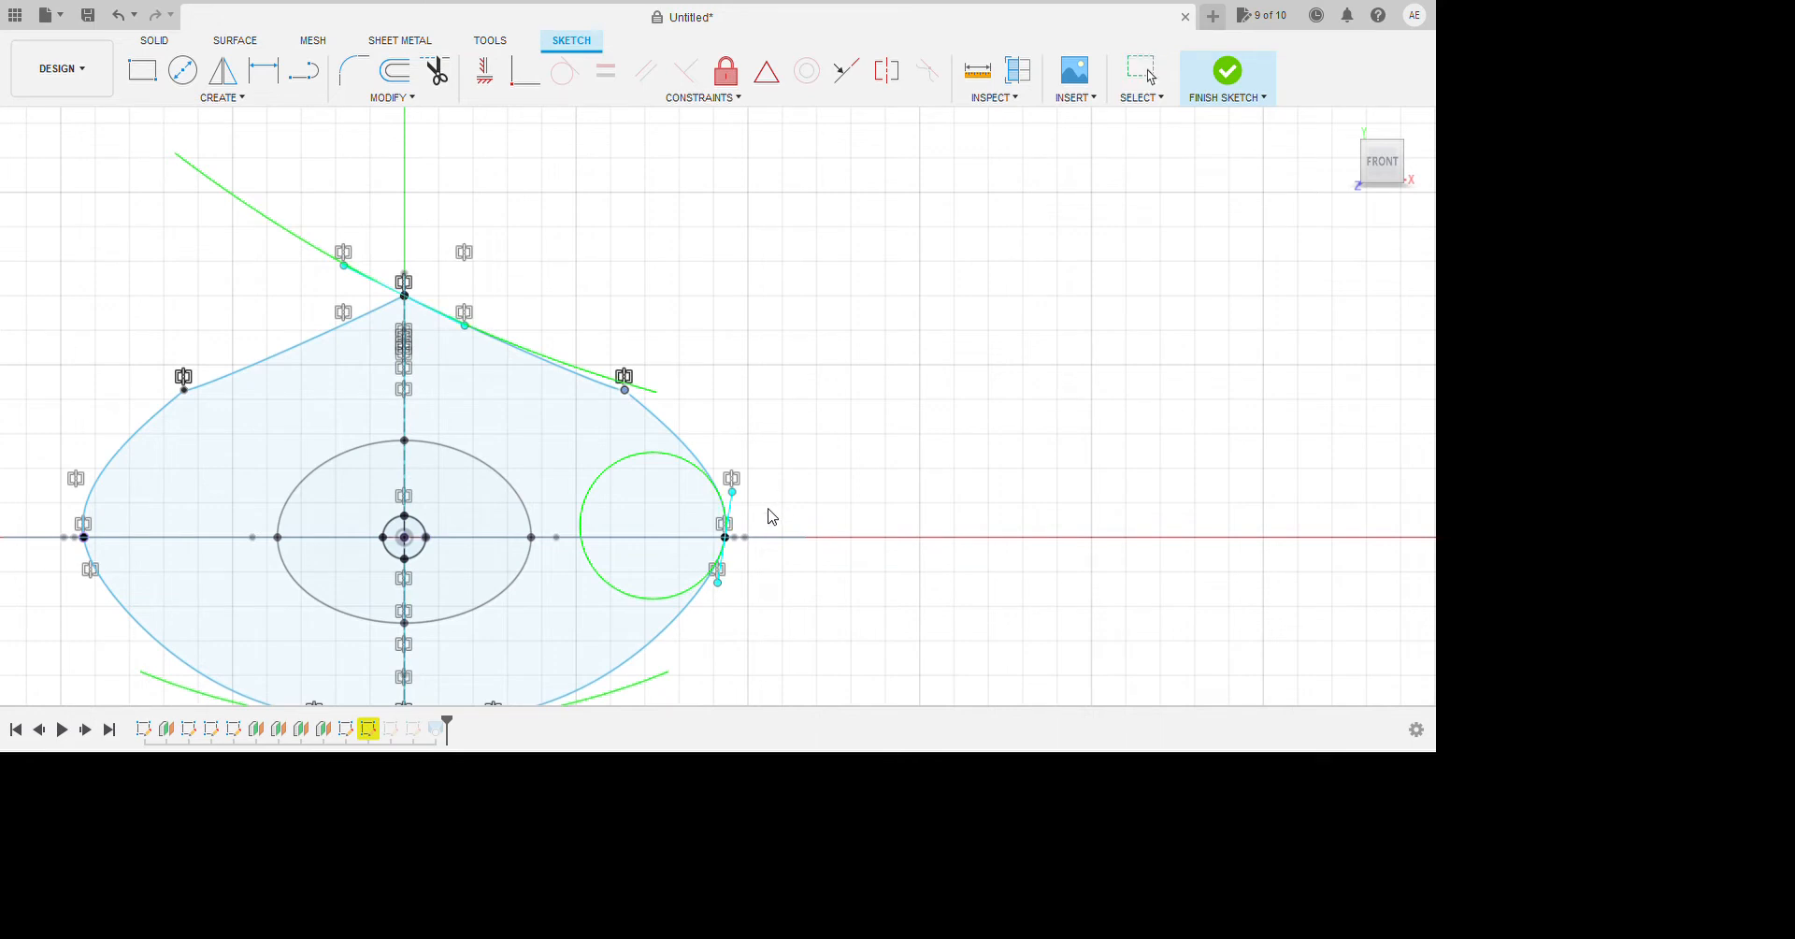
shift+middle_drag(921, 463, 717, 521)
click(598, 598)
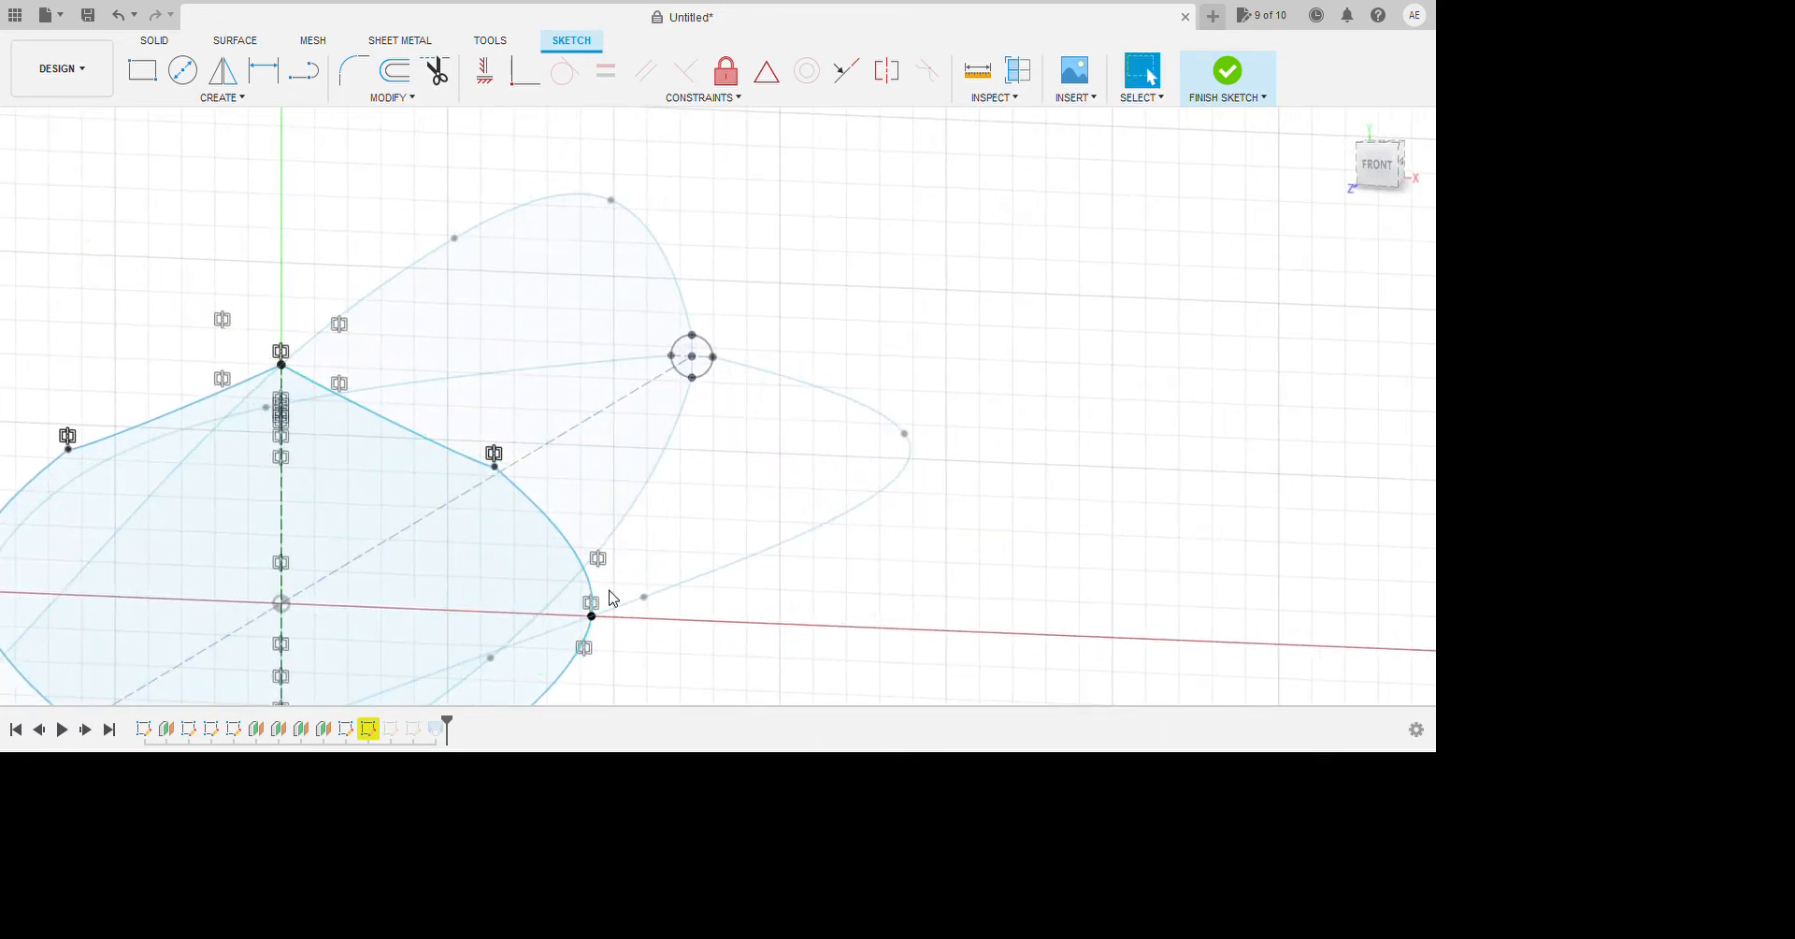
click(599, 612)
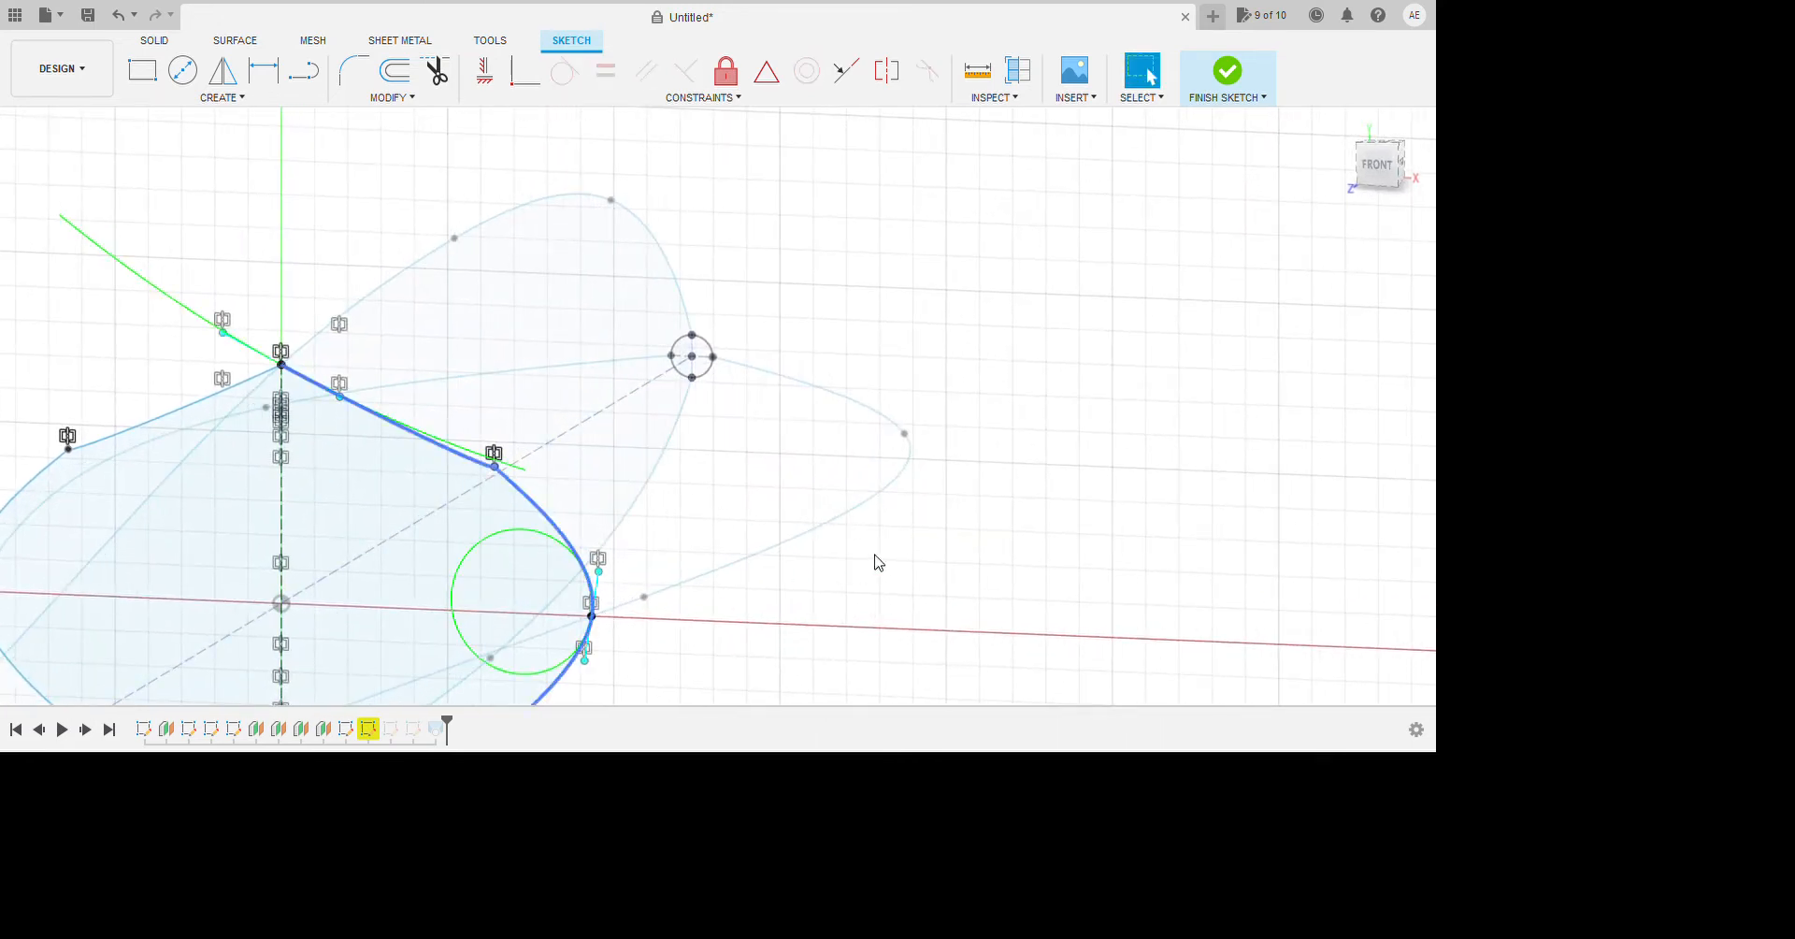
scroll(879, 567, down, 2)
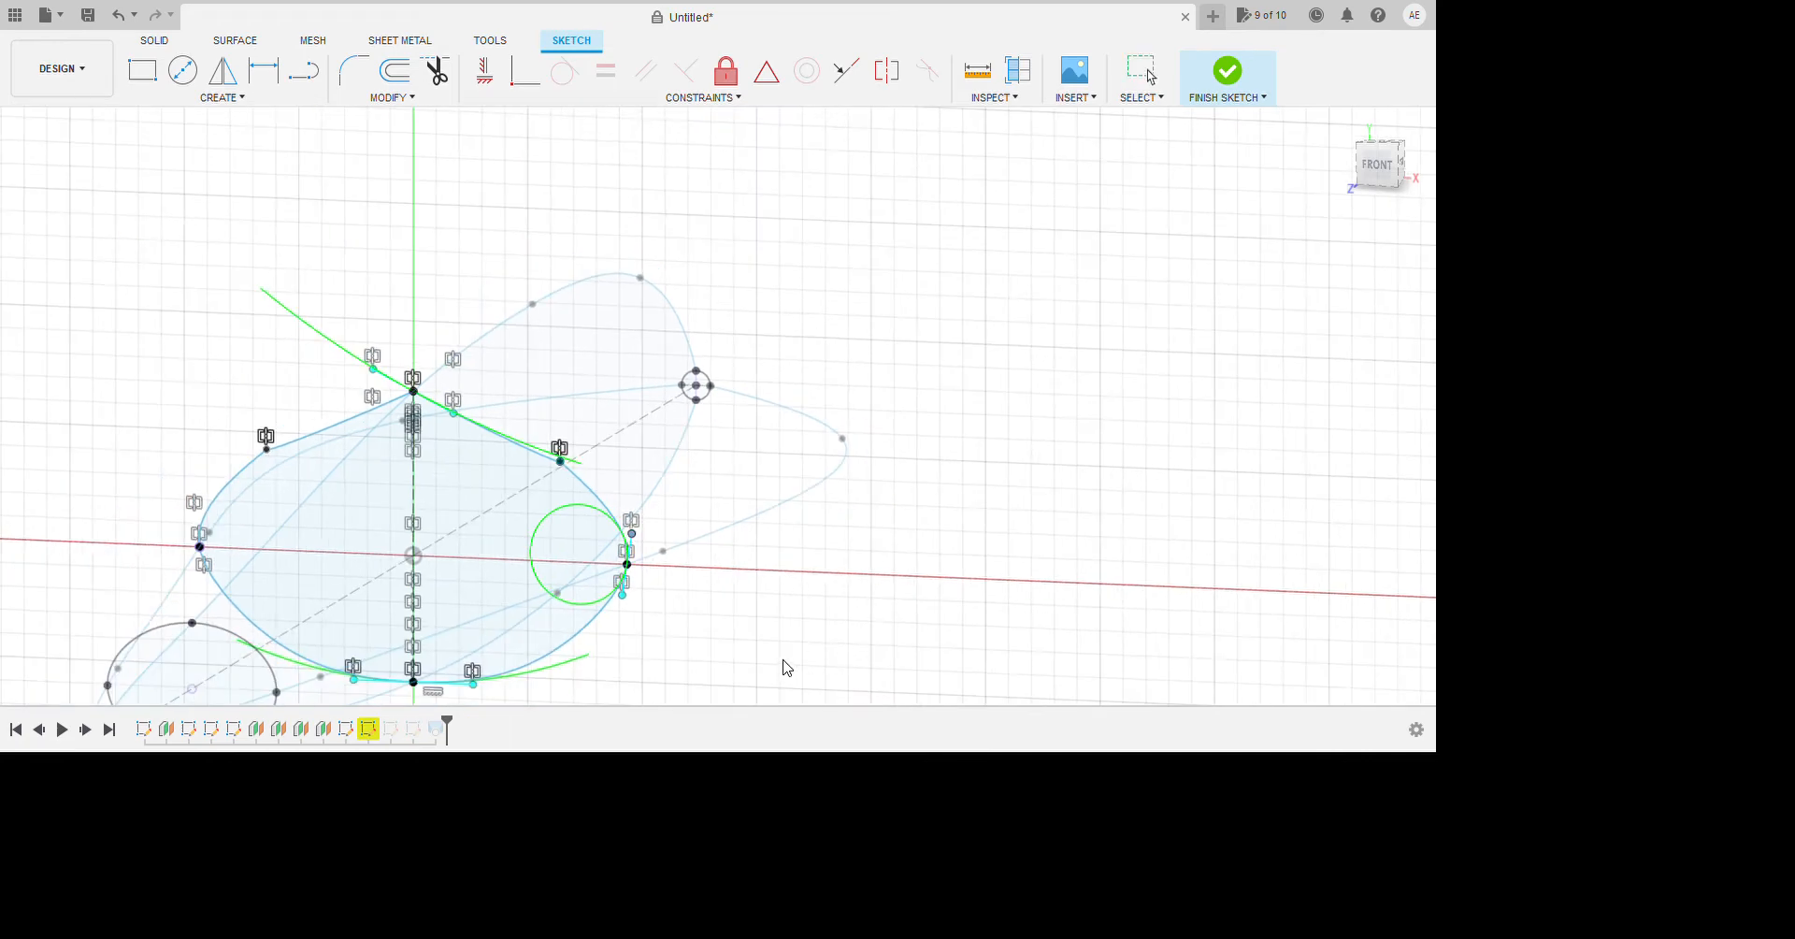
scroll(1142, 549, down, 3)
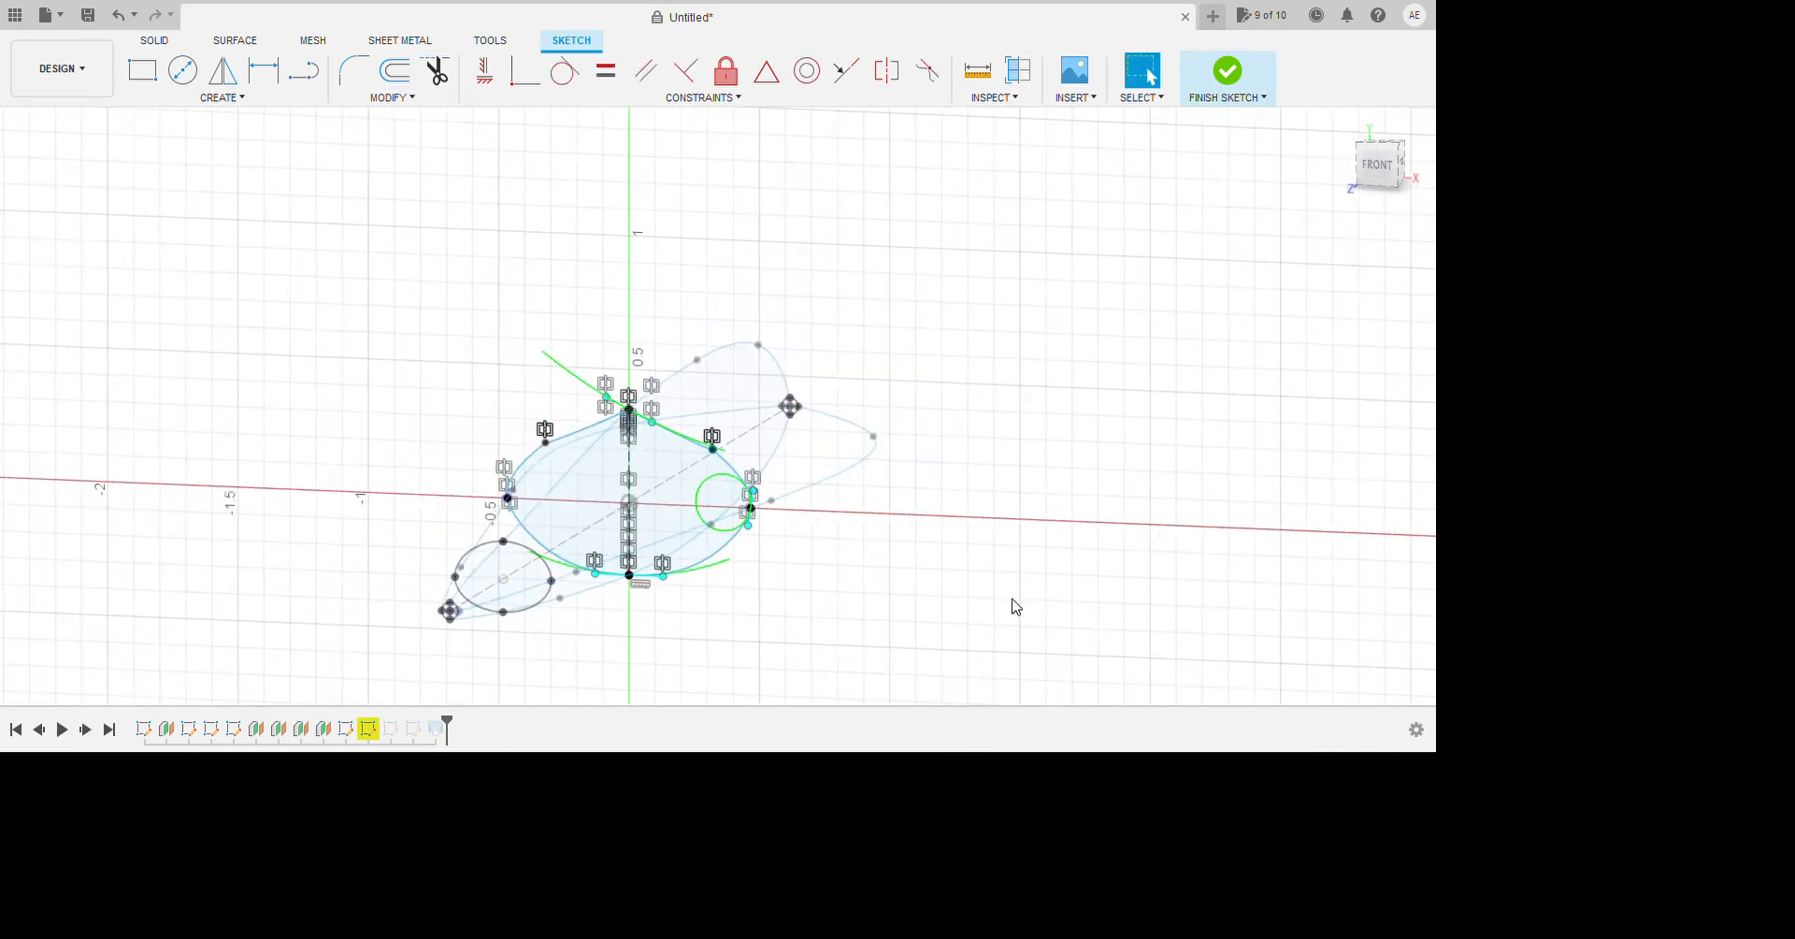
scroll(928, 614, up, 3)
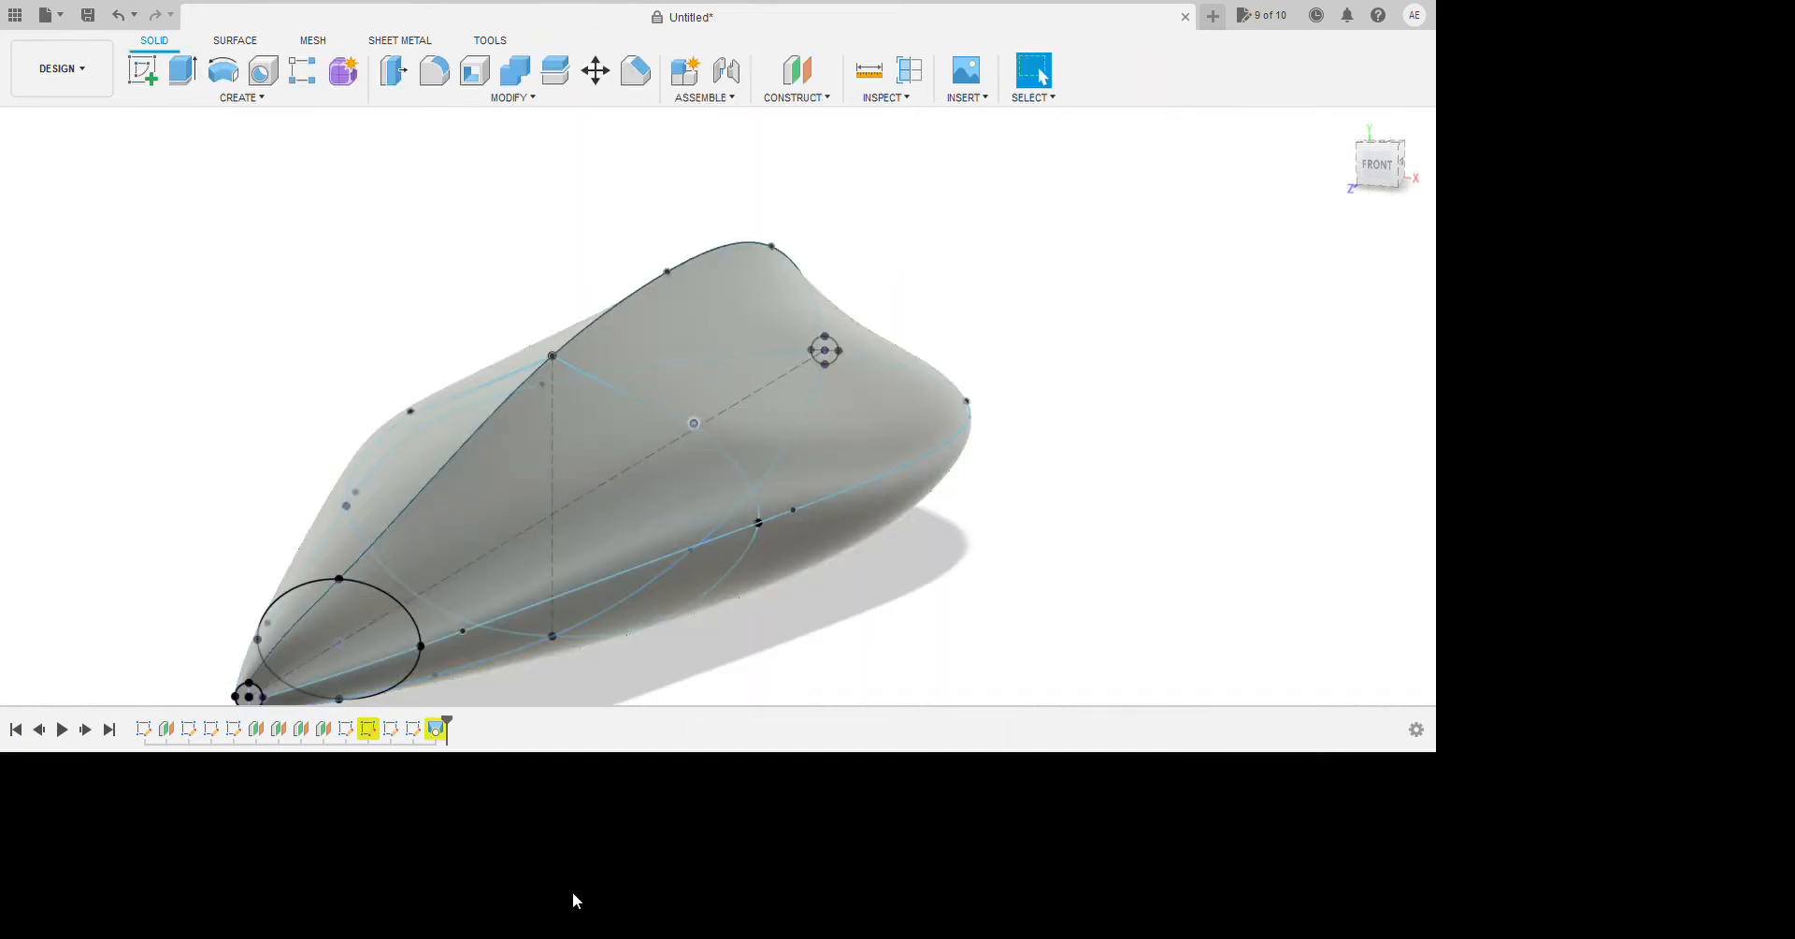
Reopen the second cross-section sketch from the pointed end and check the shape of both mirrored half splines.
drag(545, 904, 483, 905)
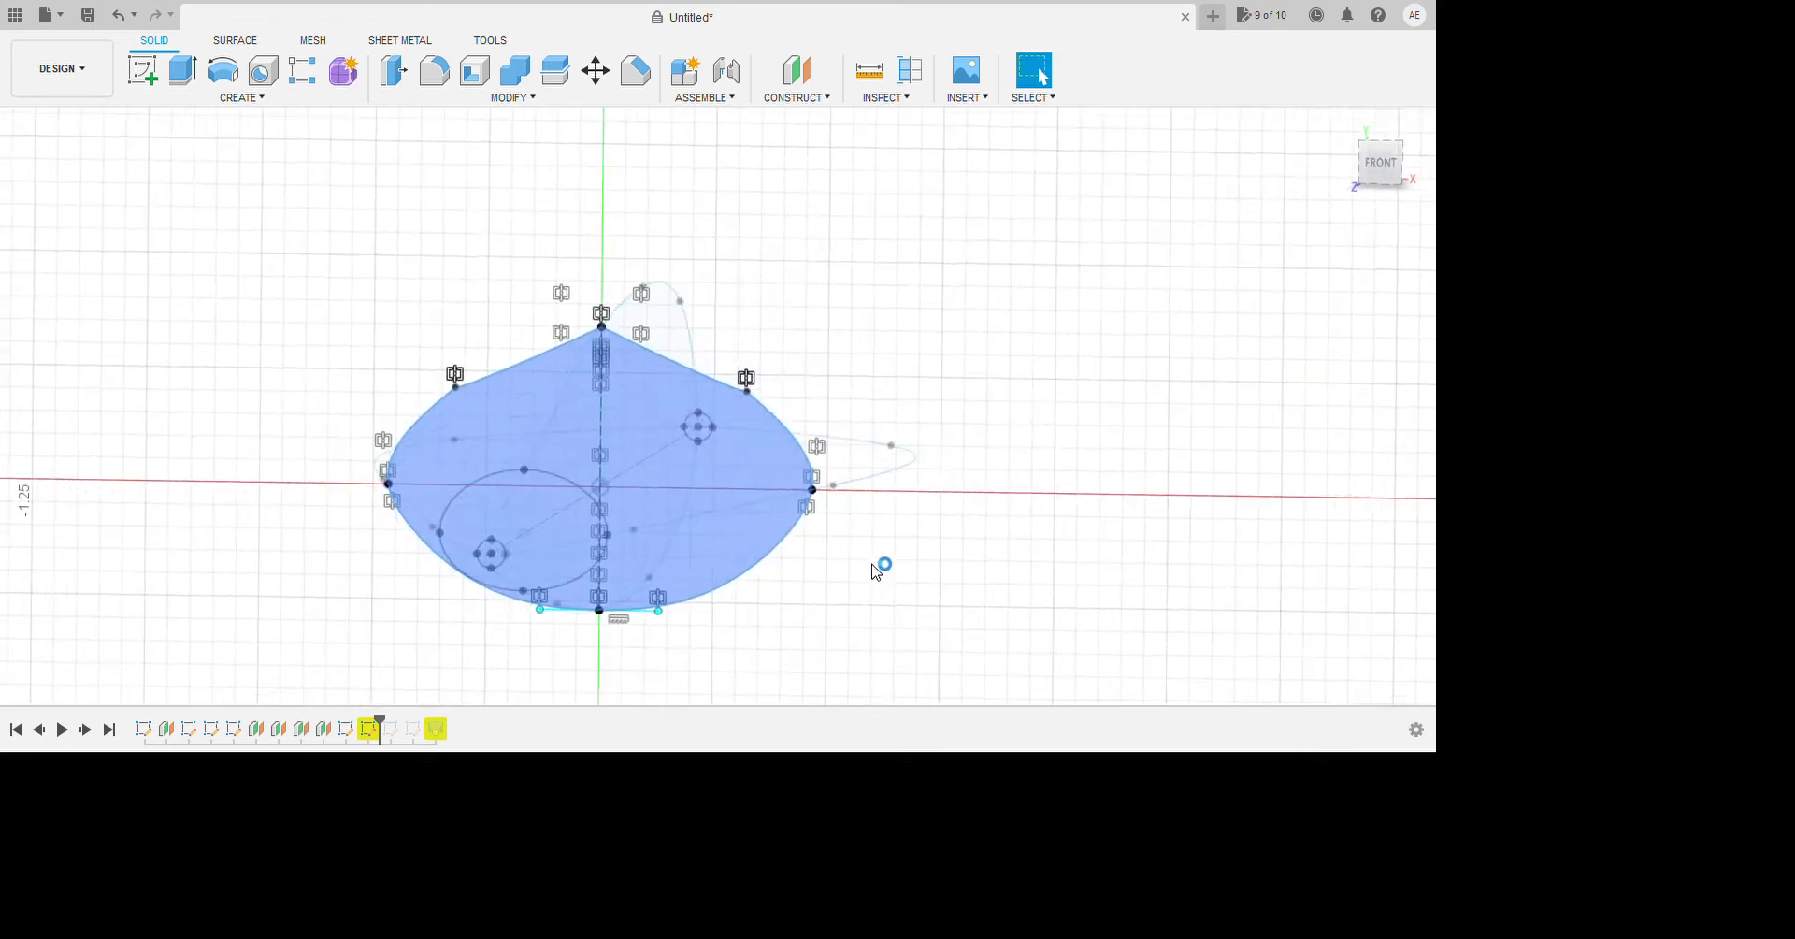
click(955, 481)
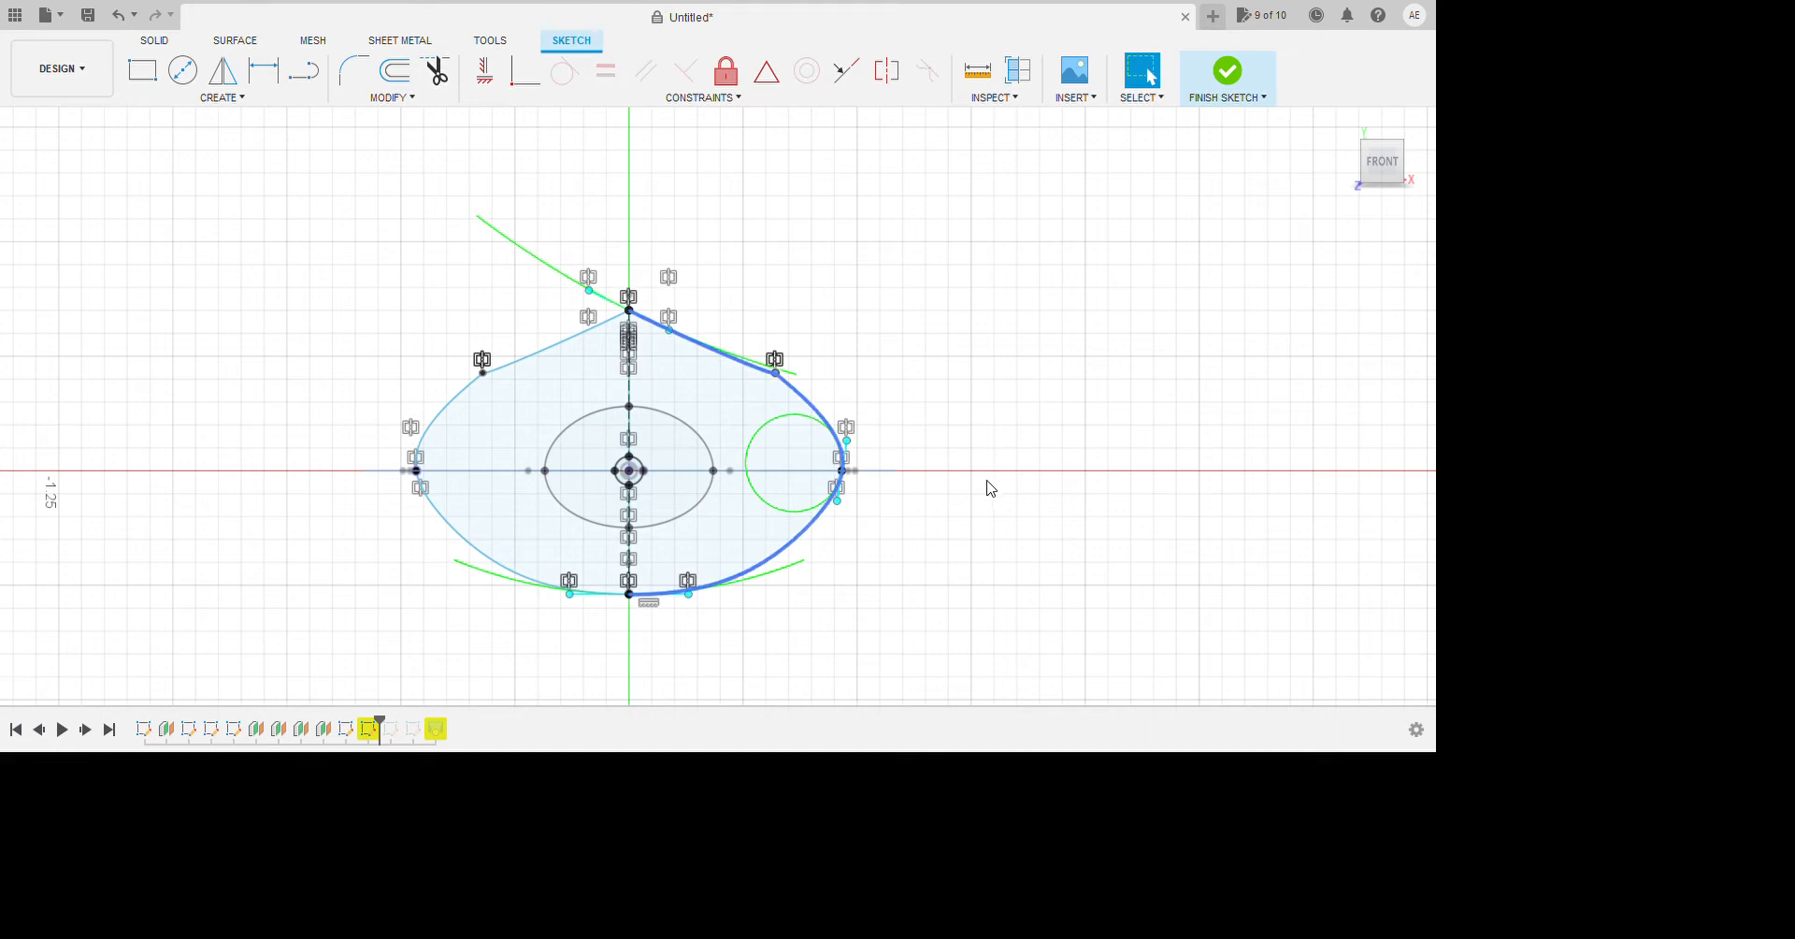
click(987, 483)
shift+middle_drag(1085, 465, 1069, 473)
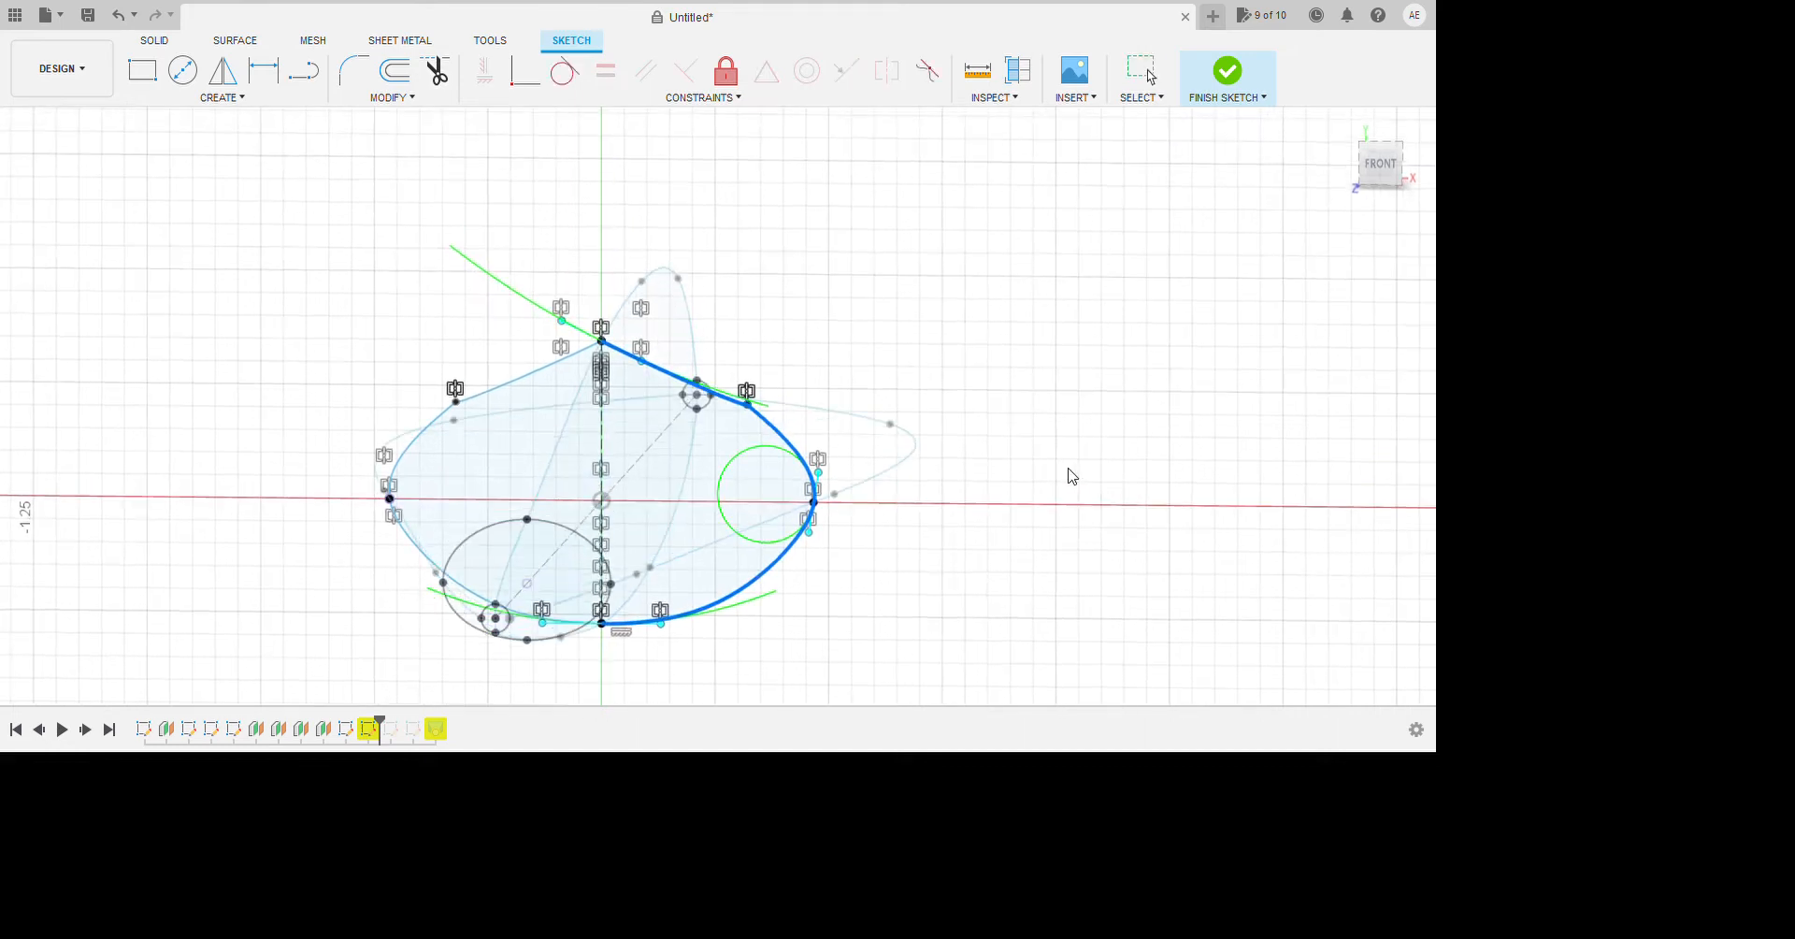
scroll(948, 517, up, 3)
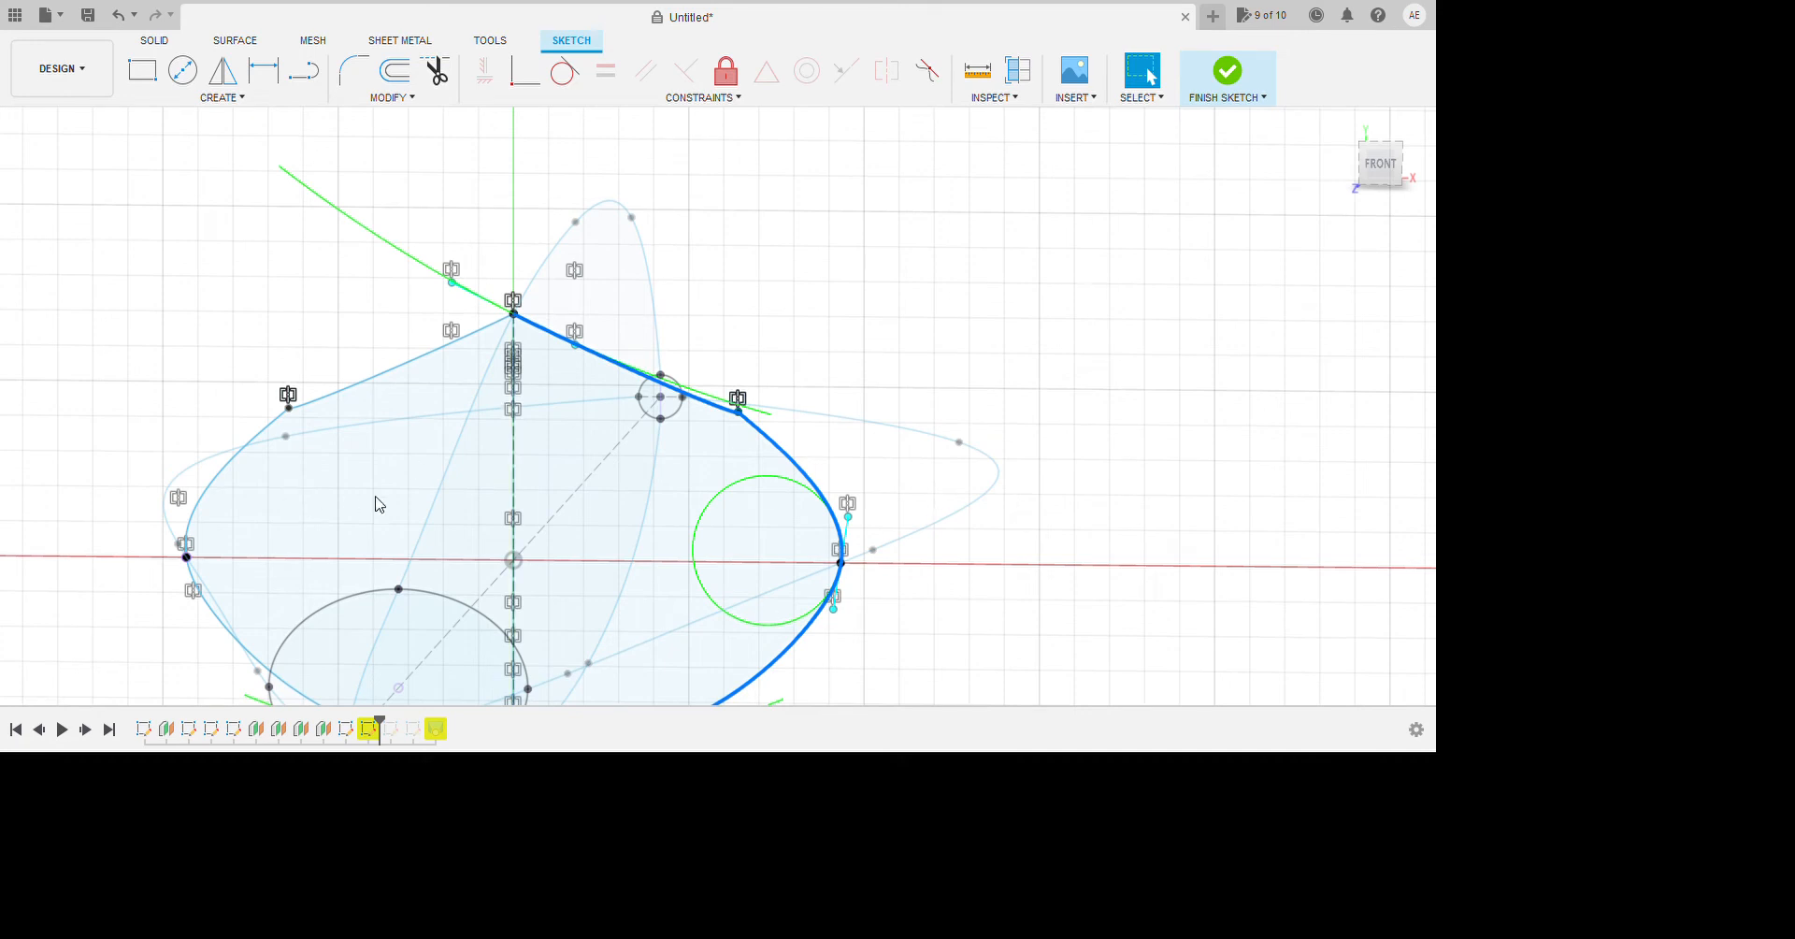
click(379, 524)
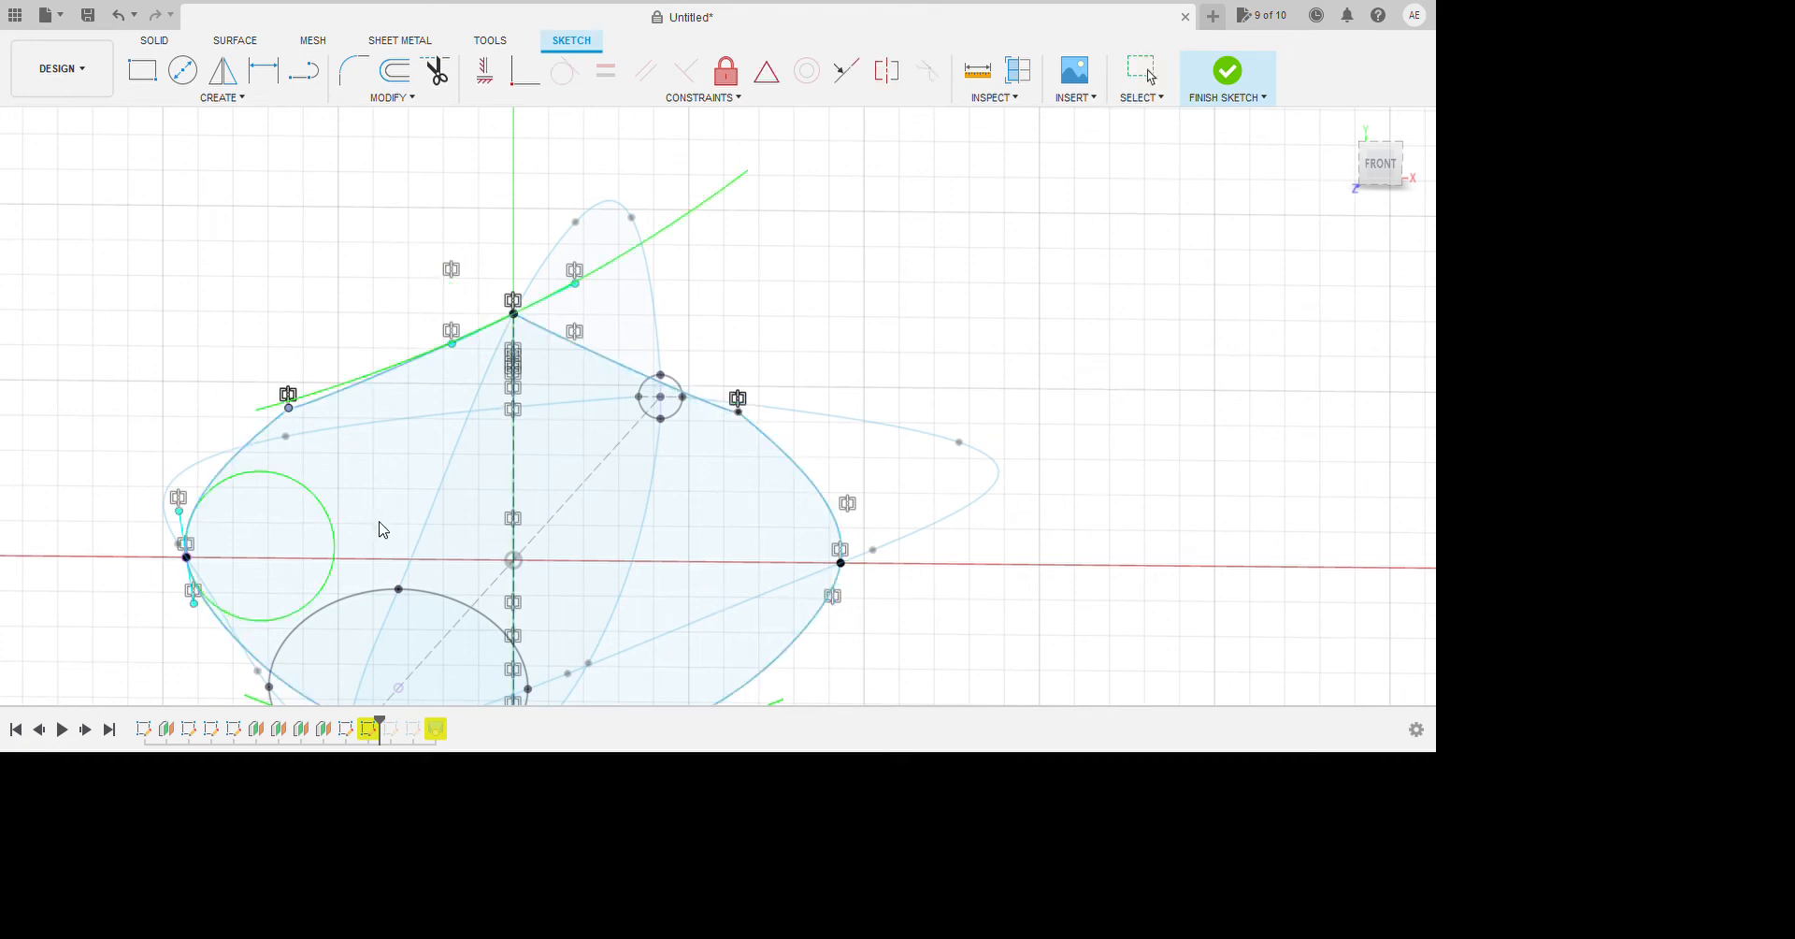
click(922, 501)
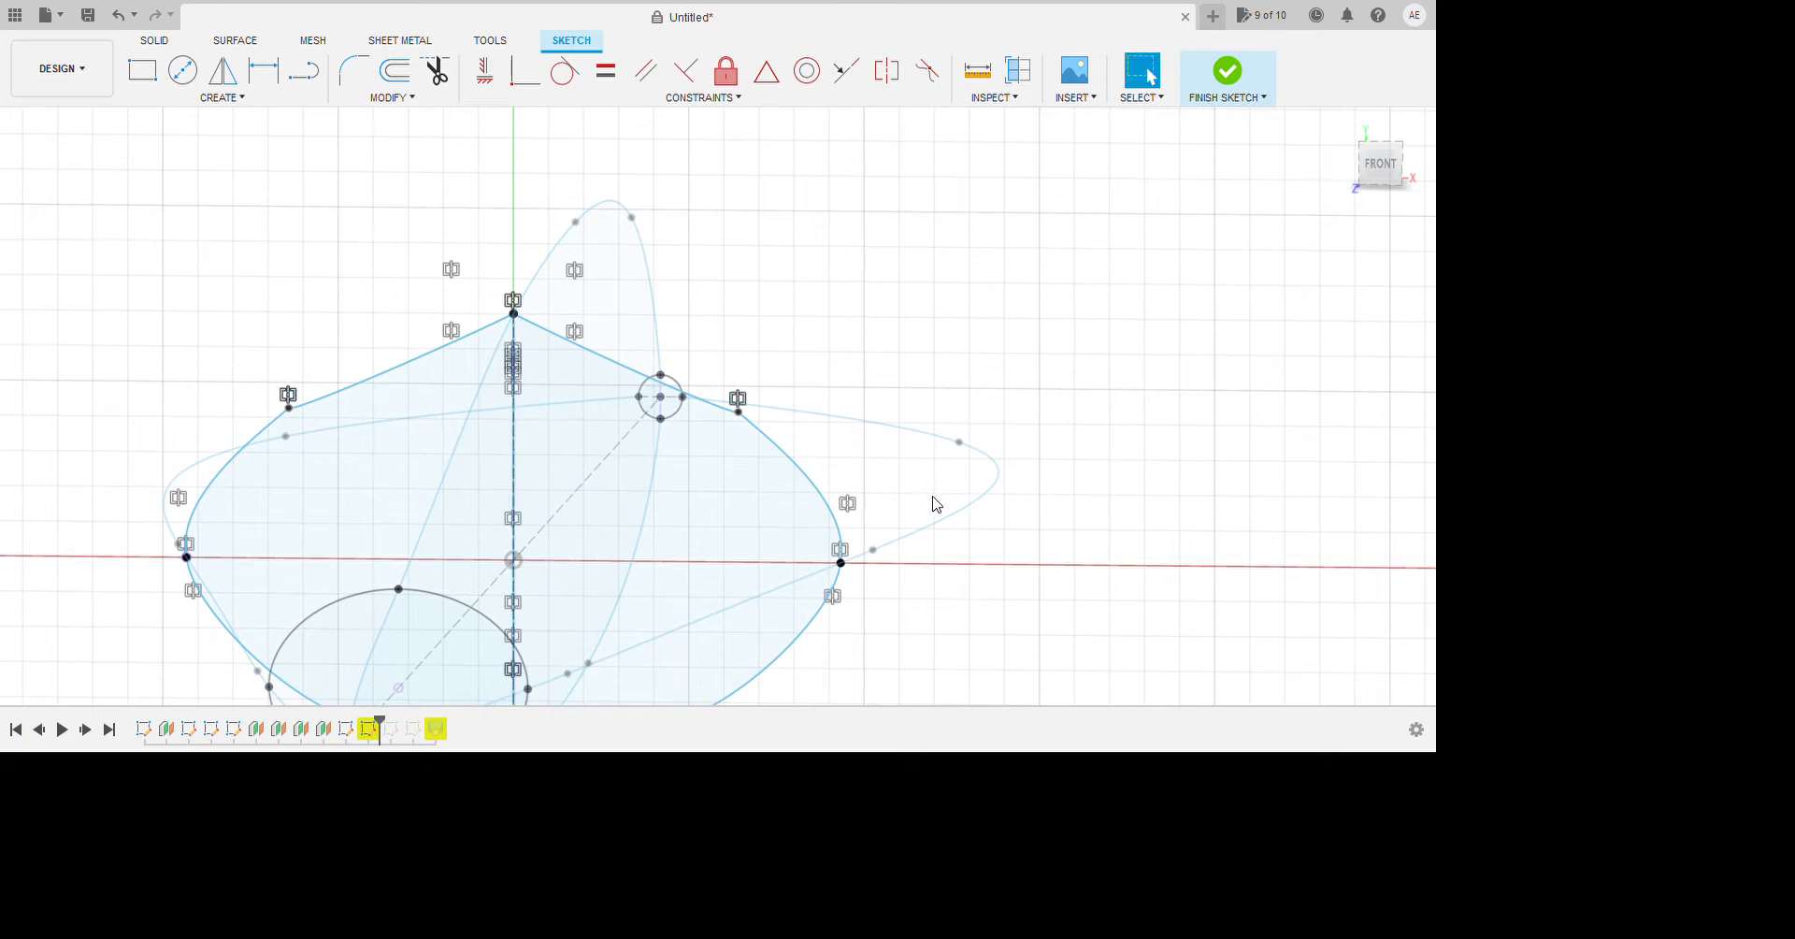
Delete both half splines of the cross-section, keeping the vertical construction centerline and the projected side points.
scroll(930, 405, down, 3)
mouse_move(1006, 401)
shift+middle_down()
mouse_move(833, 268)
mouse_move(758, 560)
shift+middle_up()
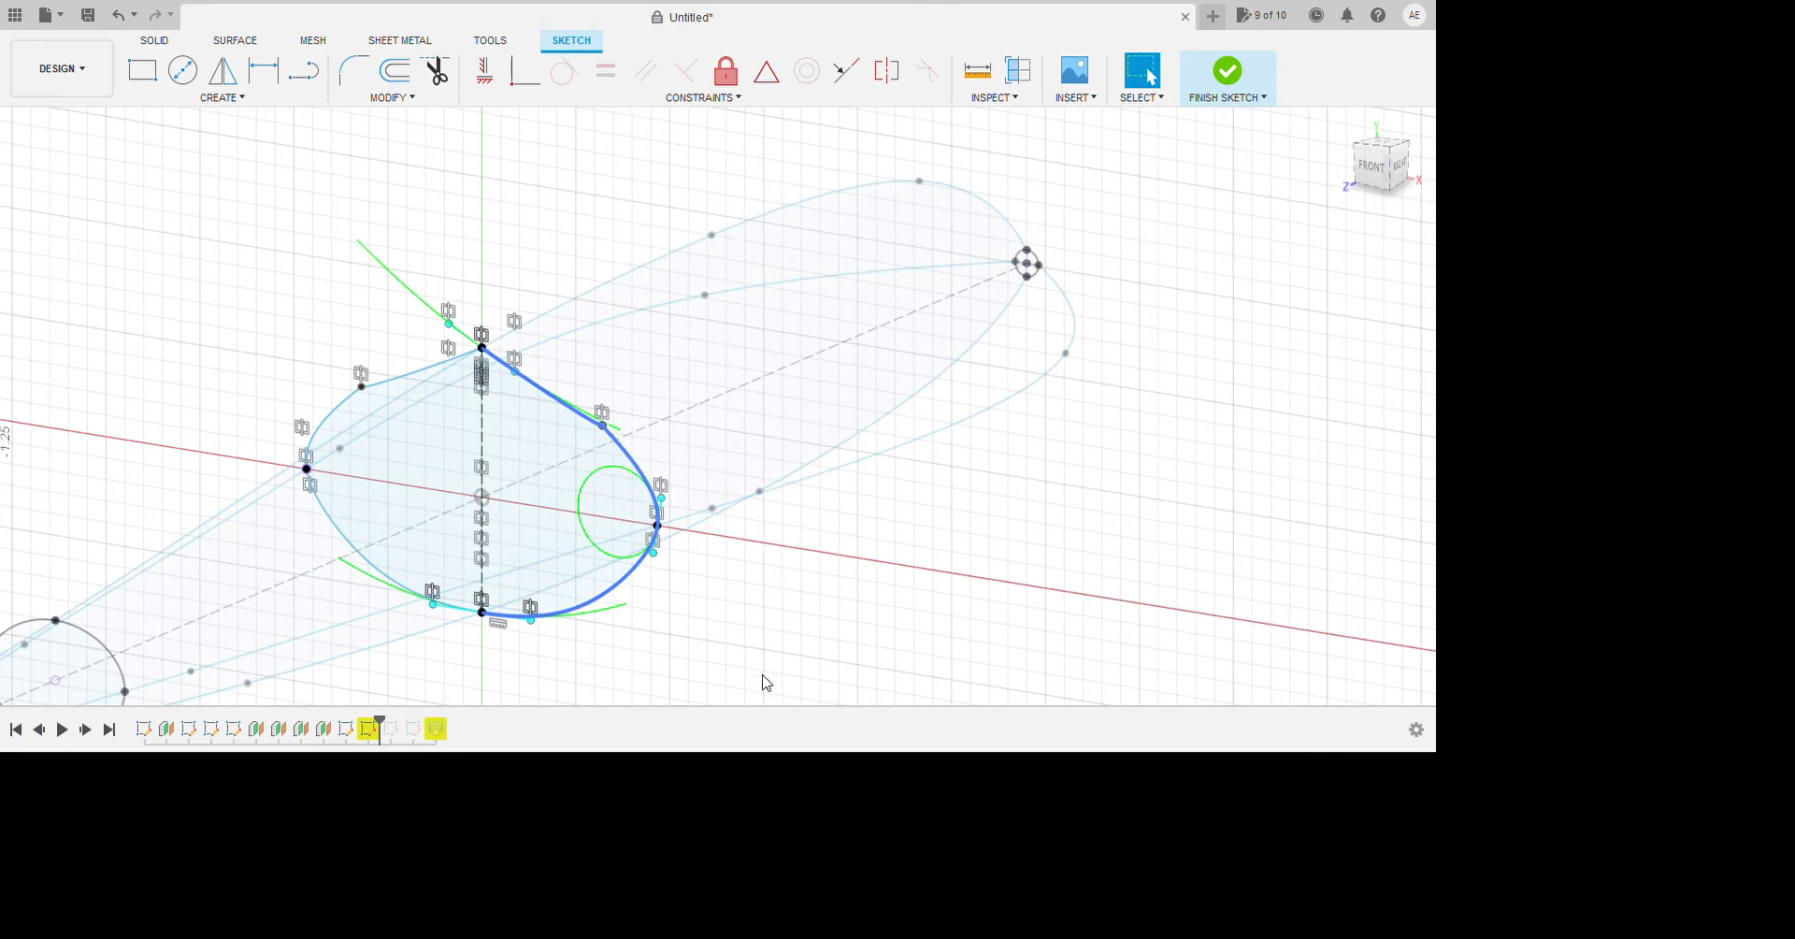
scroll(765, 544, up, 3)
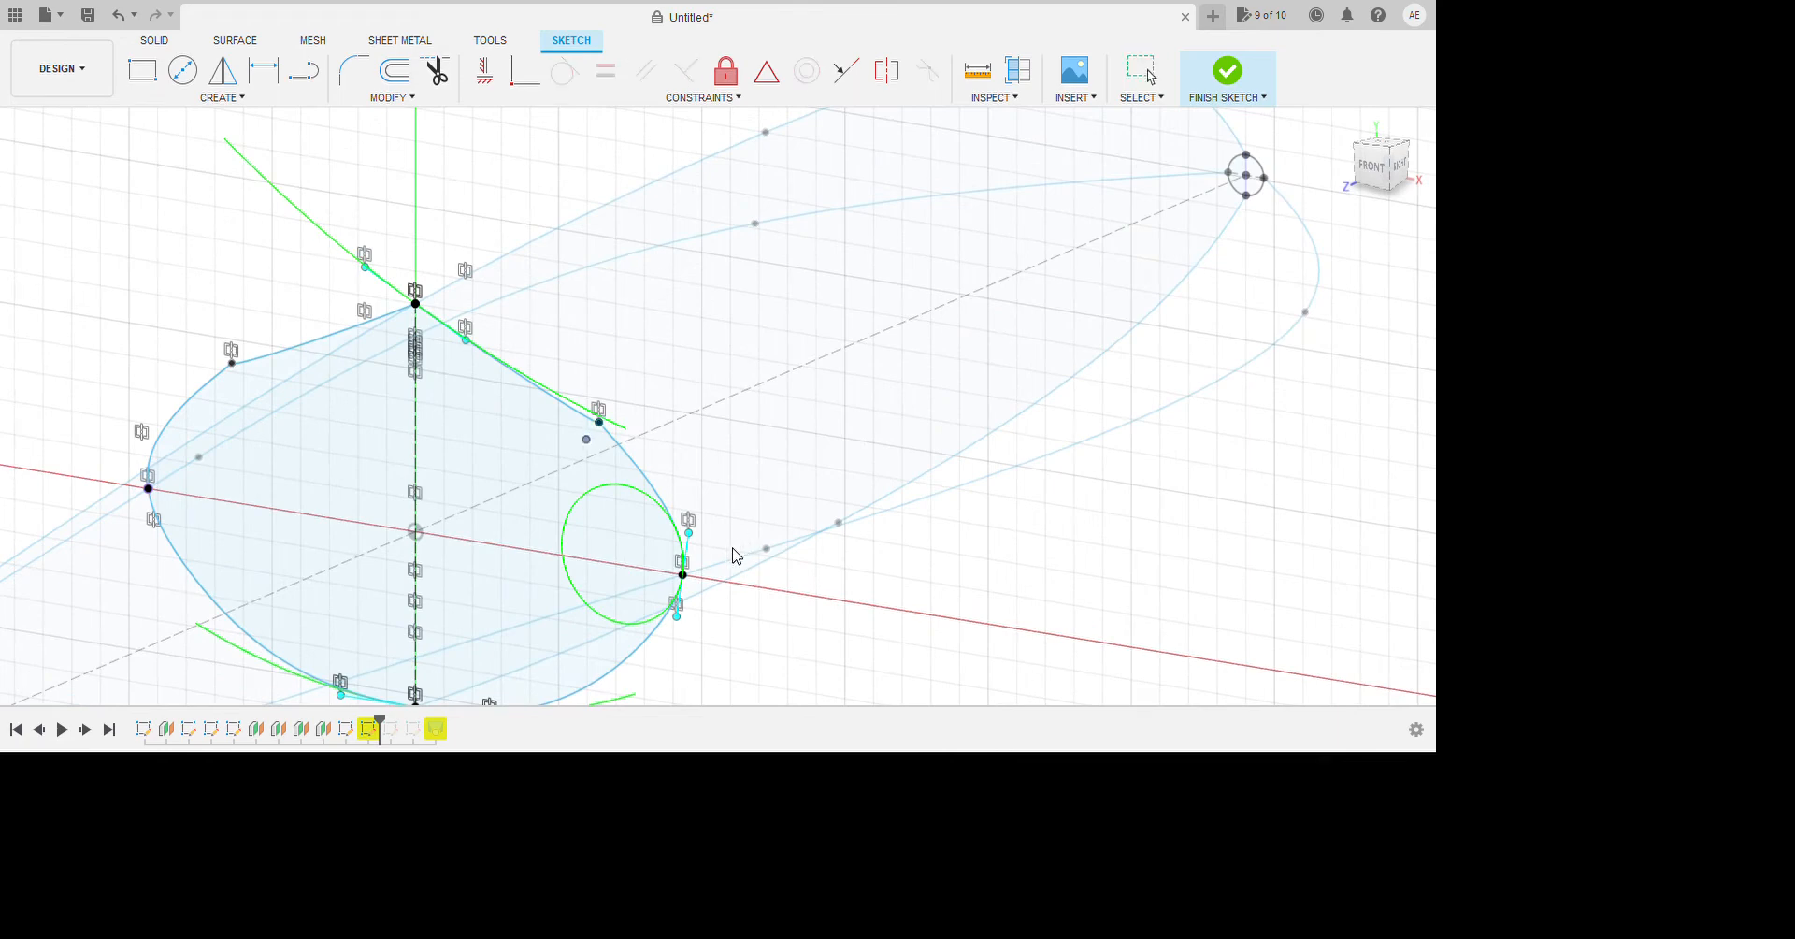
scroll(753, 549, down, 4)
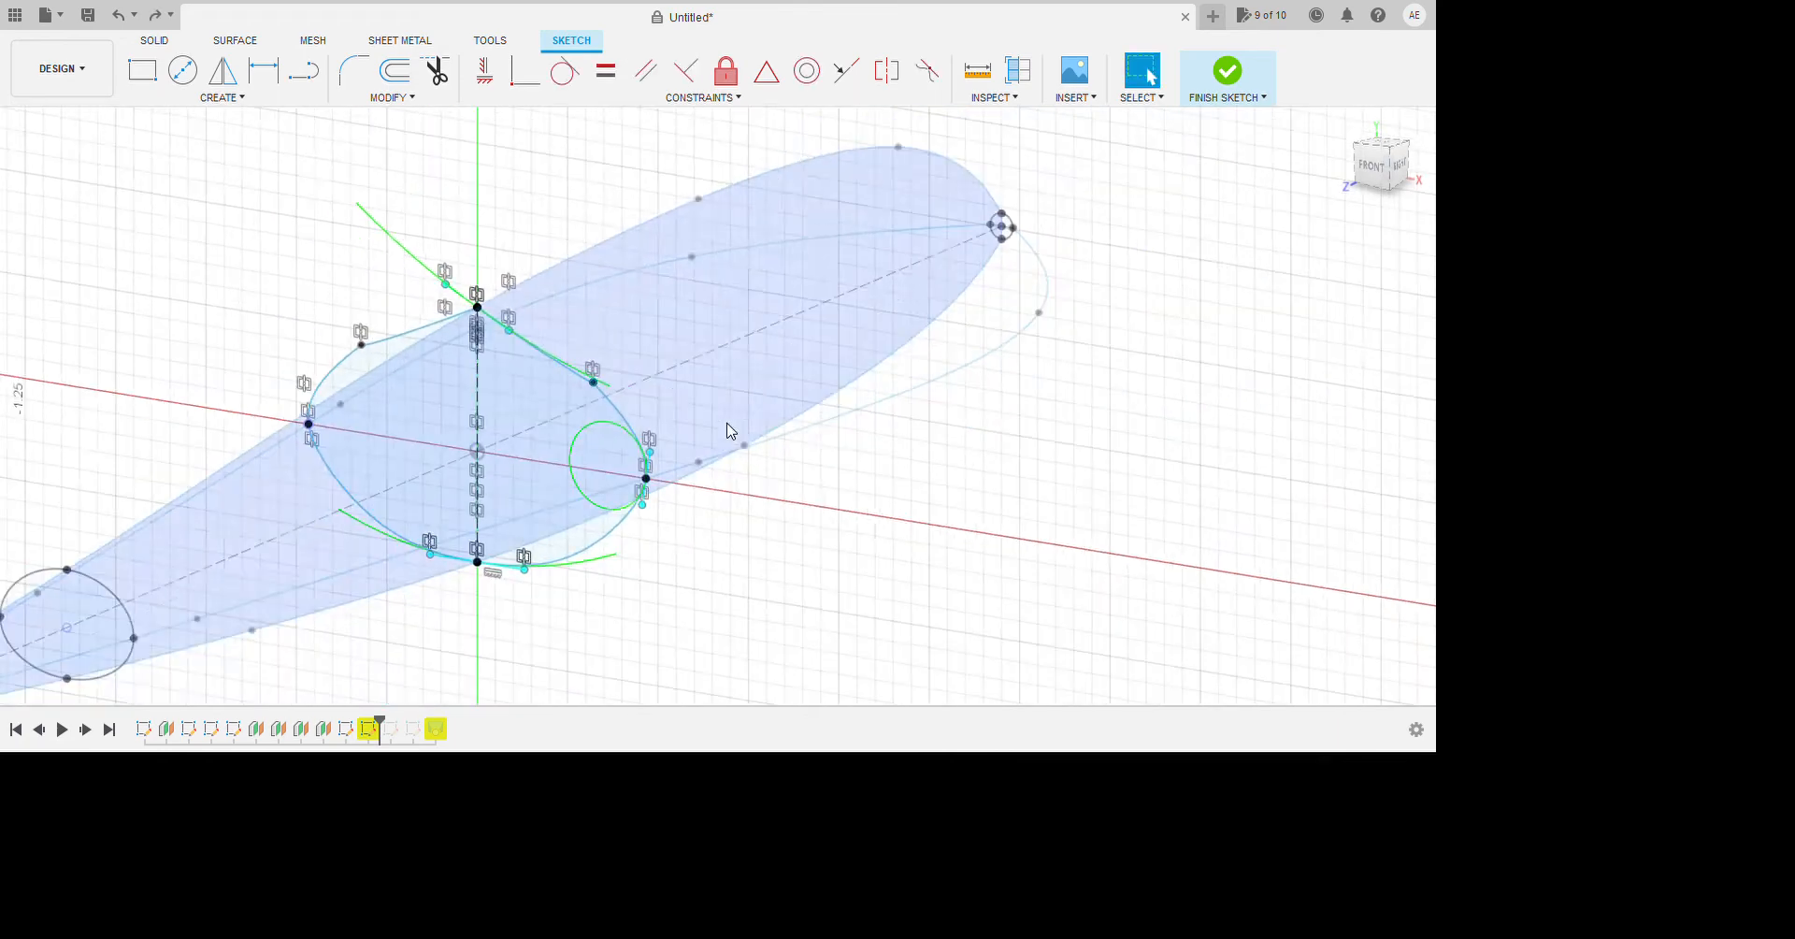
scroll(730, 430, up, 2)
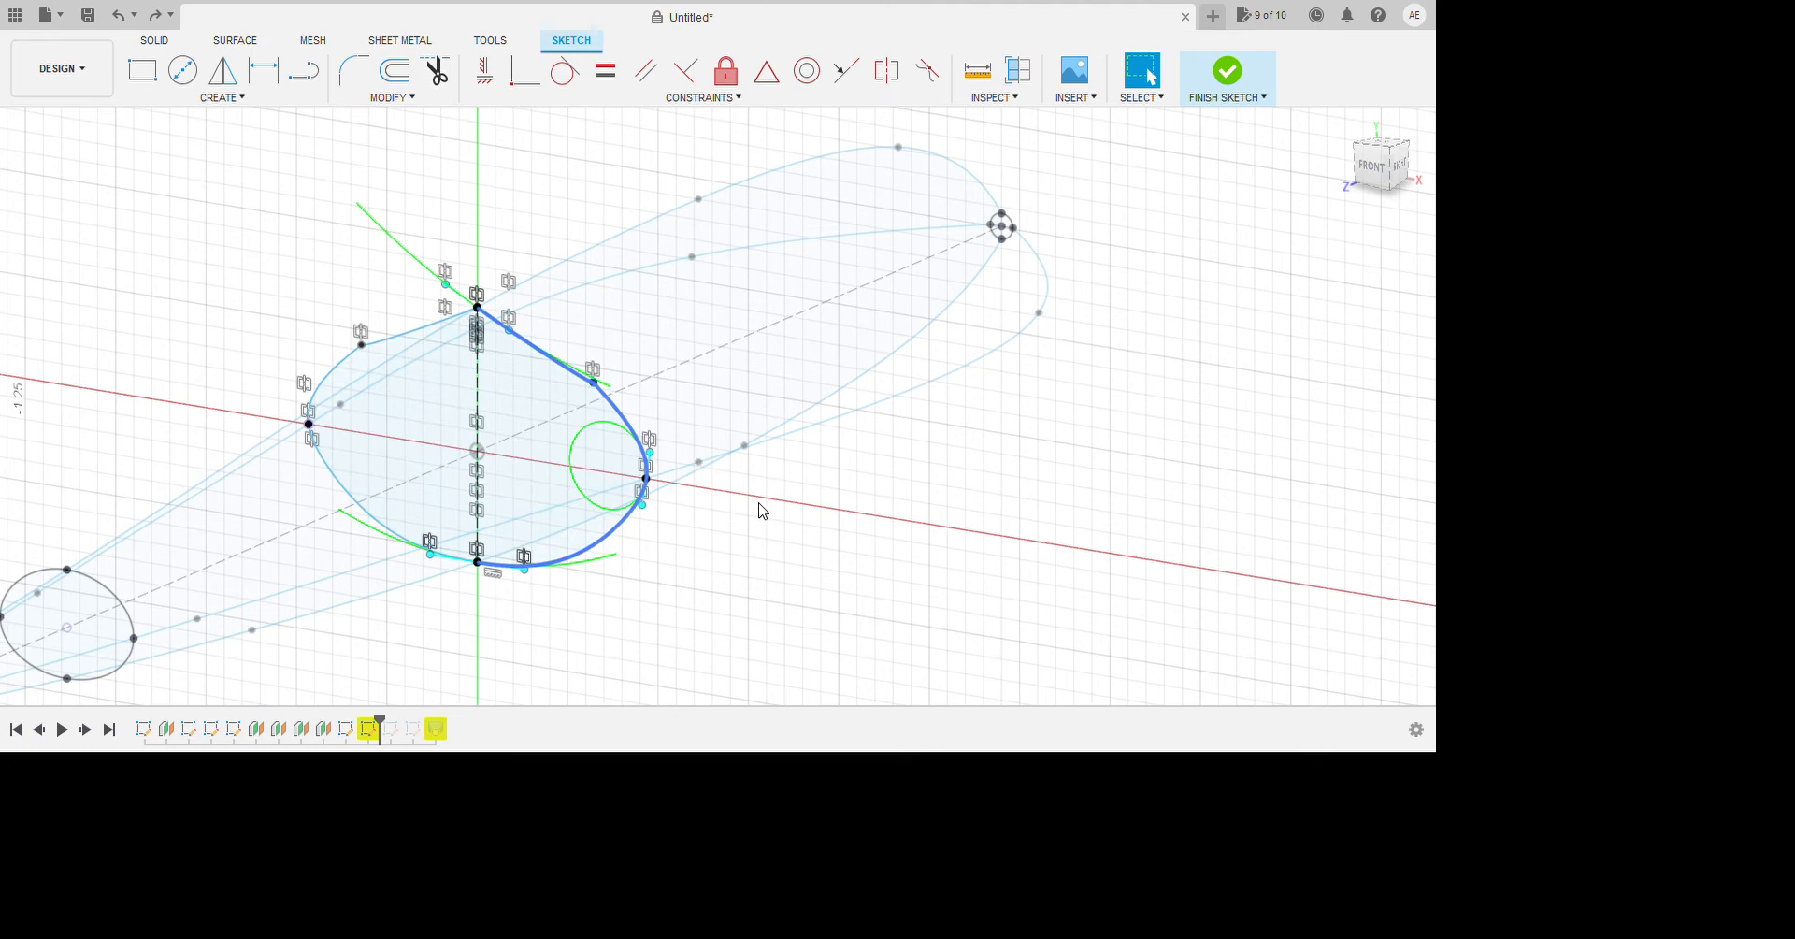
key(Delete)
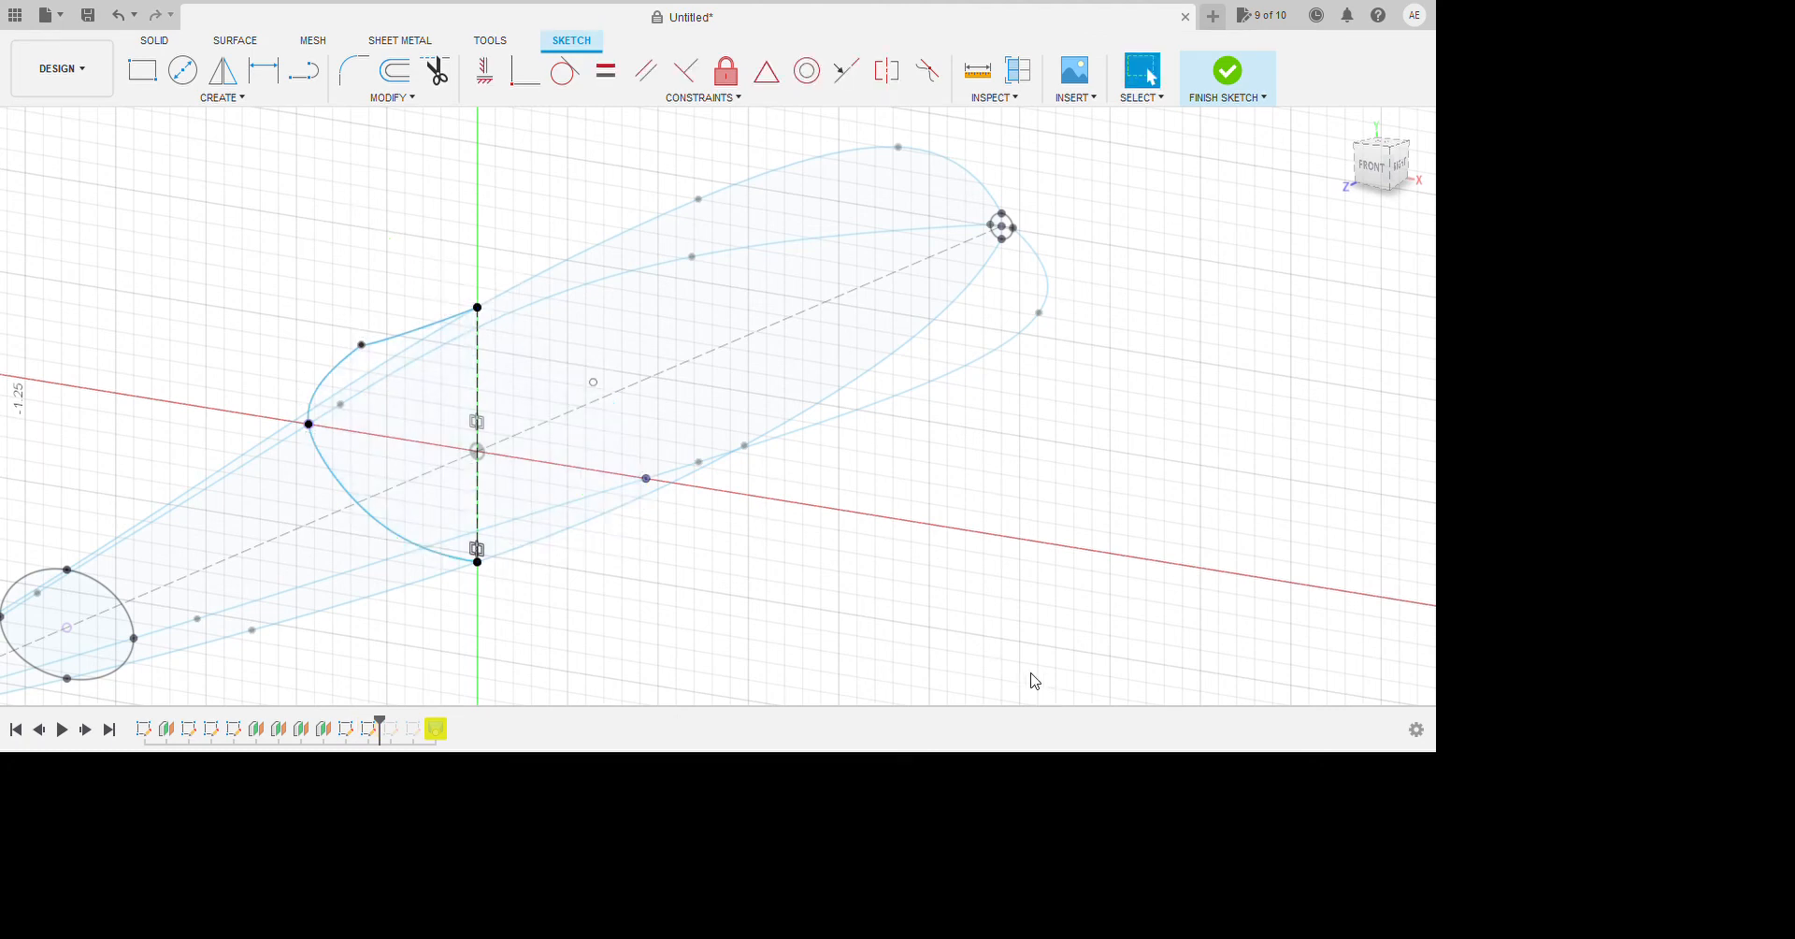
scroll(808, 631, down, 2)
shift+middle_drag(699, 718, 708, 770)
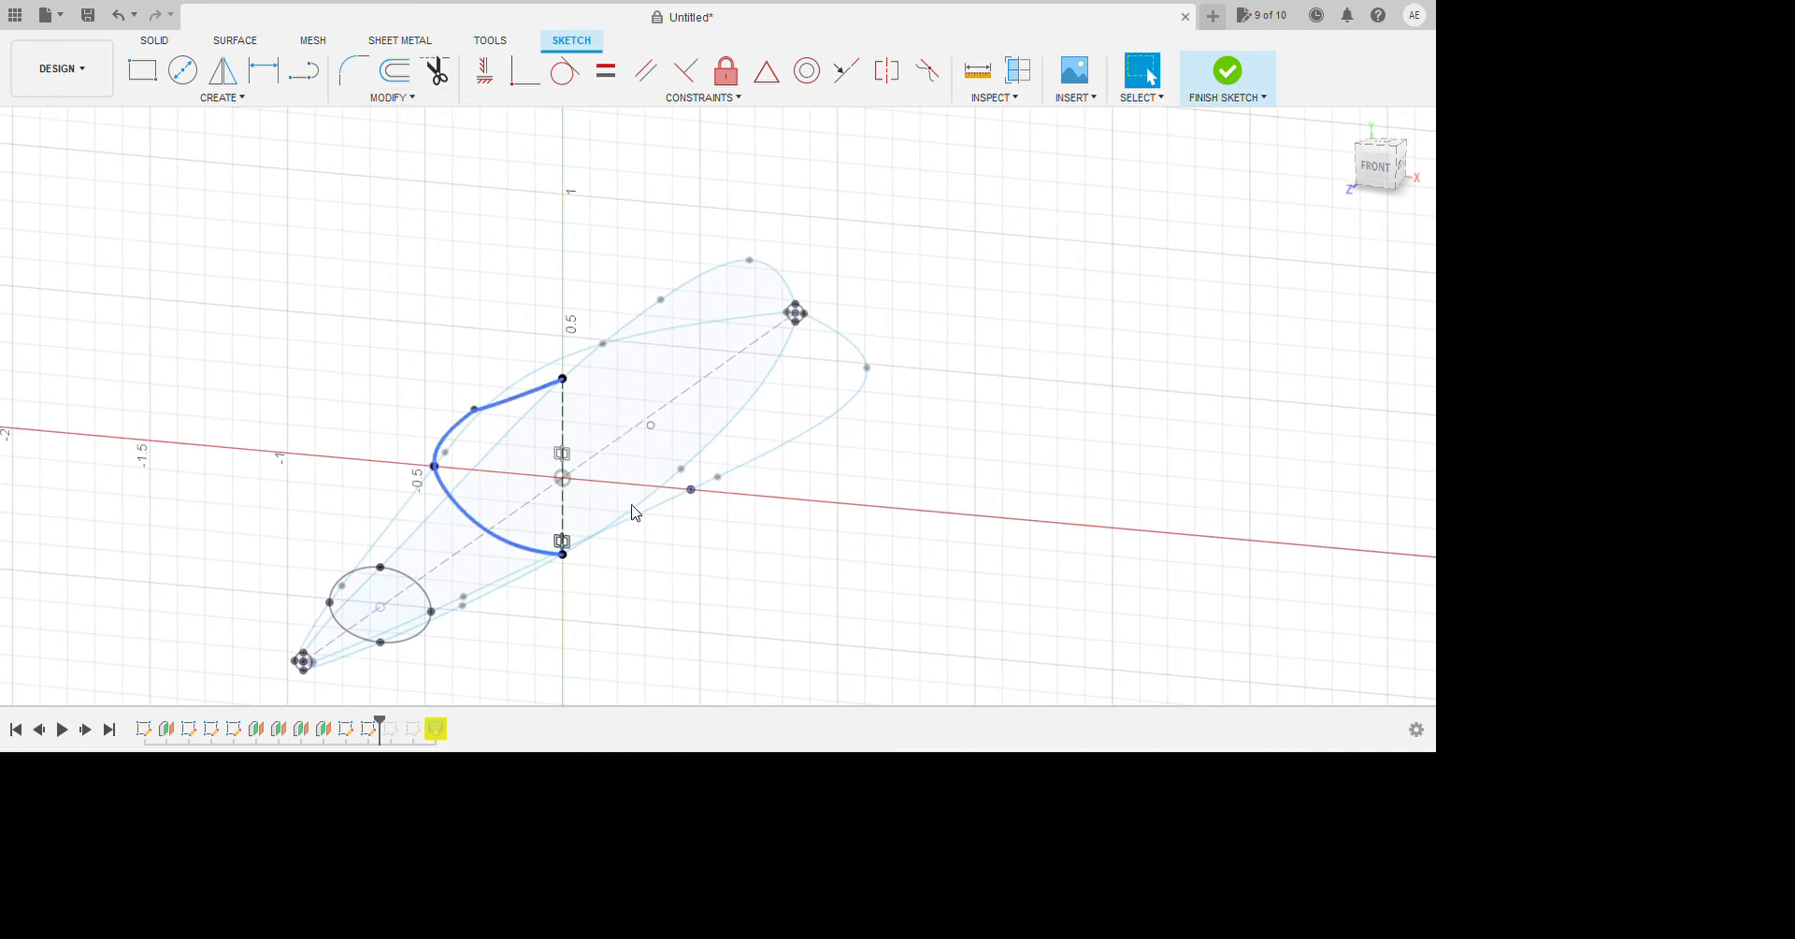
key(Delete)
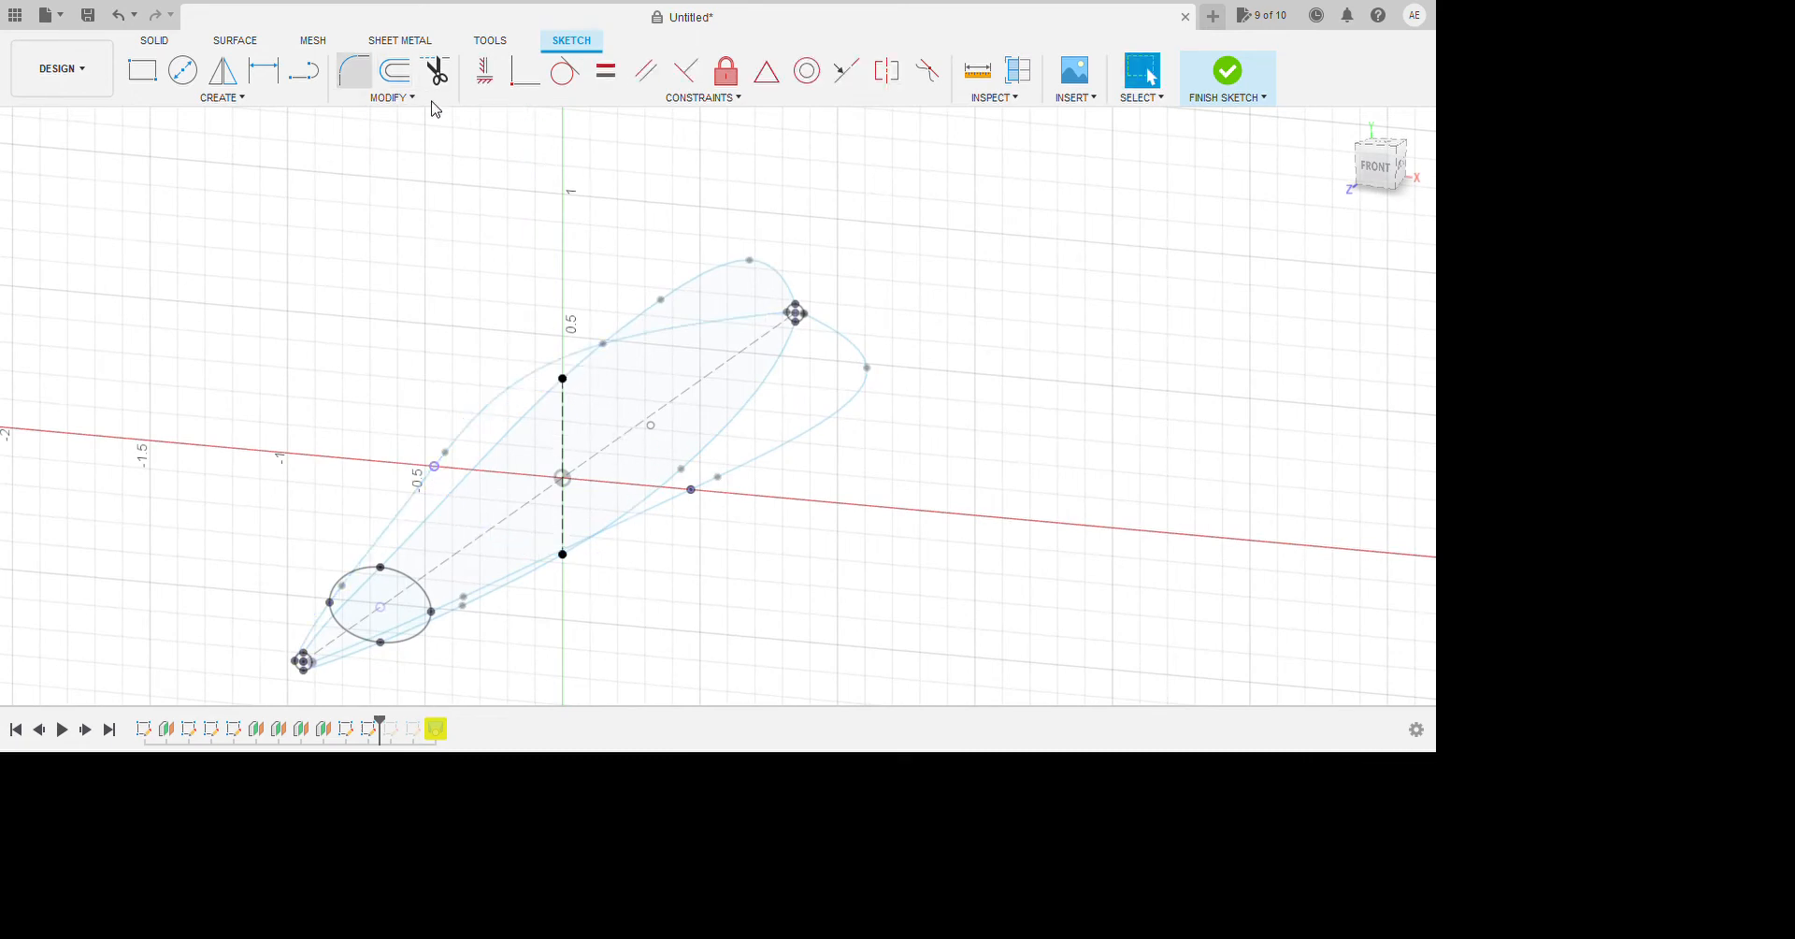
Draw a fit point spline from the centerline's lower end through the side profile point and an inner shoulder point to its upper end.
click(269, 99)
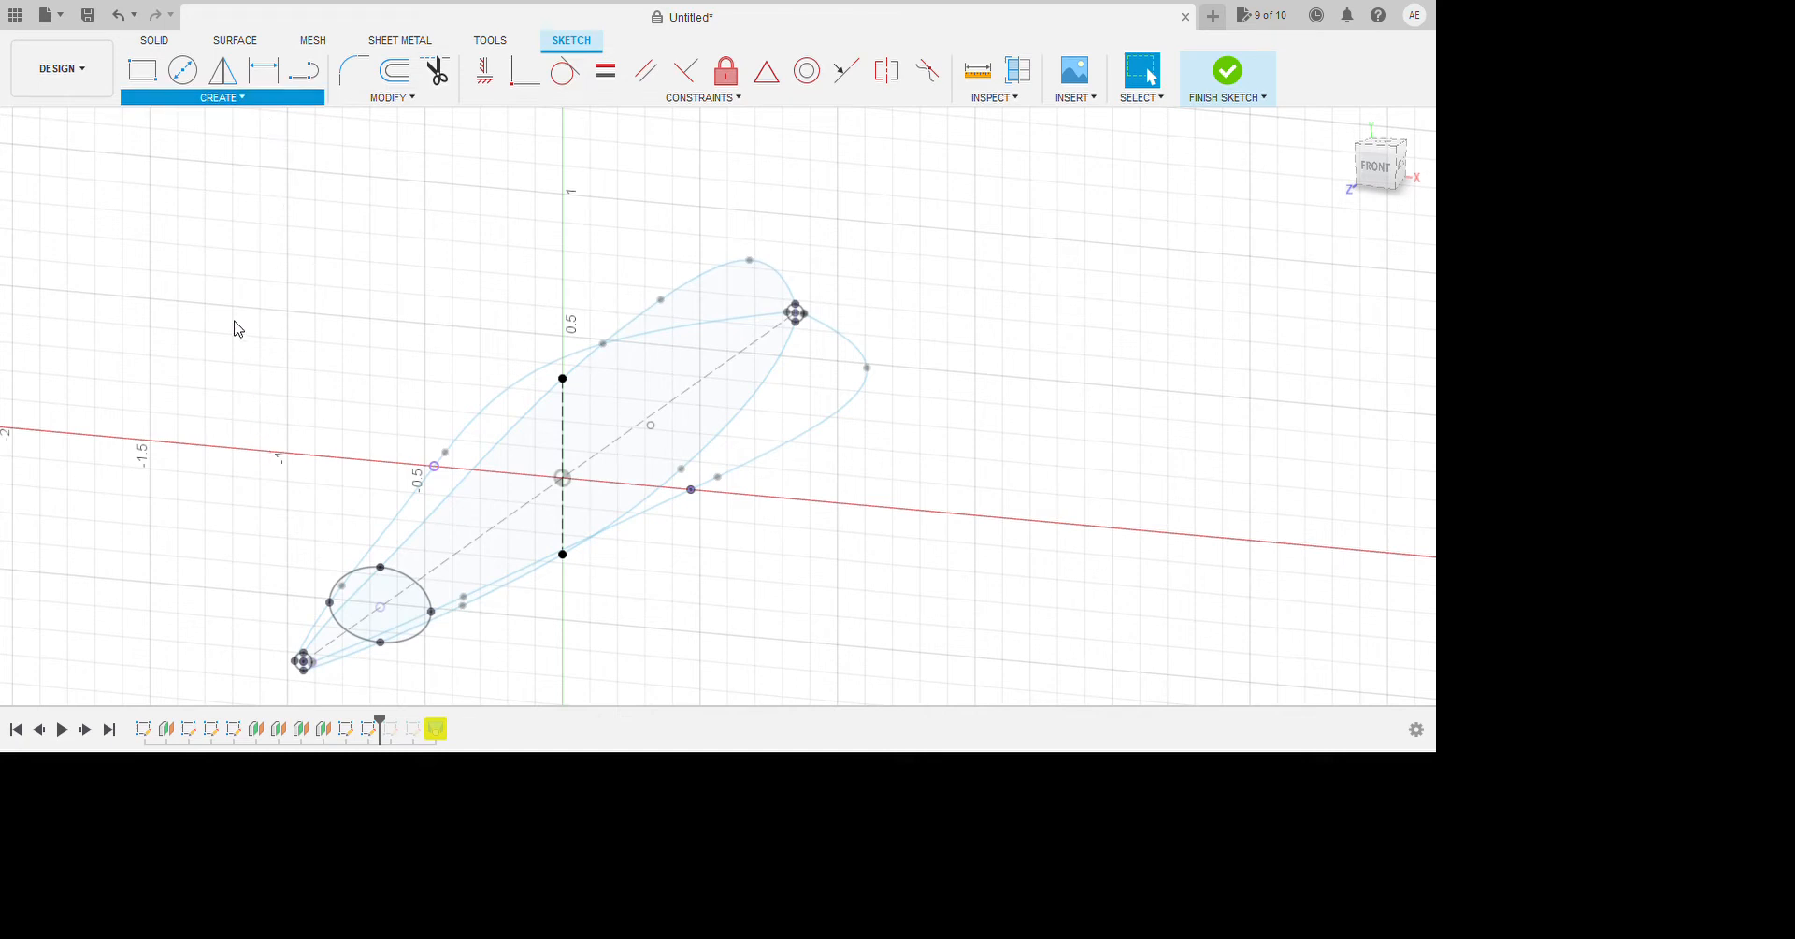
click(379, 336)
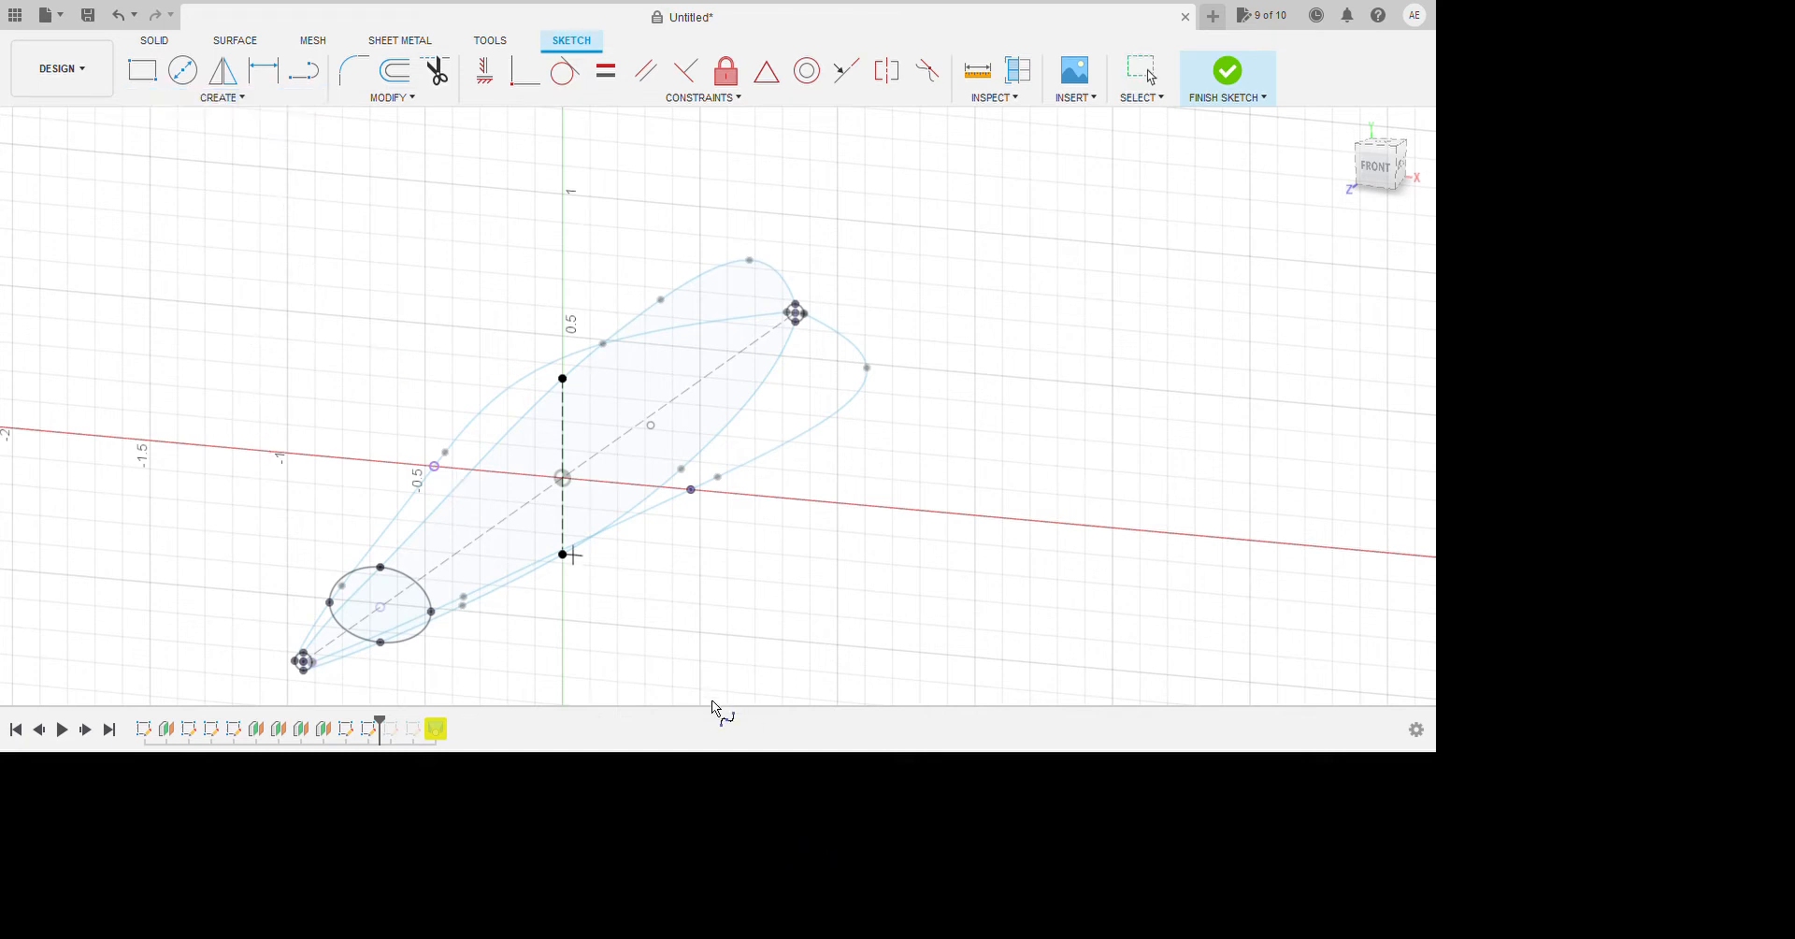
click(562, 553)
click(691, 489)
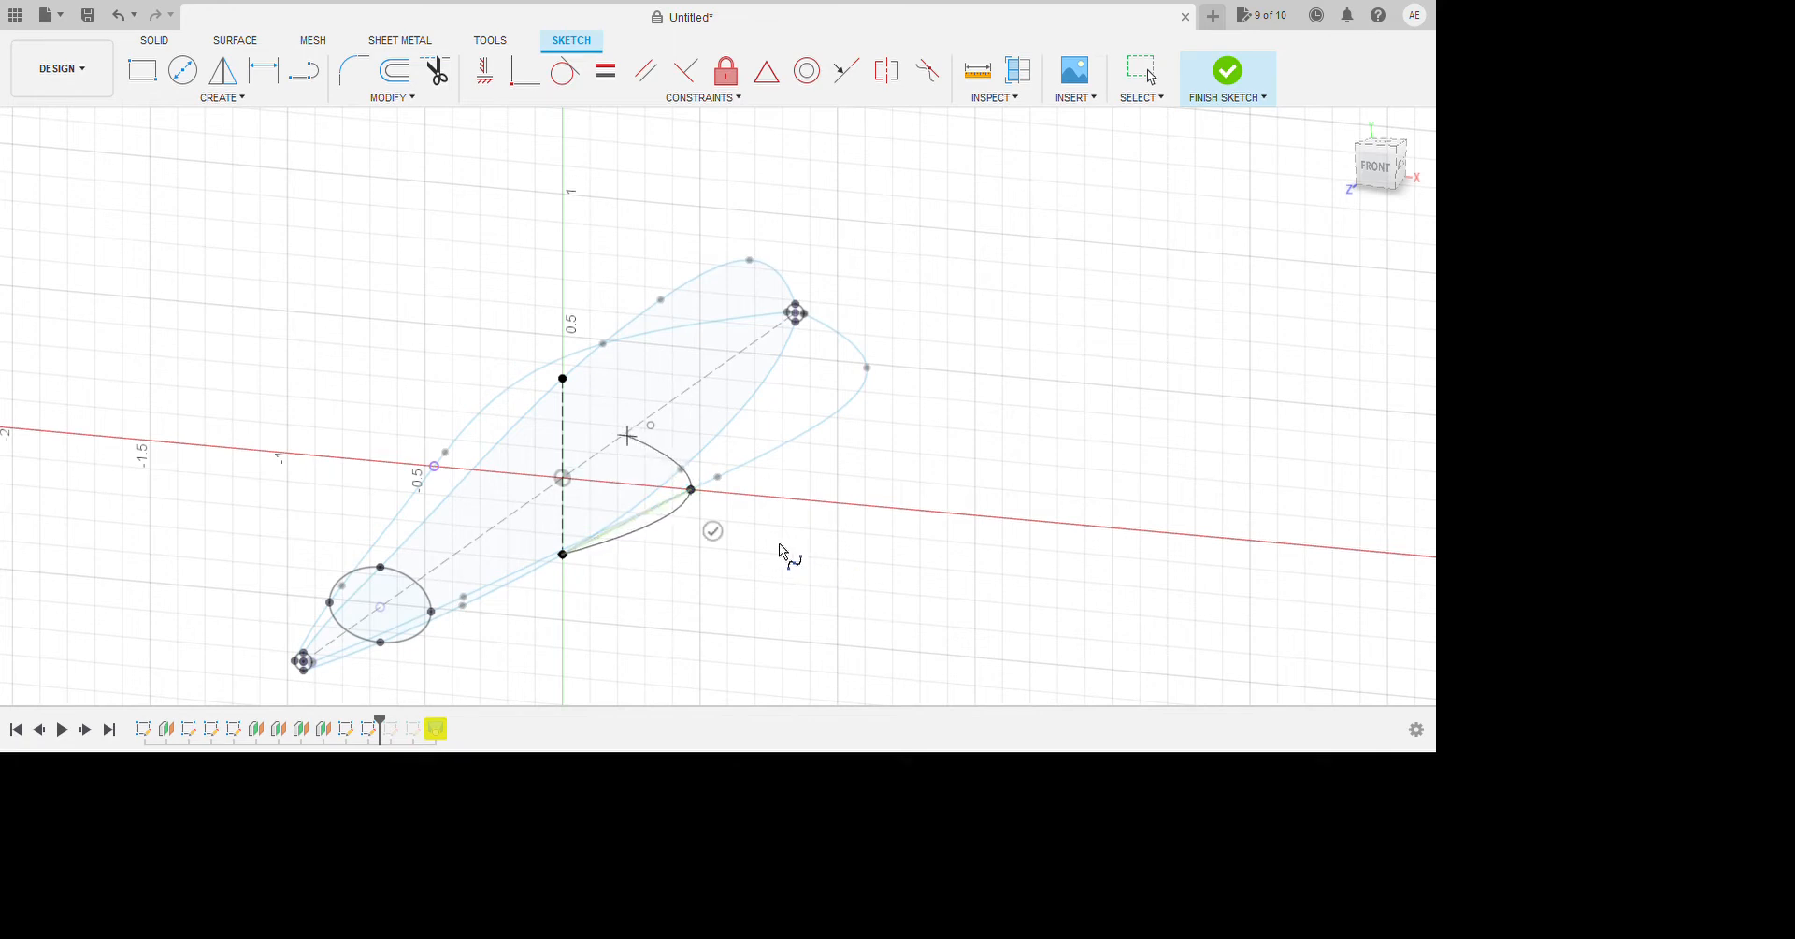
click(610, 428)
click(562, 378)
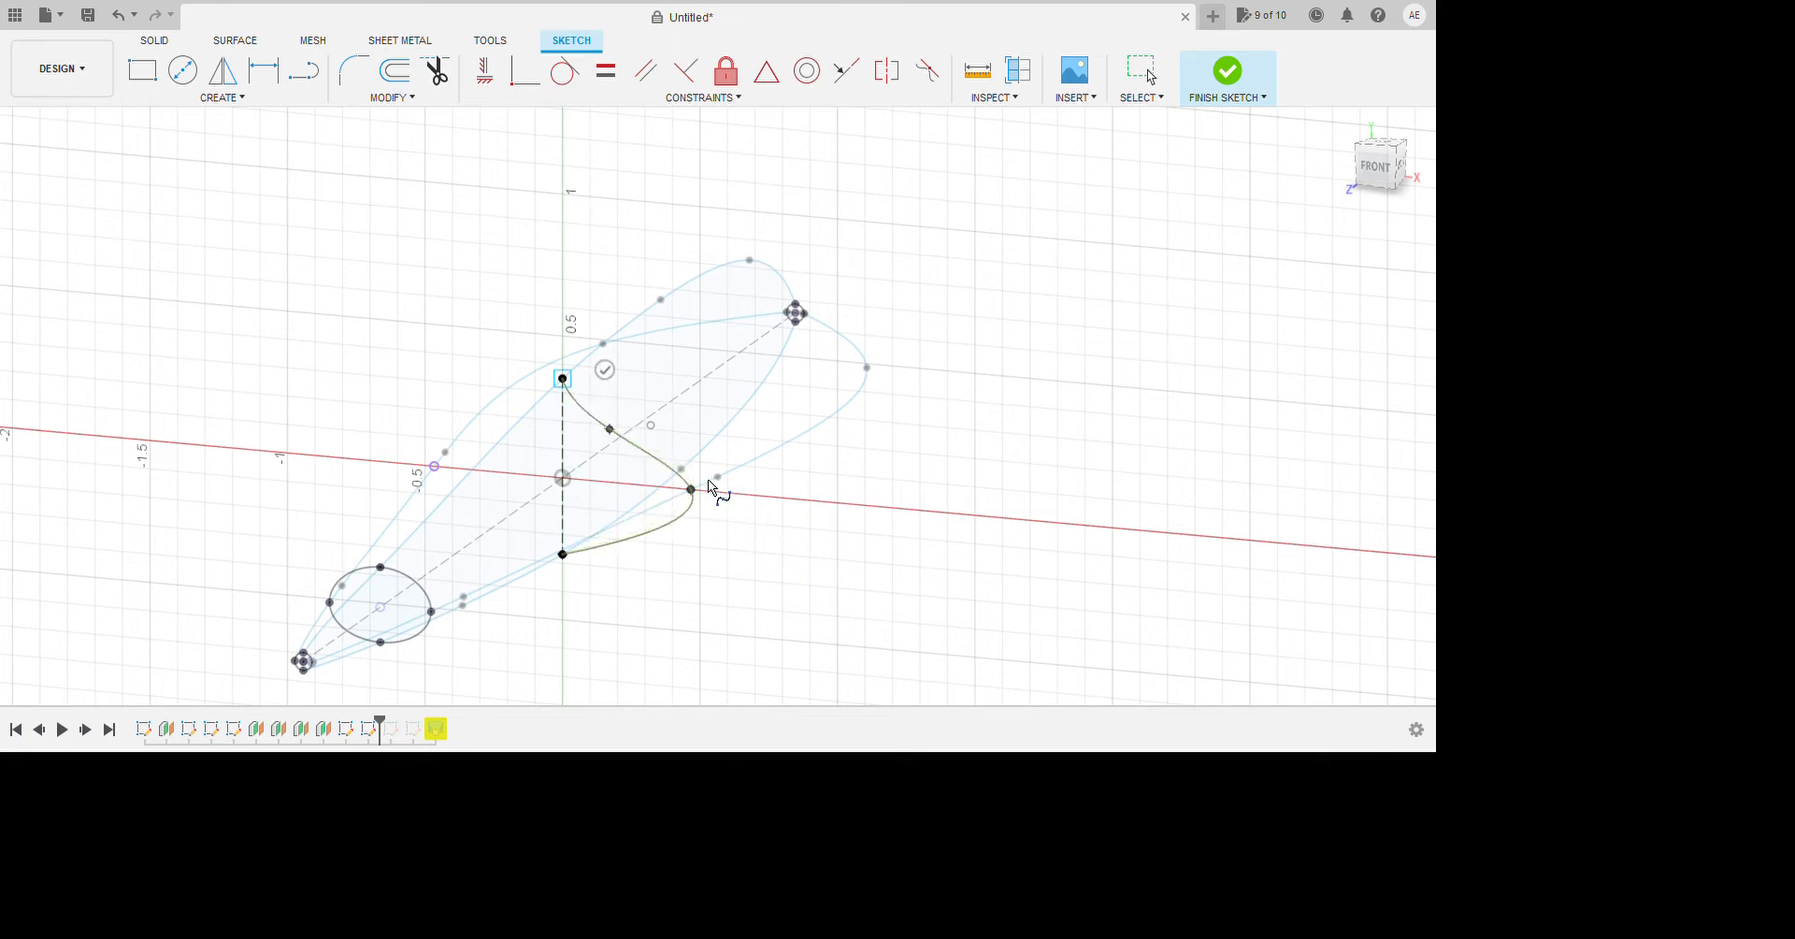
key(Return)
key(Escape)
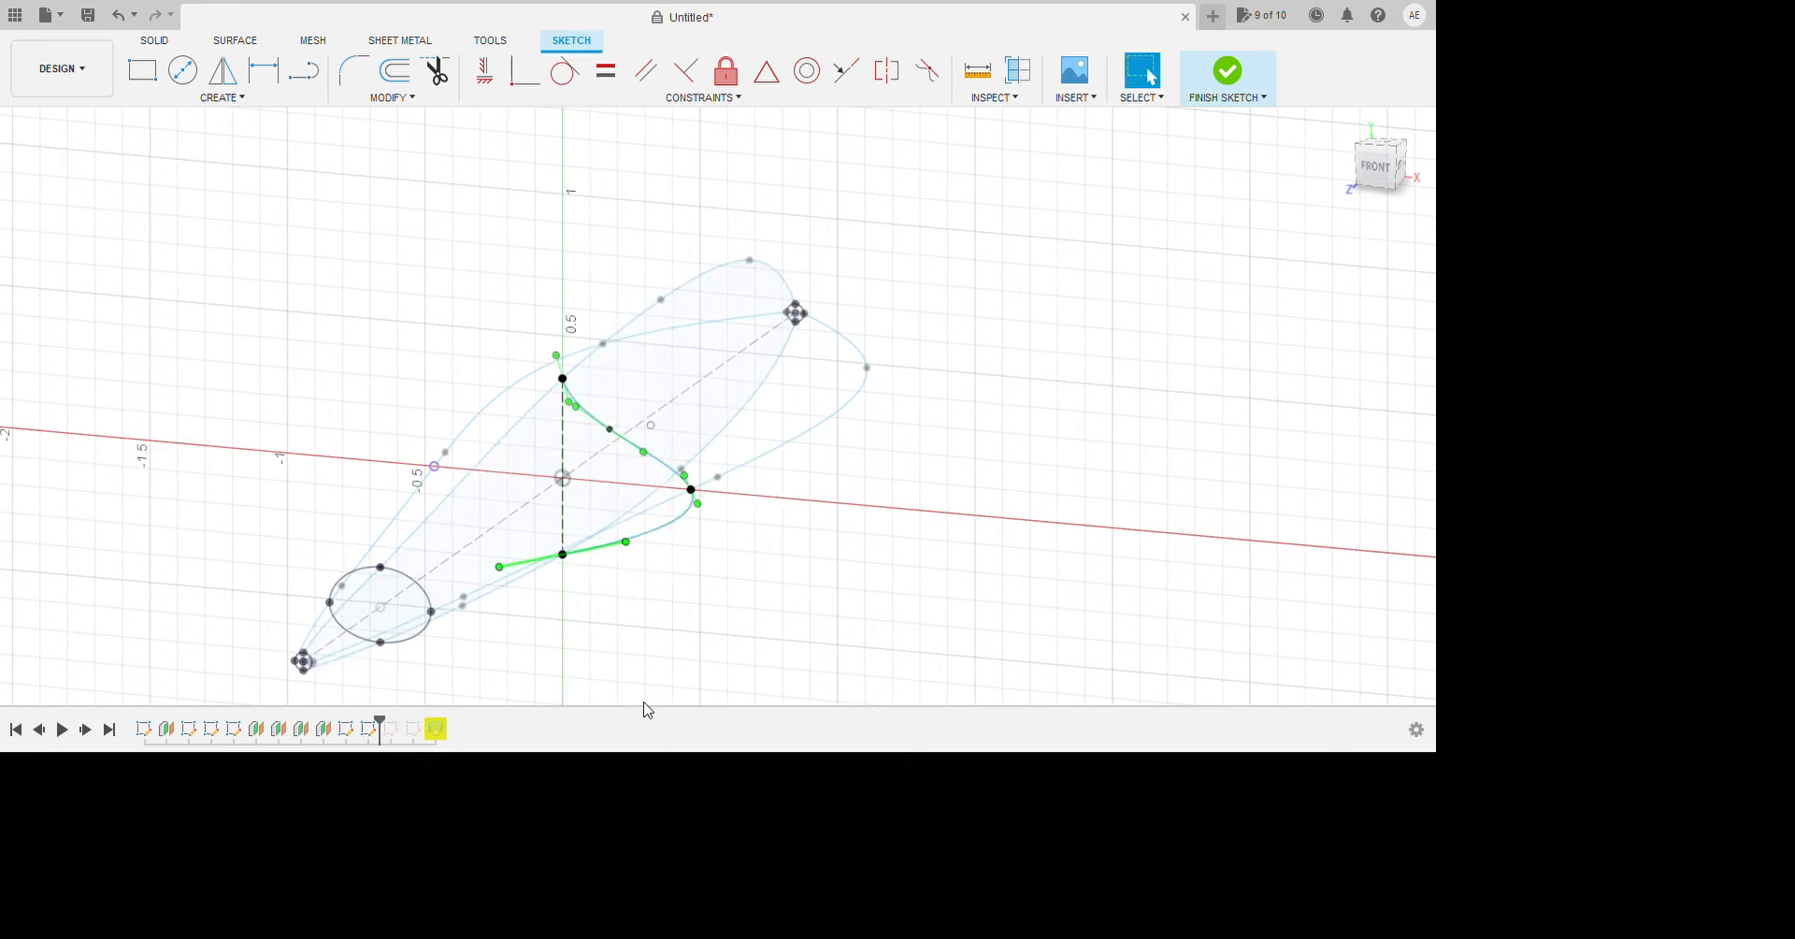
Constrain the new spline's lower tangent handle horizontal and move the shoulder fit point outward and slightly up.
click(495, 85)
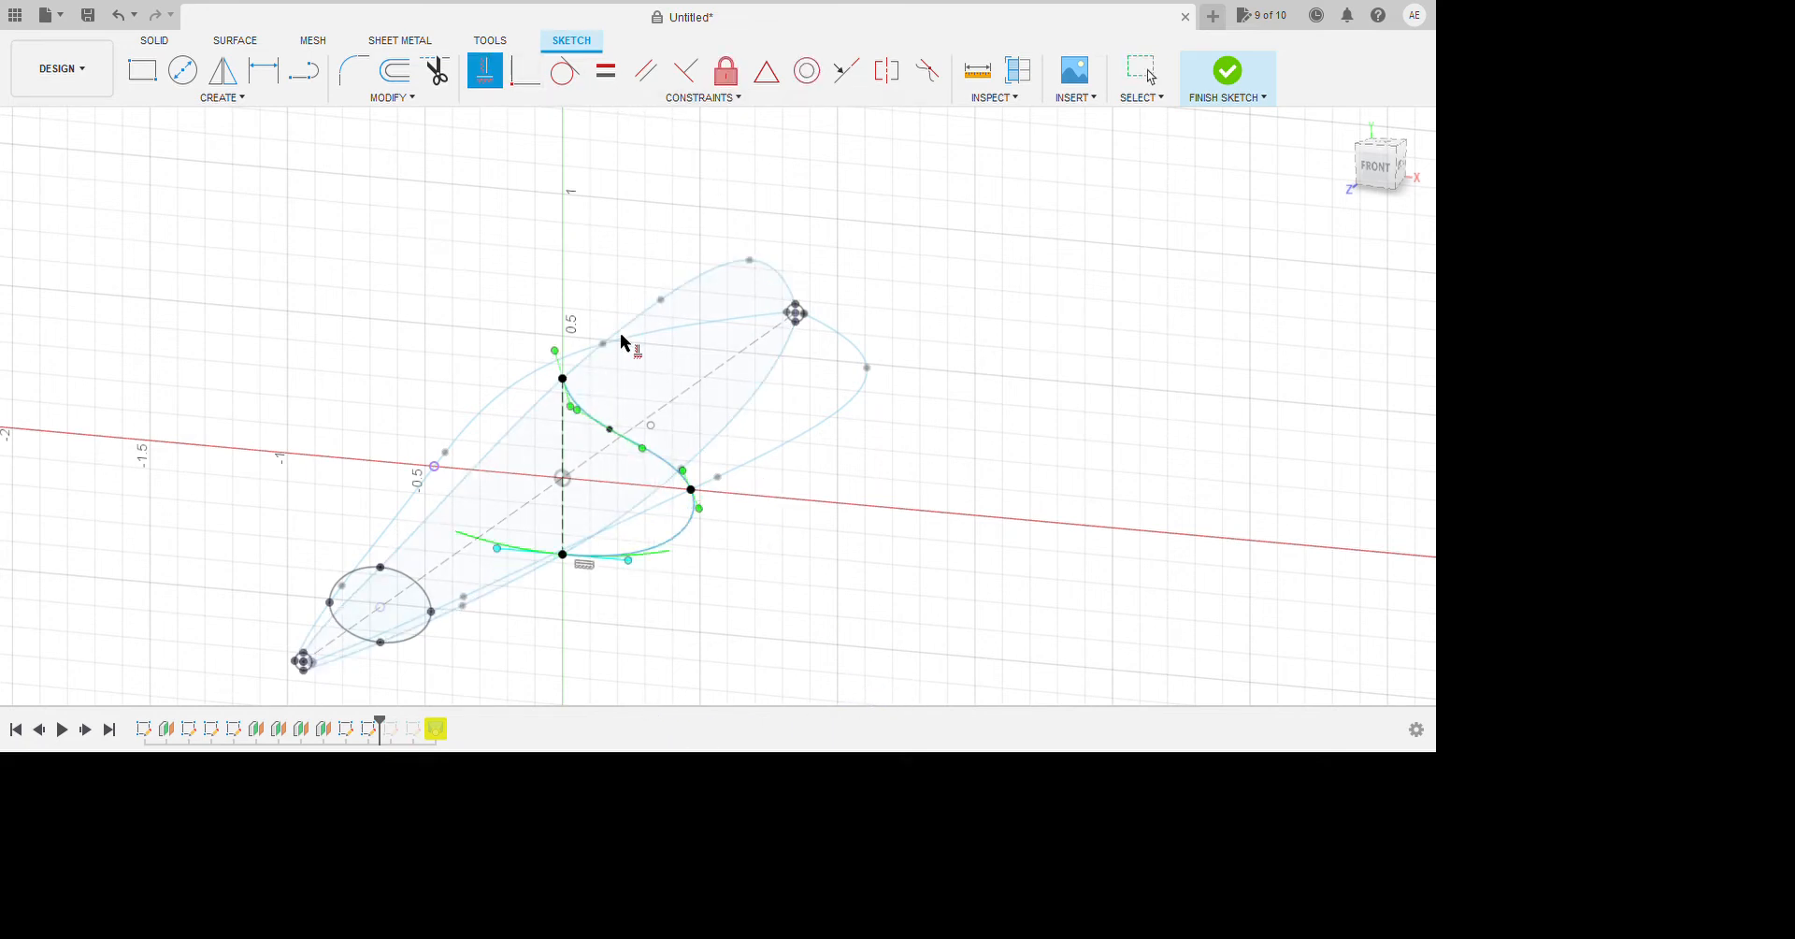
mouse_move(1094, 662)
shift+middle_down()
mouse_move(1141, 653)
mouse_move(1125, 642)
shift+middle_up()
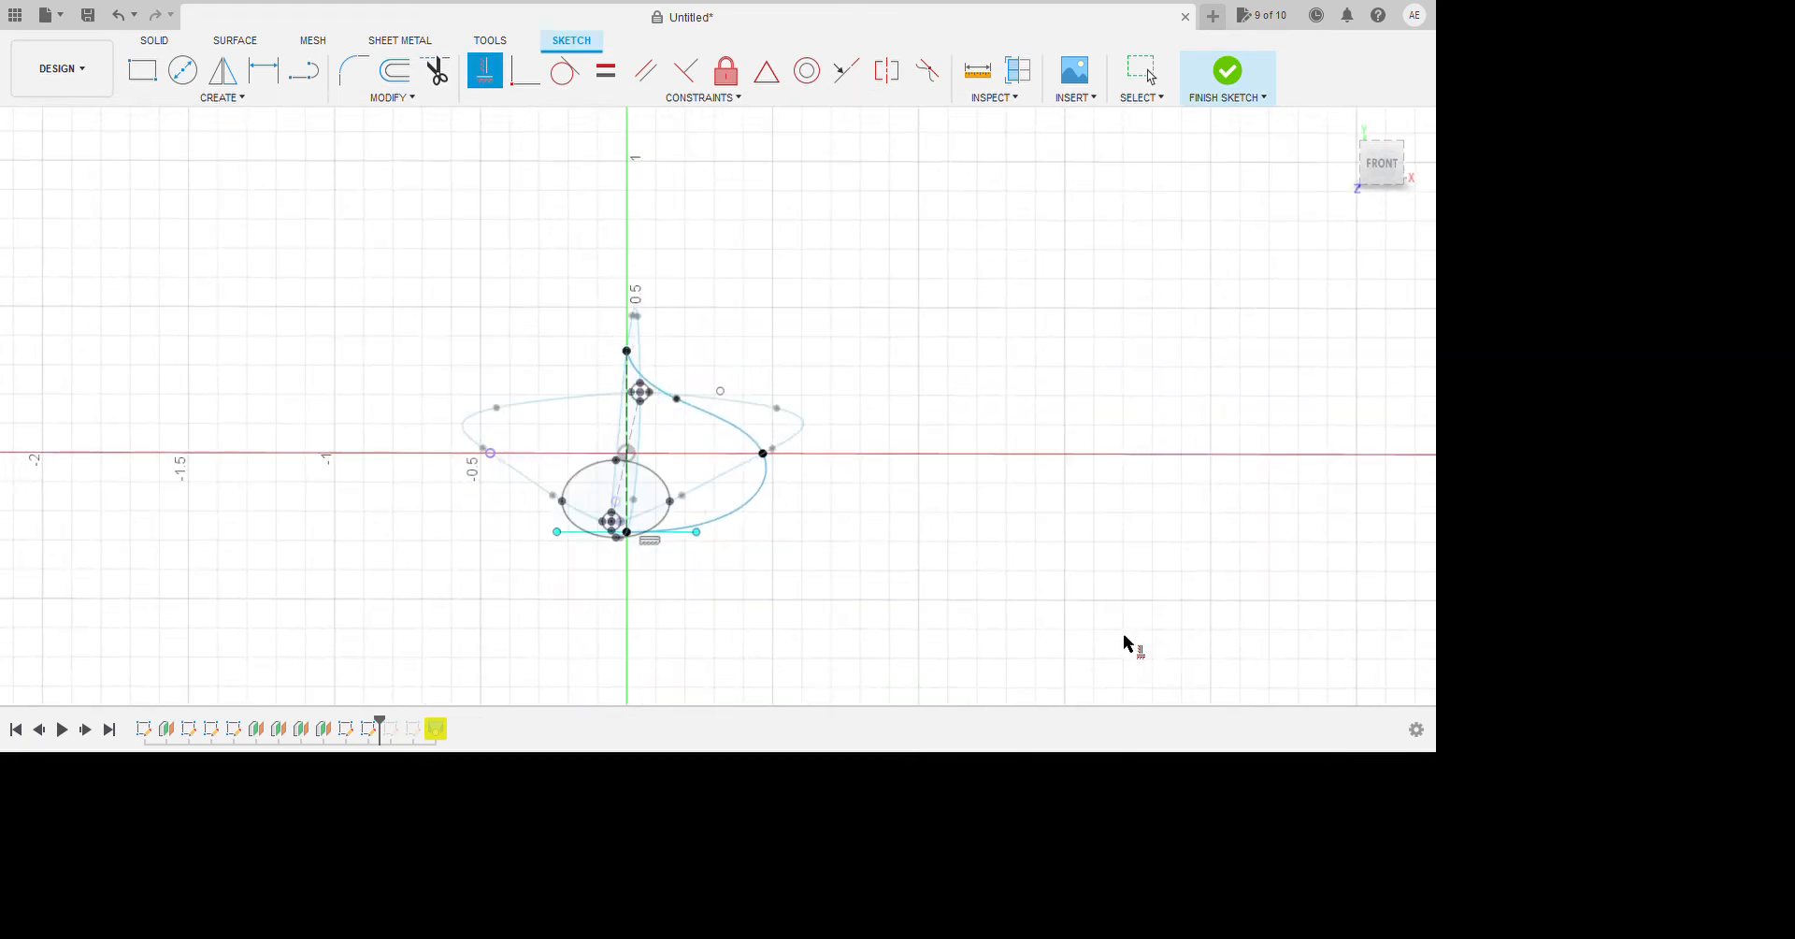
shift+middle_drag(874, 505, 835, 506)
key(Escape)
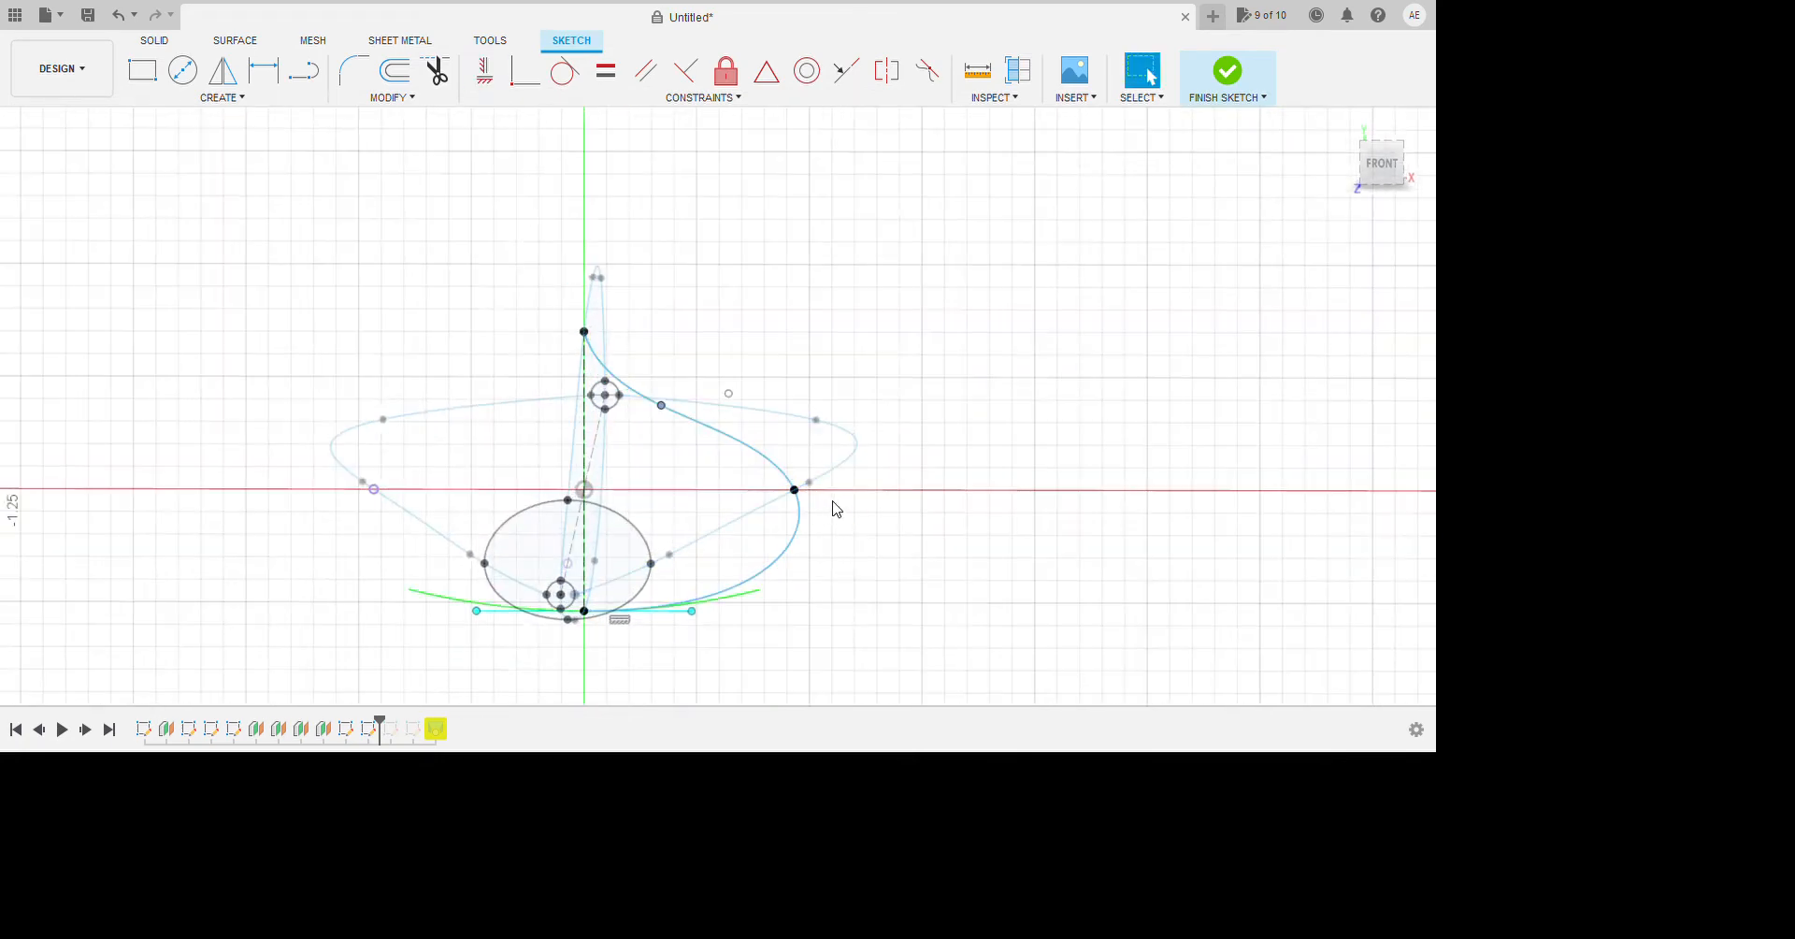
drag(827, 506, 842, 490)
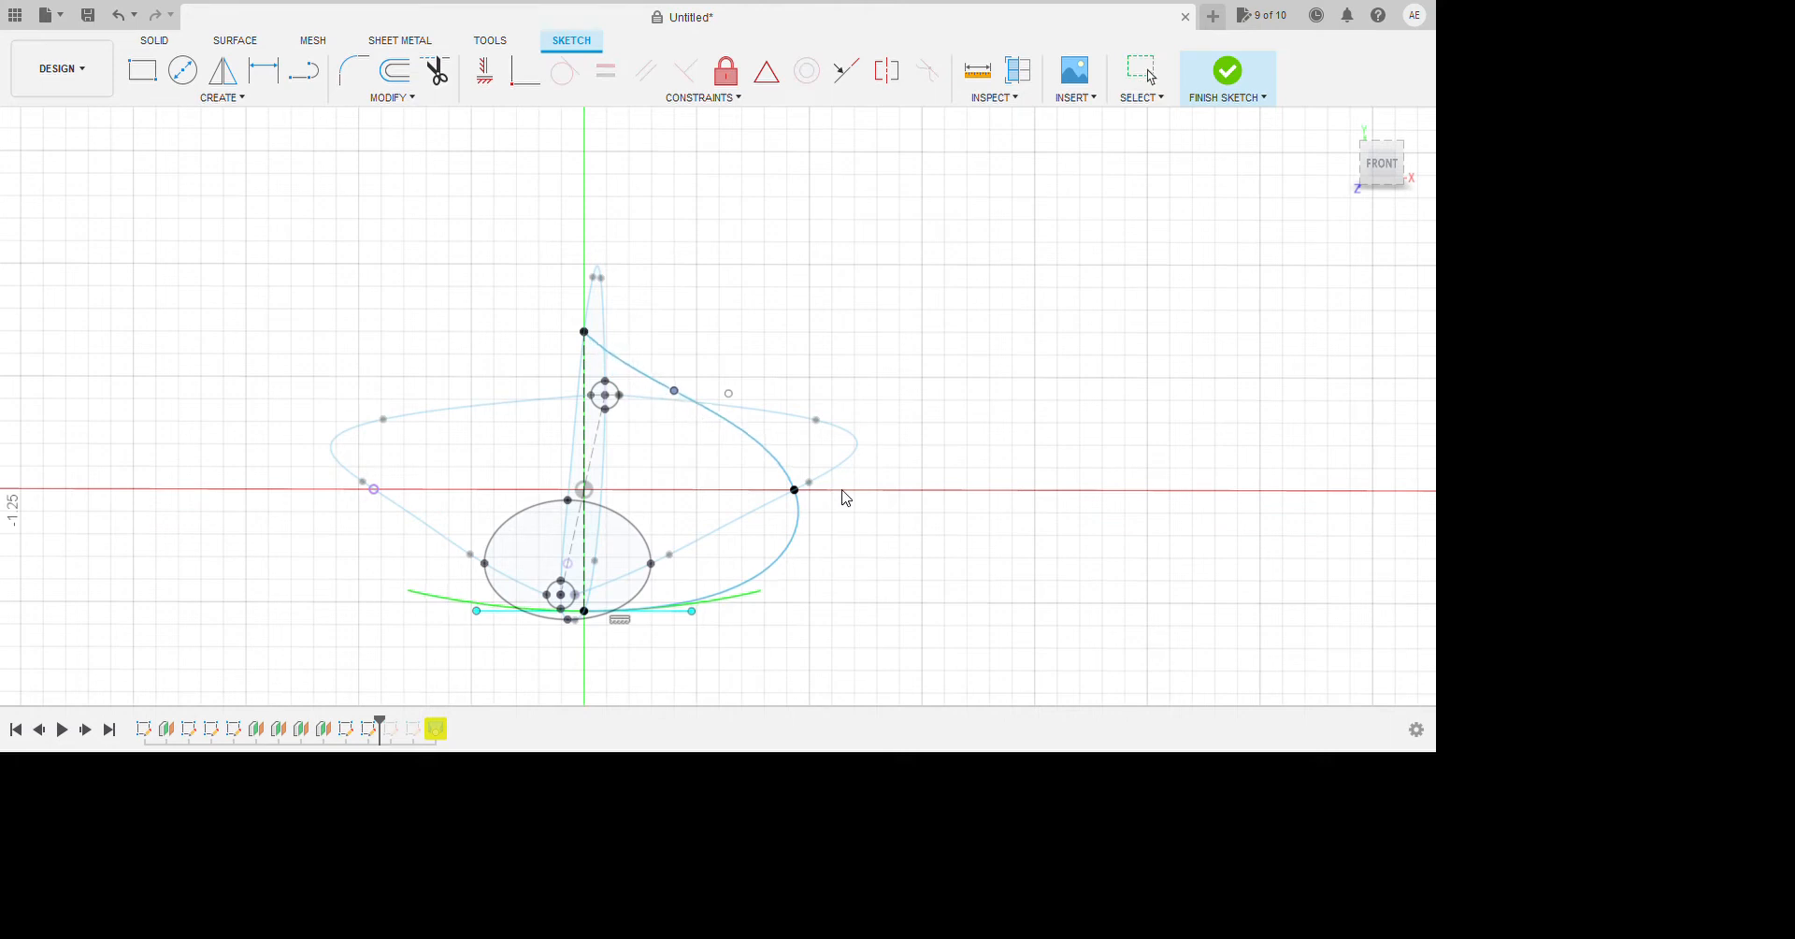
mouse_move(1191, 641)
shift+middle_down()
mouse_move(1147, 654)
mouse_move(1605, 826)
shift+middle_up()
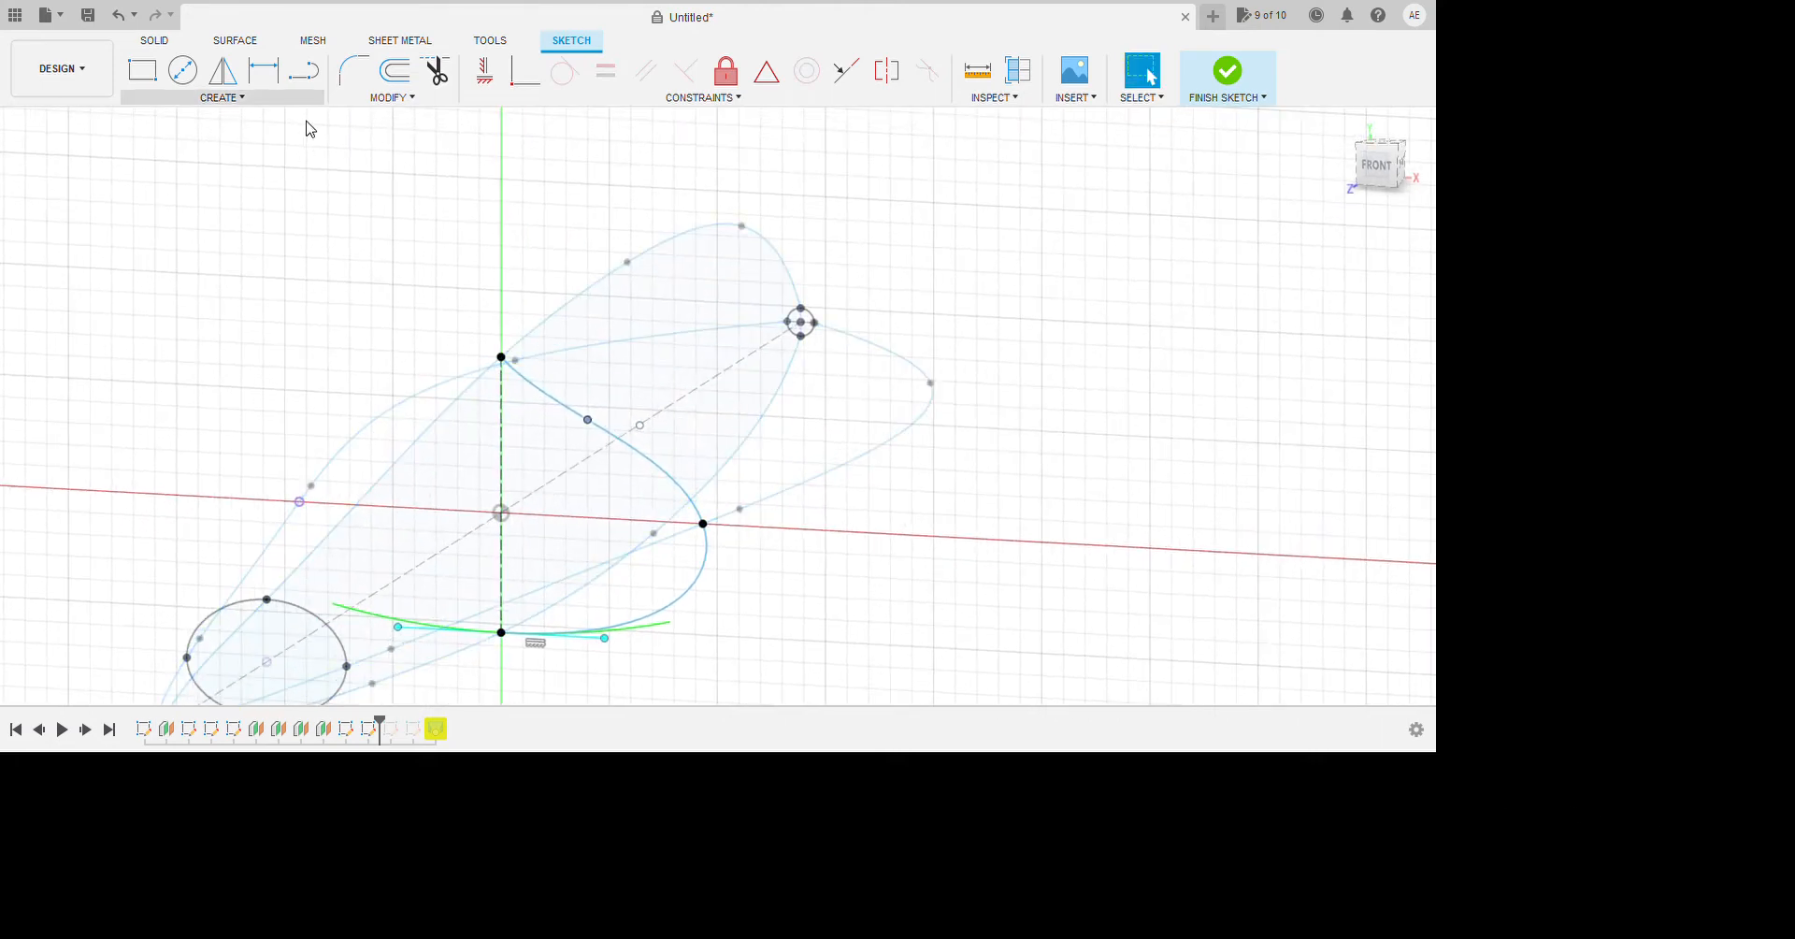
Mirror the new half spline about the vertical centerline to close the cross-section.
click(222, 70)
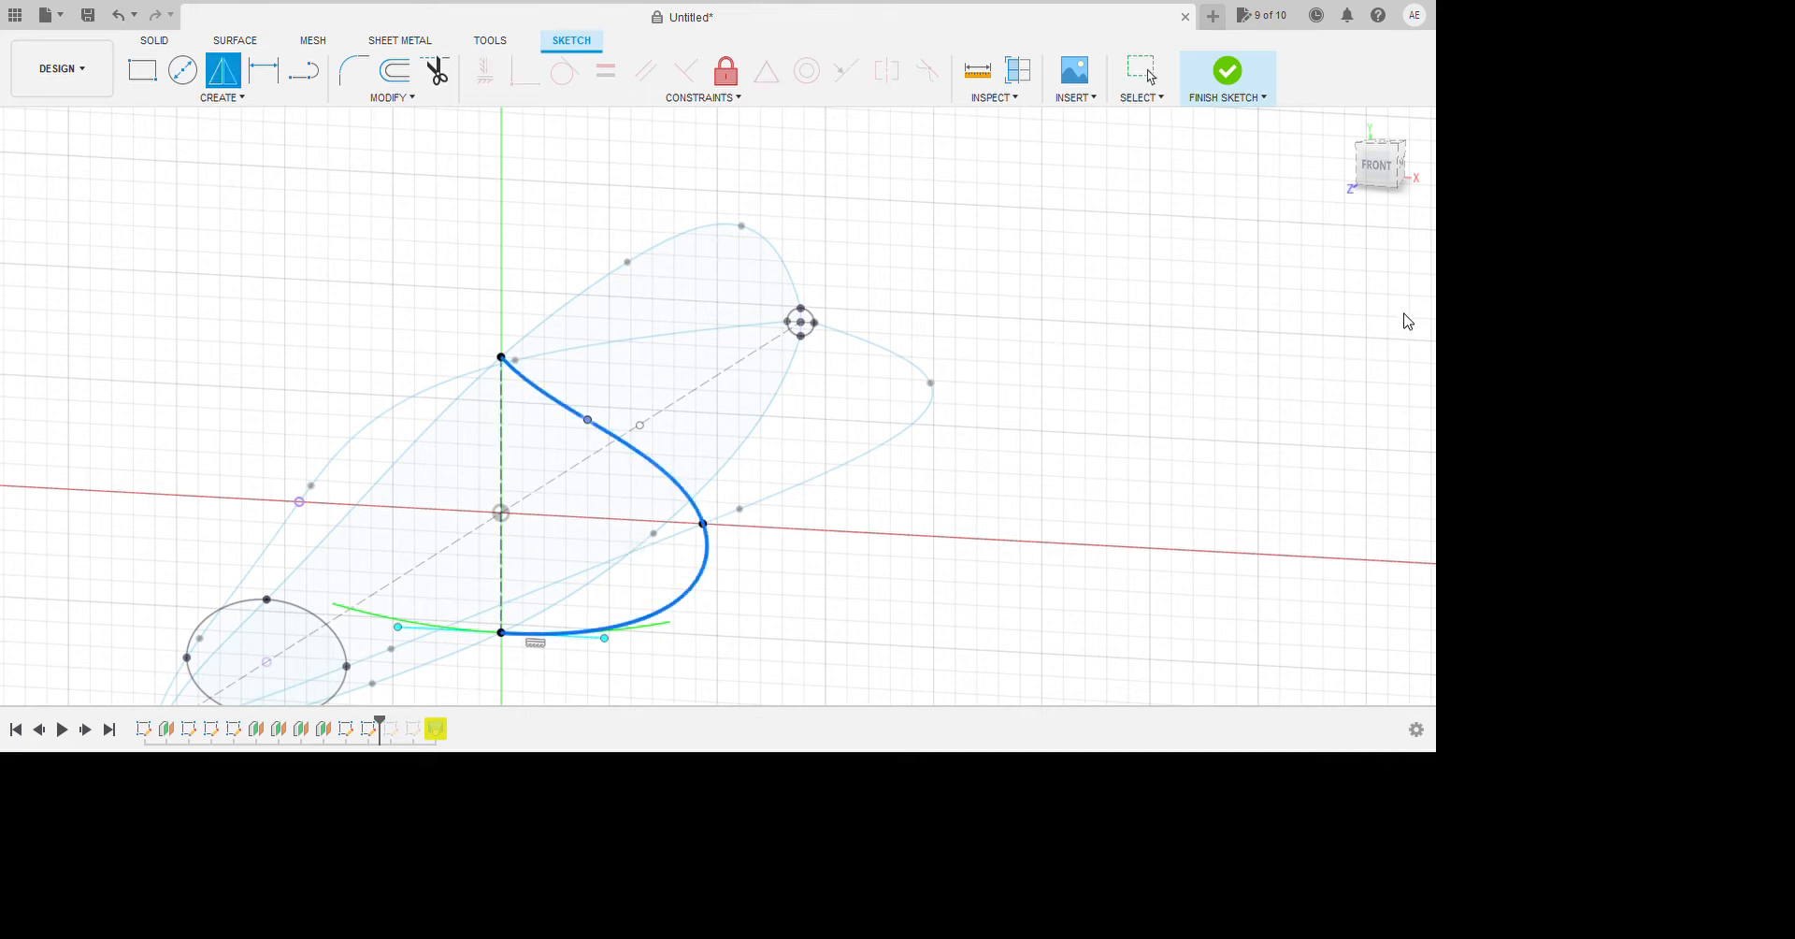
key(Escape)
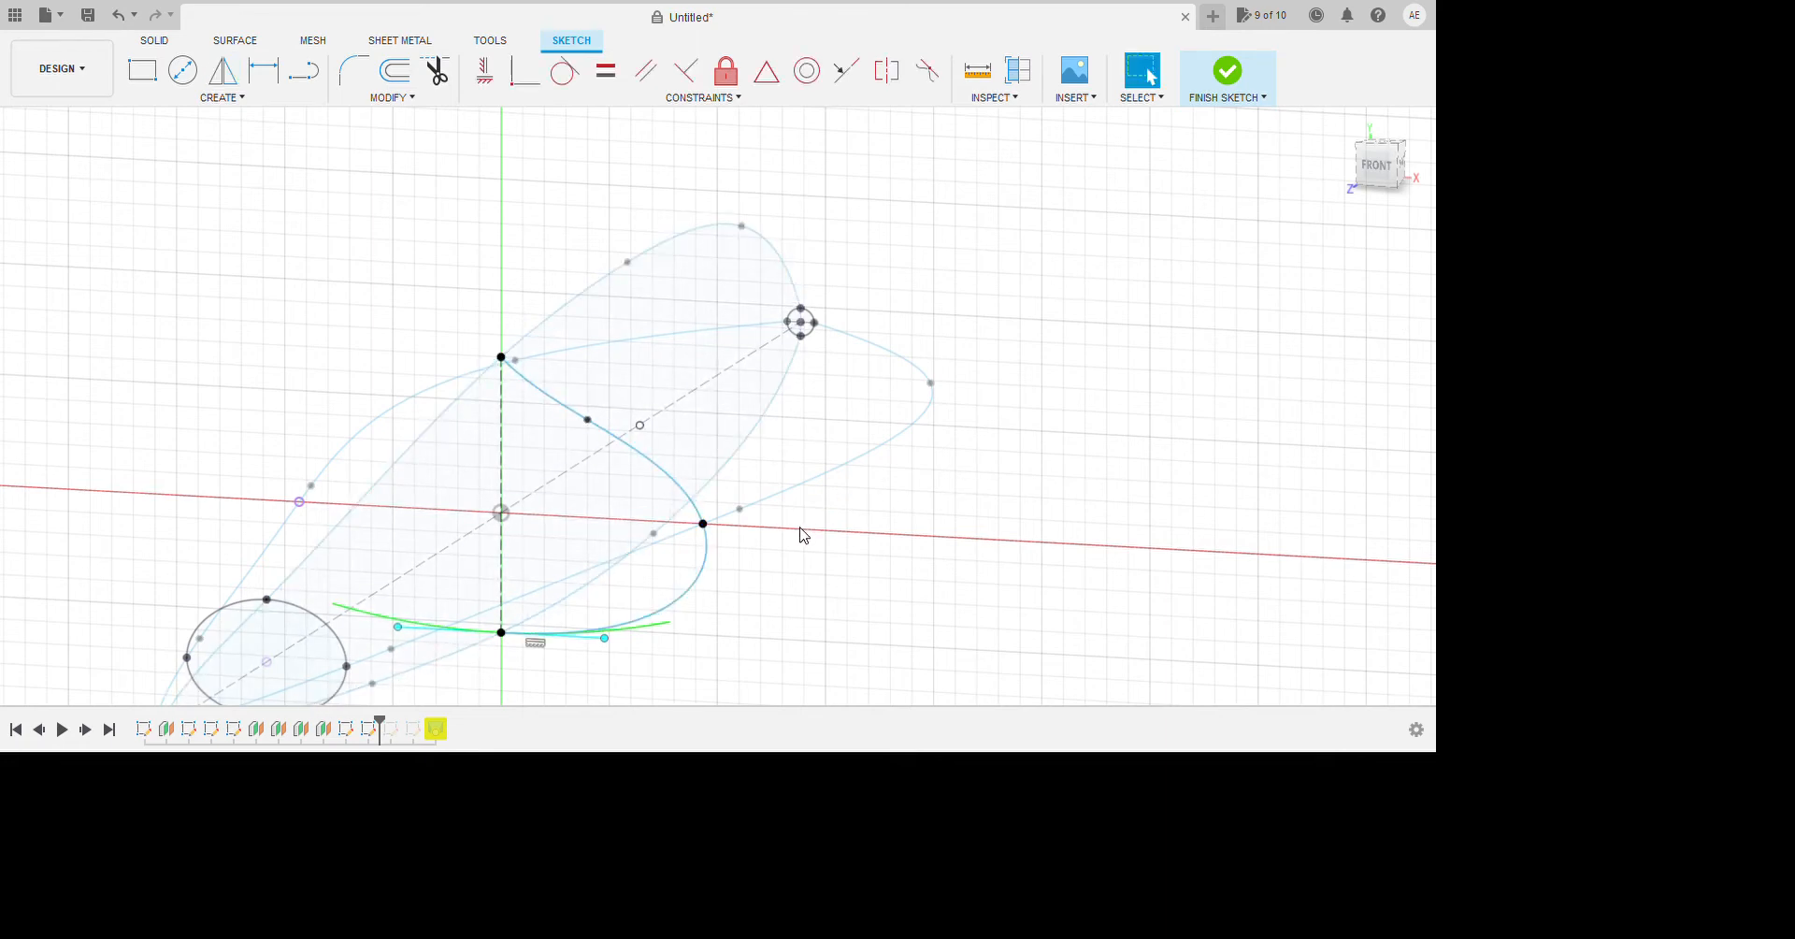
click(929, 586)
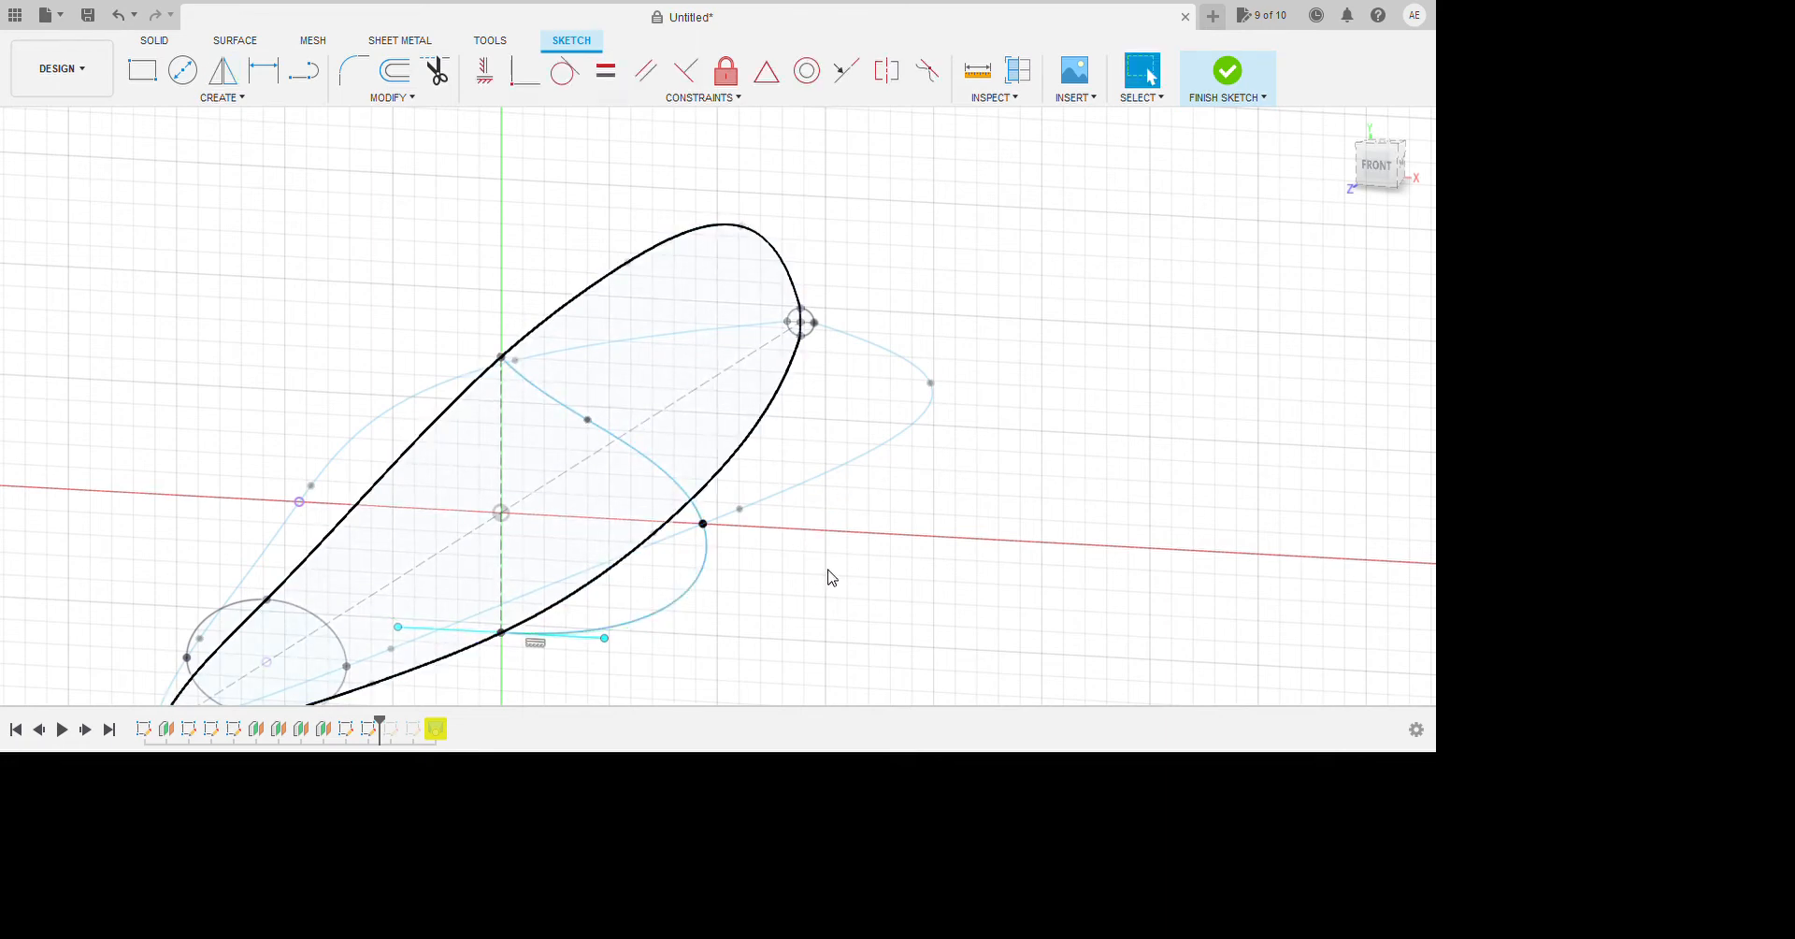
click(222, 70)
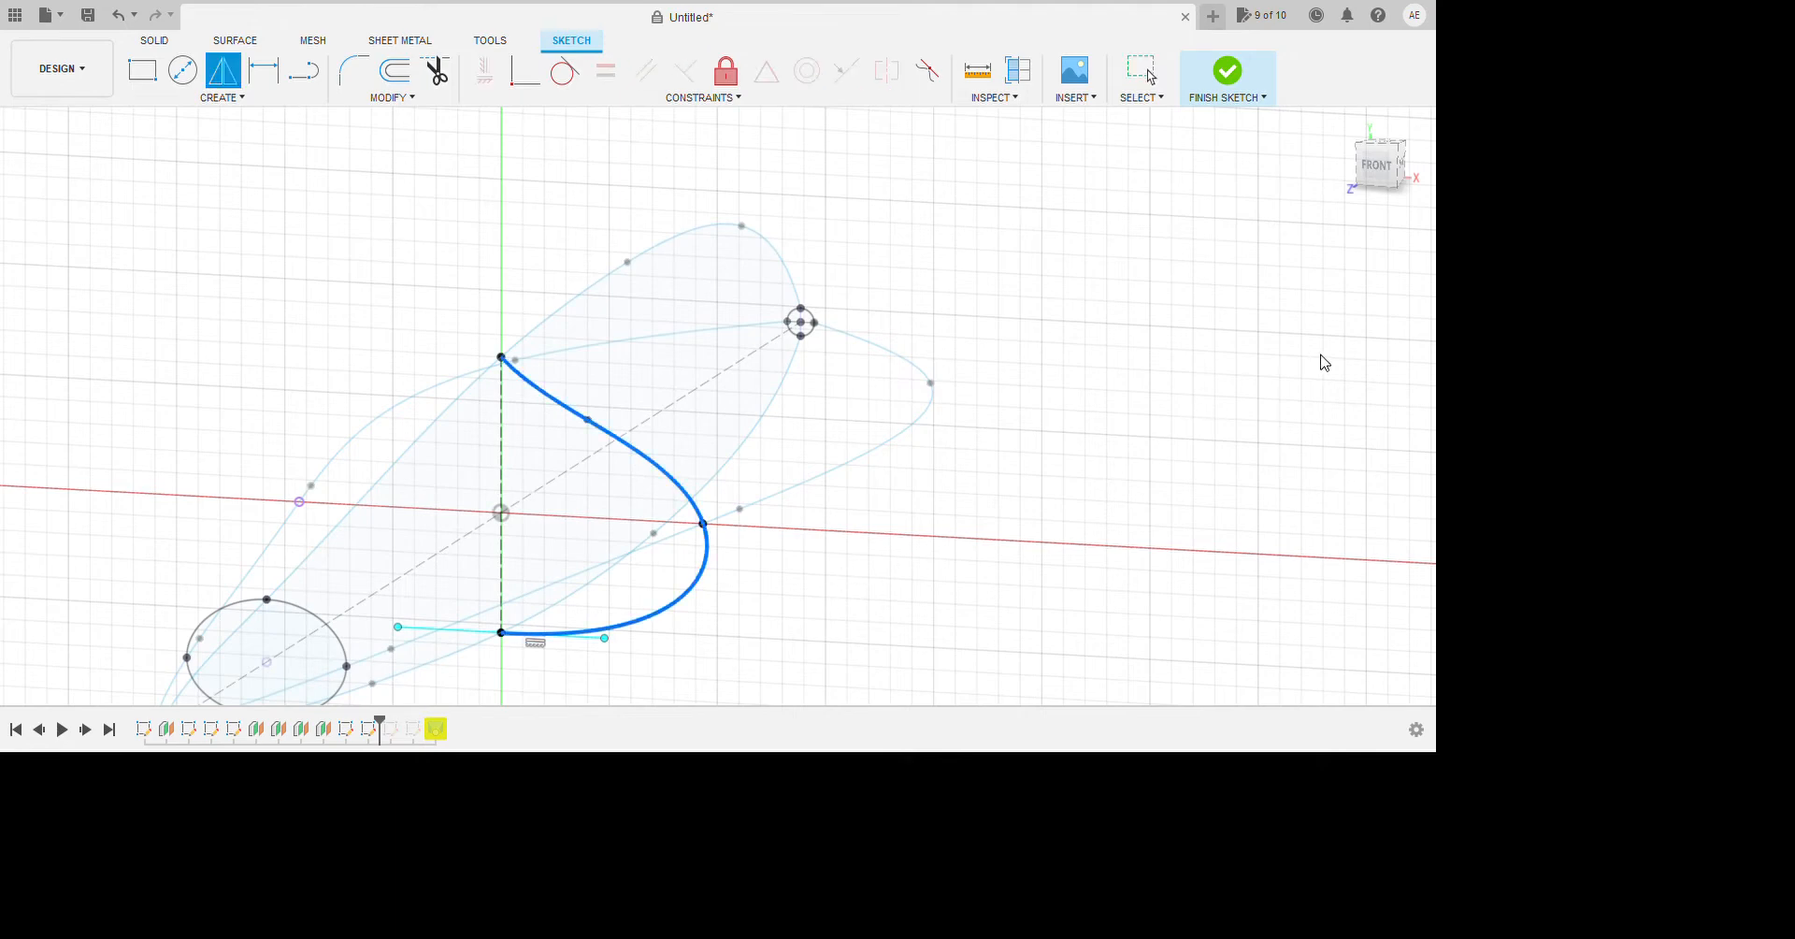
click(618, 562)
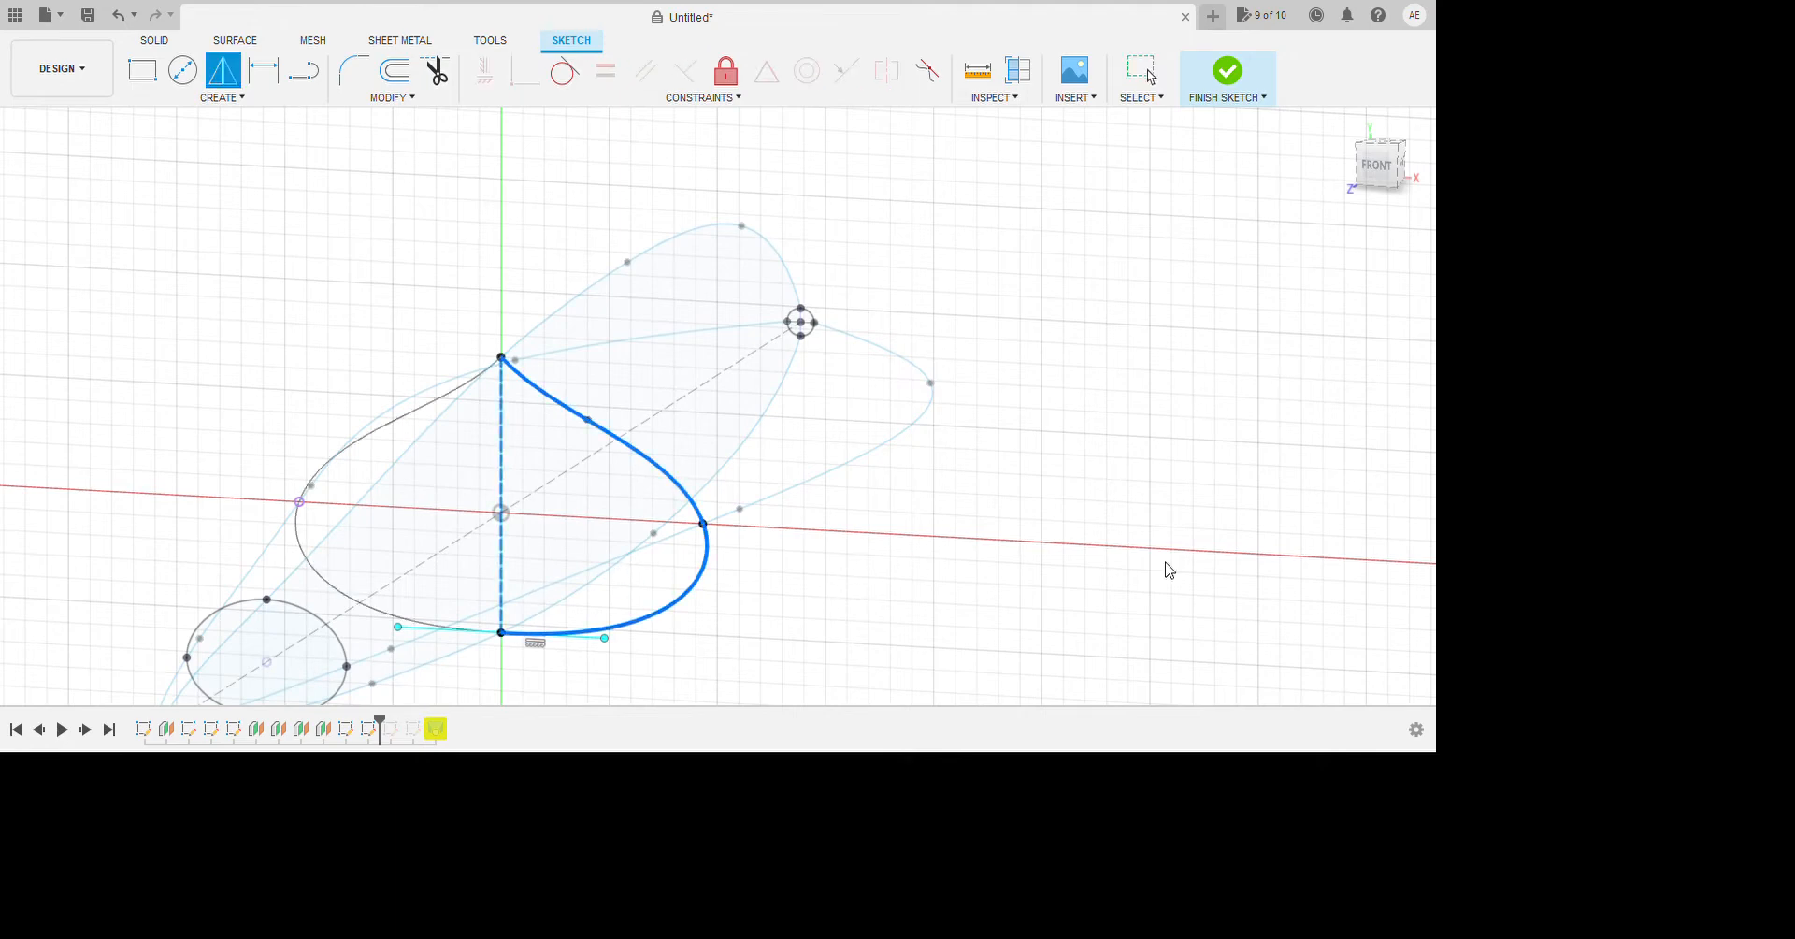
key(Return)
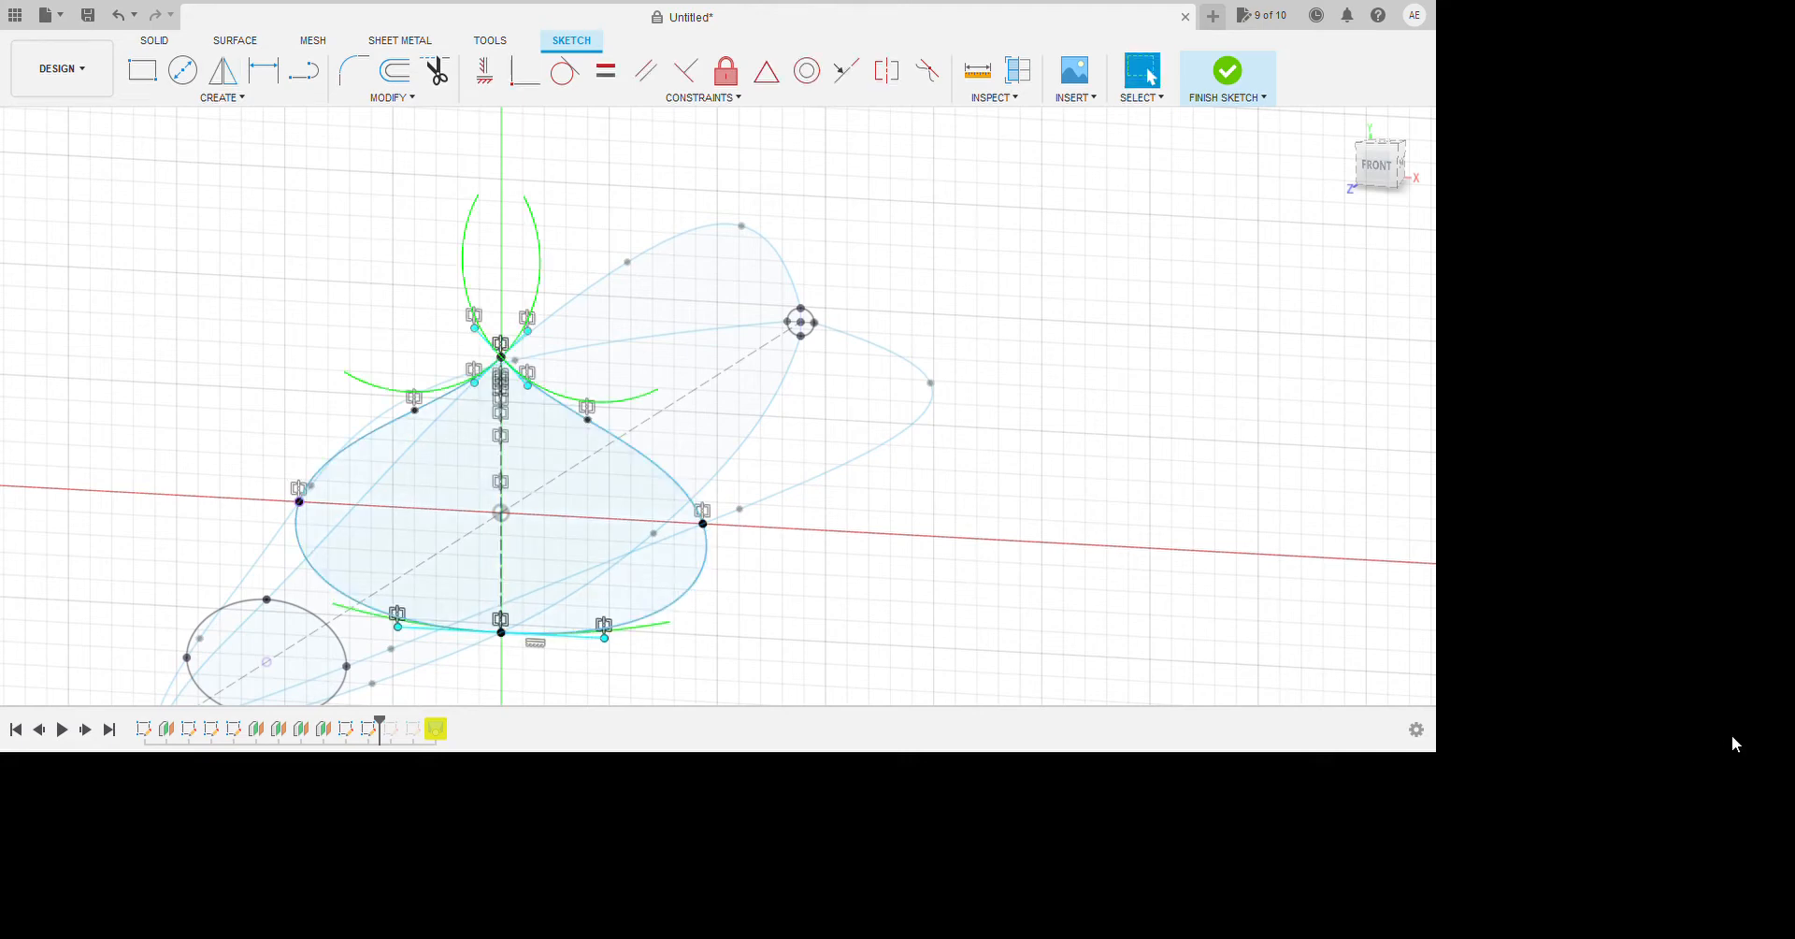
Finish the section sketch and inspect the rebuilt loft from the side.
click(1733, 736)
scroll(582, 845, down, 3)
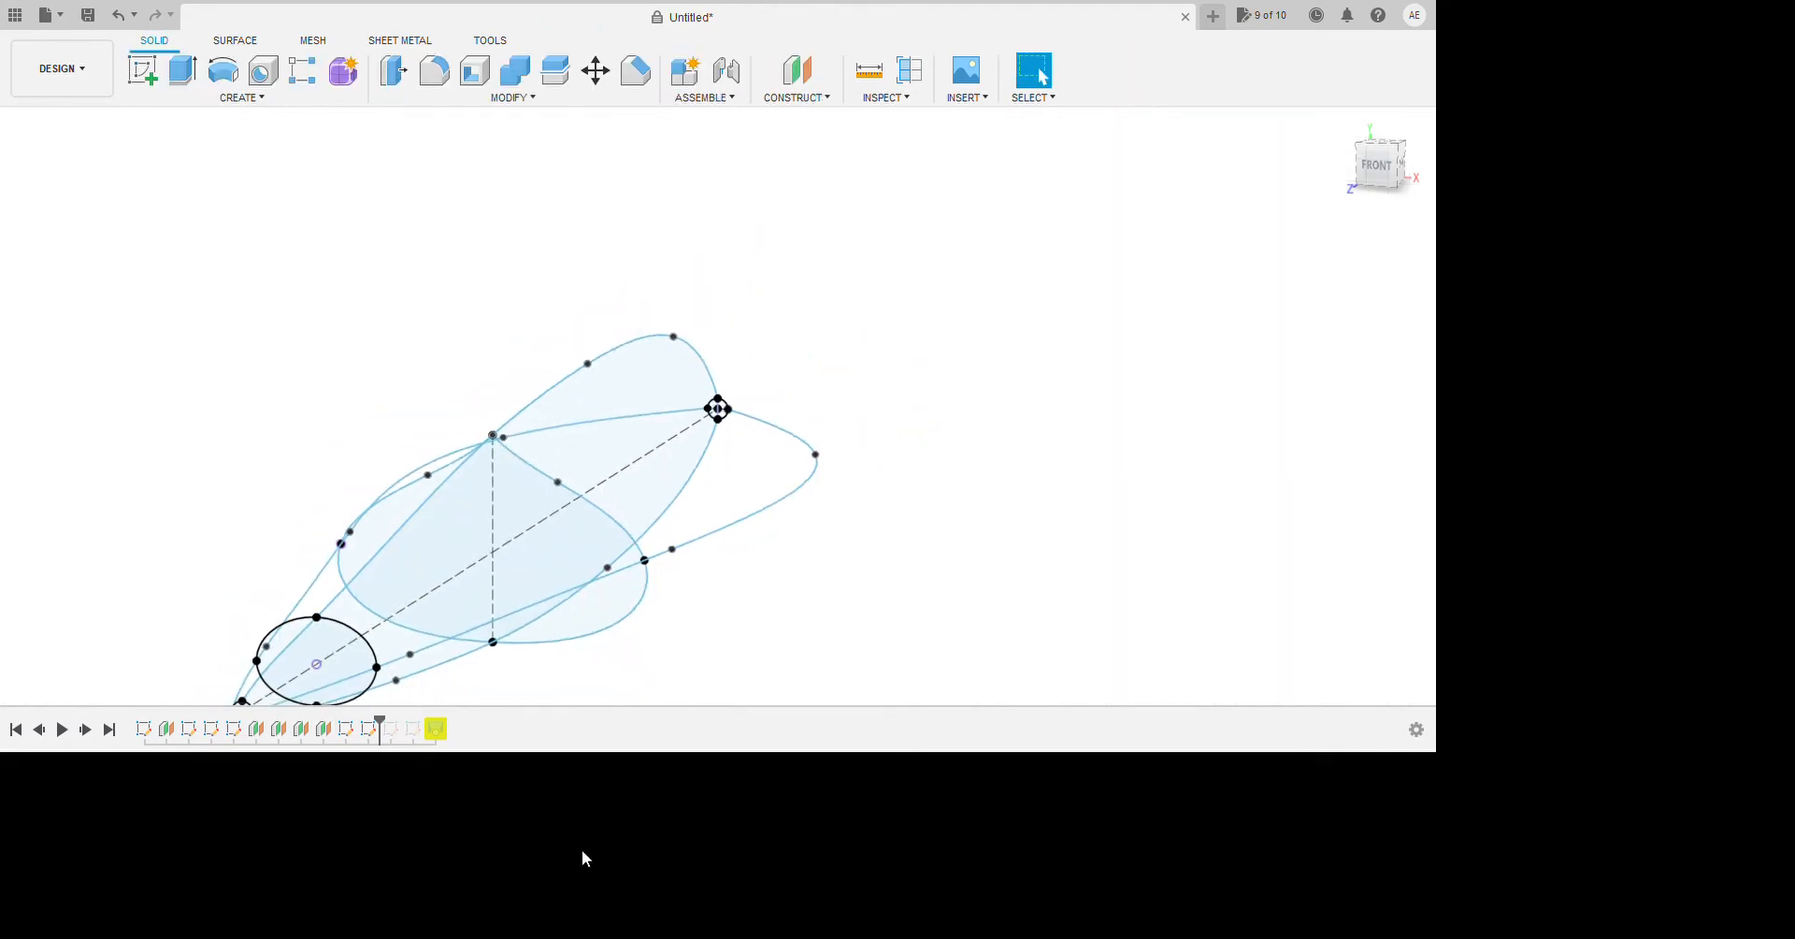
mouse_move(789, 771)
shift+middle_down()
mouse_move(1110, 648)
mouse_move(613, 748)
mouse_move(680, 795)
mouse_move(681, 821)
mouse_move(1078, 741)
mouse_move(1054, 717)
mouse_move(544, 855)
shift+middle_up()
drag(489, 906, 582, 919)
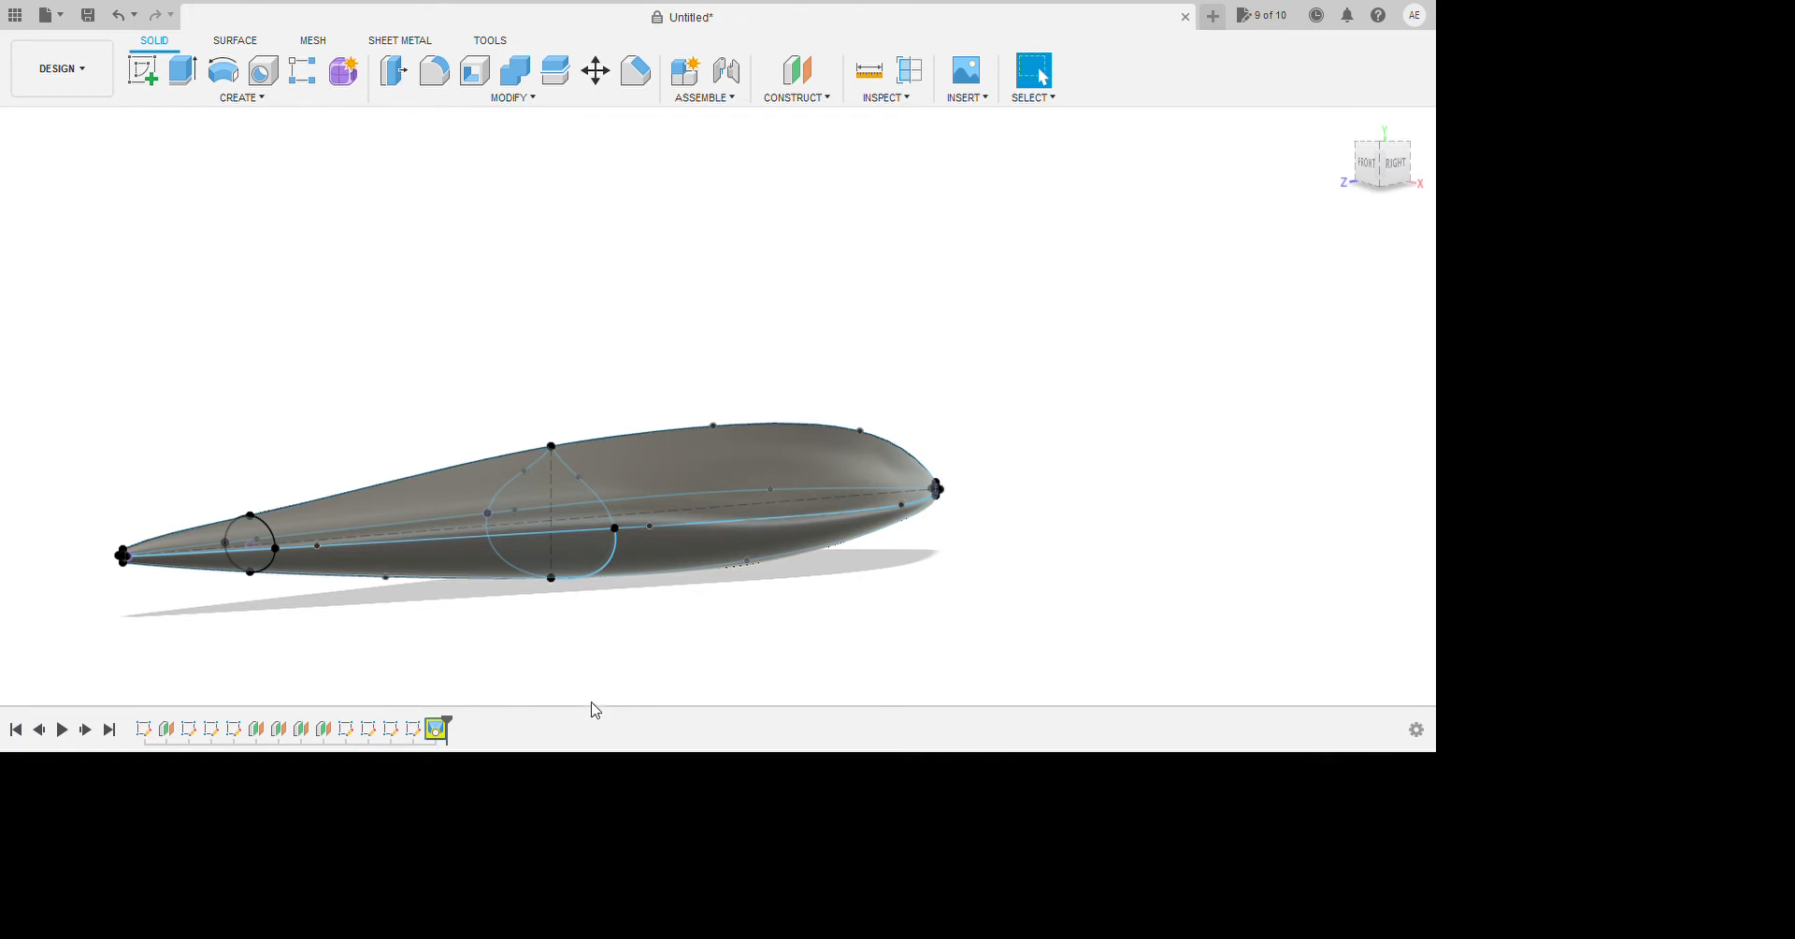
Edit the loft and reselect its cross-section profiles in order from the pointed tip to the small circle at the blunt end.
mouse_move(603, 685)
mouse_down()
mouse_move(949, 420)
mouse_move(925, 423)
mouse_up()
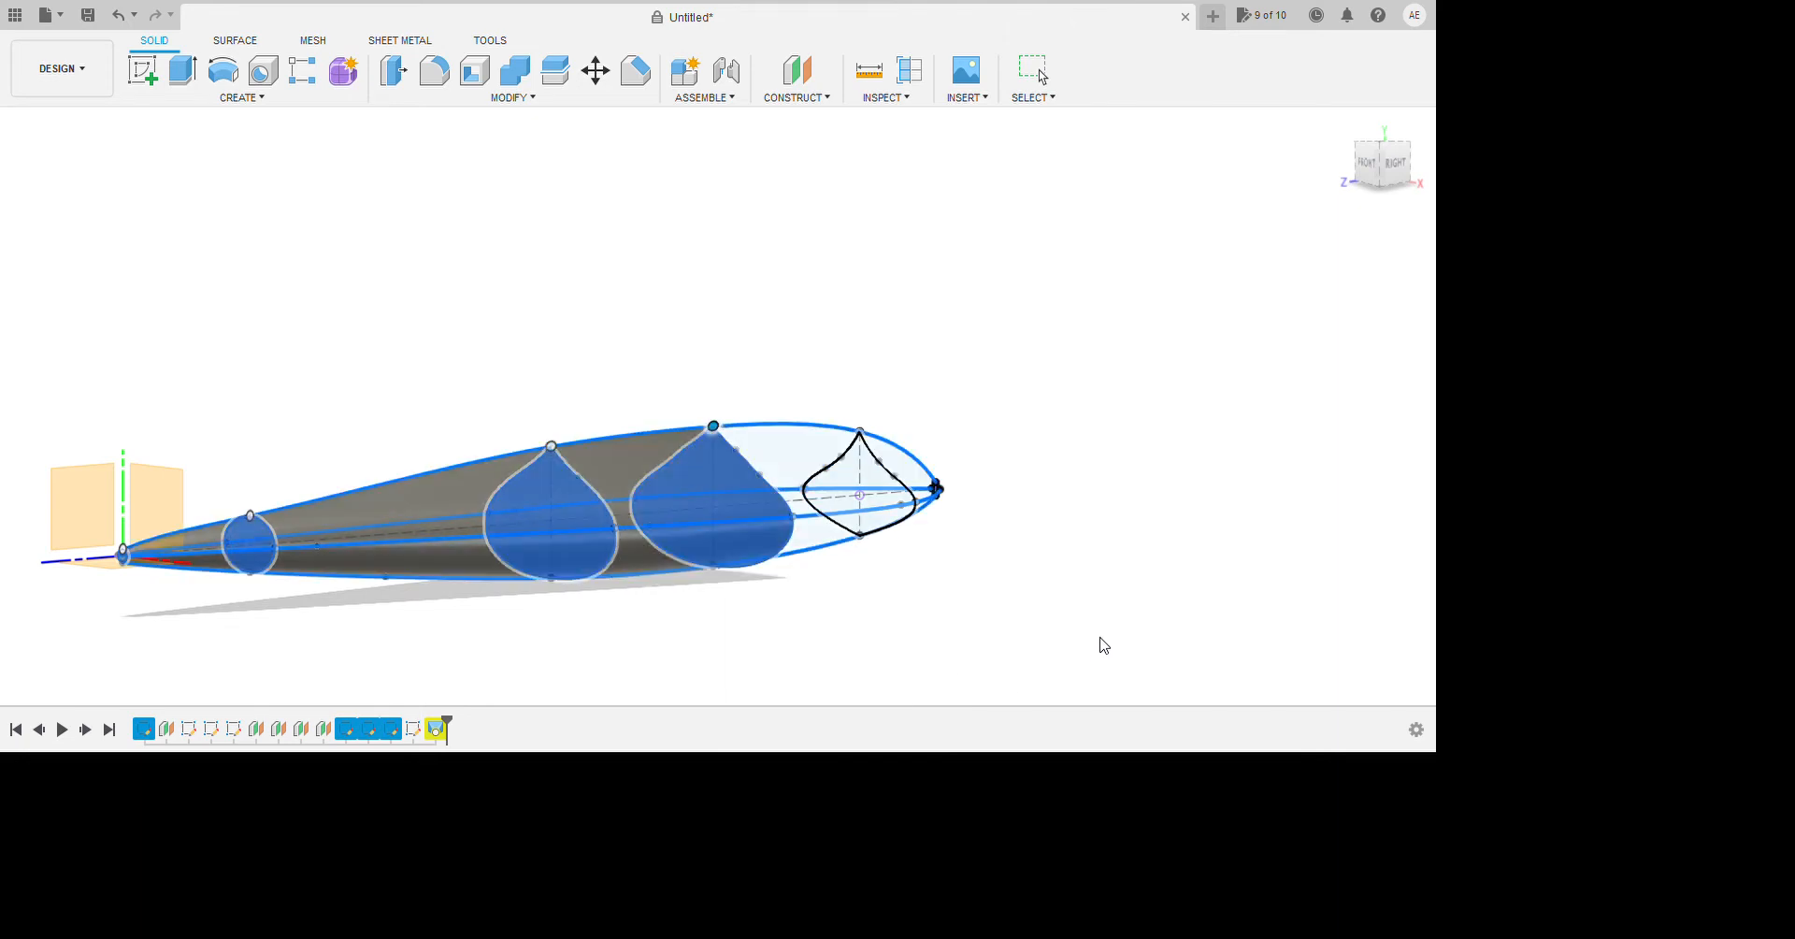
shift+middle_drag(862, 389, 1025, 478)
scroll(1026, 477, up, 5)
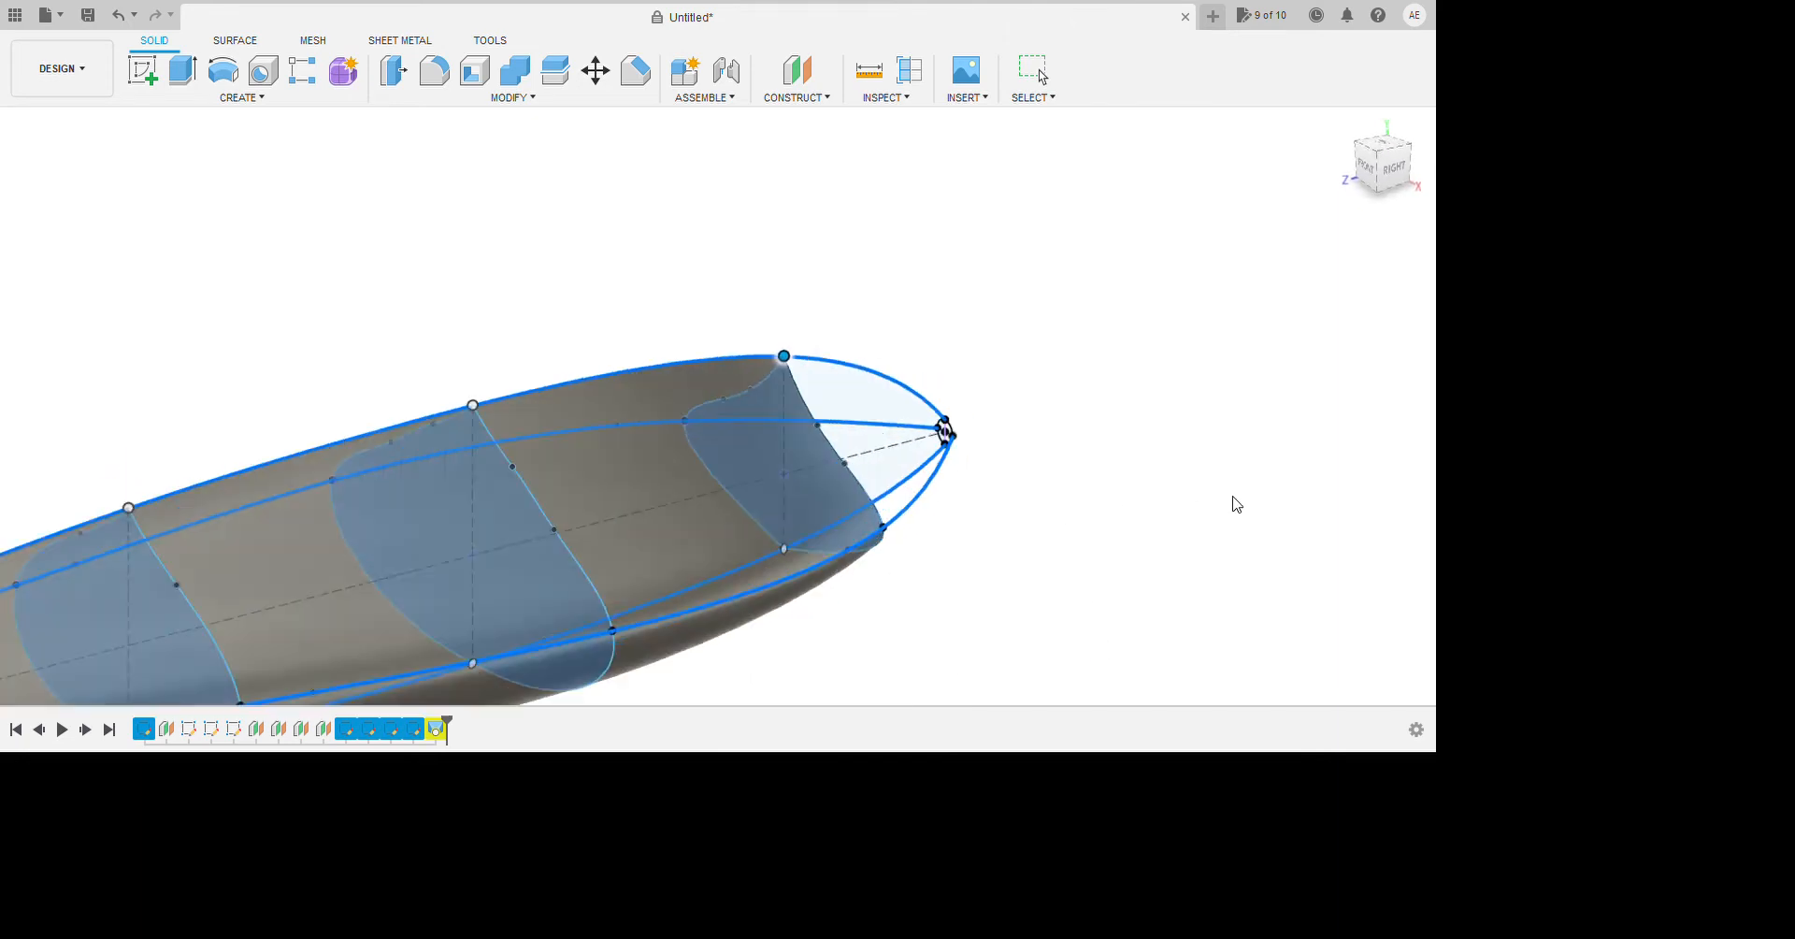
scroll(1237, 505, up, 5)
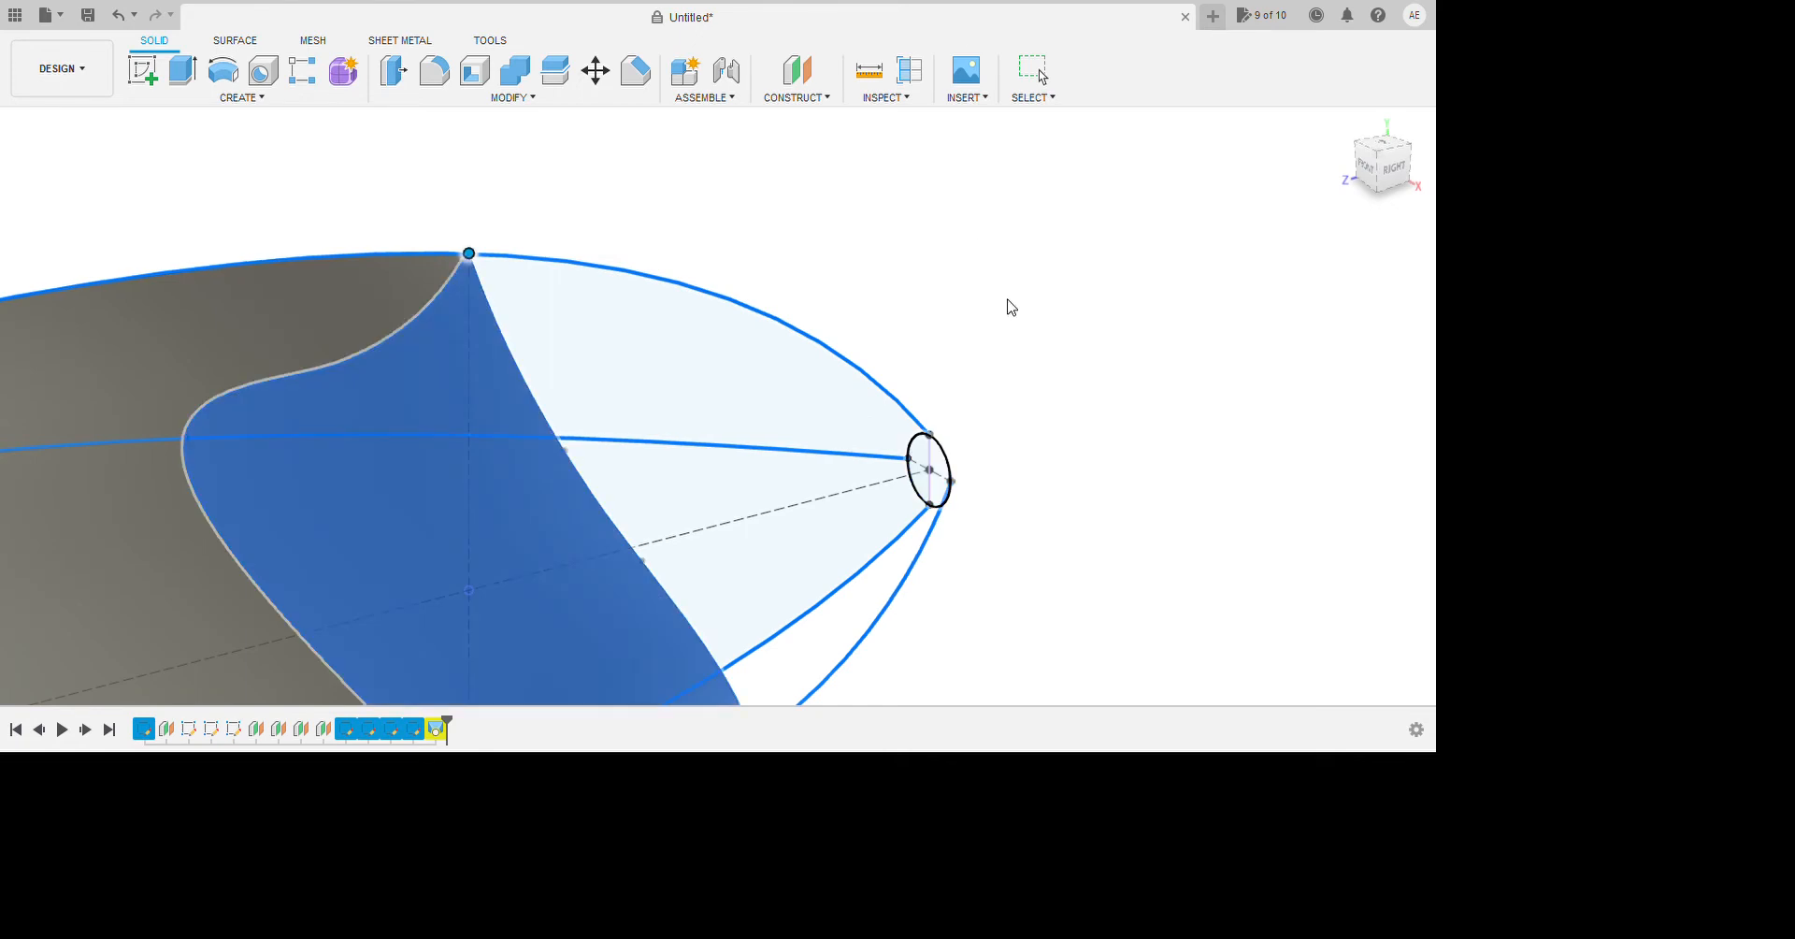
shift+middle_drag(1071, 383, 1596, 795)
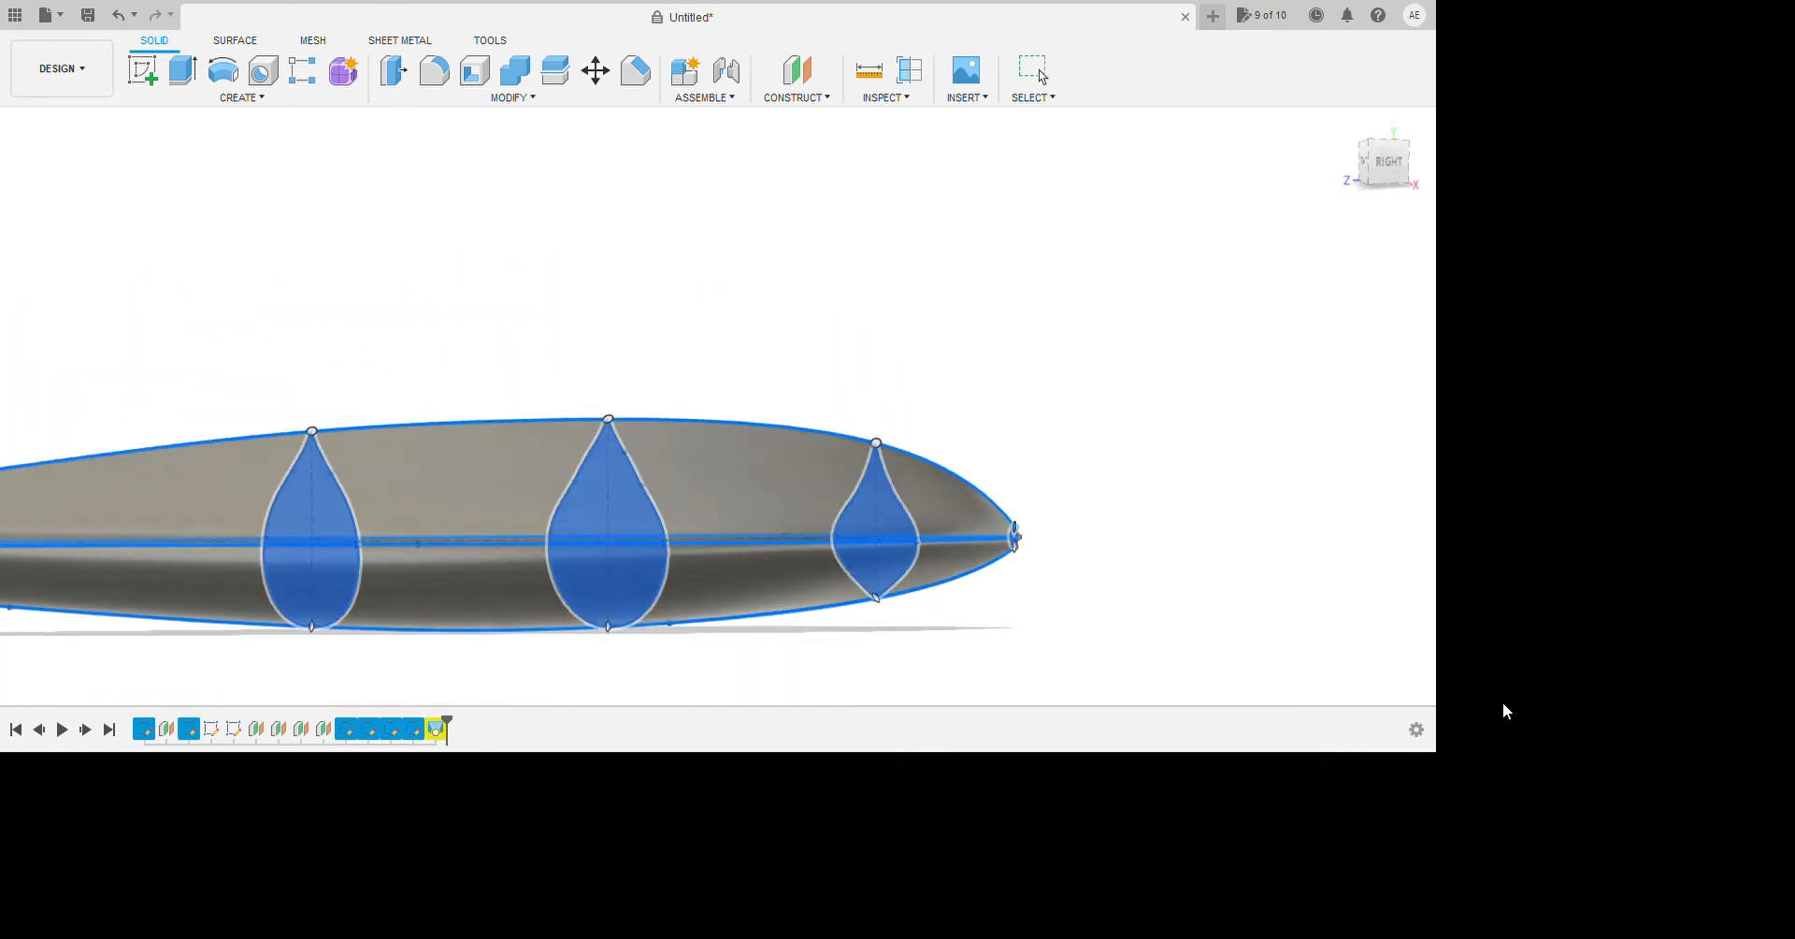
Examine the lofted body from several angles, both in the Render workspace and back in the Design workspace.
shift+middle_drag(1266, 492, 917, 729)
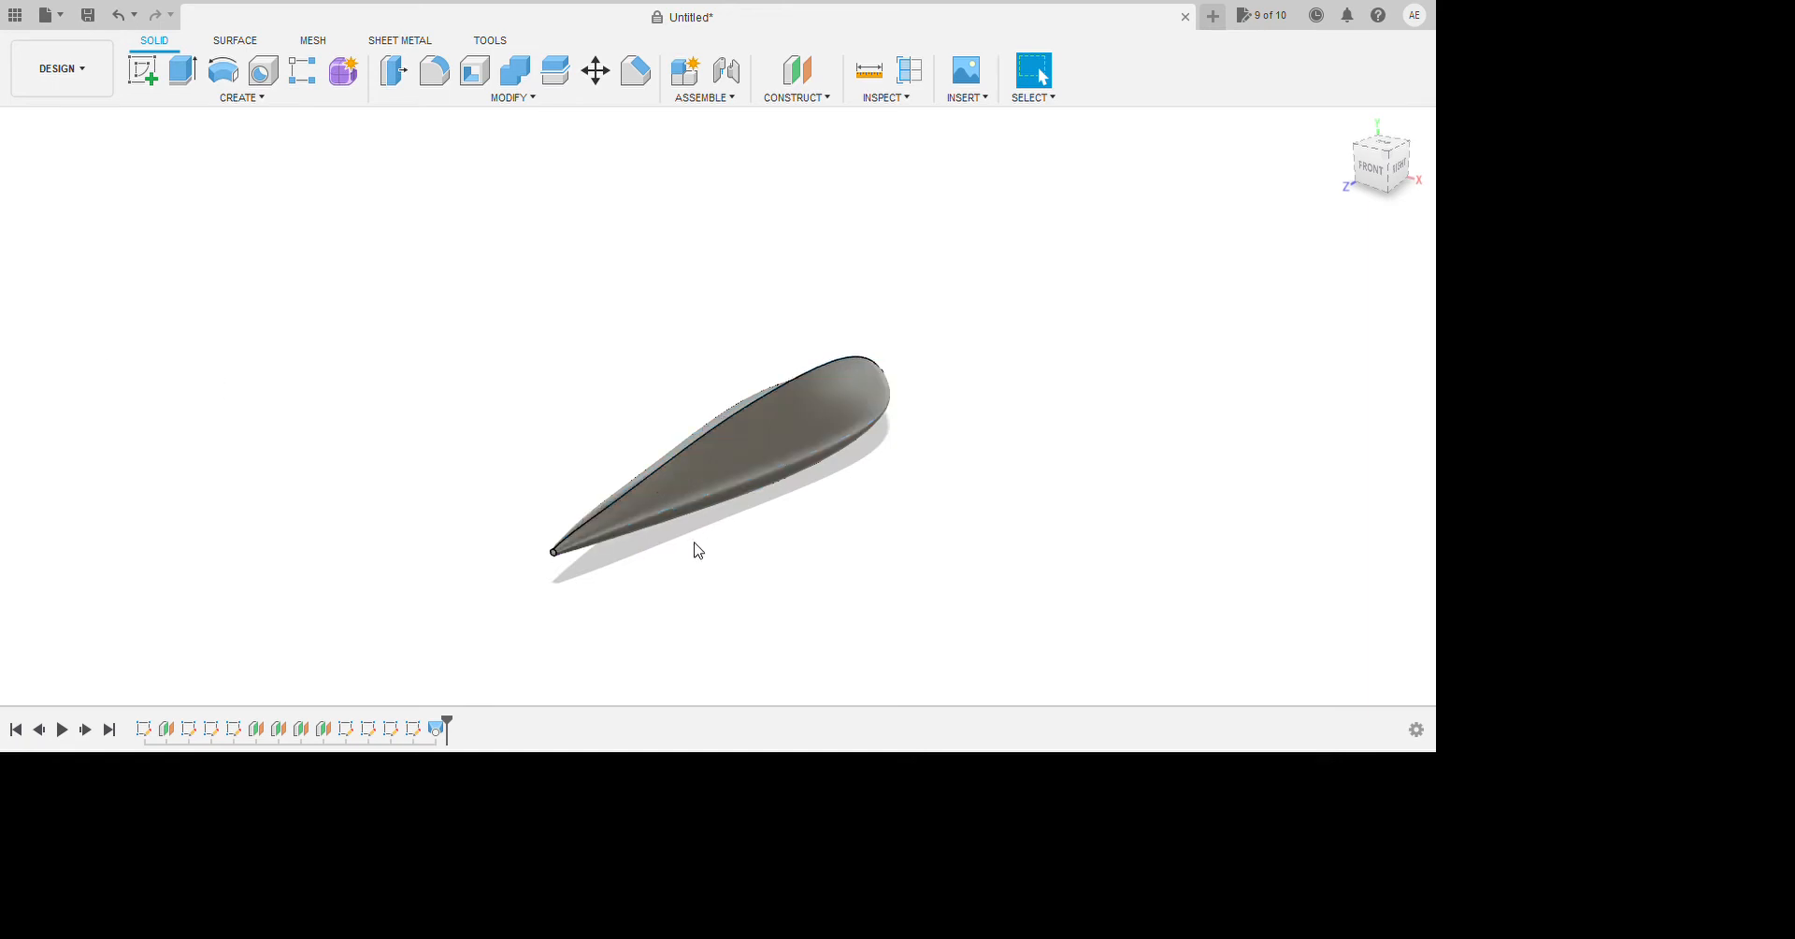
shift+middle_drag(698, 549, 601, 627)
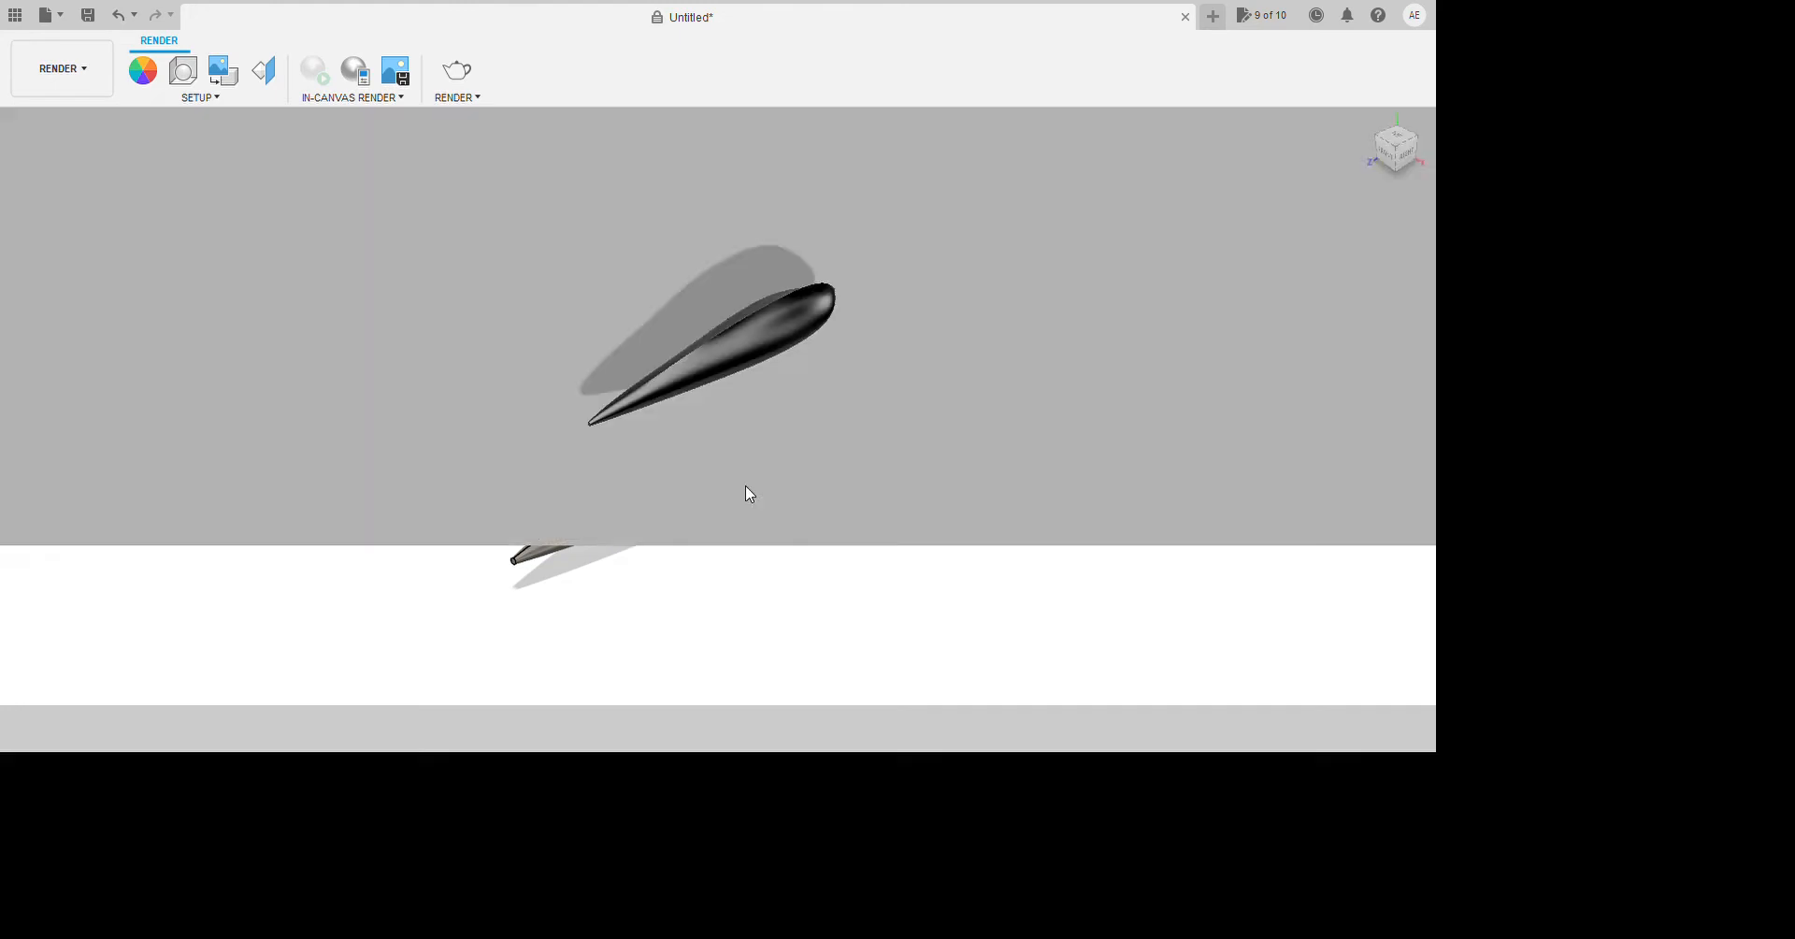
shift+middle_drag(744, 485, 1071, 572)
click(100, 91)
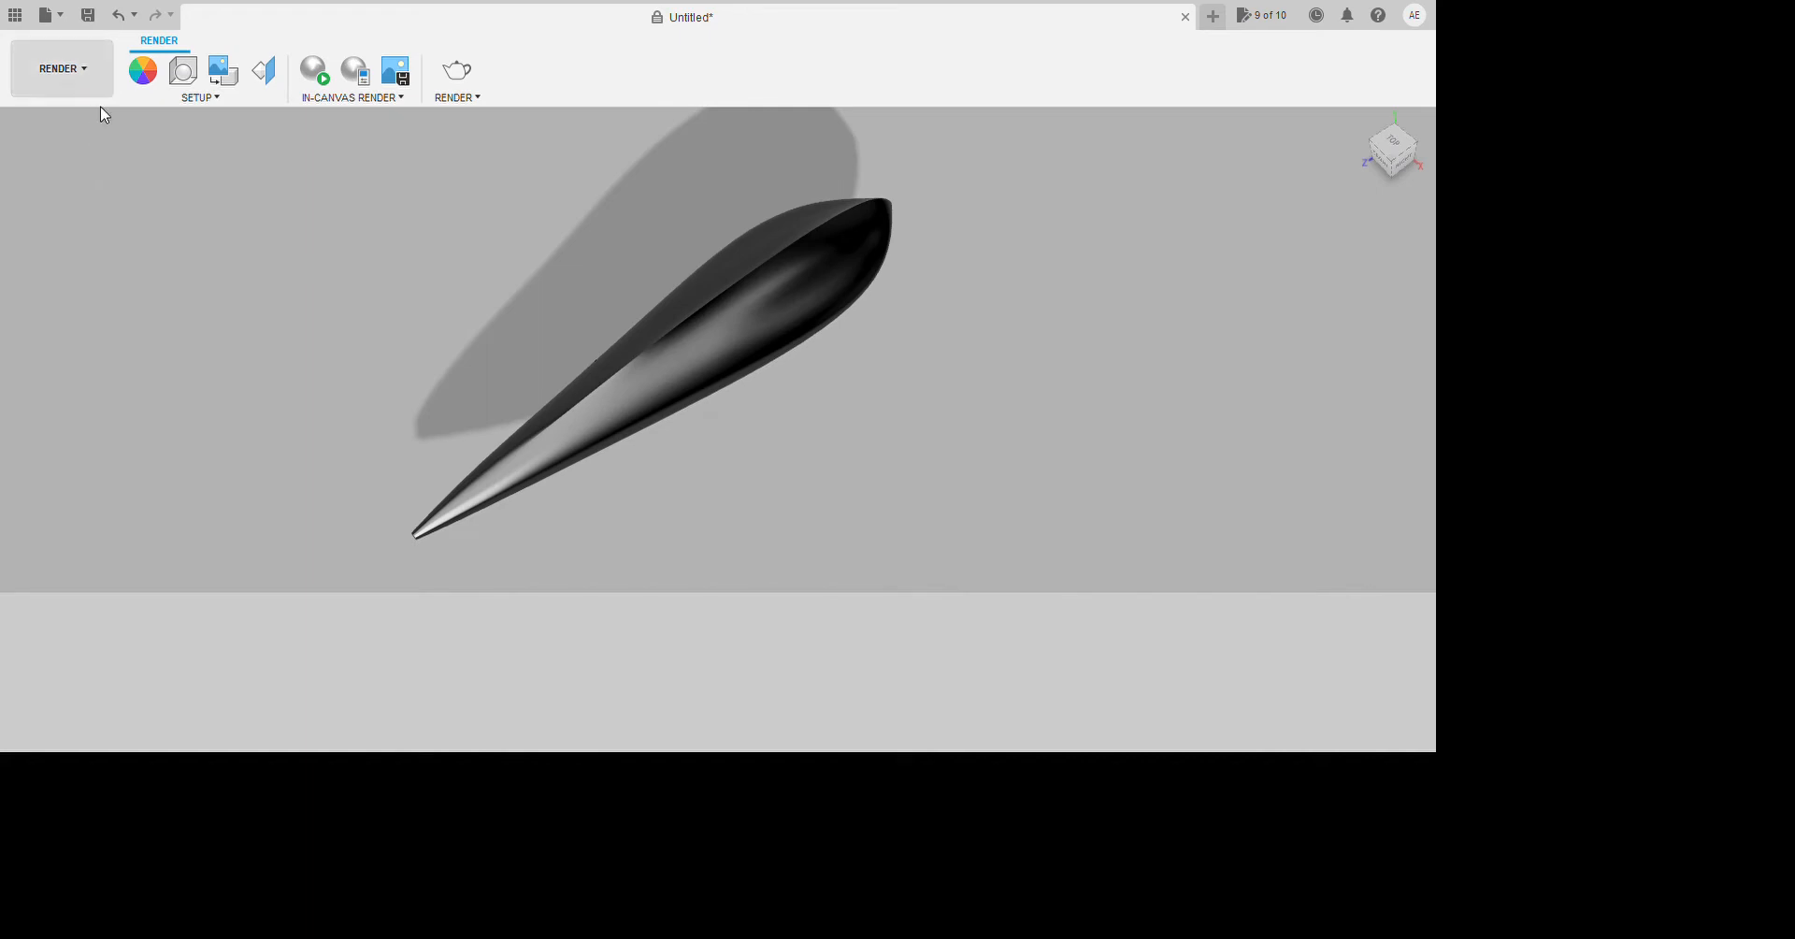
click(106, 146)
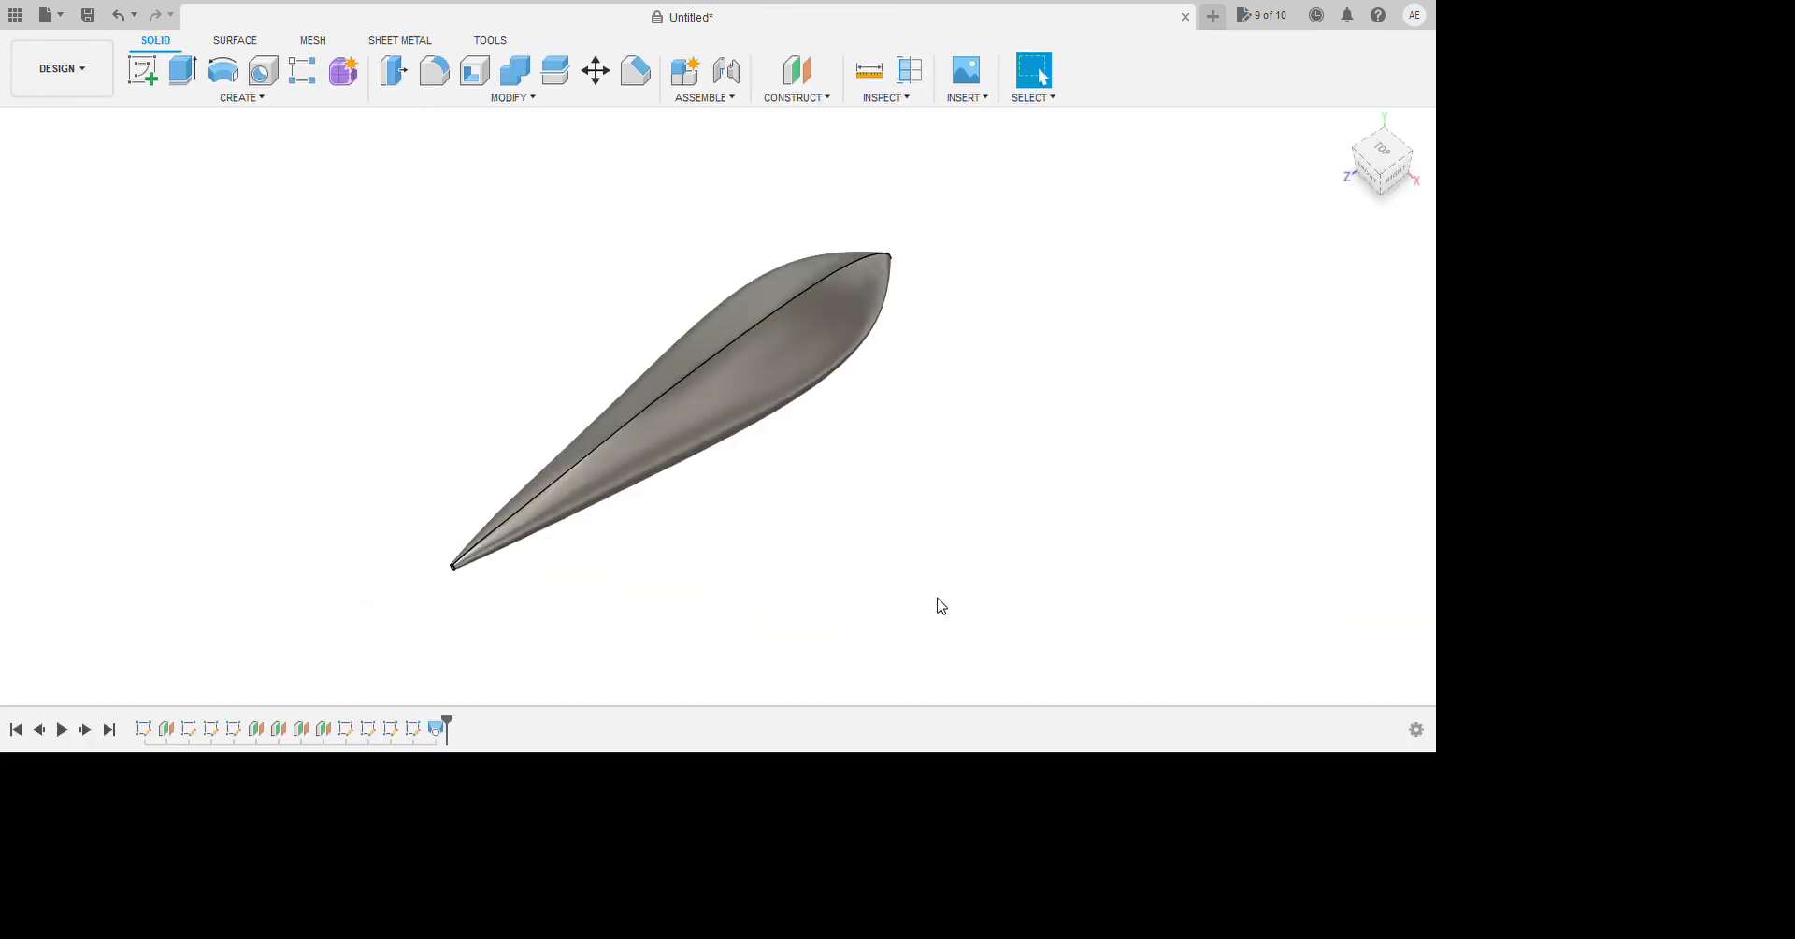
shift+middle_drag(938, 605, 958, 621)
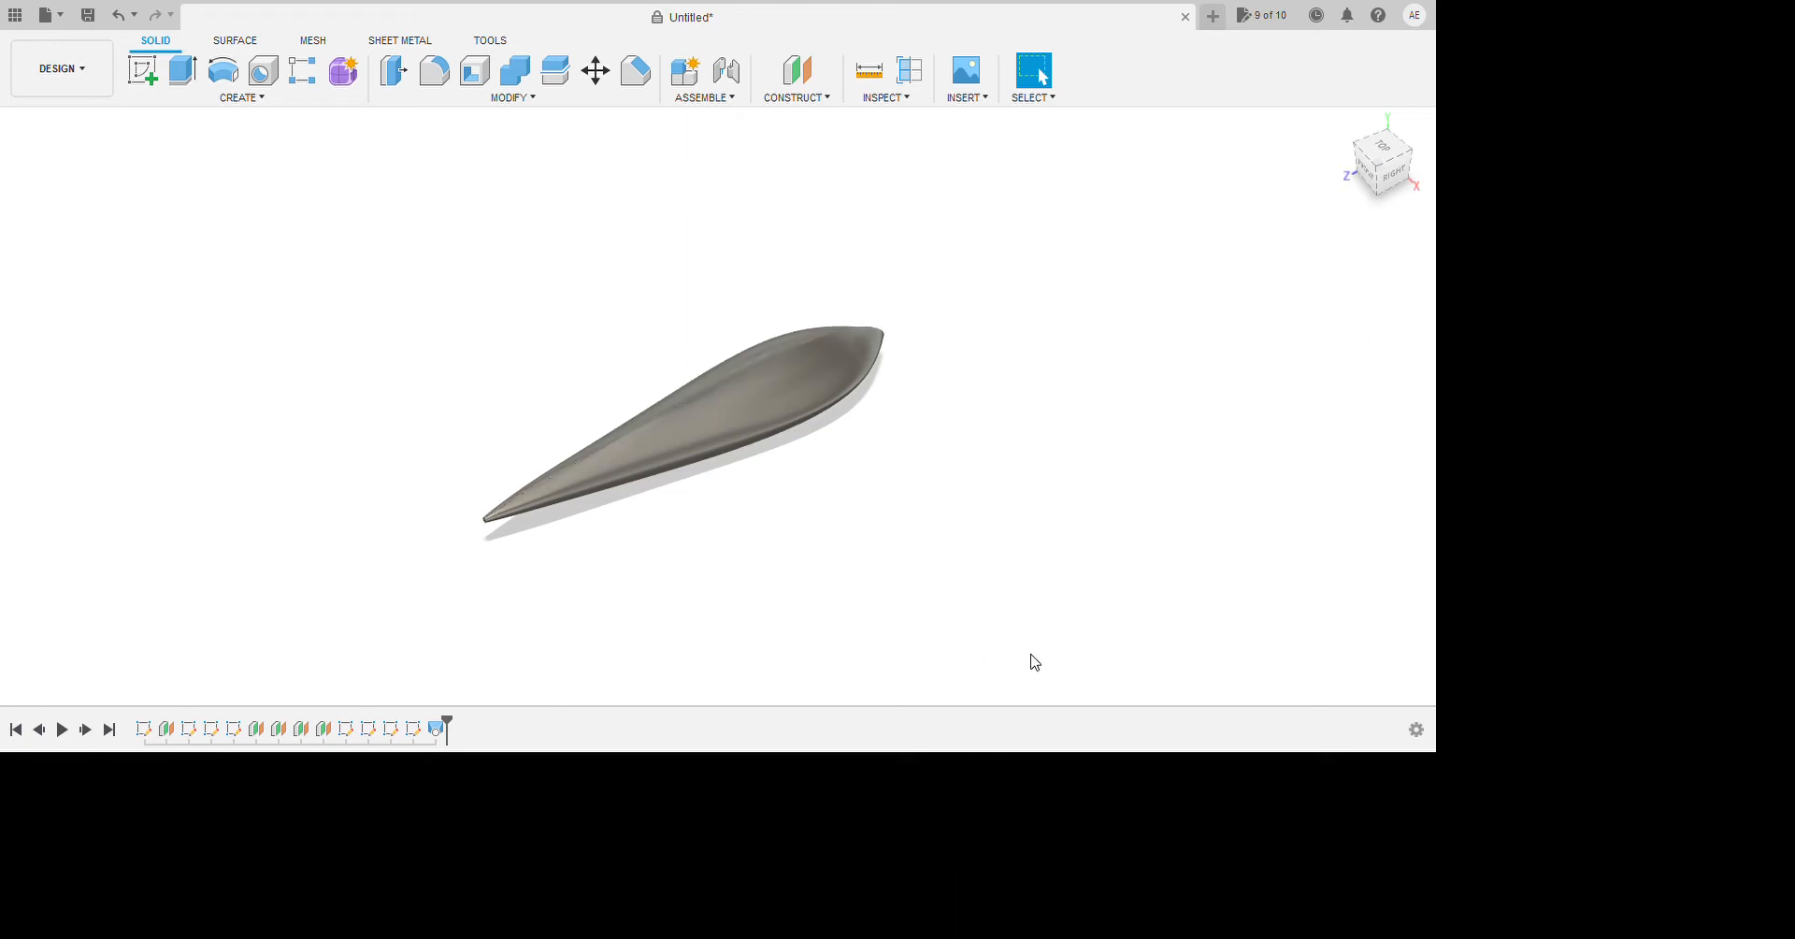
shift+middle_drag(1036, 664, 1017, 815)
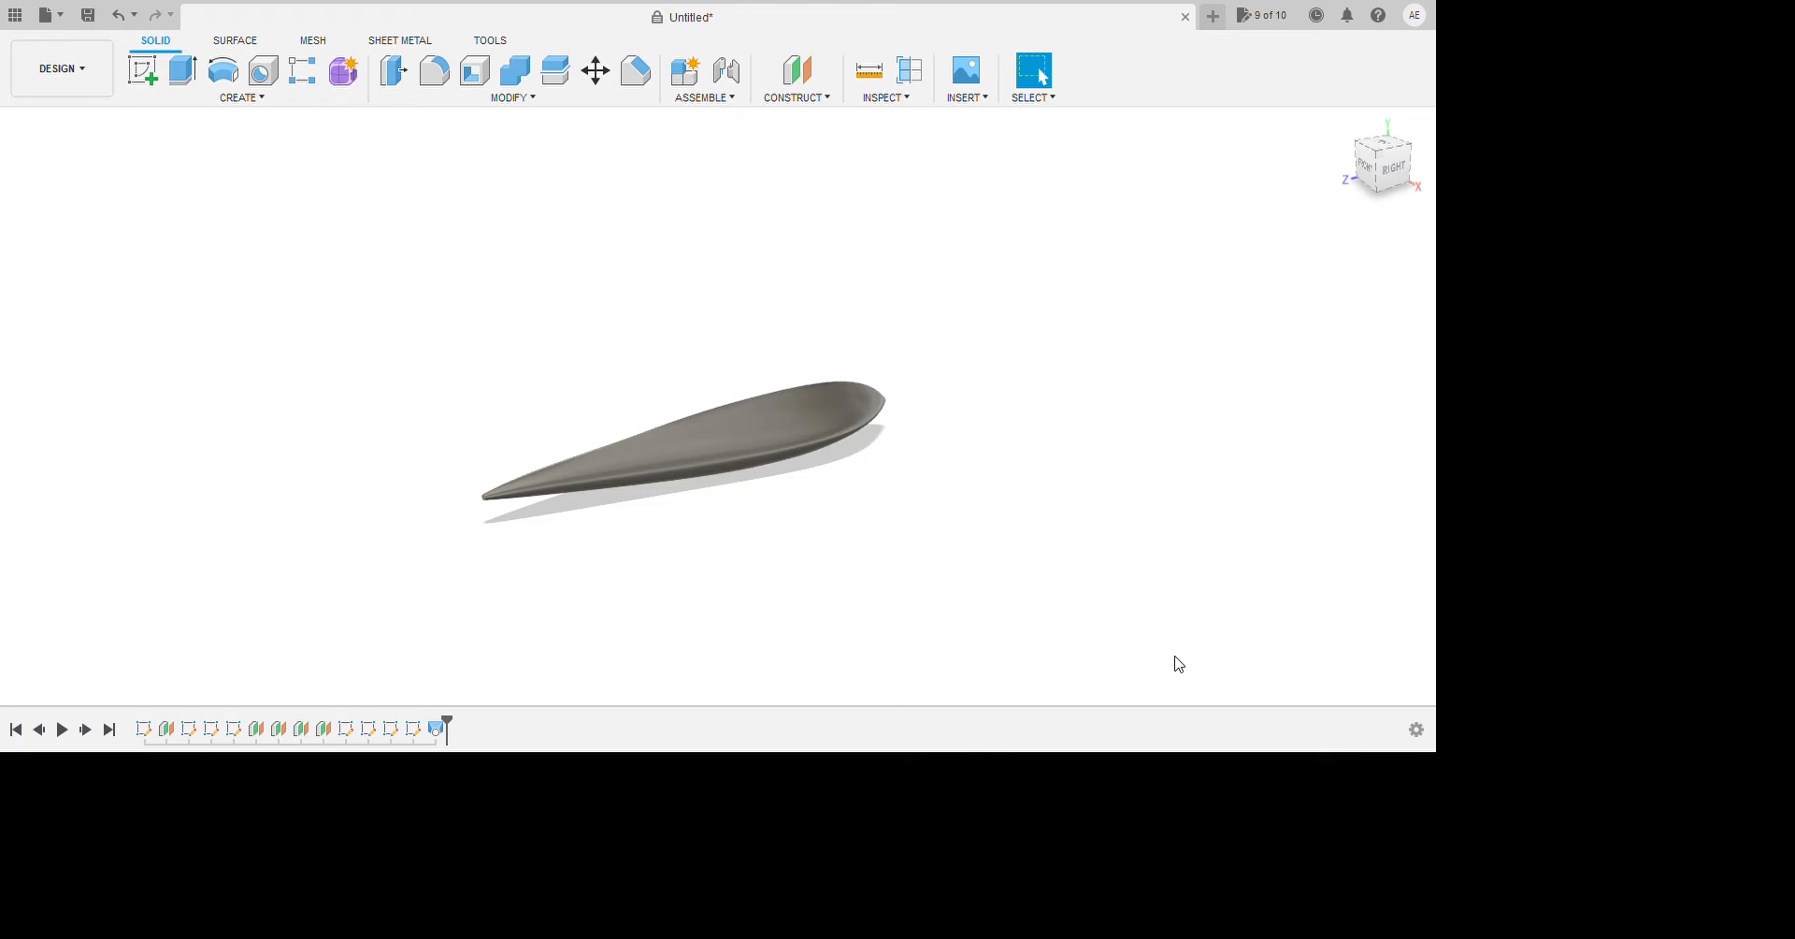
mouse_move(969, 652)
shift+middle_down()
mouse_move(994, 714)
mouse_move(982, 609)
mouse_move(989, 640)
shift+middle_up()
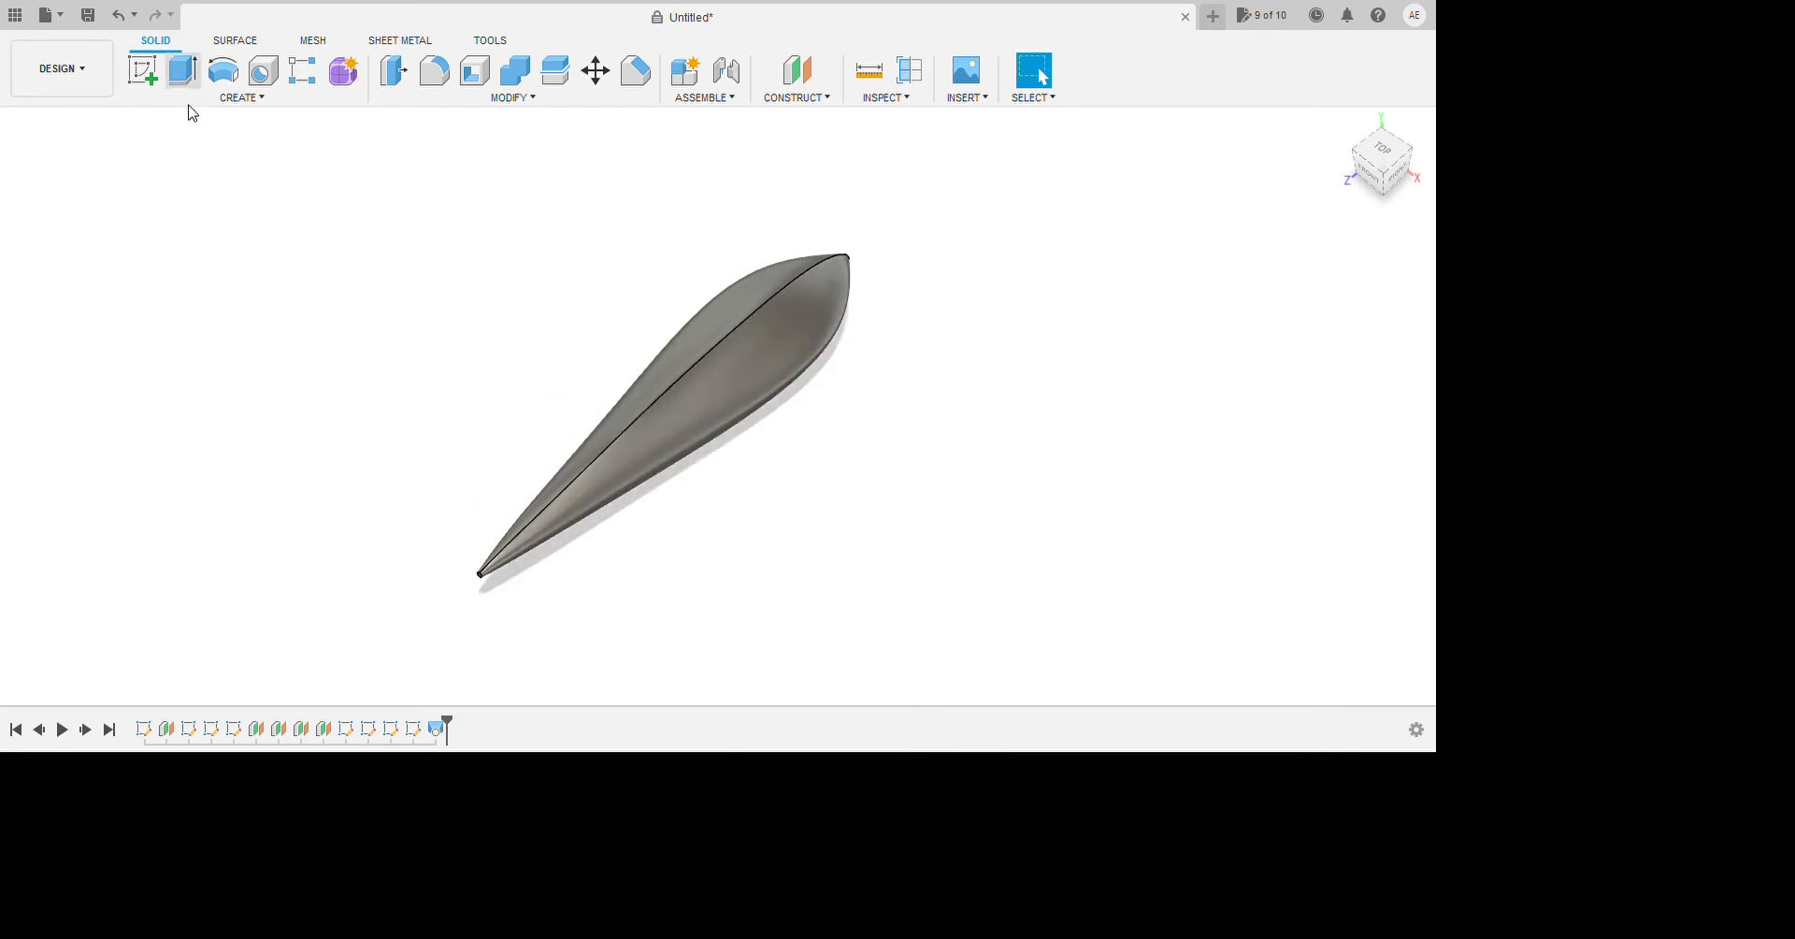
Create a sketch on the front plane and draw a small circle centred on the origin within the body's narrow end face.
click(142, 70)
click(526, 572)
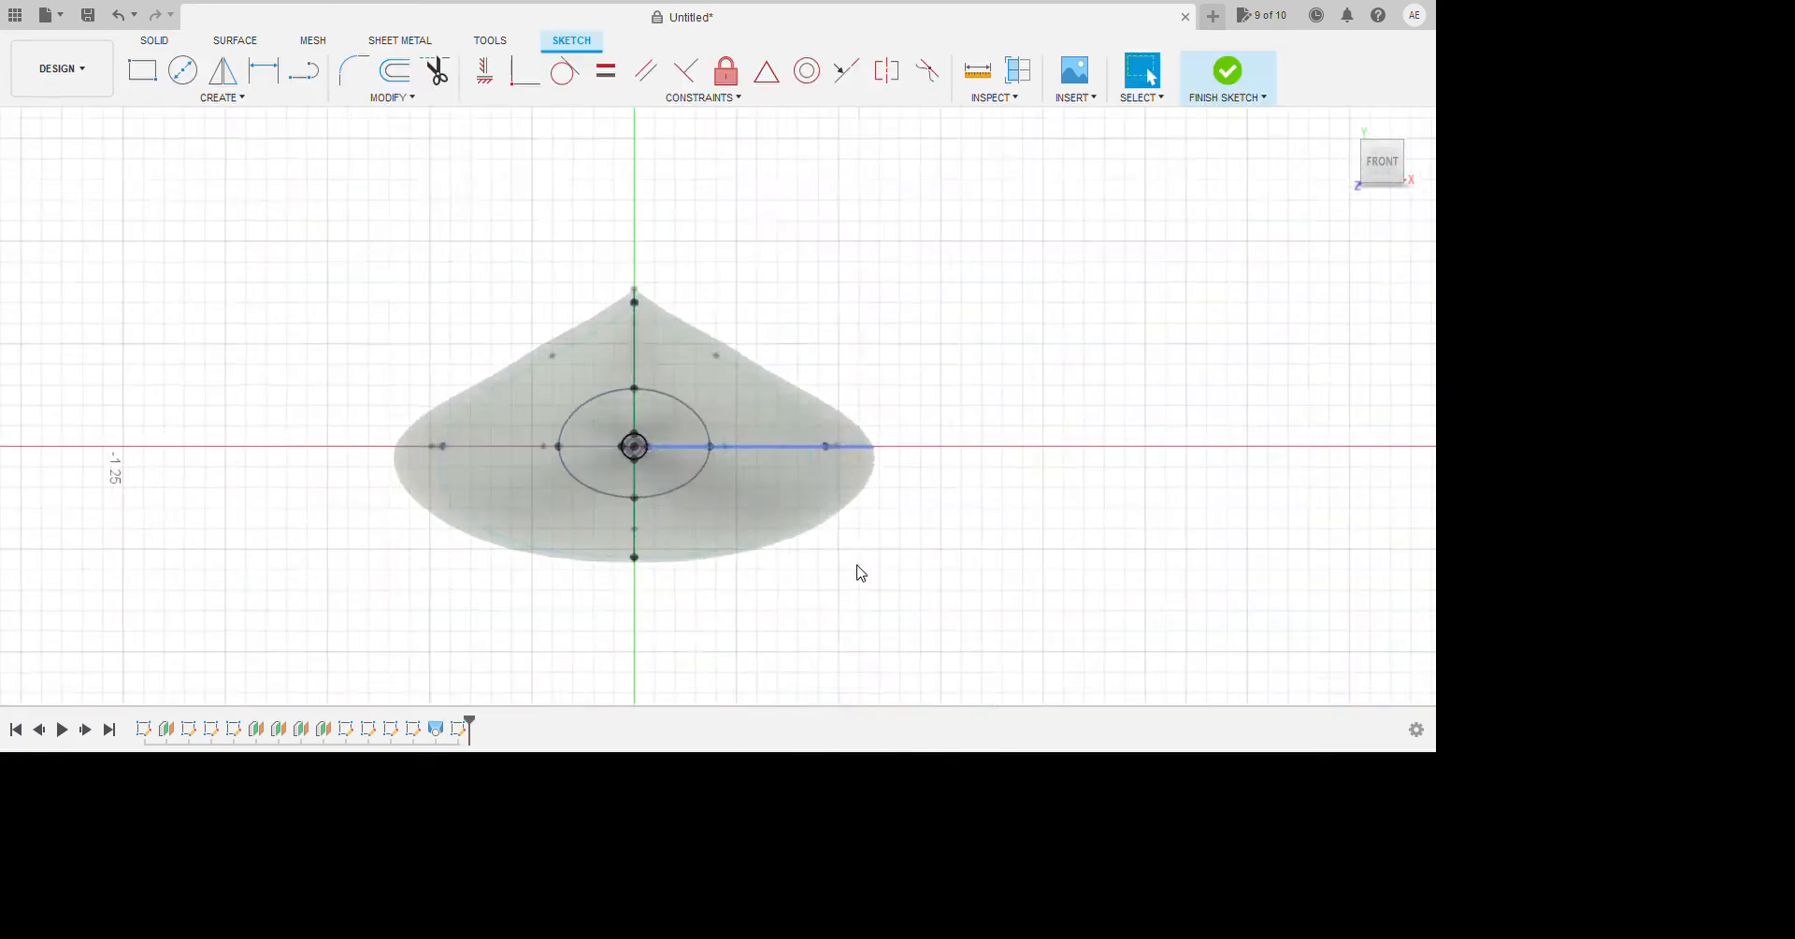
click(183, 70)
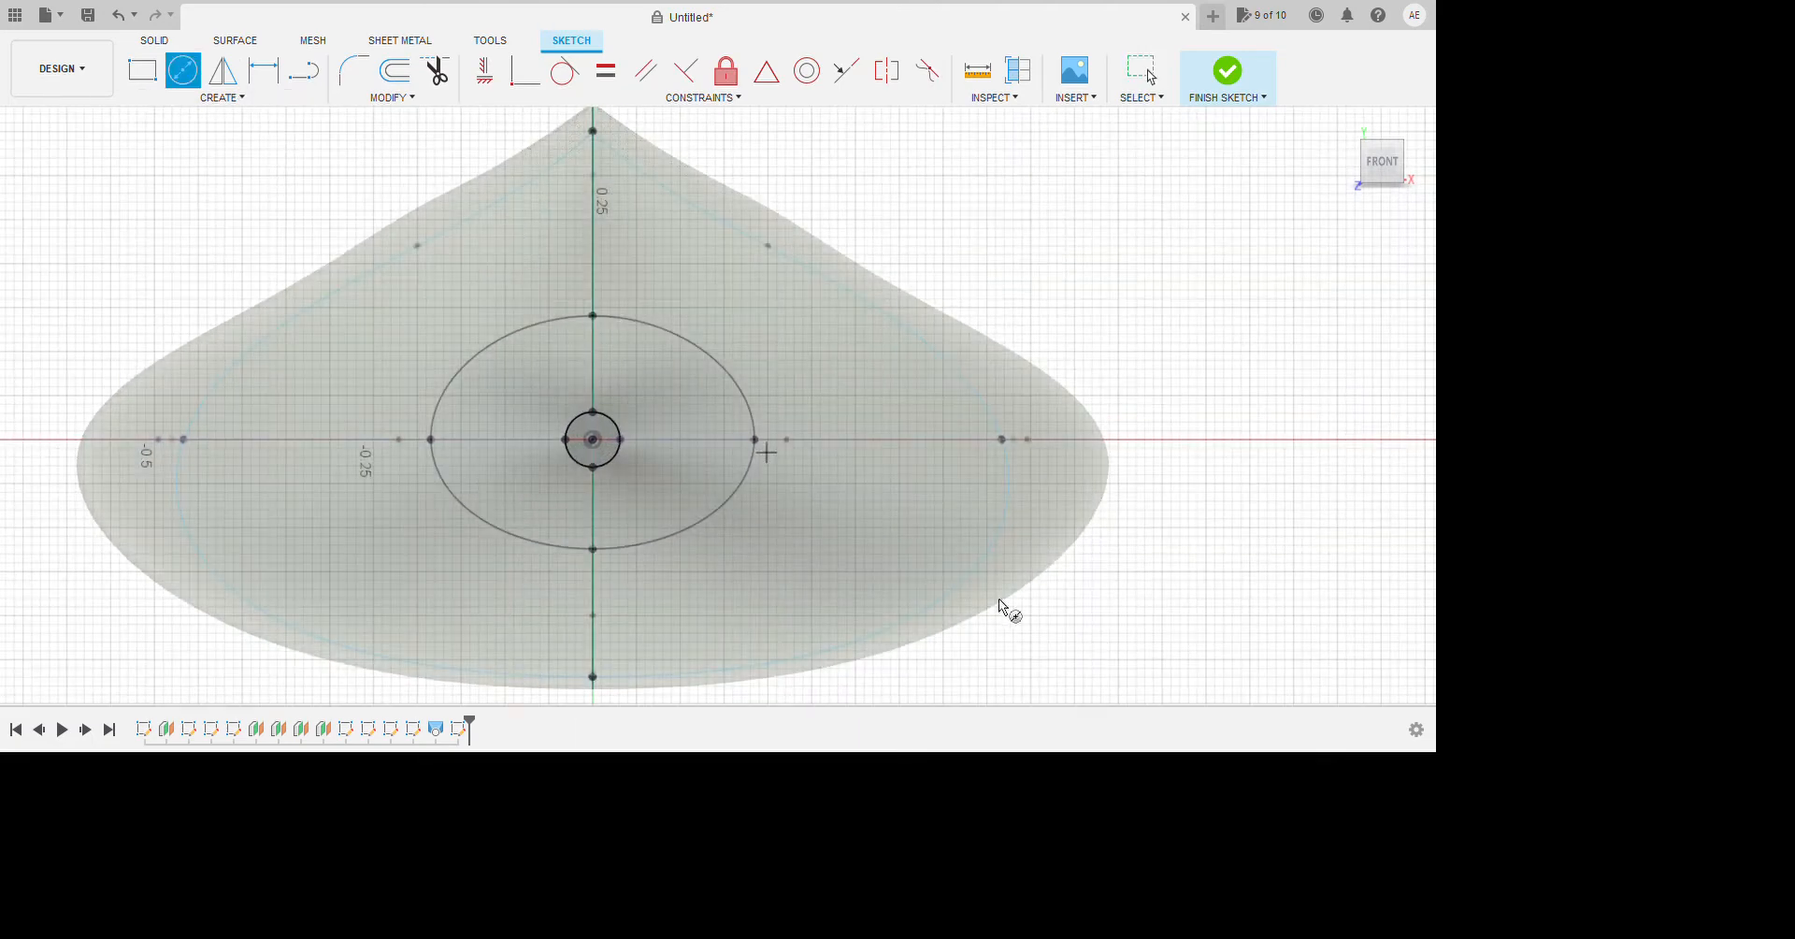
click(593, 439)
key(Escape)
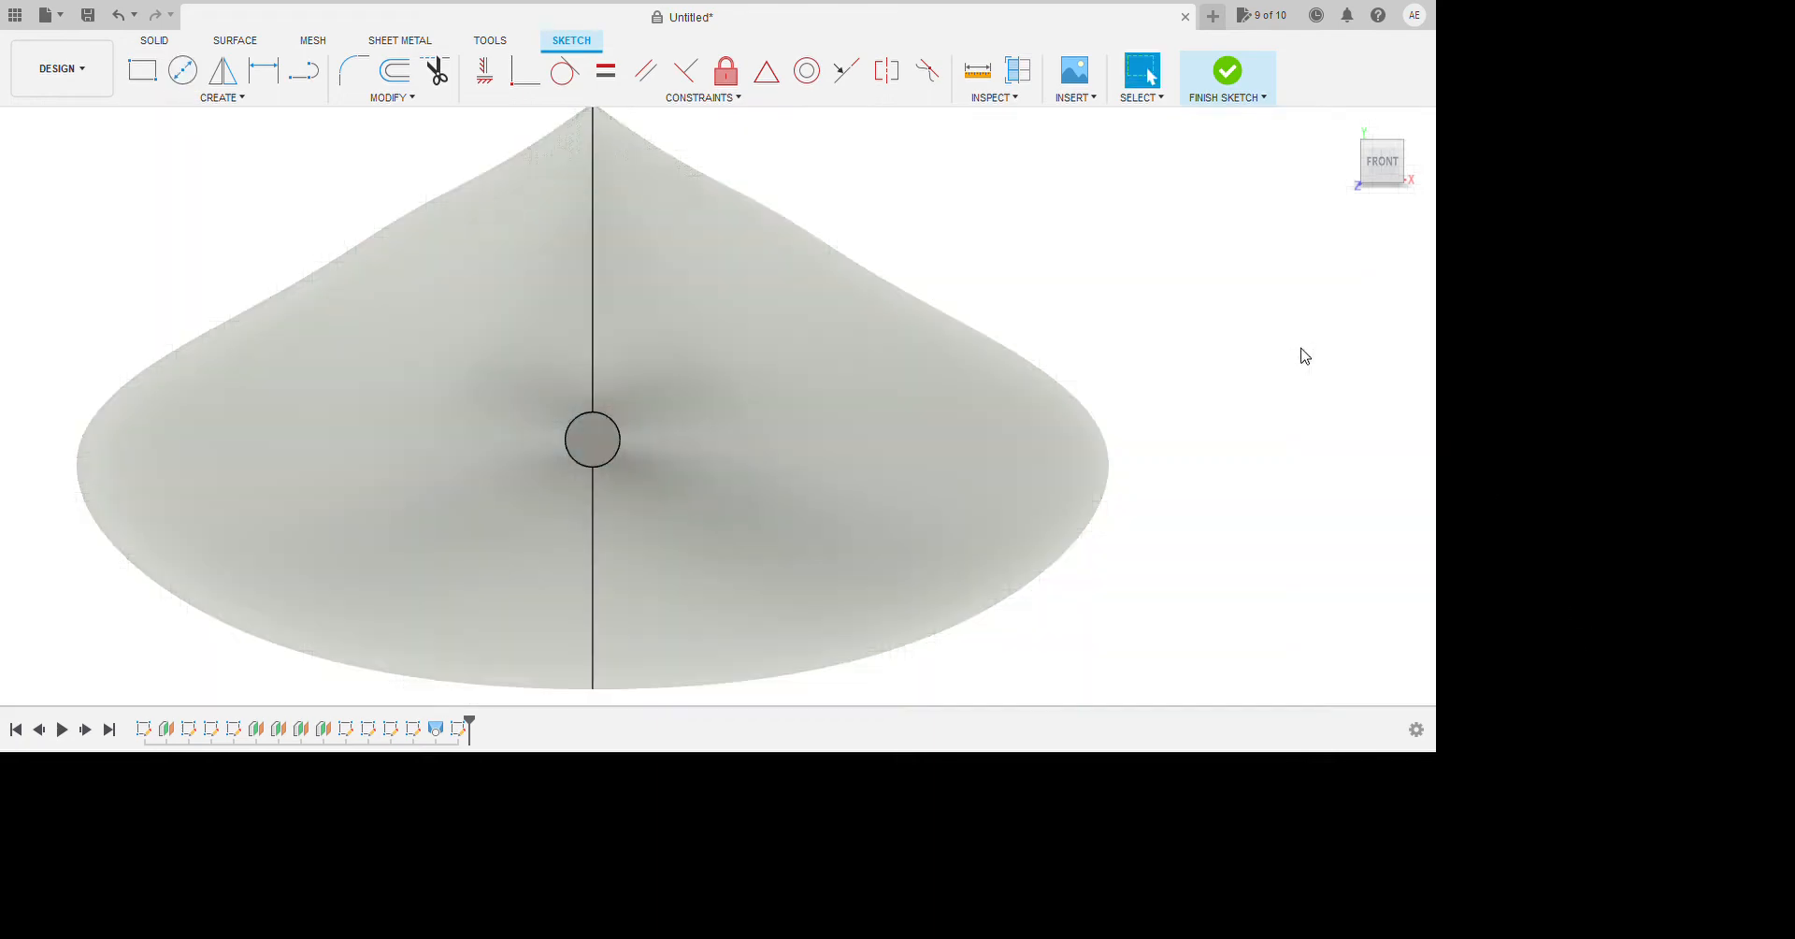
Extrude the small circle as a cut lengthwise through the entire body, out to its far tip.
shift+middle_drag(1302, 352, 1281, 383)
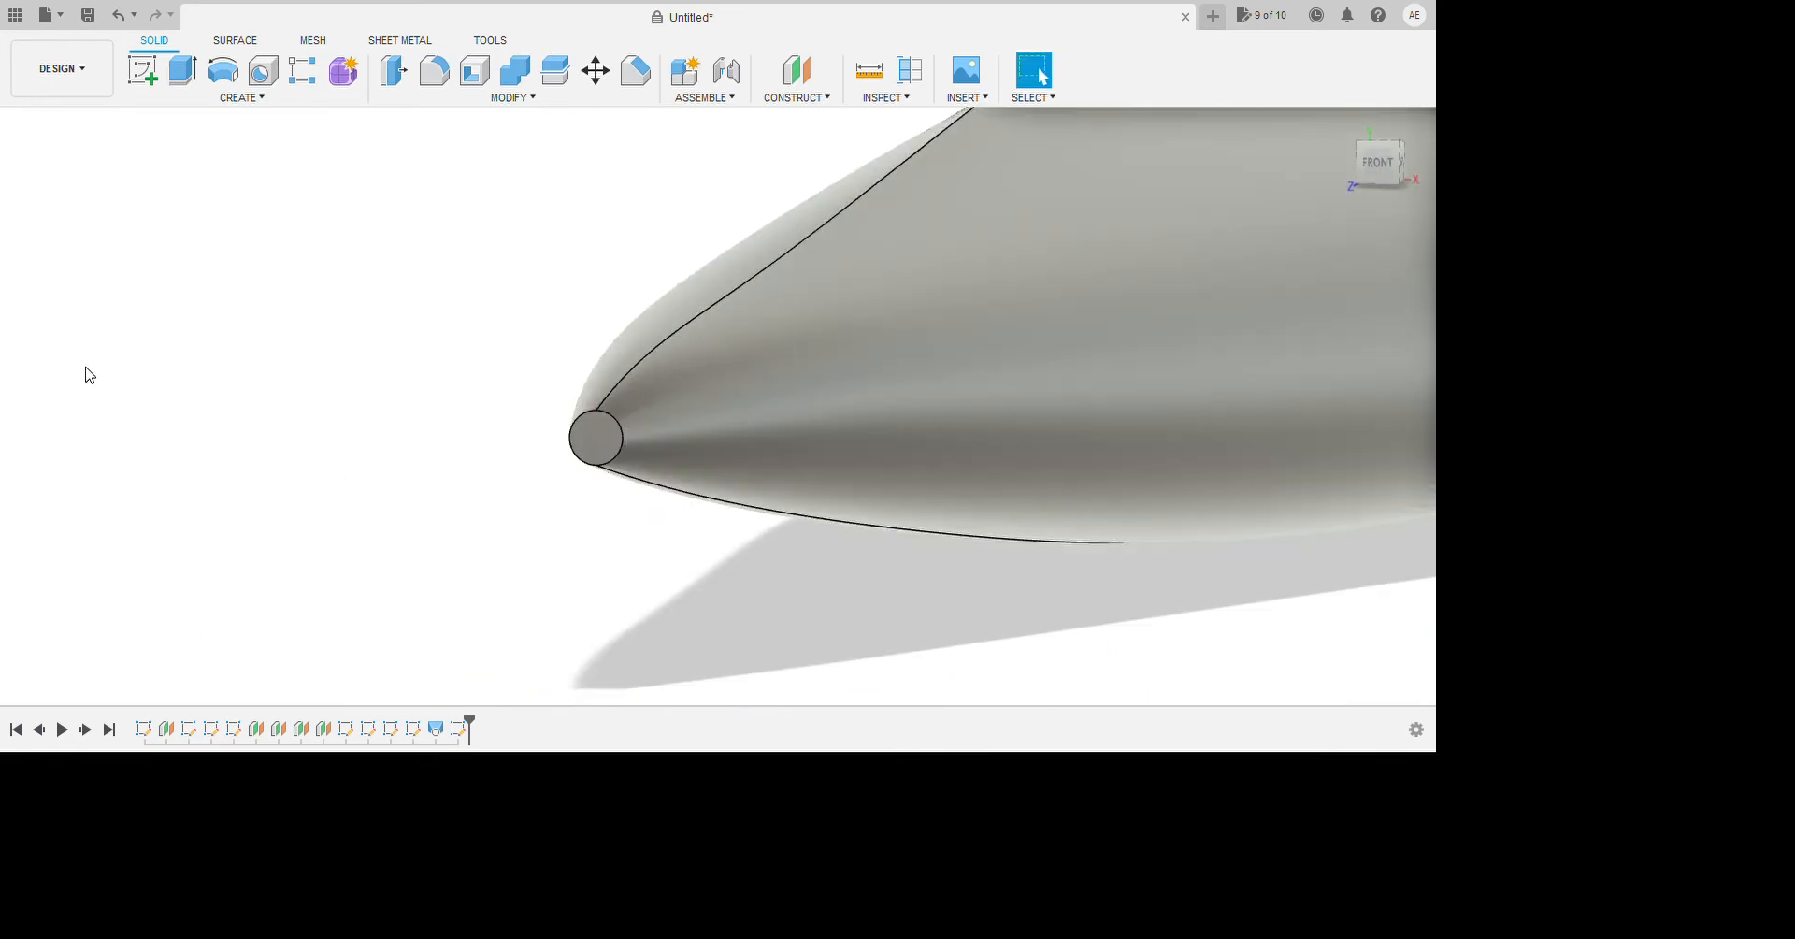
click(86, 328)
scroll(531, 561, down, 1)
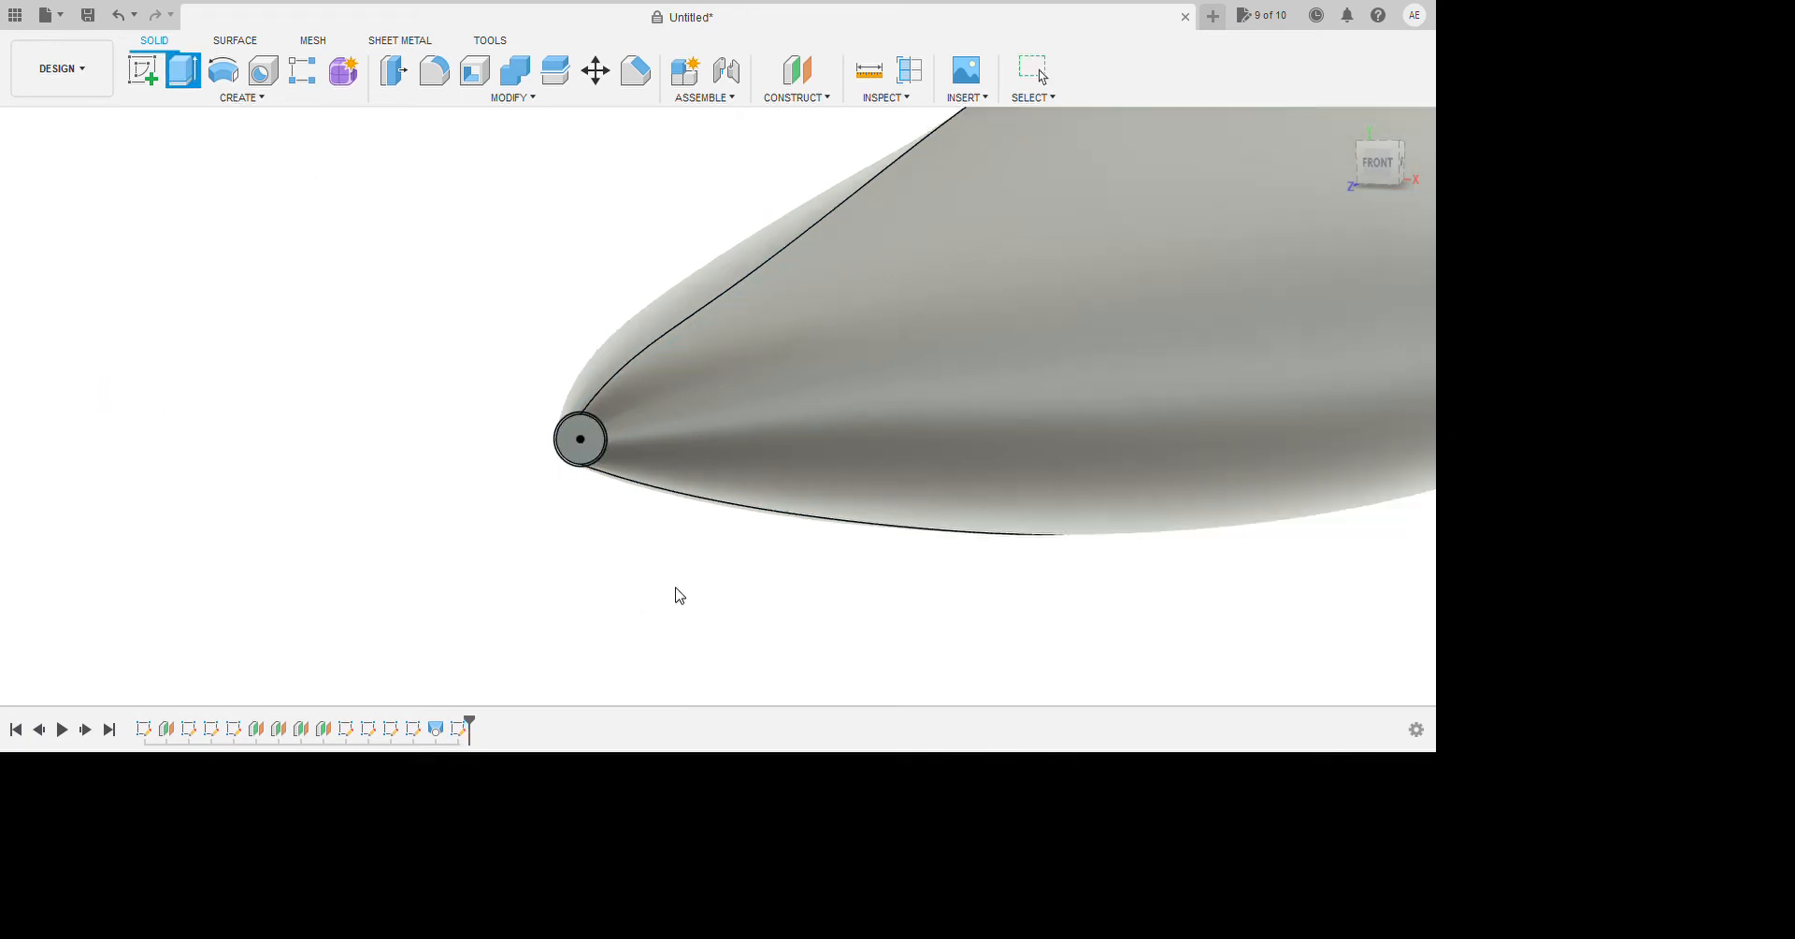
scroll(549, 642, down, 3)
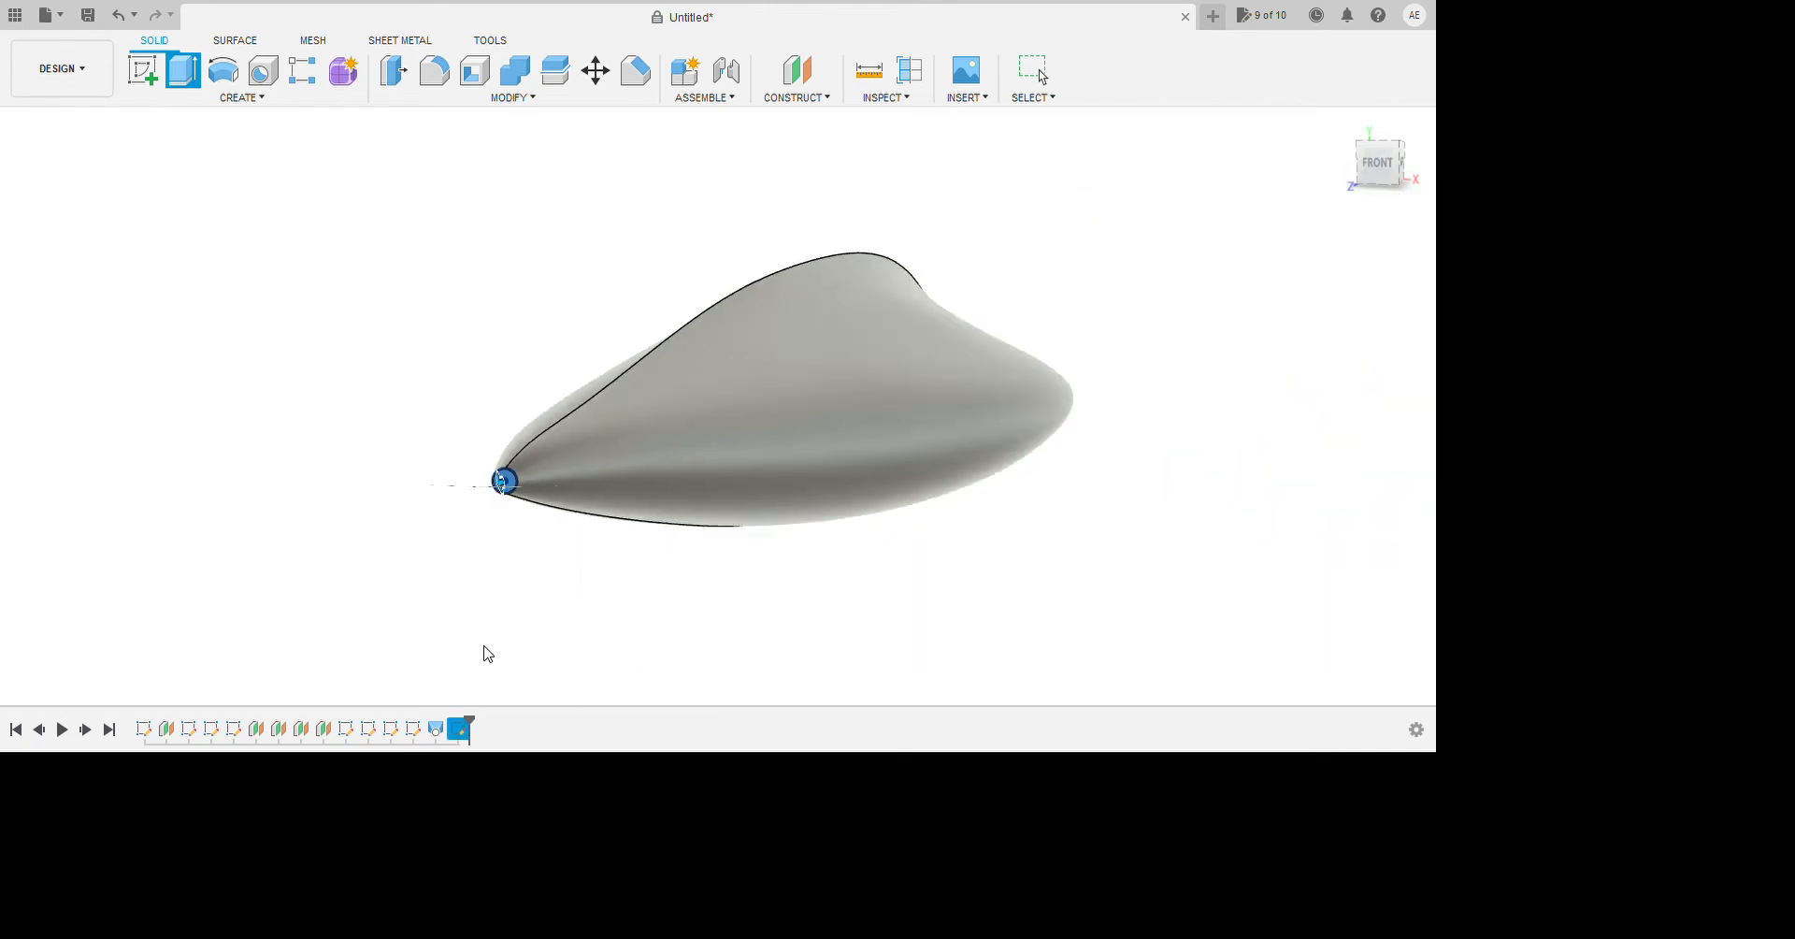
scroll(485, 647, down, 1)
shift+middle_drag(1082, 722, 841, 700)
scroll(840, 696, down, 3)
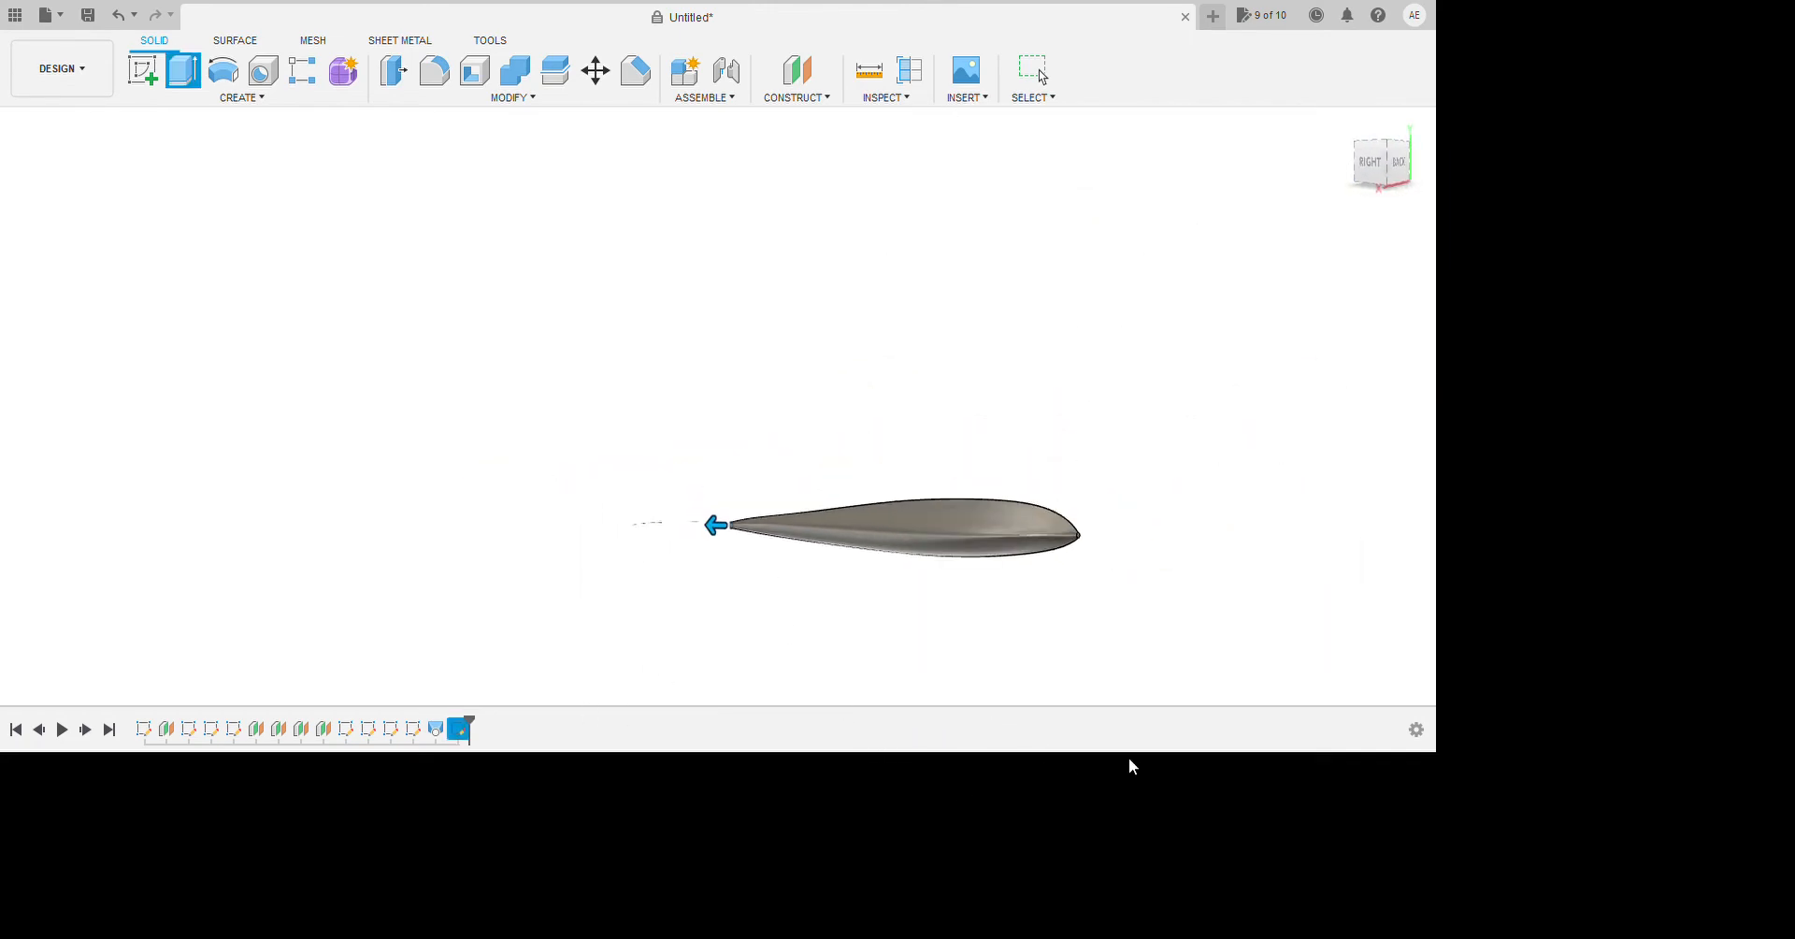
shift+middle_drag(1129, 767, 1213, 757)
scroll(1154, 701, up, 8)
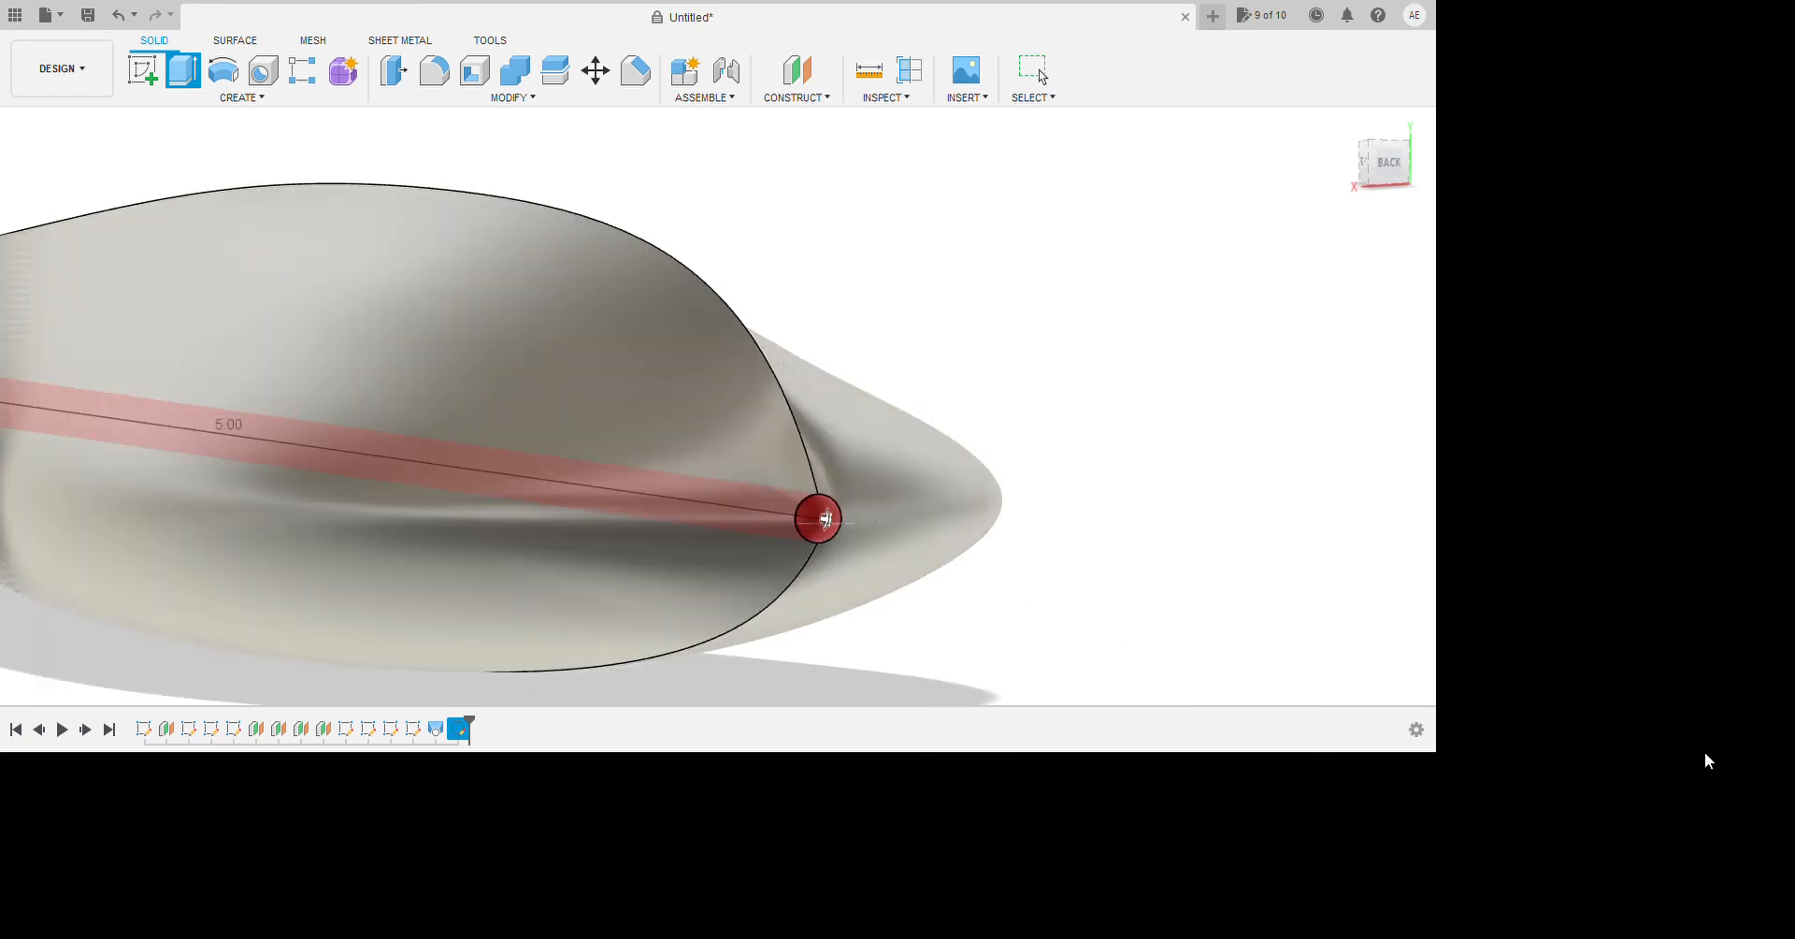
key(Return)
Create a sketch on the horizontal plane viewed from the top and project the body's outline into it.
shift+middle_drag(1263, 498, 1138, 637)
scroll(1147, 613, up, 4)
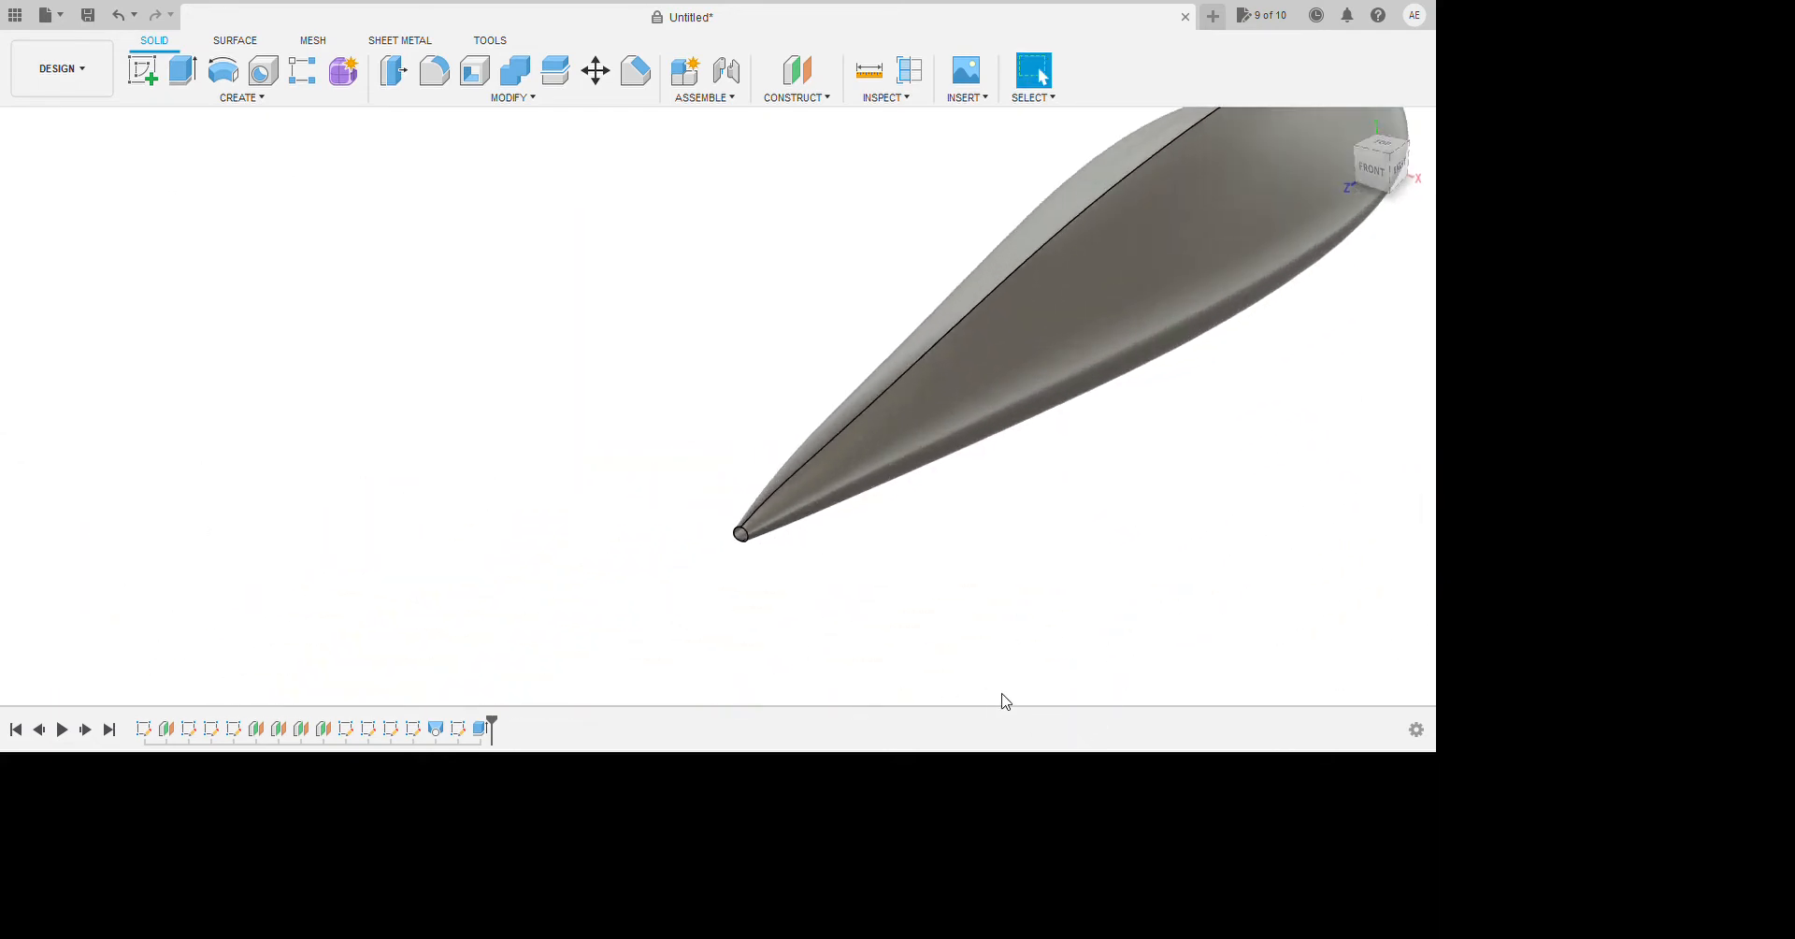
shift+middle_drag(1131, 707, 1069, 686)
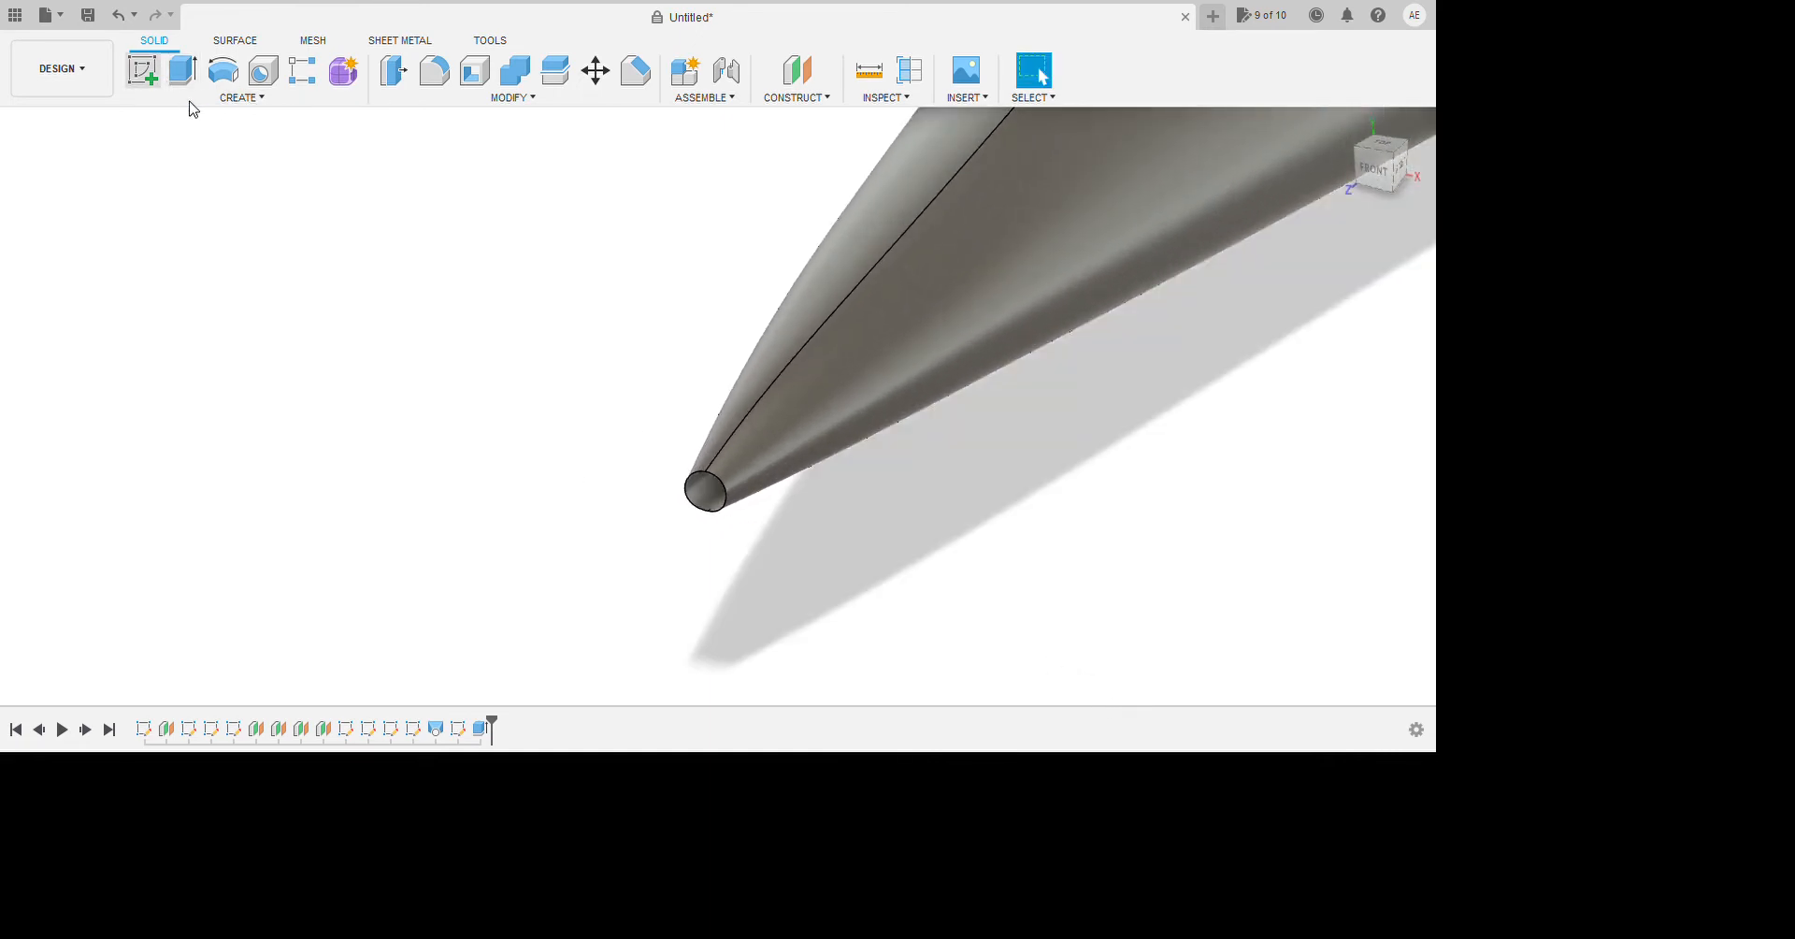
click(142, 70)
click(881, 591)
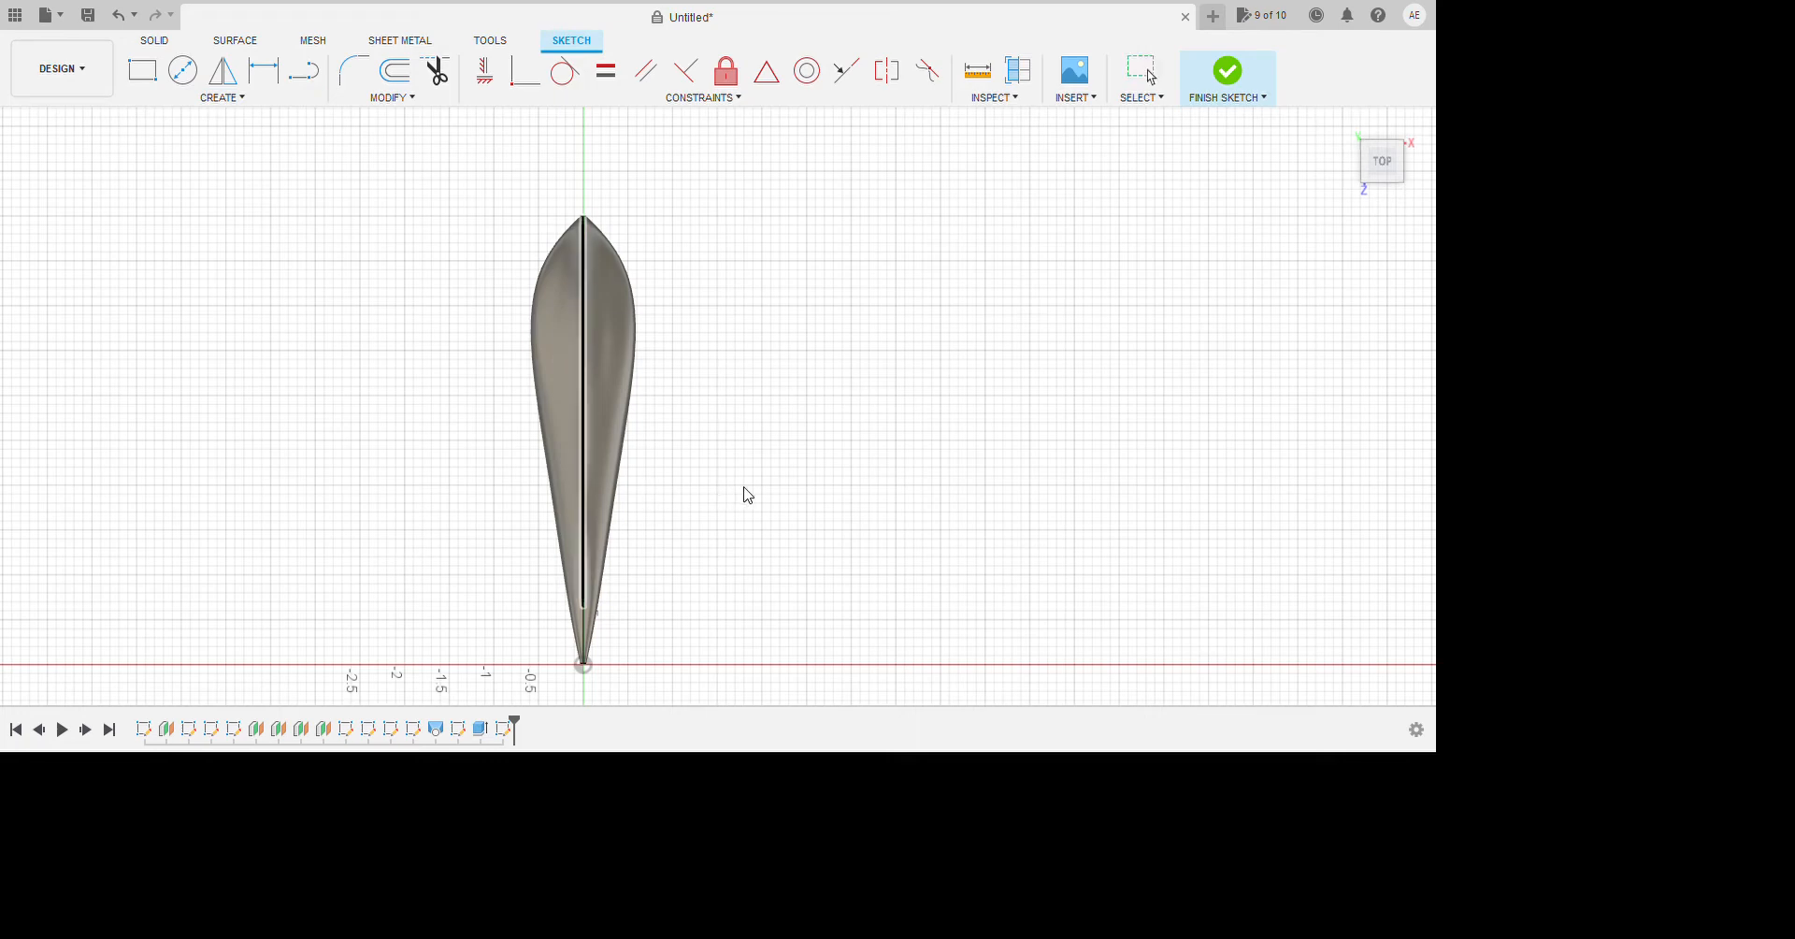
click(769, 382)
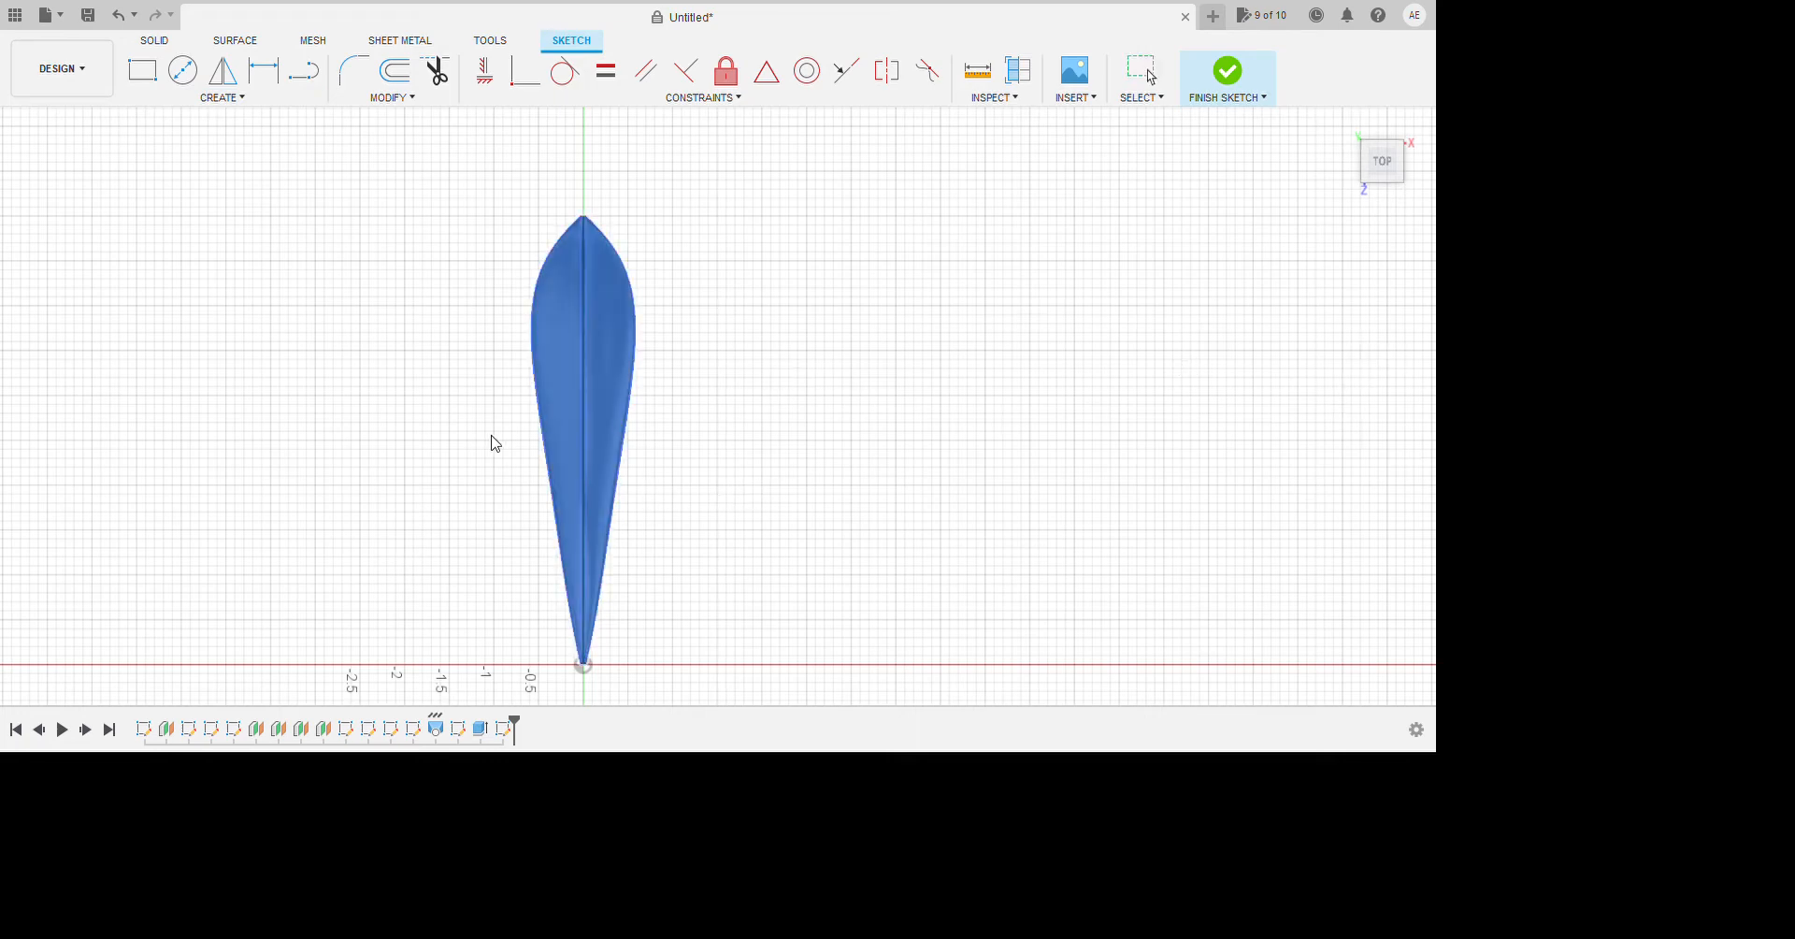
key(Return)
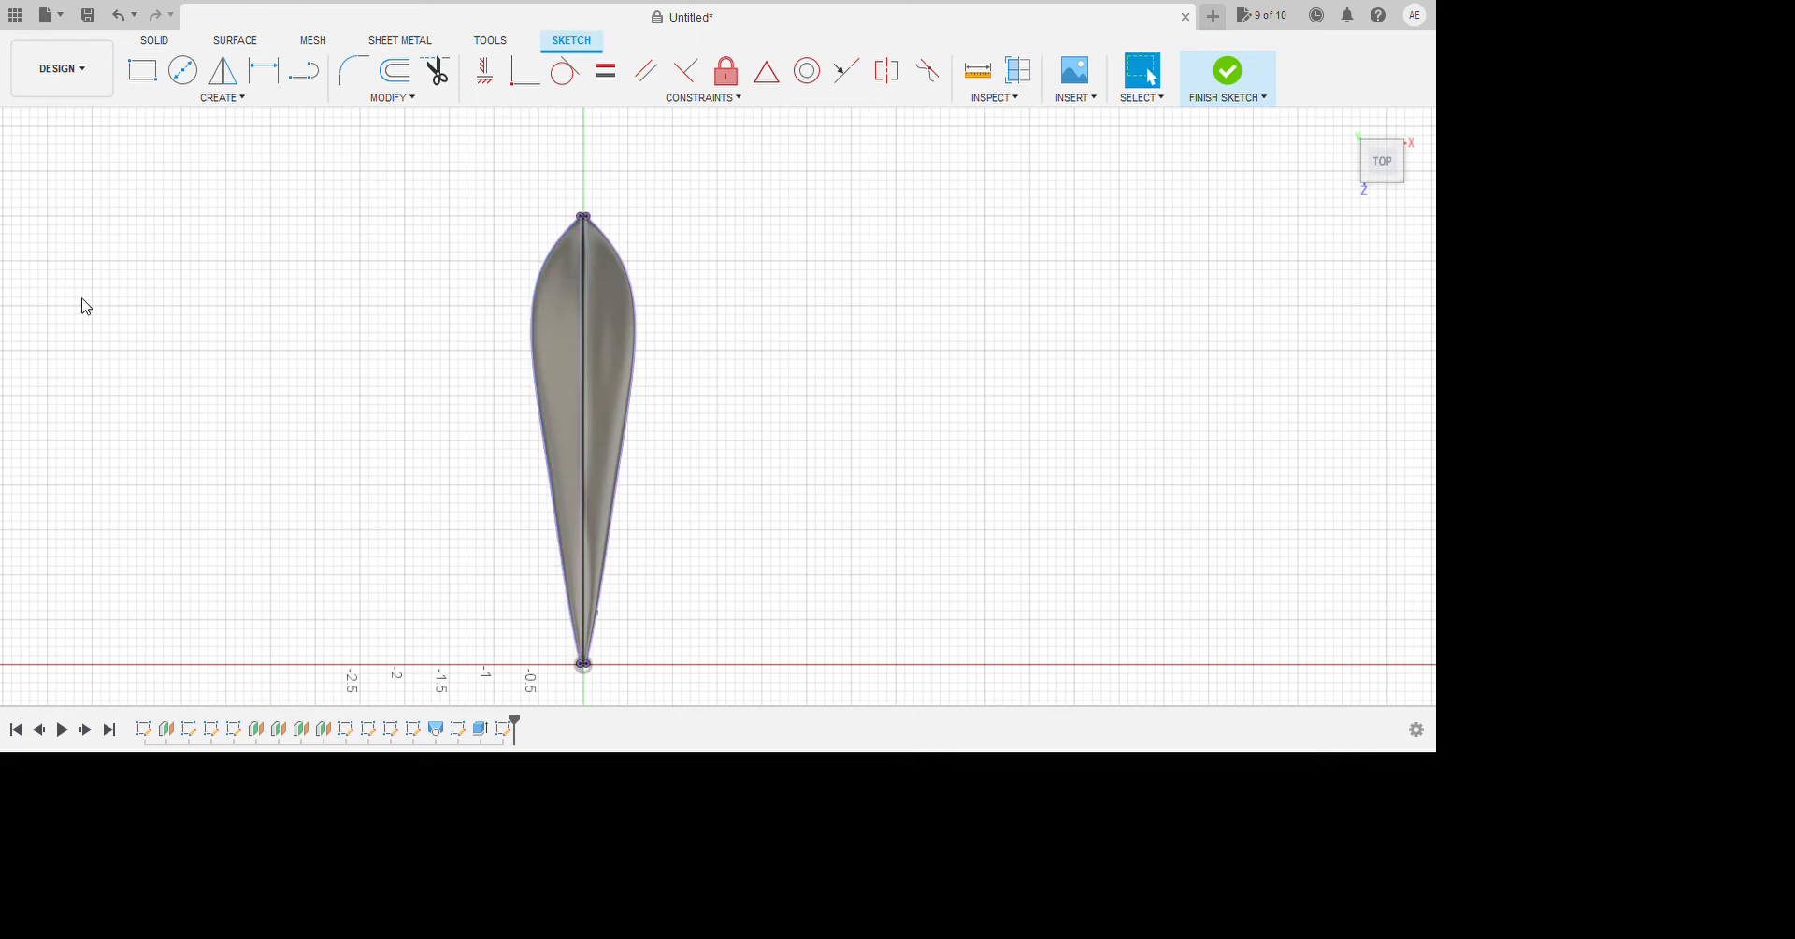
Hide the body and draw a line along the bore's centre from the origin to the far tip.
mouse_move(962, 441)
shift+middle_down()
mouse_move(978, 574)
mouse_move(794, 430)
shift+middle_up()
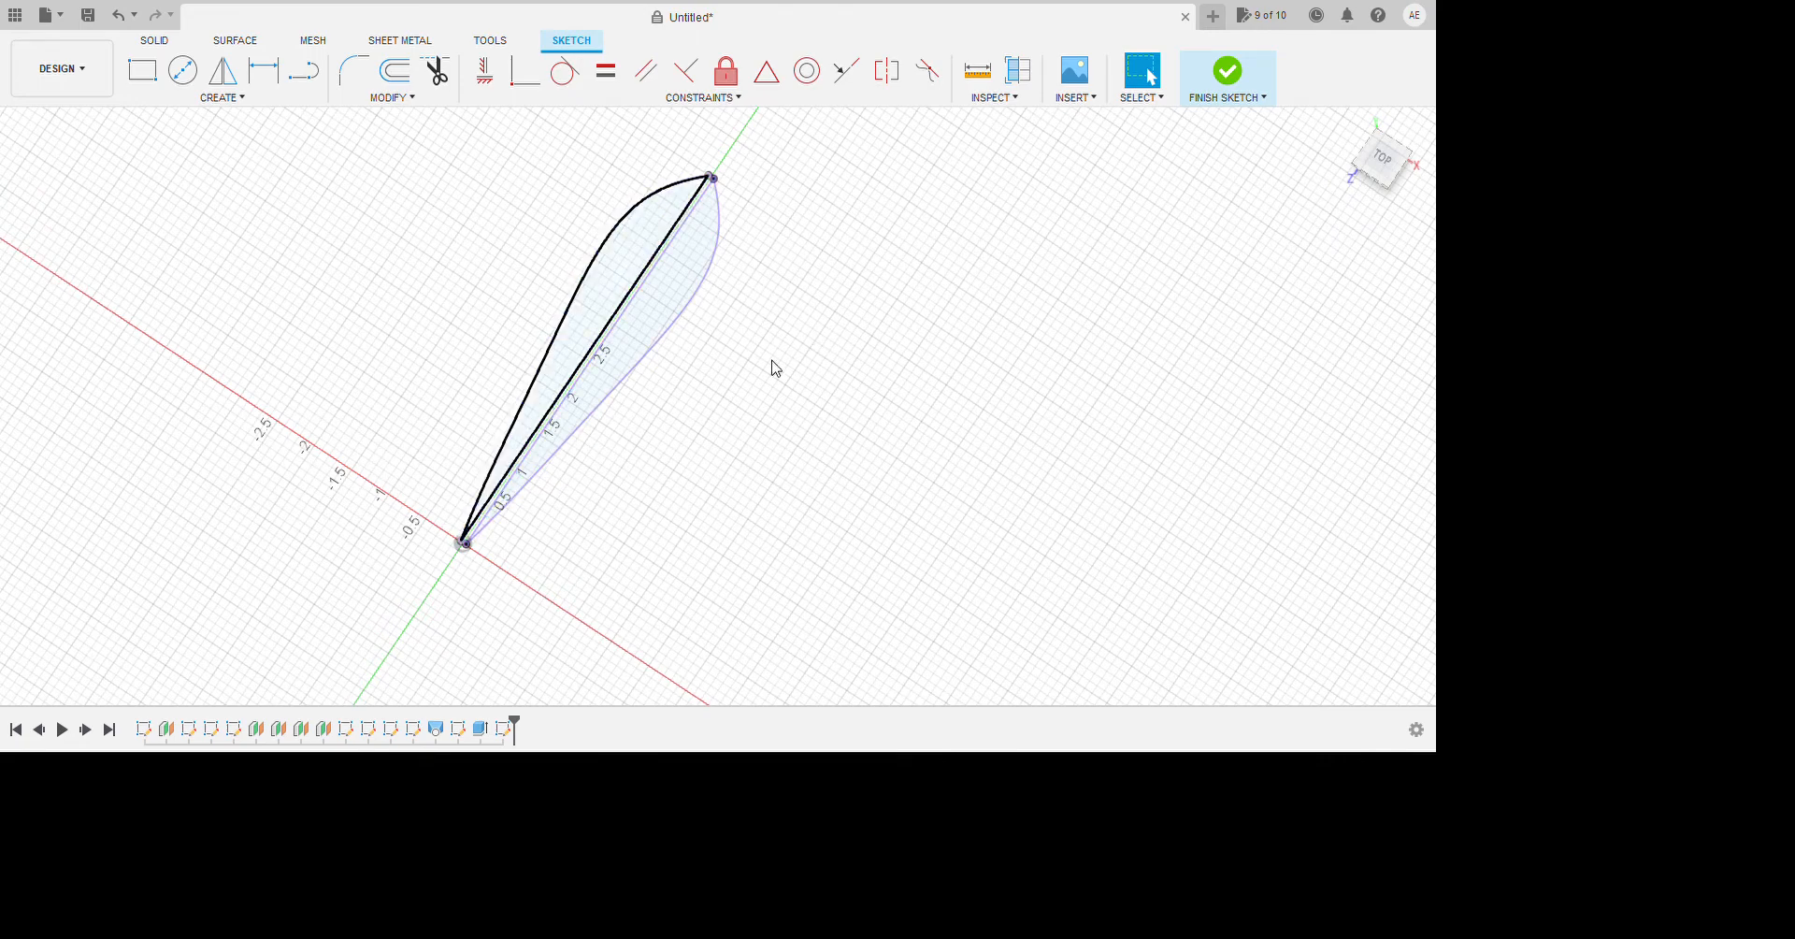
scroll(701, 509, up, 3)
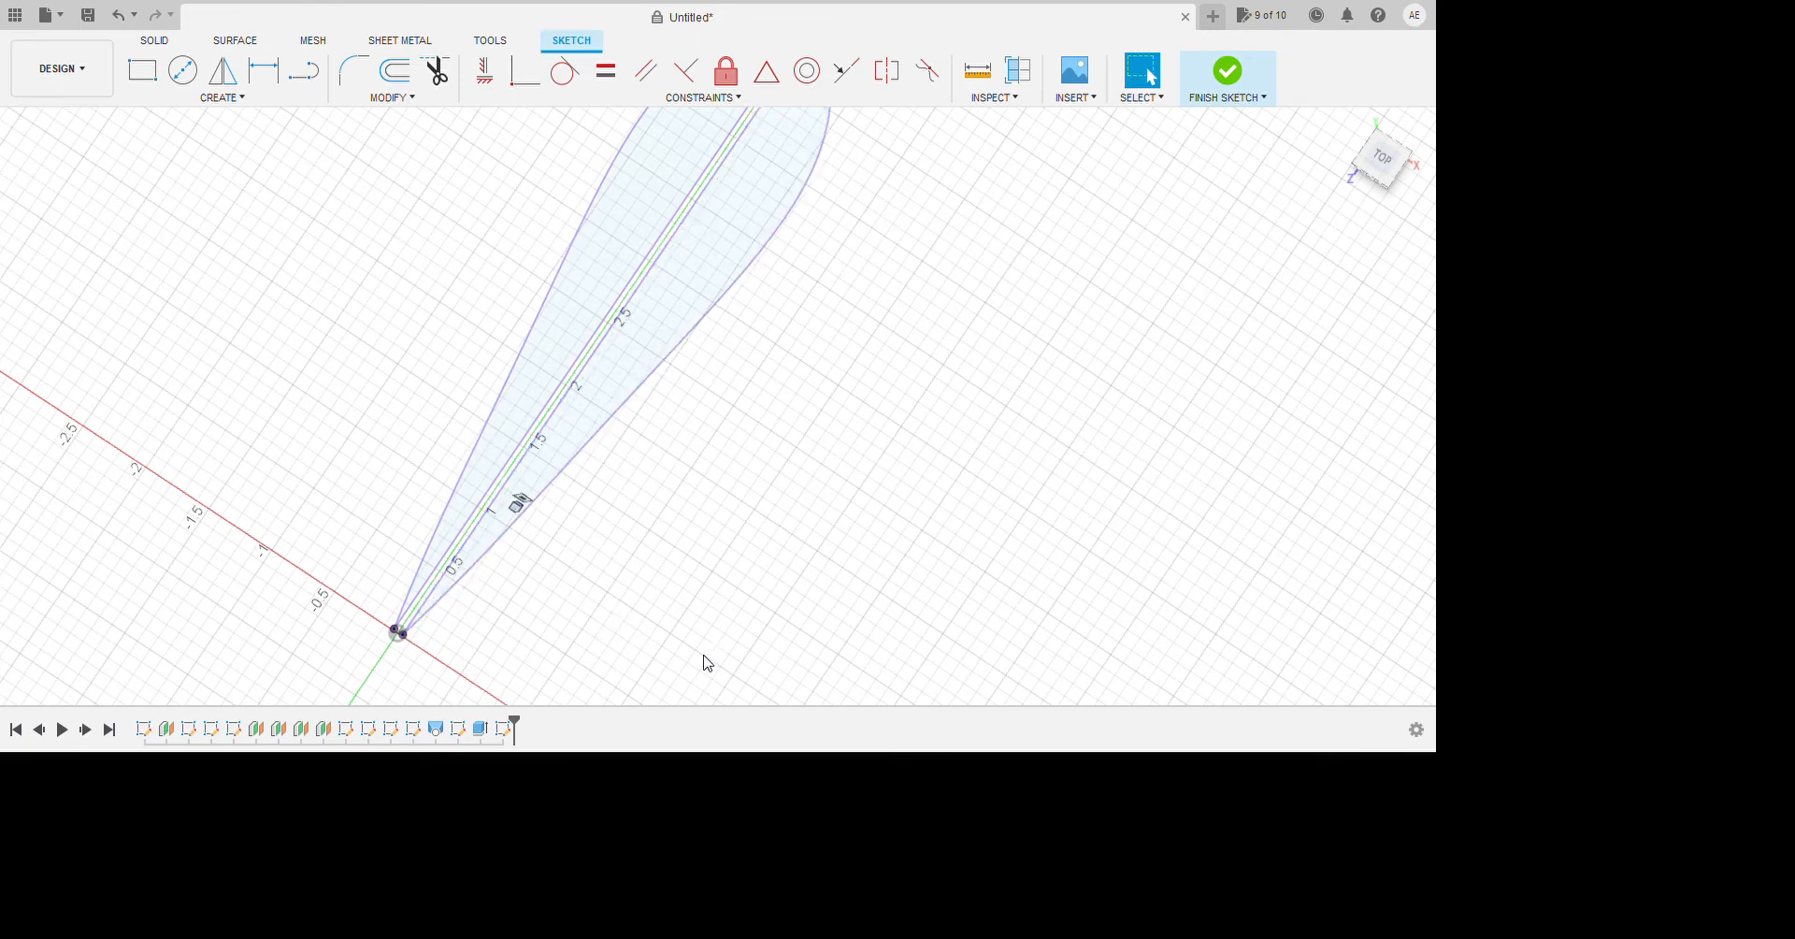
scroll(705, 661, down, 2)
scroll(620, 838, up, 3)
scroll(619, 836, up, 2)
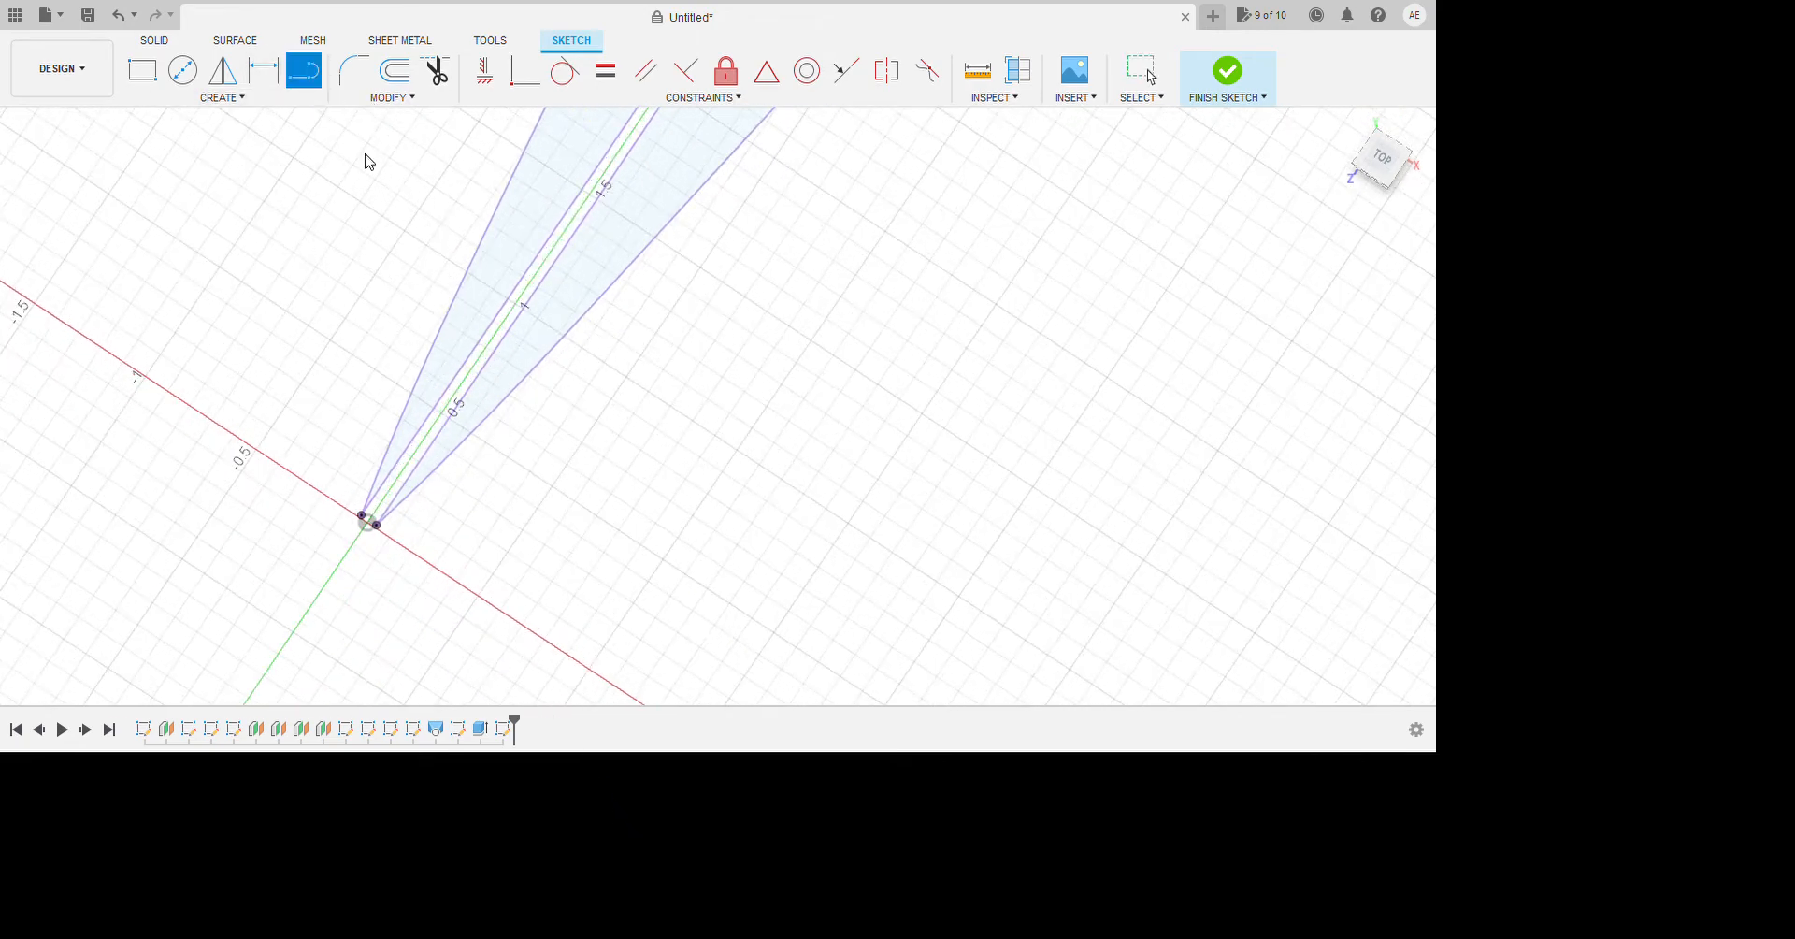
scroll(477, 661, up, 1)
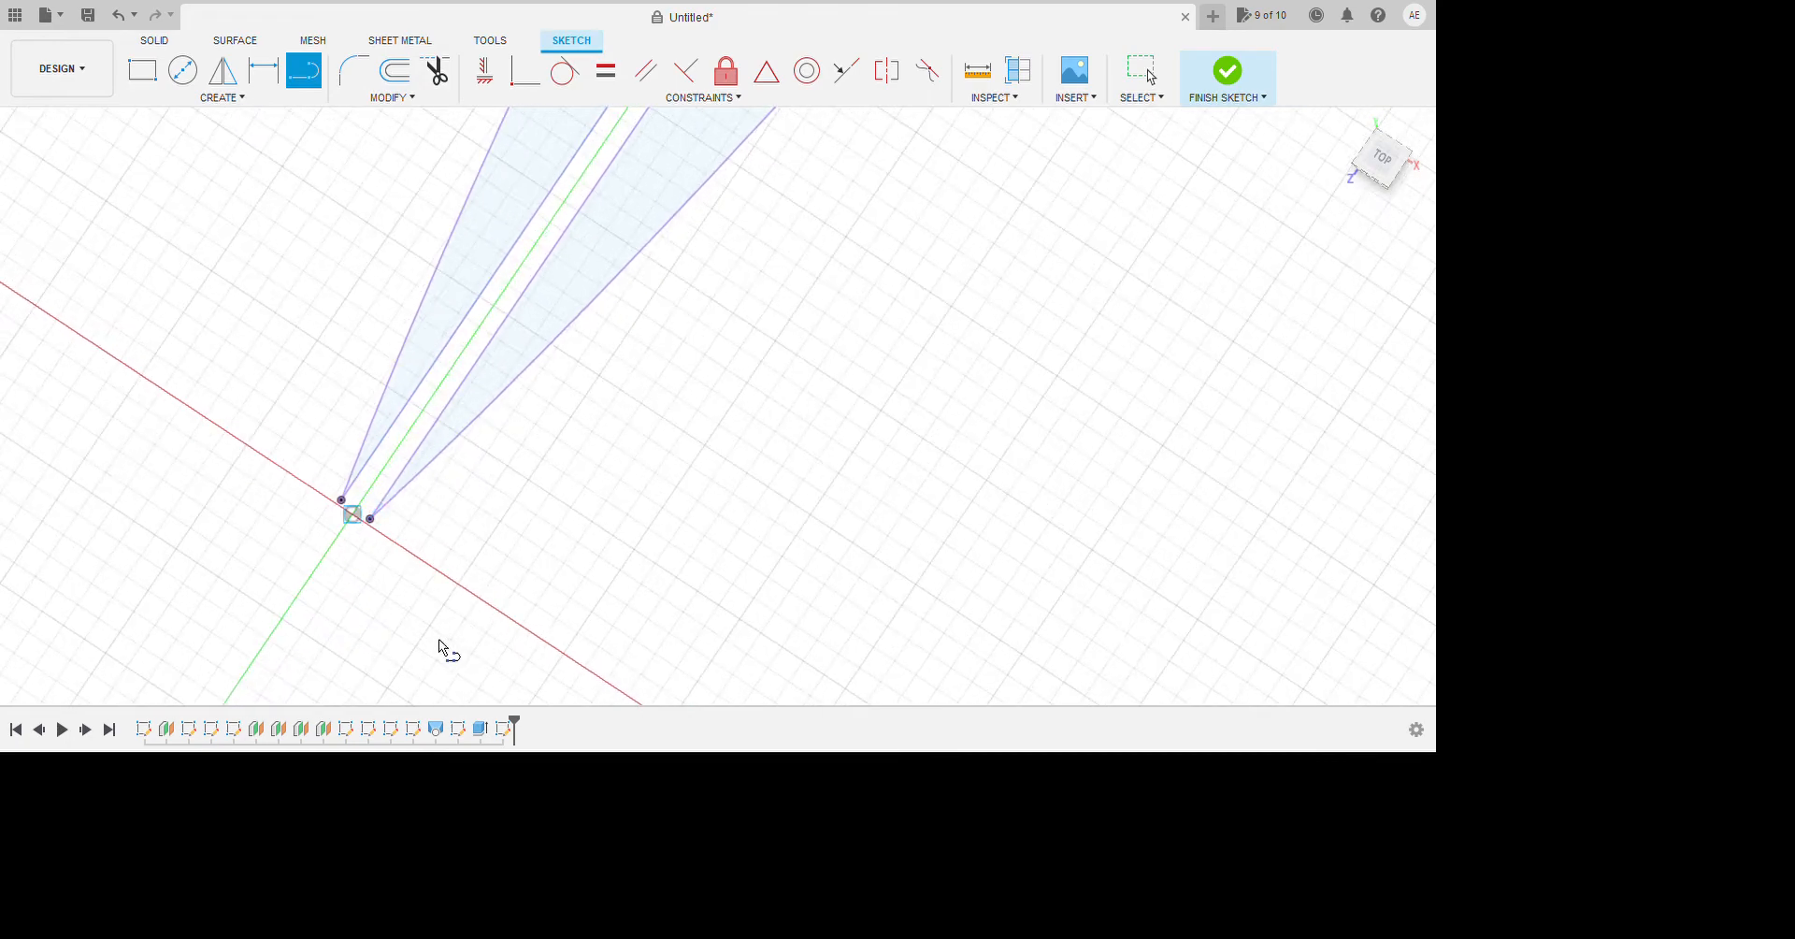
scroll(443, 647, down, 5)
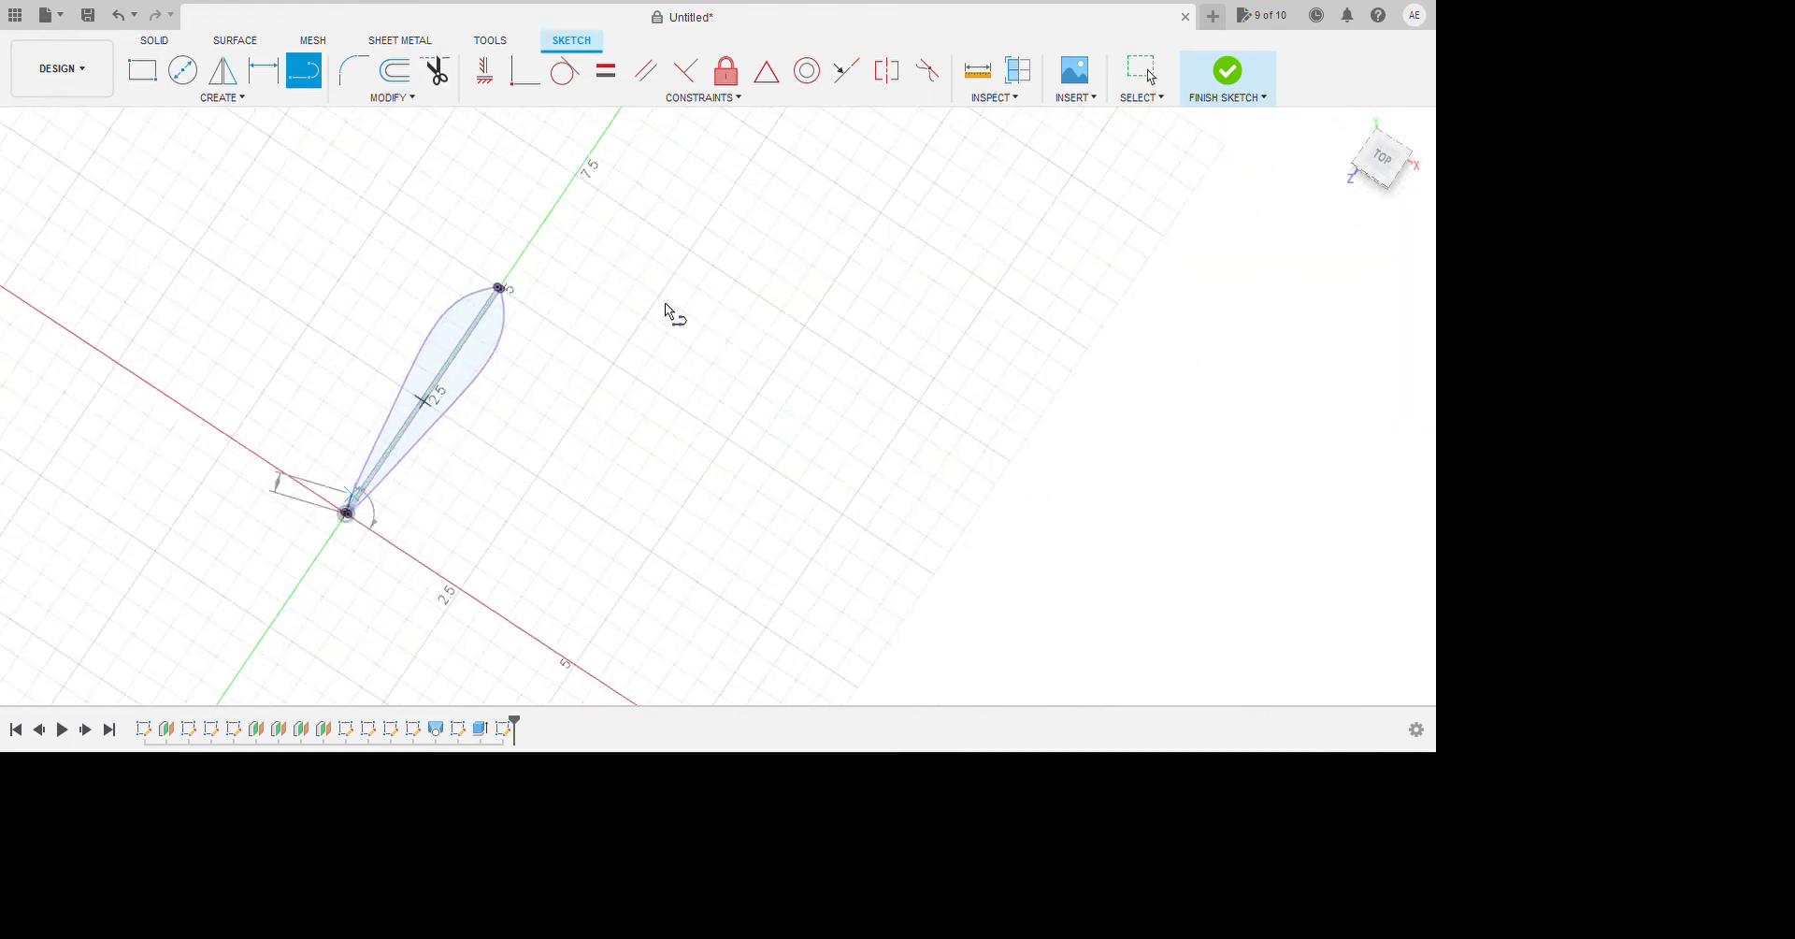
scroll(666, 303, up, 5)
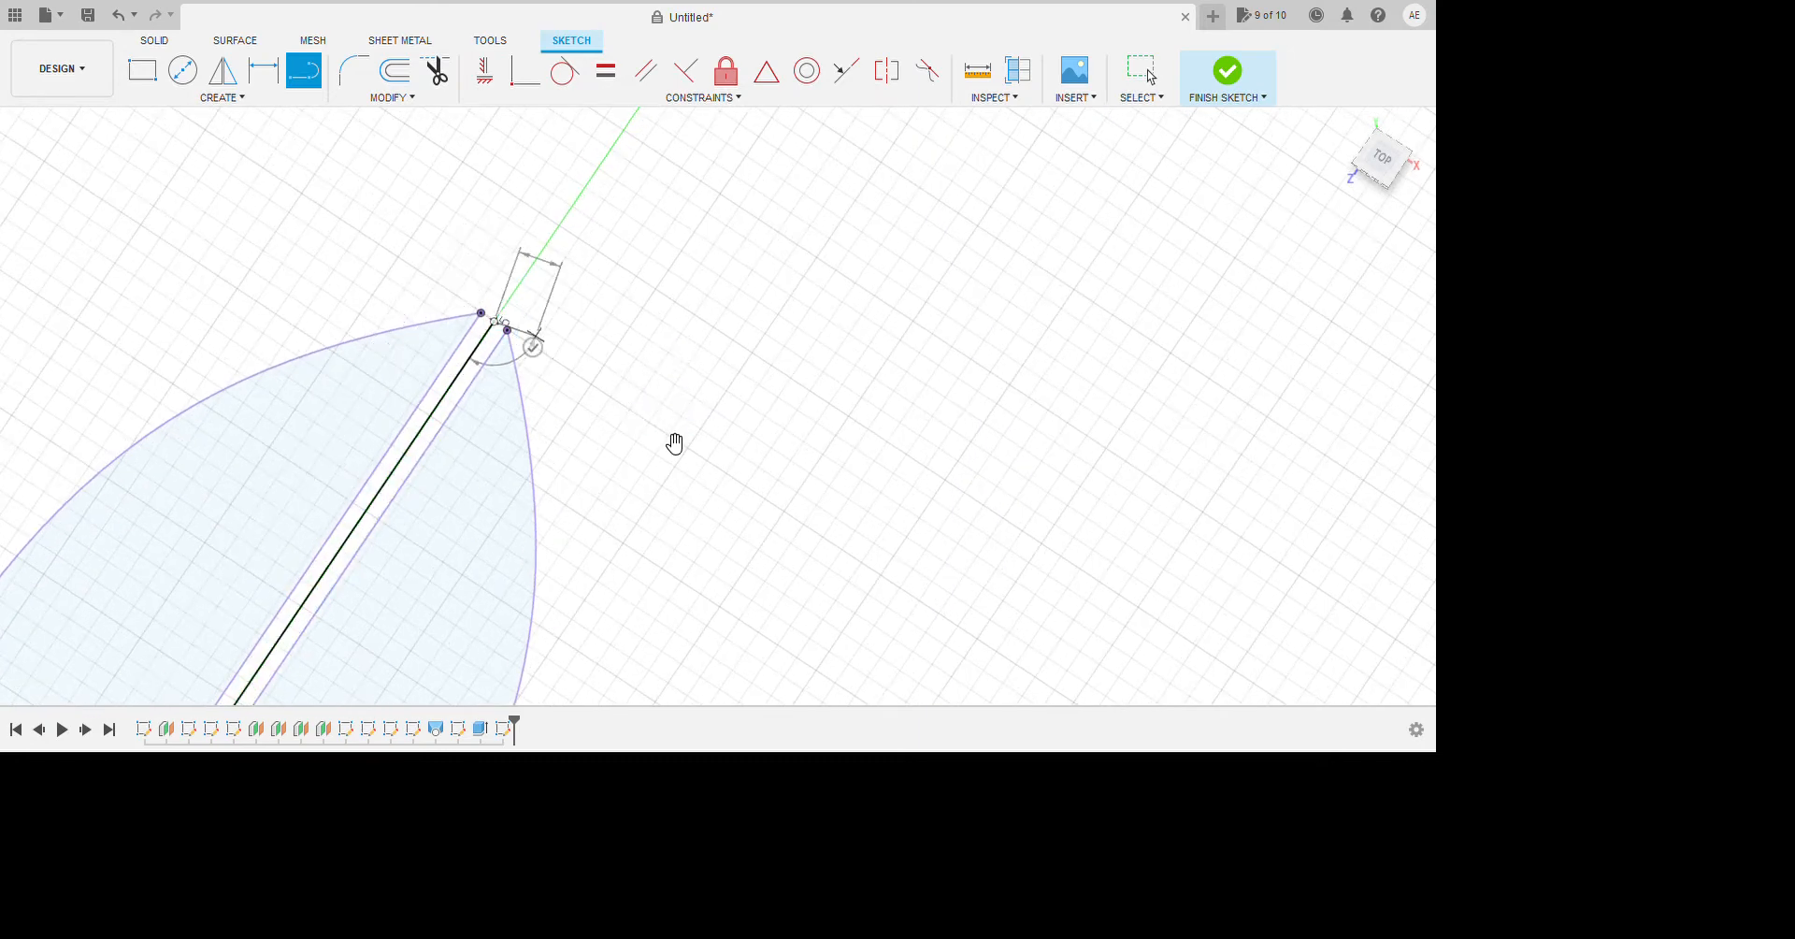
key(Escape)
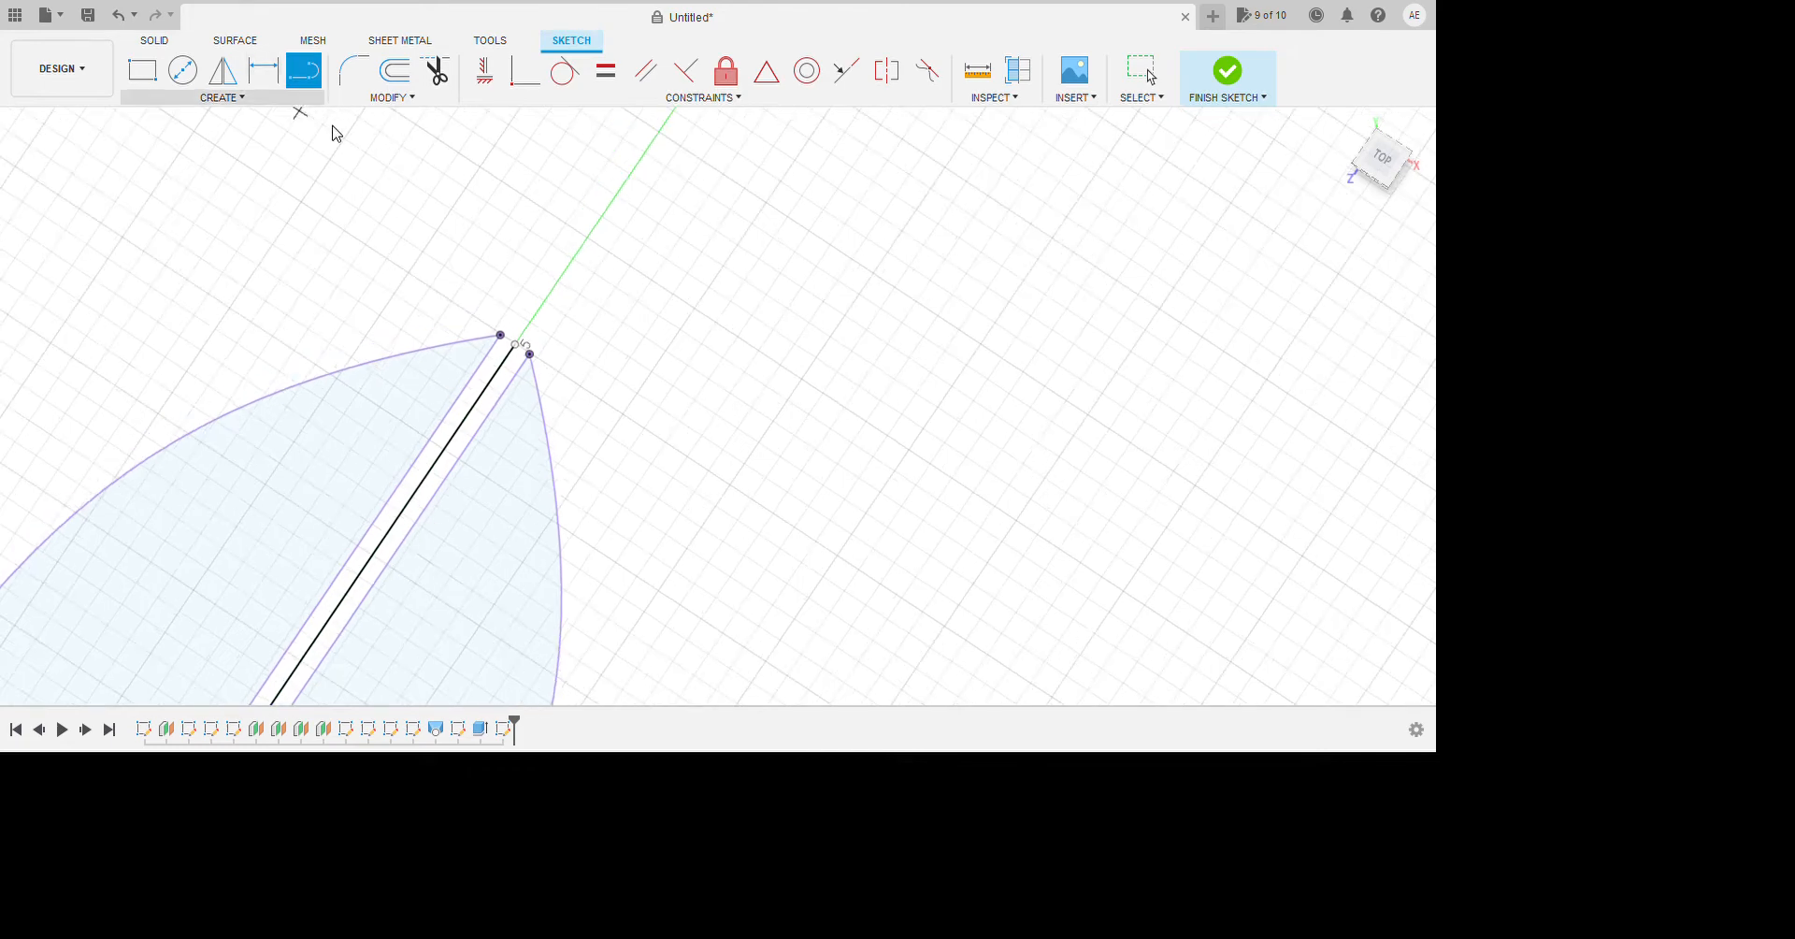
Draw a two-point circle on the centre axis, starting at the centre line's far end and extending outward beyond the tip.
scroll(333, 132, up, 1)
key(c)
scroll(697, 364, up, 5)
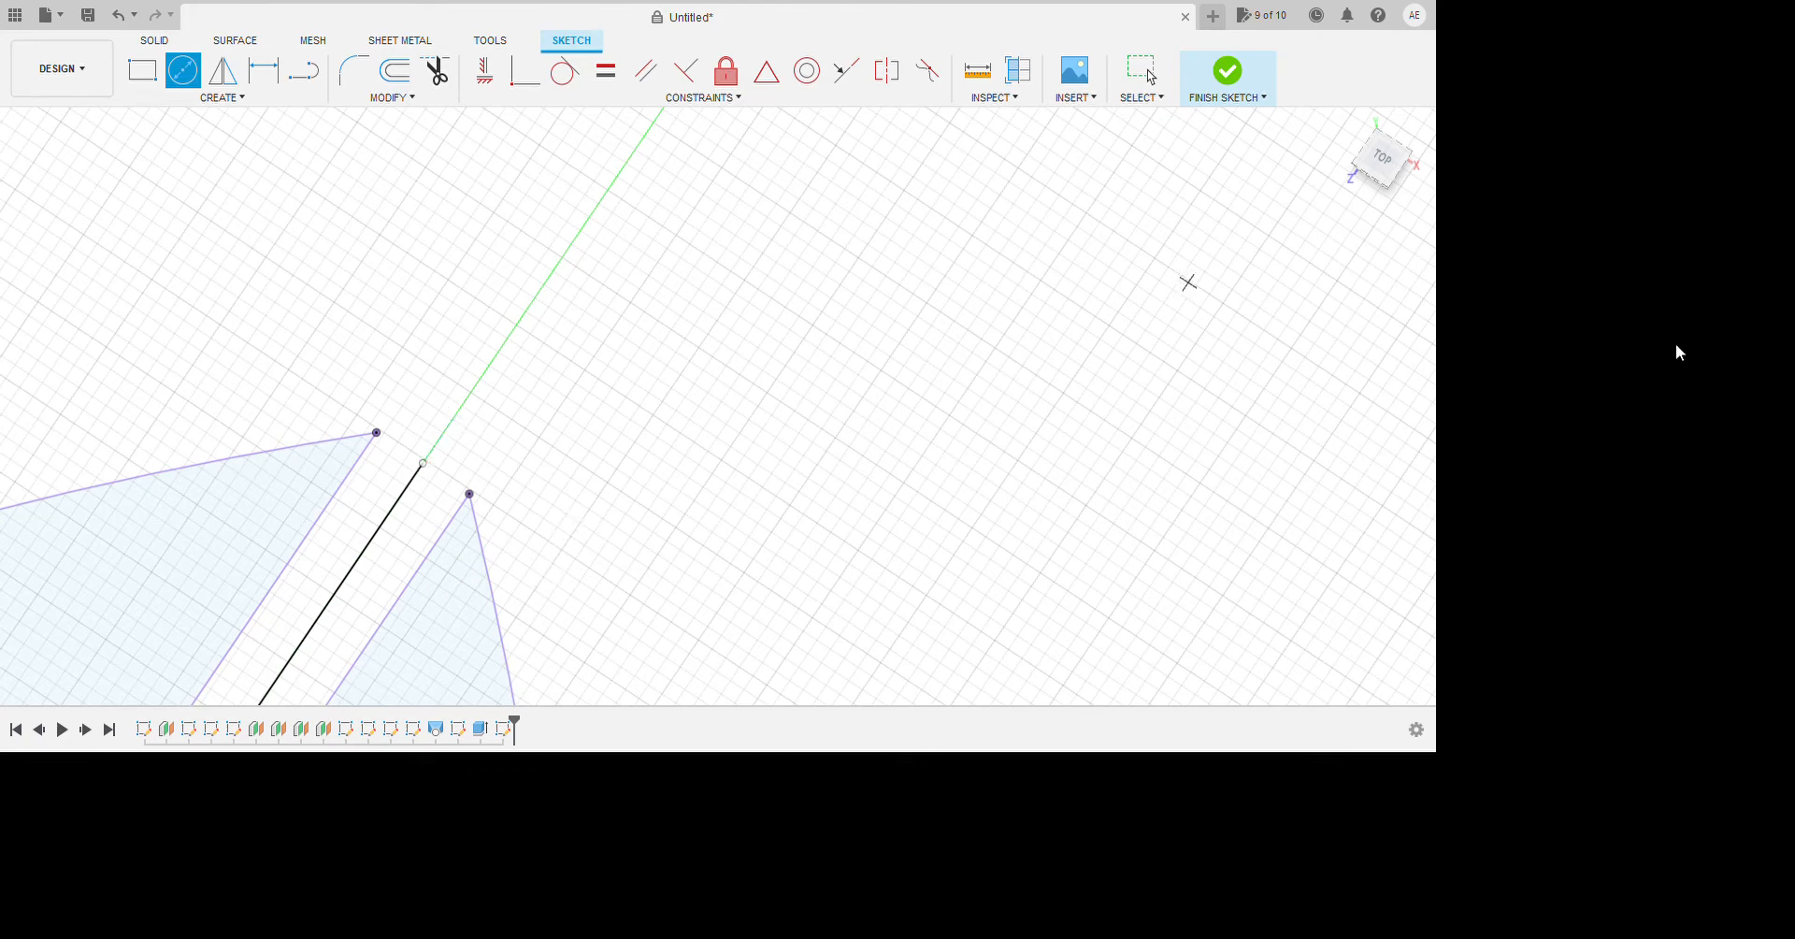
key(Escape)
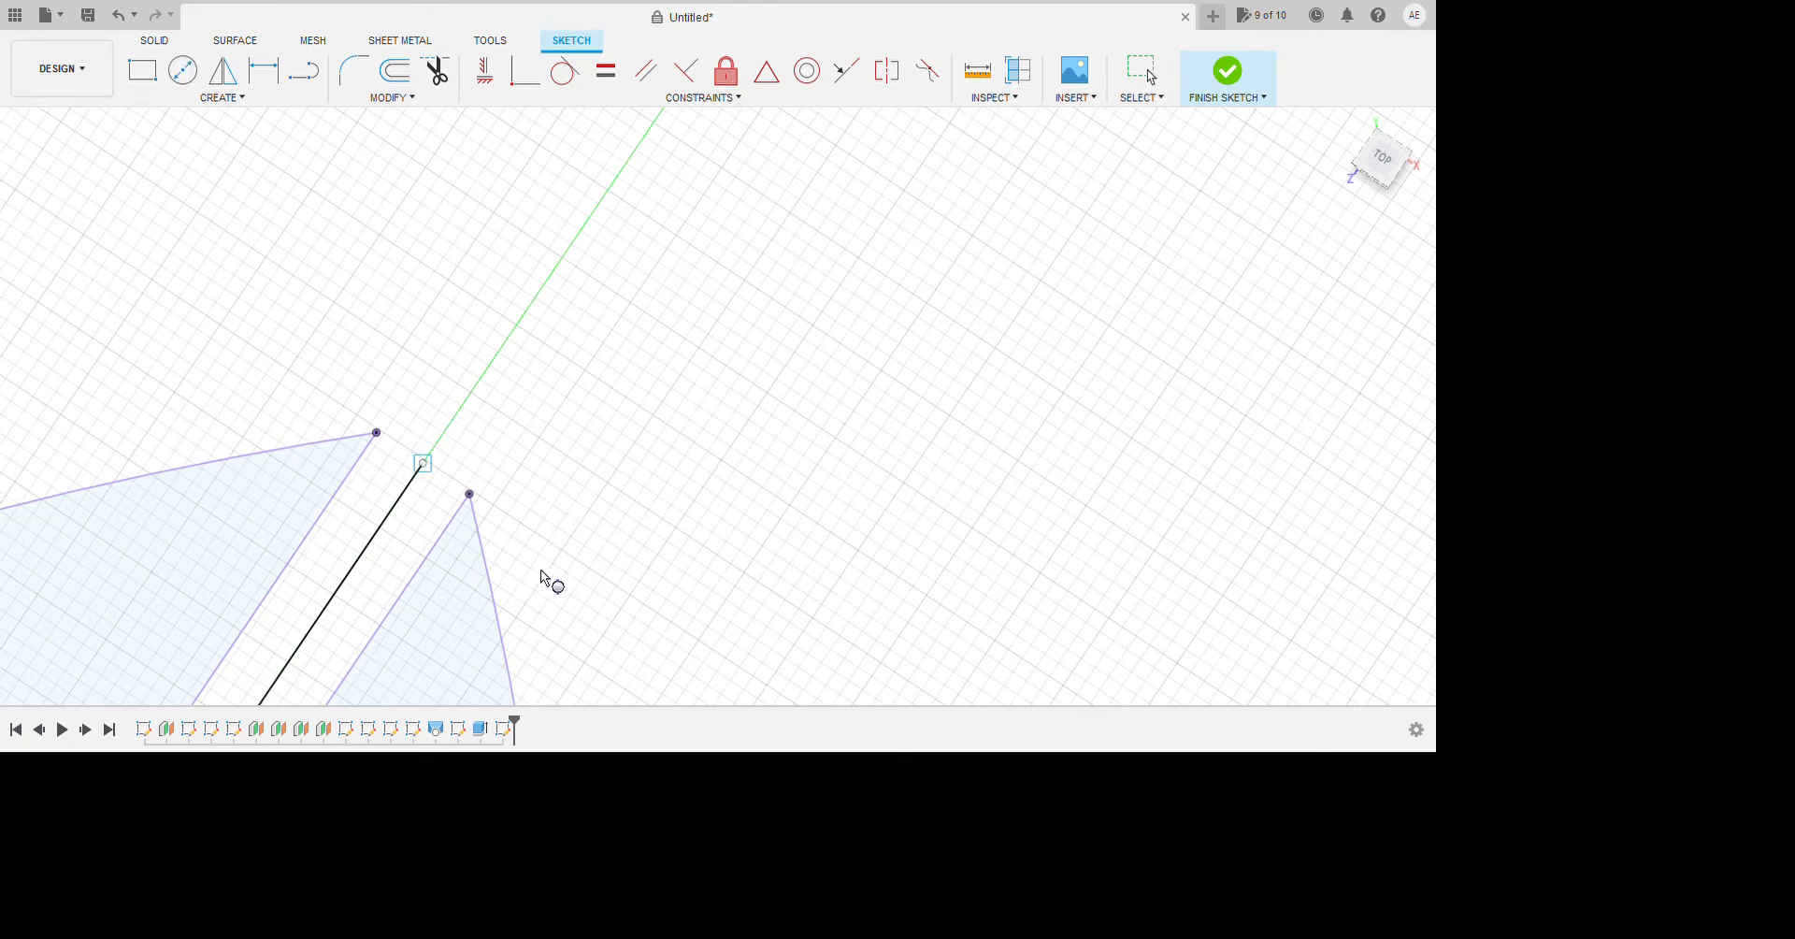
click(422, 463)
click(520, 320)
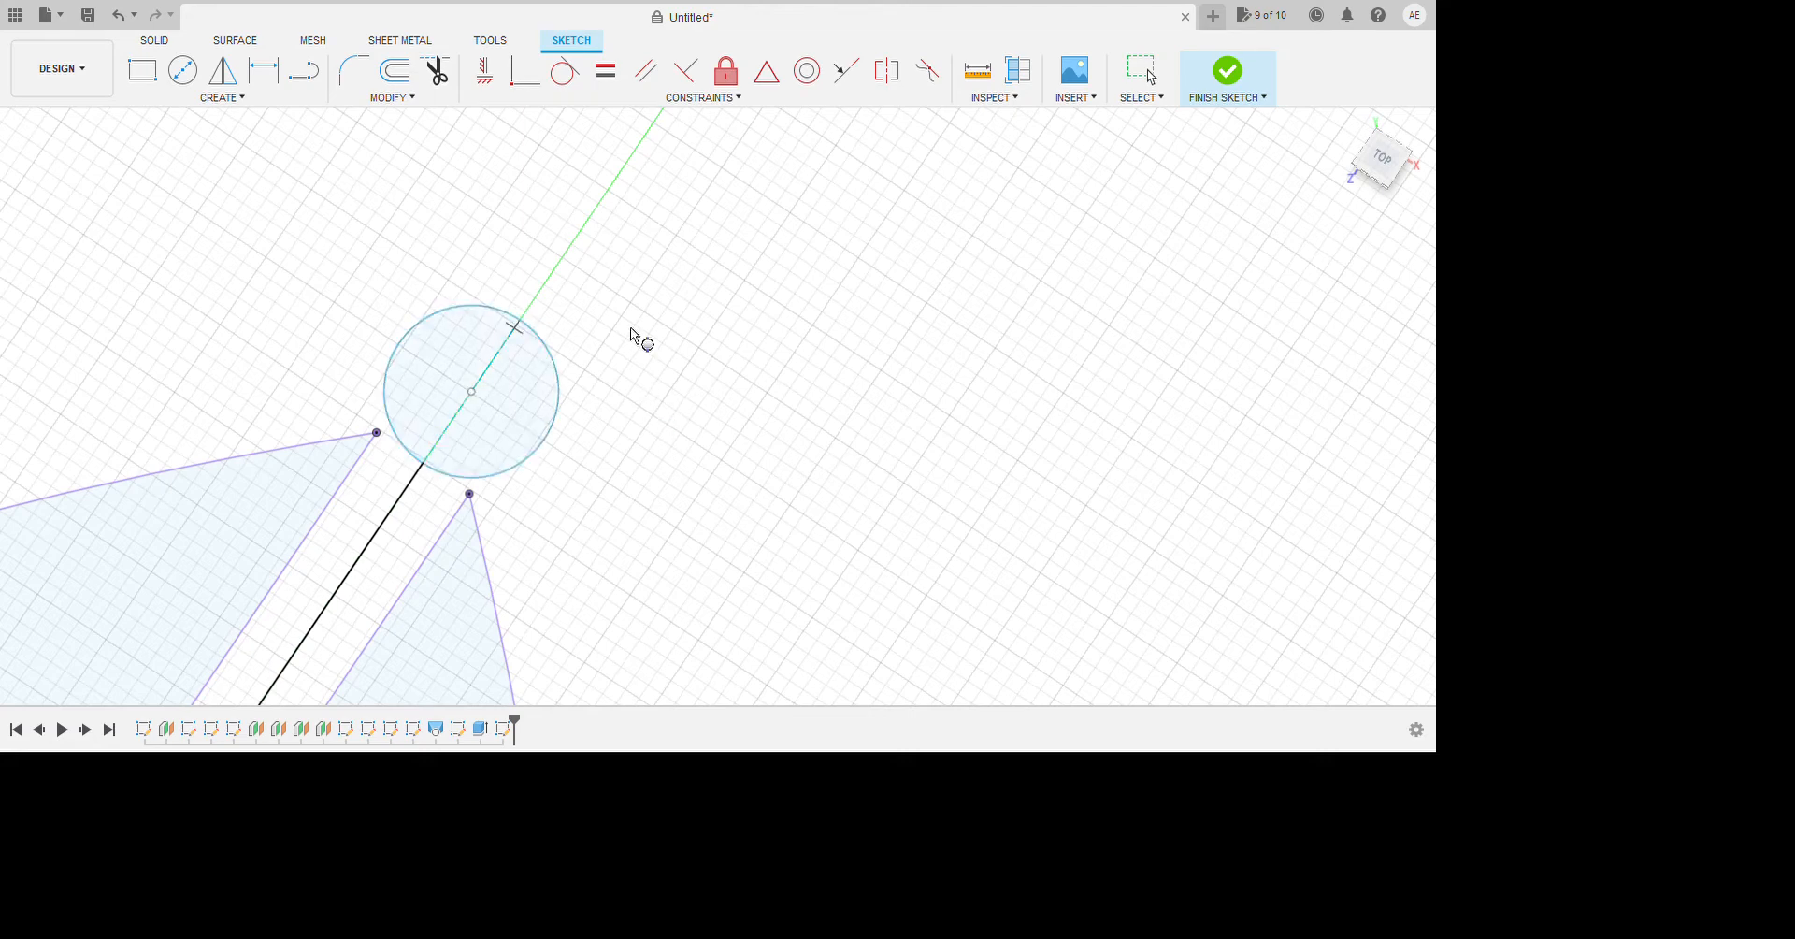
Set the diameter of the circle beyond the tip to 0.20.
key(d)
click(551, 358)
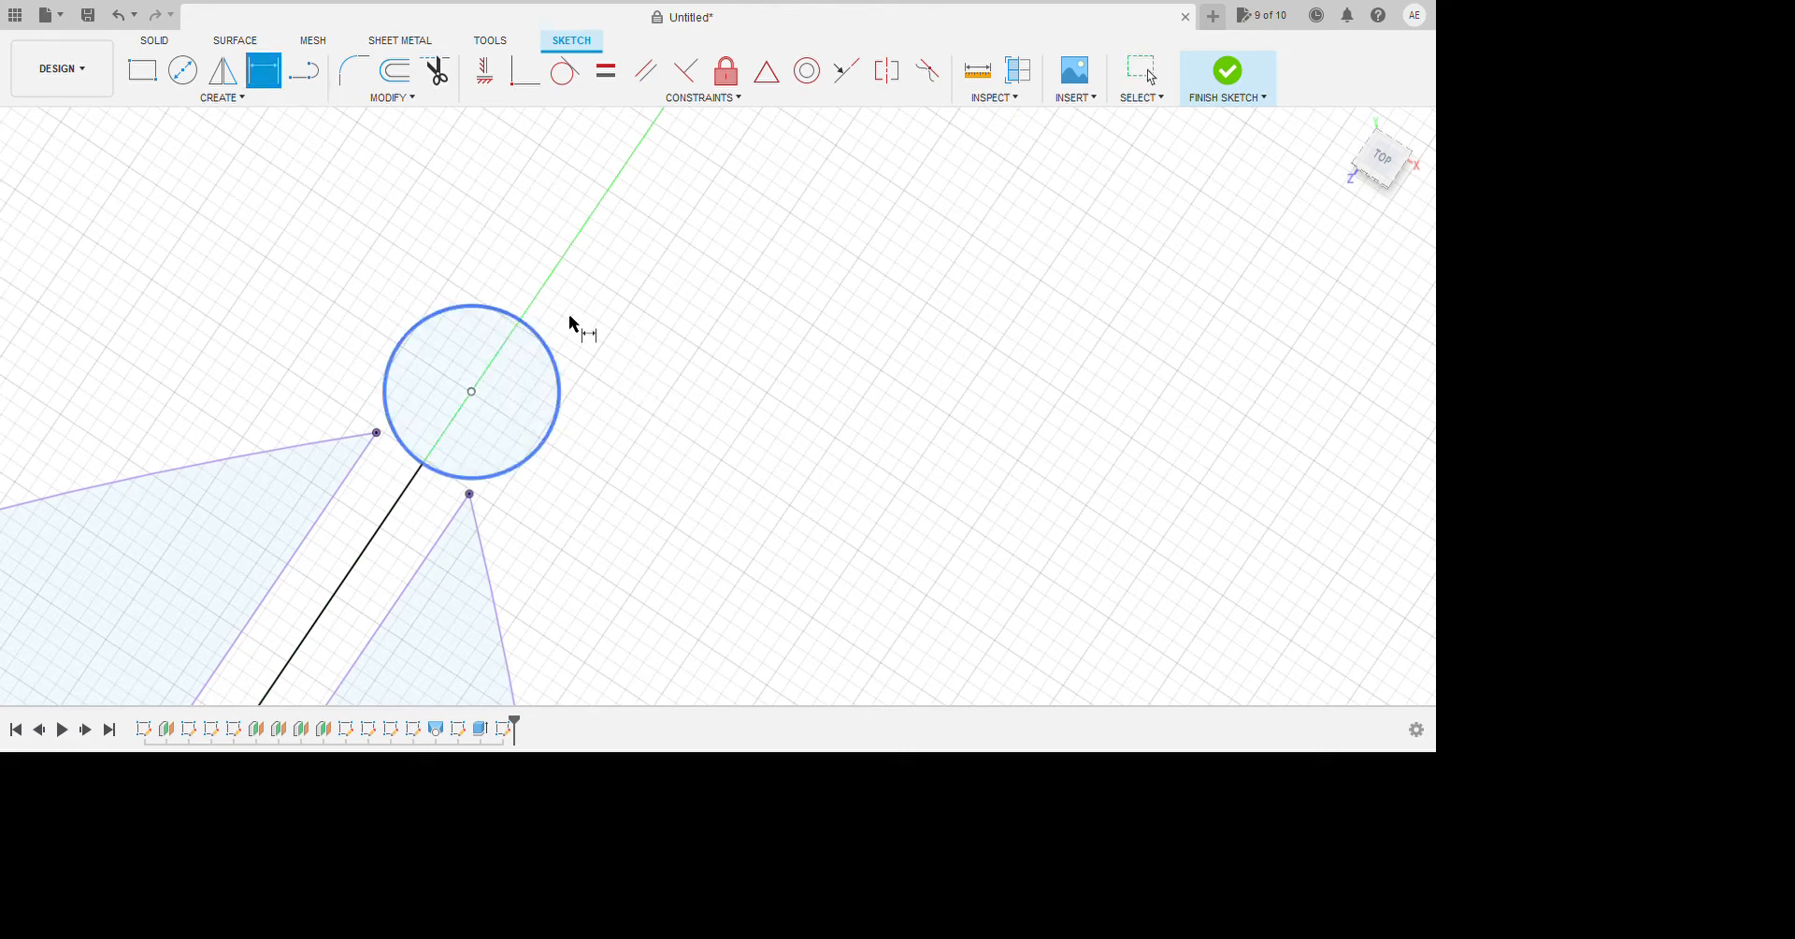
click(535, 273)
key(Escape)
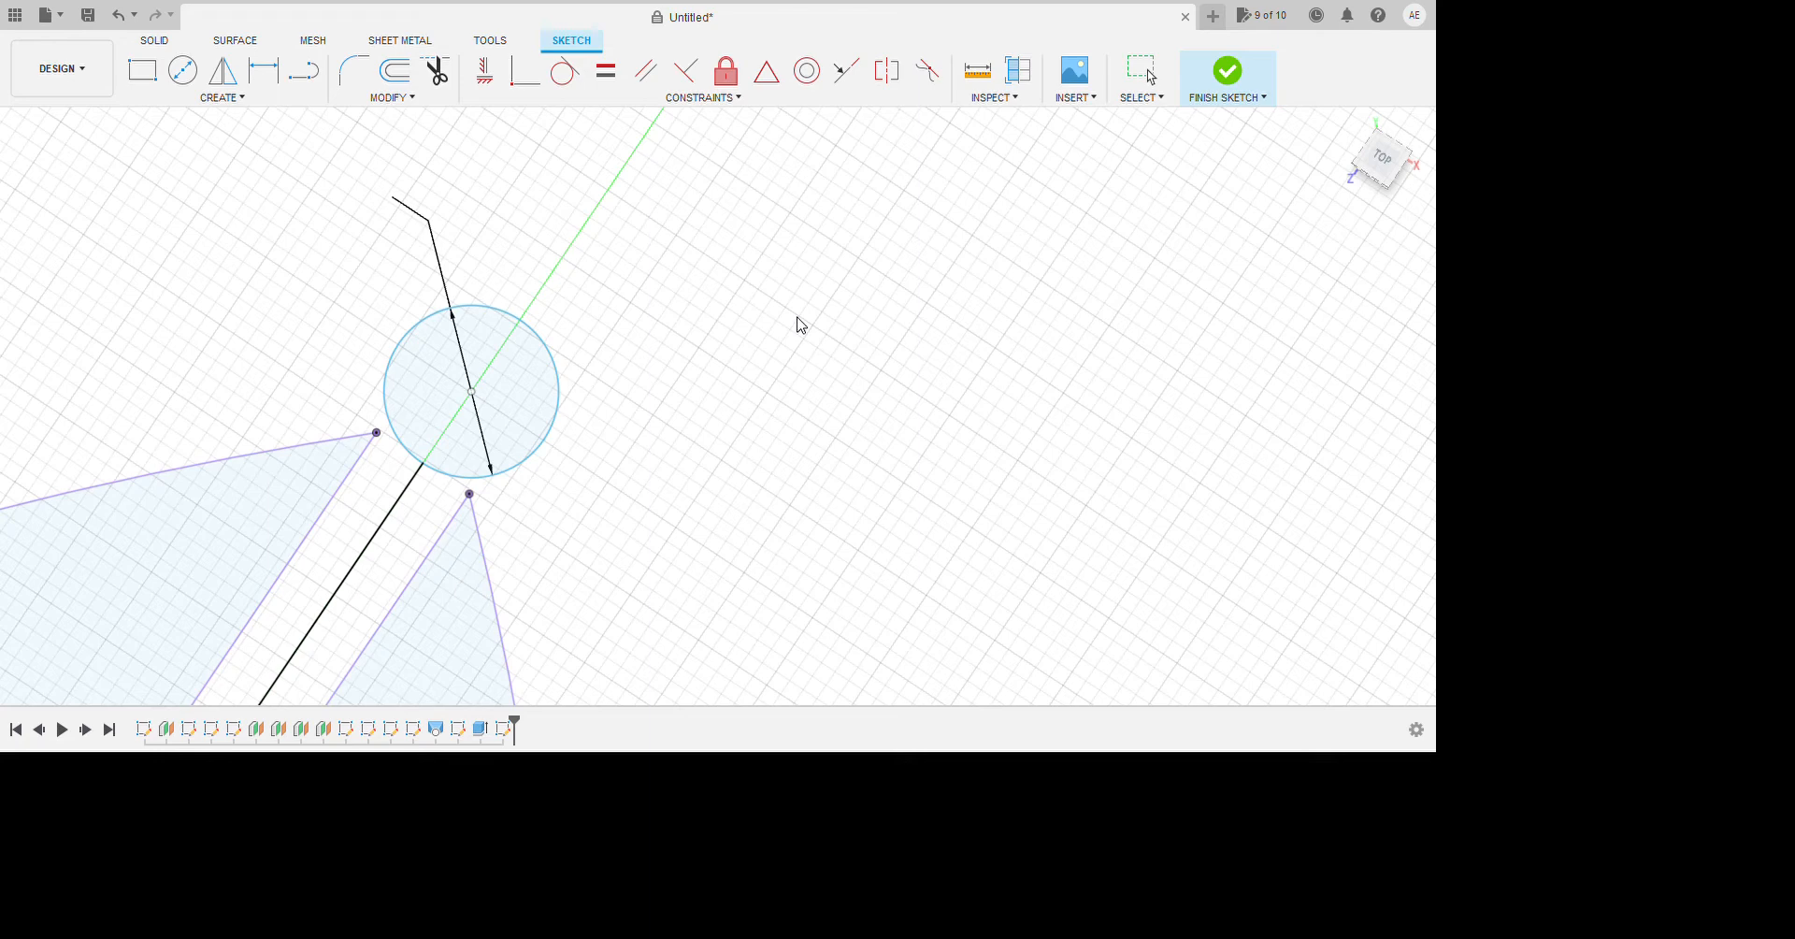
scroll(801, 325, up, 3)
key(d)
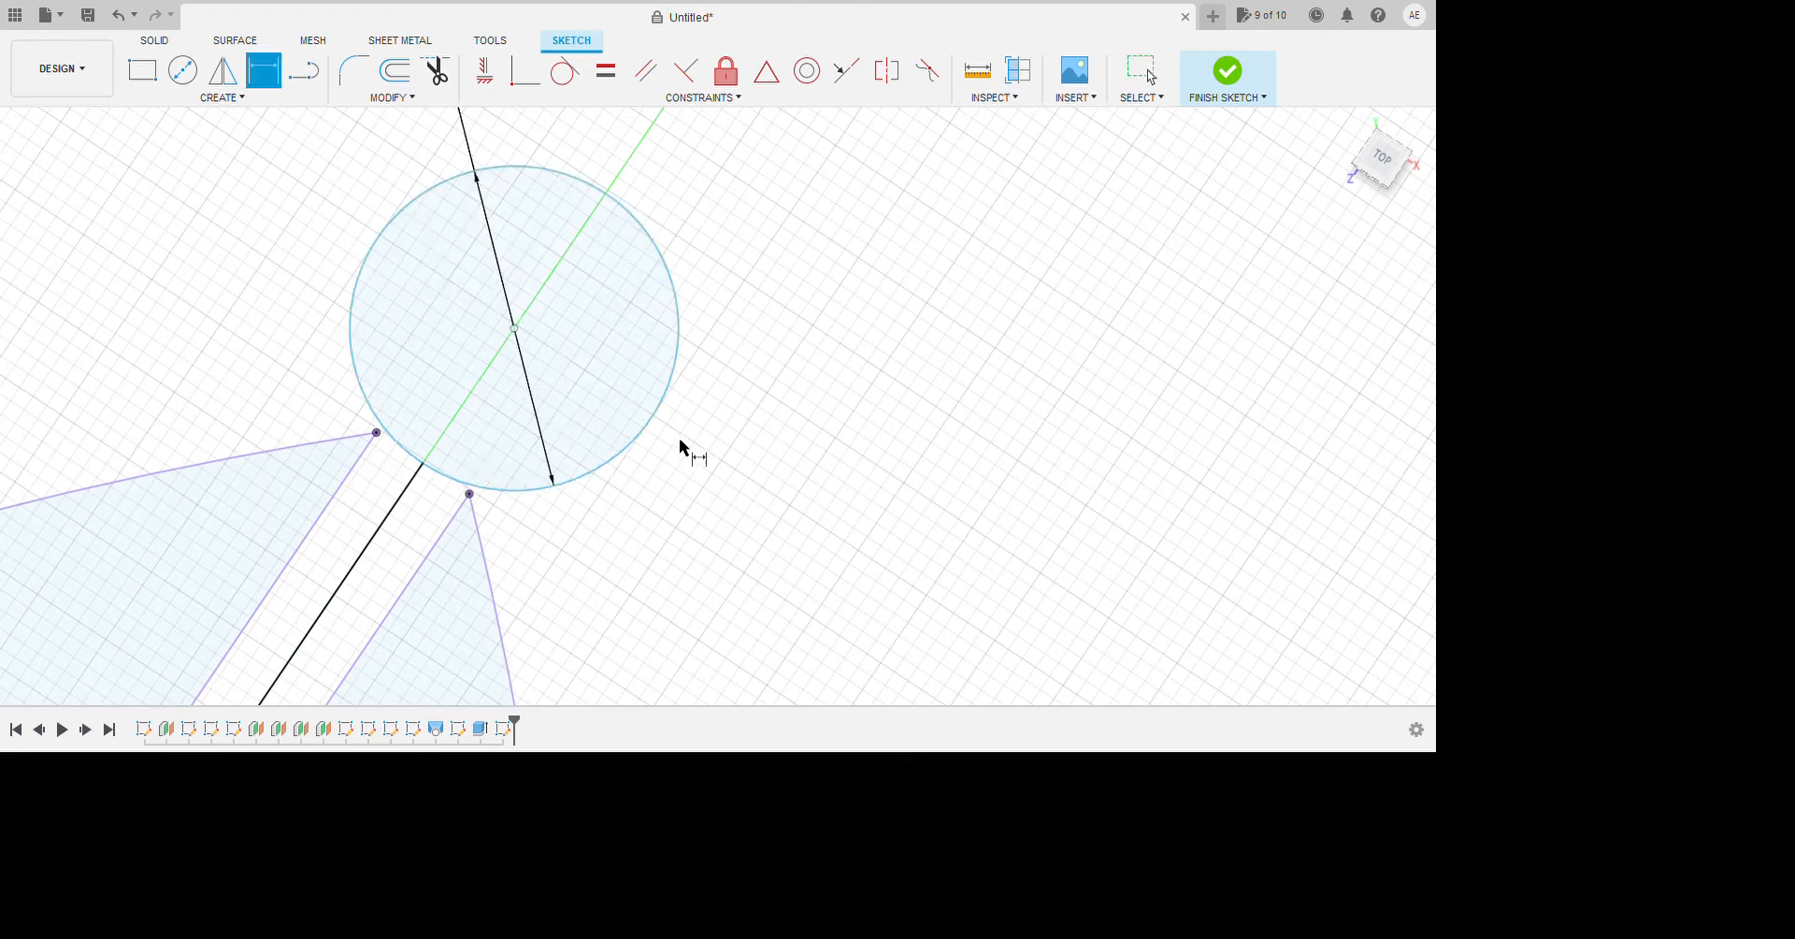
Draw a construction line across the circle's full diameter along the centre axis, starting at the centre line's end.
scroll(790, 446, down, 3)
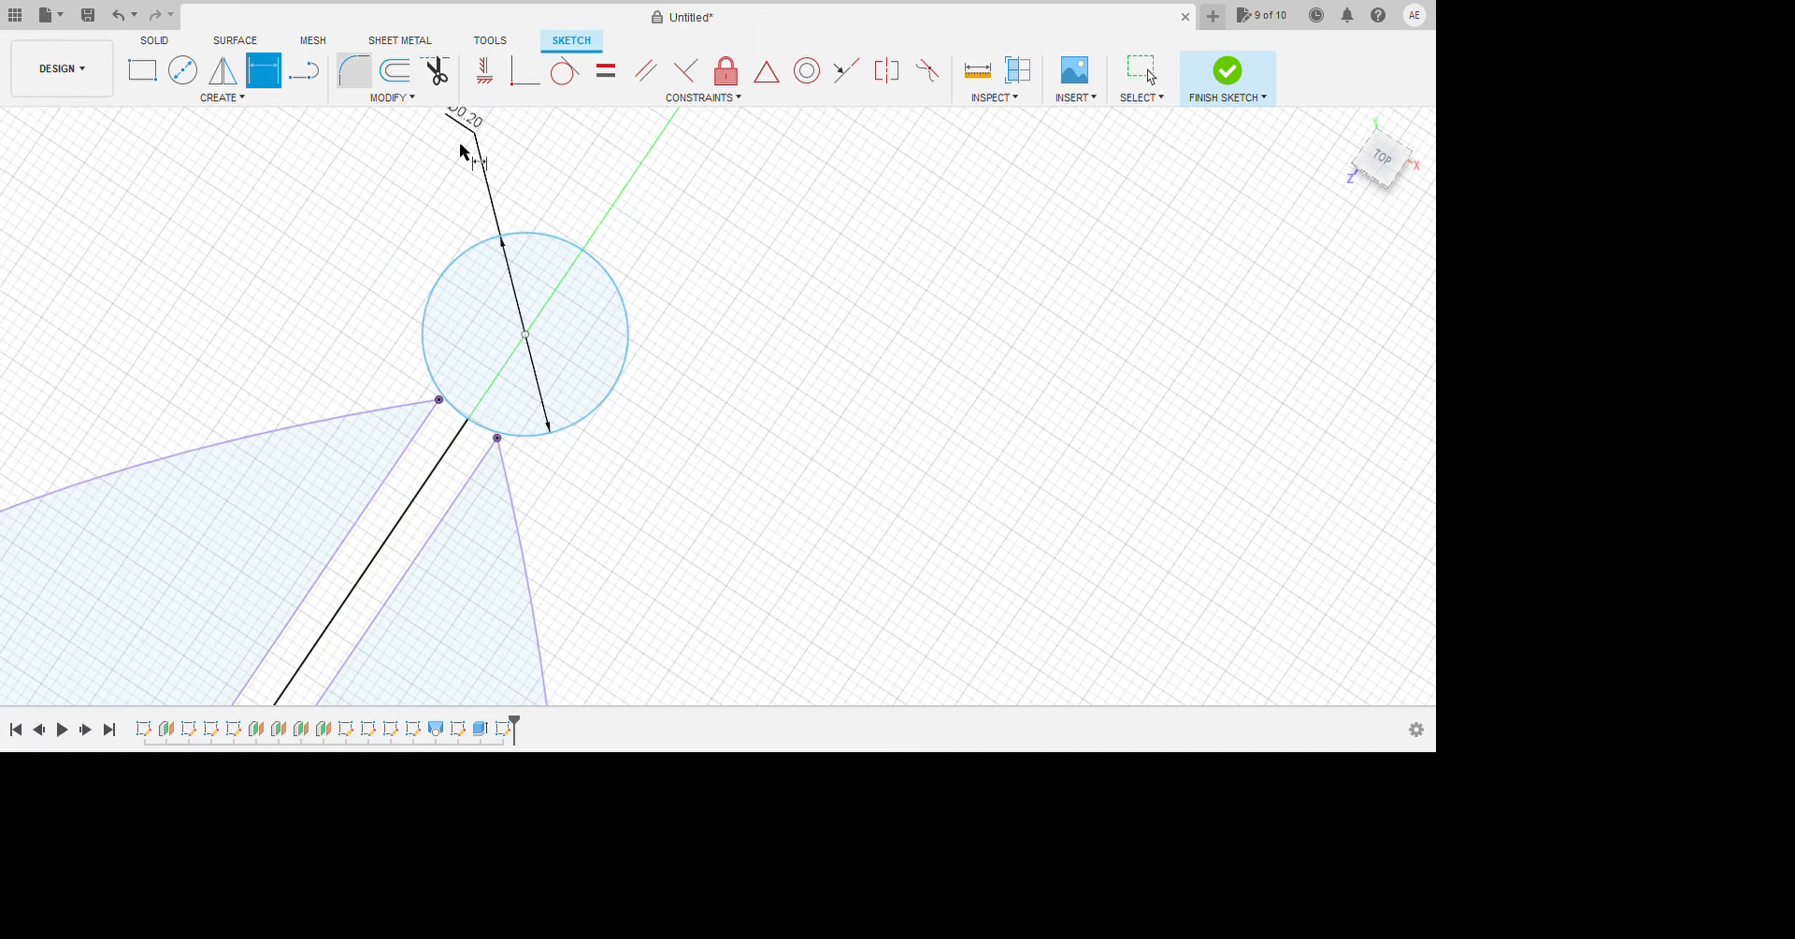
click(587, 532)
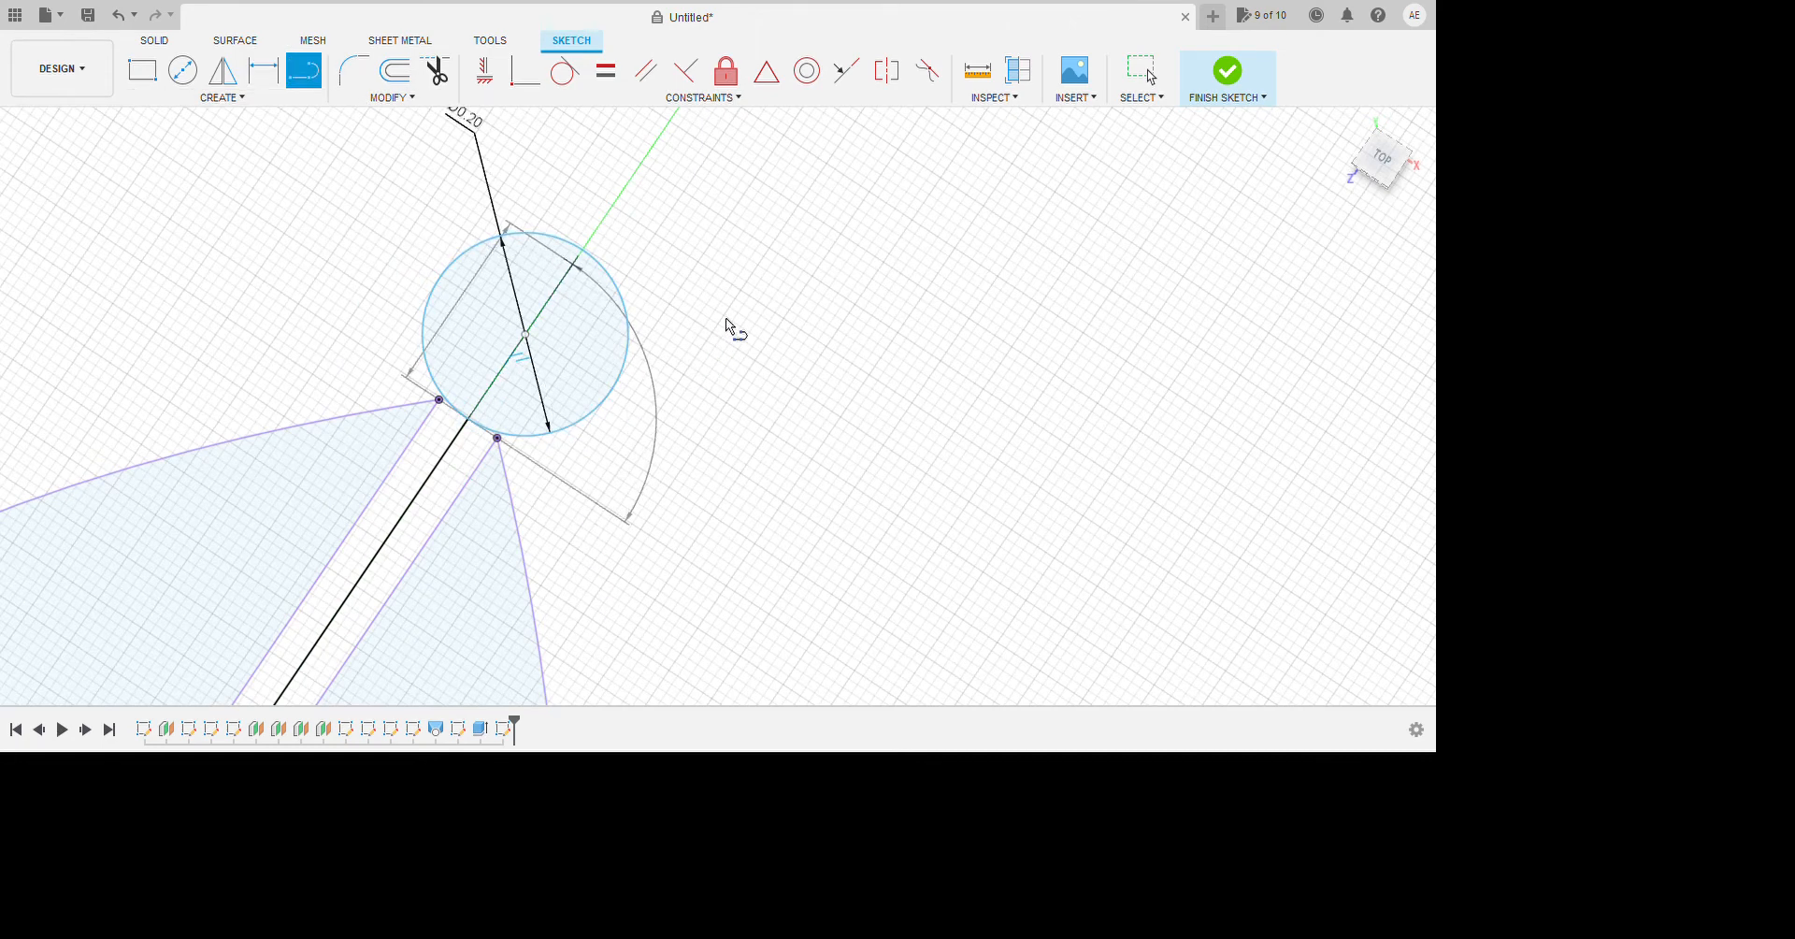
key(Escape)
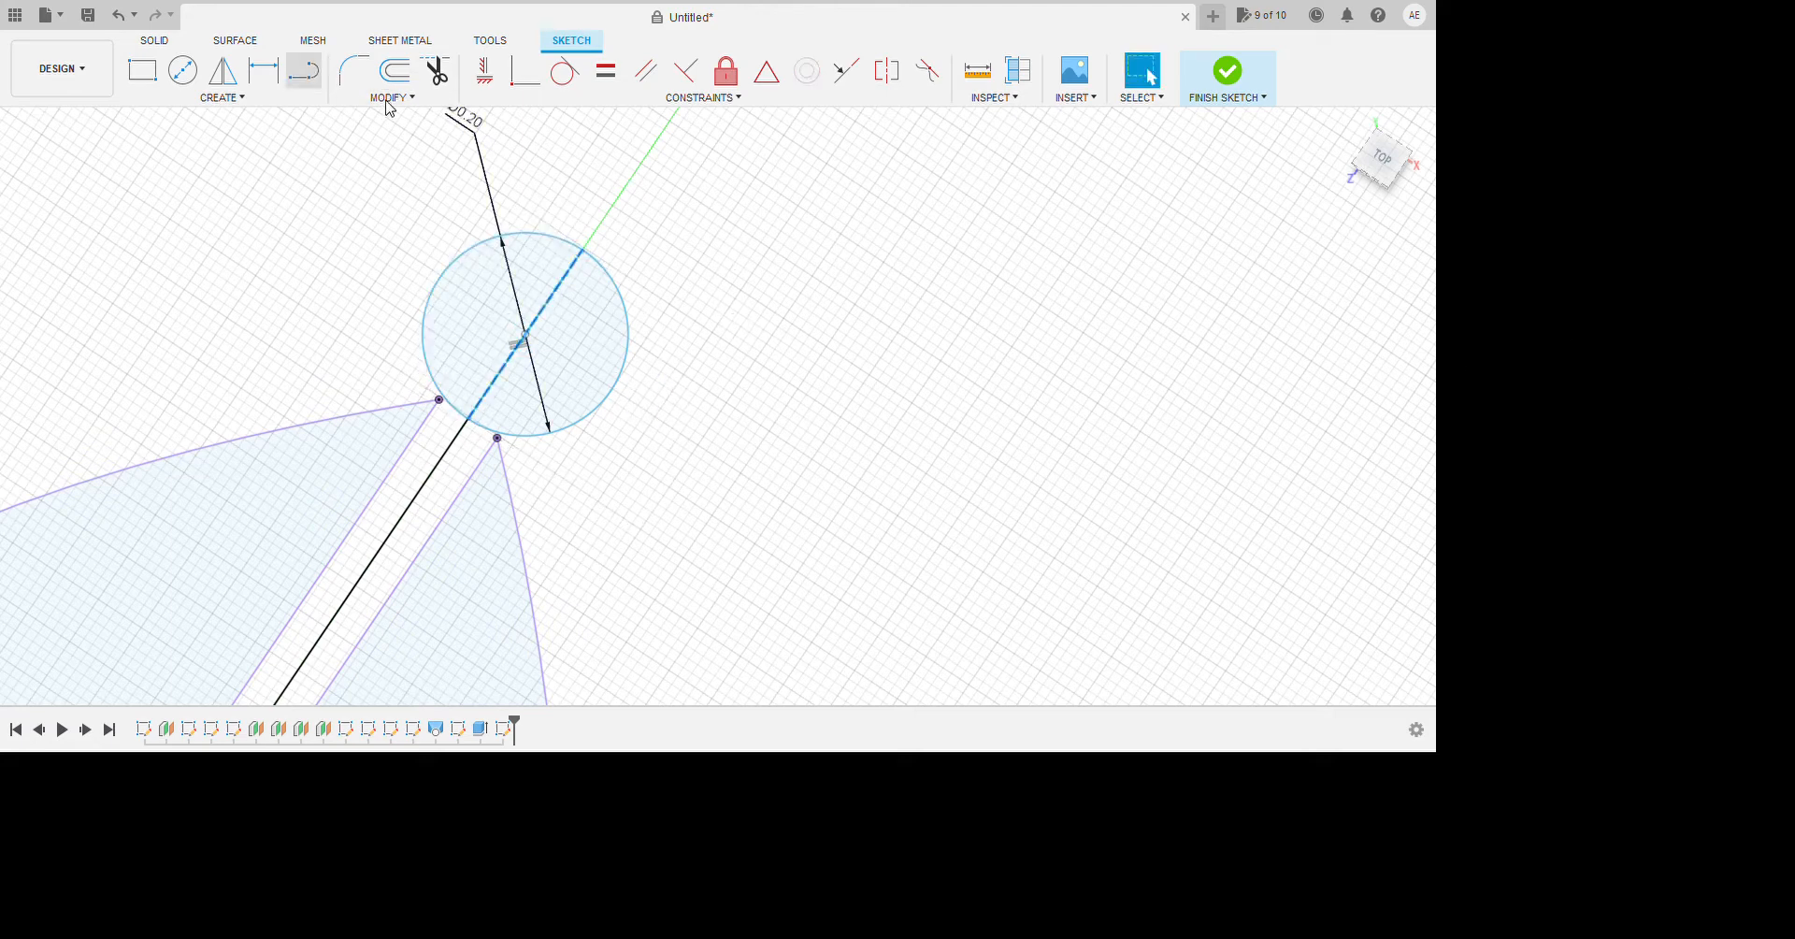
click(304, 70)
click(652, 417)
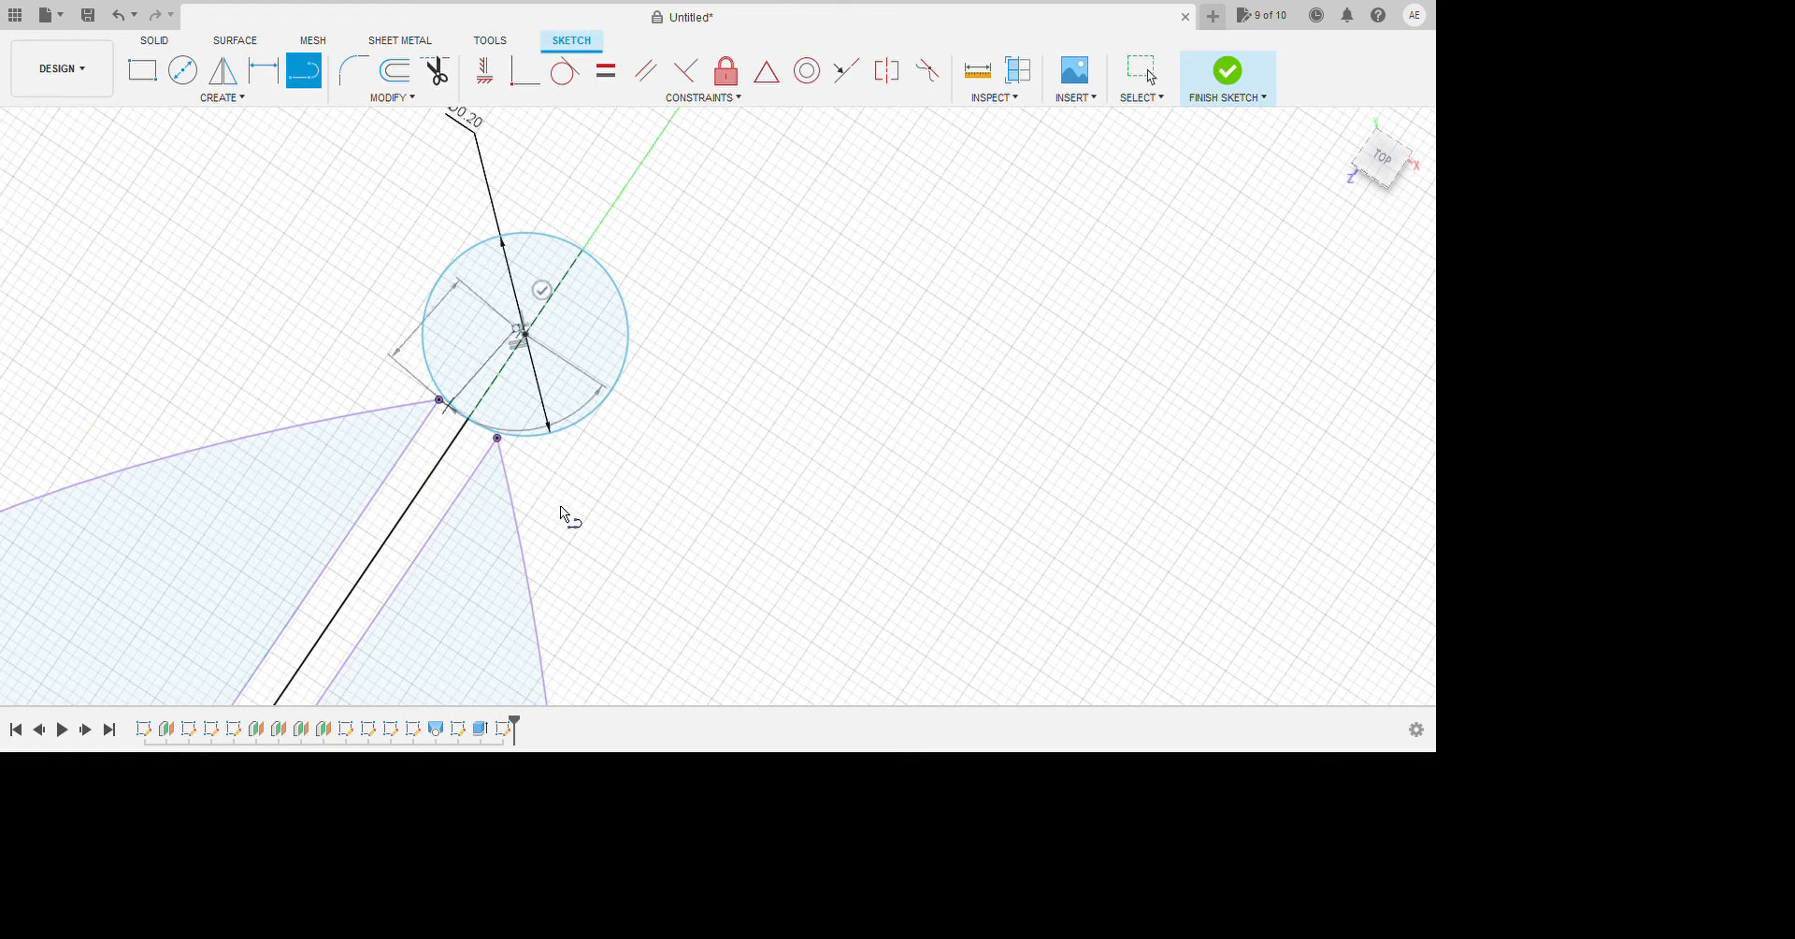
key(Escape)
scroll(626, 421, down, 2)
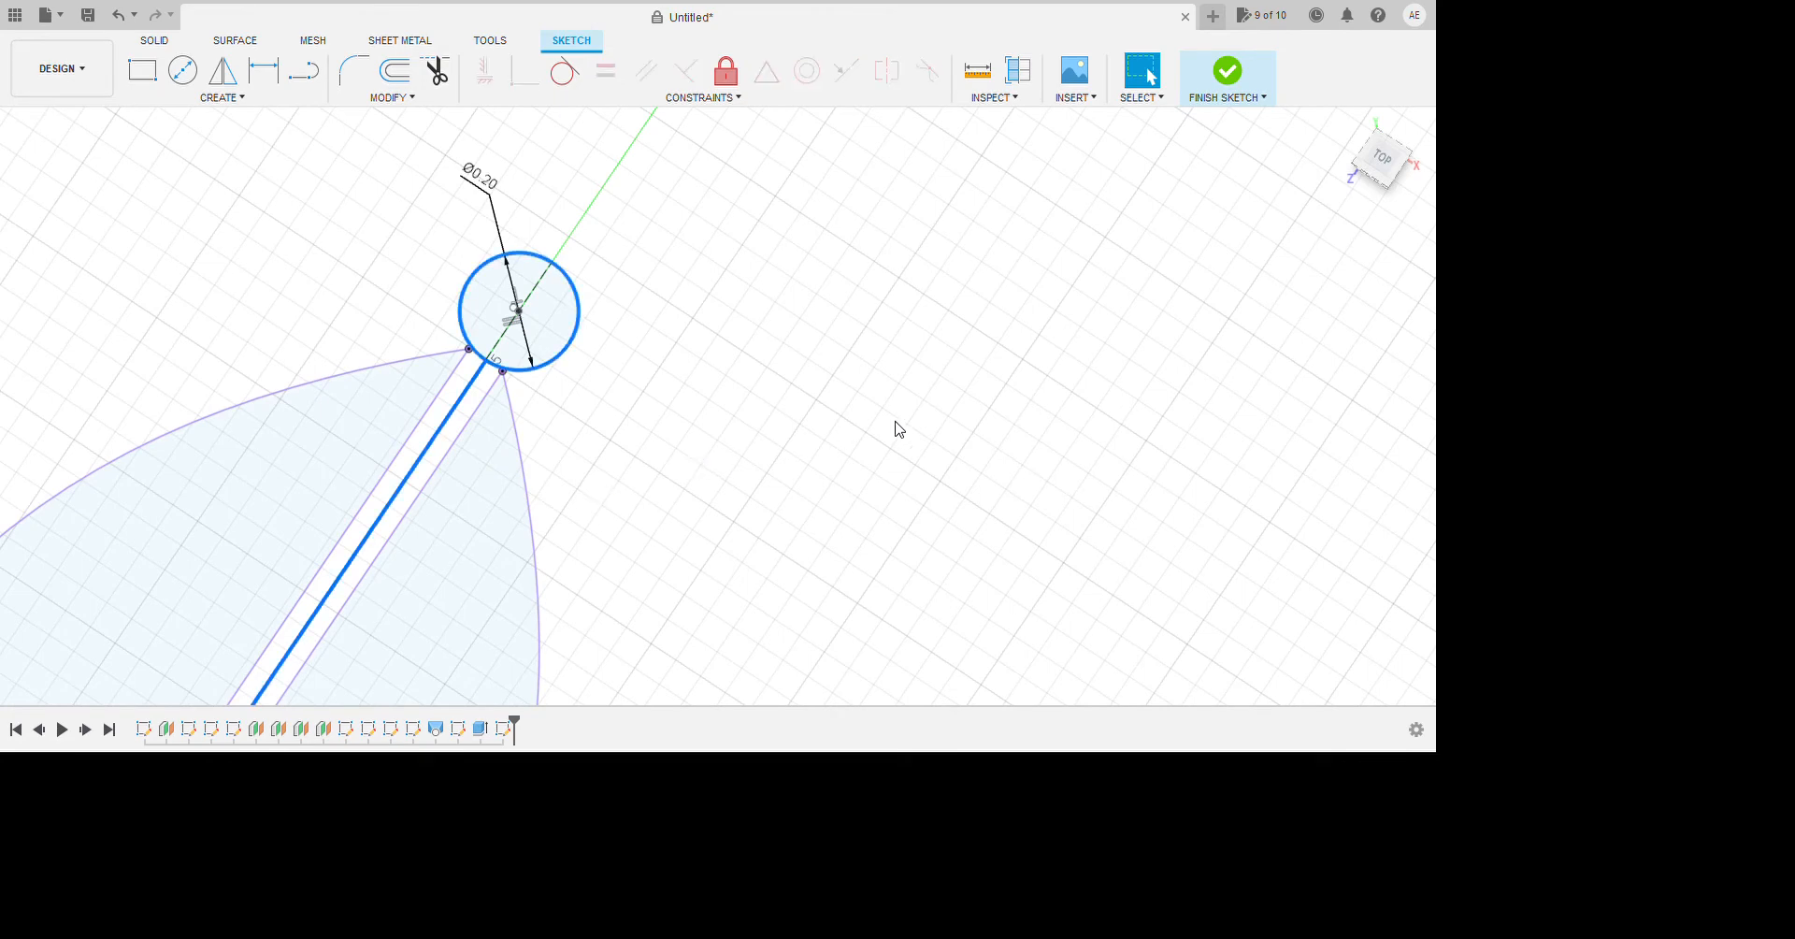
key(Delete)
scroll(854, 367, up, 3)
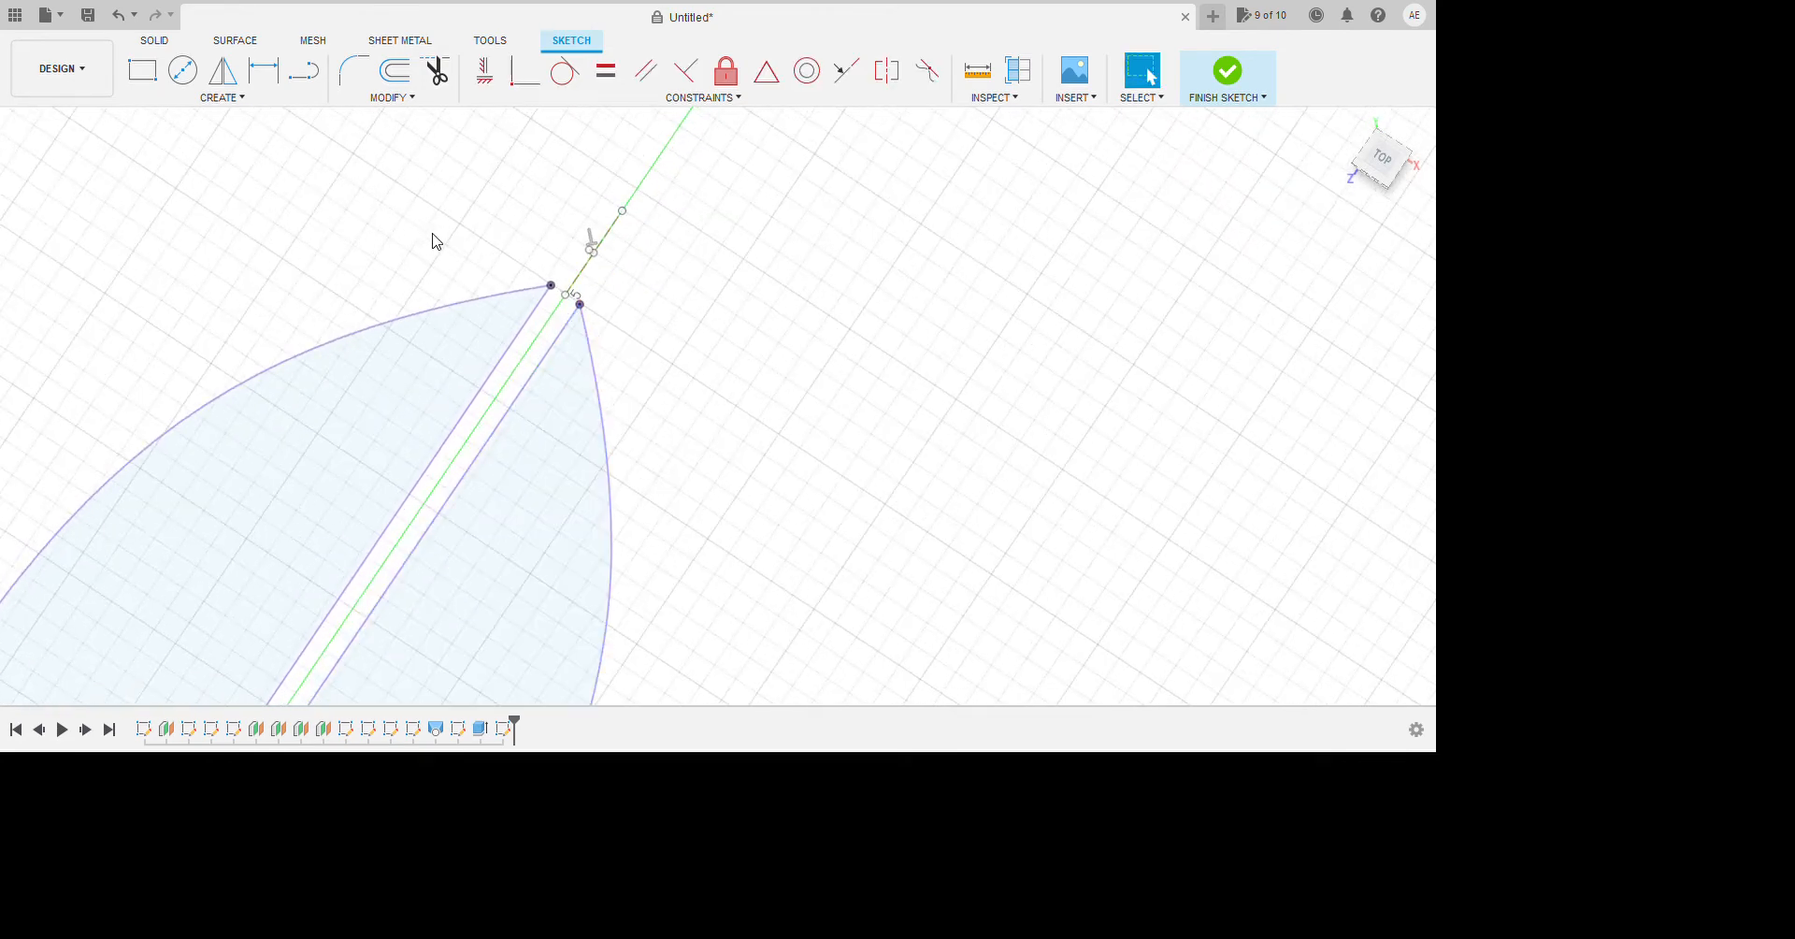
click(592, 252)
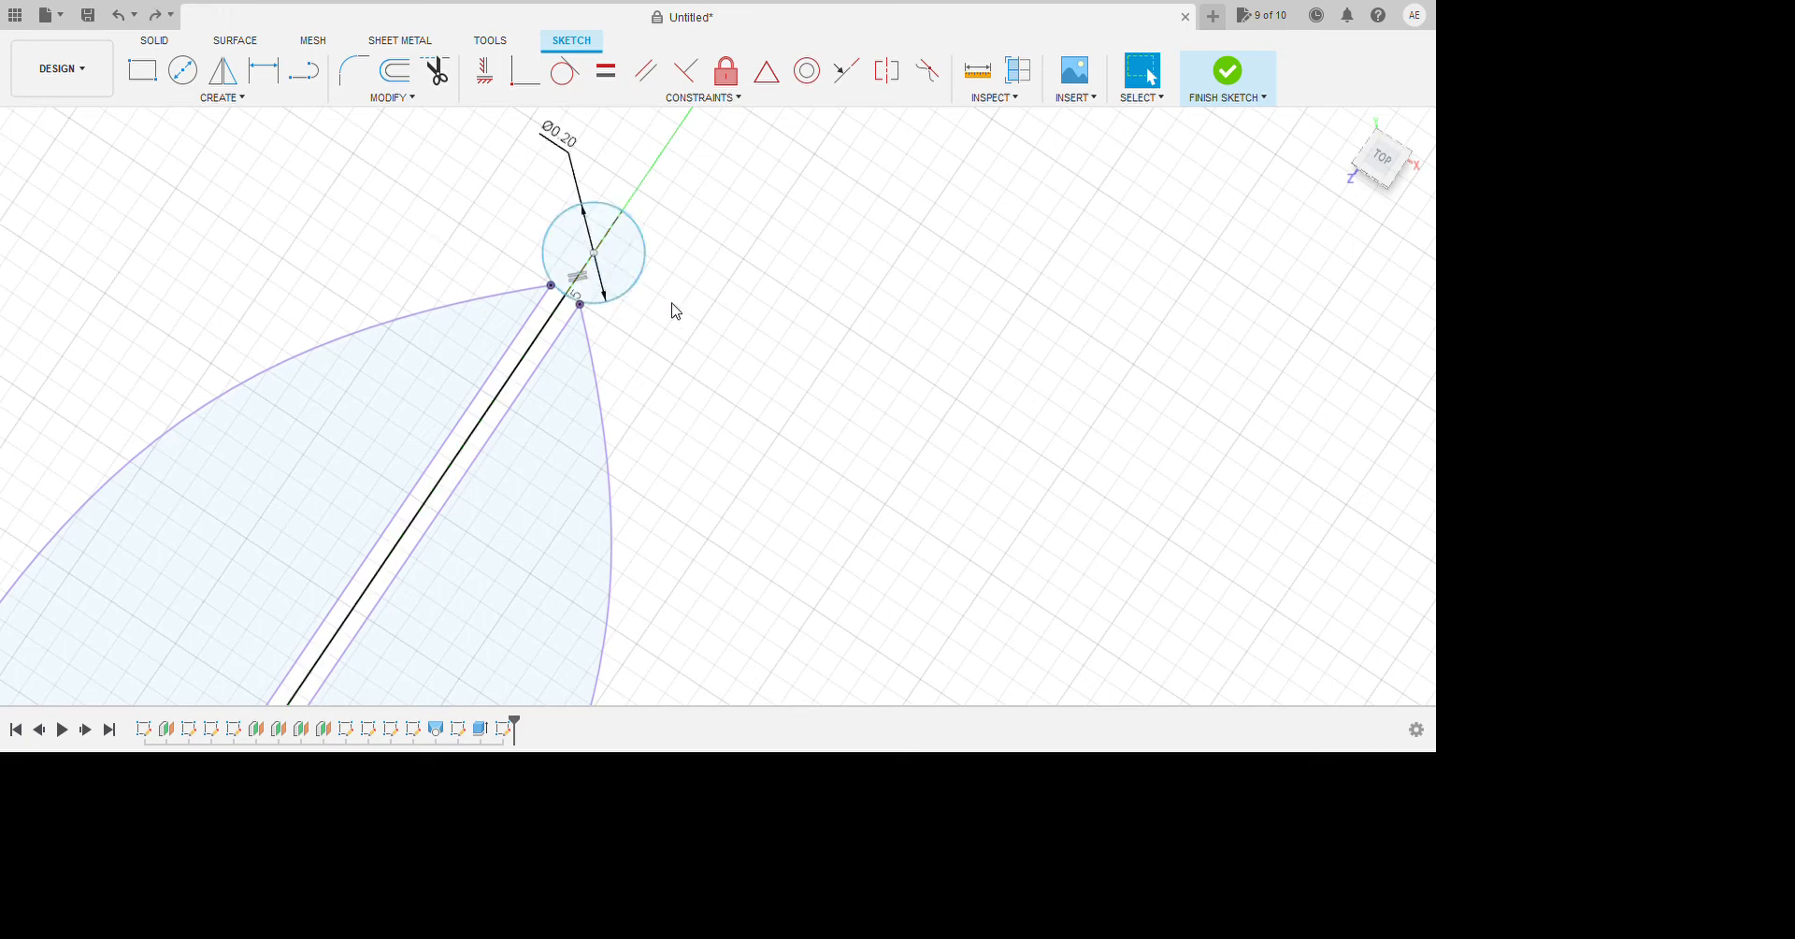
Draw a line from the circle's centre to its edge, slightly to one side of the centre line's end.
scroll(743, 316, up, 2)
scroll(813, 252, down, 2)
scroll(770, 301, up, 2)
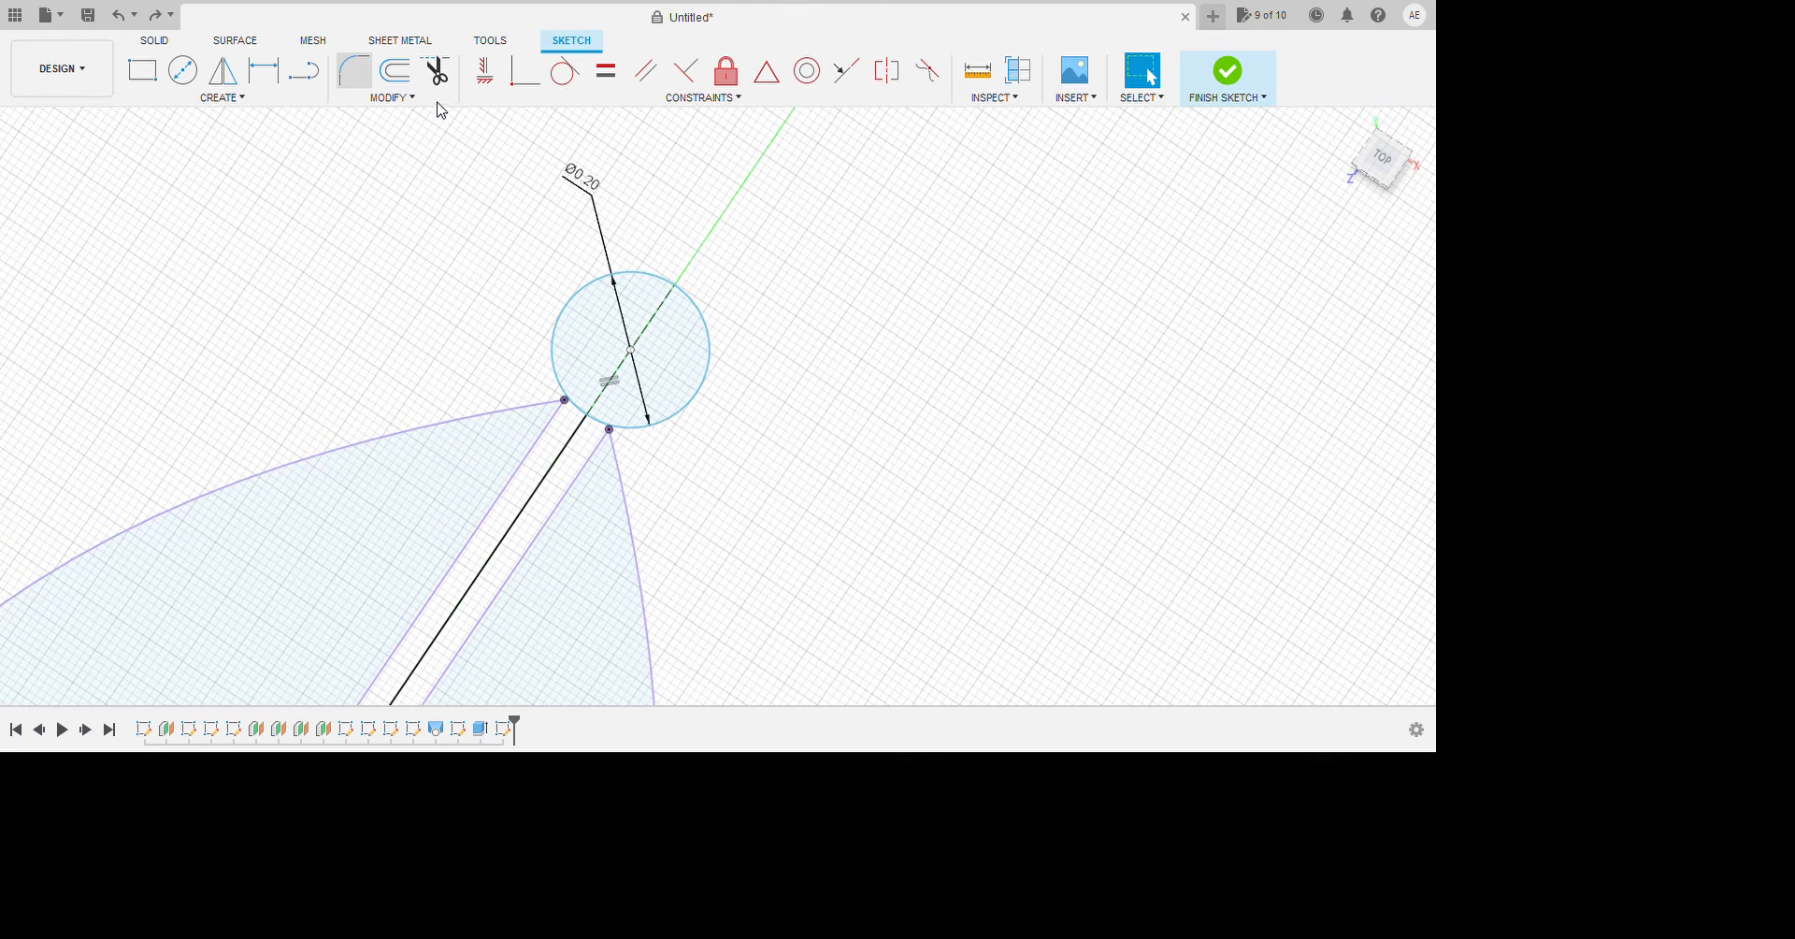
key(t)
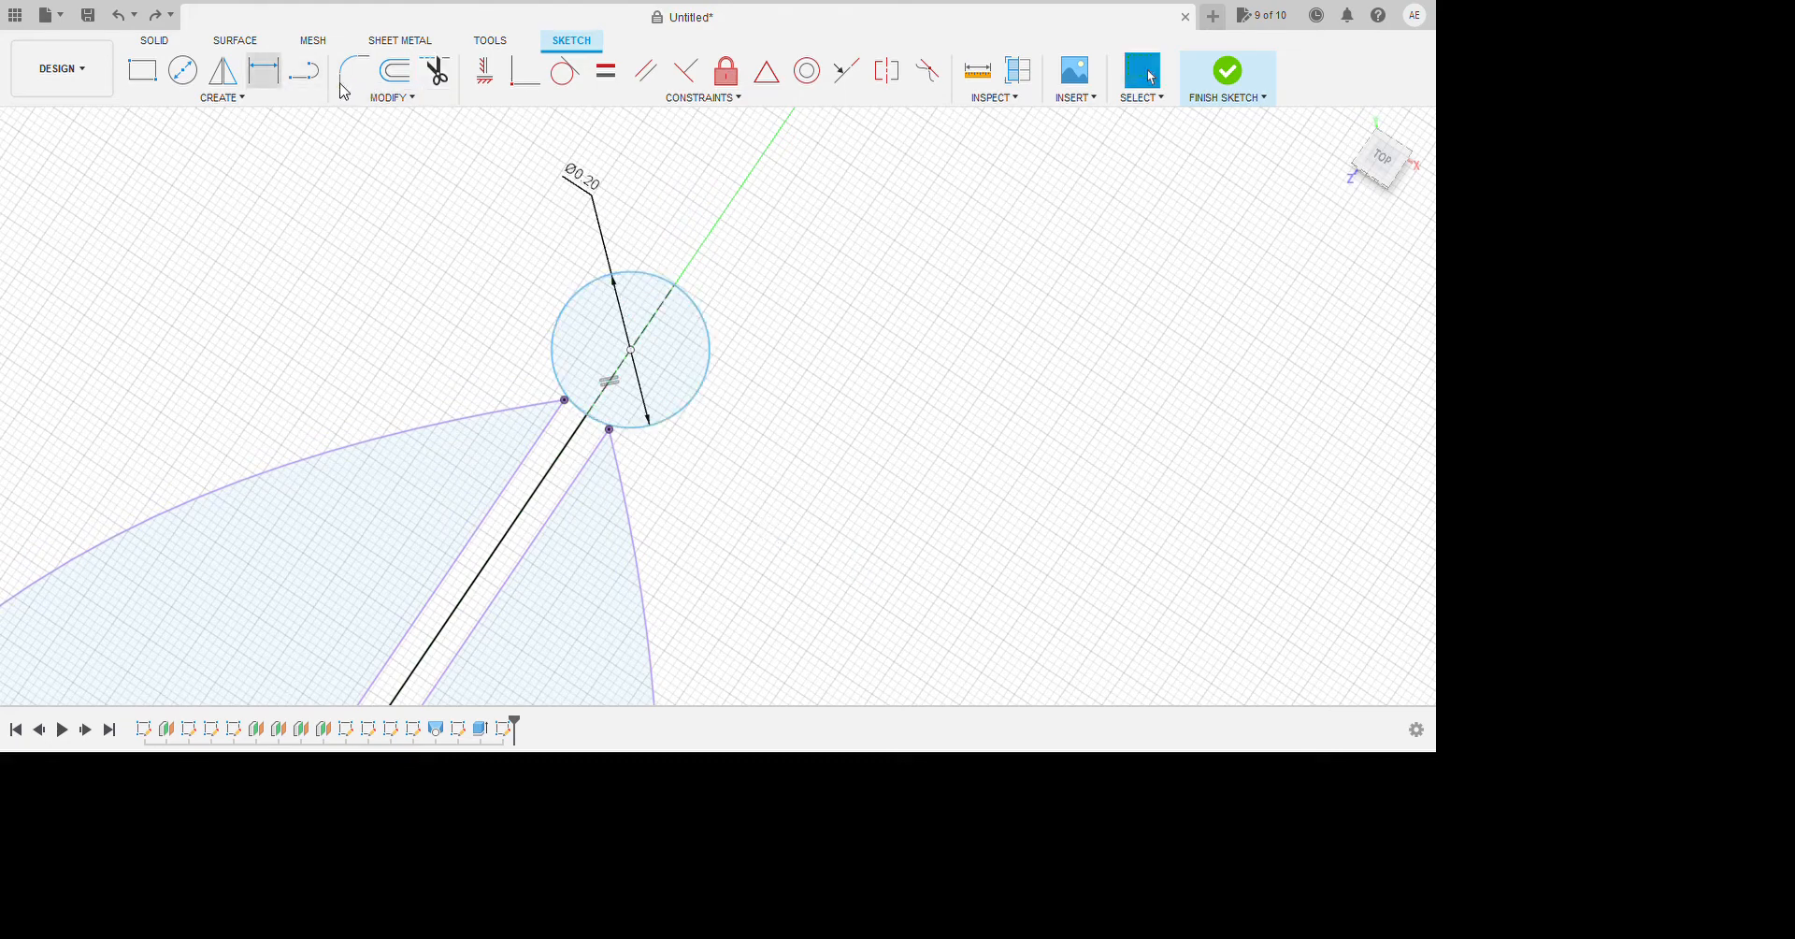
click(304, 70)
scroll(733, 531, up, 4)
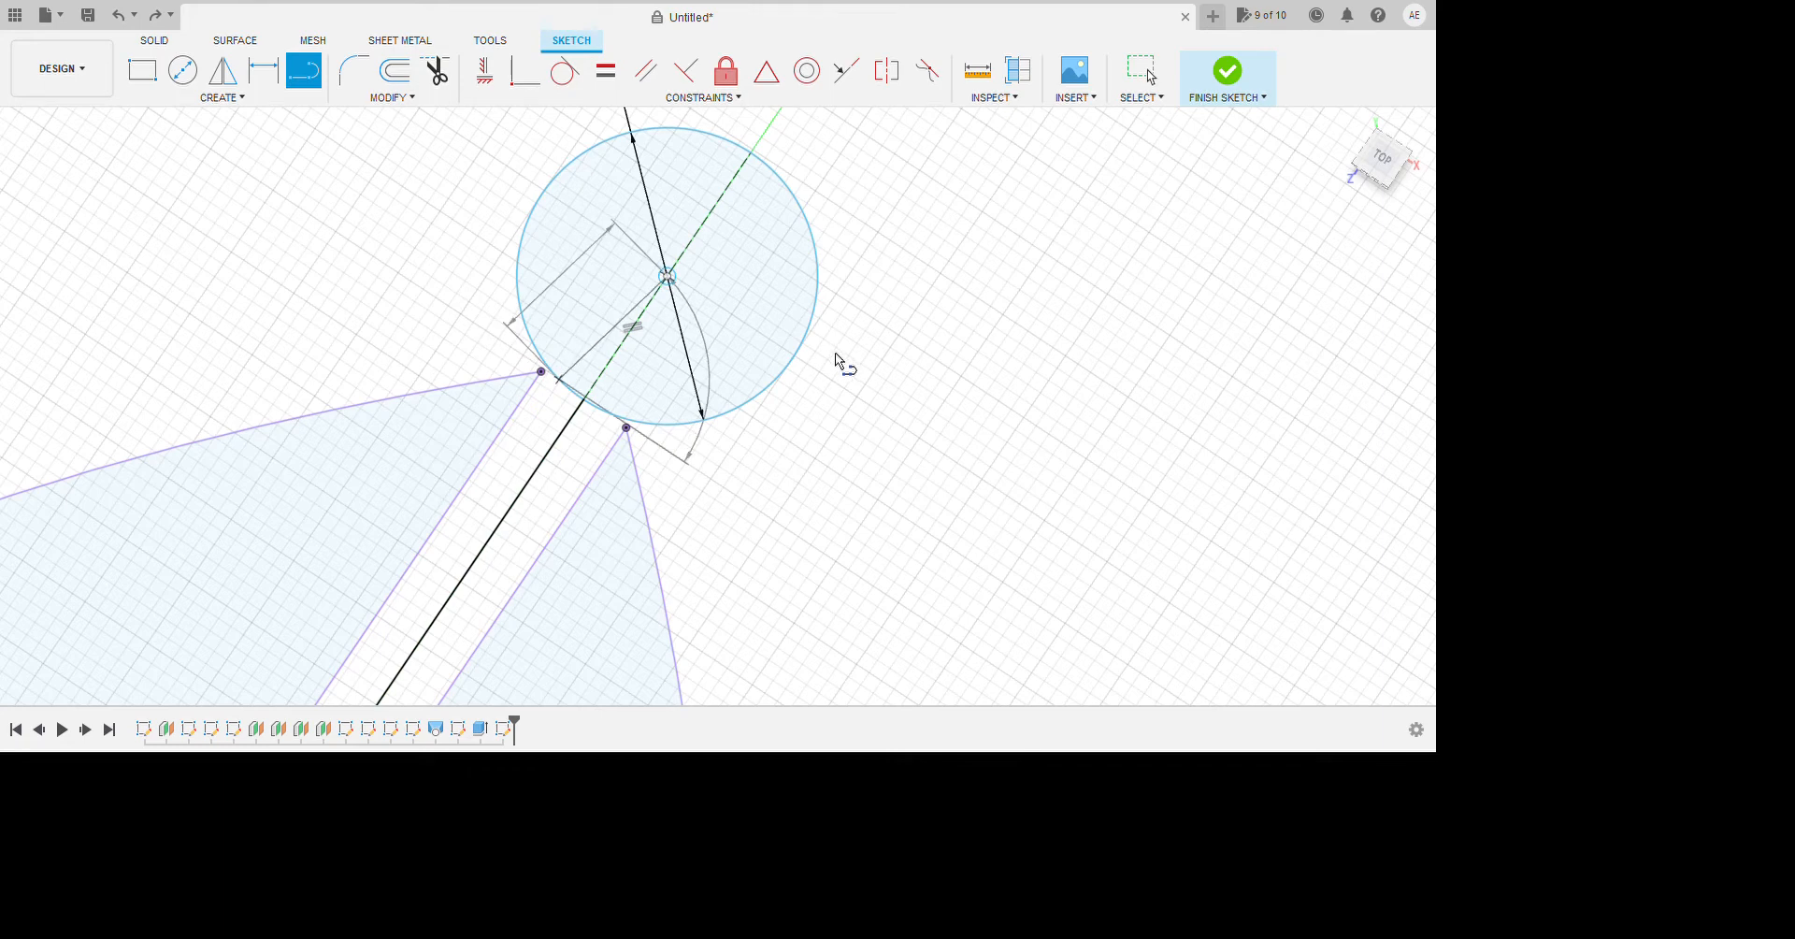
click(667, 276)
key(Escape)
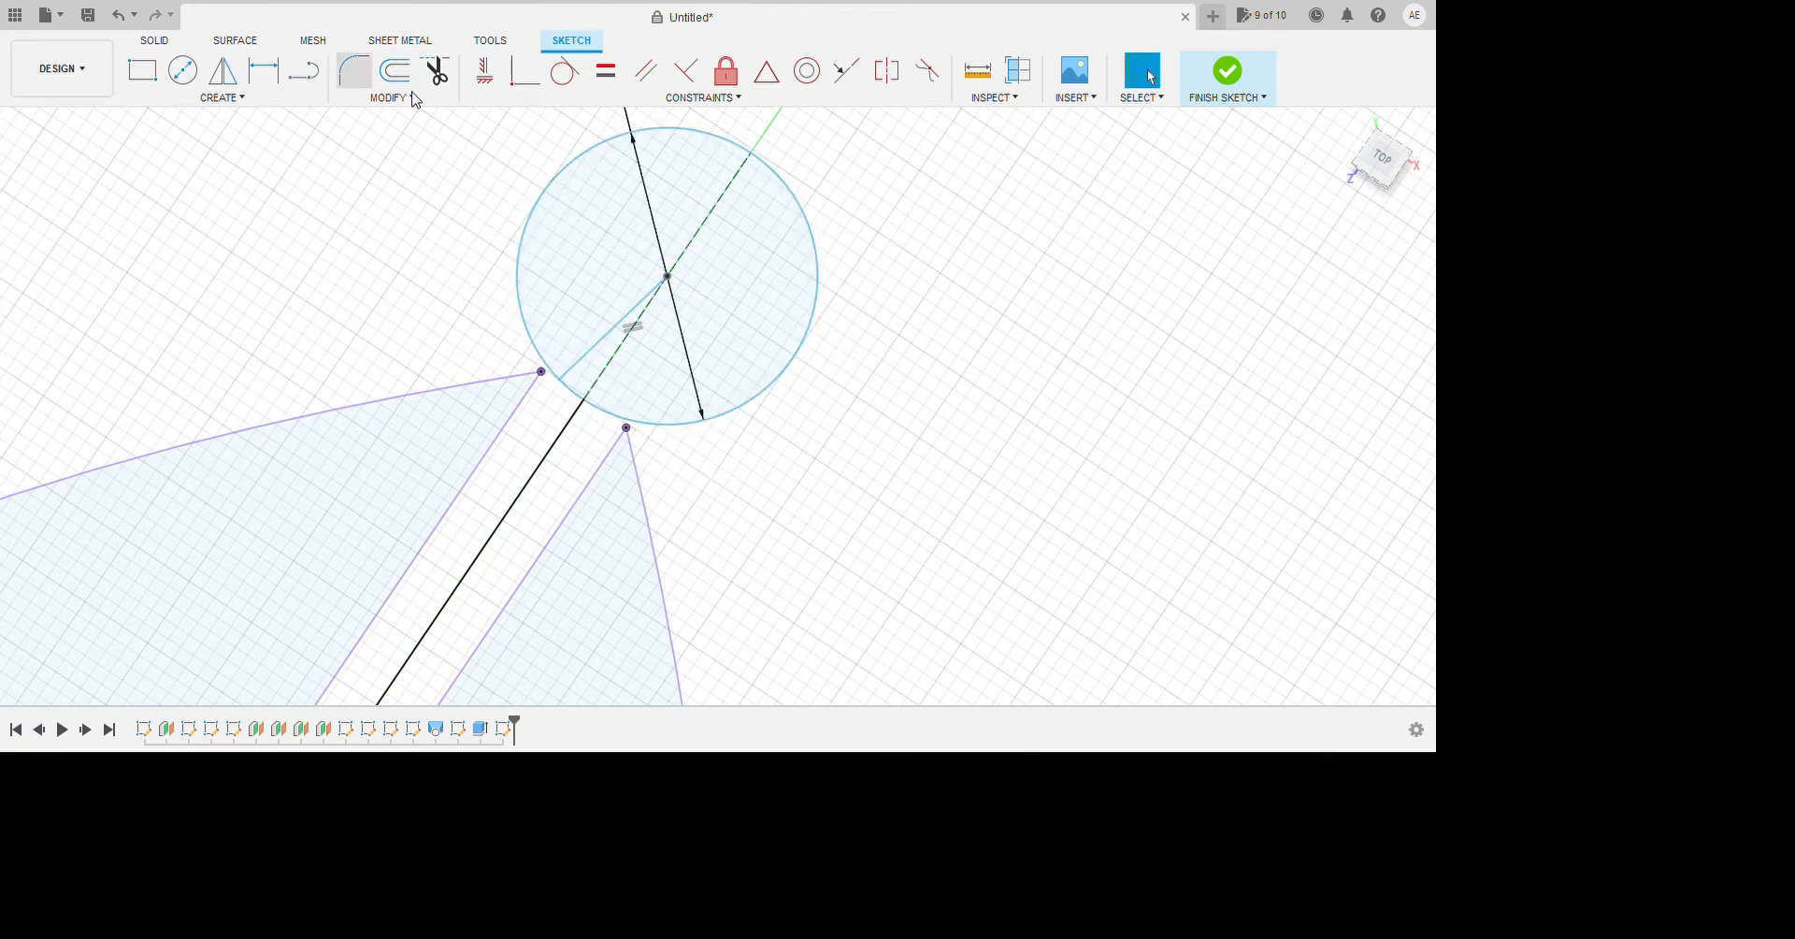
Set the angle between the new radial line and the construction diameter to 5 degrees.
click(264, 70)
click(582, 357)
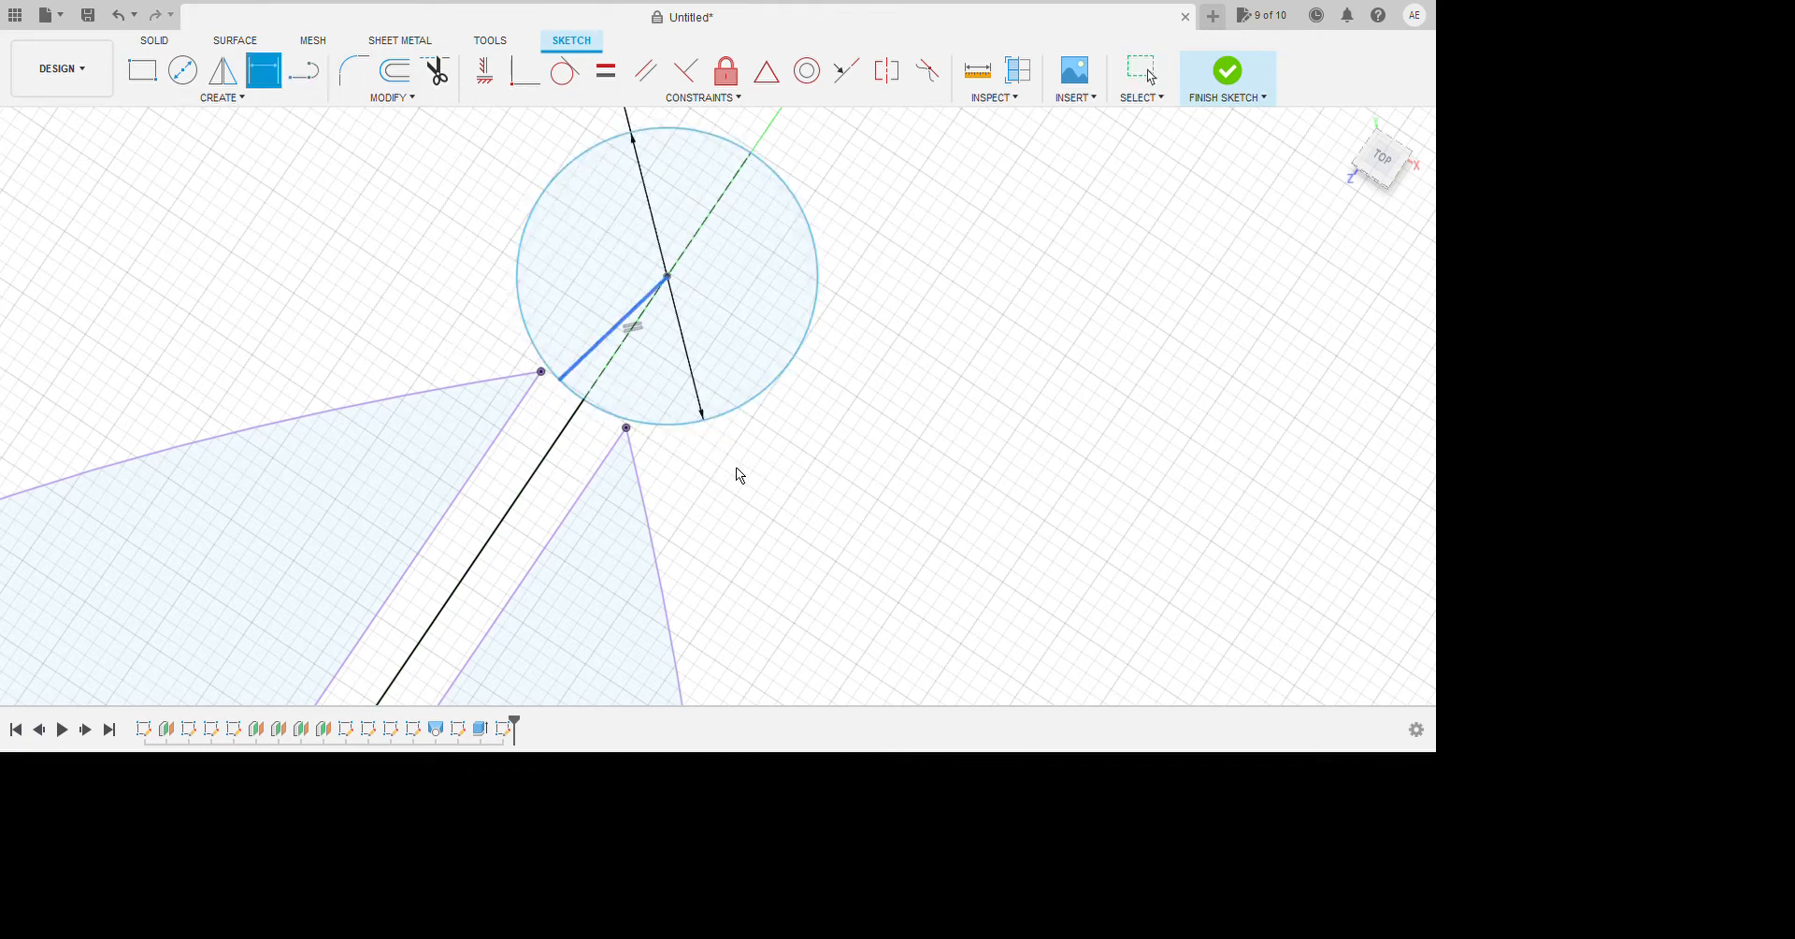
click(596, 381)
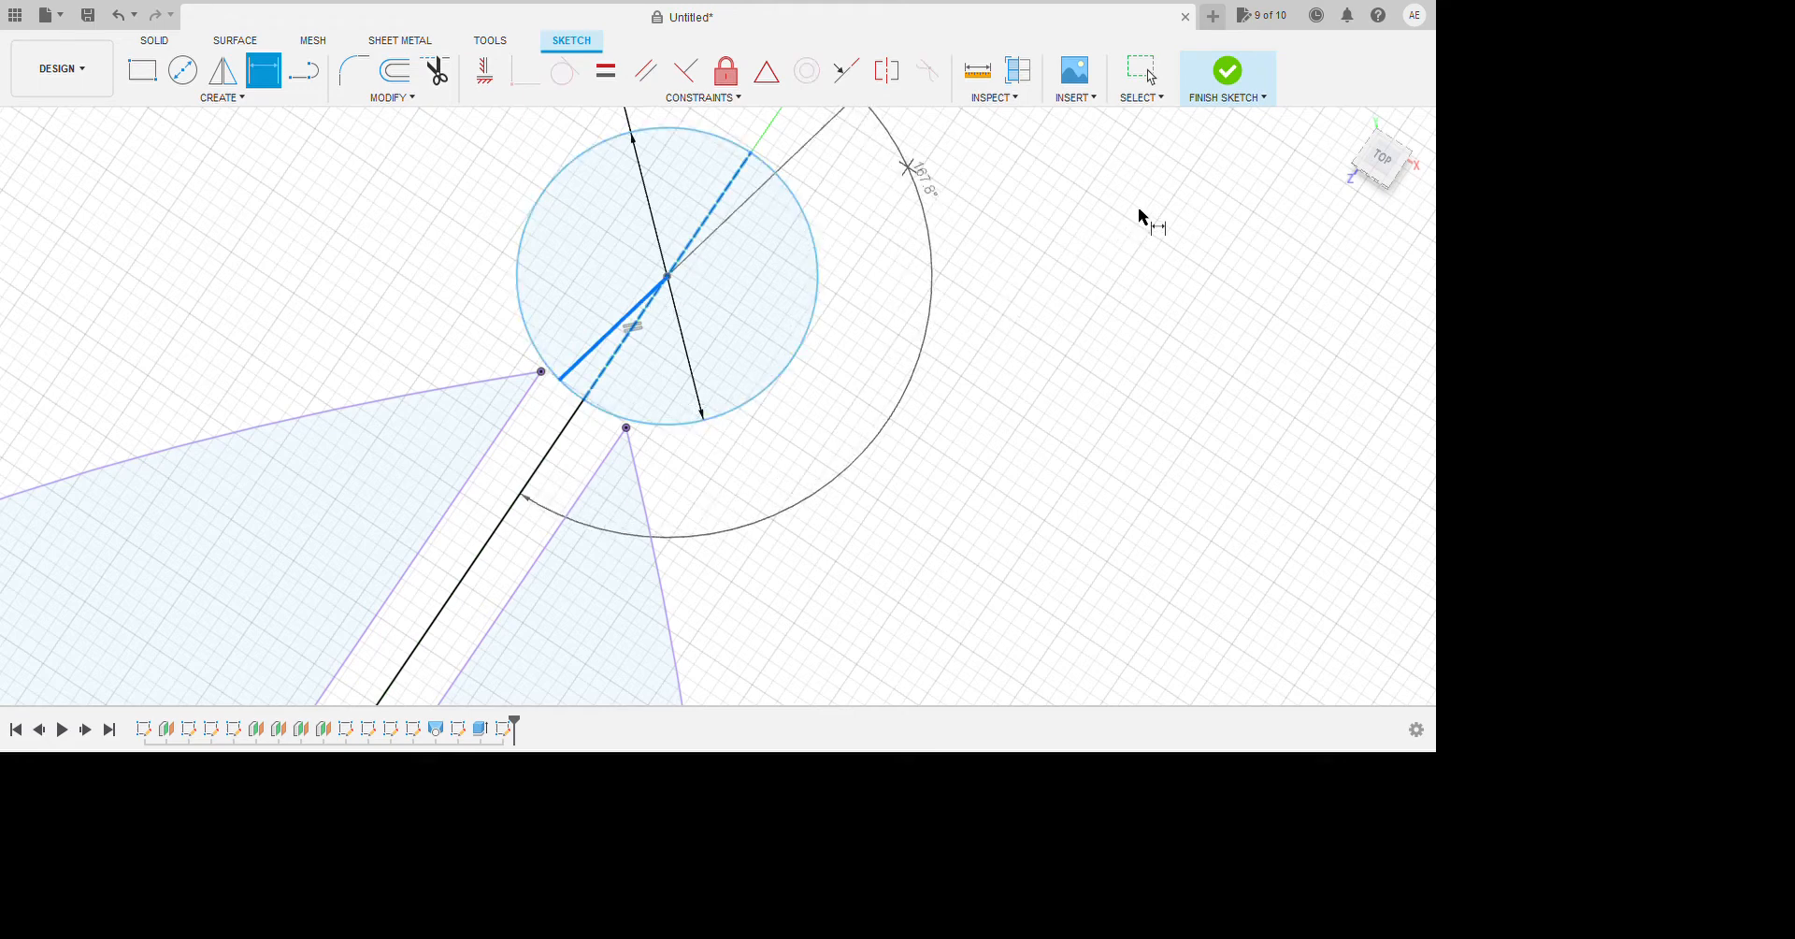
click(669, 524)
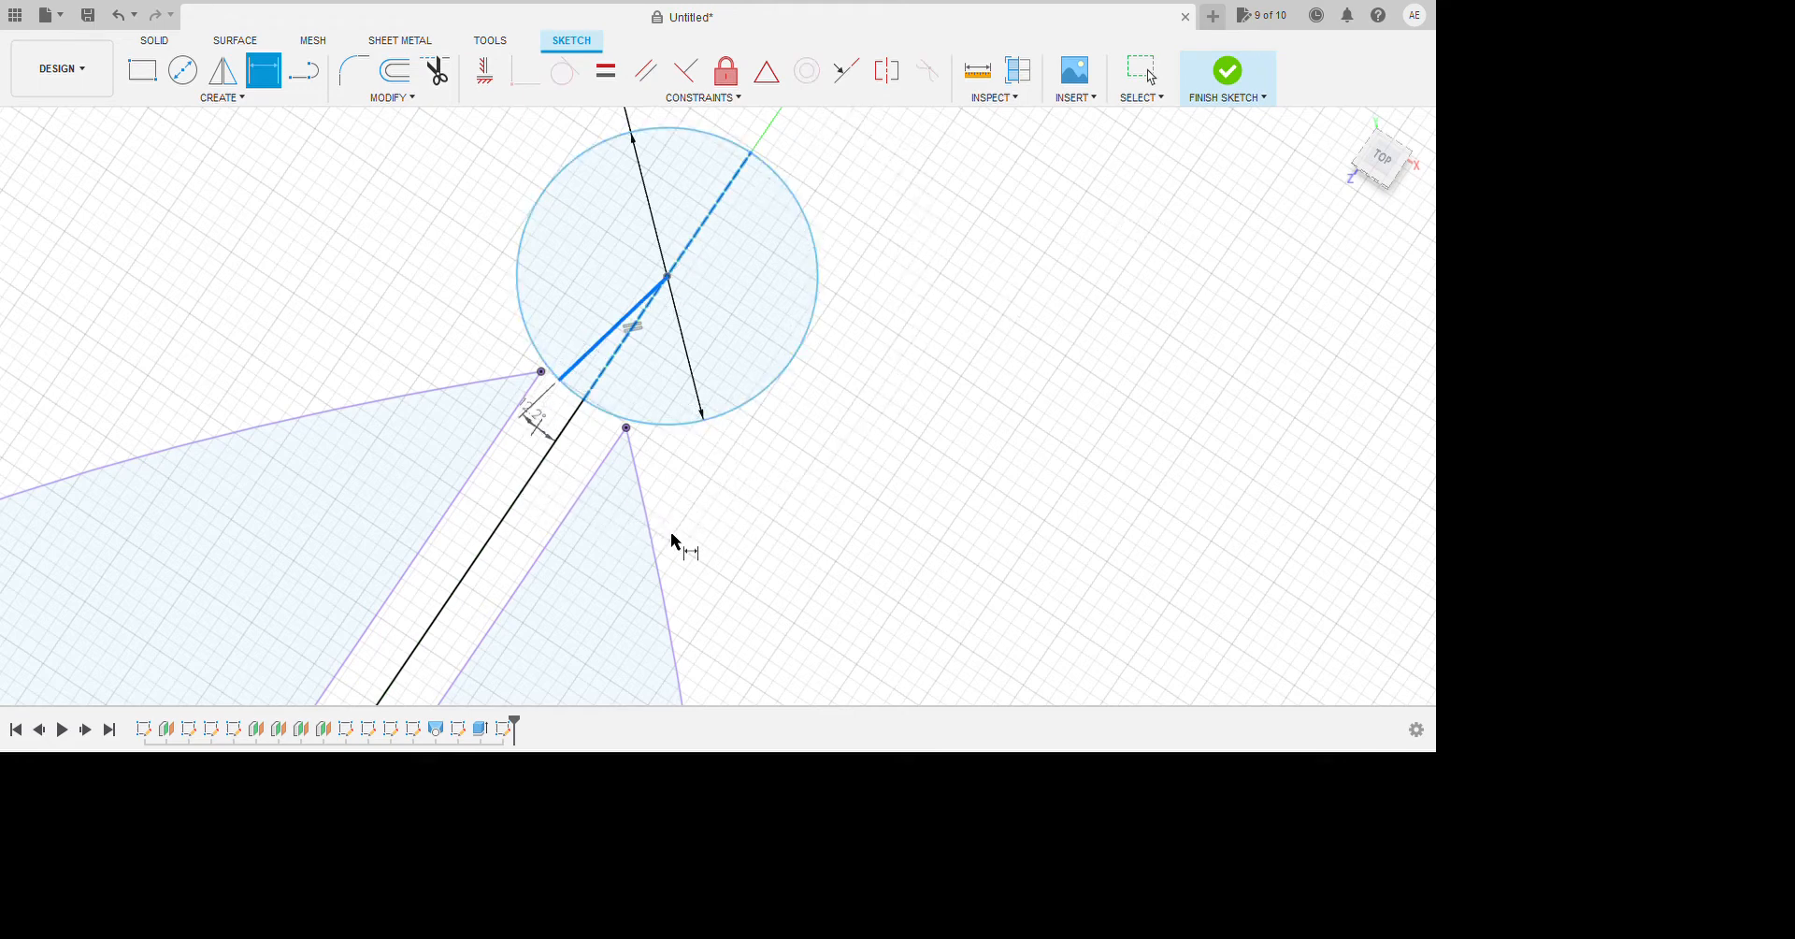
key(Escape)
text(5)
key(Return)
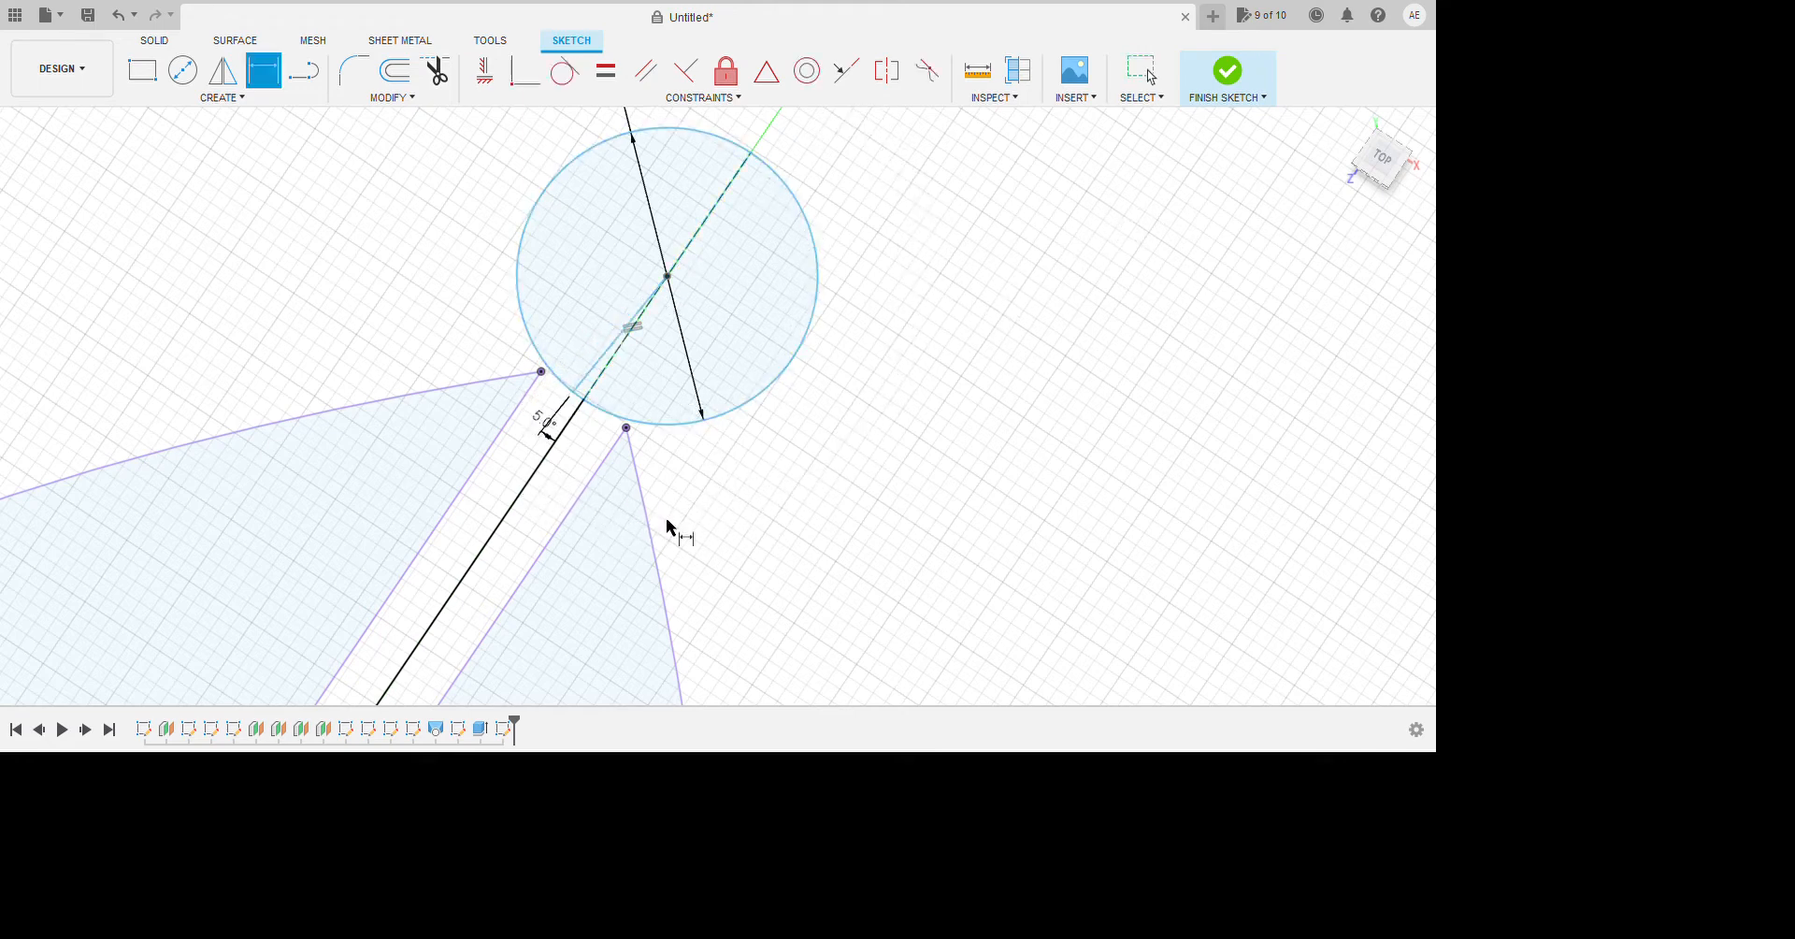
Convert the angled radial line to construction geometry and trim away the short arc between it and the centre line's end.
key(Escape)
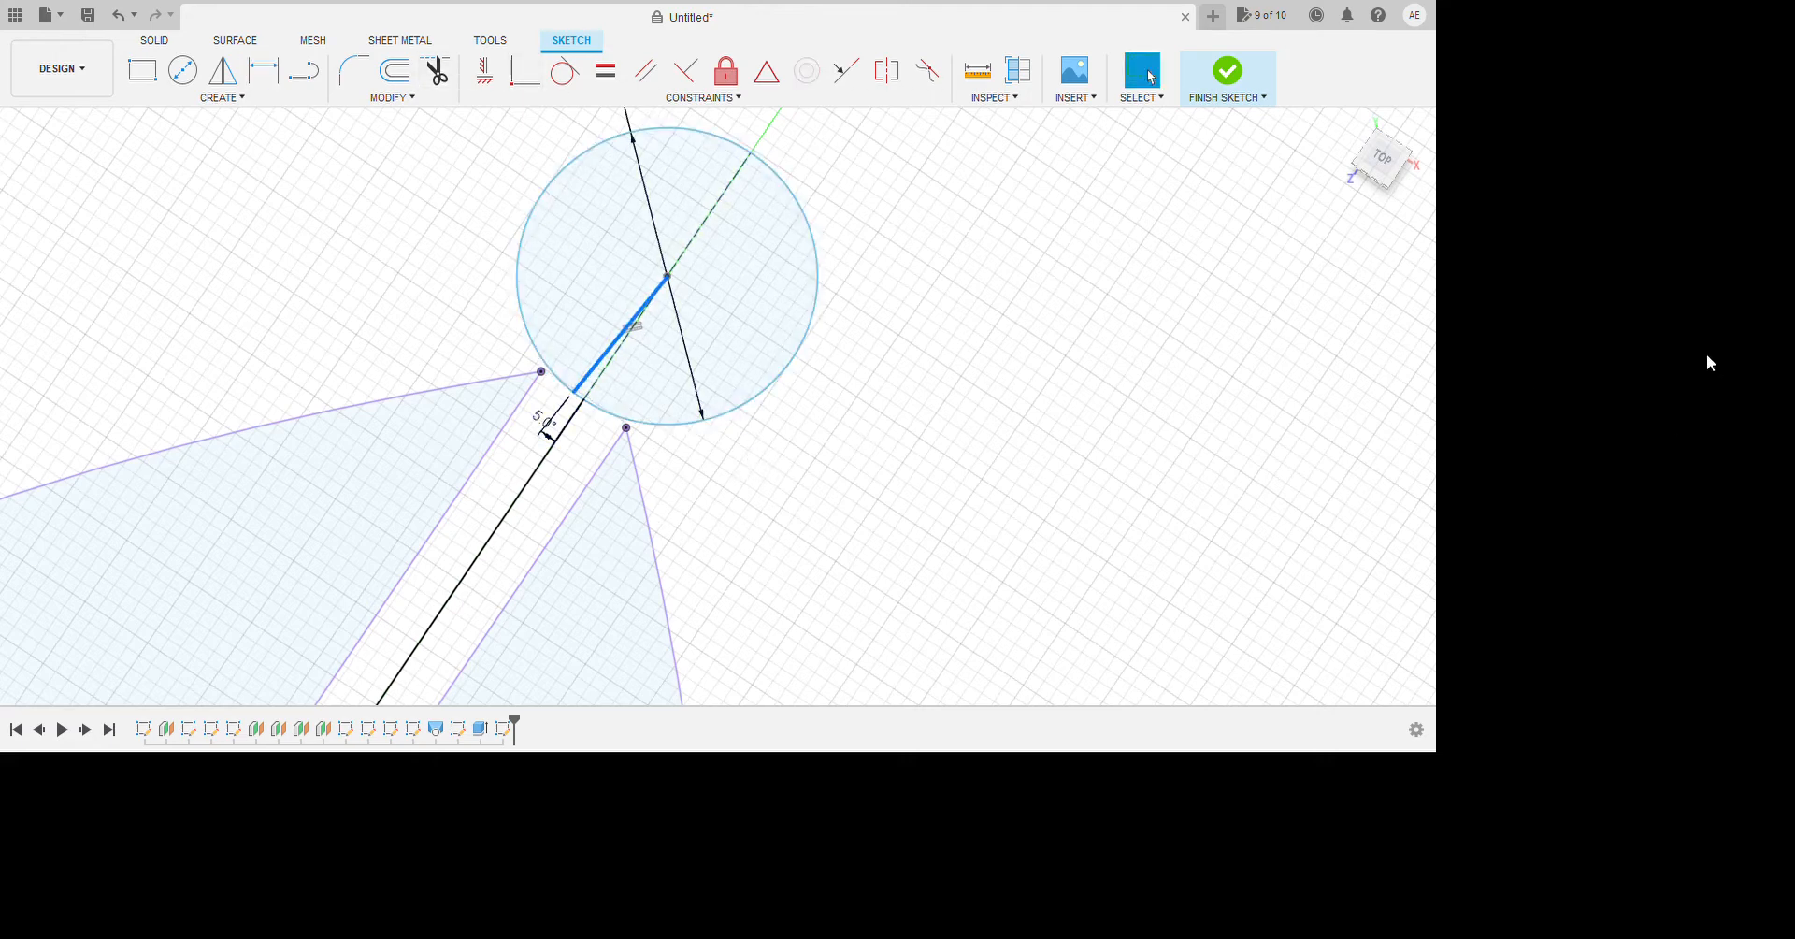
click(436, 70)
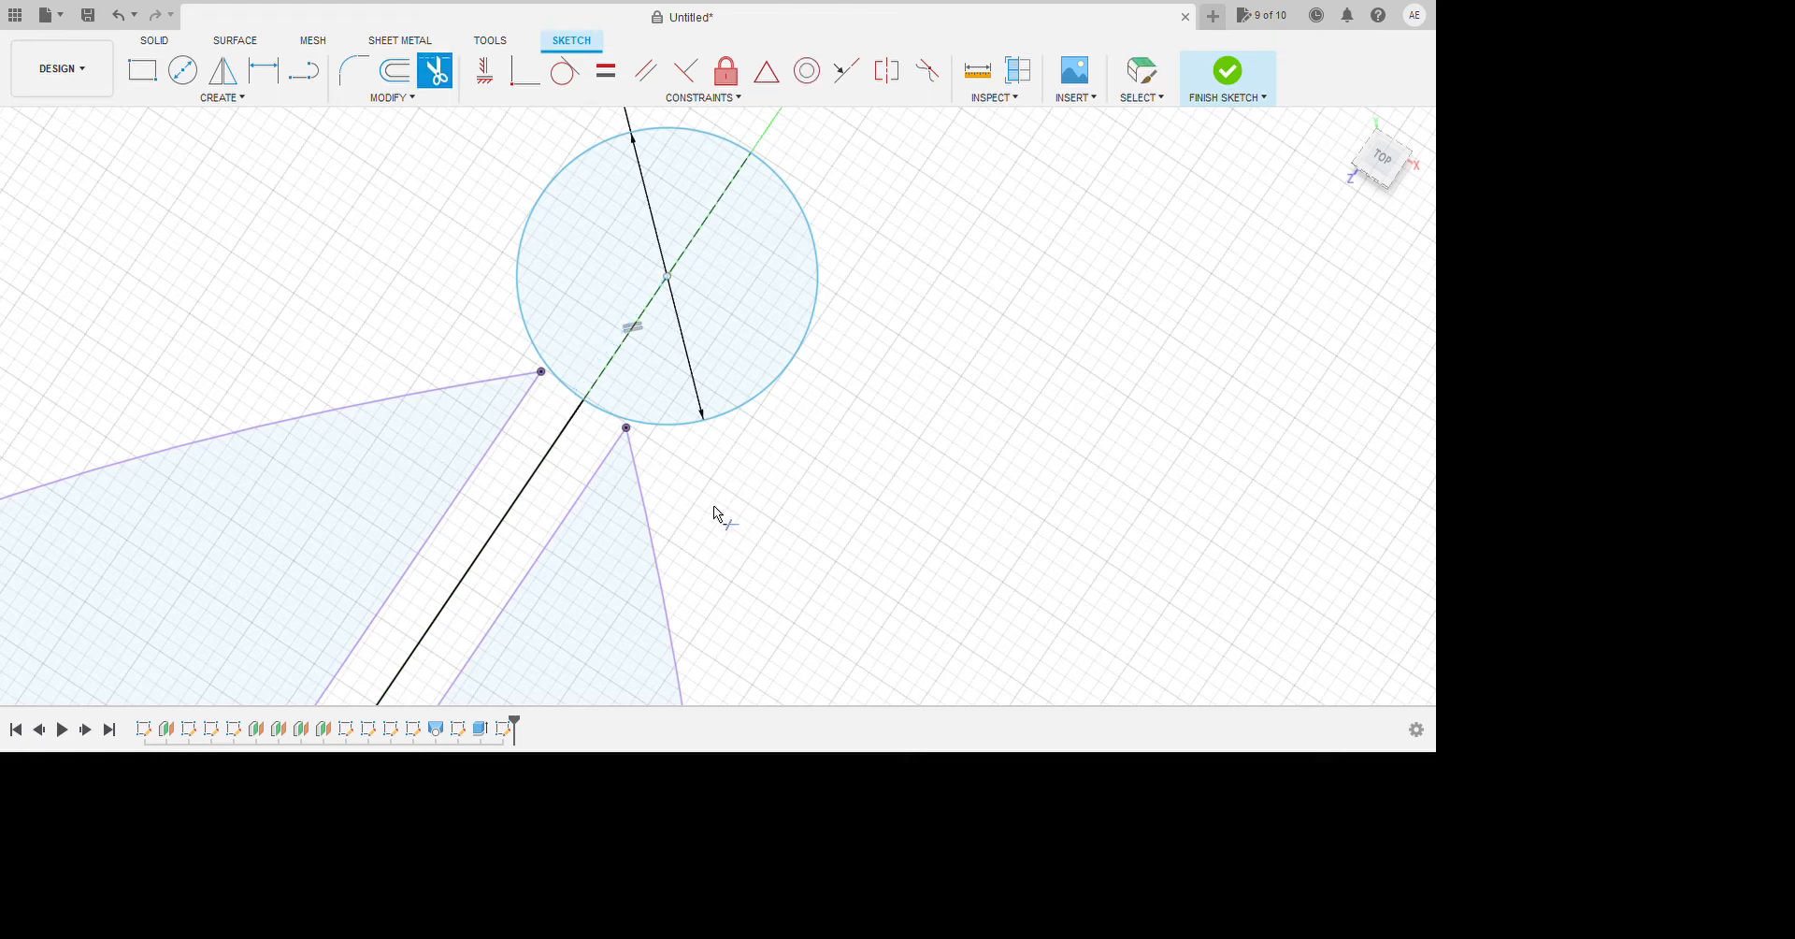
key(Escape)
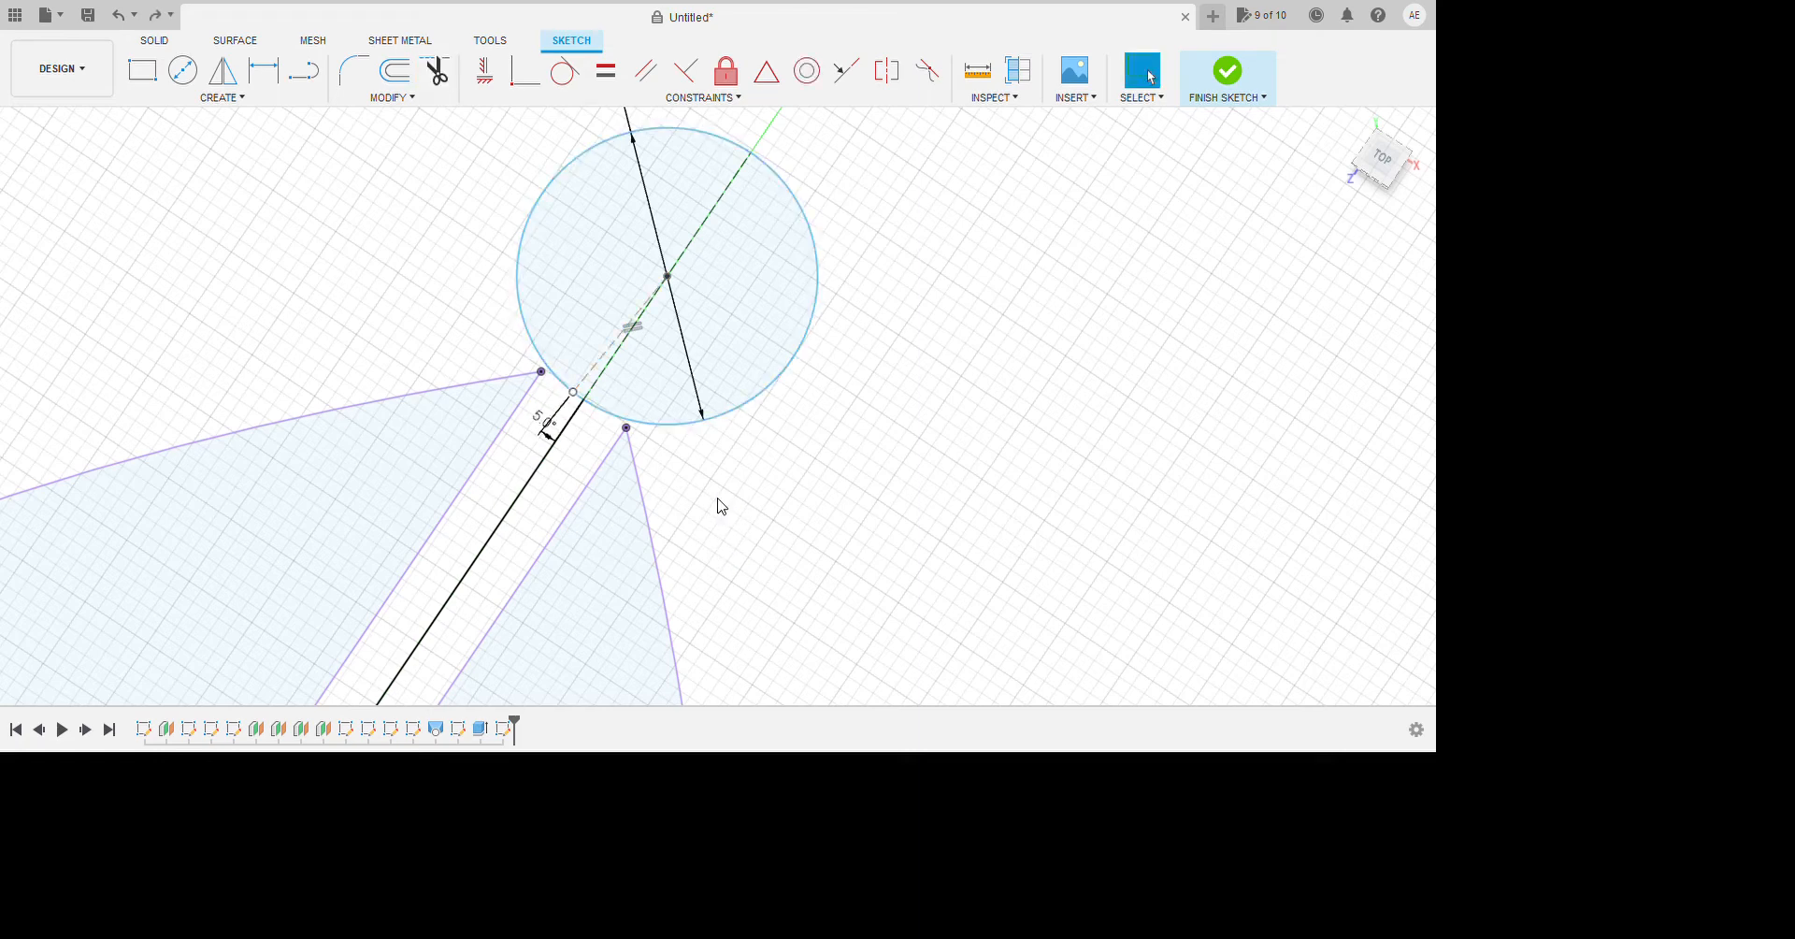
key(t)
scroll(704, 500, up, 3)
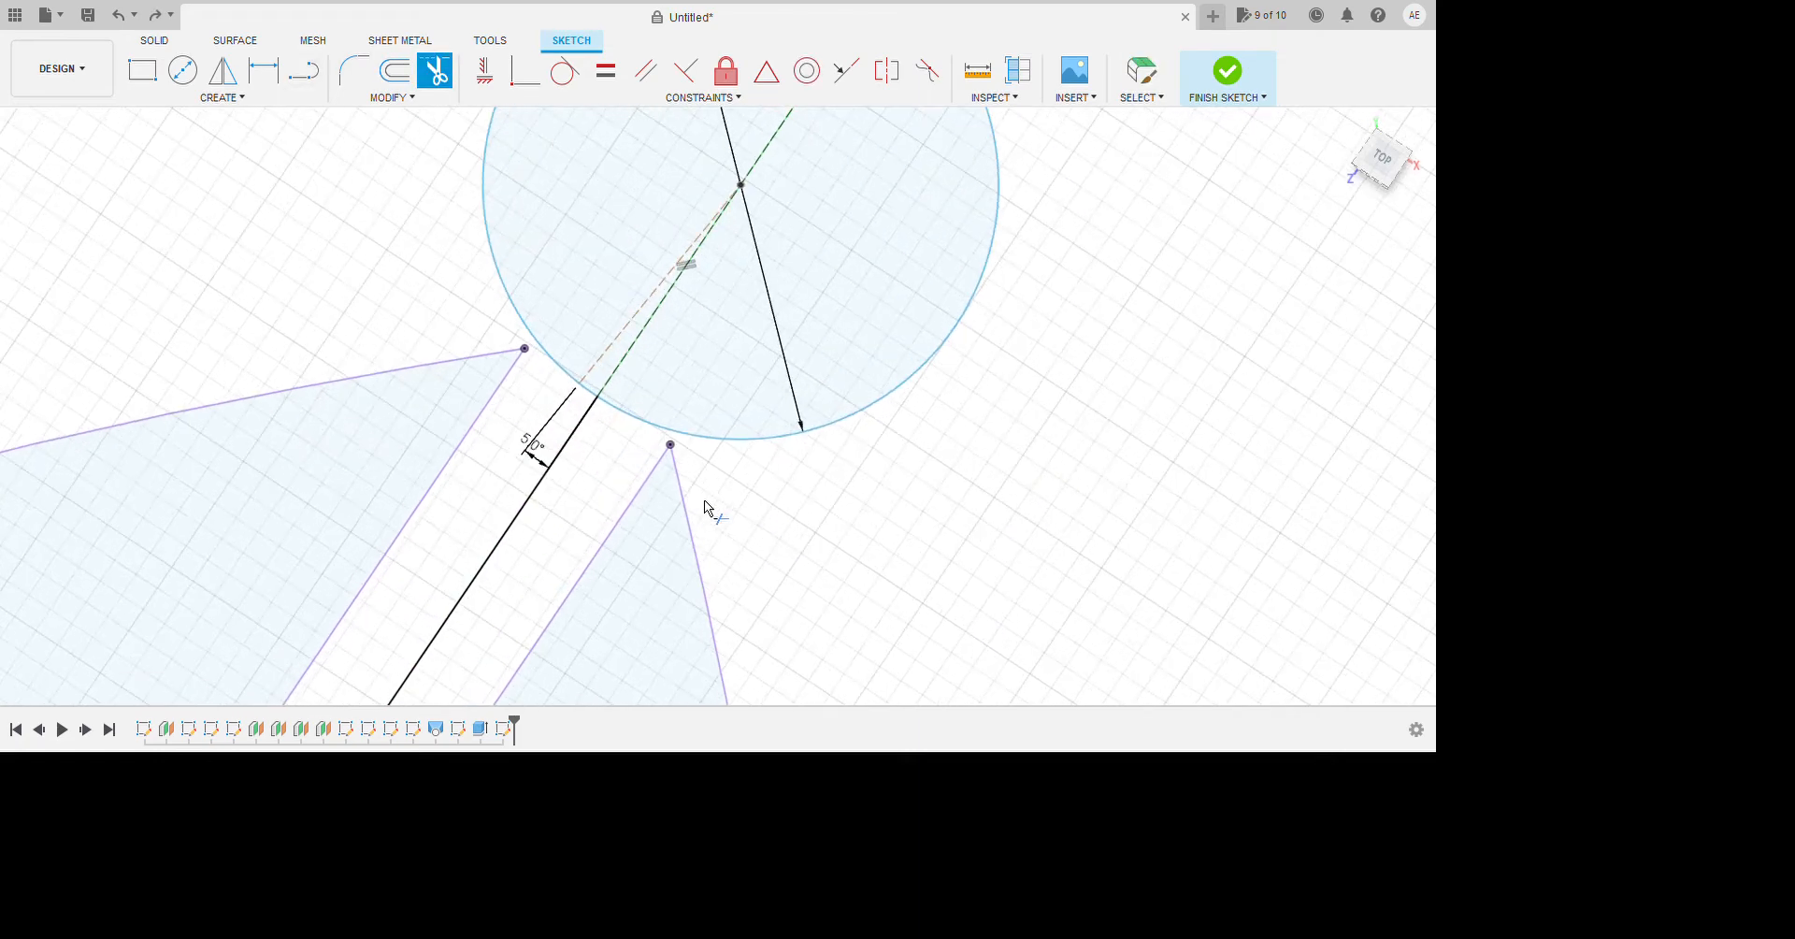
scroll(339, 208, down, 2)
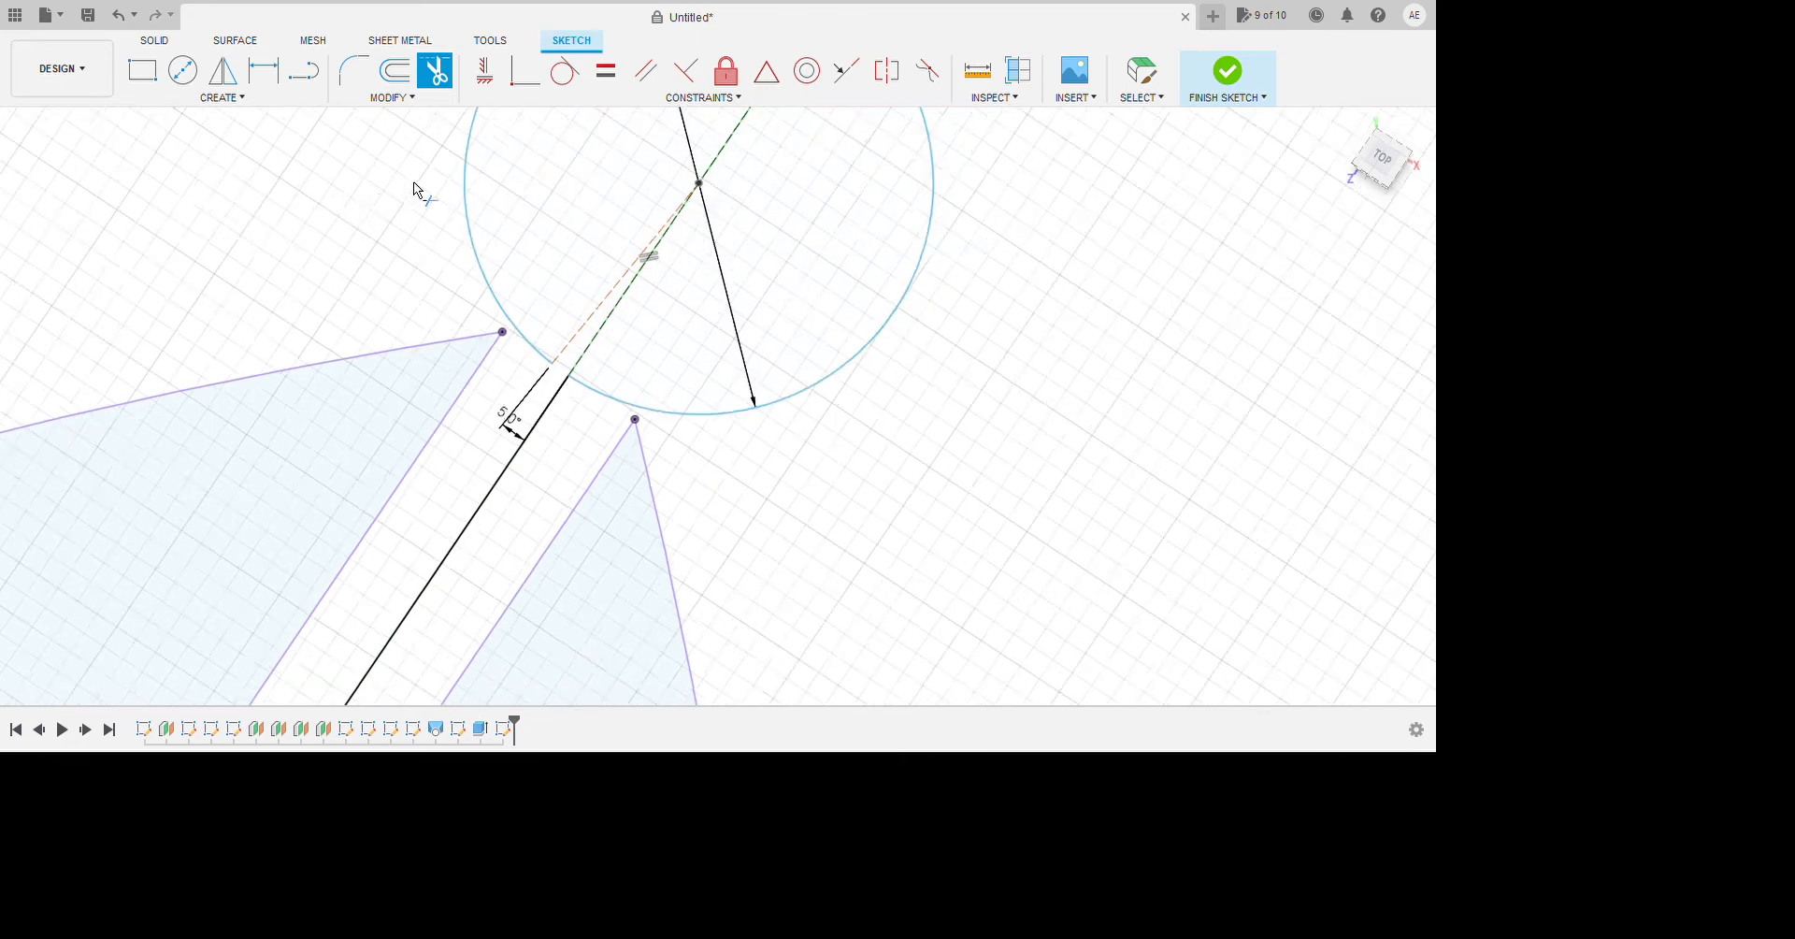
Fillet the corner between the centre line and the trimmed circle with a radius of about 0.04, and finish the sketch.
key(Escape)
click(342, 82)
click(485, 439)
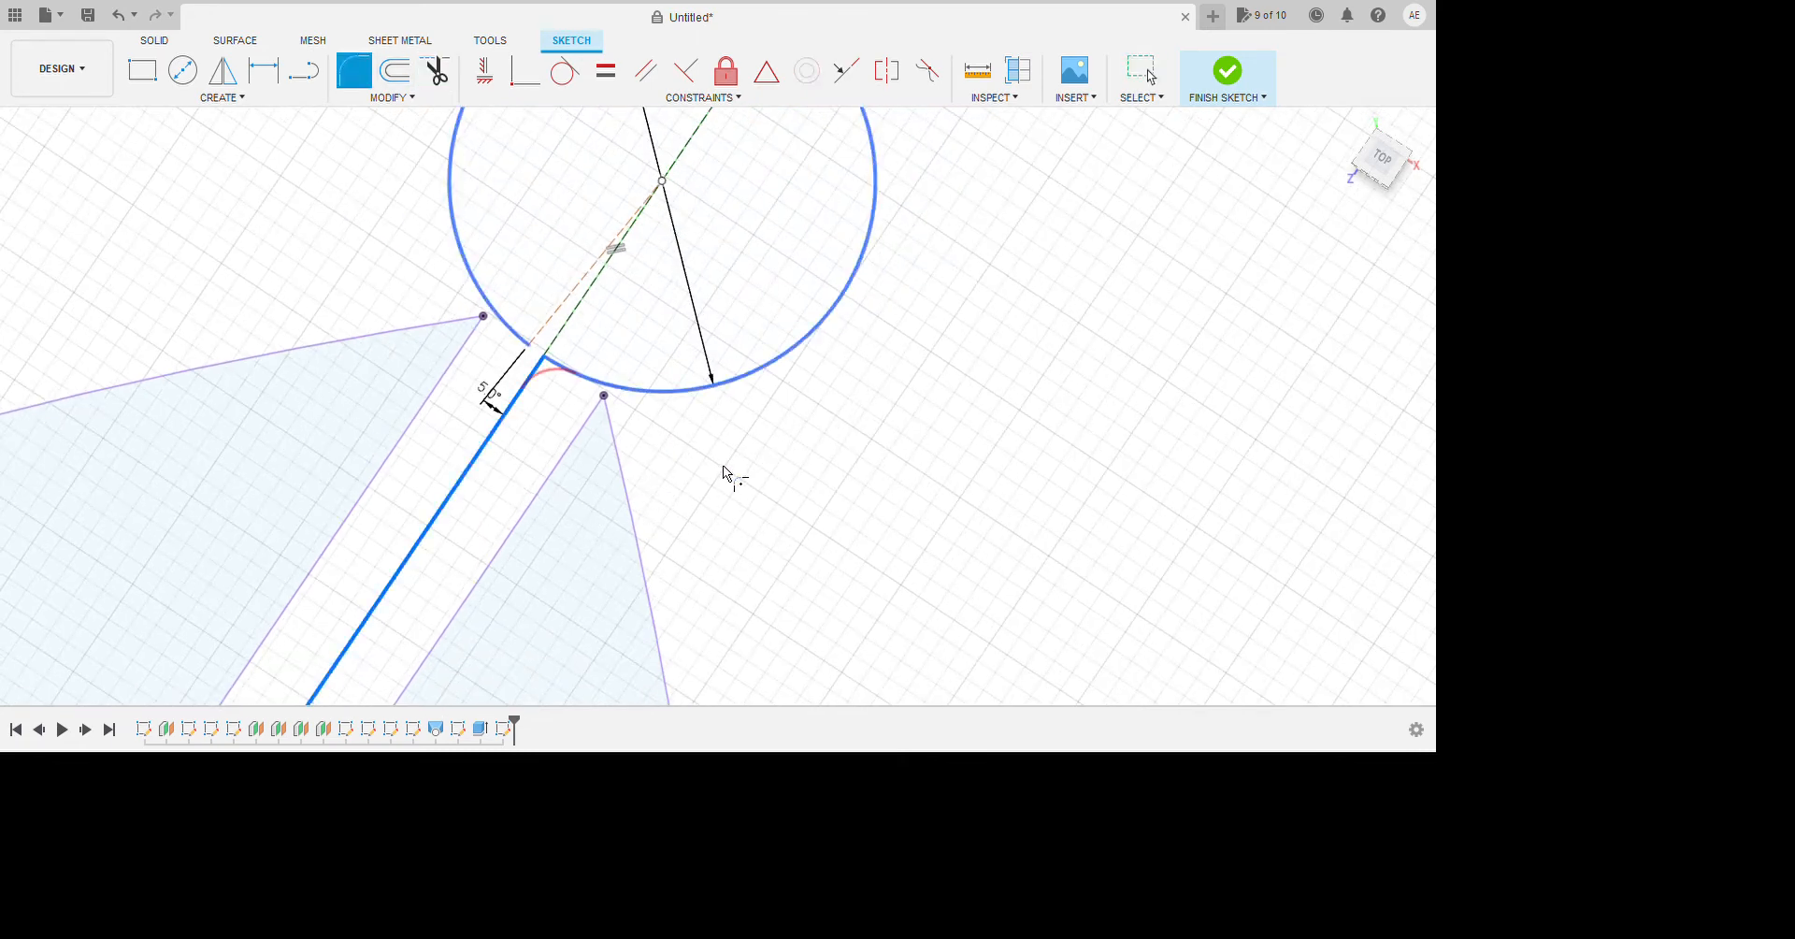
click(581, 377)
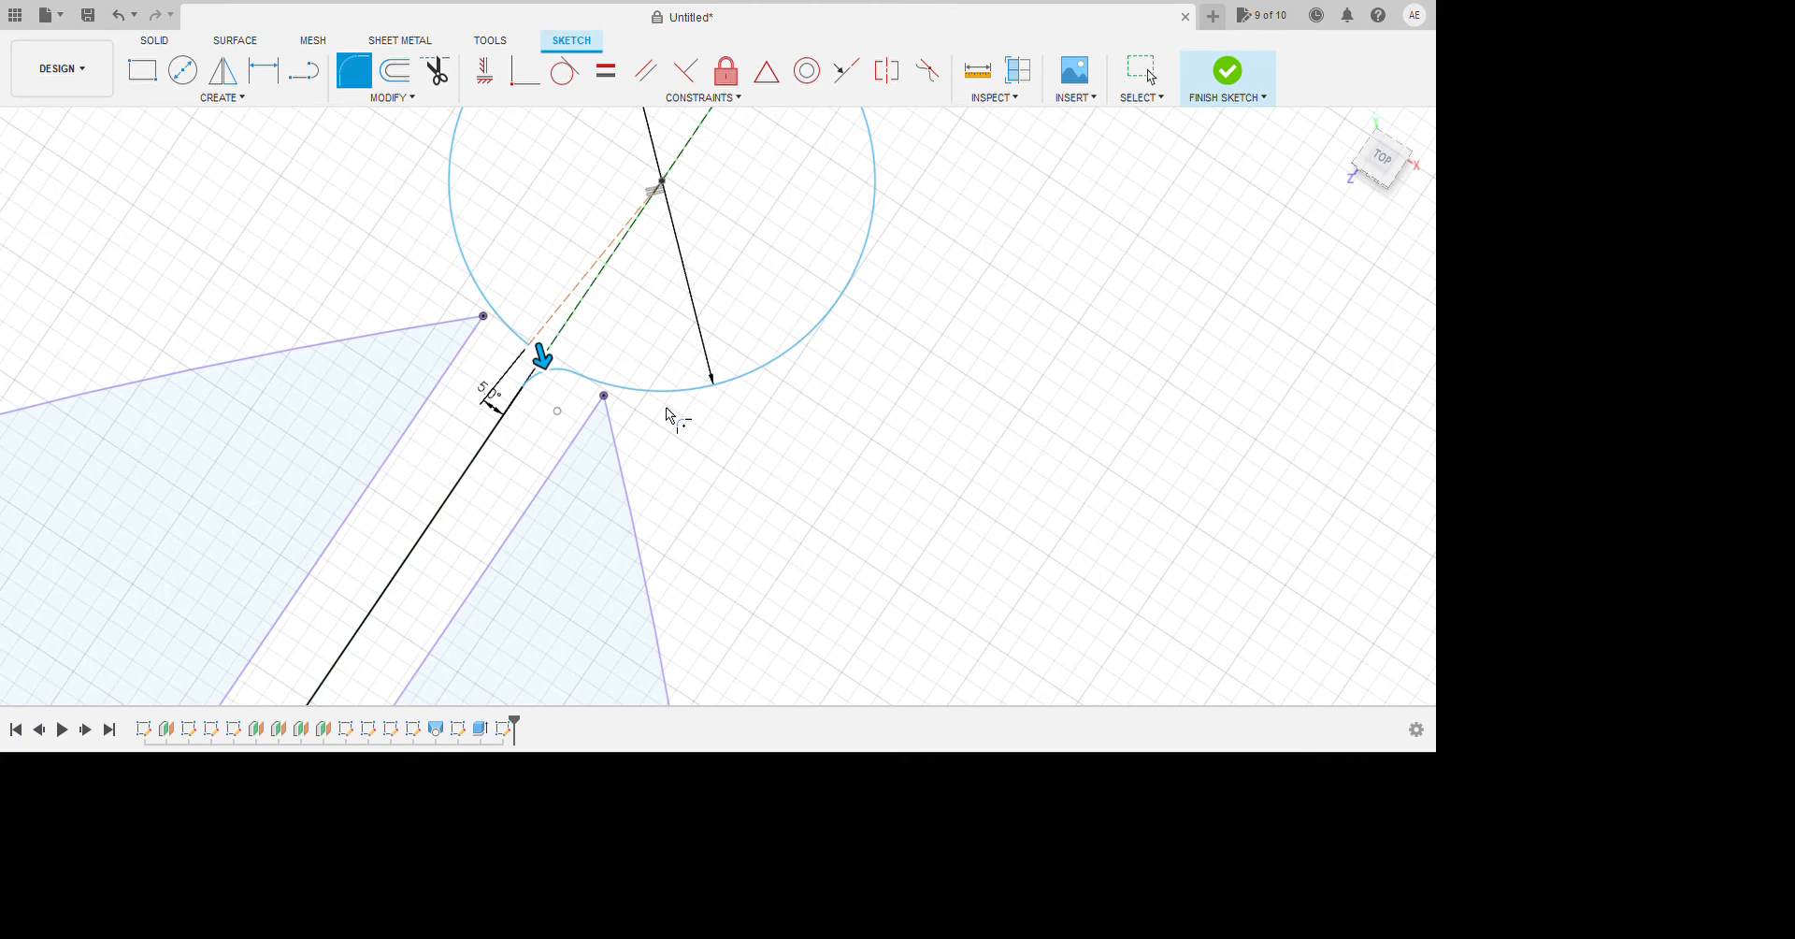
drag(686, 456, 698, 473)
click(1760, 735)
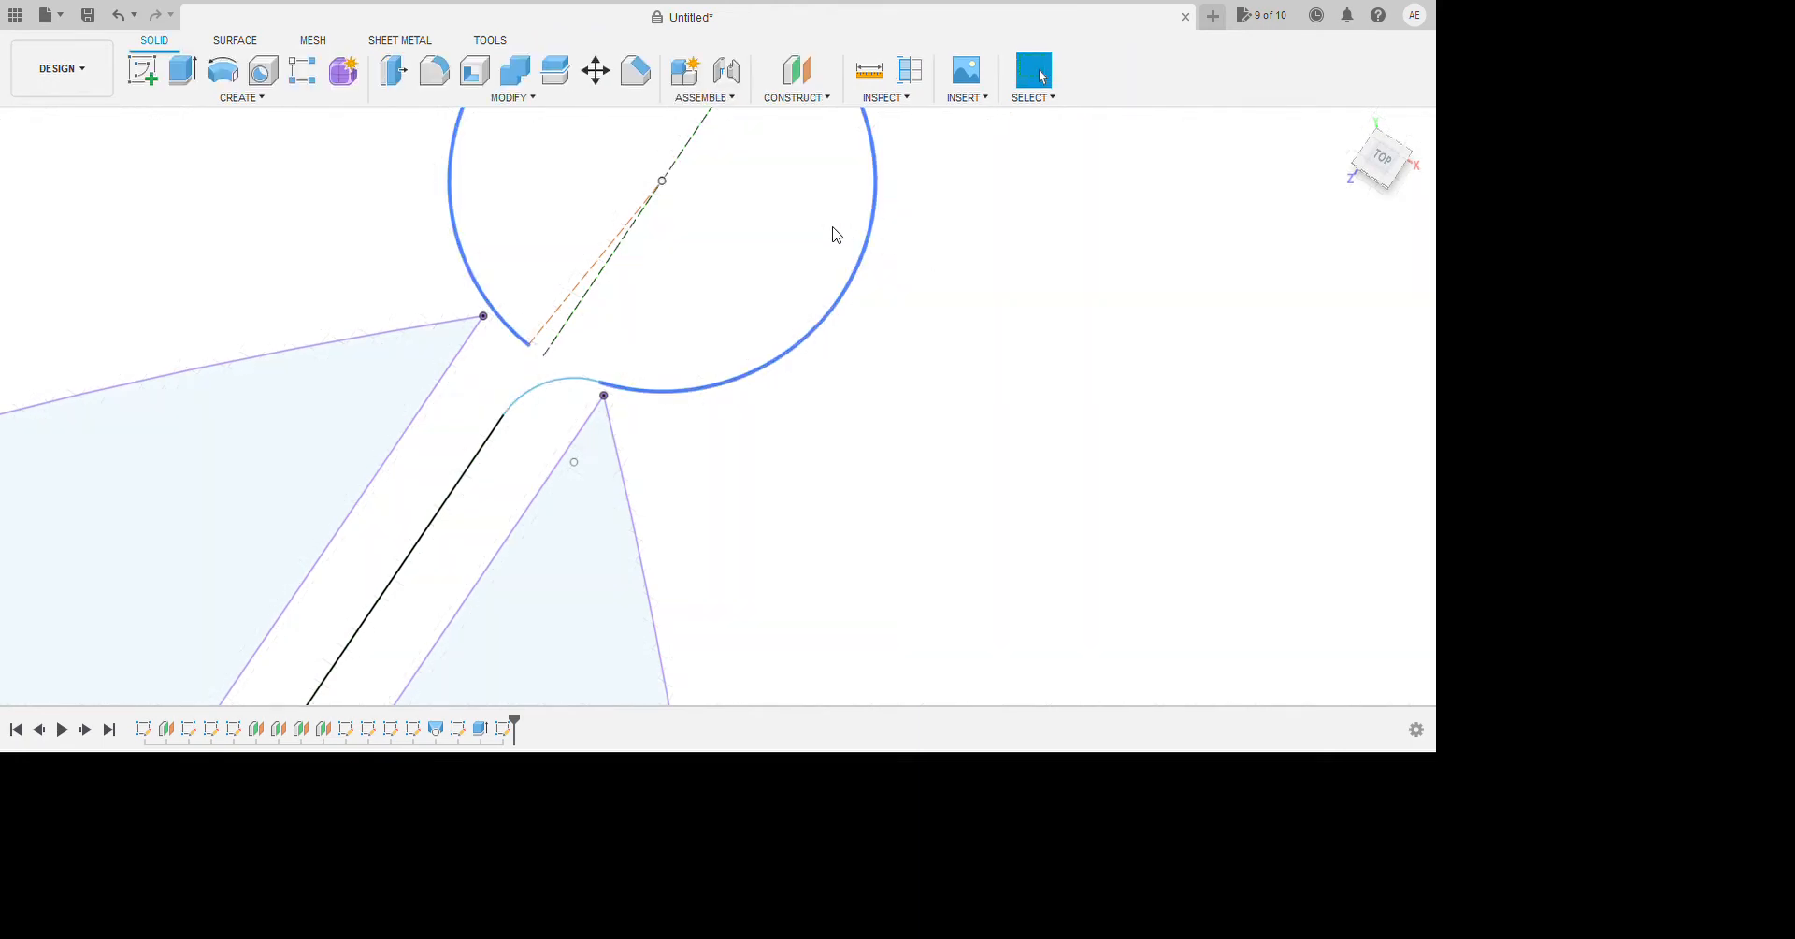
Move the loop outward along the axis so it clears the body's tip, and reopen the sketch for editing.
scroll(895, 379, down, 3)
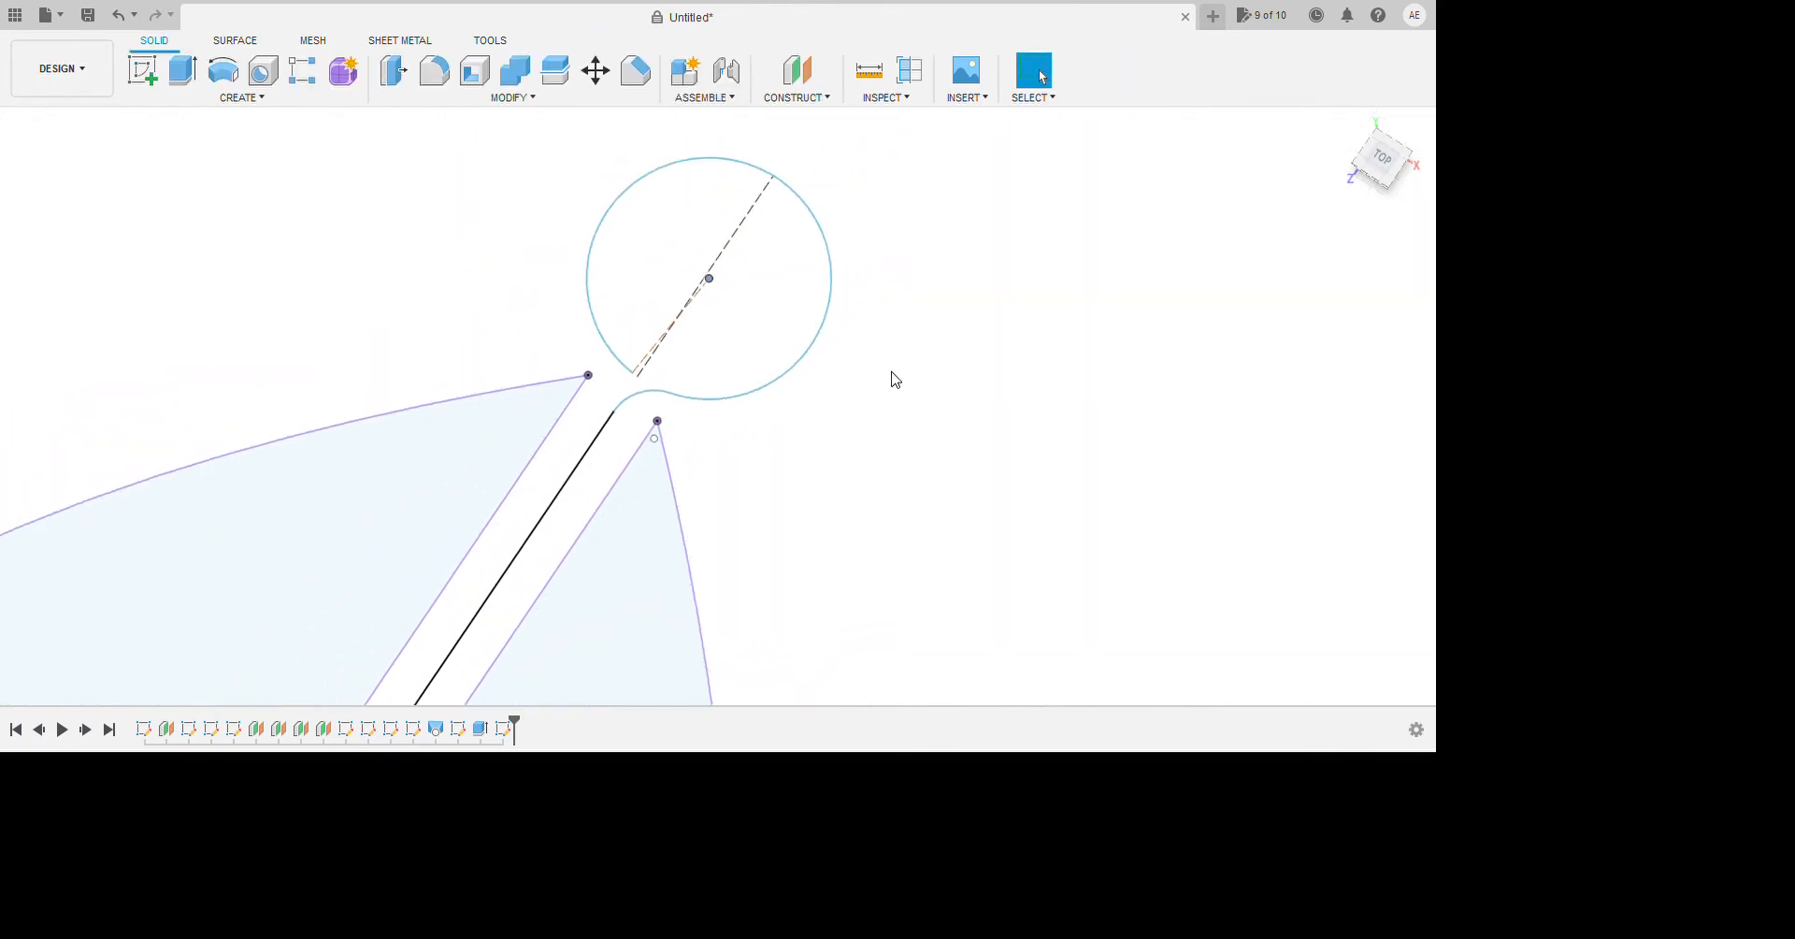
mouse_move(889, 350)
mouse_down()
mouse_move(934, 298)
mouse_move(926, 272)
mouse_up()
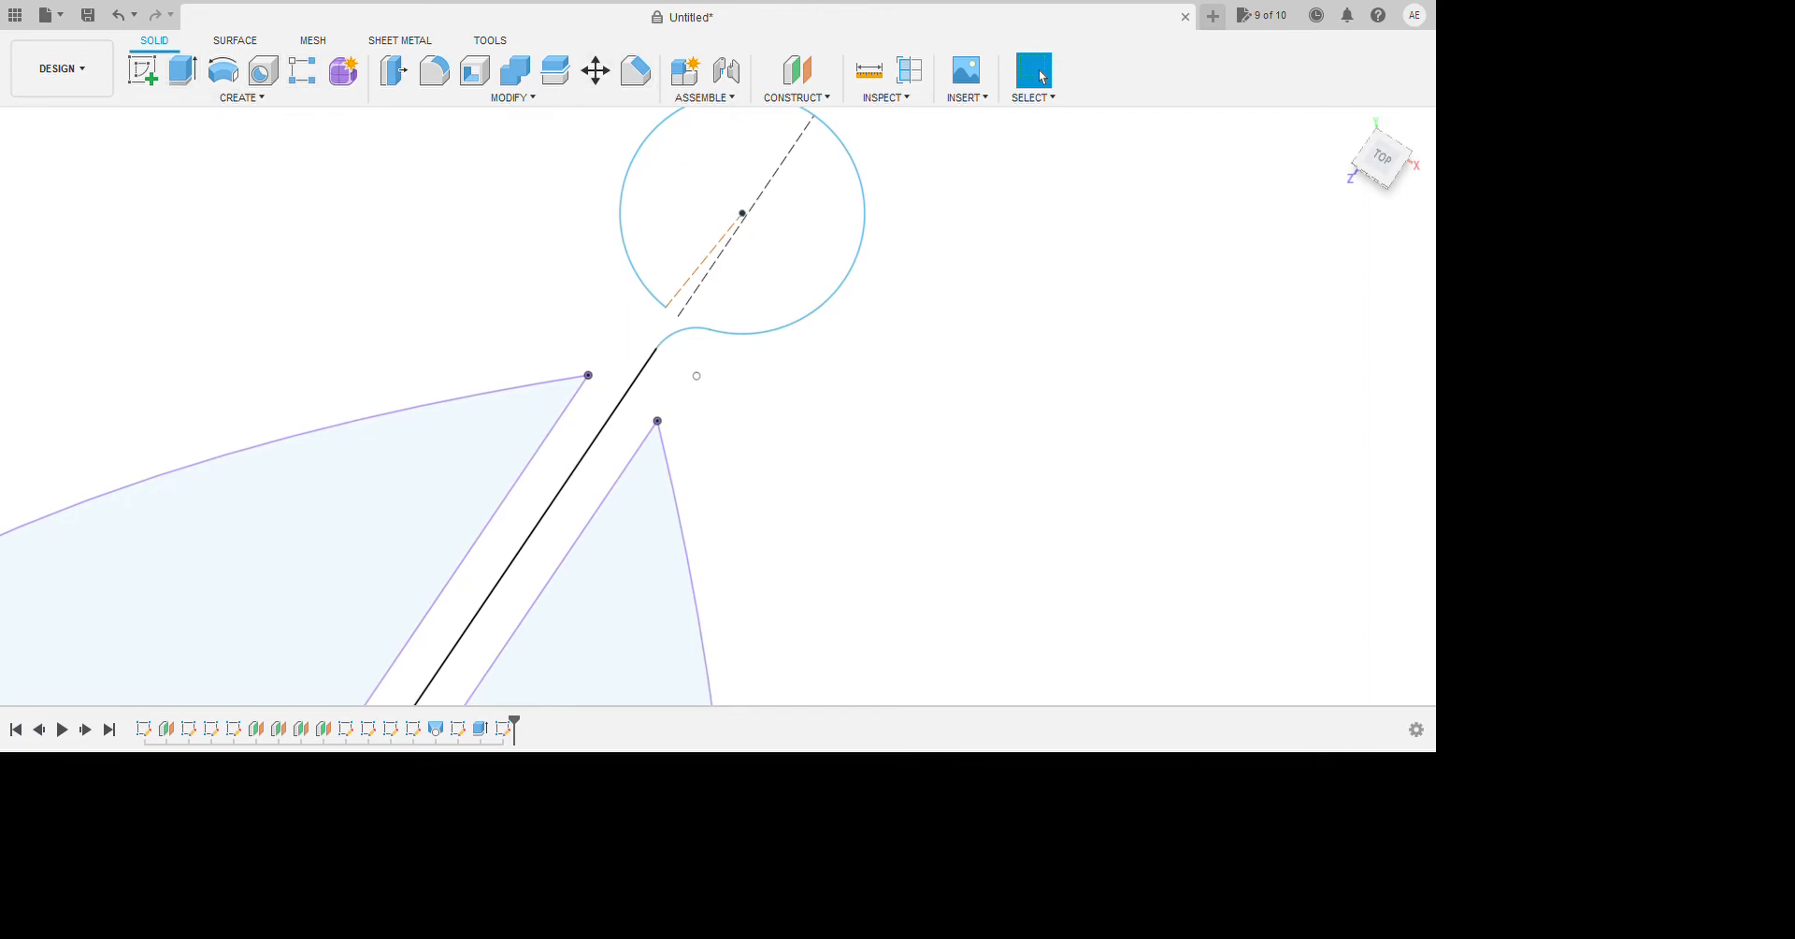
click(624, 913)
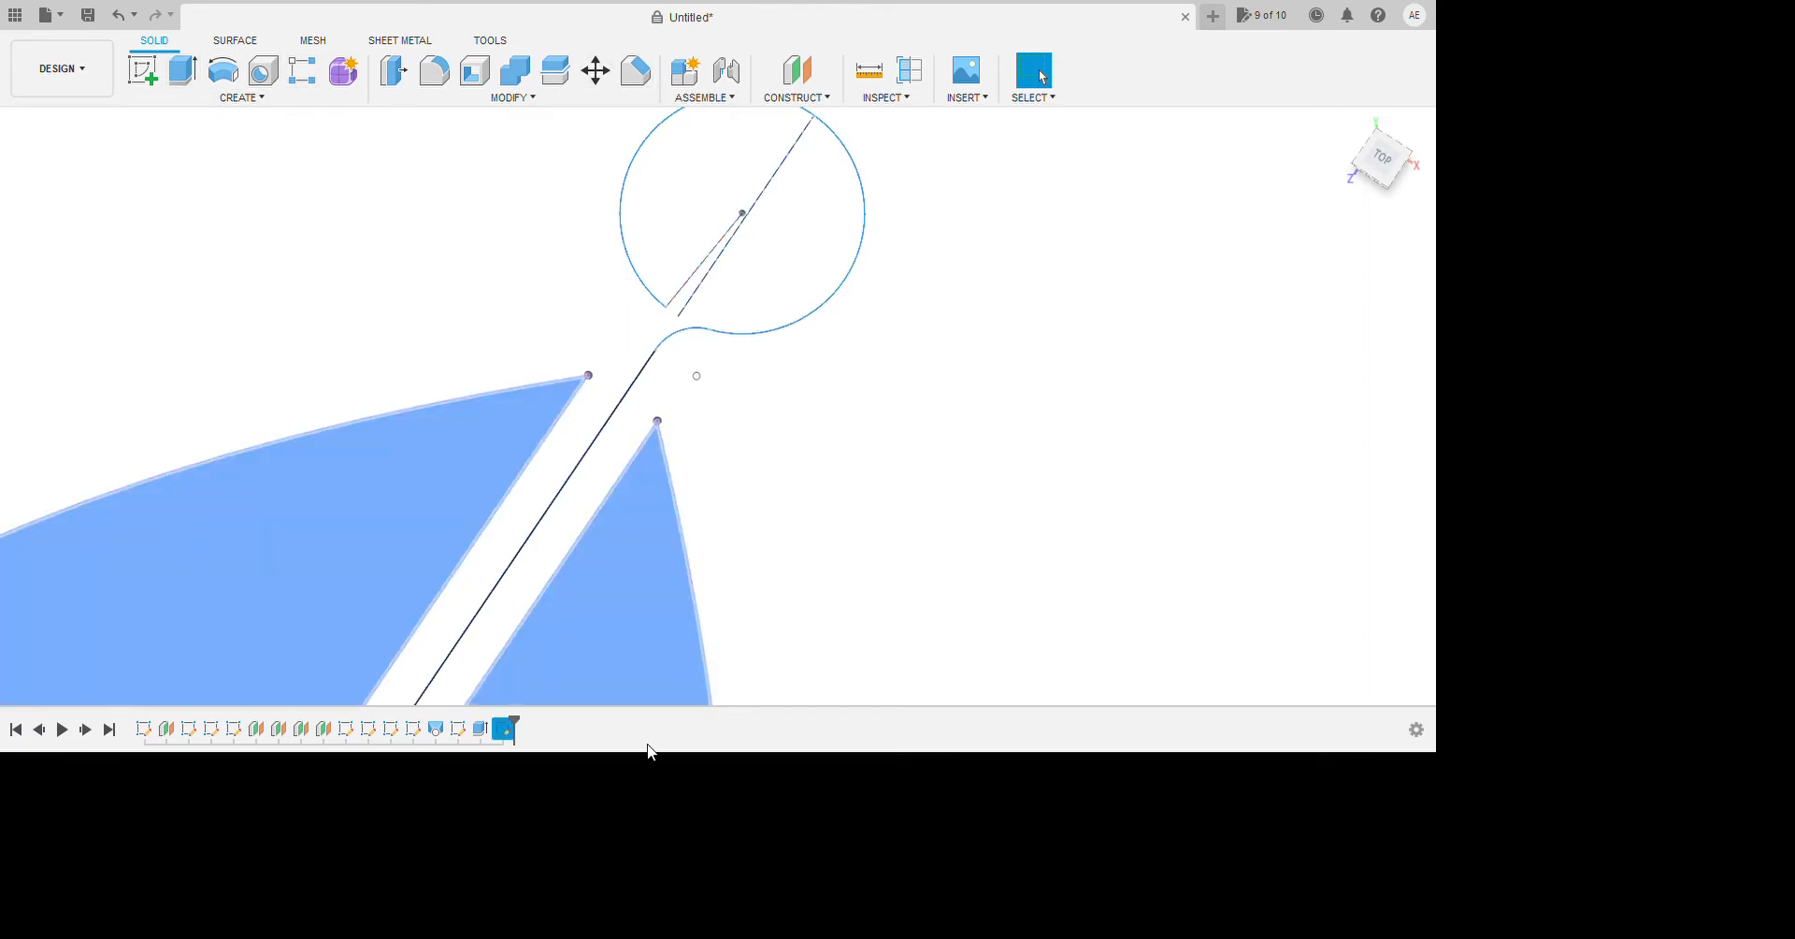
Constrain the loop's centre point to be vertically aligned with the upper end of the centre line.
scroll(873, 349, down, 6)
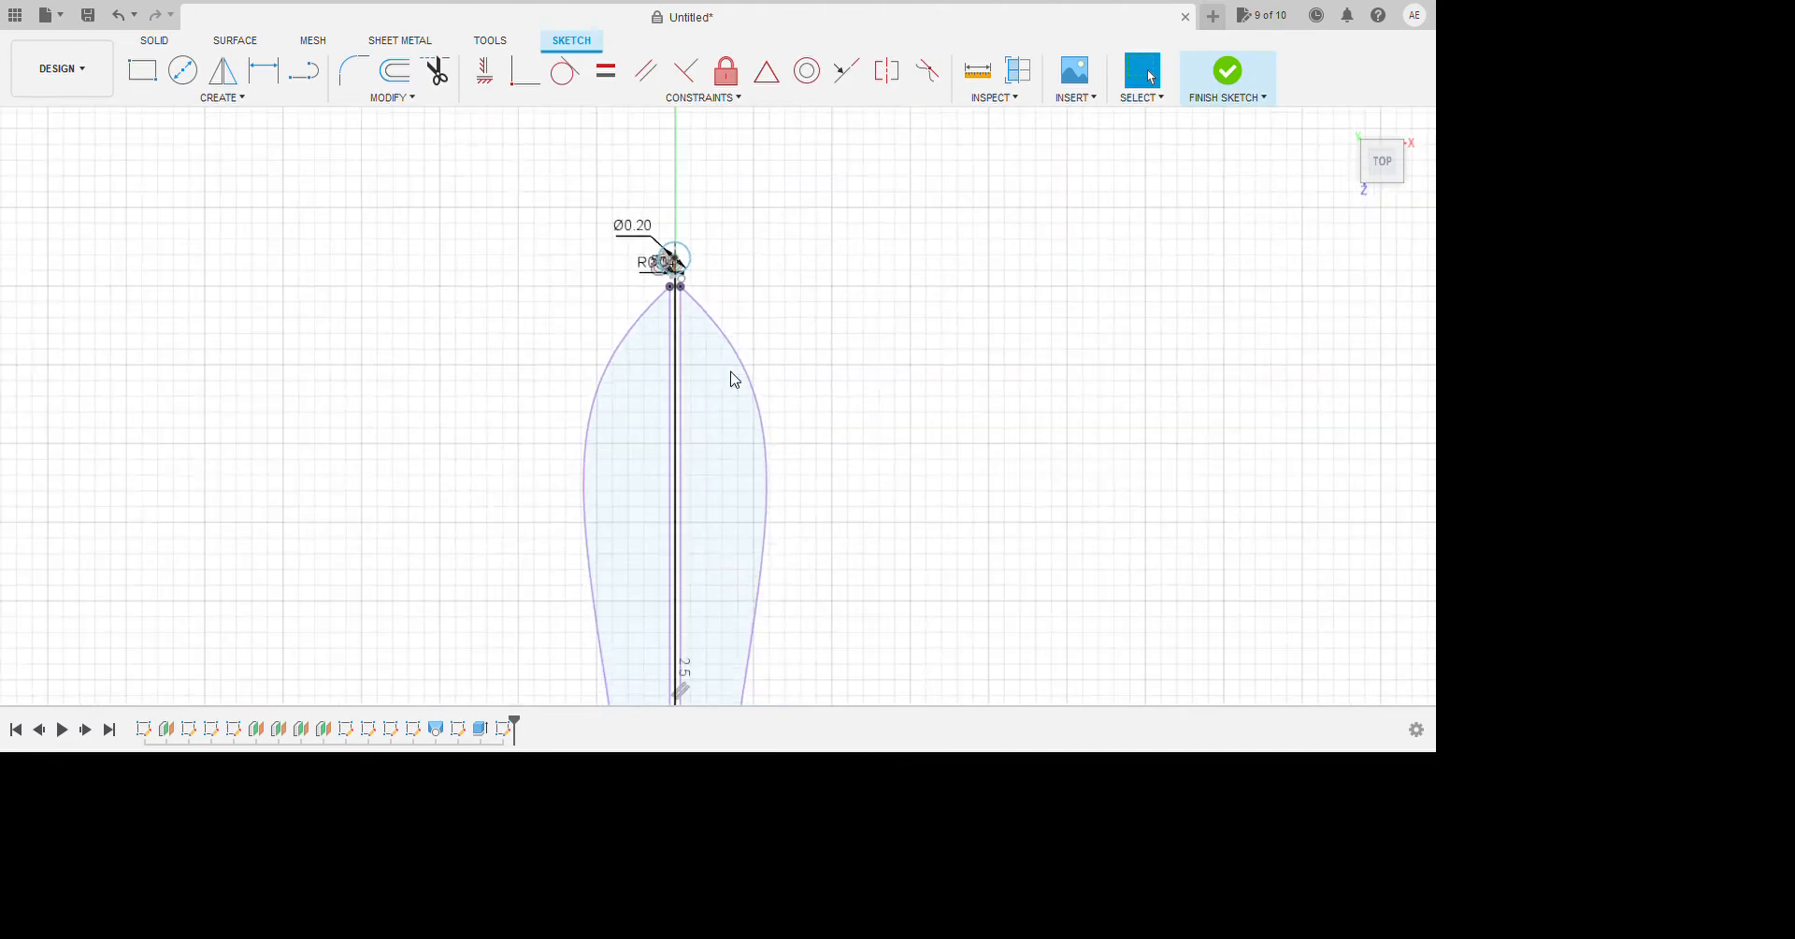
scroll(809, 445, down, 3)
scroll(865, 345, up, 5)
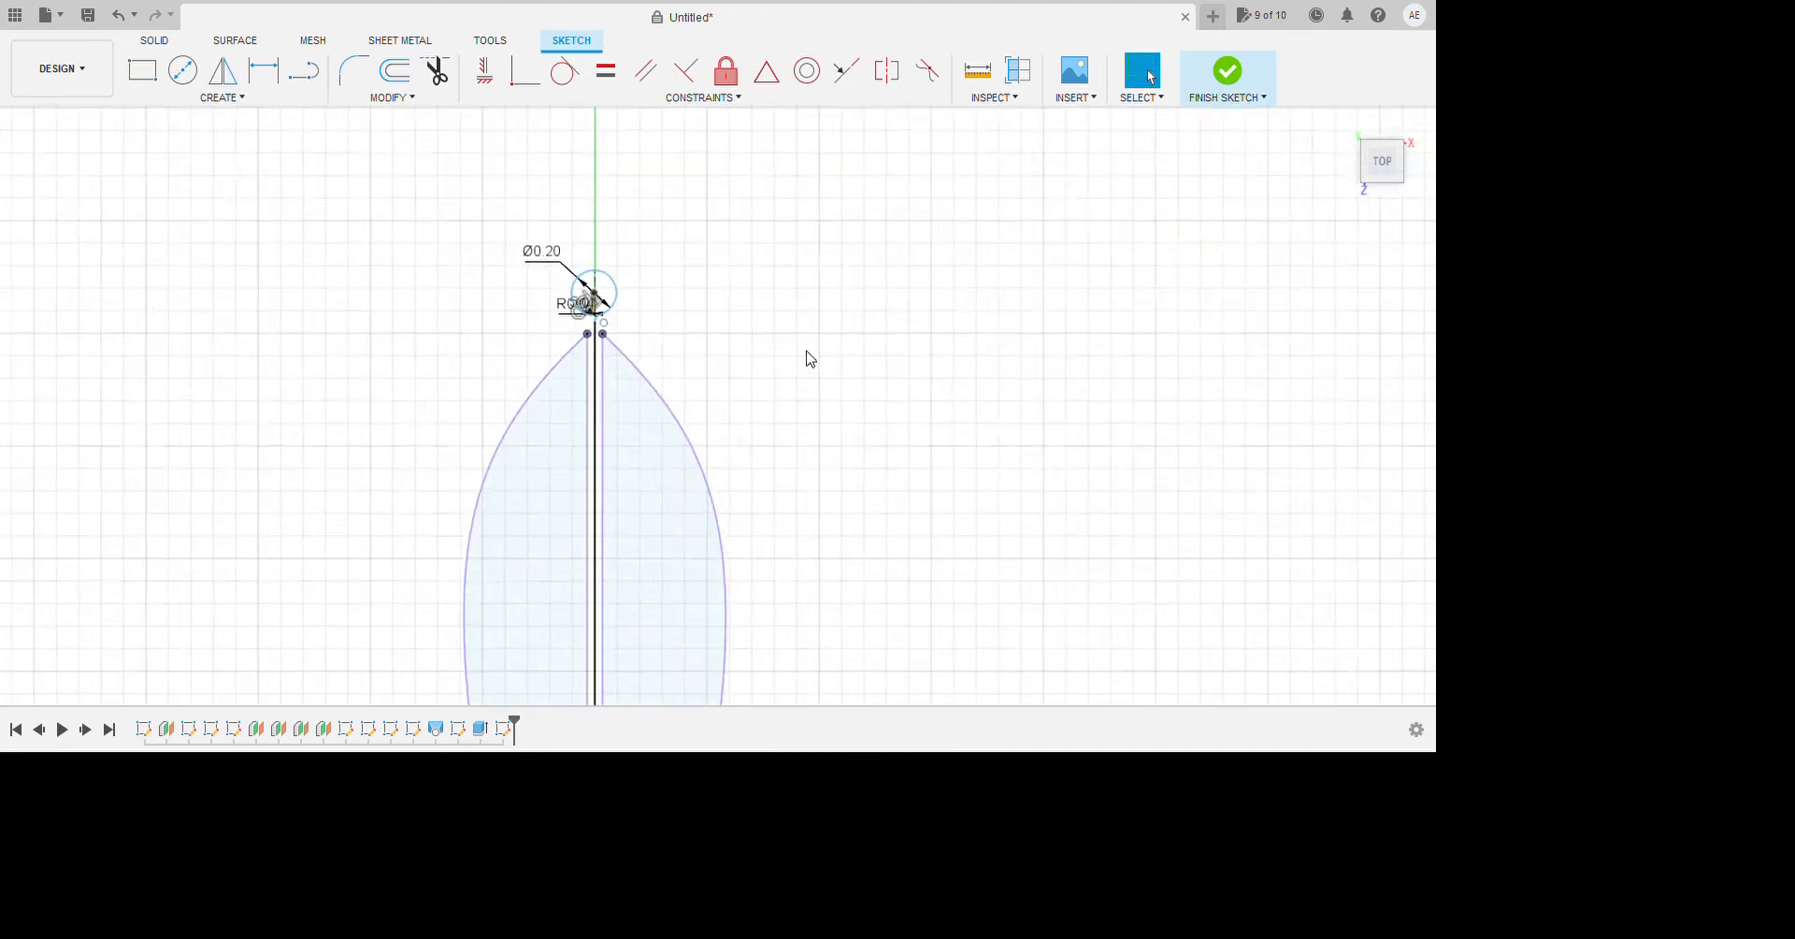
scroll(761, 397, up, 5)
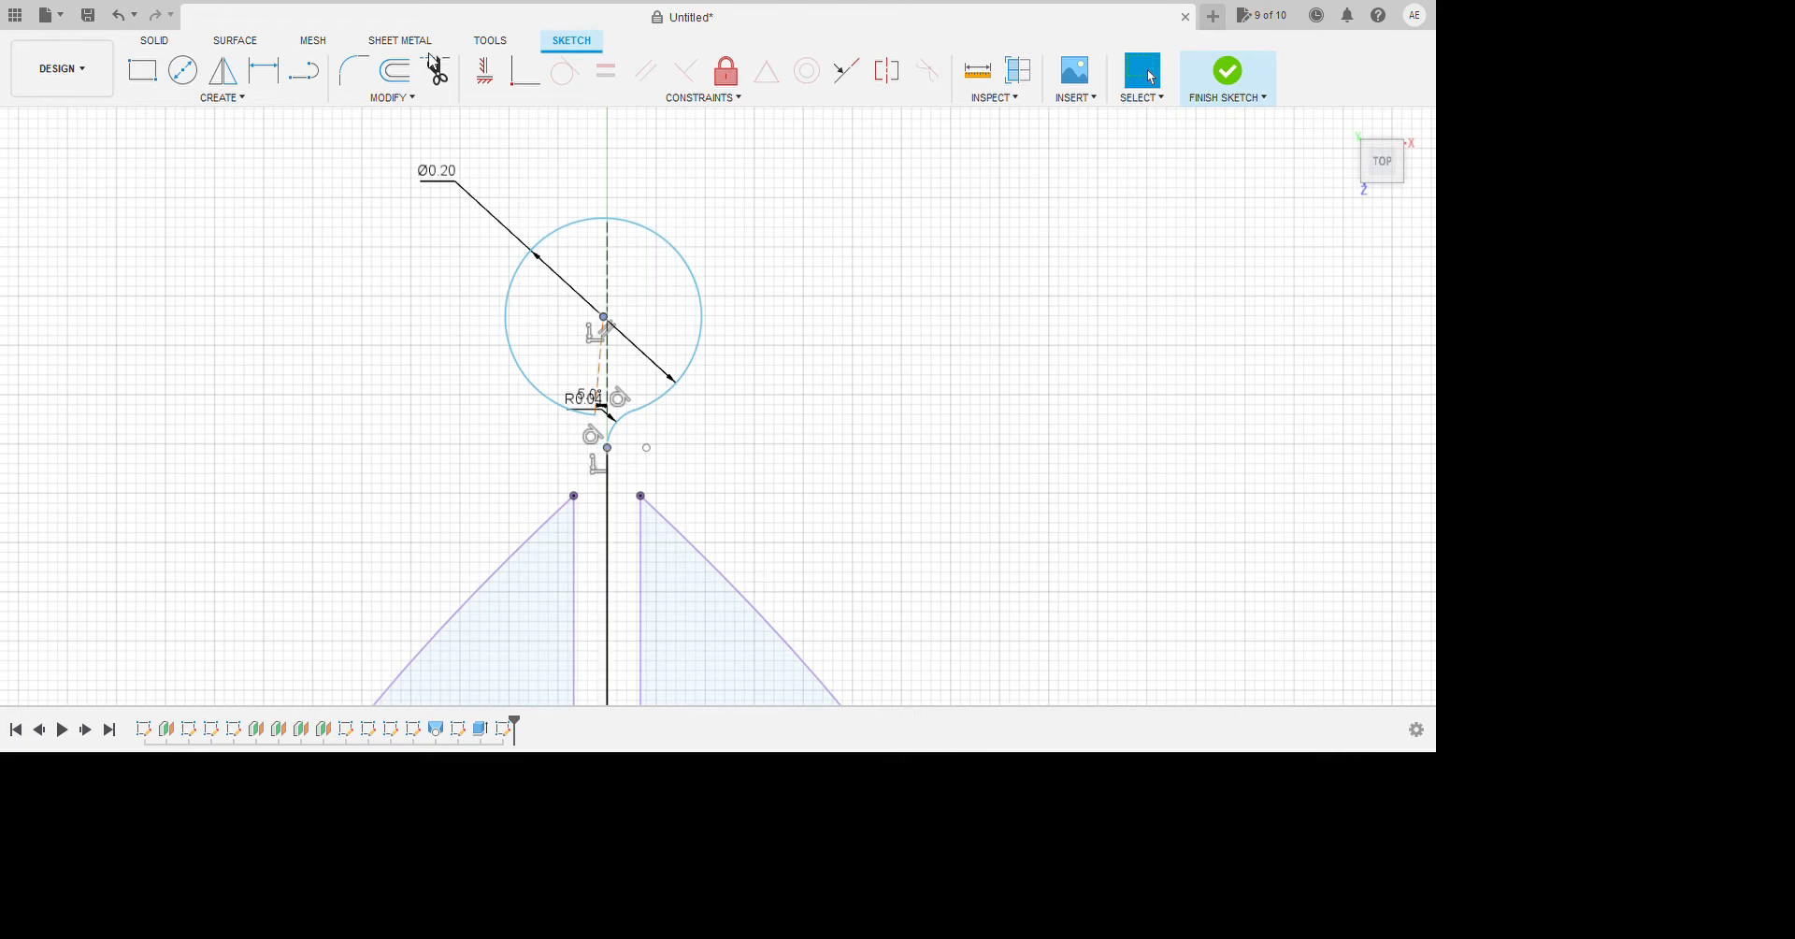
click(484, 70)
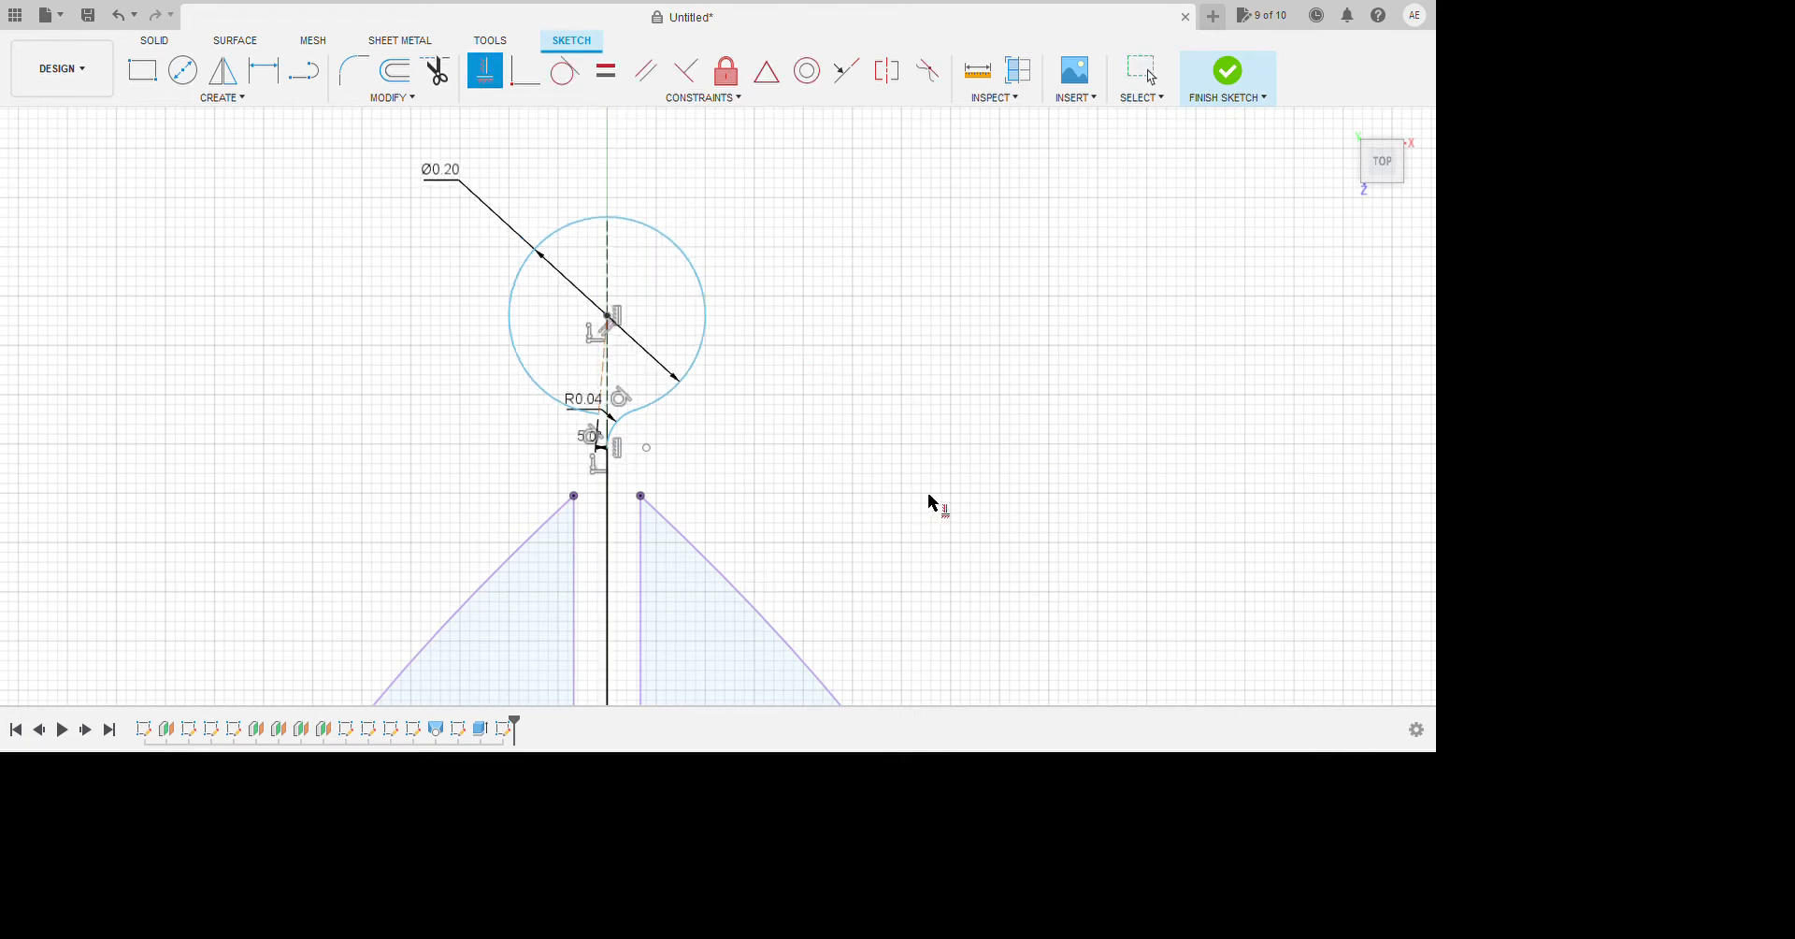
scroll(676, 420, up, 1)
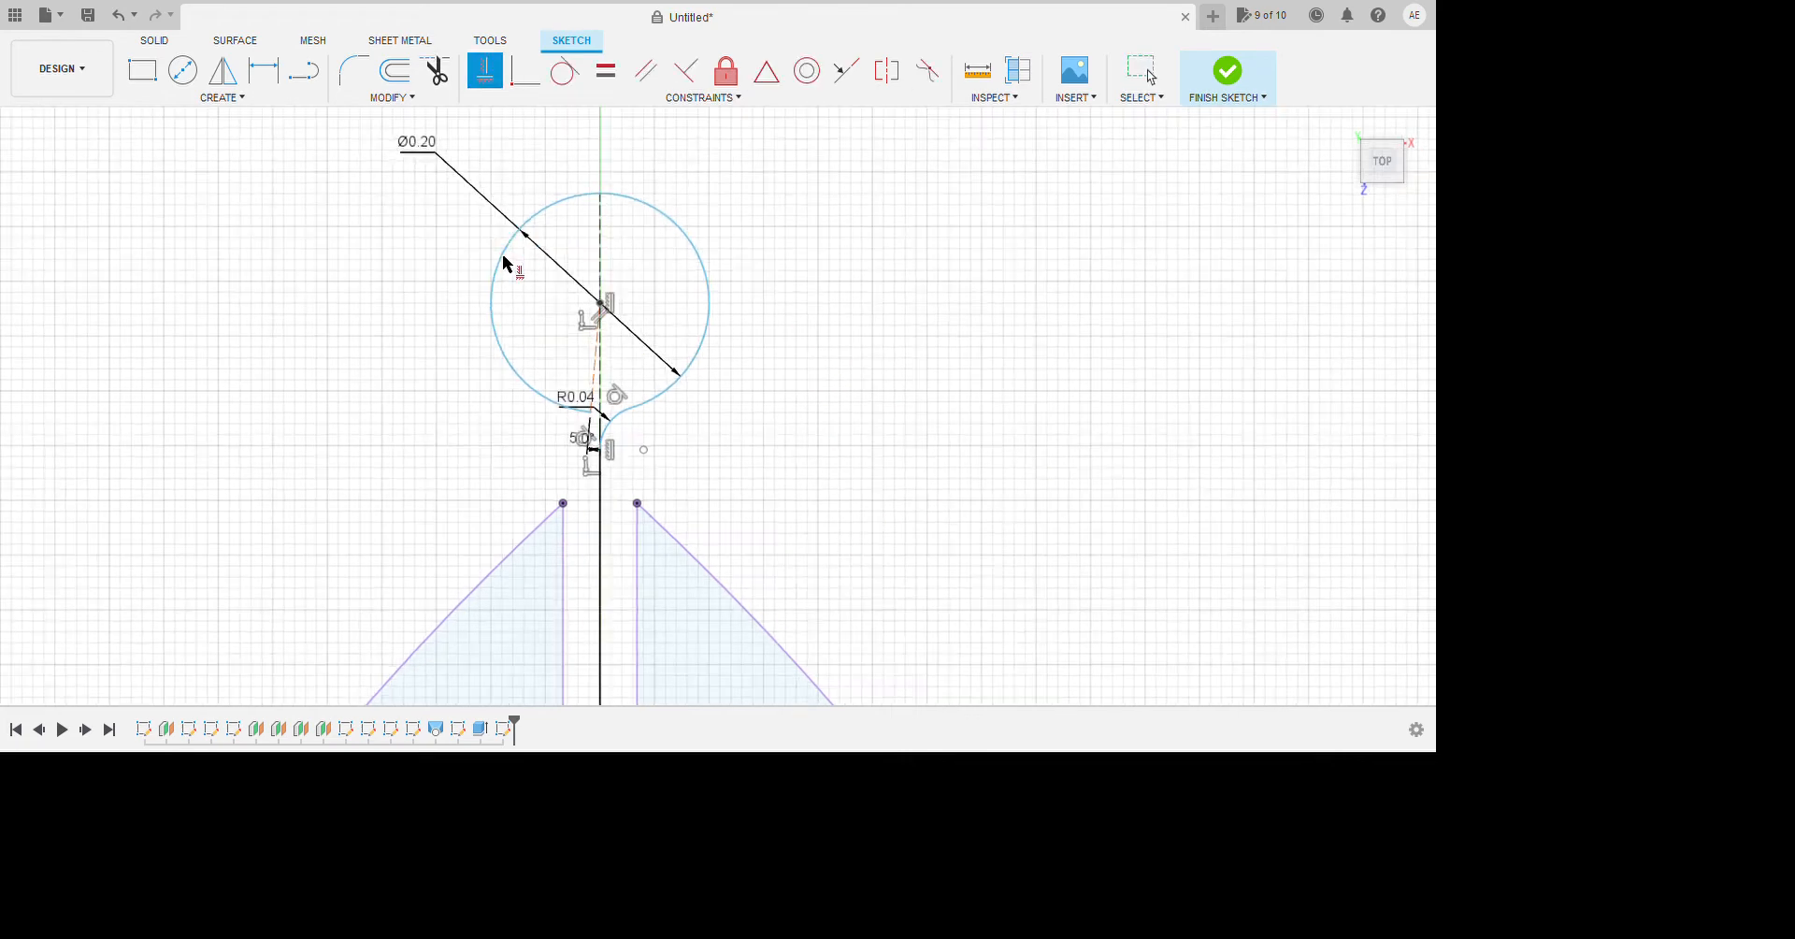
Dimension the distance between the body's tip point and the loop's centre as 0.188.
key(d)
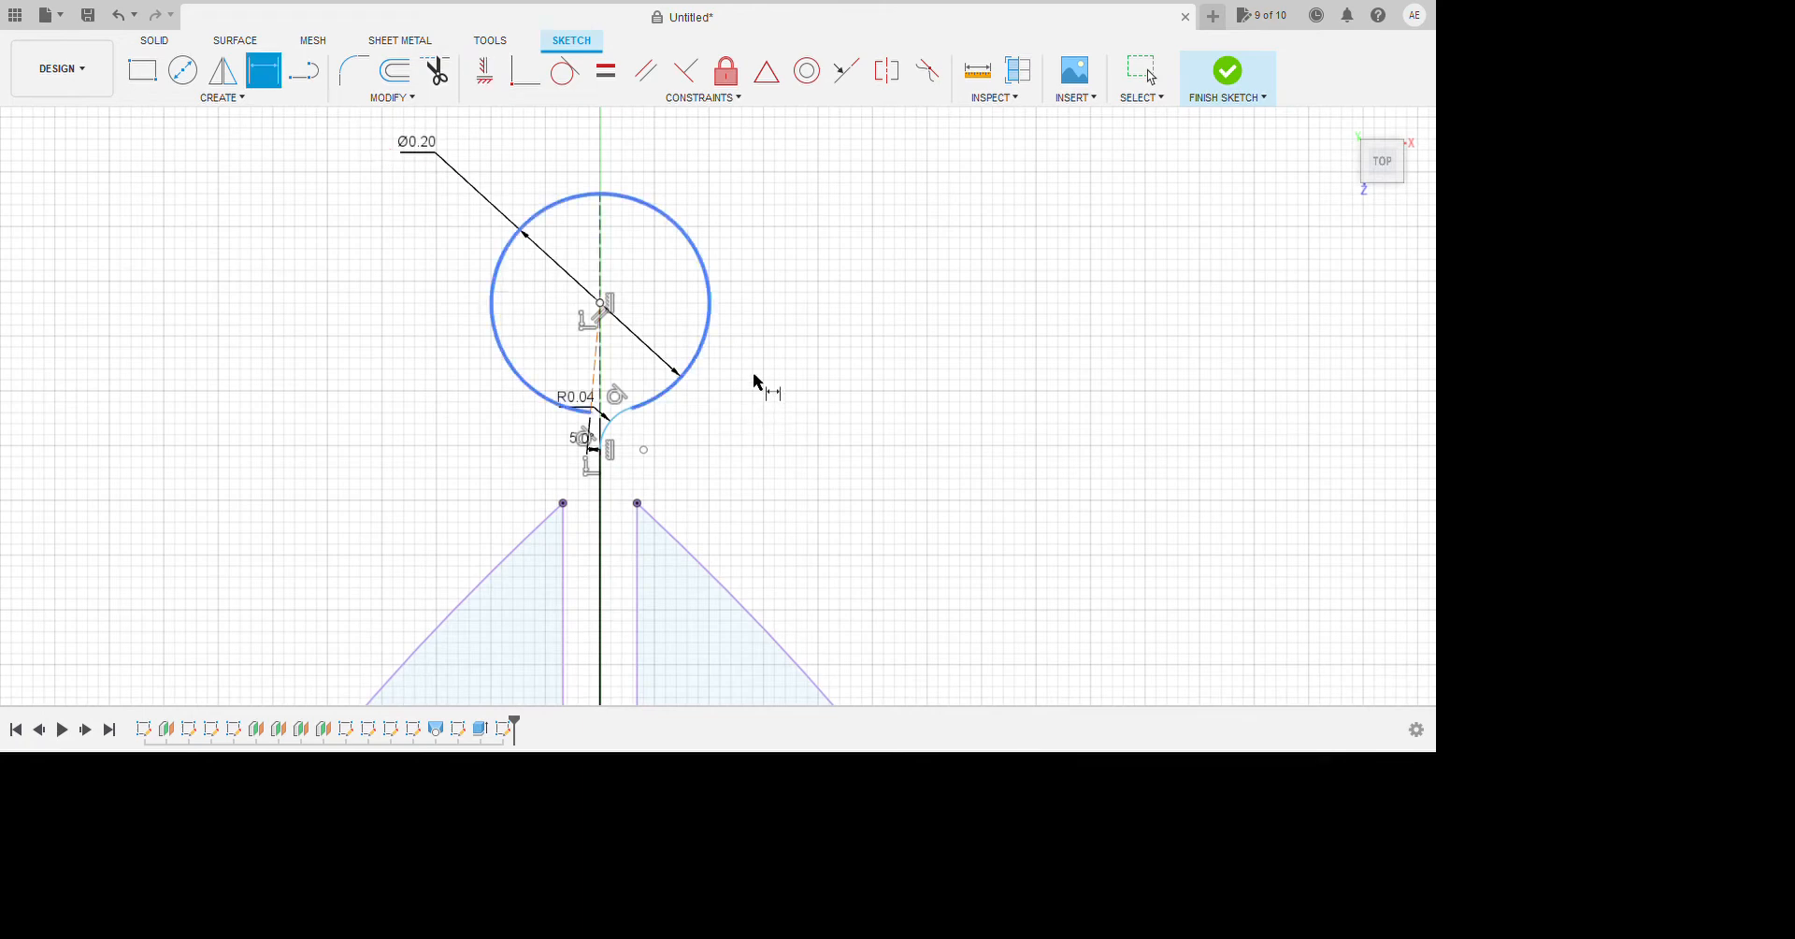
click(803, 628)
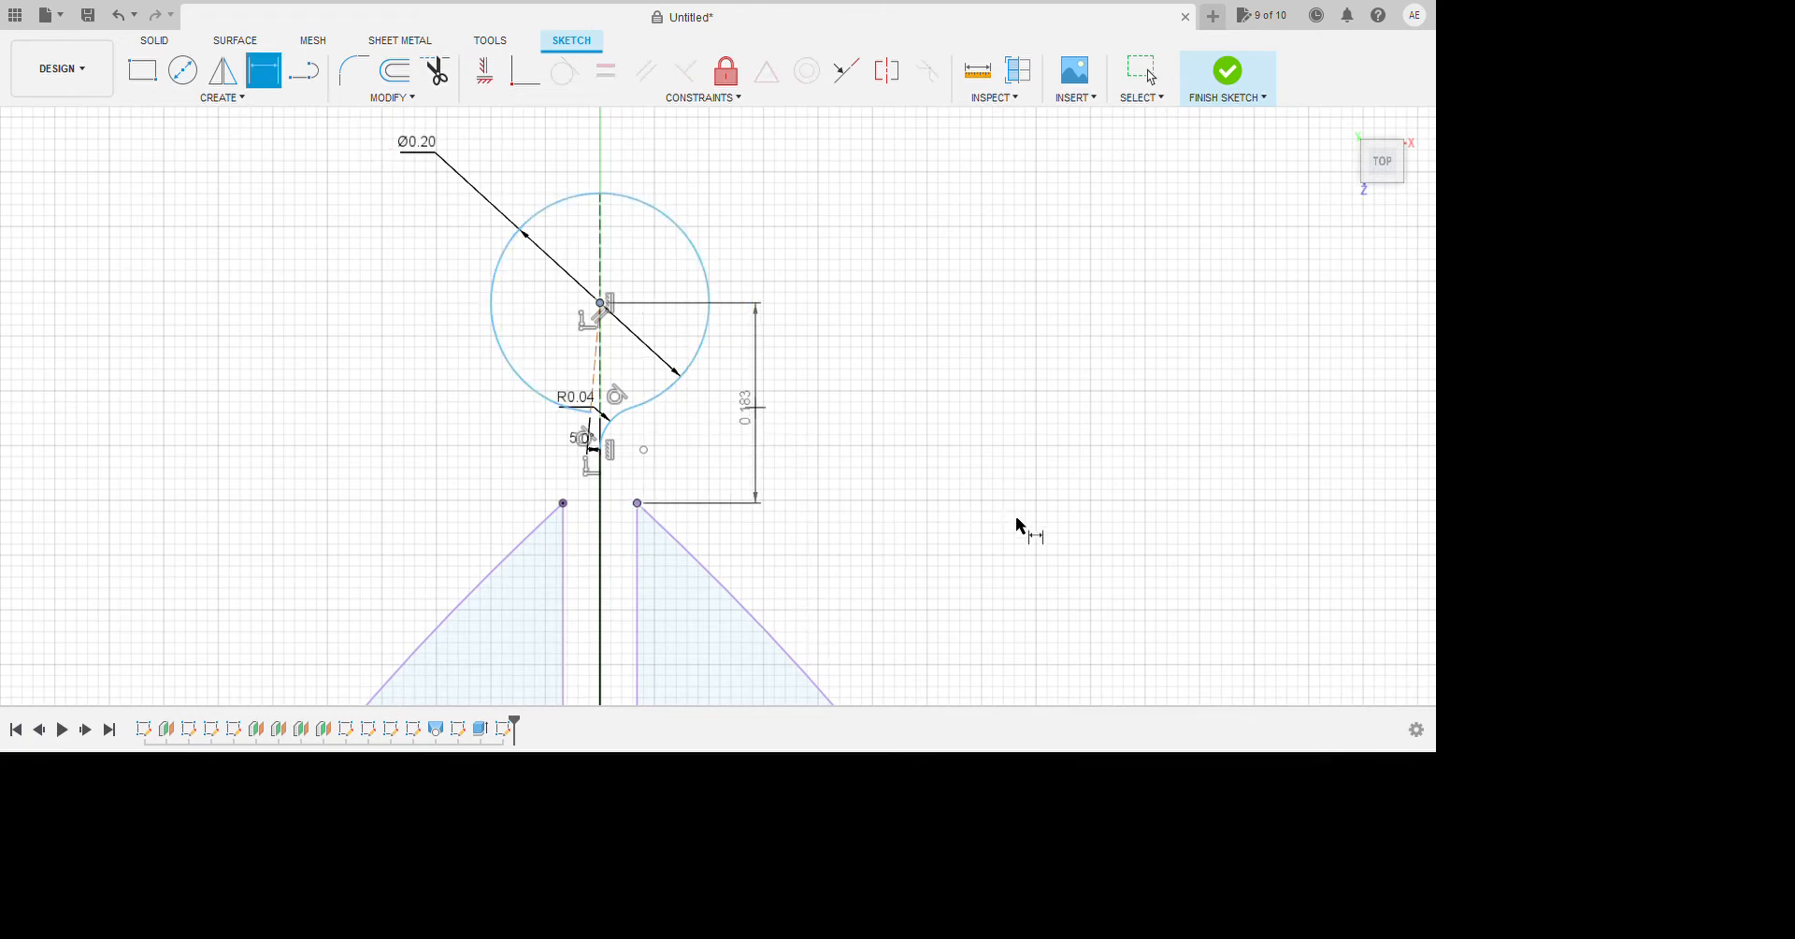
click(1022, 523)
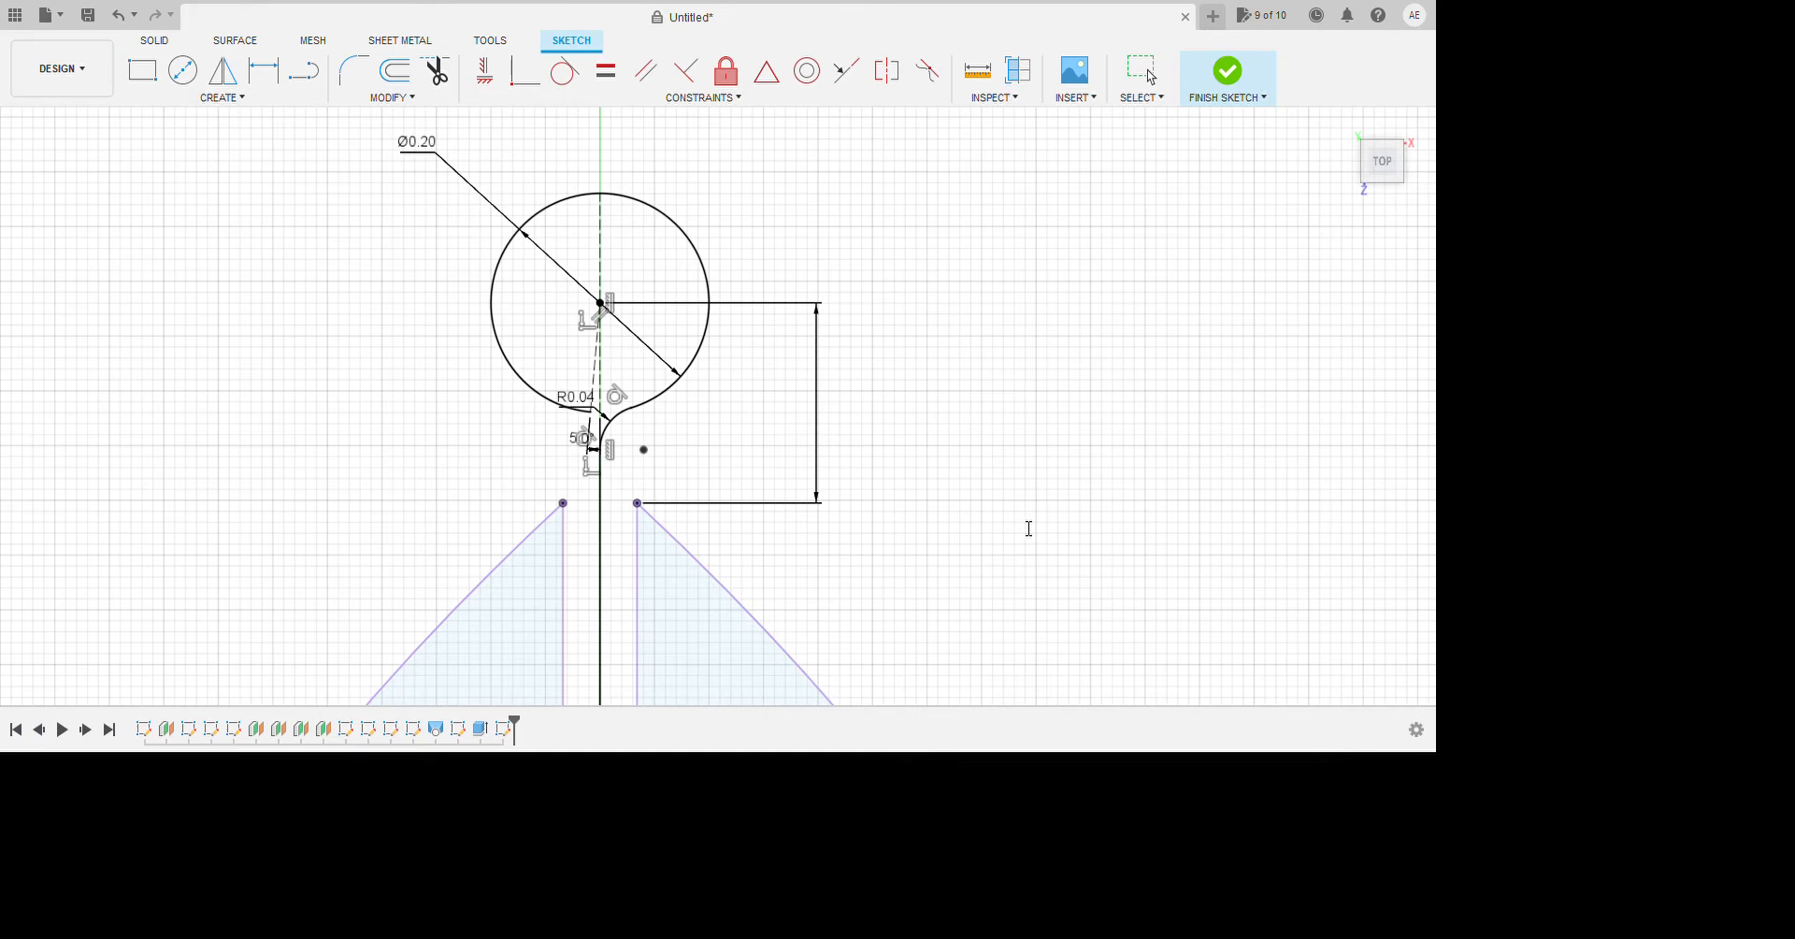
key(Return)
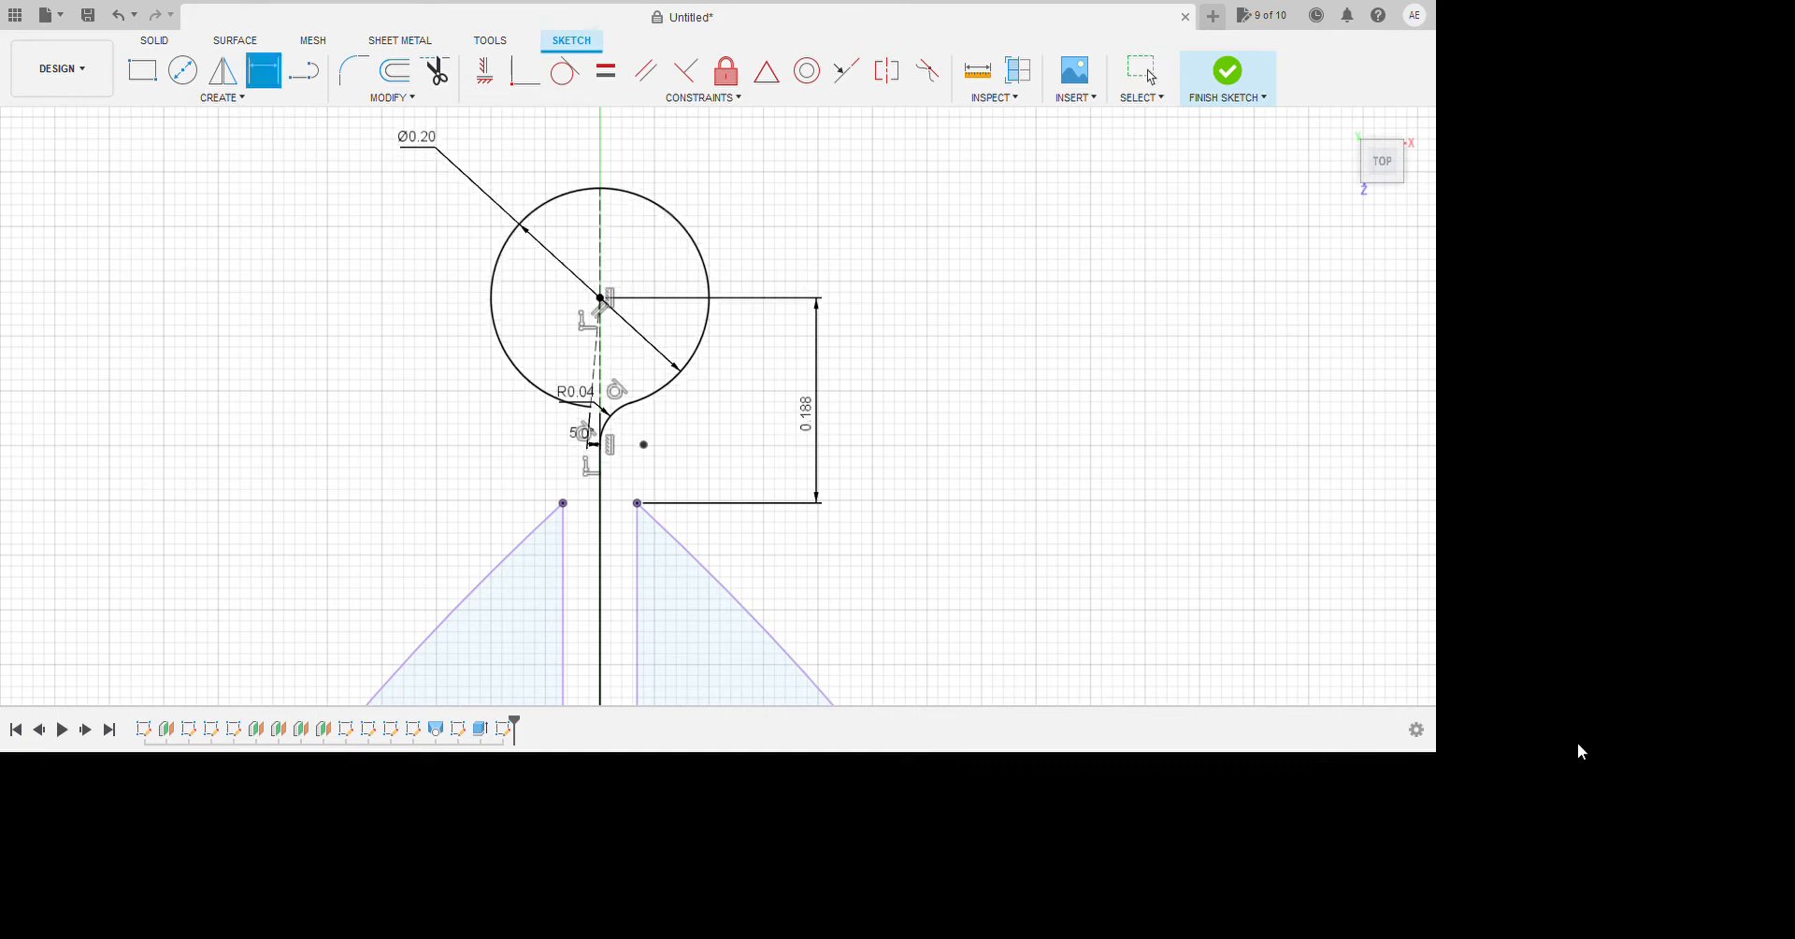
Finish the sketch, and reopen the same sketch for editing at the body's narrow end.
click(1723, 747)
scroll(1018, 378, down, 8)
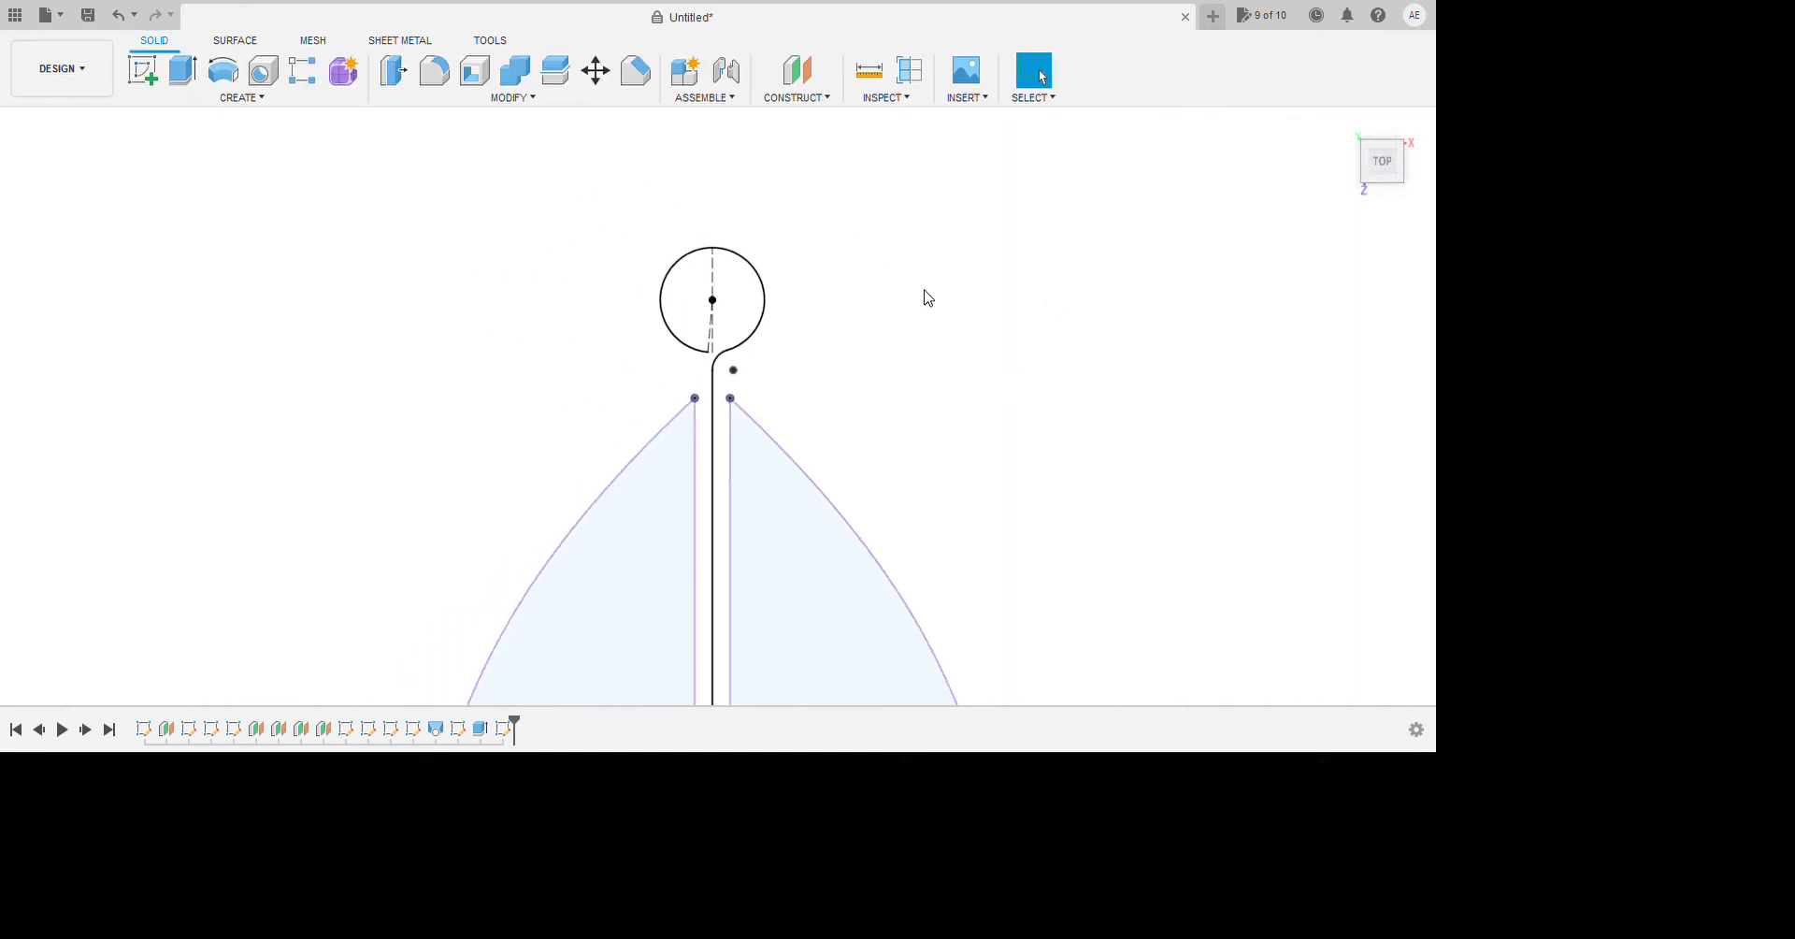
scroll(963, 367, down, 1)
scroll(1010, 722, up, 7)
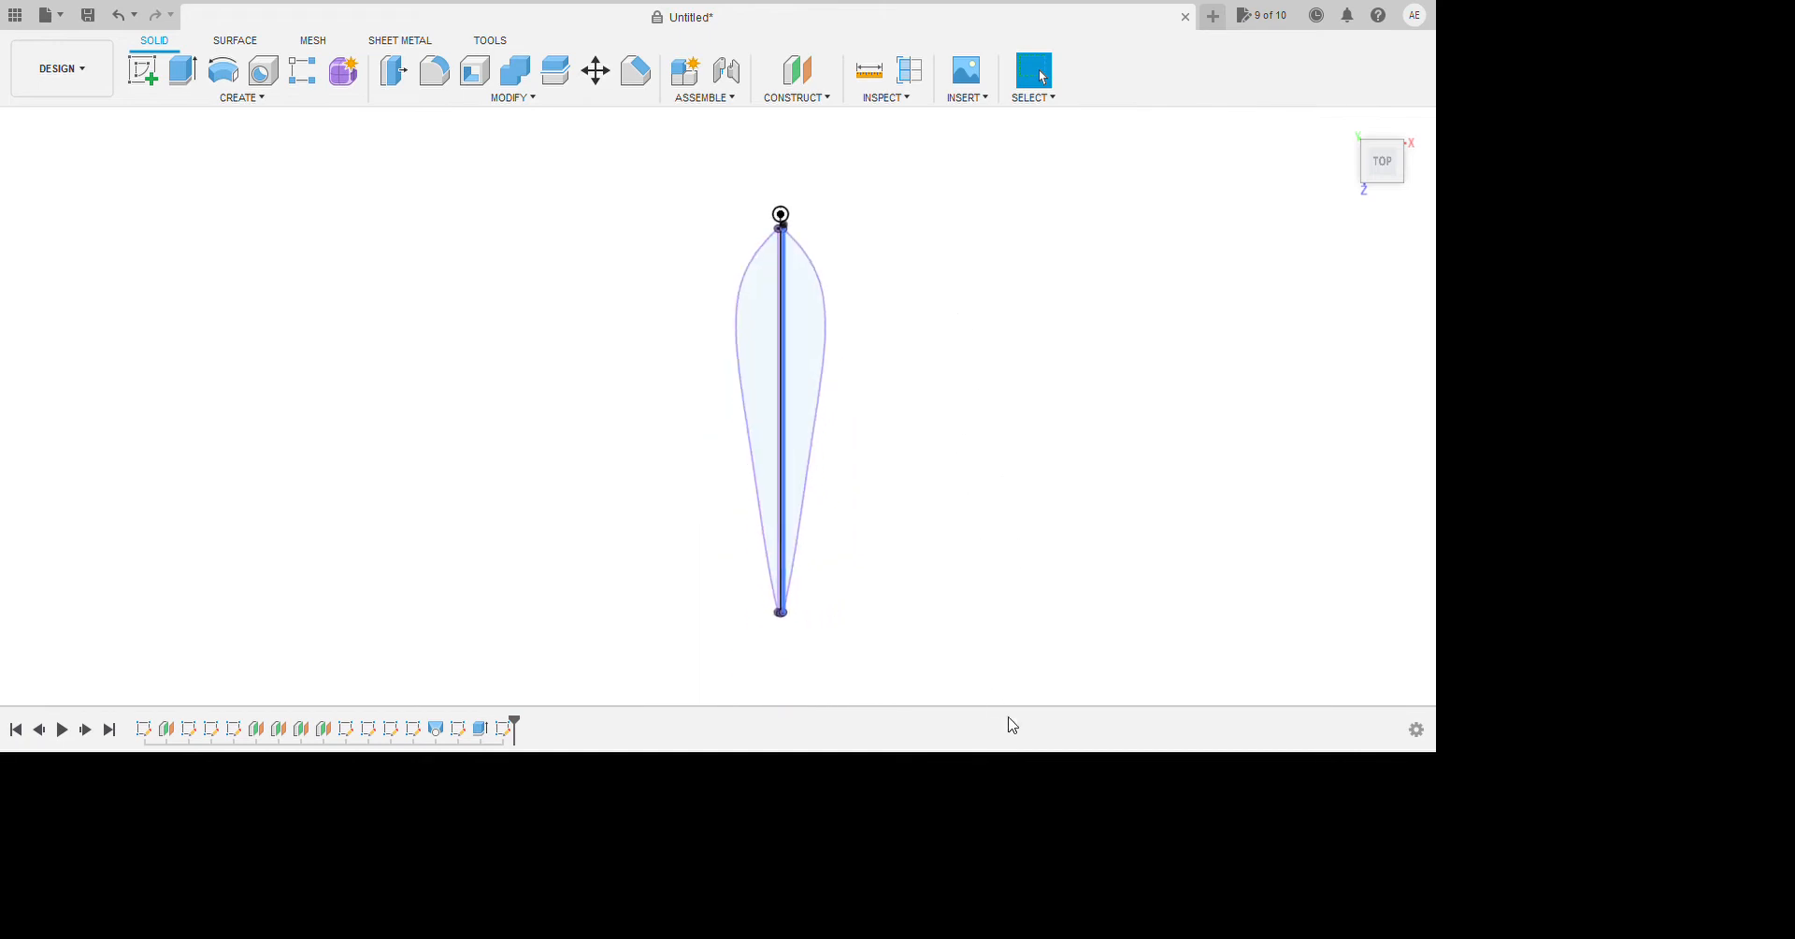
shift+middle_drag(1024, 786, 661, 833)
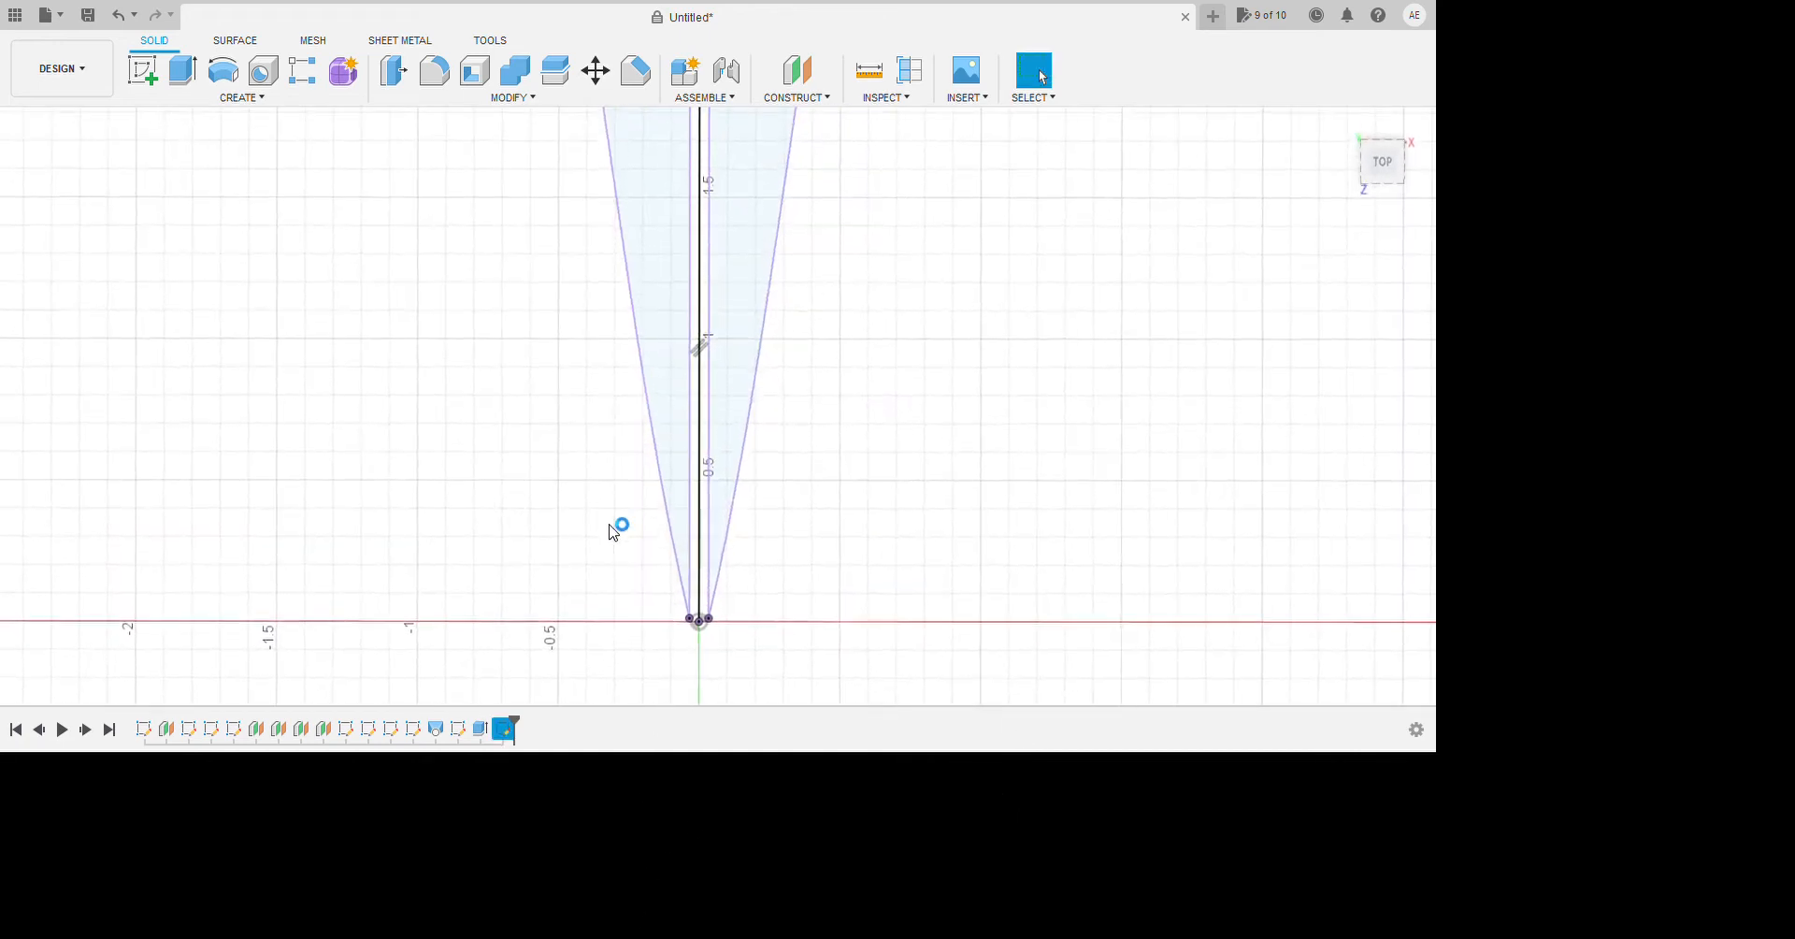
Sketch a two-point circle about 0.088 in diameter, starting at the origin and extending along the axis away from the body's narrow end.
scroll(887, 801, up, 6)
scroll(881, 795, up, 3)
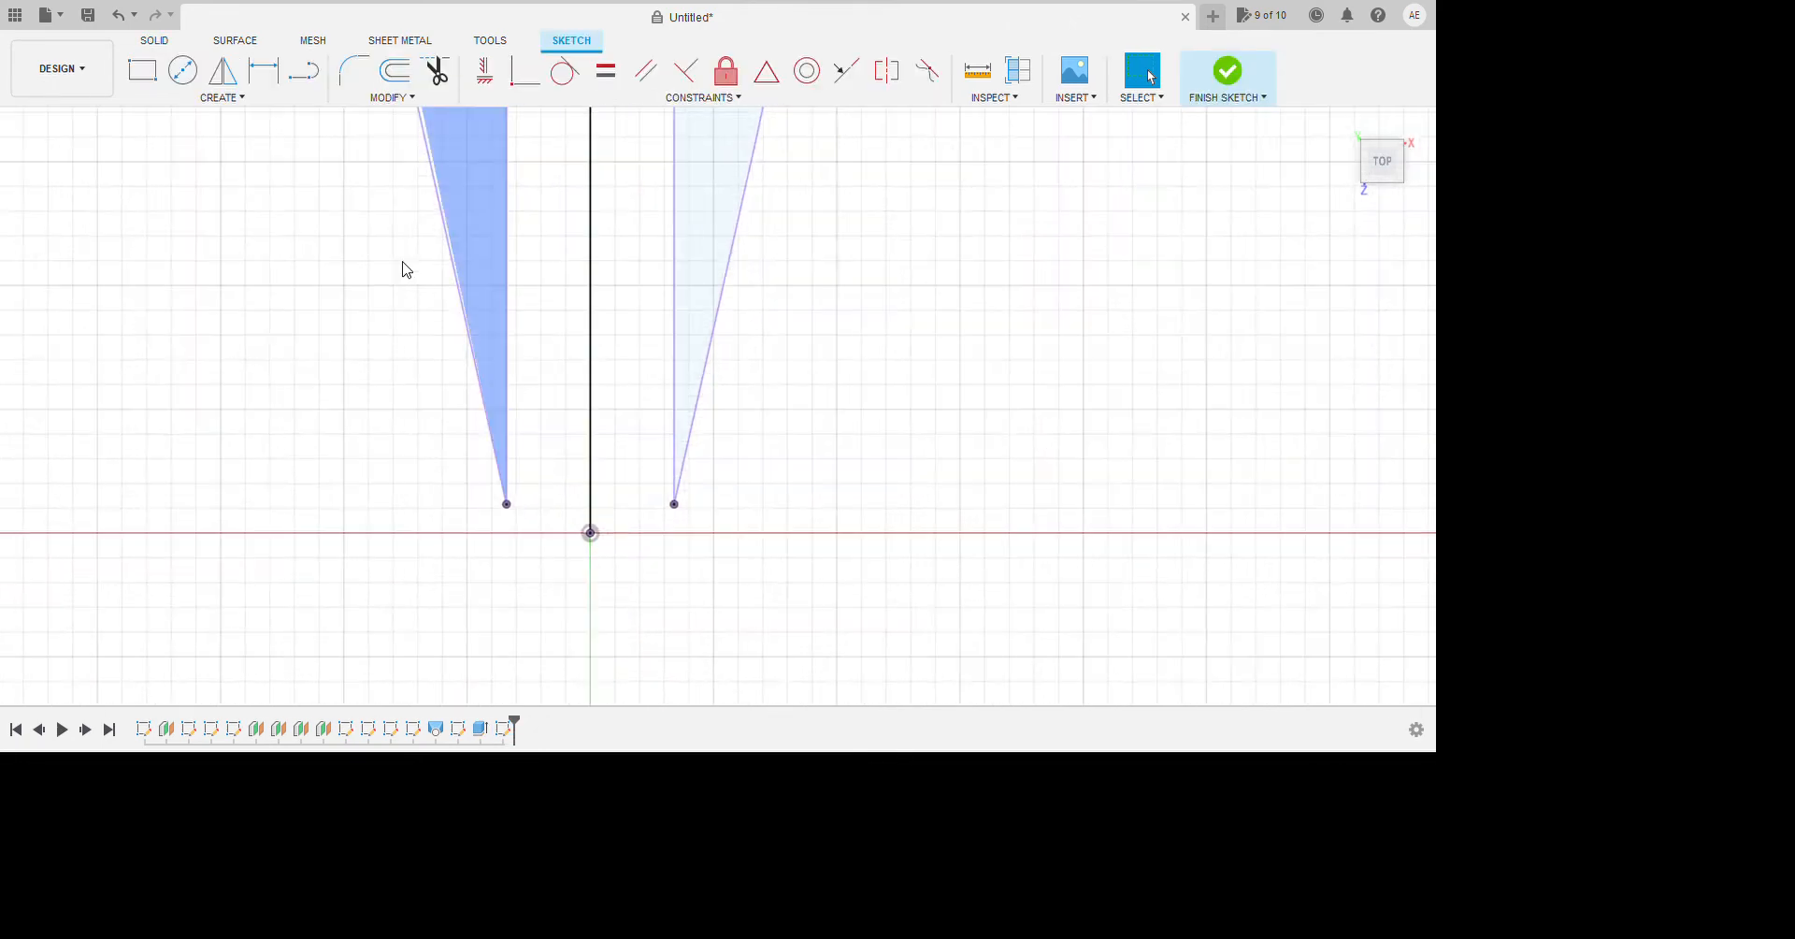
scroll(429, 313, down, 3)
key(c)
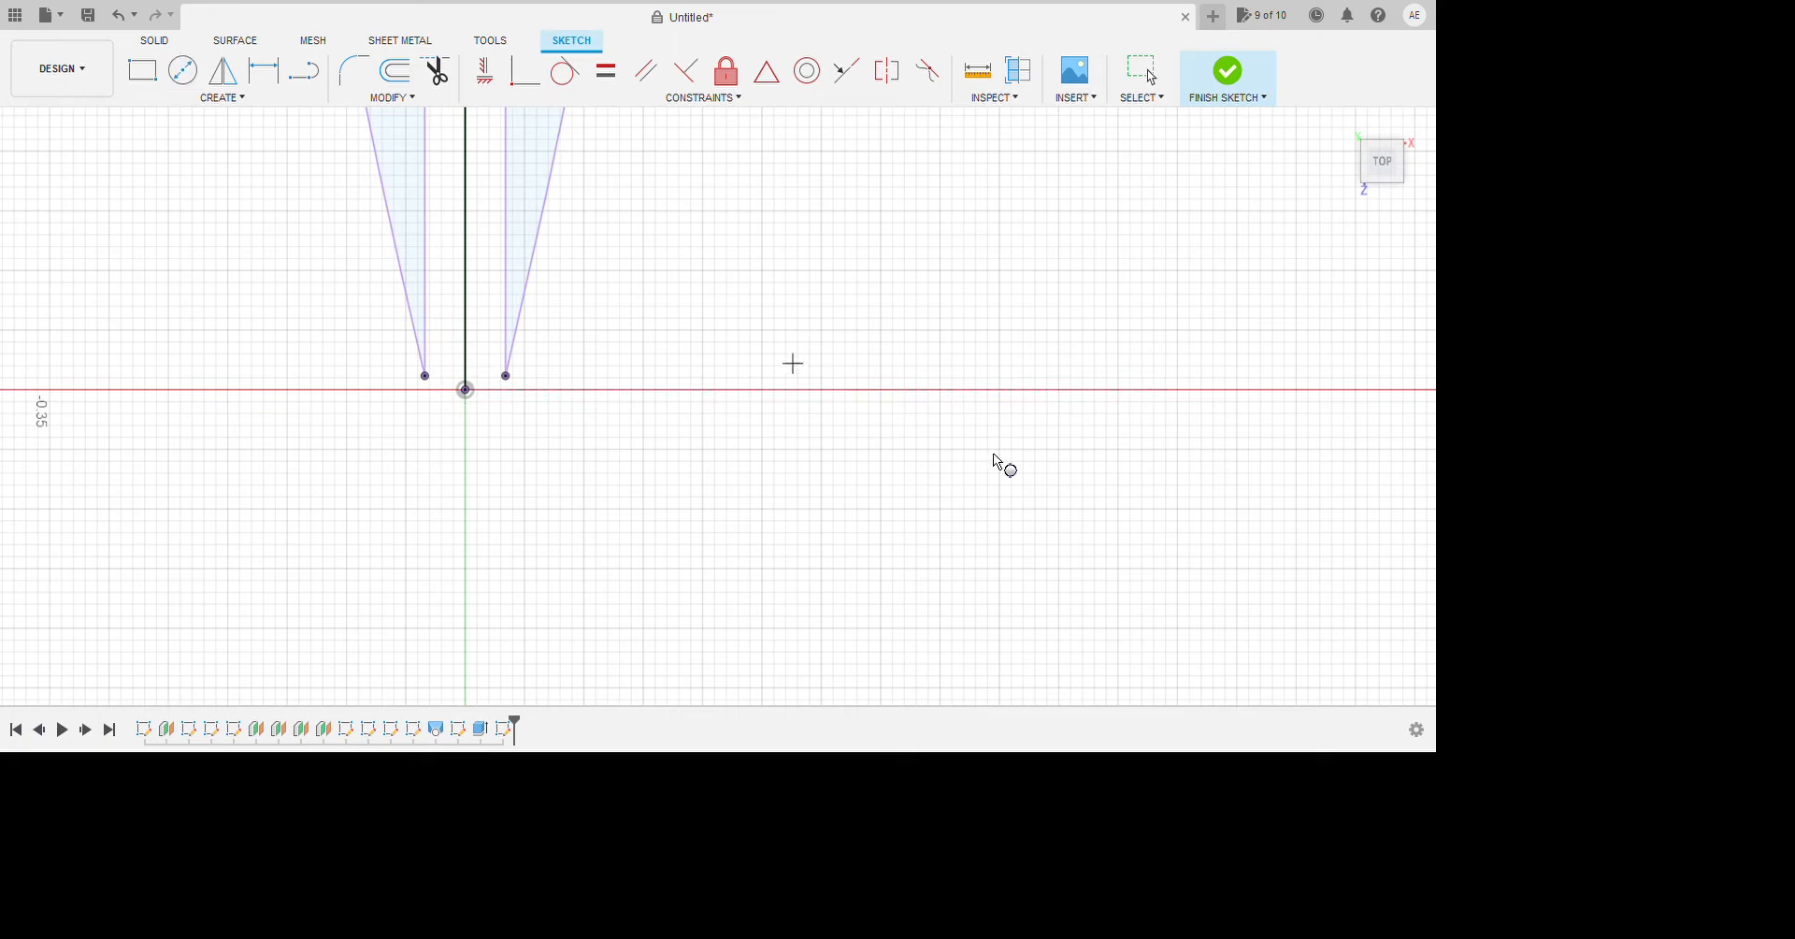
click(464, 389)
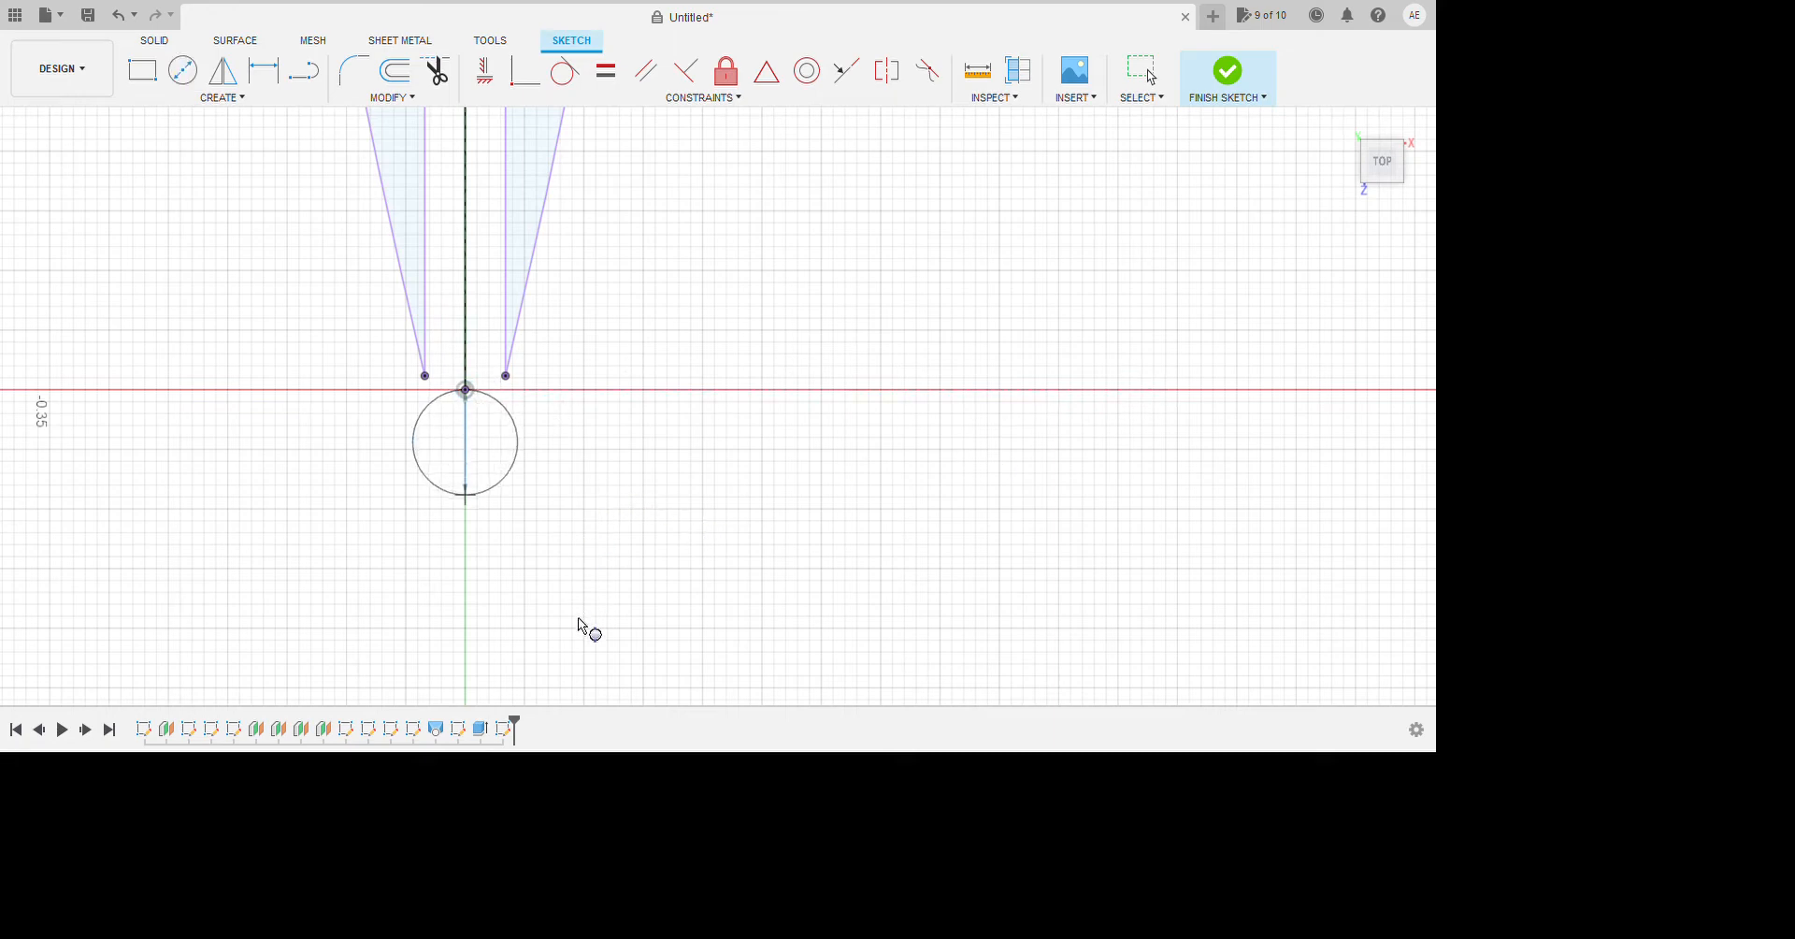
click(586, 628)
key(Escape)
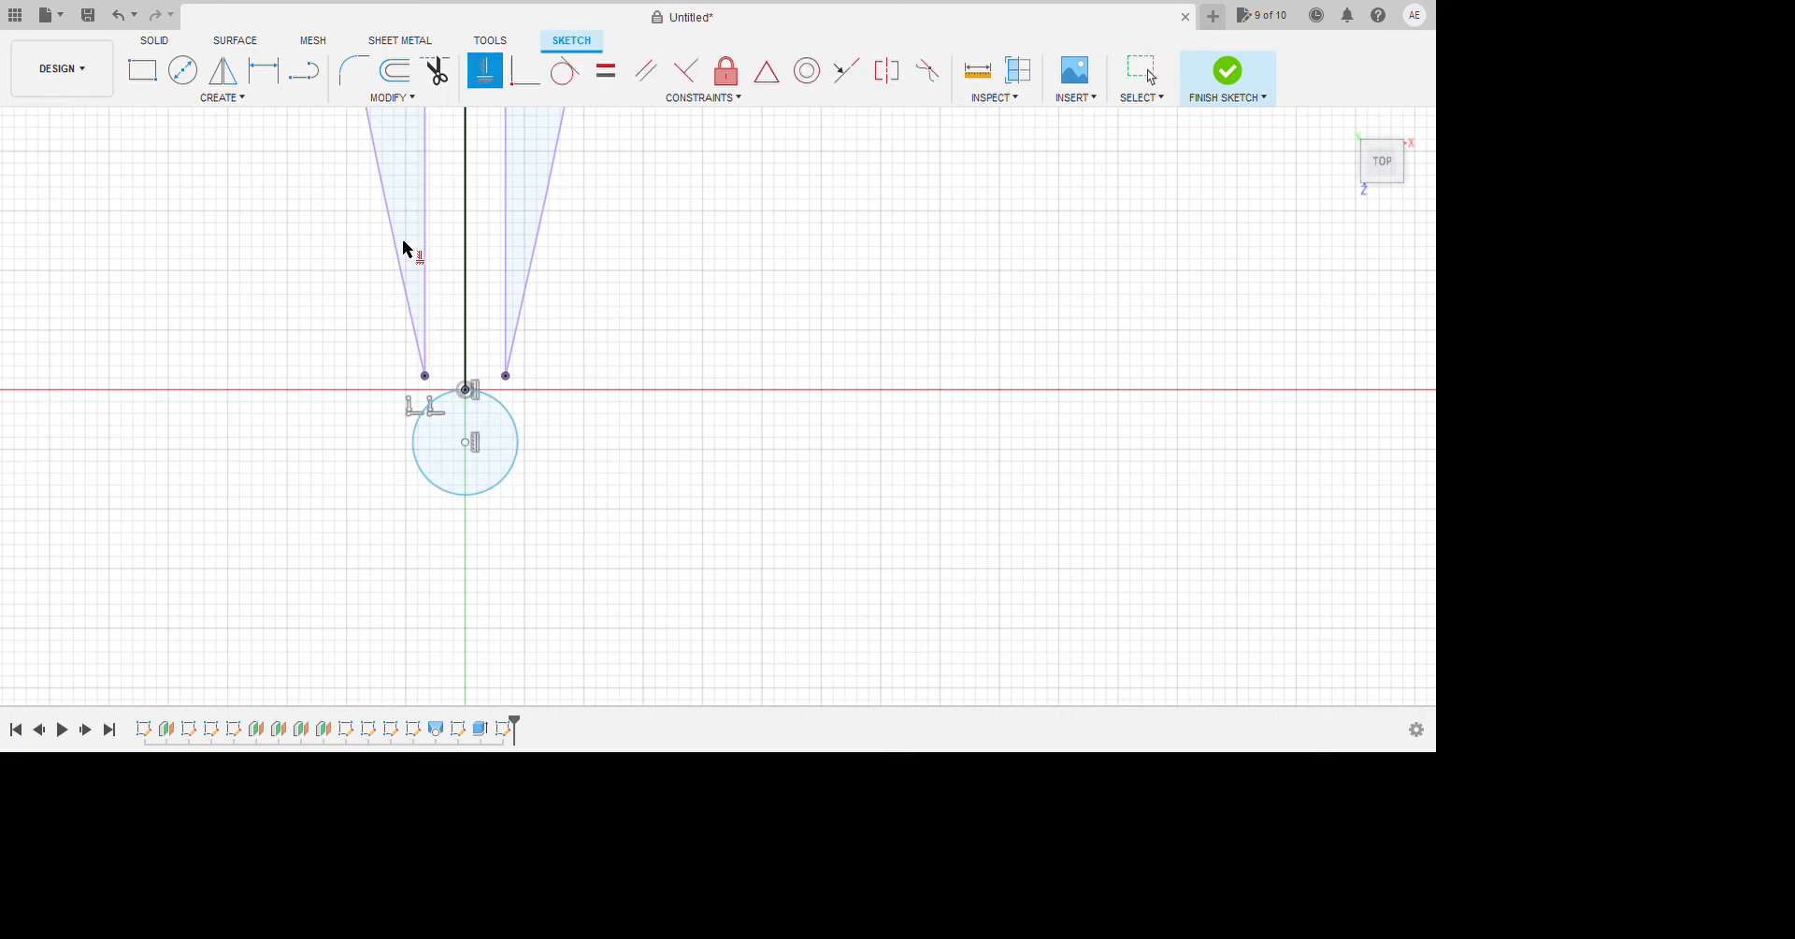
Dimension the diameter of the circle at the narrow end as 0.20.
click(263, 70)
click(541, 600)
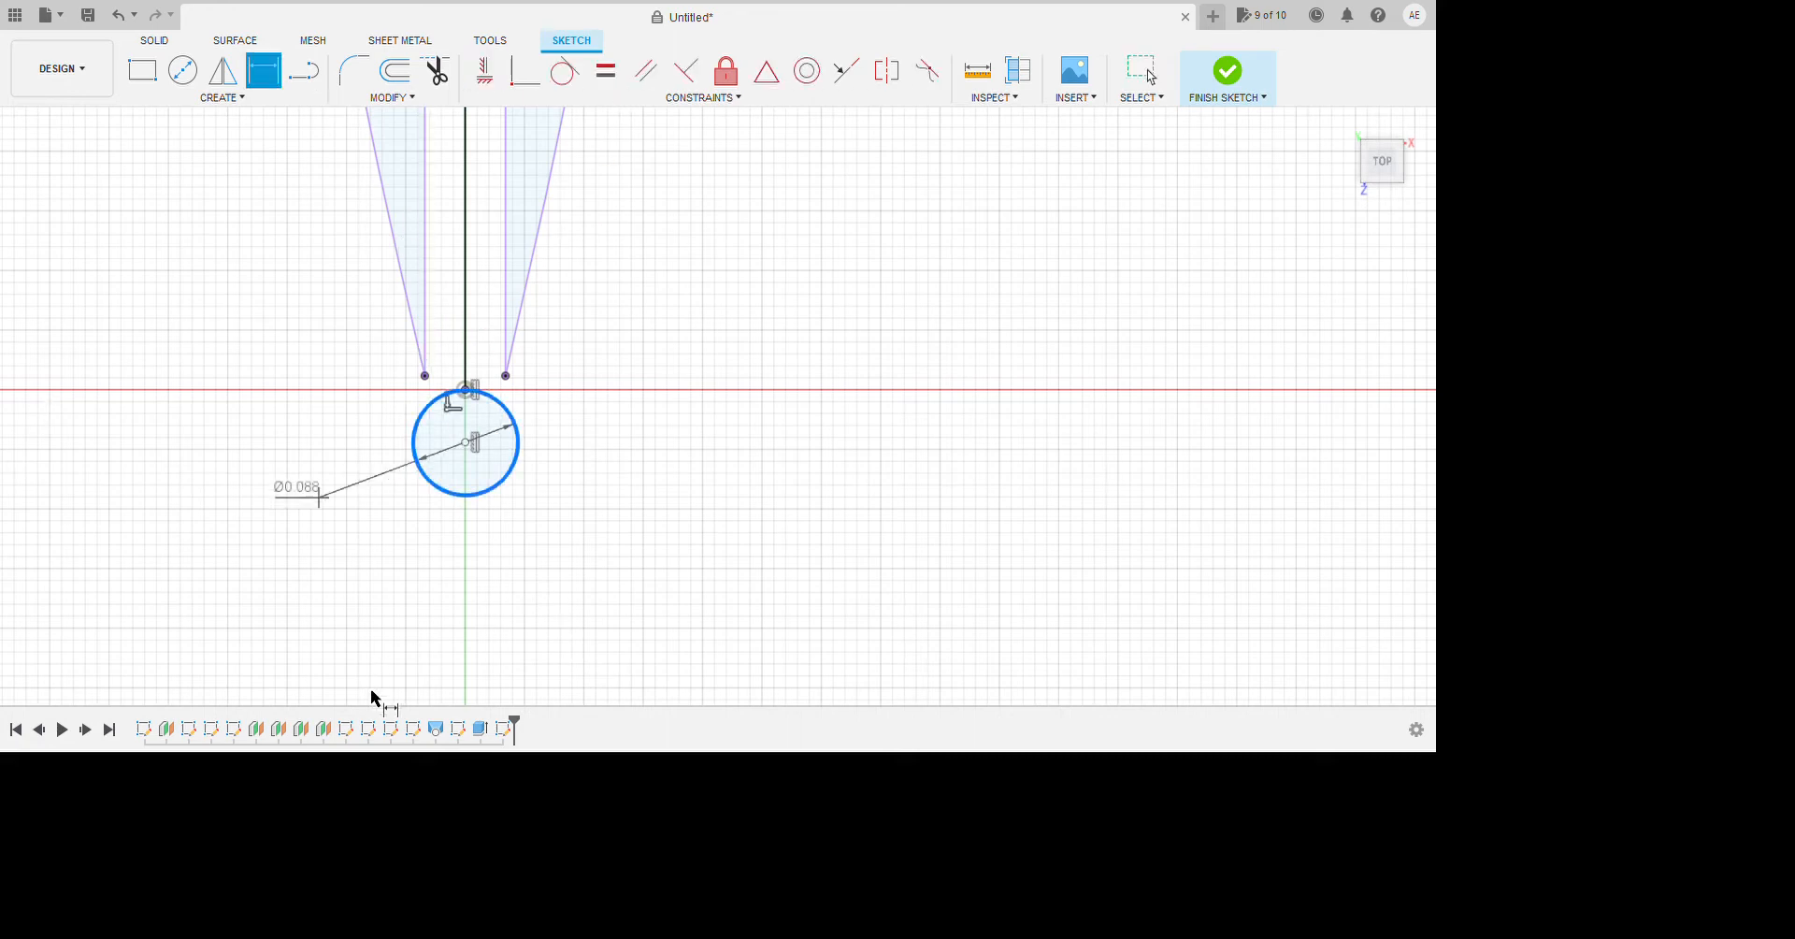
click(372, 694)
key(Return)
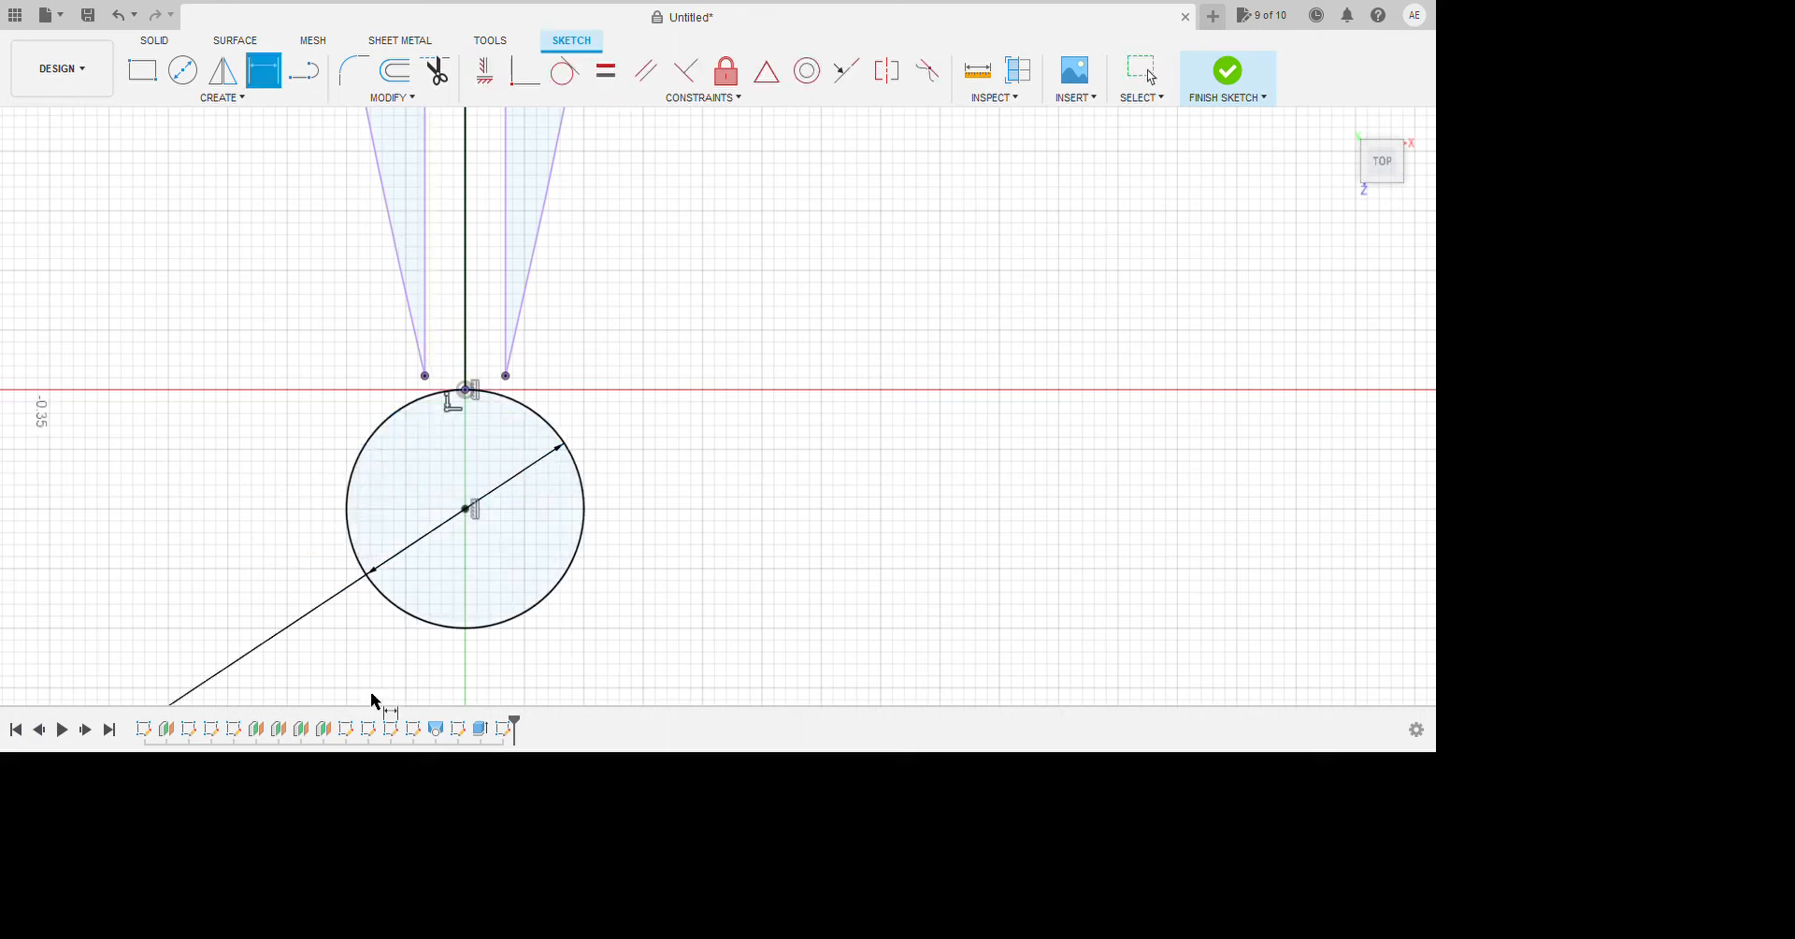
click(355, 71)
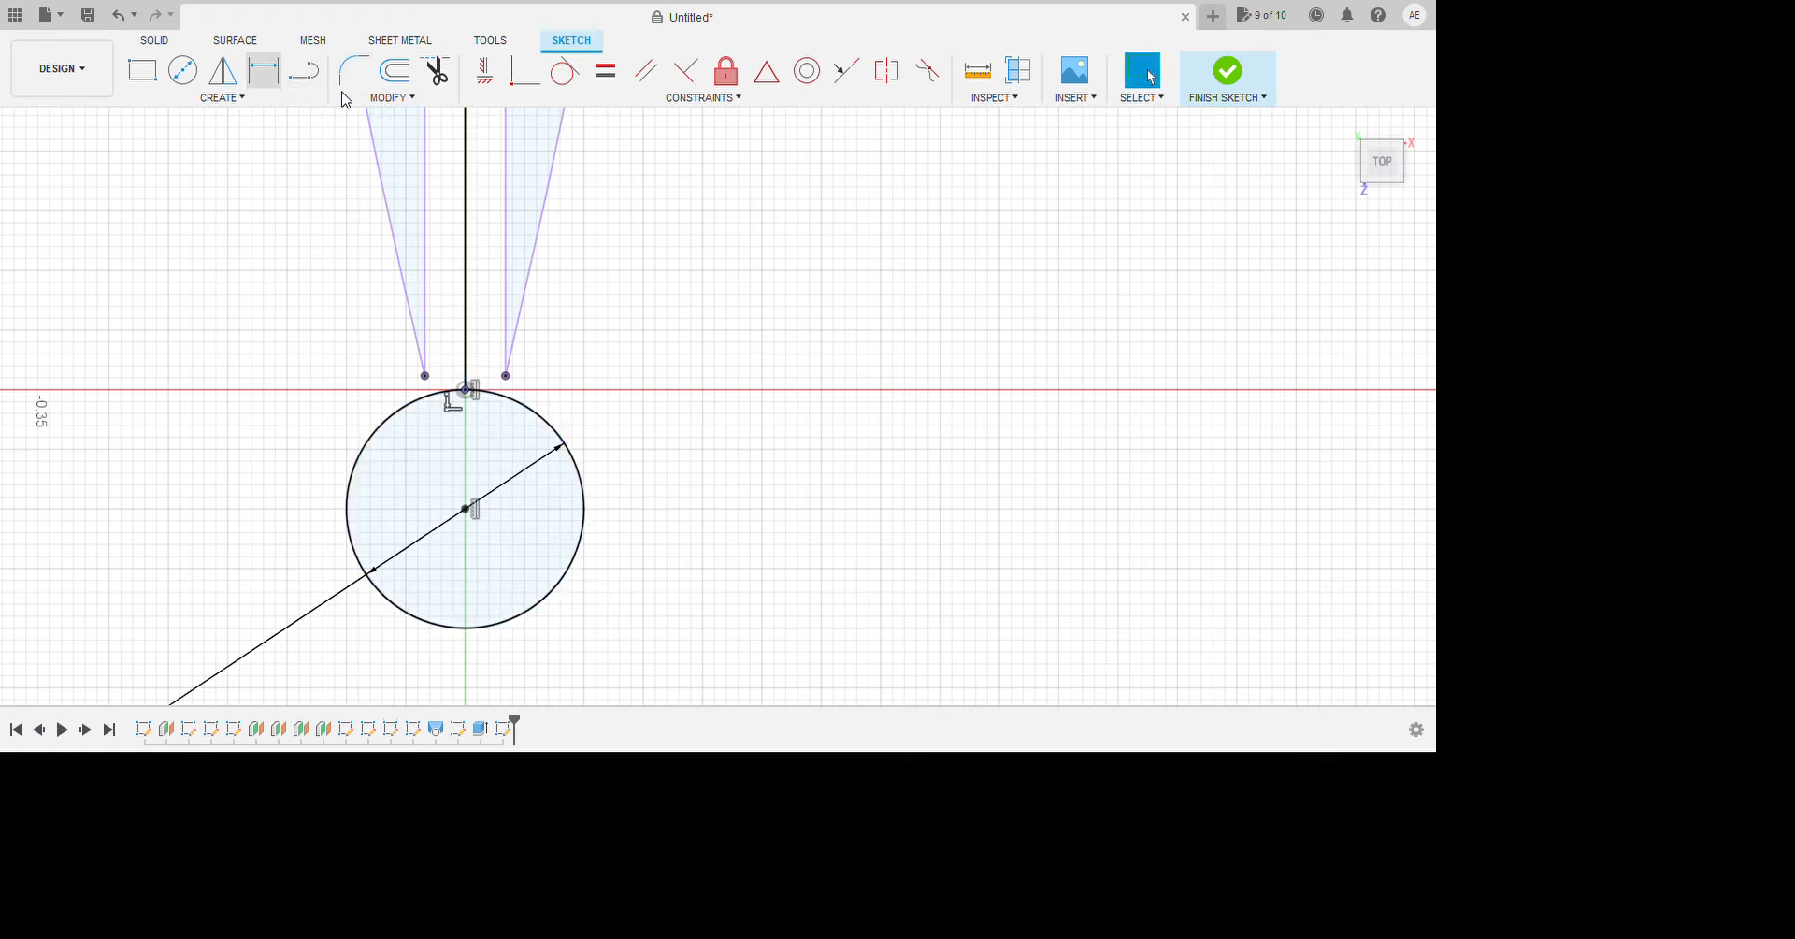
Draw a vertical line from the origin through the circle's centre to its far side, and make it construction geometry.
click(304, 70)
click(465, 389)
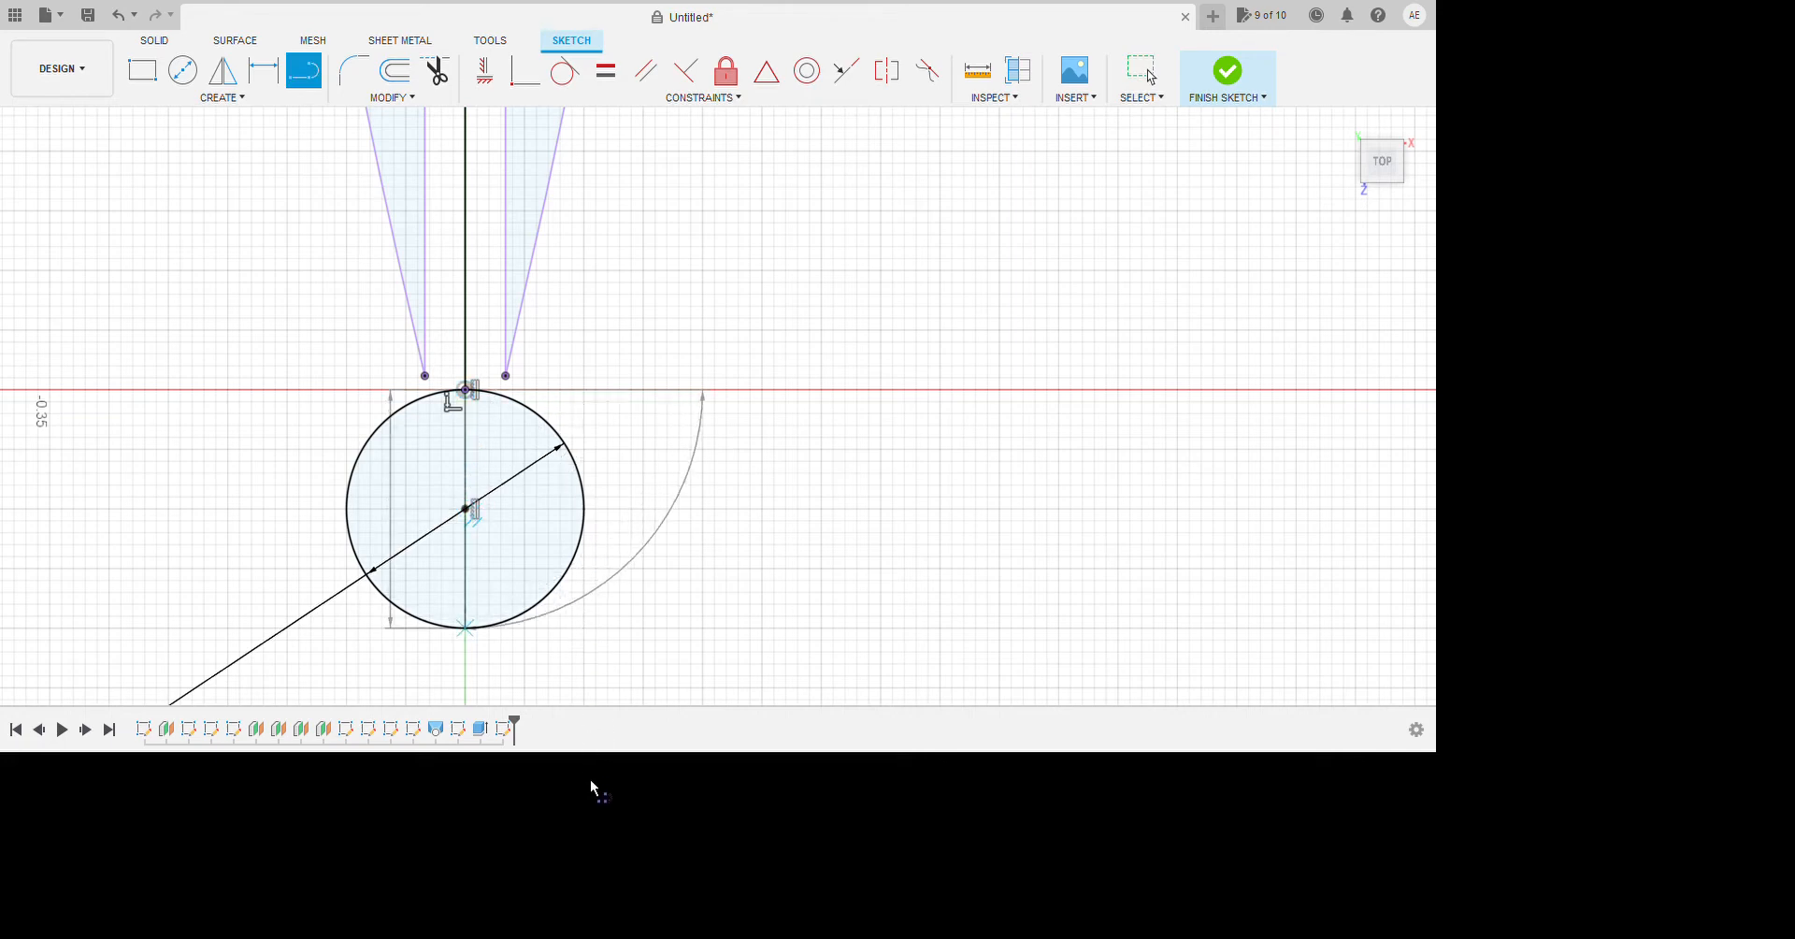
key(Escape)
click(465, 488)
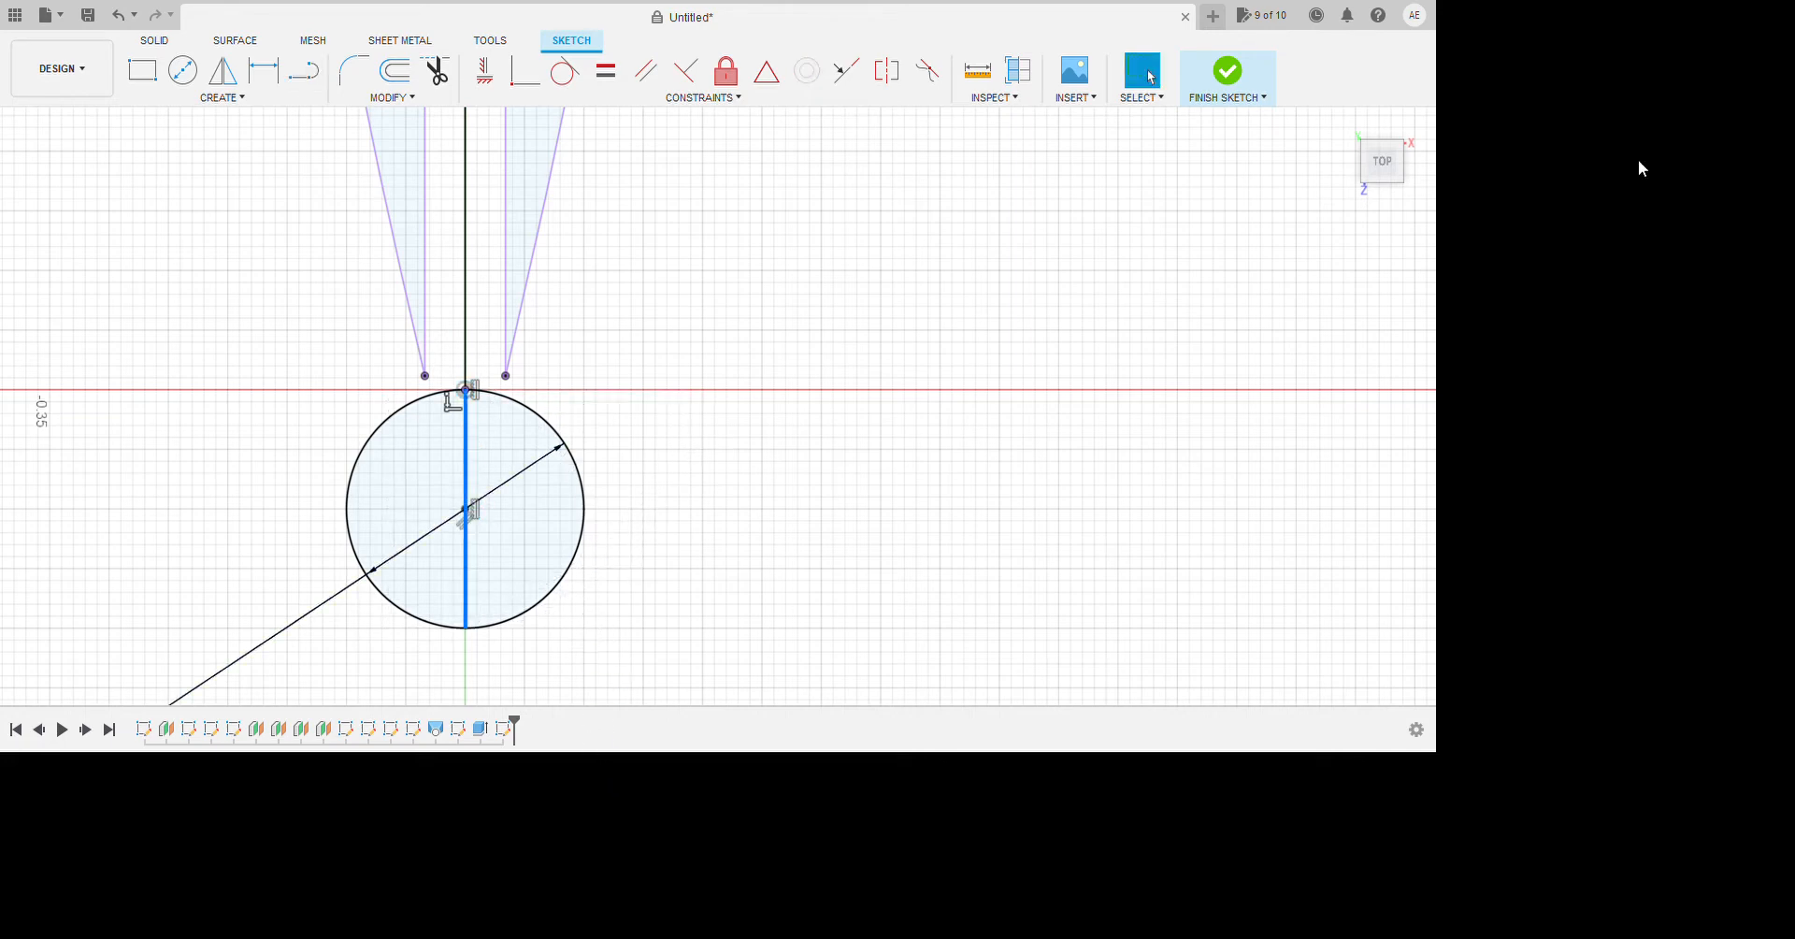
key(x)
Draw a slanted line from the circle's centre to a point on the circle just right of the origin.
click(304, 70)
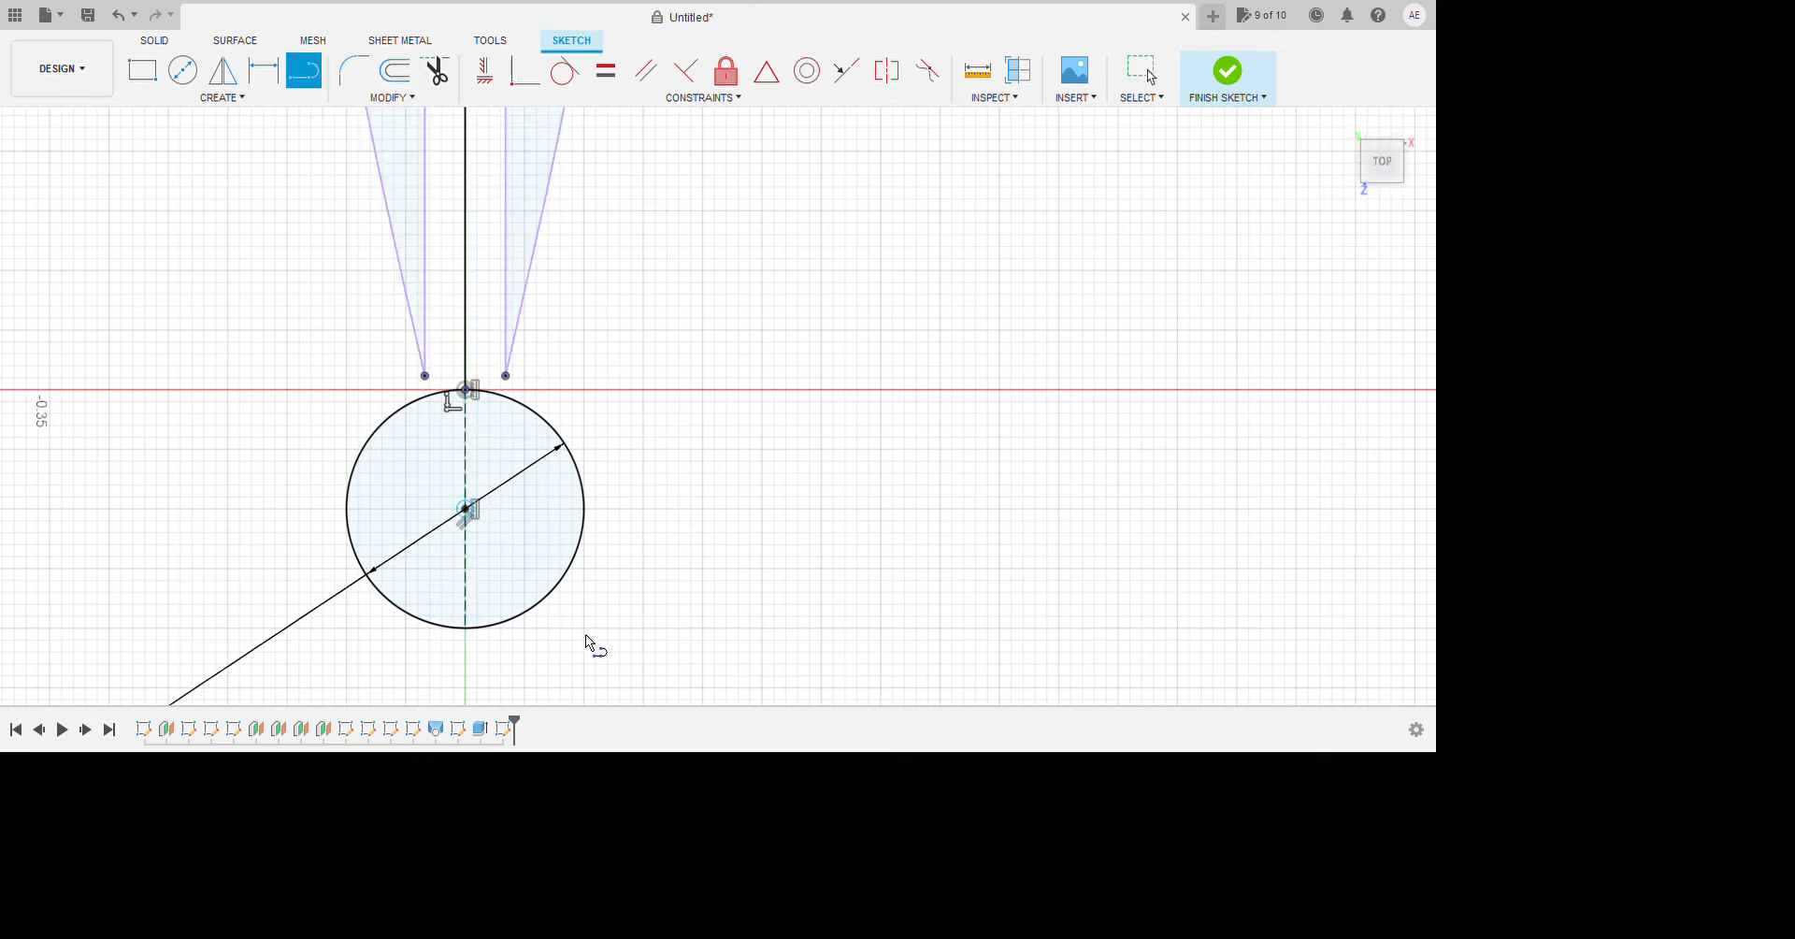
click(465, 509)
click(491, 393)
key(Escape)
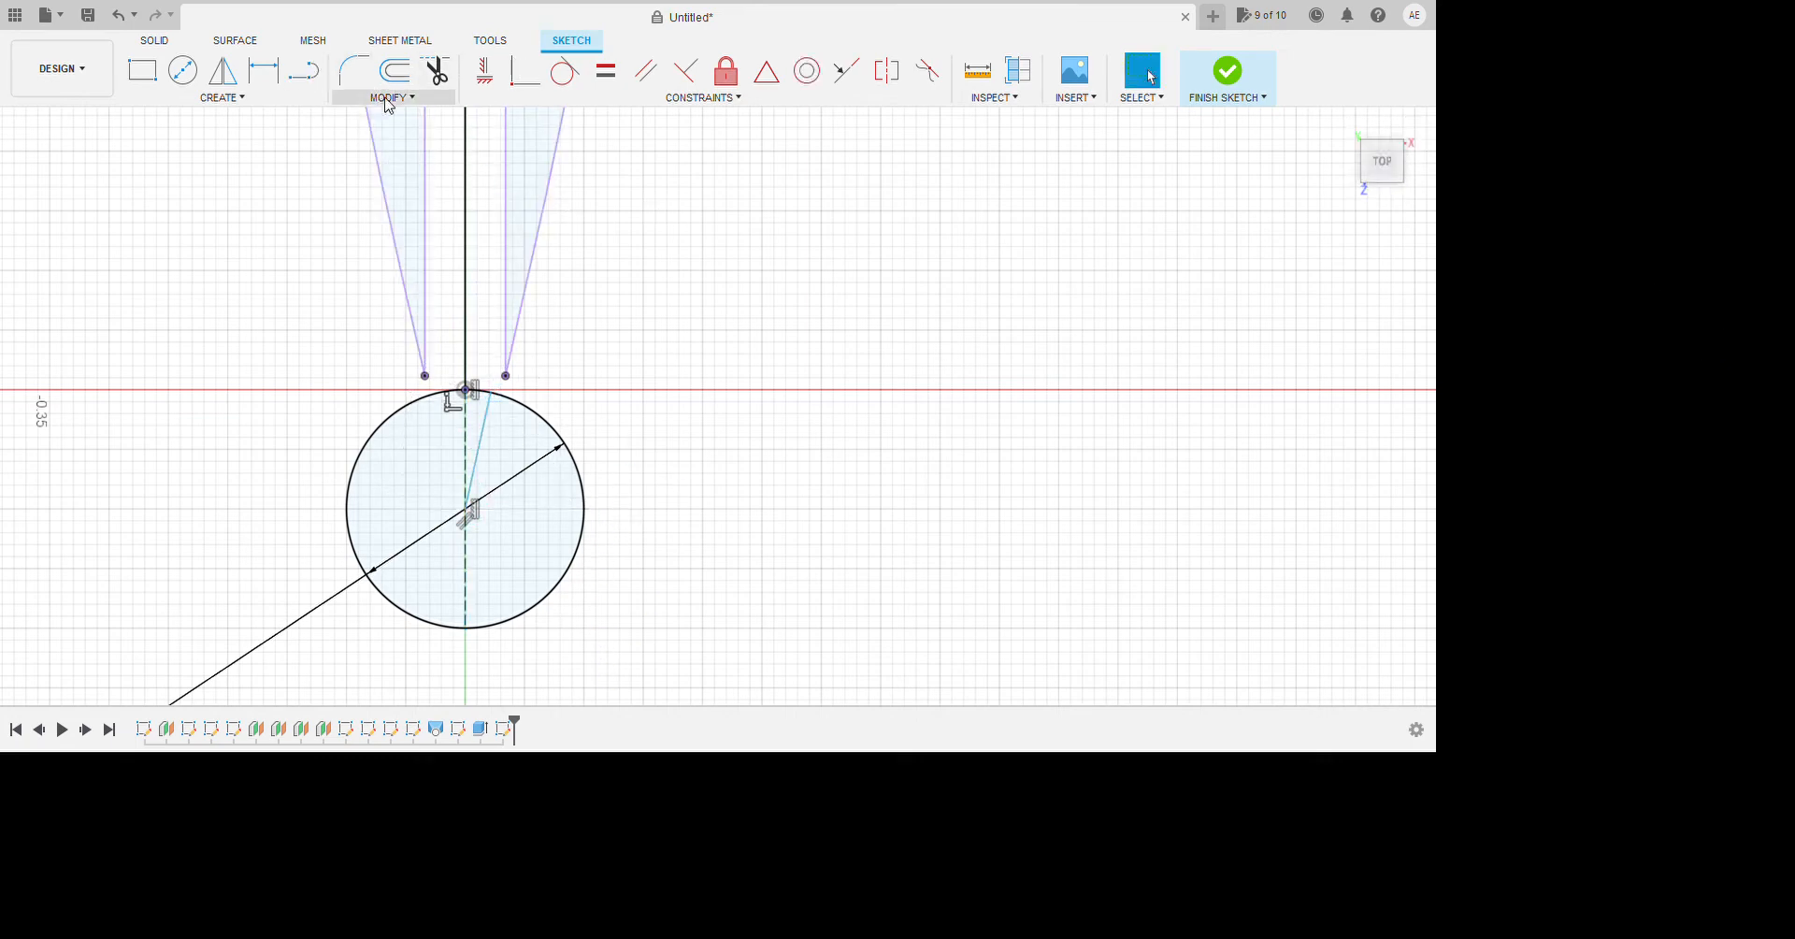
Dimension the angle between the slanted line and the vertical construction line as 5°, and make the slanted line construction geometry.
key(d)
click(477, 451)
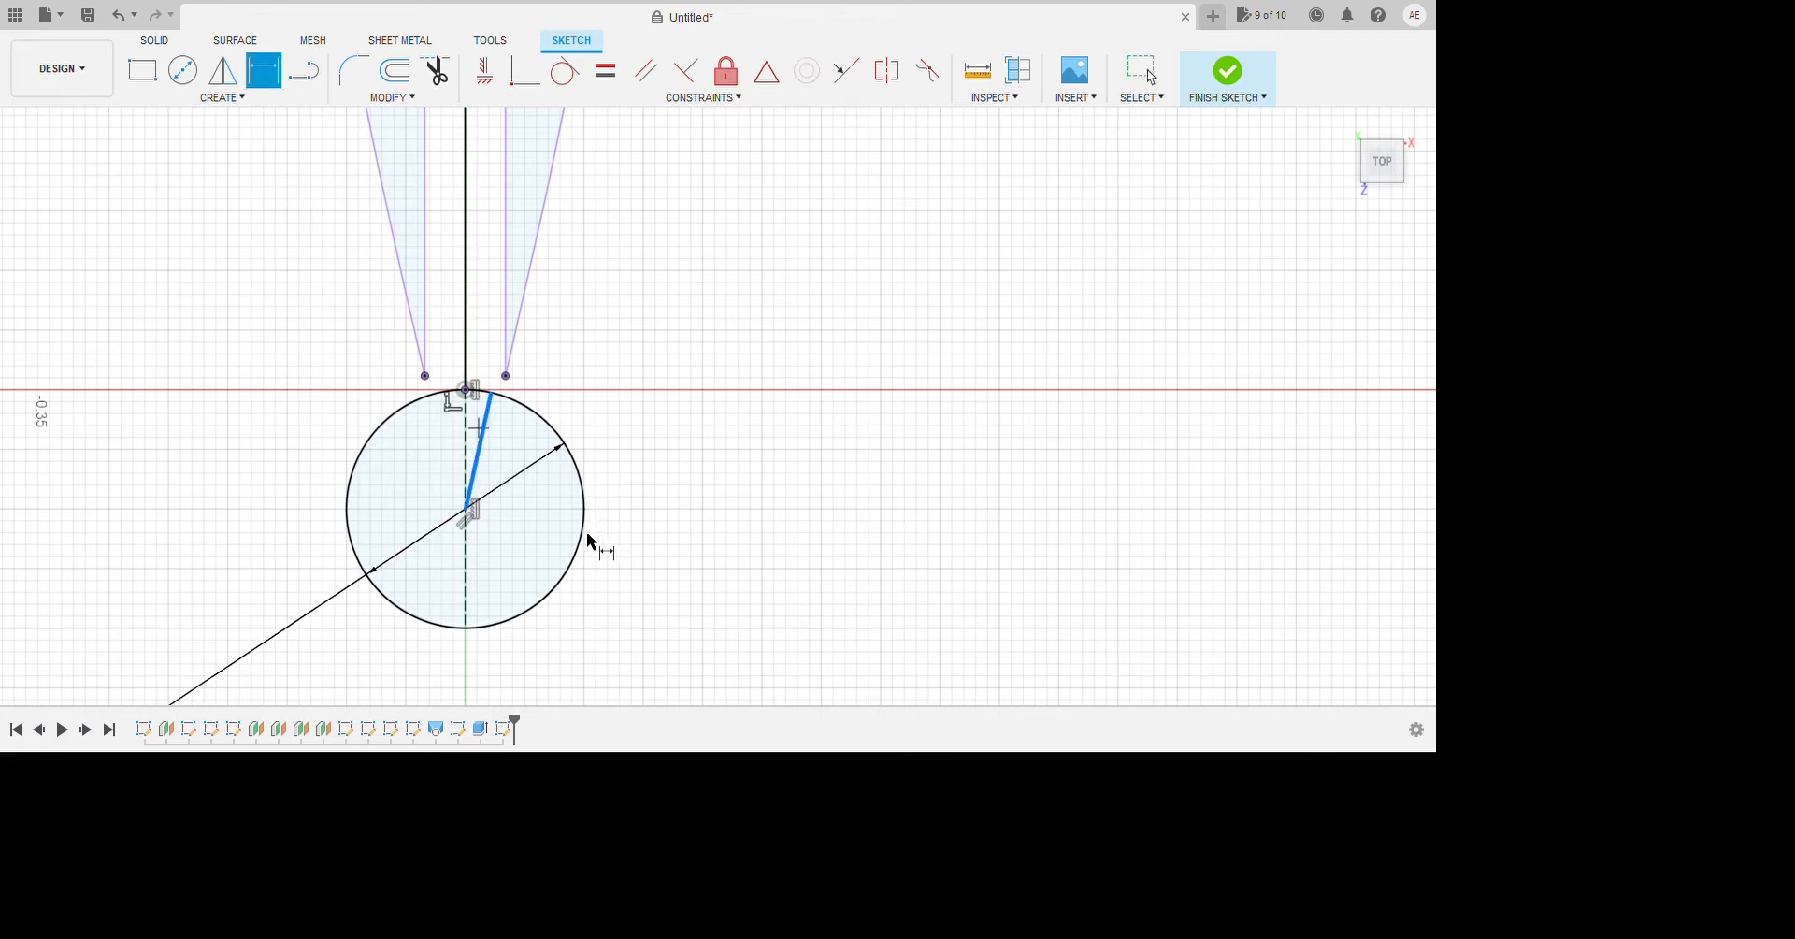
click(464, 571)
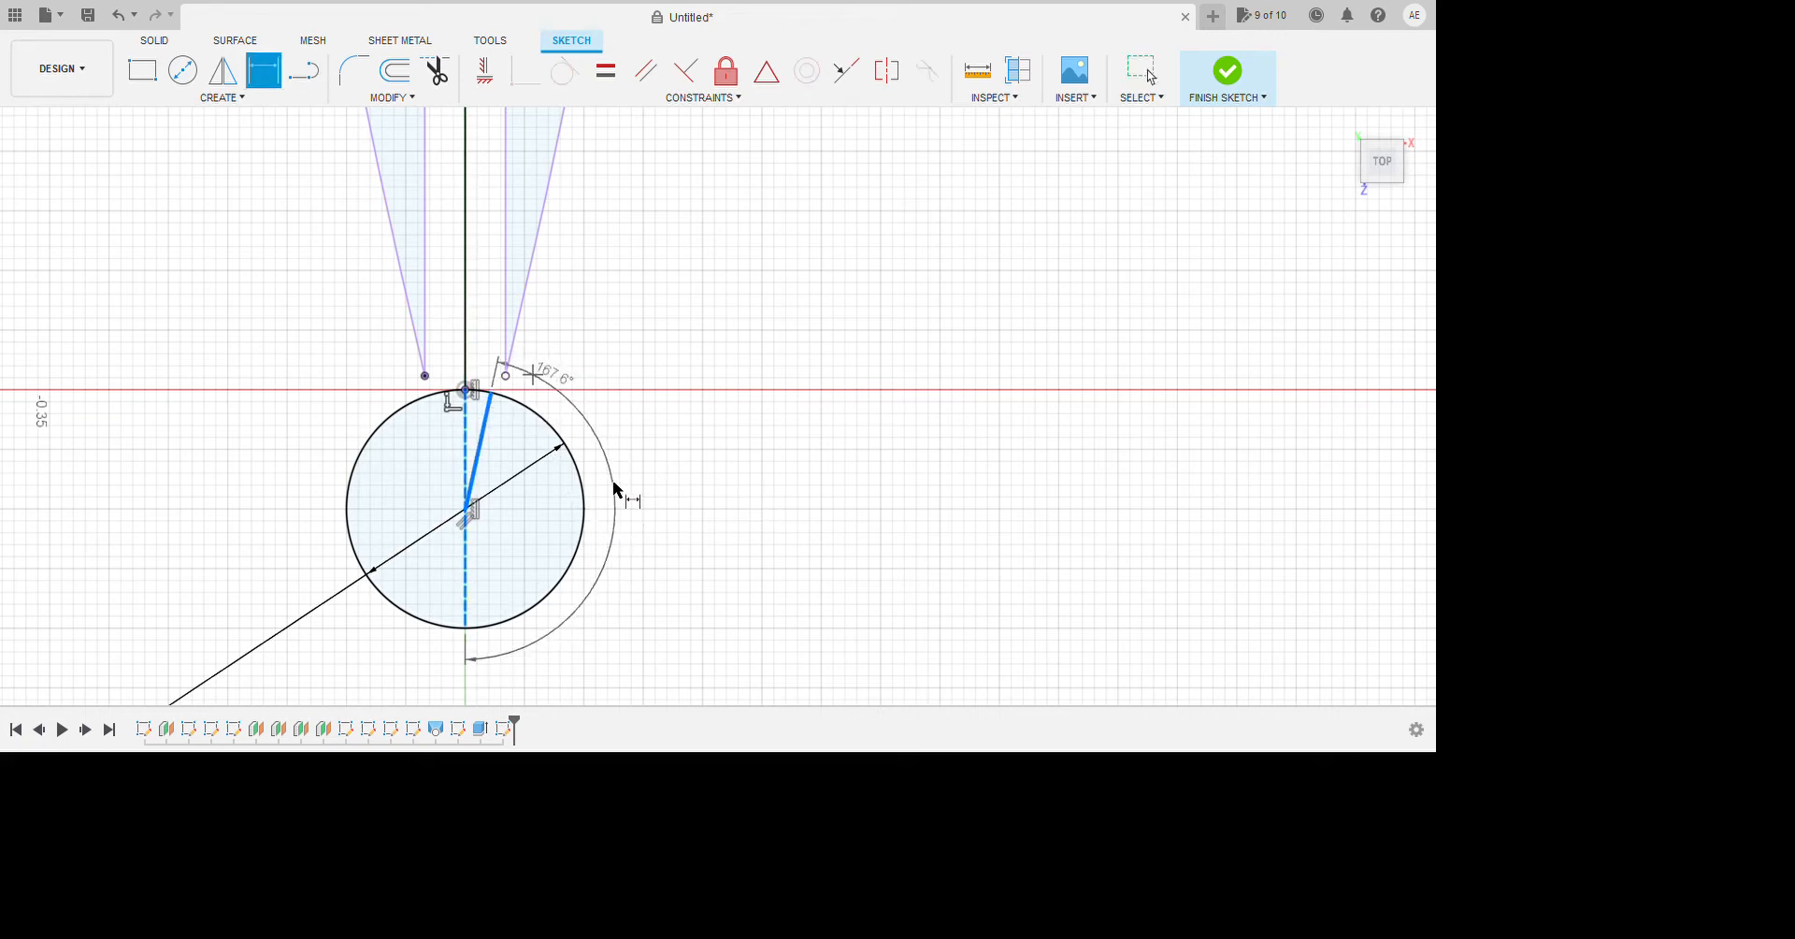
click(592, 462)
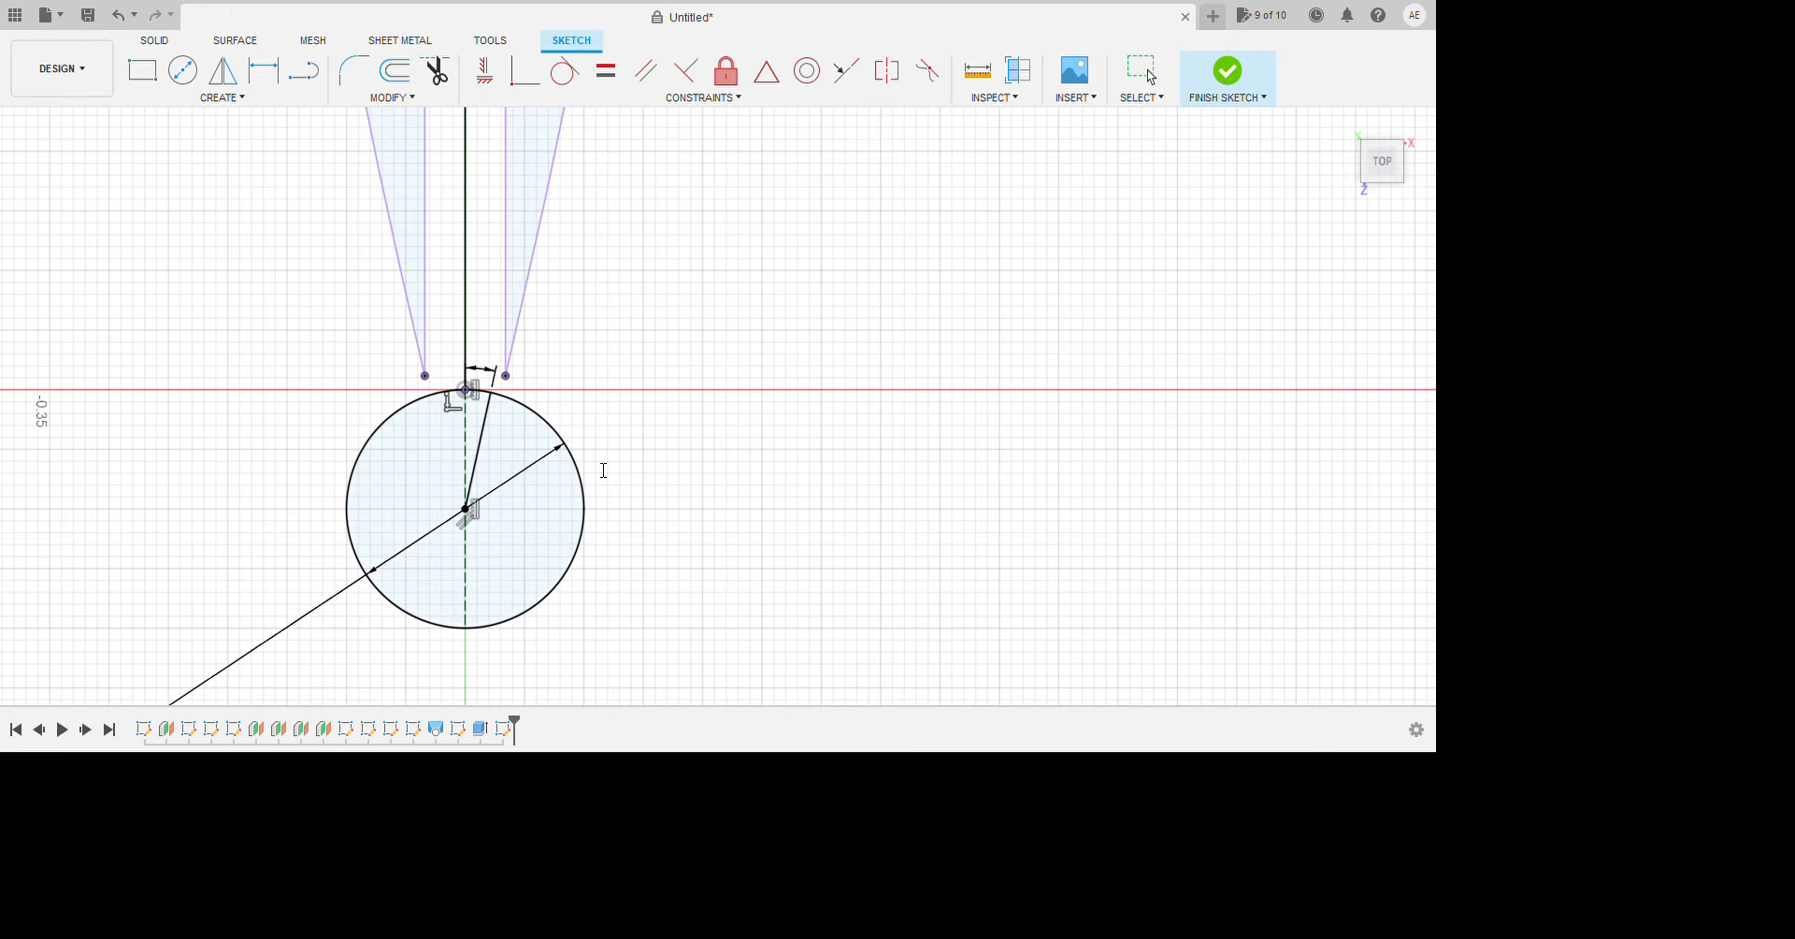
text(5)
key(Return)
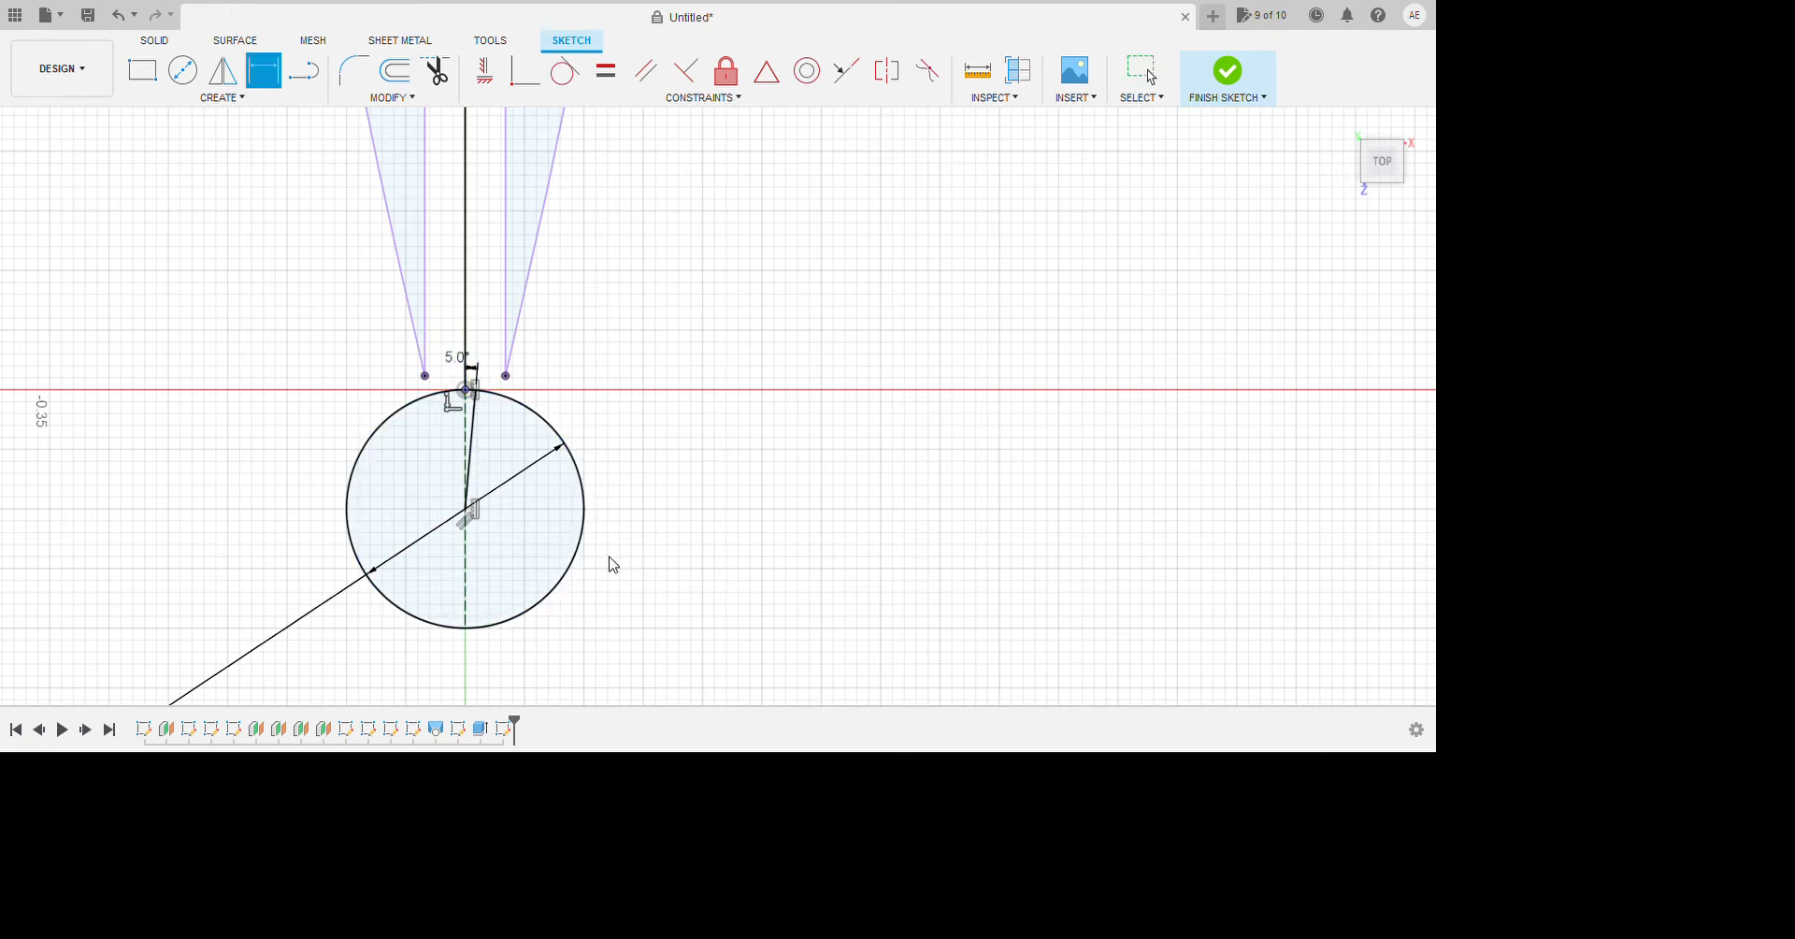
key(Escape)
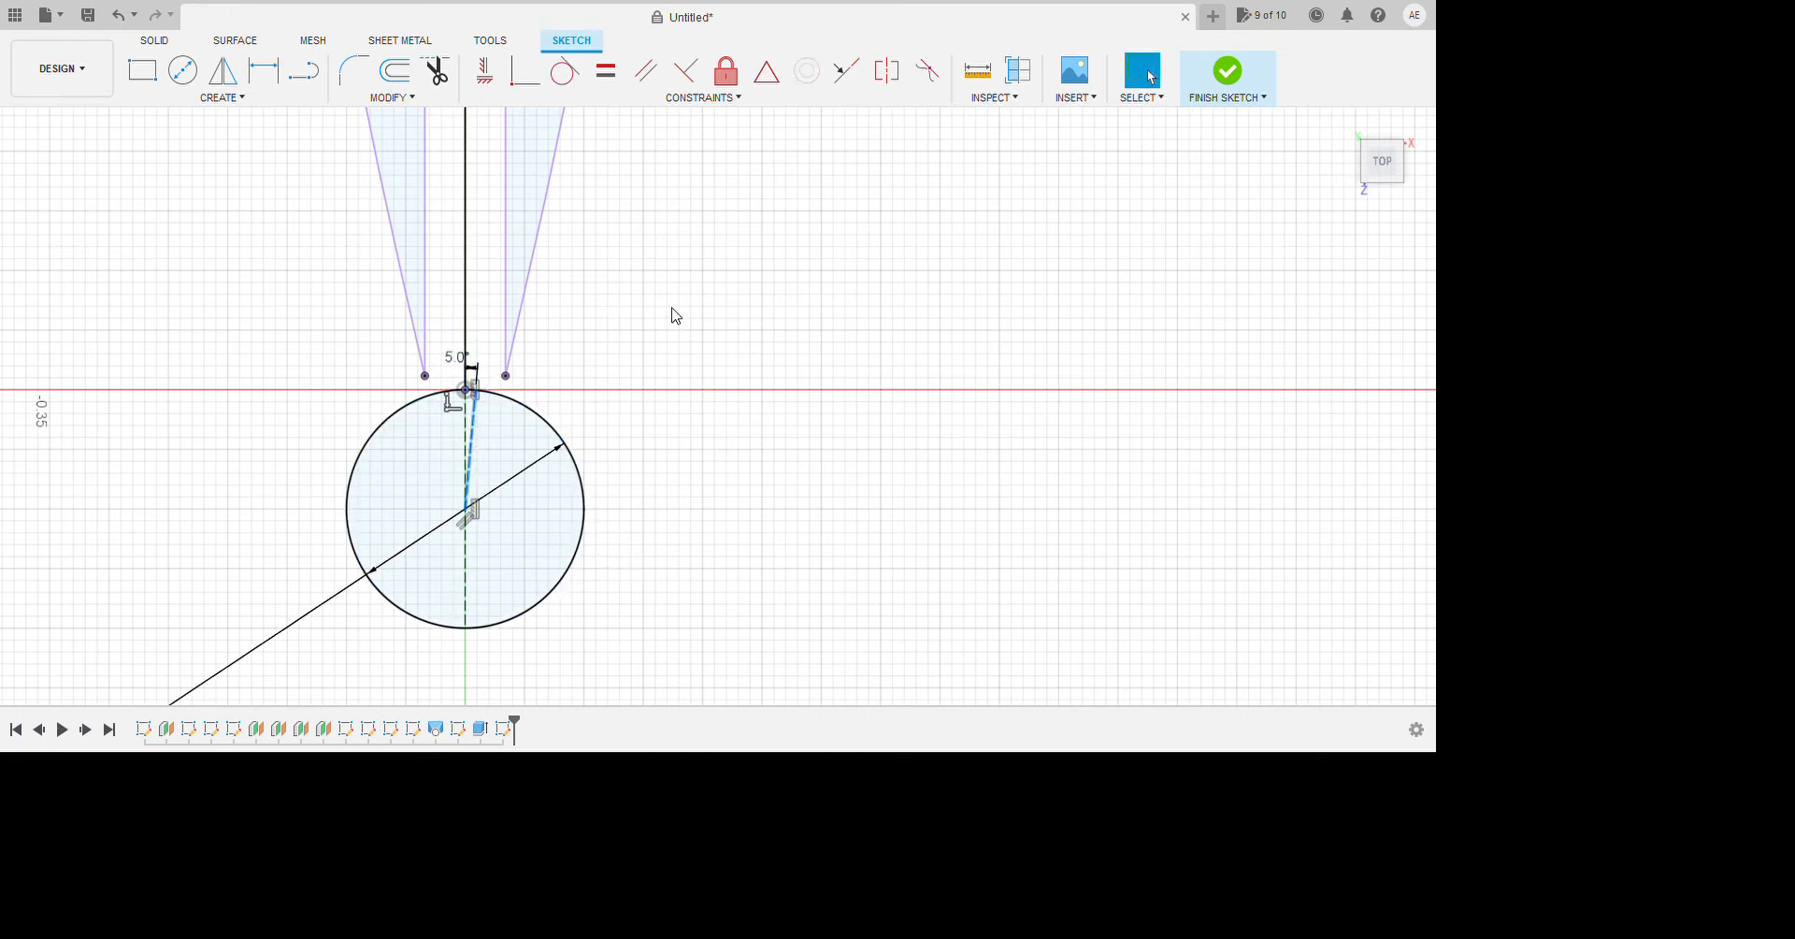
Trim the short arc of the circle between the centre line and the slanted construction line.
key(t)
scroll(570, 505, up, 3)
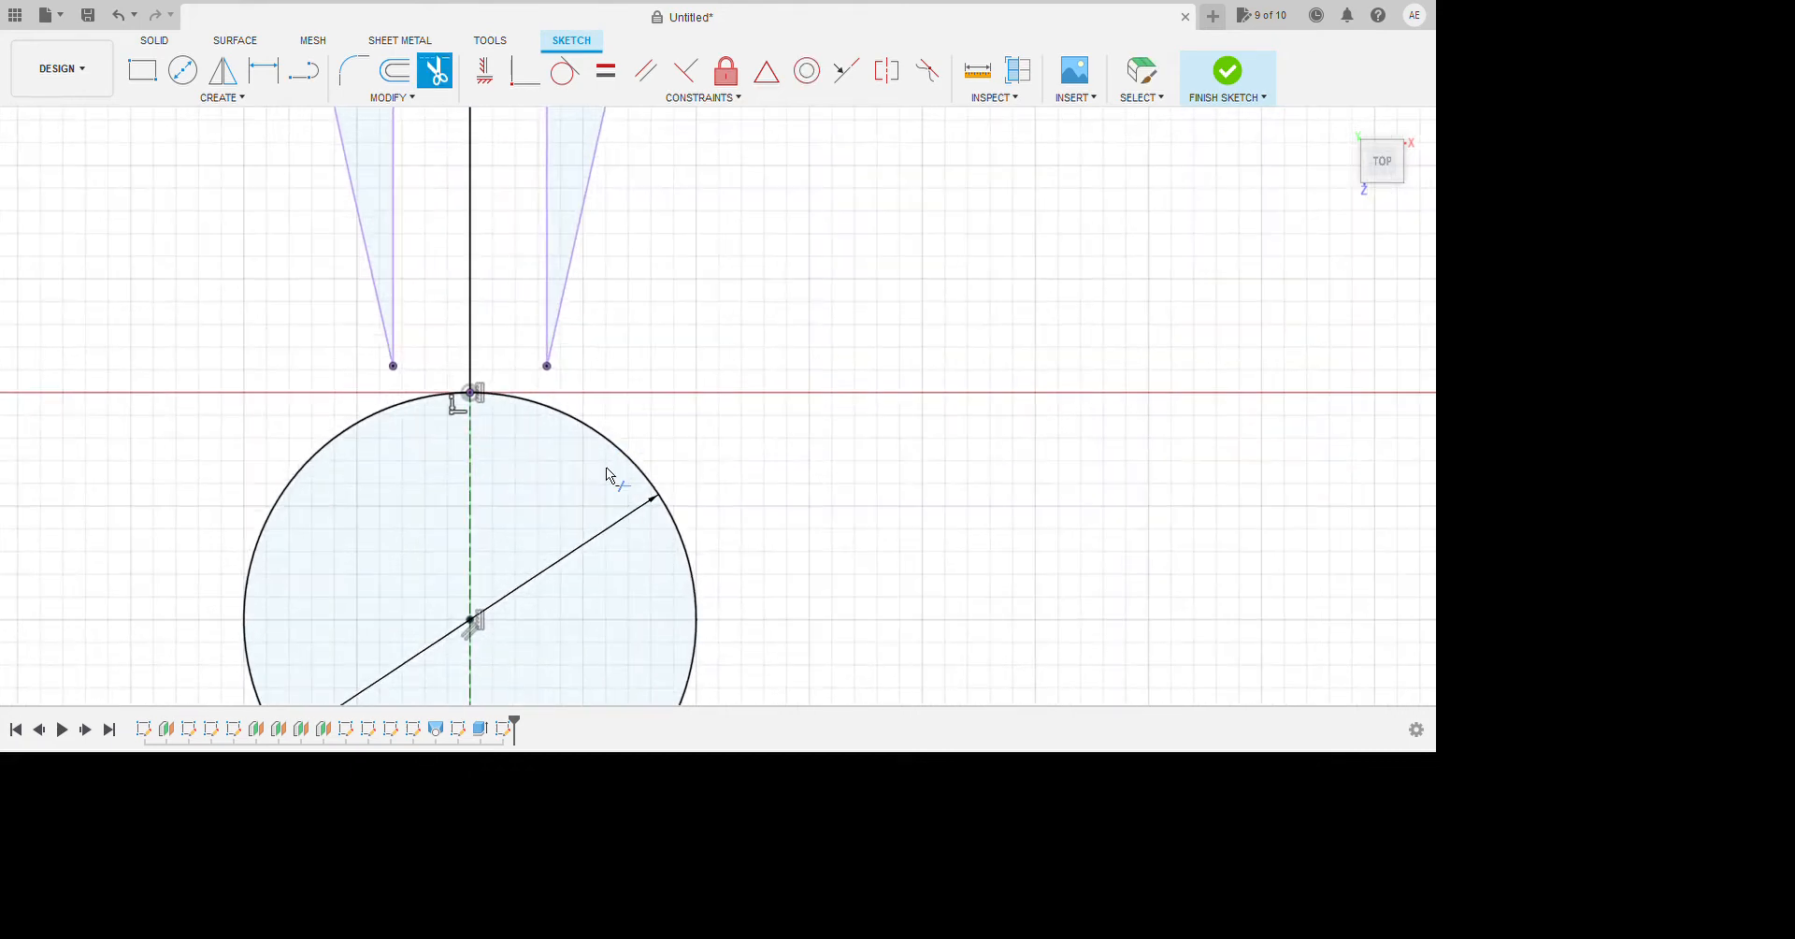
key(Escape)
key(t)
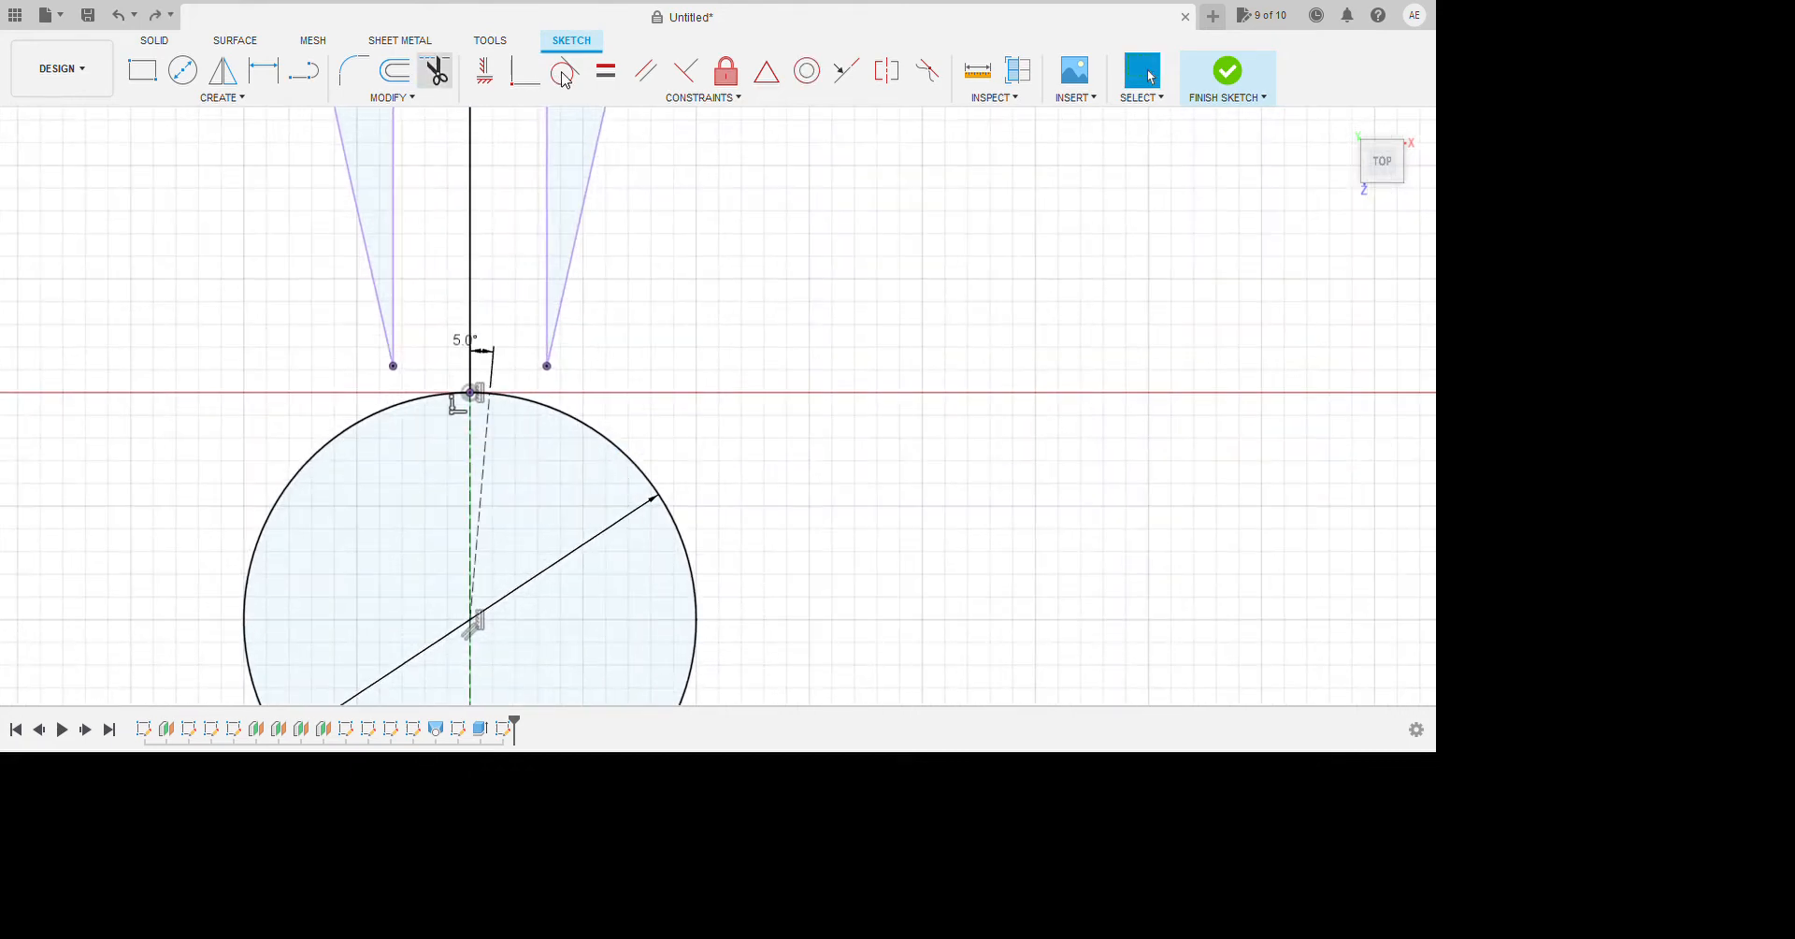
scroll(610, 467, up, 2)
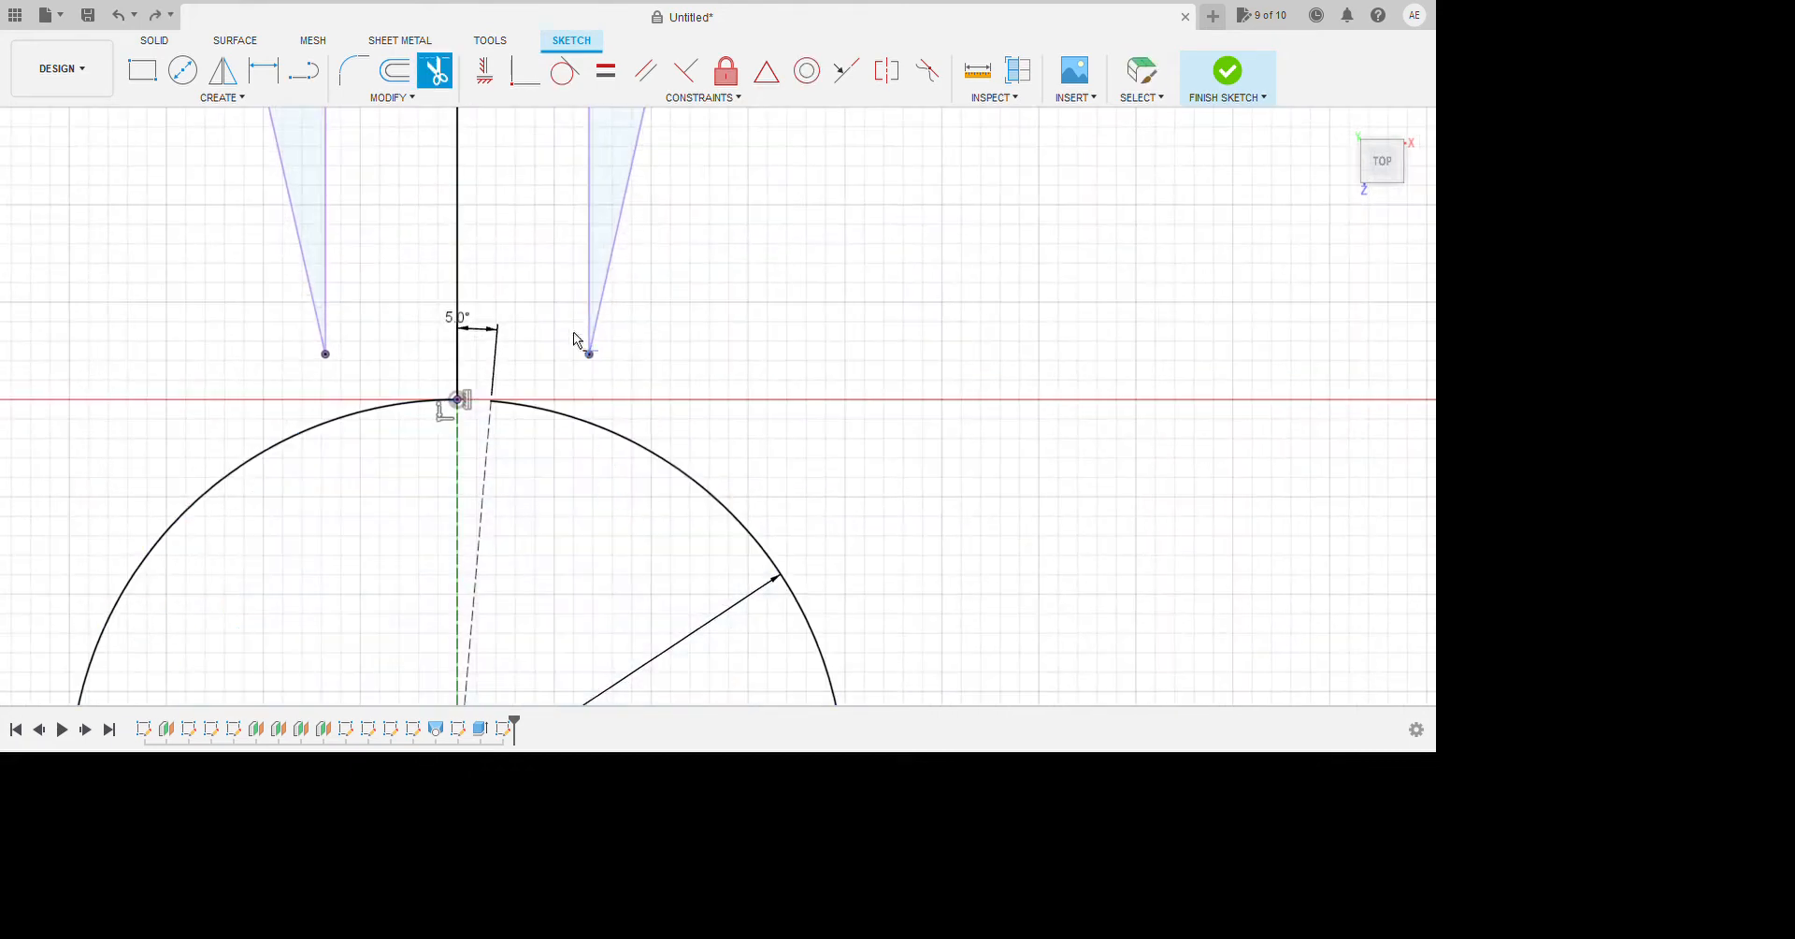
key(Escape)
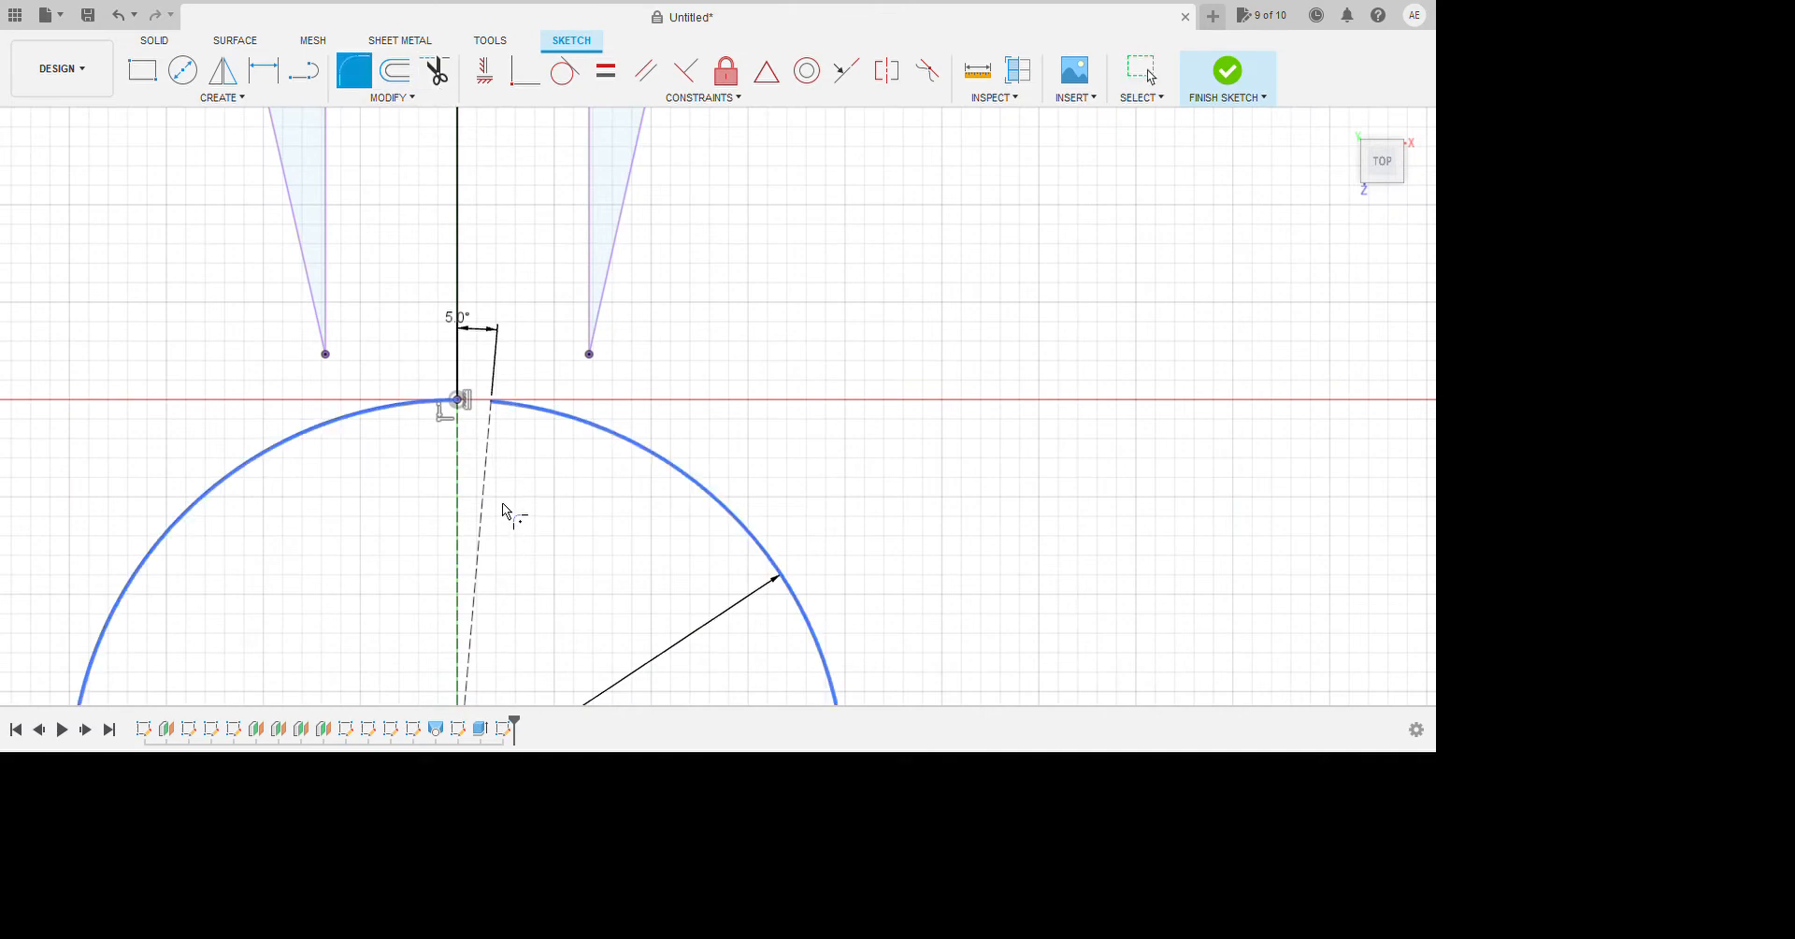
Fillet the corner between the centre line and the trimmed lower circle with radius 0.04, matching the fillet at the tip loop.
click(514, 510)
click(572, 439)
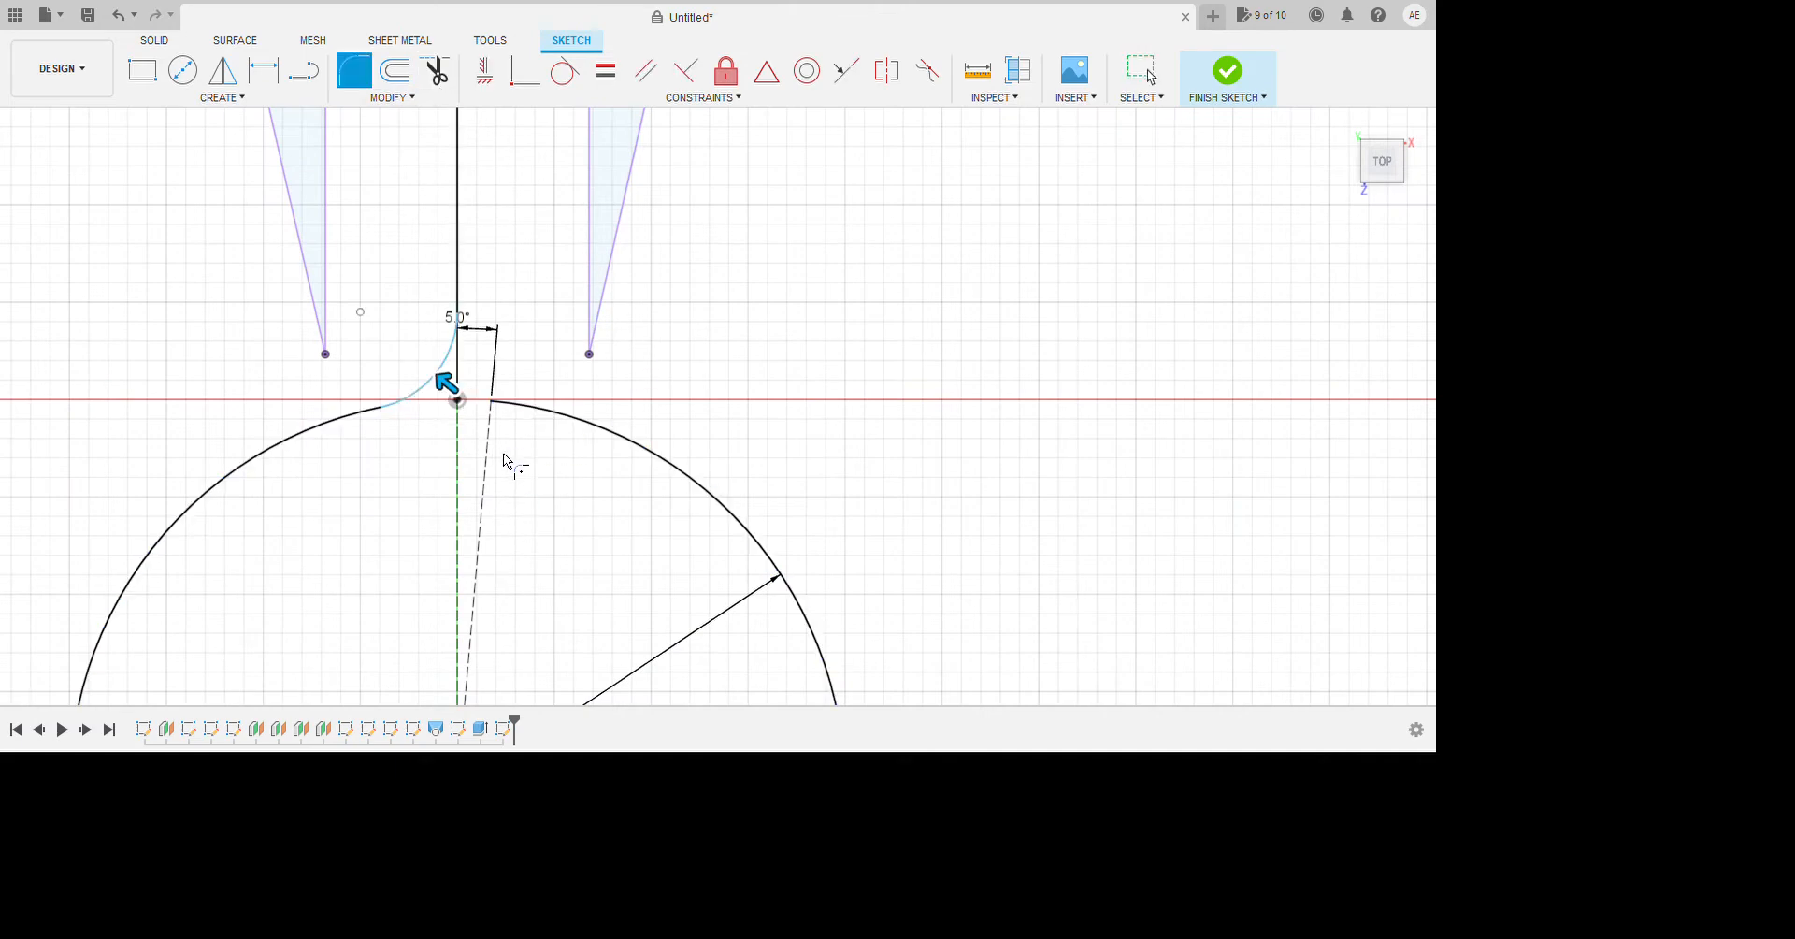
scroll(505, 439, down, 5)
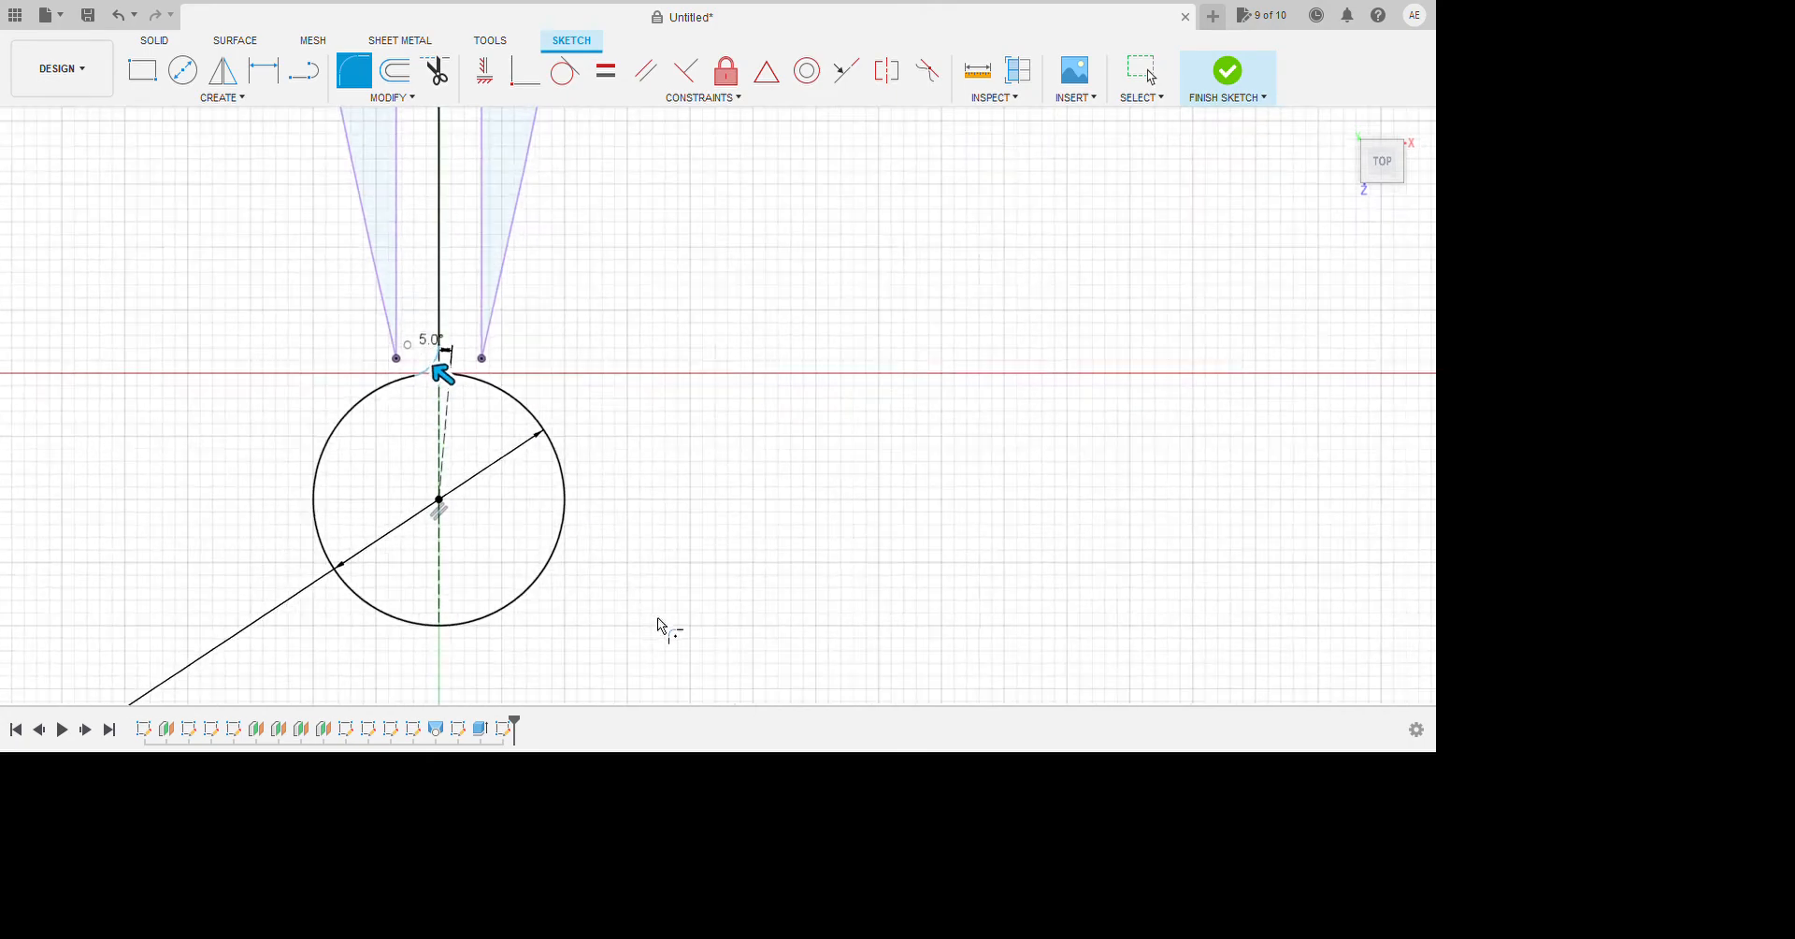
scroll(660, 625, down, 6)
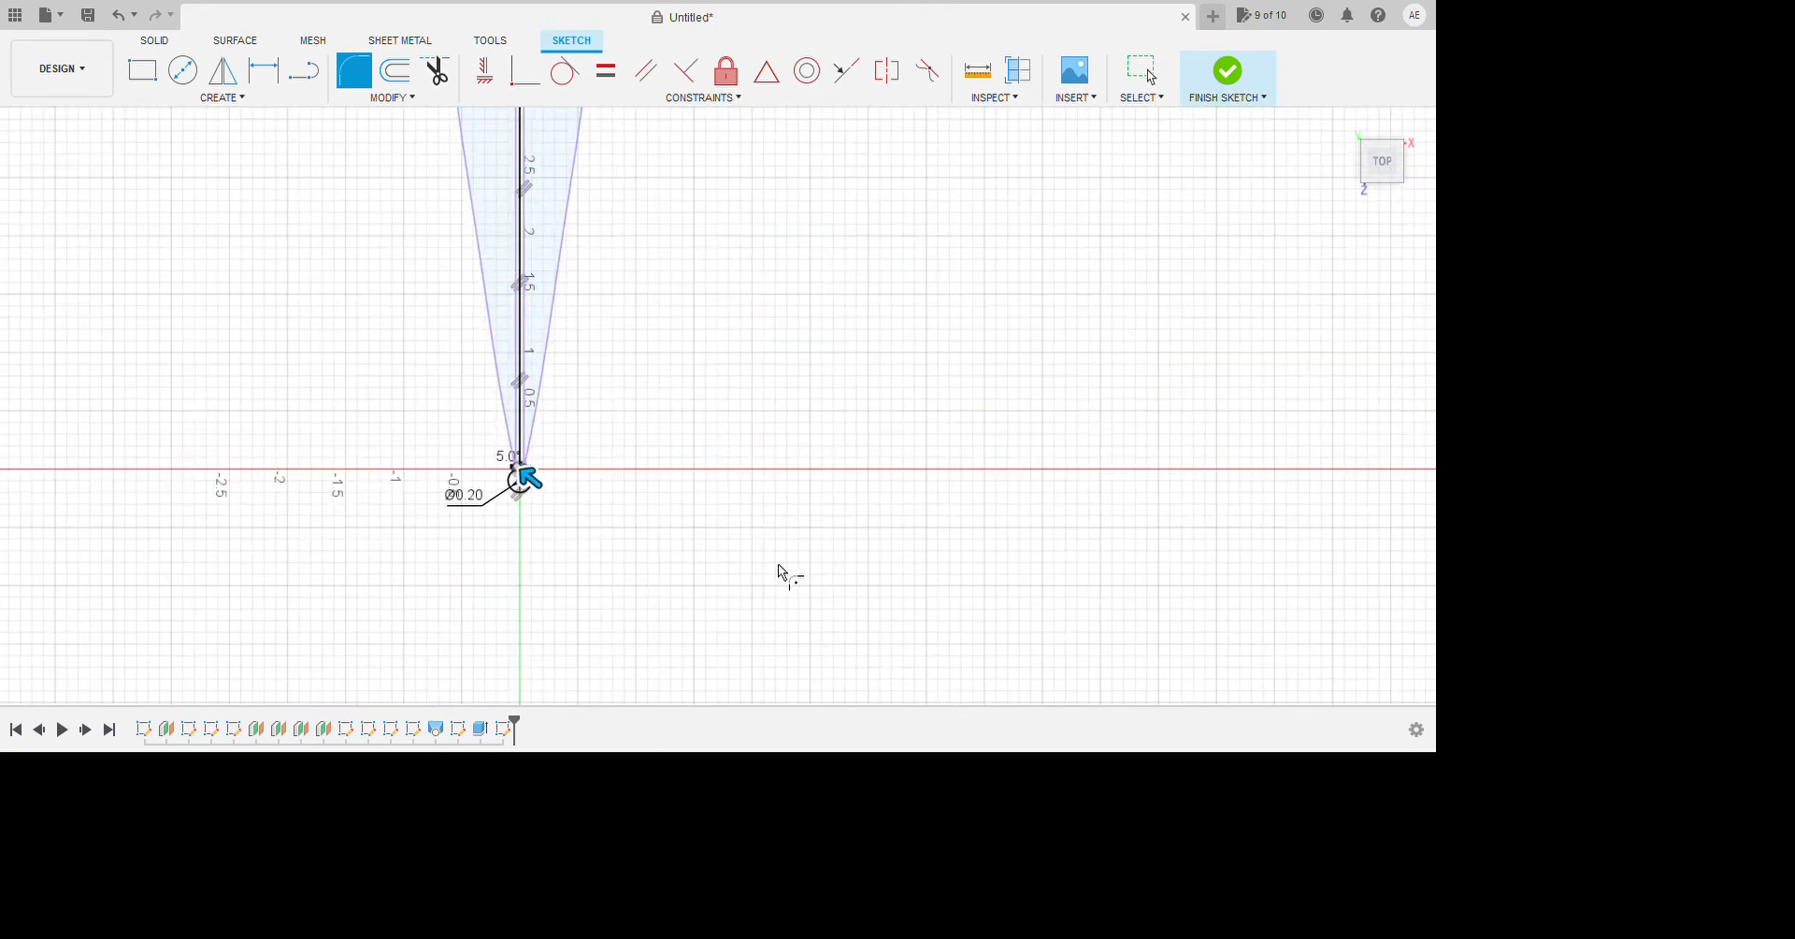
scroll(786, 580, down, 2)
scroll(722, 179, up, 6)
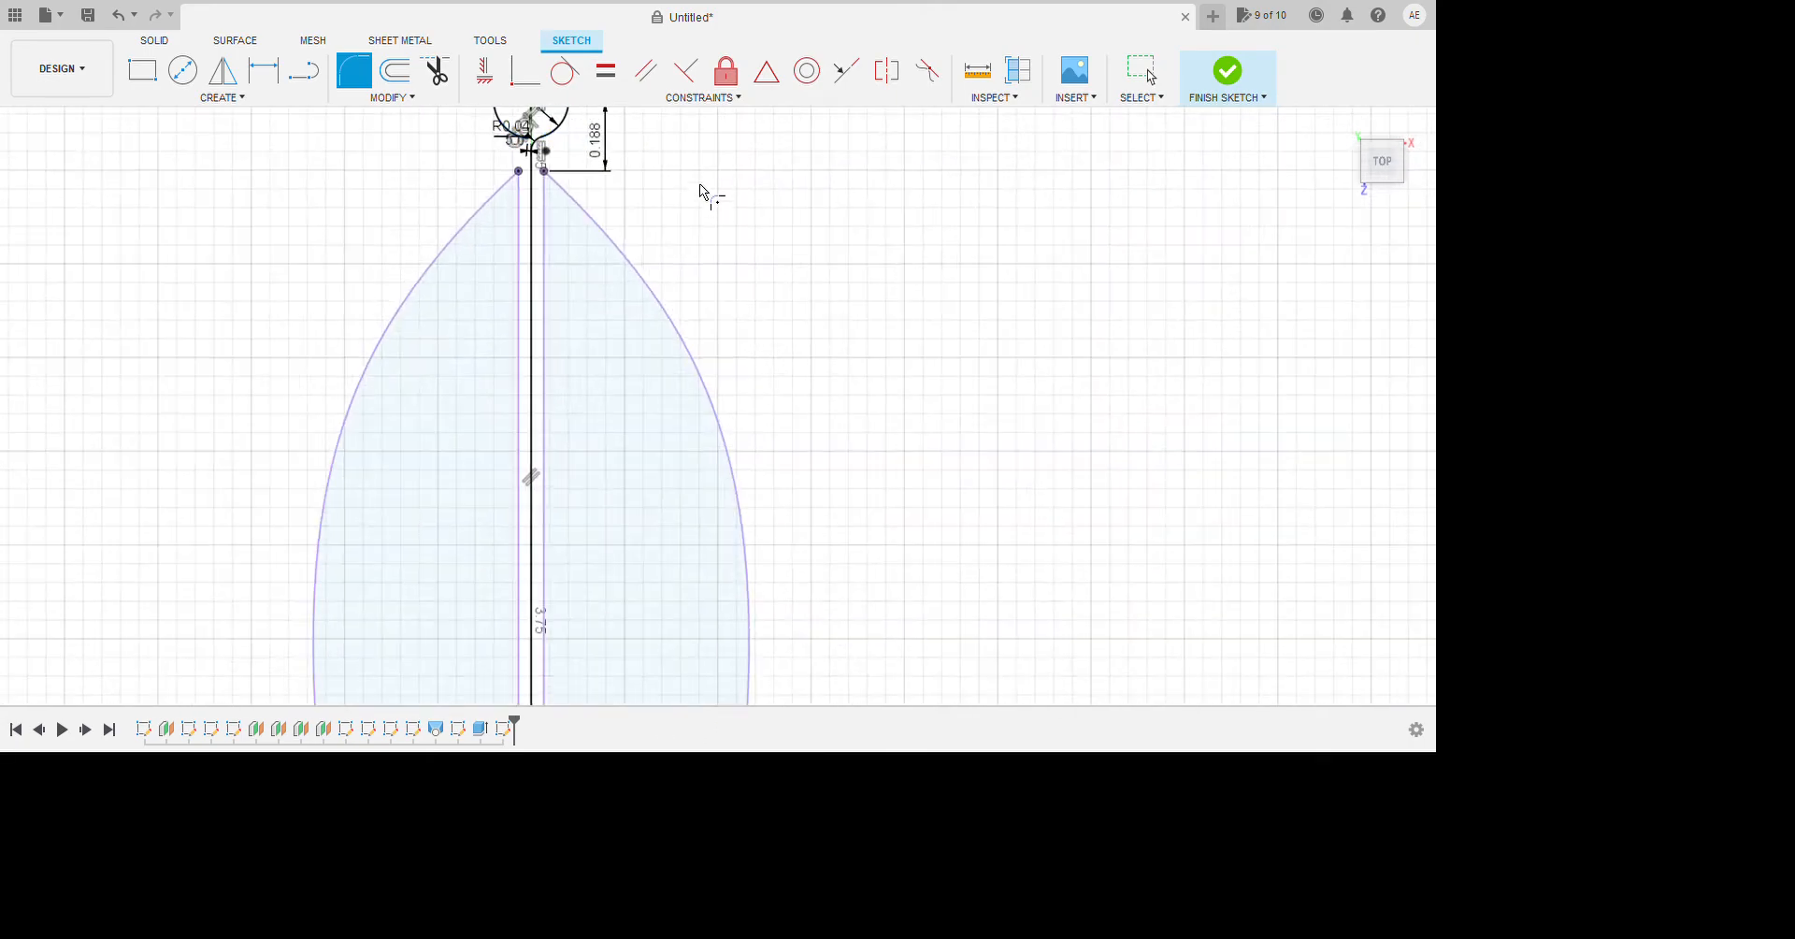
scroll(673, 182, up, 8)
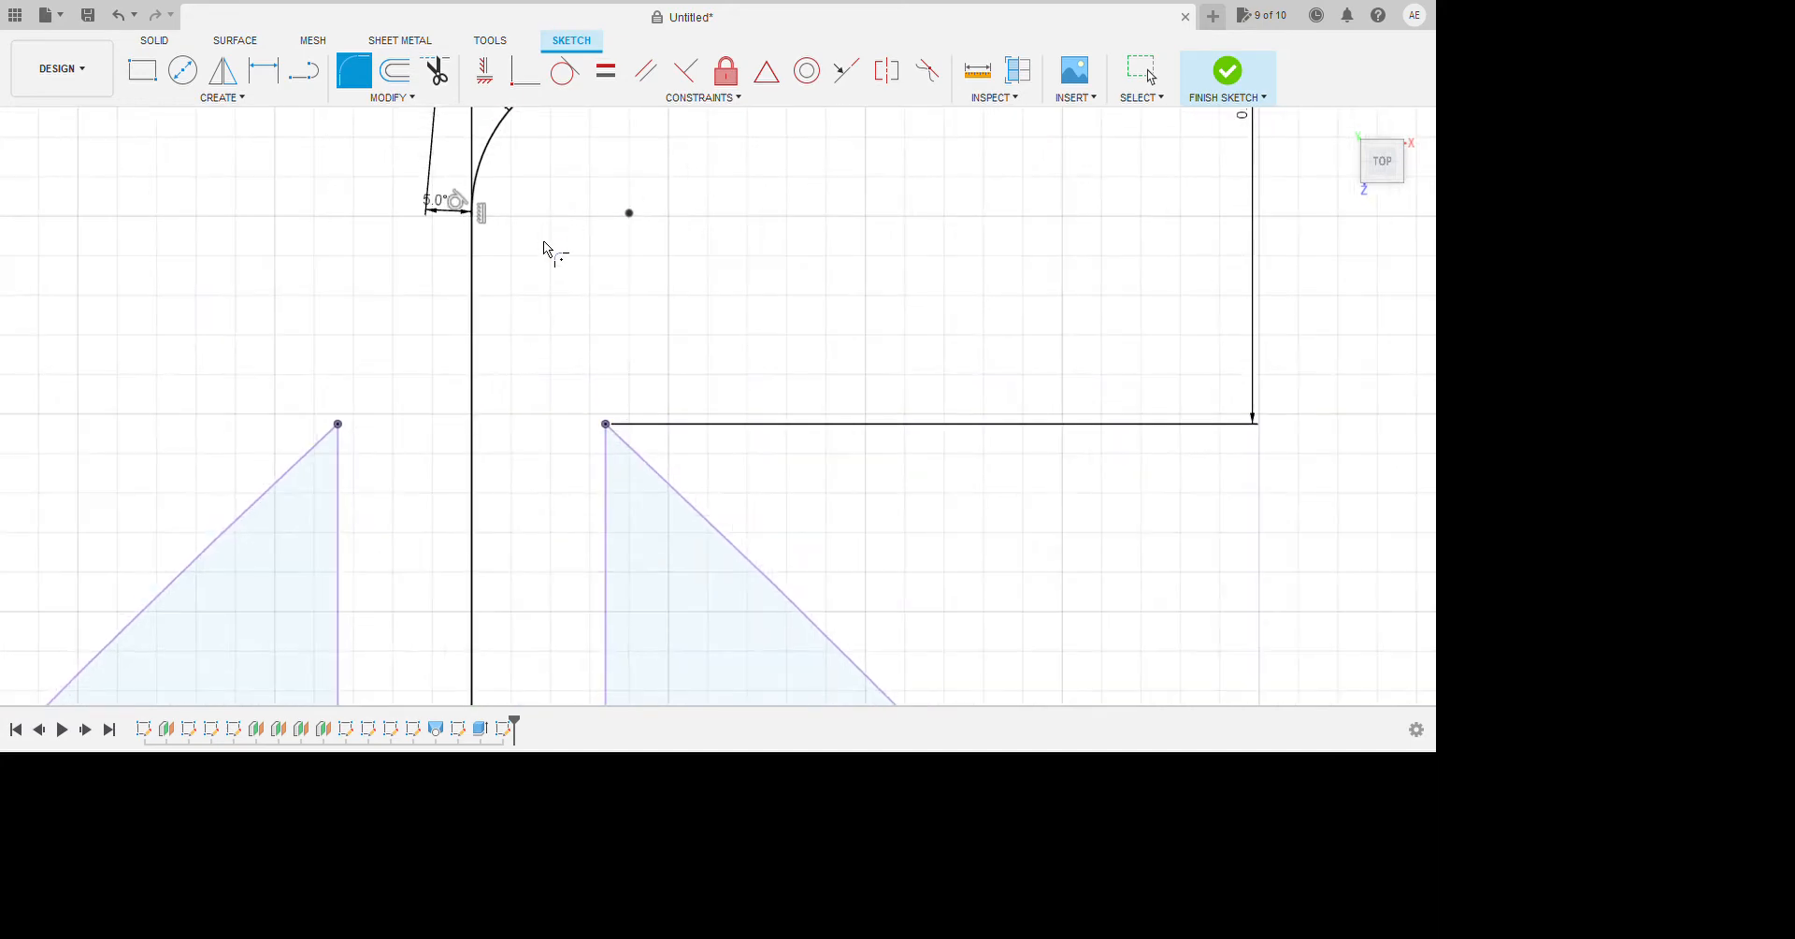
scroll(687, 272, down, 4)
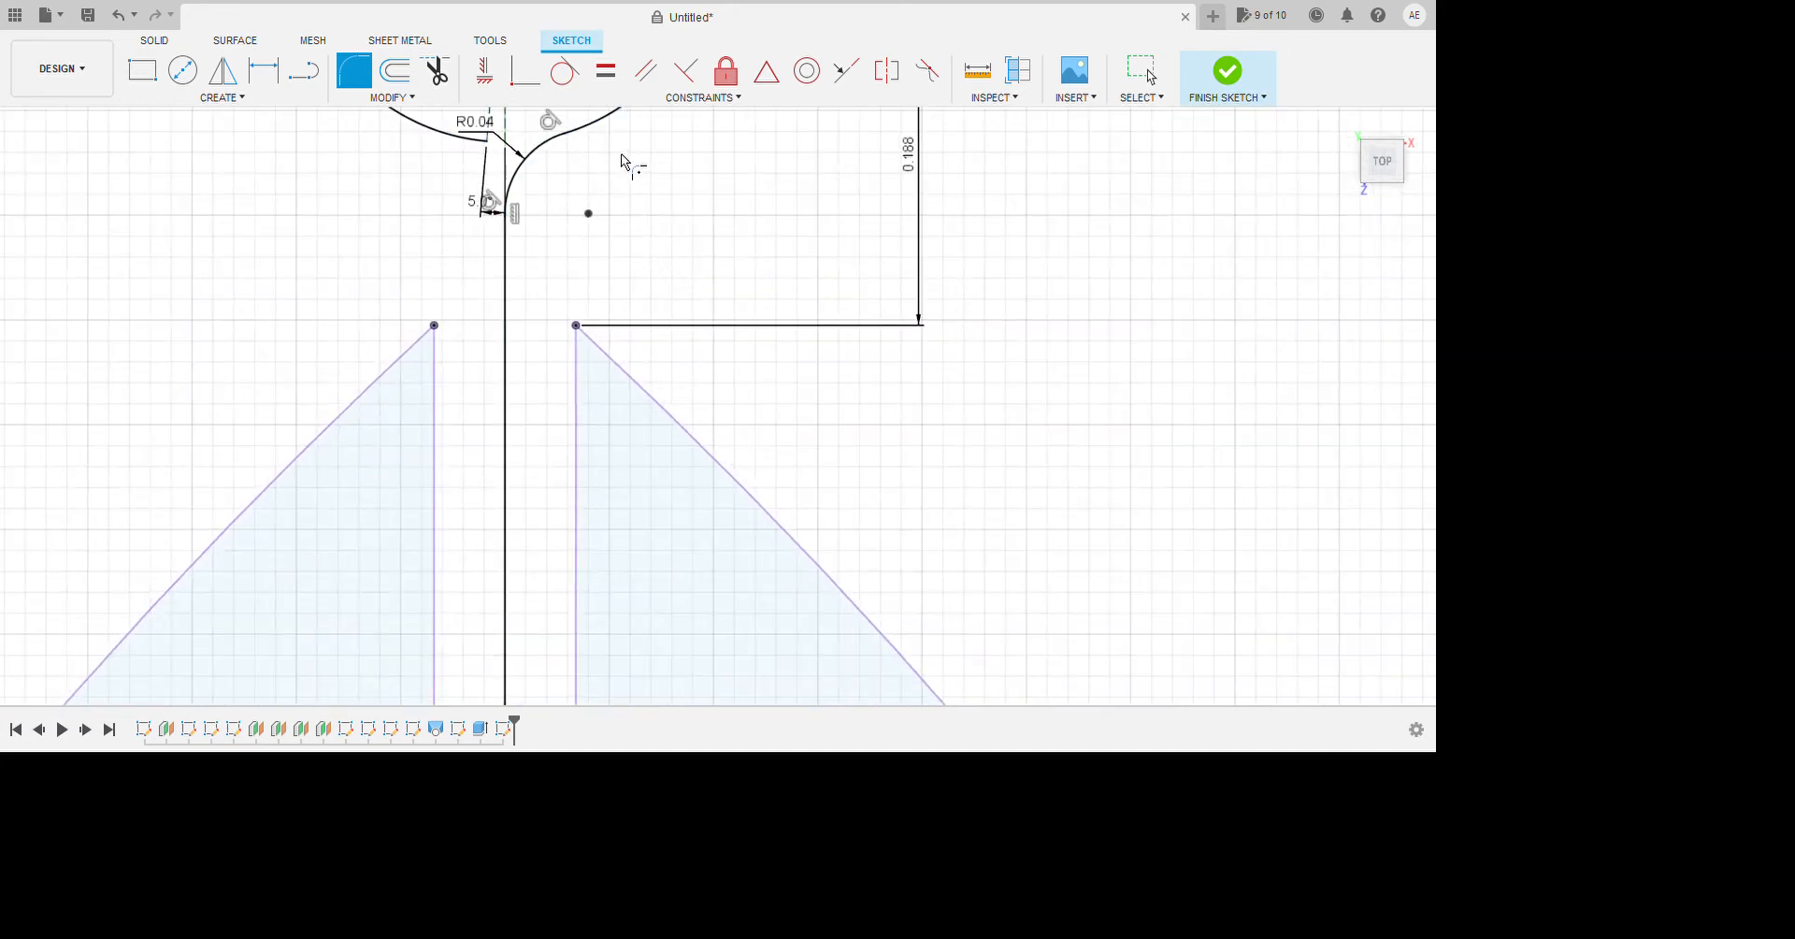
scroll(620, 163, up, 8)
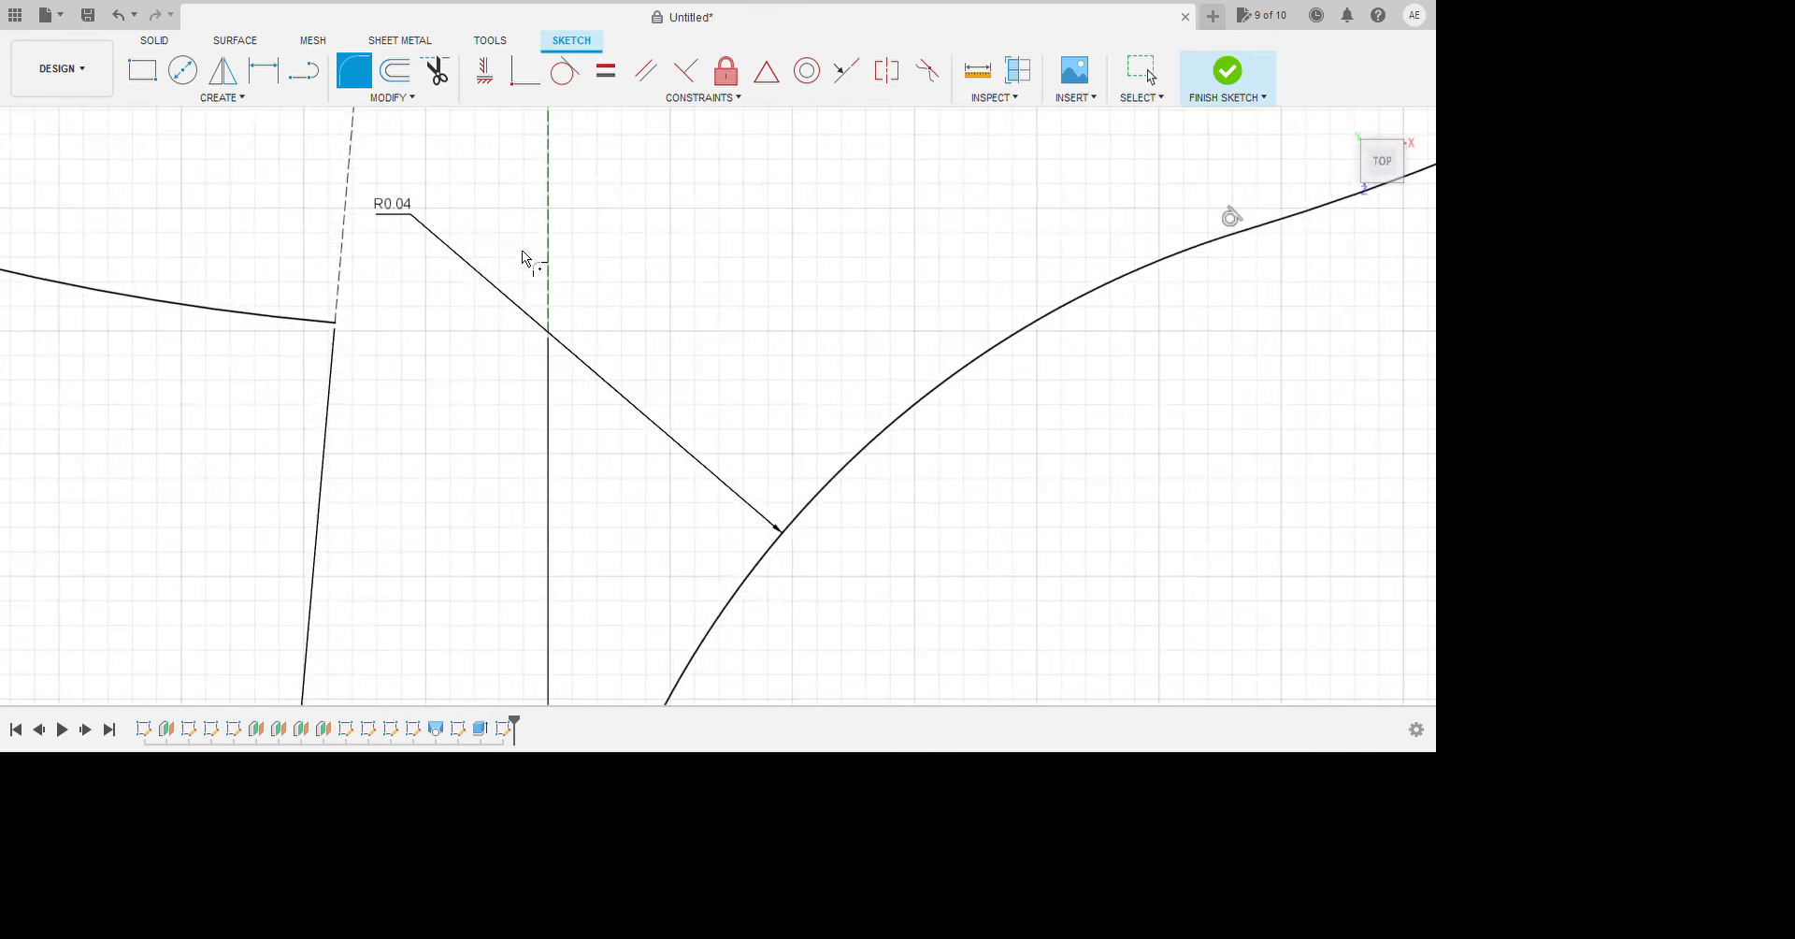
scroll(509, 261, down, 2)
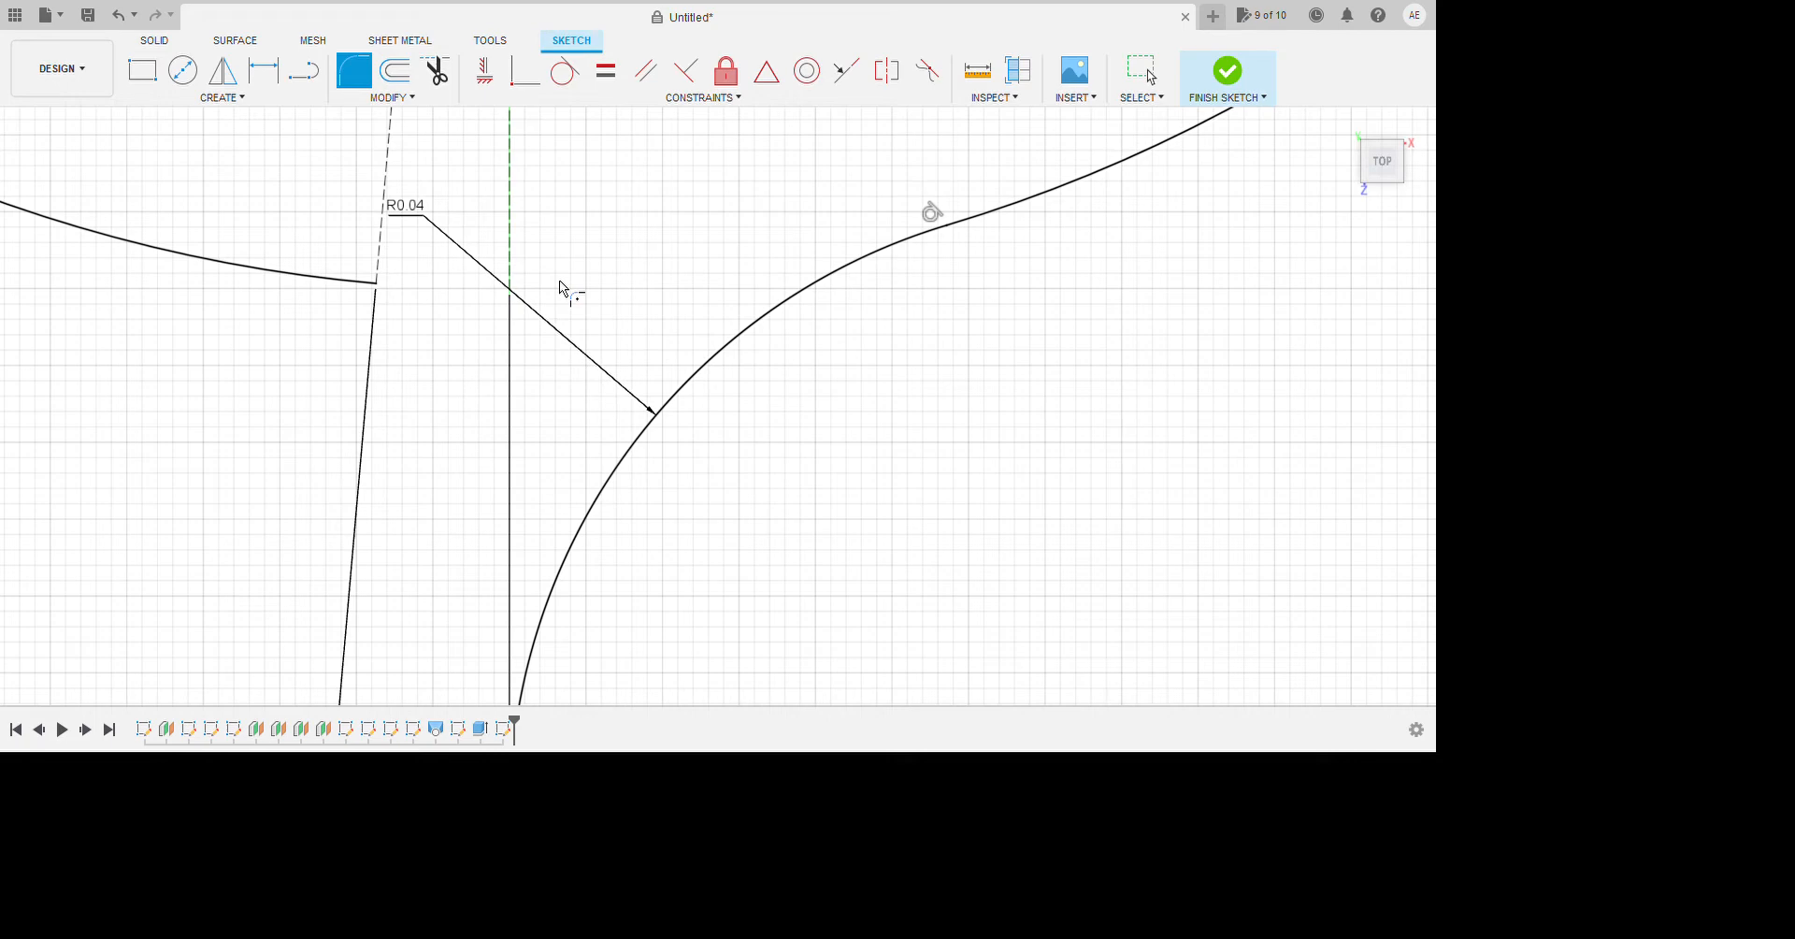
key(Escape)
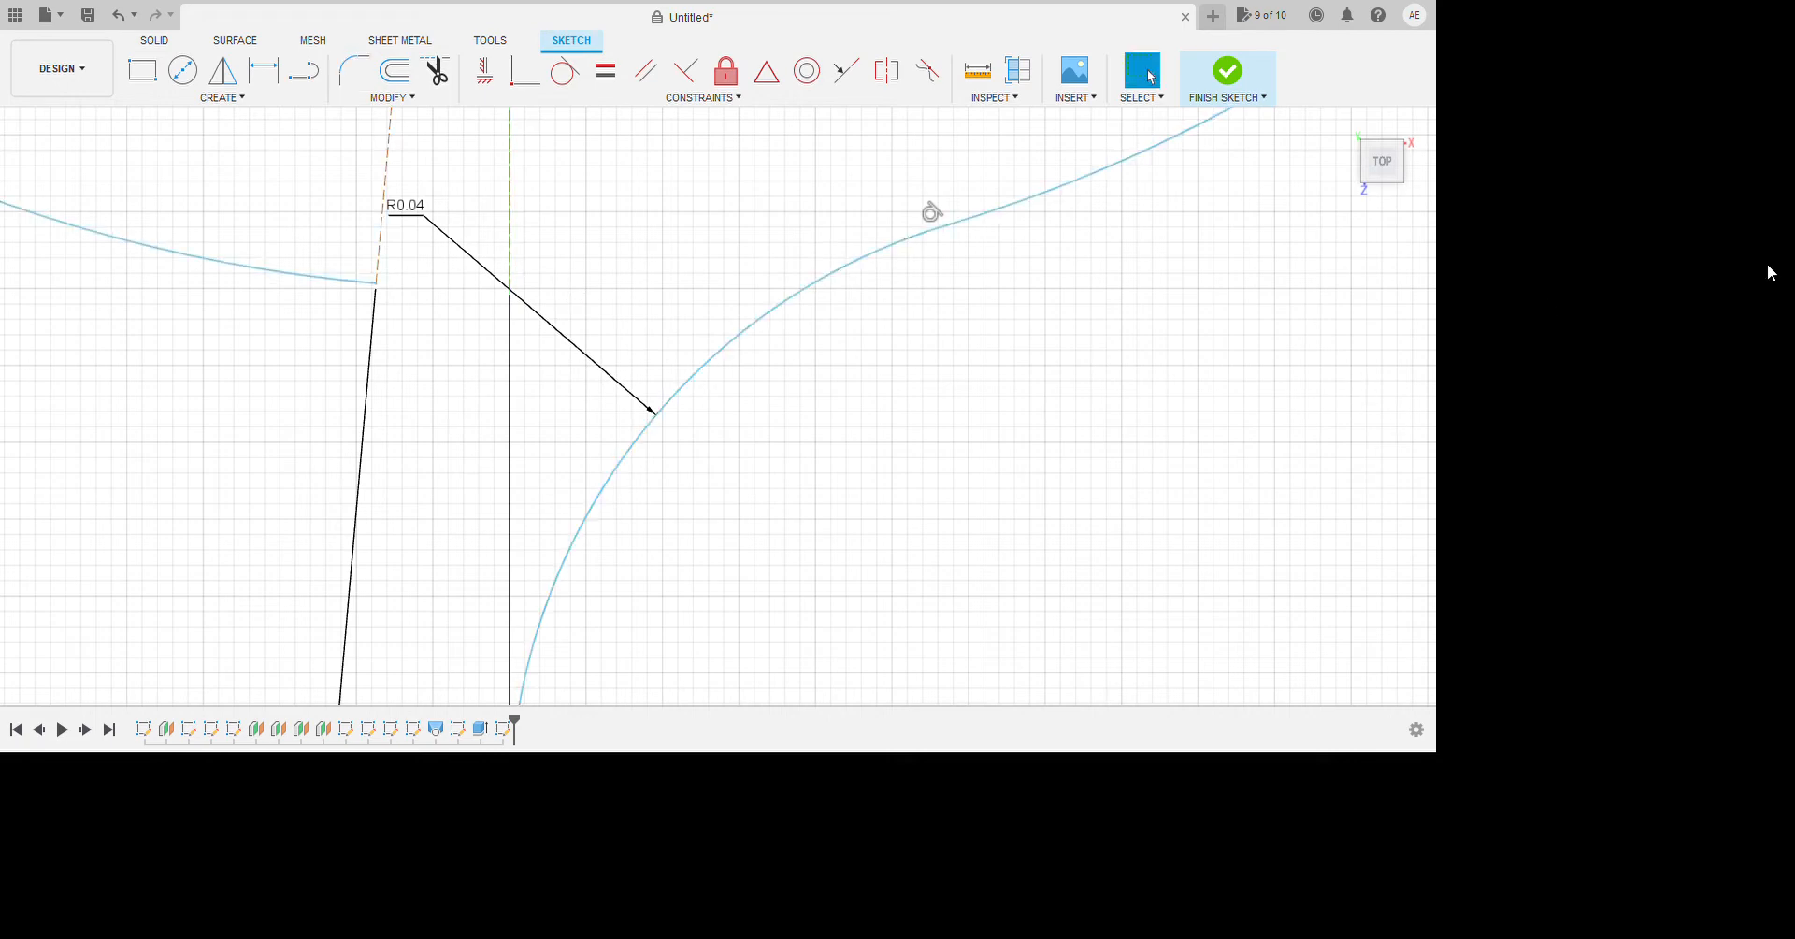
Examine the wire path and its loop at the narrow end in an isometric view.
click(1345, 121)
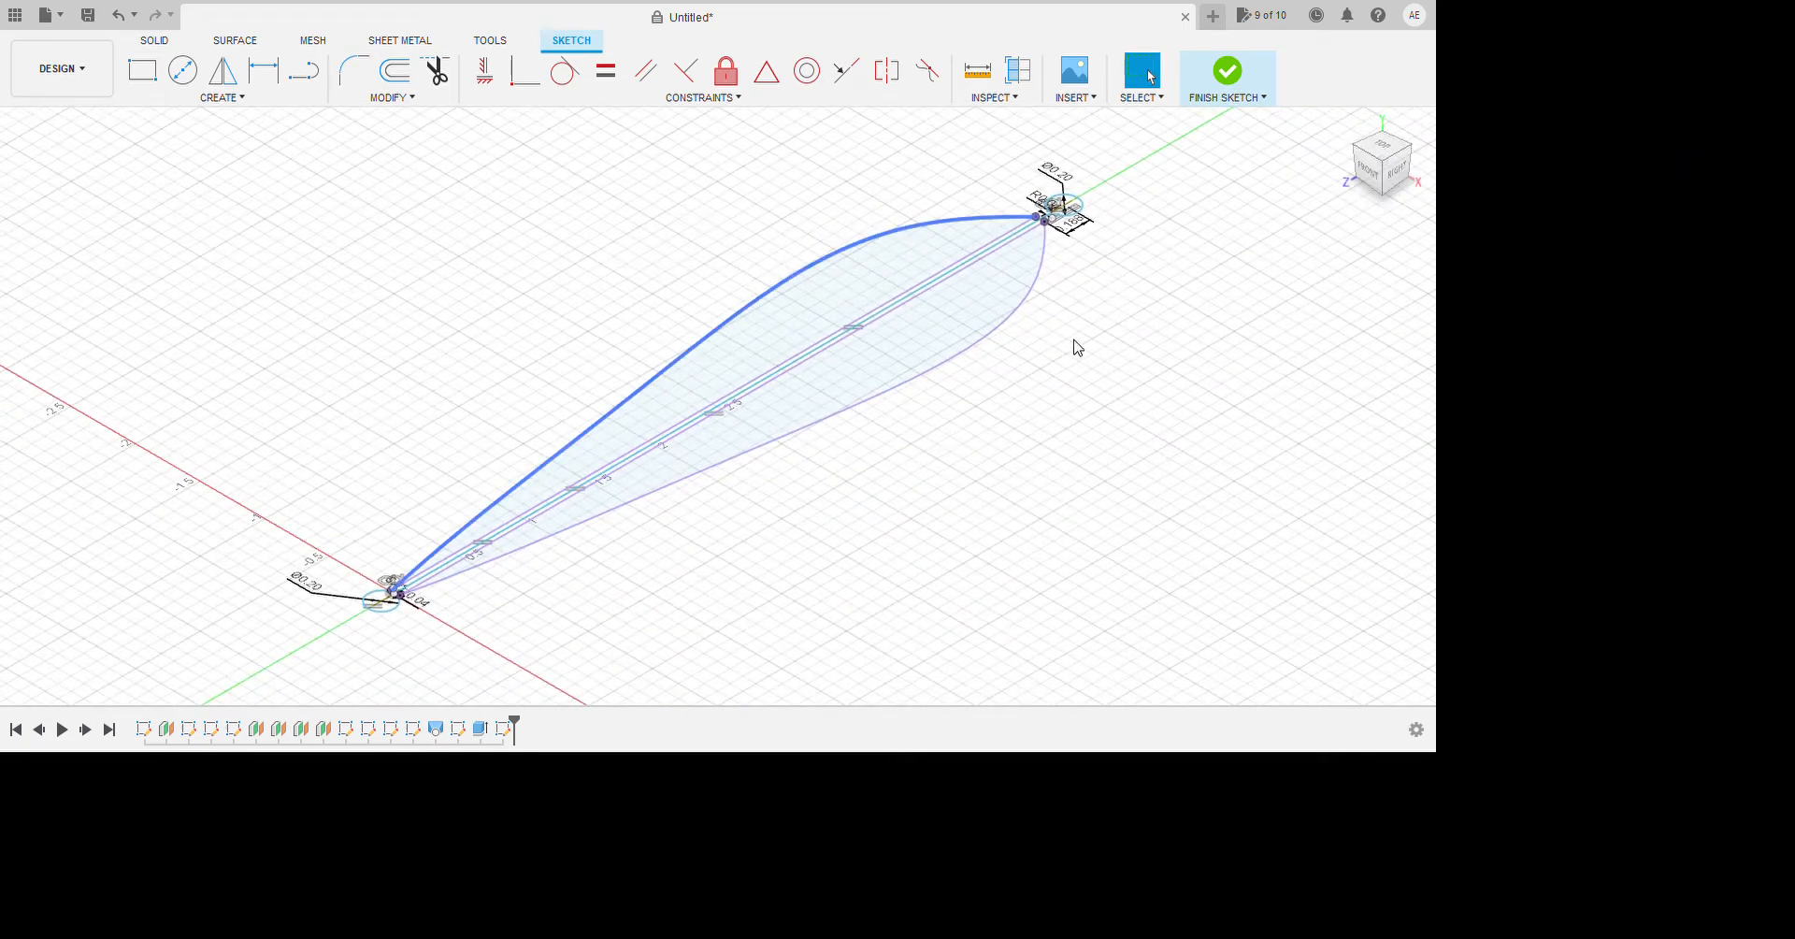
scroll(786, 338, down, 2)
scroll(475, 524, up, 6)
mouse_move(587, 564)
shift+middle_down()
mouse_move(585, 593)
mouse_move(669, 489)
mouse_move(726, 785)
mouse_move(650, 673)
mouse_move(708, 652)
shift+middle_up()
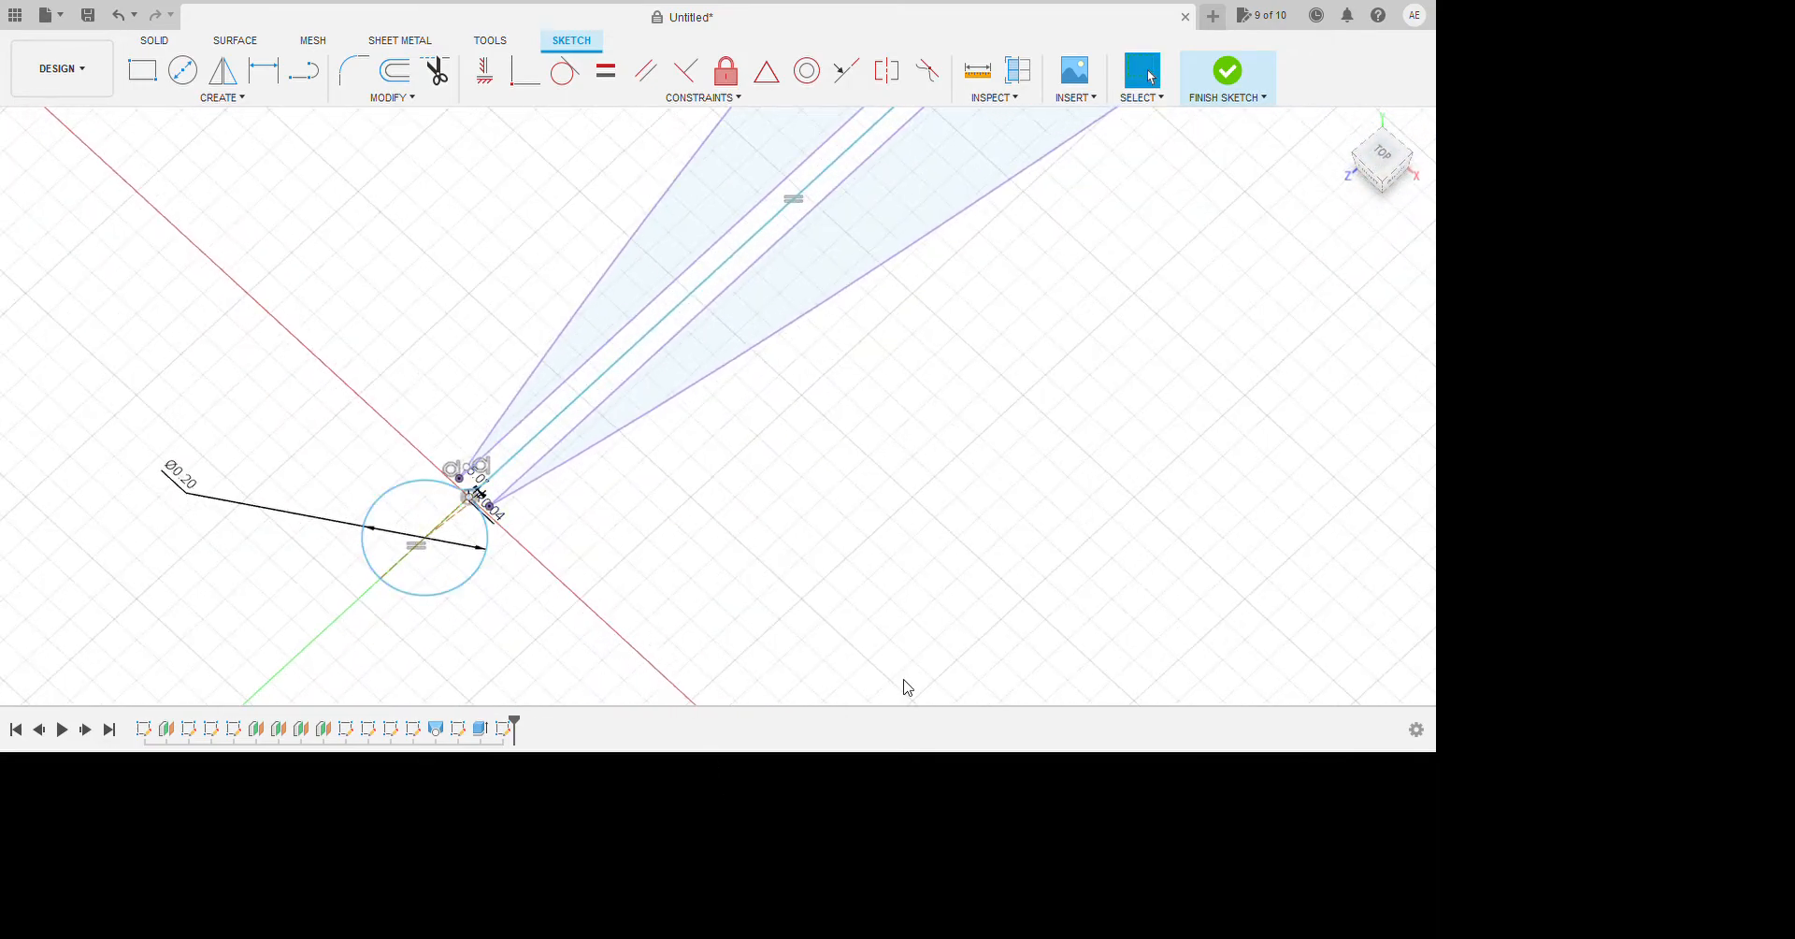
mouse_move(907, 687)
shift+middle_down()
mouse_move(858, 552)
mouse_move(733, 629)
mouse_move(1209, 577)
shift+middle_up()
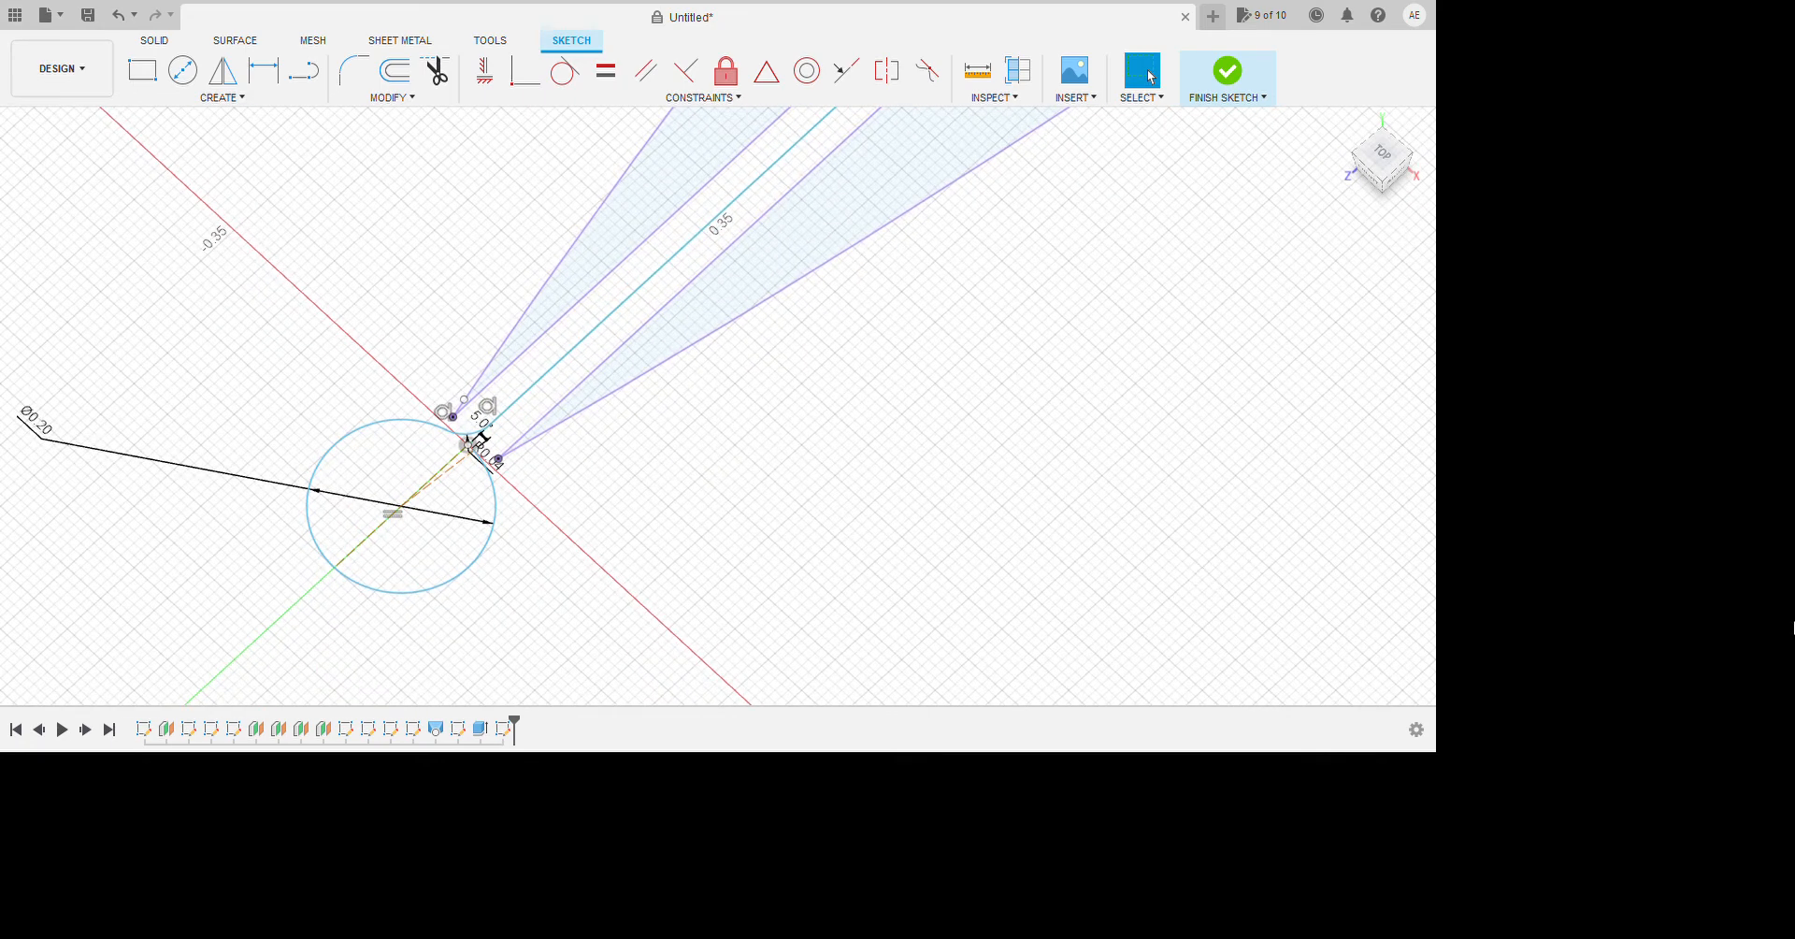
Finish the path sketch and create a construction plane along the wire path at the lower loop's open end.
click(1227, 70)
mouse_move(929, 587)
shift+middle_down()
mouse_move(1040, 582)
mouse_move(1122, 551)
shift+middle_up()
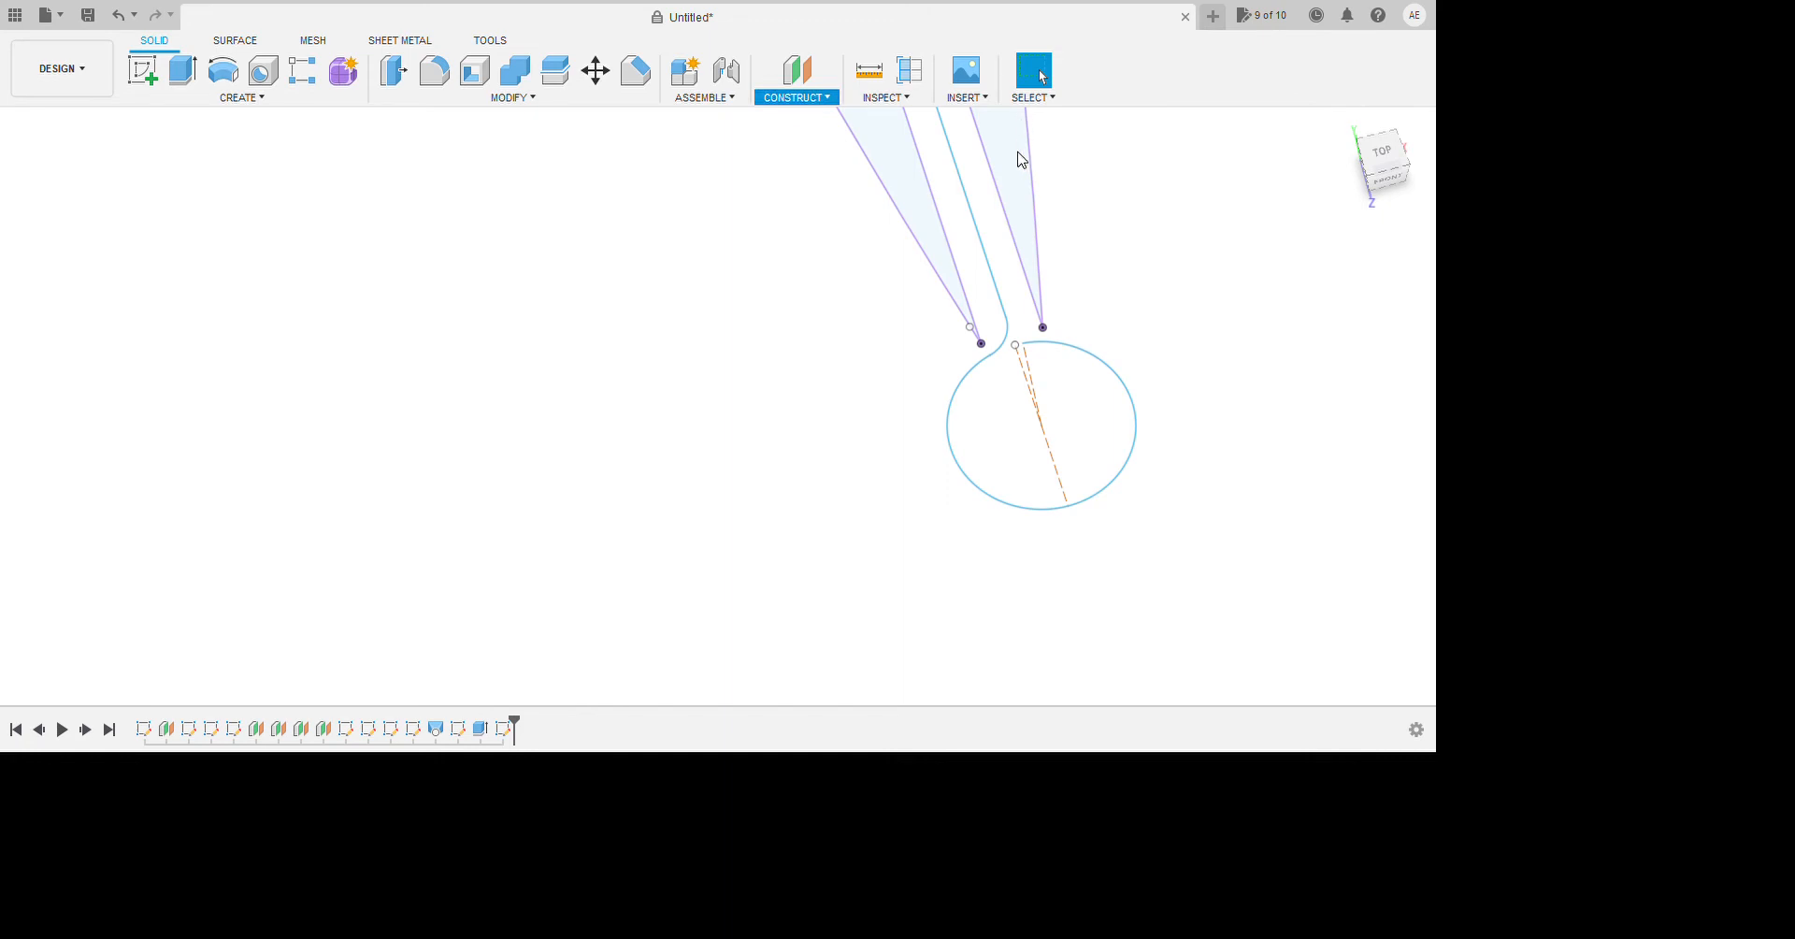
click(1019, 324)
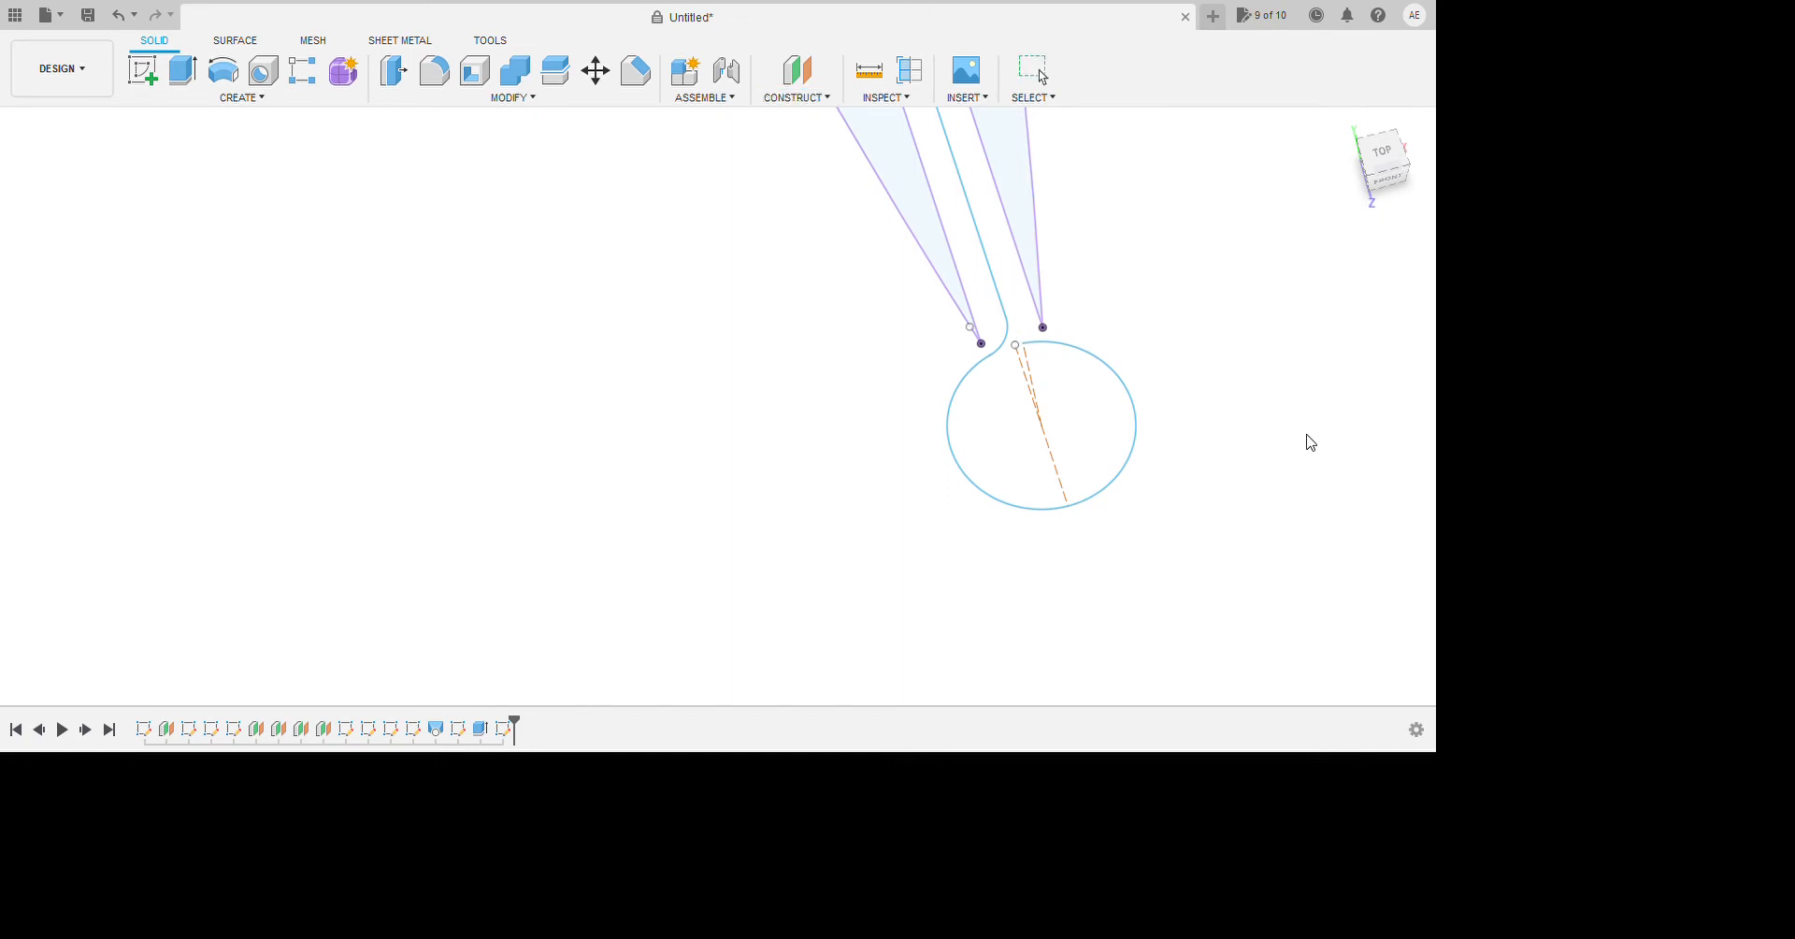
drag(1295, 437, 1234, 397)
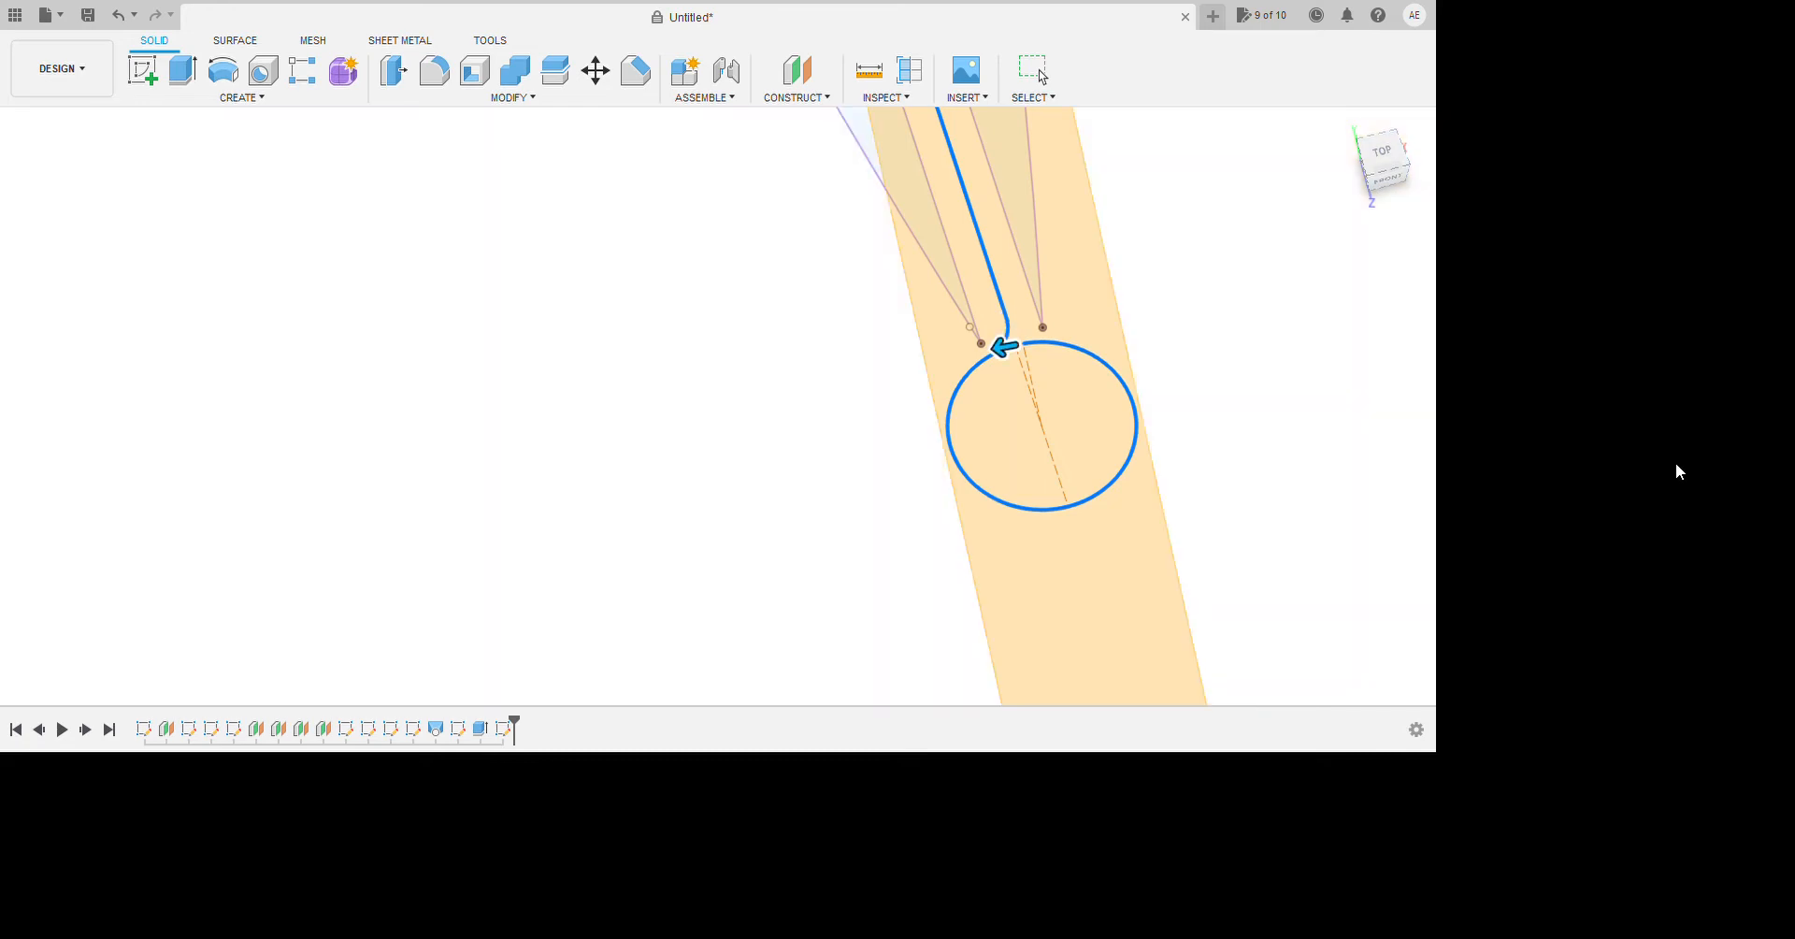
click(1675, 462)
Start a sketch on the construction plane at the lower loop's open end.
shift+middle_drag(1434, 412, 1522, 402)
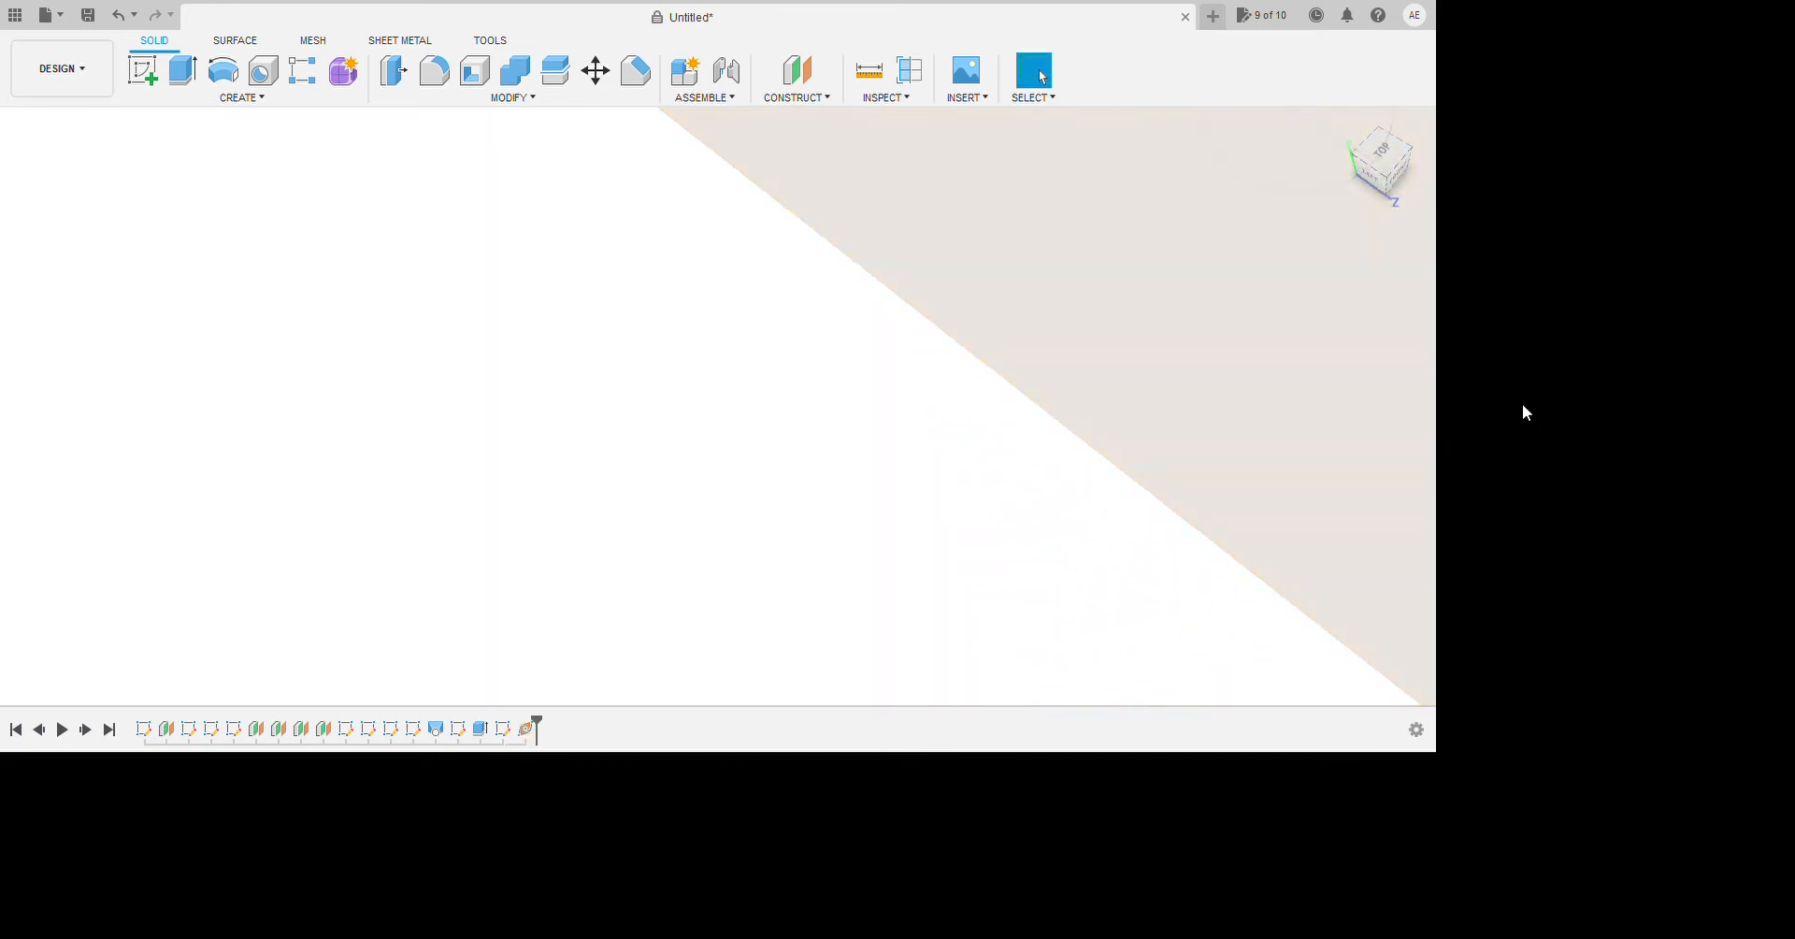
scroll(1082, 517, down, 2)
scroll(1178, 234, up, 3)
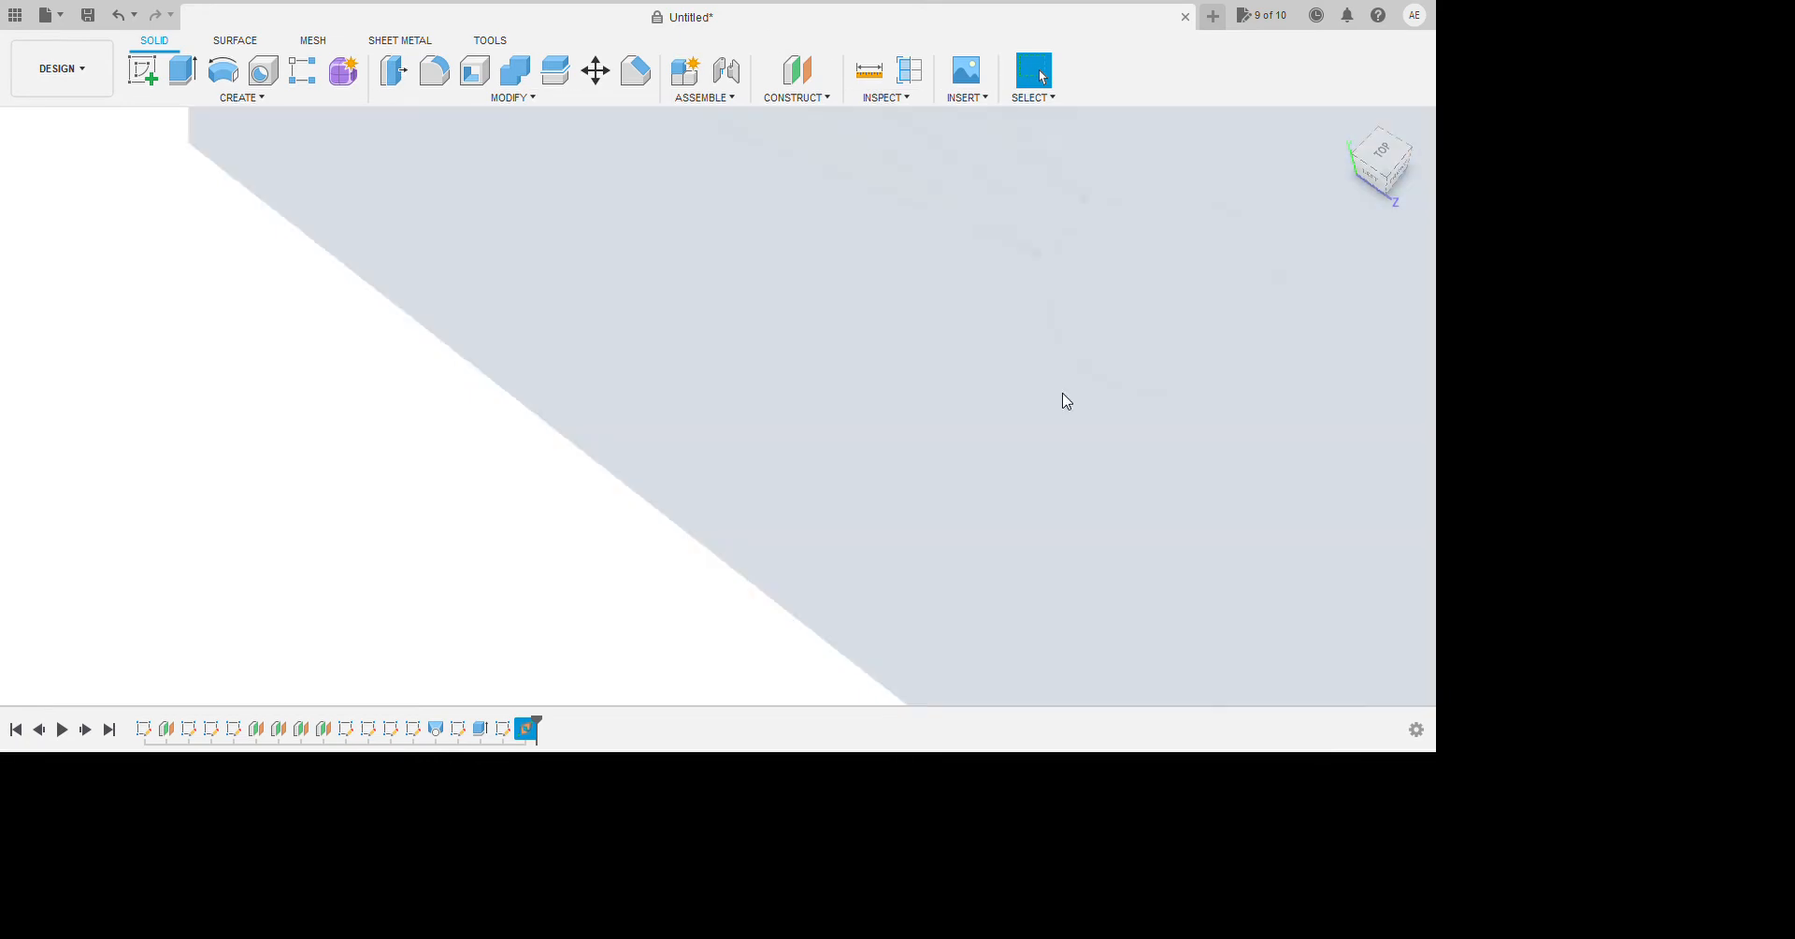
click(348, 179)
shift+middle_drag(541, 564, 712, 603)
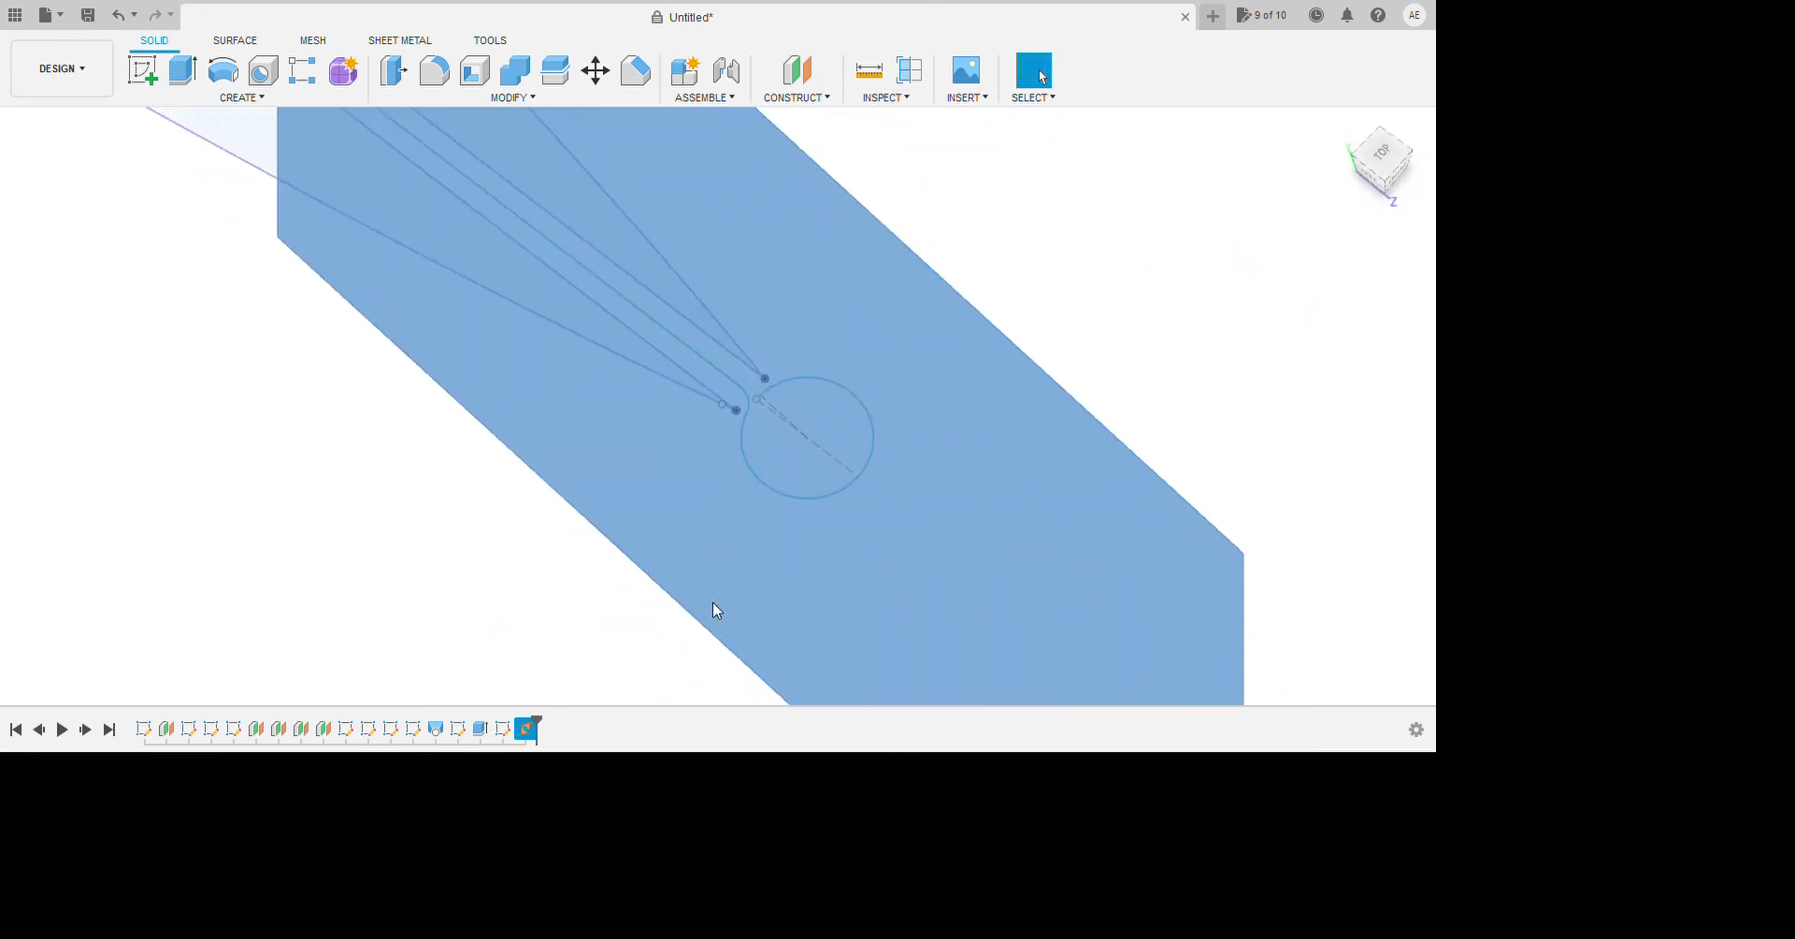
click(142, 71)
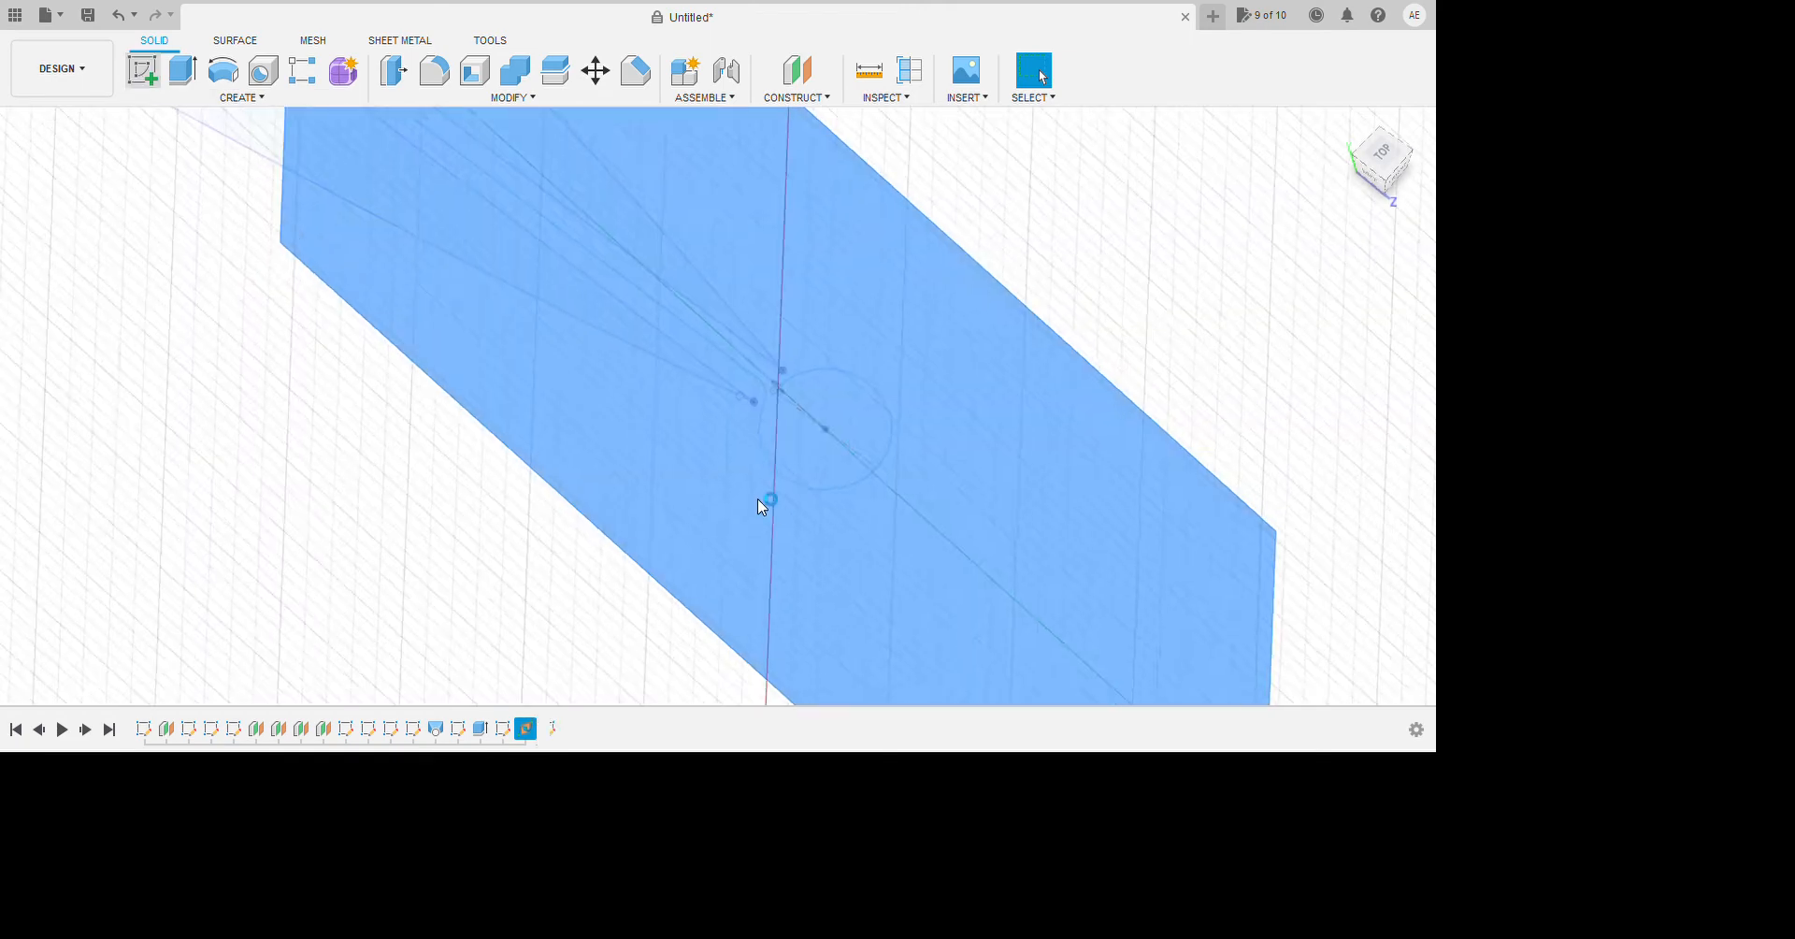
click(549, 327)
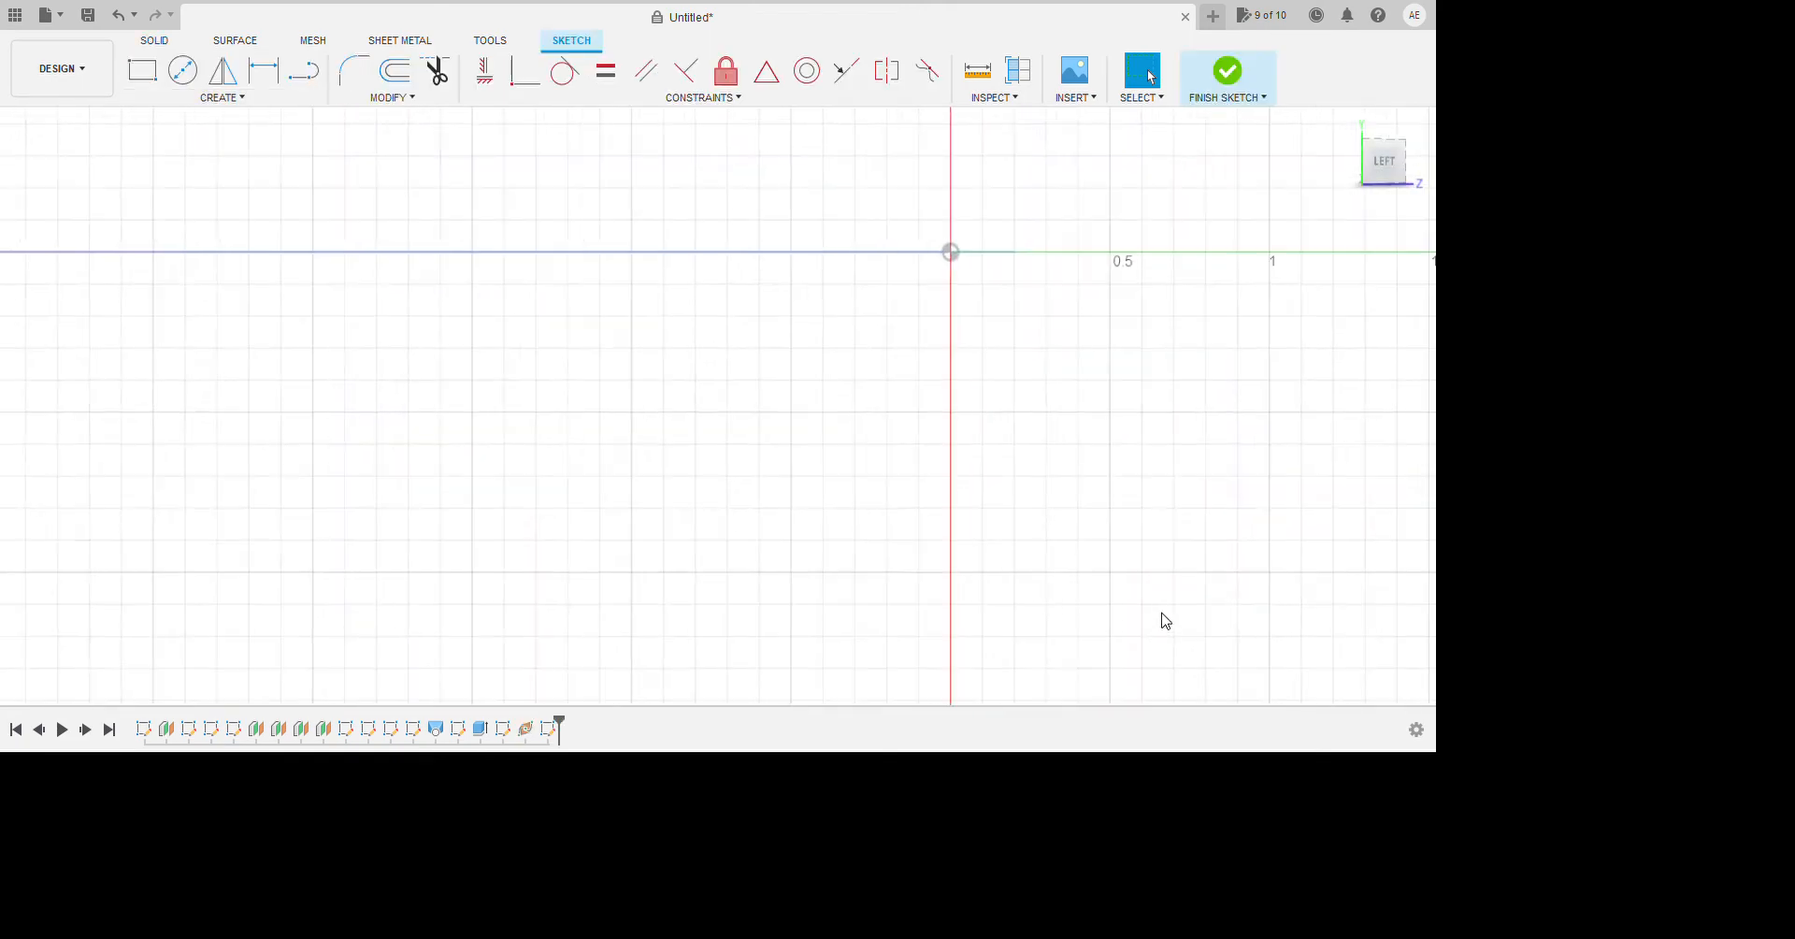
Draw a circle of diameter 0.065 centred on the wire path's end point and finish the sketch.
mouse_move(1259, 400)
shift+middle_down()
mouse_move(1178, 477)
mouse_move(1186, 541)
mouse_move(1138, 589)
shift+middle_up()
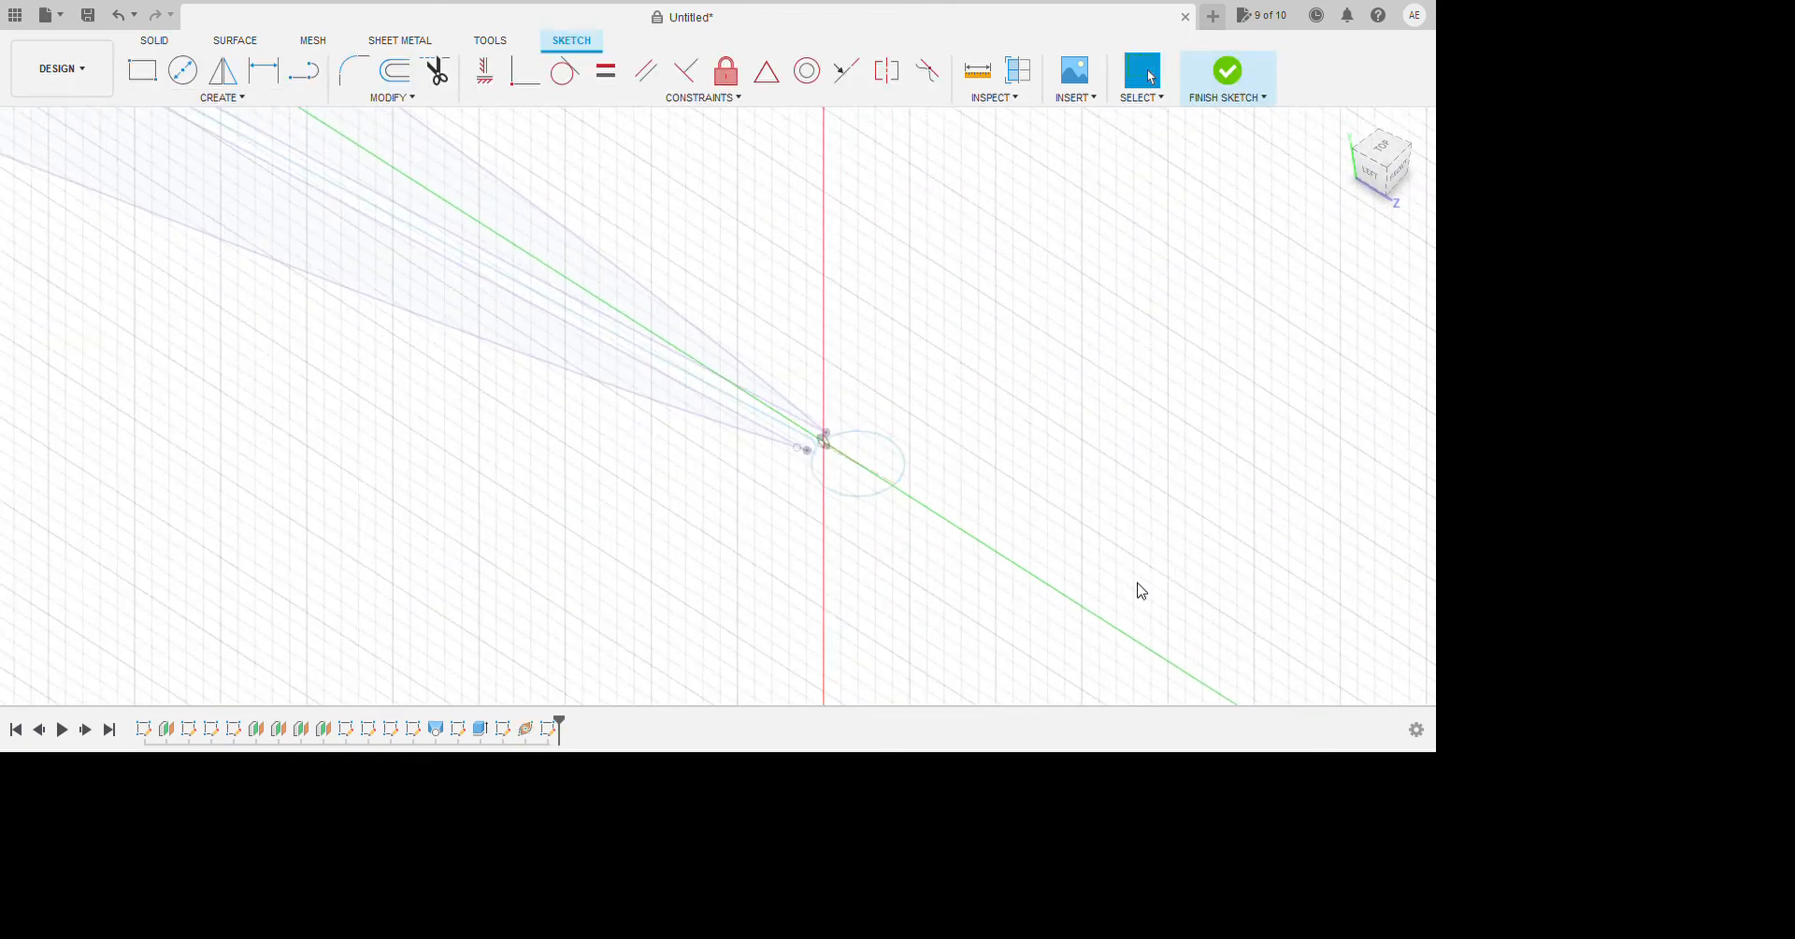
scroll(1053, 580, up, 6)
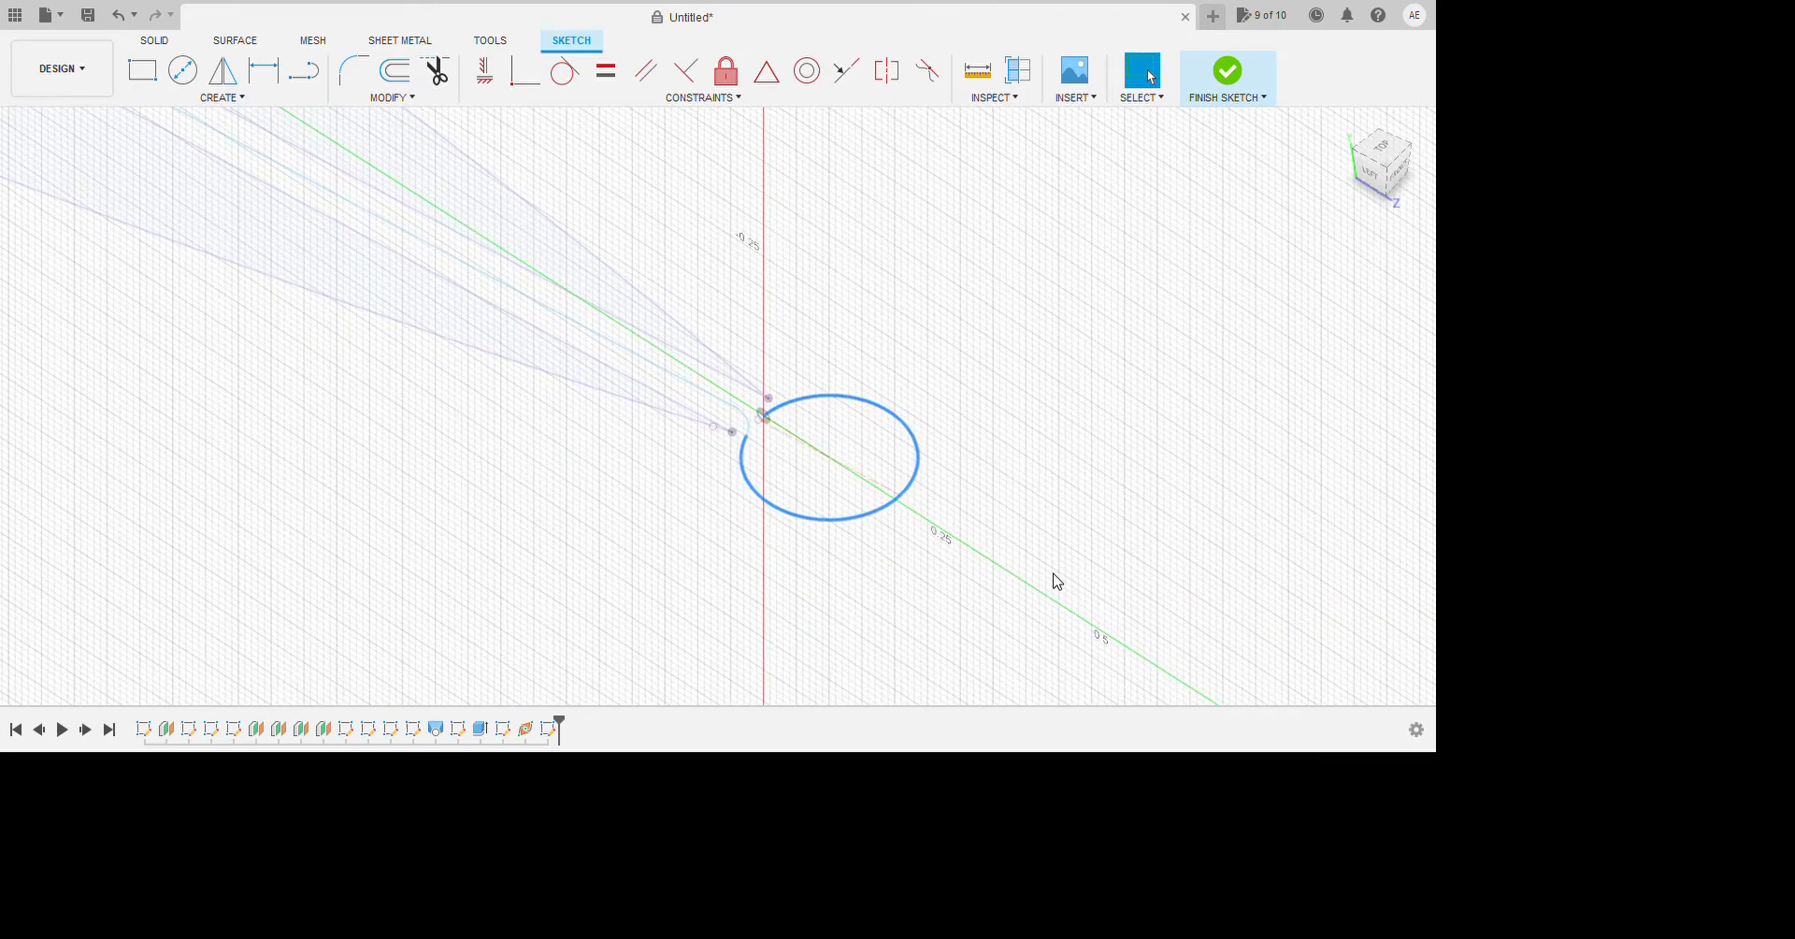
scroll(944, 541, up, 3)
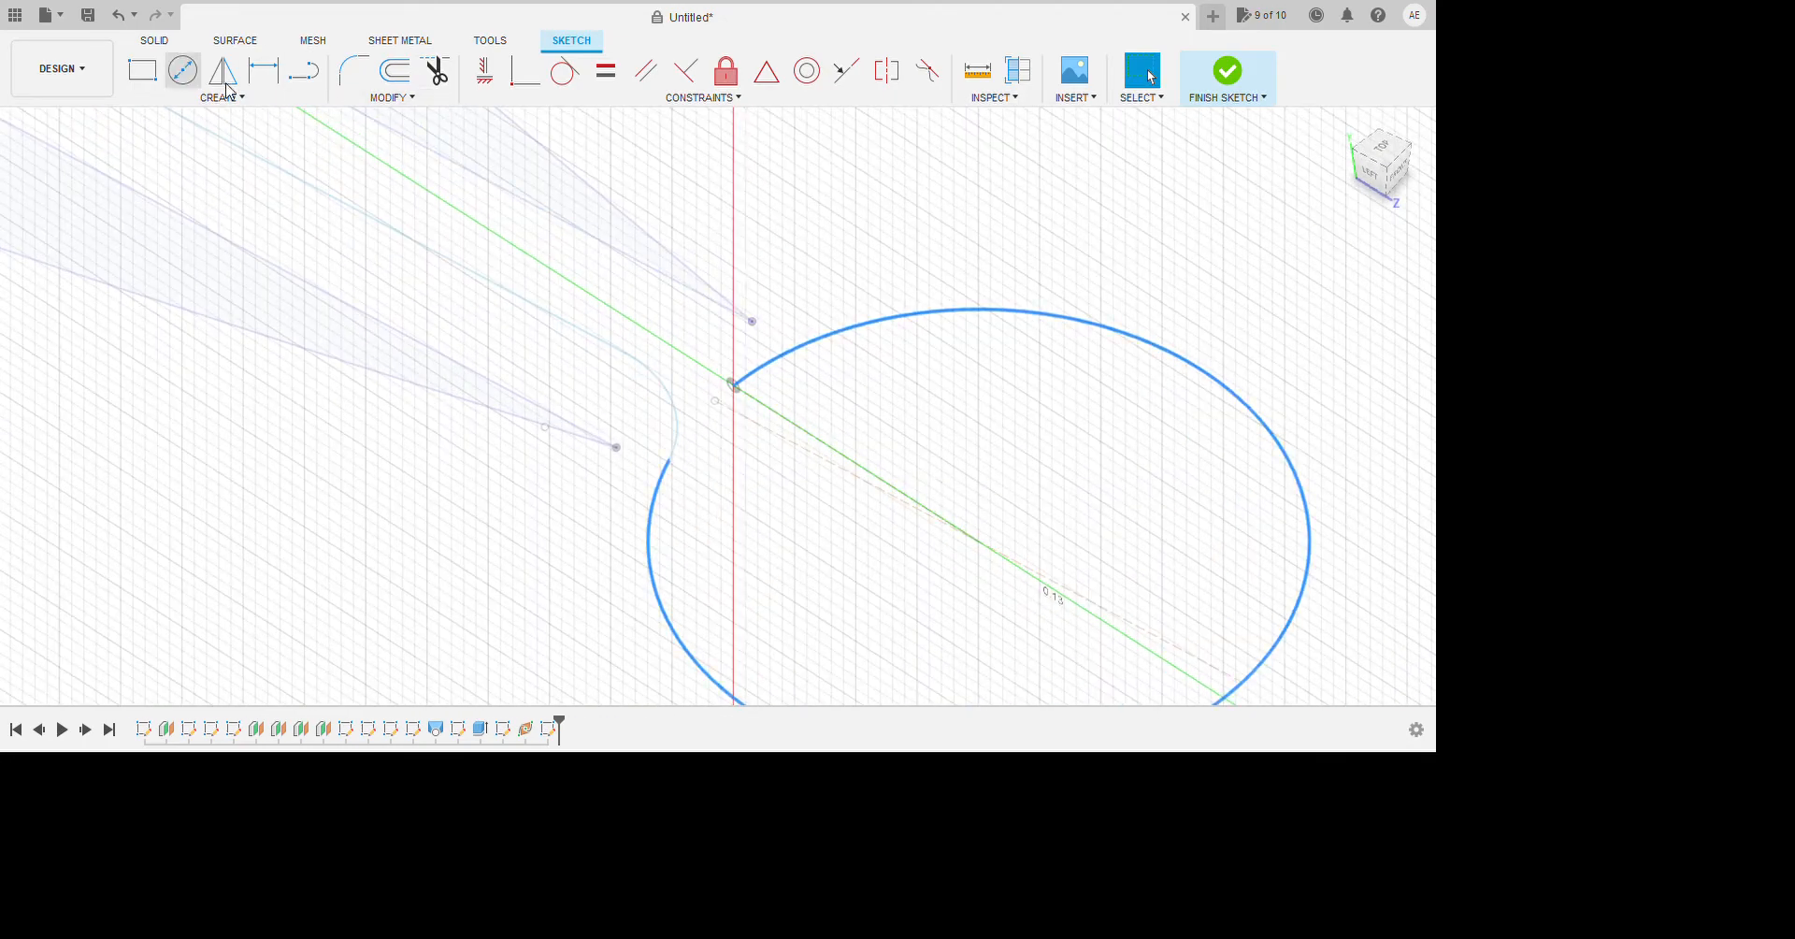
click(184, 70)
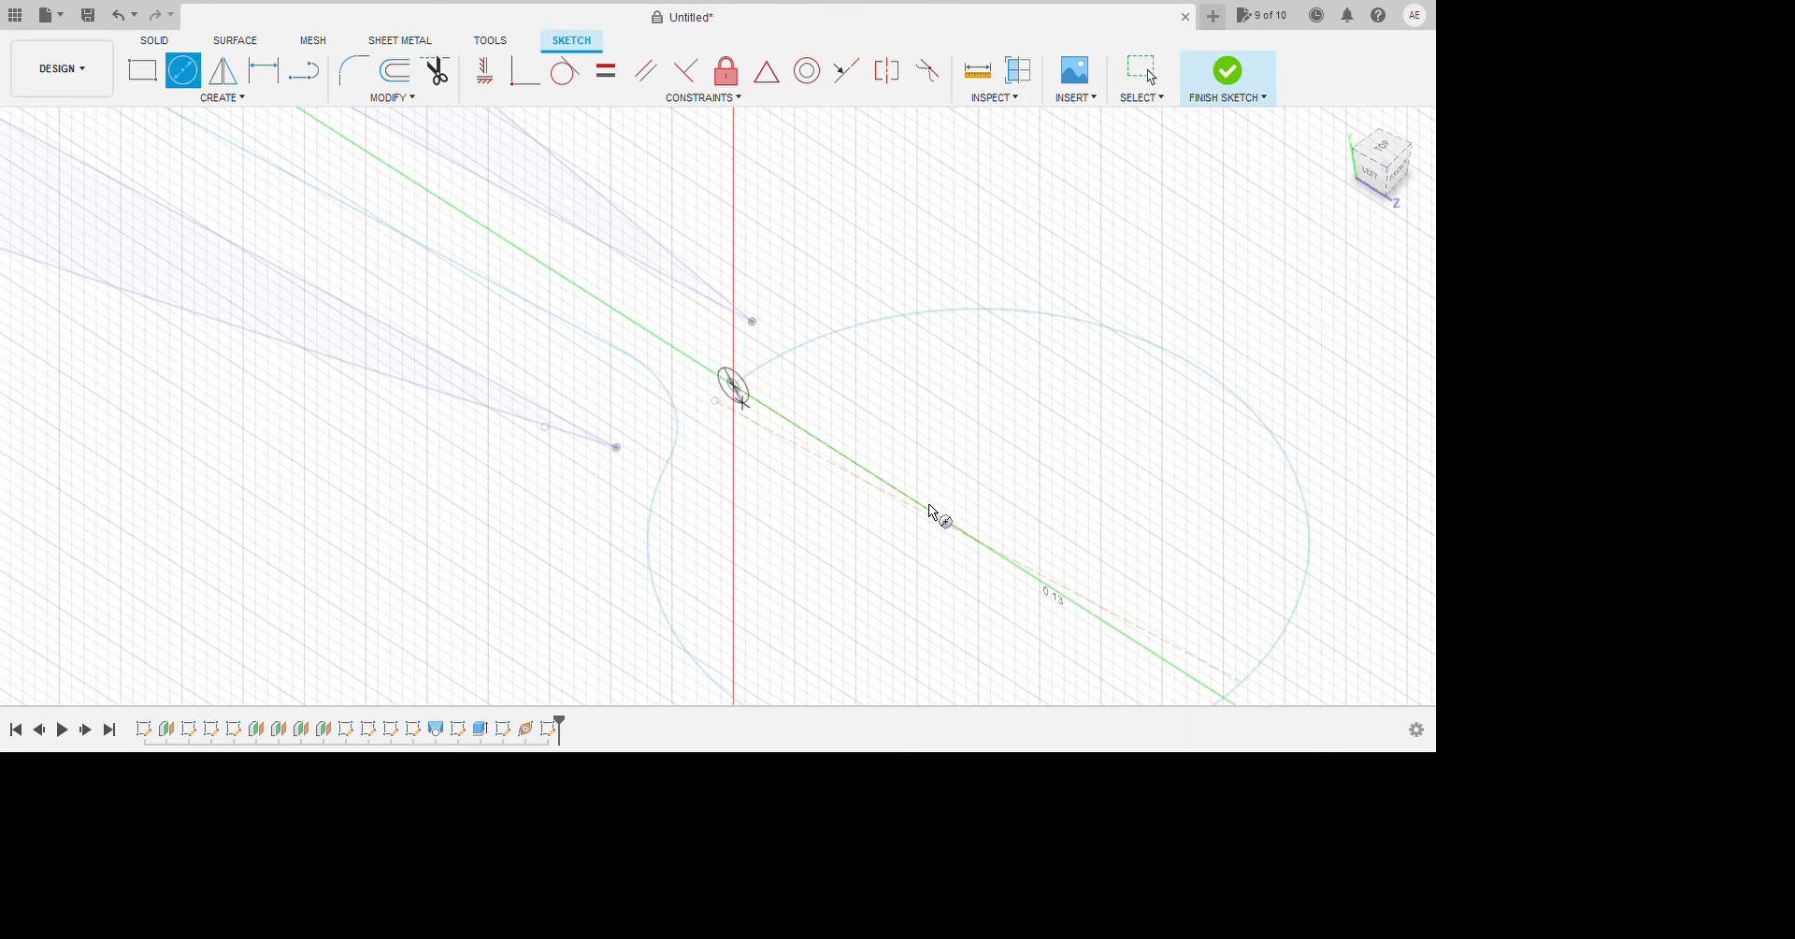
text(0.065)
key(Return)
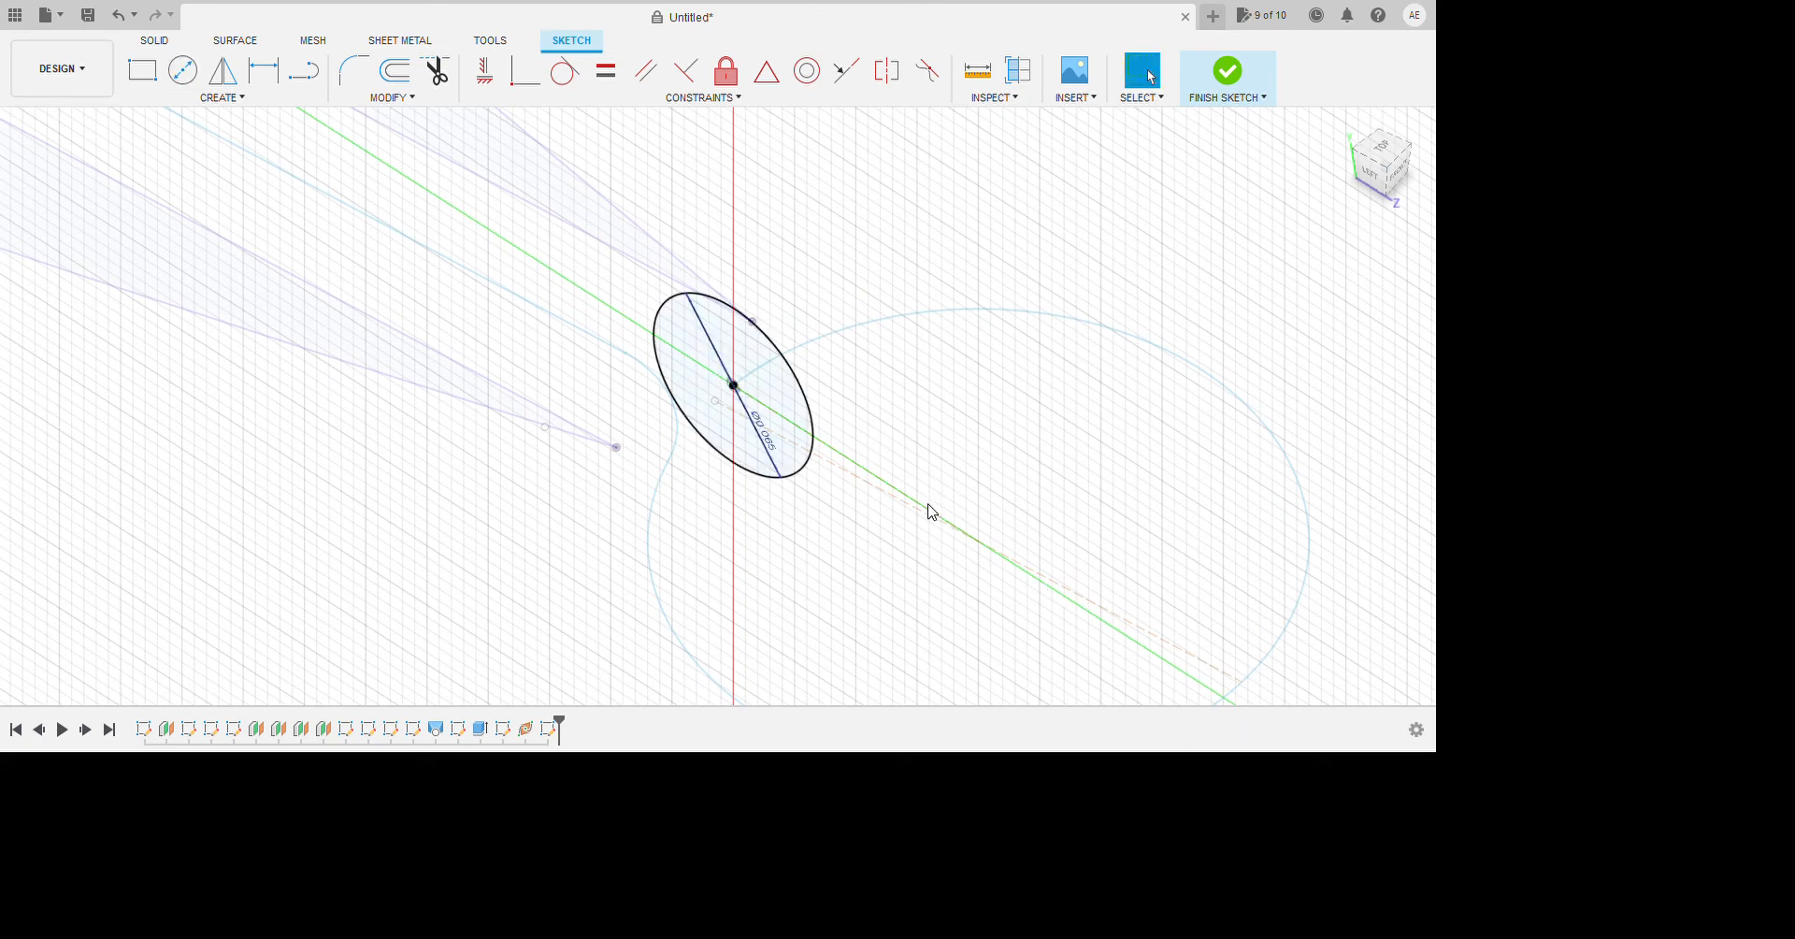
click(1756, 753)
Sweep the circle along the whole wire path through both loops as a new body instead of a cut.
scroll(1006, 329, down, 2)
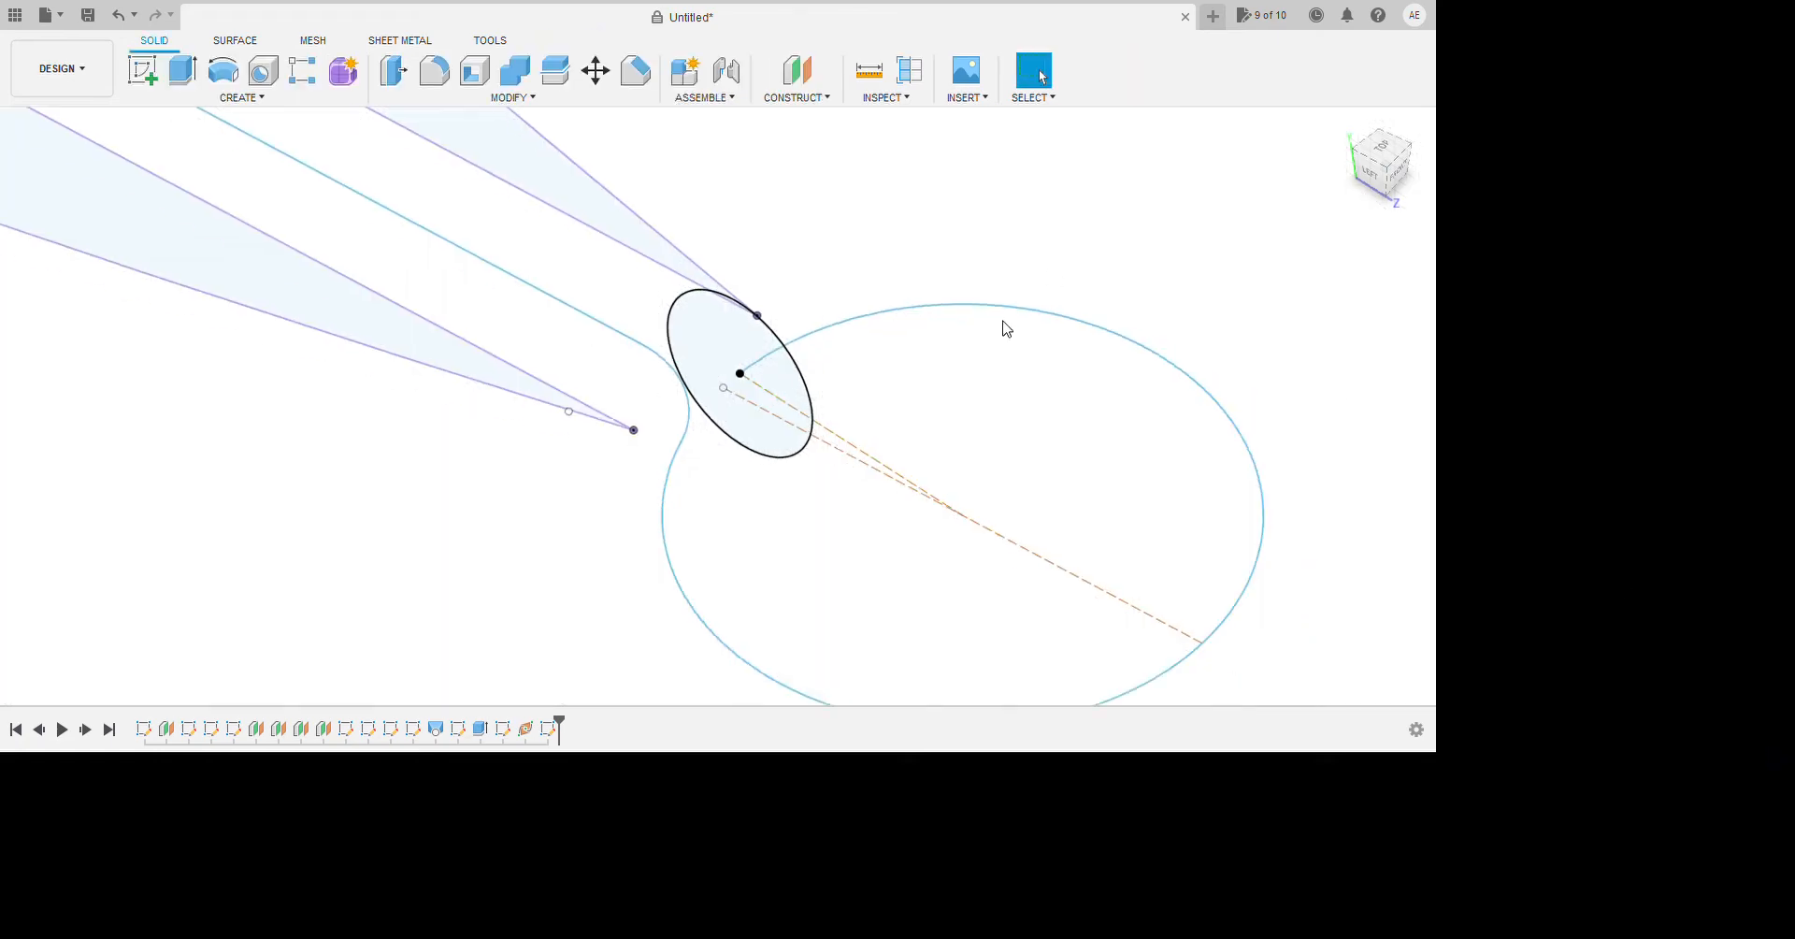
click(291, 122)
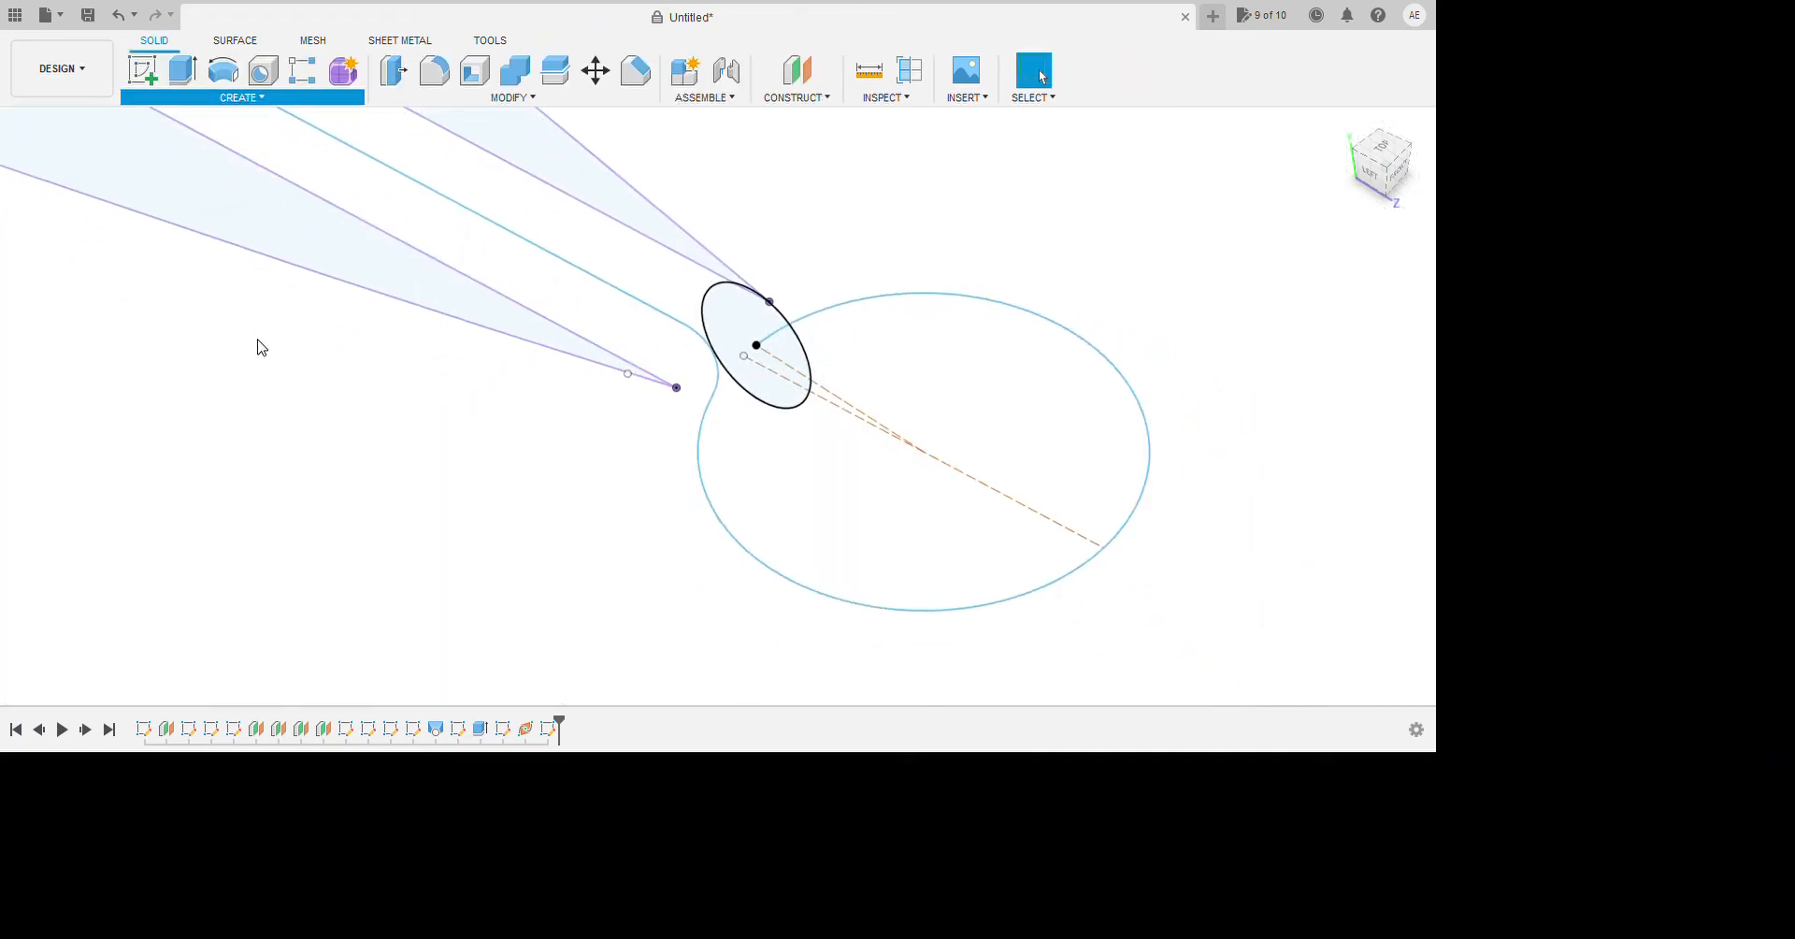
click(237, 299)
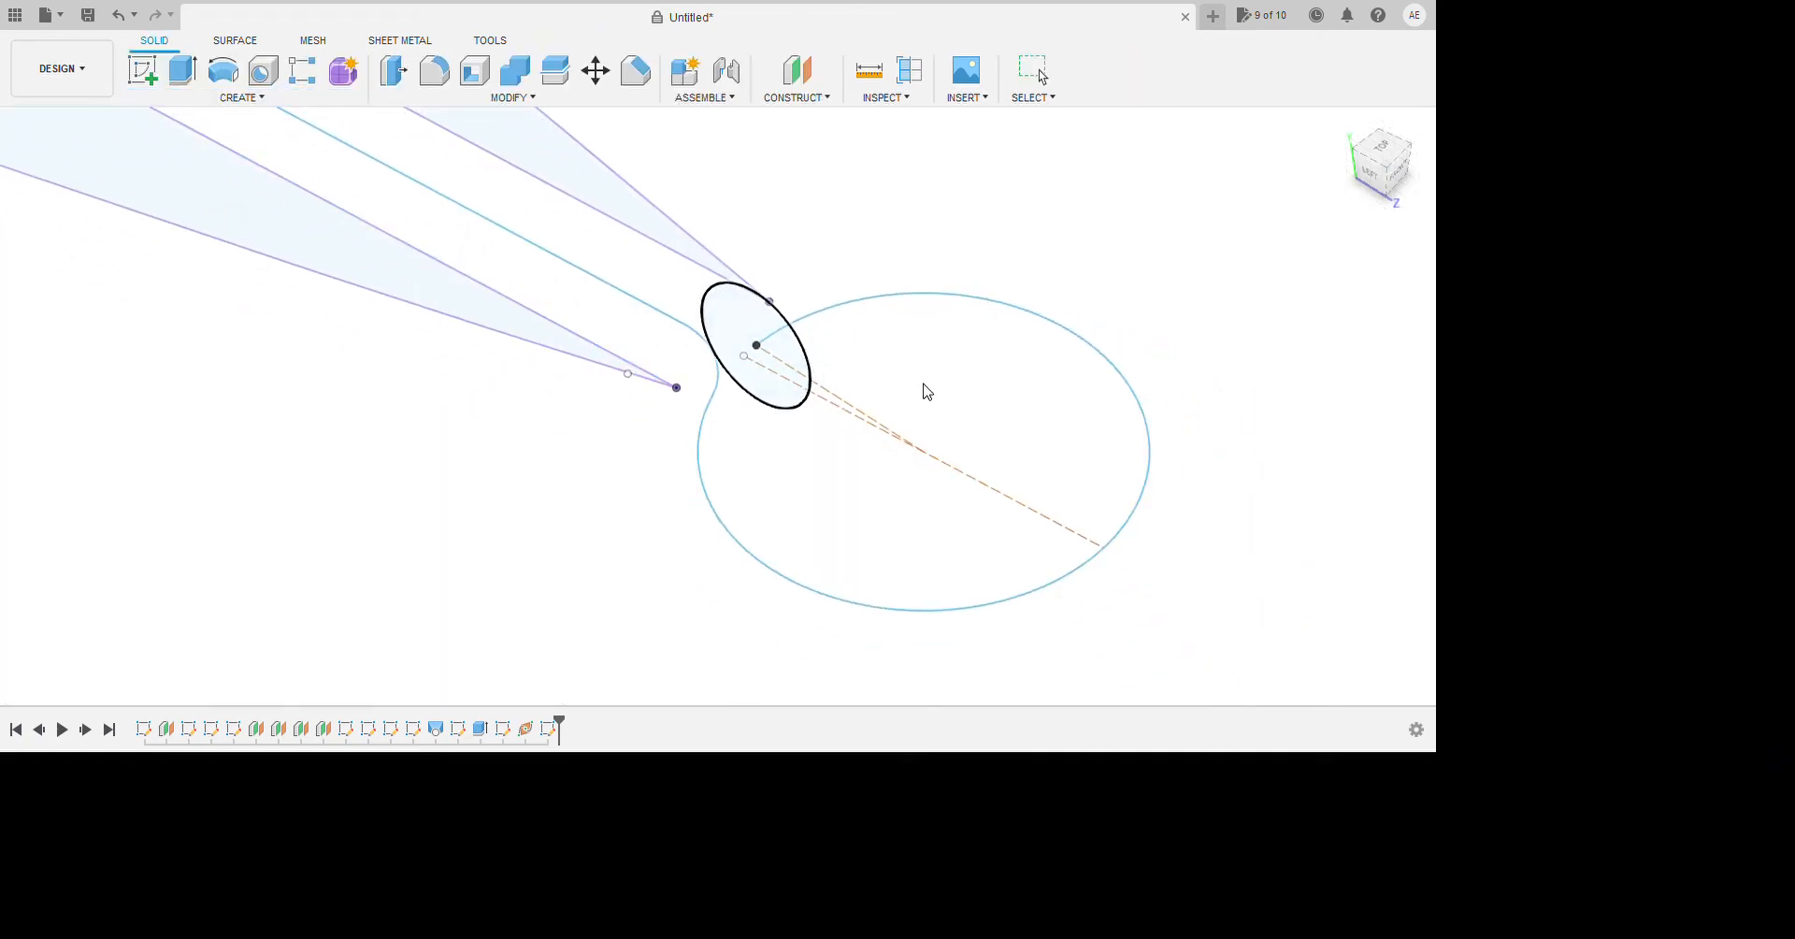
click(924, 382)
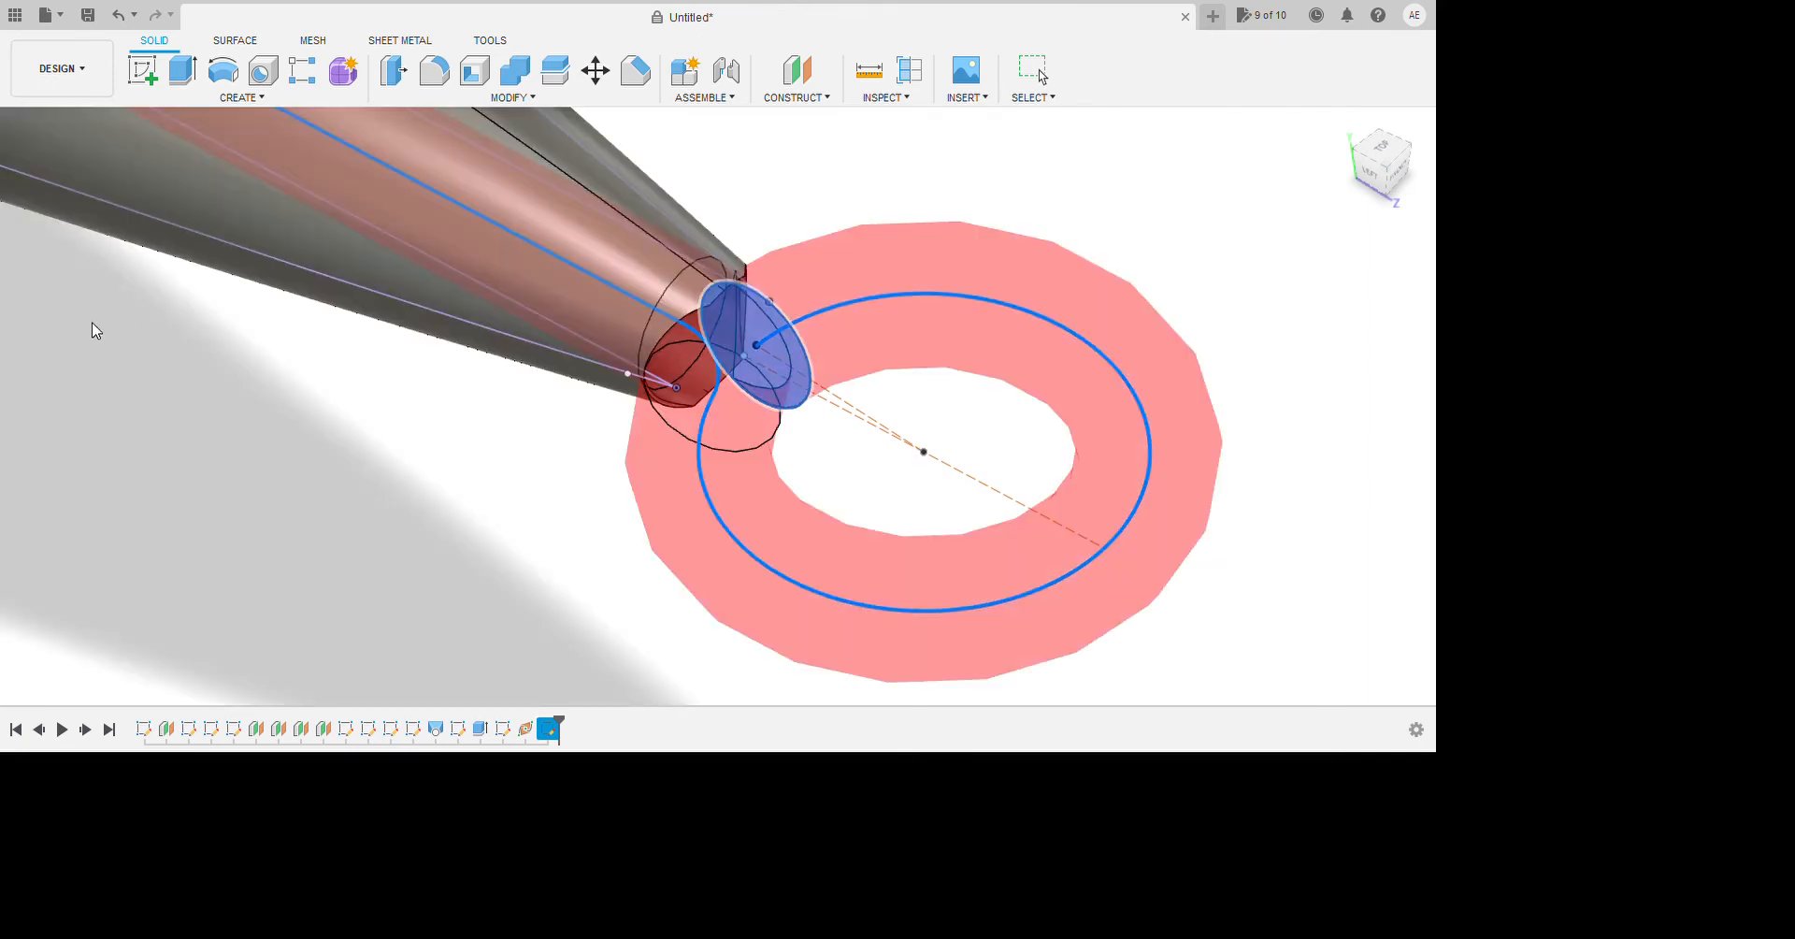
click(97, 323)
scroll(694, 540, down, 4)
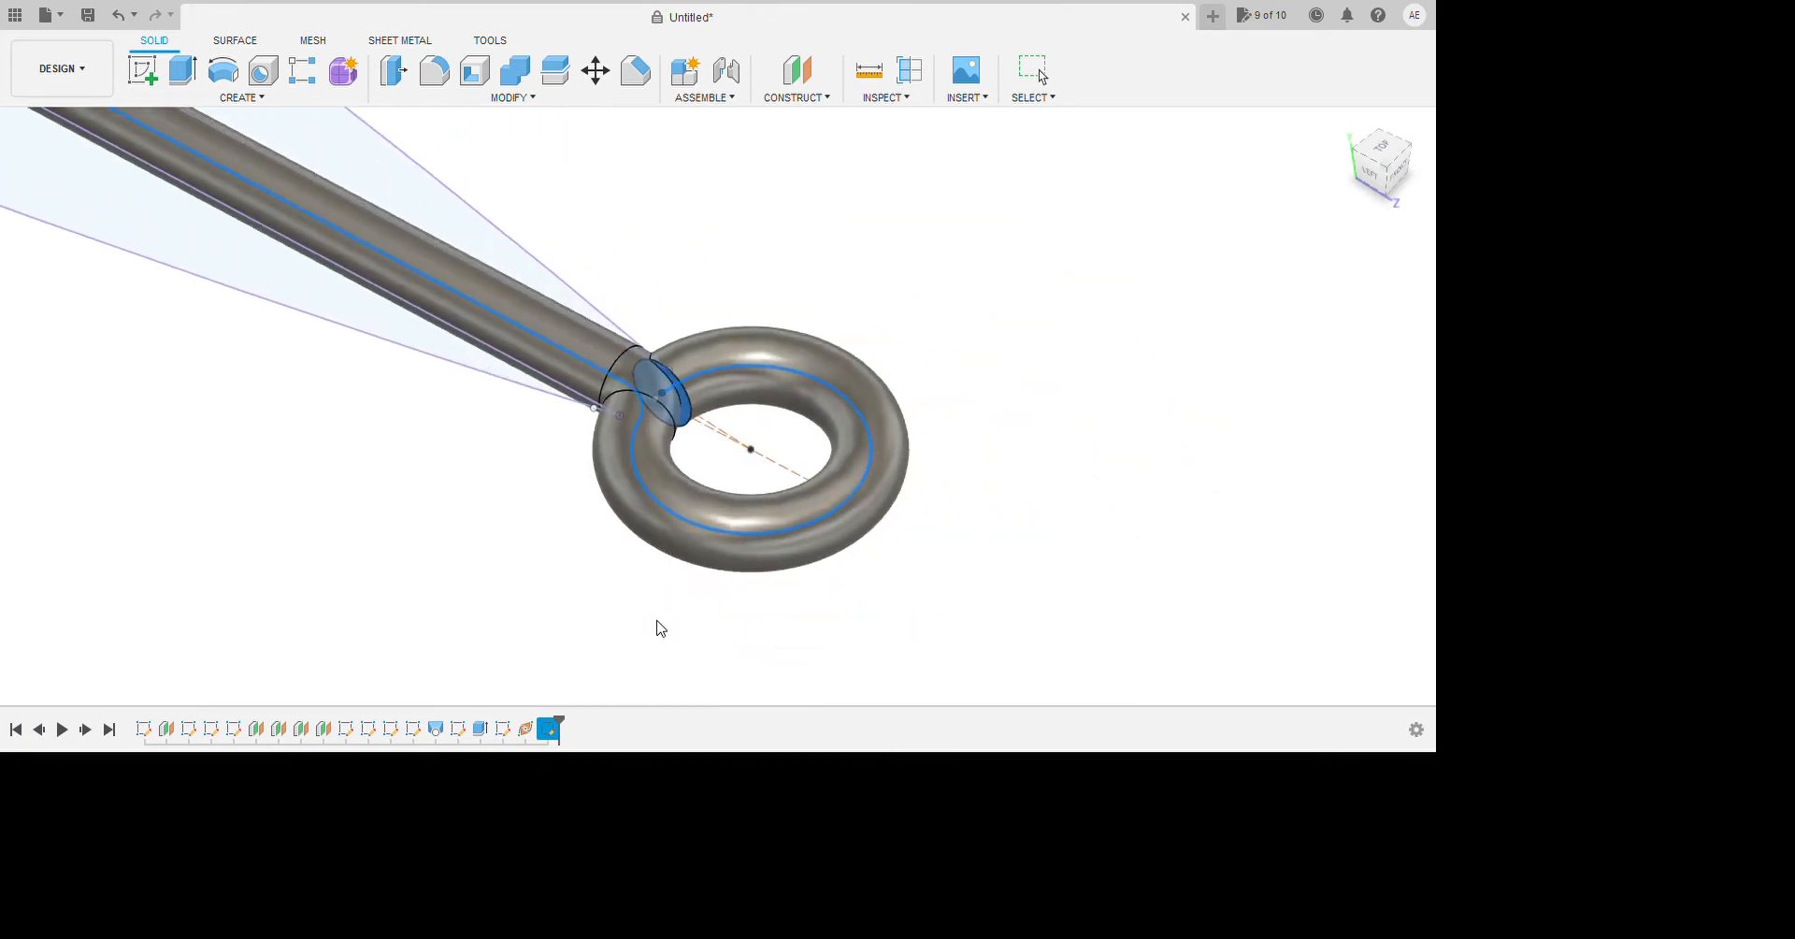
shift+middle_drag(661, 629, 636, 671)
scroll(822, 617, down, 10)
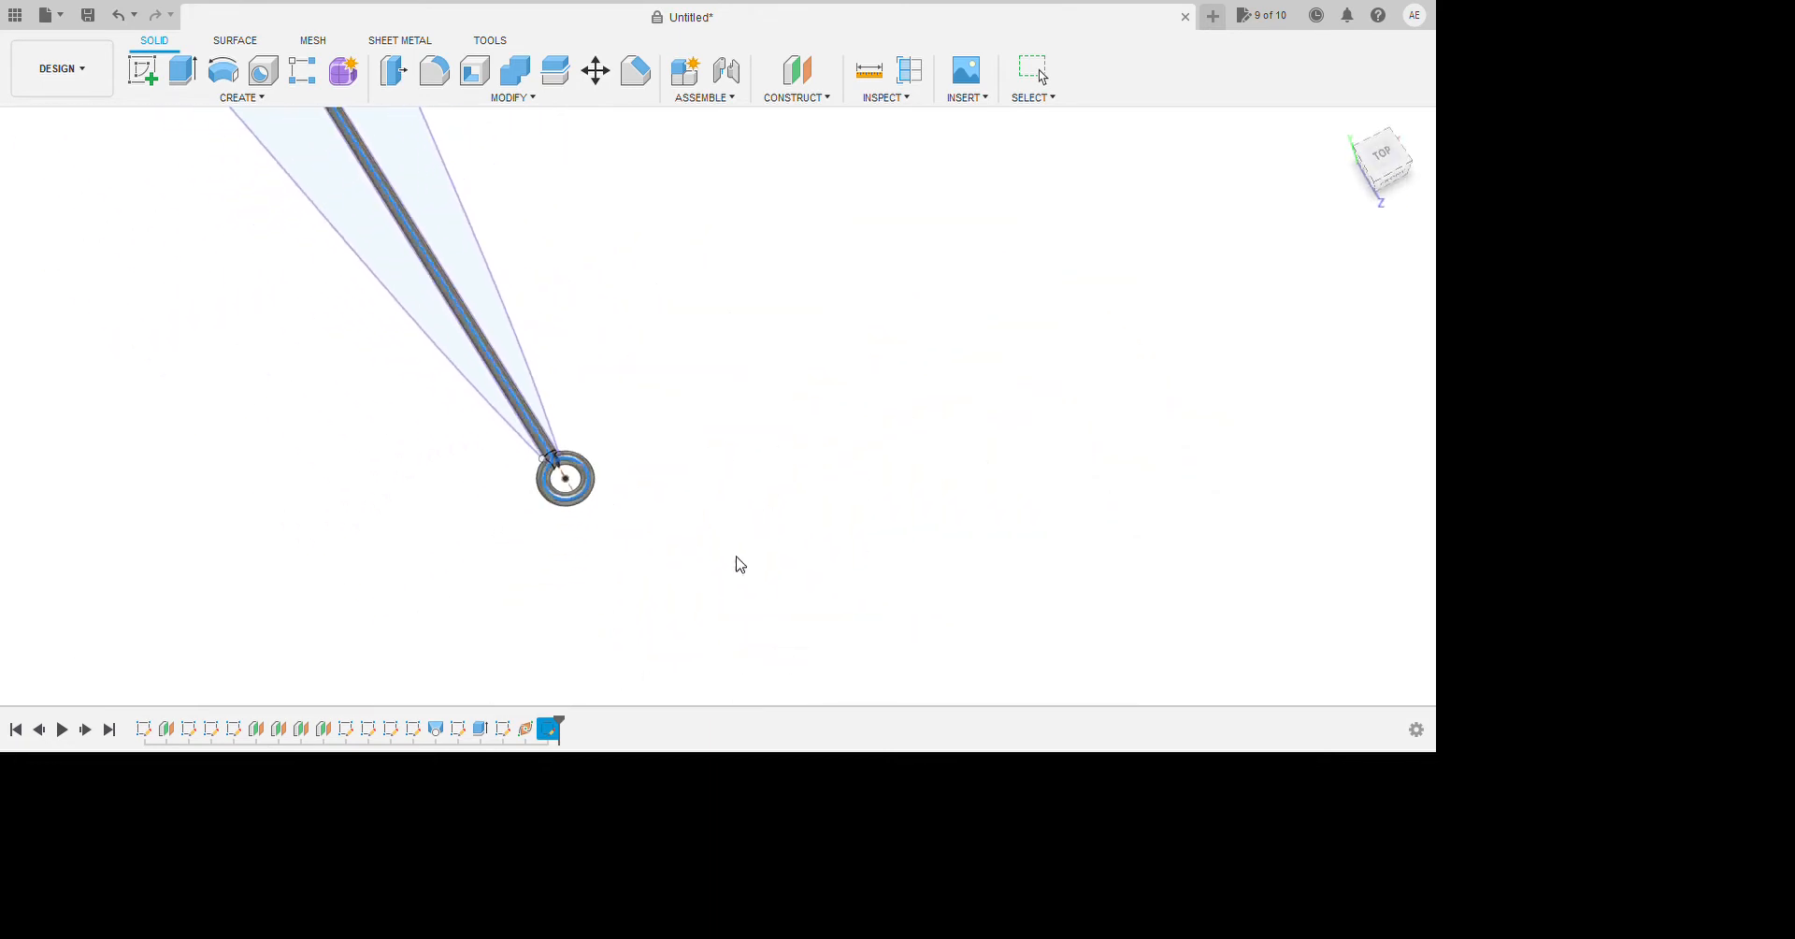
scroll(636, 294, up, 8)
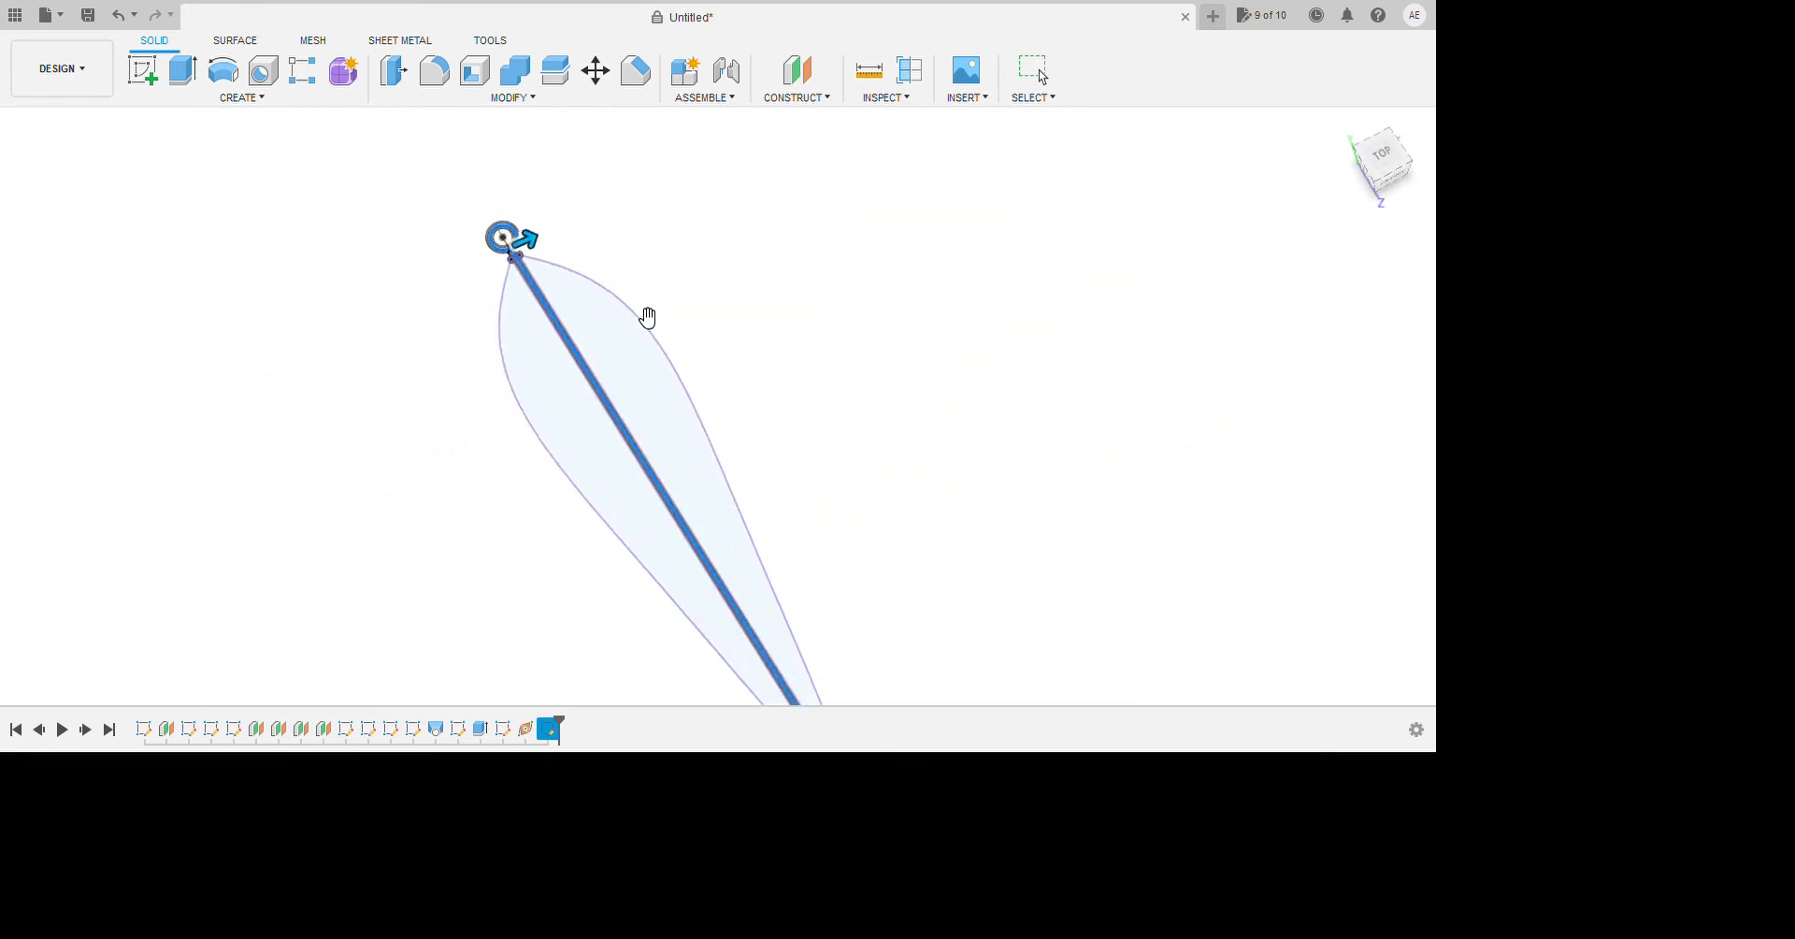
scroll(668, 301, up, 2)
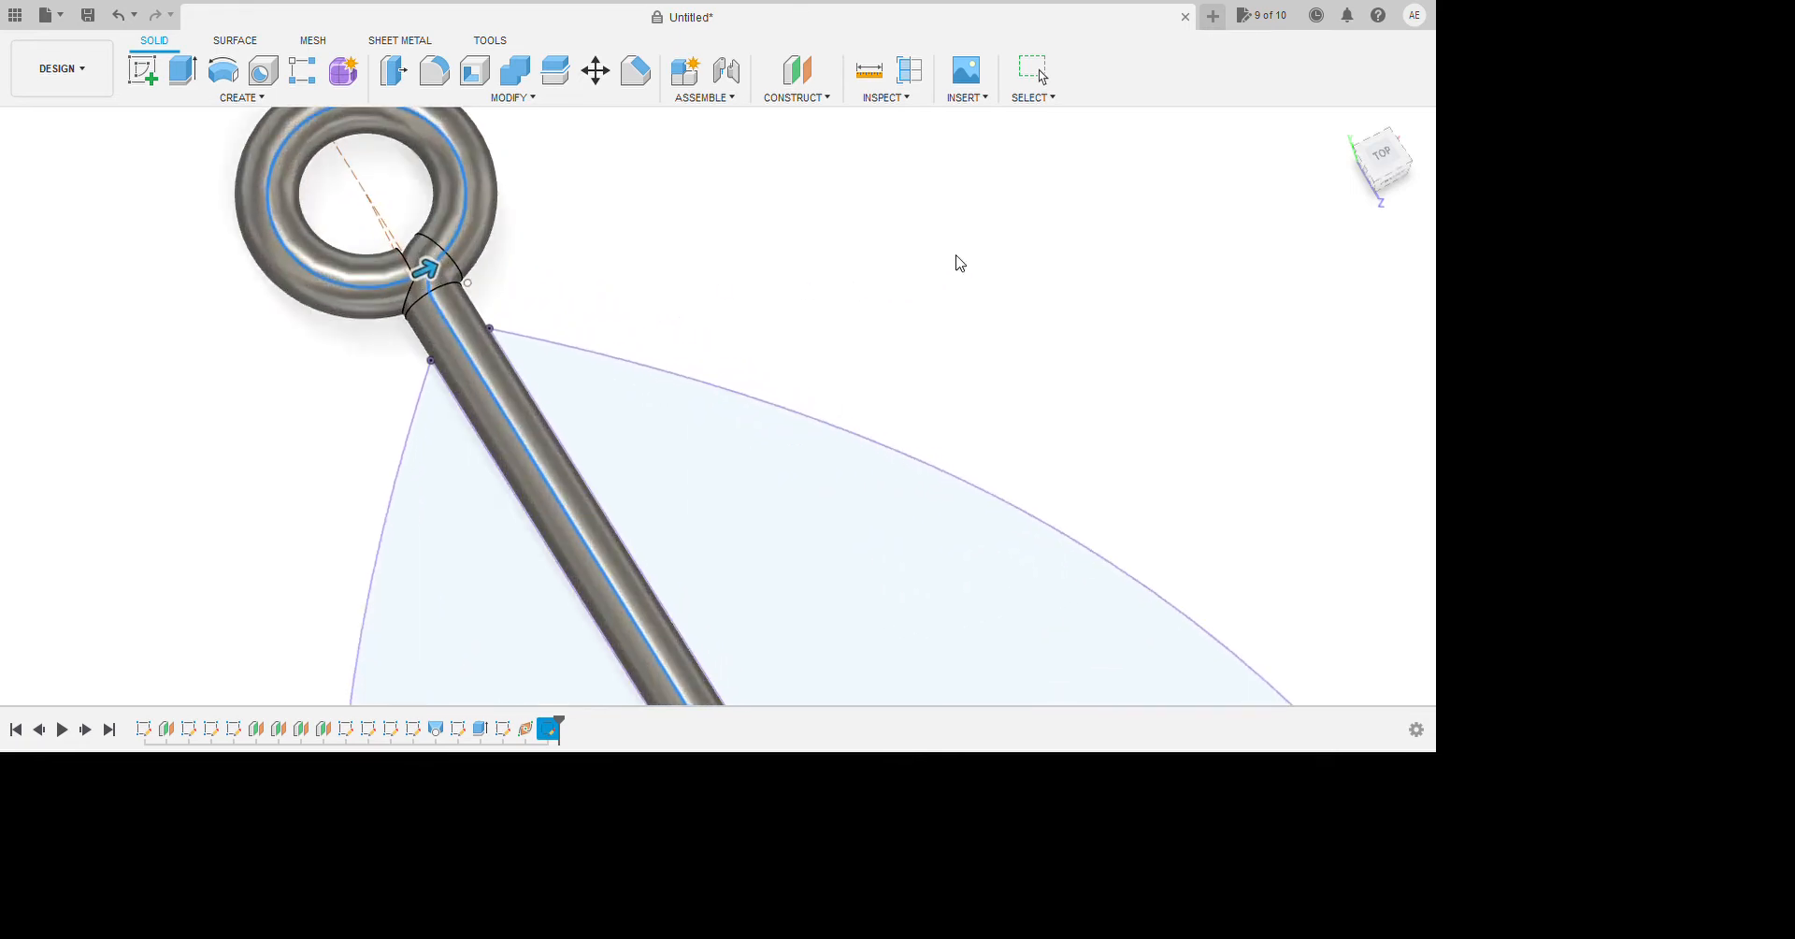
click(1656, 668)
Edit the wire's profile sketch and set the circle's diameter to 0.03.
scroll(982, 417, down, 8)
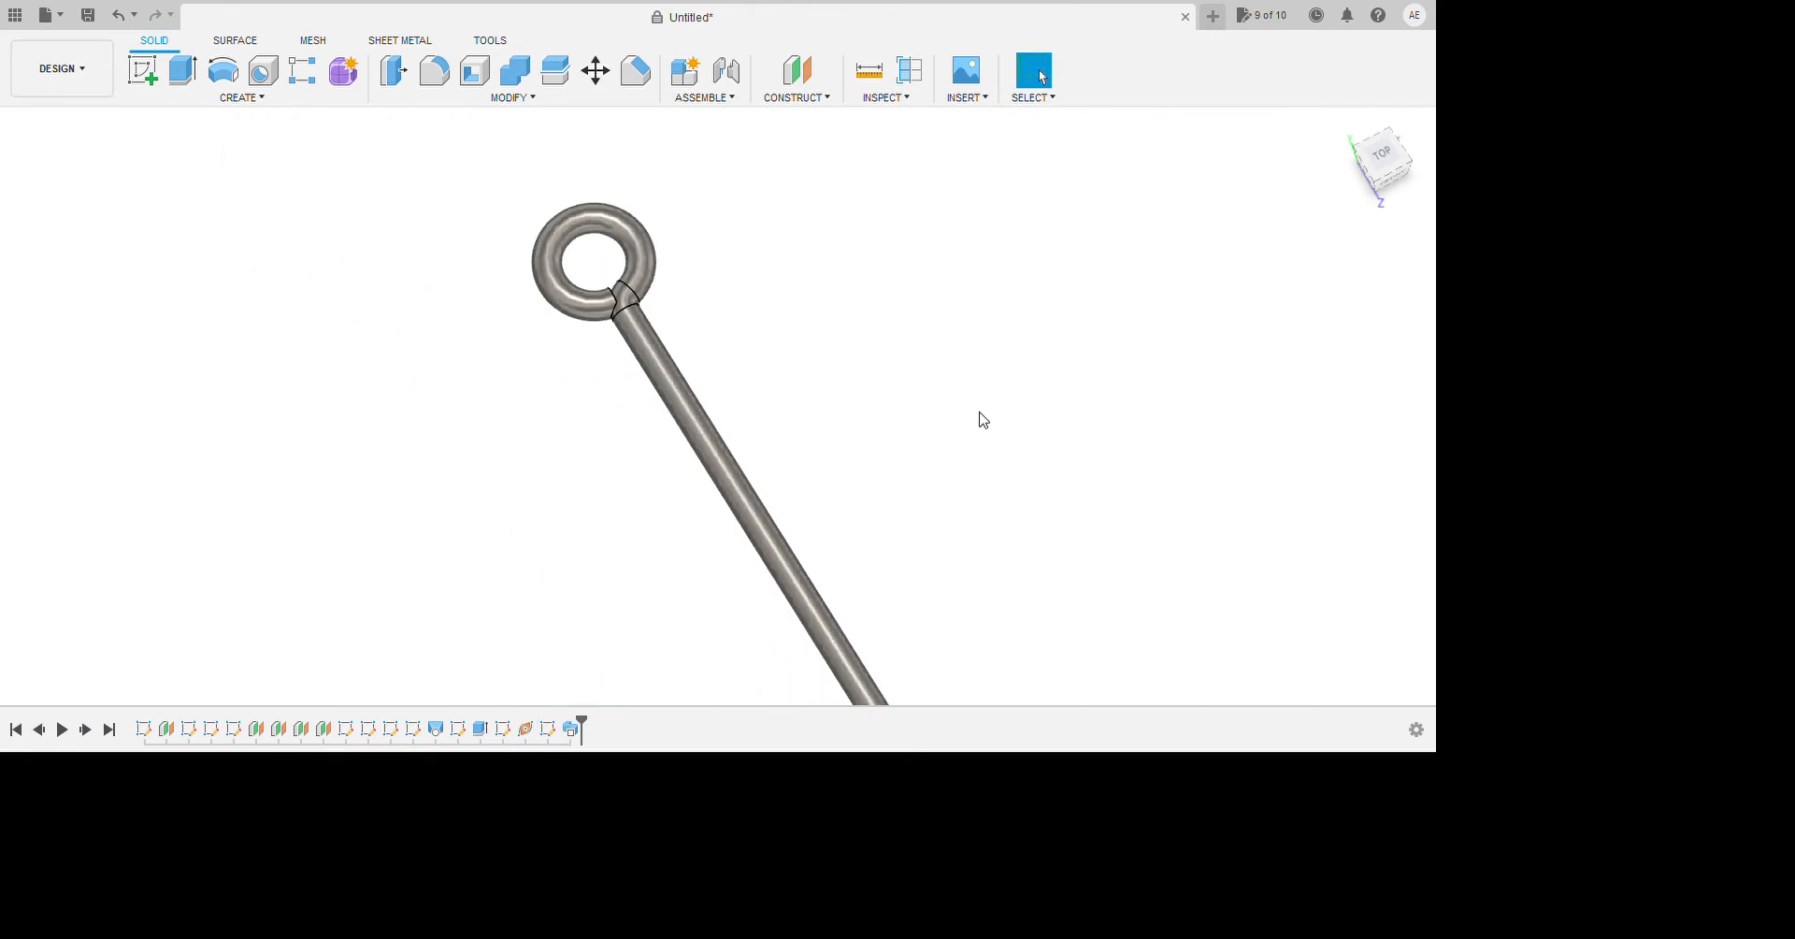
scroll(1124, 364, down, 3)
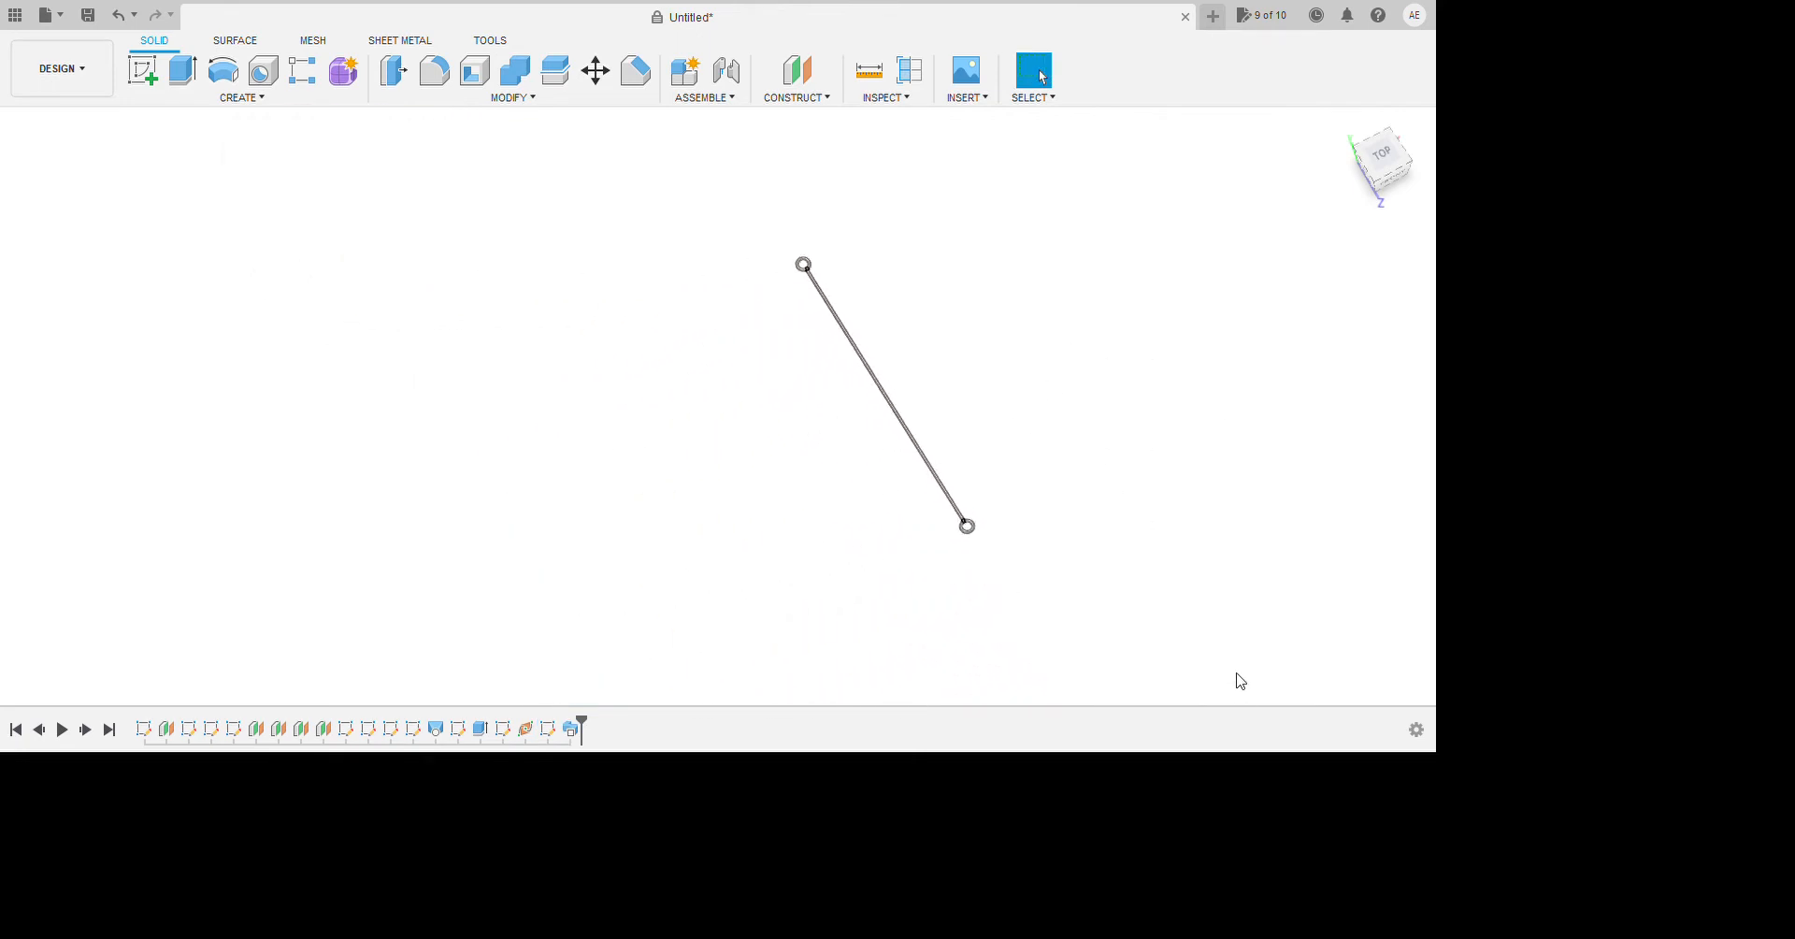
scroll(1248, 688, up, 6)
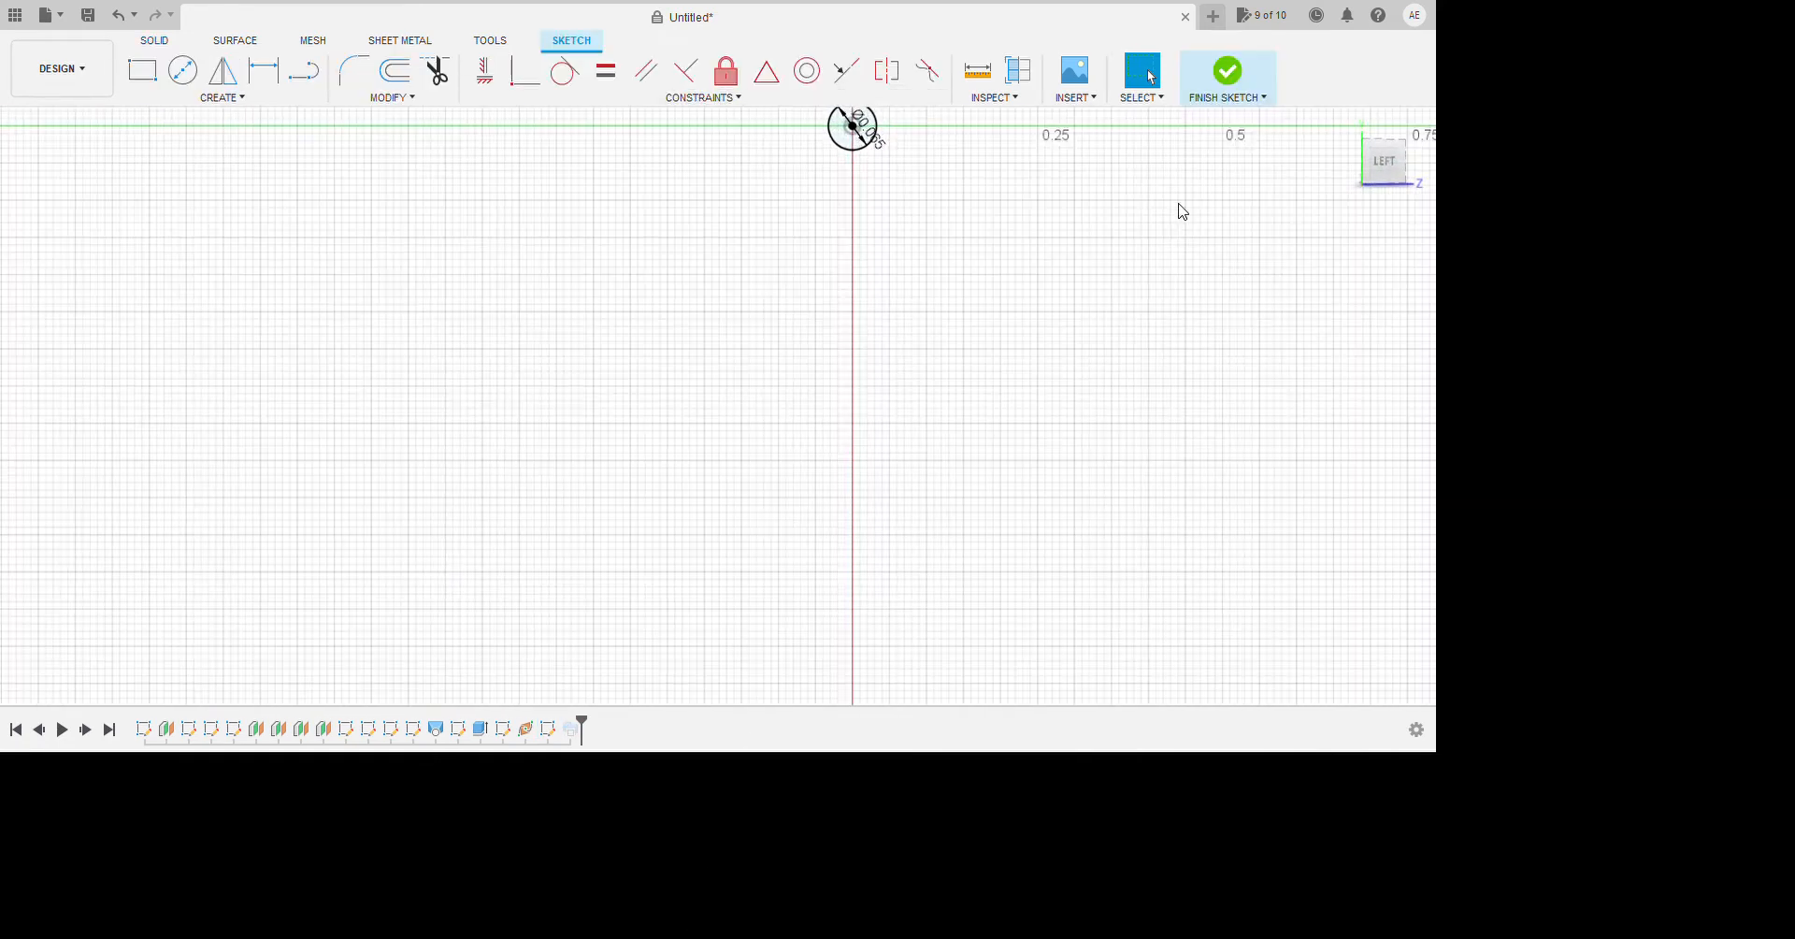
scroll(1131, 176, up, 3)
click(1050, 185)
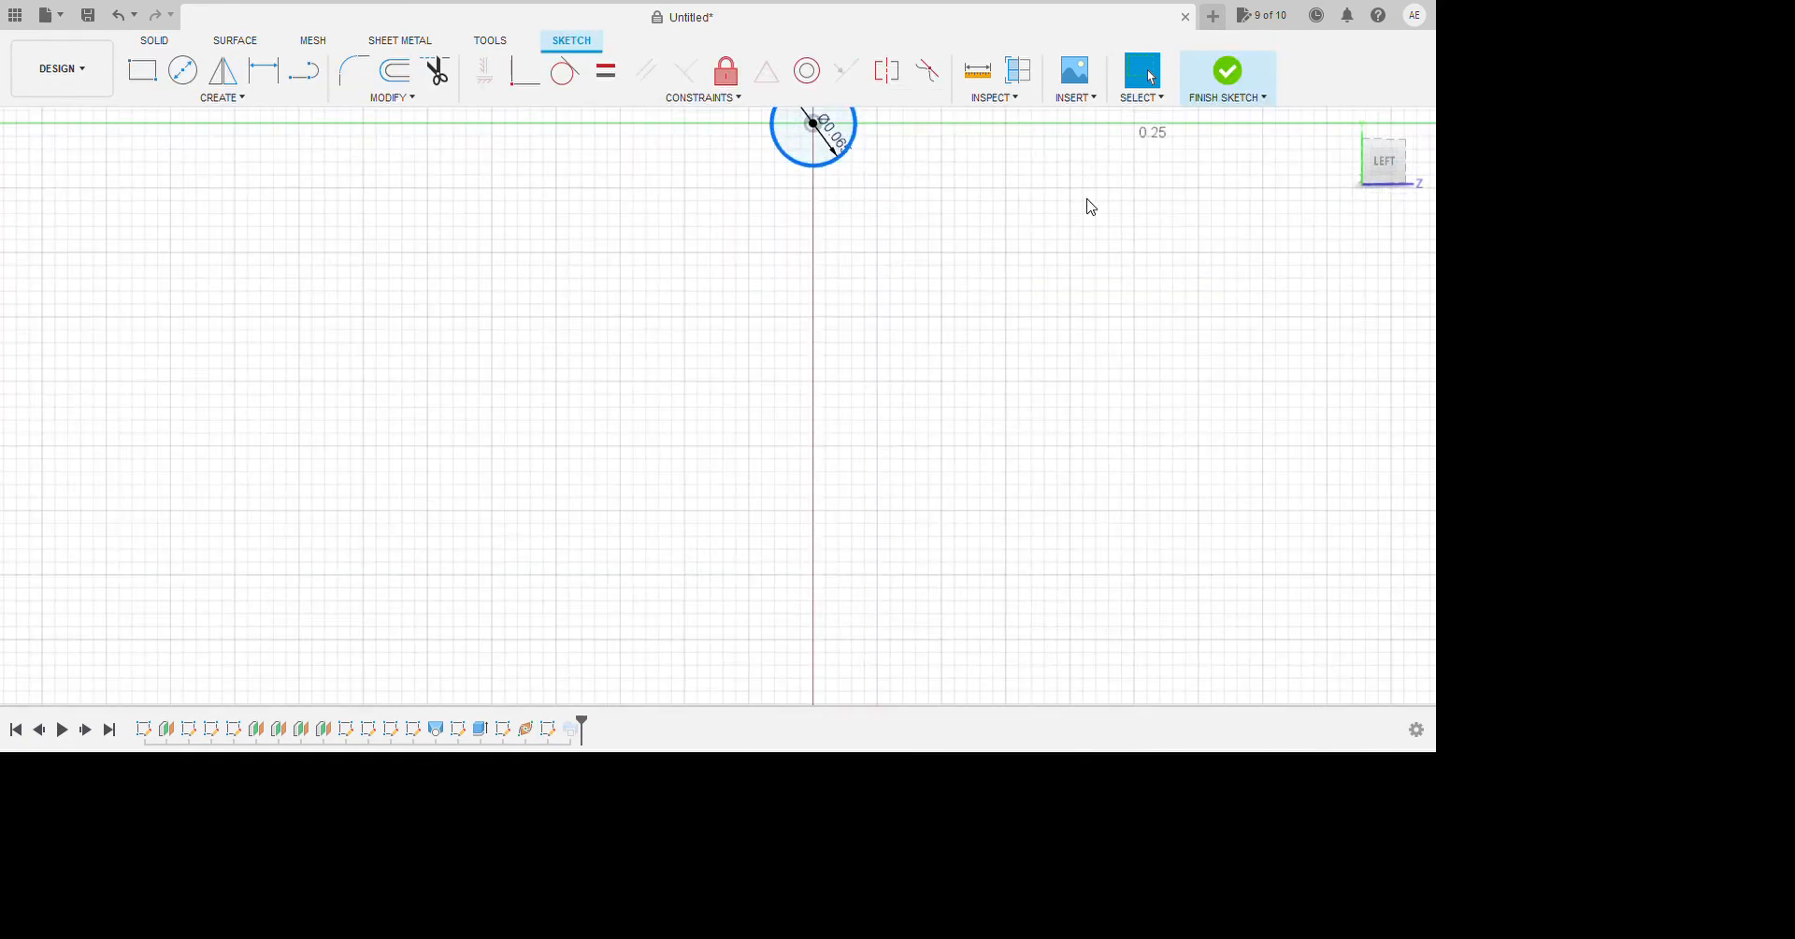
click(1086, 205)
scroll(1172, 275, down, 2)
scroll(1137, 341, up, 3)
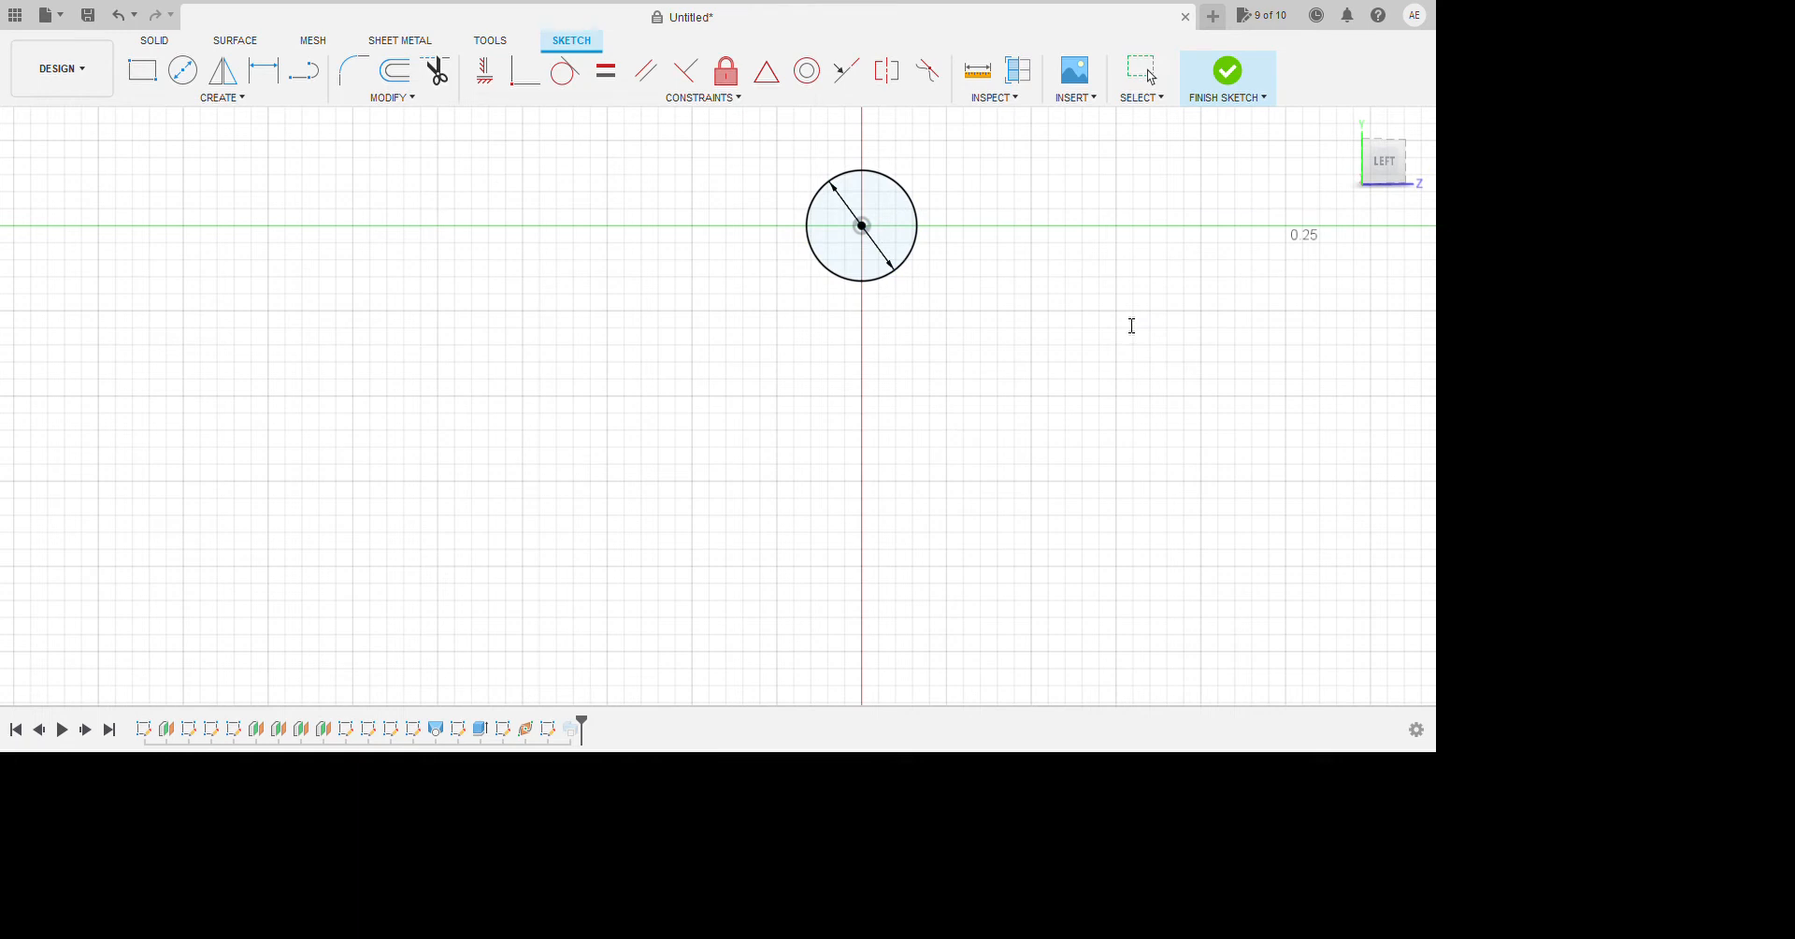
key(Return)
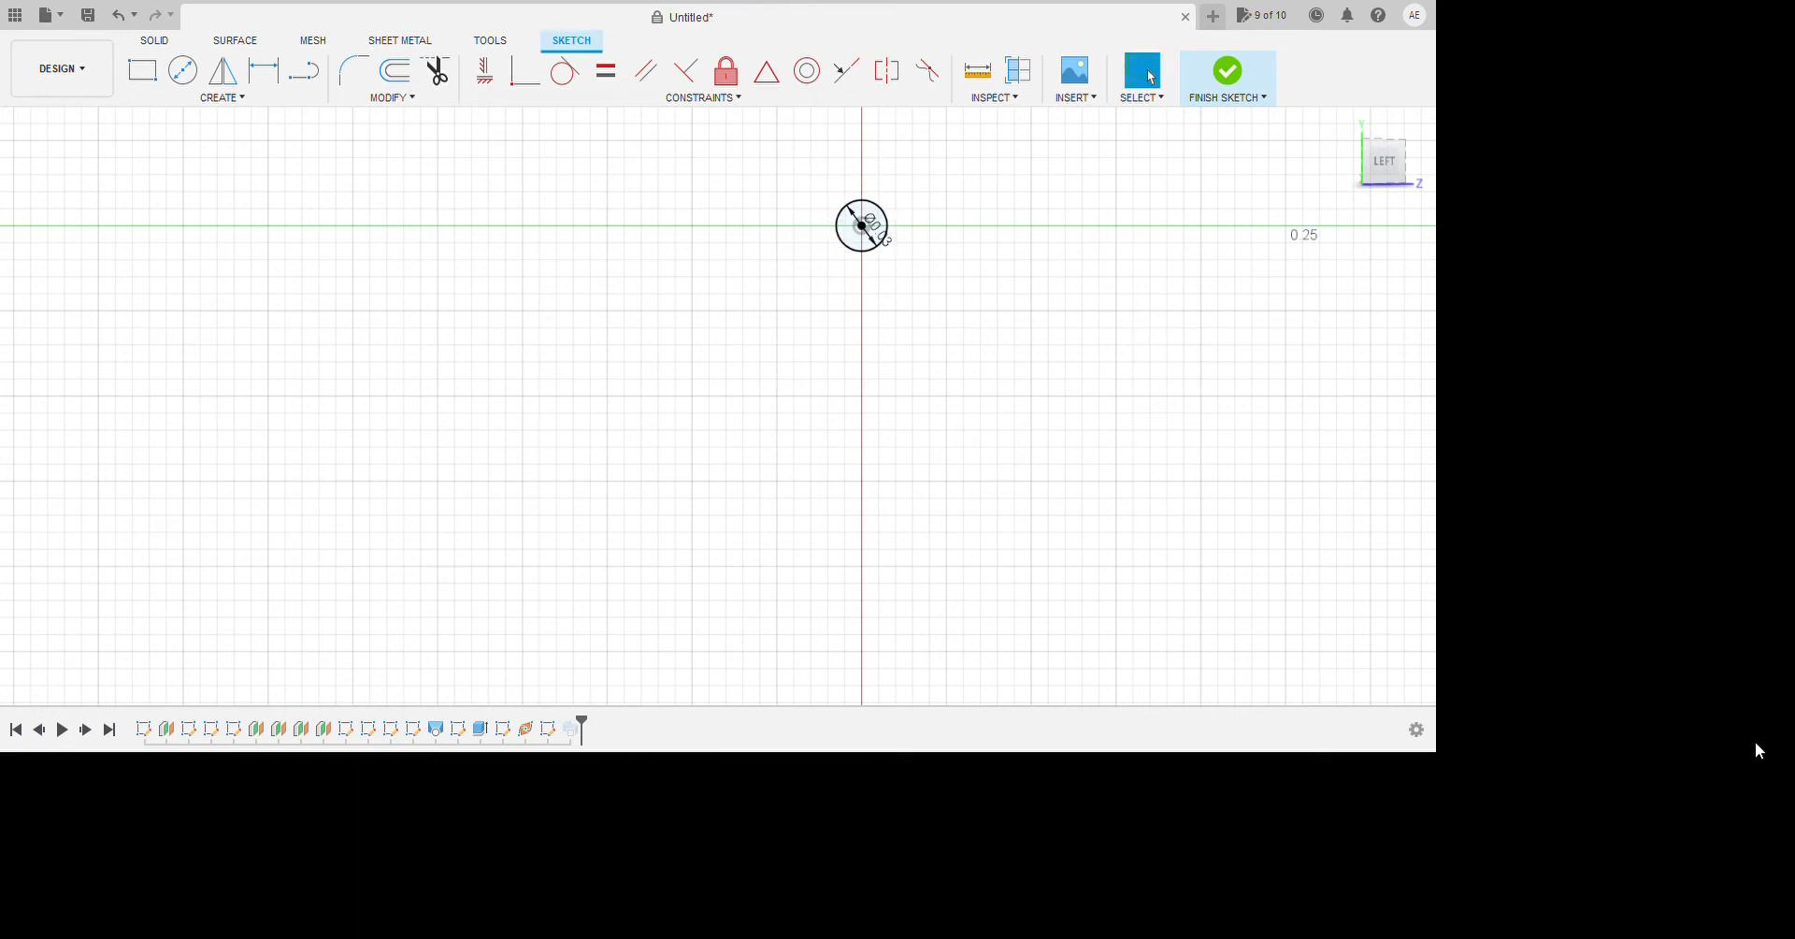
click(1756, 744)
Show the lofted body again around the swept wire.
scroll(1162, 485, down, 3)
mouse_move(1180, 501)
shift+middle_down()
mouse_move(1185, 521)
mouse_move(1124, 567)
shift+middle_up()
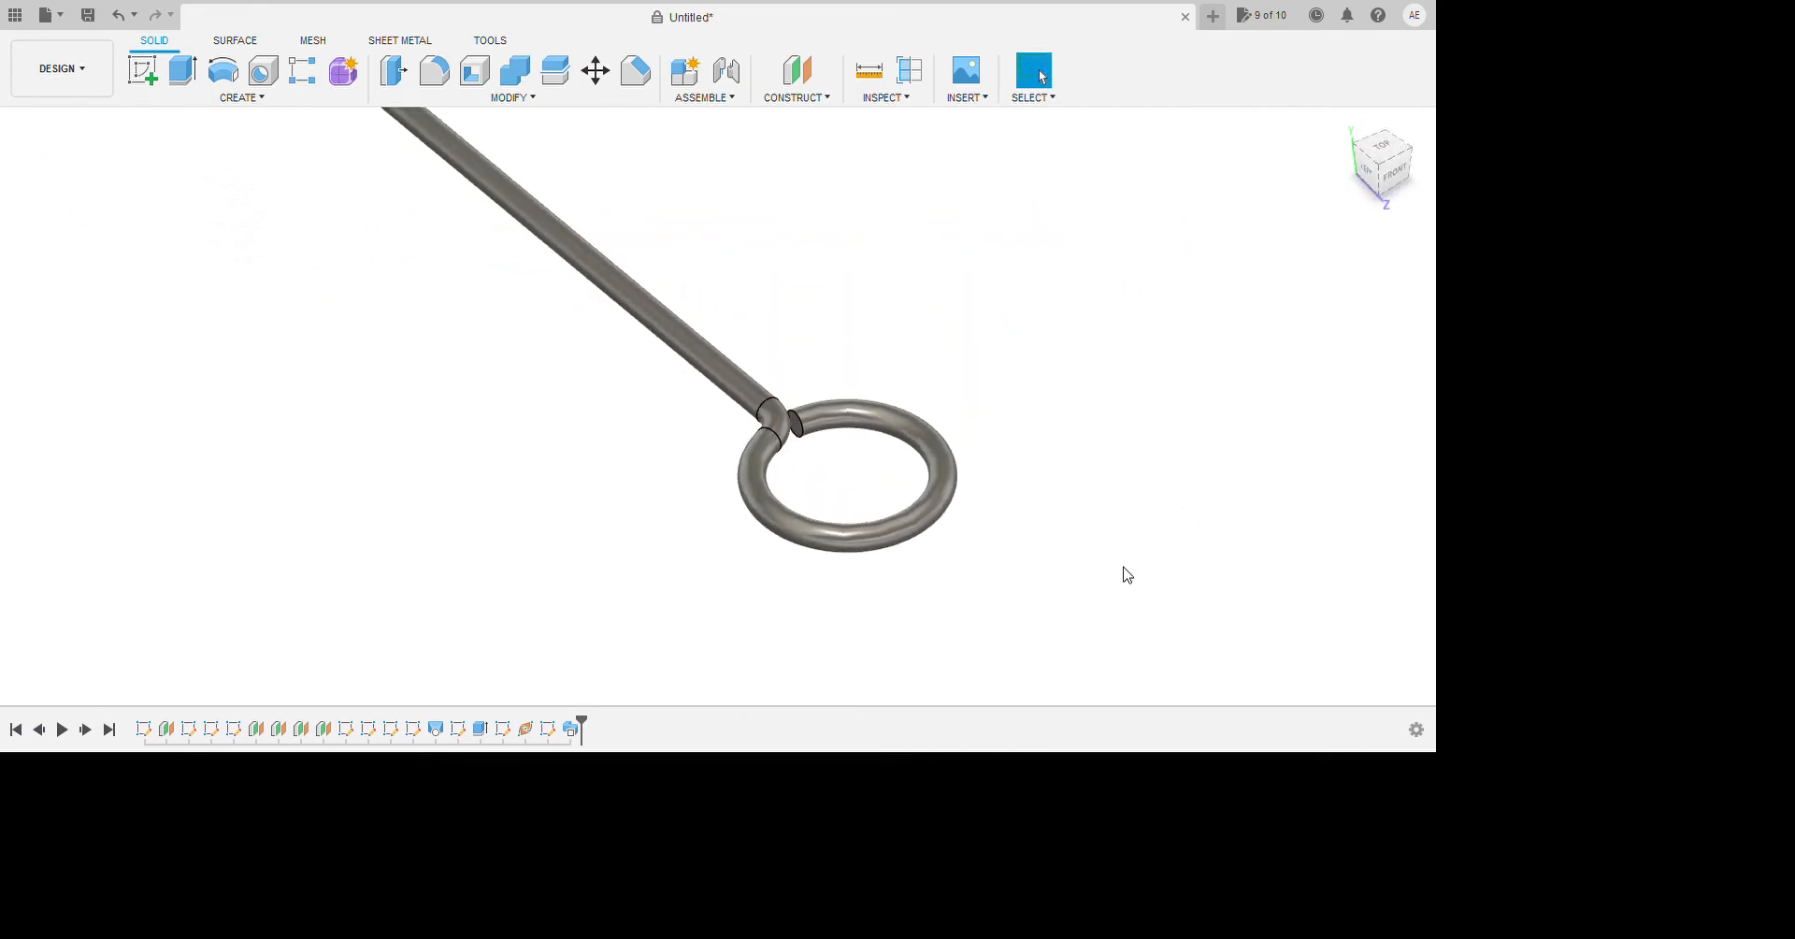
shift+middle_drag(1150, 489, 1413, 461)
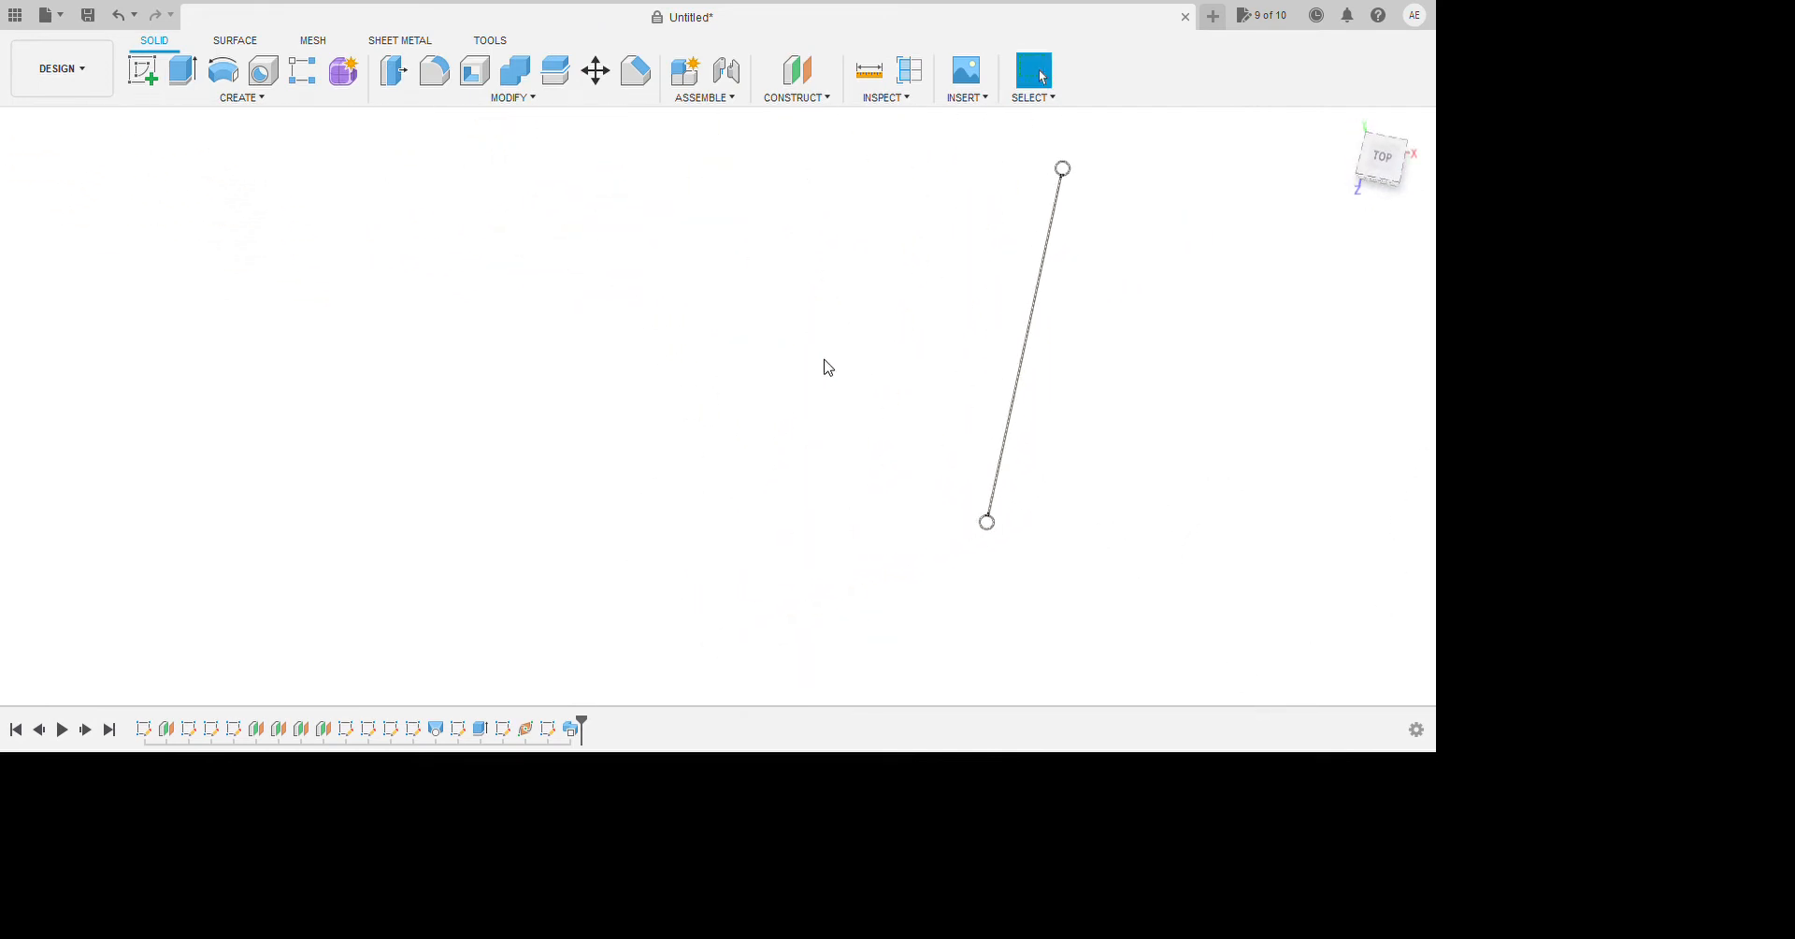
mouse_move(1291, 552)
shift+middle_down()
mouse_move(1331, 577)
mouse_move(1319, 661)
mouse_move(1406, 409)
shift+middle_up()
scroll(1393, 355, up, 10)
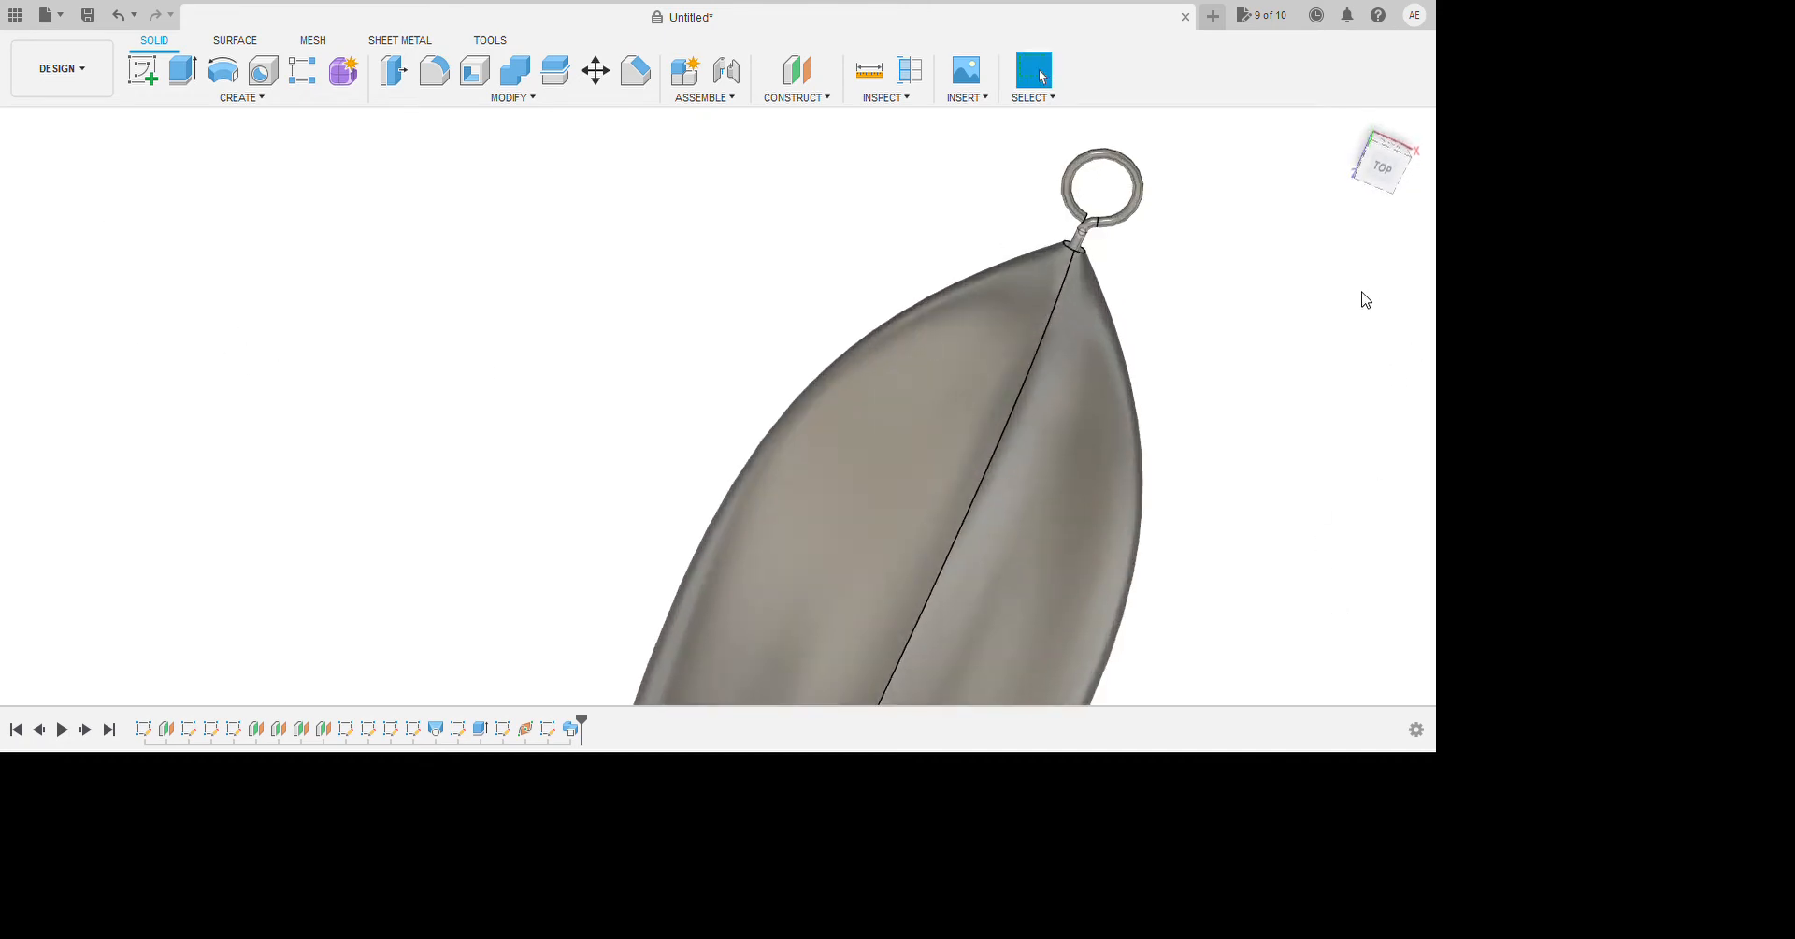
Examine how the wire loops sit against both ends of the lofted body.
scroll(1366, 280, down, 6)
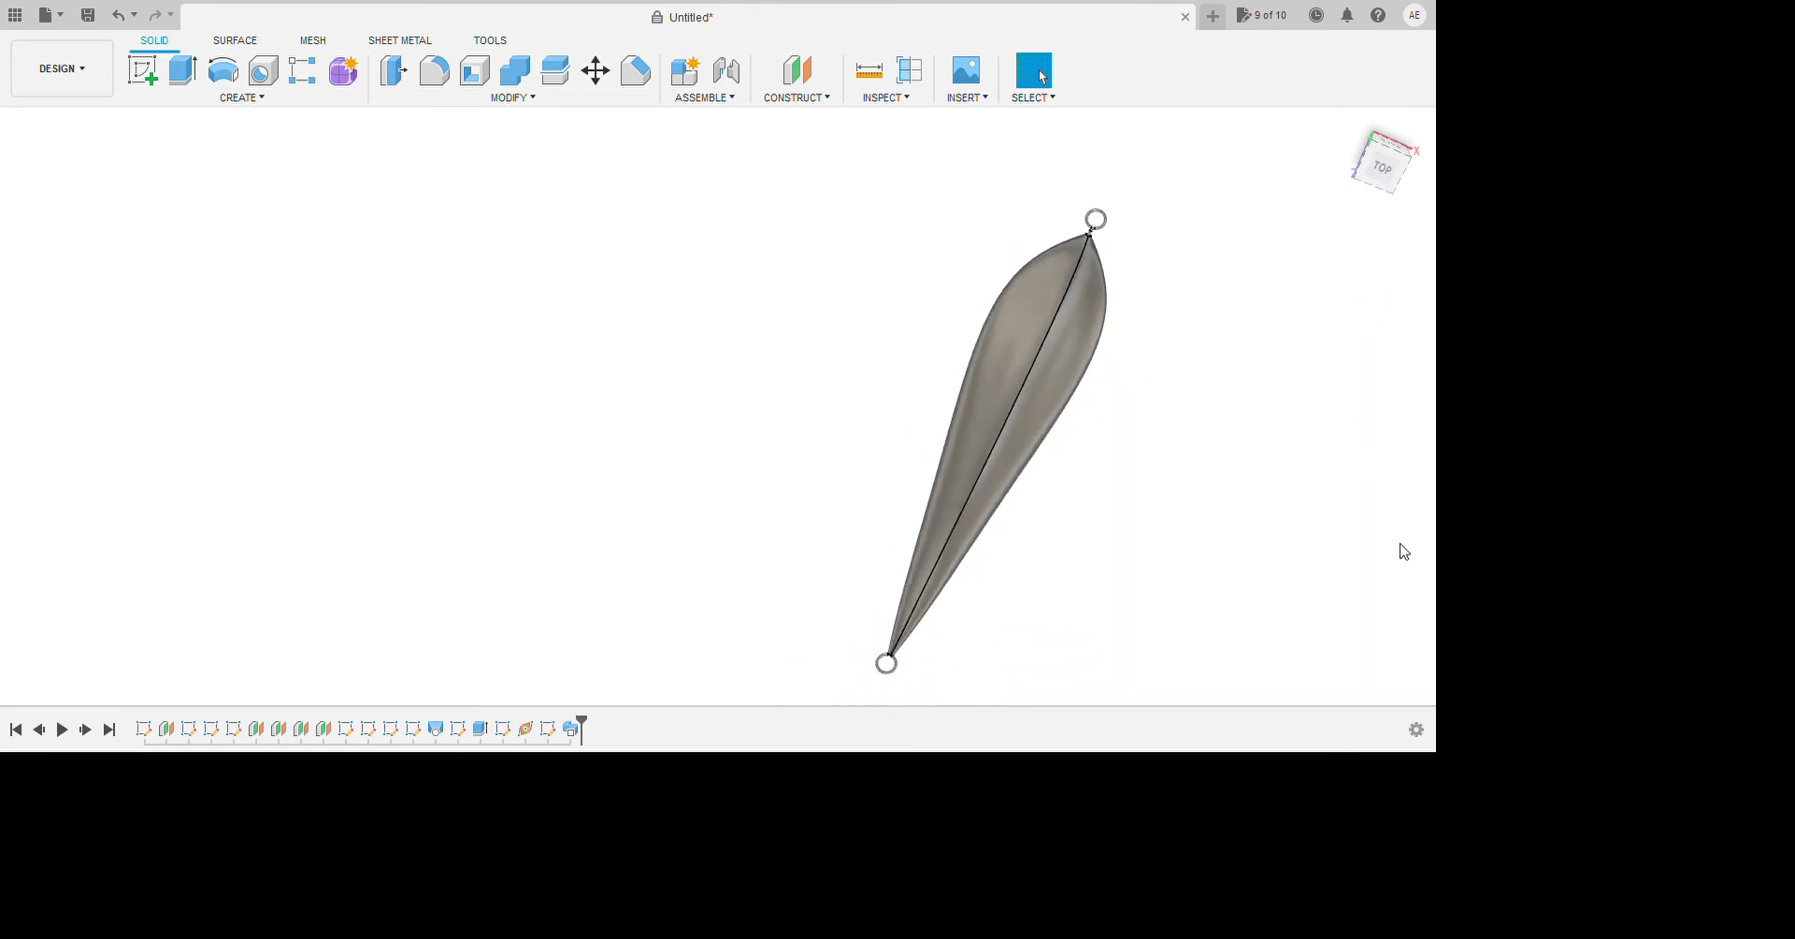
shift+middle_drag(1336, 711, 1367, 693)
scroll(1346, 702, down, 3)
scroll(1294, 782, up, 5)
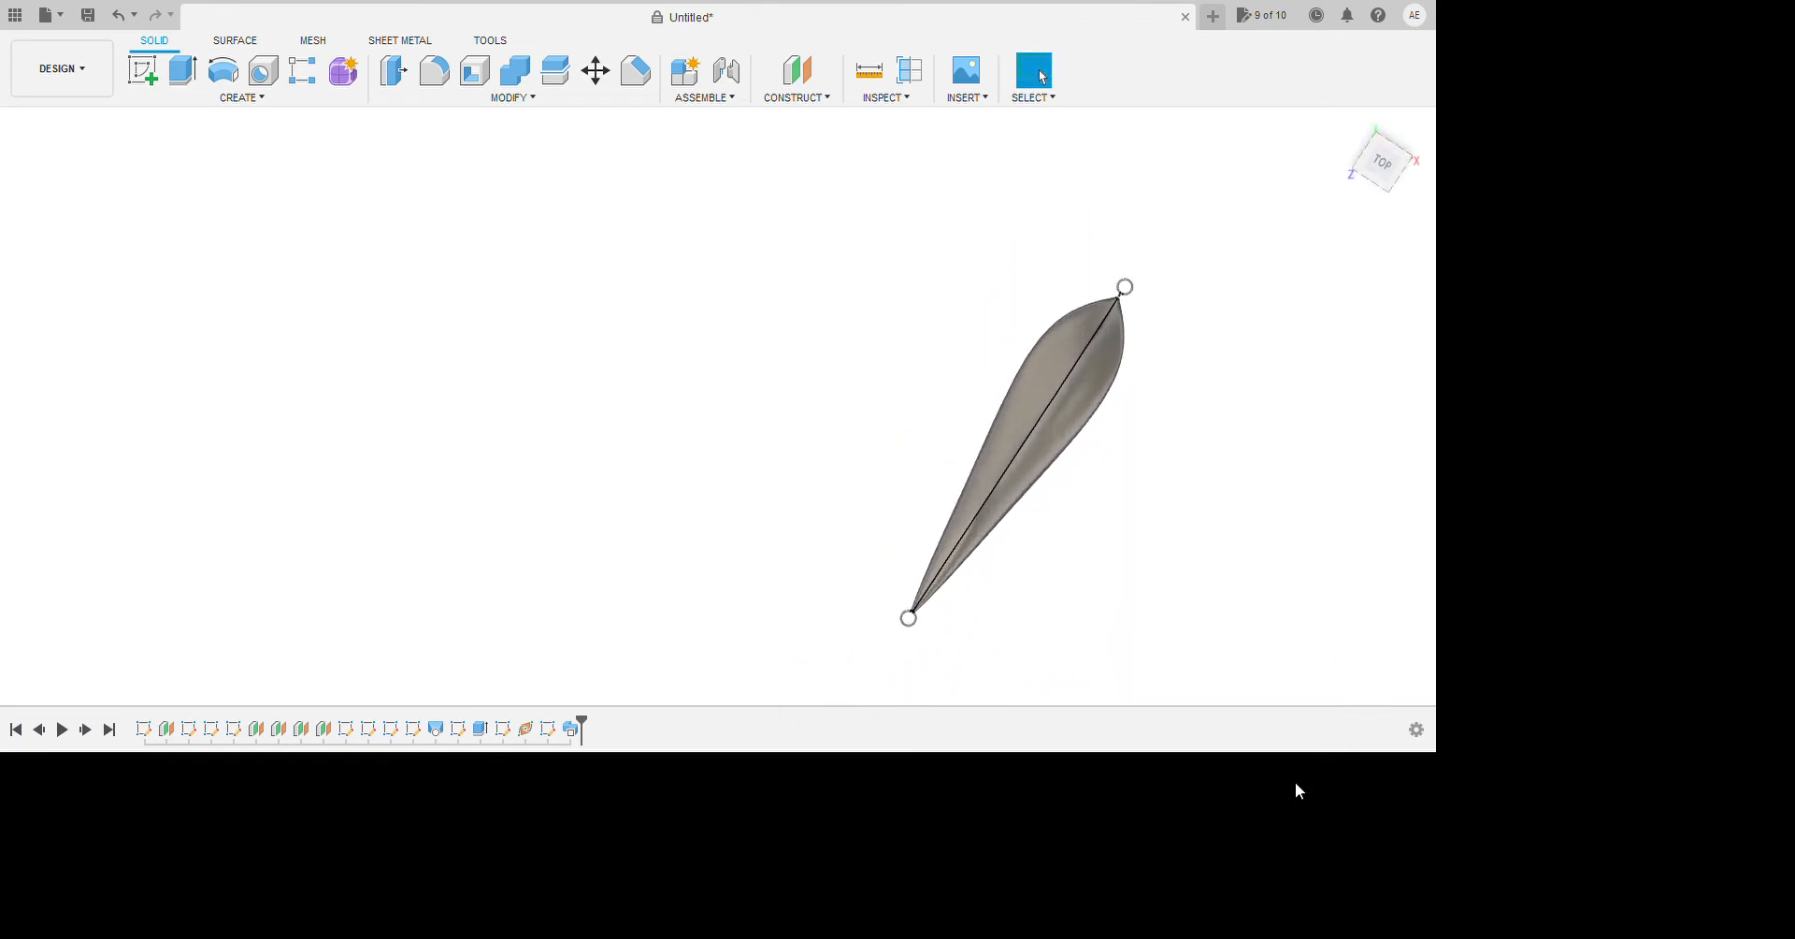
scroll(1118, 791, up, 5)
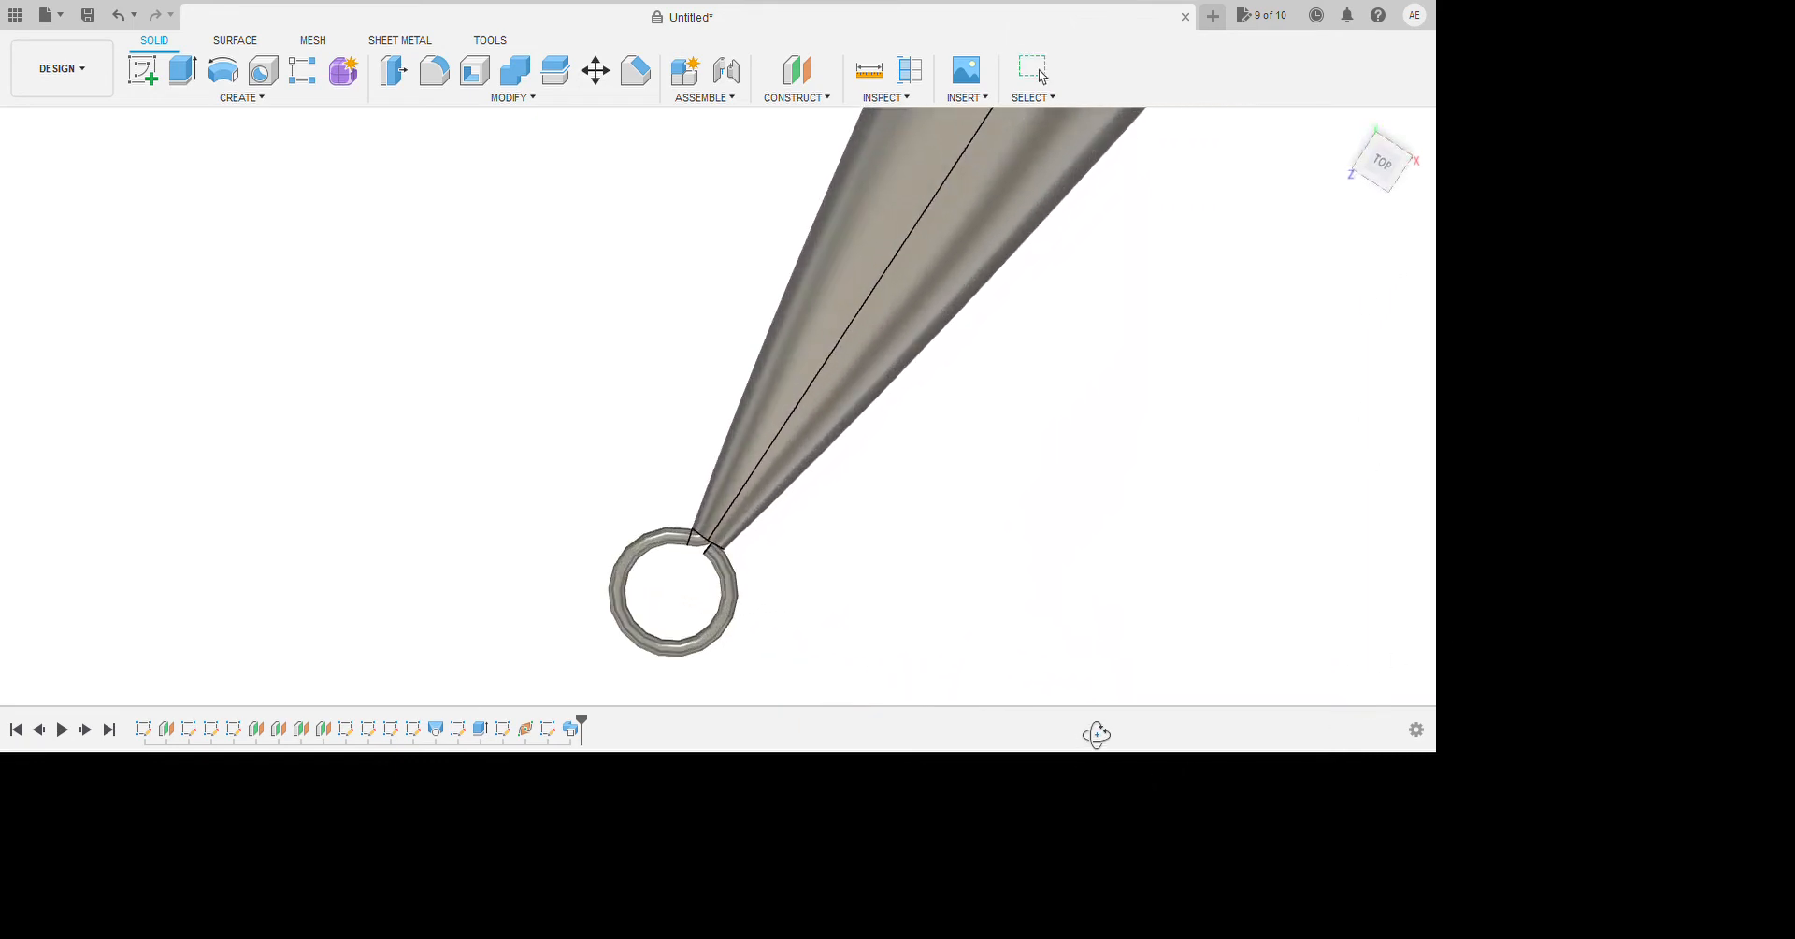
scroll(1058, 682, down, 4)
mouse_move(1060, 731)
shift+middle_down()
mouse_move(1078, 708)
mouse_move(1074, 735)
shift+middle_up()
scroll(1072, 748, down, 1)
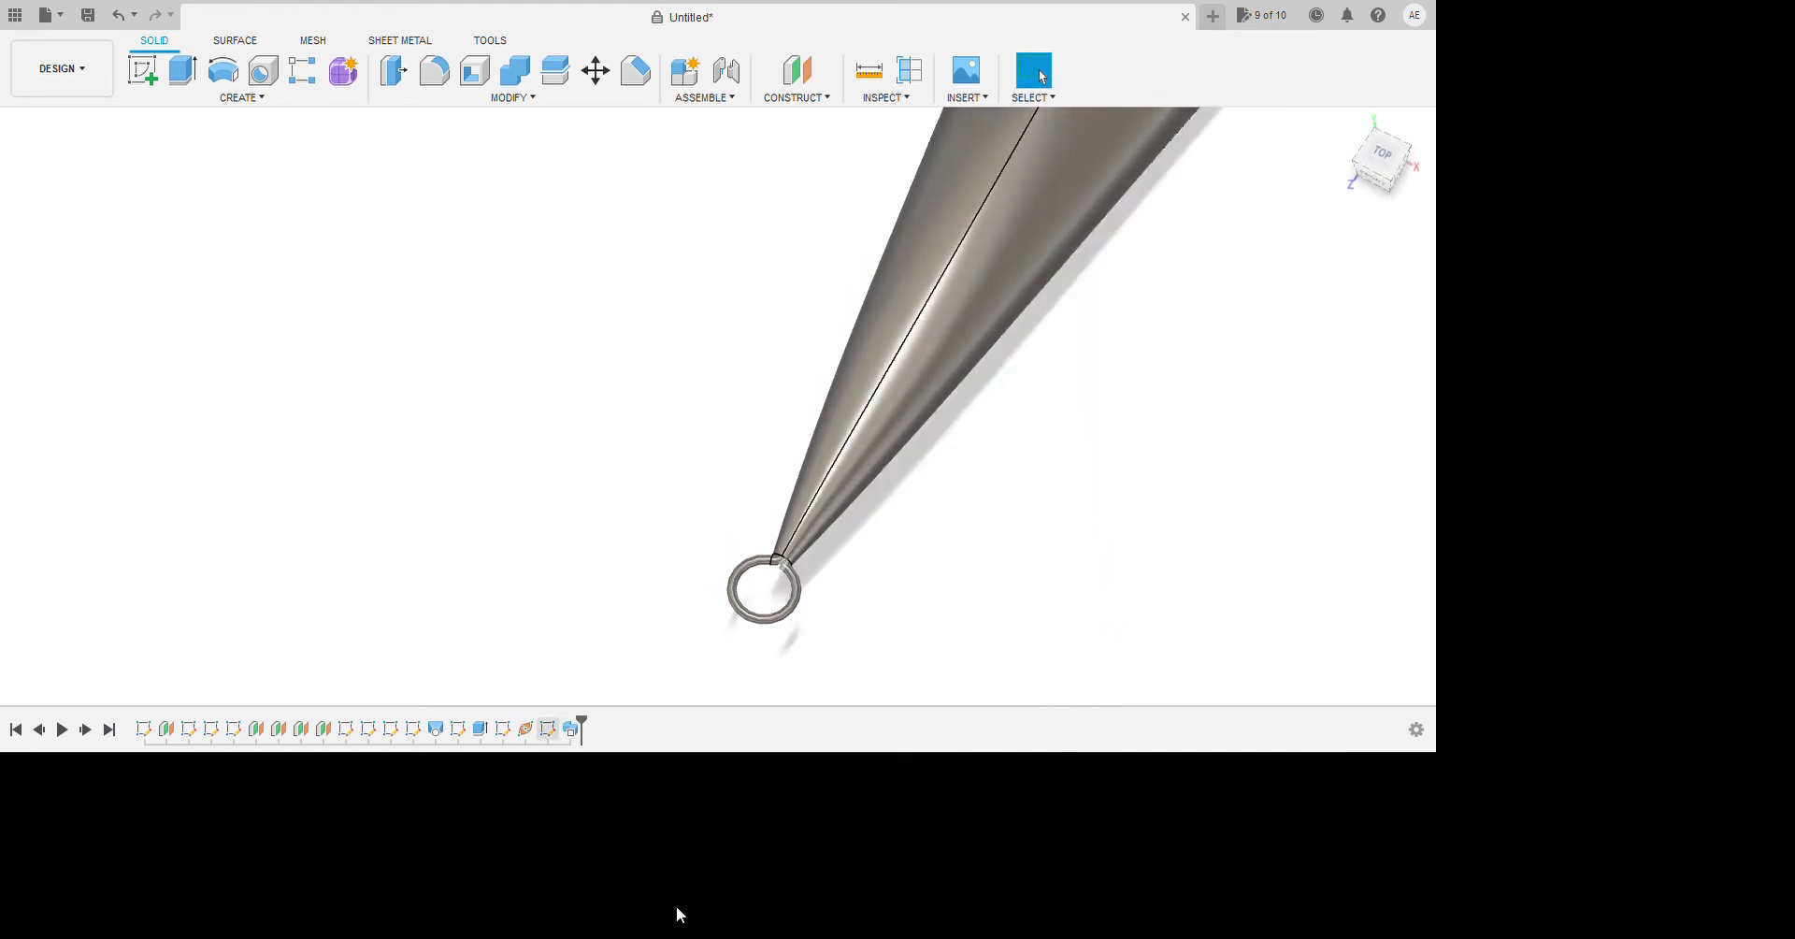
click(548, 728)
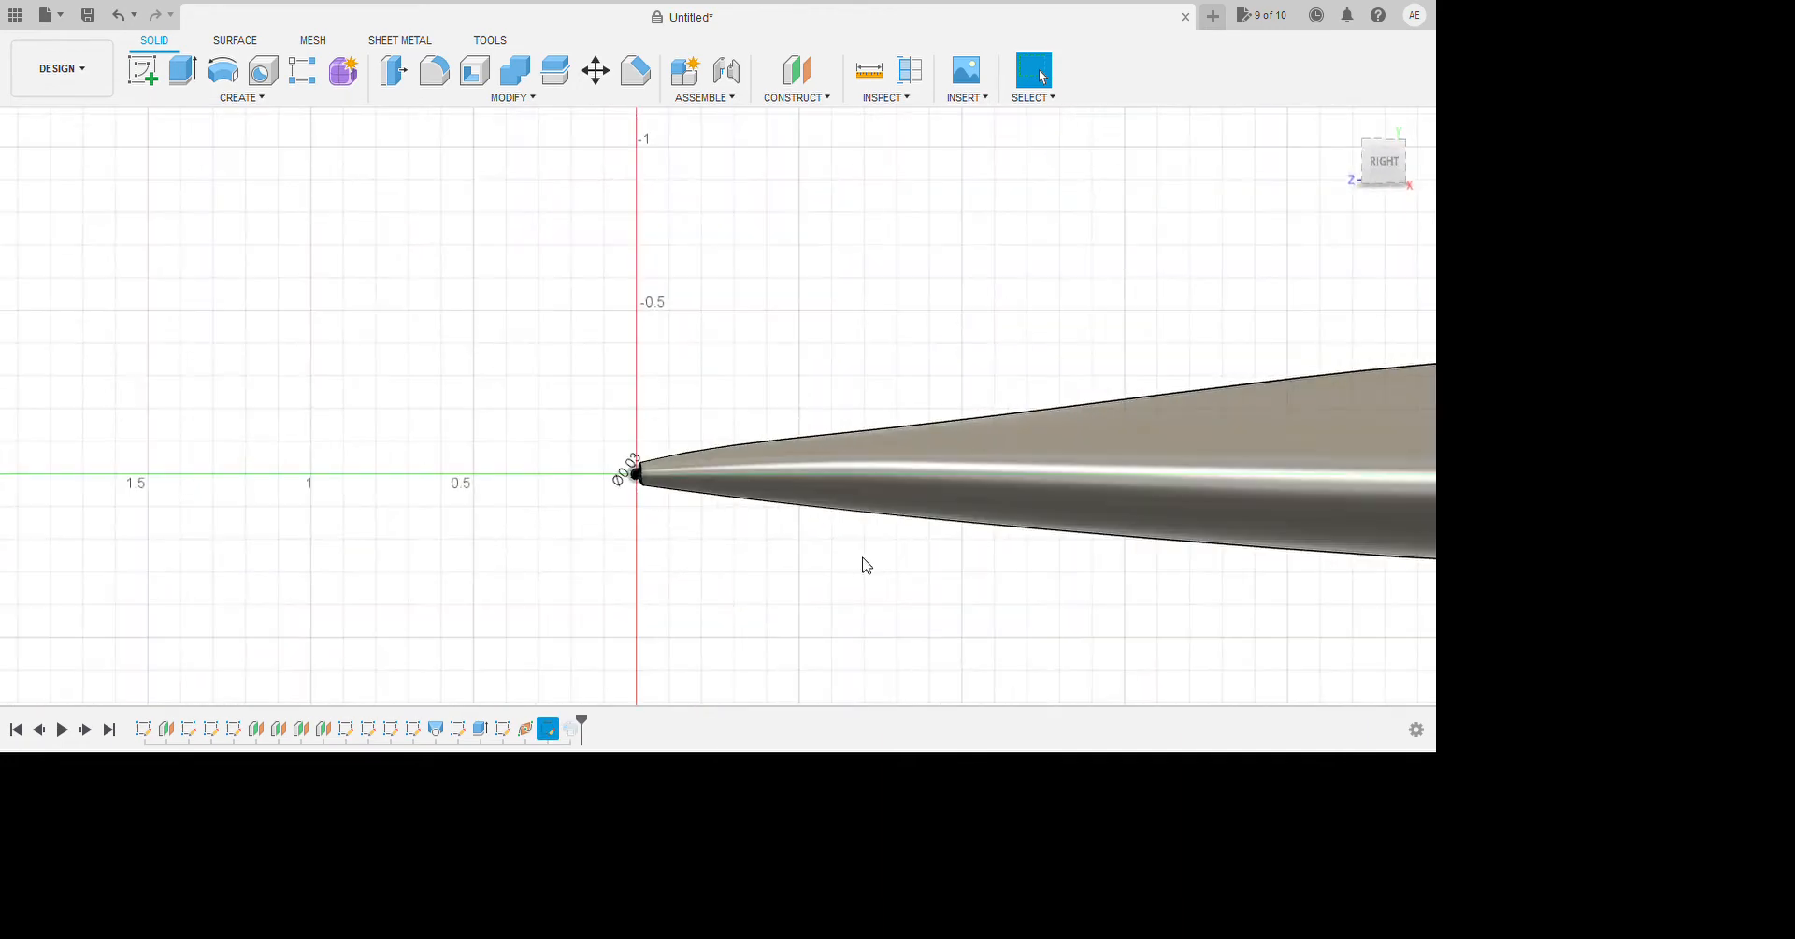
scroll(366, 518, up, 1)
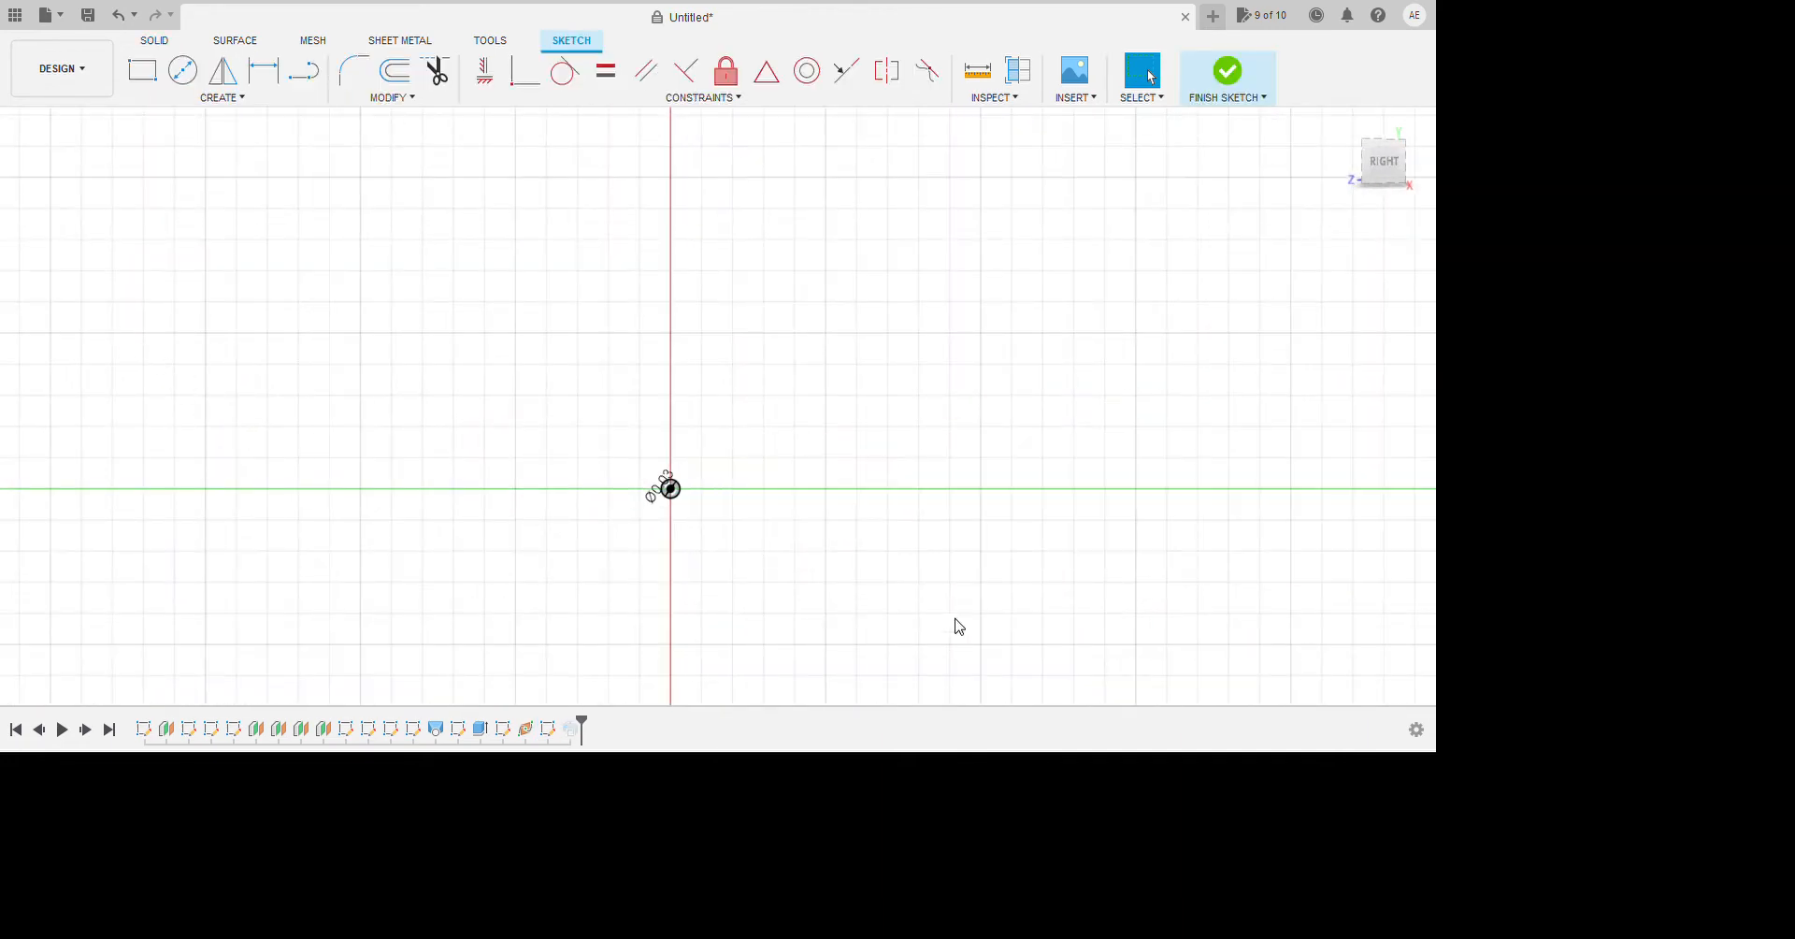
scroll(838, 614, up, 3)
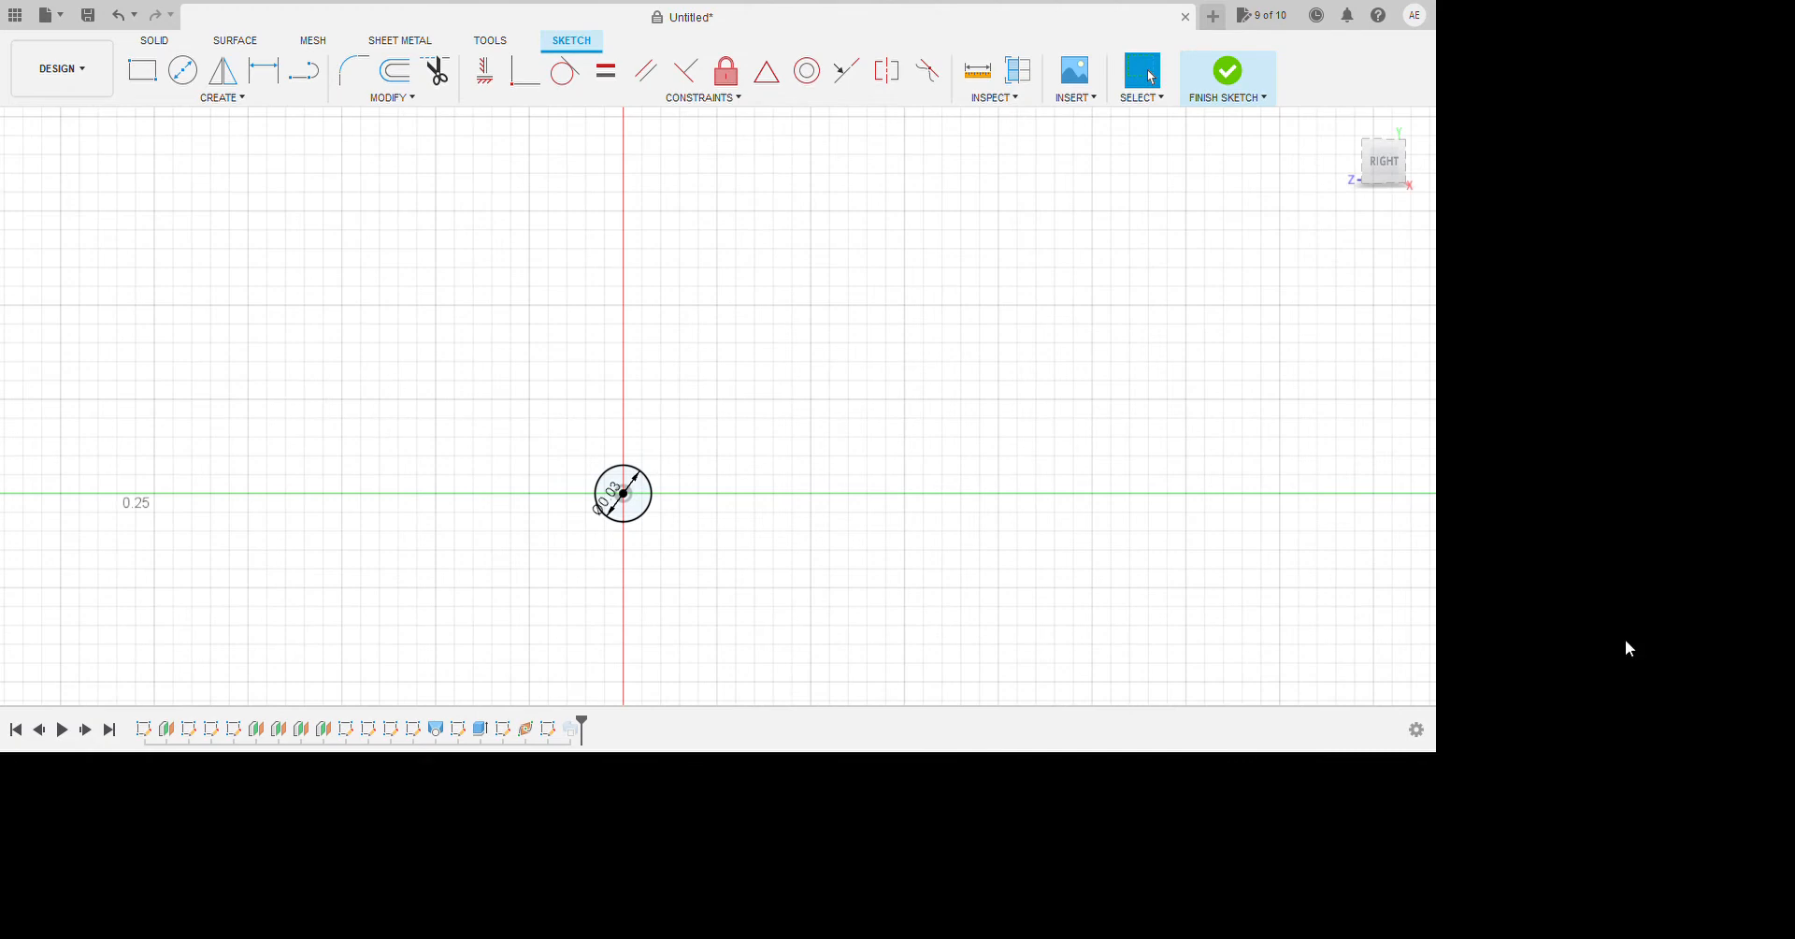
Open the wire path sketch for editing and draw a vertical line up from the loop's open end.
click(630, 913)
double_click(630, 913)
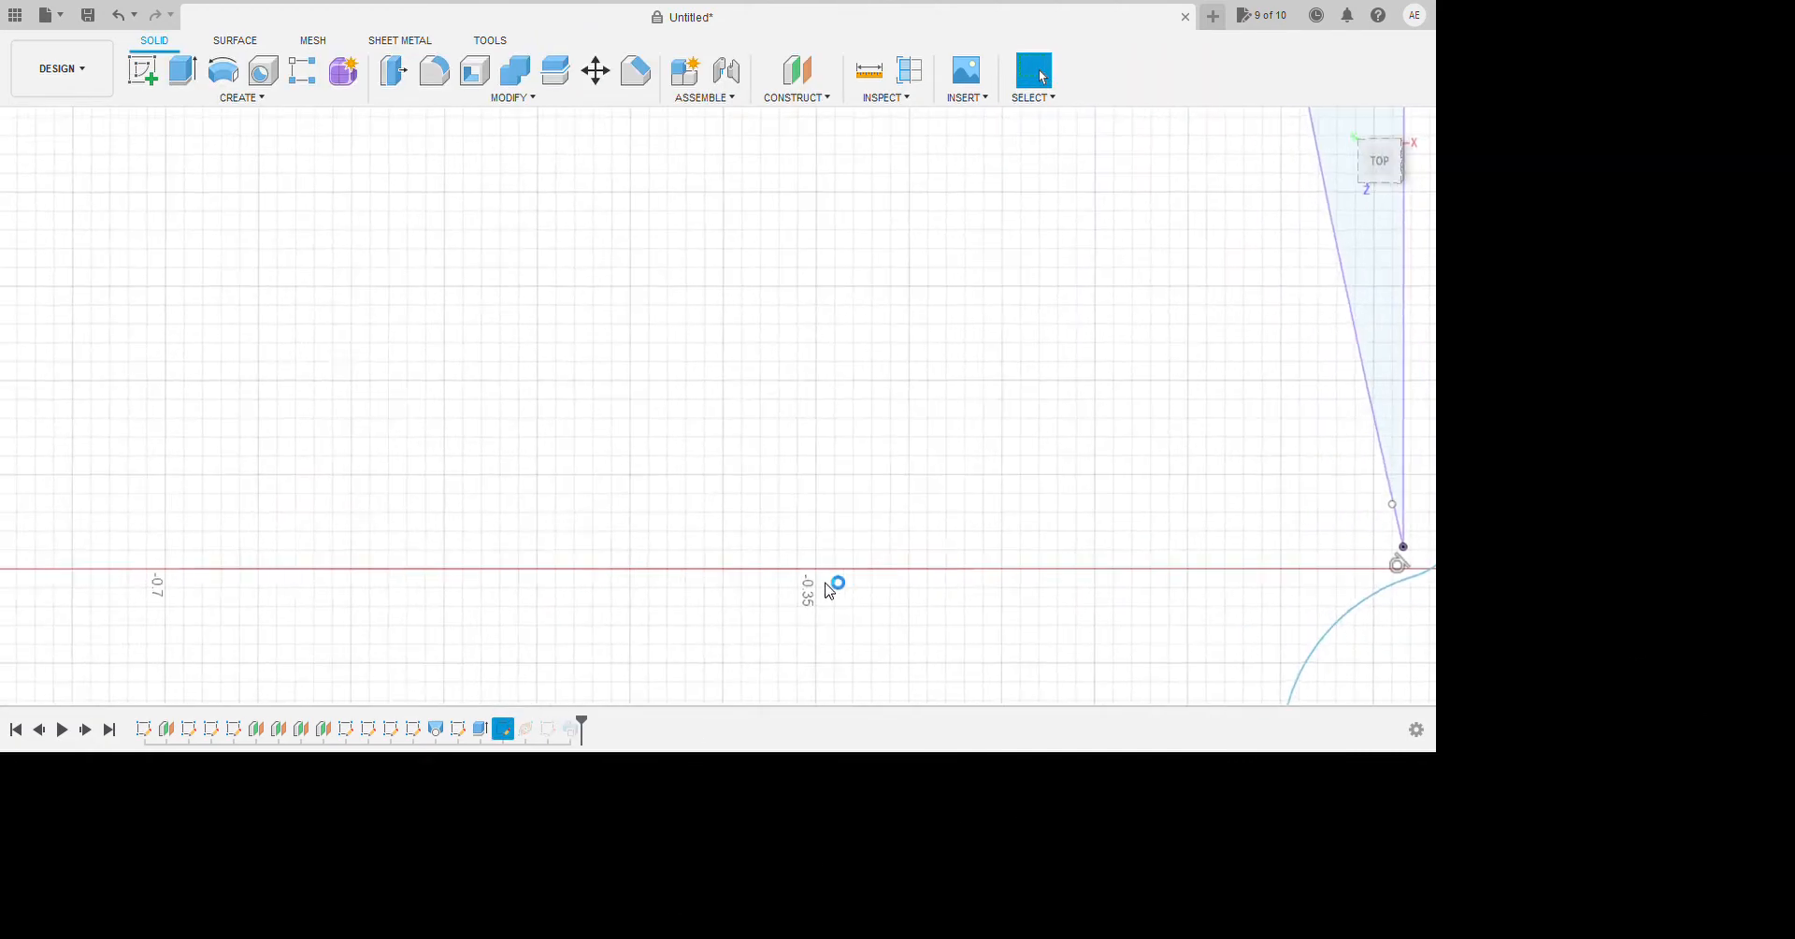
scroll(723, 582, down, 3)
scroll(1146, 599, up, 6)
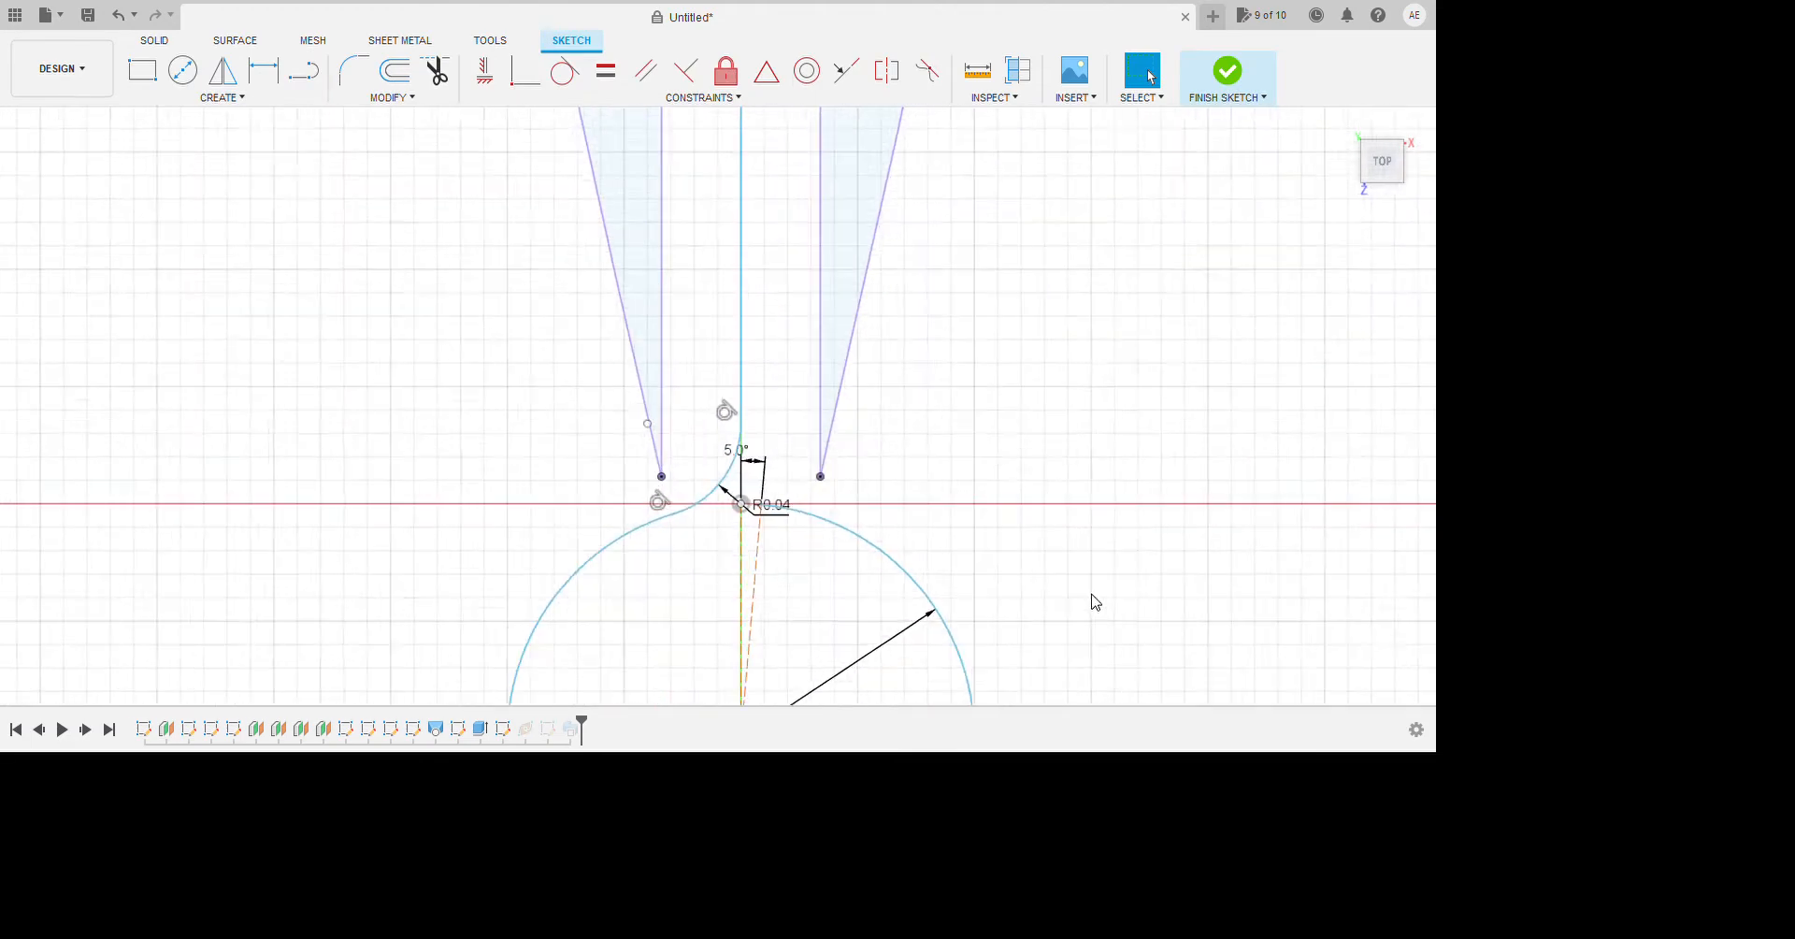
scroll(1176, 601, up, 2)
click(748, 549)
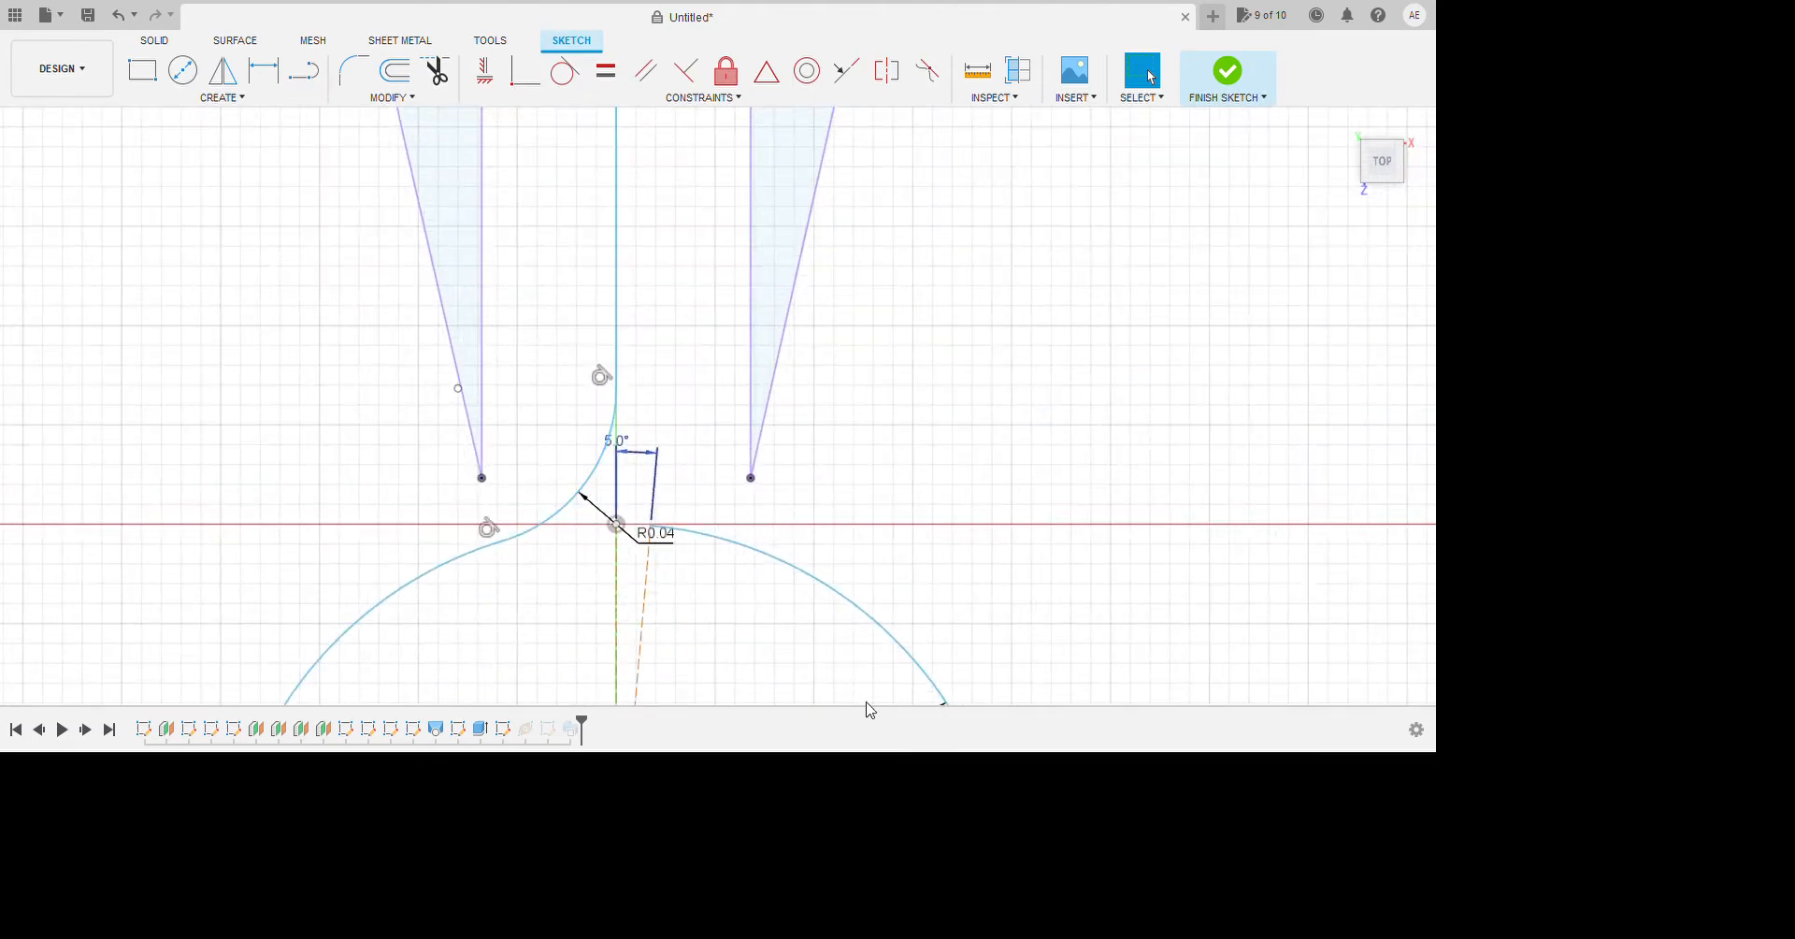
key(Escape)
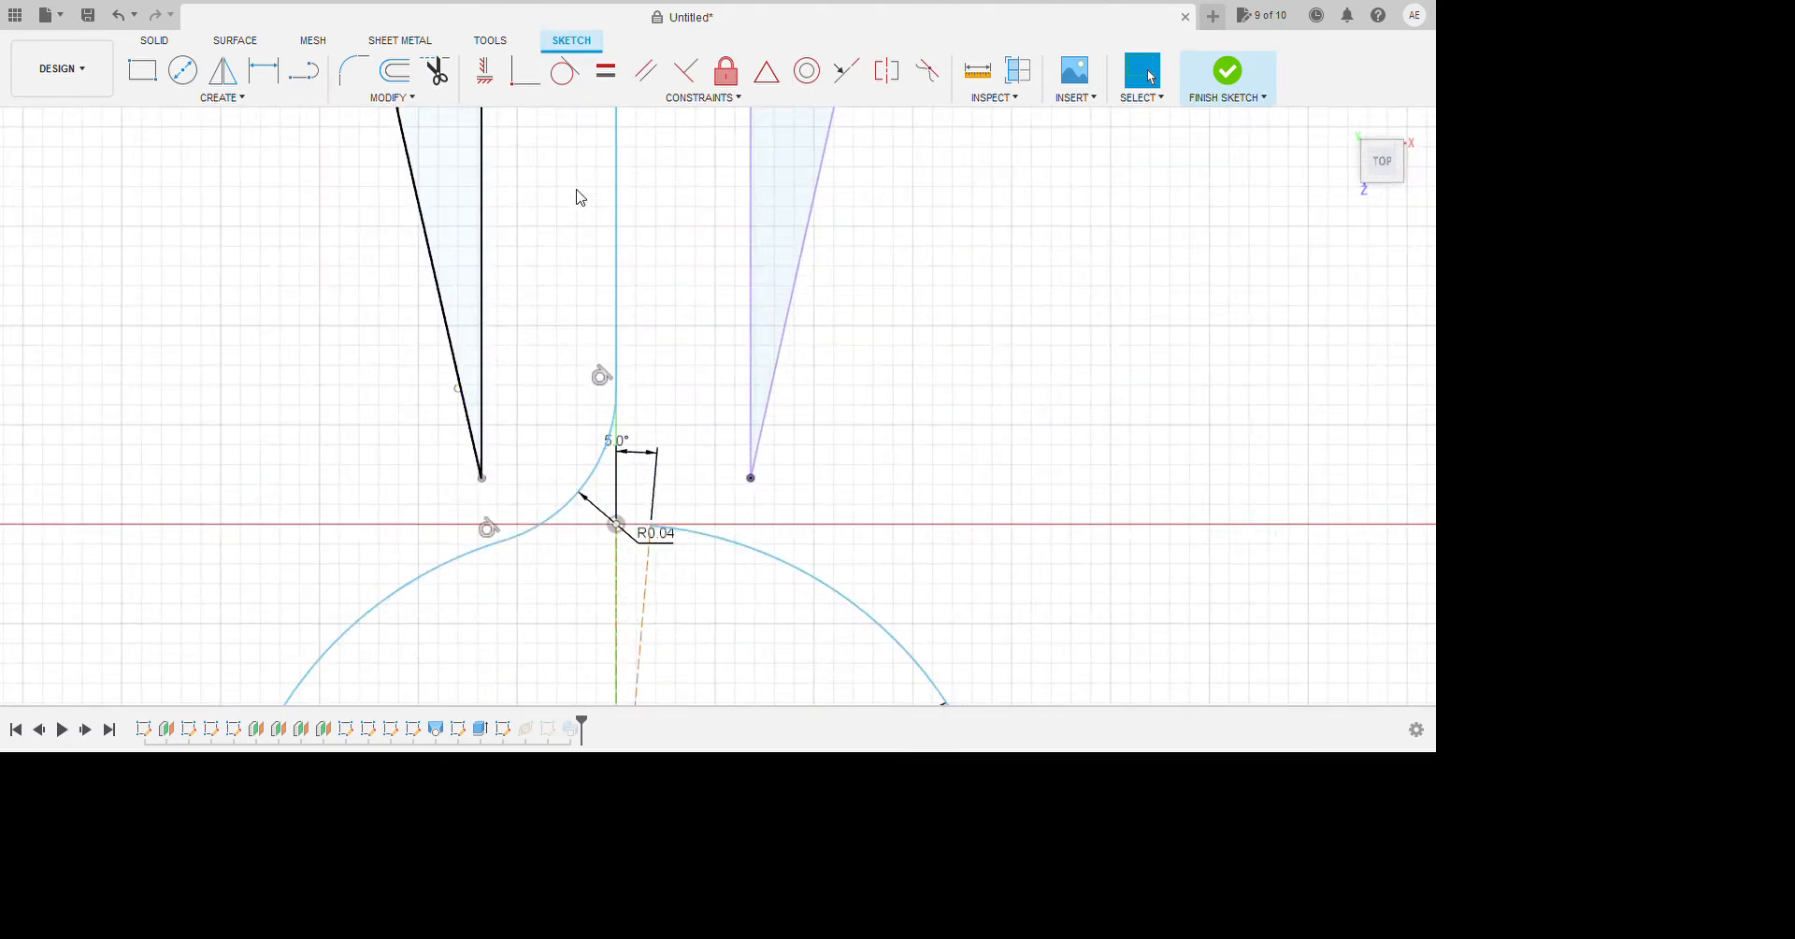
click(304, 70)
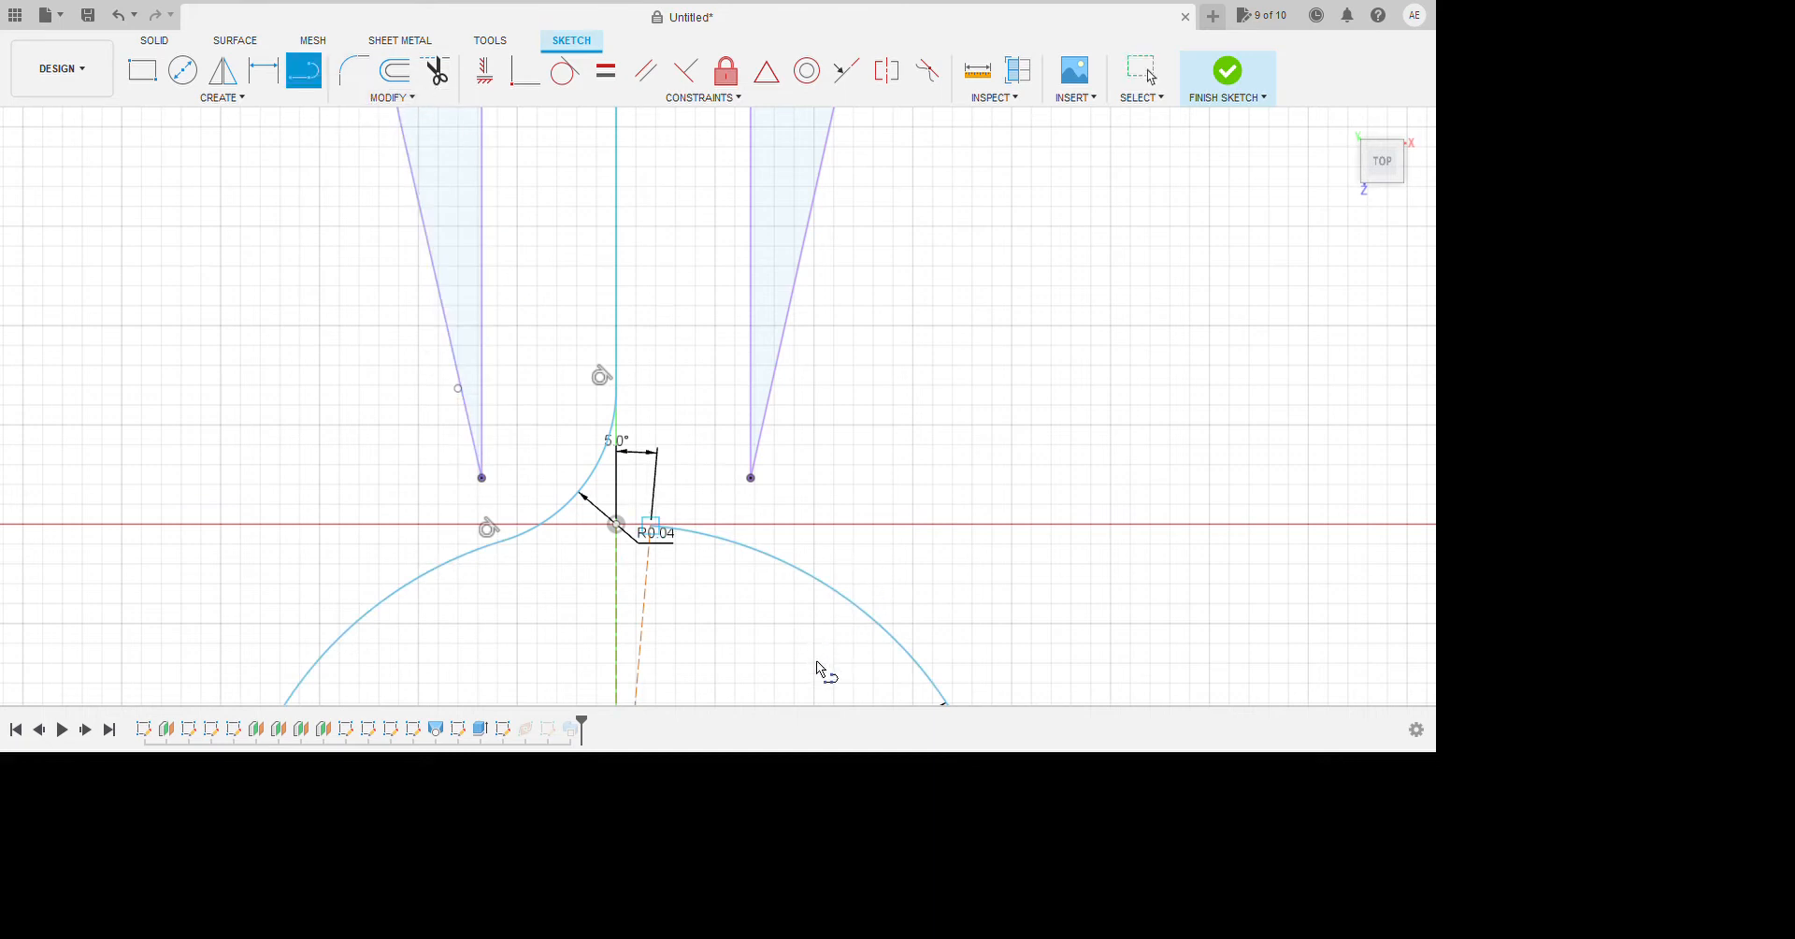
click(655, 246)
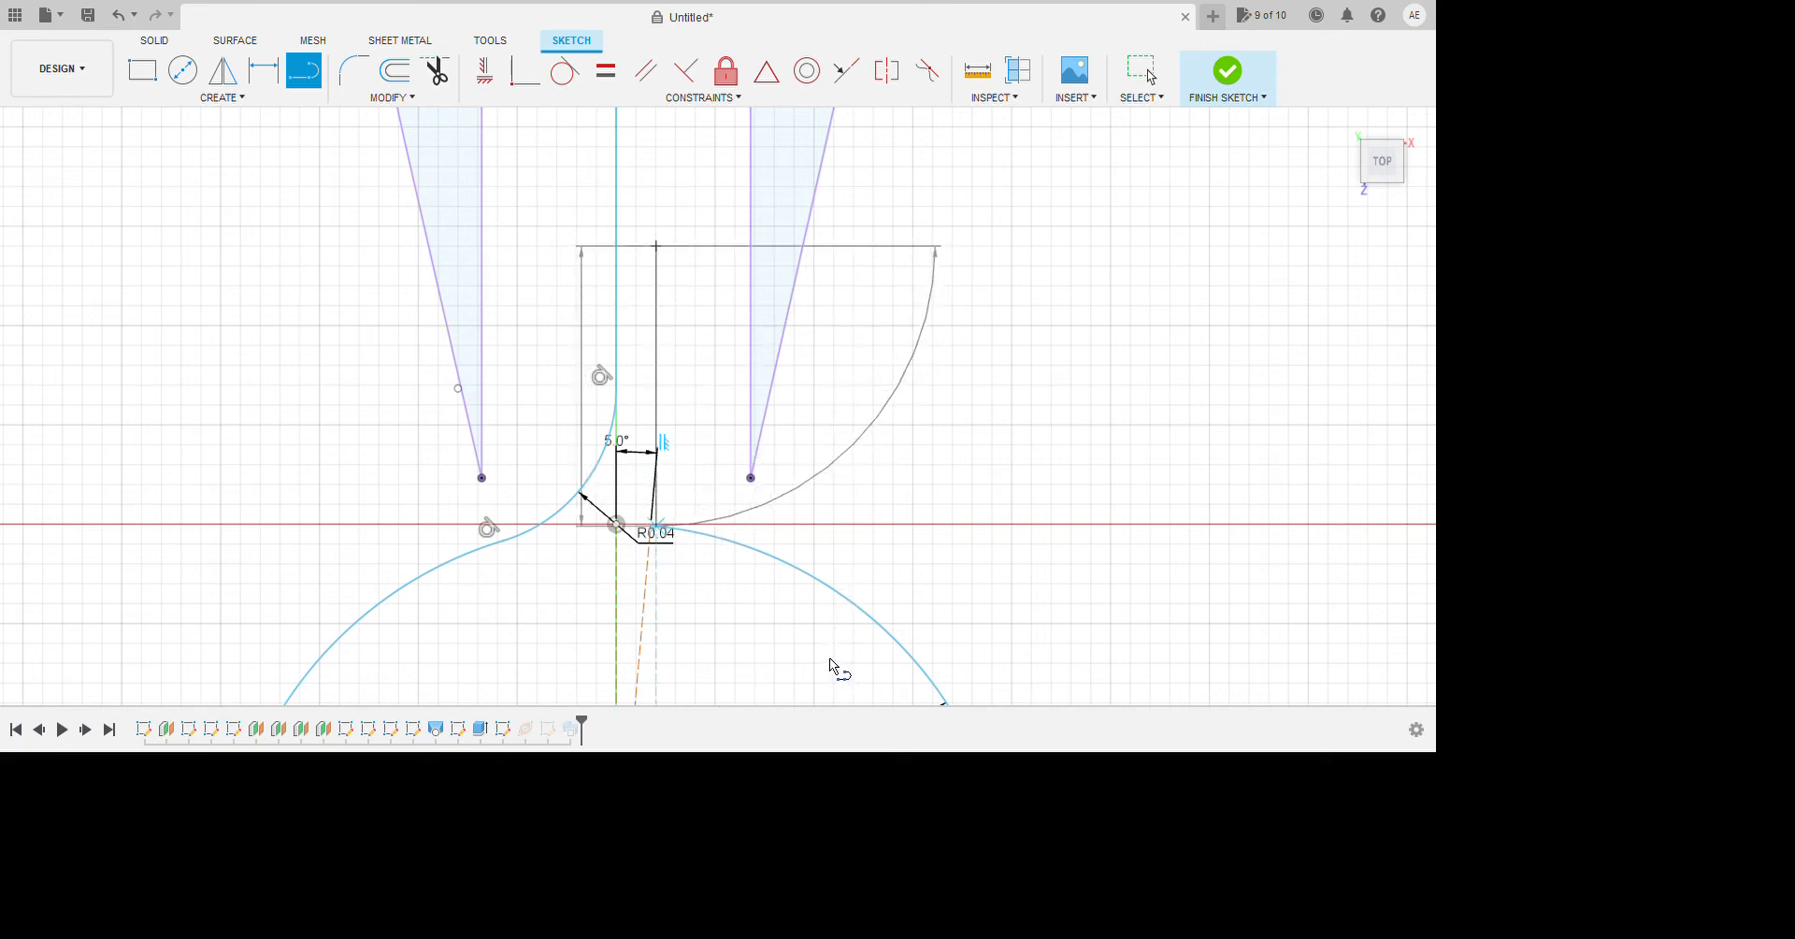
click(655, 525)
key(Escape)
scroll(663, 489, up, 2)
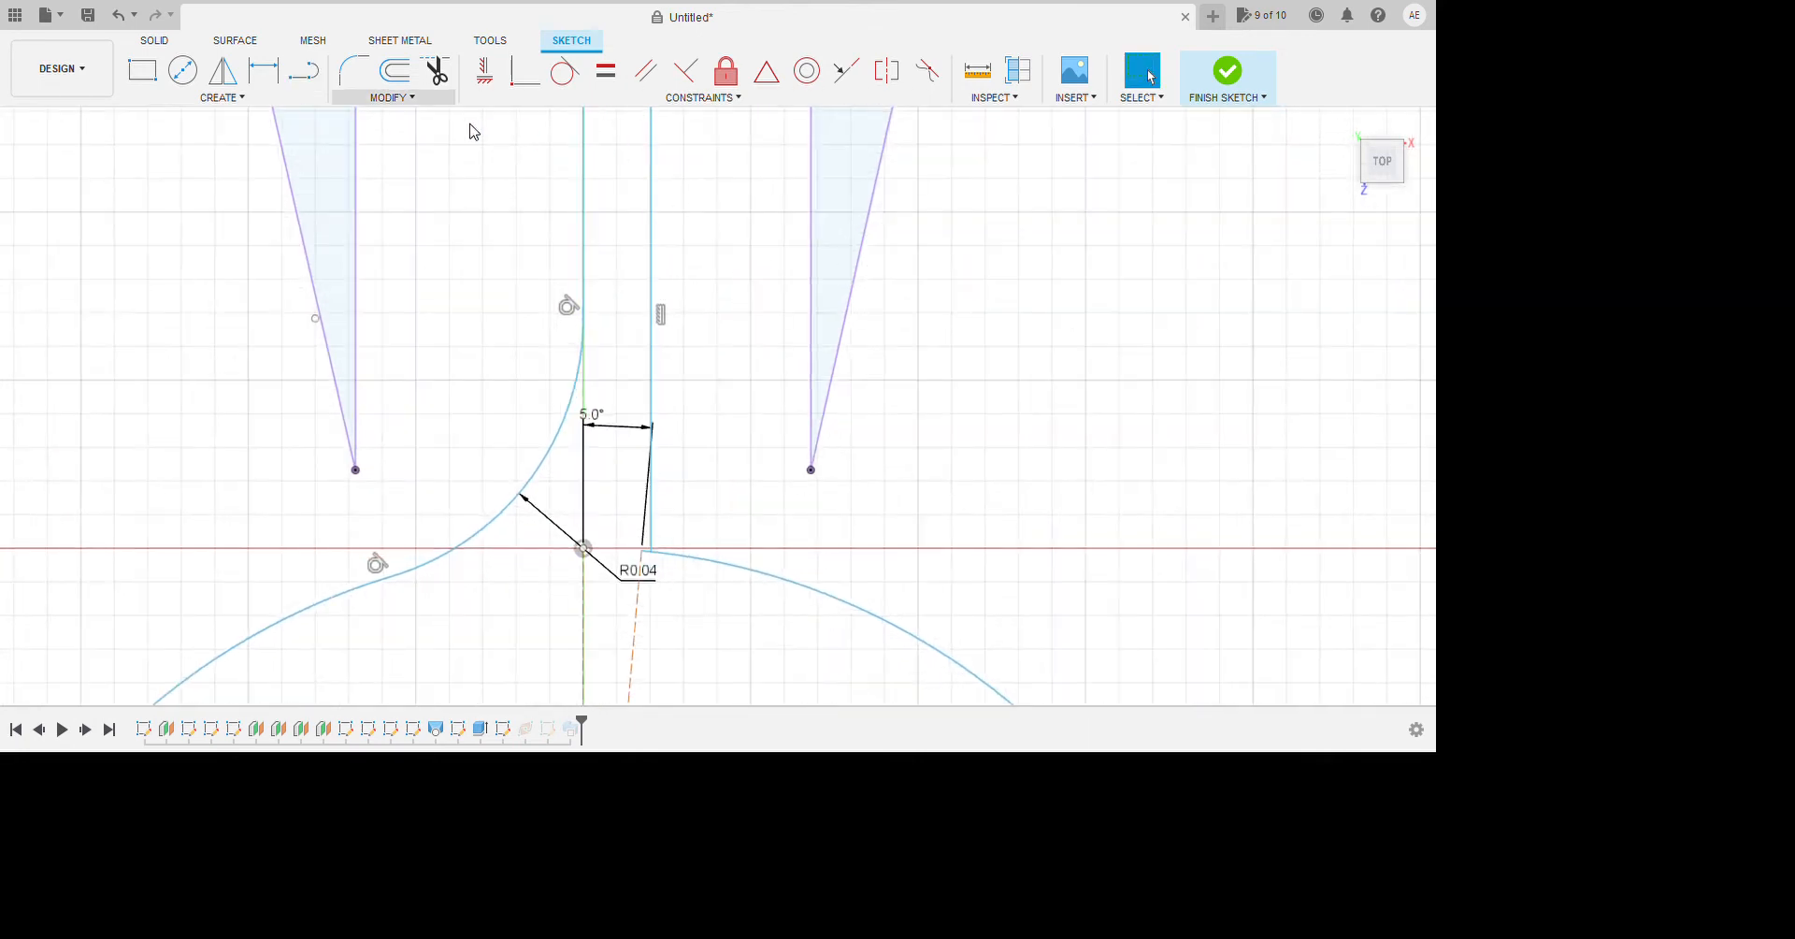
Dimension the distance between the straight wire line and the new vertical line as 0.03.
click(263, 69)
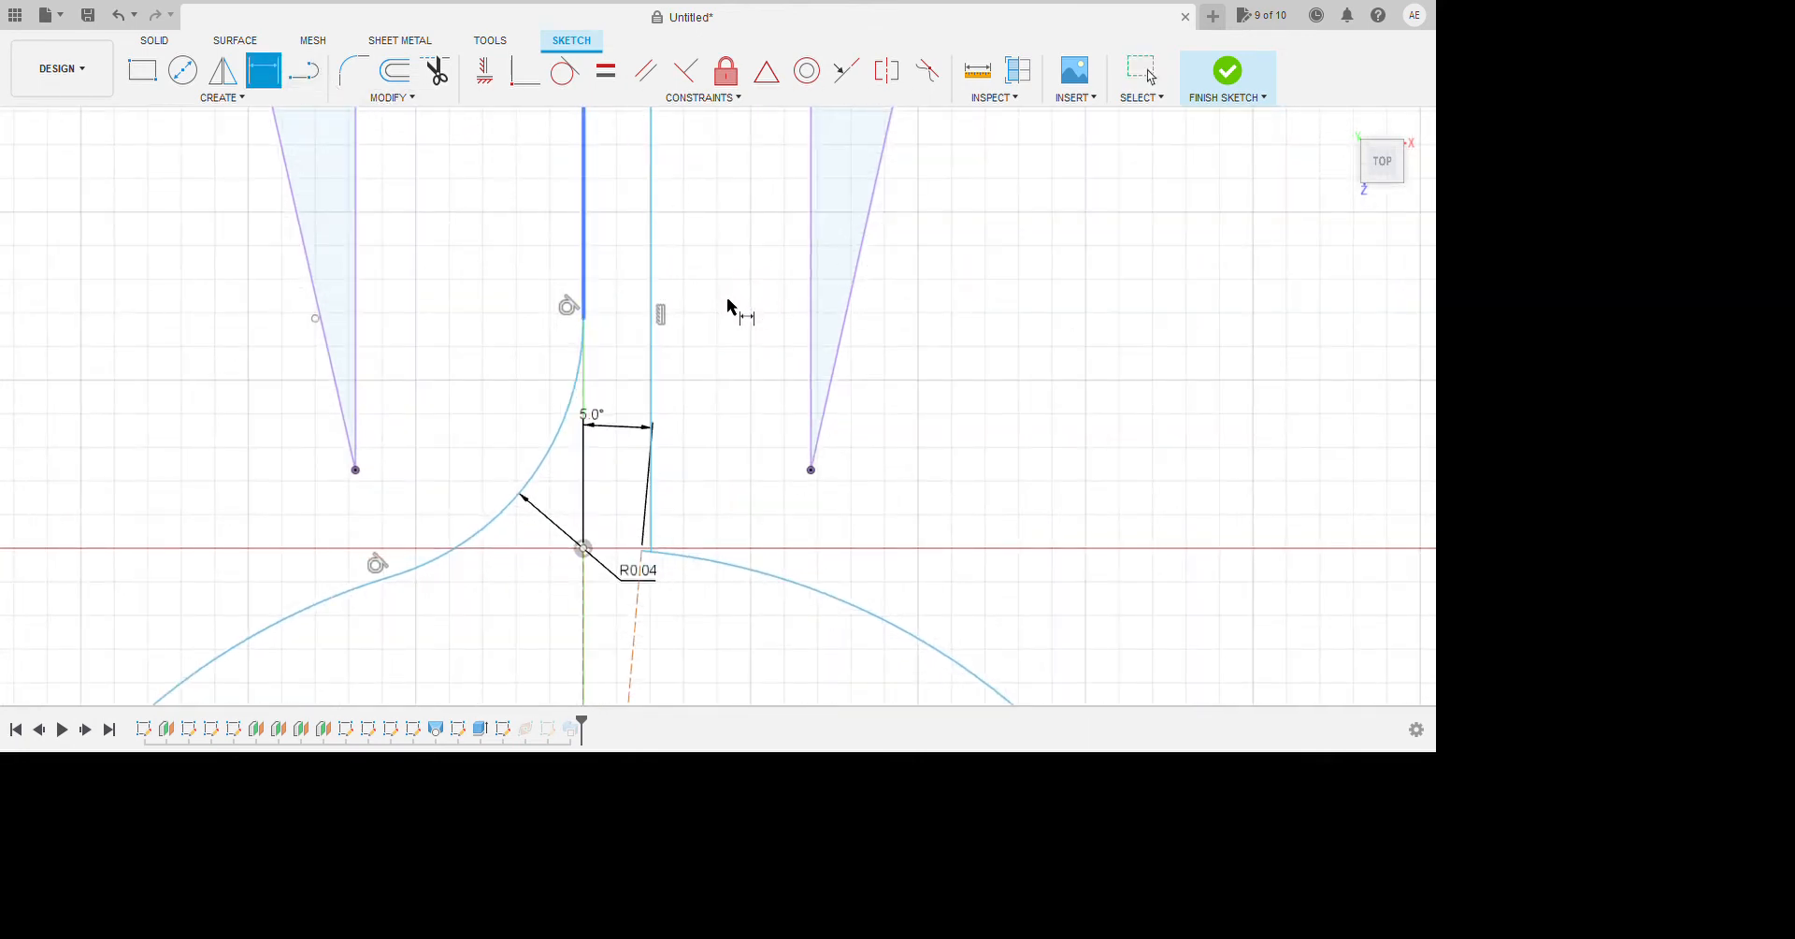
click(582, 241)
click(651, 250)
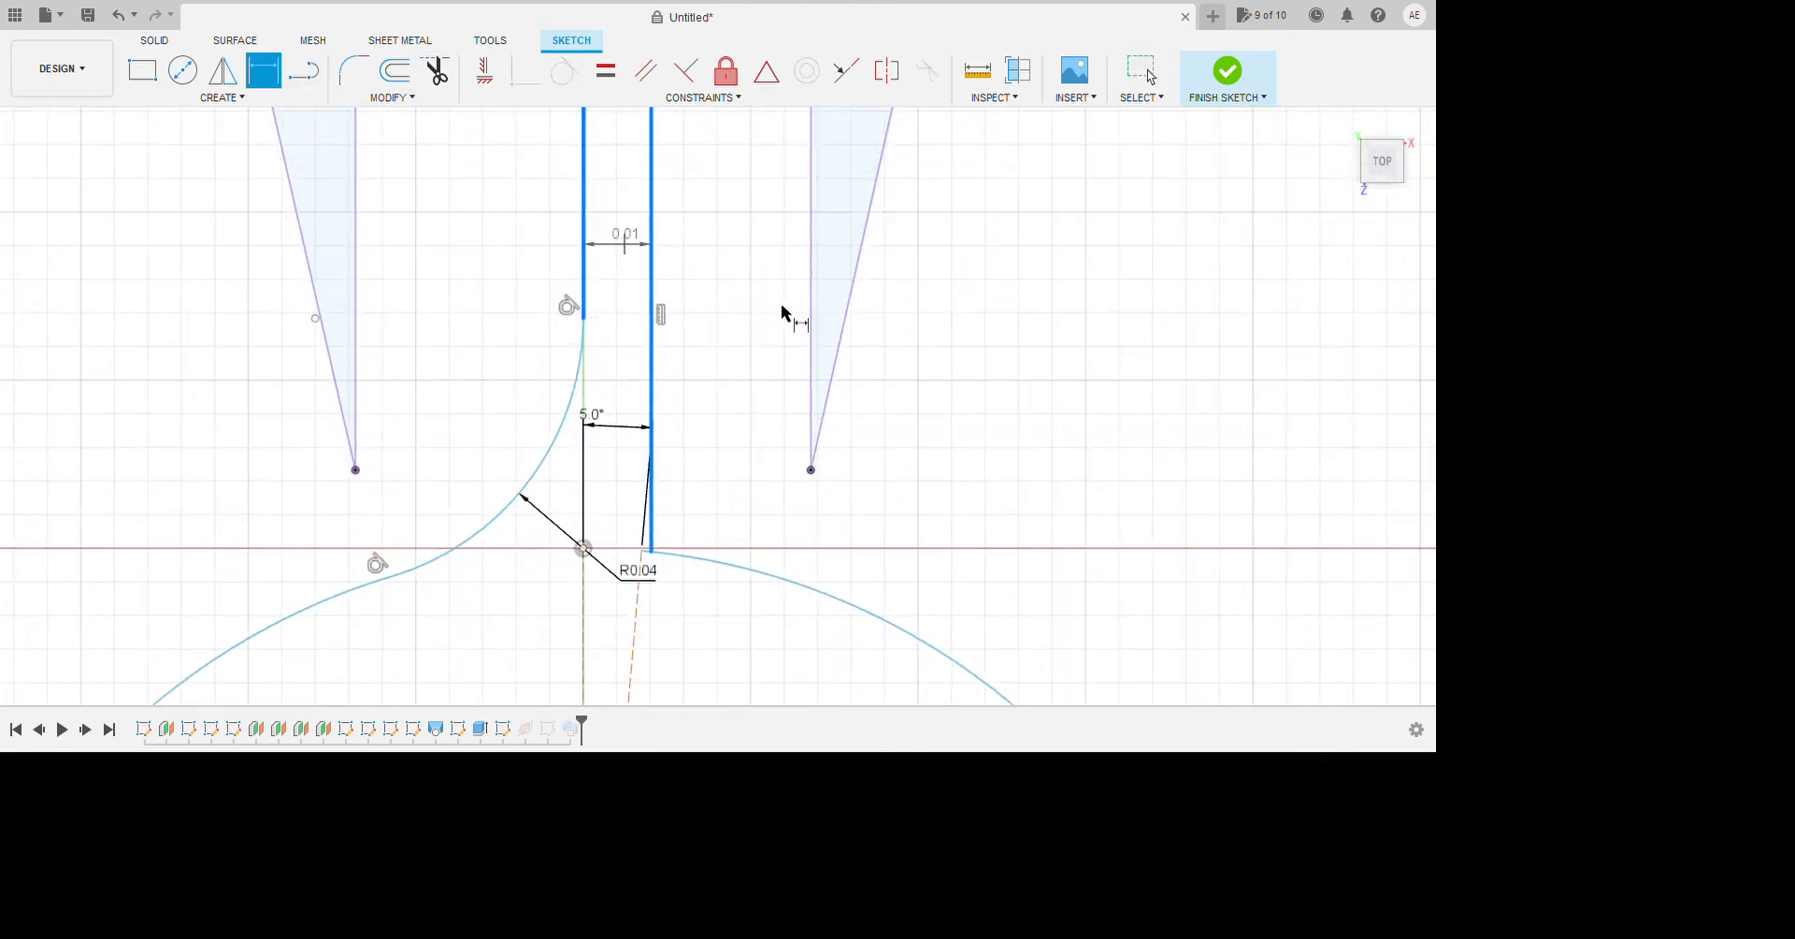
click(781, 318)
key(Escape)
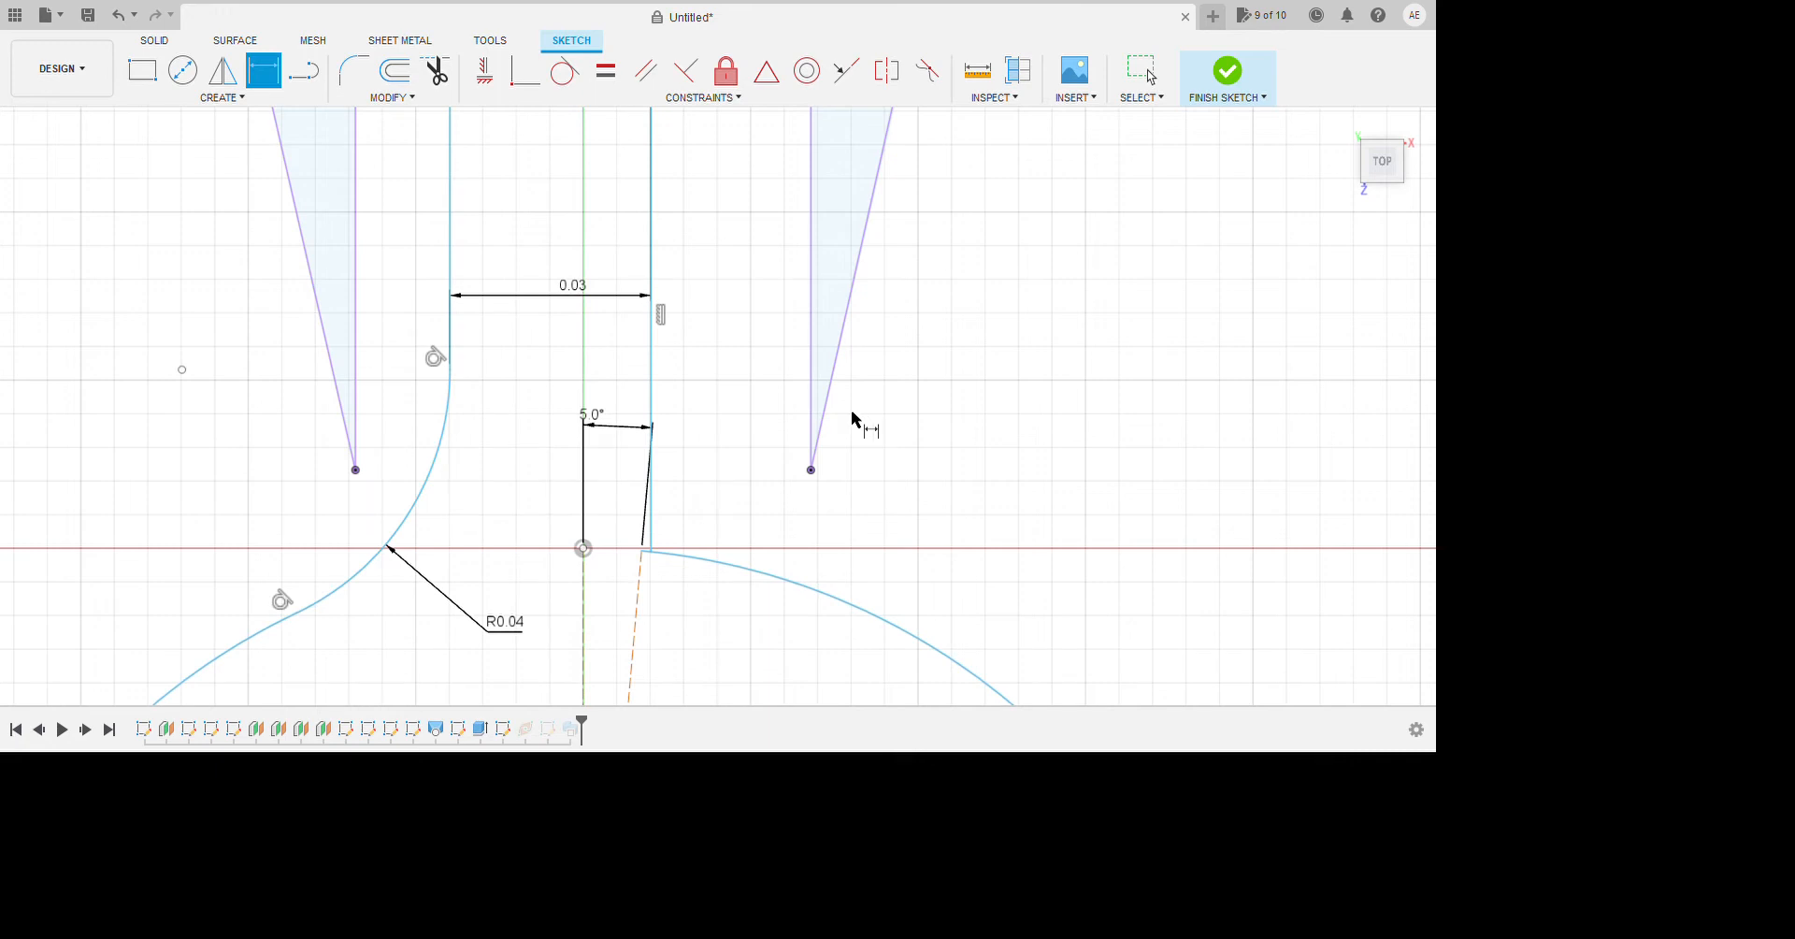
key(Escape)
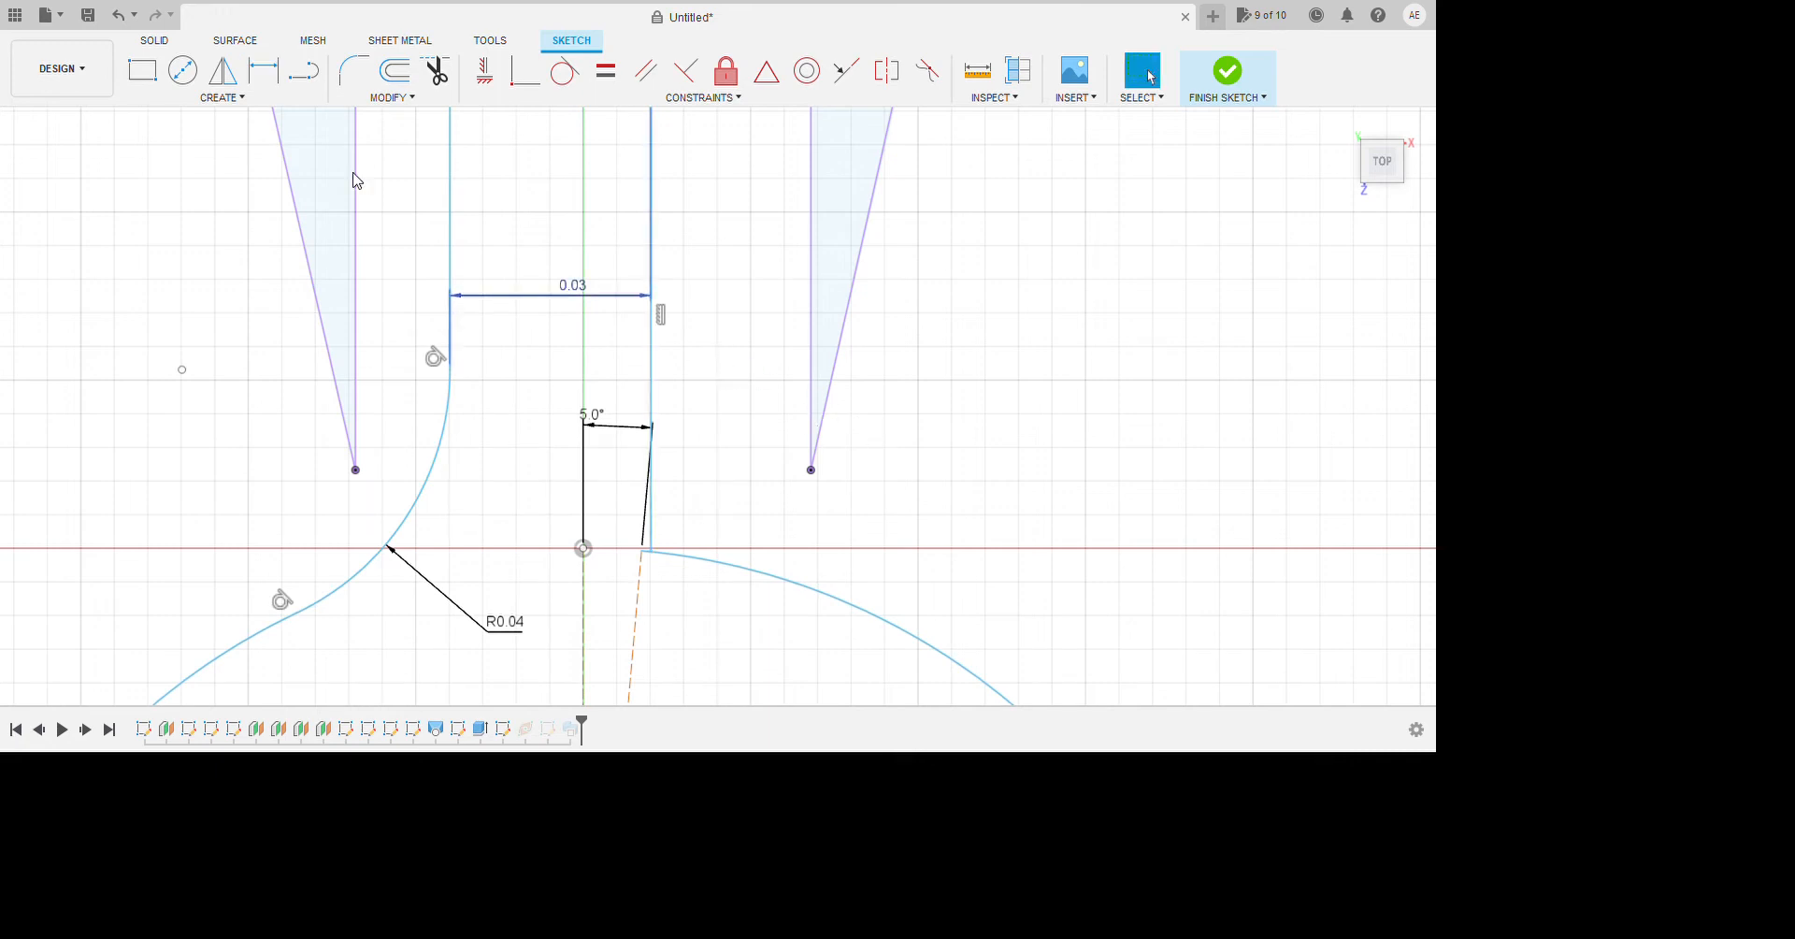
Draw a horizontal line from the lower end of the straight wire line across to the vertical line at the loop's open end.
click(304, 70)
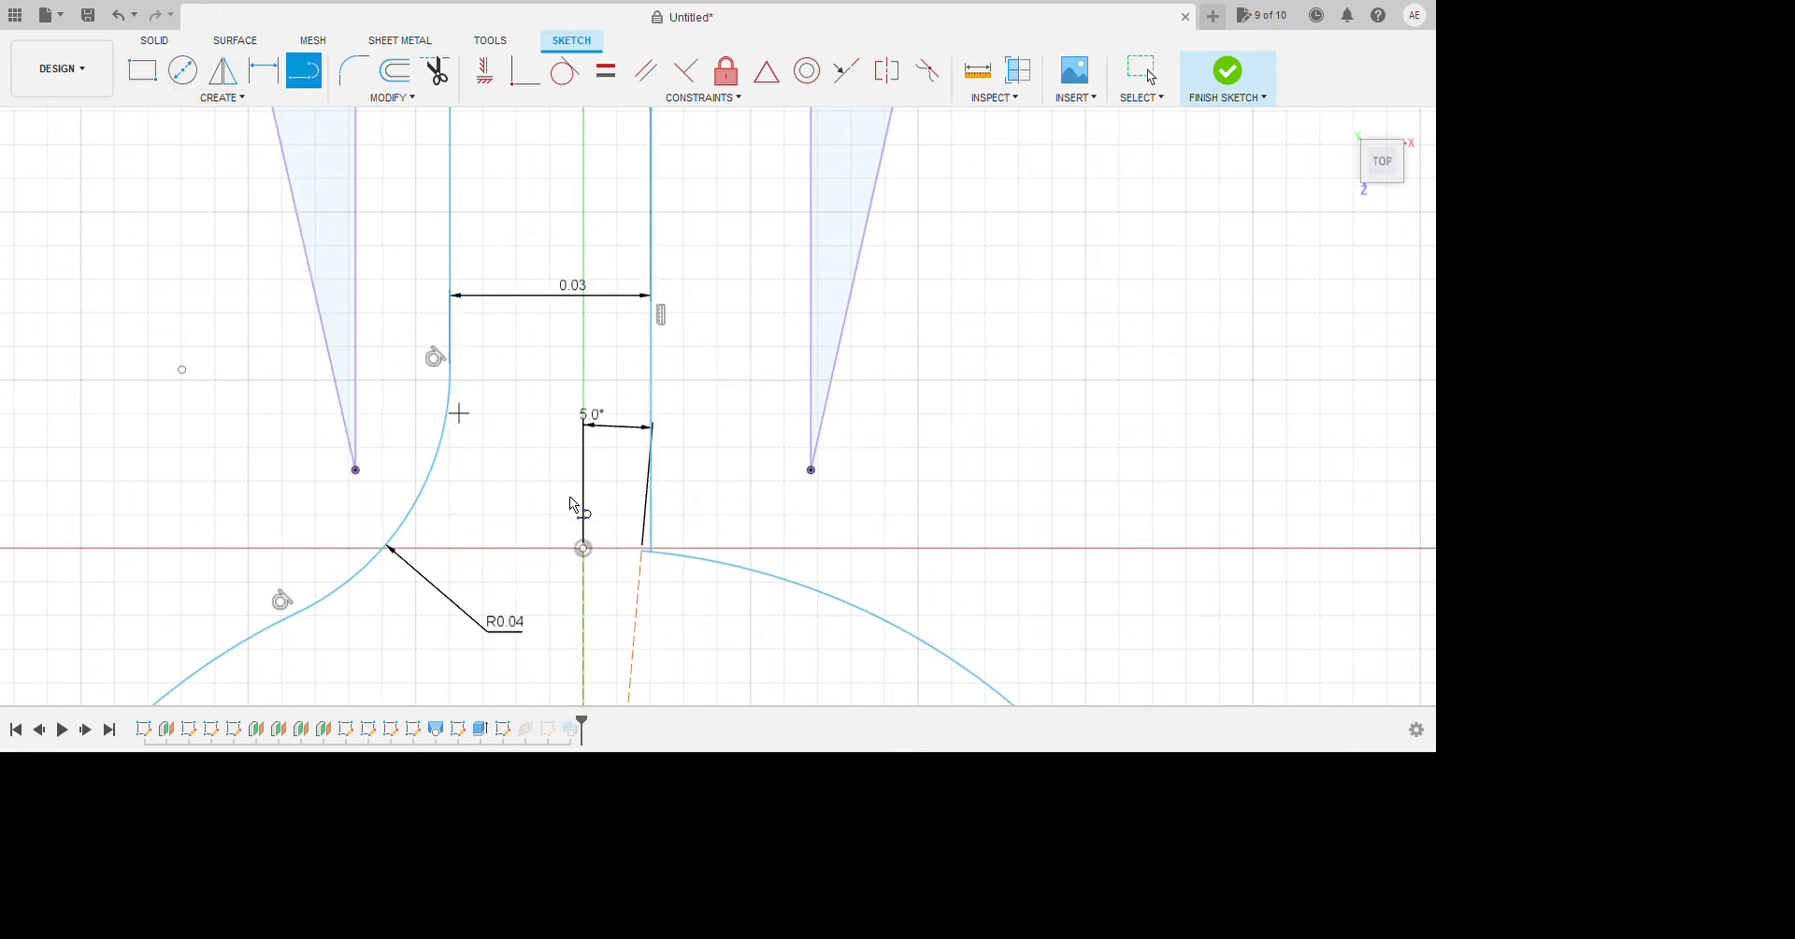
key(Escape)
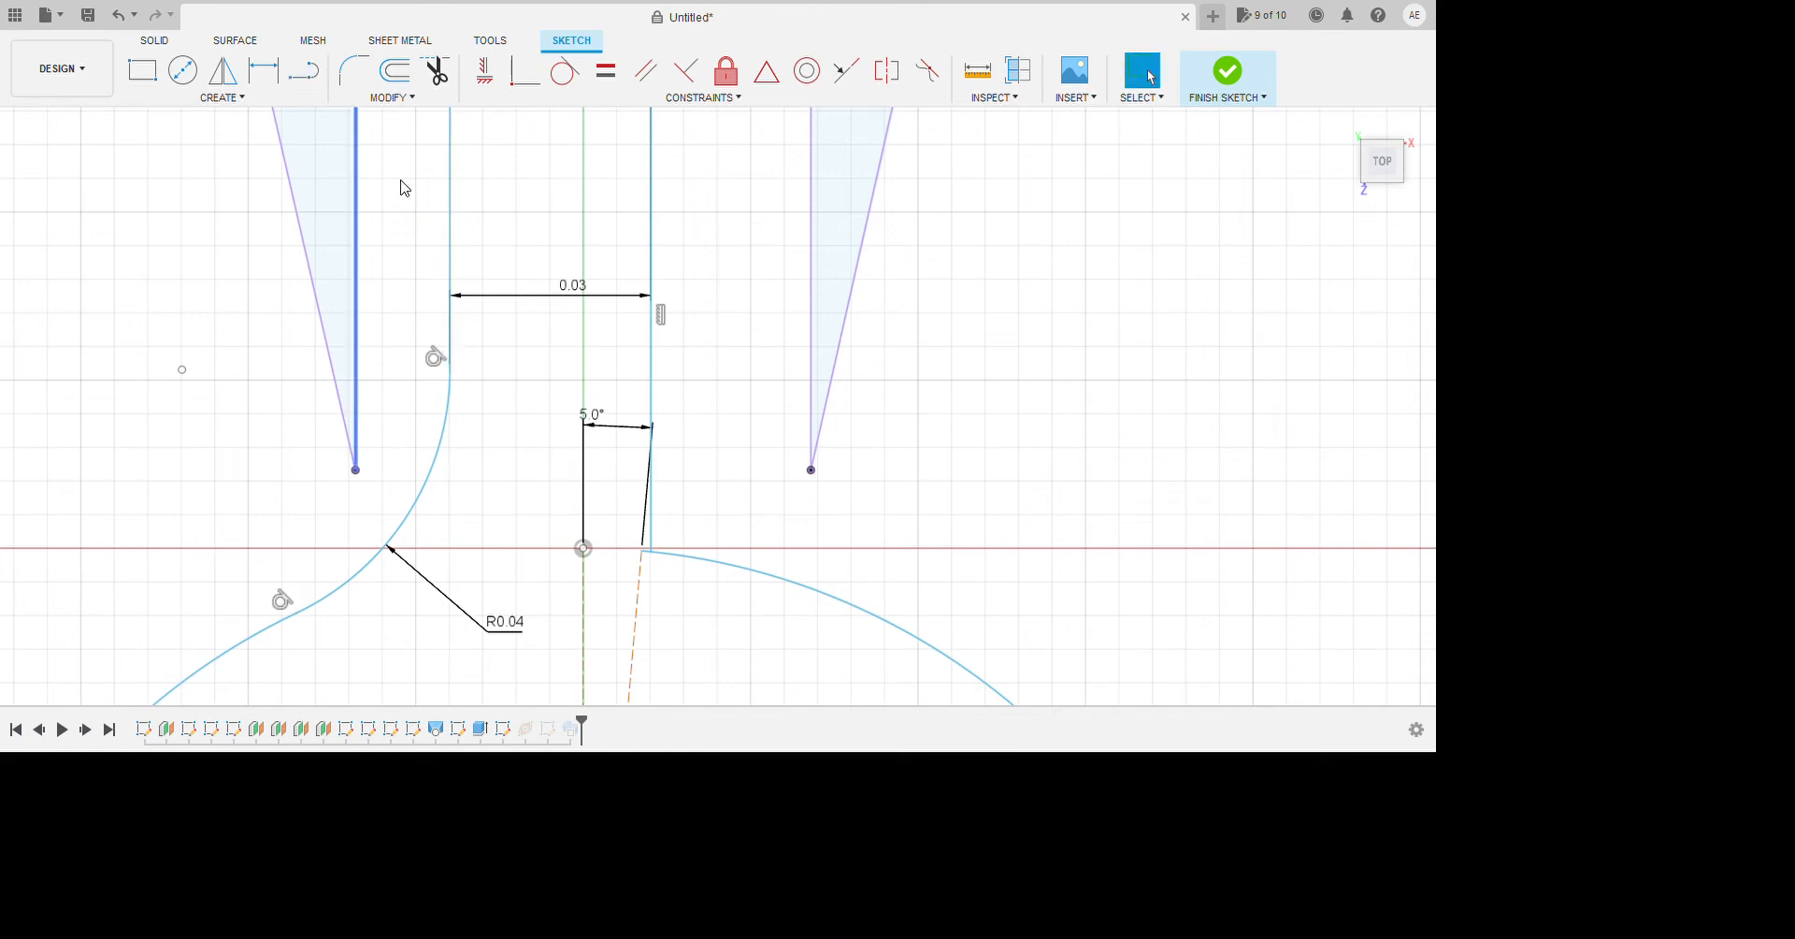
key(l)
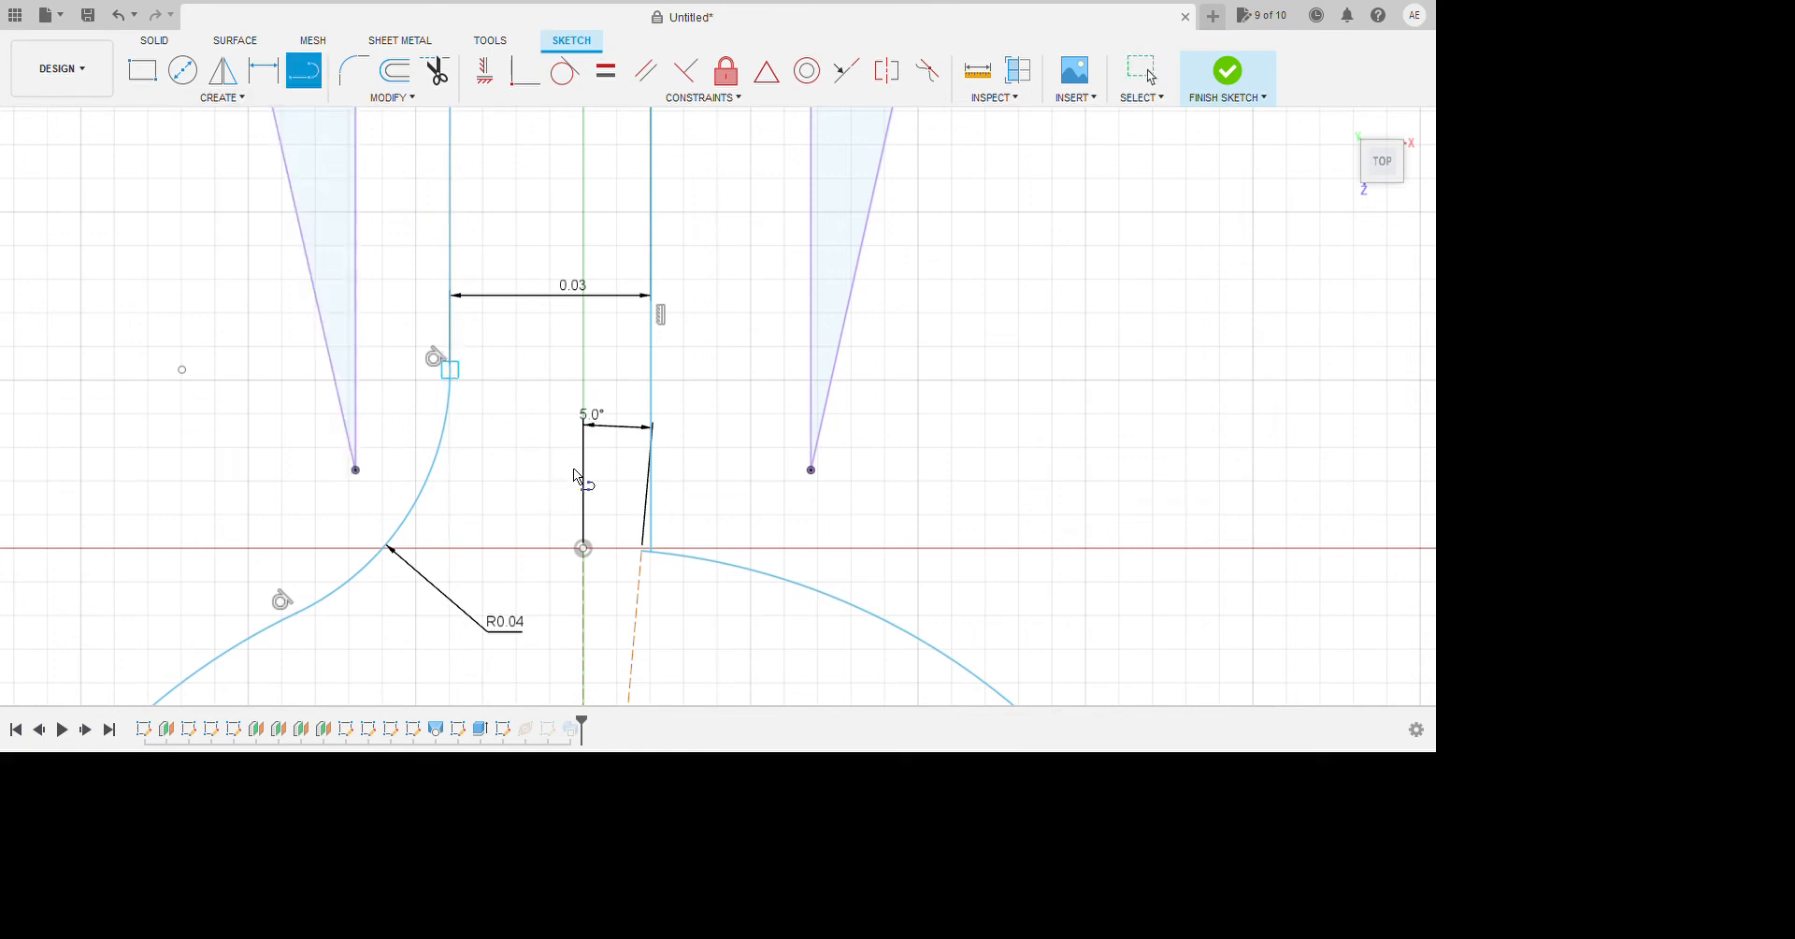
click(450, 369)
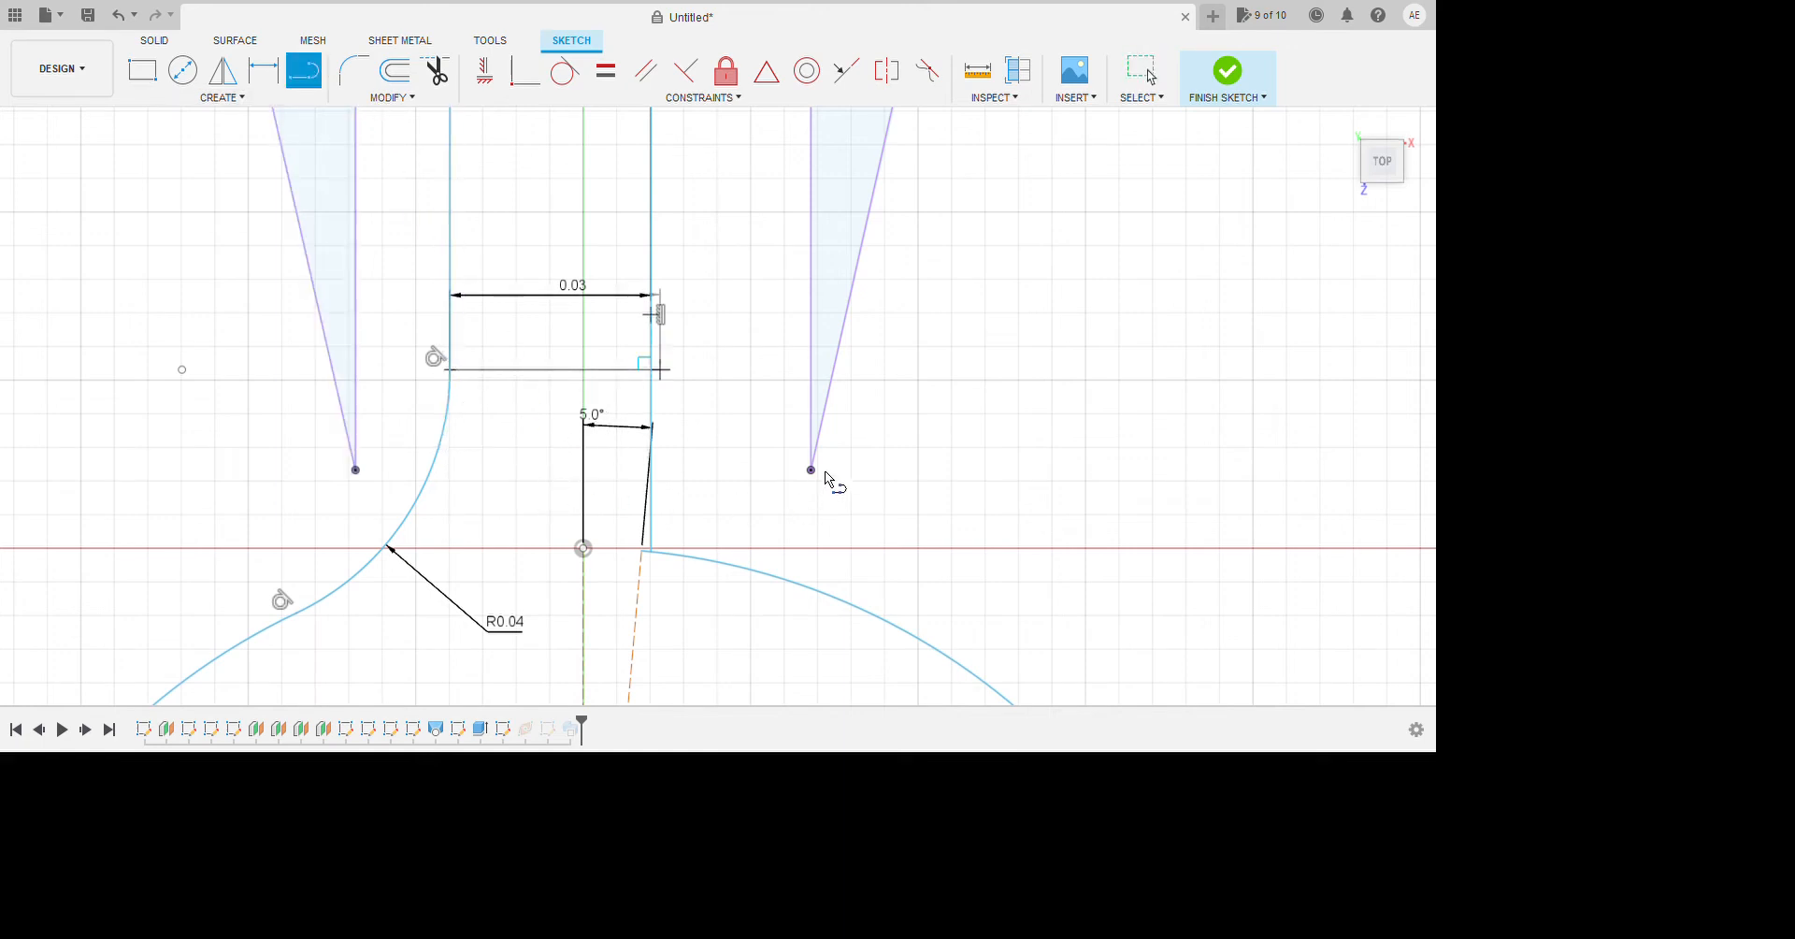
click(660, 369)
key(Escape)
Trim the horizontal line's overhang past the vertical line and convert the horizontal line to construction geometry.
key(t)
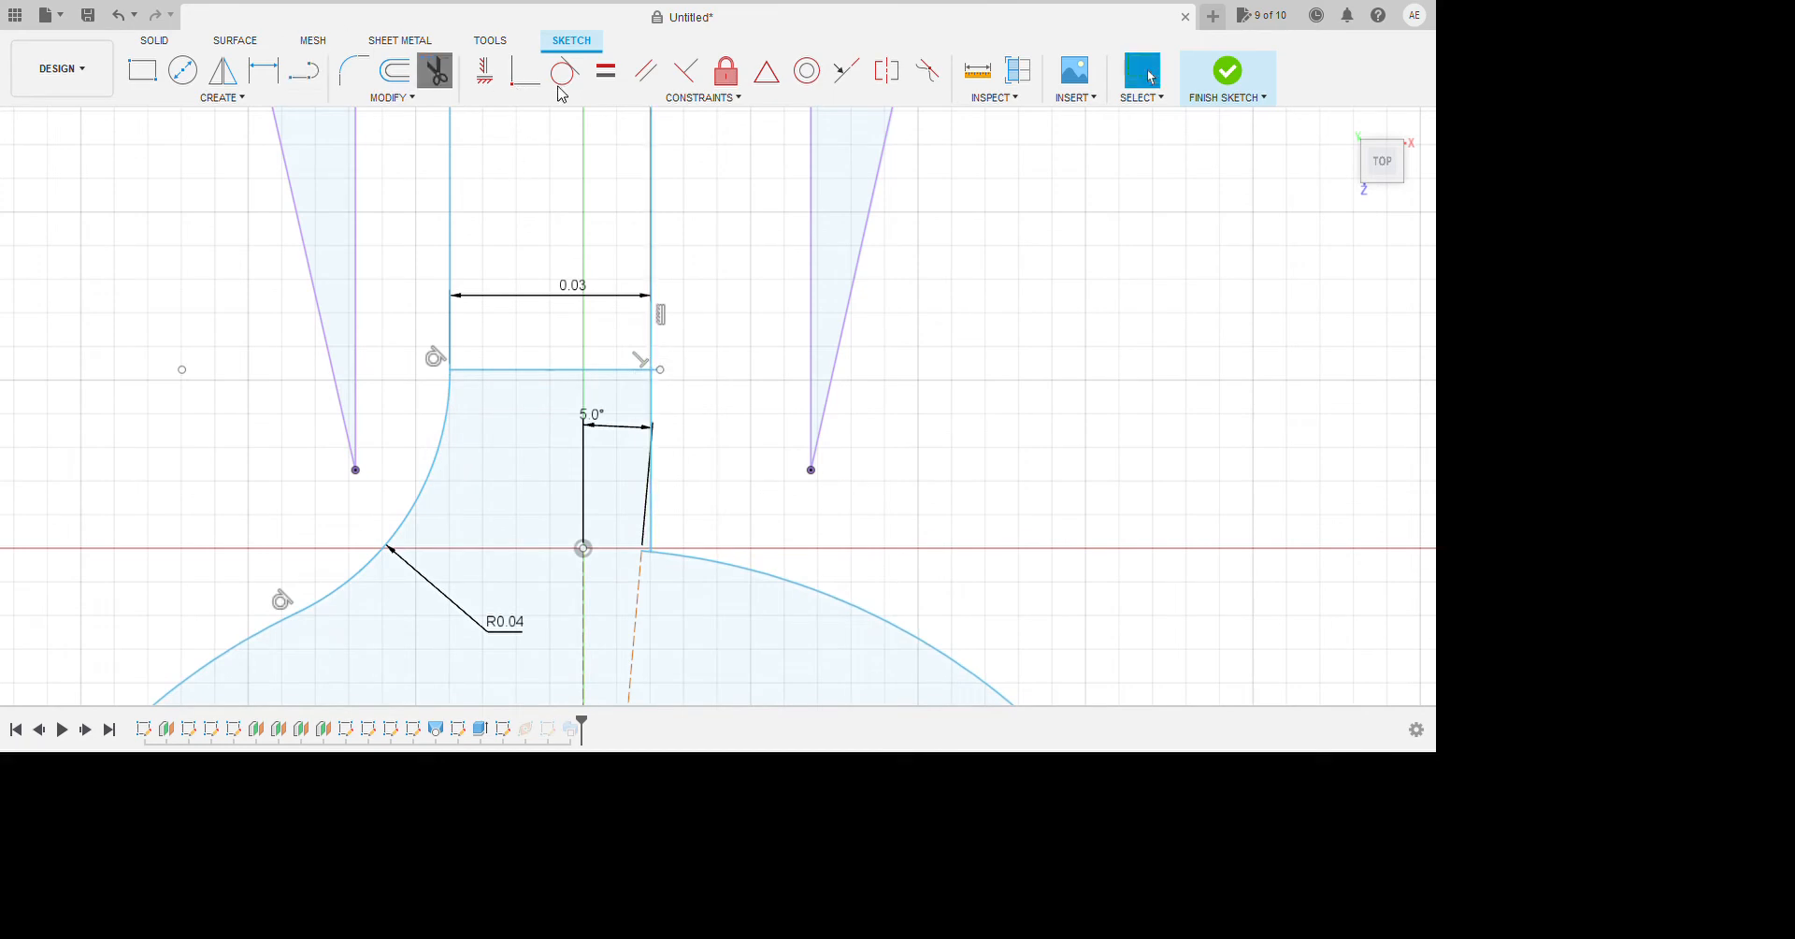
scroll(854, 477, up, 3)
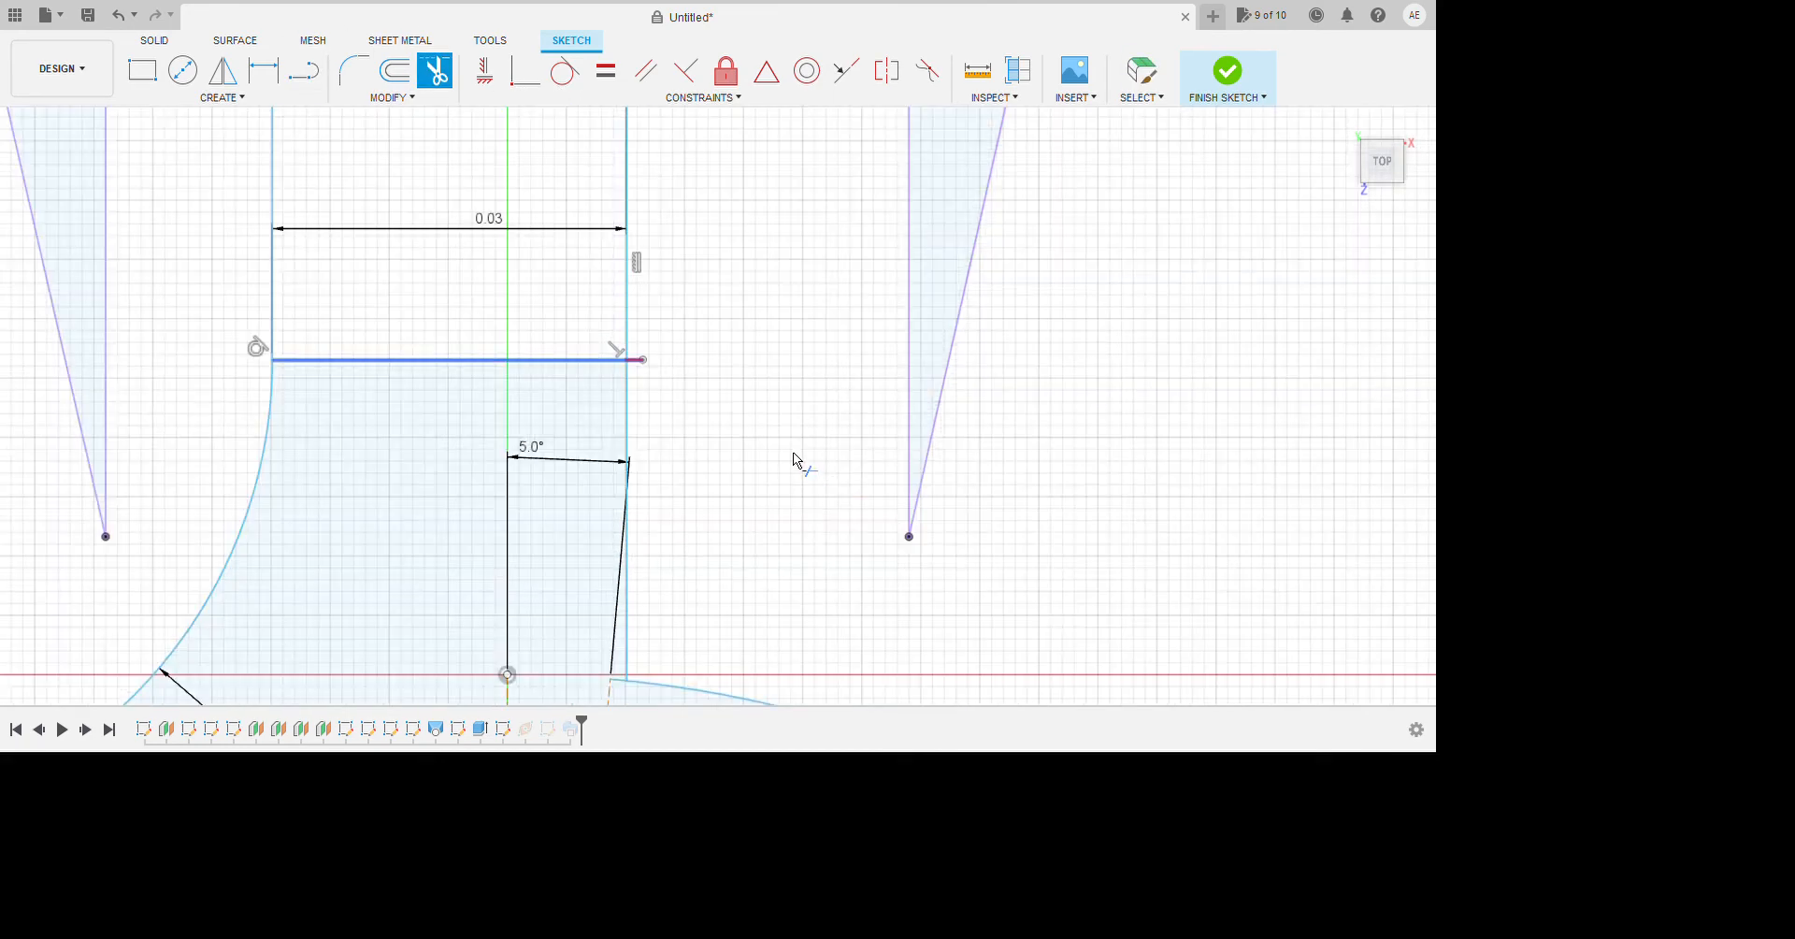
click(635, 360)
key(Escape)
click(559, 360)
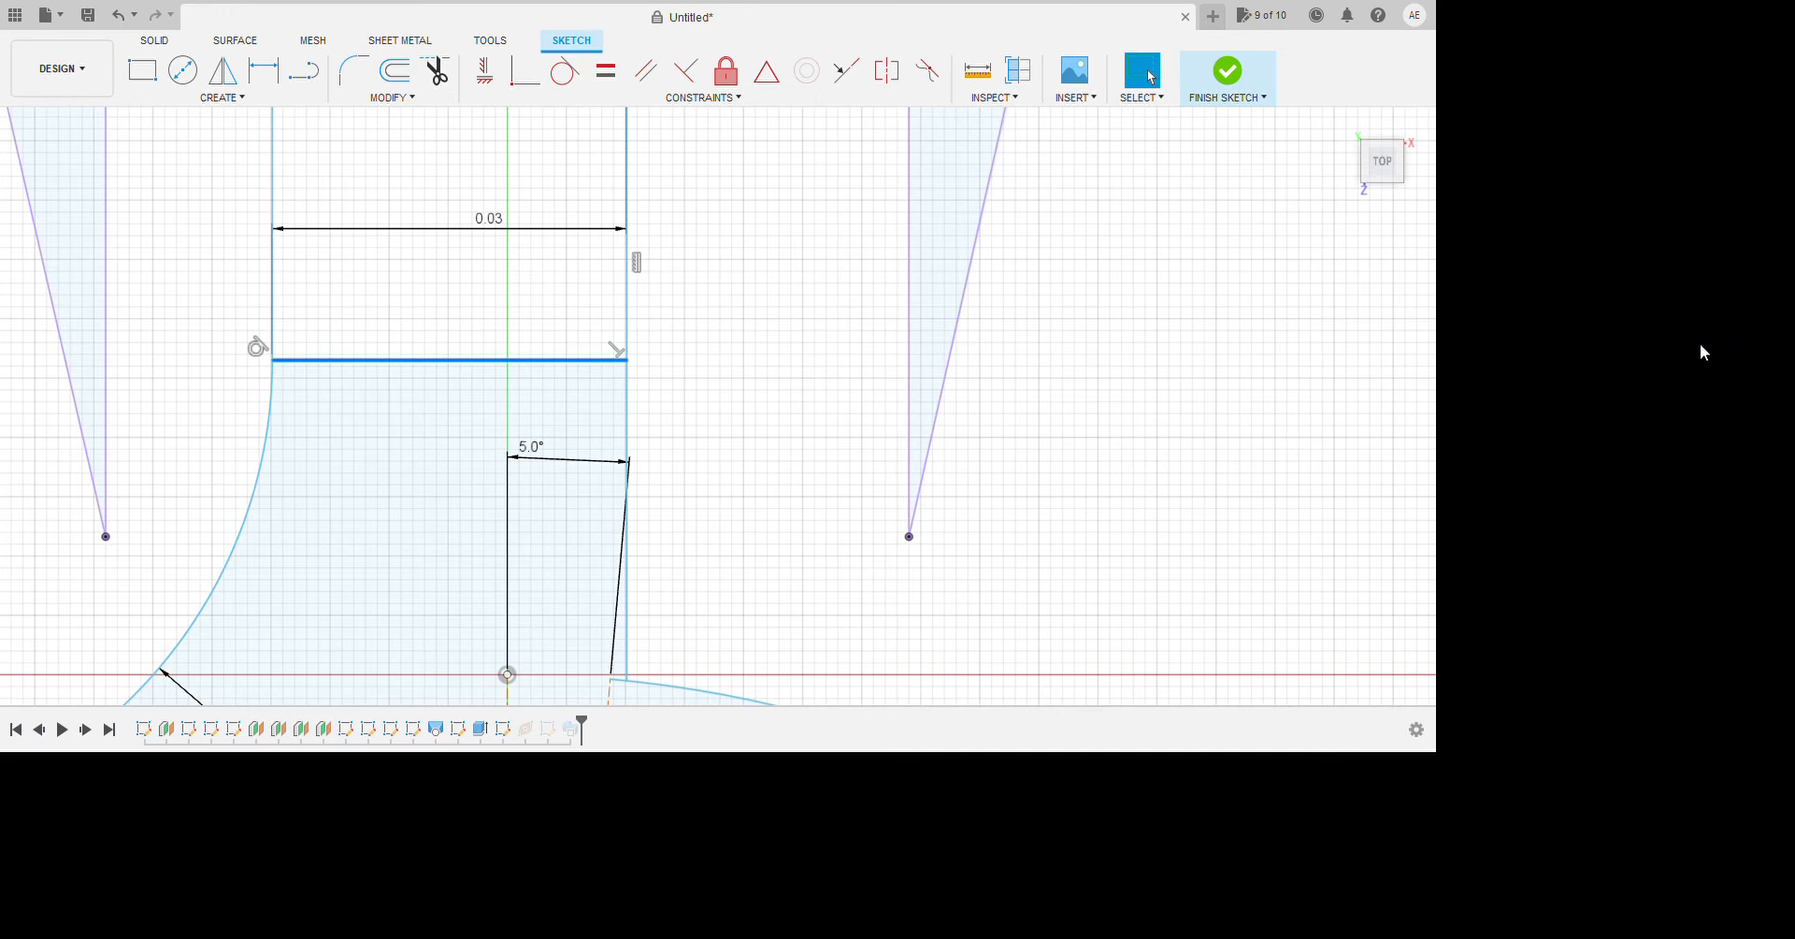
key(x)
scroll(1028, 374, down, 3)
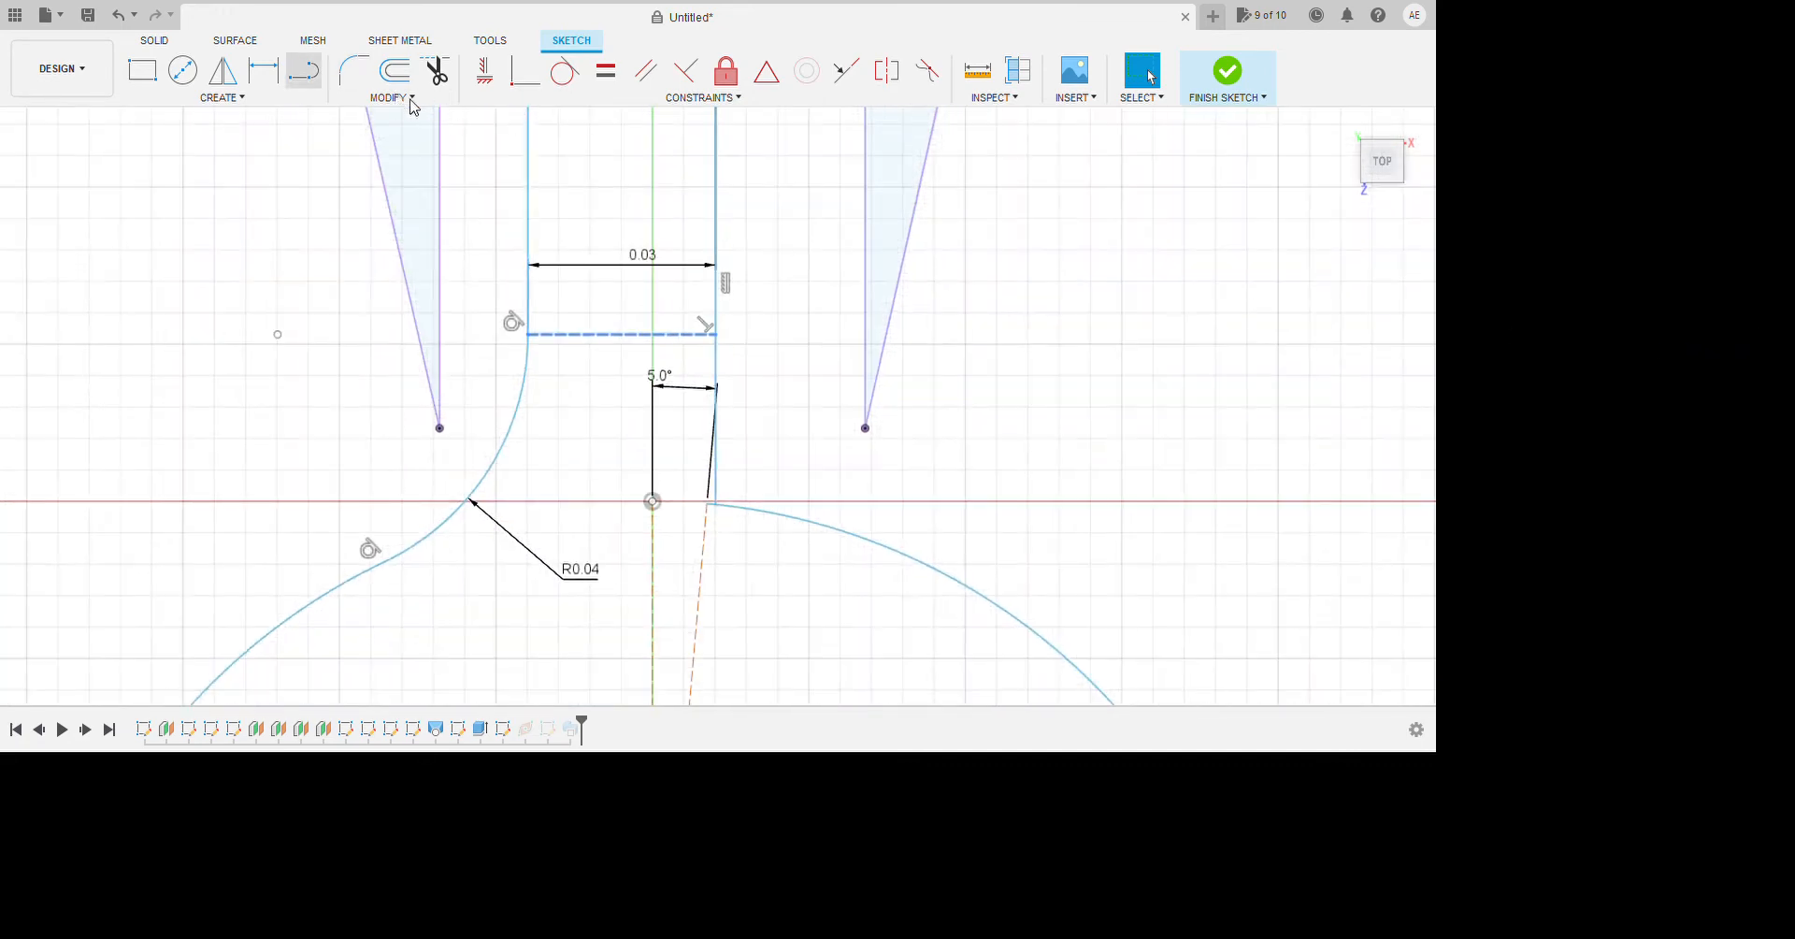
Draw a line from the loop centre line's end at the origin to the midpoint of the horizontal construction line.
click(305, 75)
click(652, 501)
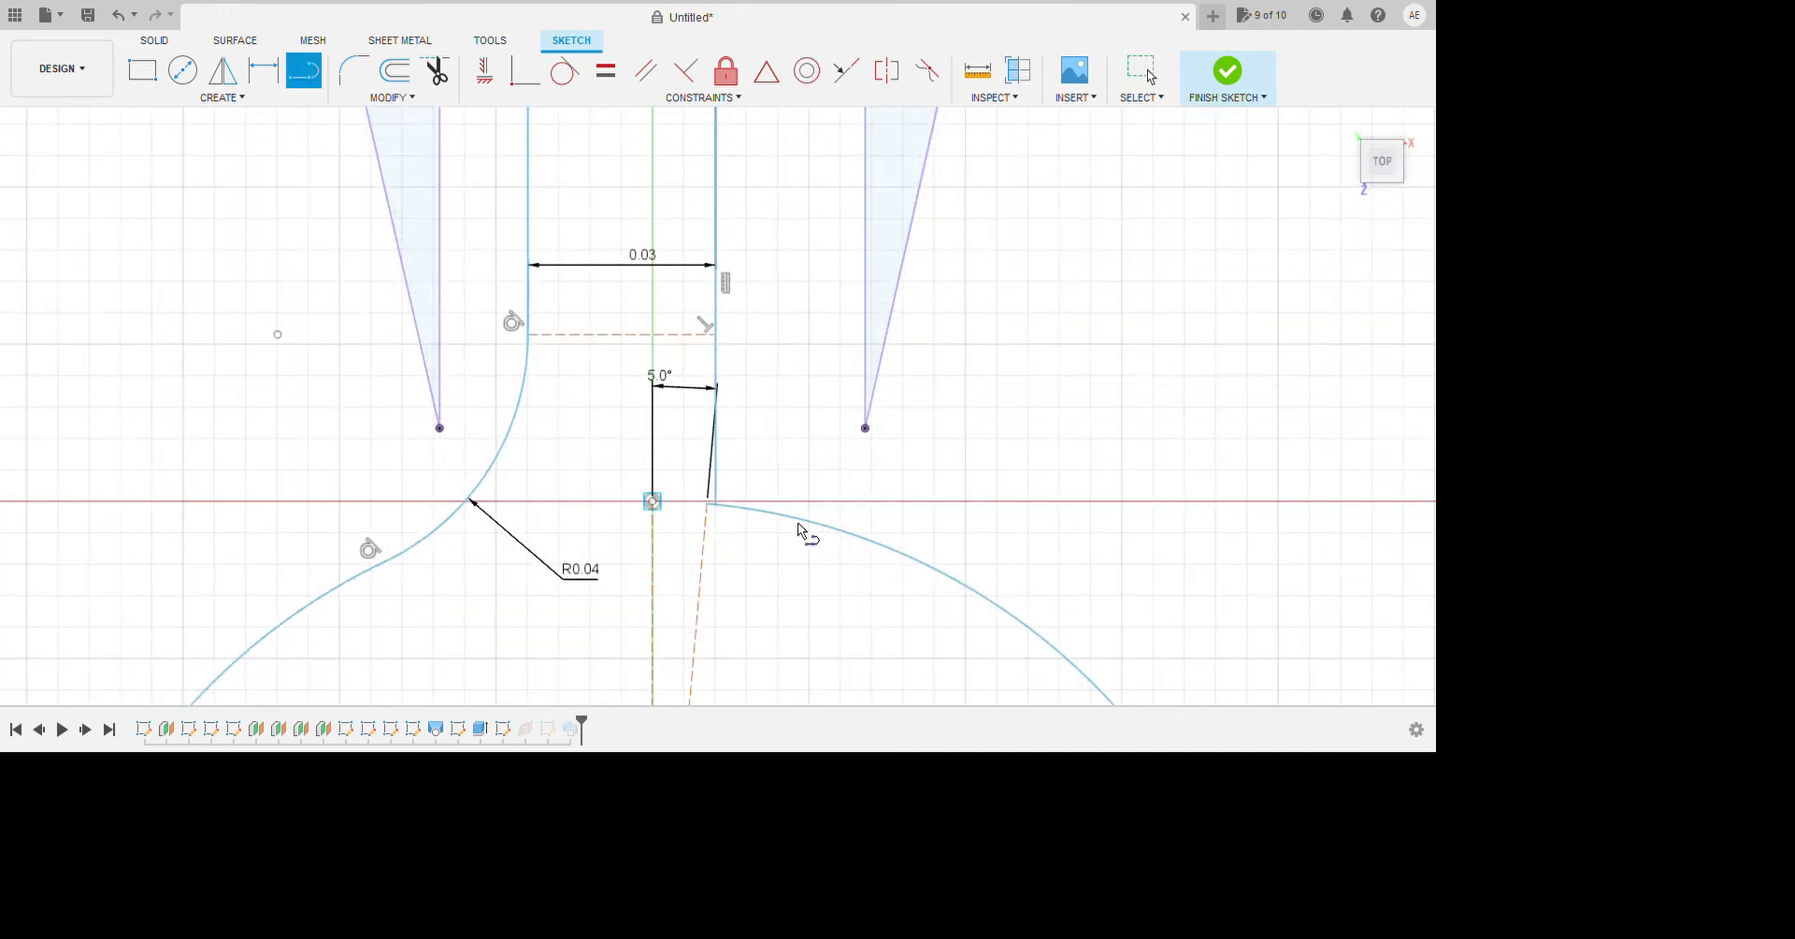
key(Escape)
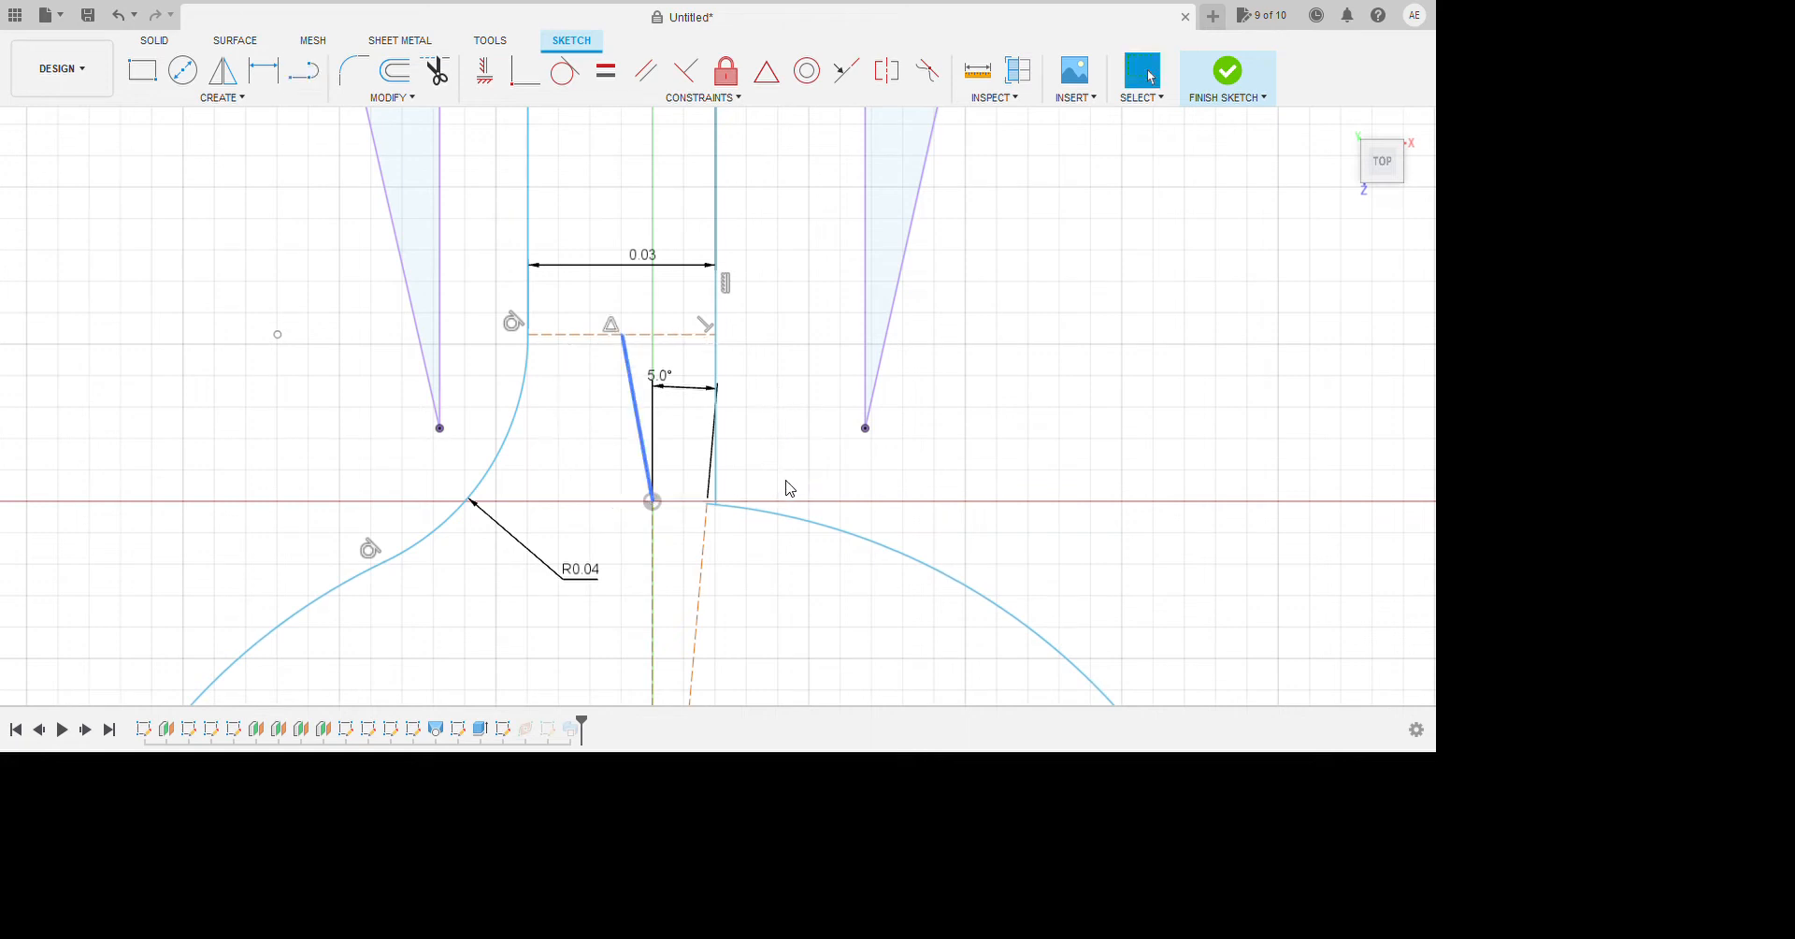
Try to make the slanted connecting line vertical with a constraint, and undo it.
click(631, 389)
click(484, 70)
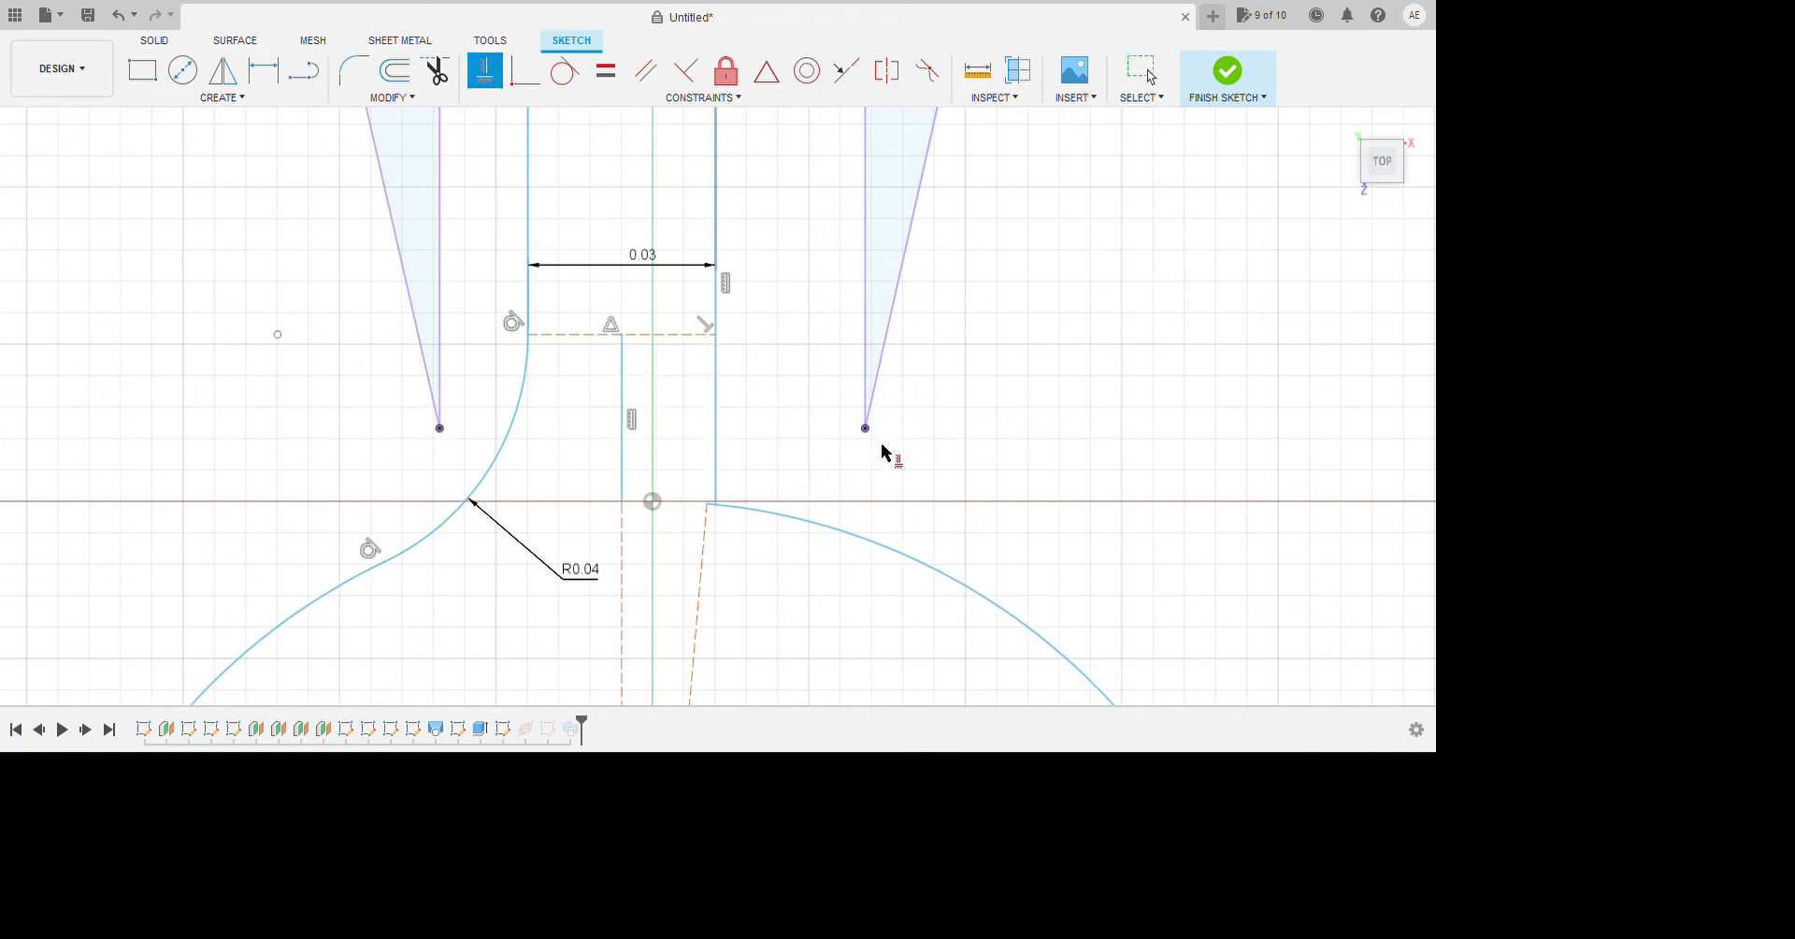
key(Escape)
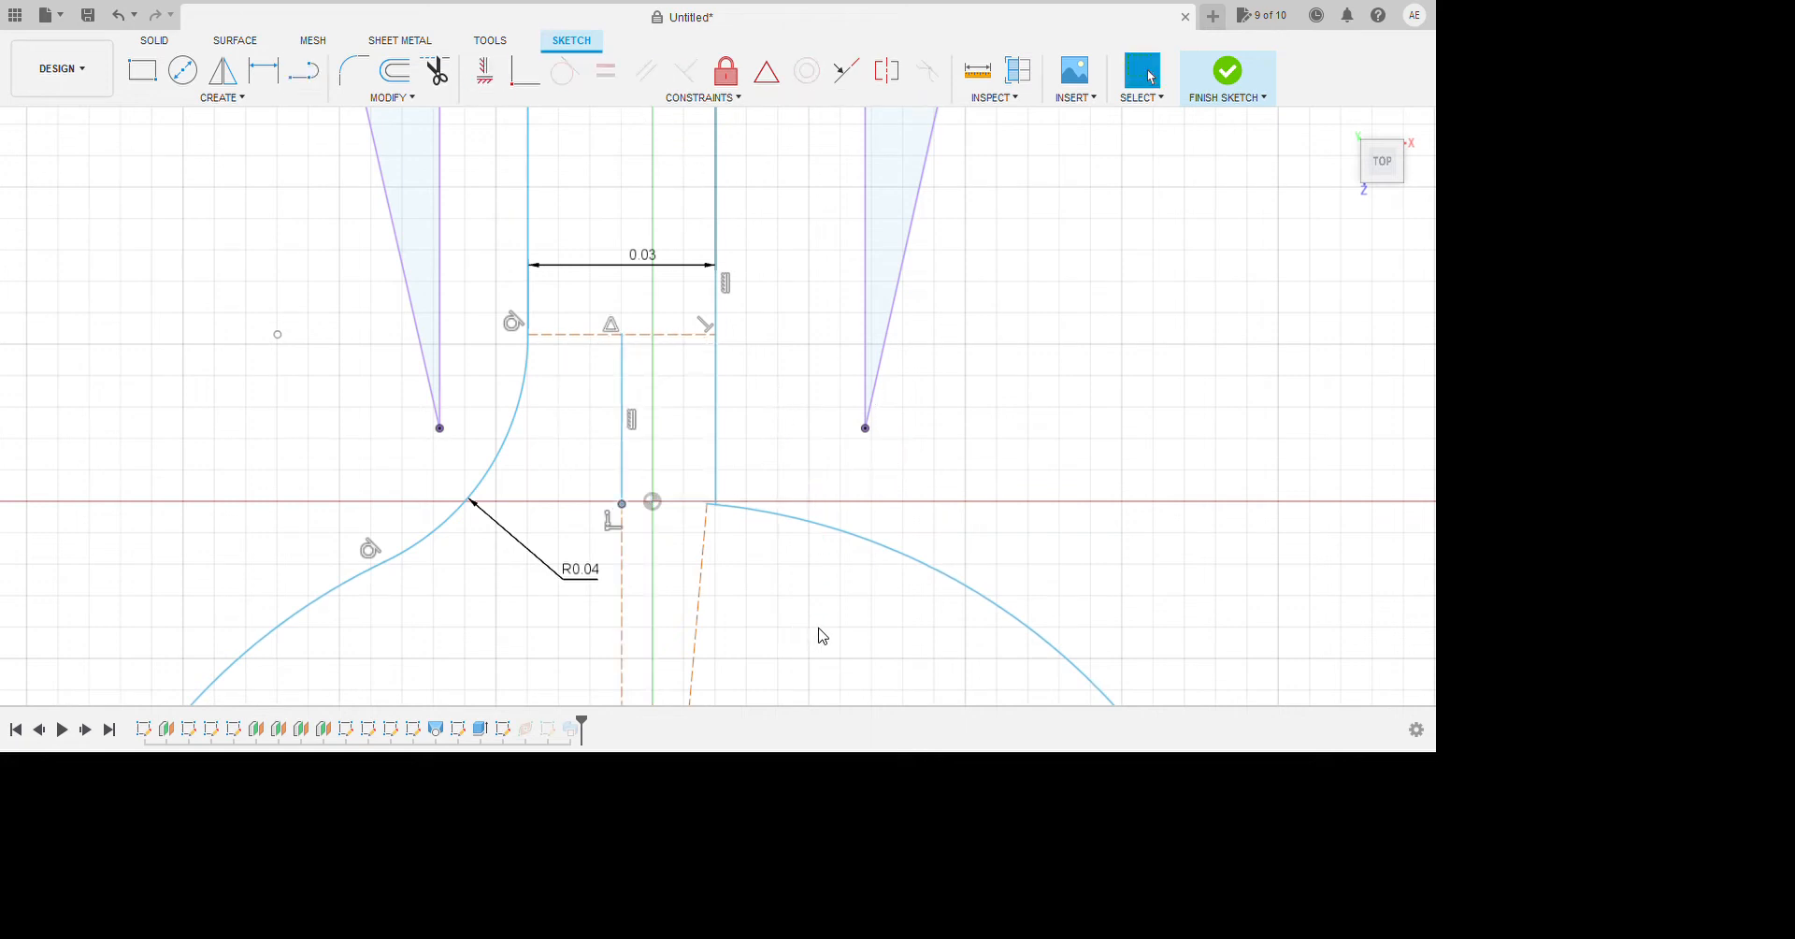
scroll(804, 638, up, 2)
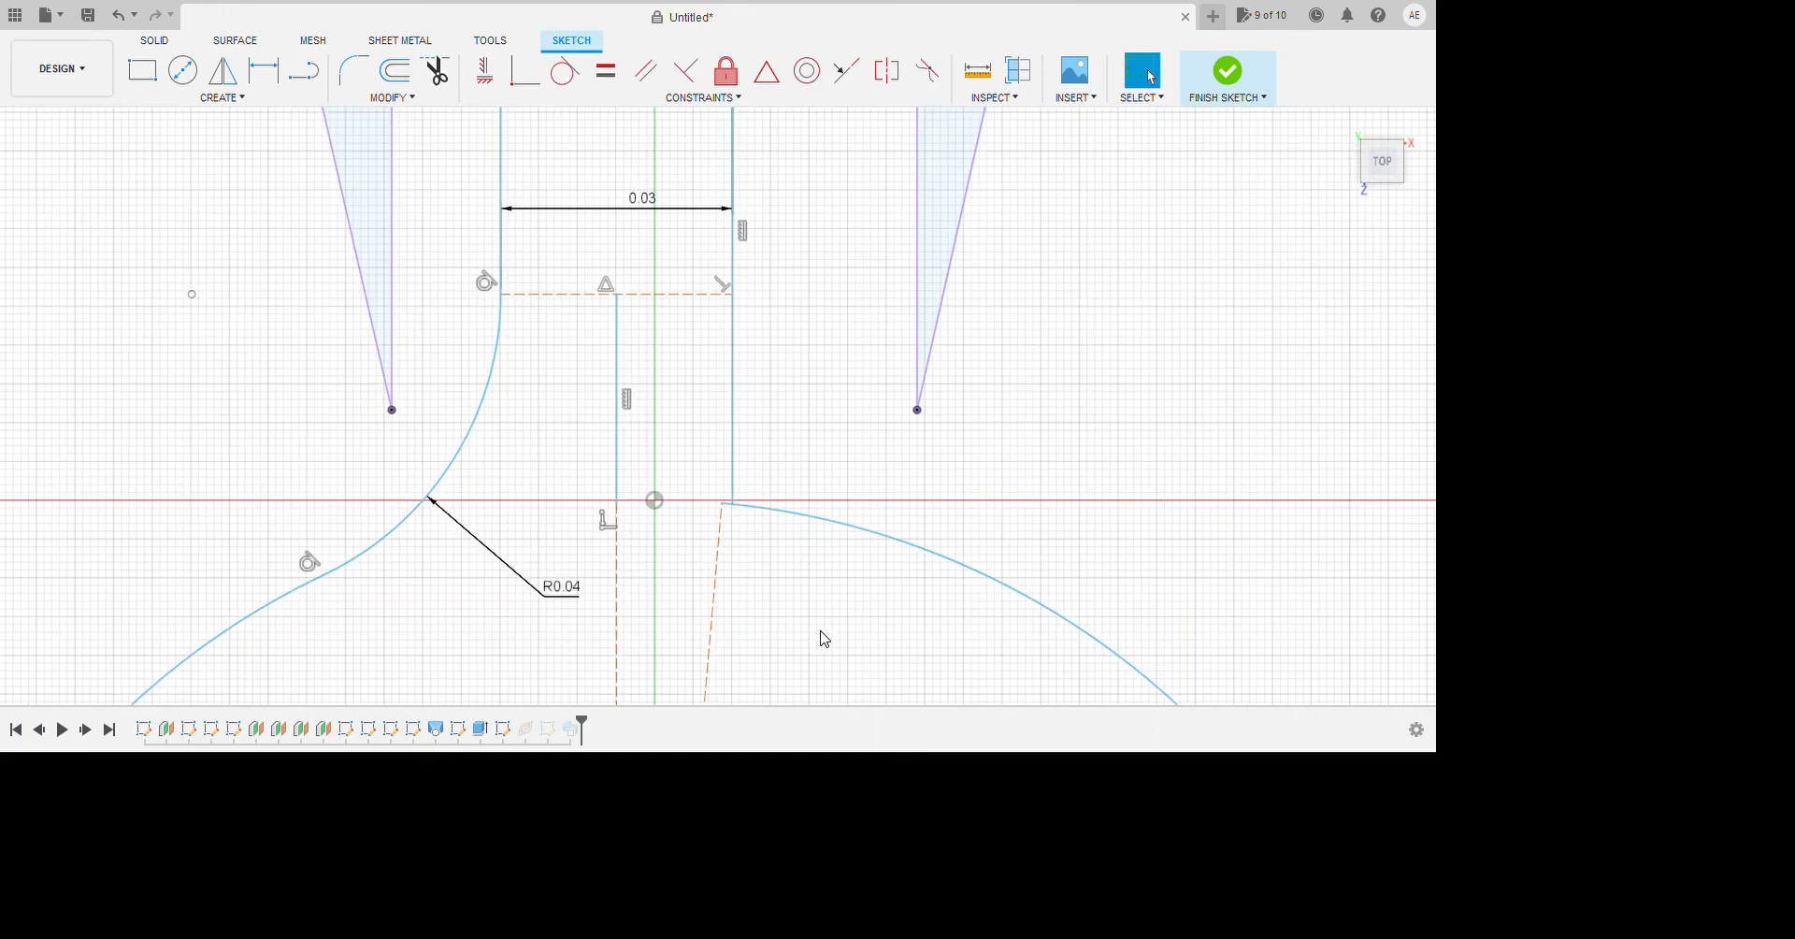
shift+middle_drag(821, 635, 794, 633)
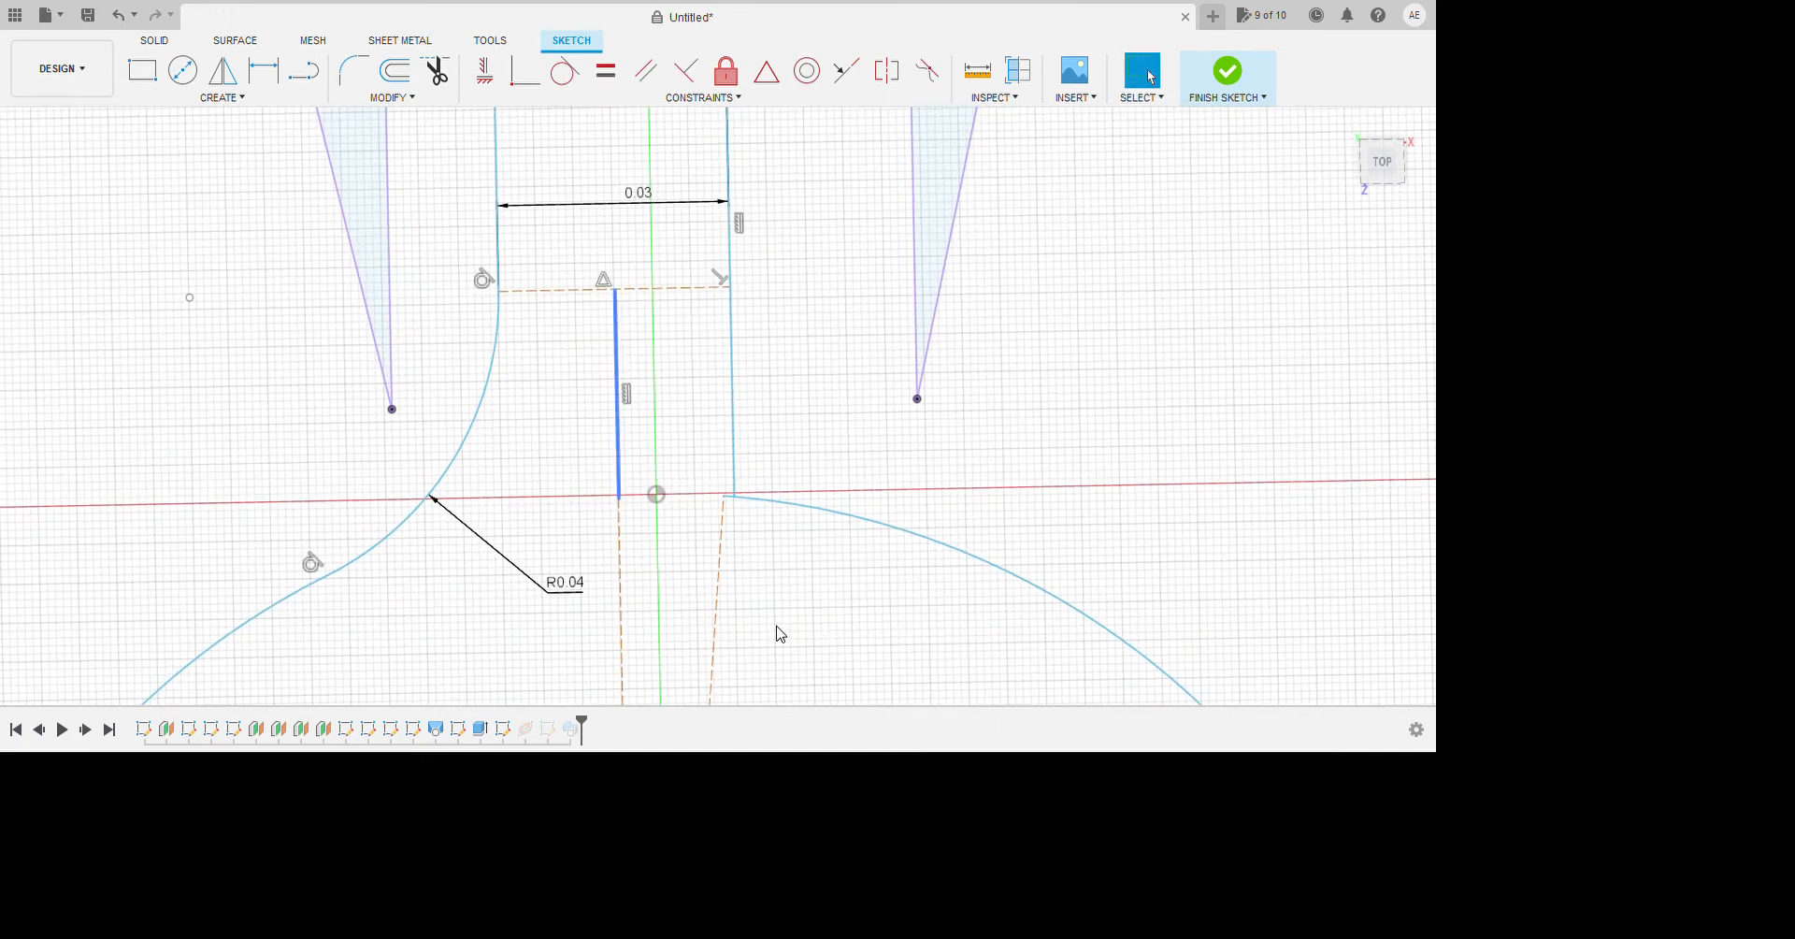
key(ctrl+z)
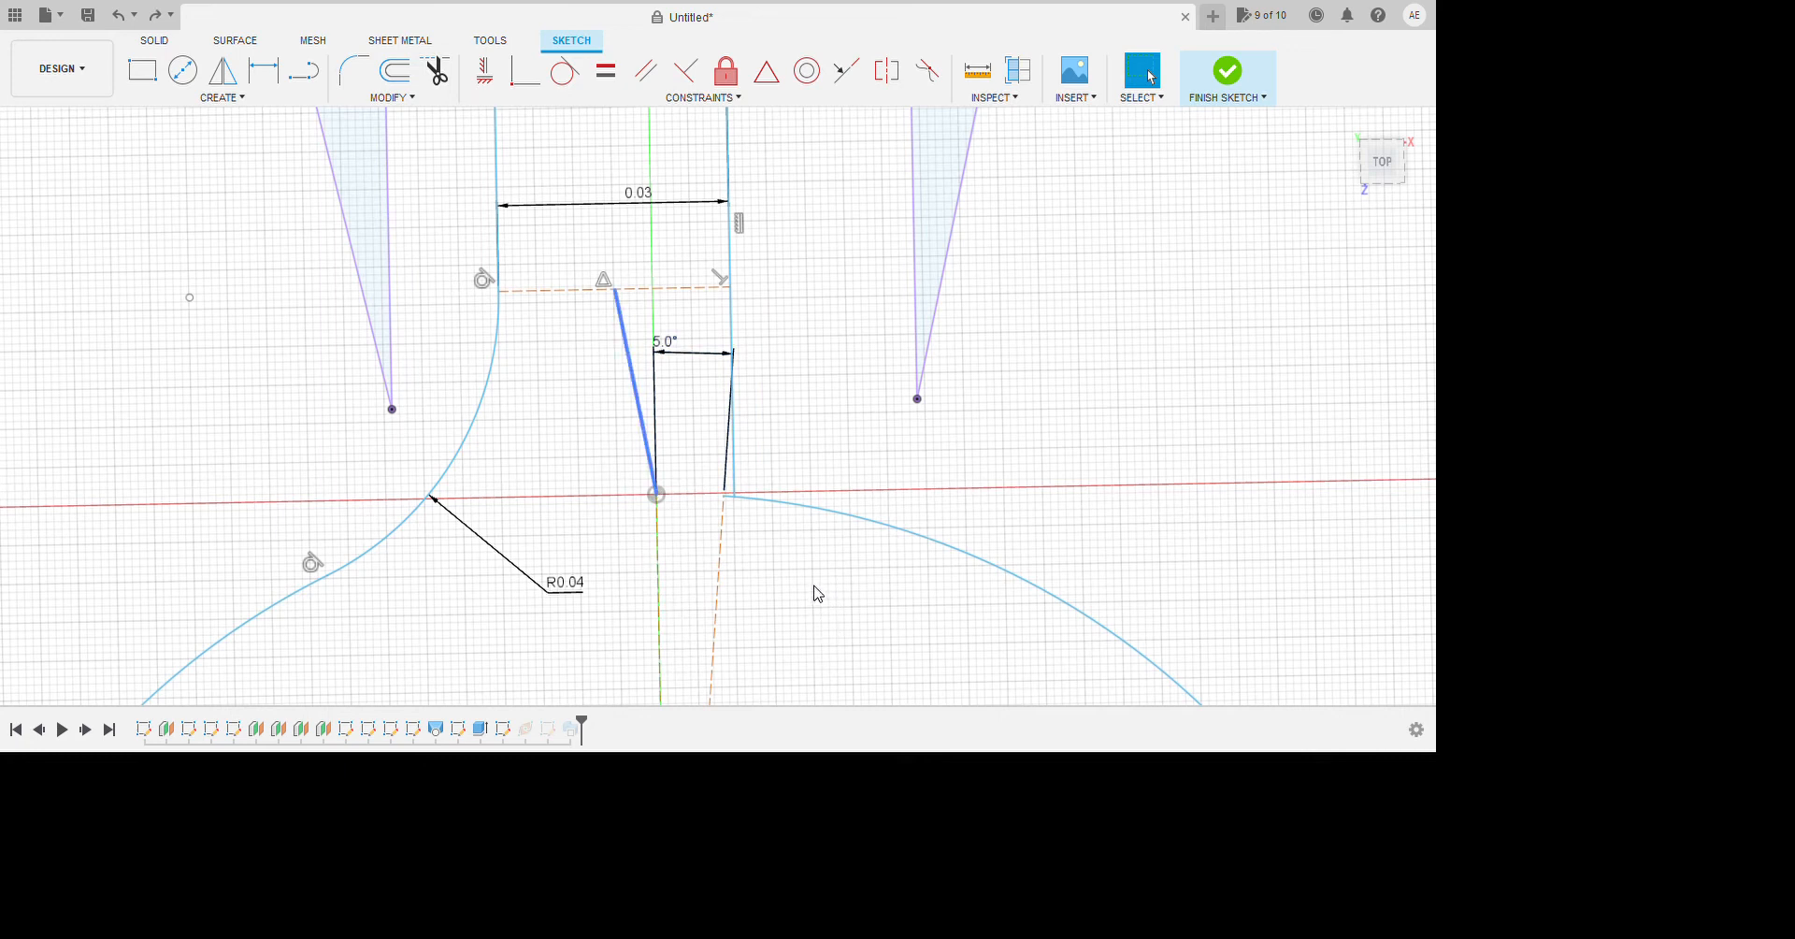
Shift the loop slightly sideways off the origin and make the slanted connecting line collinear with the loop's construction centre line.
click(819, 617)
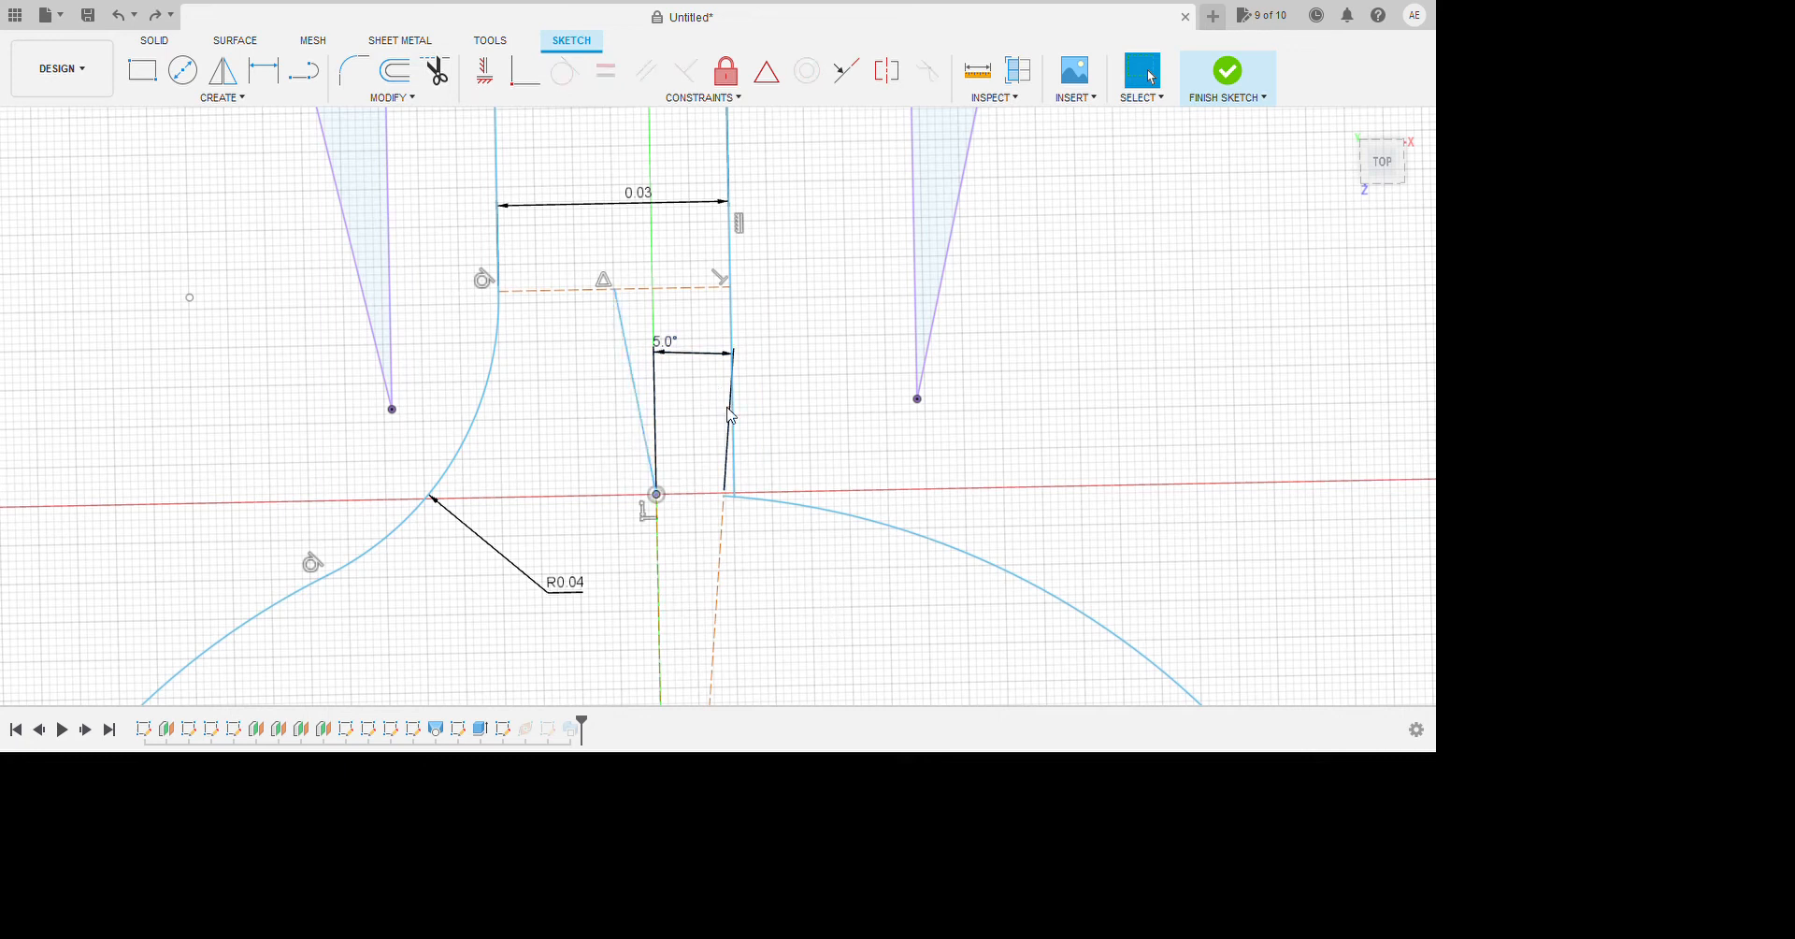
key(Escape)
scroll(748, 466, down, 4)
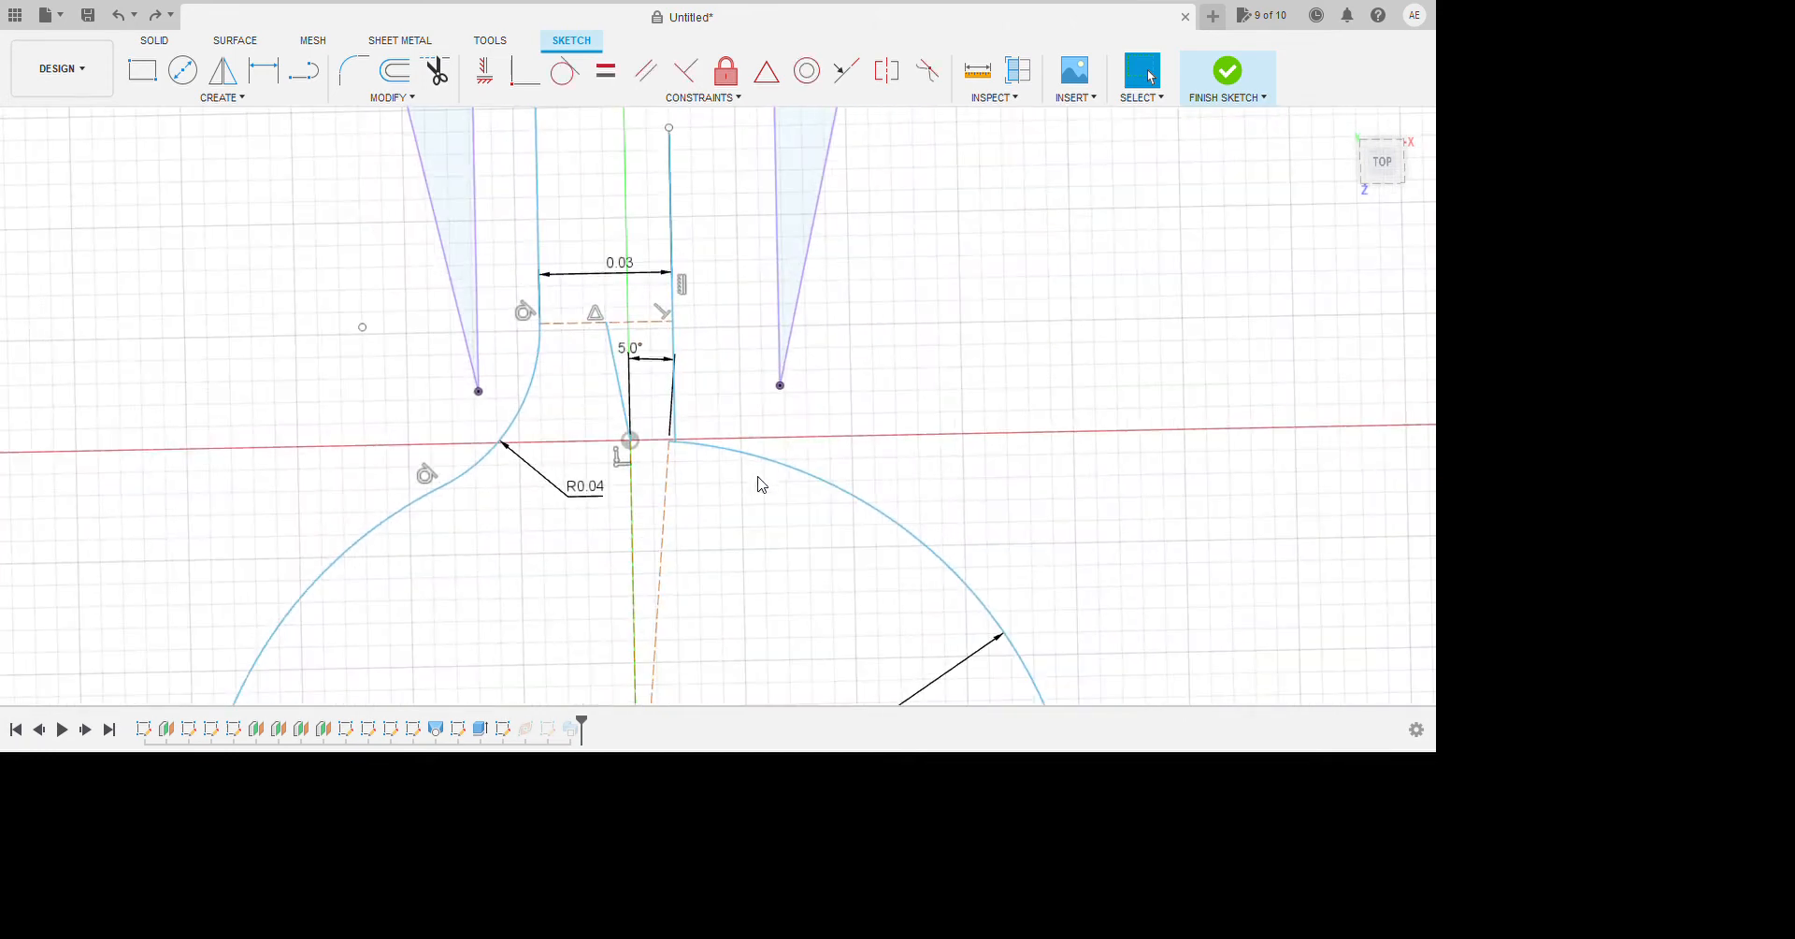
scroll(726, 464, down, 3)
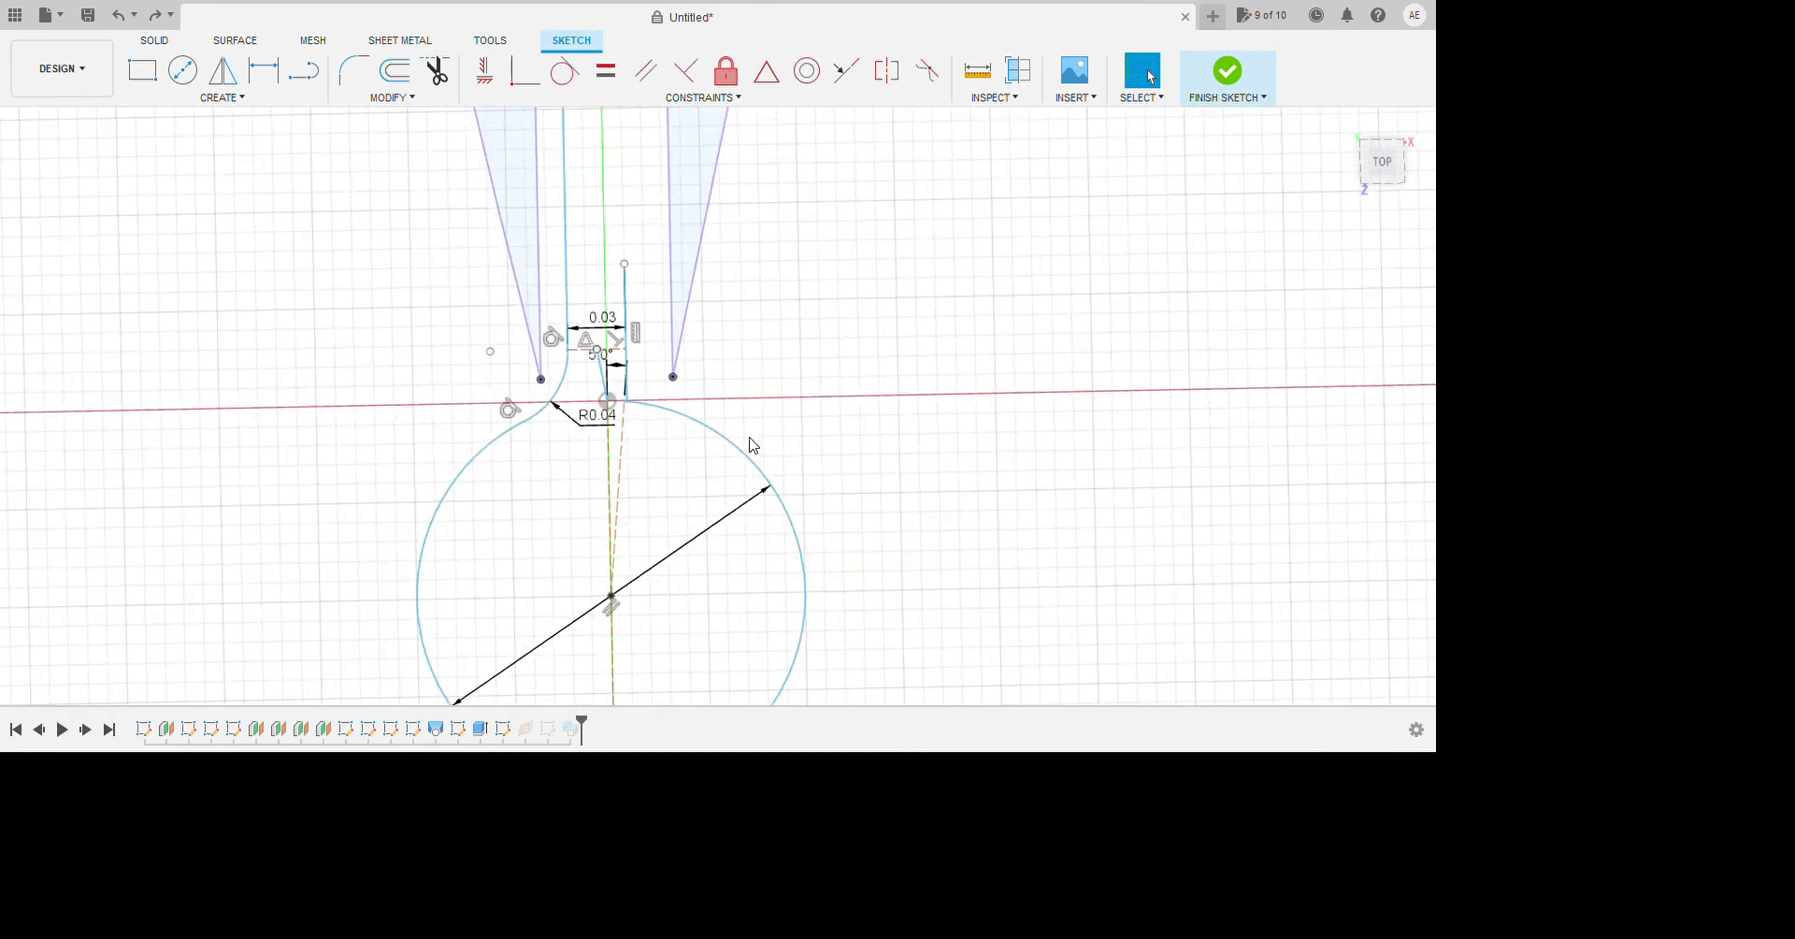
key(ctrl+z)
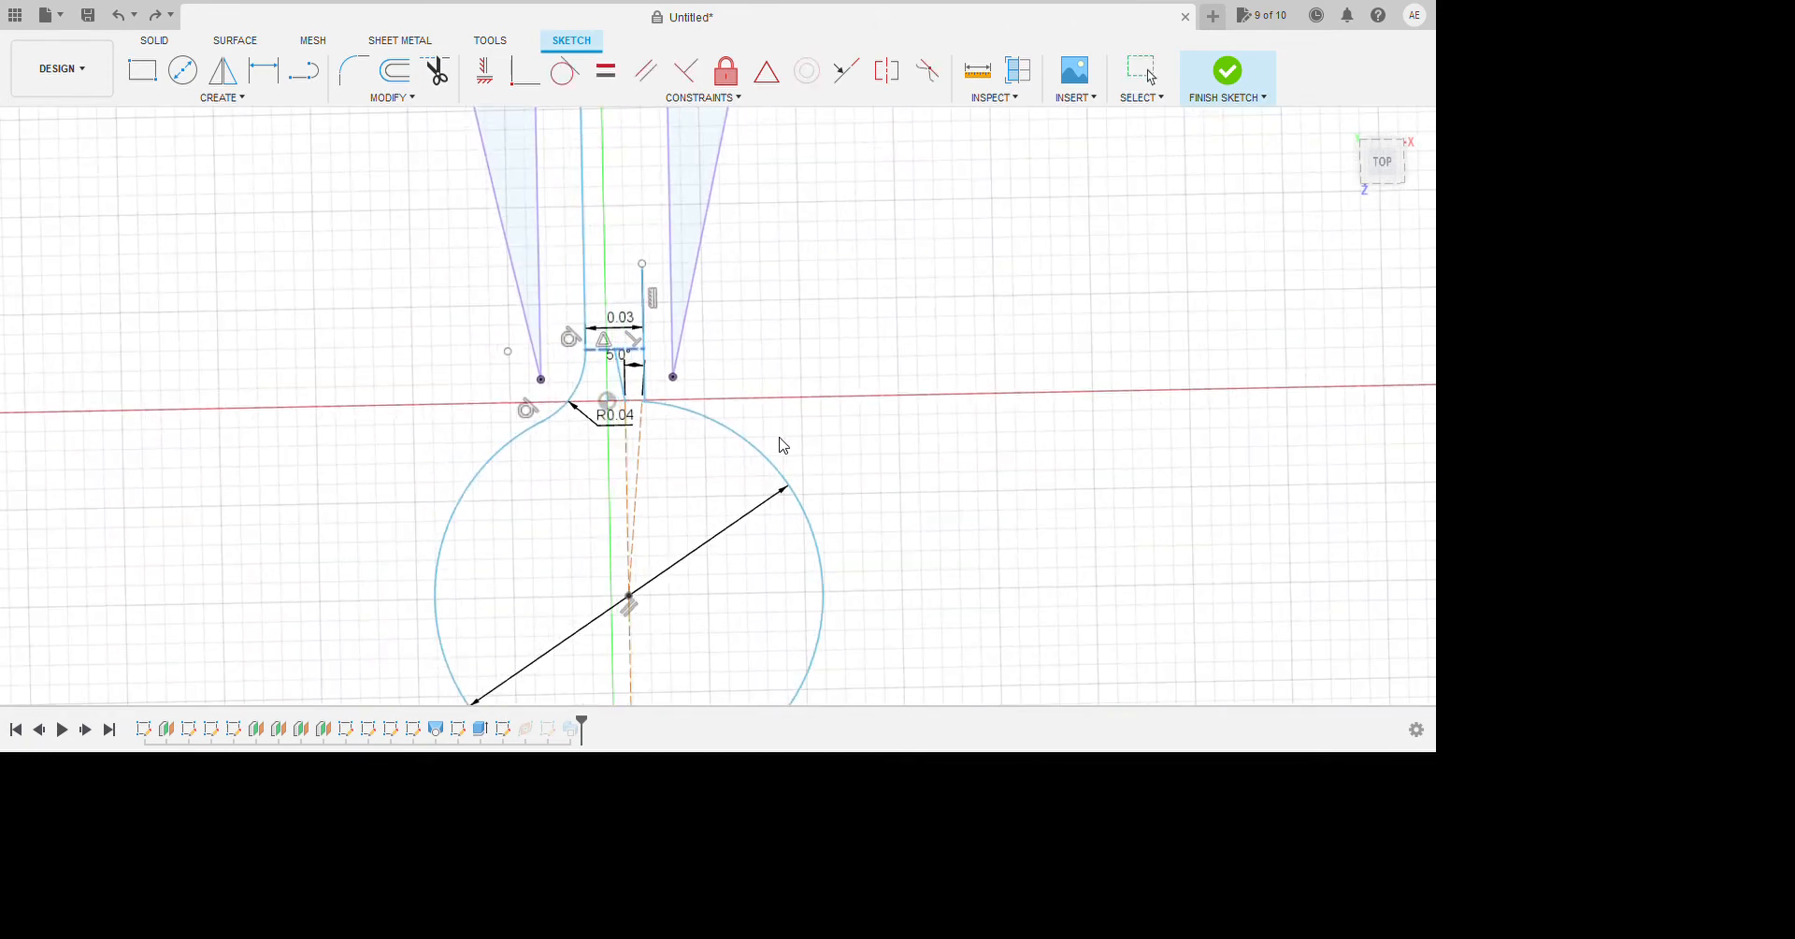
drag(780, 438, 765, 441)
scroll(753, 458, up, 5)
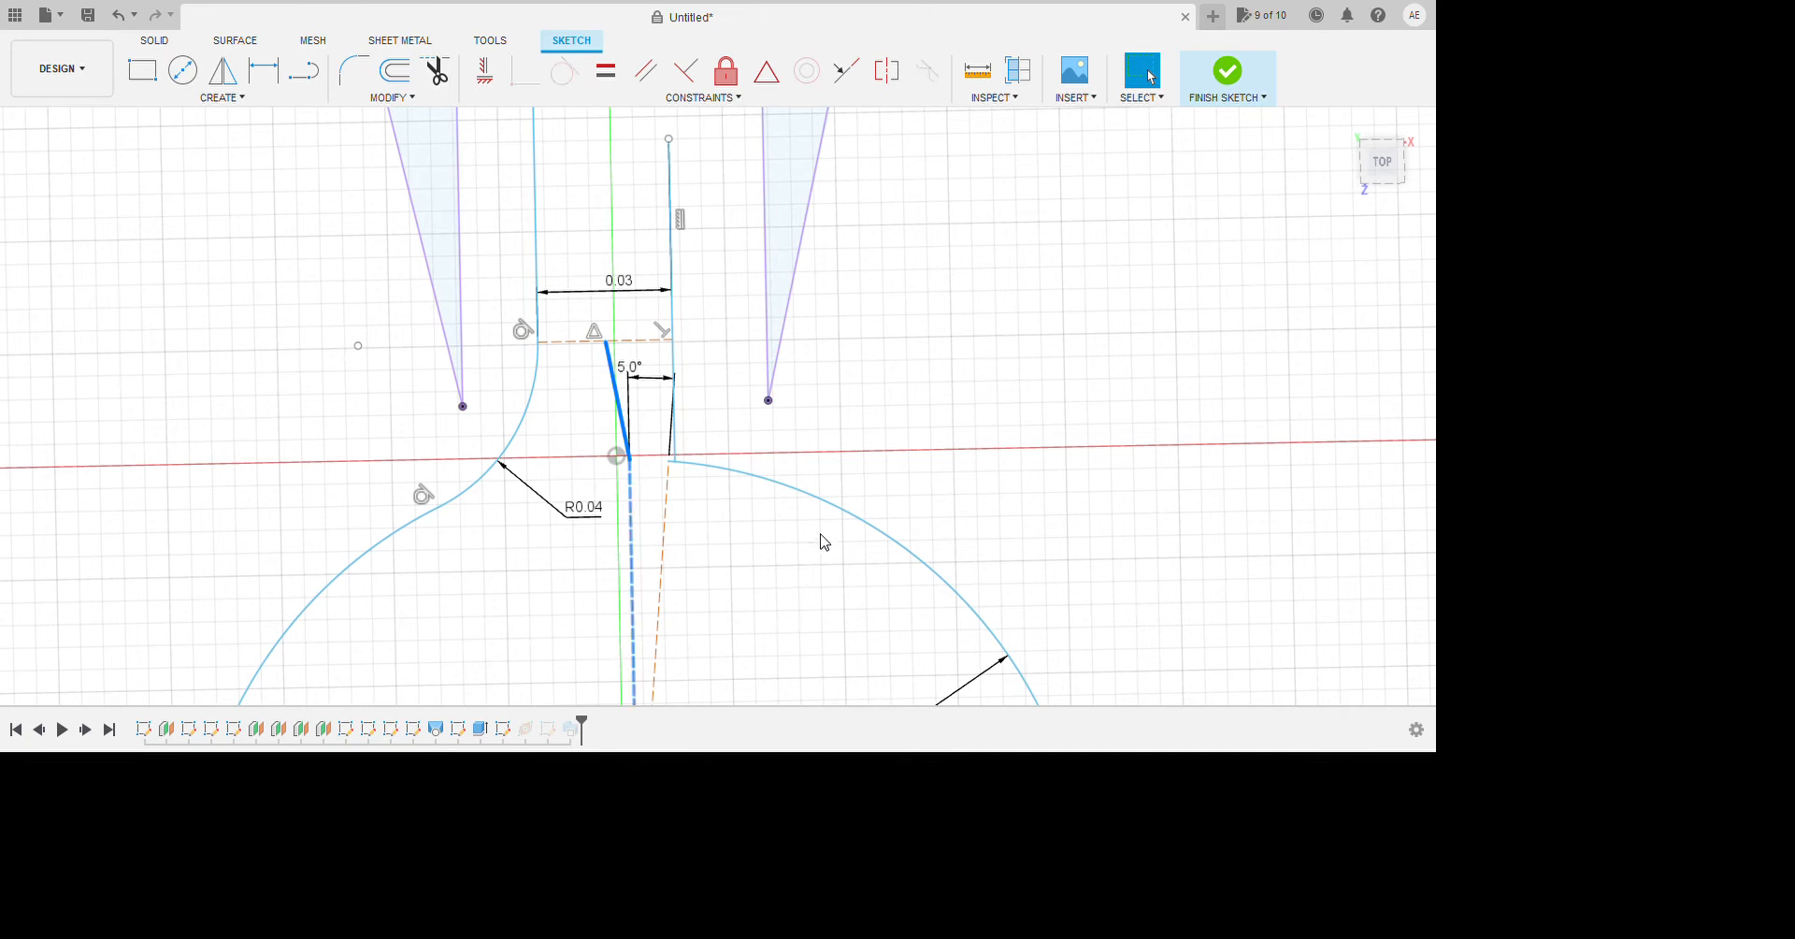
click(846, 71)
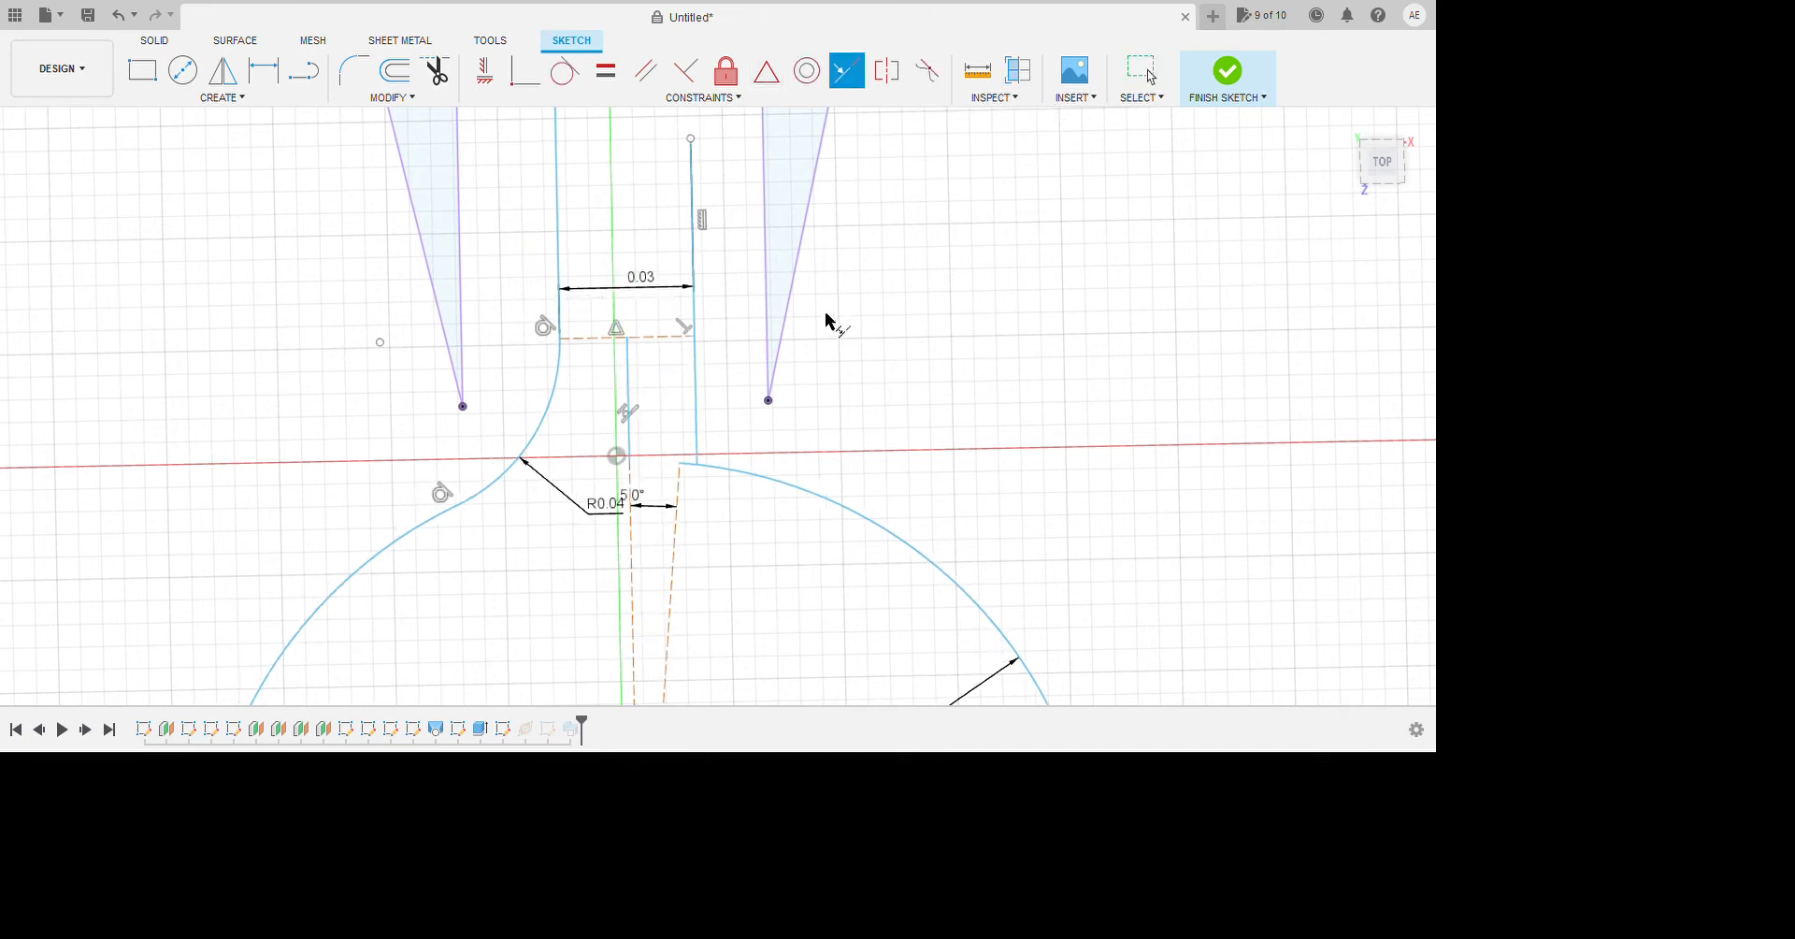
Make the end of the loop's construction centre line coincident with the origin and convert the short connecting line to construction geometry.
key(Escape)
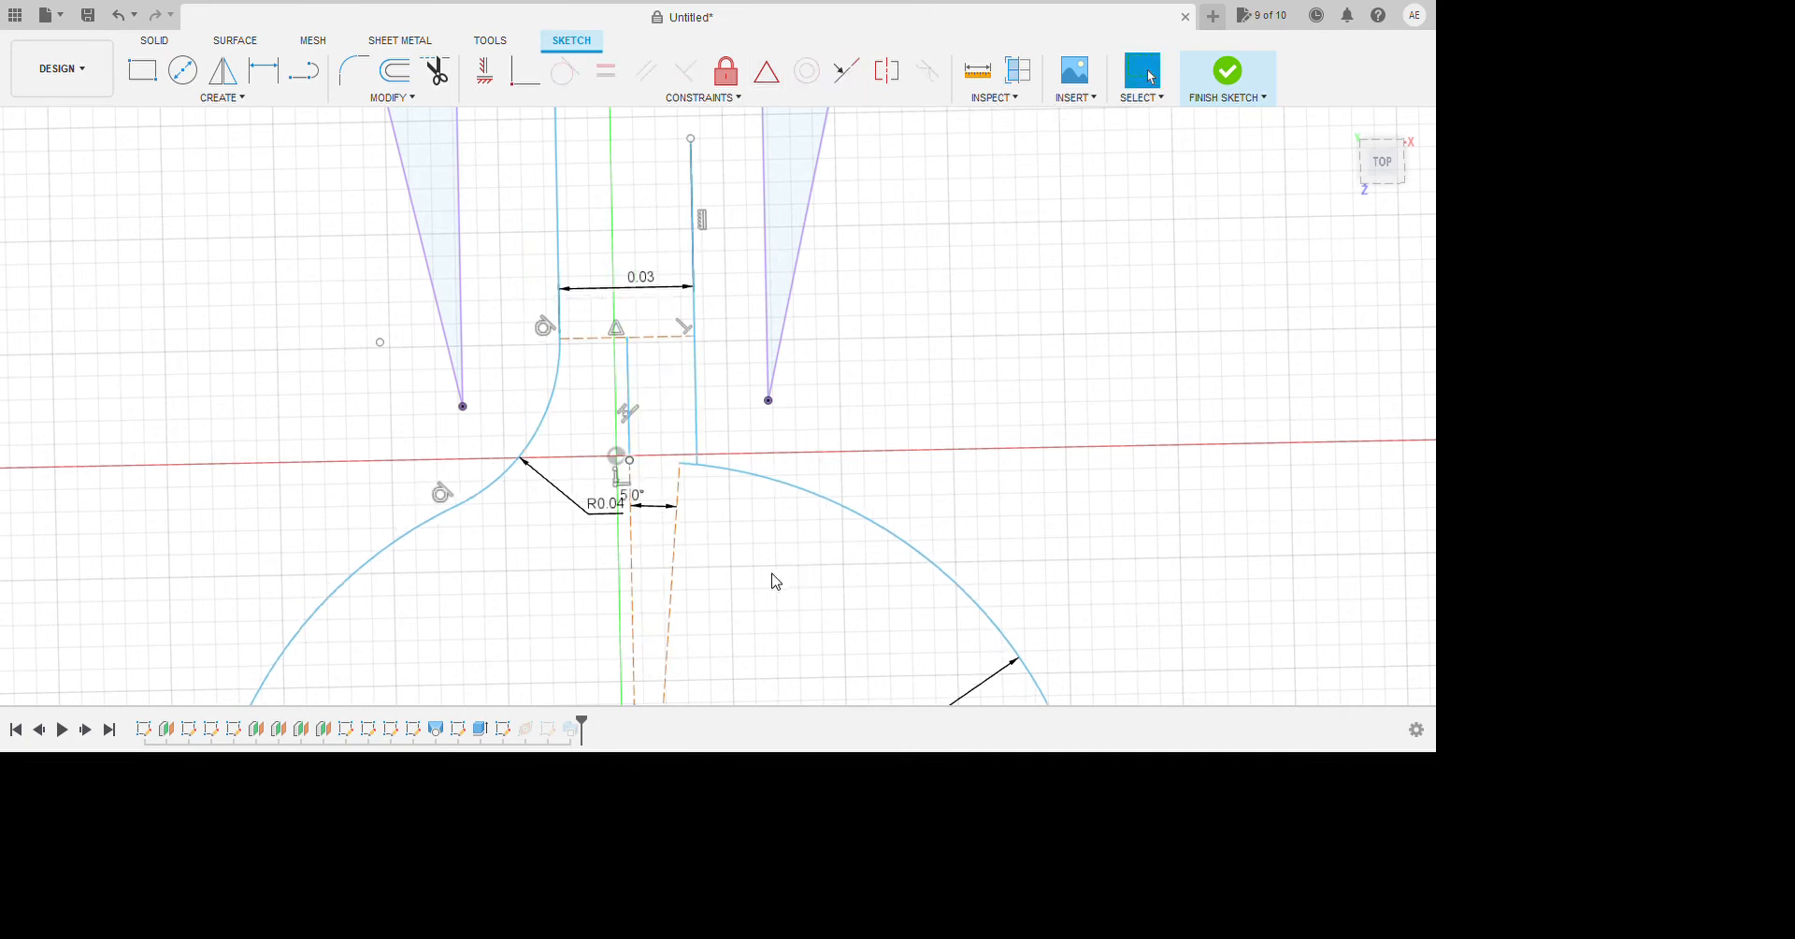
scroll(614, 448, up, 3)
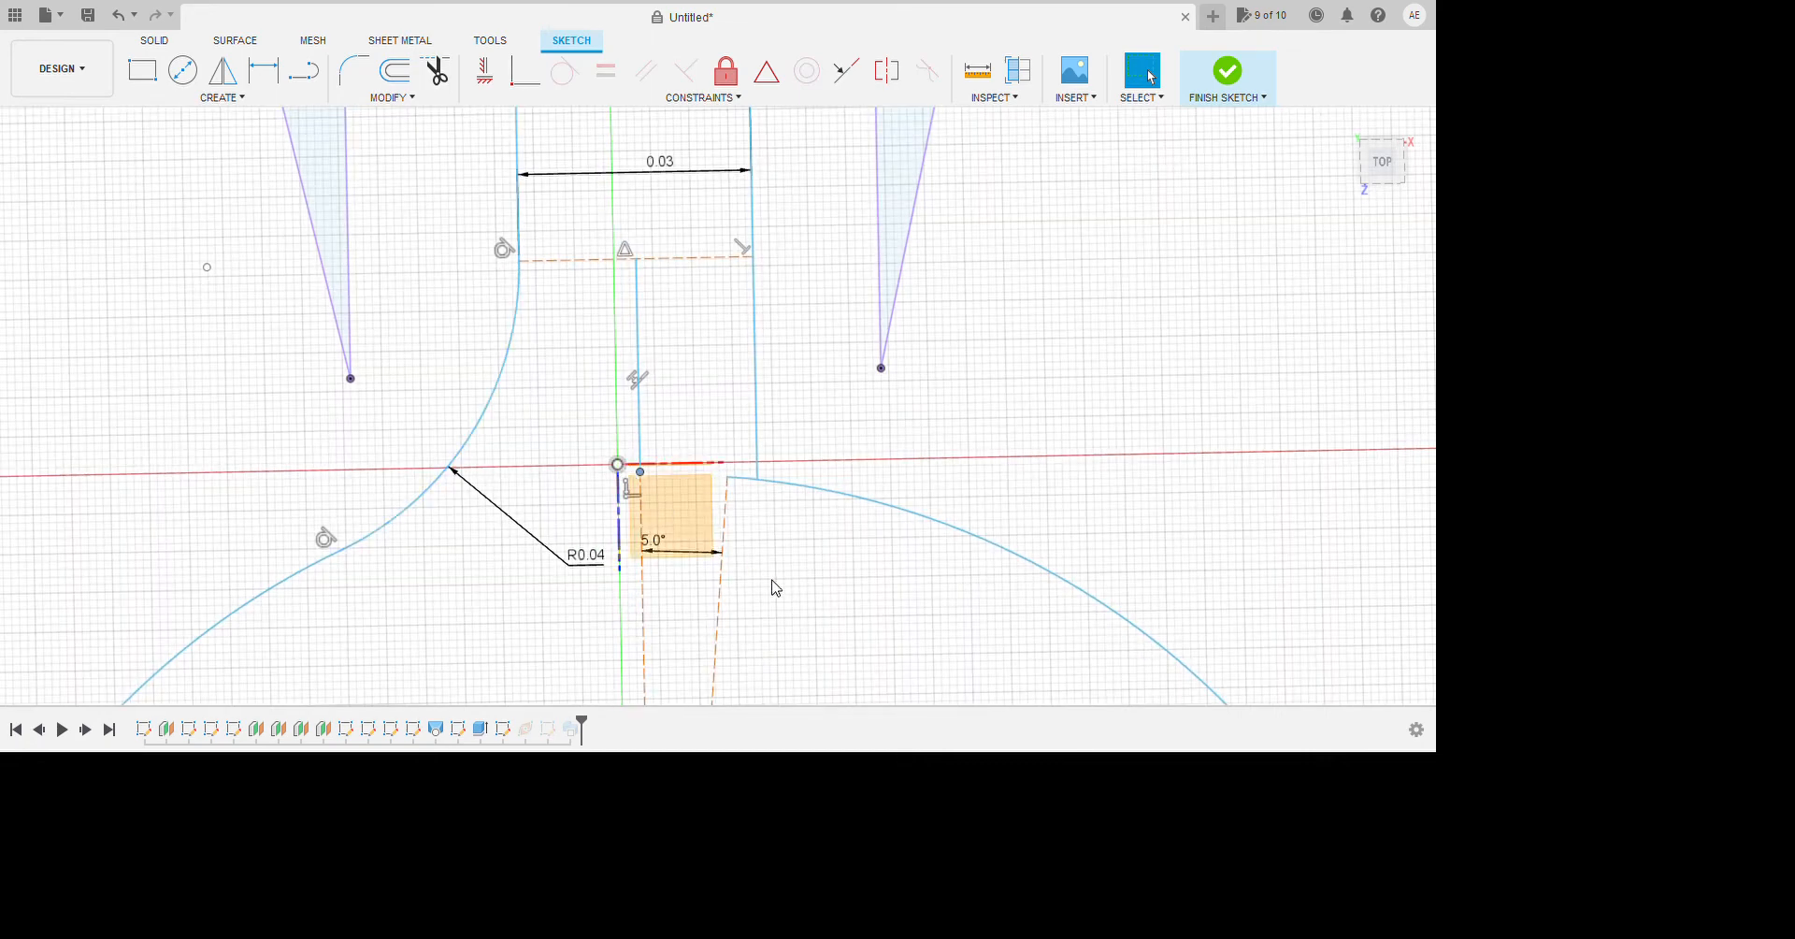
click(525, 70)
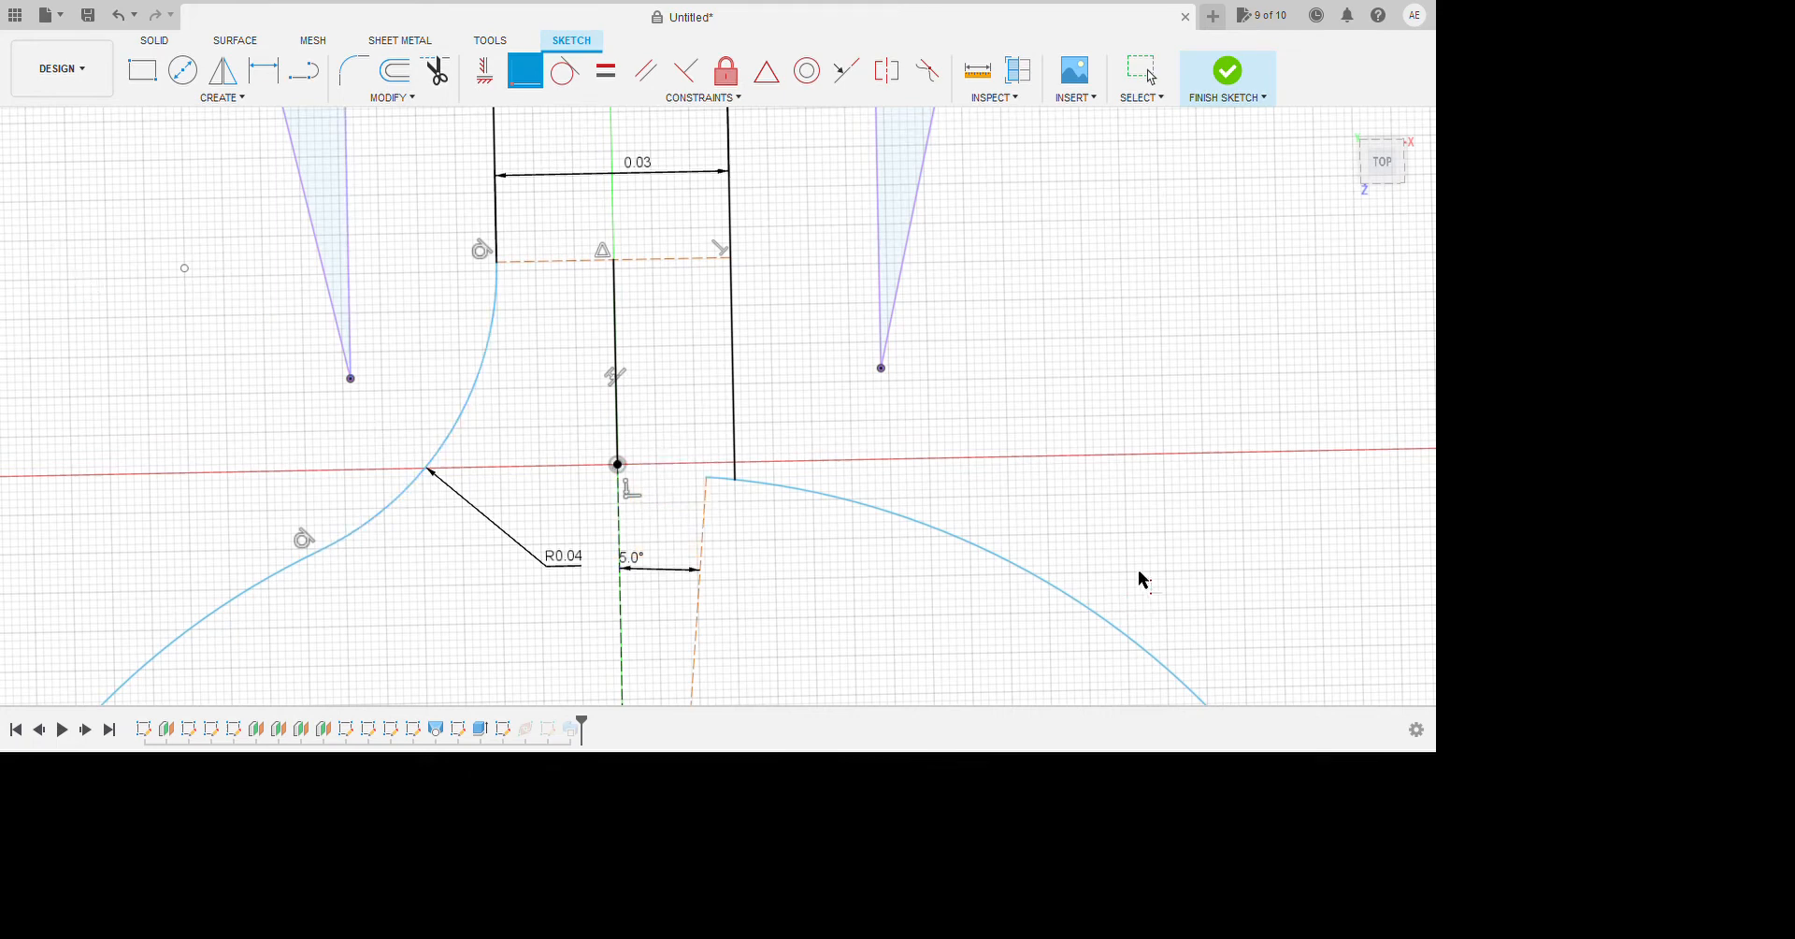
scroll(1216, 561, down, 3)
shift+middle_drag(1322, 545, 1171, 517)
key(Escape)
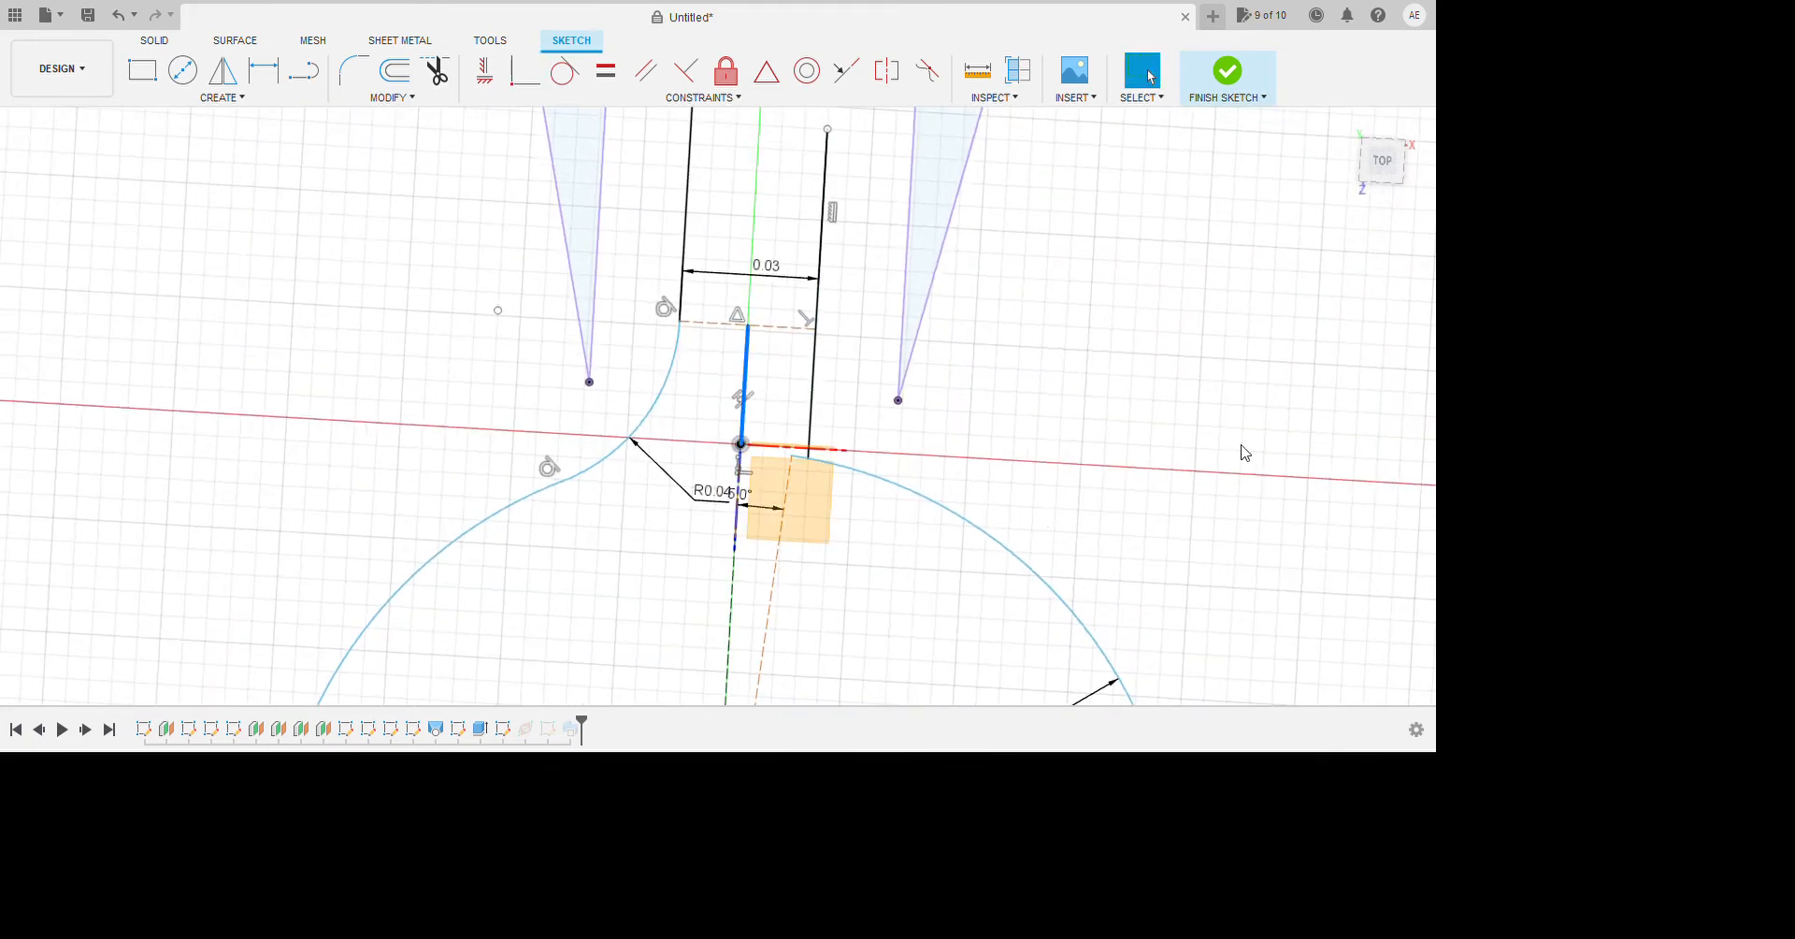
scroll(1076, 514, down, 5)
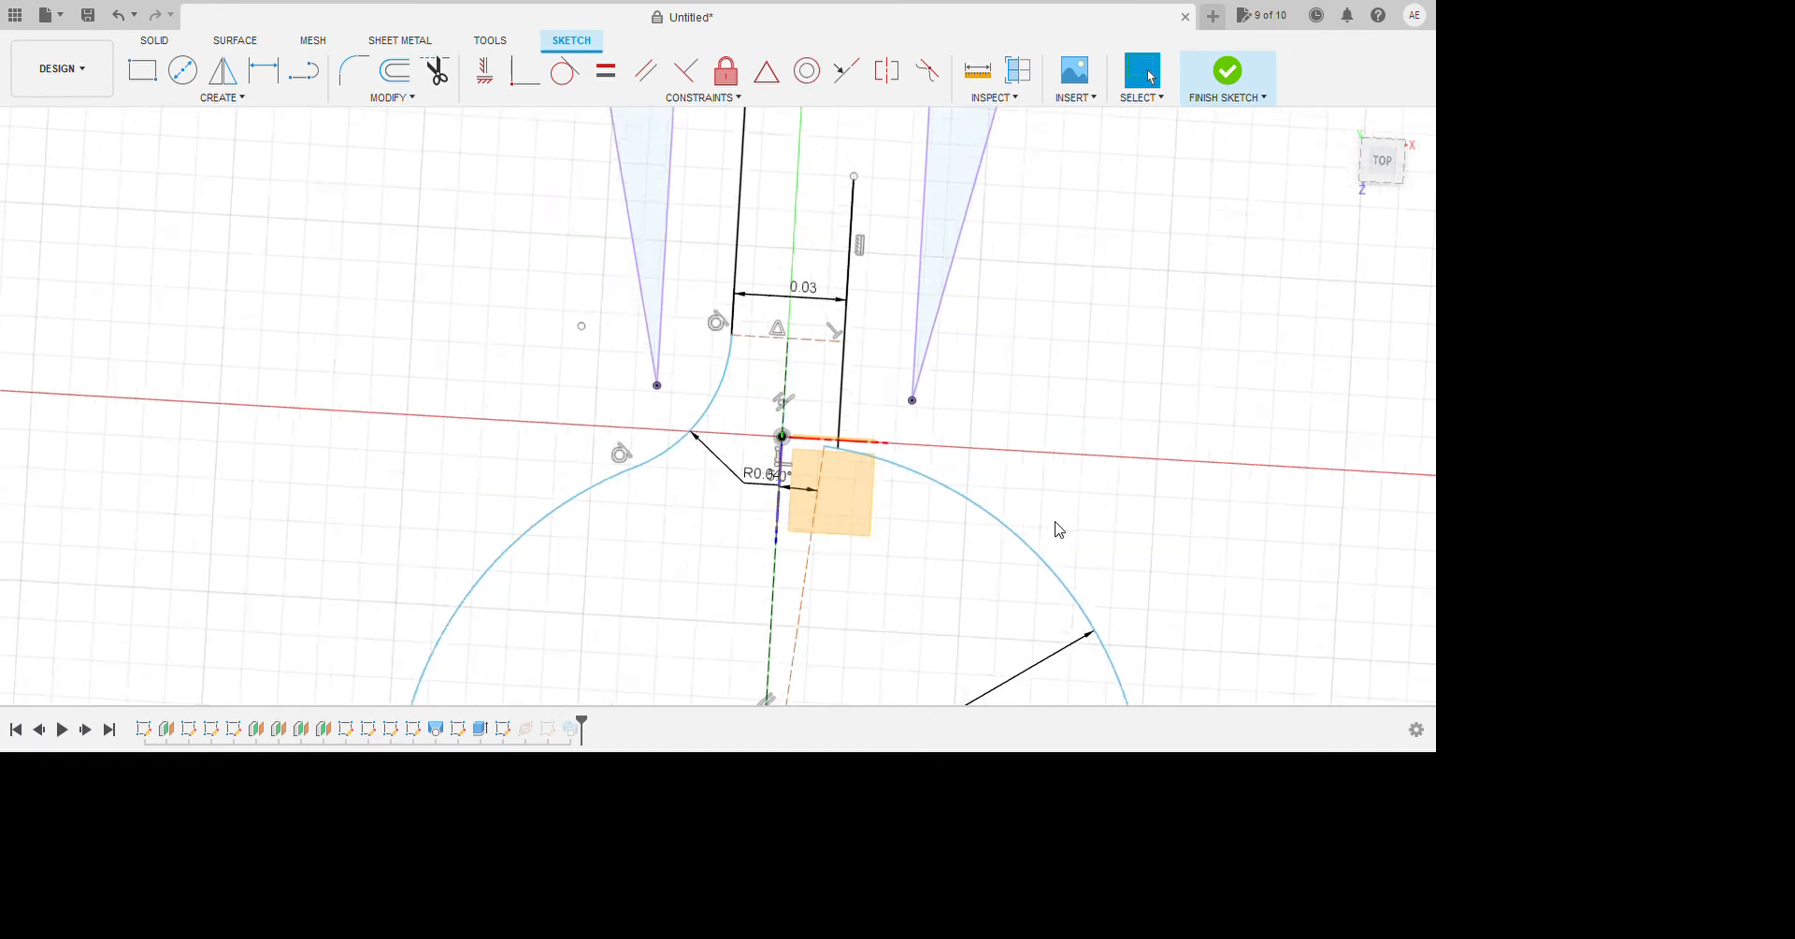
Fillet the corner between the short vertical line and the open end of the loop arc with a 0.04 radius.
scroll(980, 412, up, 4)
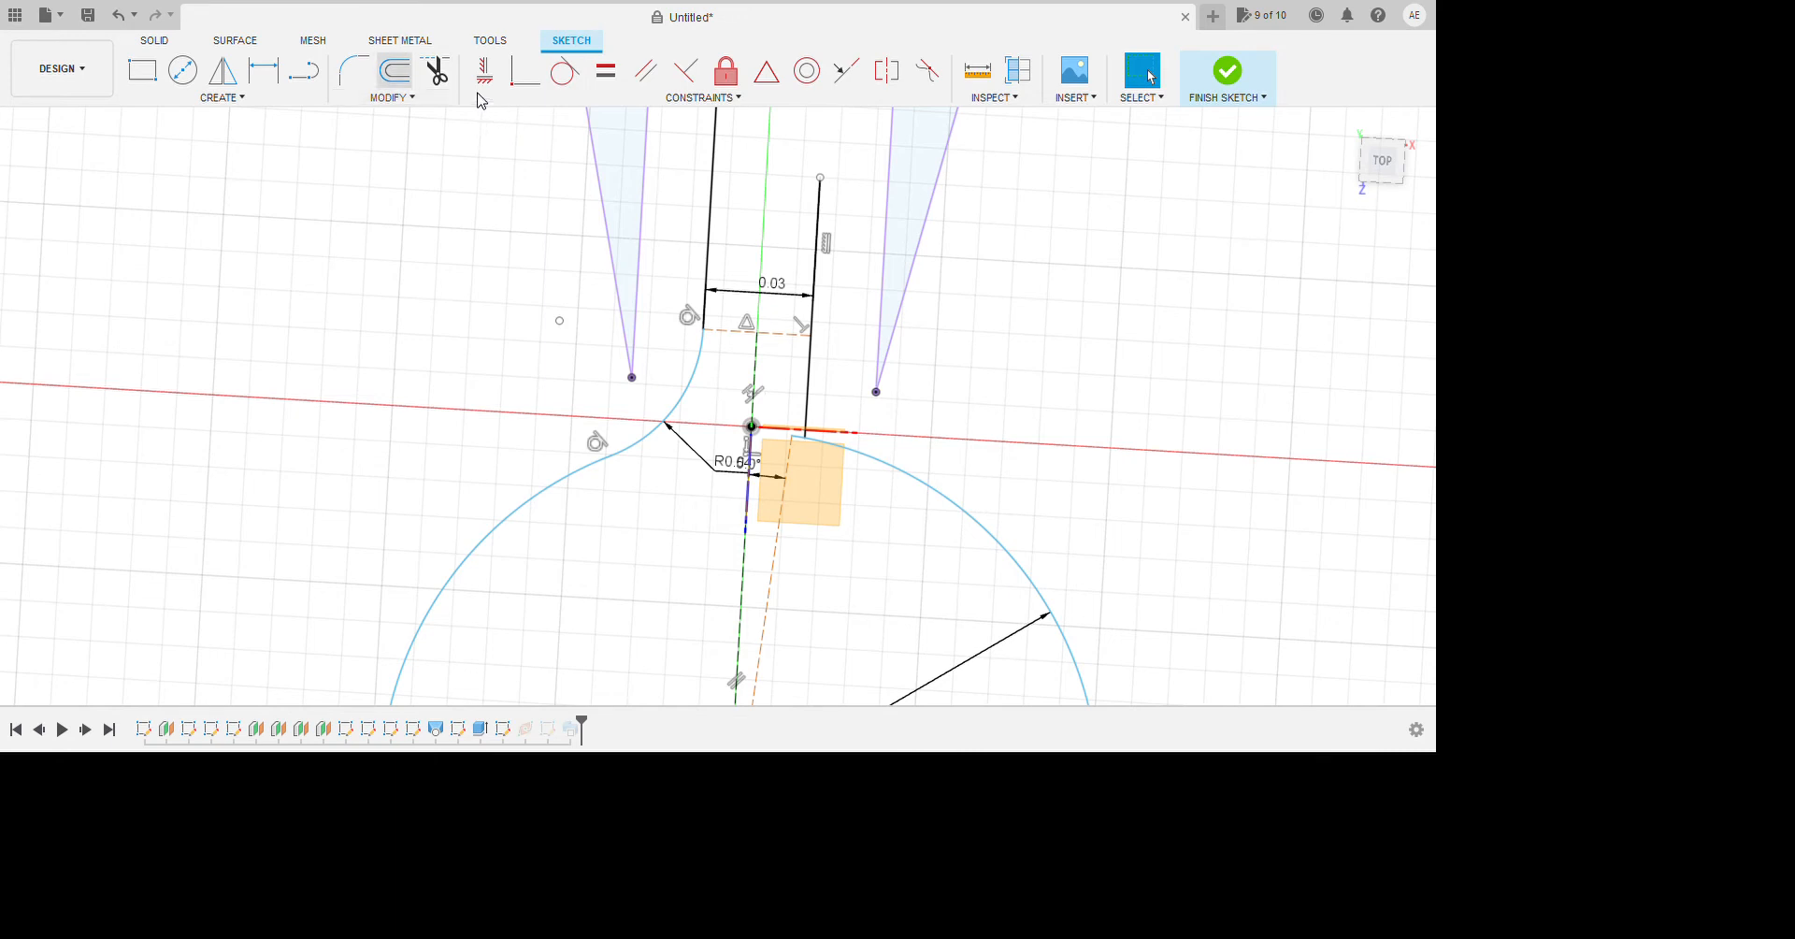
click(353, 70)
click(1020, 496)
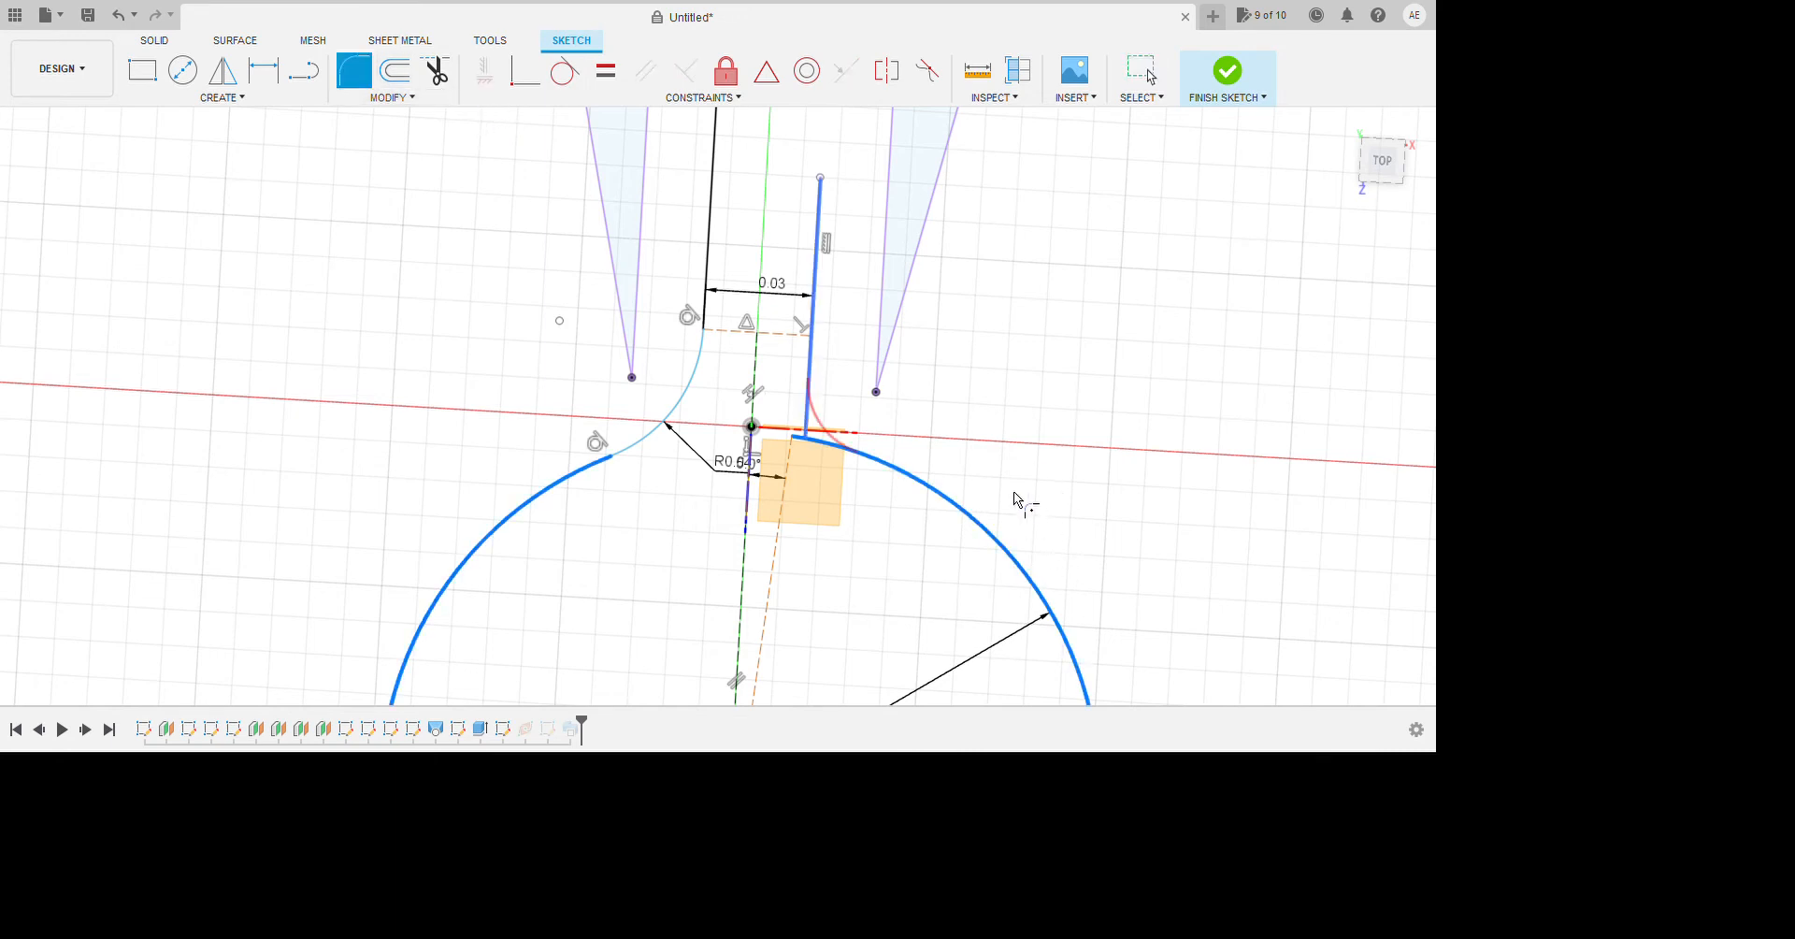
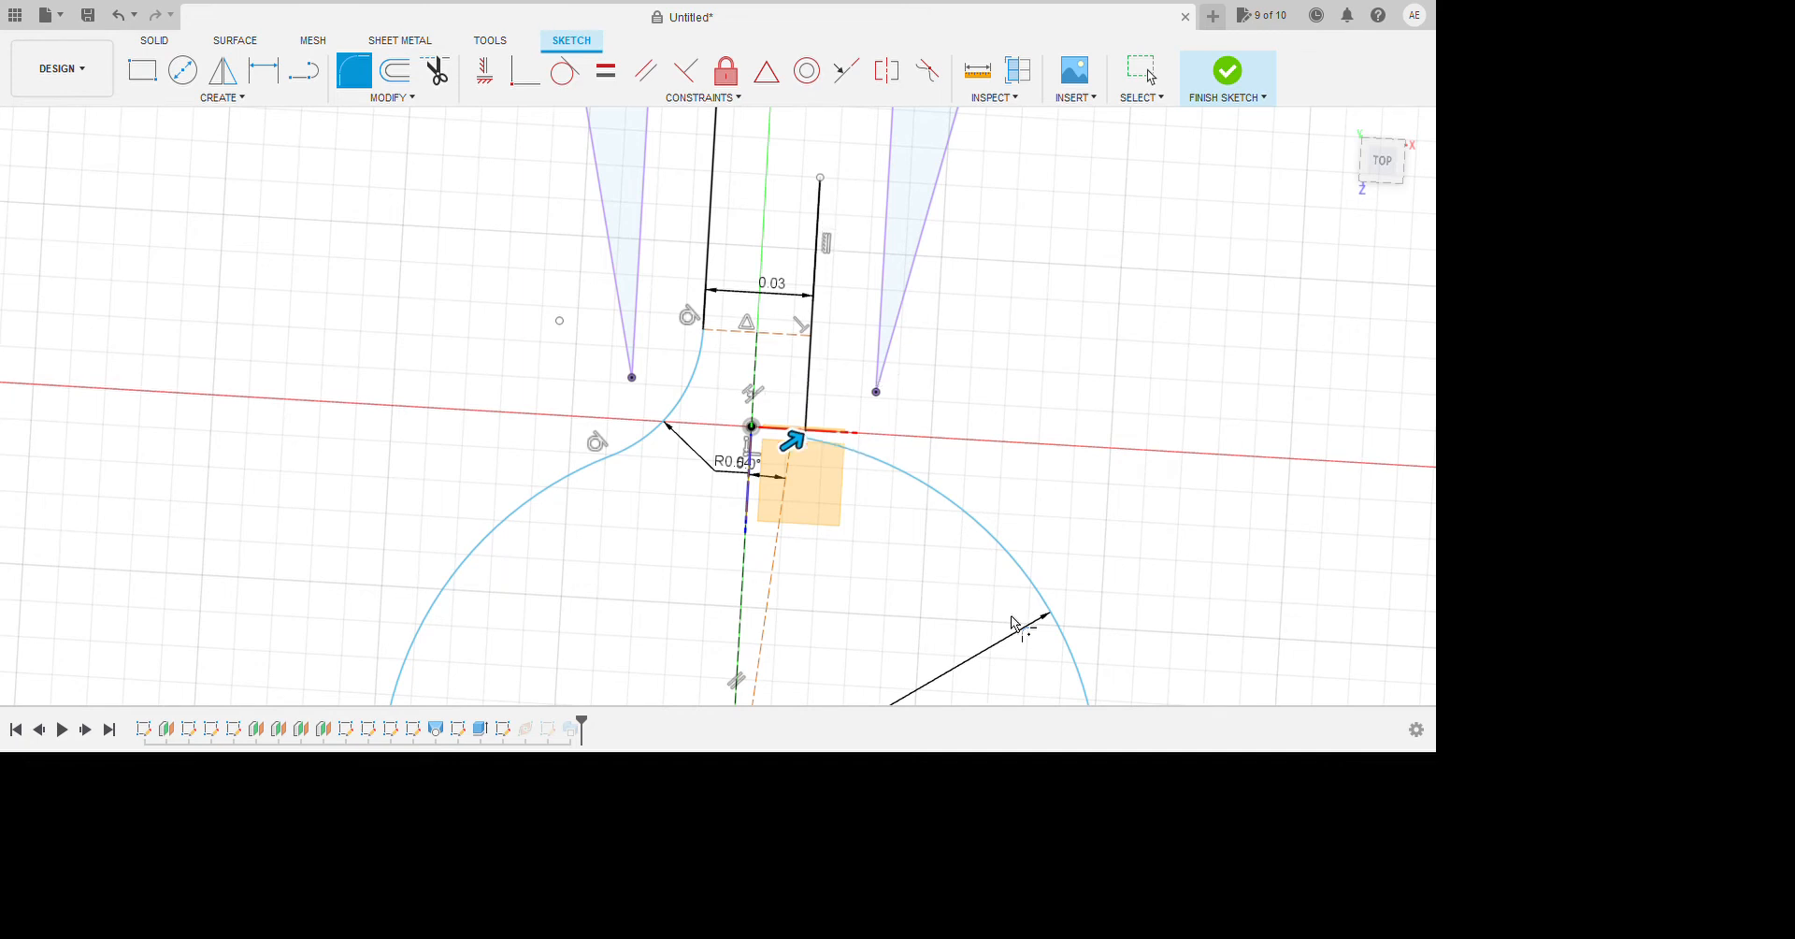
key(Escape)
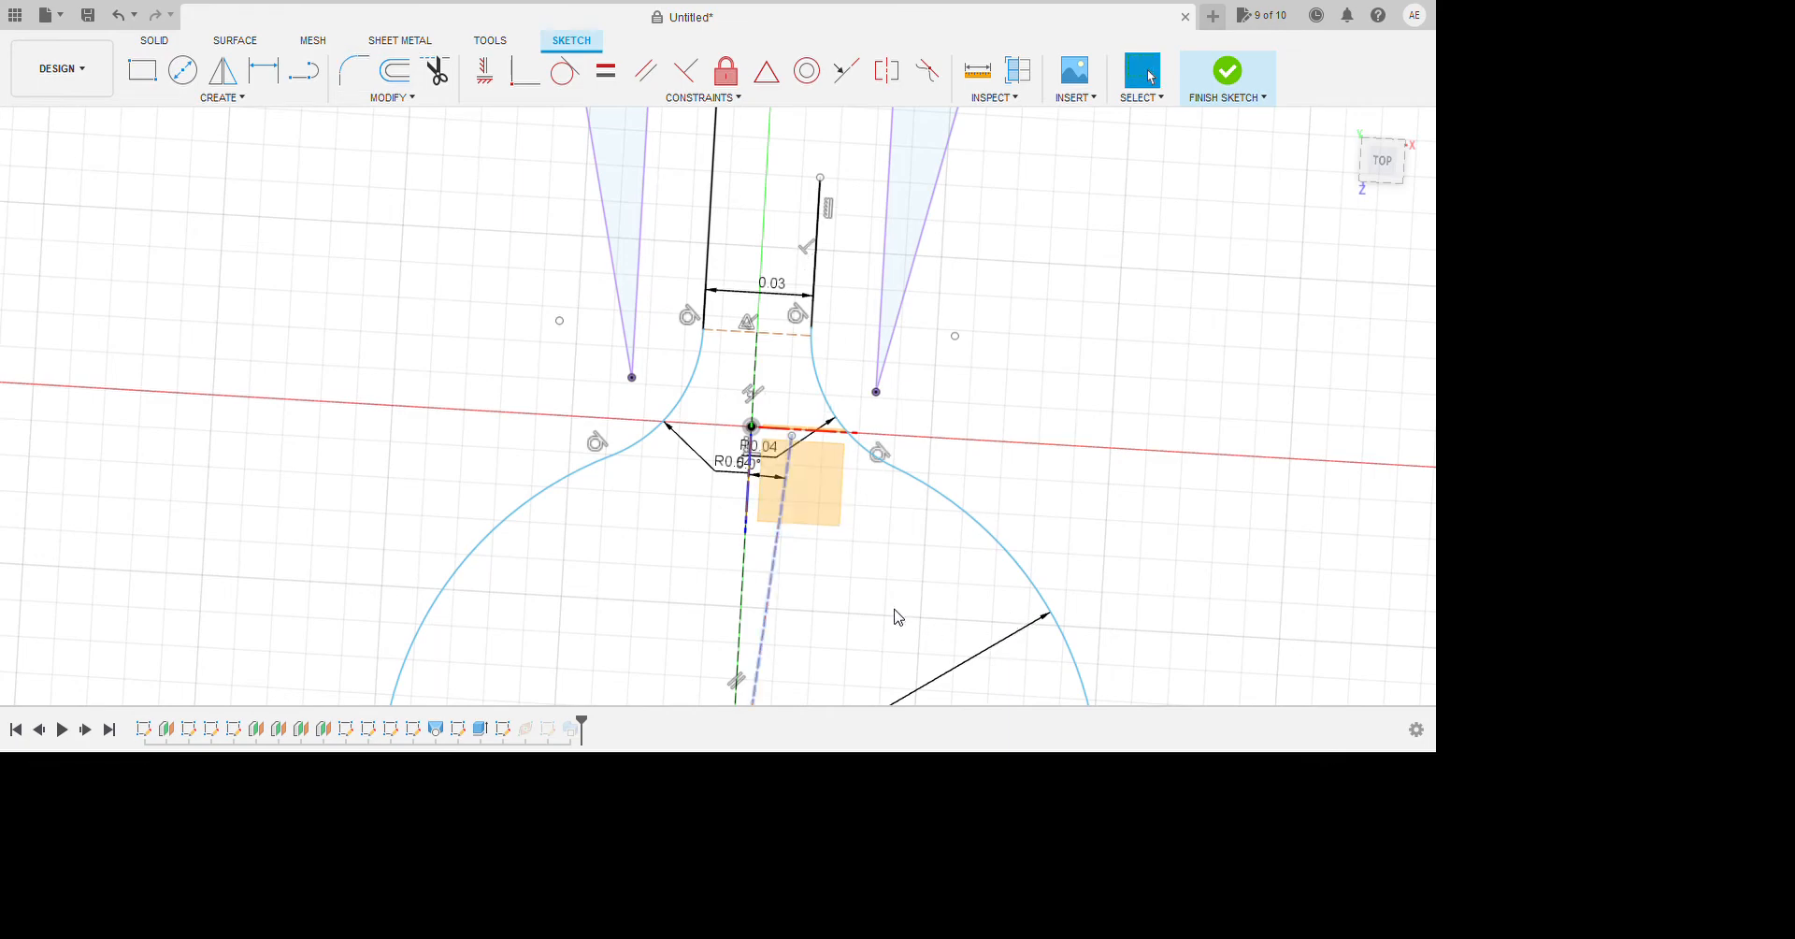
Delete the 0.04 fillet arc joining the wire line to the loop at the opposite end of the body.
scroll(903, 627, down, 5)
scroll(994, 648, down, 8)
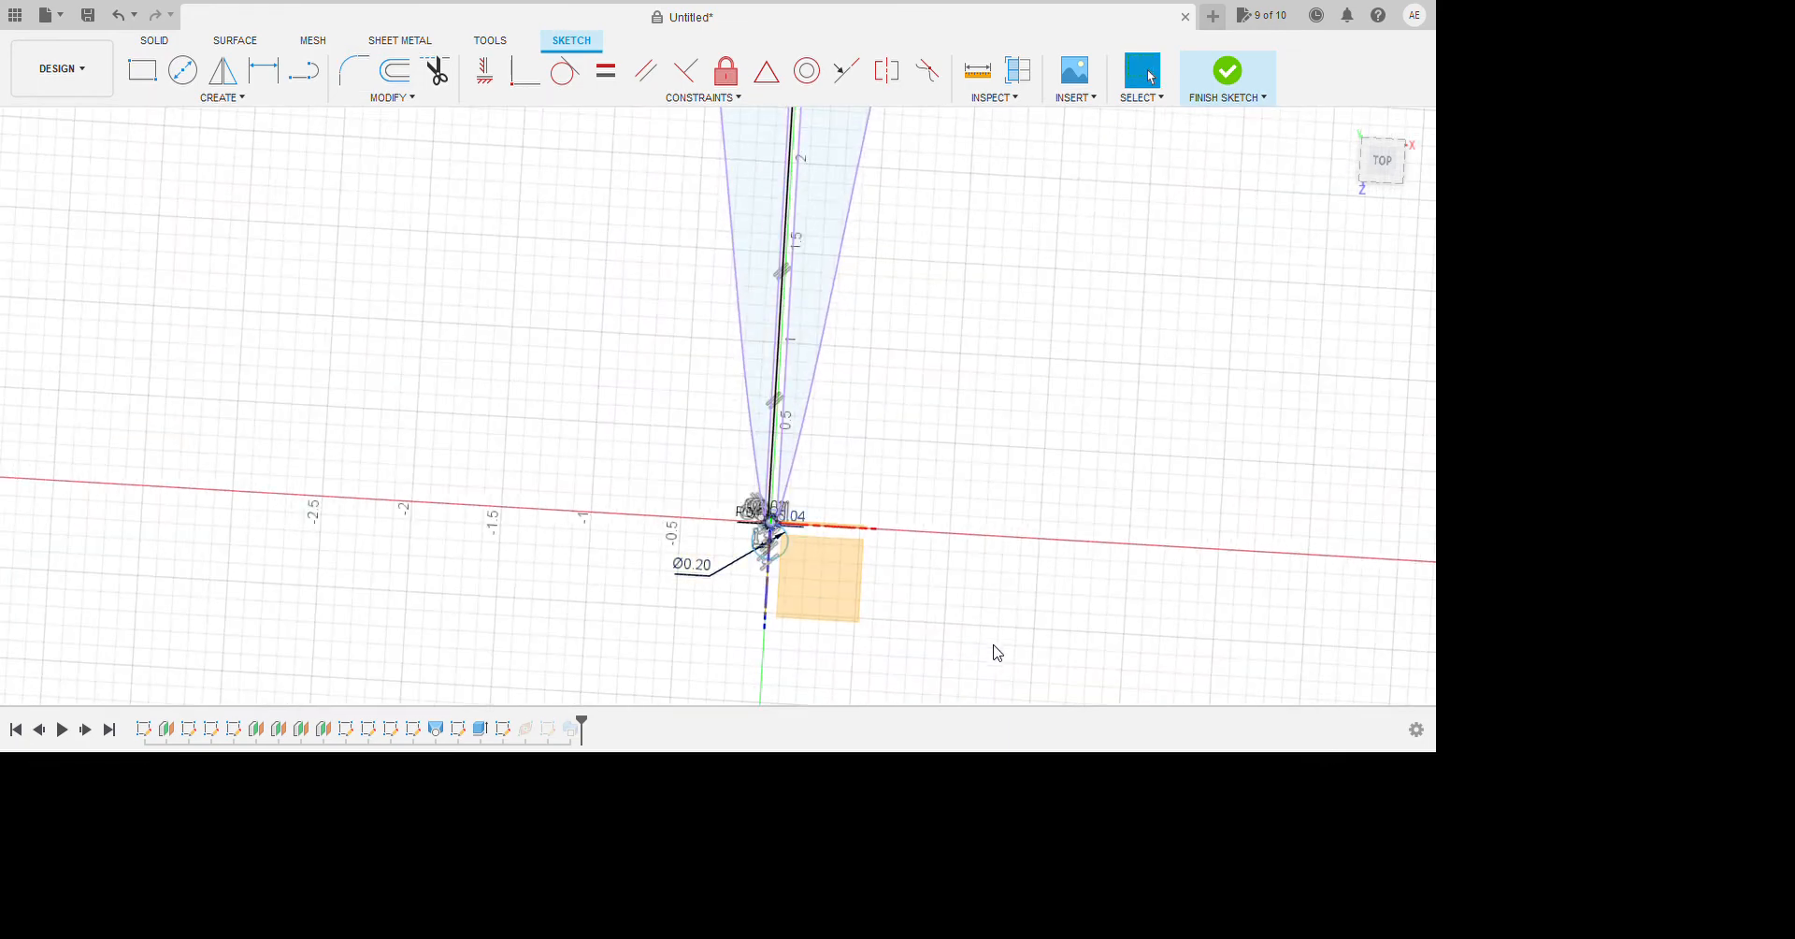
scroll(979, 326, up, 6)
scroll(979, 326, up, 8)
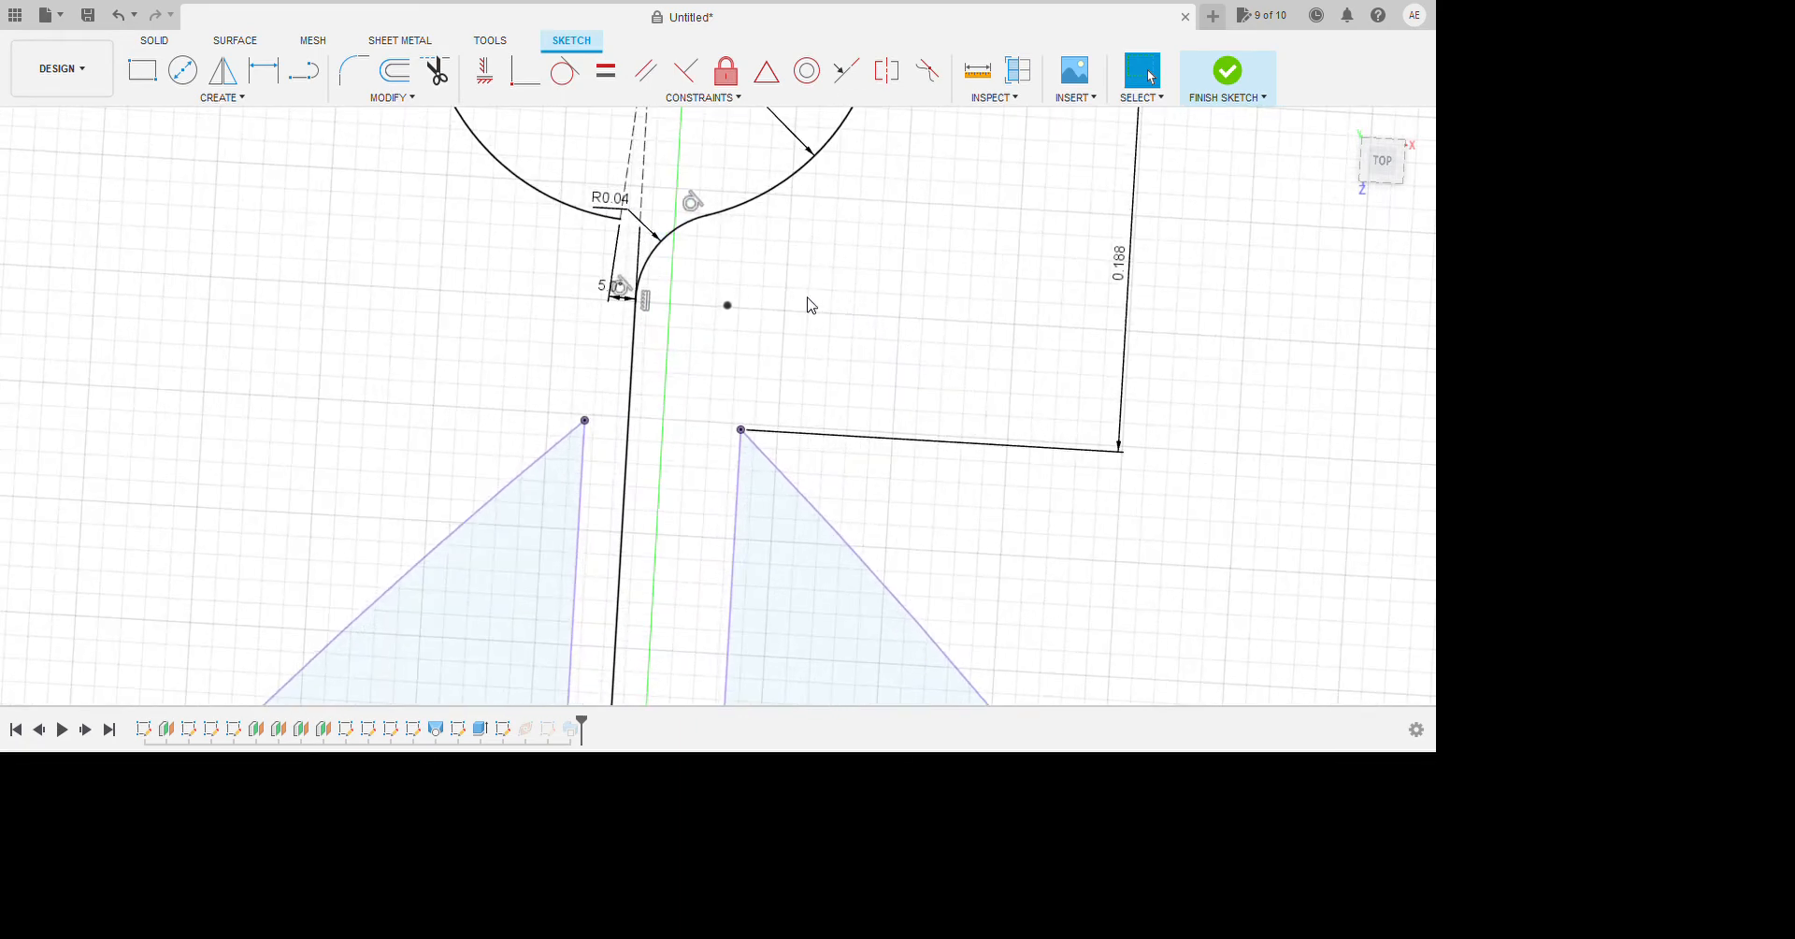
scroll(806, 336, down, 2)
scroll(807, 317, up, 3)
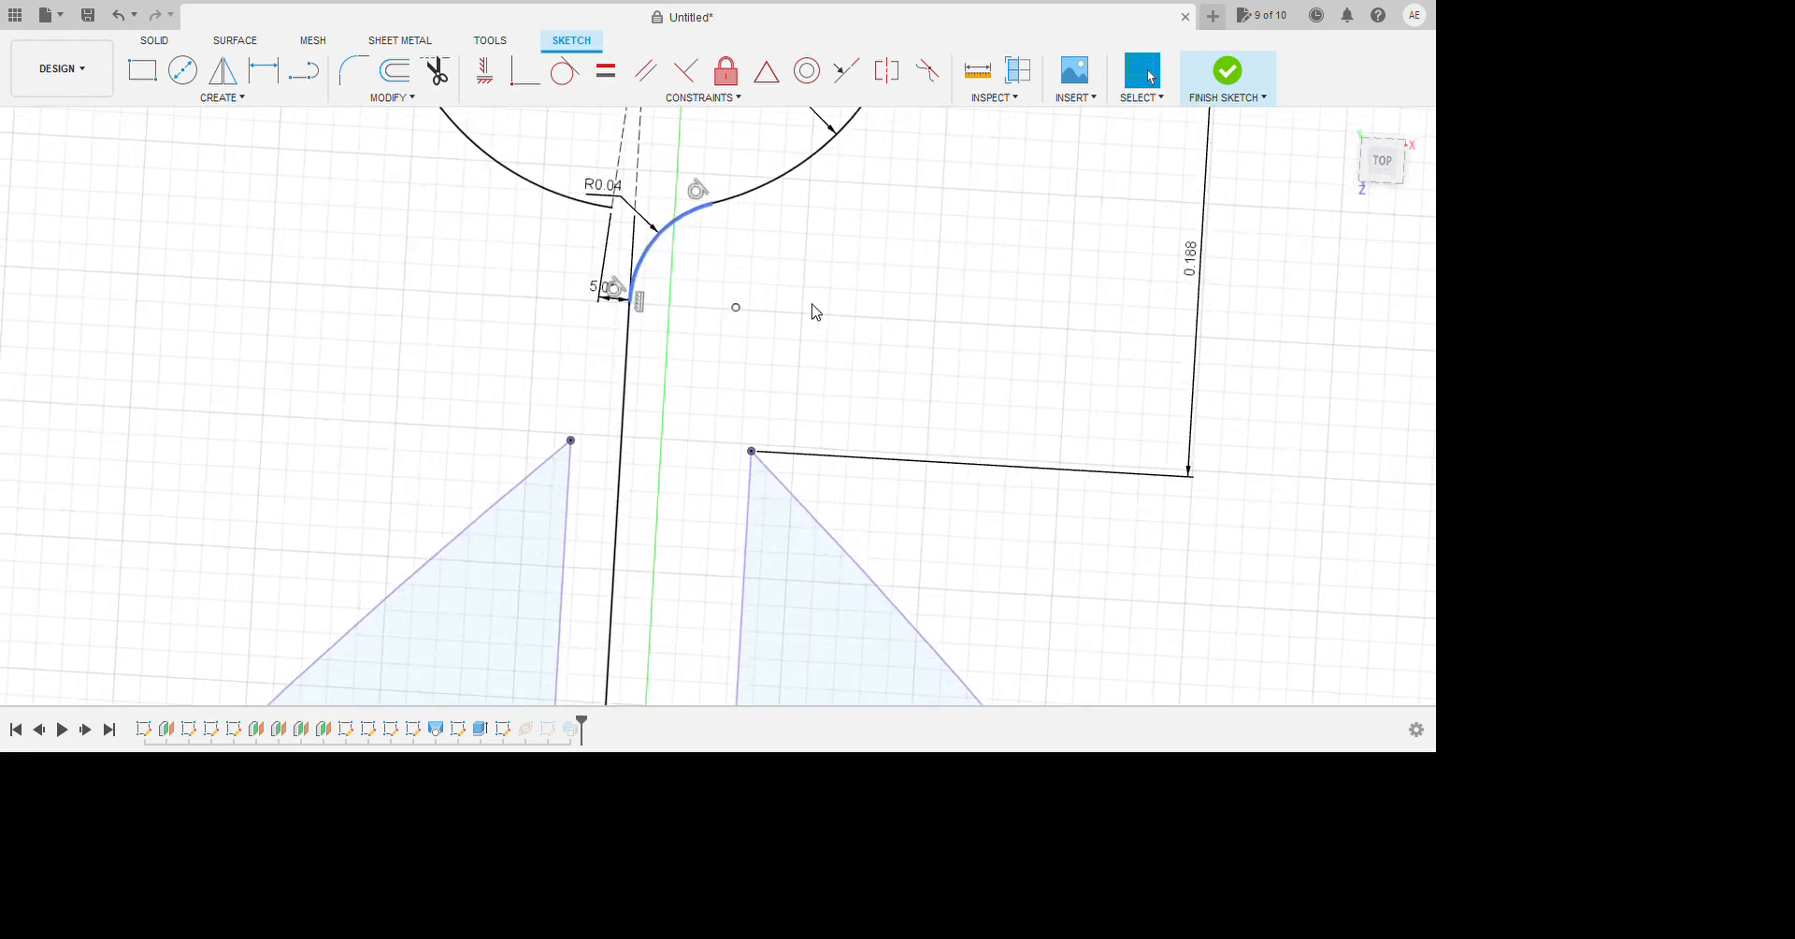
click(837, 333)
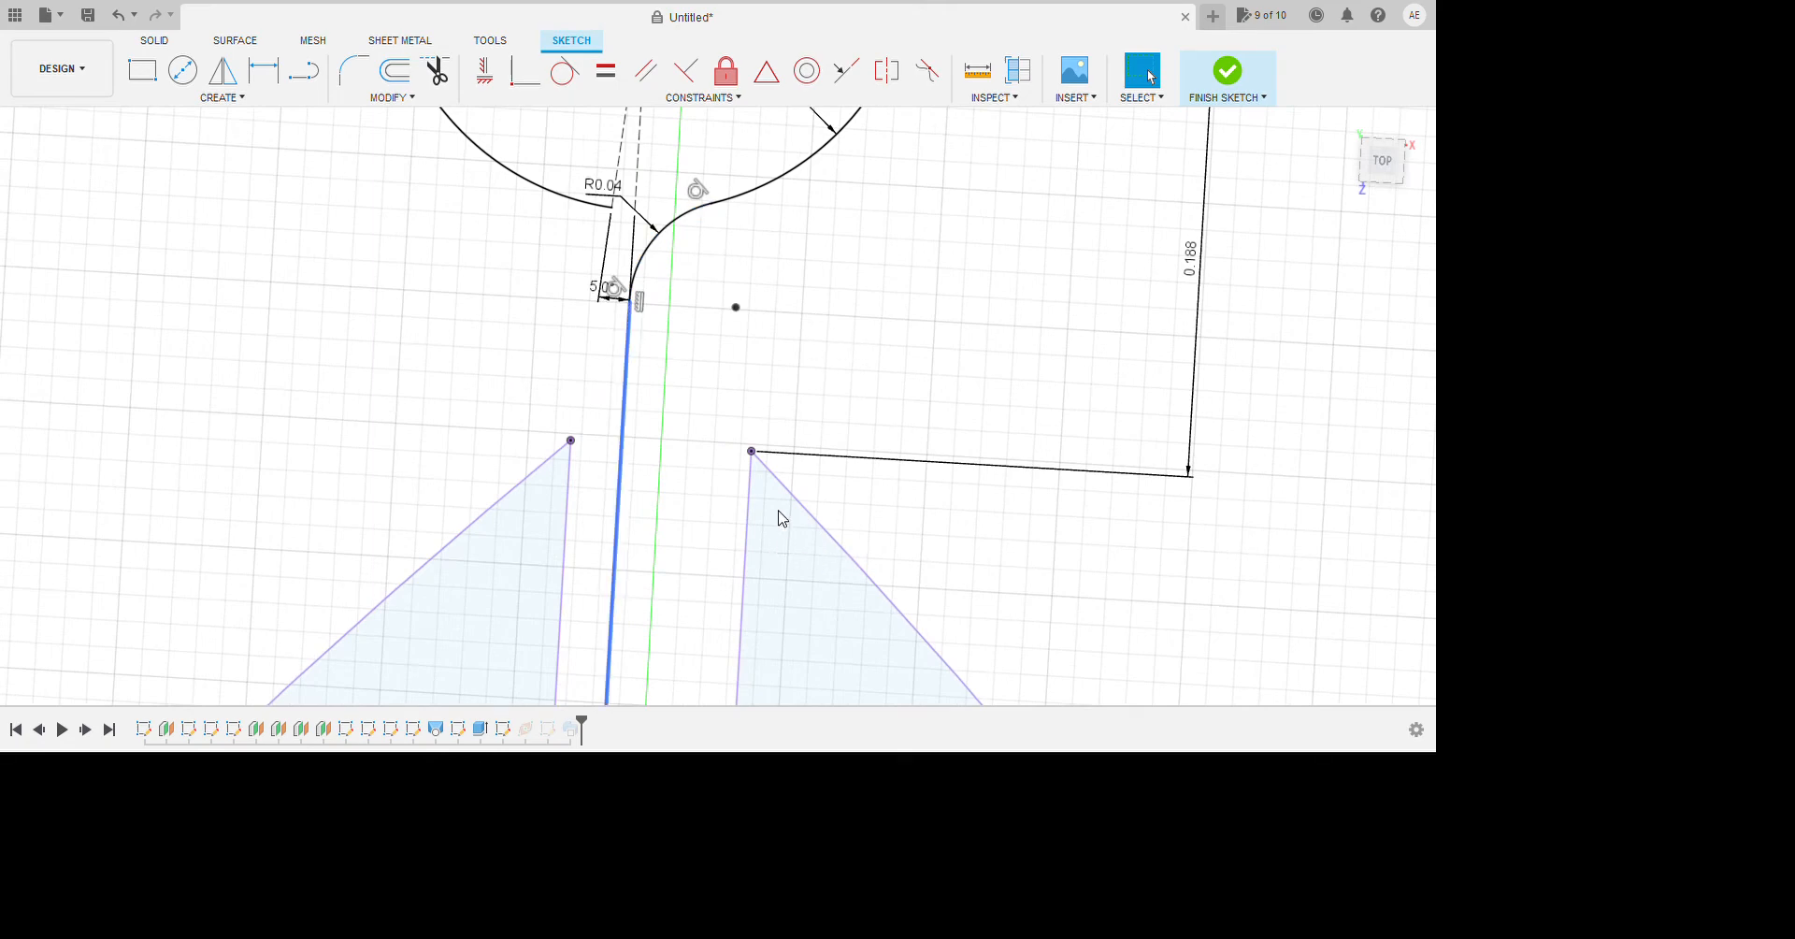
scroll(958, 445, down, 3)
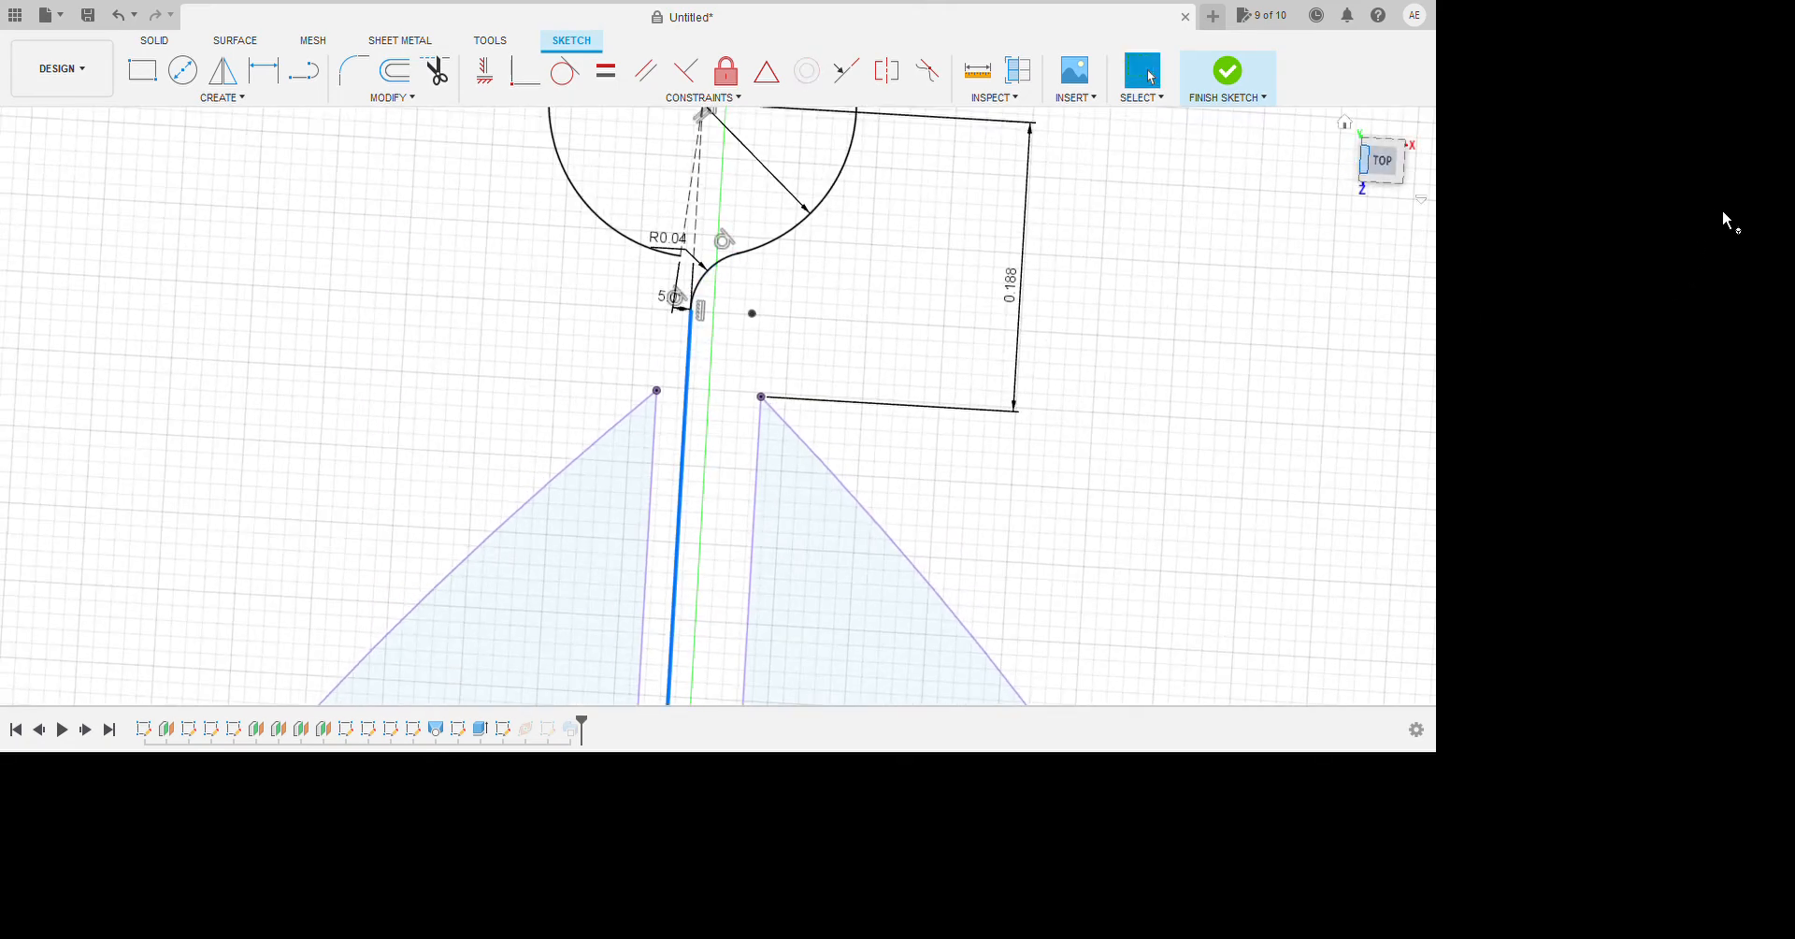
click(1378, 160)
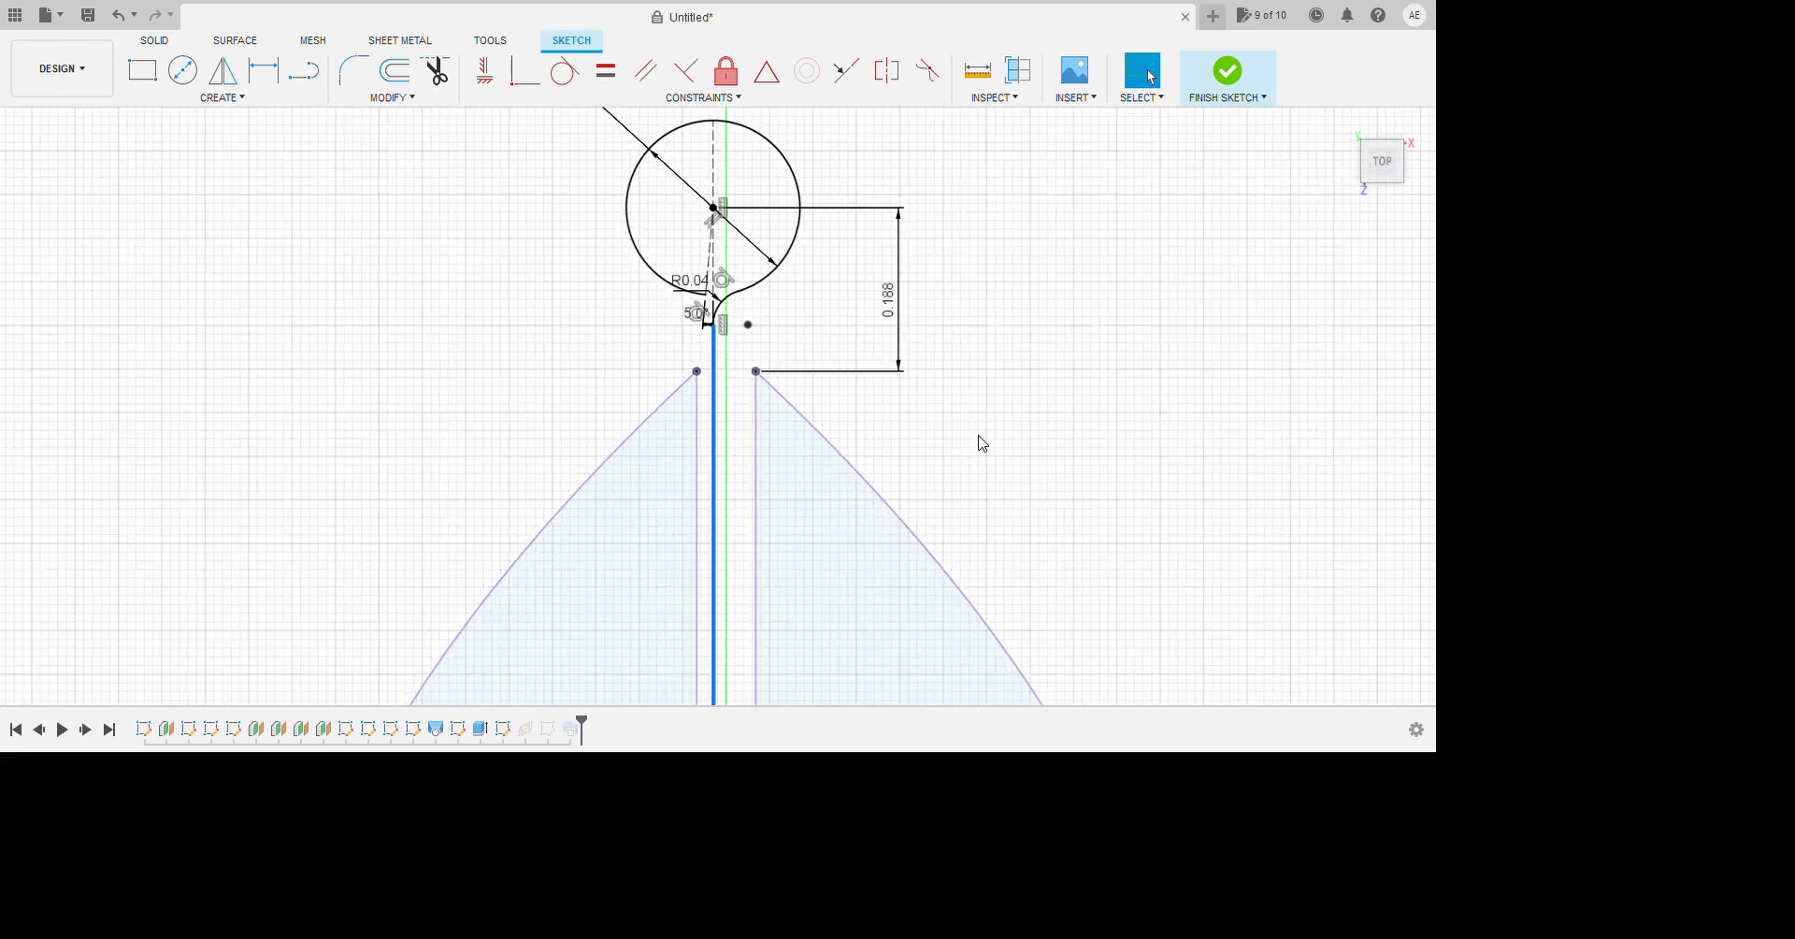
scroll(914, 345, up, 5)
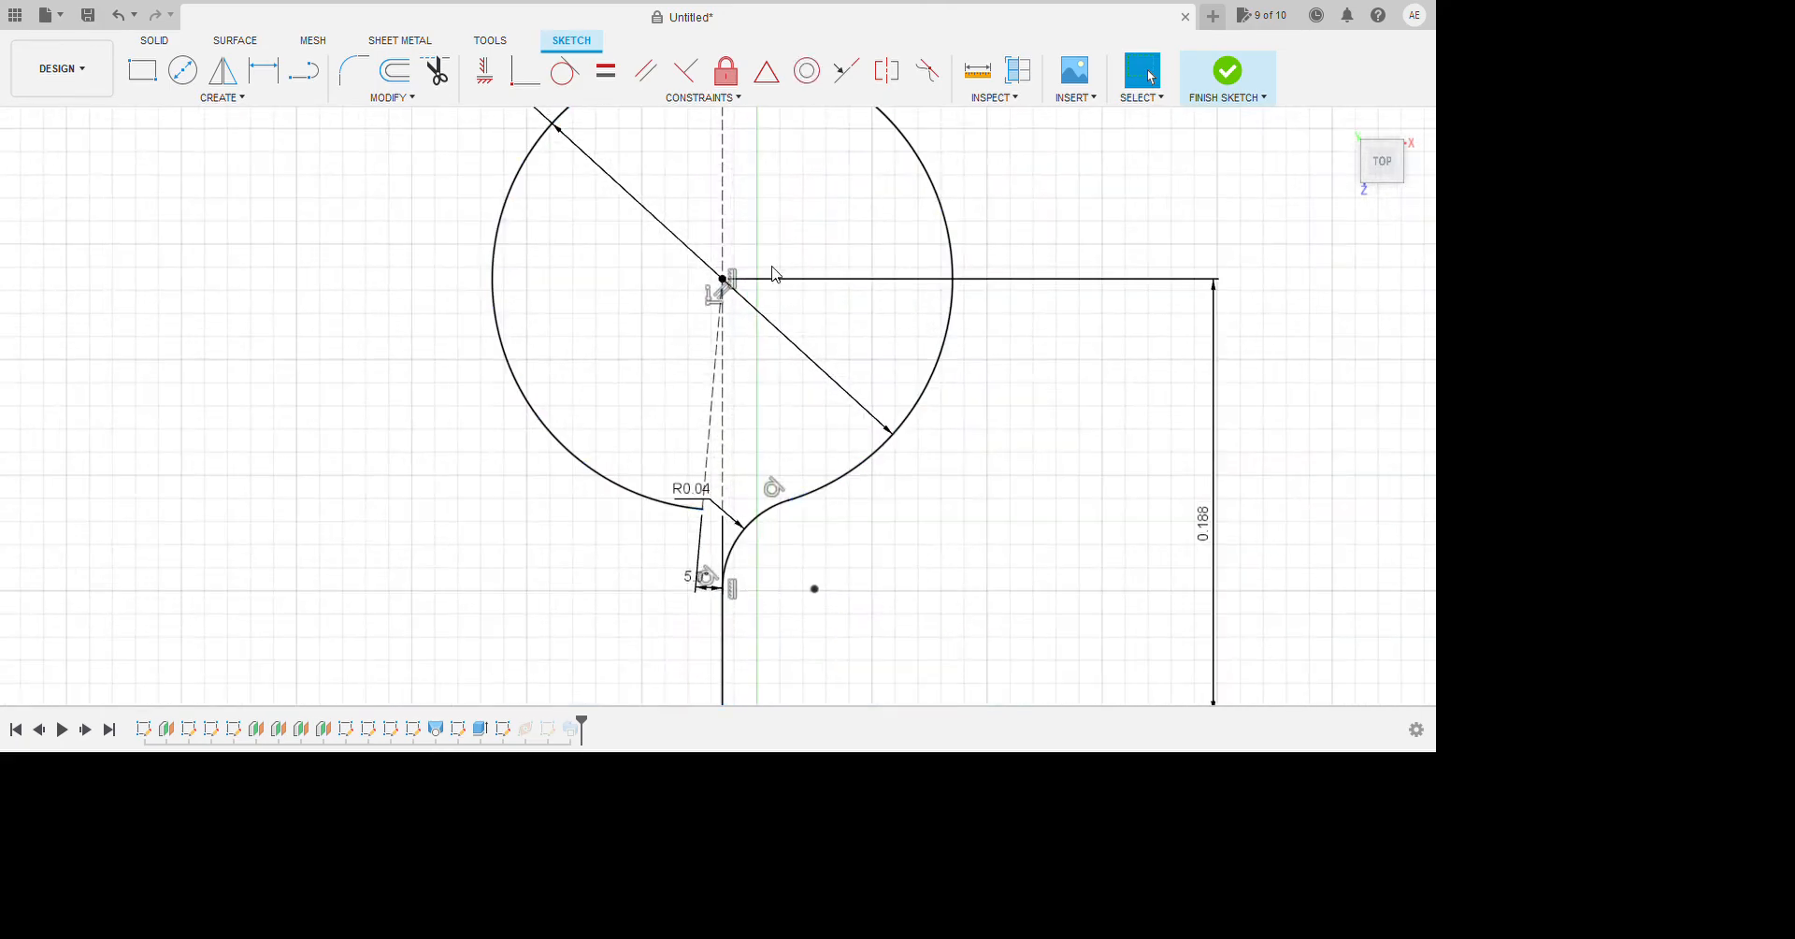
scroll(772, 273, down, 8)
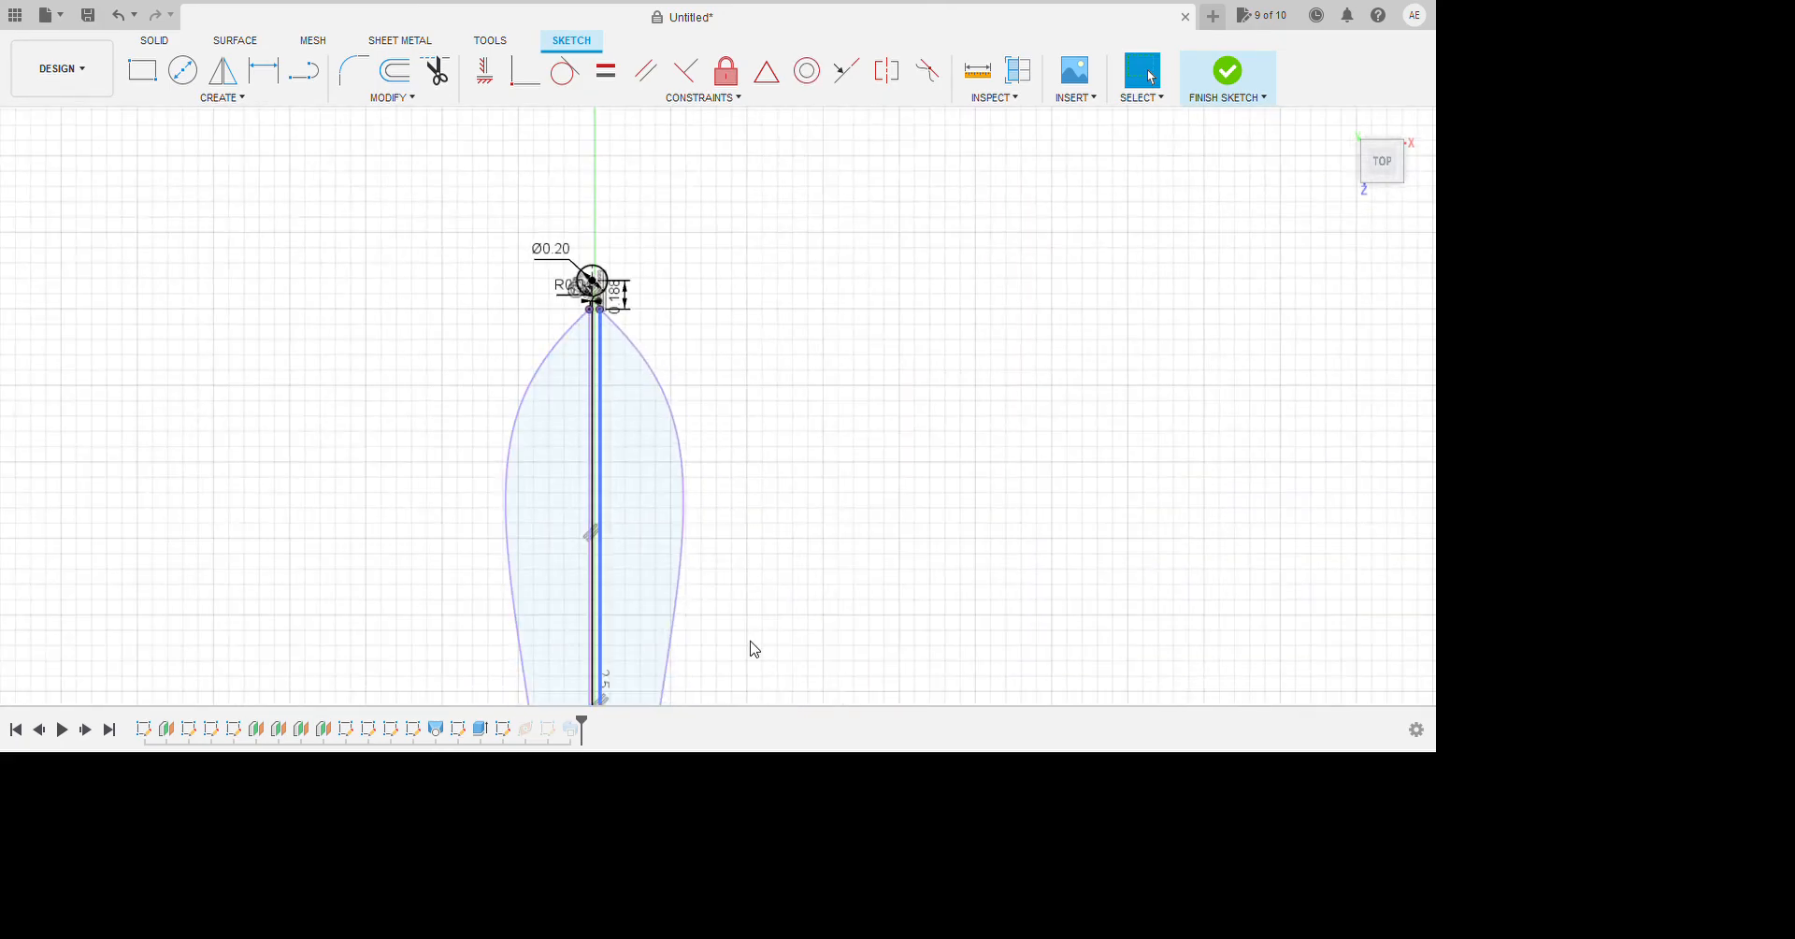
scroll(721, 361, up, 10)
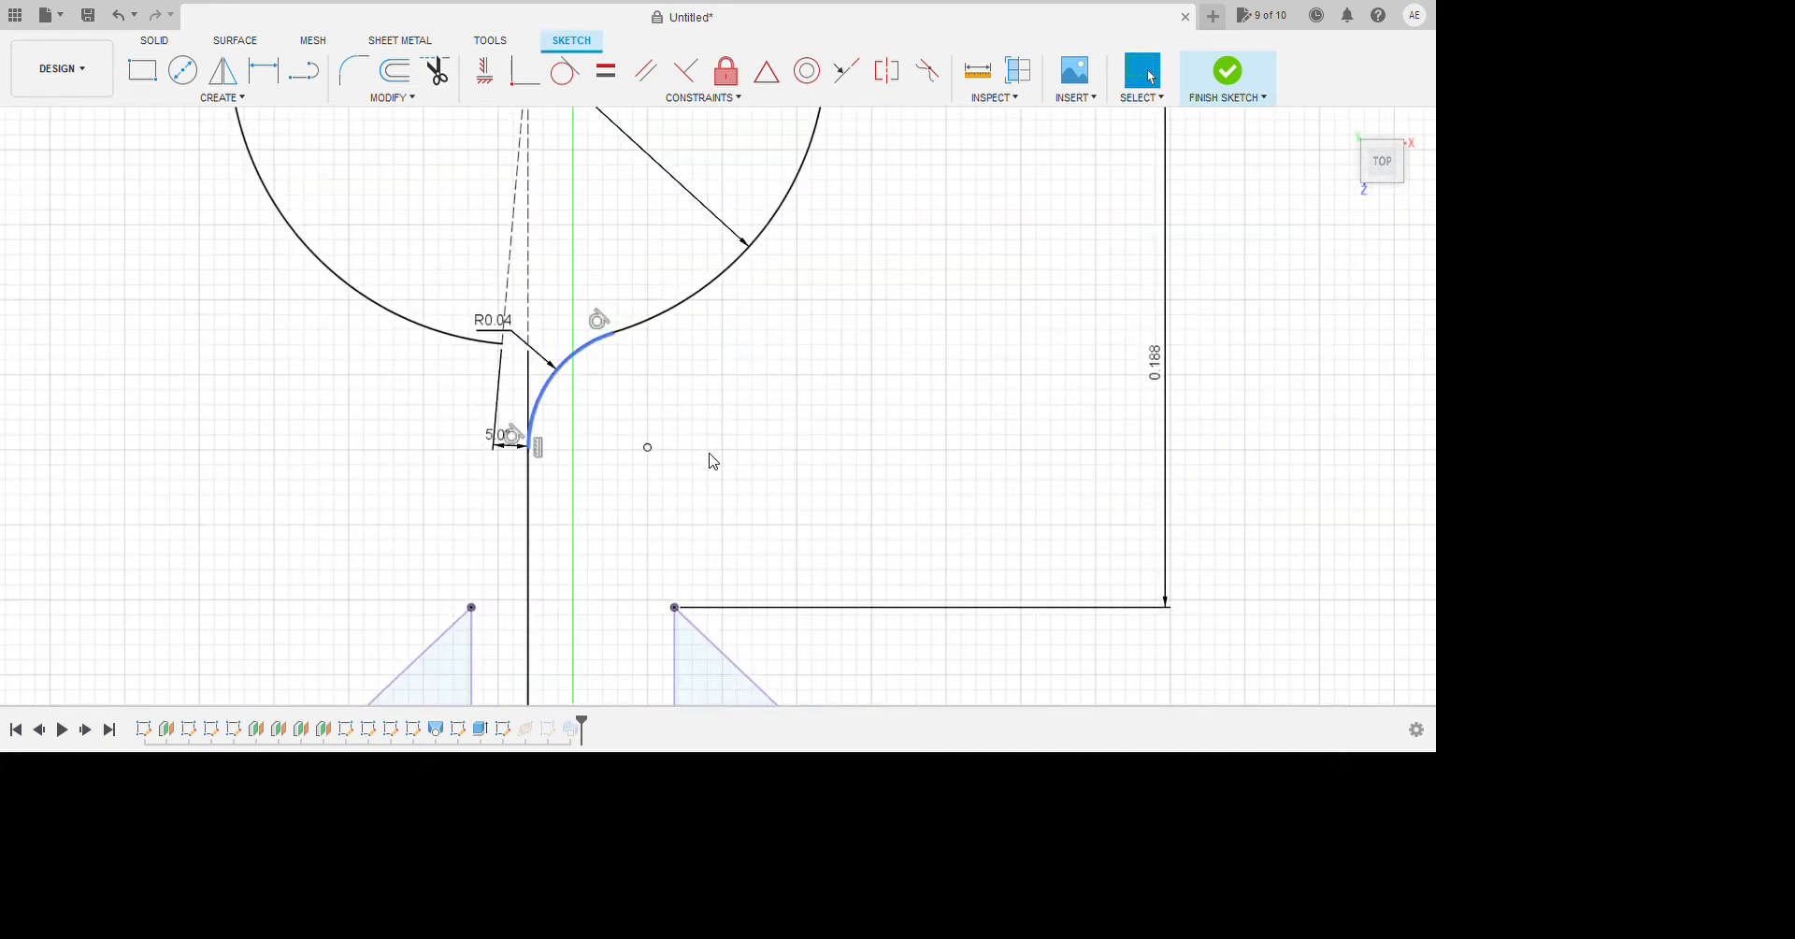
click(710, 454)
key(Delete)
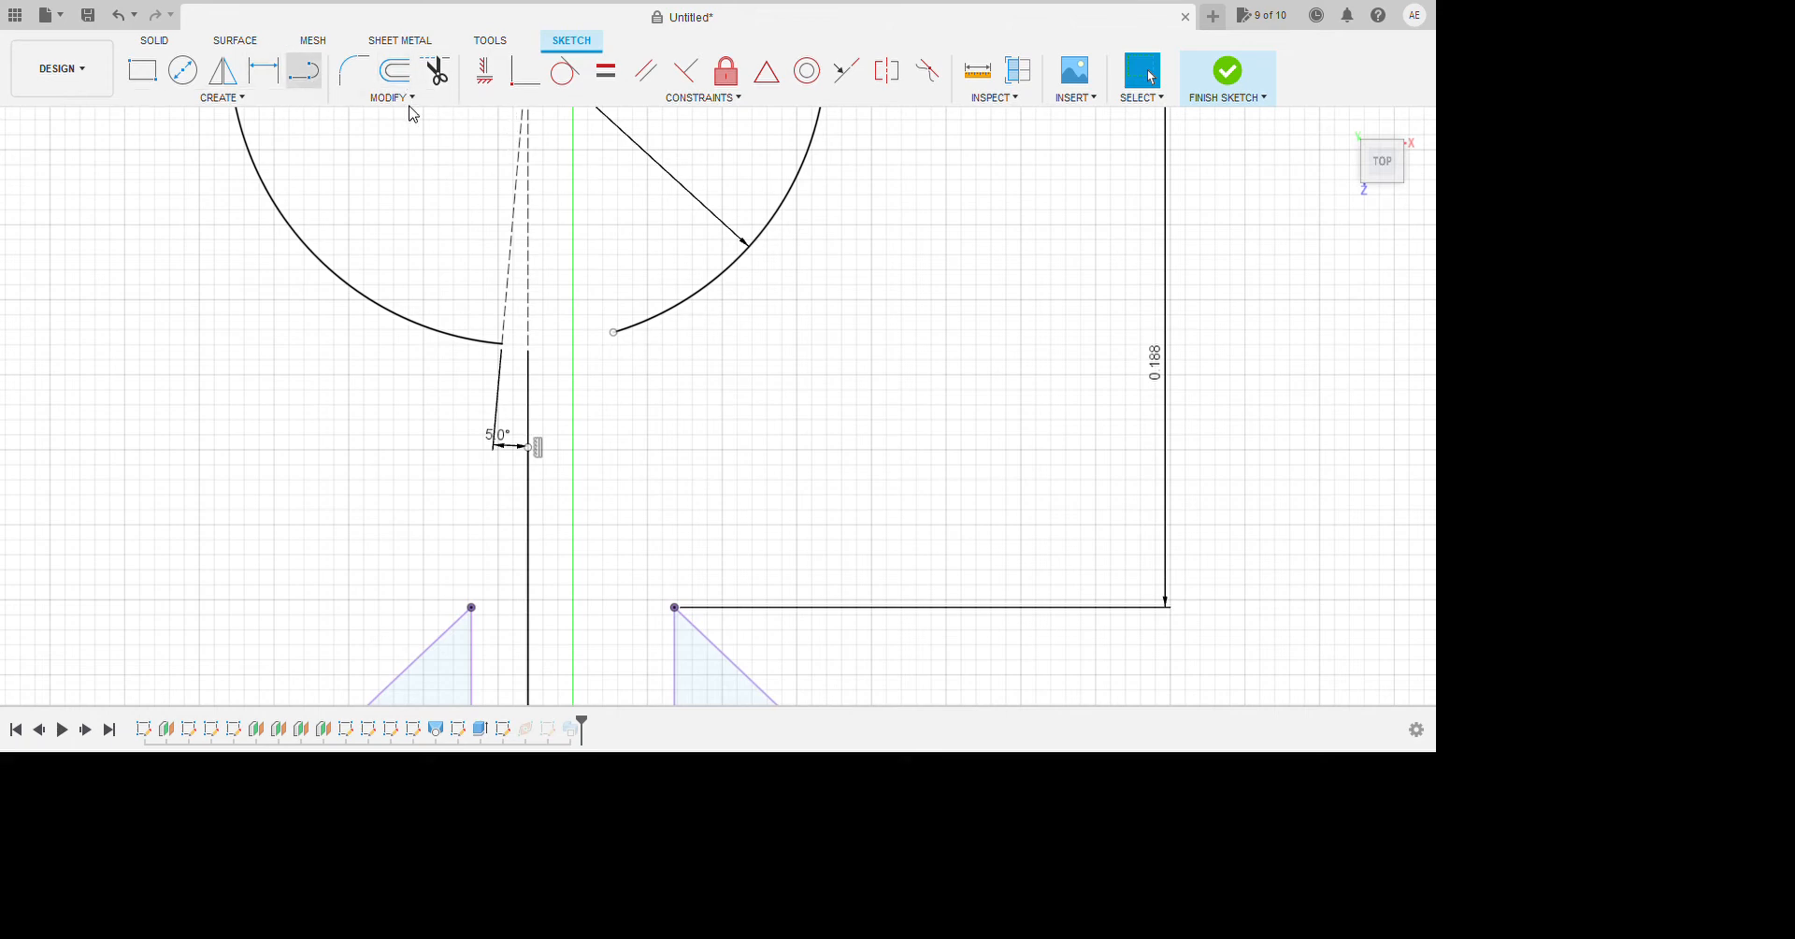
Fillet the long wire line into the loop arc end on its other side with a 0.04 radius.
click(353, 70)
click(538, 414)
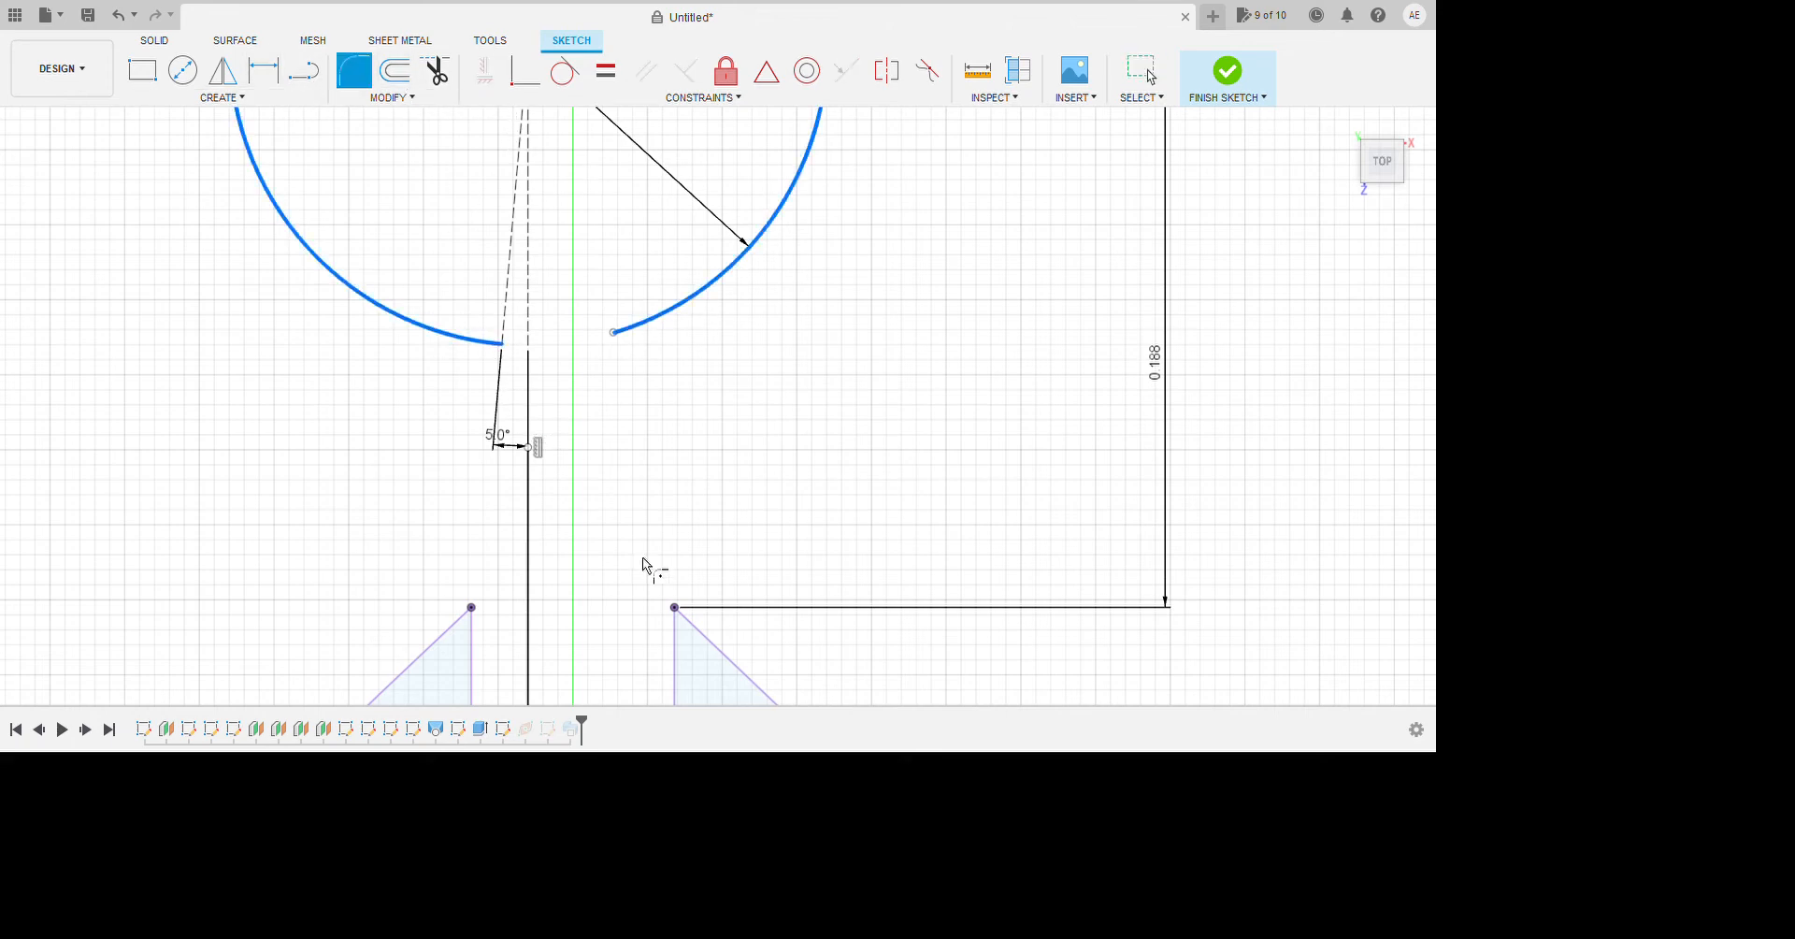
click(528, 458)
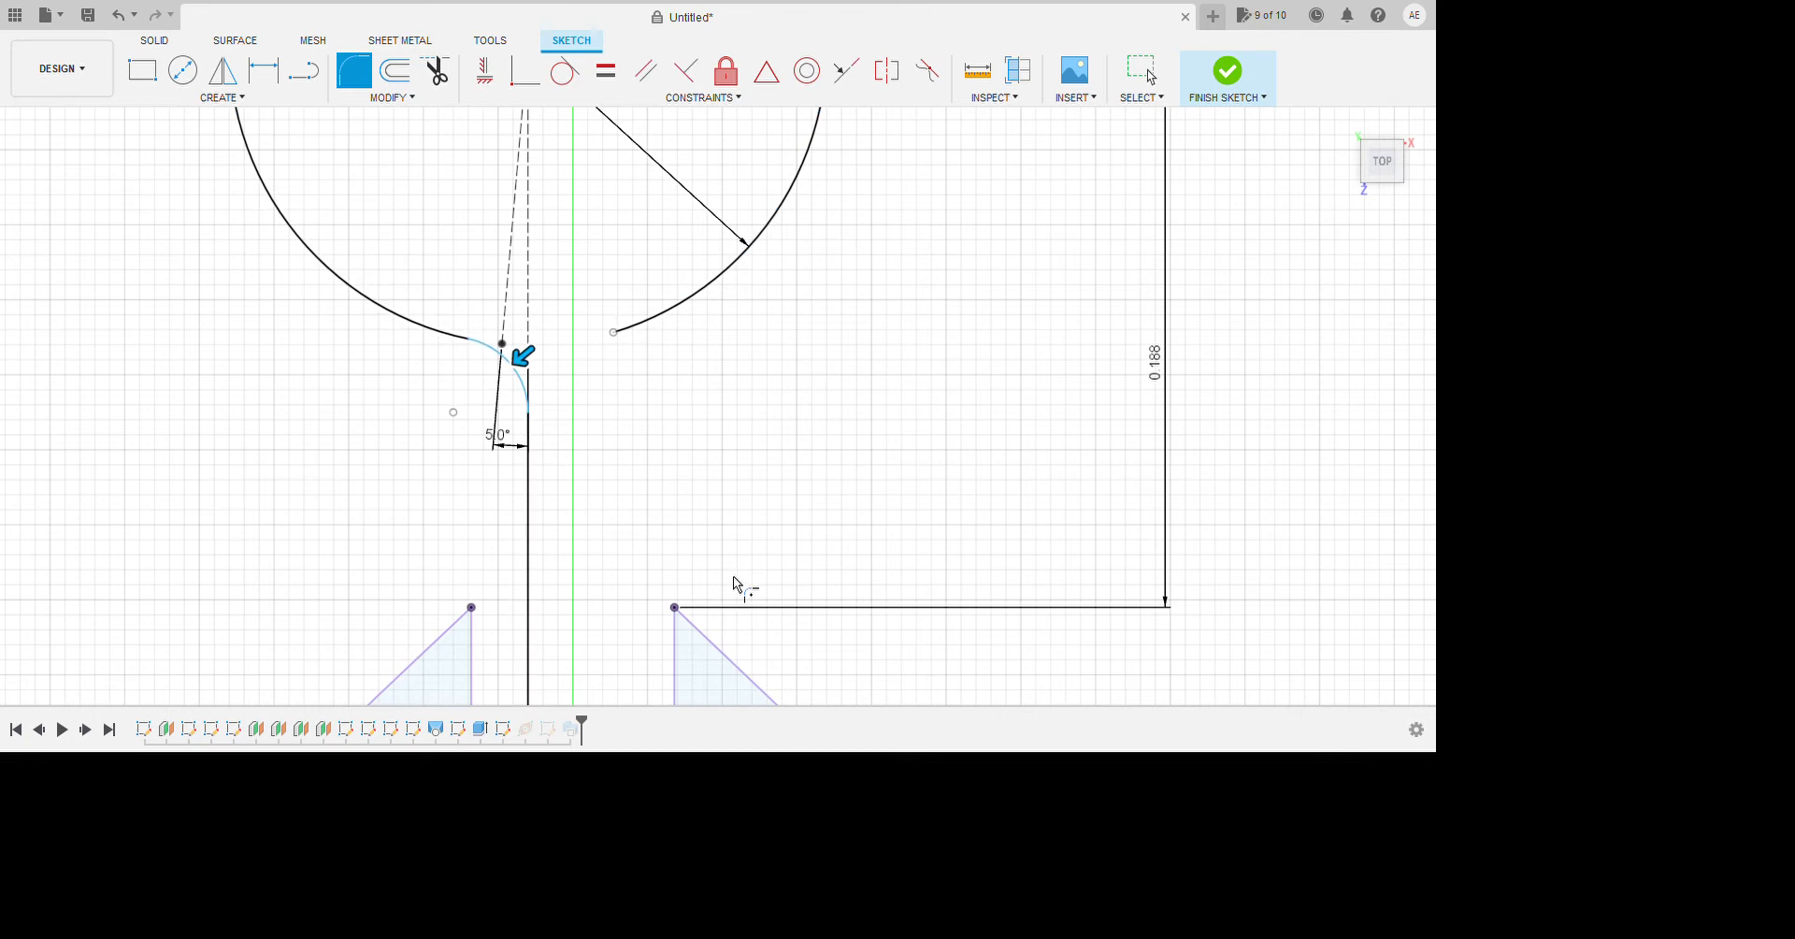
key(Return)
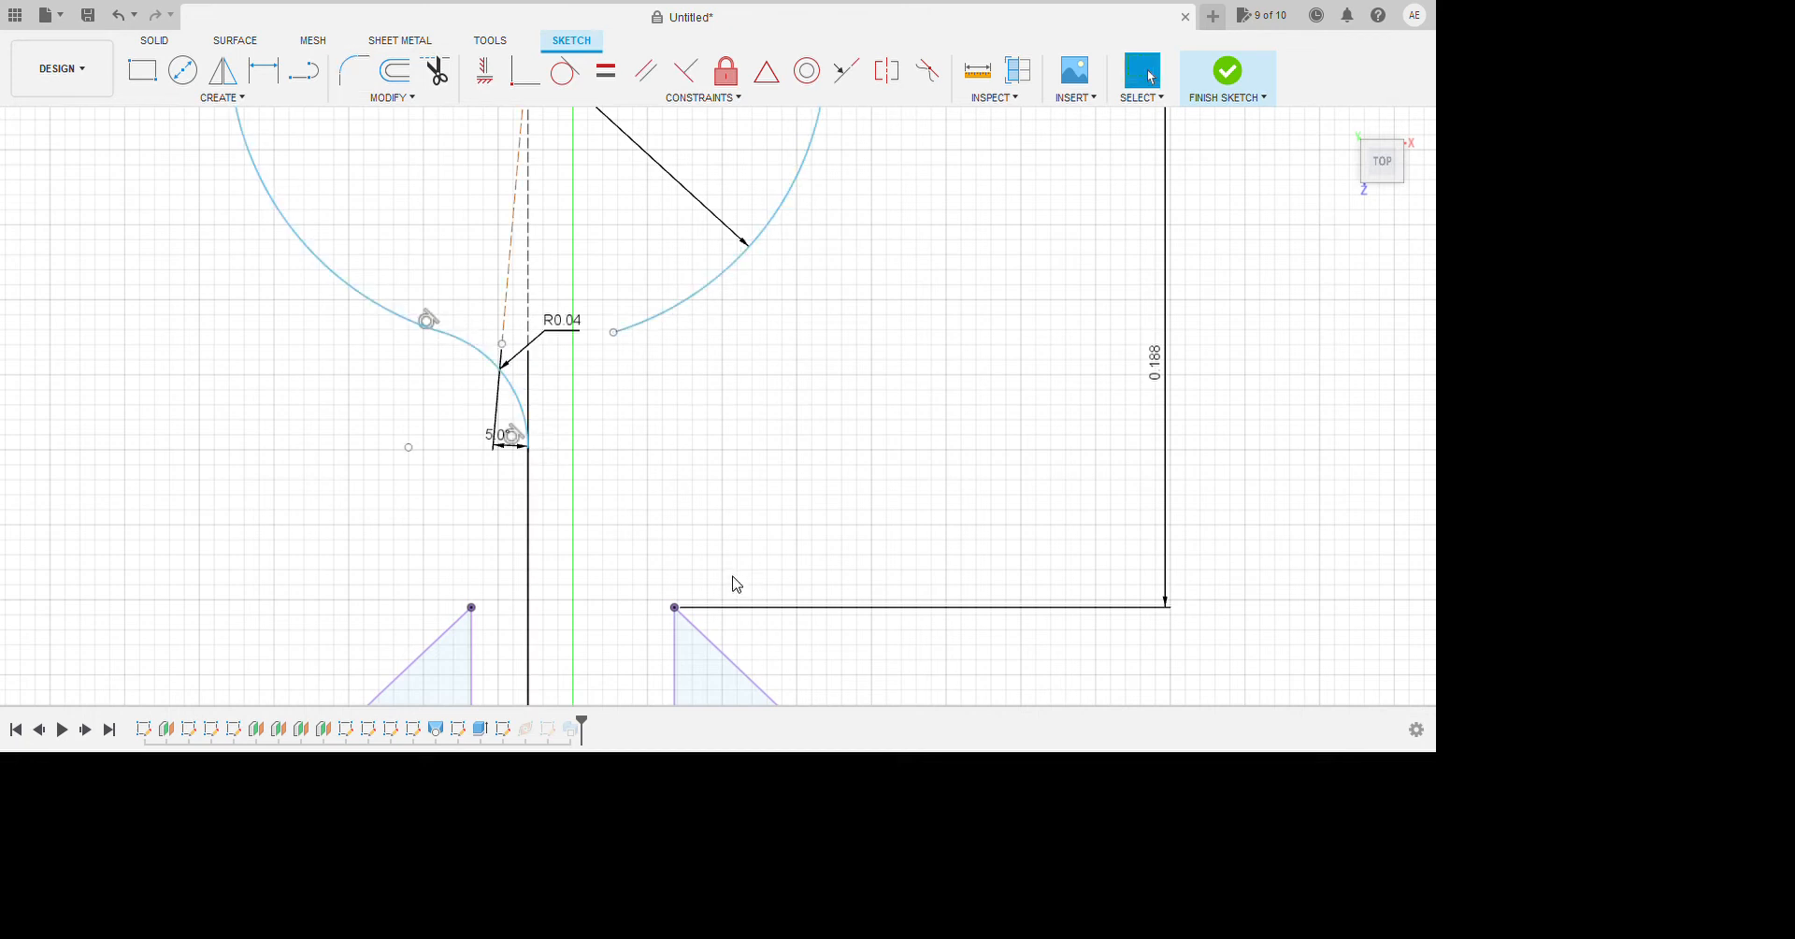
Draw a short vertical line below the loop's open arc end and dimension it 0.03 from the long wire line.
key(l)
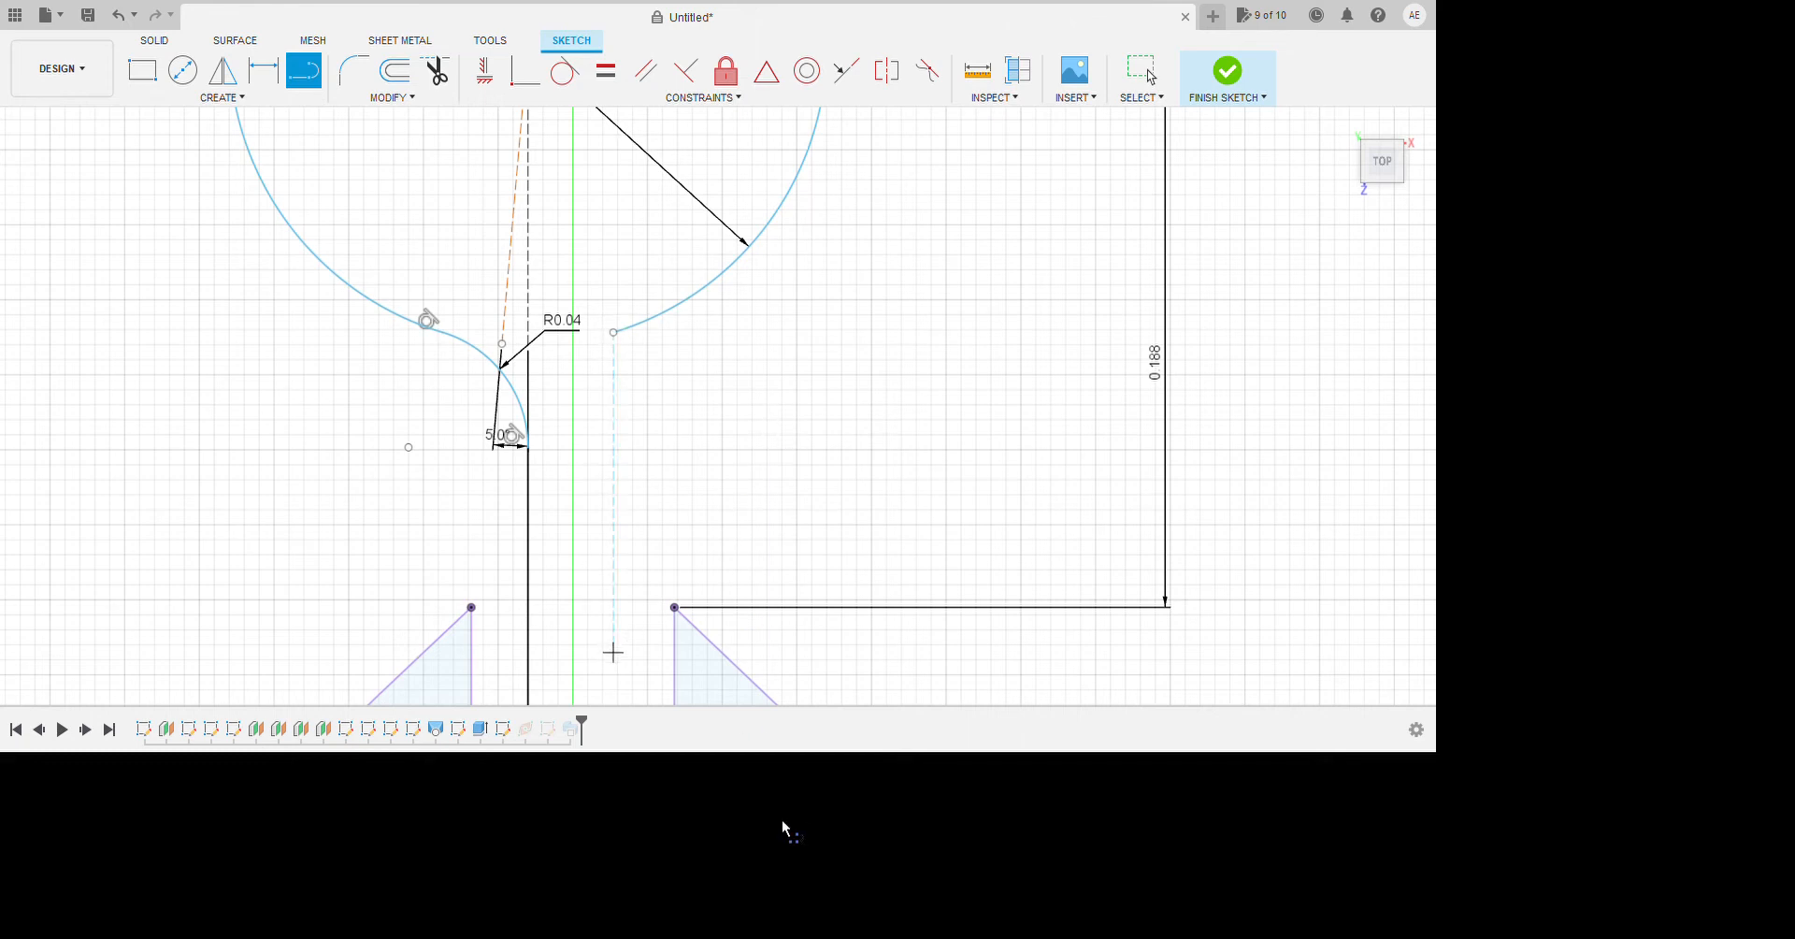
click(625, 657)
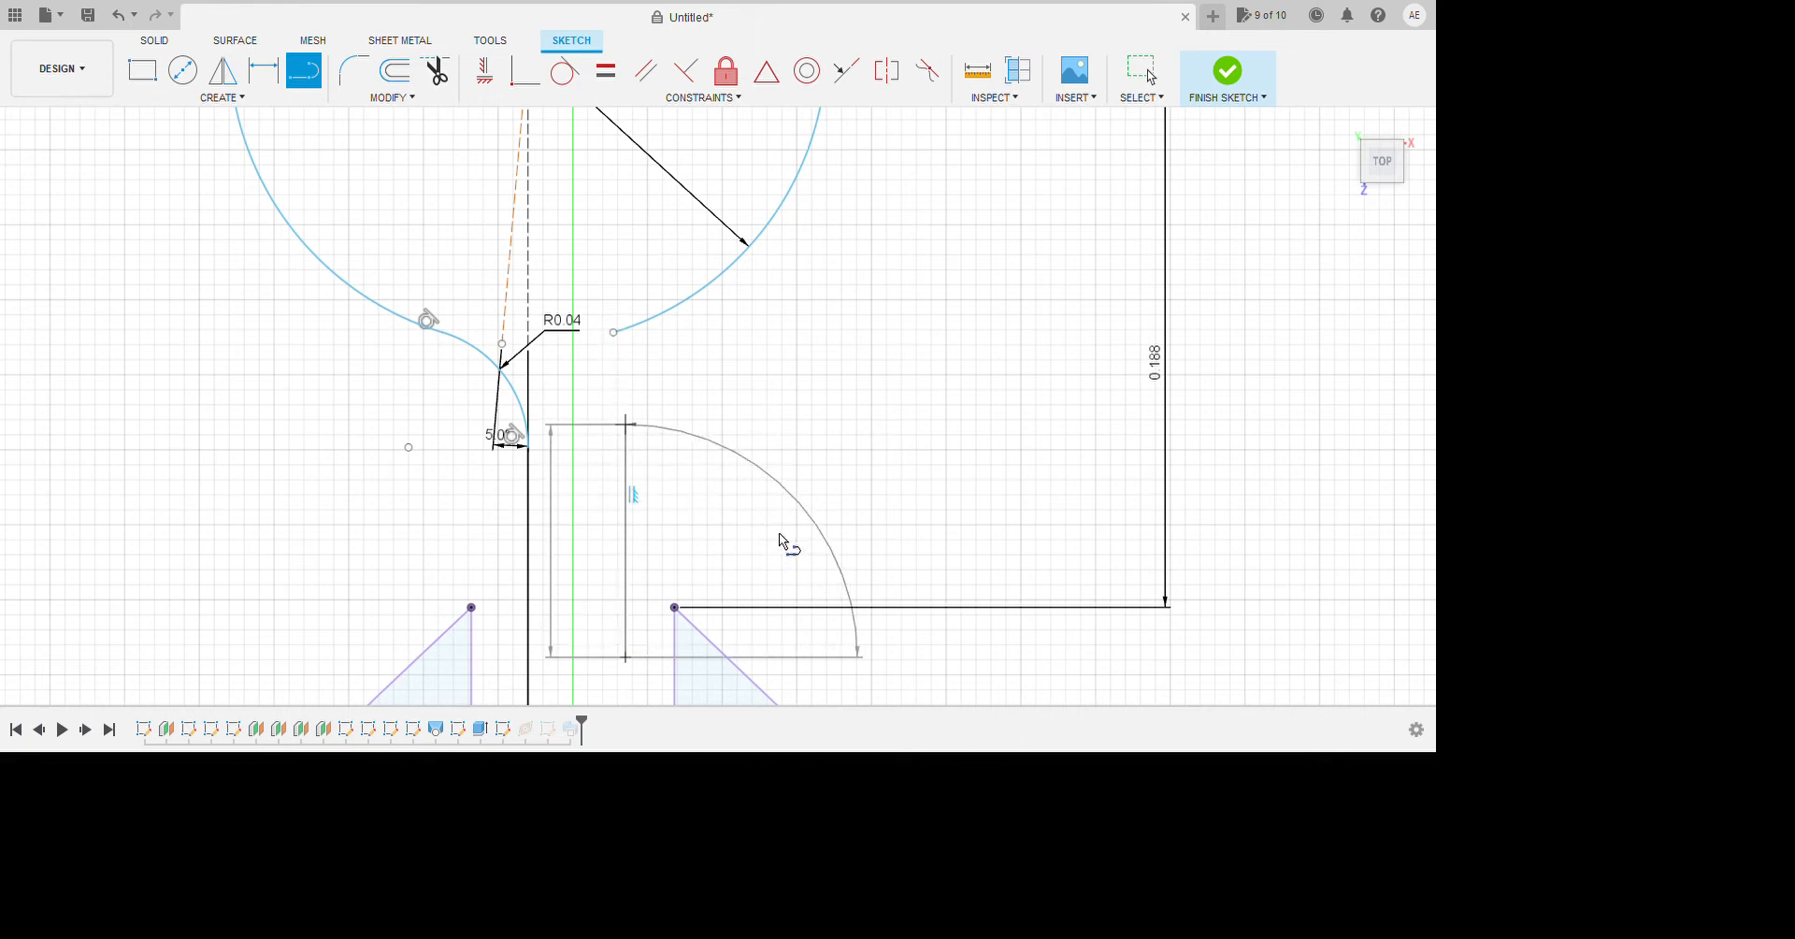
click(625, 425)
key(Escape)
key(d)
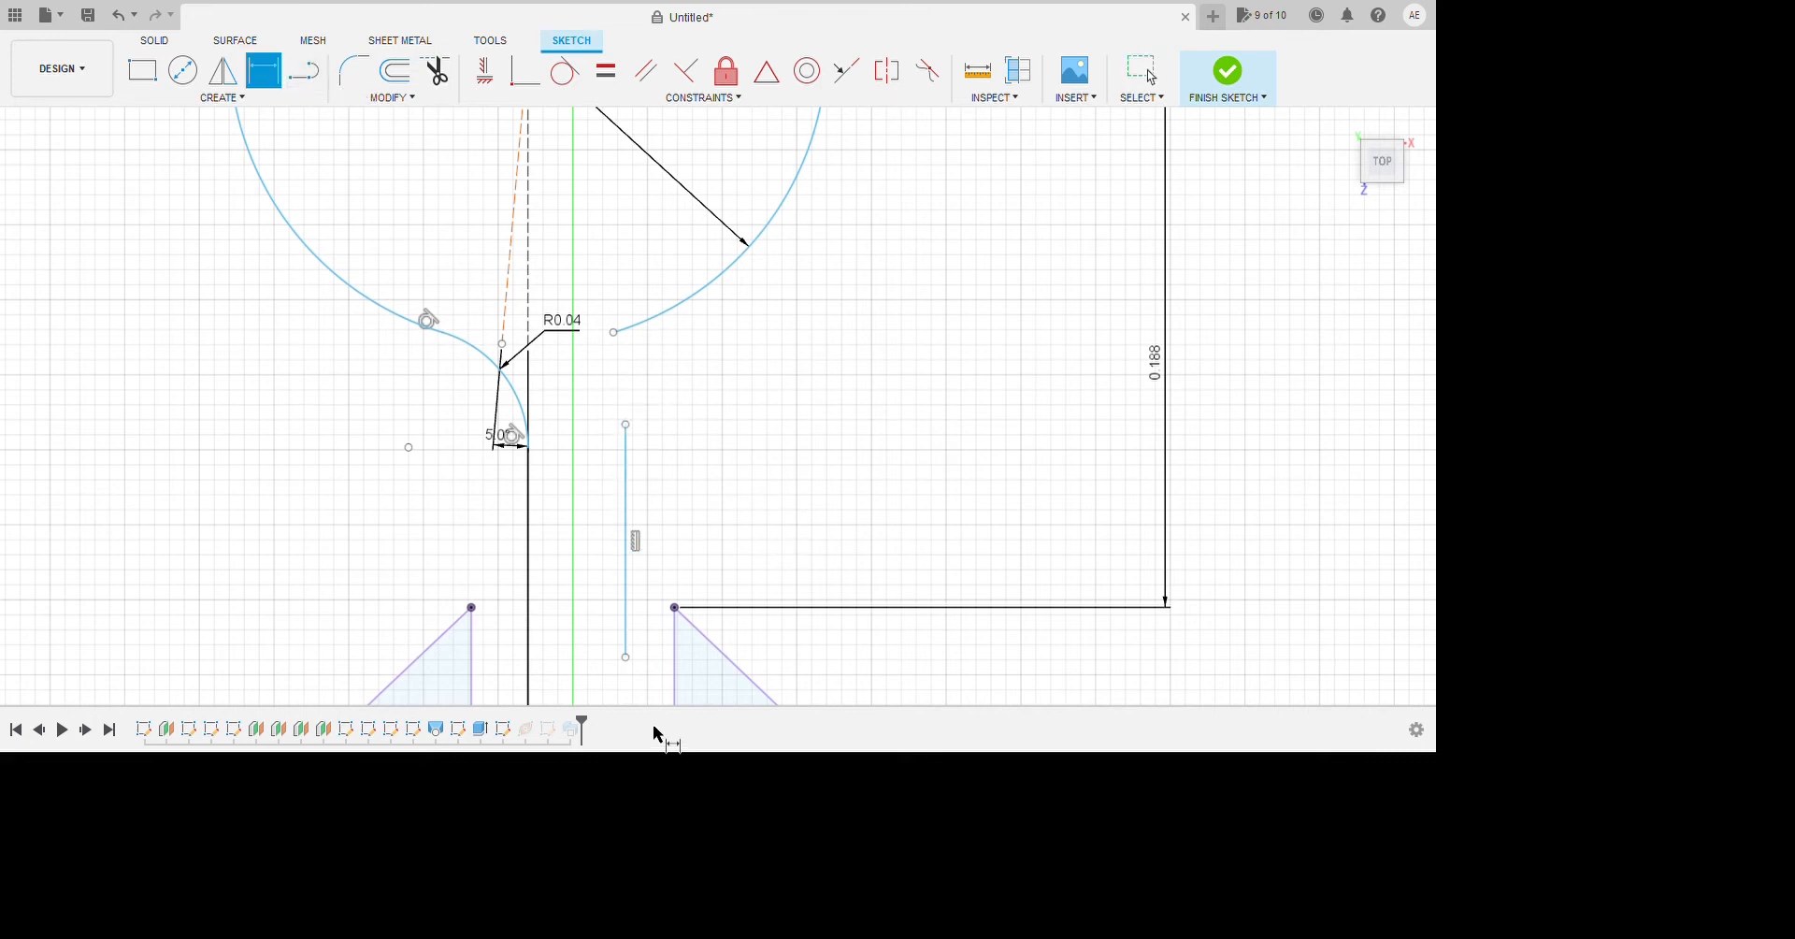
click(625, 594)
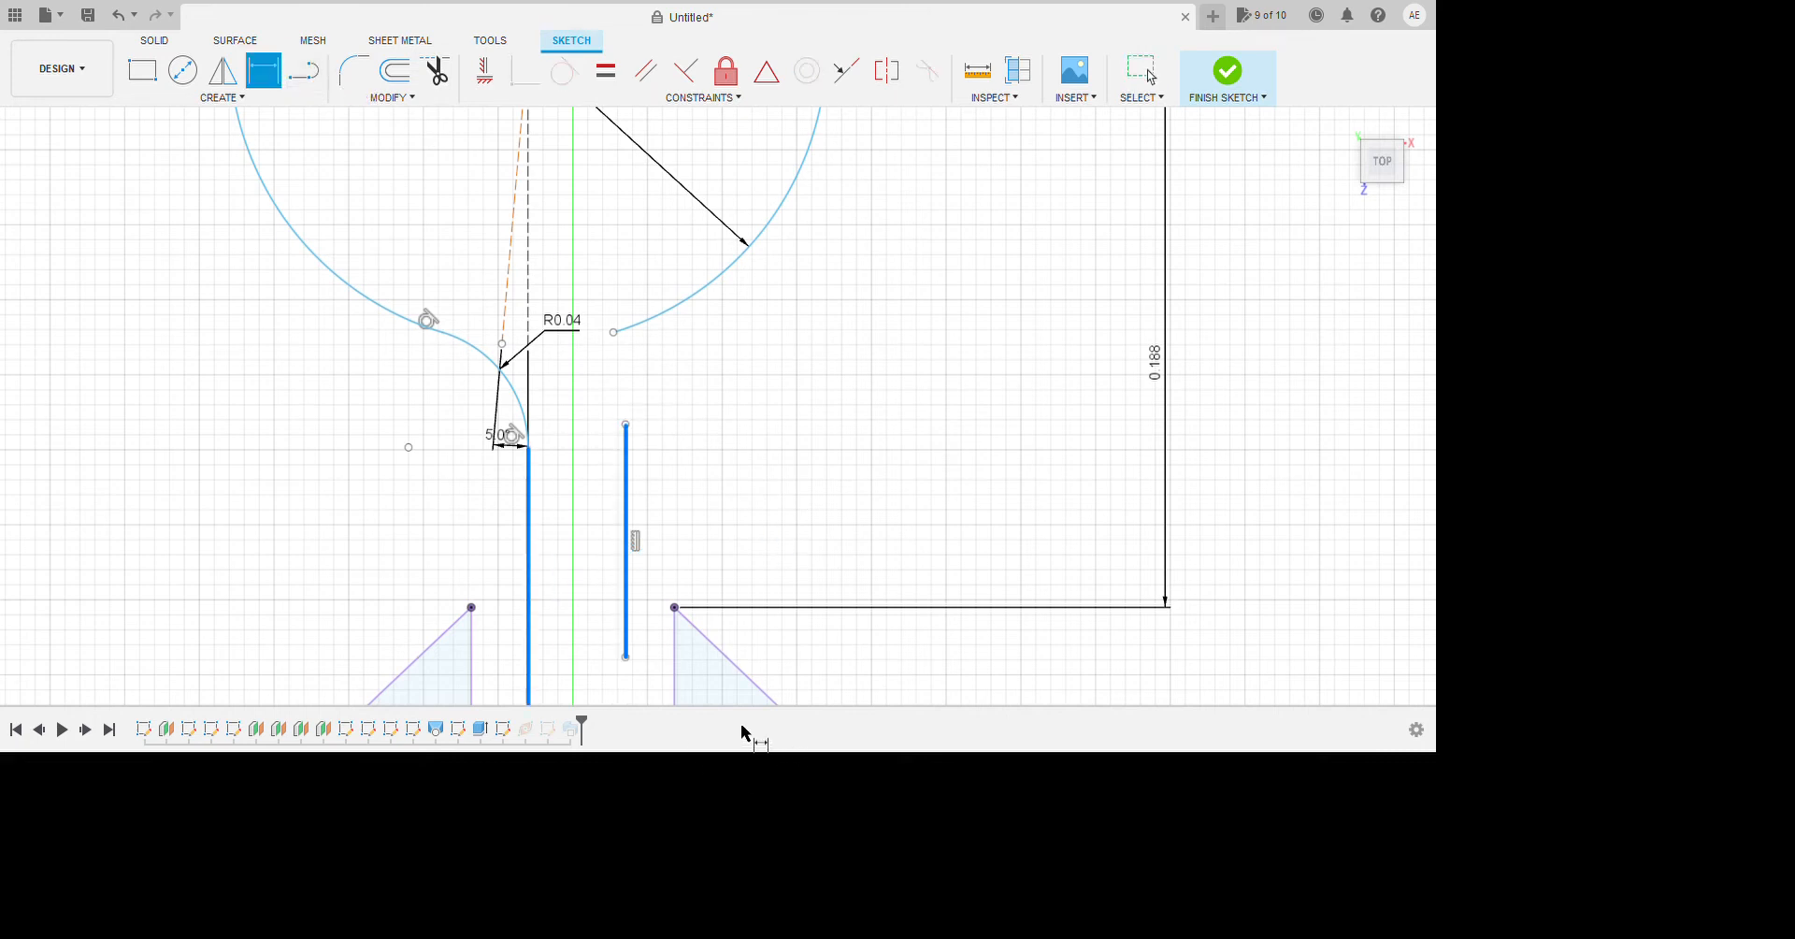
click(716, 722)
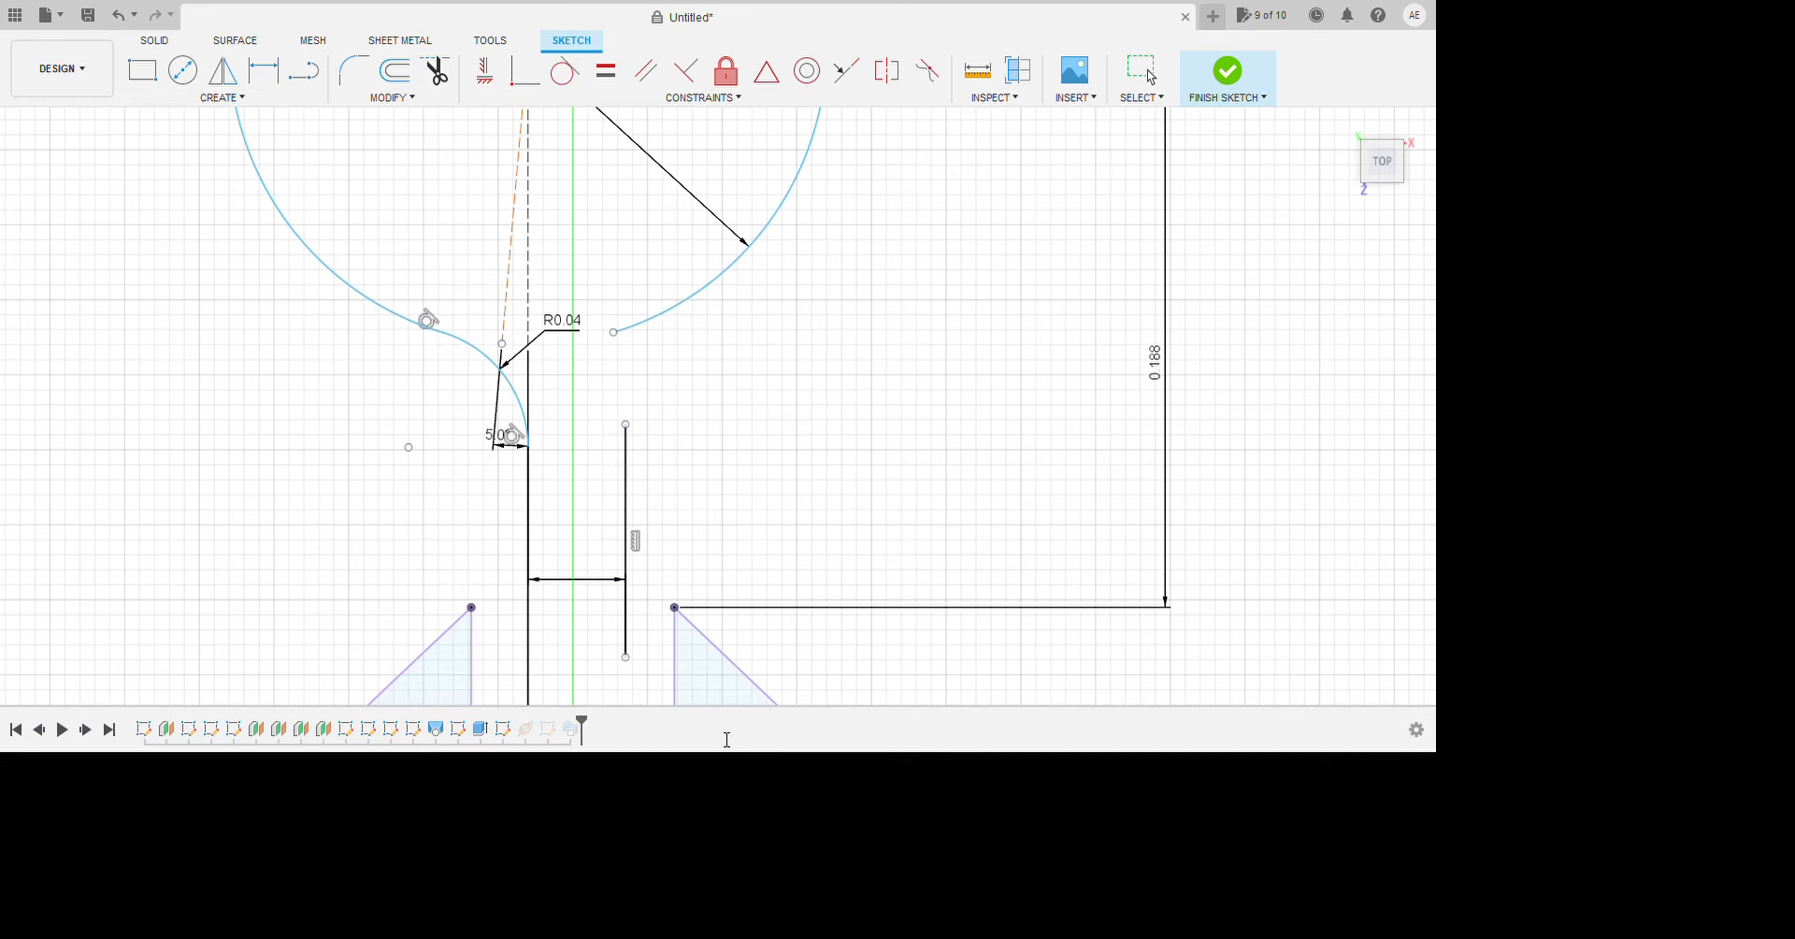
text(0.03)
key(Return)
Extend the short vertical line up to the loop arc and trim the arc's overhang past it.
key(l)
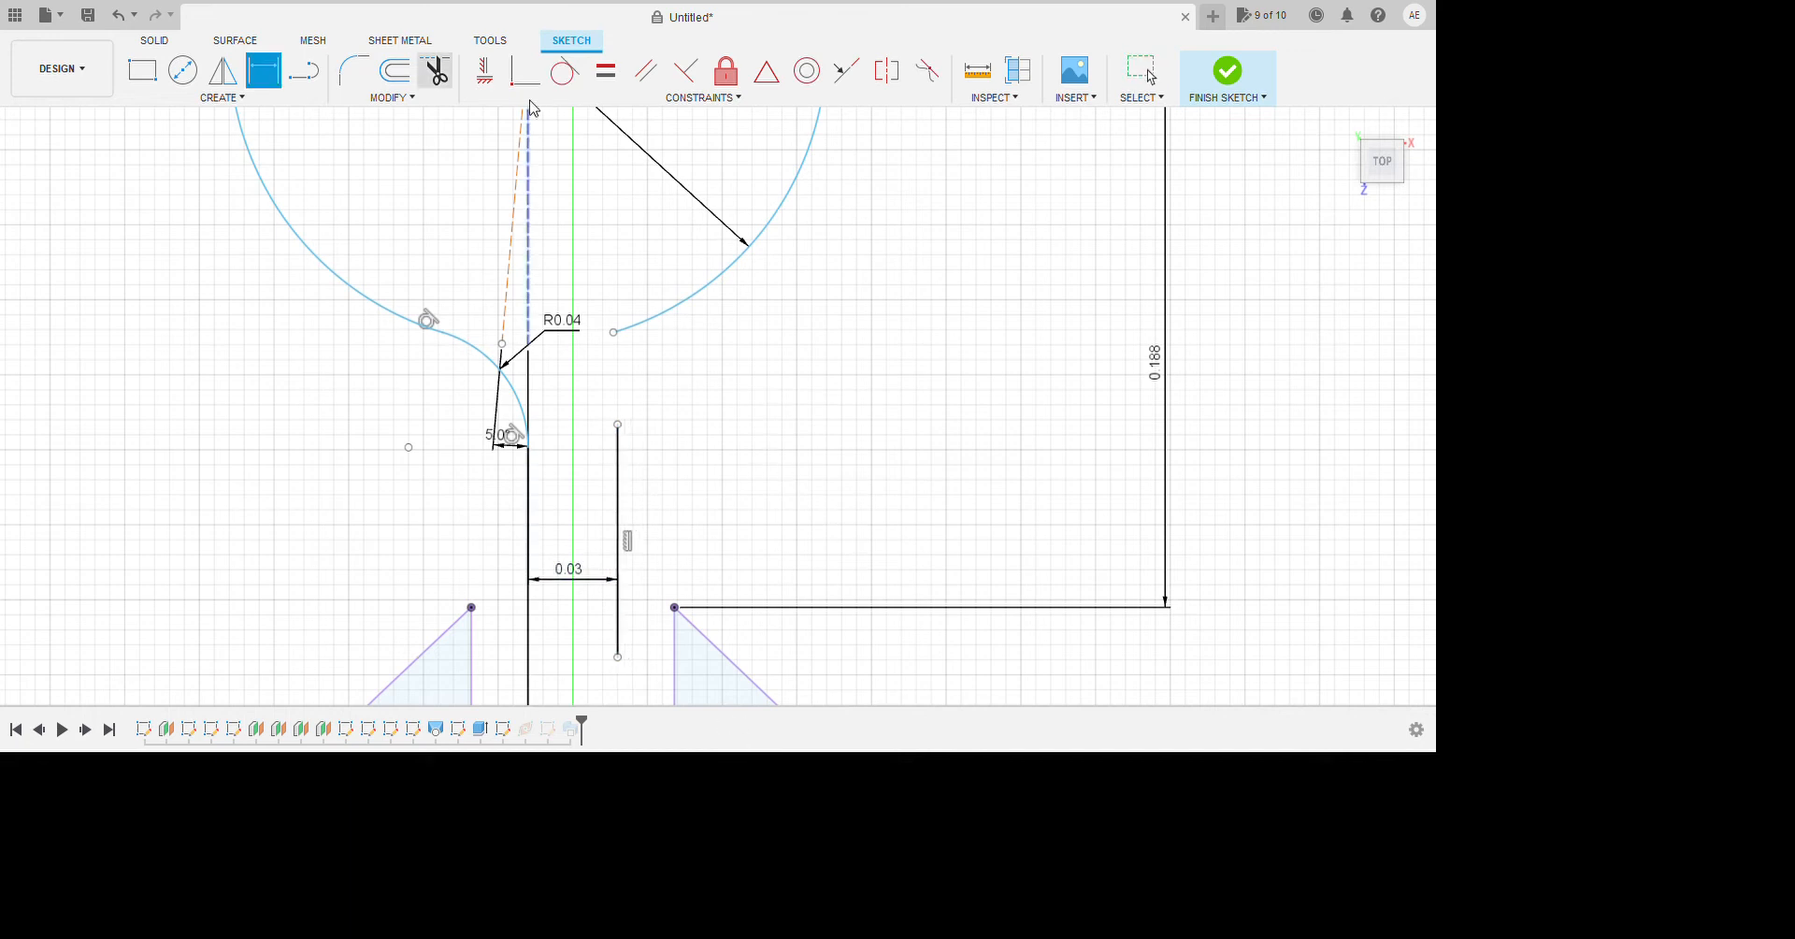
click(502, 223)
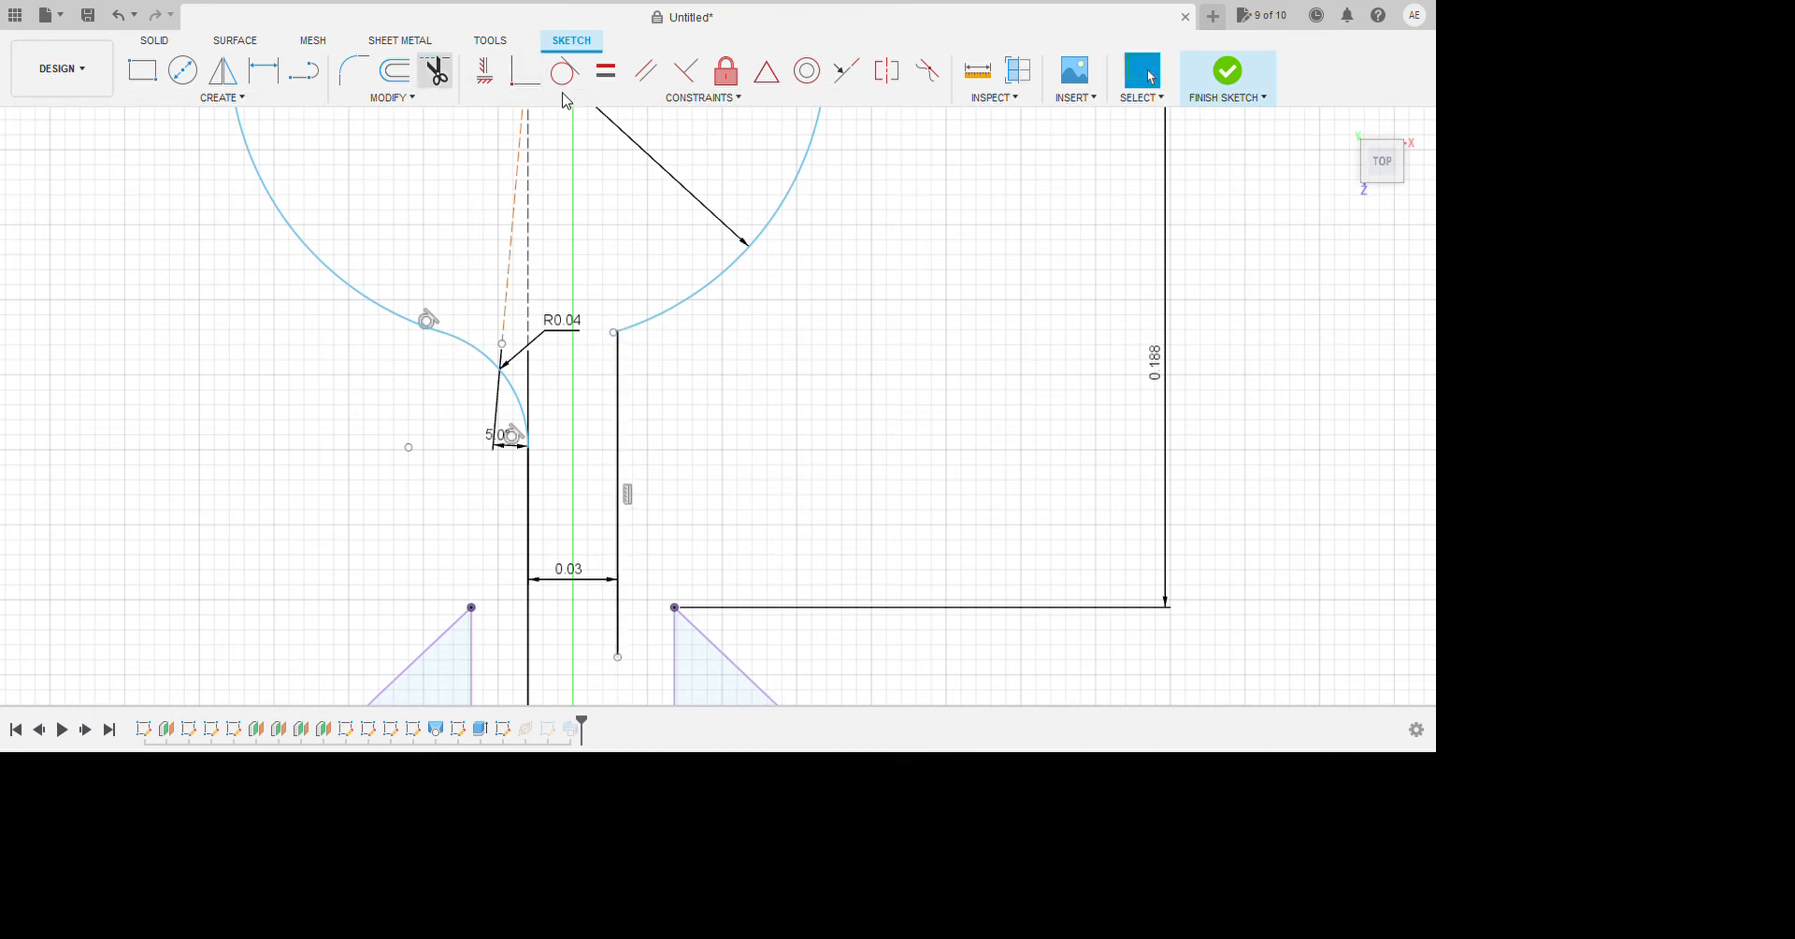
click(437, 70)
scroll(745, 331, up, 3)
scroll(780, 439, up, 3)
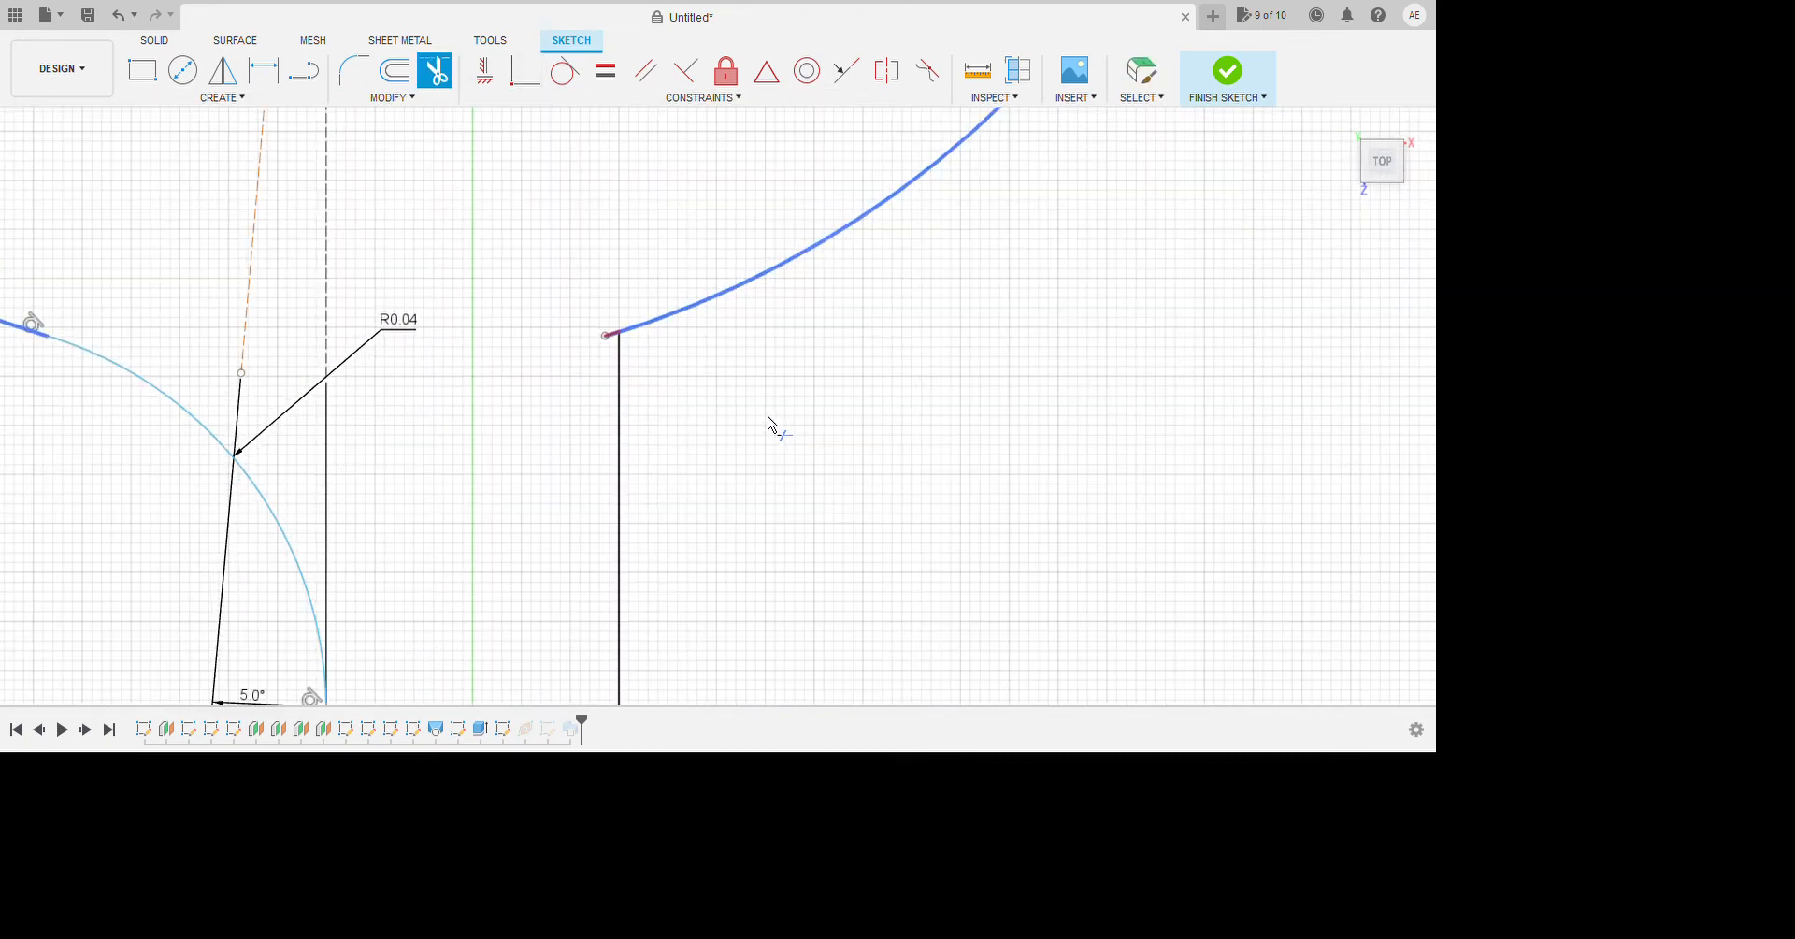
Fillet the corner between the short vertical line and the loop arc with a 0.04 radius.
click(354, 70)
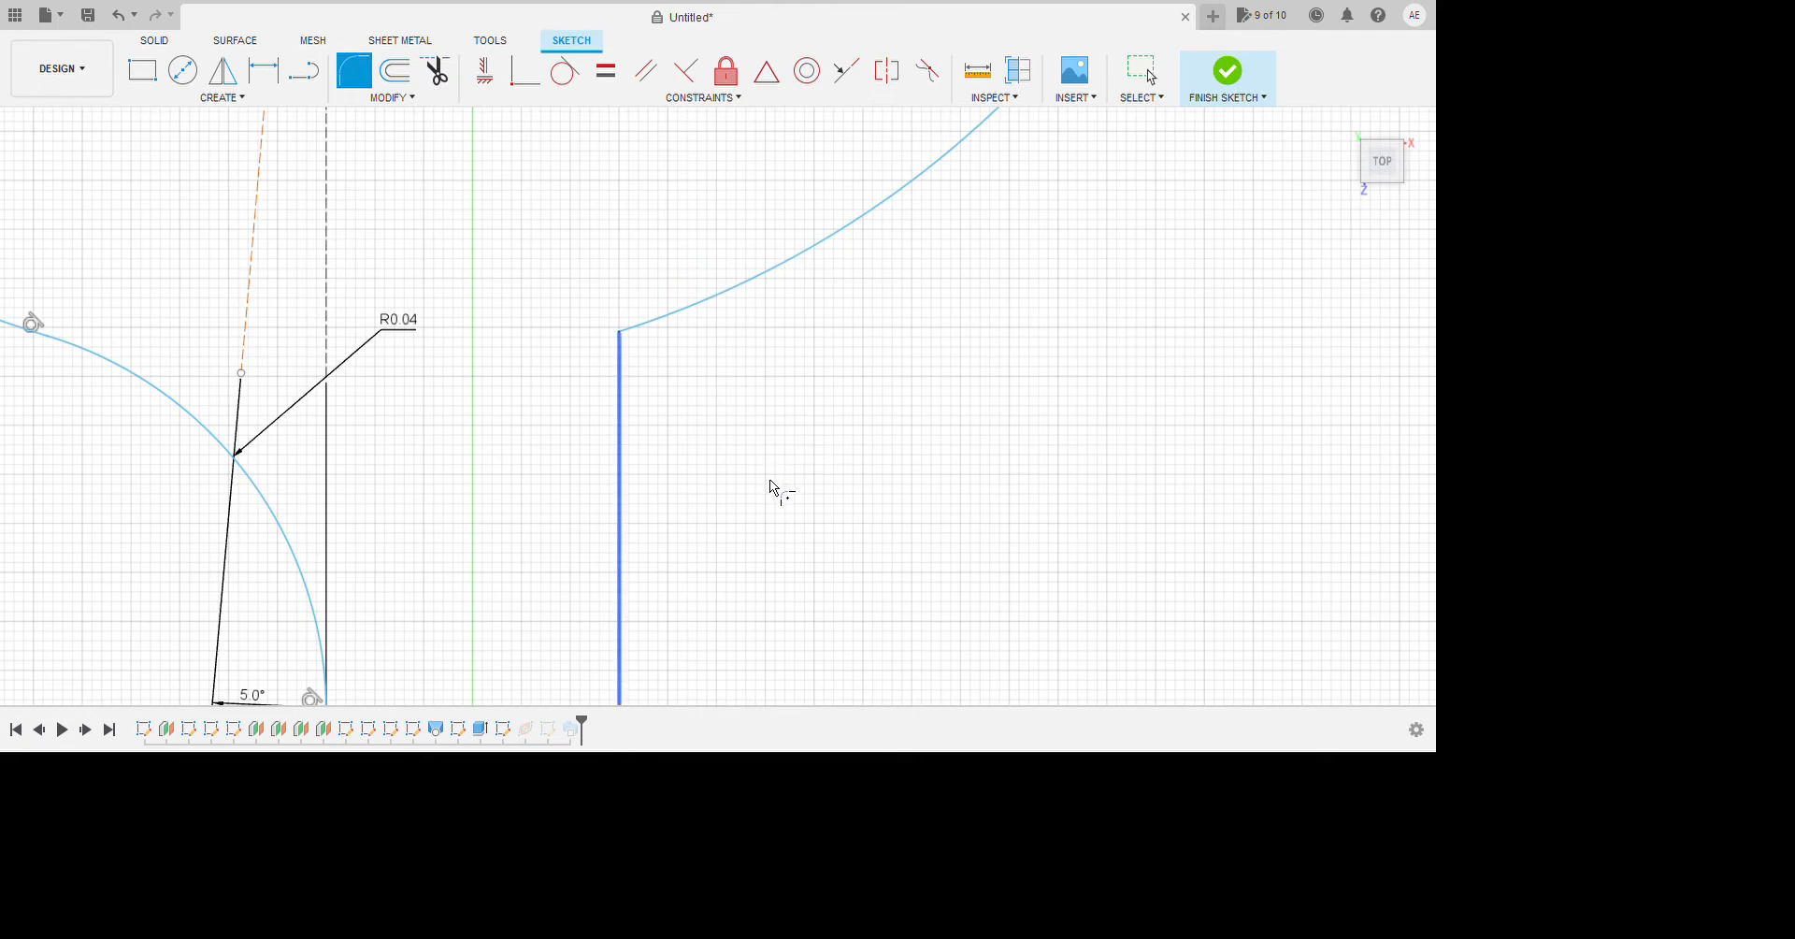
click(618, 382)
click(662, 318)
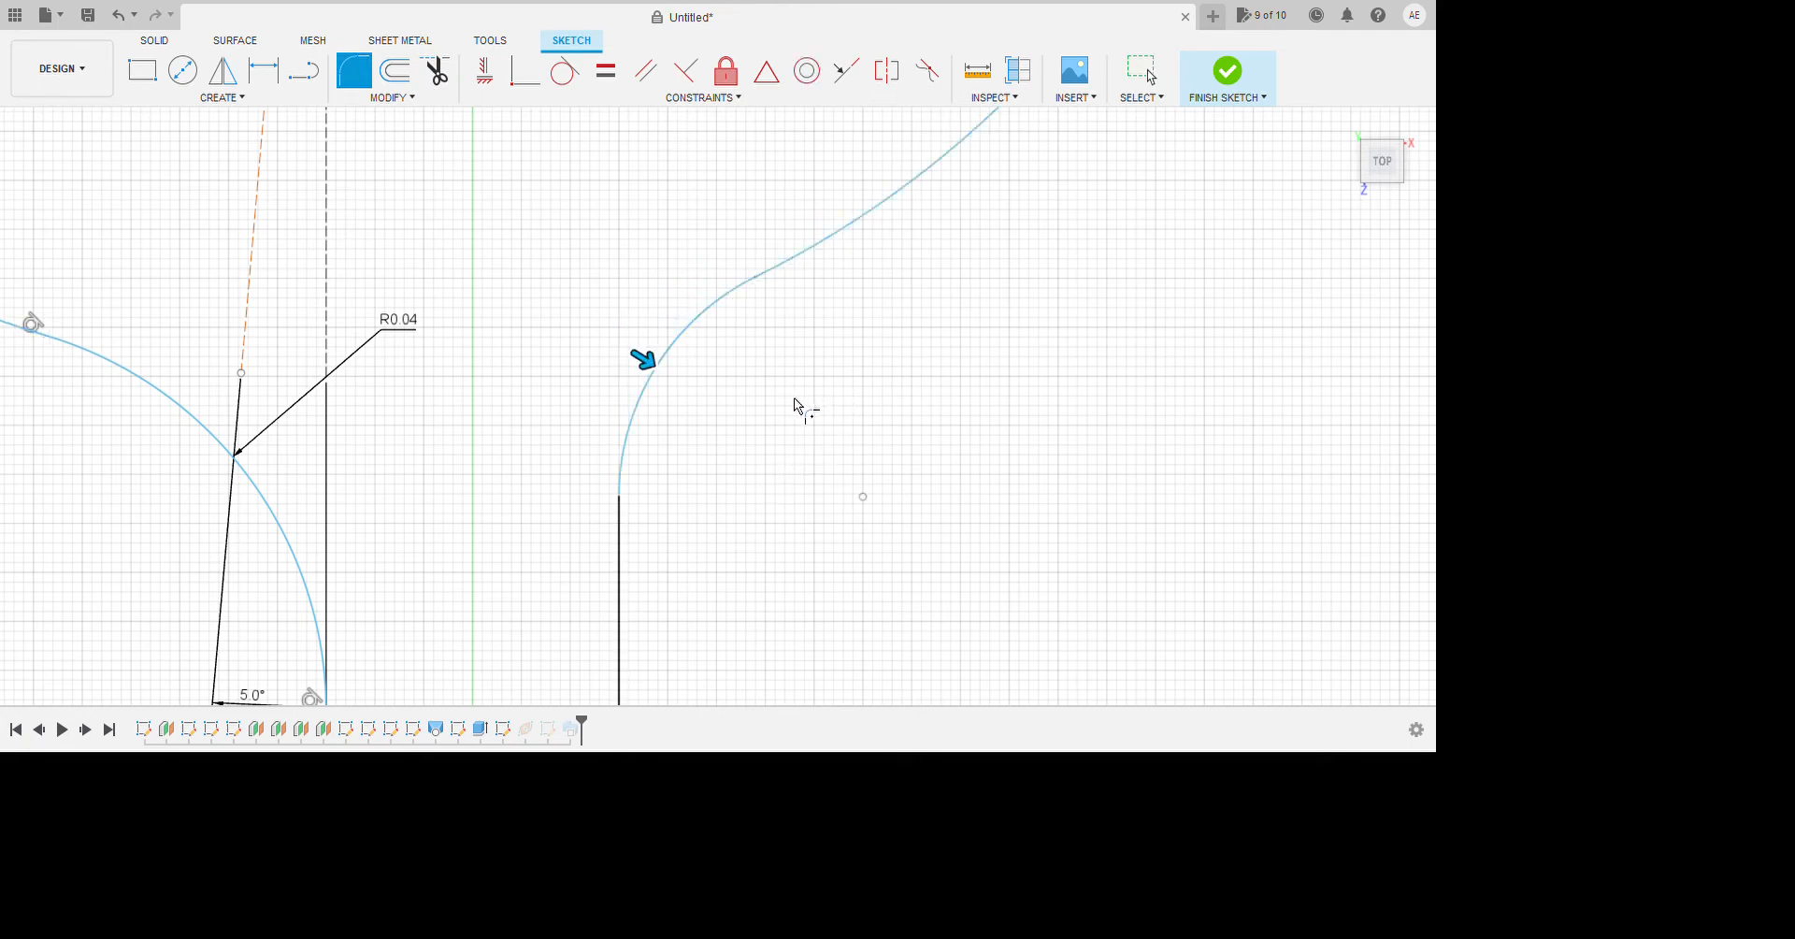
key(Return)
Draw a horizontal line from the short vertical line's lower end to the long wire line and make it a construction line.
scroll(745, 514, down, 10)
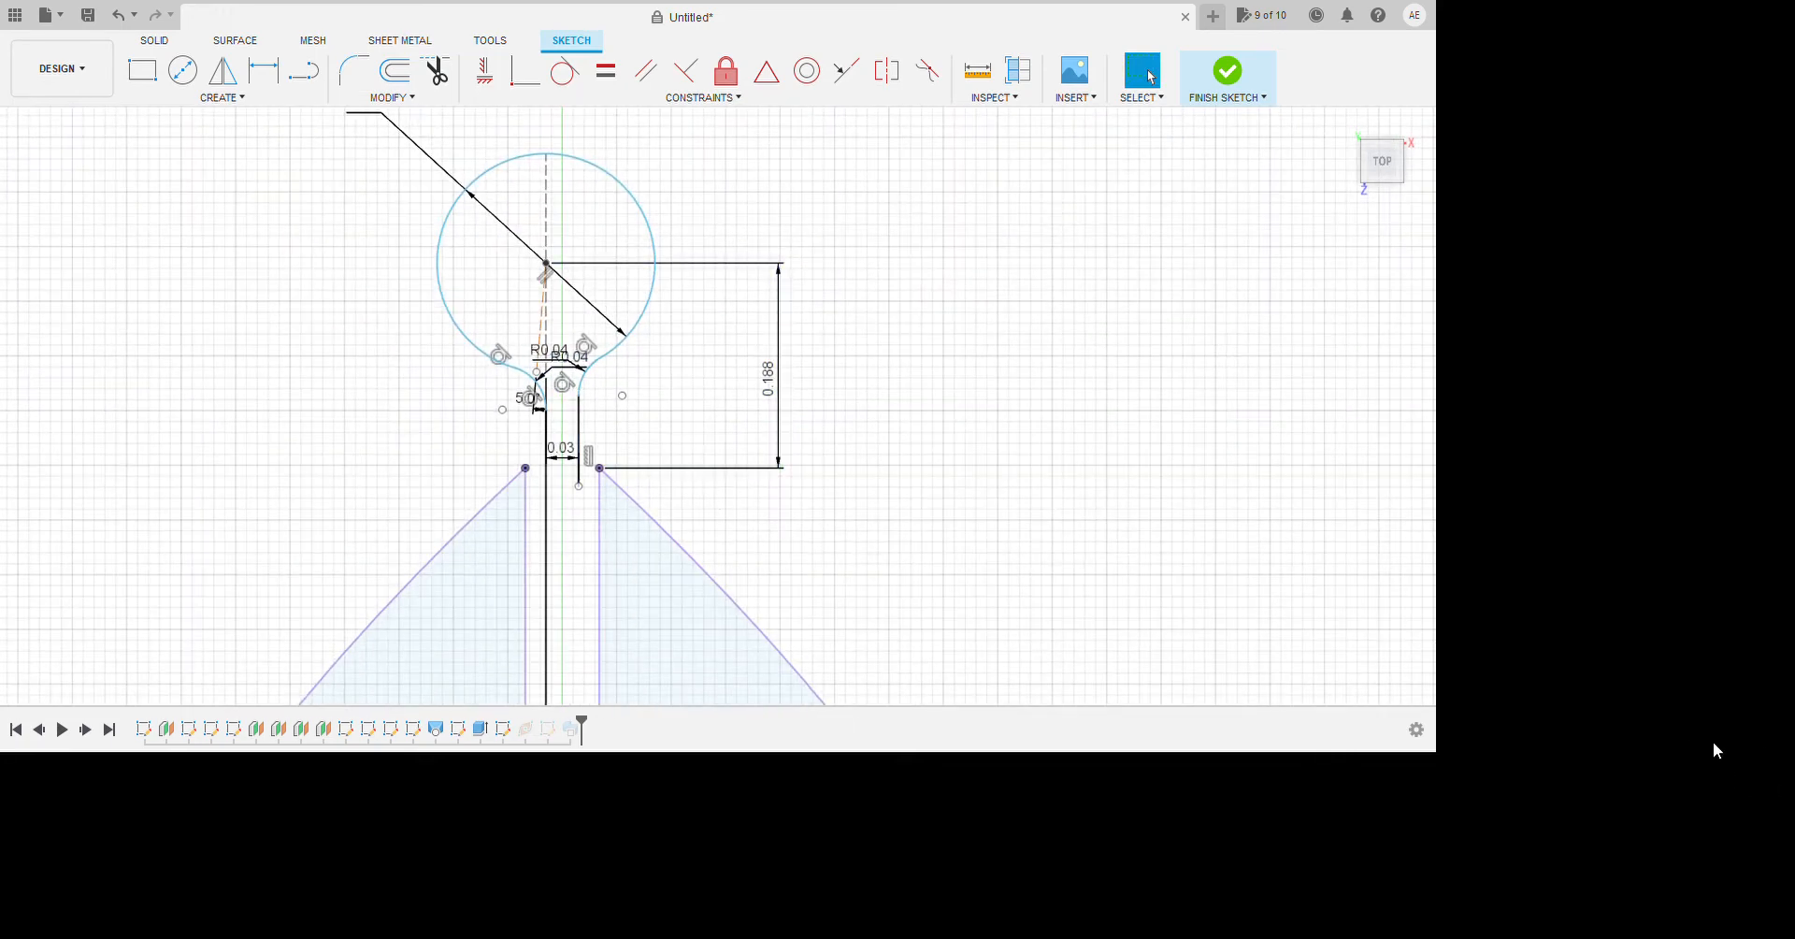
scroll(717, 505, up, 1)
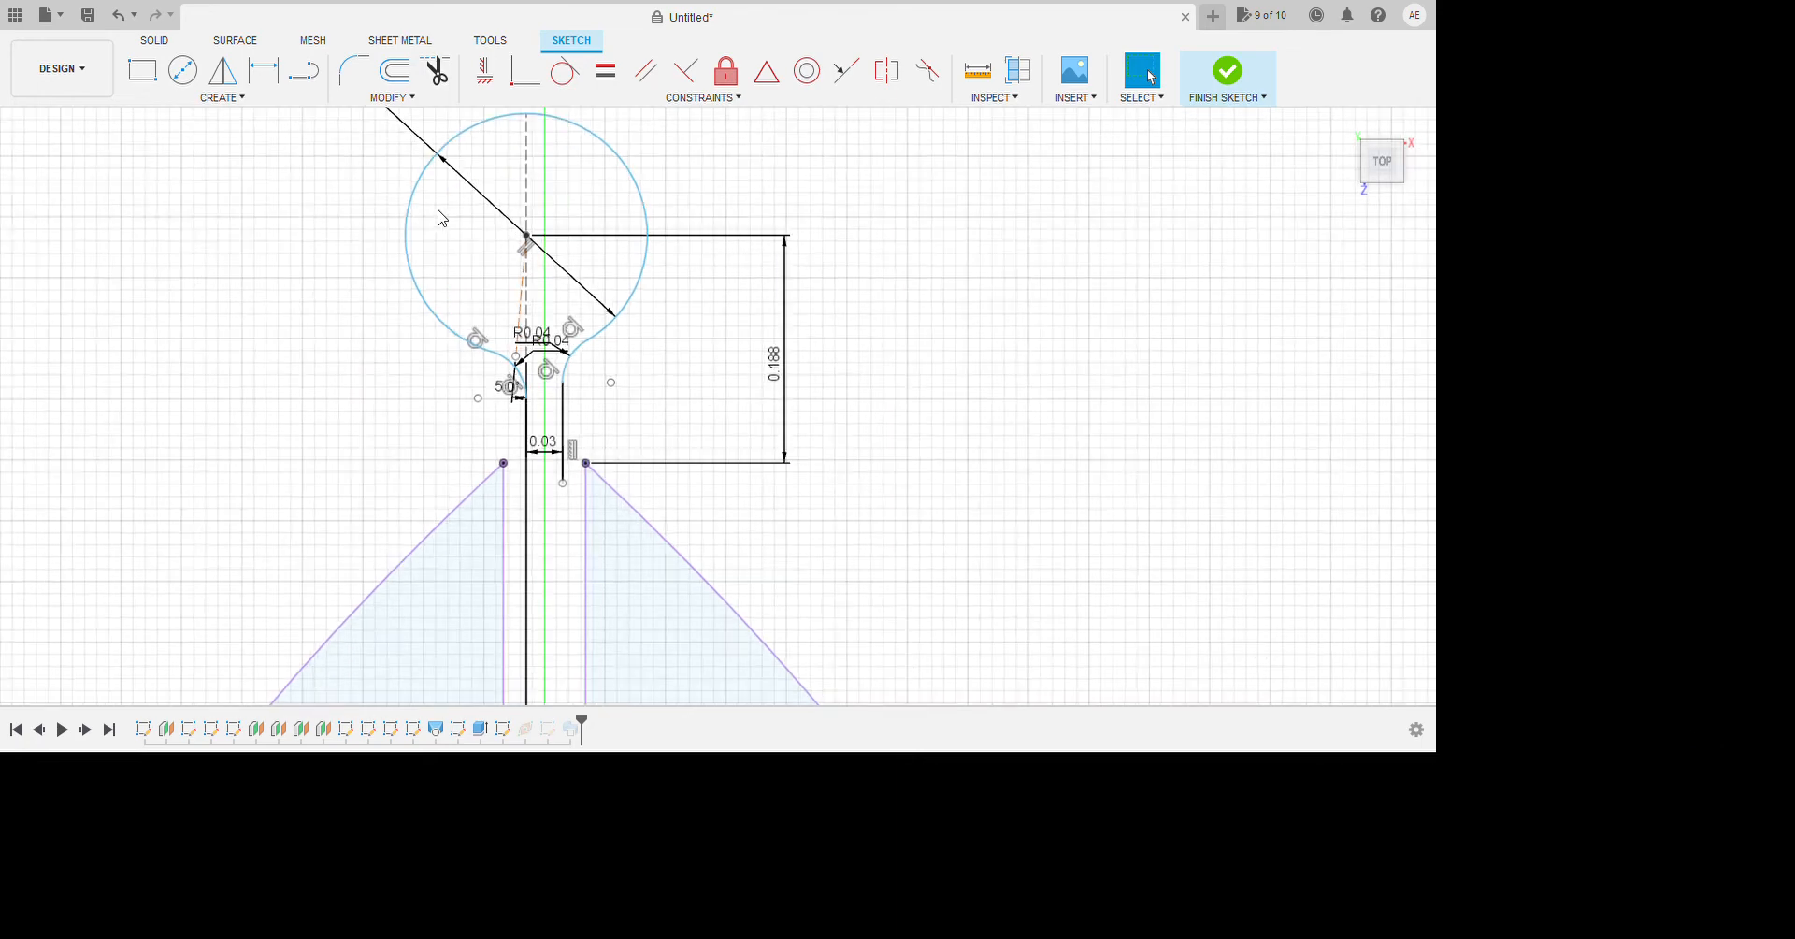
click(305, 79)
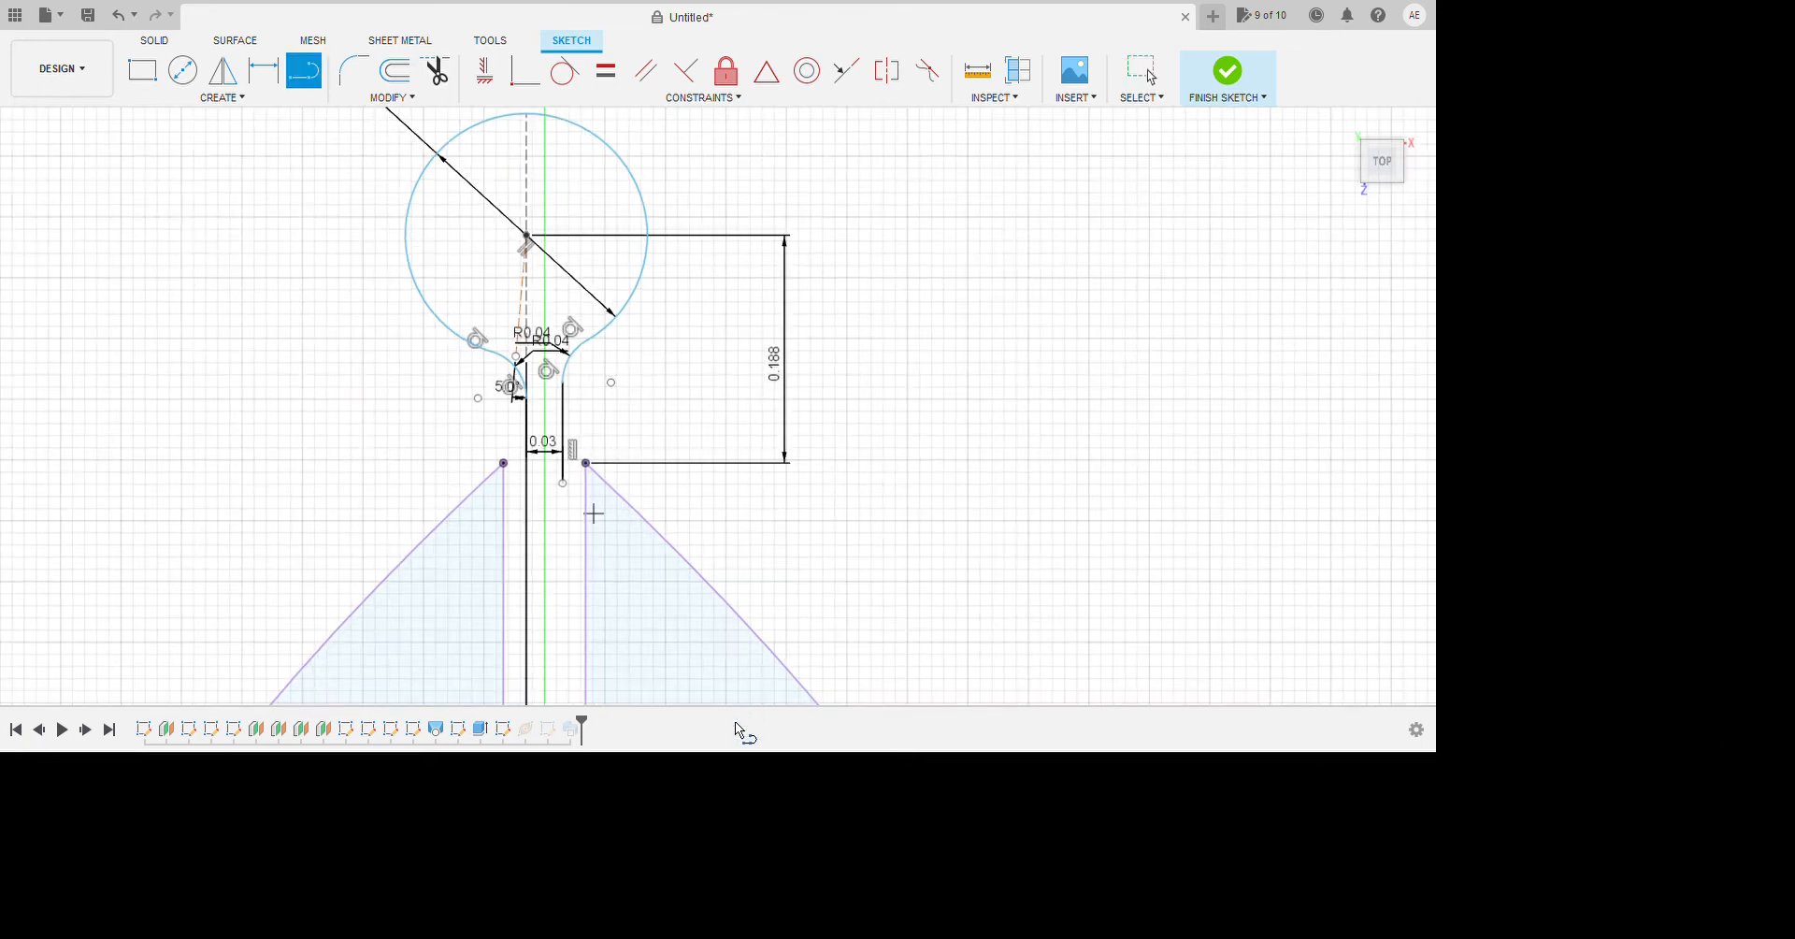
click(703, 608)
click(663, 608)
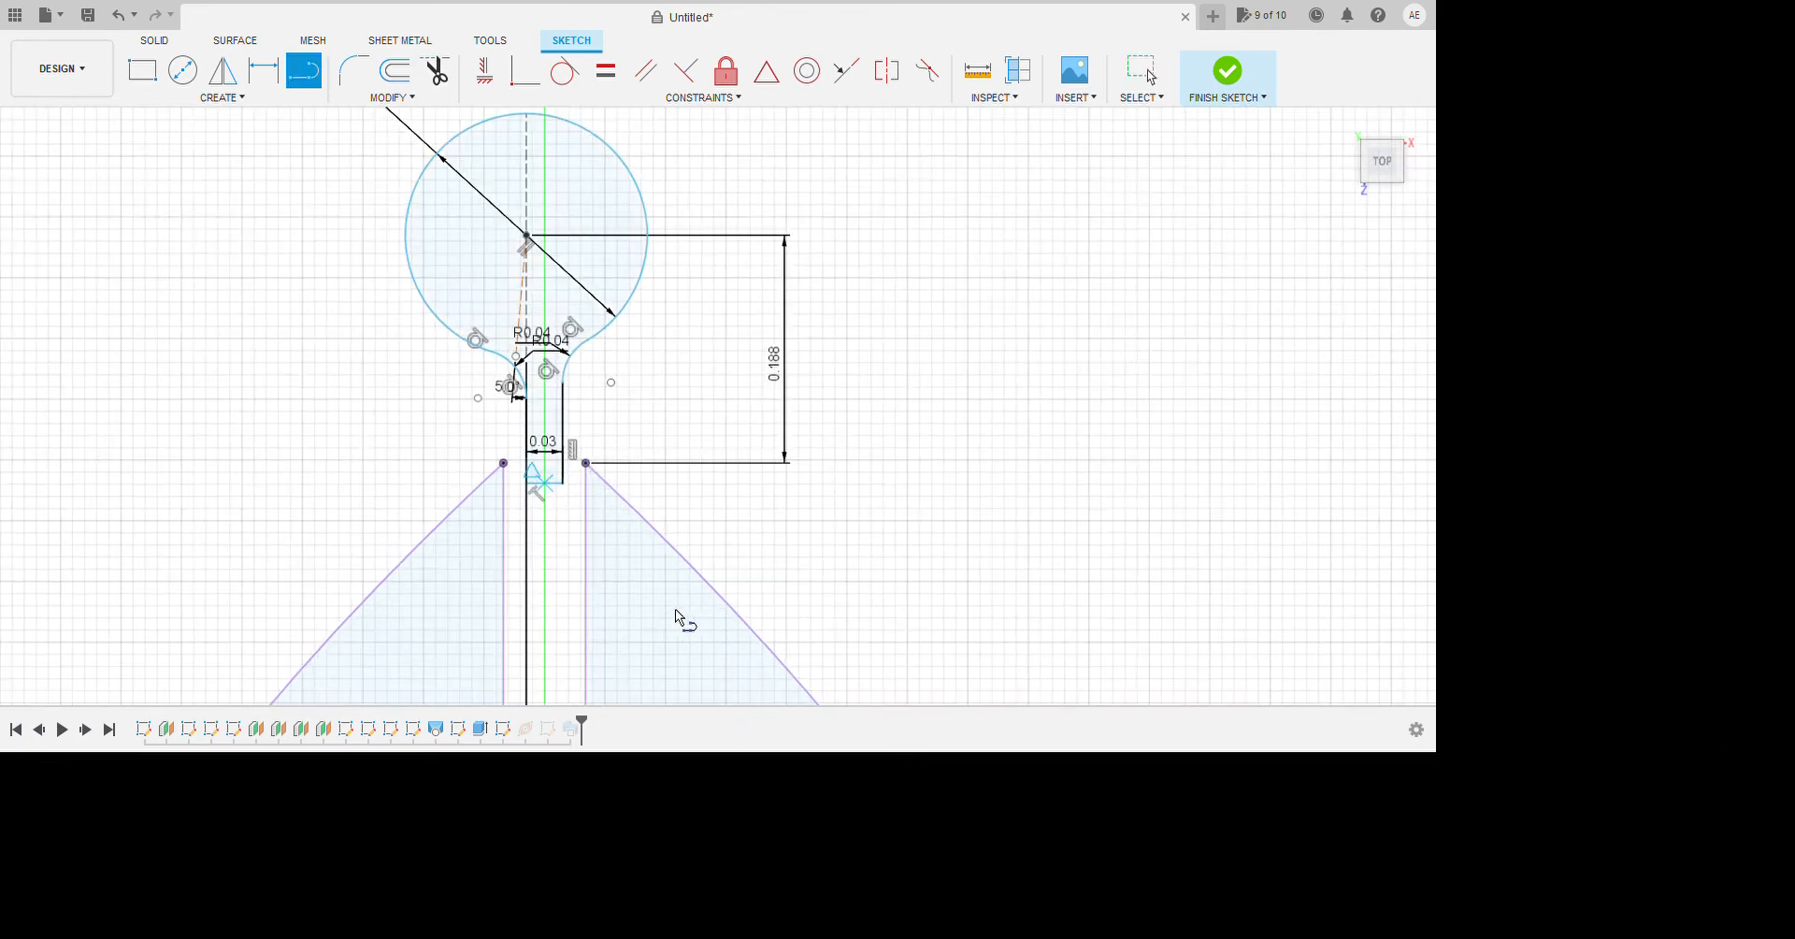
key(Escape)
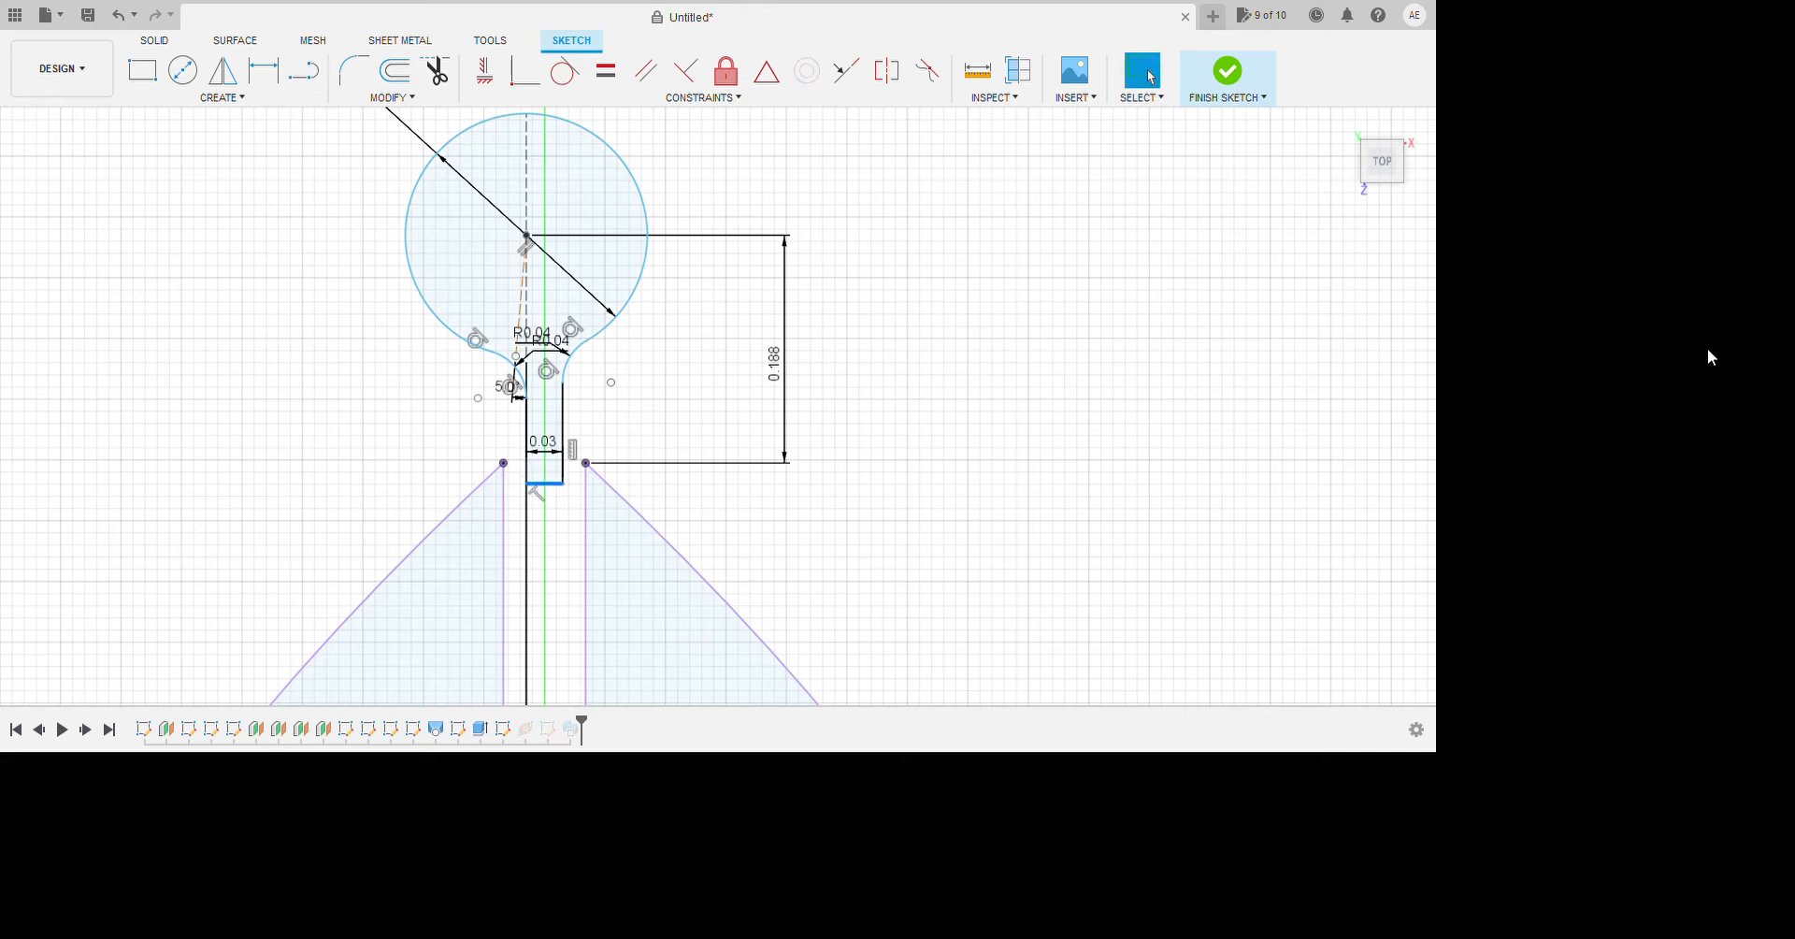
scroll(711, 608, up, 4)
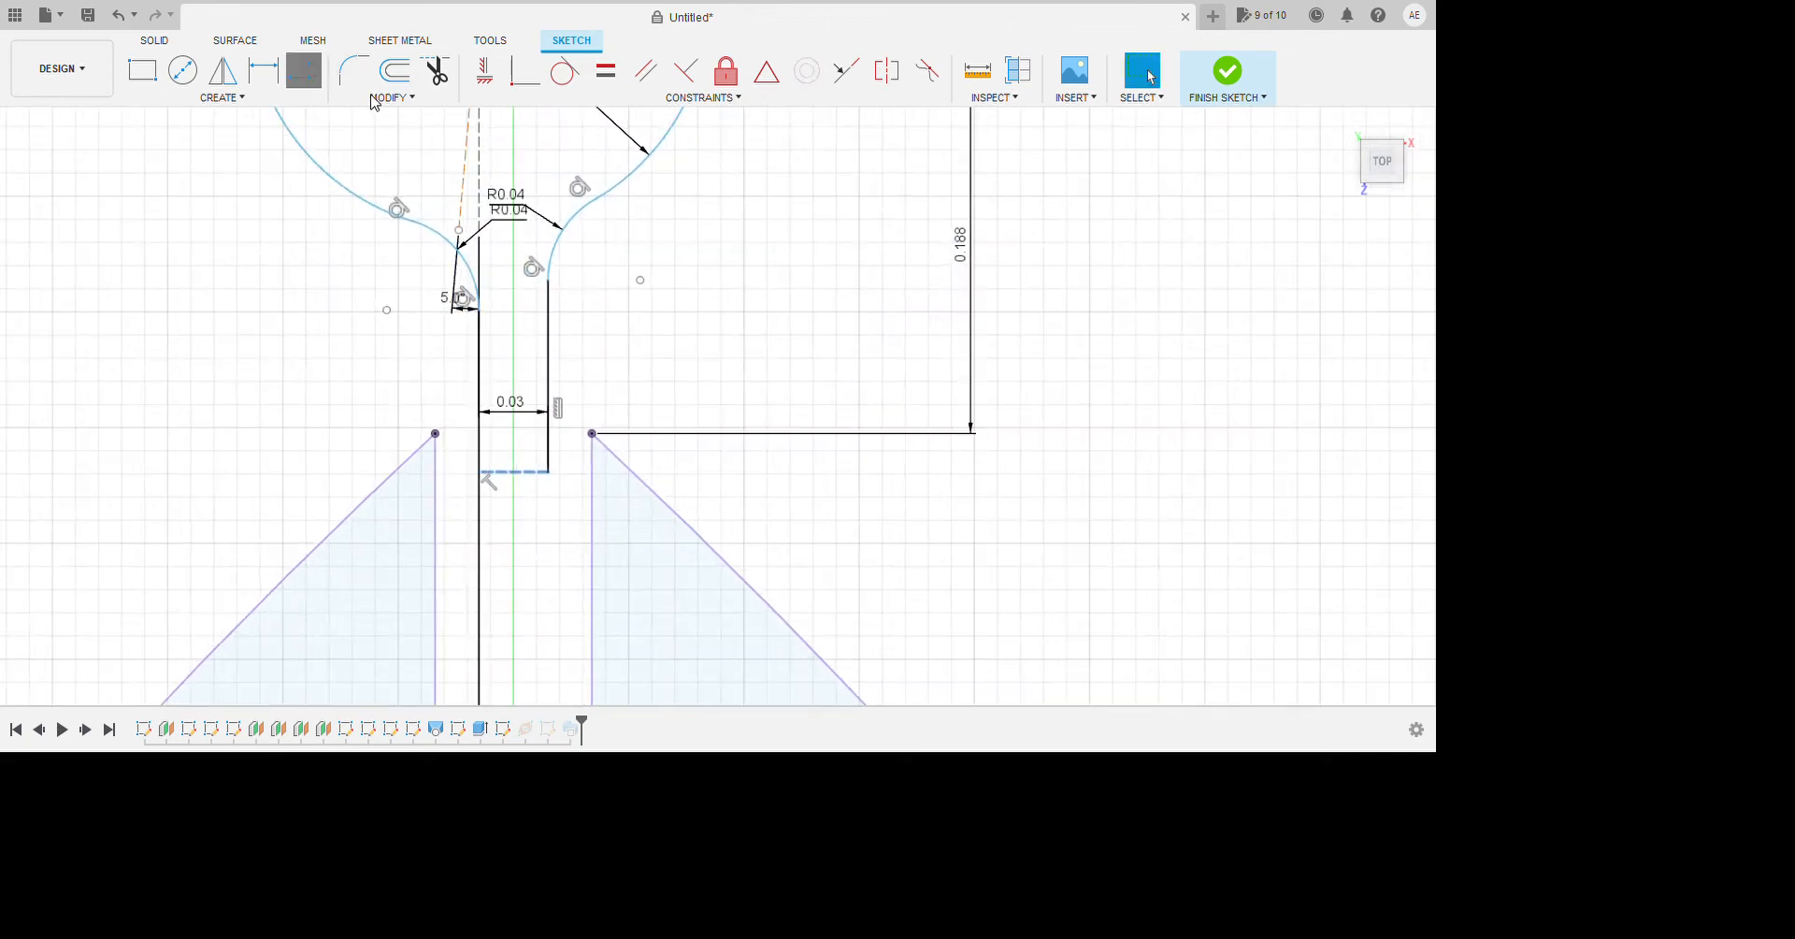
Draw a vertical line straight down into the bore from the midpoint of the horizontal construction line.
key(l)
click(513, 472)
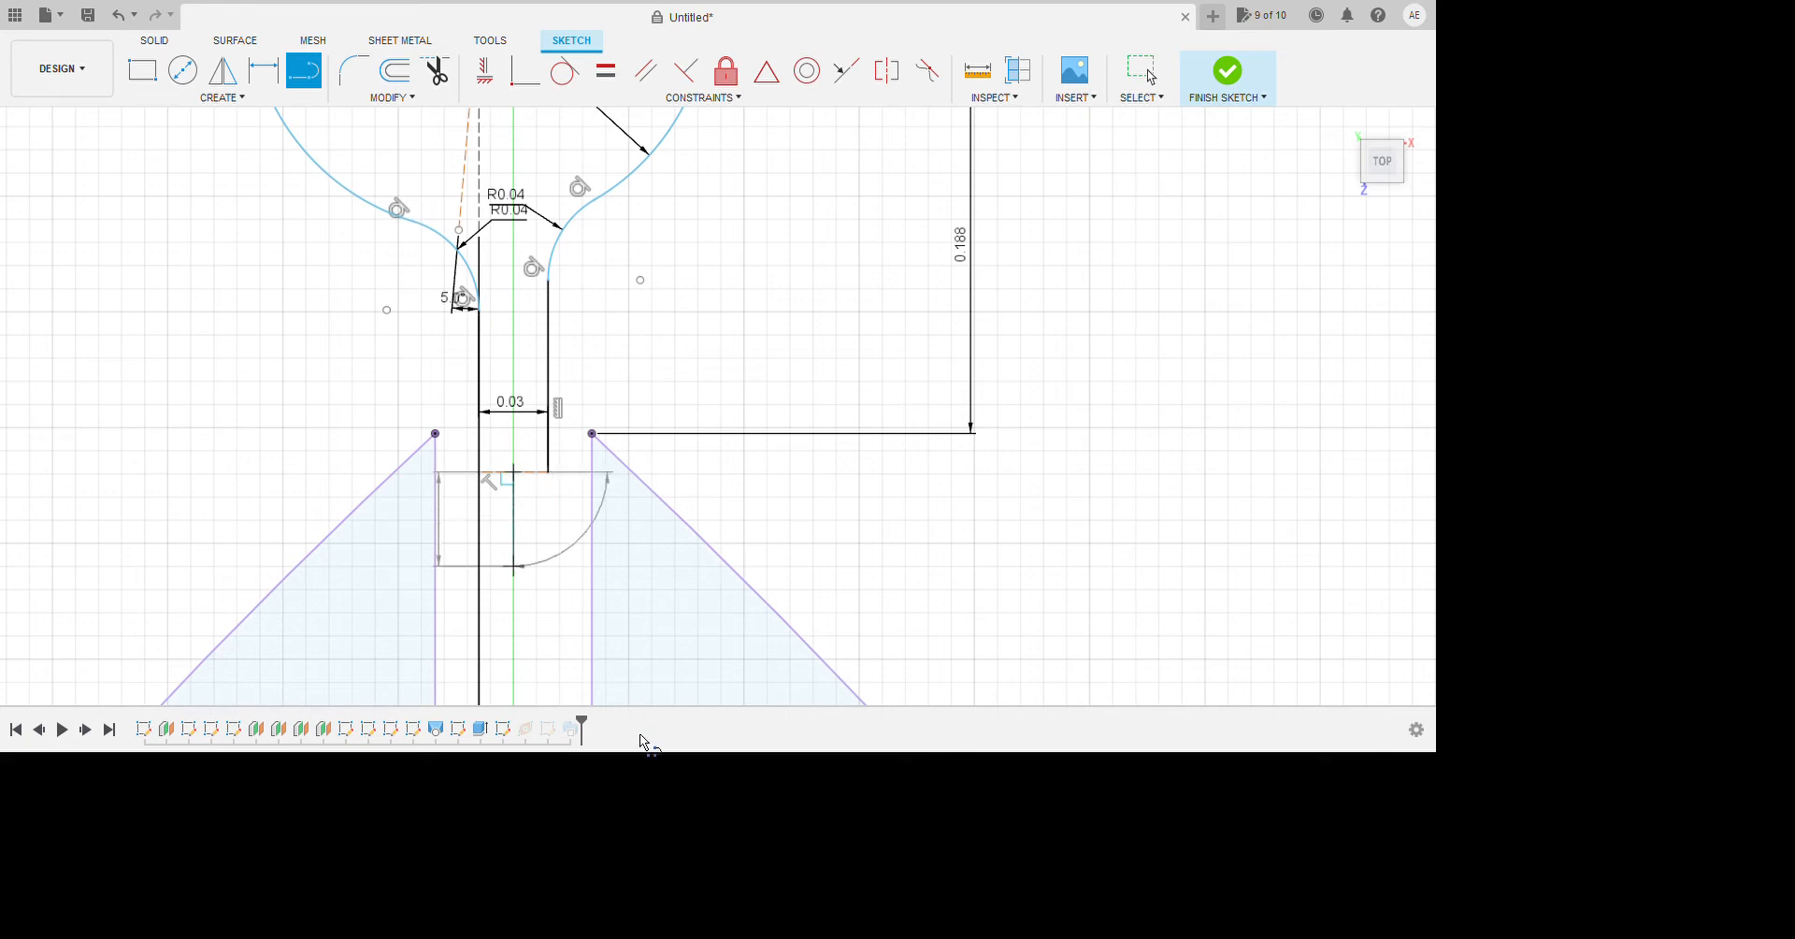
scroll(513, 595, down, 1)
scroll(510, 603, down, 1)
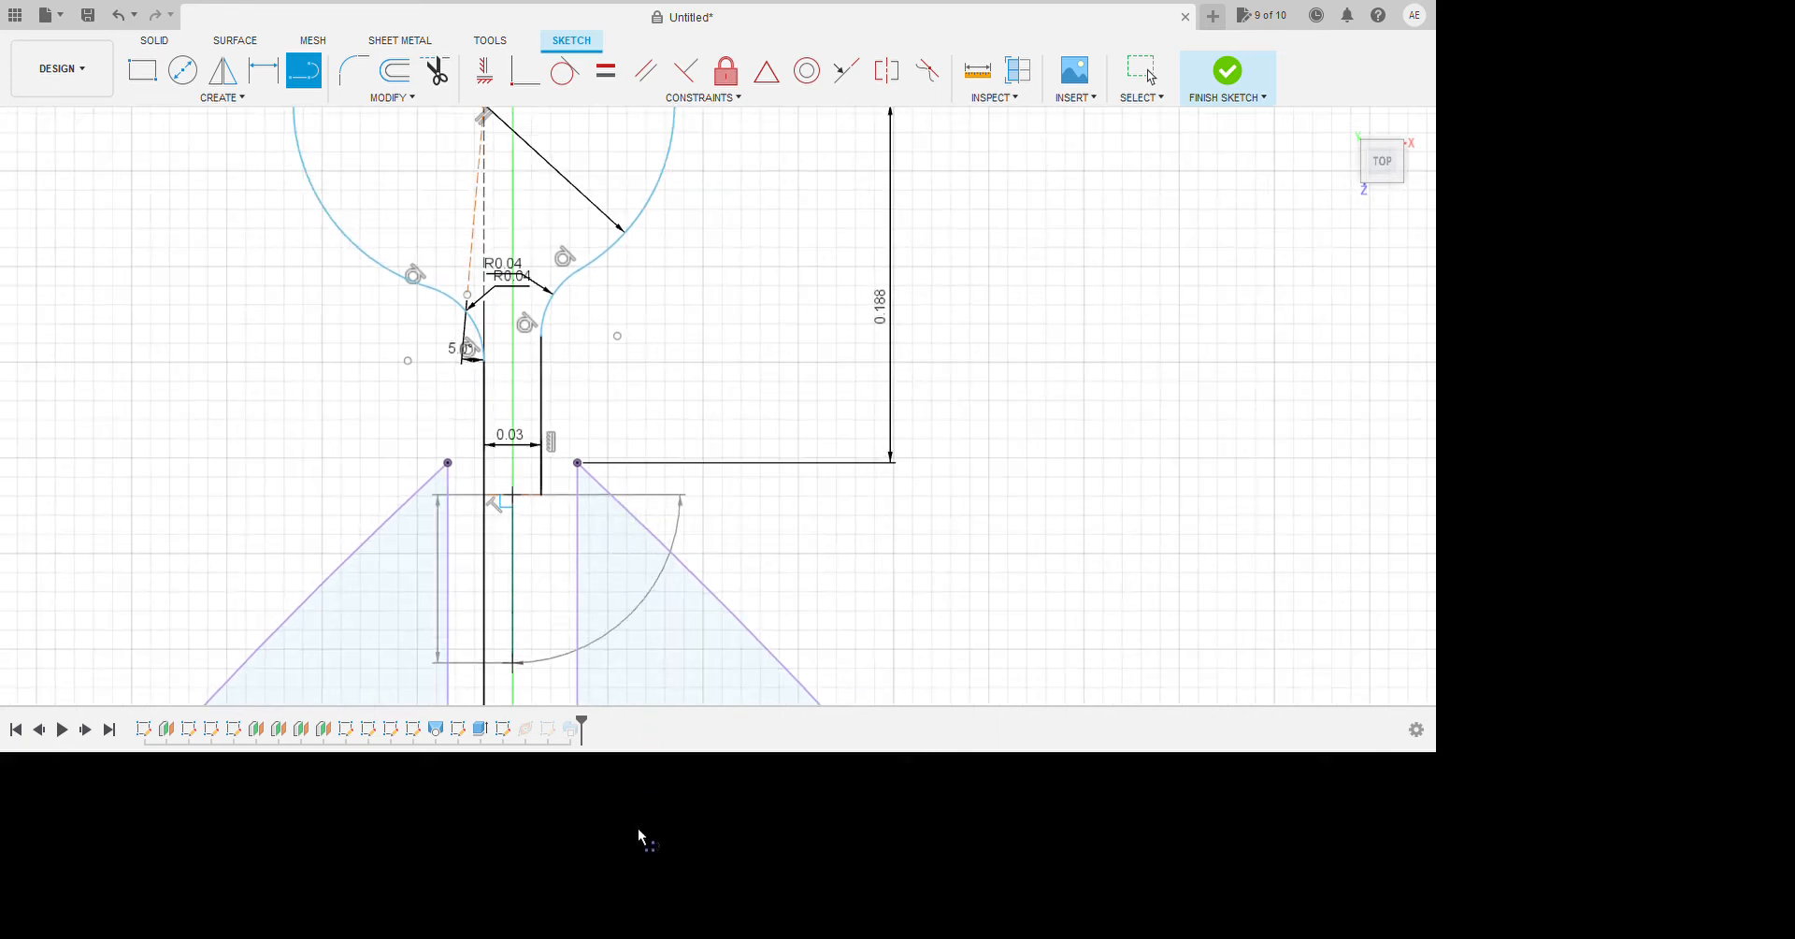
click(514, 662)
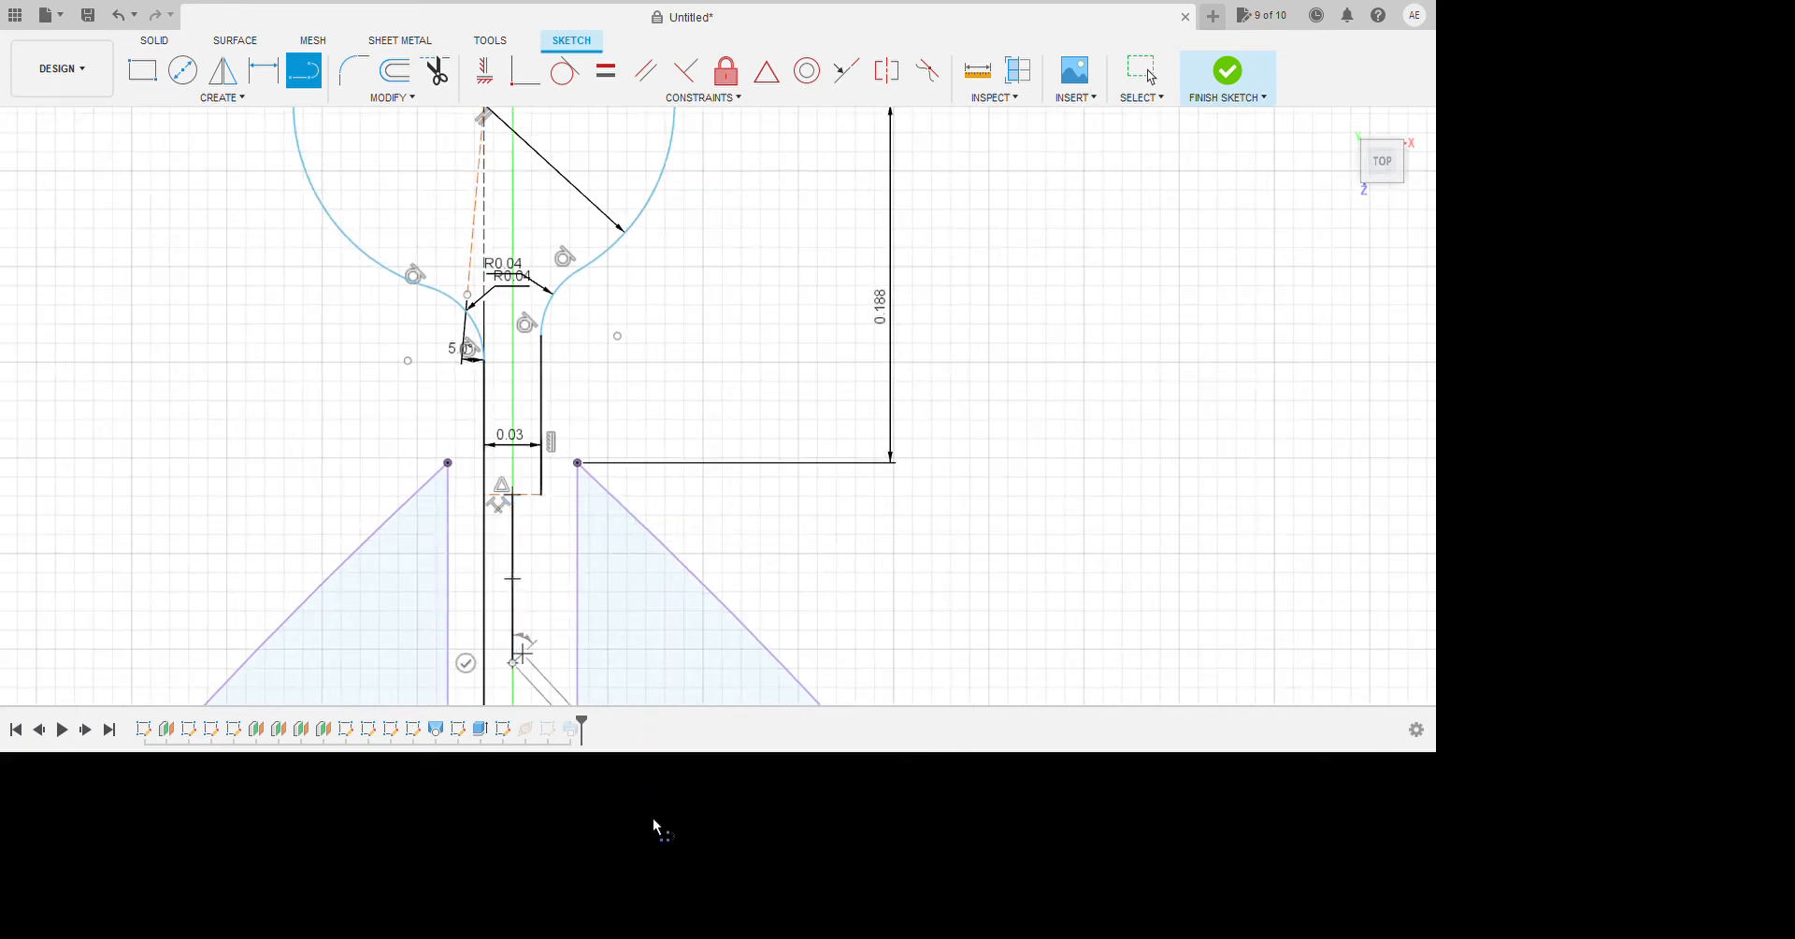
key(Escape)
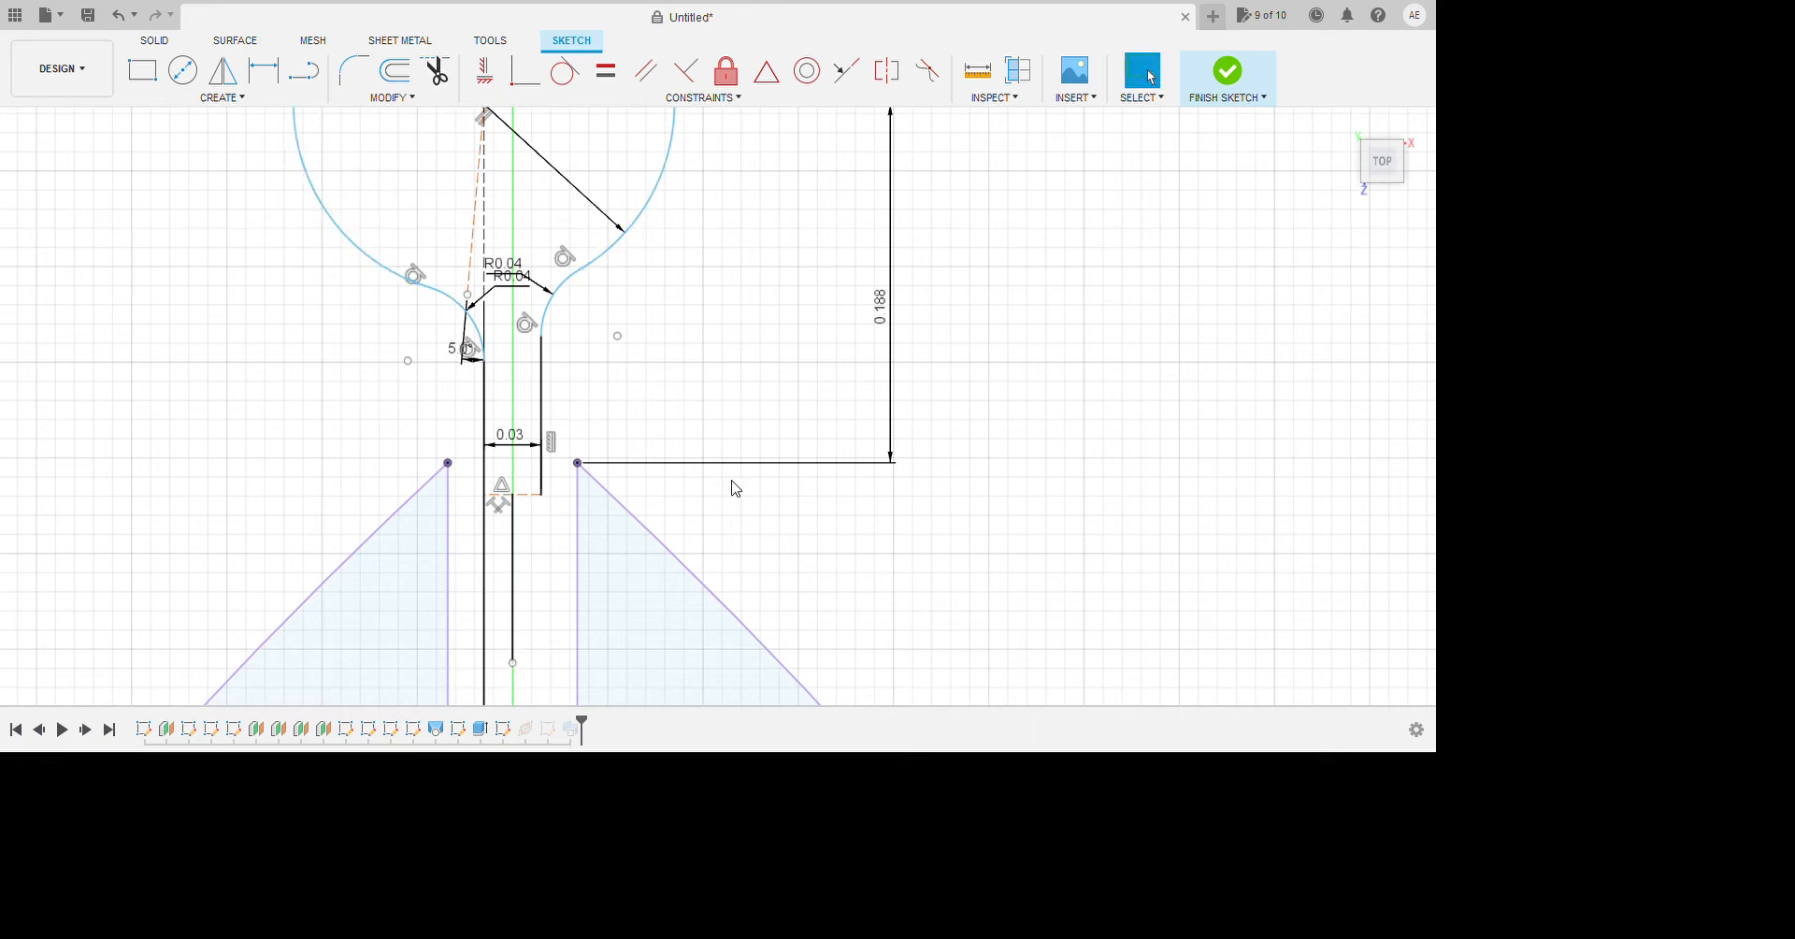
Dimension the new vertical centre line's length to 0.10.
scroll(711, 486, down, 3)
scroll(686, 483, down, 3)
scroll(682, 501, up, 6)
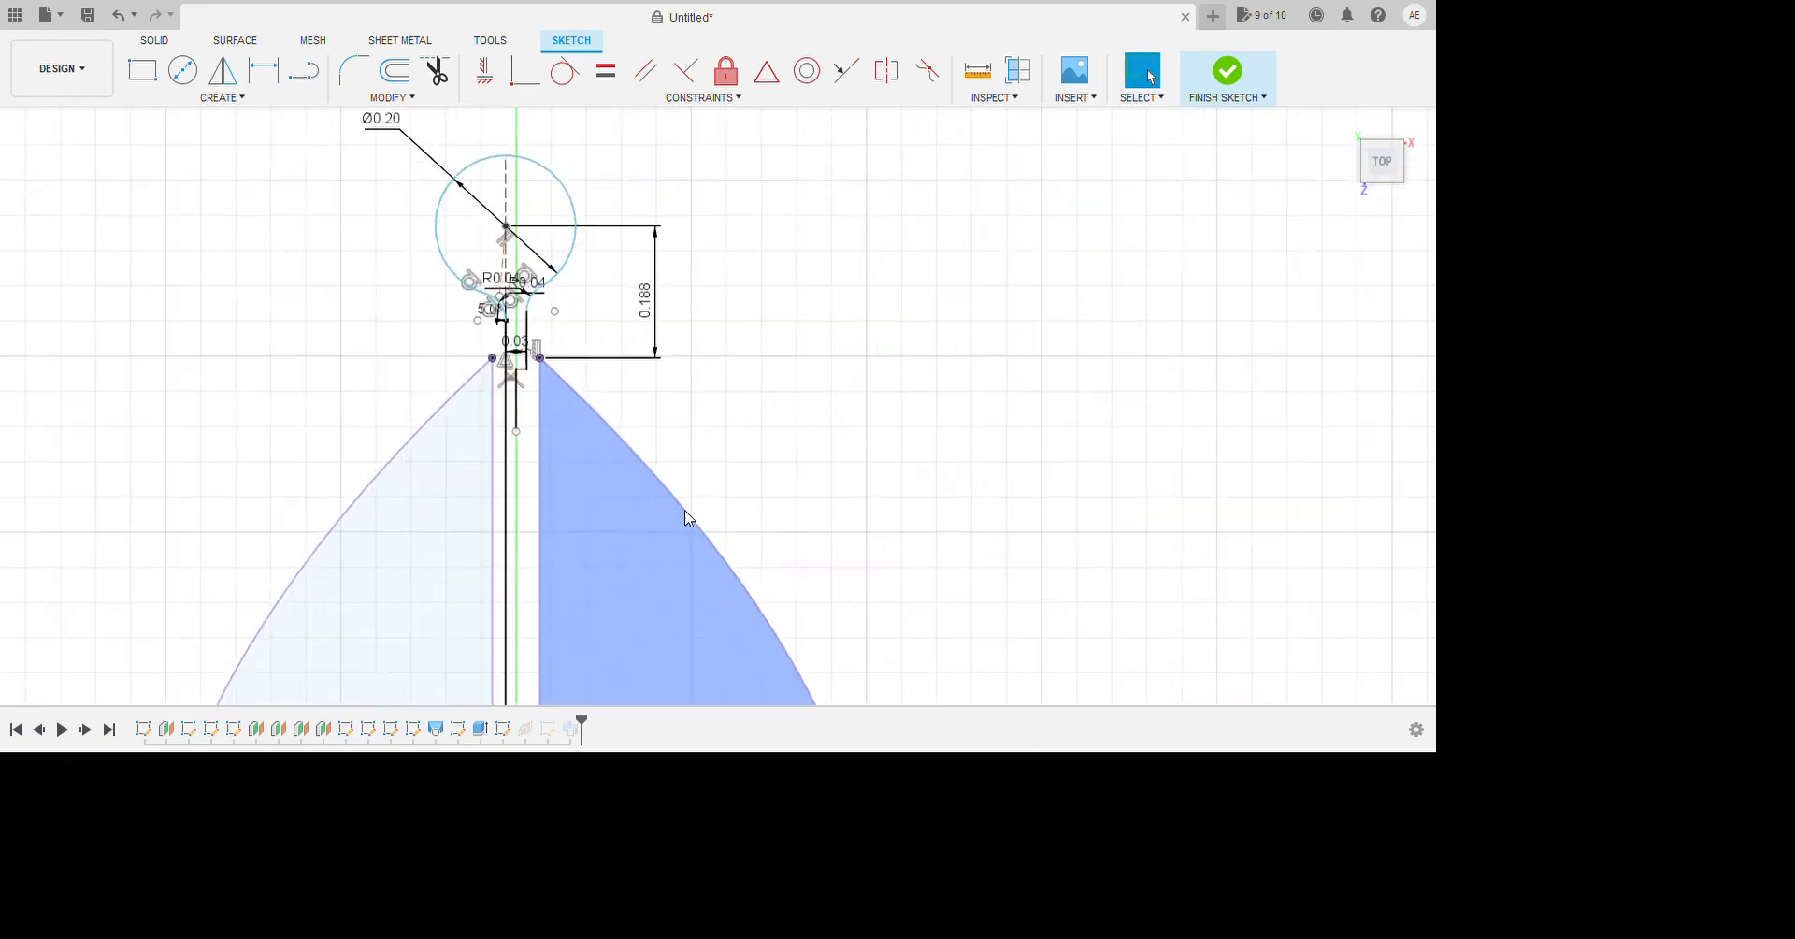
key(d)
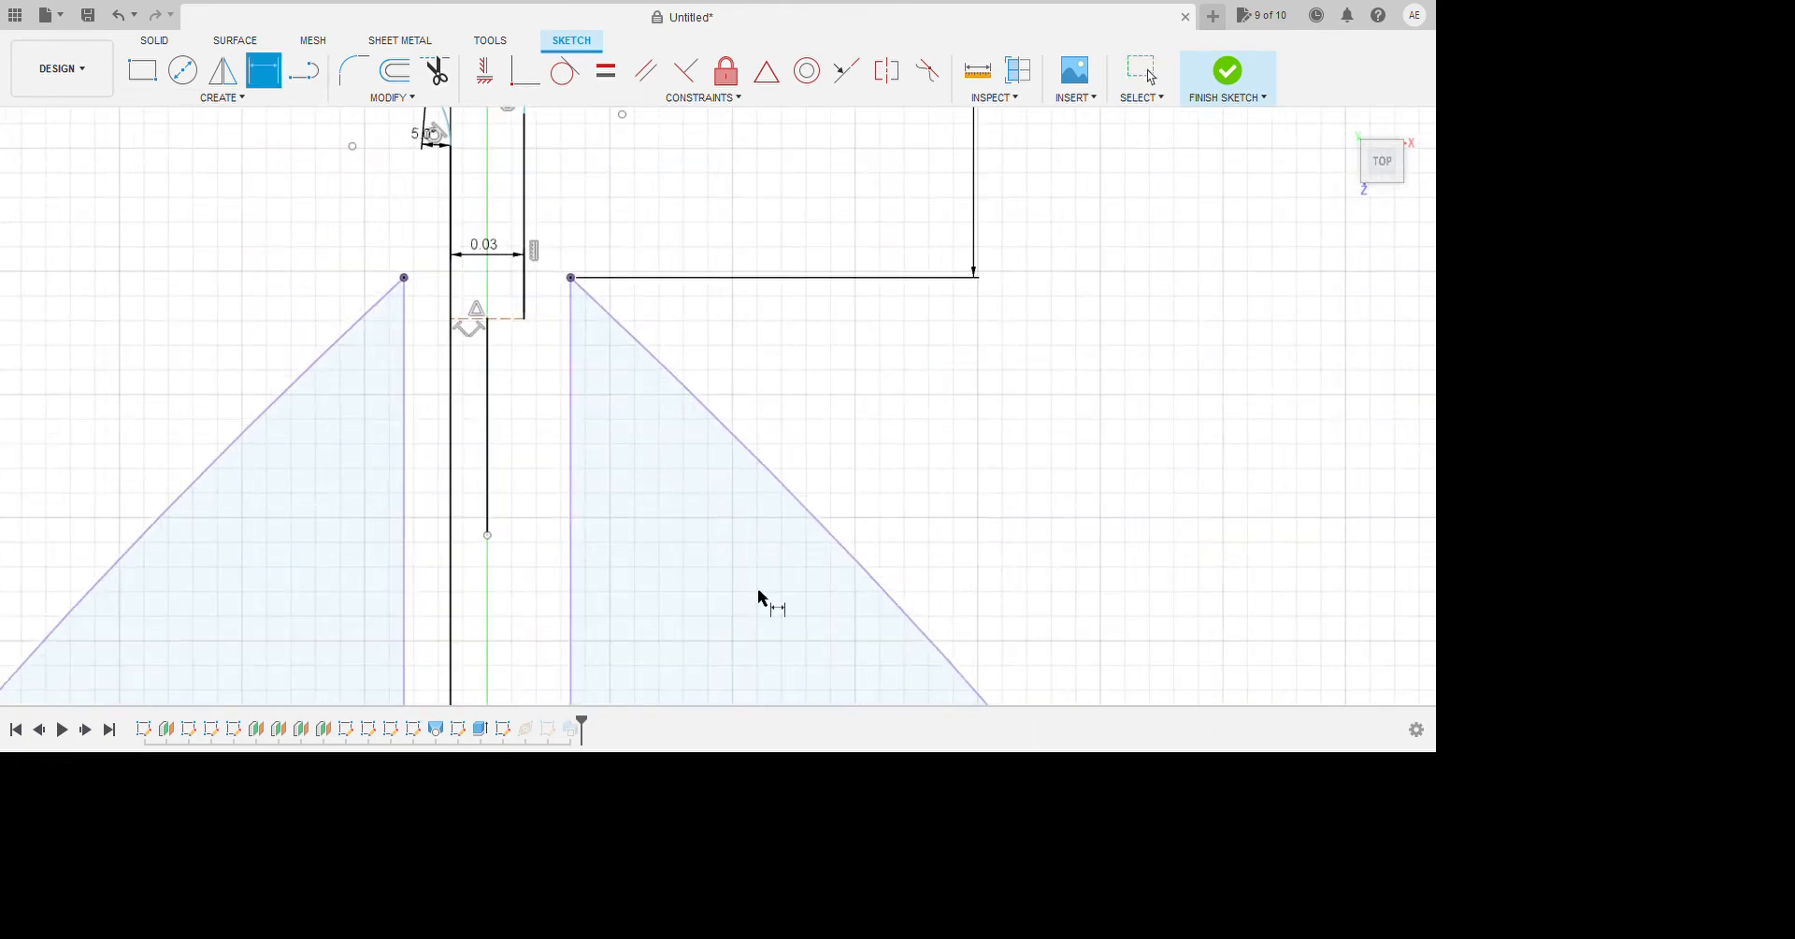
click(606, 545)
click(1124, 571)
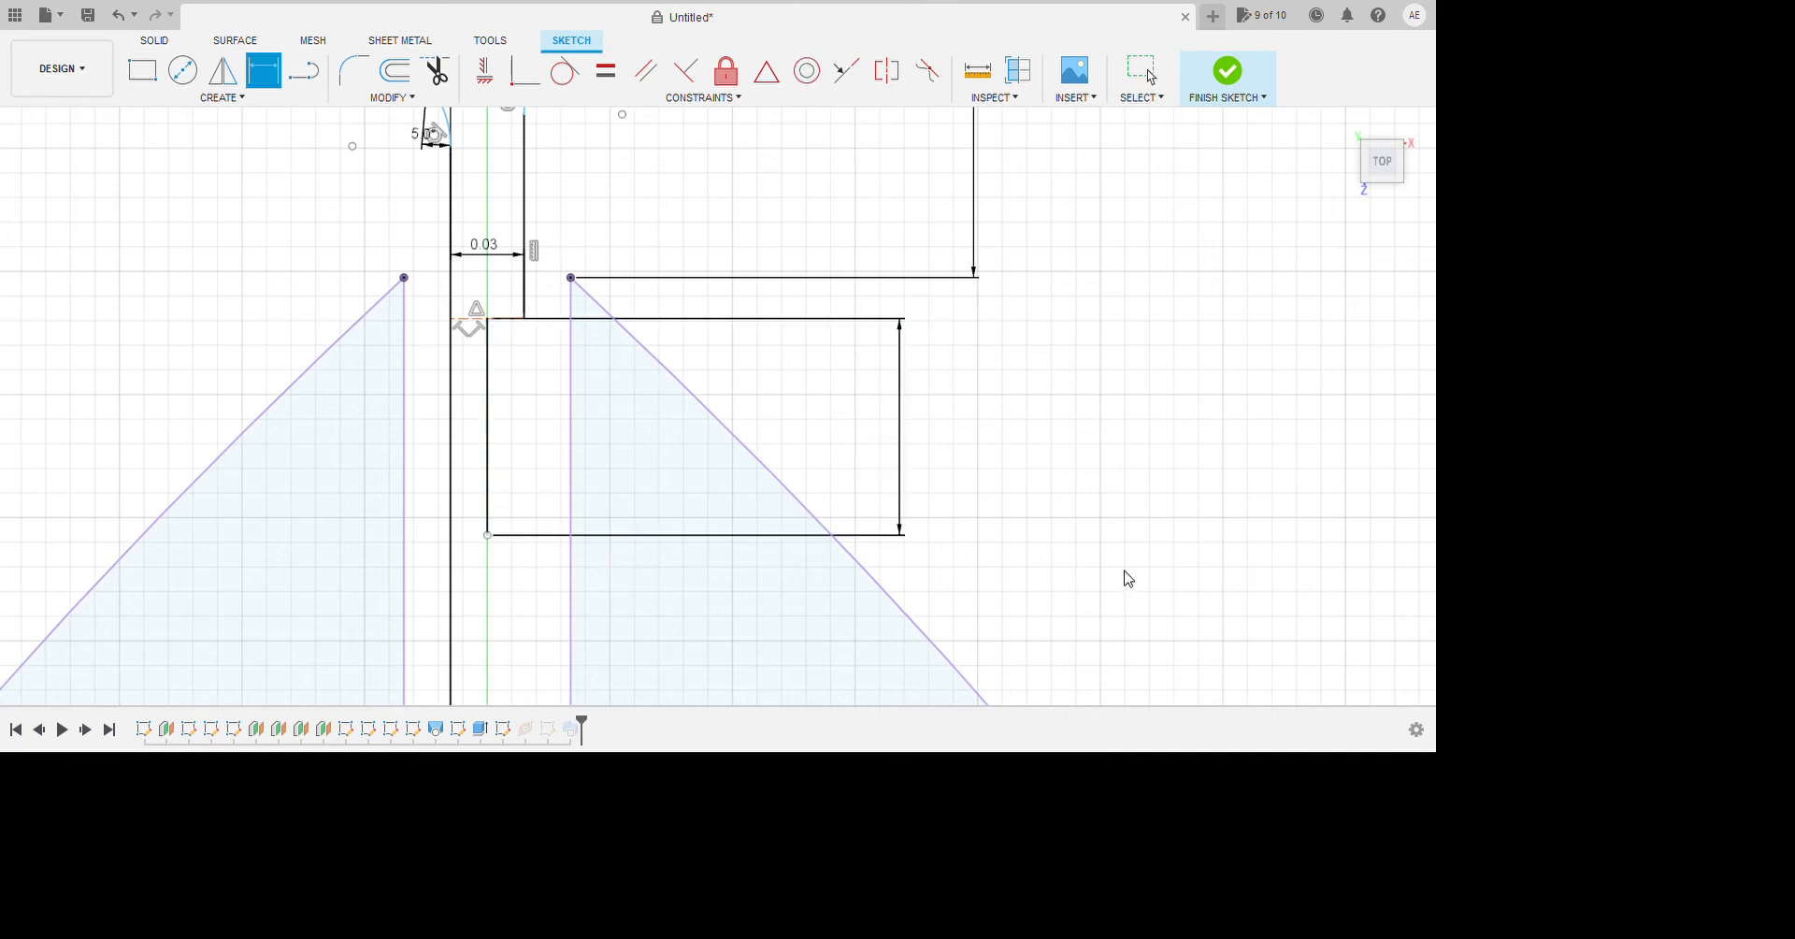
key(Escape)
key(Return)
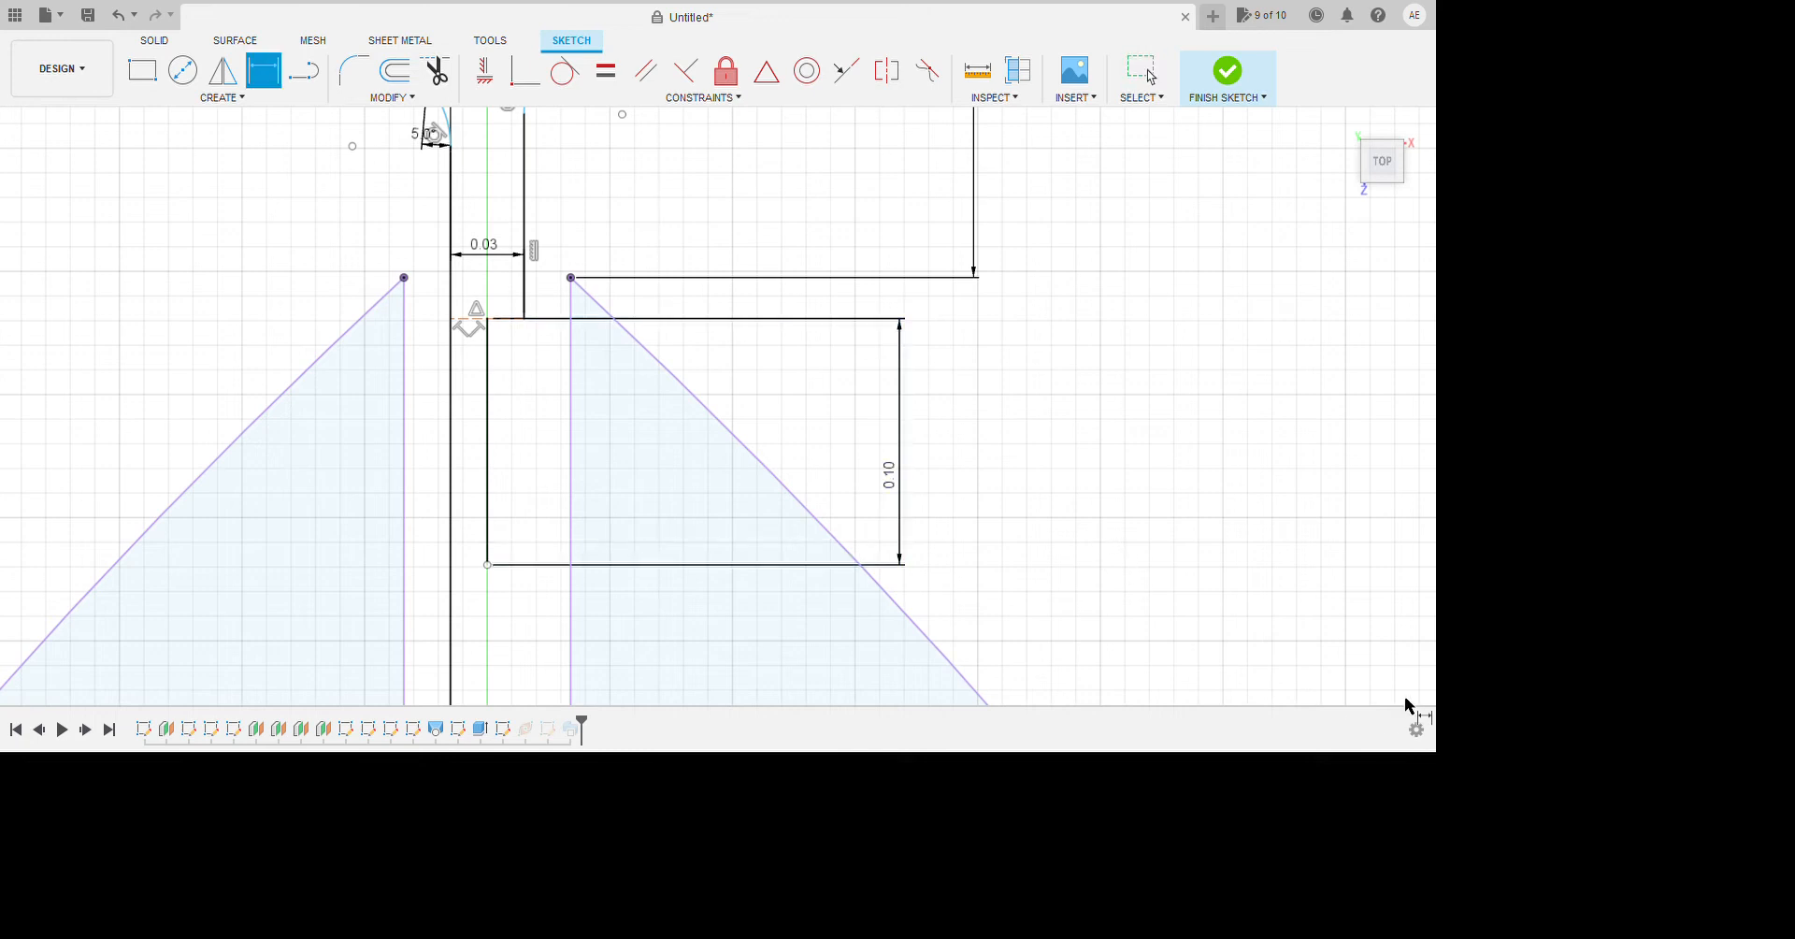
key(Escape)
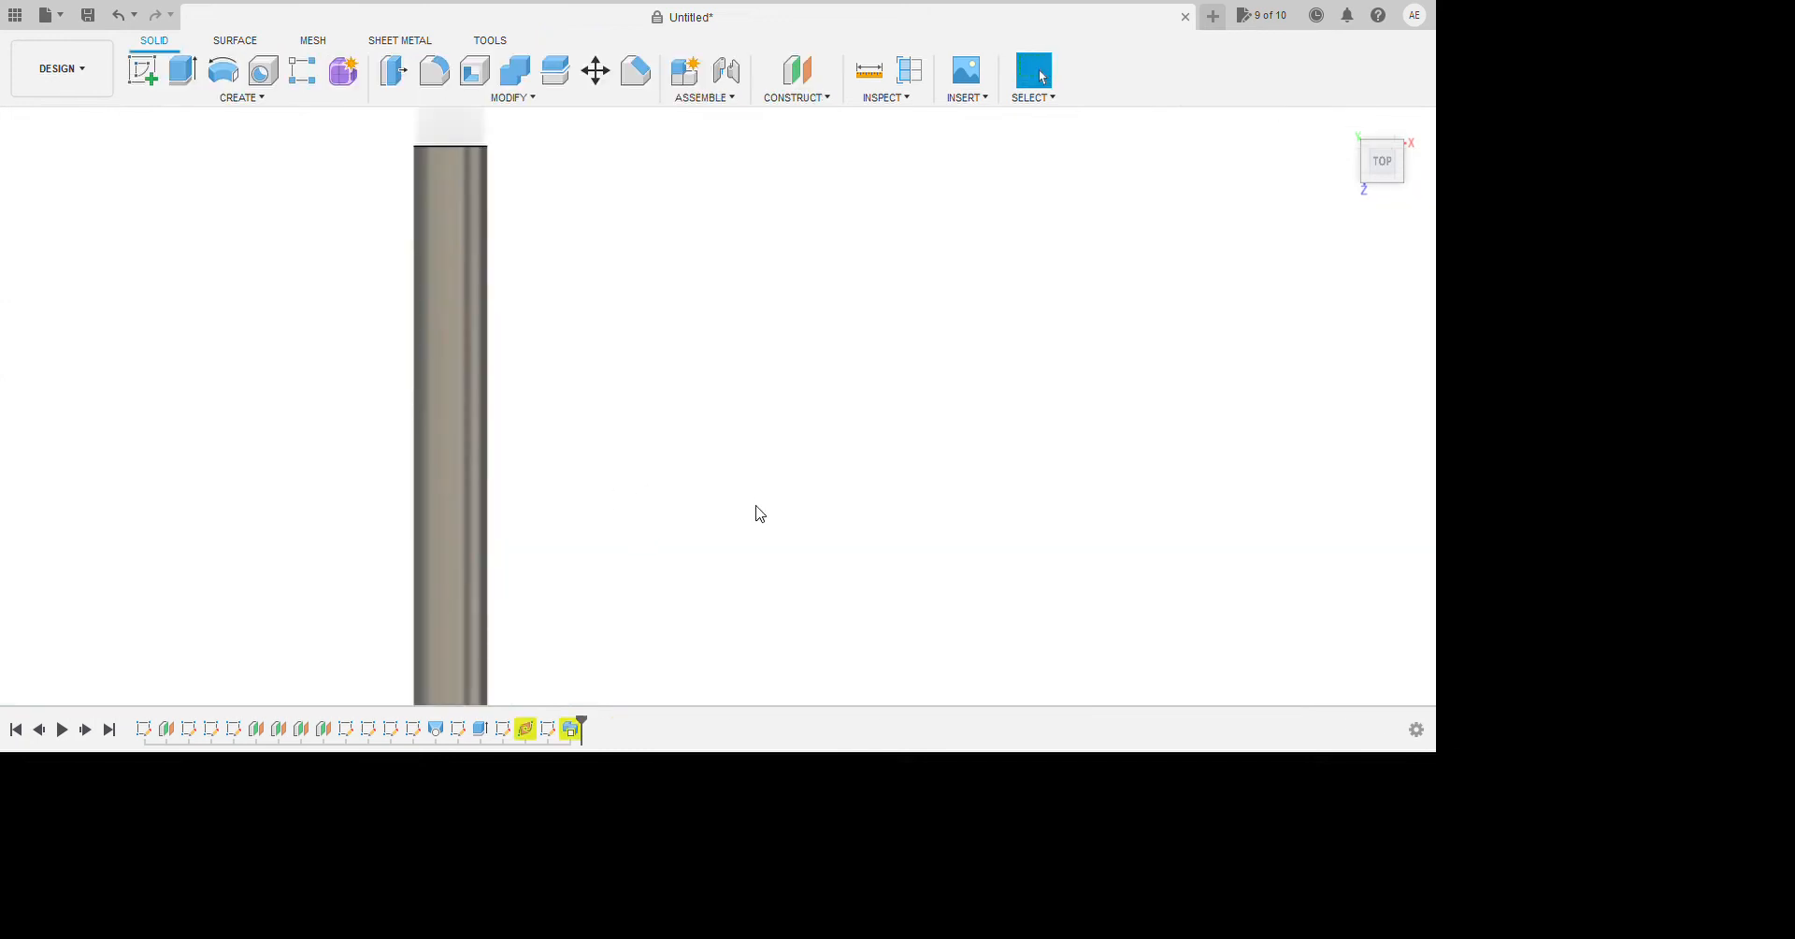
Draw a 0.10 long vertical line into the bore from the midpoint of the construction line at the opposite loop's neck.
scroll(653, 663, up, 5)
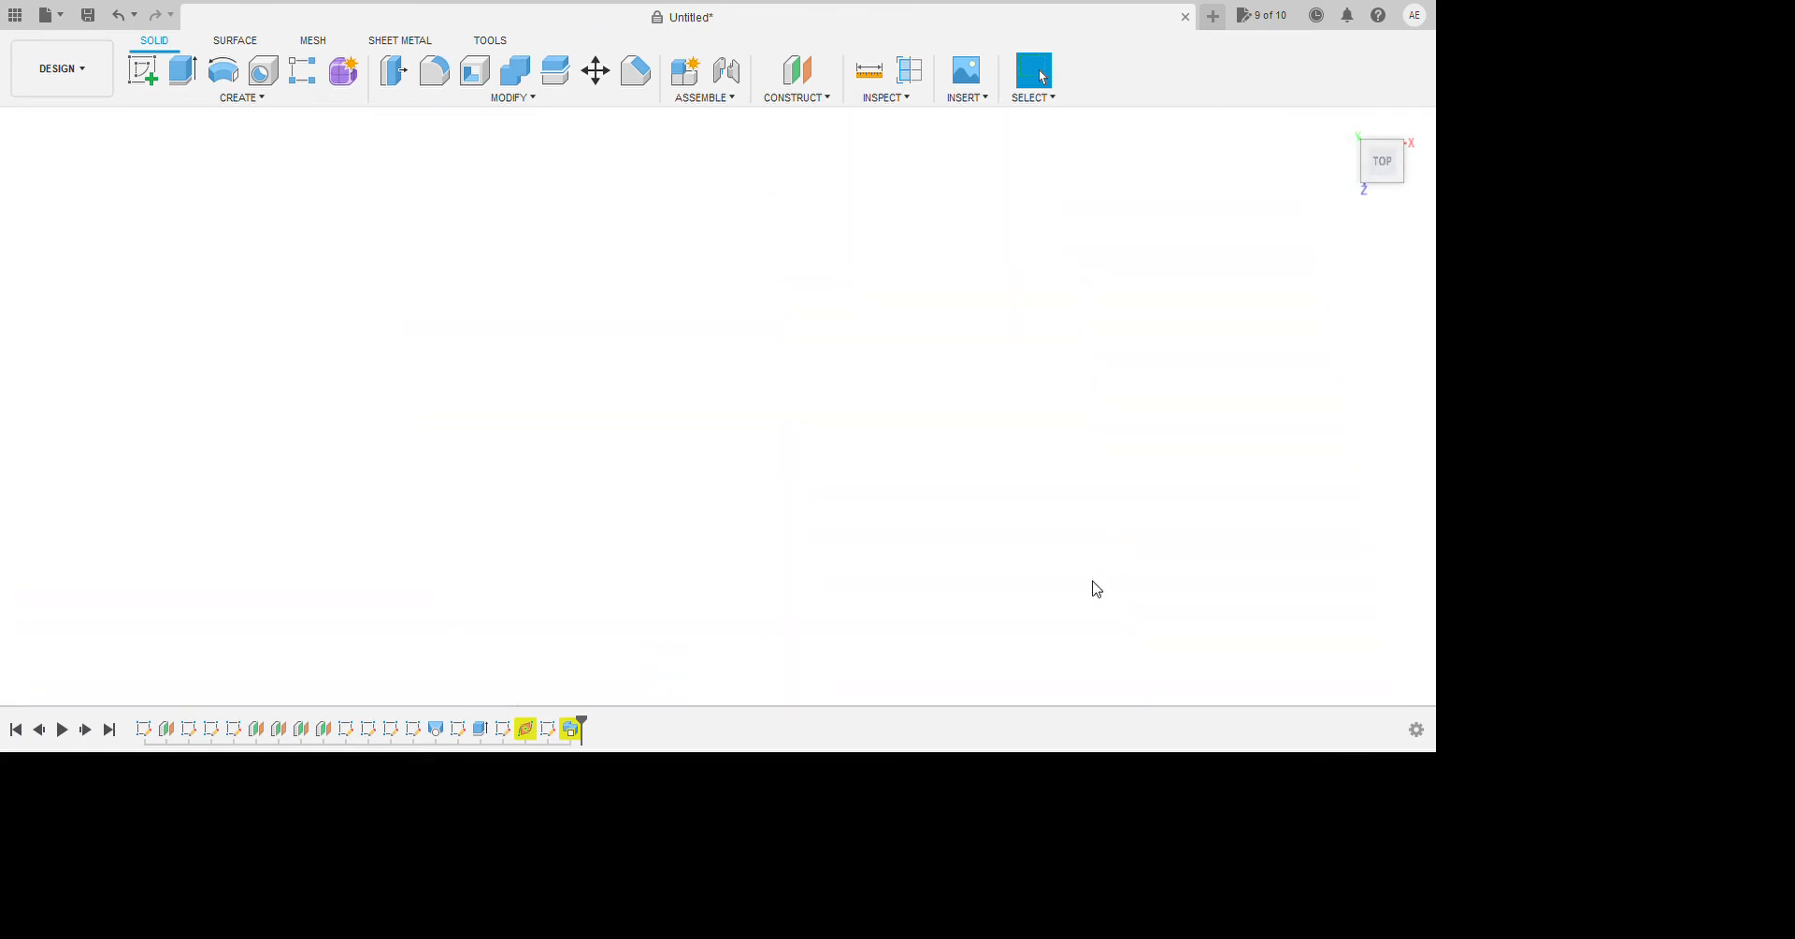
key(ctrl+z)
scroll(954, 533, up, 5)
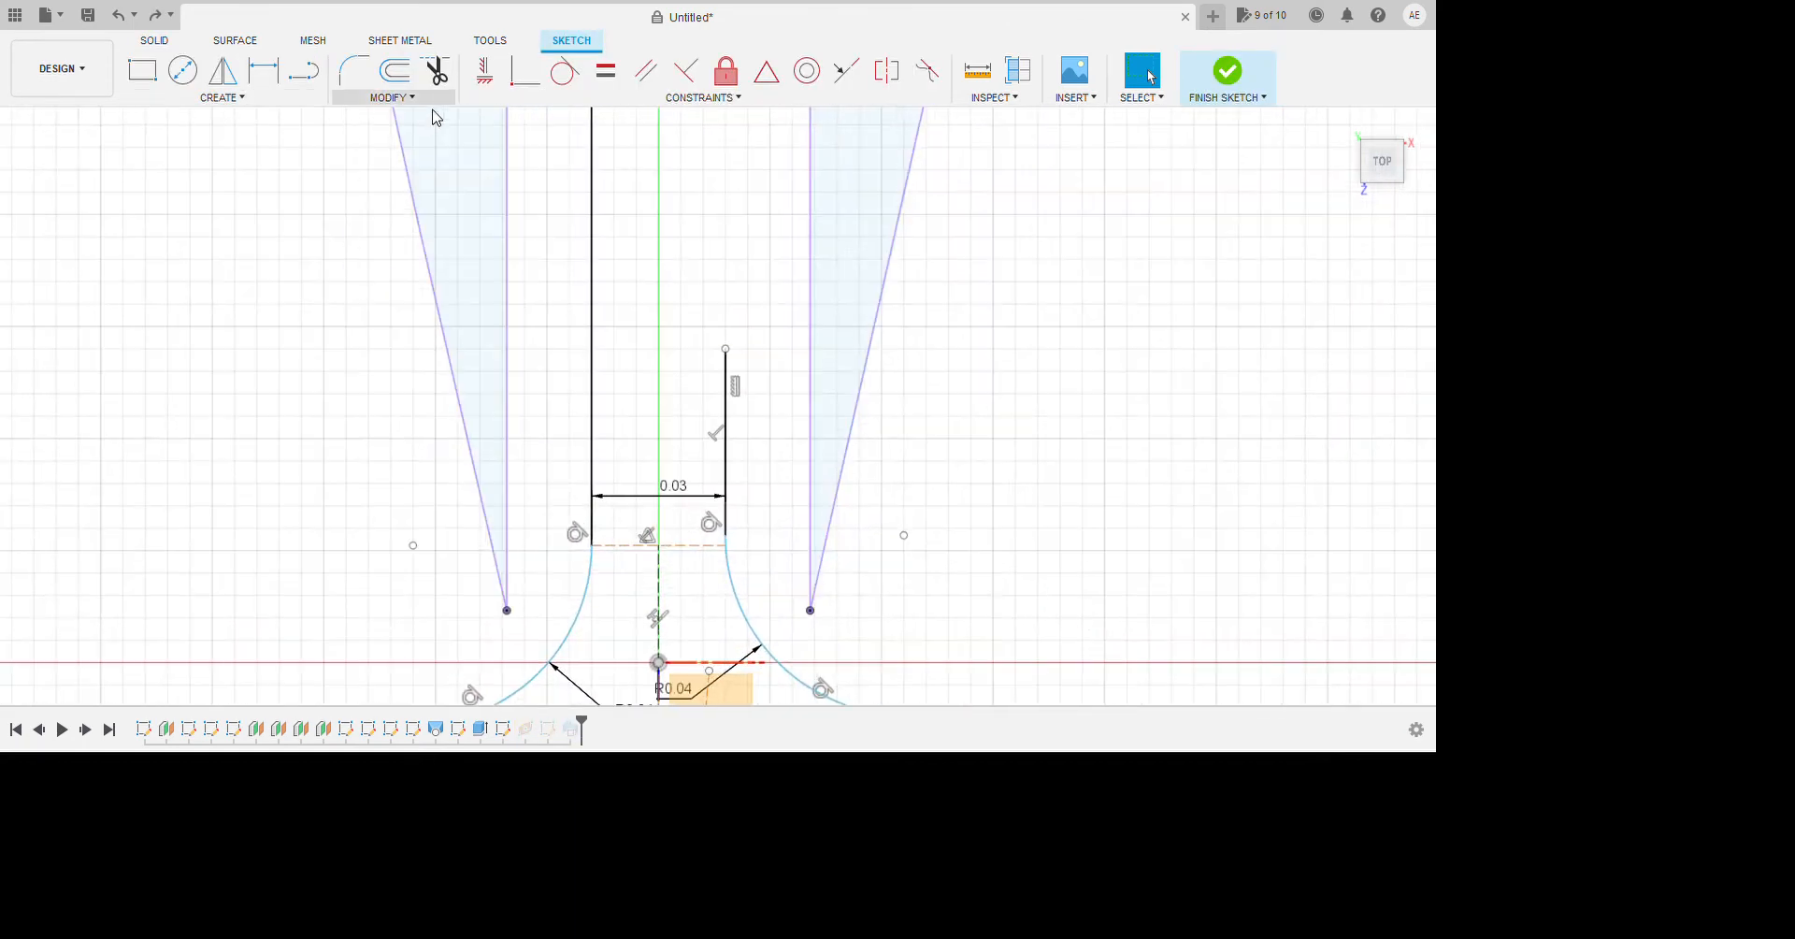
click(304, 70)
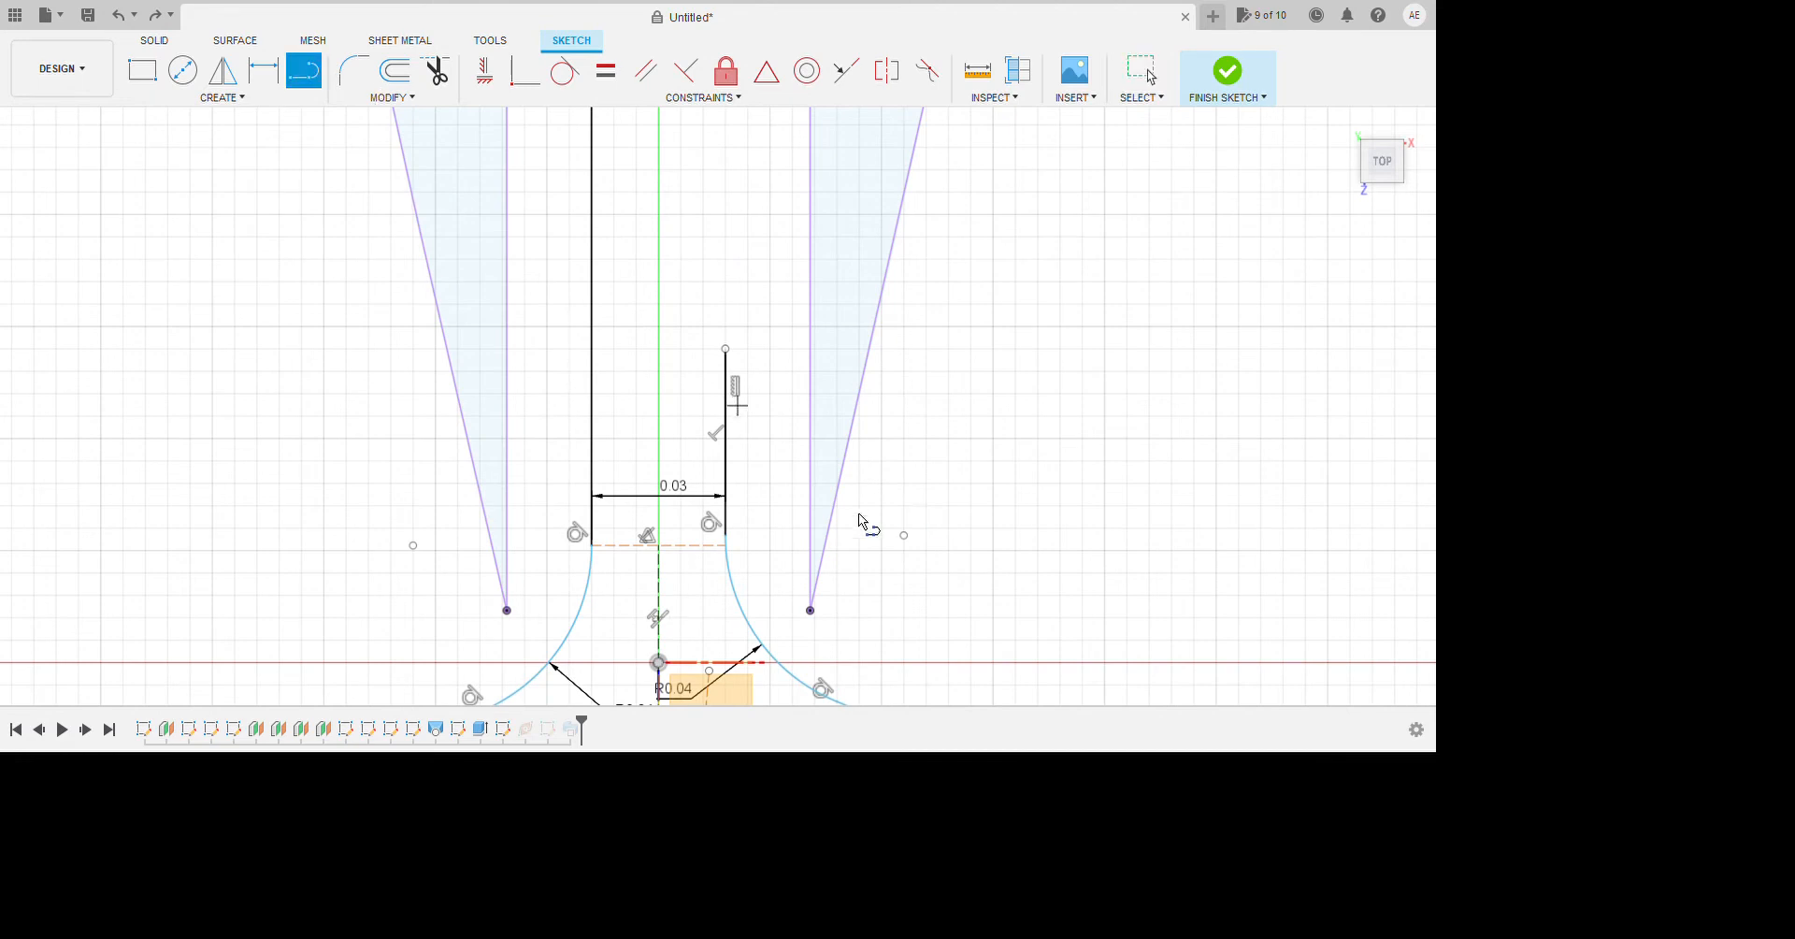
click(658, 545)
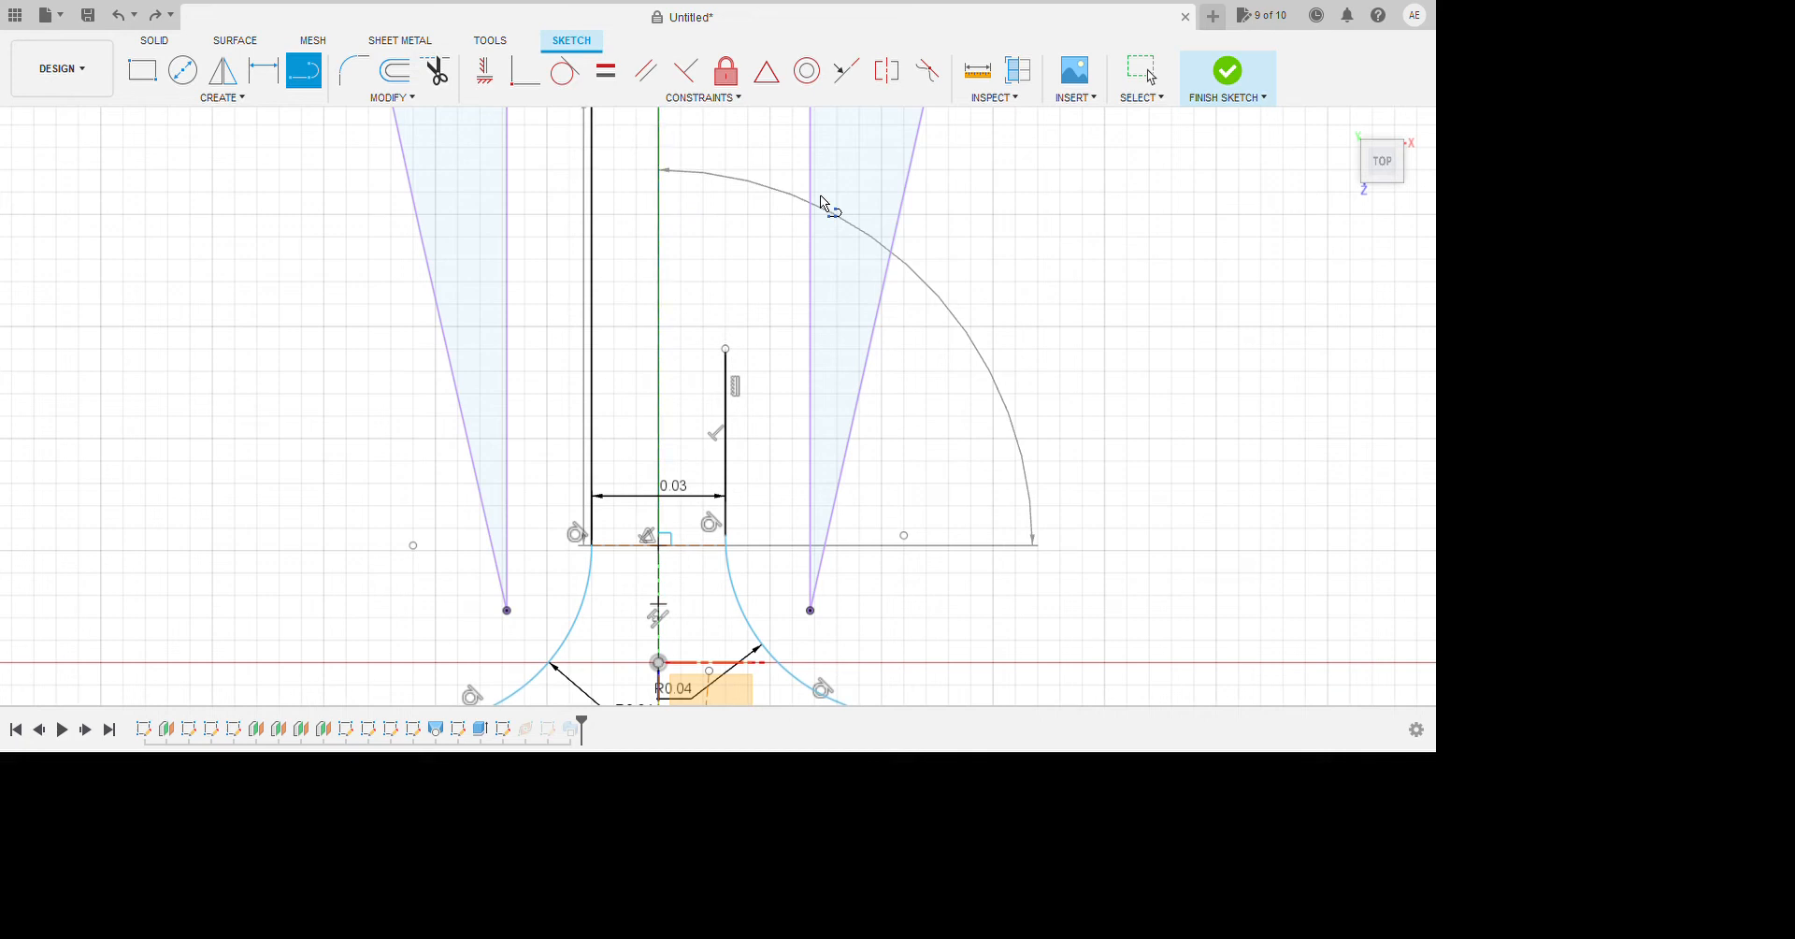
key(Escape)
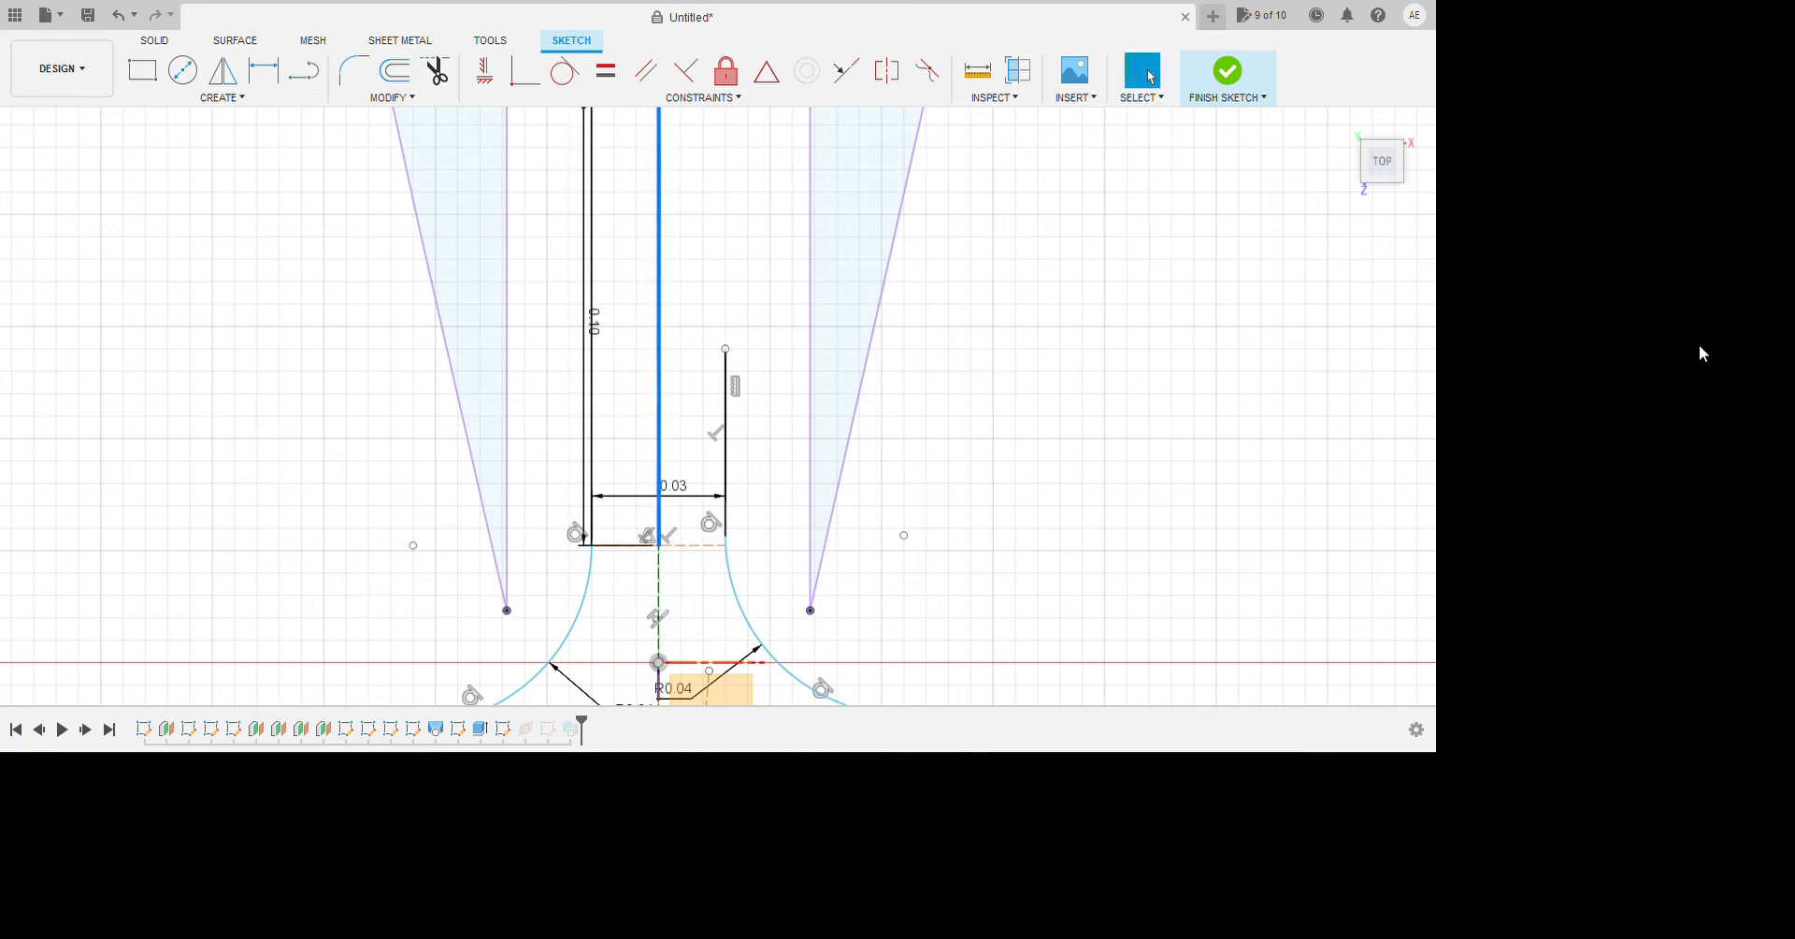
click(830, 358)
Convert the 0.10 vertical centre lines at both loop necks to construction lines.
scroll(863, 734, down, 5)
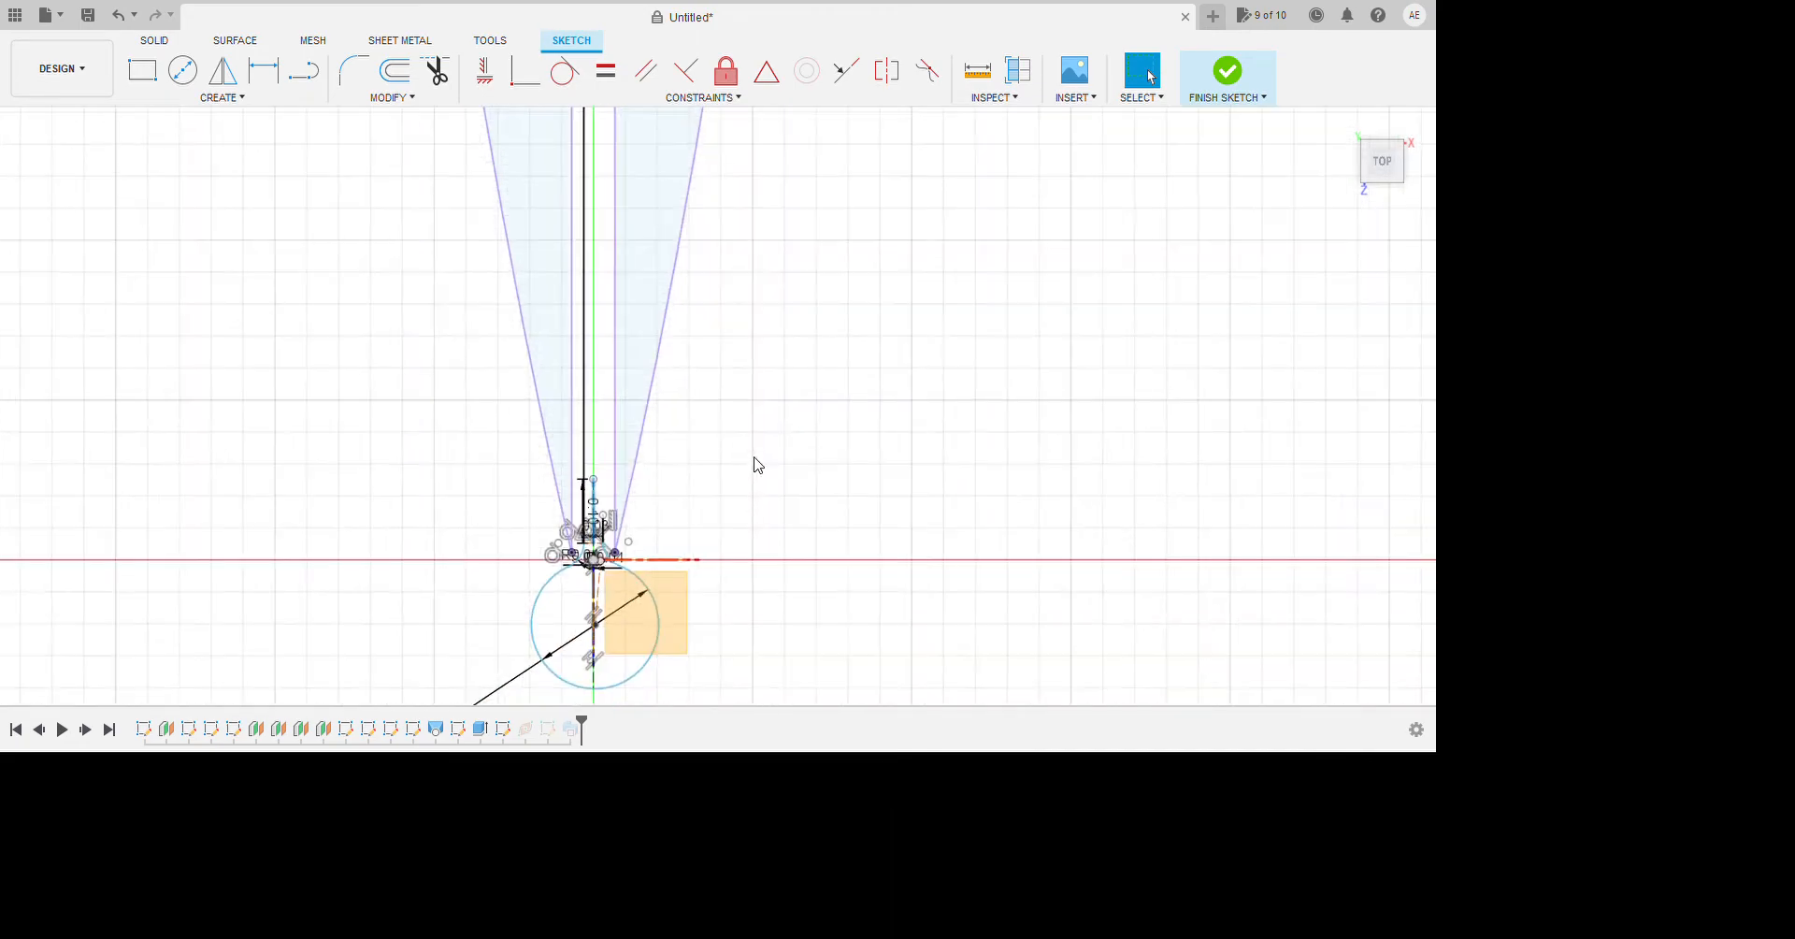
scroll(798, 605, down, 8)
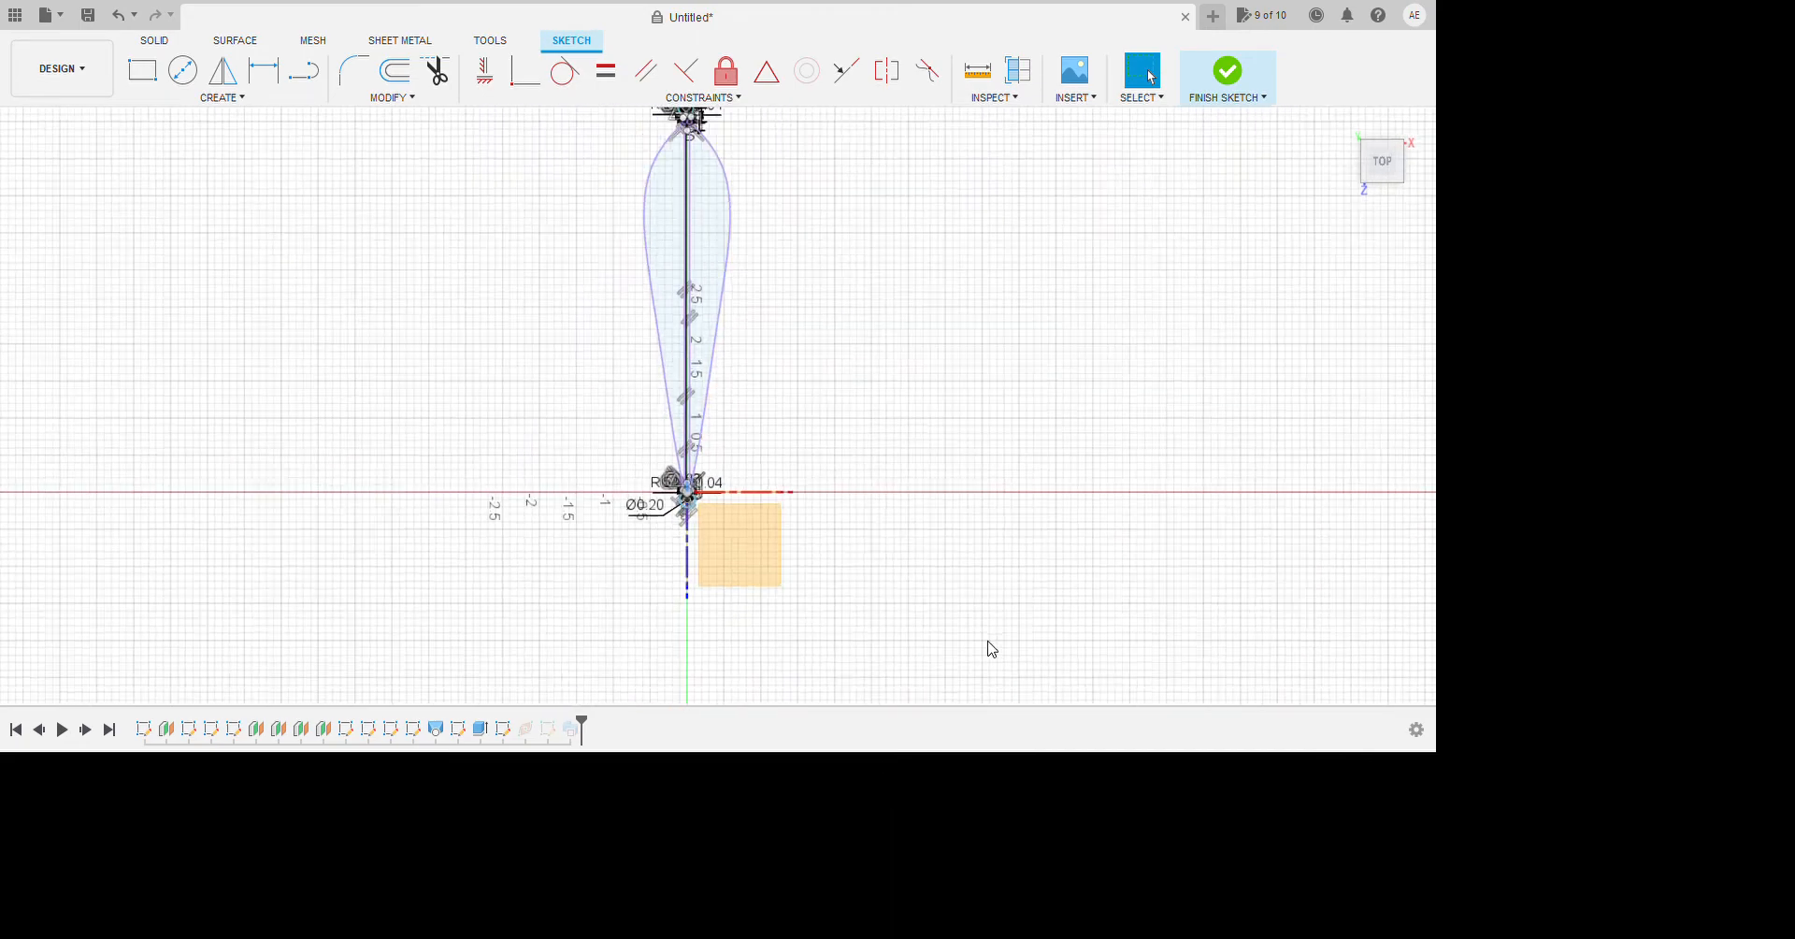
scroll(846, 238, up, 10)
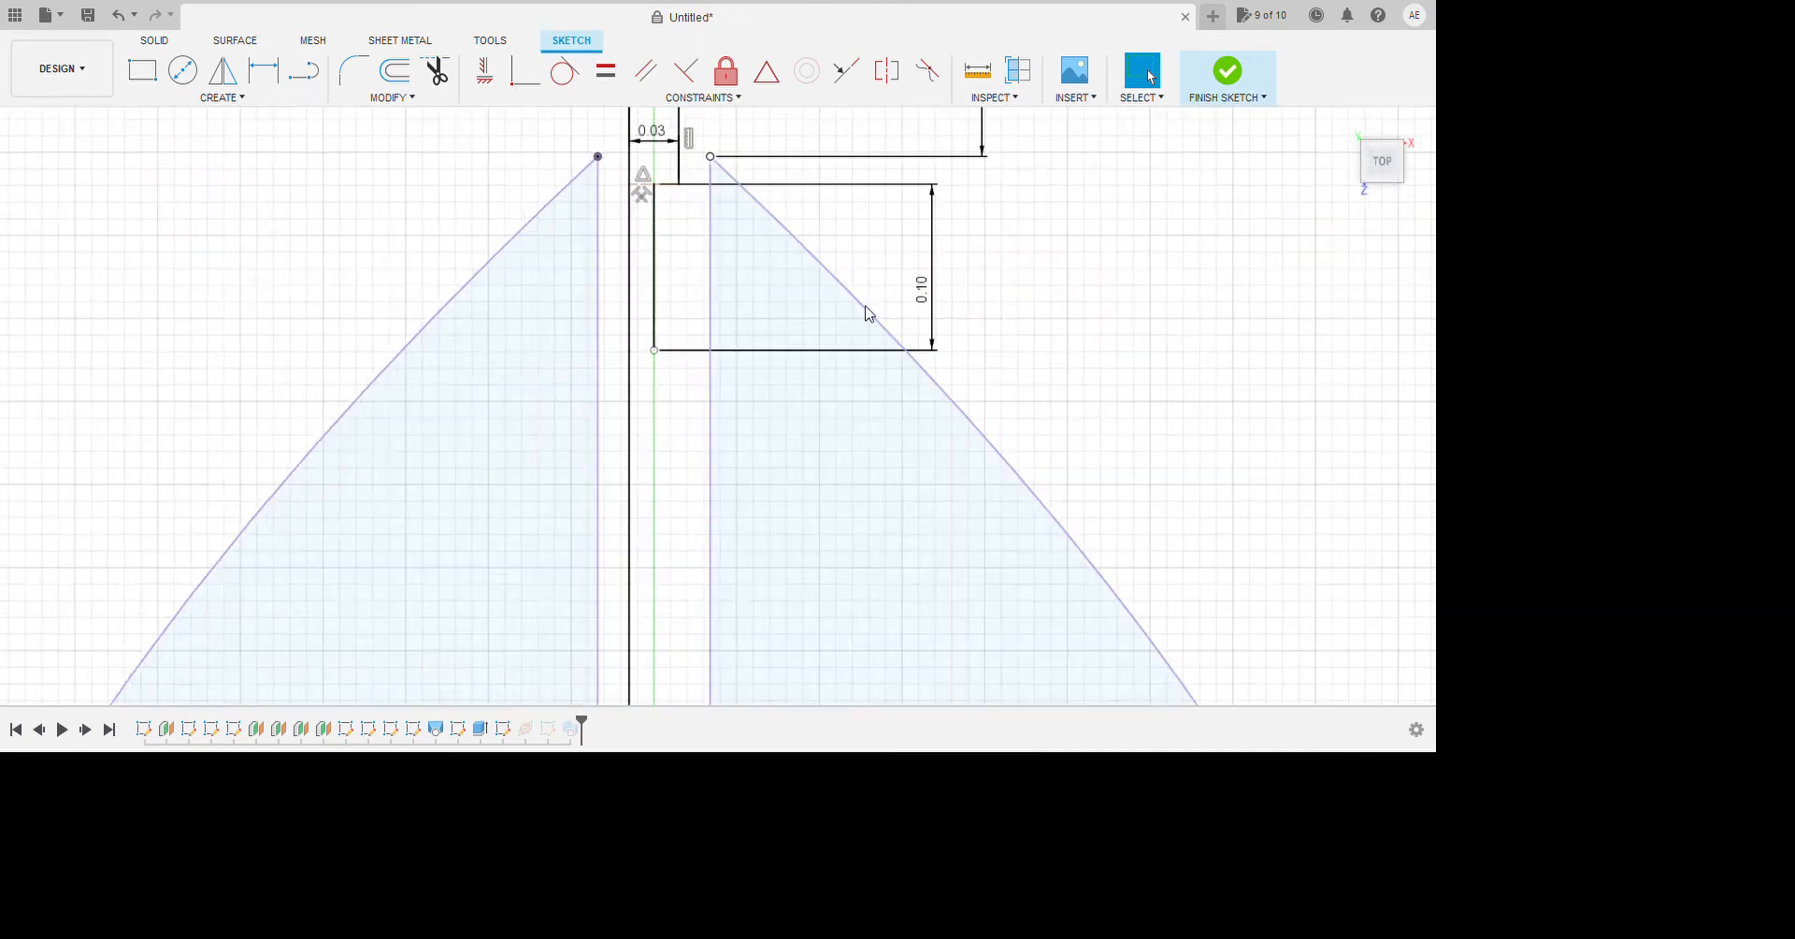
scroll(869, 313, down, 5)
scroll(845, 501, up, 8)
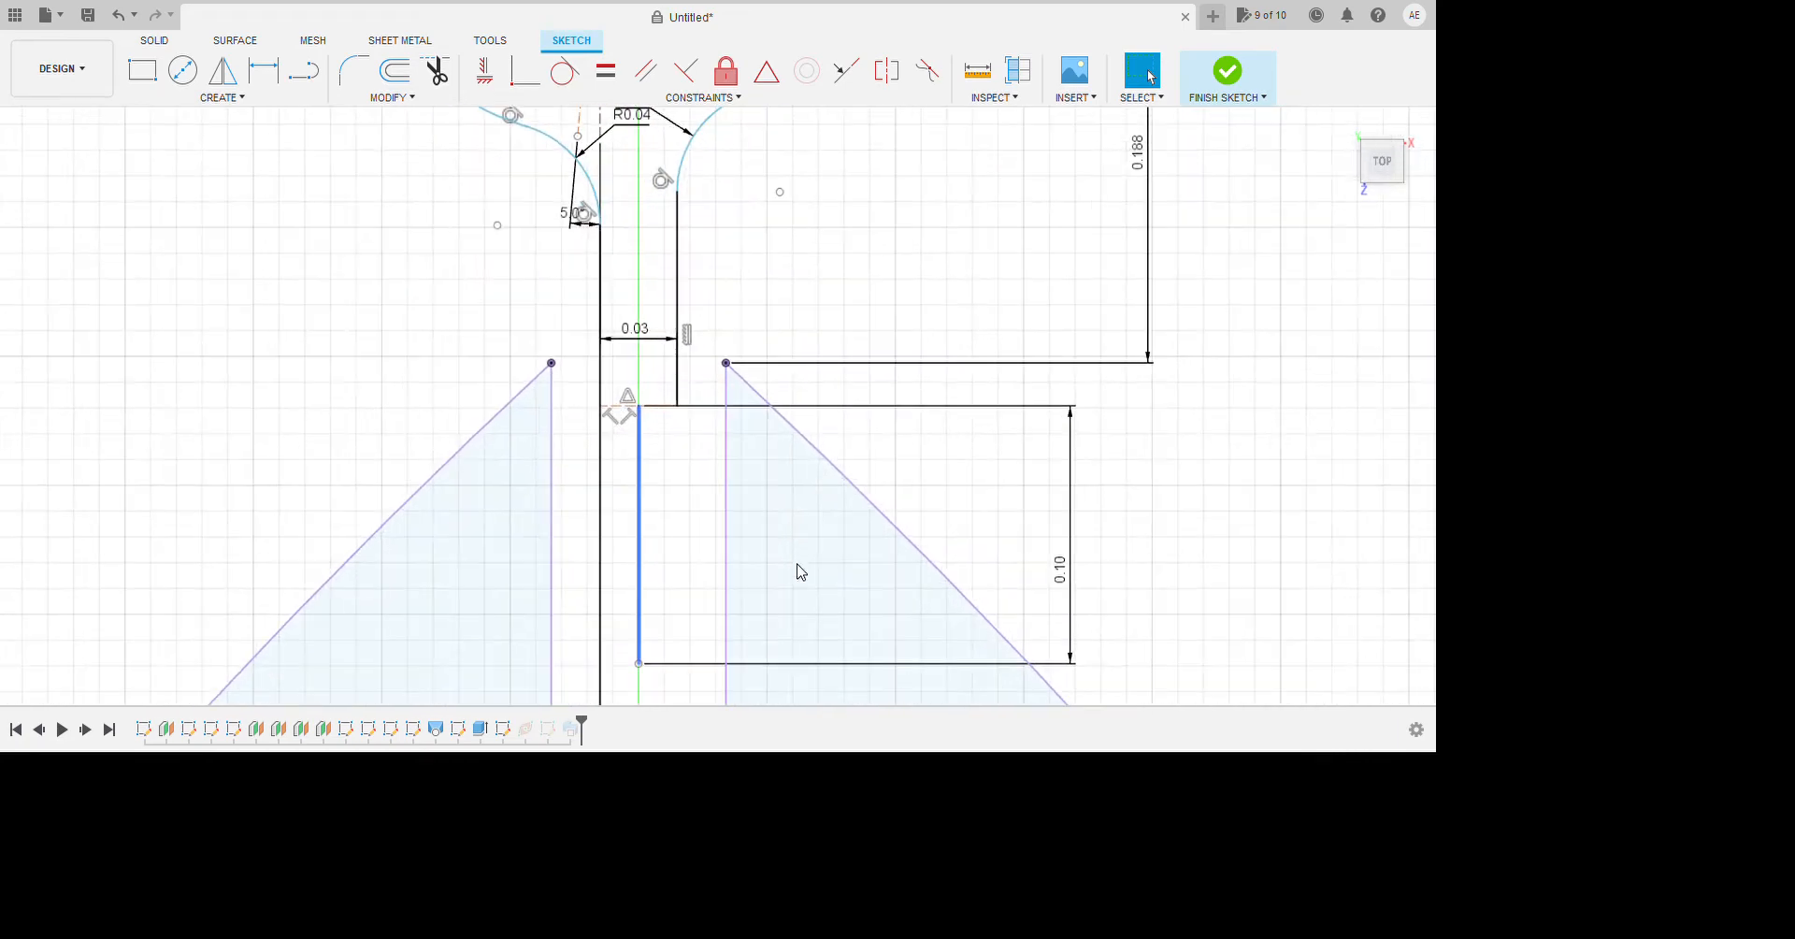
key(x)
Redefine the plane along path by reselecting the complete wire outline, including both end loops, as its path.
click(1719, 741)
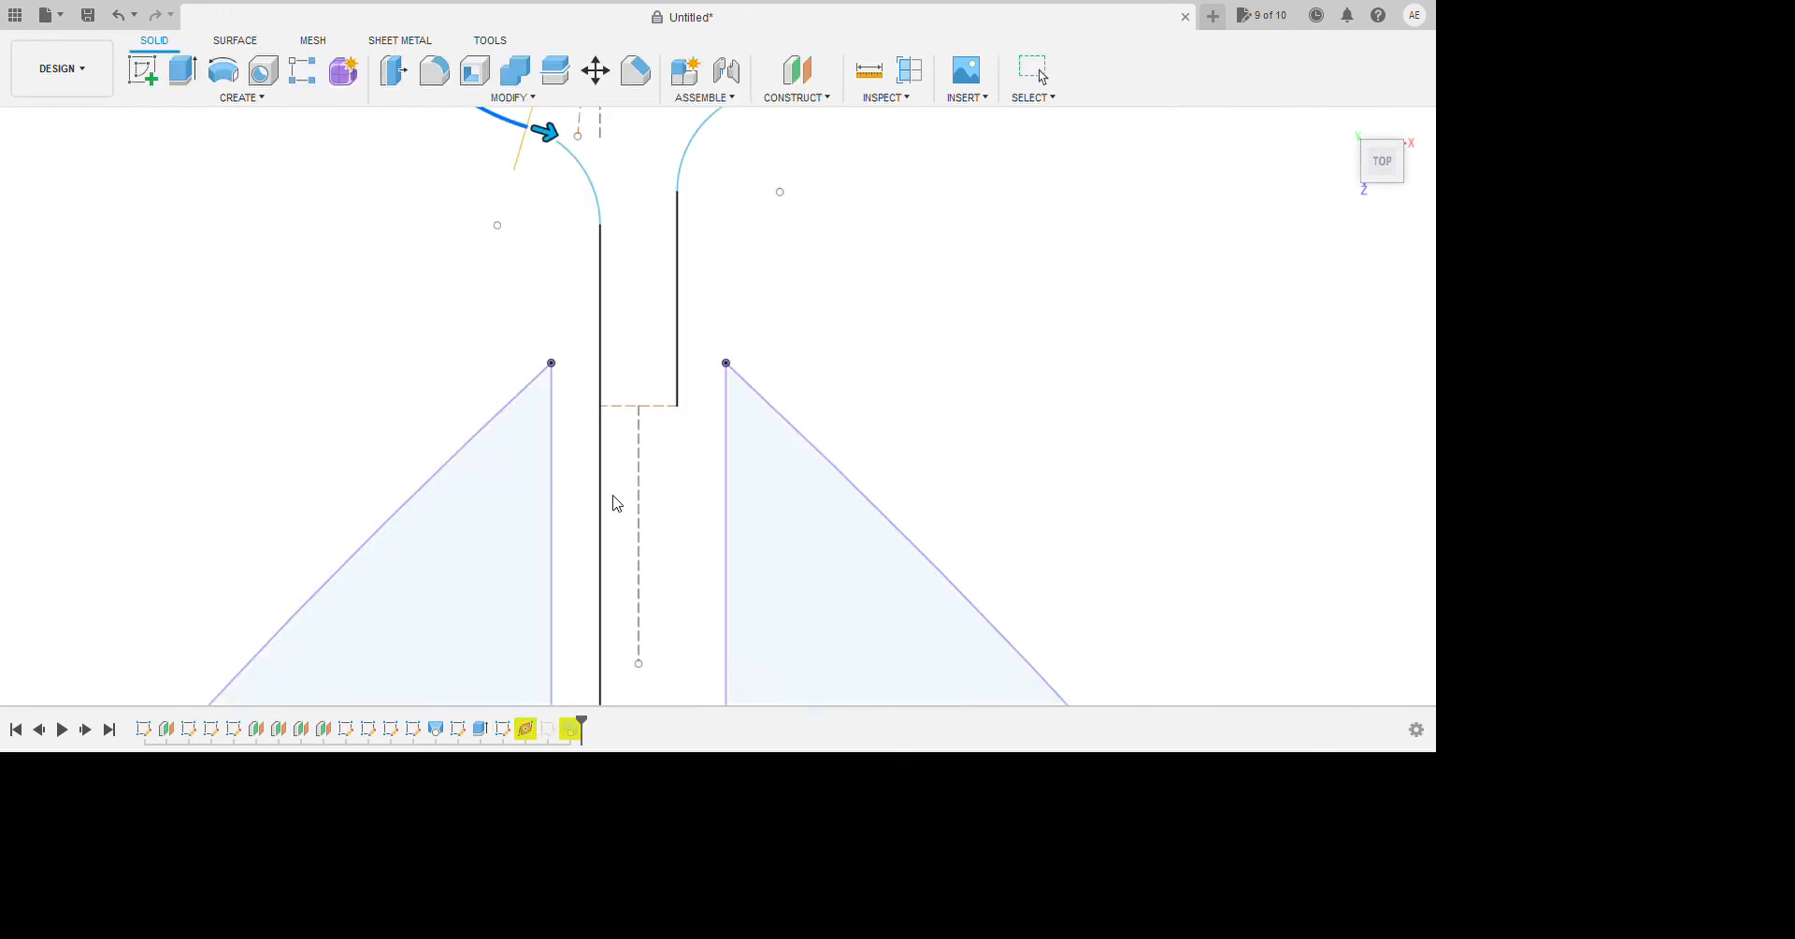
scroll(673, 510, down, 5)
drag(781, 402, 840, 469)
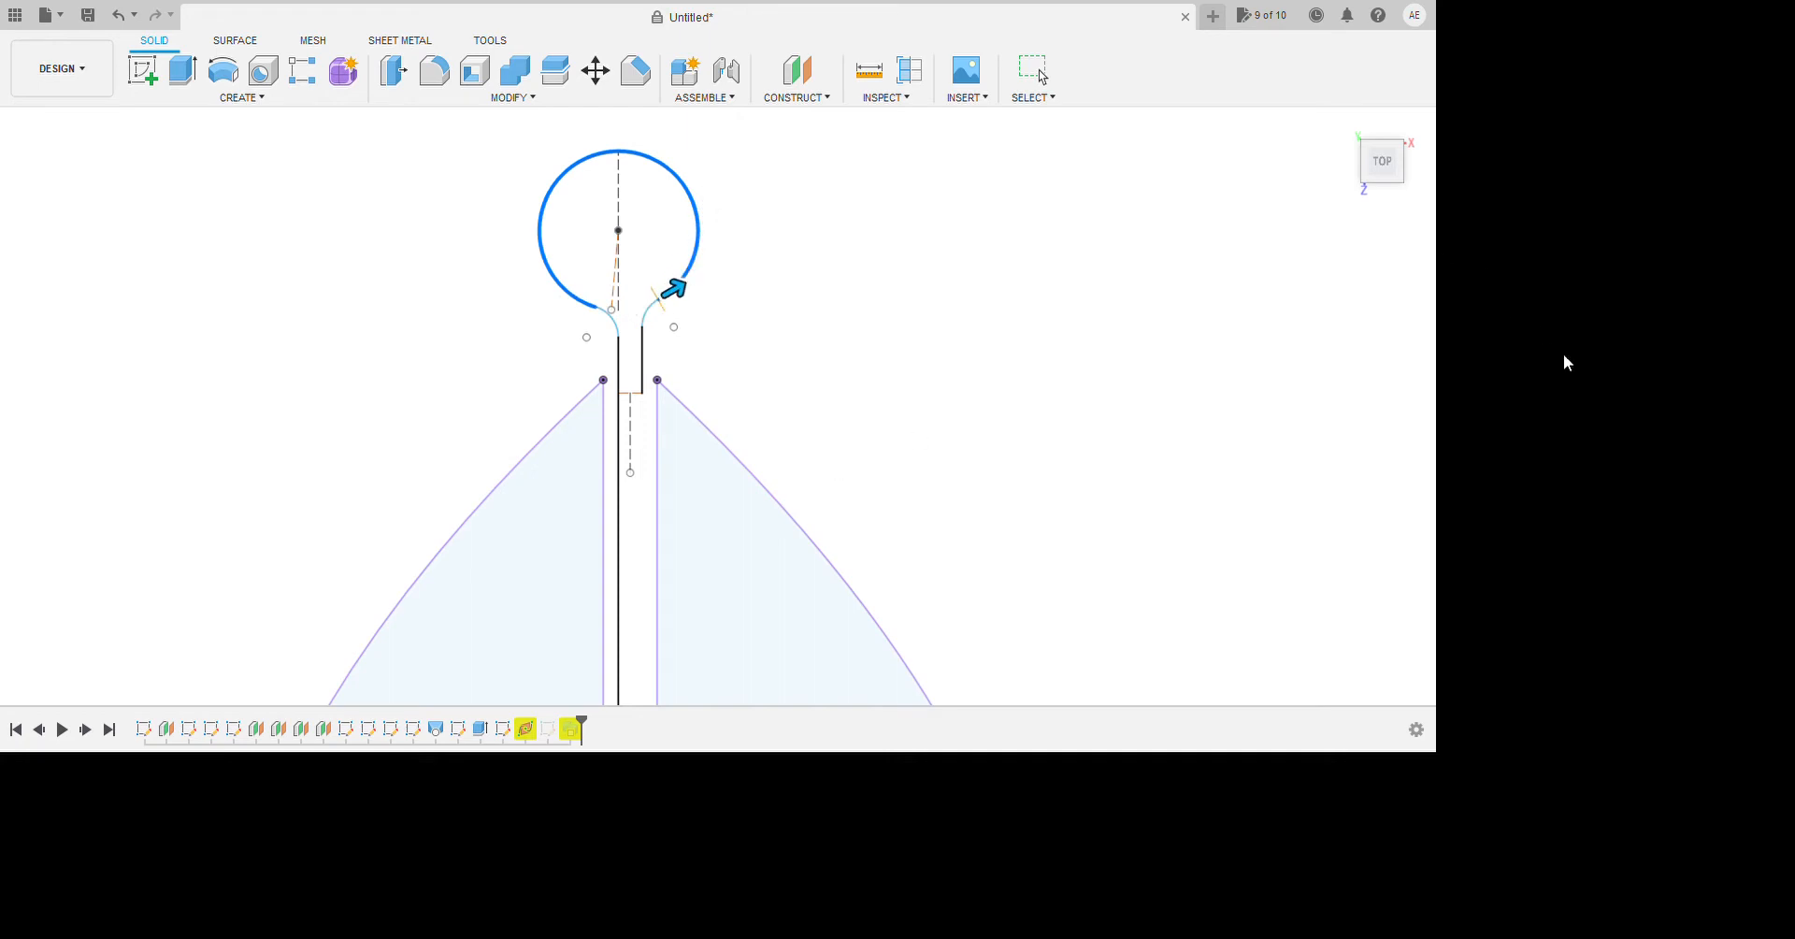
click(1724, 302)
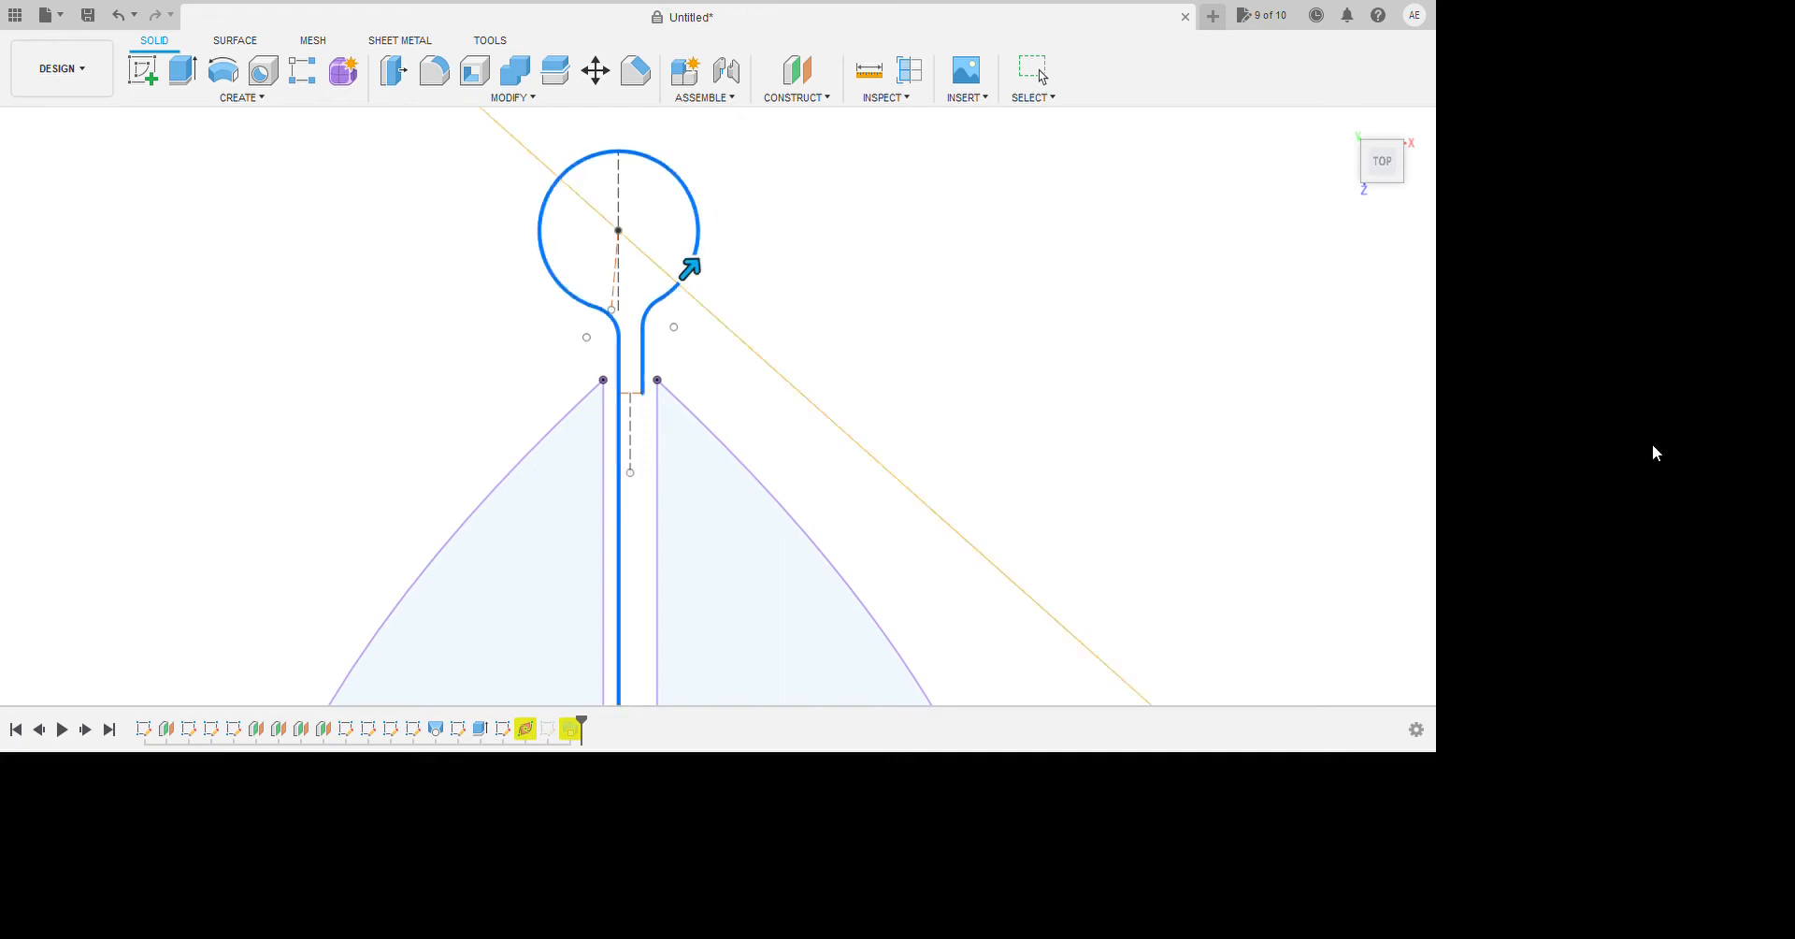
scroll(801, 373, down, 4)
drag(858, 356, 777, 573)
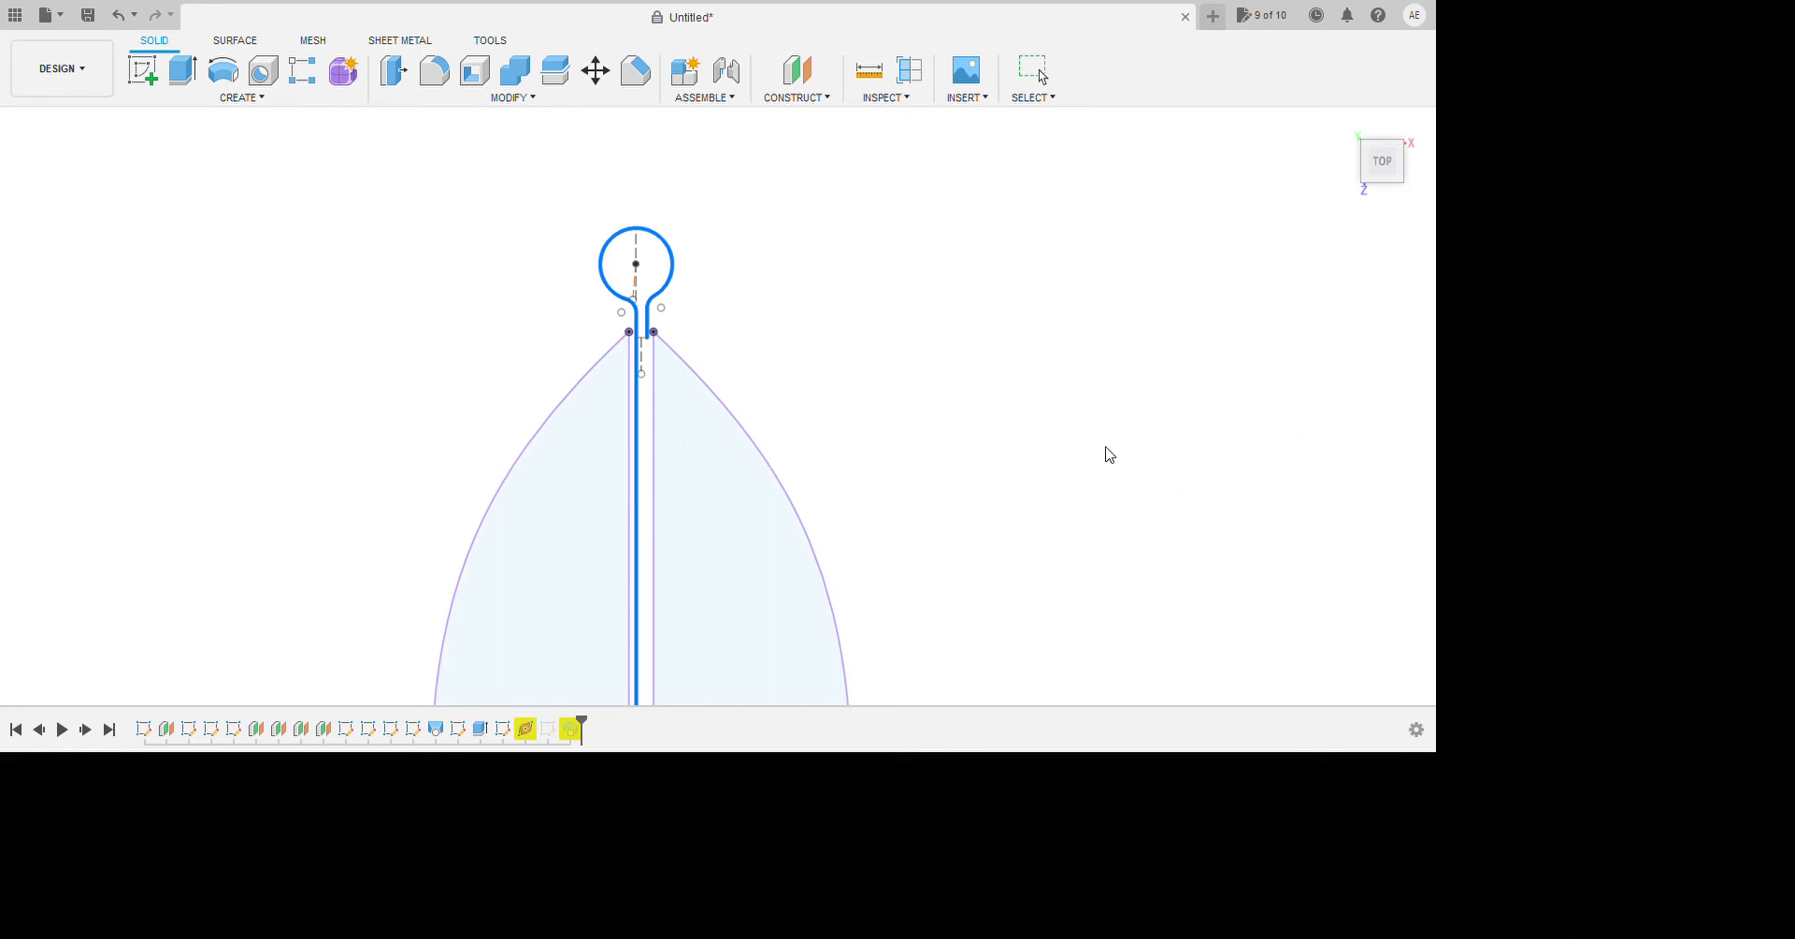
scroll(1083, 448, down, 6)
scroll(993, 678, up, 5)
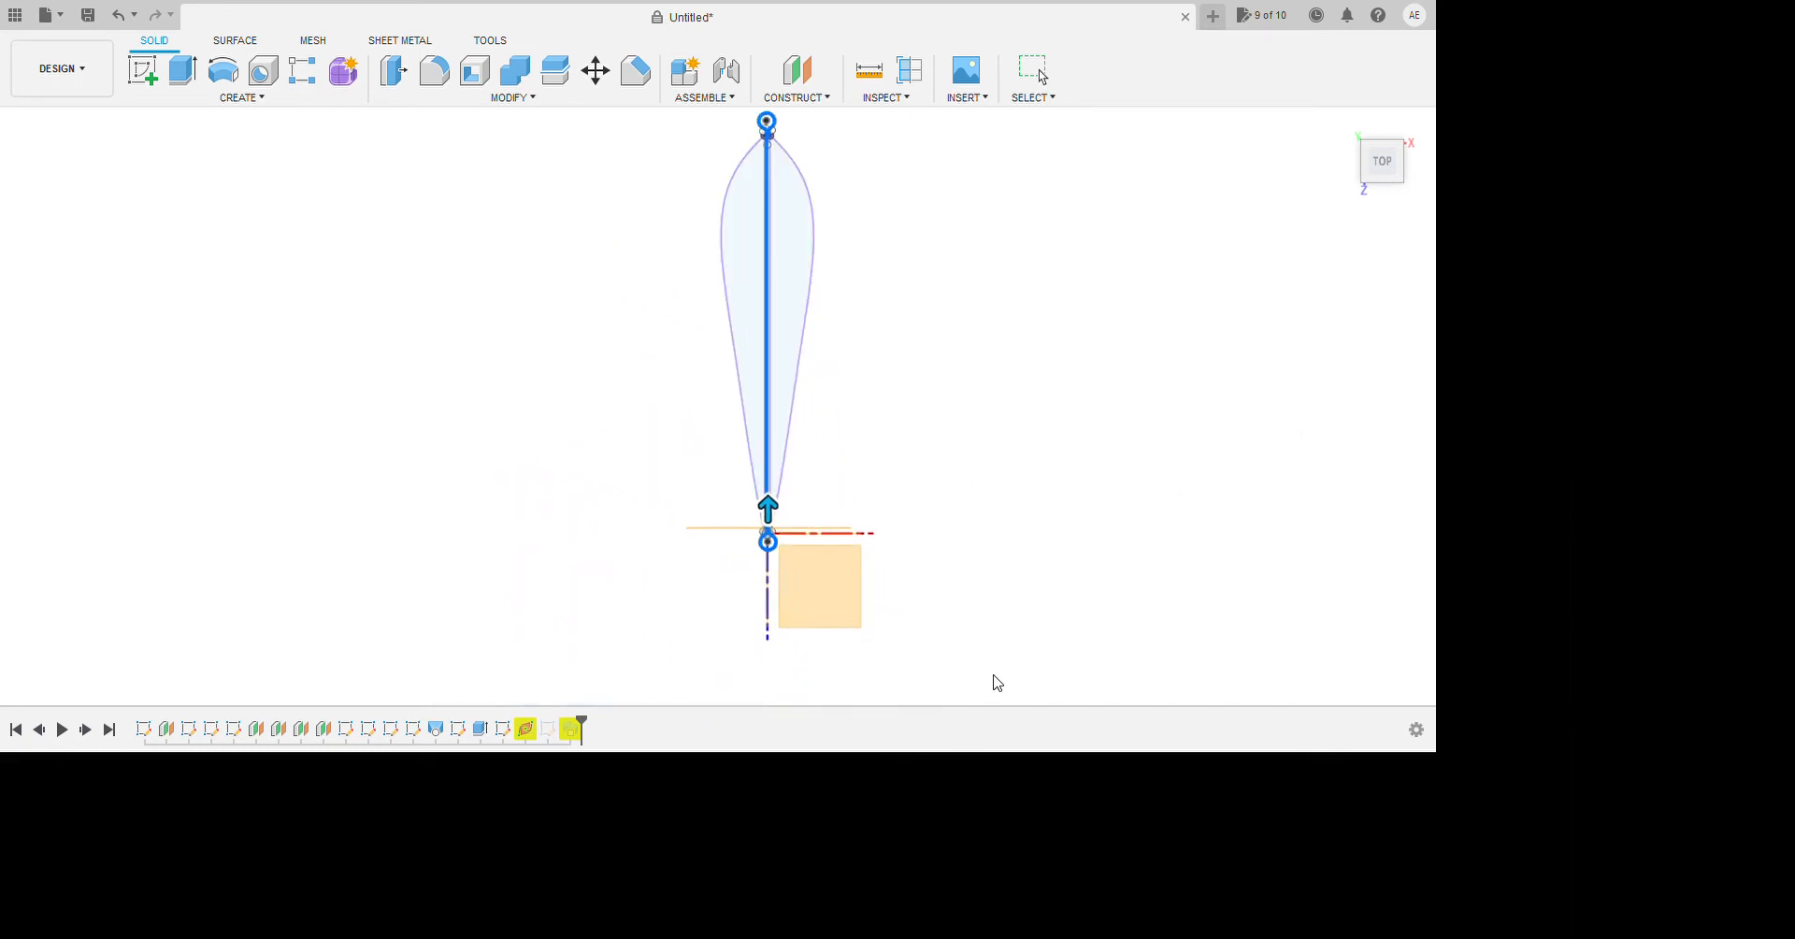
click(1657, 474)
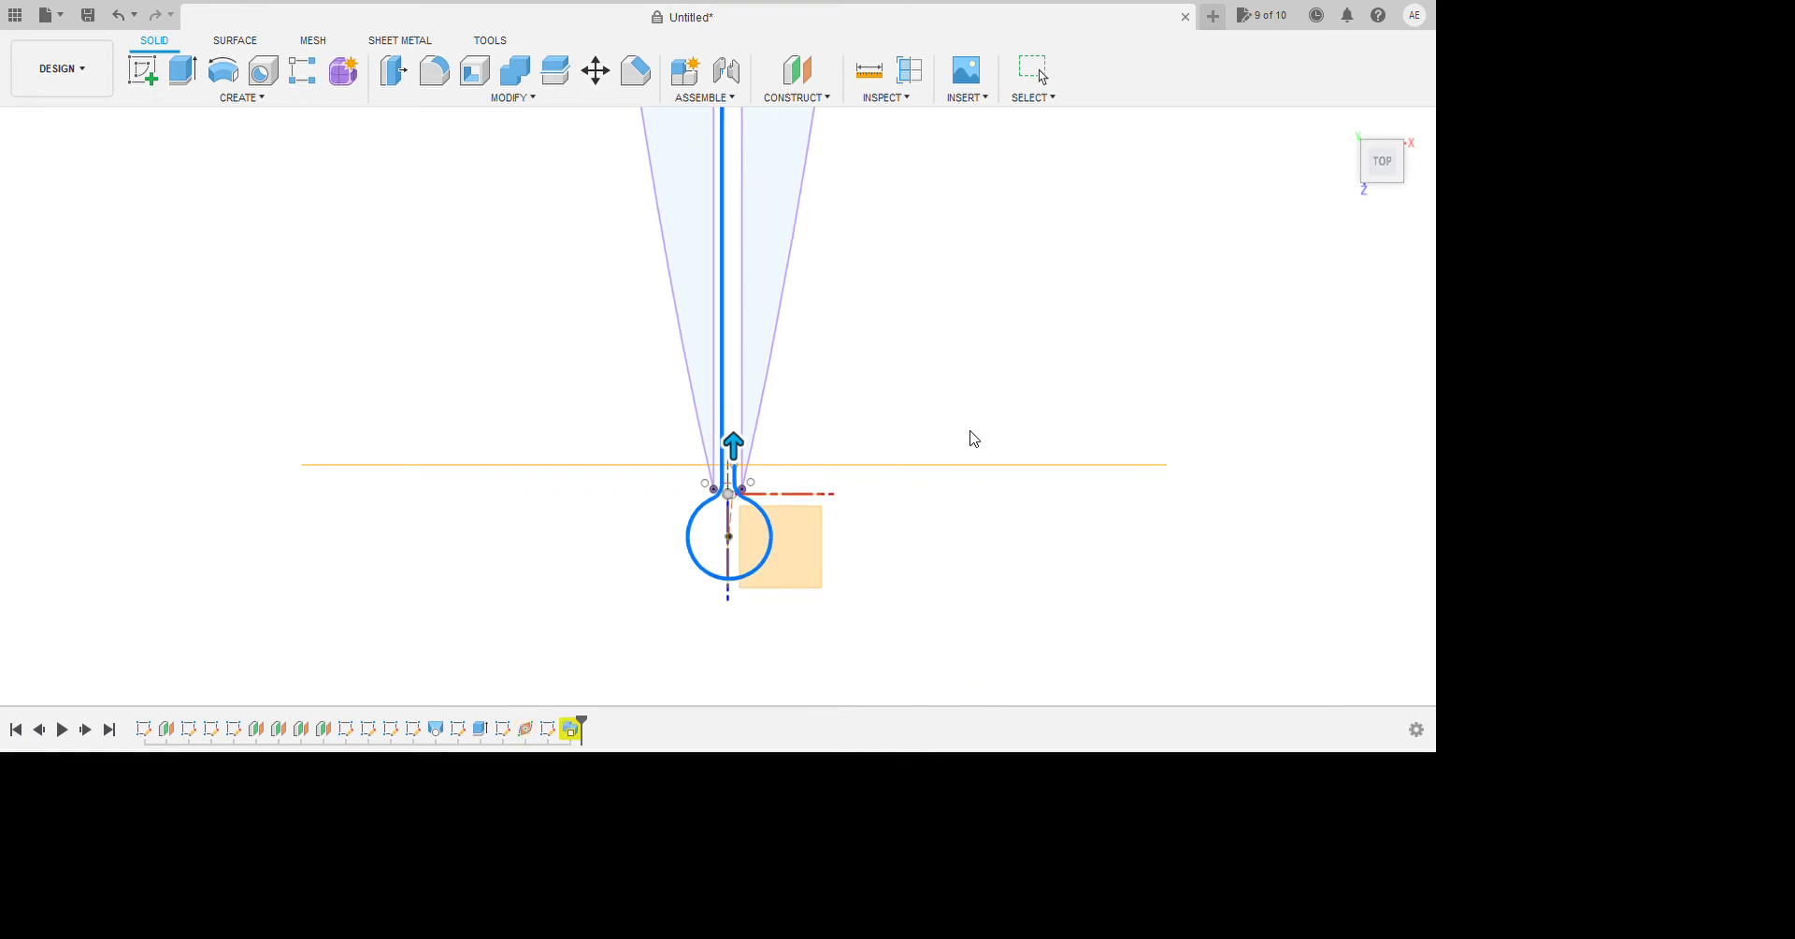
Re-sweep the circular wire profile along the complete filleted outline, including both end loops and their short tails.
shift+middle_drag(762, 697, 725, 900)
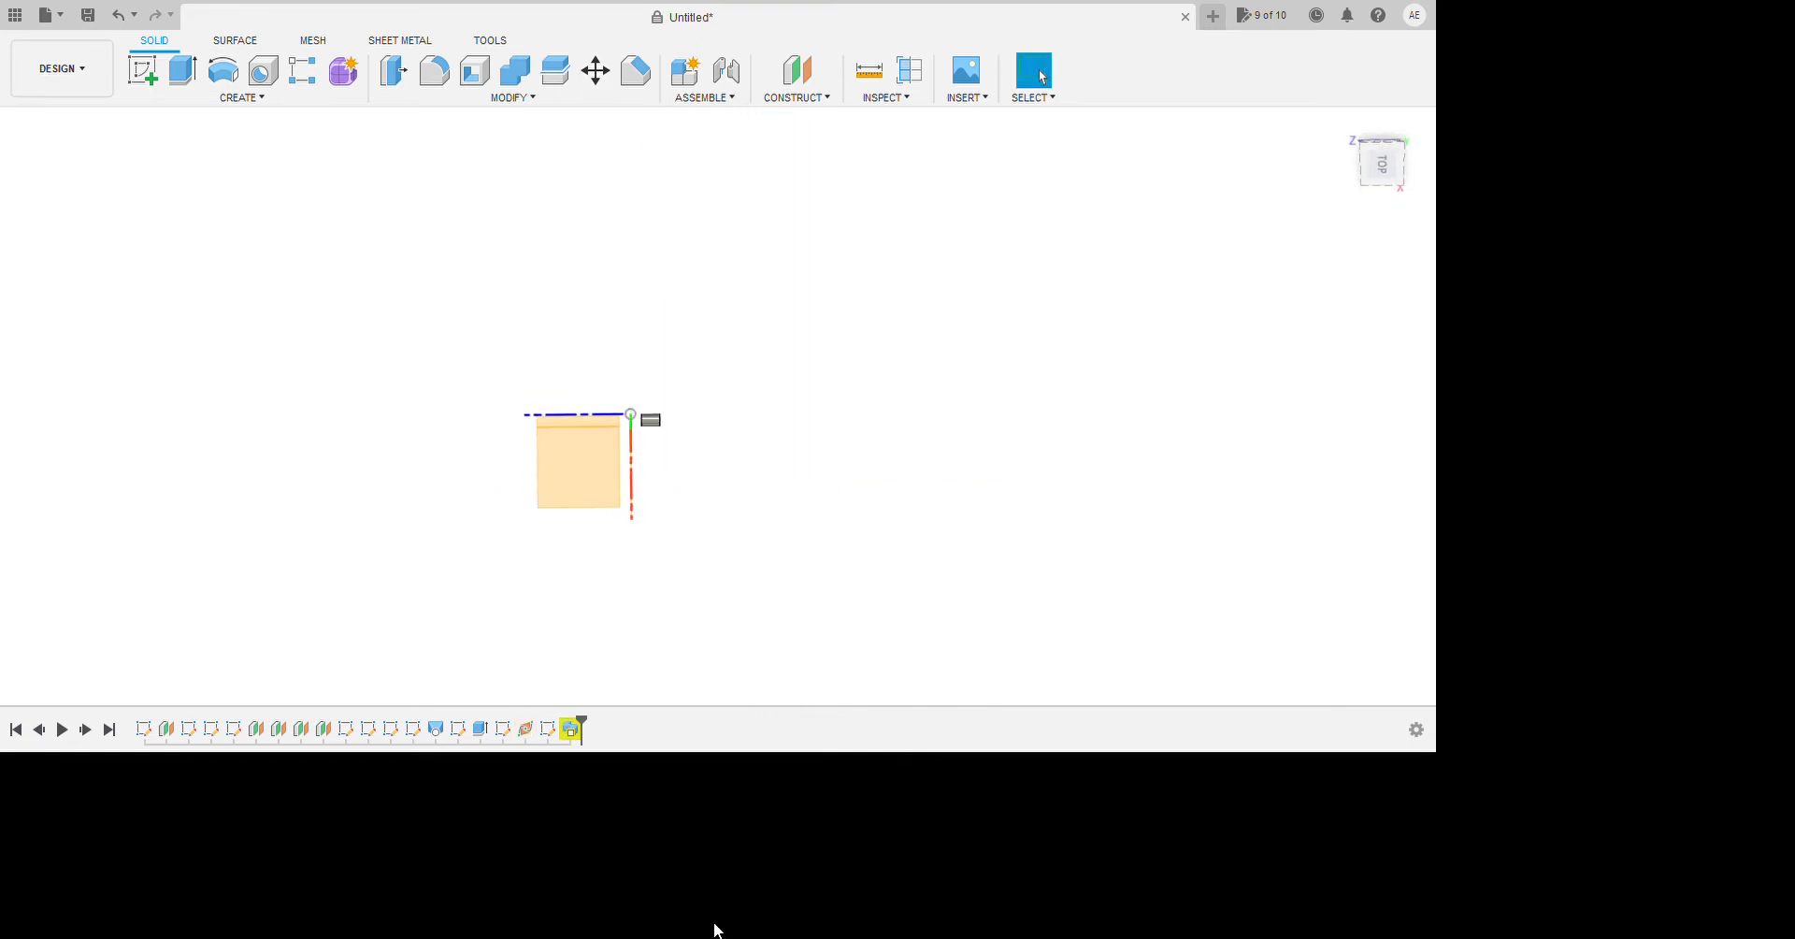
key(ctrl+z)
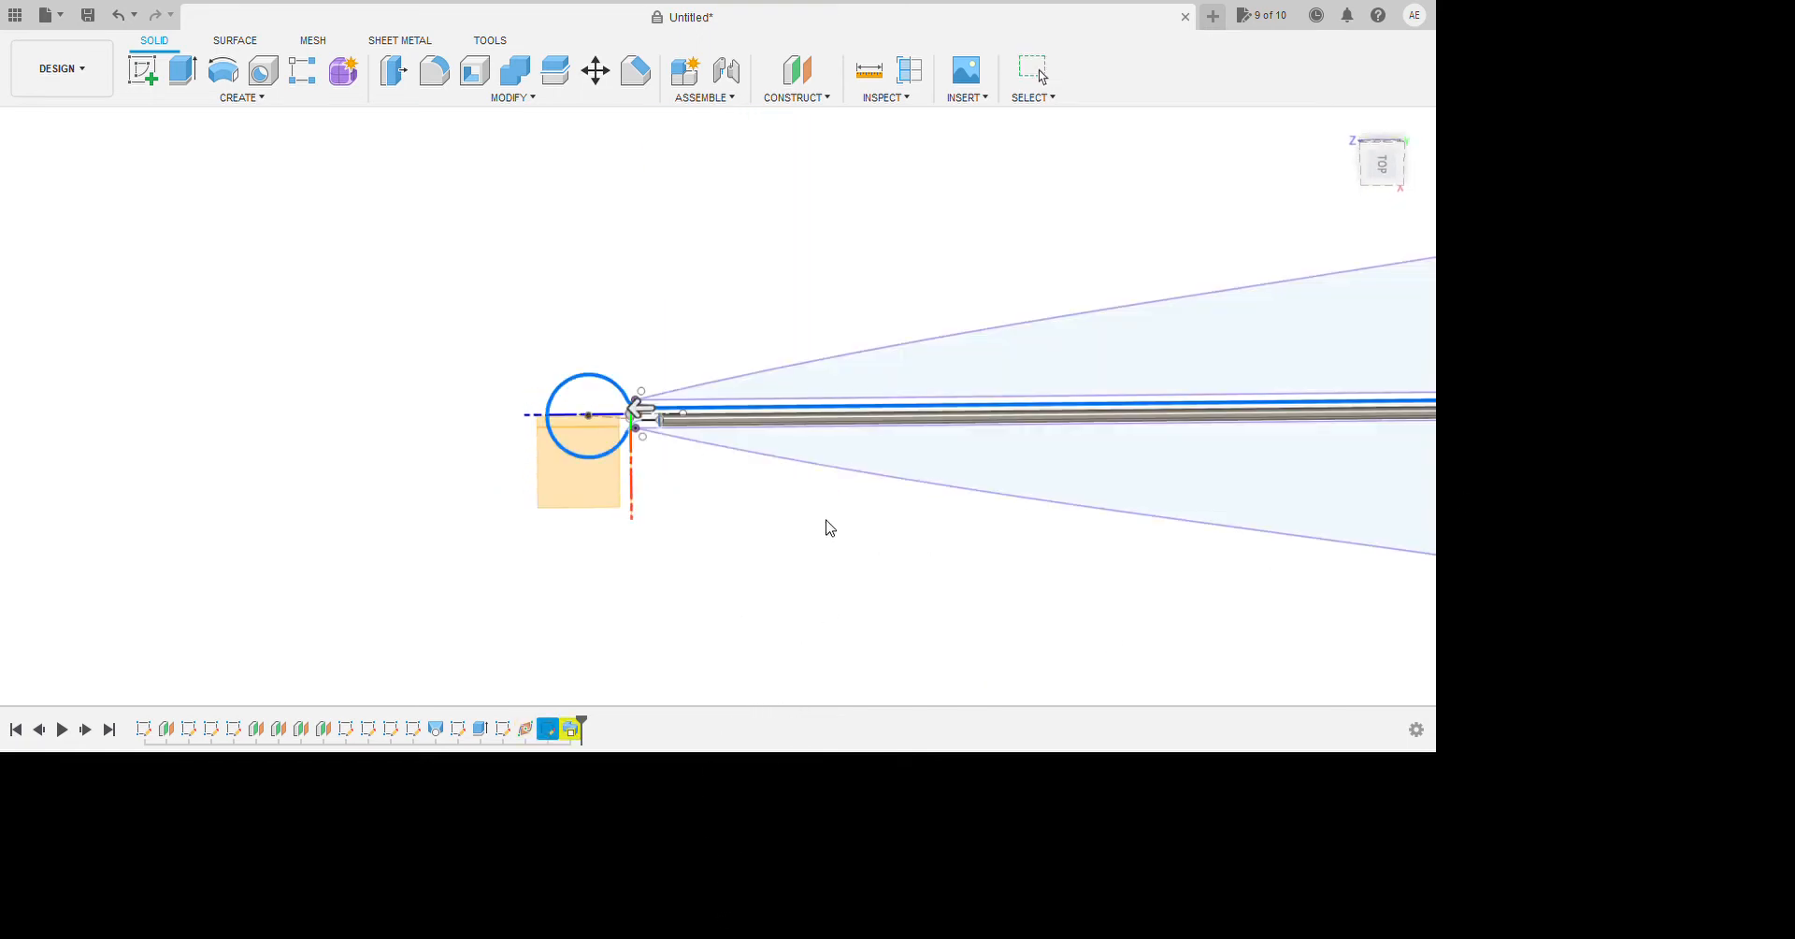
scroll(828, 526, up, 5)
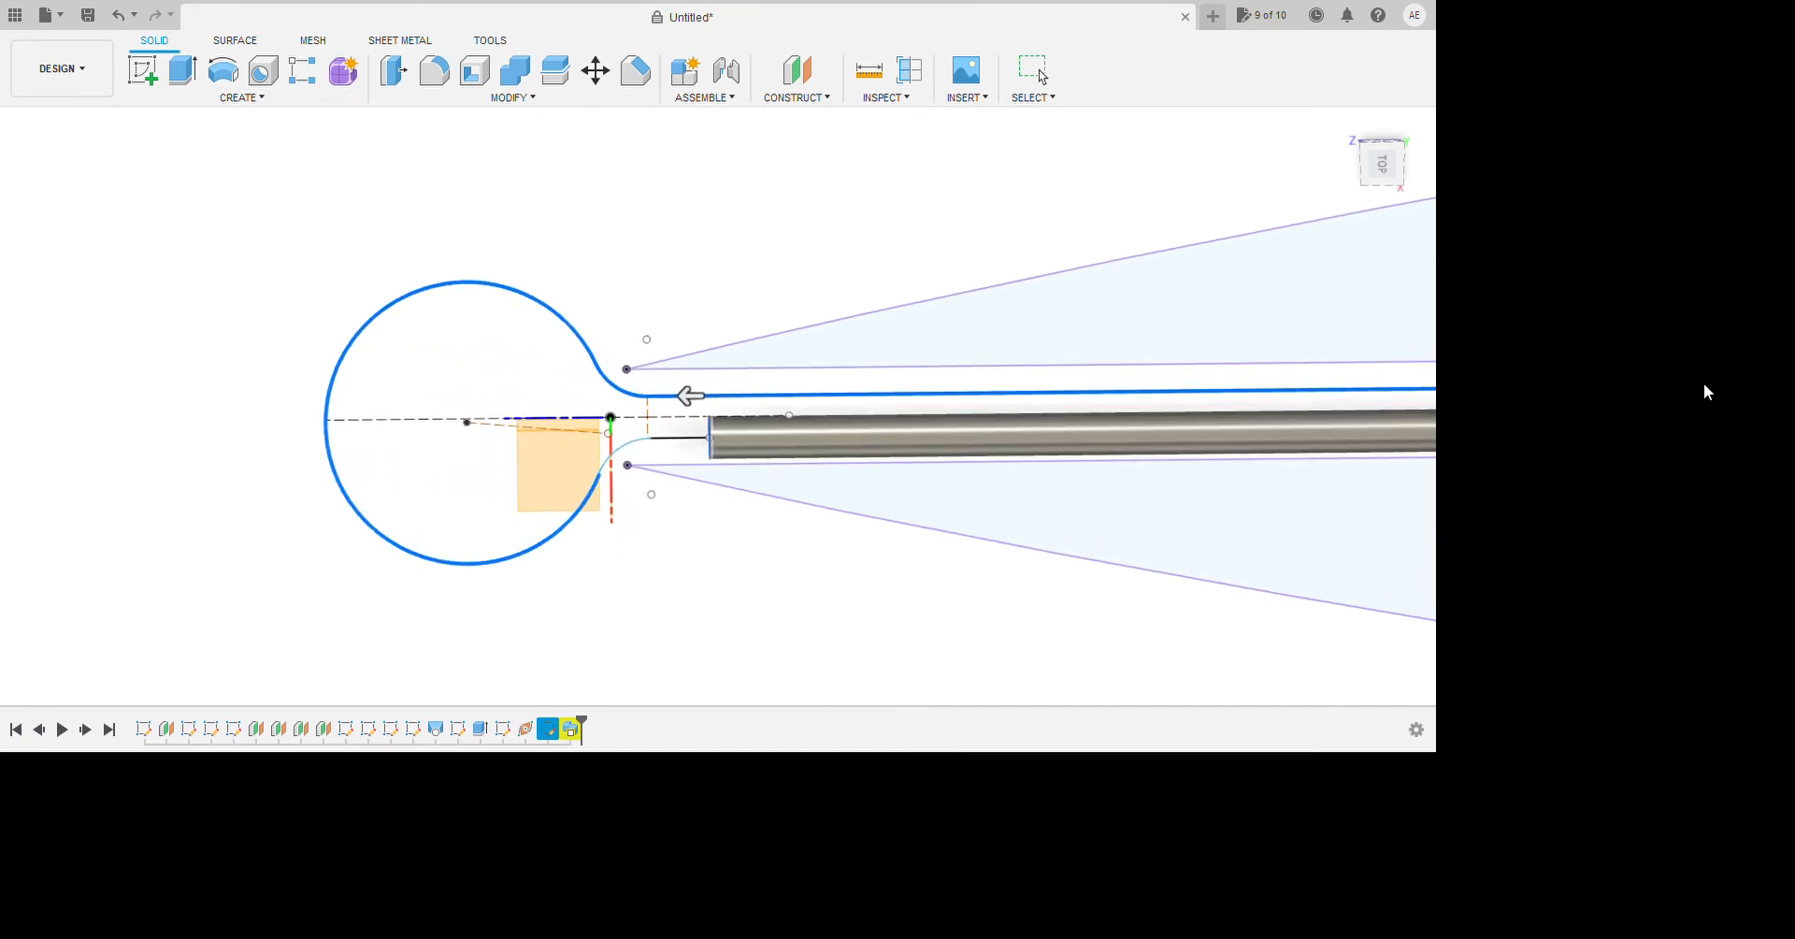
key(Escape)
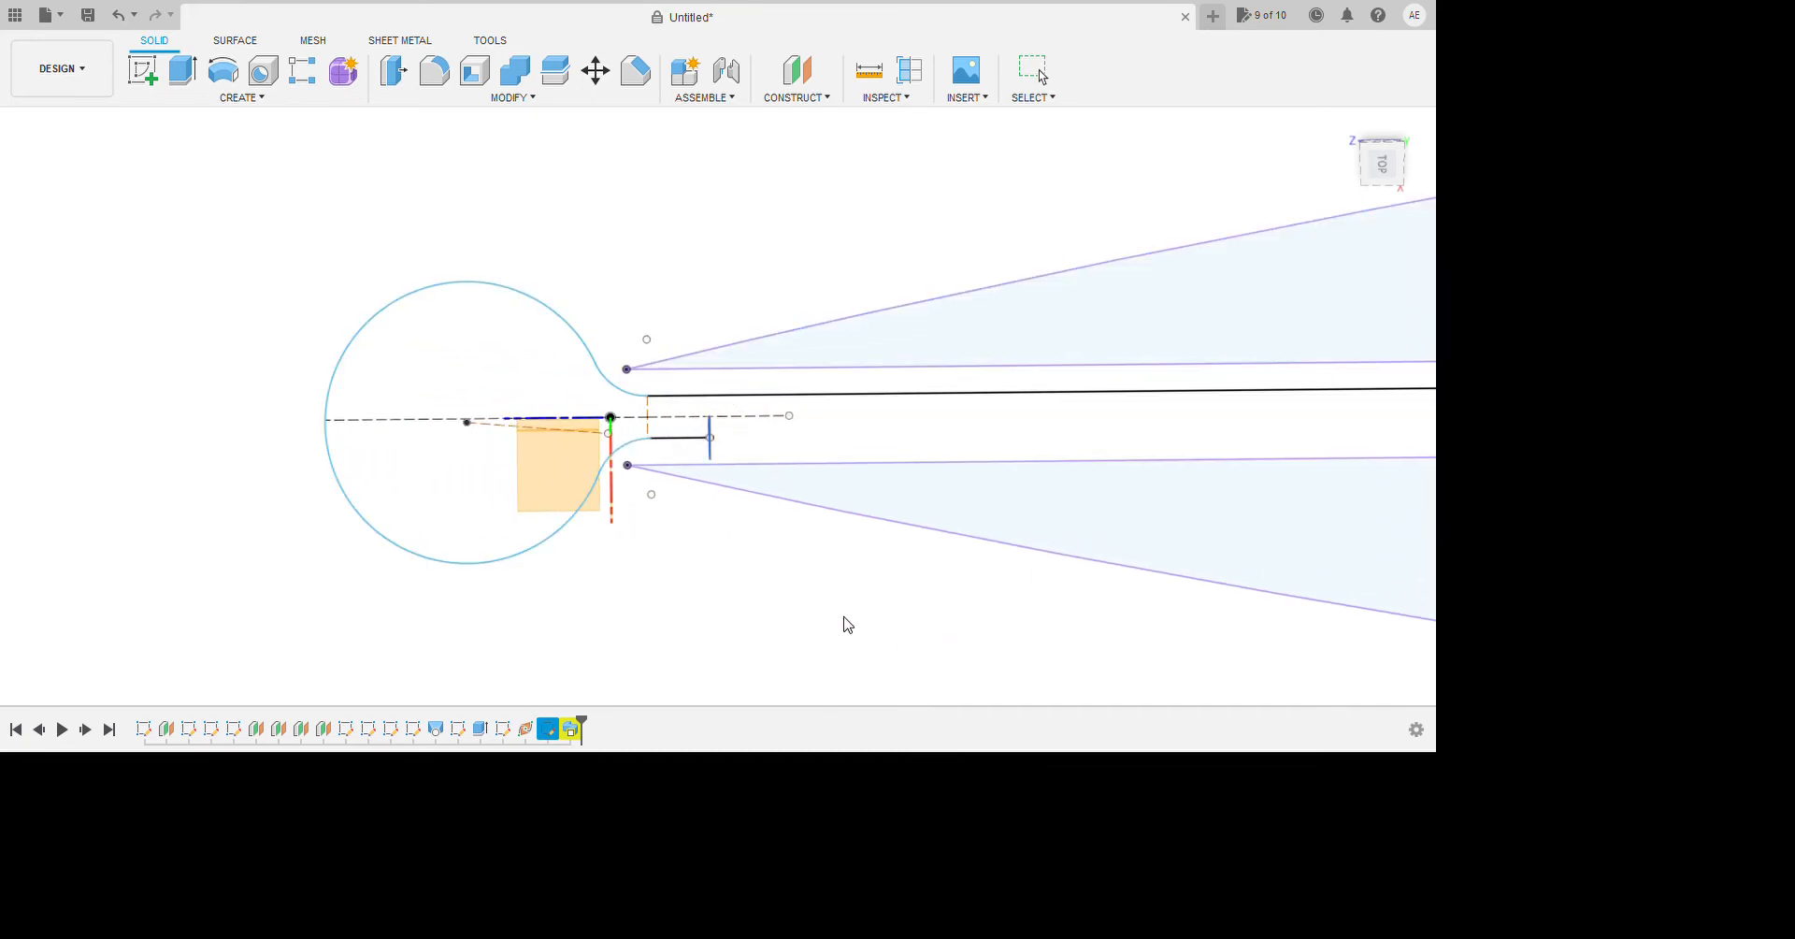
scroll(683, 636, down, 10)
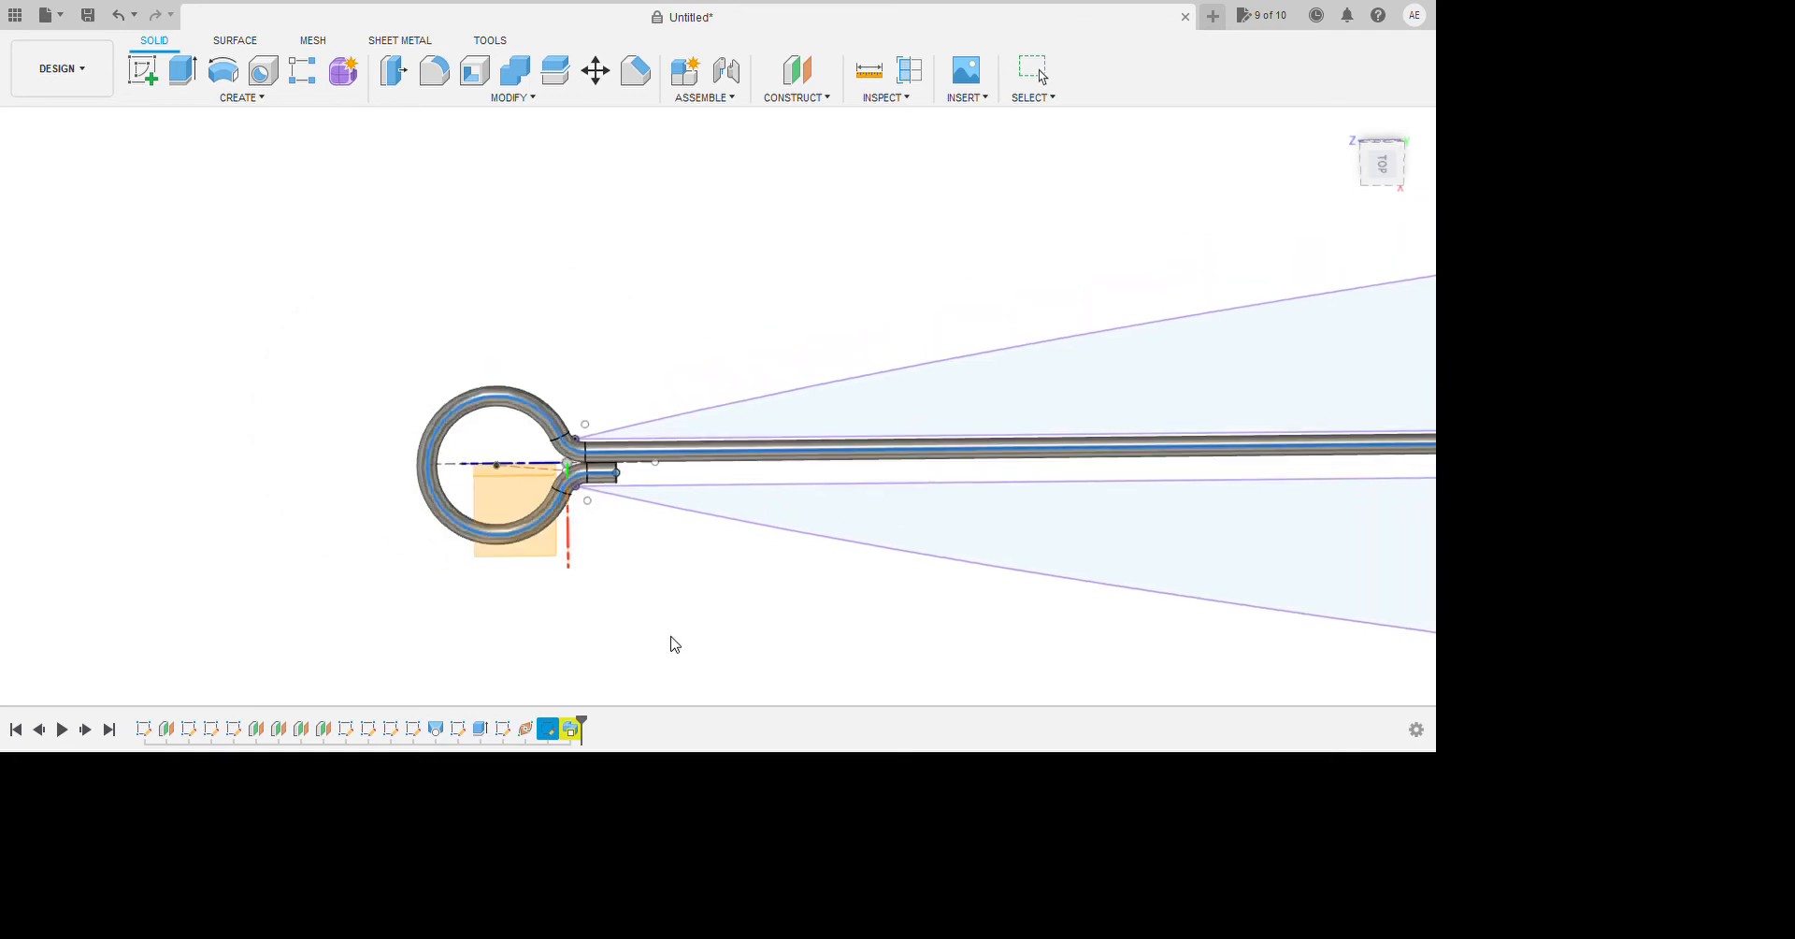
scroll(1094, 633, up, 10)
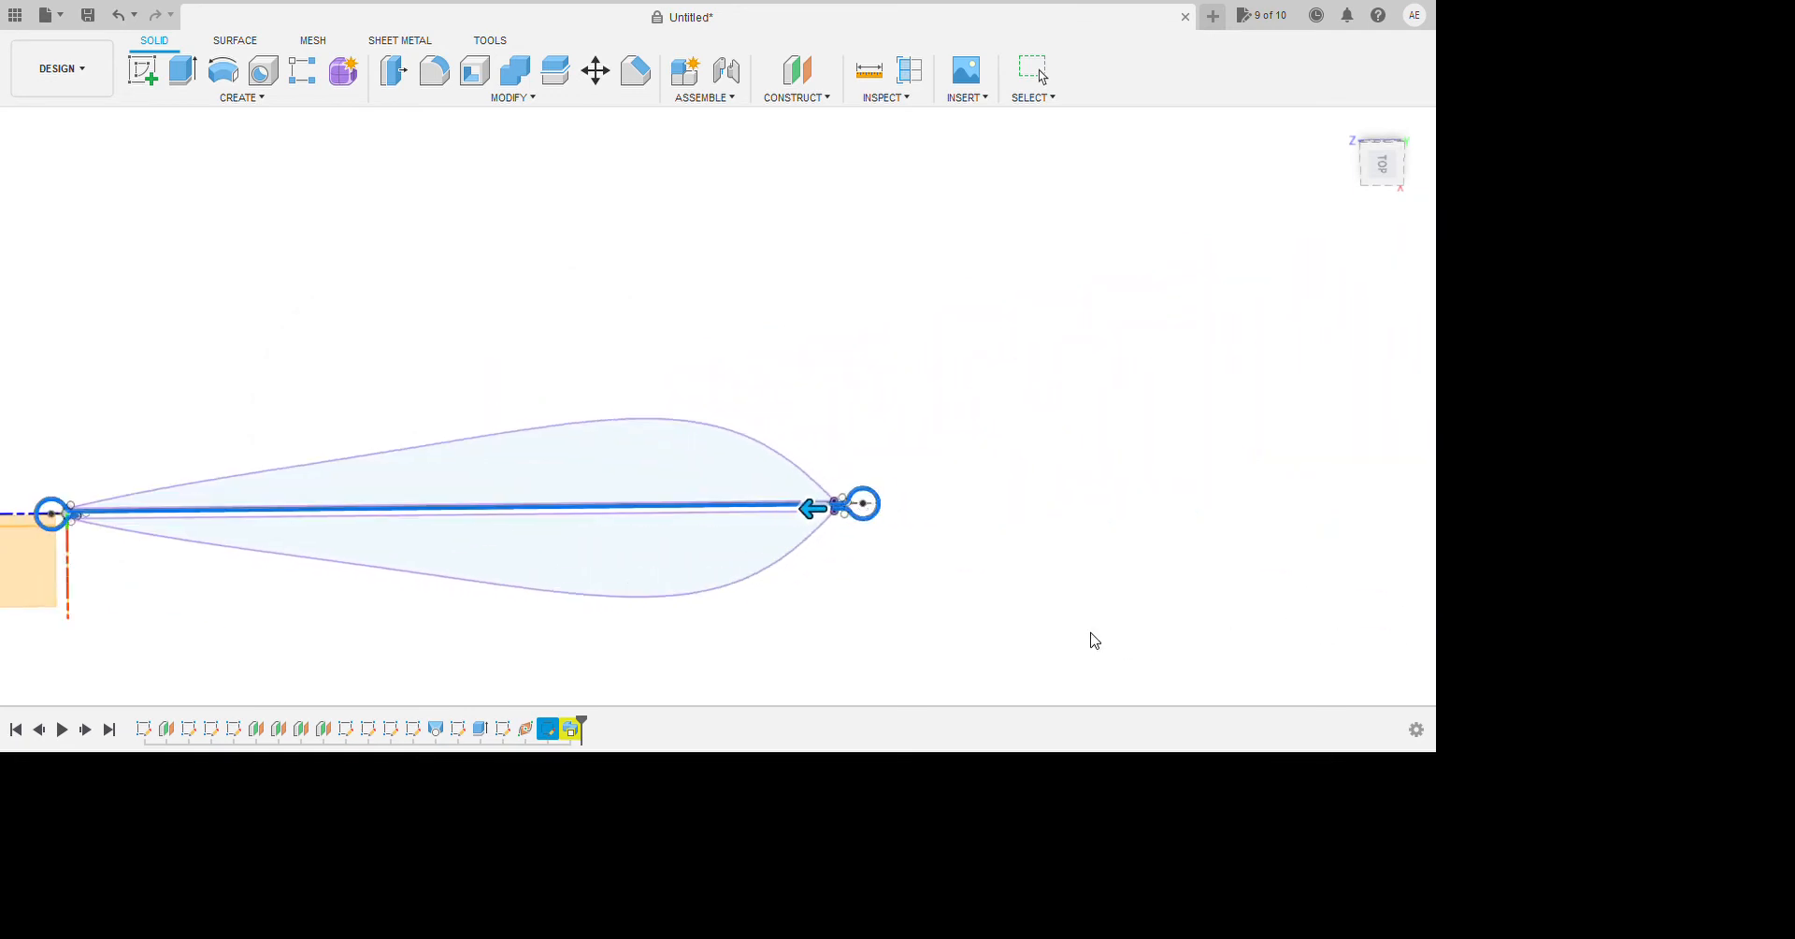
scroll(1068, 659, up, 1)
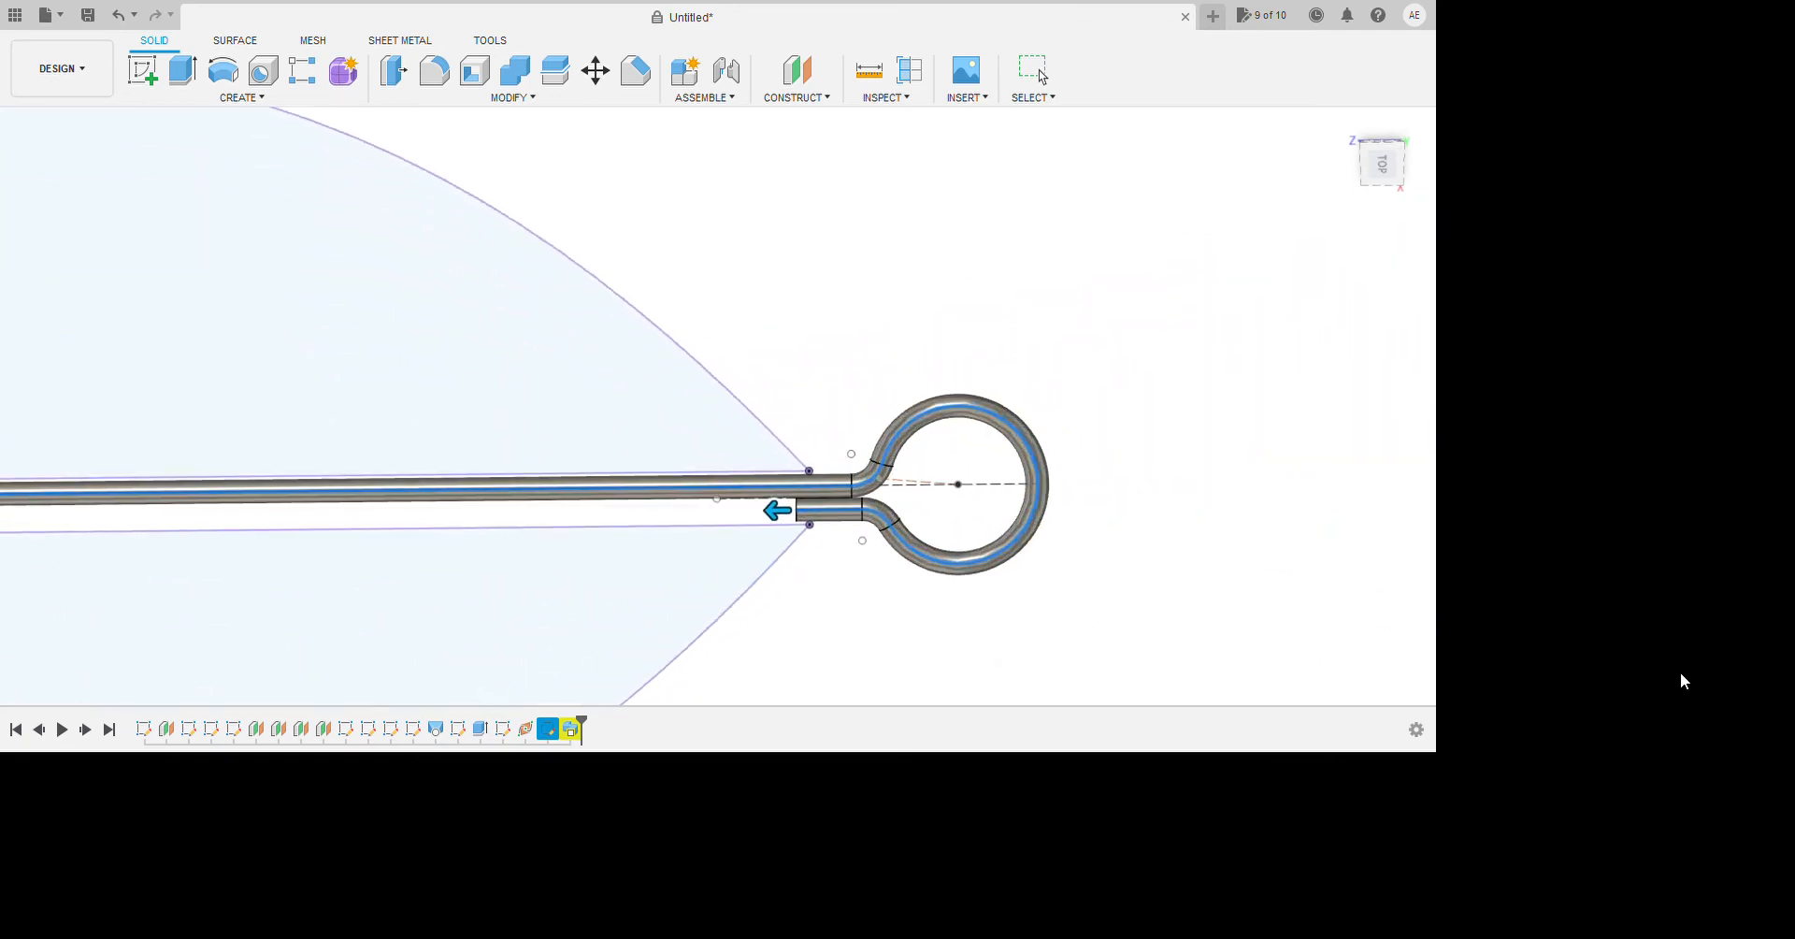
click(1681, 681)
Create an offset plane on the end face of the wire's short tail at the loop farthest from the origin.
mouse_move(1186, 433)
shift+middle_down()
mouse_move(1066, 481)
mouse_move(1110, 481)
shift+middle_up()
mouse_move(1003, 518)
shift+middle_down()
mouse_move(1086, 507)
mouse_move(1085, 405)
shift+middle_up()
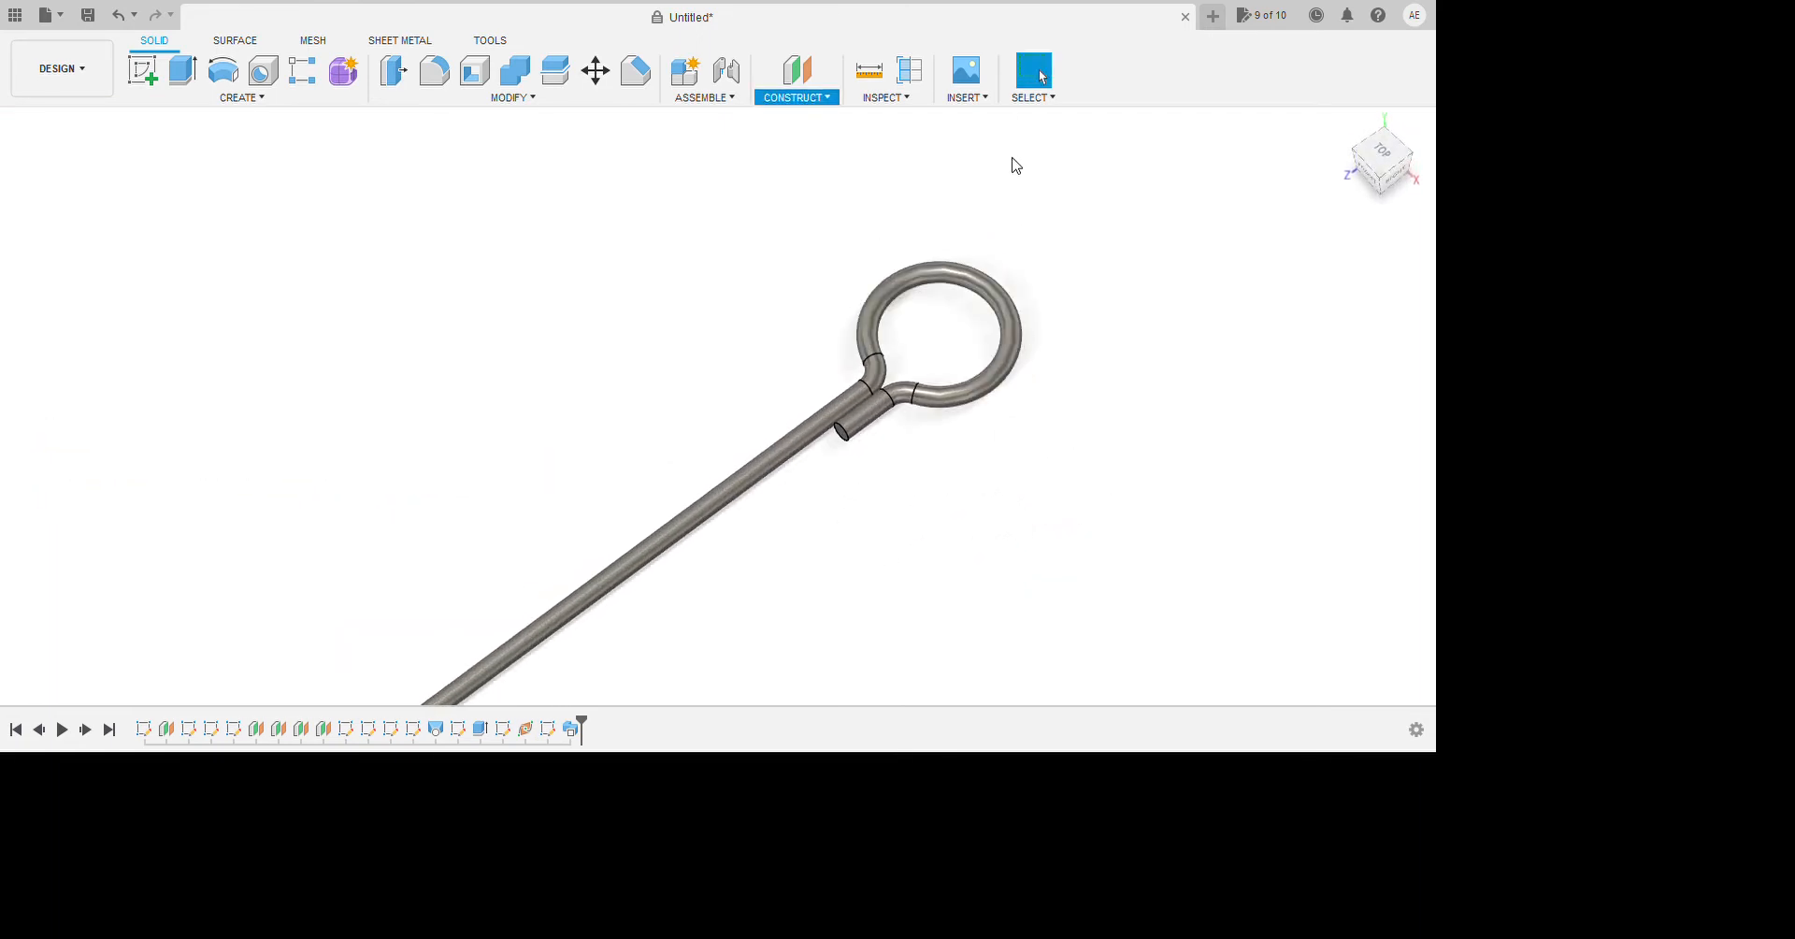
scroll(1063, 497, up, 4)
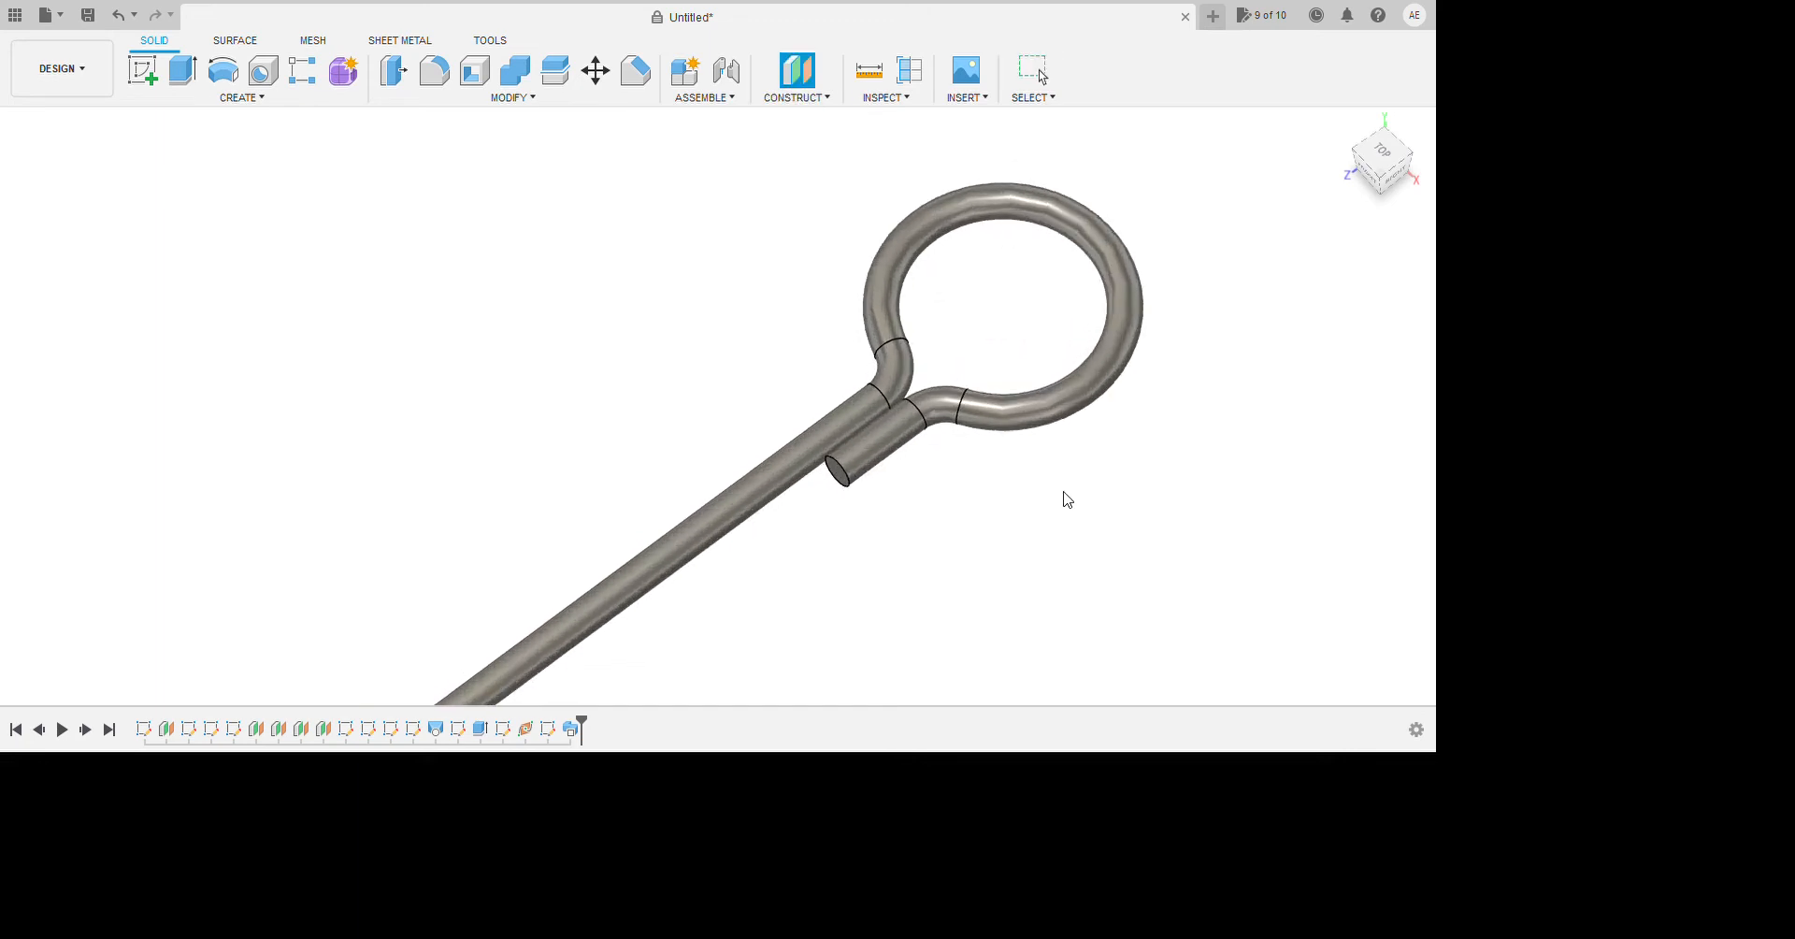
click(1044, 599)
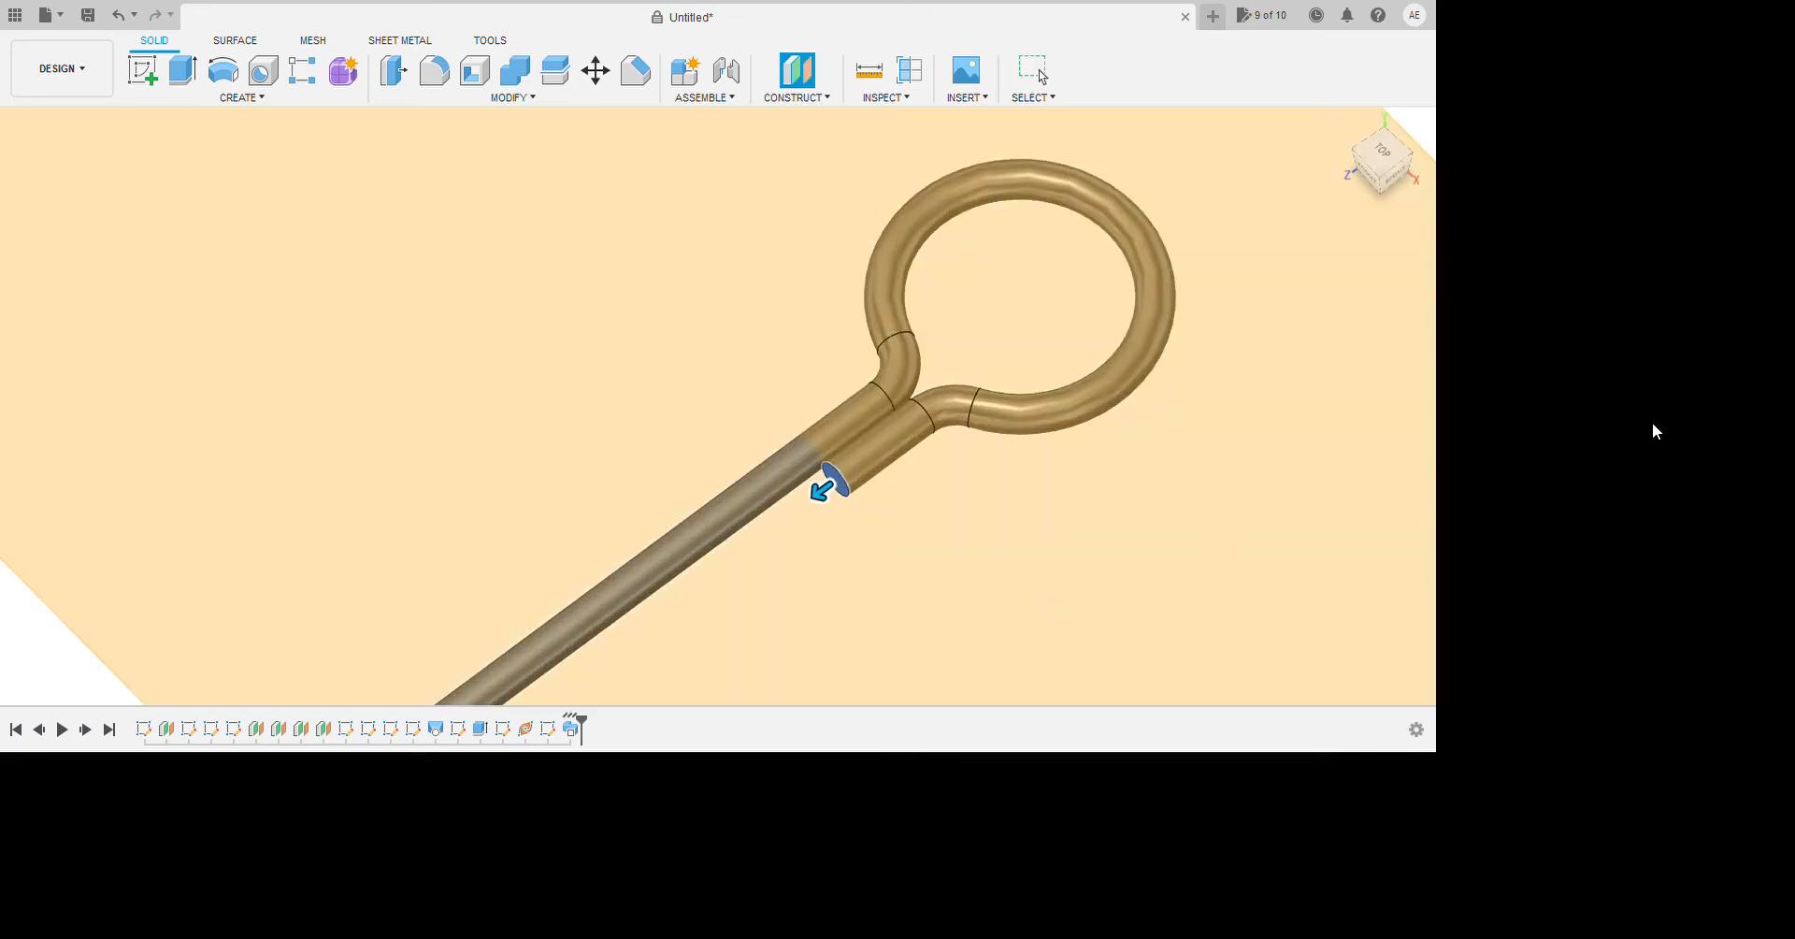
key(Return)
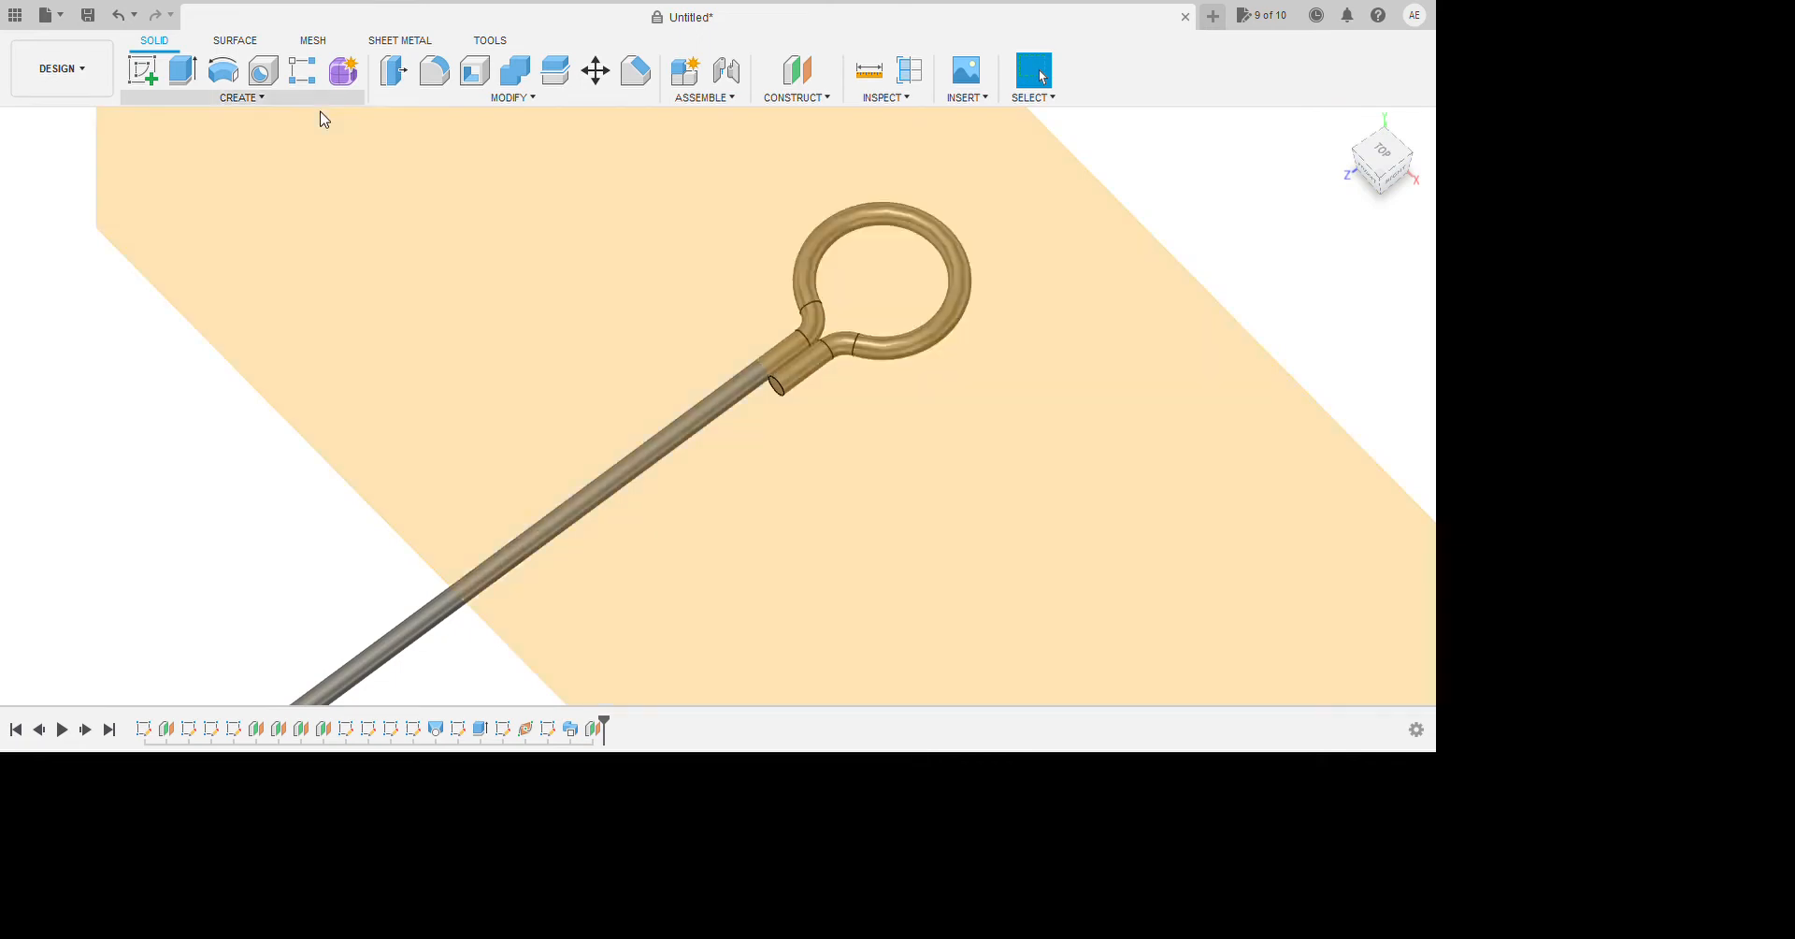
click(275, 98)
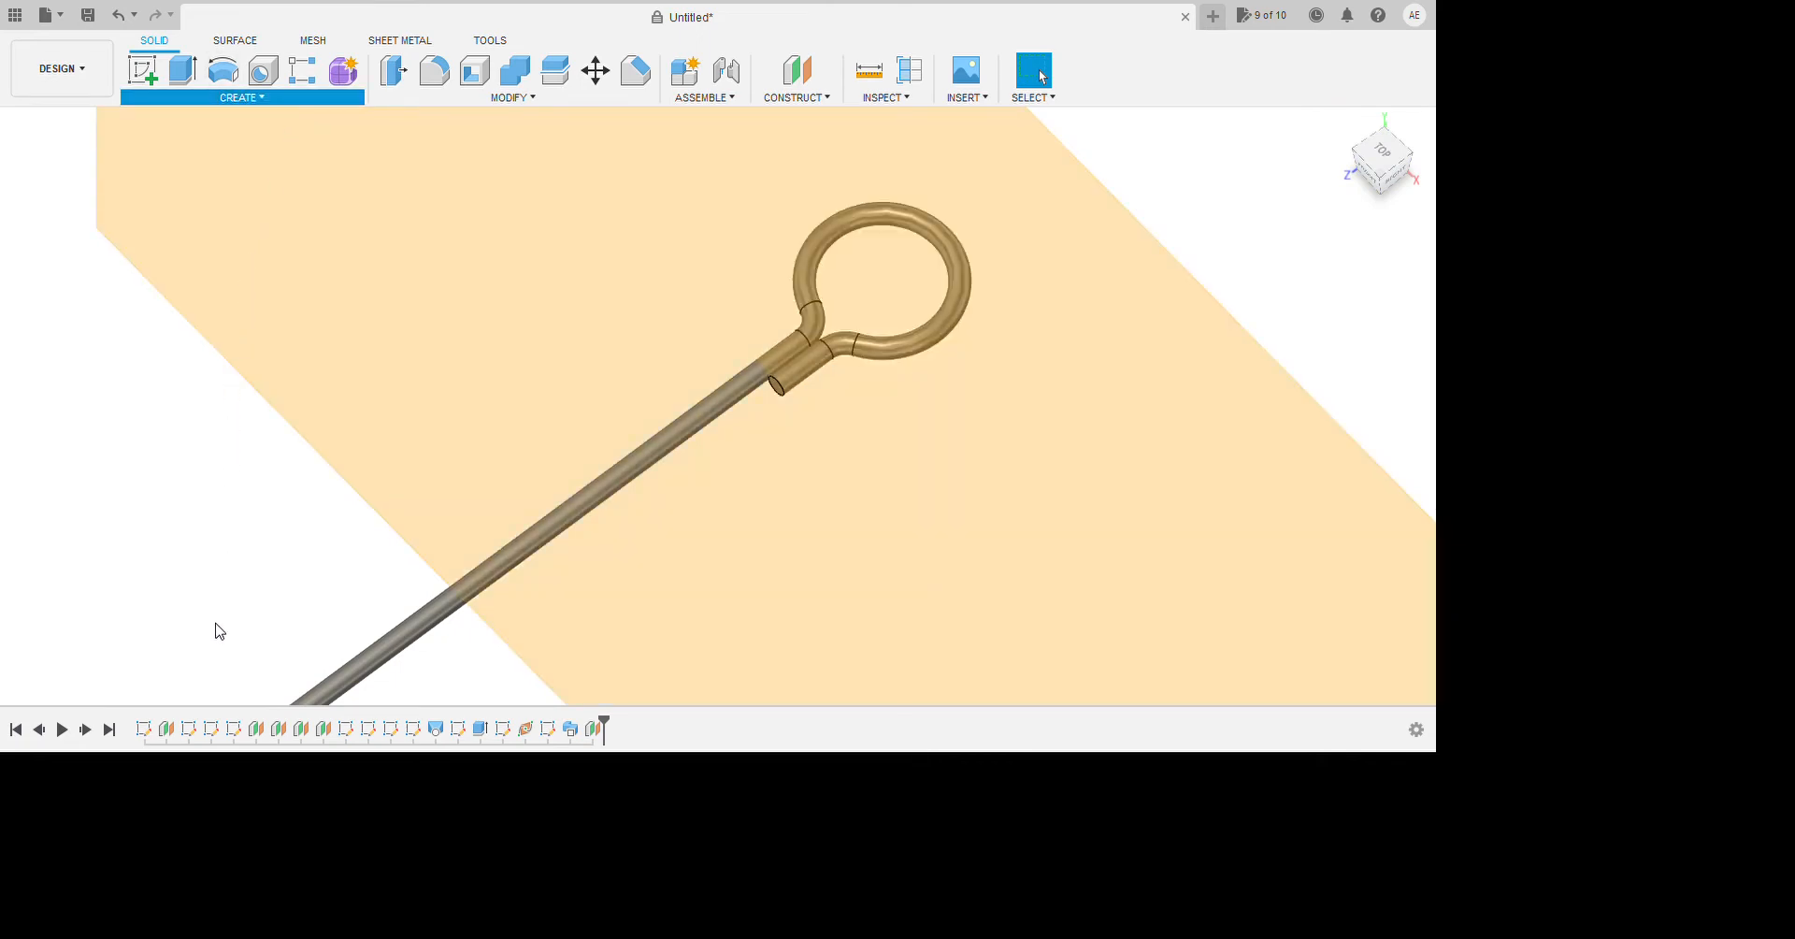
click(810, 396)
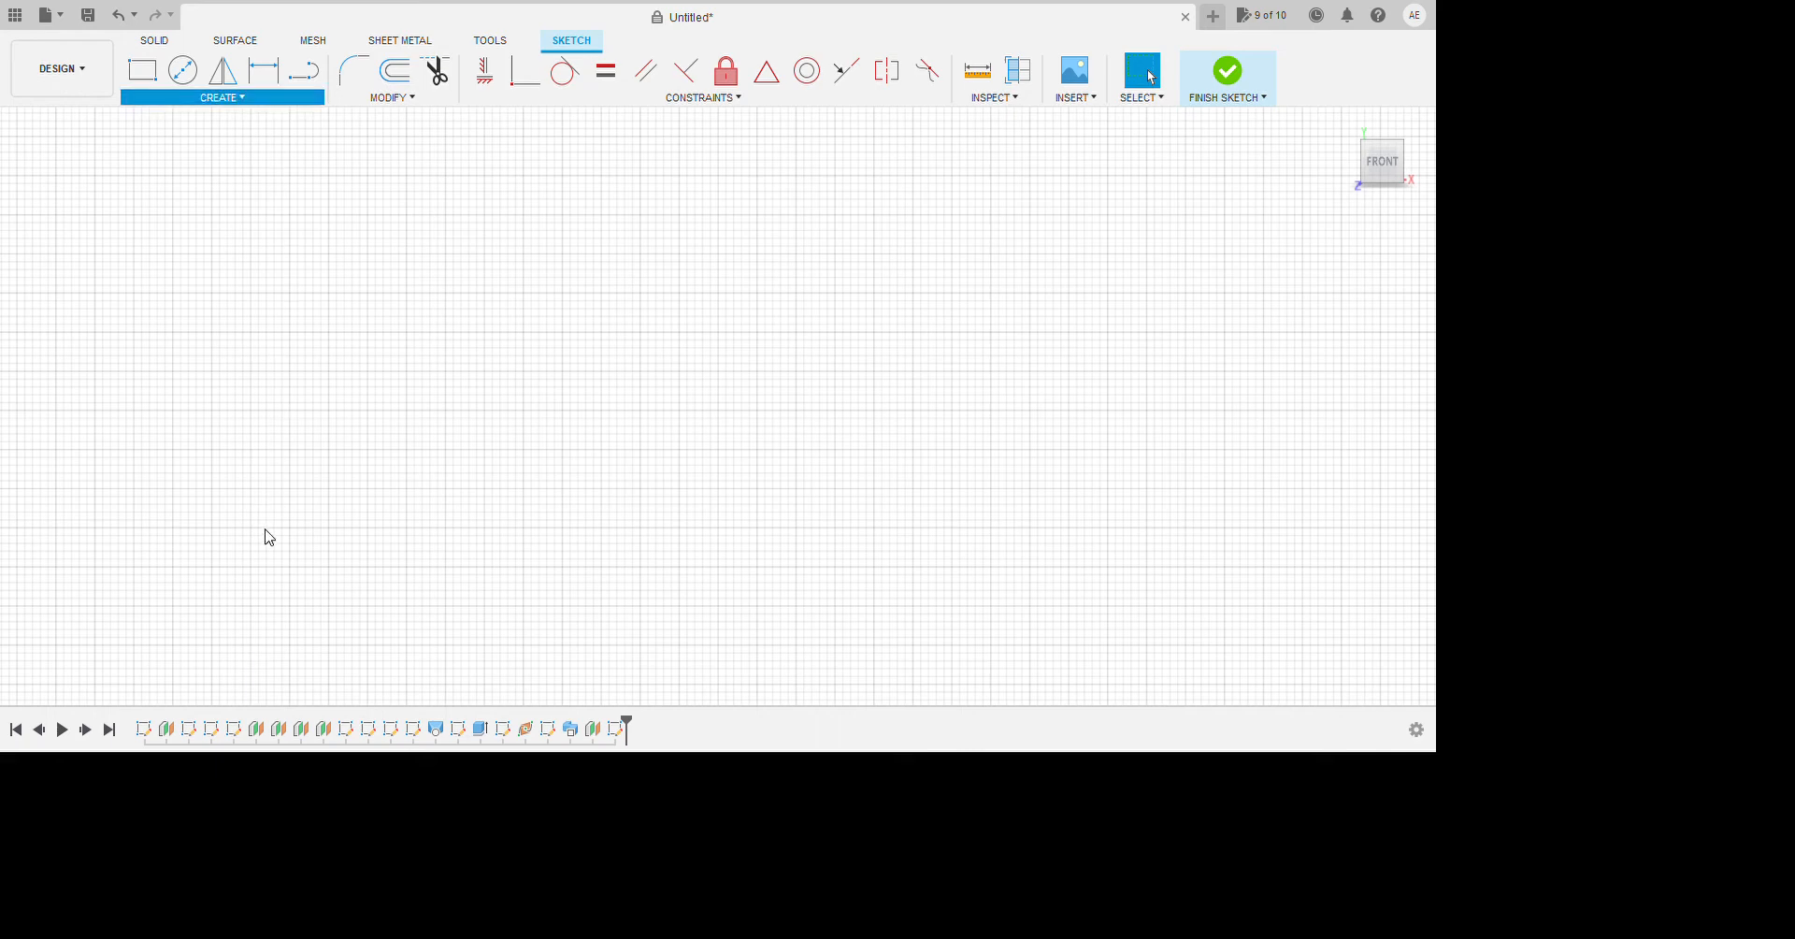
scroll(689, 496, down, 5)
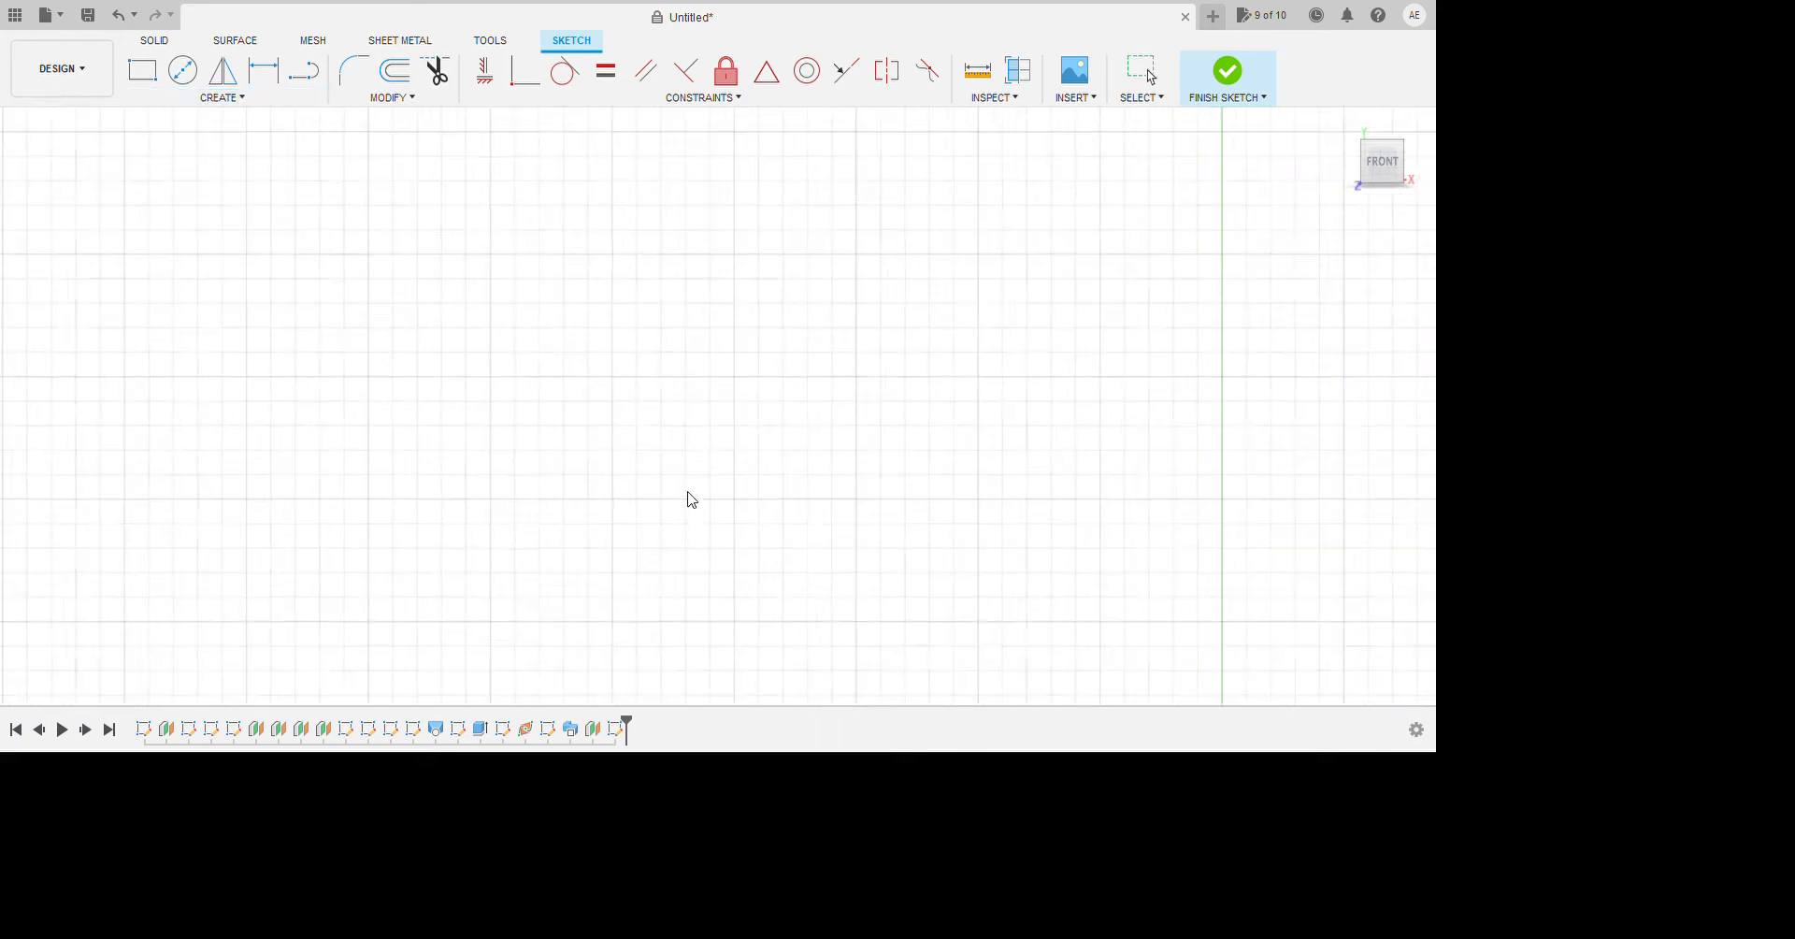
shift+middle_drag(665, 521, 889, 461)
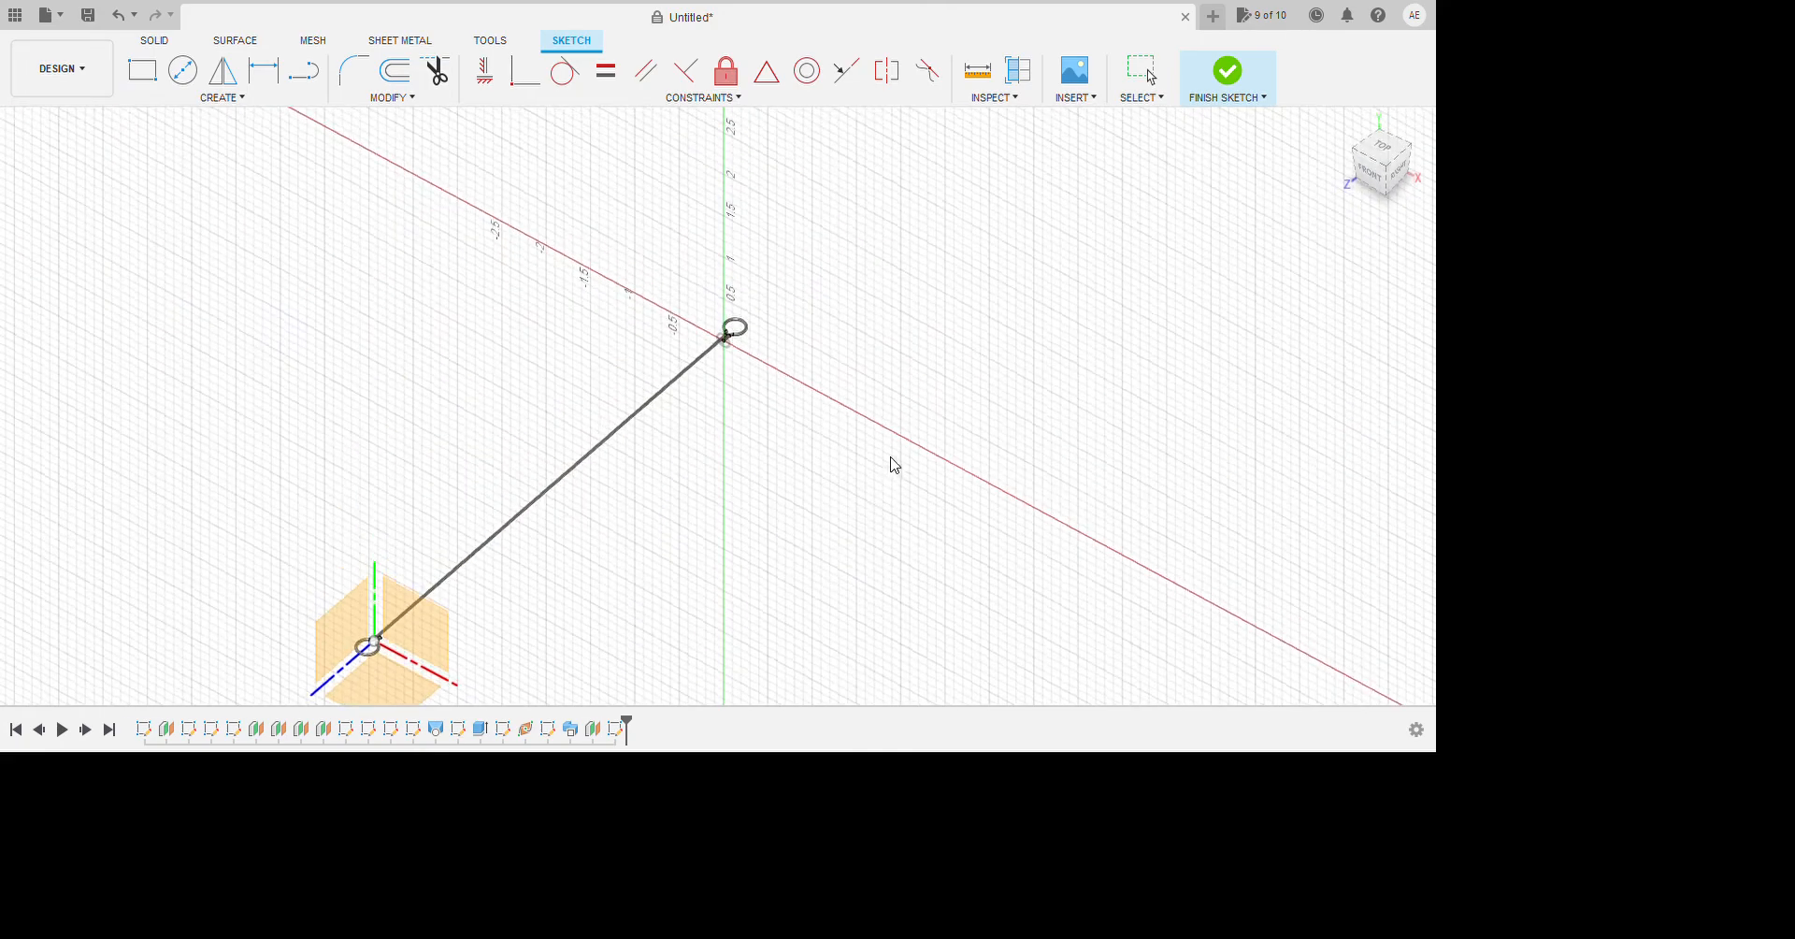
scroll(966, 449, up, 8)
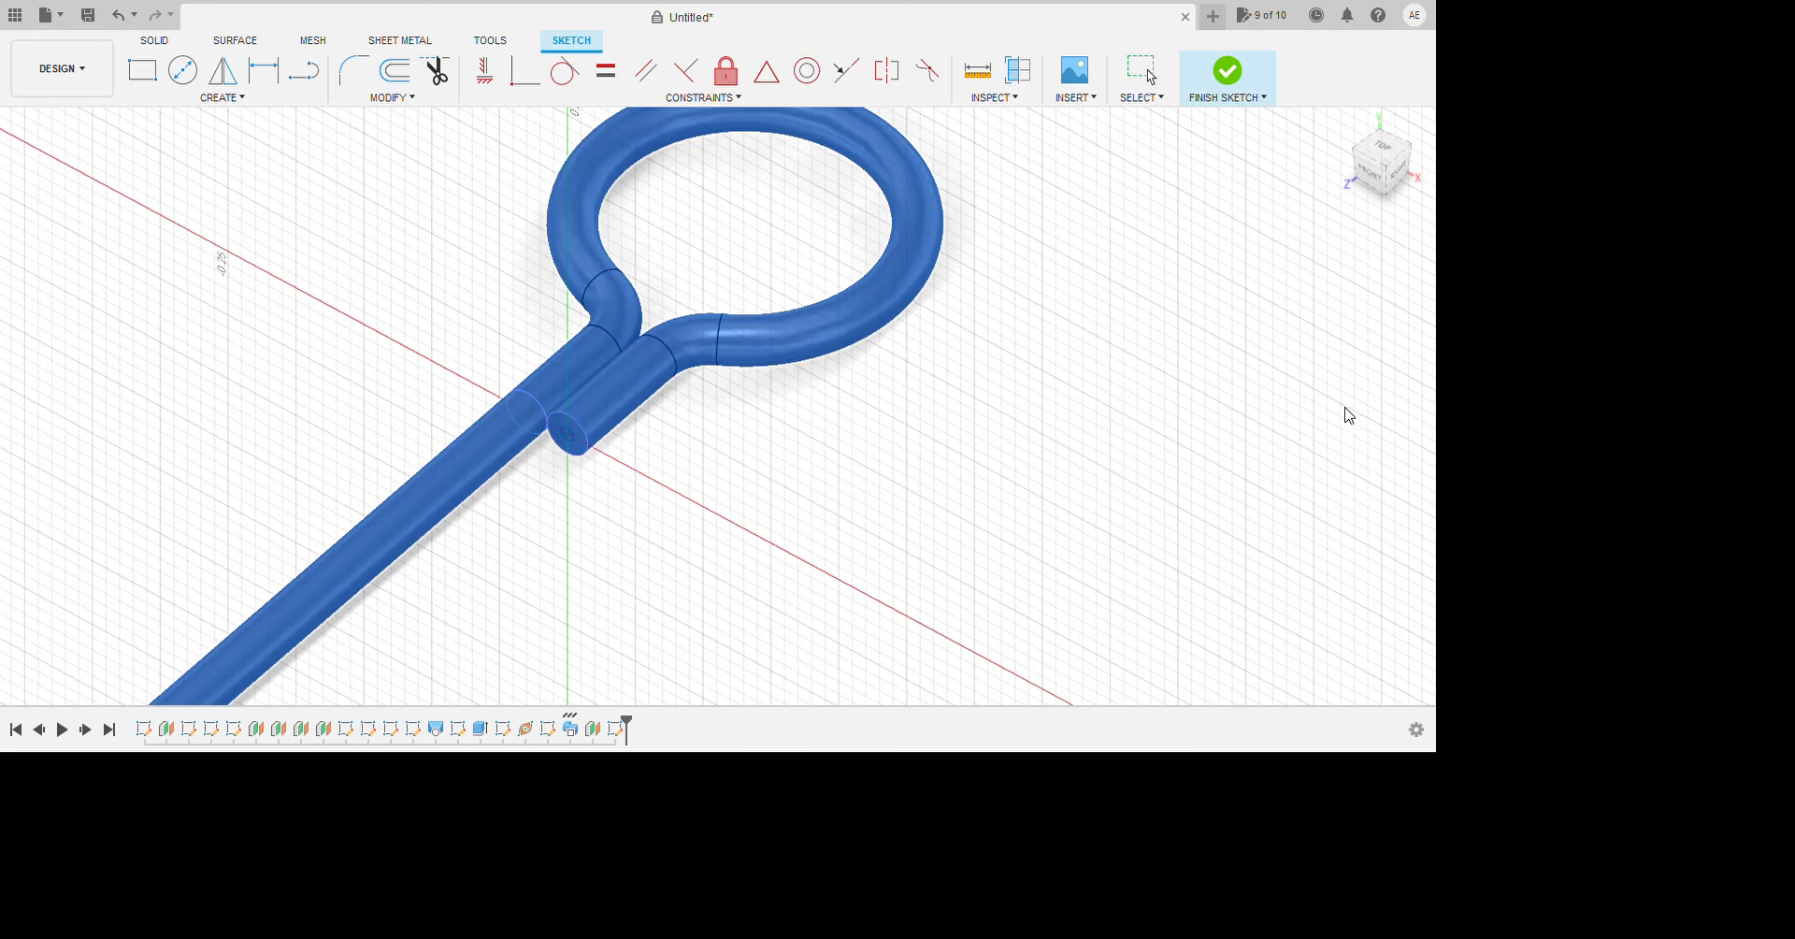
click(1444, 425)
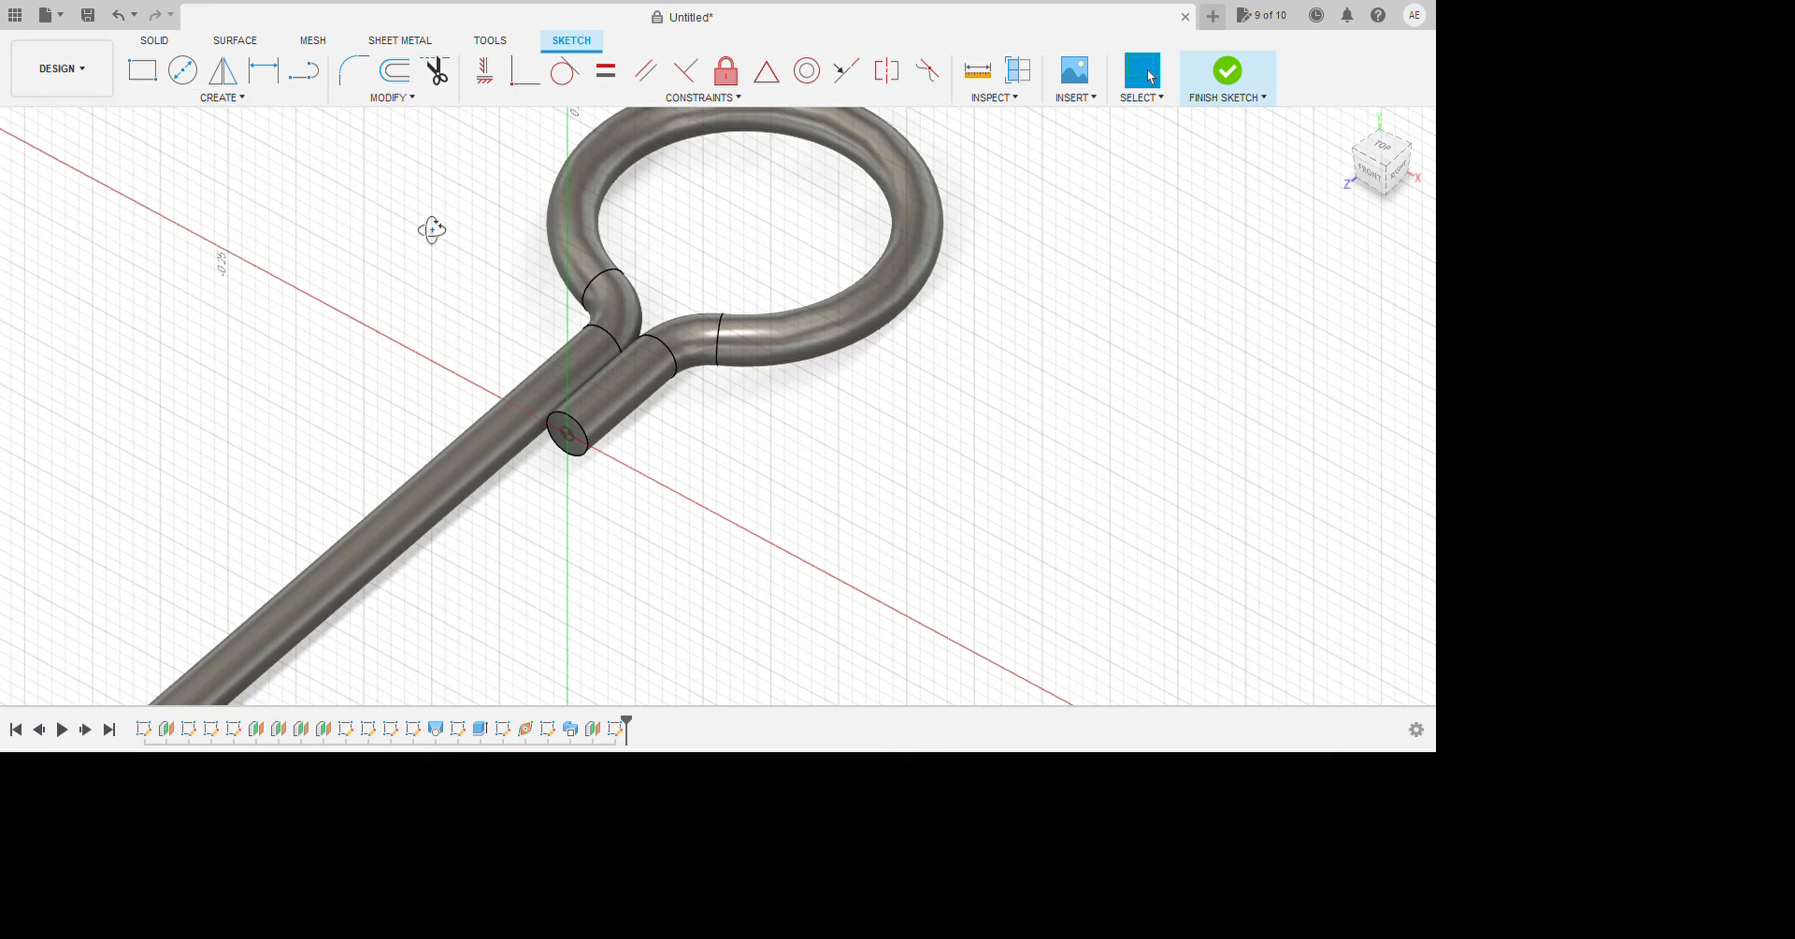
shift+middle_drag(432, 230, 435, 230)
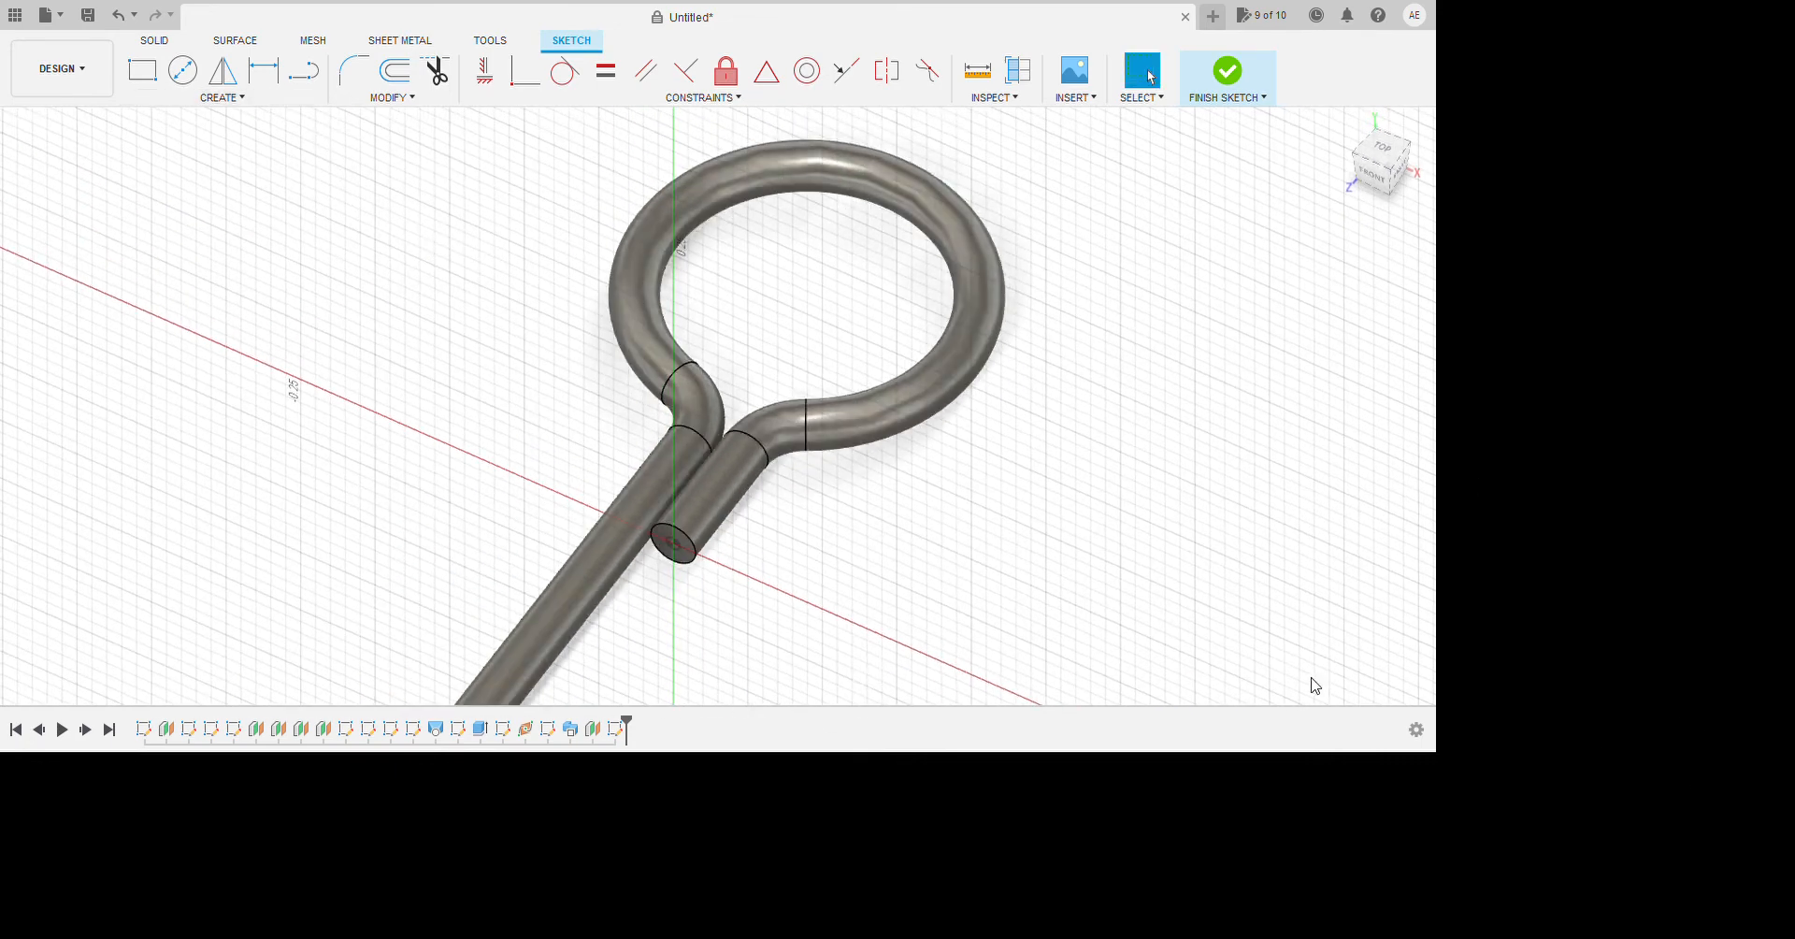
scroll(838, 633, down, 2)
scroll(842, 601, up, 5)
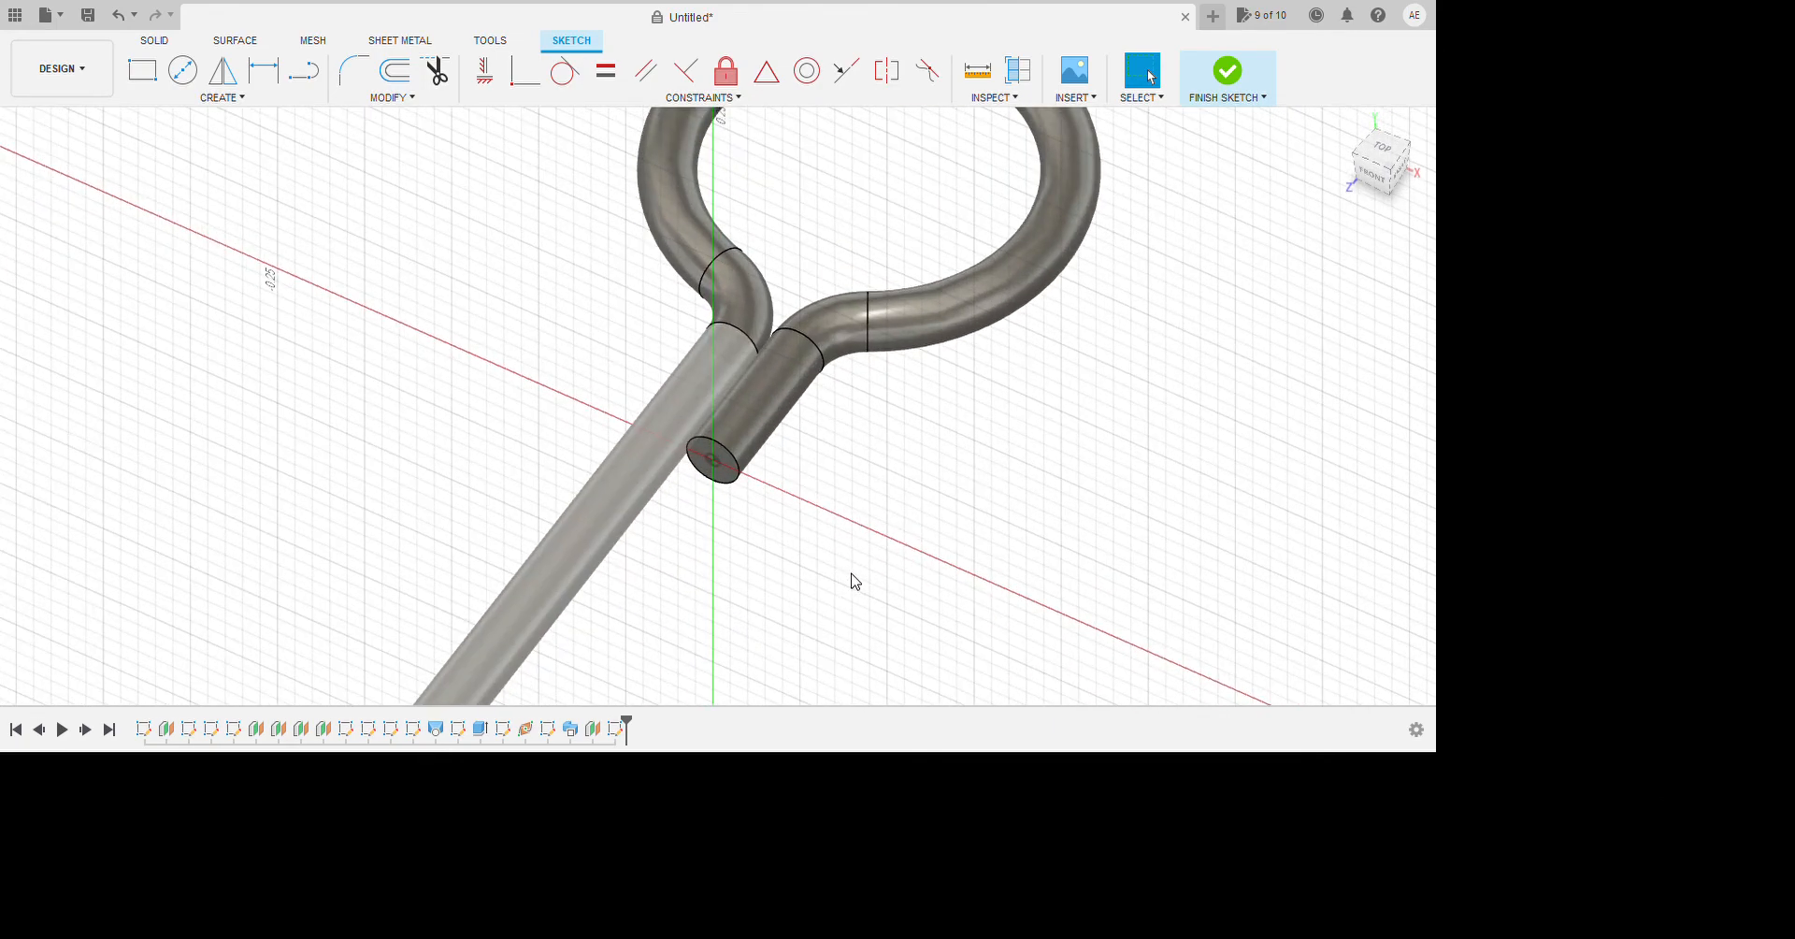
scroll(865, 518, down, 6)
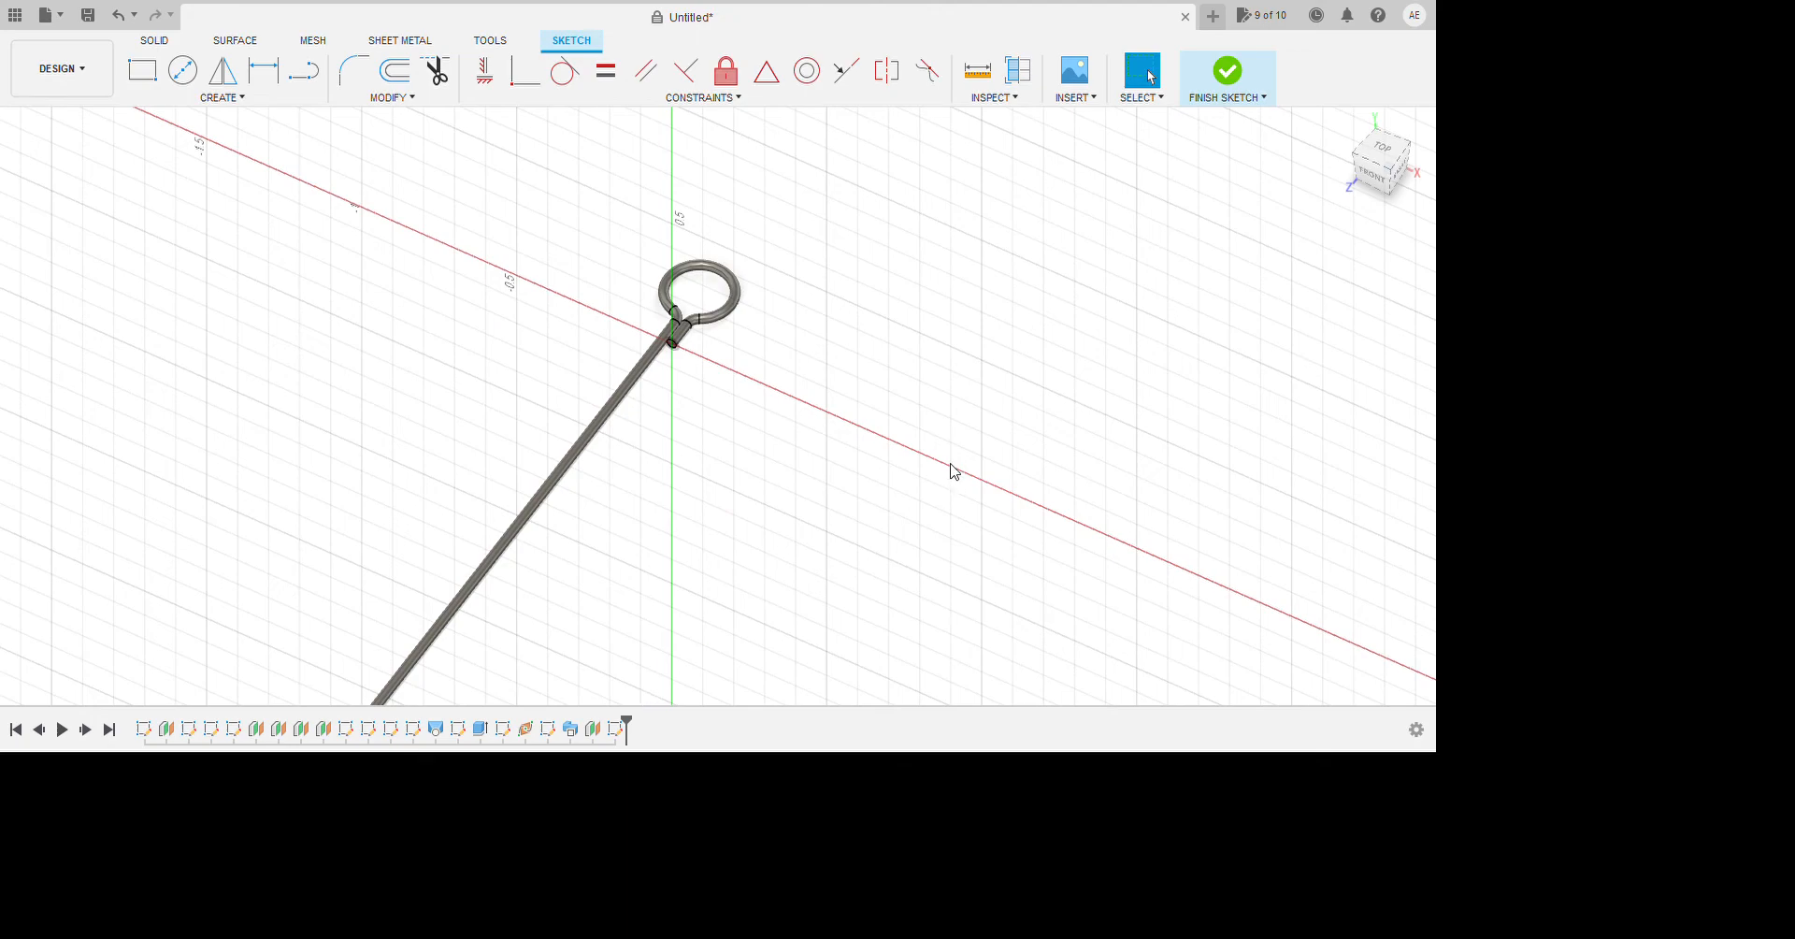
scroll(935, 473, down, 3)
scroll(898, 439, up, 10)
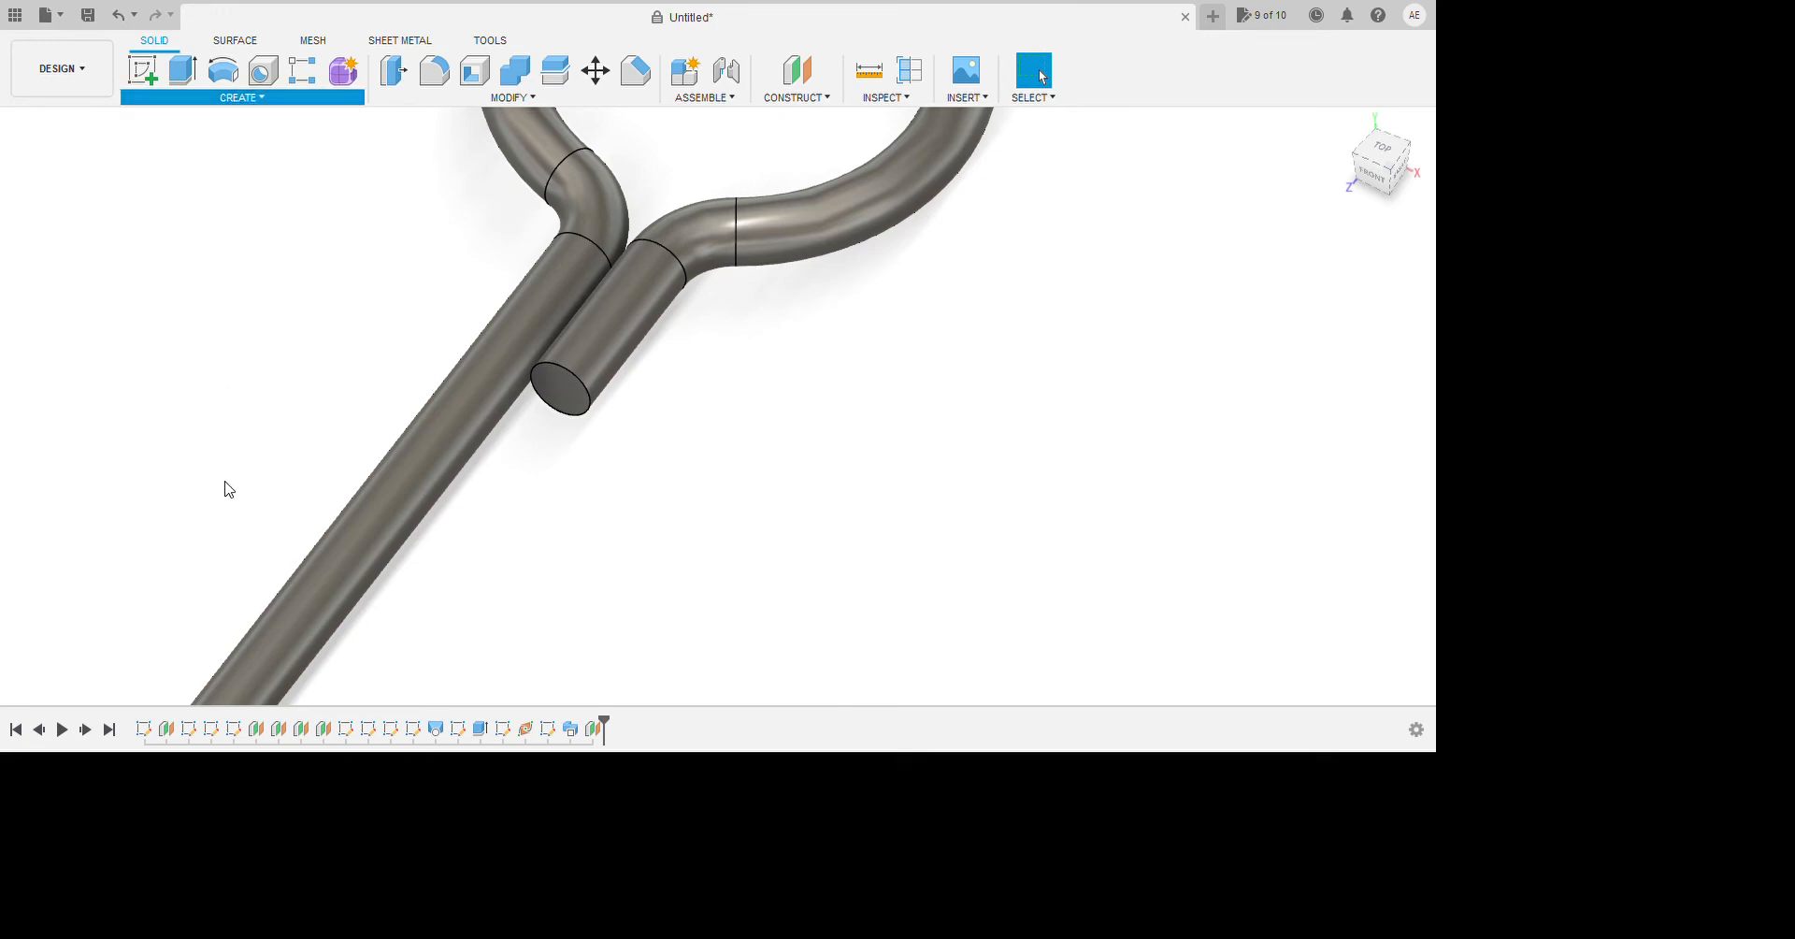
key(c)
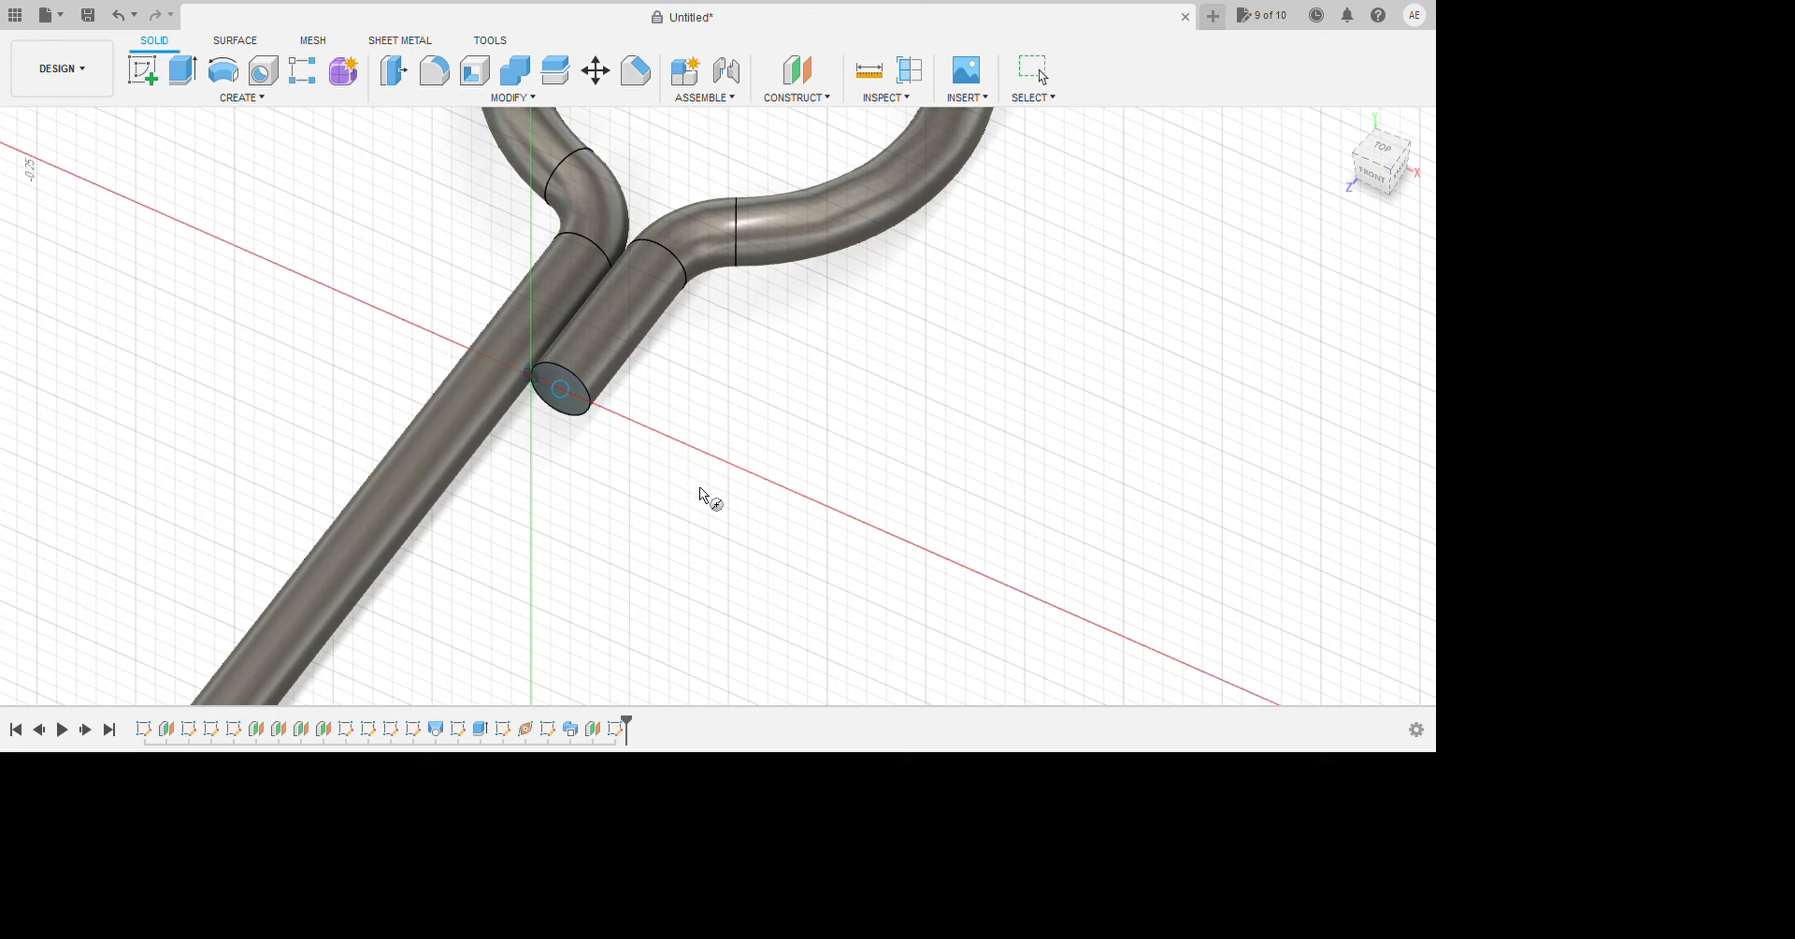
click(561, 388)
key(Escape)
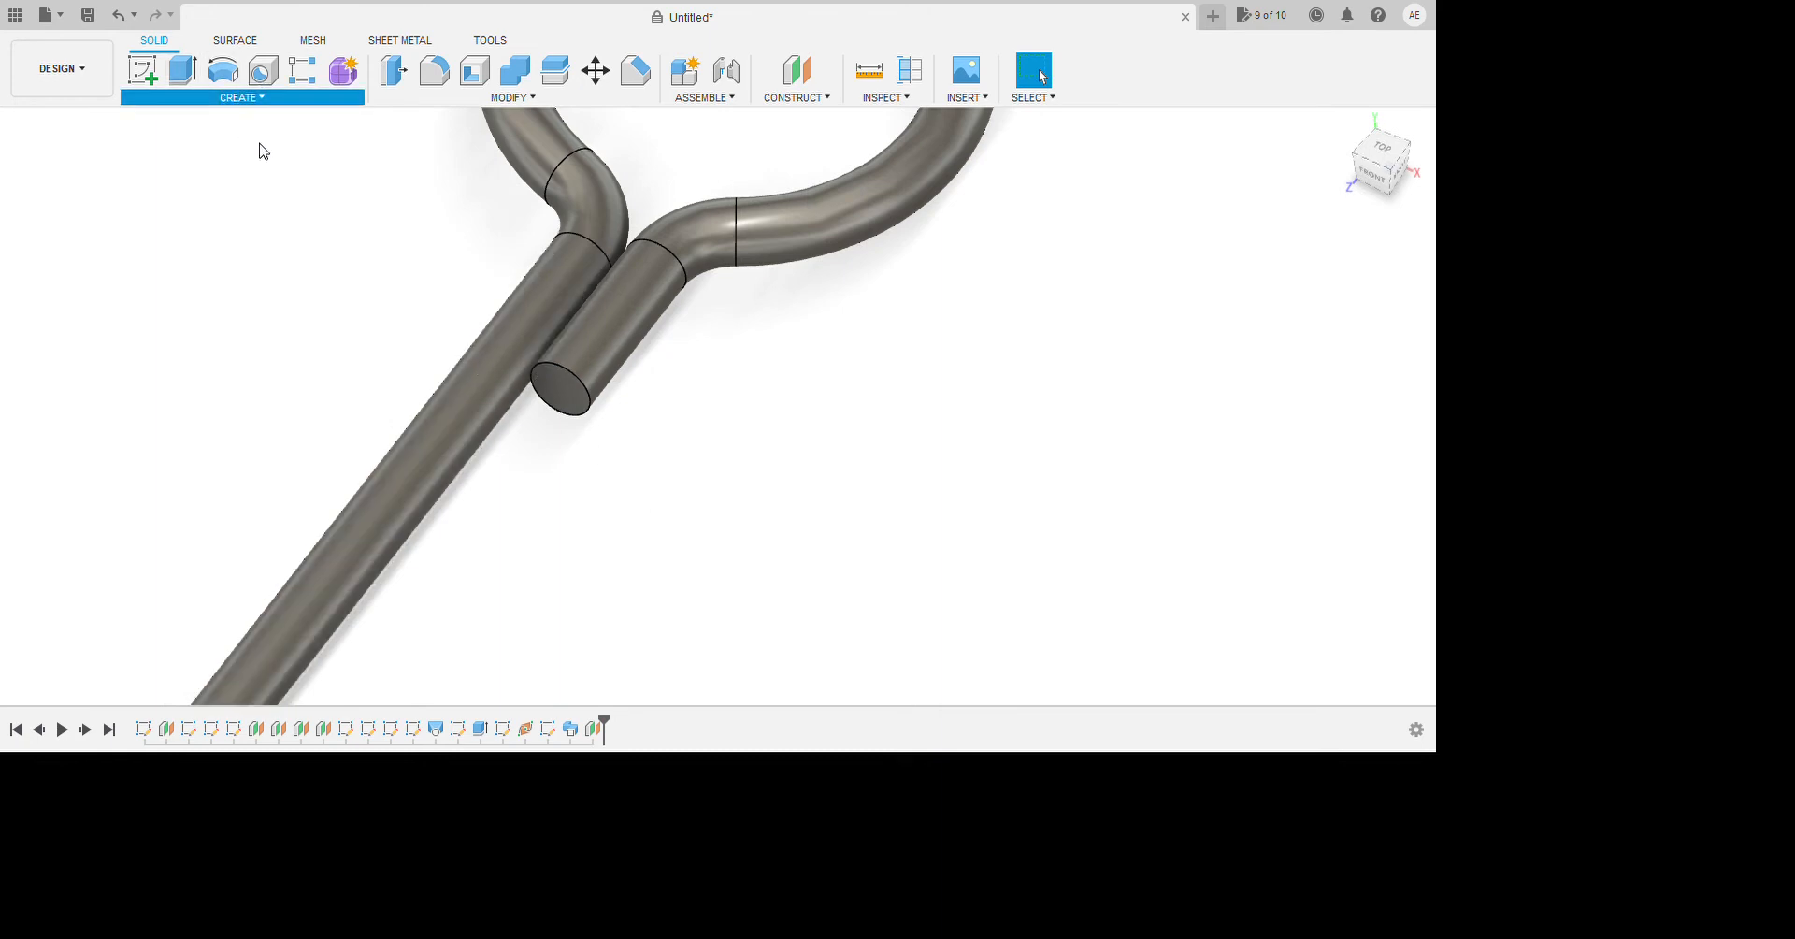
Try to build a coil around both wire strands, starting at the short tail's end near the far loop.
click(239, 594)
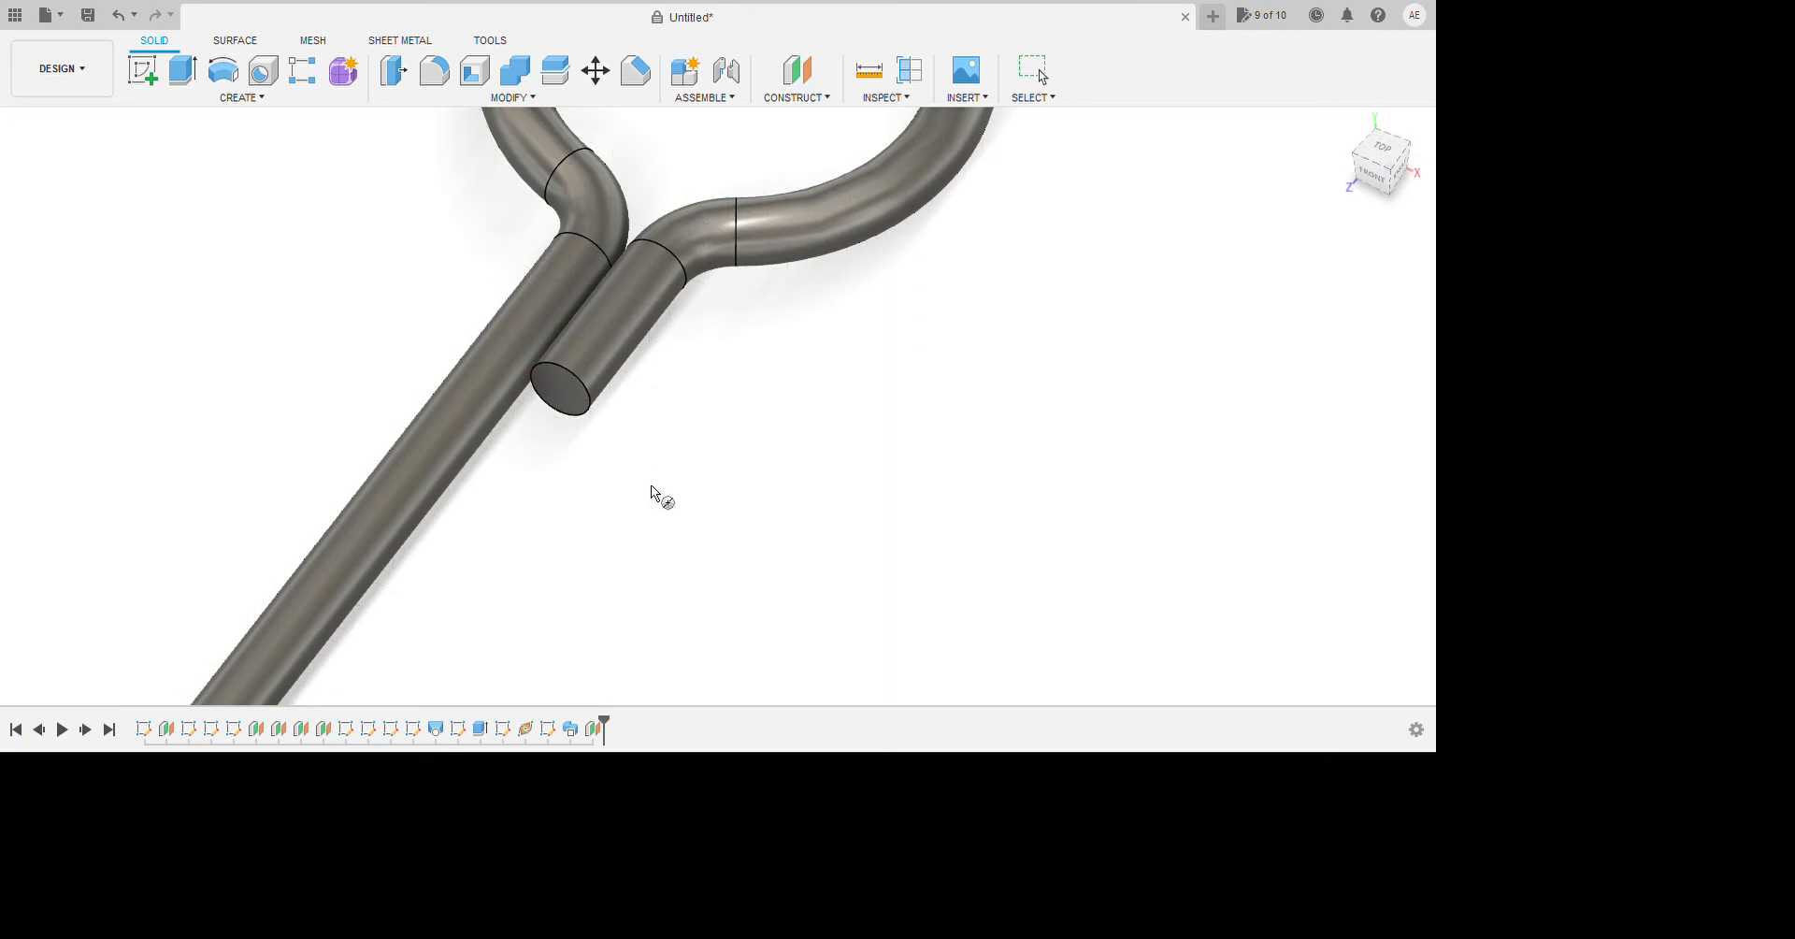
click(593, 363)
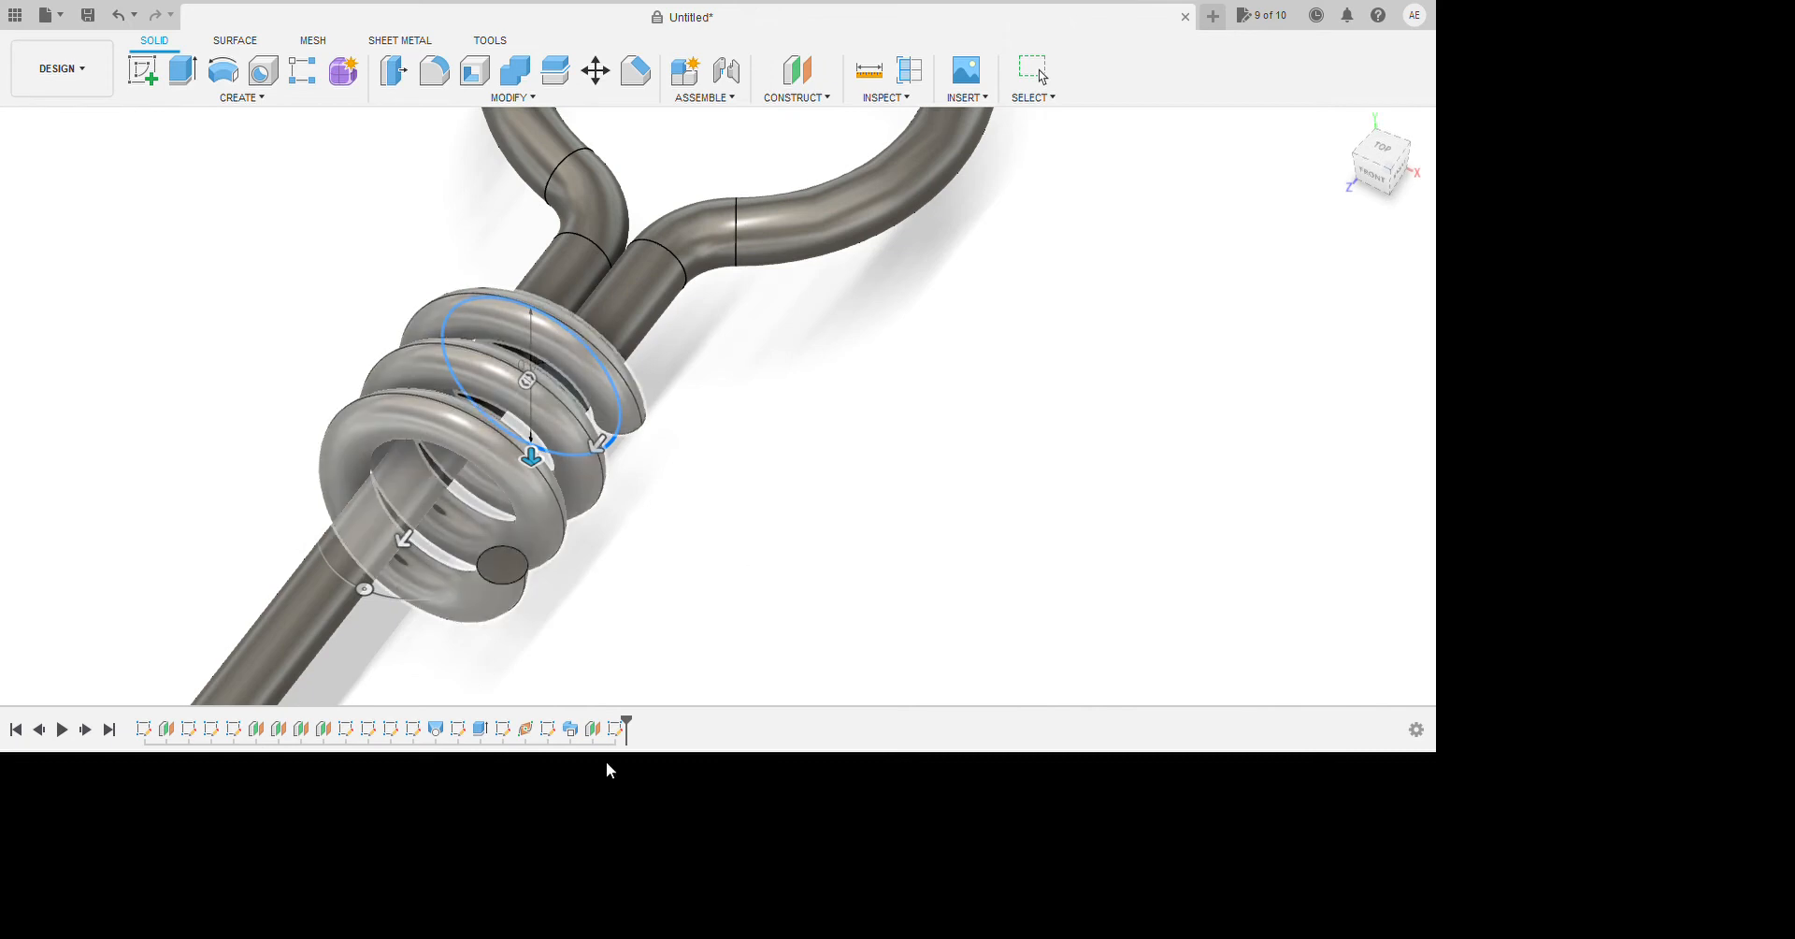
drag(517, 689, 450, 766)
mouse_move(833, 573)
shift+middle_down()
mouse_move(809, 541)
mouse_move(809, 582)
shift+middle_up()
scroll(810, 581, up, 2)
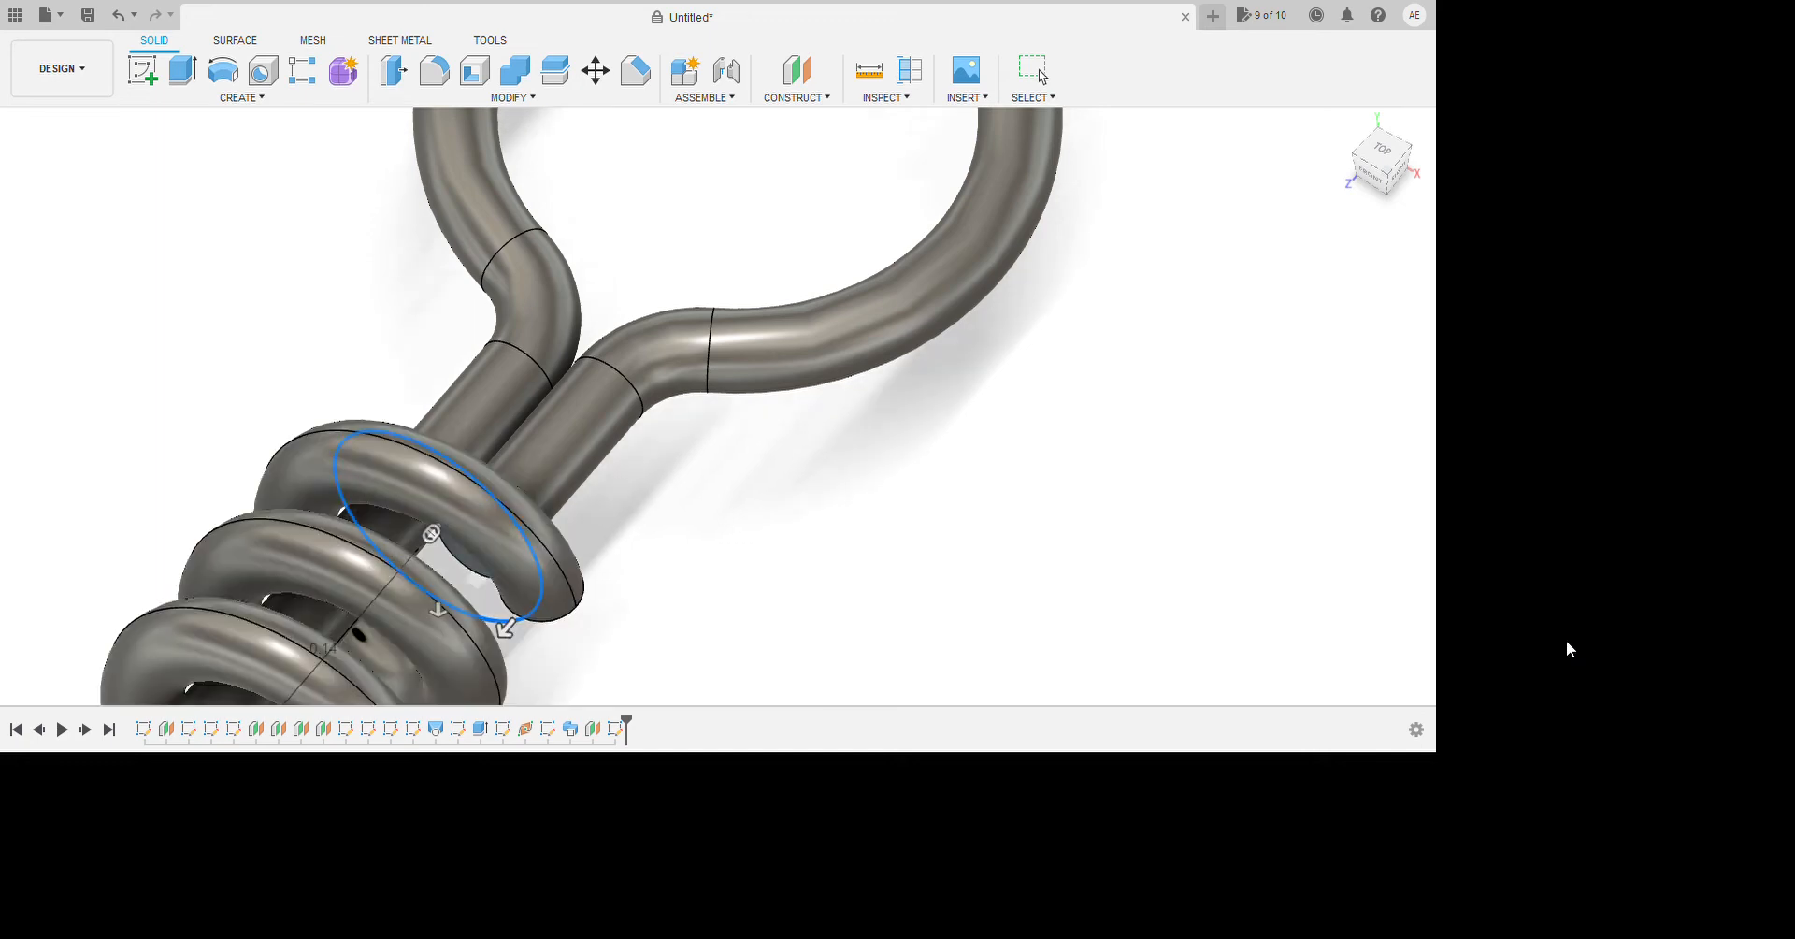
scroll(899, 558, down, 5)
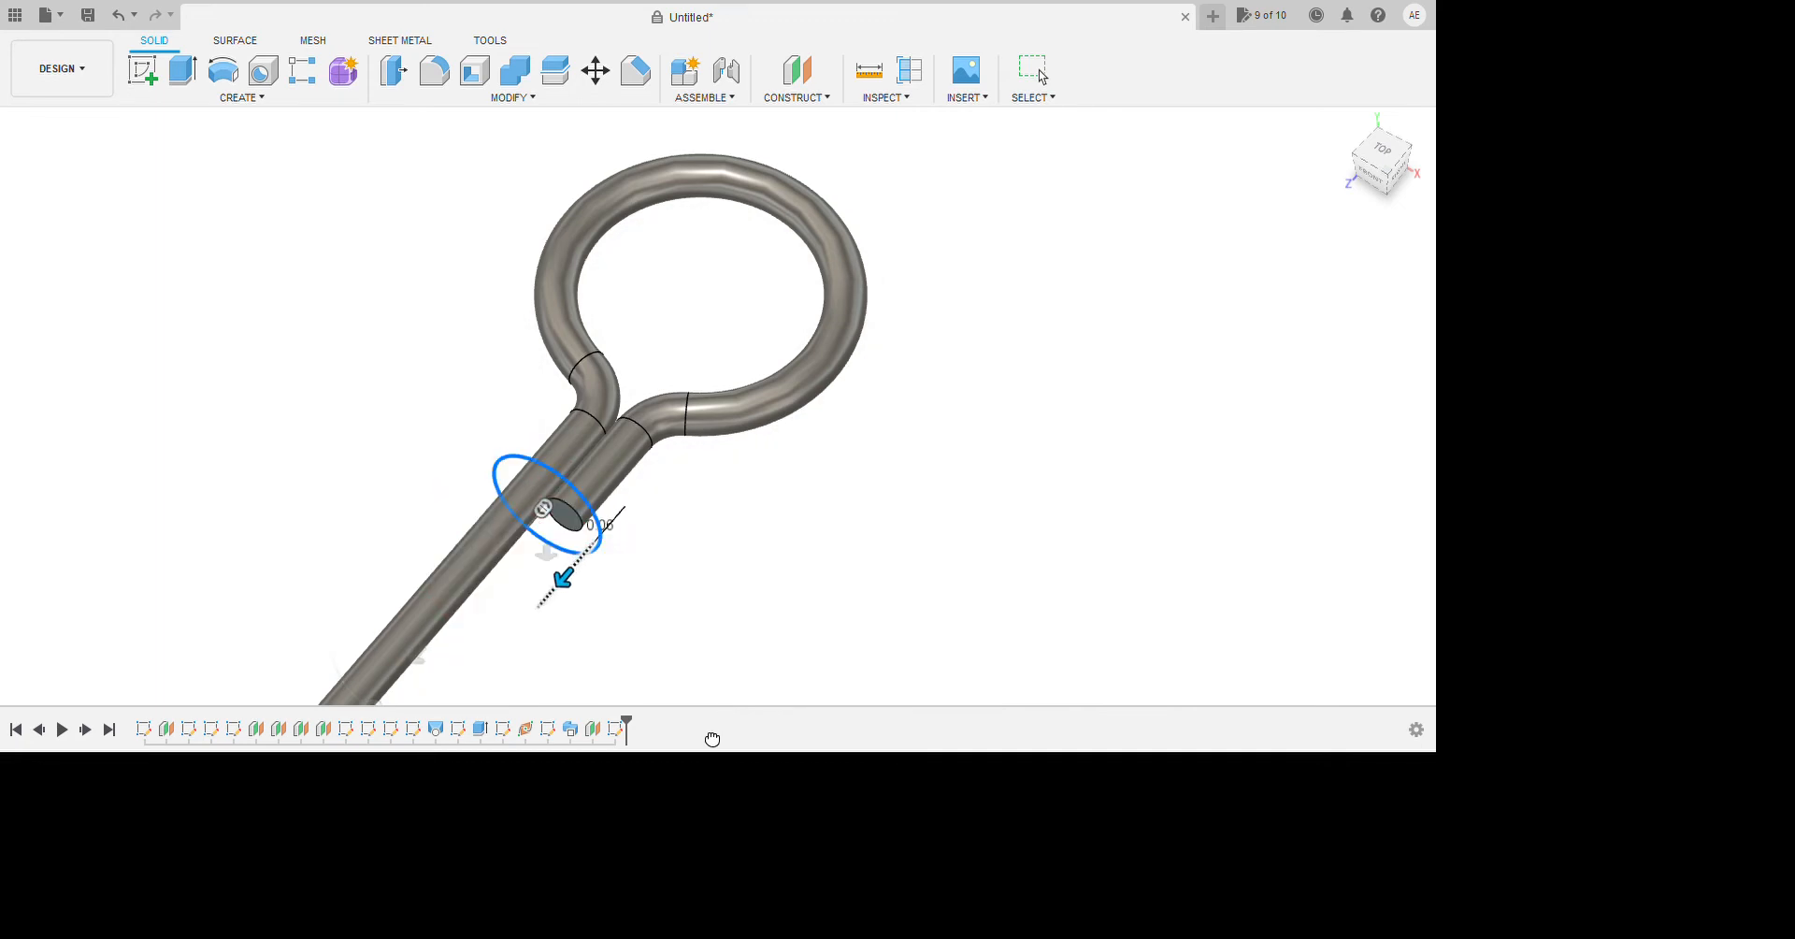
click(1647, 735)
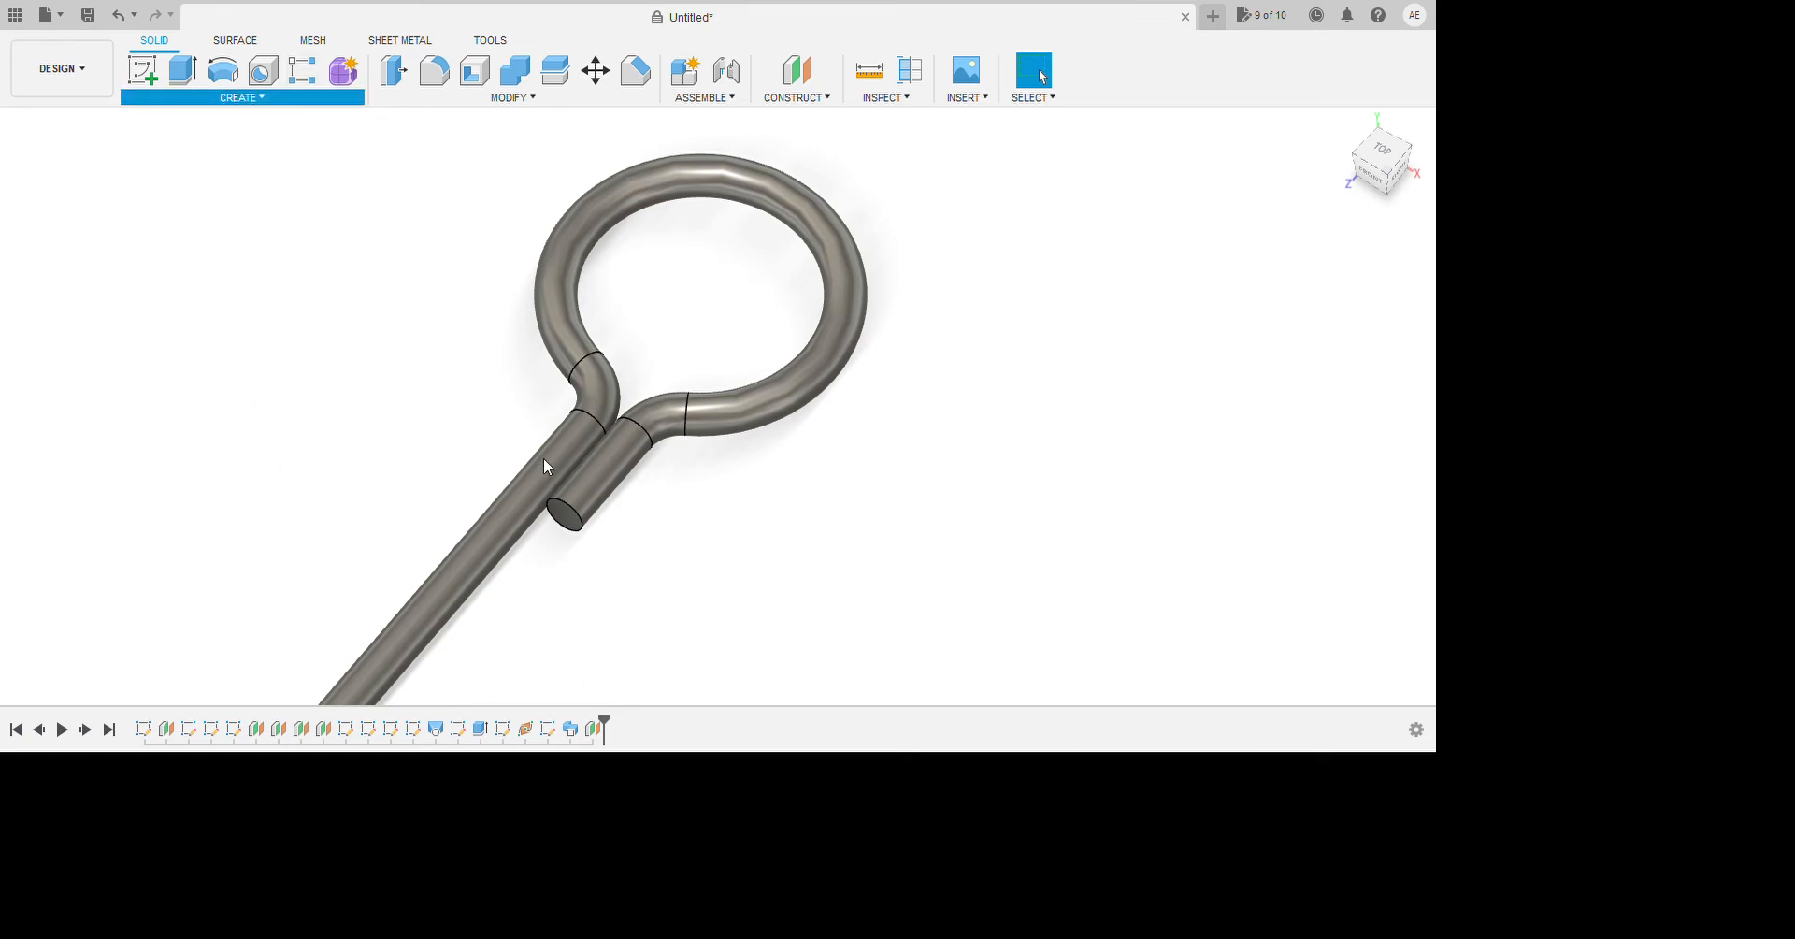
Examine the wire along its length and the loops at both of its ends.
scroll(498, 481, down, 2)
scroll(674, 682, down, 4)
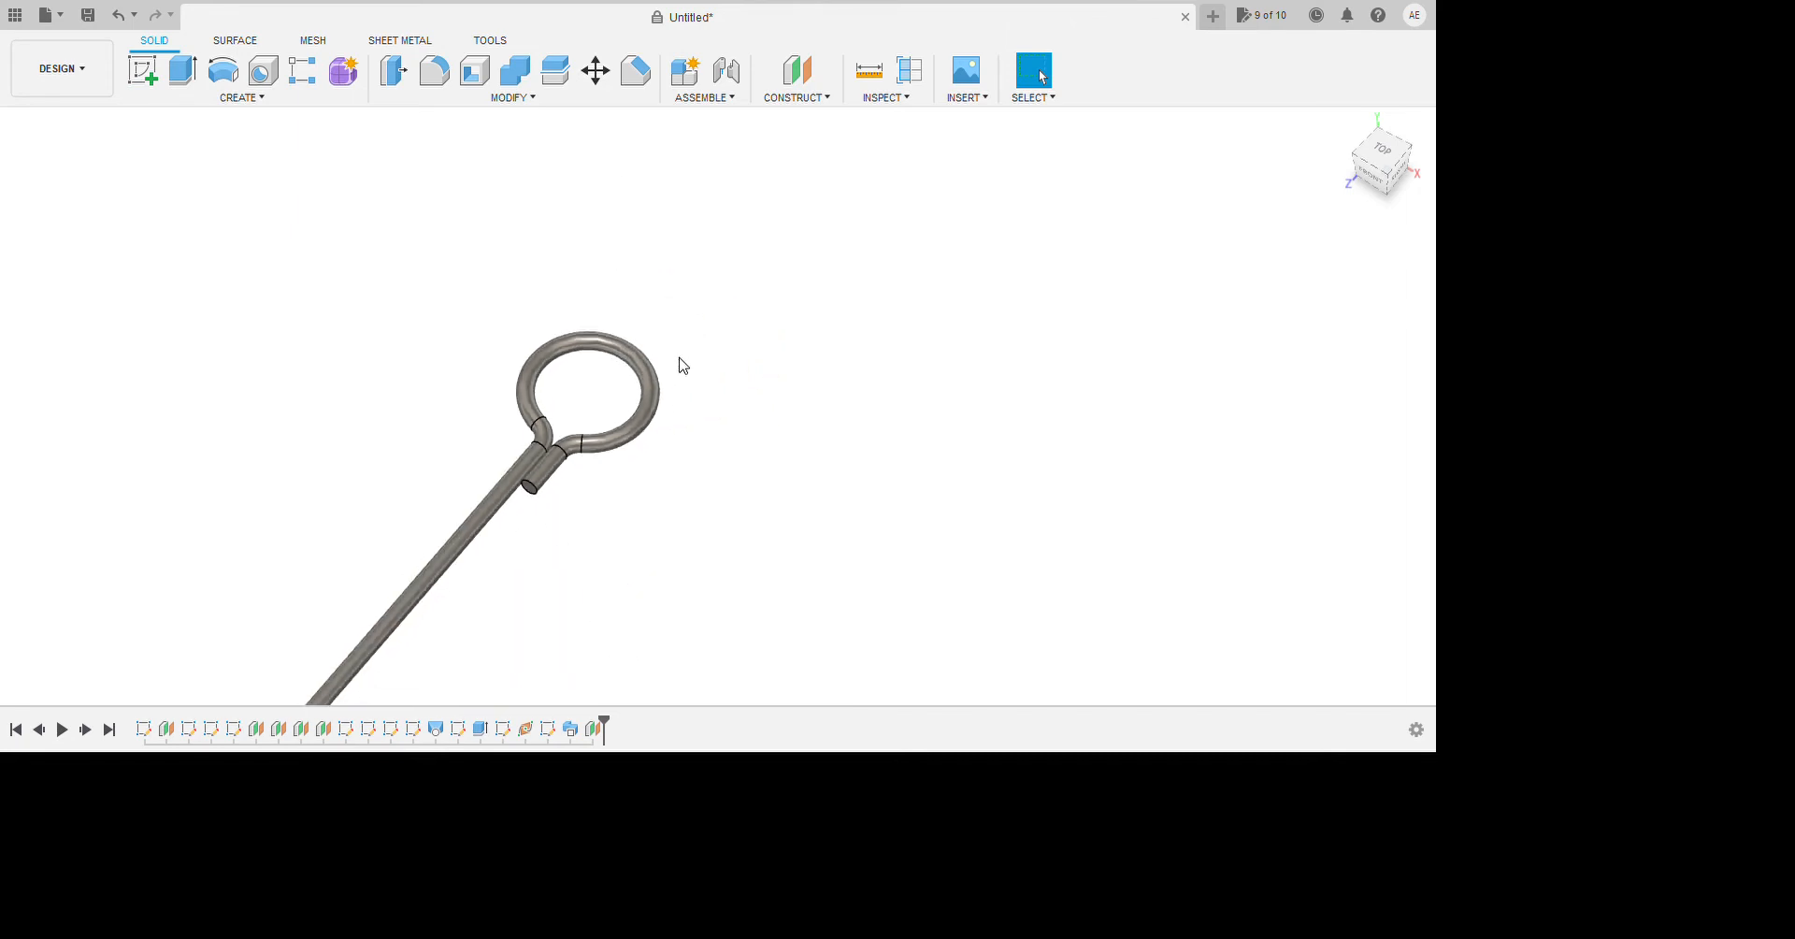
scroll(661, 408, down, 4)
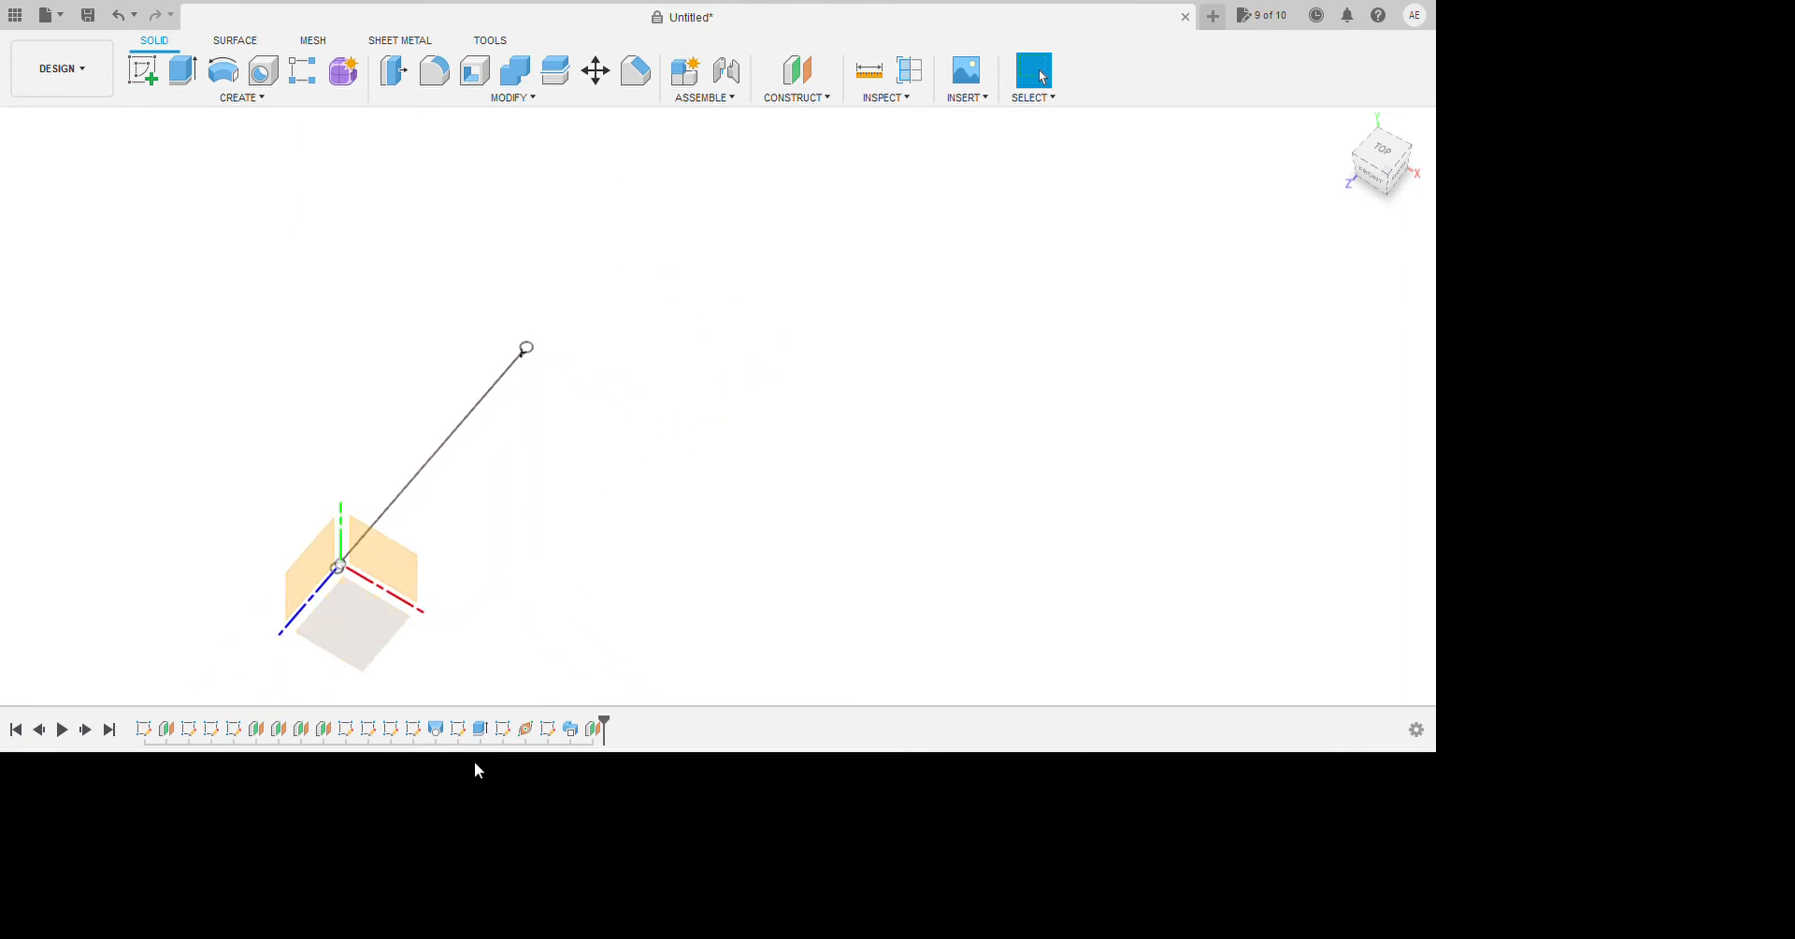
scroll(402, 703, up, 3)
scroll(402, 703, up, 3)
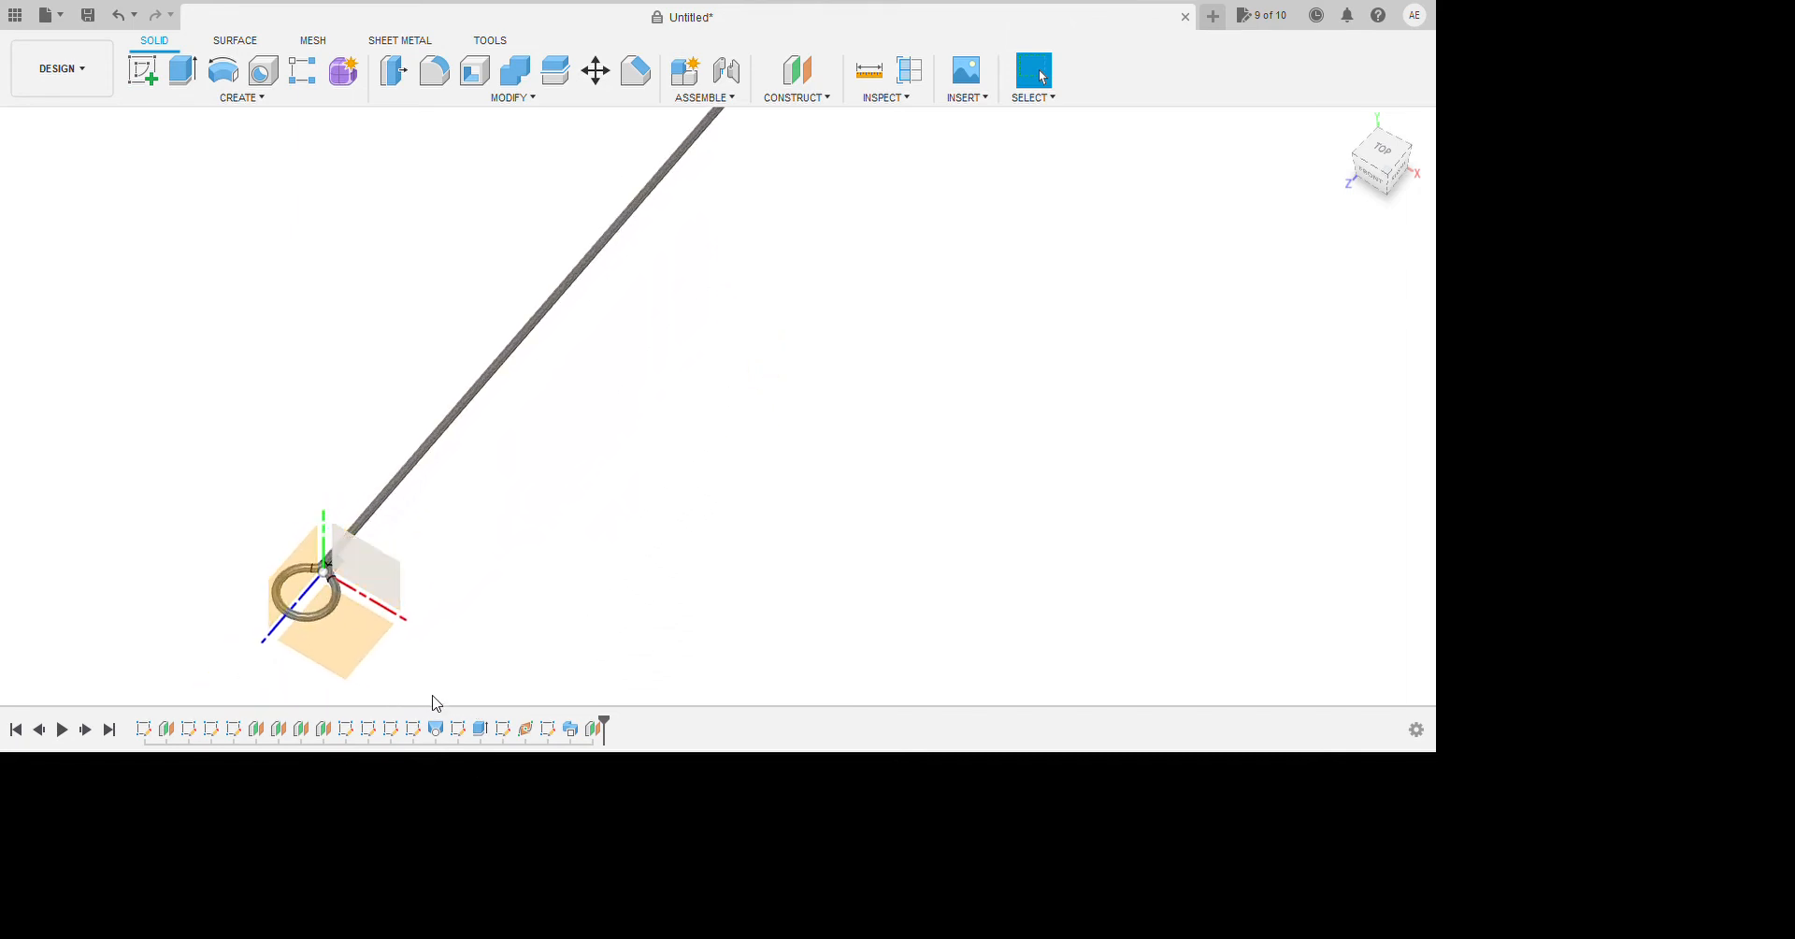
scroll(645, 654, down, 3)
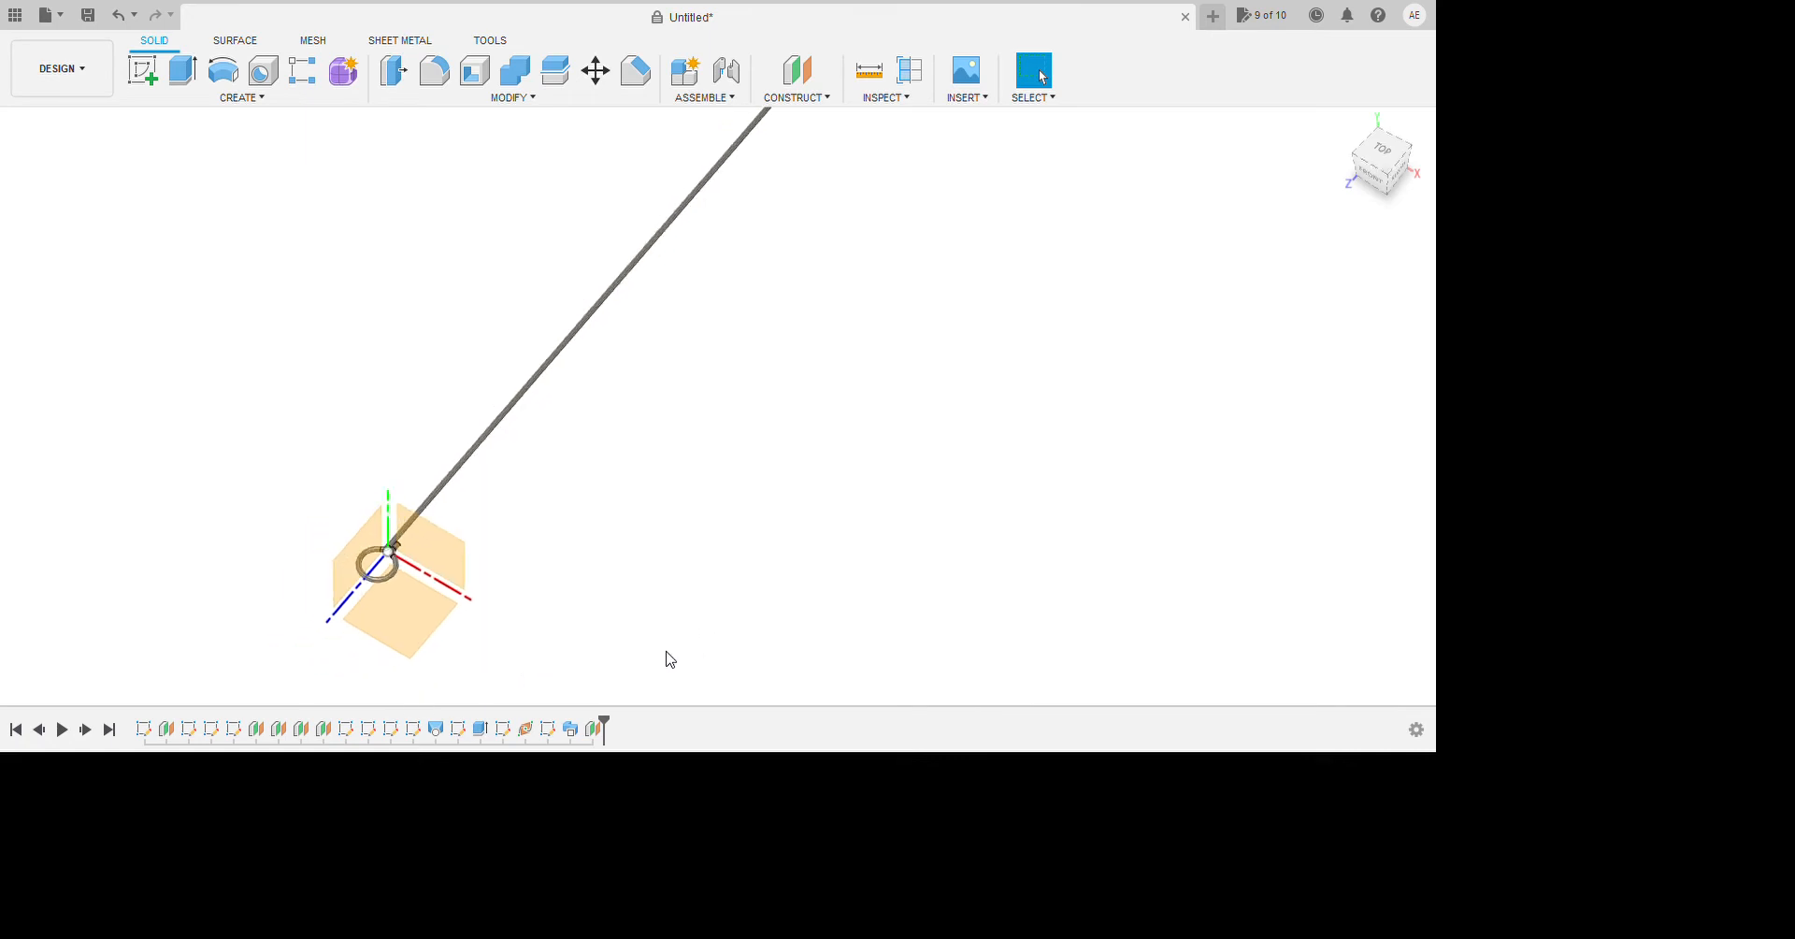
scroll(1006, 389, down, 2)
scroll(1025, 337, up, 2)
scroll(882, 356, up, 4)
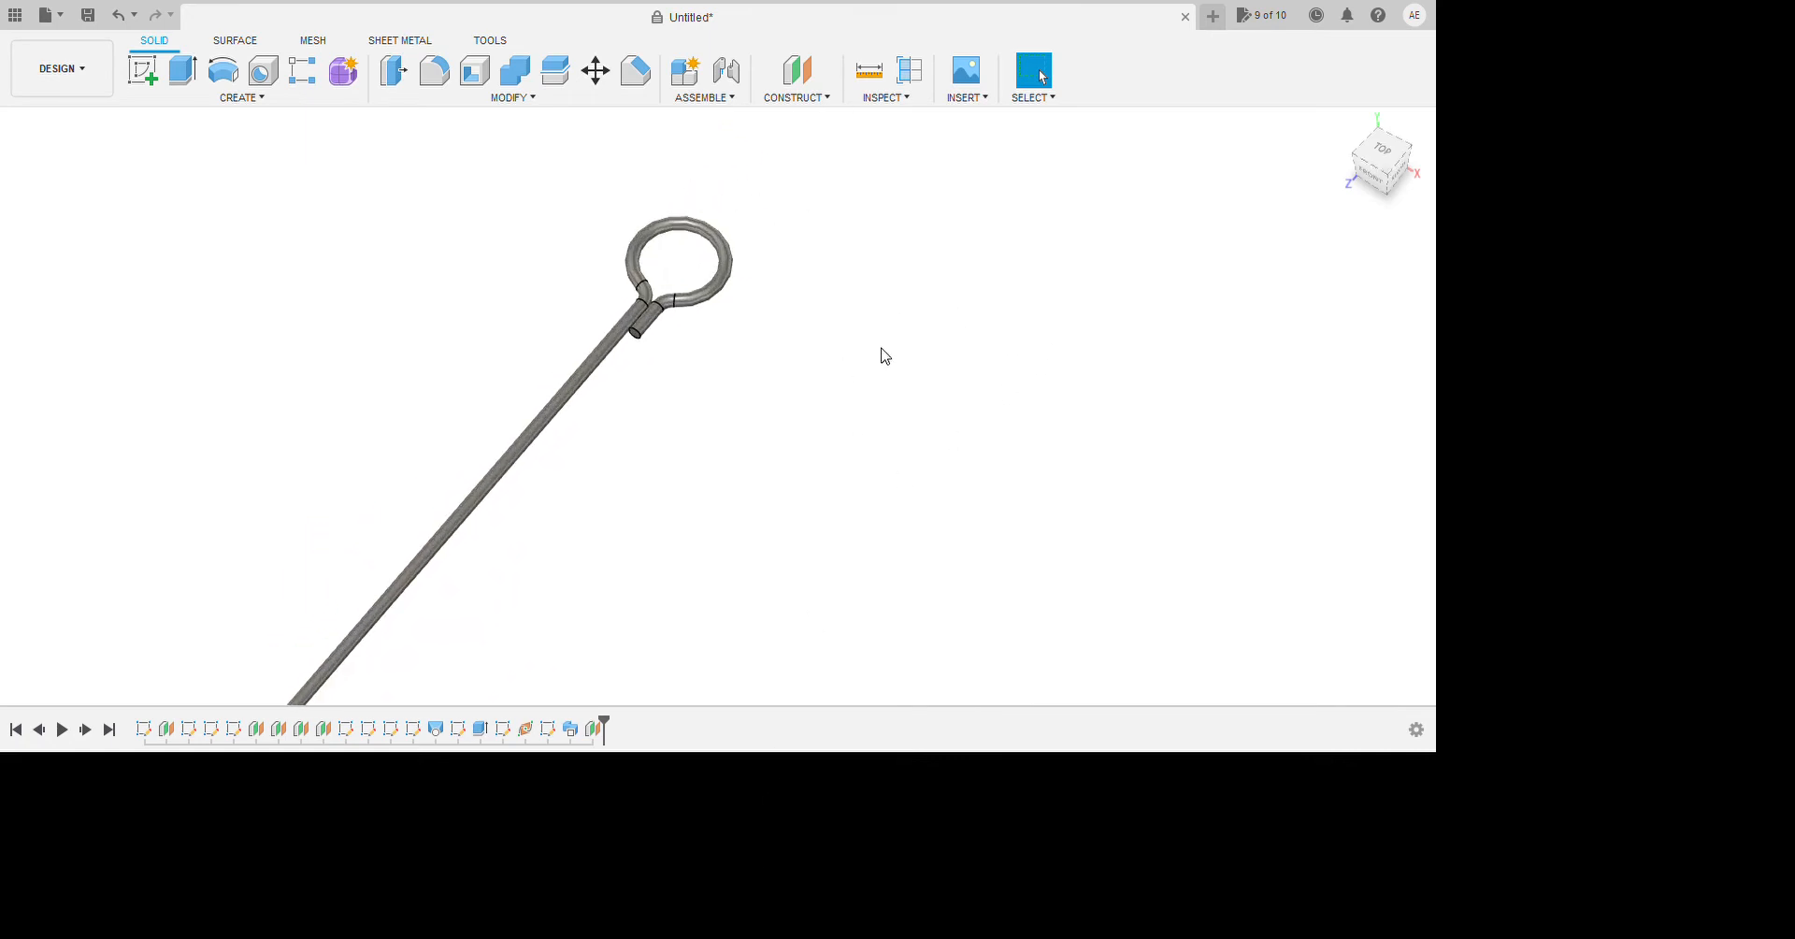
Create a coil around both wire strands on the offset plane at the short tail's end near the far loop.
scroll(808, 375, up, 2)
scroll(311, 128, up, 1)
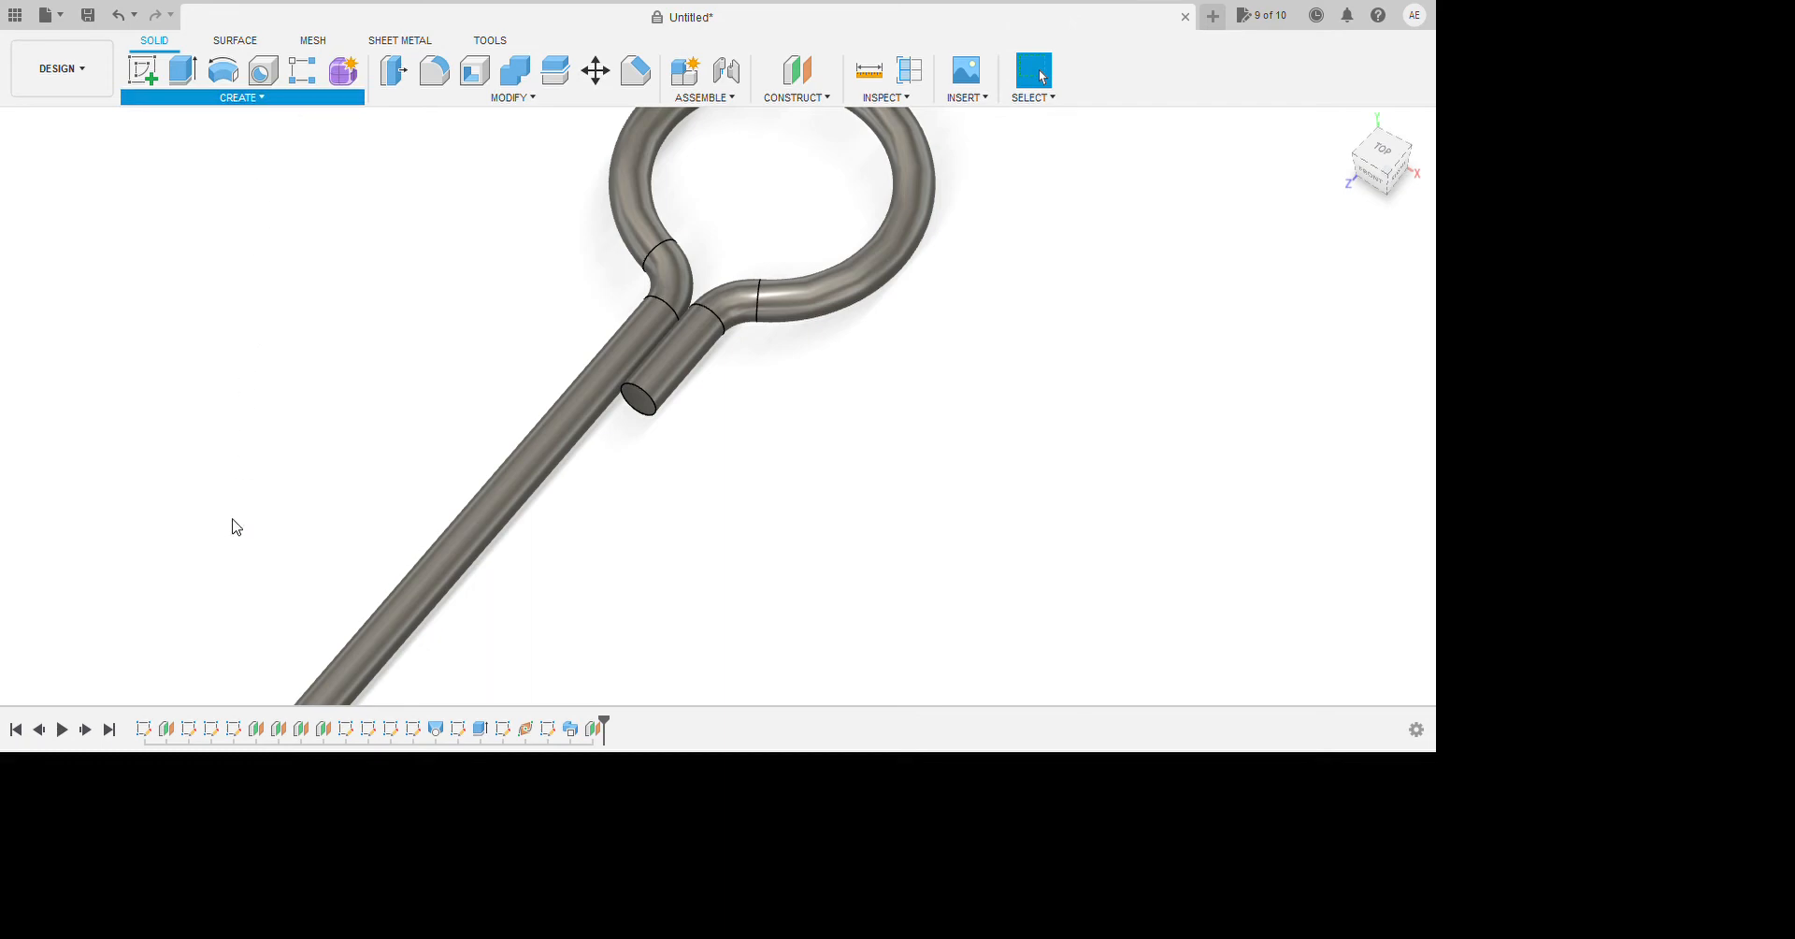
click(205, 589)
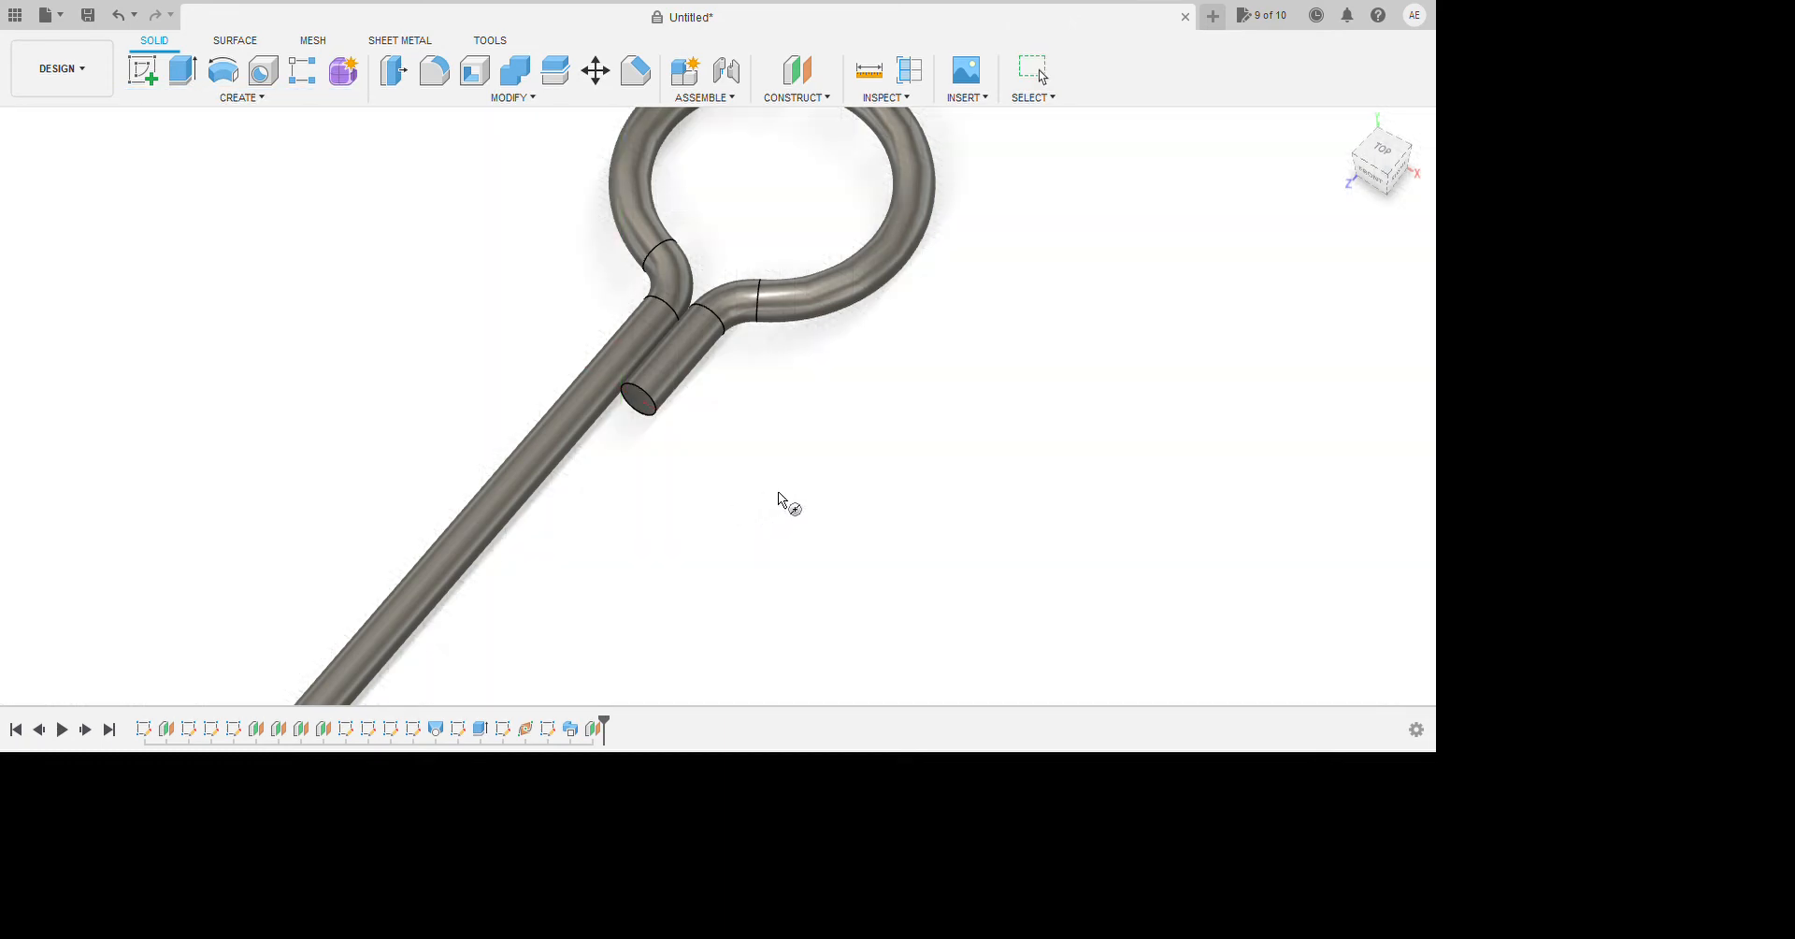
click(790, 502)
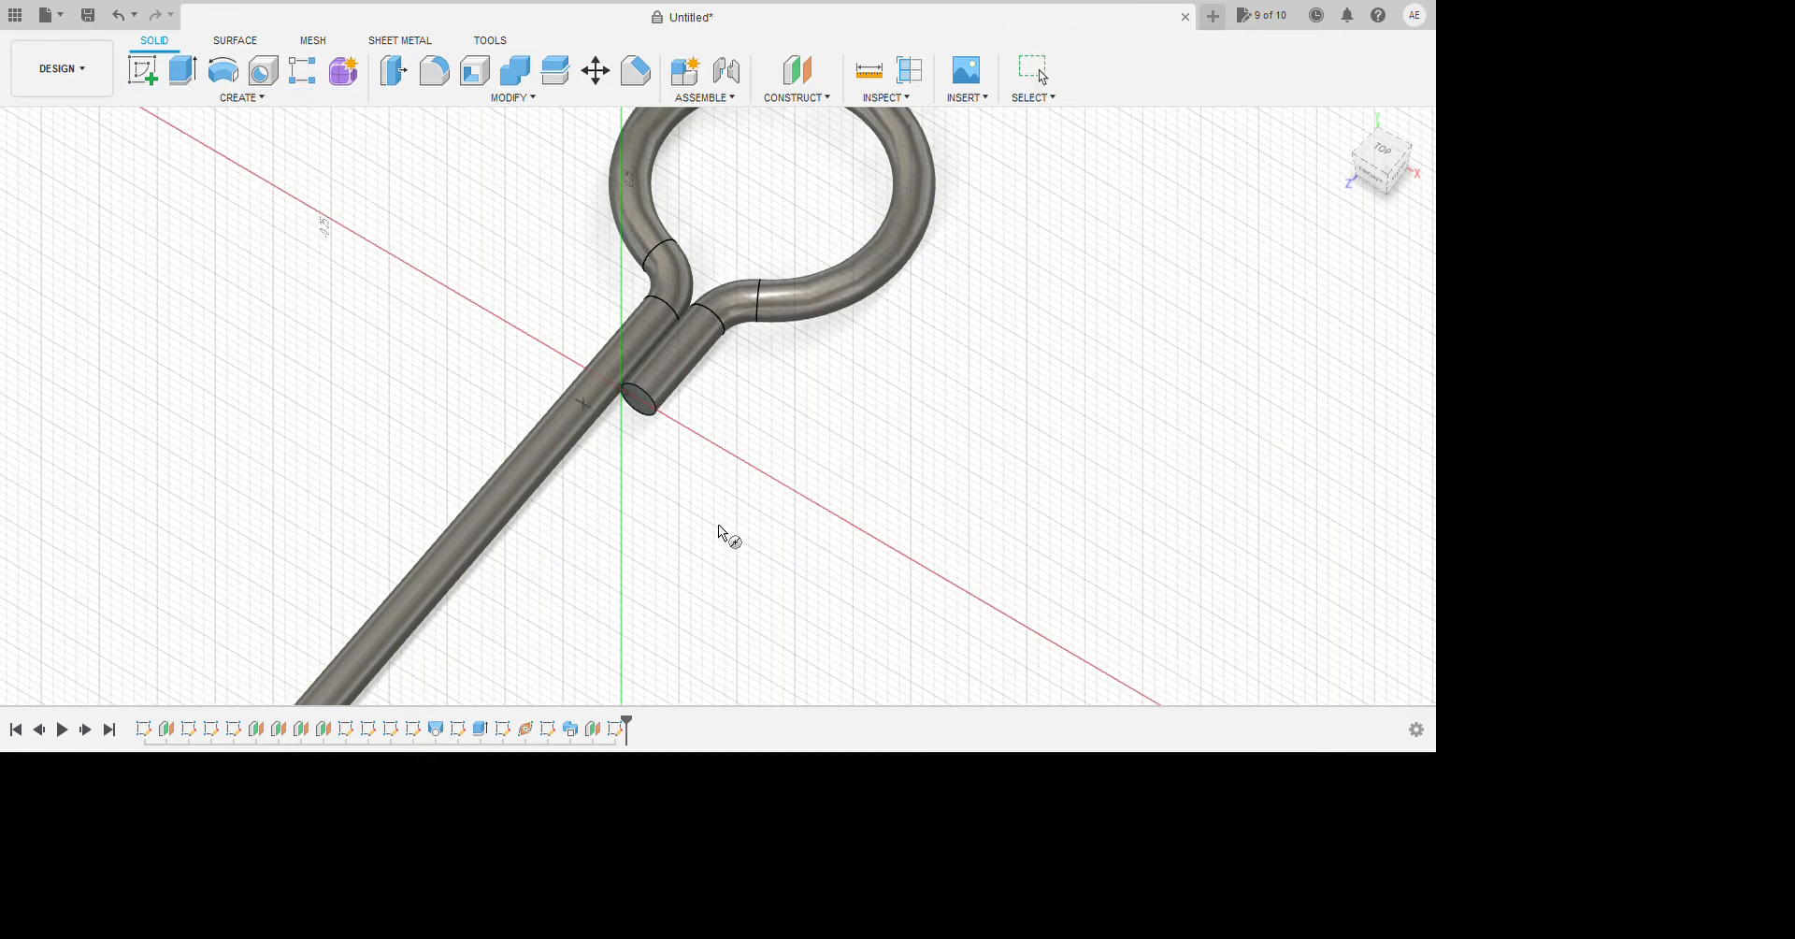
click(784, 491)
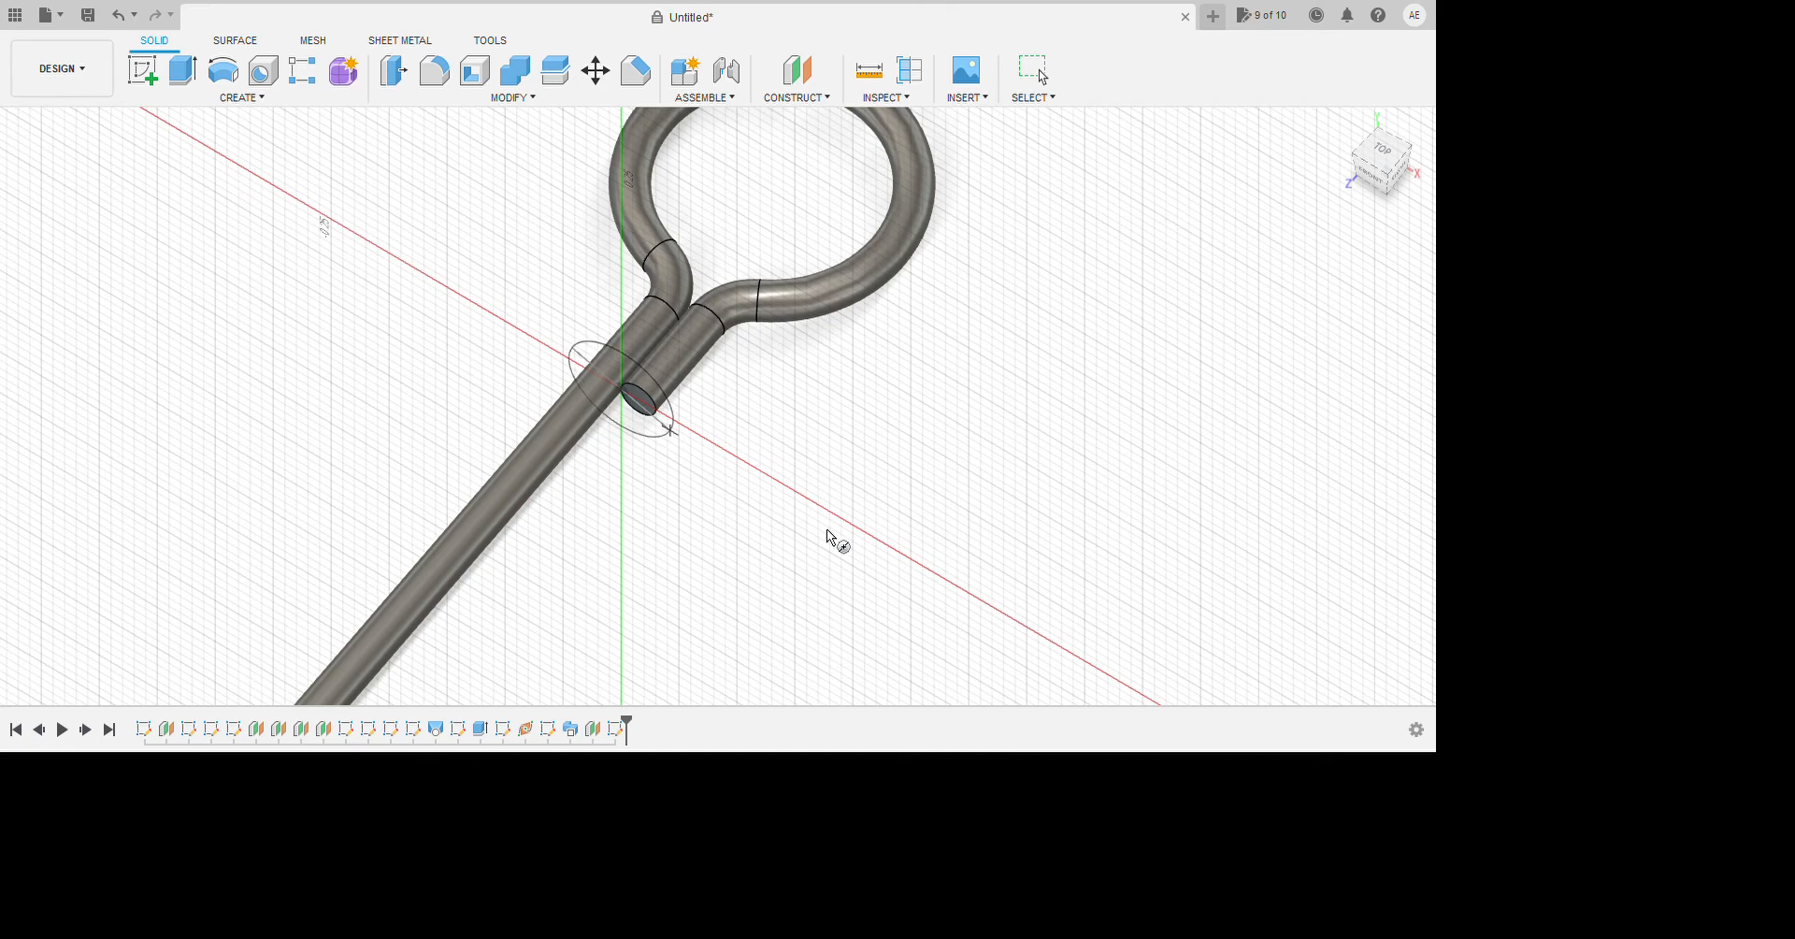
click(830, 537)
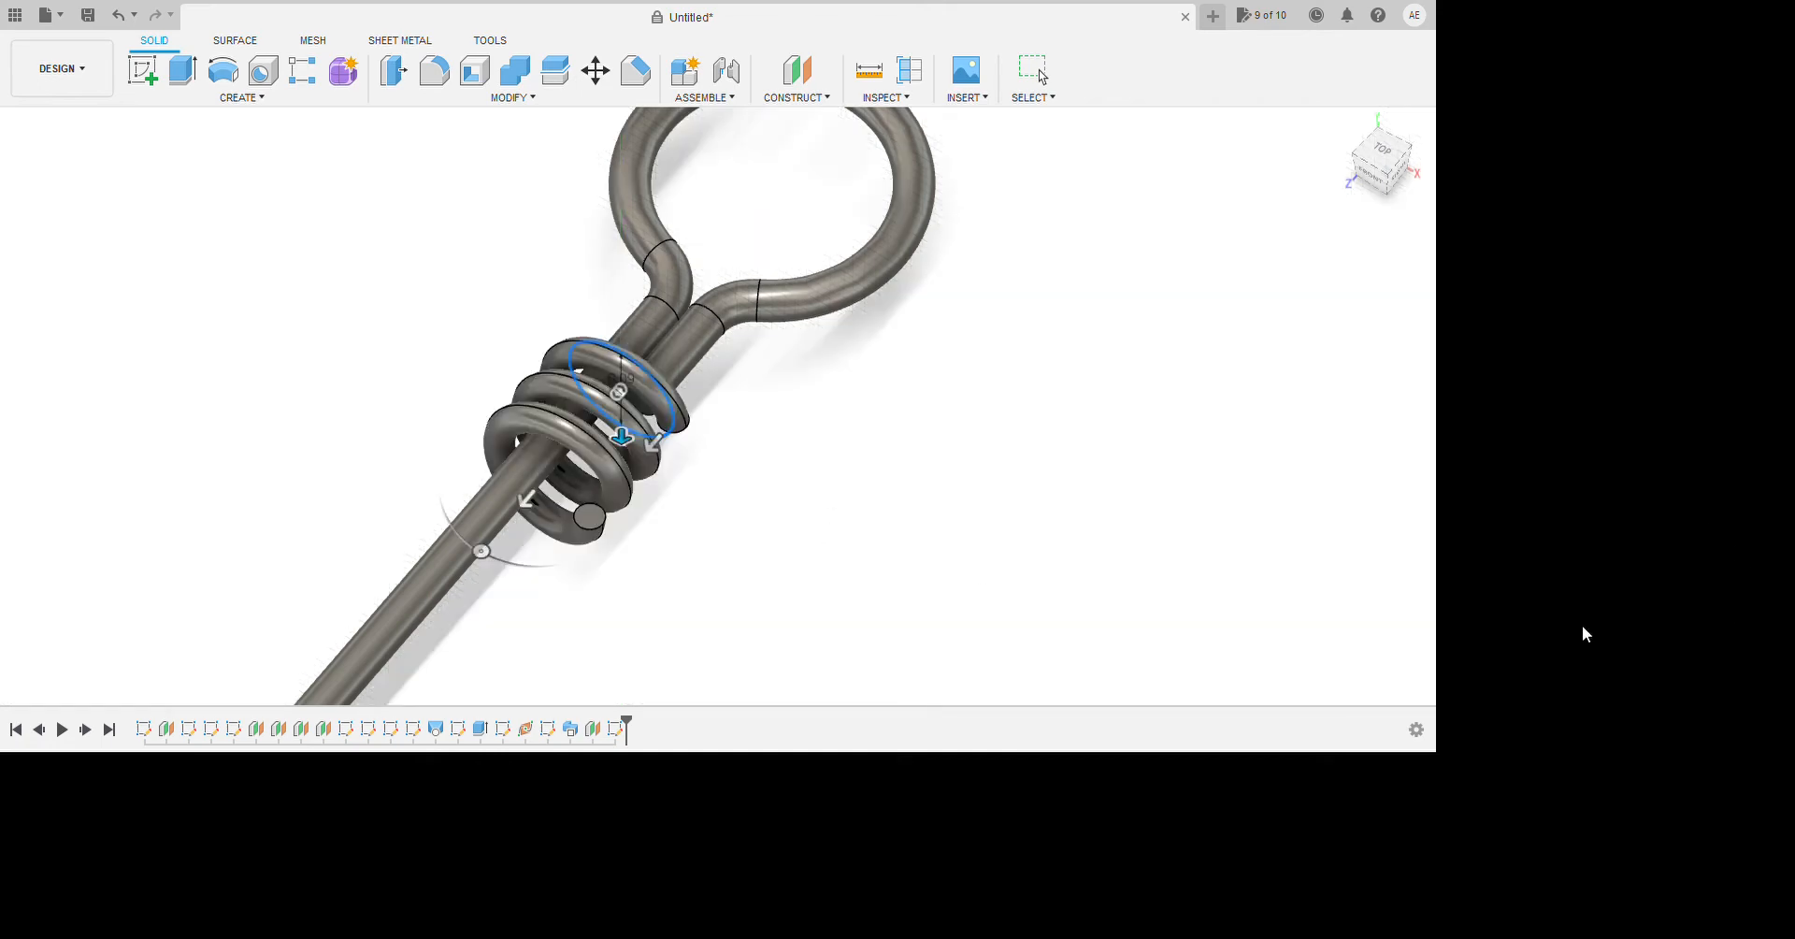
shift+middle_drag(1207, 605, 1141, 611)
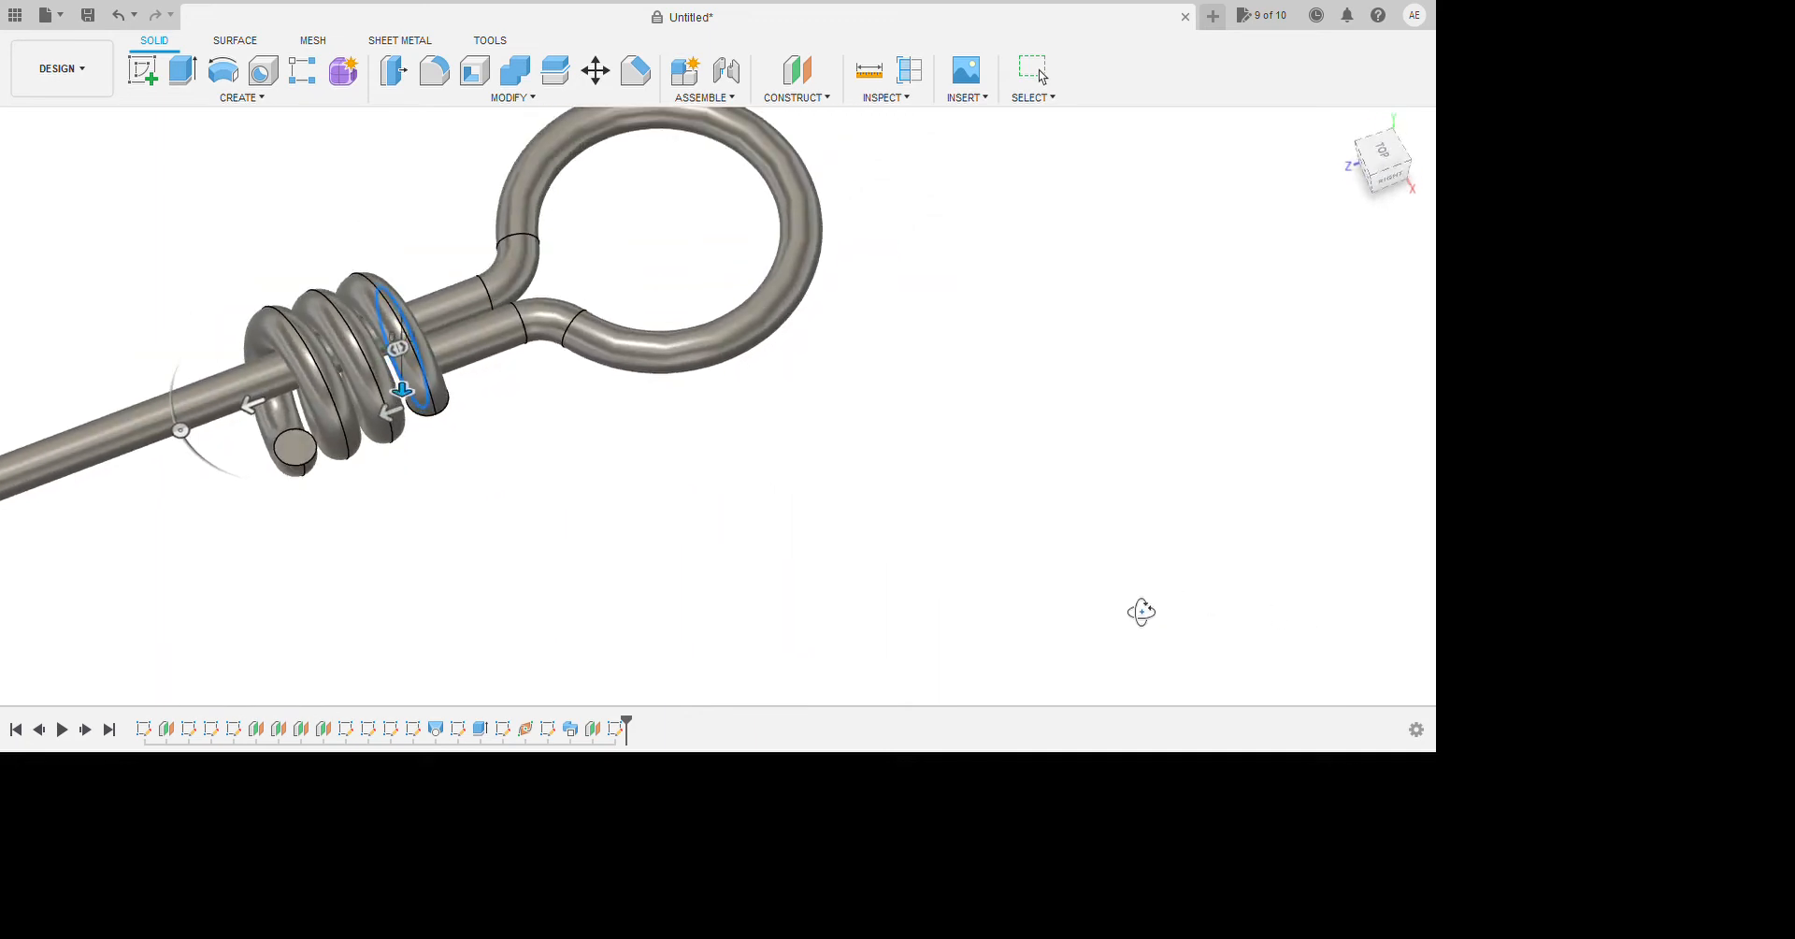
scroll(617, 598, up, 3)
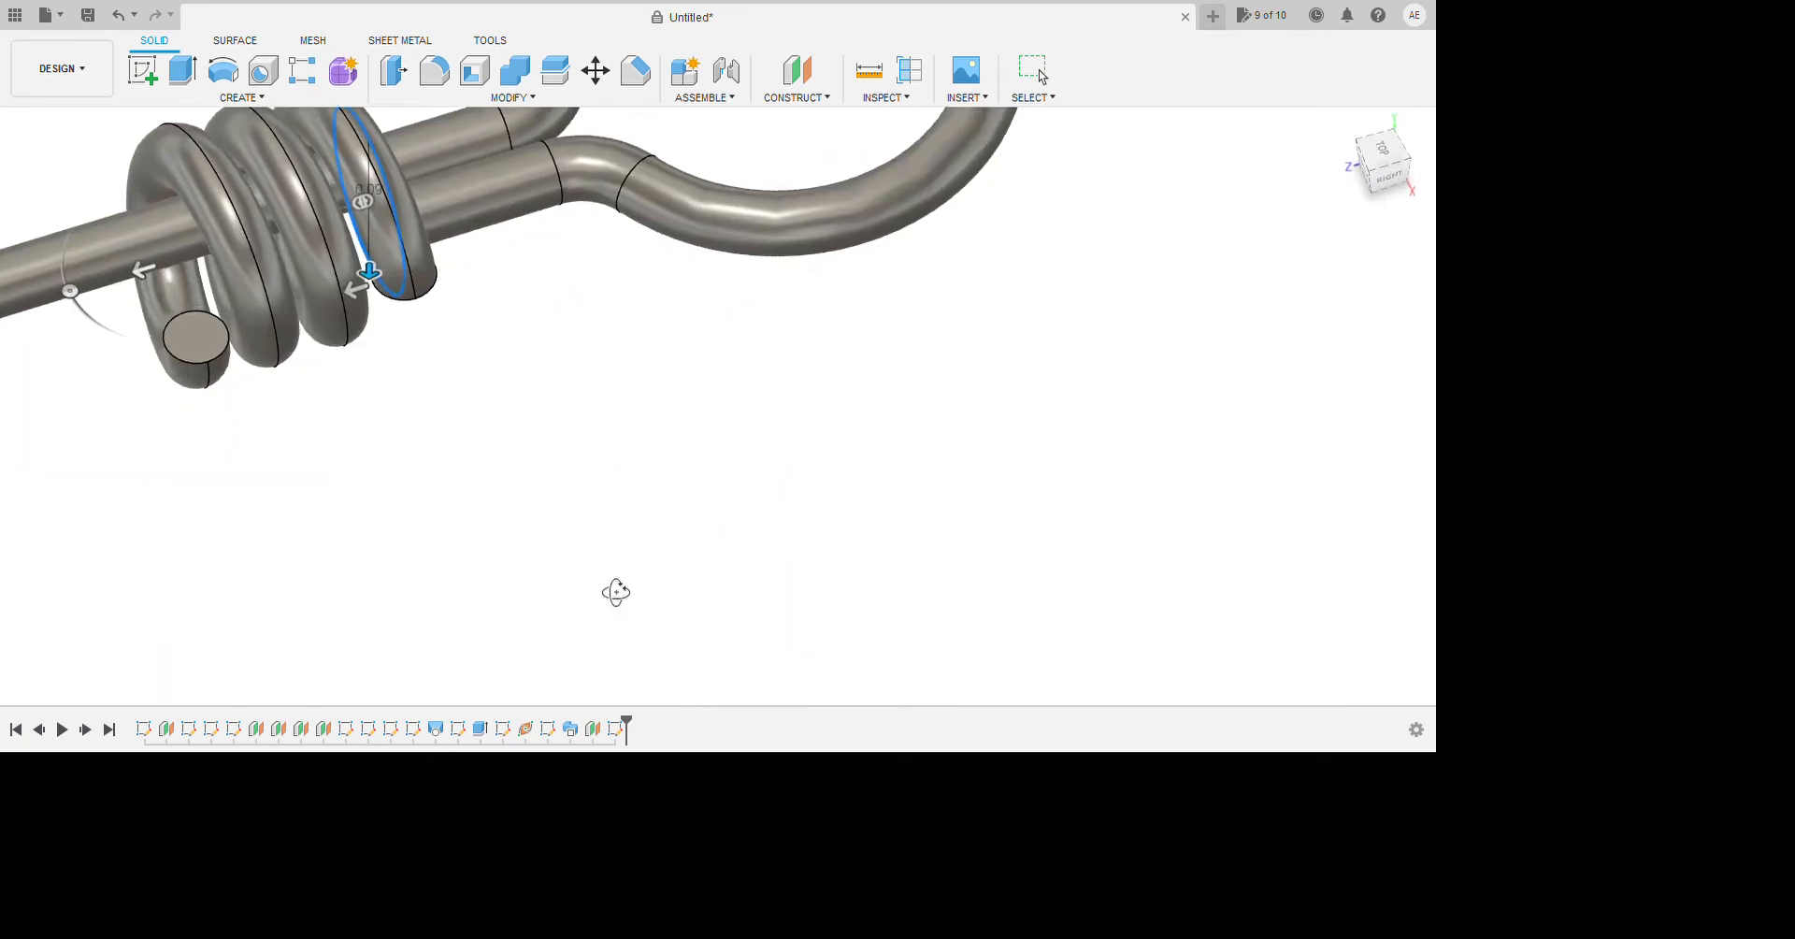
scroll(621, 573, up, 2)
scroll(607, 496, down, 4)
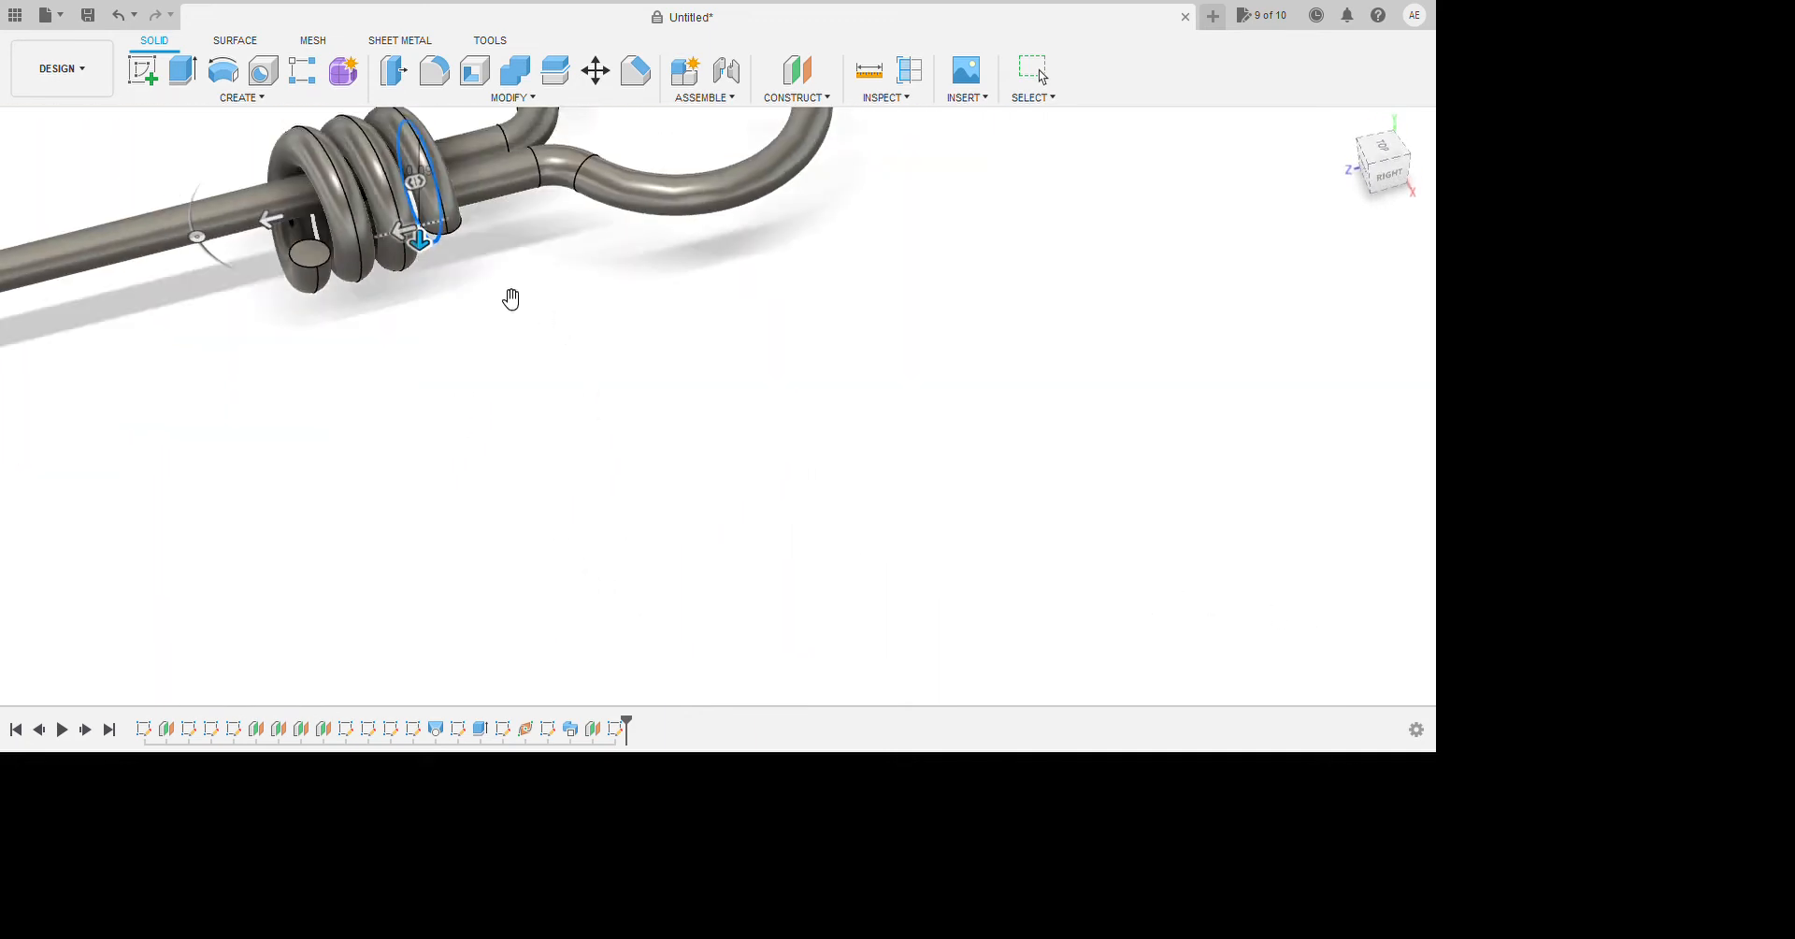
mouse_move(511, 299)
mouse_down()
mouse_move(479, 301)
mouse_move(506, 303)
mouse_up()
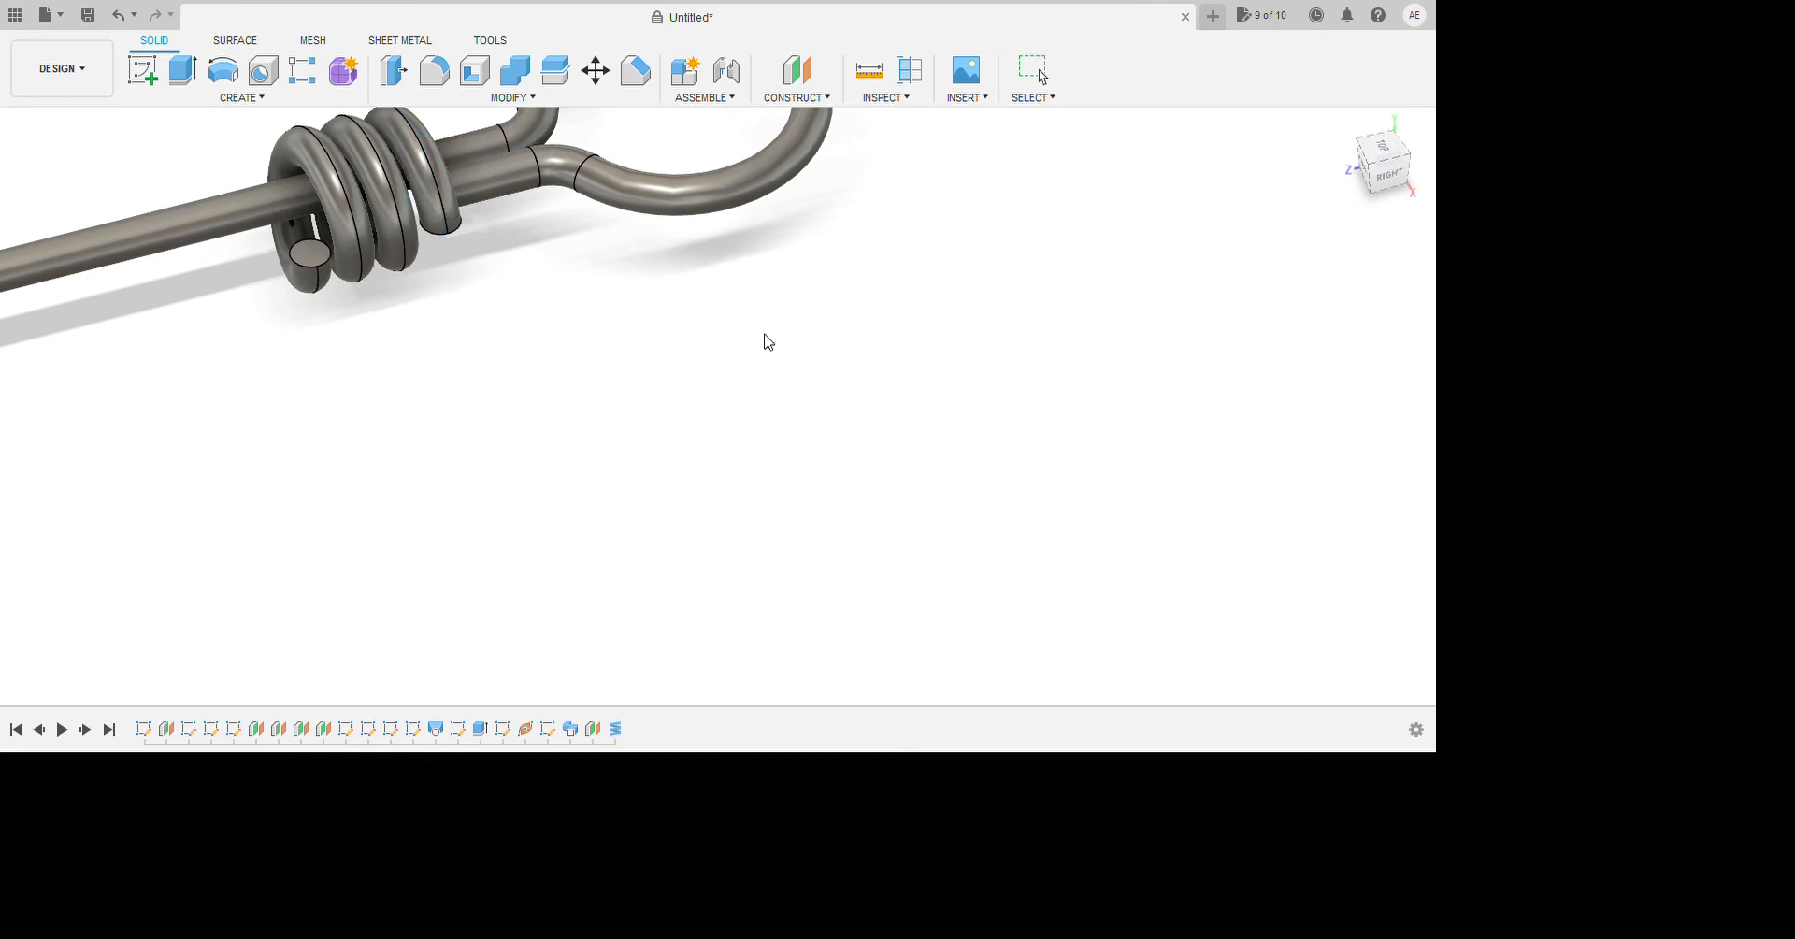
Inspect the coil's ends and its fit around the wire strands from several sides, and undo the coil.
shift+middle_drag(761, 340, 669, 308)
scroll(781, 513, down, 3)
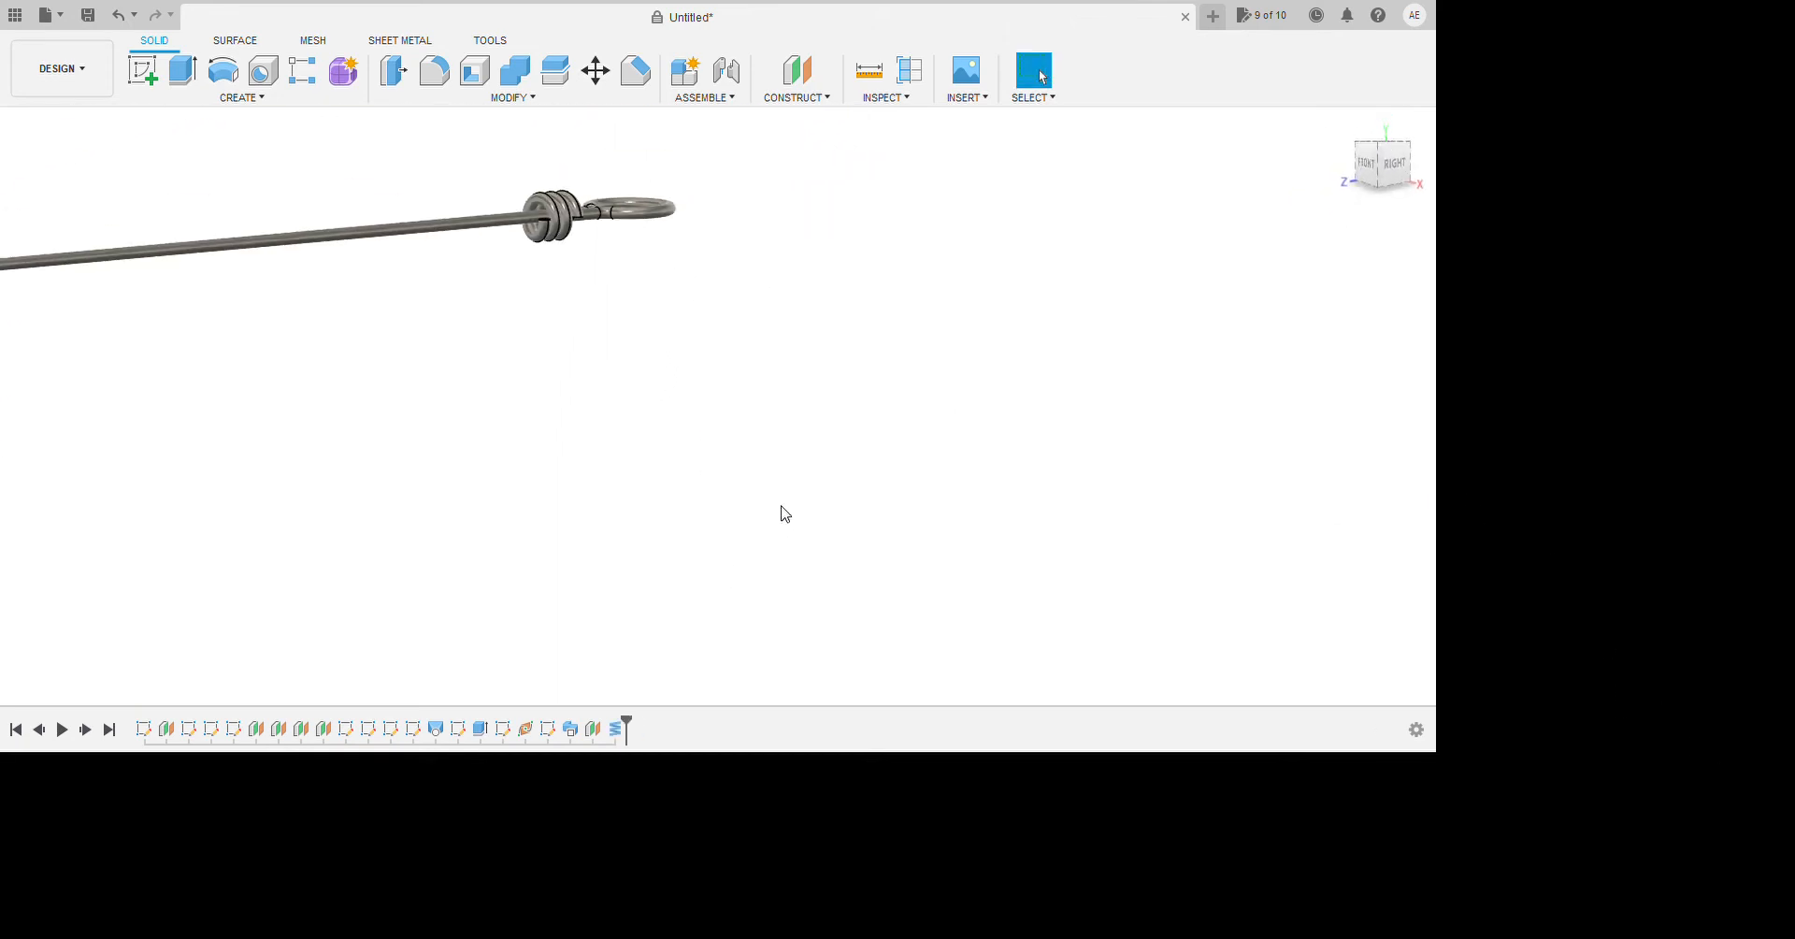
scroll(556, 201, up, 3)
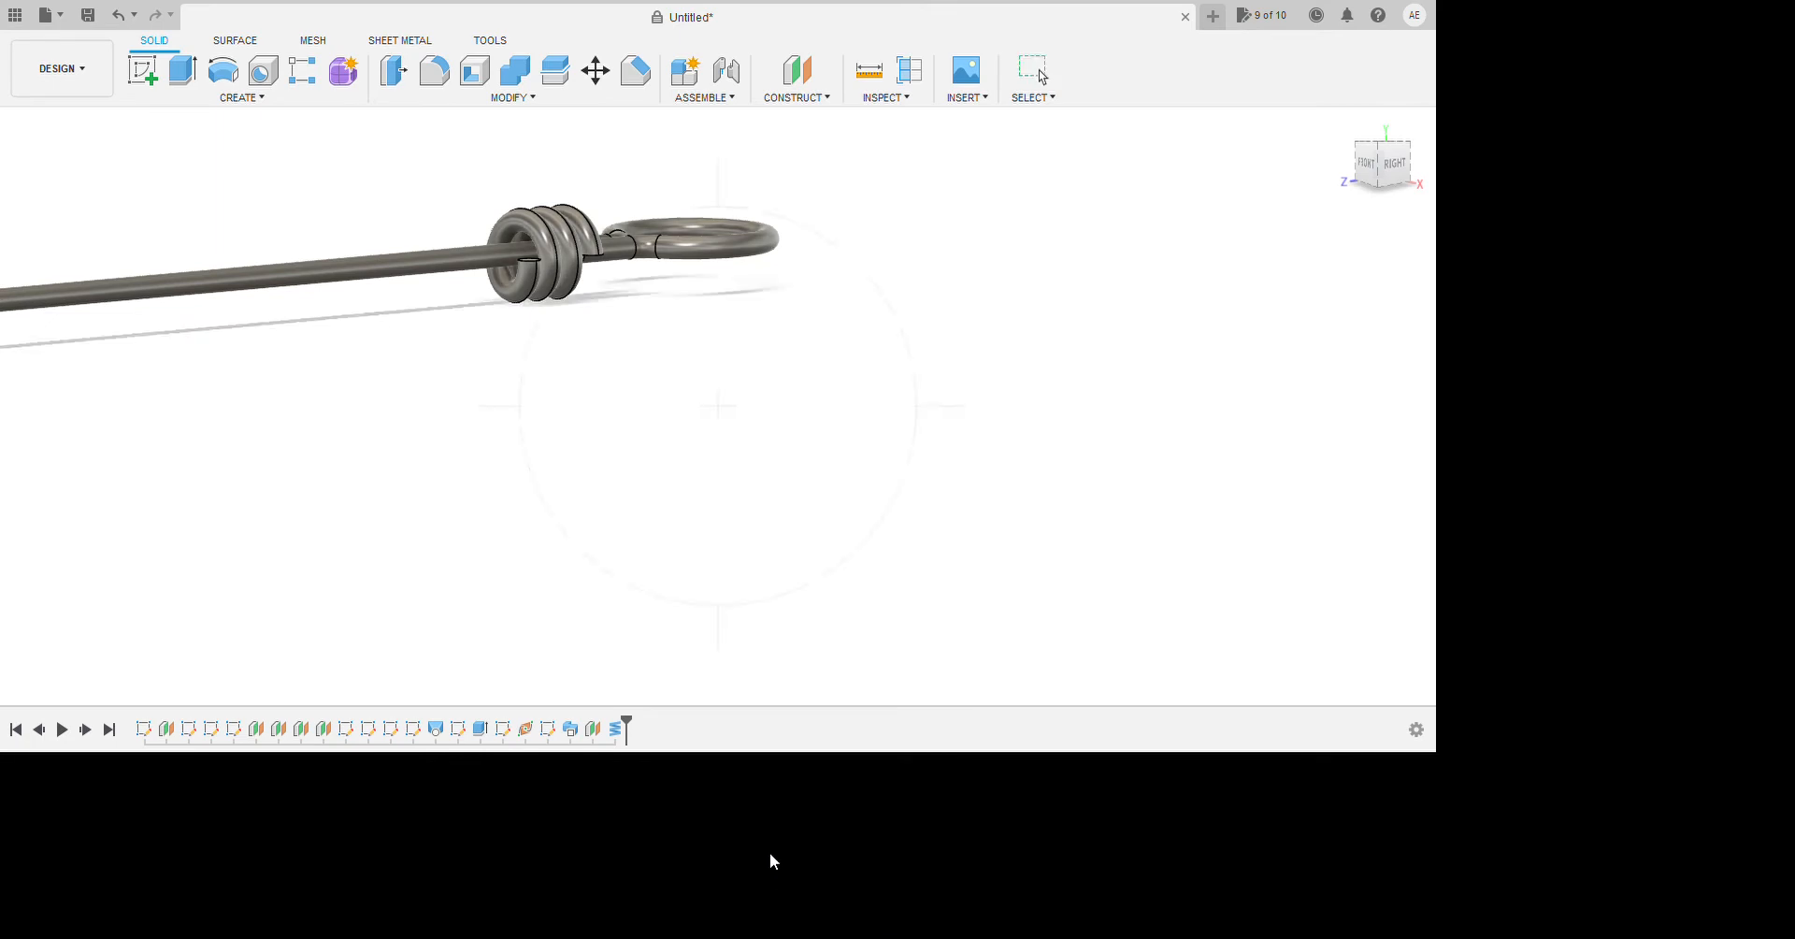
shift+middle_drag(765, 304, 566, 391)
scroll(748, 404, down, 2)
scroll(746, 288, up, 3)
scroll(565, 391, up, 5)
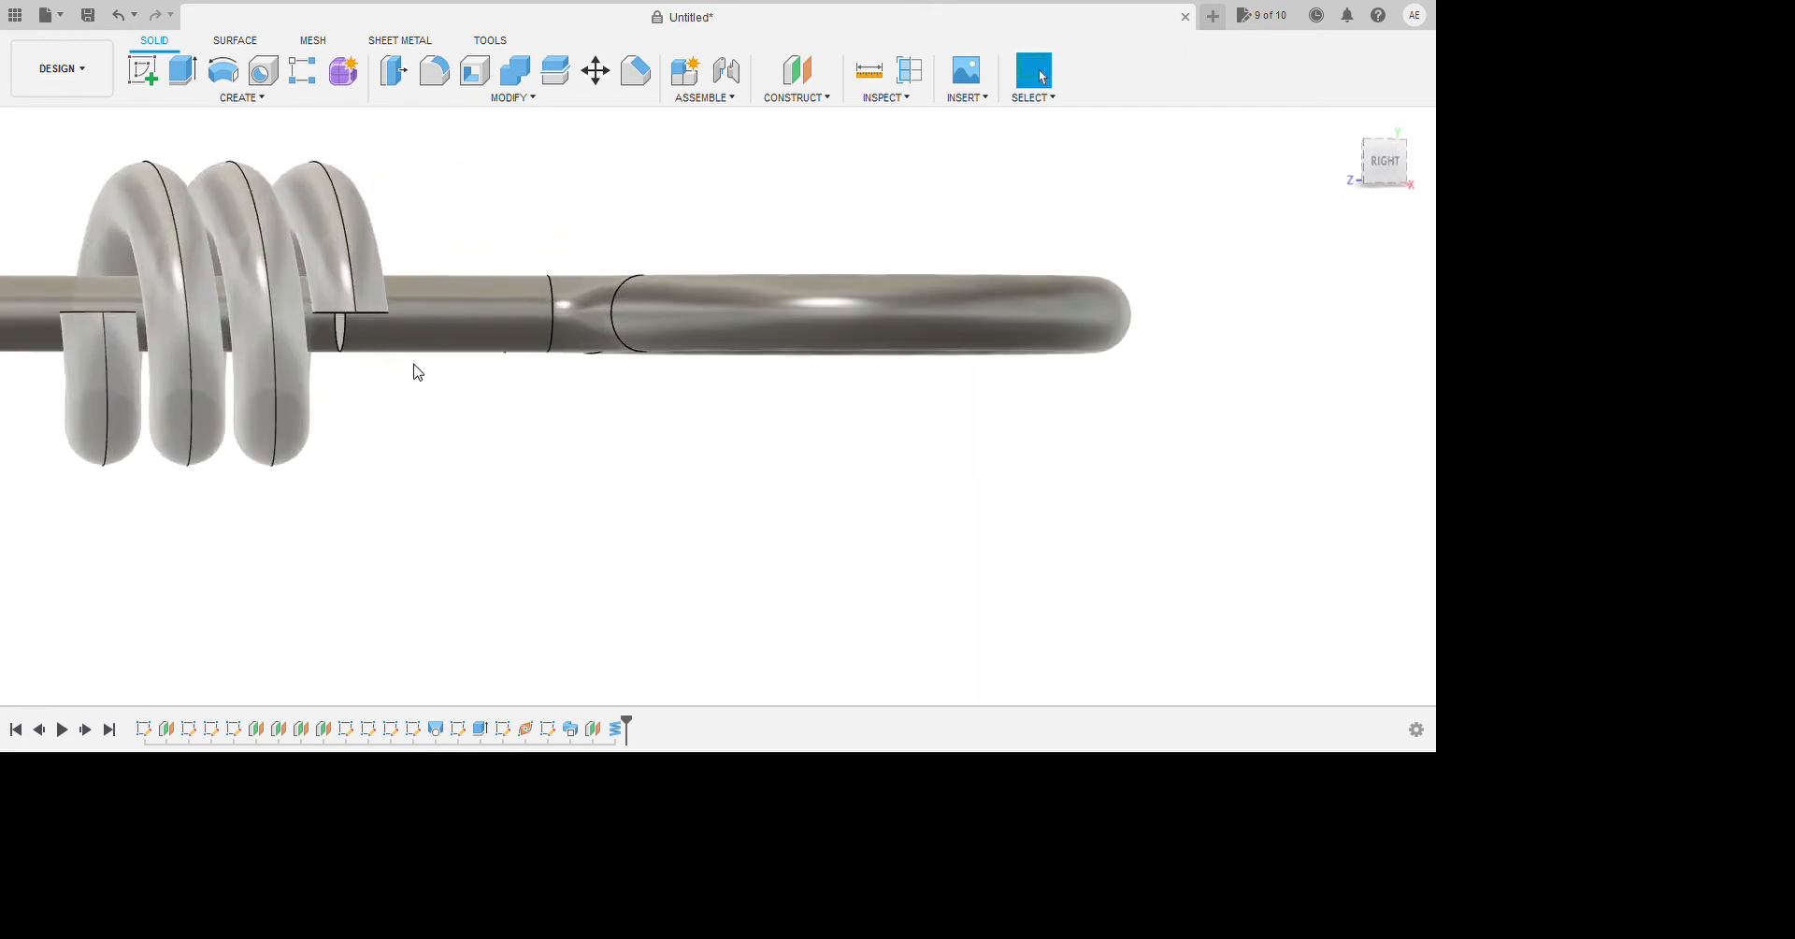
scroll(547, 441, down, 2)
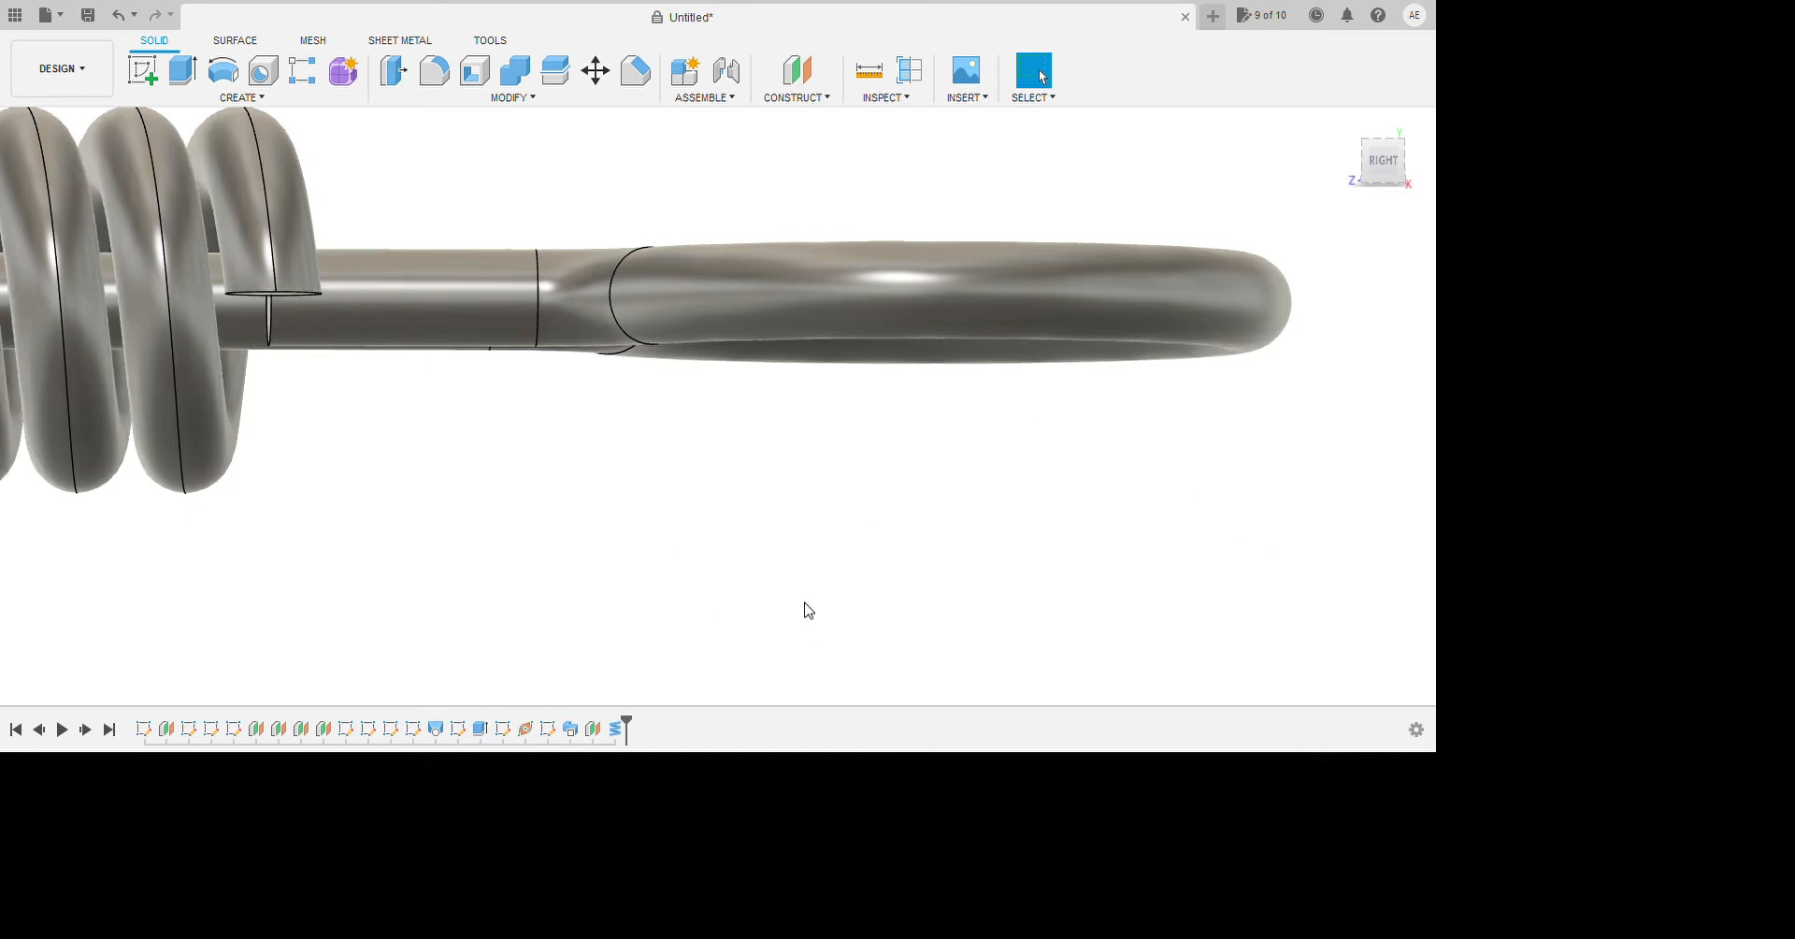
key(ctrl+z)
Examine the bare wire along its length and the short tail at the far loop.
scroll(593, 485, down, 5)
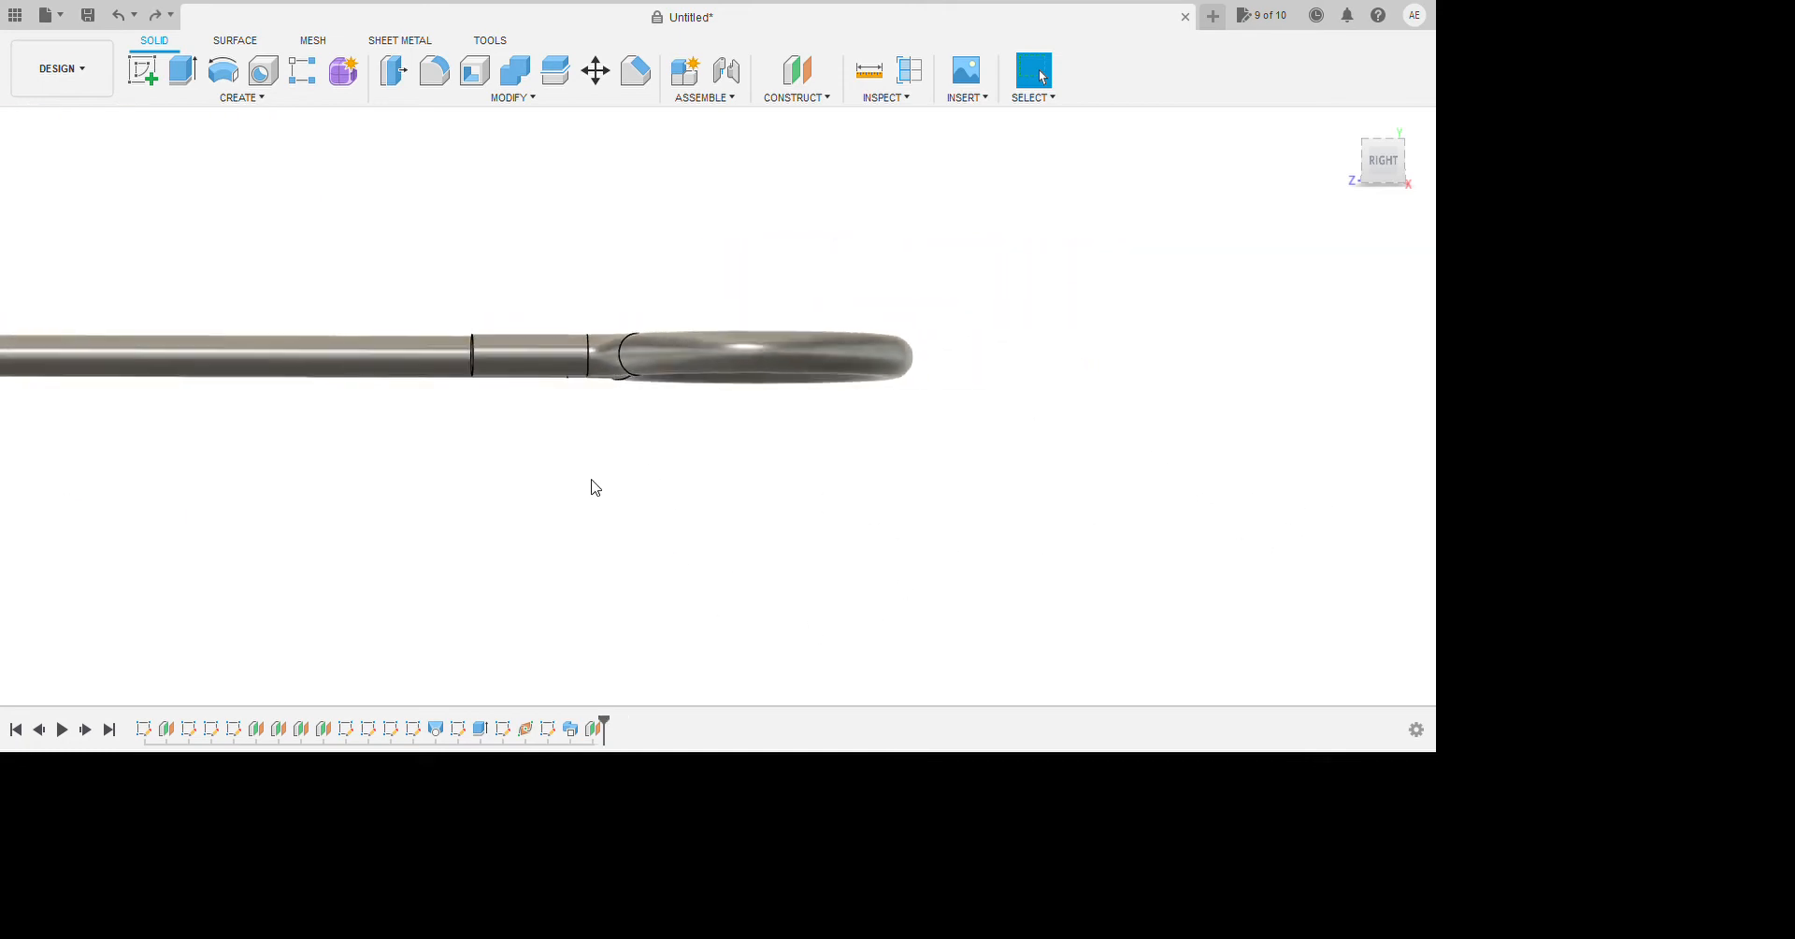
shift+middle_drag(593, 426, 646, 497)
scroll(559, 435, down, 4)
scroll(761, 661, up, 5)
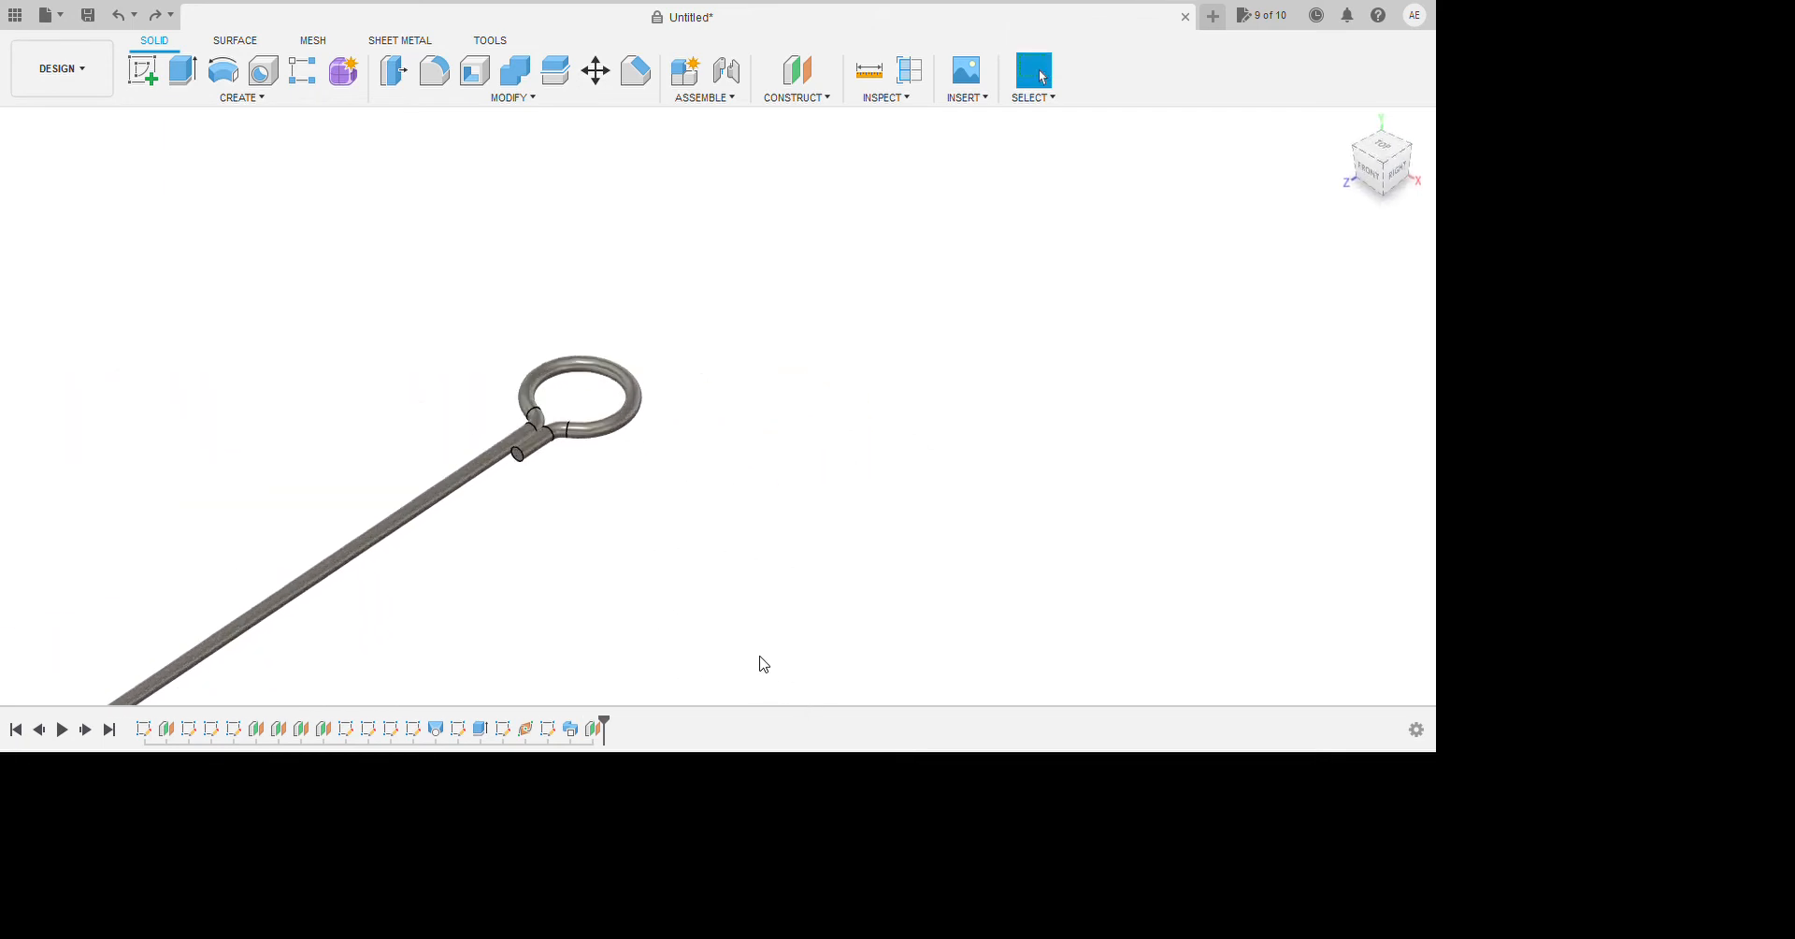
scroll(589, 528, up, 2)
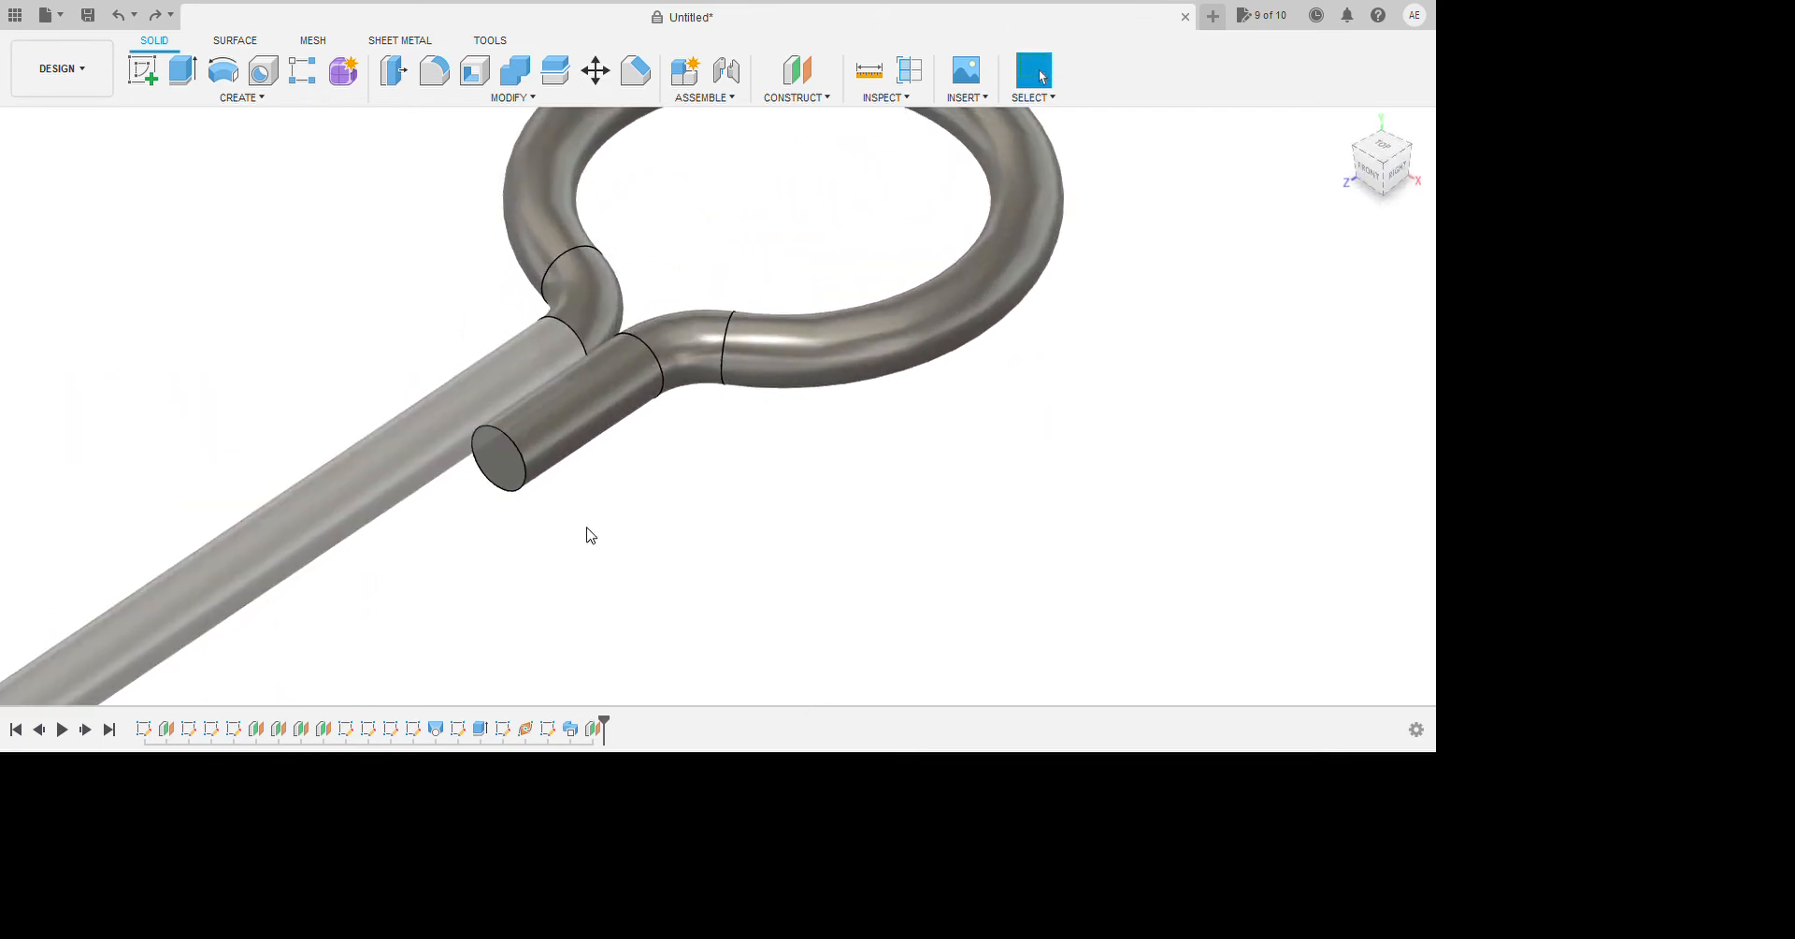
scroll(589, 534, down, 8)
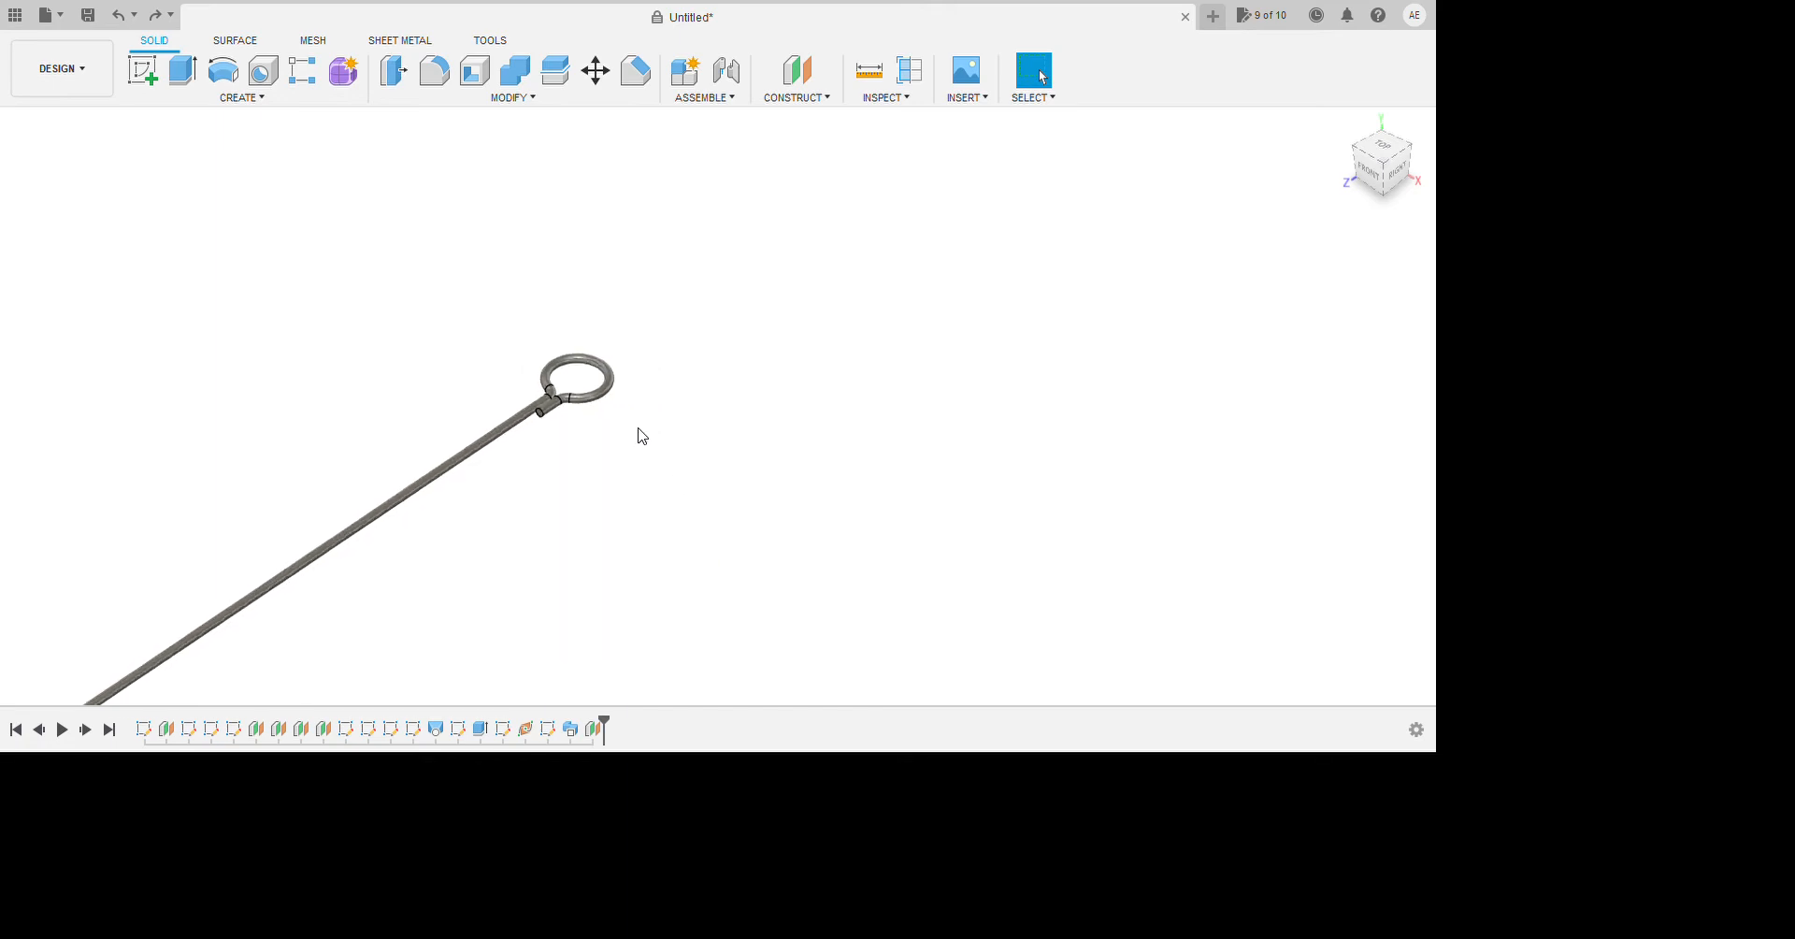
scroll(660, 463, down, 6)
scroll(510, 537, up, 3)
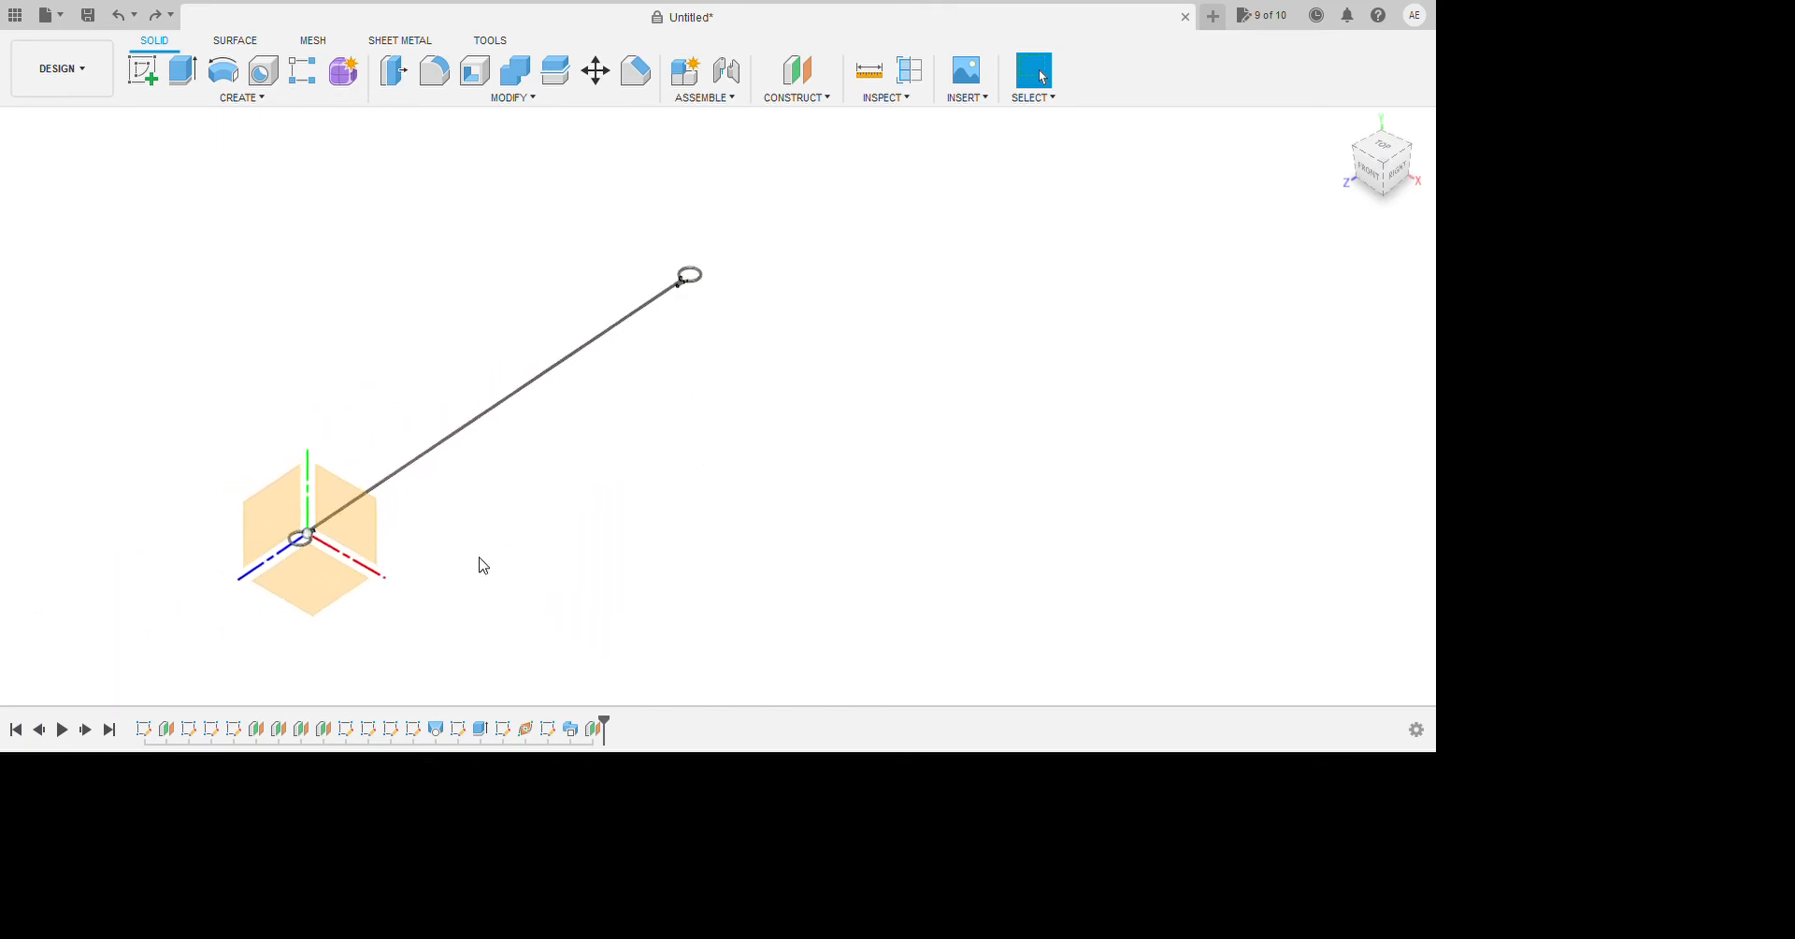
scroll(483, 564, up, 2)
scroll(1137, 189, up, 1)
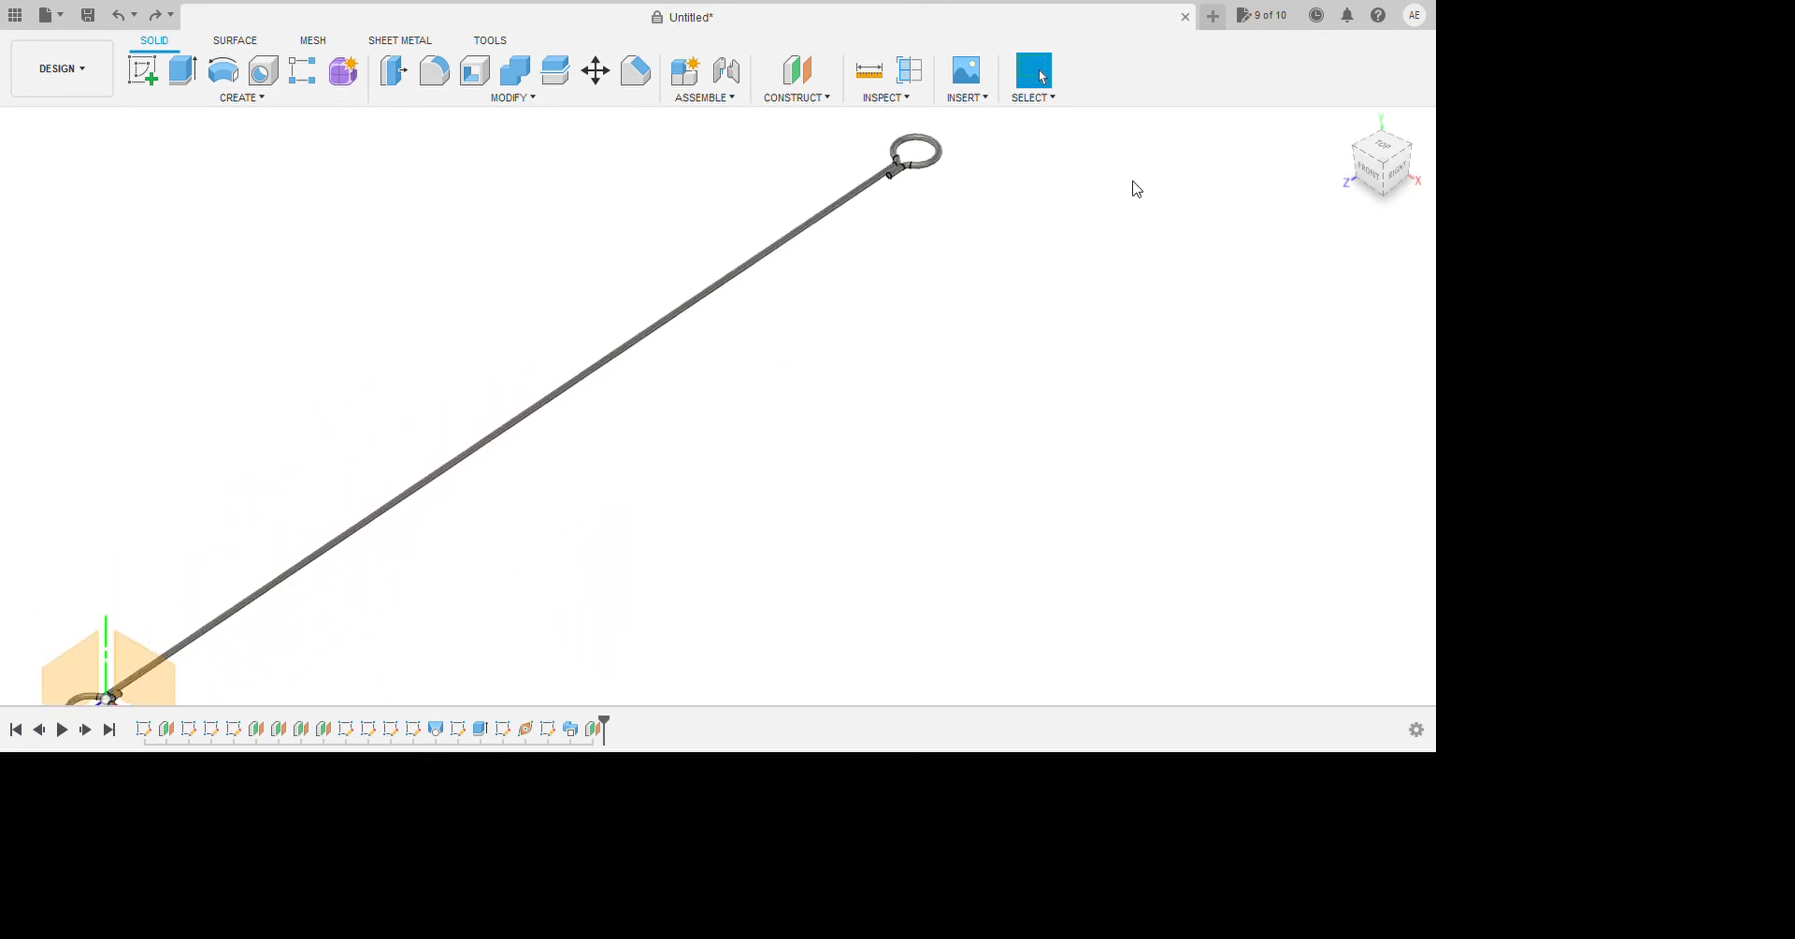
scroll(1141, 187, up, 3)
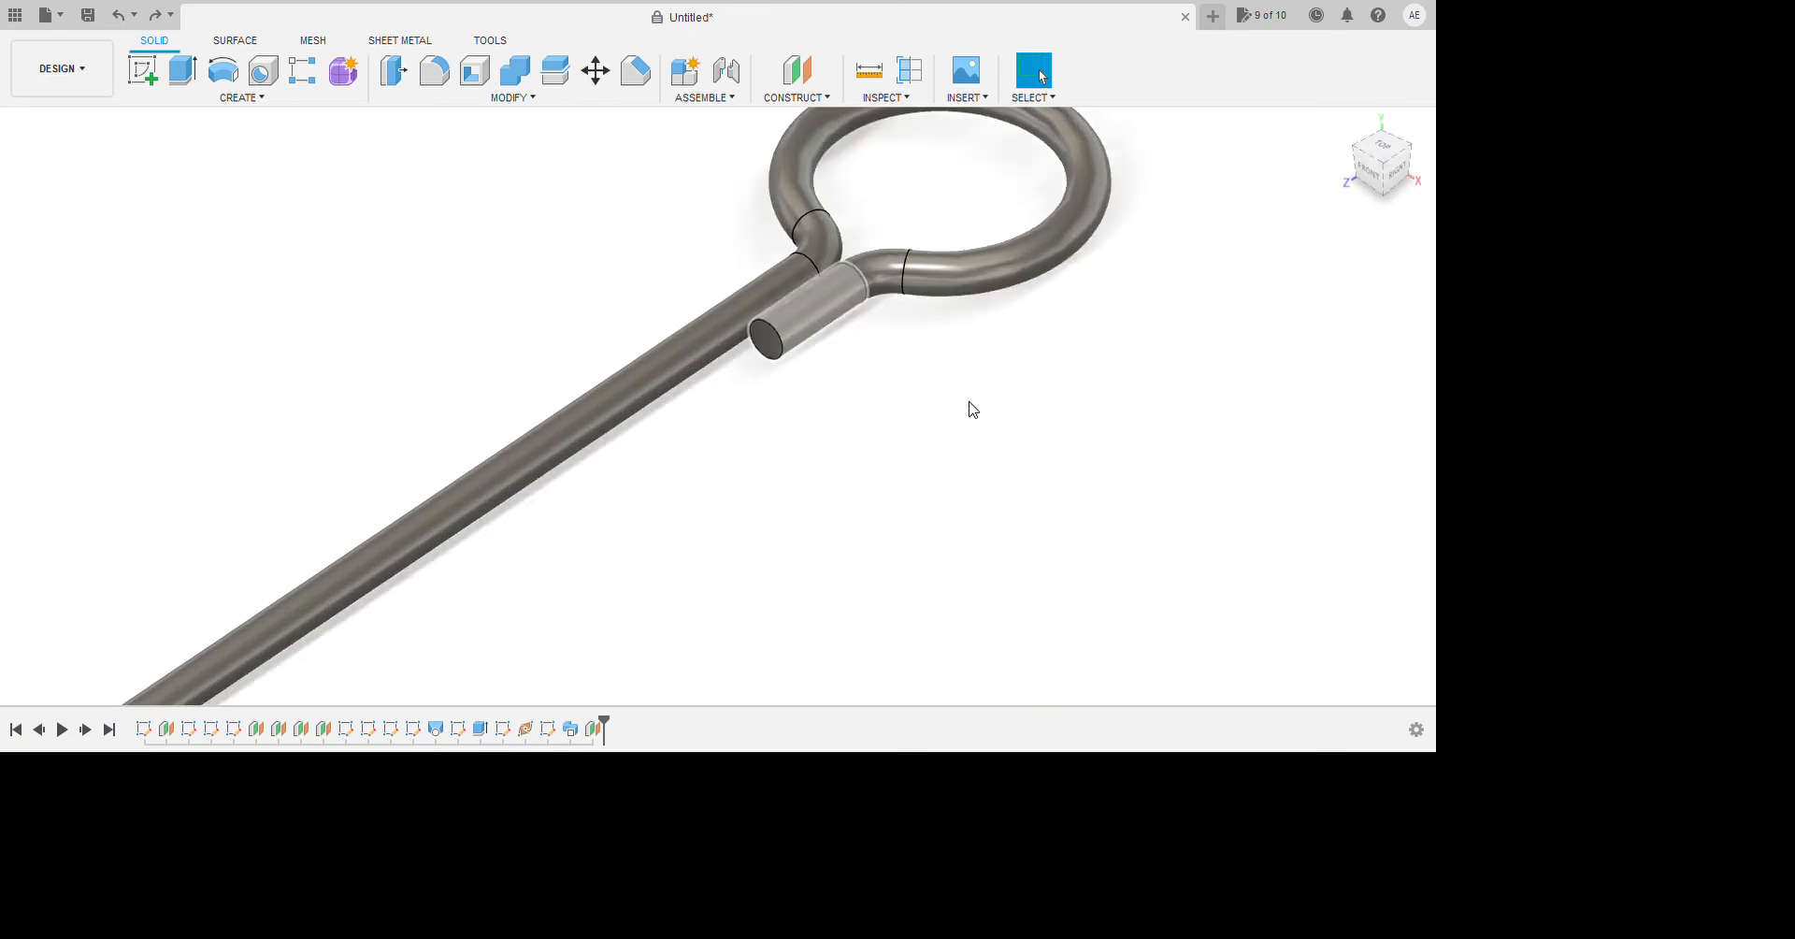
scroll(772, 467, down, 2)
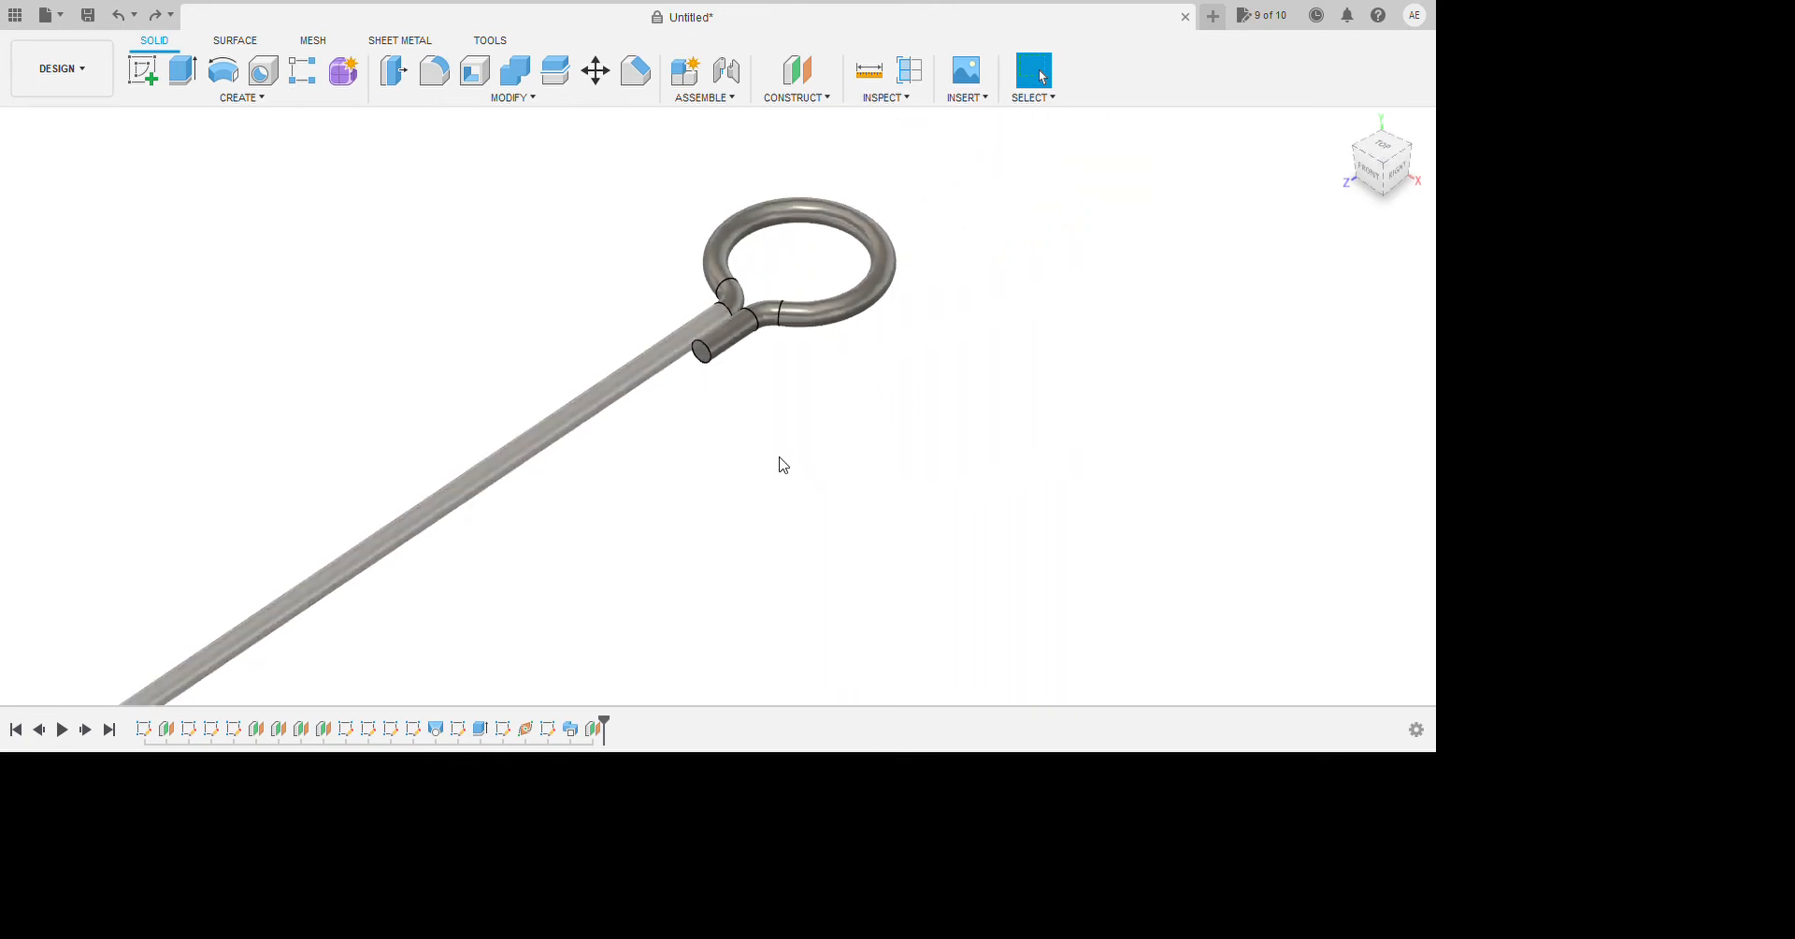
scroll(613, 374, up, 1)
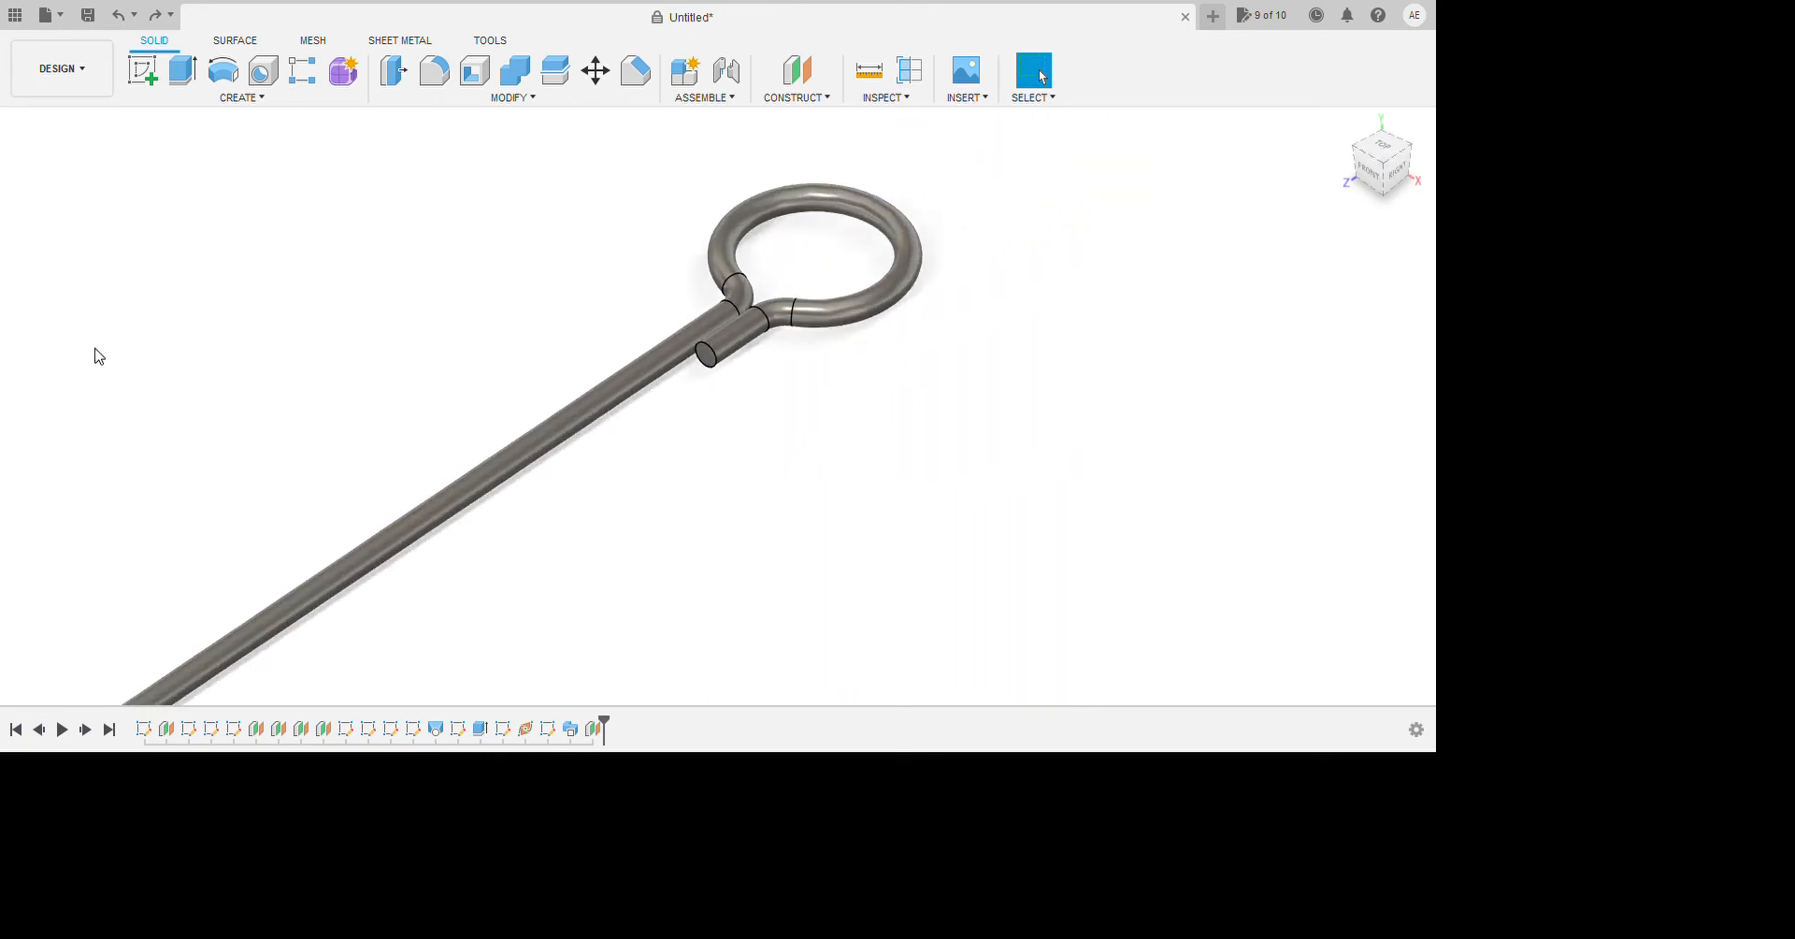
Show the lofted body to examine how the wire loops emerge from both of its ends, and hide it again.
click(105, 330)
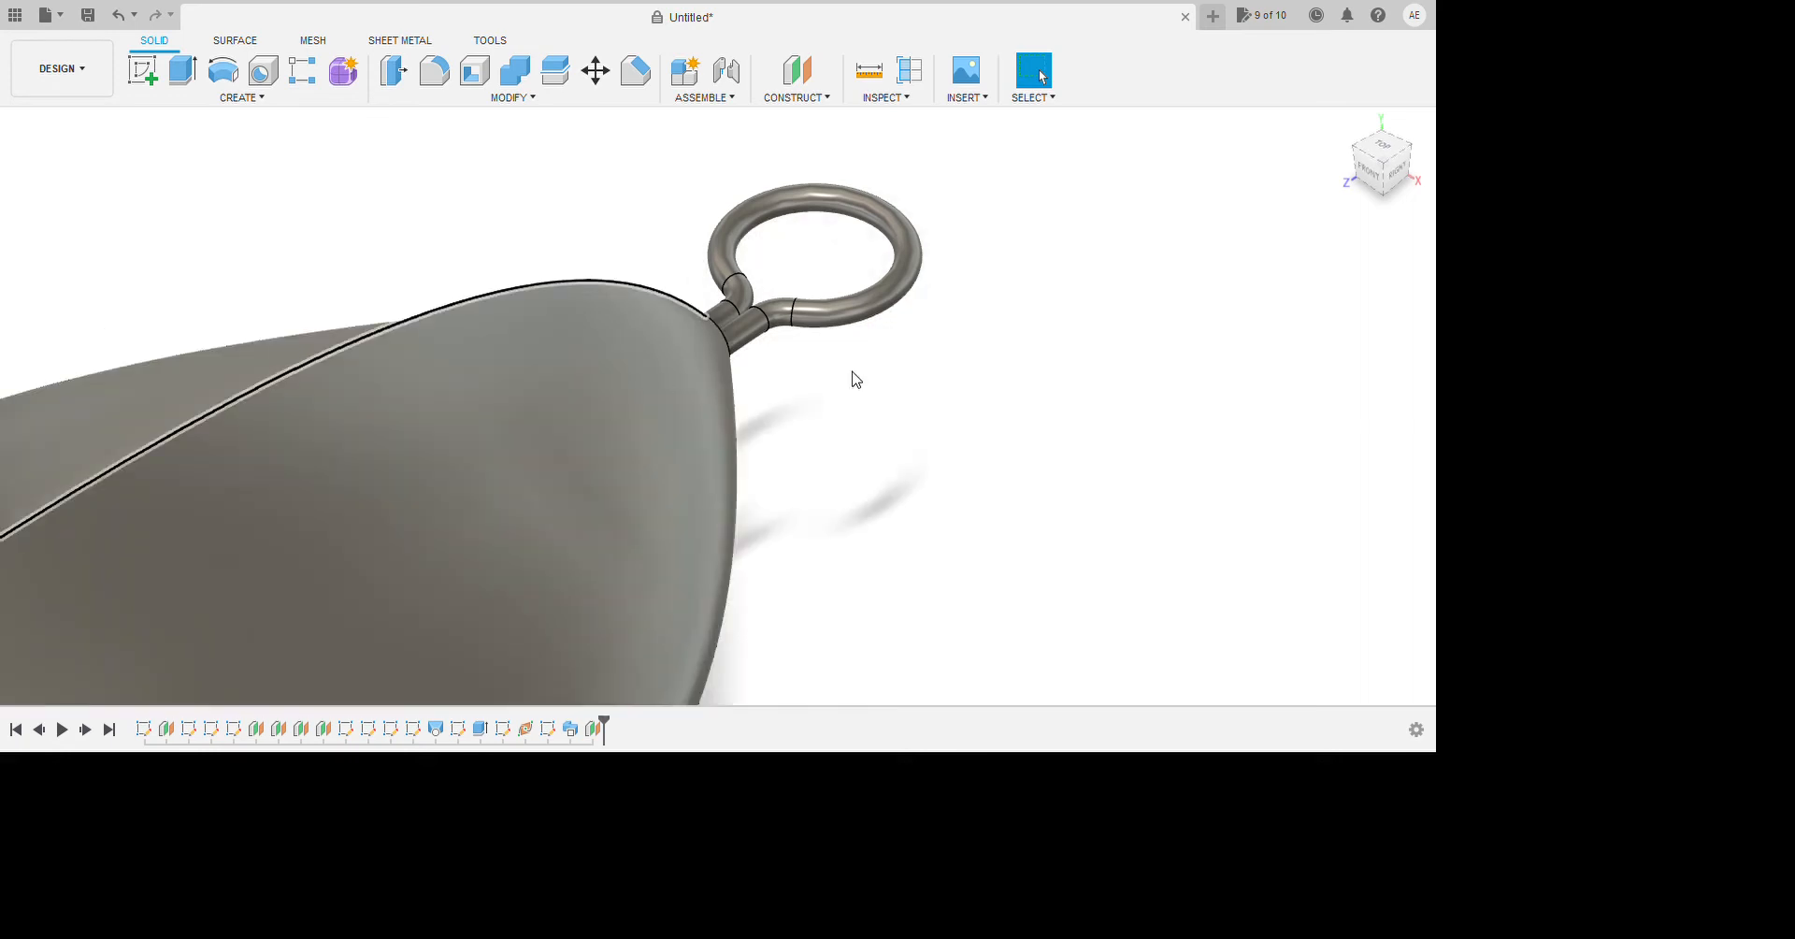
scroll(850, 370, down, 2)
mouse_move(1203, 485)
shift+middle_down()
mouse_move(1110, 513)
mouse_move(1471, 320)
mouse_move(1338, 345)
mouse_move(1230, 466)
shift+middle_up()
scroll(938, 521, down, 6)
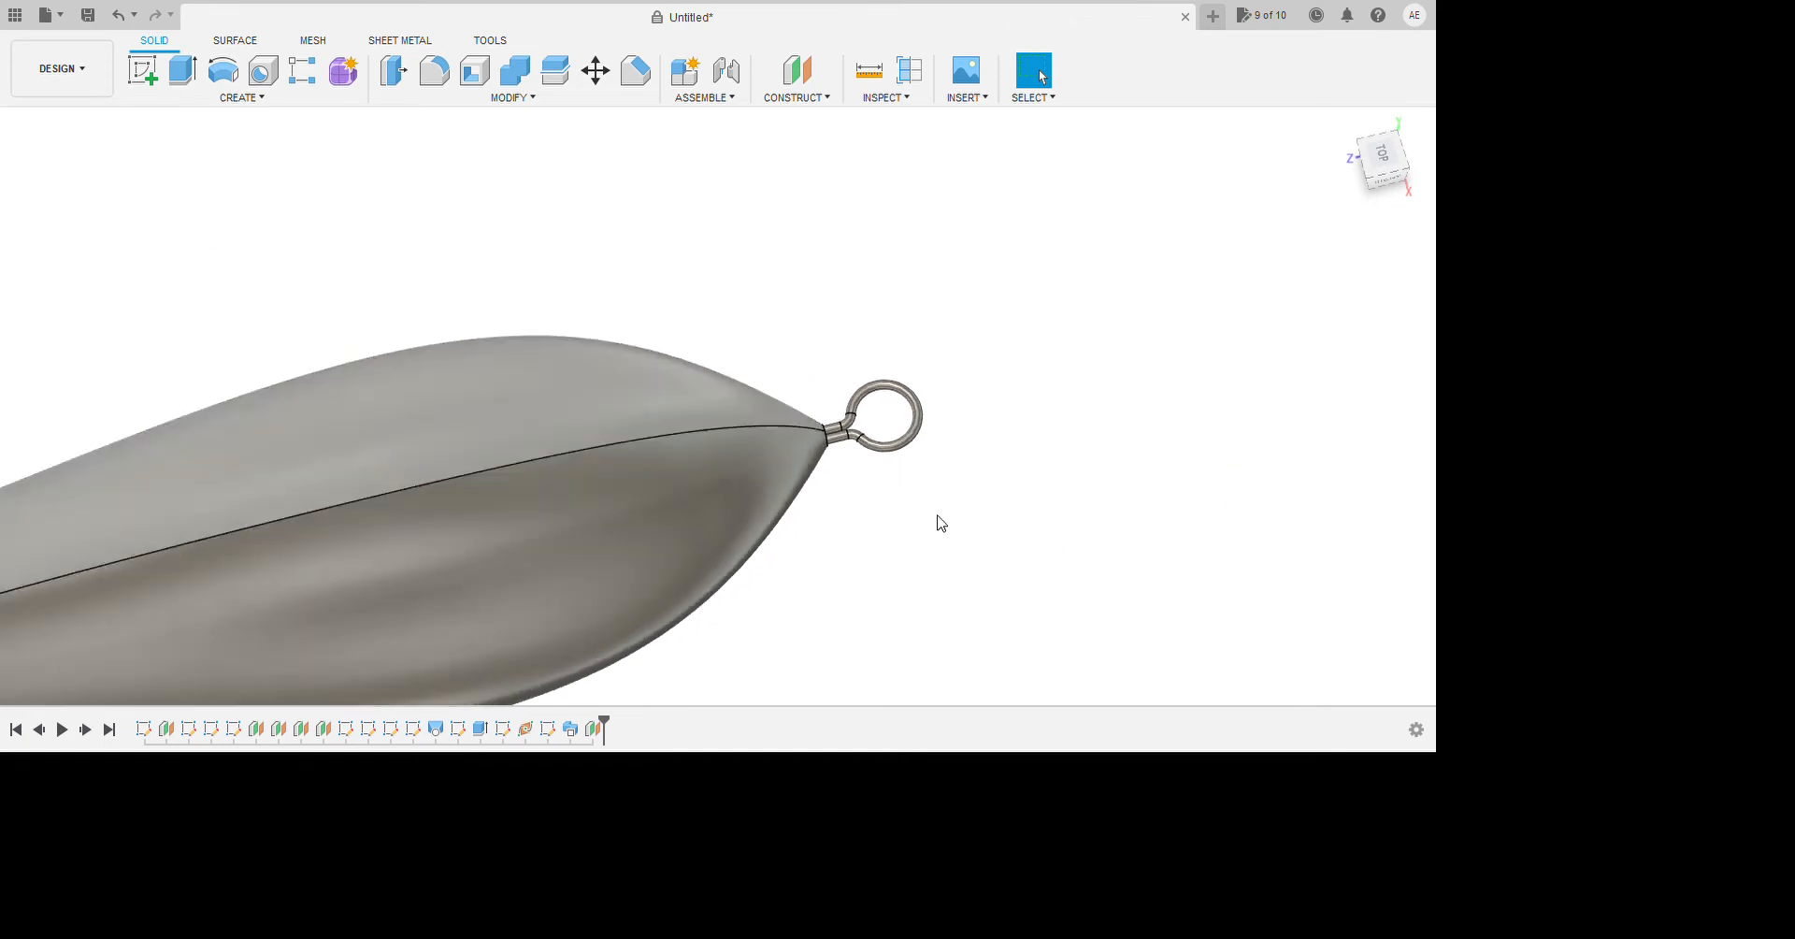
scroll(959, 495, down, 2)
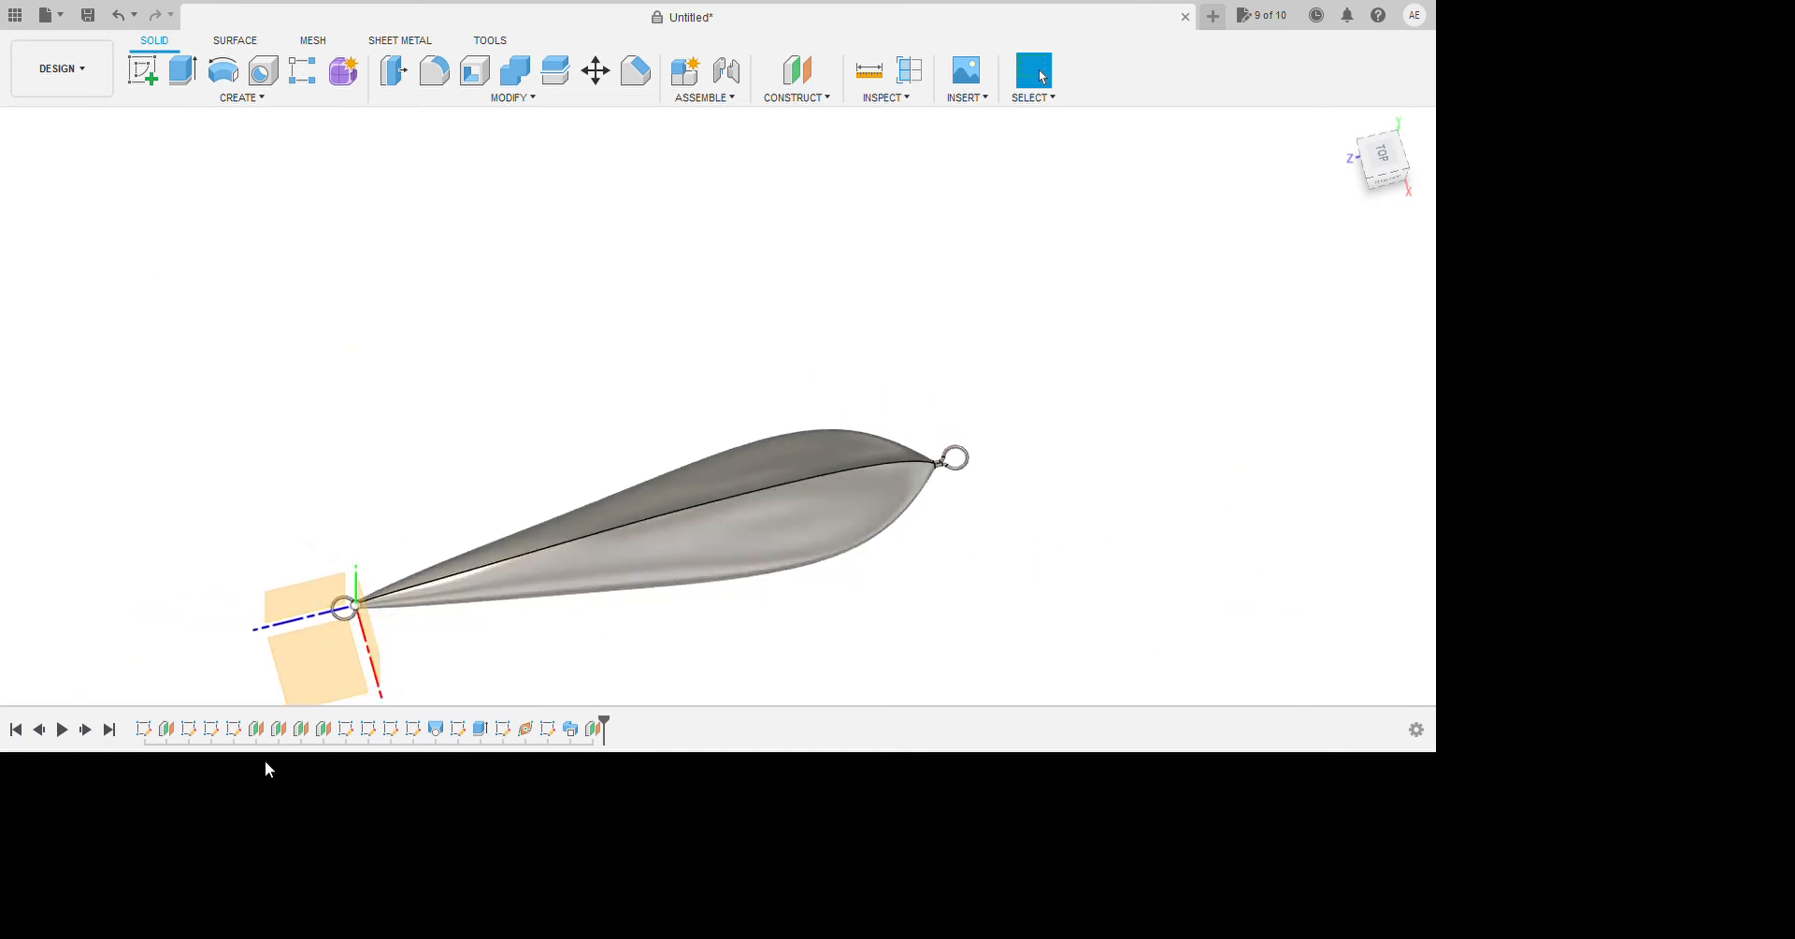
scroll(839, 599, up, 2)
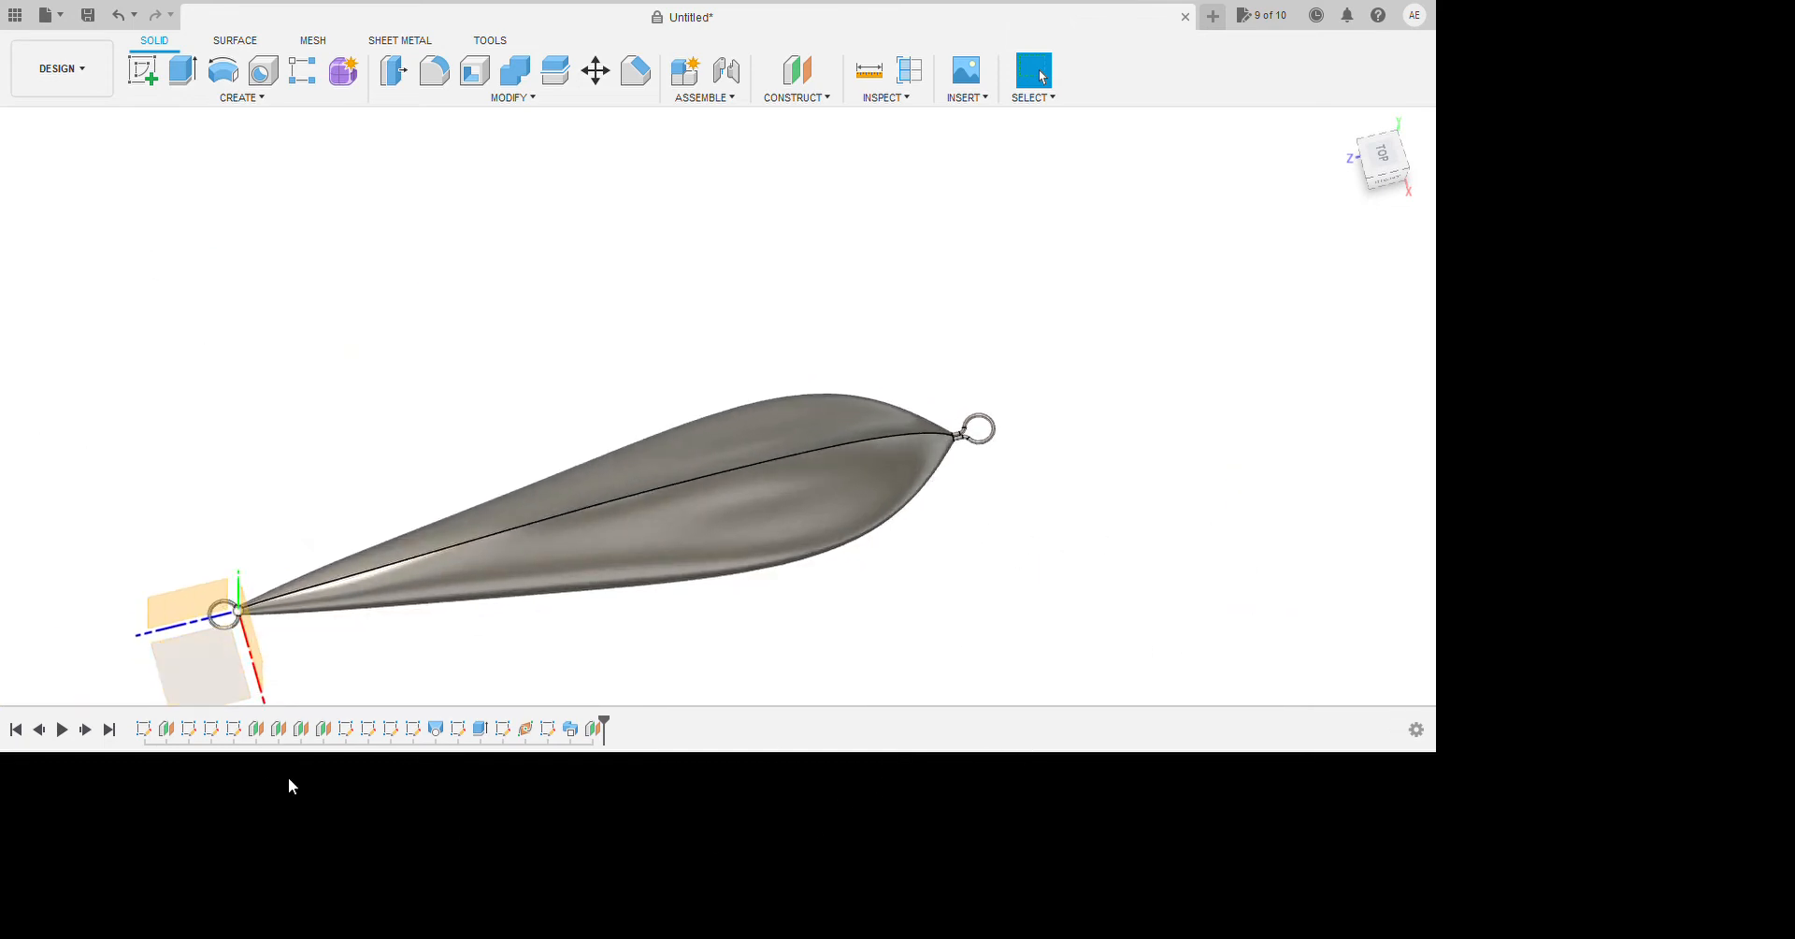
shift+middle_drag(1126, 597, 1278, 605)
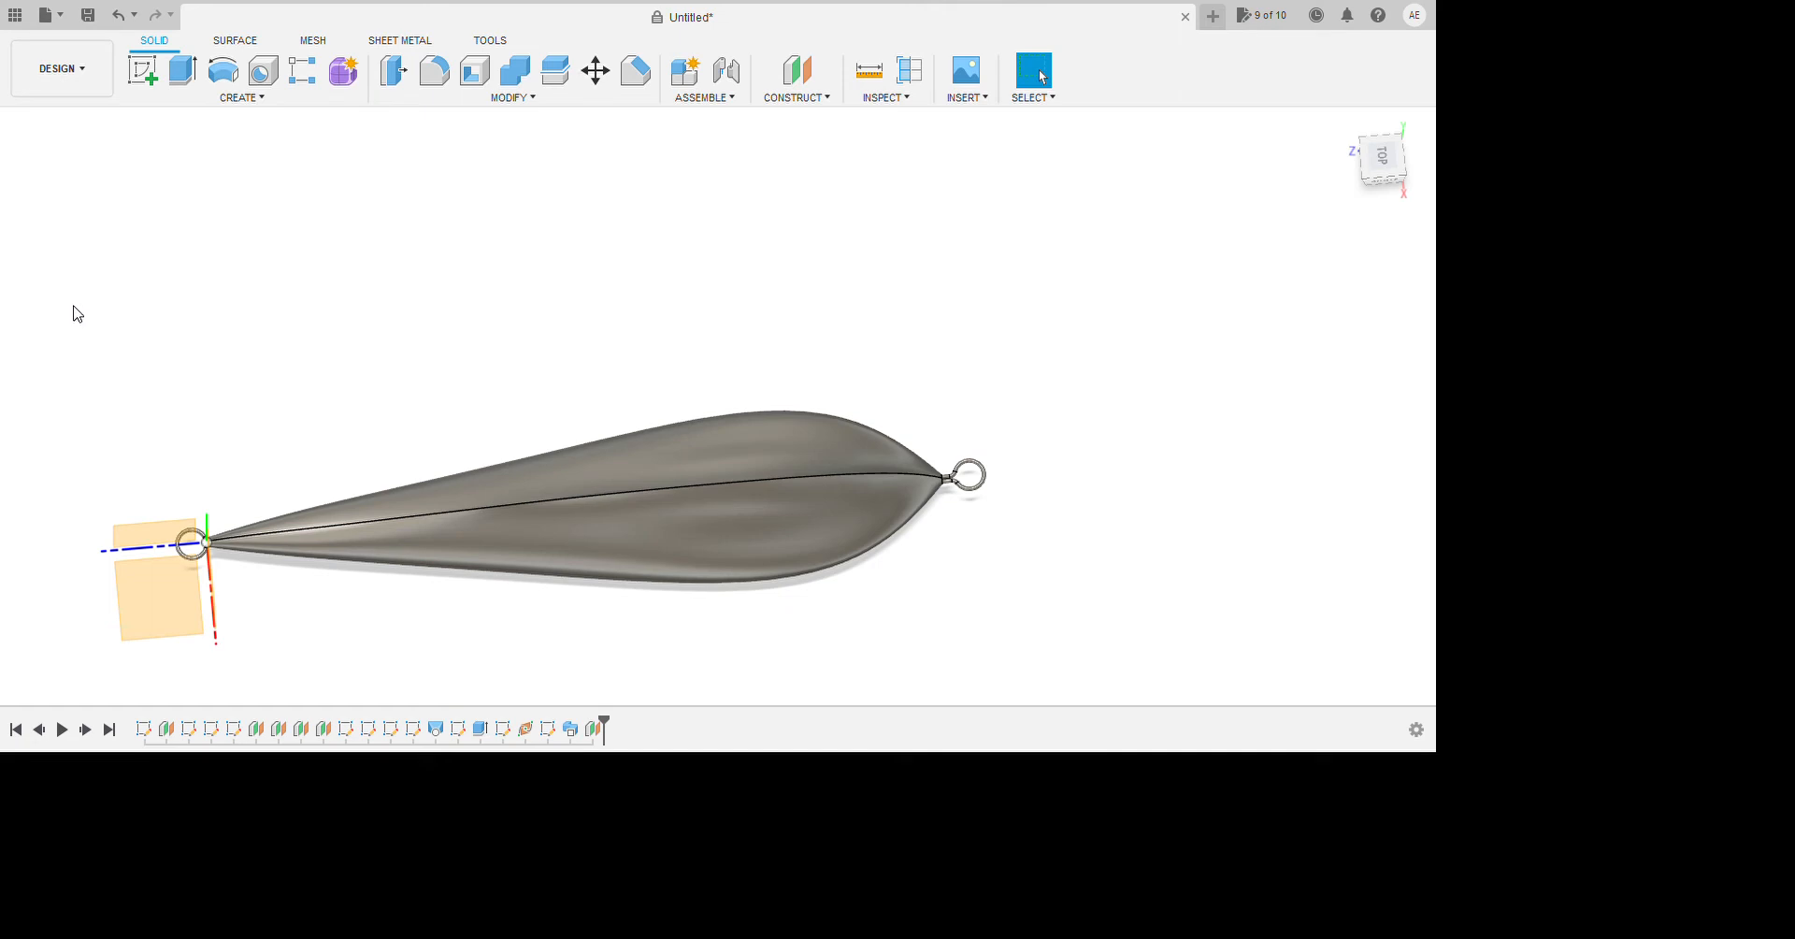
click(107, 331)
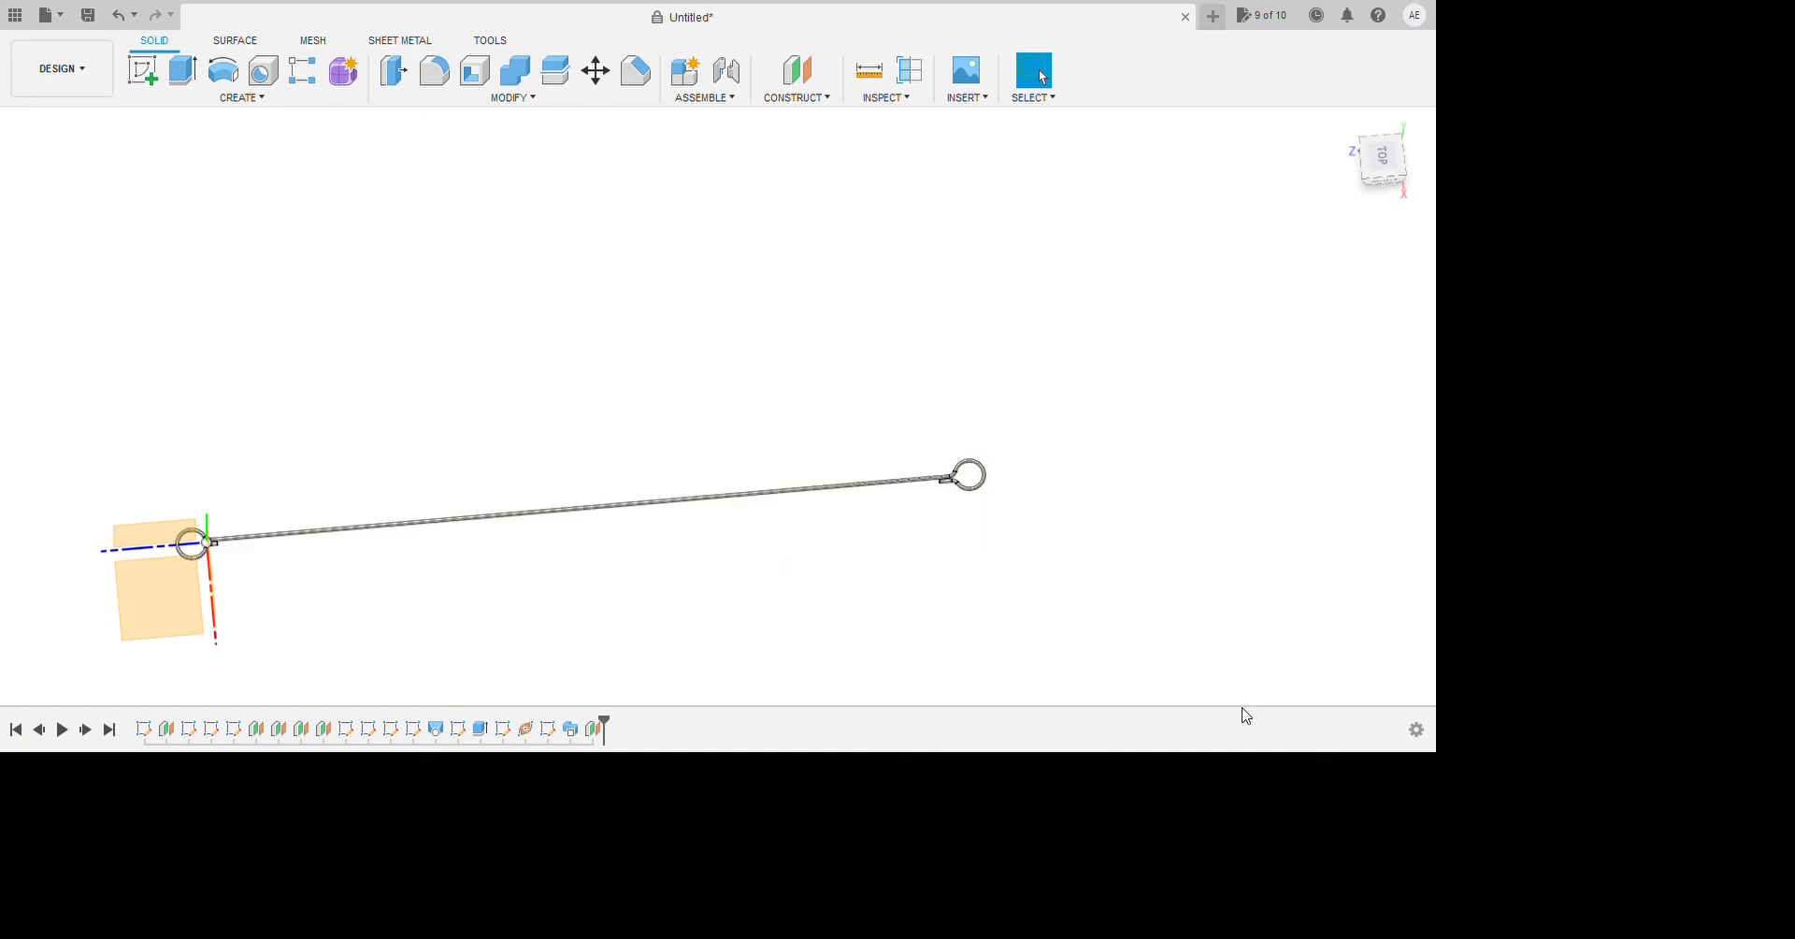
Start a sketch on the horizontal XZ origin plane and draw a rectangle from the origin alongside the wire, past the short tail.
scroll(1005, 564, up, 2)
click(145, 71)
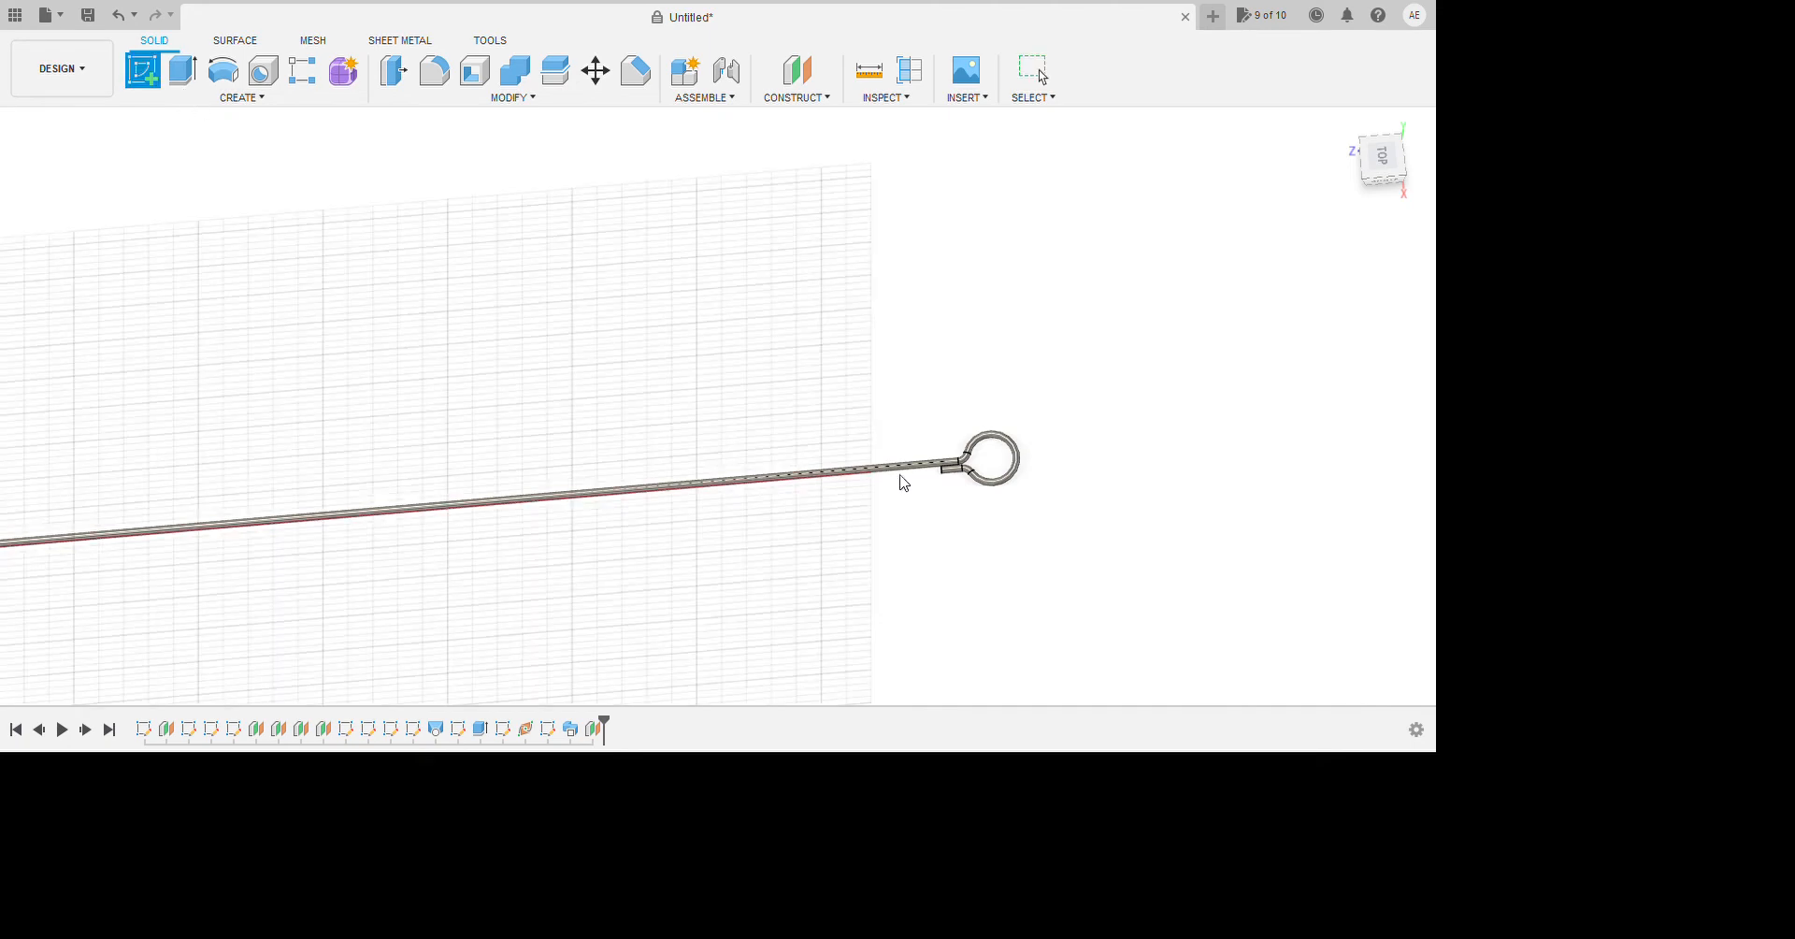
shift+middle_drag(1038, 509, 689, 615)
click(689, 616)
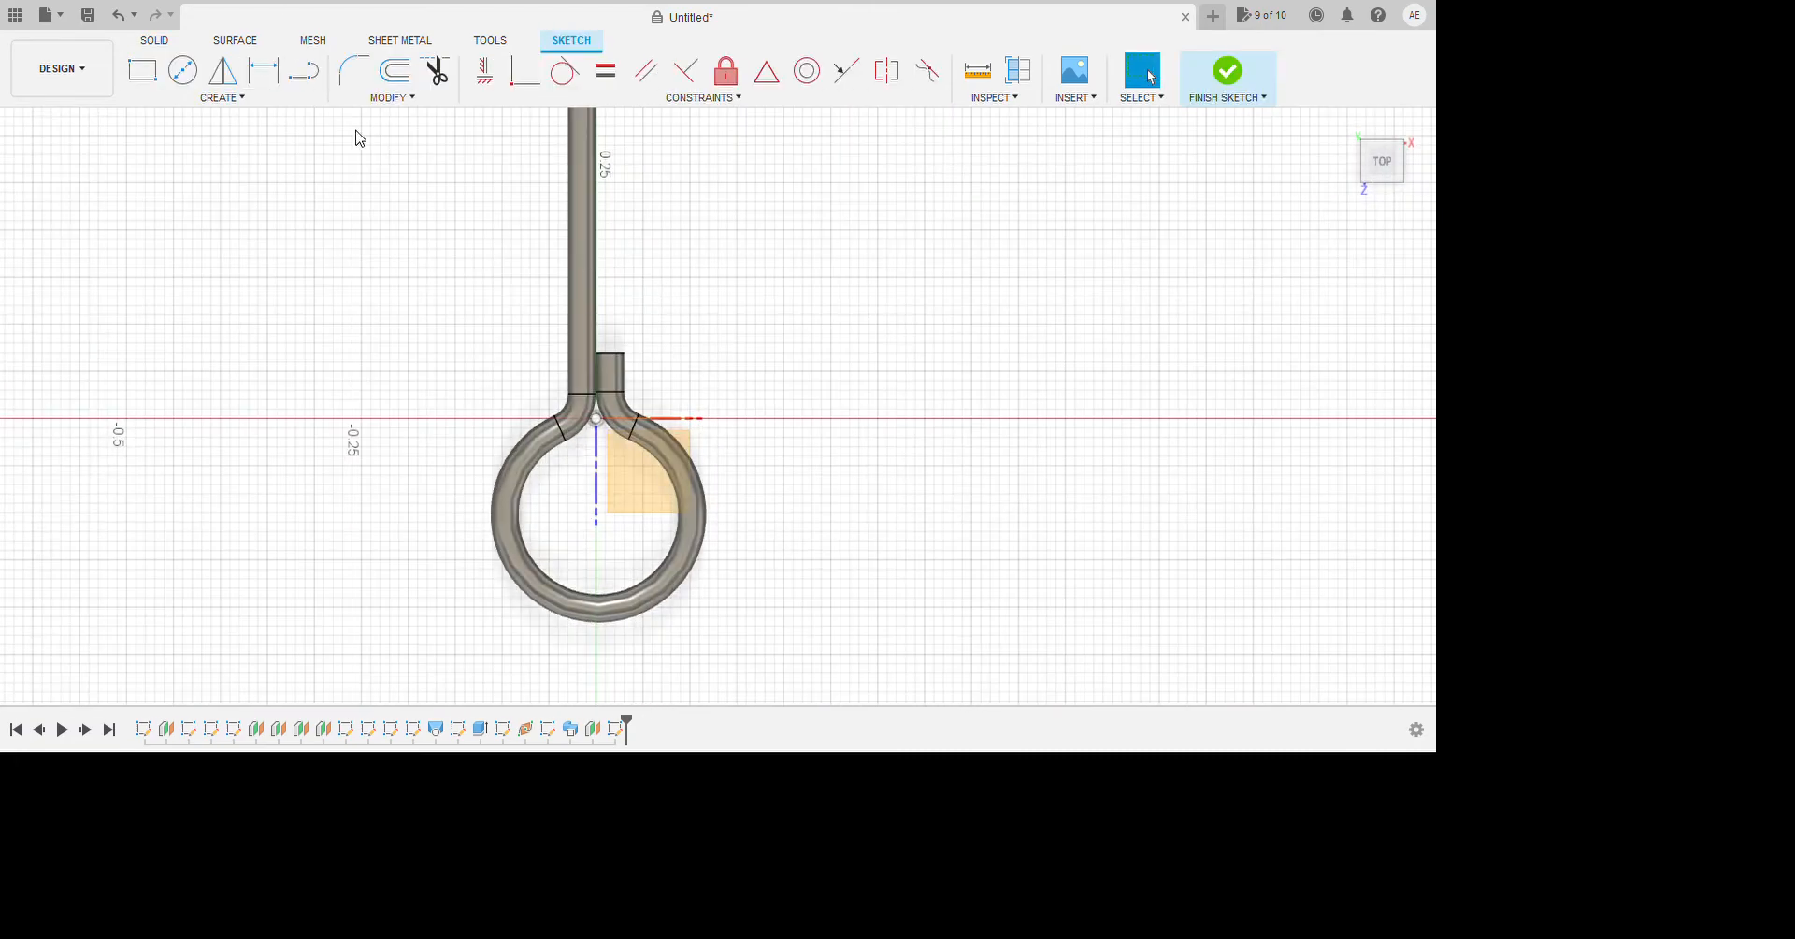
key(r)
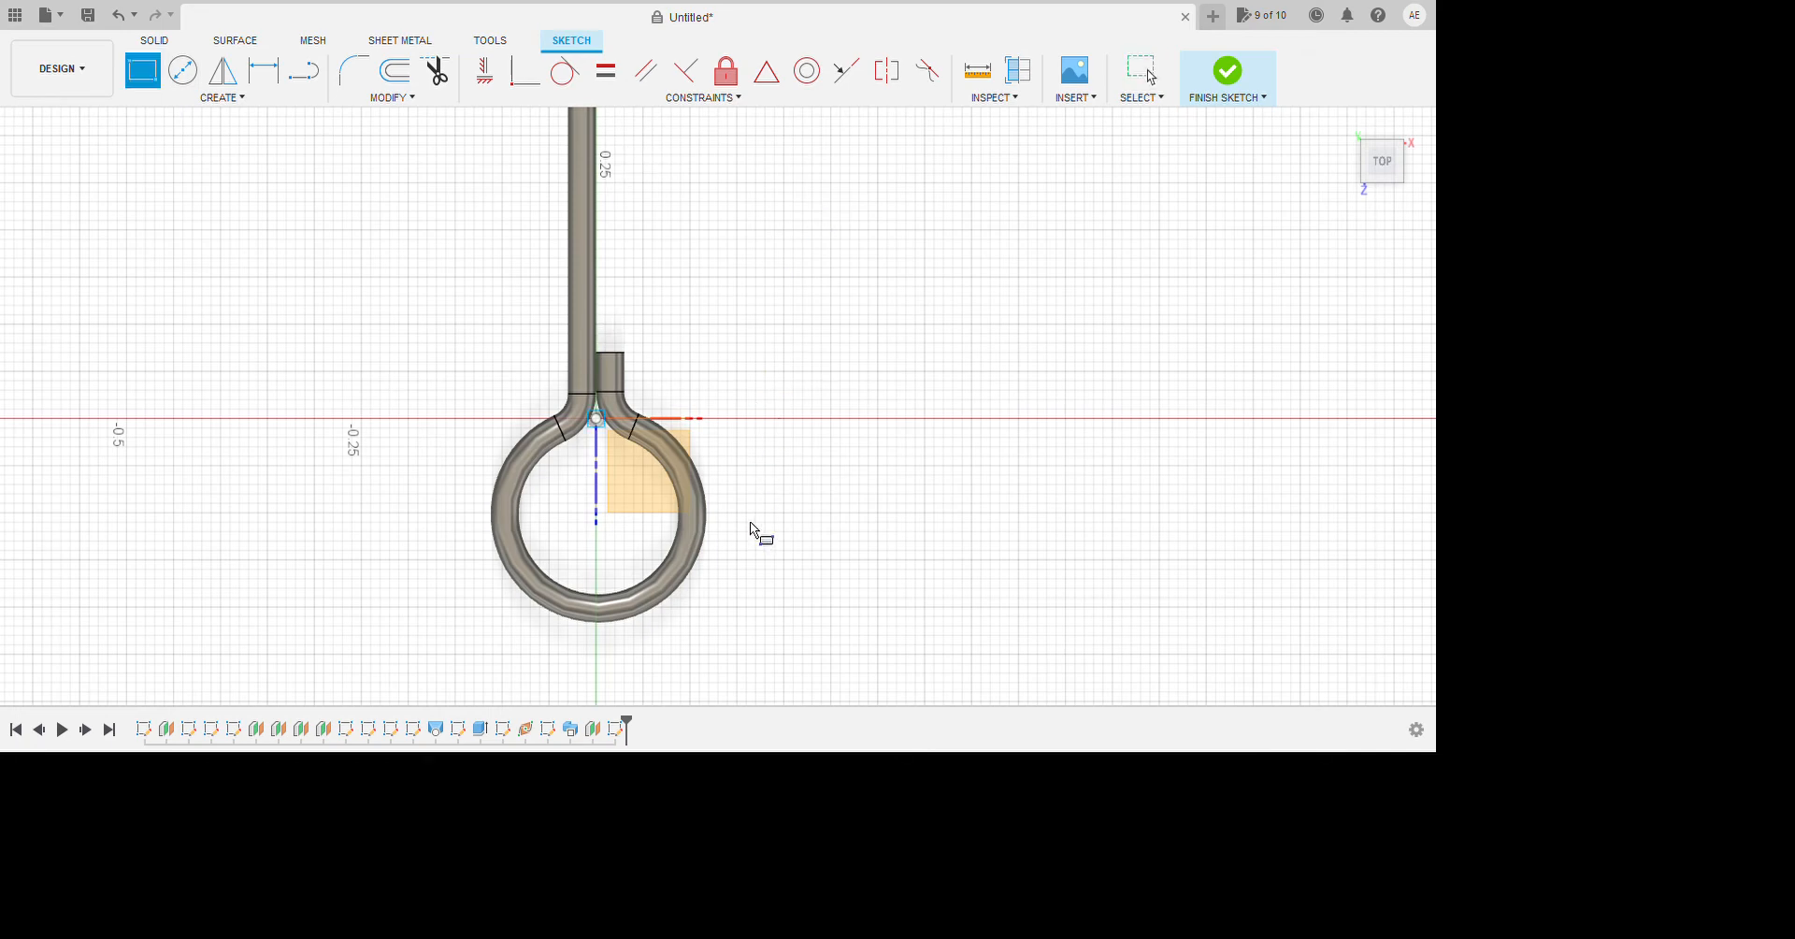
click(596, 418)
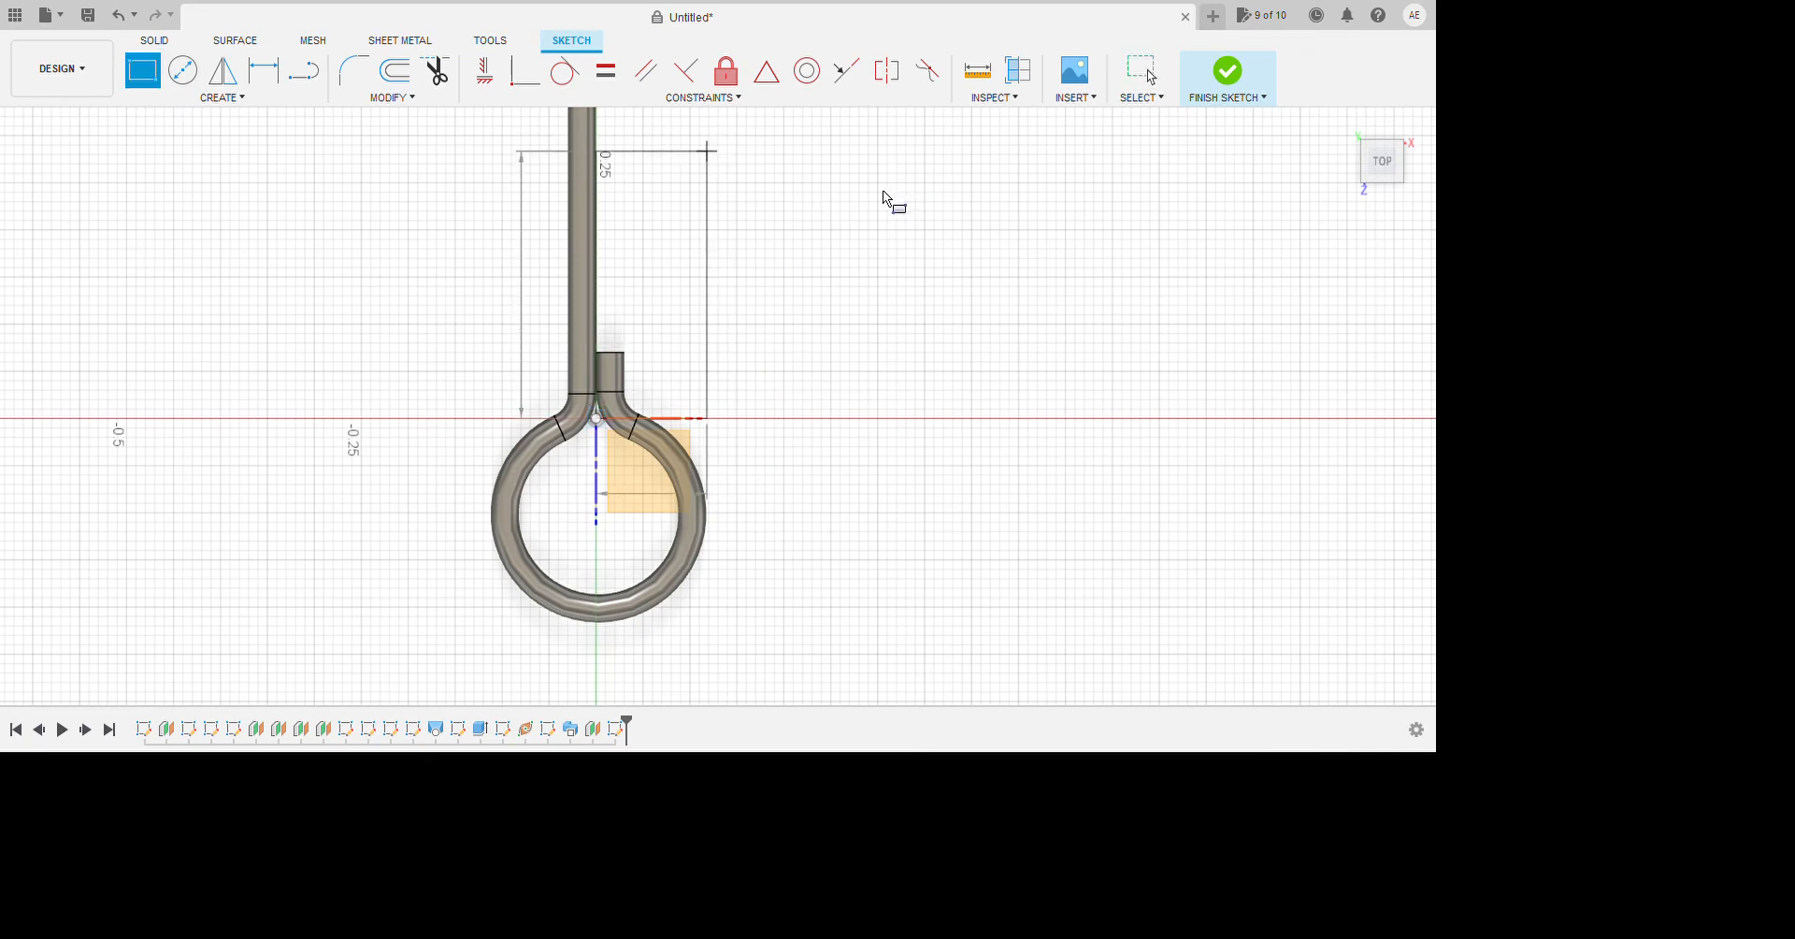
click(708, 151)
Dimension the rectangle's length along the wire to 0.25.
click(264, 70)
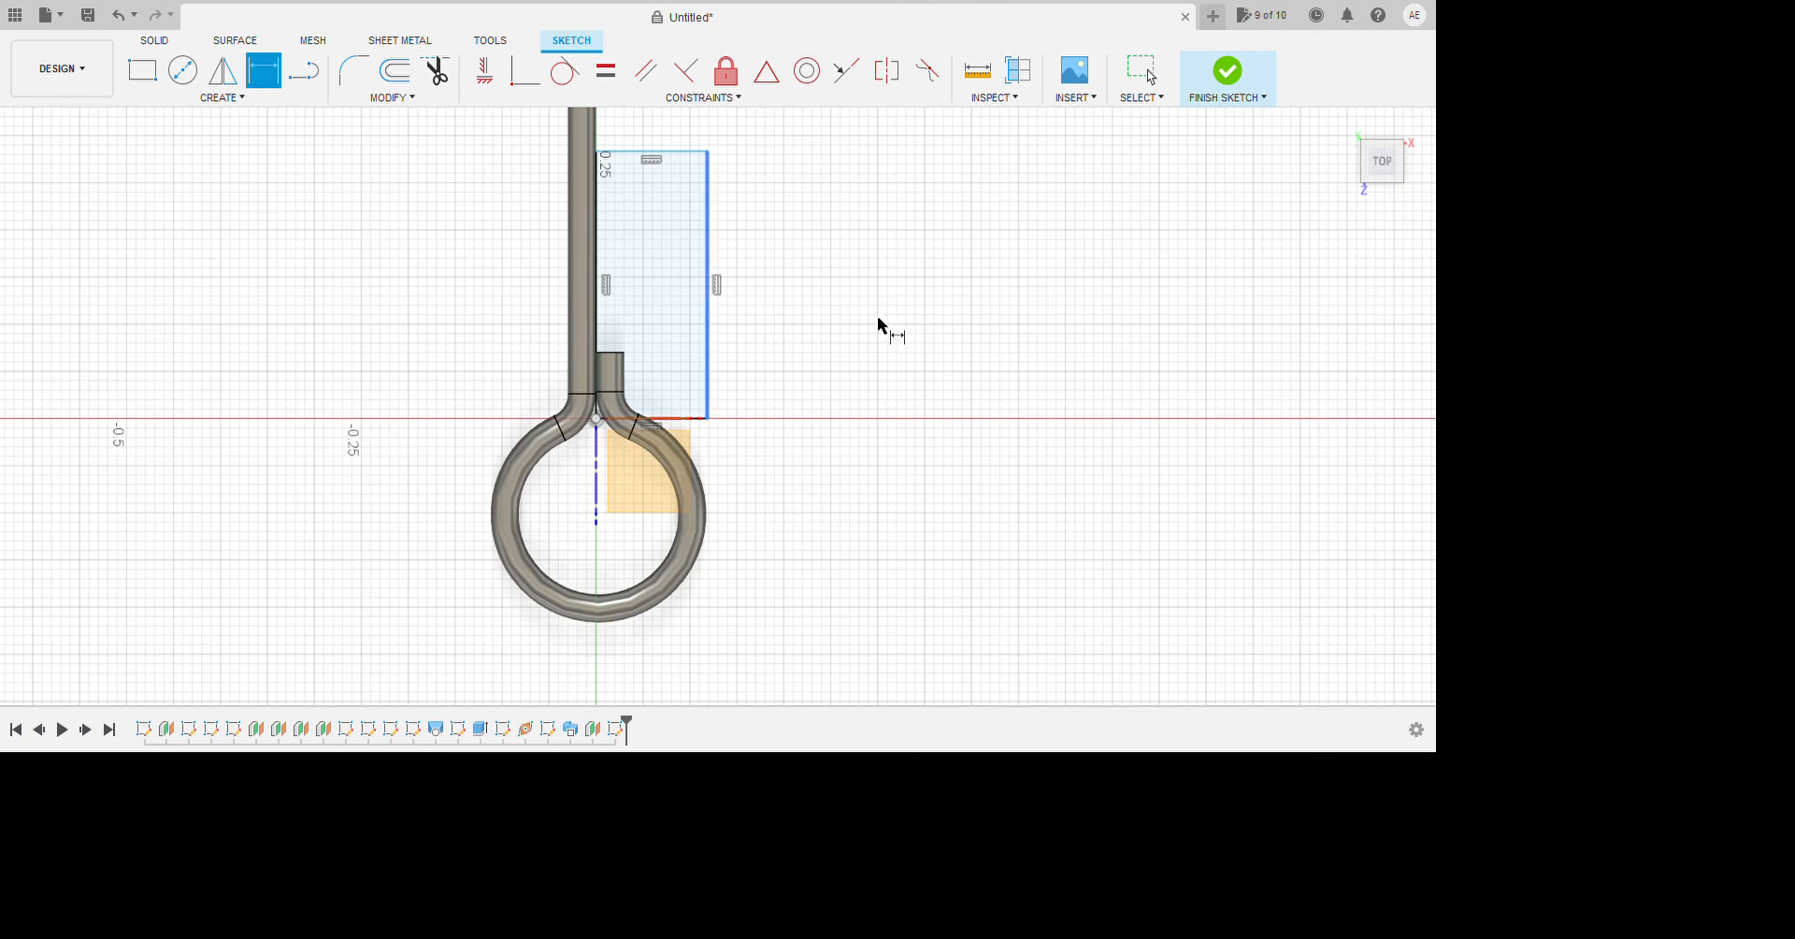
click(879, 323)
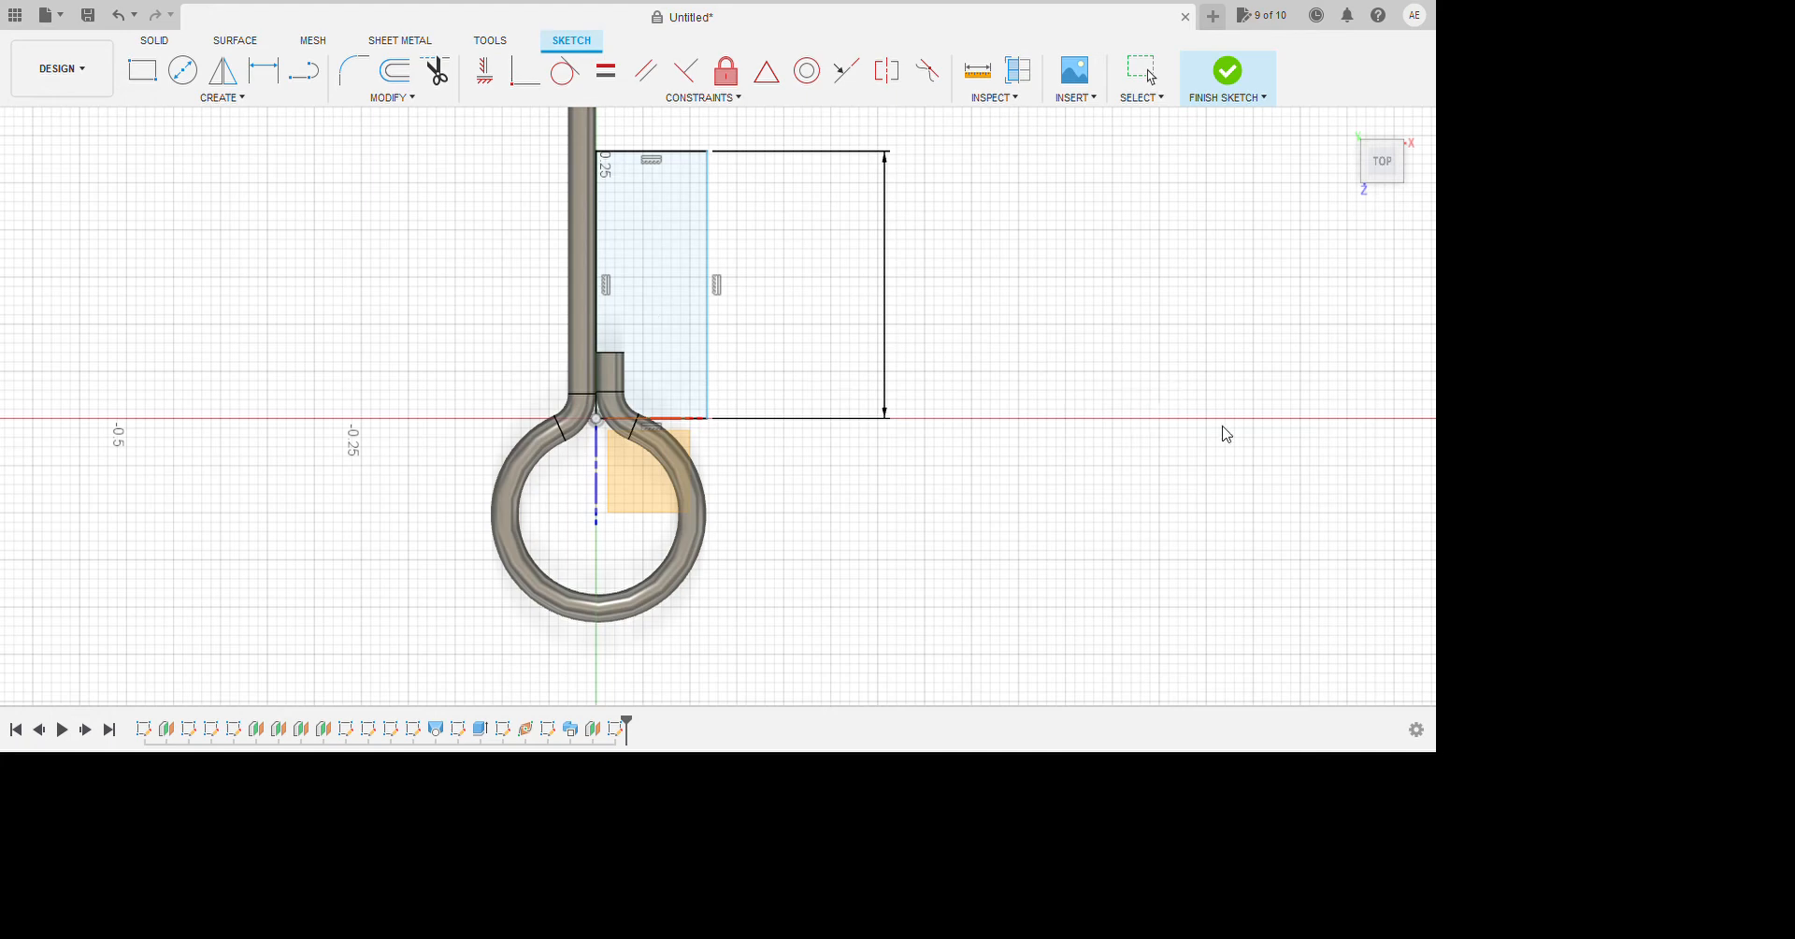
key(d)
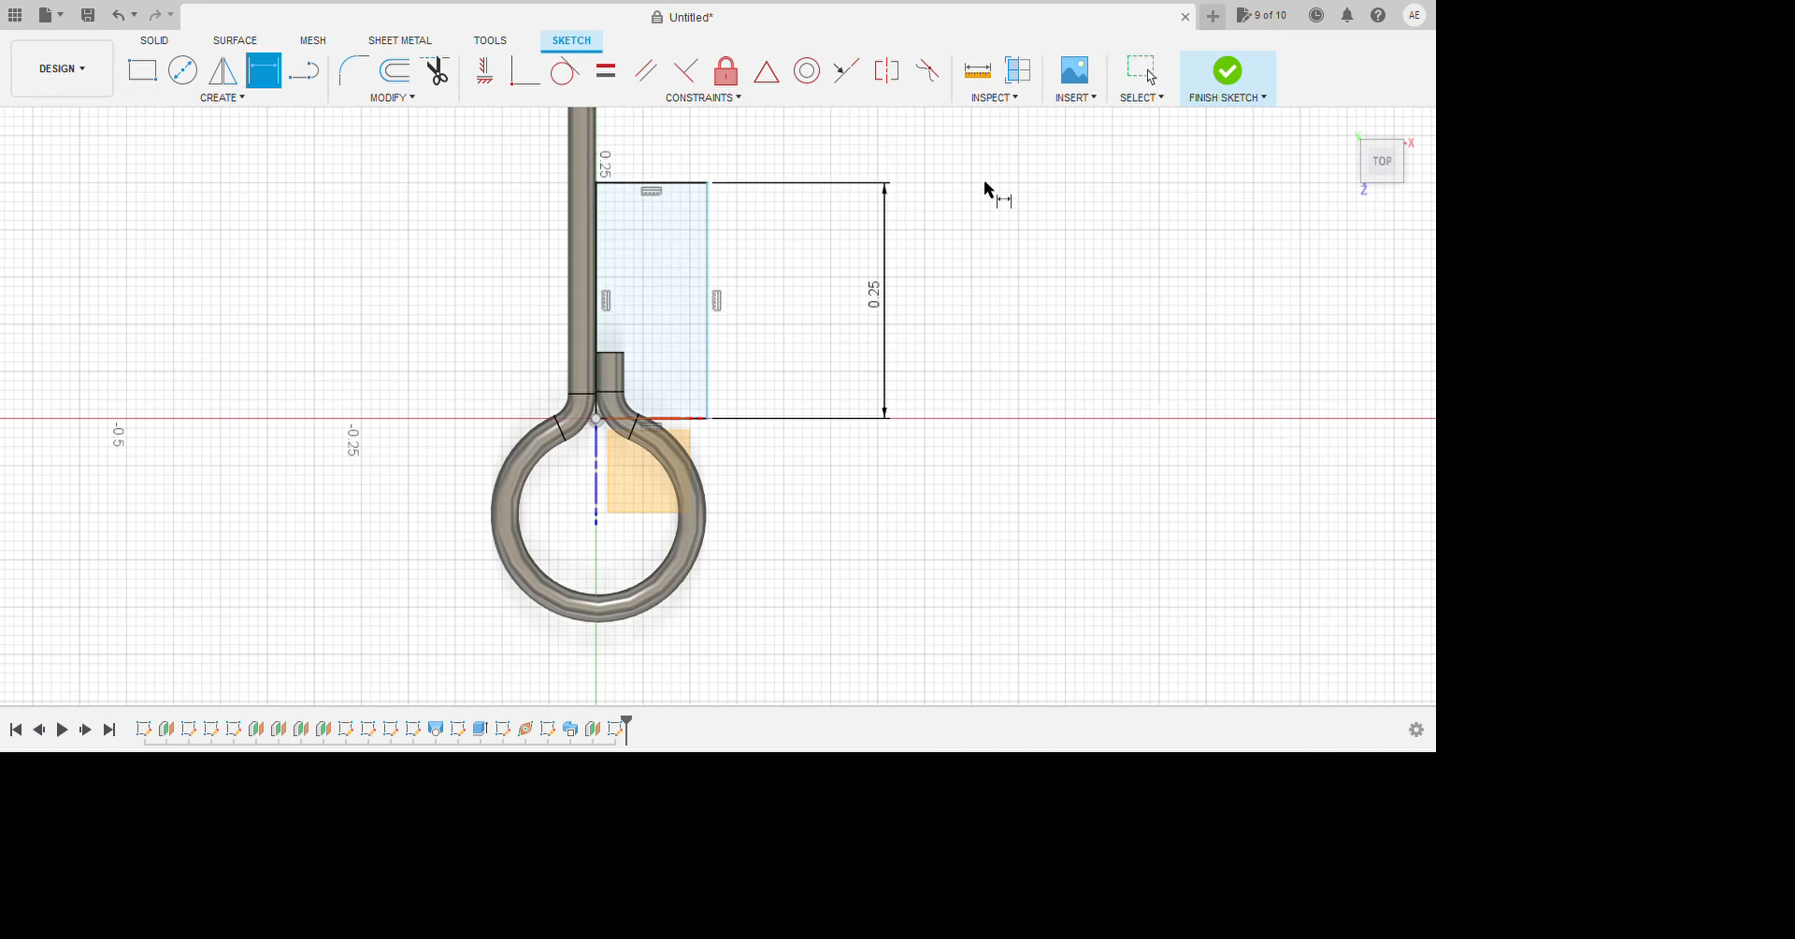
Dimension the width of the rectangle at the origin loop's neck to 0.10.
click(821, 196)
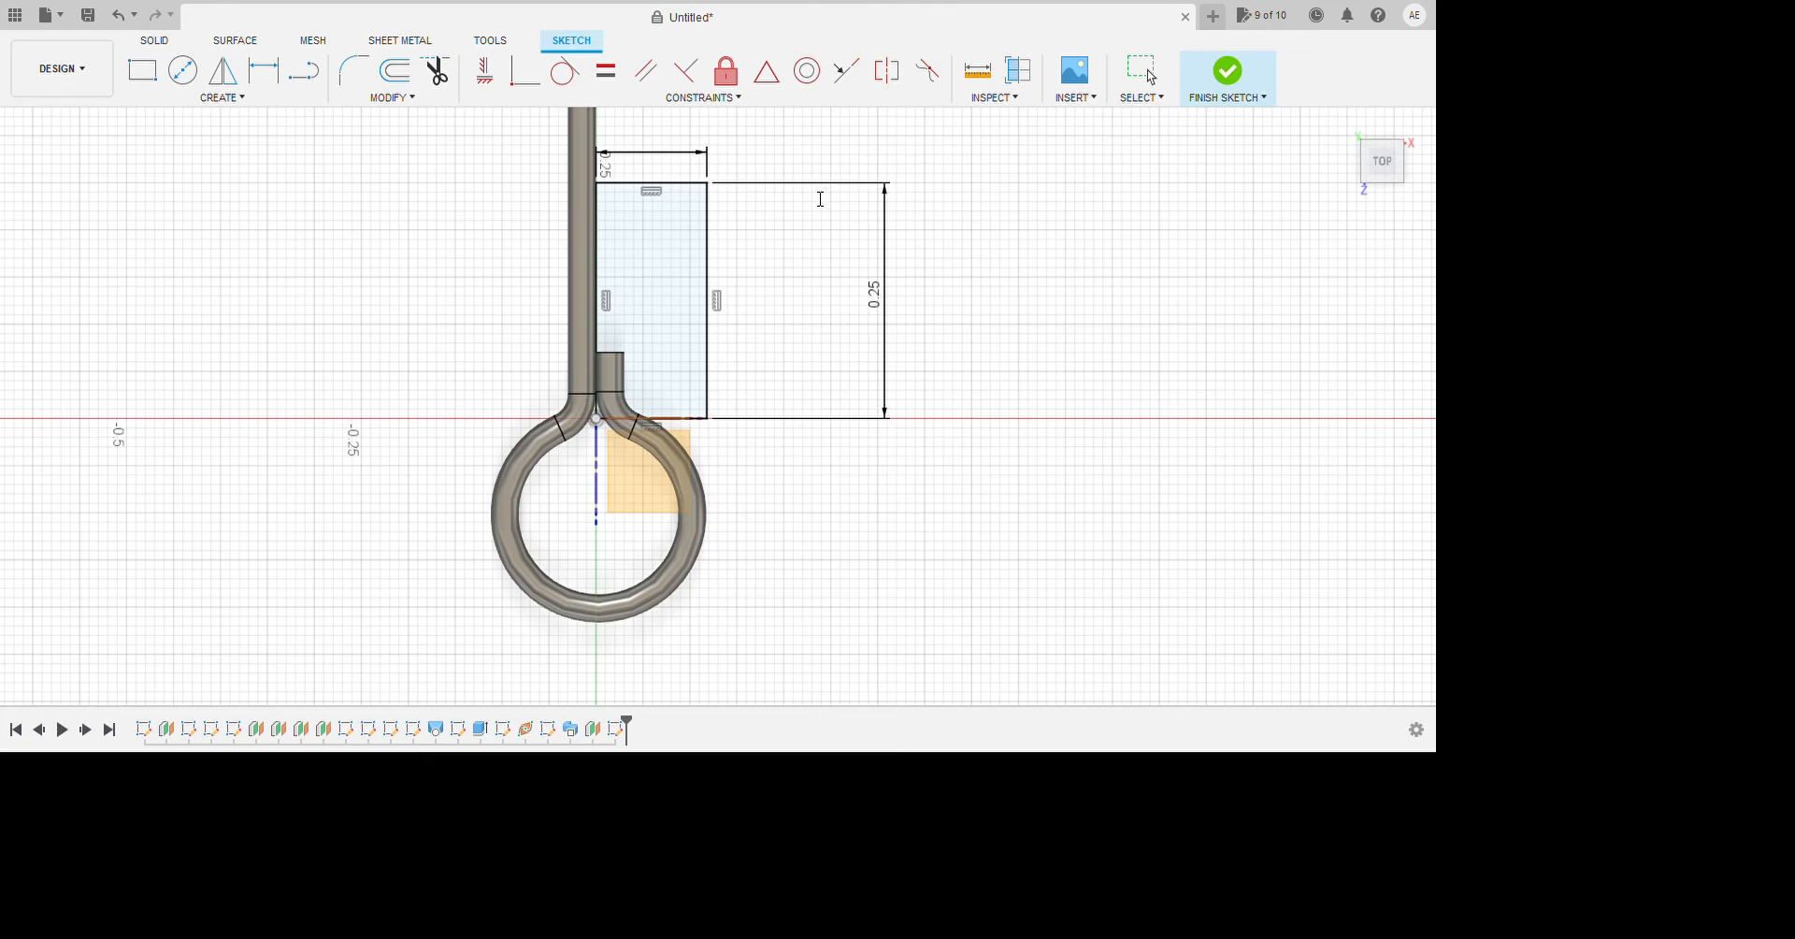
key(Return)
Project the wire's joint edge at the neck of the far loop, on the short-tail side, into the sketch.
scroll(666, 393, down, 3)
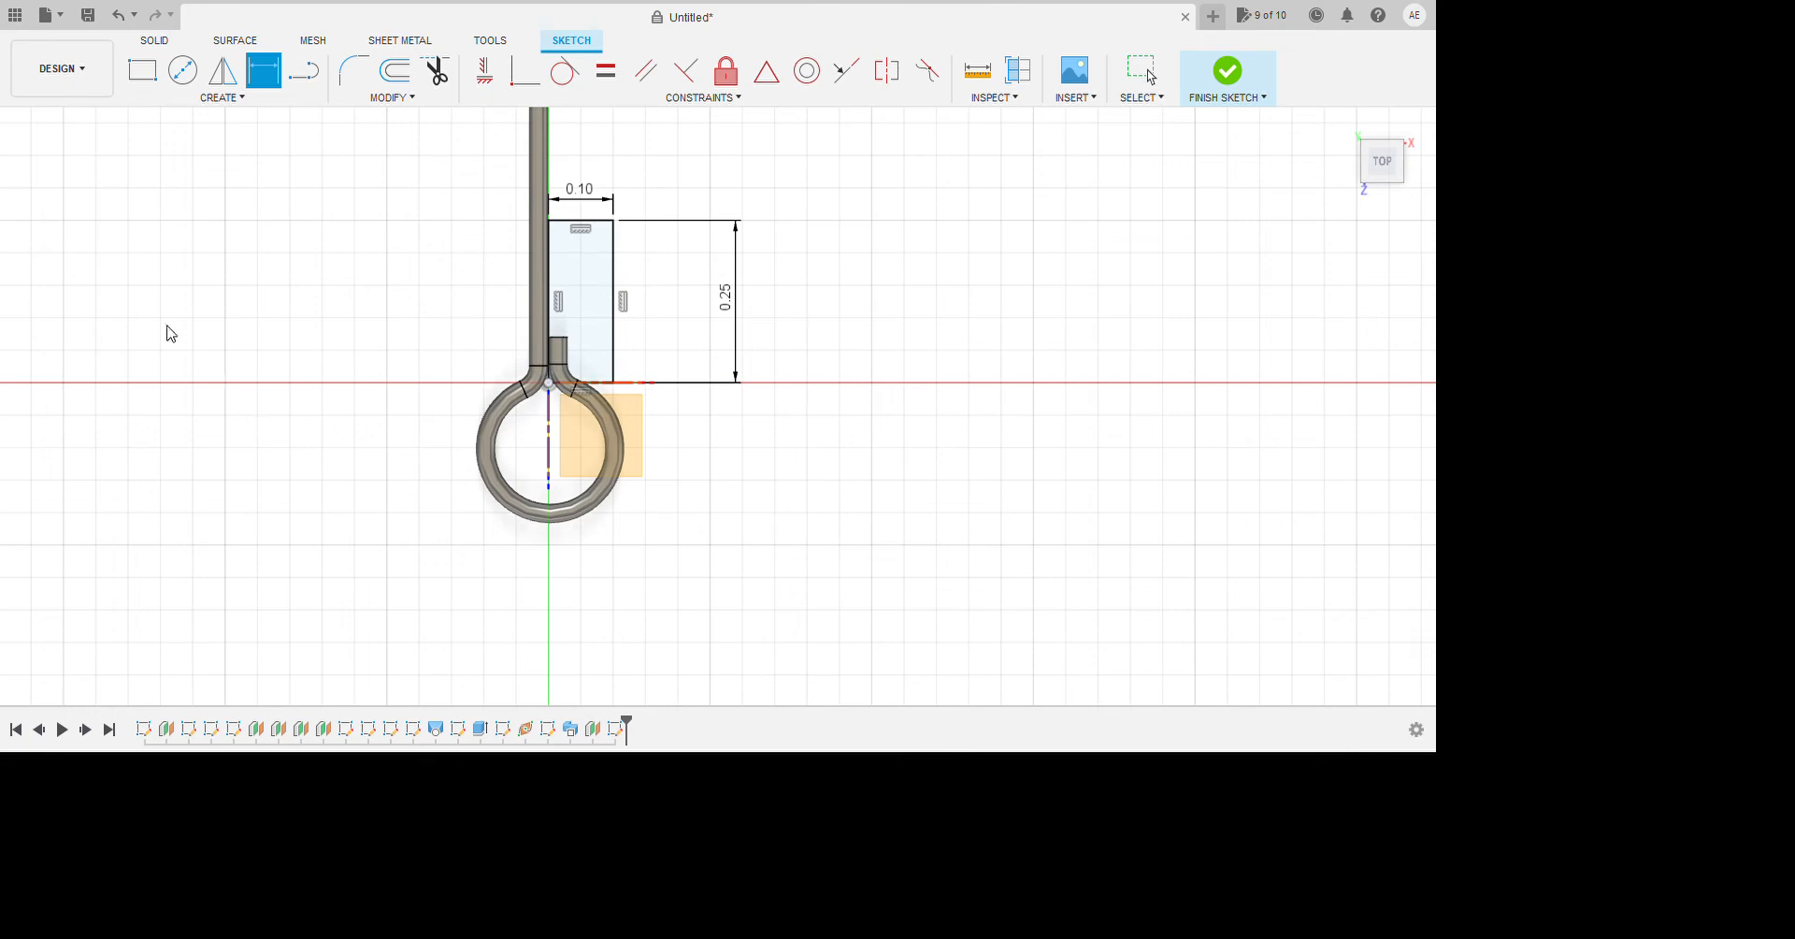
scroll(732, 463, down, 3)
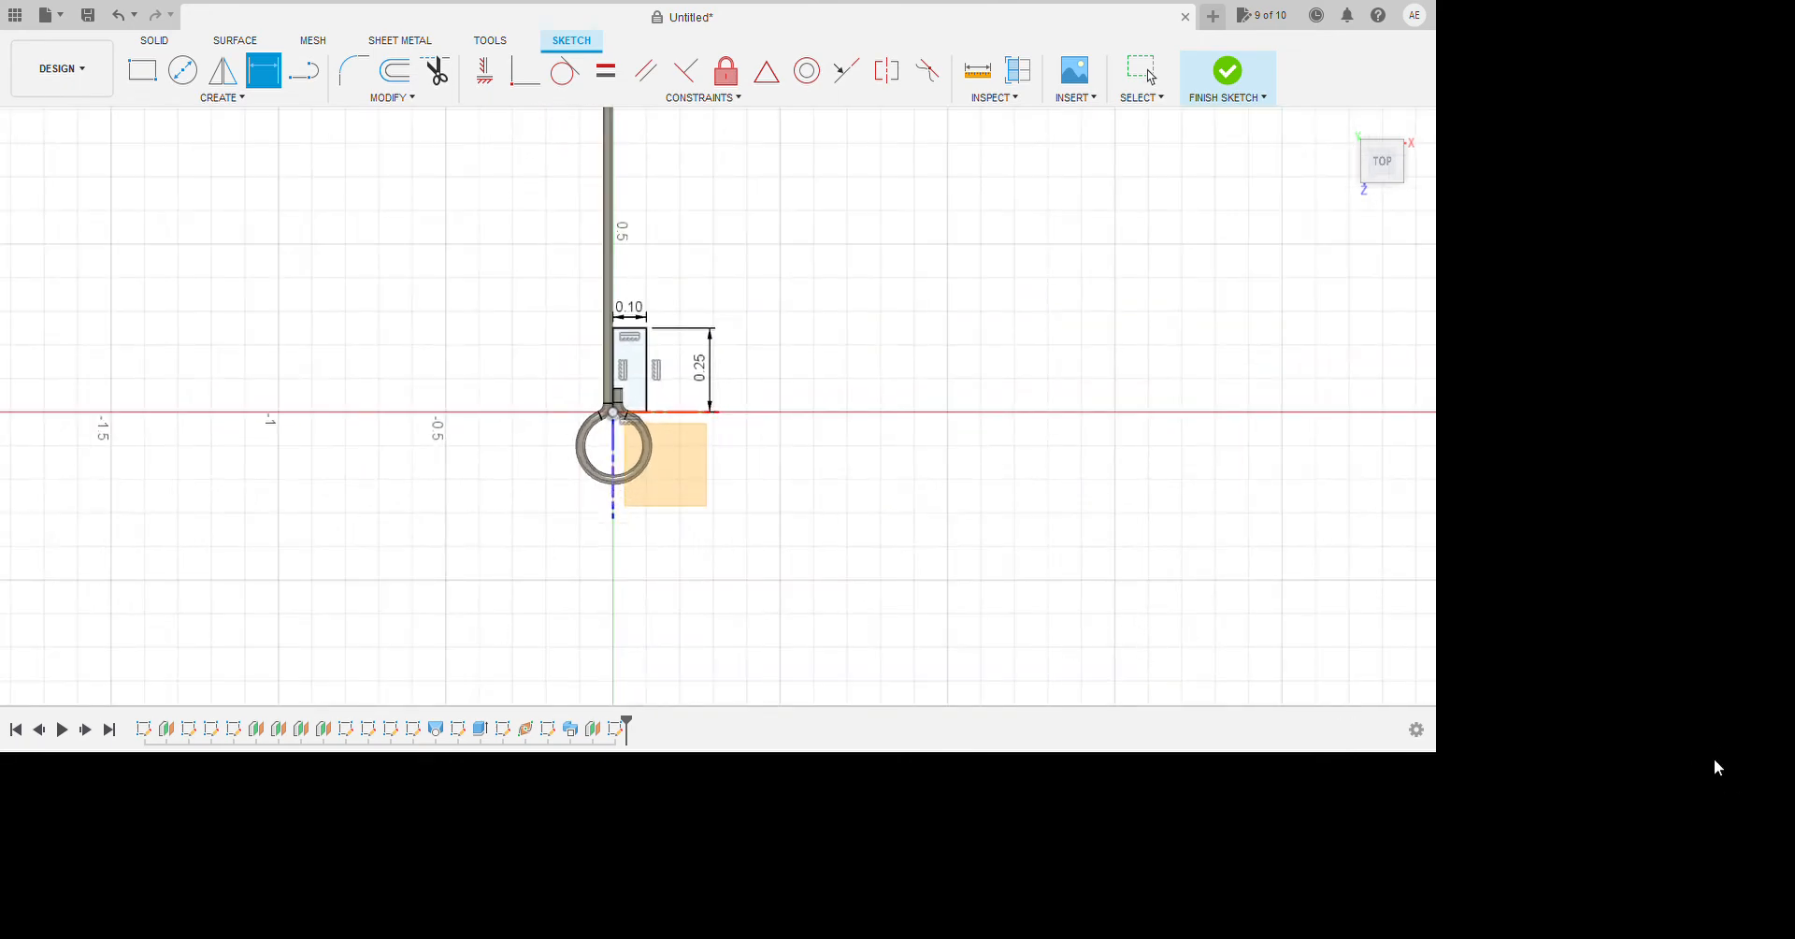
scroll(801, 697, down, 10)
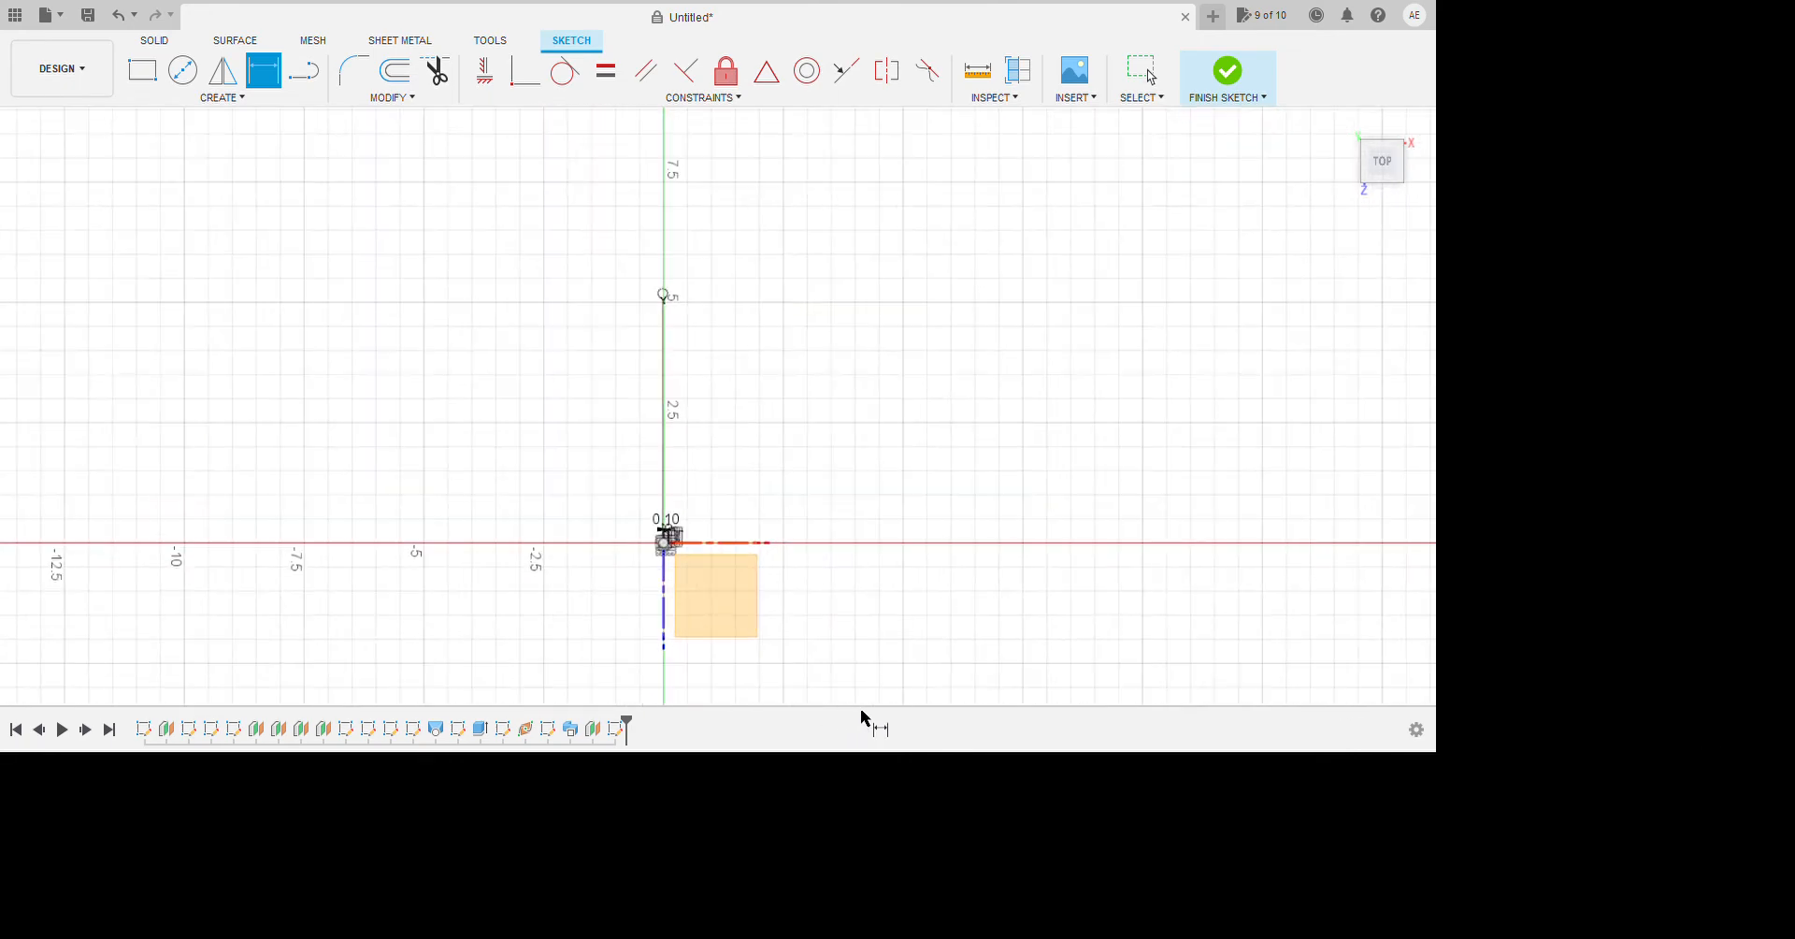
scroll(847, 570, up, 10)
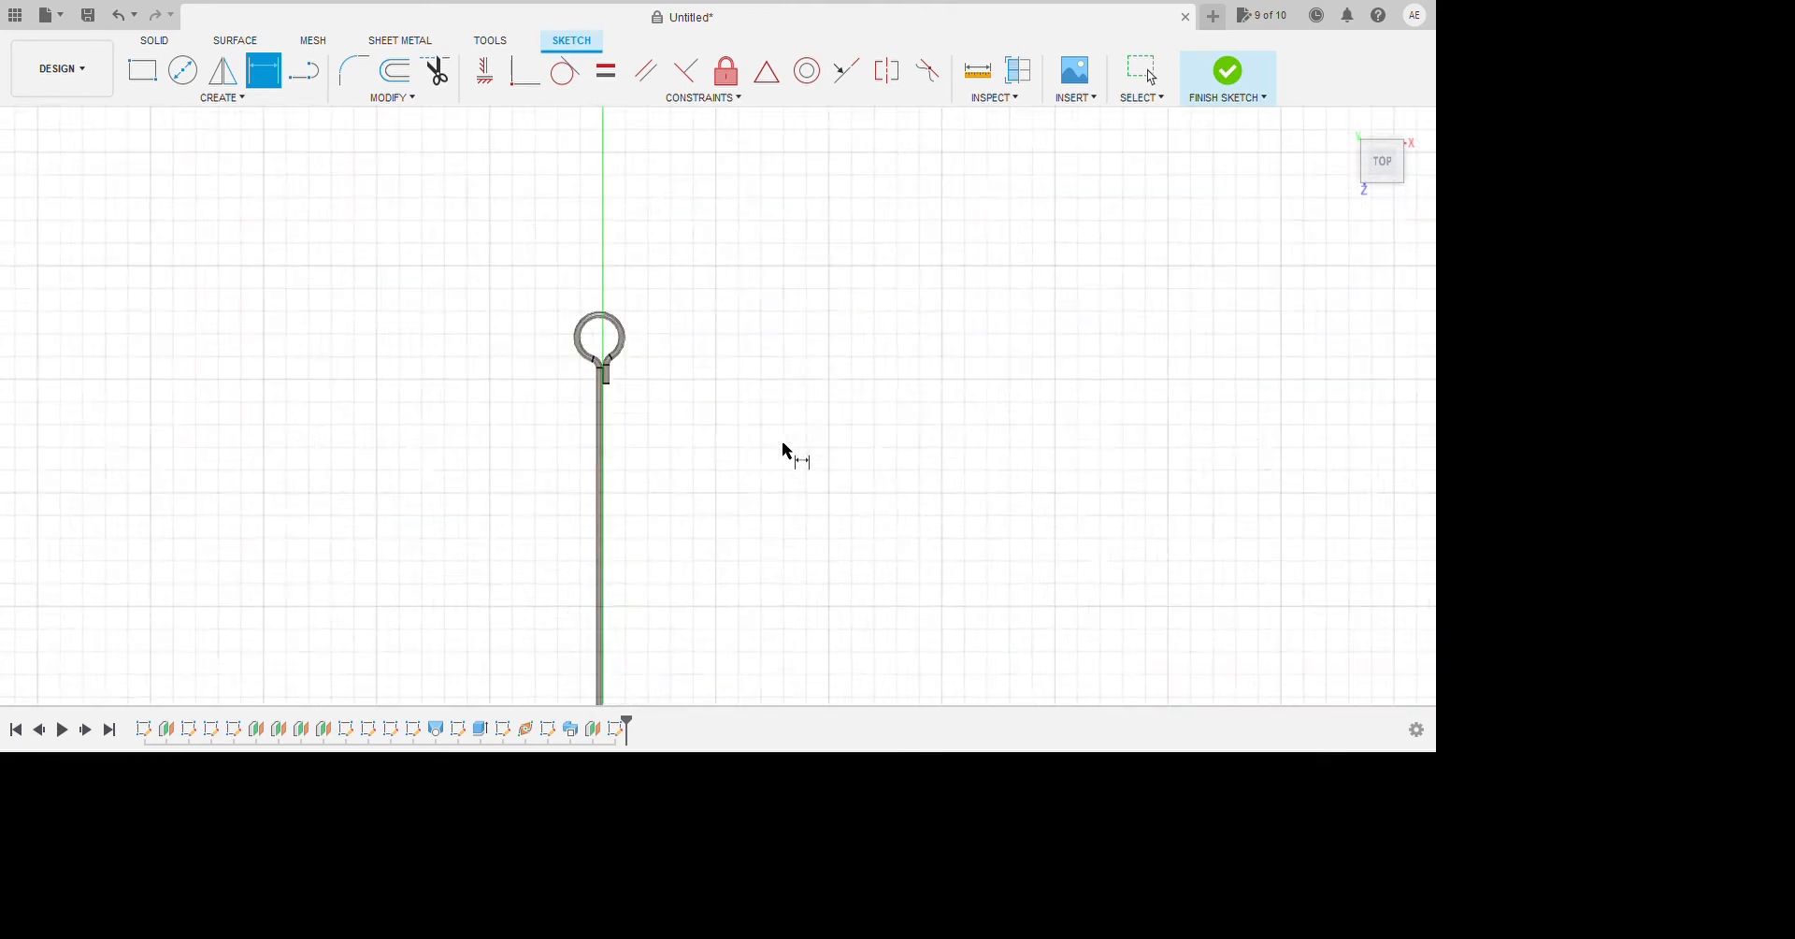
scroll(759, 452, up, 5)
key(Escape)
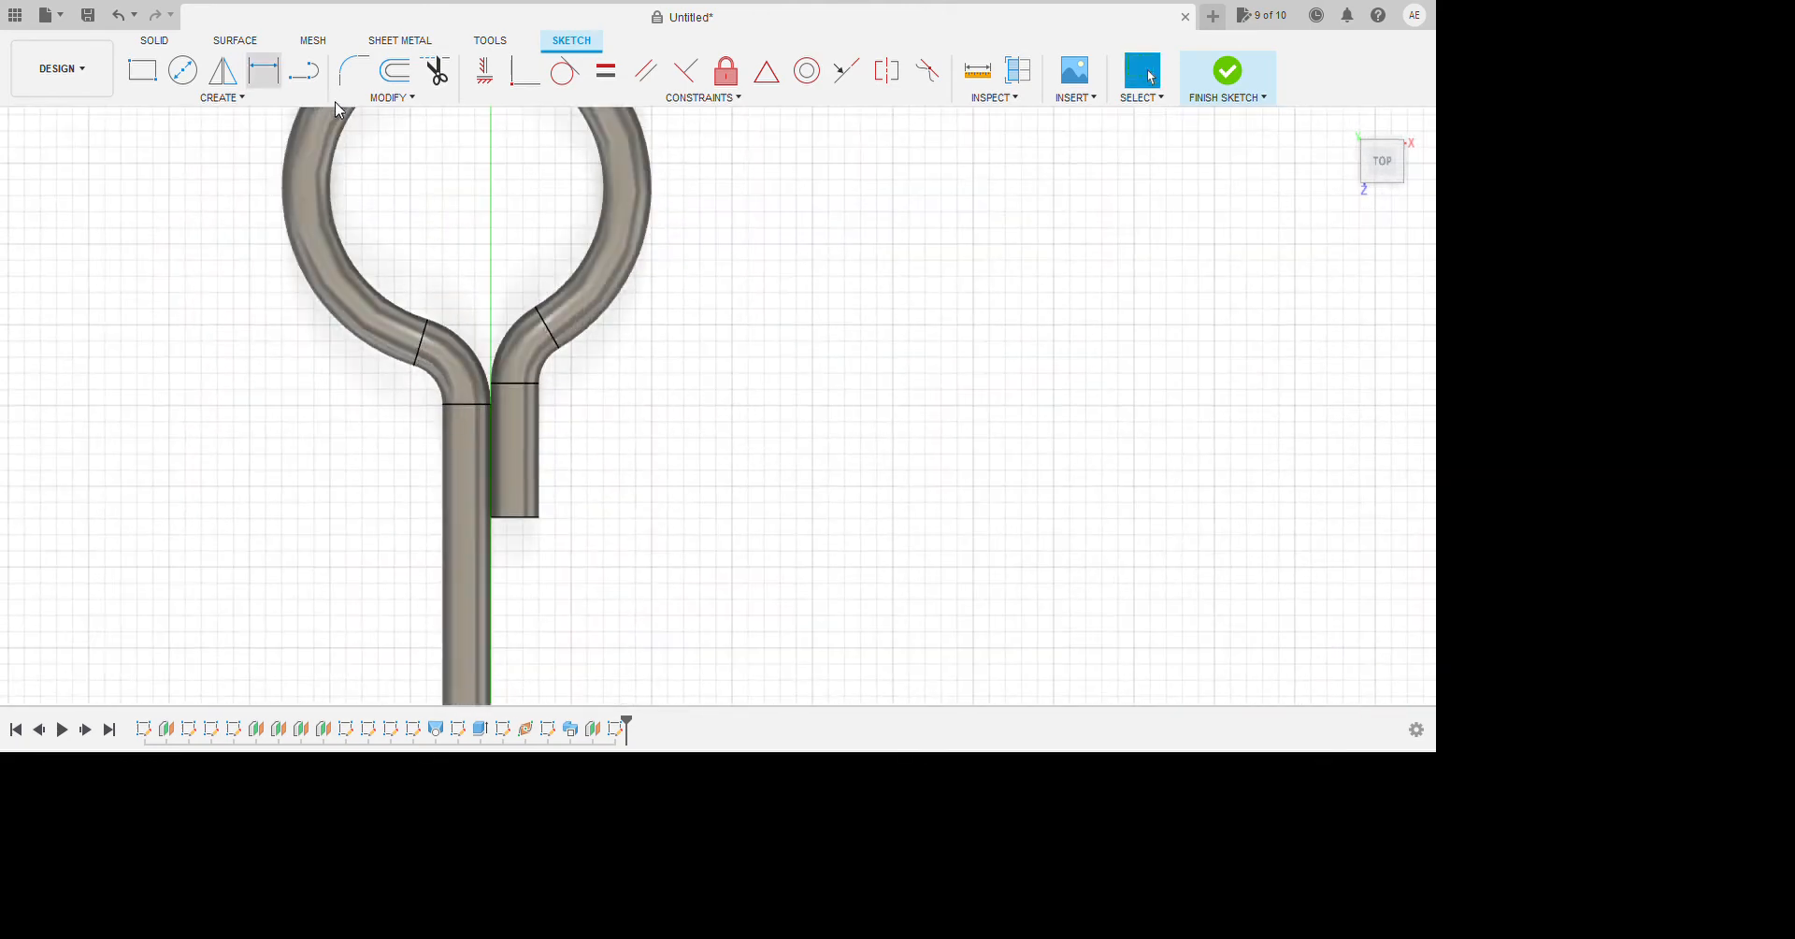
key(r)
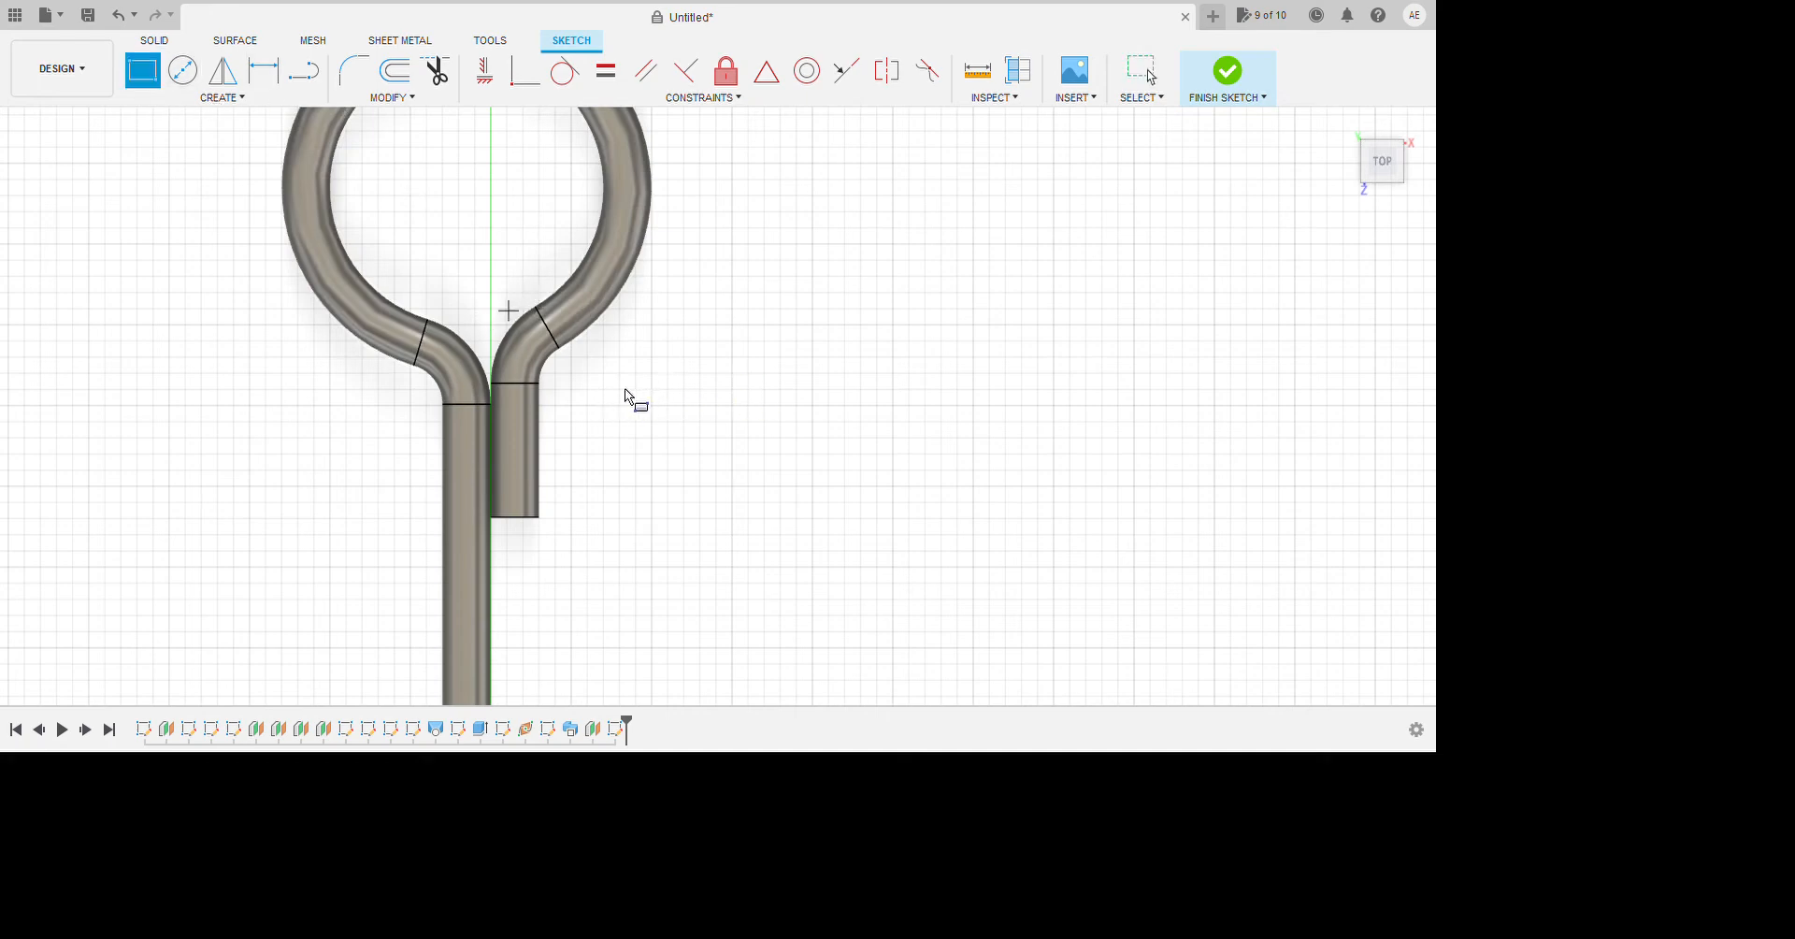
key(Escape)
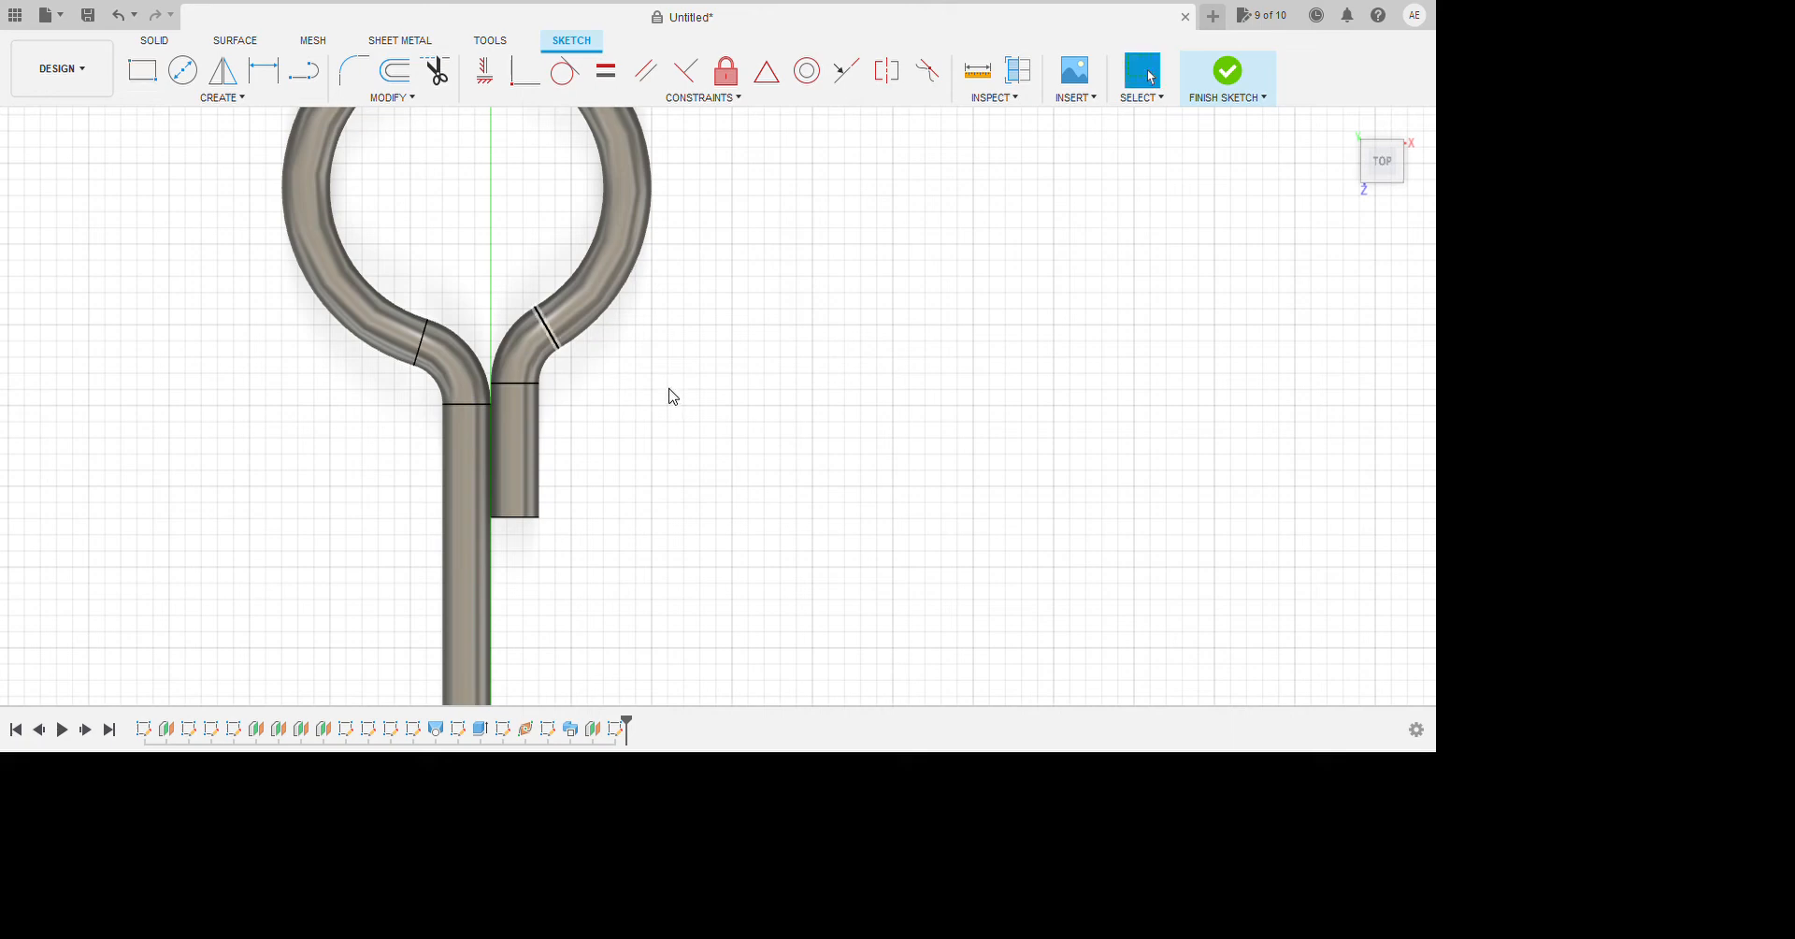
click(540, 318)
click(234, 99)
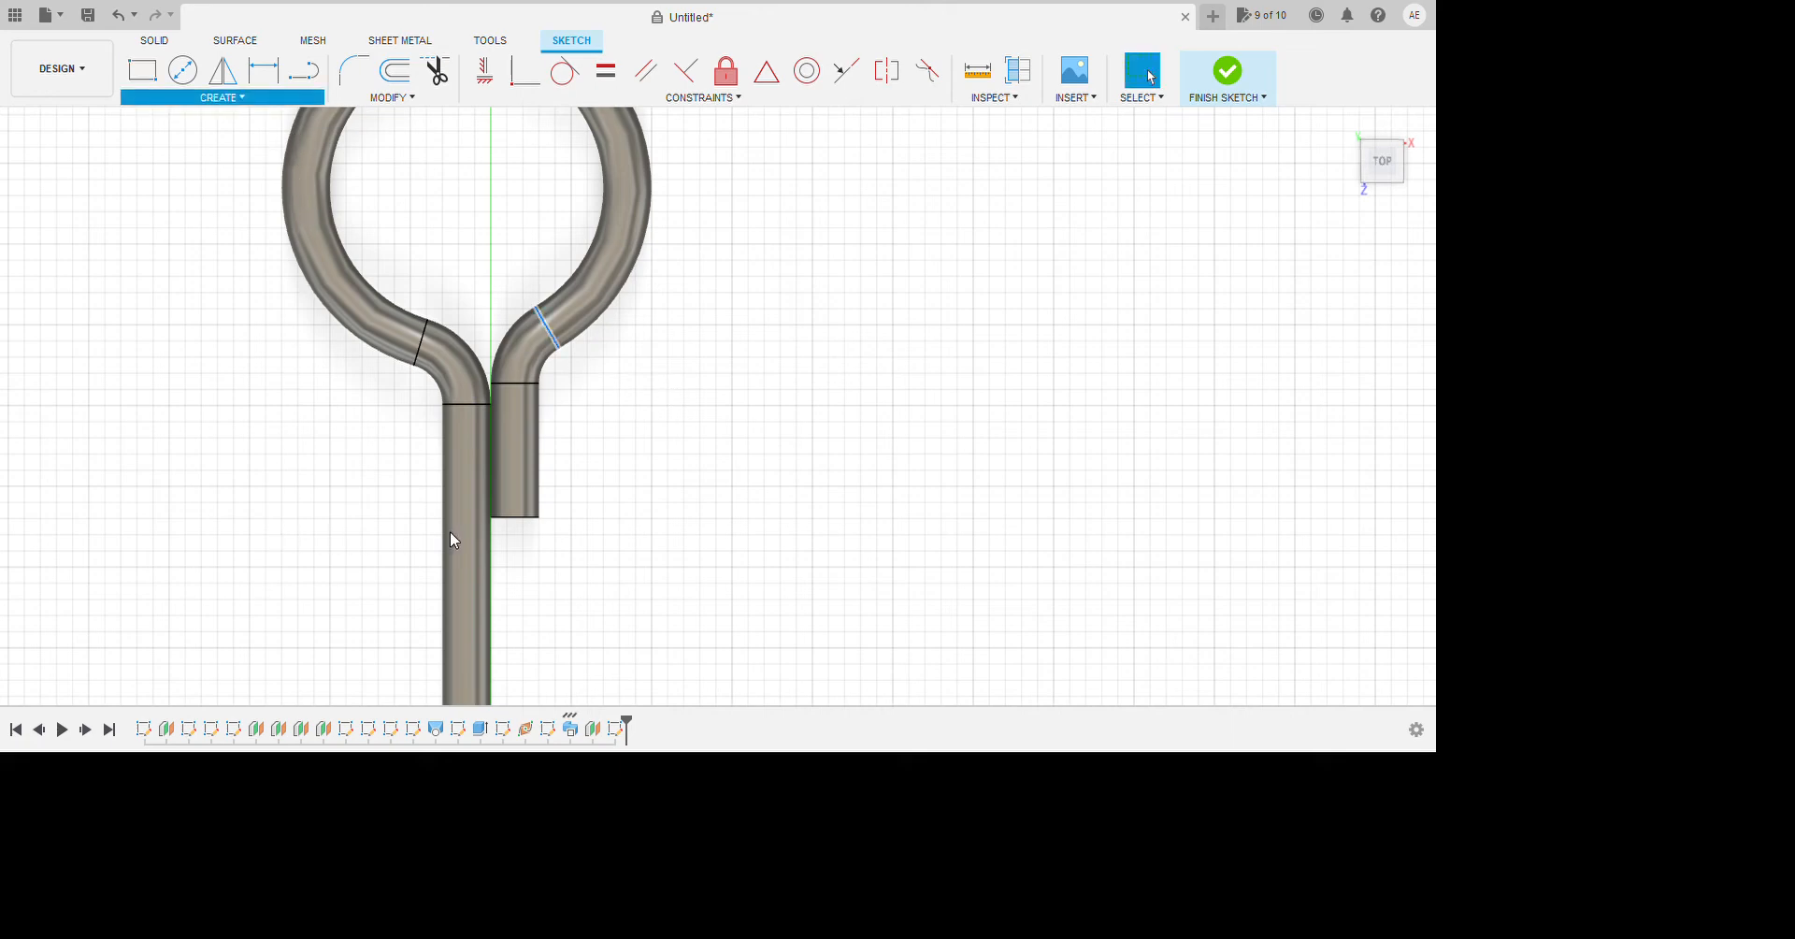
click(1374, 420)
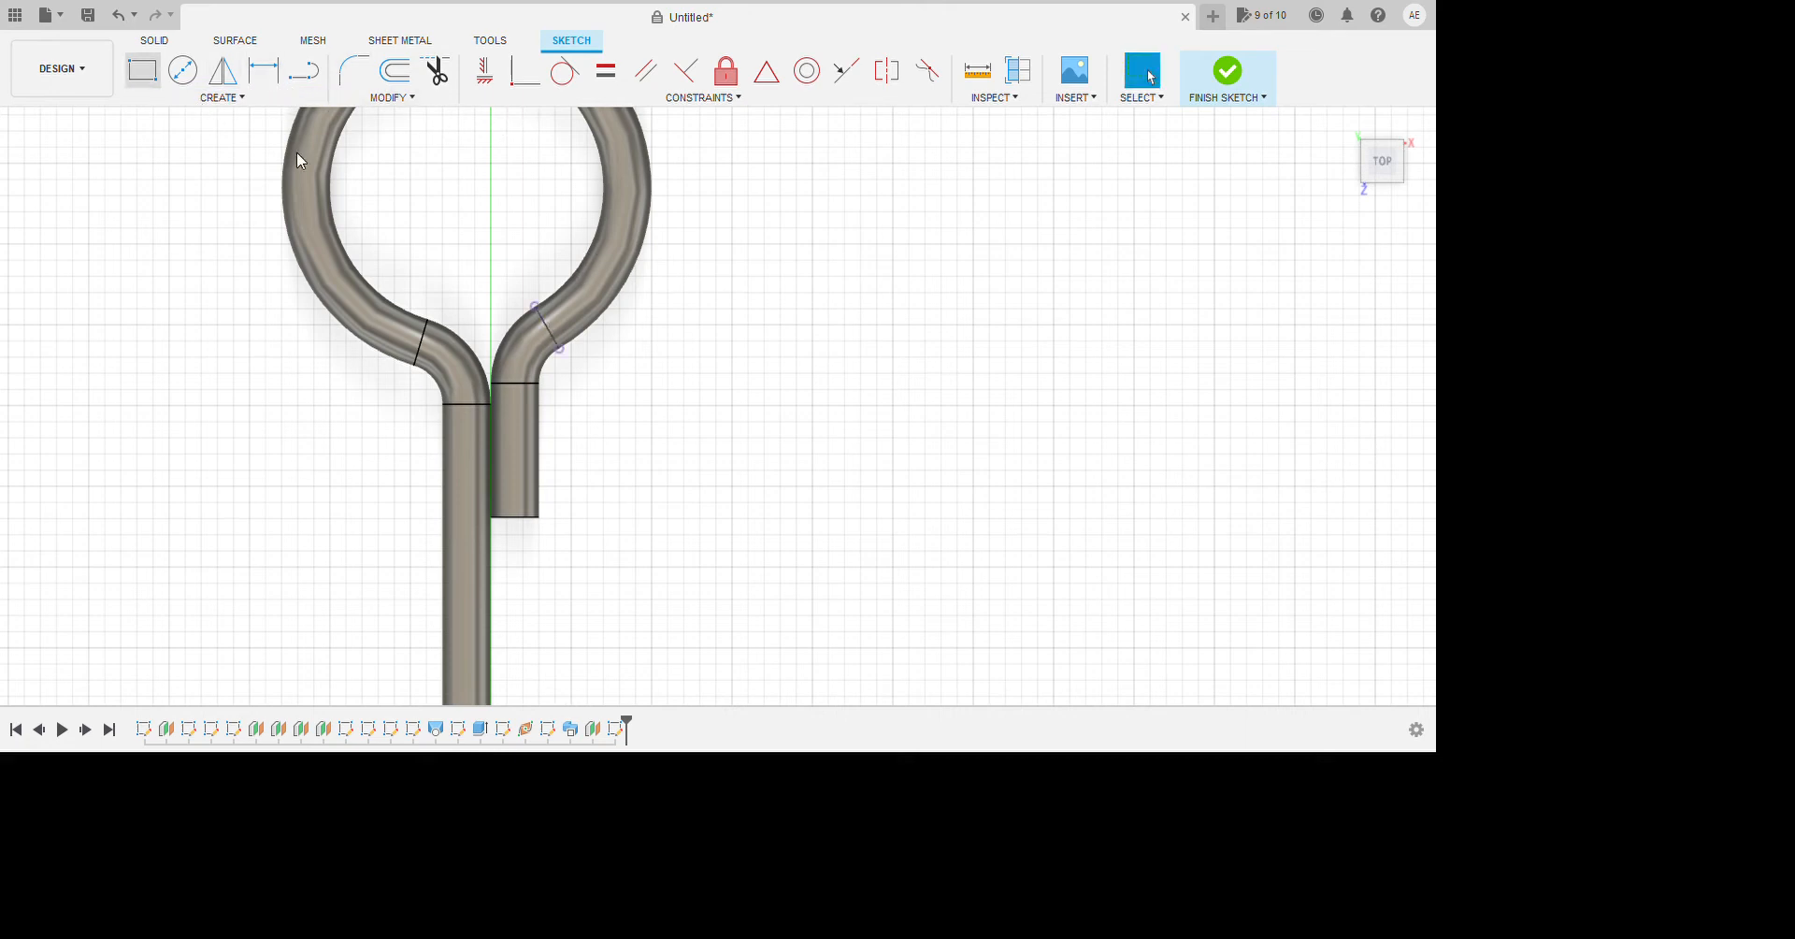
click(142, 70)
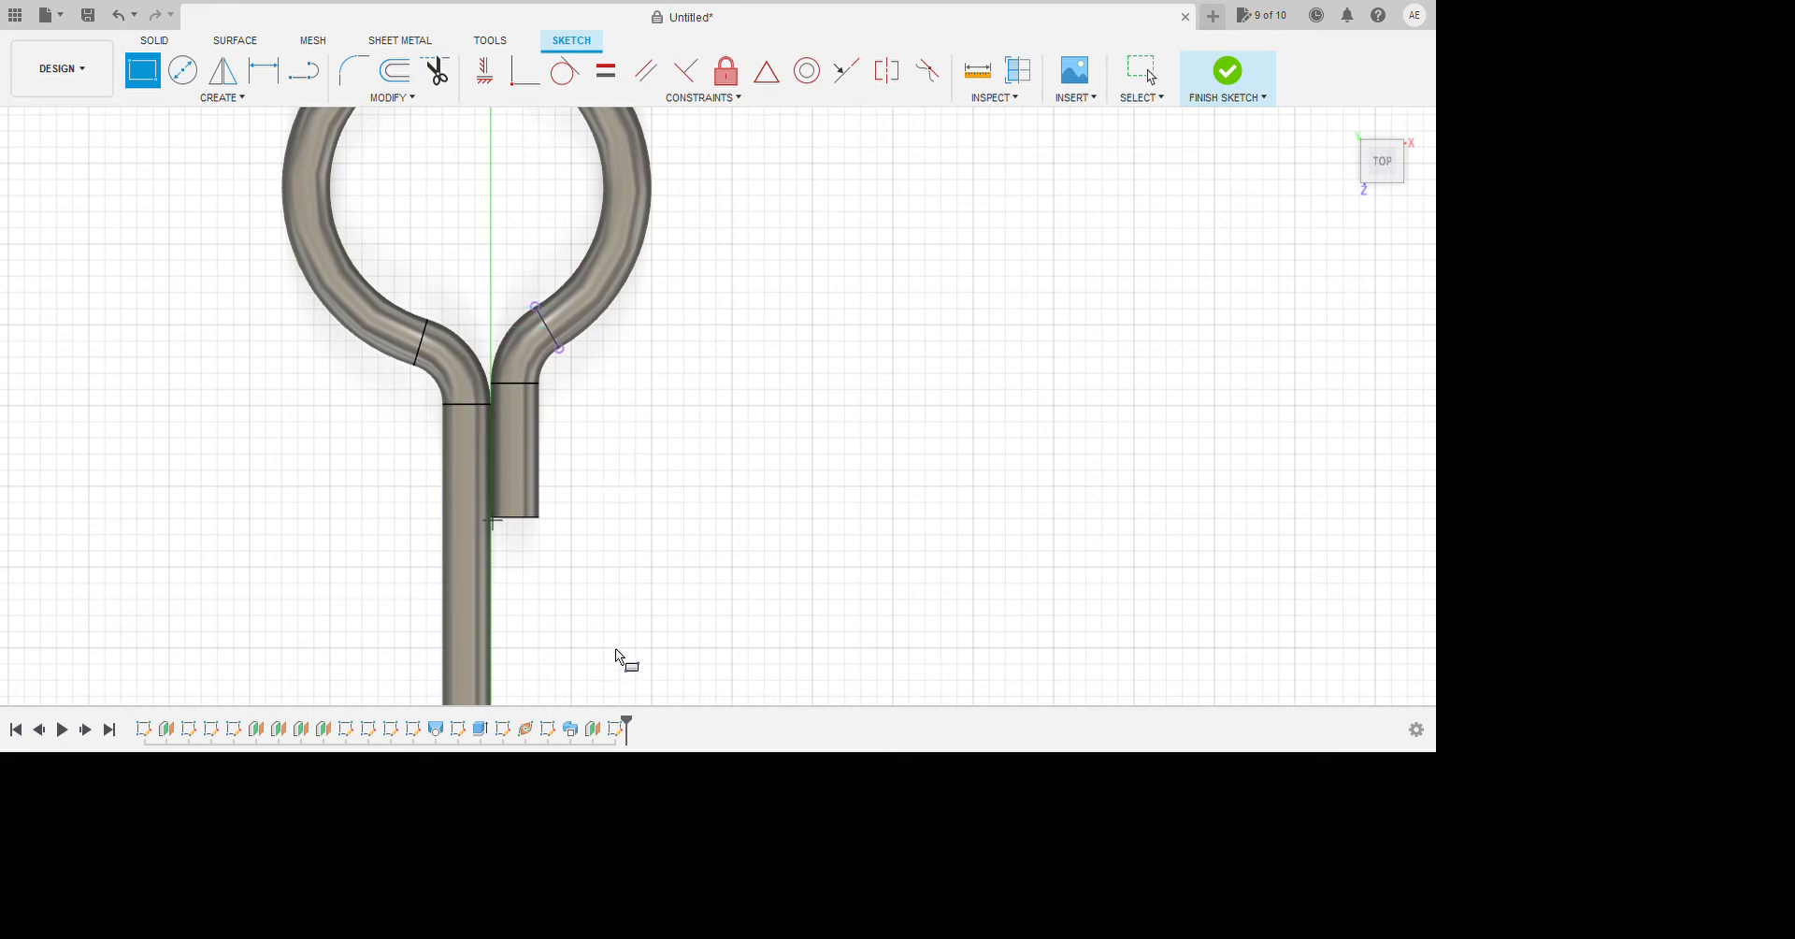
key(Escape)
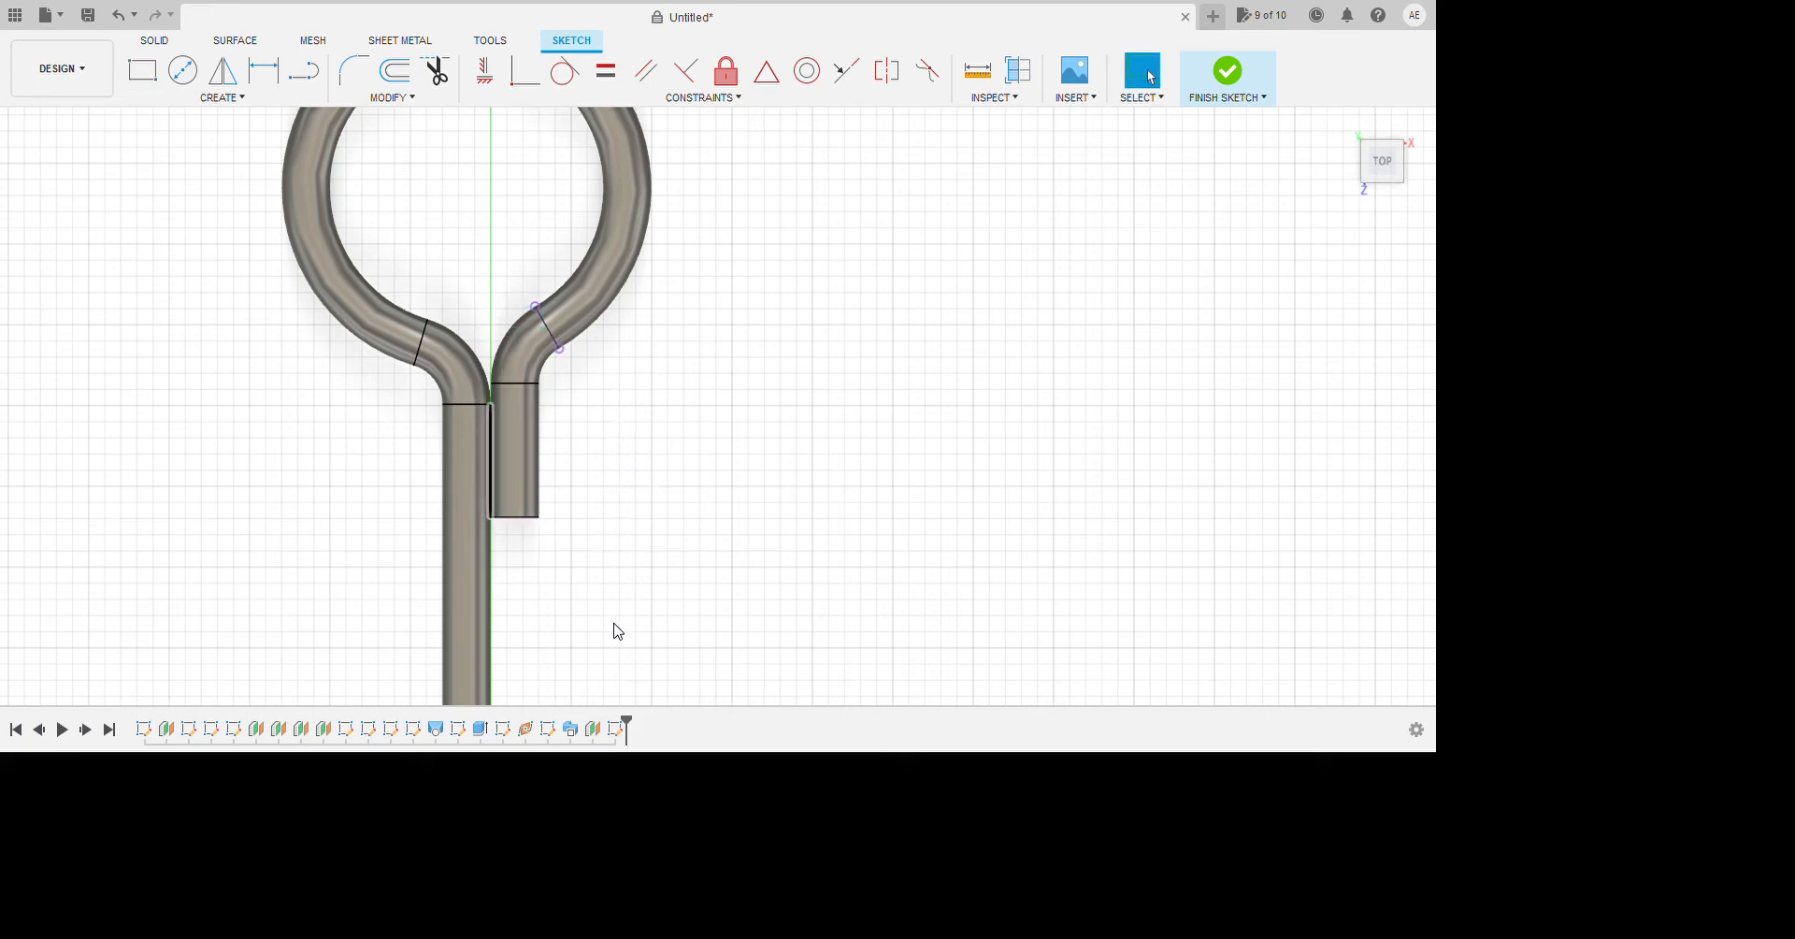
click(614, 623)
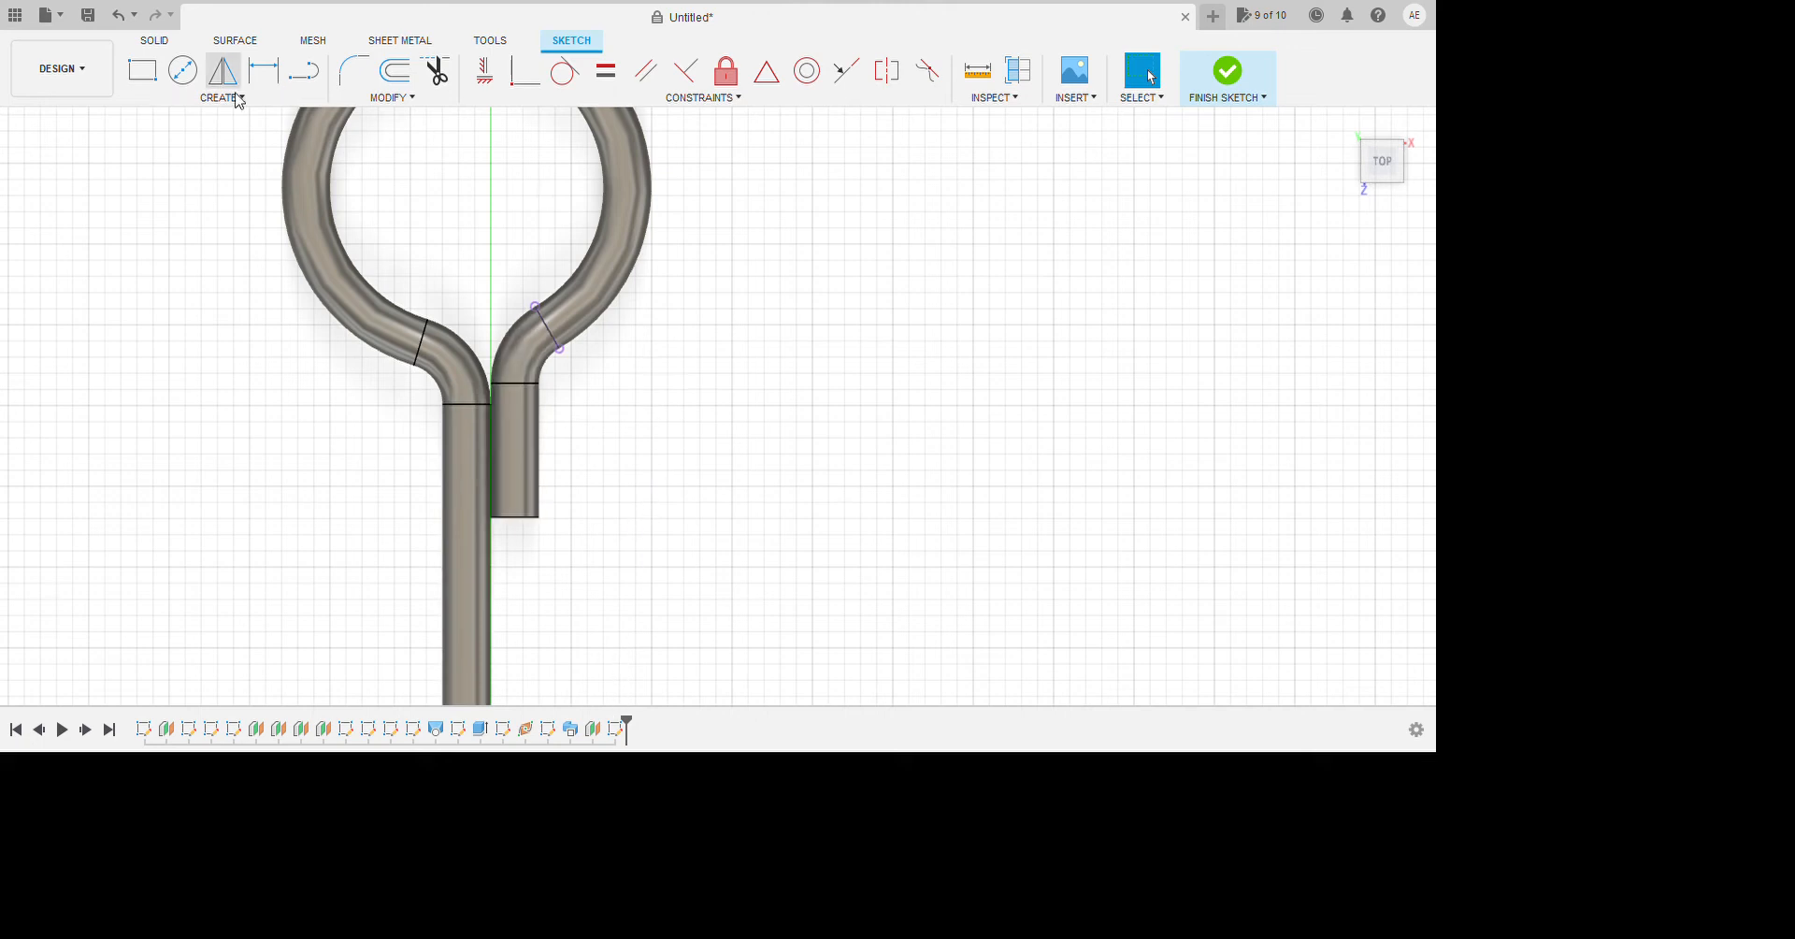
Draw a rectangle at the far loop's neck, from the vertical axis level with the projected edge's upper point to past the short tail.
click(142, 70)
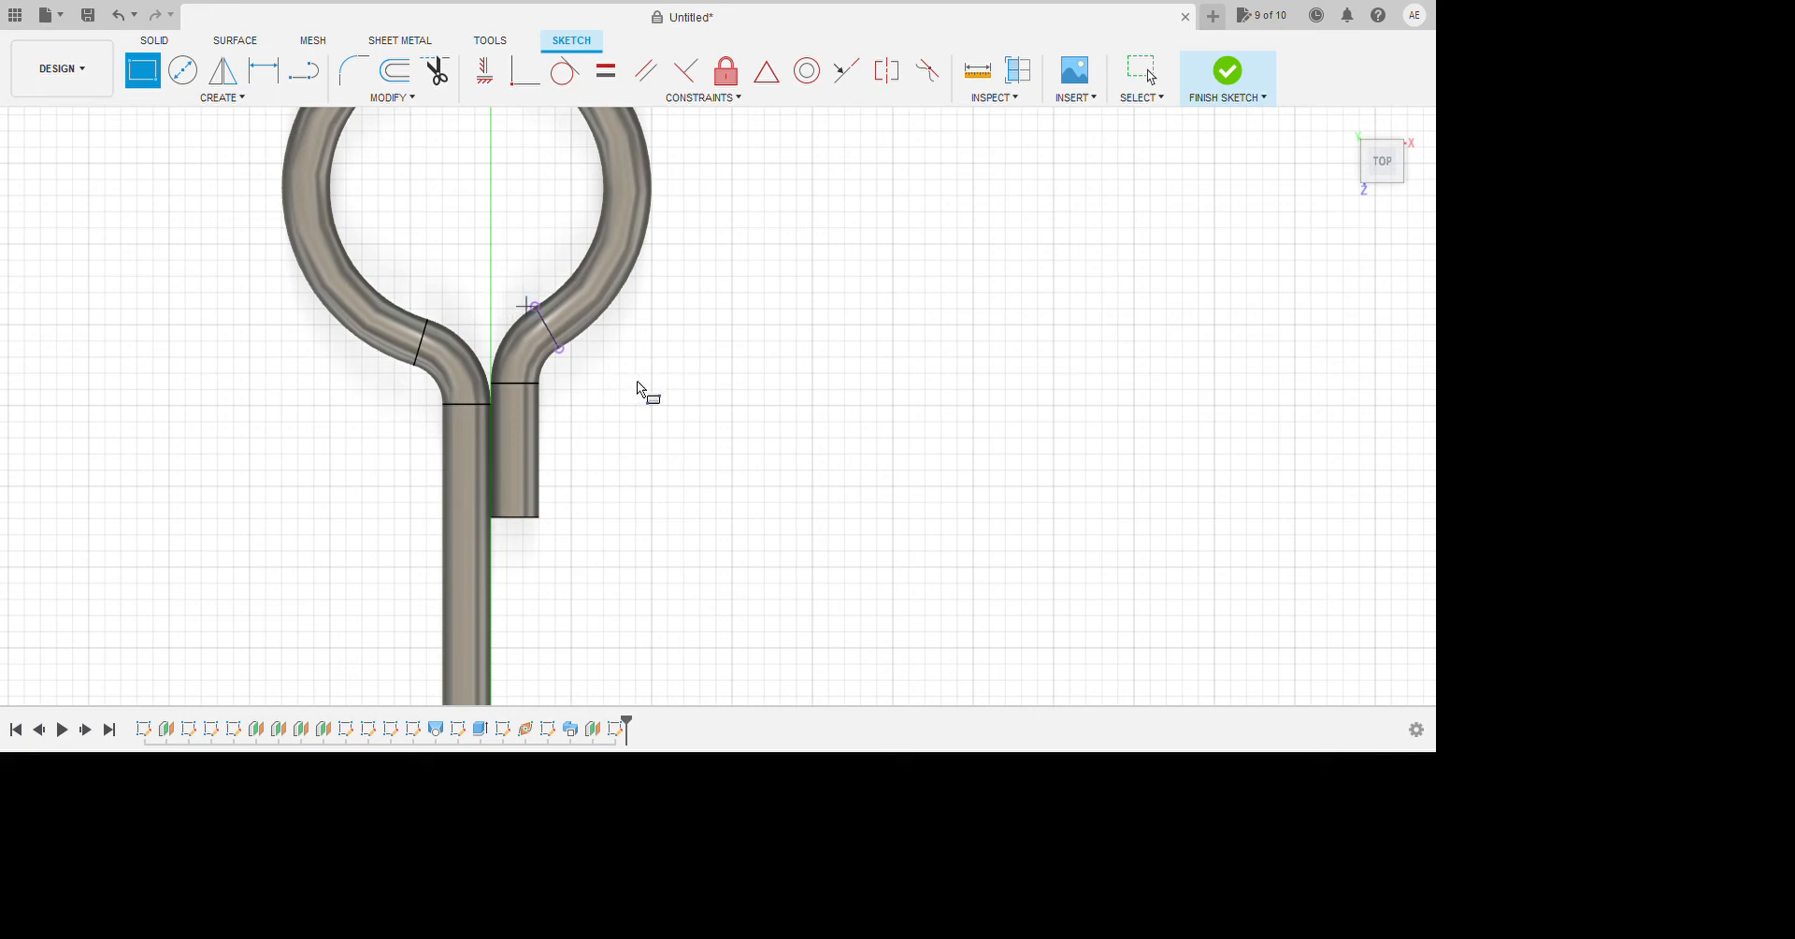
click(491, 305)
scroll(631, 540, down, 3)
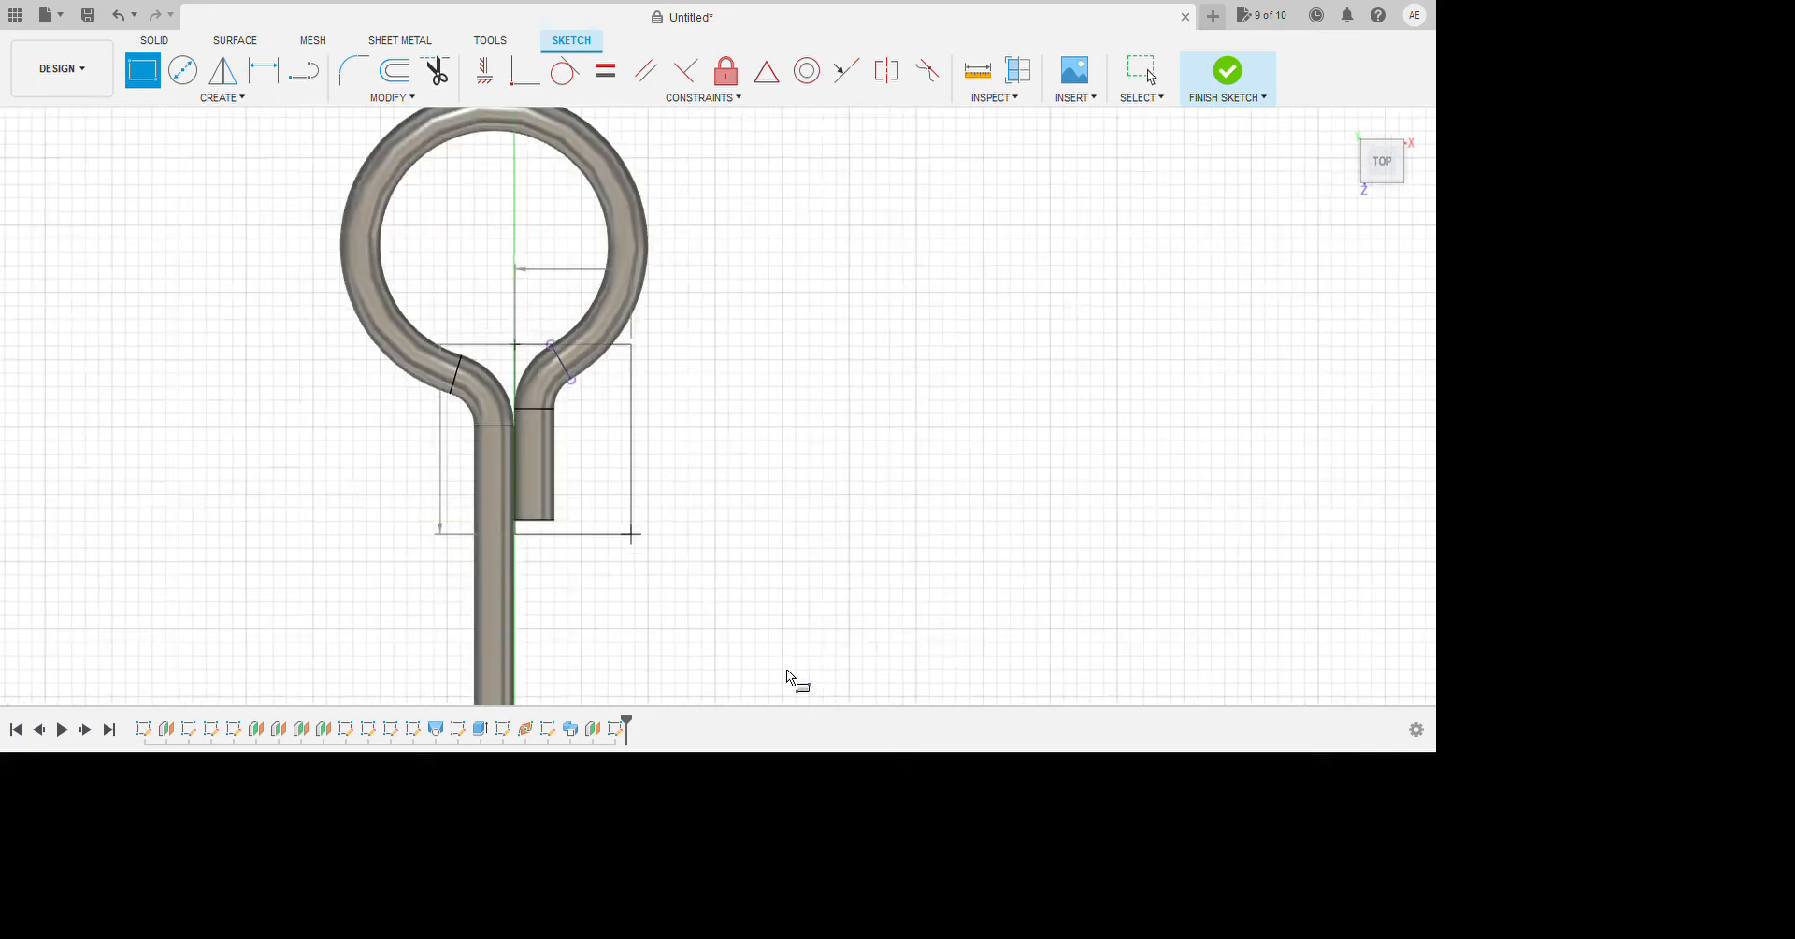
click(652, 614)
Dimension the far rectangle's length along the wire to 0.25.
key(d)
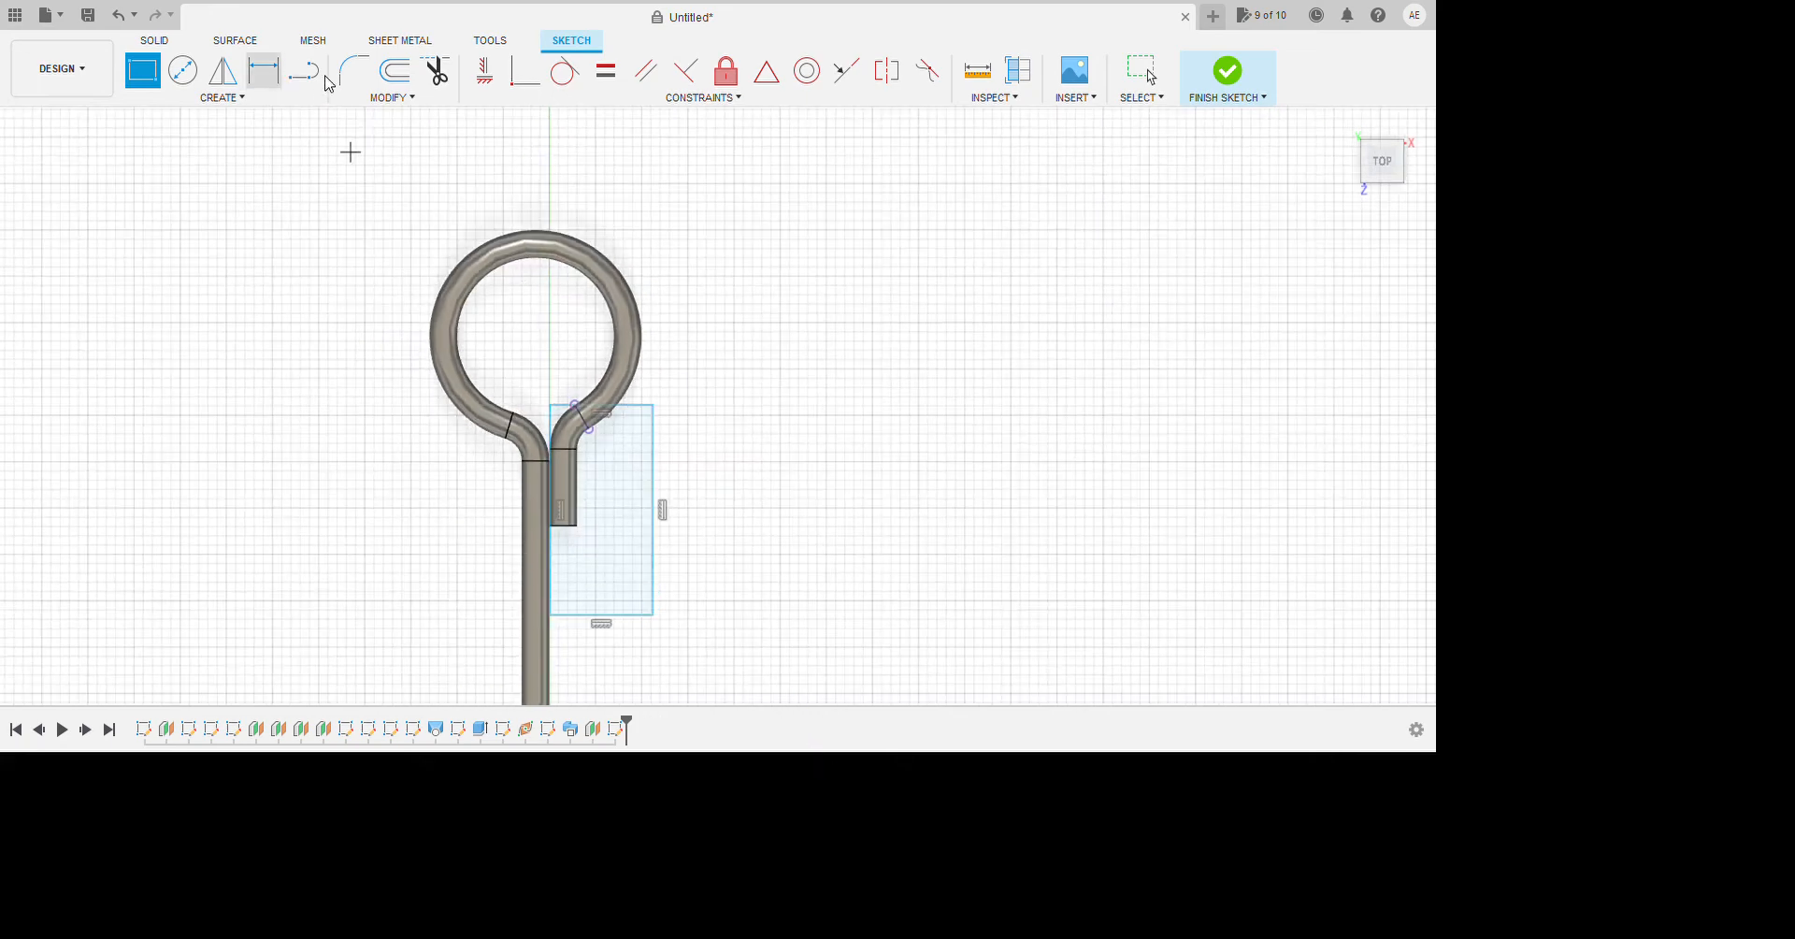
click(946, 635)
key(Return)
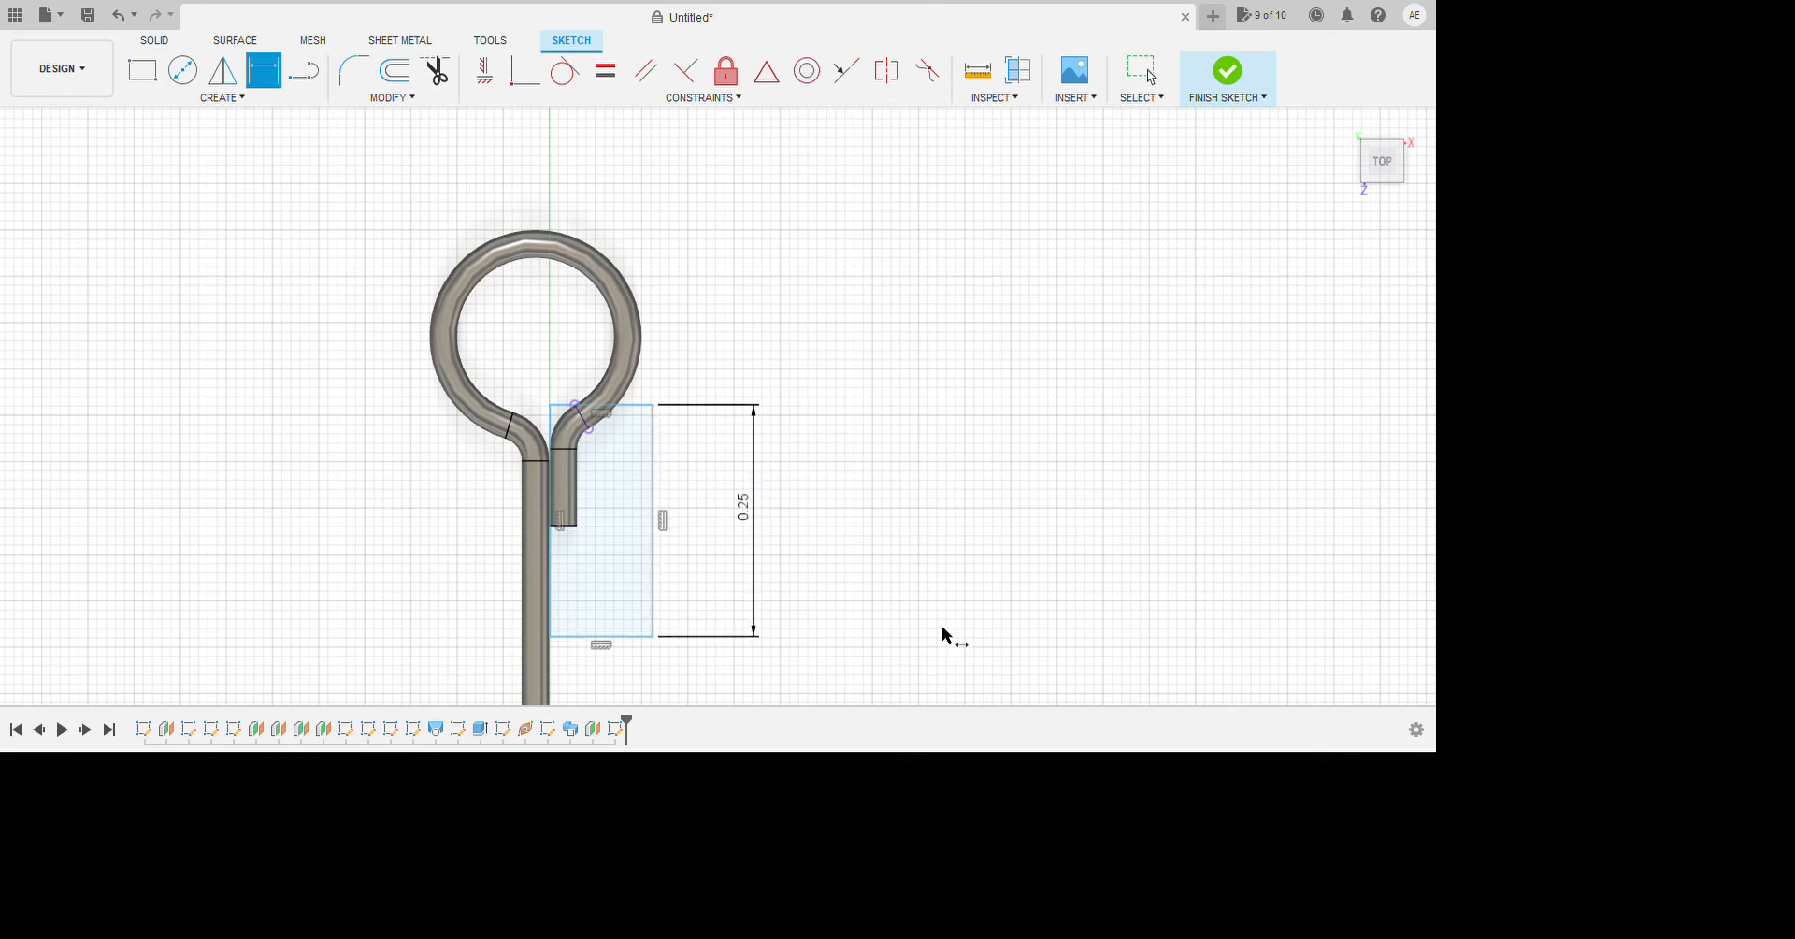
key(Escape)
Make the far rectangle's loop-side short edge coincident with the upper point of the projected joint edge.
scroll(738, 495, up, 2)
click(810, 520)
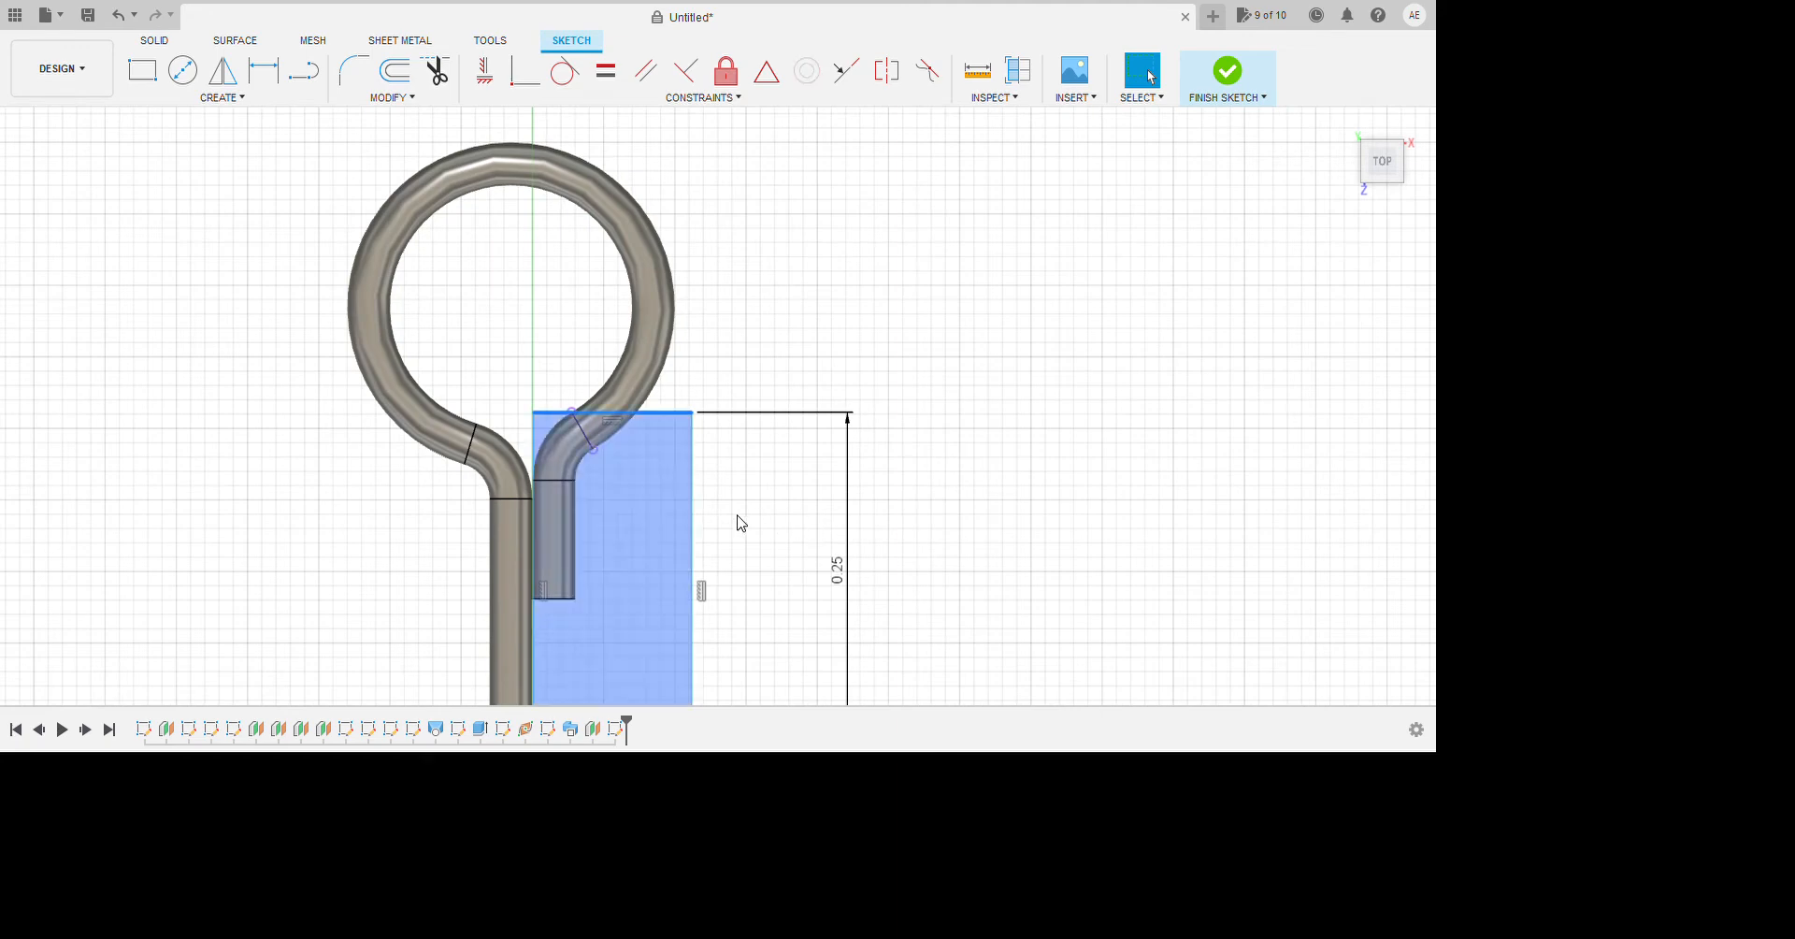
shift+click(715, 514)
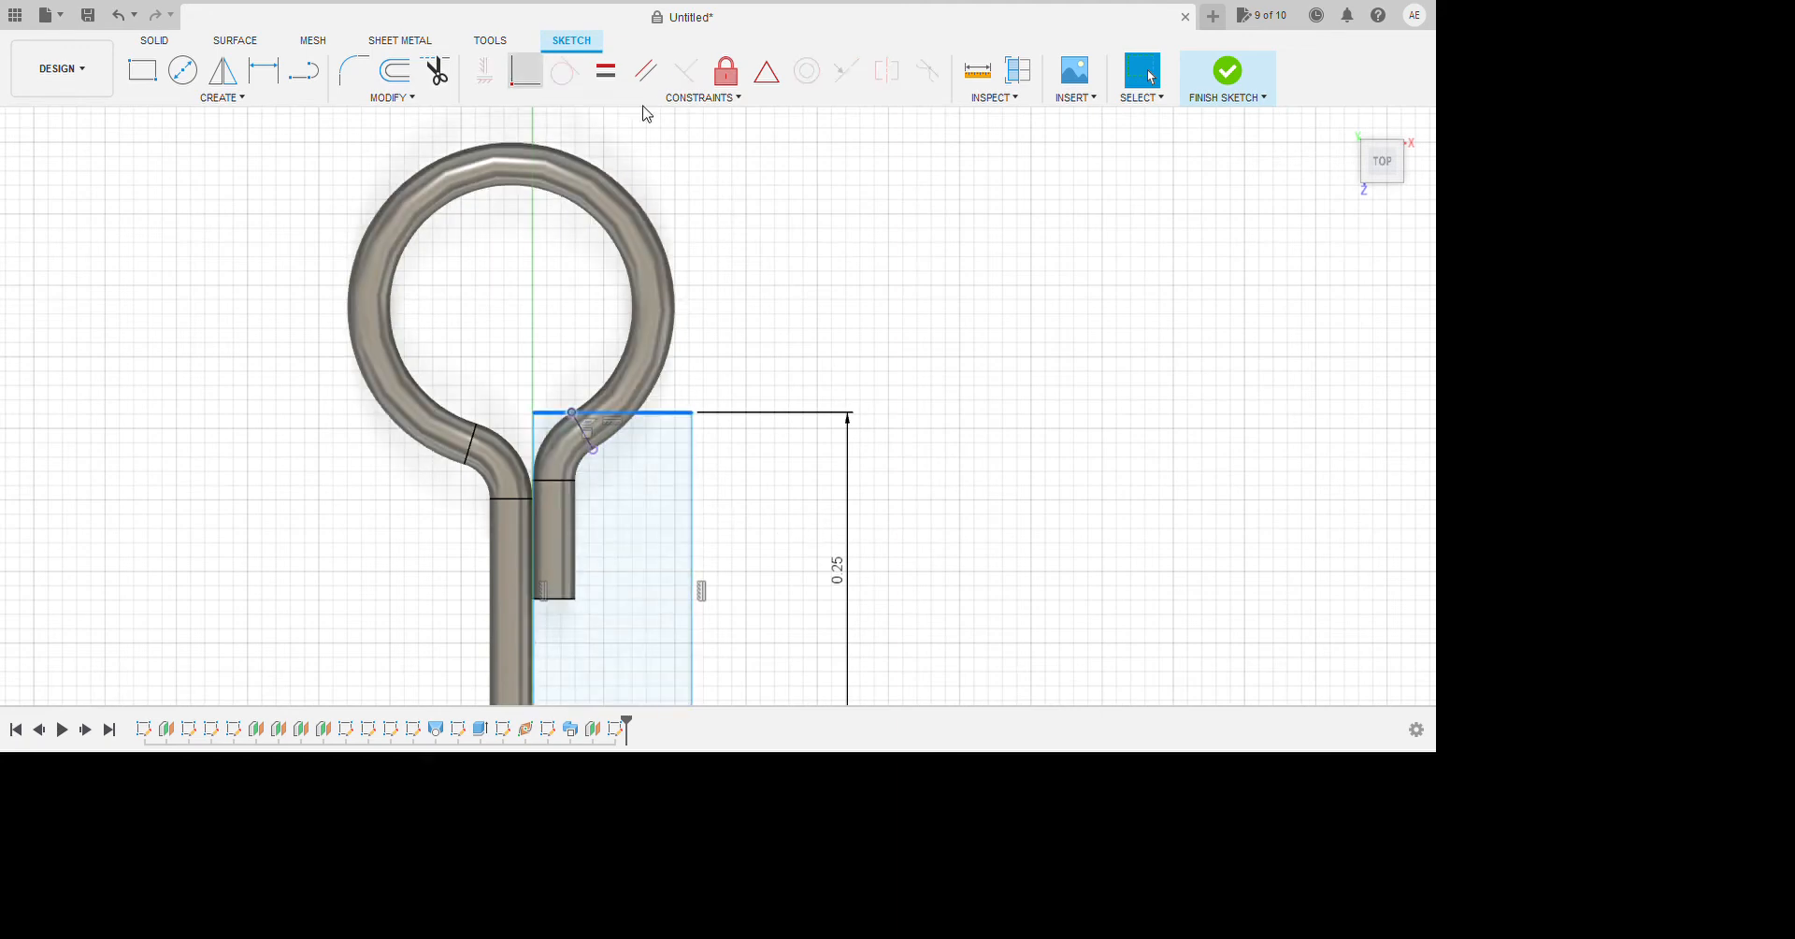
Select the wire-side long edges of the far rectangle and the origin rectangle for a constraint between them.
scroll(734, 329, down, 5)
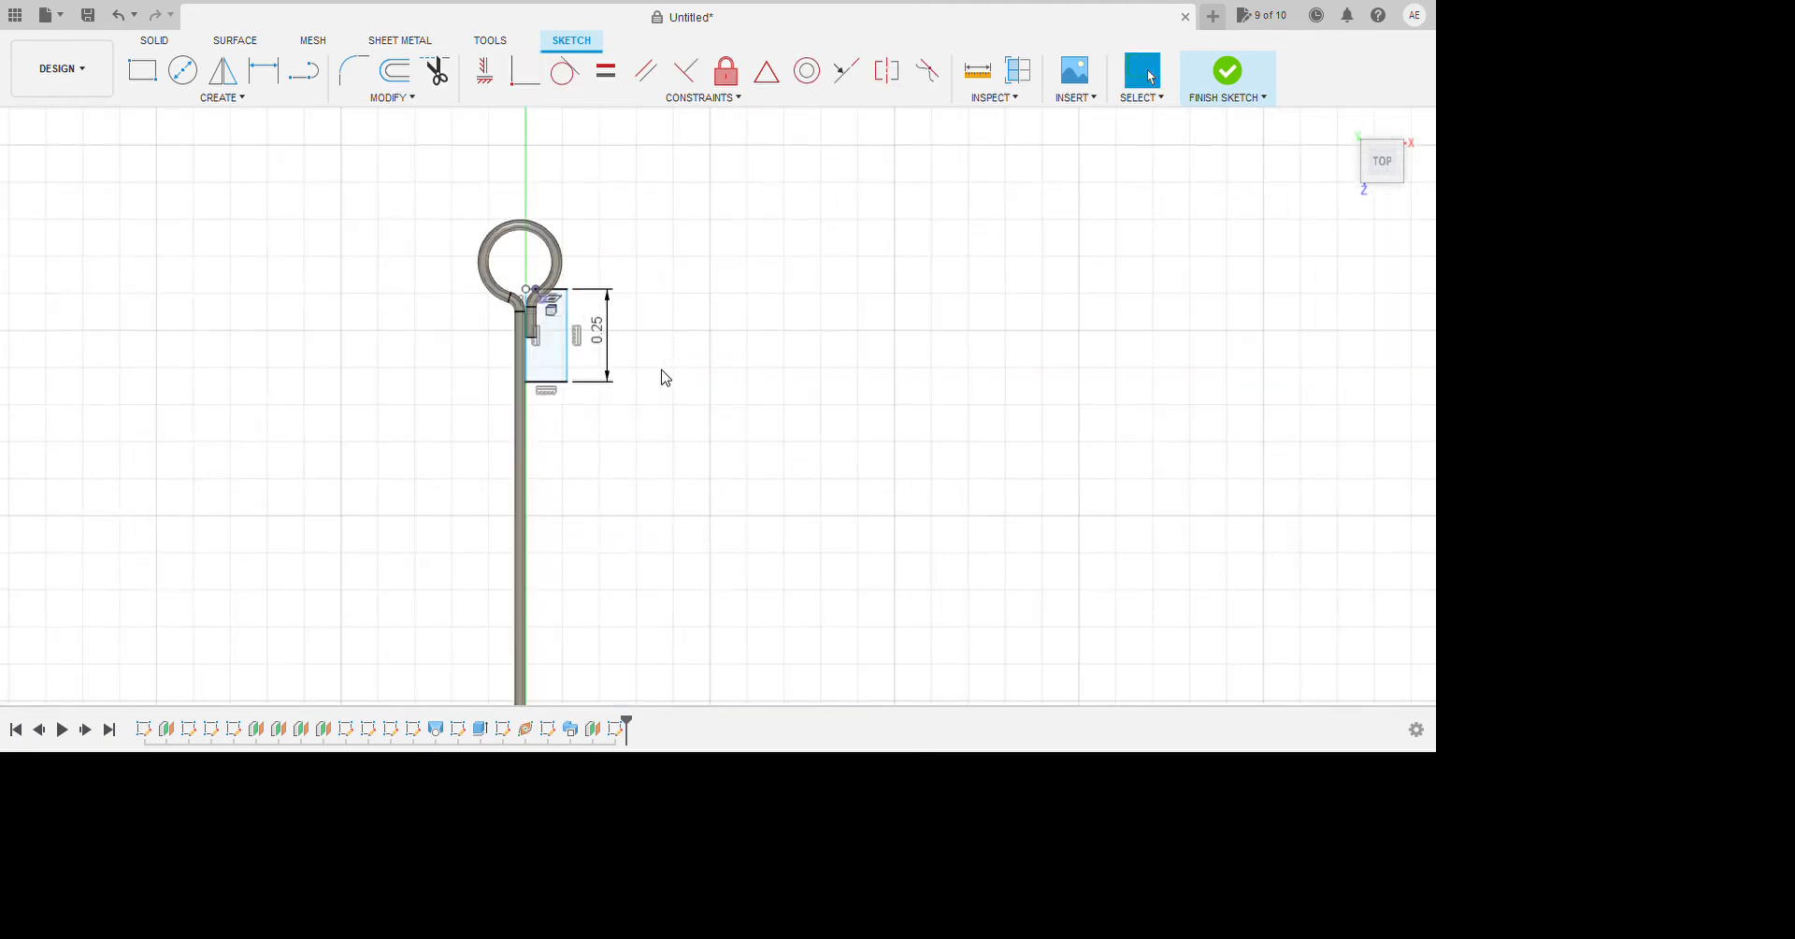
scroll(721, 349, down, 5)
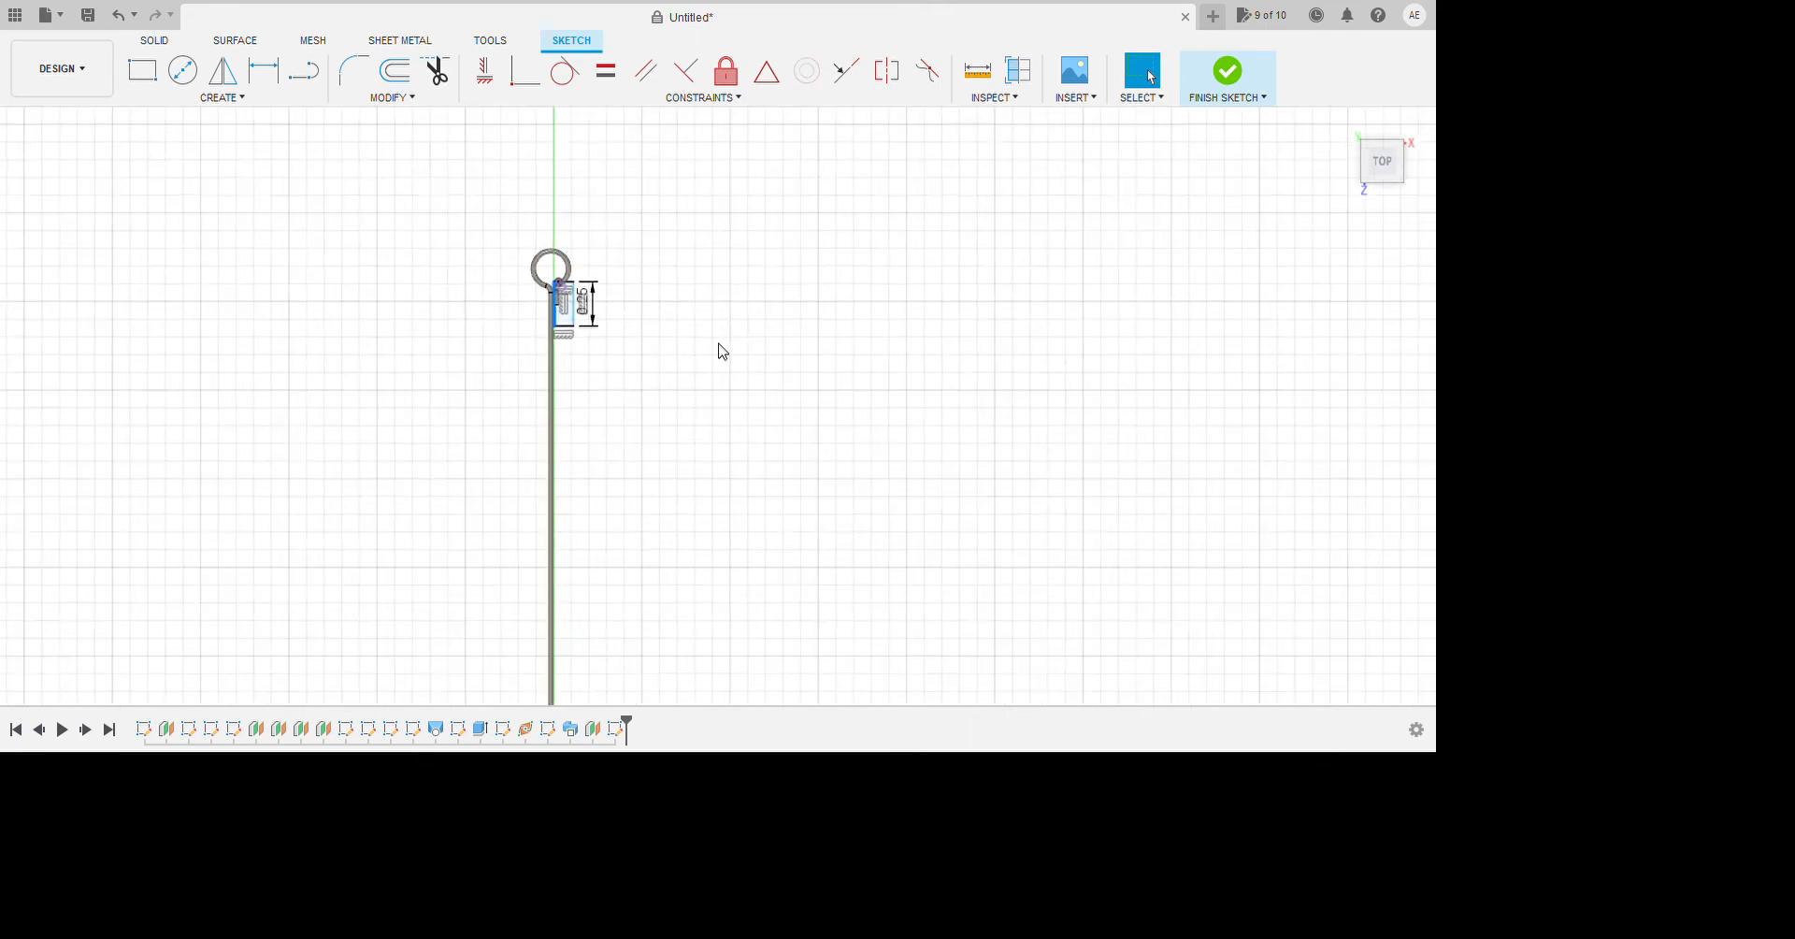
scroll(680, 697, up, 10)
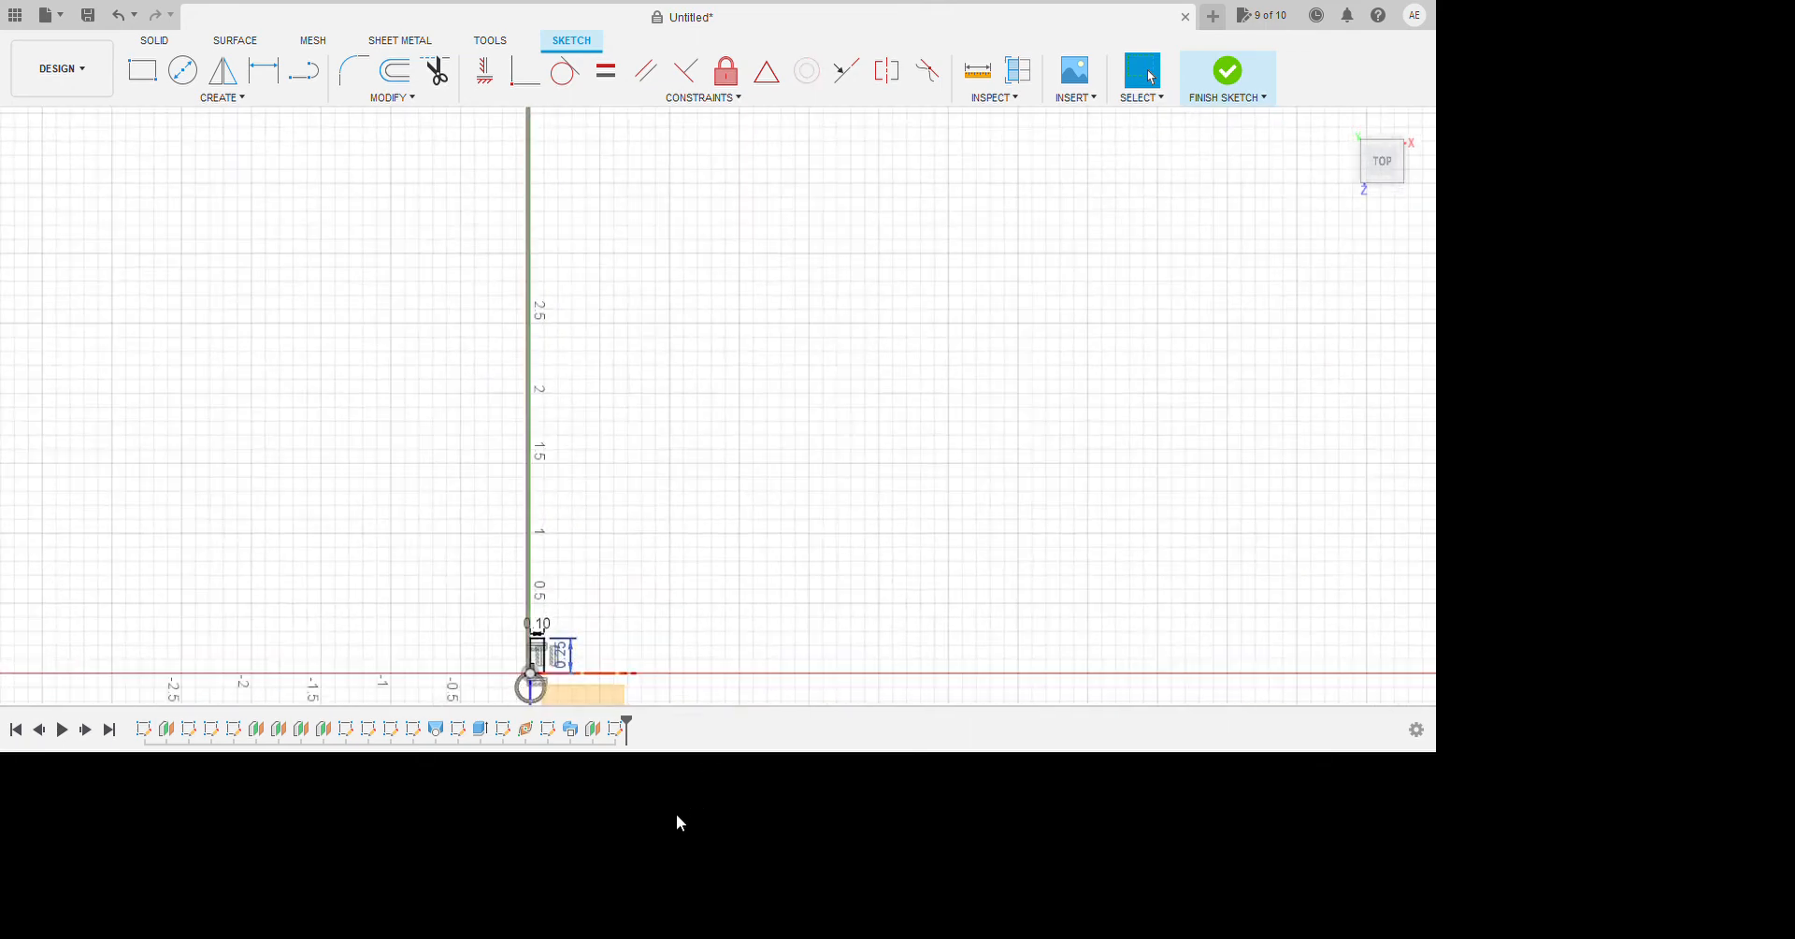
click(632, 785)
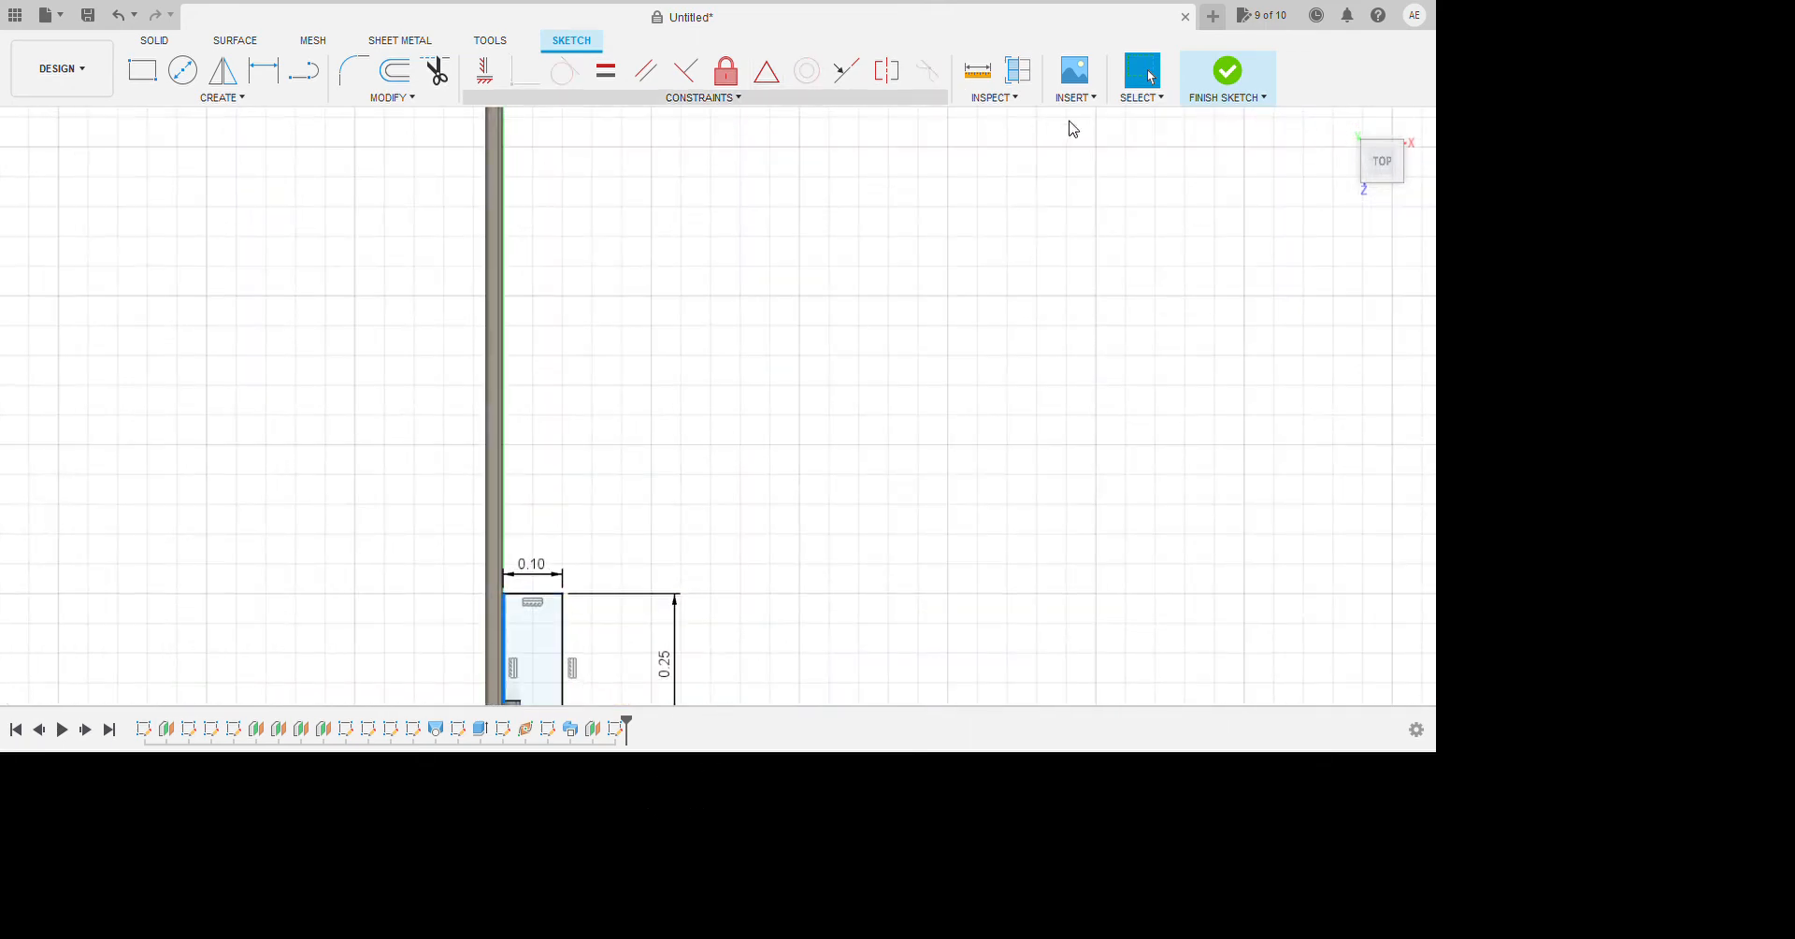
Apply a coincident constraint to line up the far-end rectangle's inner edge with the origin-end rectangle's inner edge.
click(847, 70)
scroll(786, 515, down, 10)
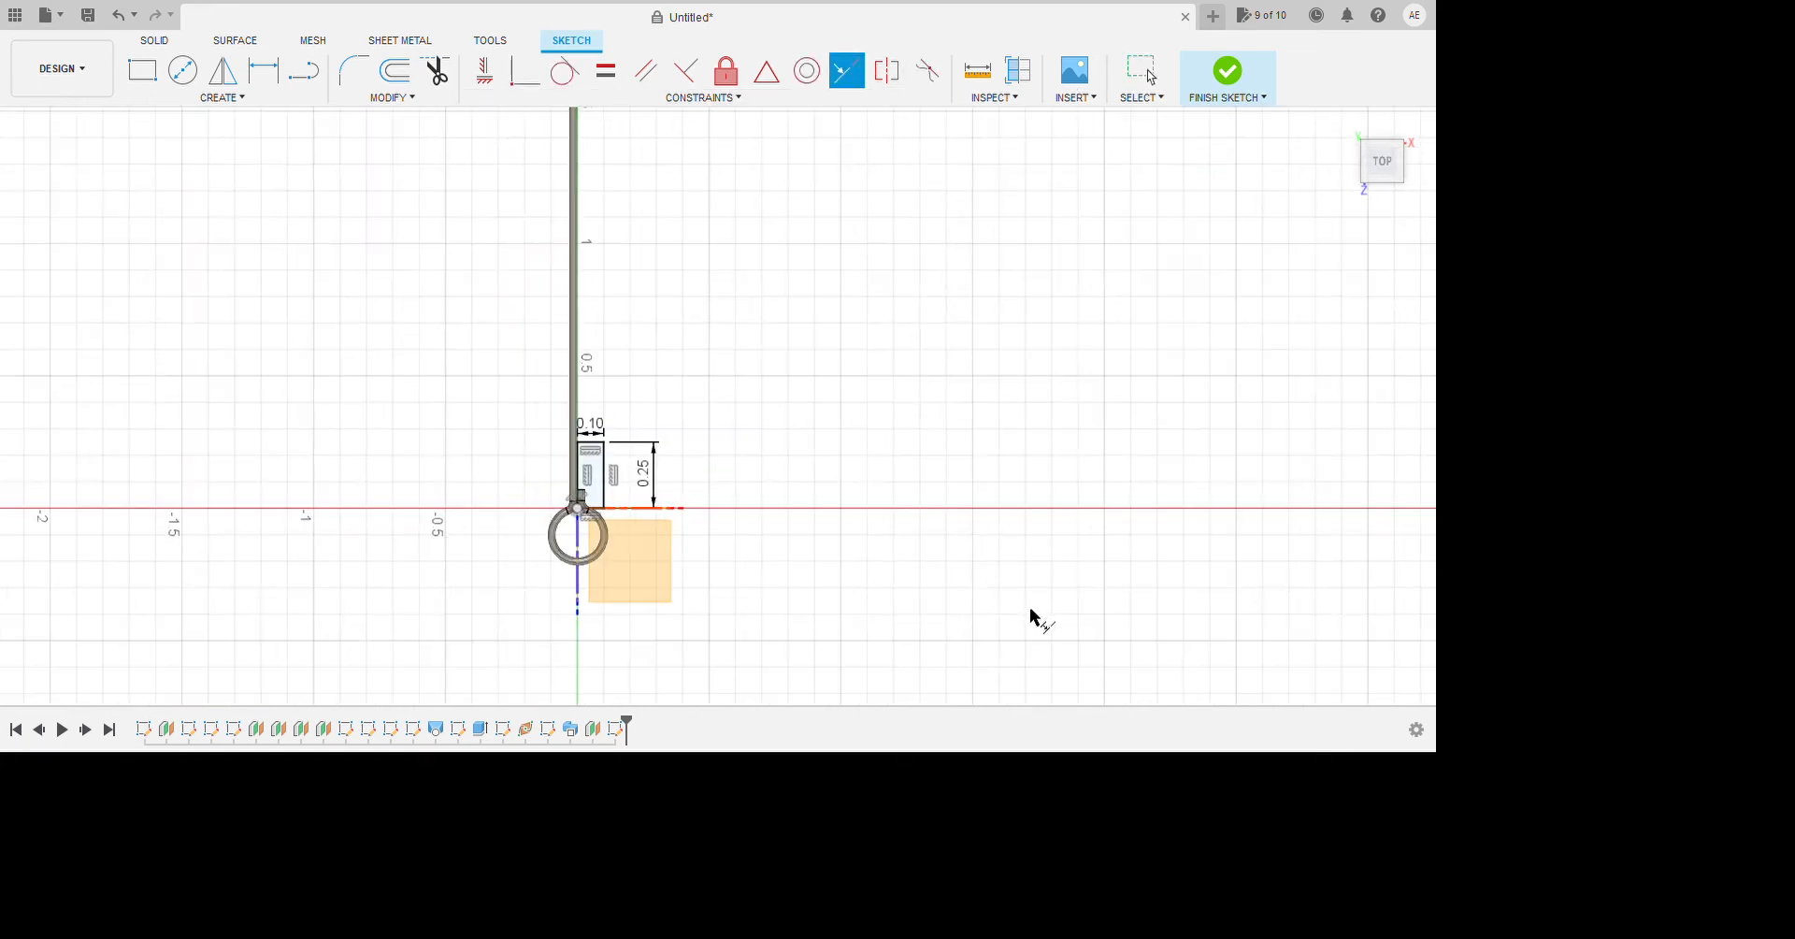
scroll(966, 221, up, 10)
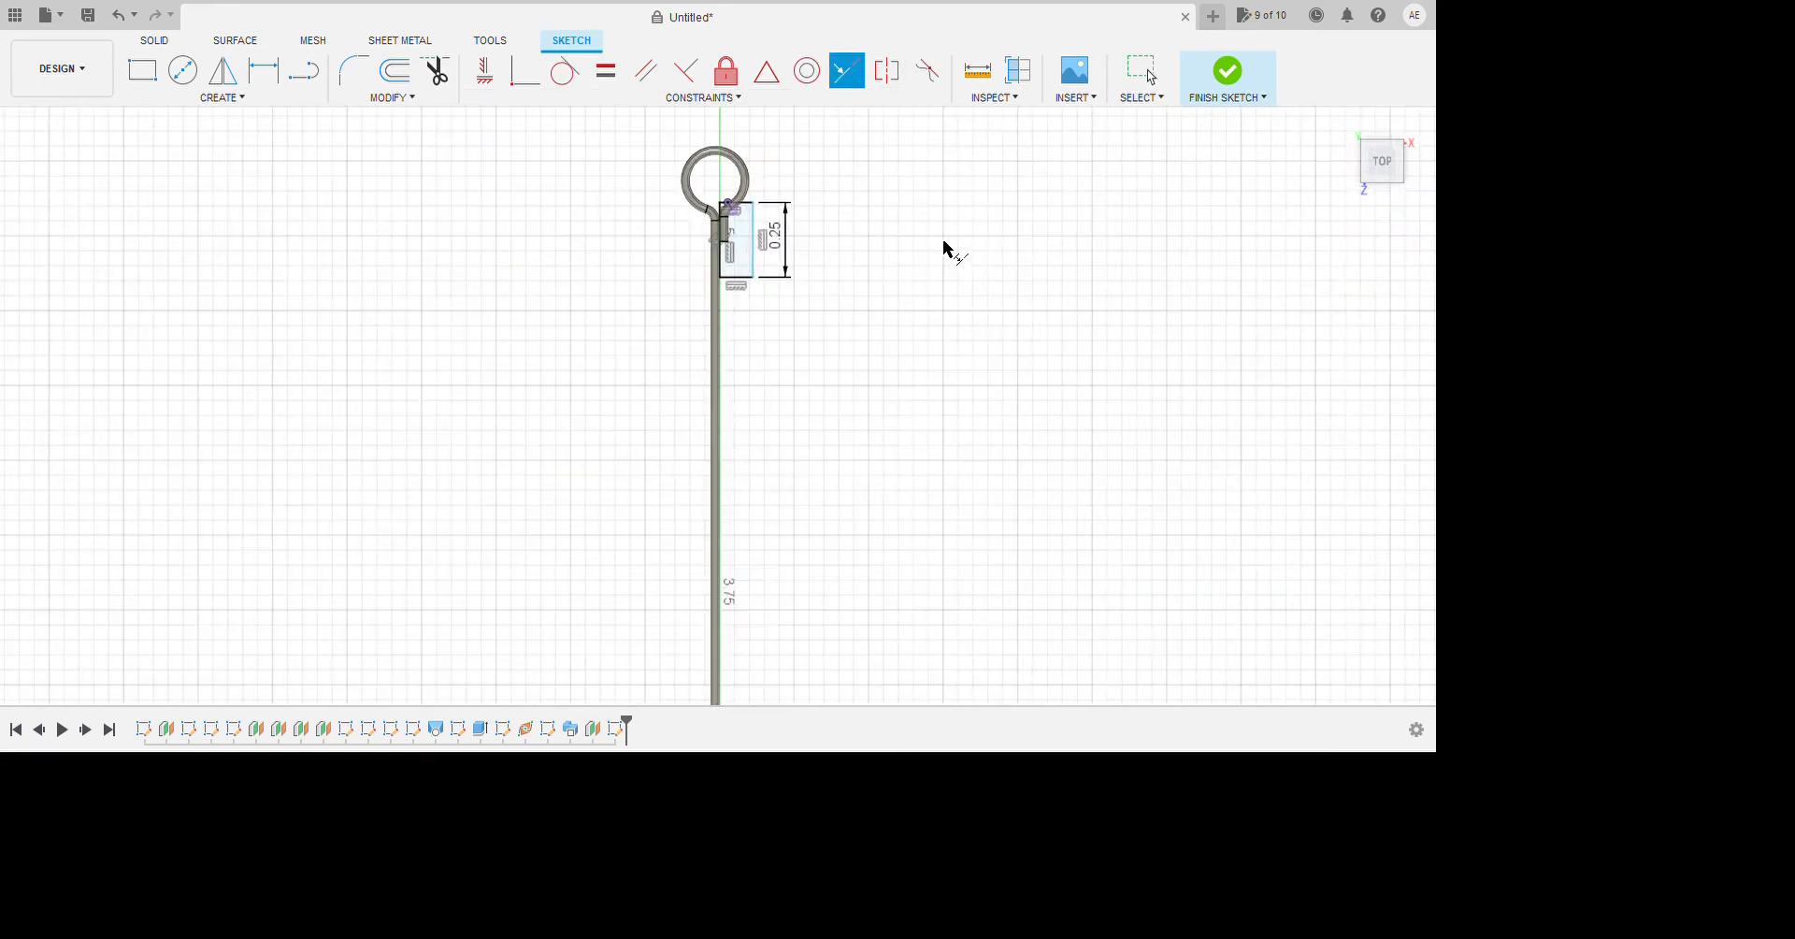
key(Escape)
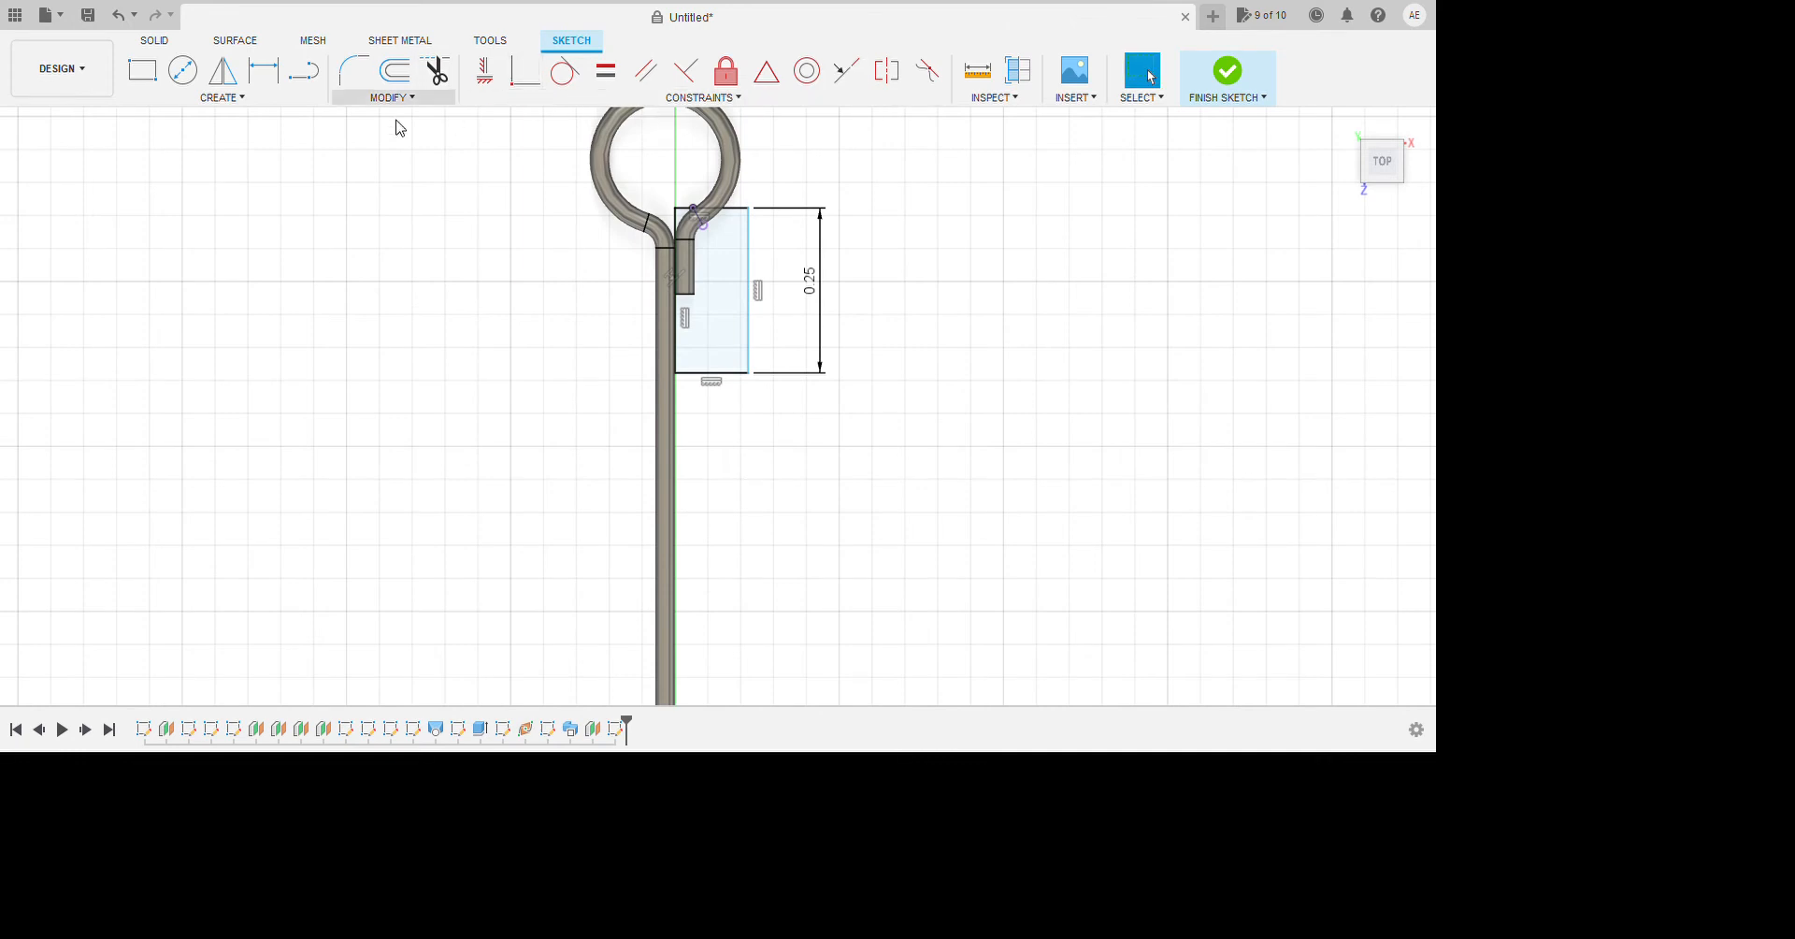
Dimension the width of the rectangle at the wire's far end as 0.10 and finish the sketch.
click(264, 70)
click(720, 372)
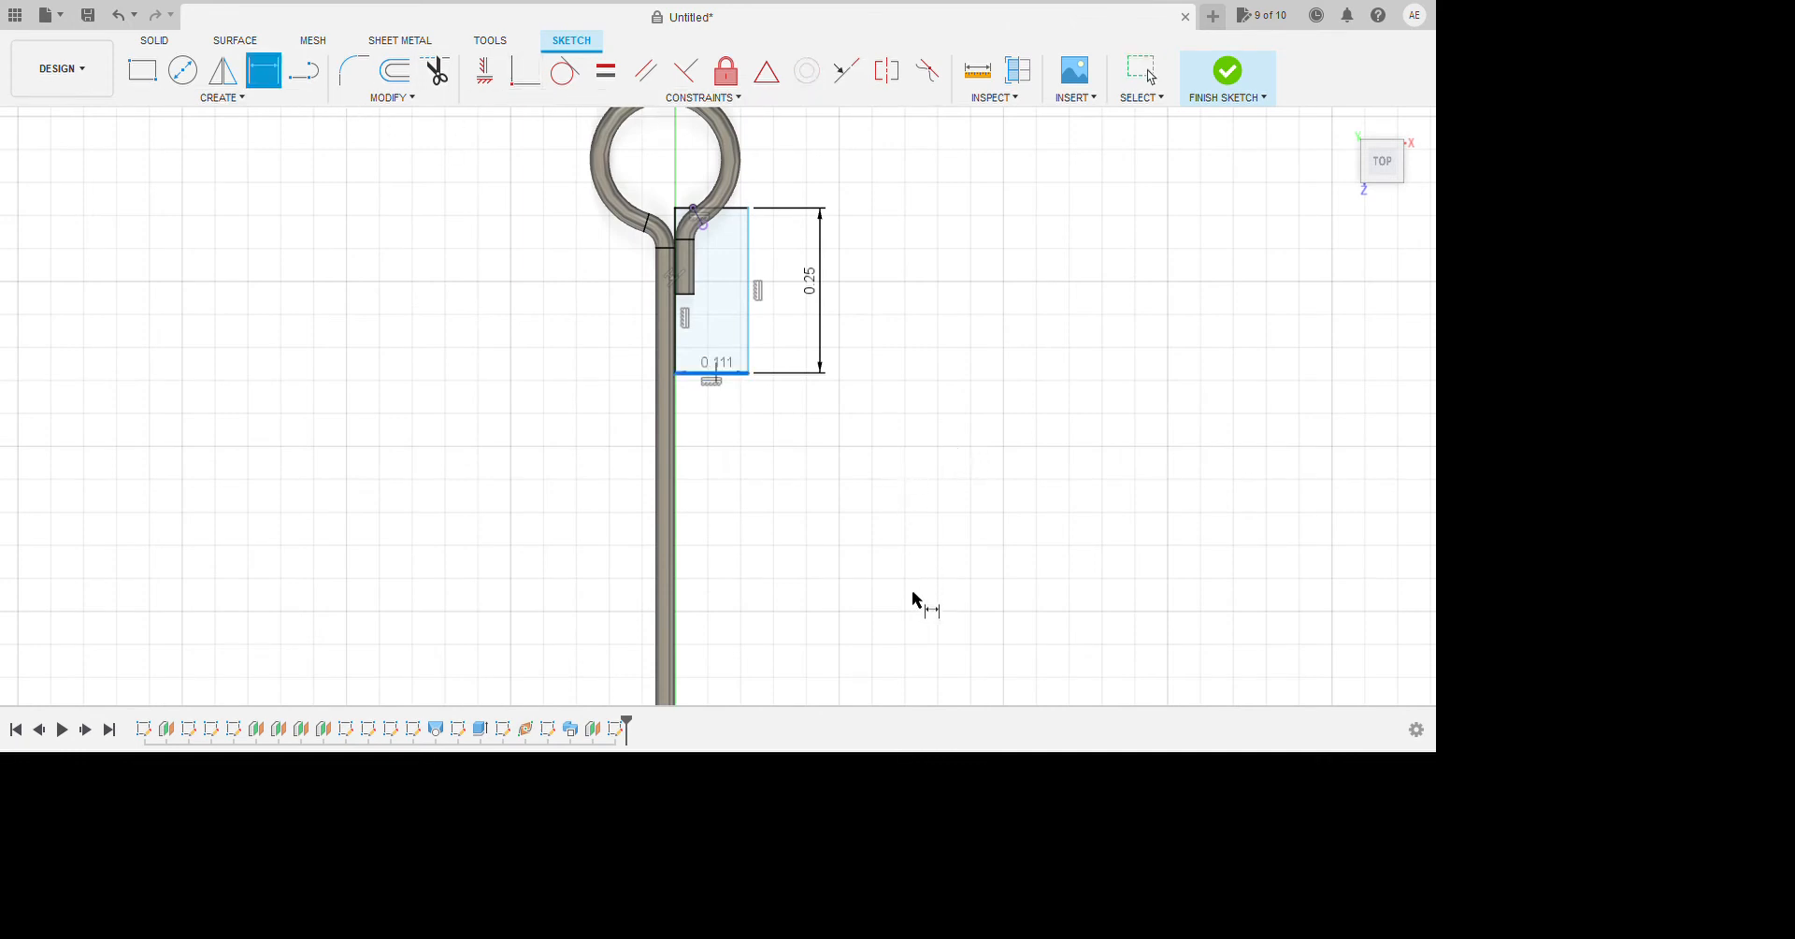
click(732, 477)
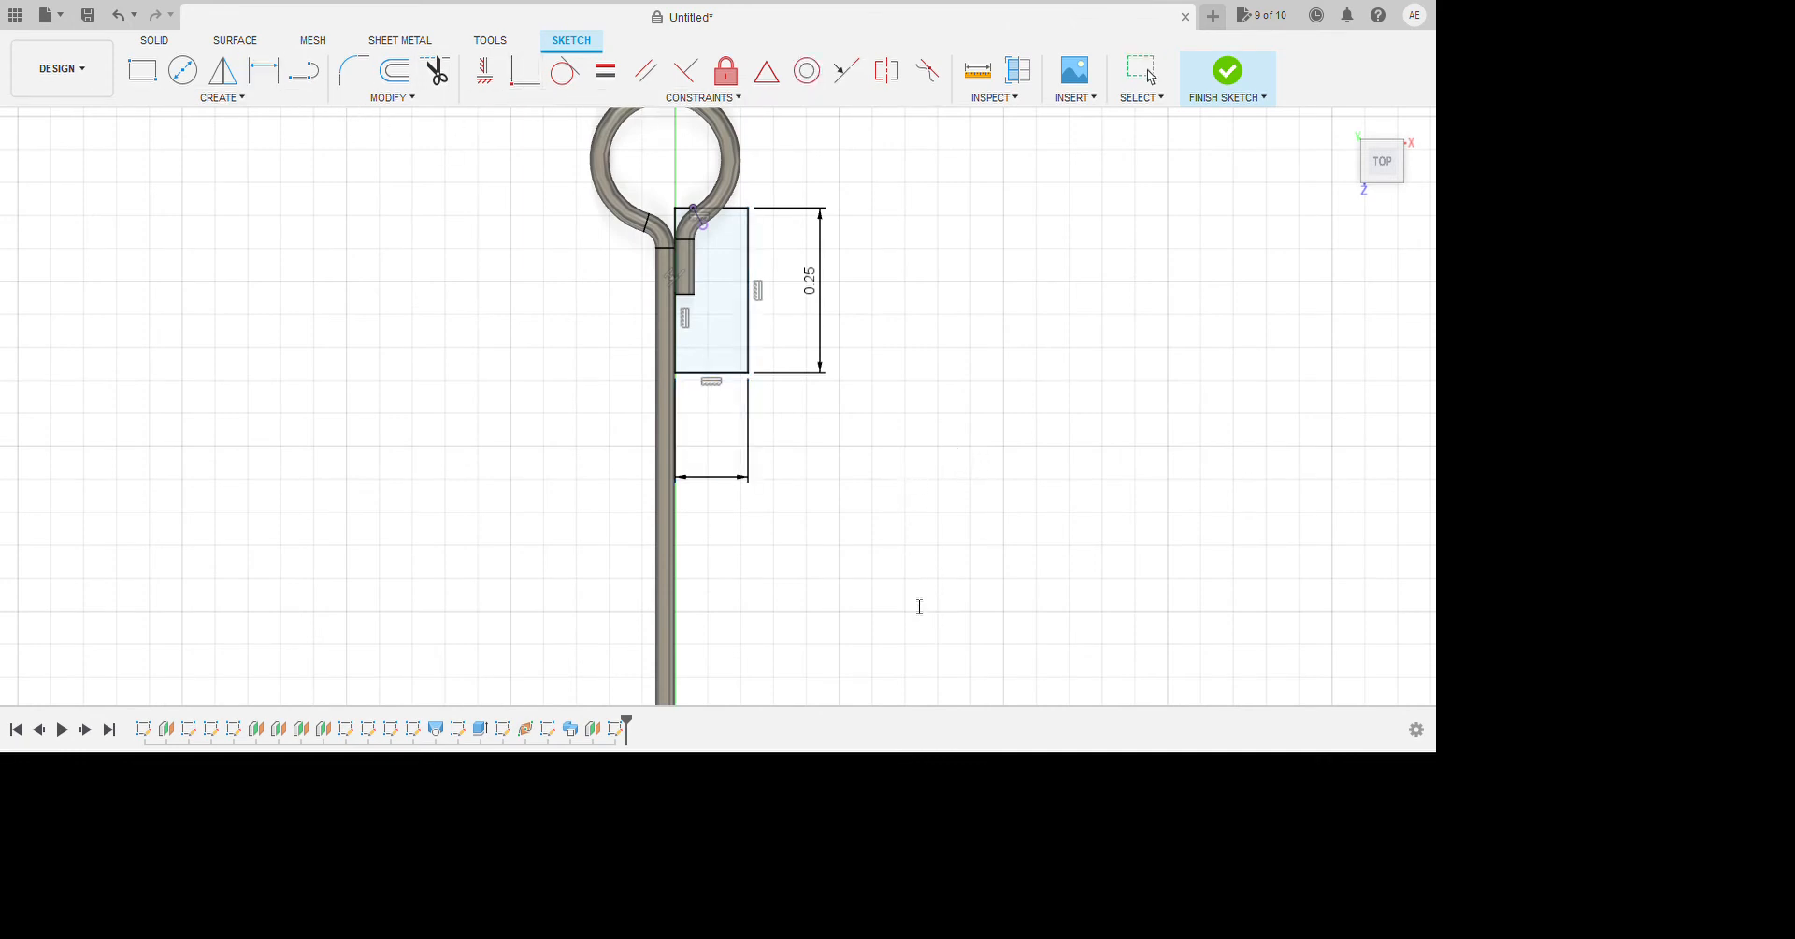
key(Return)
scroll(1124, 584, down, 1)
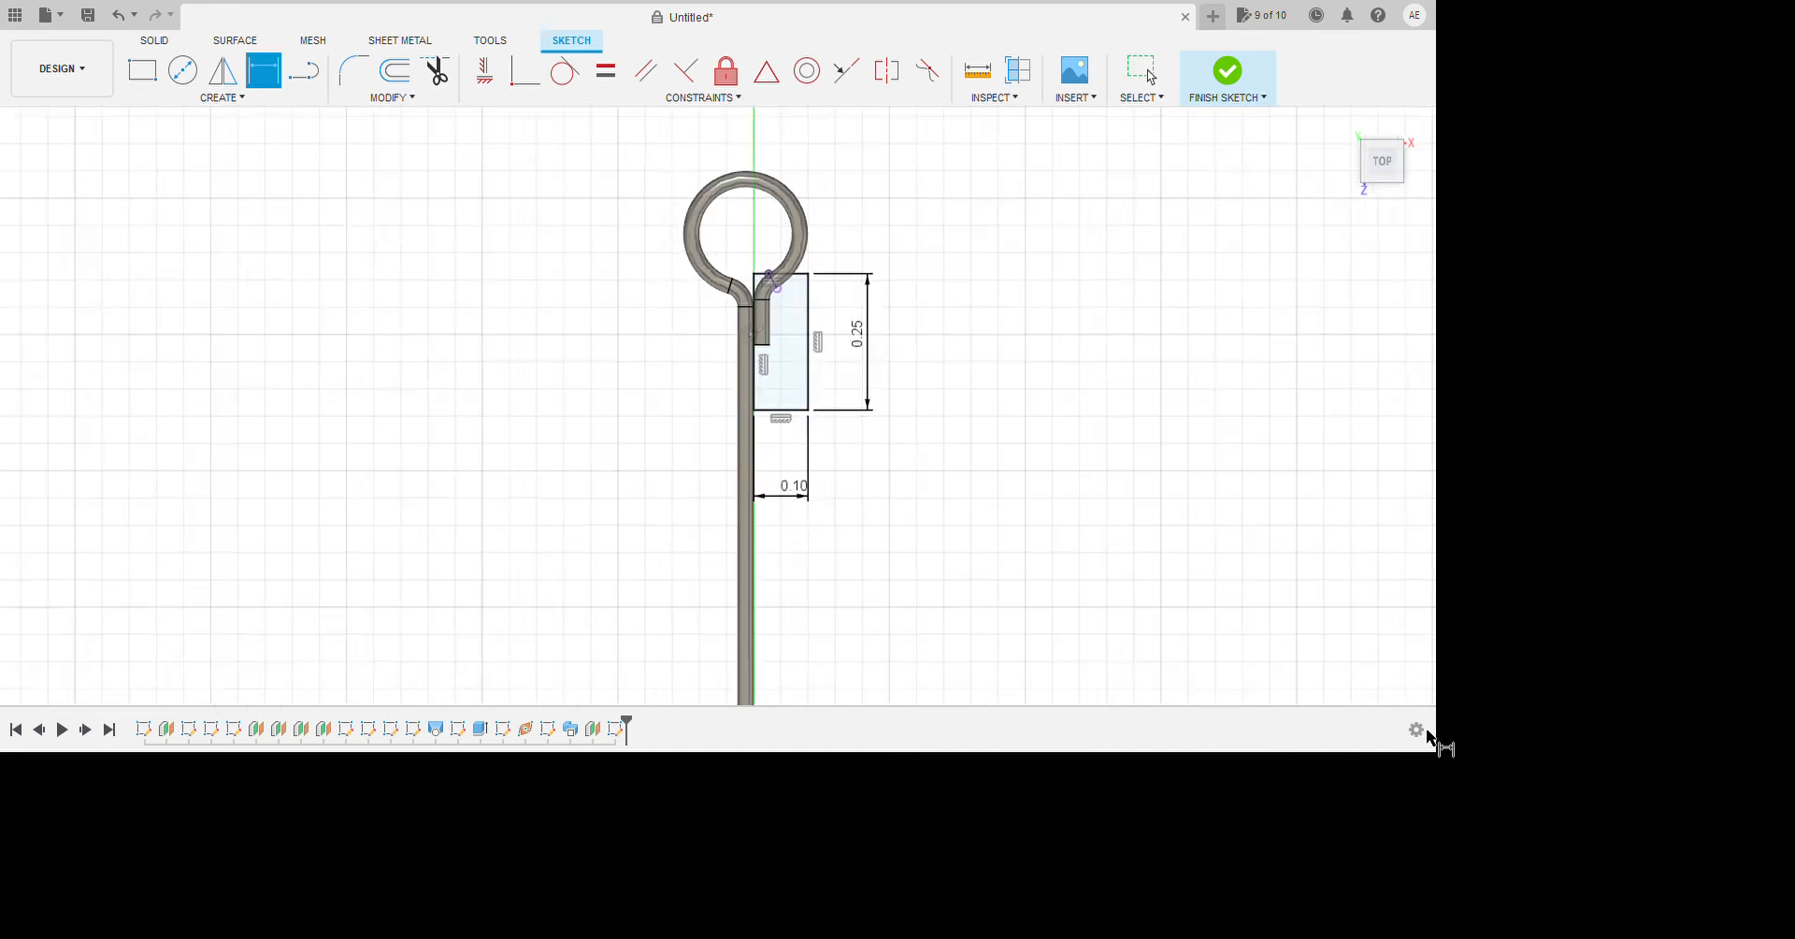
click(1228, 70)
scroll(1122, 601, down, 2)
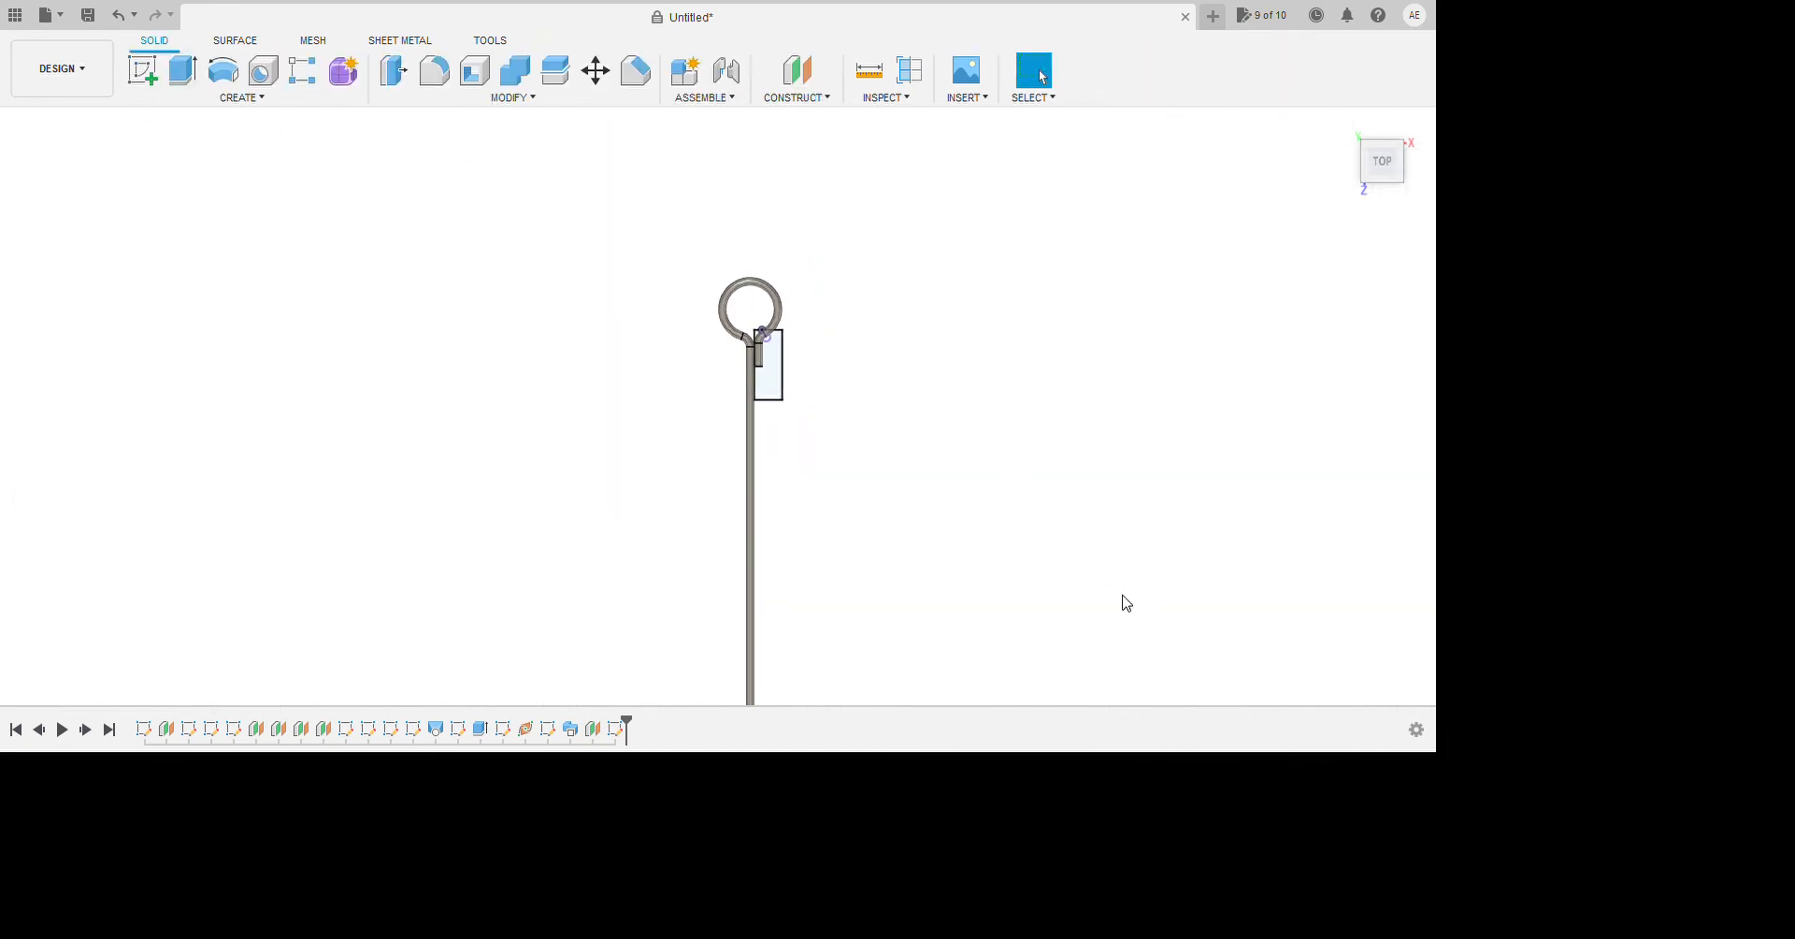
mouse_move(1122, 601)
shift+middle_down()
mouse_move(1085, 605)
mouse_move(937, 710)
mouse_move(1075, 705)
mouse_move(1106, 486)
mouse_move(1024, 643)
shift+middle_up()
scroll(1019, 655, up, 4)
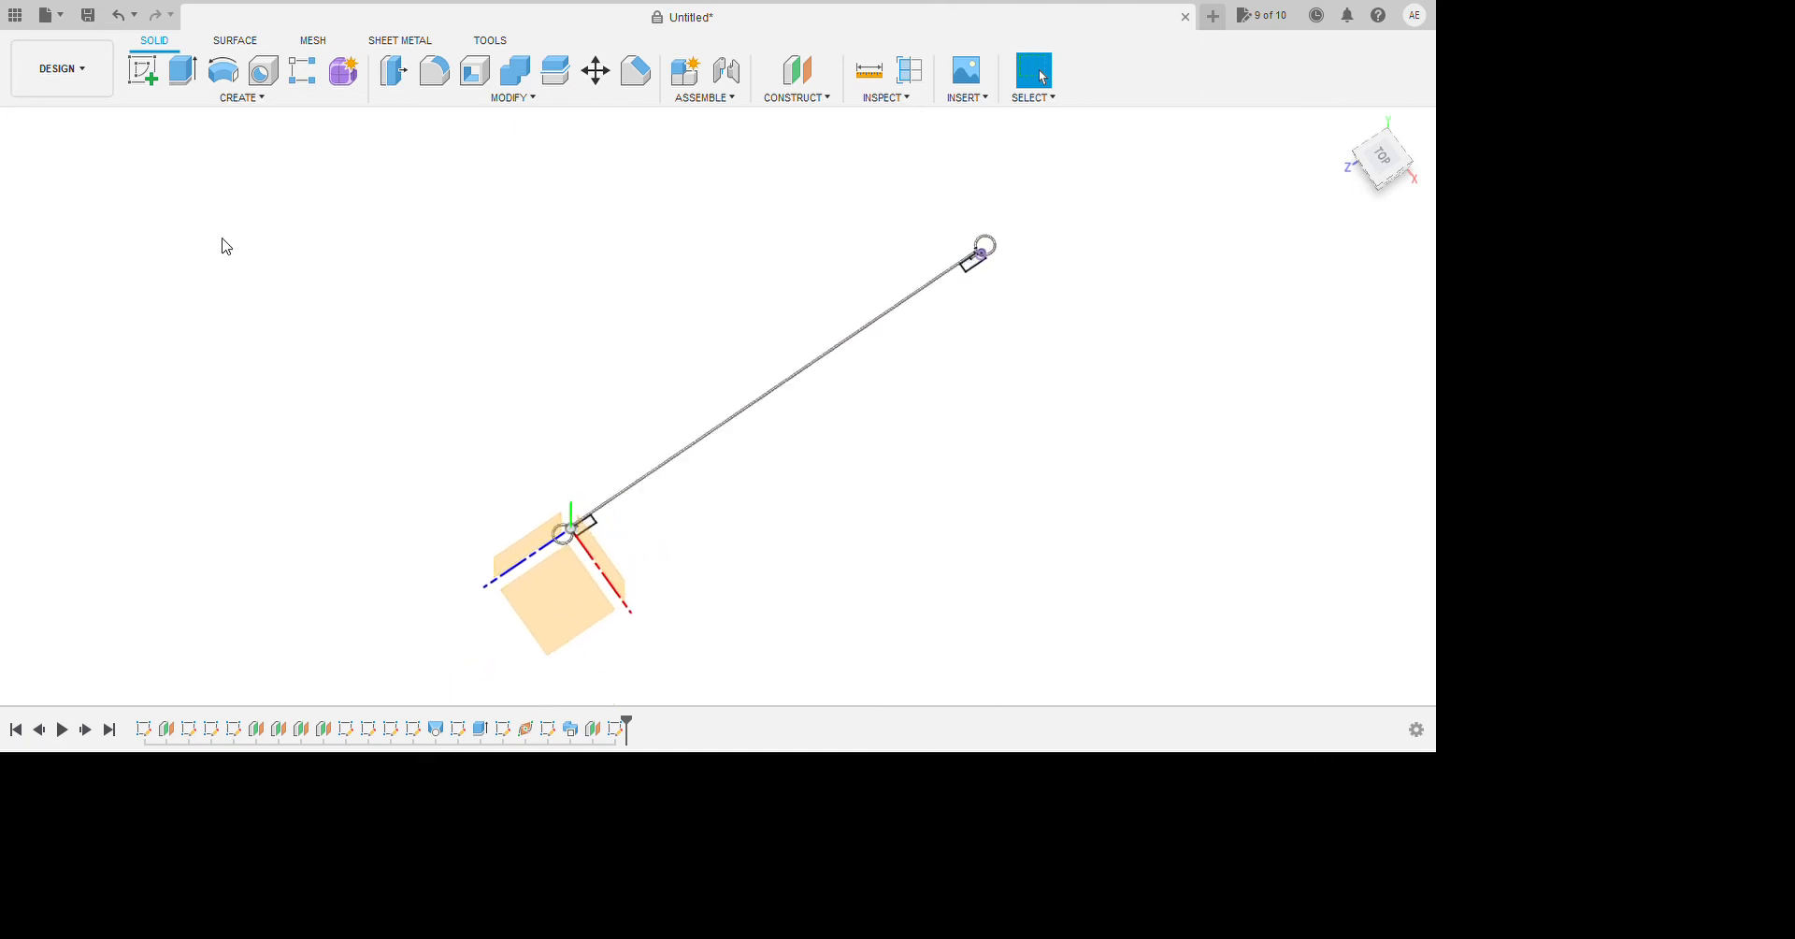
click(223, 70)
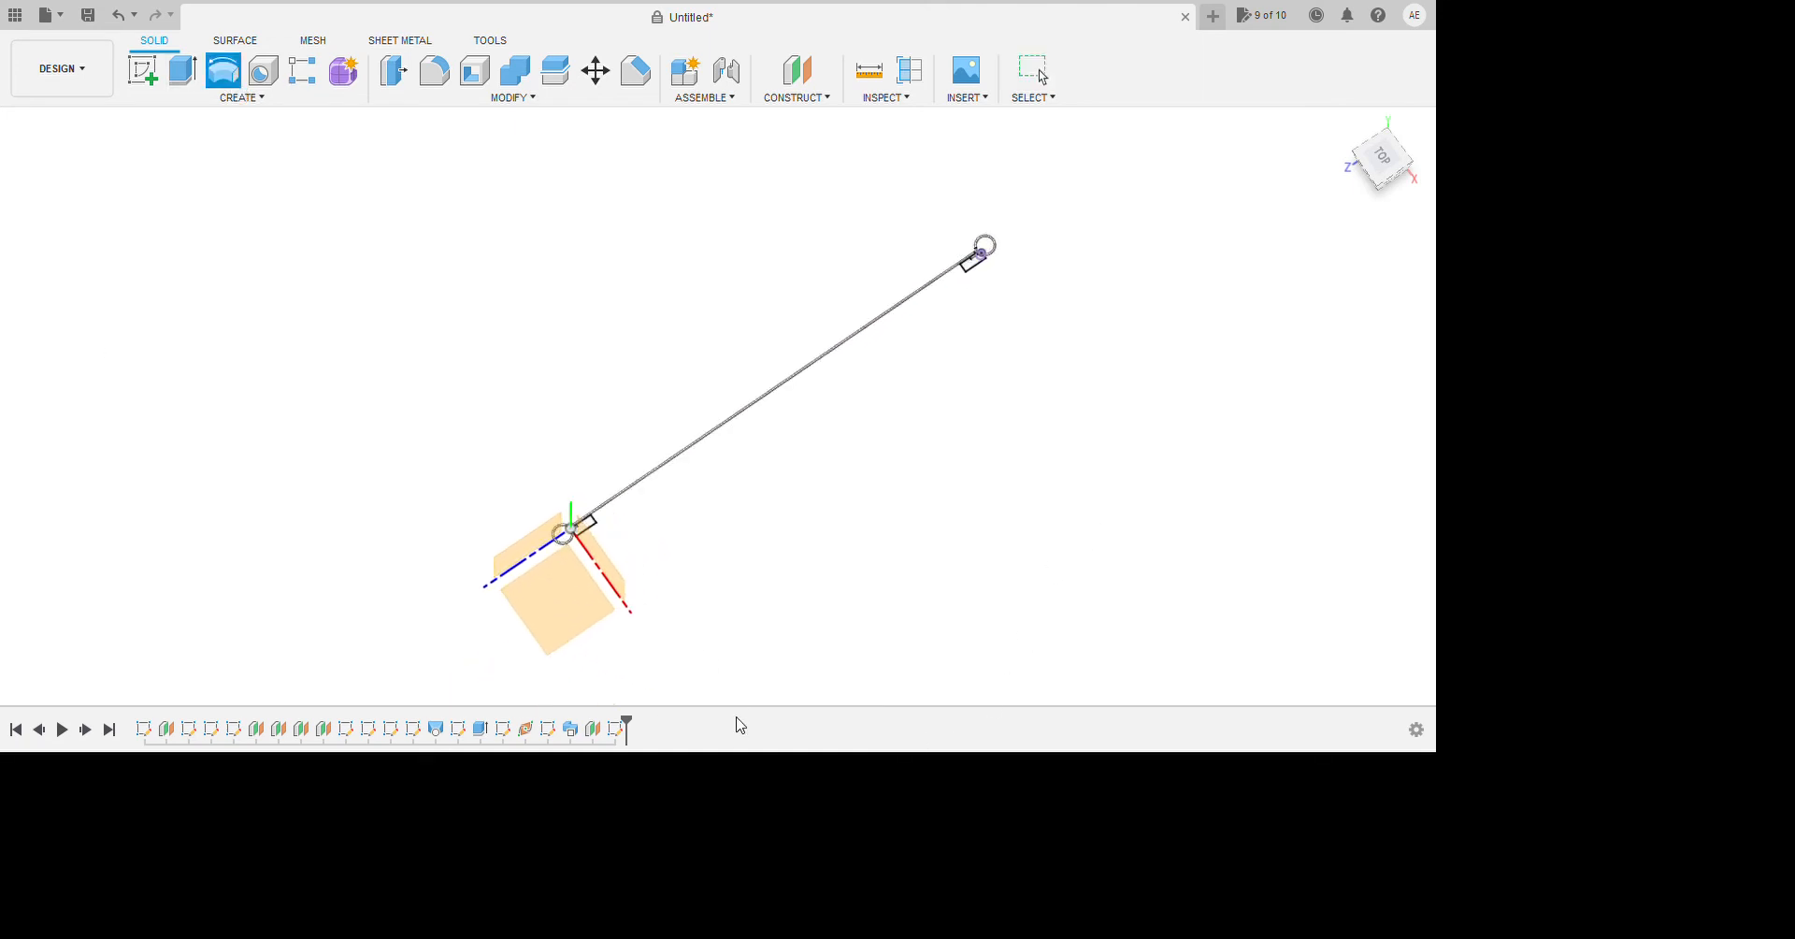
scroll(1294, 337, up, 4)
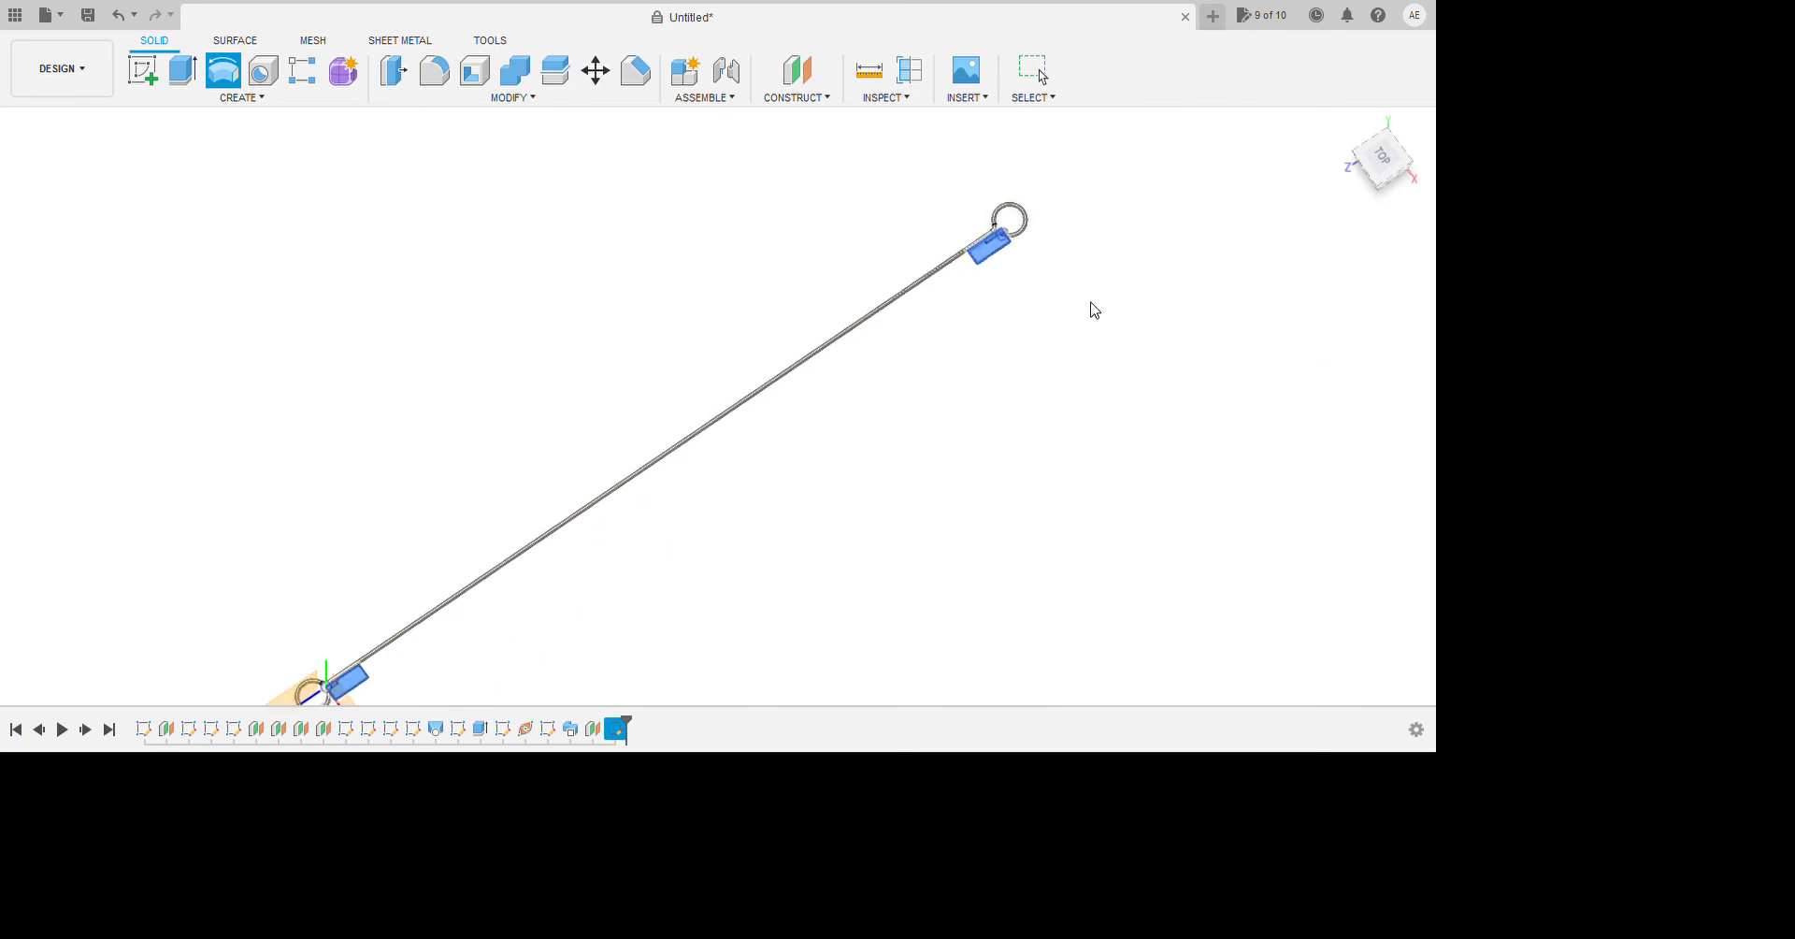
scroll(1001, 333, down, 3)
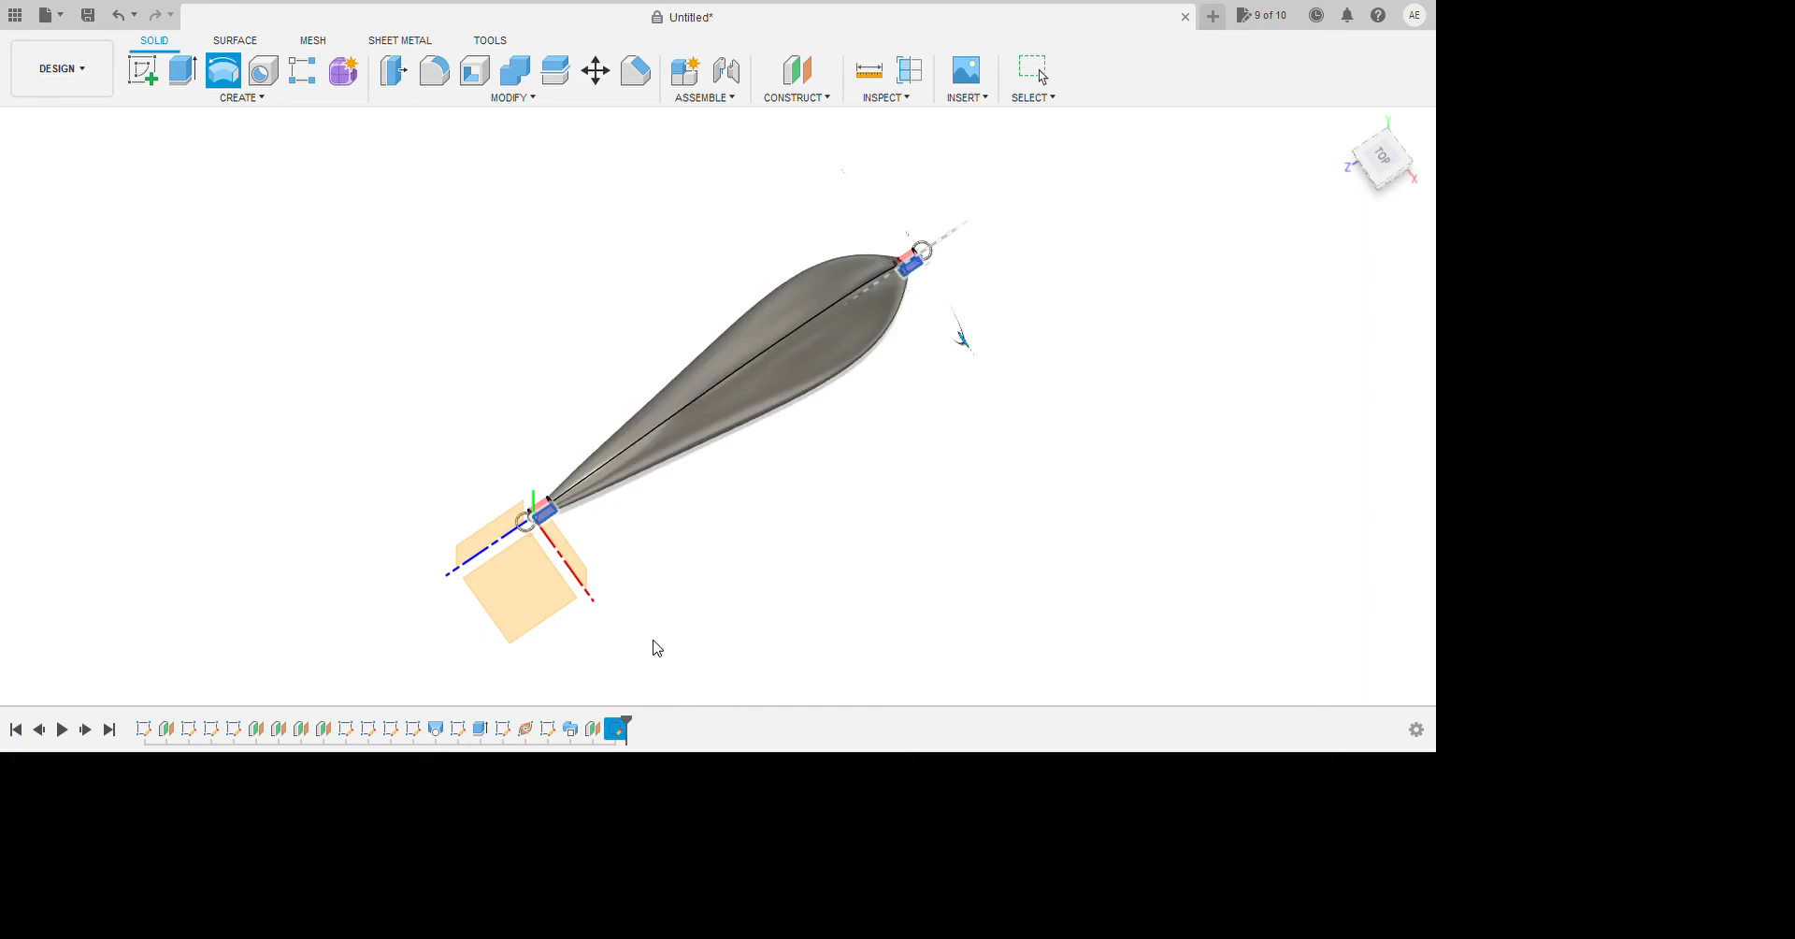
scroll(657, 647, up, 5)
scroll(745, 641, up, 5)
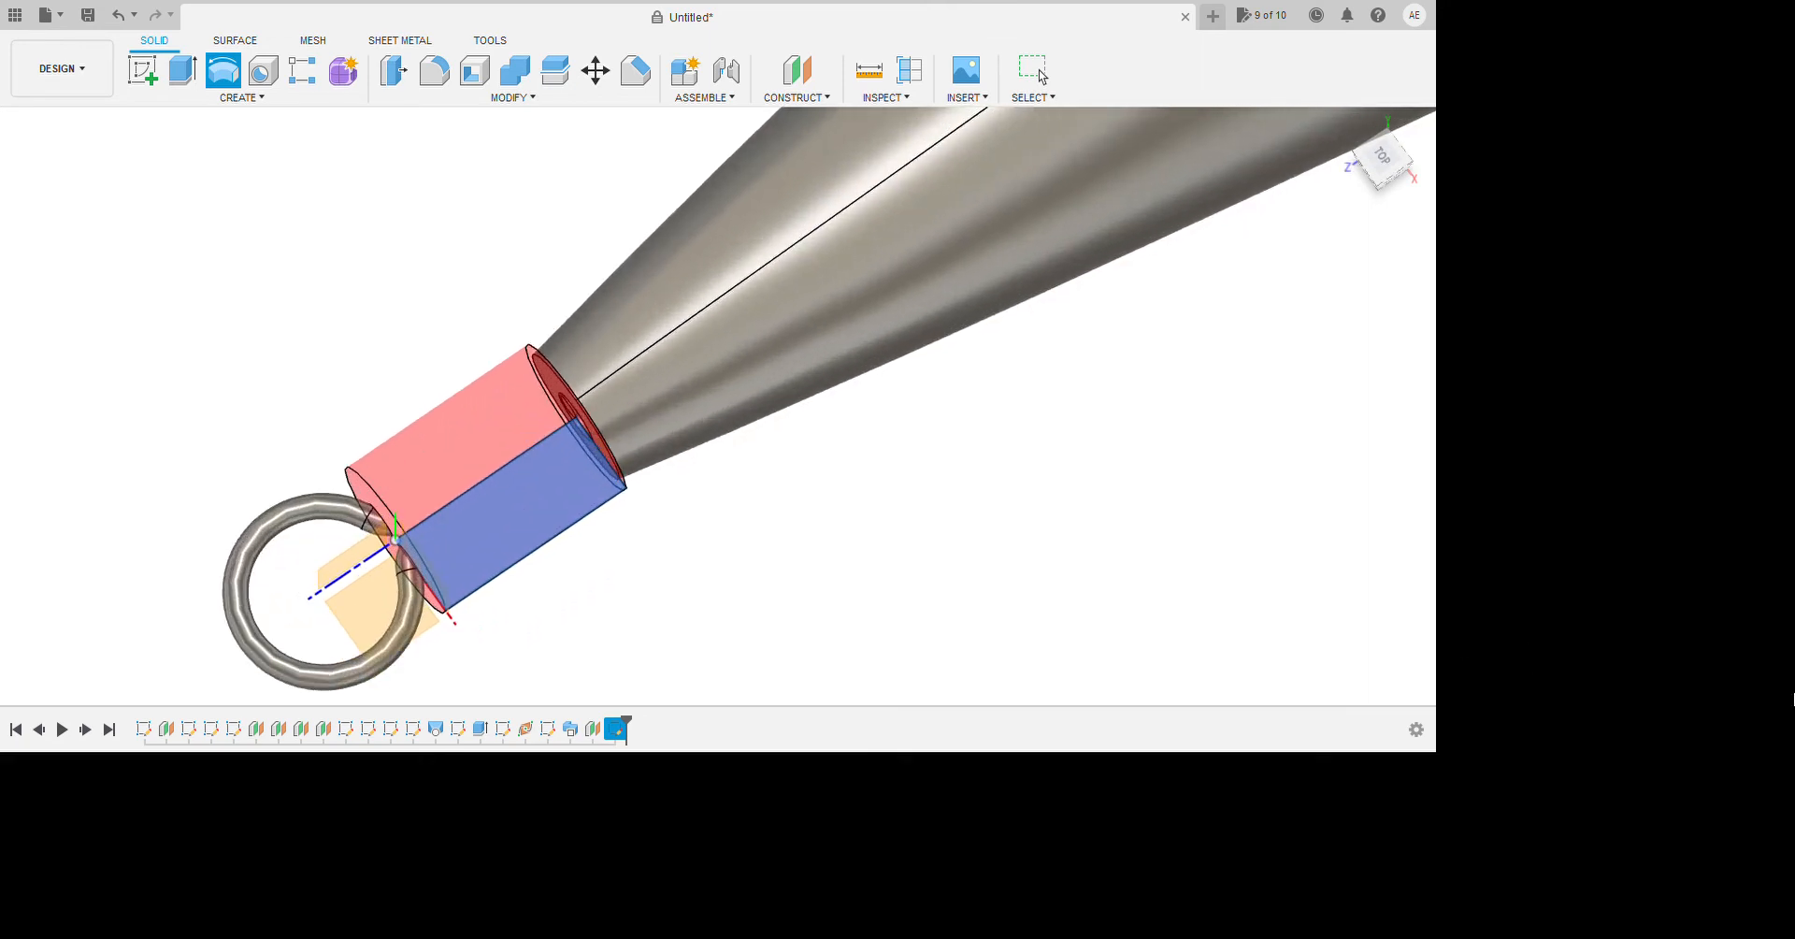
click(1755, 653)
Reopen the sketch of the two end rectangles and set the origin-end rectangle's width to 0.063.
scroll(798, 561, down, 3)
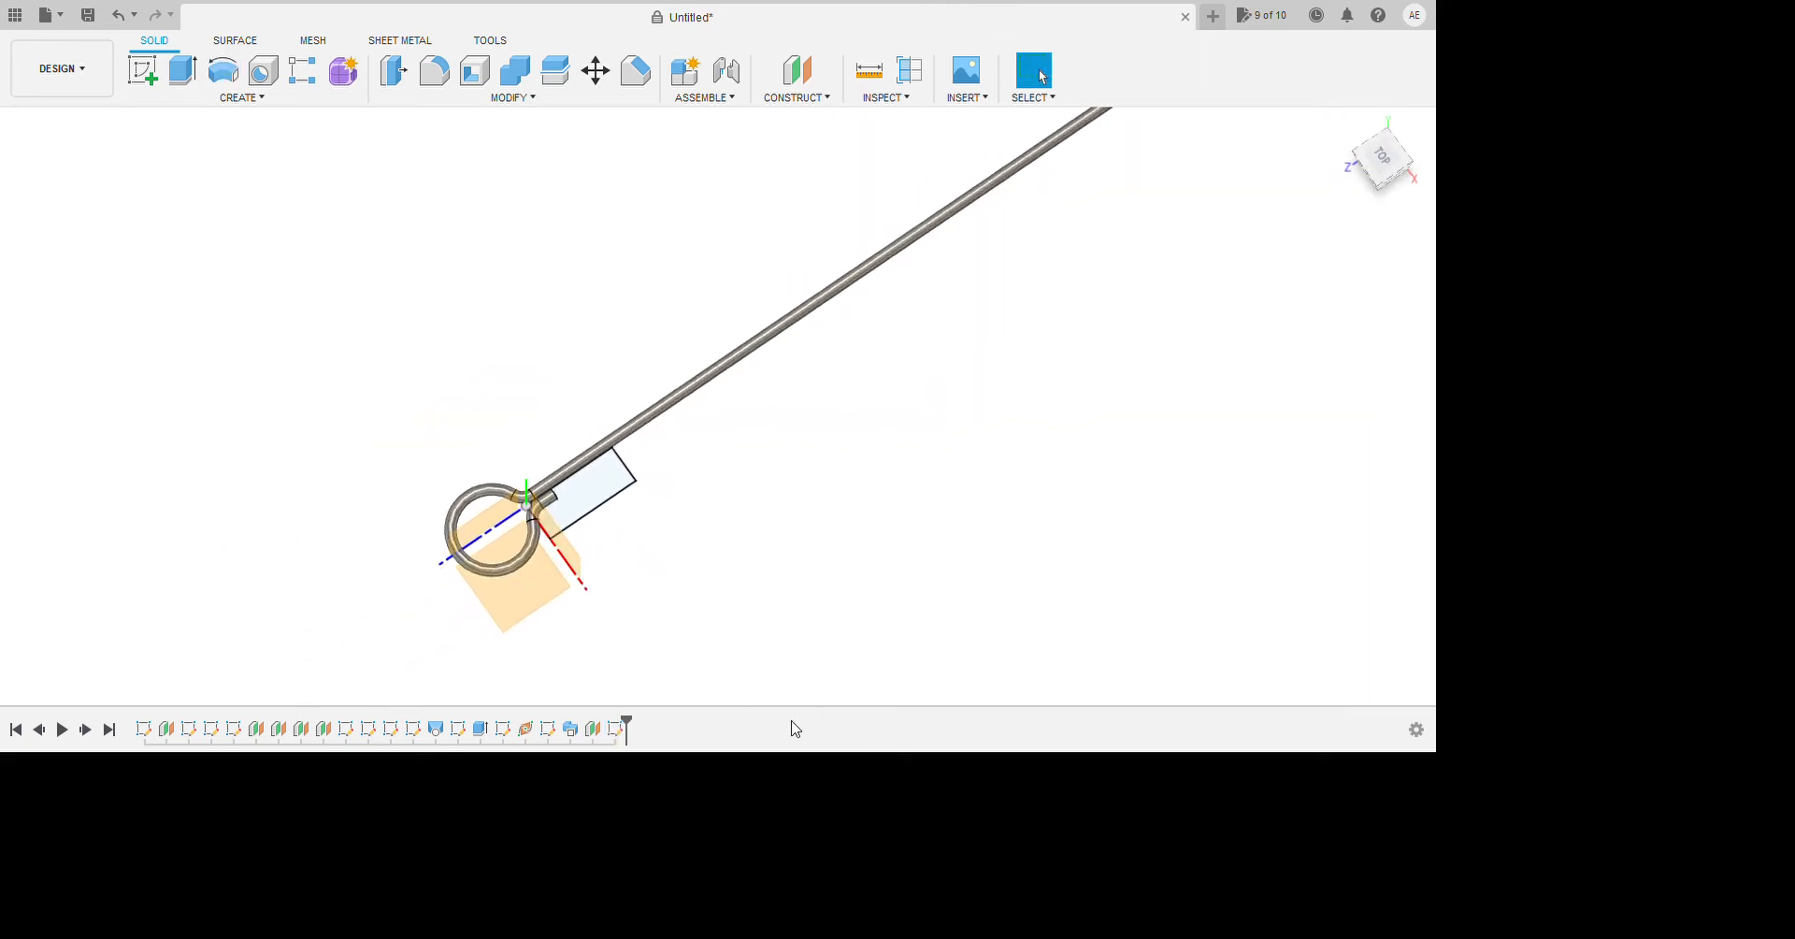
click(763, 918)
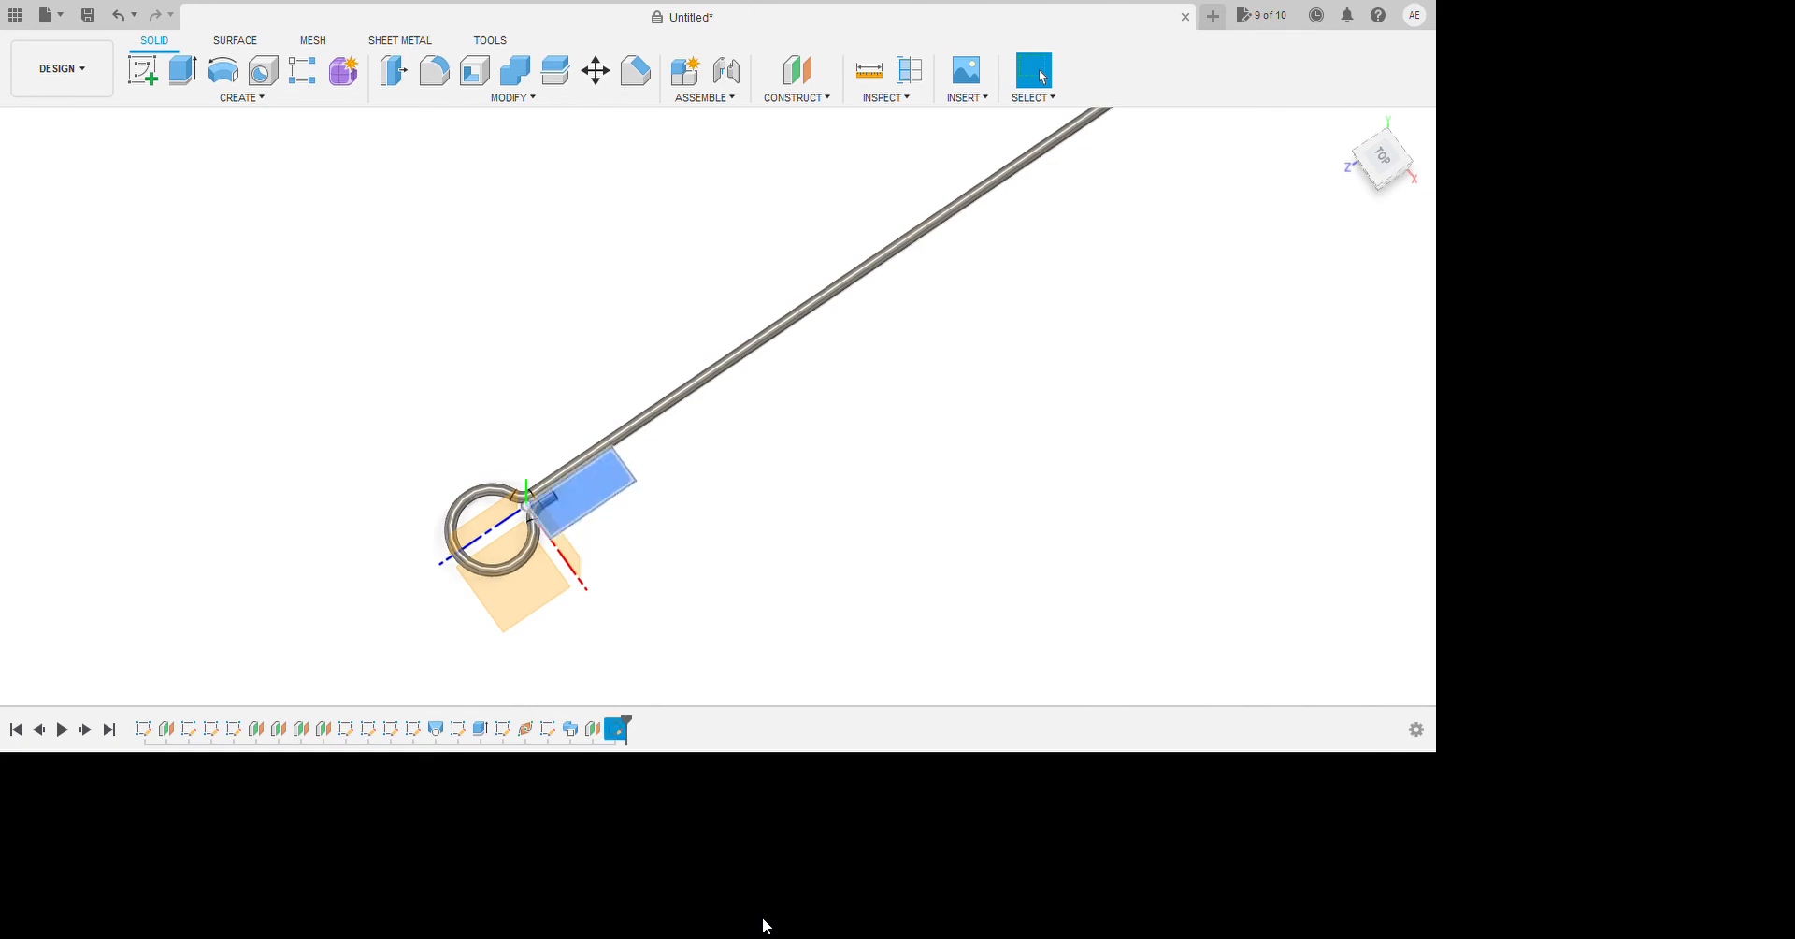
click(786, 677)
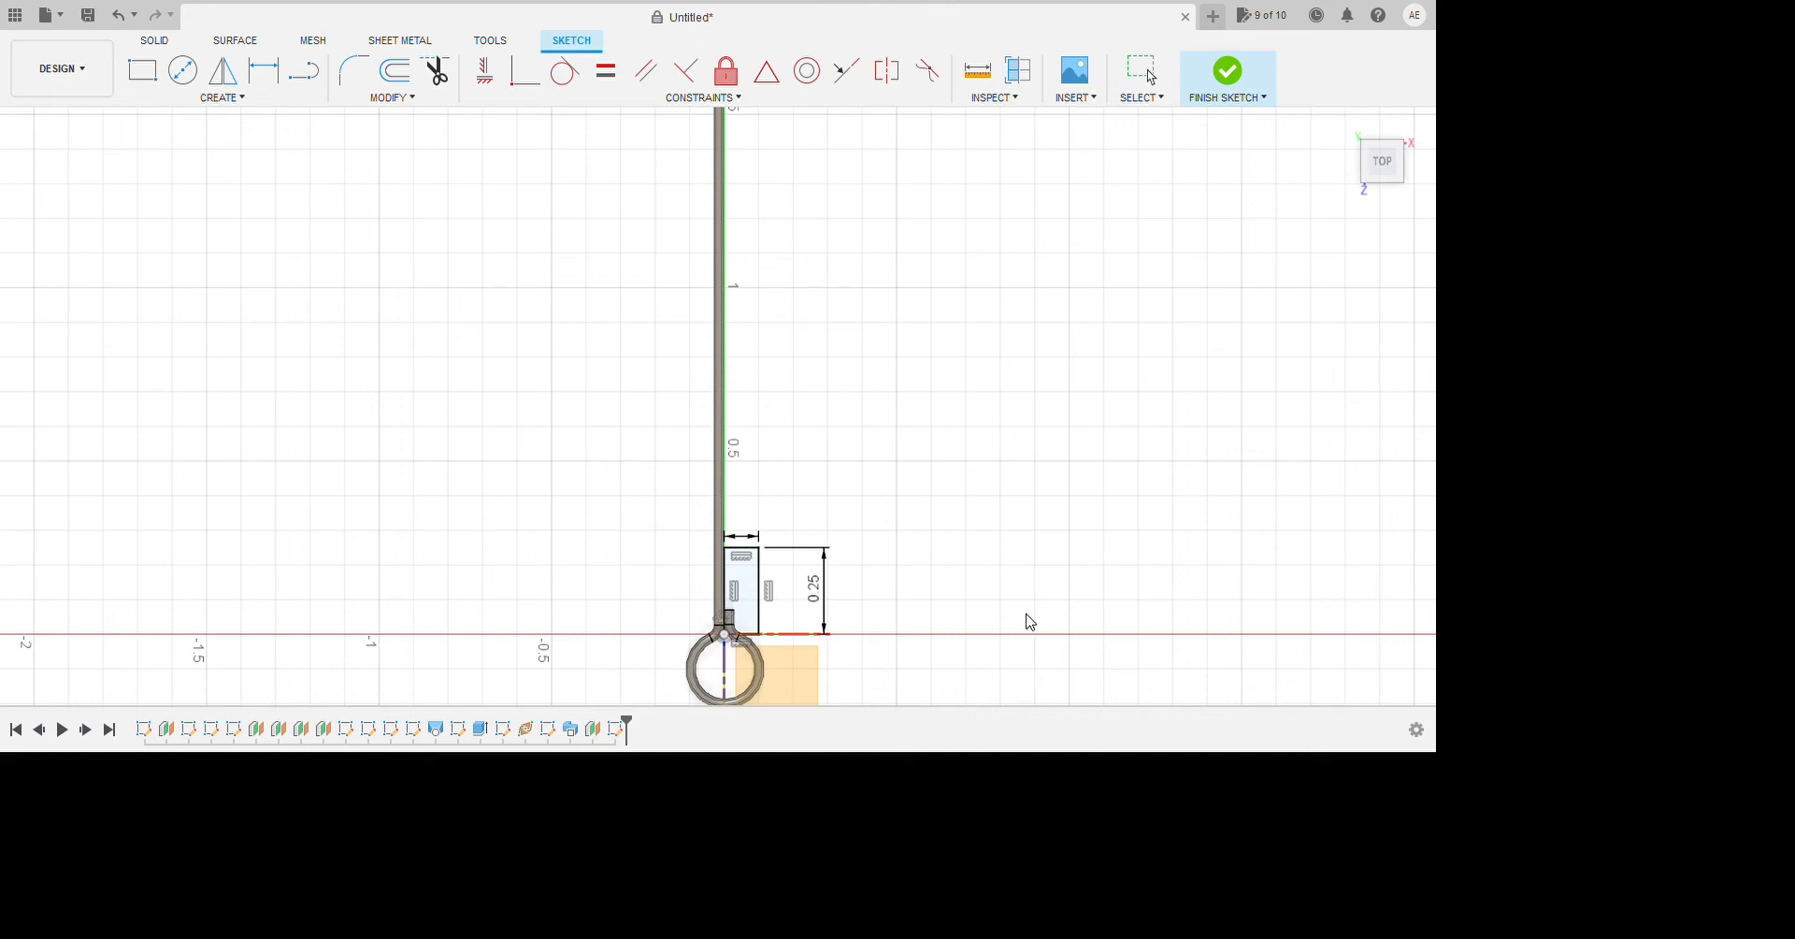
Replace the far-end rectangle's width dimension with an equal constraint to the origin-end rectangle's width, and finish the sketch.
click(1150, 75)
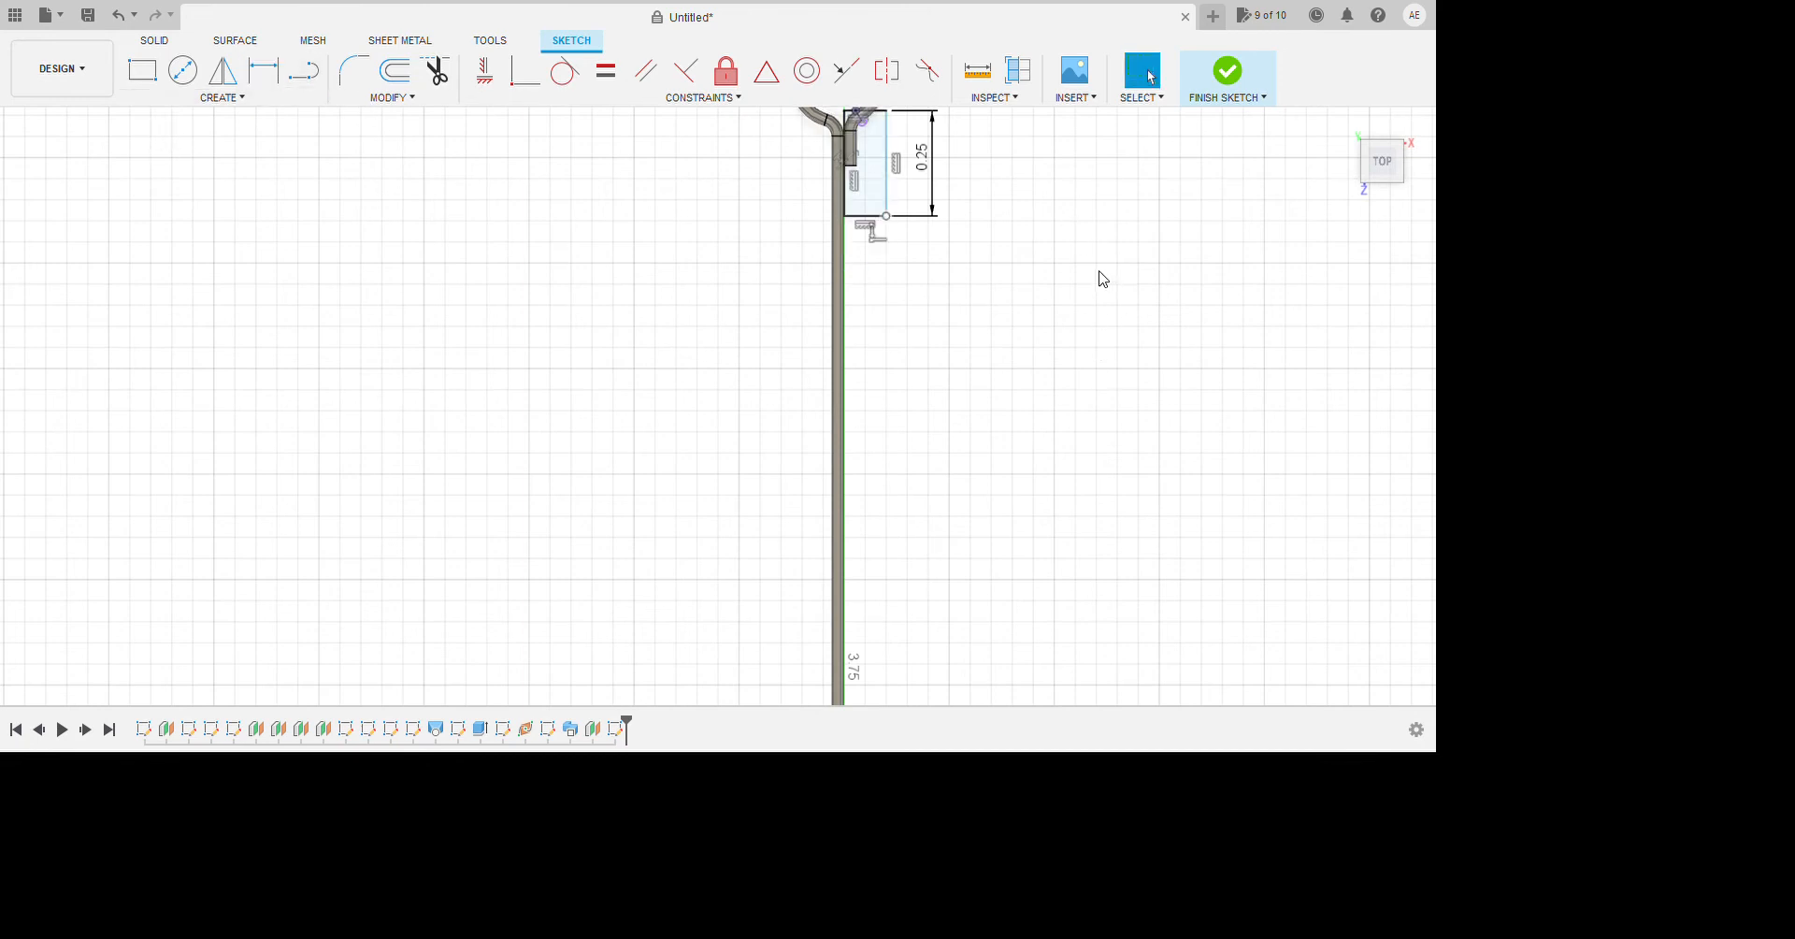
click(871, 216)
click(608, 73)
scroll(910, 234, down, 5)
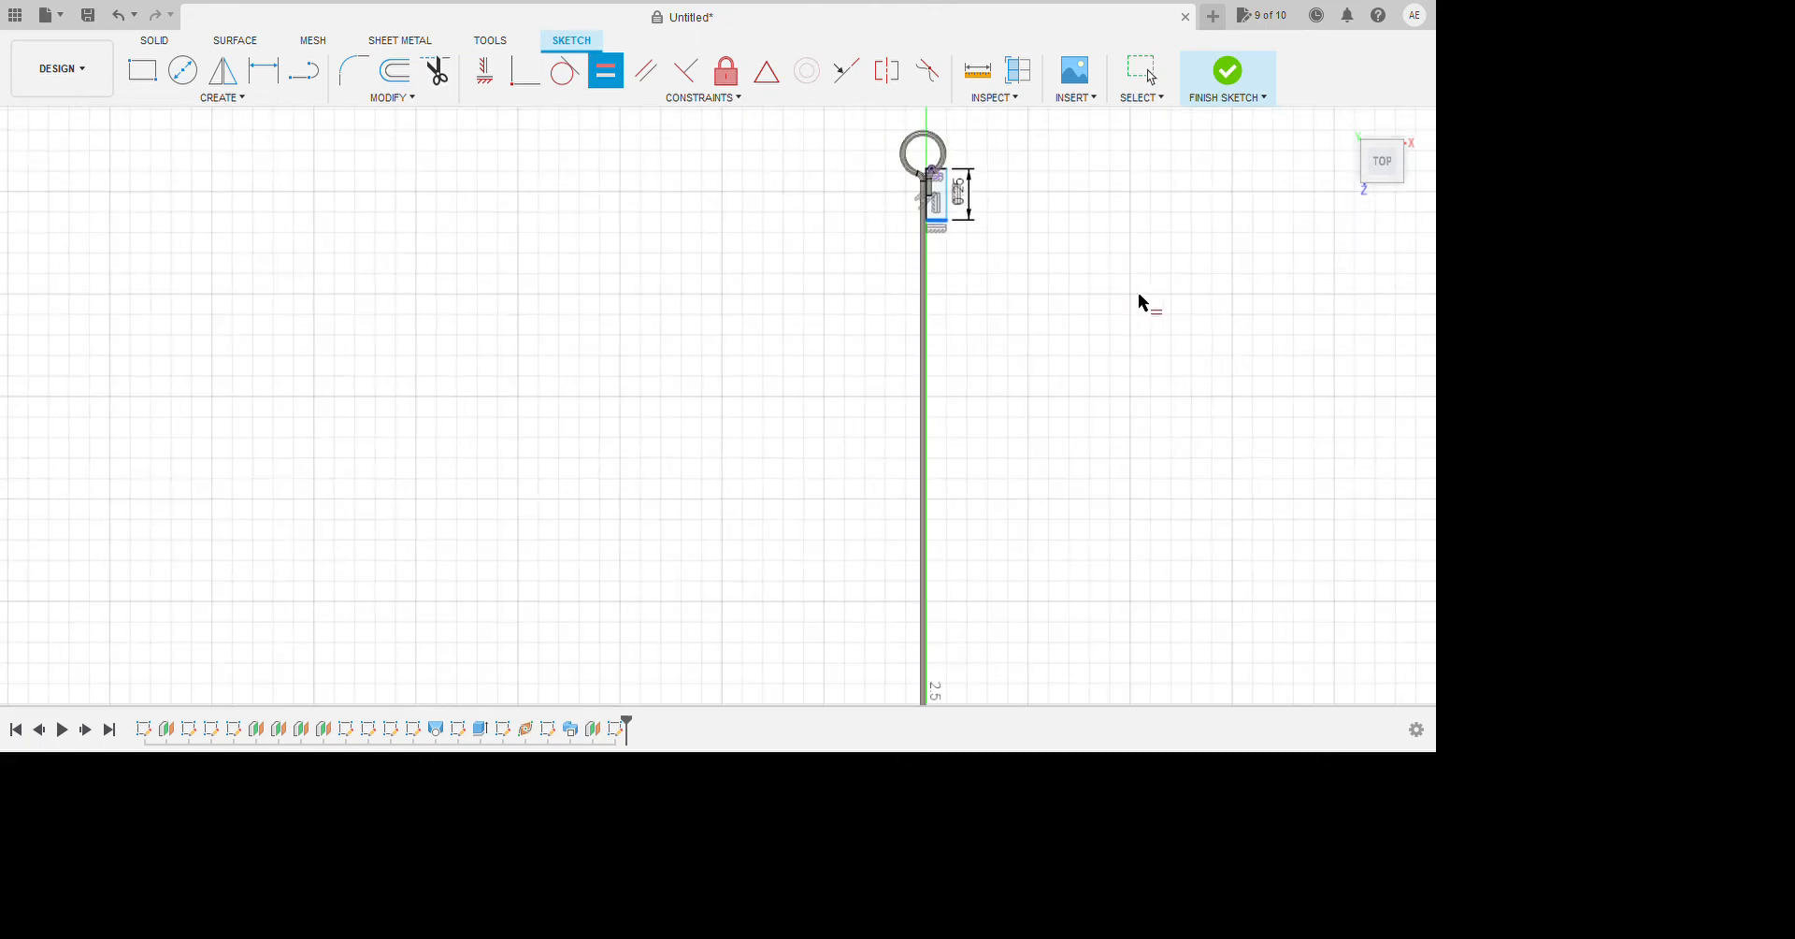
scroll(915, 660, up, 1)
scroll(906, 664, up, 8)
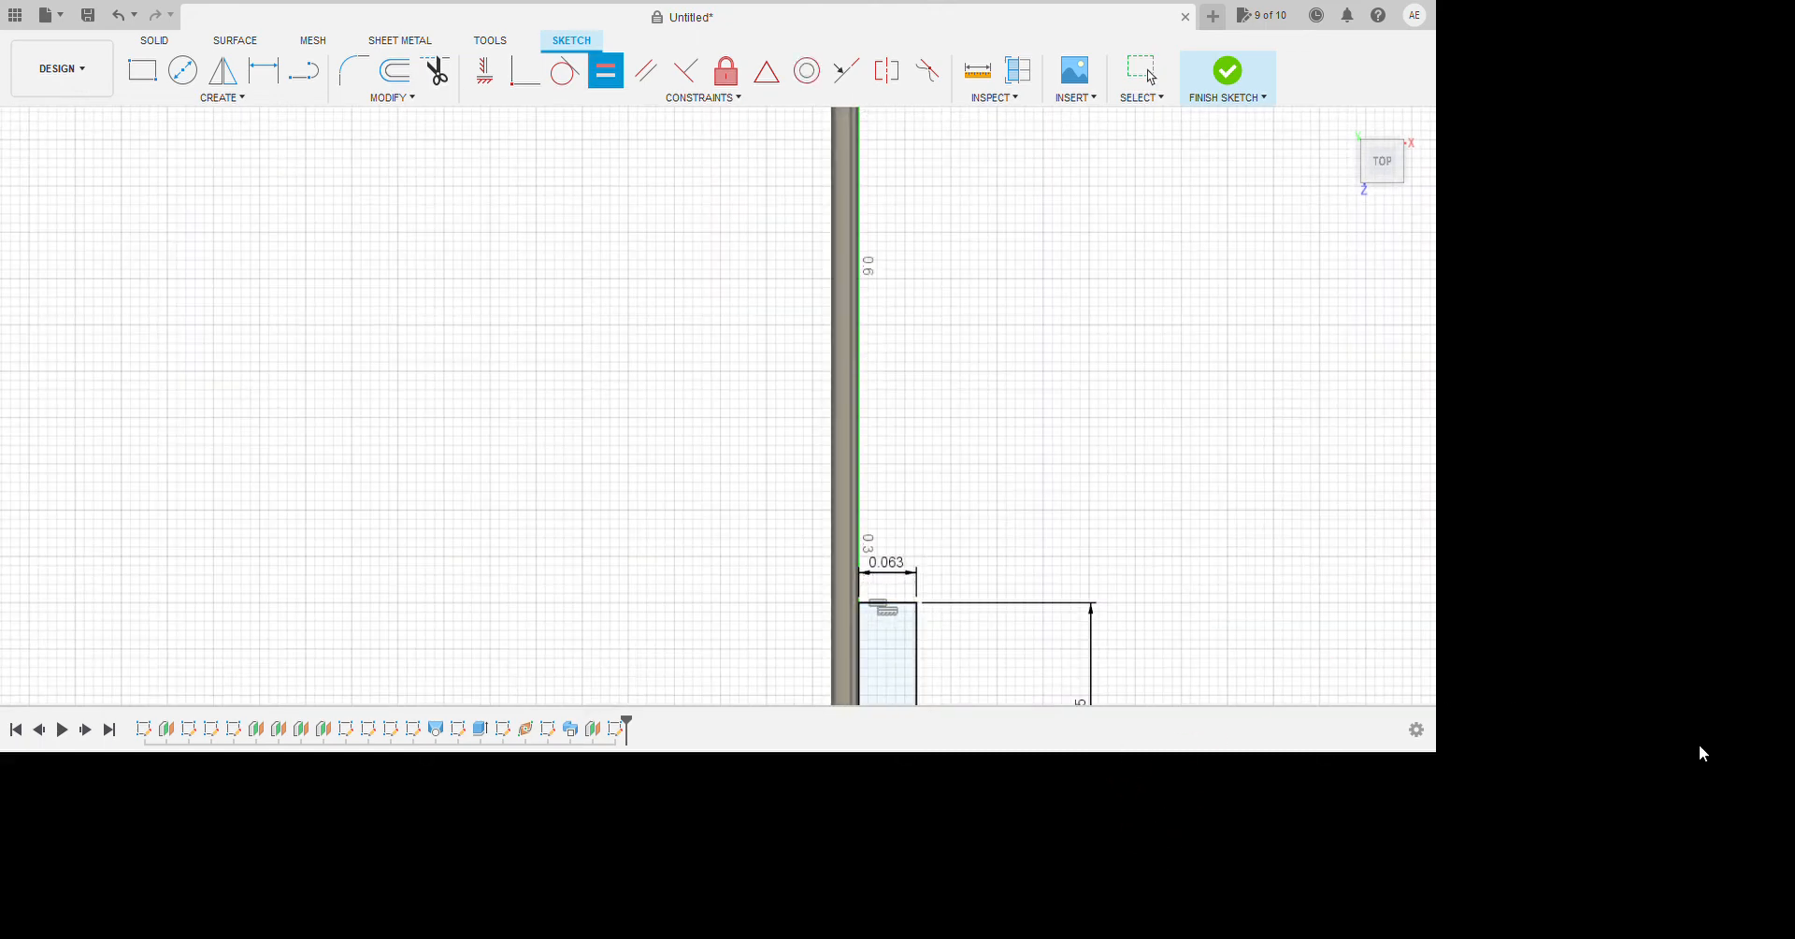
click(1358, 595)
scroll(850, 458, down, 4)
shift+middle_drag(1025, 467, 920, 474)
scroll(900, 504, down, 3)
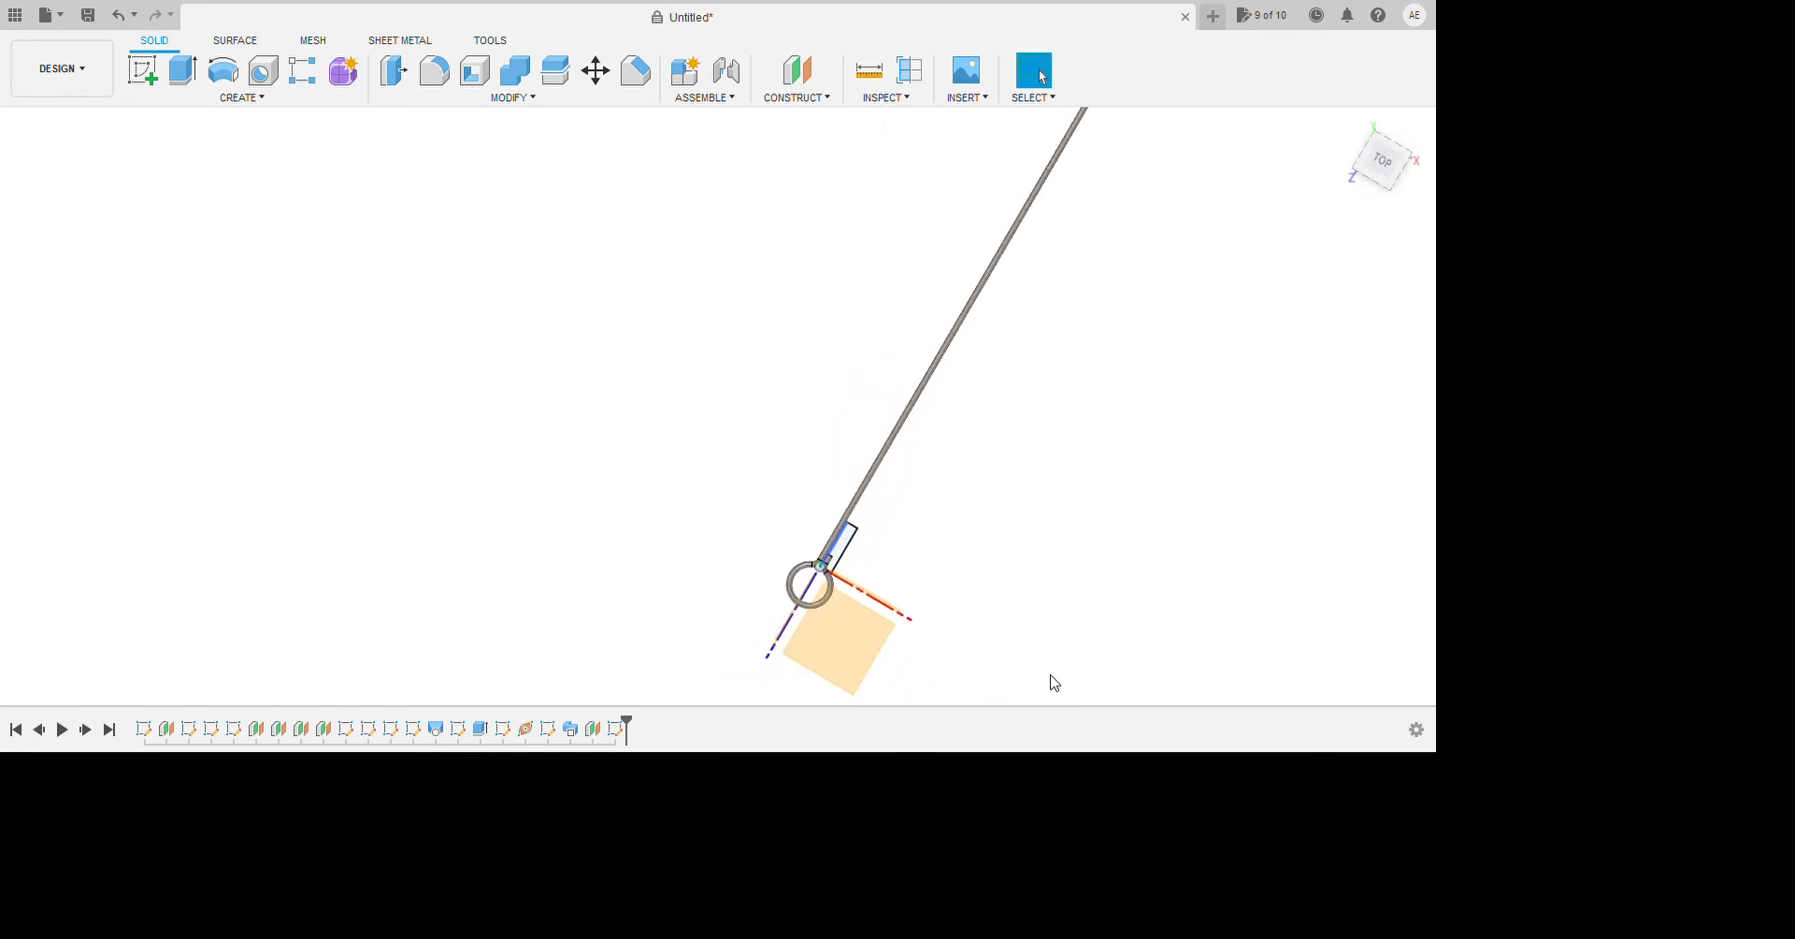
scroll(1113, 631, up, 2)
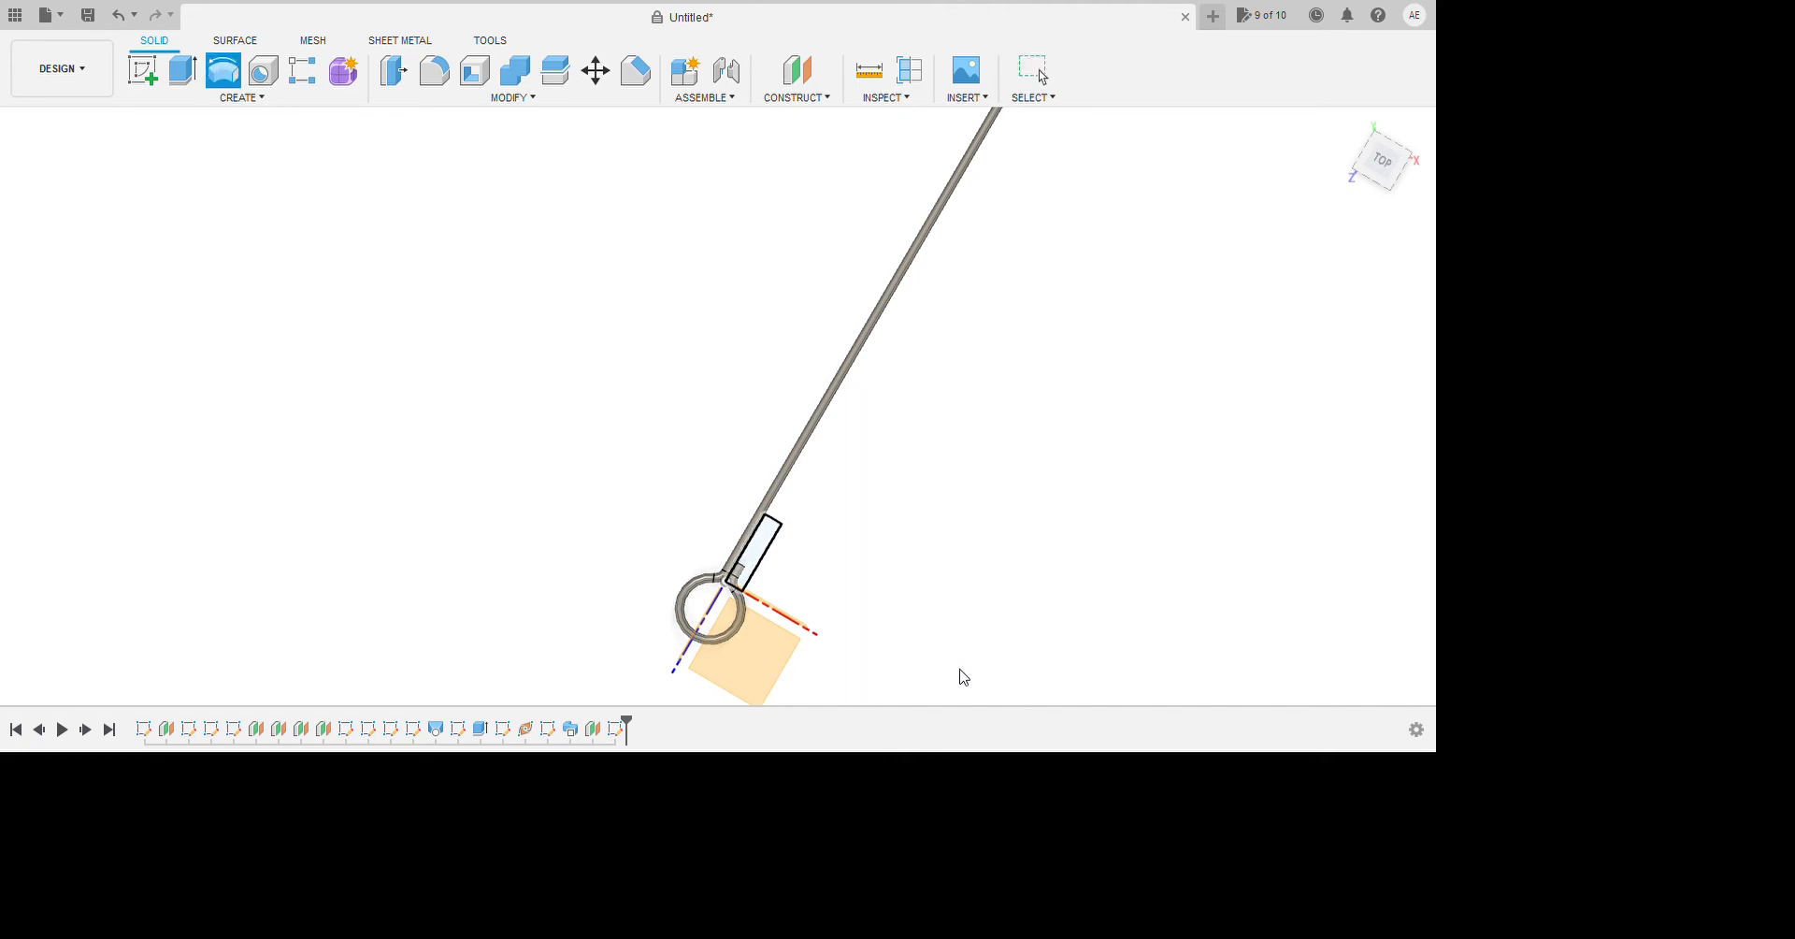
scroll(1185, 615, down, 5)
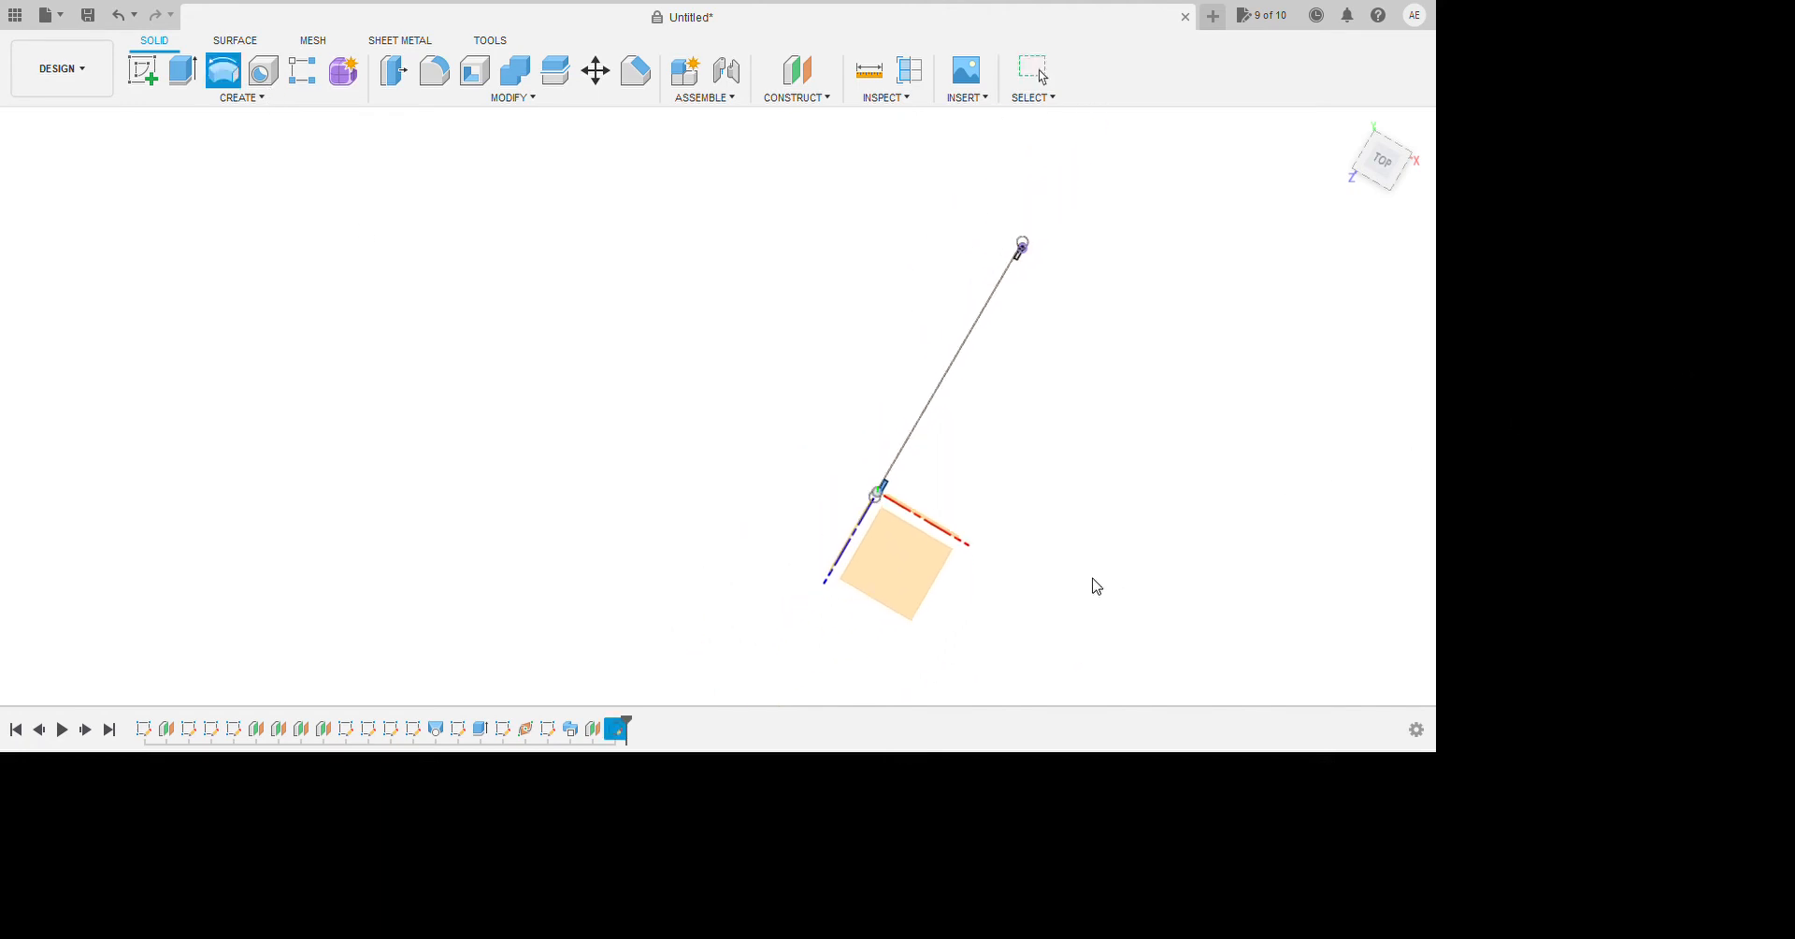
scroll(1194, 389, up, 3)
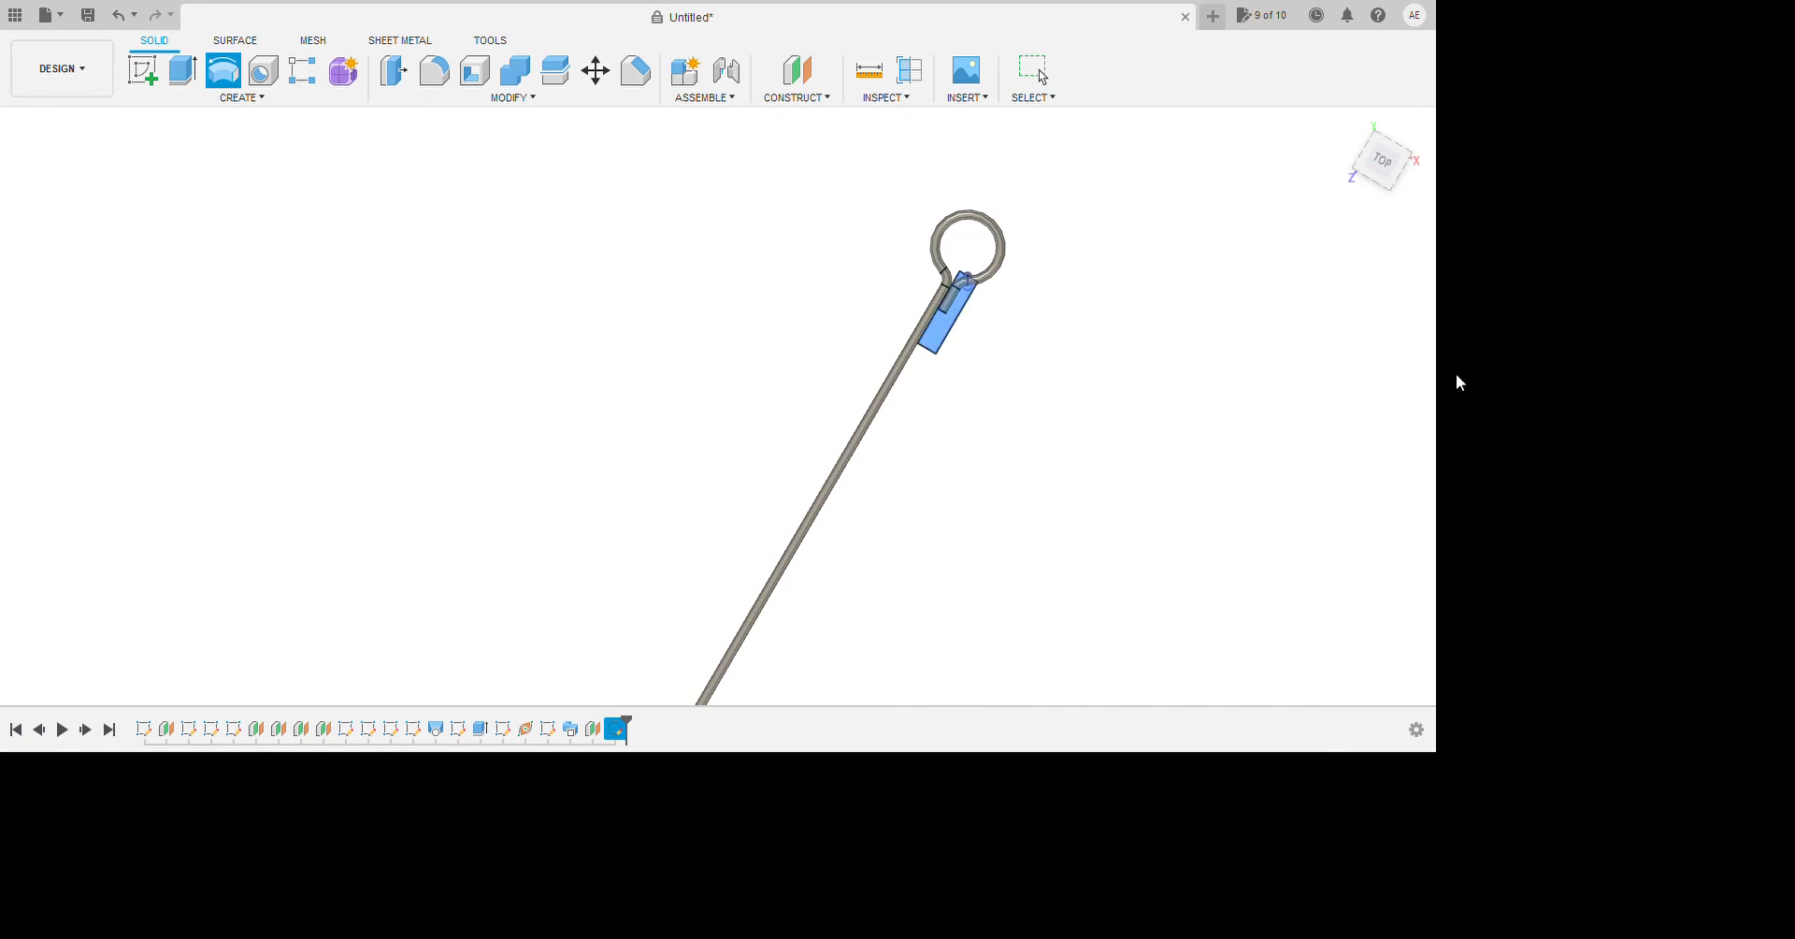
click(1169, 379)
scroll(1139, 312, down, 4)
scroll(1035, 309, down, 3)
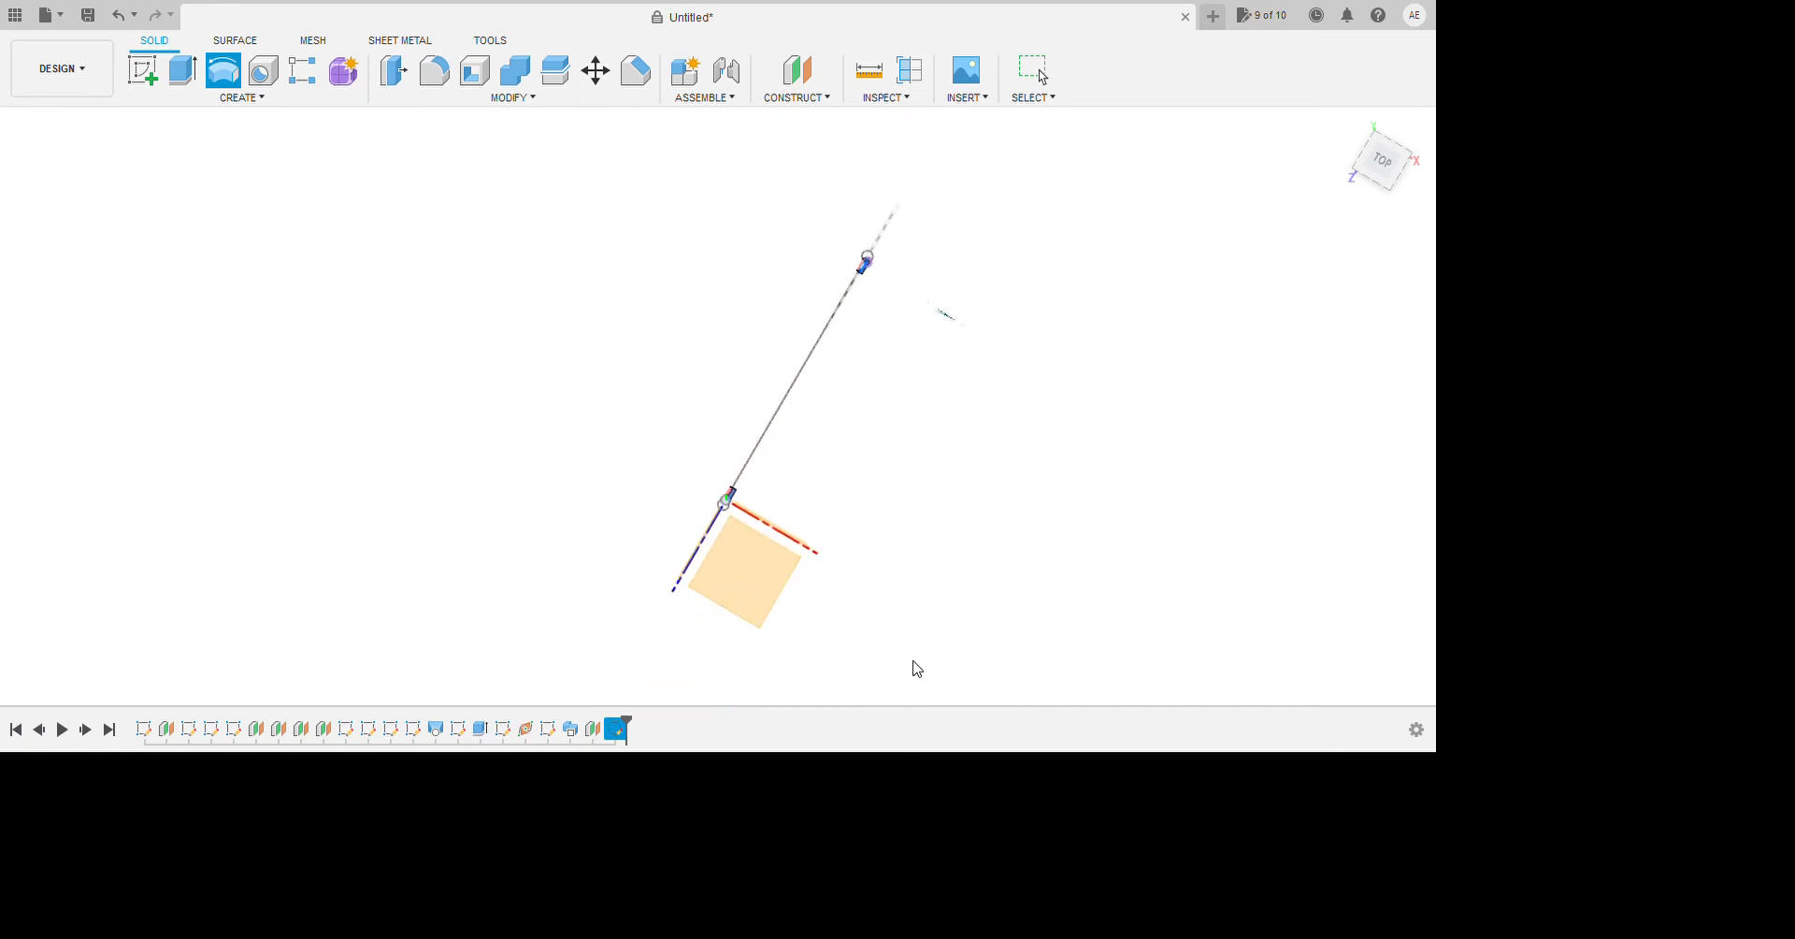
scroll(935, 670, up, 4)
scroll(940, 656, up, 2)
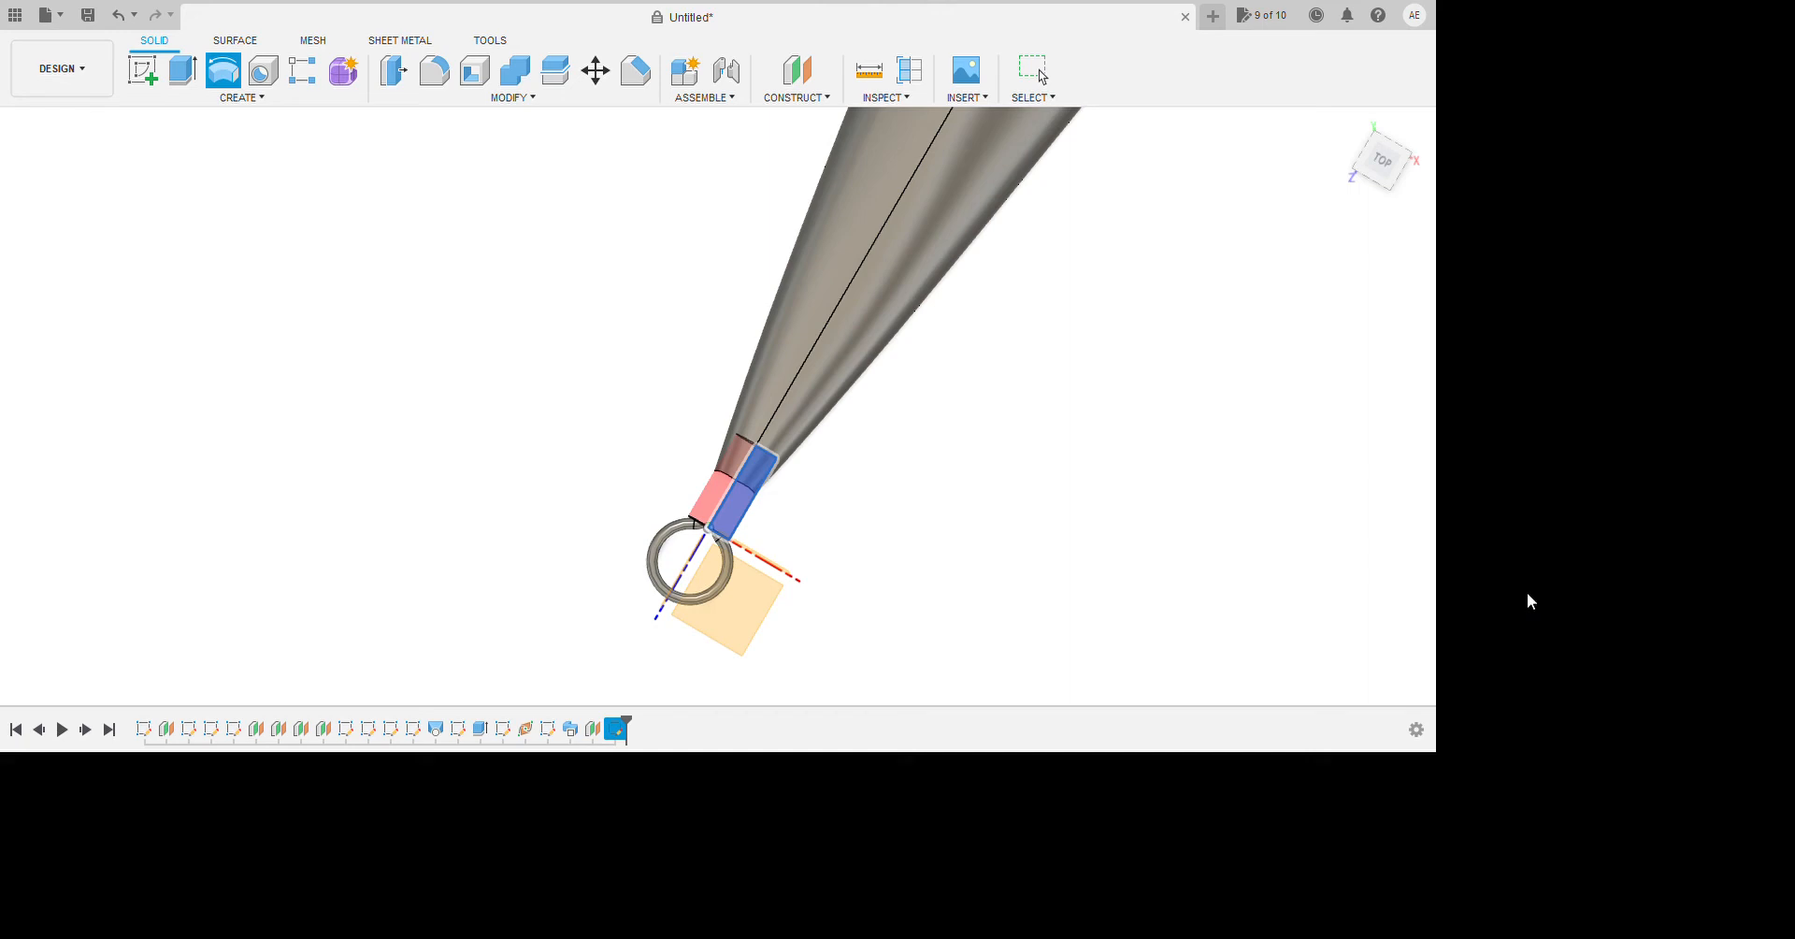
shift+middle_drag(1112, 627, 1001, 558)
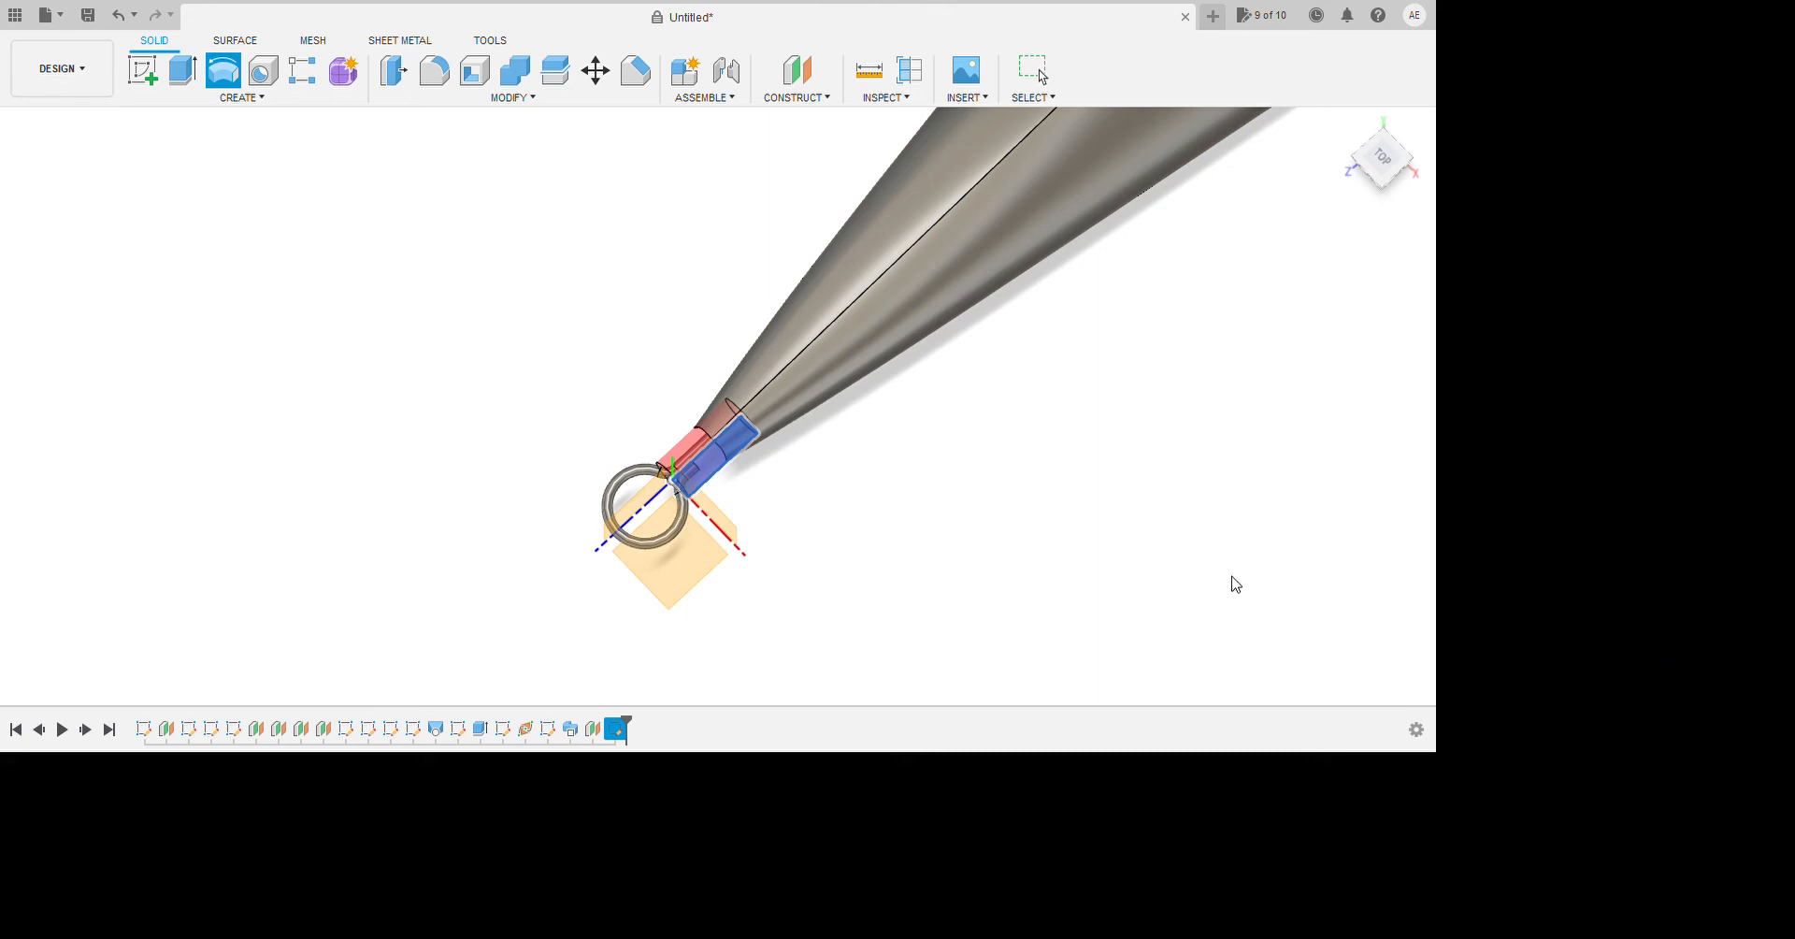
key(Escape)
scroll(514, 514, down, 4)
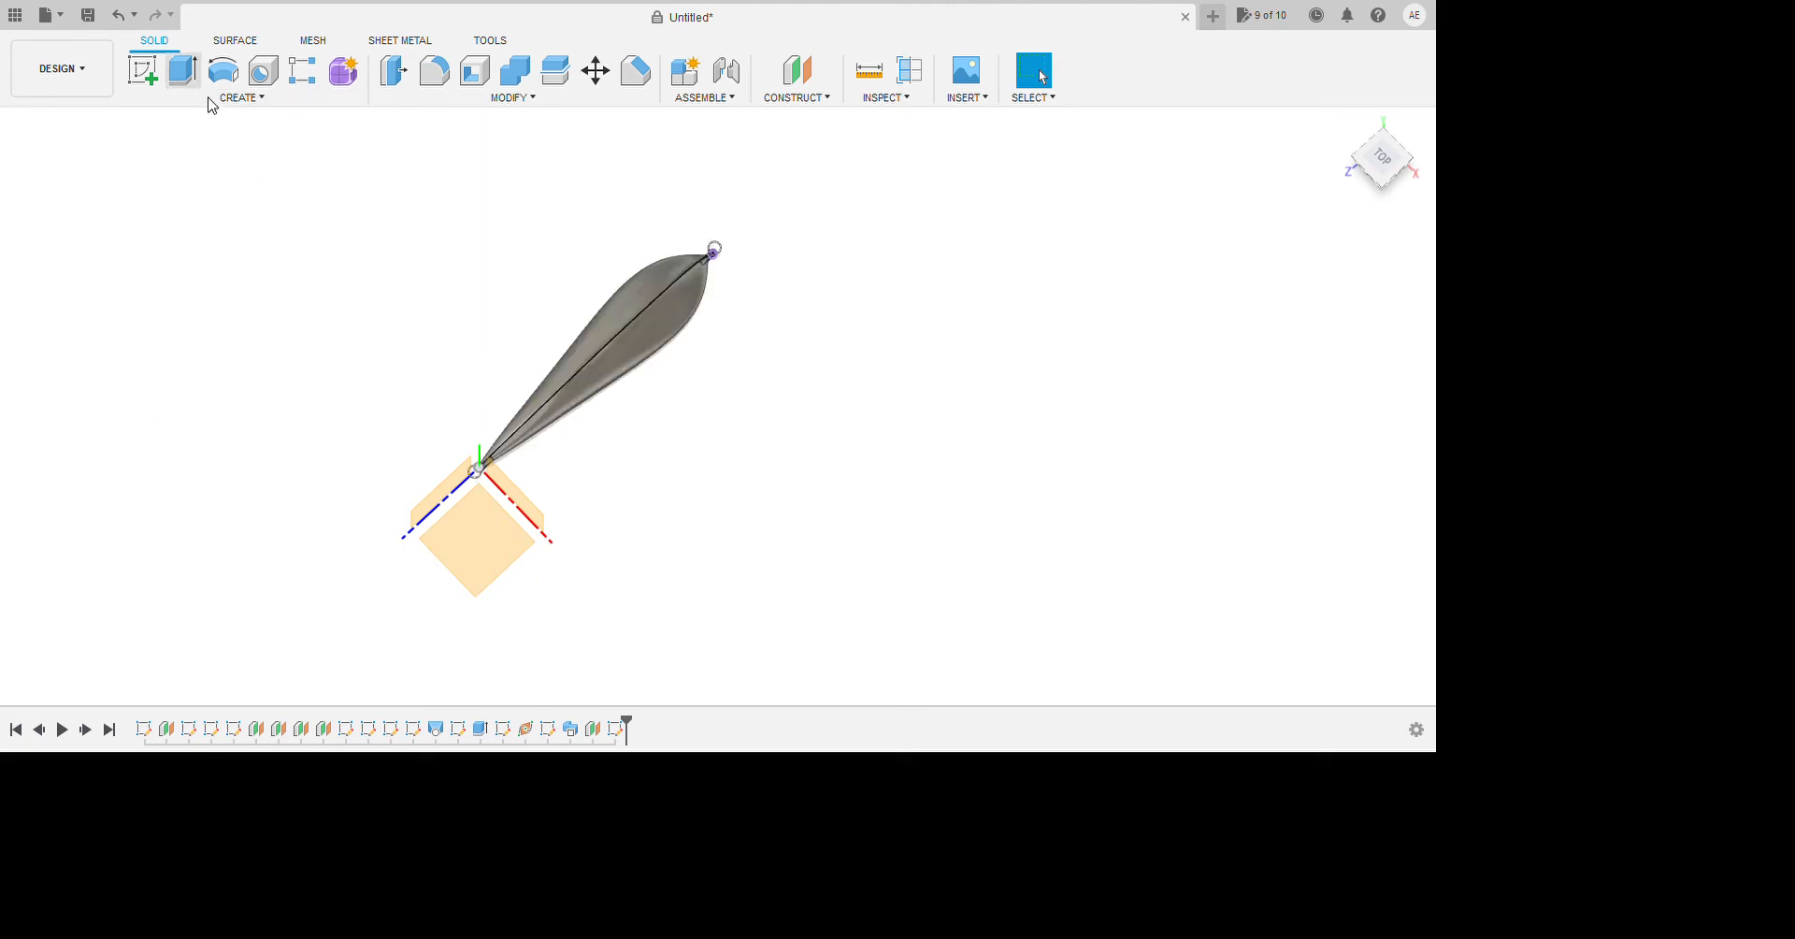
Start a sketch on the horizontal origin plane and draw a rectangle about 2.28 wide enclosing the whole teardrop body.
click(155, 74)
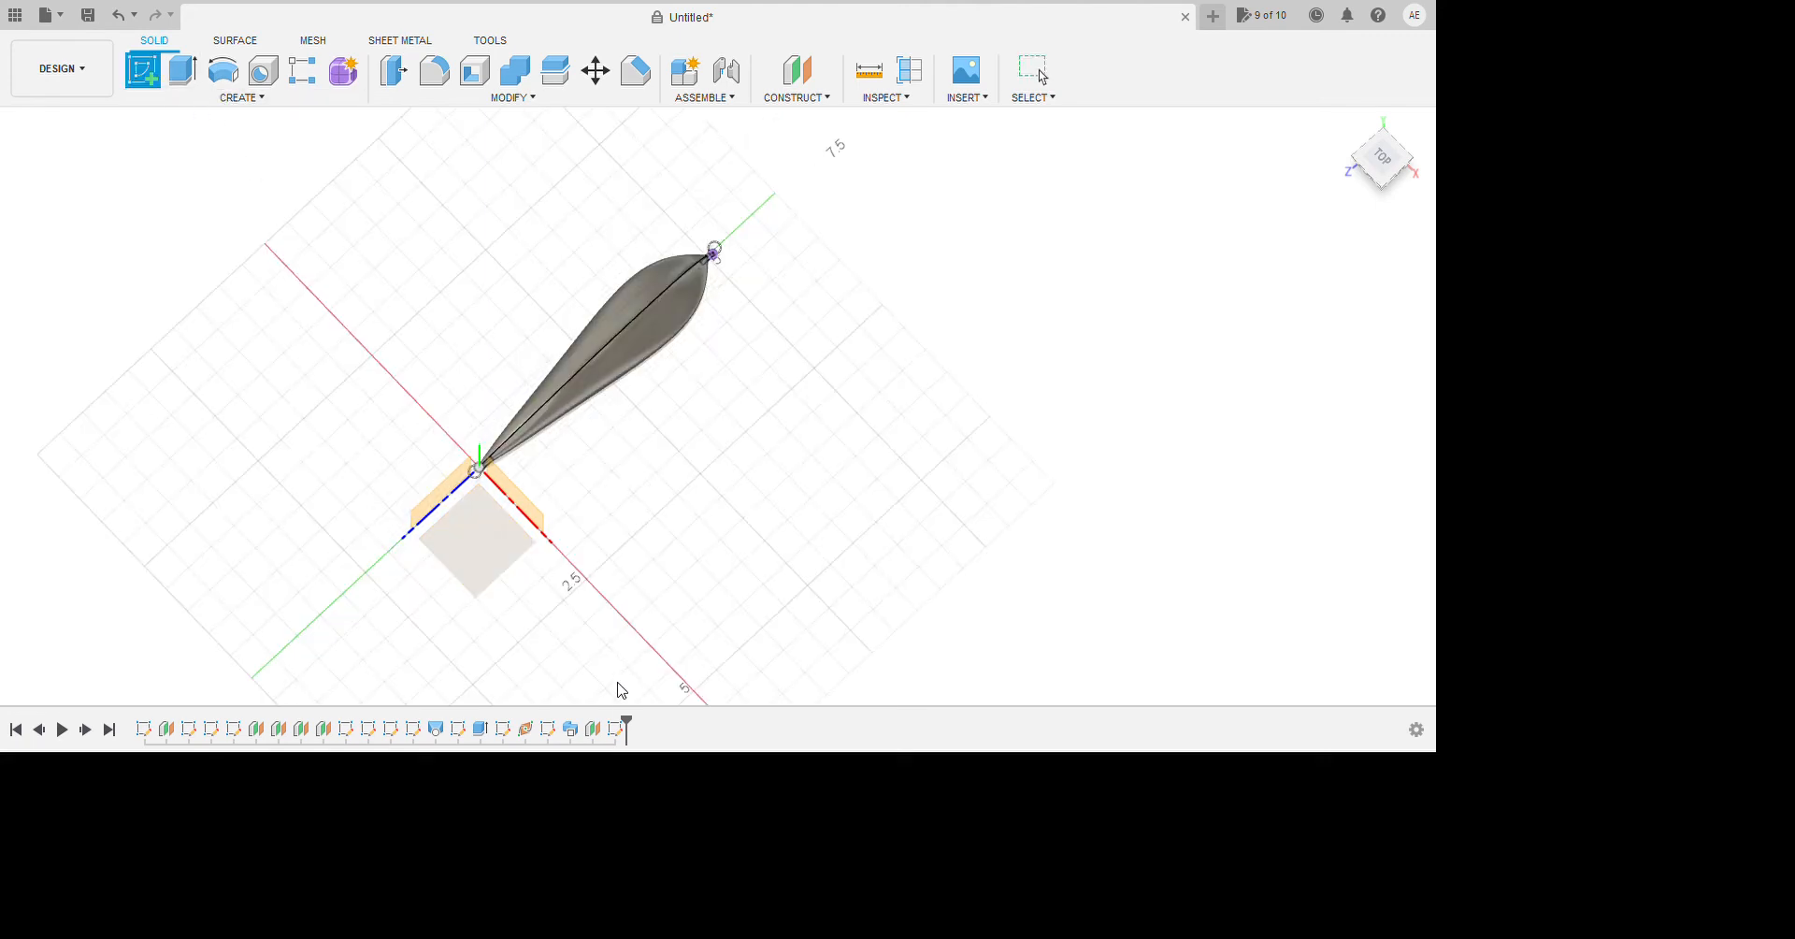
click(538, 557)
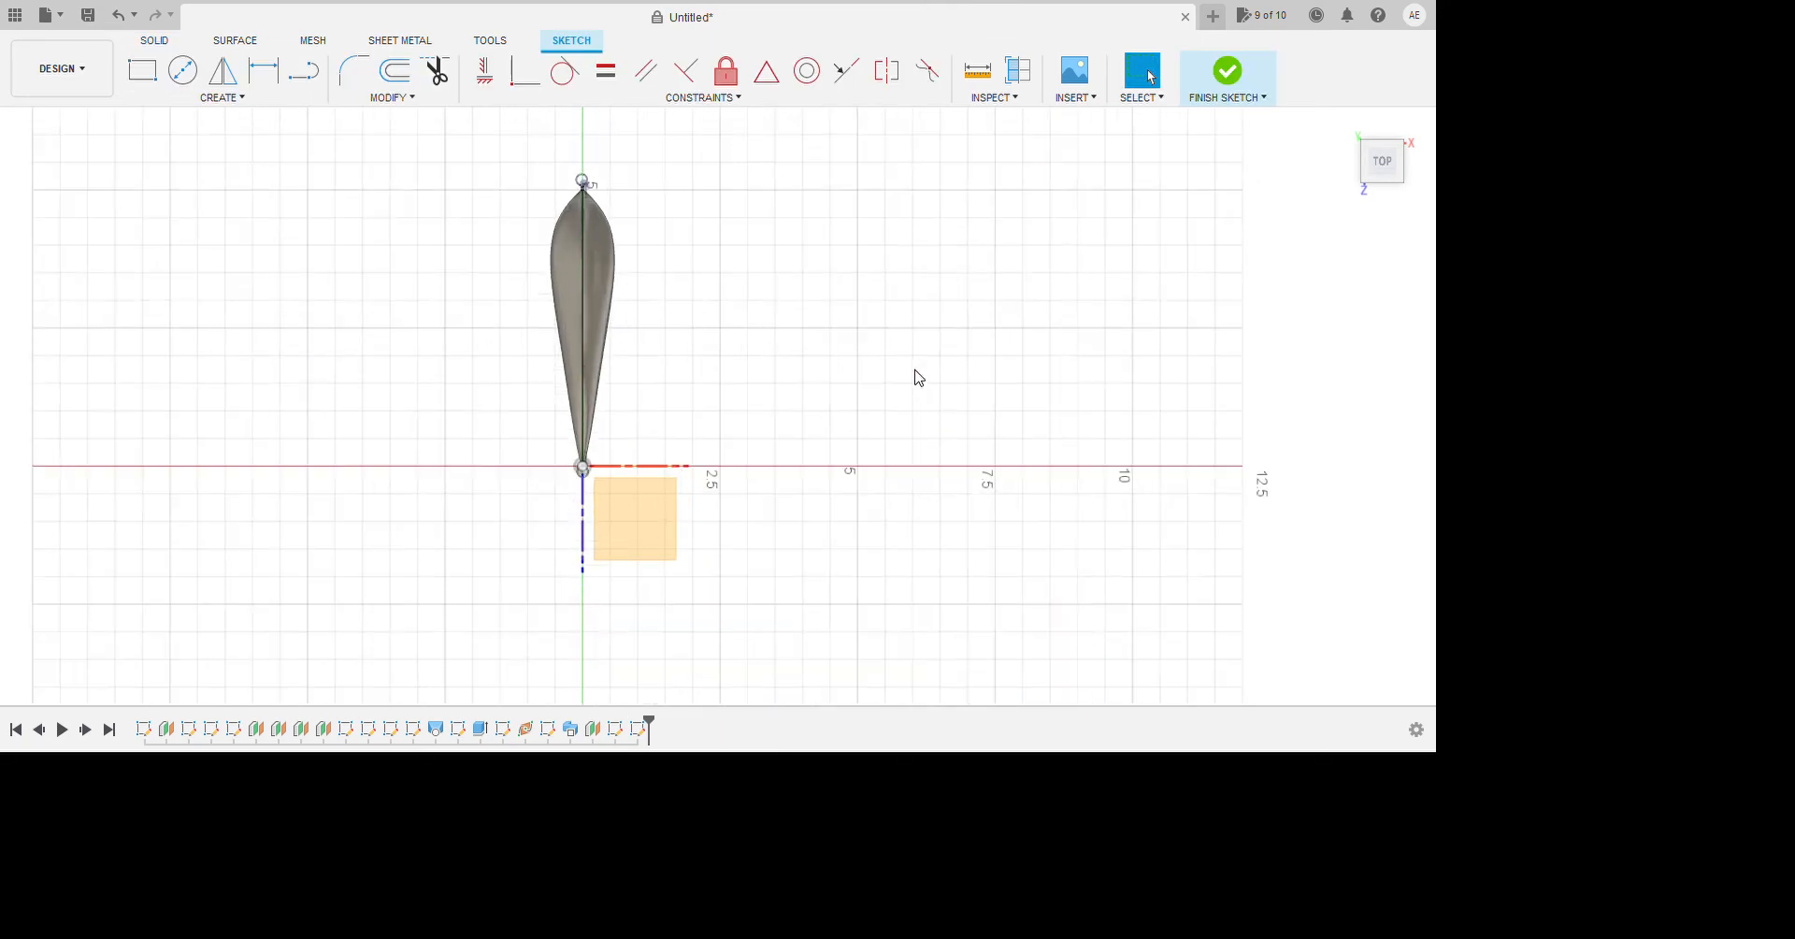
click(142, 70)
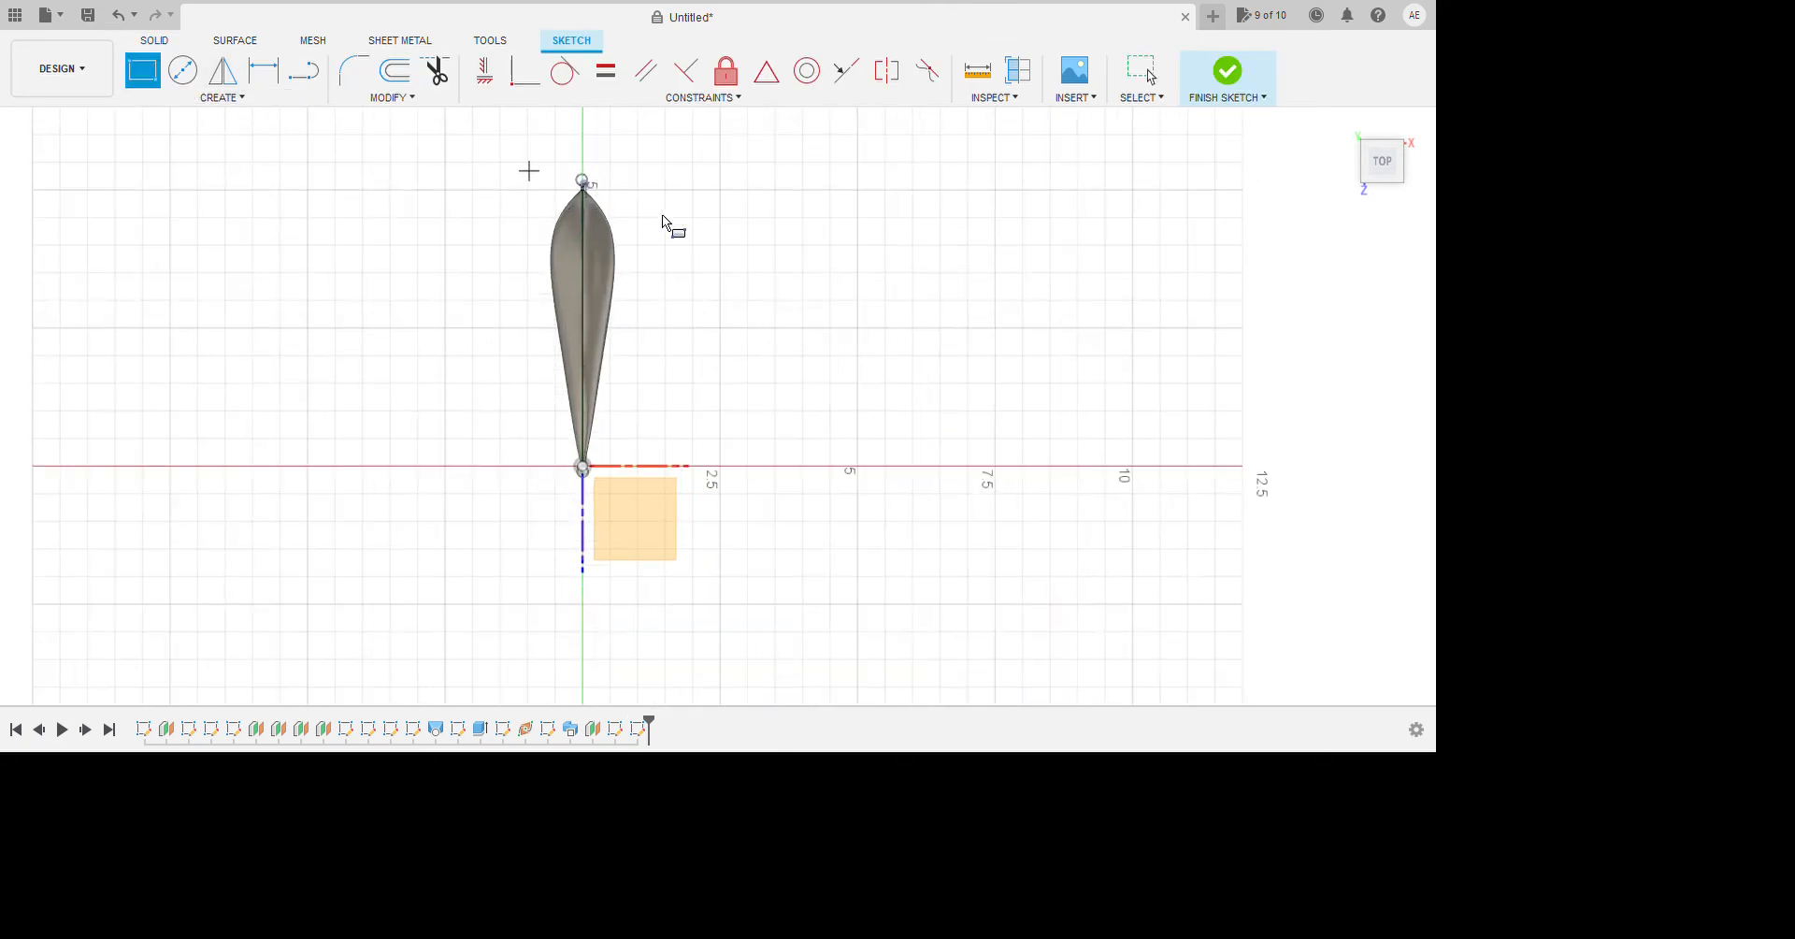
click(525, 162)
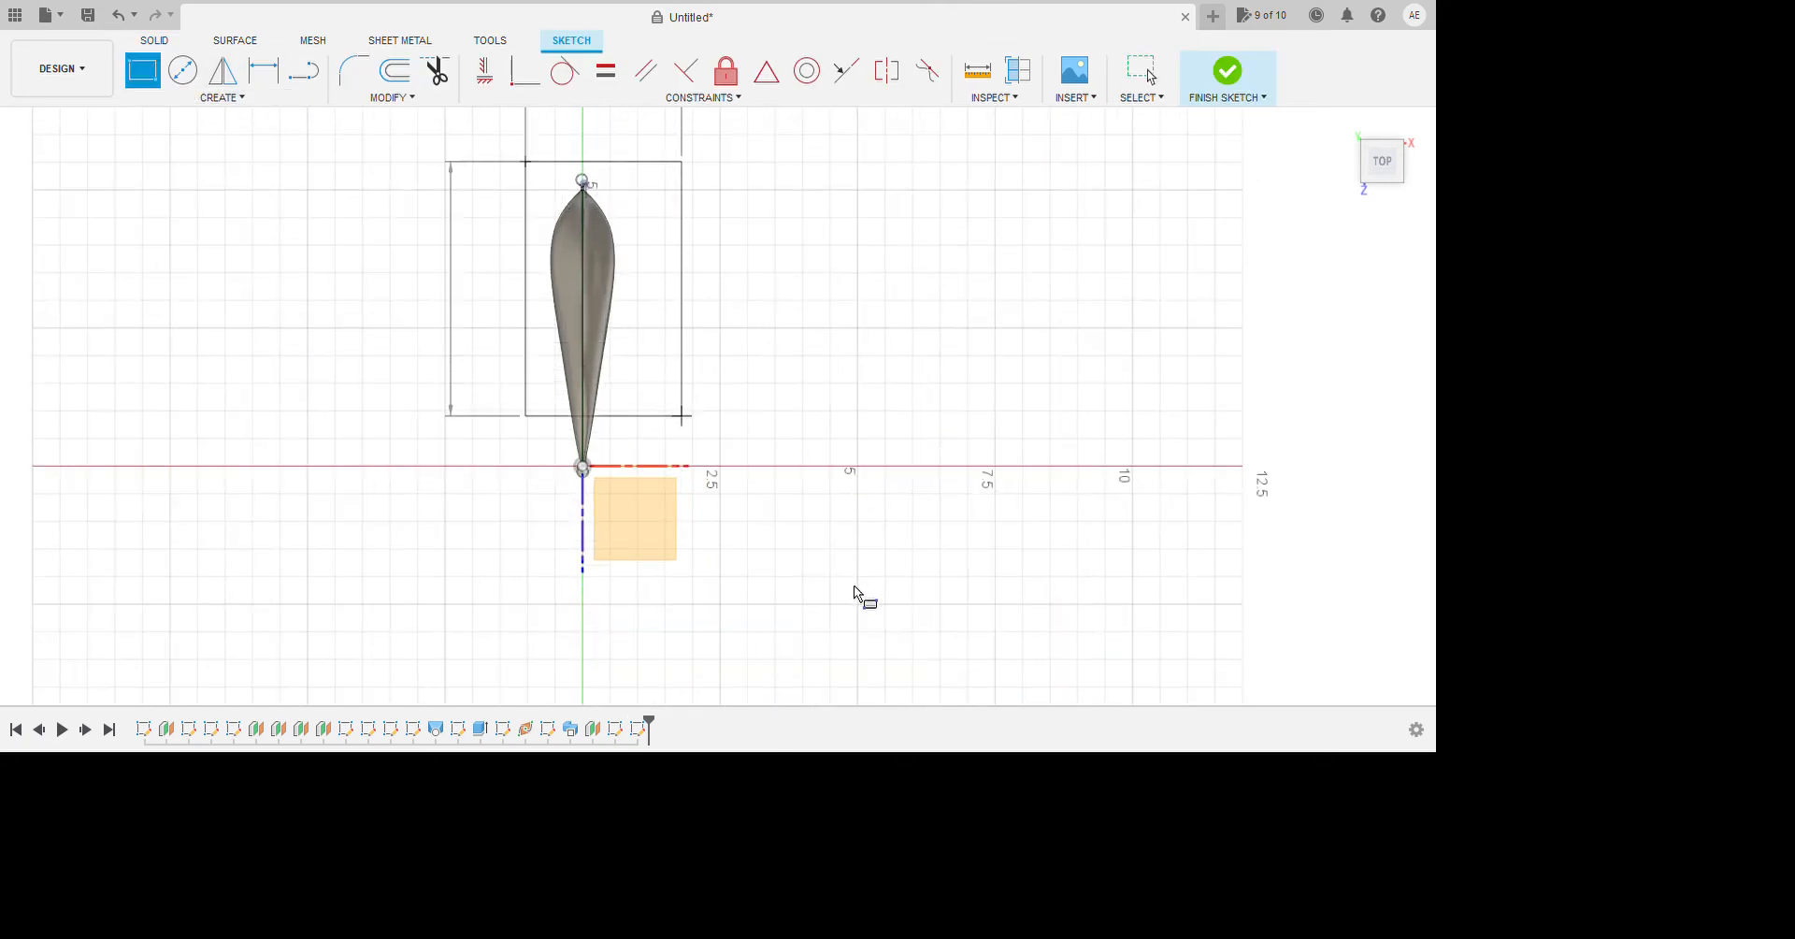
click(650, 492)
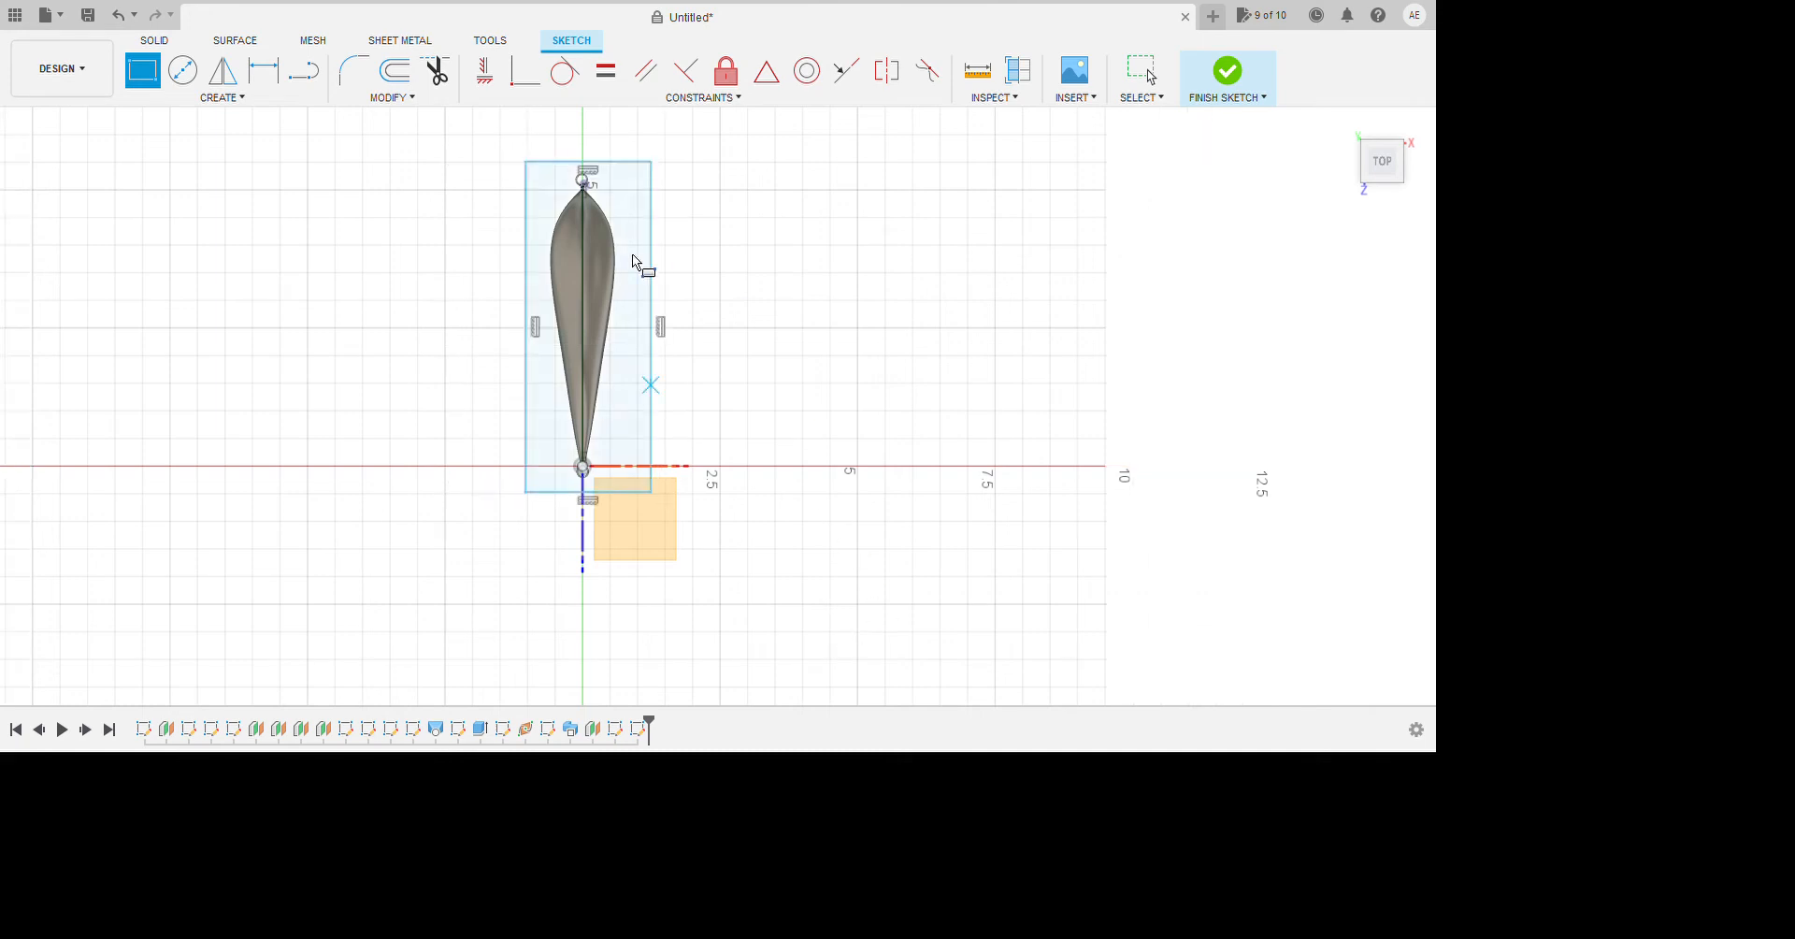
key(Escape)
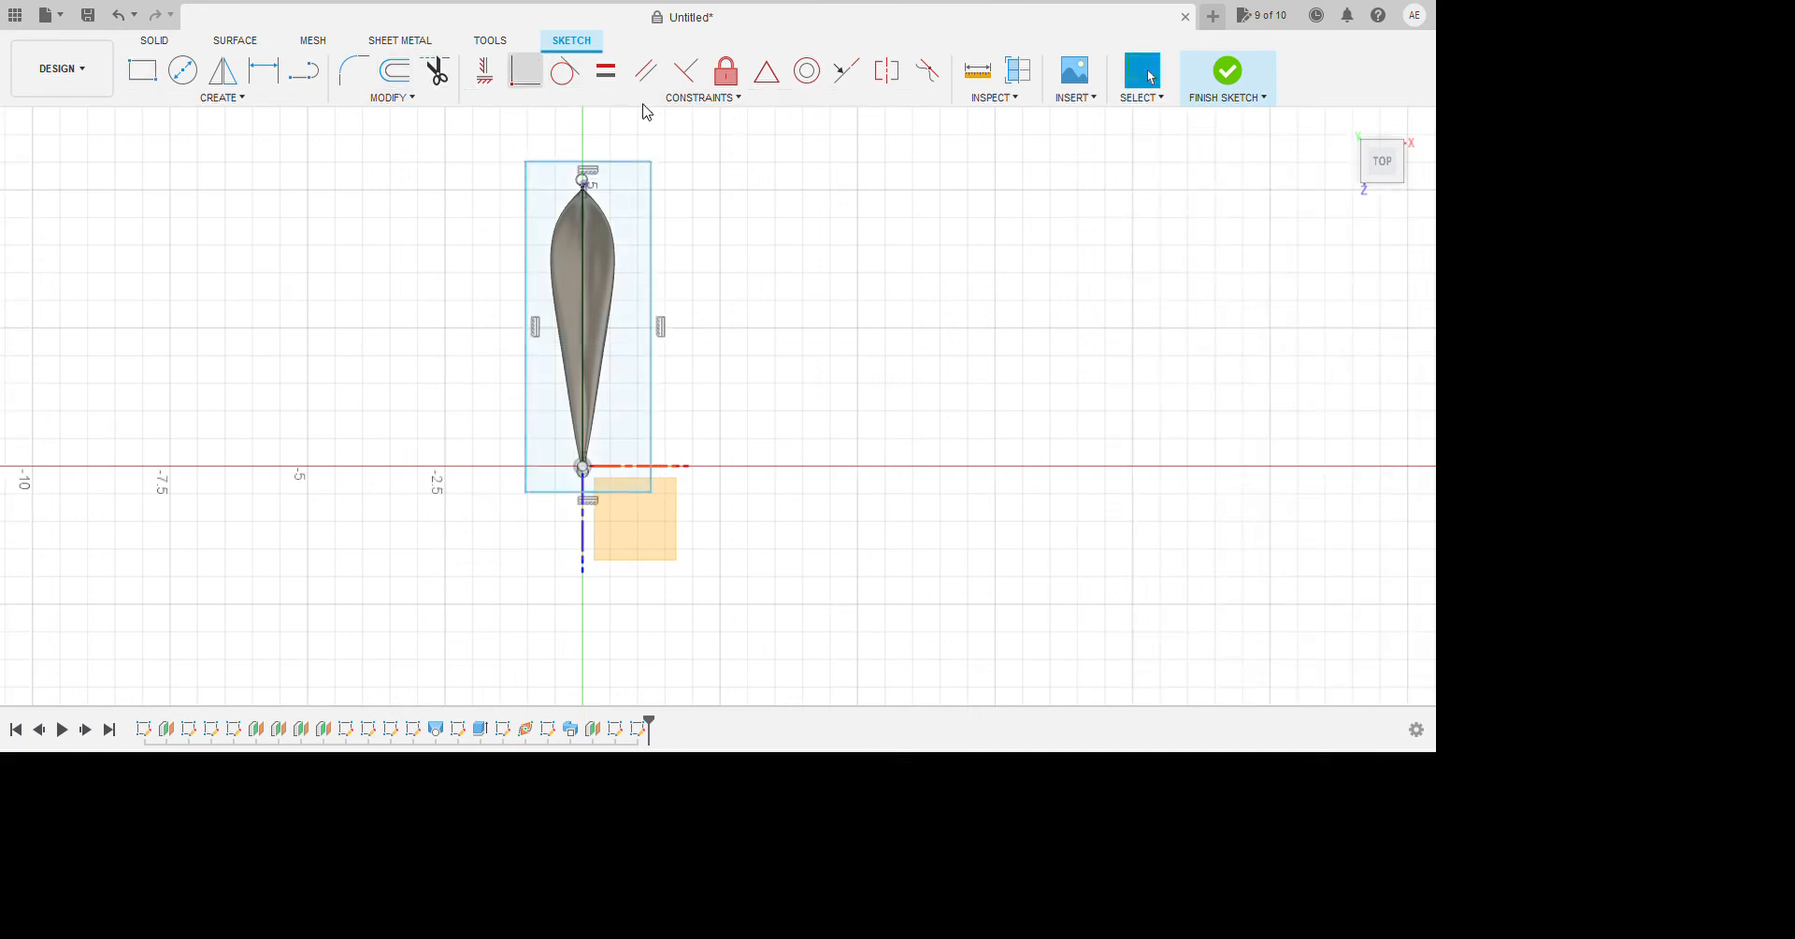
Dimension the rectangle enclosing the teardrop body as 2.50 wide and 6.00 long.
key(d)
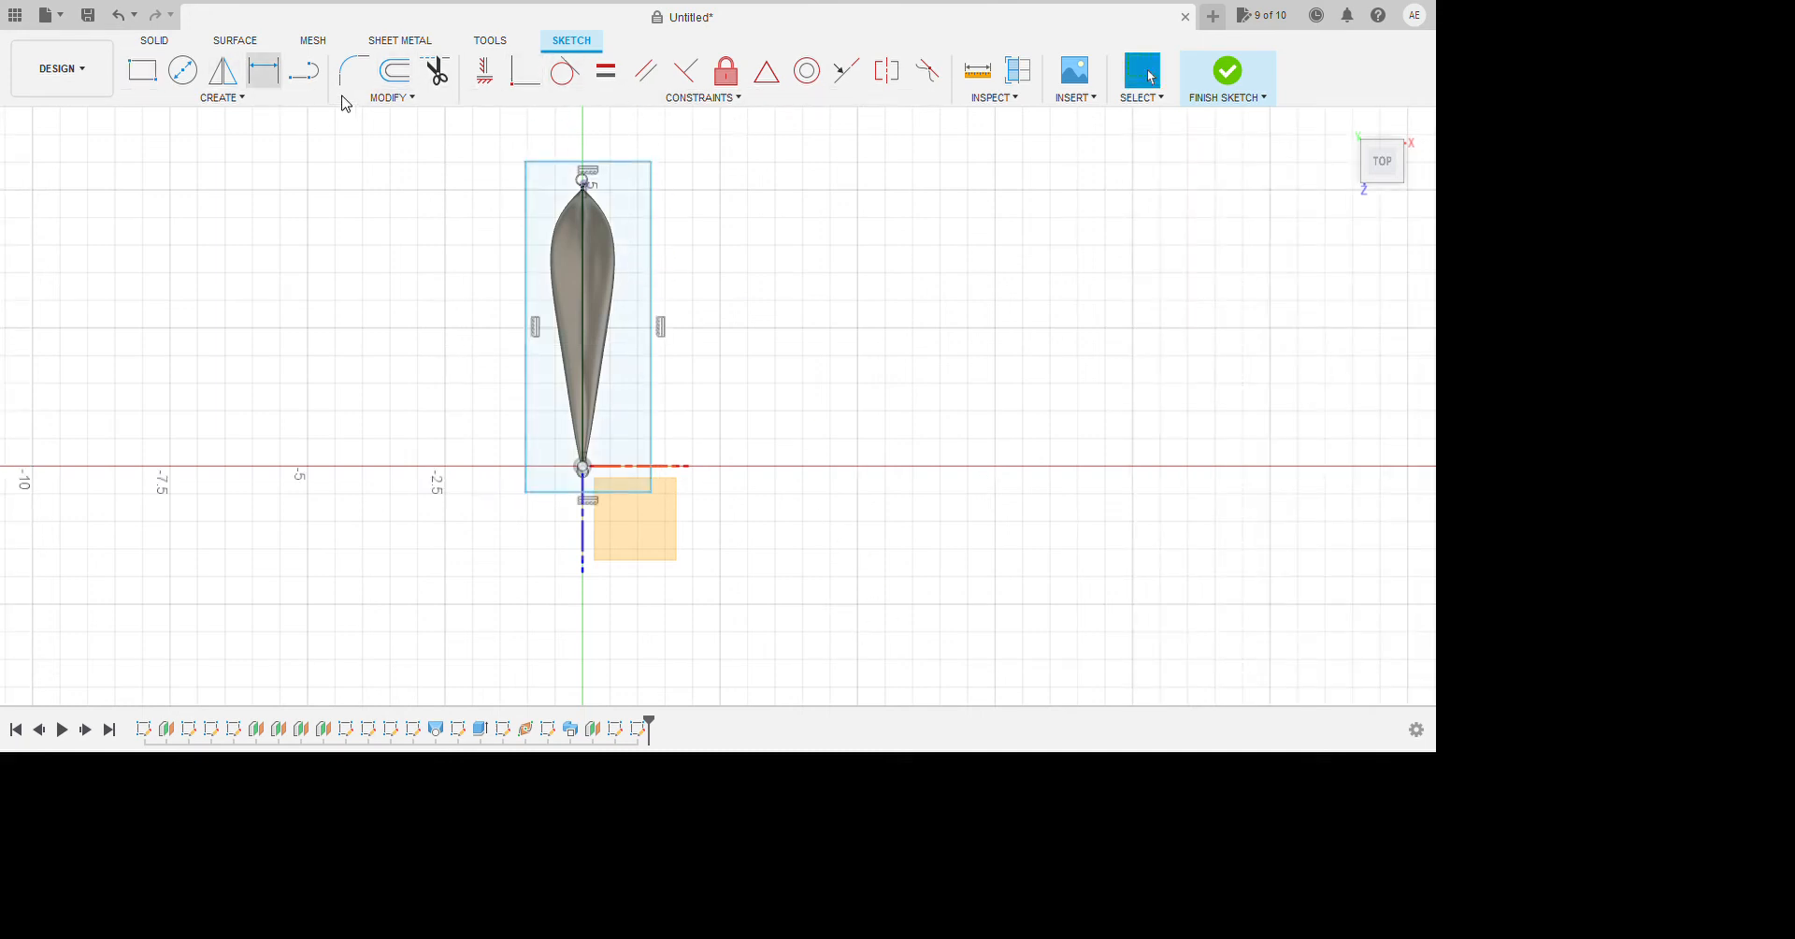
click(273, 82)
click(543, 492)
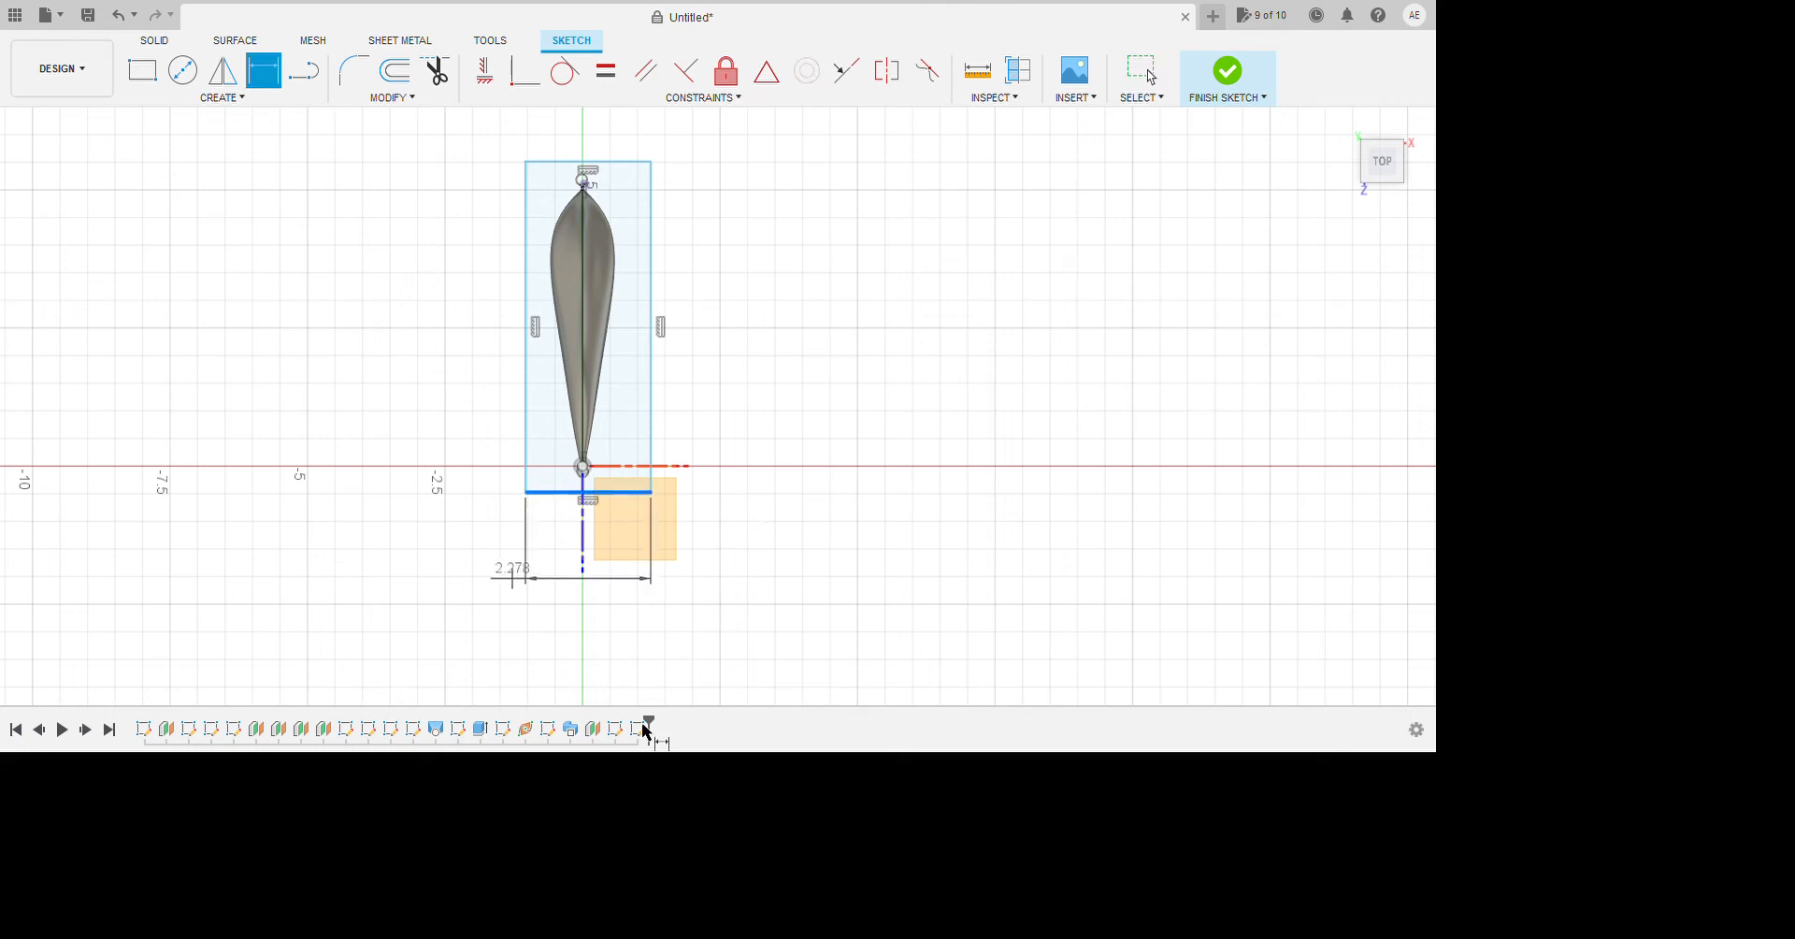
click(475, 575)
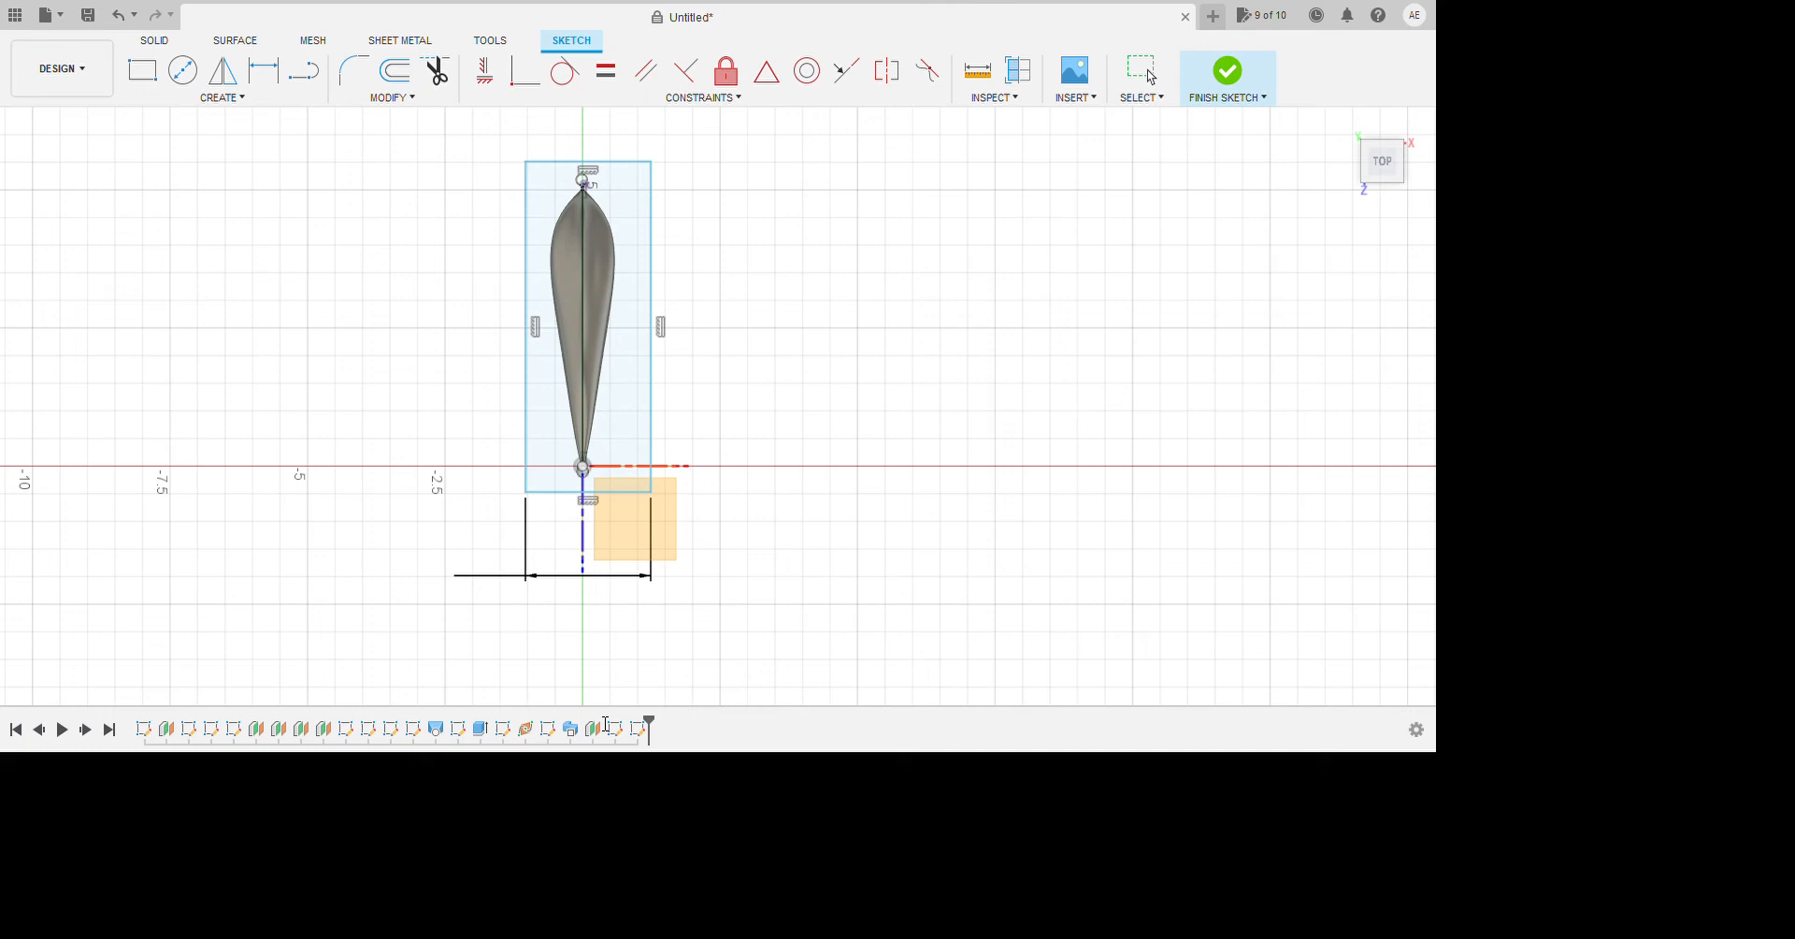
key(Return)
click(513, 445)
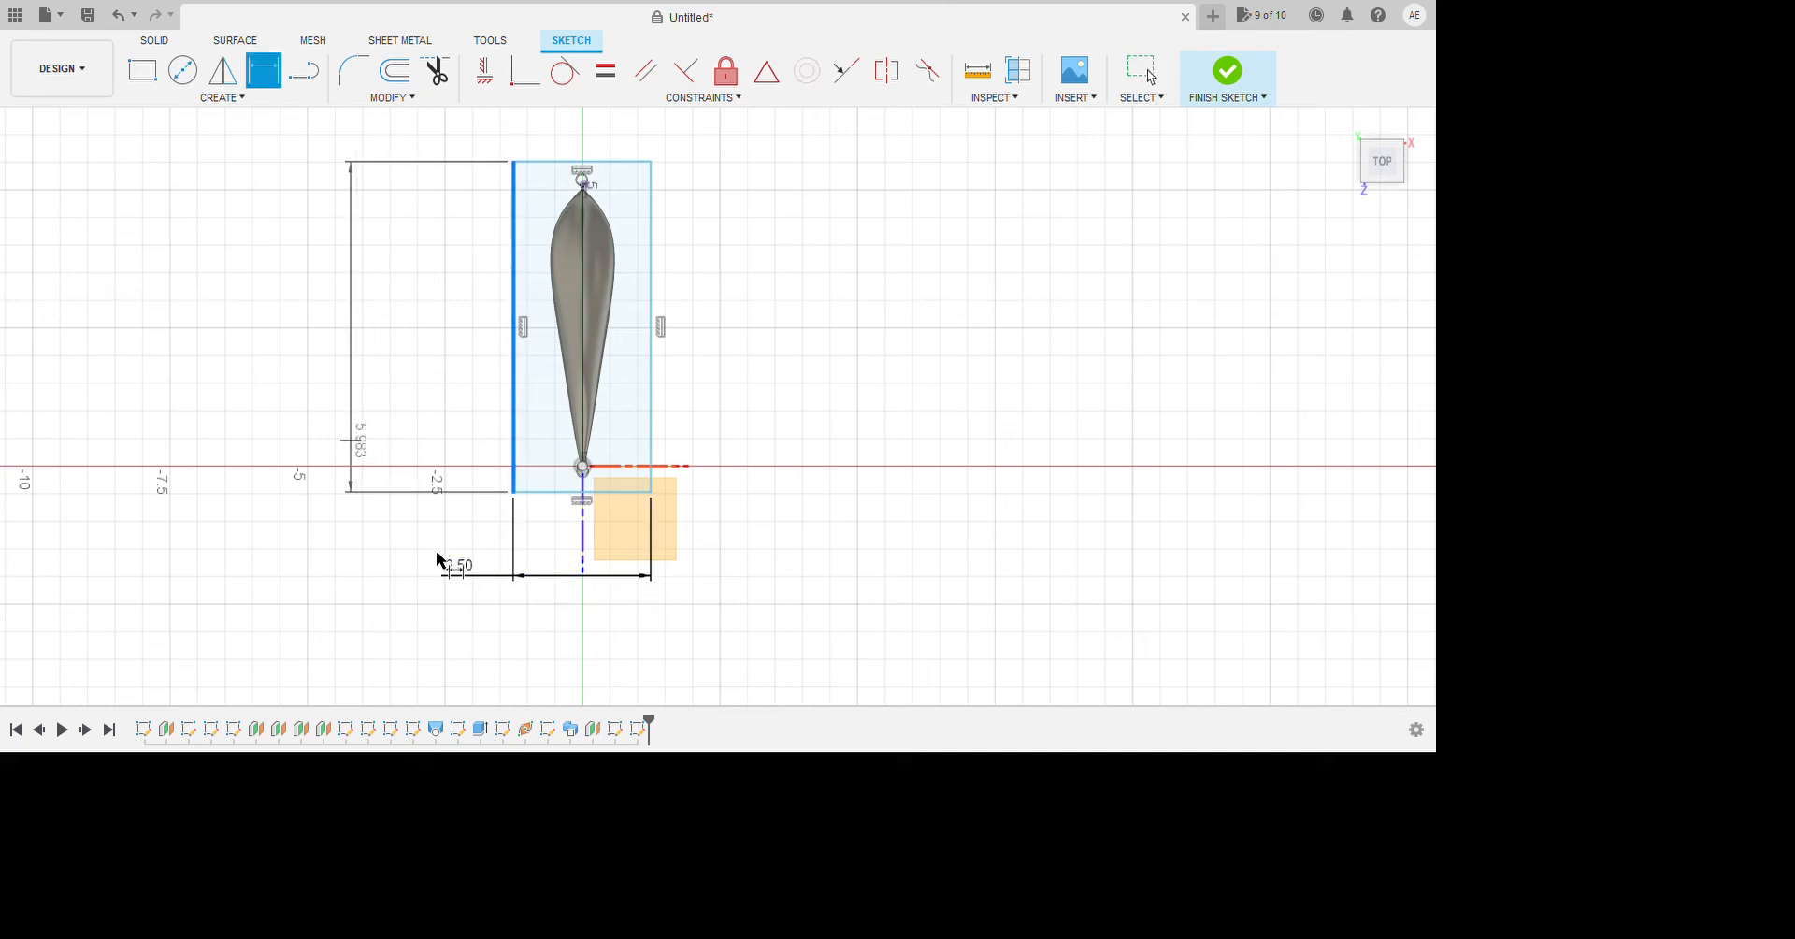
click(445, 561)
text(6)
key(Return)
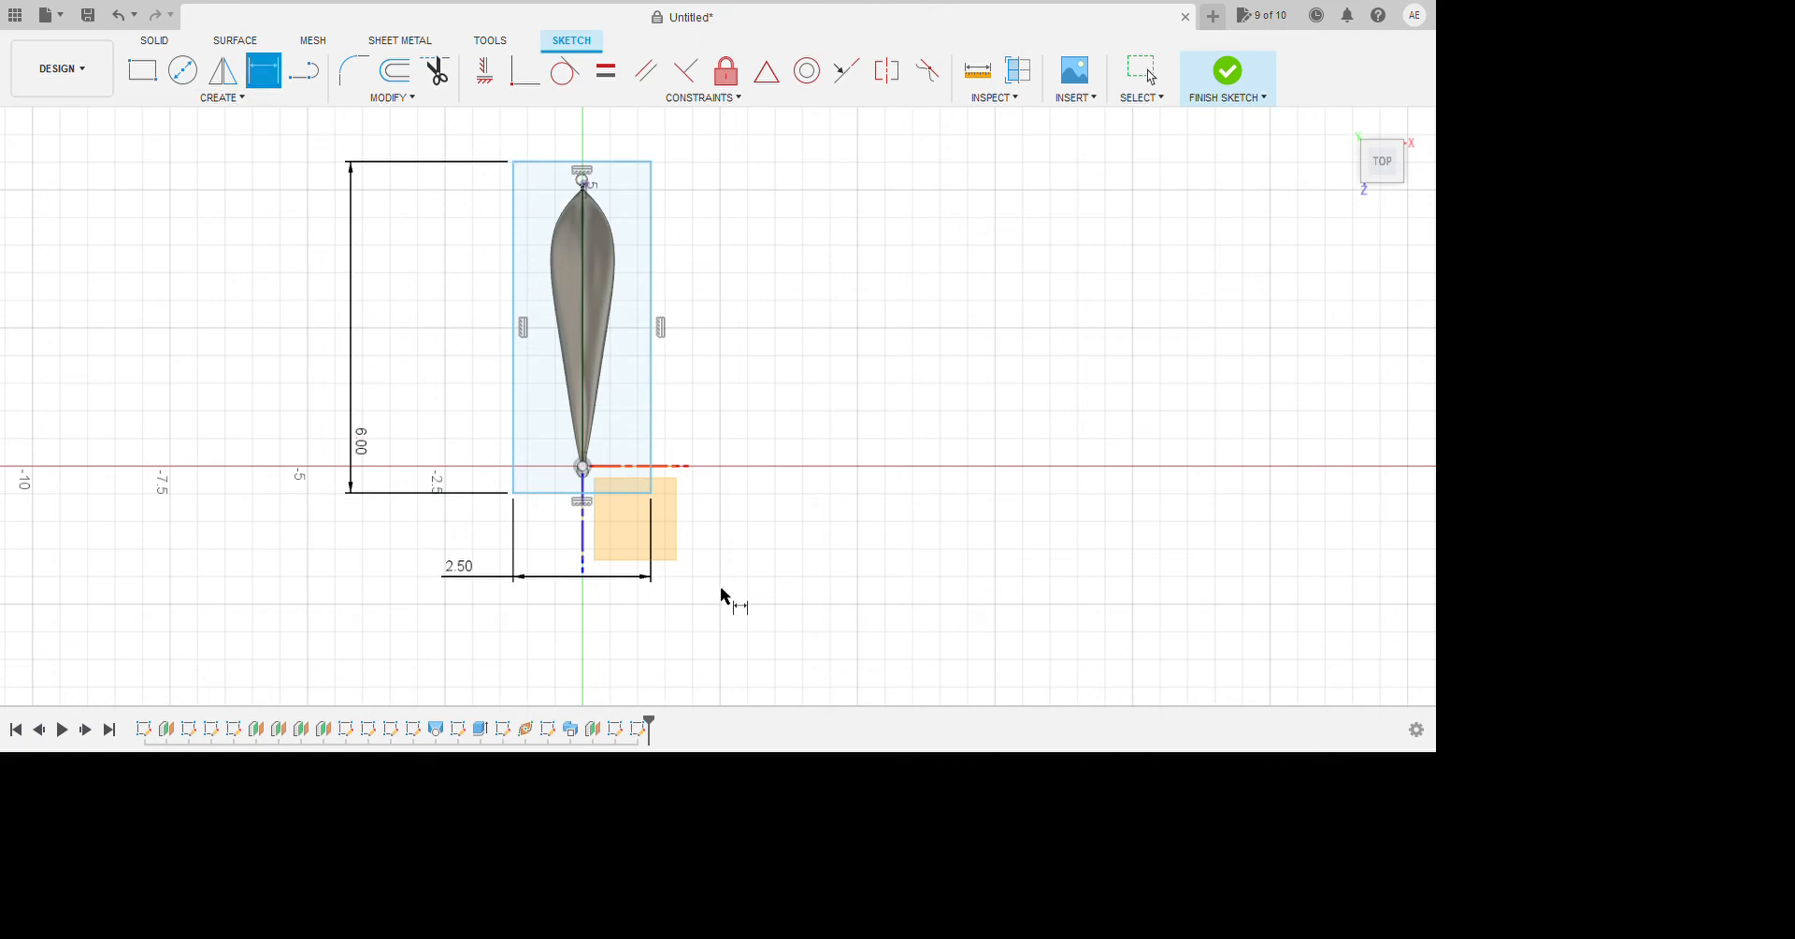
Dimension the distance from the origin to the rectangle's nearest short edge as 0.50.
scroll(732, 598, up, 5)
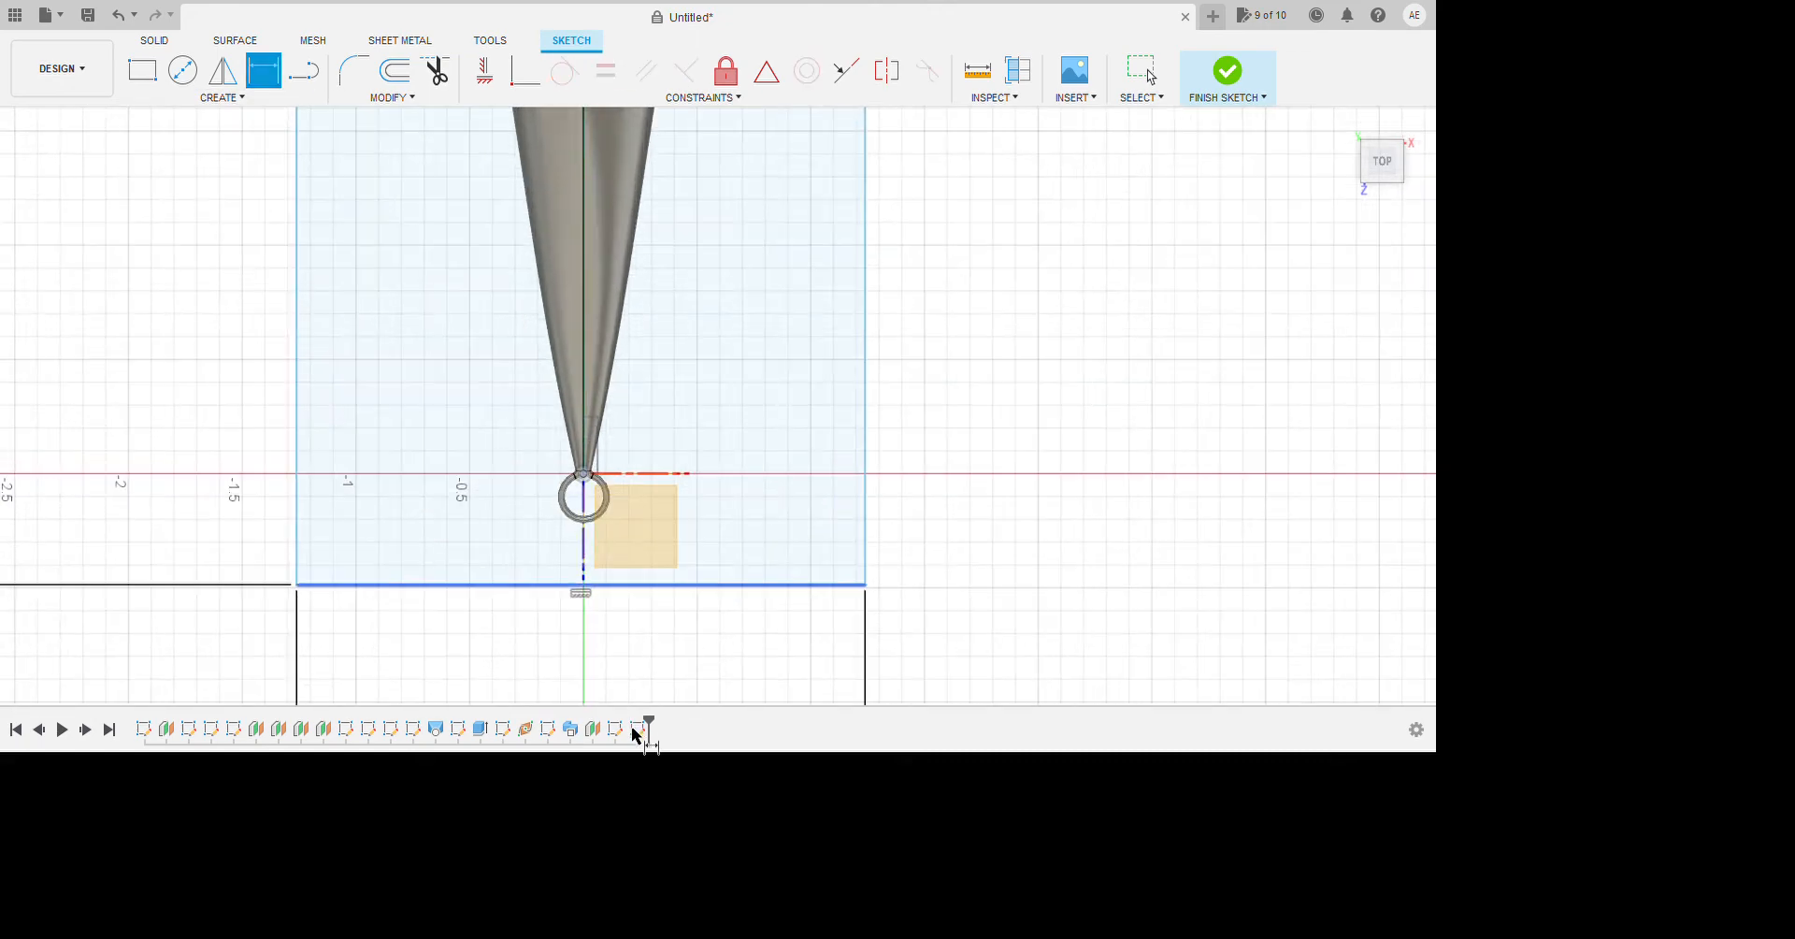
click(639, 586)
scroll(496, 636, down, 2)
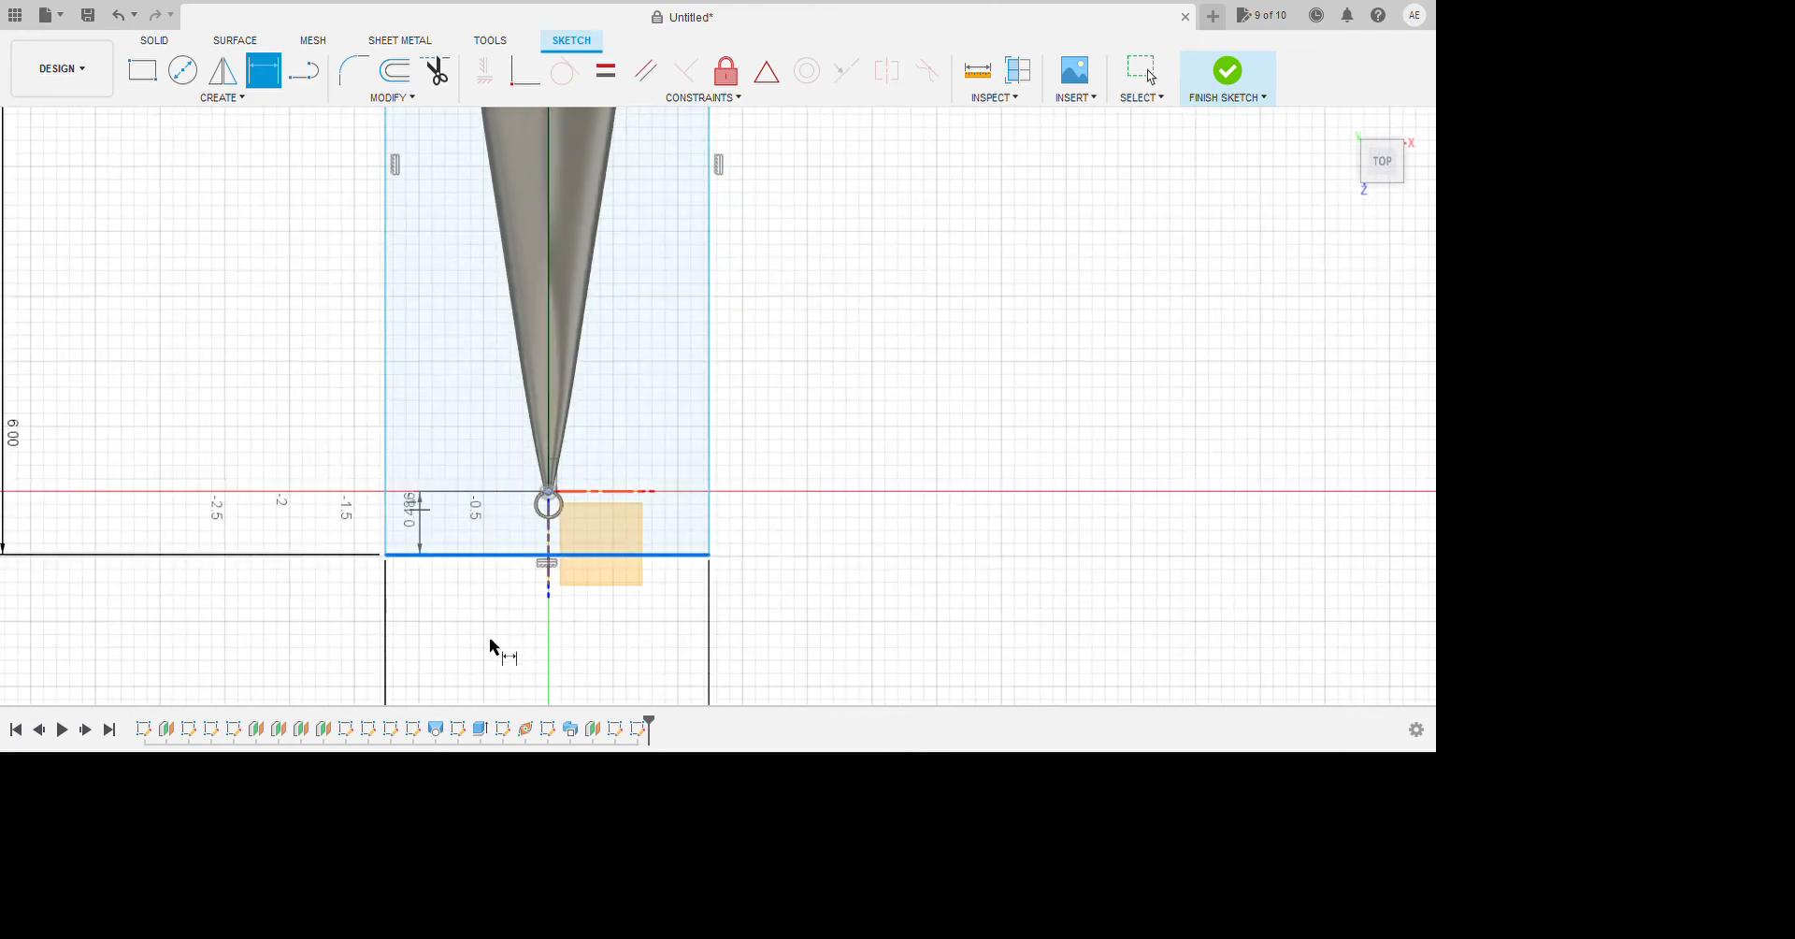
click(406, 656)
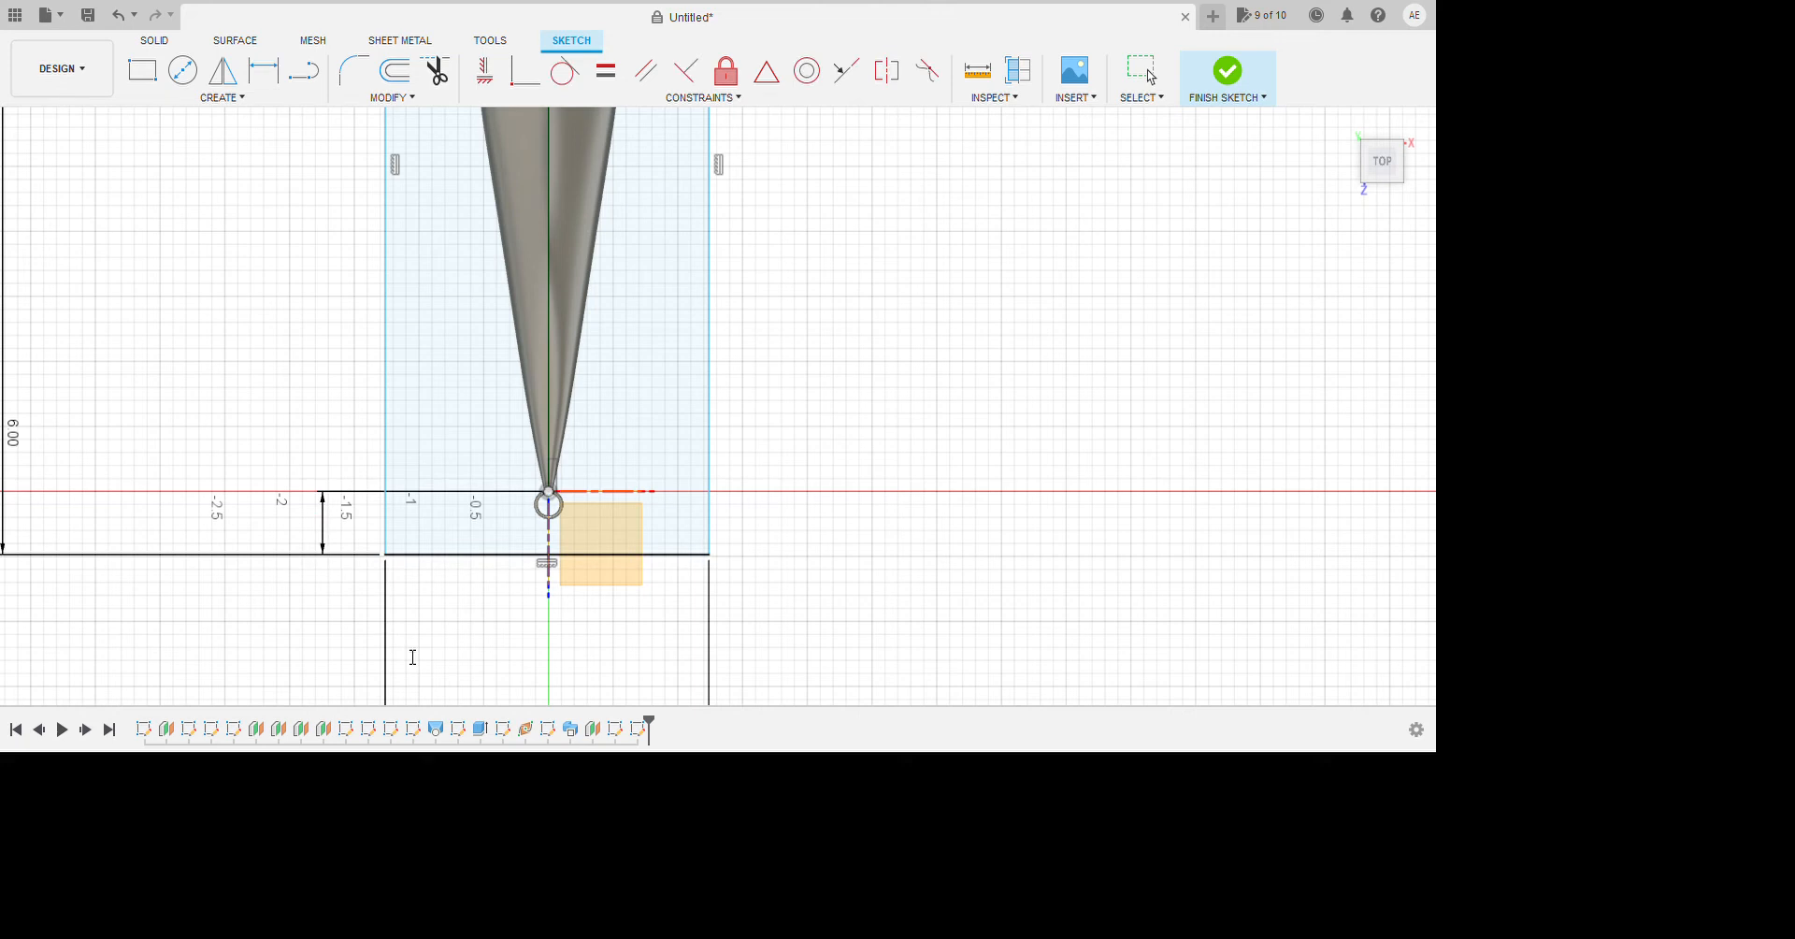
key(Return)
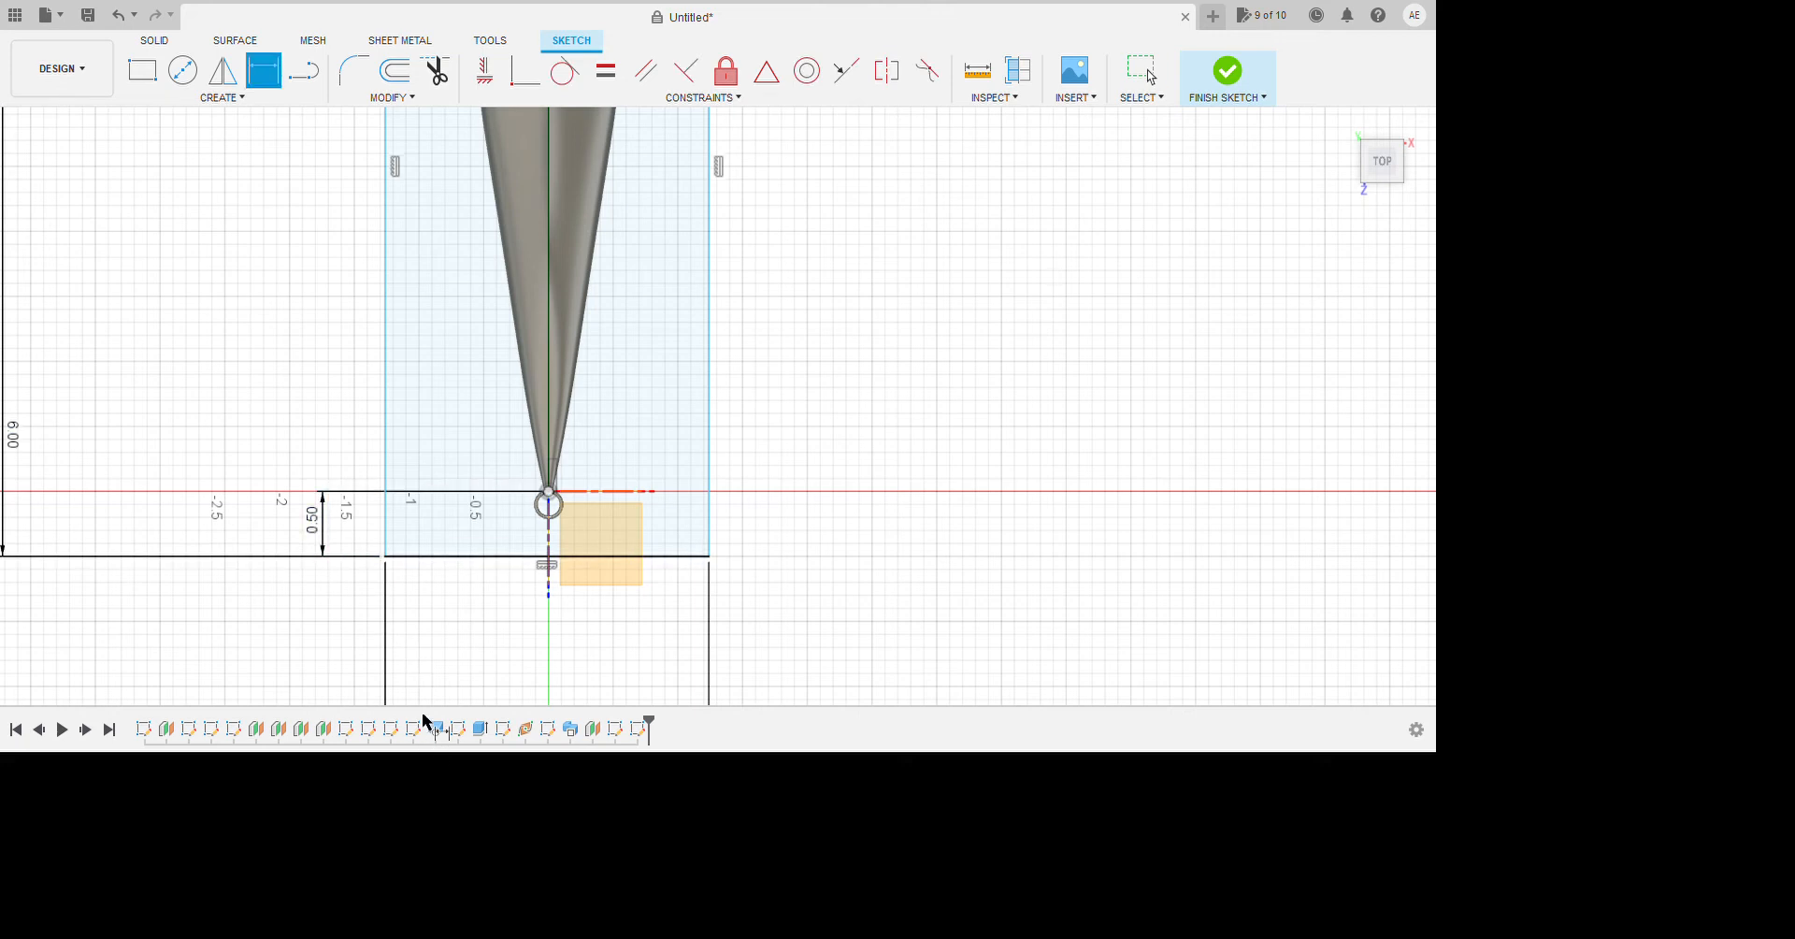
scroll(420, 721, down, 3)
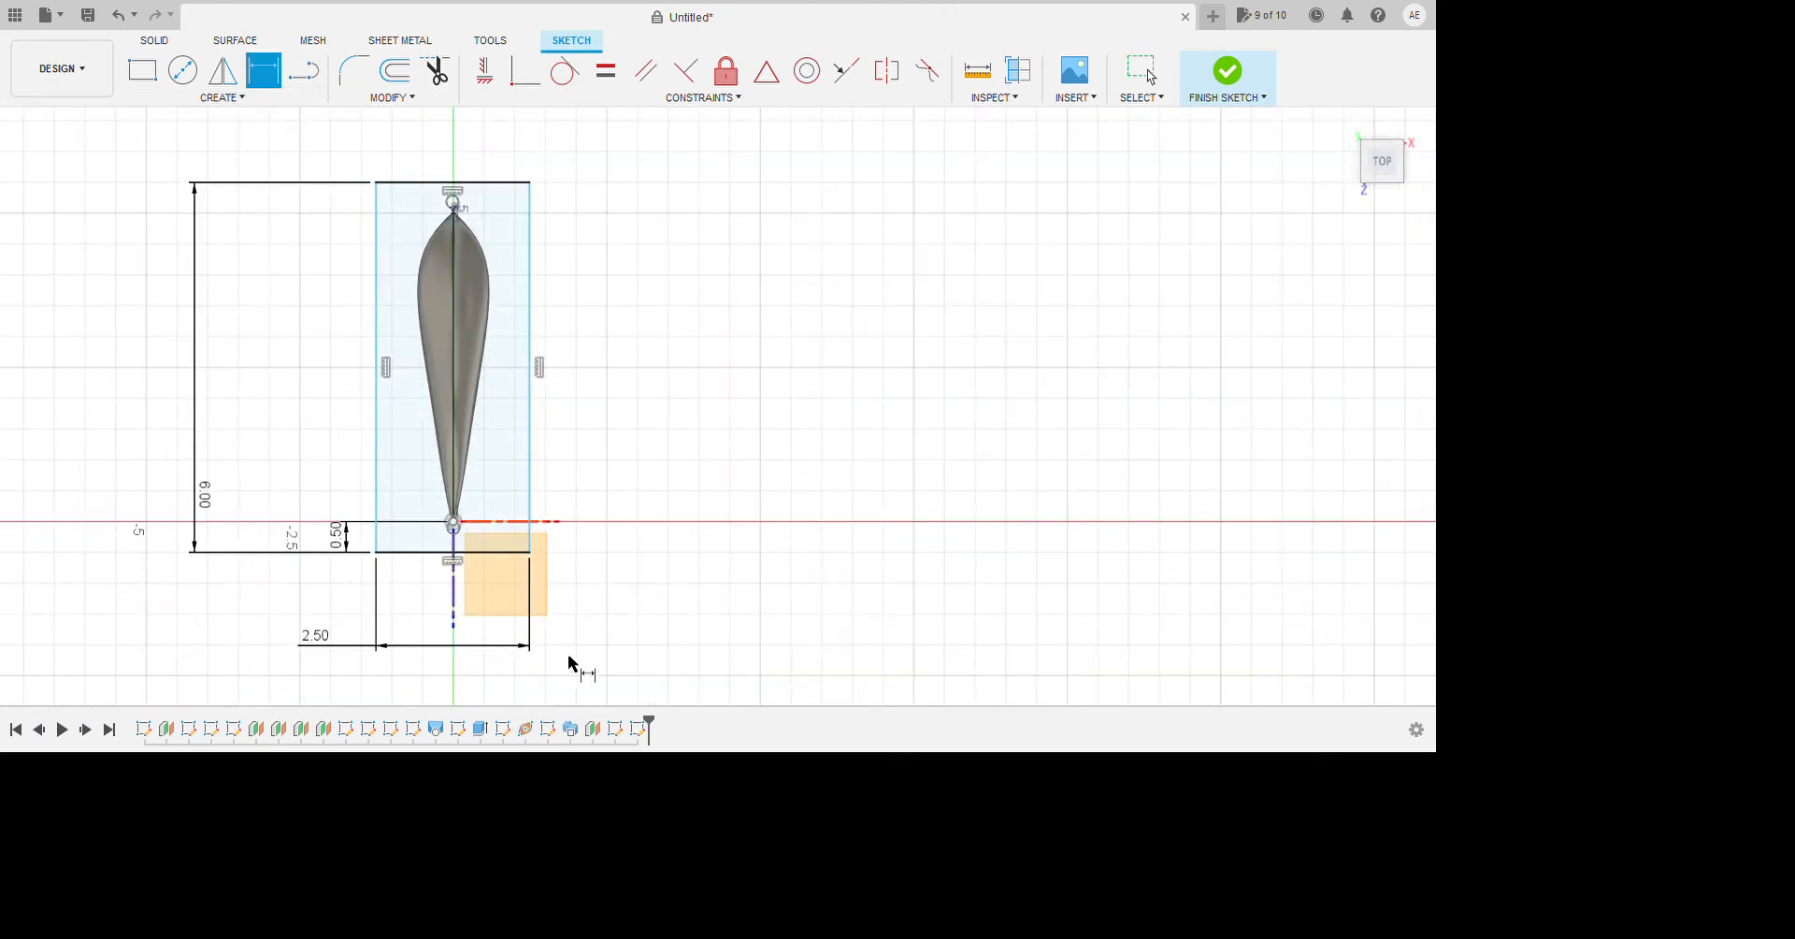
Dimension the origin to the rectangle's long edge as half of the 2.50 width dimension (1.25), and finish the sketch.
click(453, 522)
click(529, 533)
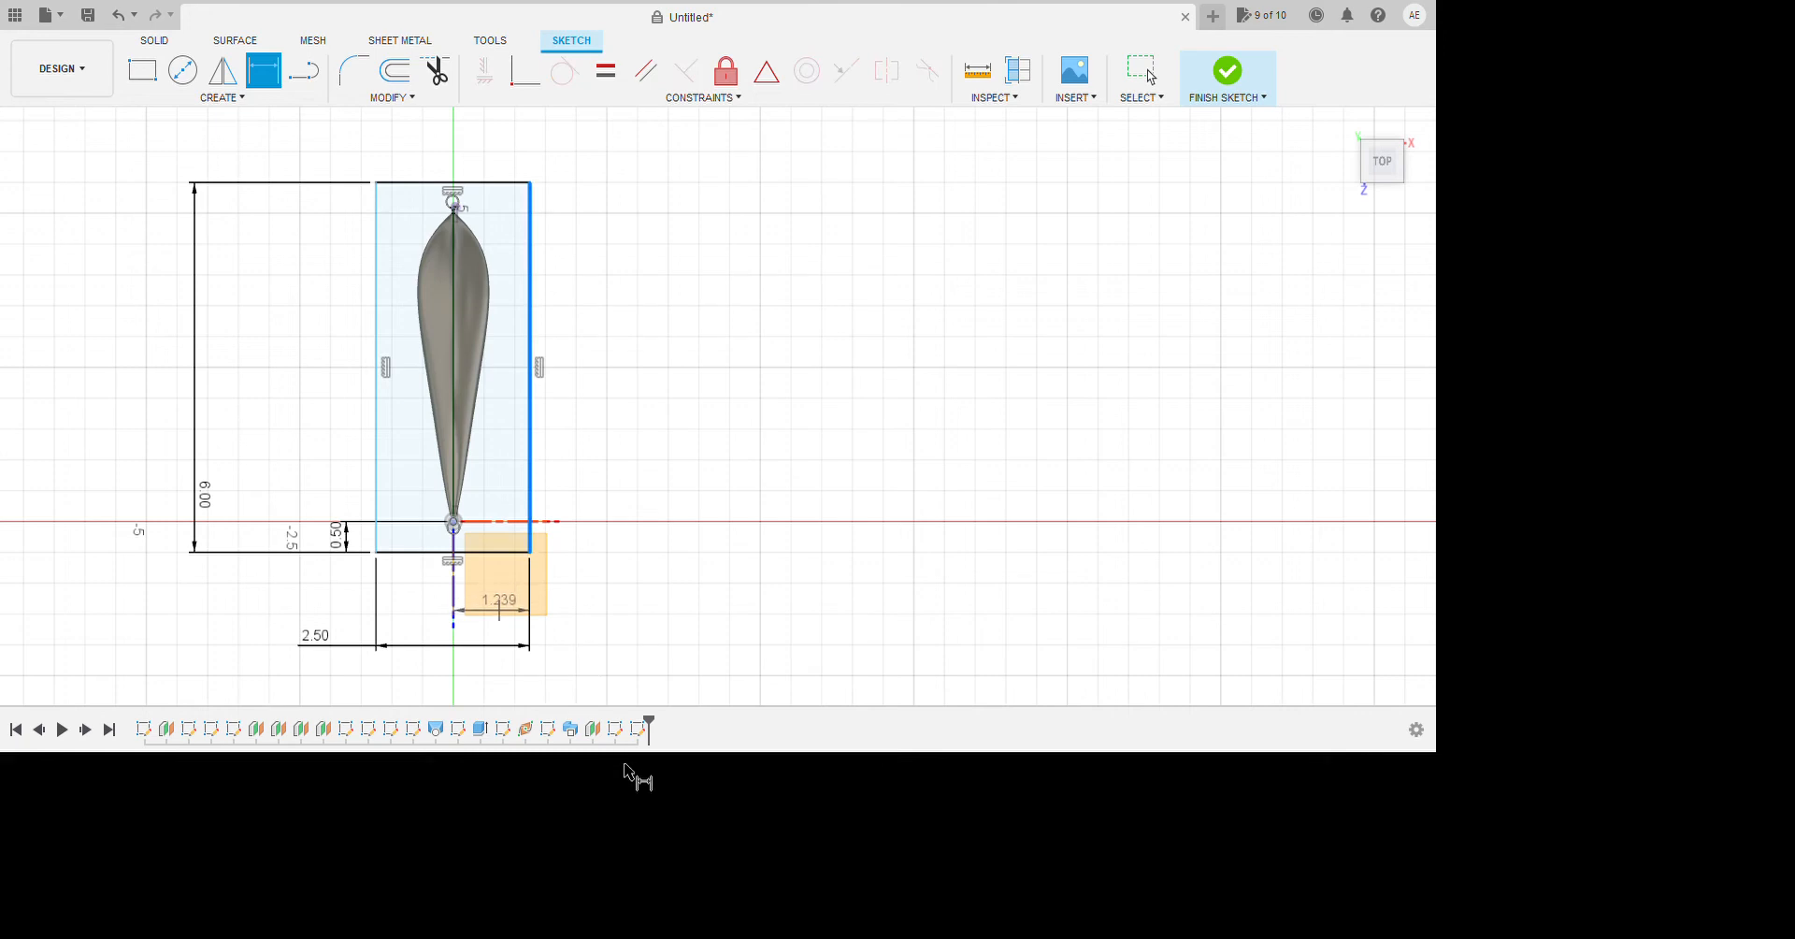
click(499, 611)
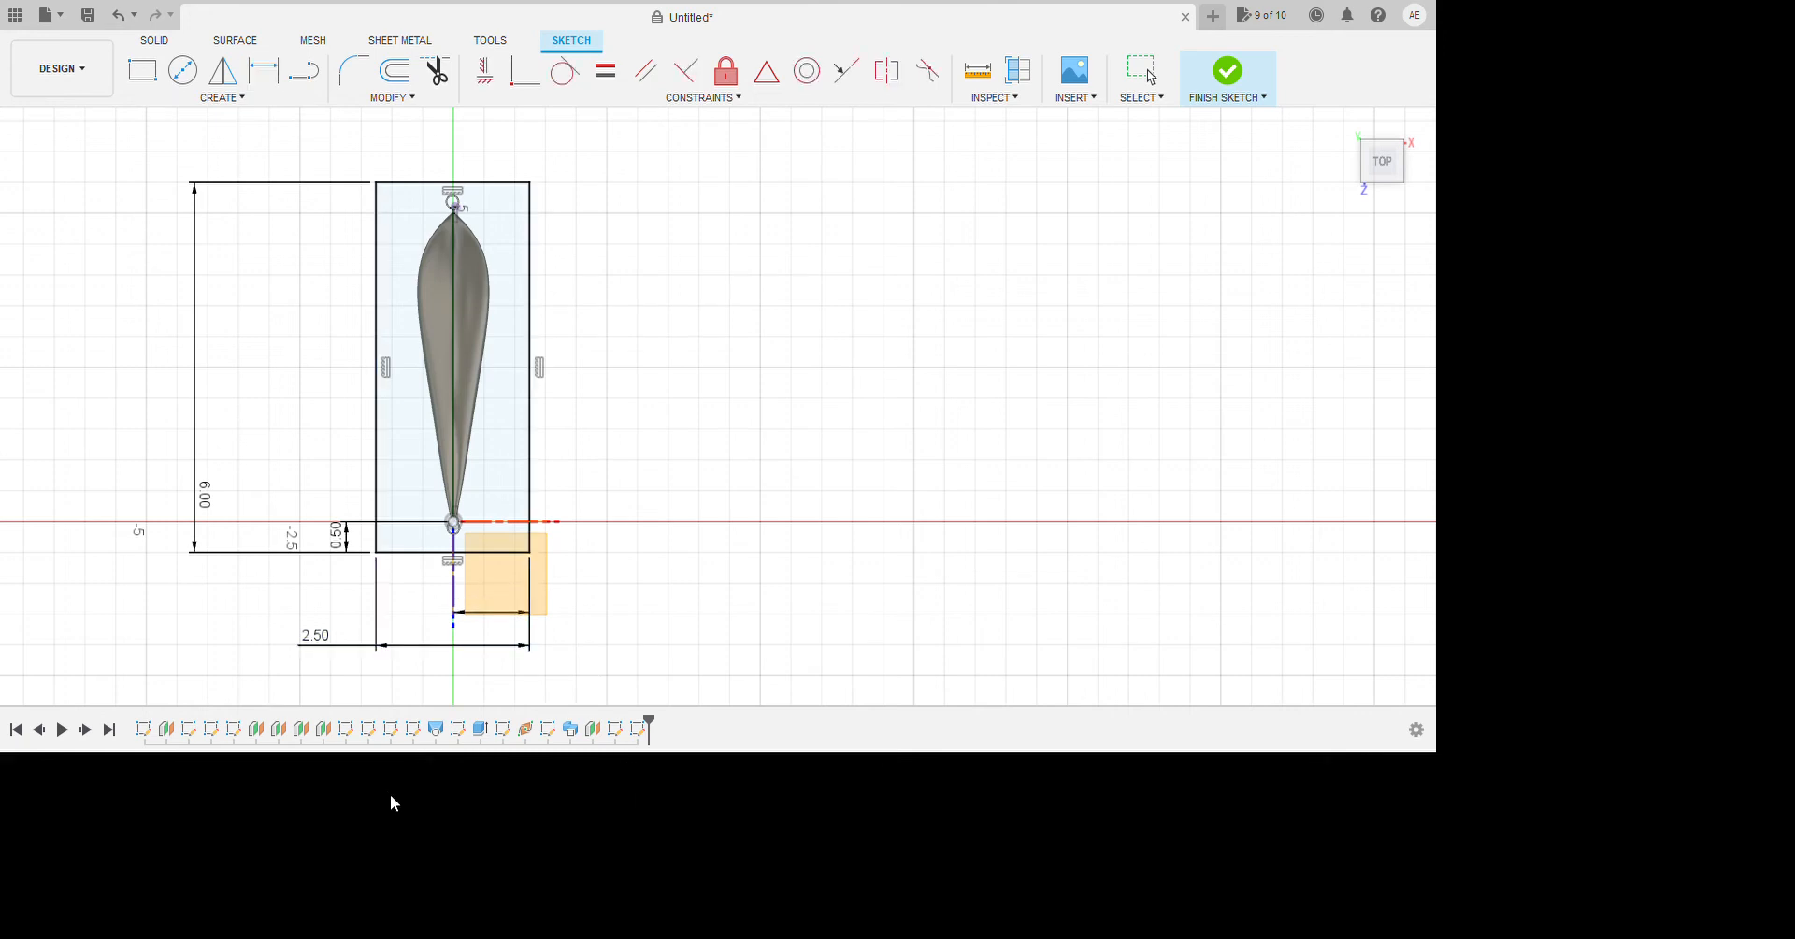
key(d)
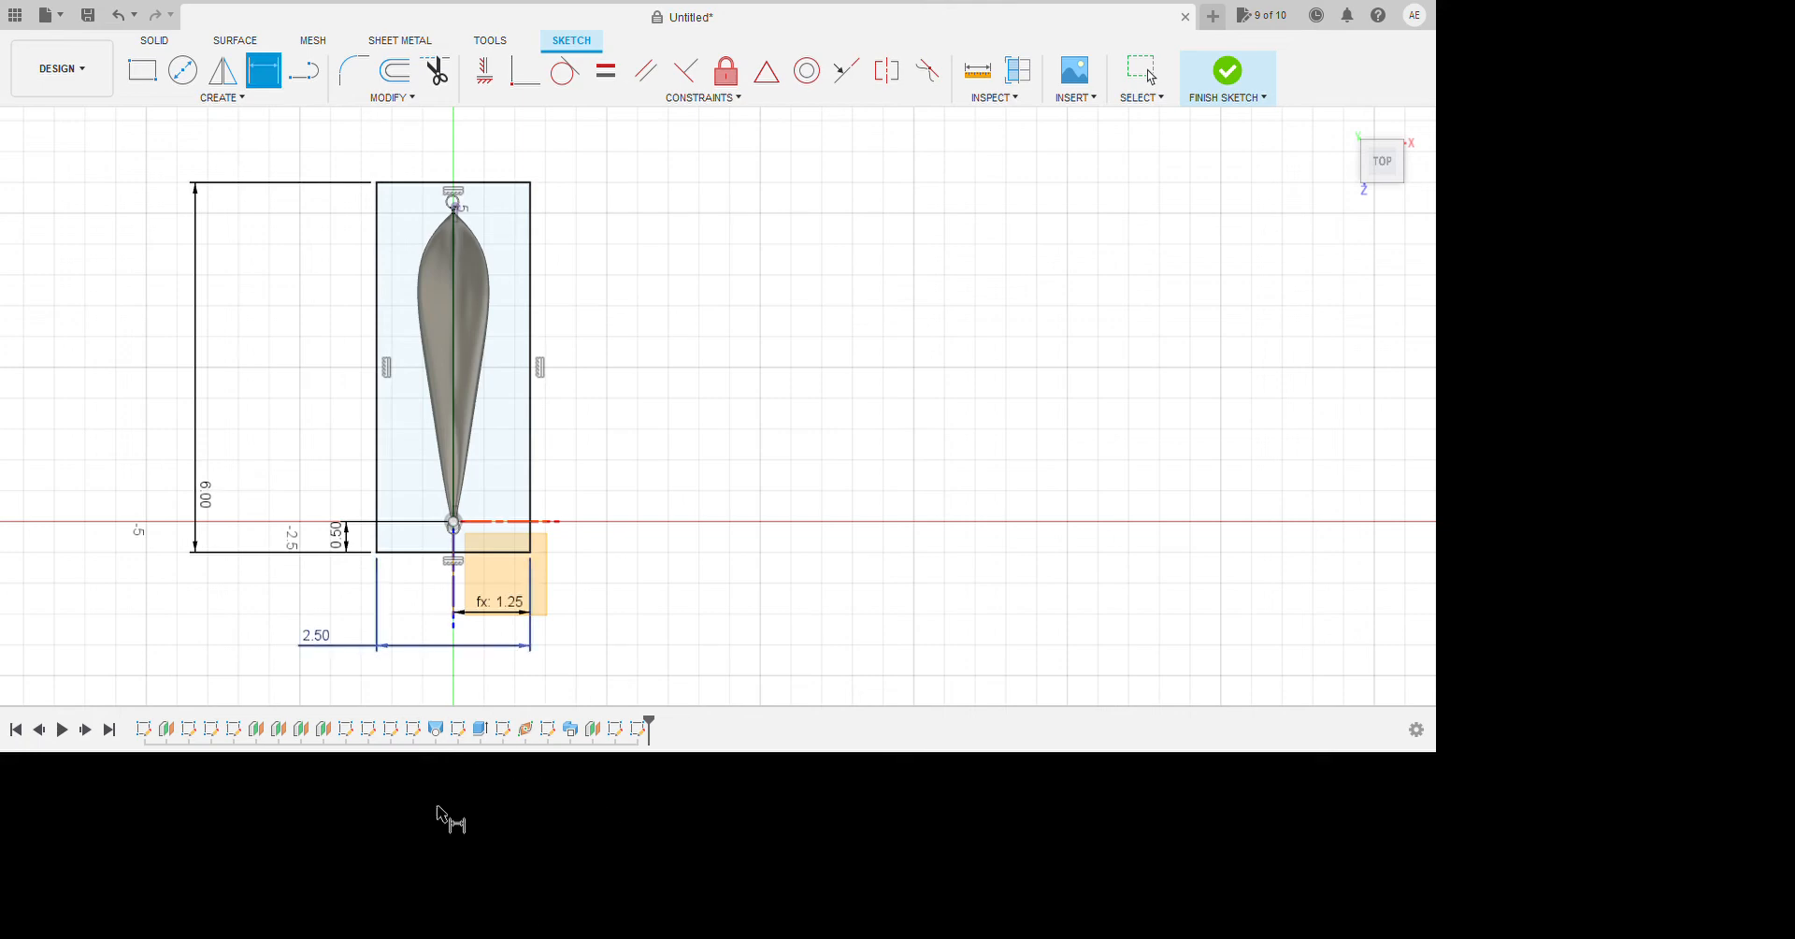
scroll(882, 682, down, 1)
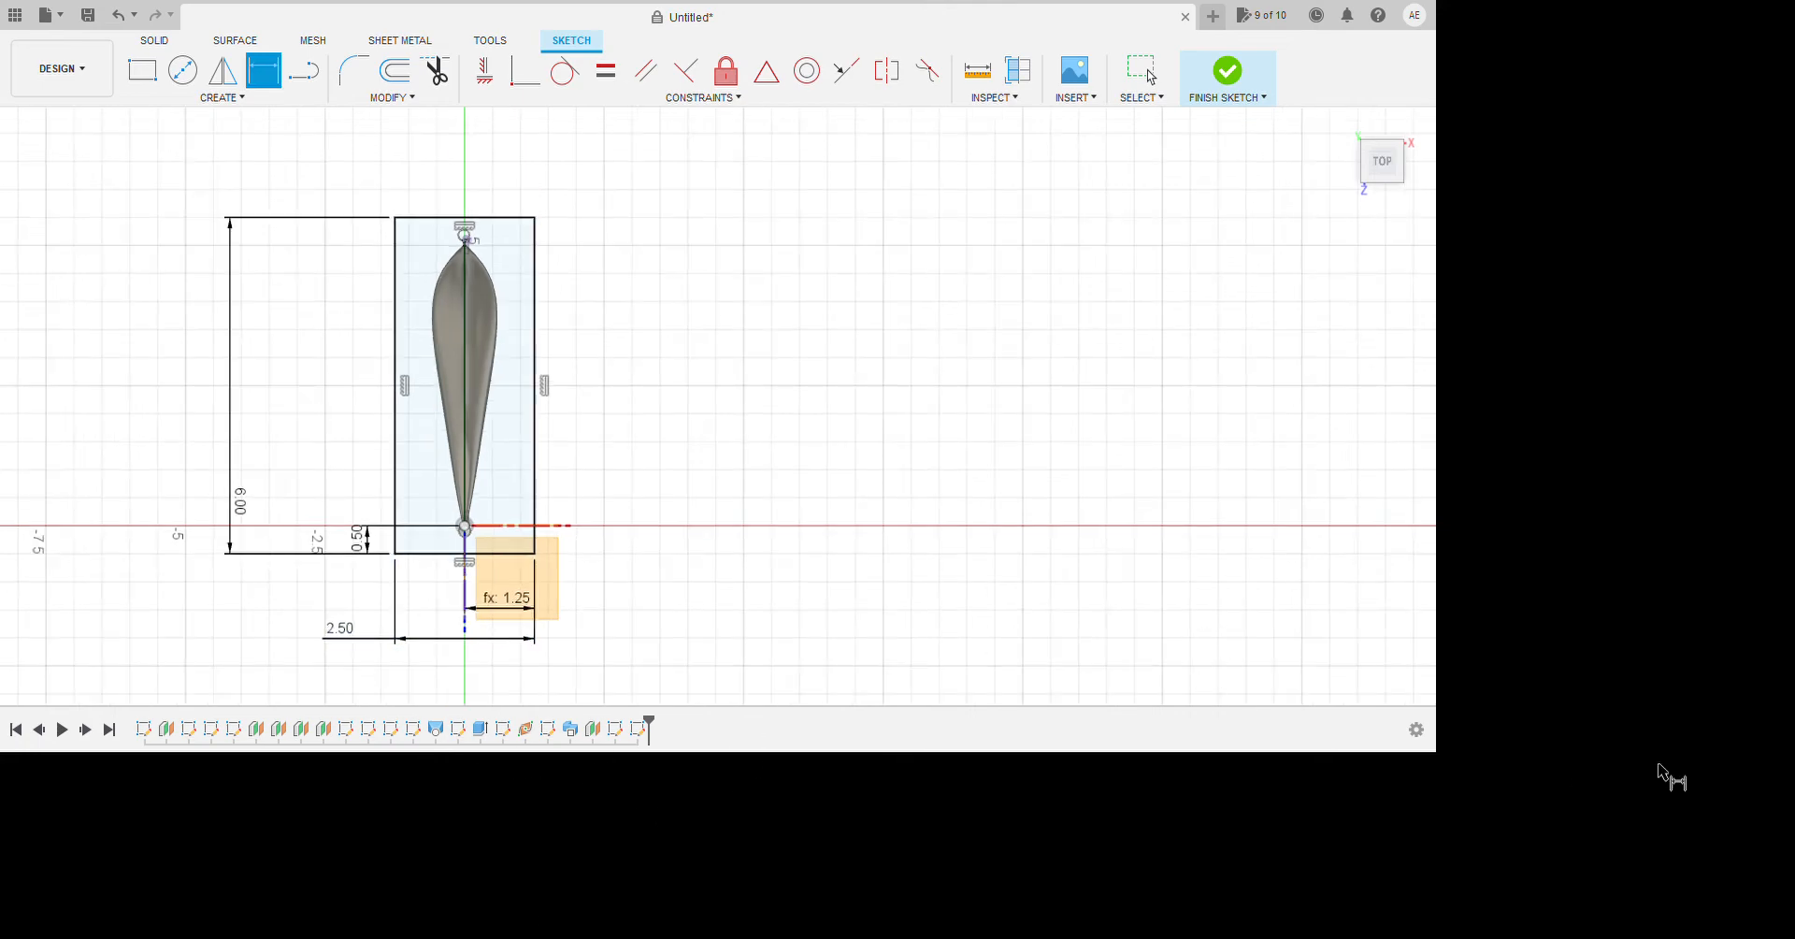
mouse_move(1082, 665)
shift+middle_down()
mouse_move(1009, 638)
mouse_move(961, 529)
shift+middle_up()
scroll(961, 530, down, 1)
scroll(881, 310, up, 4)
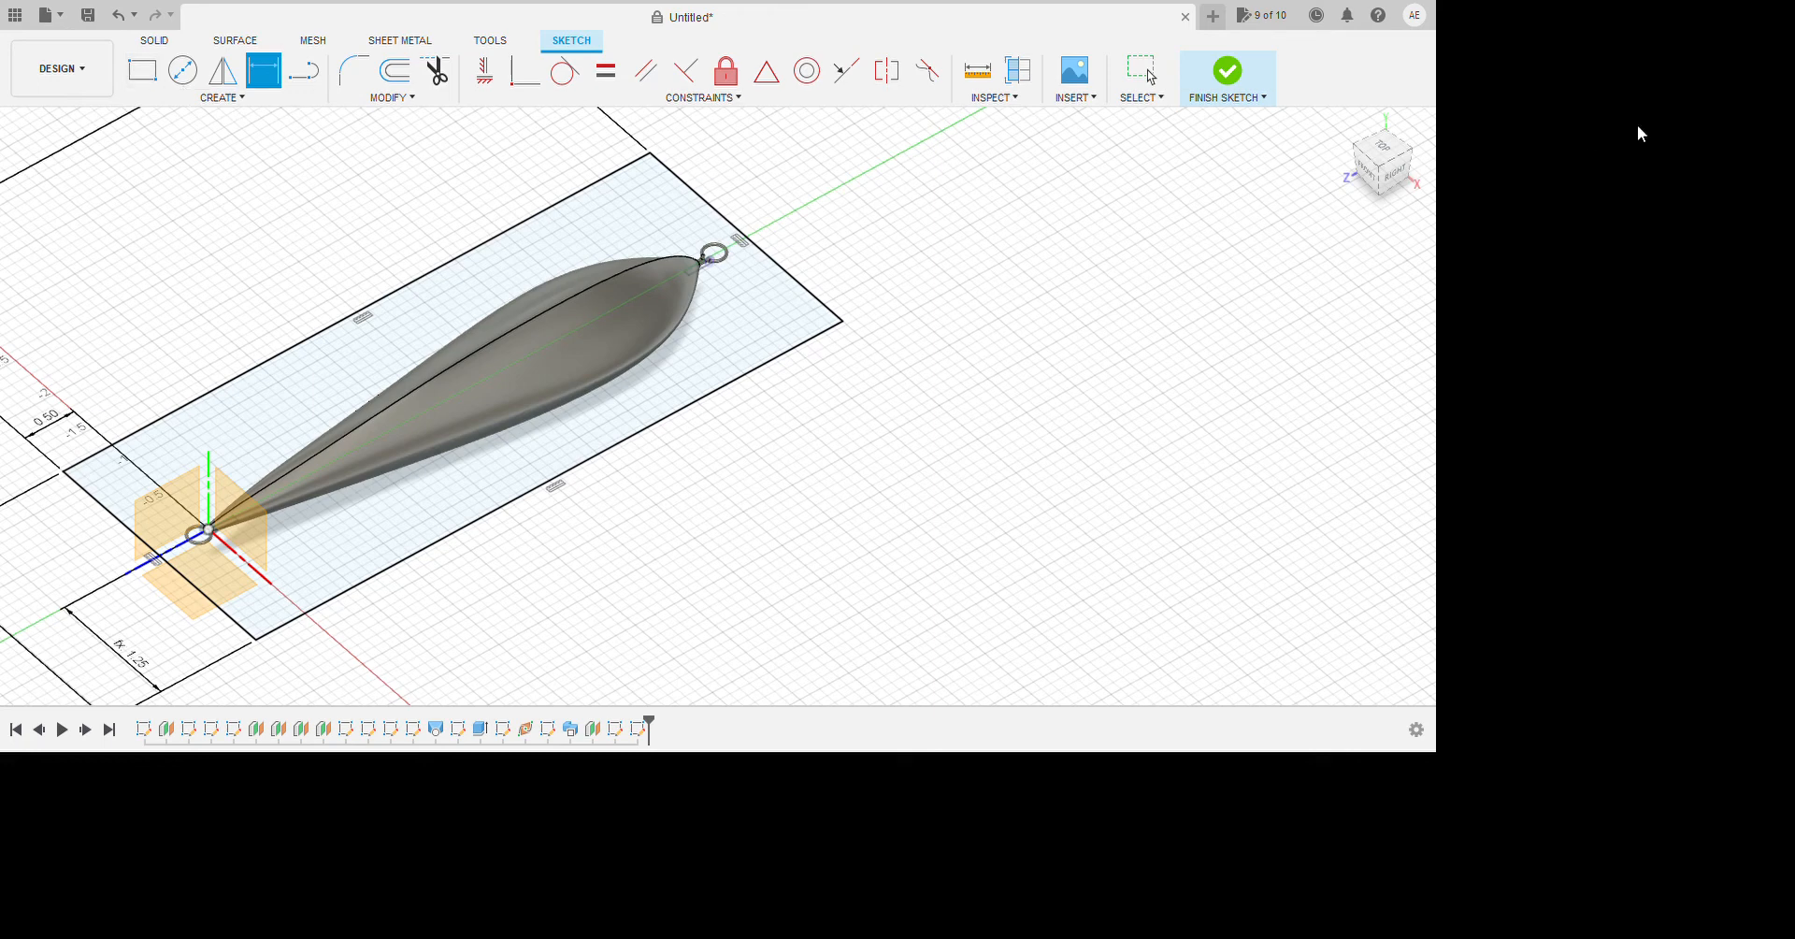
click(1741, 749)
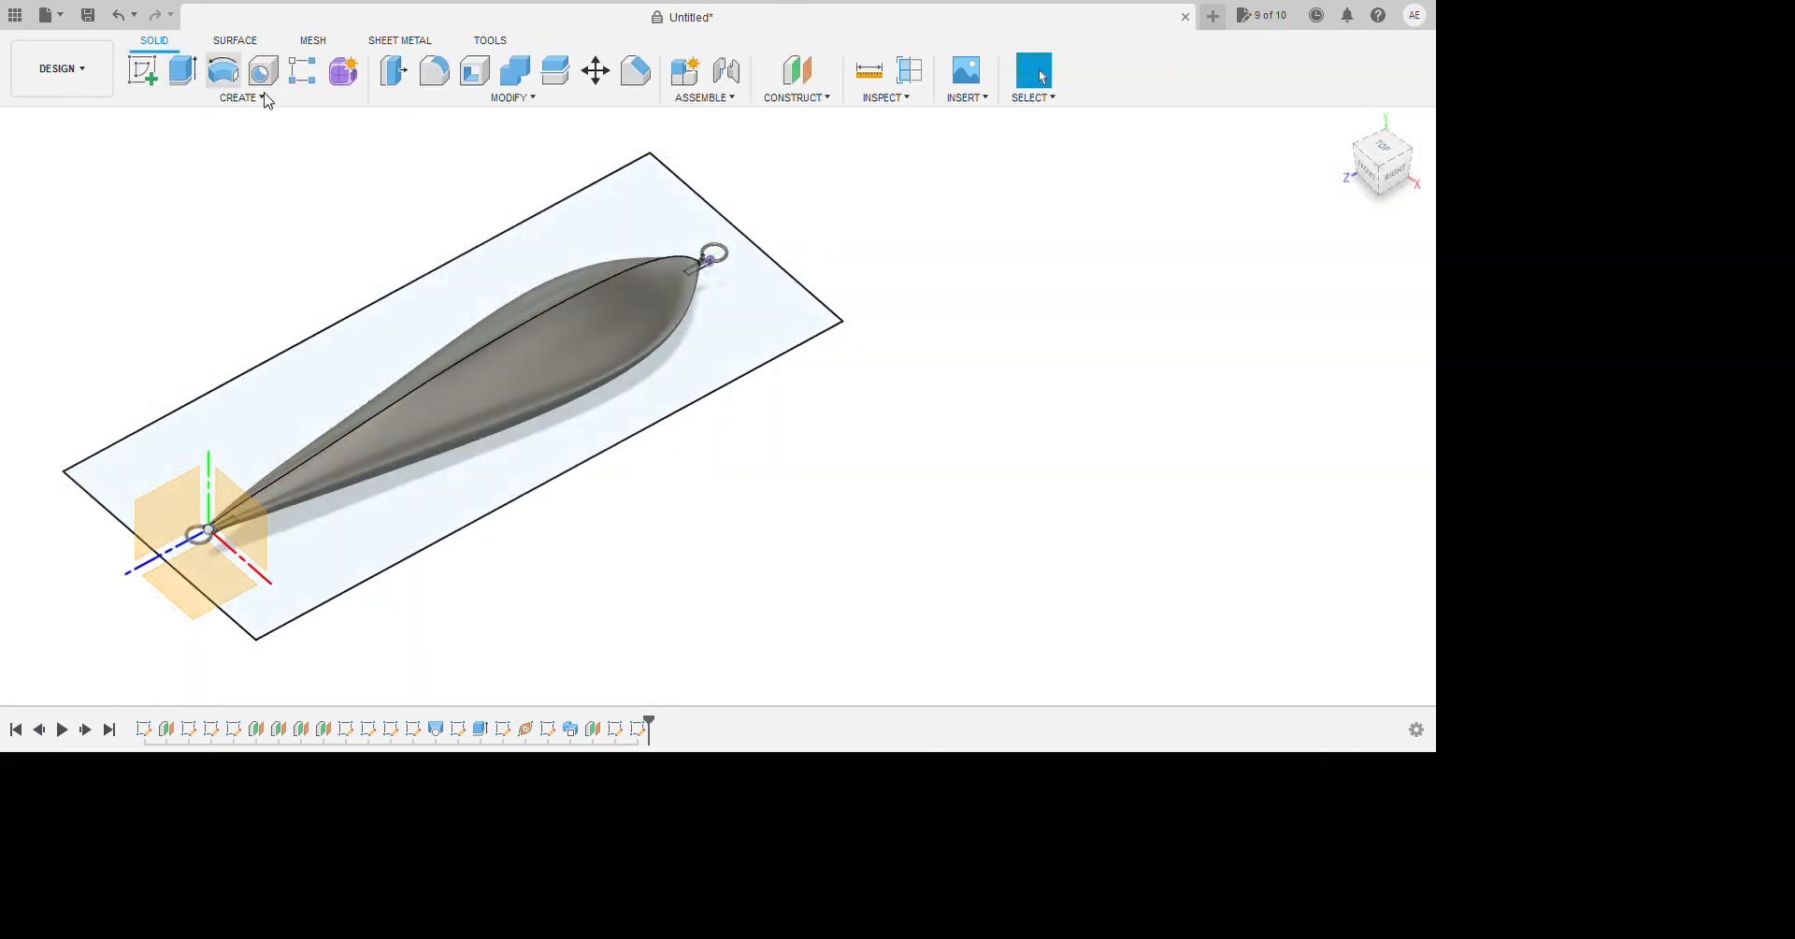
Extrude the enclosing rectangle symmetrically about its plane by 1.25 as a new body around the lure.
click(214, 80)
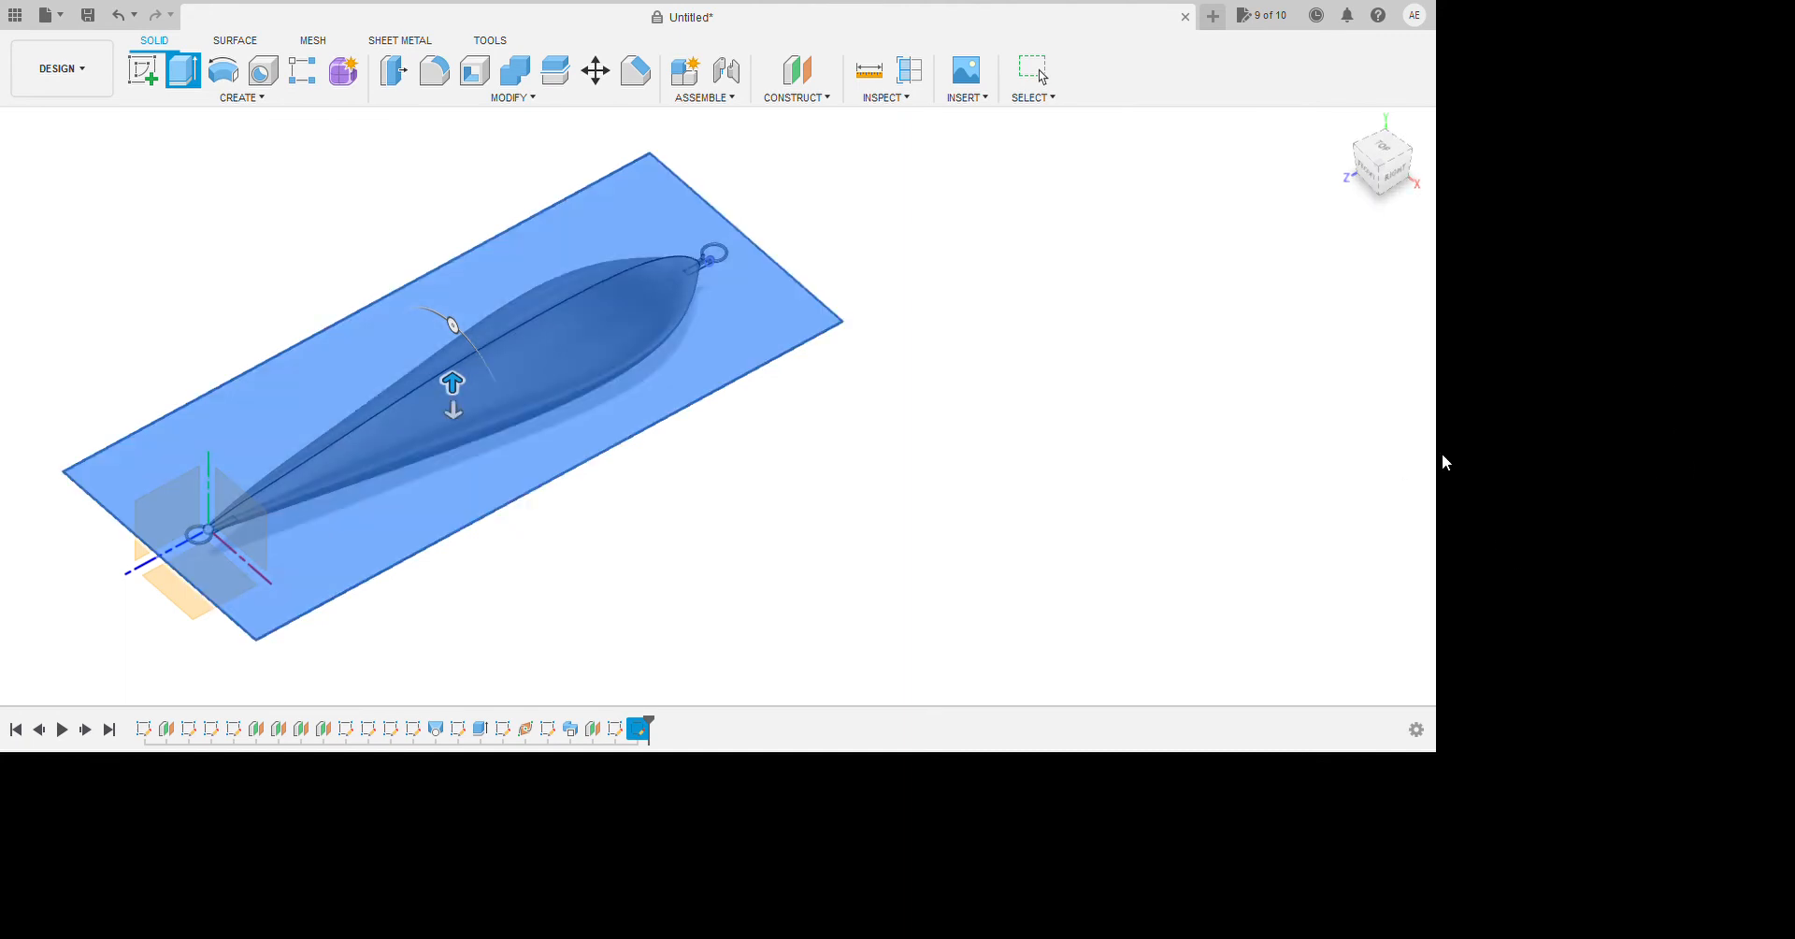
shift+middle_drag(1222, 542, 823, 697)
drag(823, 696, 815, 613)
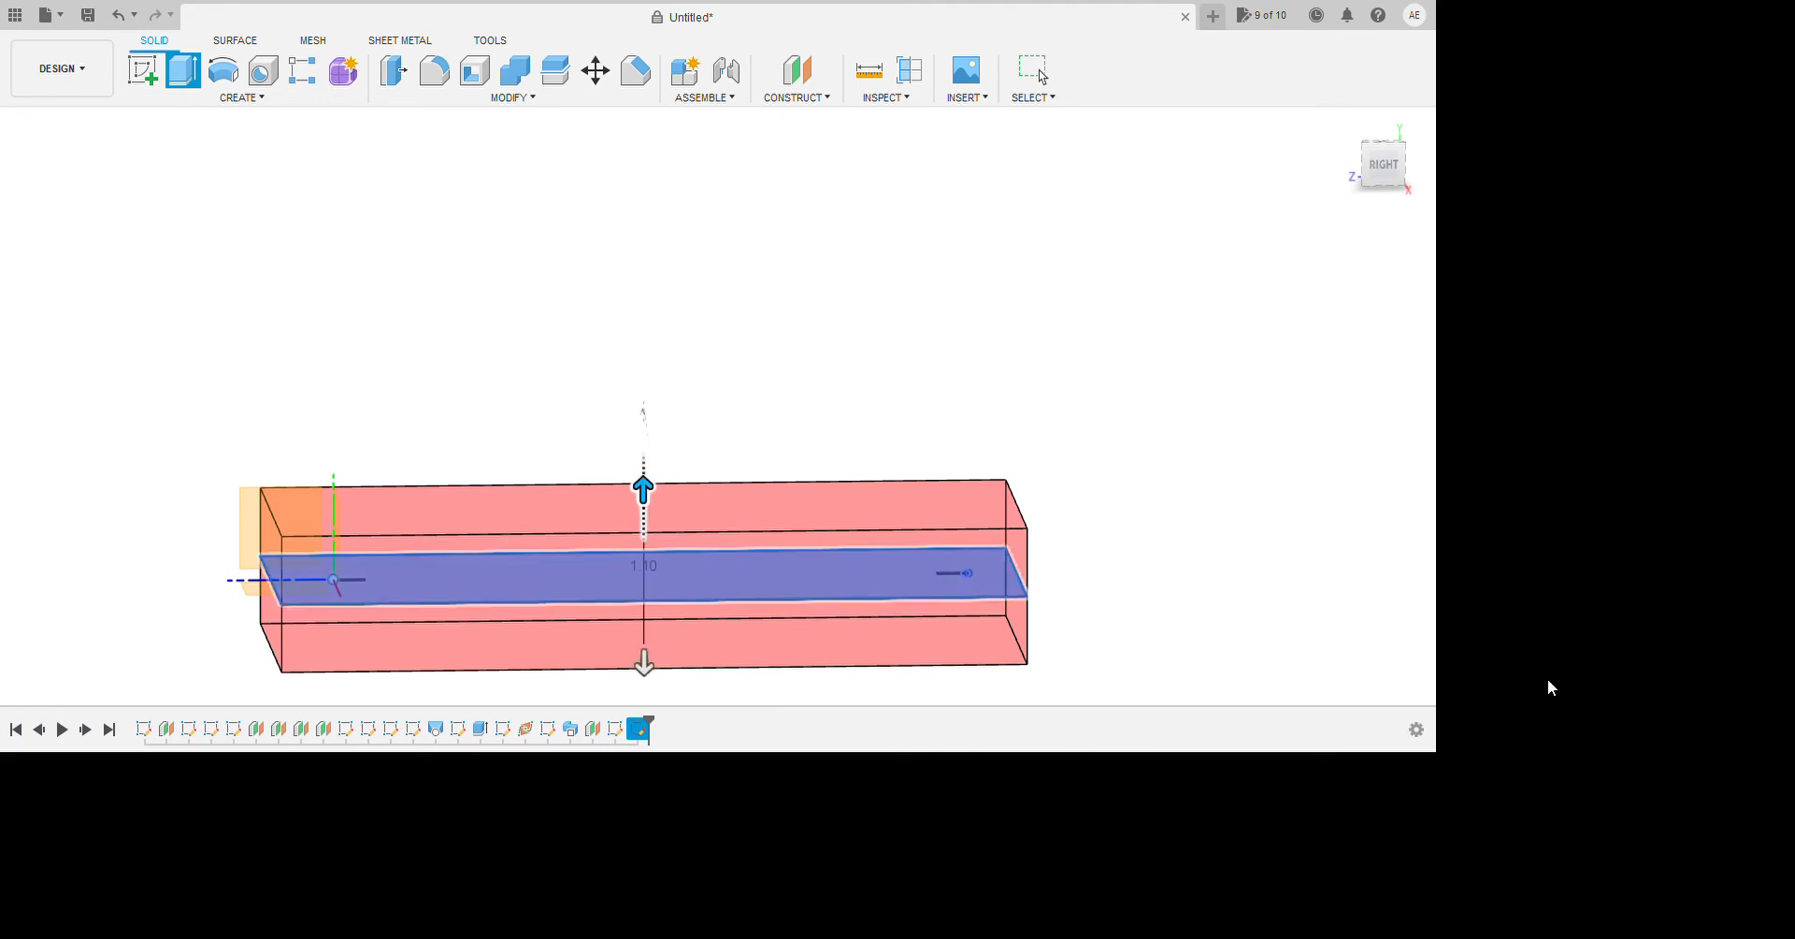
click(1657, 690)
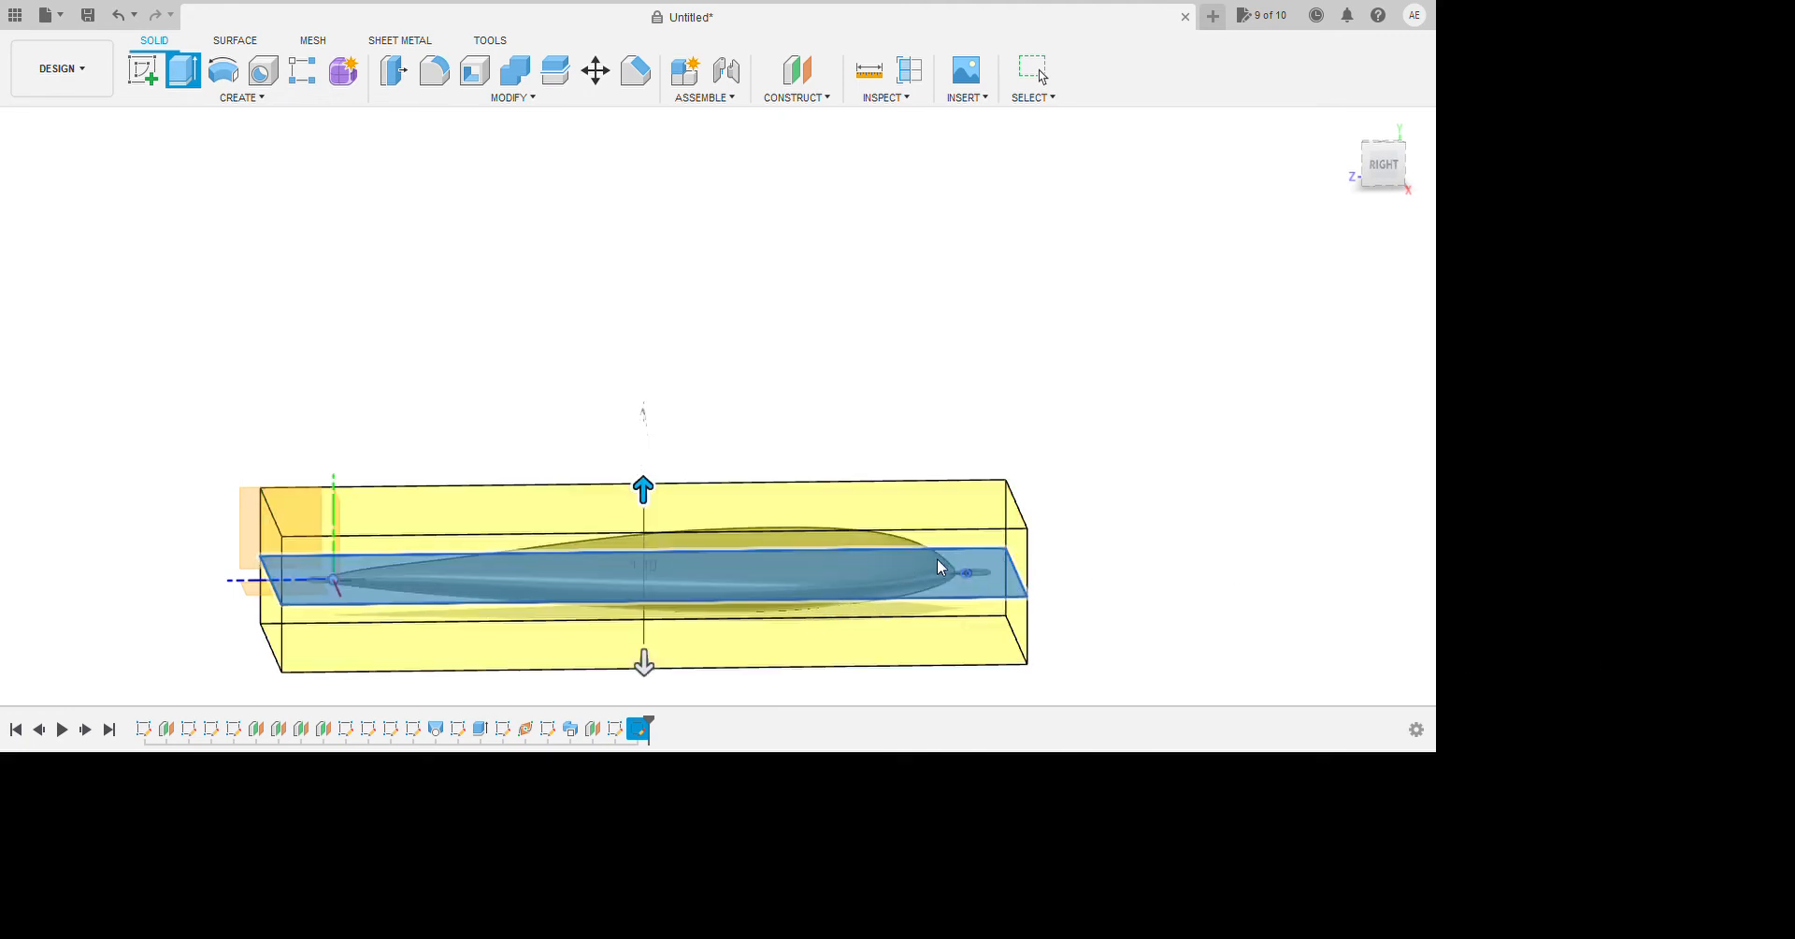
shift+middle_drag(939, 566, 887, 591)
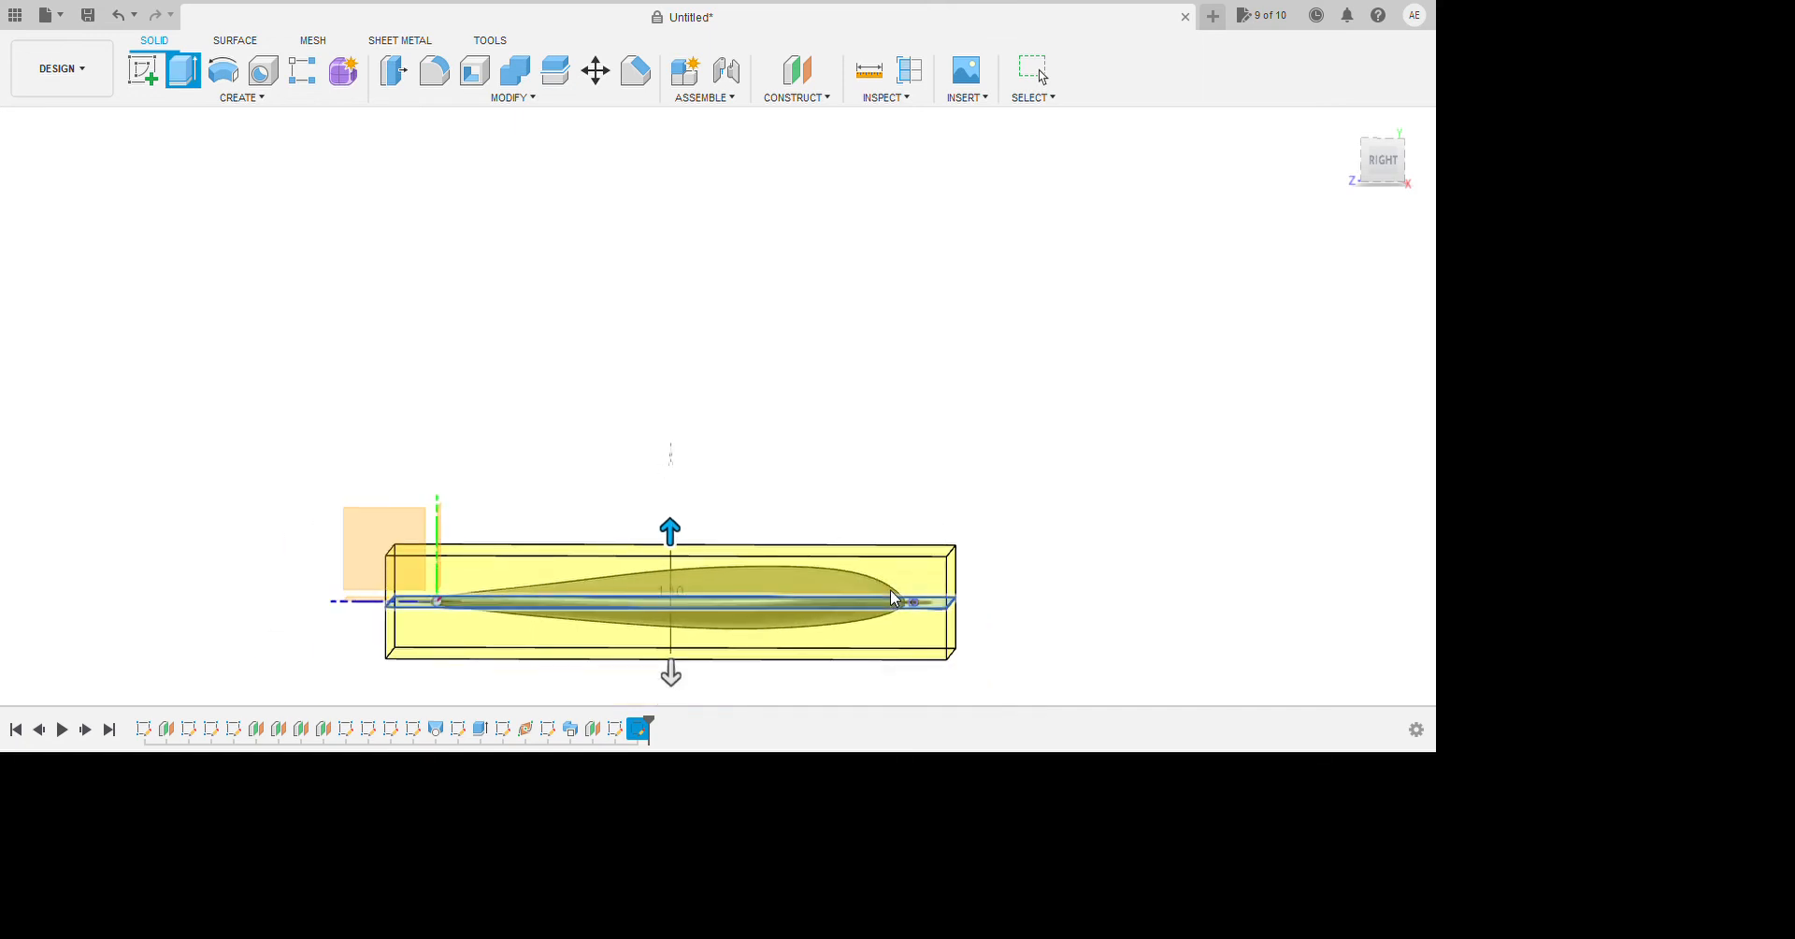
text(1.25)
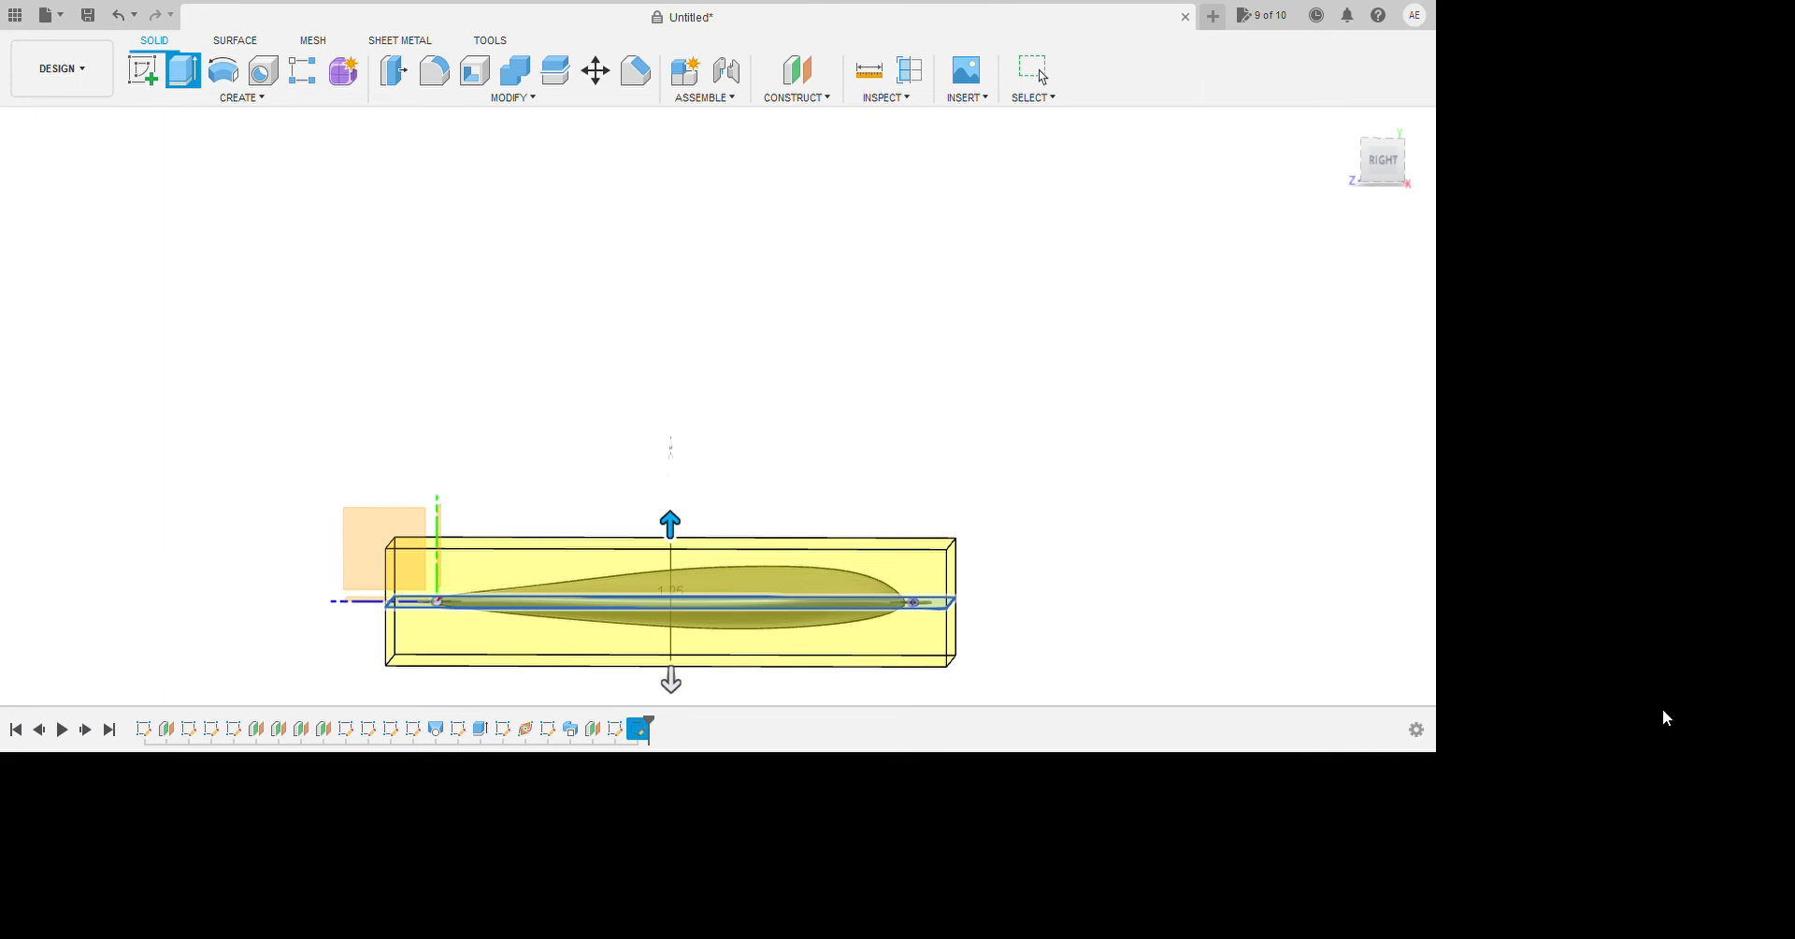
click(1647, 669)
click(1662, 645)
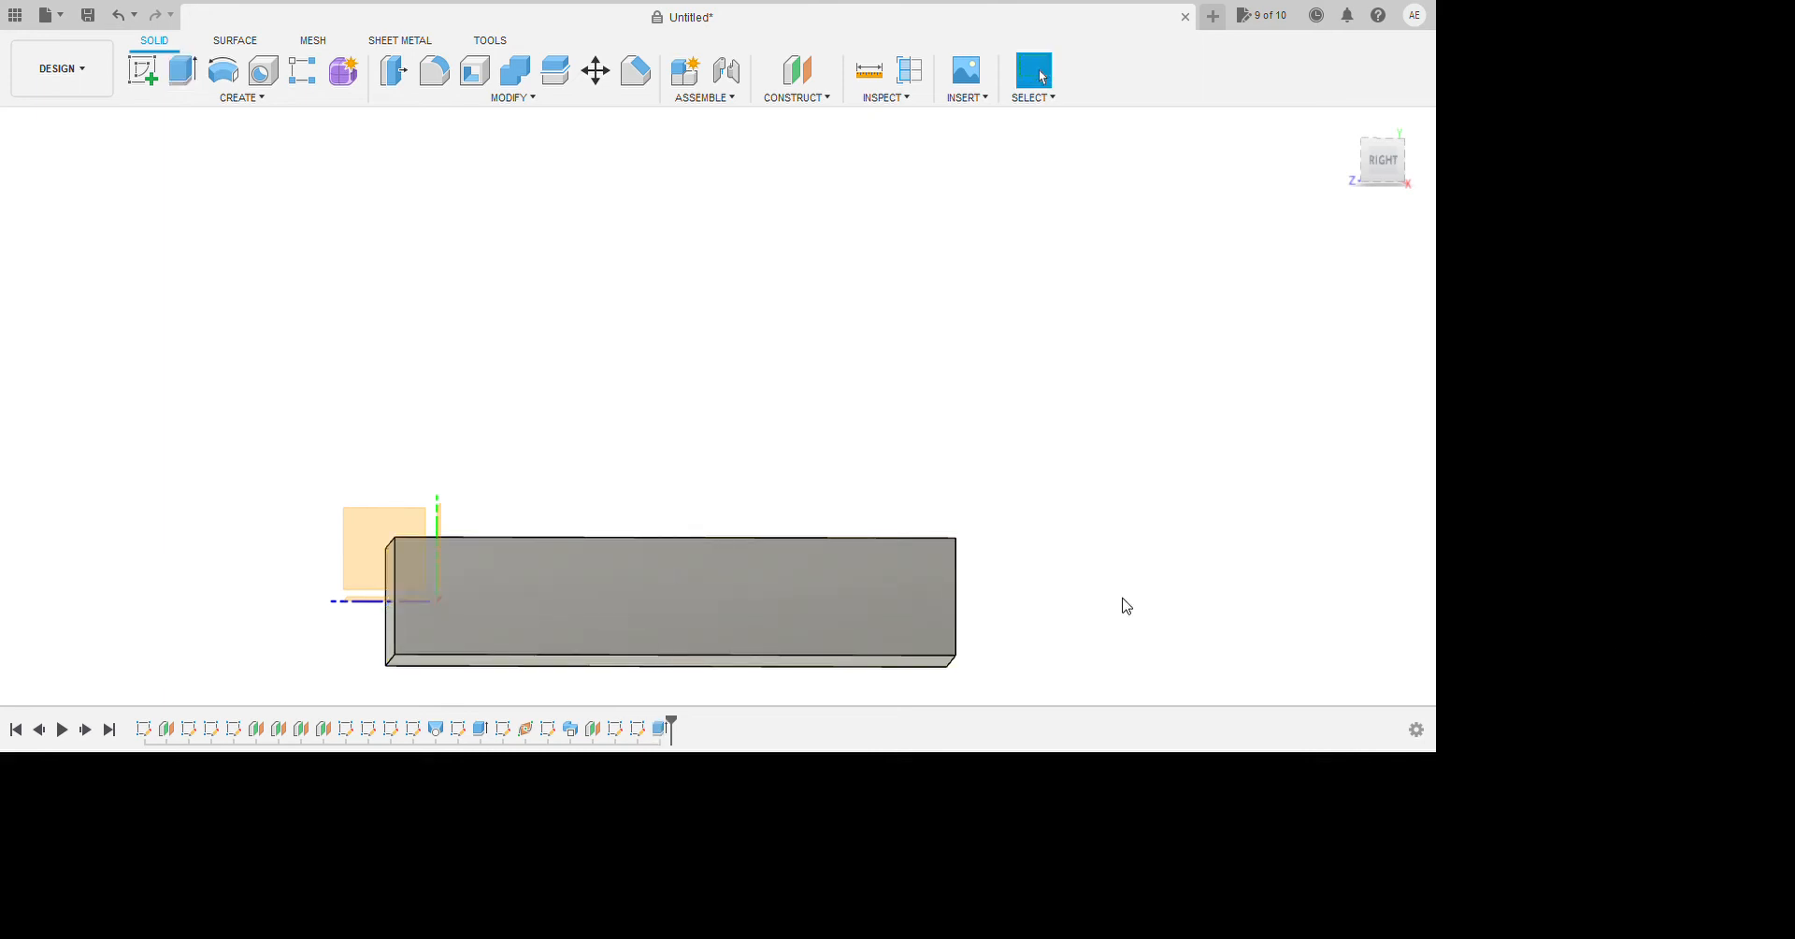
mouse_move(1122, 602)
shift+middle_down()
mouse_move(1166, 614)
mouse_move(1131, 634)
shift+middle_up()
shift+middle_drag(865, 512, 846, 523)
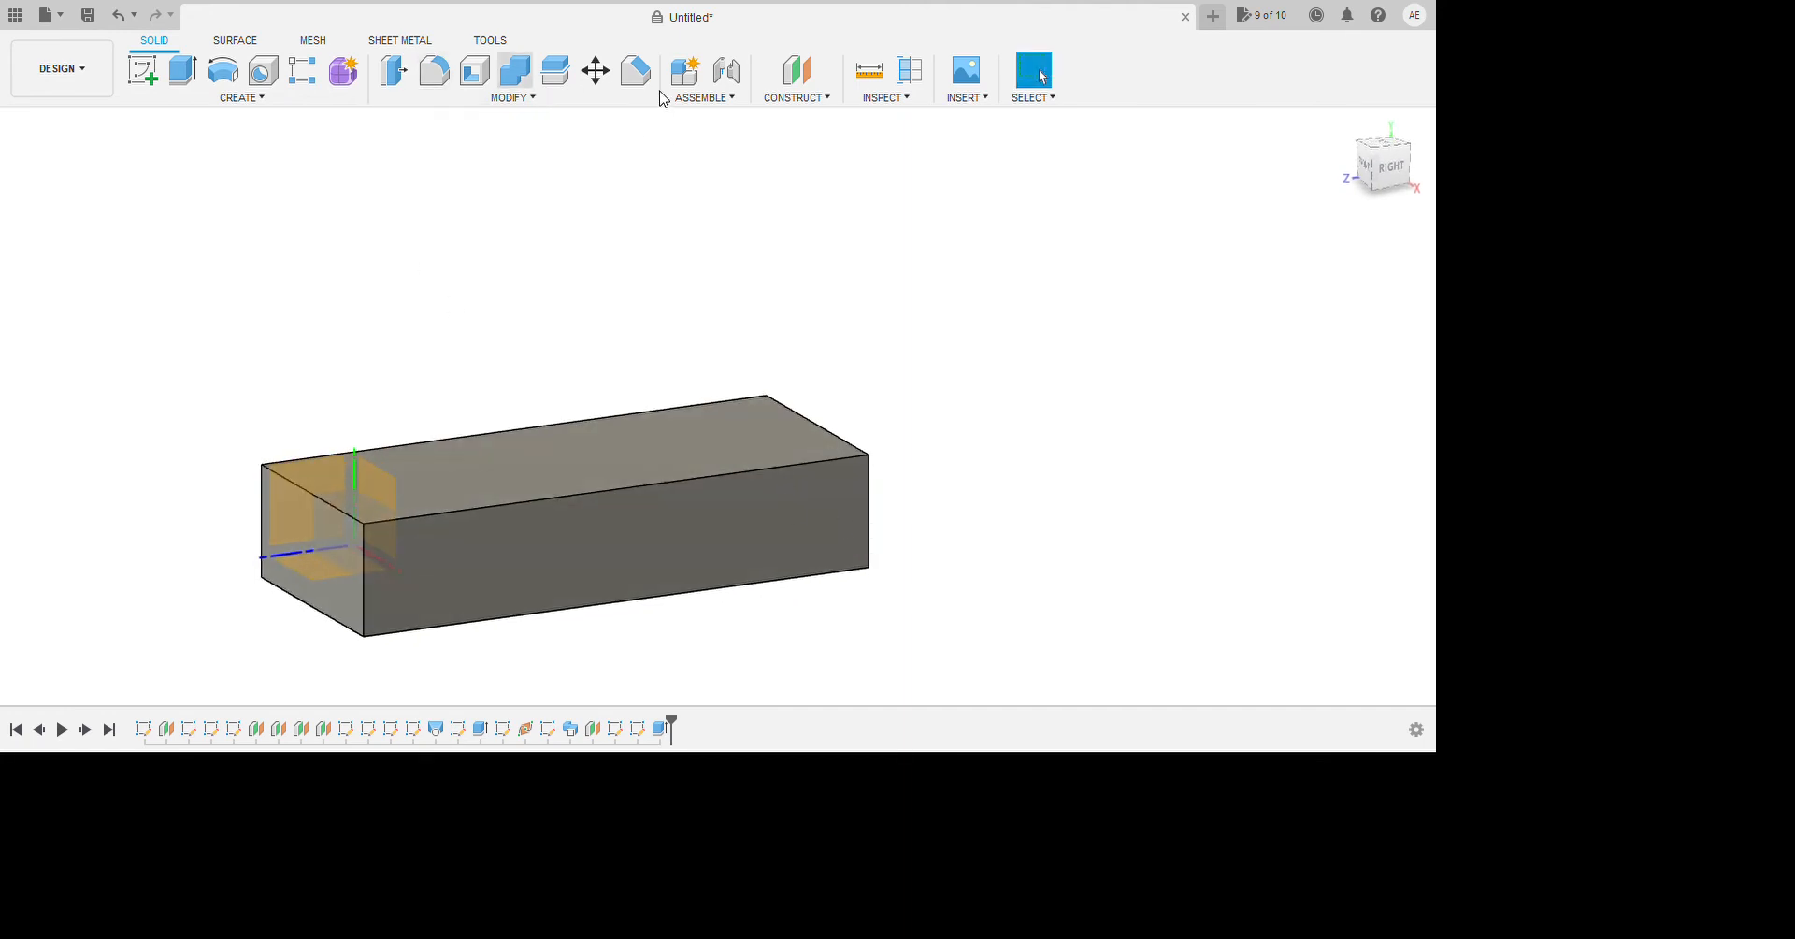
click(639, 577)
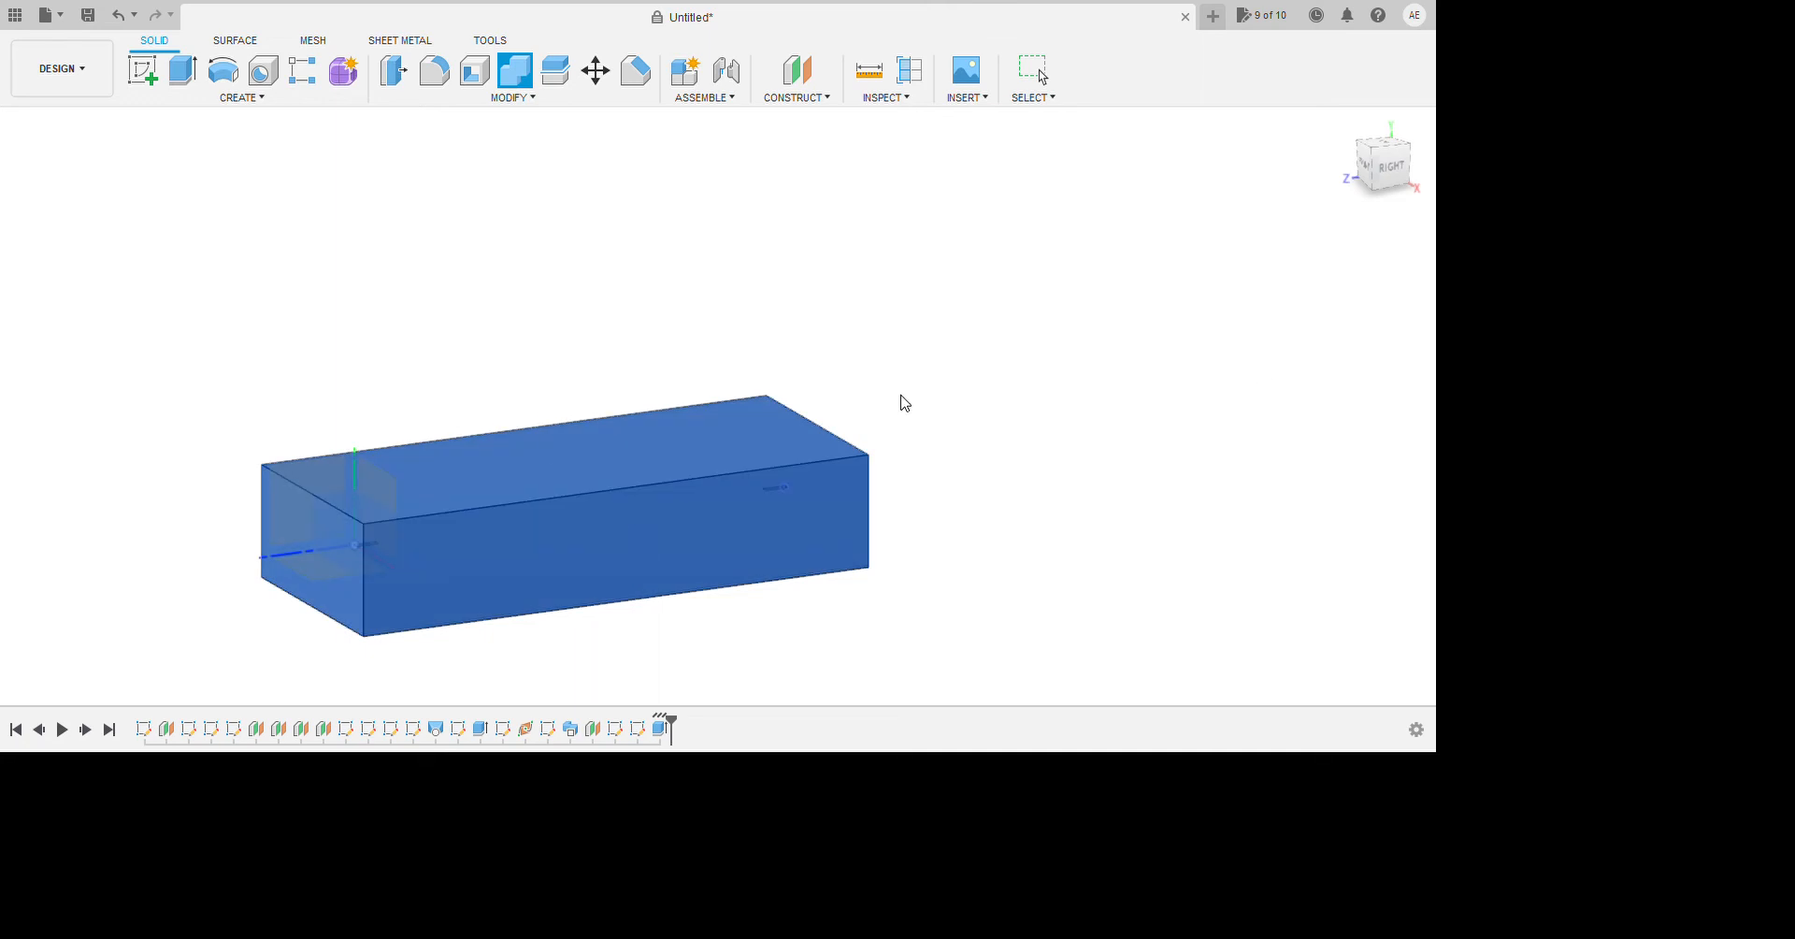
key(Escape)
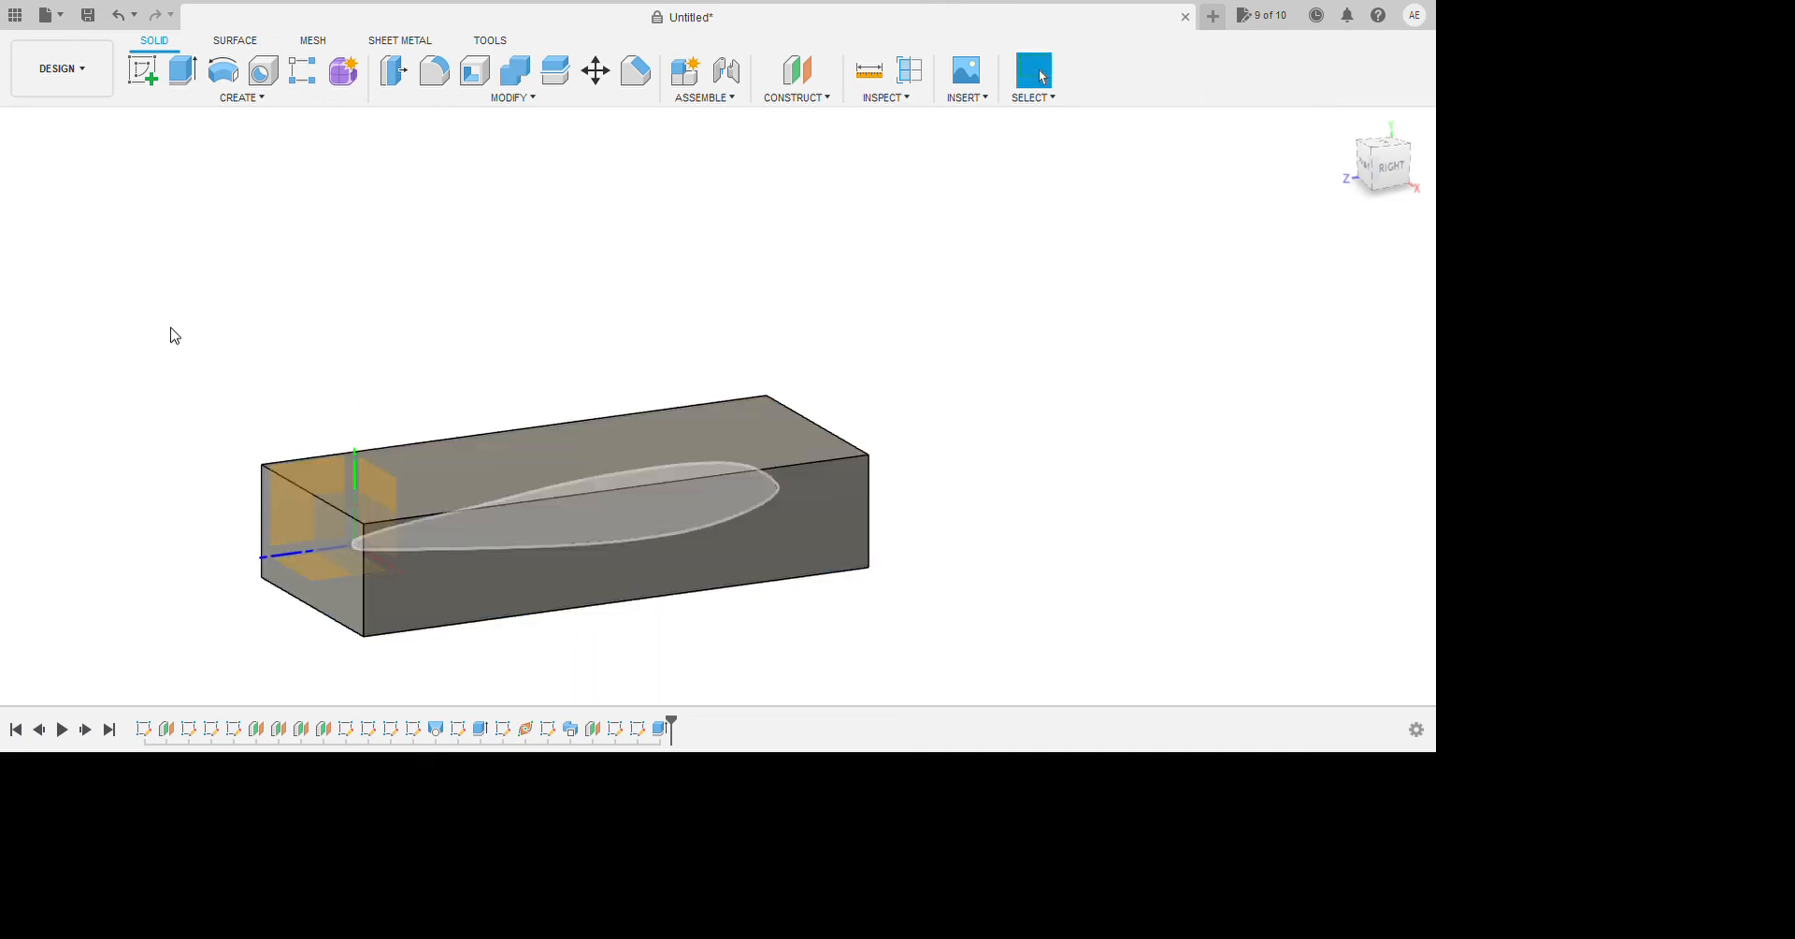
Select the teardrop body, the through-wire and the block one after another to identify each body.
click(172, 327)
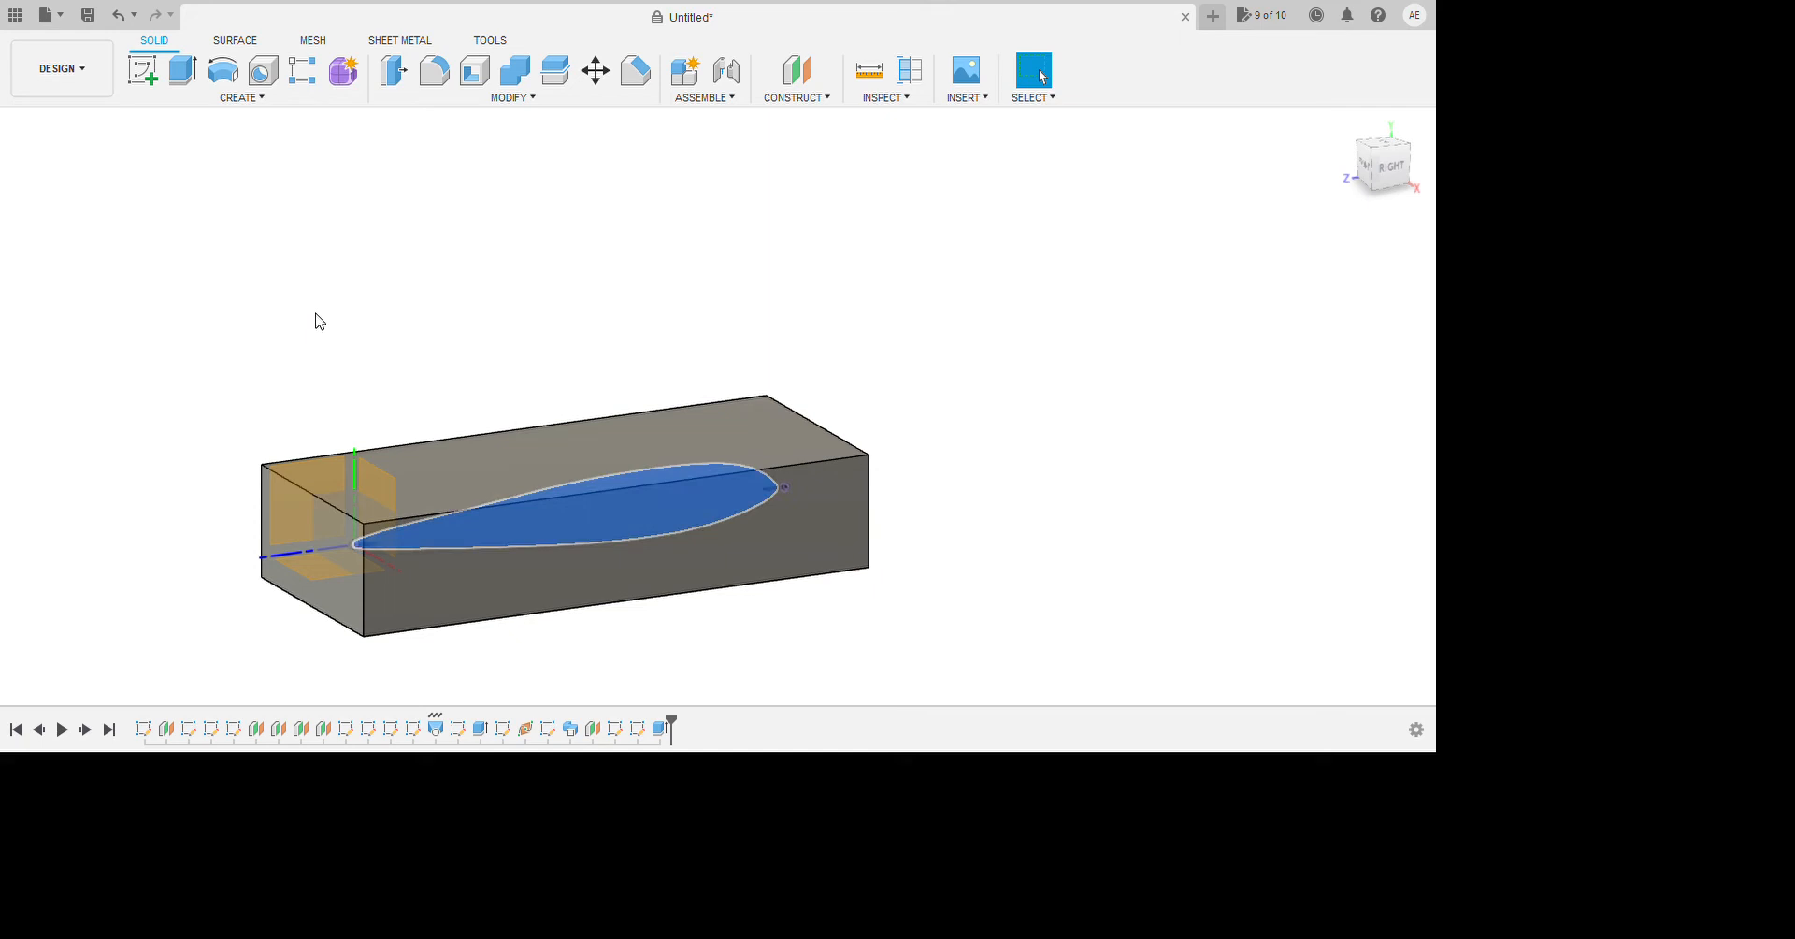
click(171, 361)
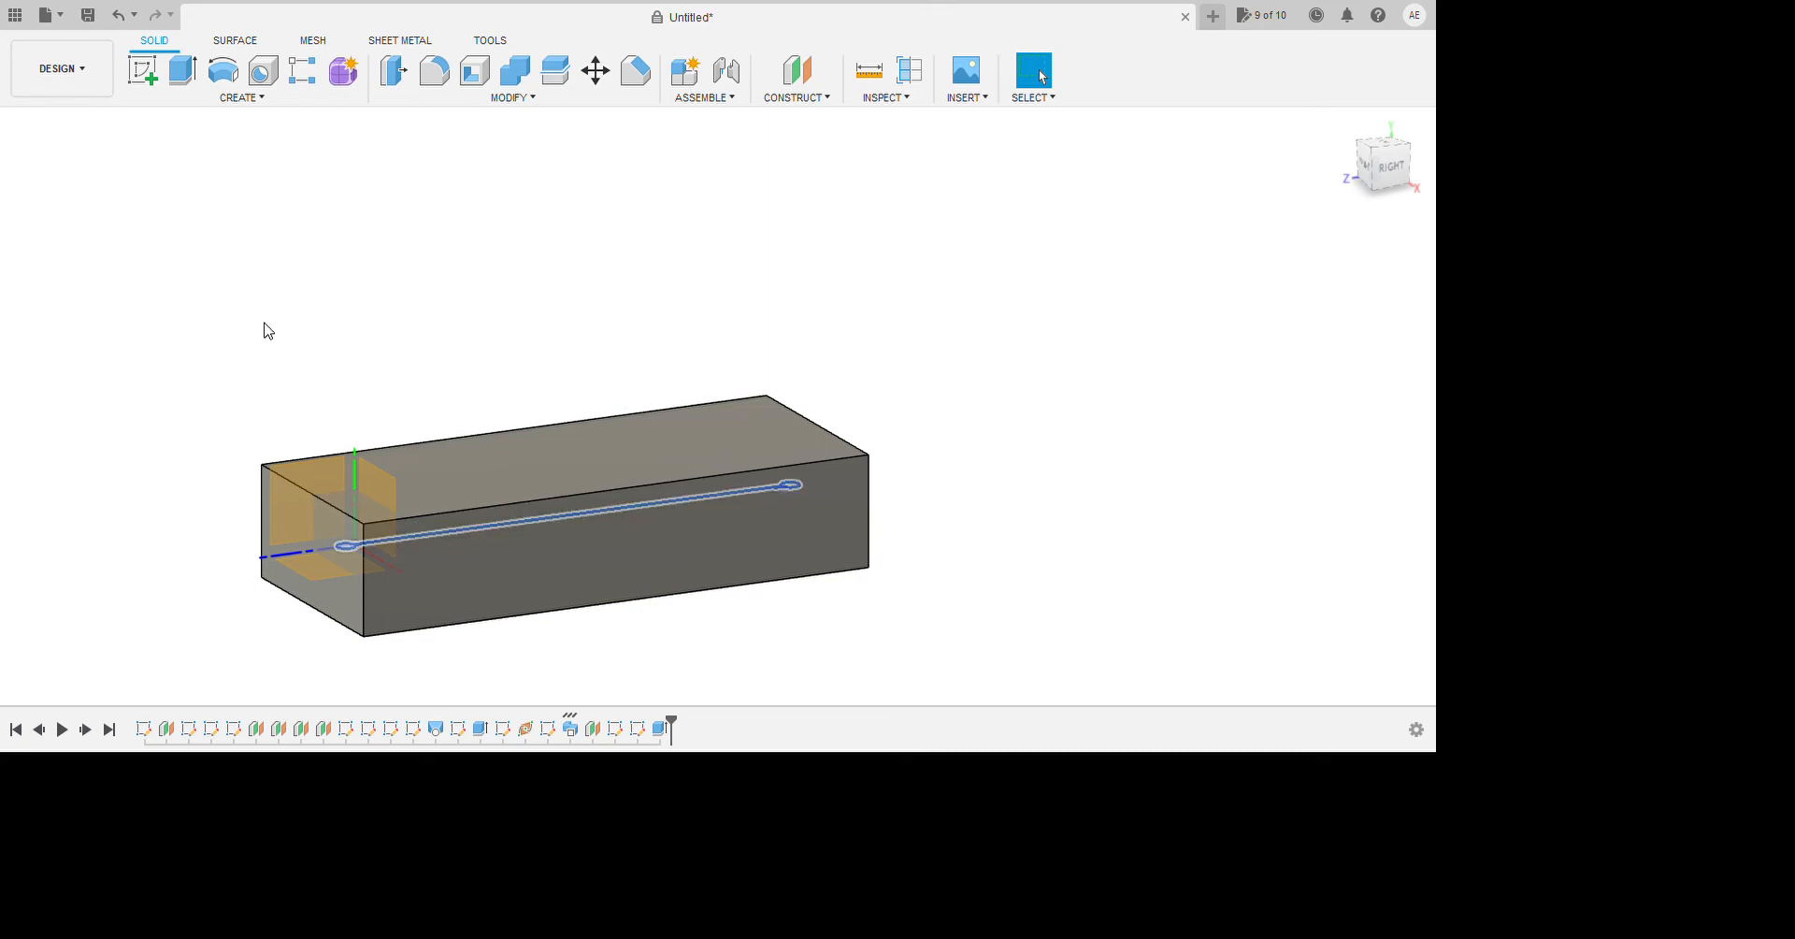
click(175, 383)
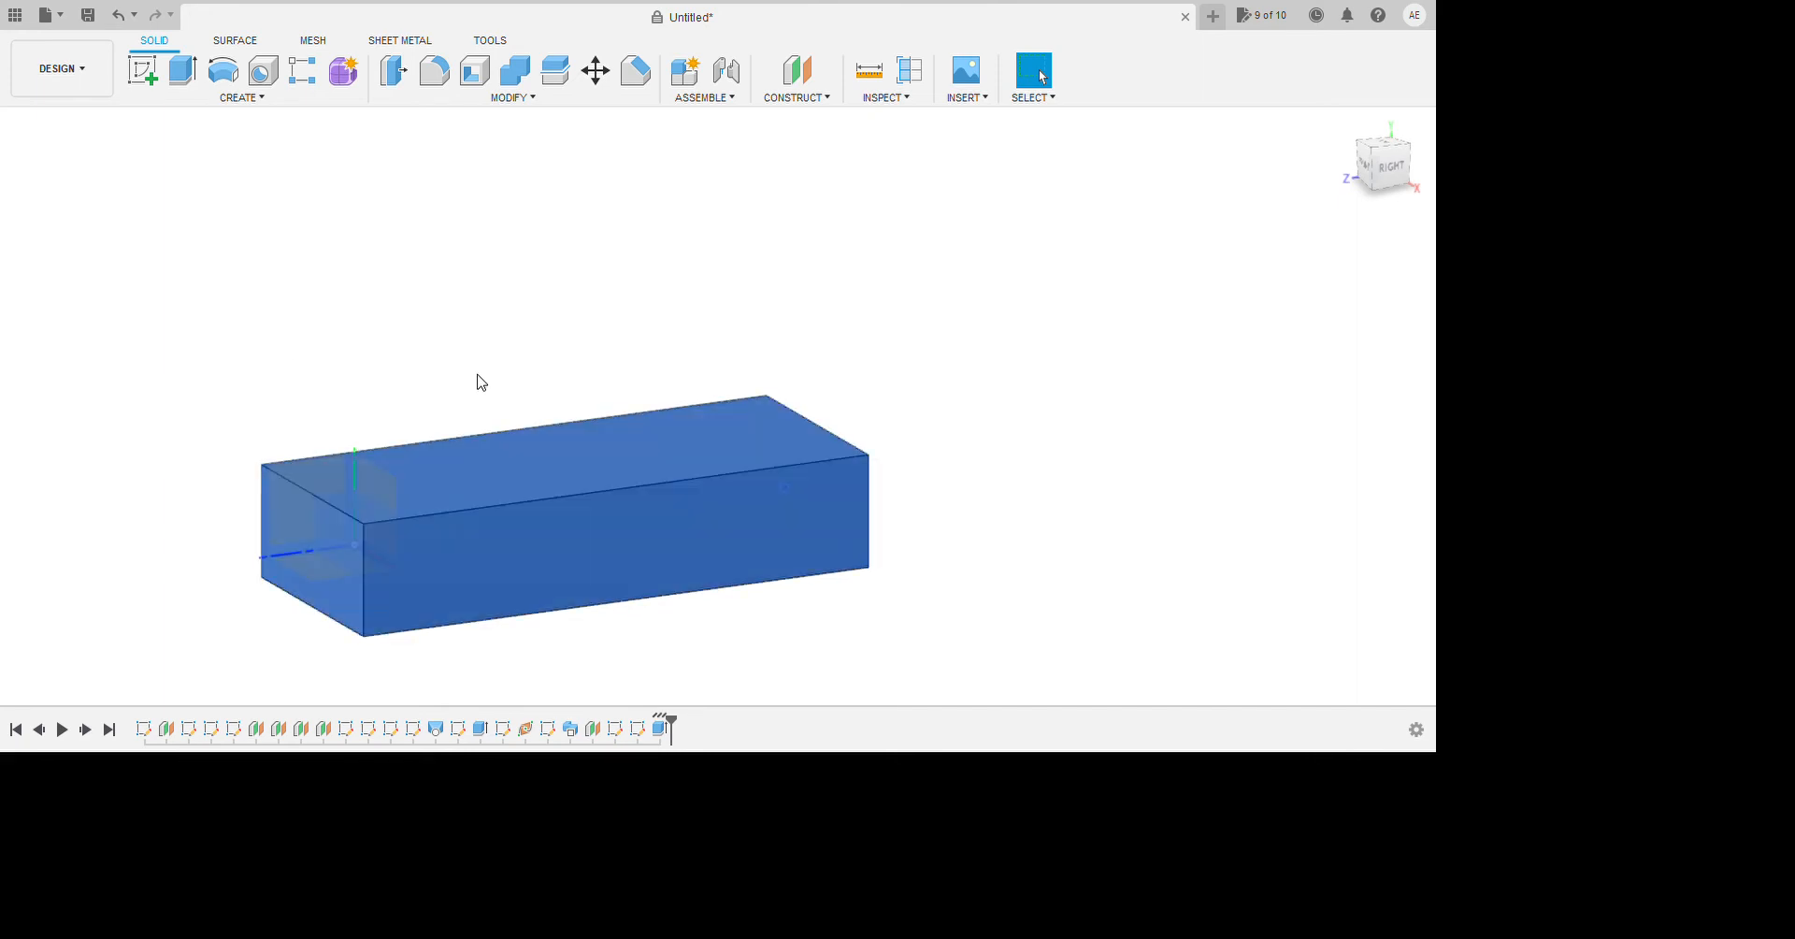
click(532, 416)
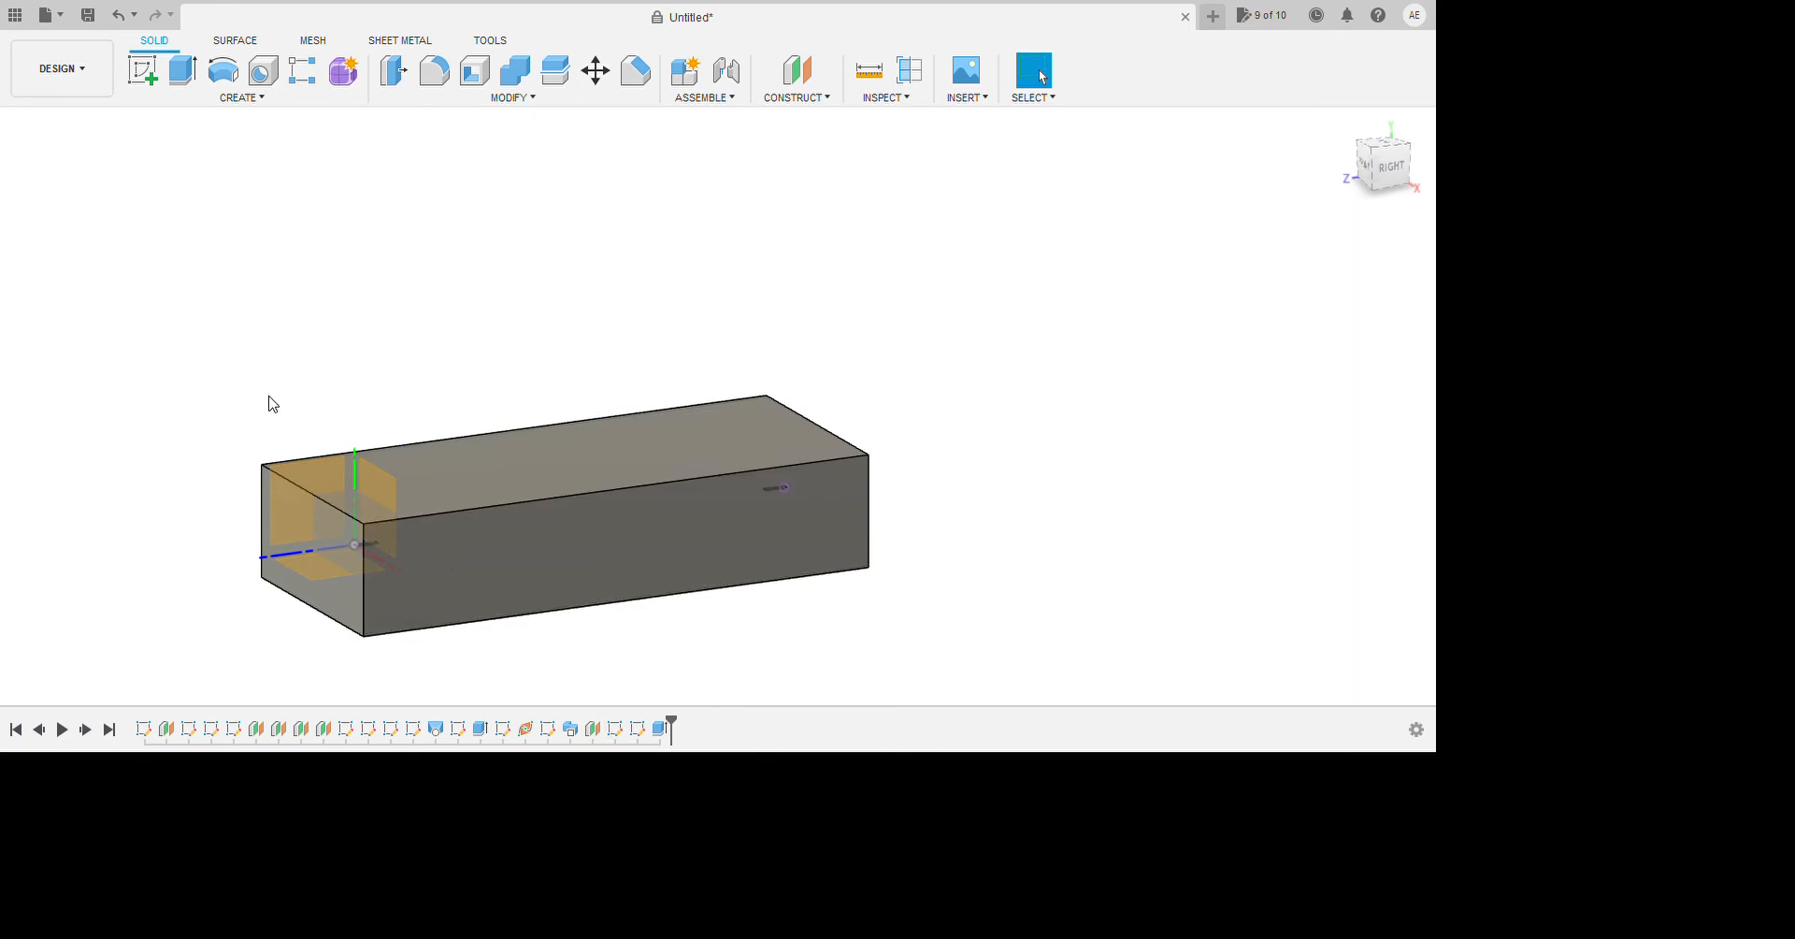
Combine the bodies with the block as target, cutting the teardrop body and the through-wire out of it.
shift+middle_drag(433, 382, 456, 421)
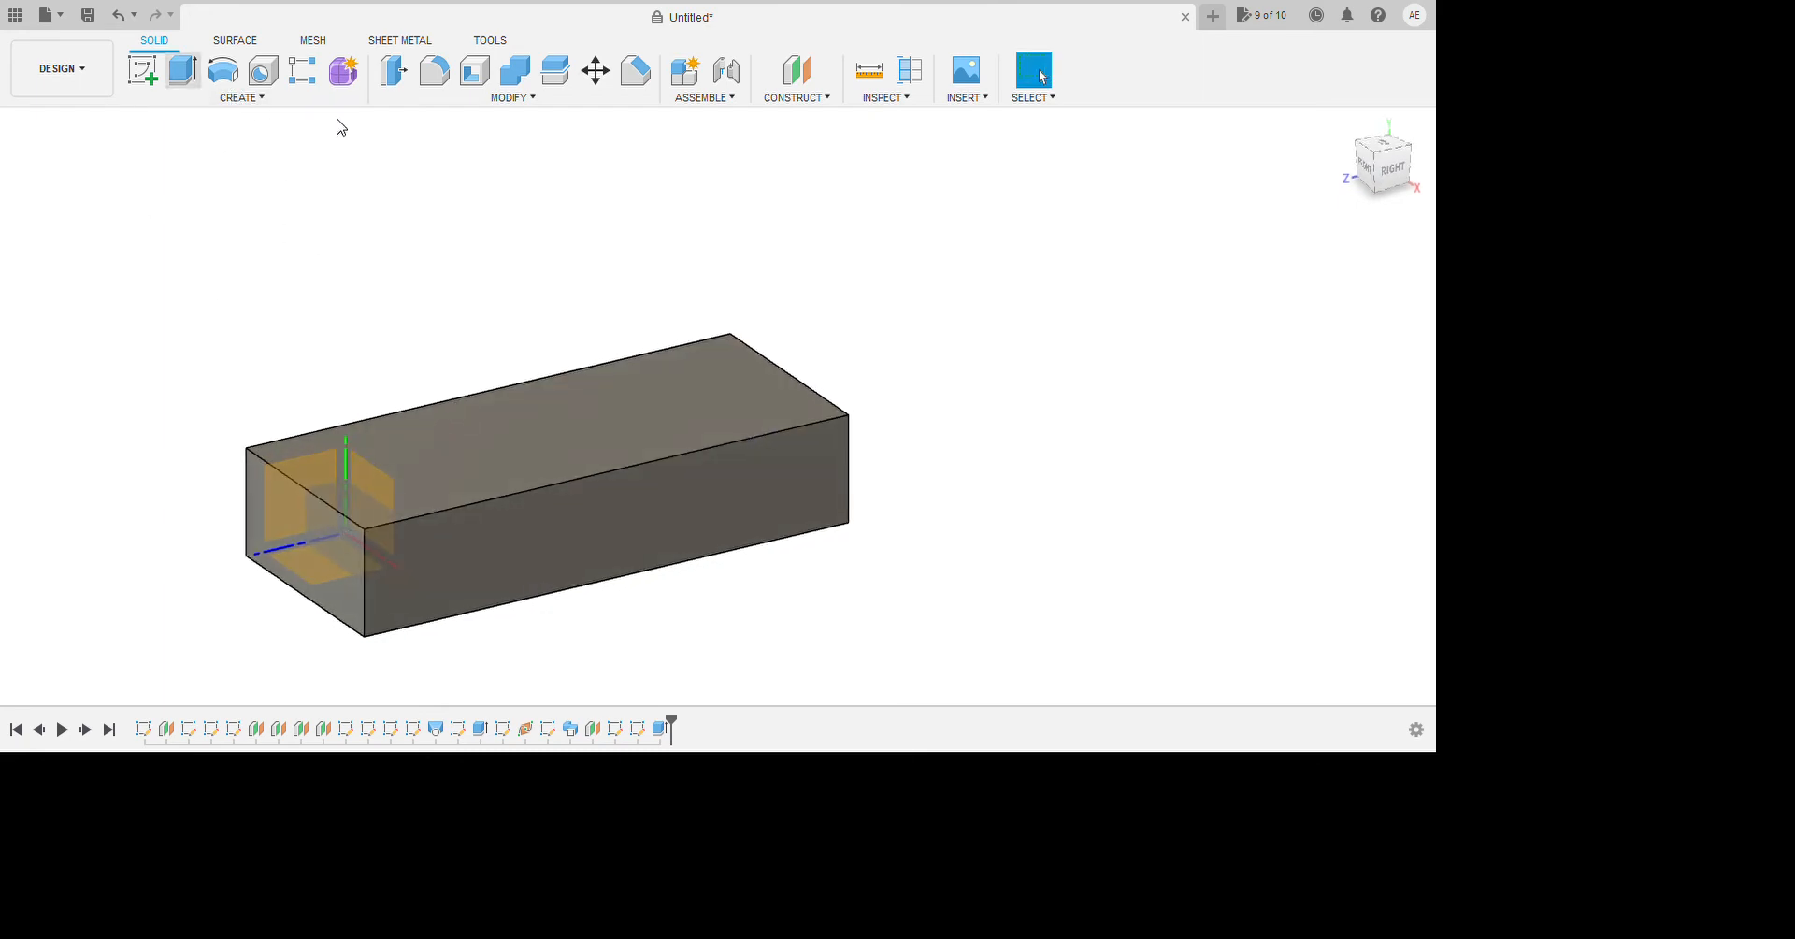
click(640, 582)
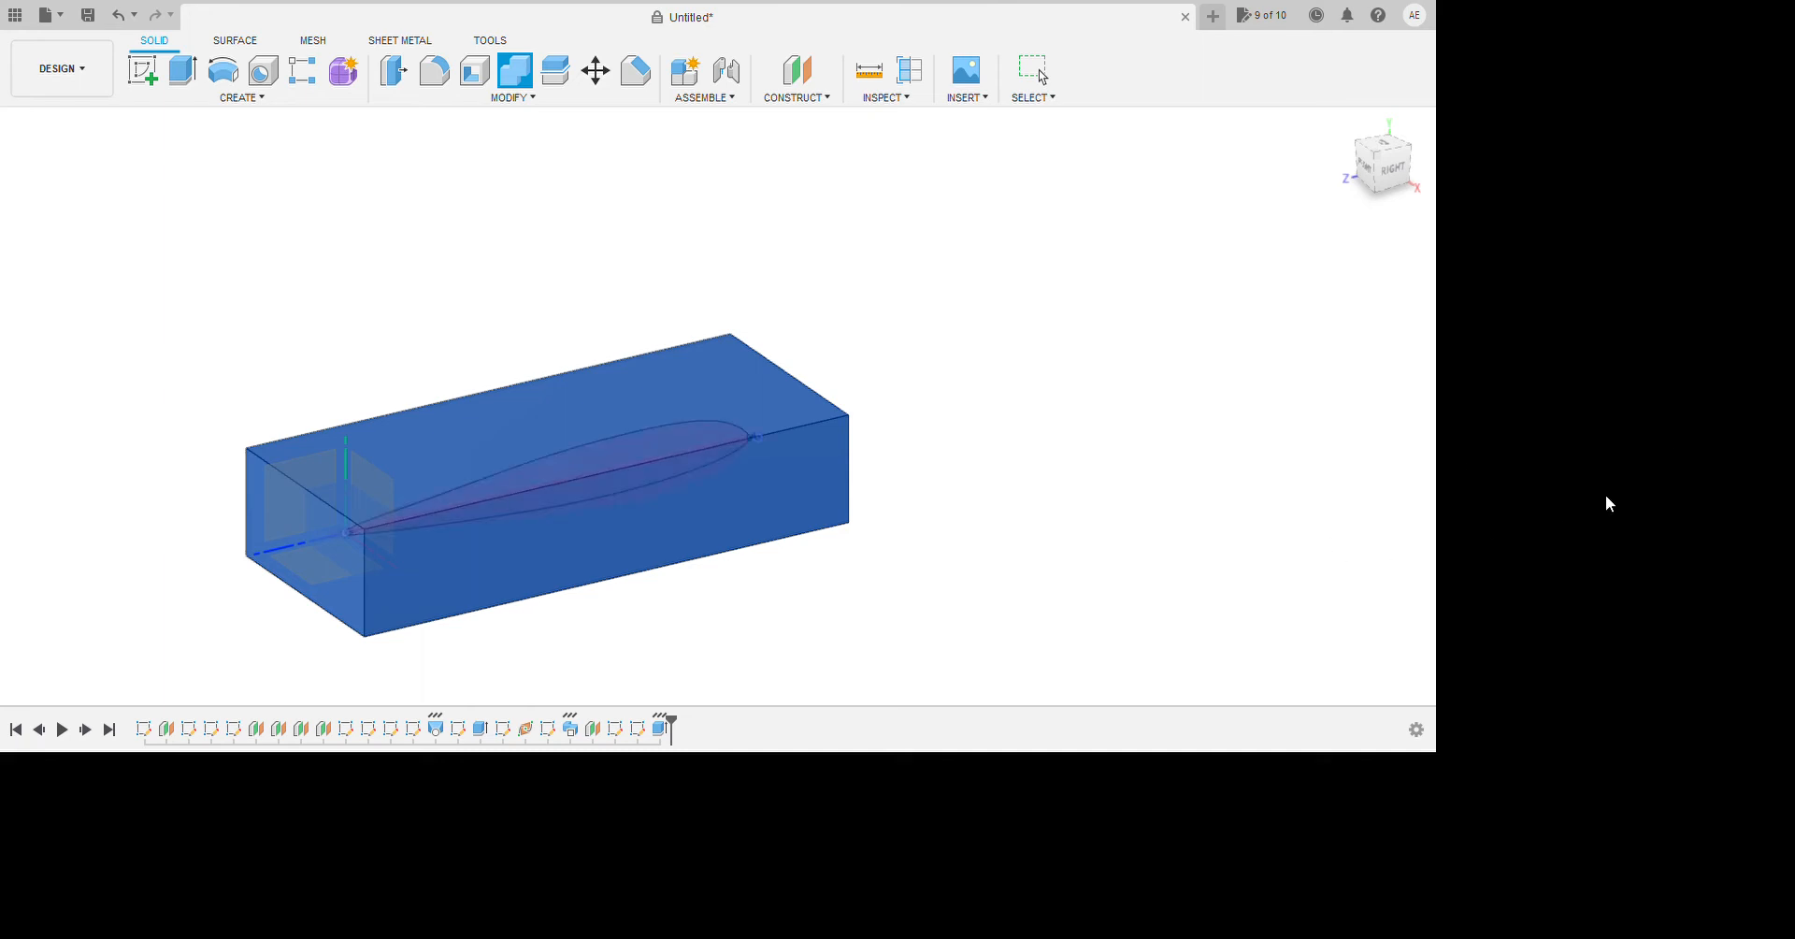
click(1175, 473)
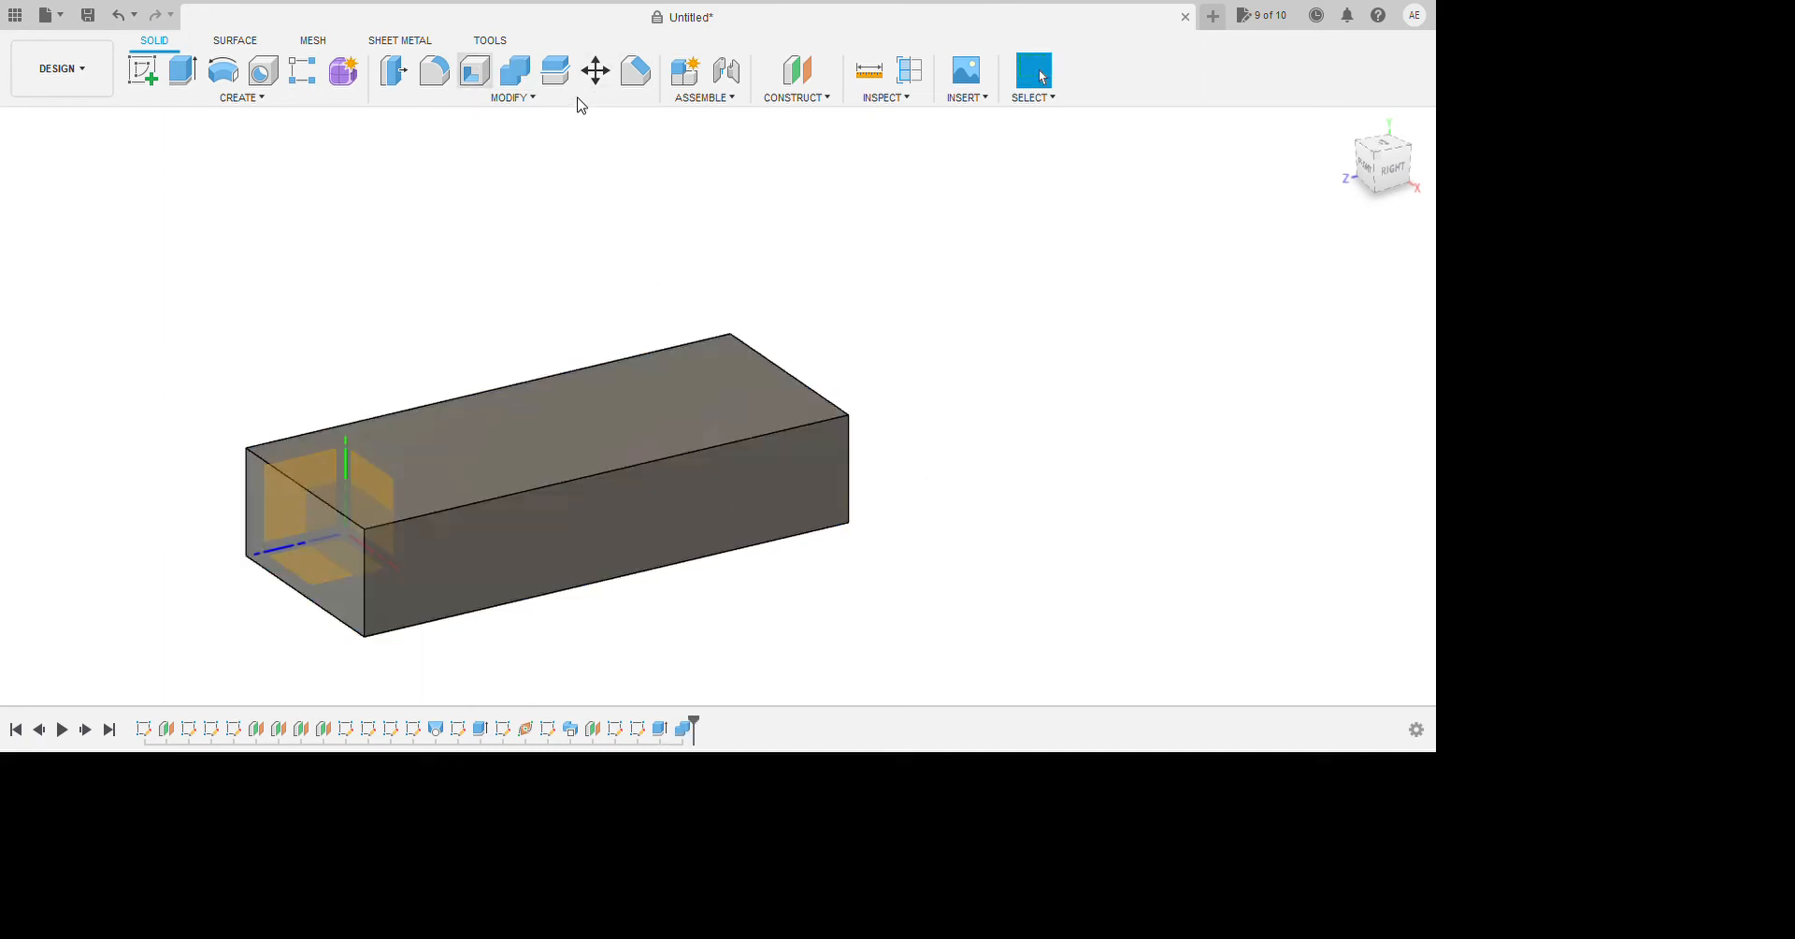
Split the block body into two mold halves along the horizontal origin plane.
click(555, 70)
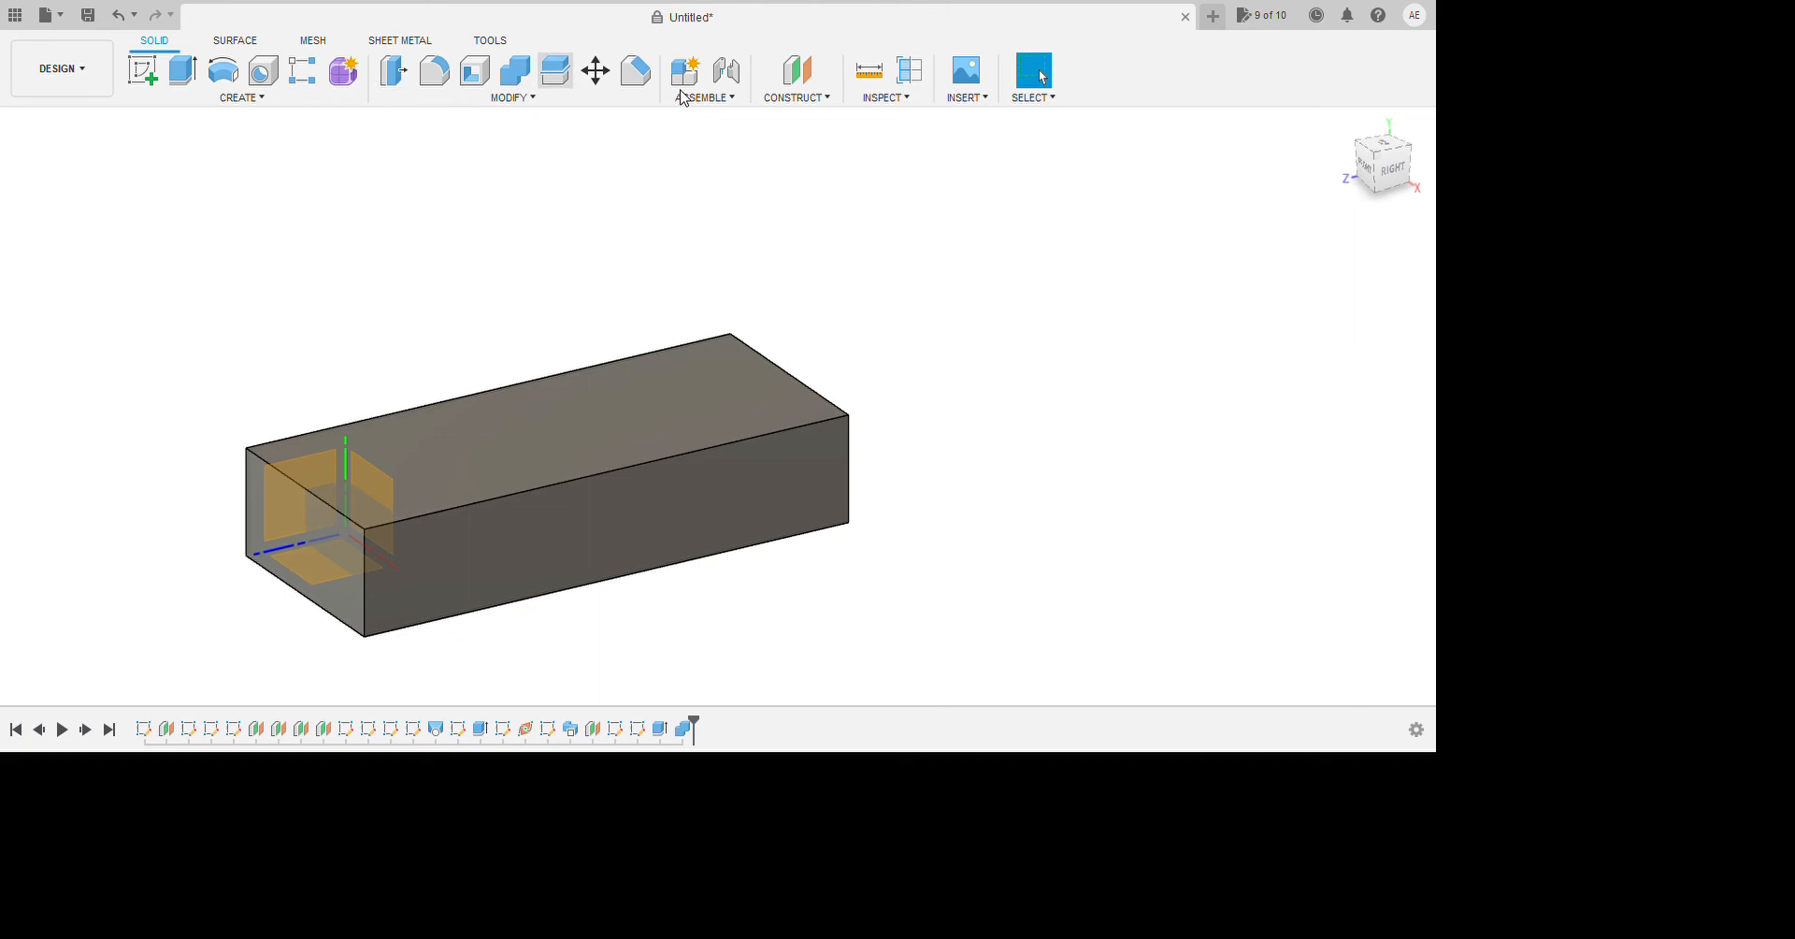
click(731, 496)
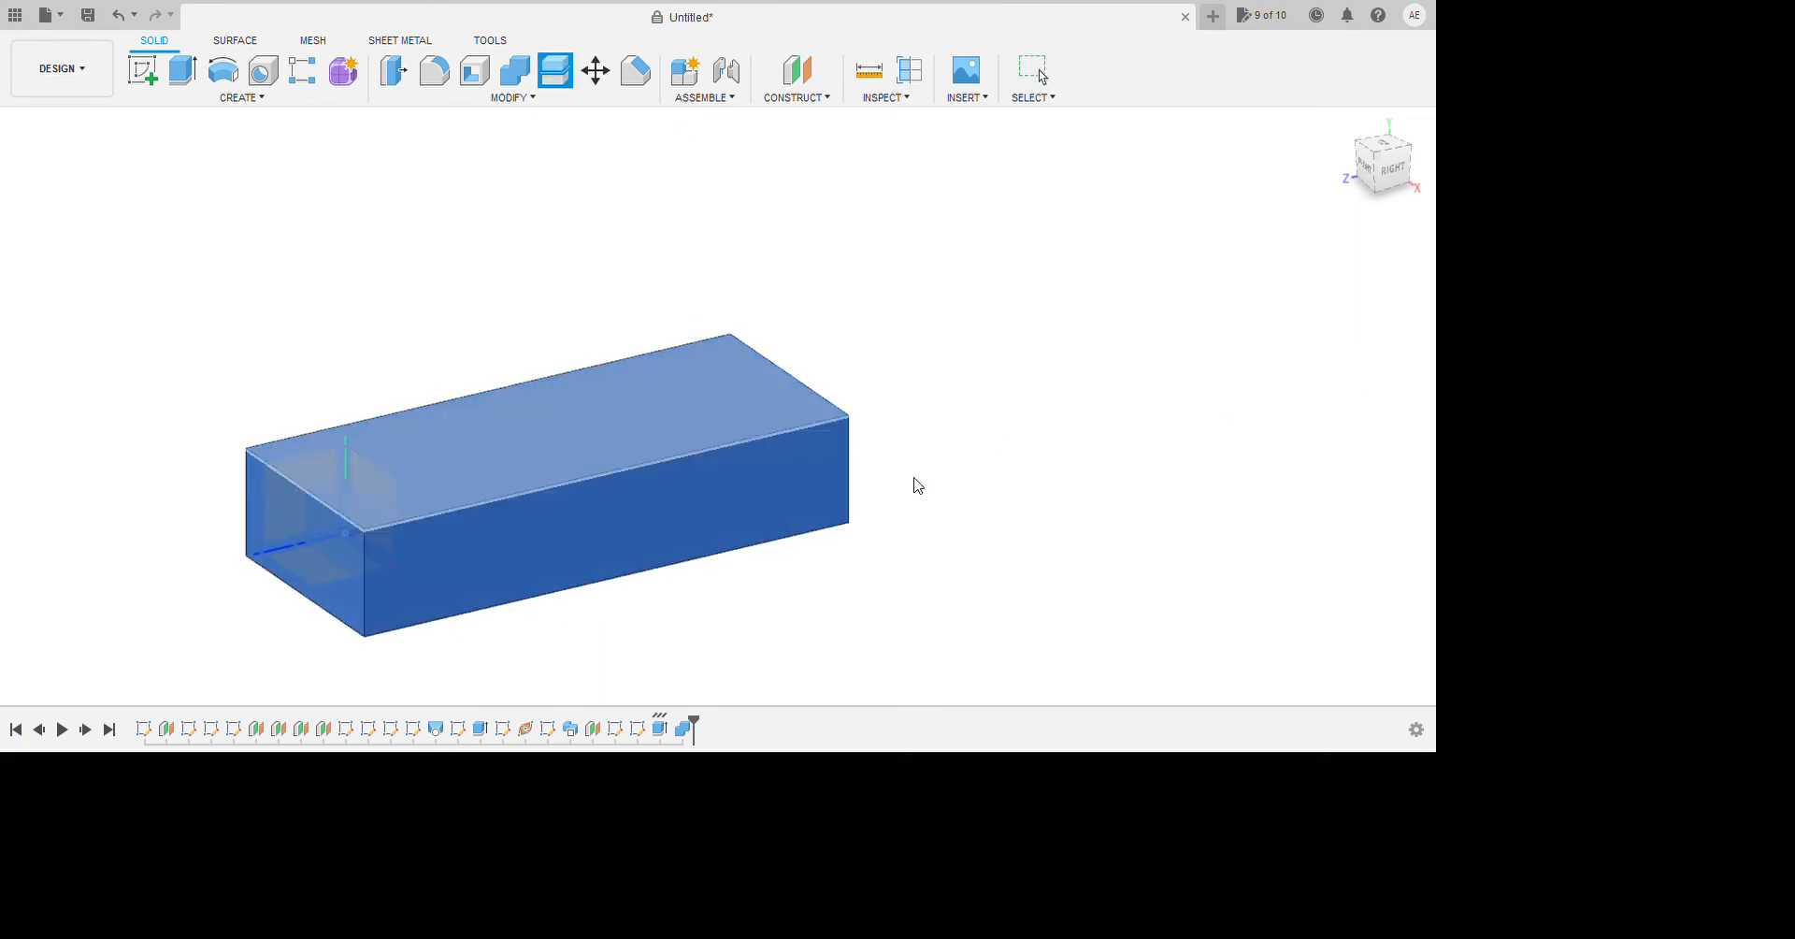
click(383, 716)
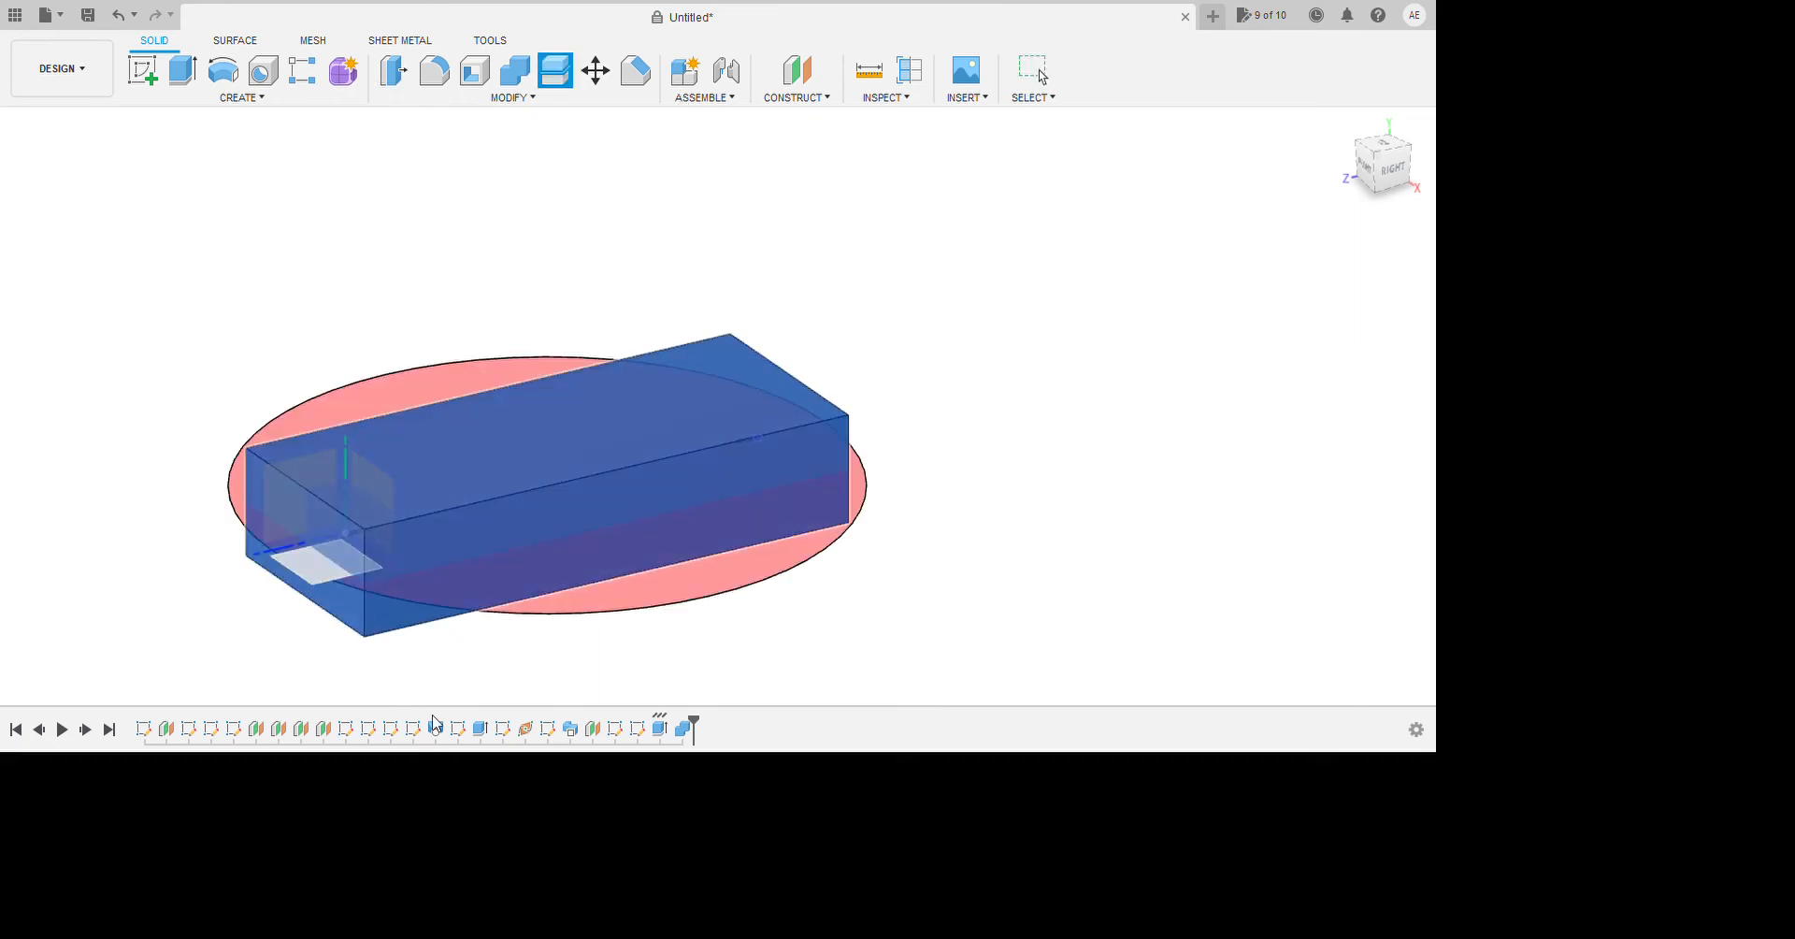
shift+middle_drag(938, 736, 929, 719)
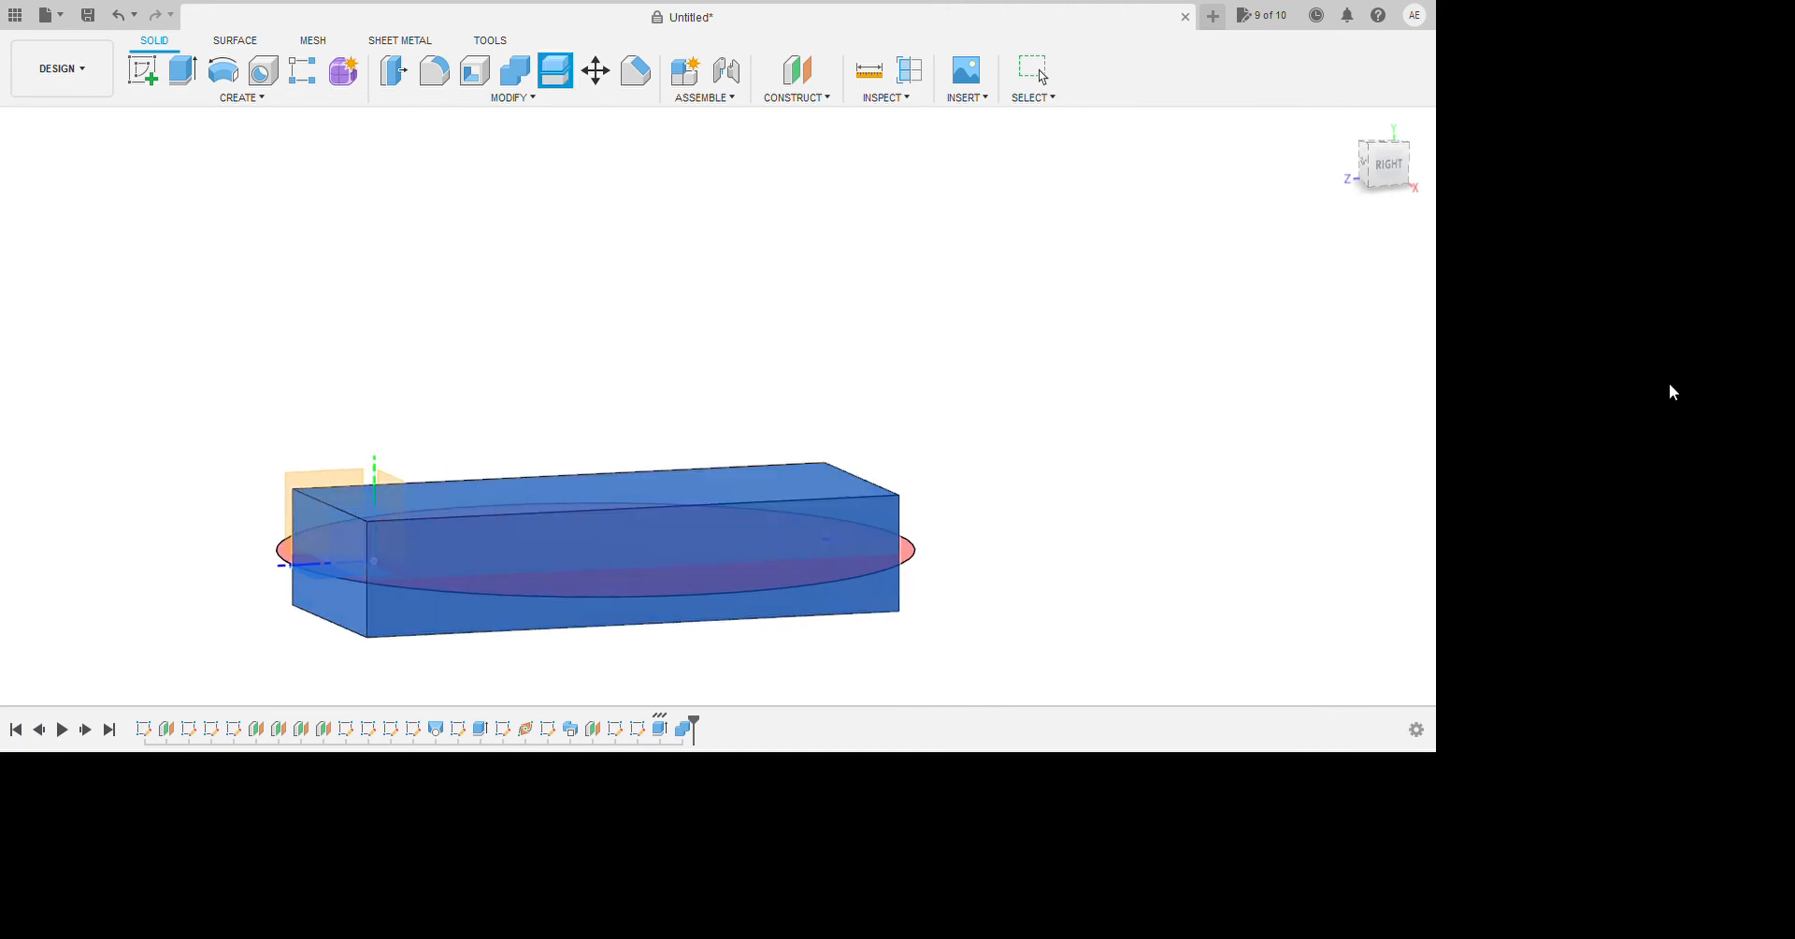
key(Return)
shift+middle_drag(788, 518, 841, 520)
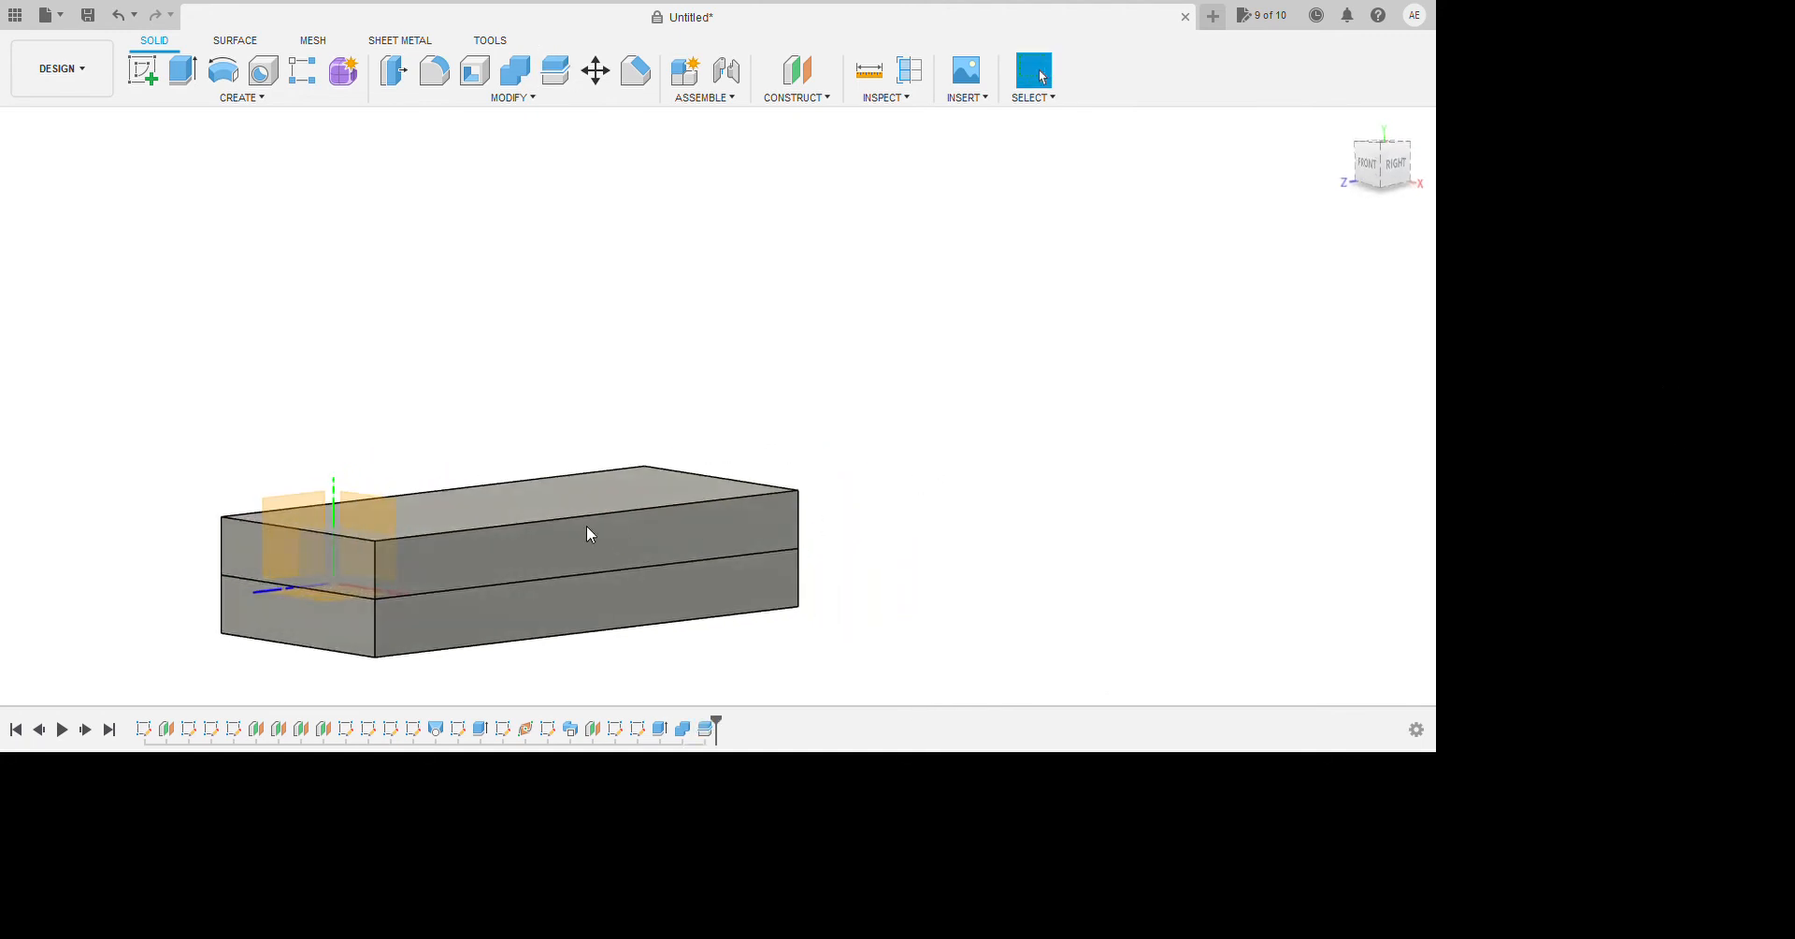
Select each mold half to identify it, and hide the upper half so only the lower half is visible.
click(166, 331)
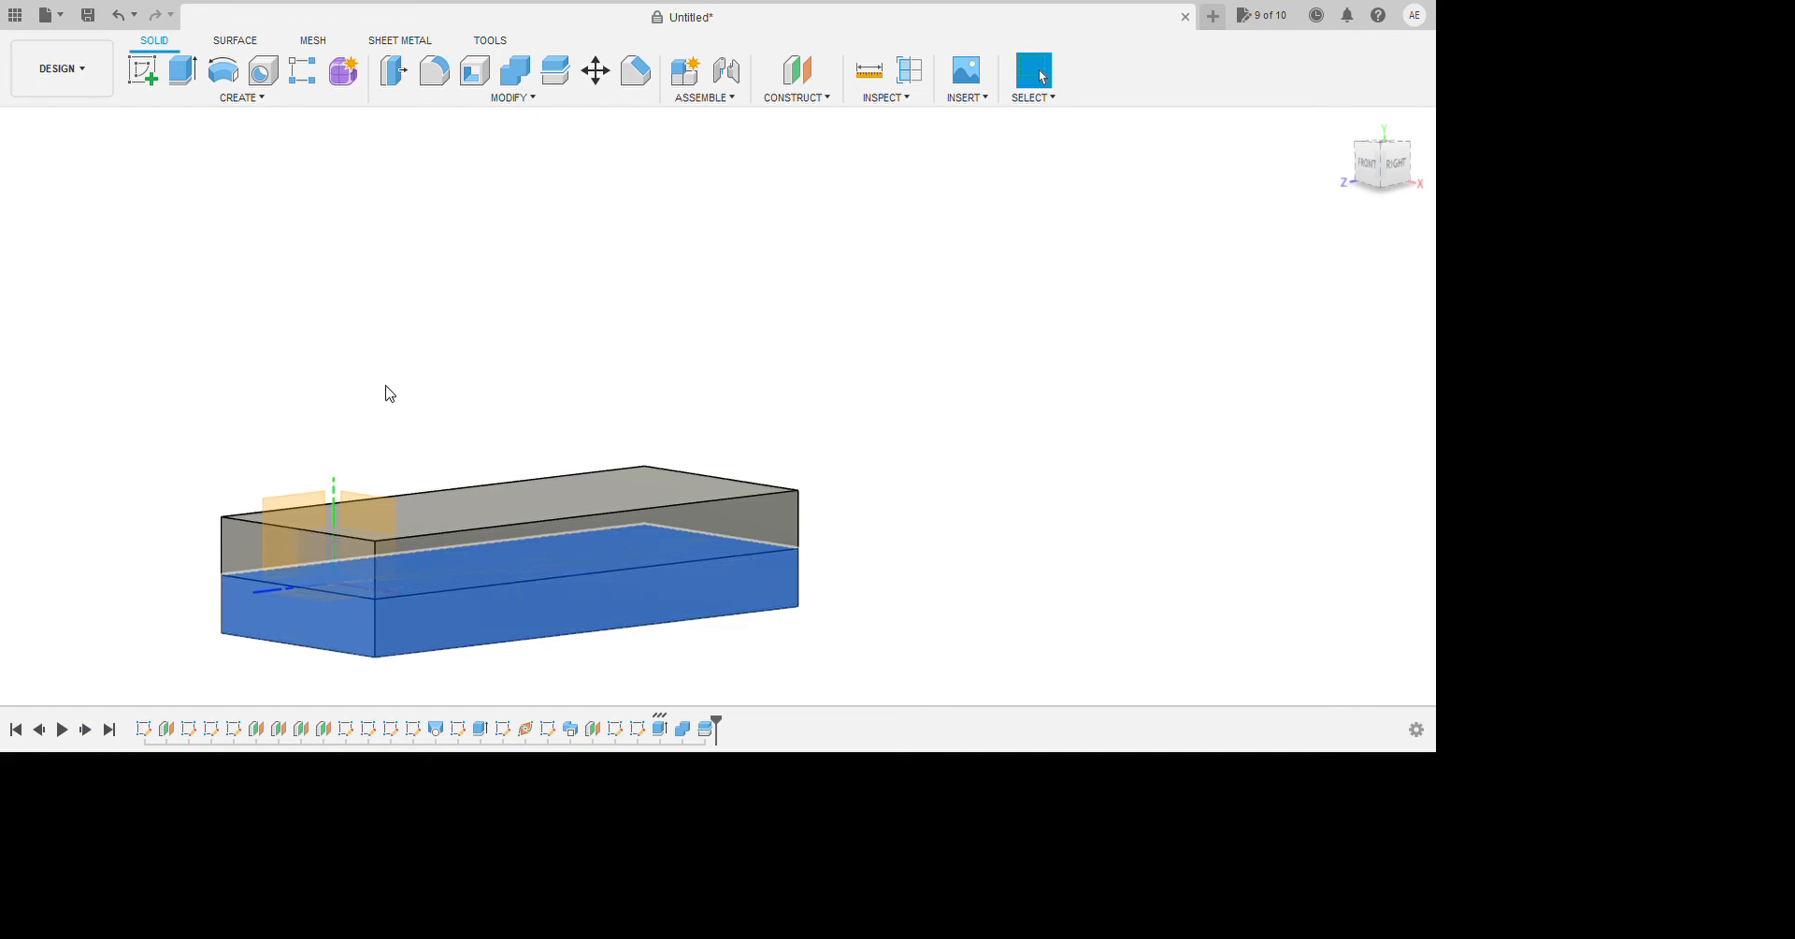
click(166, 356)
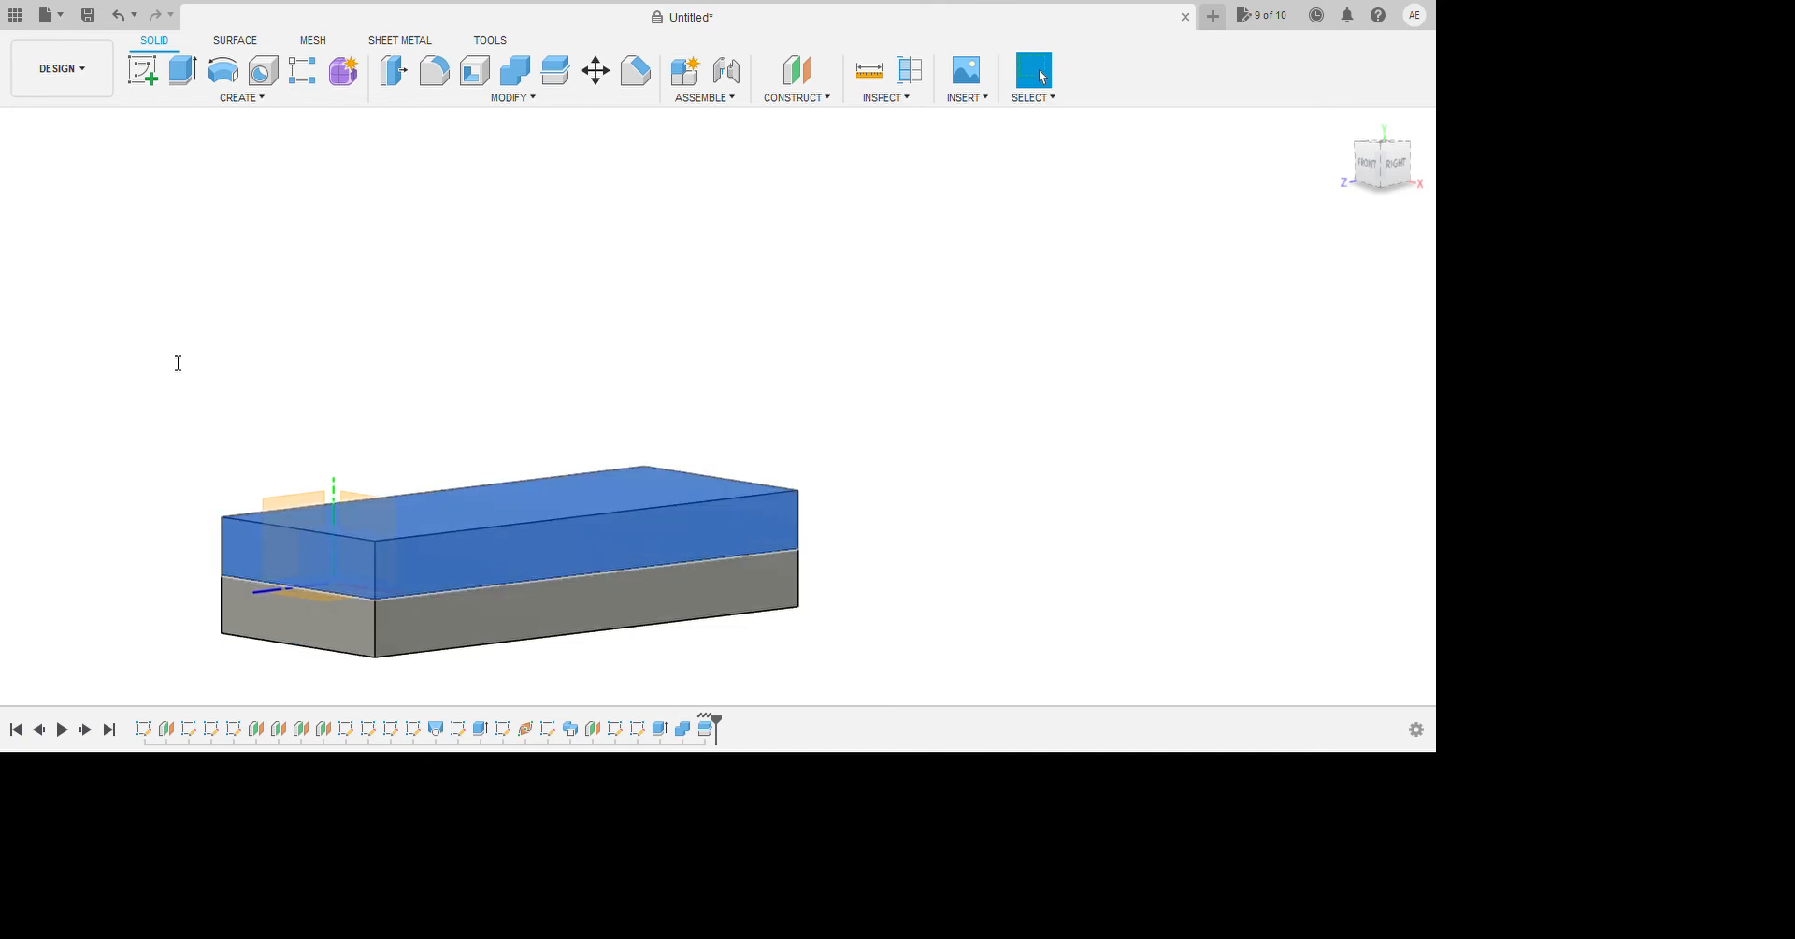
click(108, 336)
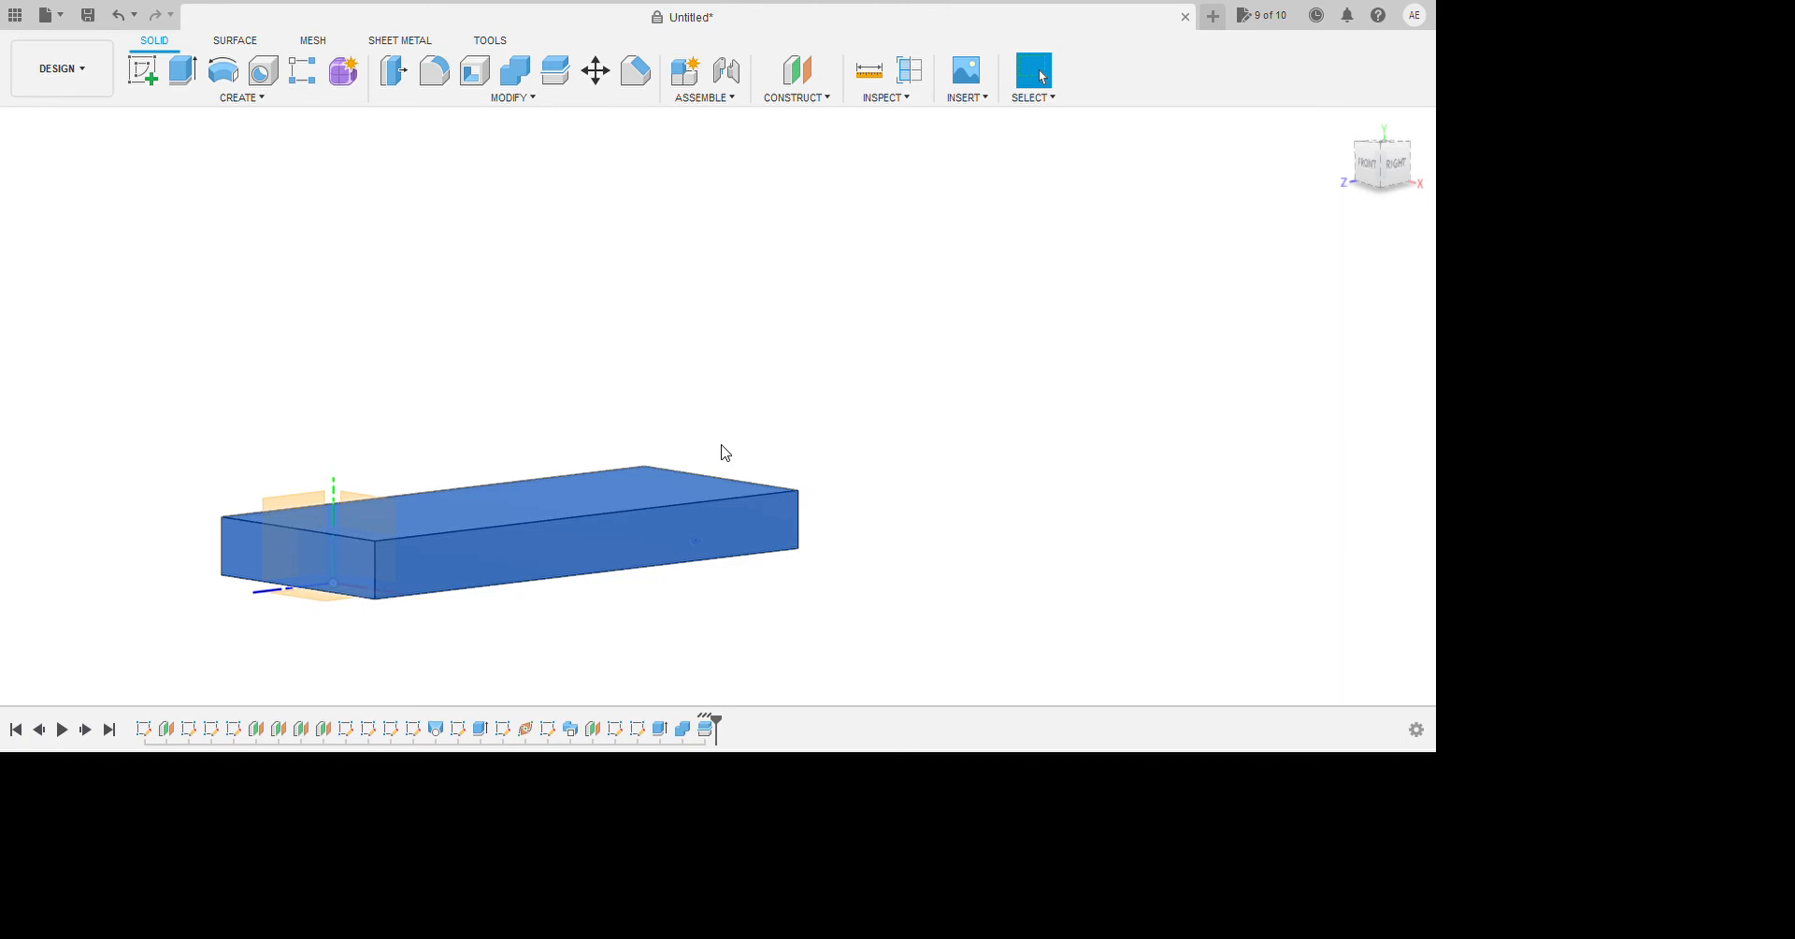
click(98, 338)
shift+middle_drag(658, 501, 564, 565)
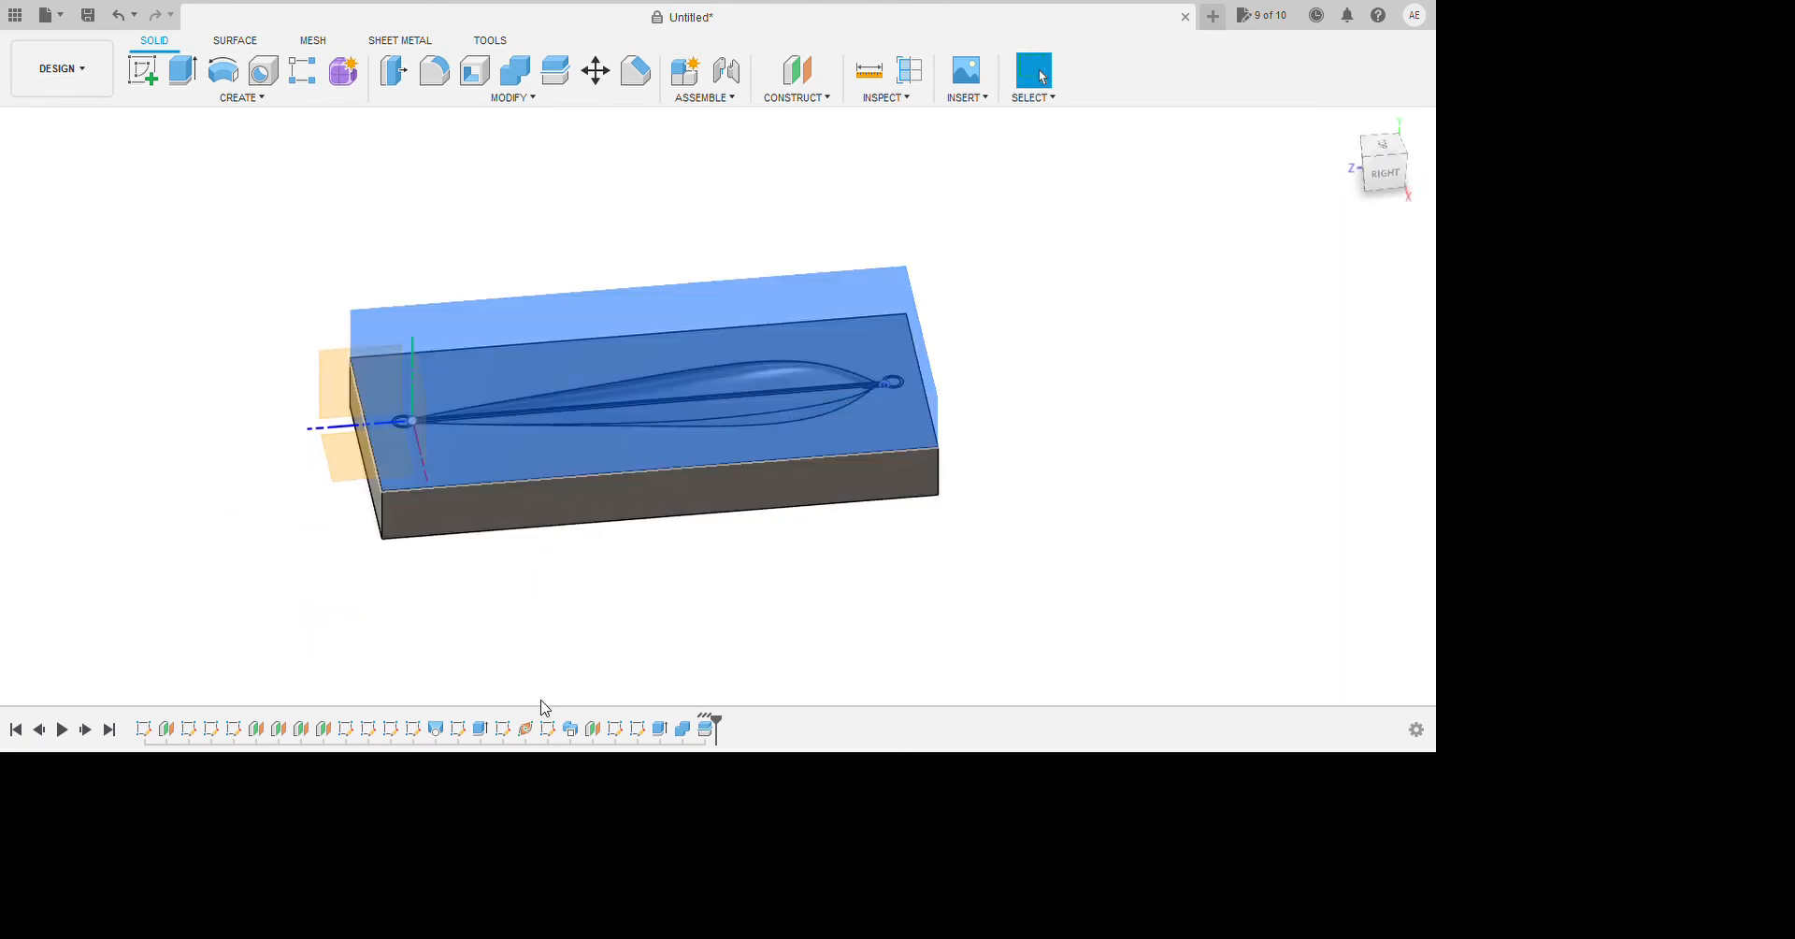
click(608, 663)
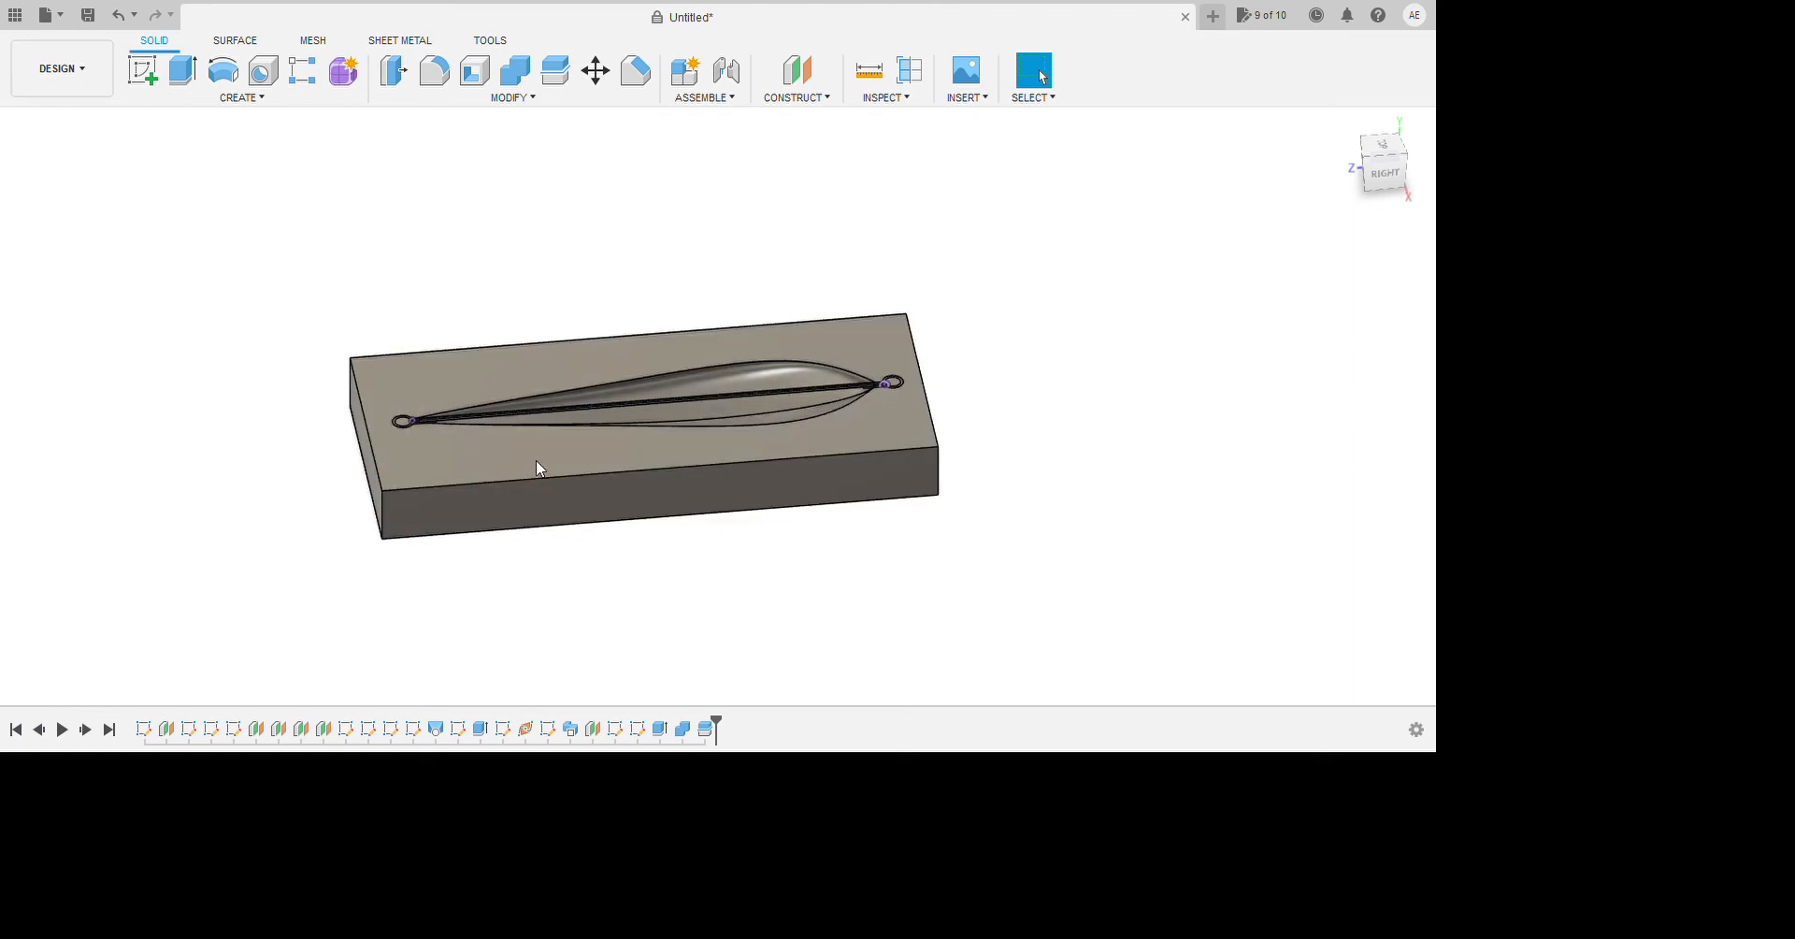
Show the teardrop body and apply a dark blue appearance to it.
right_click(849, 904)
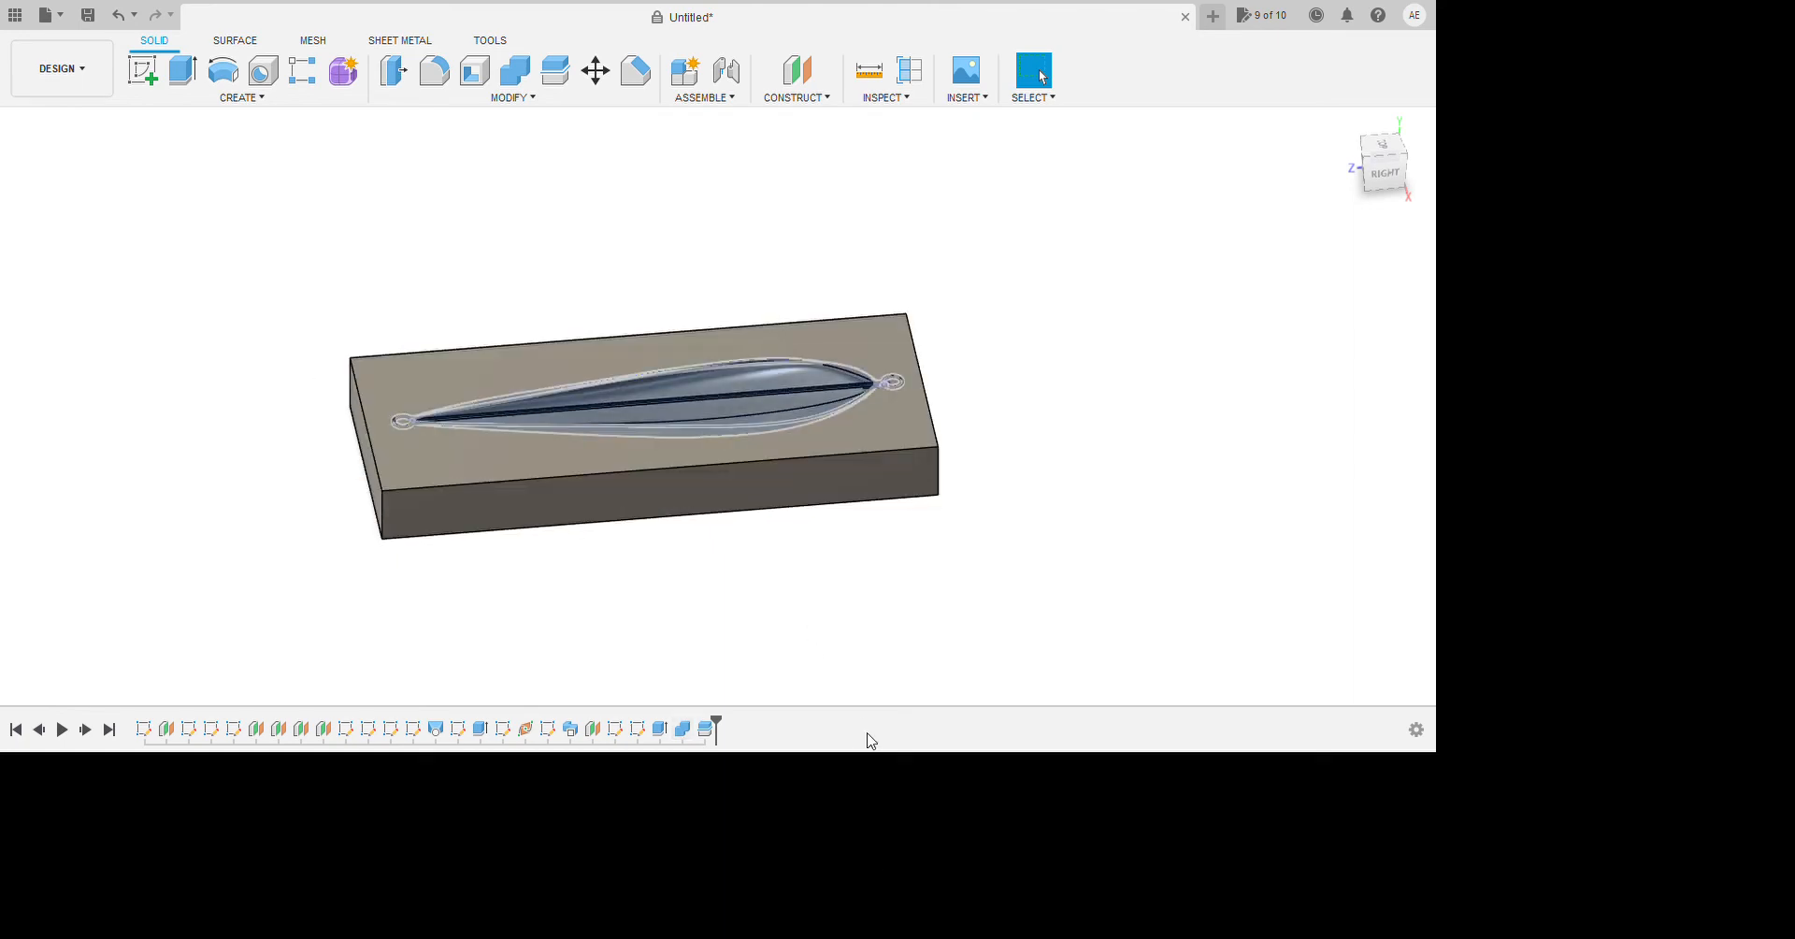
click(880, 702)
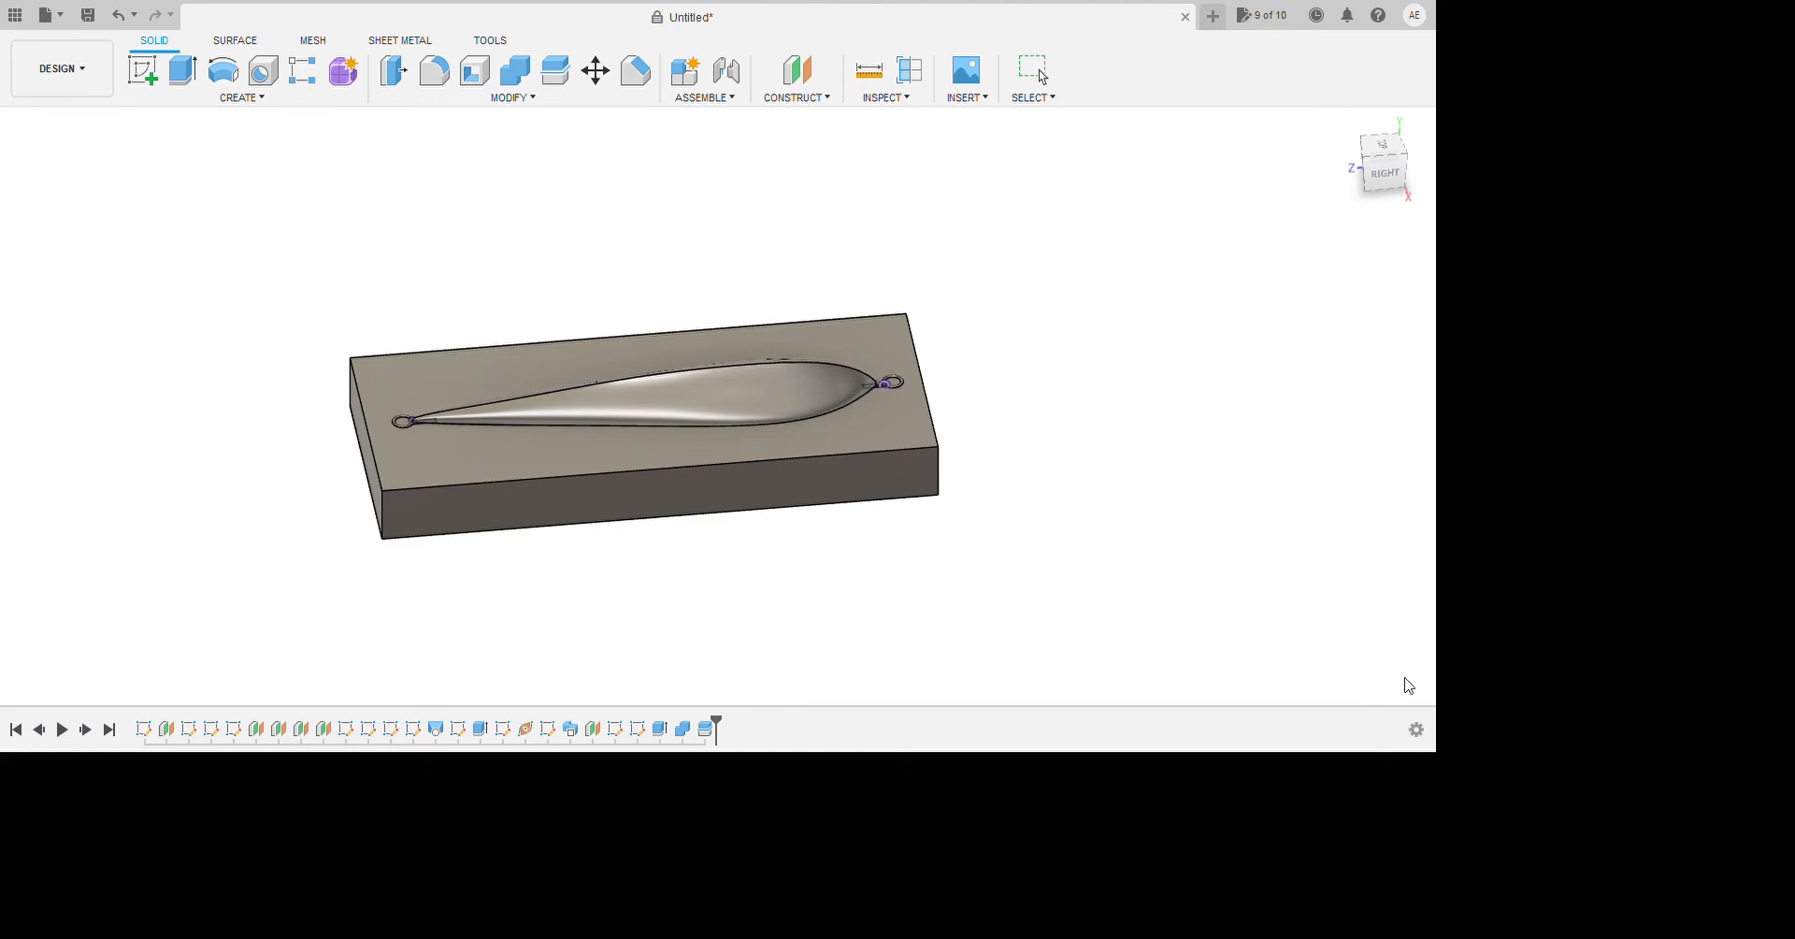
drag(1450, 712, 1667, 799)
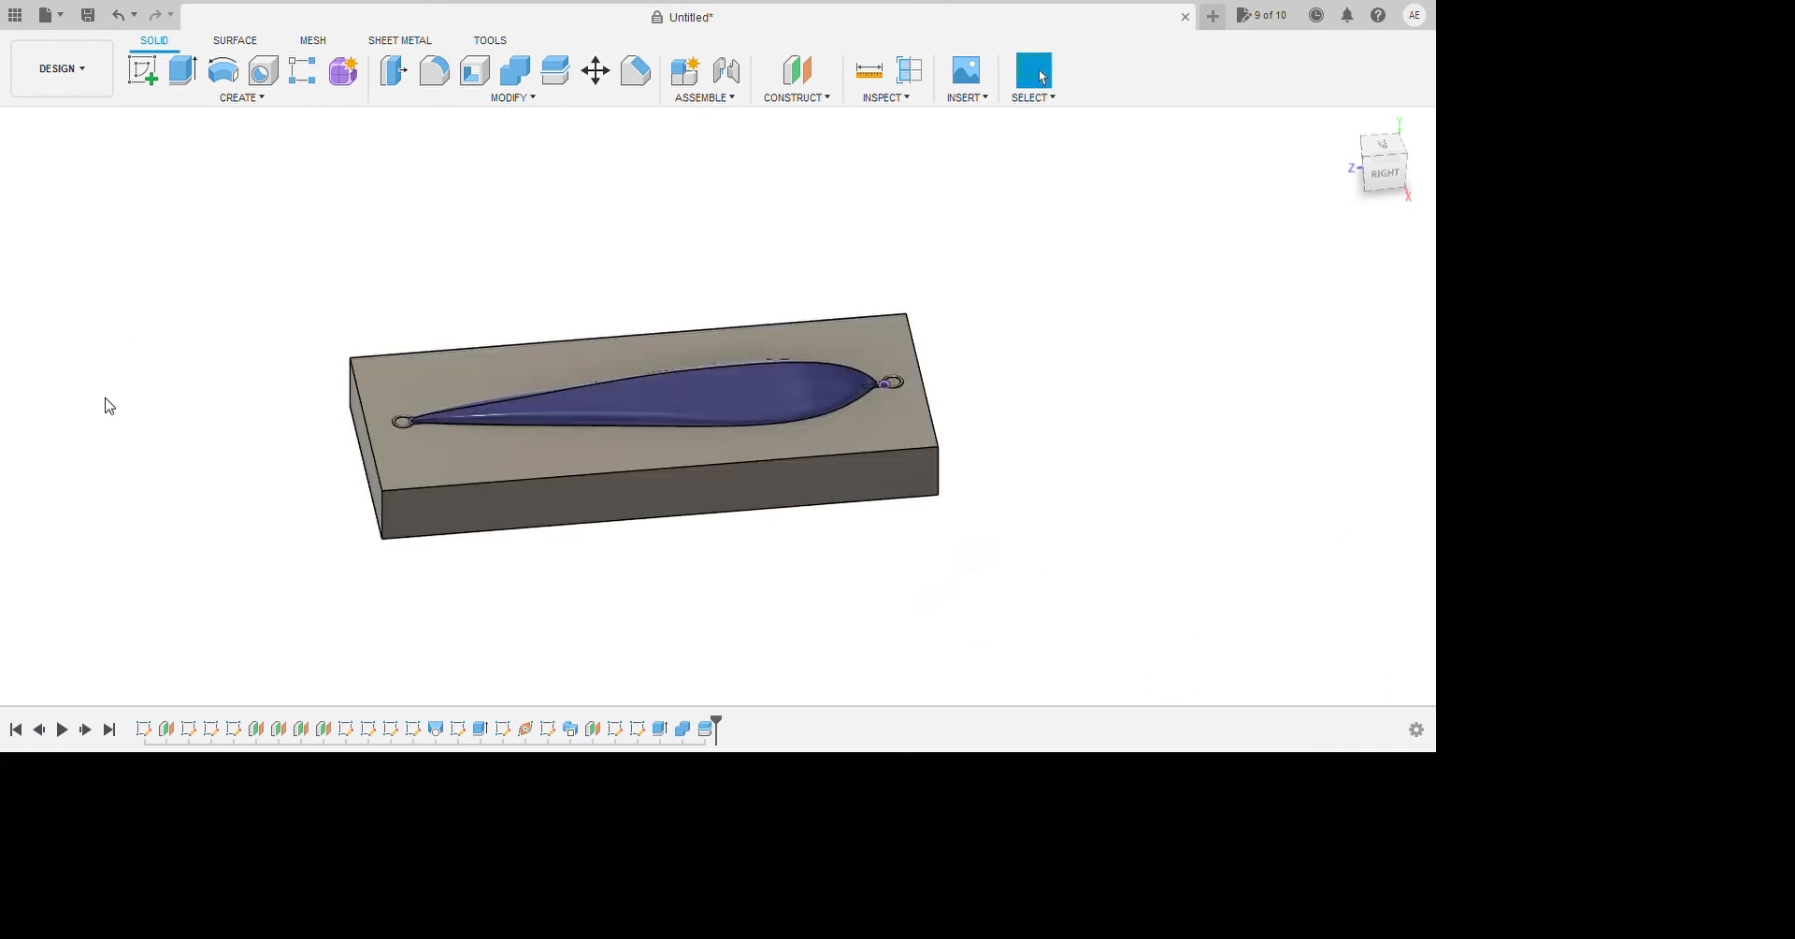
Toggle the lower mold half off and on, then hide the teardrop body and the through-wire.
click(100, 338)
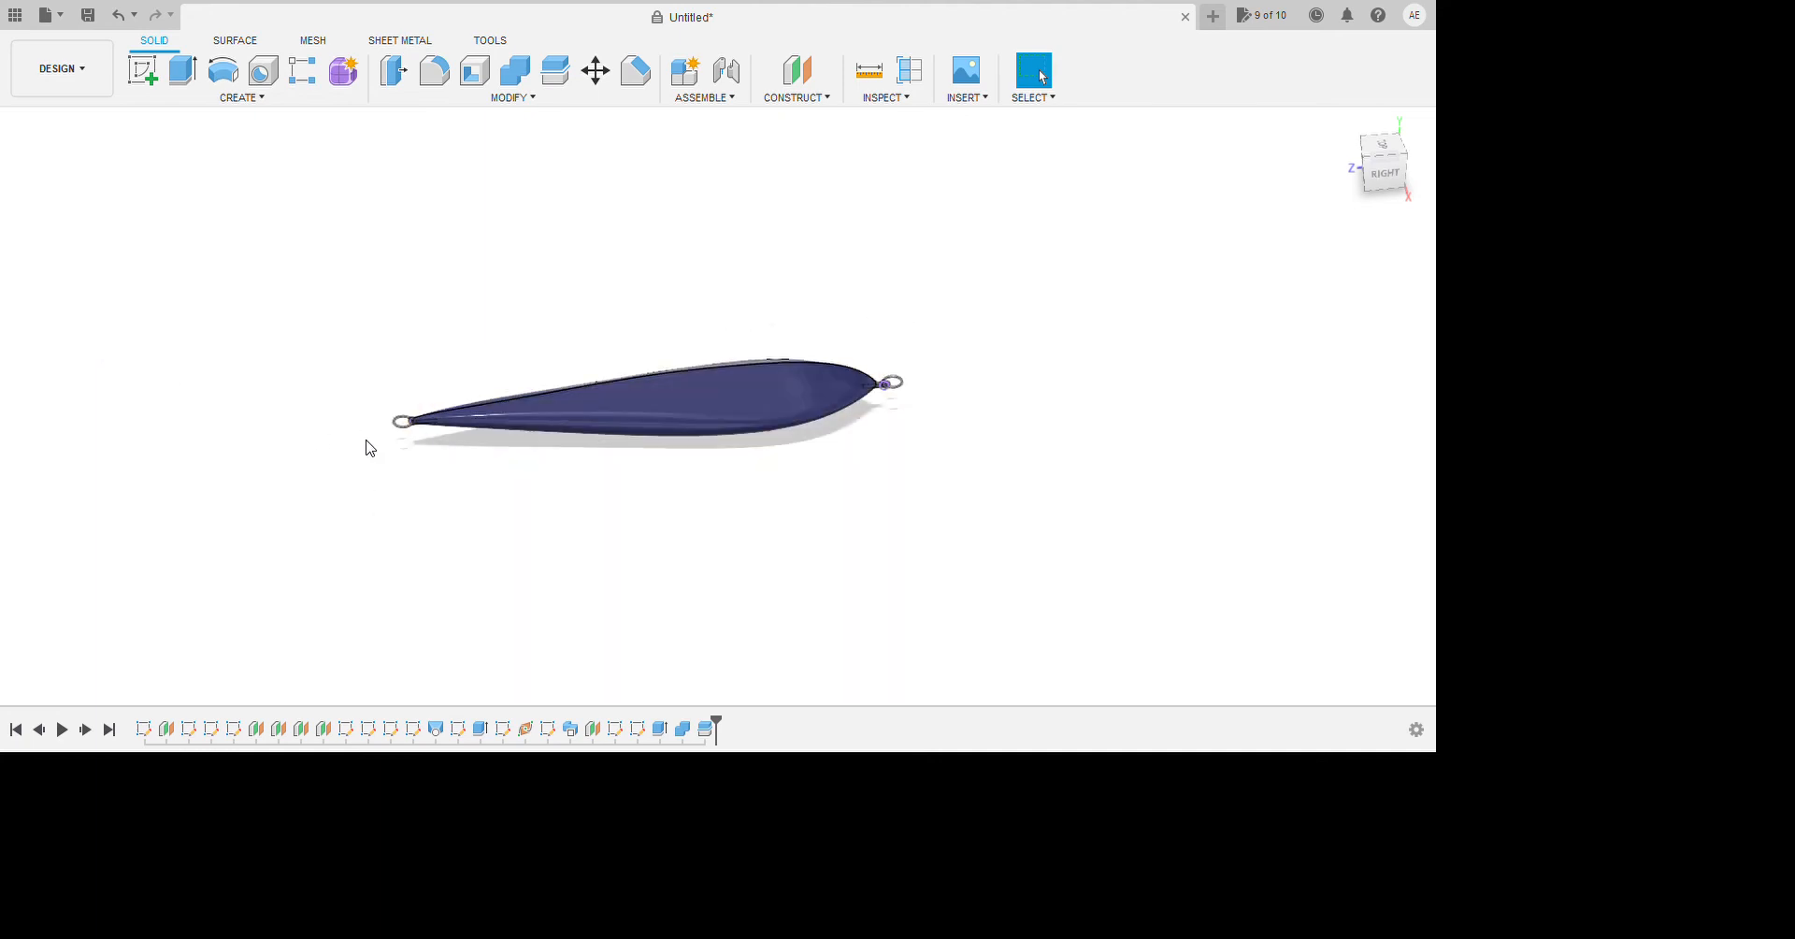
click(106, 336)
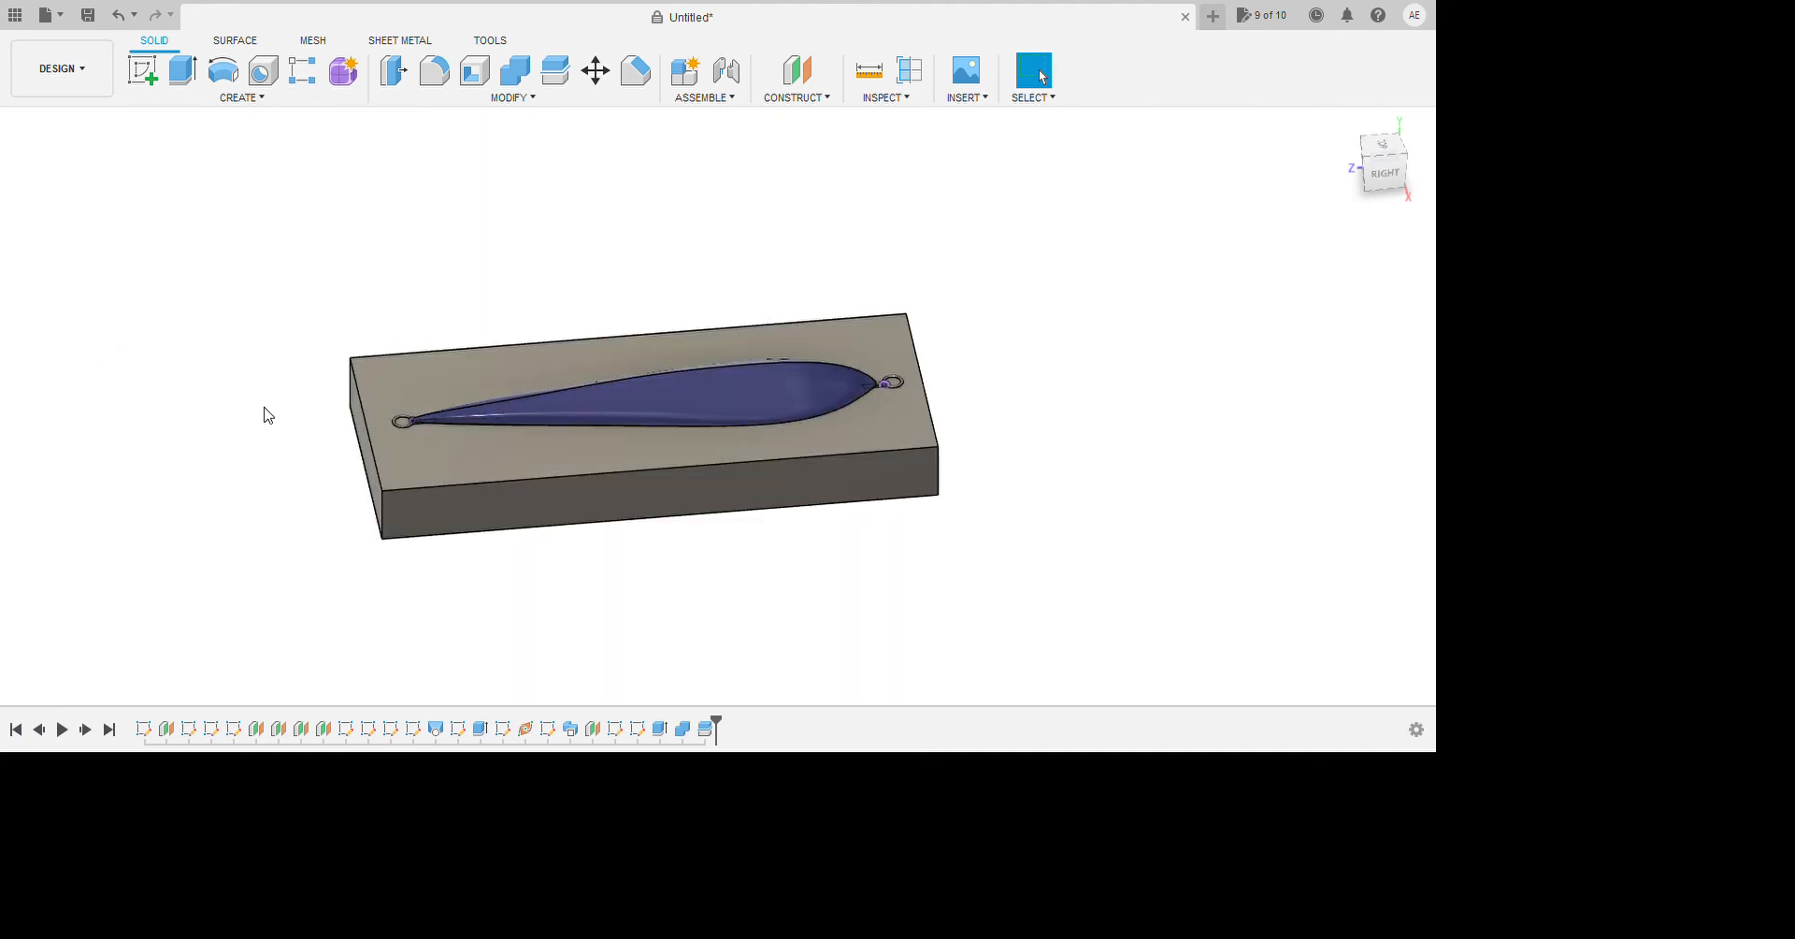
click(99, 329)
shift+middle_drag(600, 407, 559, 432)
scroll(902, 421, up, 3)
shift+middle_drag(1498, 474, 1427, 524)
scroll(1427, 524, down, 3)
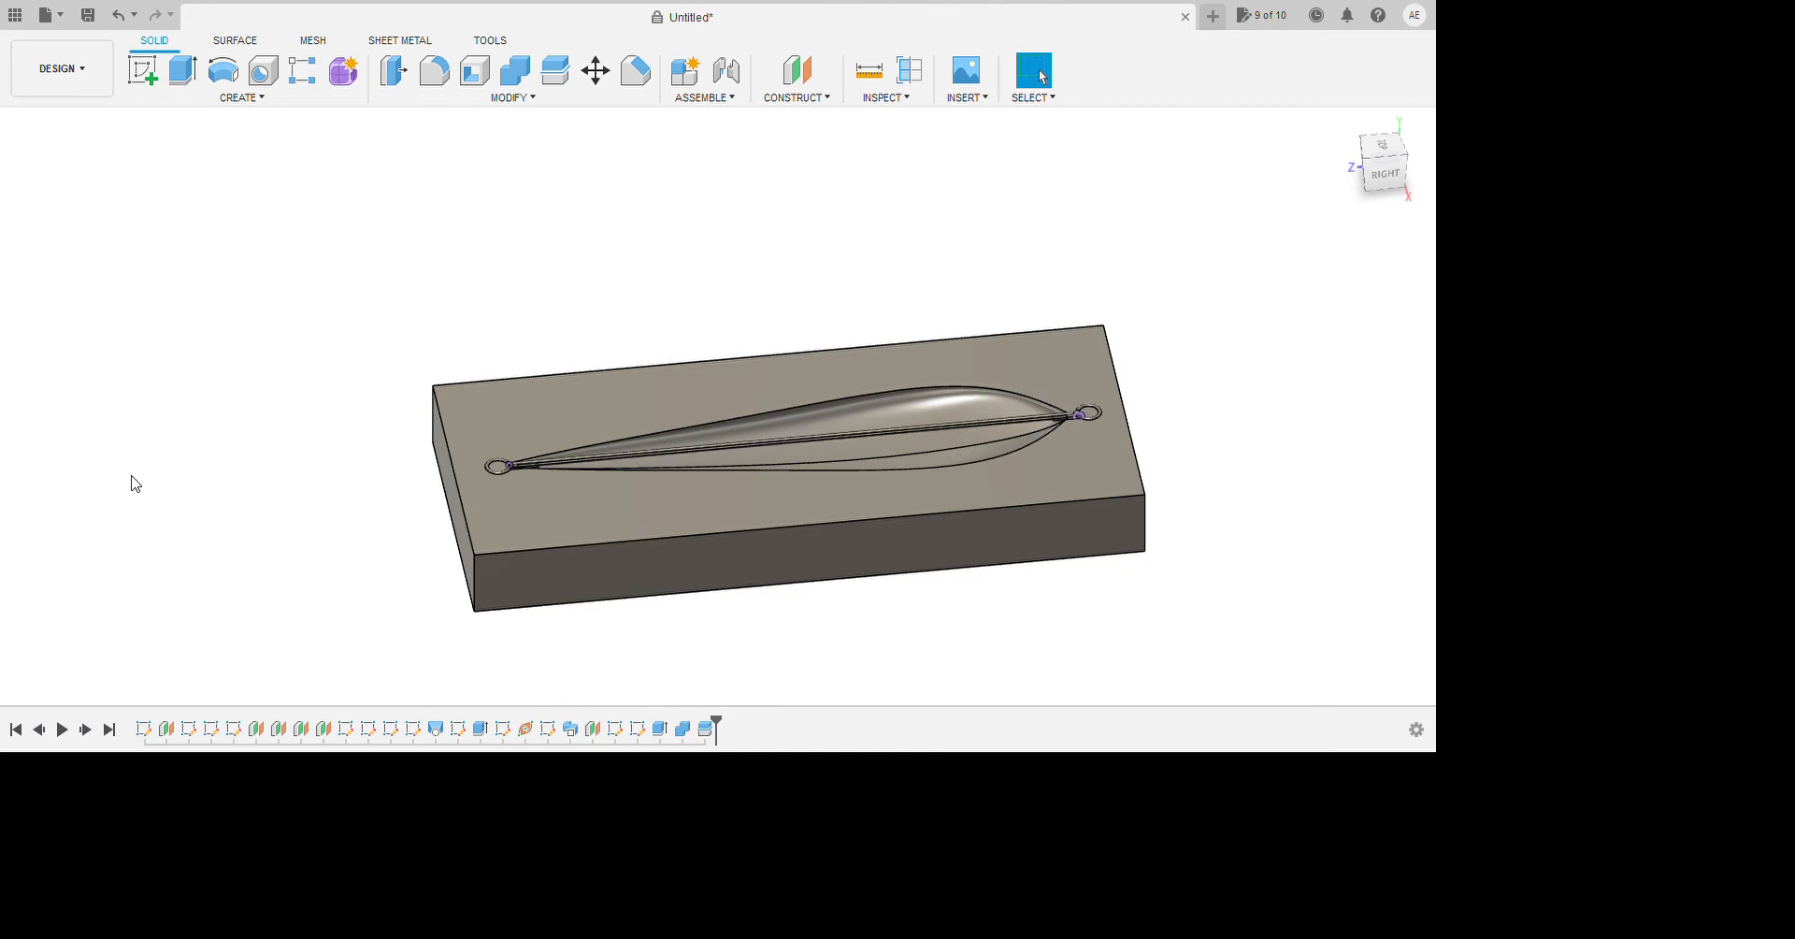
click(99, 357)
Examine the lower half's cavity and the wire loop impressions at both of its ends.
scroll(499, 463, up, 3)
shift+middle_drag(373, 552, 371, 604)
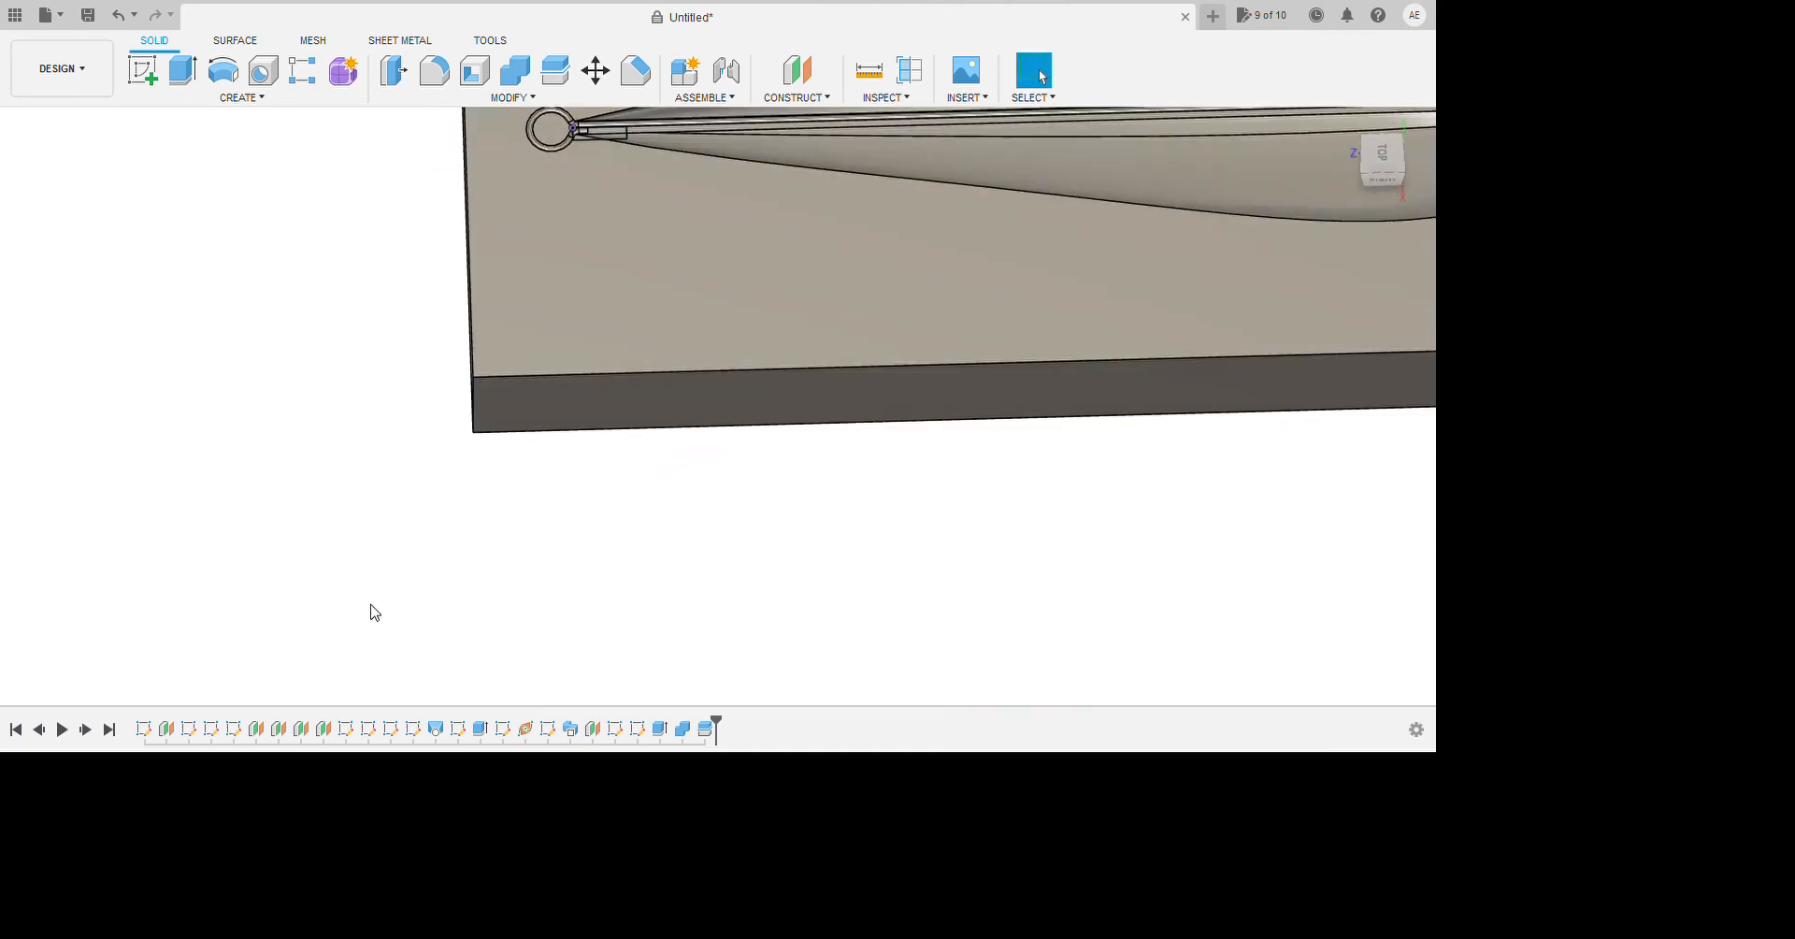
scroll(969, 345, down, 3)
scroll(637, 361, up, 4)
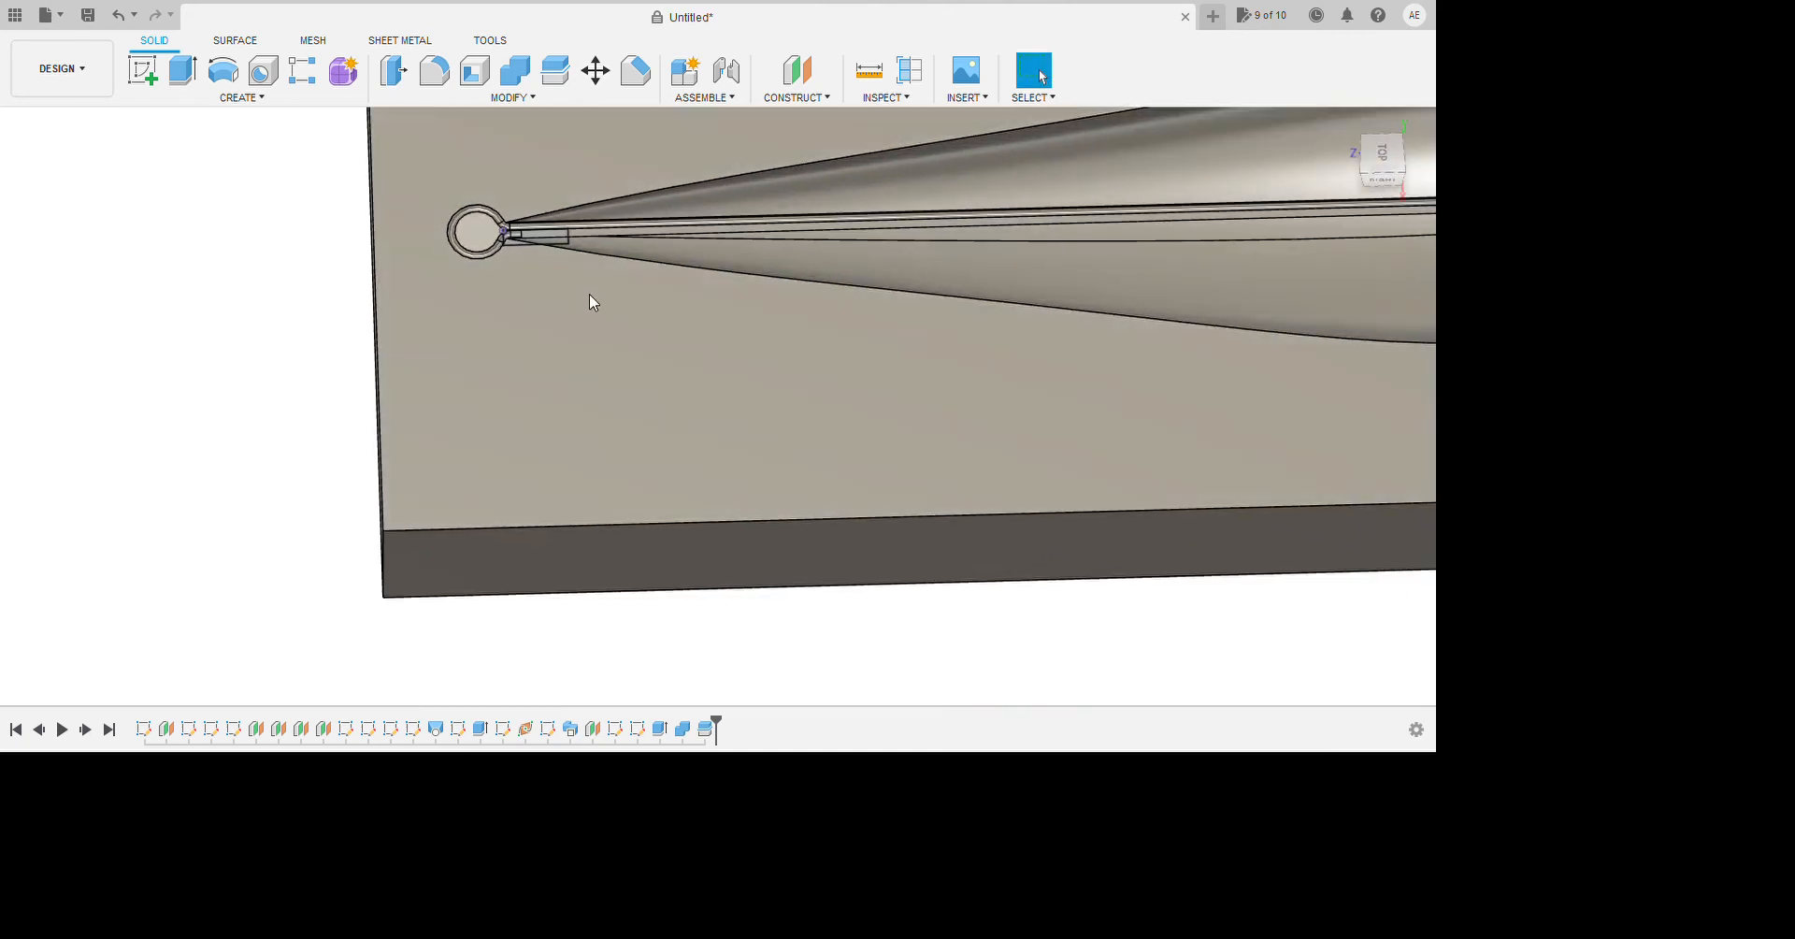
shift+middle_drag(589, 294, 461, 405)
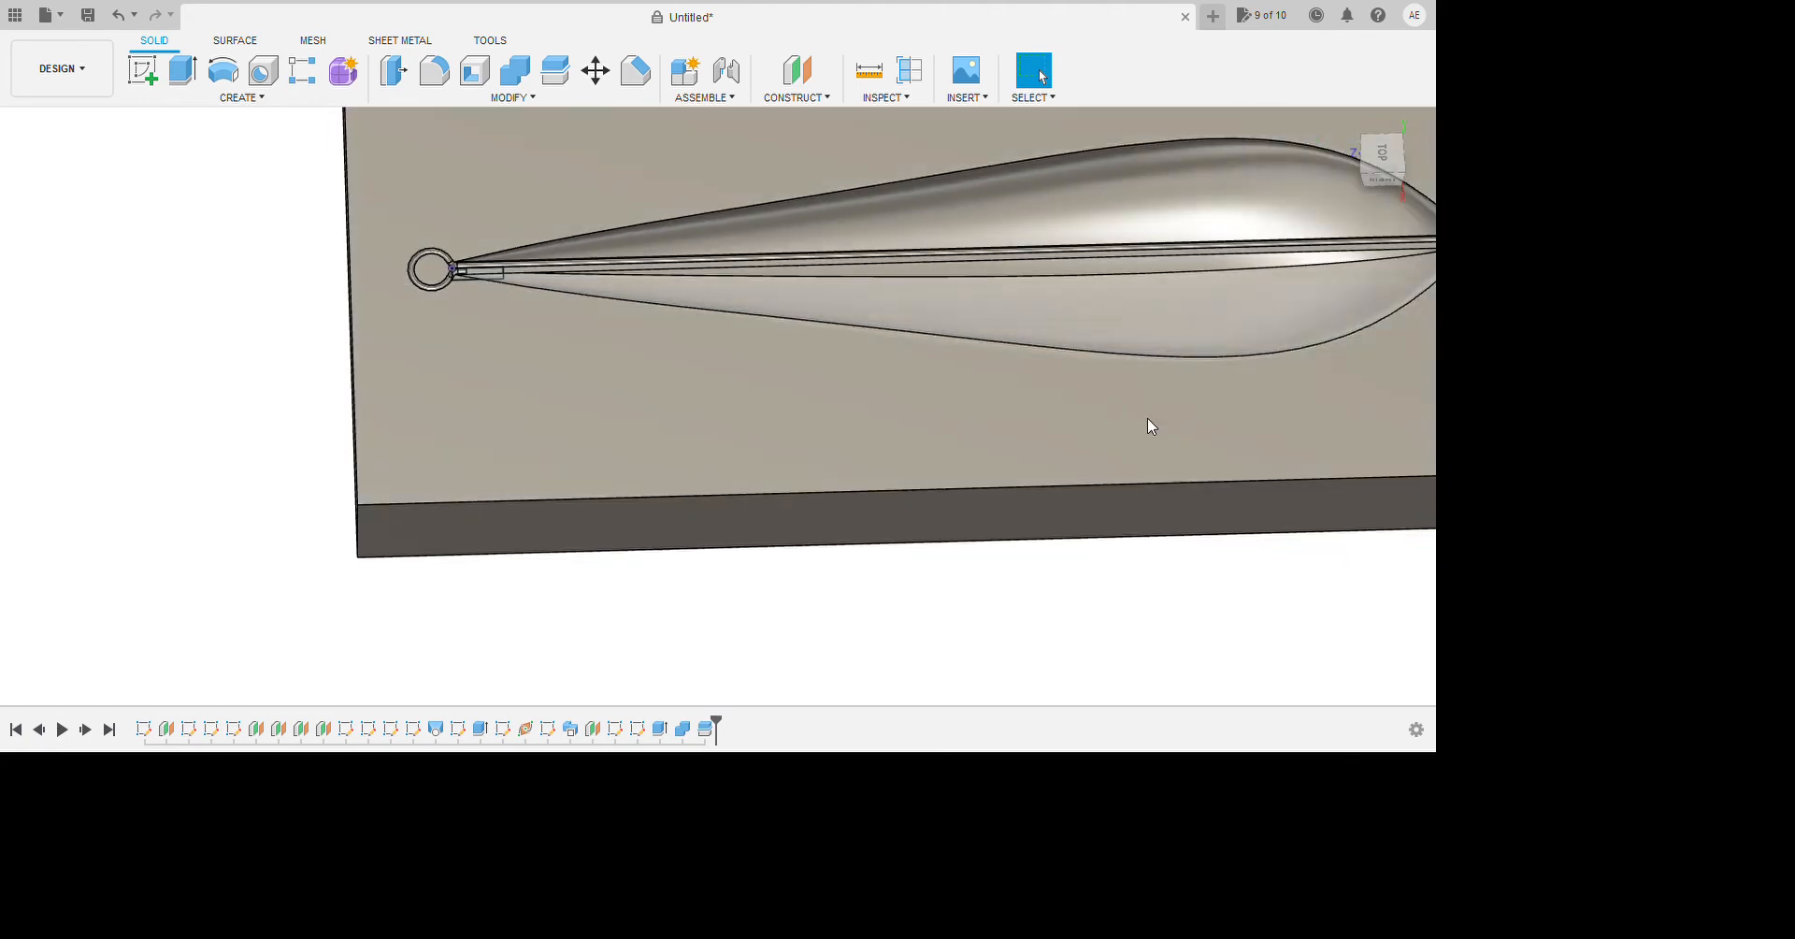
scroll(1215, 411, down, 3)
scroll(1574, 356, up, 5)
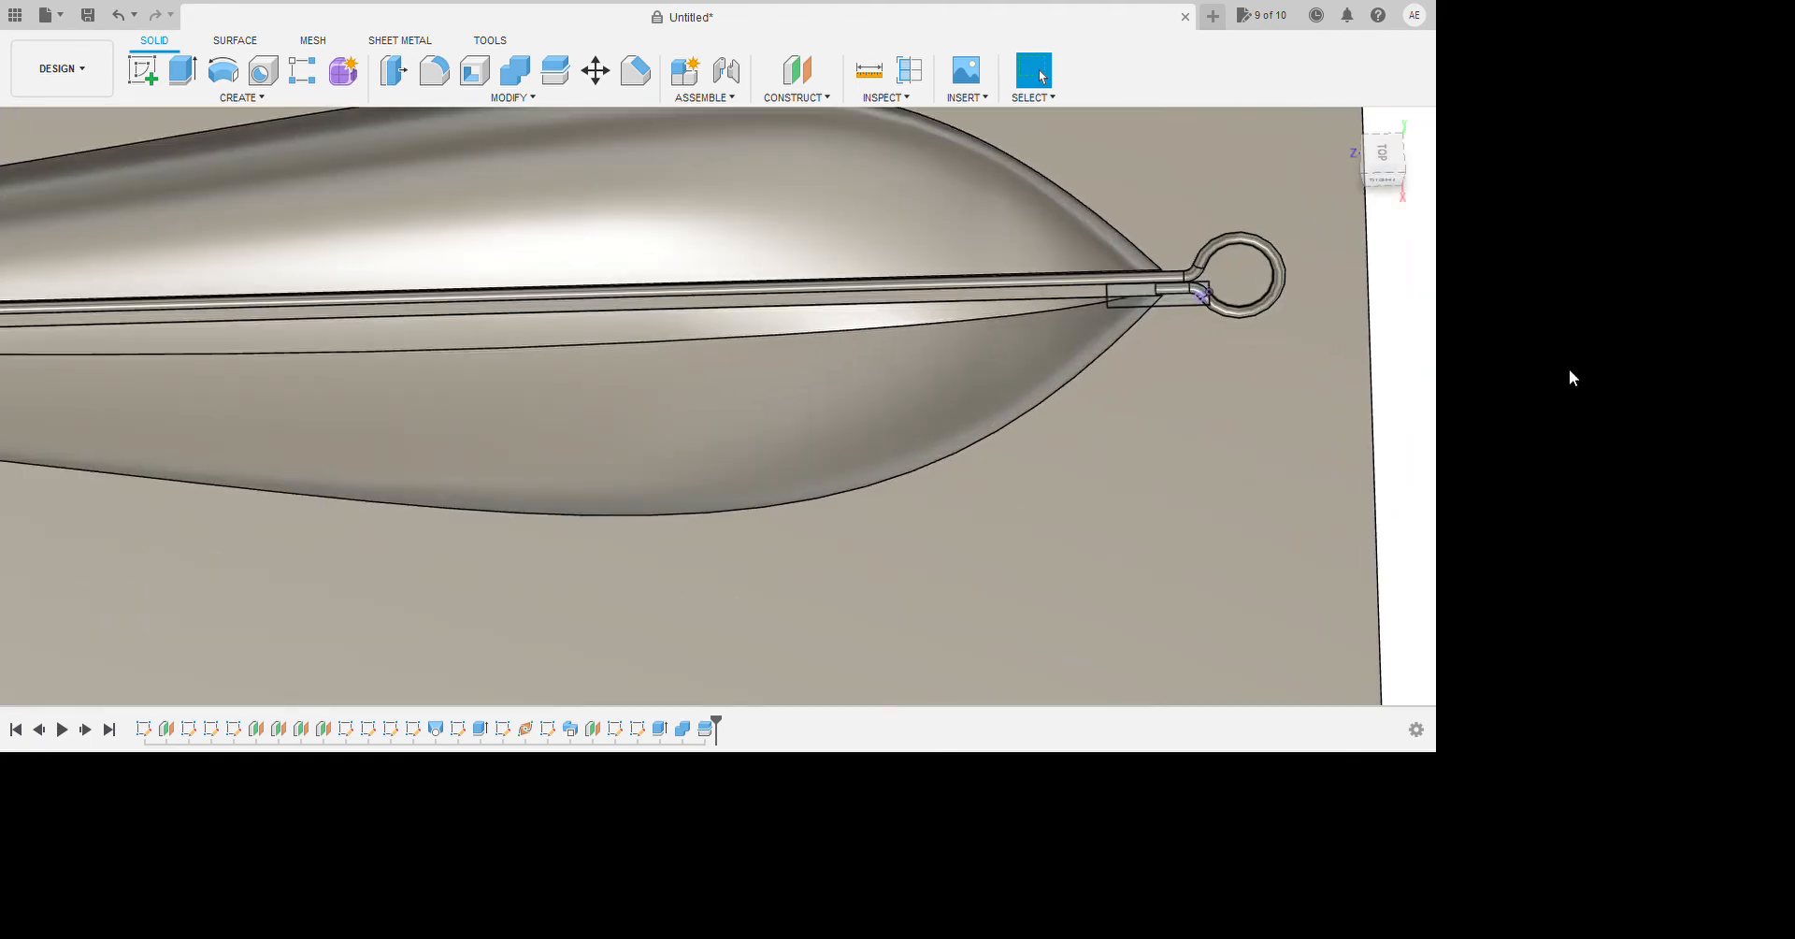
scroll(1569, 368, down, 5)
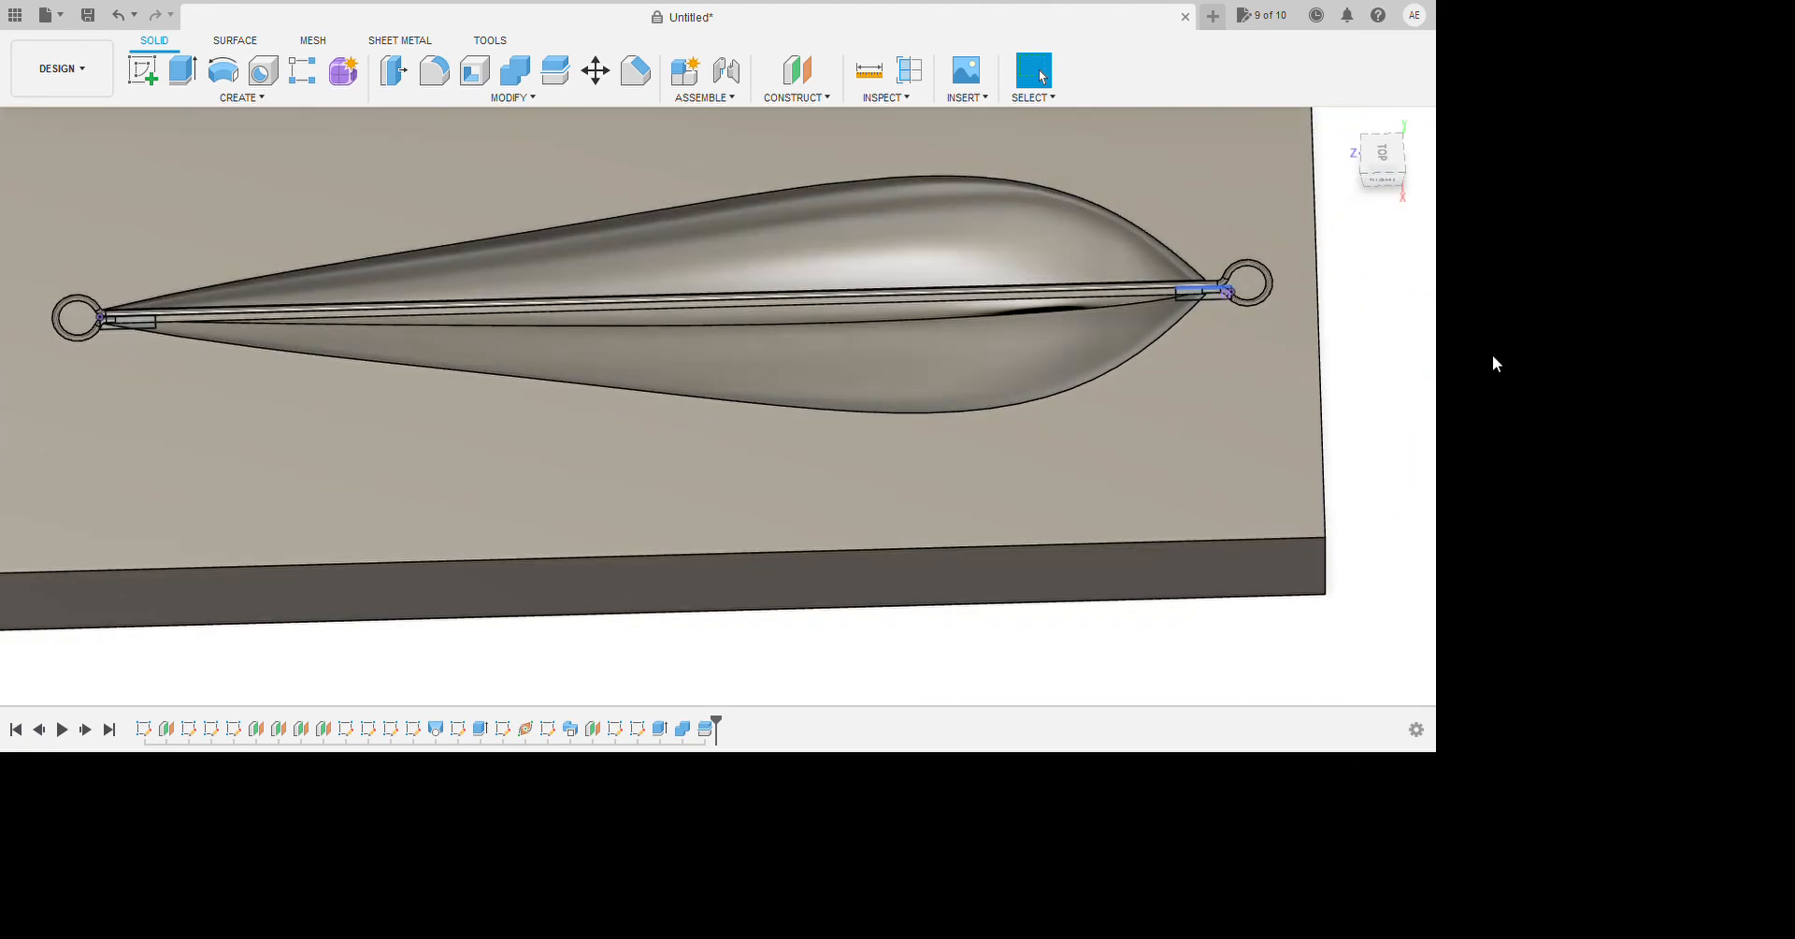
scroll(1399, 355, down, 5)
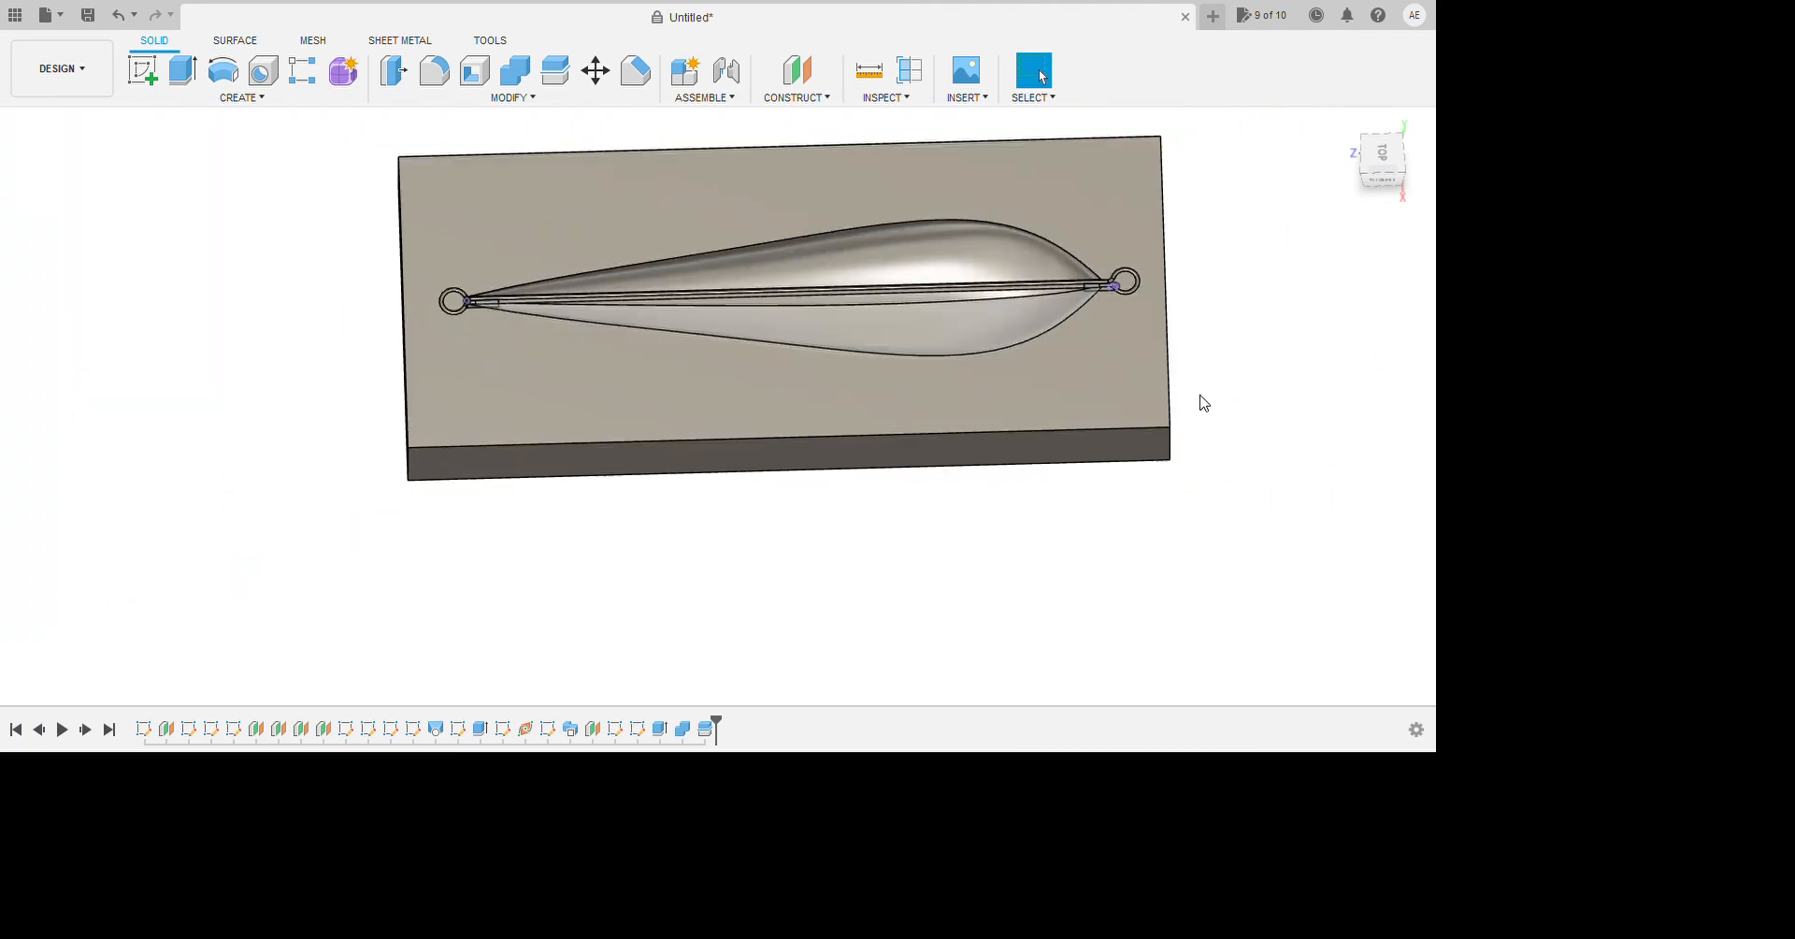
shift+middle_drag(1200, 396, 1249, 354)
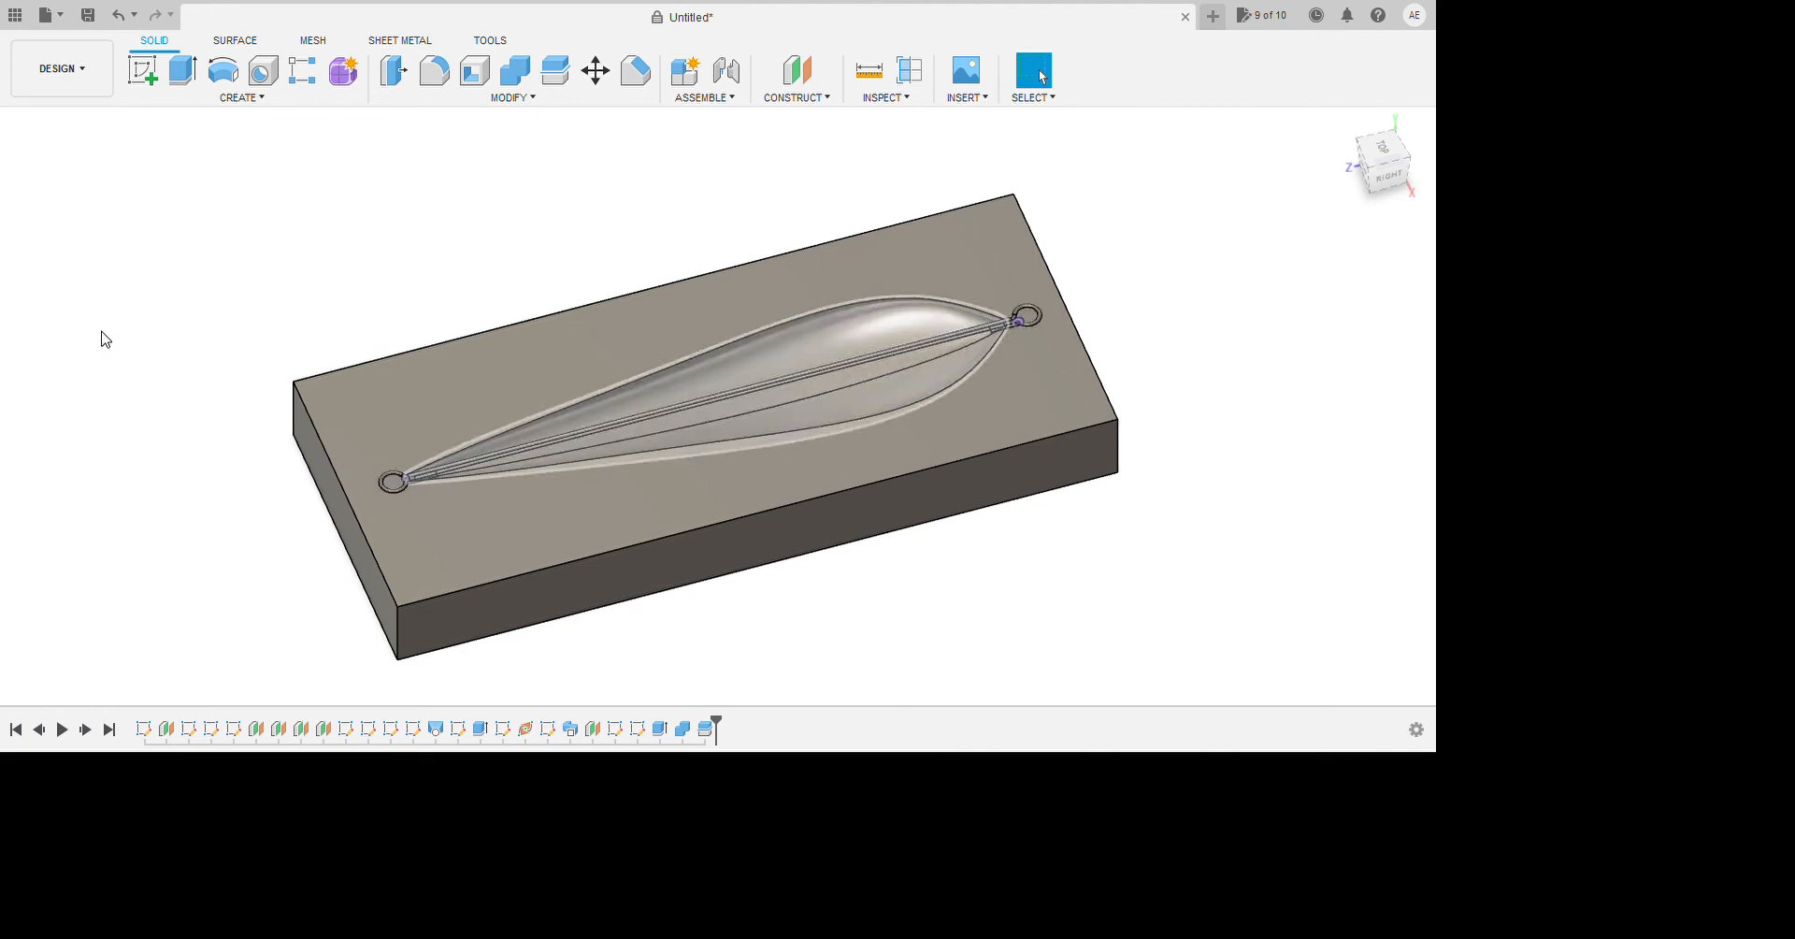
Toggle the visibility of the lure bodies and both mold halves to compare them, leaving only the lower half shown.
click(102, 331)
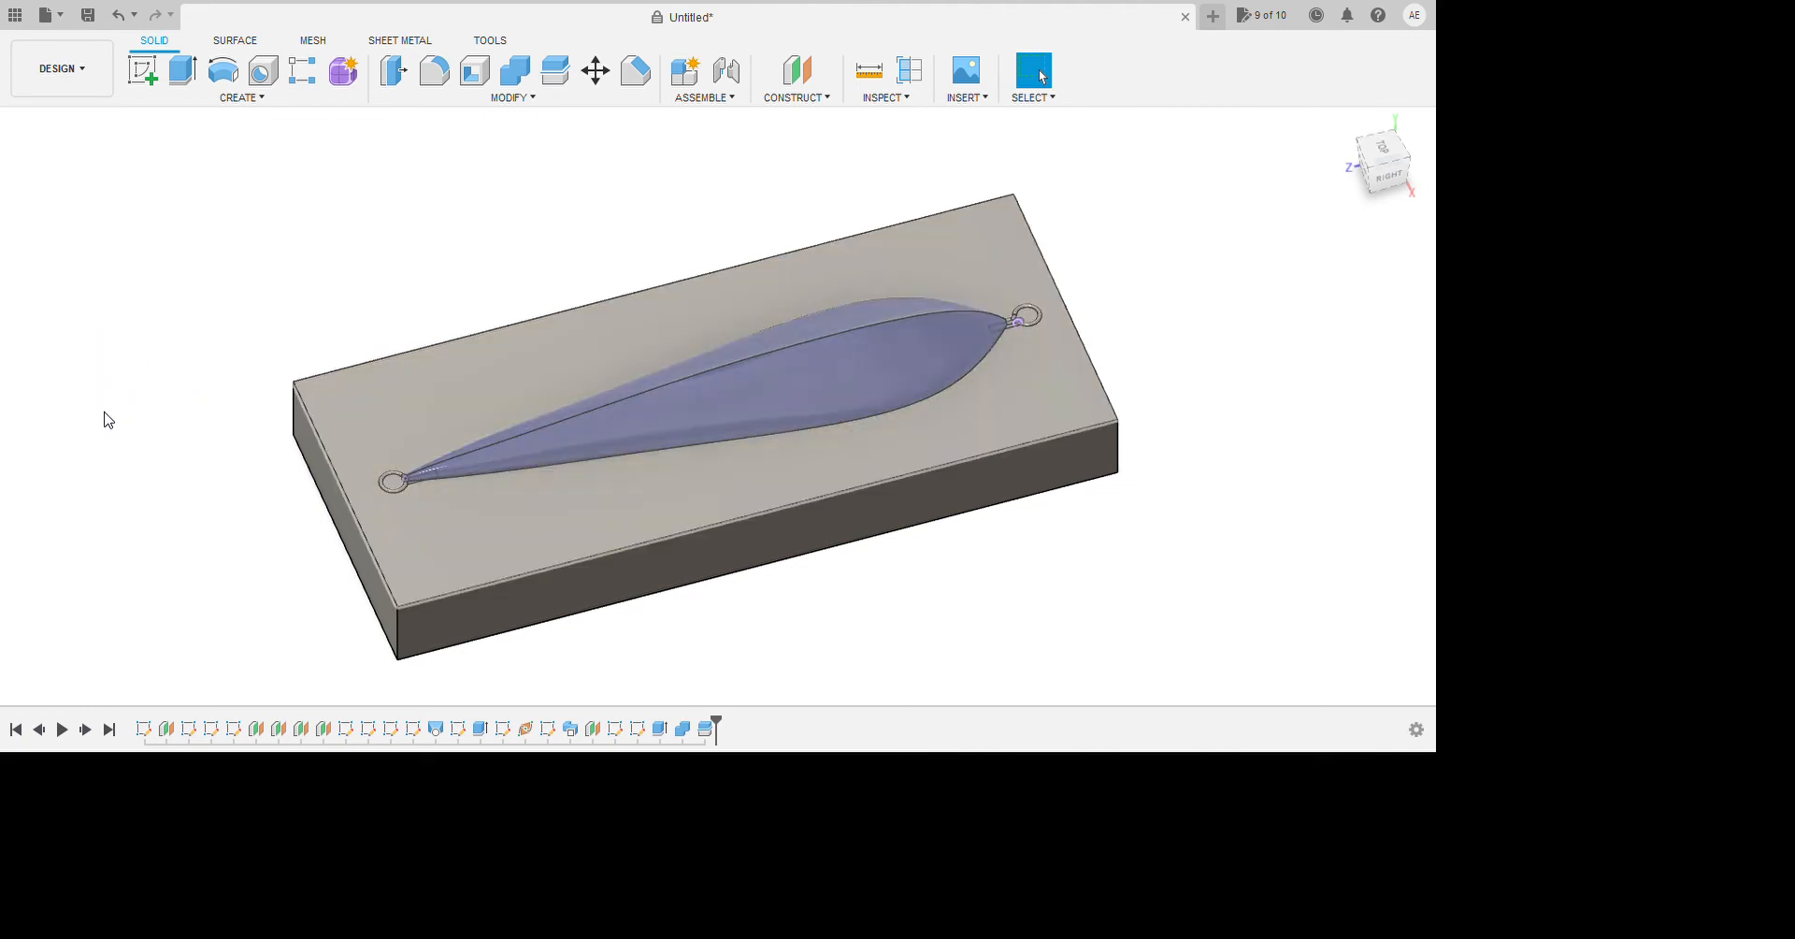
click(103, 412)
mouse_move(814, 416)
shift+middle_down()
mouse_move(838, 424)
mouse_move(813, 421)
shift+middle_up()
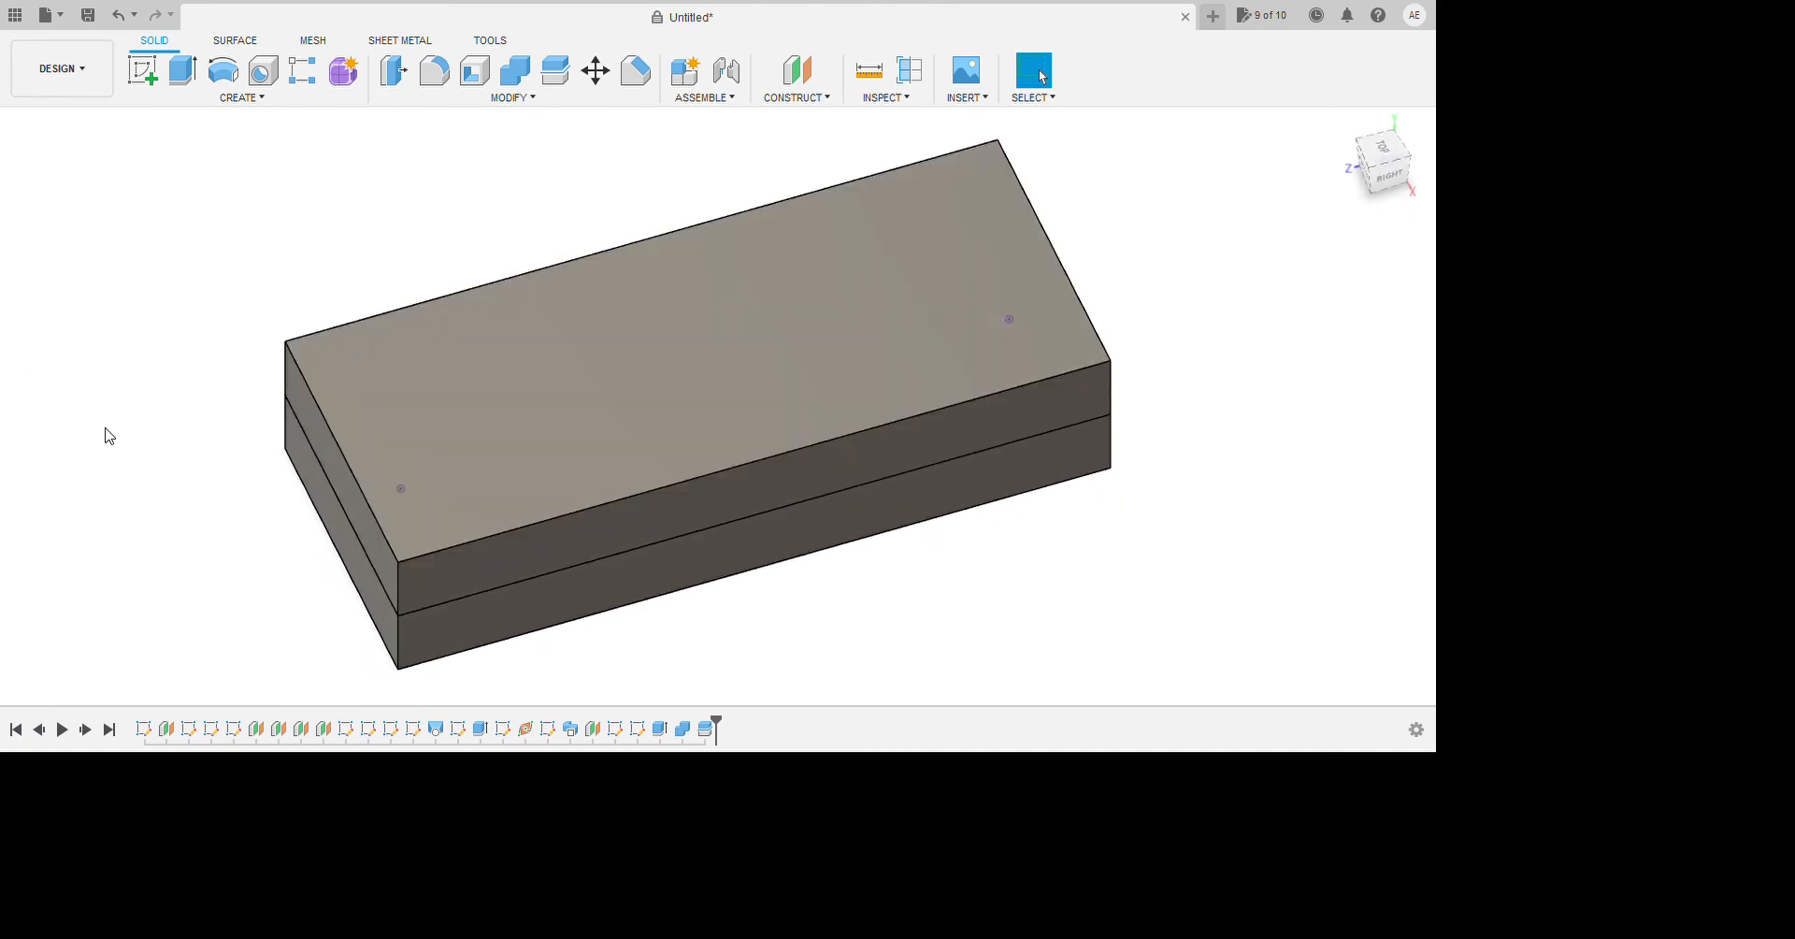
click(92, 418)
click(101, 387)
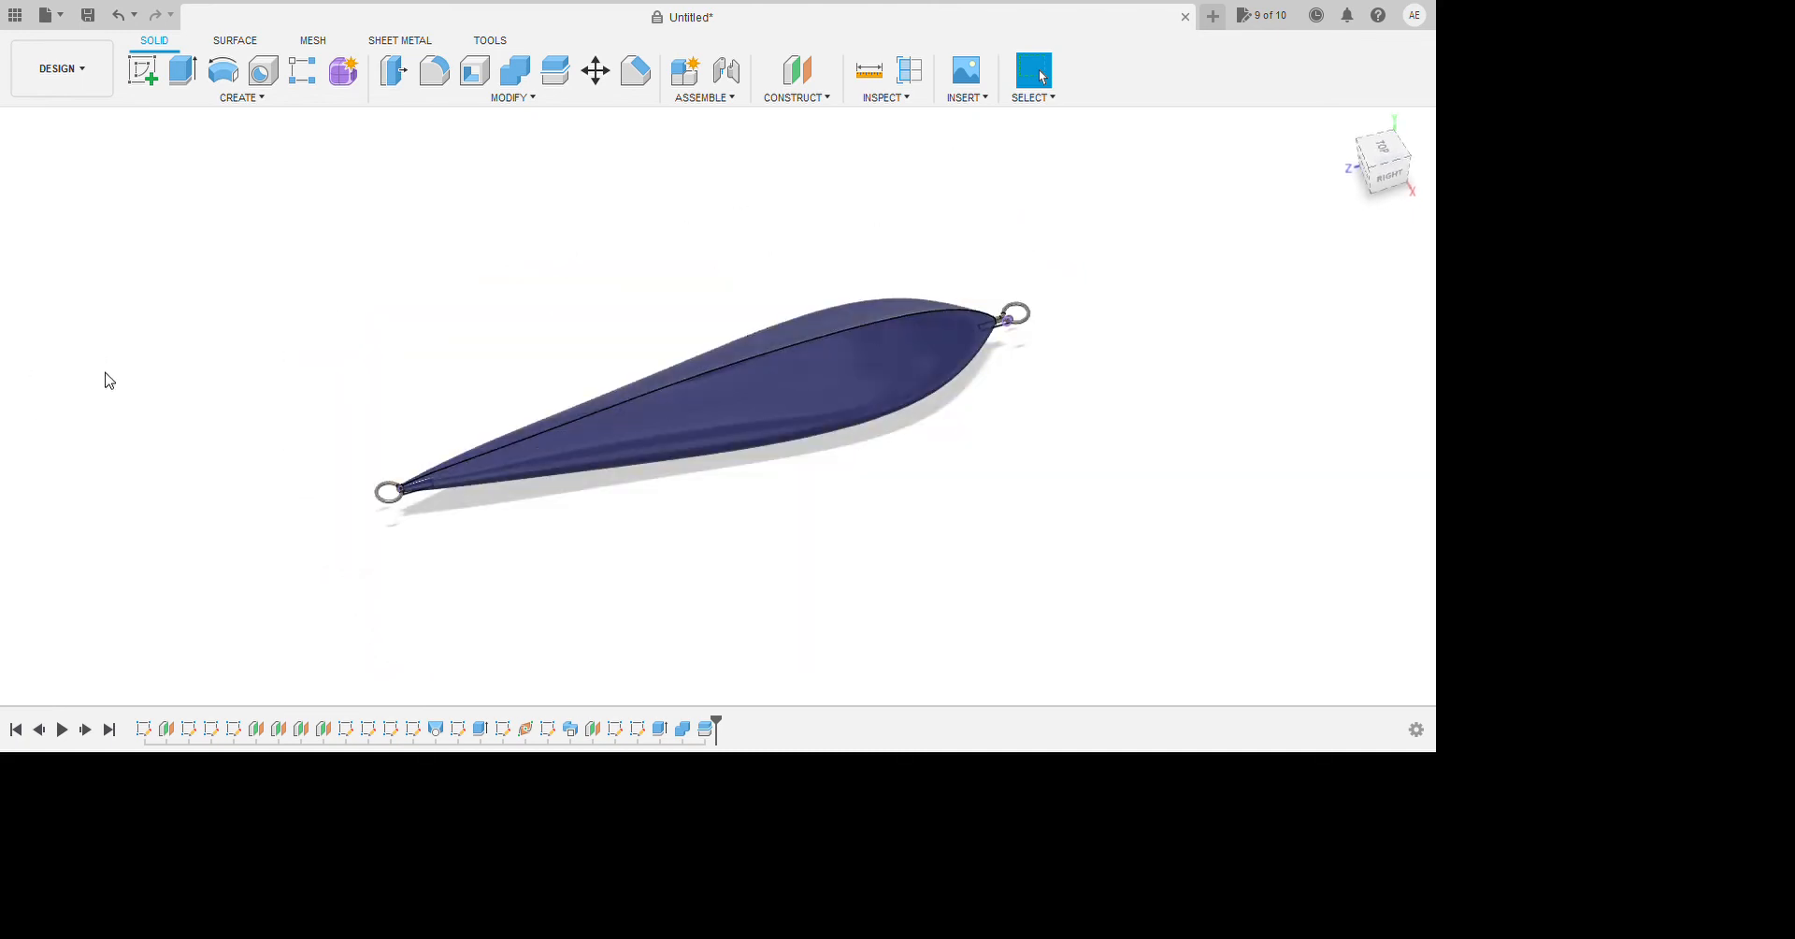
click(104, 363)
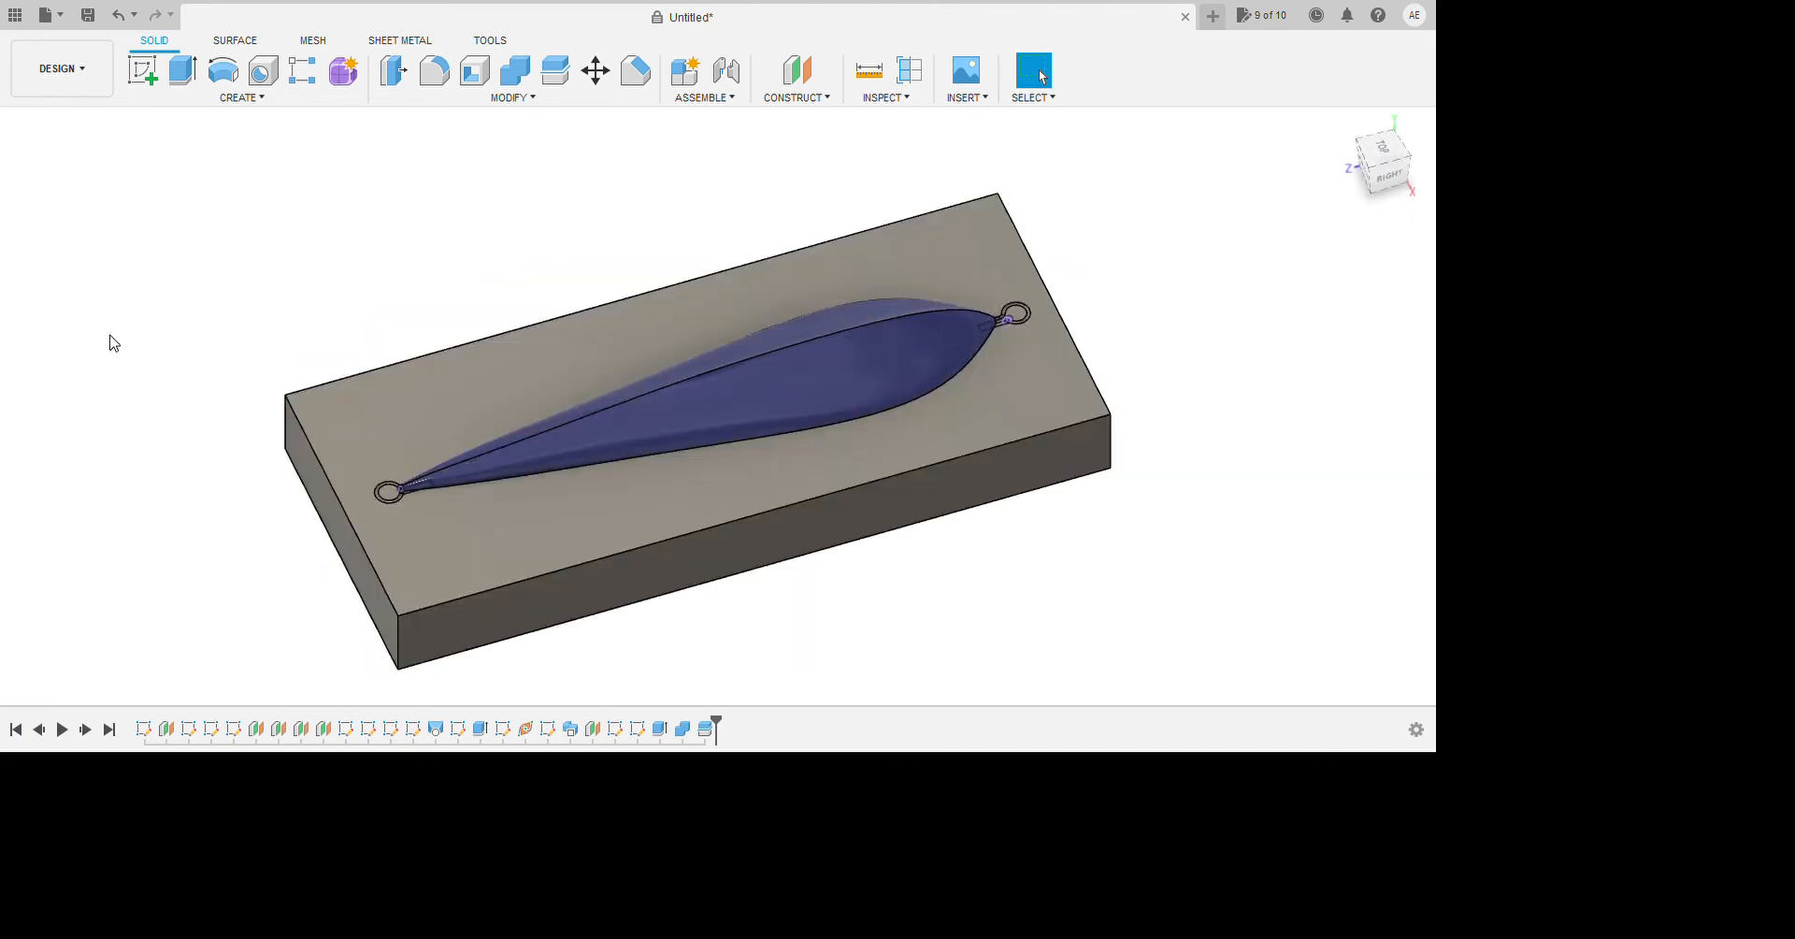
click(112, 337)
click(111, 337)
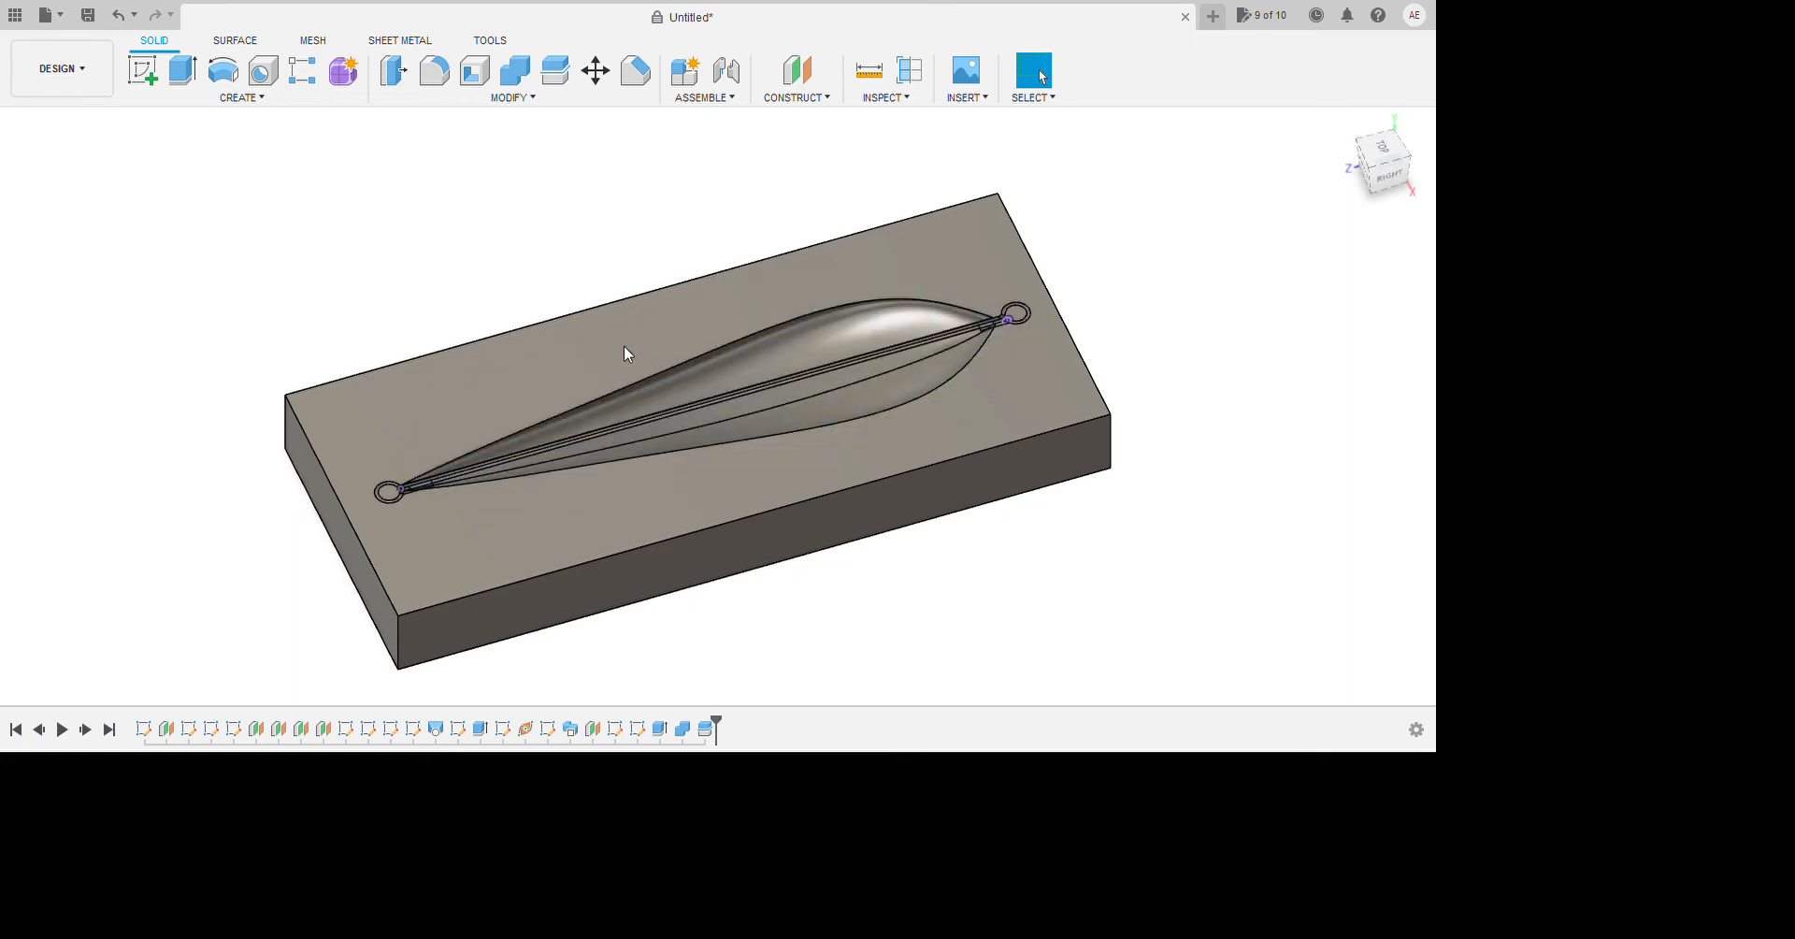
Start a sketch on the lower mold half's parting face and rotate the view so the block lies horizontally.
shift+middle_drag(624, 345, 788, 314)
click(486, 268)
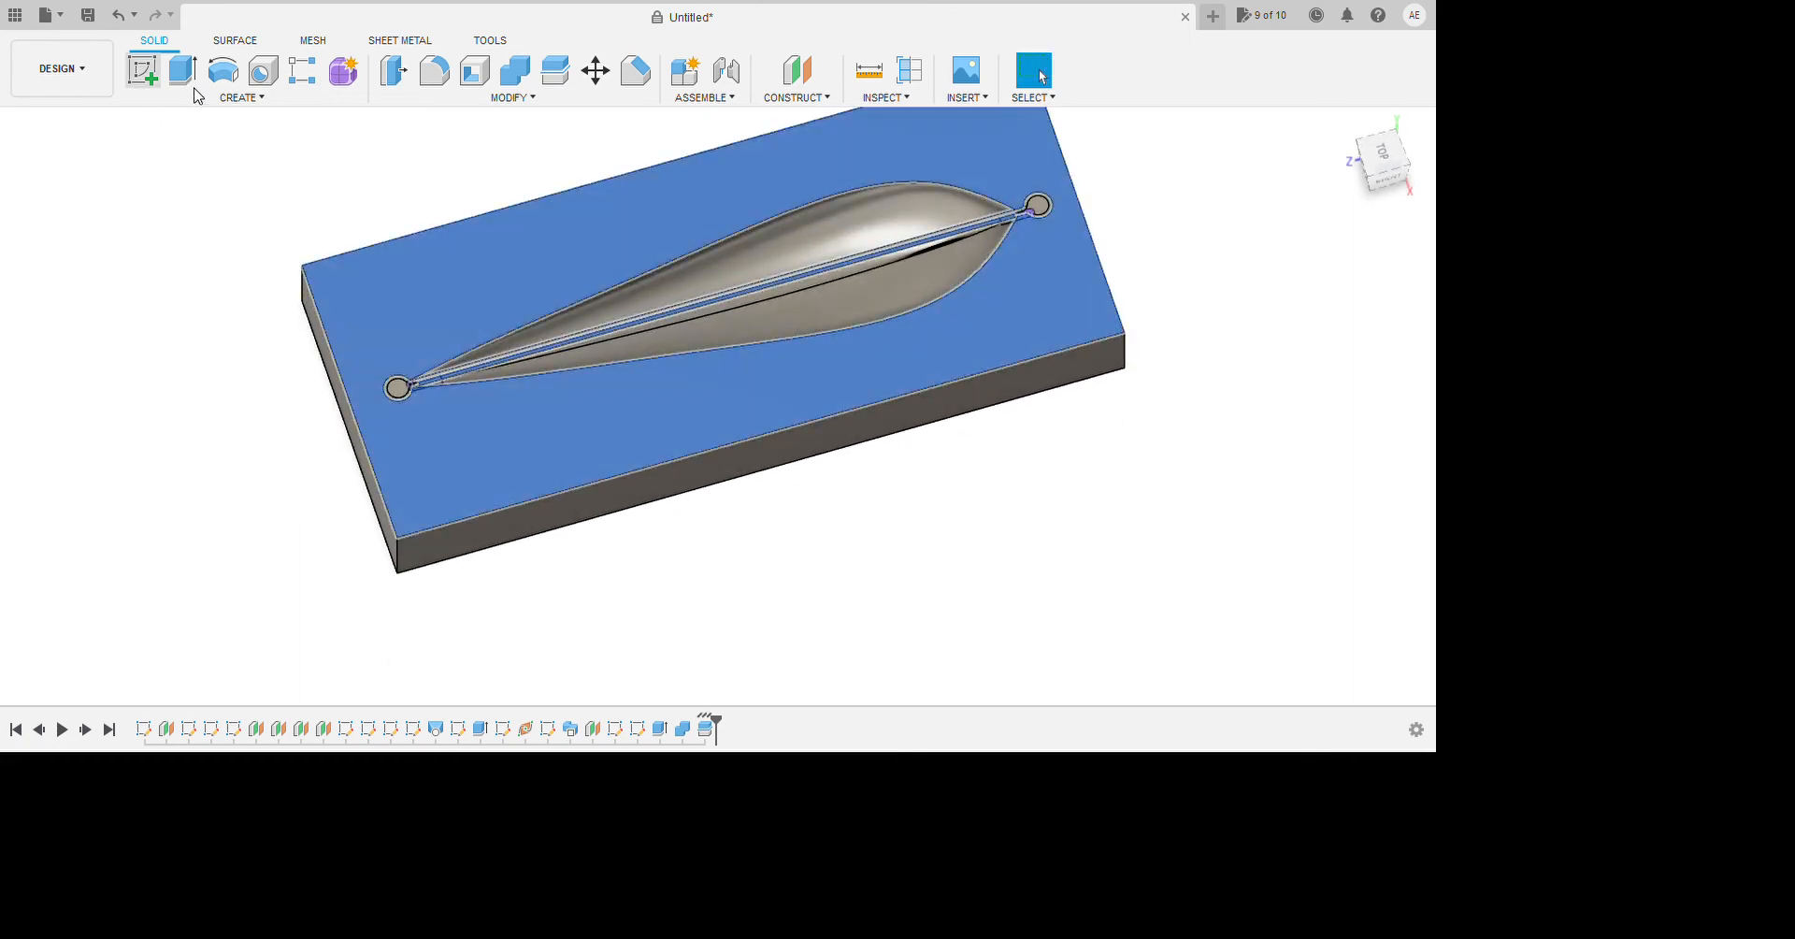
click(143, 70)
click(546, 499)
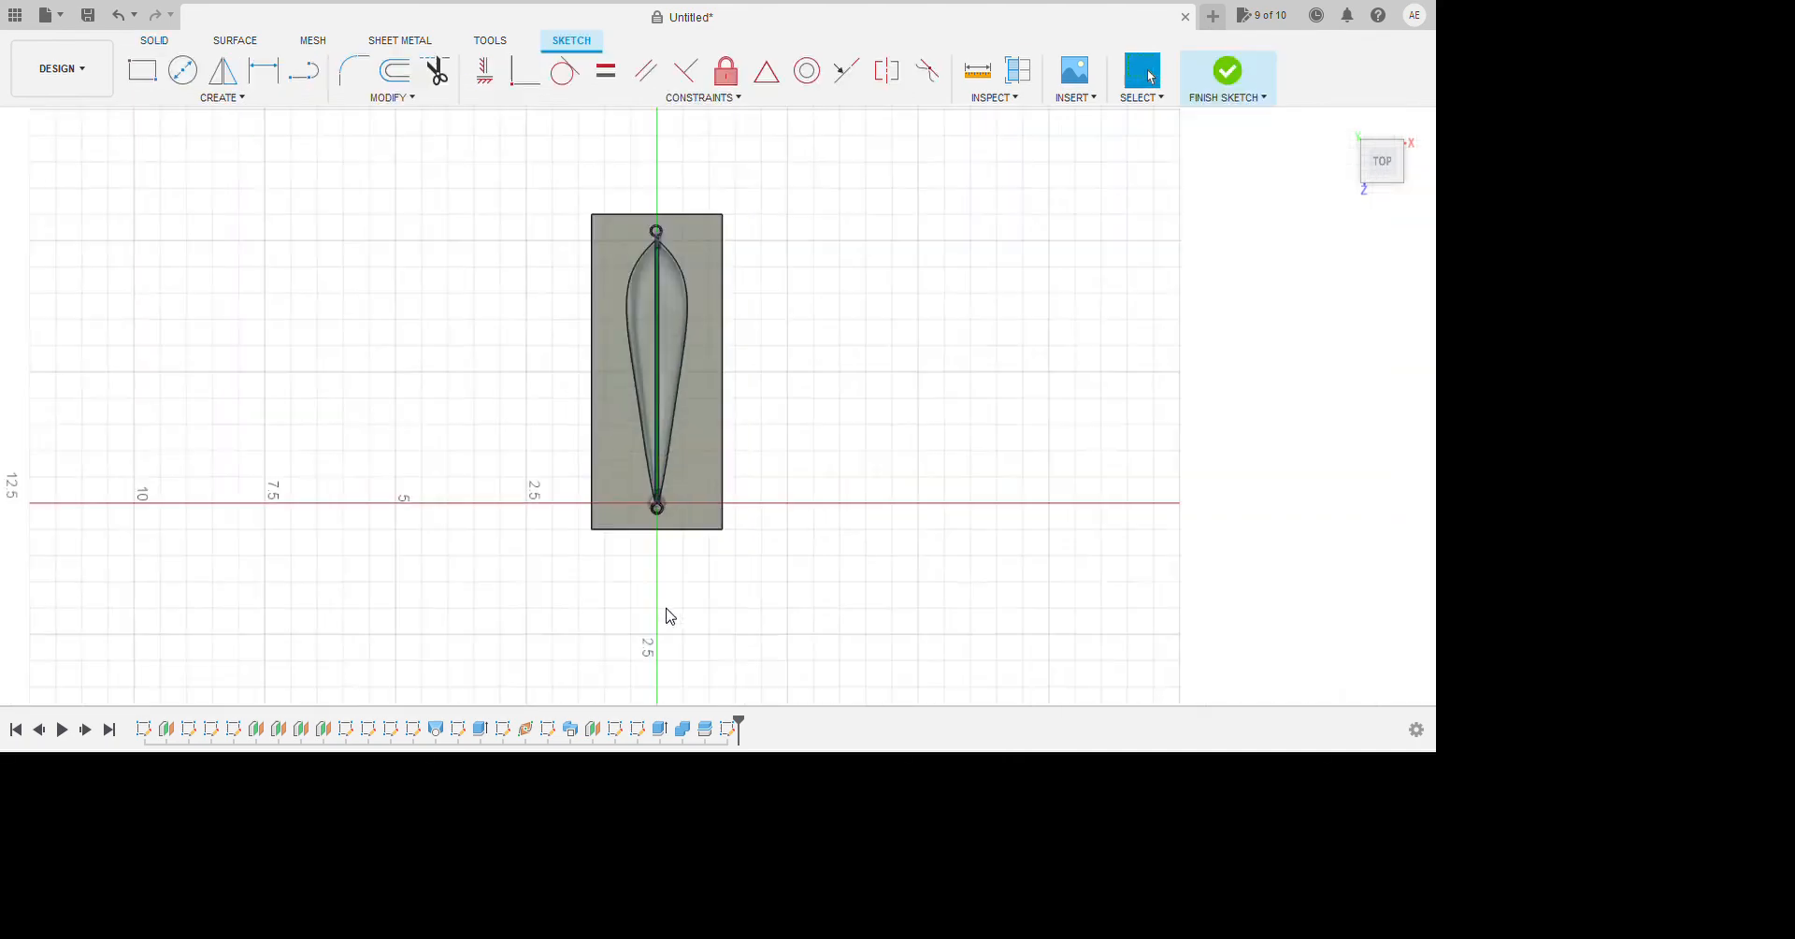
click(1415, 121)
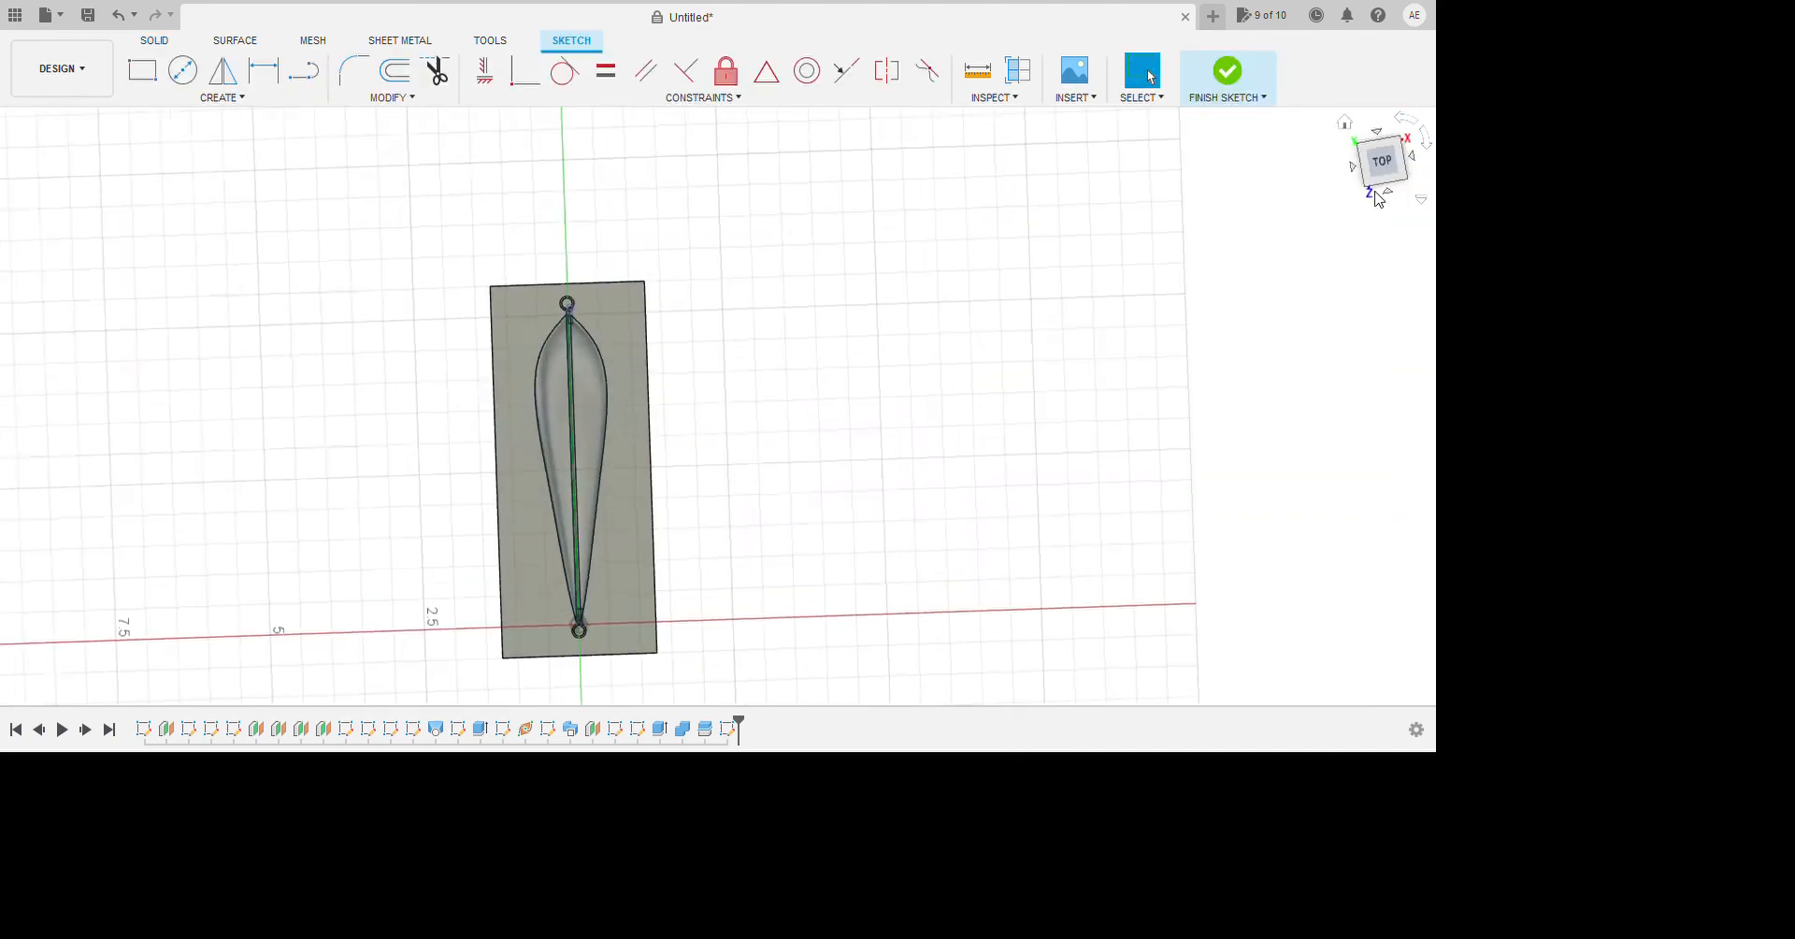
scroll(825, 569, up, 3)
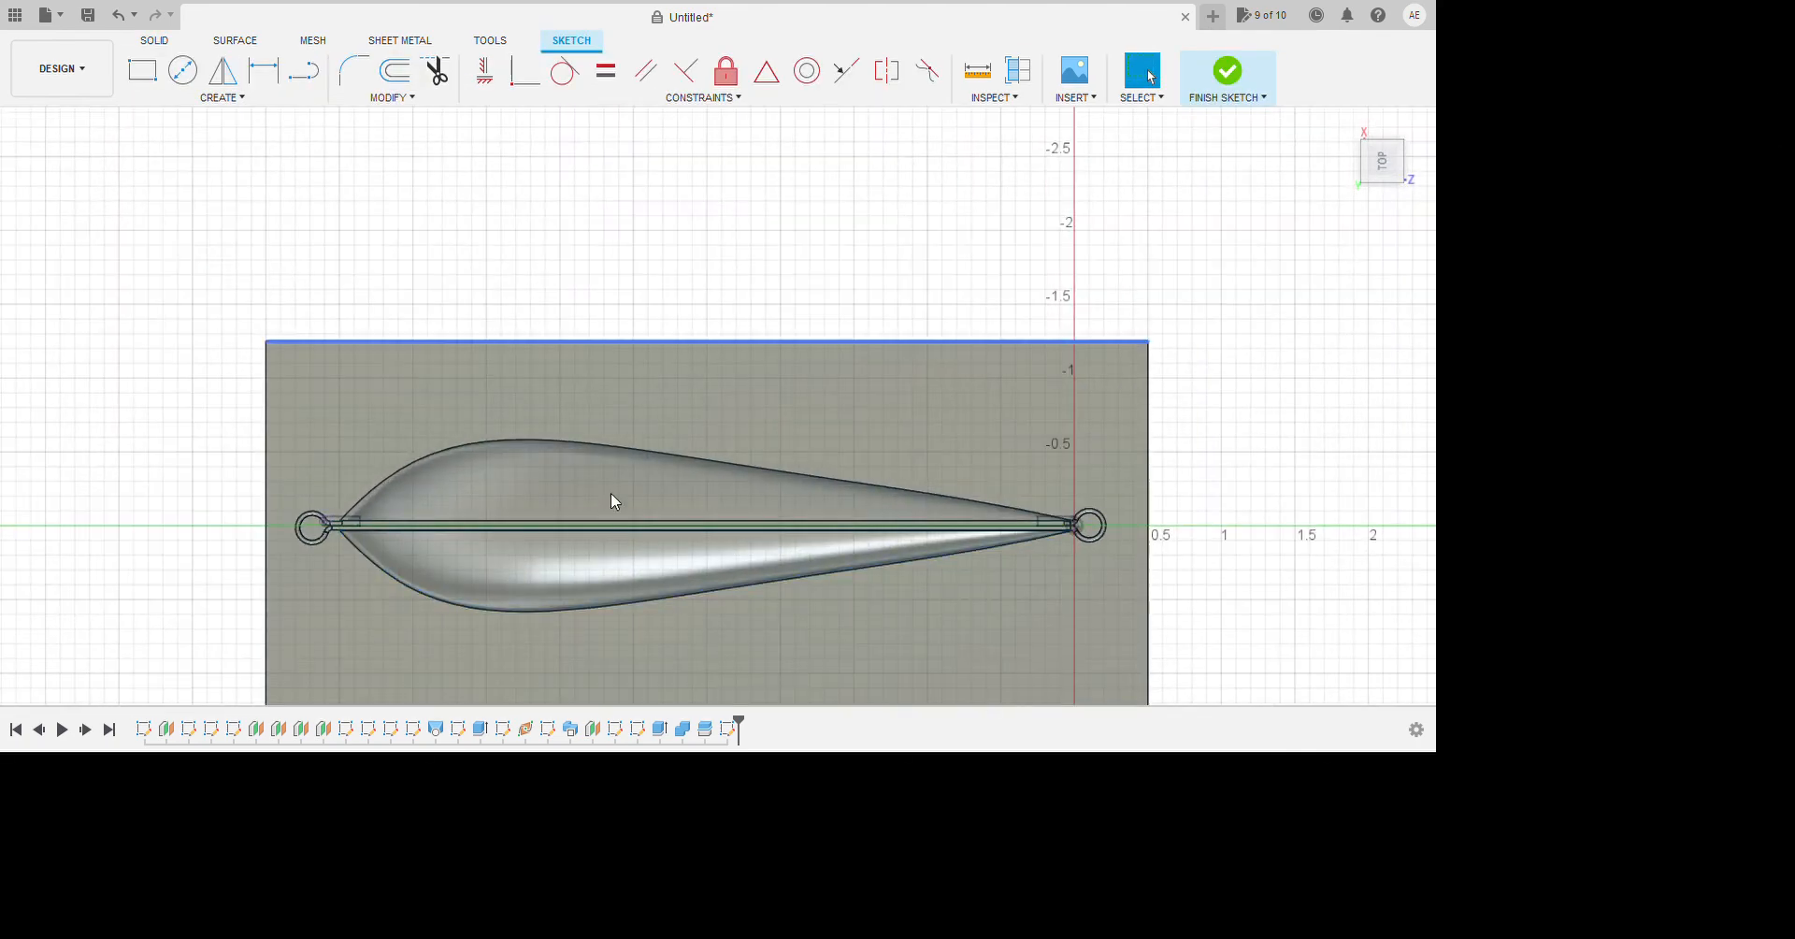
Draw a line from the widest part of the teardrop cavity's outline perpendicular to the block's long edge.
key(d)
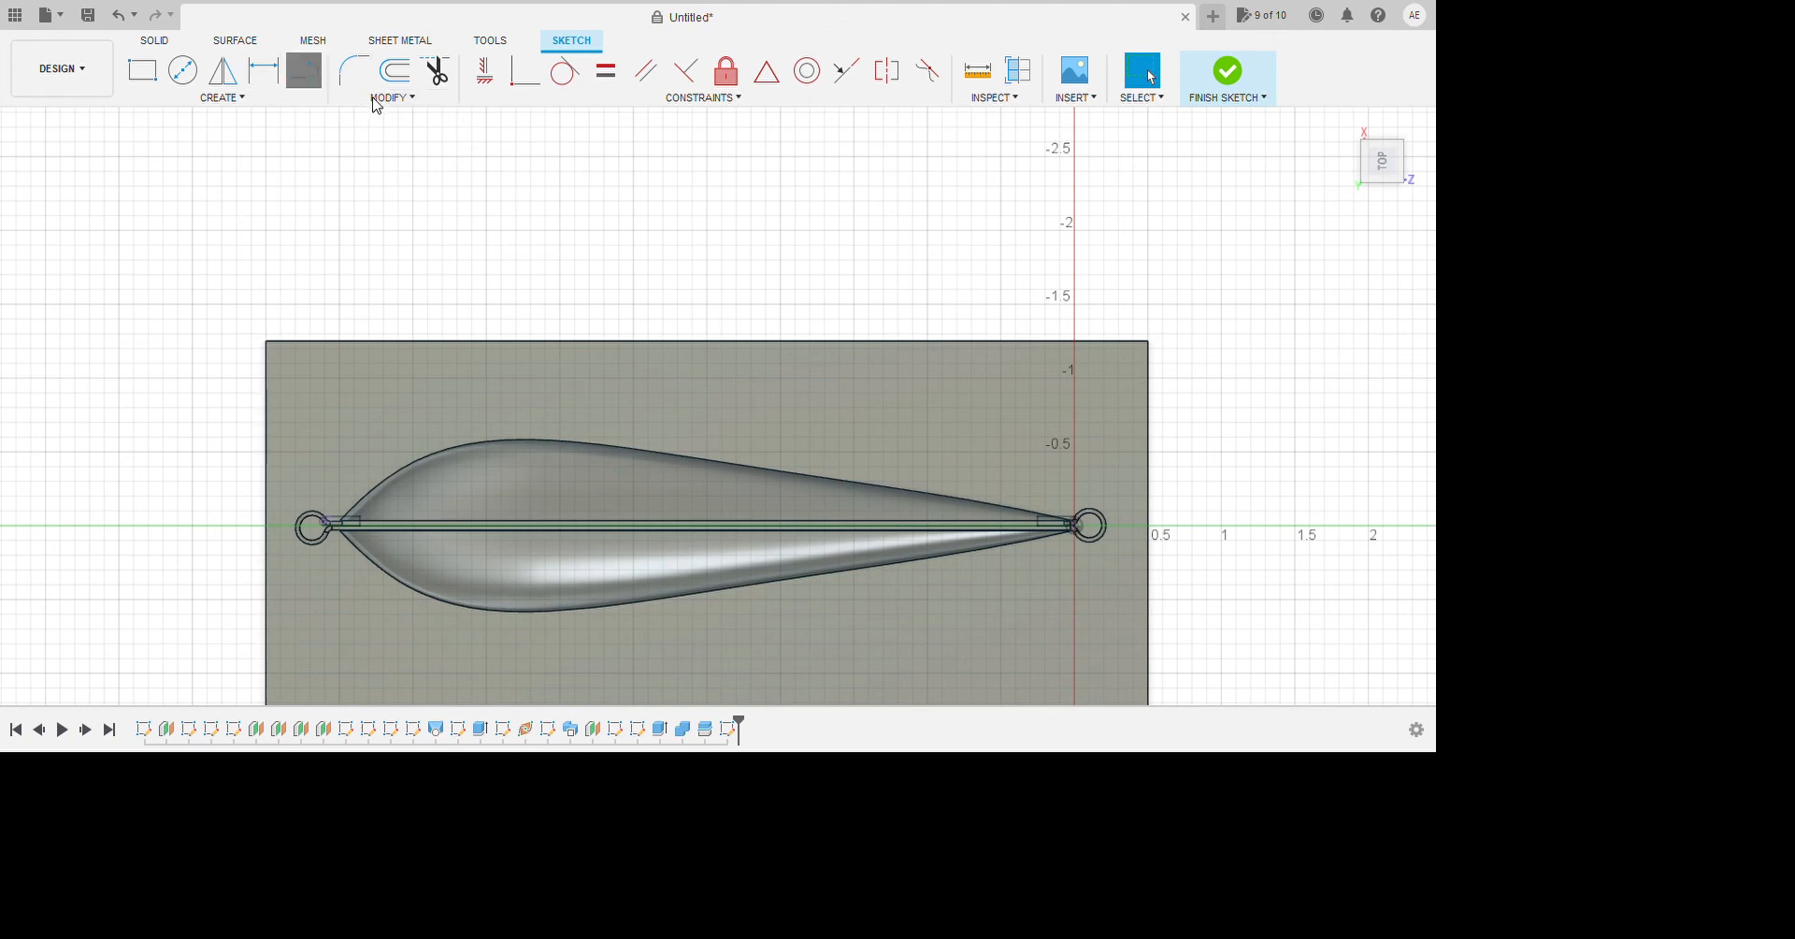
click(495, 440)
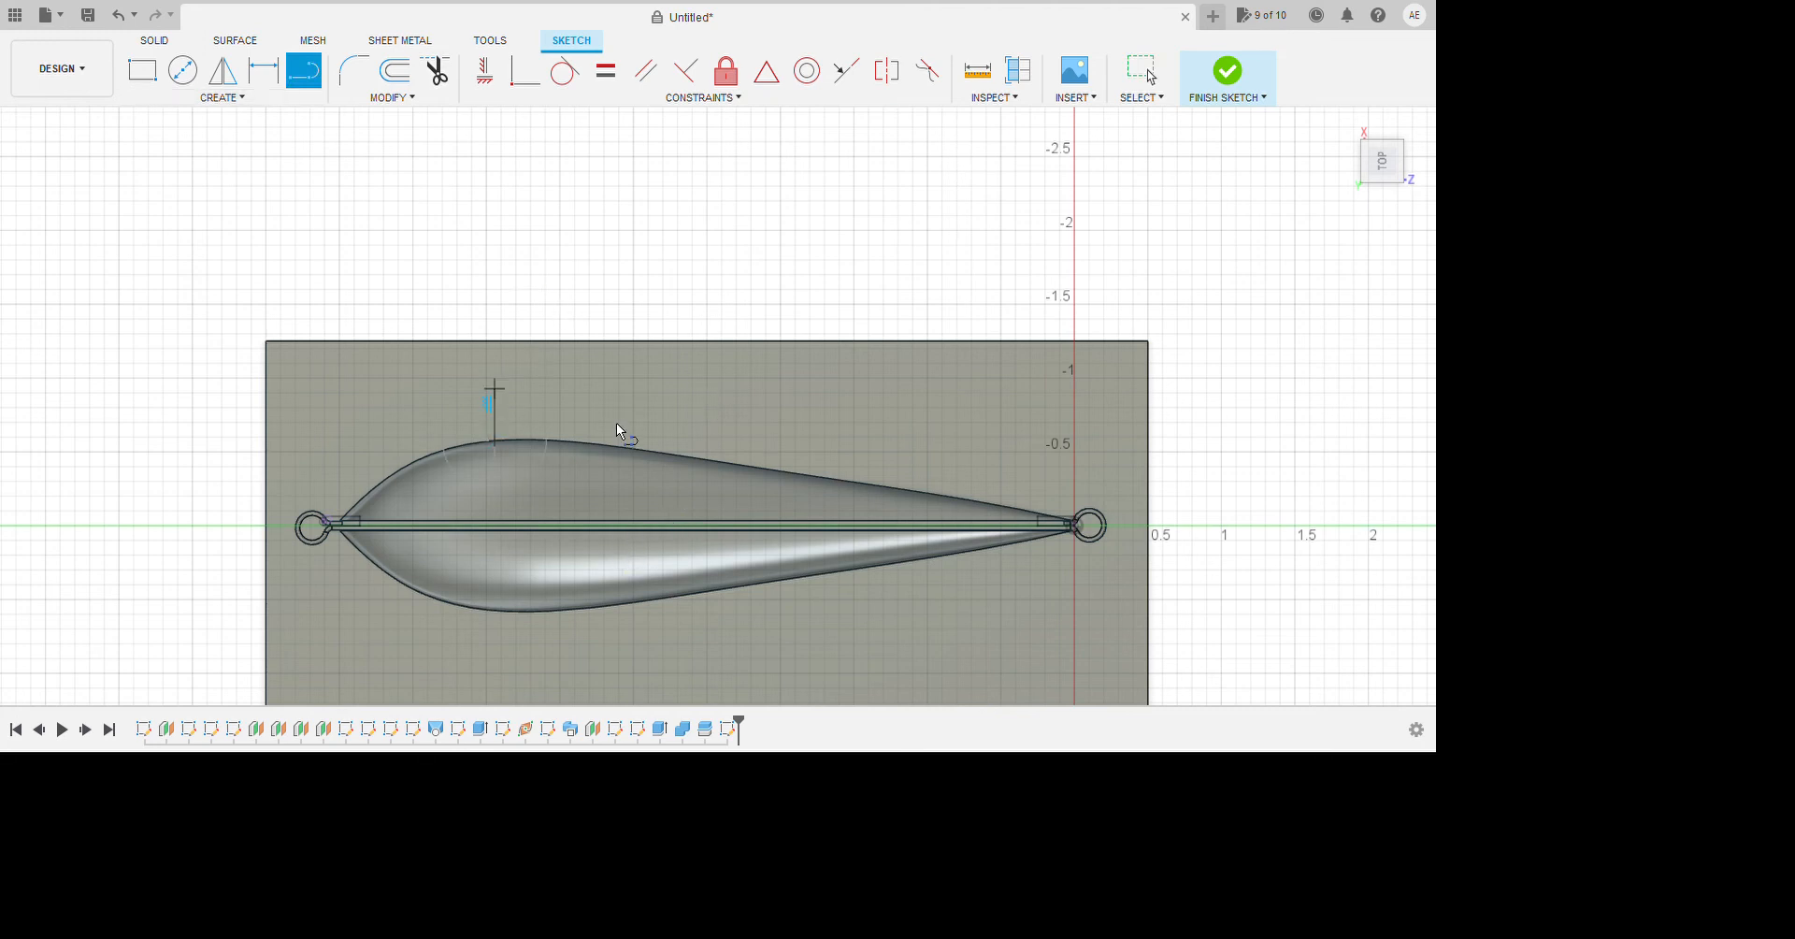
click(494, 341)
Dimension the perpendicular line 1.563 from the block's short edge and draw a line from its outer end along the long edge.
key(d)
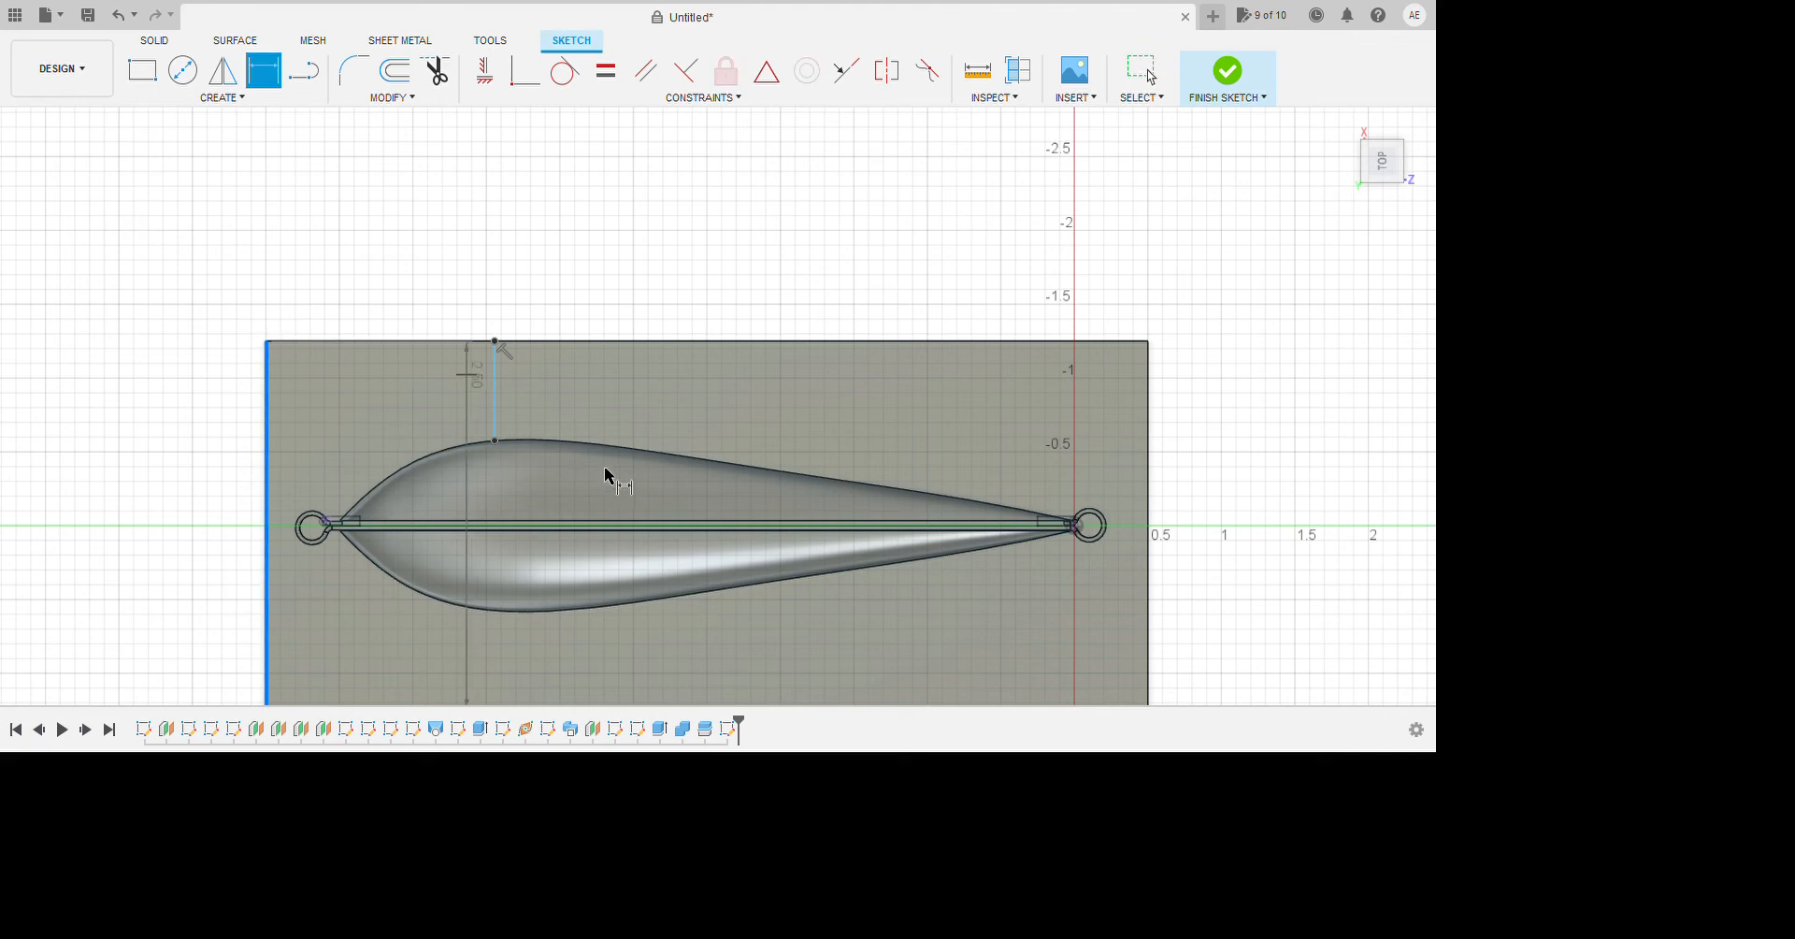
click(495, 384)
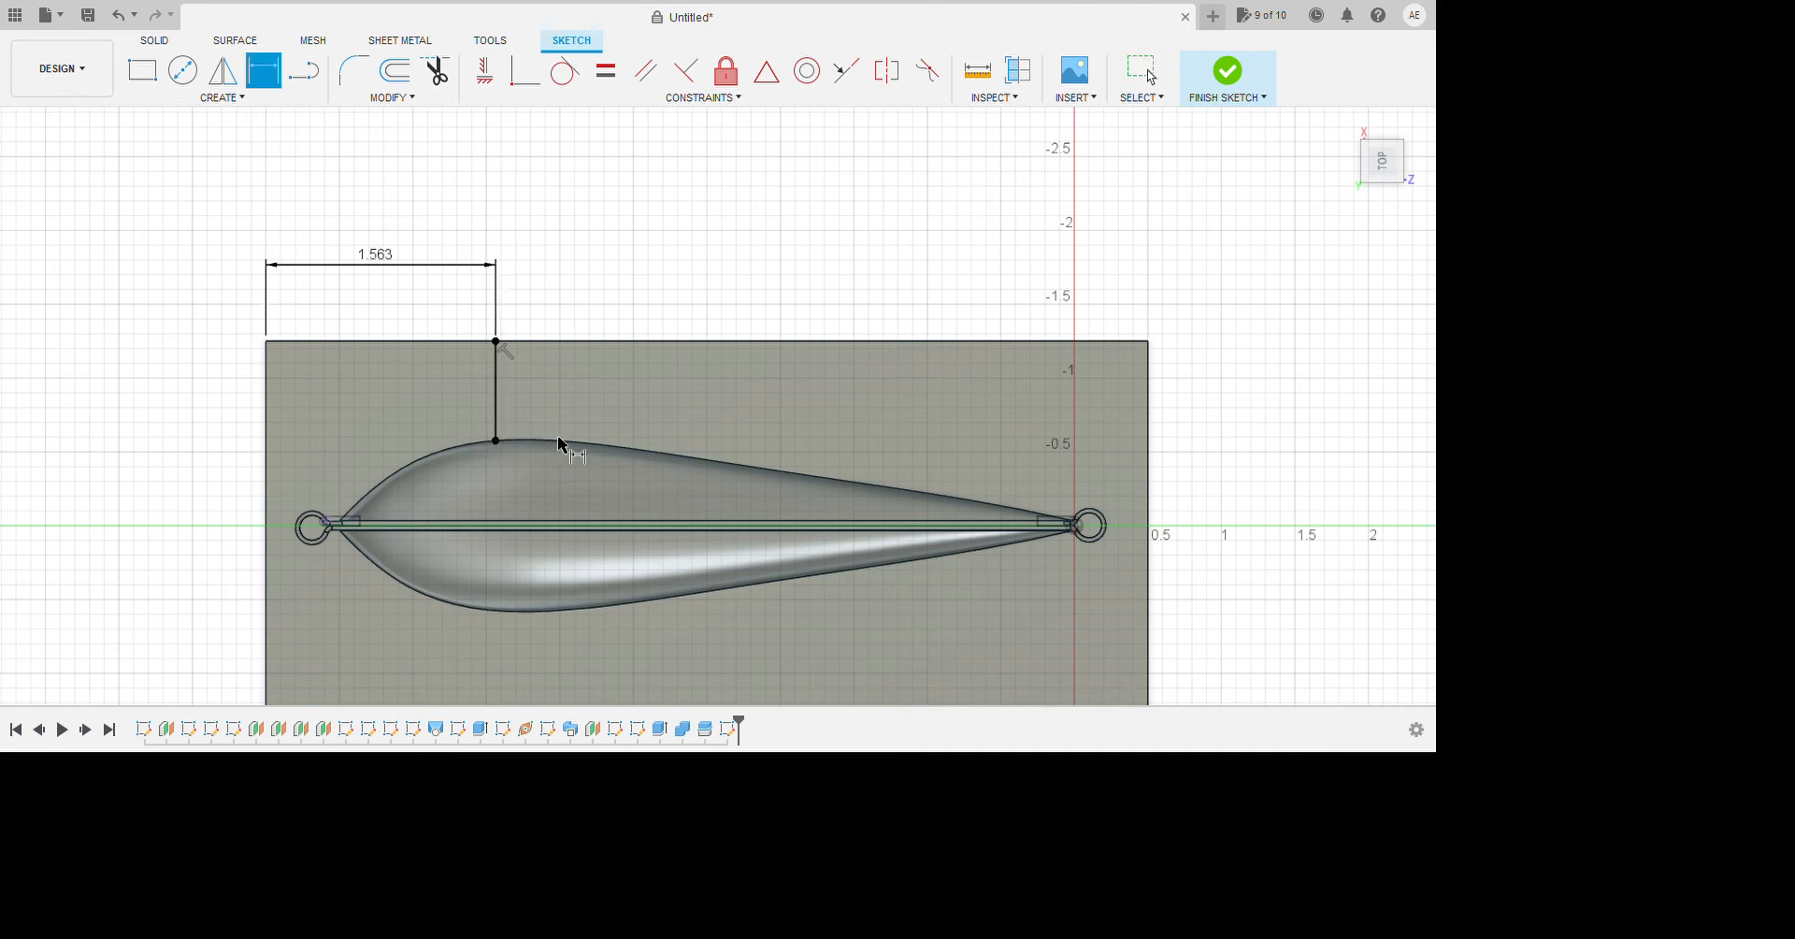
click(495, 341)
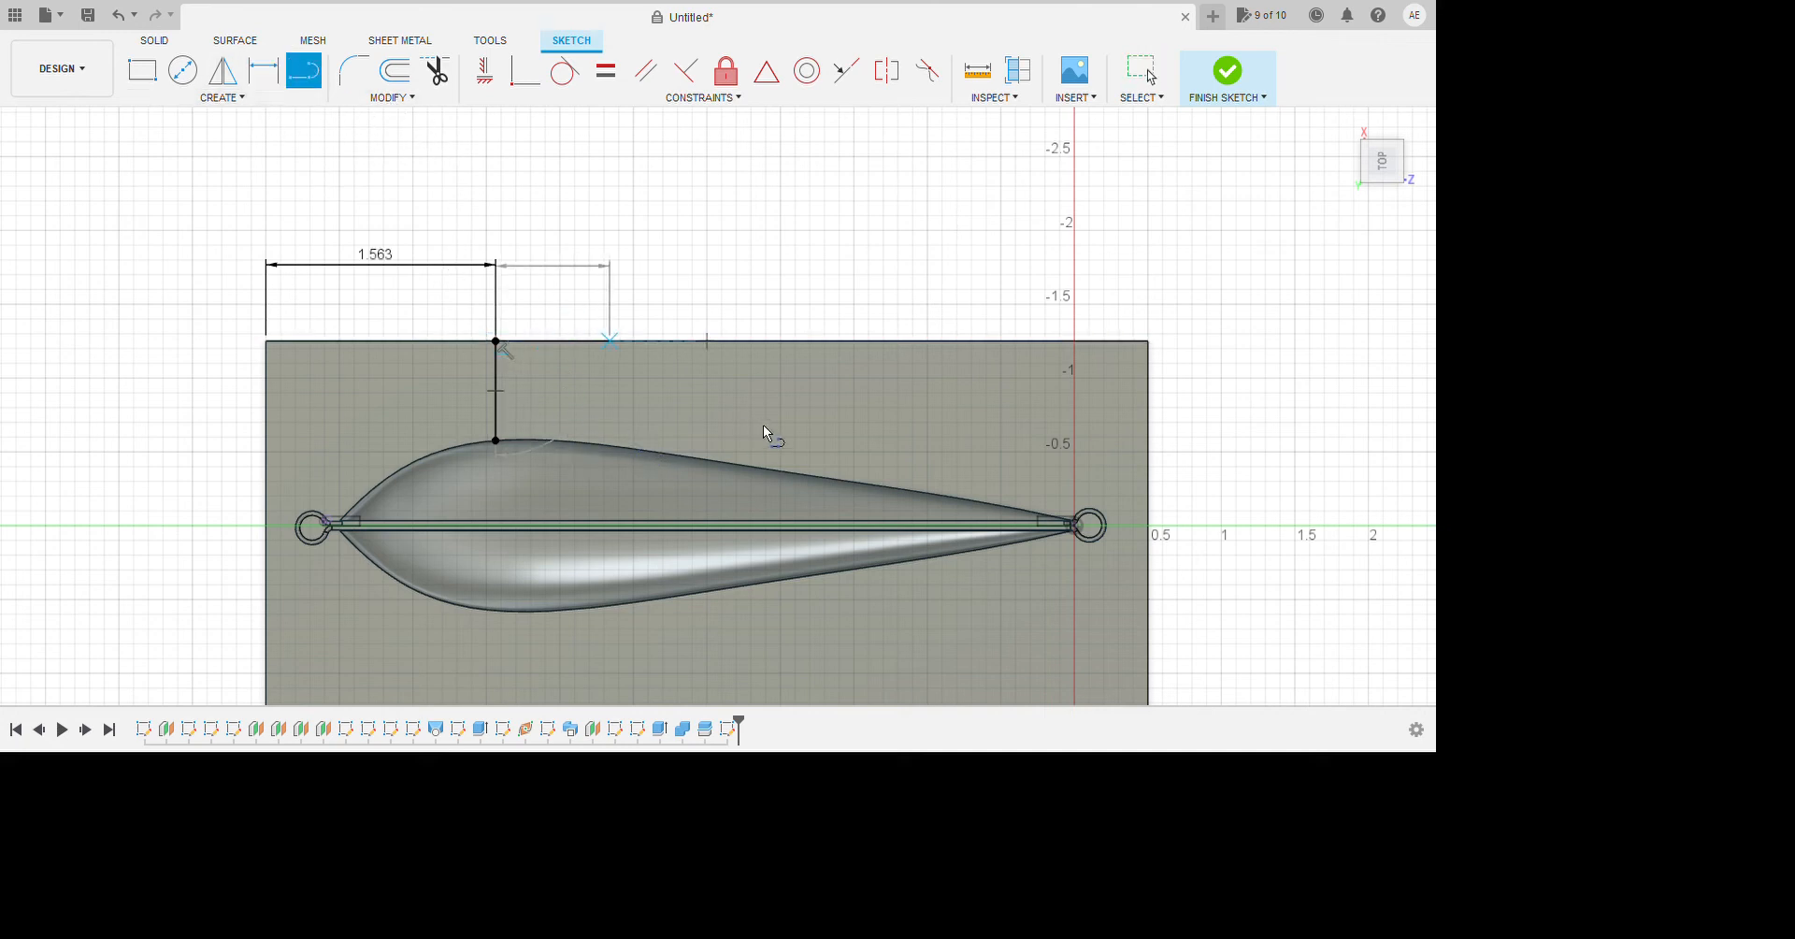
click(611, 341)
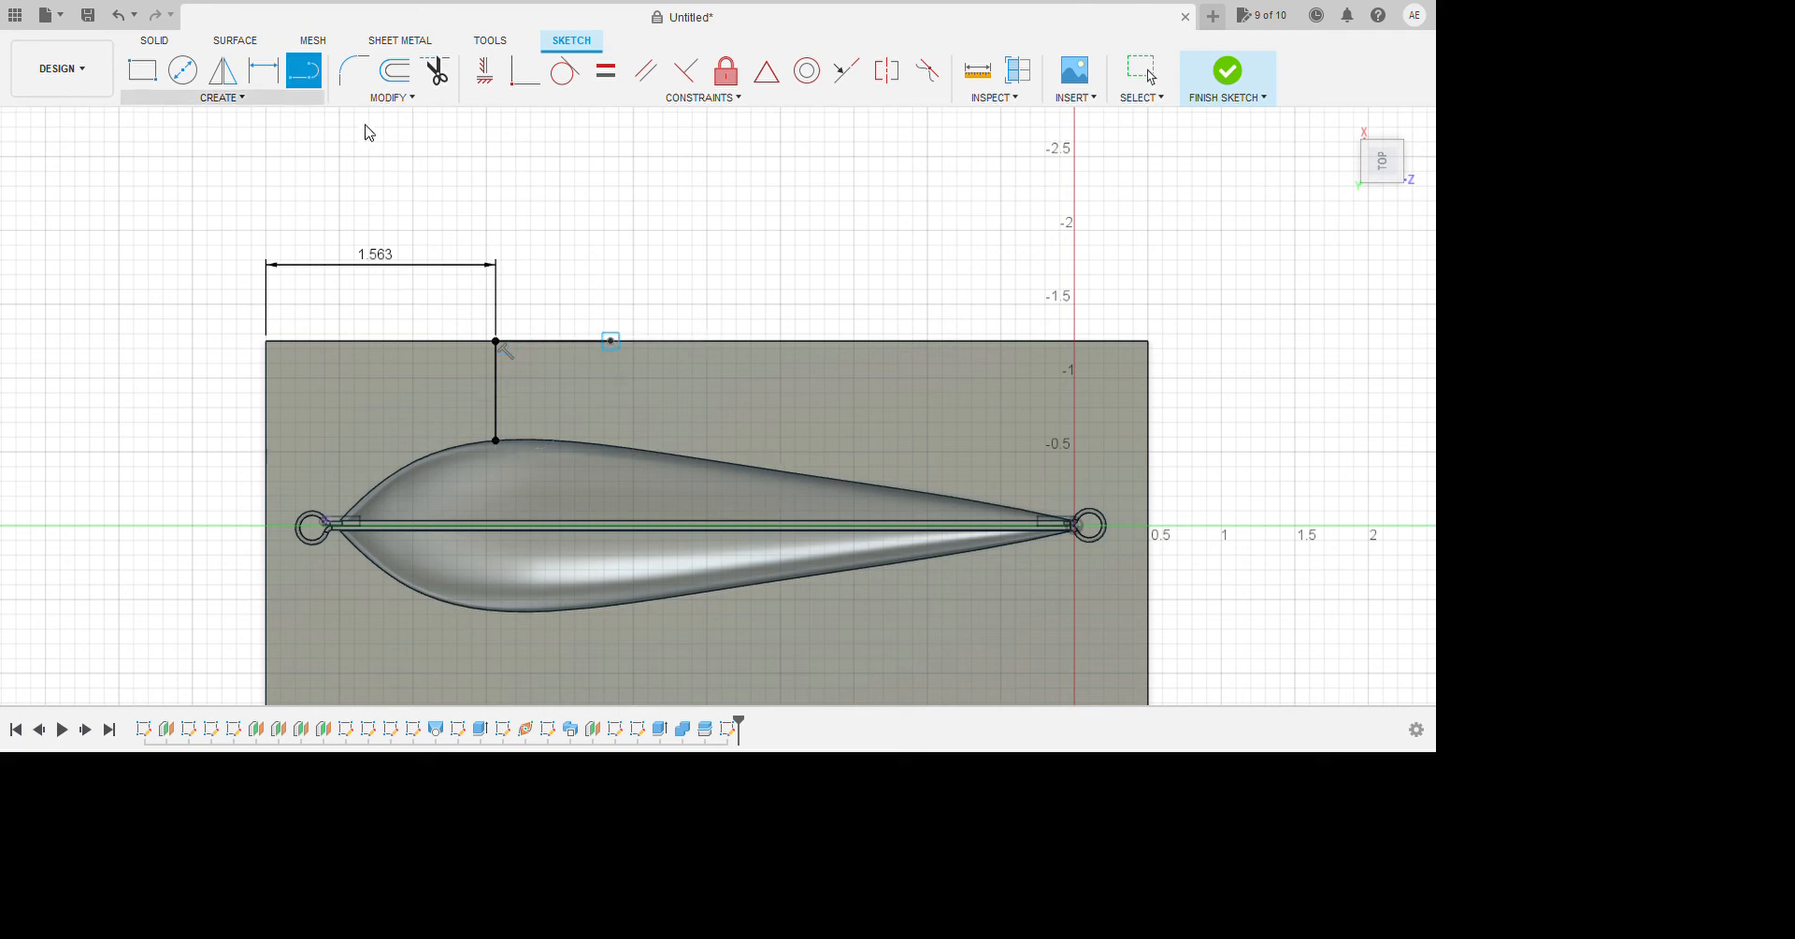
key(Escape)
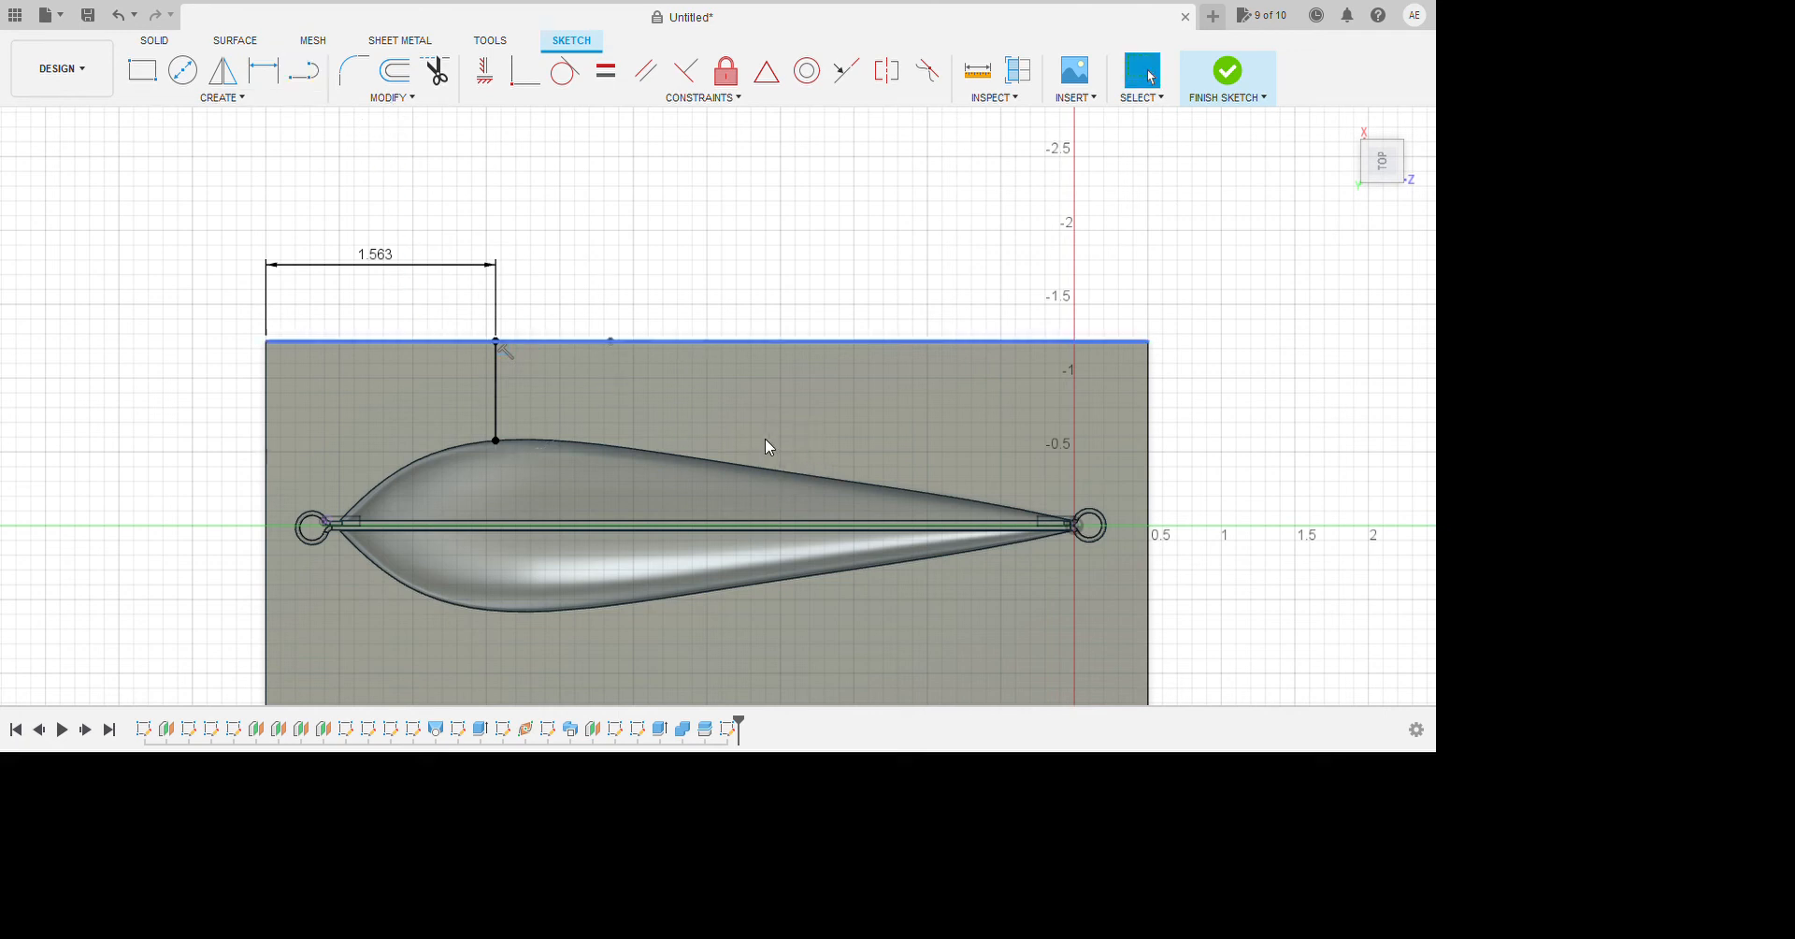
Draw the channel's other side as a short perpendicular line, a slanted line back inward, and a perpendicular line ending on the cavity outline.
click(304, 70)
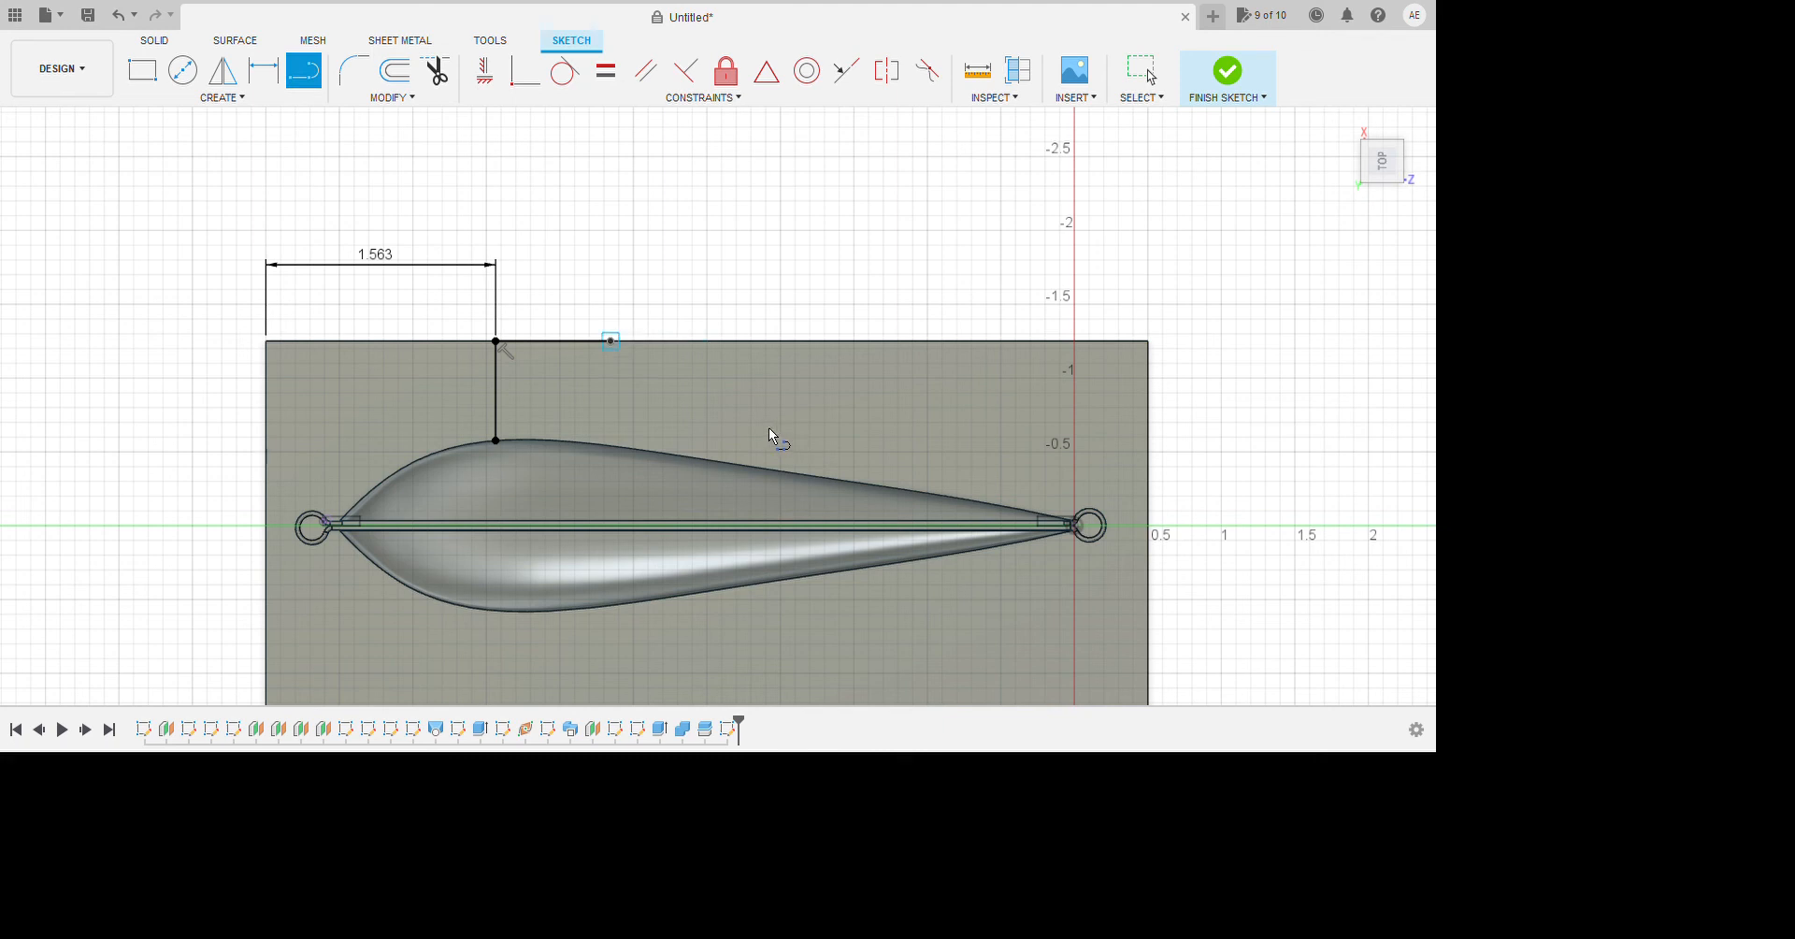
click(610, 367)
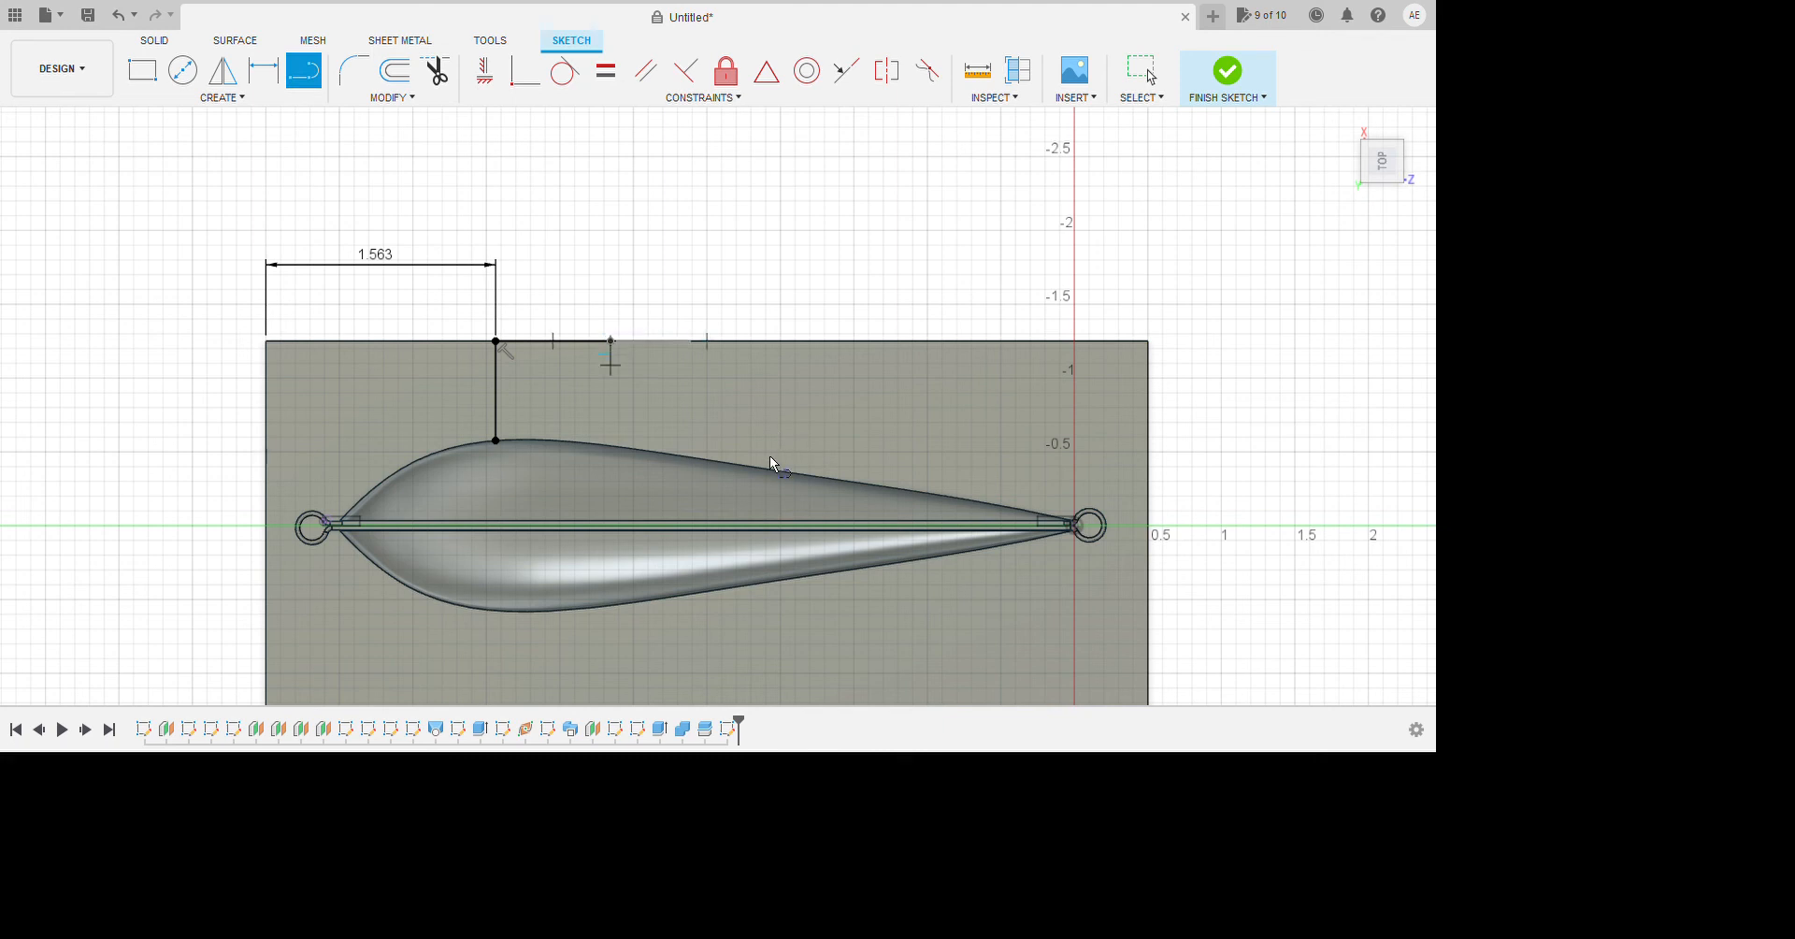
click(660, 489)
click(656, 560)
key(Escape)
scroll(489, 200, up, 1)
click(304, 70)
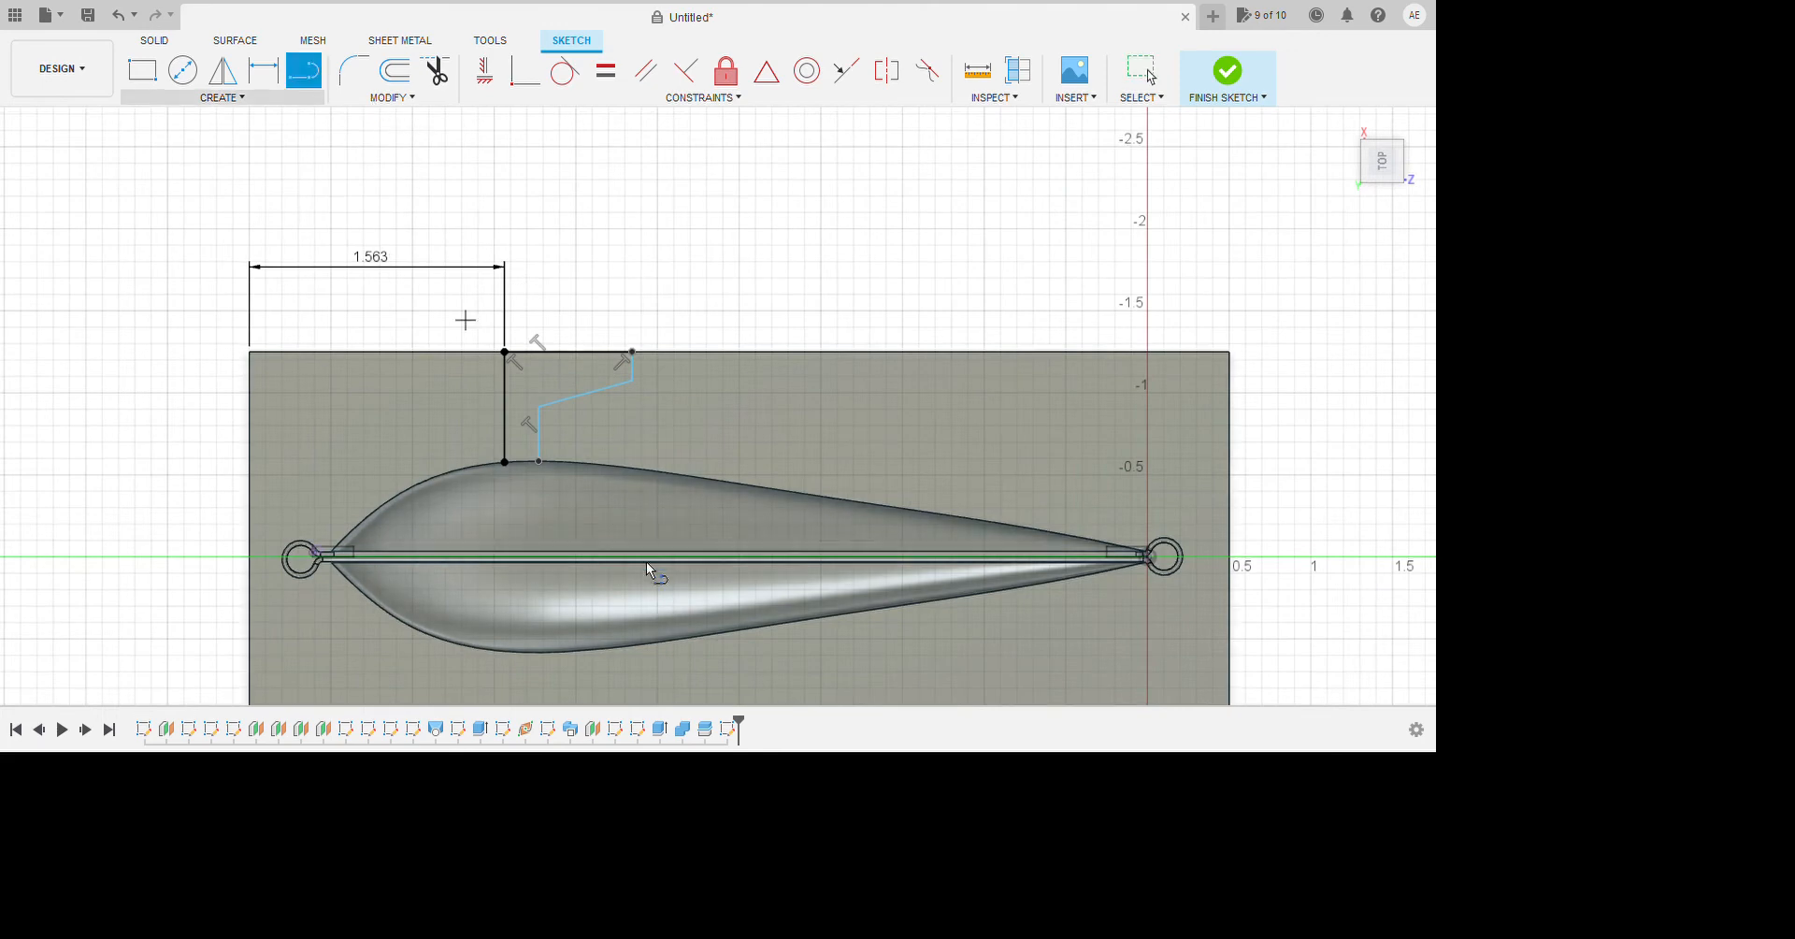
scroll(566, 476, up, 2)
key(Escape)
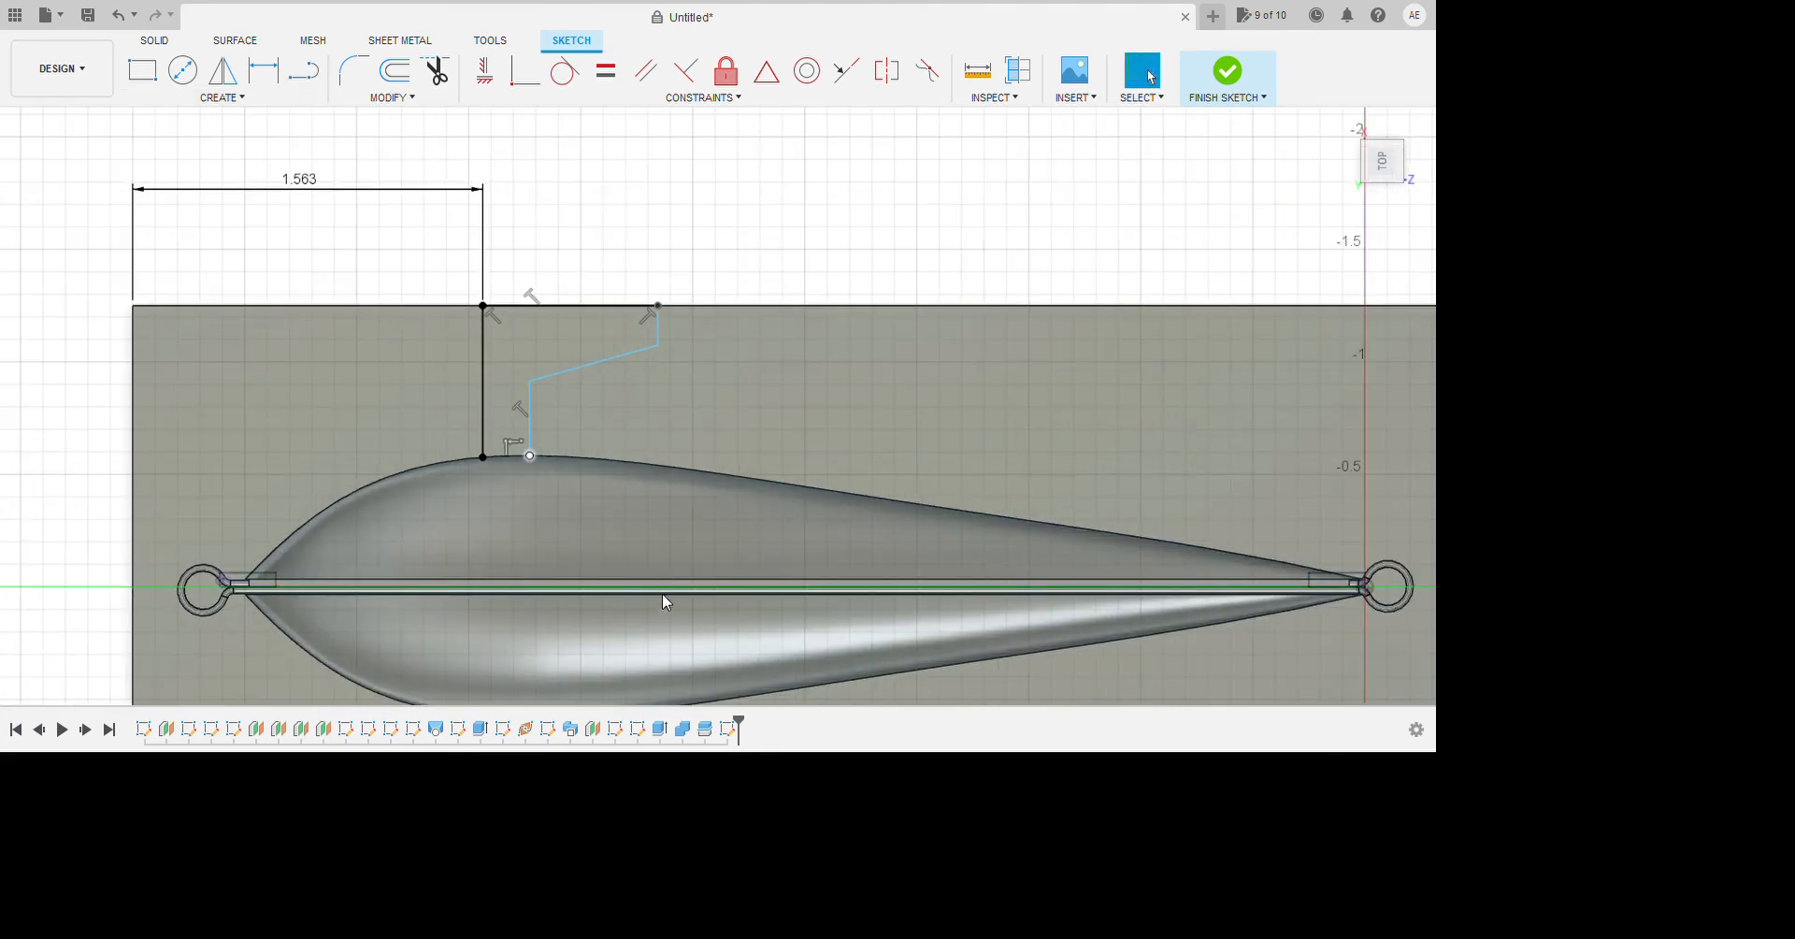
Extend both sides of the channel slightly into the cavity and join them with a short line to close the profile.
click(303, 70)
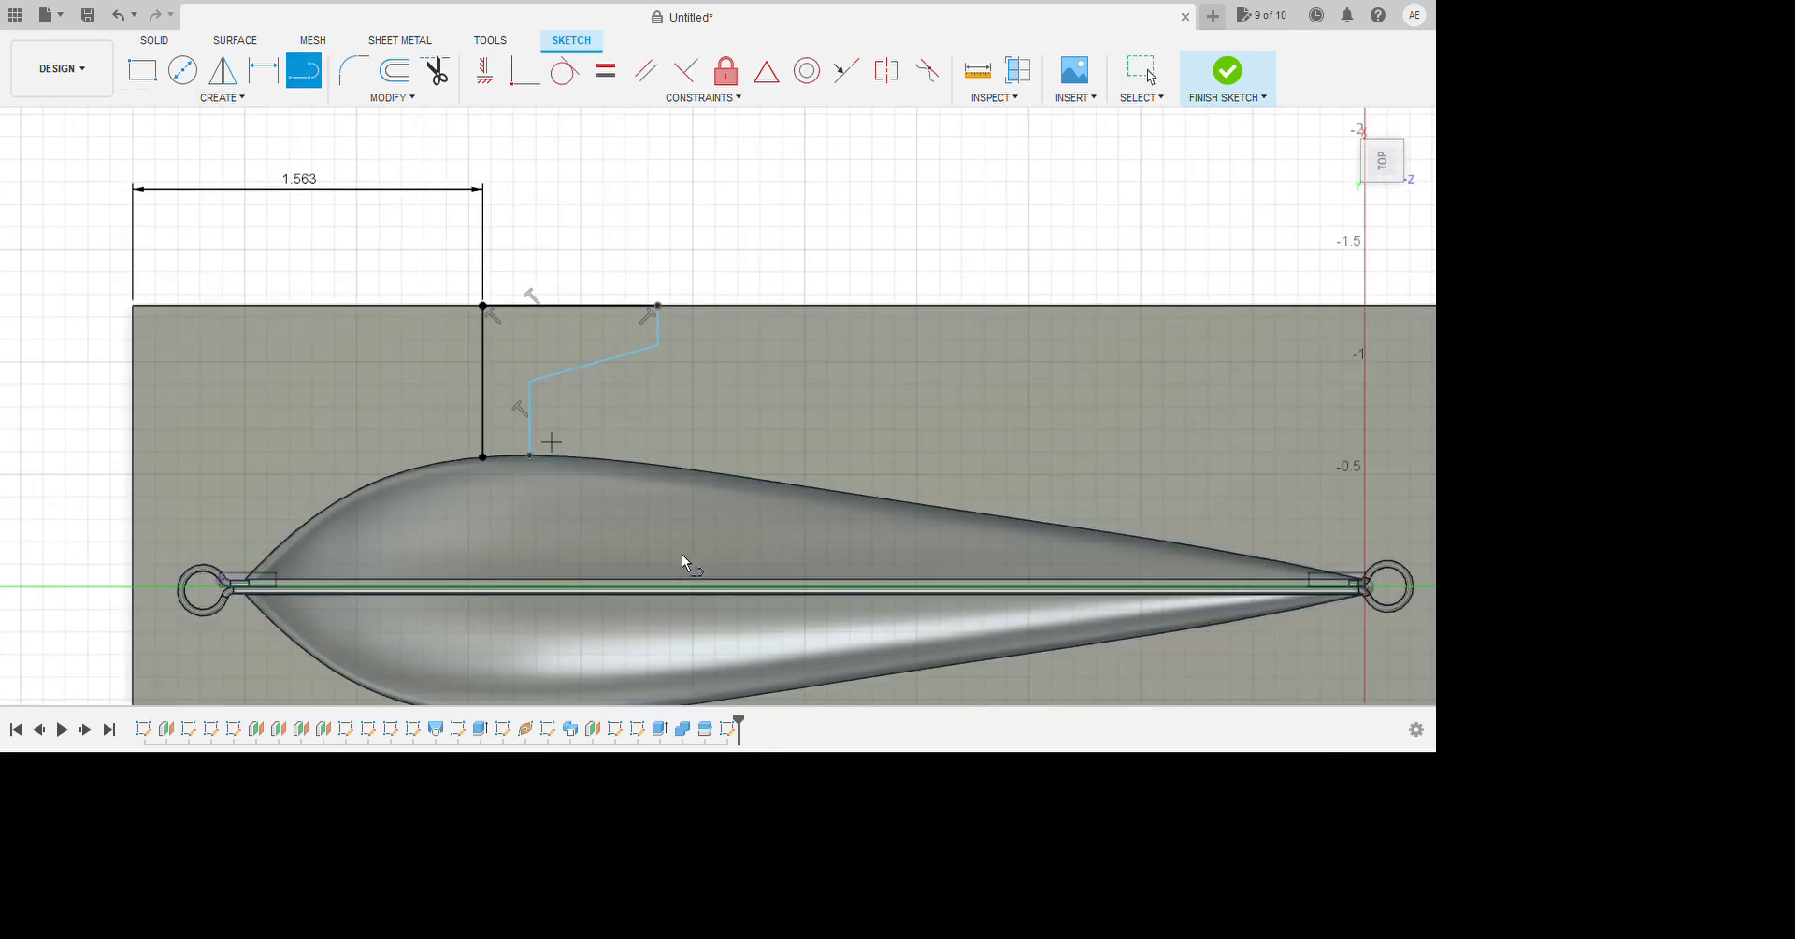
click(530, 484)
scroll(618, 610, up, 3)
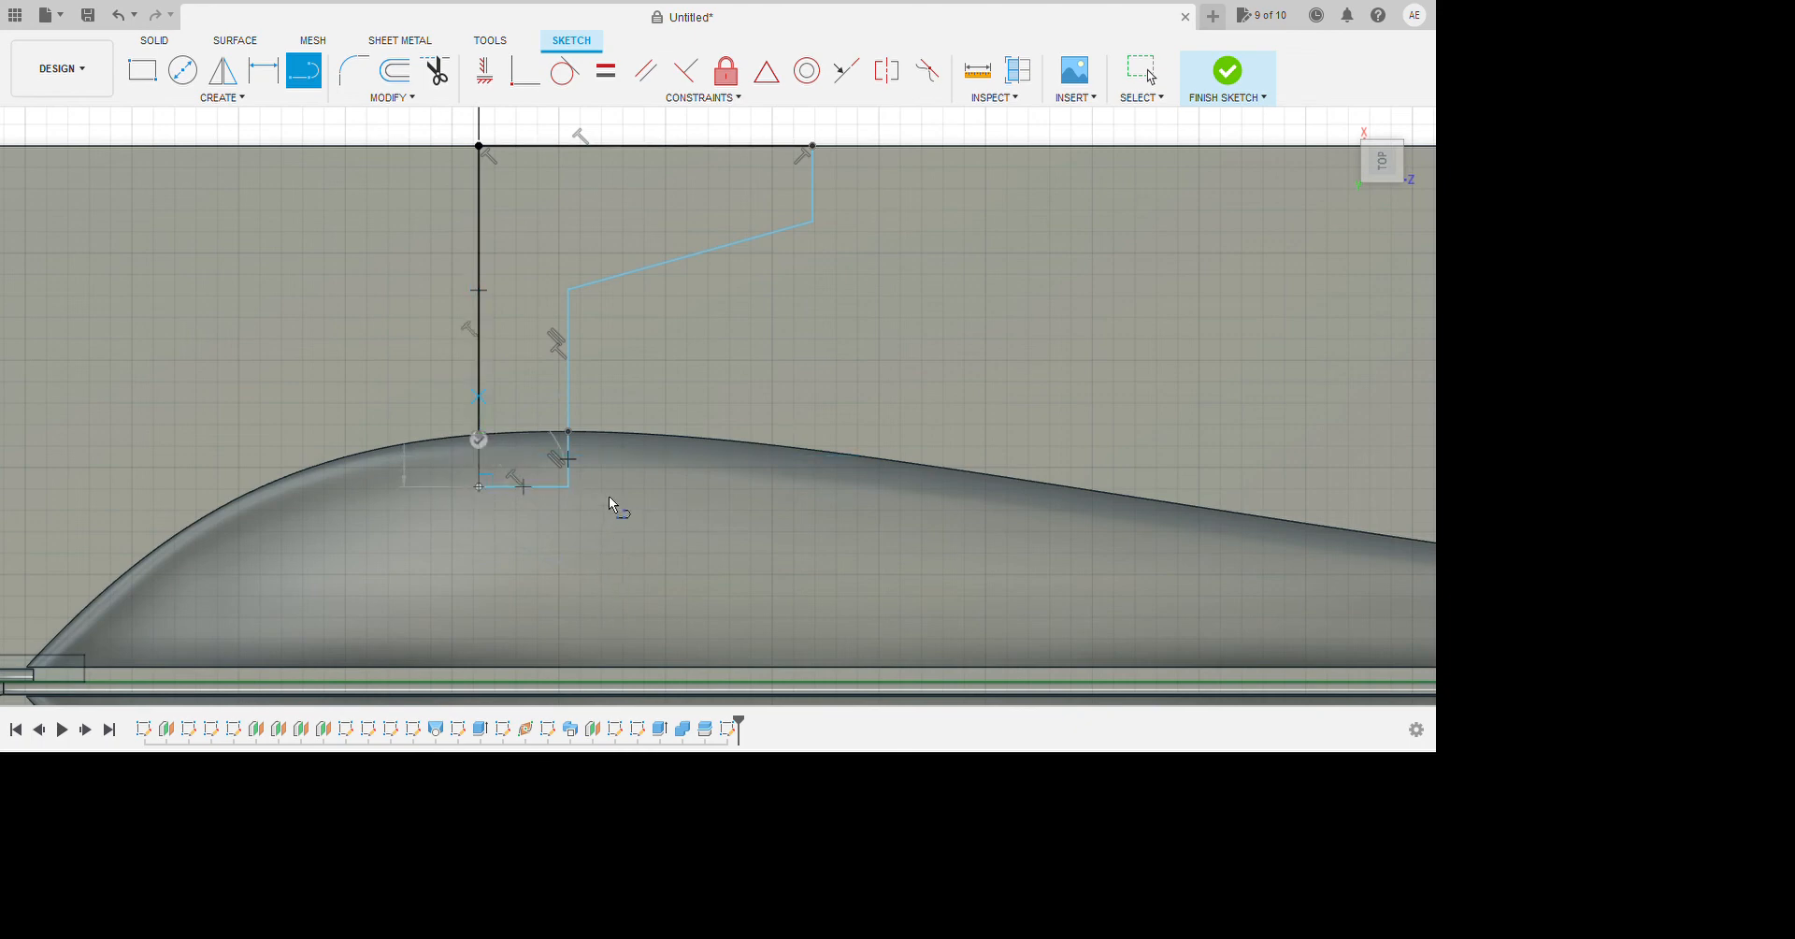
click(602, 574)
scroll(561, 580, down, 5)
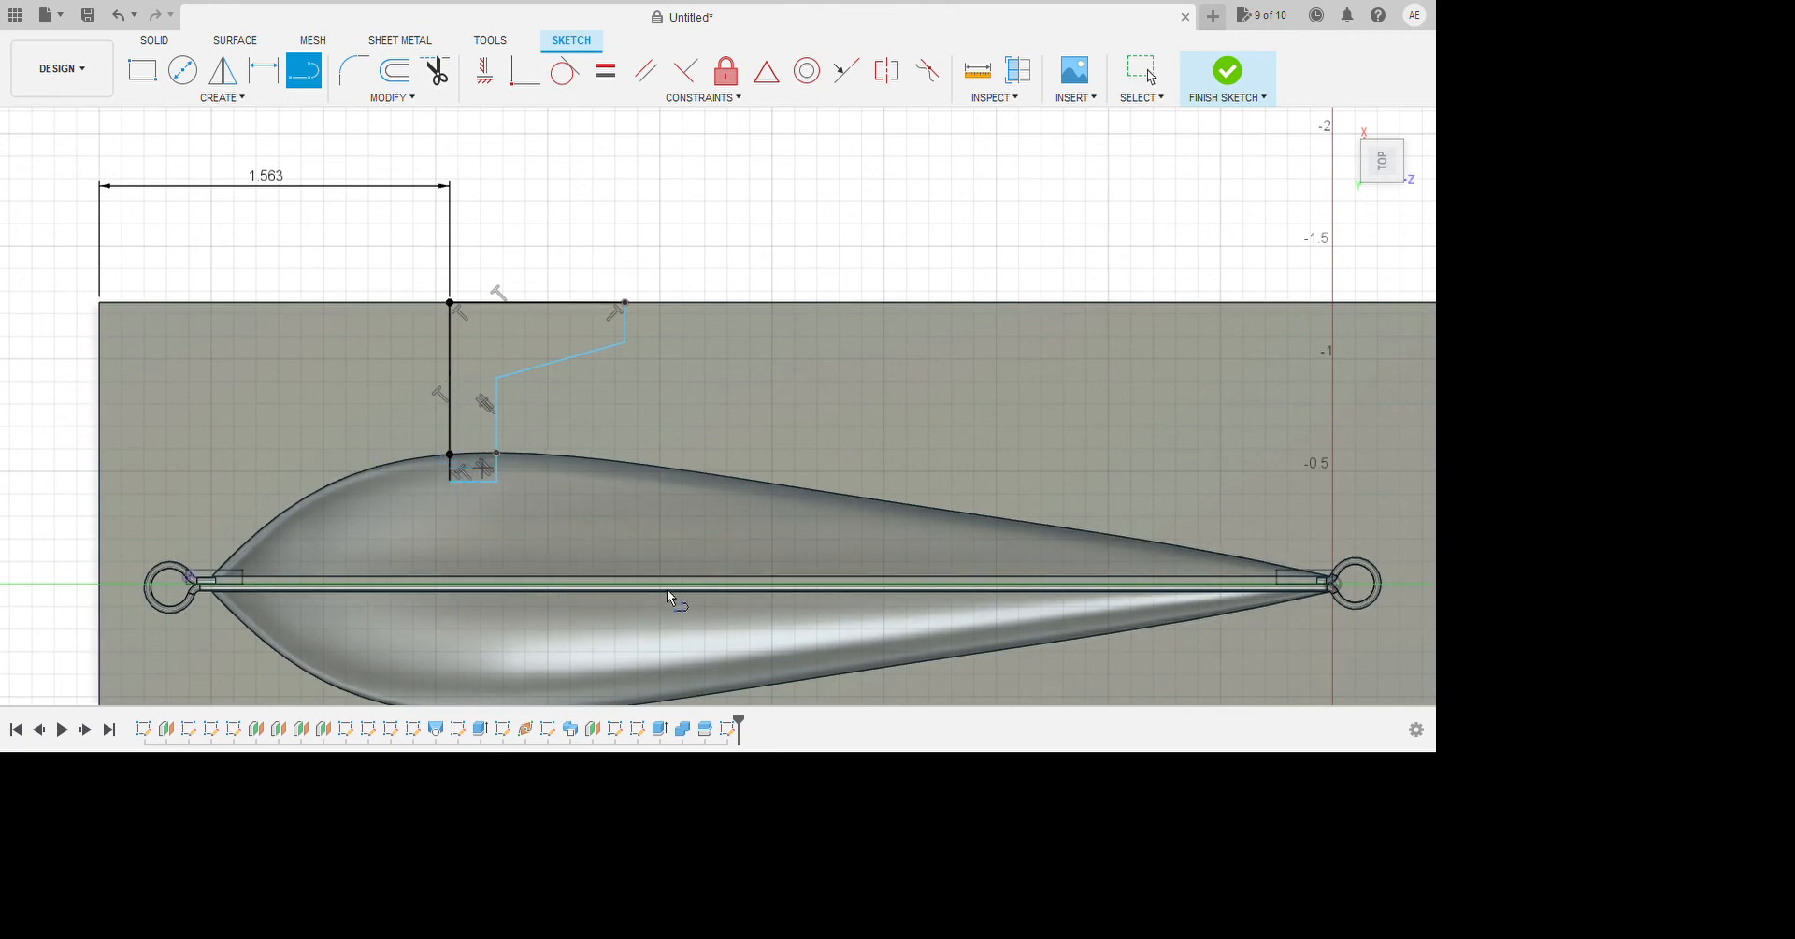
key(Escape)
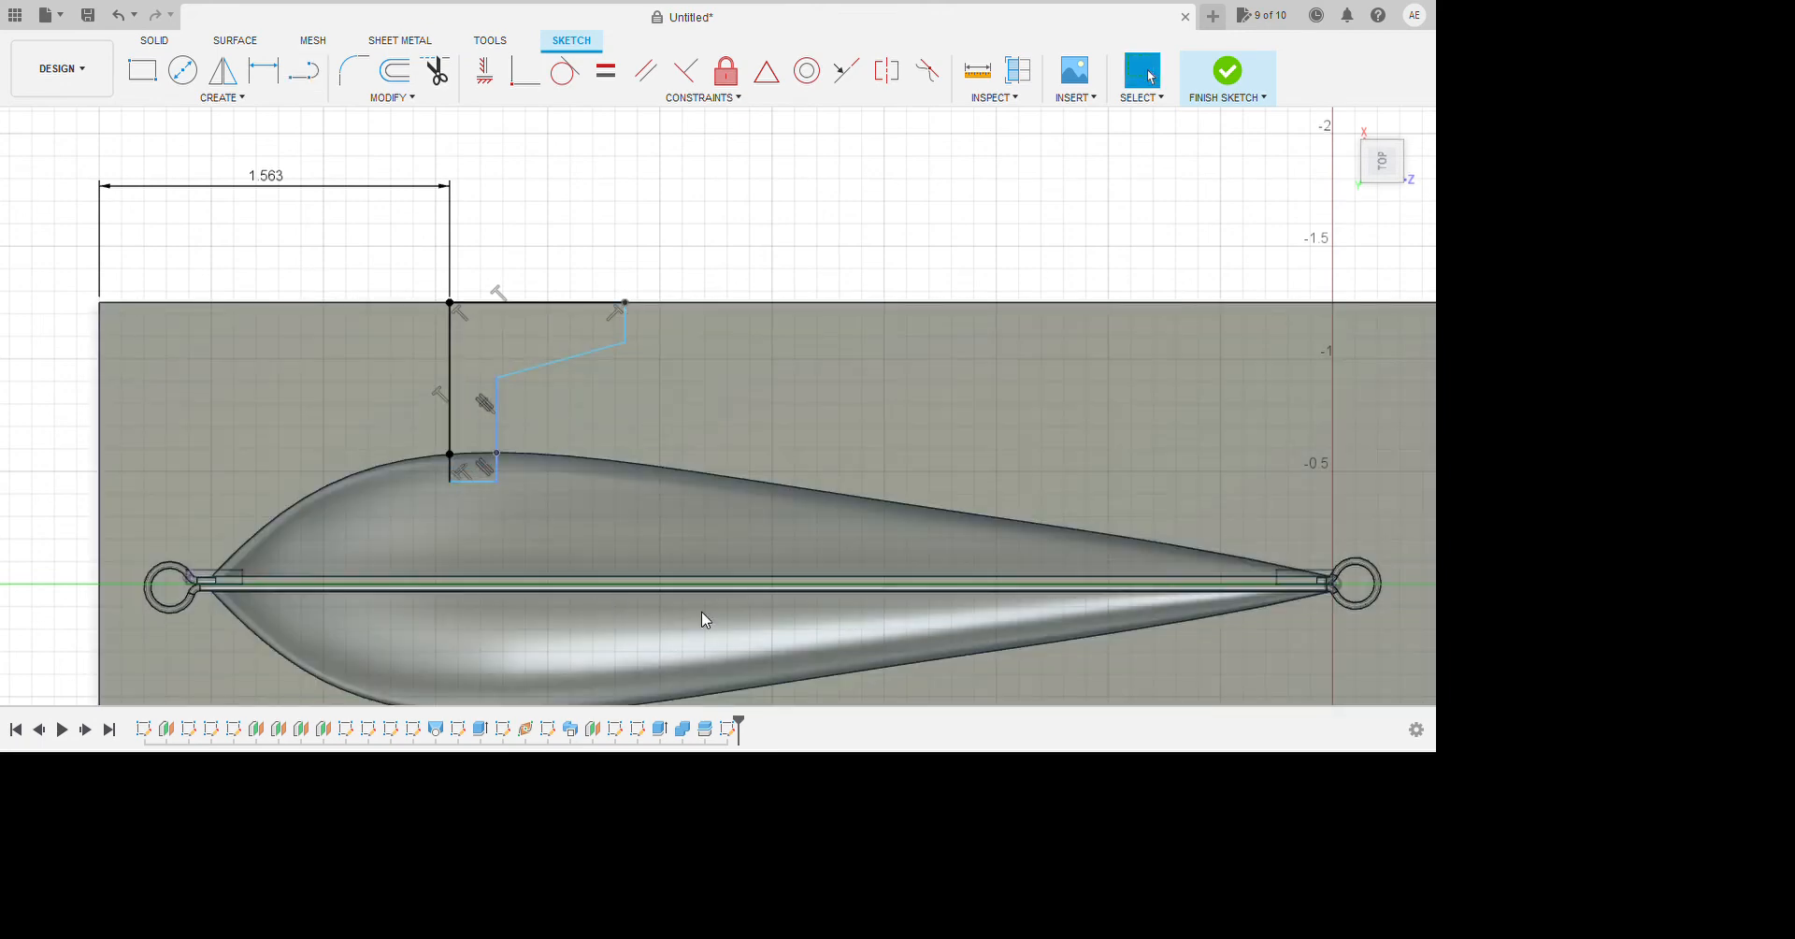
Dimension the narrow part of the channel to a width of 0.125 between its two parallel sides.
scroll(699, 610, up, 3)
shift+middle_drag(700, 609, 665, 625)
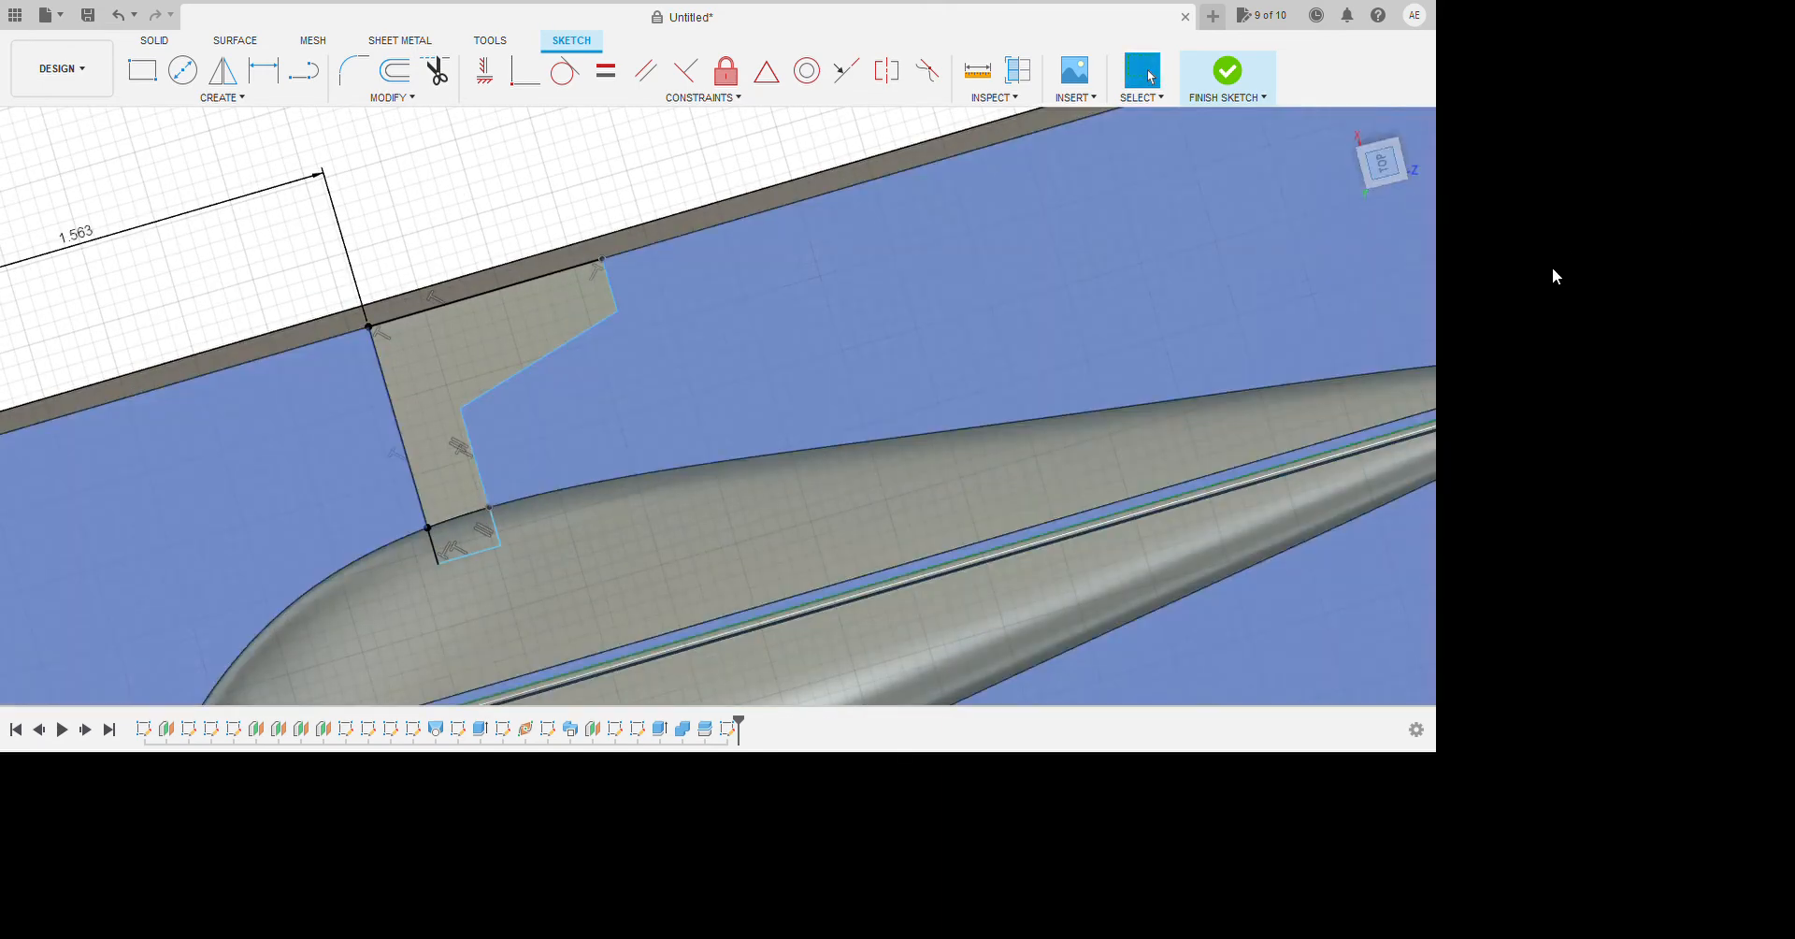
click(1382, 162)
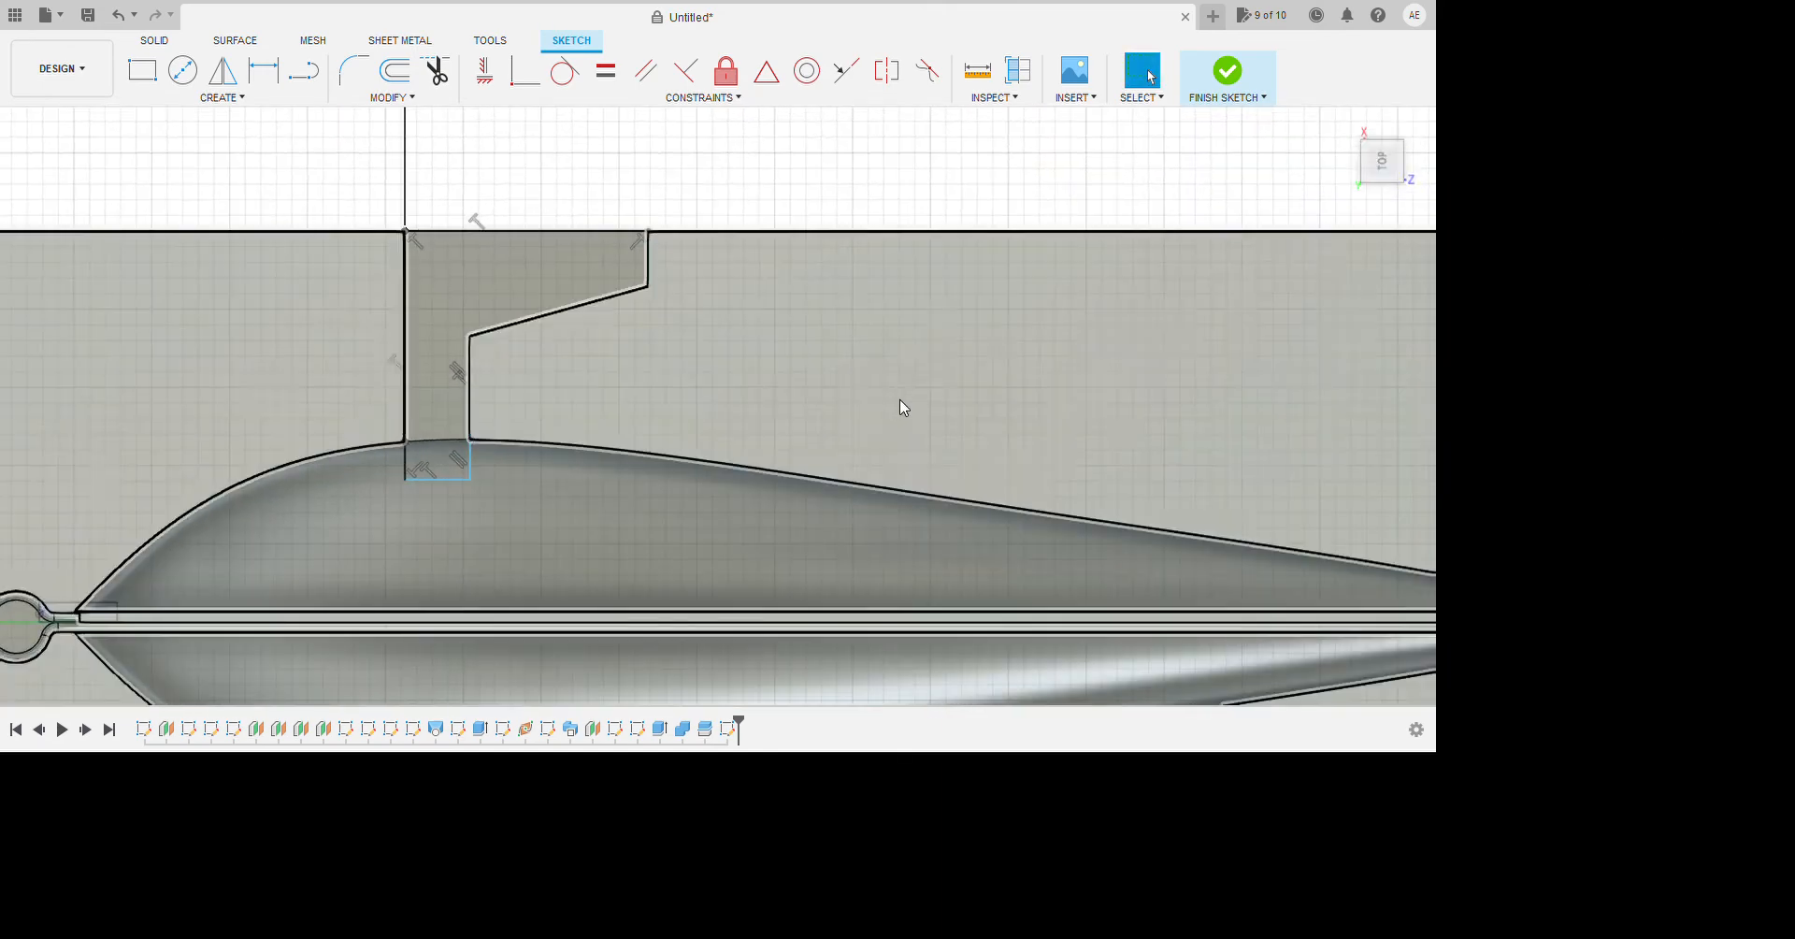
scroll(901, 405, down, 3)
click(538, 353)
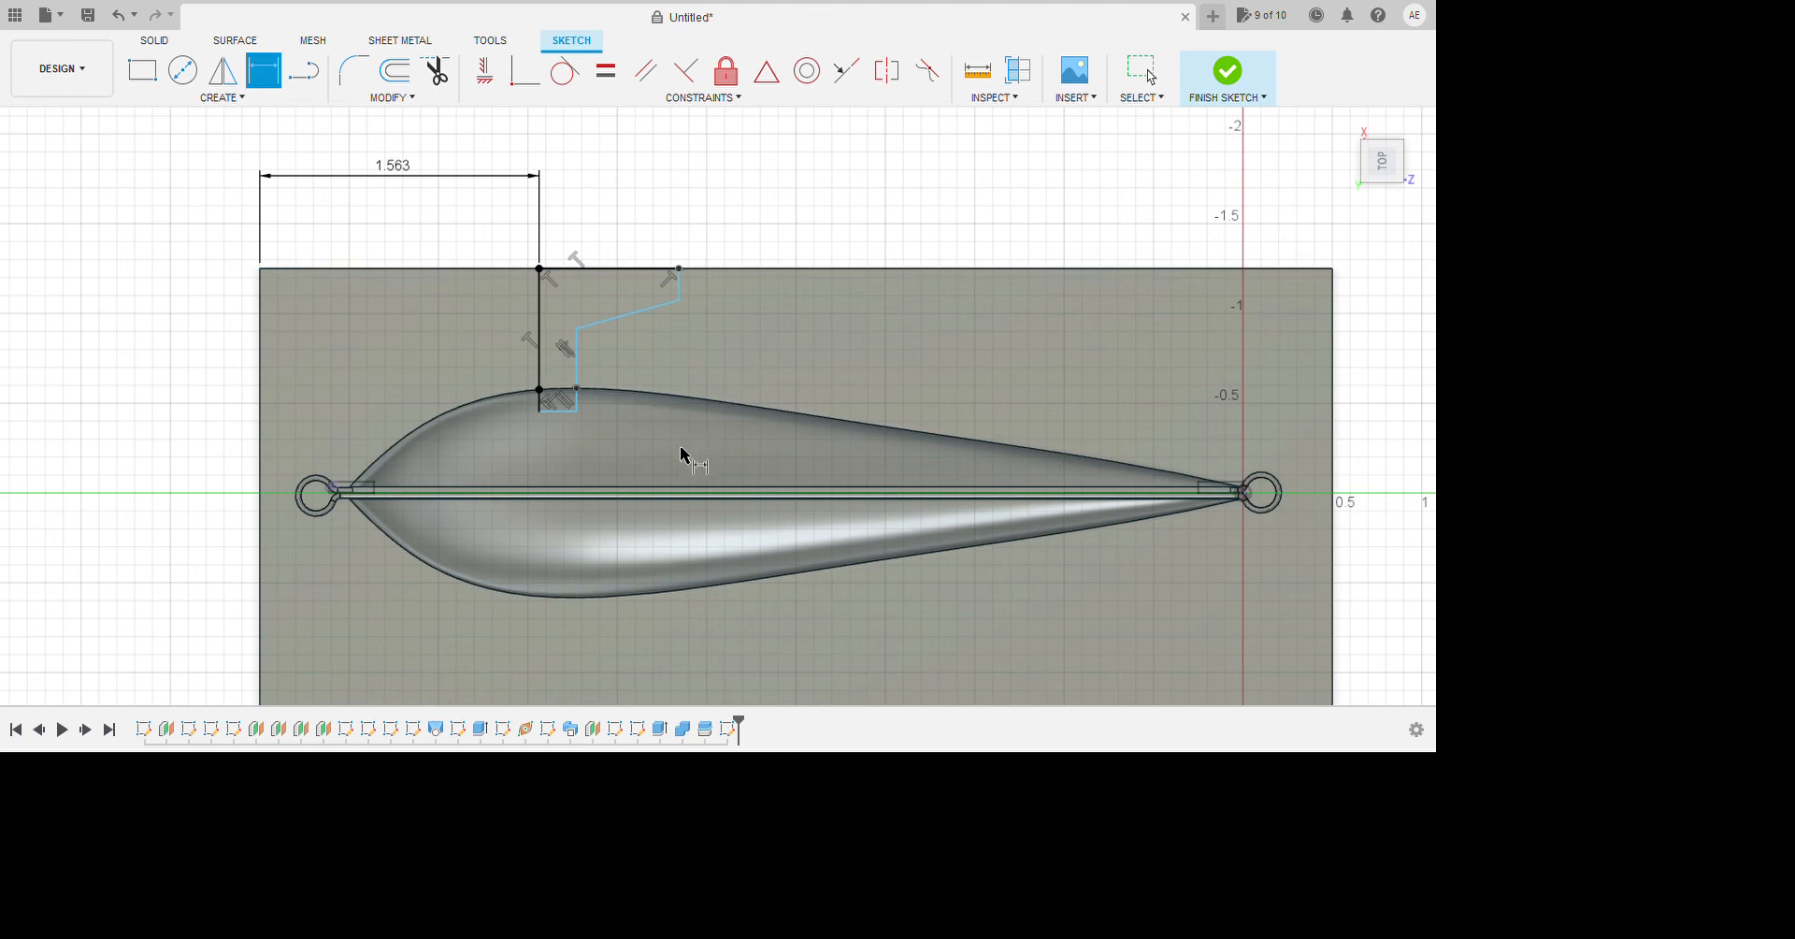
key(Escape)
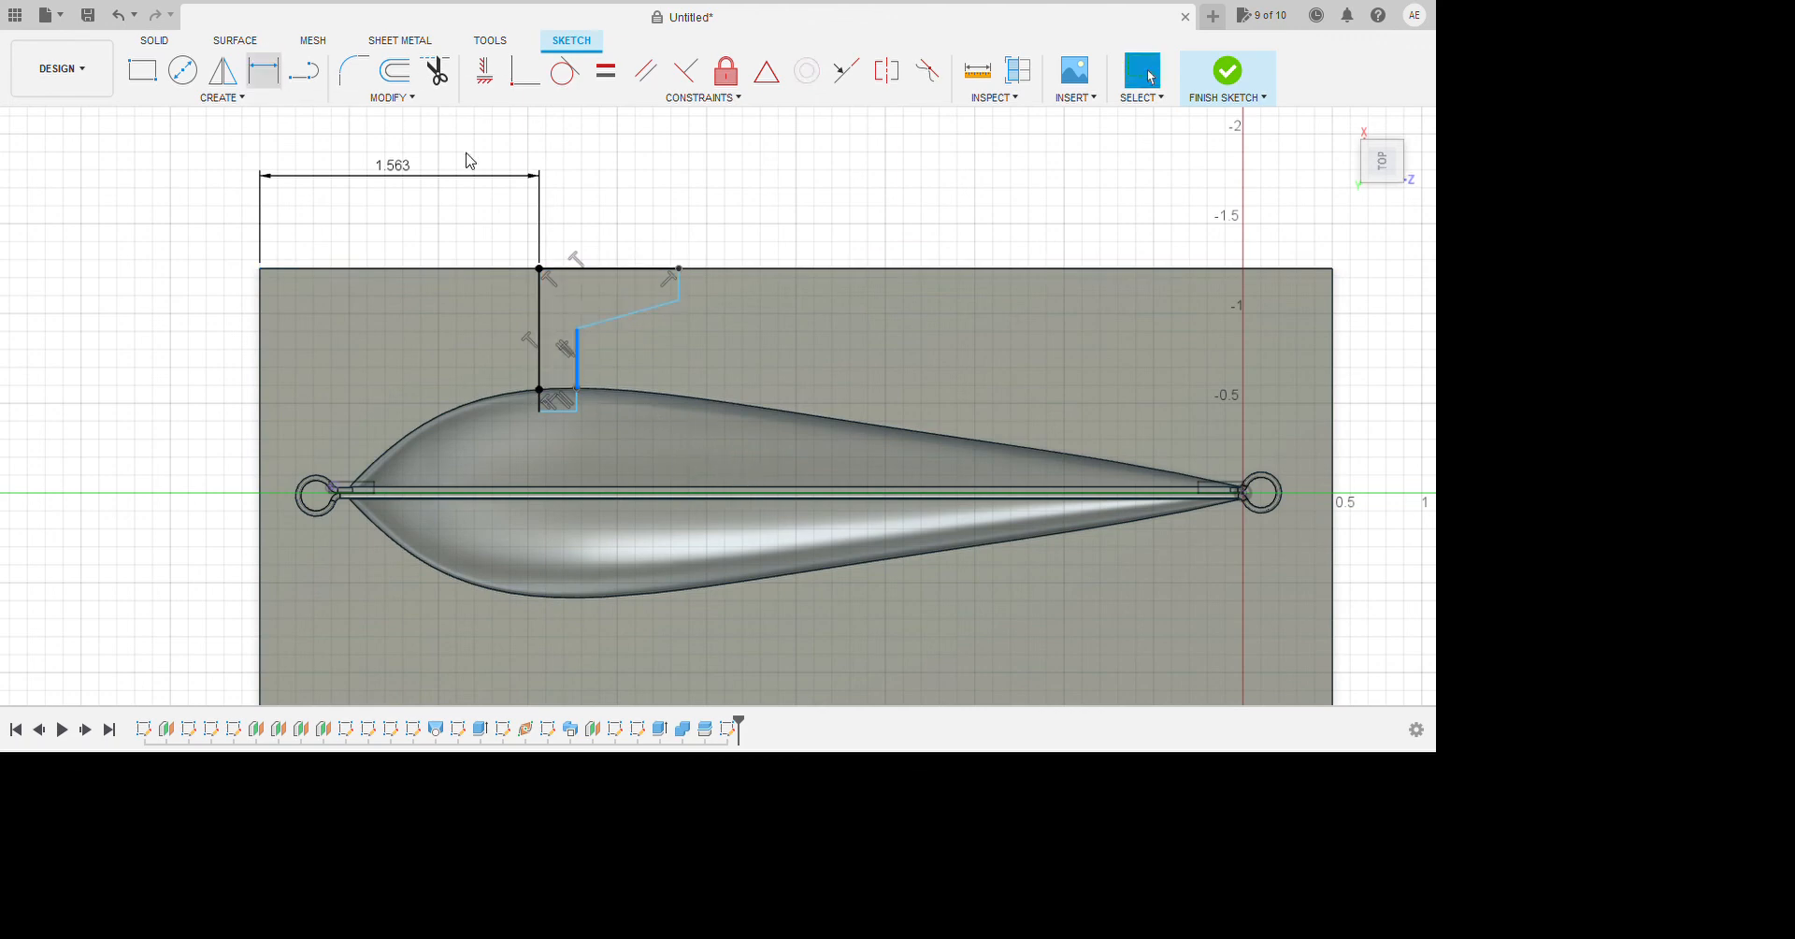
key(d)
click(670, 249)
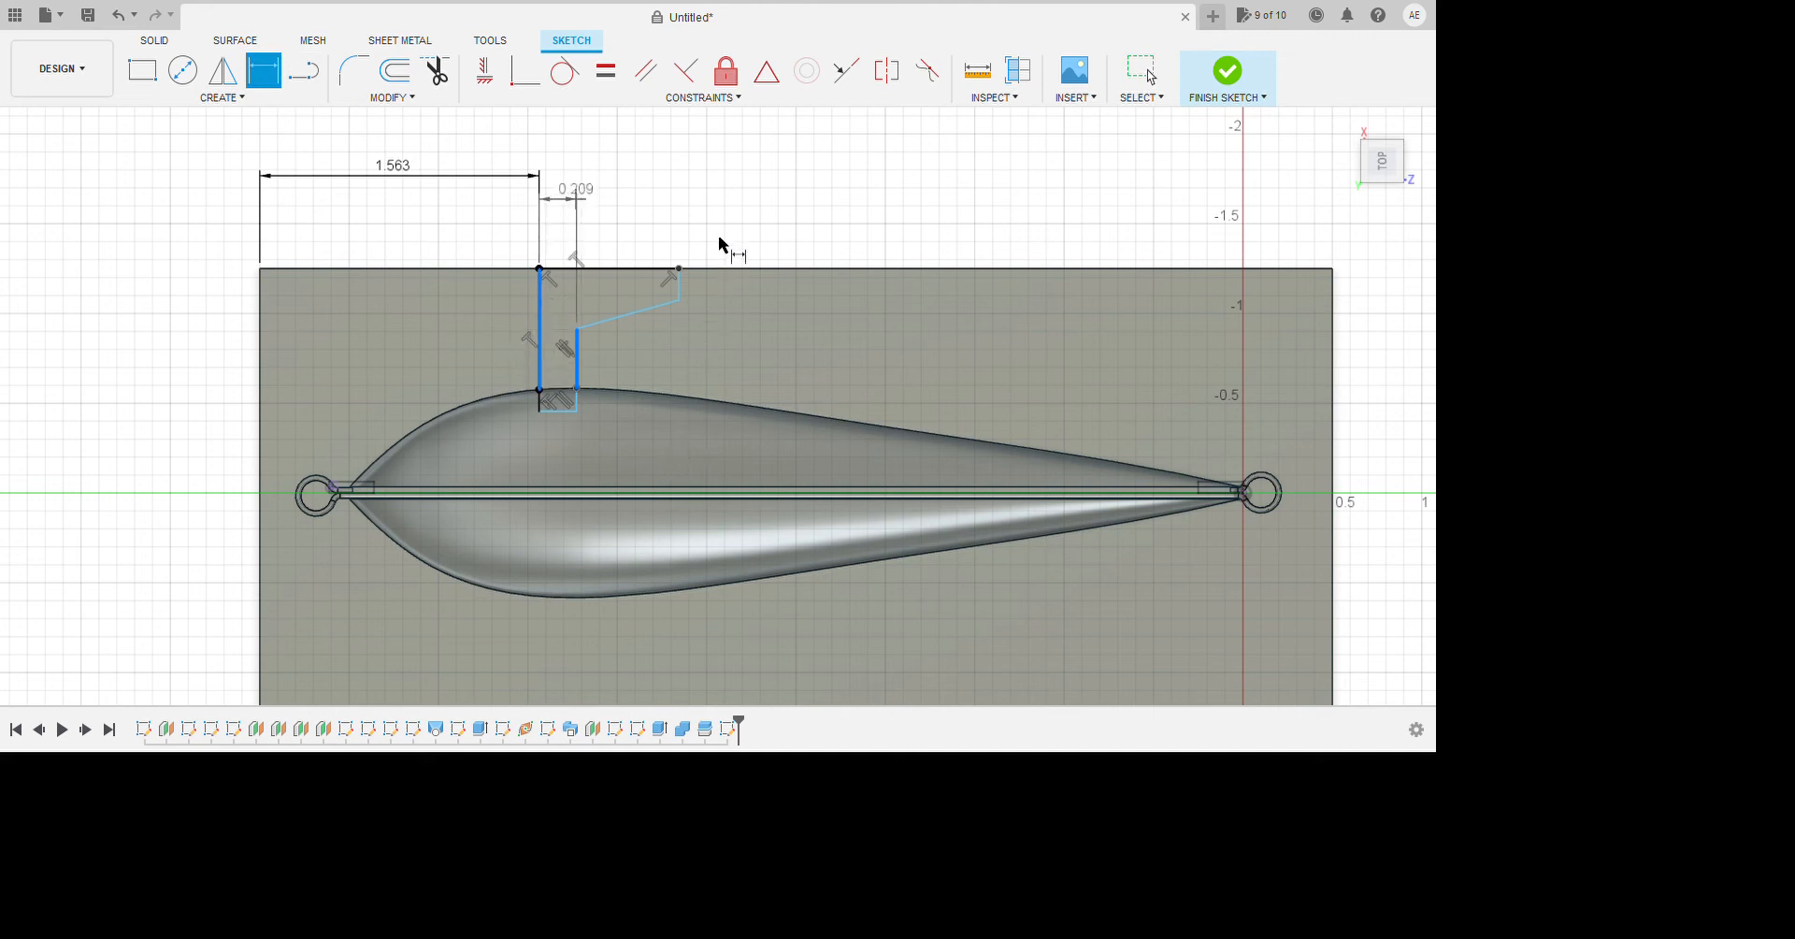
key(Return)
key(Escape)
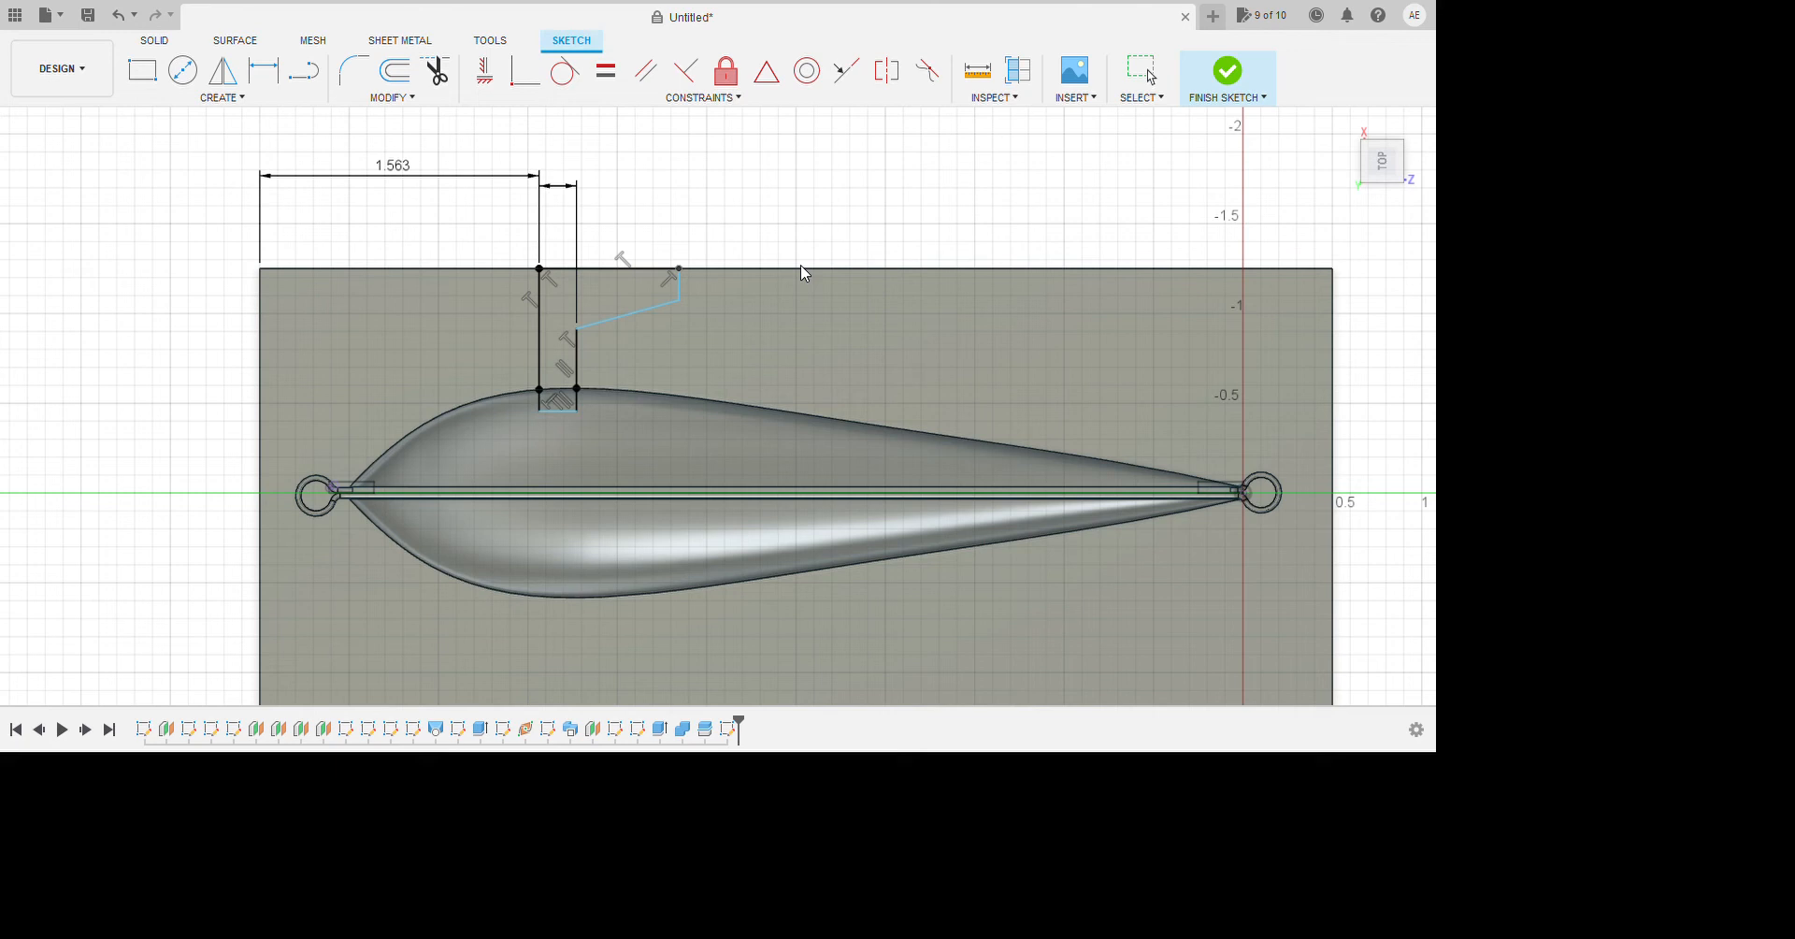
Dimension the channel's opening at the block's long edge to a width of 0.313.
key(d)
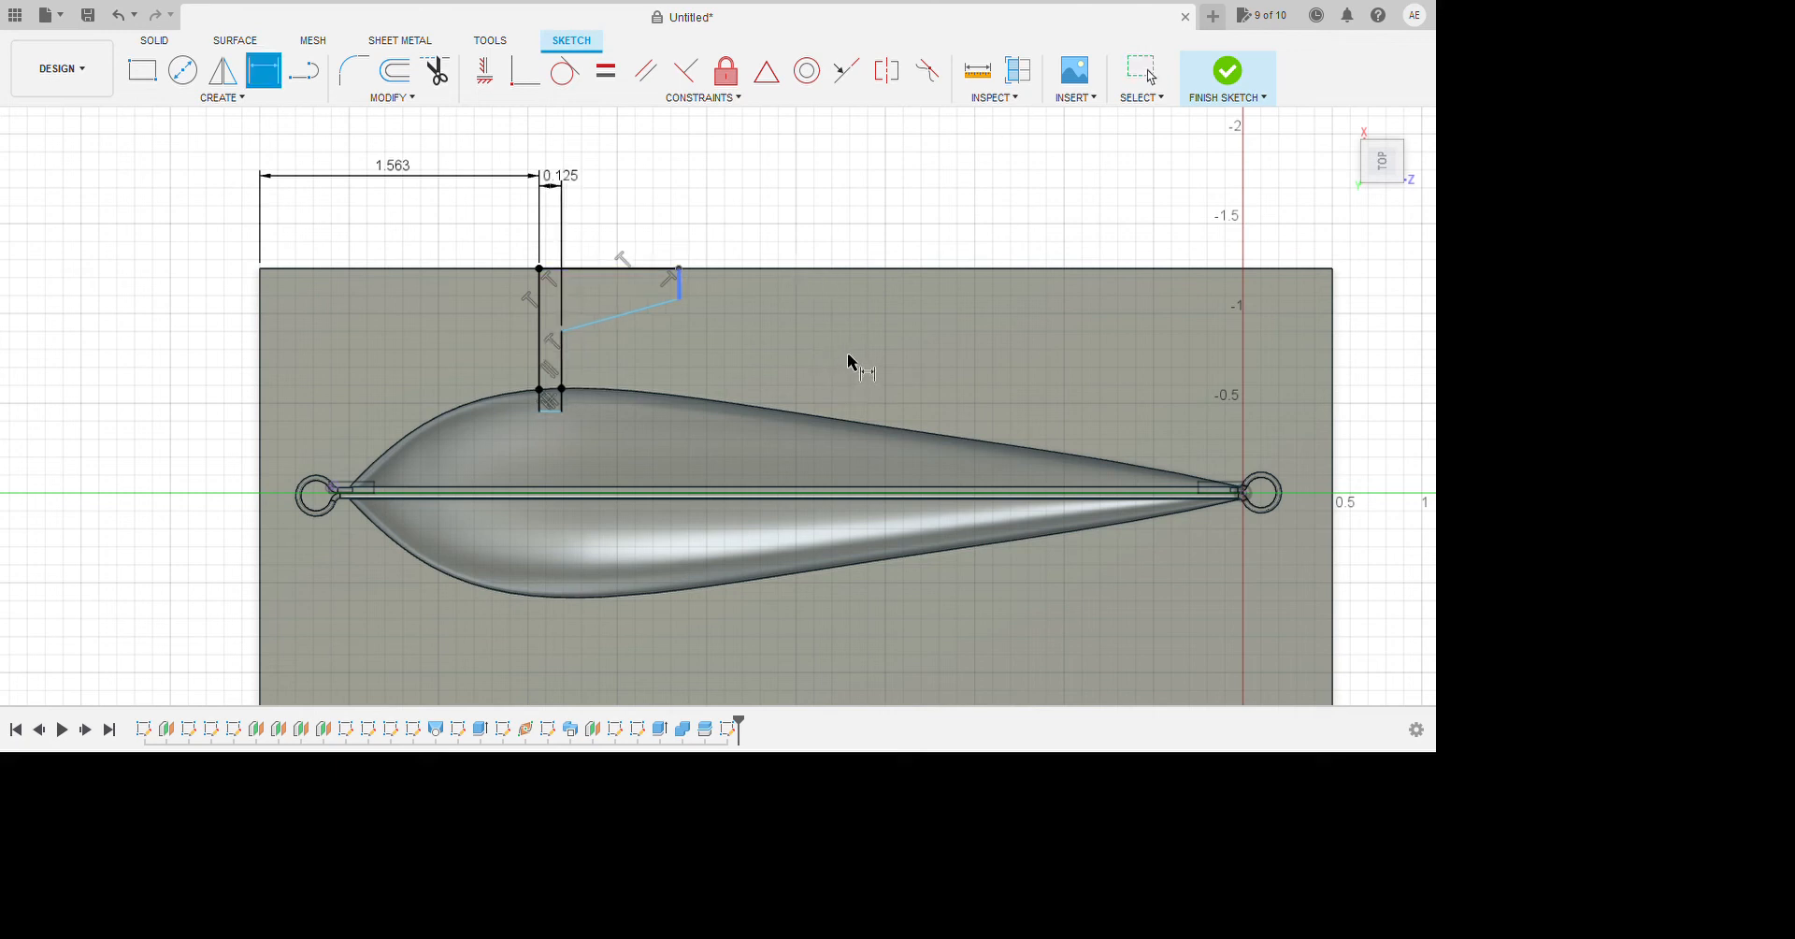
click(539, 295)
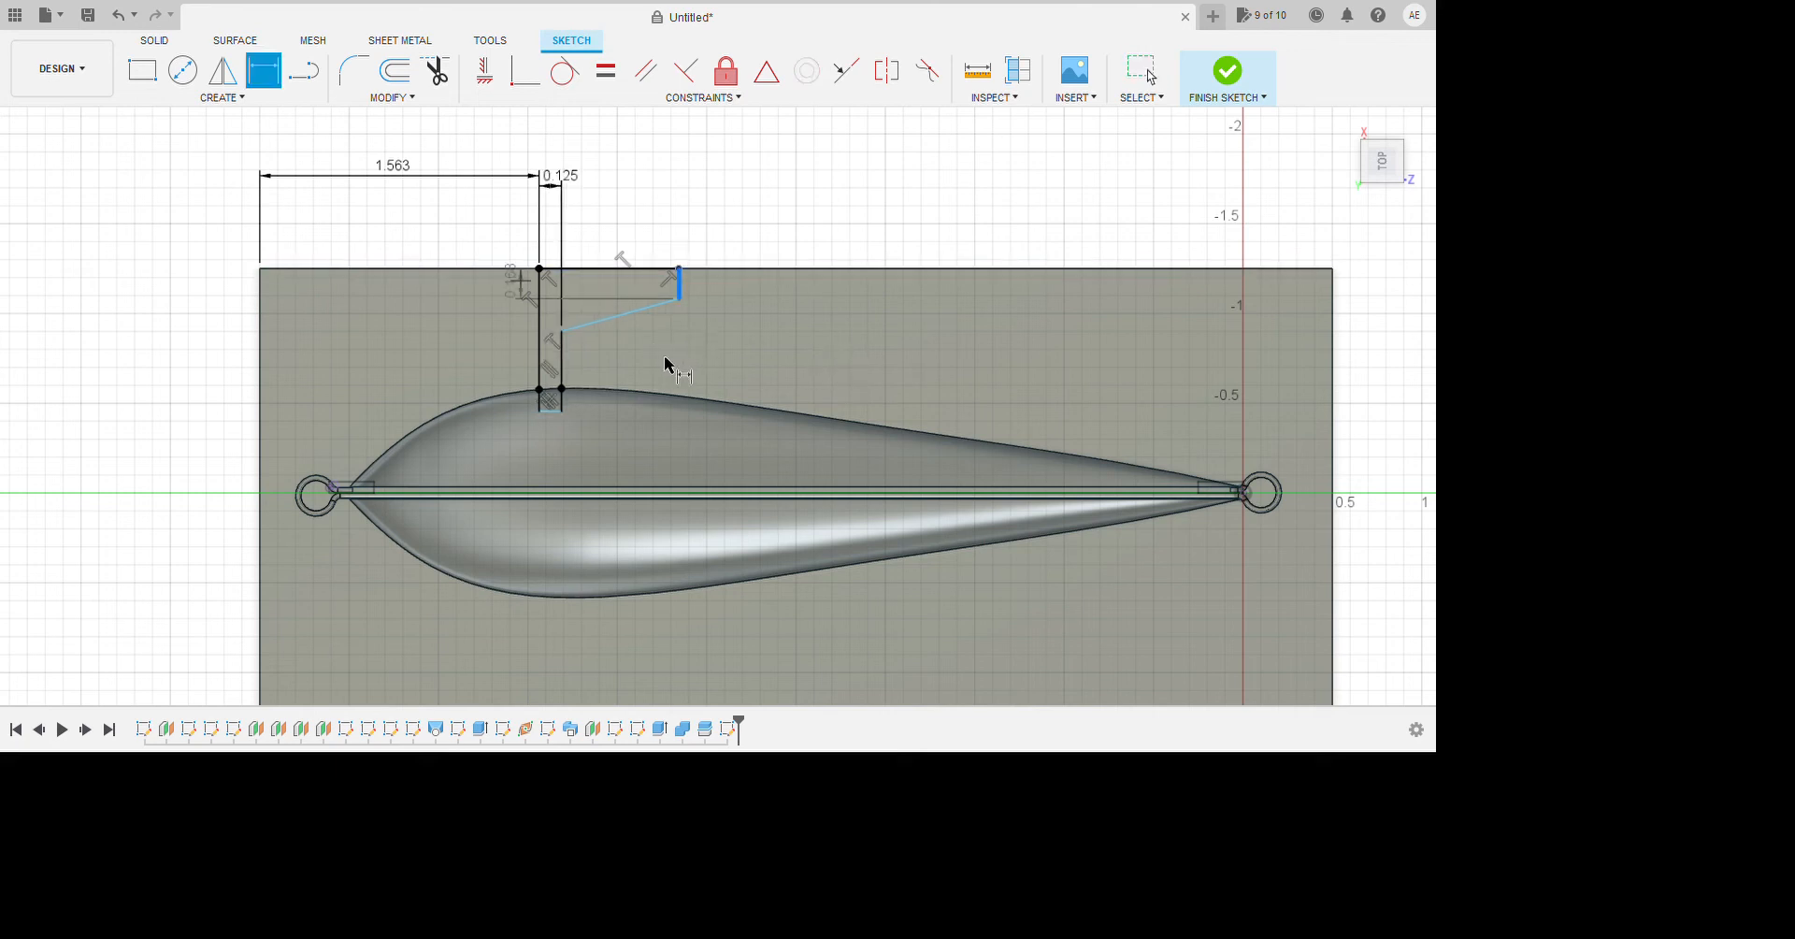
click(694, 195)
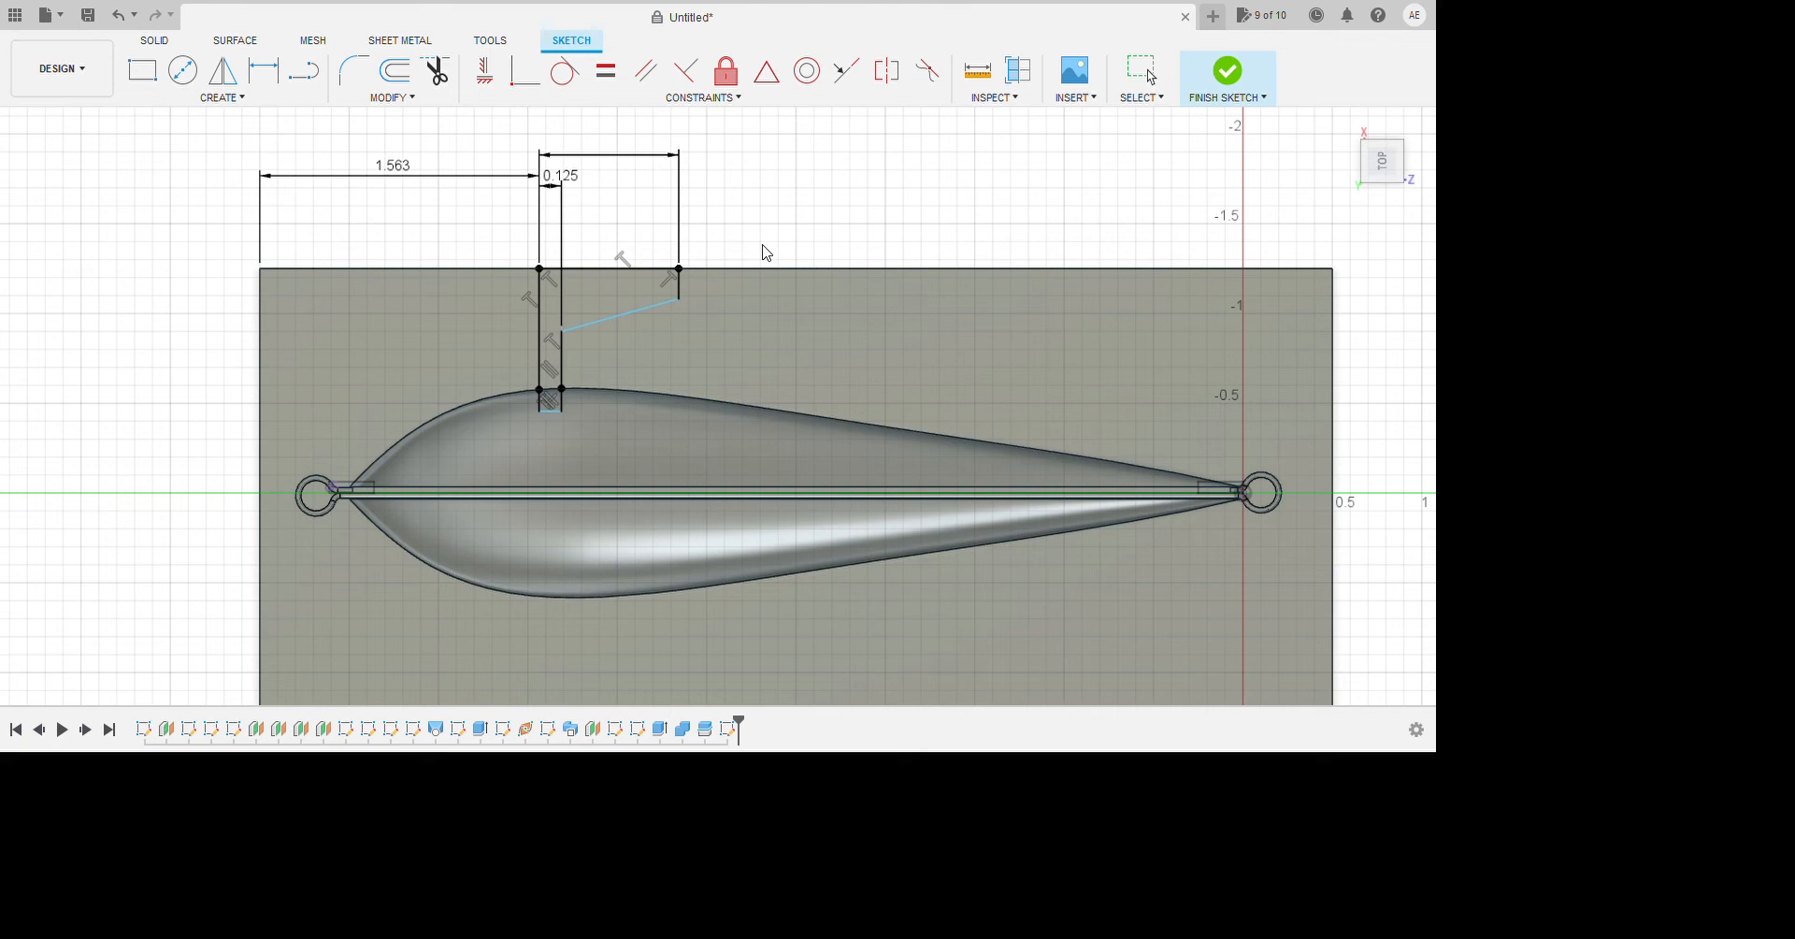
Dimension the straight outer side of the channel's wide opening to a depth of 0.25.
key(d)
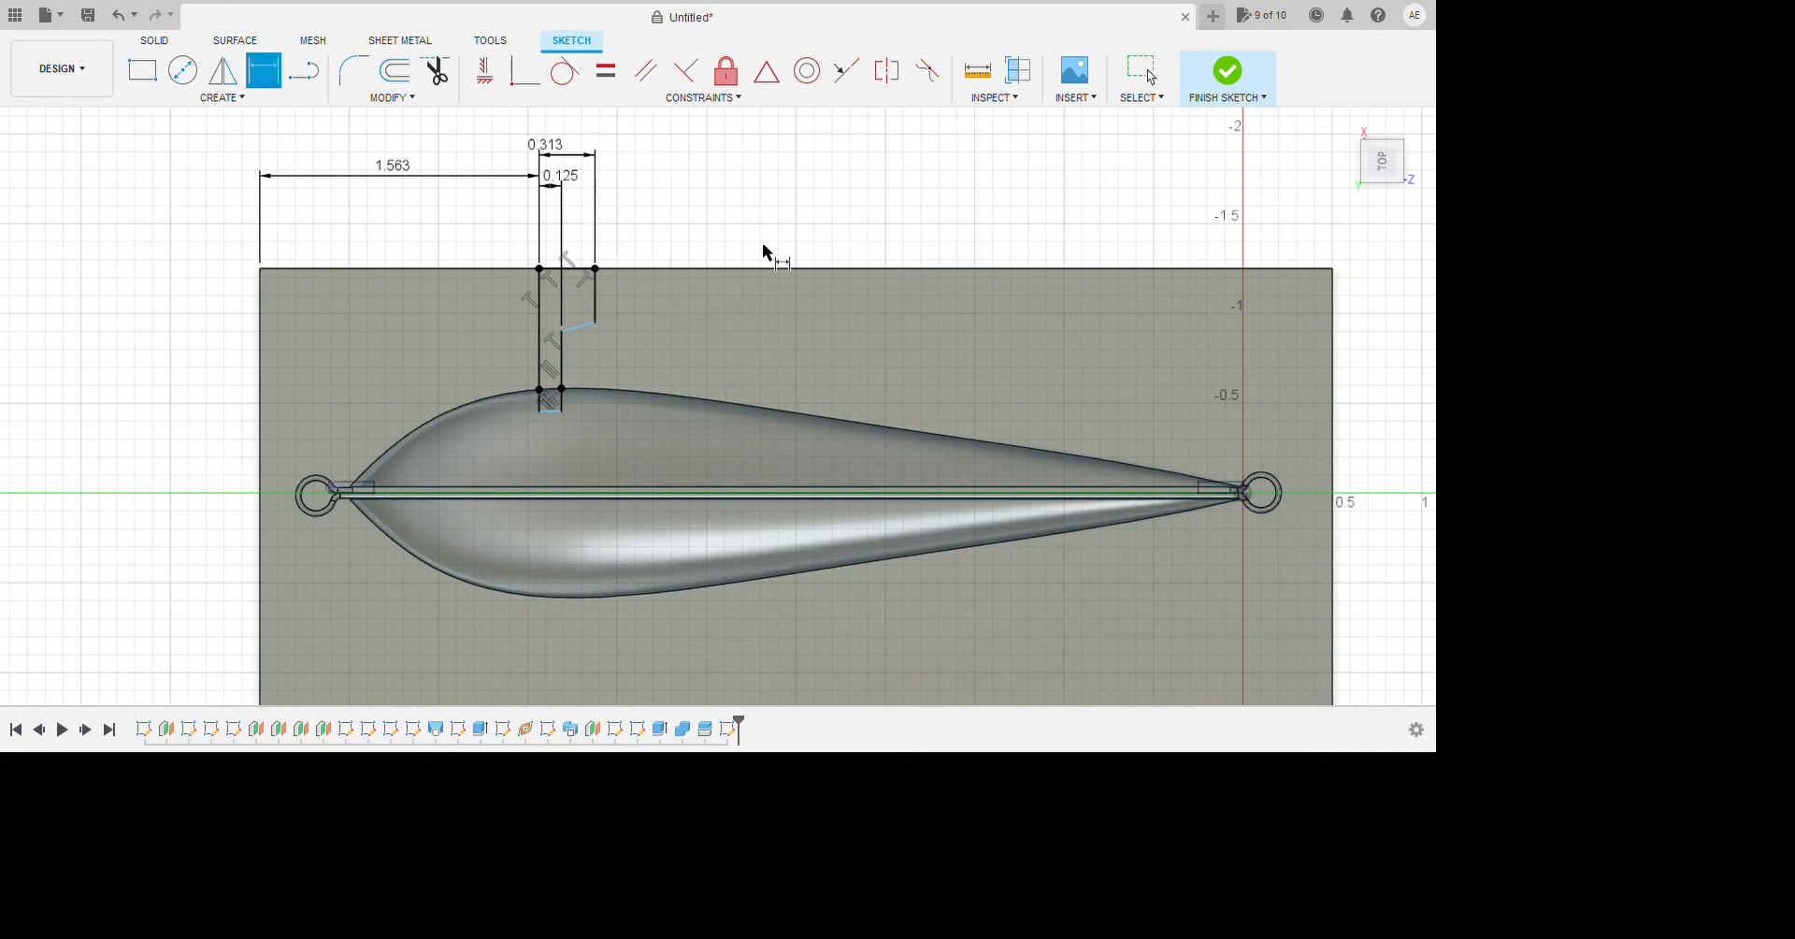
scroll(773, 293, up, 2)
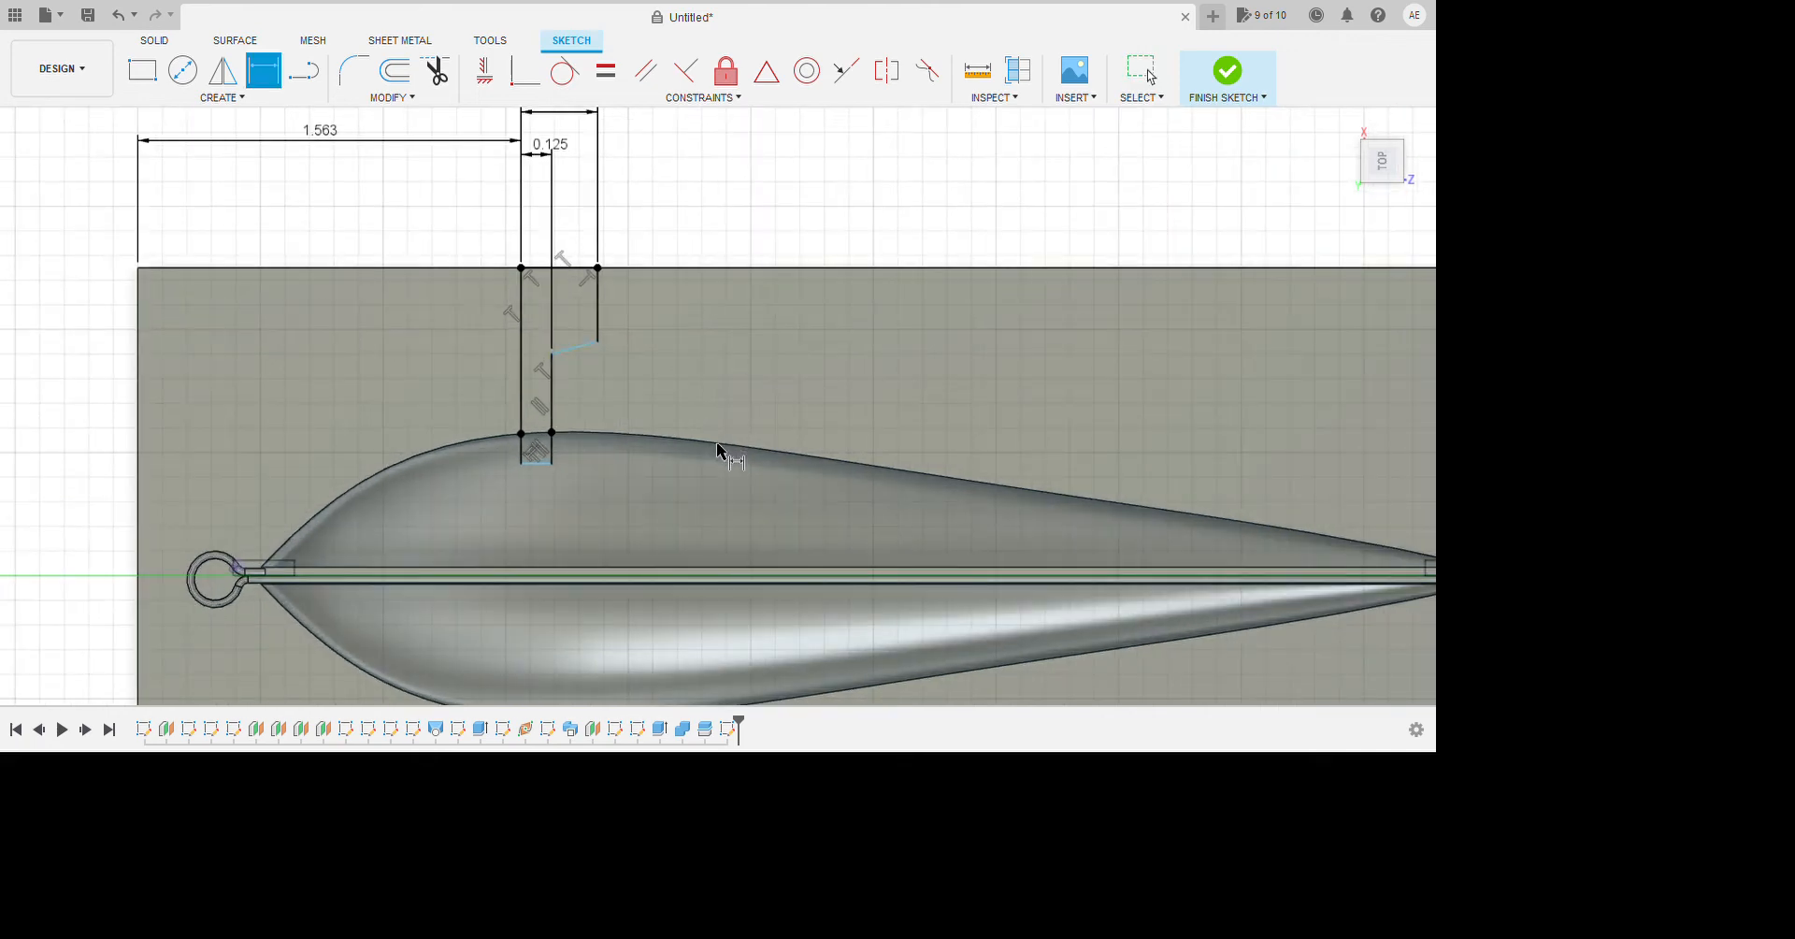
click(745, 426)
click(750, 336)
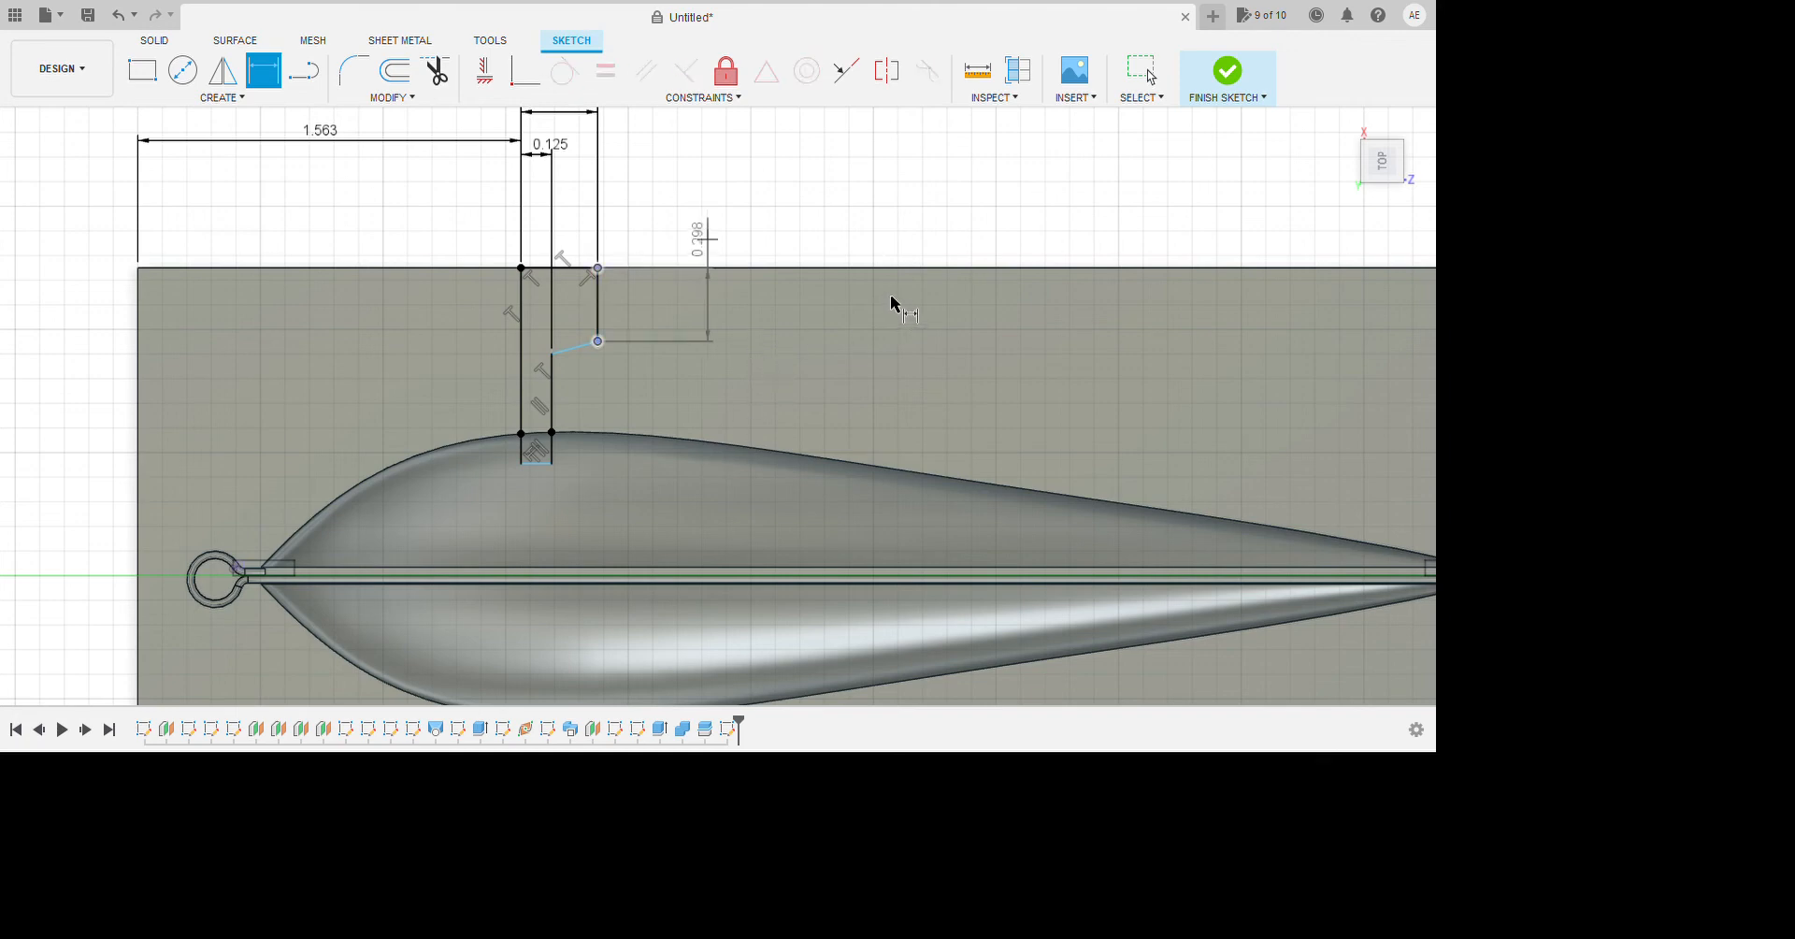
click(829, 296)
key(Escape)
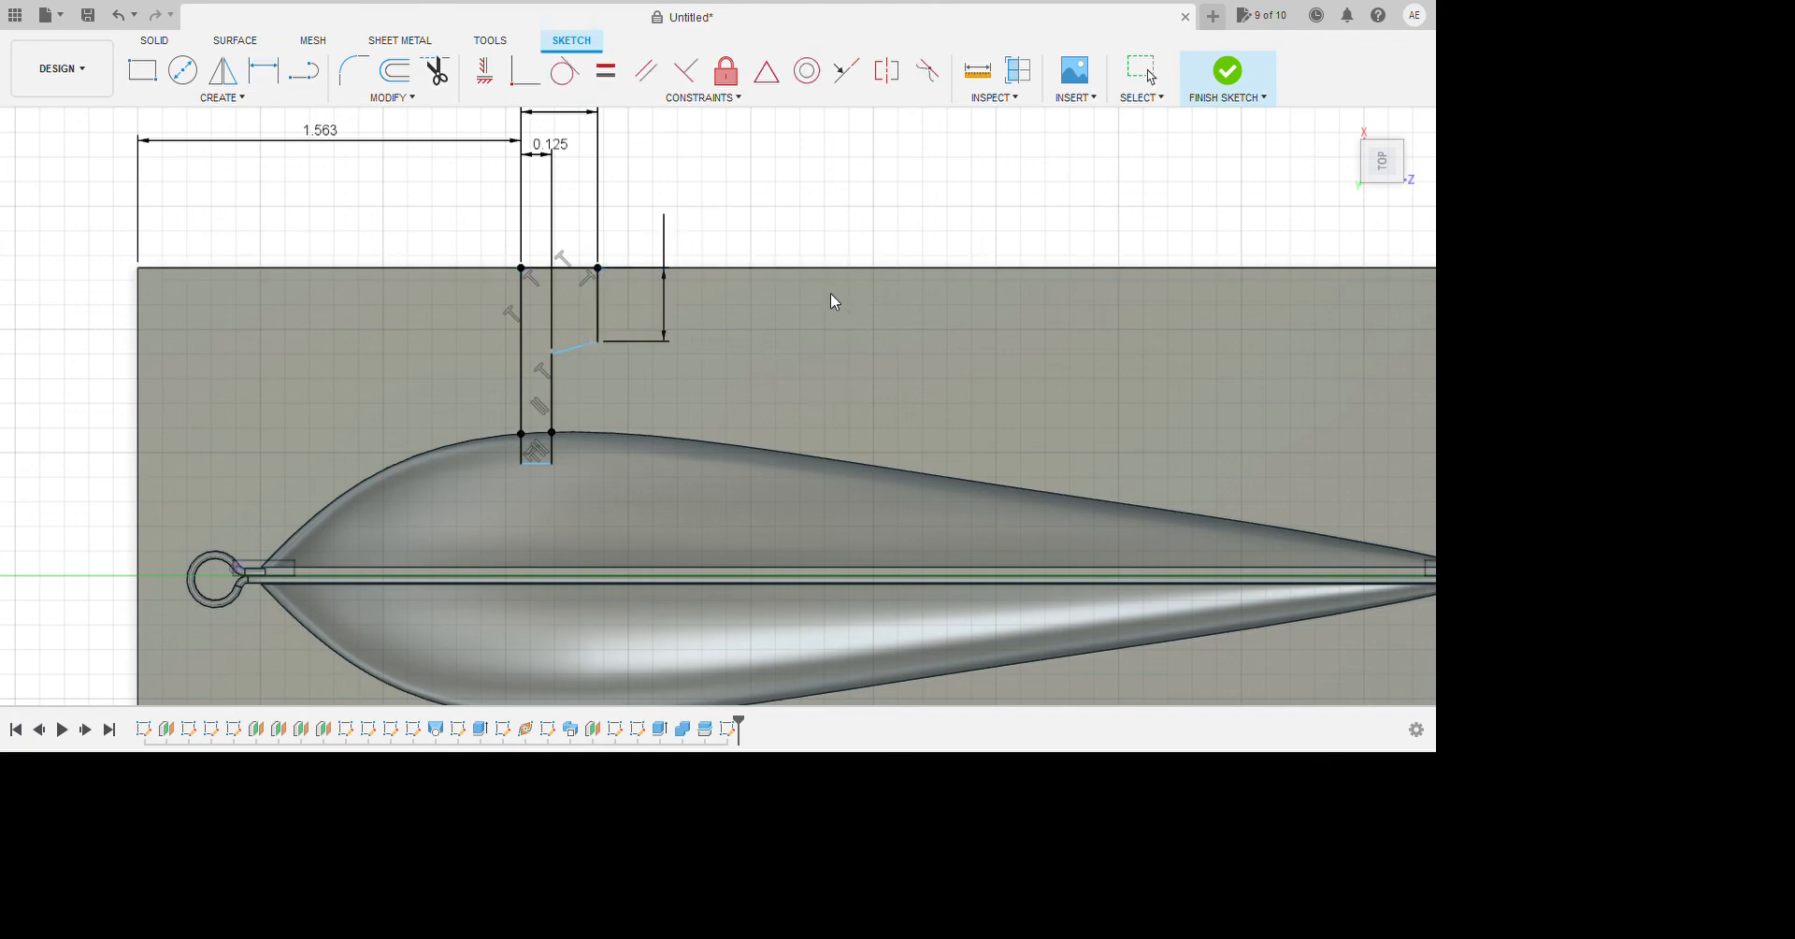
Set the angle between the channel's slanted line and the straight outer side of the opening to 135 degrees.
key(d)
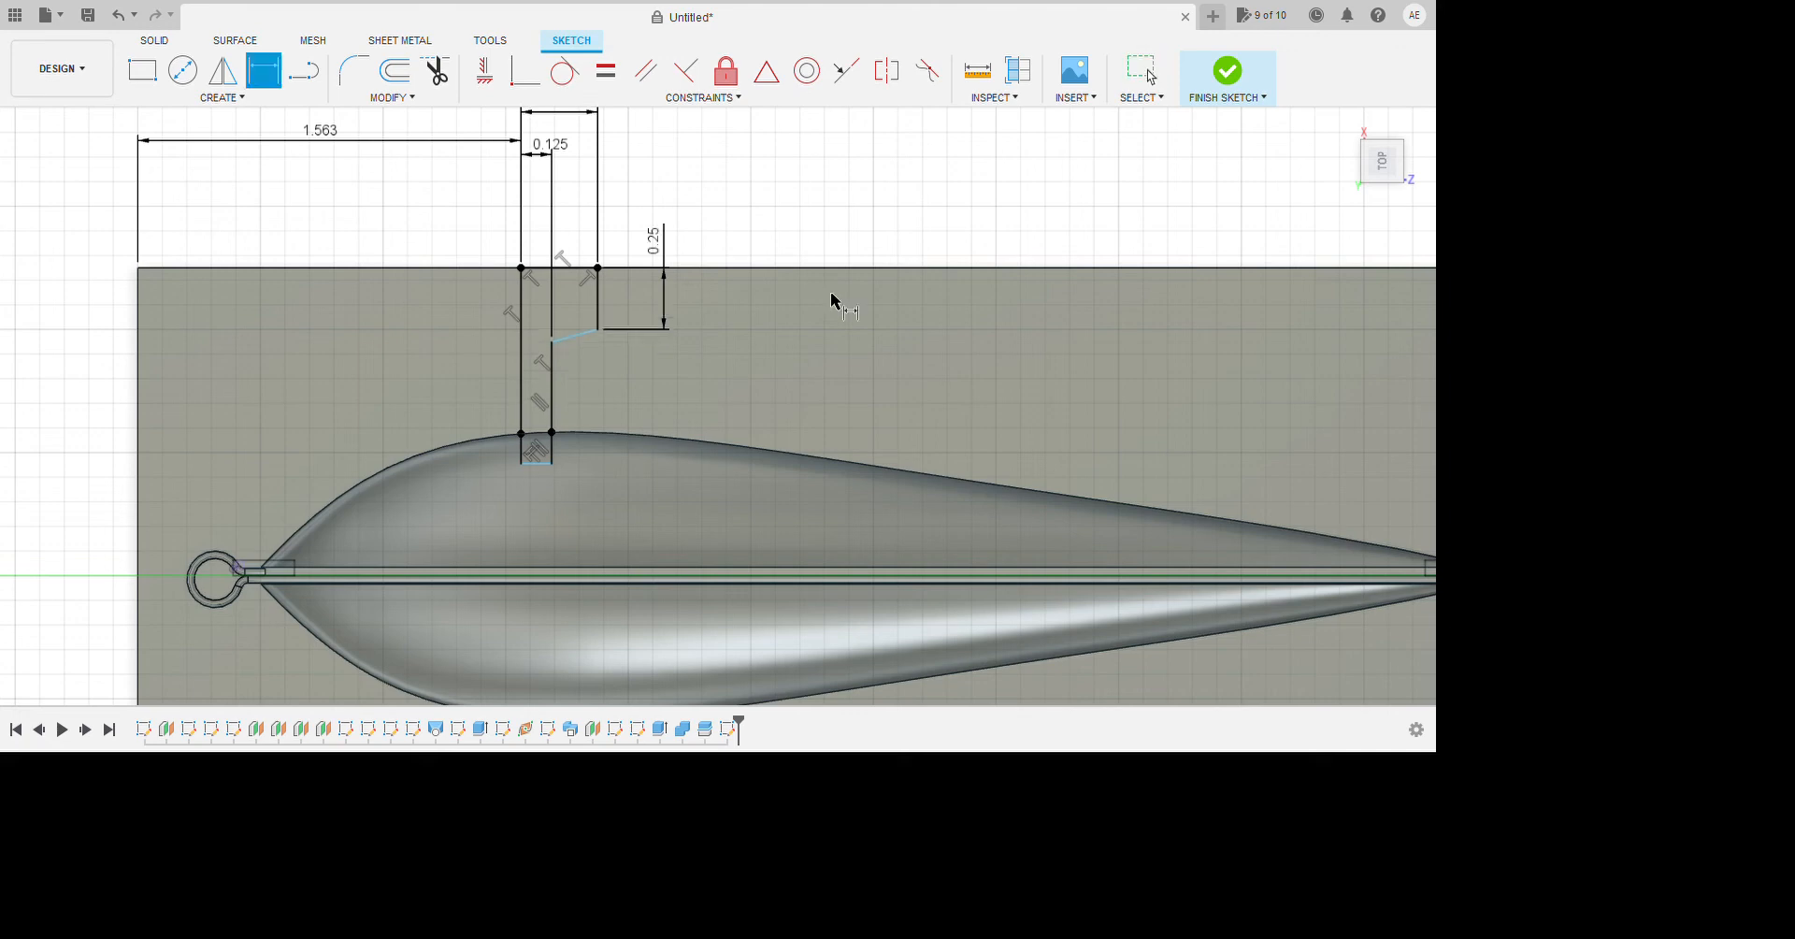
click(724, 410)
click(748, 380)
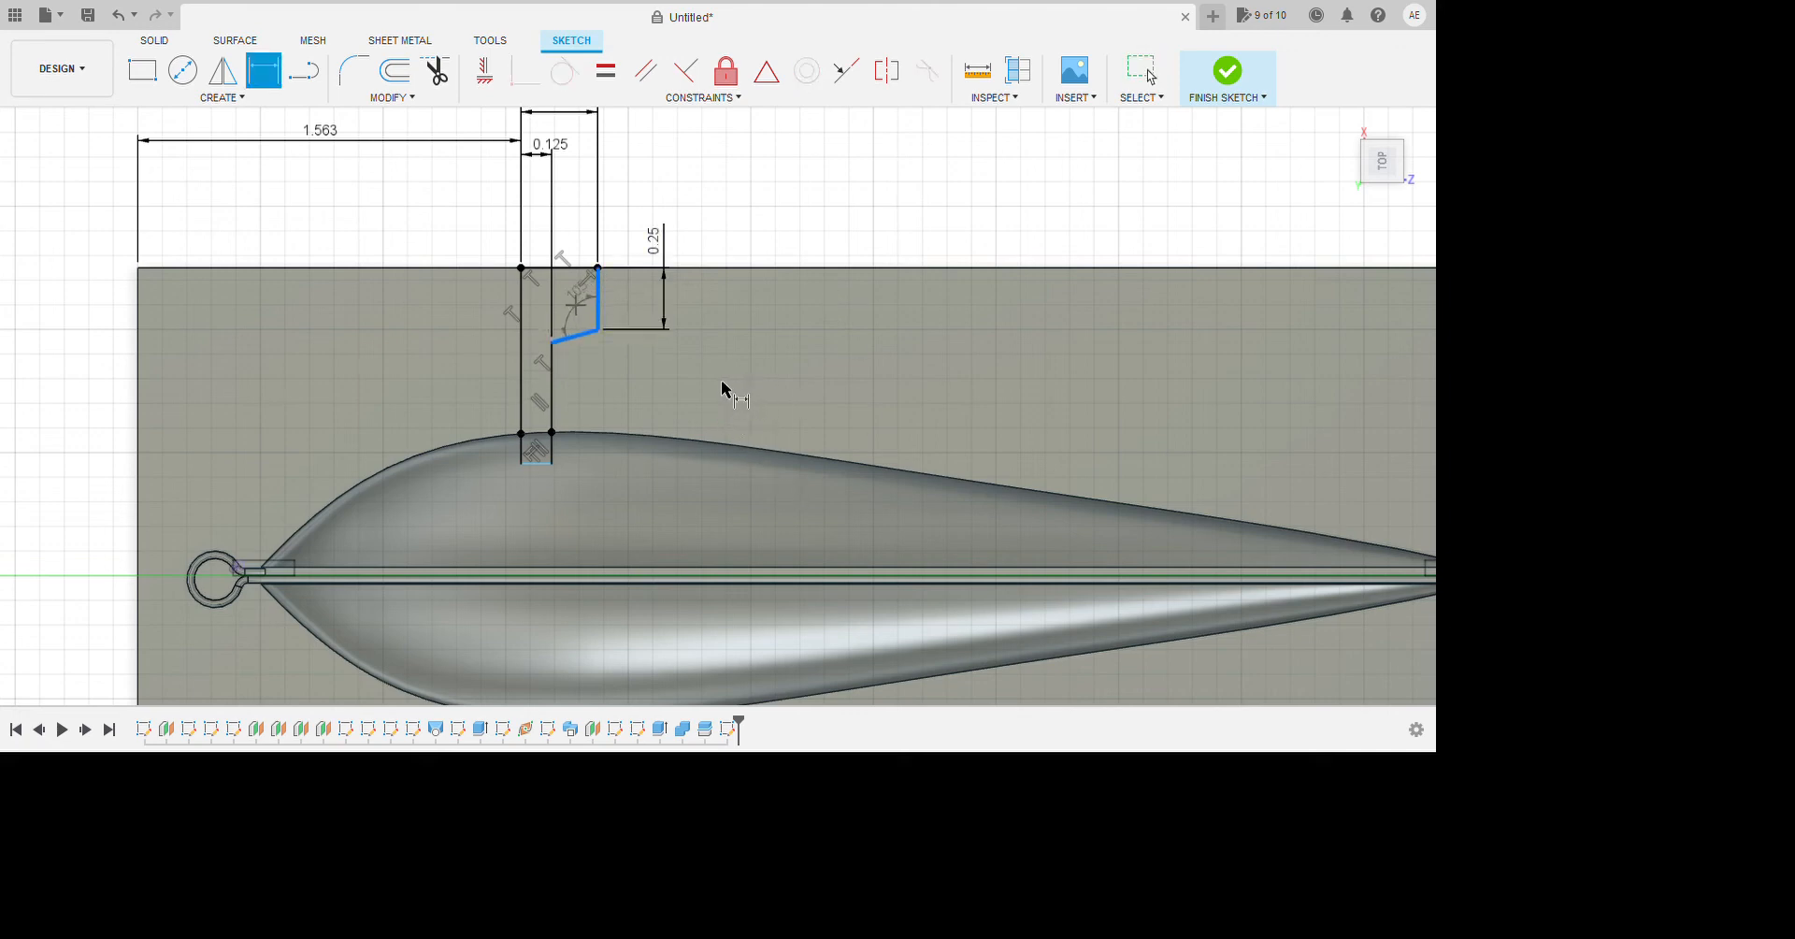
click(772, 445)
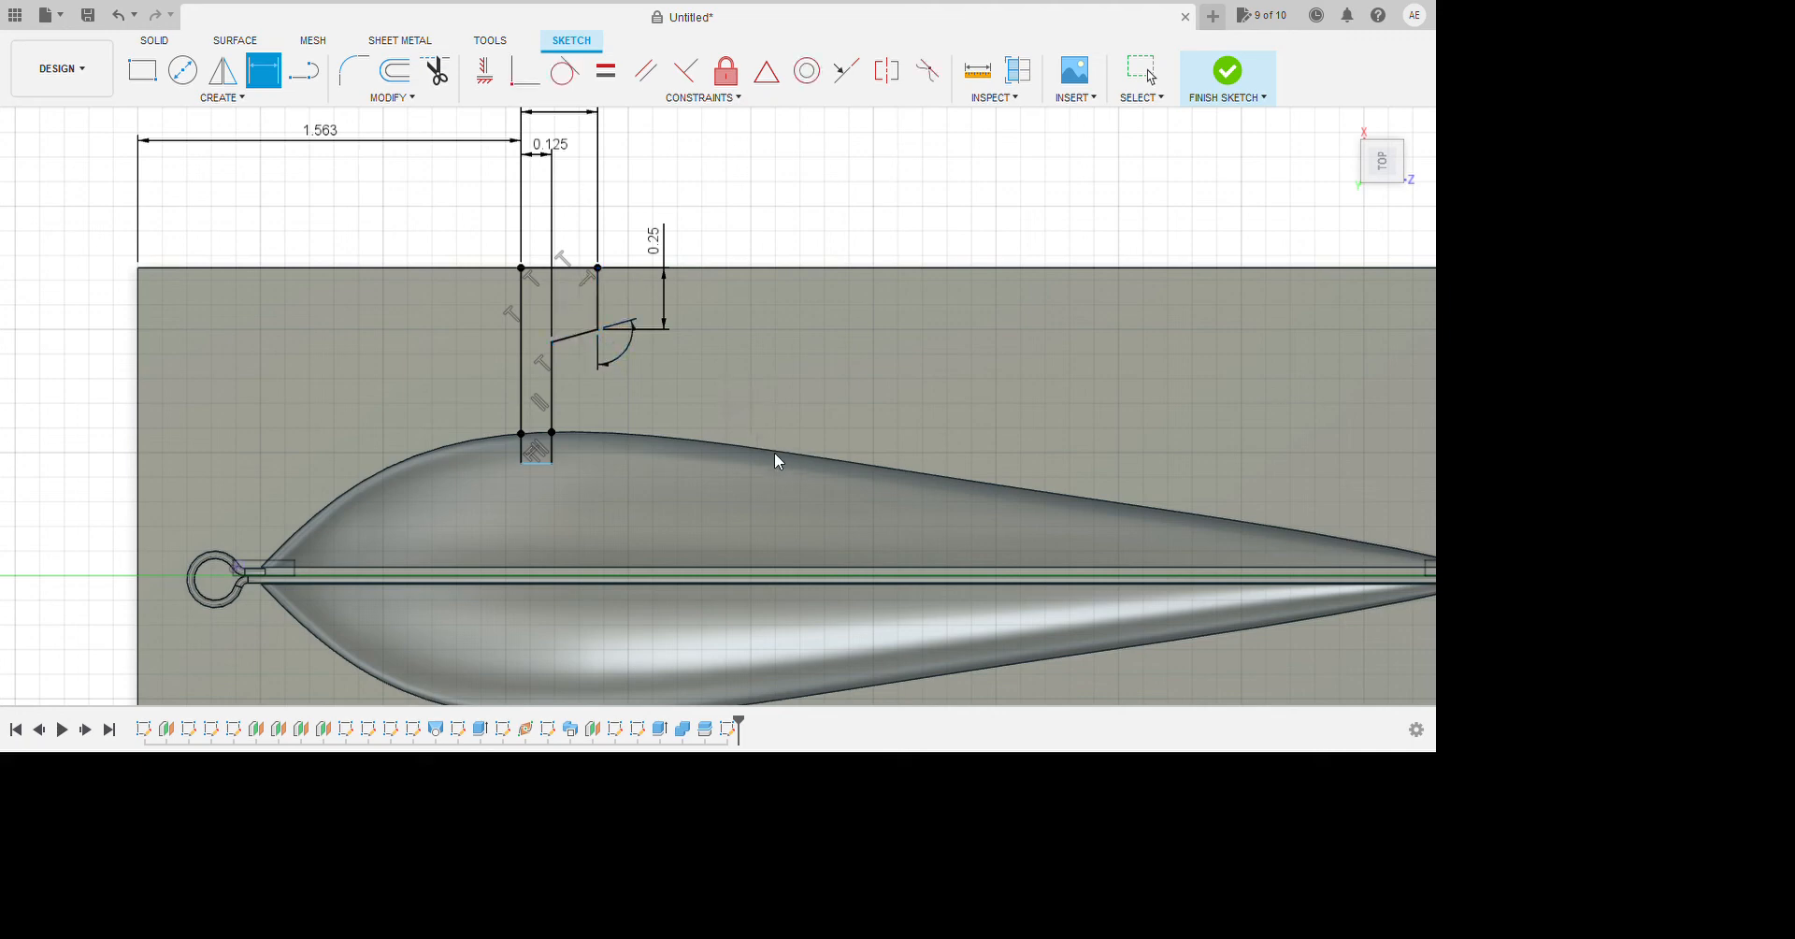
text(135)
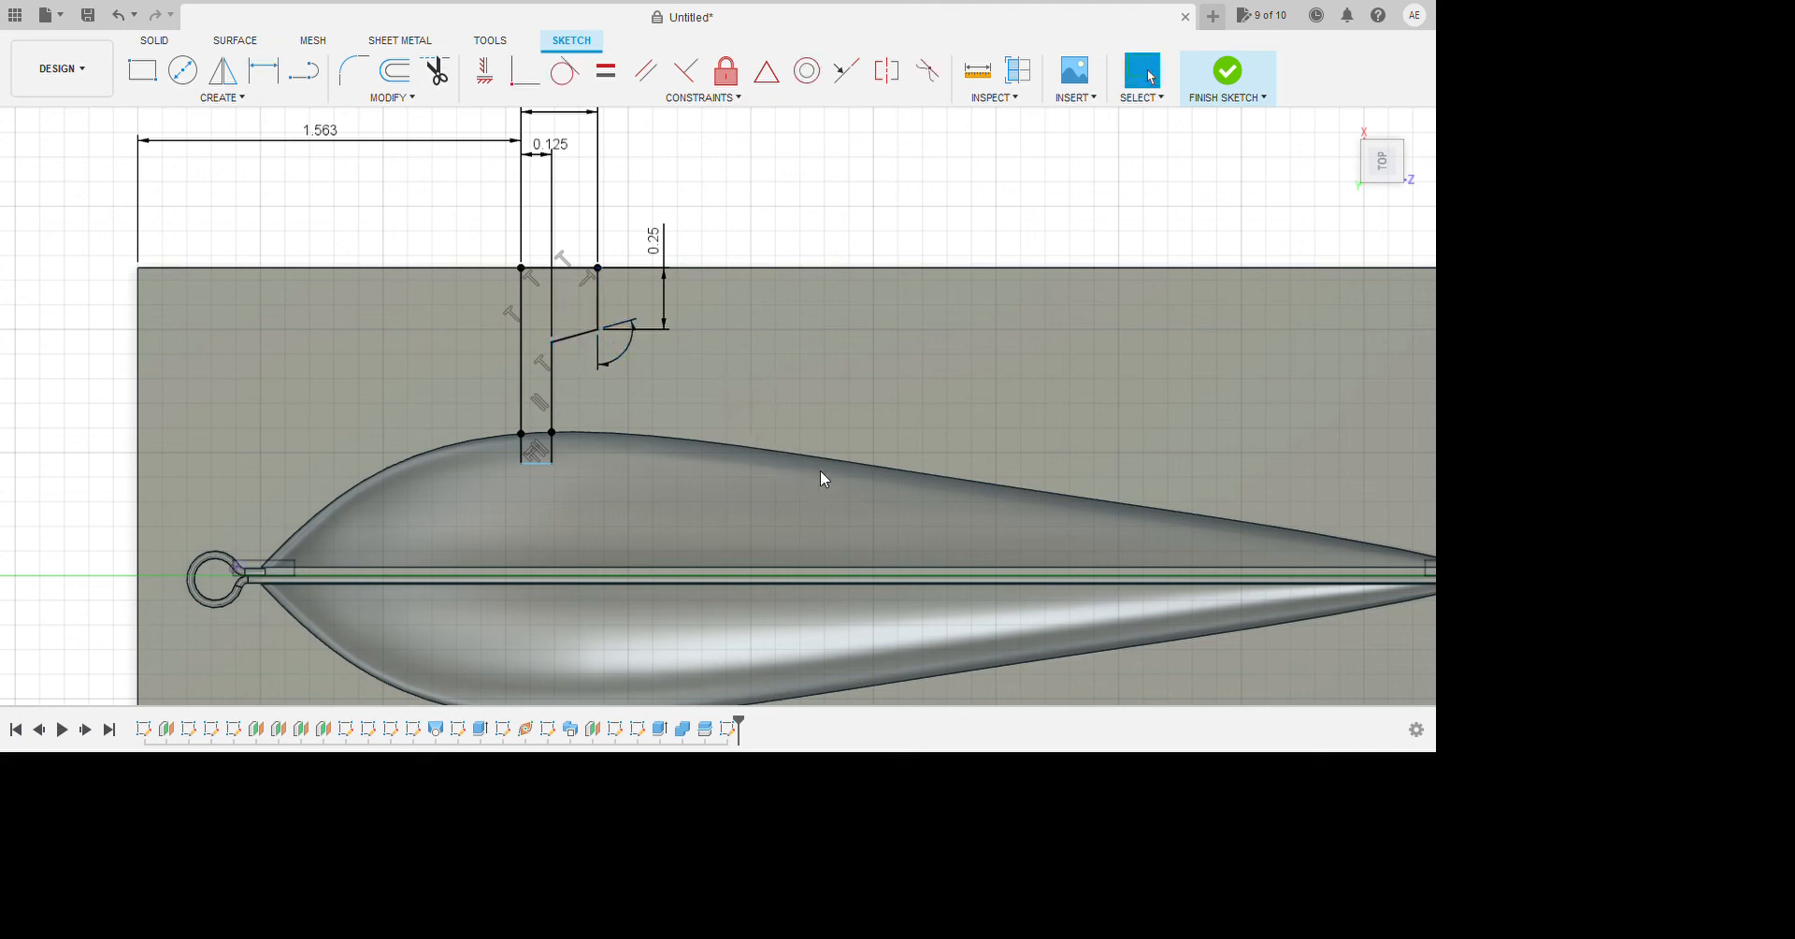
key(Return)
Dimension the channel's total depth from the block's long edge to its inner end inside the cavity as 0.80.
key(l)
scroll(467, 440, down, 2)
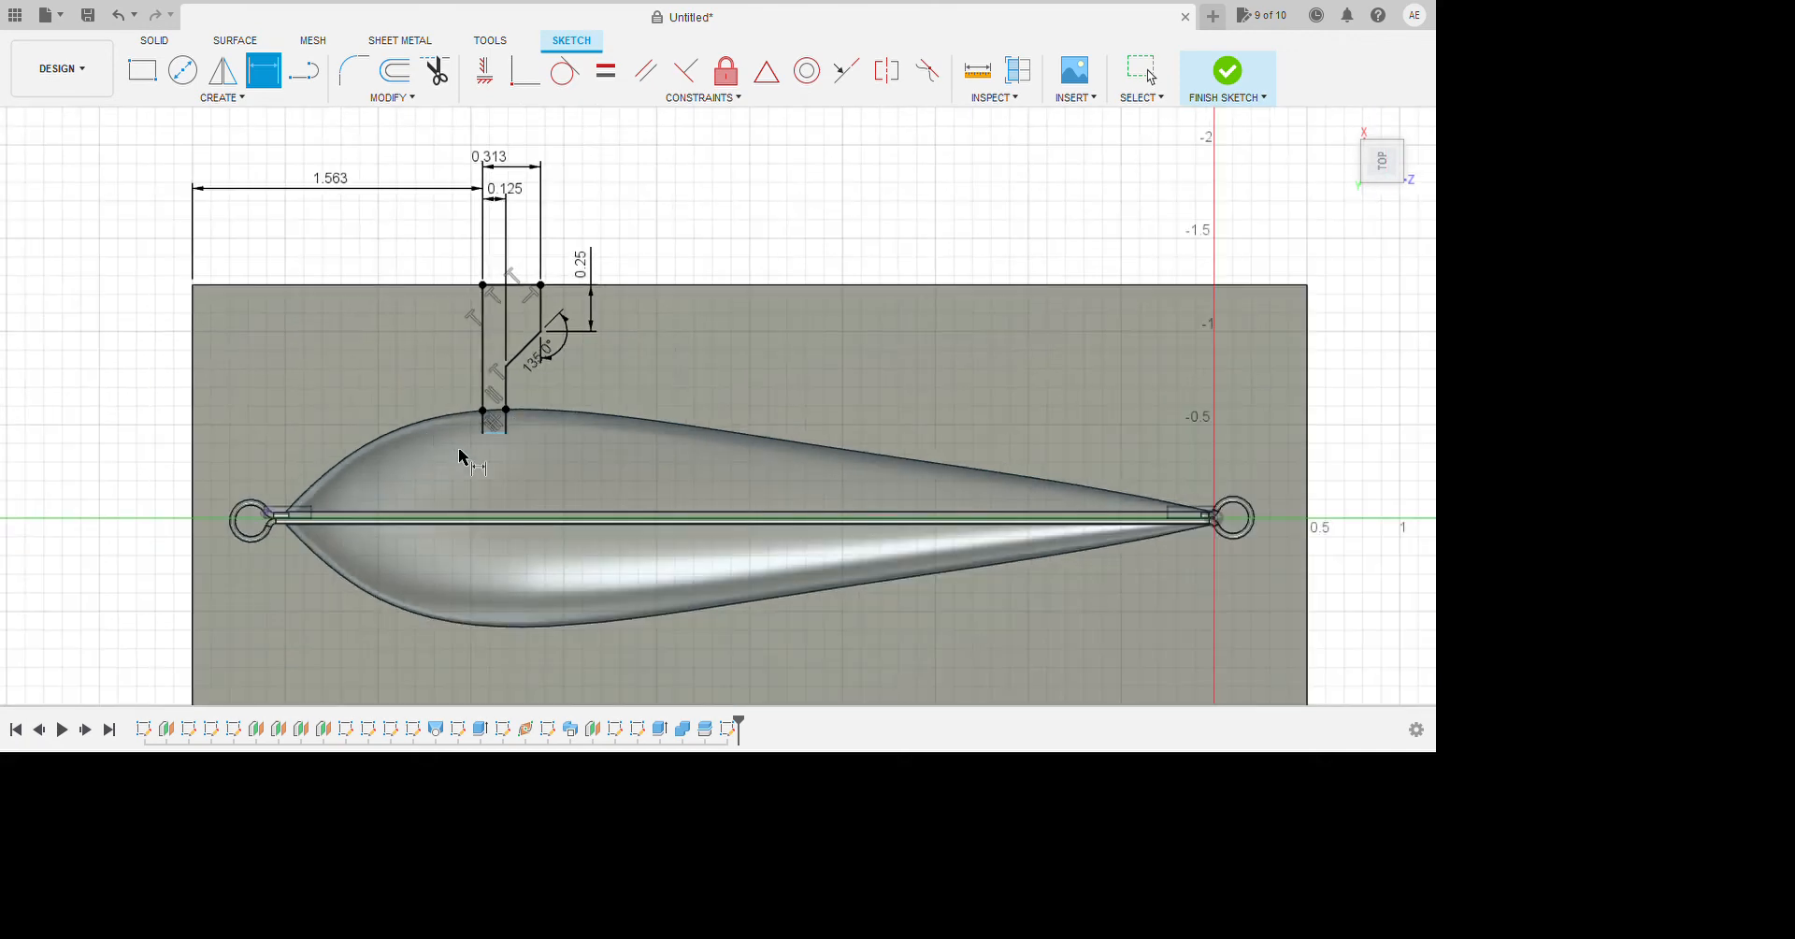
scroll(619, 512, up, 3)
click(495, 446)
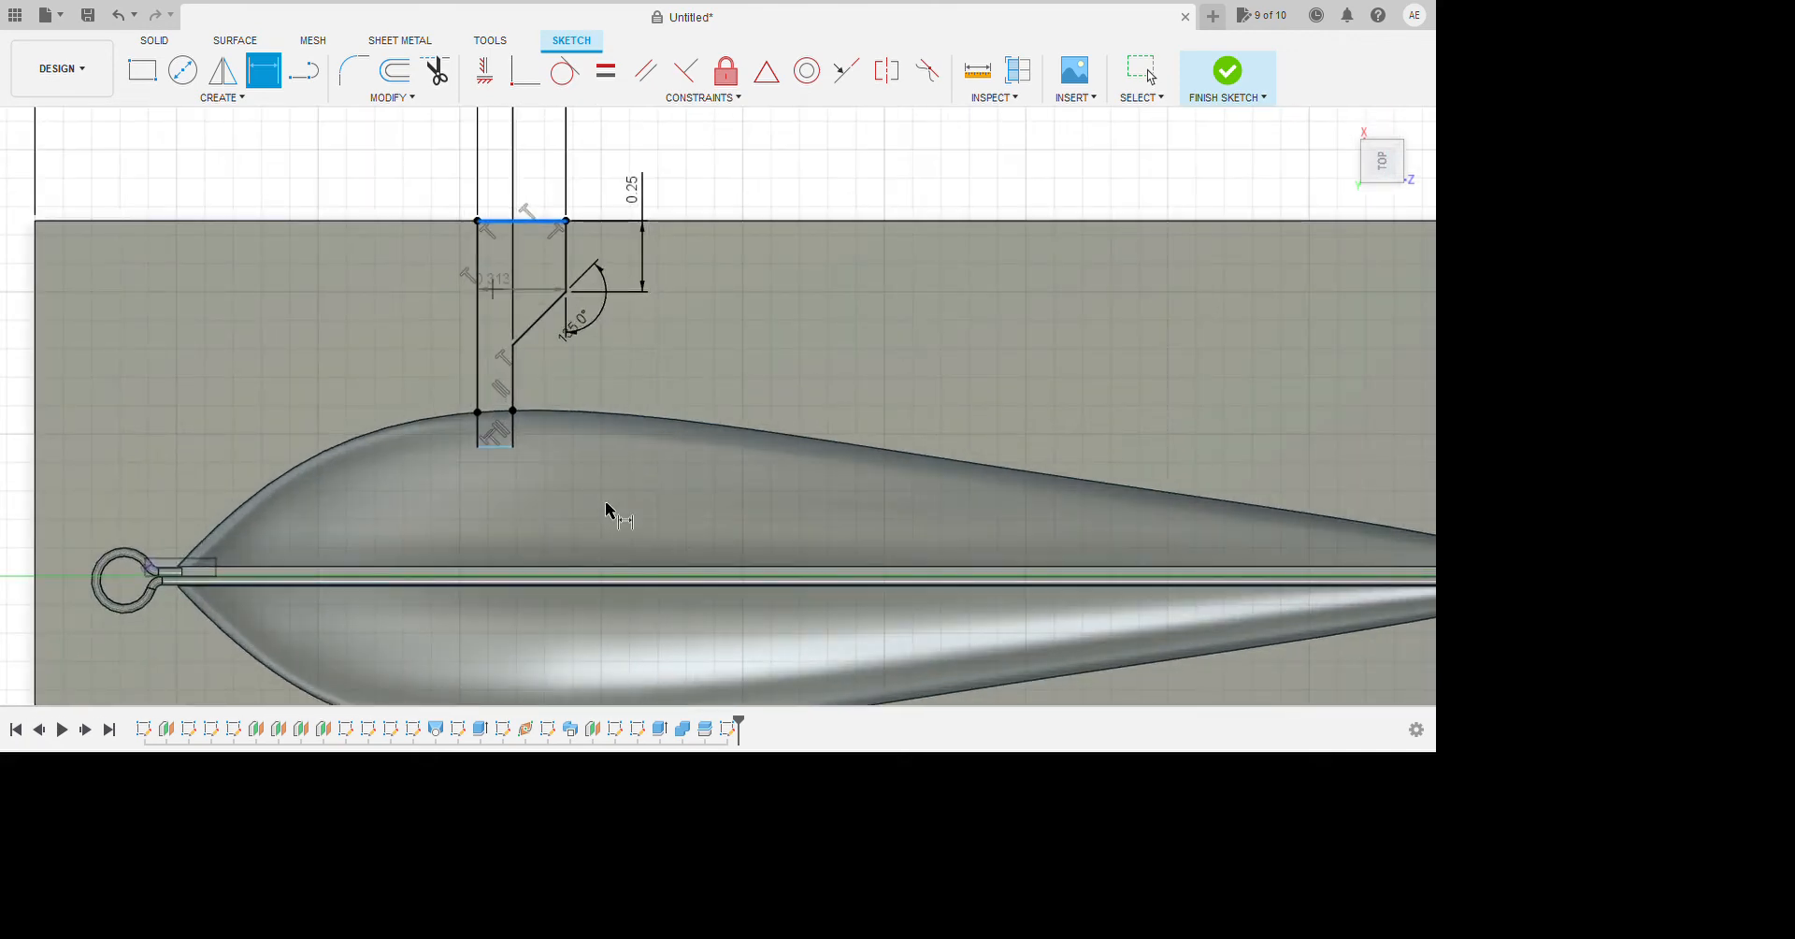
click(990, 241)
key(Escape)
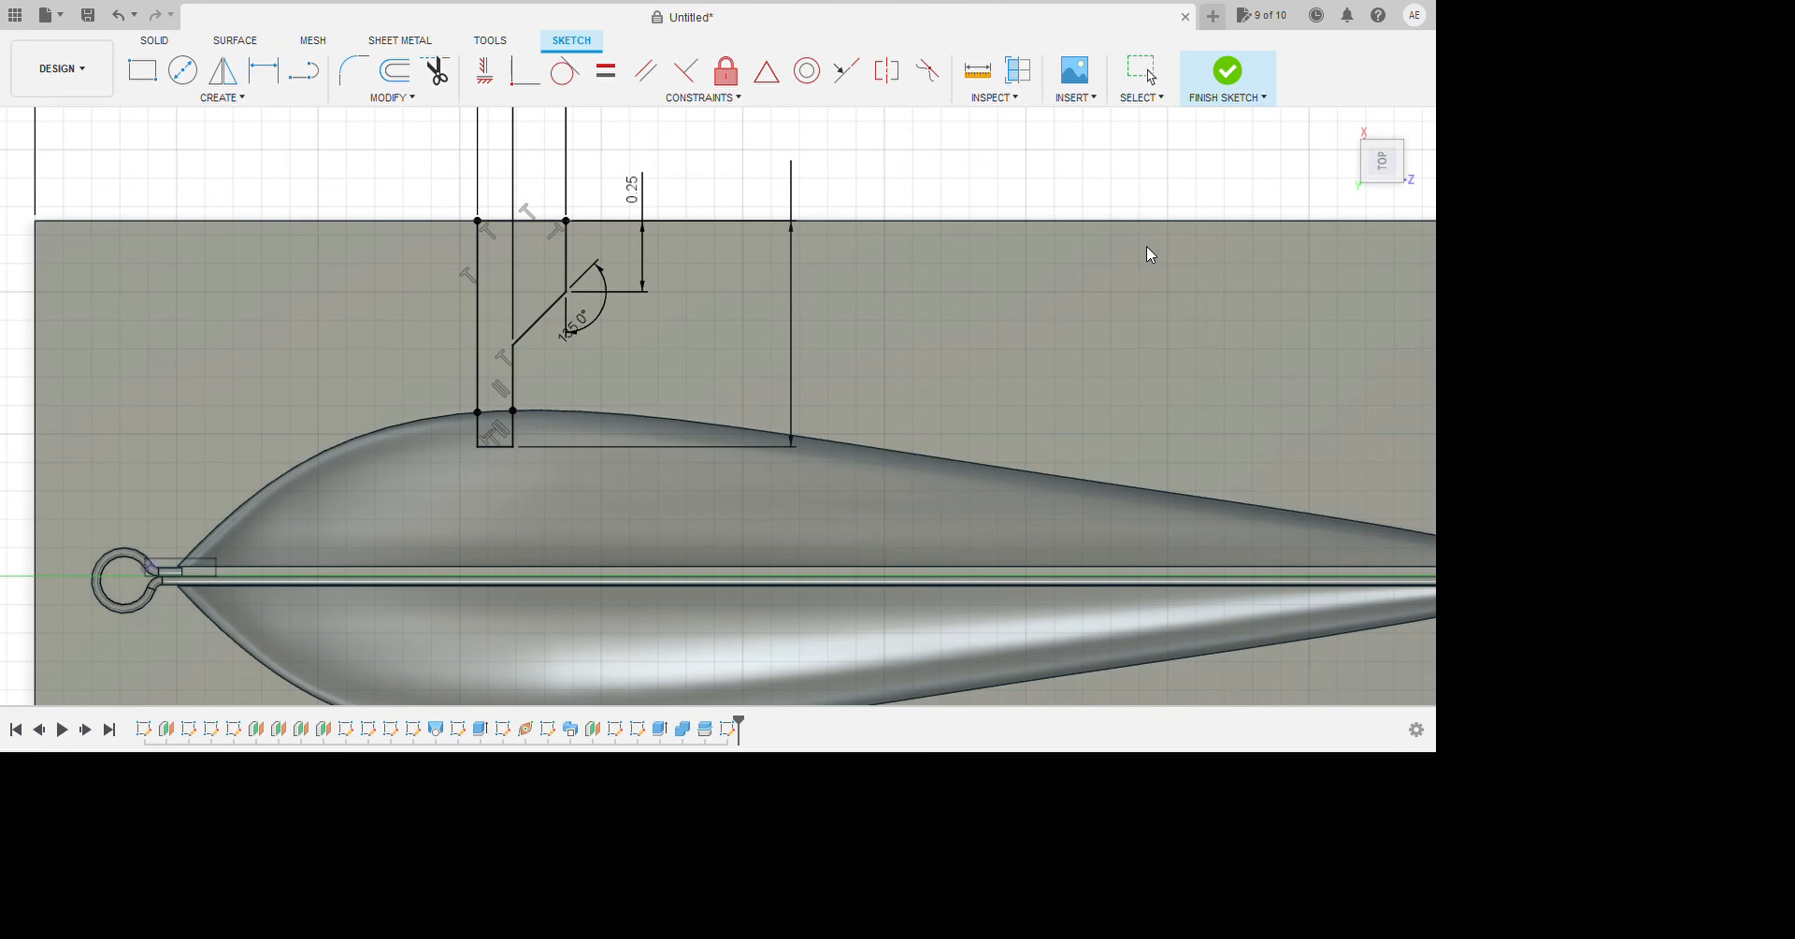
key(d)
scroll(608, 445, down, 3)
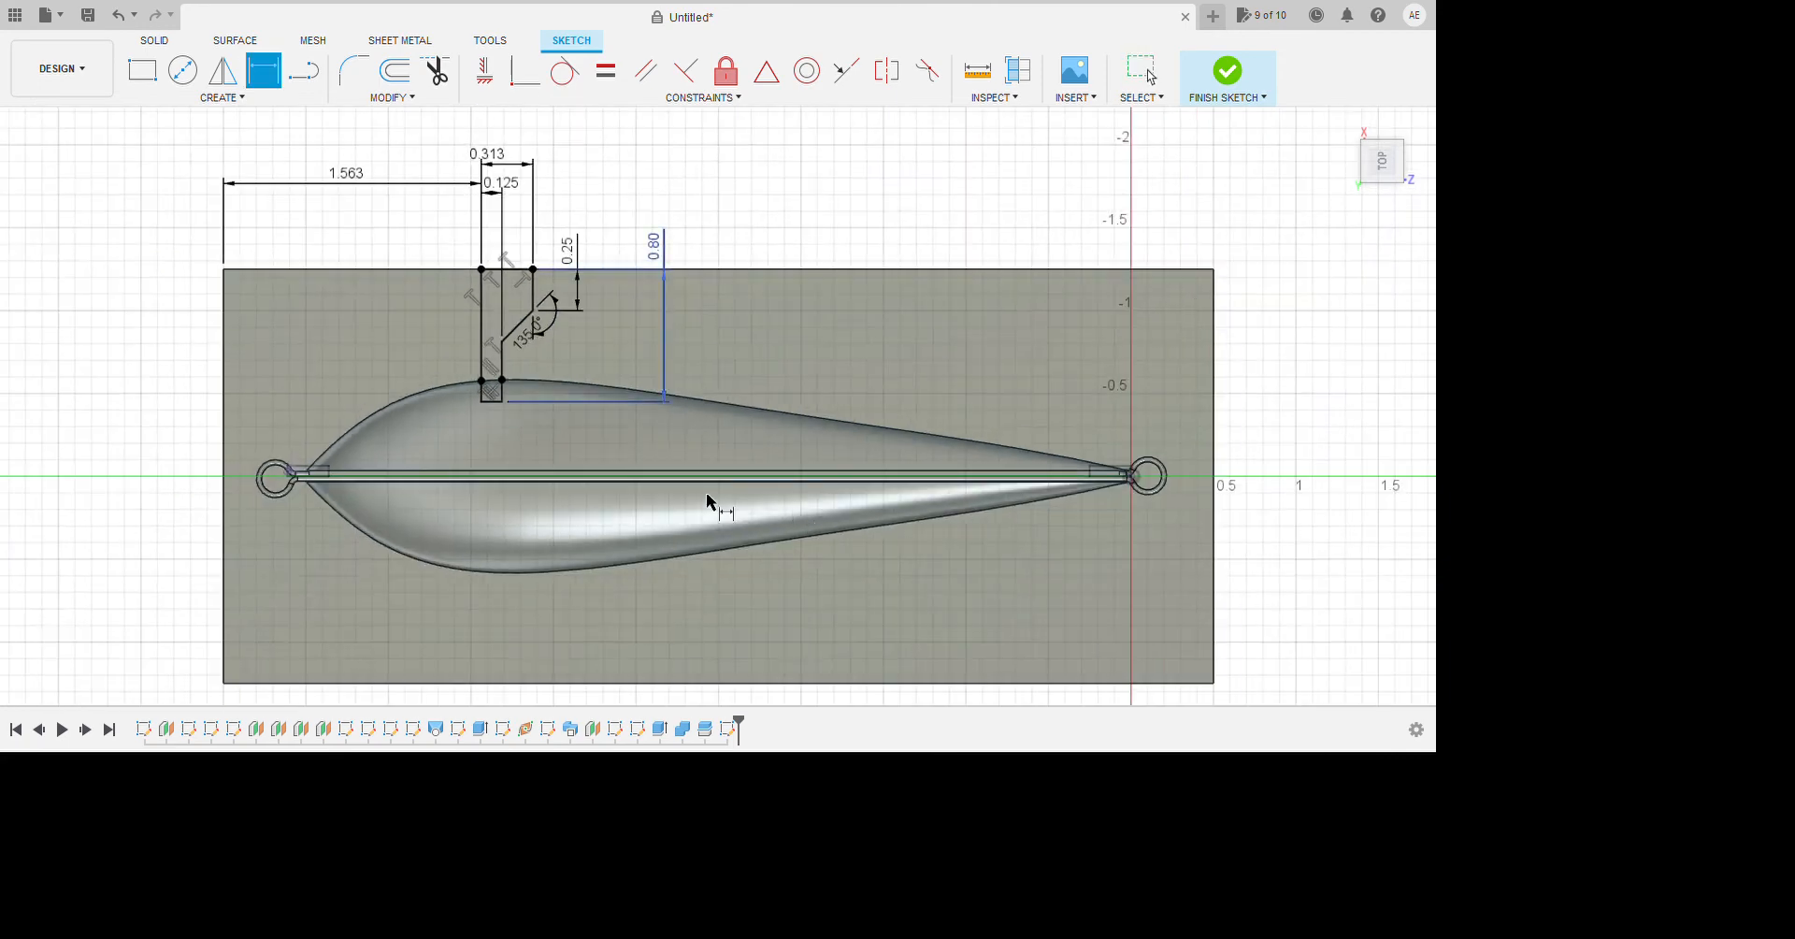
scroll(631, 482, up, 3)
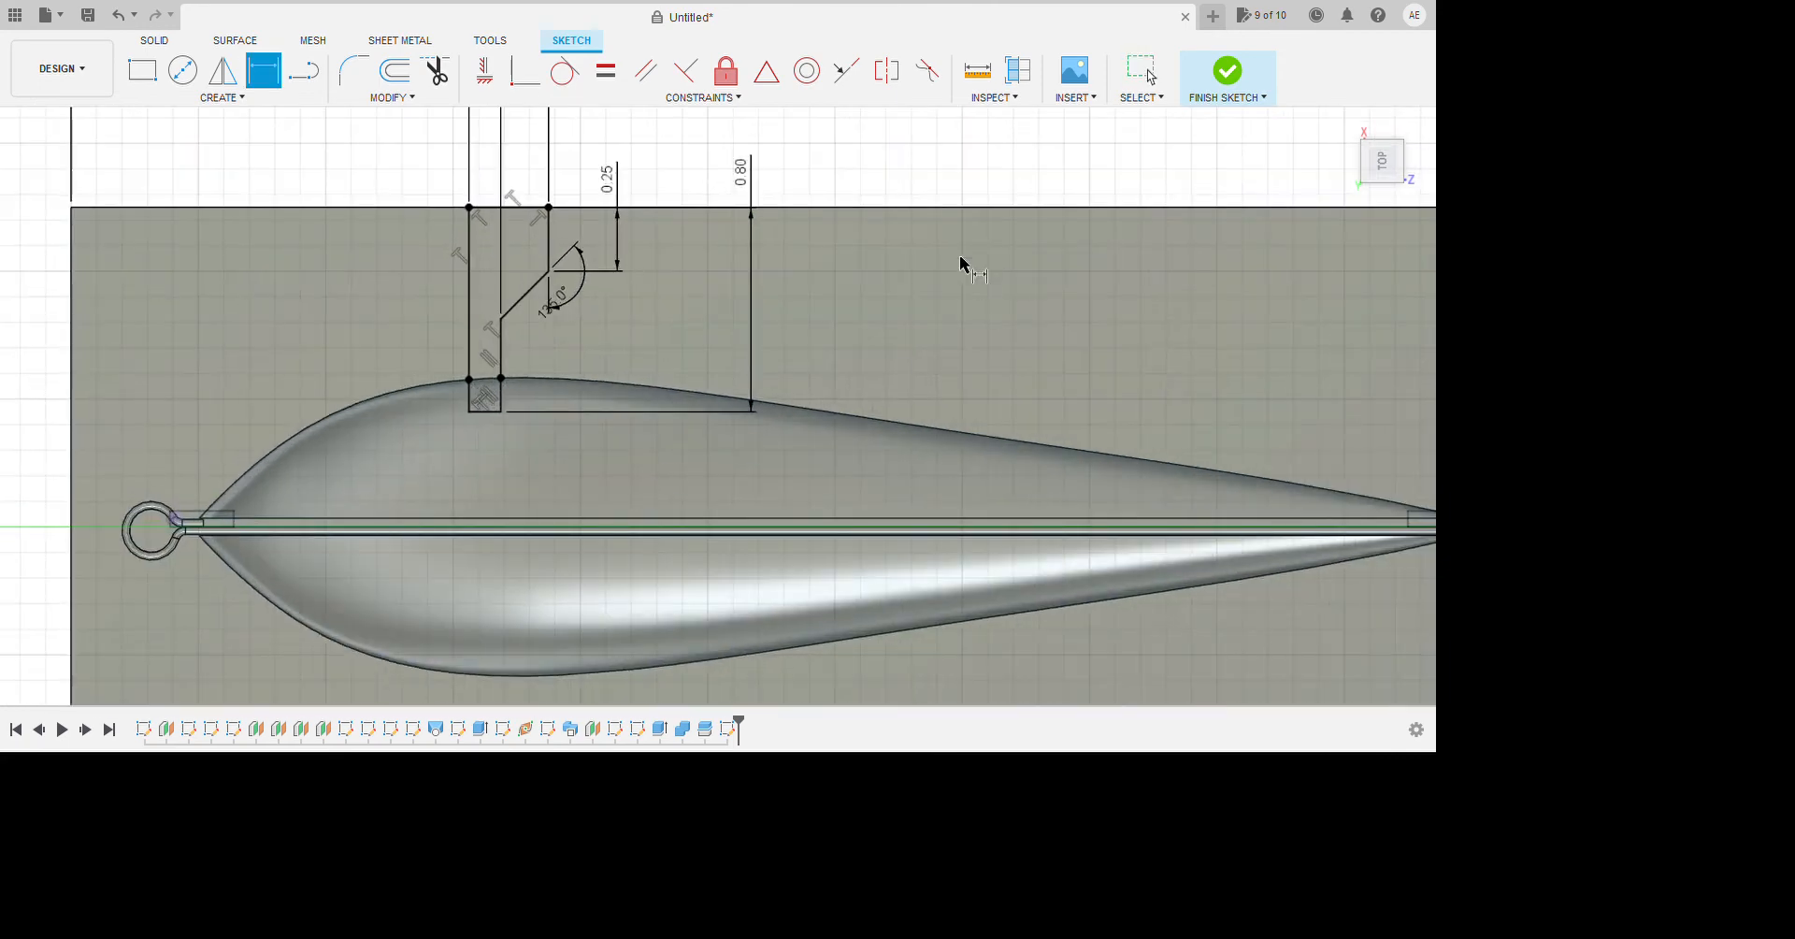
Delete the channel's total depth dimension and pull its inner end back to about 0.724 from the block's long edge.
key(Escape)
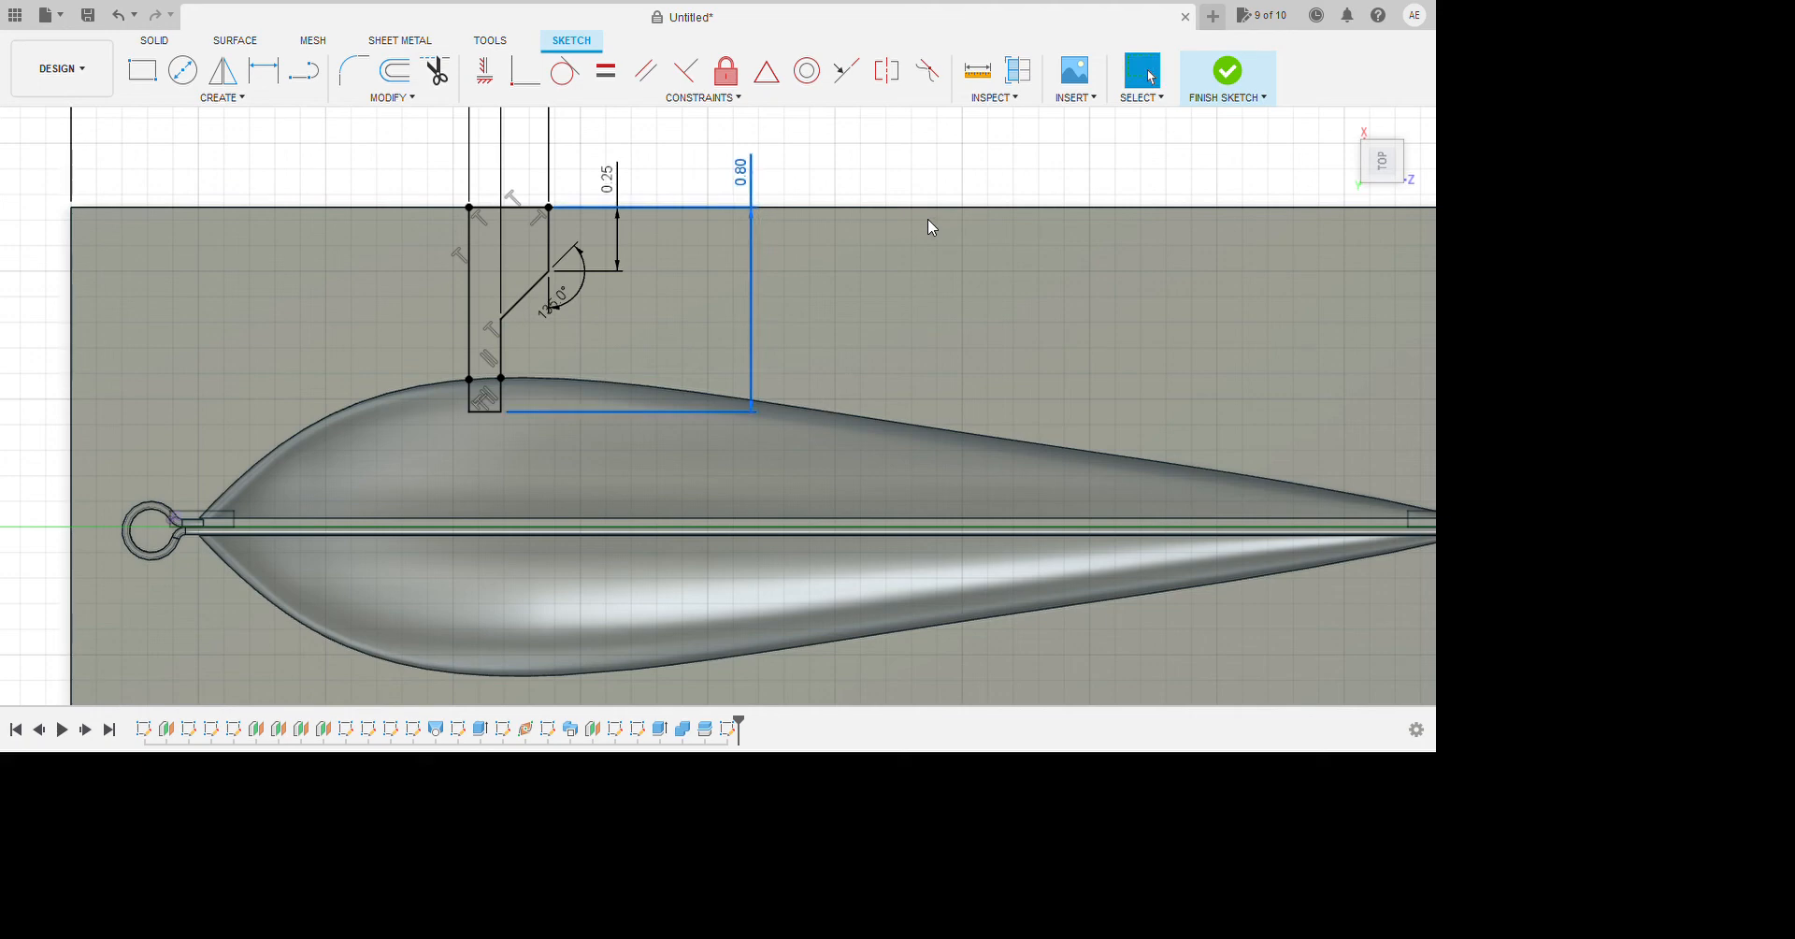
key(Delete)
scroll(609, 564, up, 2)
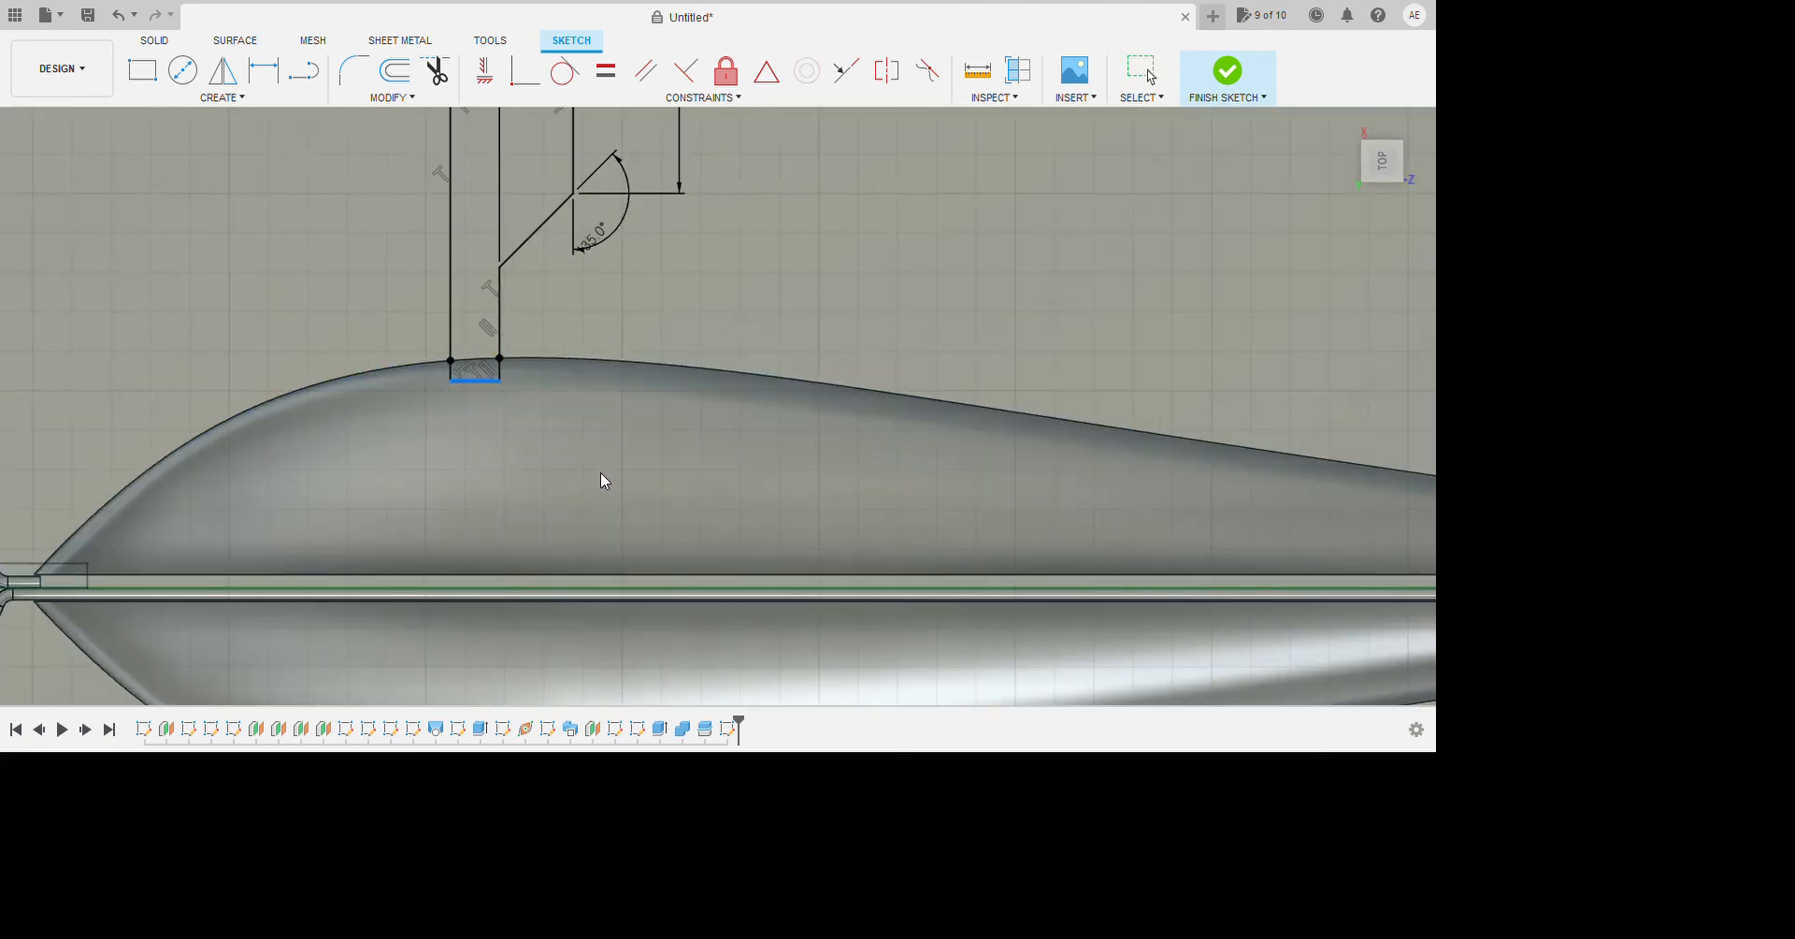
scroll(586, 476, down, 4)
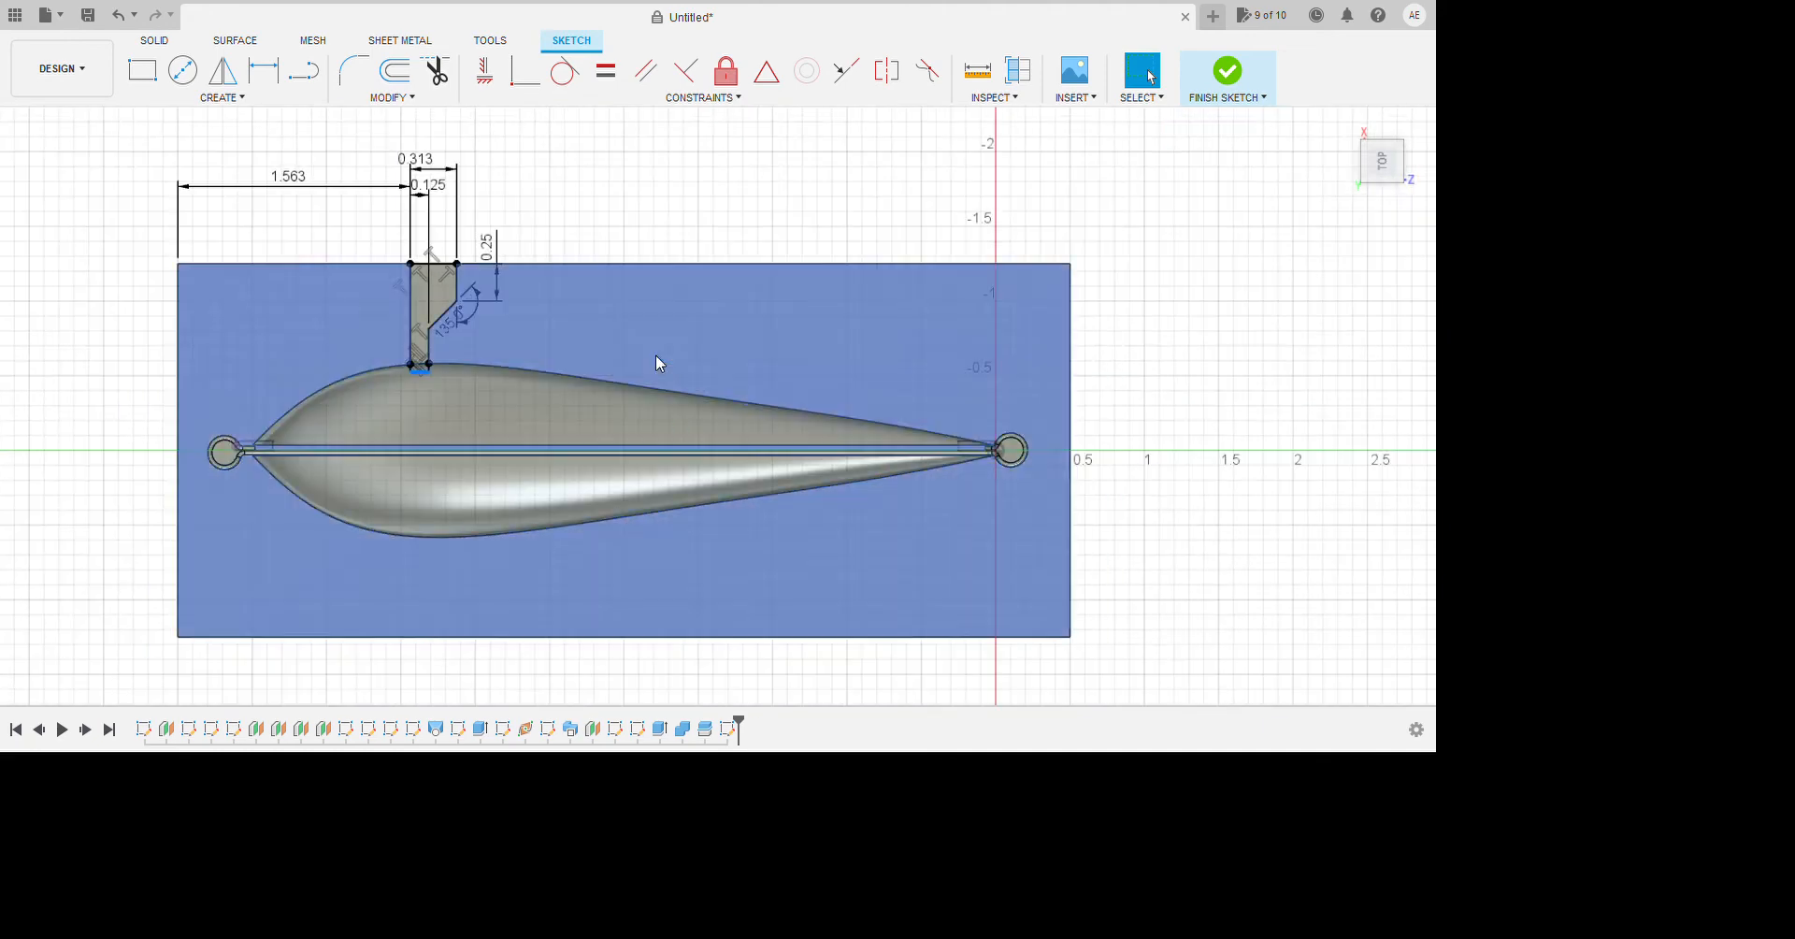
scroll(513, 433, up, 2)
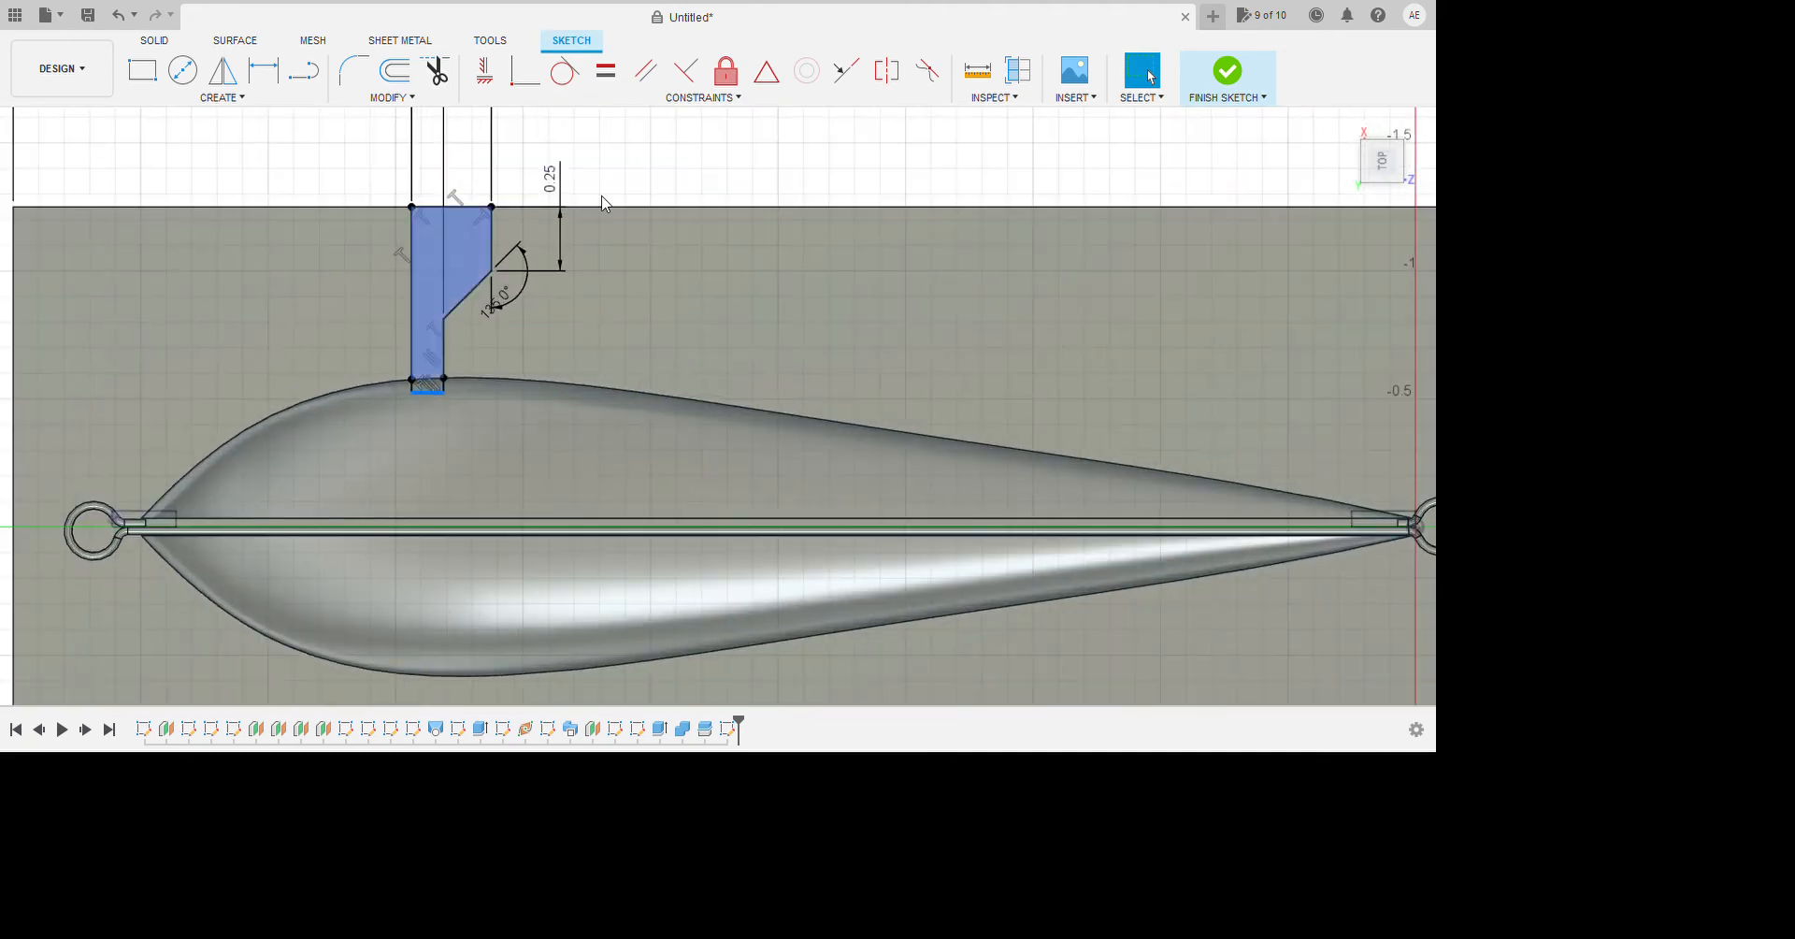
Dimension the channel's total depth from the block's long edge to its inner end as 0.725.
key(l)
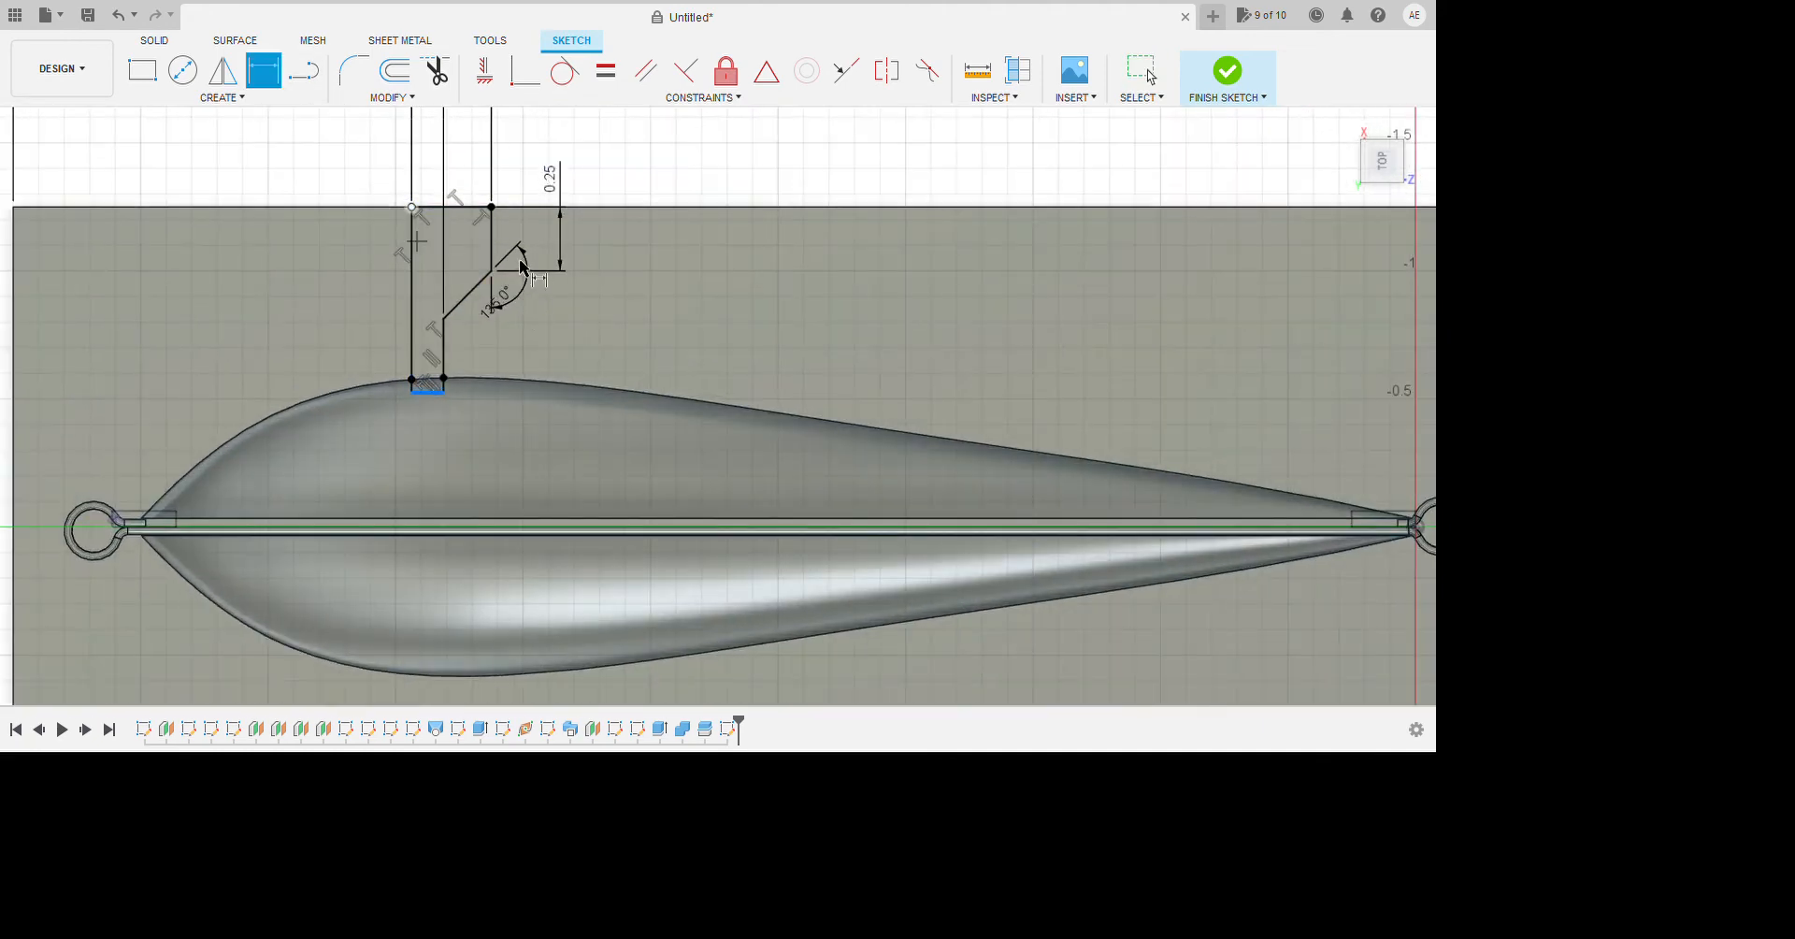
click(519, 259)
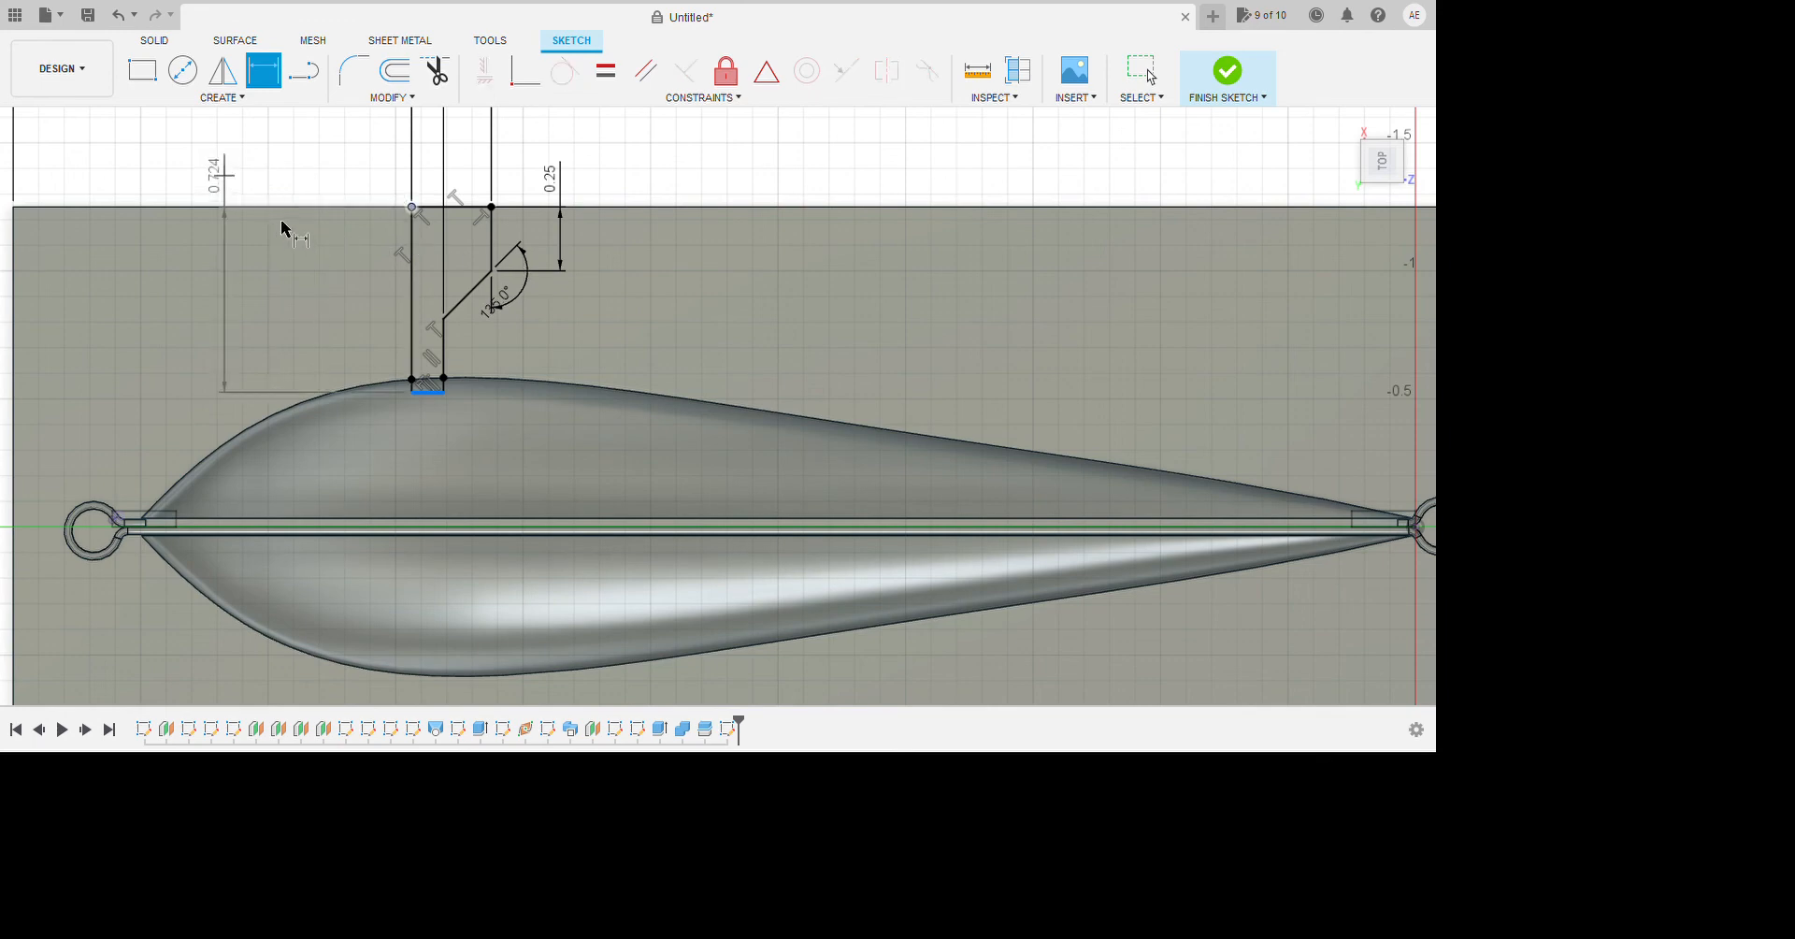
click(280, 221)
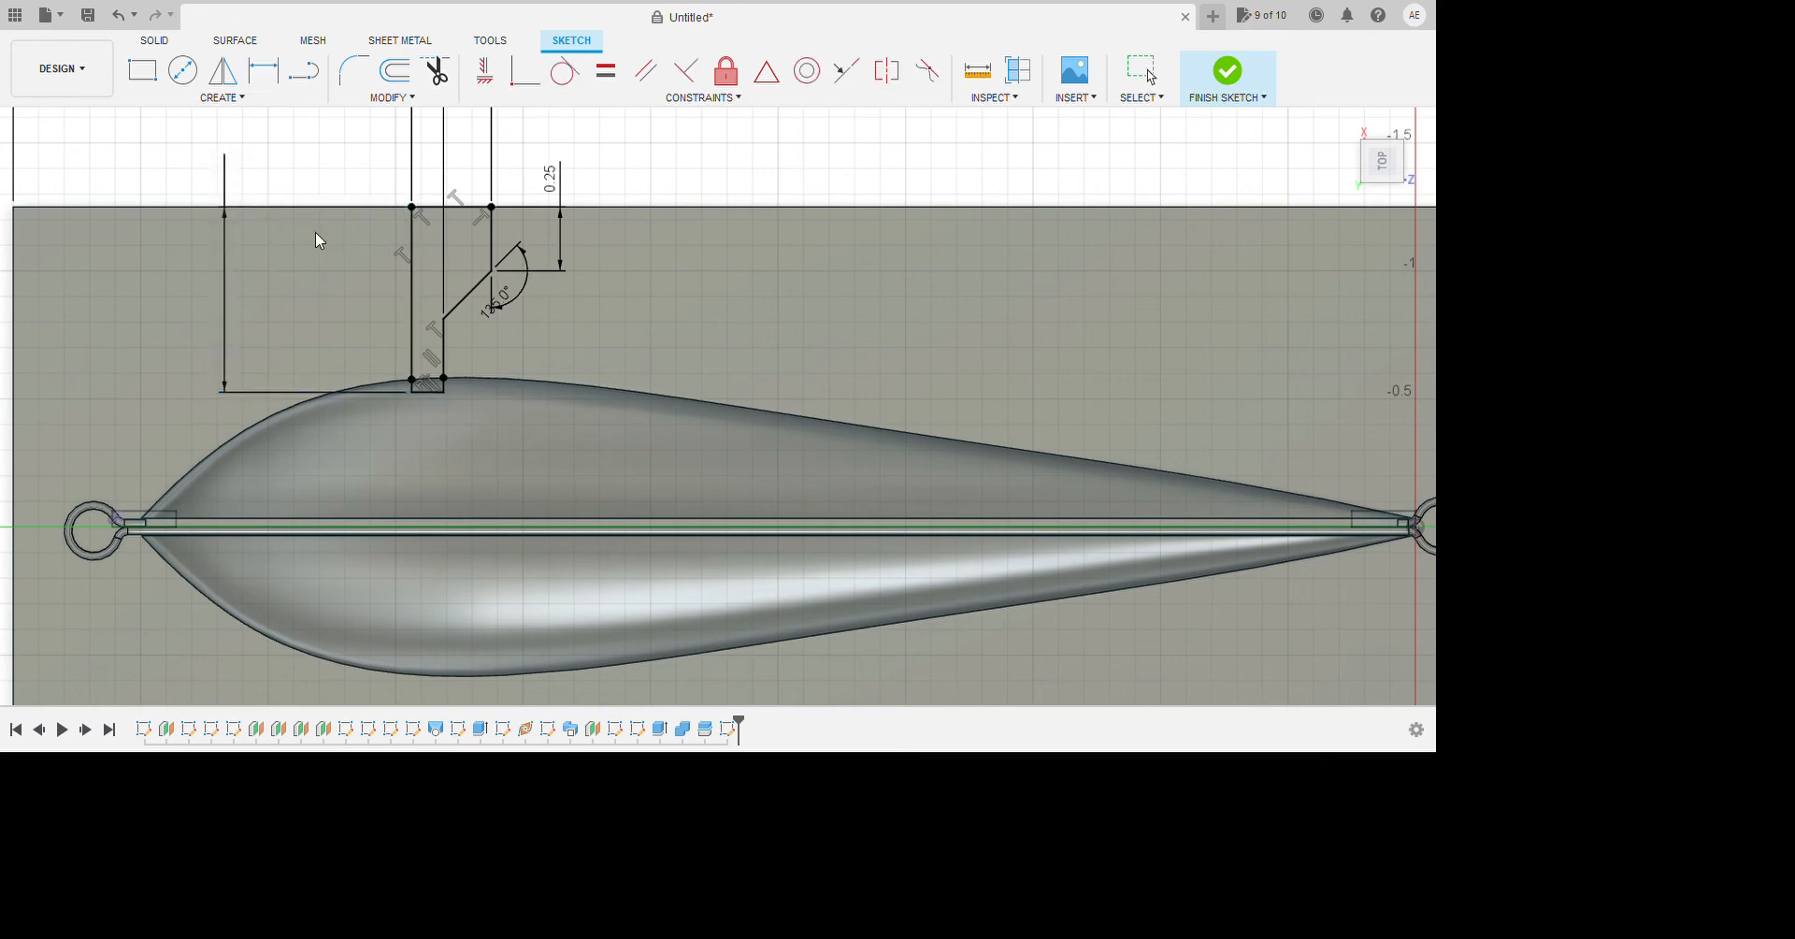
key(Return)
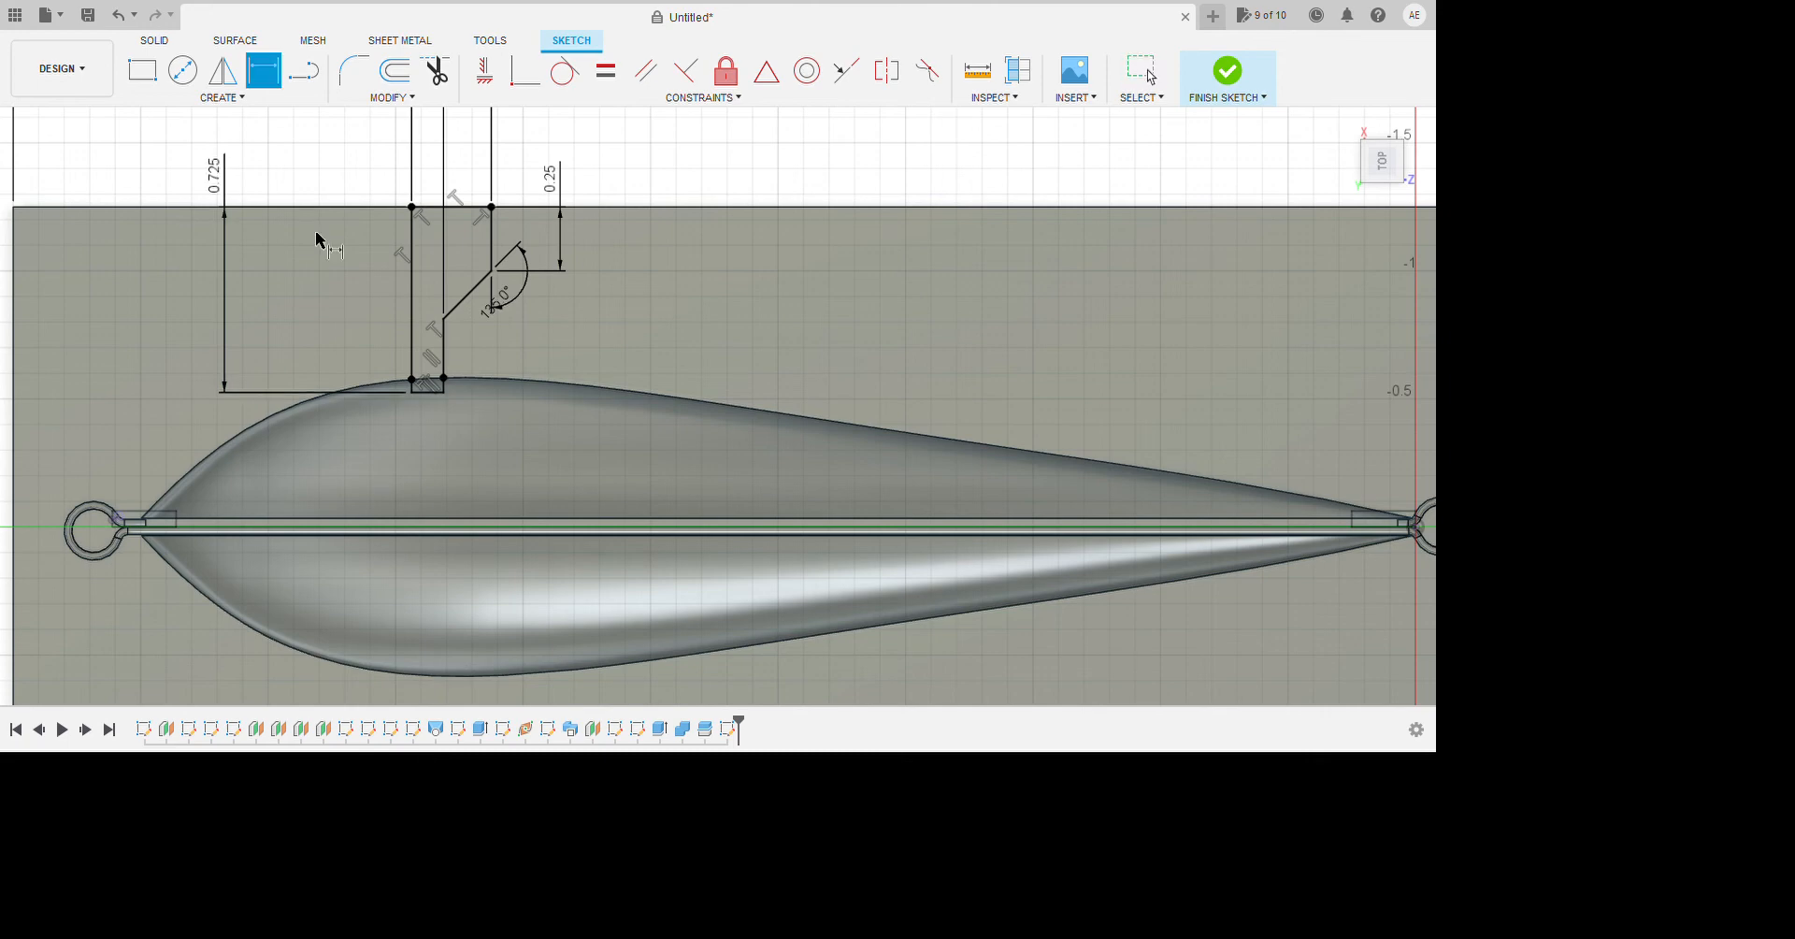
scroll(573, 461, down, 2)
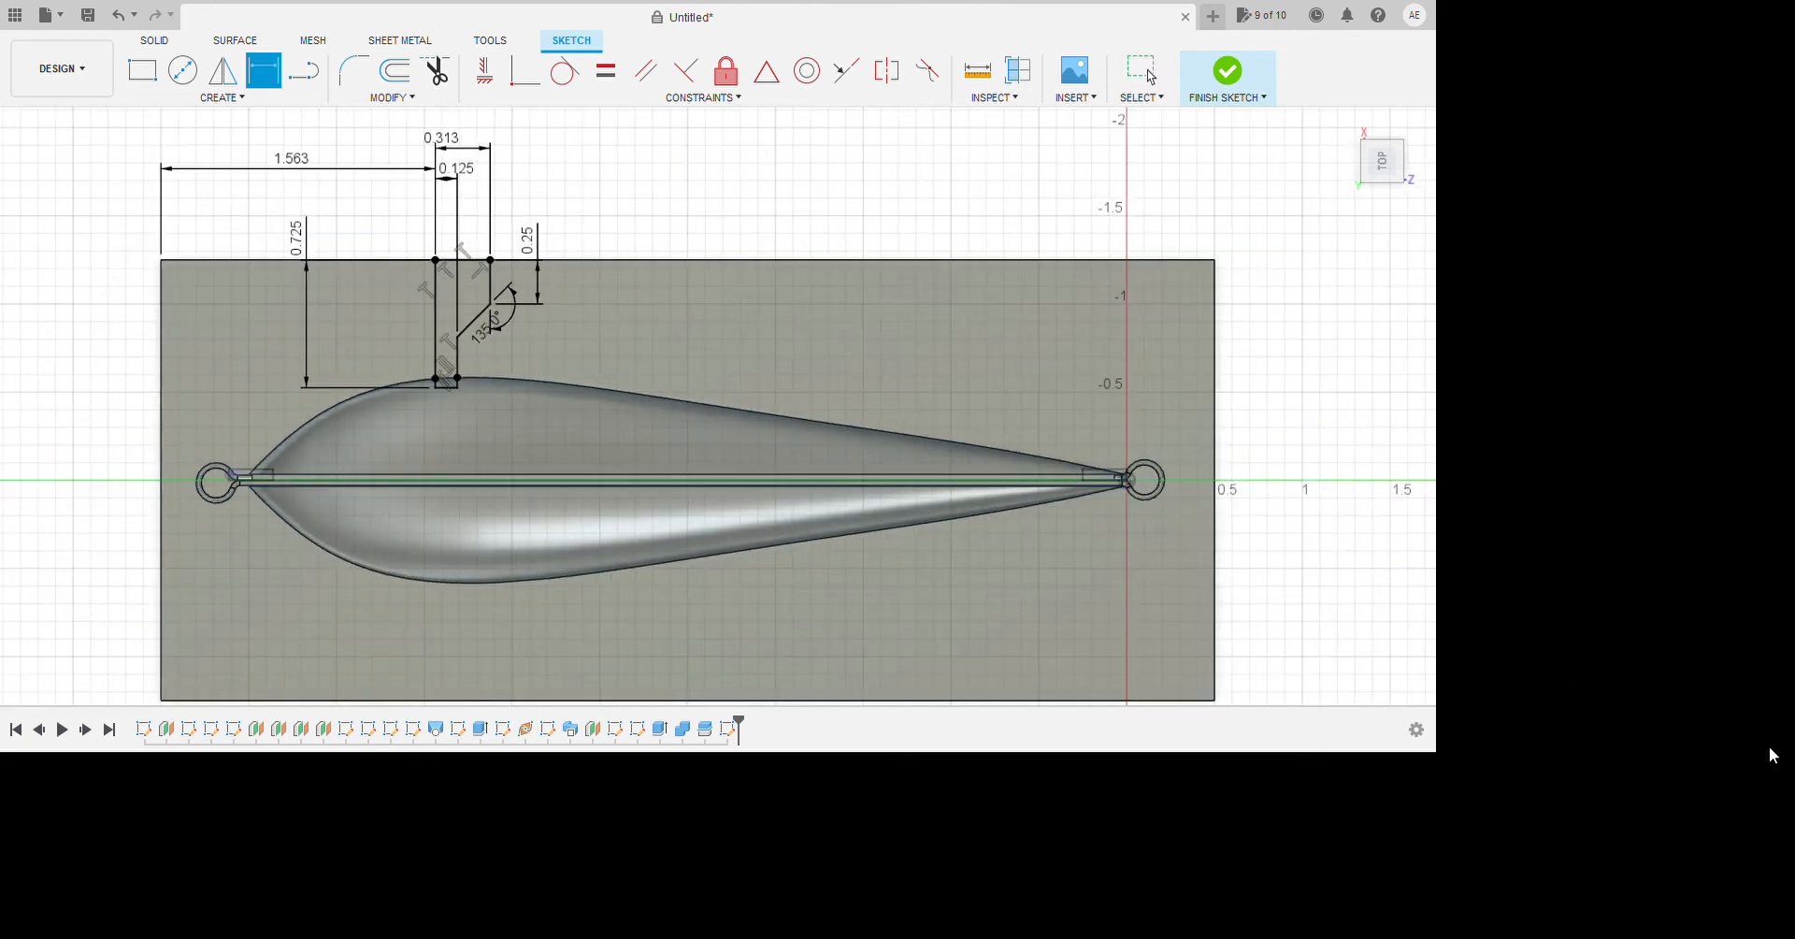
Finish the channel sketch and revolve its profile around its long straight side to cut a round funnel into both mold halves.
click(1228, 70)
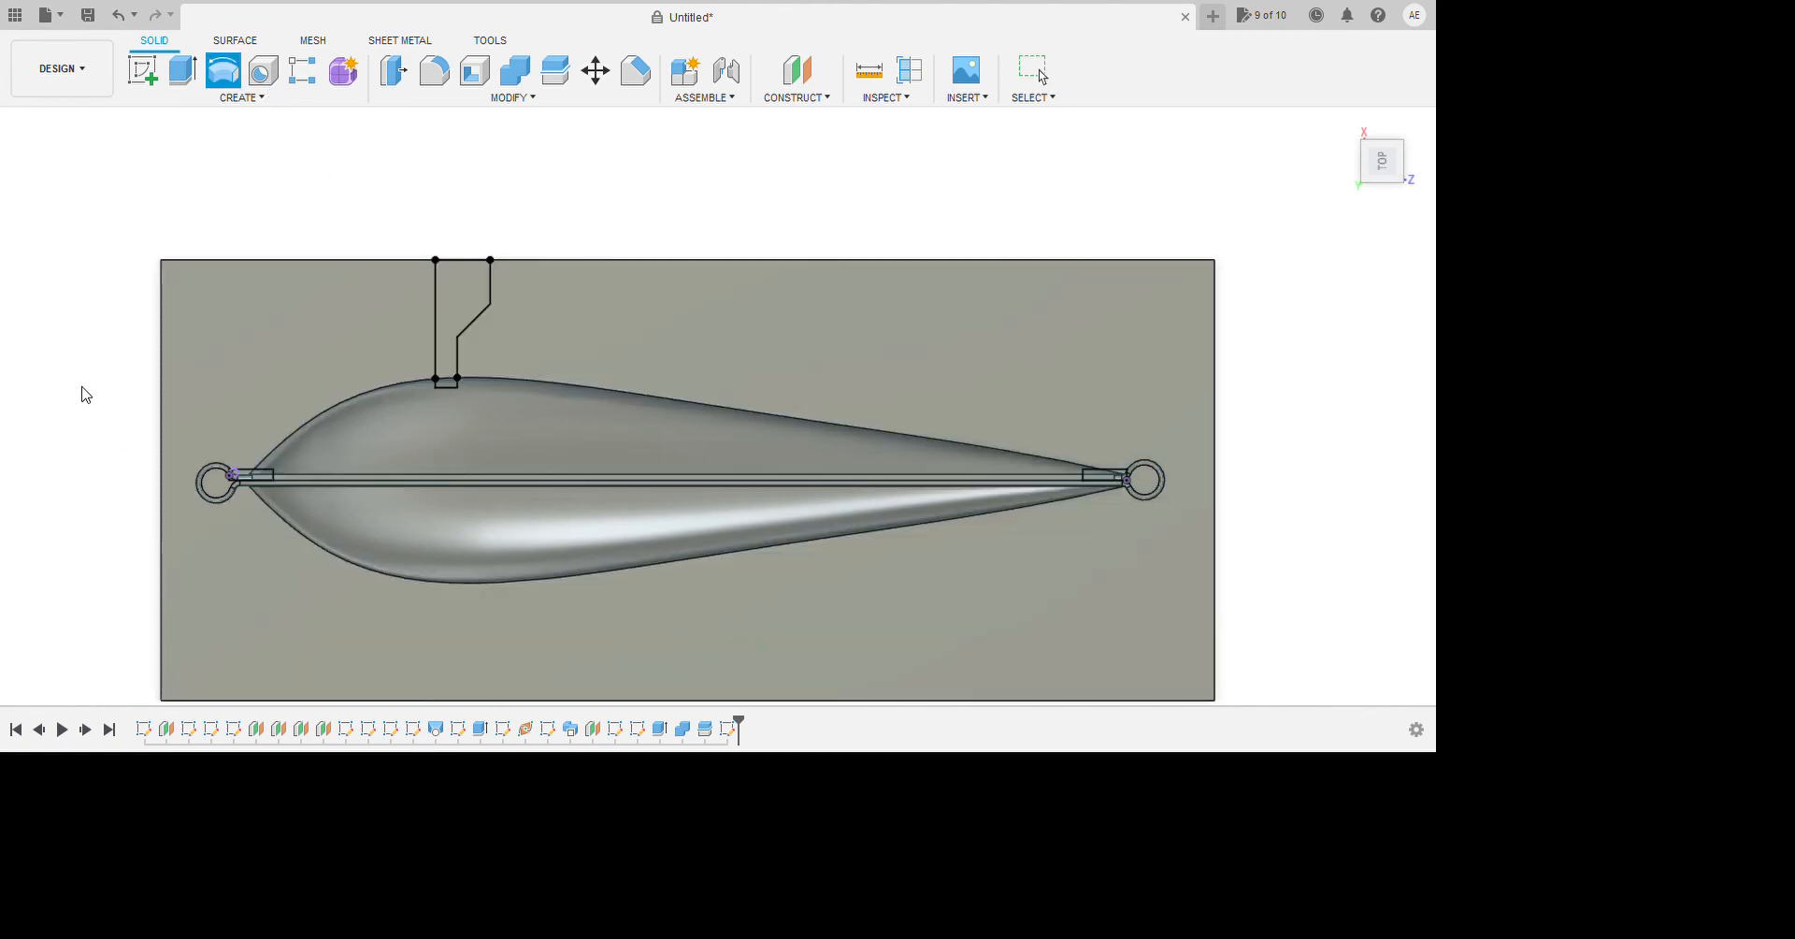
click(461, 328)
scroll(447, 376, up, 3)
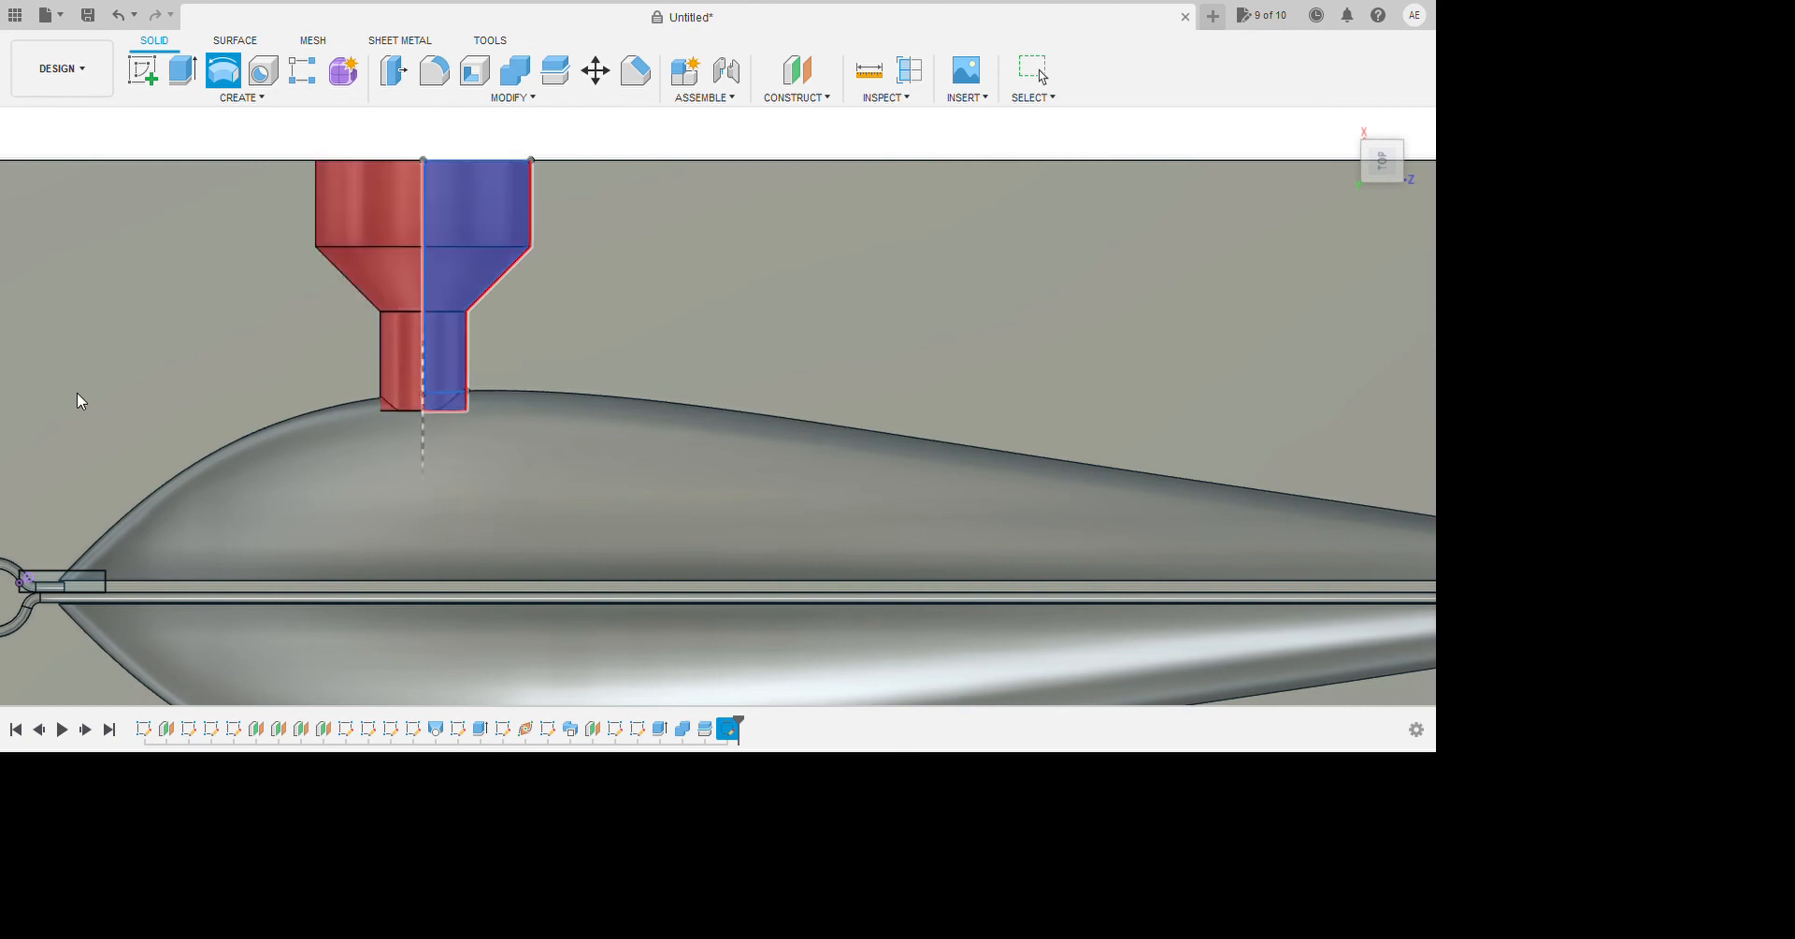
scroll(585, 376, down, 2)
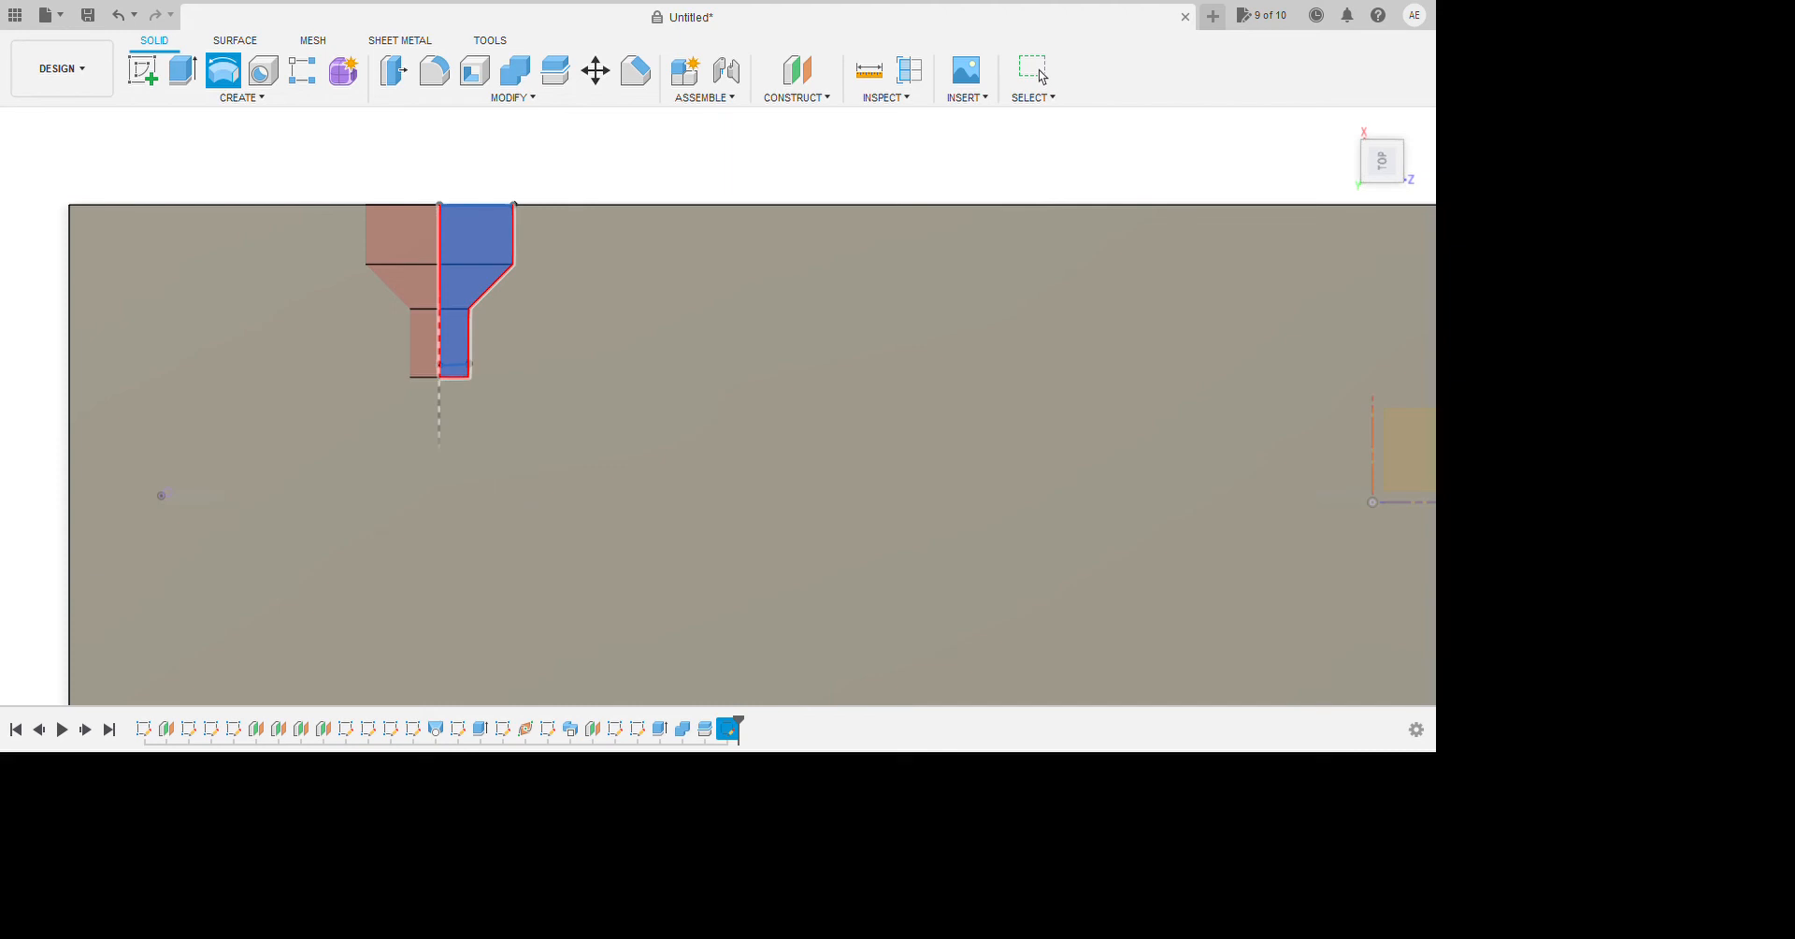
key(Return)
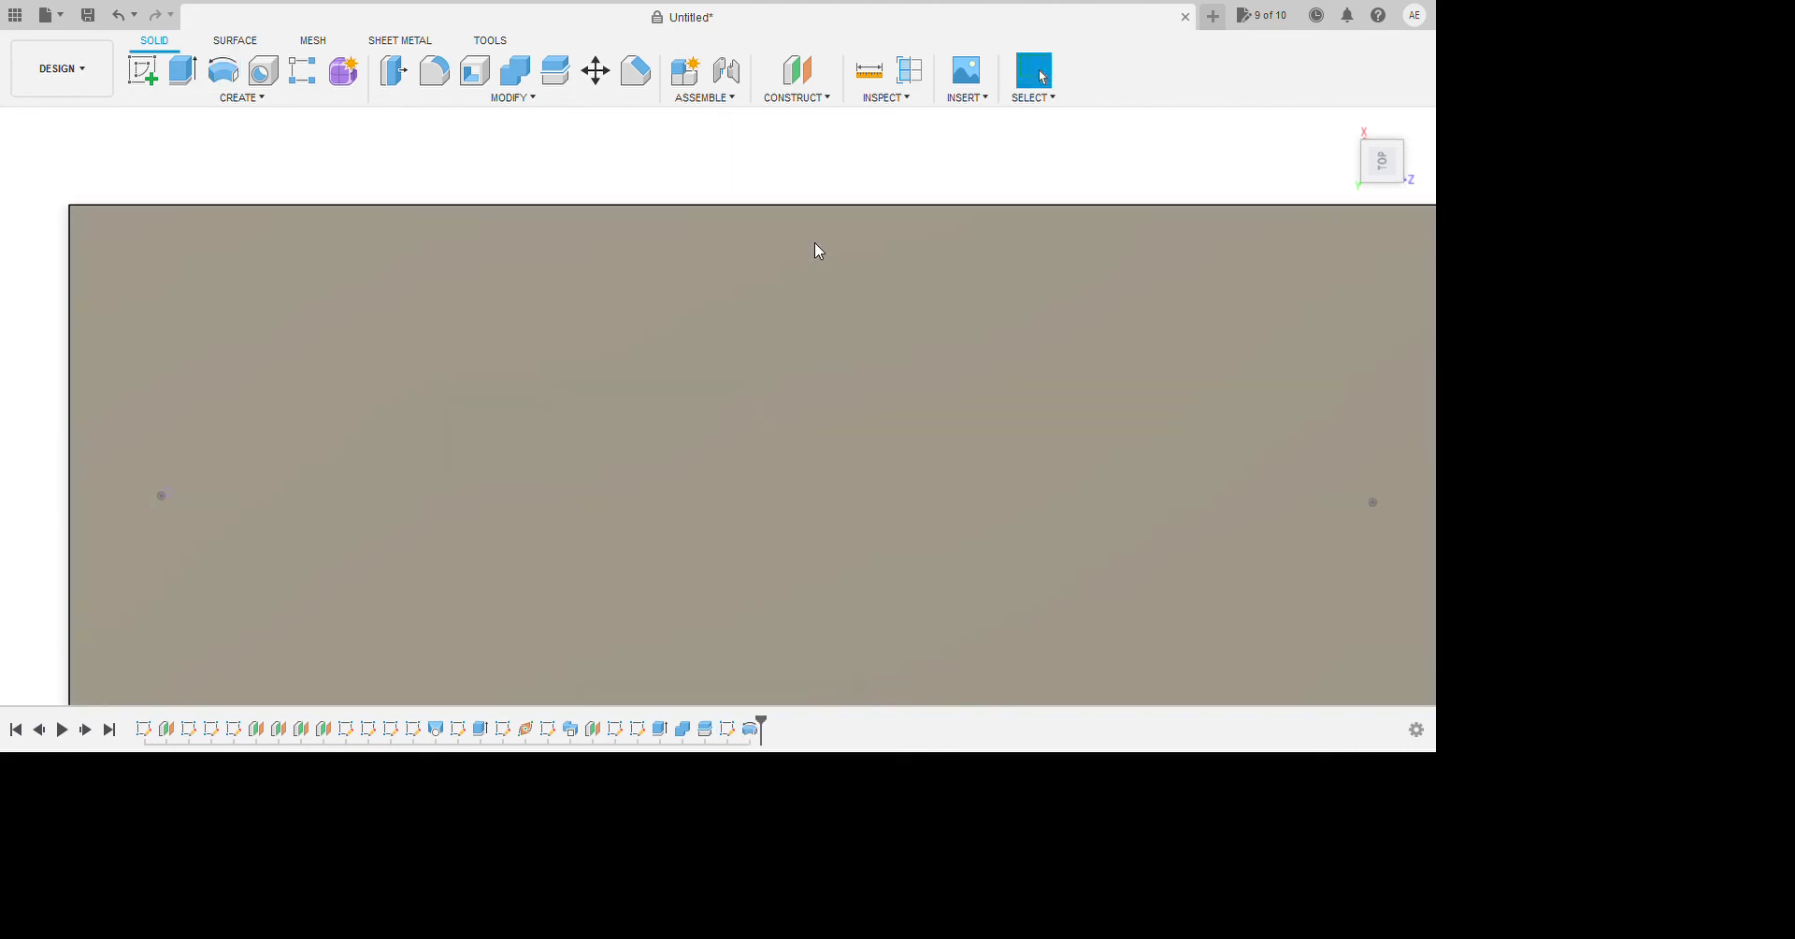
Chamfer the circular rim of the funnel opening on both mold halves.
mouse_move(818, 249)
shift+middle_down()
mouse_move(823, 418)
mouse_move(714, 149)
shift+middle_up()
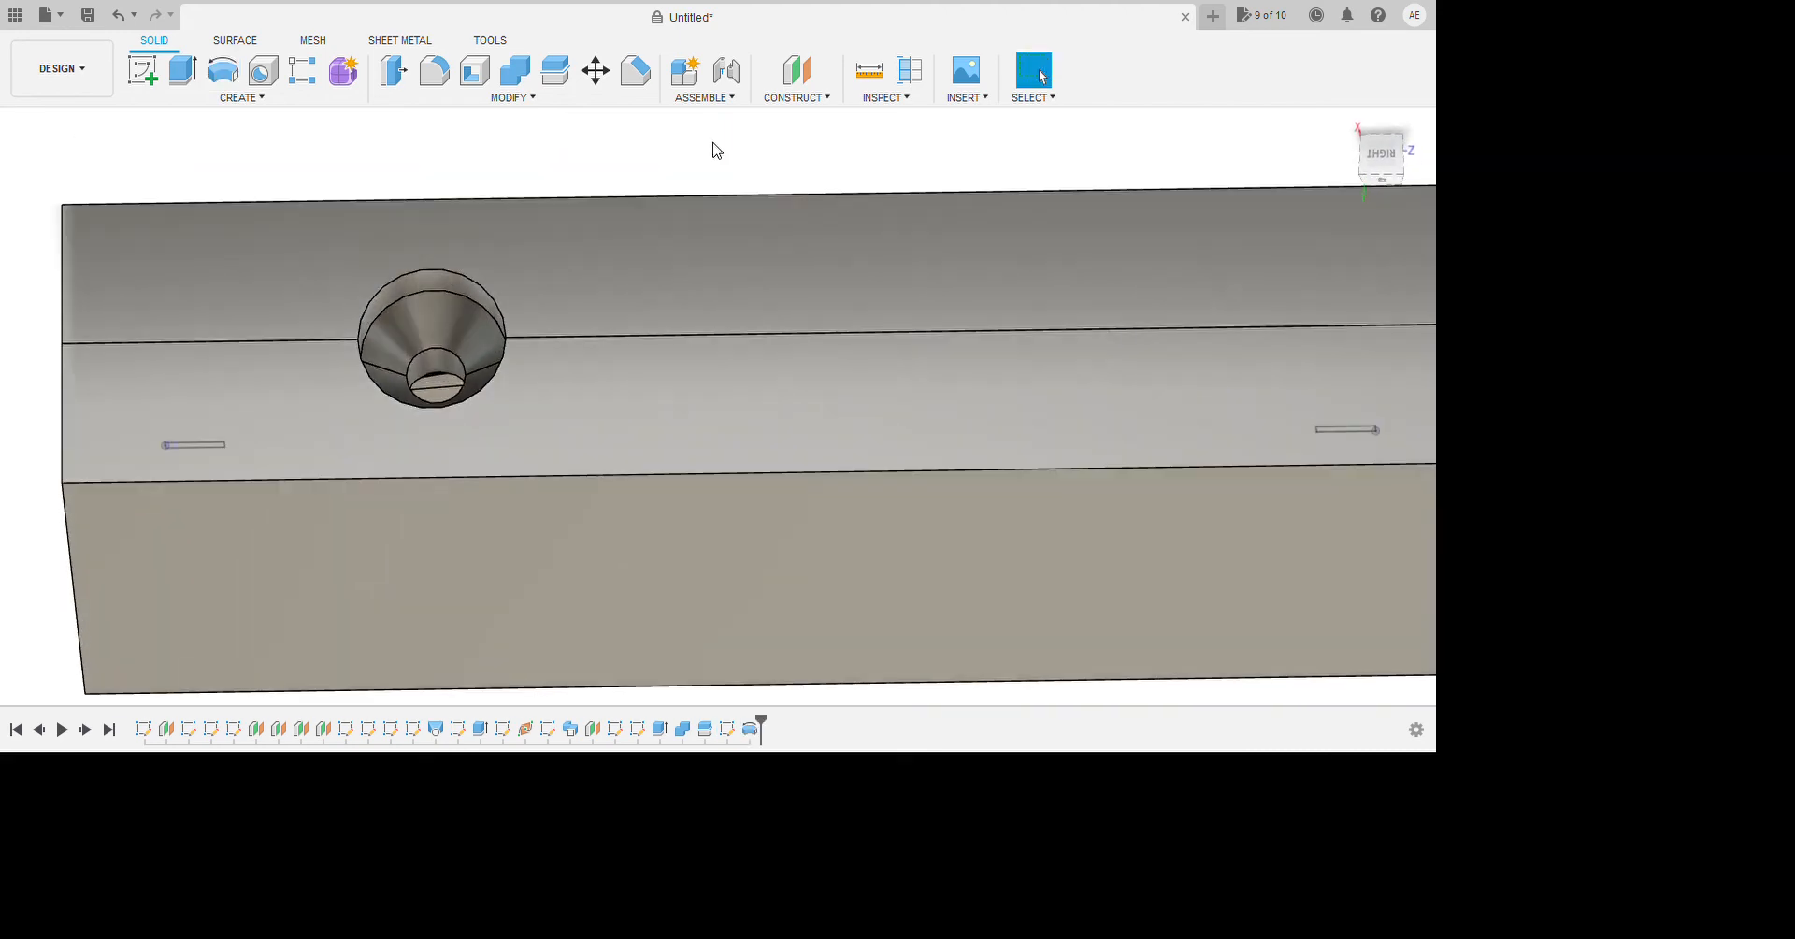
key(q)
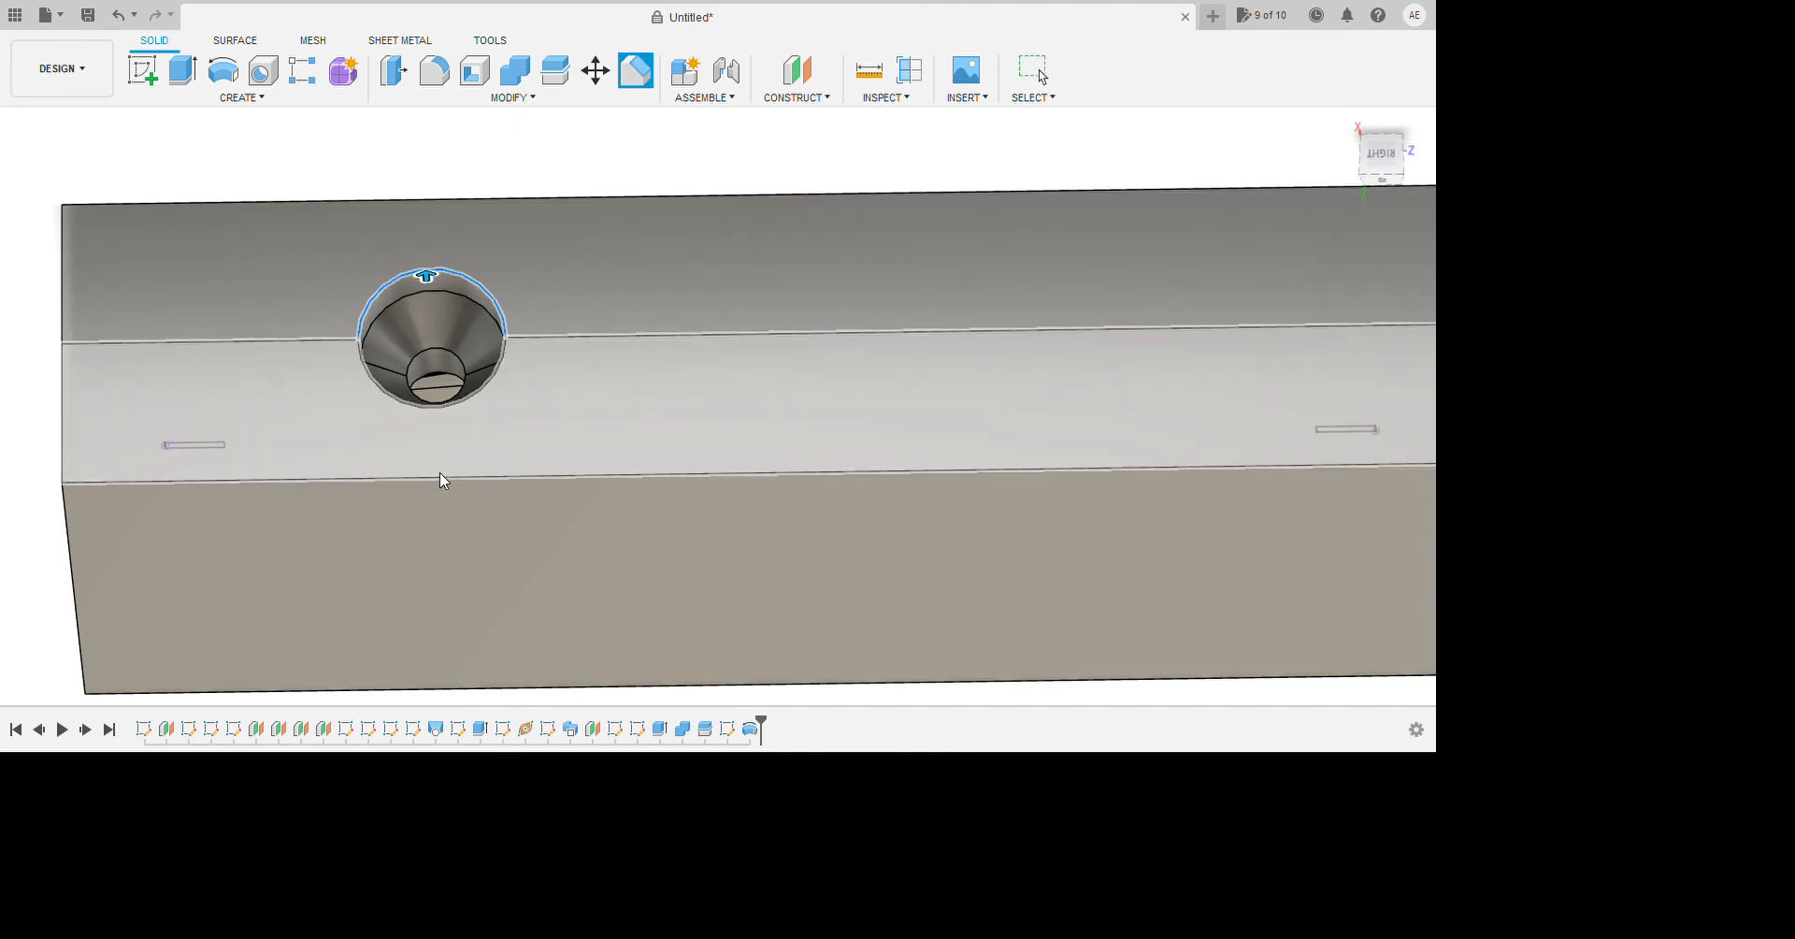
click(466, 395)
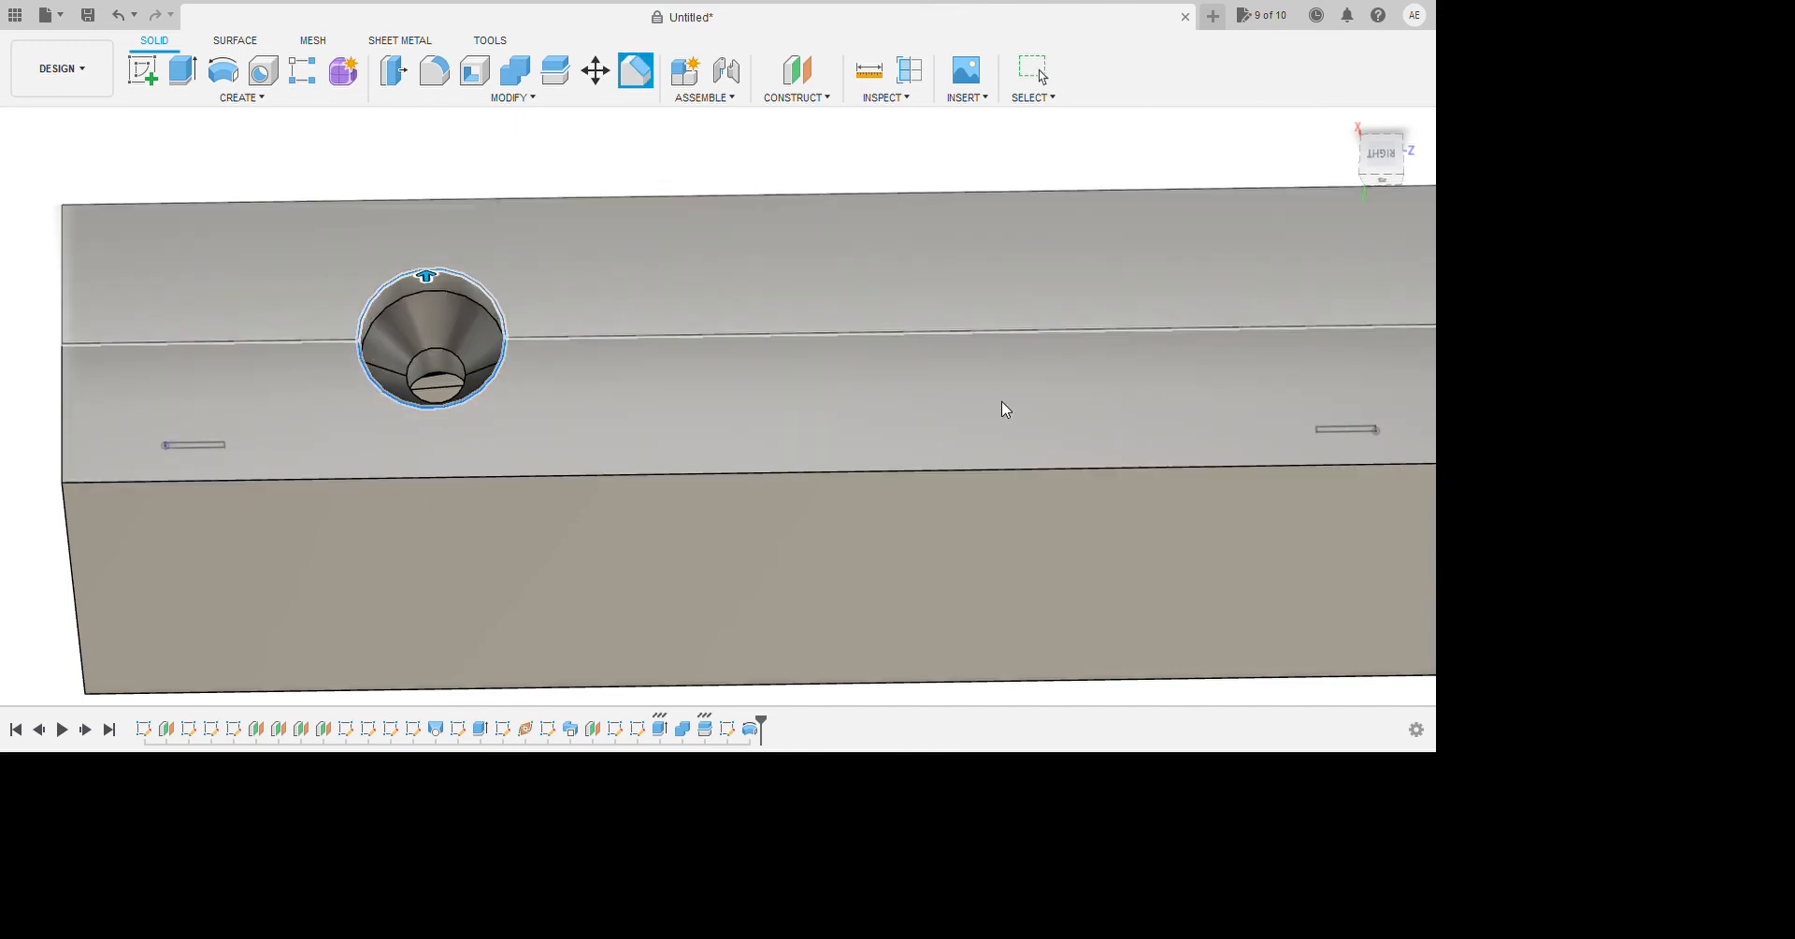
text(1)
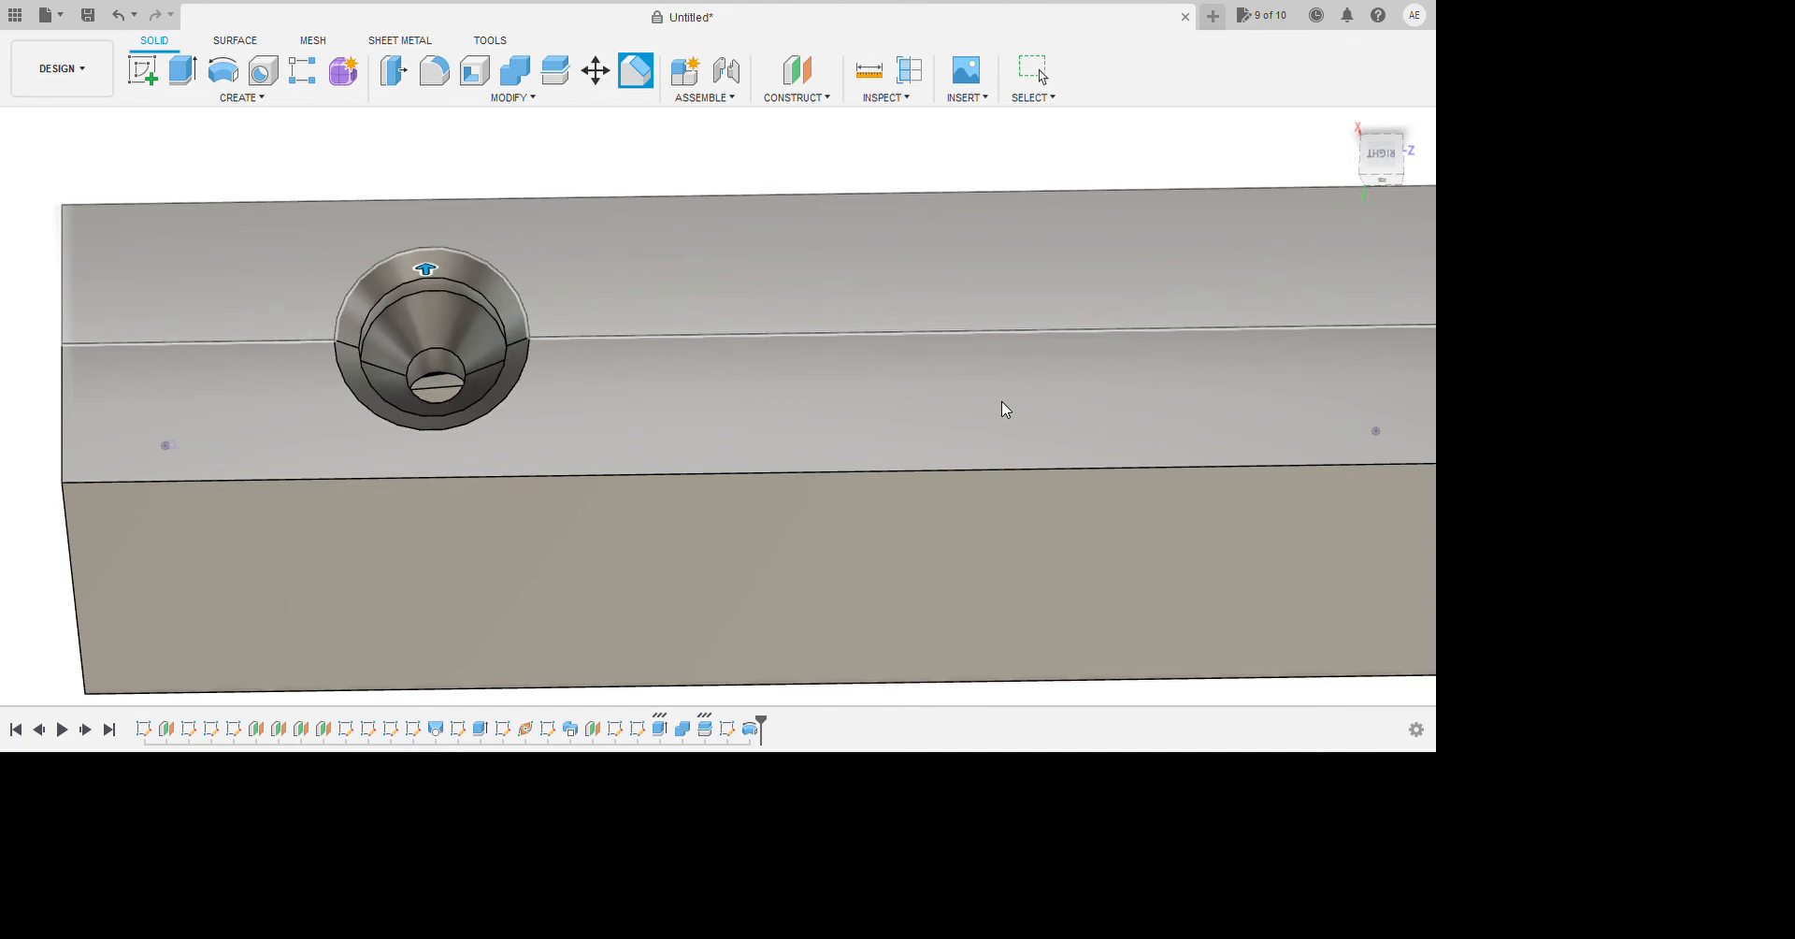
key(Return)
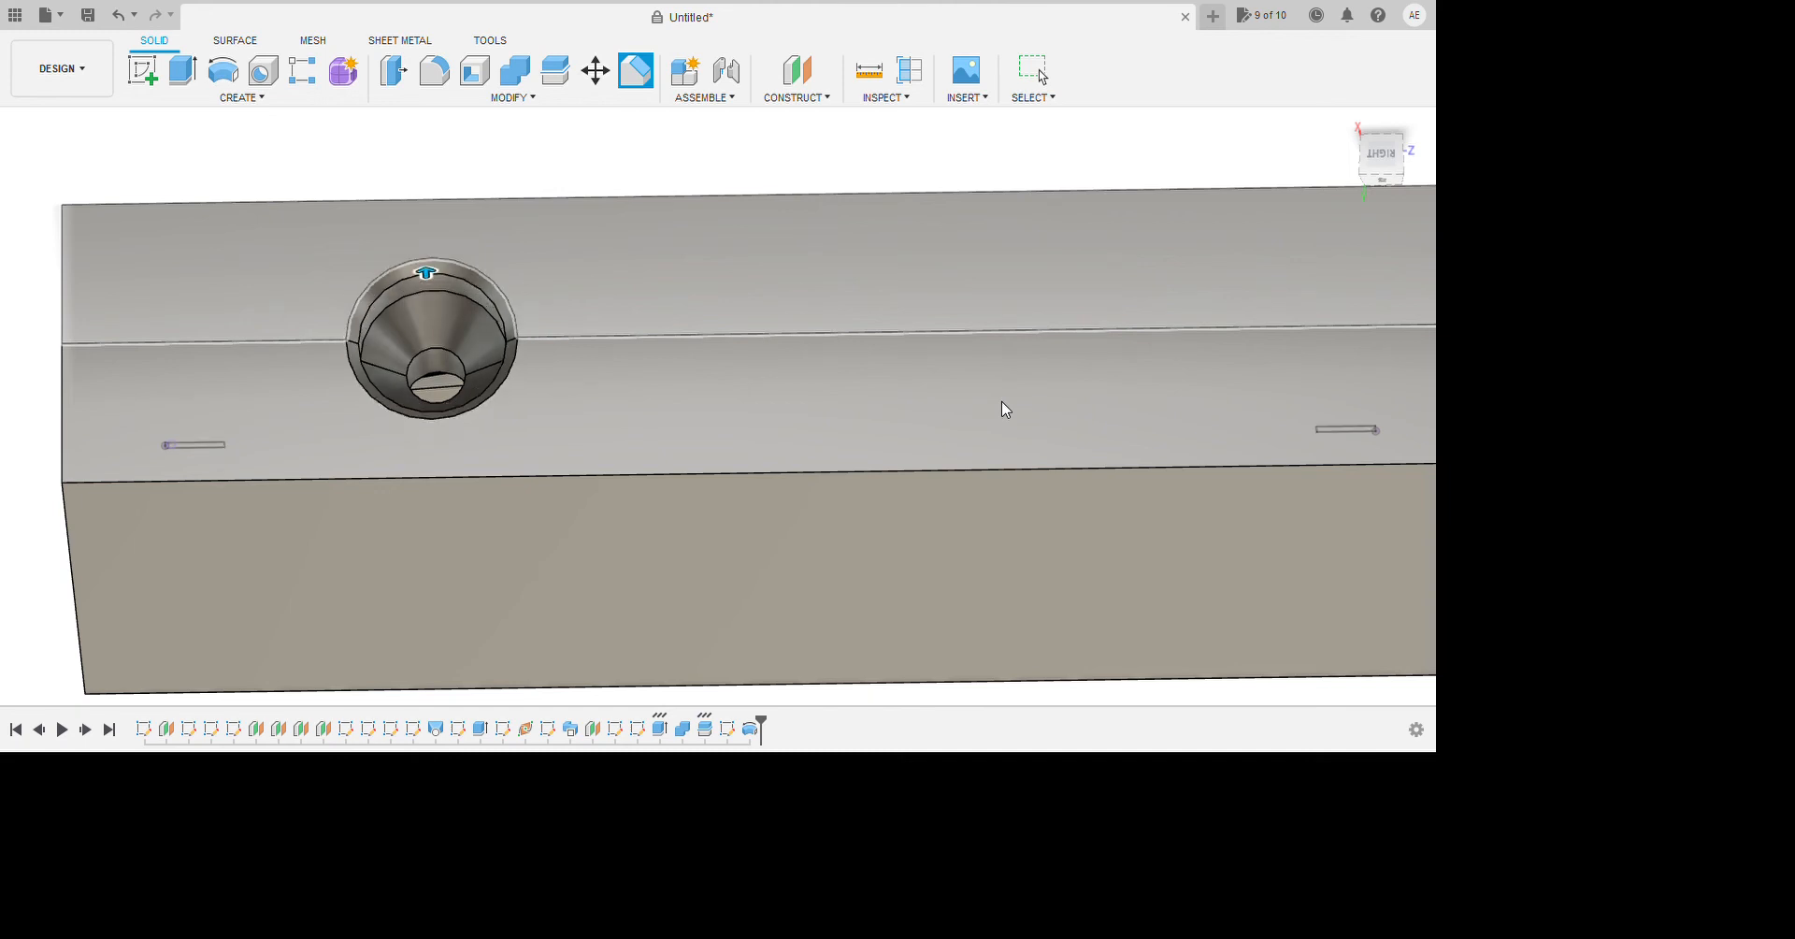
Start a new sketch on the origin plane that lies along the mold's parting face.
shift+middle_drag(923, 358, 739, 316)
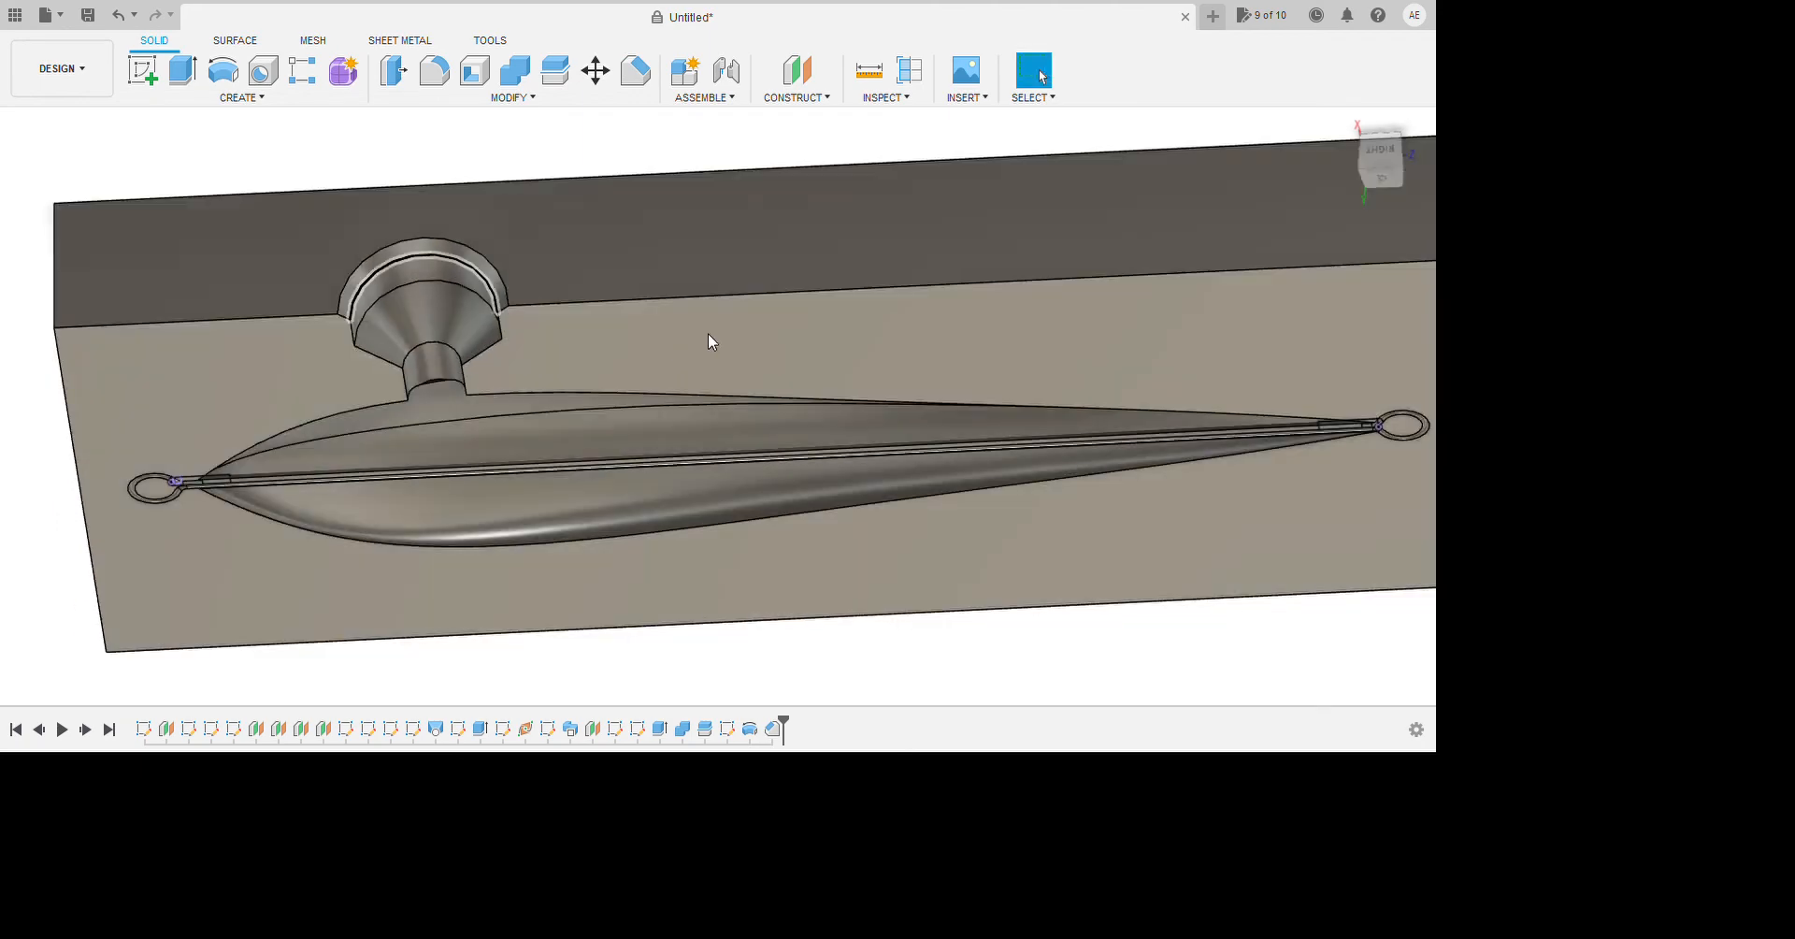
shift+middle_drag(708, 333, 600, 447)
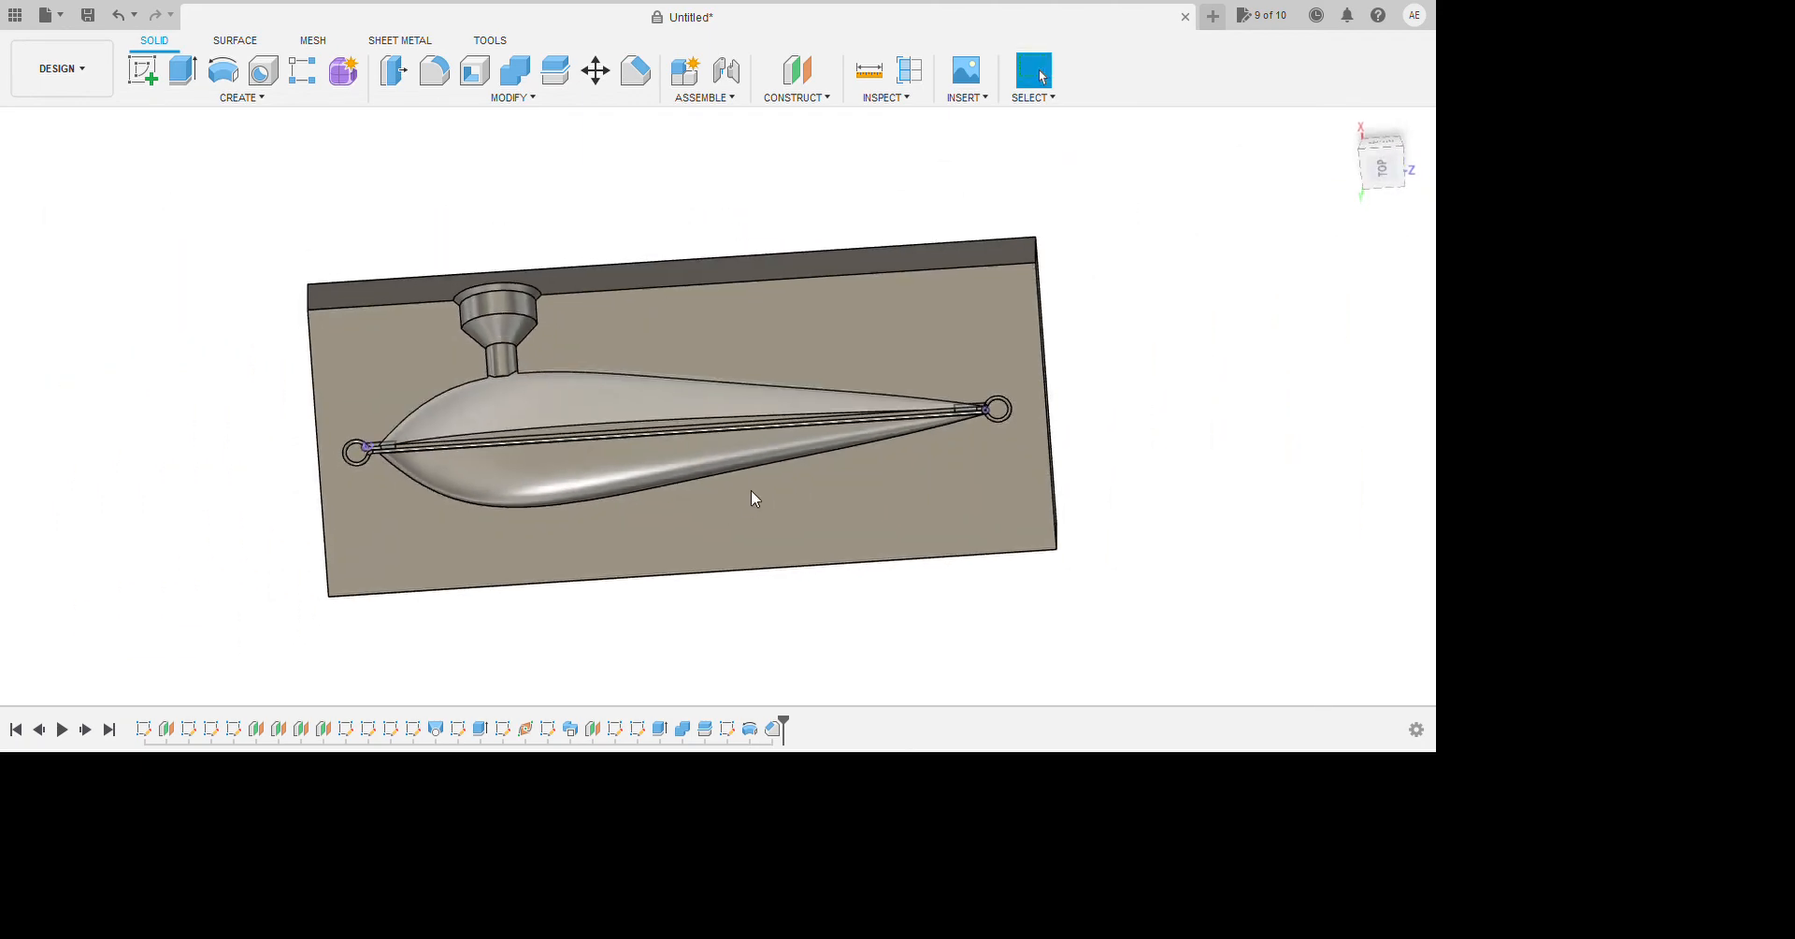
shift+middle_drag(753, 496, 974, 457)
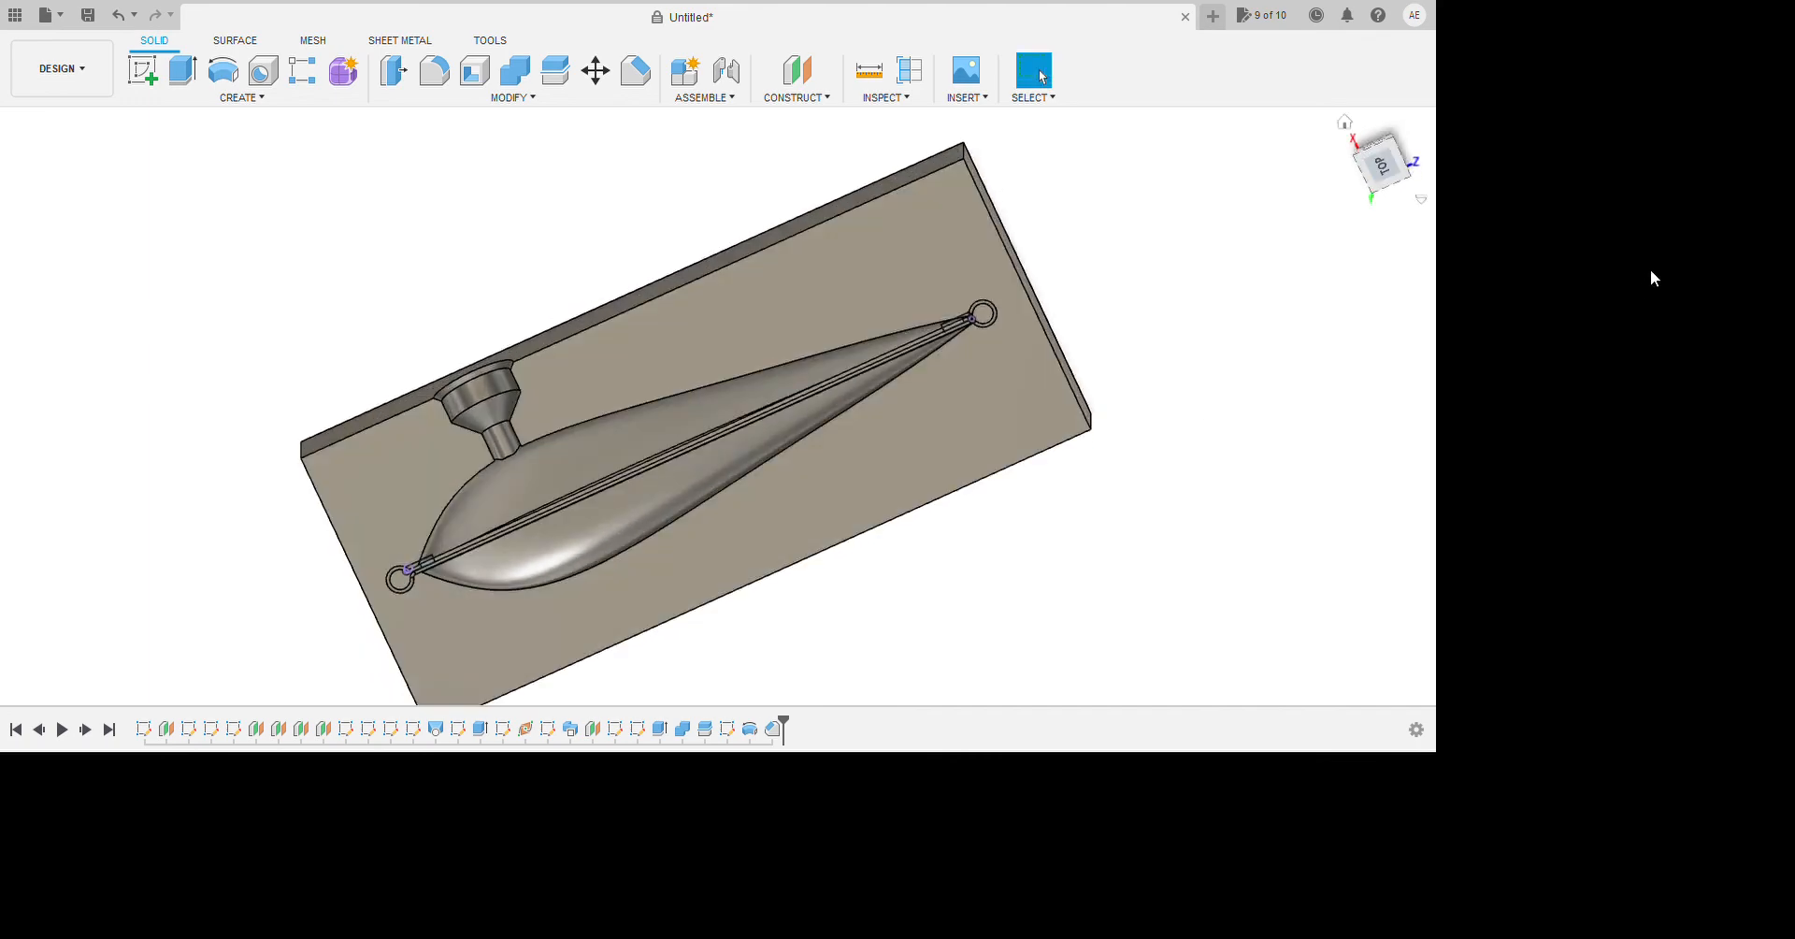
click(1381, 165)
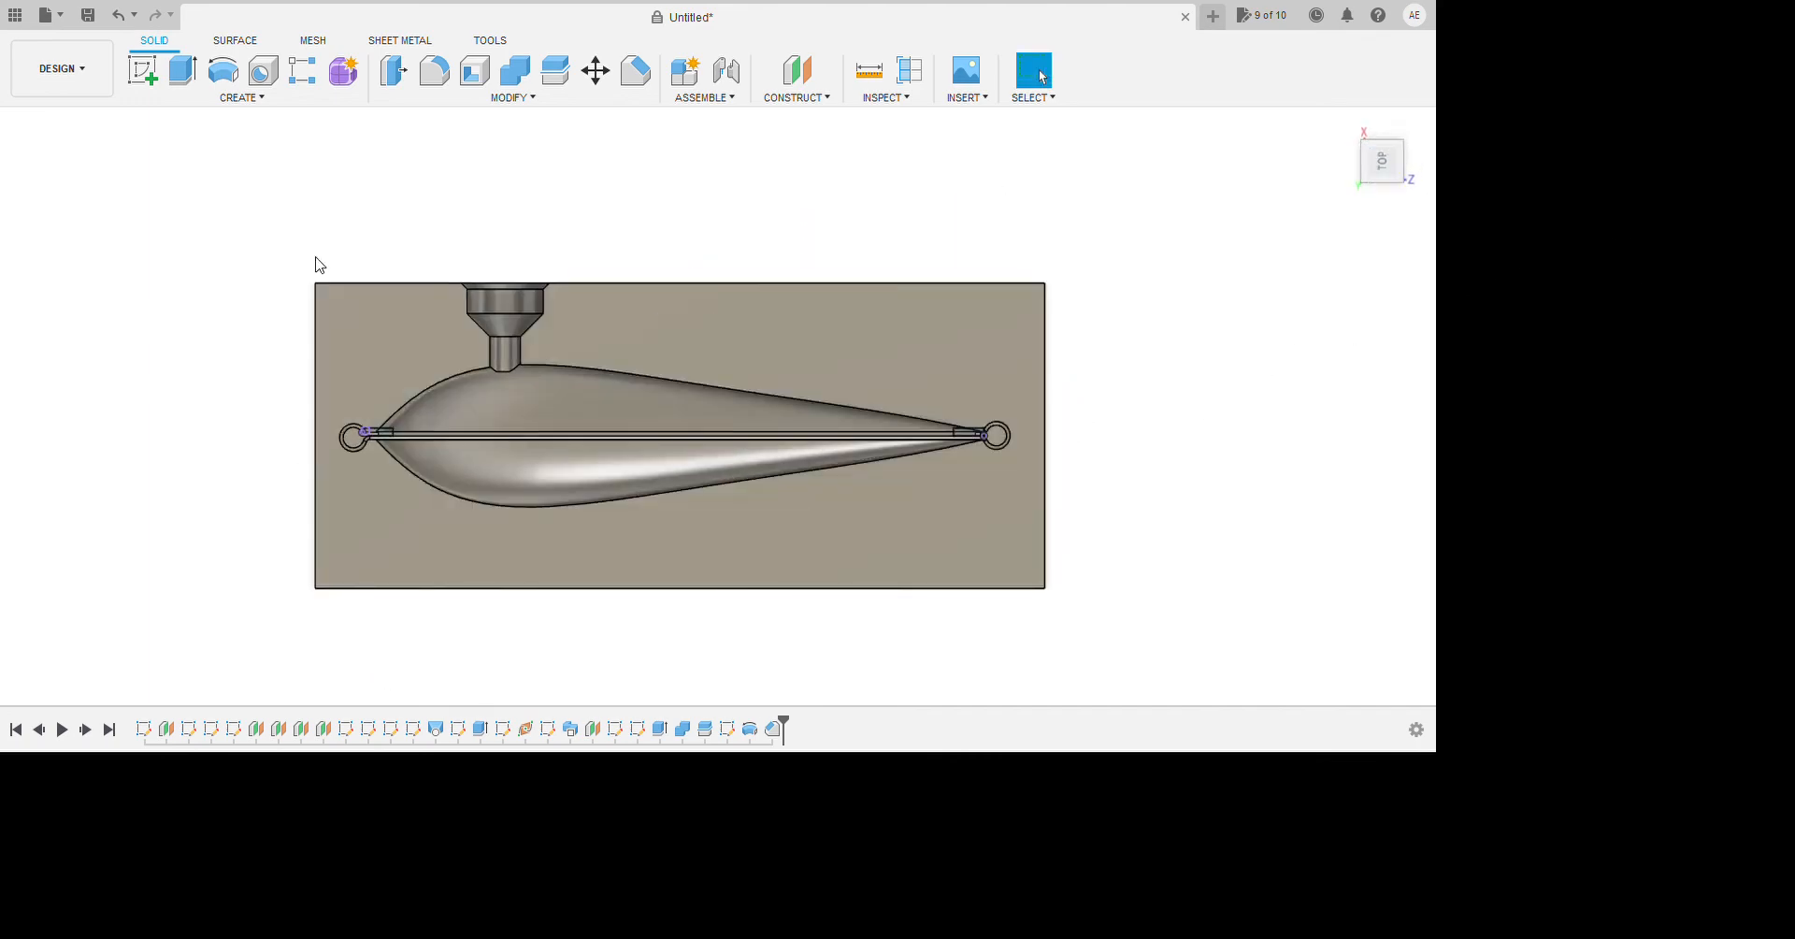
click(145, 72)
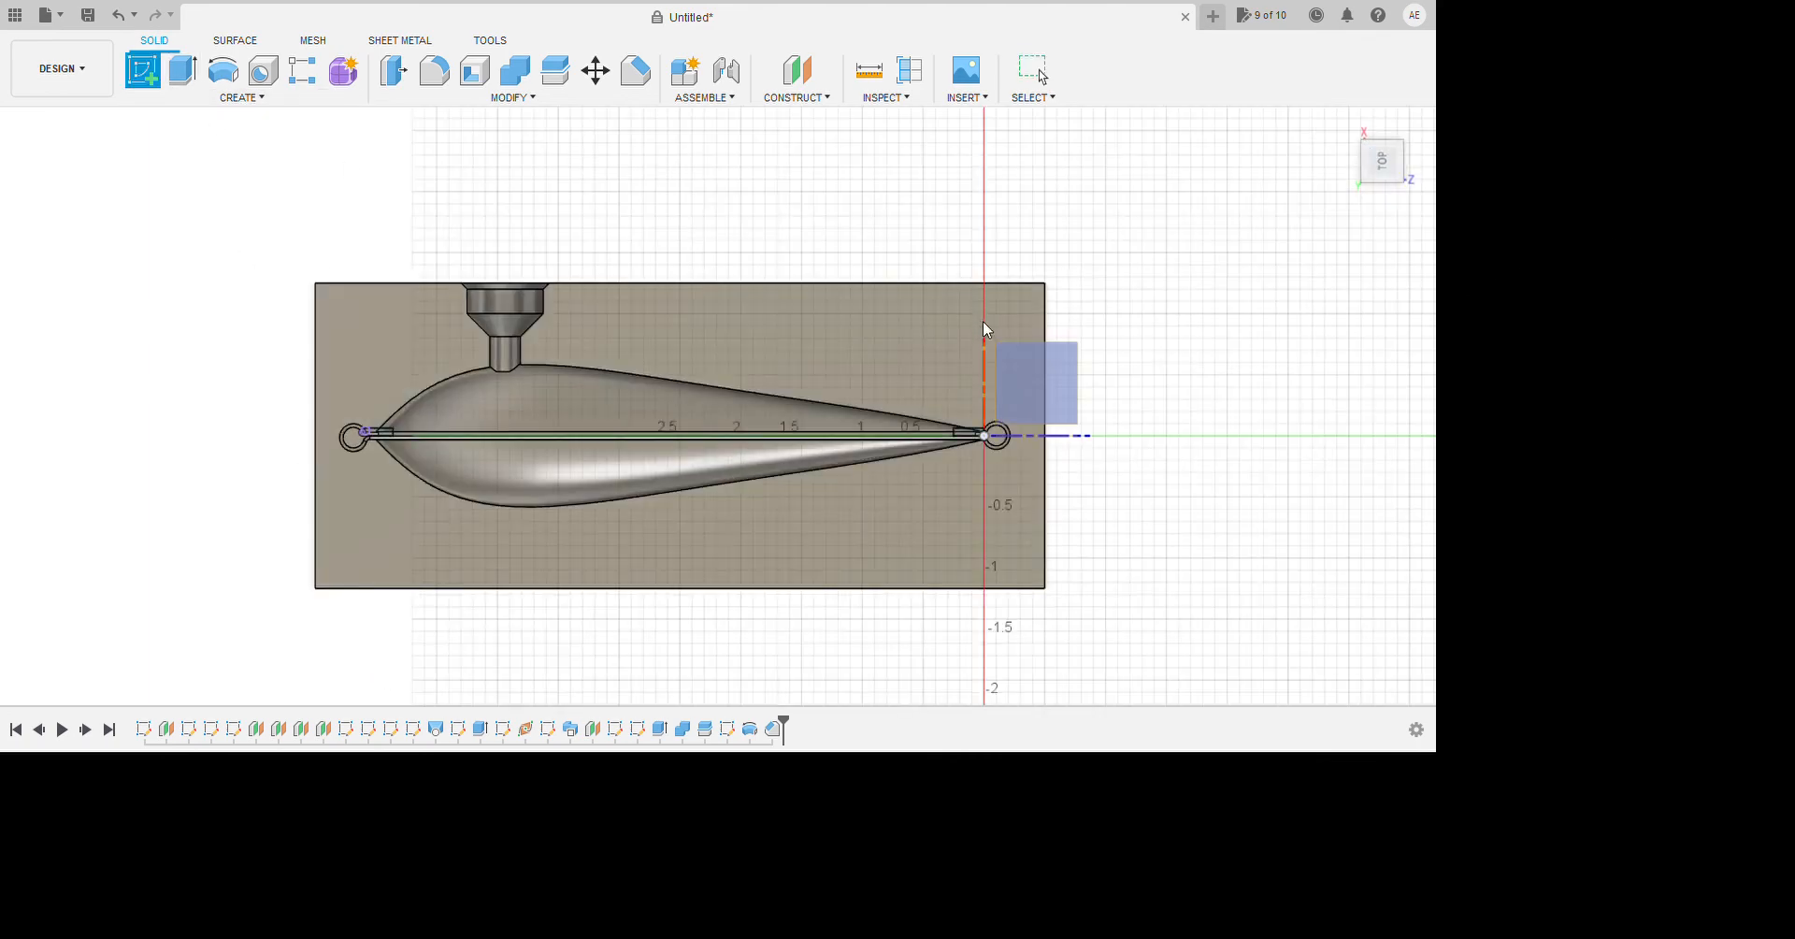
click(1029, 379)
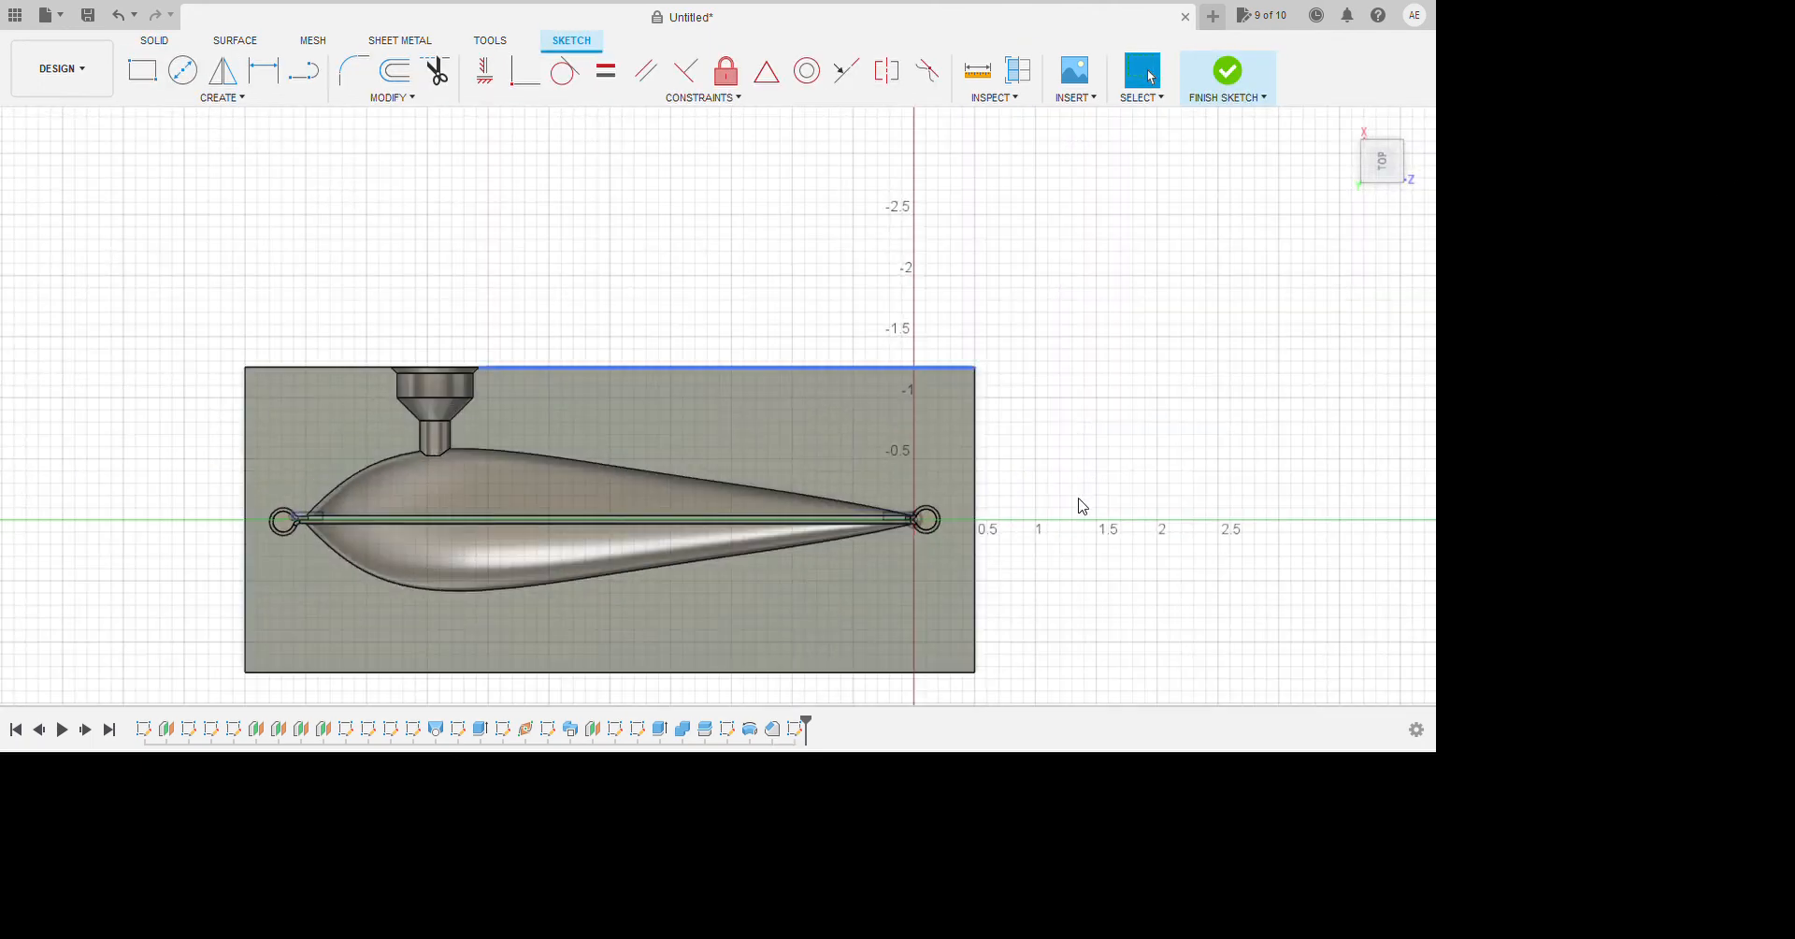
Sketch two roughly parallel slanted lines from the cavity's tapering side to just beyond the block's long edge beside the funnel.
key(l)
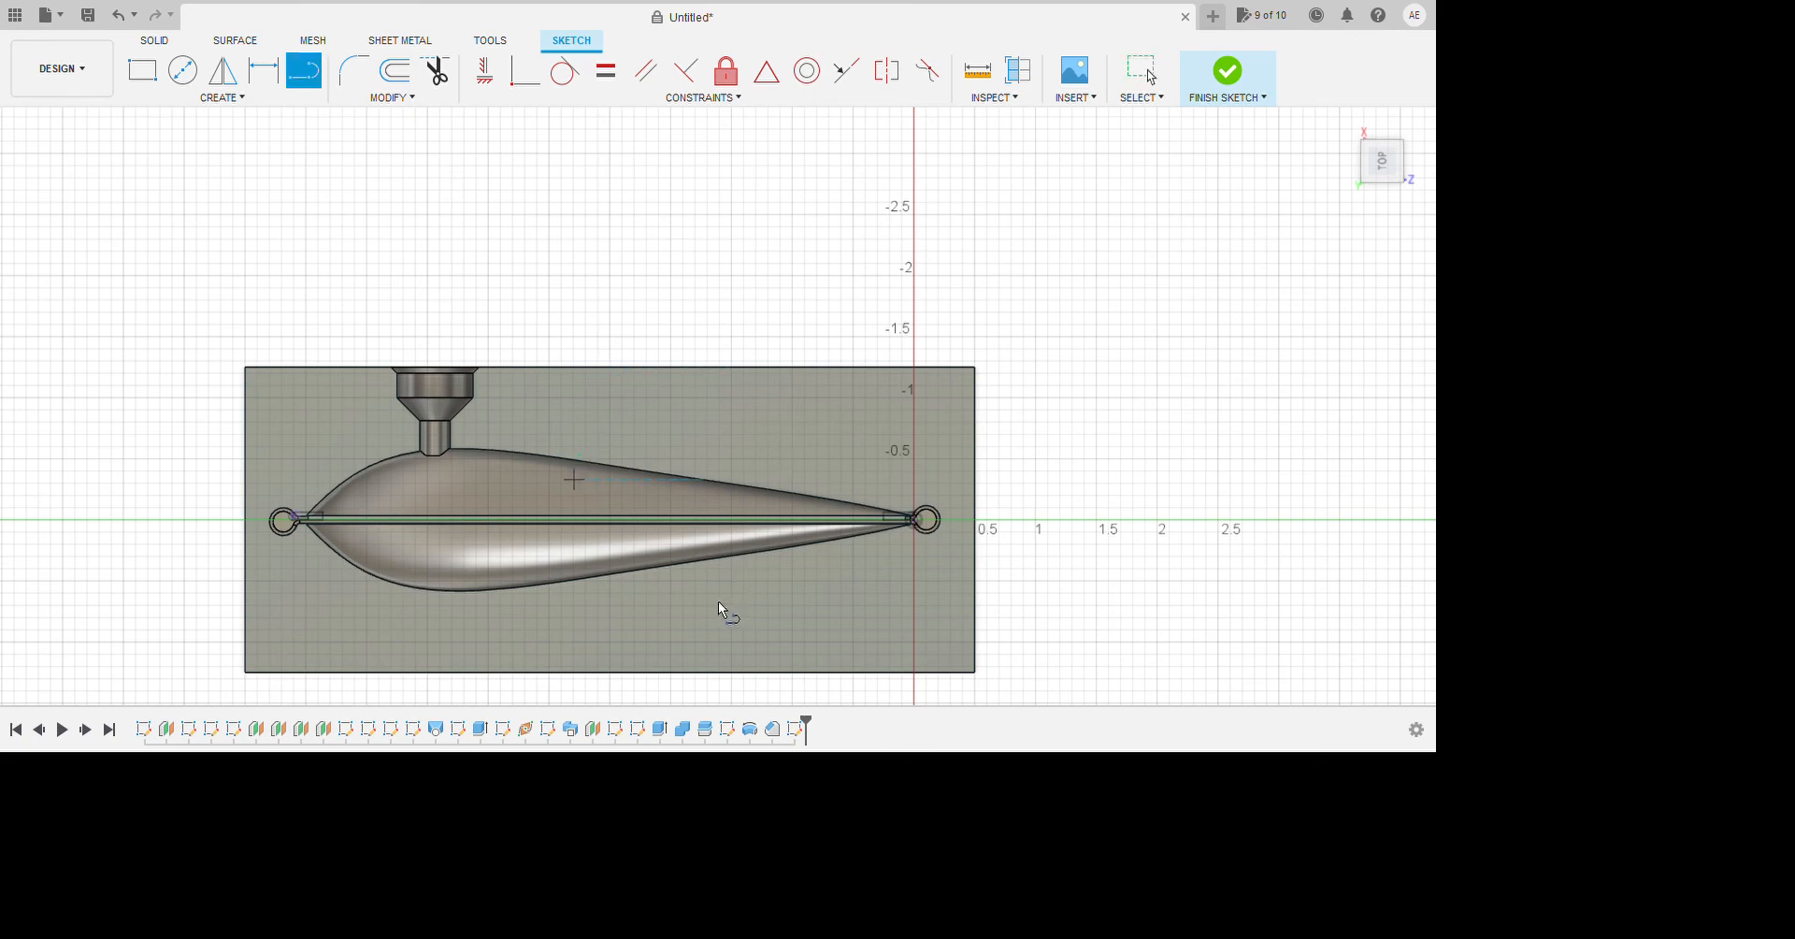
click(574, 478)
click(662, 349)
key(Escape)
key(l)
click(723, 479)
click(808, 352)
key(Escape)
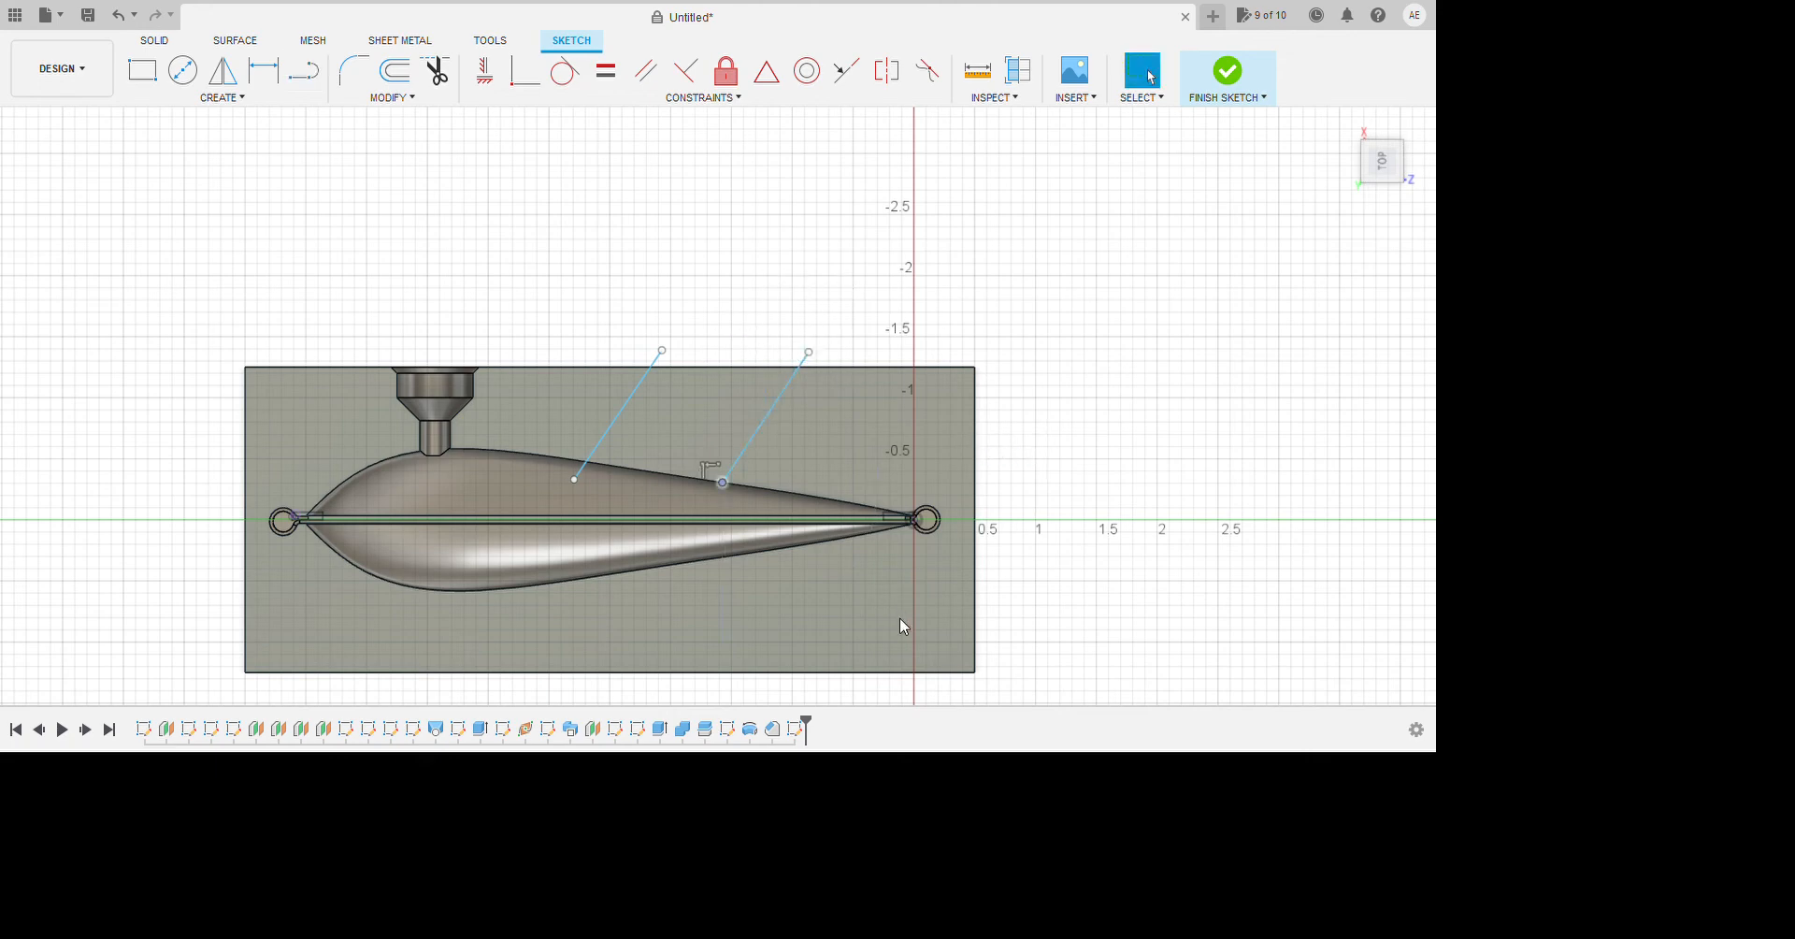
Move the inner end of the slanted line nearer the tail off the cavity outline and slightly into the cavity.
drag(722, 482, 720, 479)
click(720, 481)
click(885, 589)
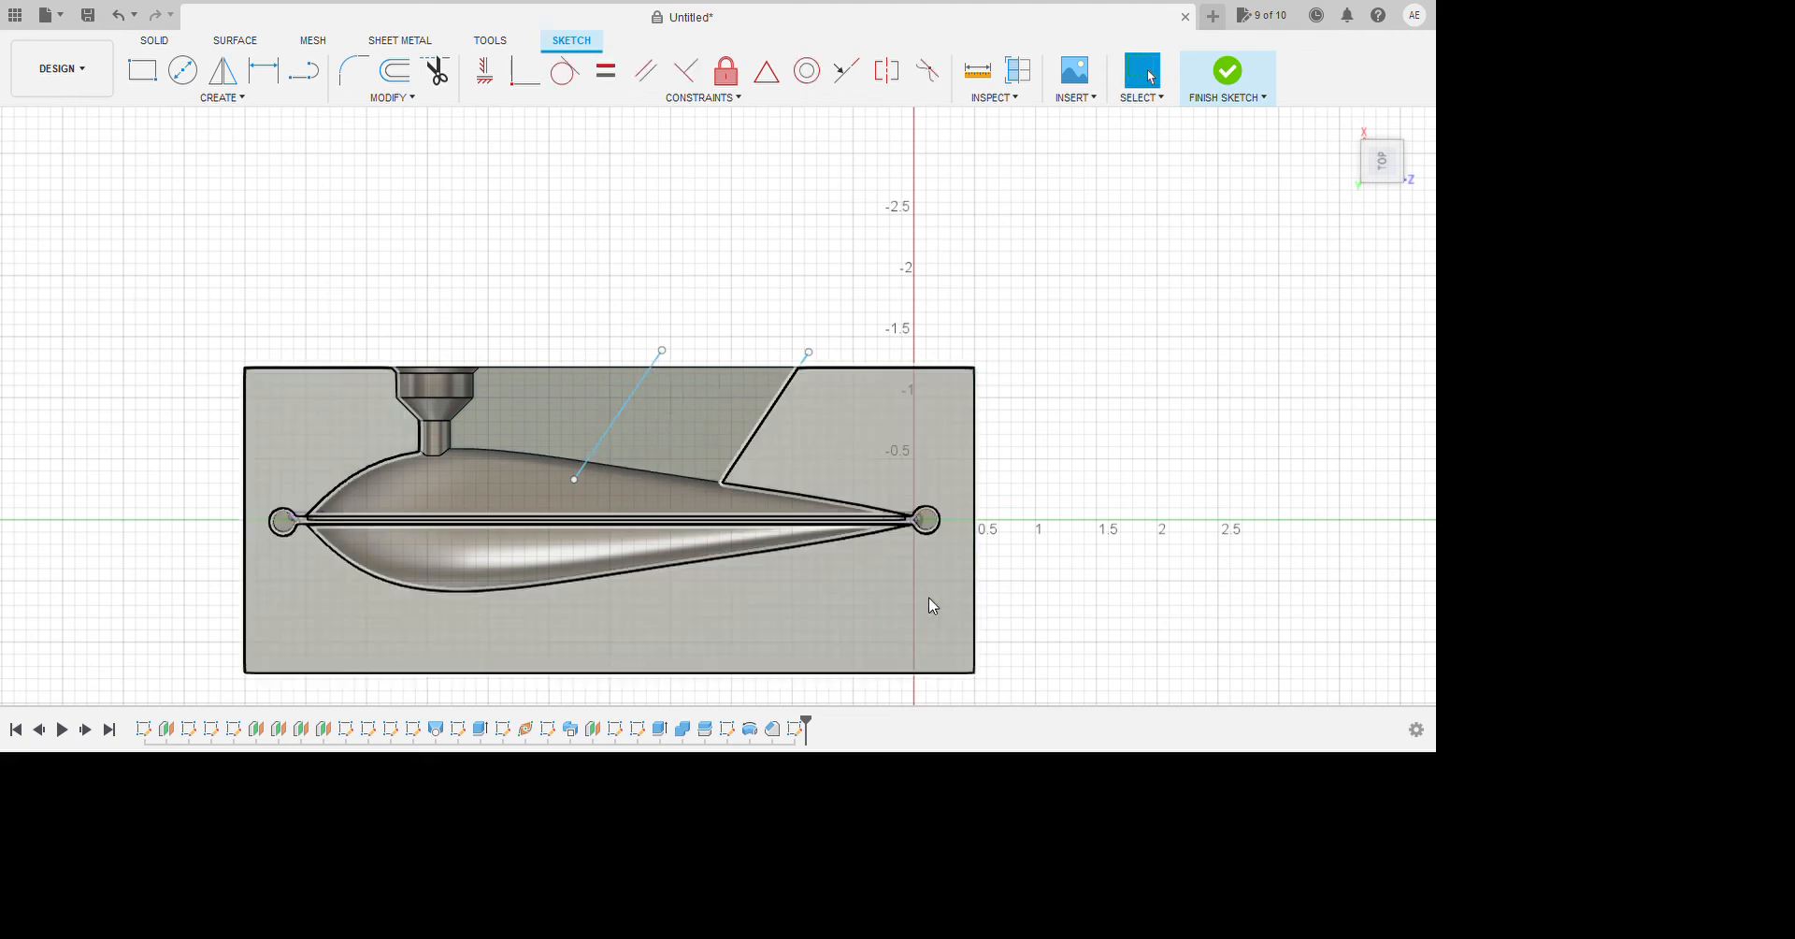
scroll(742, 477, up, 2)
drag(716, 486, 710, 496)
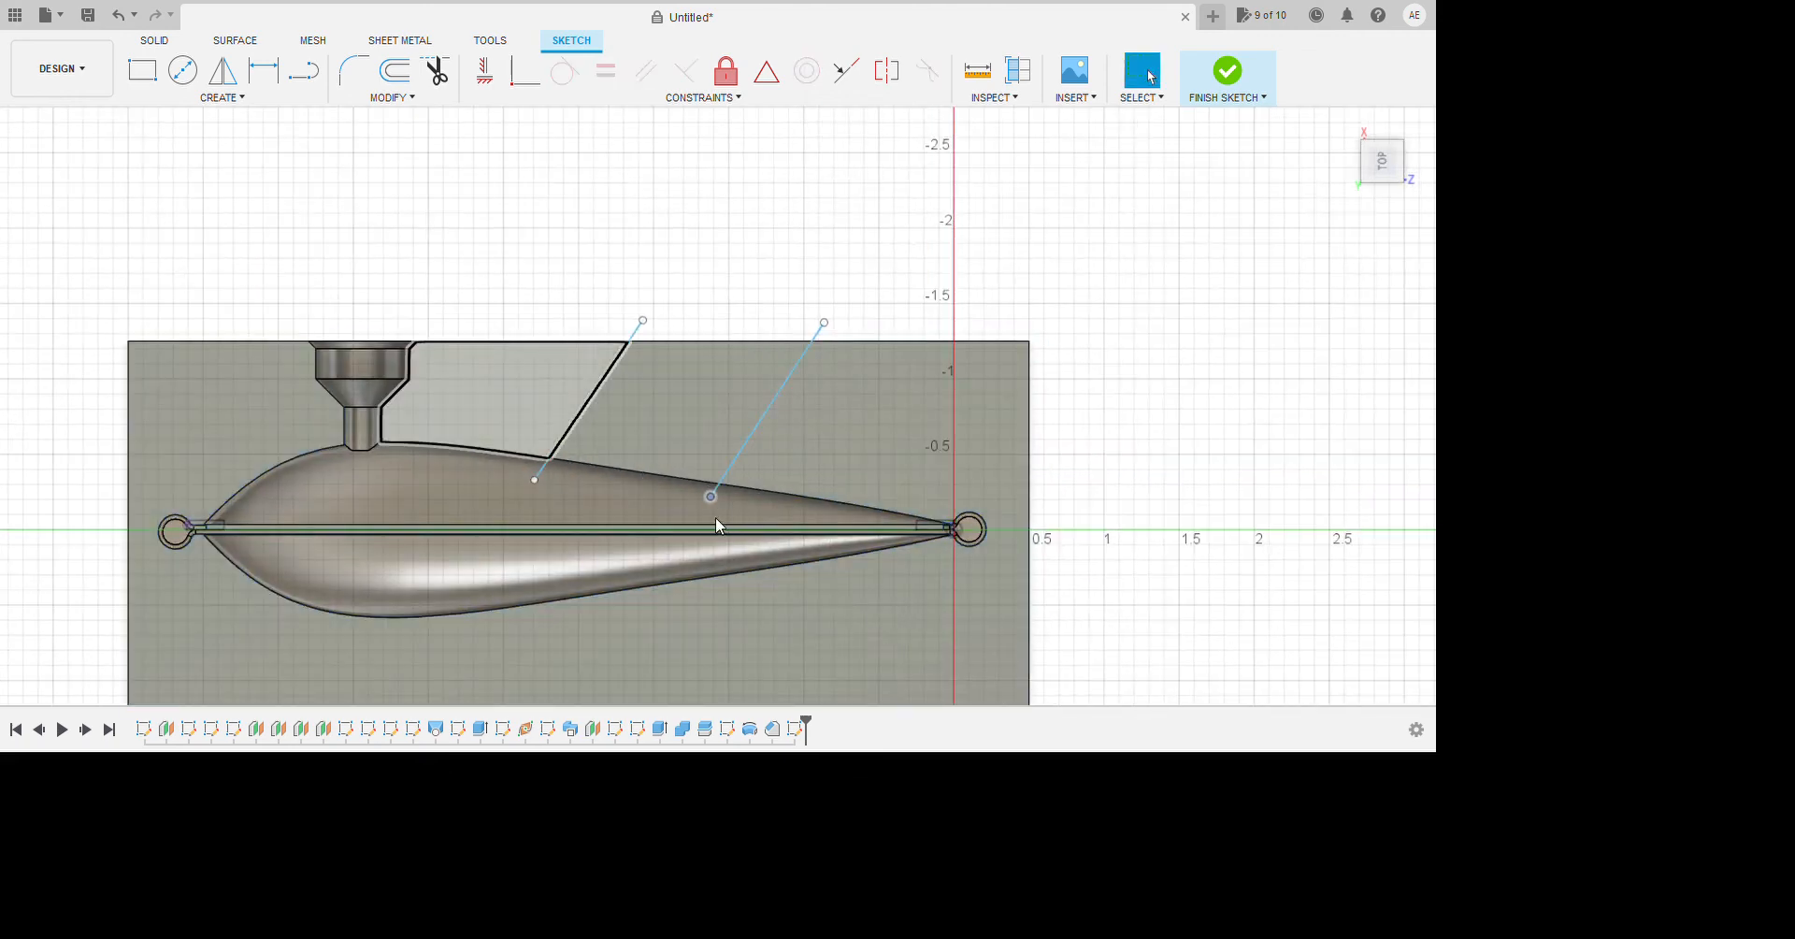
Set the angle between the slanted line nearer the funnel and the block's long edge to 45 degrees.
click(263, 70)
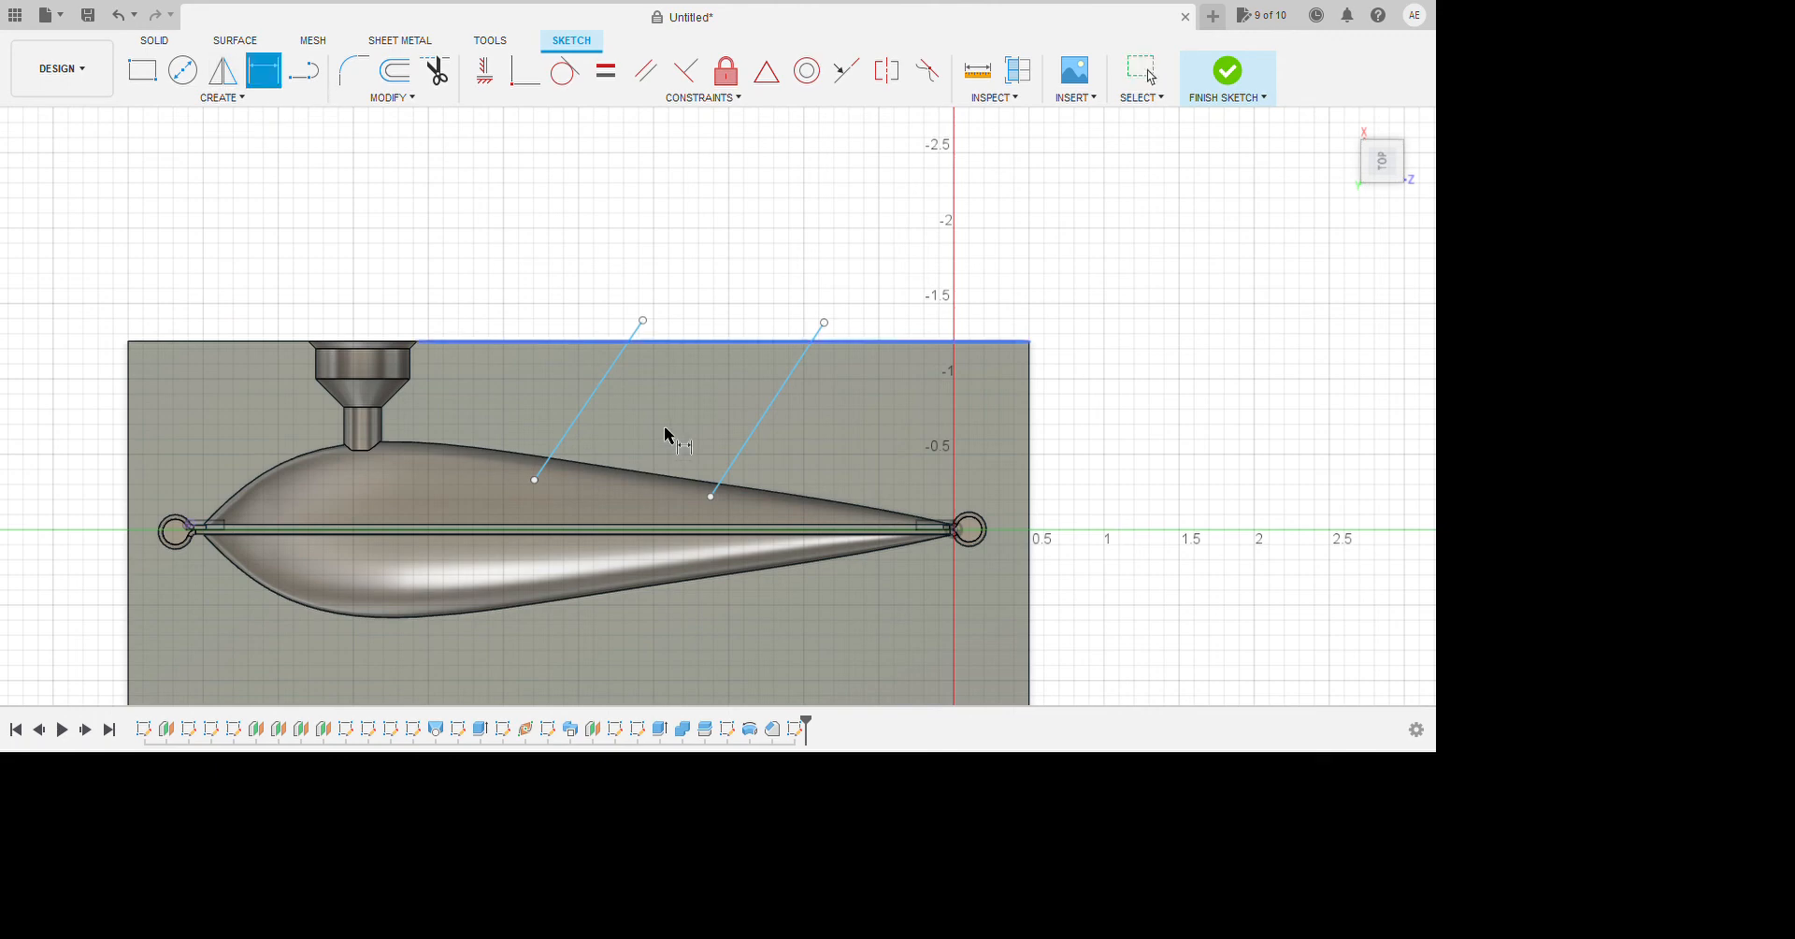
click(531, 342)
click(576, 417)
key(Escape)
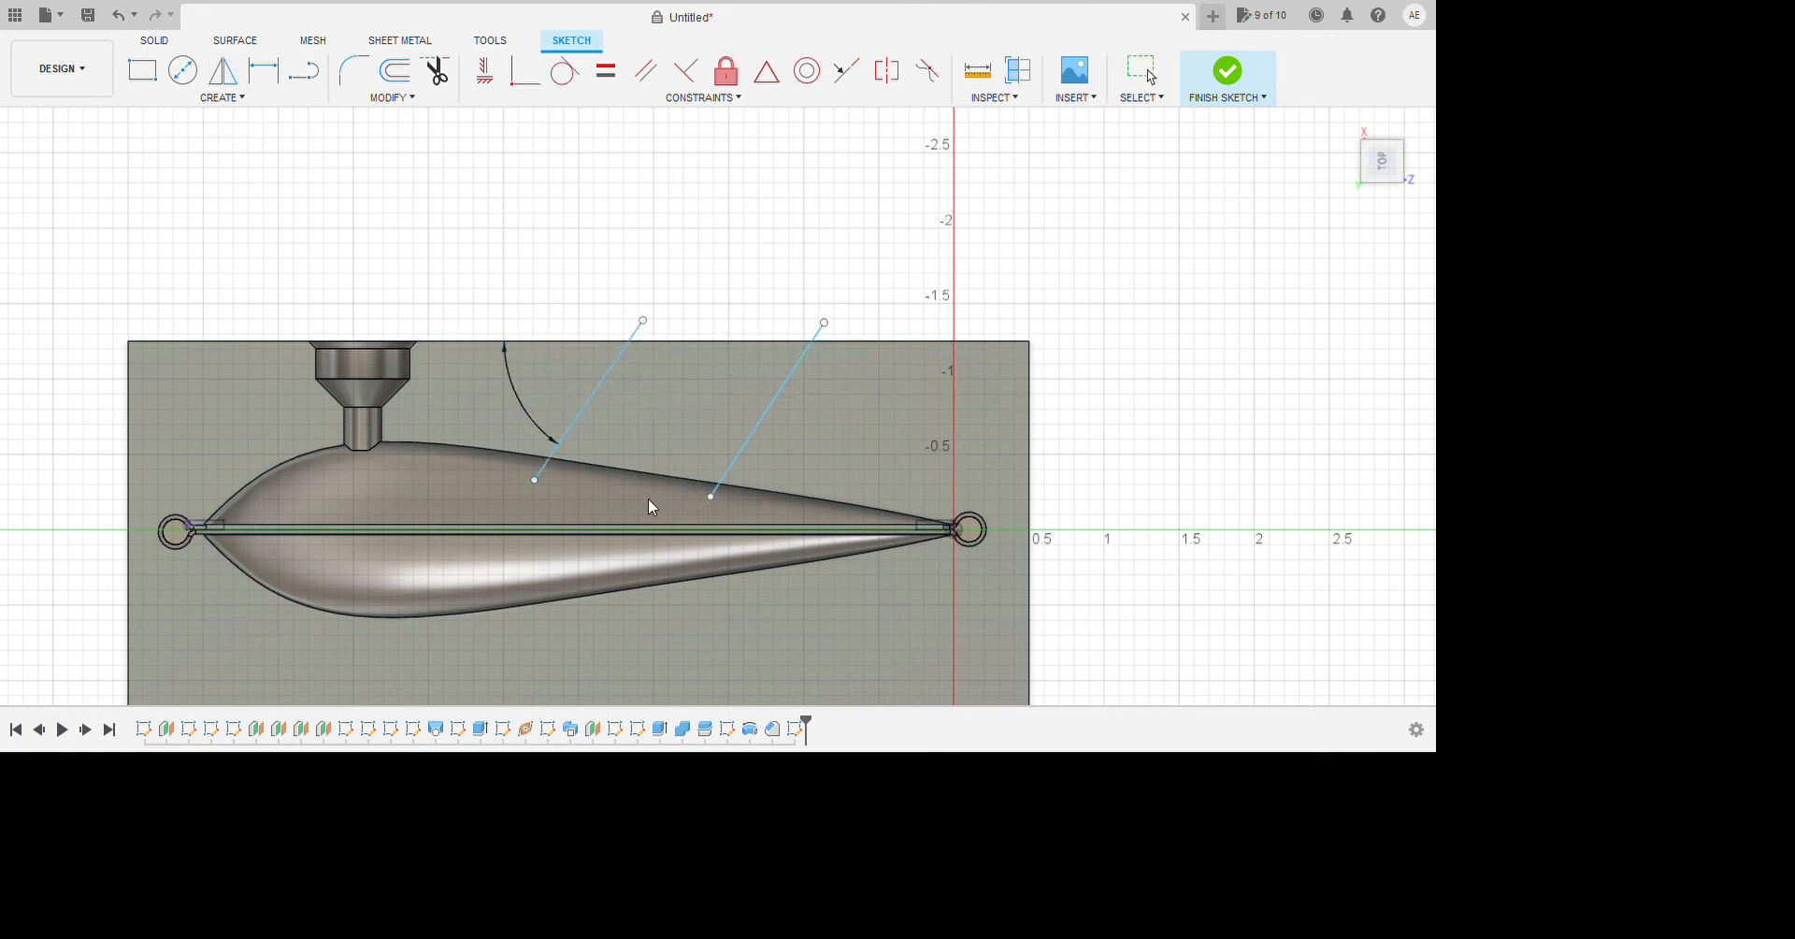
Set the angle between the slanted line nearer the tail and the block's long edge to 45 degrees.
key(d)
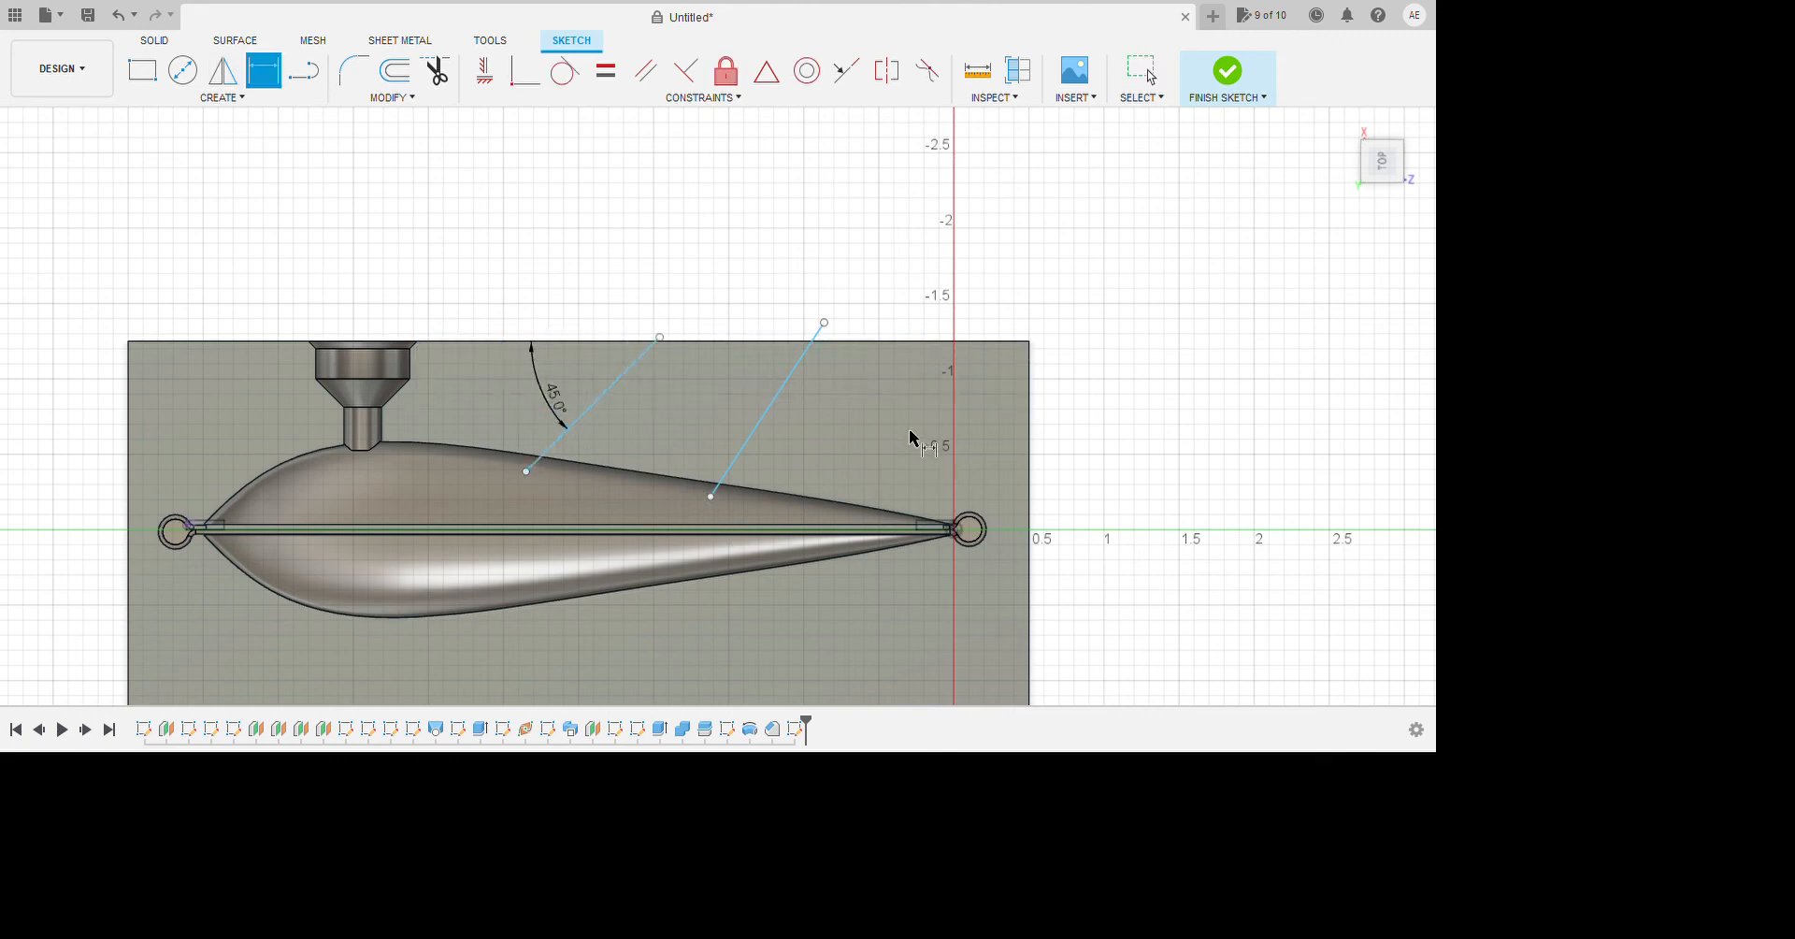
click(770, 405)
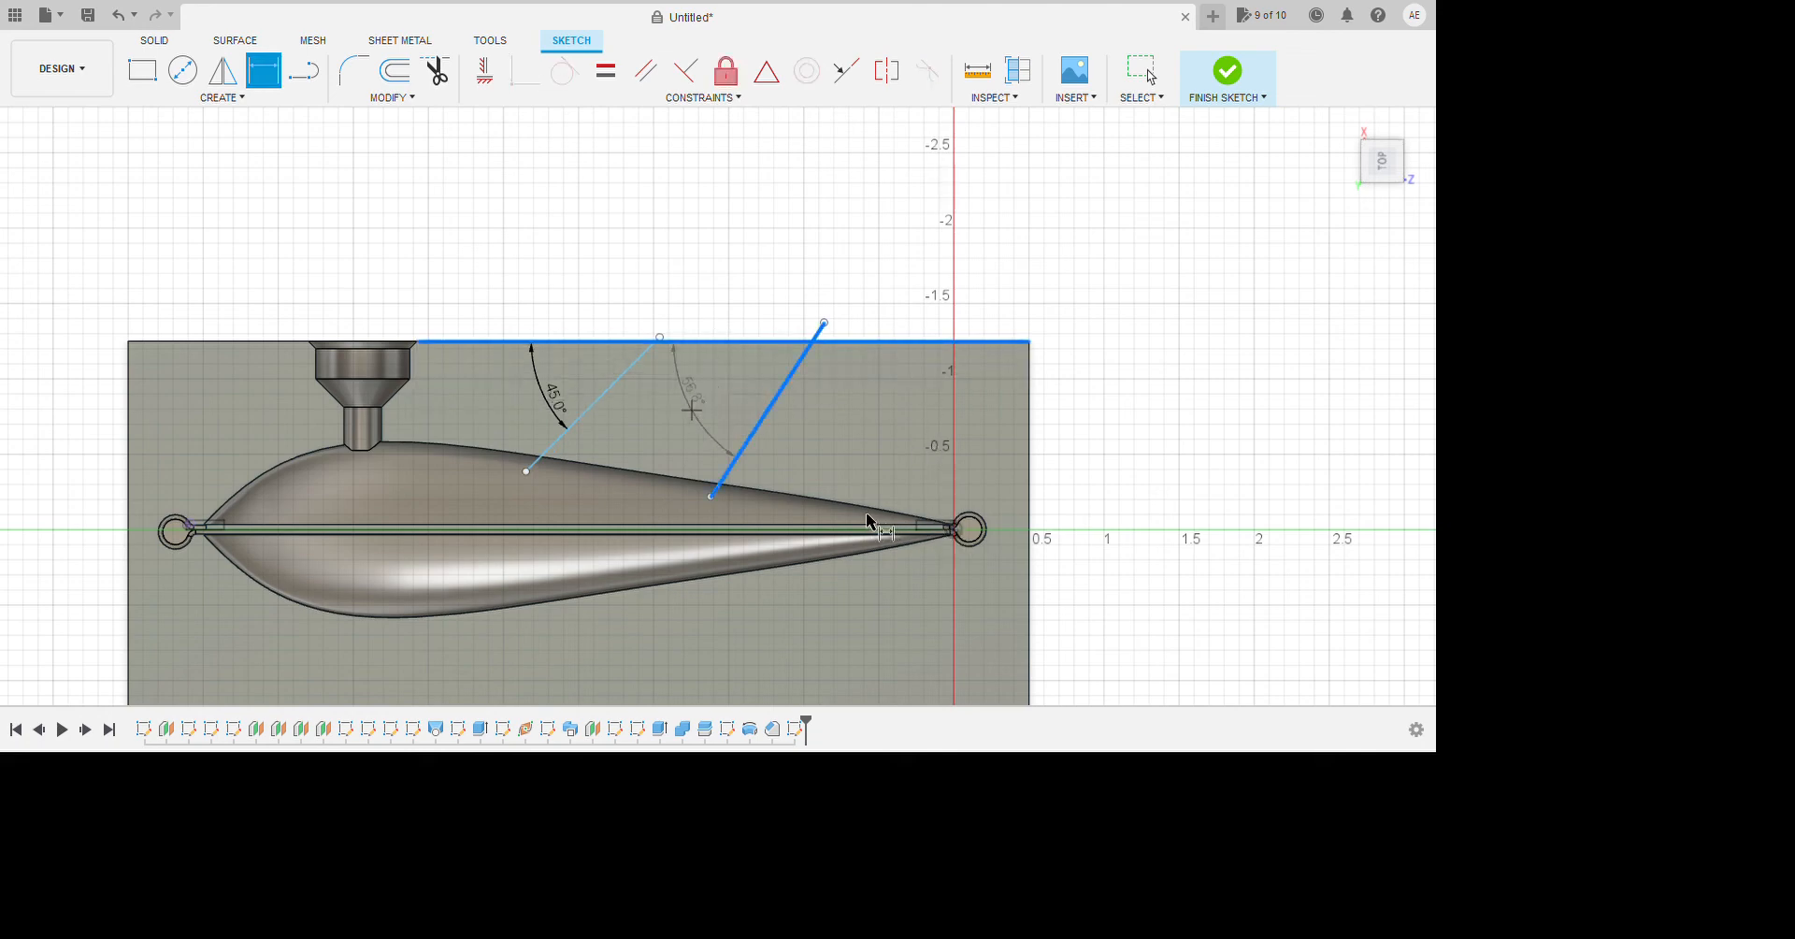
click(691, 411)
key(d)
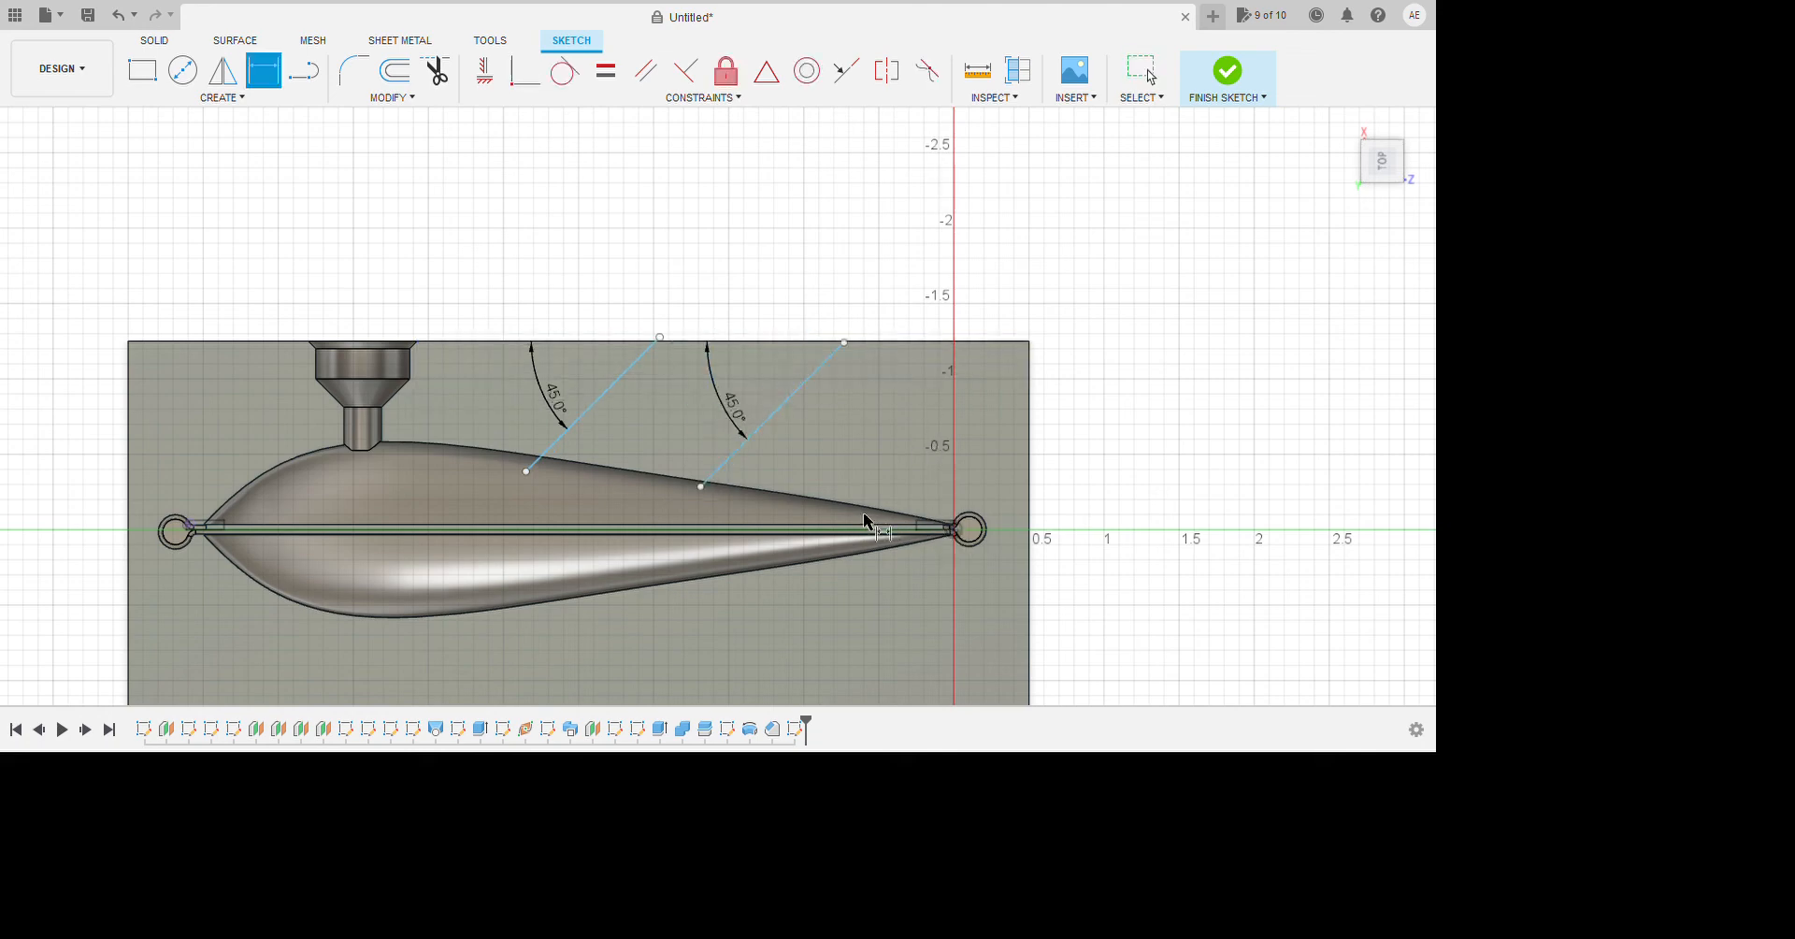
key(Escape)
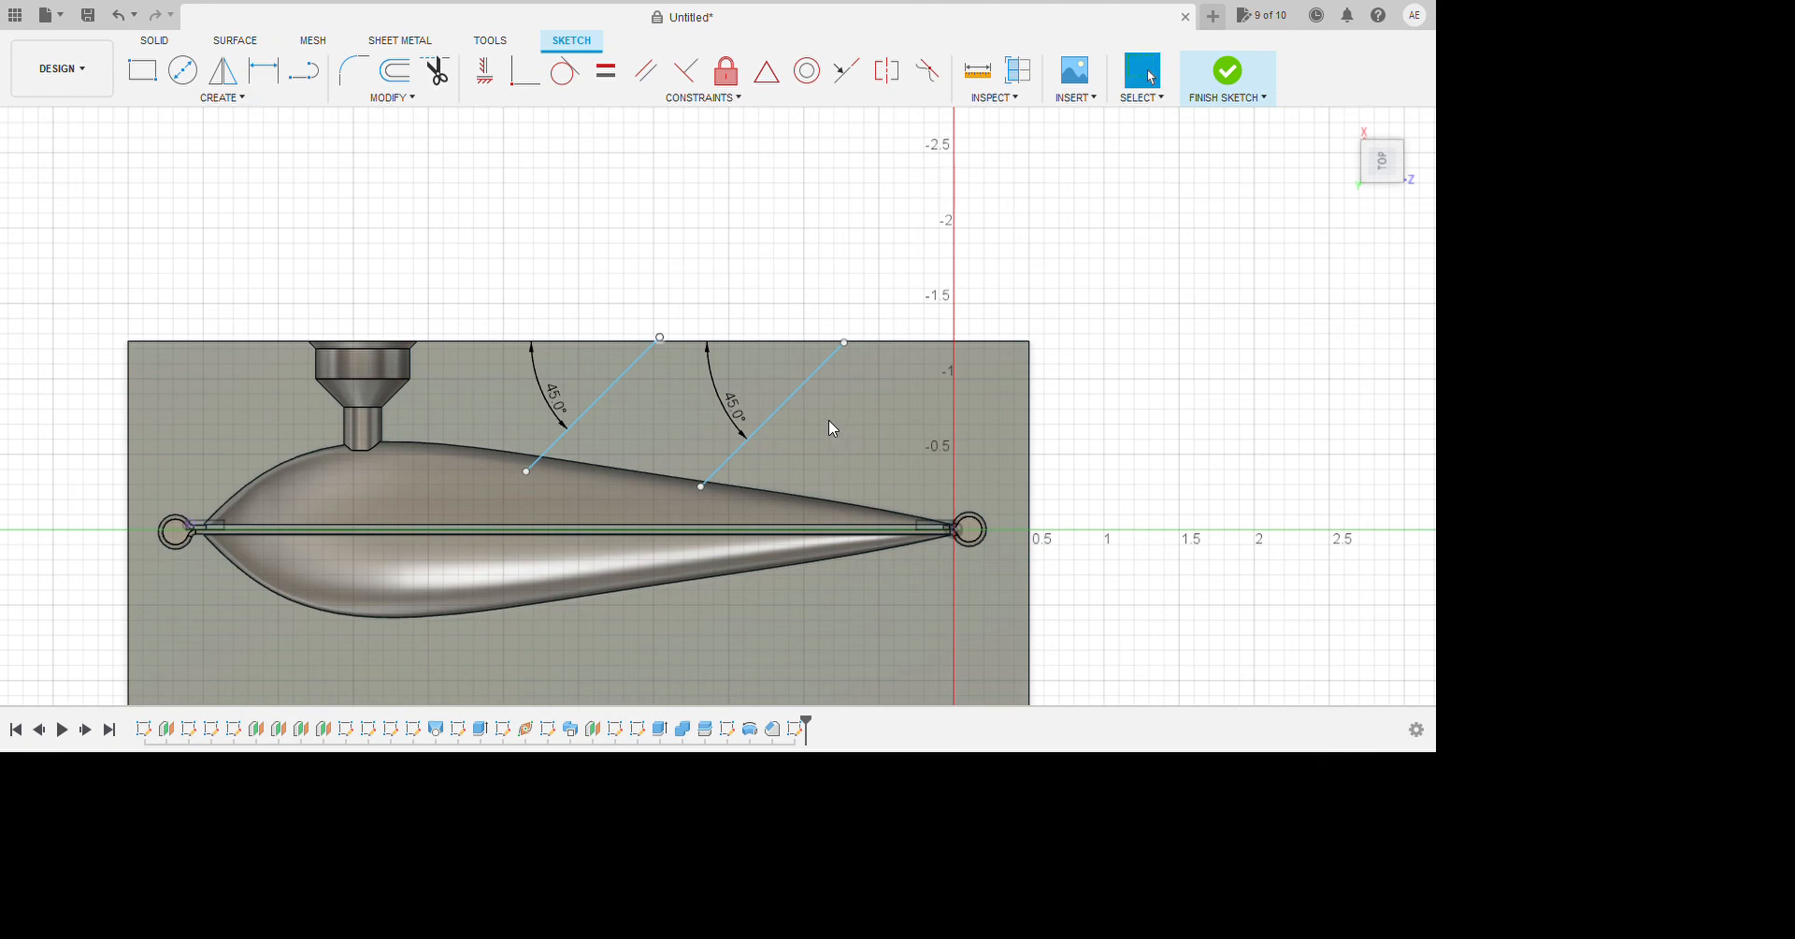
Make the outer ends of both slanted lines coincident with the block's long edge.
click(660, 337)
ctrl+click(671, 341)
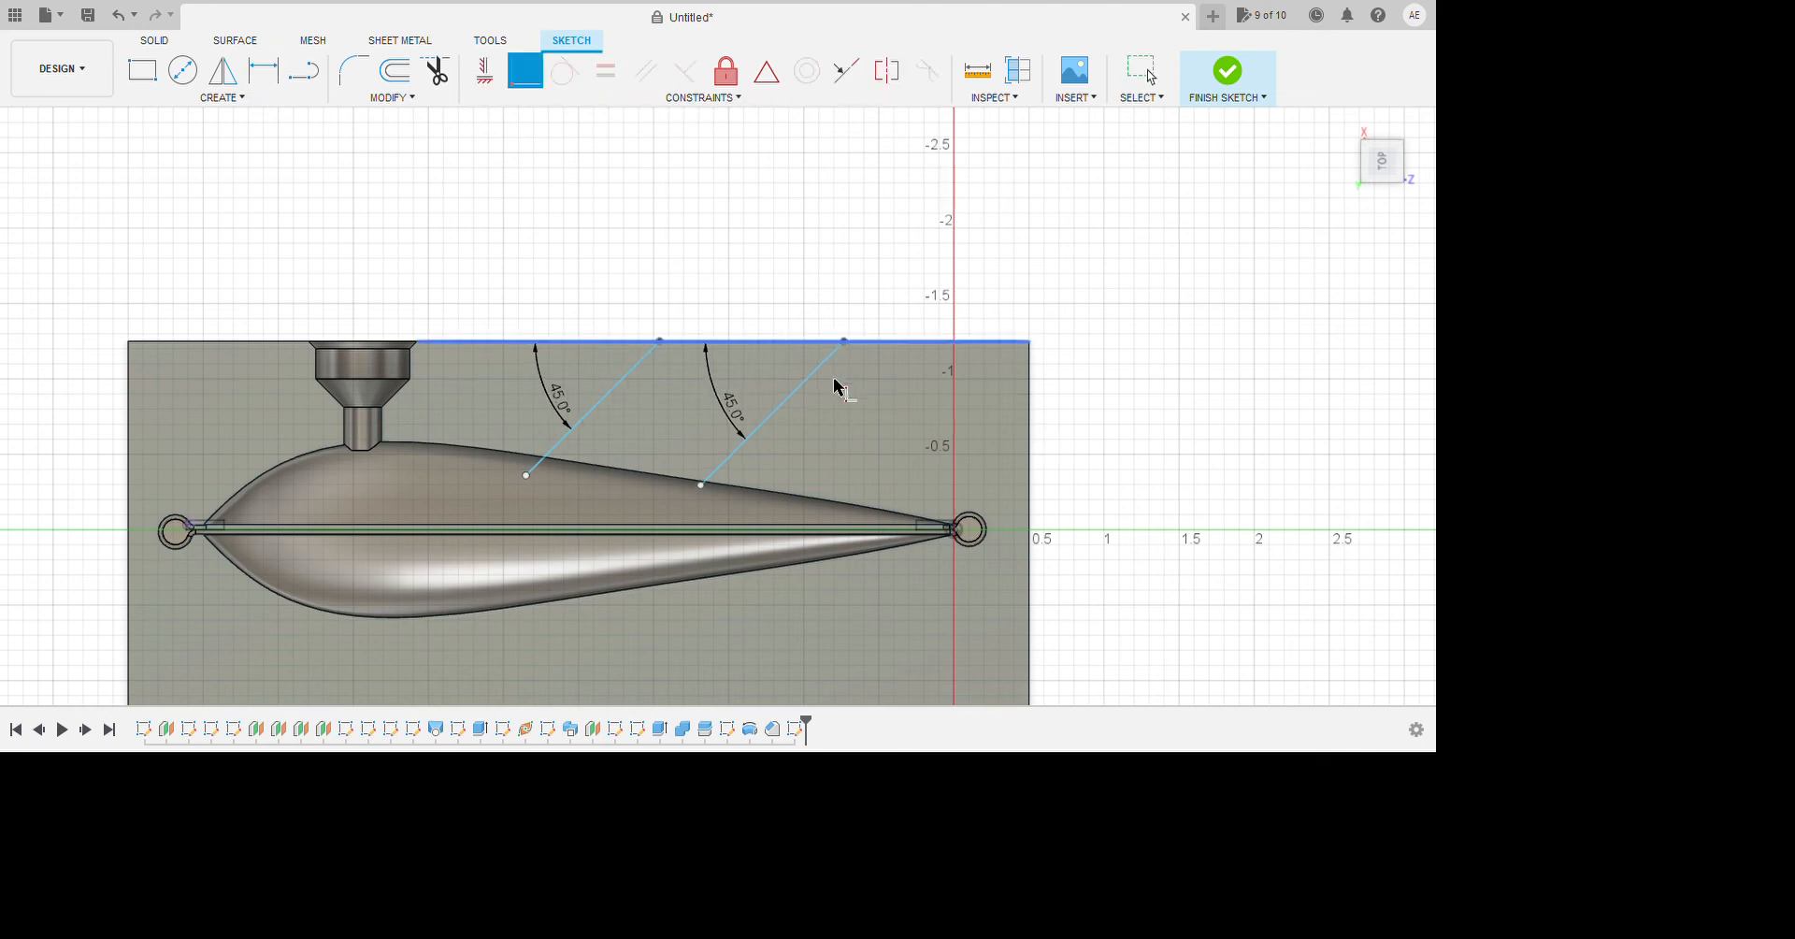
Set the length of the slanted vent line nearer the funnel to 1.25.
click(498, 149)
key(d)
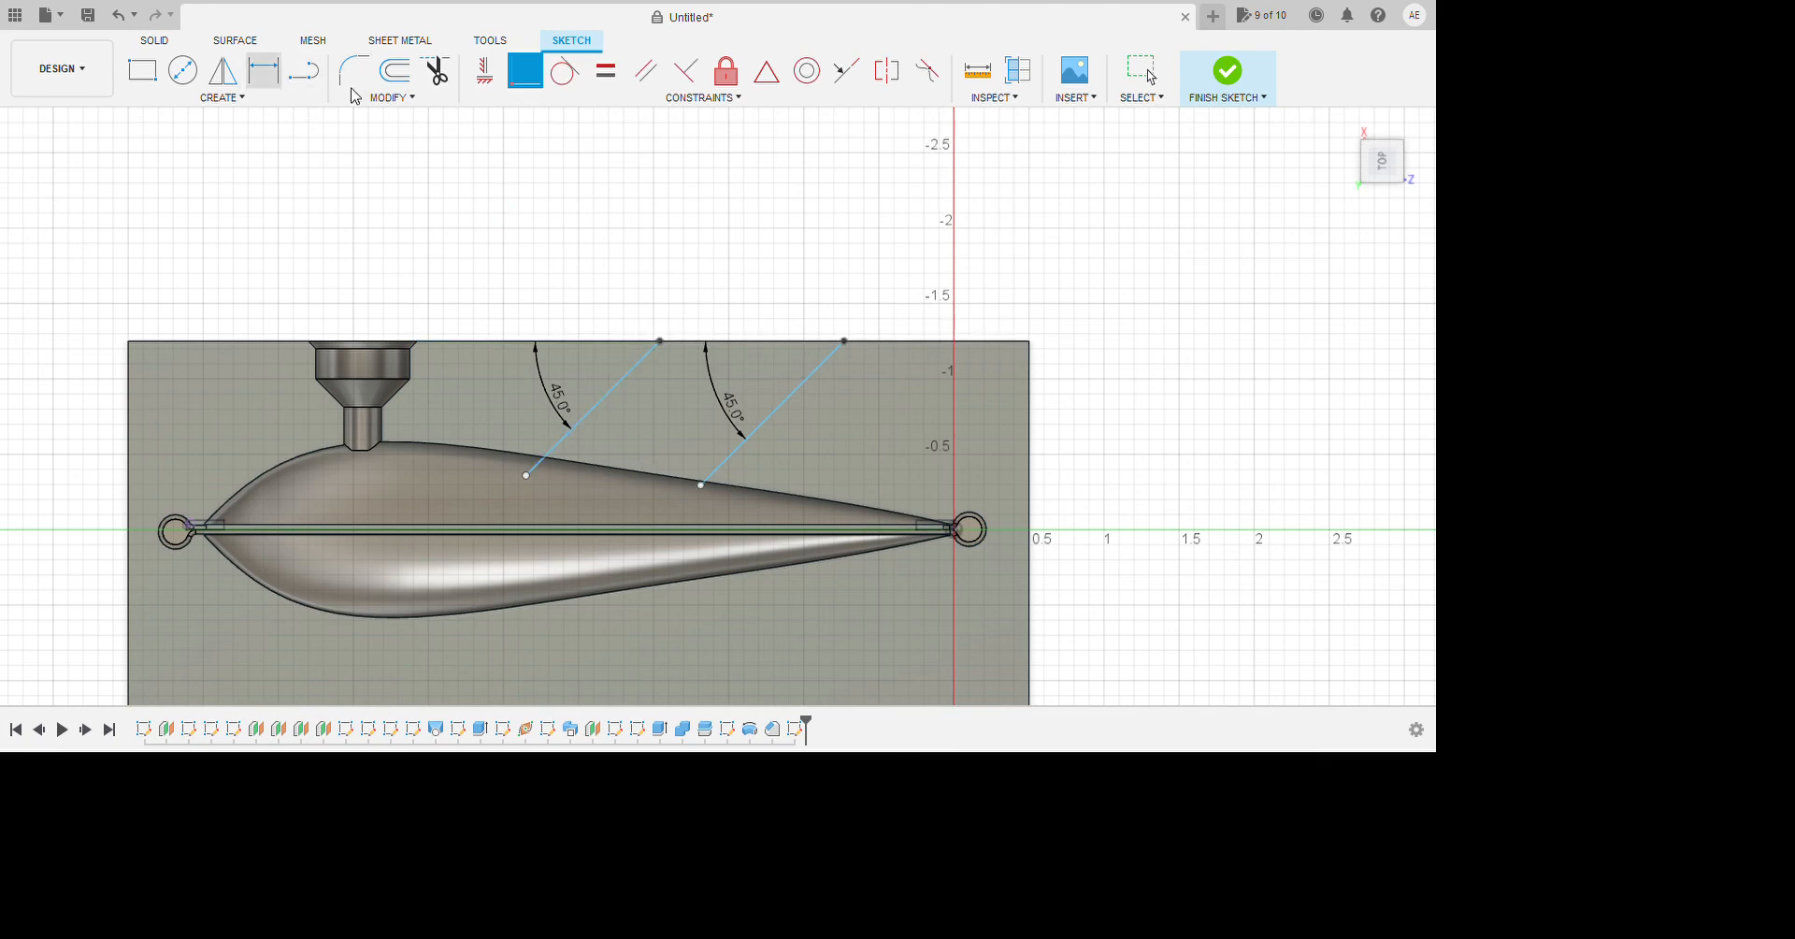
click(686, 540)
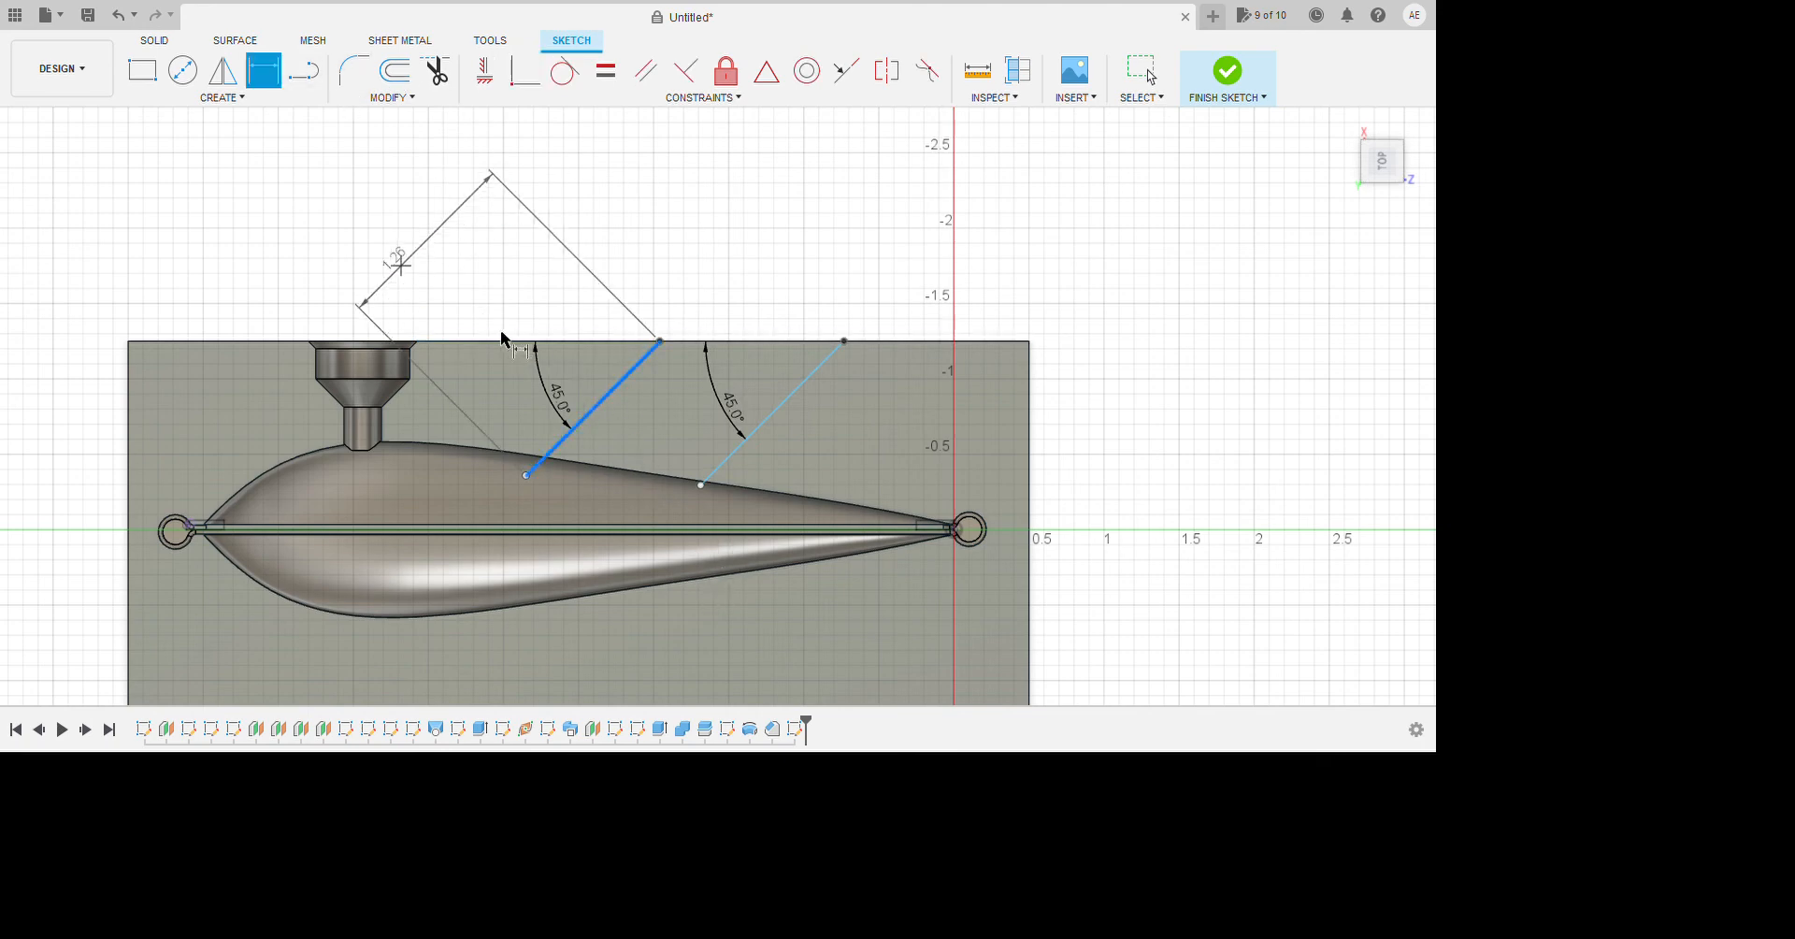
click(501, 329)
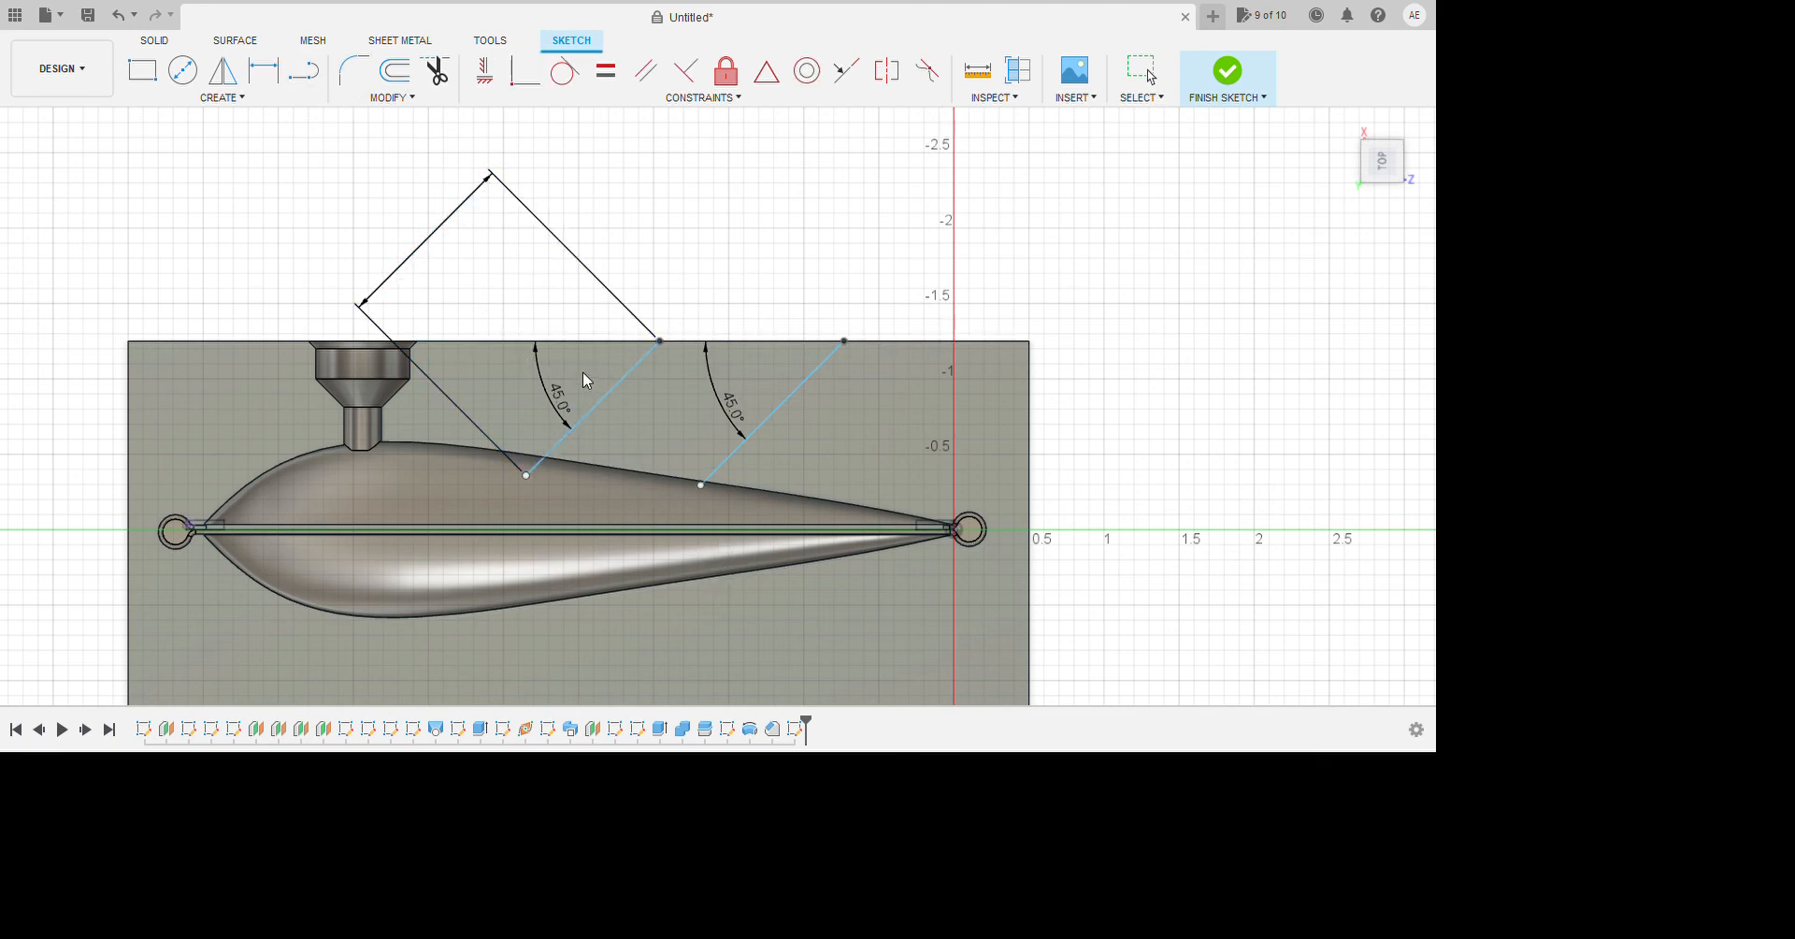
text(1.25)
key(Return)
Set the length of the slanted vent line nearer the tail to 1.375.
click(769, 416)
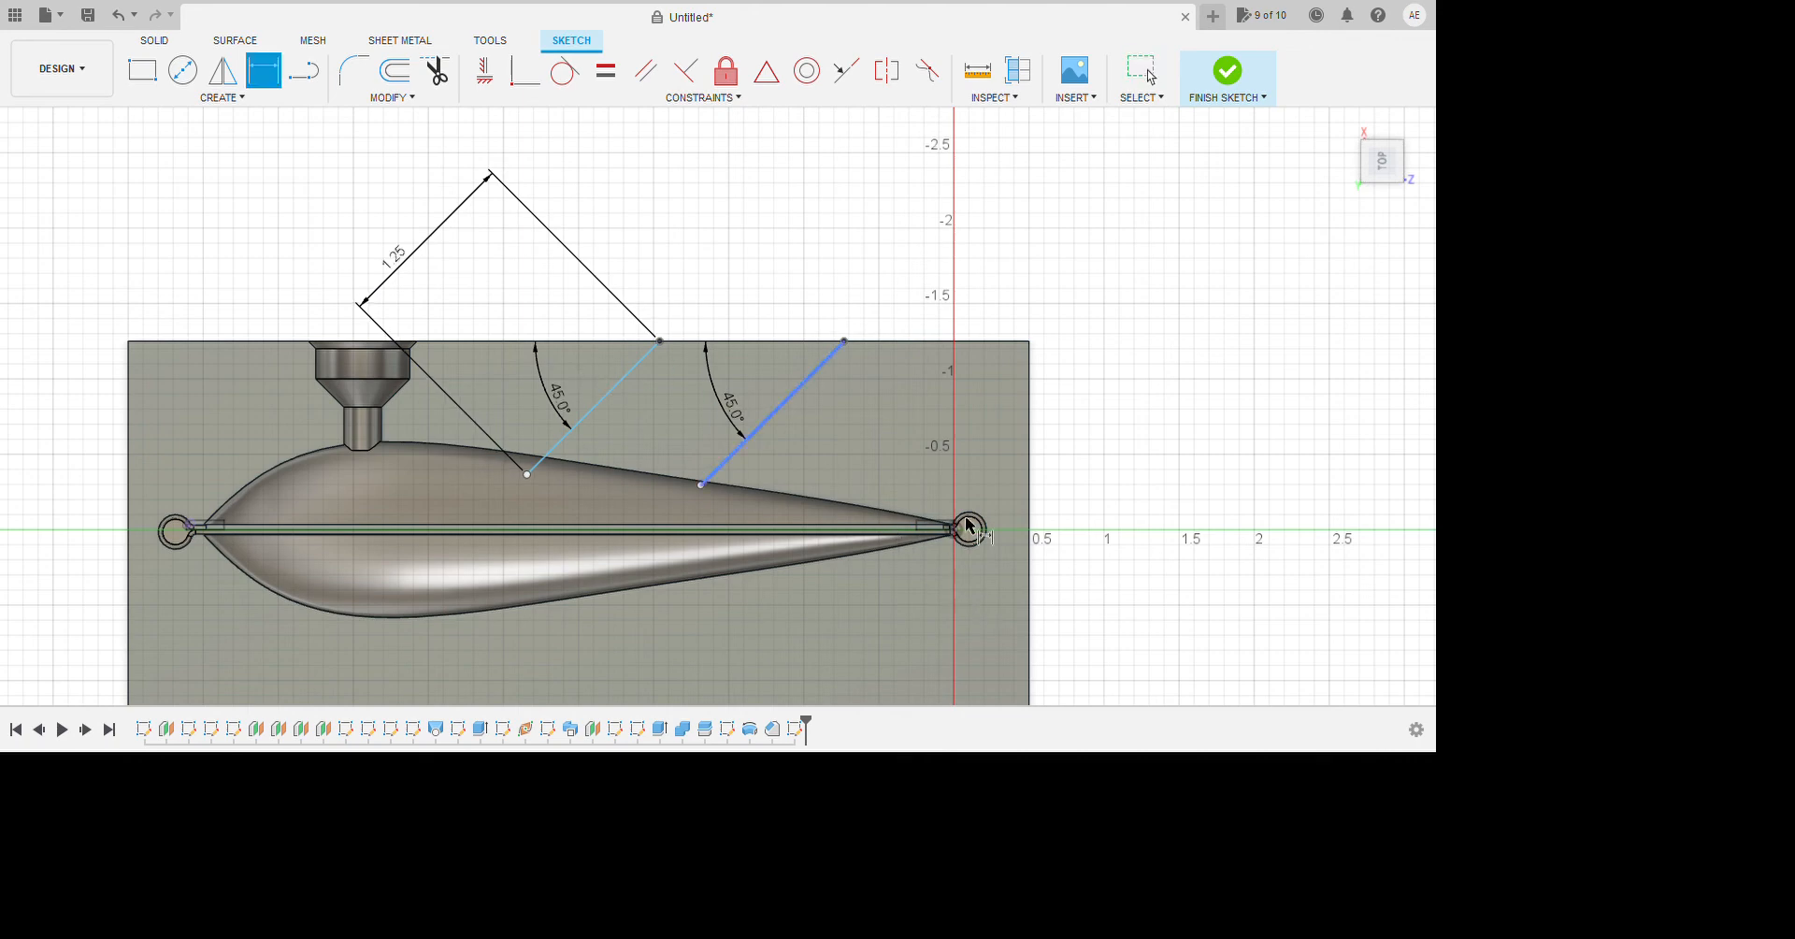
click(854, 395)
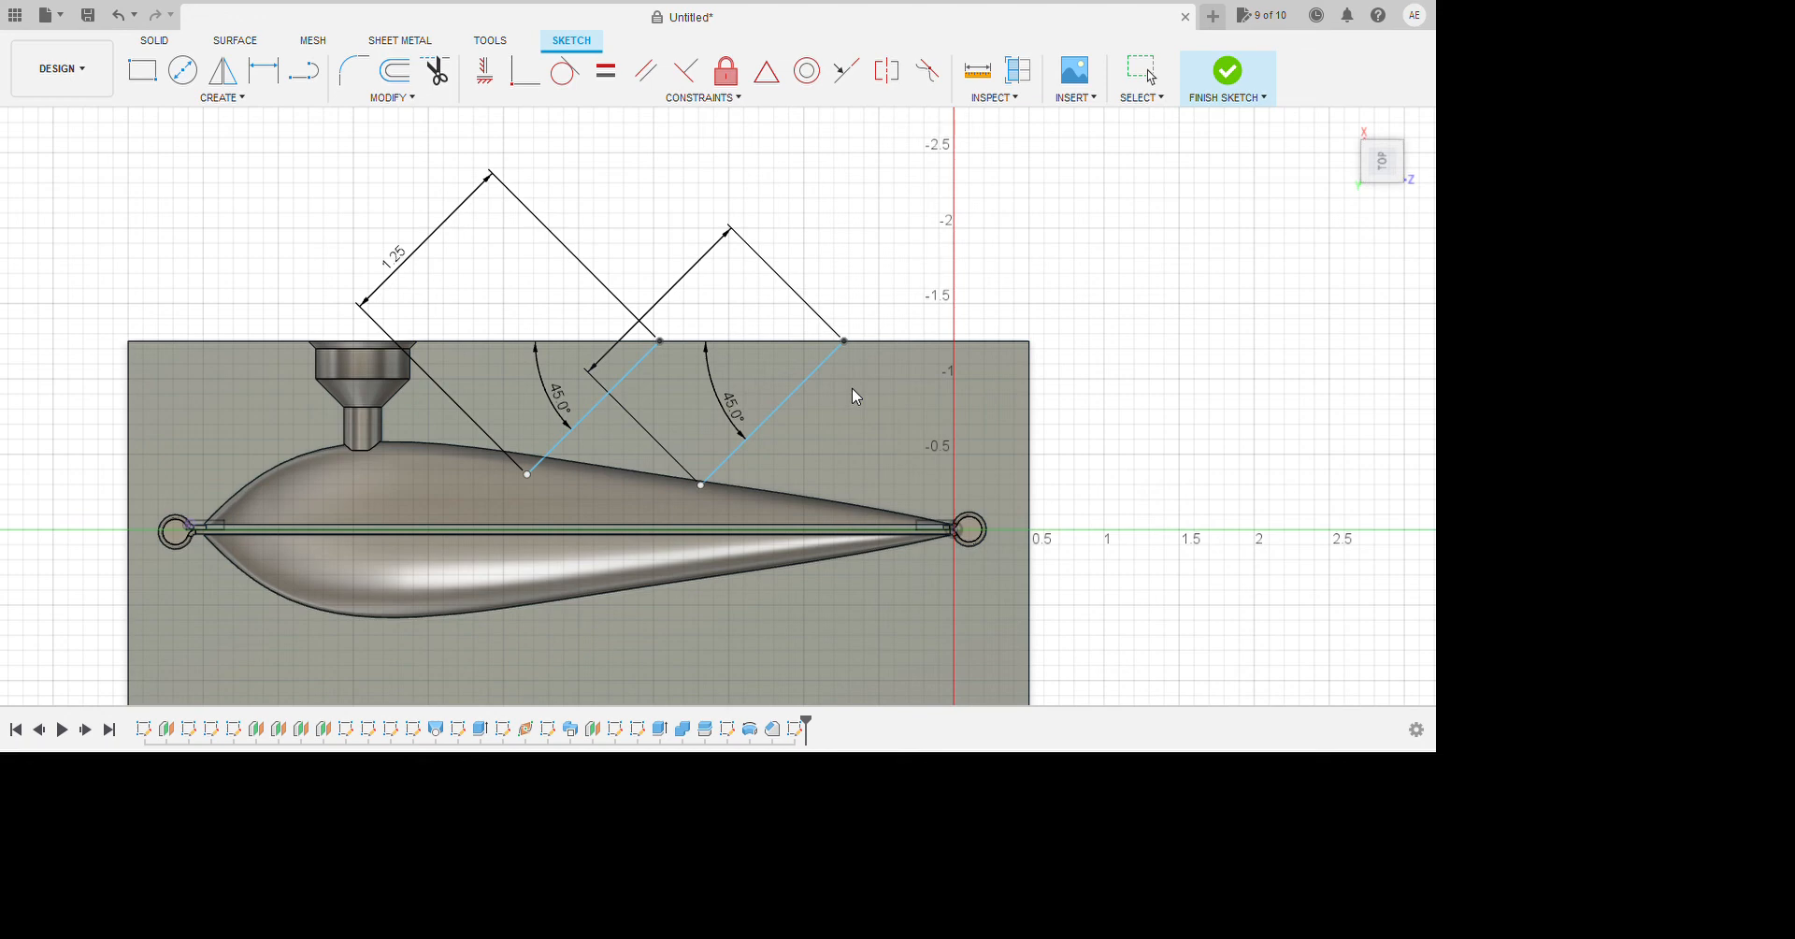
text(1.375)
key(Return)
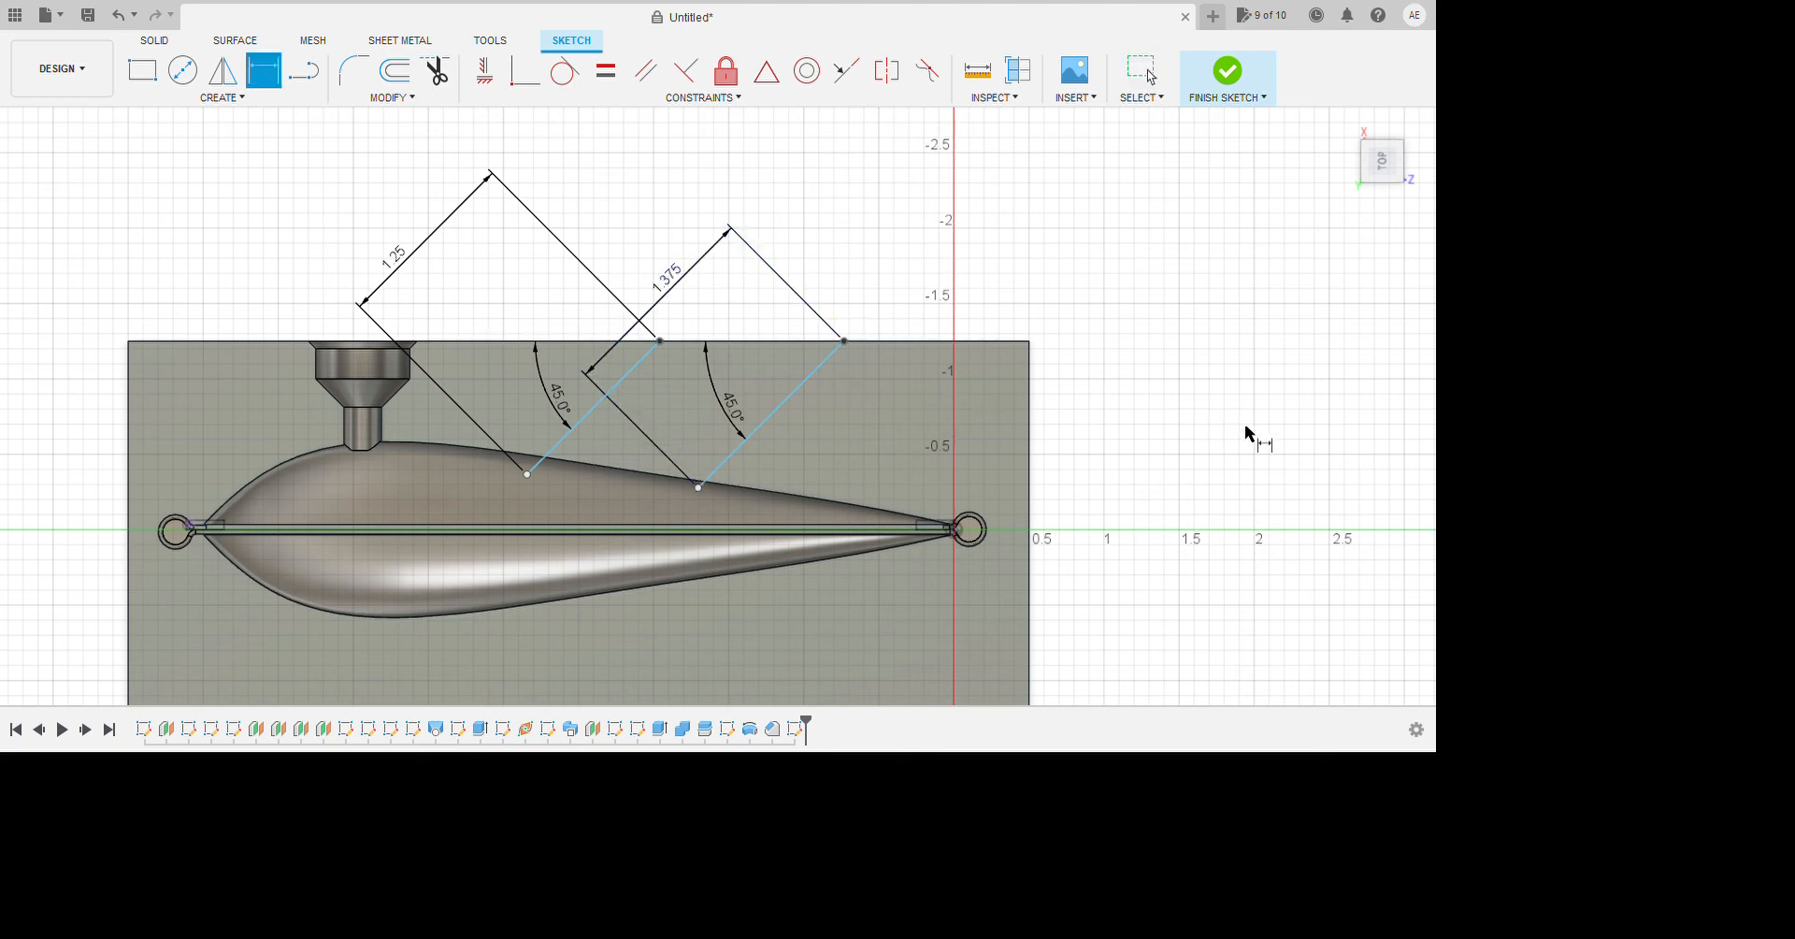
Set the distance from the block's tail-end corner to the outer end of the vent line nearer the tail to 1.25.
click(1028, 341)
click(843, 341)
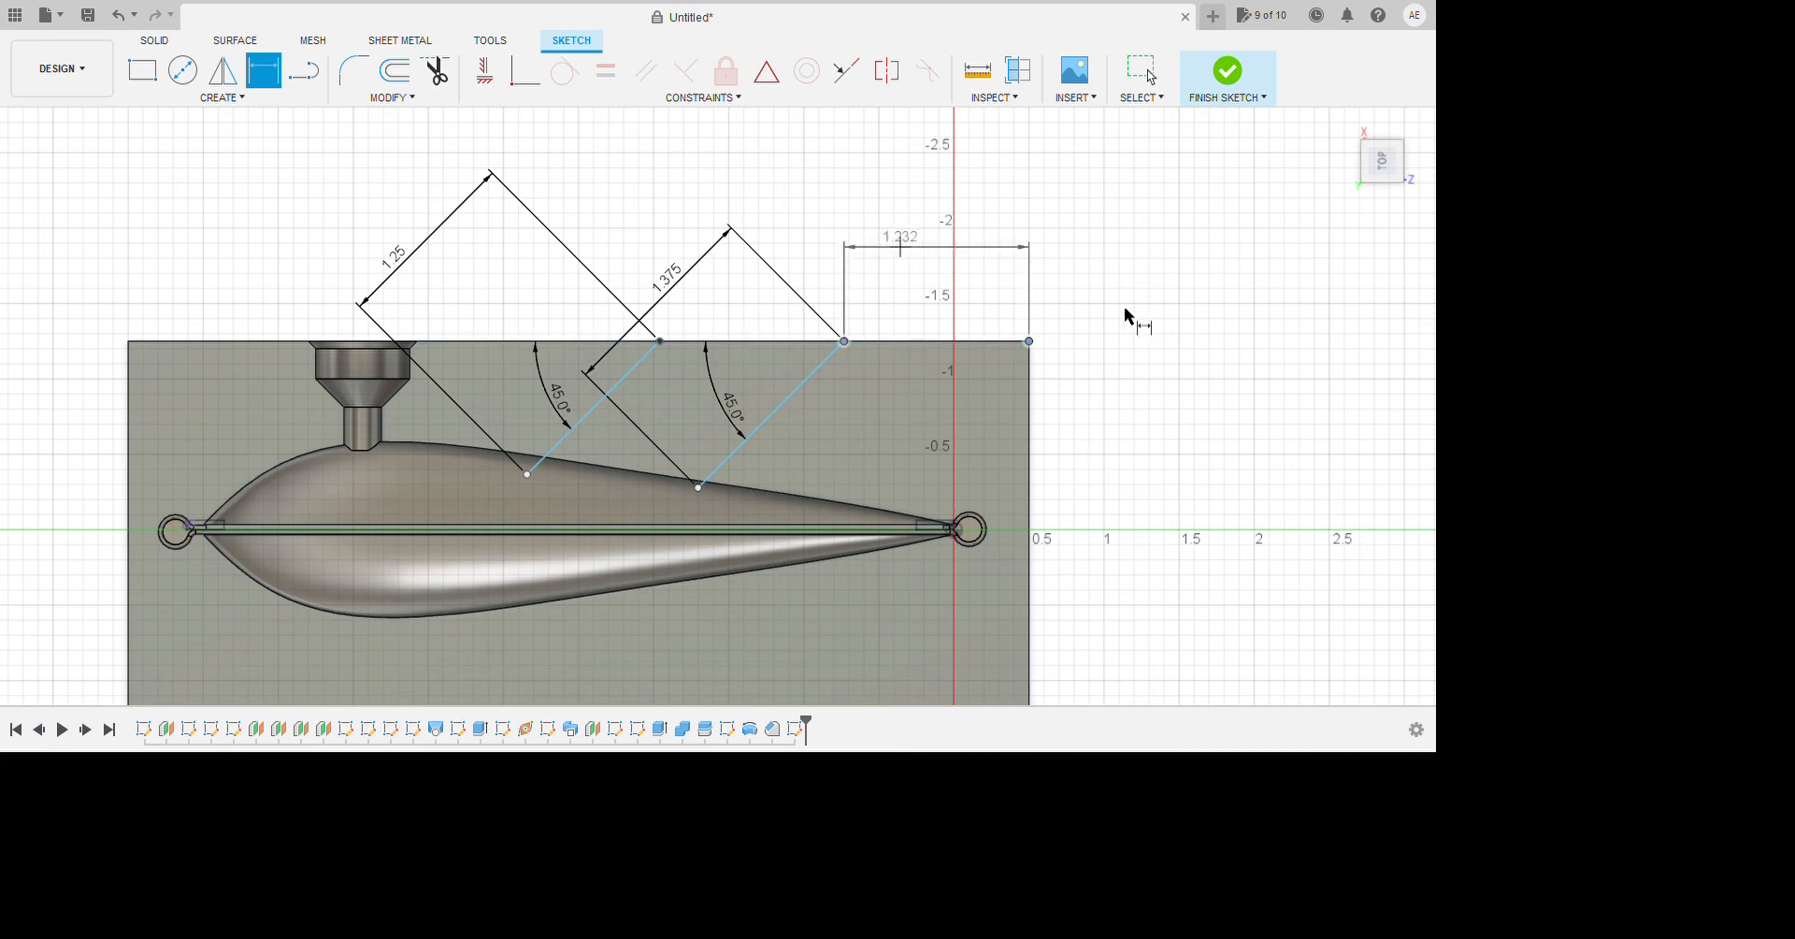
click(1130, 361)
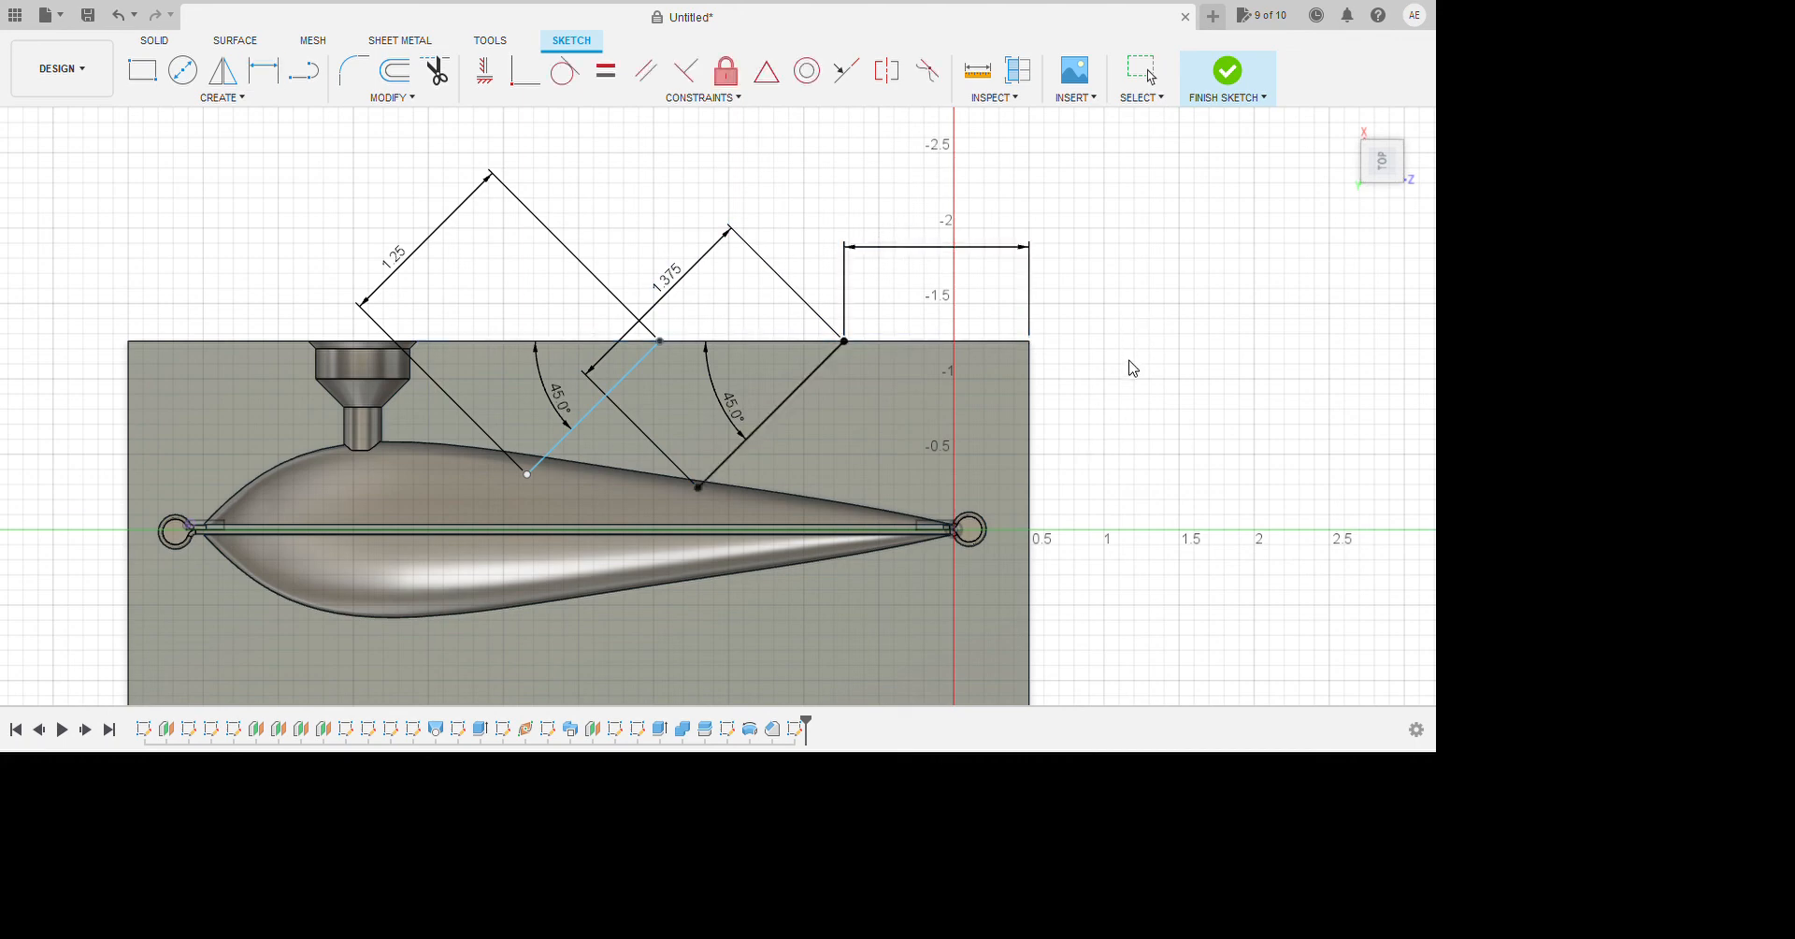
text(1.25)
key(Return)
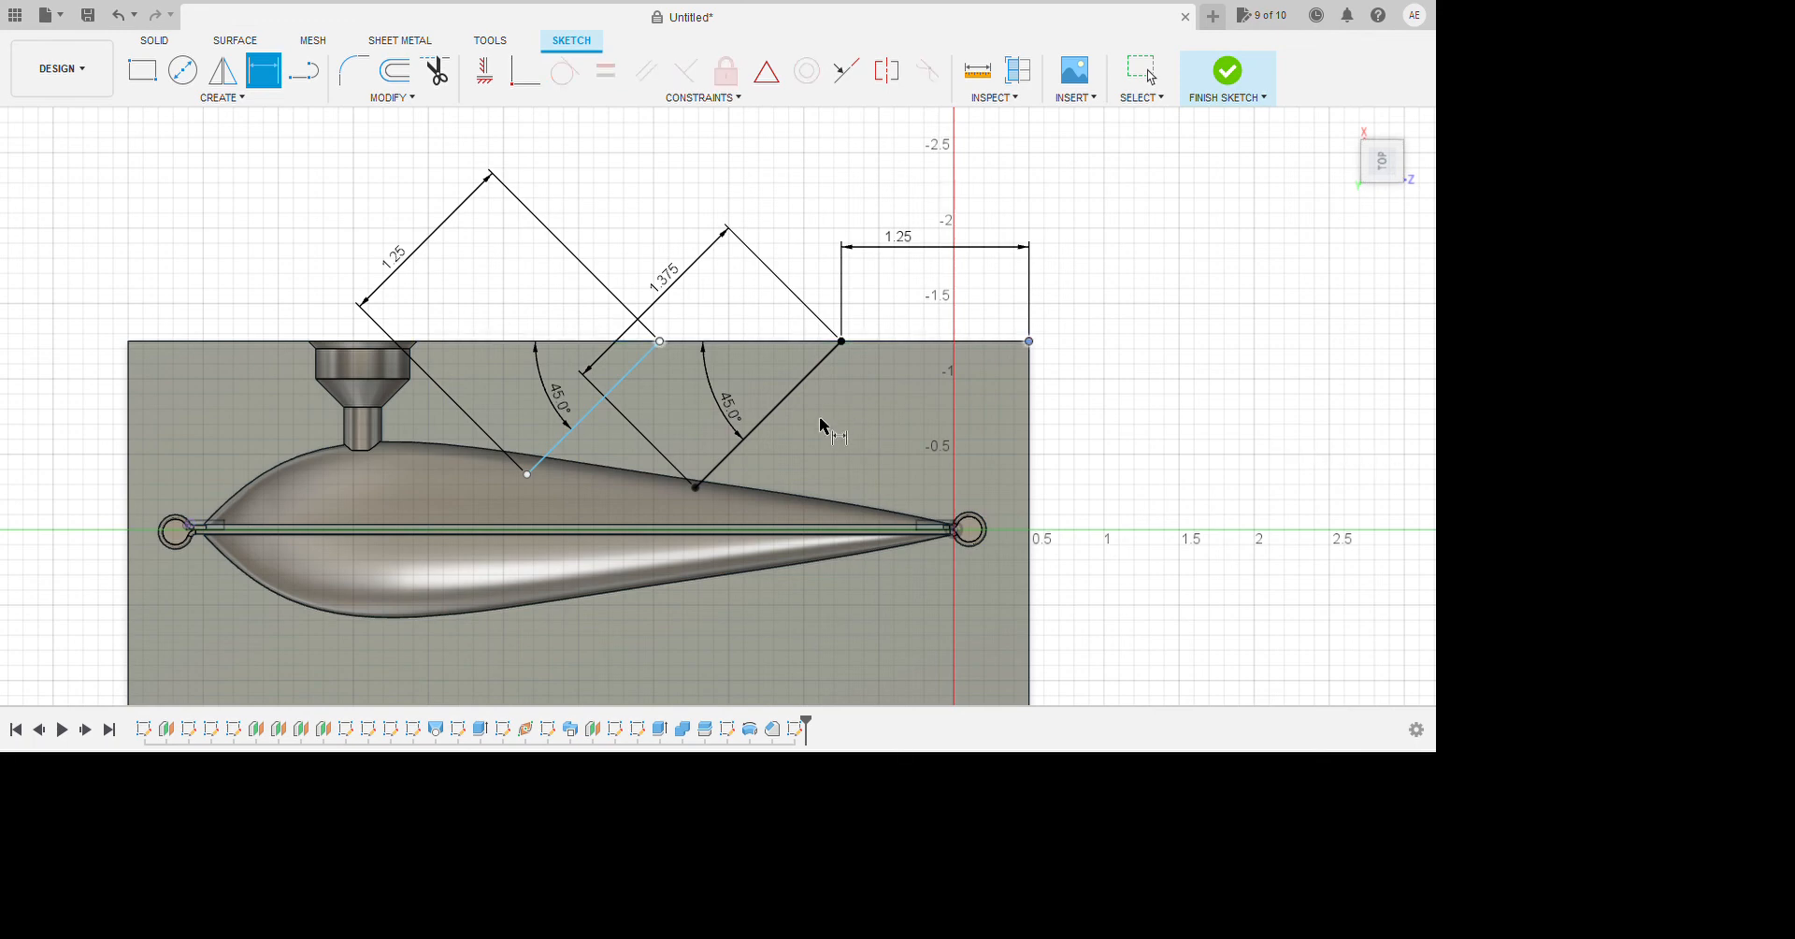
Set the distance from the block's tail-end corner to the outer end of the vent line nearer the funnel to 2.5.
click(874, 340)
key(Escape)
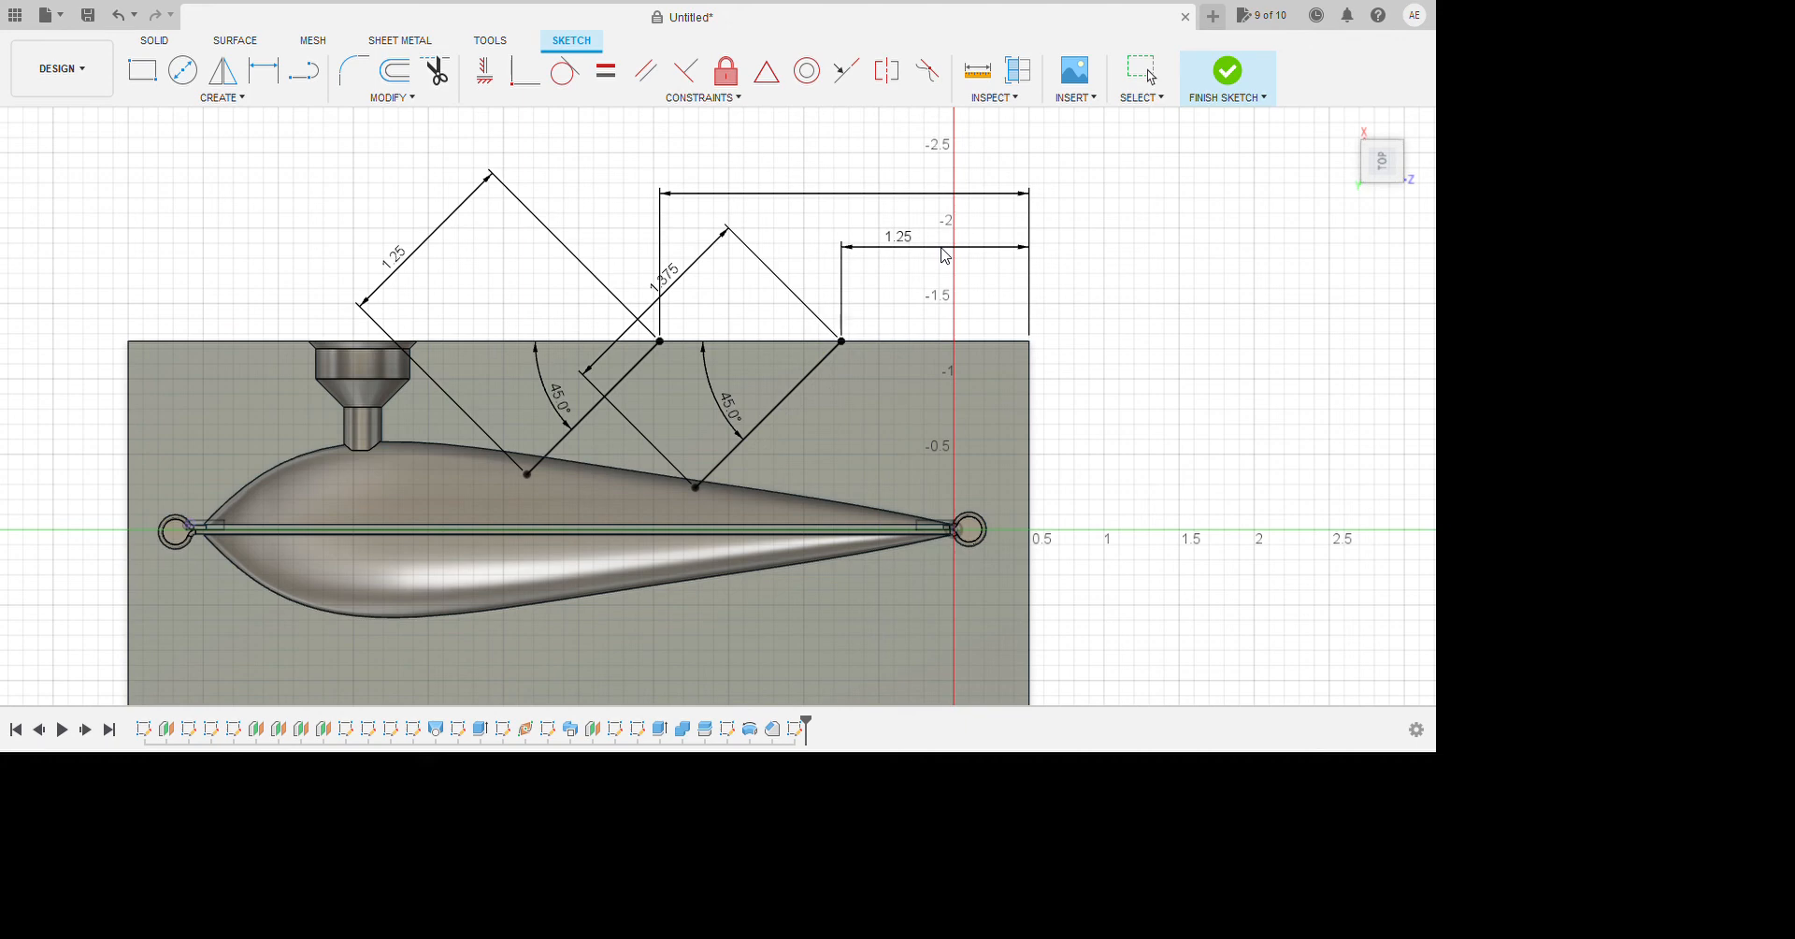
text(2.5)
key(Return)
key(Escape)
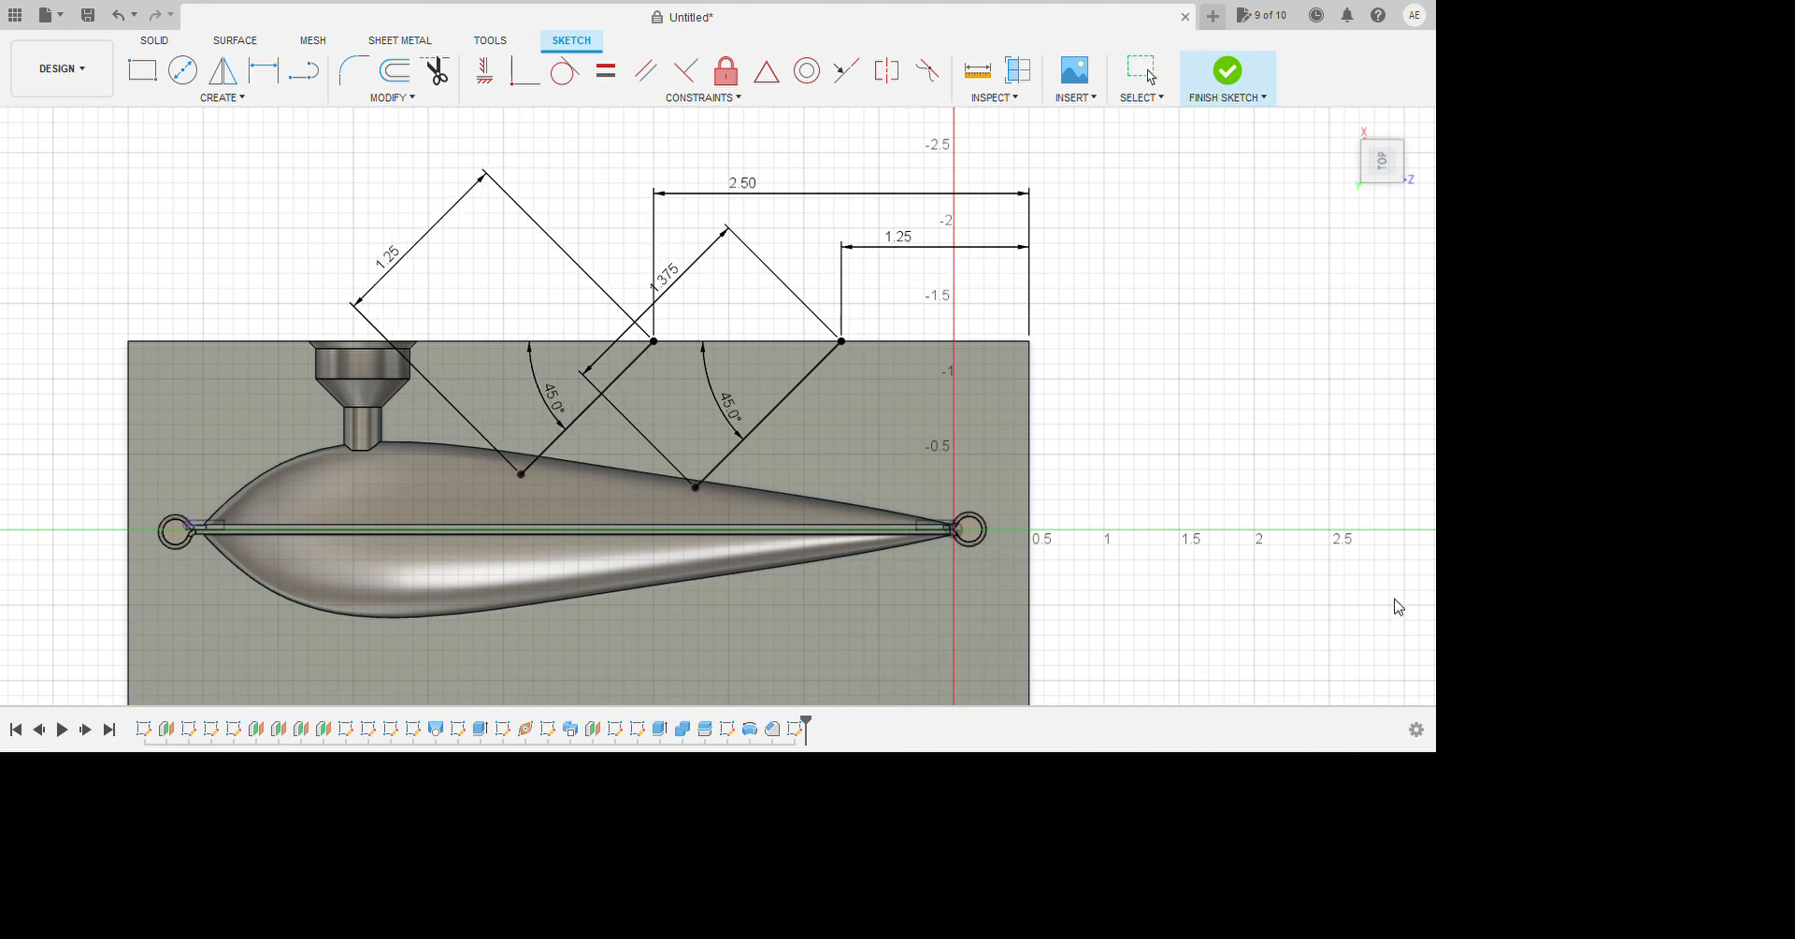
Finish the line sketch and, in a new sketch on the block's funnel-side face, draw a 0.06 diameter circle centred on the tail-side vent line's outer end.
shift+middle_drag(1399, 607, 1384, 649)
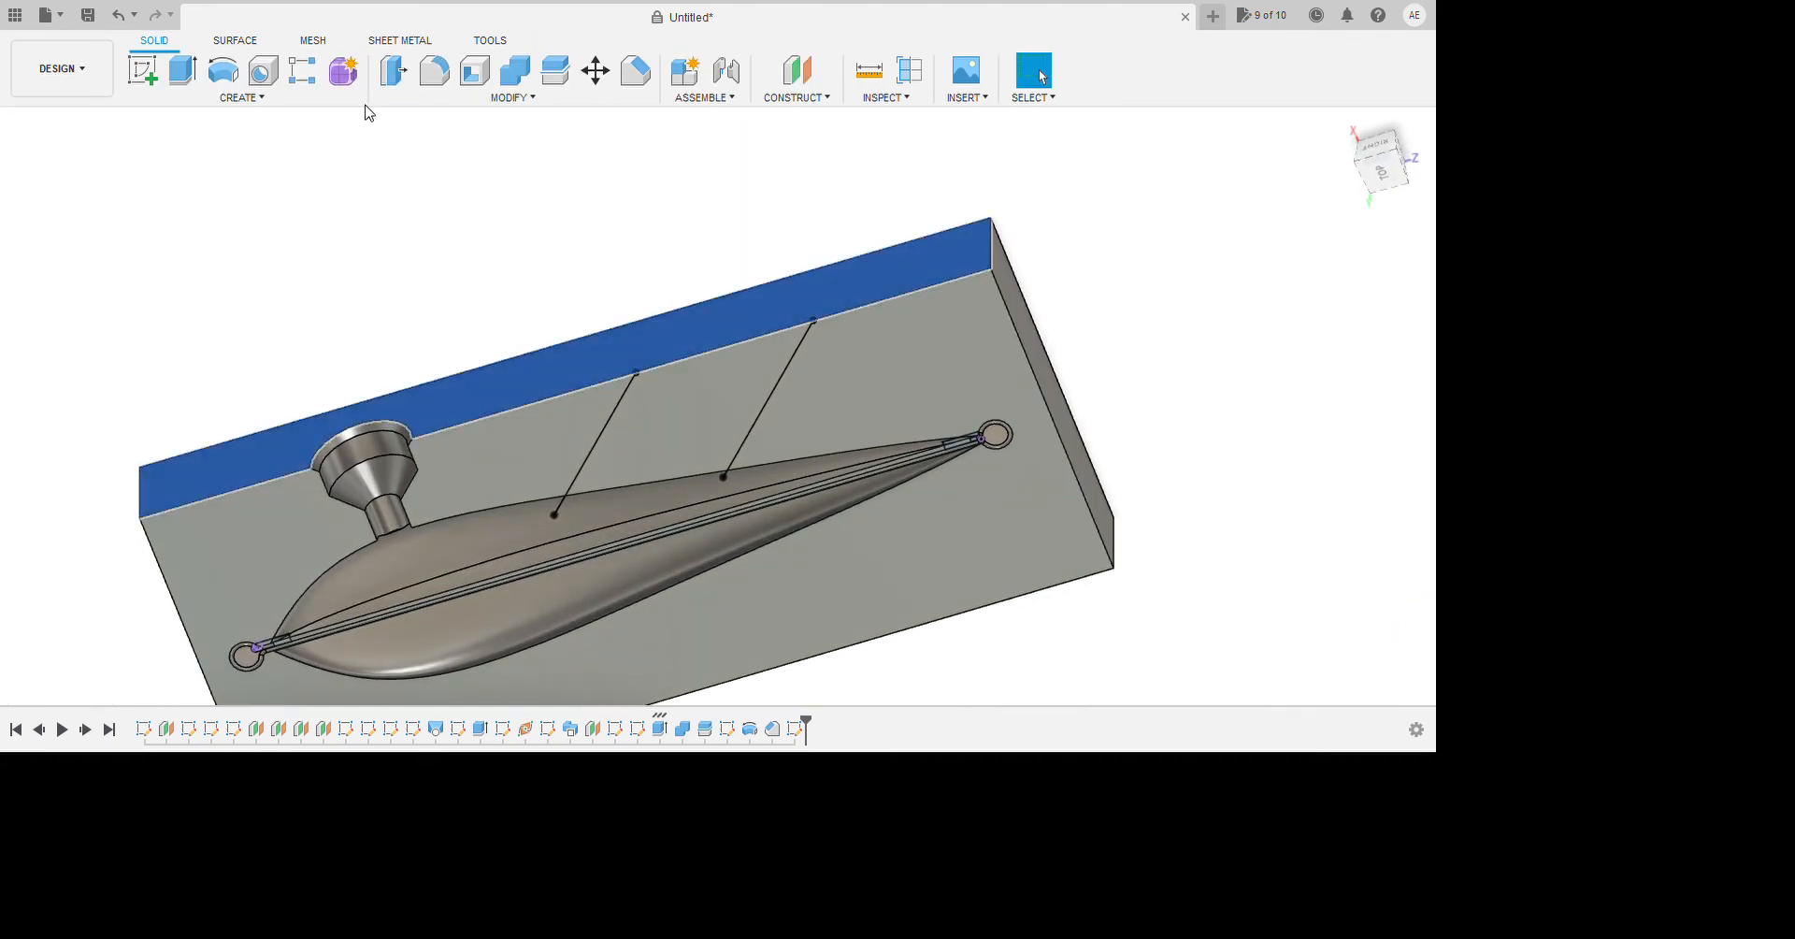
click(143, 70)
click(781, 539)
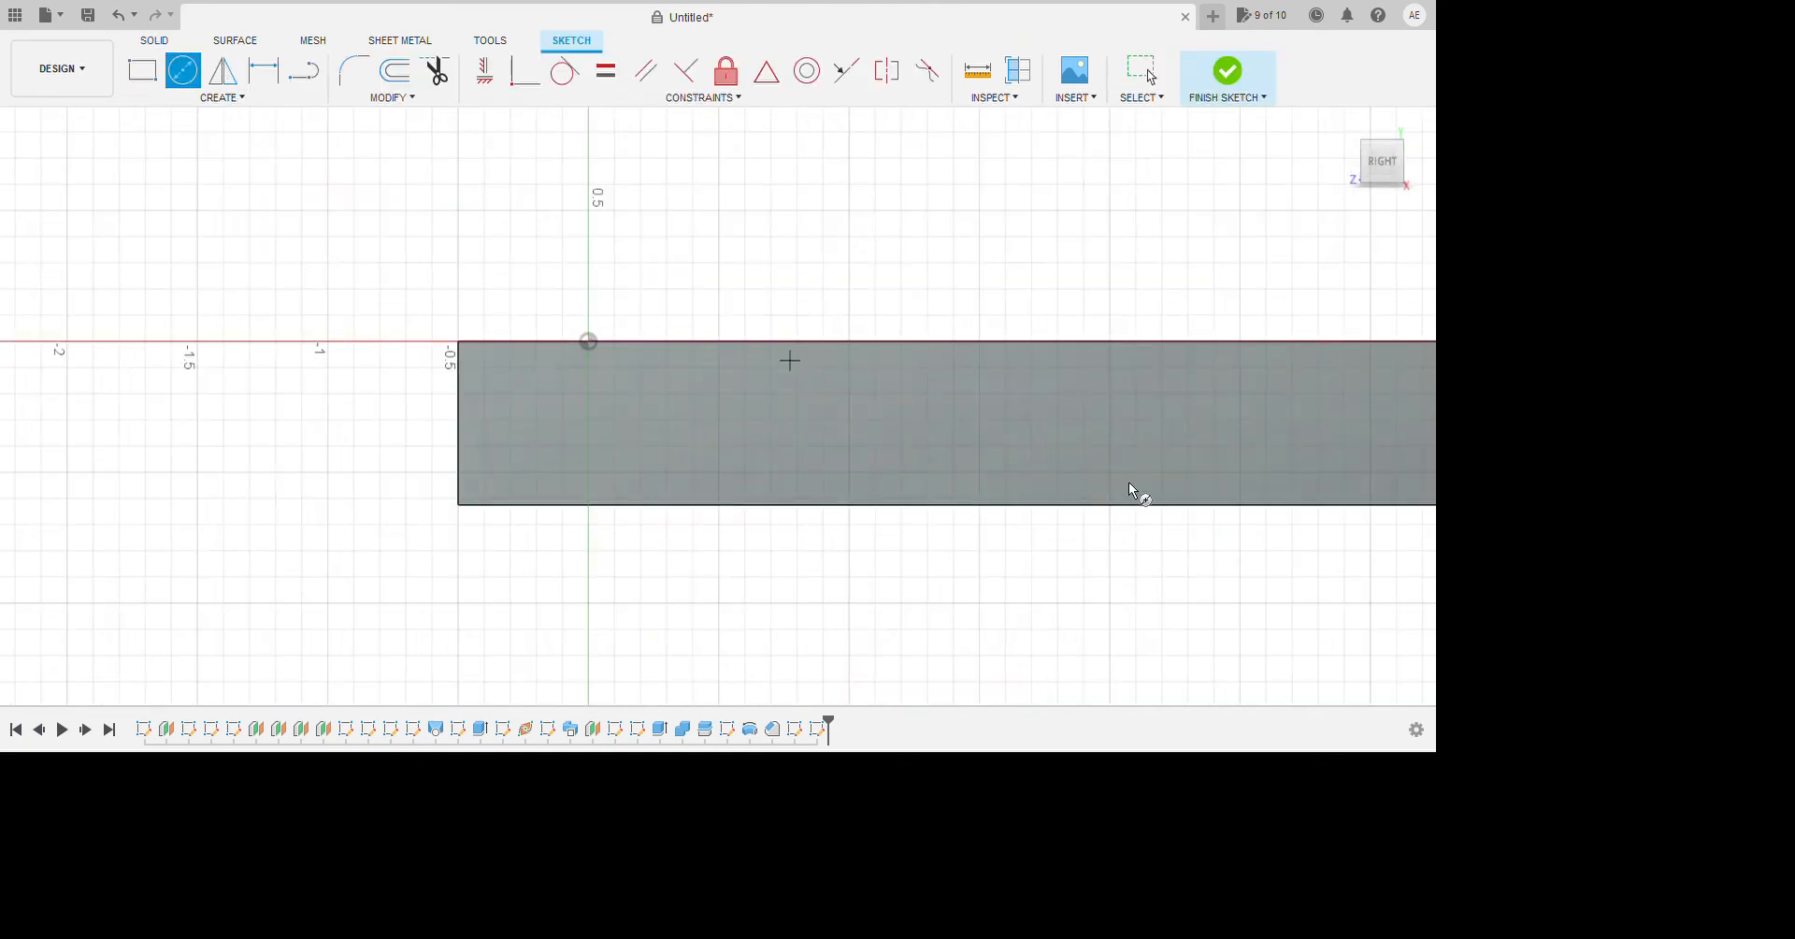
mouse_move(829, 437)
shift+middle_down()
mouse_move(1322, 364)
mouse_move(1252, 401)
shift+middle_up()
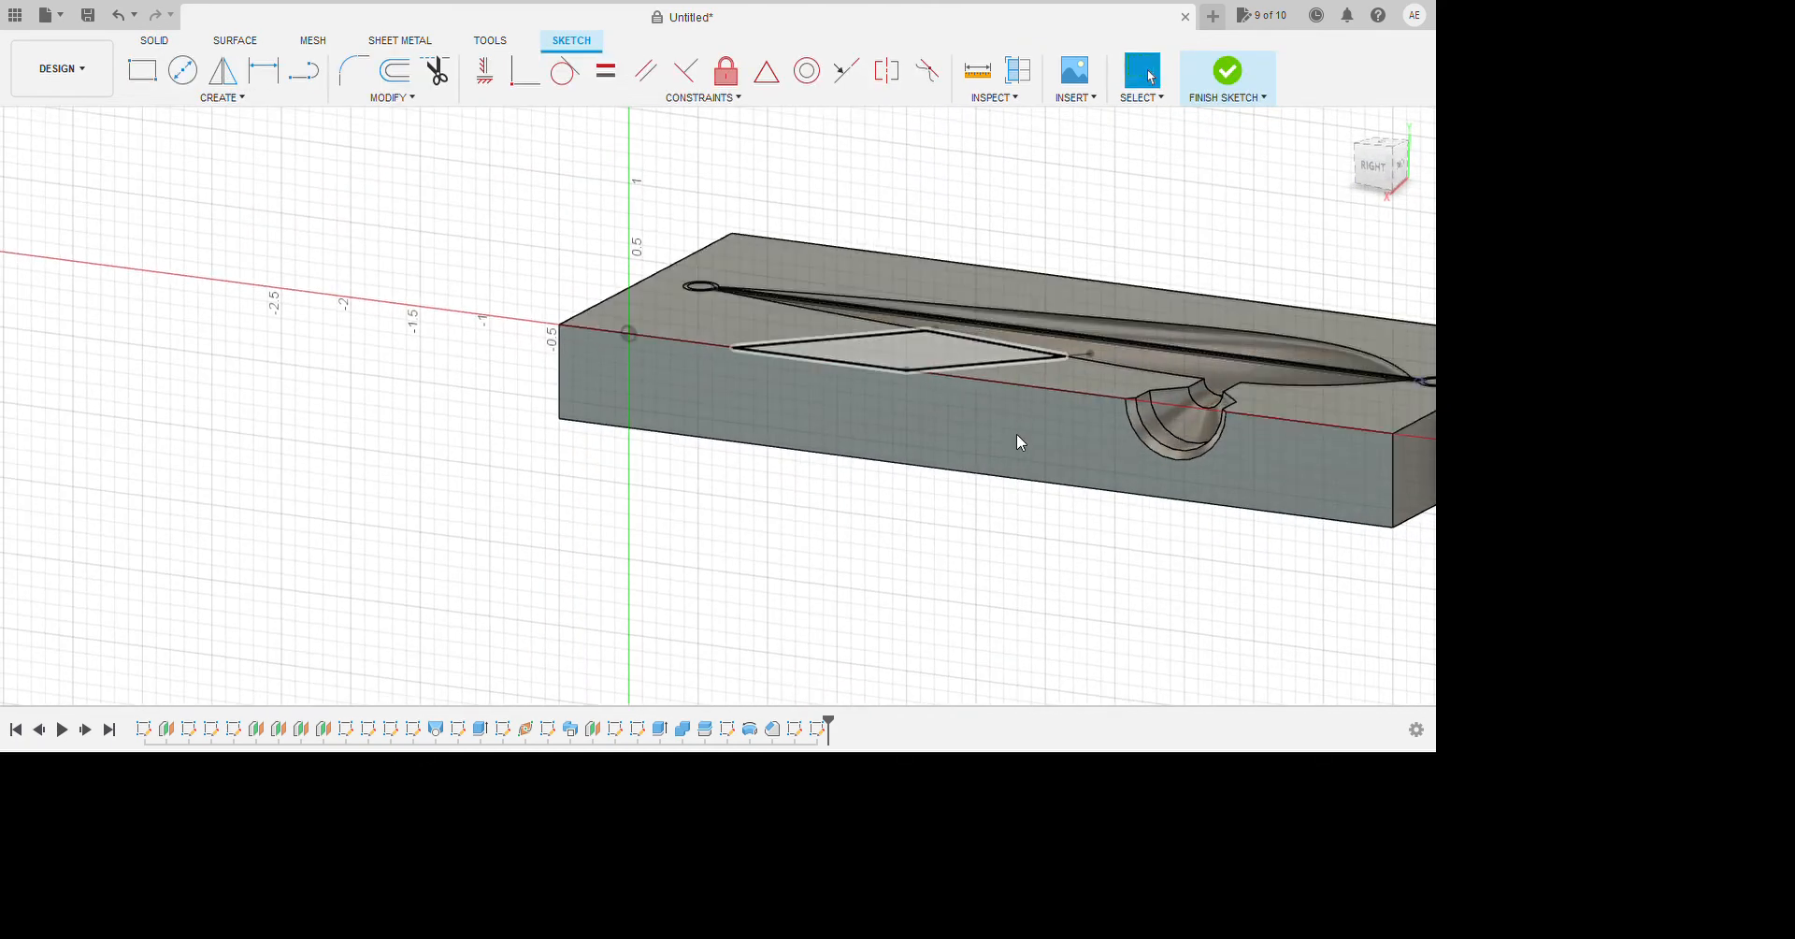
drag(1170, 457, 538, 227)
click(538, 226)
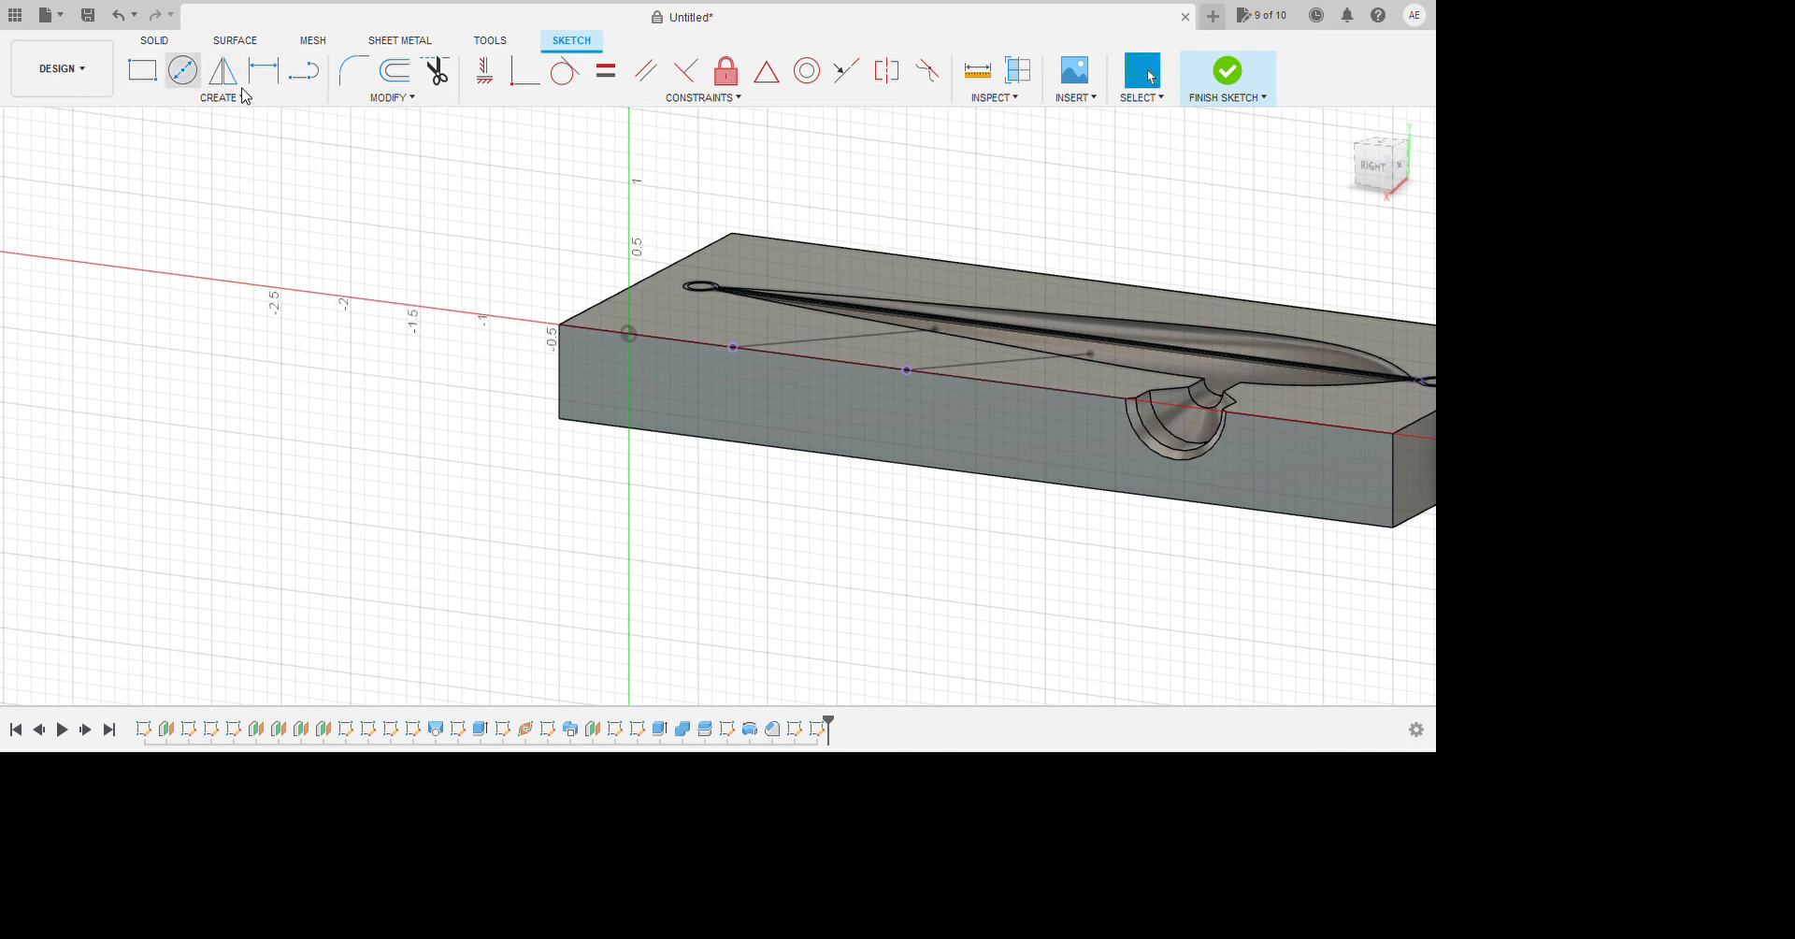
key(c)
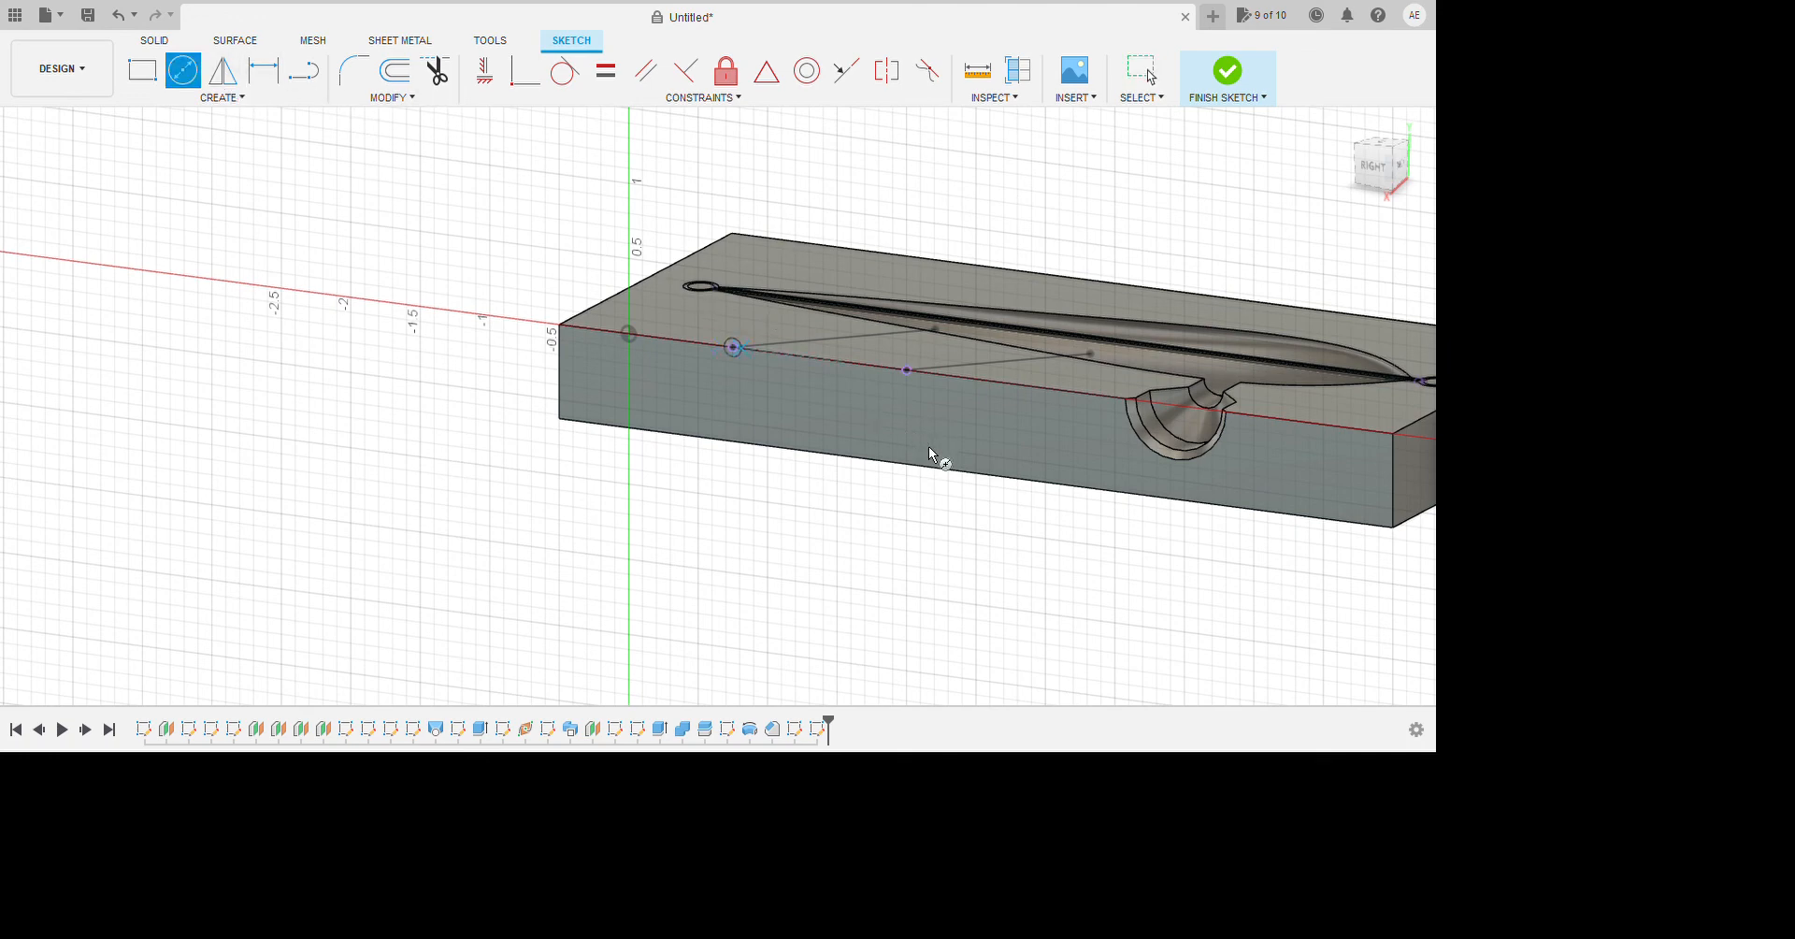
key(Return)
key(Escape)
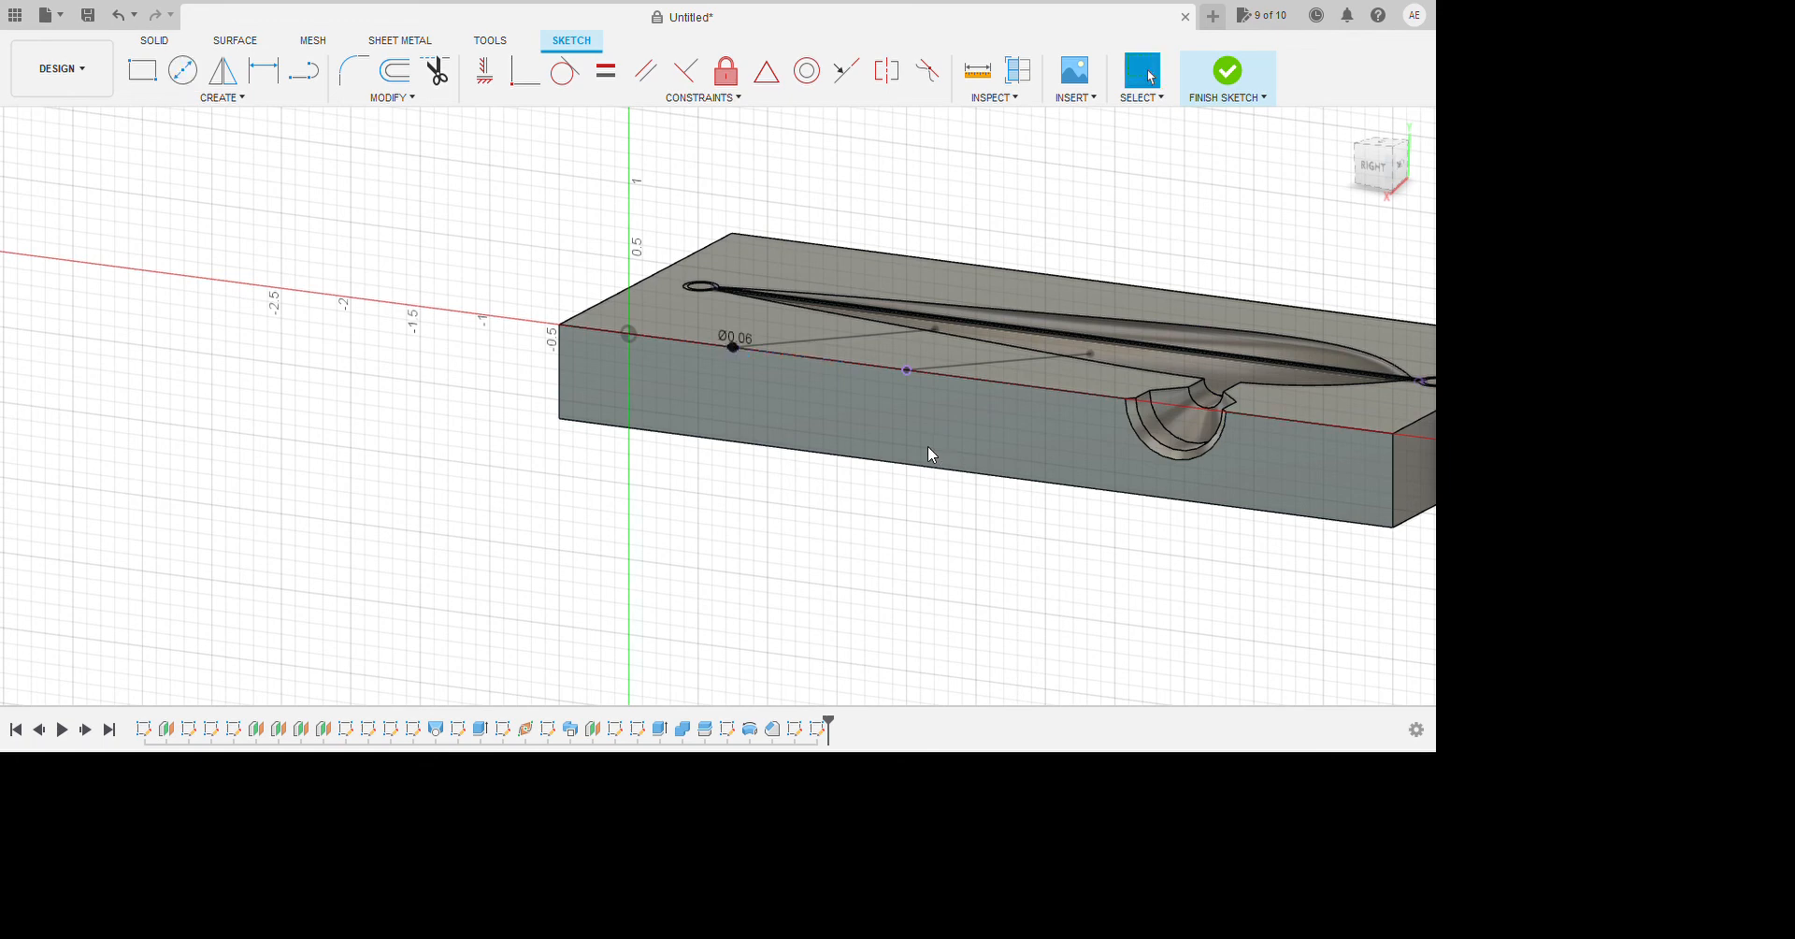
Draw a second small circle centred on the outer end of the vent line nearer the funnel and finish the sketch.
key(c)
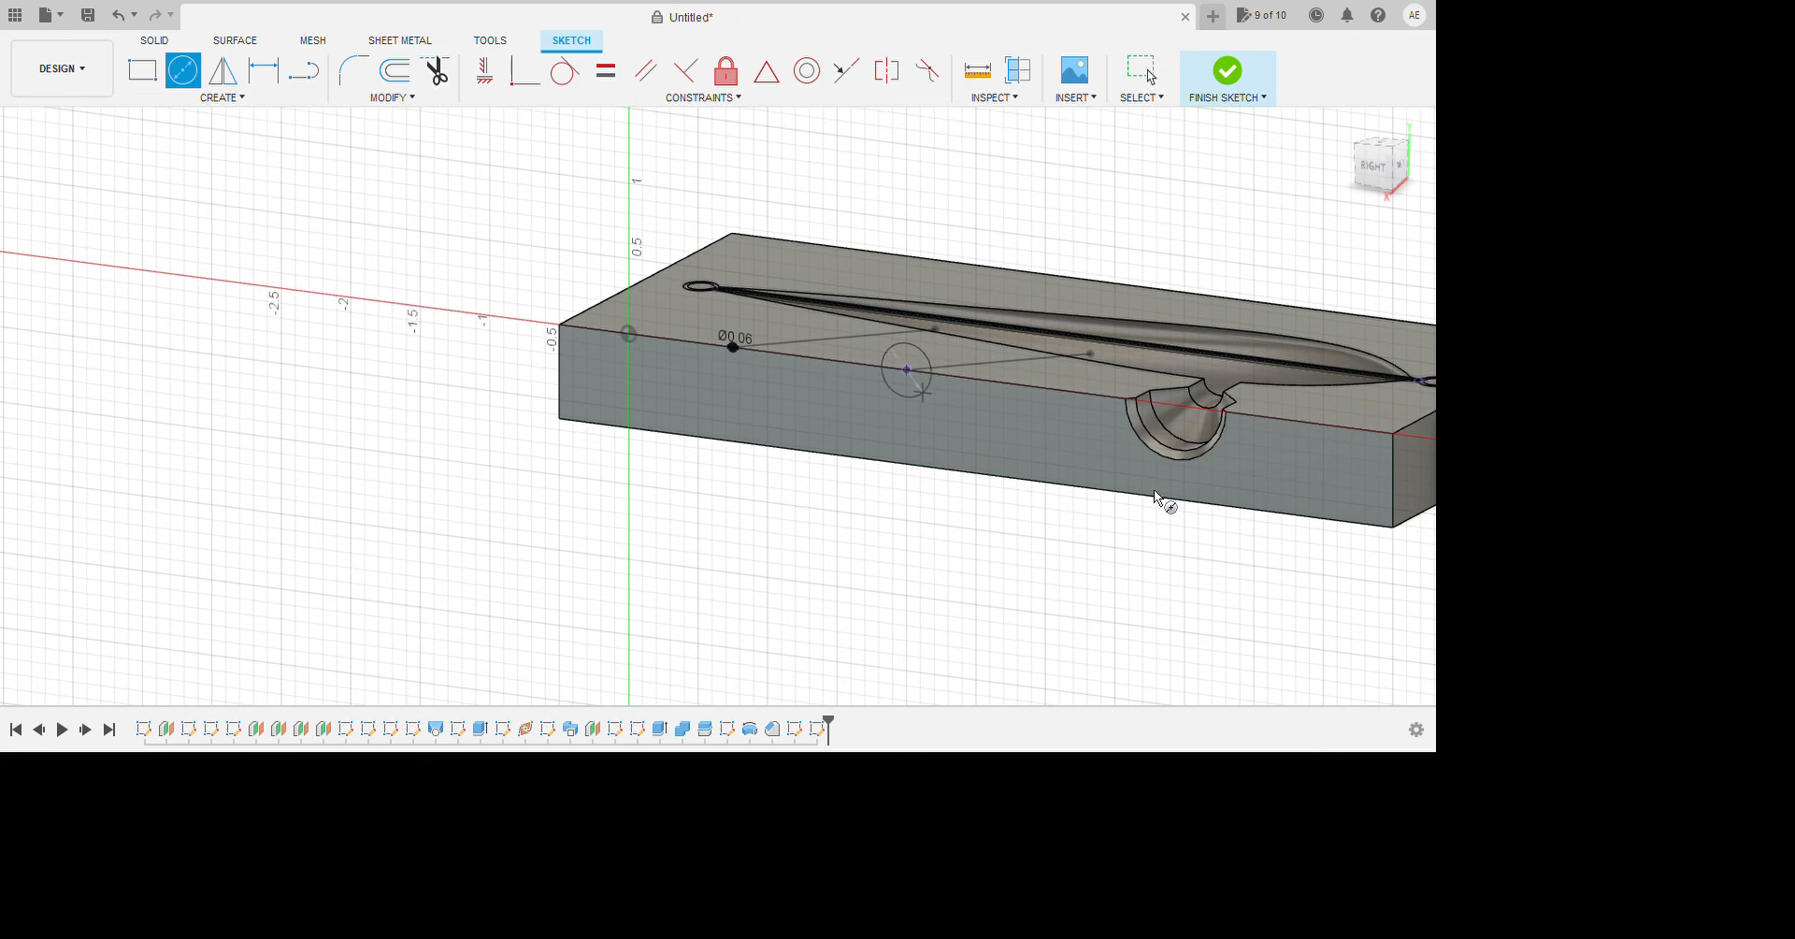
key(Return)
key(Escape)
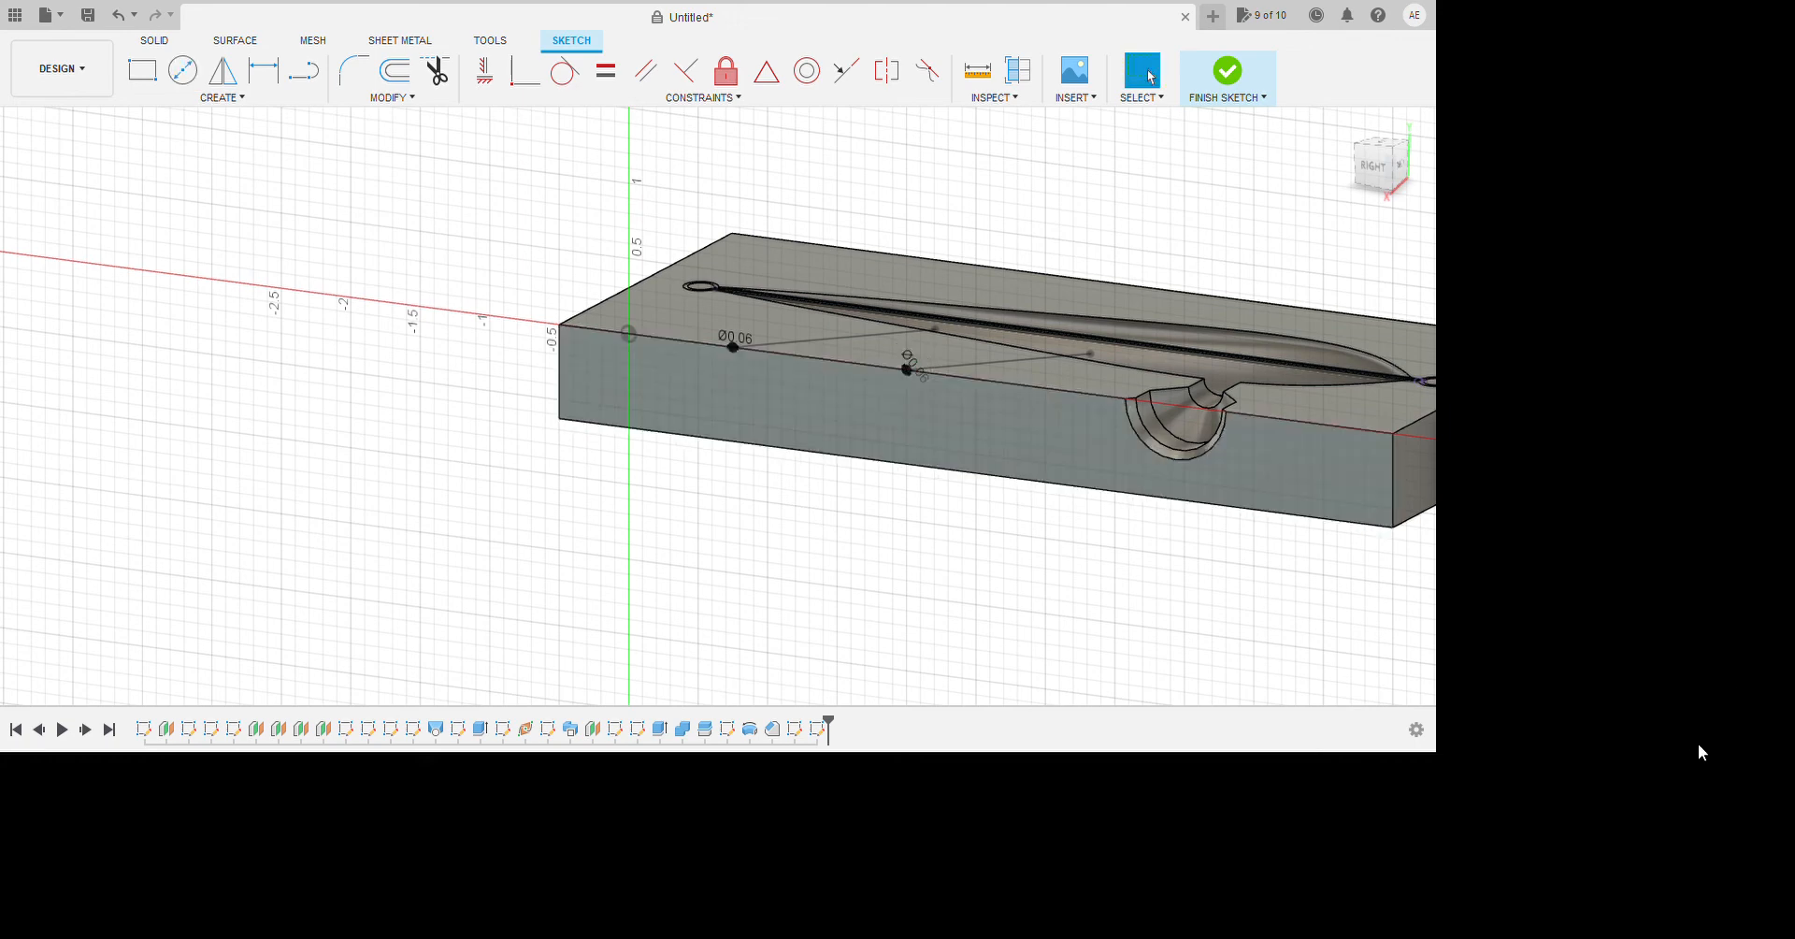
click(1228, 71)
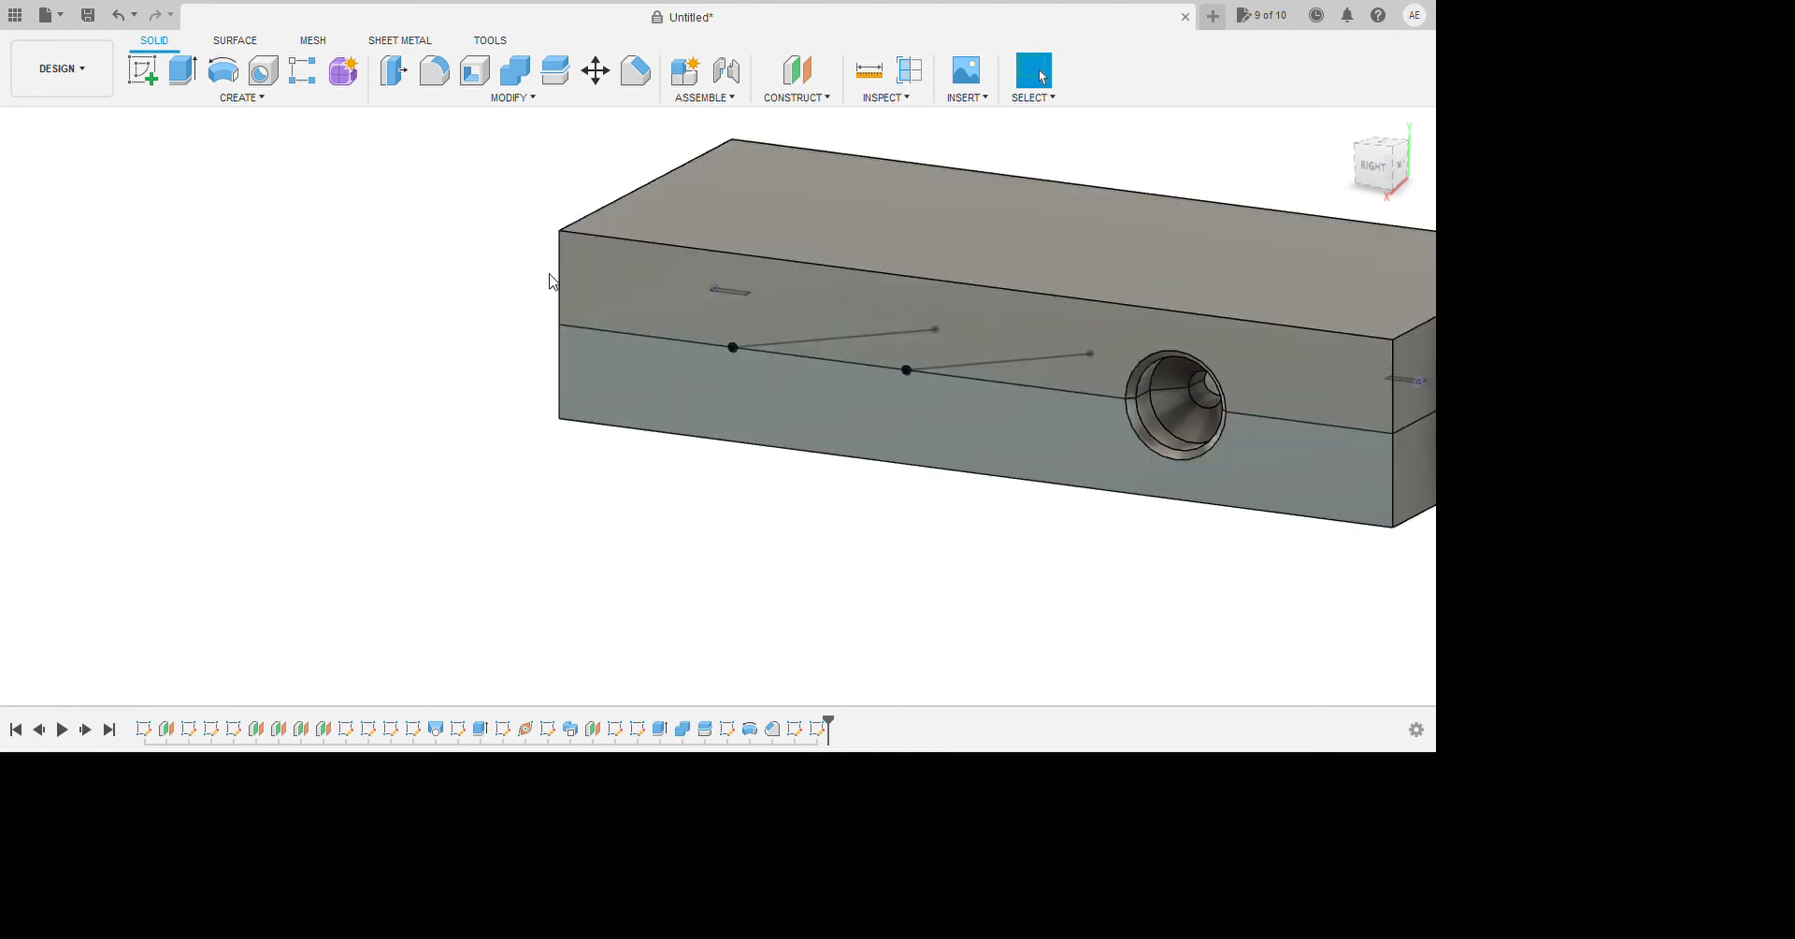
Sweep-cut the circle nearer the tail along its slanted vent line through both mold halves.
click(281, 99)
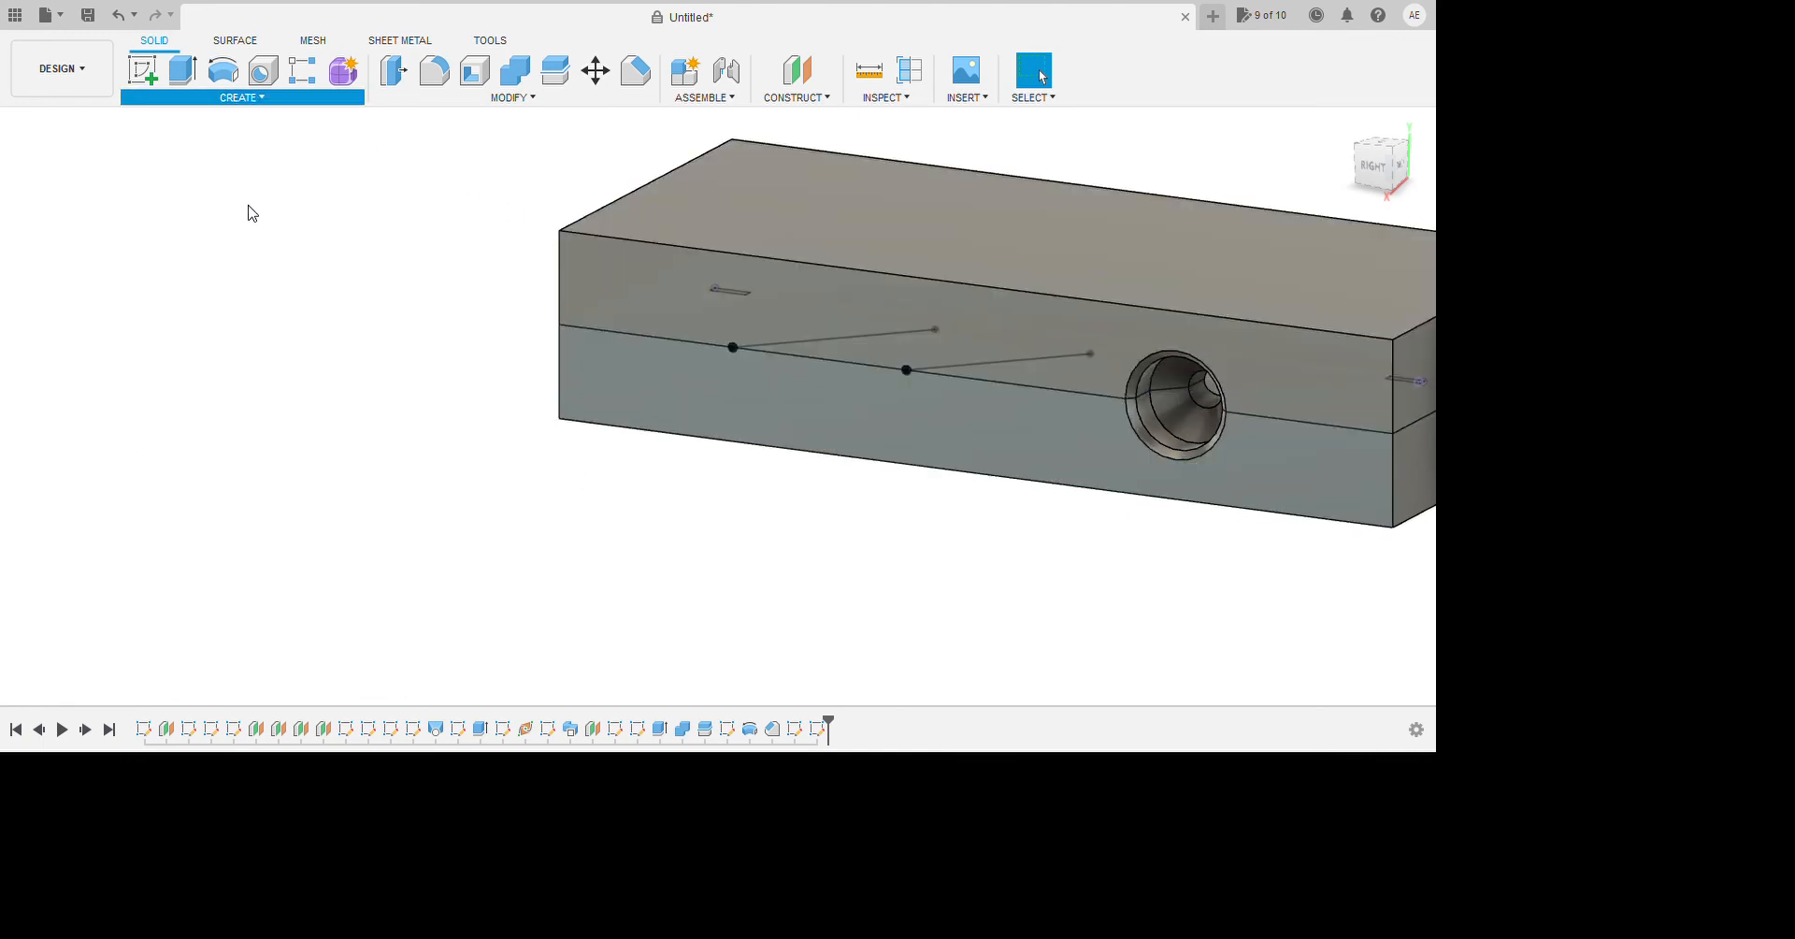
scroll(941, 436, up, 5)
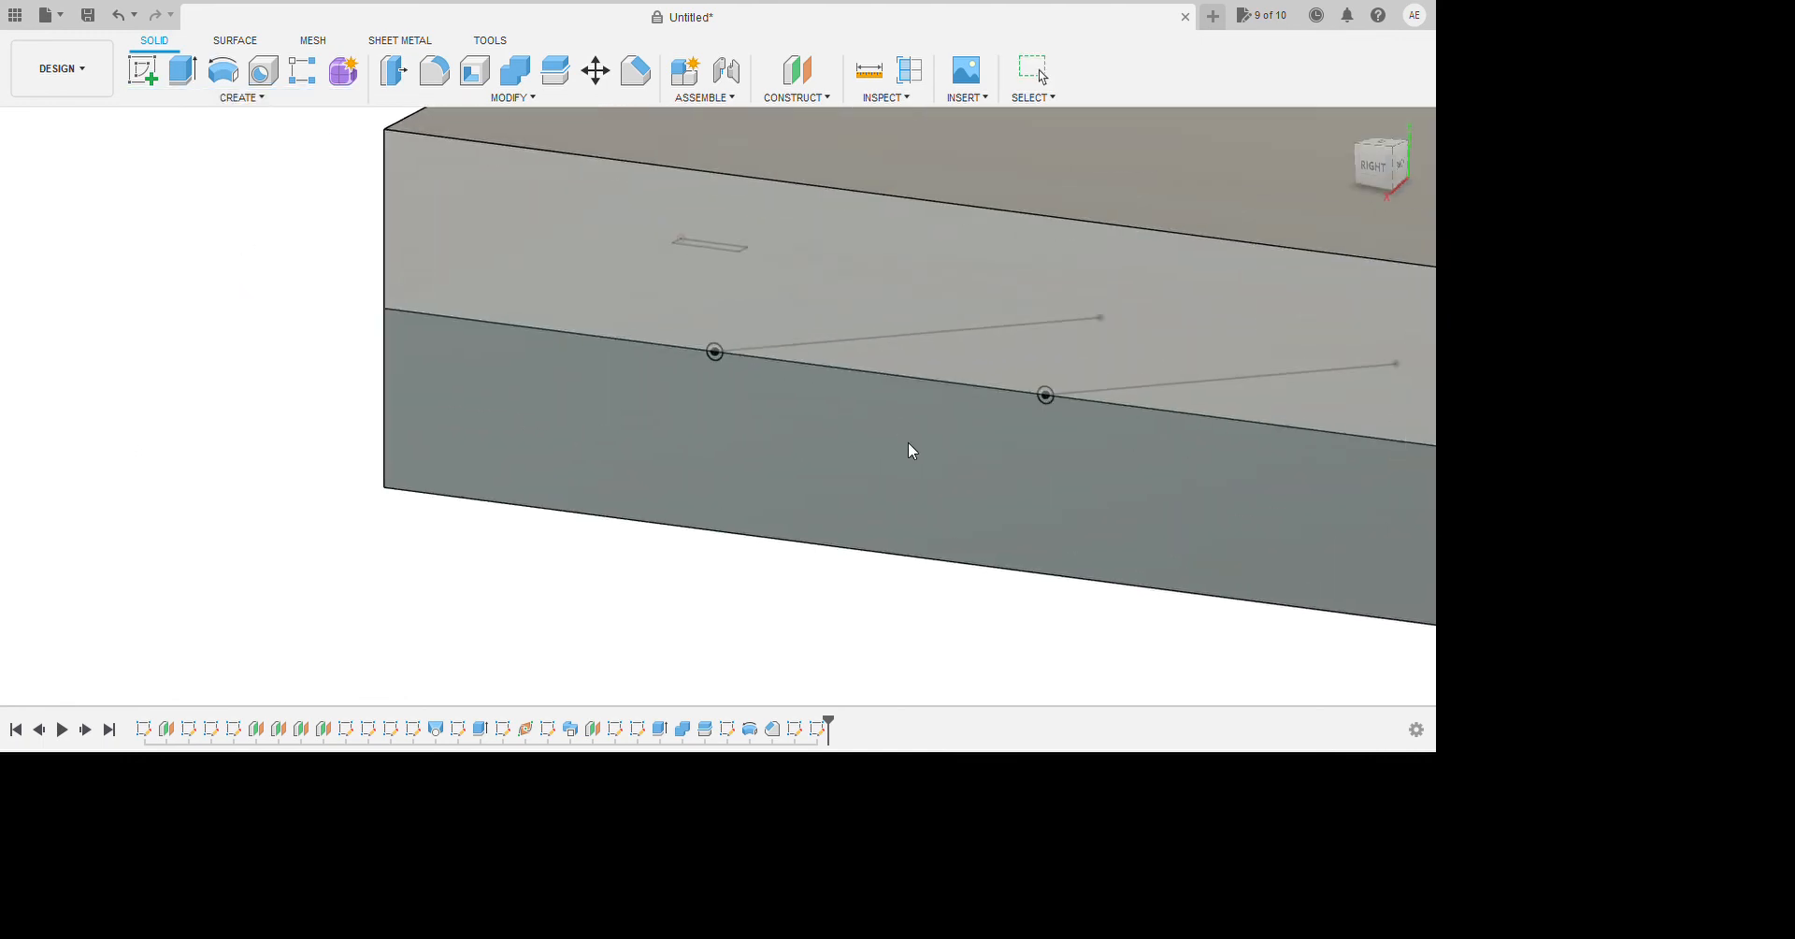
scroll(897, 440, up, 4)
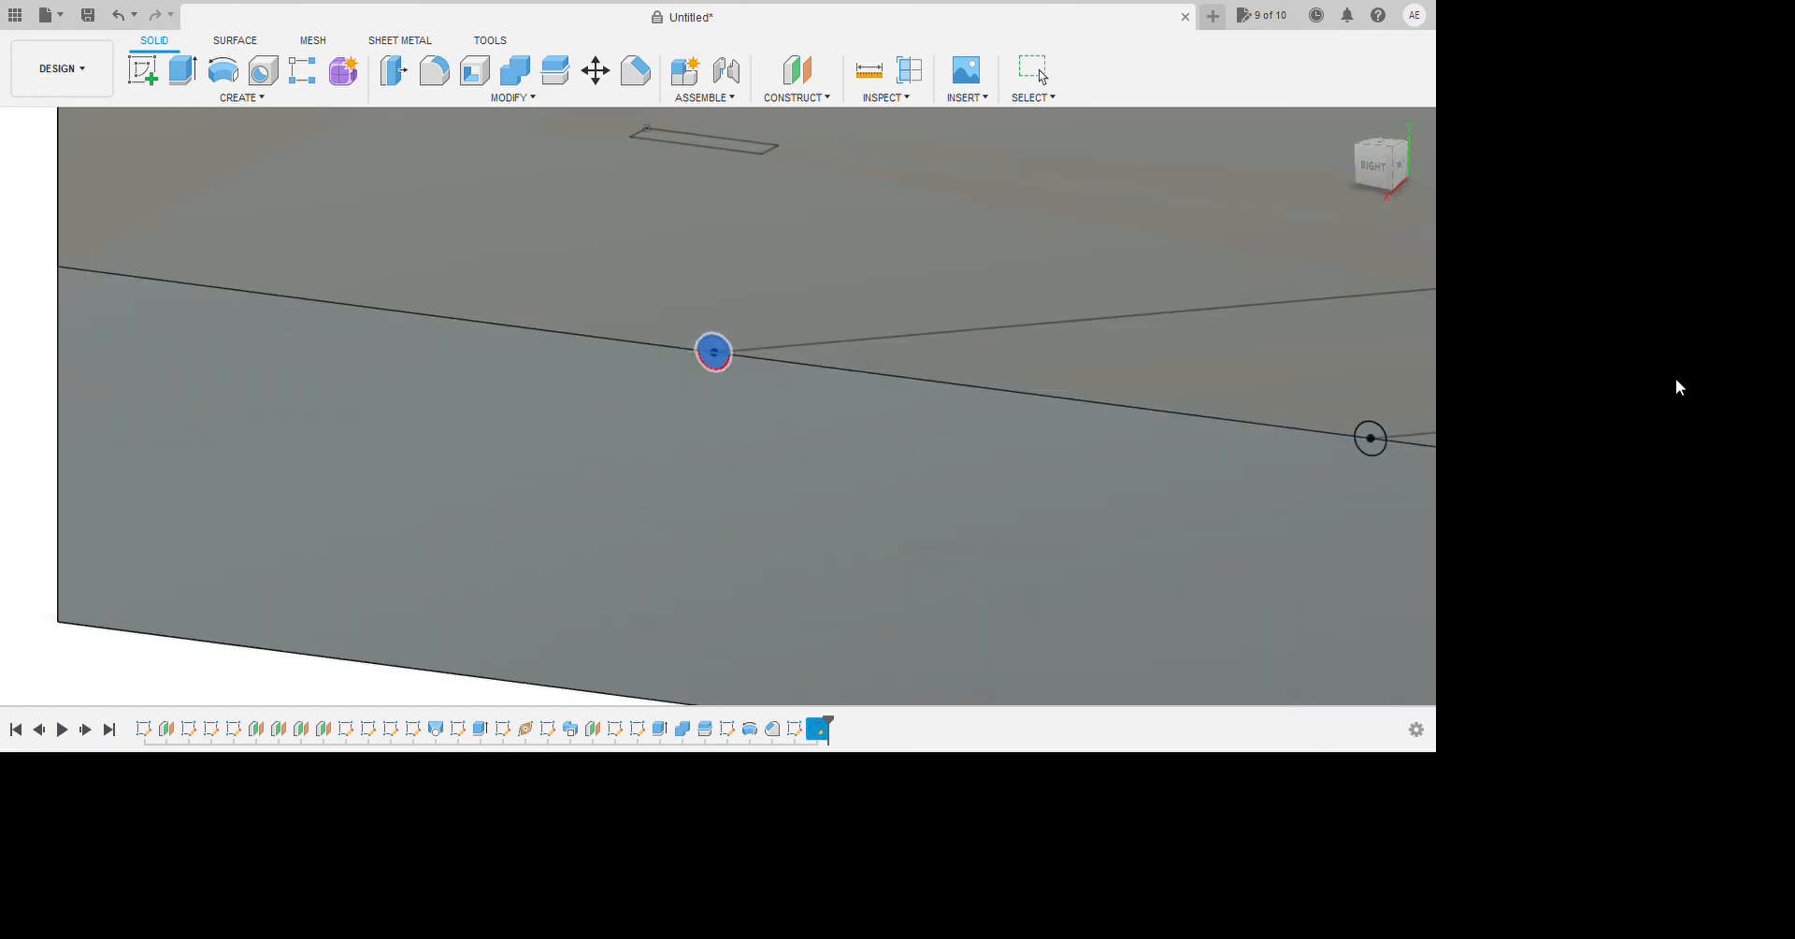
click(1217, 413)
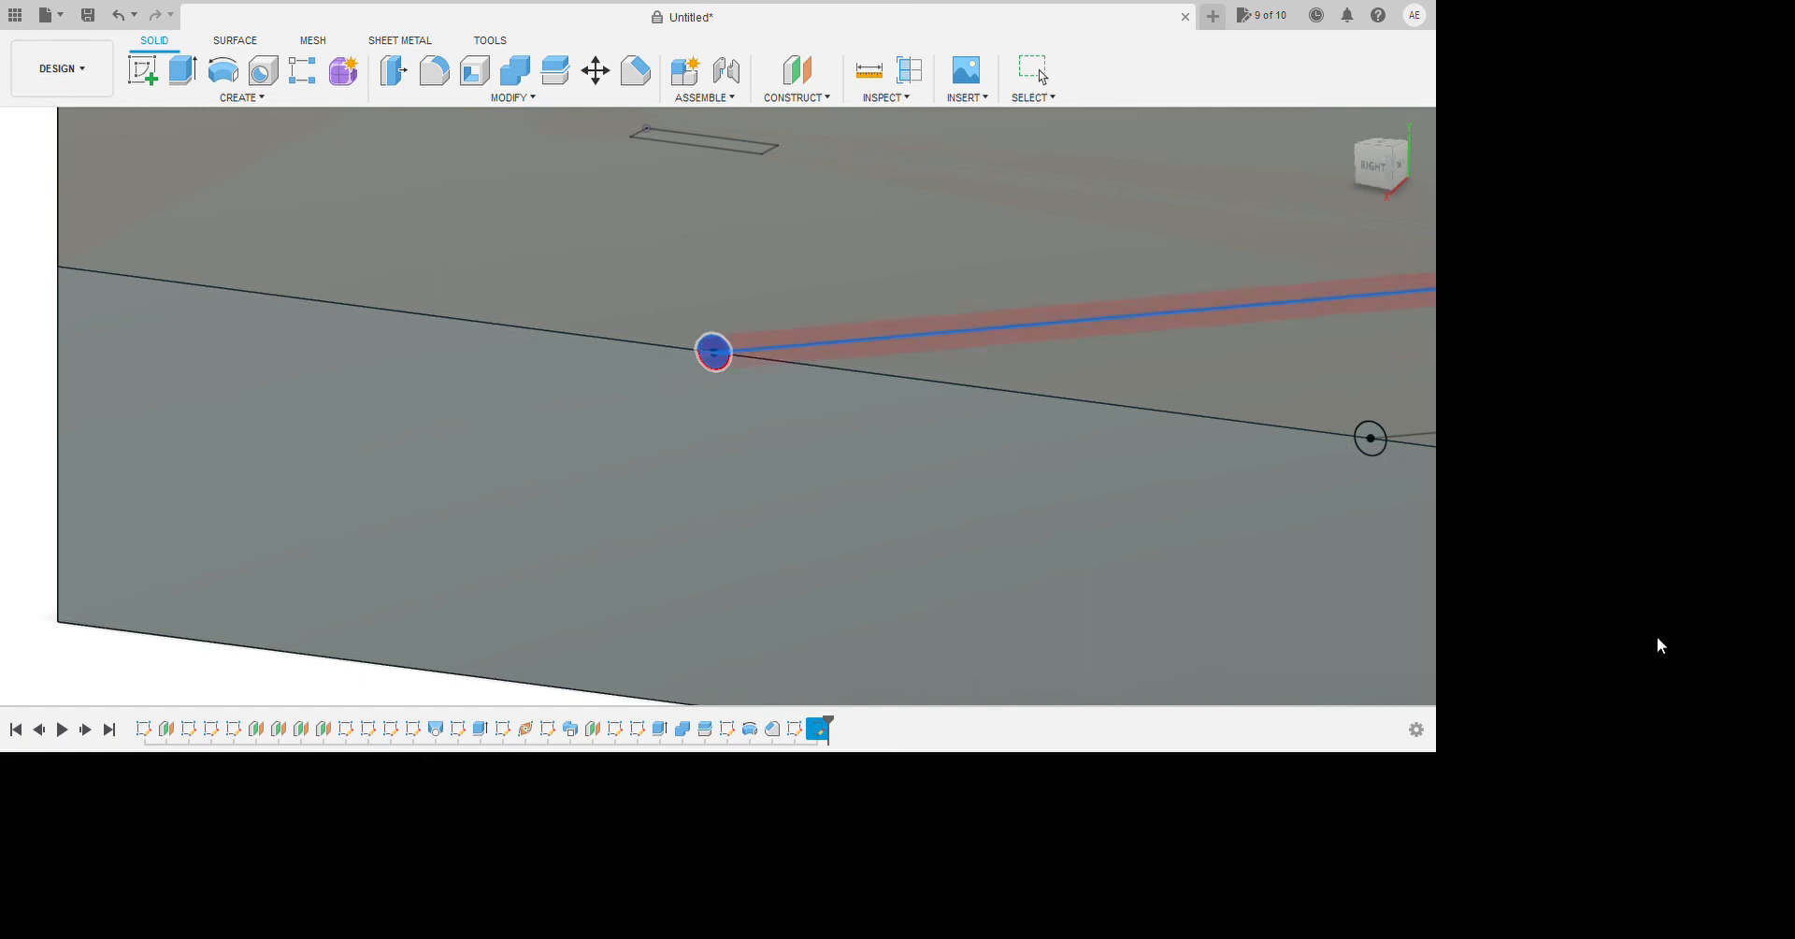
scroll(657, 396, down, 2)
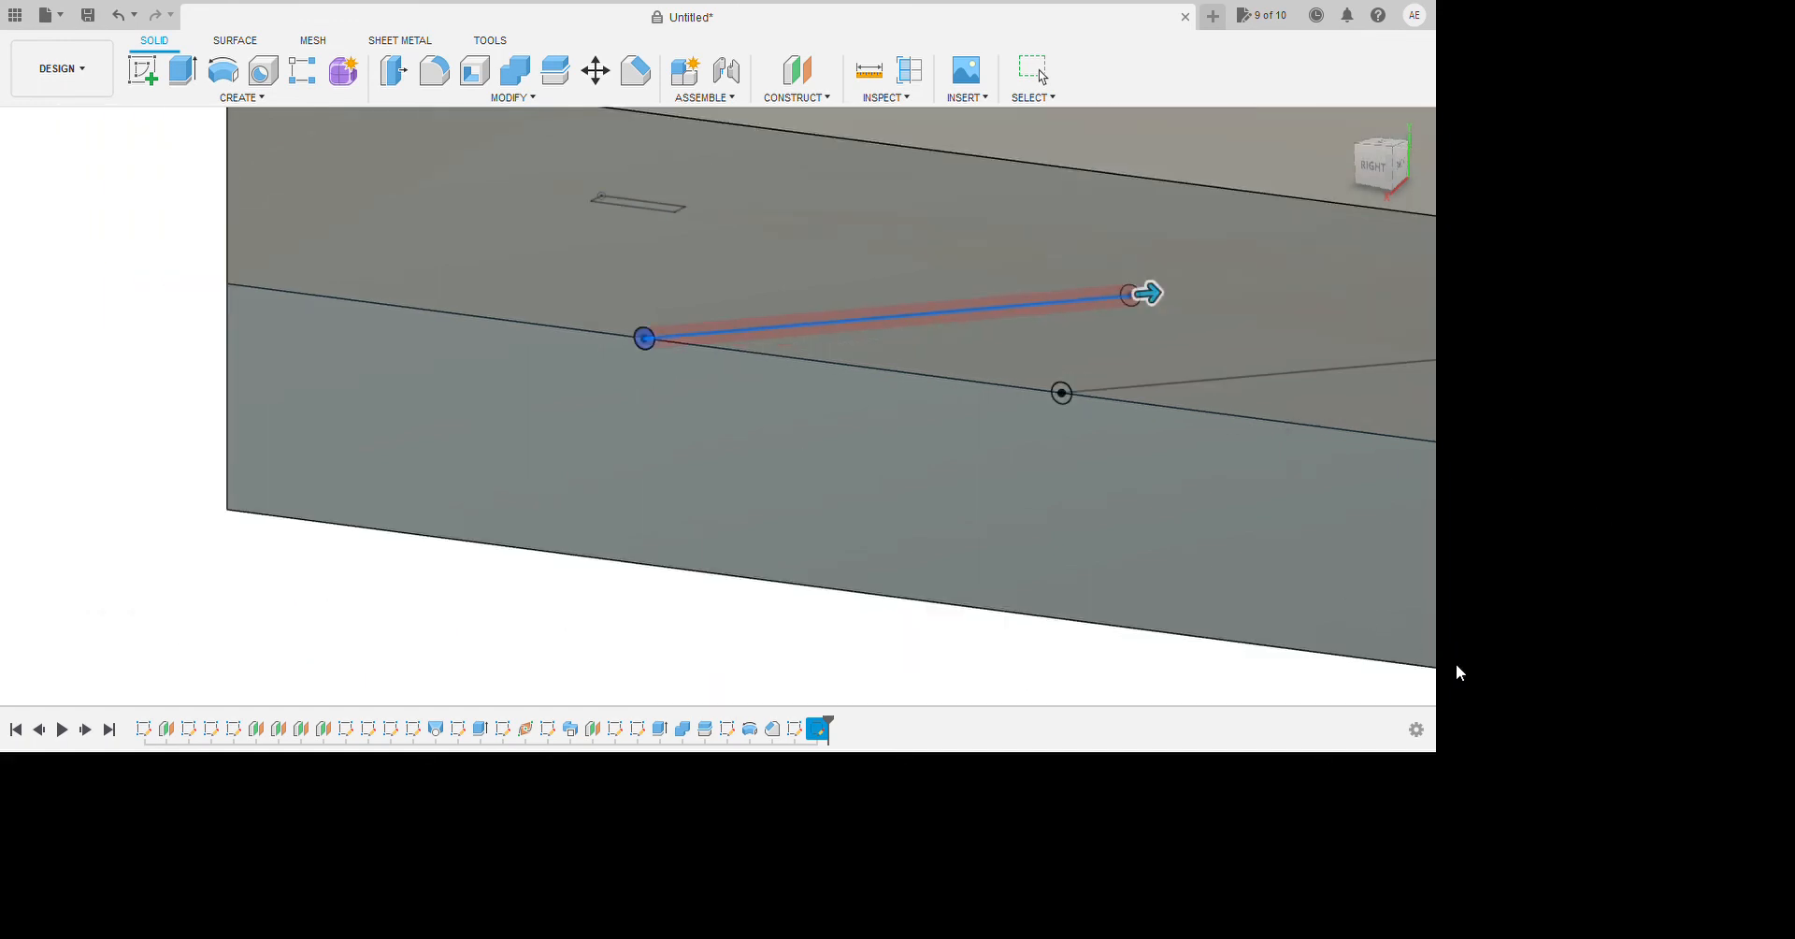
key(Return)
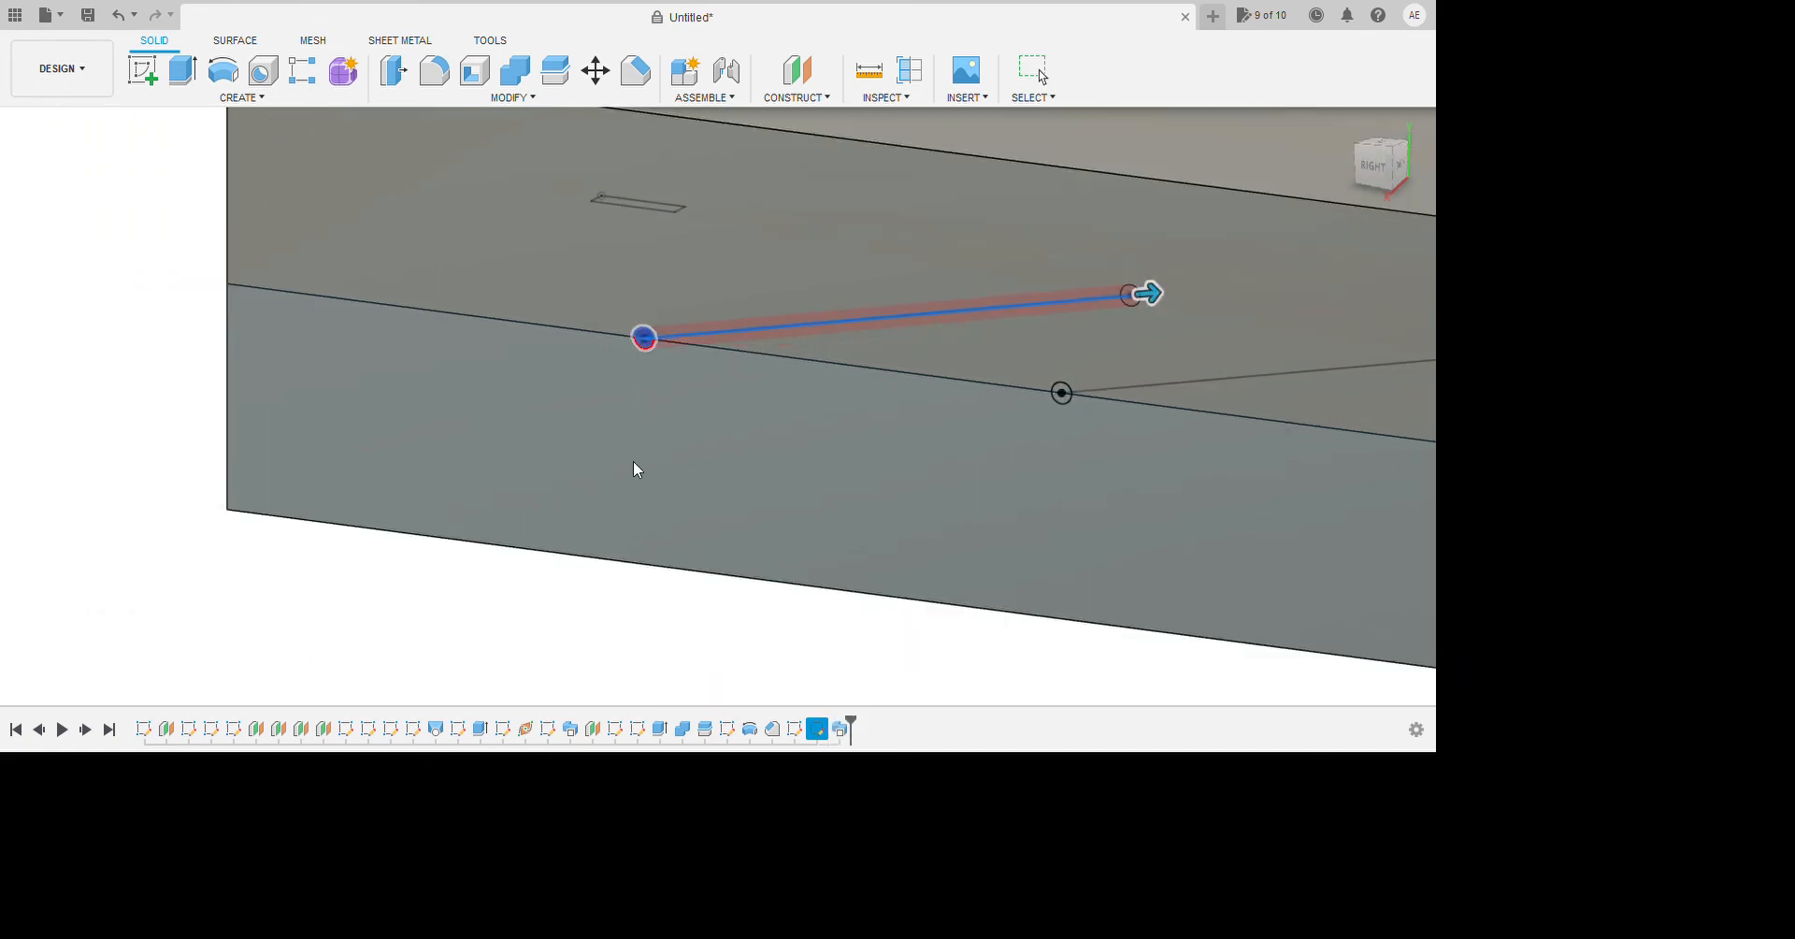
scroll(632, 462, down, 2)
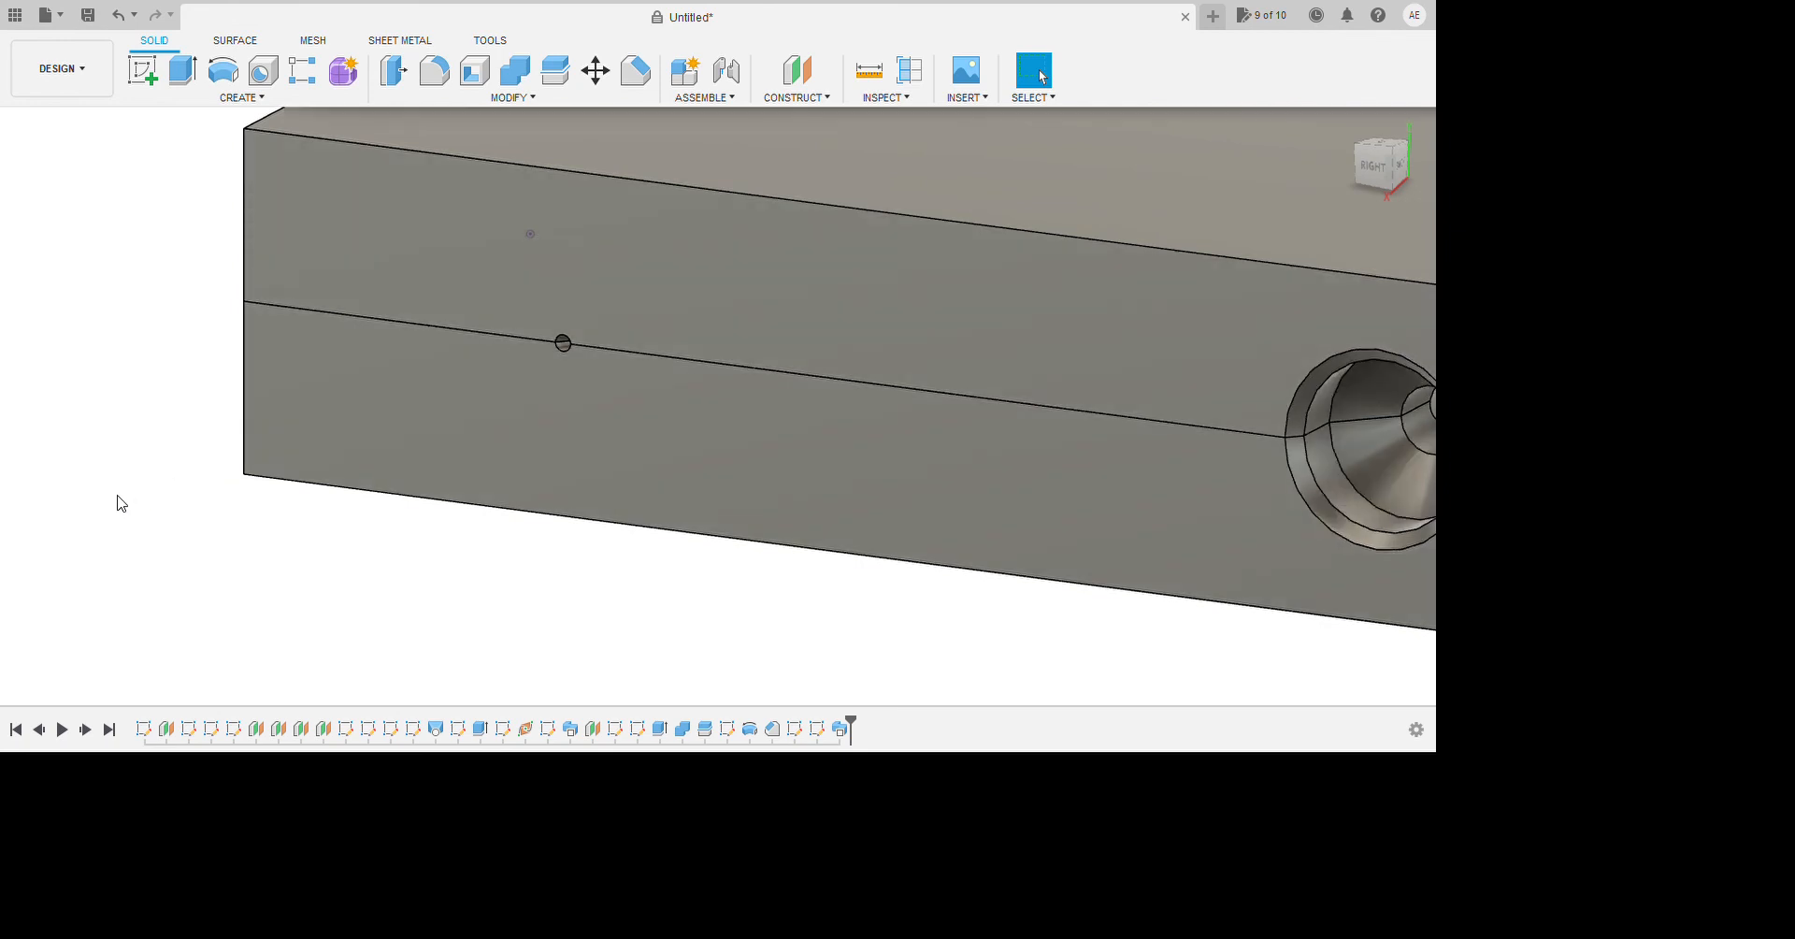
Show the vent sketches again and sweep-cut the circle nearer the funnel along its slanted line.
click(96, 776)
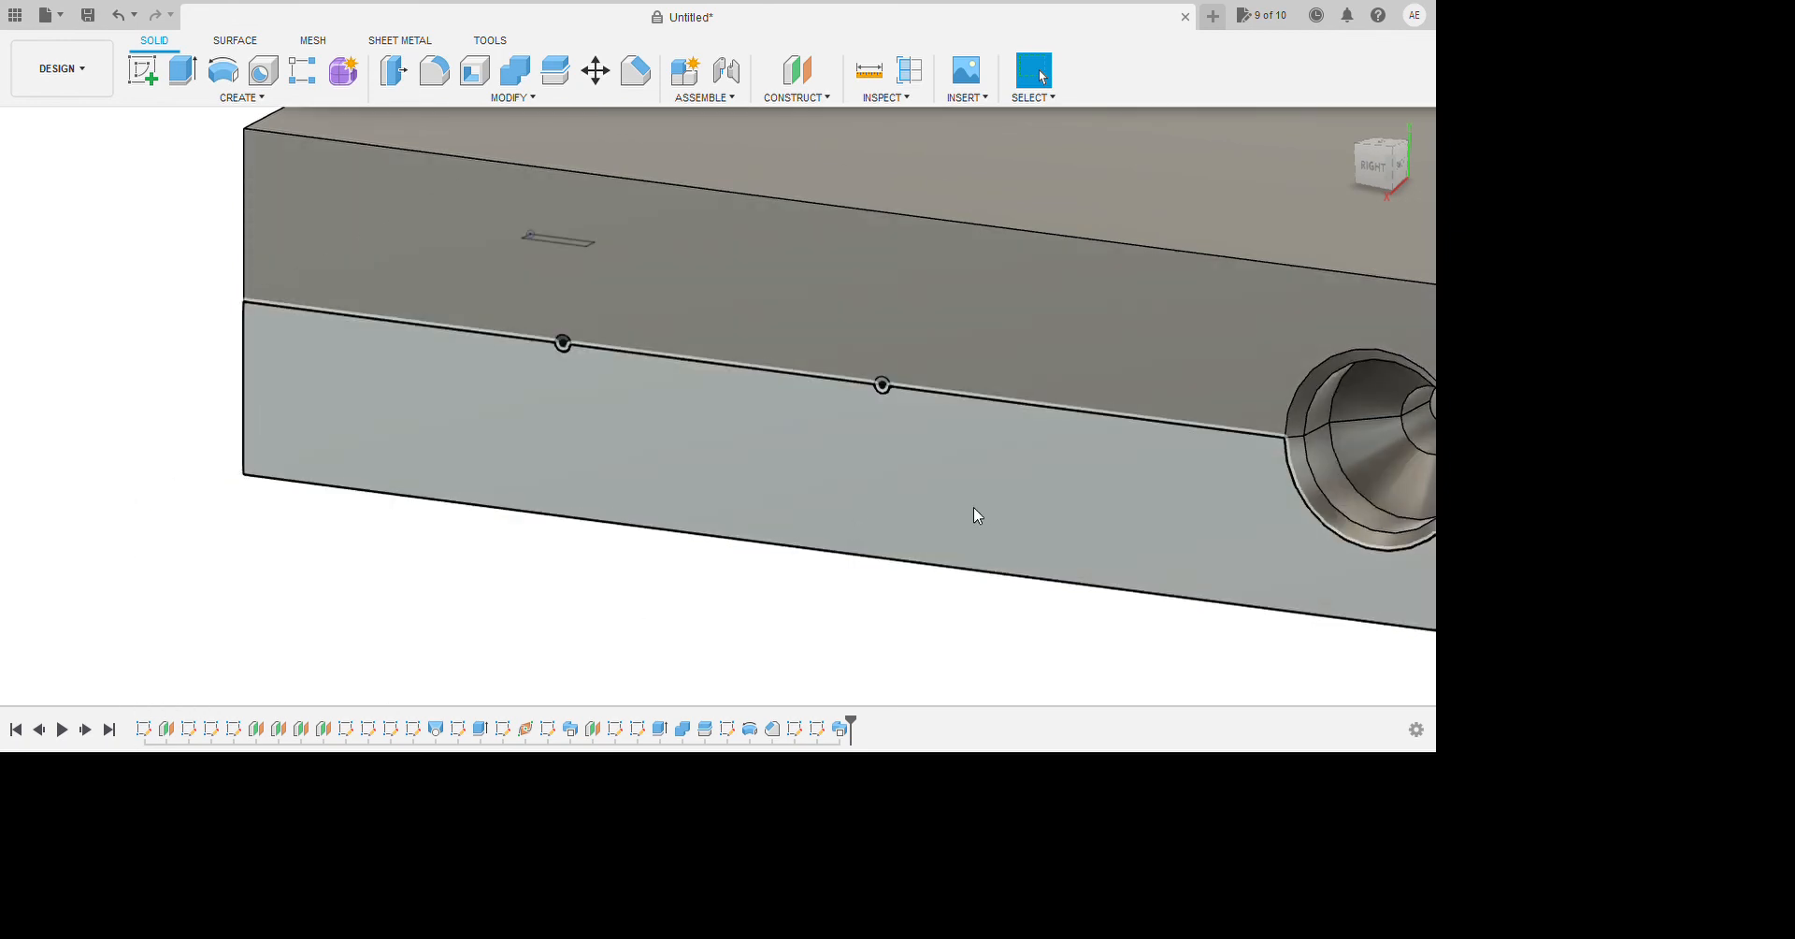
scroll(973, 507, up, 2)
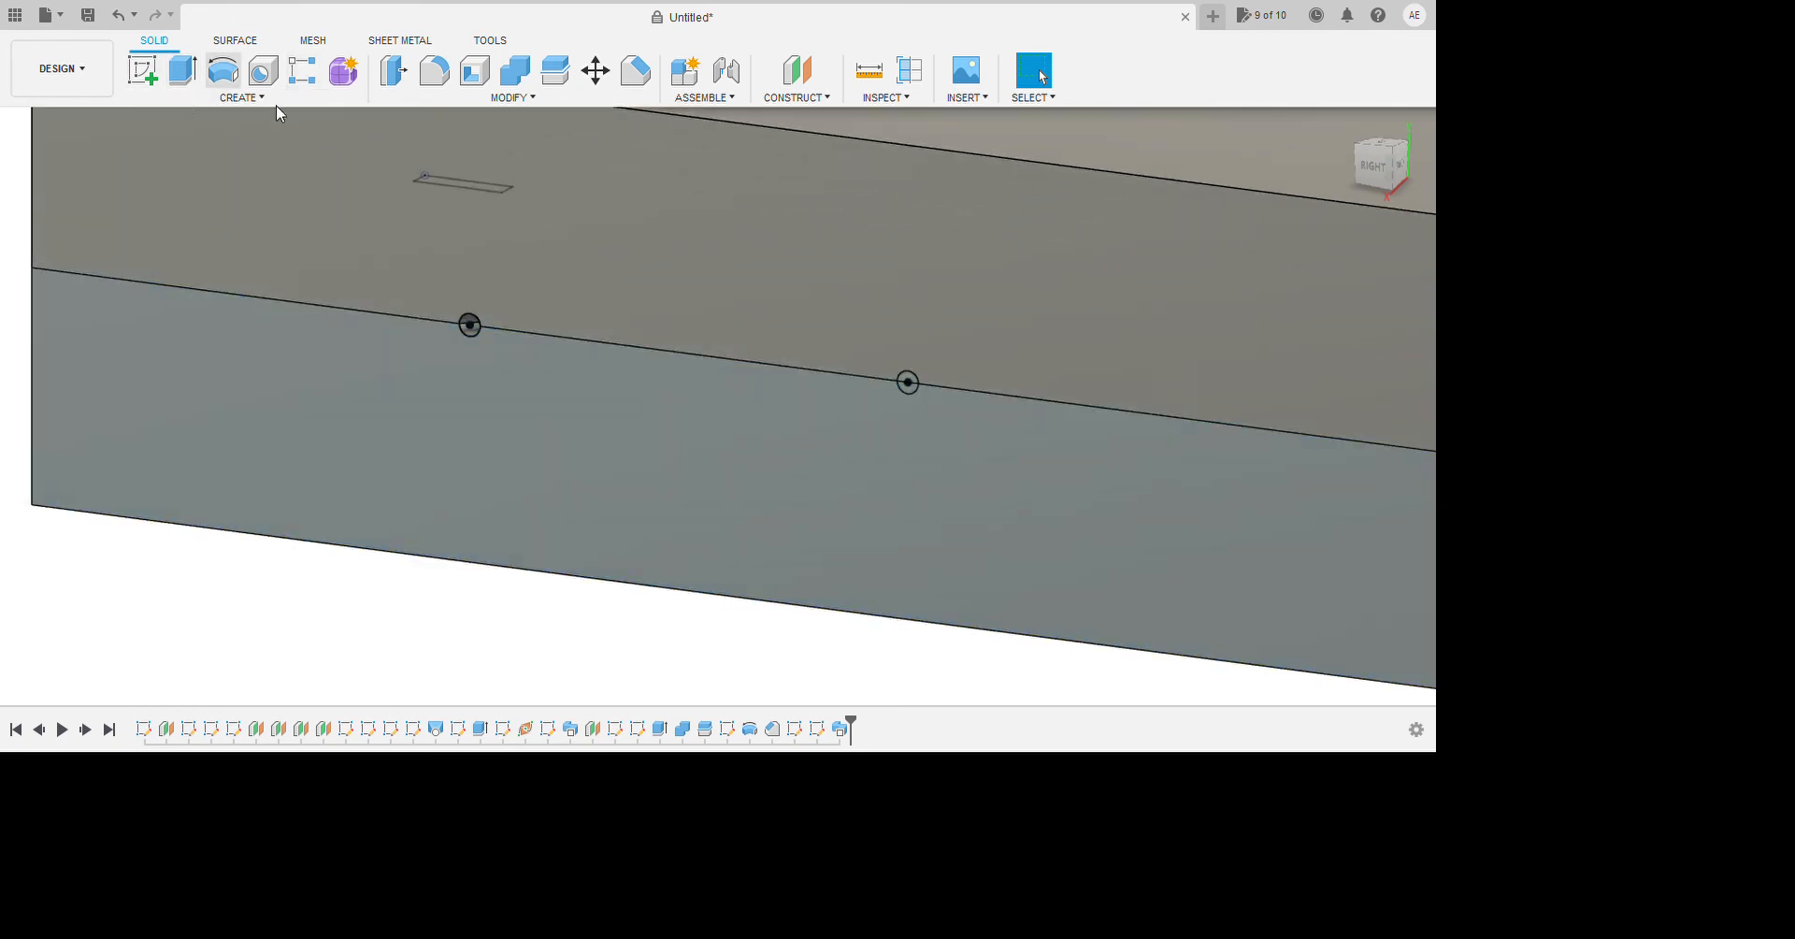
click(243, 97)
scroll(1240, 470, up, 2)
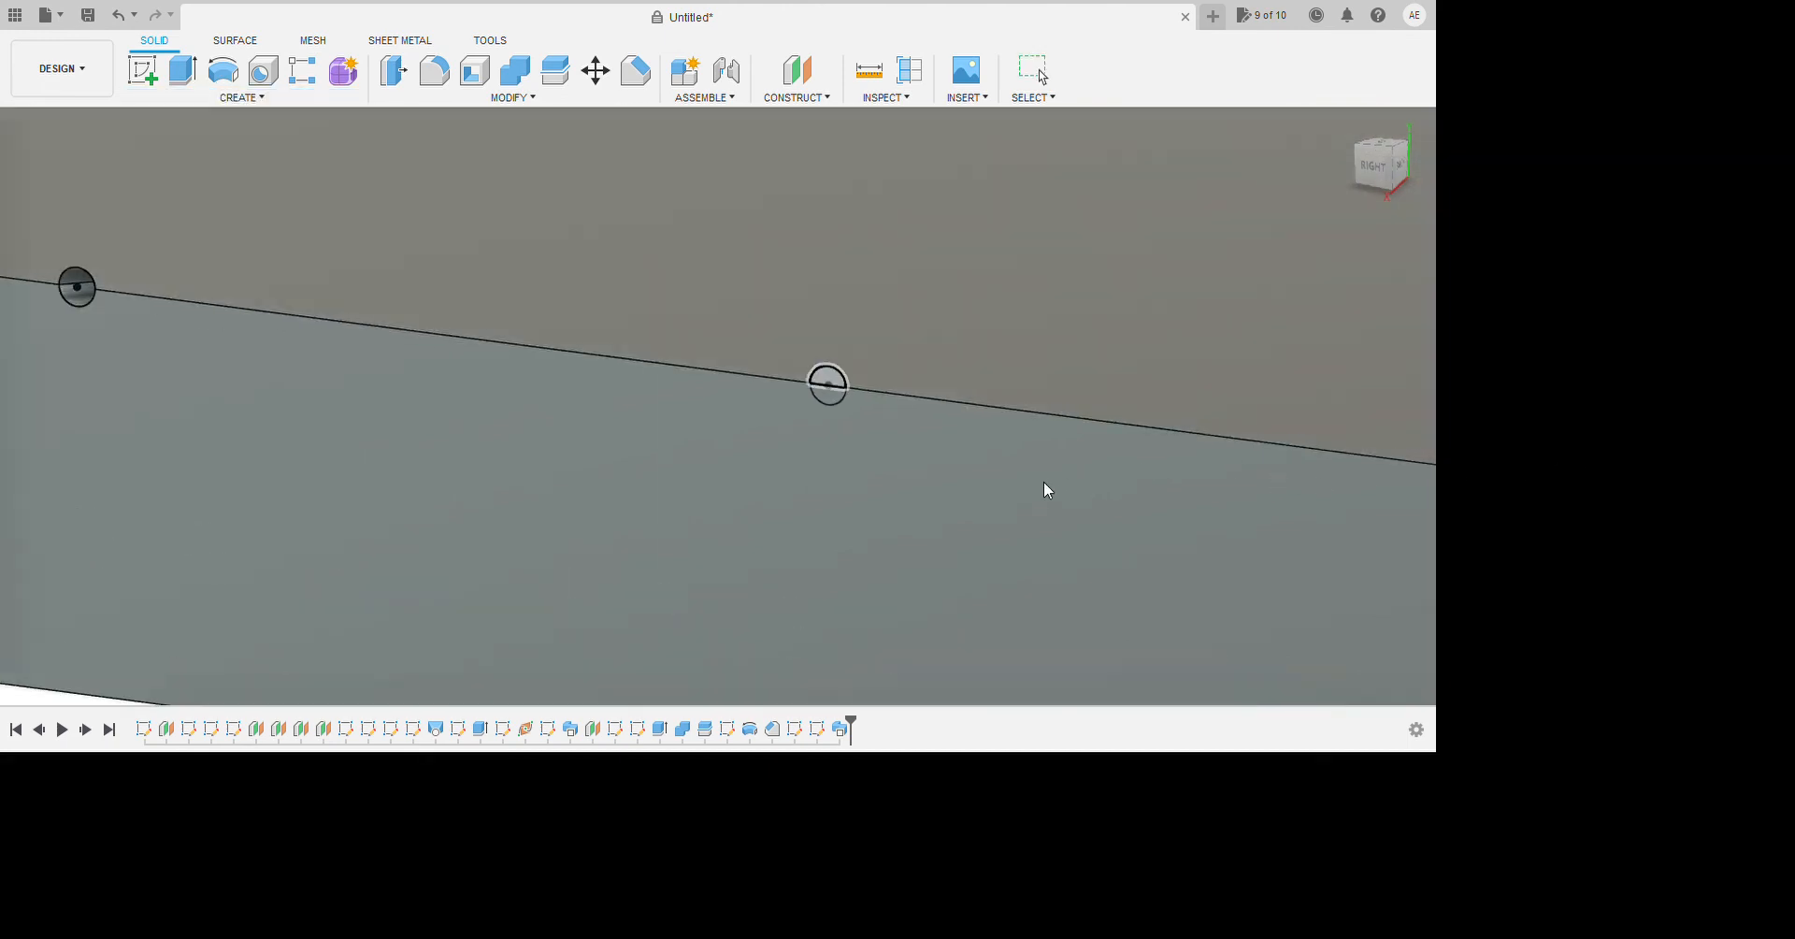
click(1043, 481)
ctrl+click(1040, 497)
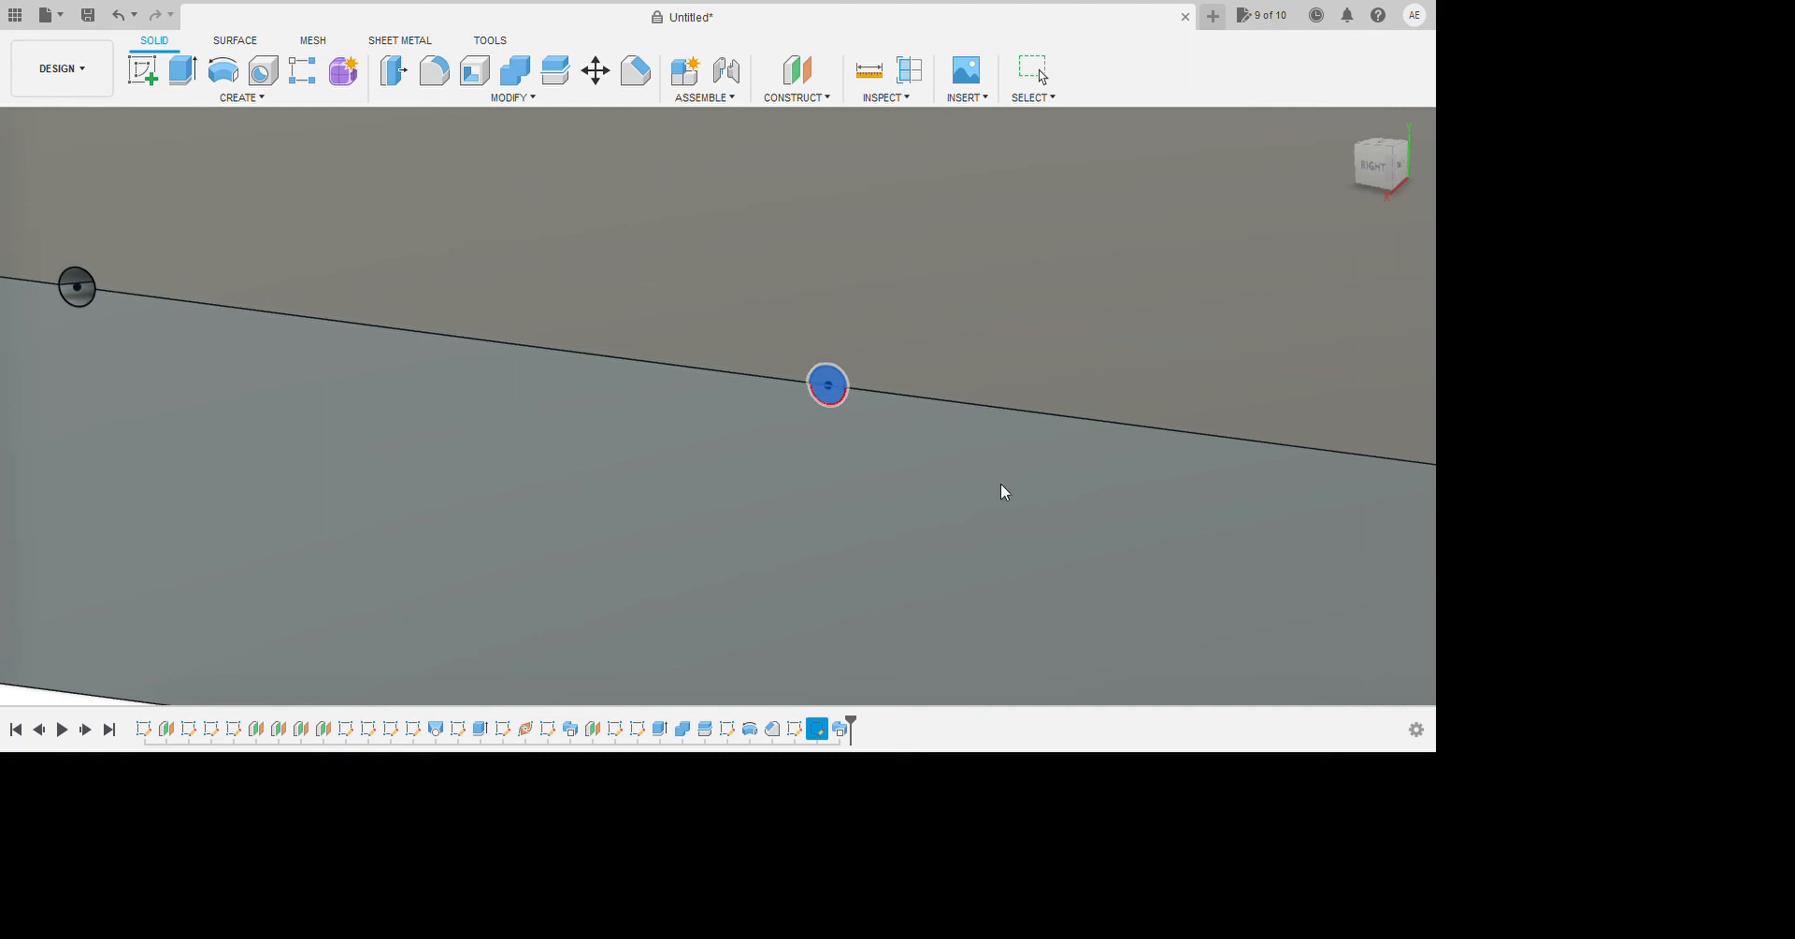
click(113, 748)
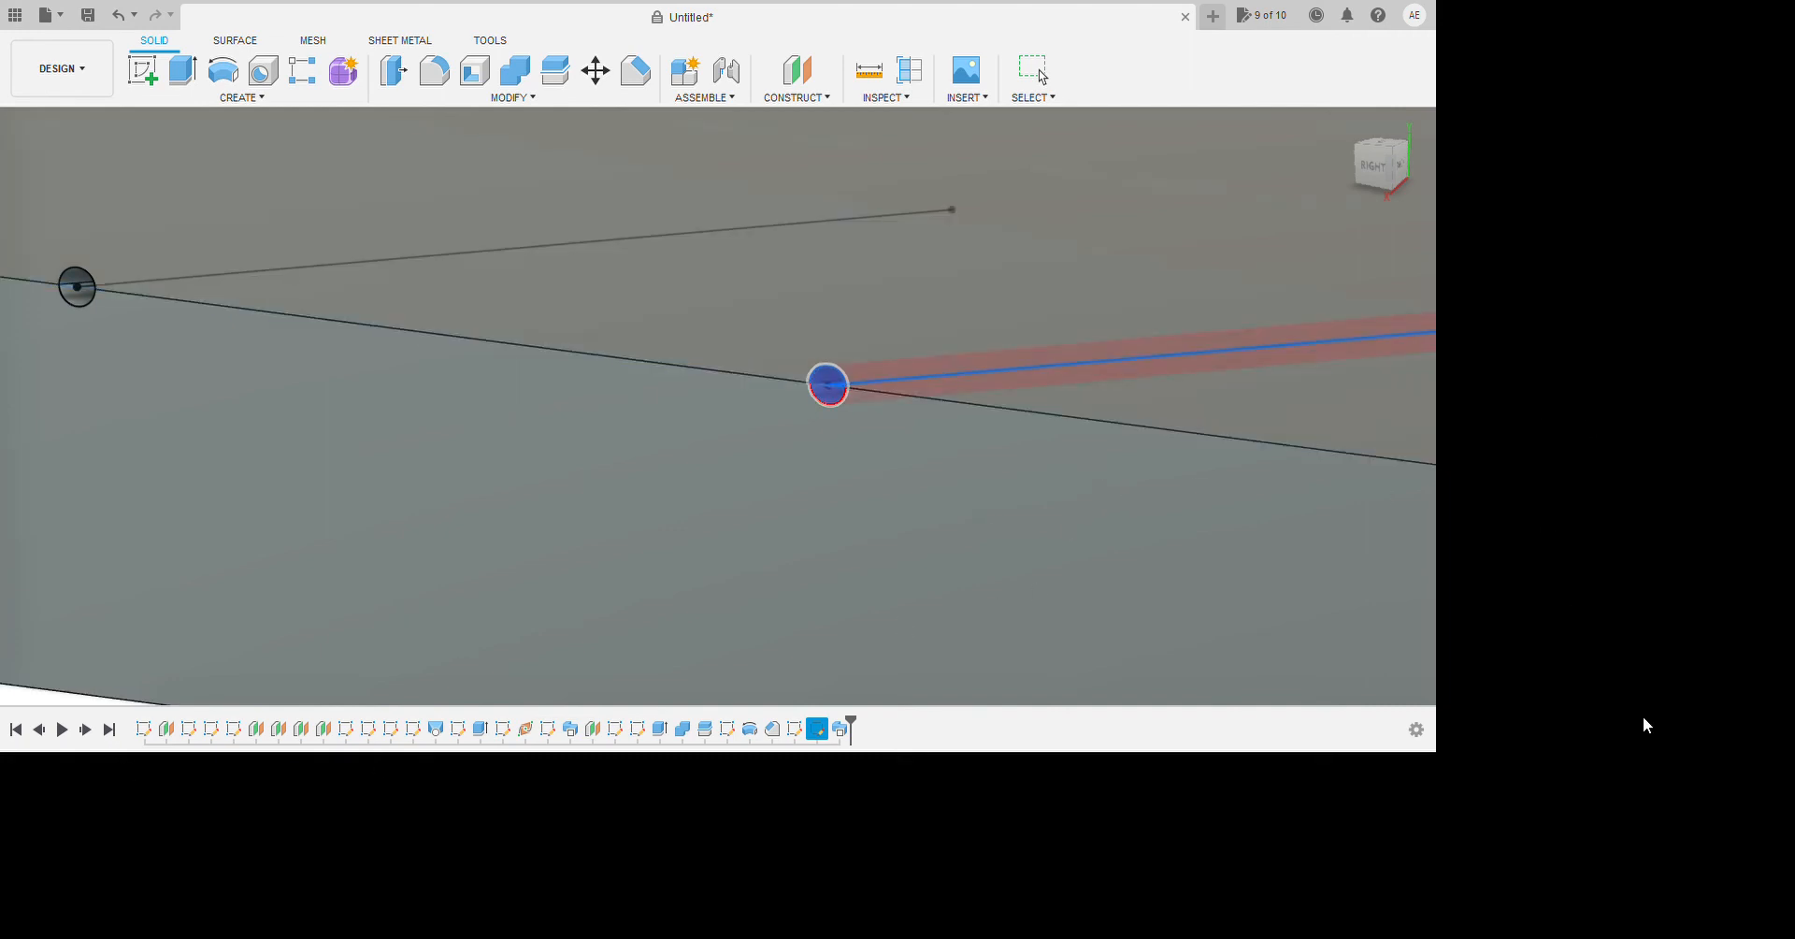
key(Escape)
Hide the upper mold half and examine the two vent channels running from the cavity to the block's edge.
scroll(935, 518, down, 10)
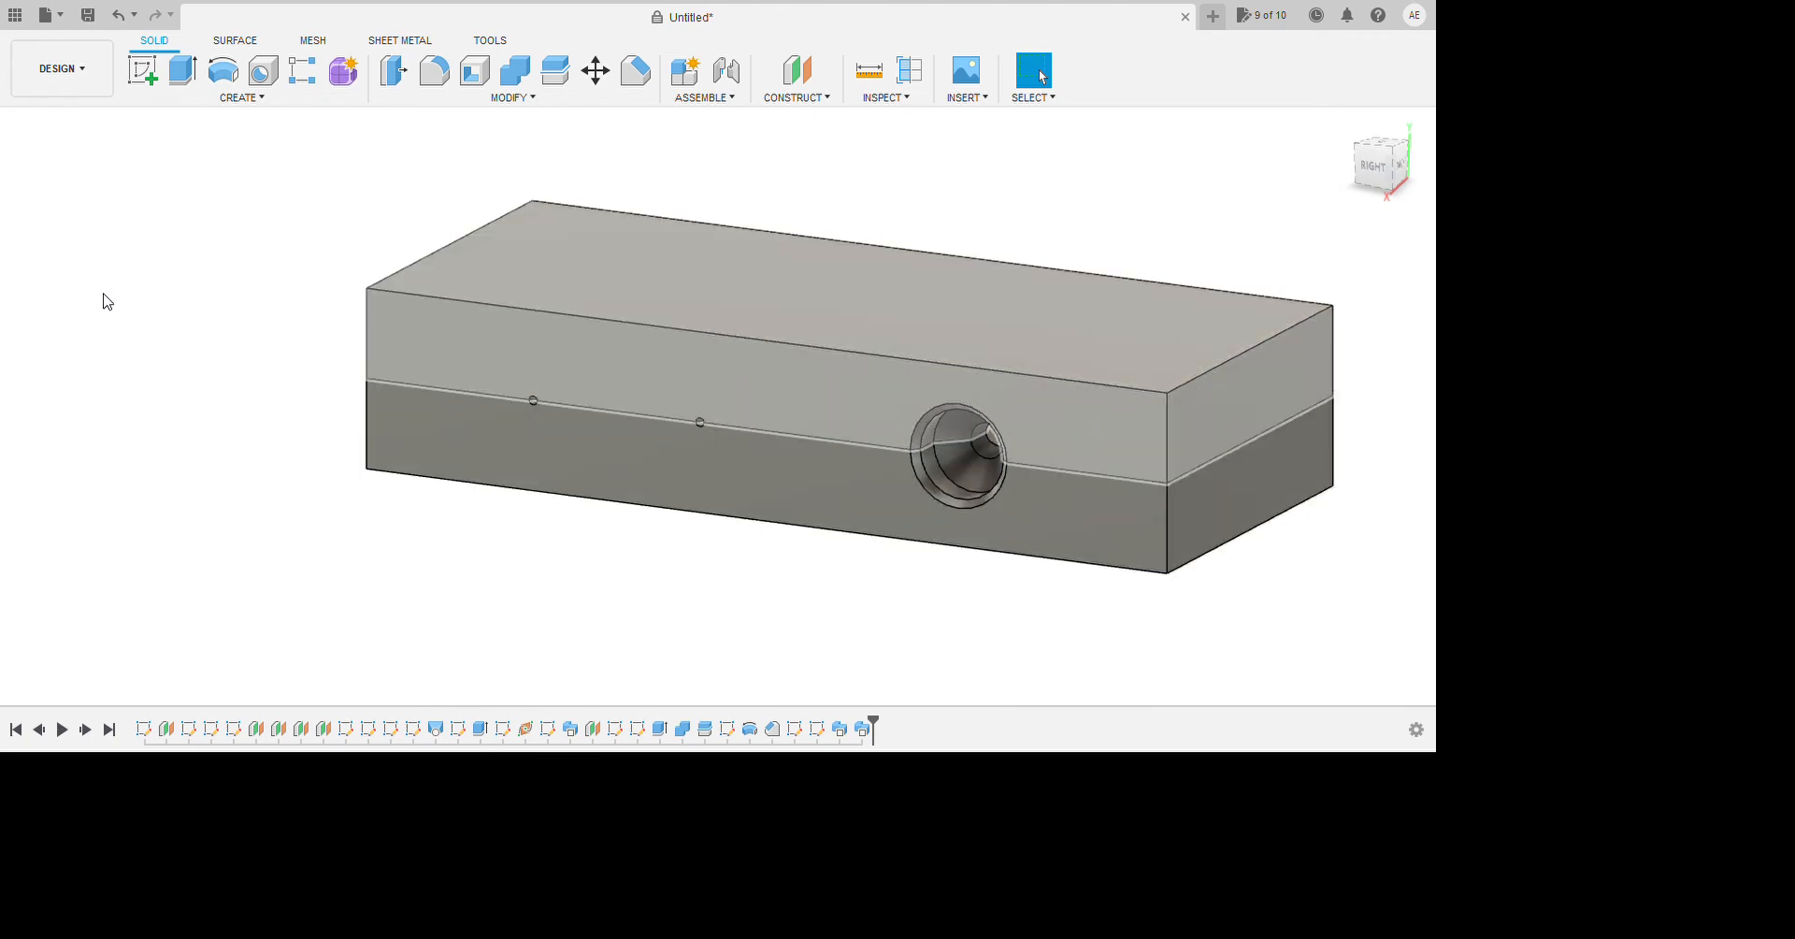
mouse_move(825, 680)
shift+middle_down()
mouse_move(777, 733)
mouse_move(655, 421)
mouse_move(941, 514)
mouse_move(1066, 521)
shift+middle_up()
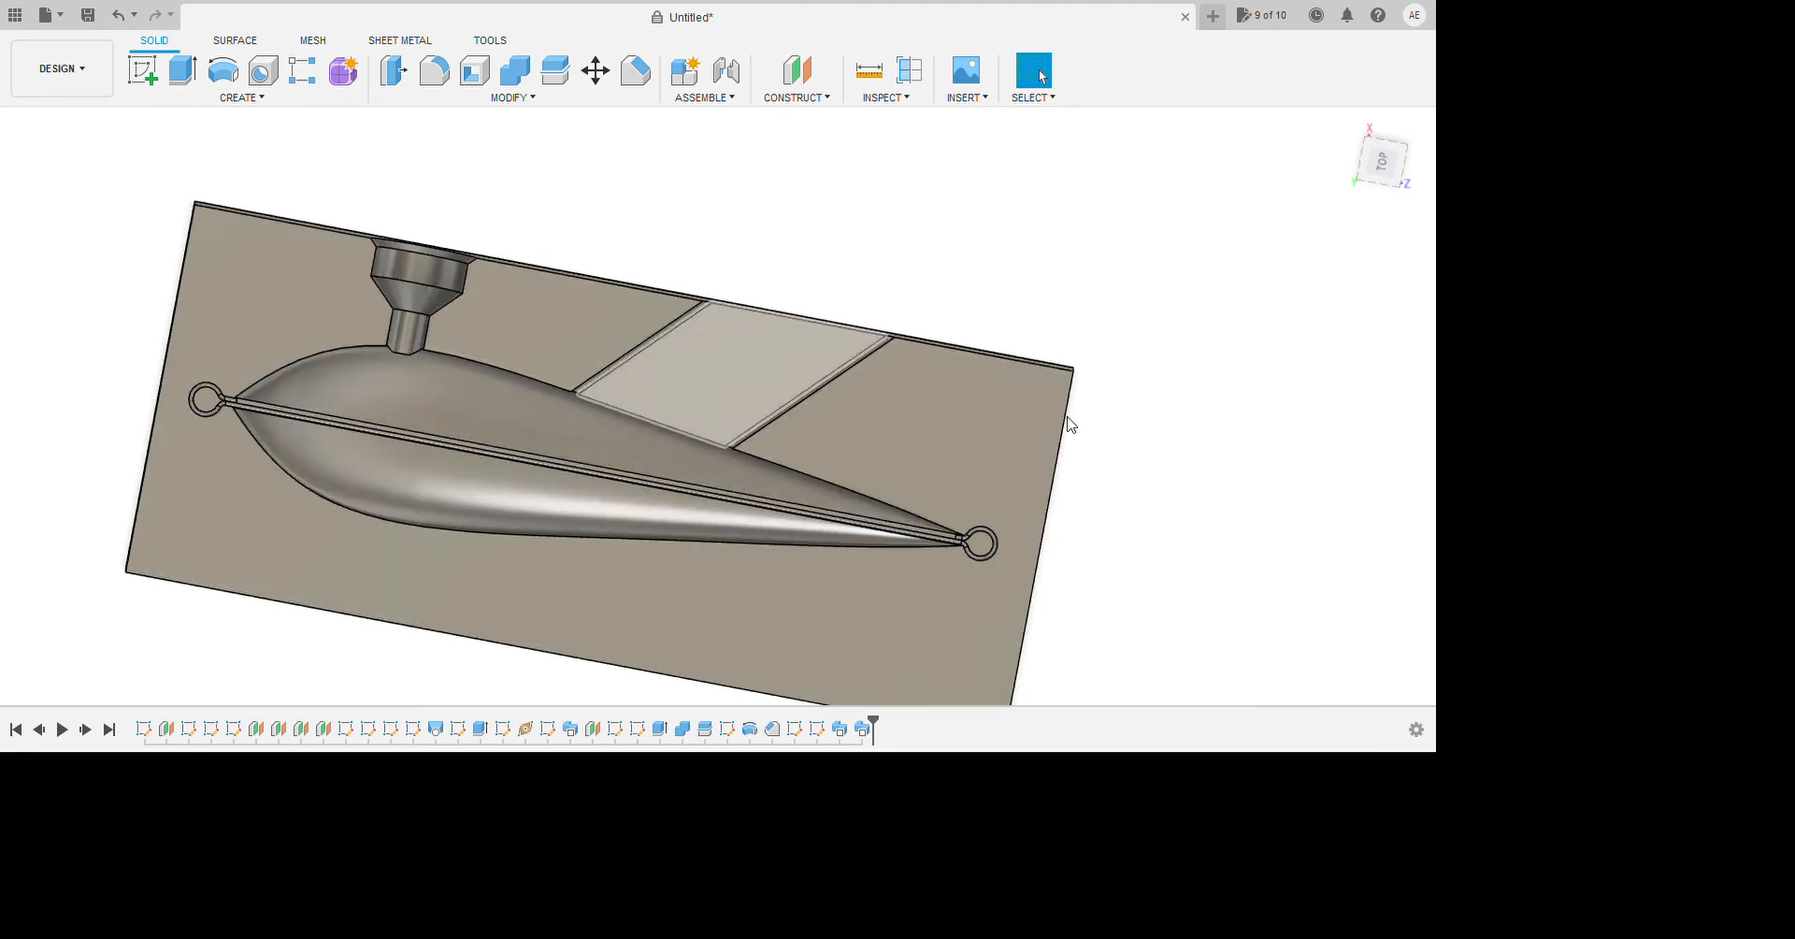
shift+middle_drag(1244, 379, 1343, 204)
scroll(867, 346, down, 1)
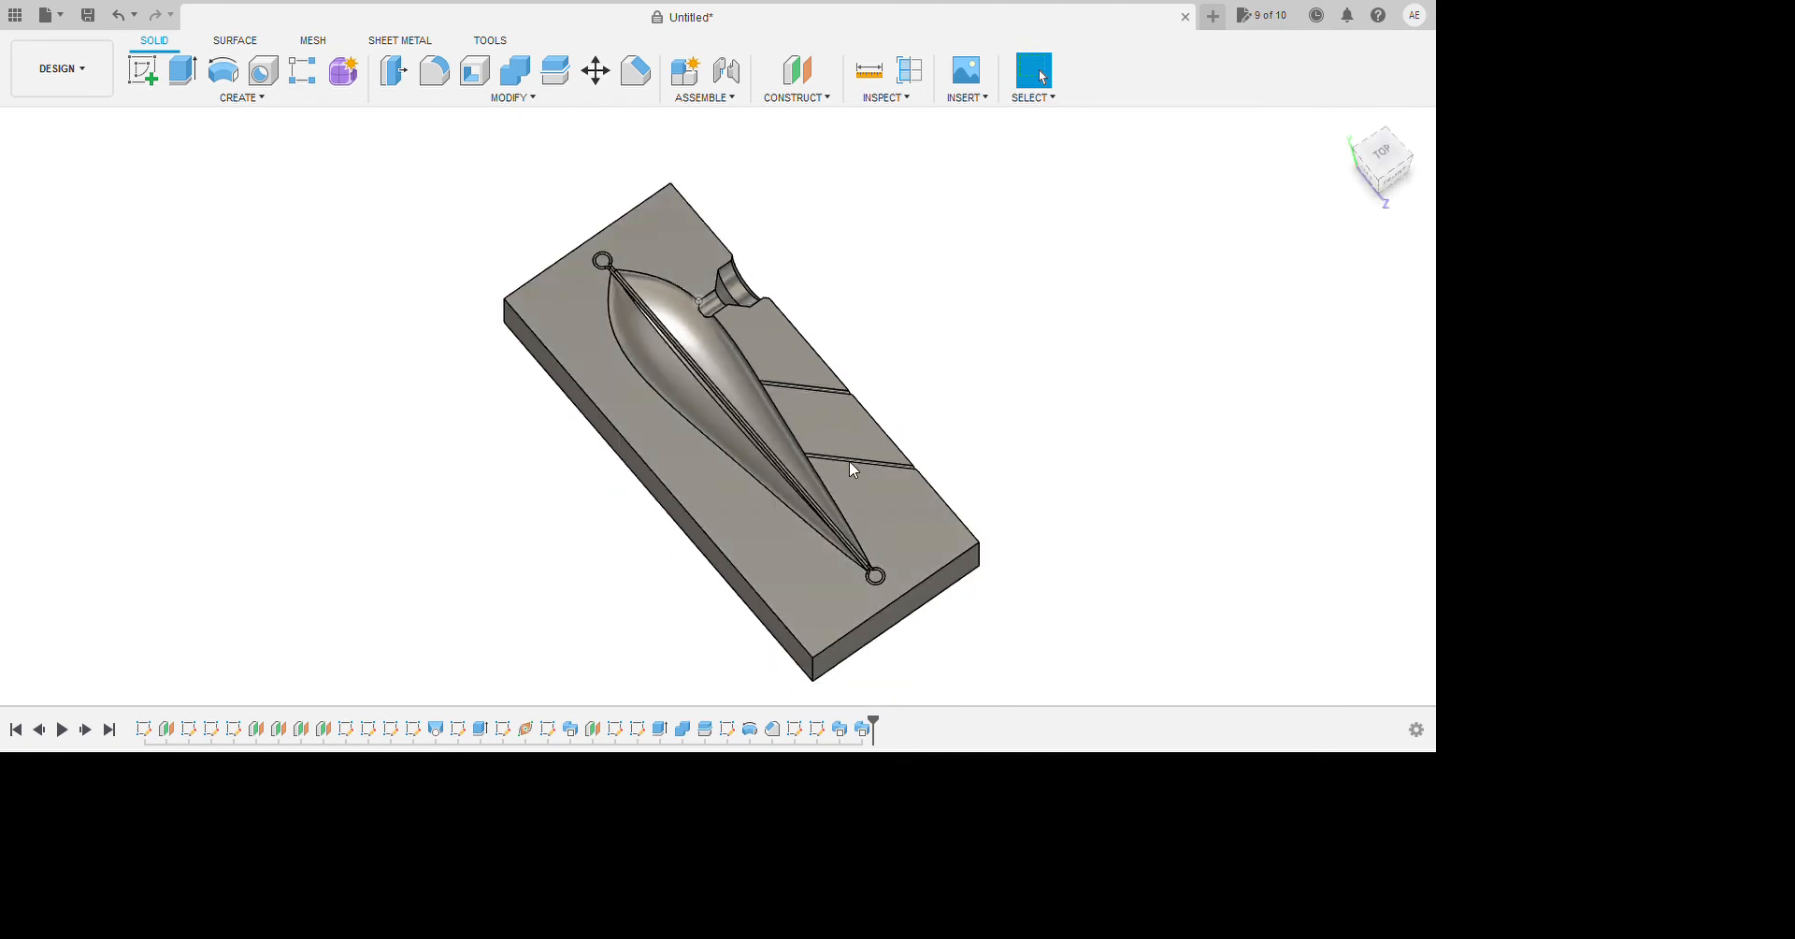
Create a sketch on the lower mold half's parting face and finish it without drawing anything.
scroll(712, 430, up, 1)
click(712, 431)
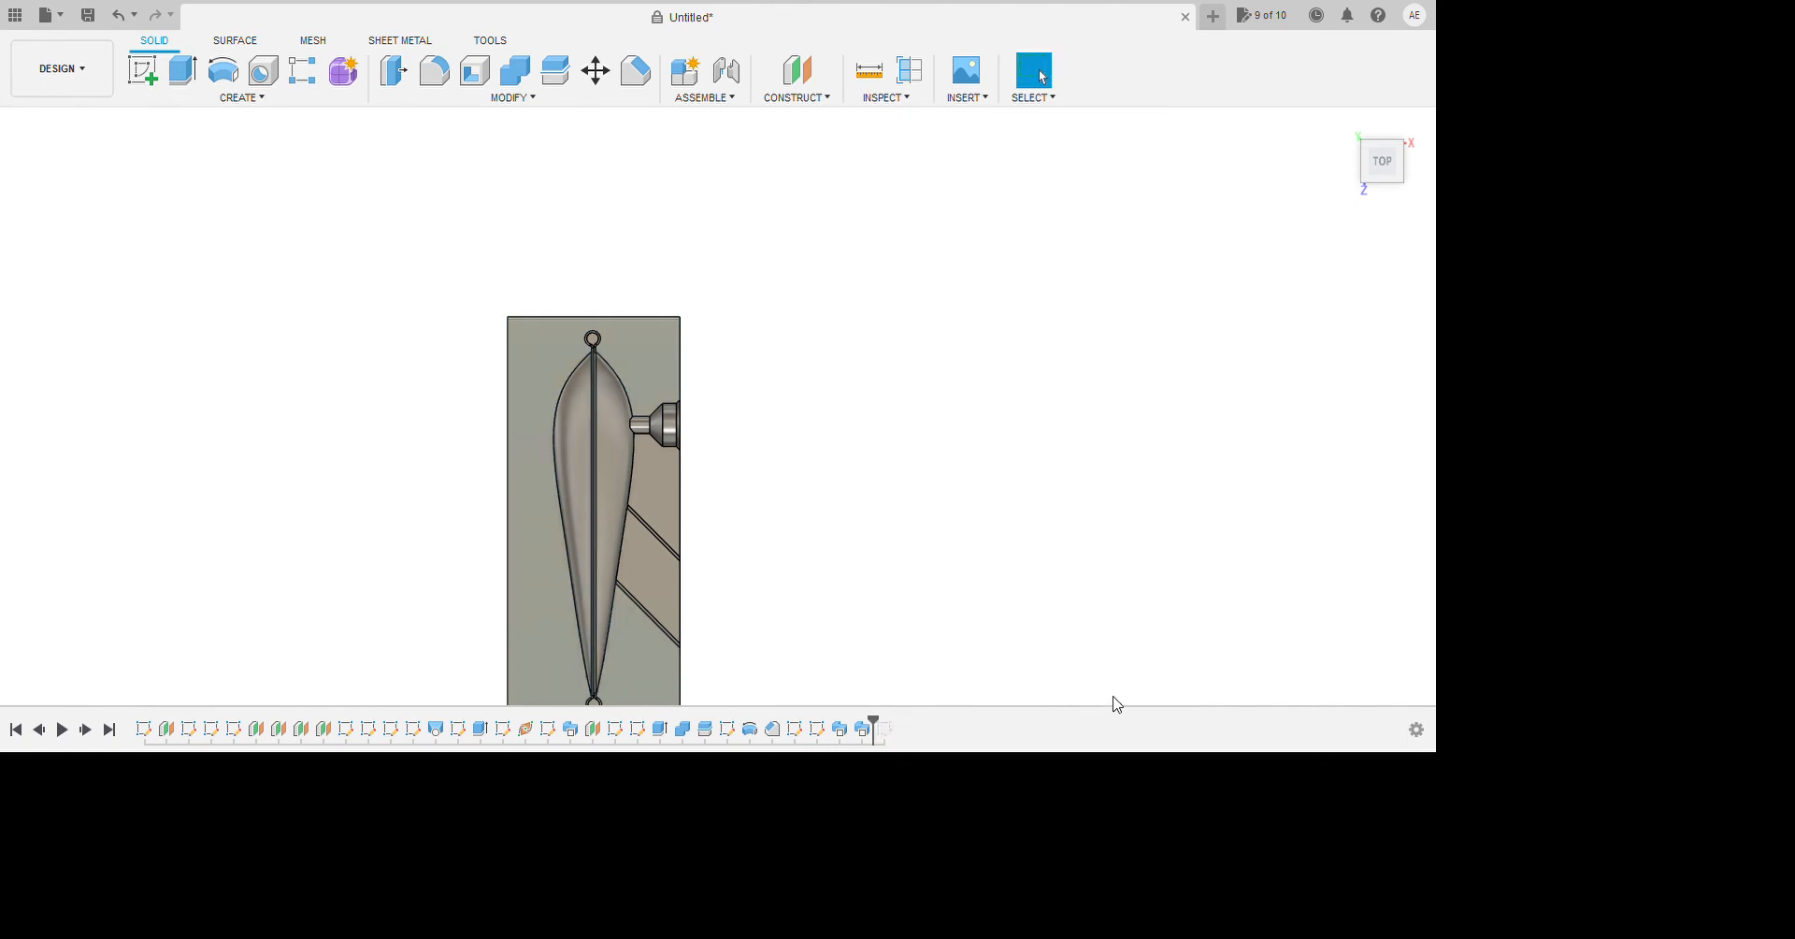
scroll(780, 426, down, 2)
shift+middle_drag(986, 632, 1017, 598)
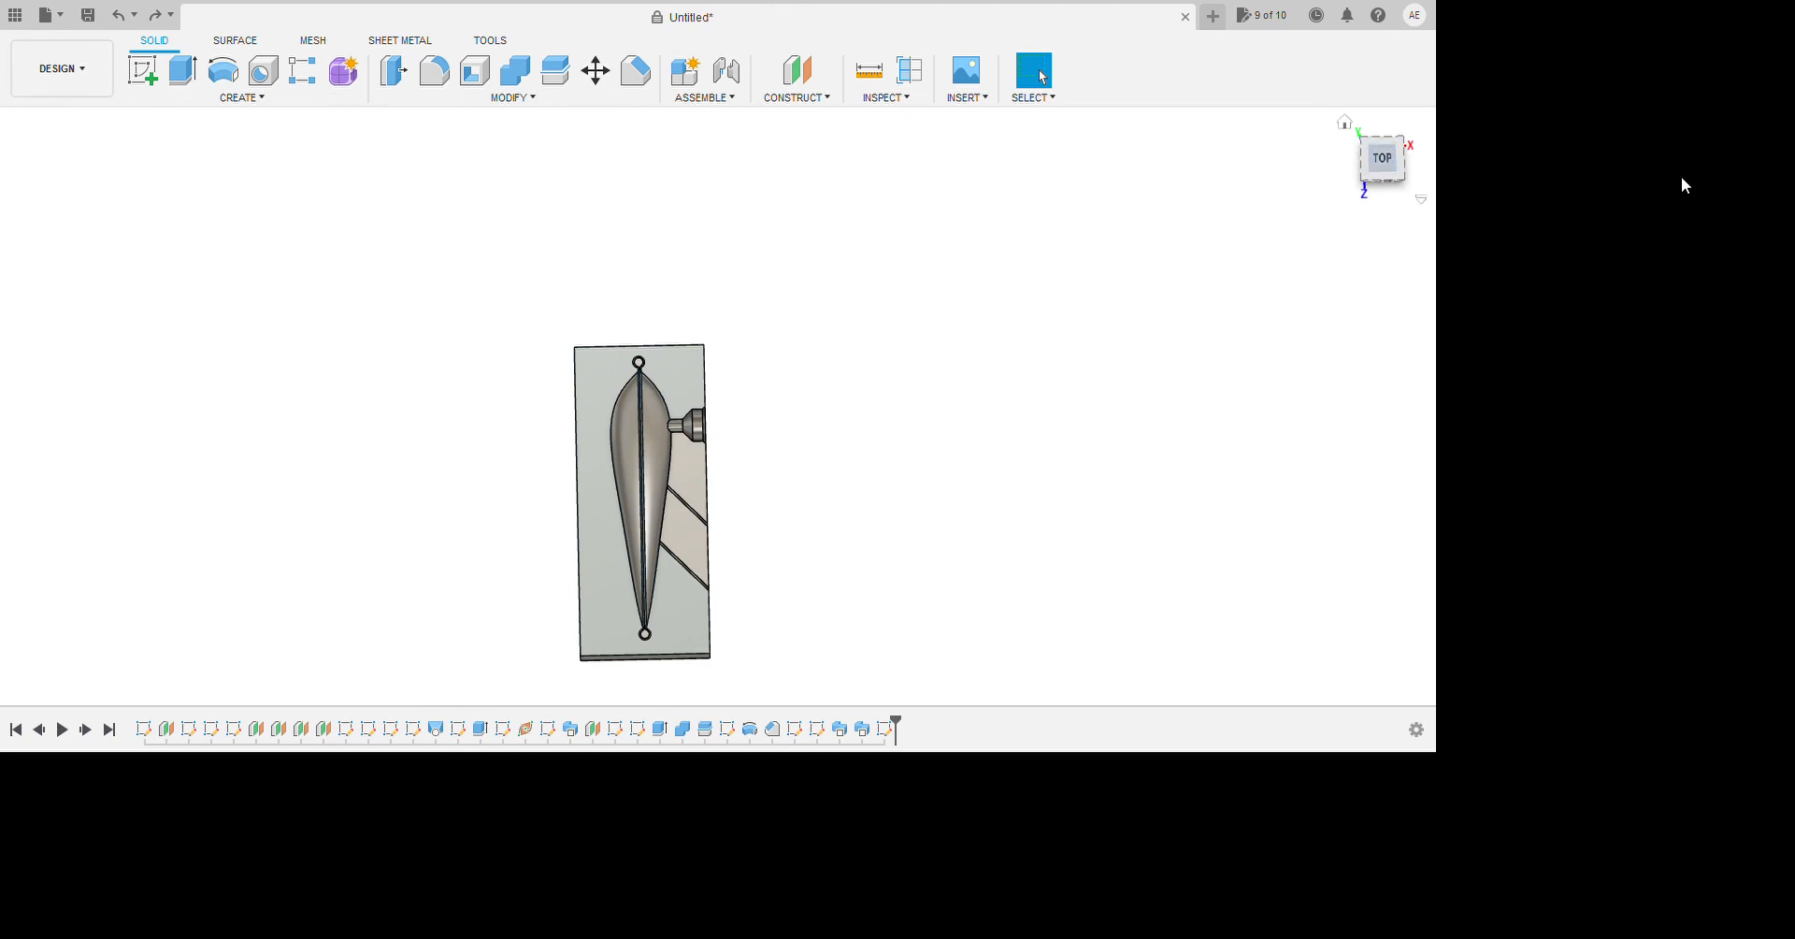
click(1344, 122)
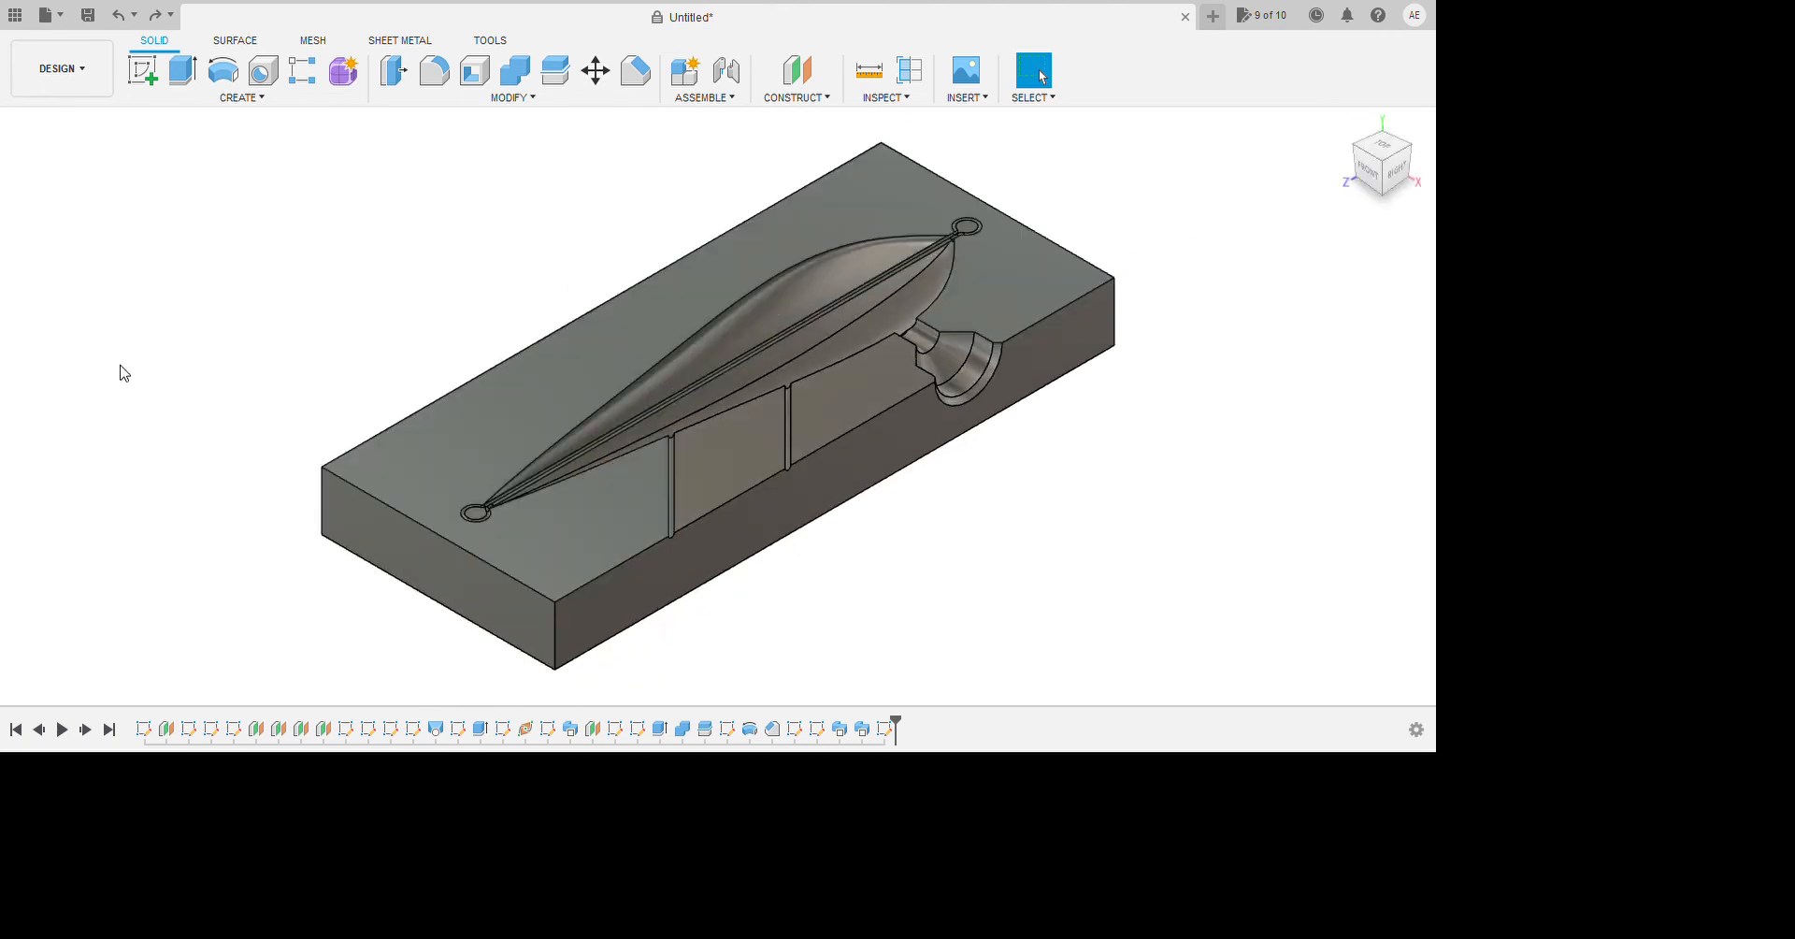
Show the upper mold half and fillet the four vertical corner edges of both halves together.
click(106, 307)
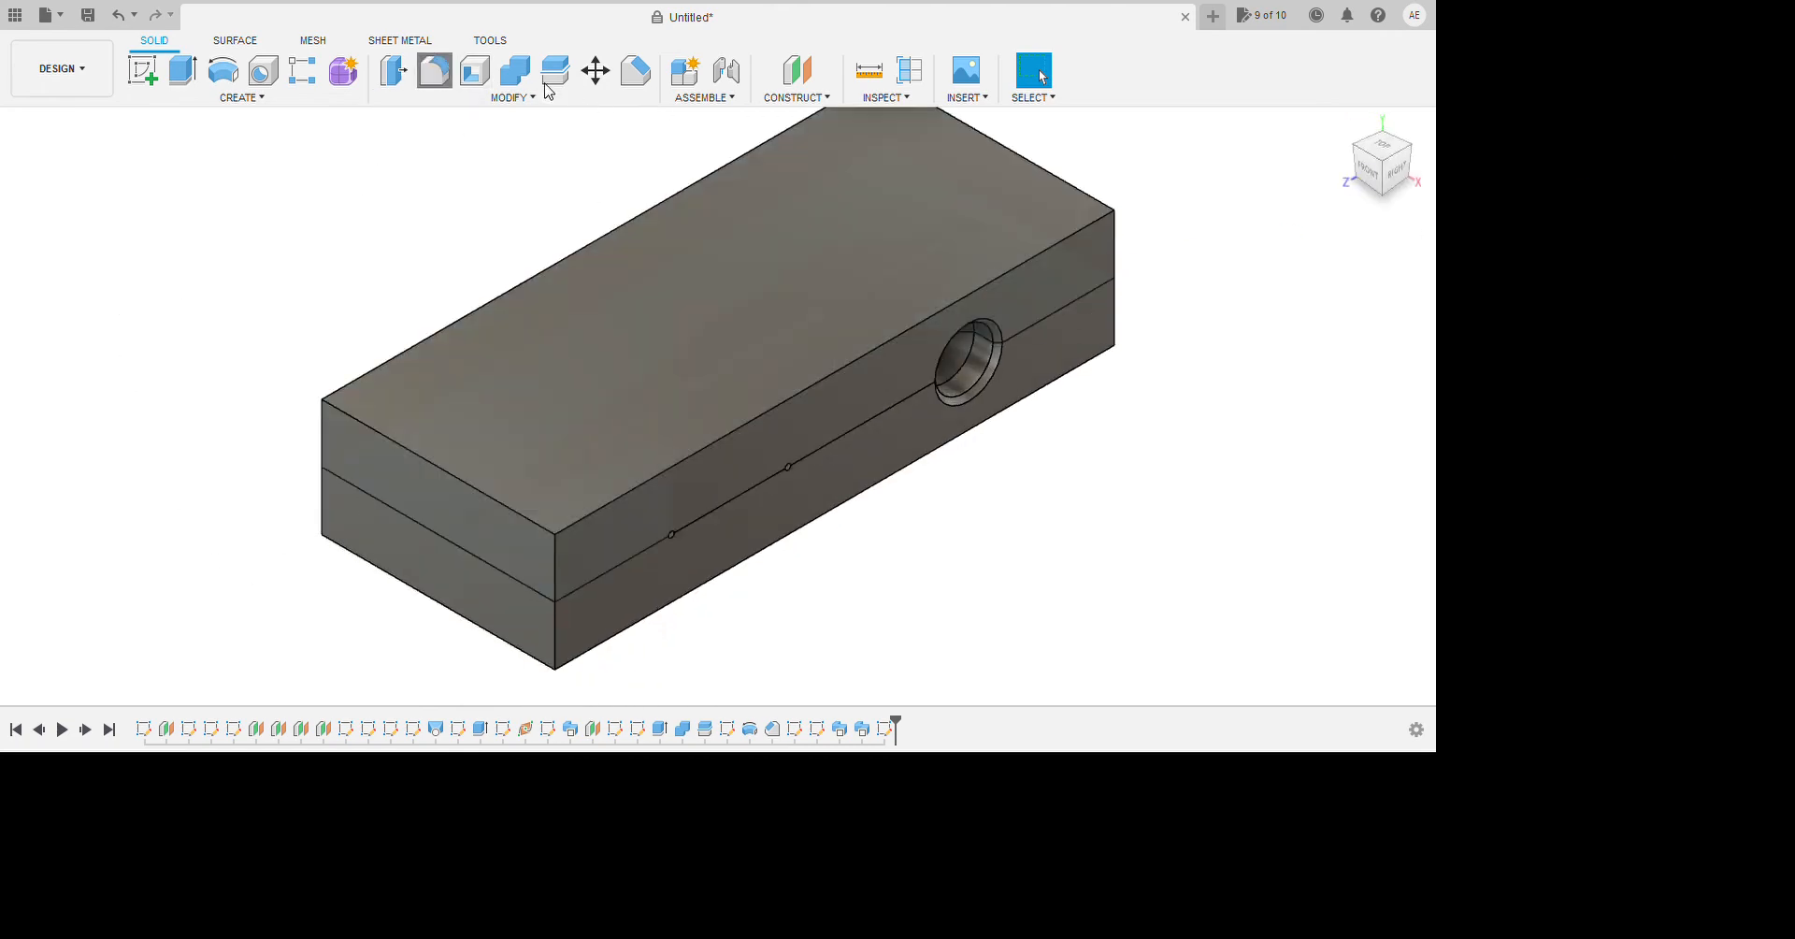
click(434, 70)
click(554, 580)
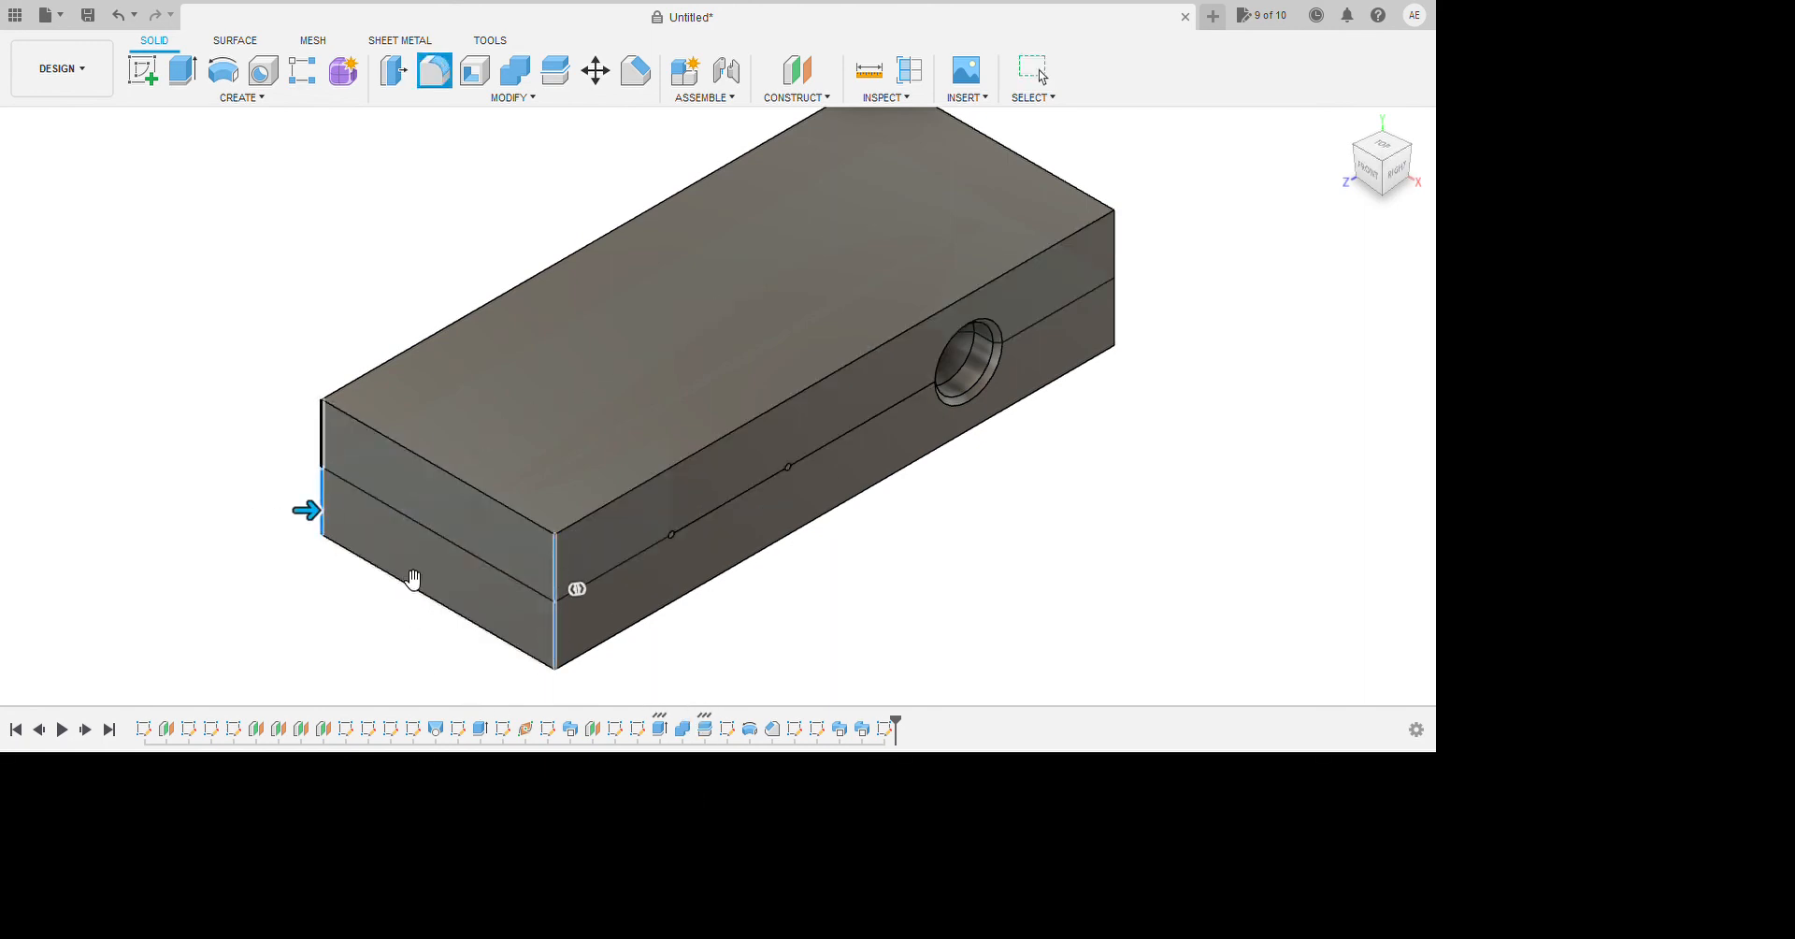
scroll(842, 646, down, 3)
scroll(1122, 473, up, 3)
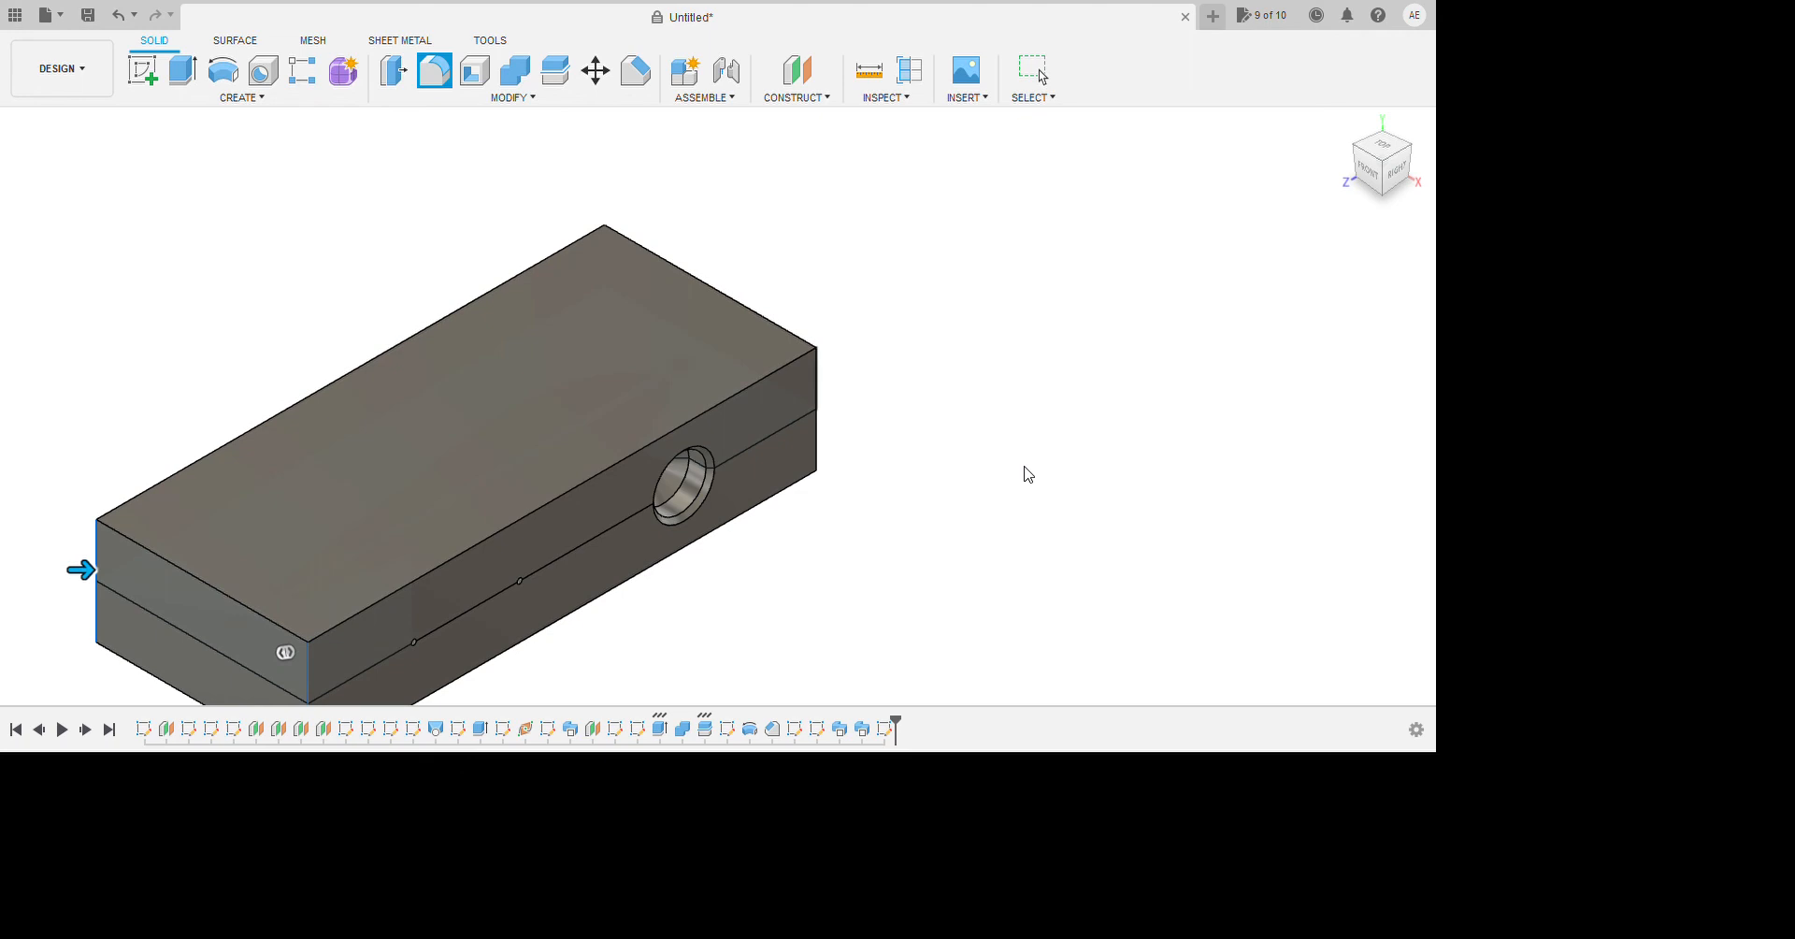
click(819, 448)
shift+middle_drag(1126, 377, 1062, 396)
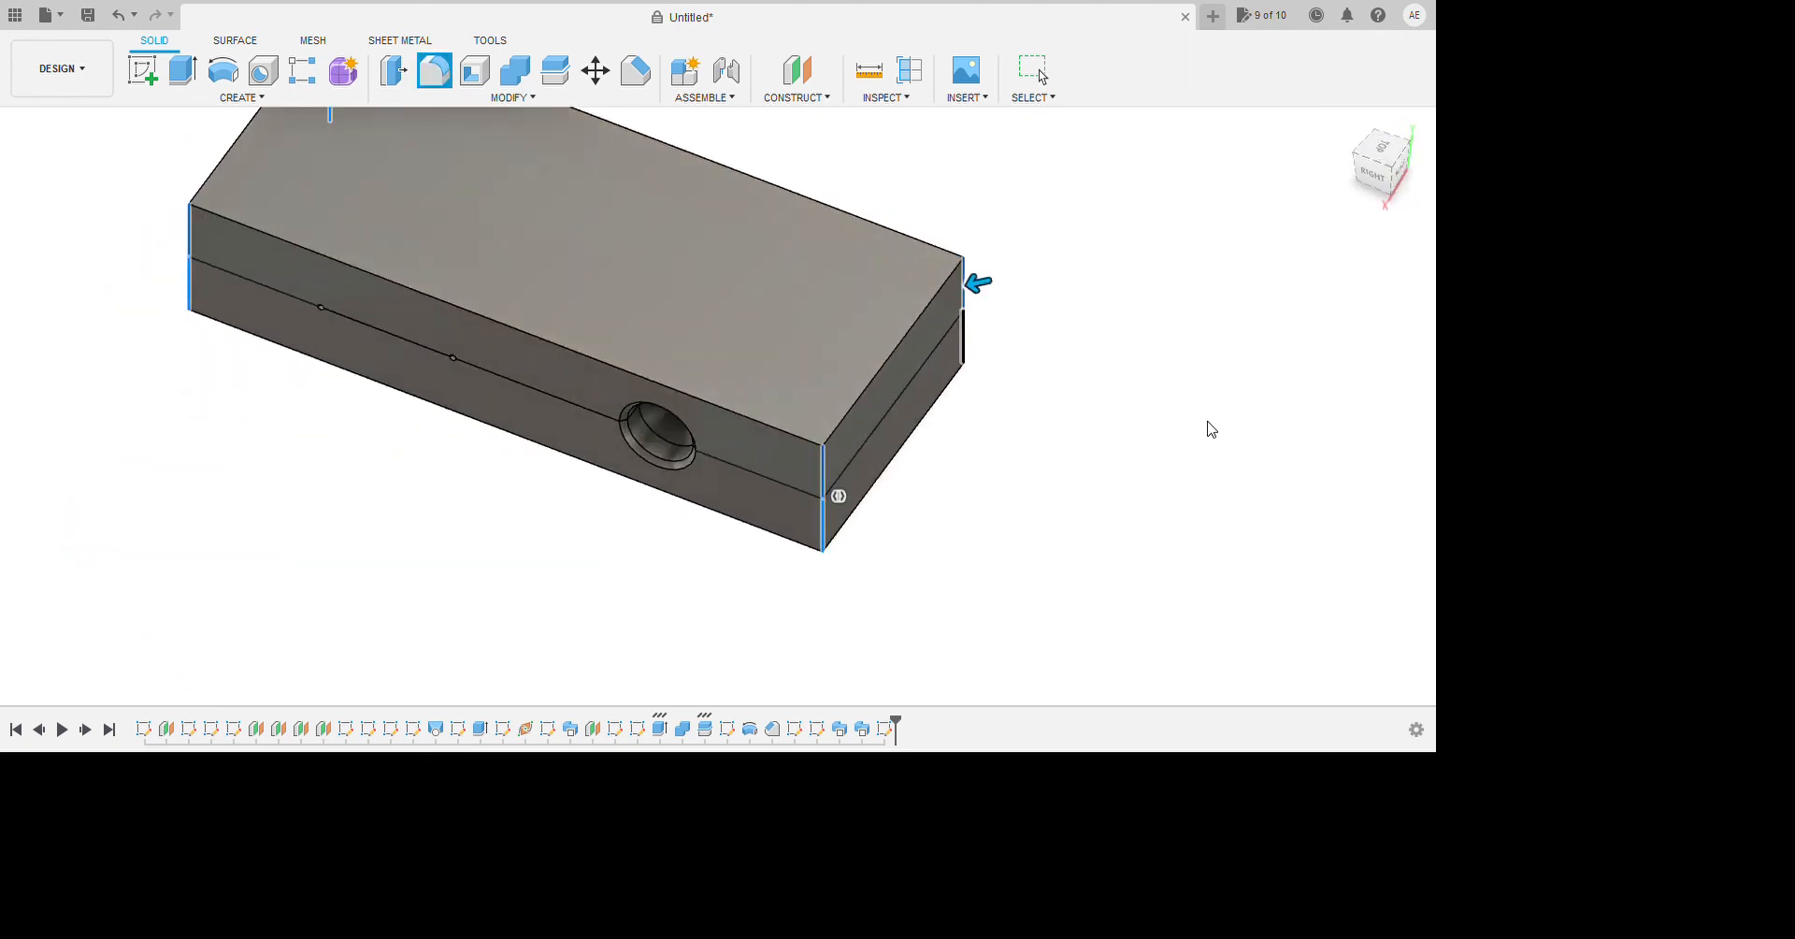
scroll(1154, 673, down, 2)
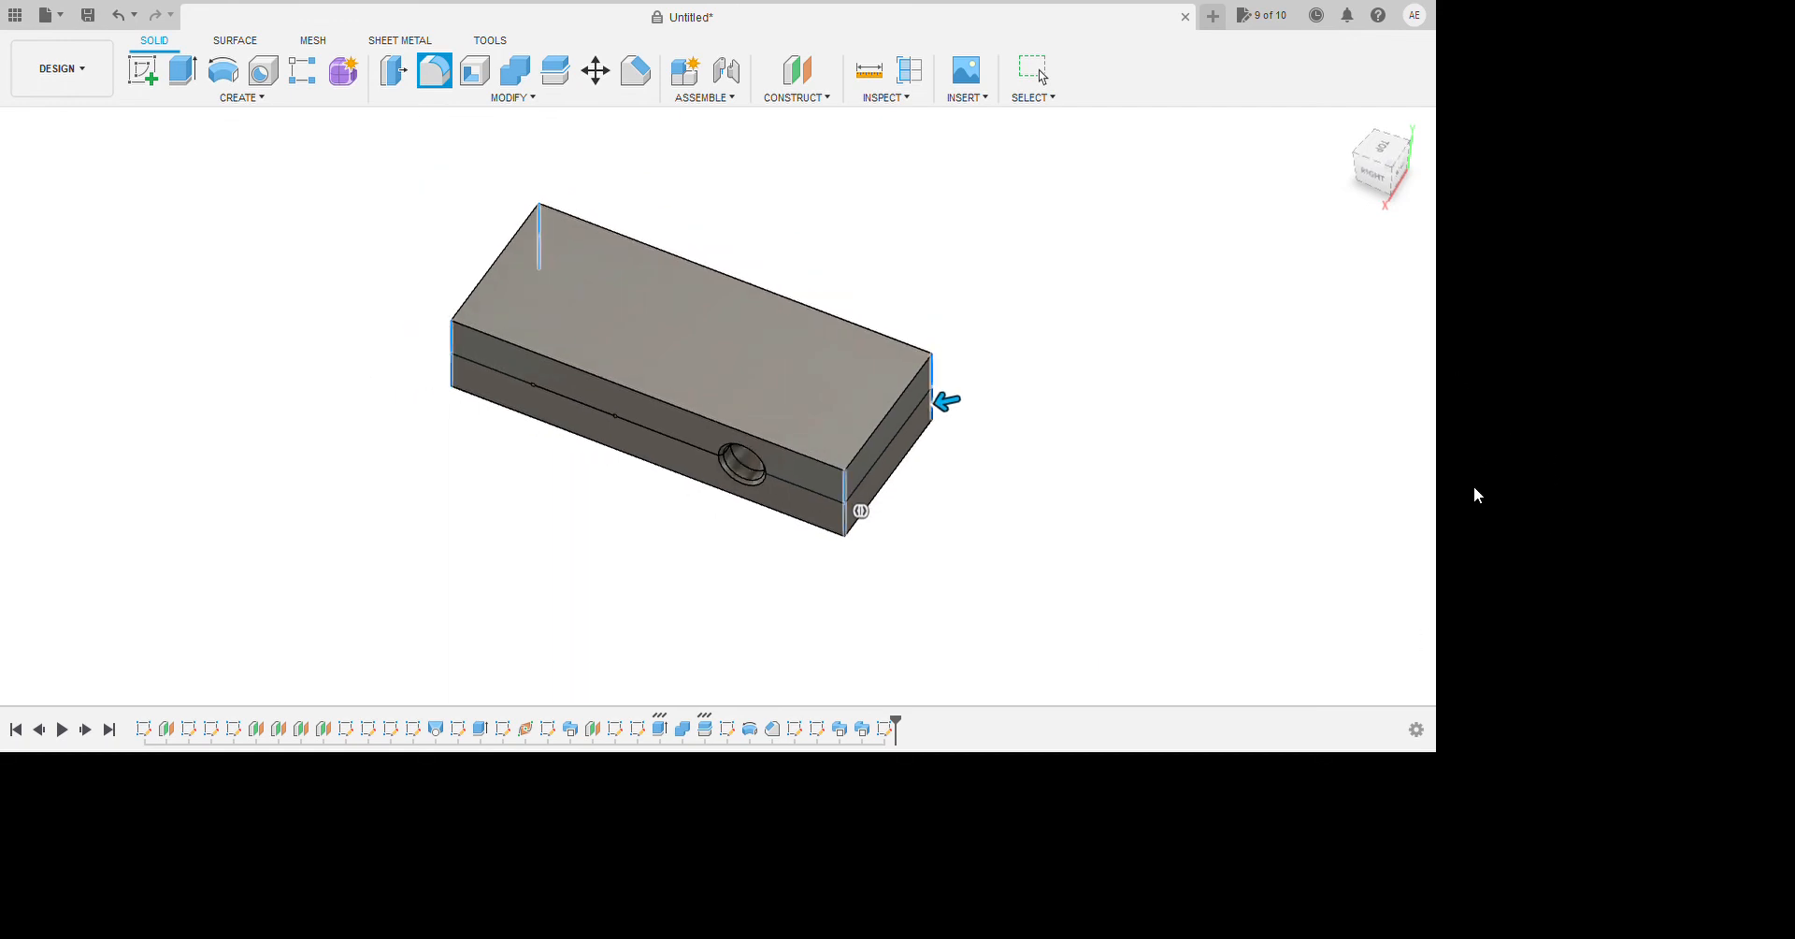
click(114, 290)
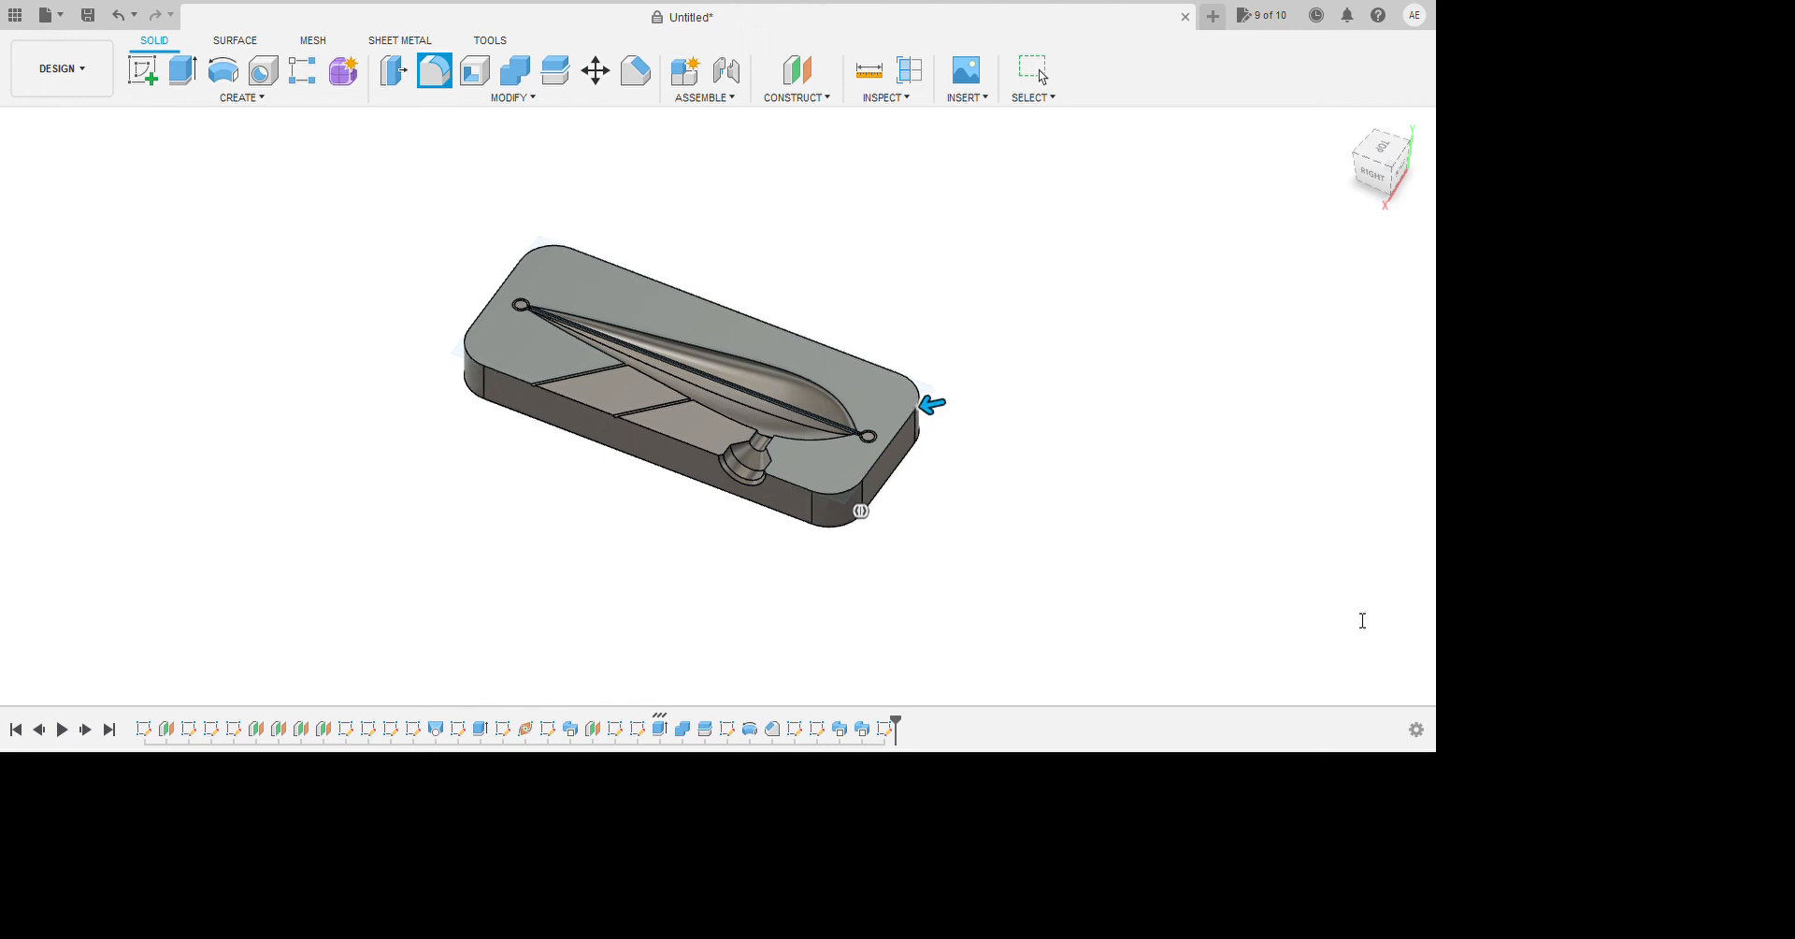
key(Return)
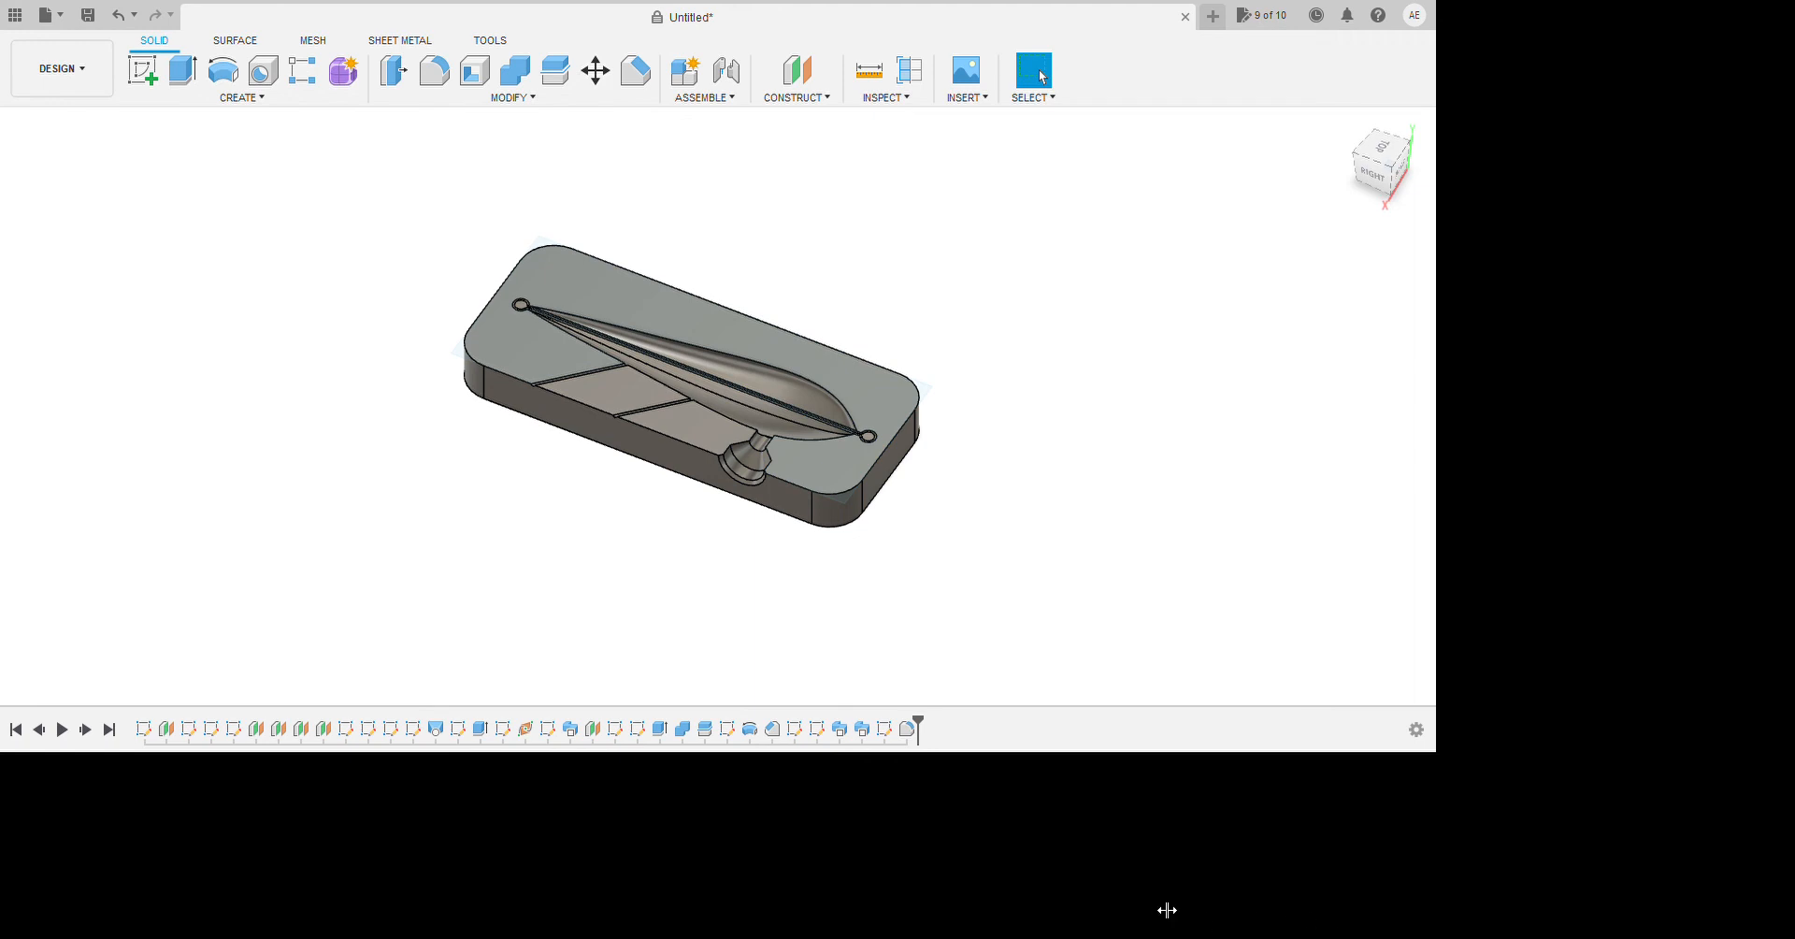
Reorder the empty parting-face sketch to follow the corner fillet in the model history and open it for editing.
click(884, 729)
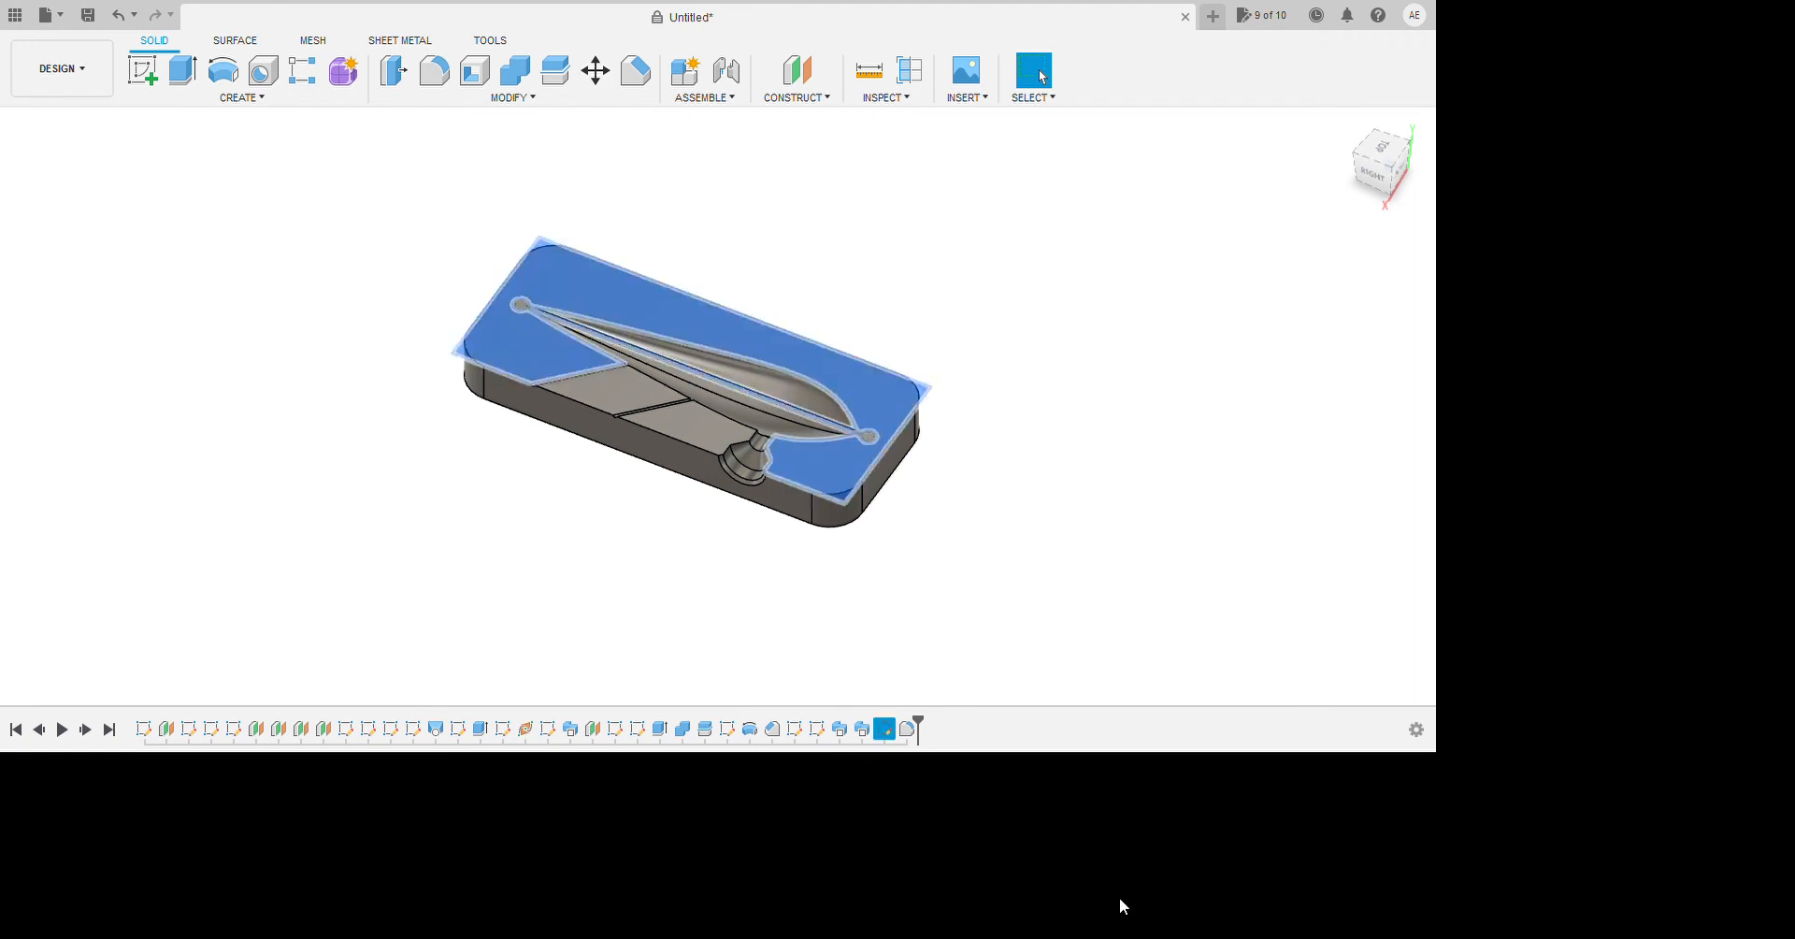
drag(883, 728, 917, 729)
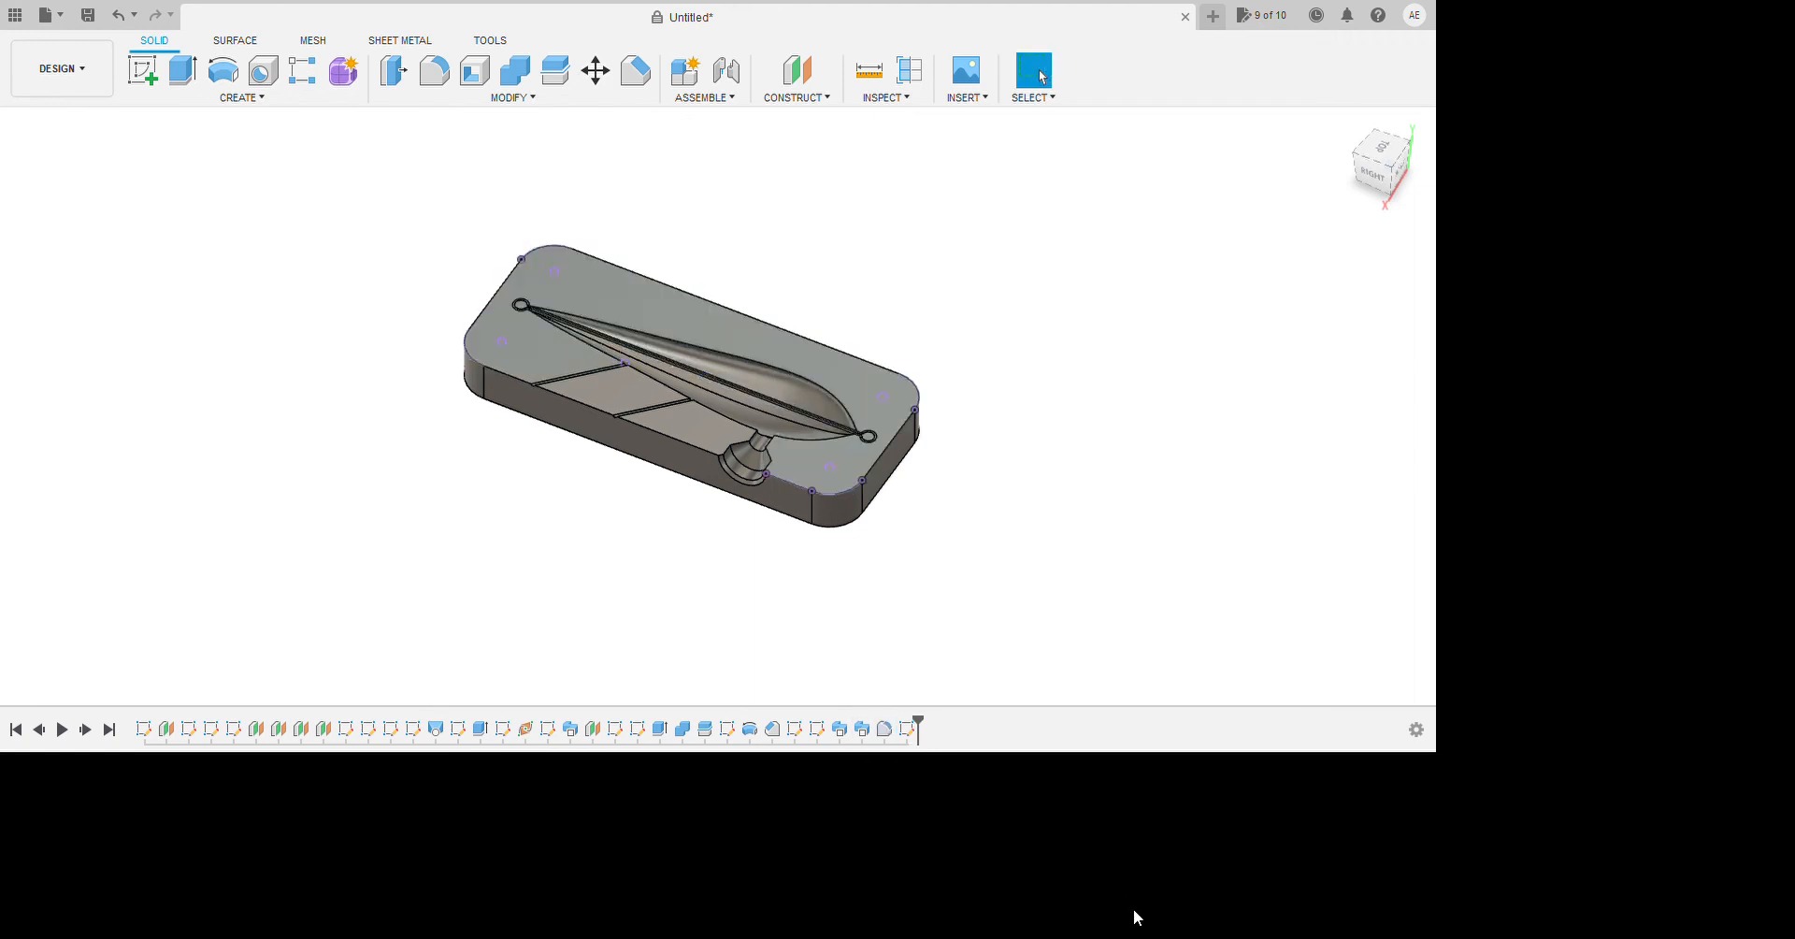
double_click(906, 729)
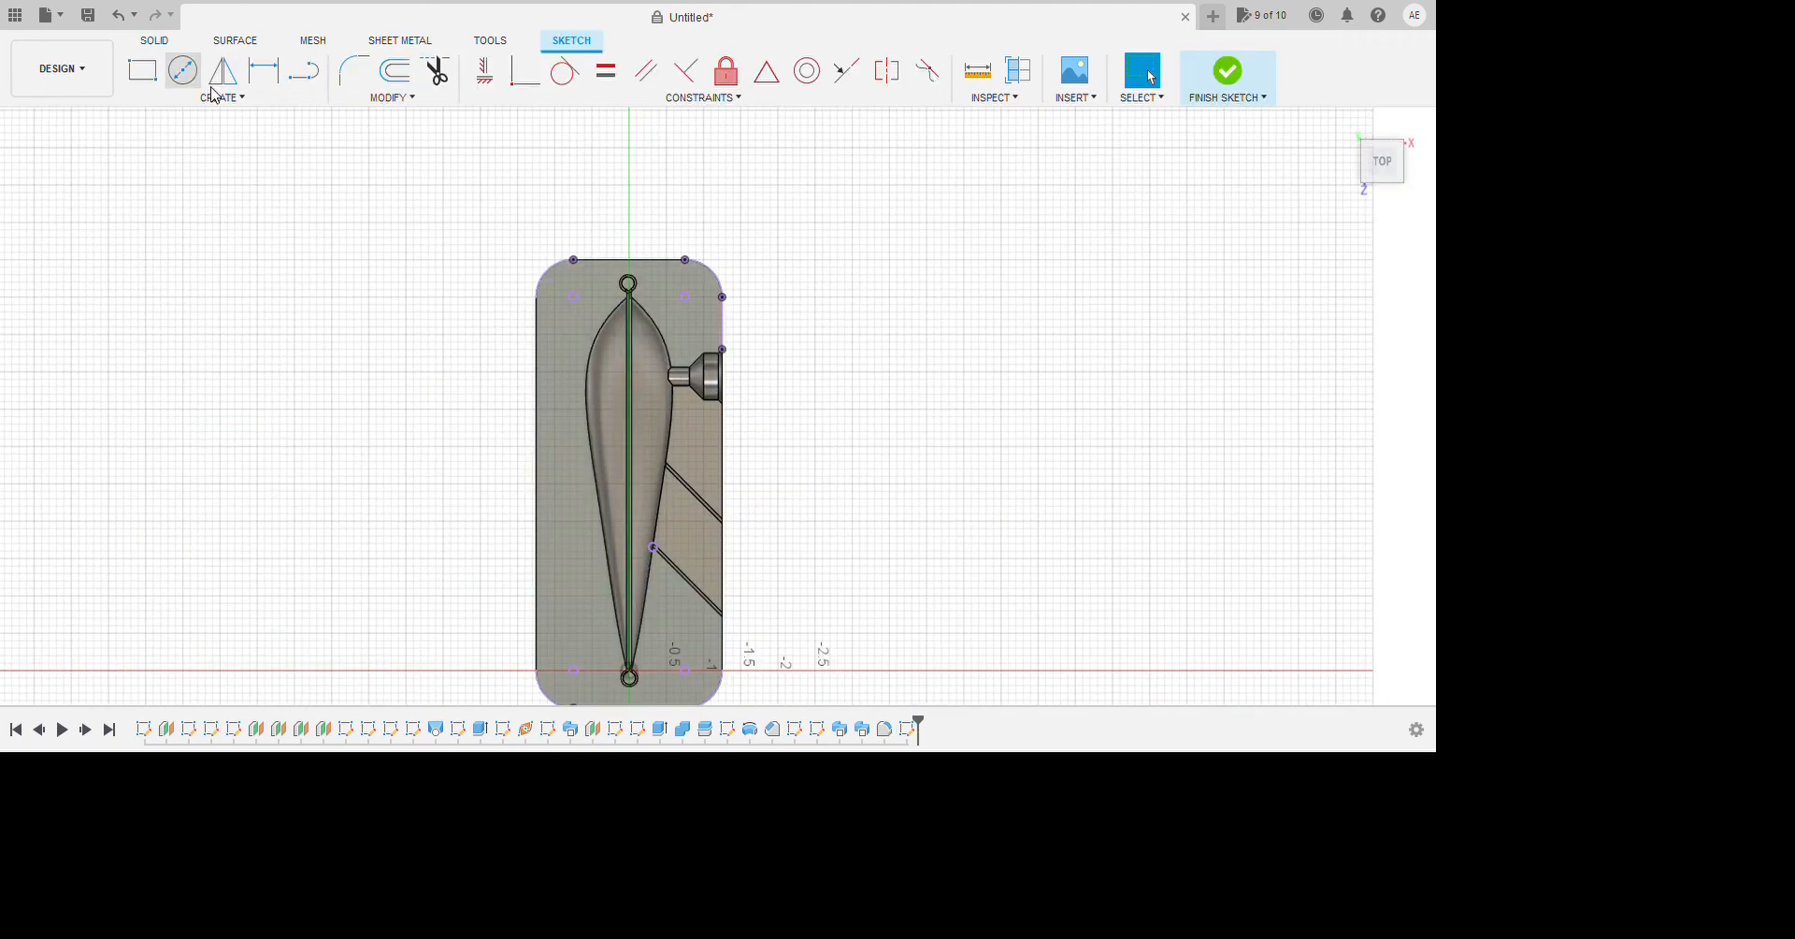
Draw a circle centred on each of the four rounded corners' centre points, giving the first a 0.30 diameter.
key(c)
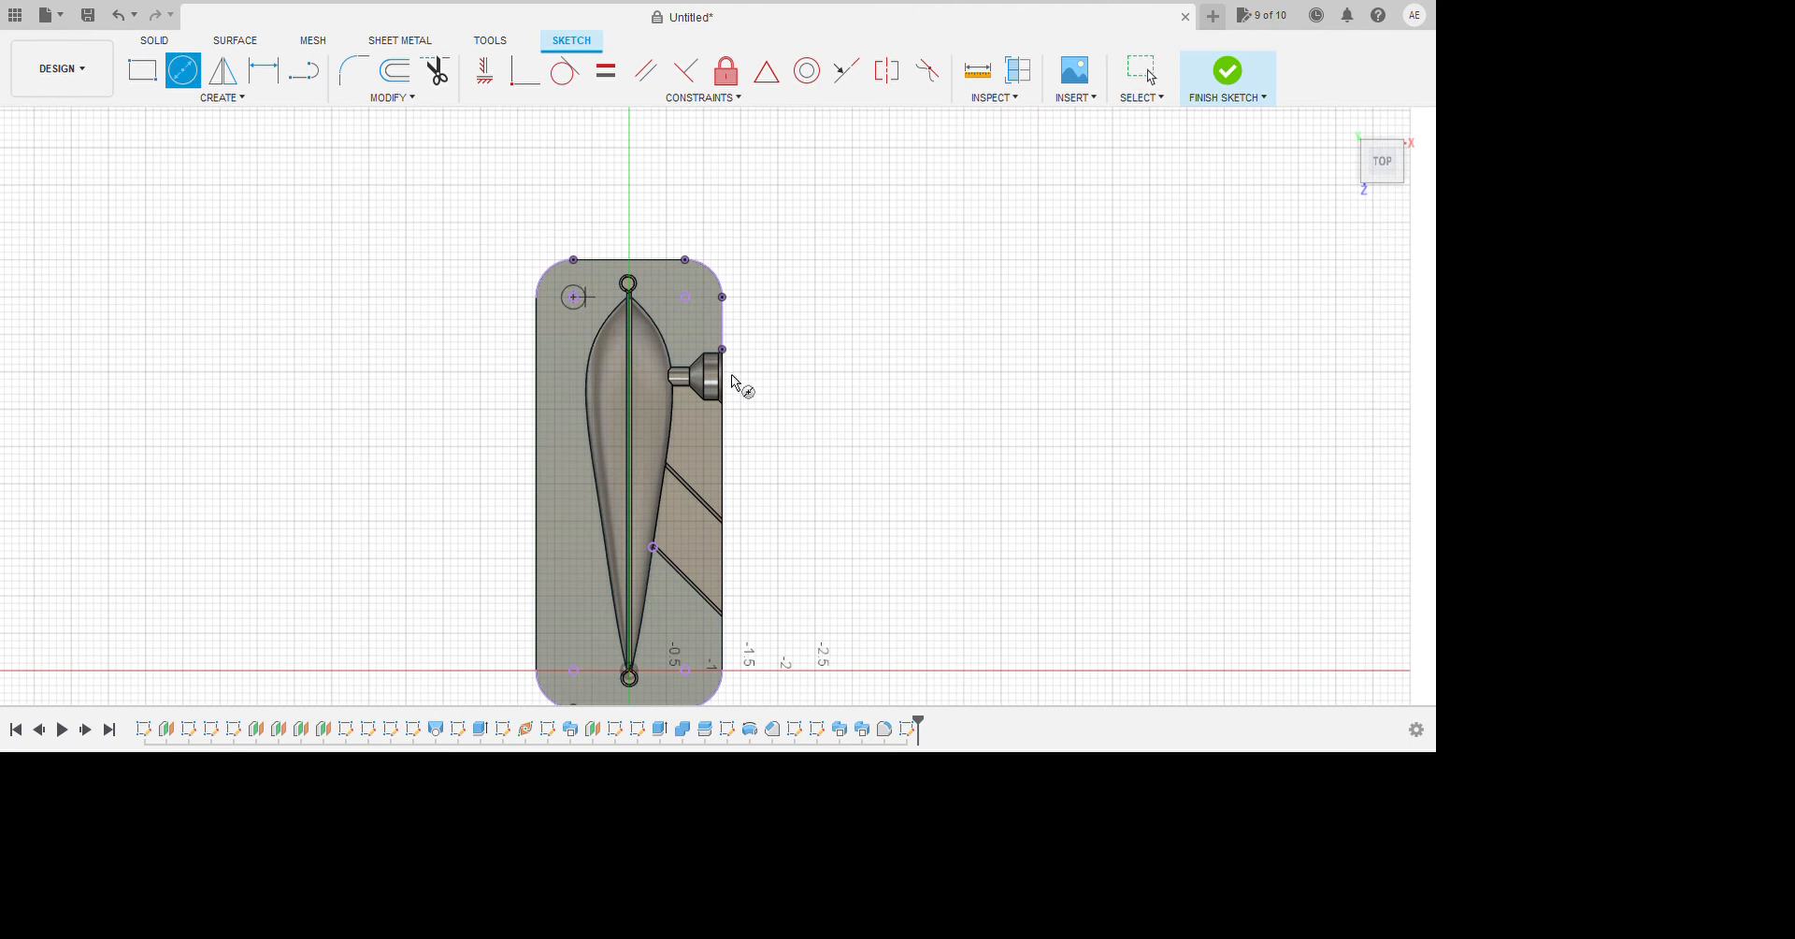
key(Escape)
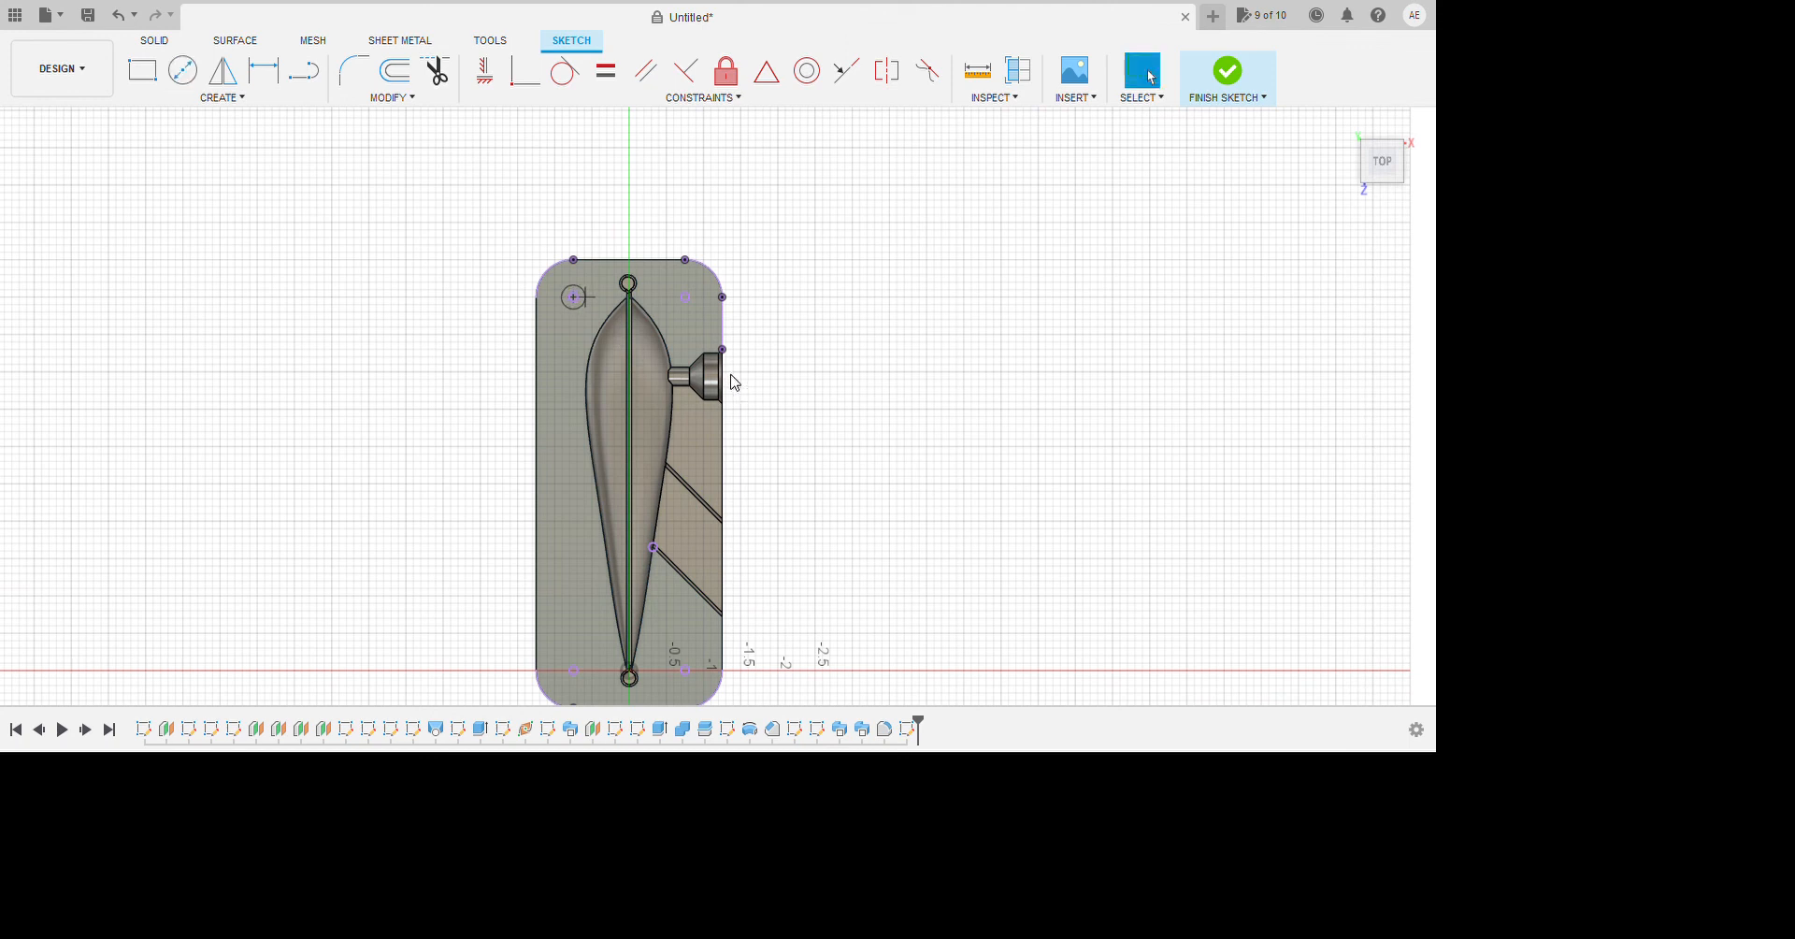
key(c)
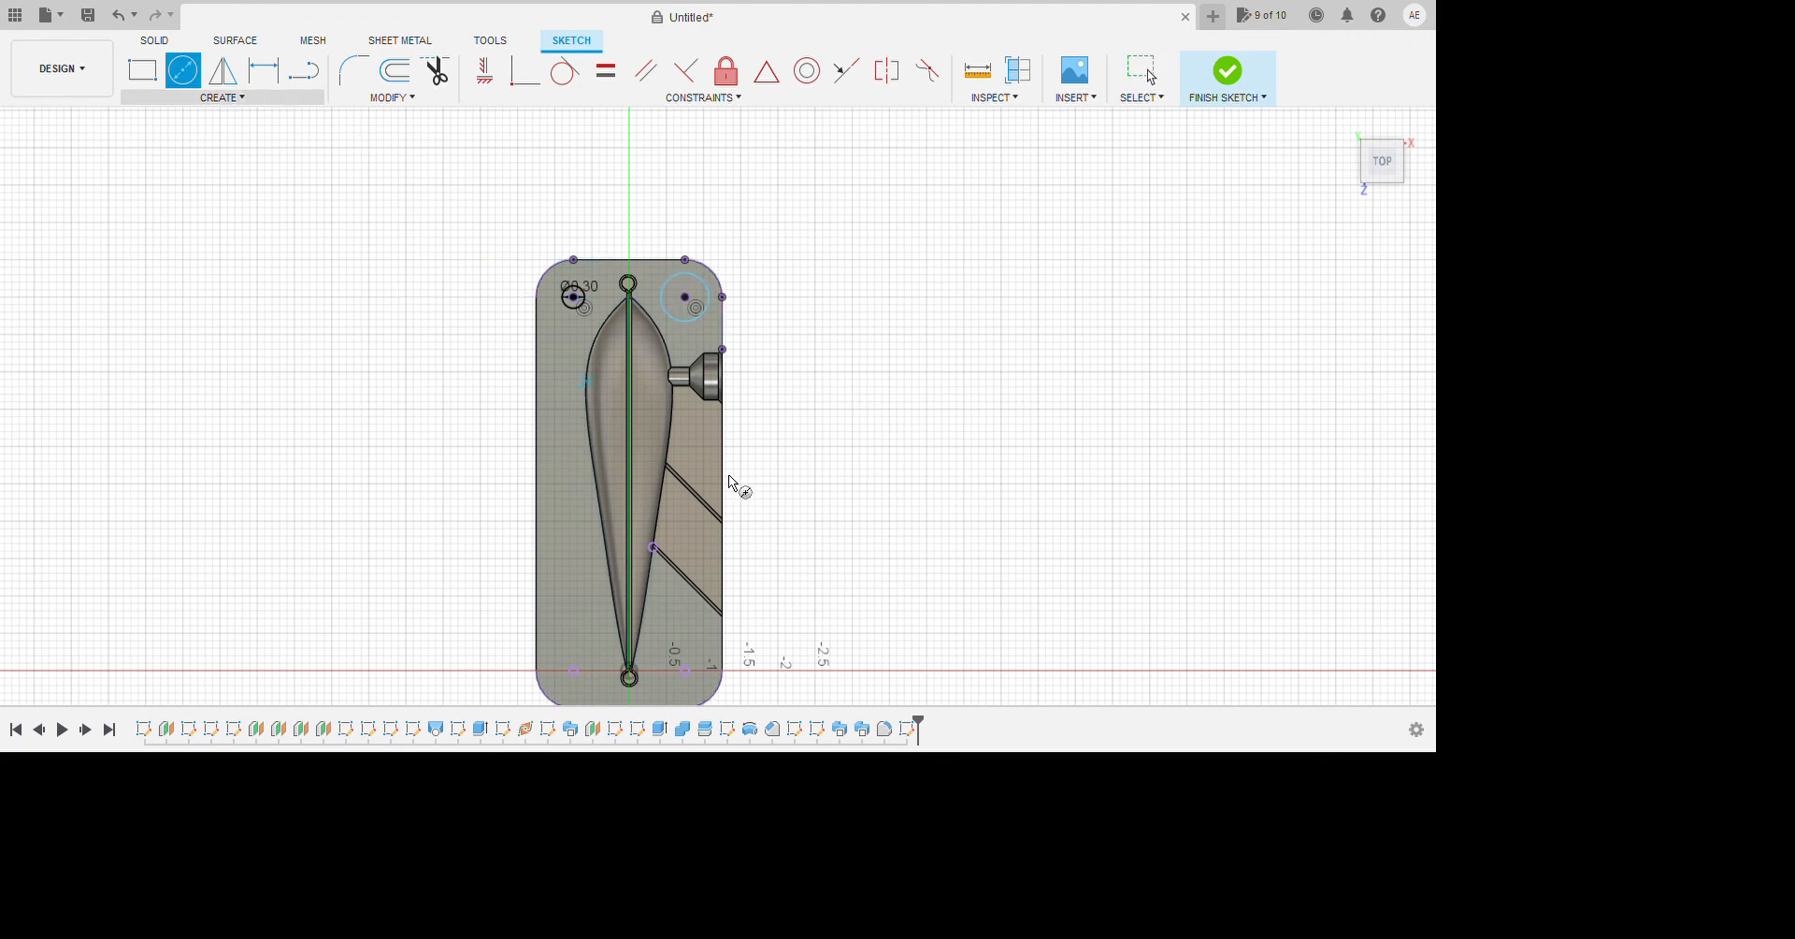
scroll(733, 485, down, 1)
scroll(708, 784, up, 2)
click(722, 798)
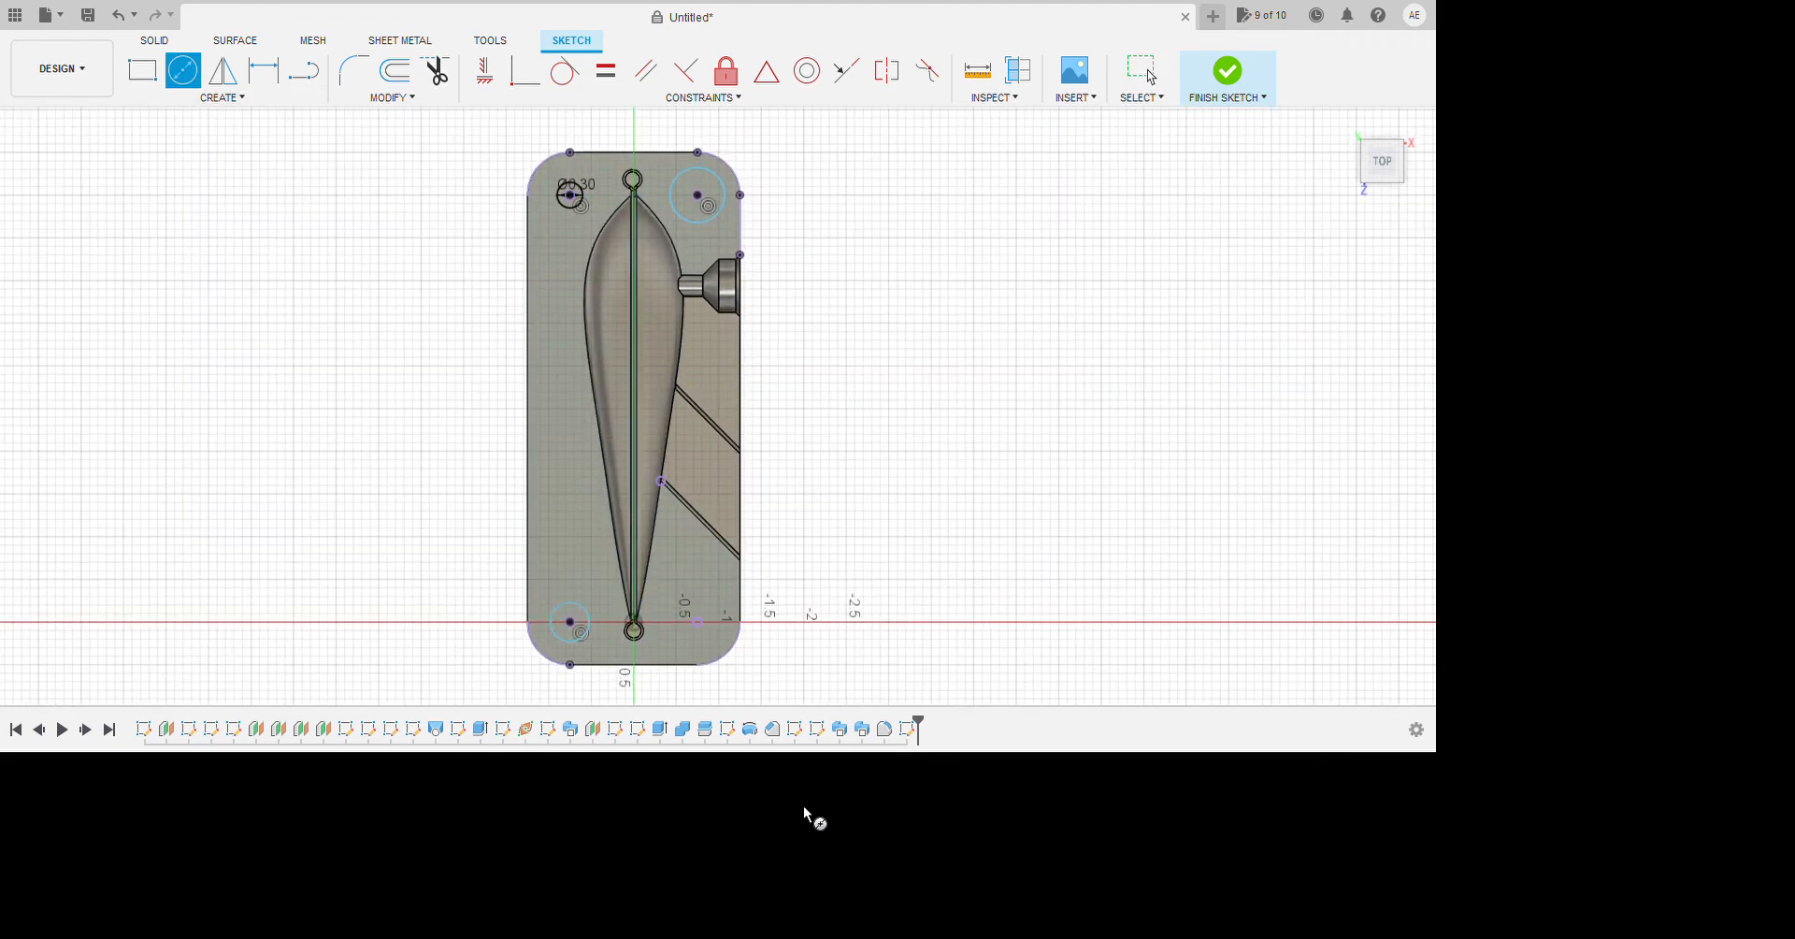
click(873, 777)
click(895, 801)
key(Escape)
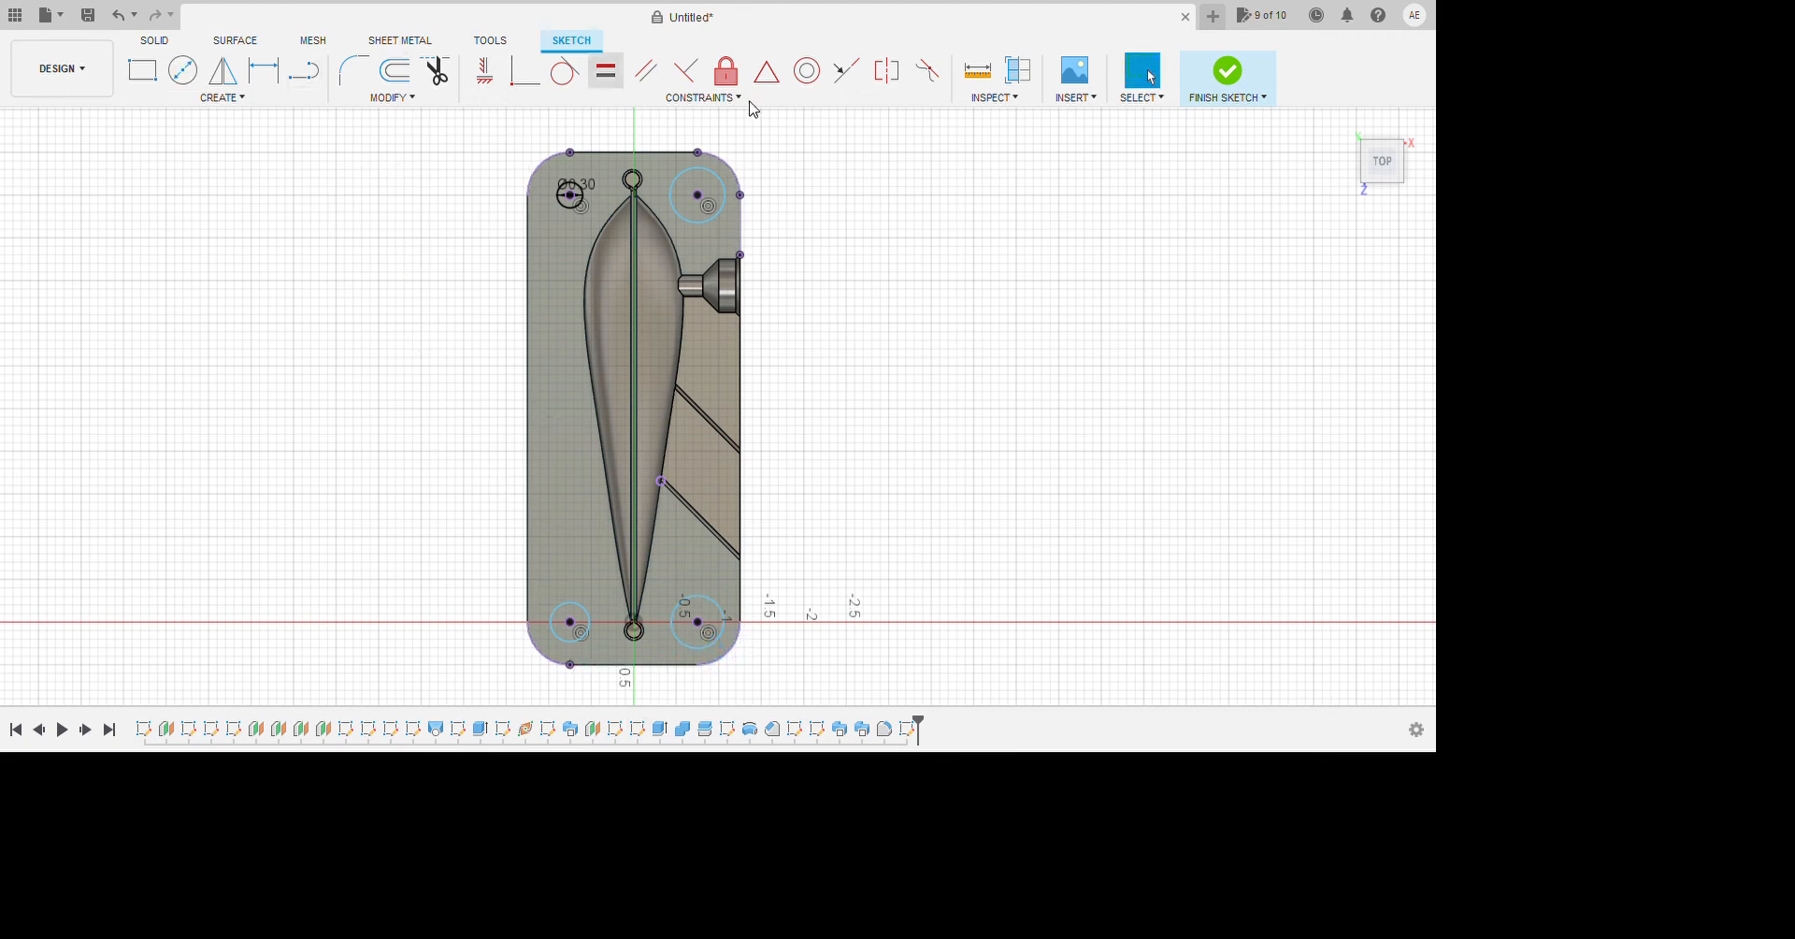
Constrain the other three corner circles equal to the 0.30 circle and finish the sketch.
click(606, 71)
click(559, 202)
click(698, 222)
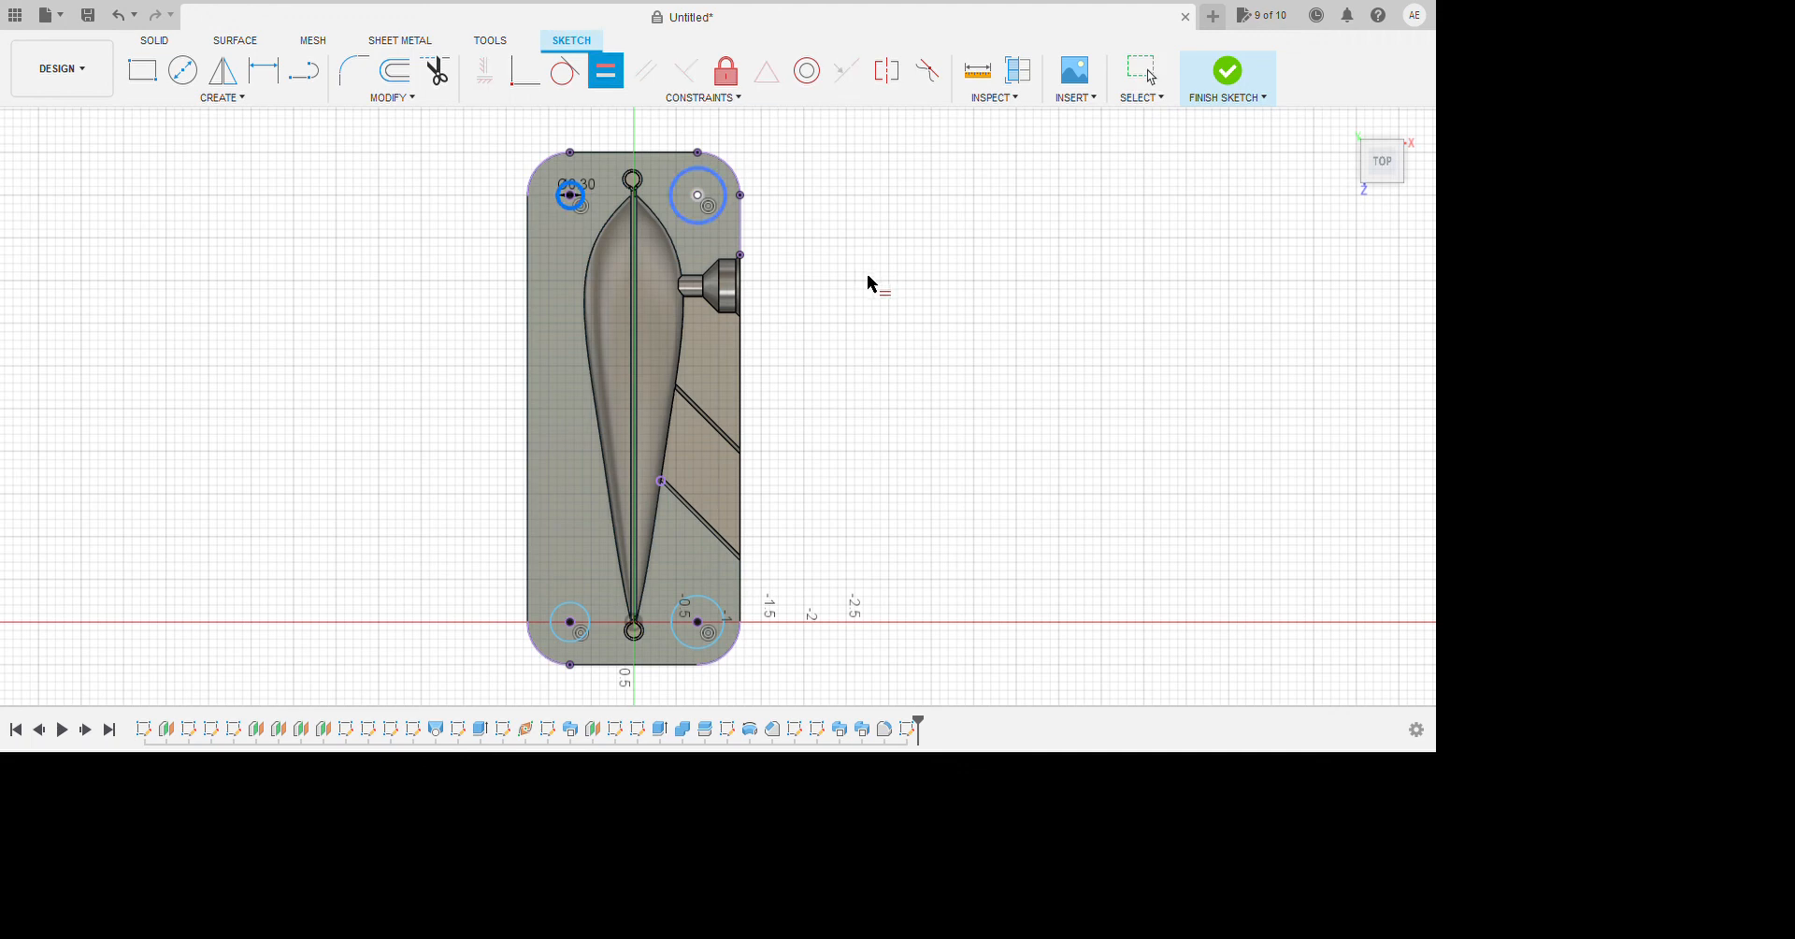
click(559, 202)
click(591, 647)
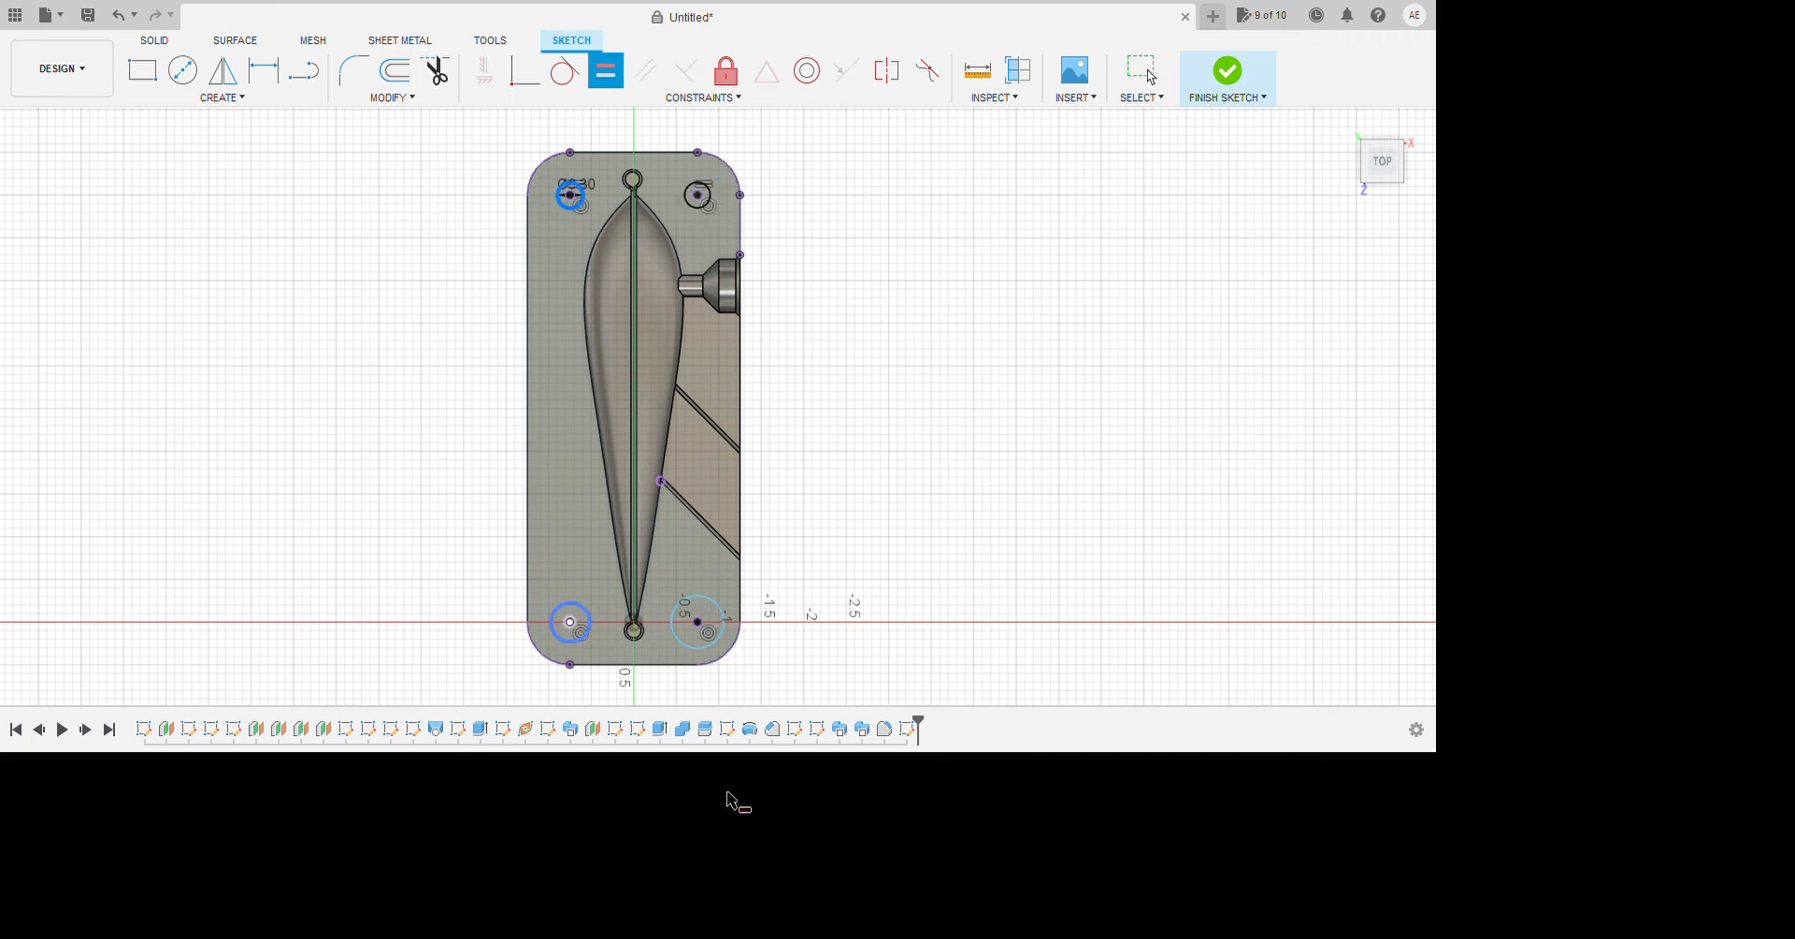
click(561, 187)
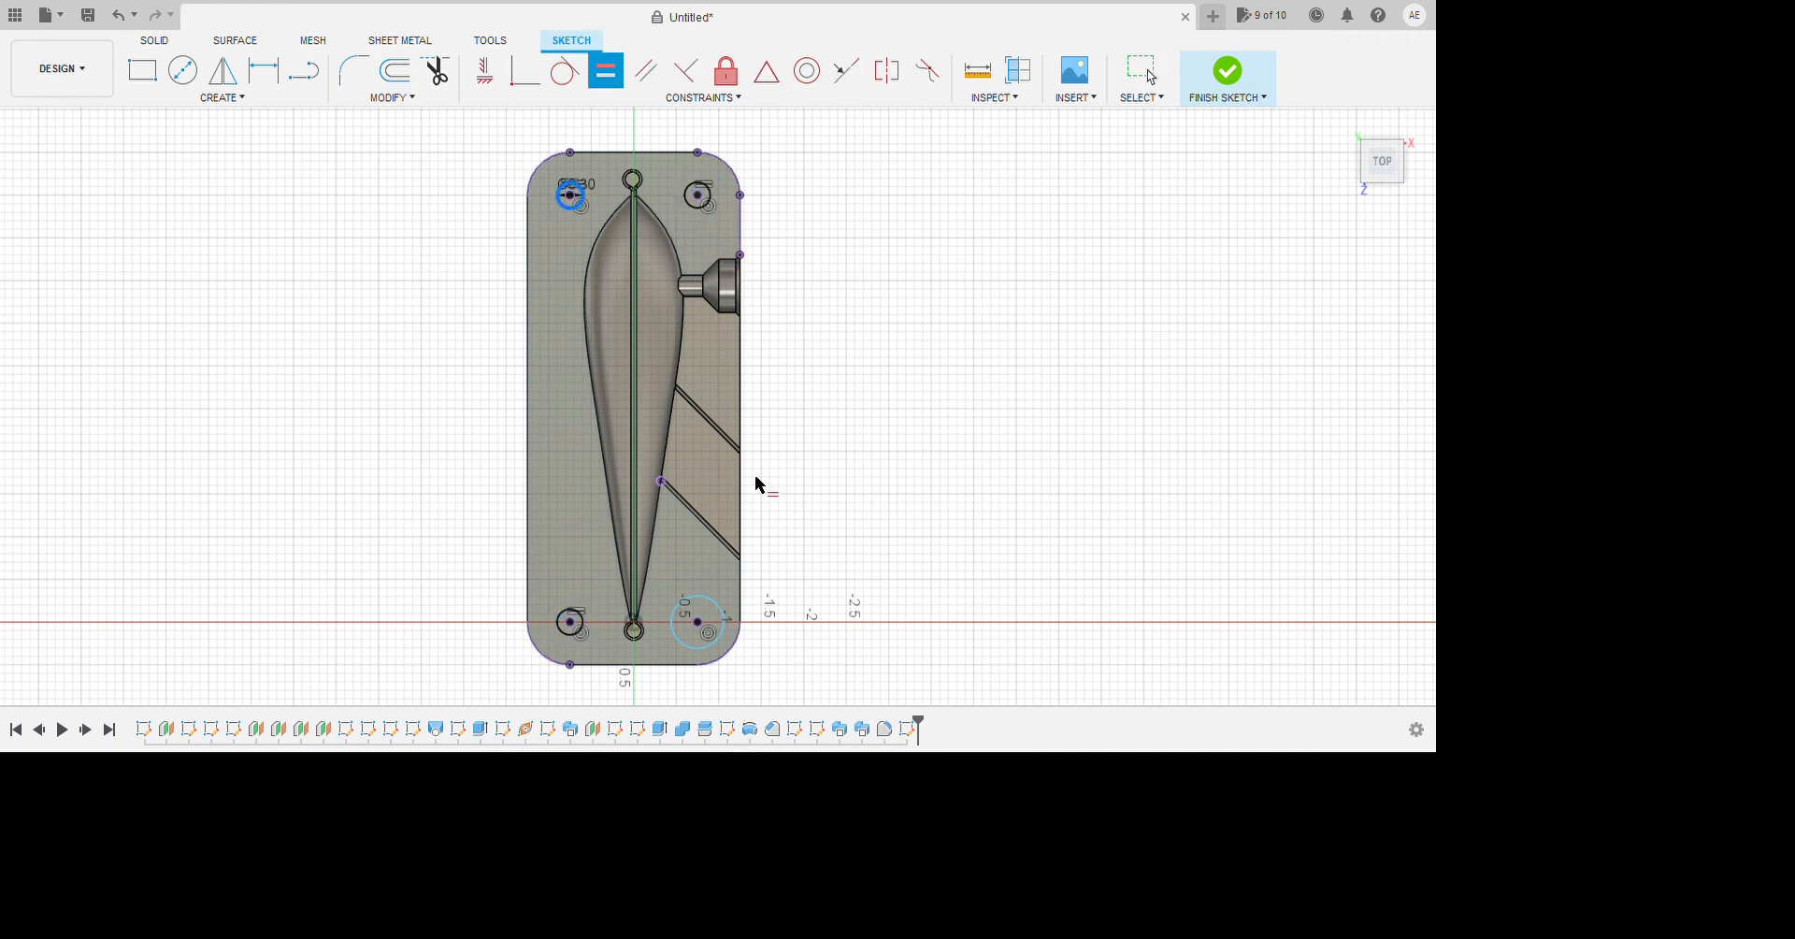
click(716, 640)
scroll(1000, 459, down, 2)
click(1228, 77)
Extrude the four corner circles upward from the parting face as short alignment pegs joined to the lower half.
shift+middle_drag(1257, 589, 1150, 512)
click(183, 70)
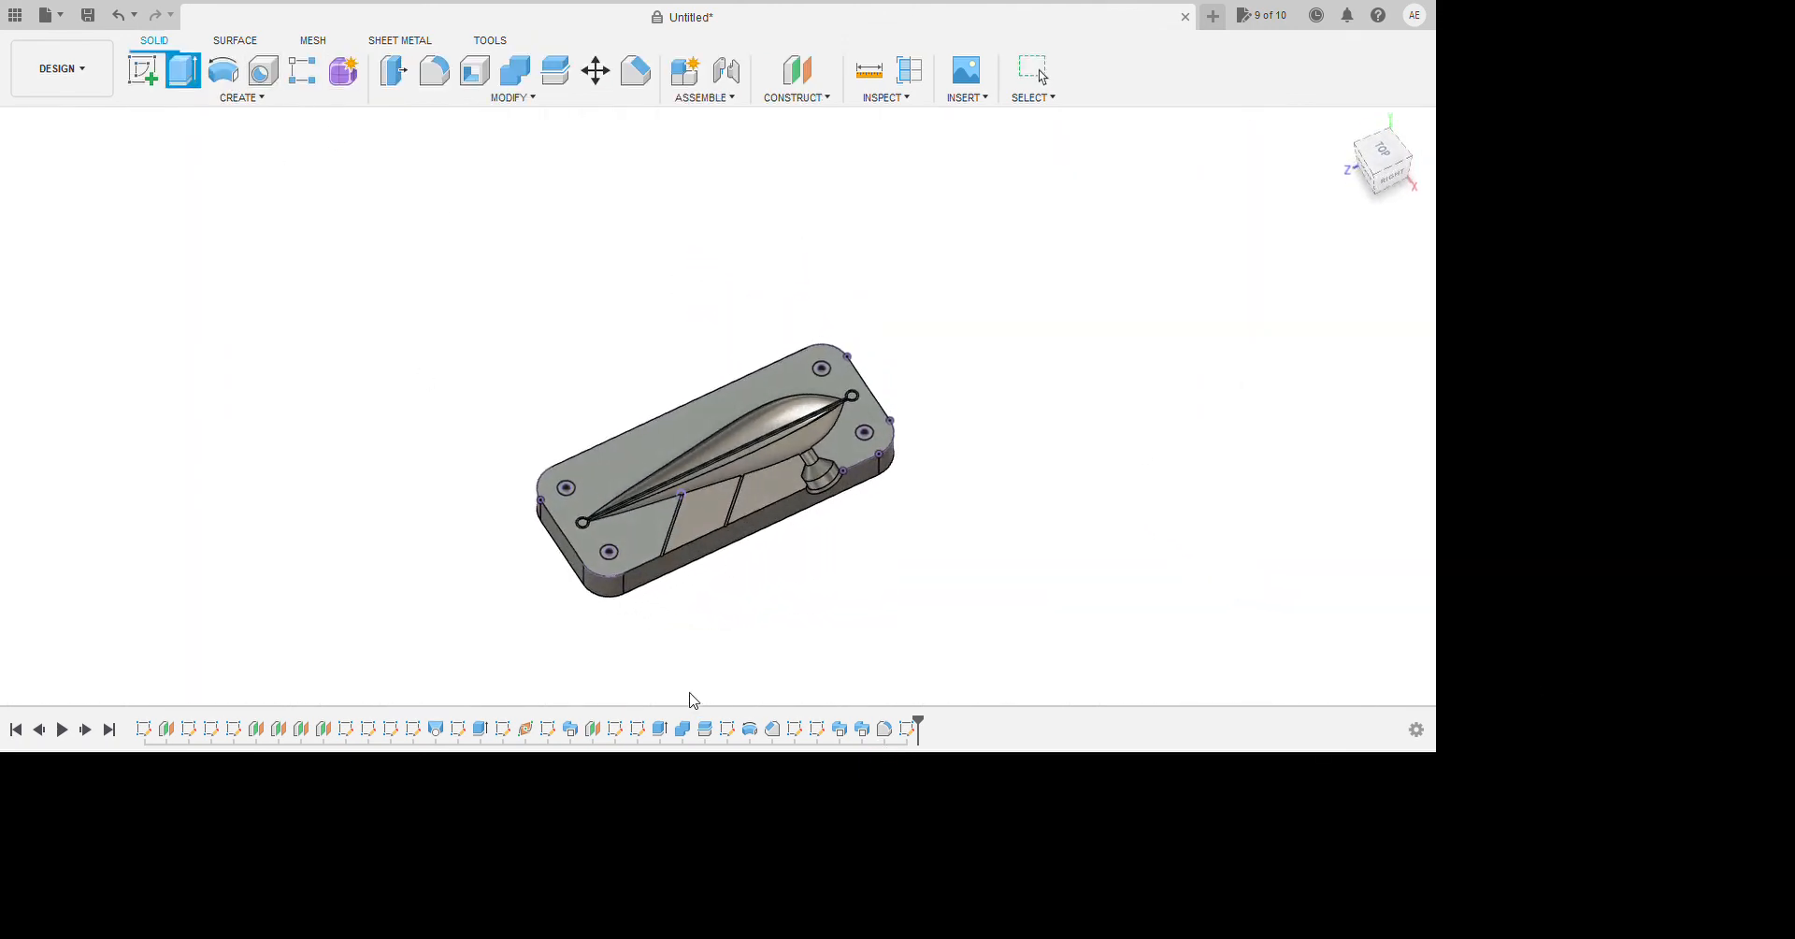
click(565, 488)
click(609, 552)
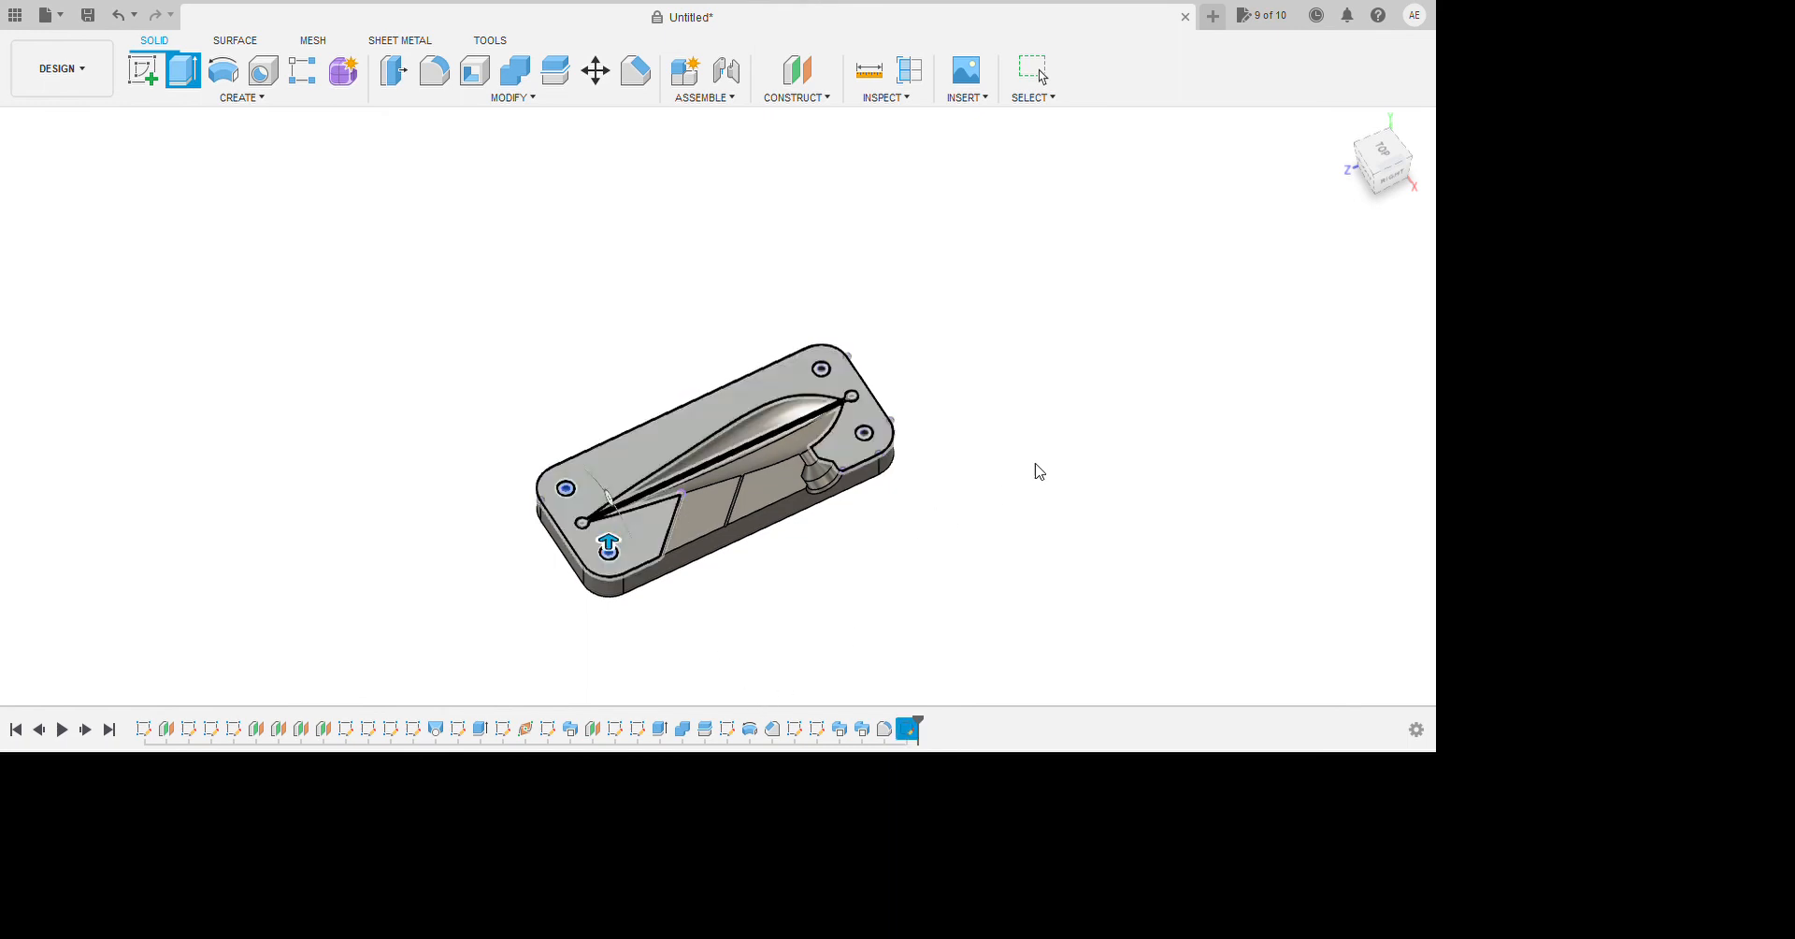
click(821, 368)
click(864, 432)
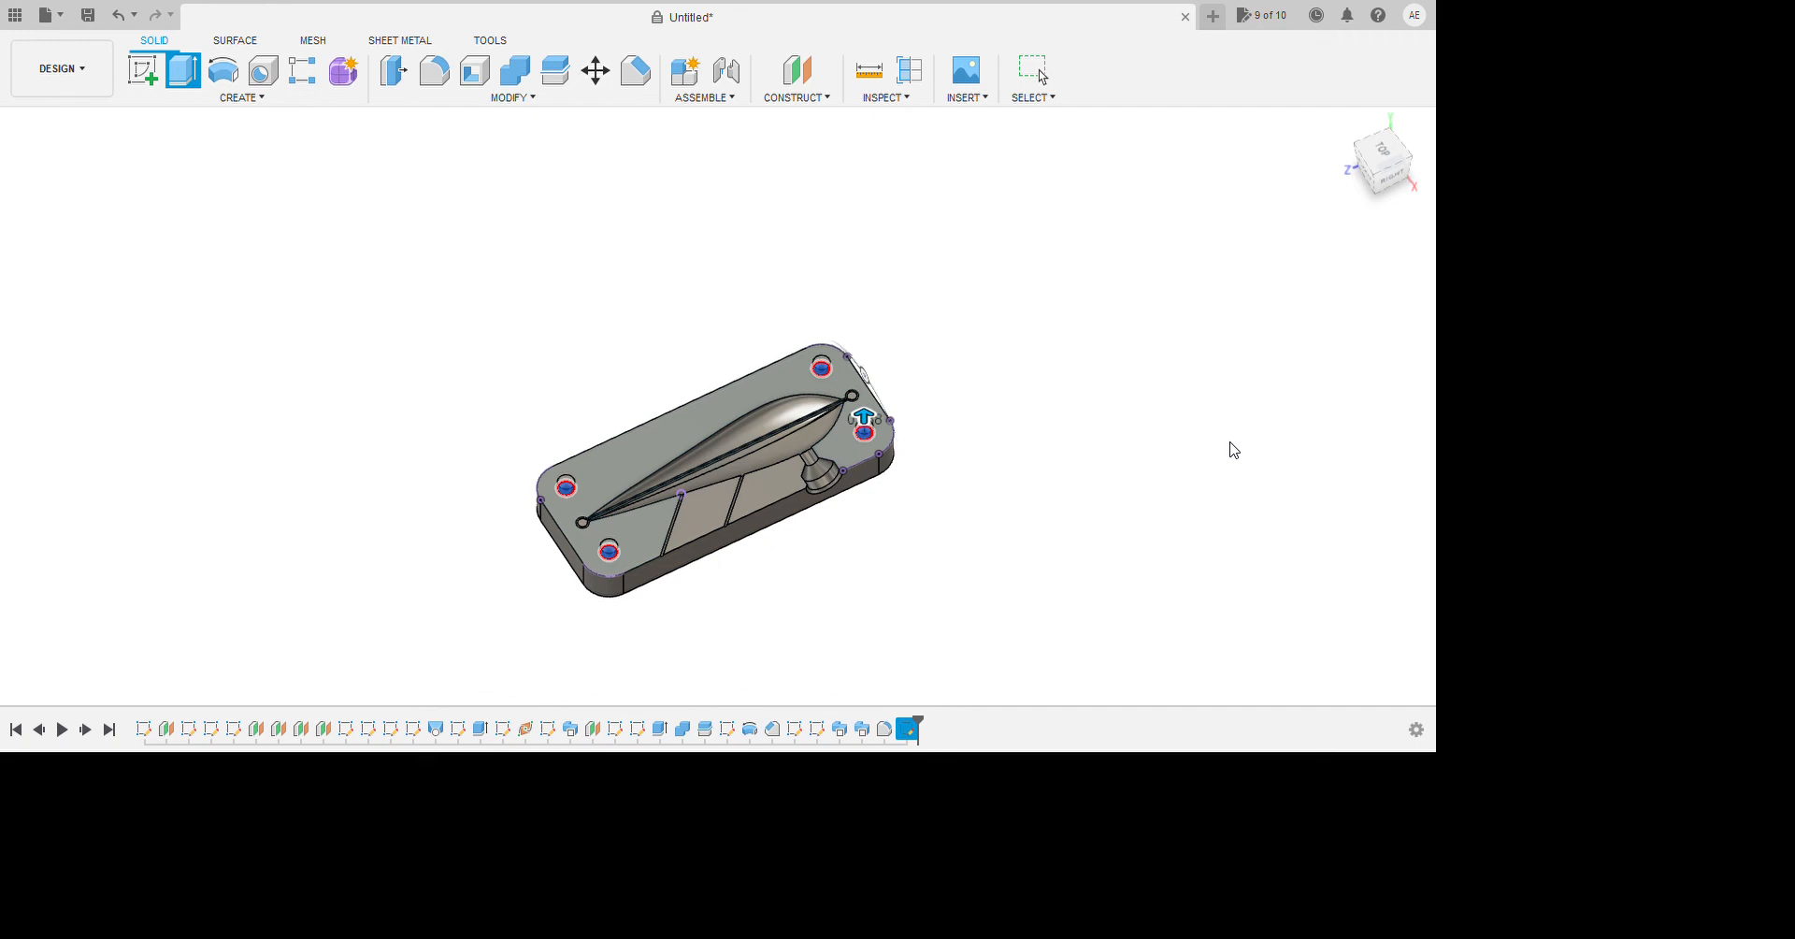
key(Return)
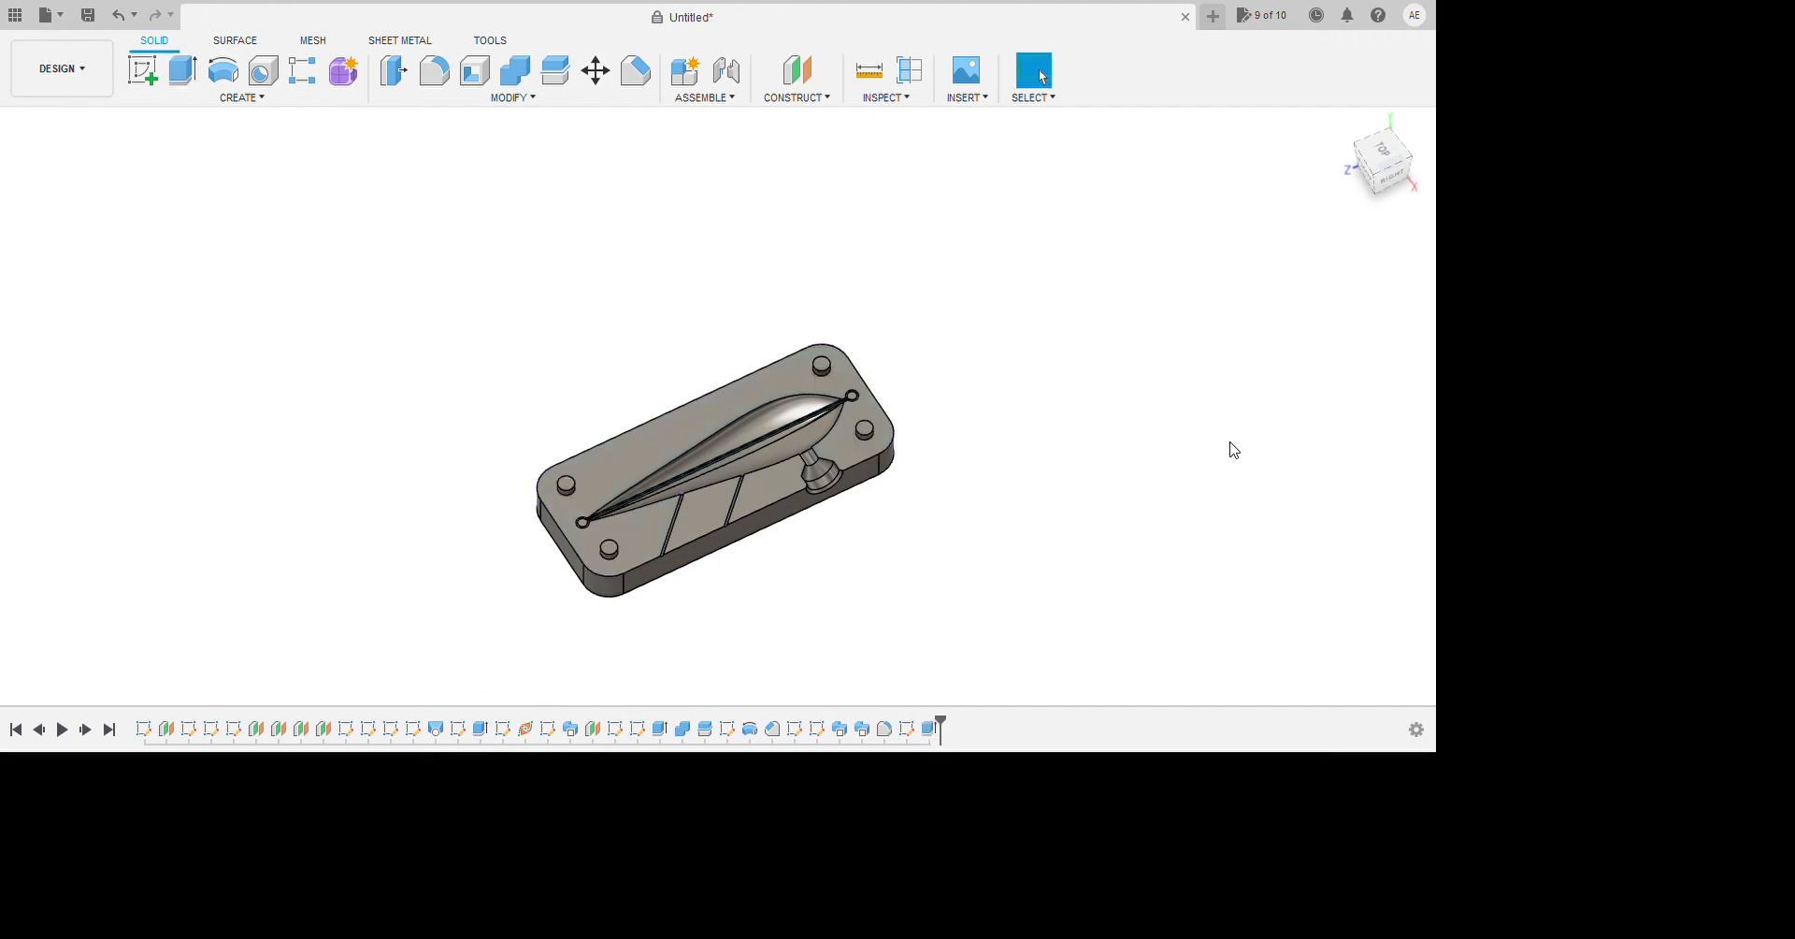
Show the upper half and cut the lower half's pegs out of it with Combine, keeping the lower half as tool.
scroll(810, 803, up, 2)
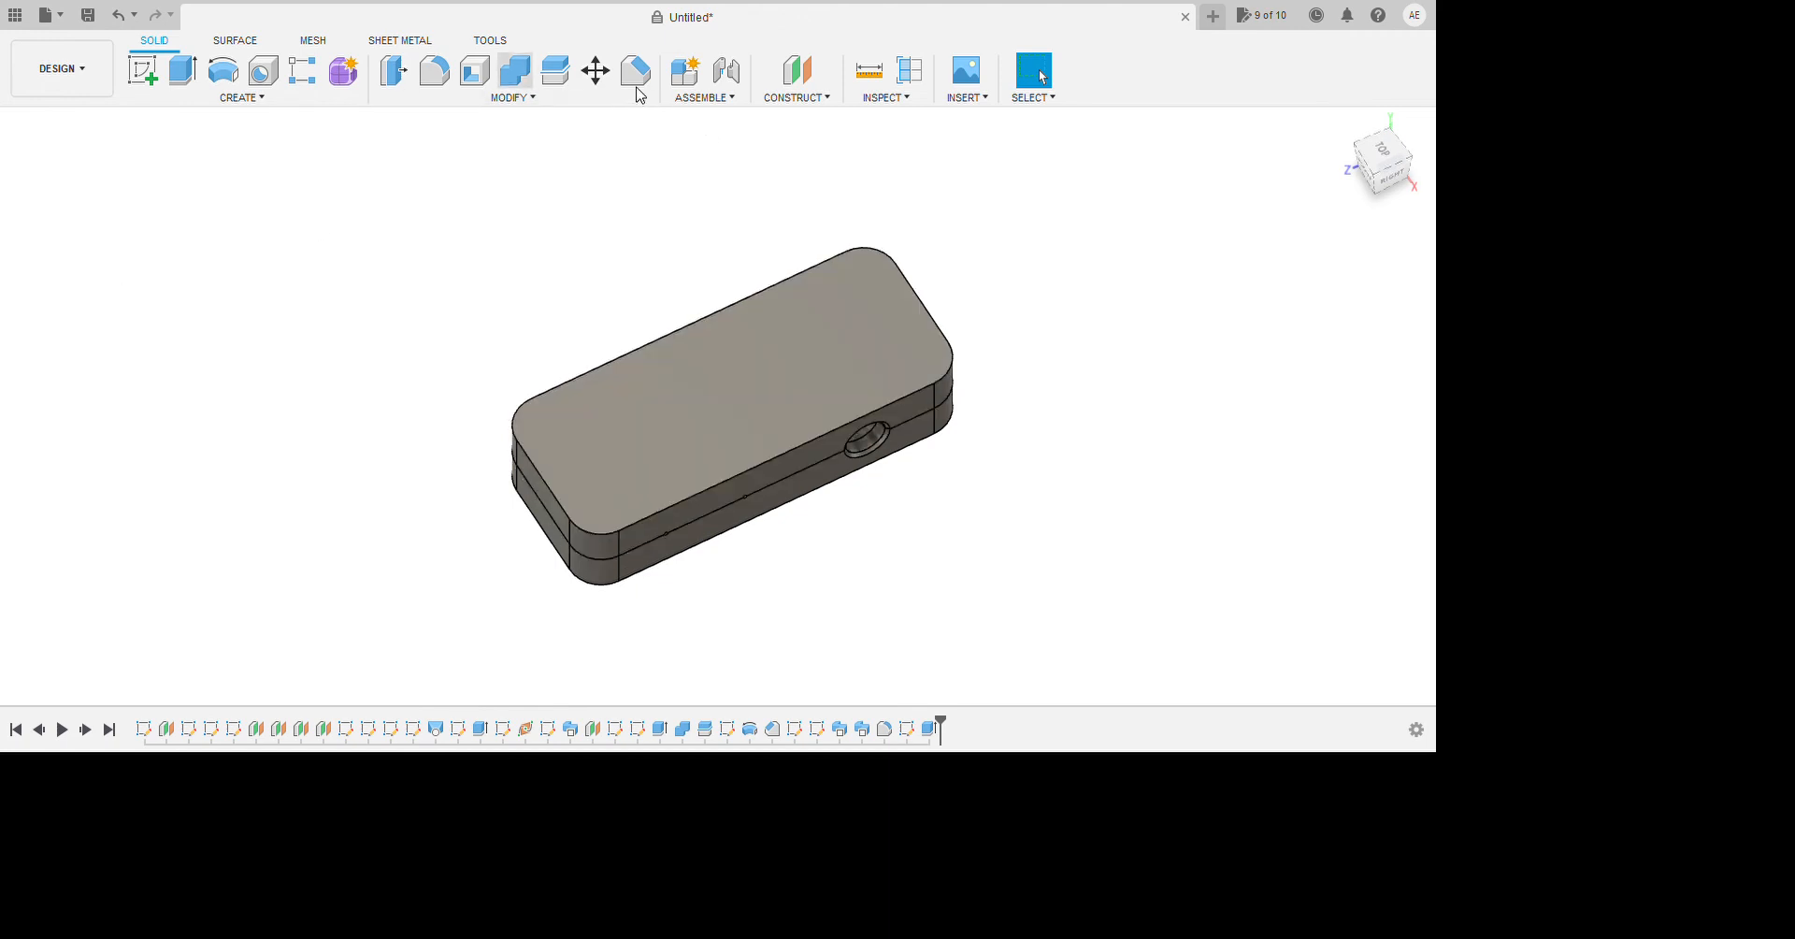
click(758, 514)
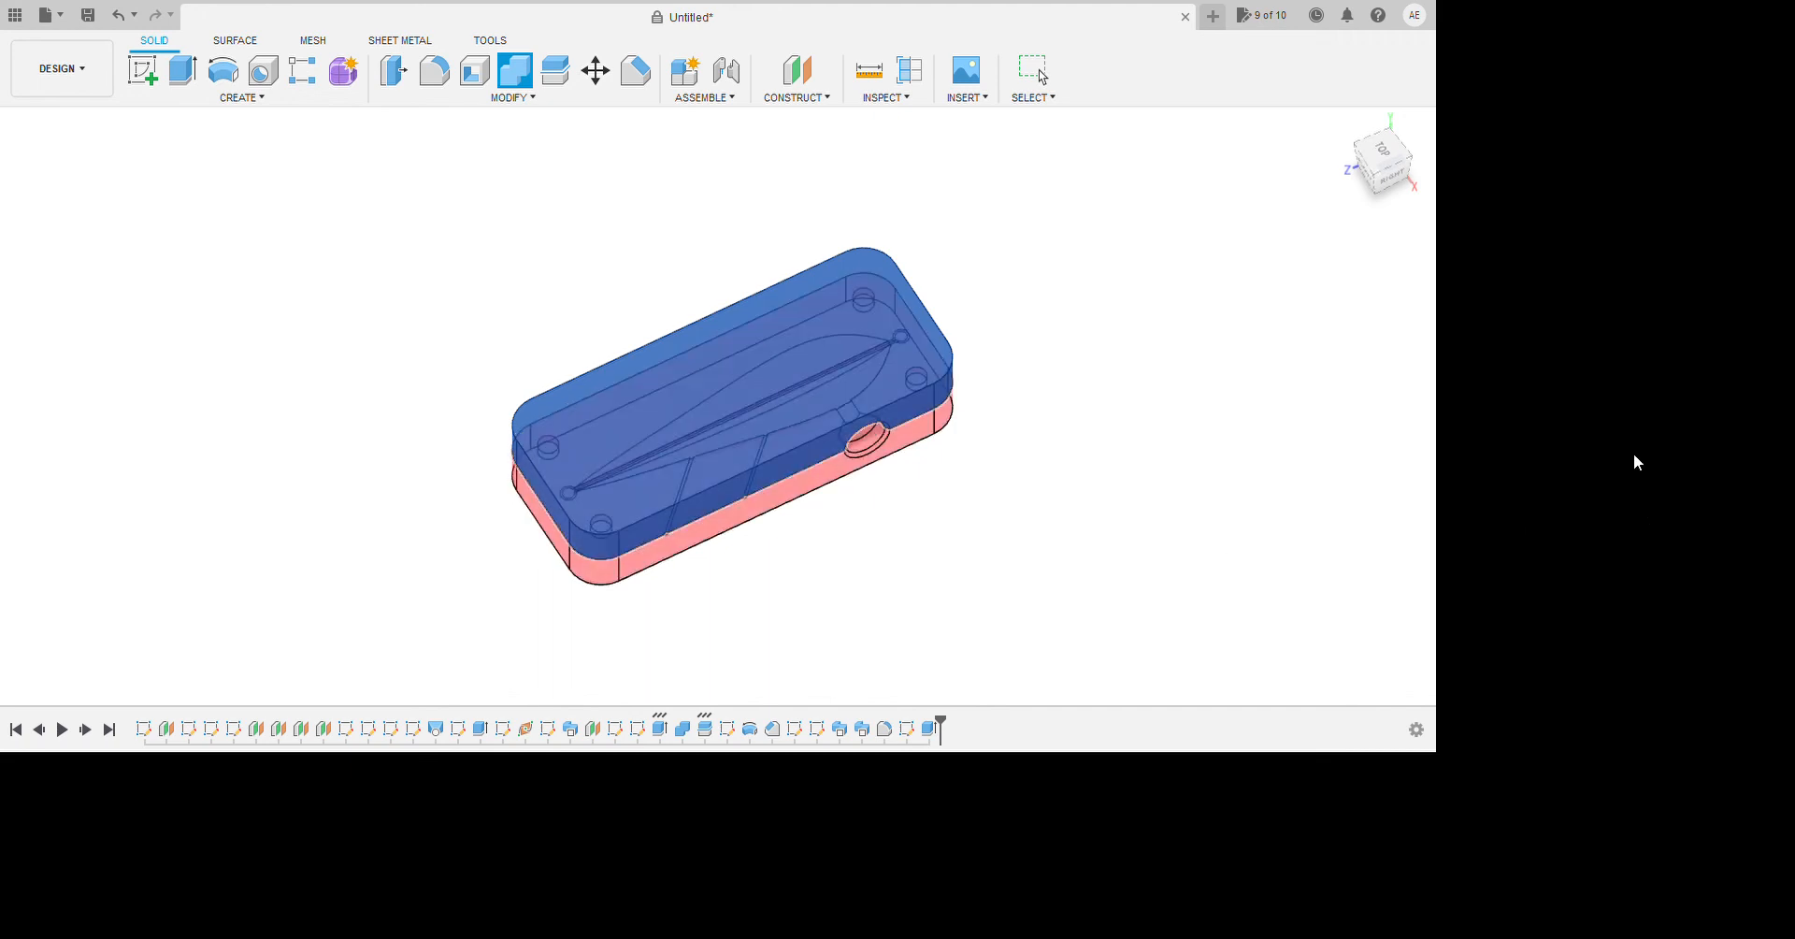
click(1662, 497)
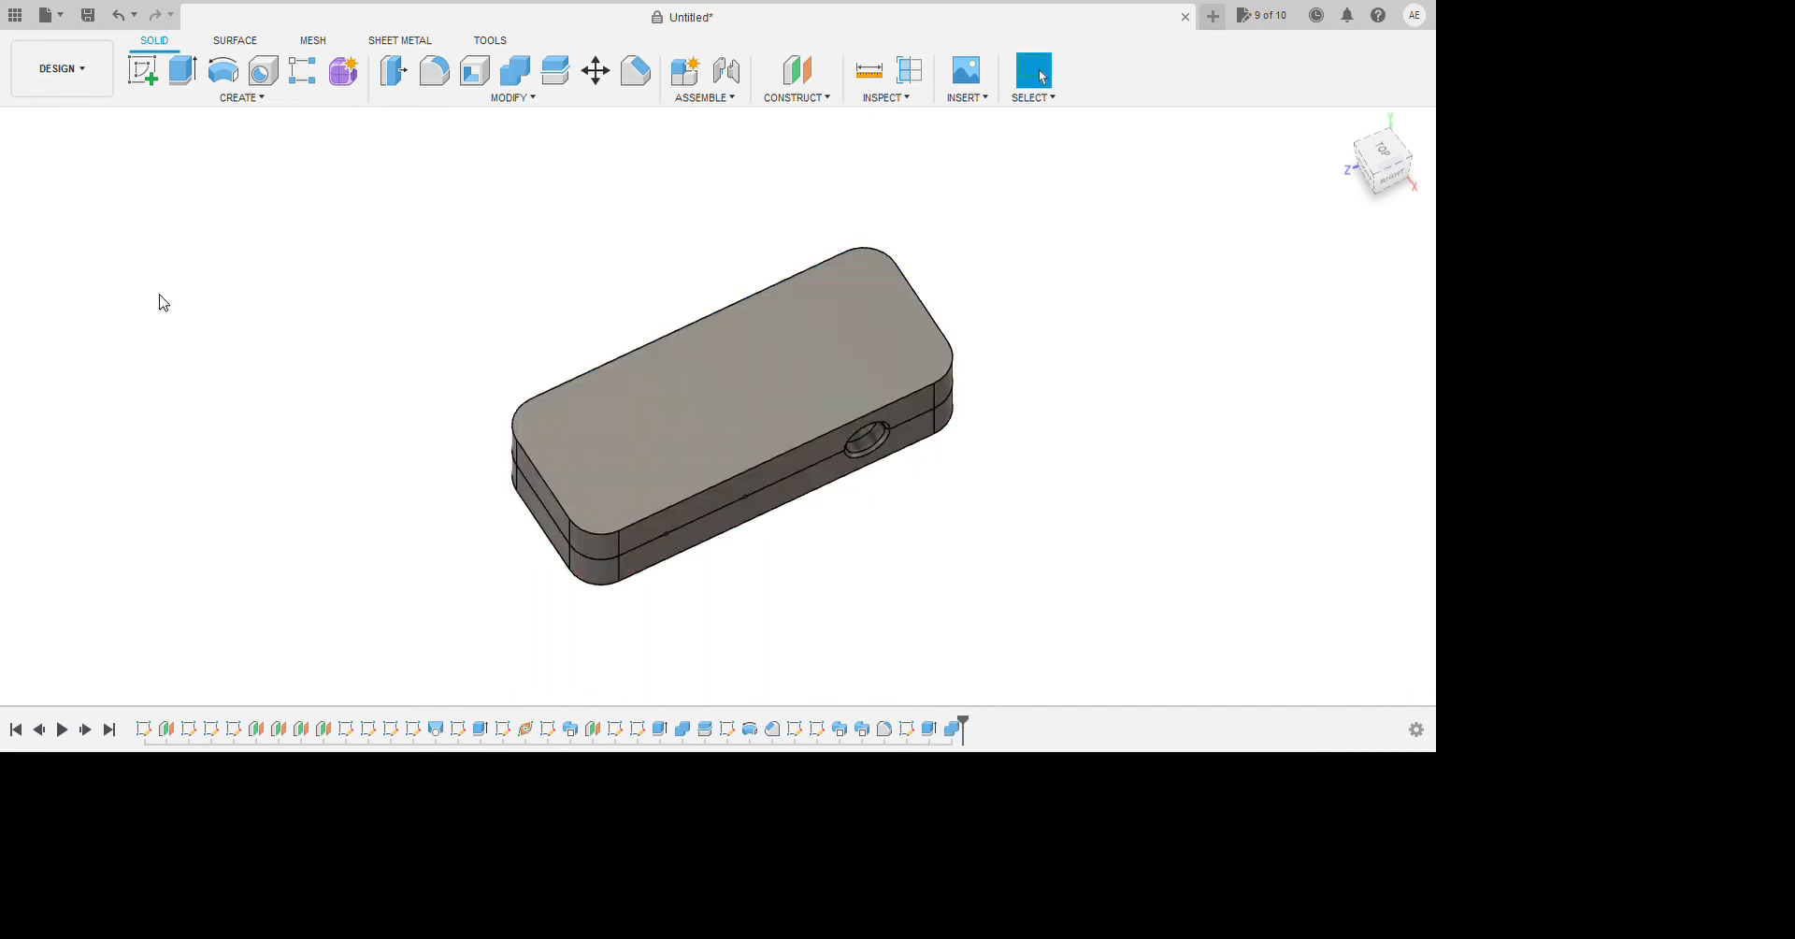
Hide the upper half and chamfer the top edges of the four alignment pegs.
click(106, 275)
click(104, 274)
click(101, 292)
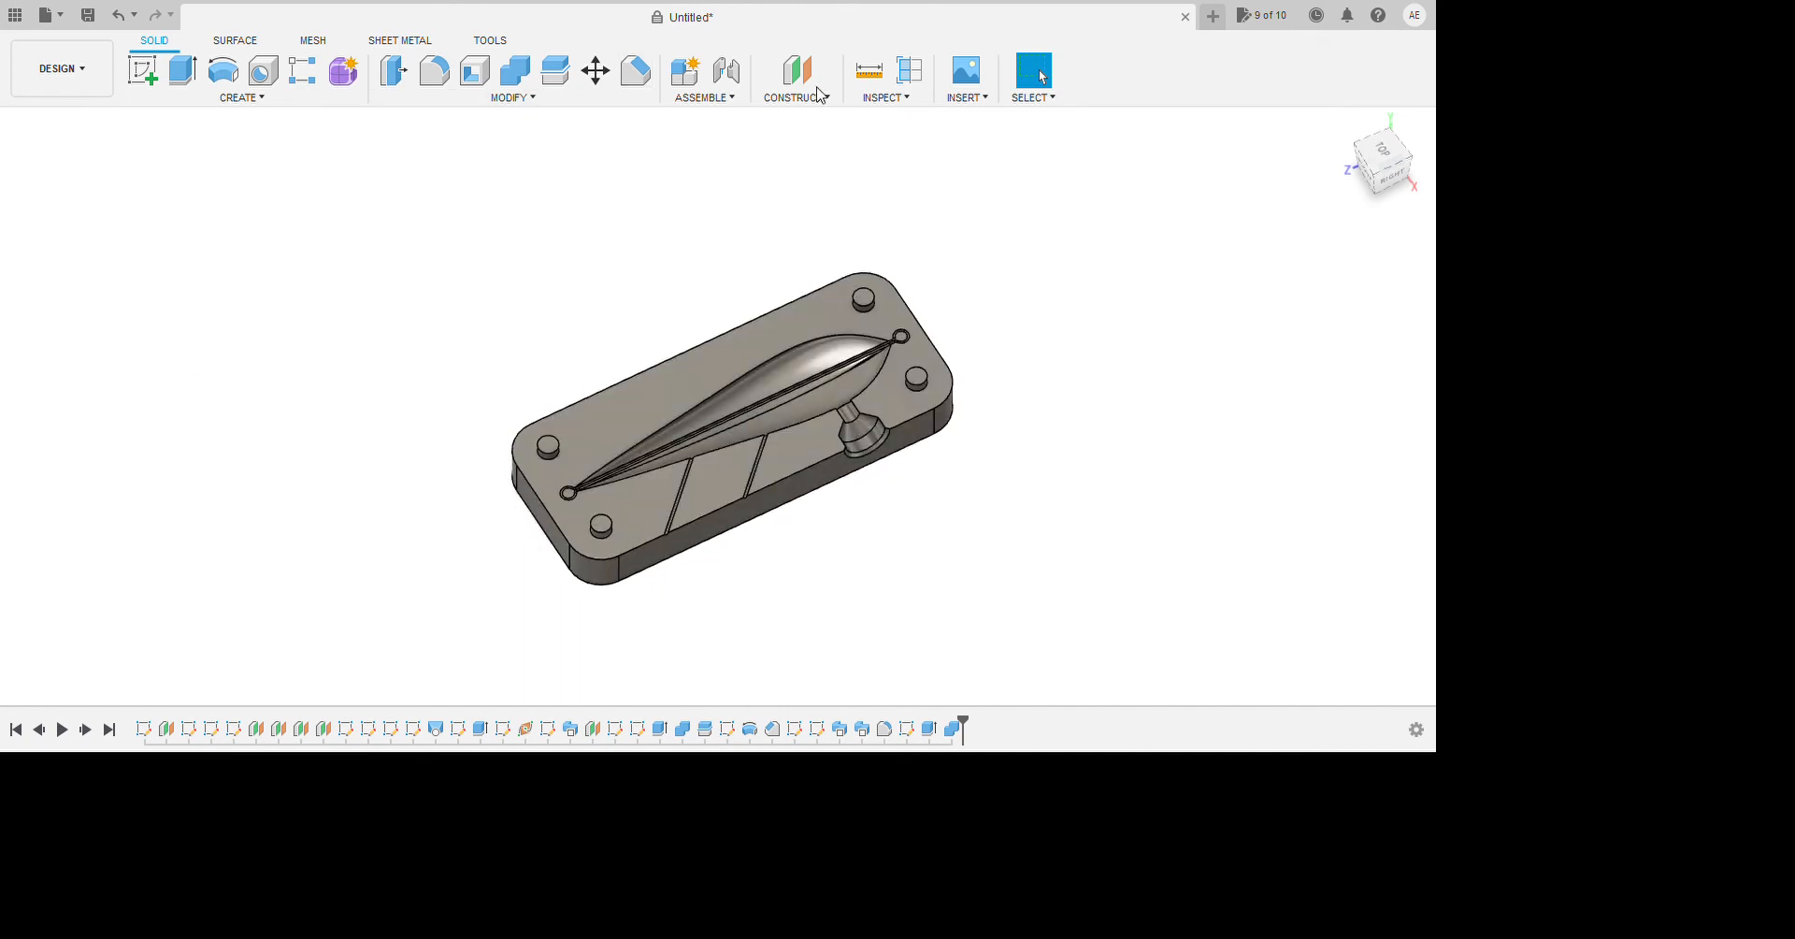
key(q)
scroll(714, 533, up, 3)
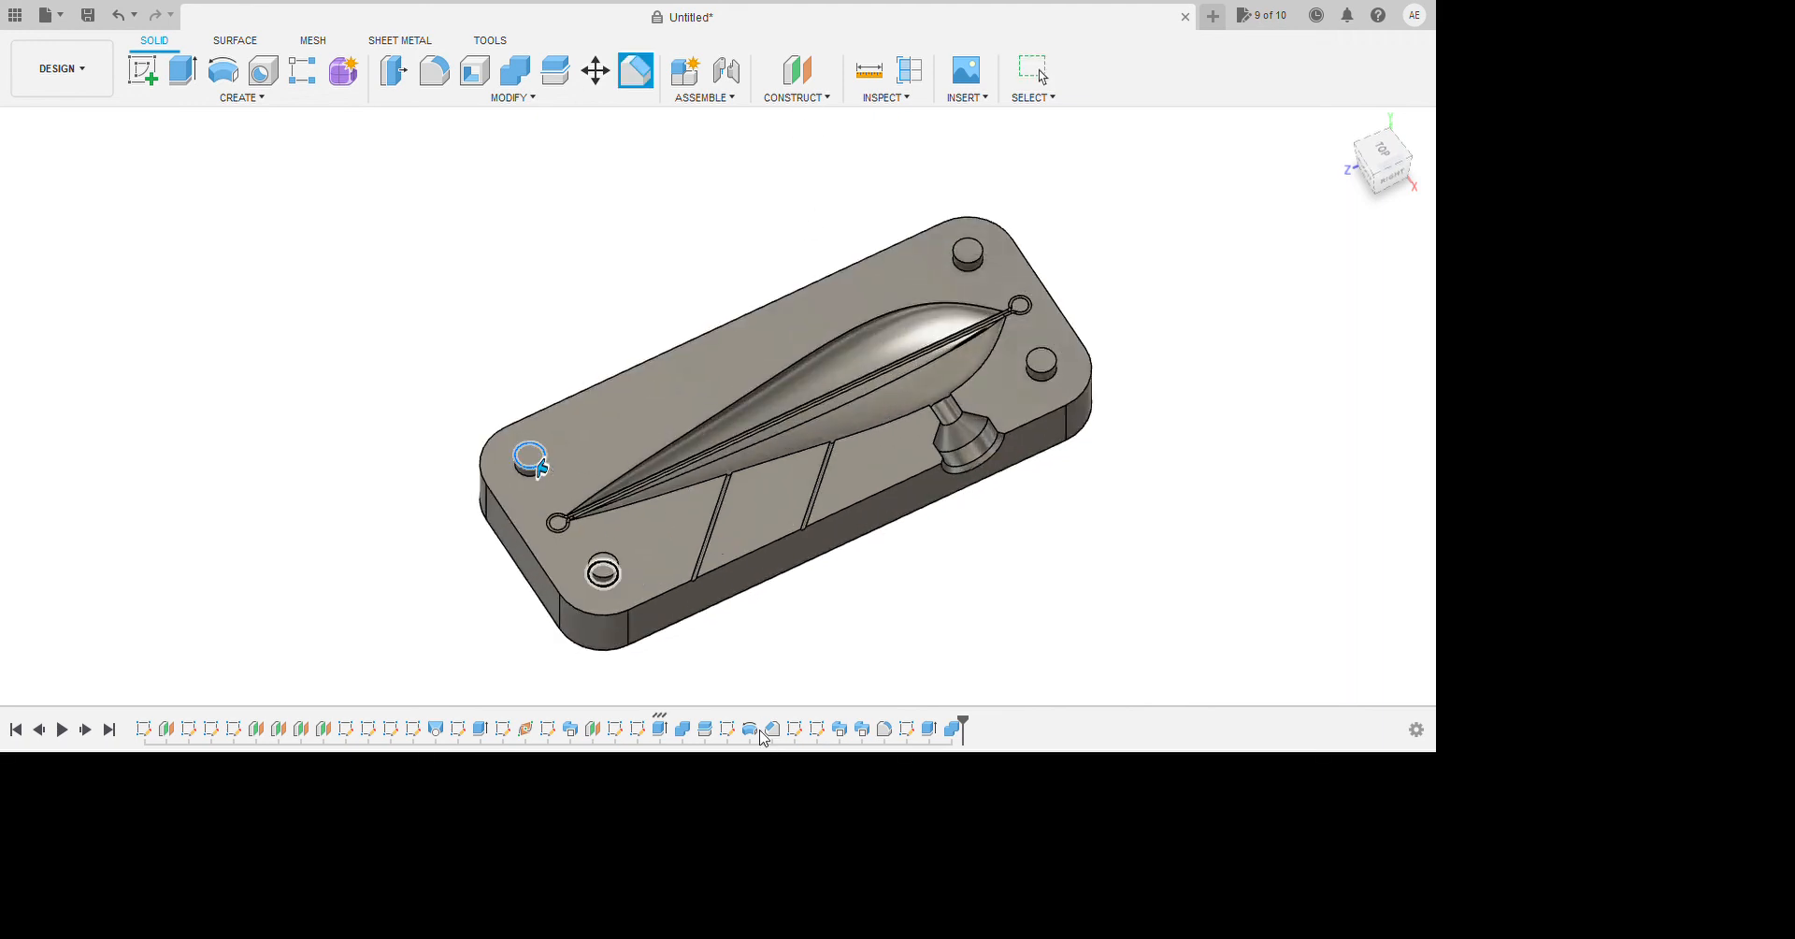
click(603, 567)
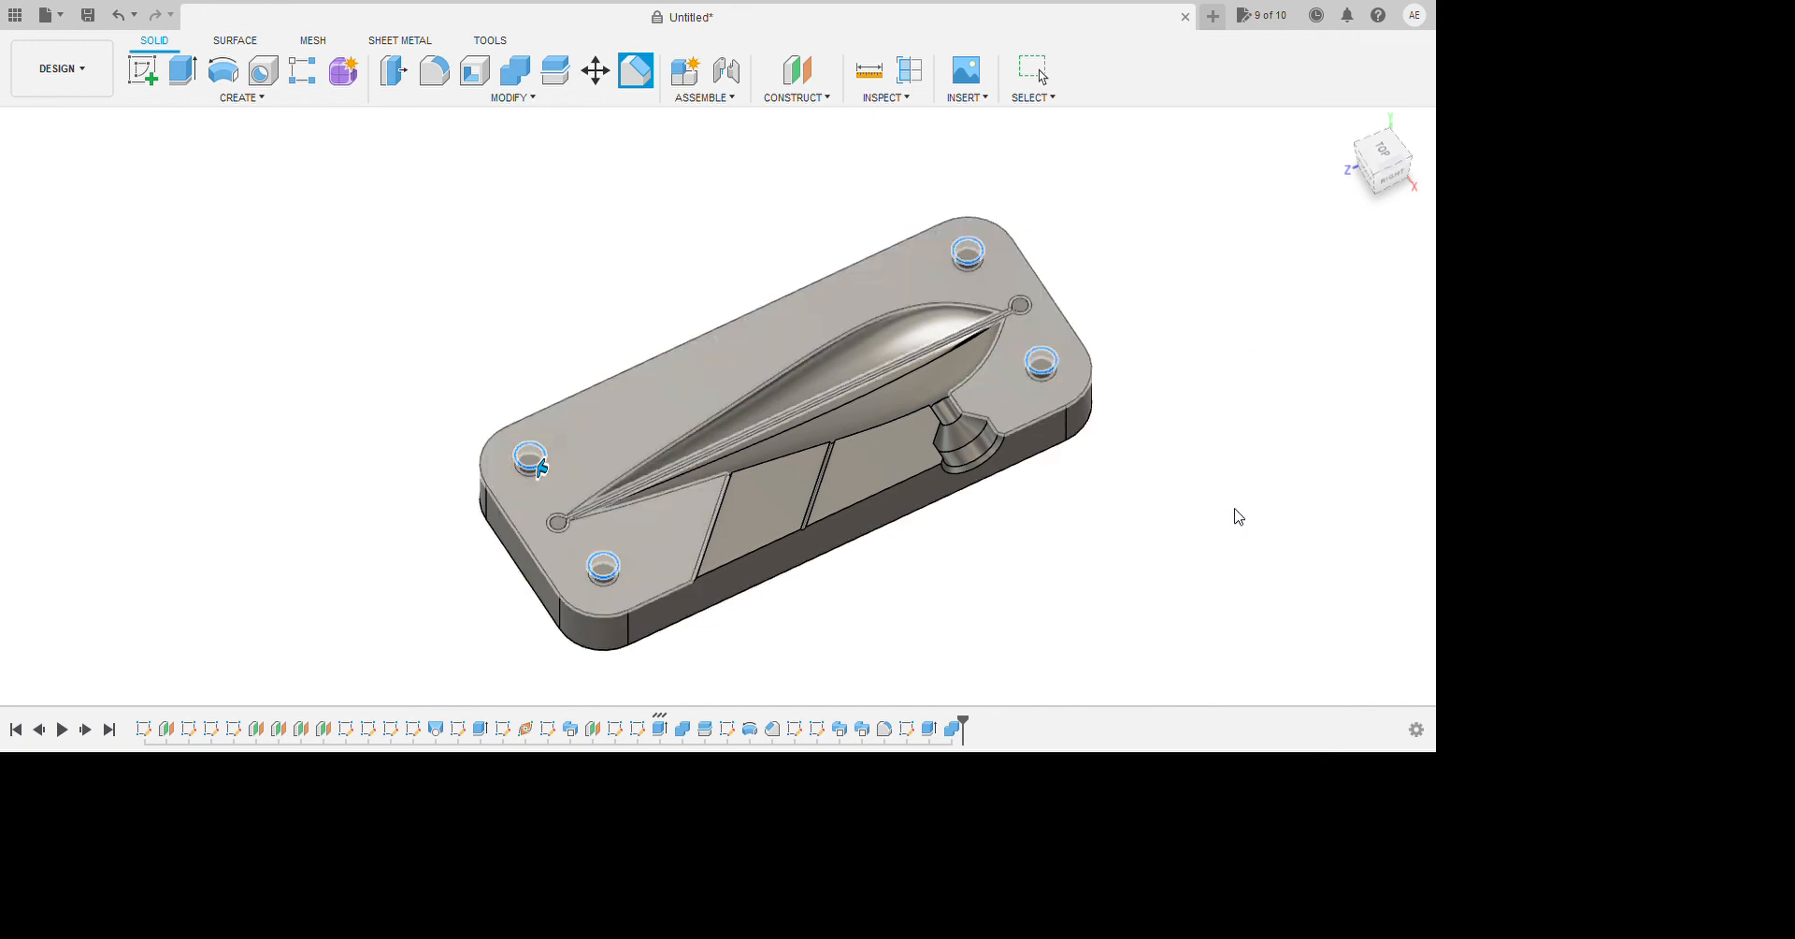
key(Return)
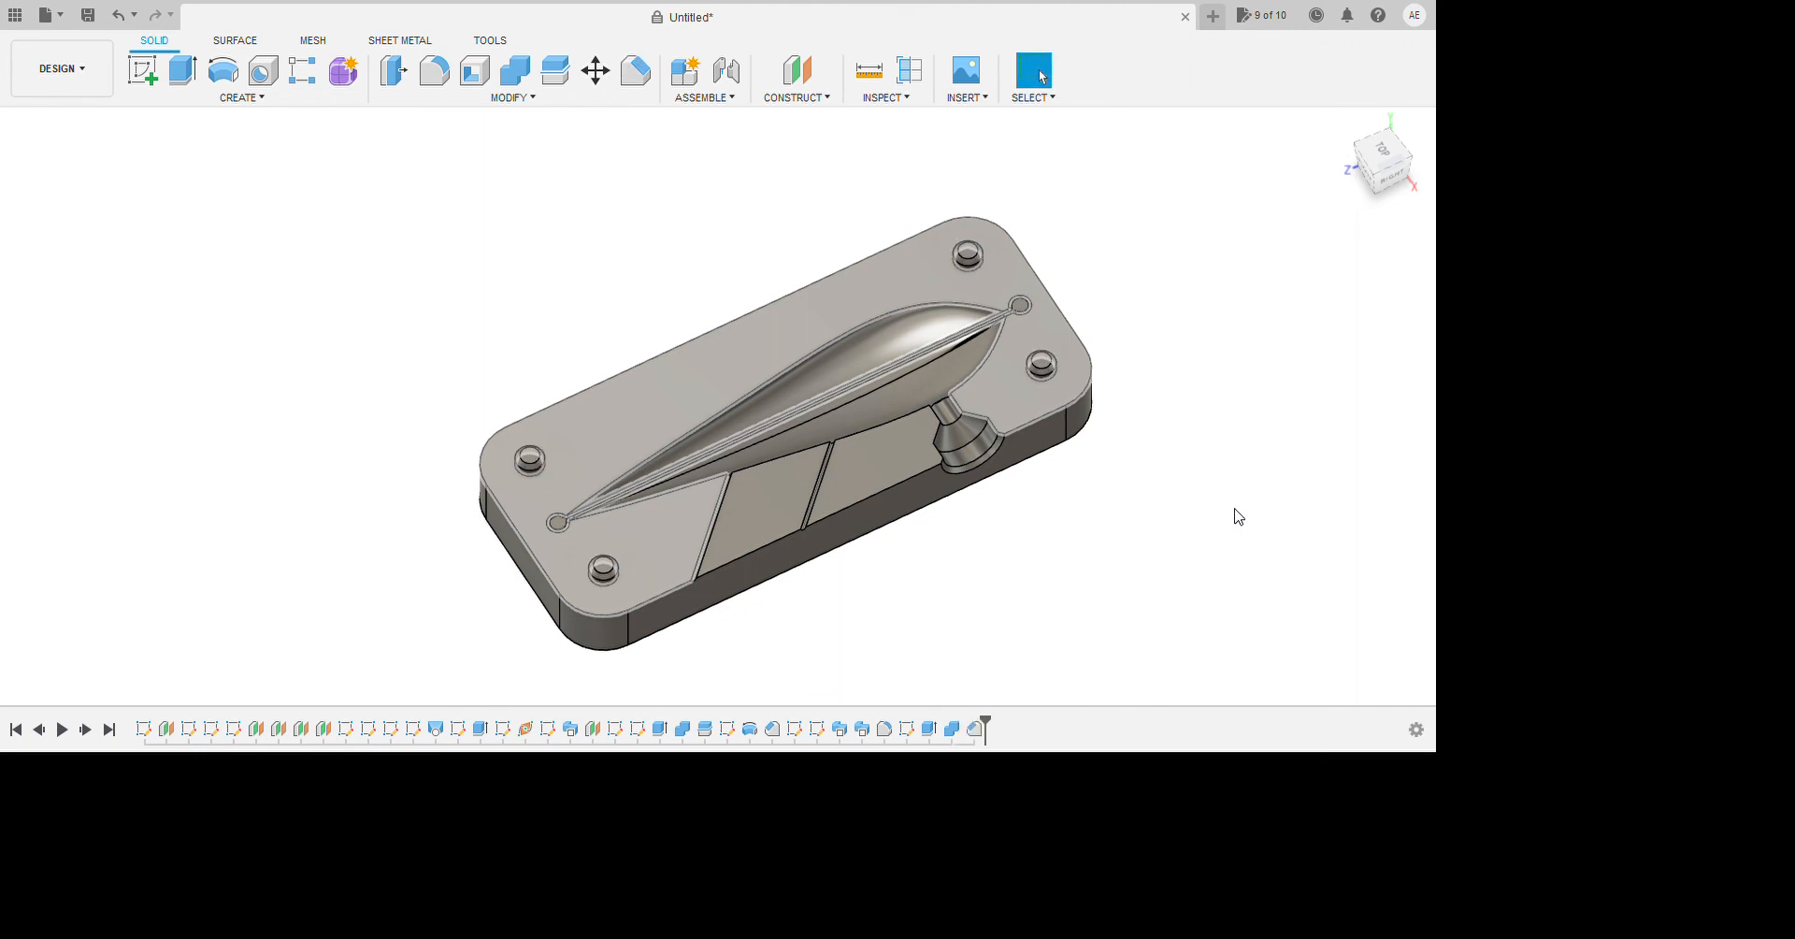
Show only the upper mold half and examine the peg sockets on its underside.
shift+middle_drag(1322, 705, 1288, 655)
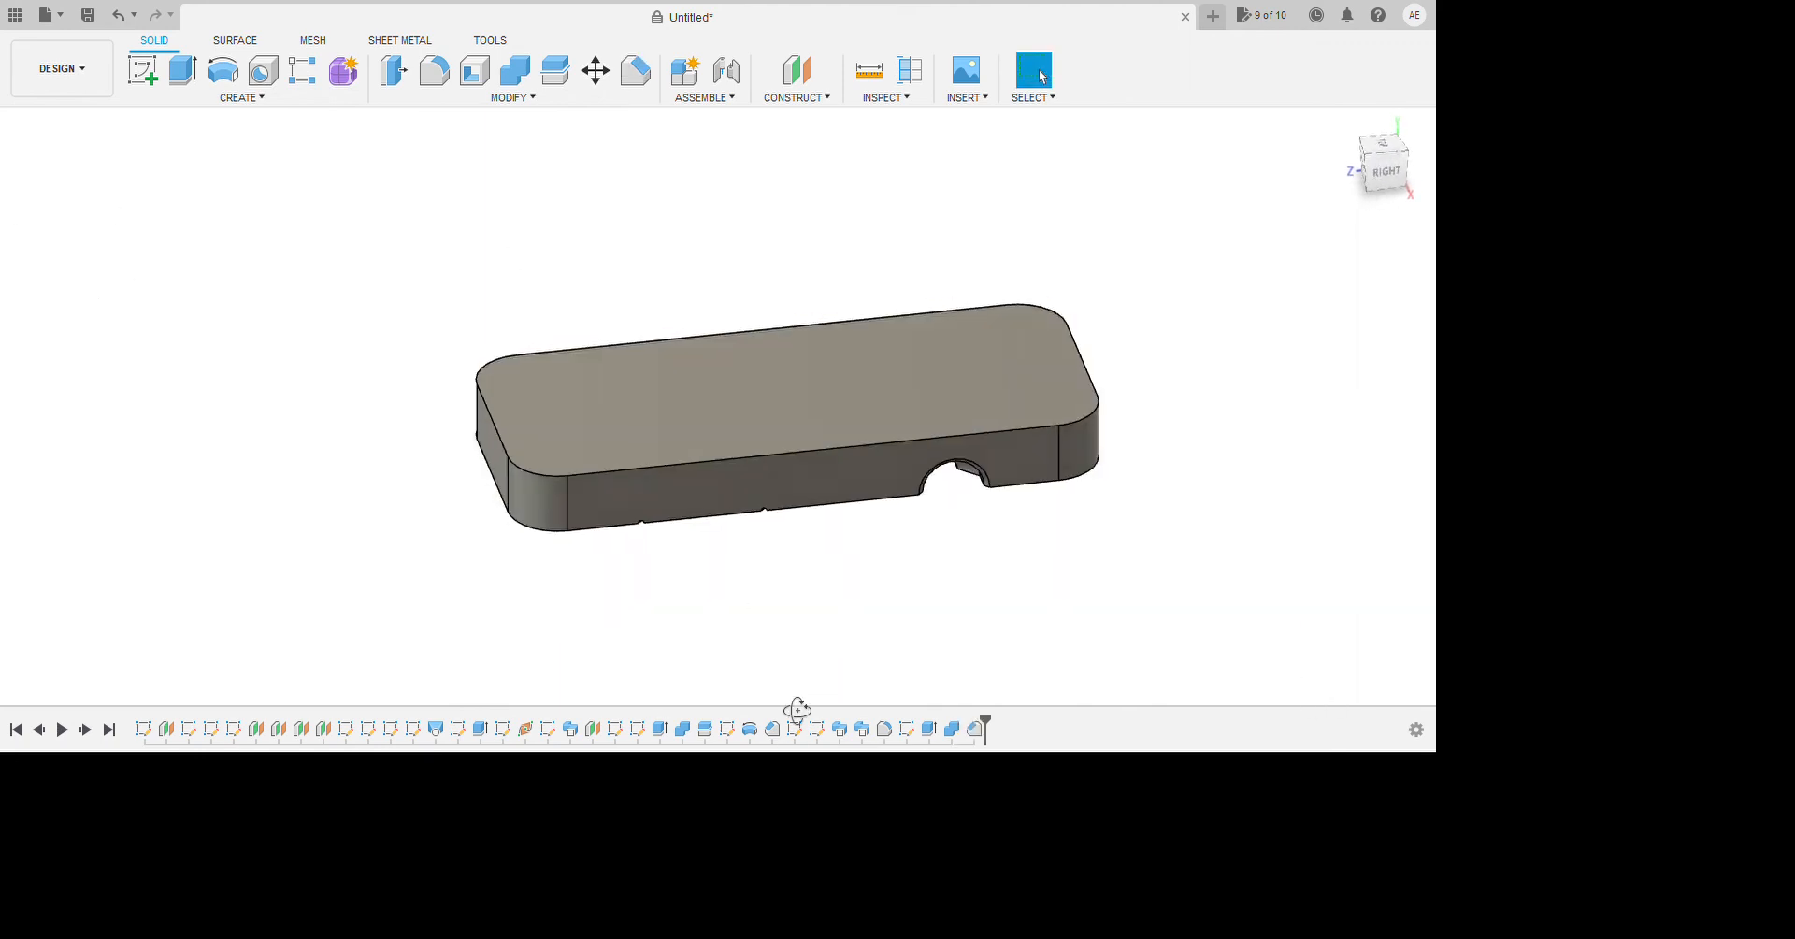
shift+middle_drag(797, 710, 1743, 225)
shift+middle_drag(1680, 160, 1124, 231)
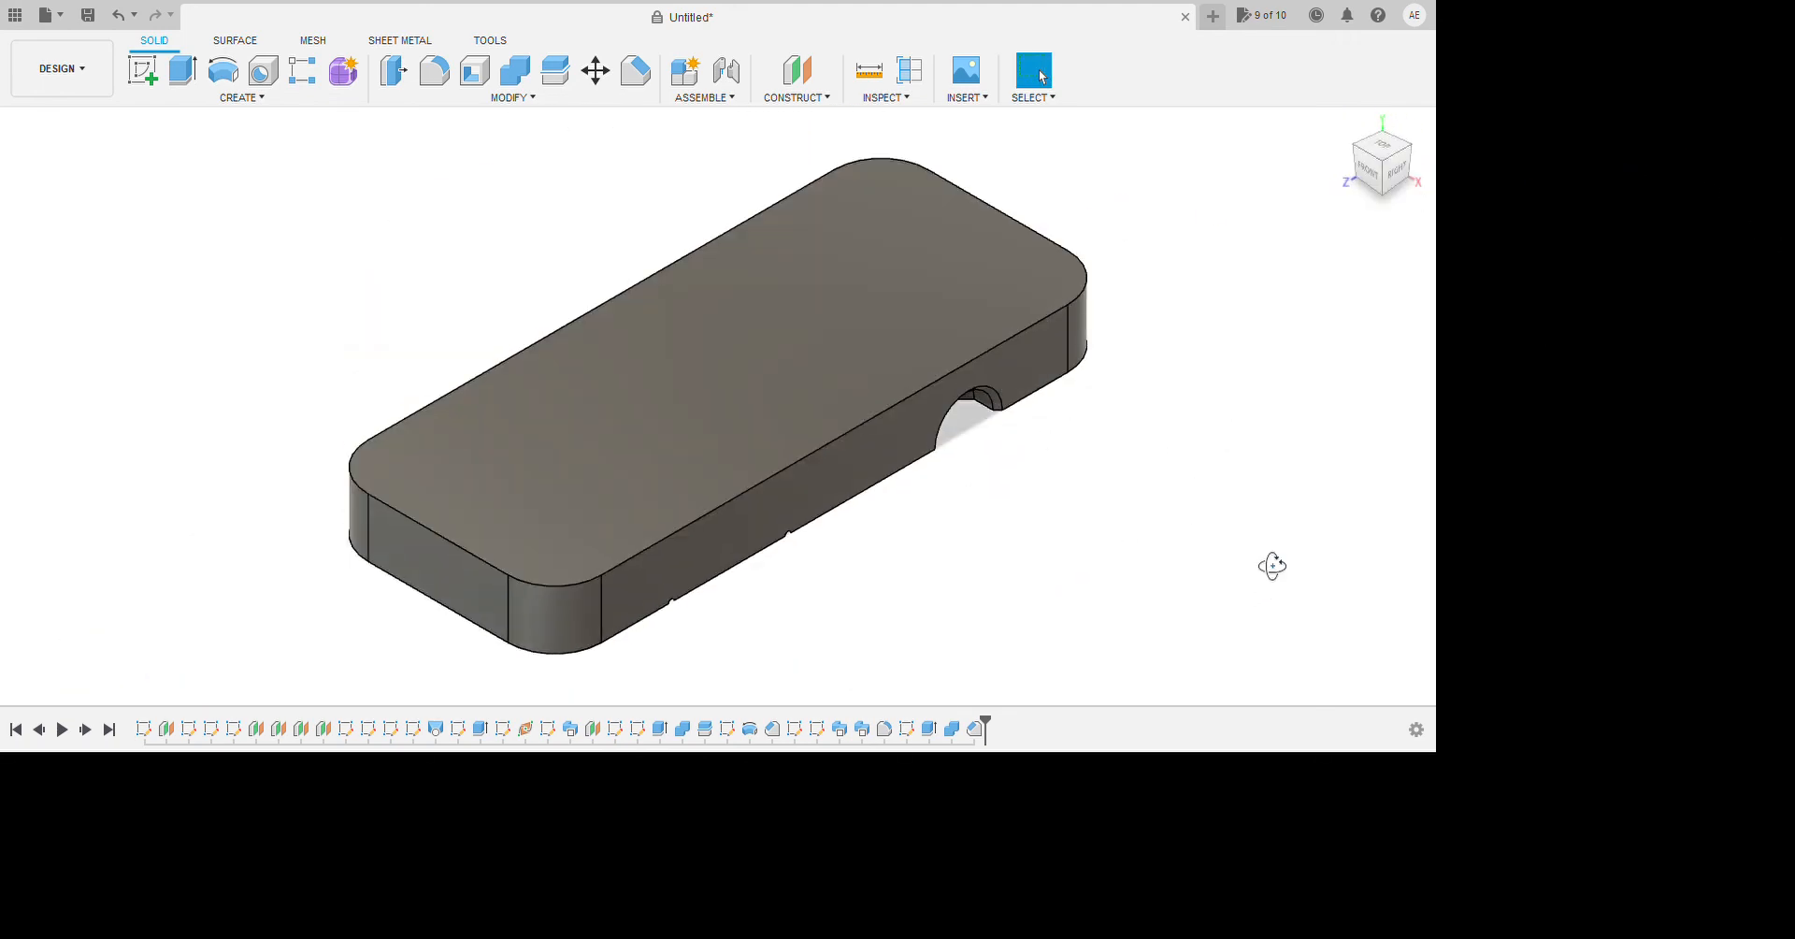
shift+middle_drag(1271, 565, 1225, 429)
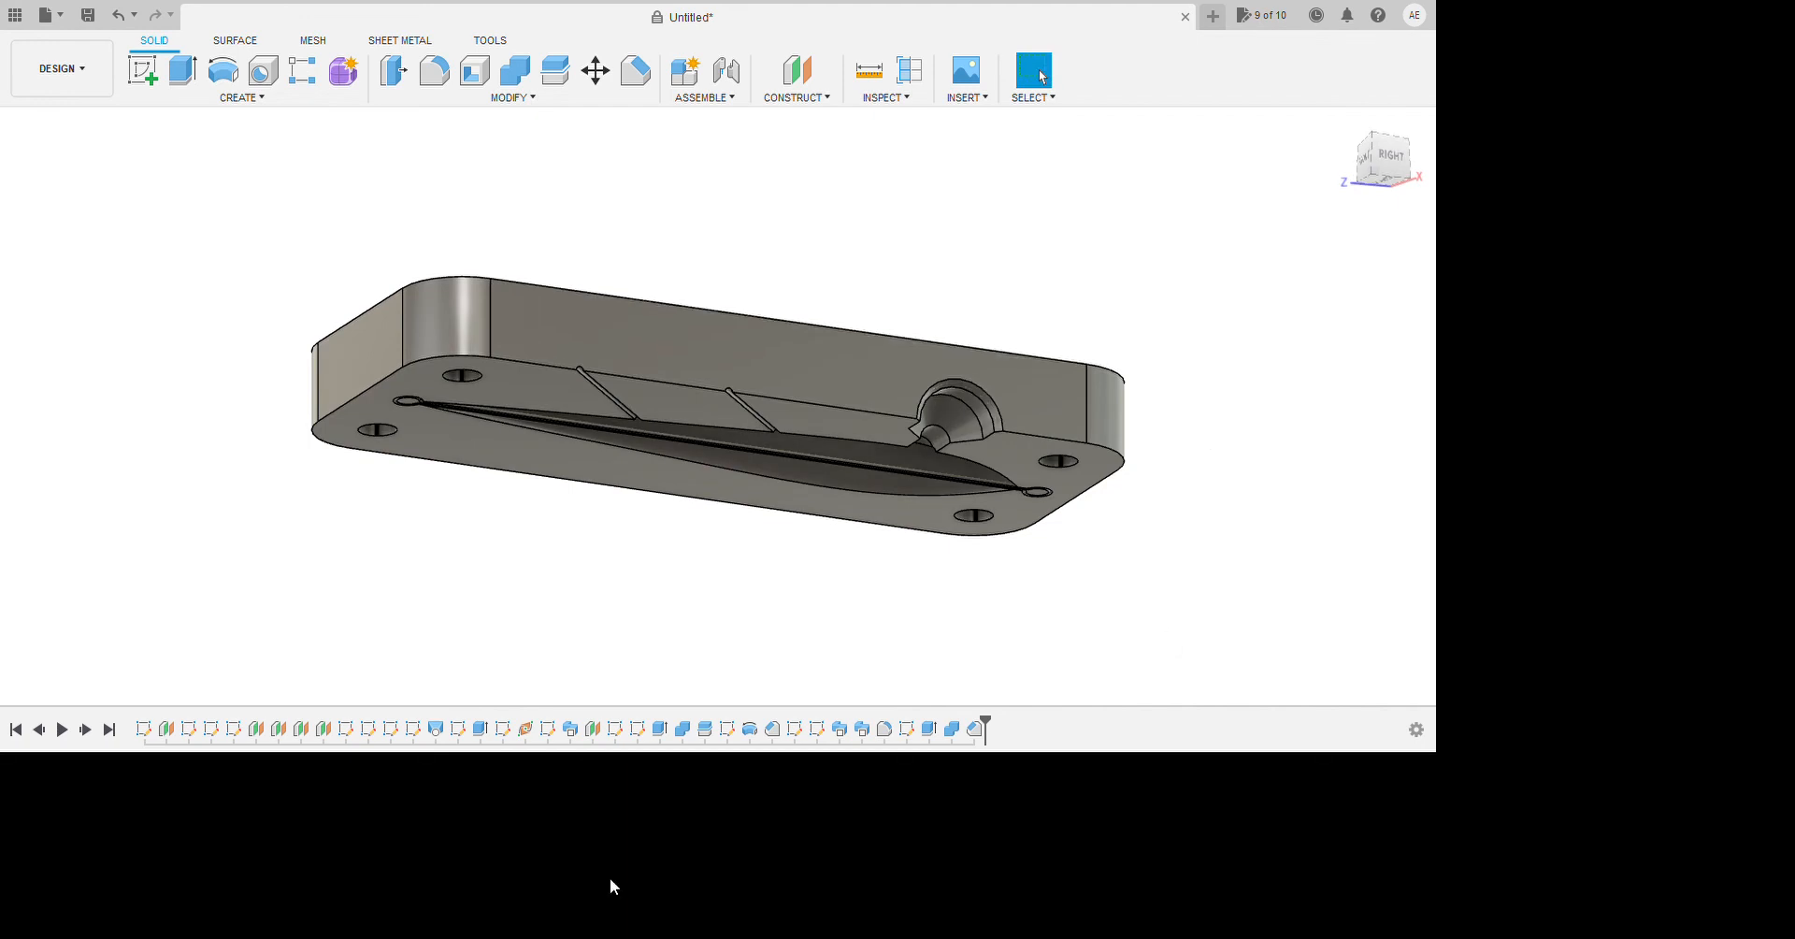
click(783, 854)
click(833, 520)
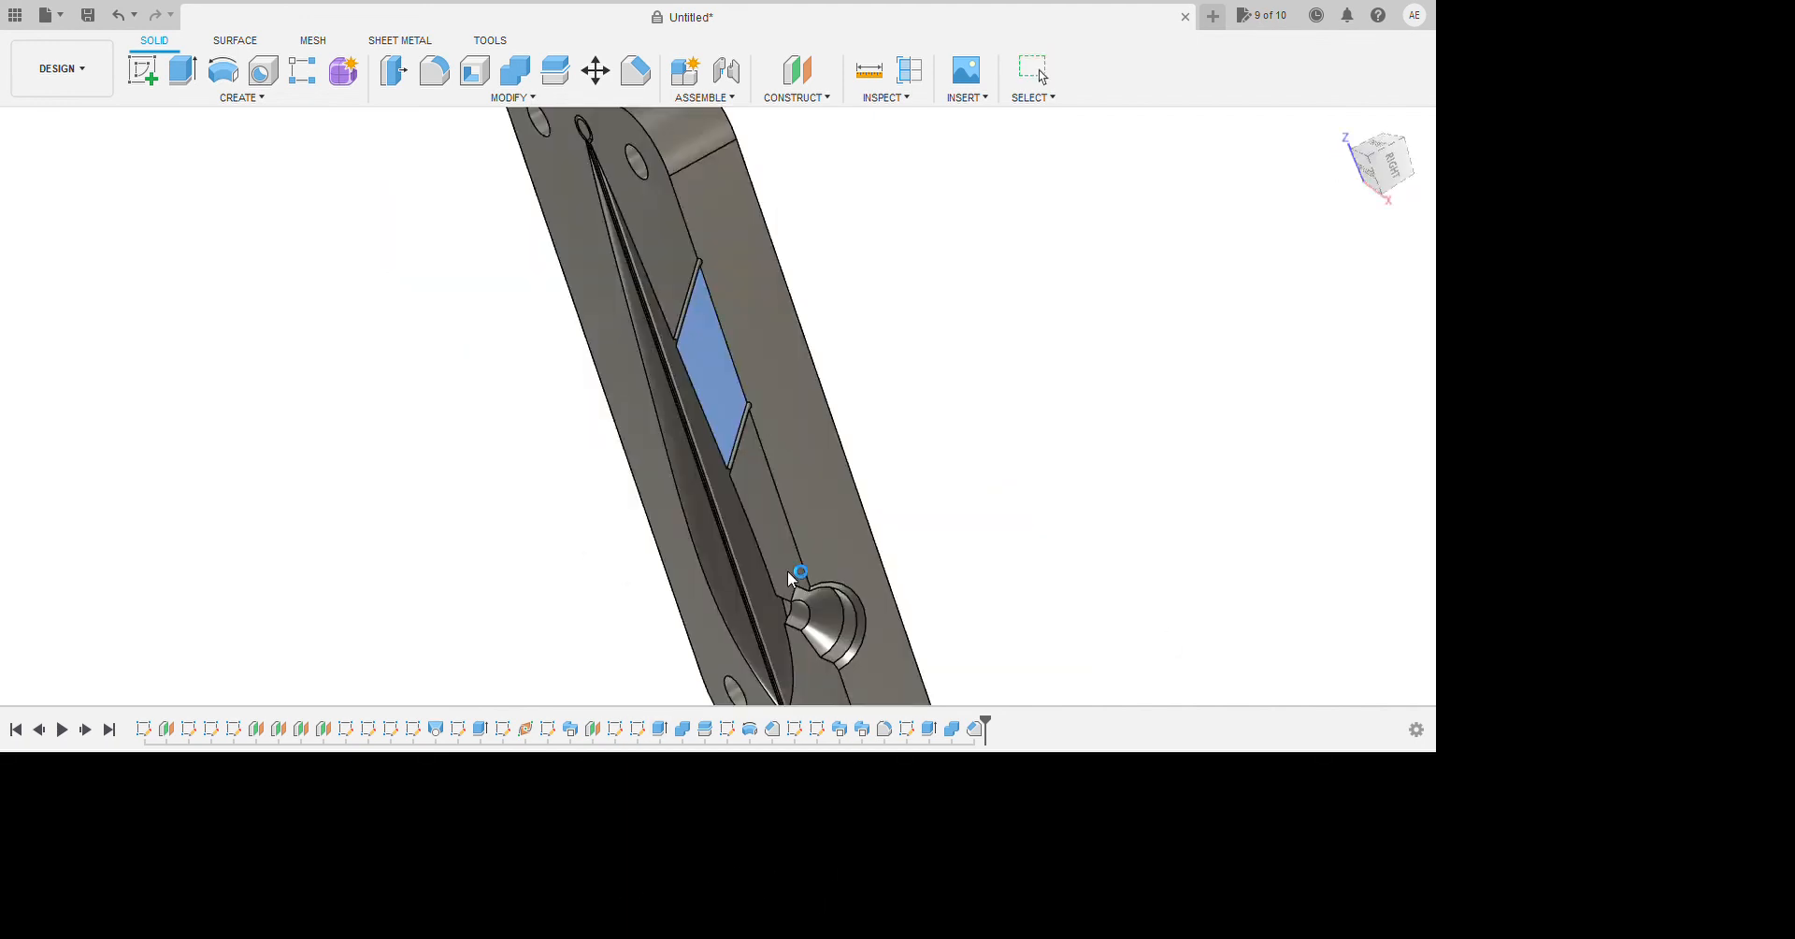
scroll(811, 651, down, 3)
key(Escape)
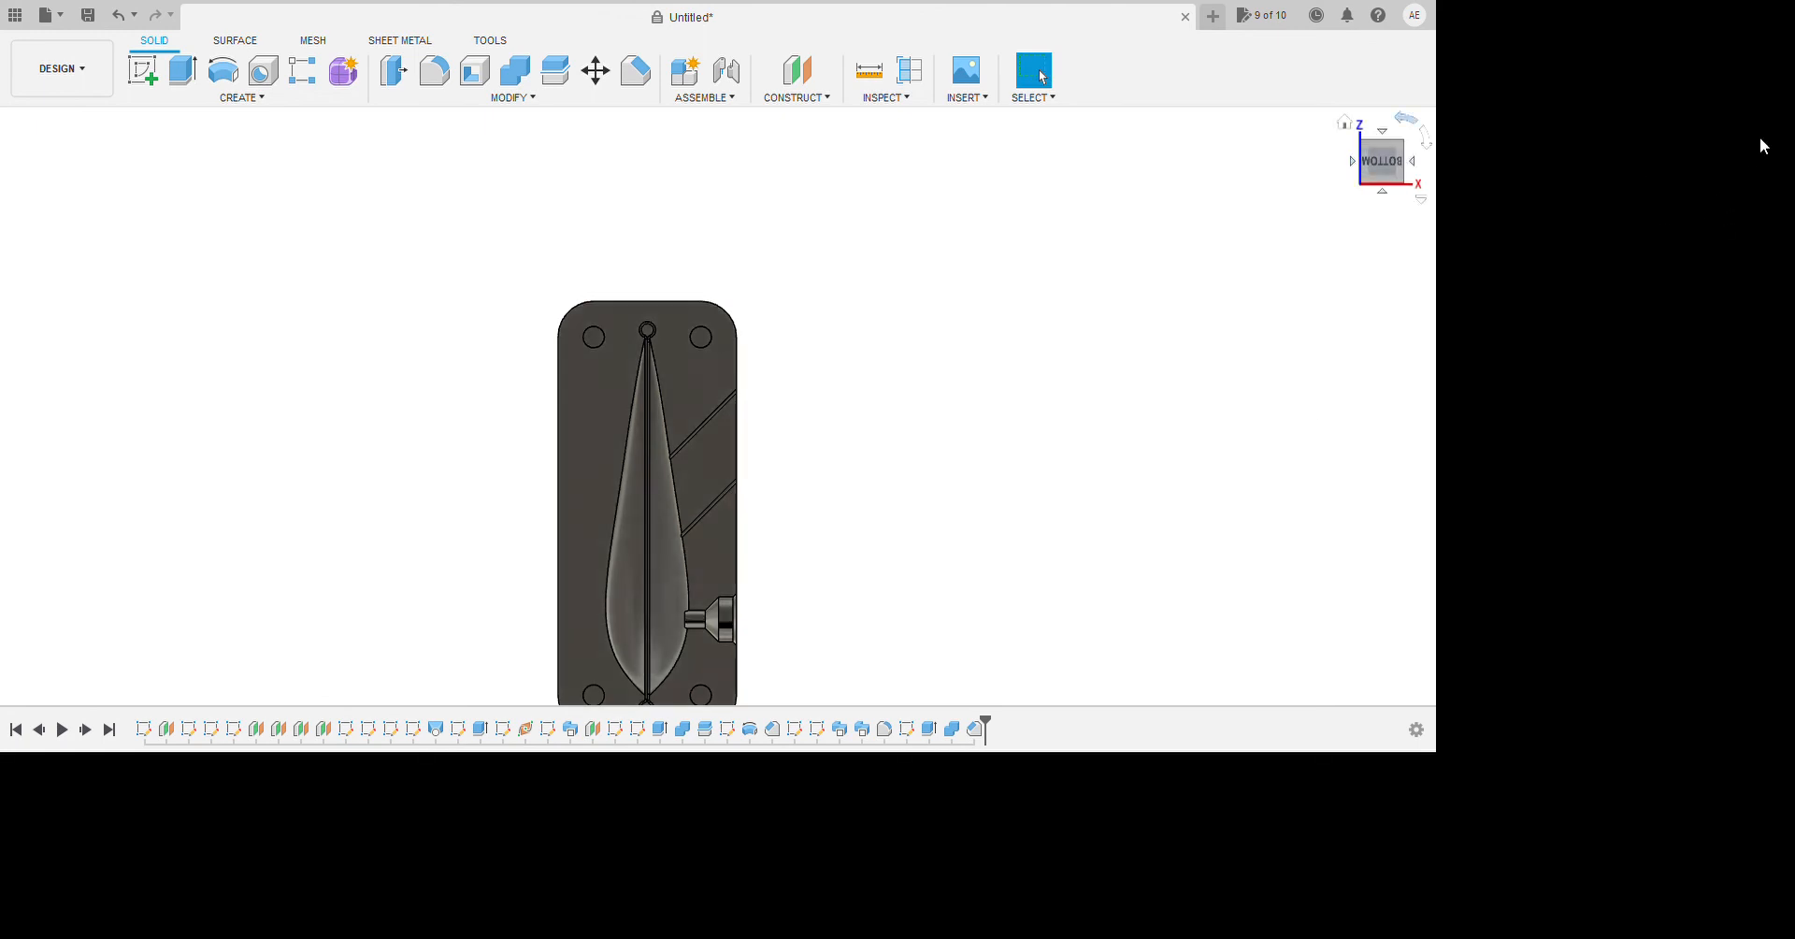
Create a sketch on the upper half's parting face and offset the edge of the first peg socket outward by 0.003.
click(1760, 141)
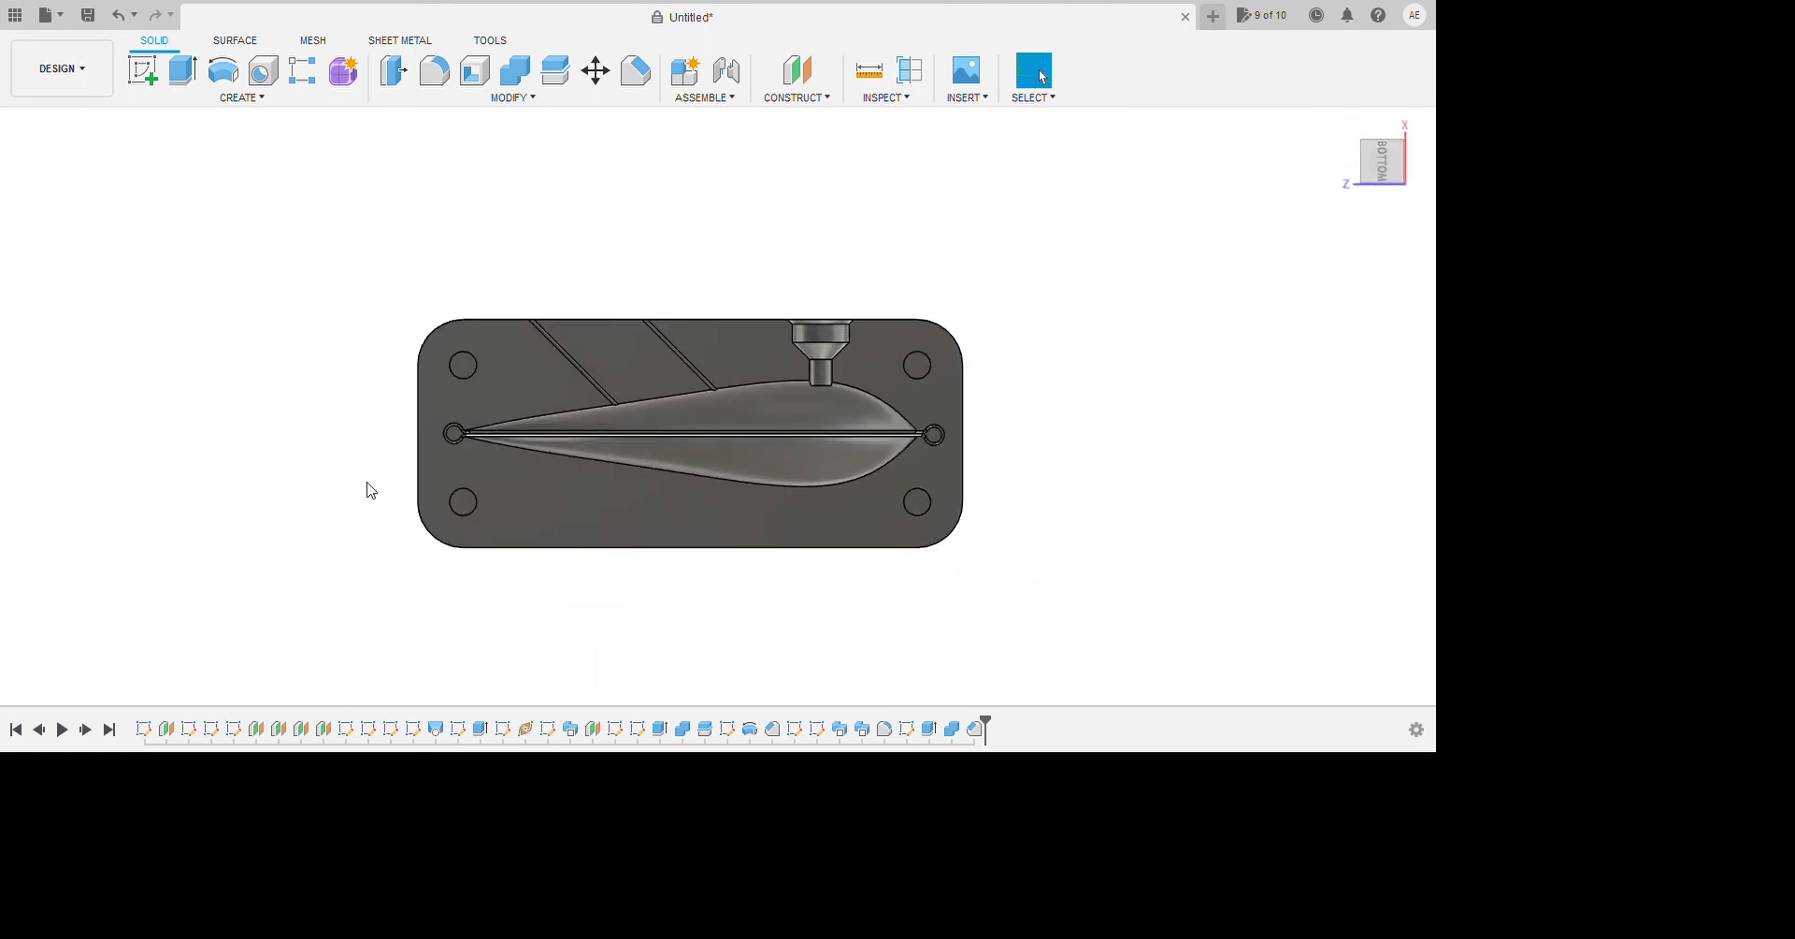
scroll(430, 271, up, 1)
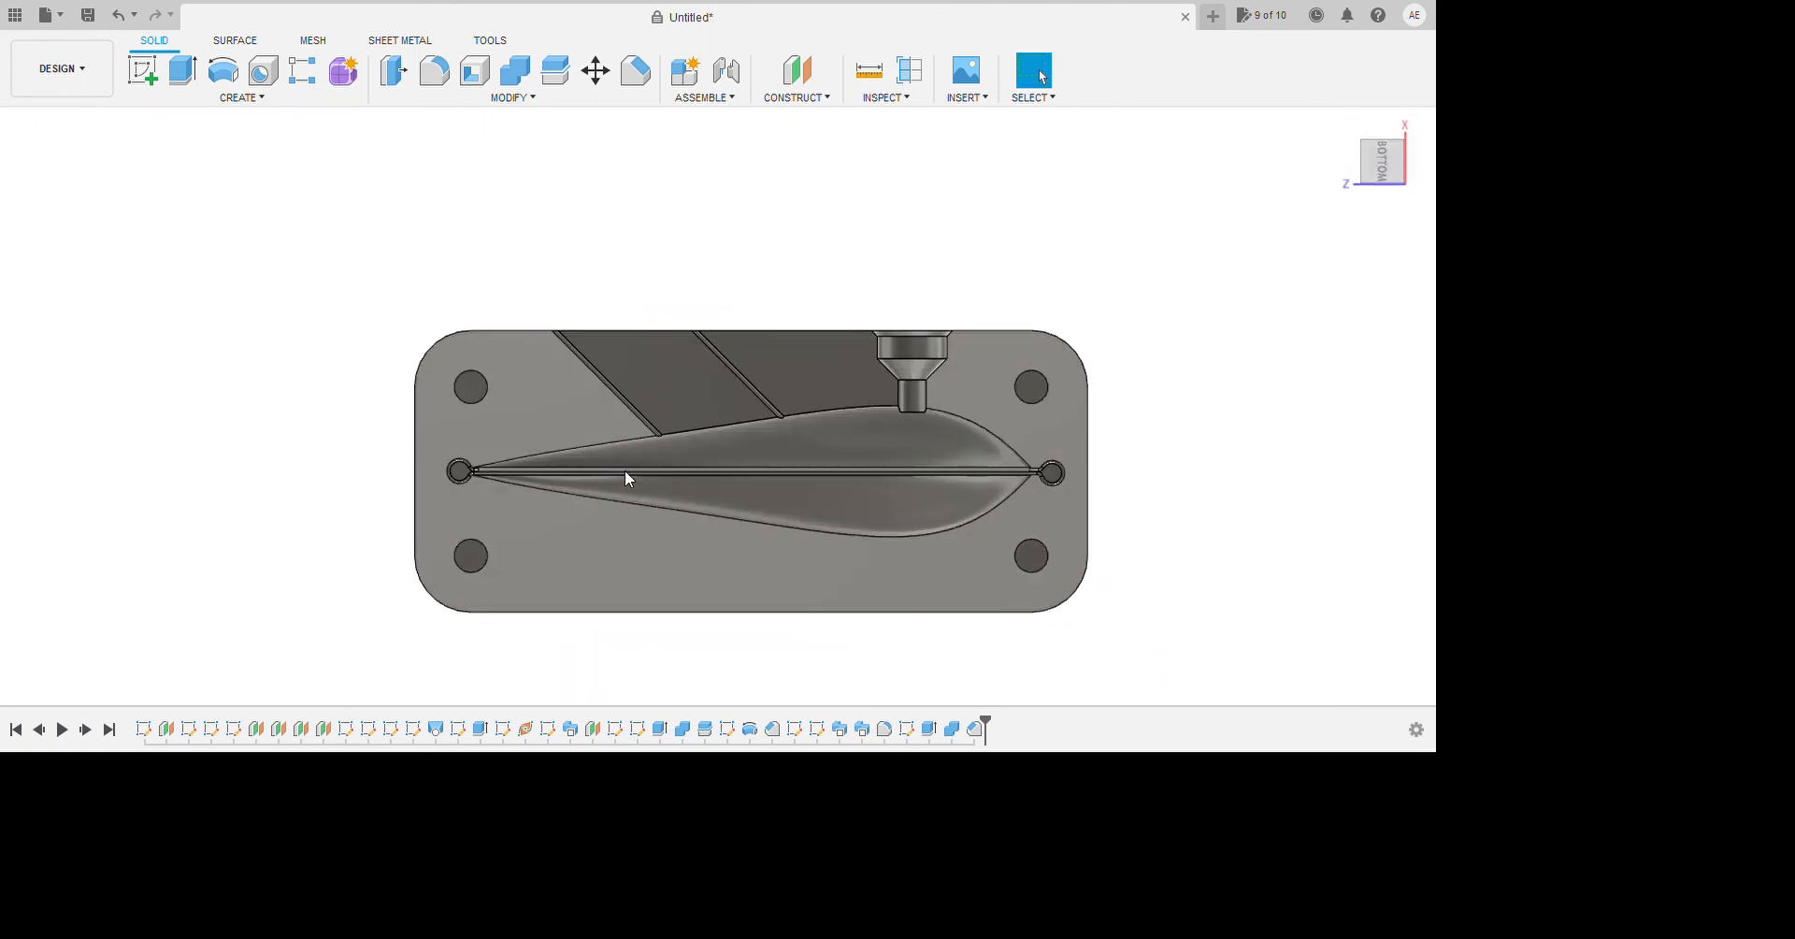
click(624, 469)
click(145, 74)
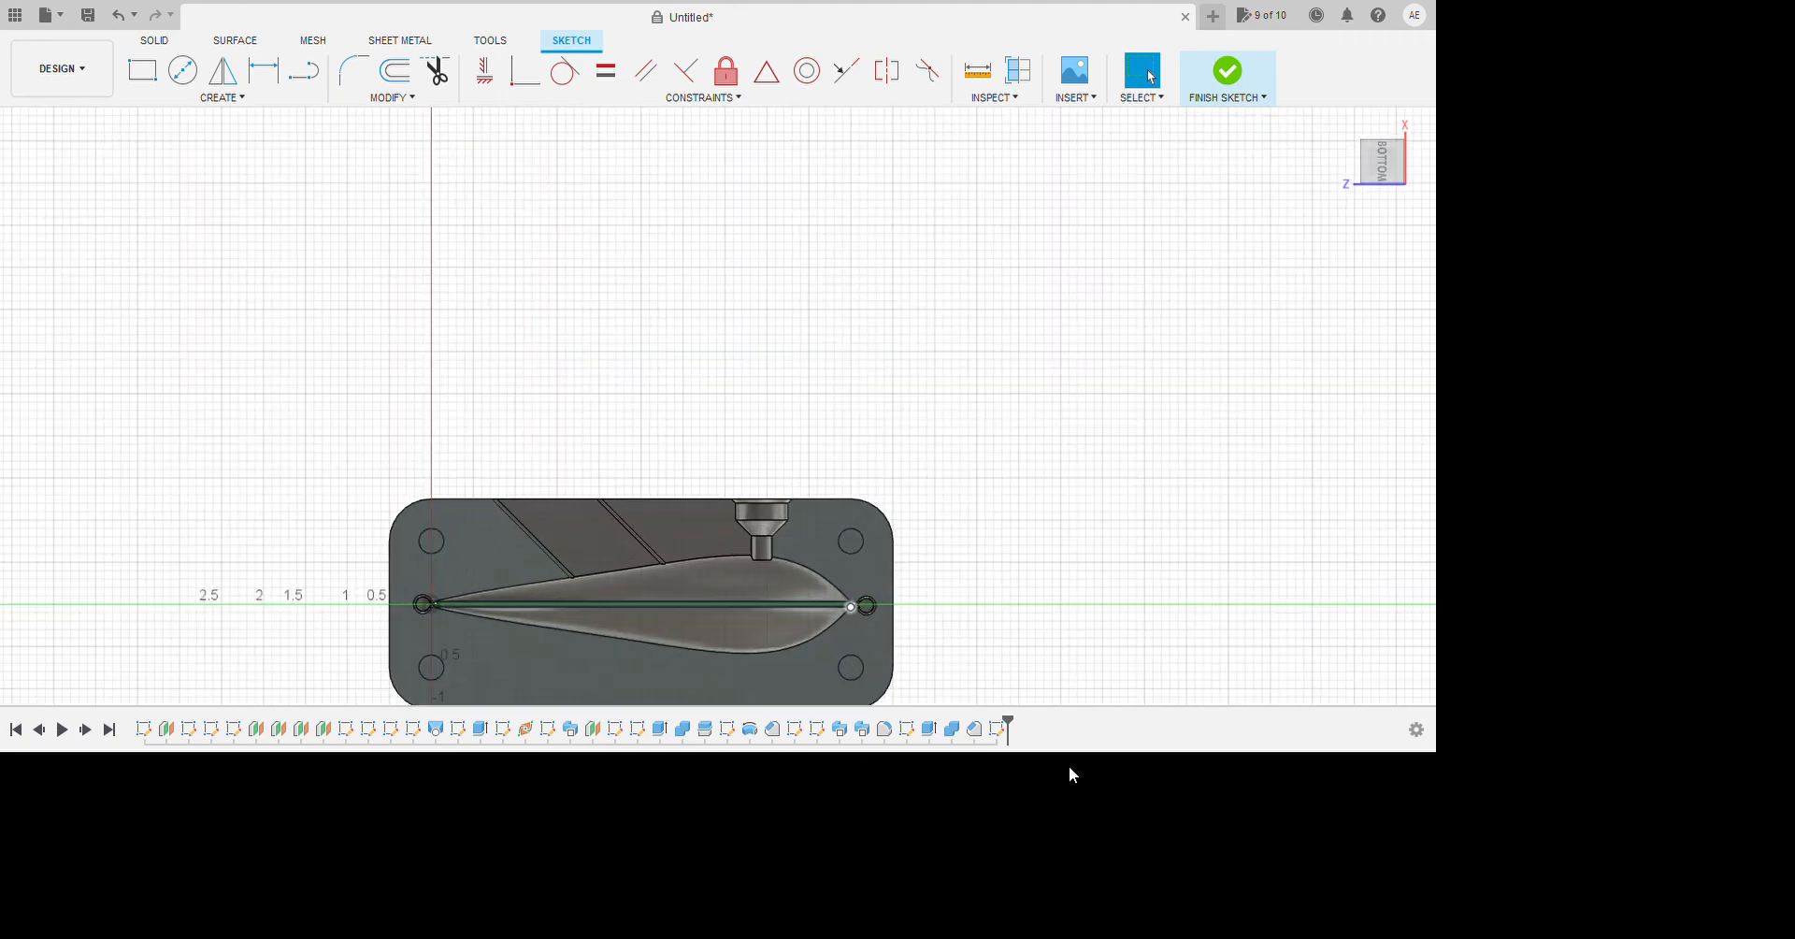
scroll(911, 678, up, 3)
click(394, 72)
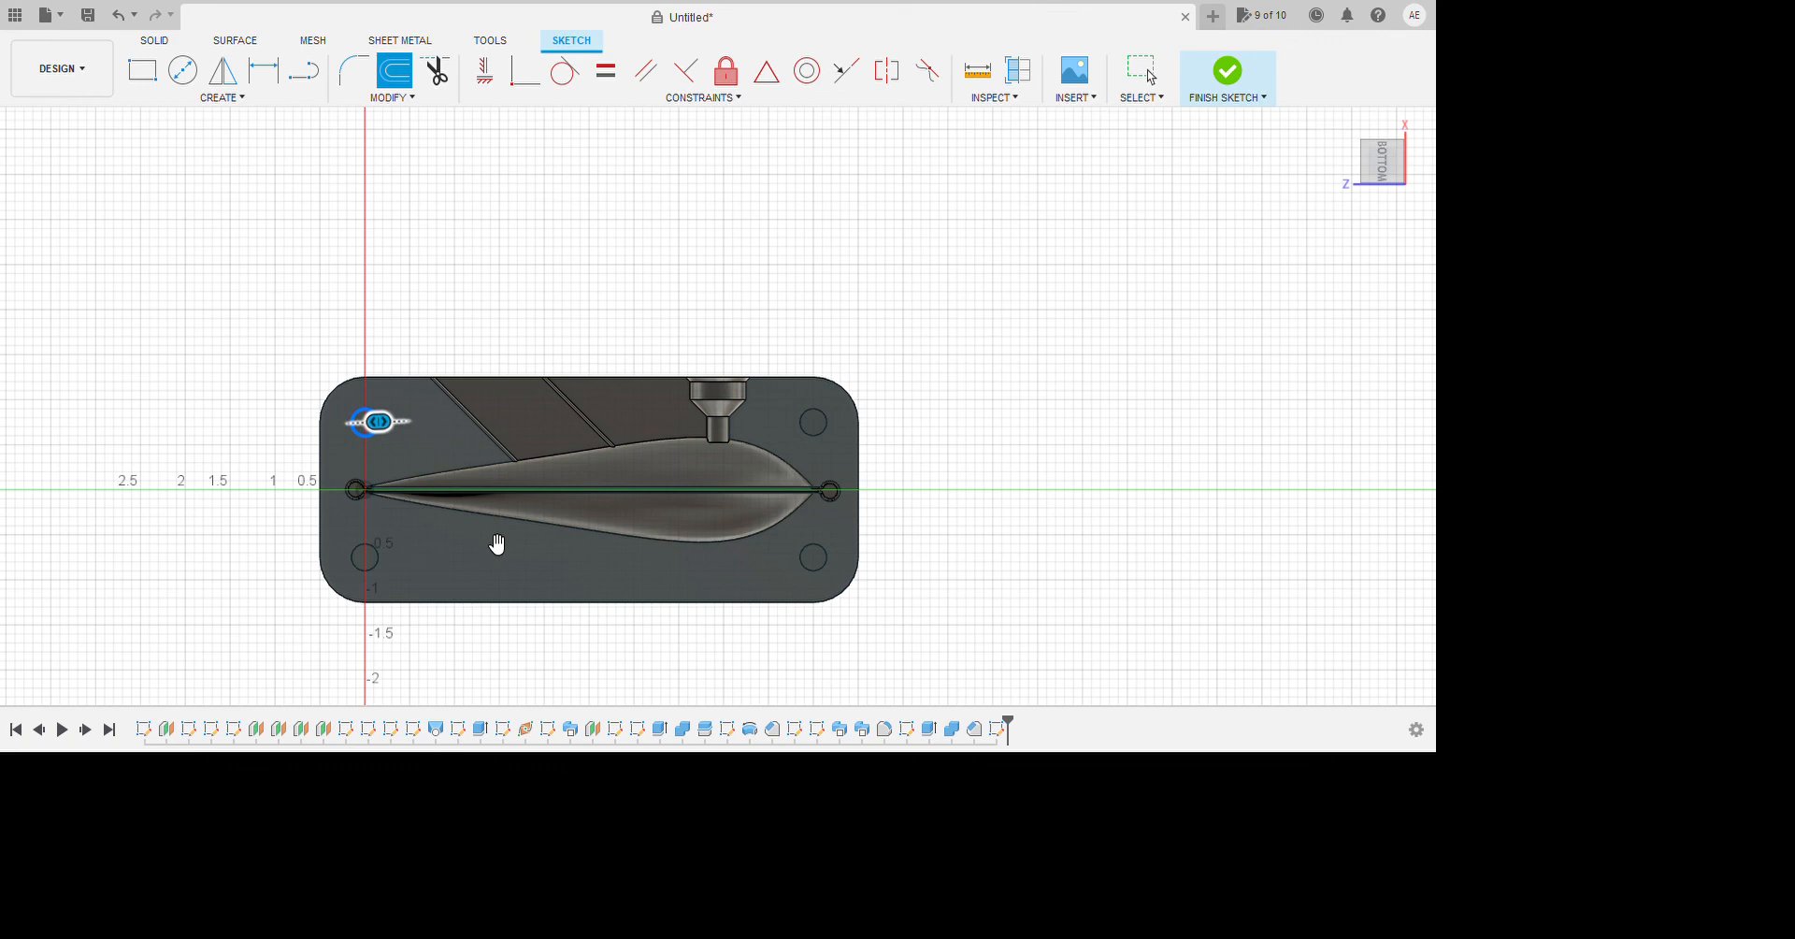
key(Return)
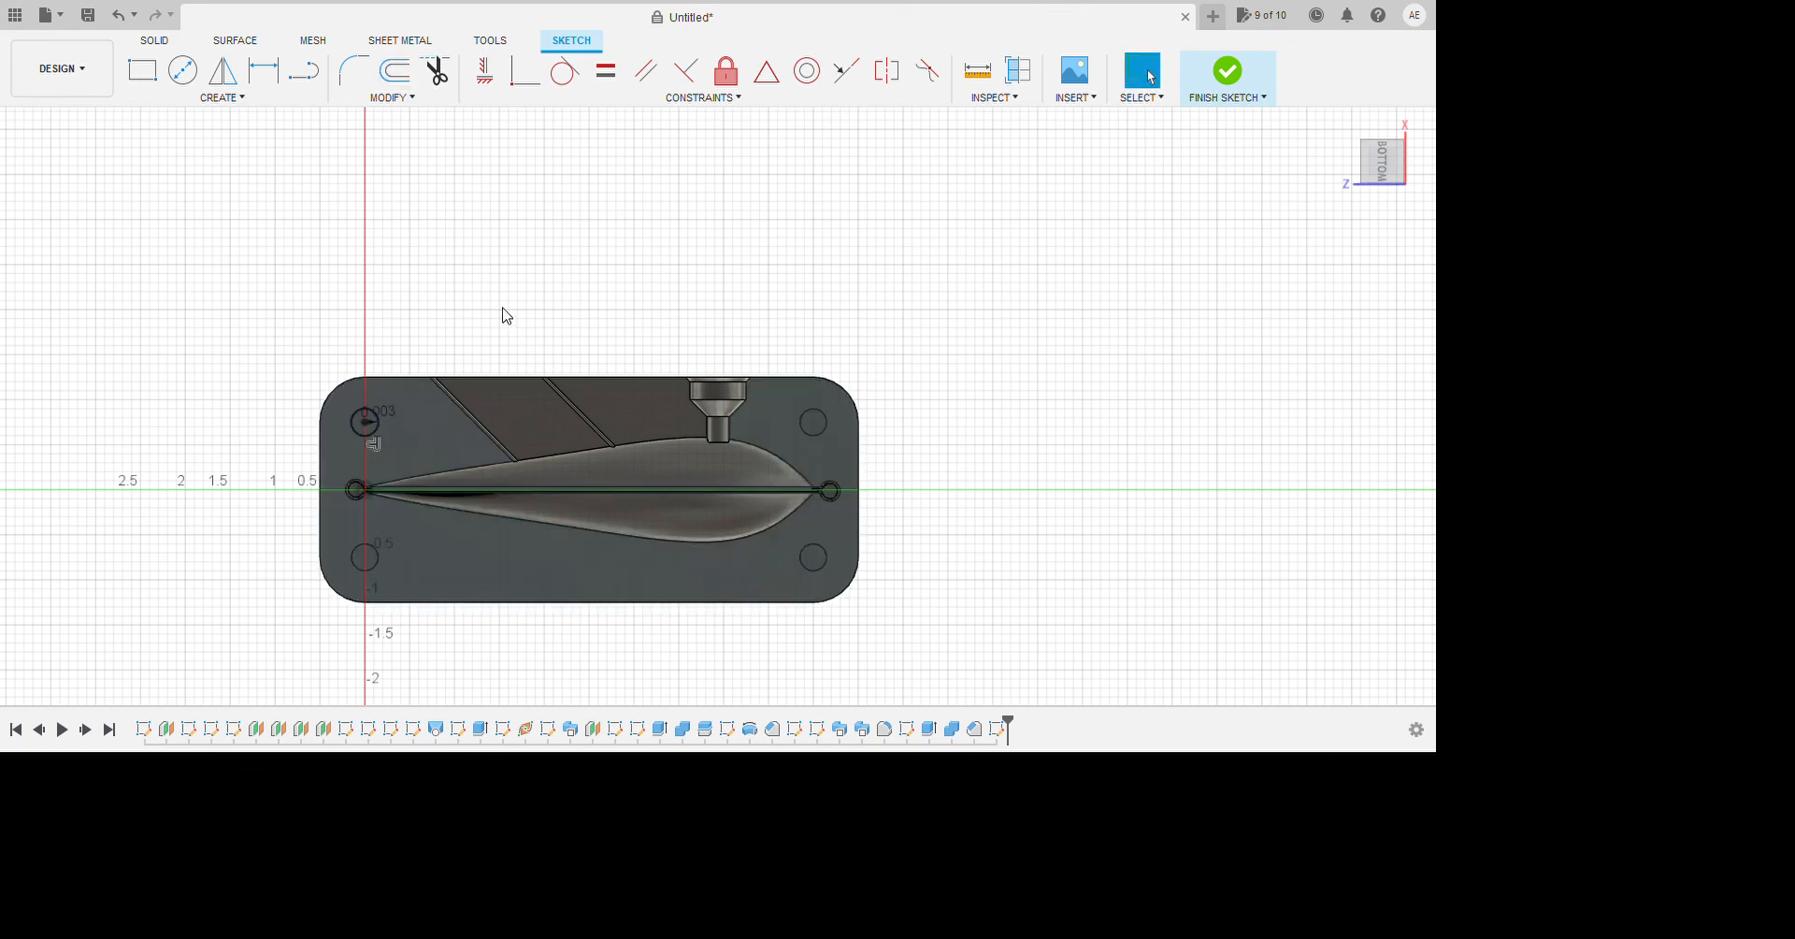
Offset the edges of the other three peg sockets outward by 0.003 and finish the sketch.
key(o)
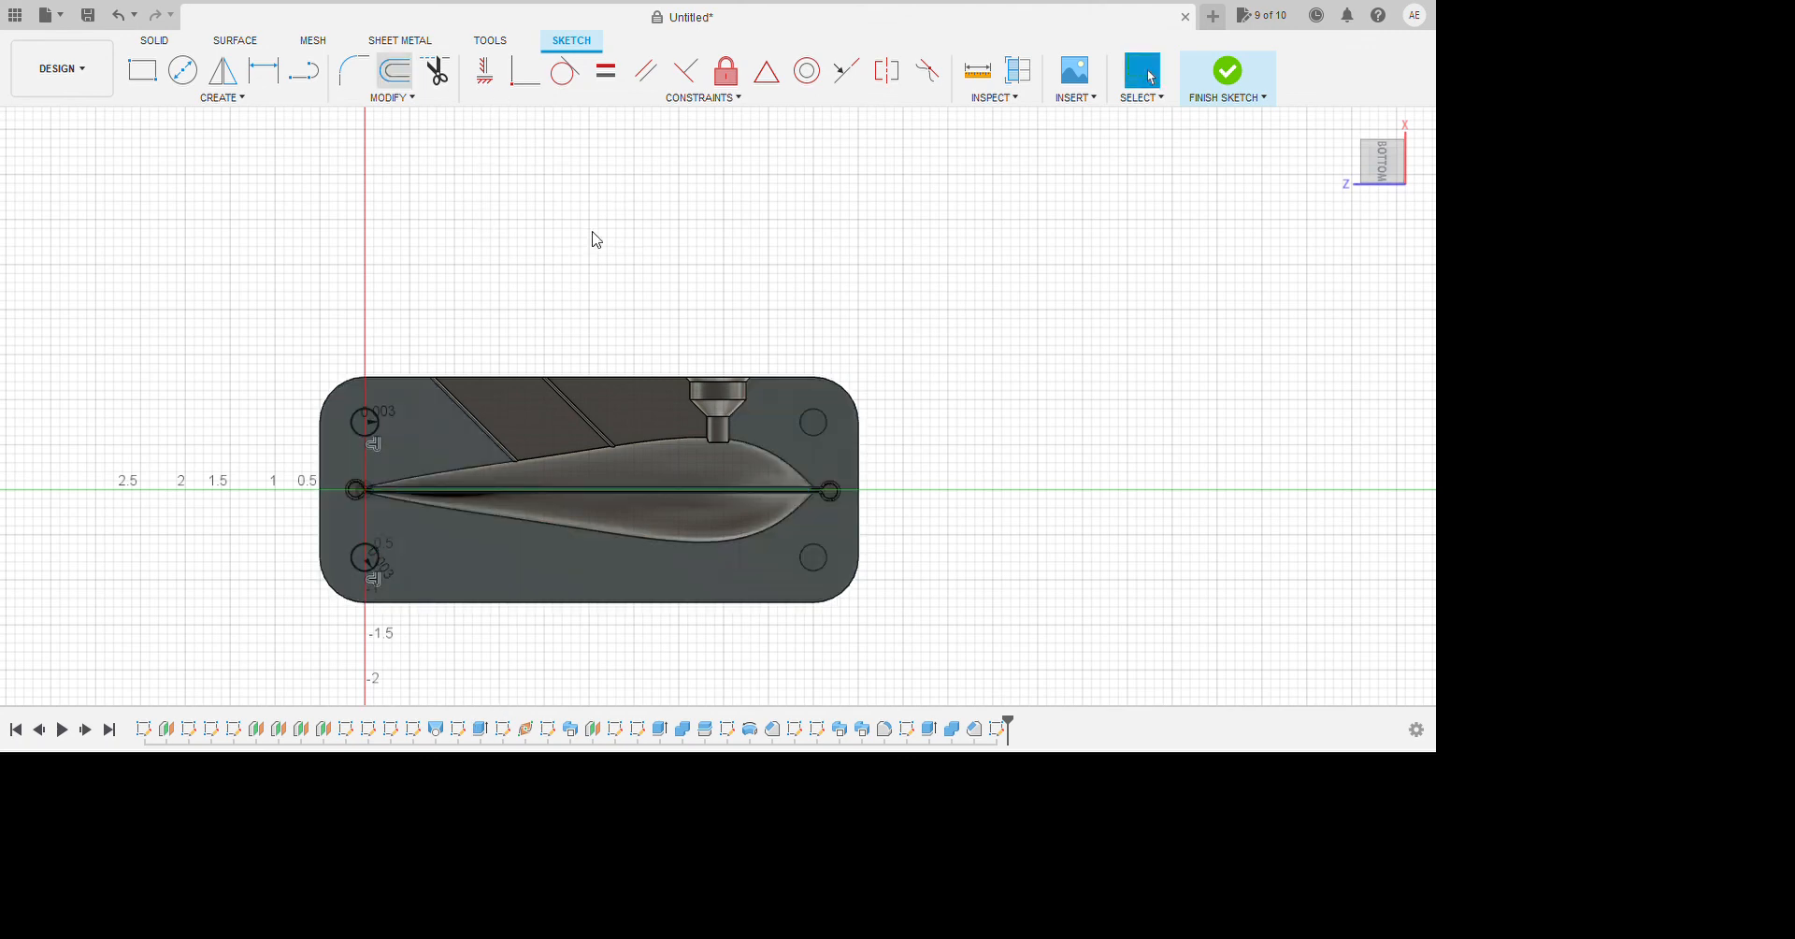
key(Return)
click(828, 427)
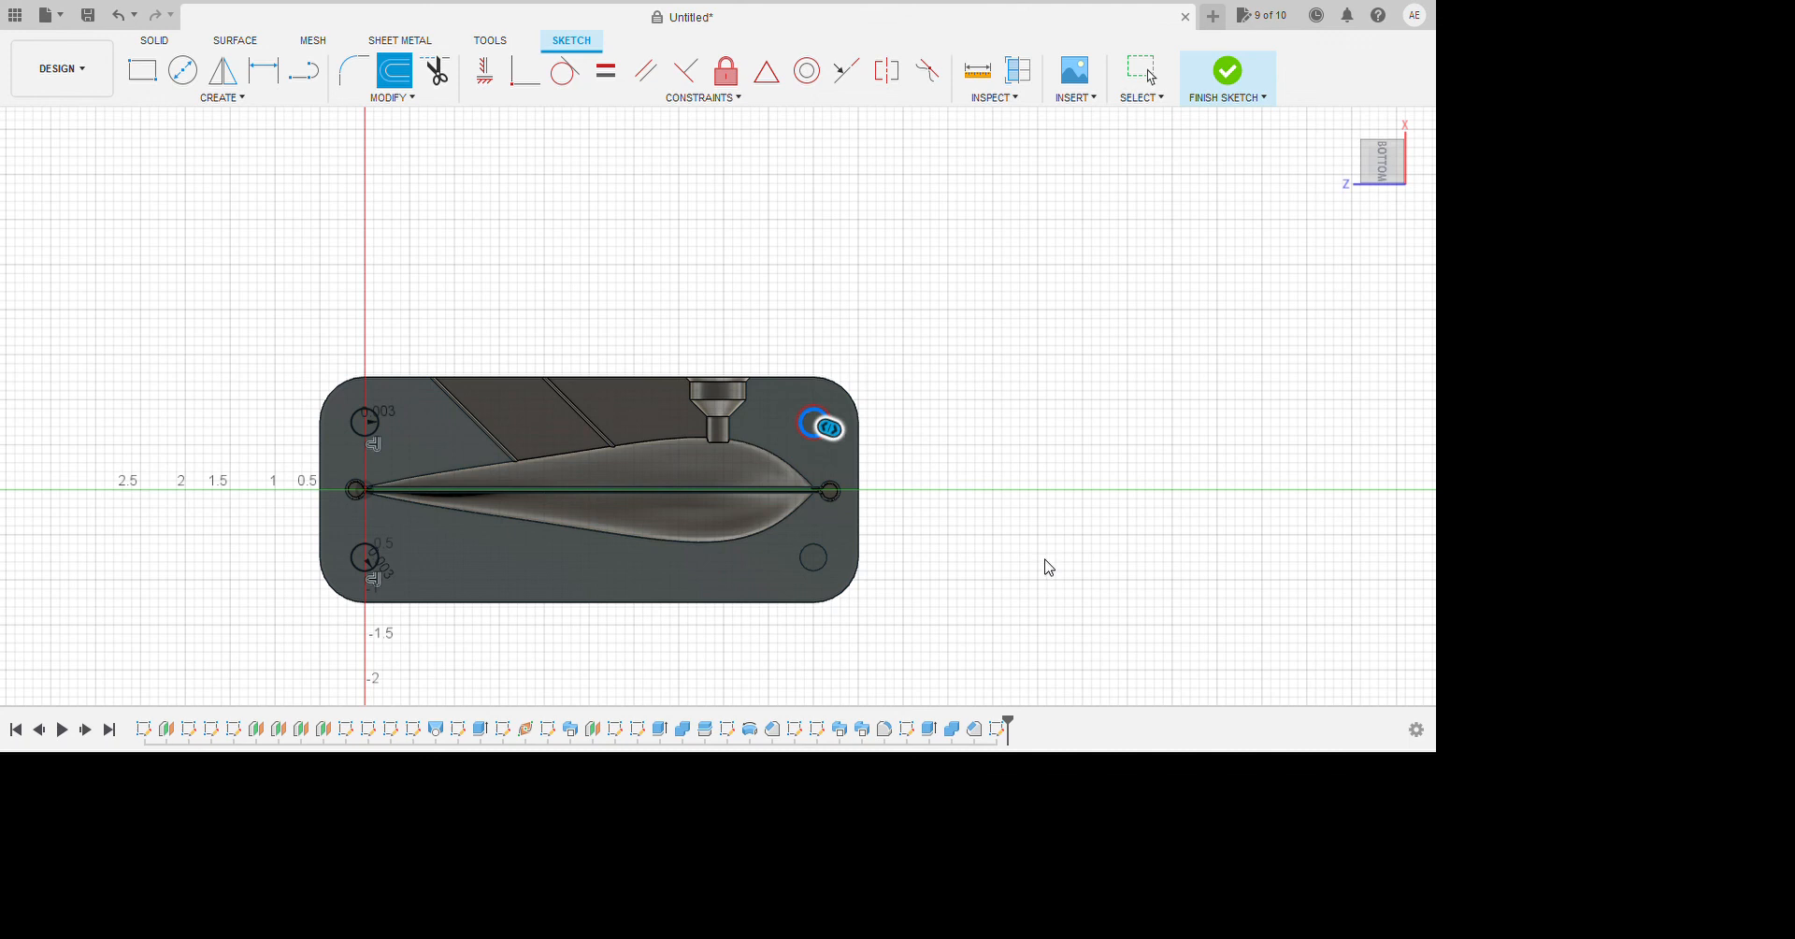
key(Return)
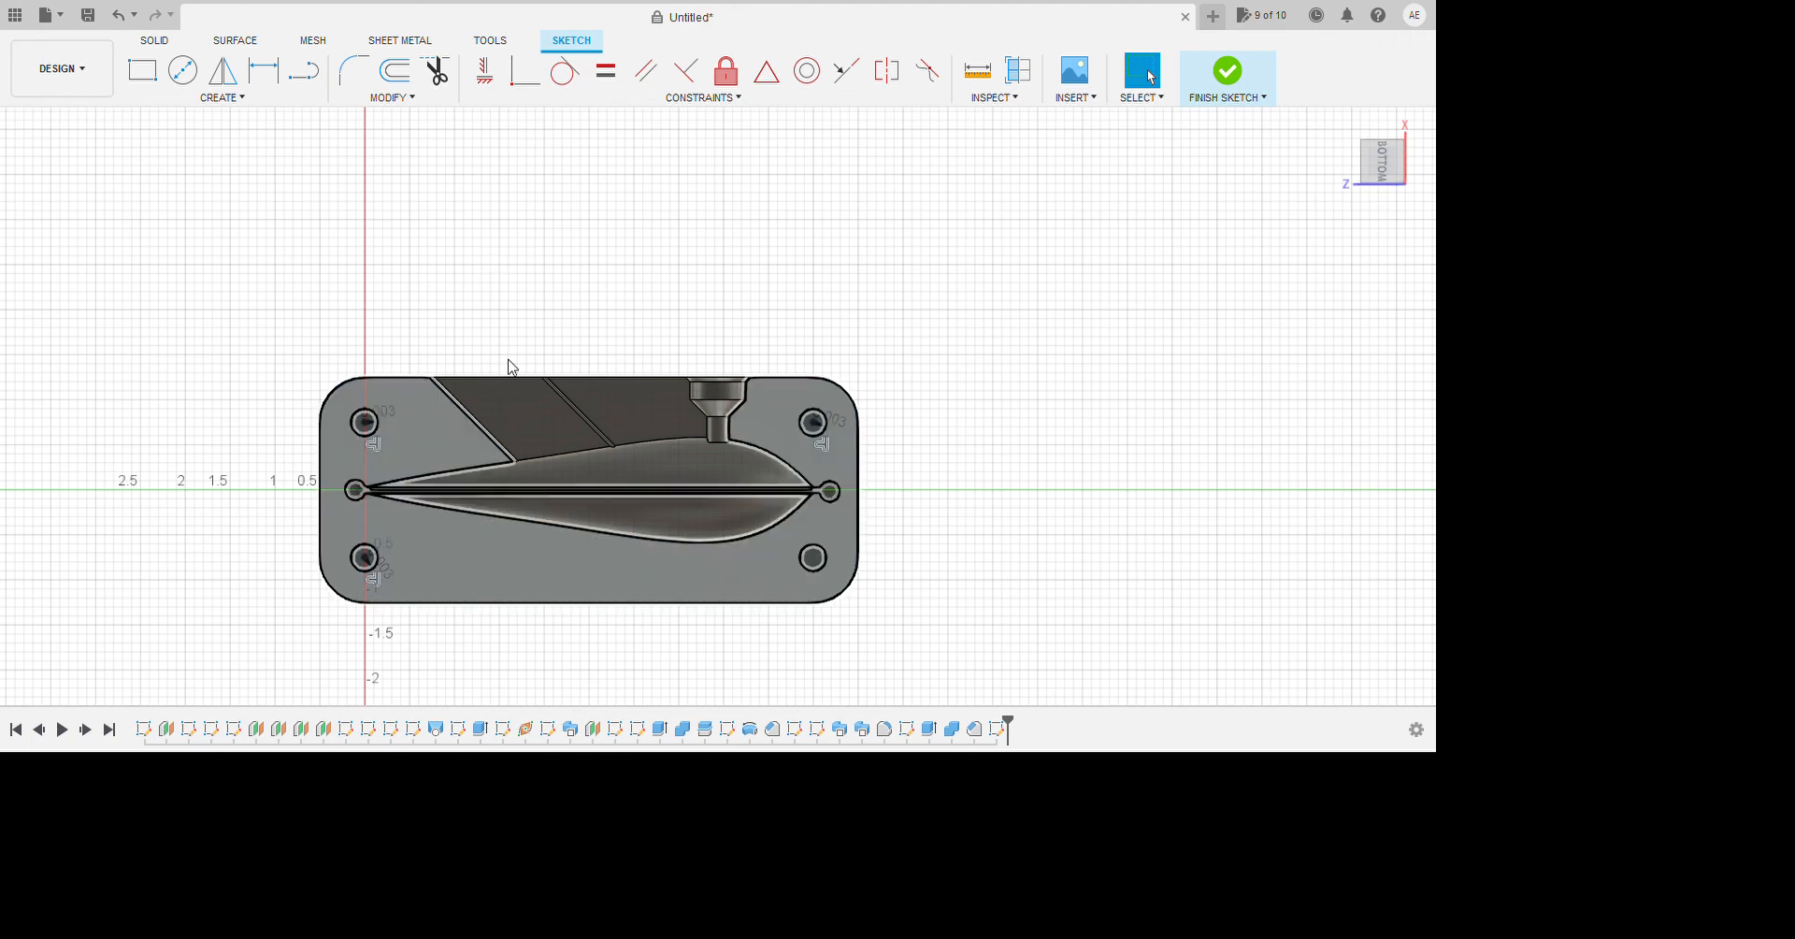
click(403, 79)
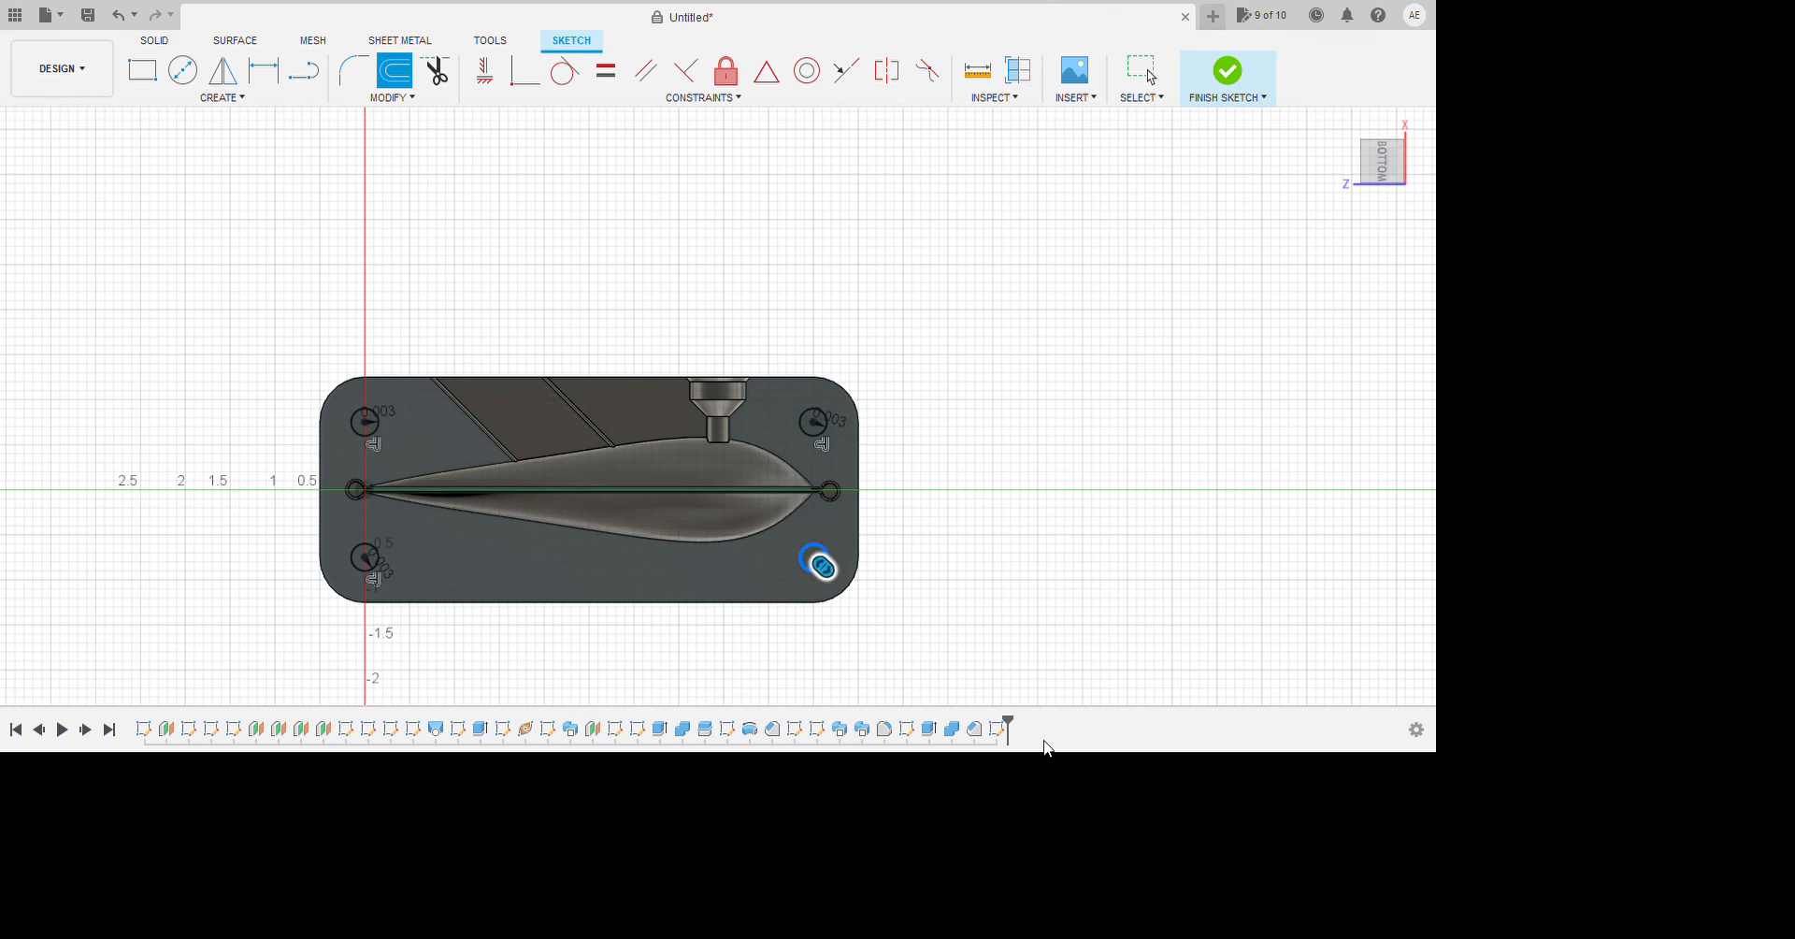
key(Escape)
scroll(478, 603, up, 2)
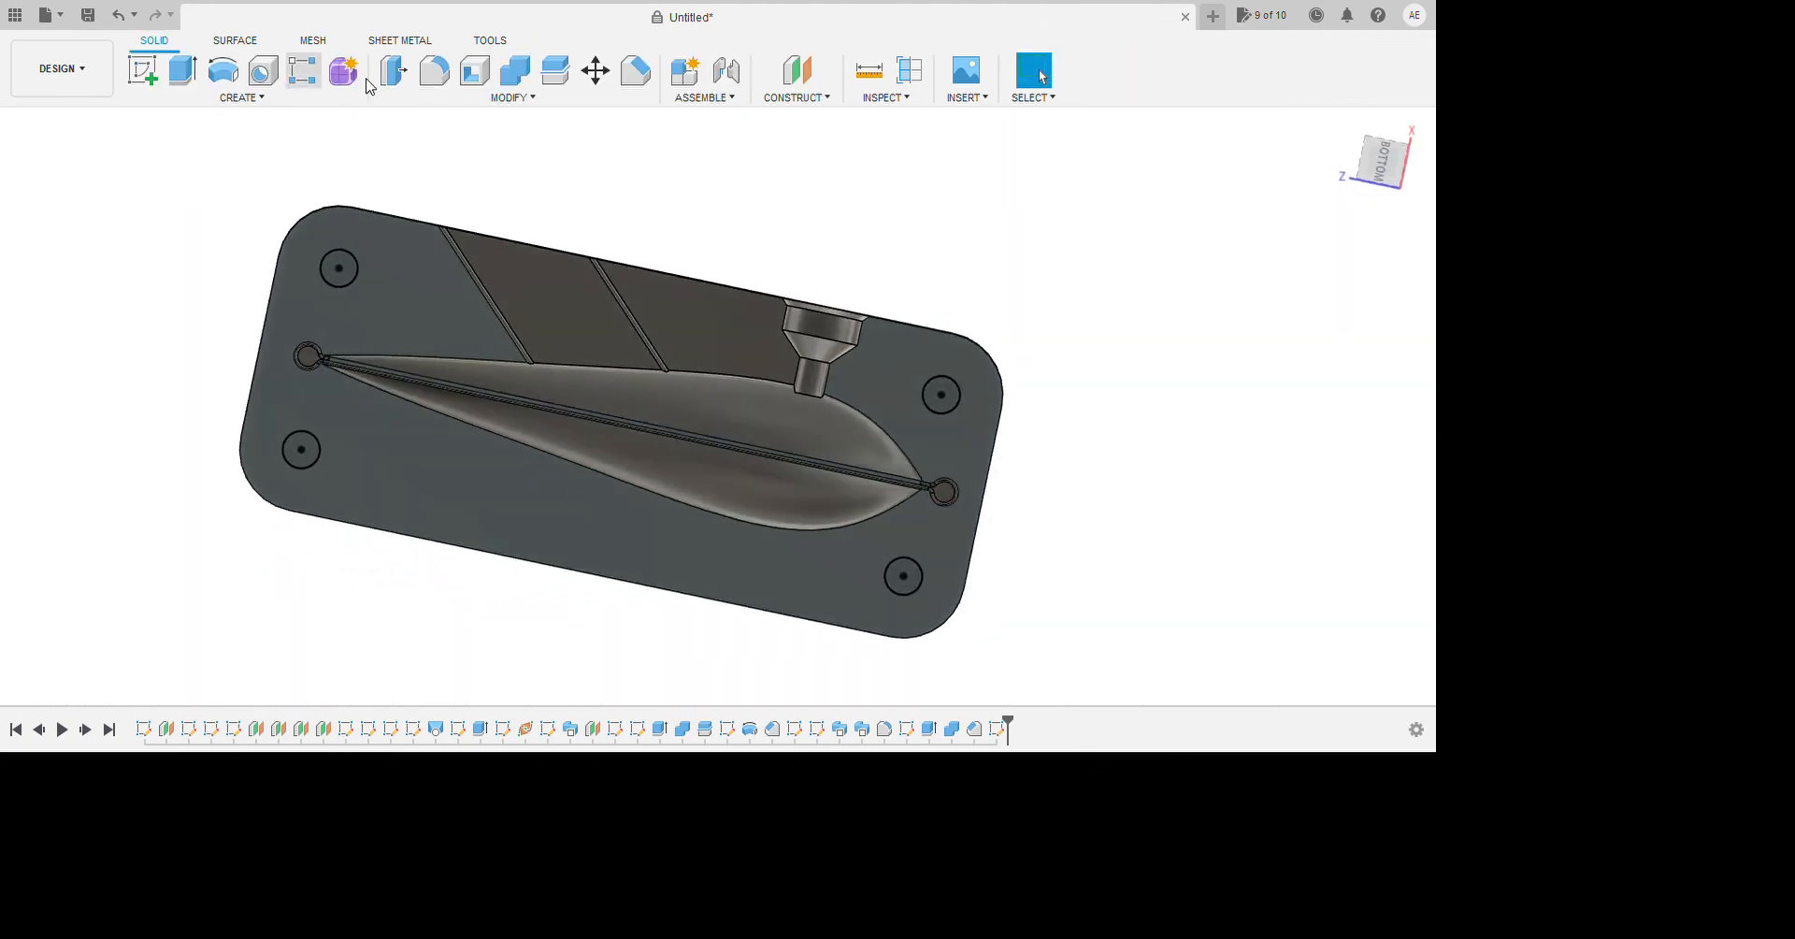
Extrude the thin offset rings around all four sockets as a cut into the upper half for peg clearance.
click(182, 70)
scroll(469, 366, up, 3)
scroll(445, 363, up, 8)
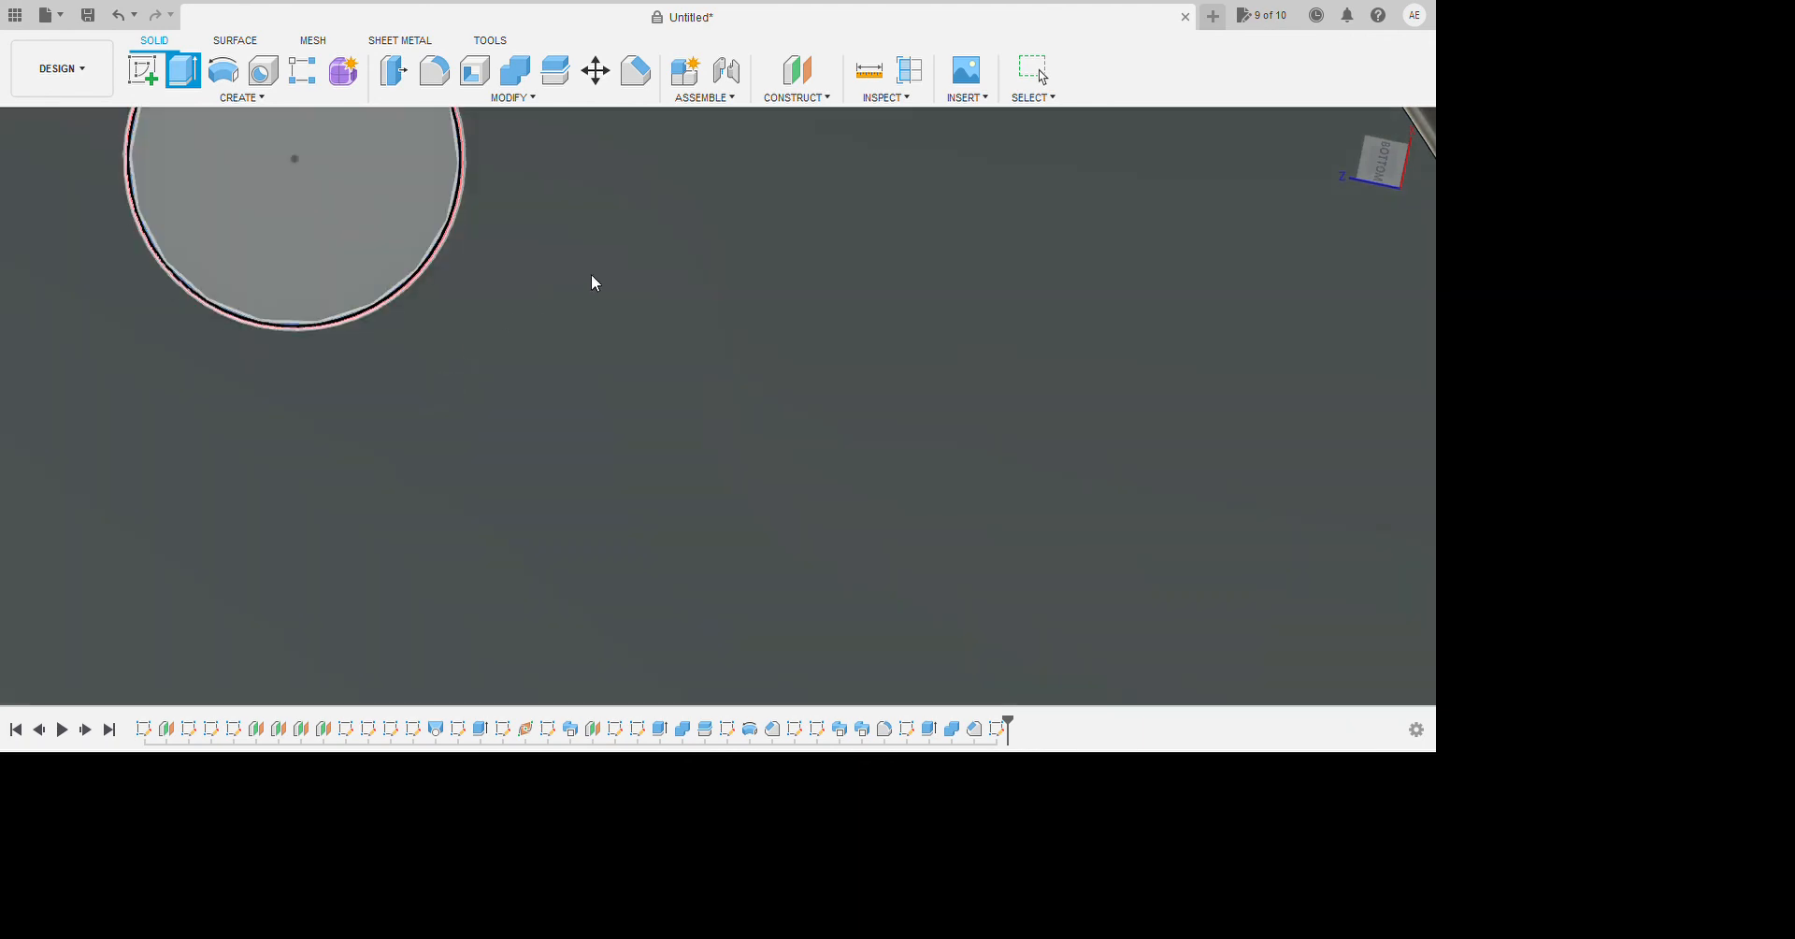
scroll(592, 281, down, 8)
scroll(484, 752, up, 10)
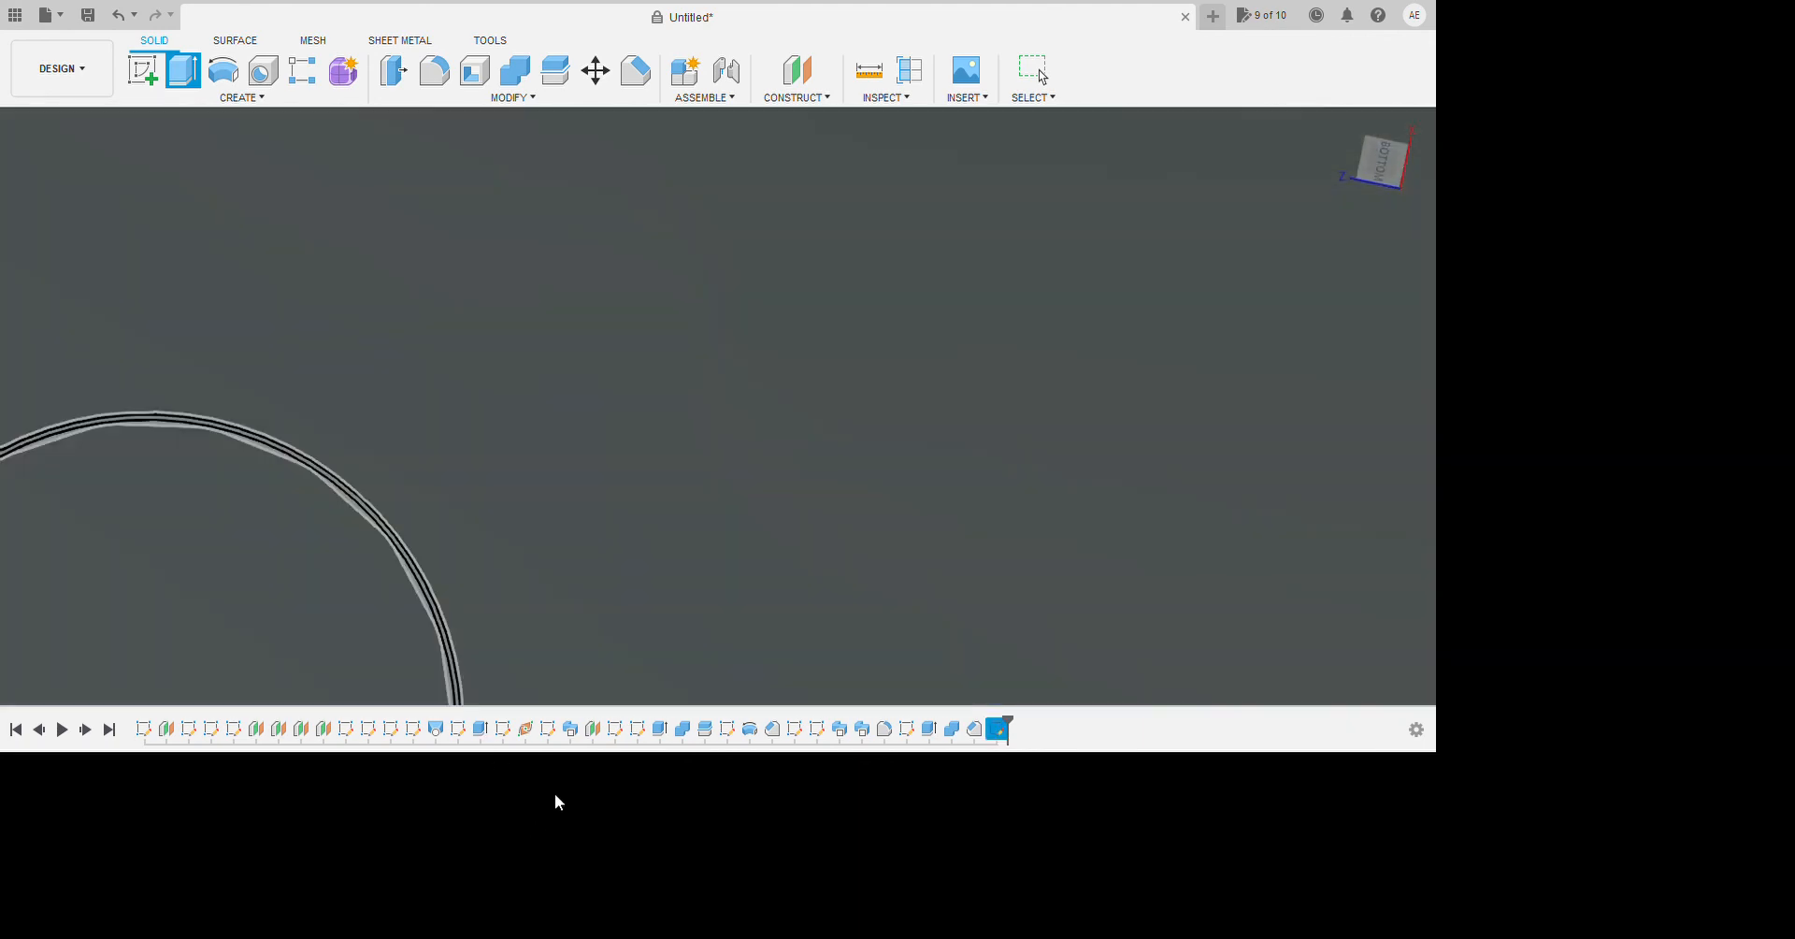
scroll(659, 387, down, 10)
scroll(689, 558, down, 4)
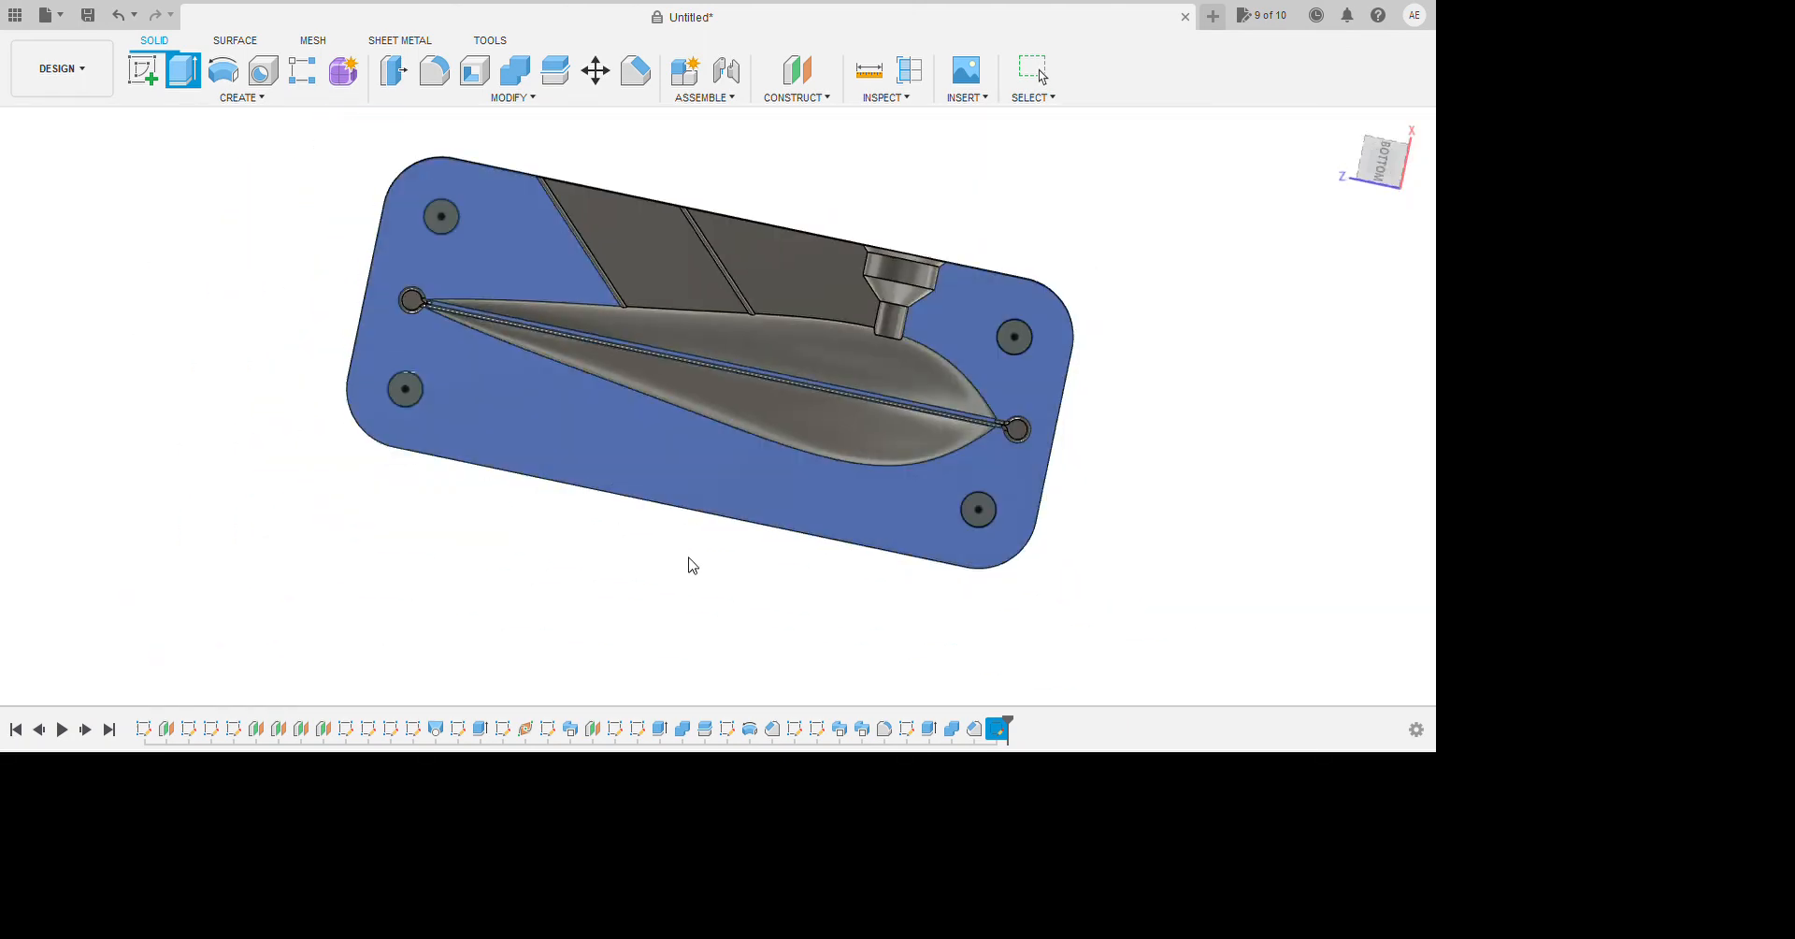
scroll(1225, 672, up, 10)
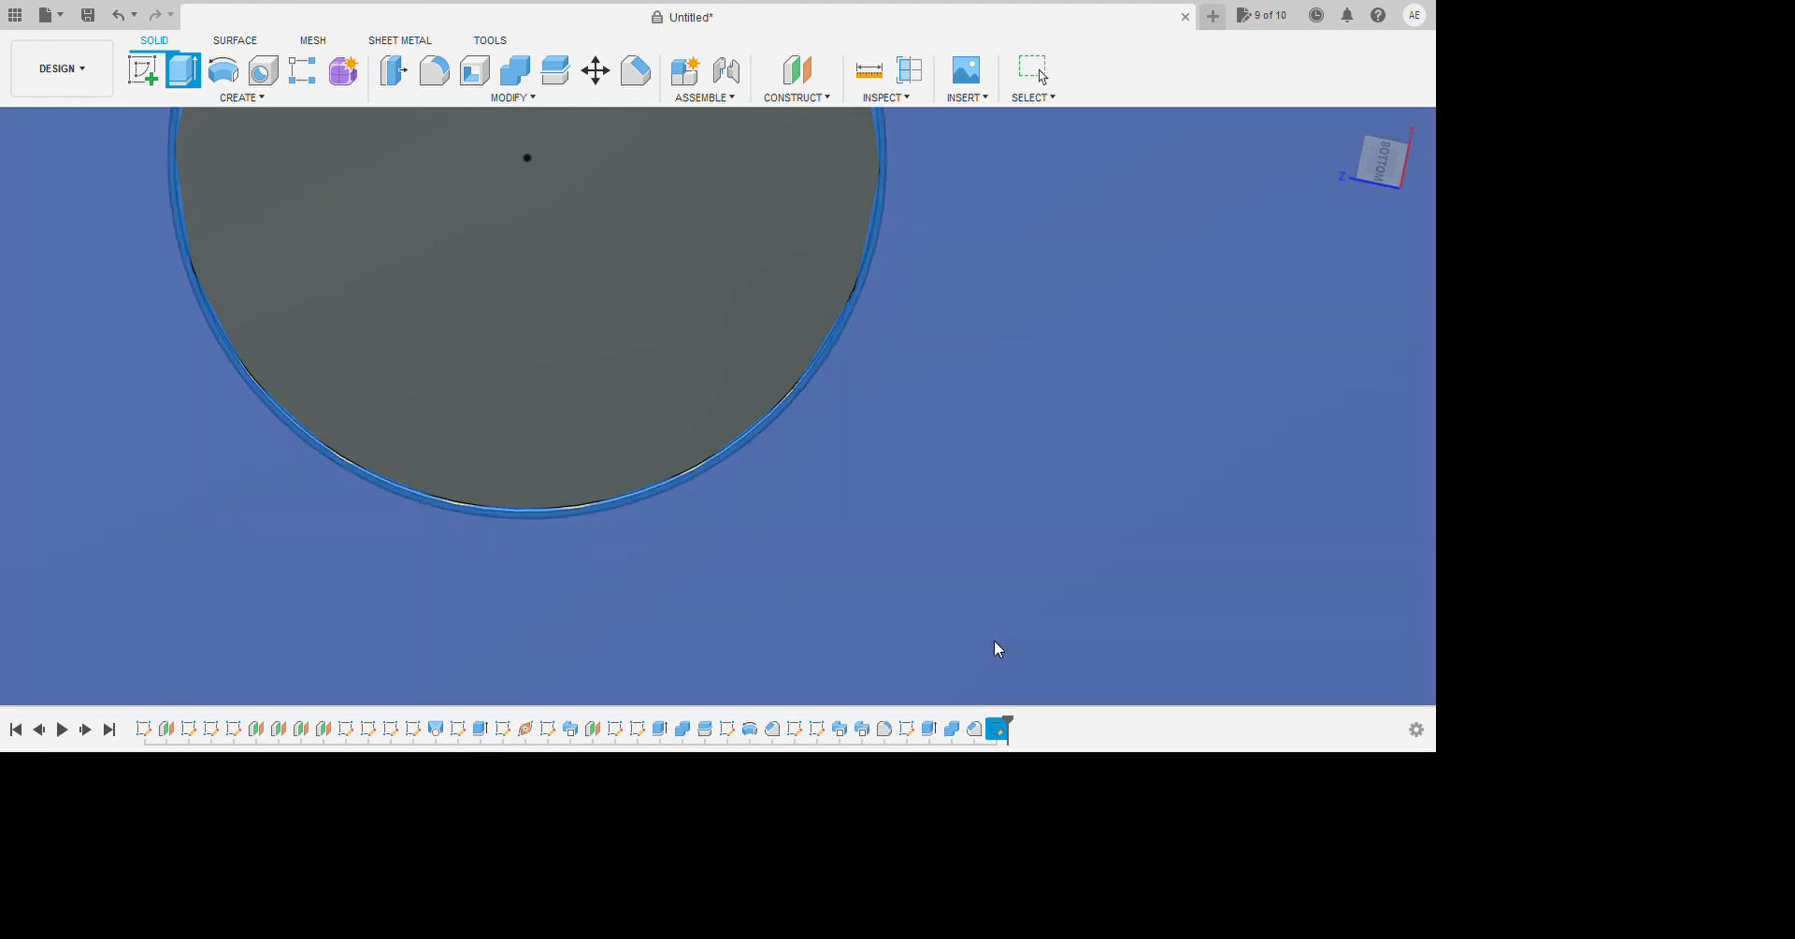
scroll(1001, 654, down, 2)
scroll(1006, 661, down, 5)
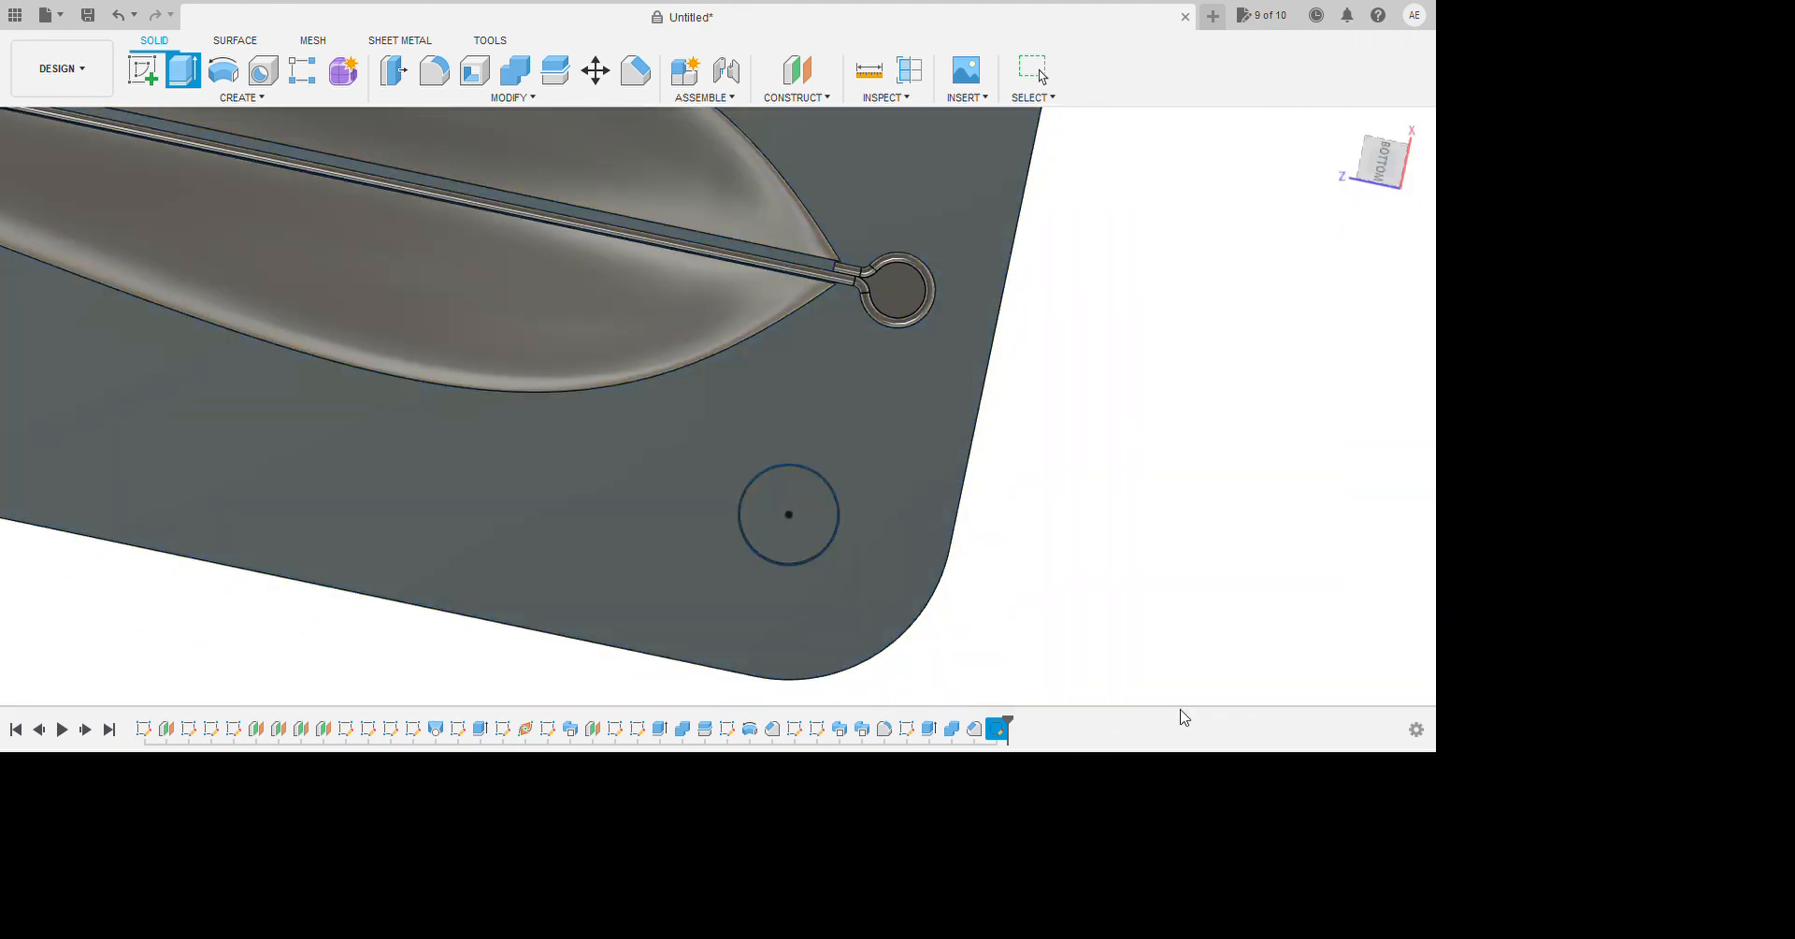
scroll(1146, 306, up, 10)
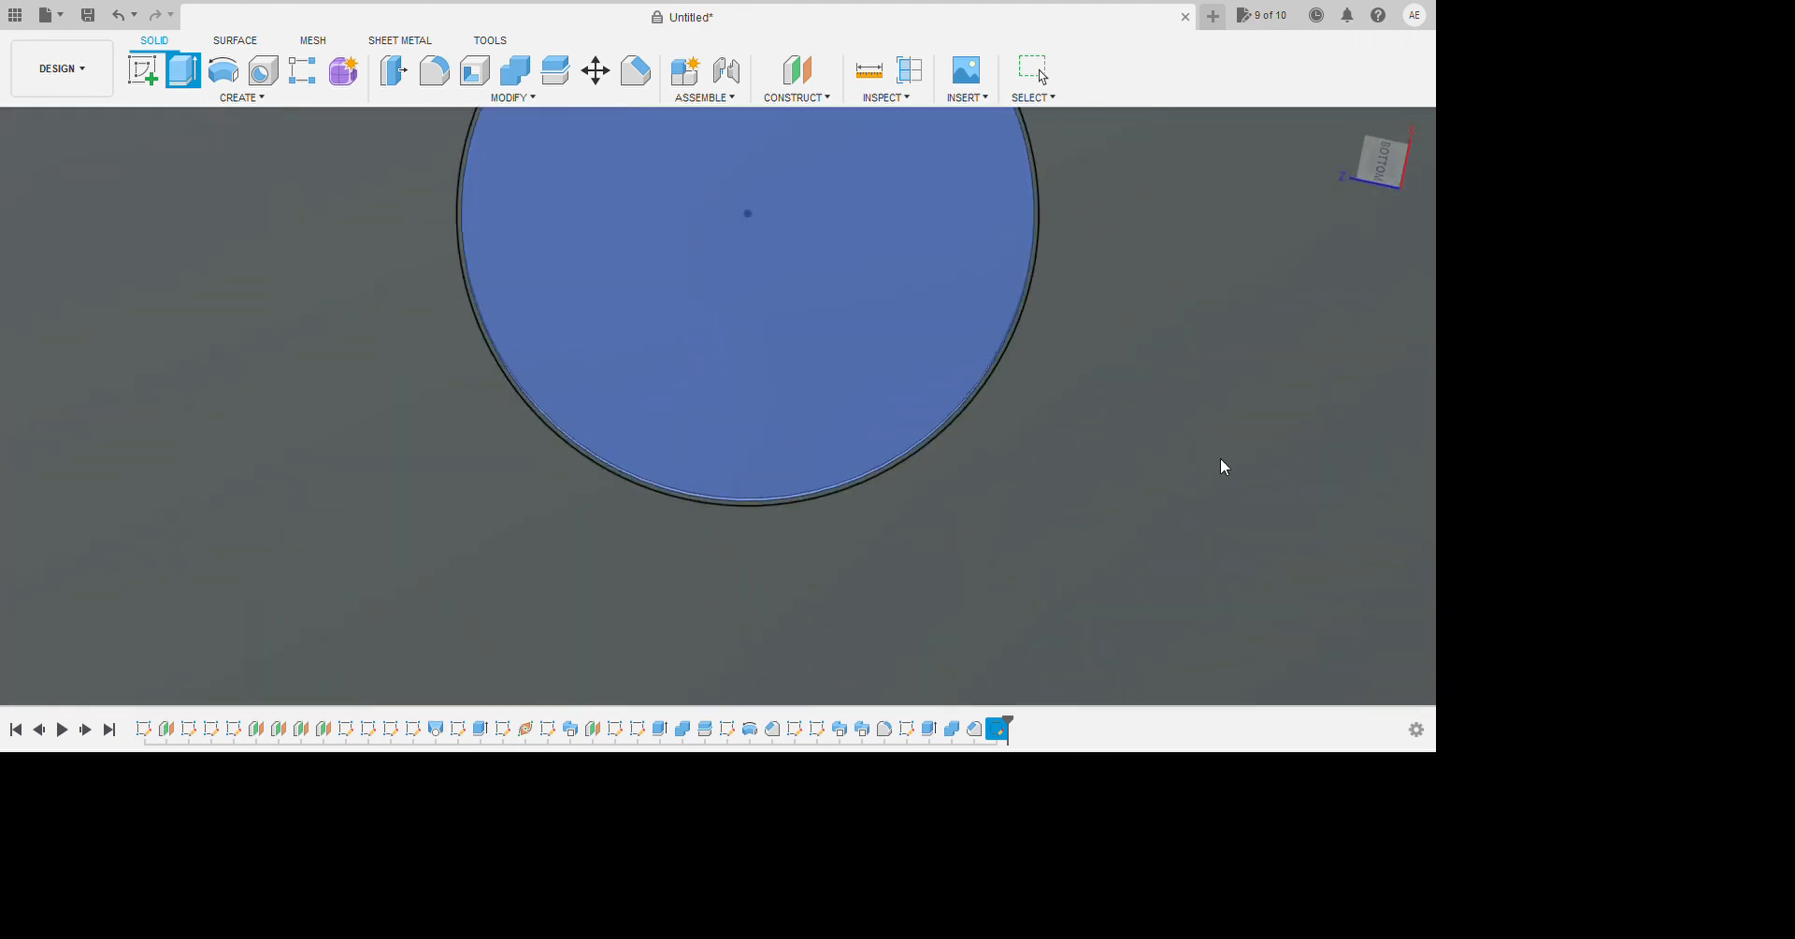
scroll(1287, 384, down, 10)
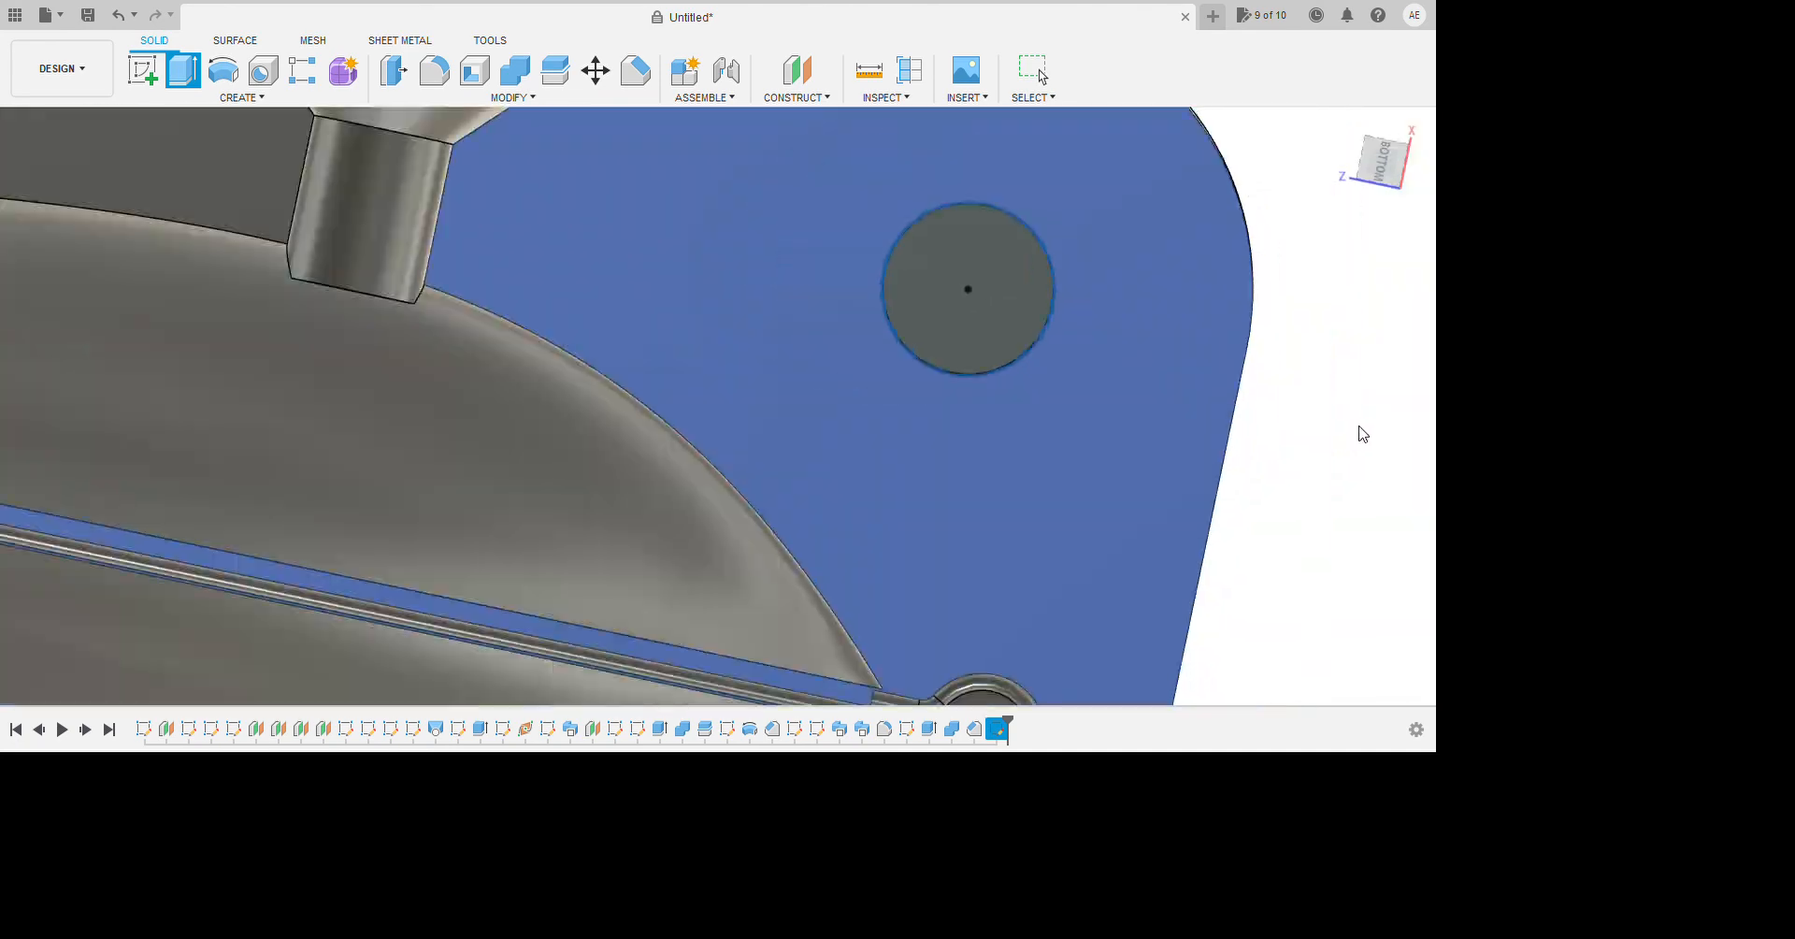
scroll(1380, 434, down, 2)
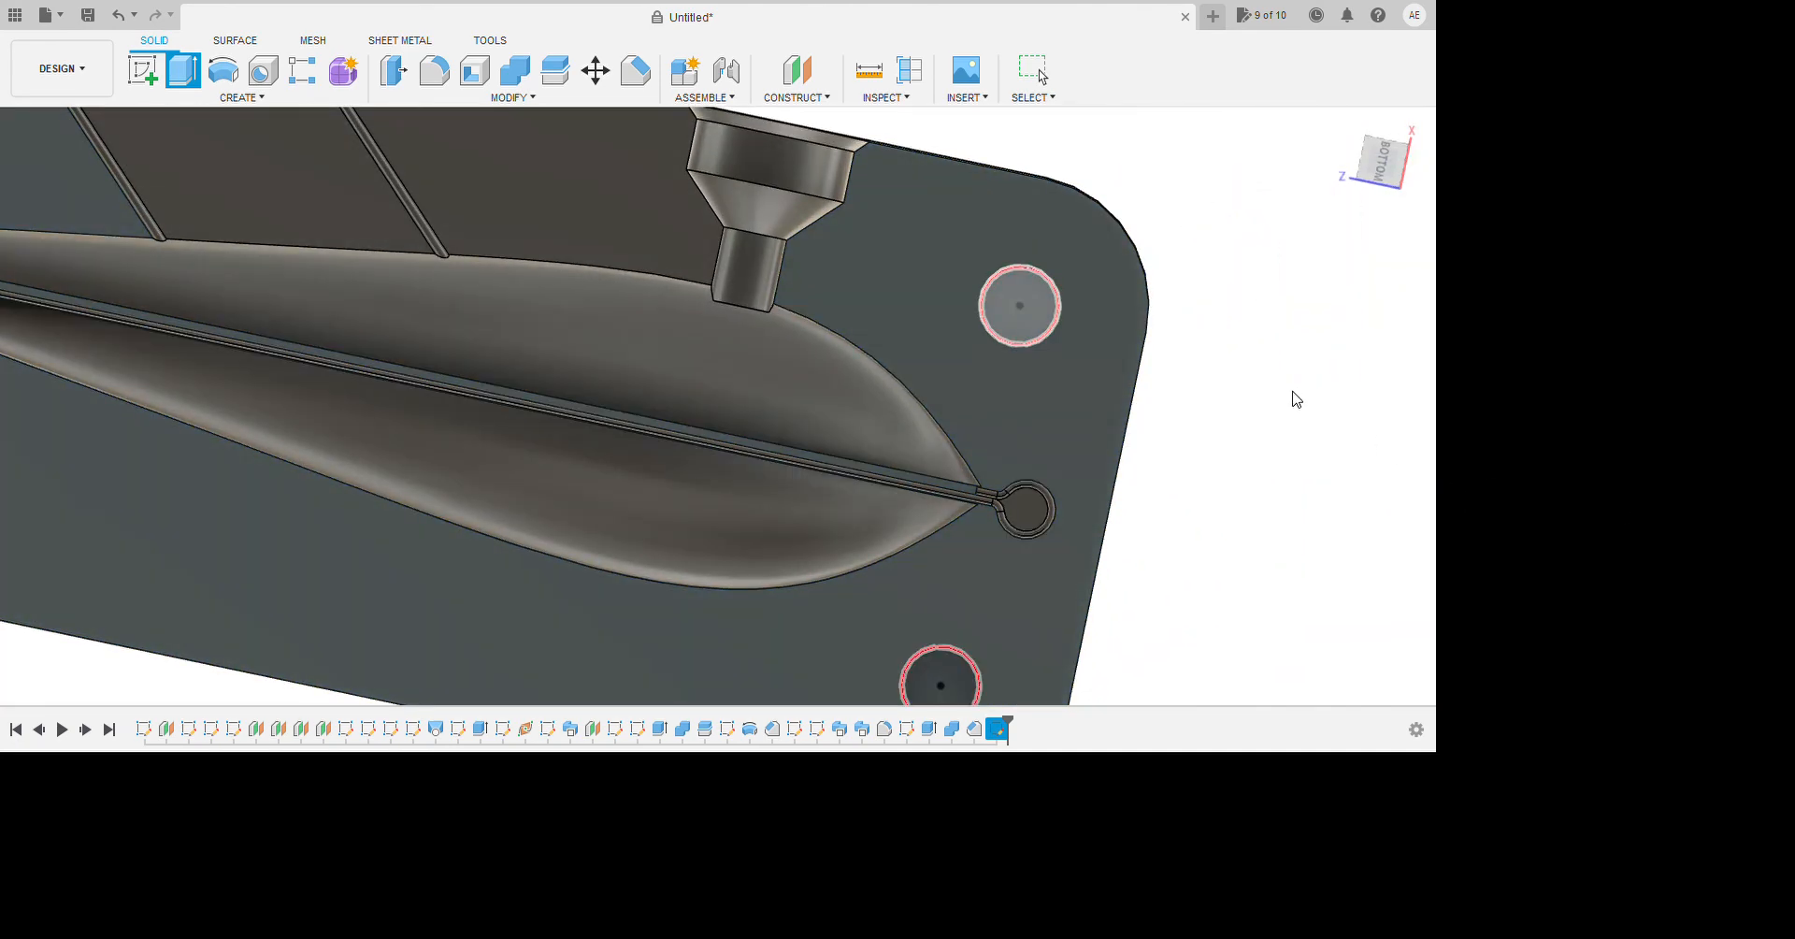
scroll(1396, 585, down, 5)
shift+middle_drag(1396, 586, 1540, 540)
click(1530, 457)
scroll(1530, 457, down, 2)
Show both mold halves together and preview a section through the alignment pegs to check their fit.
click(98, 272)
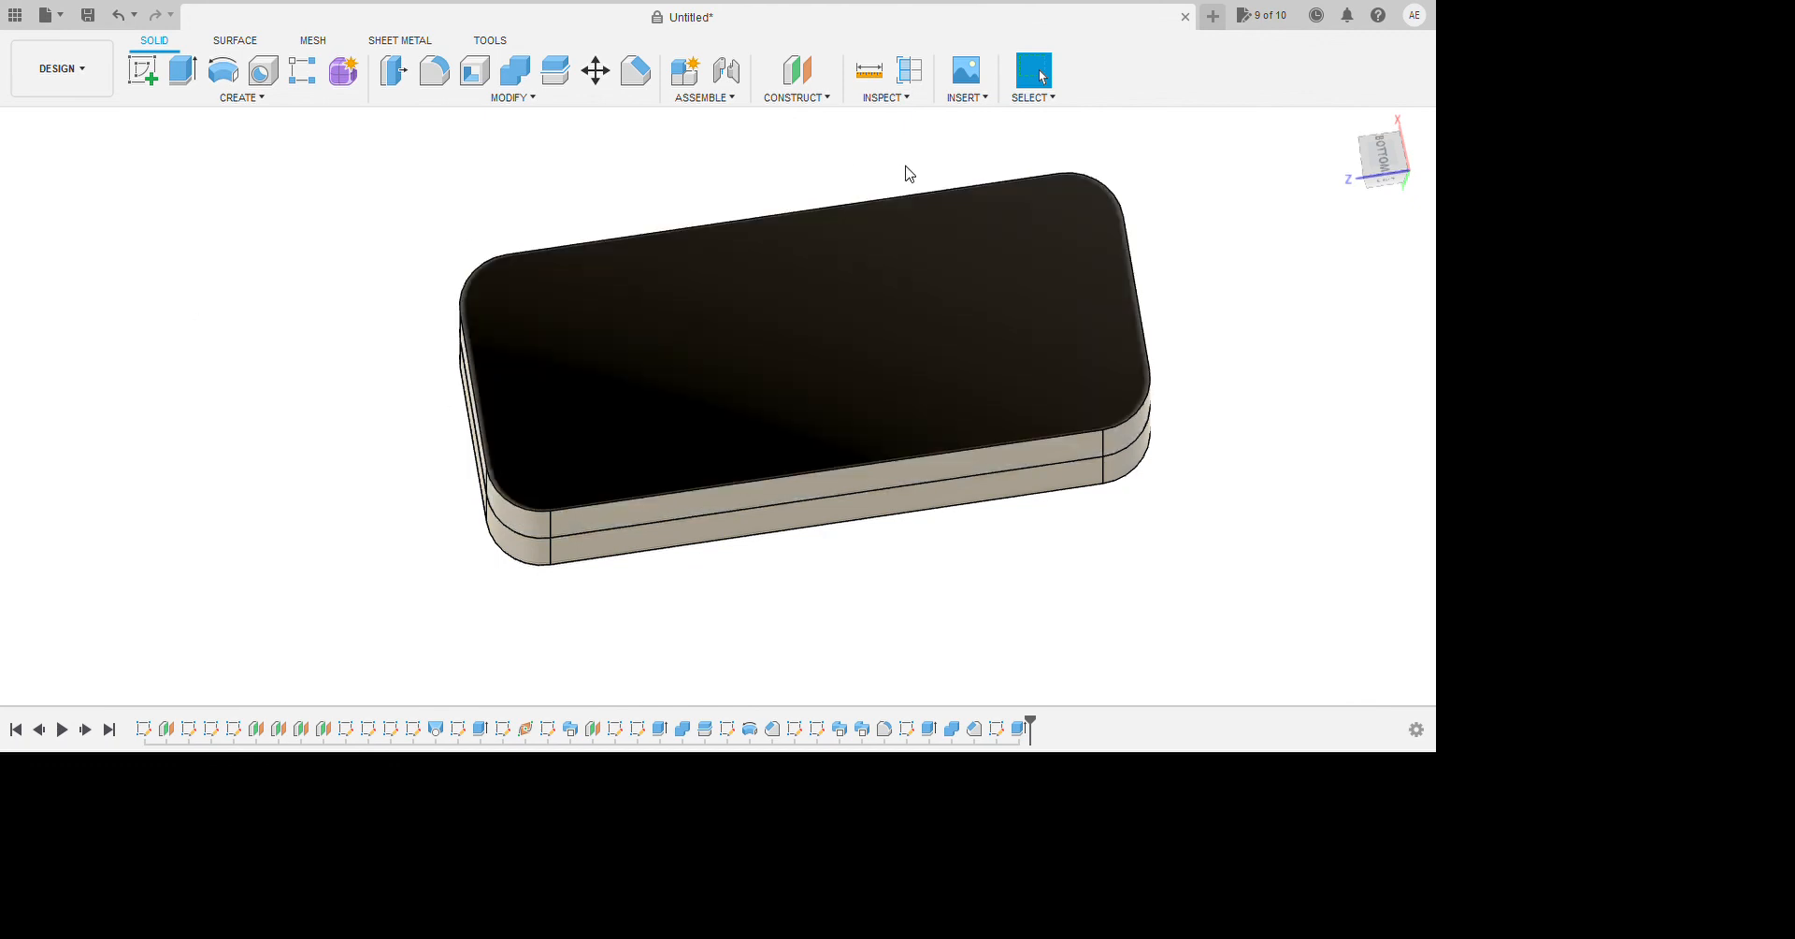
click(1148, 95)
mouse_move(400, 514)
shift+middle_down()
mouse_move(480, 497)
mouse_move(512, 290)
shift+middle_up()
click(567, 369)
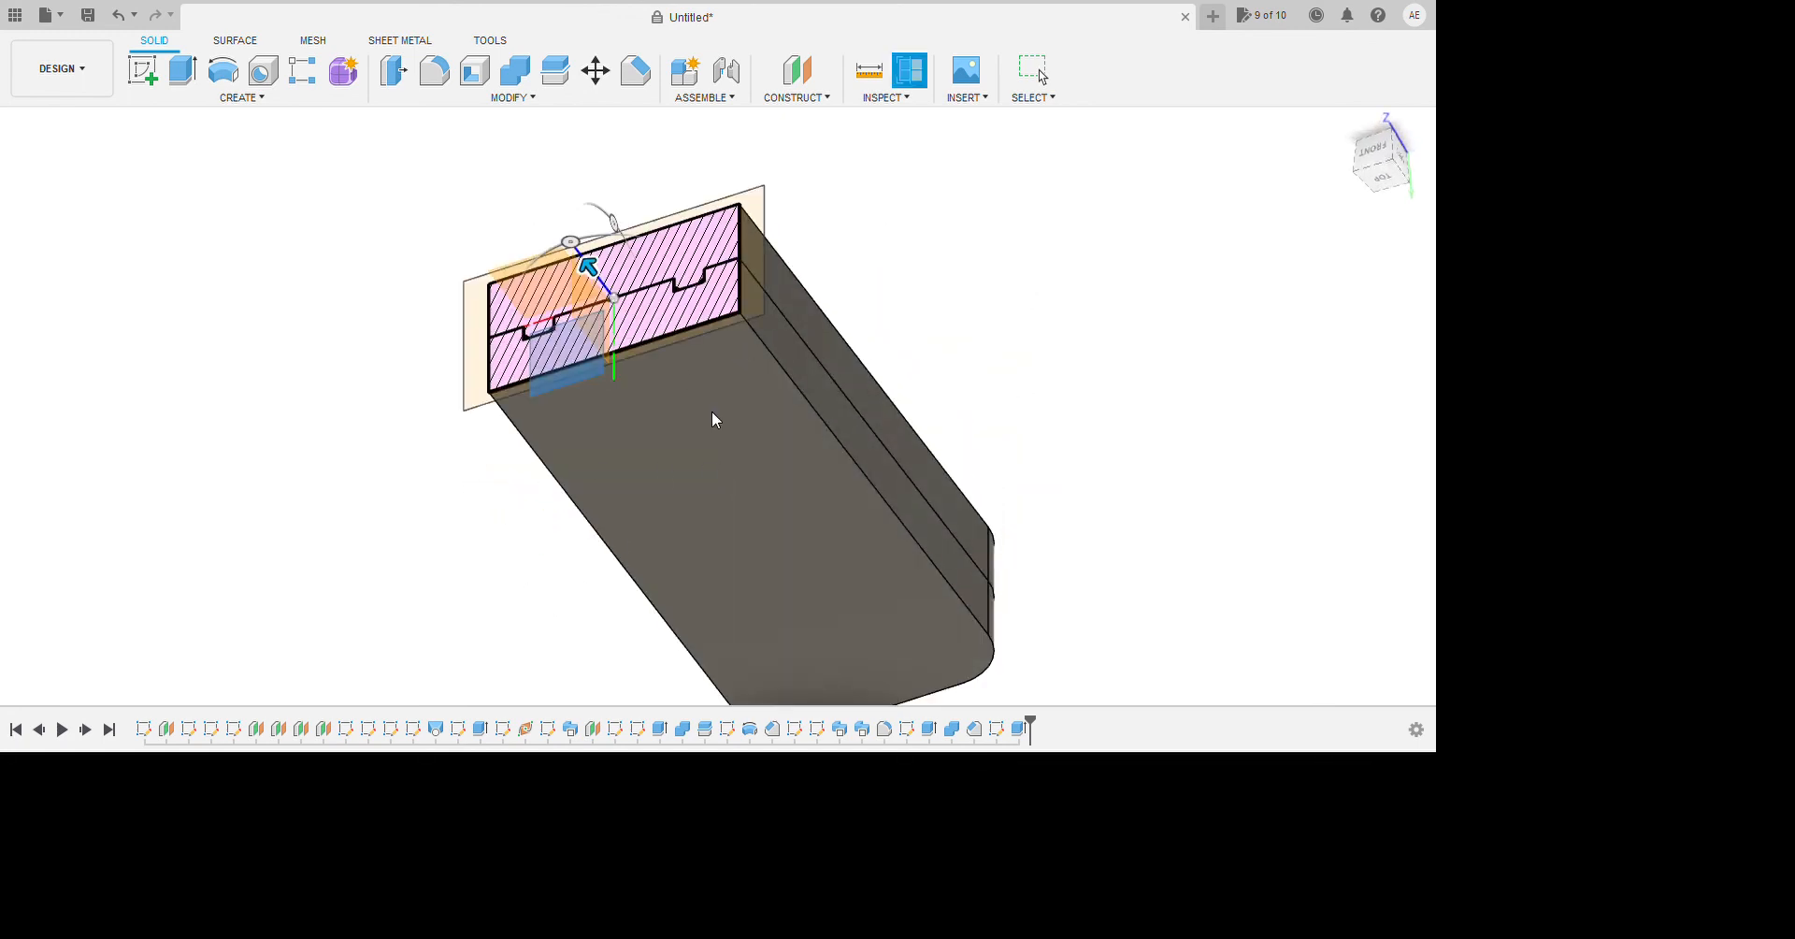
scroll(719, 413, up, 5)
scroll(1105, 272, down, 3)
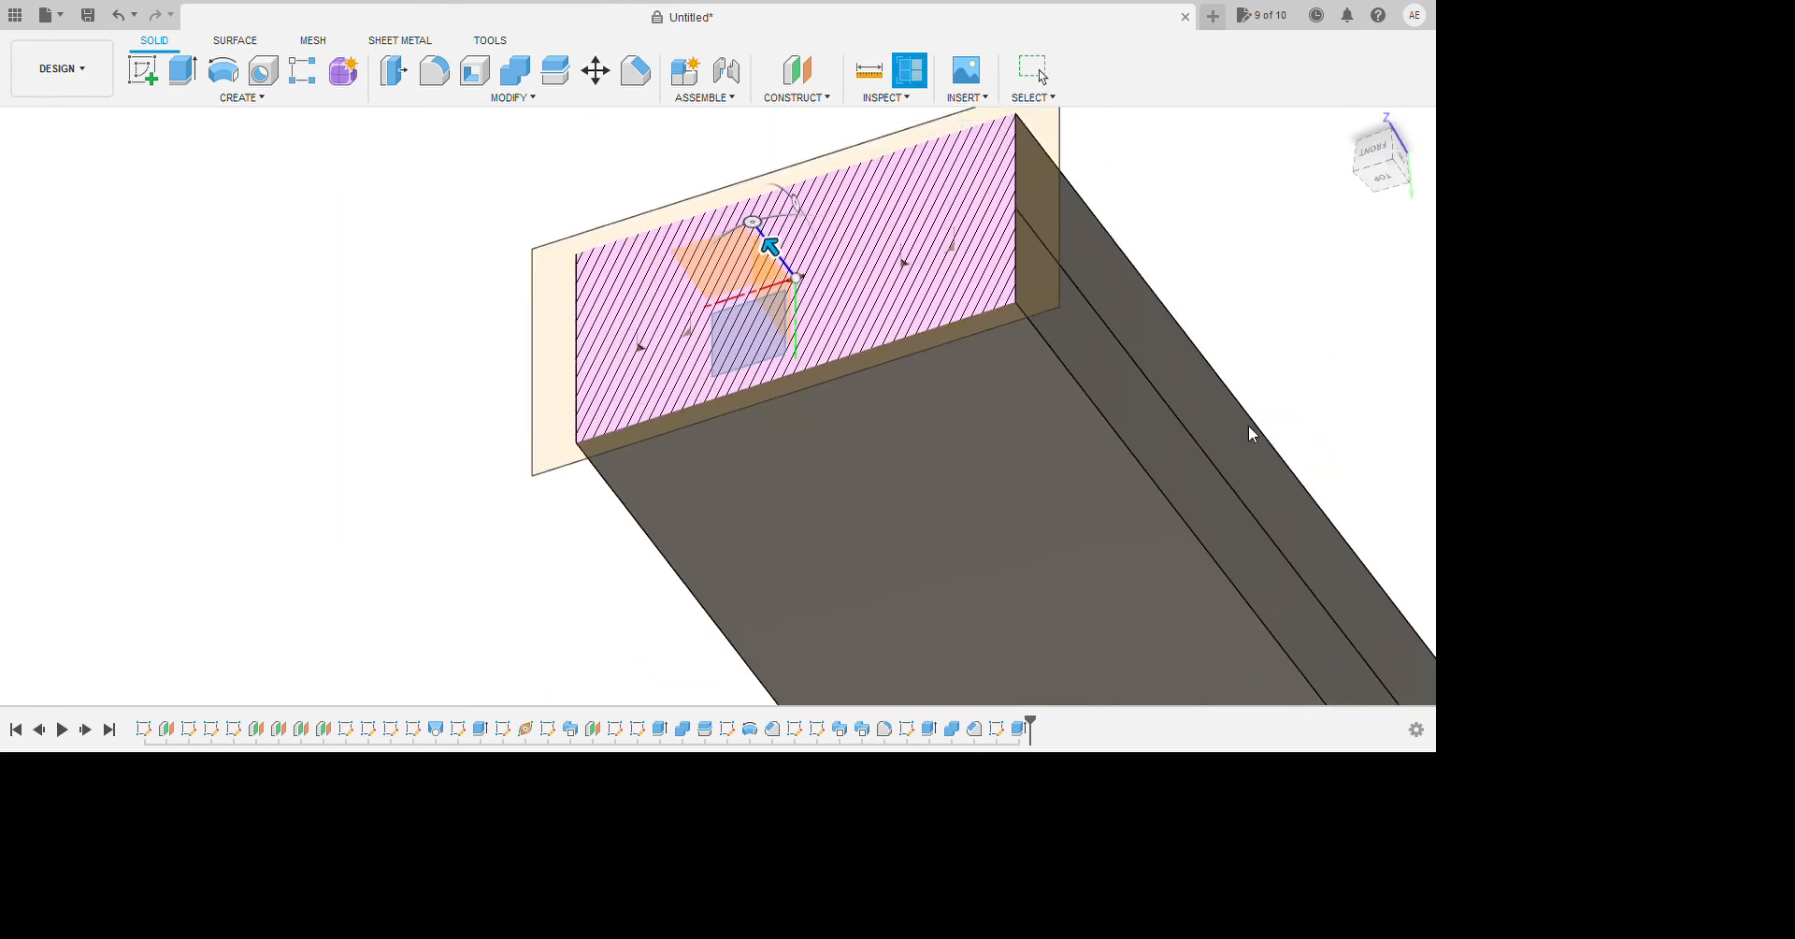
mouse_move(1400, 283)
shift+middle_down()
mouse_move(1418, 317)
mouse_move(1407, 411)
shift+middle_up()
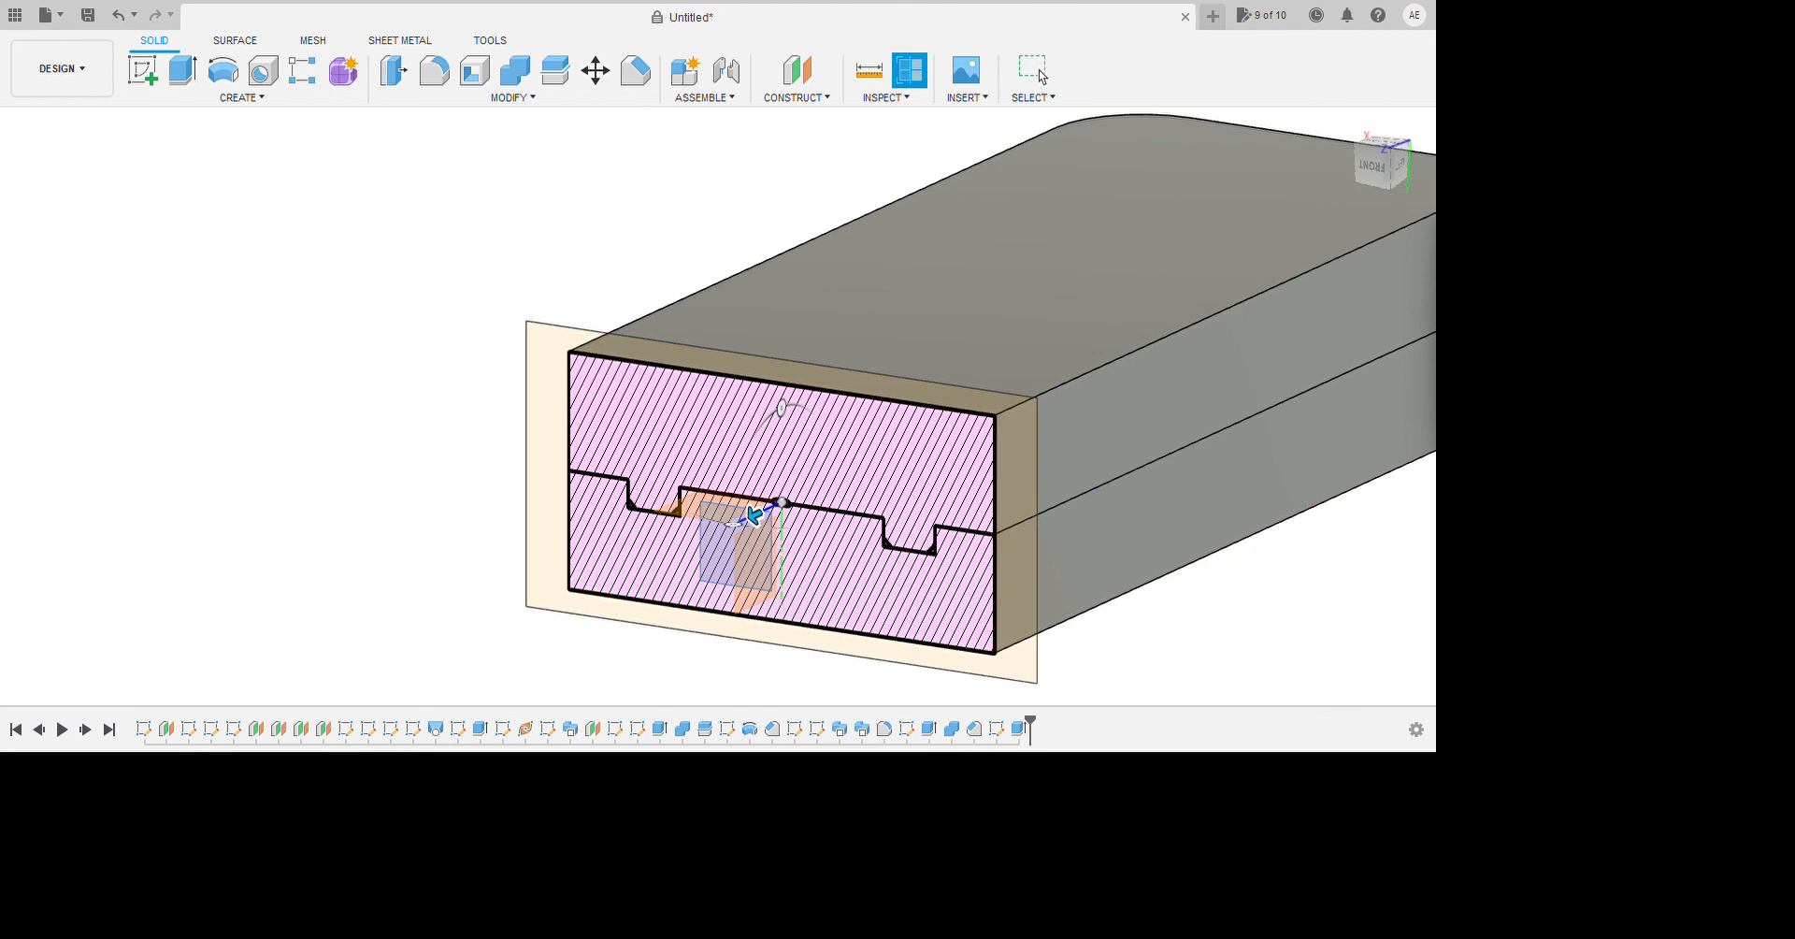
key(Escape)
scroll(527, 288, down, 2)
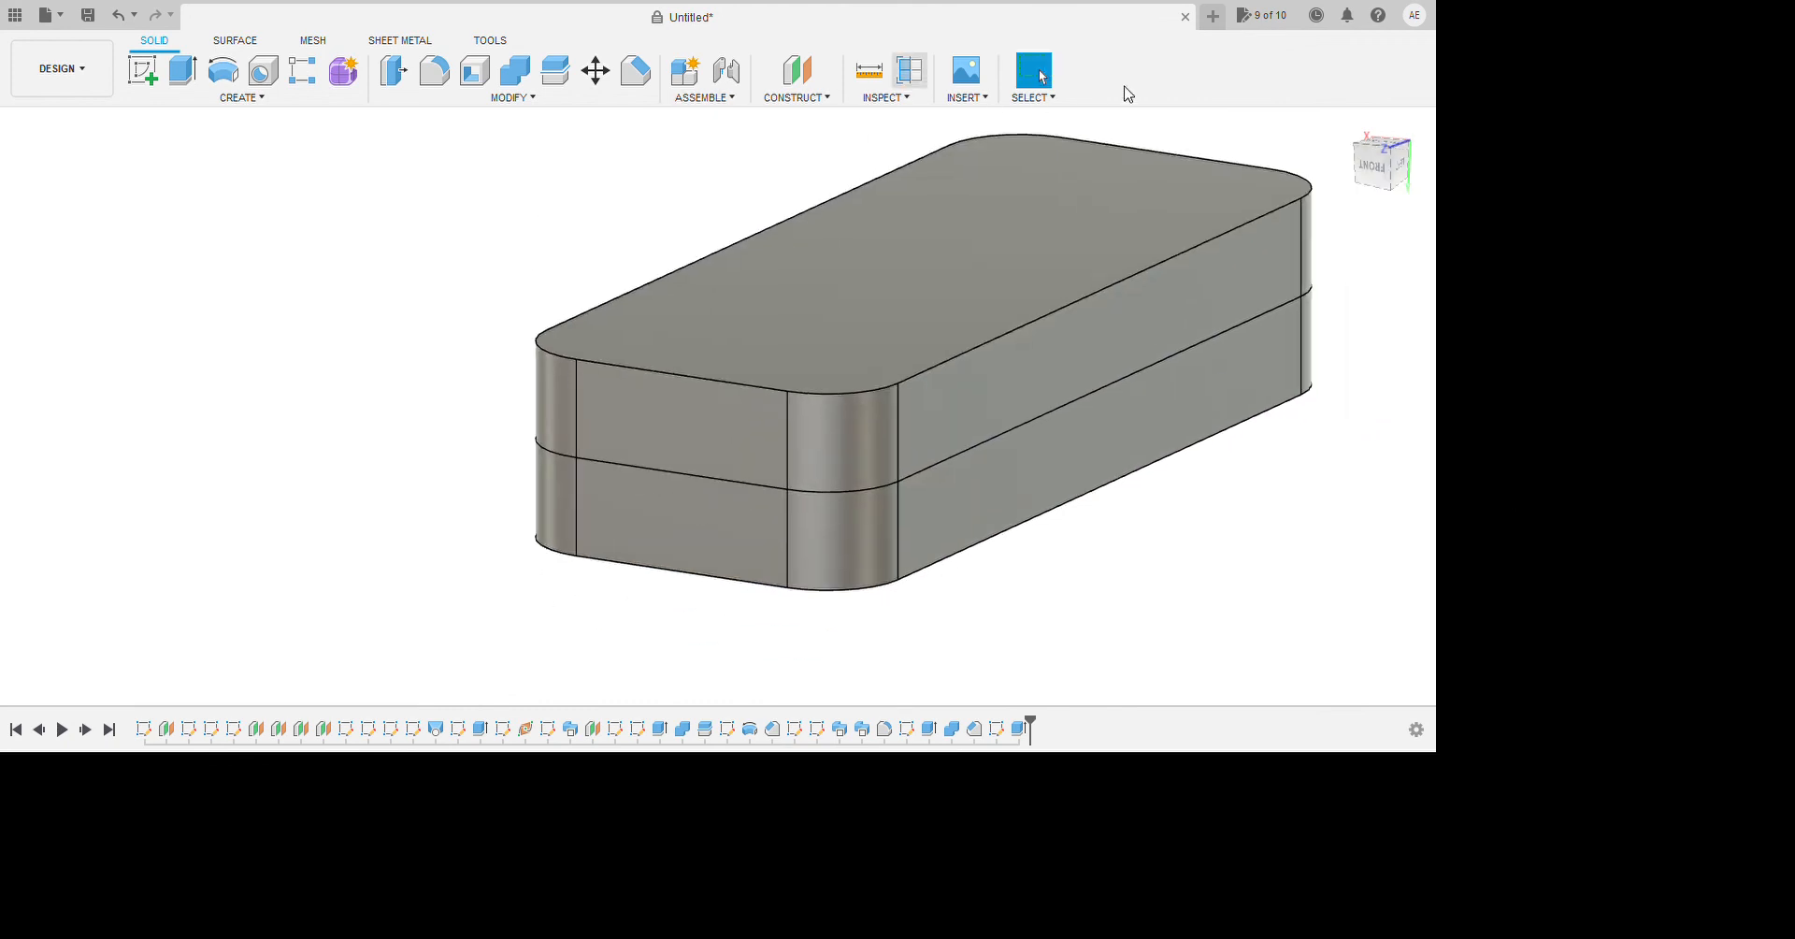
Create a section analysis from the mold's end face, with the cutting plane moved inward through the two nearest alignment pegs.
click(903, 70)
click(712, 432)
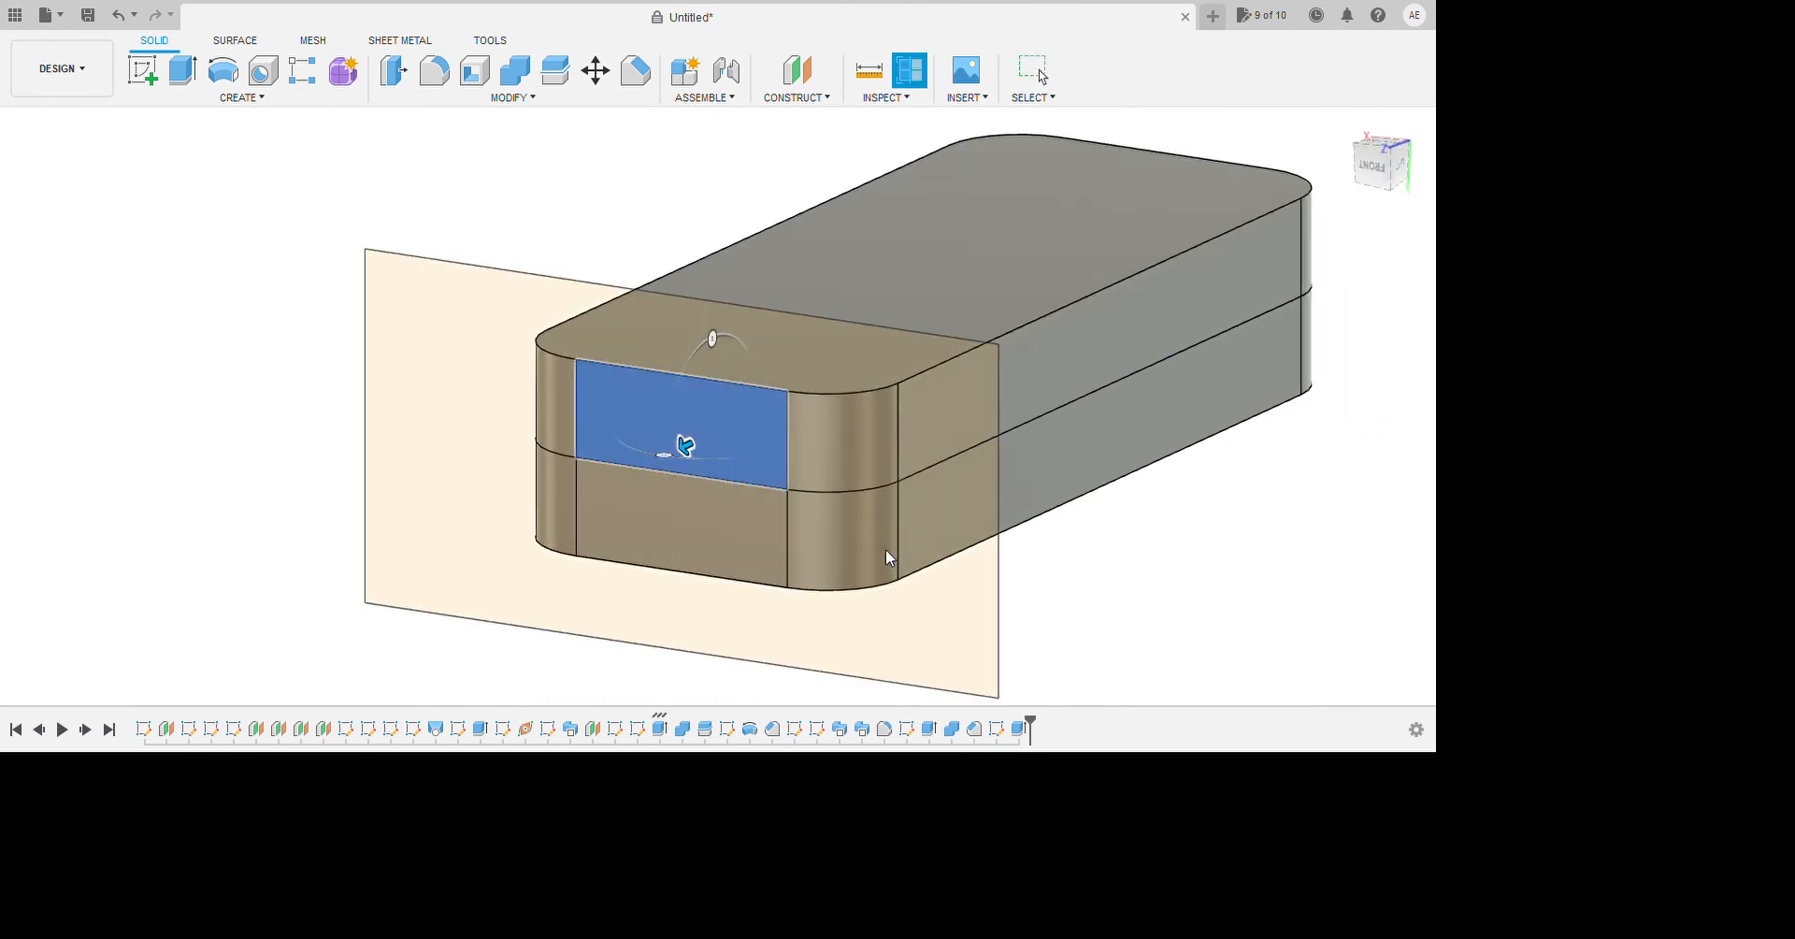
drag(689, 454, 717, 450)
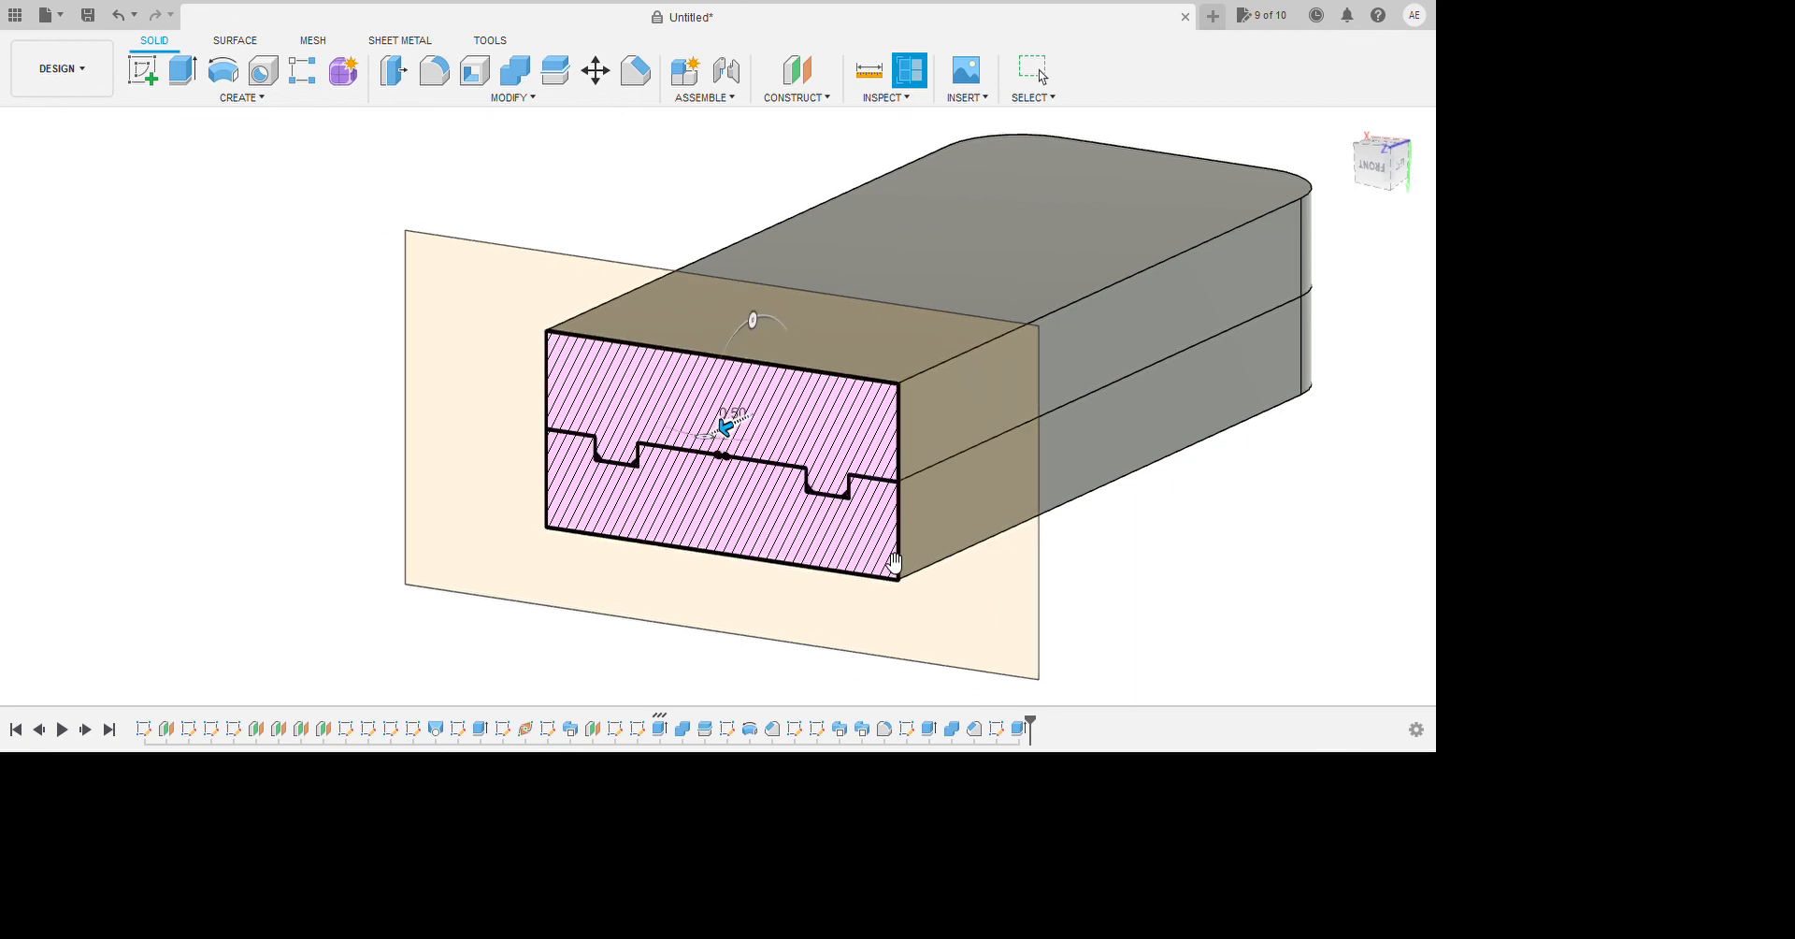
key(Return)
Examine the clearance and the chamfer gaps between pegs and sockets in the section.
mouse_move(916, 711)
shift+middle_down()
mouse_move(961, 808)
mouse_move(1170, 605)
shift+middle_up()
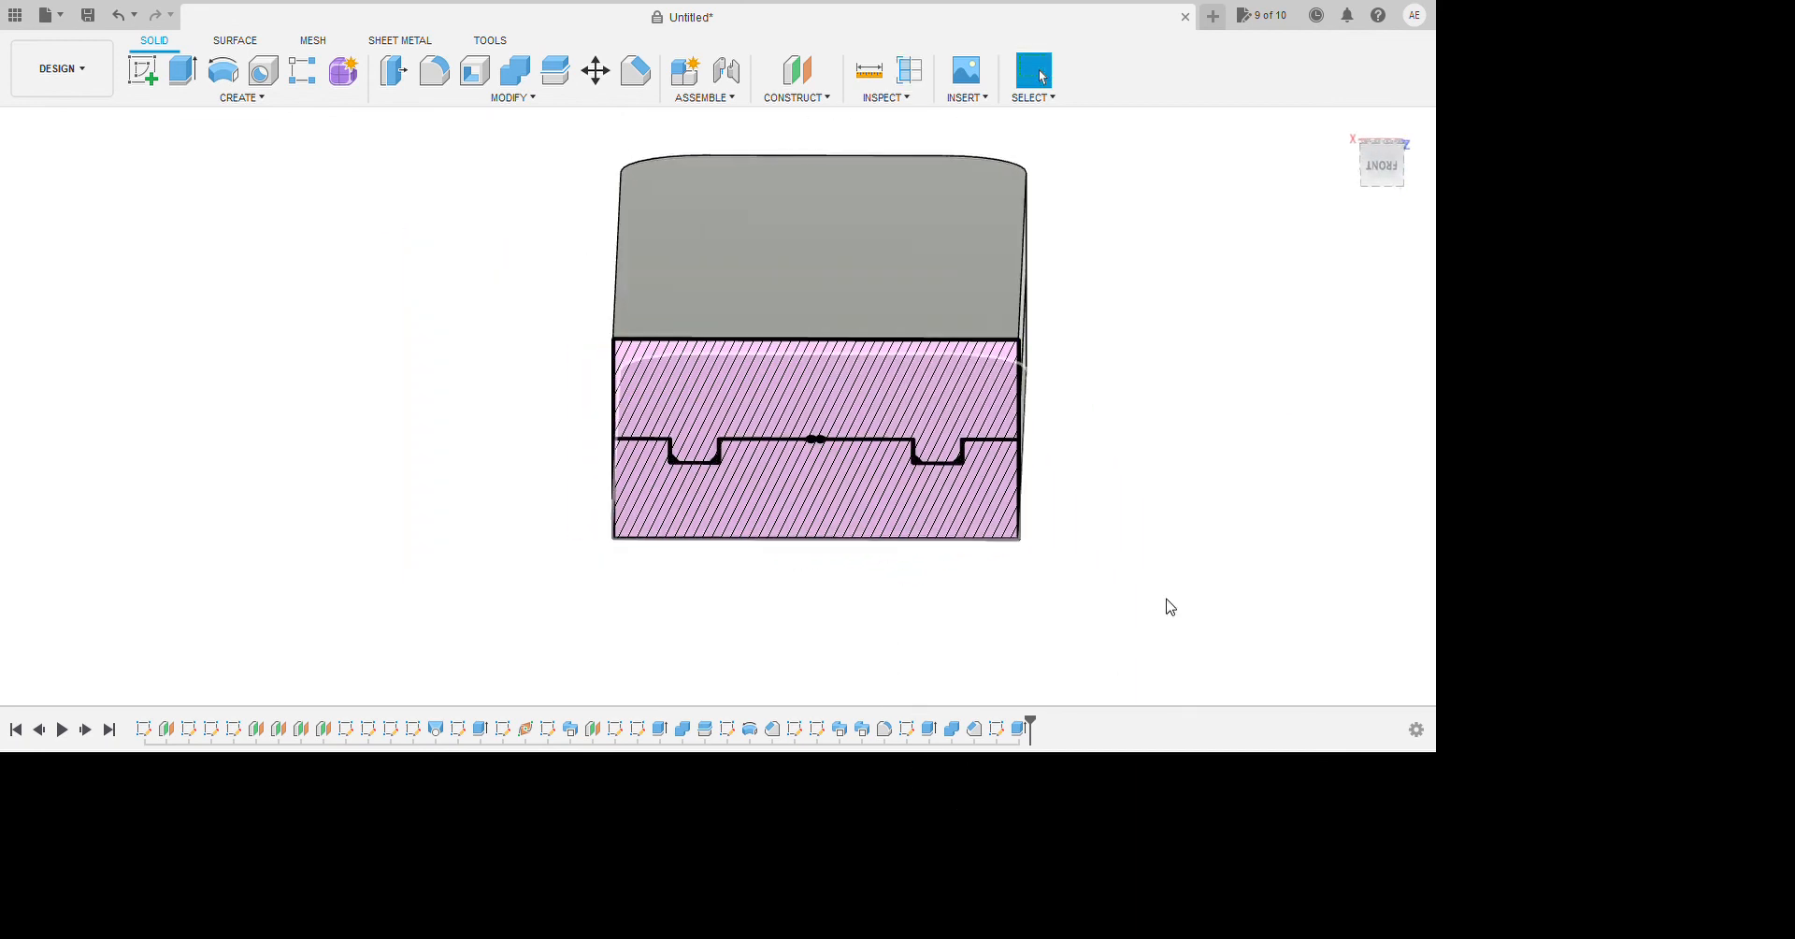
scroll(1192, 589, up, 3)
mouse_move(1591, 592)
shift+middle_down()
mouse_move(1519, 612)
mouse_move(1106, 503)
shift+middle_up()
scroll(1038, 551, up, 4)
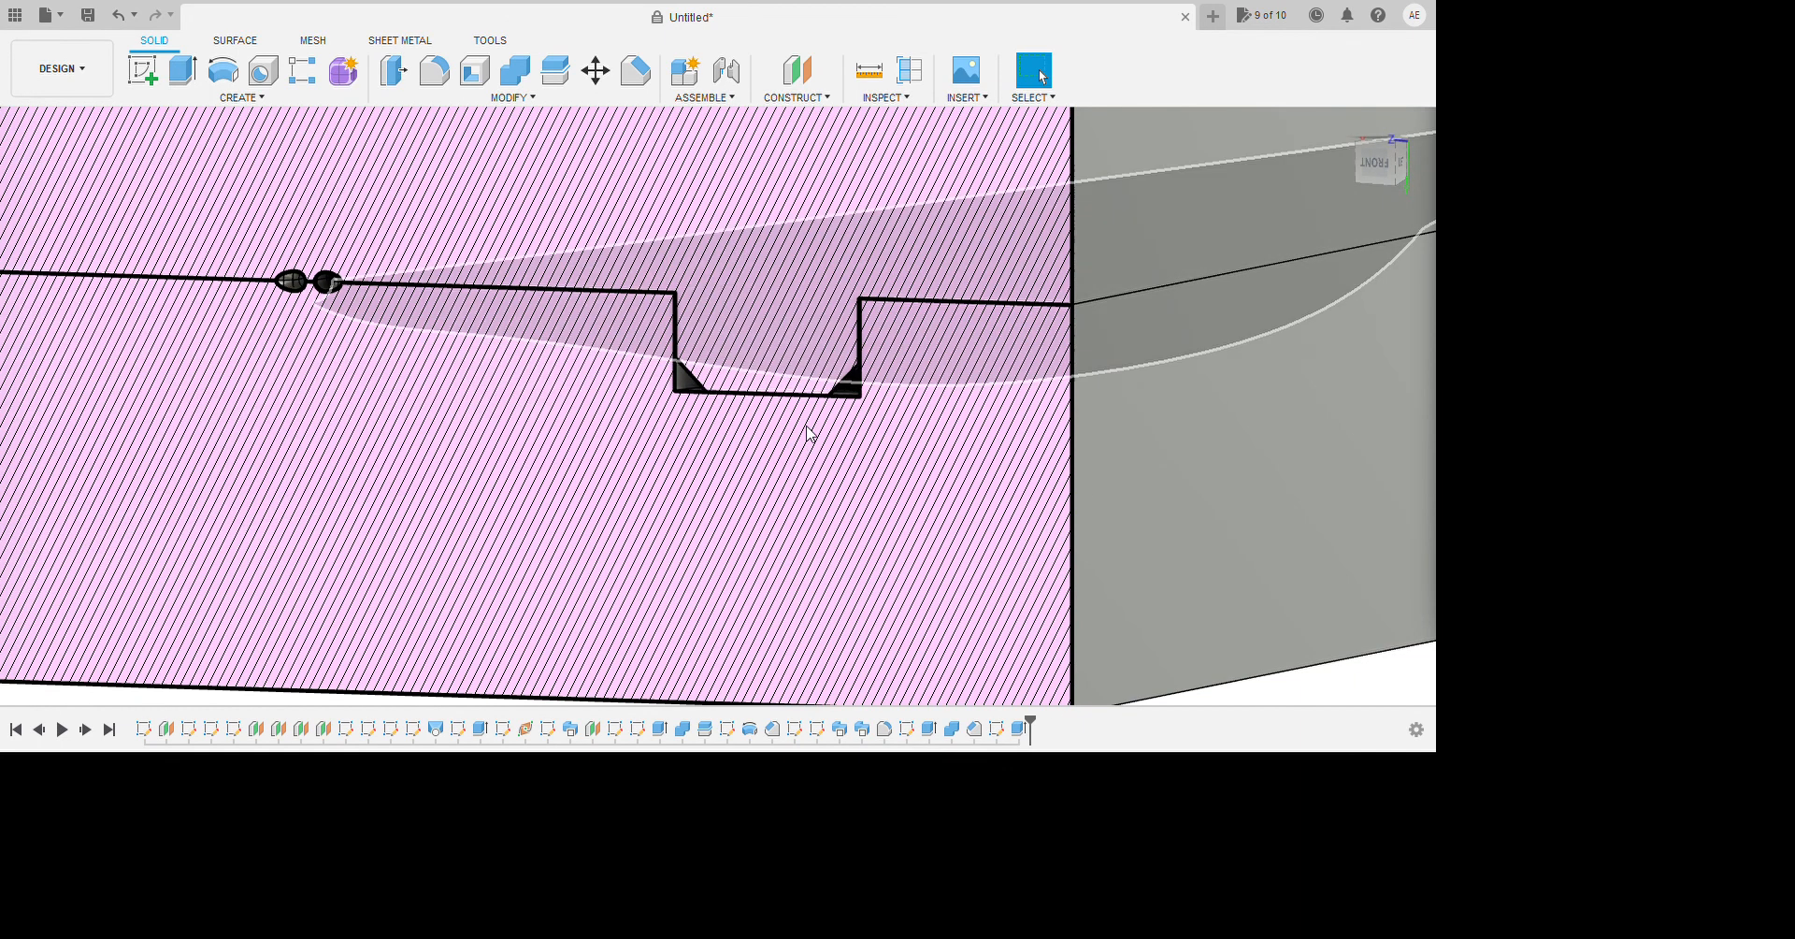
scroll(1159, 438, down, 4)
scroll(1176, 447, down, 3)
mouse_move(1262, 649)
shift+middle_down()
mouse_move(1210, 713)
mouse_move(1274, 661)
shift+middle_up()
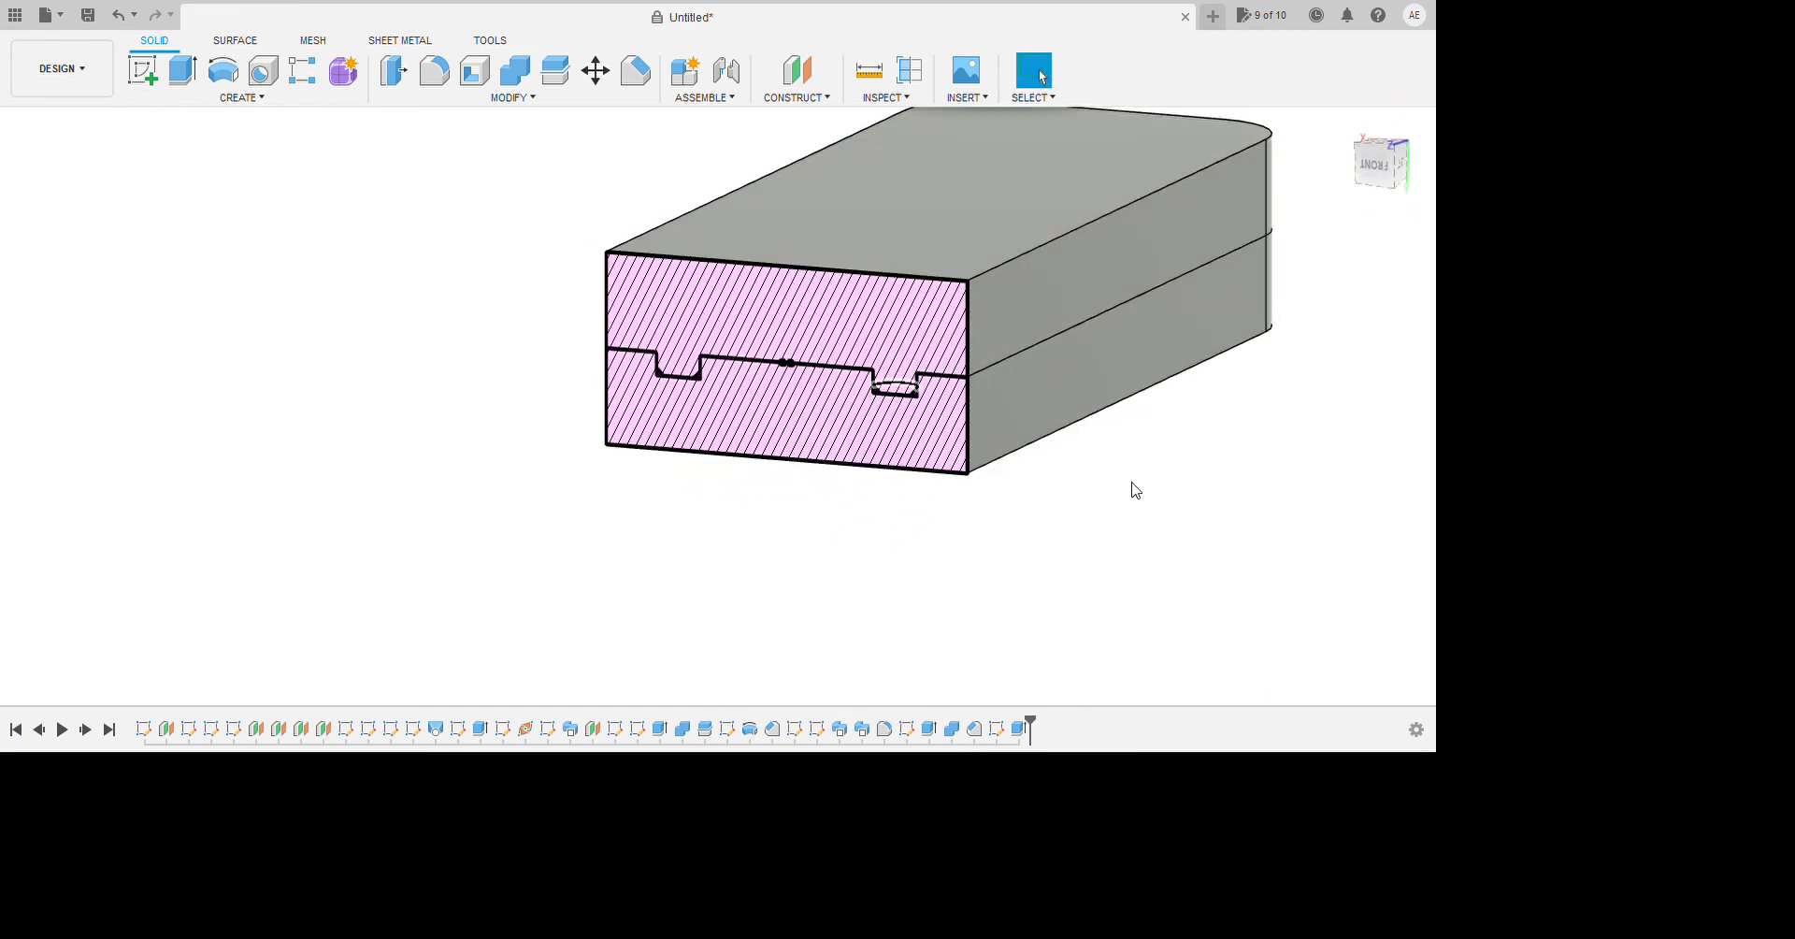
shift+middle_drag(1316, 485, 1226, 517)
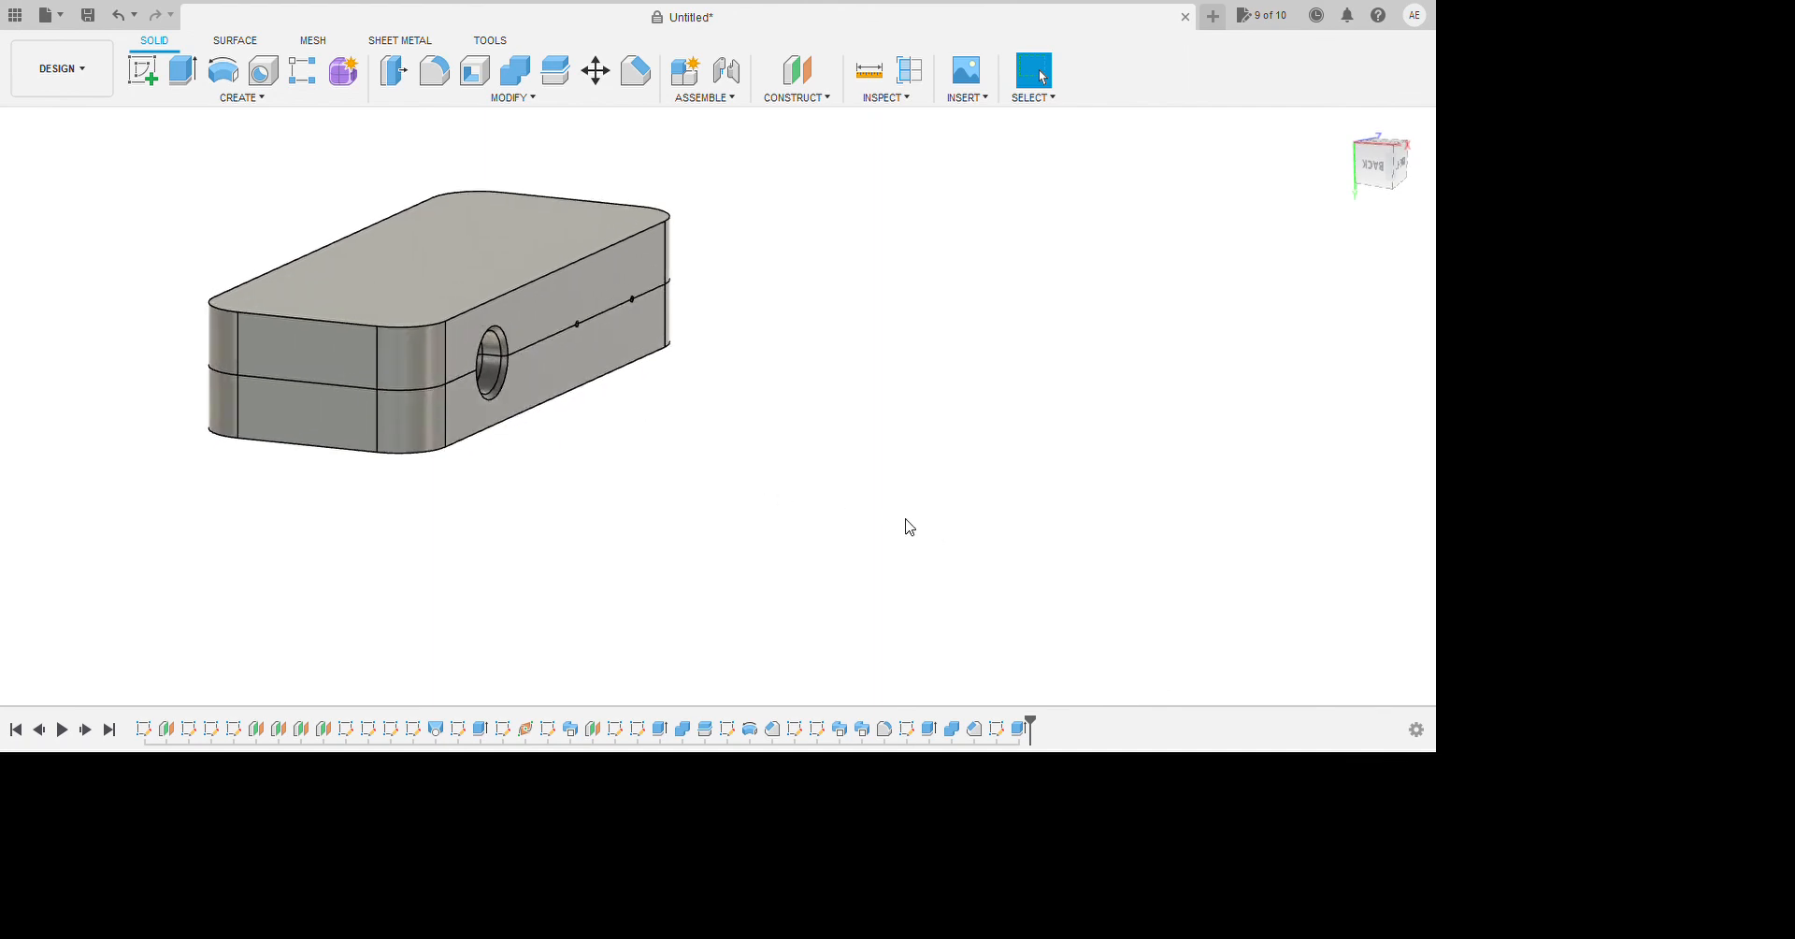
Start a sketch on the lower mold half's long side face beside the funnel opening.
mouse_move(905, 527)
shift+middle_down()
mouse_move(861, 514)
mouse_move(911, 510)
shift+middle_up()
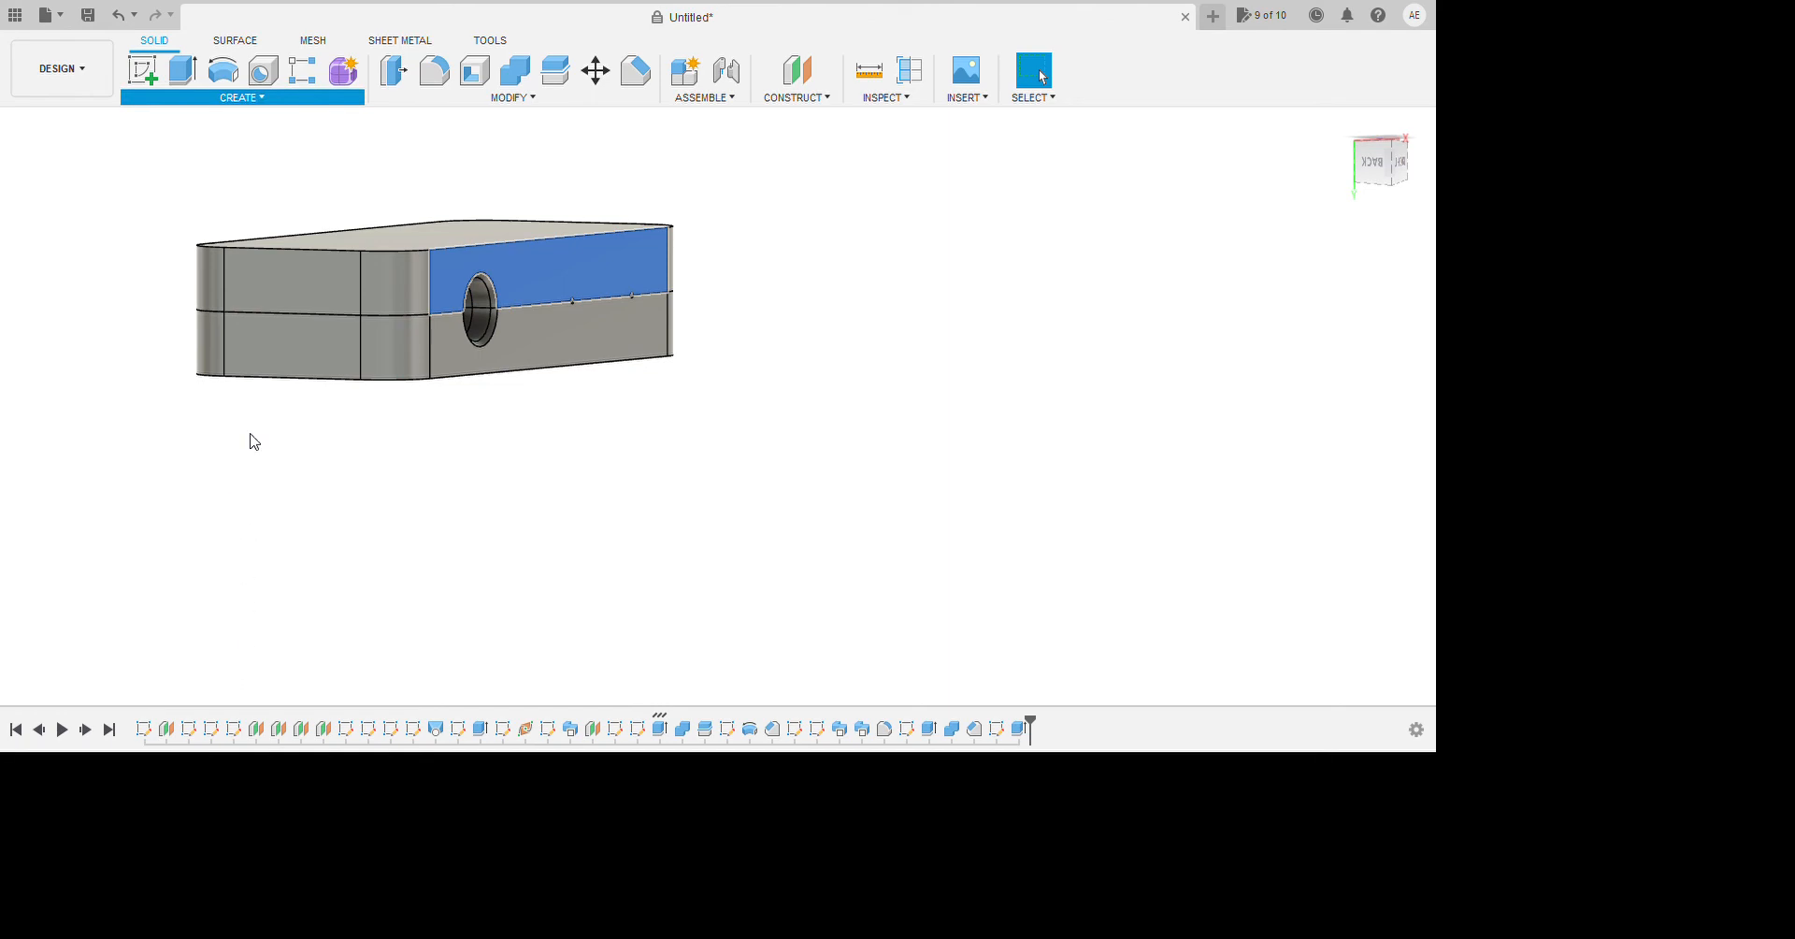
click(142, 70)
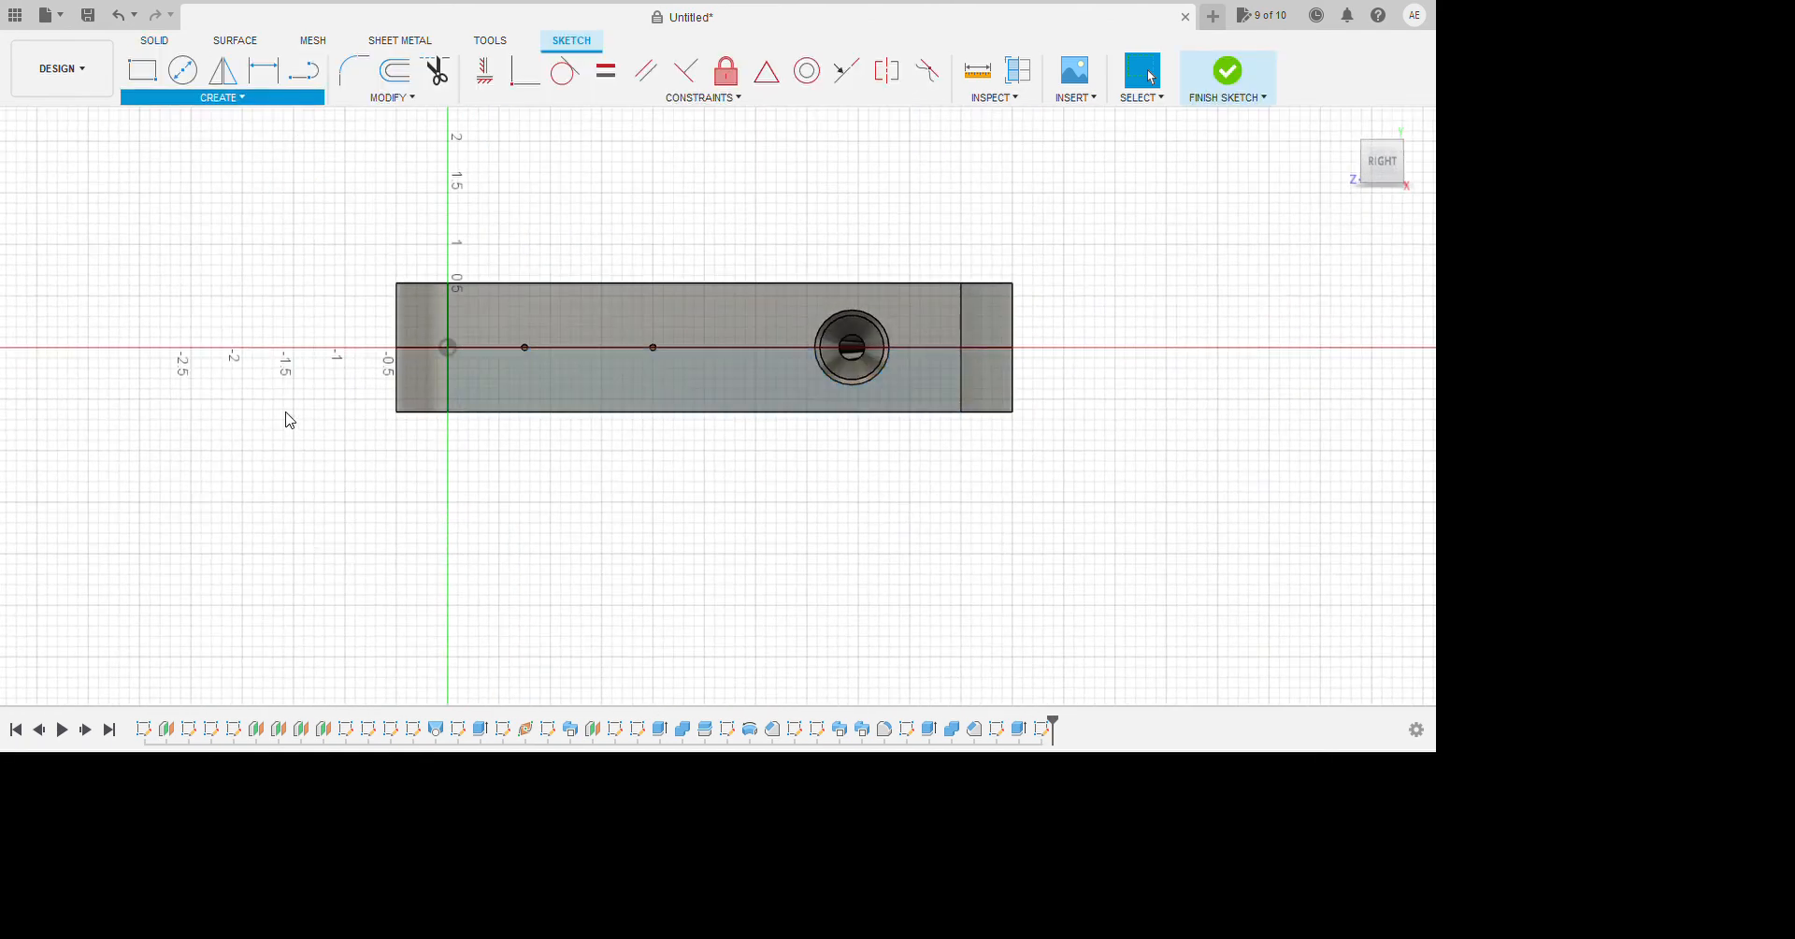
shift+middle_drag(621, 576, 670, 582)
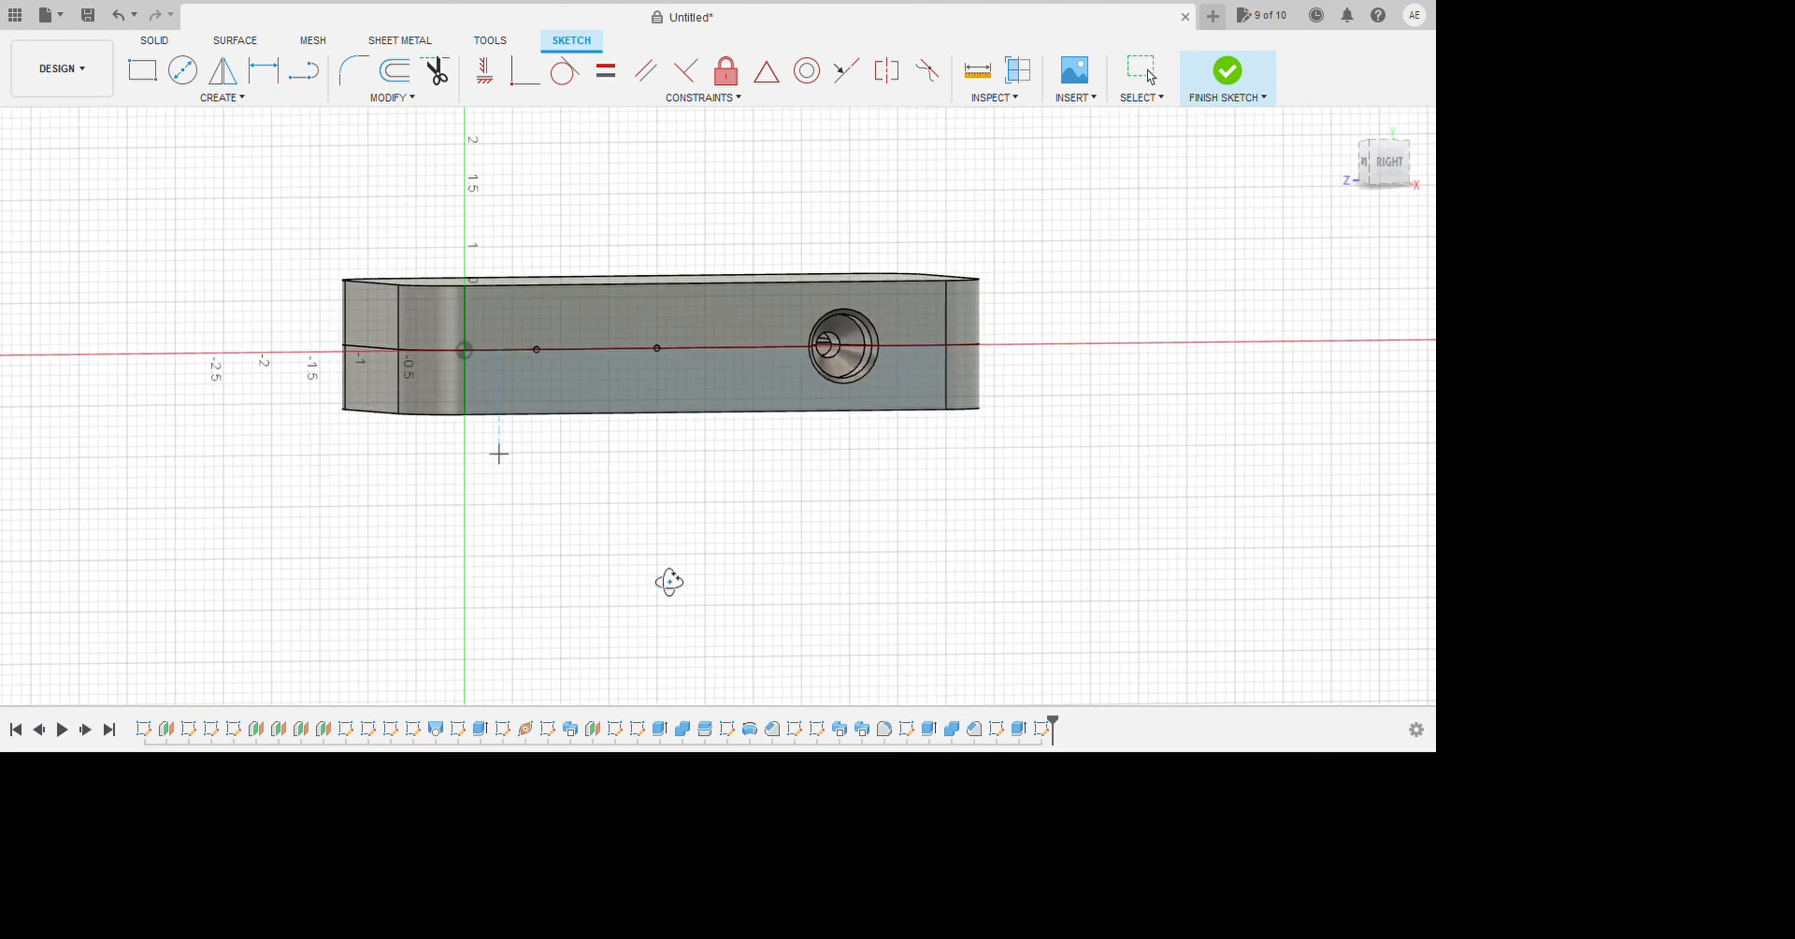
scroll(710, 552, up, 3)
scroll(561, 441, up, 2)
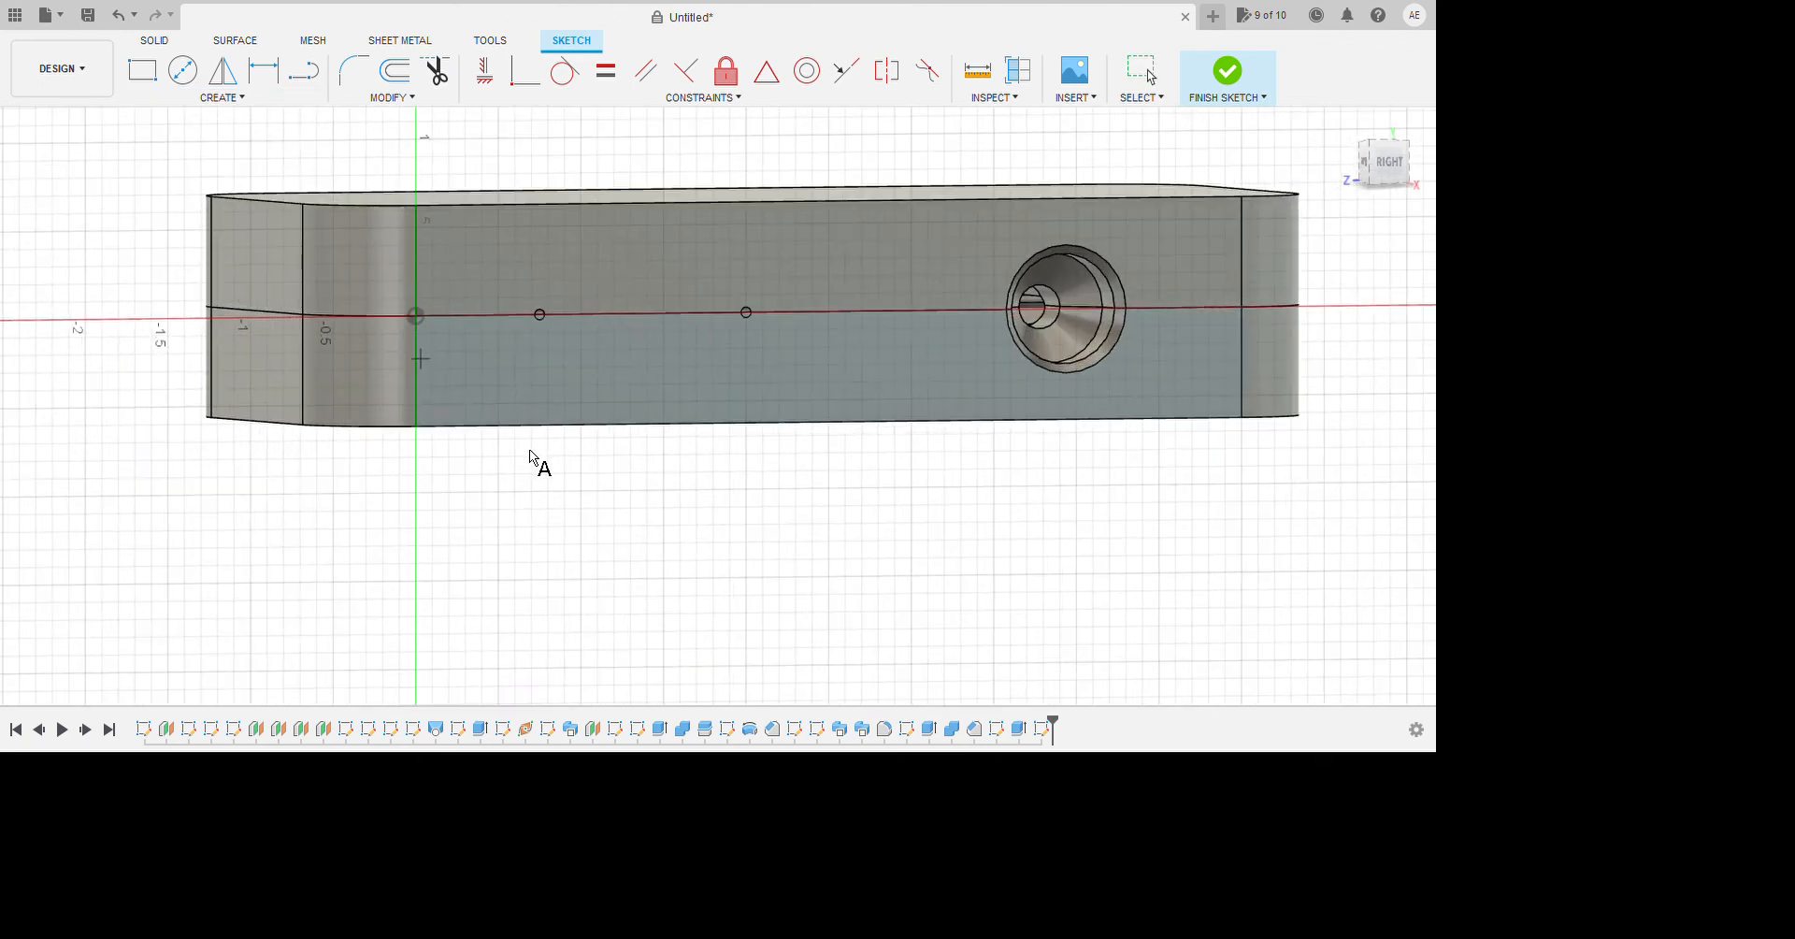
scroll(529, 449, up, 1)
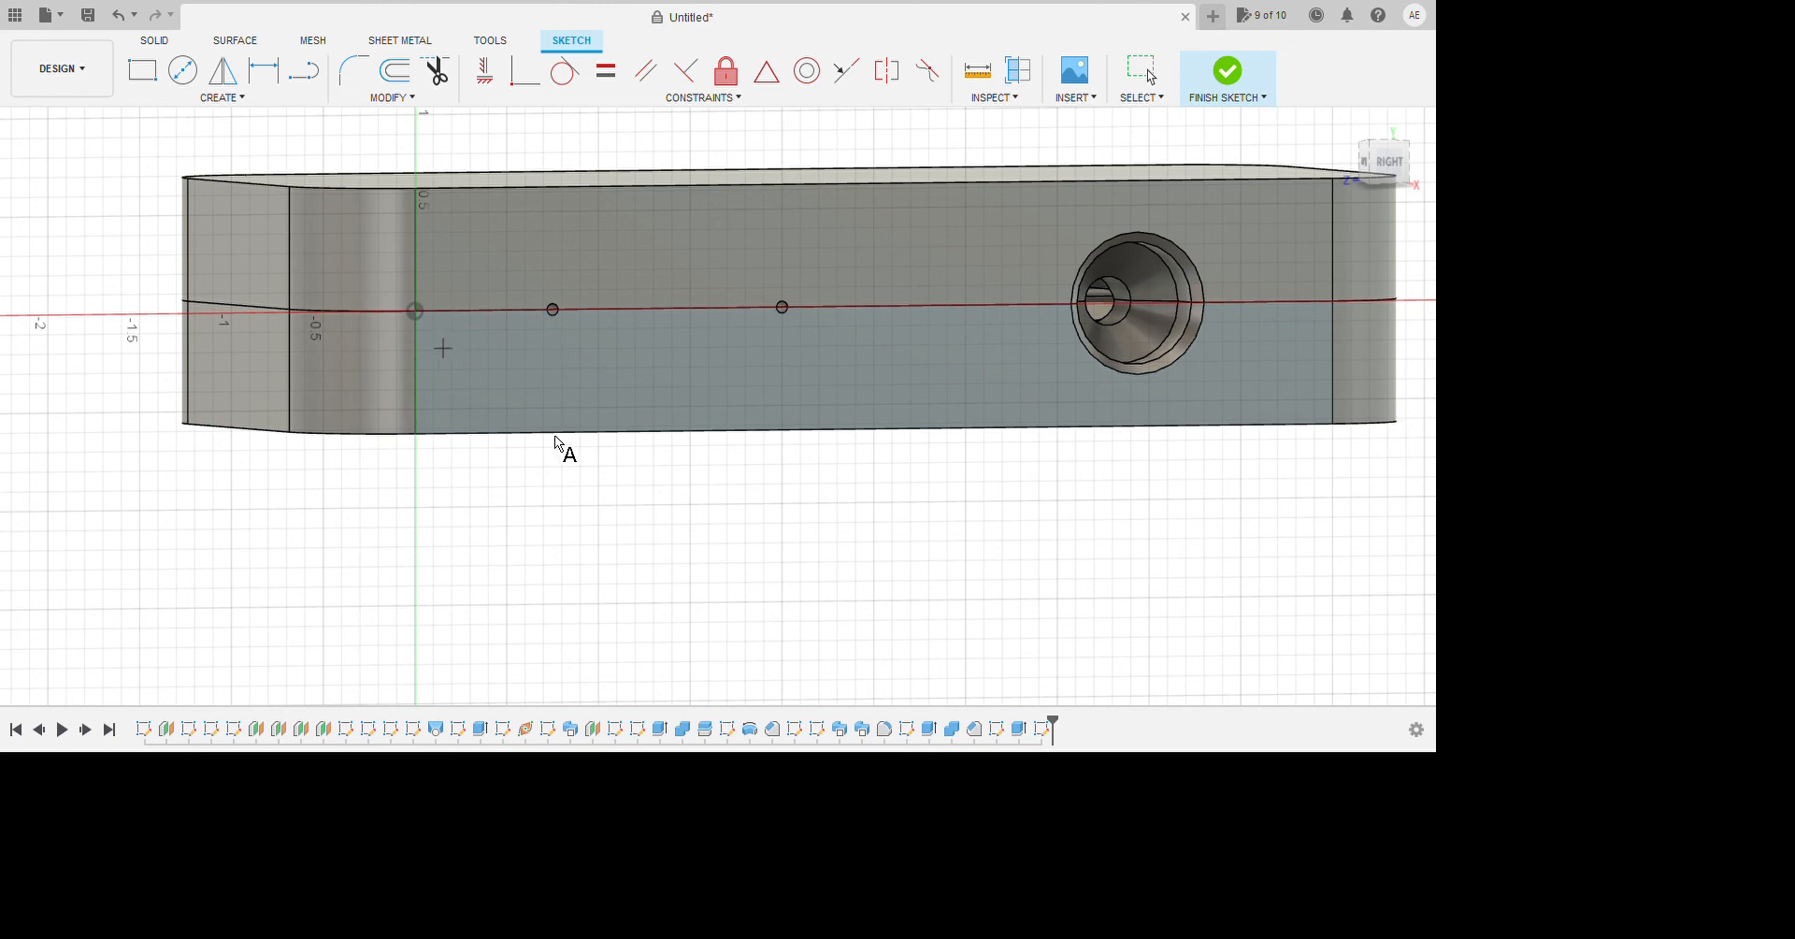
click(1171, 503)
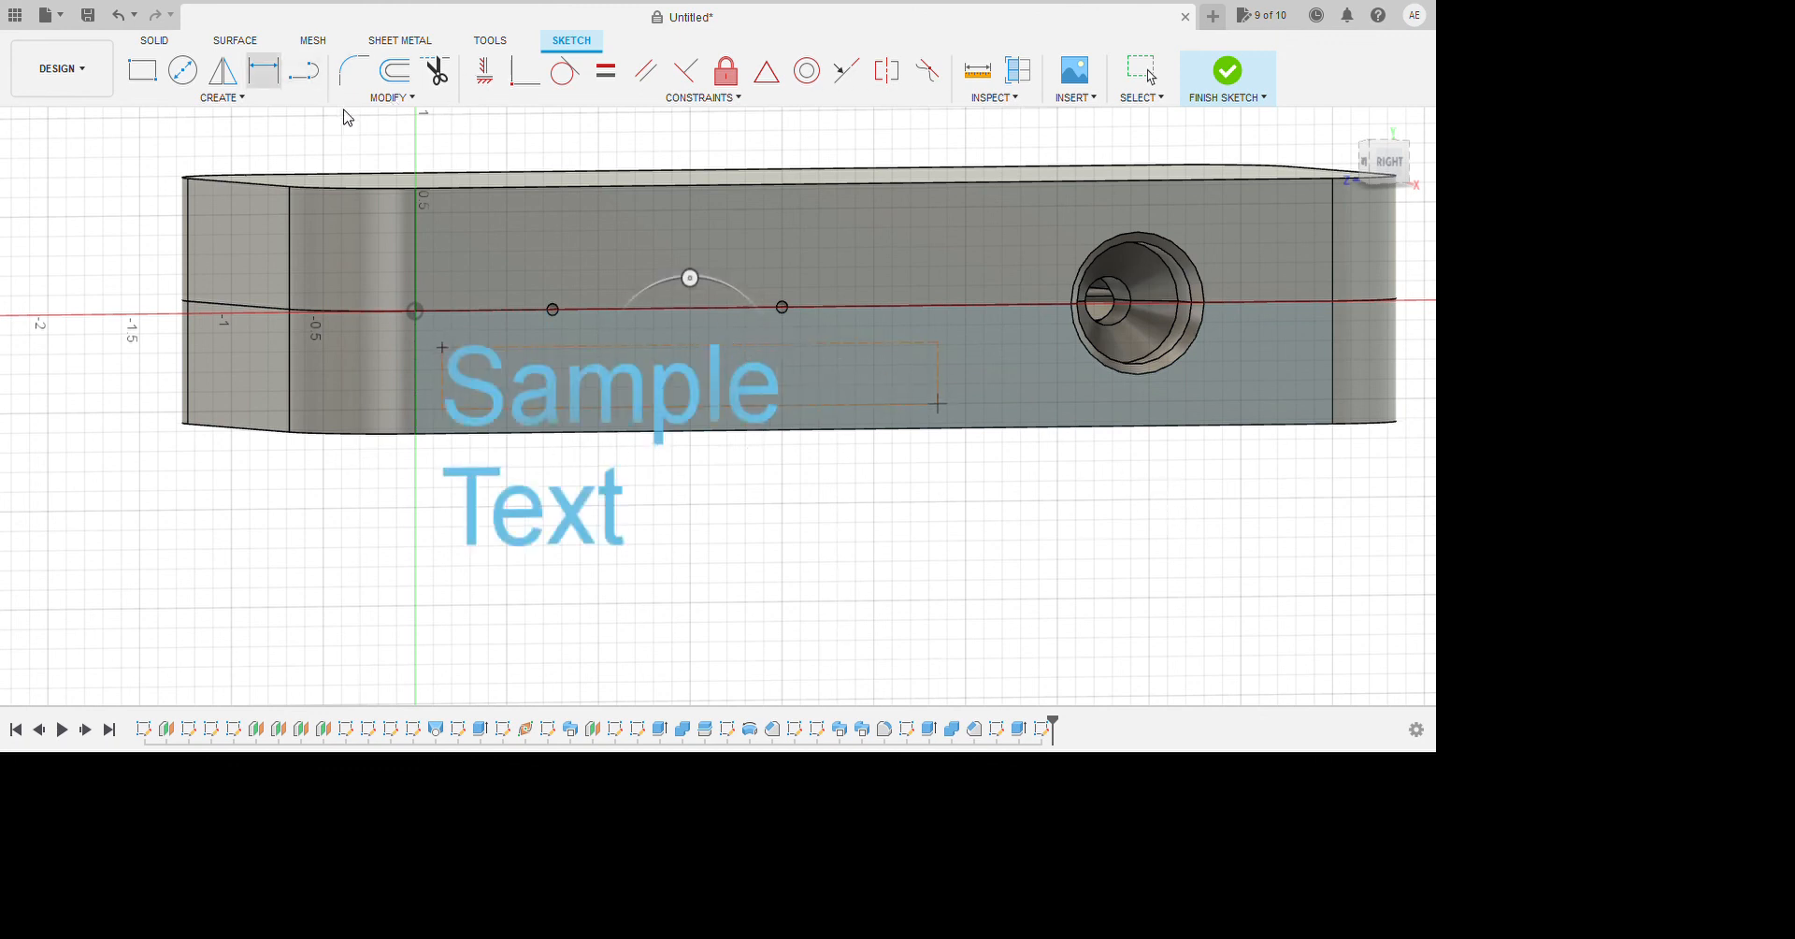
key(Escape)
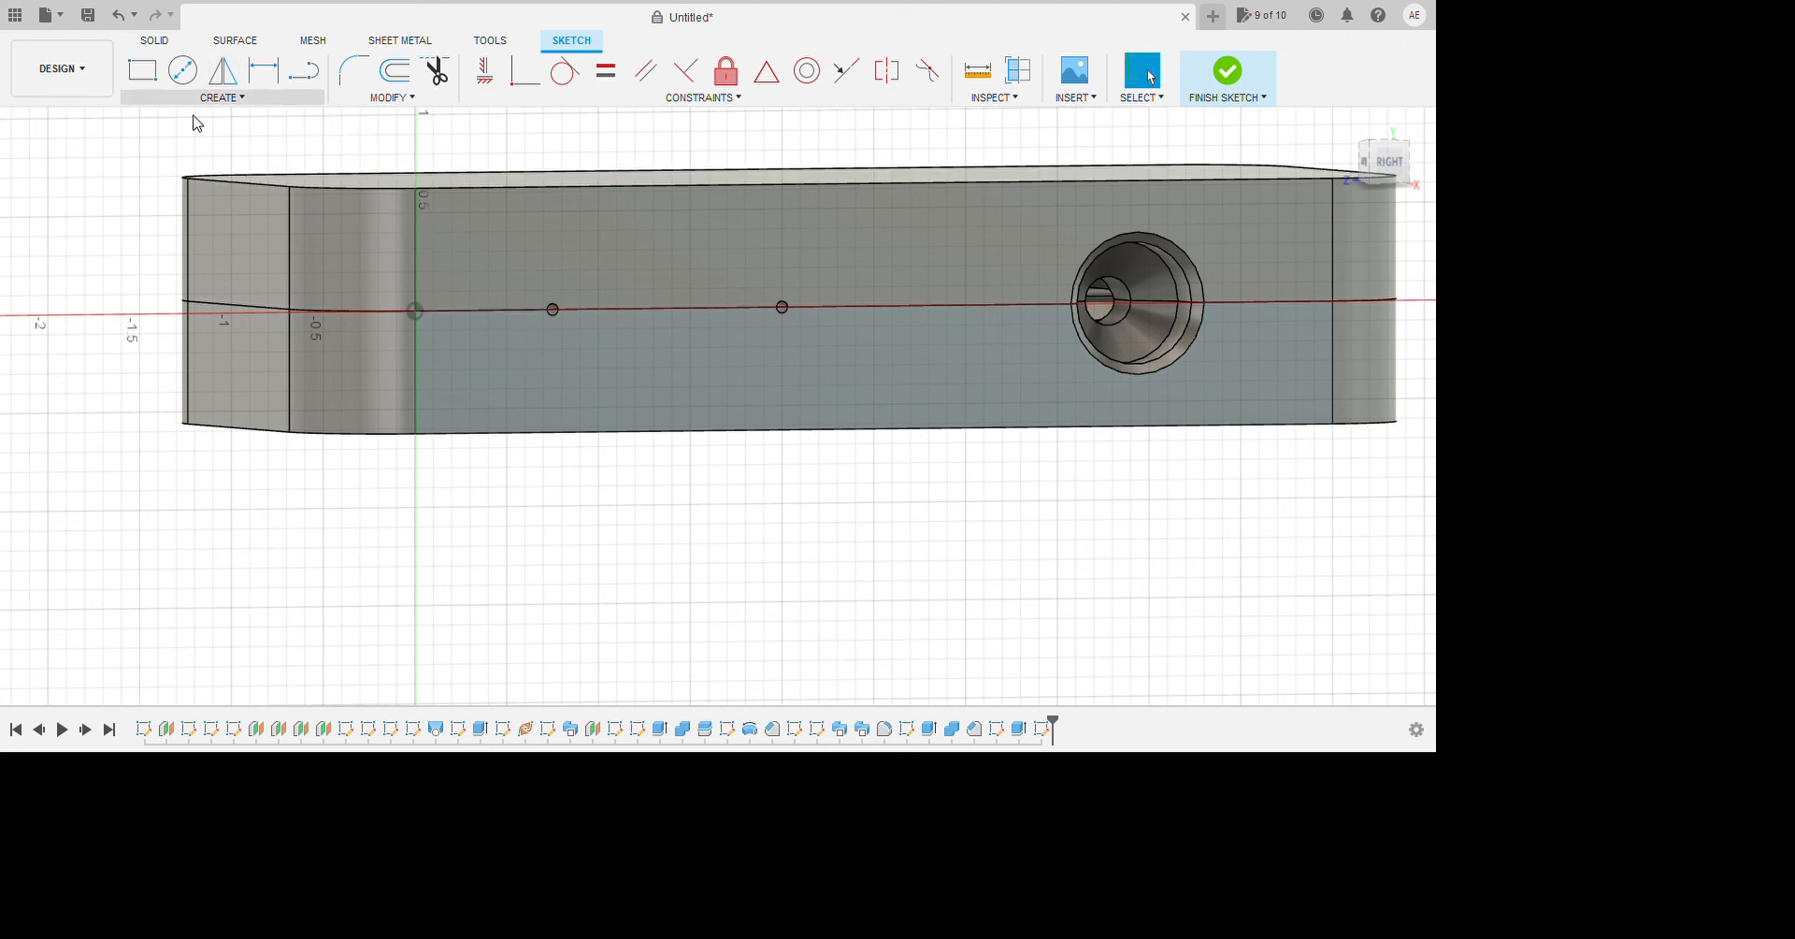
Place a text box on the lower half's side face below the vent holes, with the text "5In Flutter Jig".
key(r)
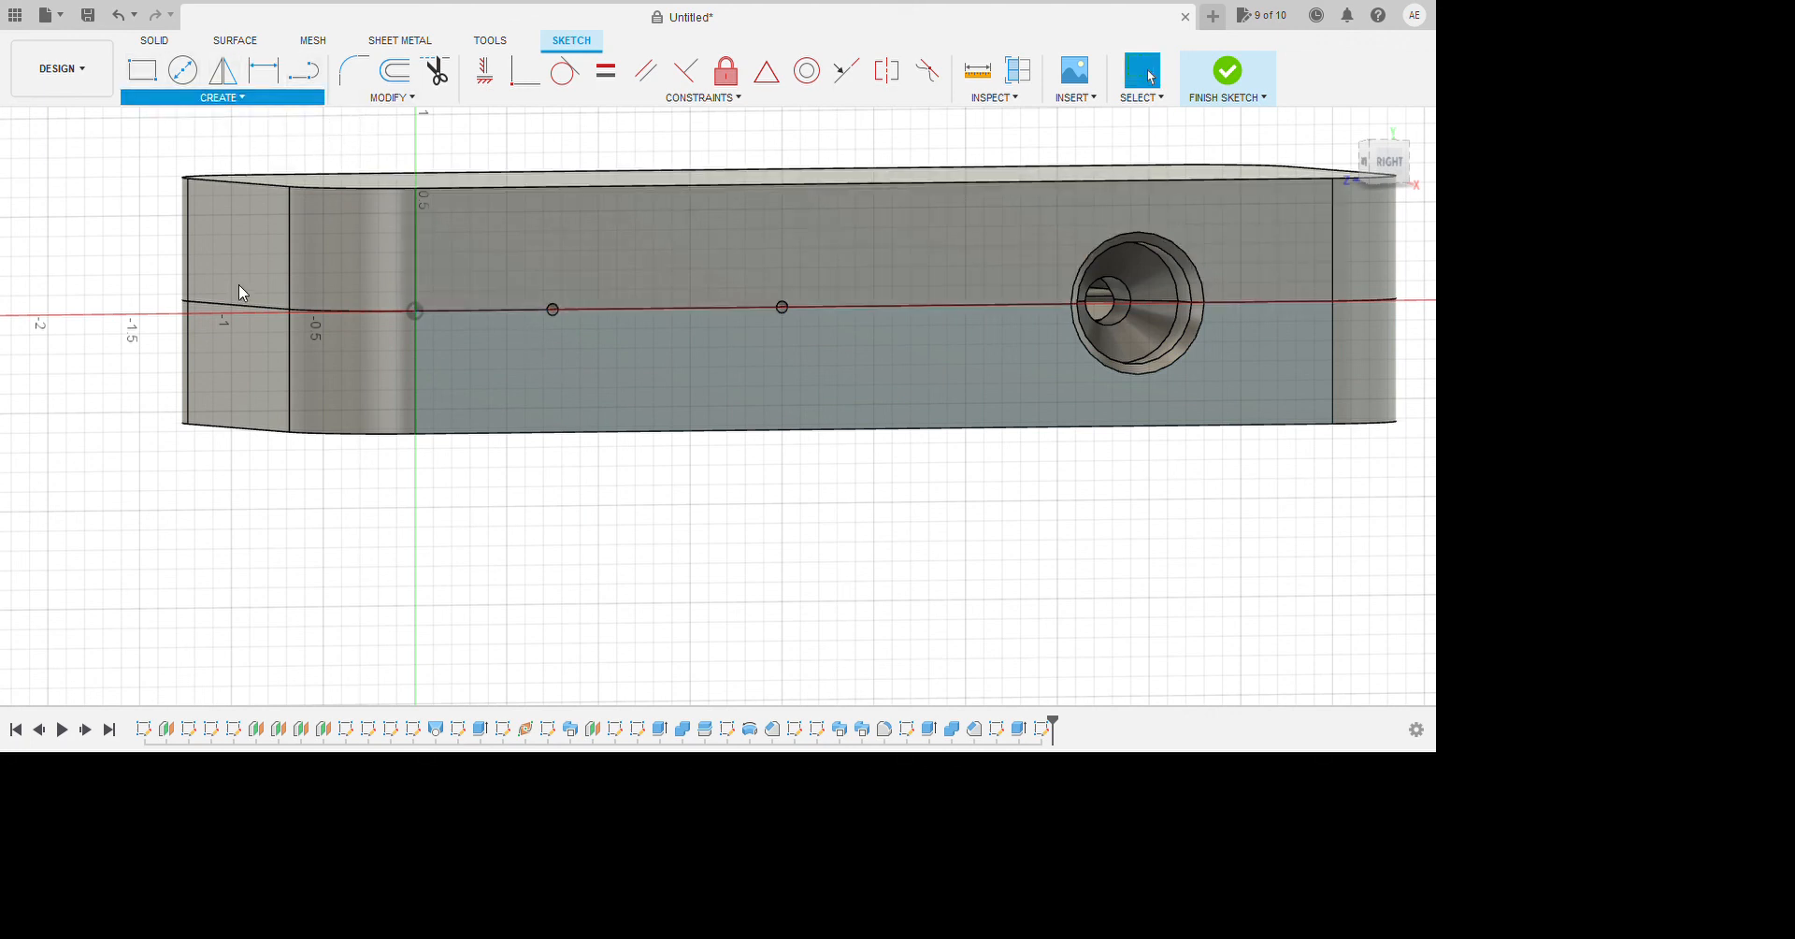
click(236, 400)
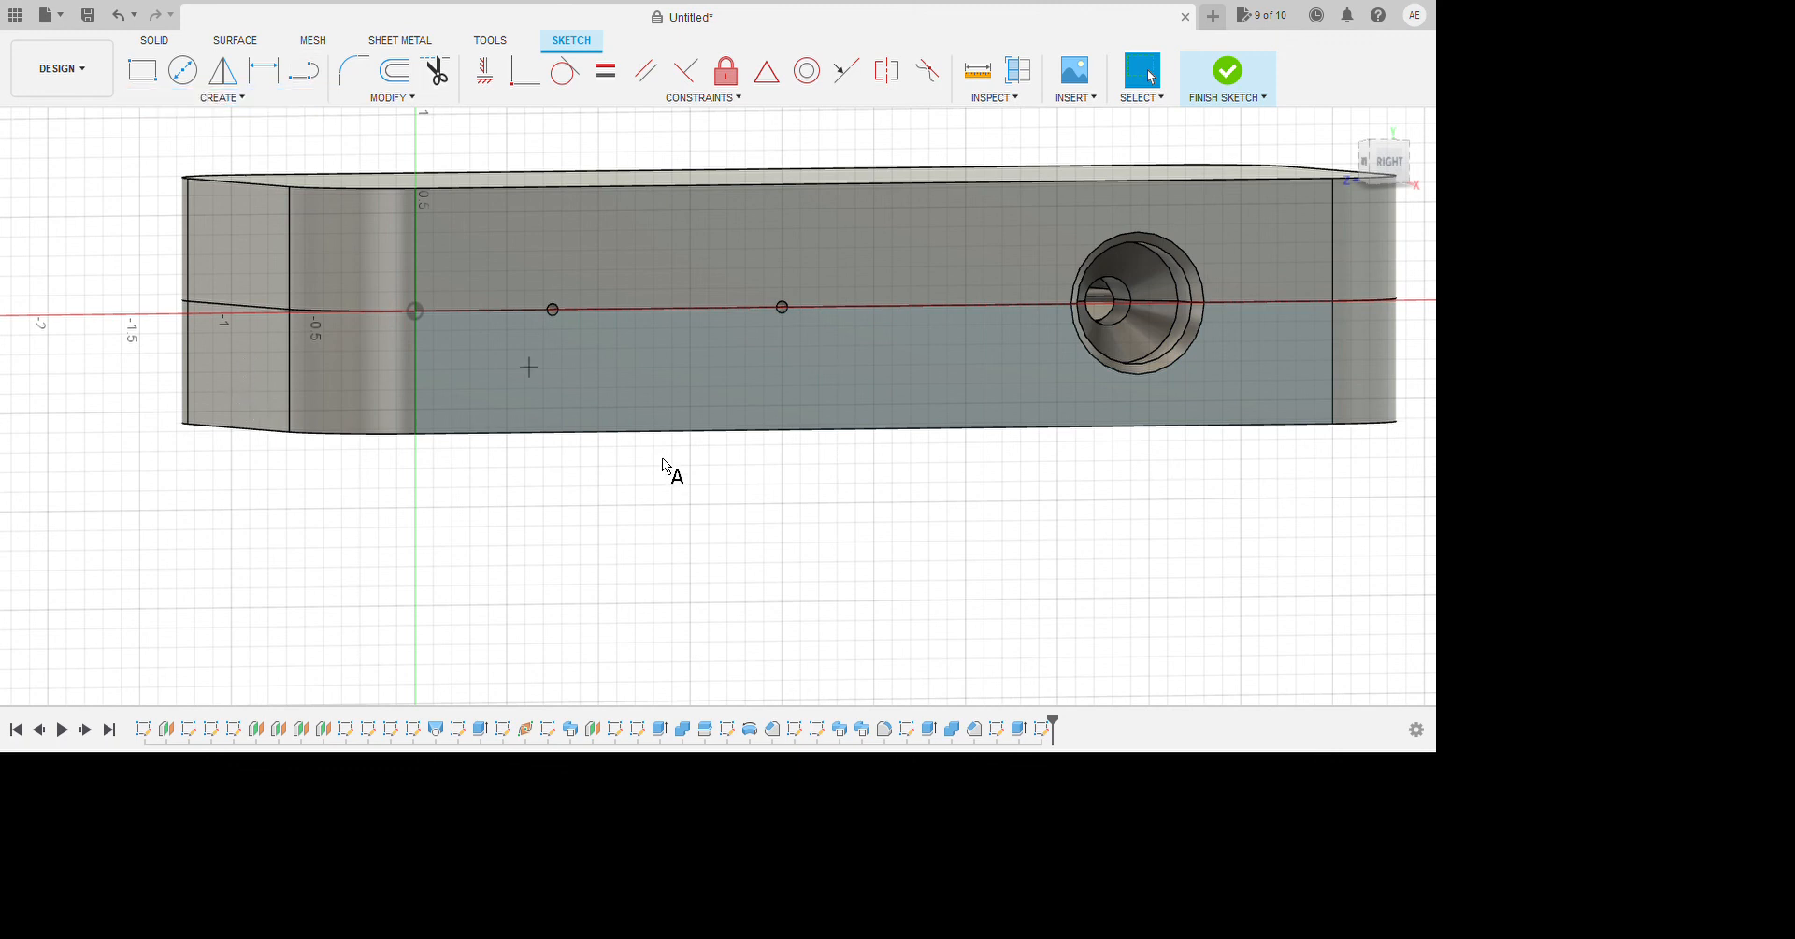
click(569, 424)
click(1145, 505)
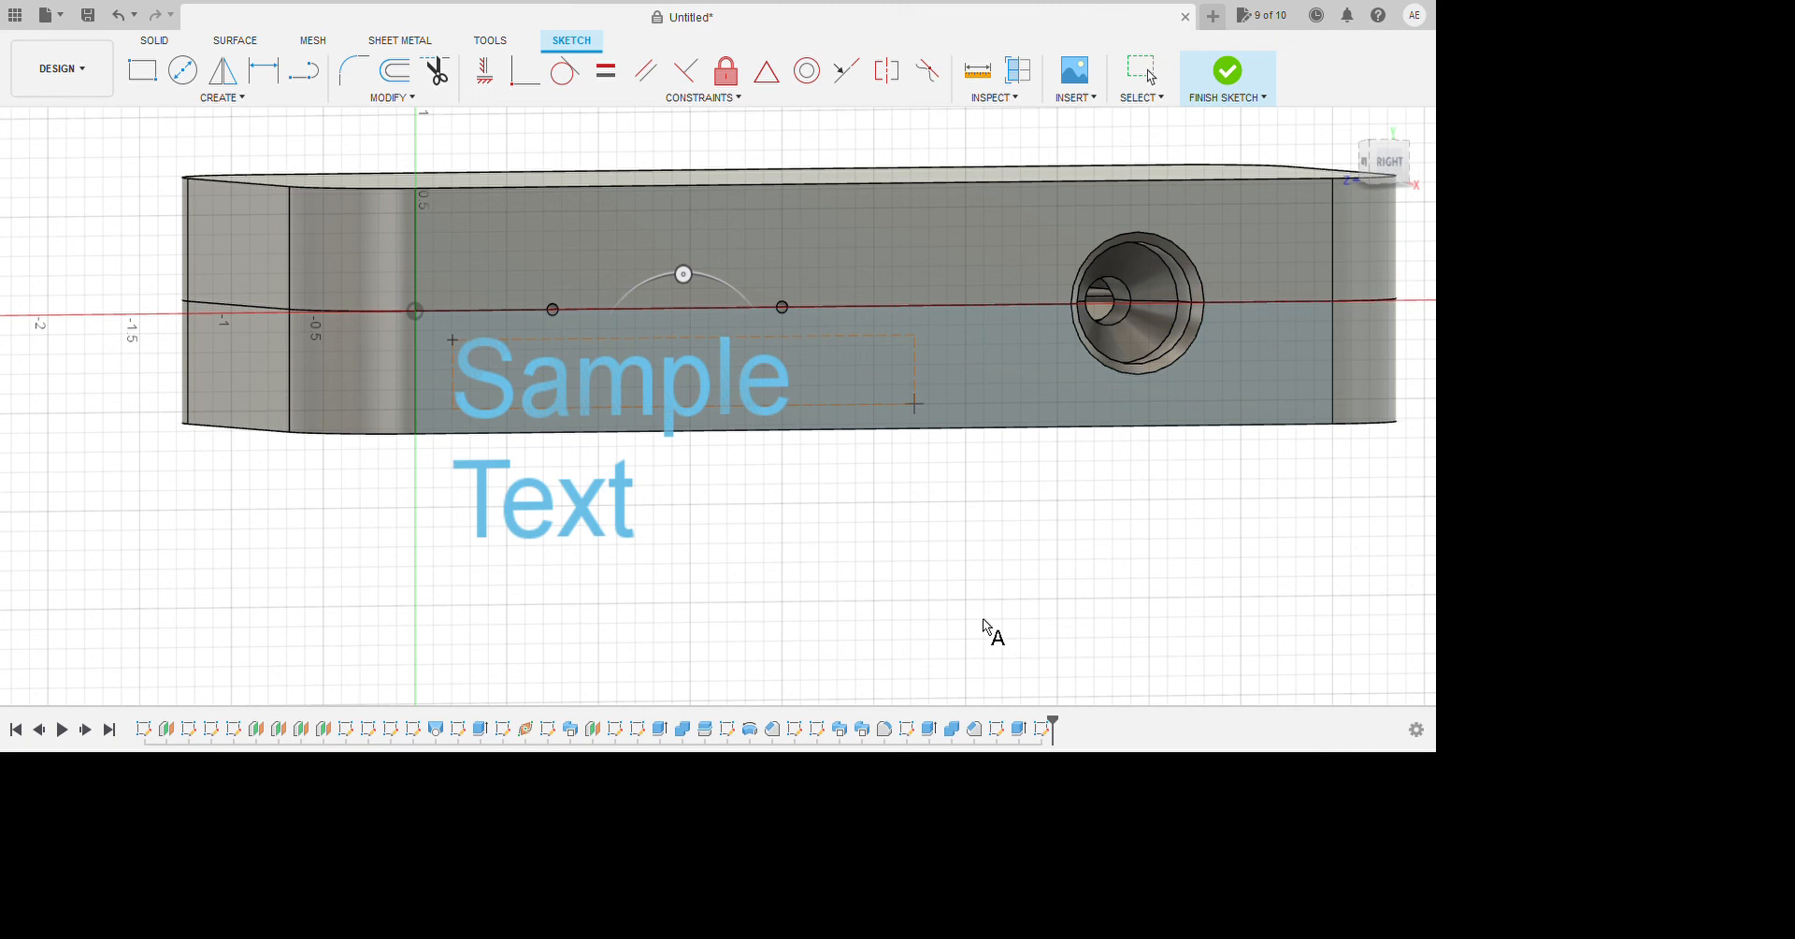
text(5)
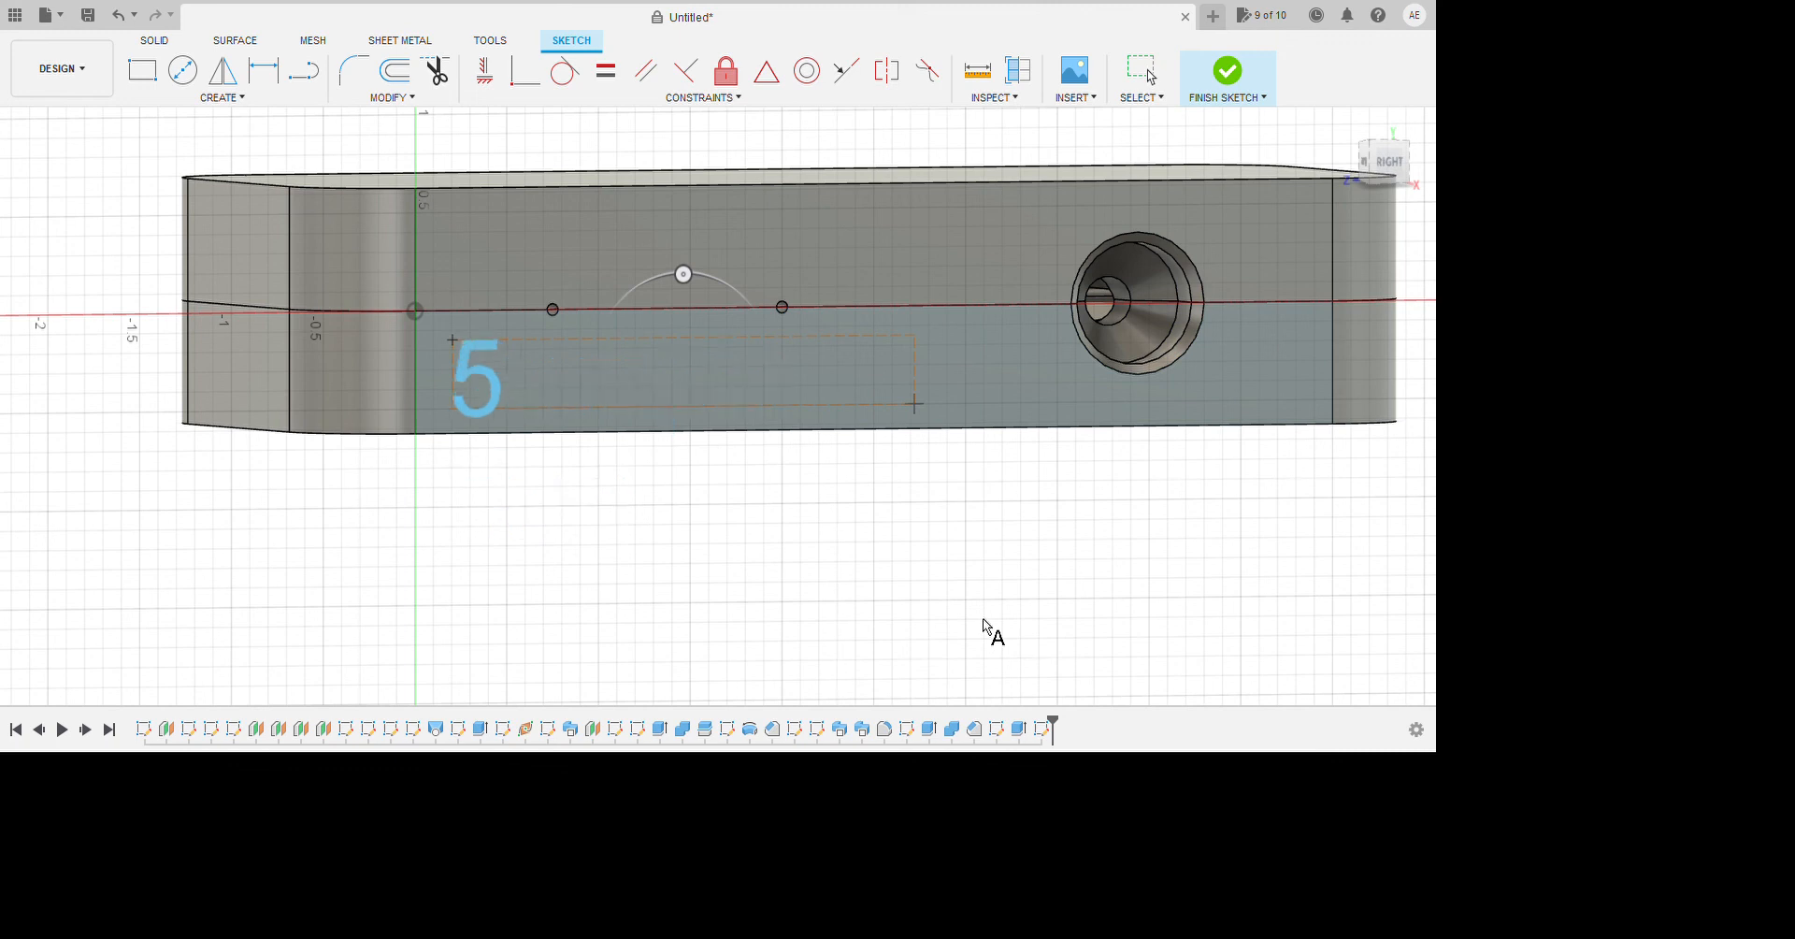
text(In Flutter)
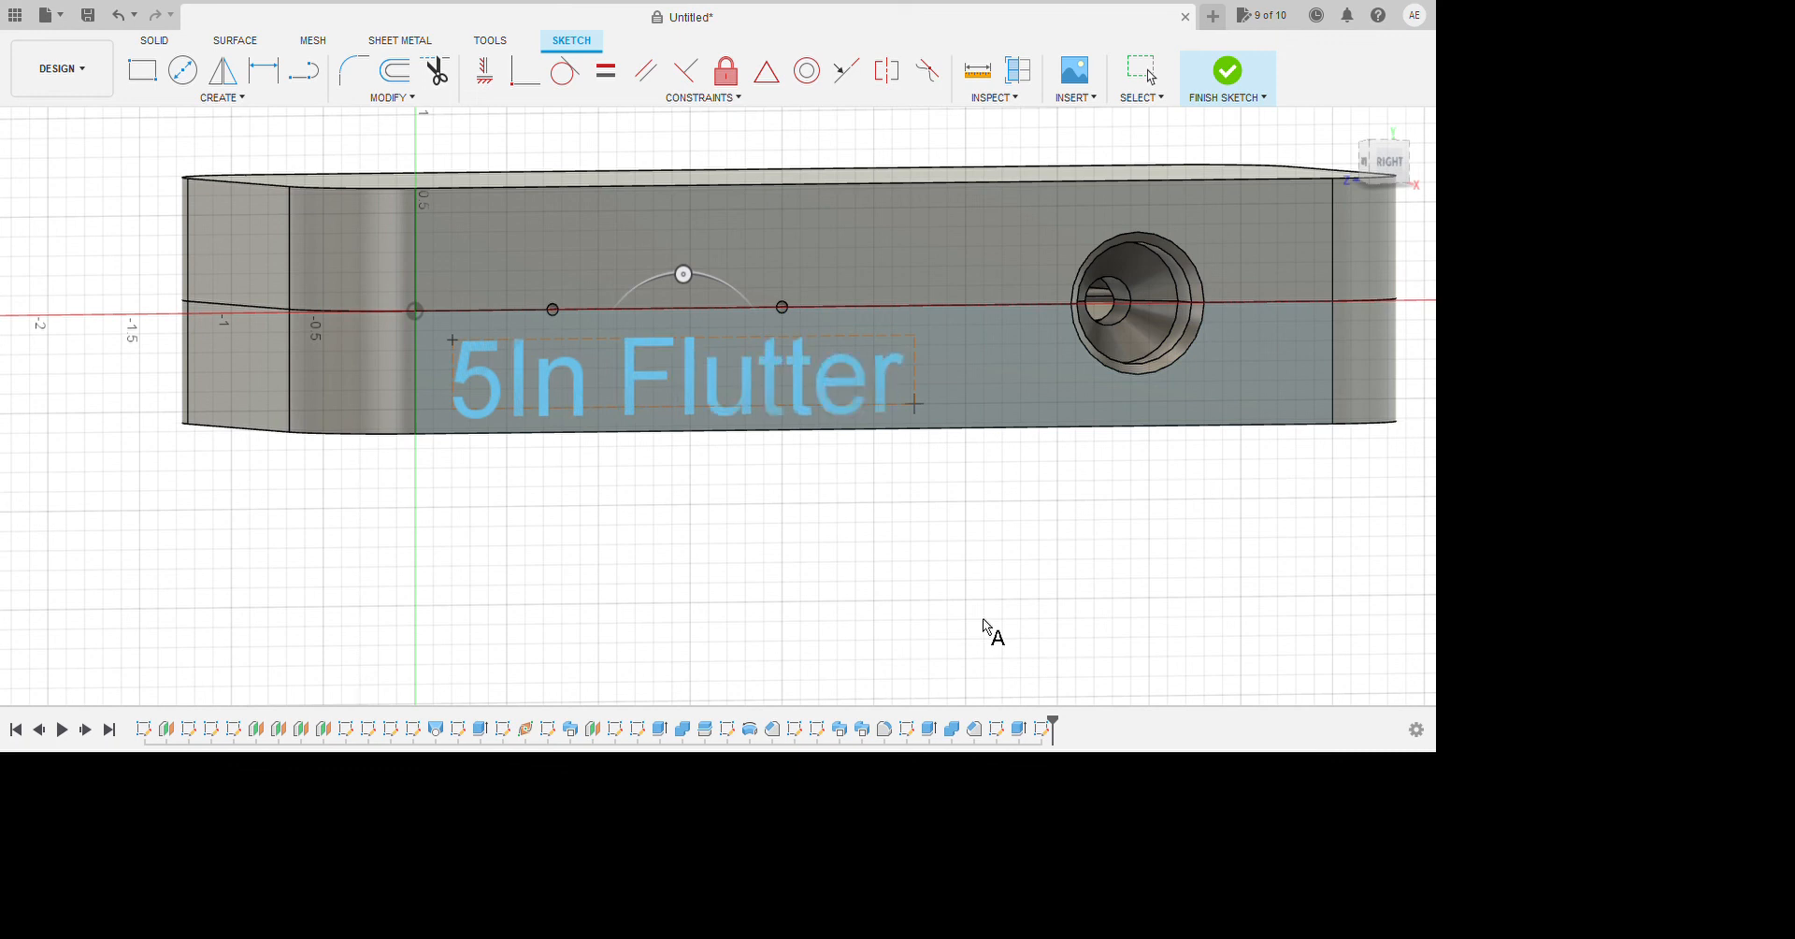
key(Return)
text(Jig)
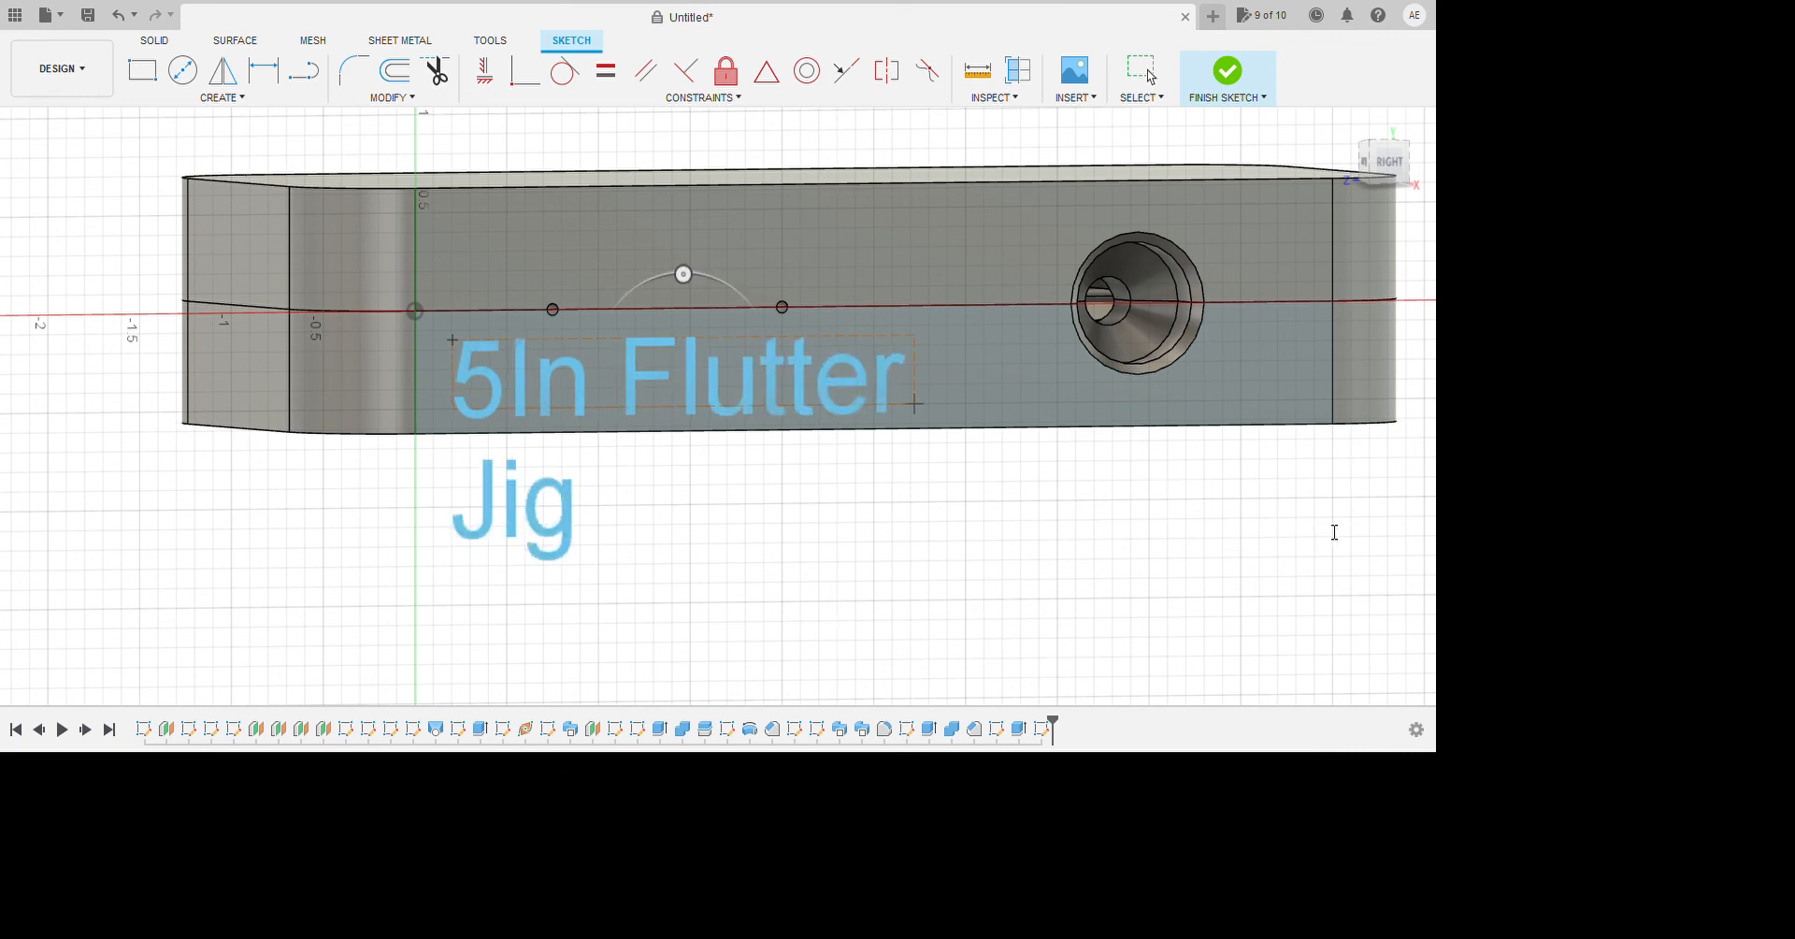
Reduce the text height so the lettering fits on one line, and give it a heavy bold style.
text(2)
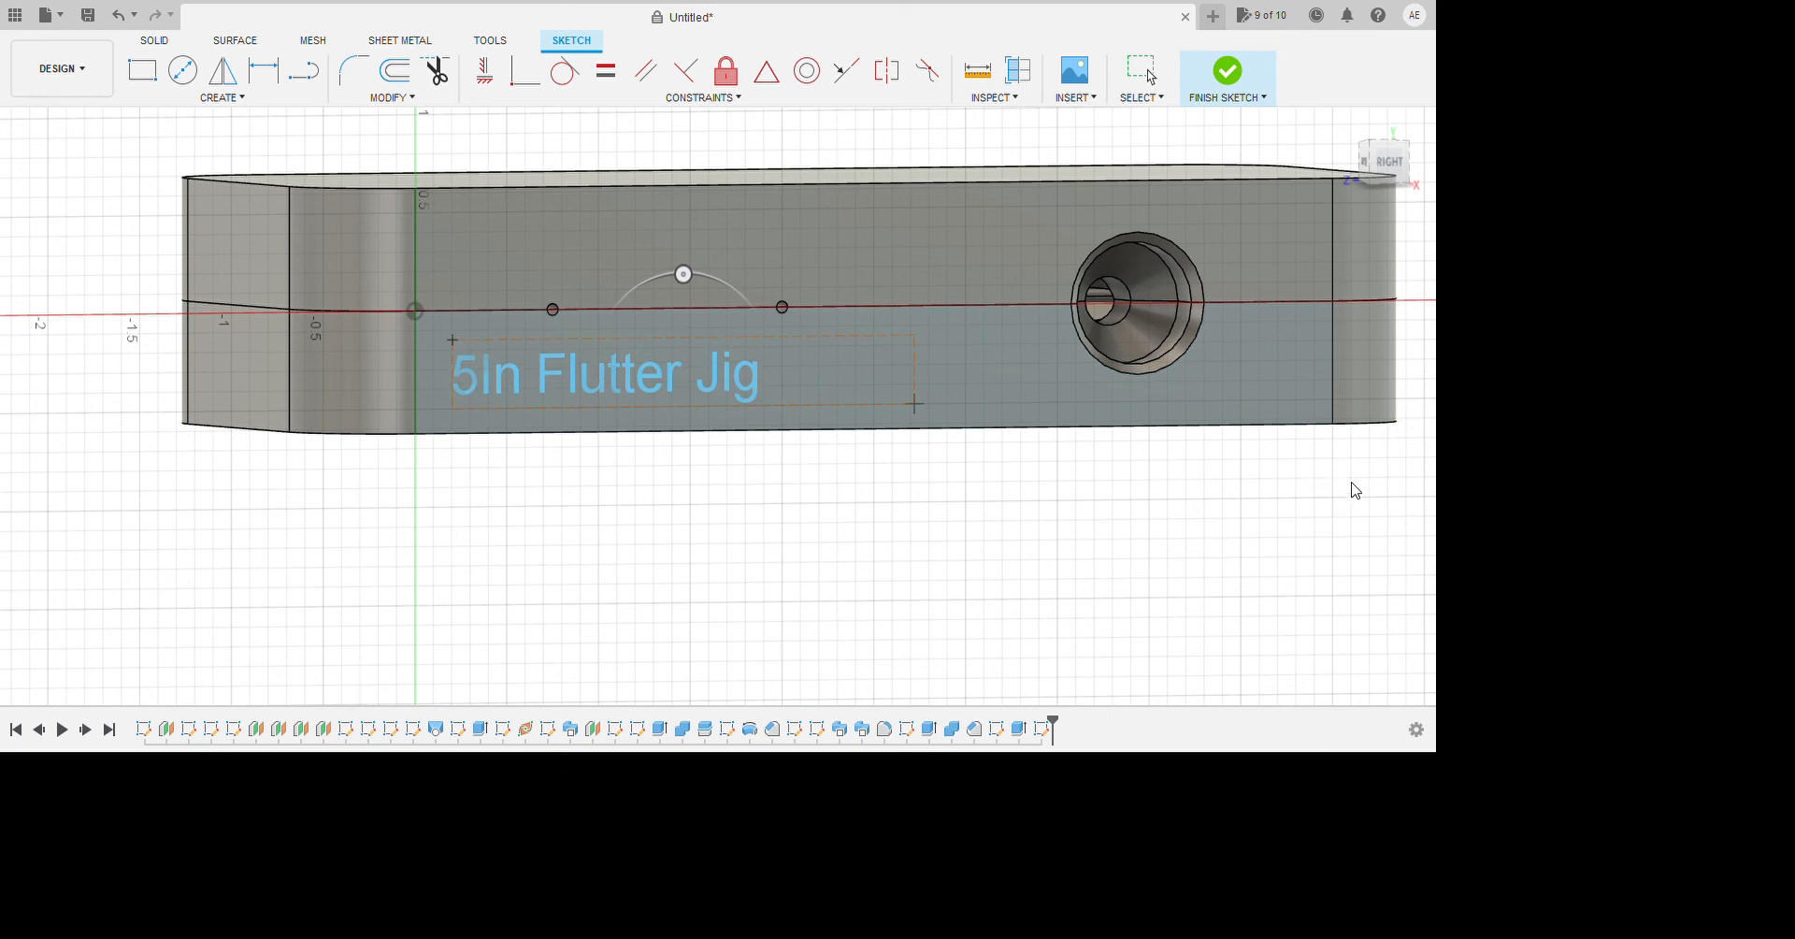
click(1345, 672)
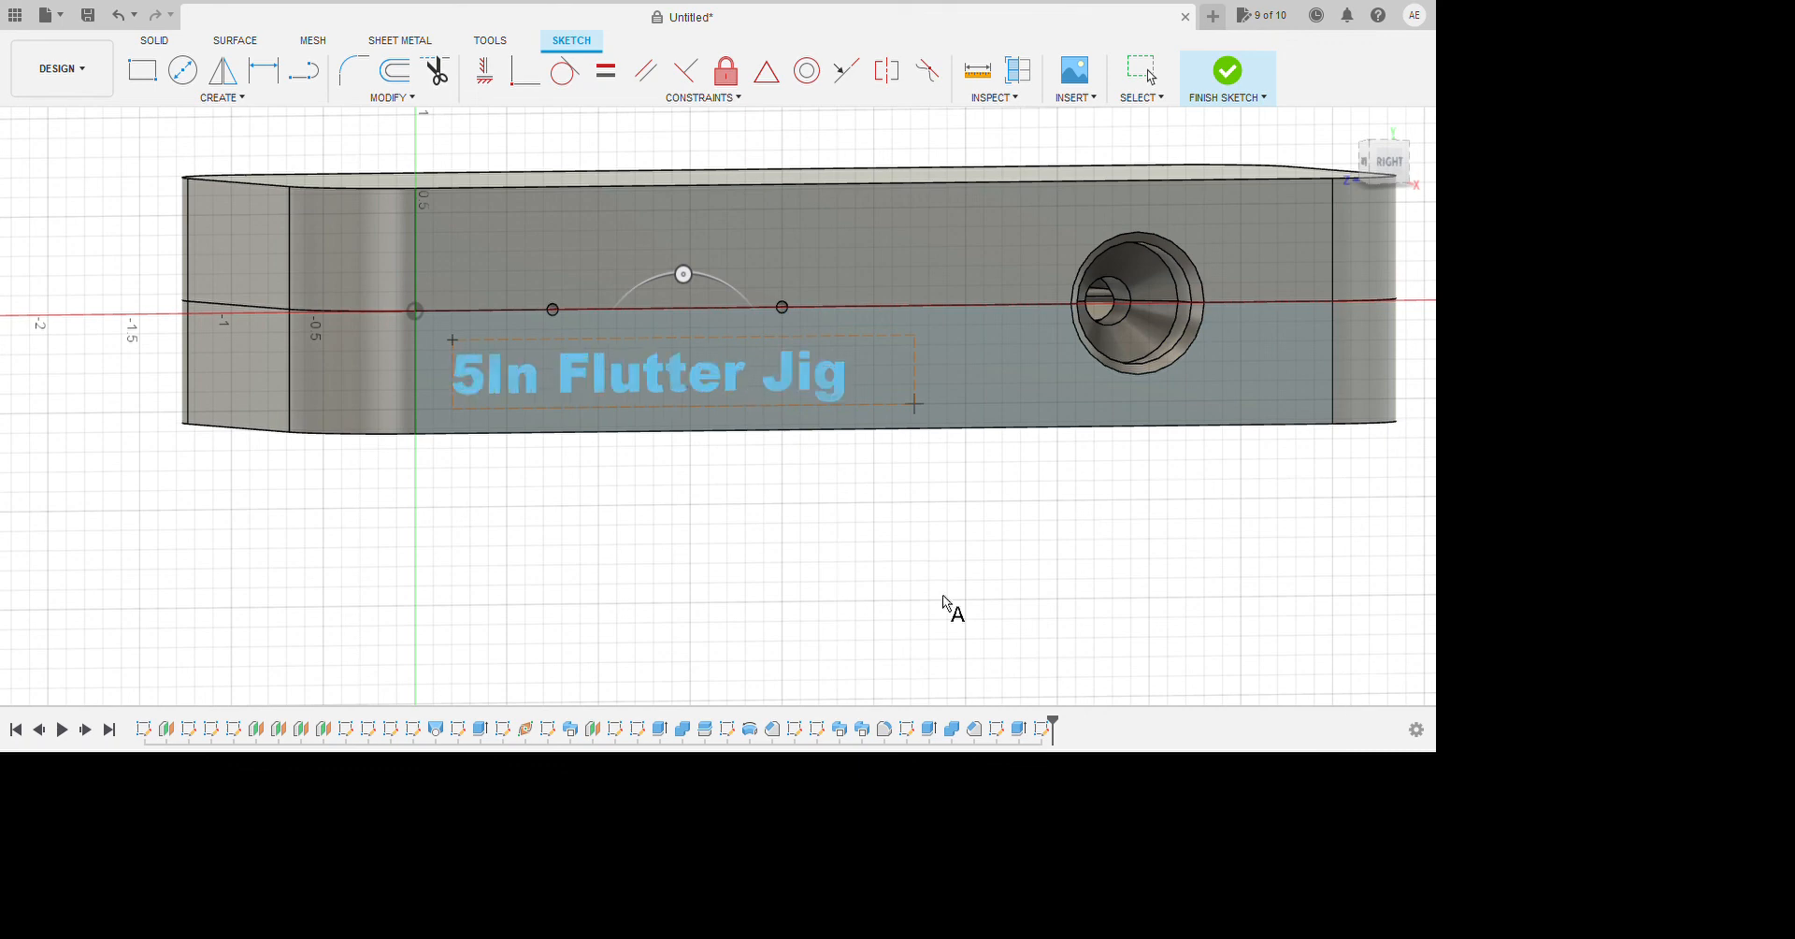
click(1358, 710)
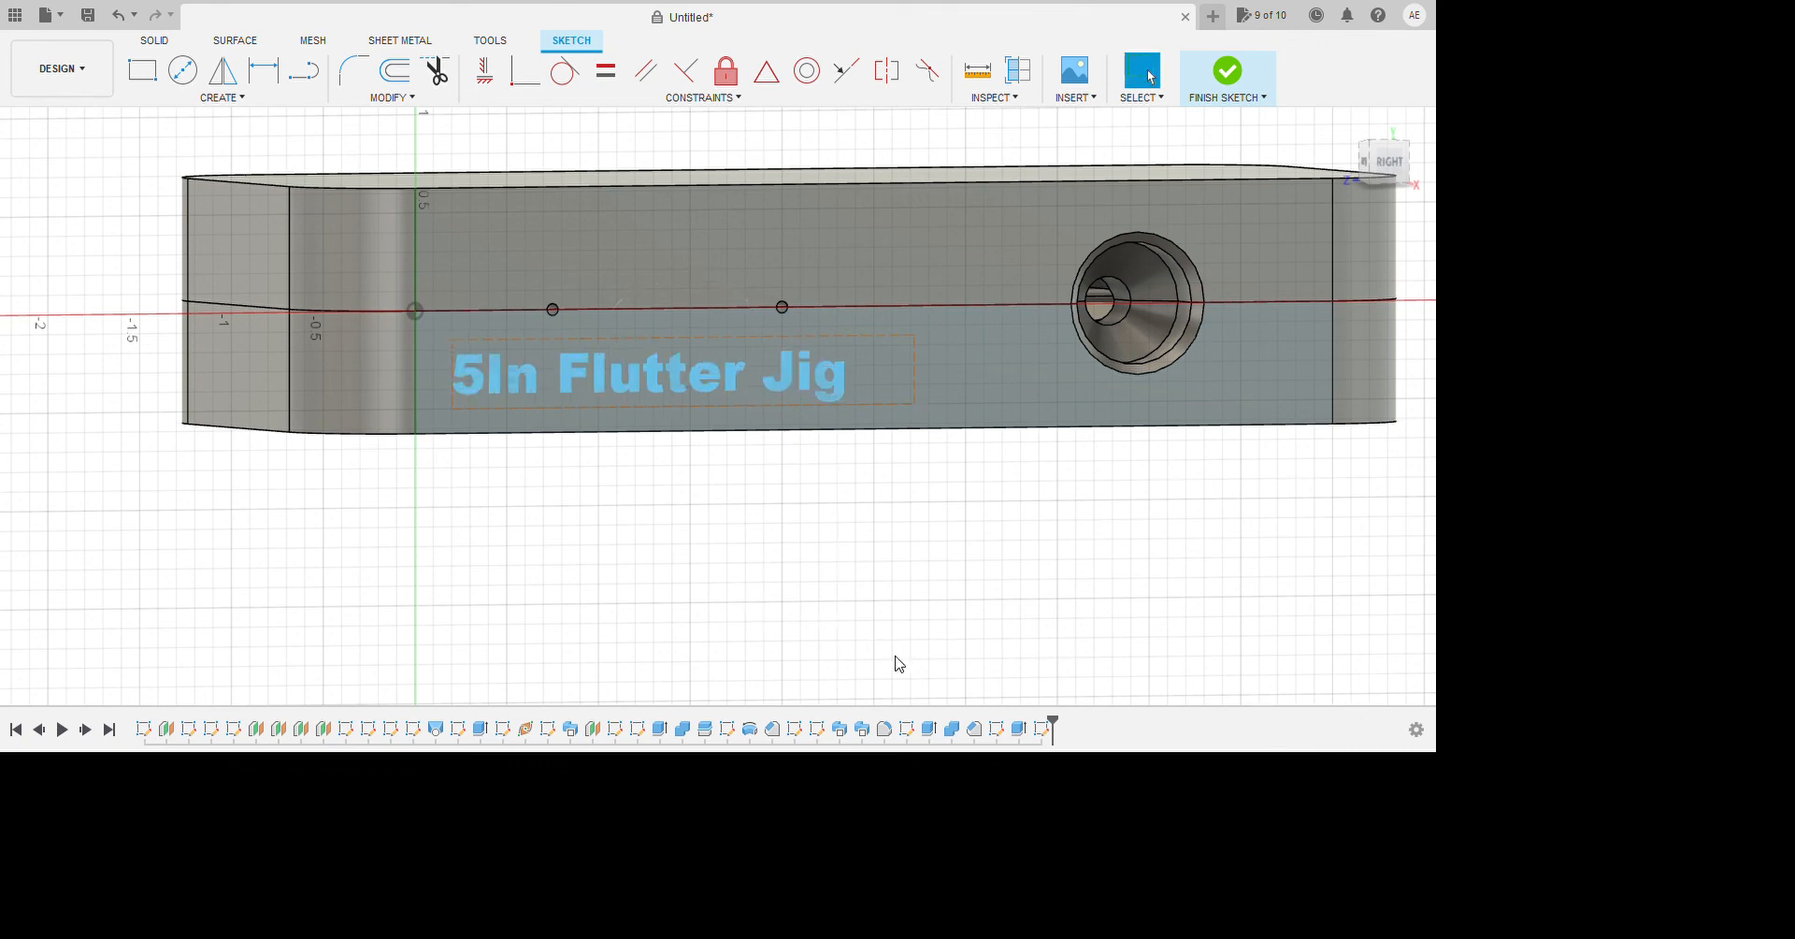
click(1540, 710)
Extrude the "5In Flutter Jig" text inward to engrave it into the lower mold half's side.
shift+middle_drag(884, 669, 949, 689)
key(e)
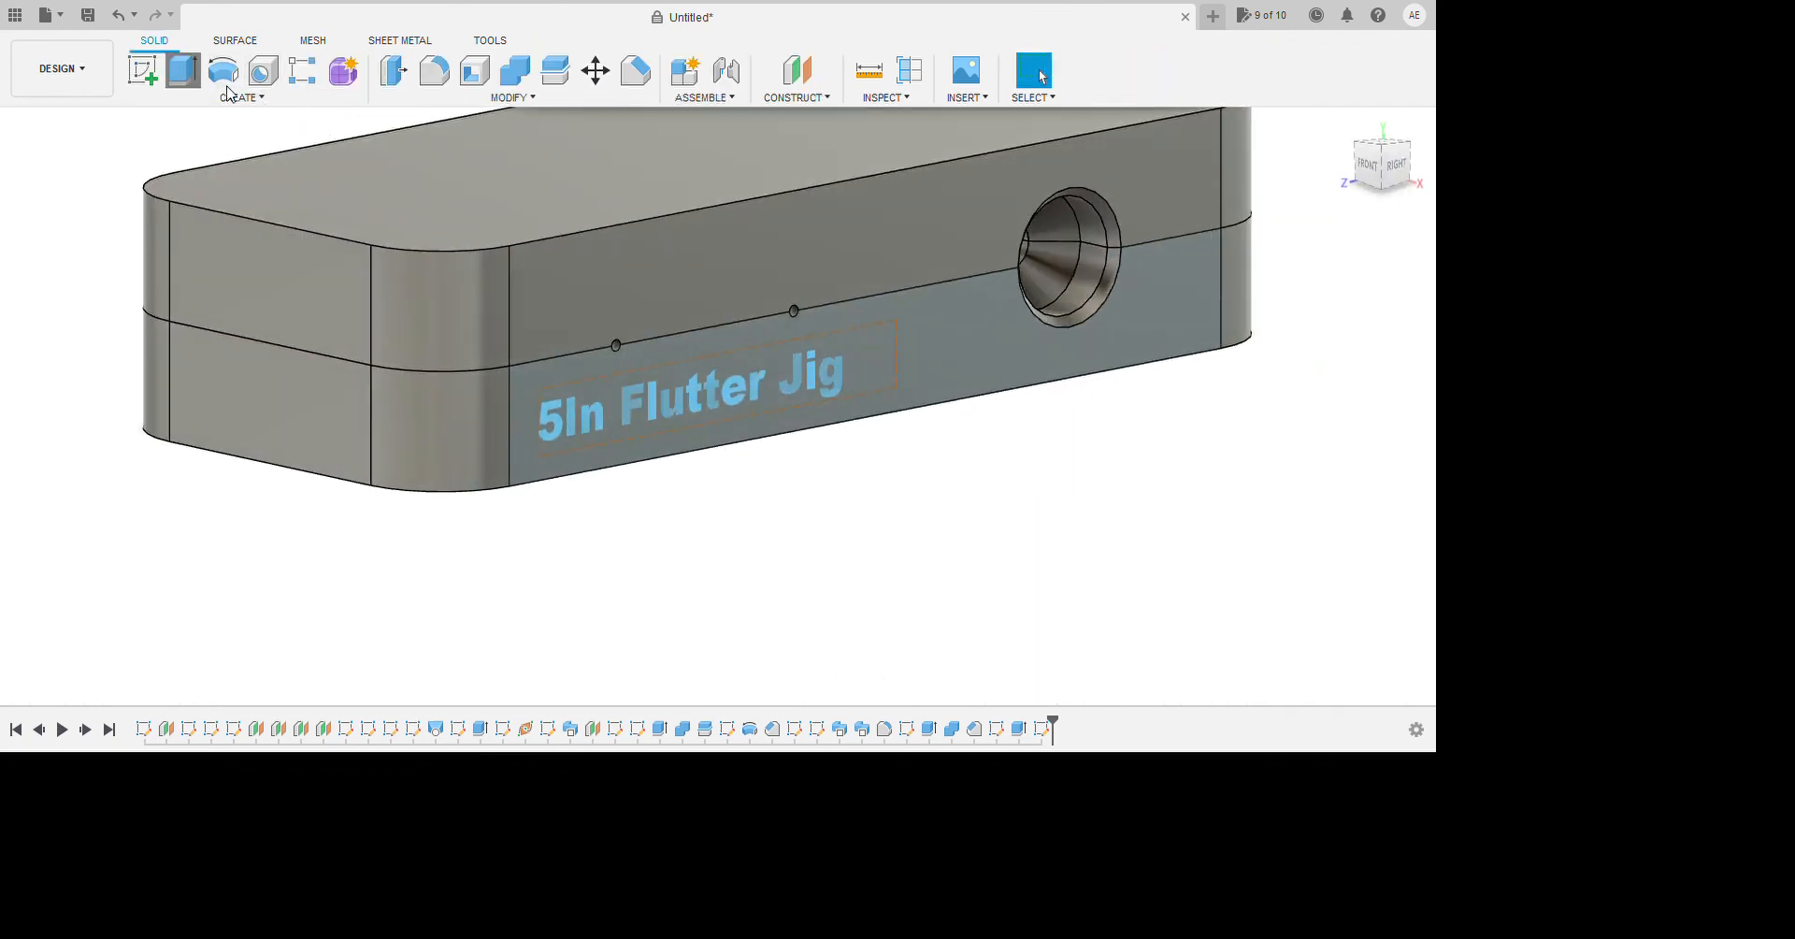
click(689, 558)
key(Escape)
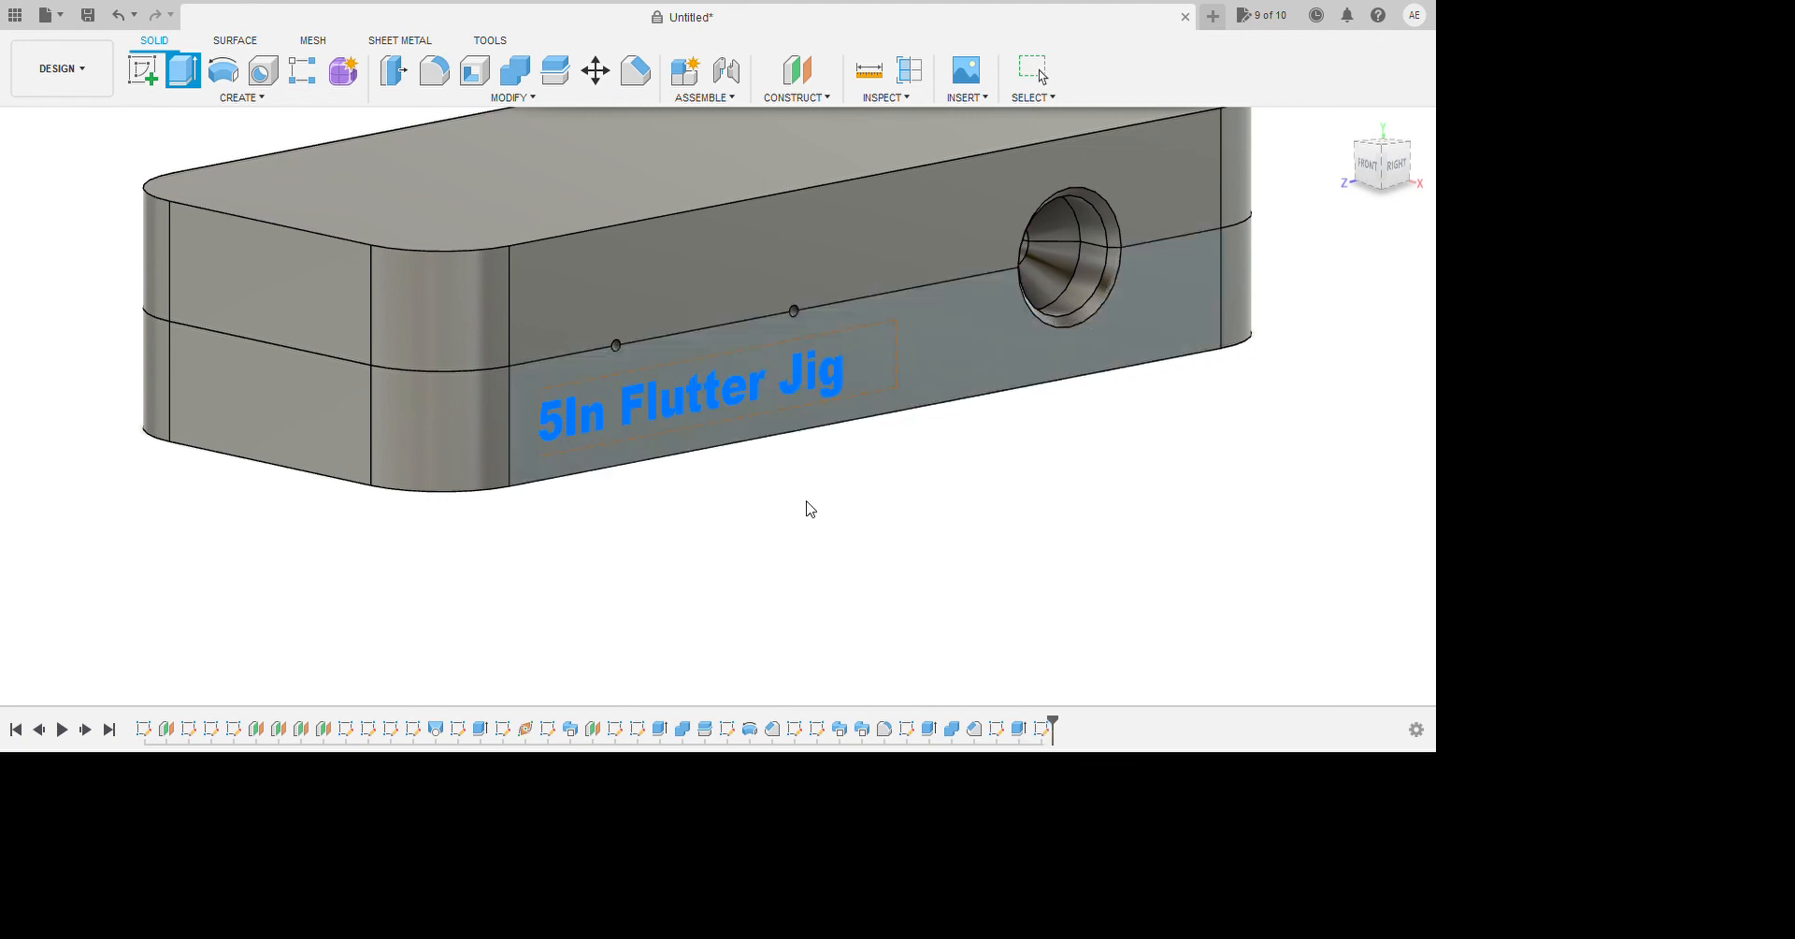
key(e)
text(-1)
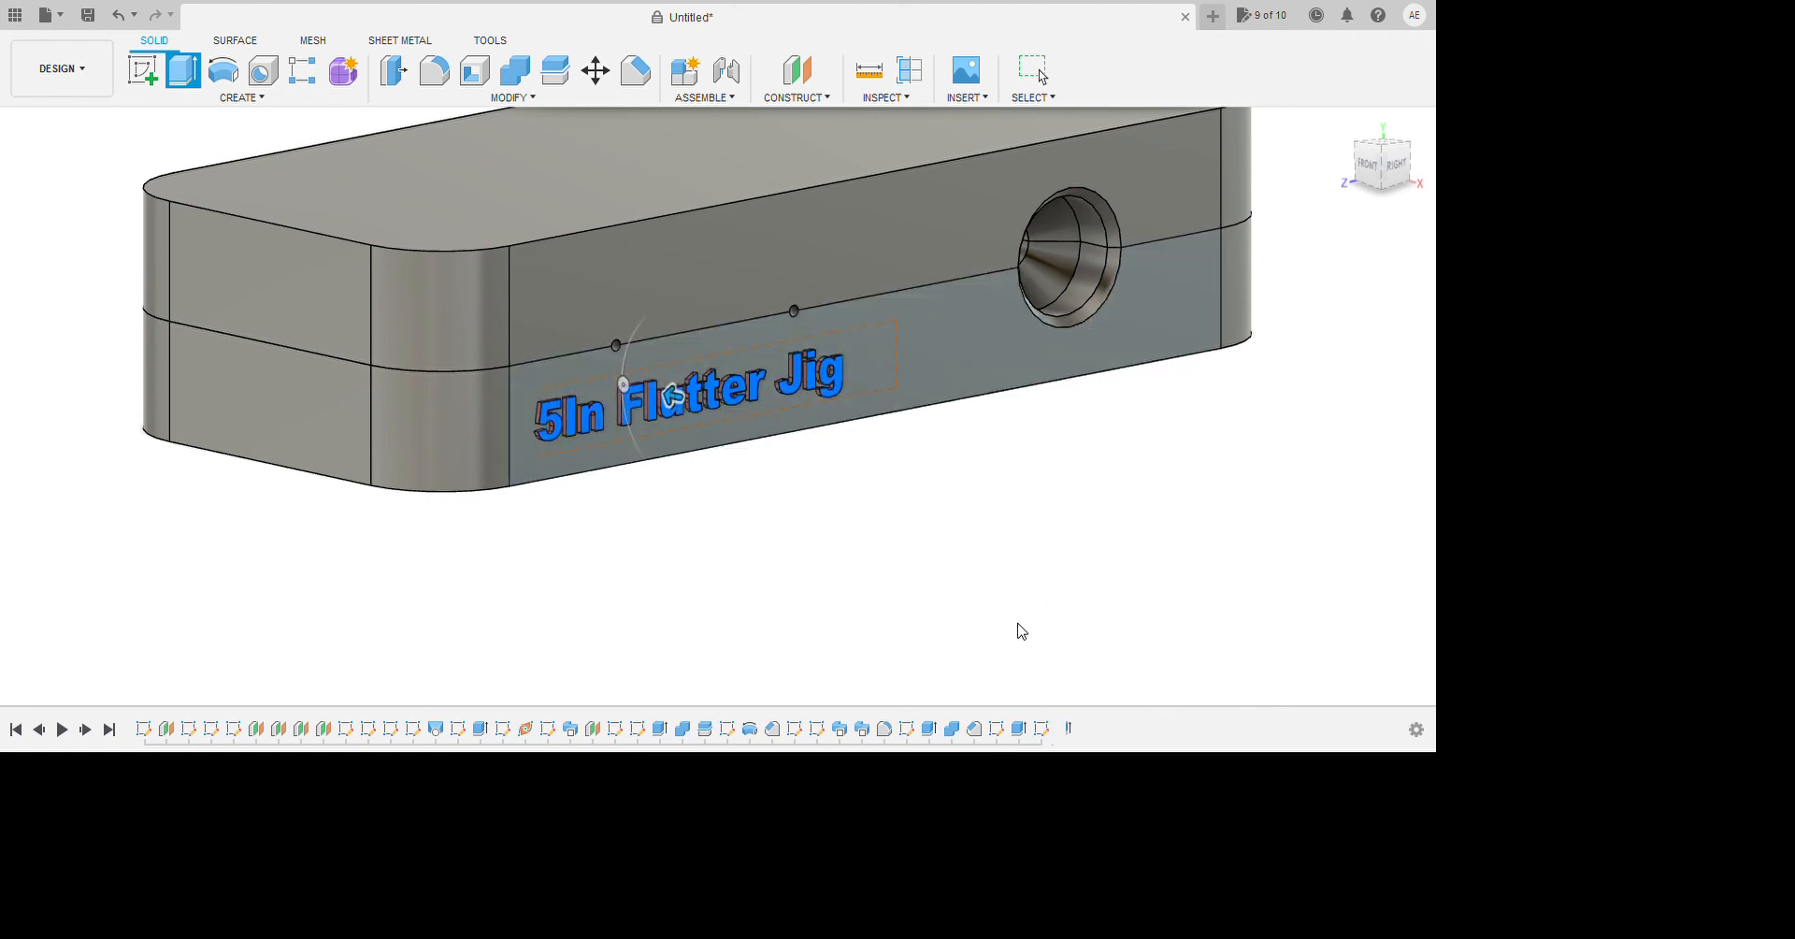
key(Return)
Start a sketch on the upper mold half's outer top face and hide that half to expose the lure body.
shift+middle_drag(1046, 645, 1253, 745)
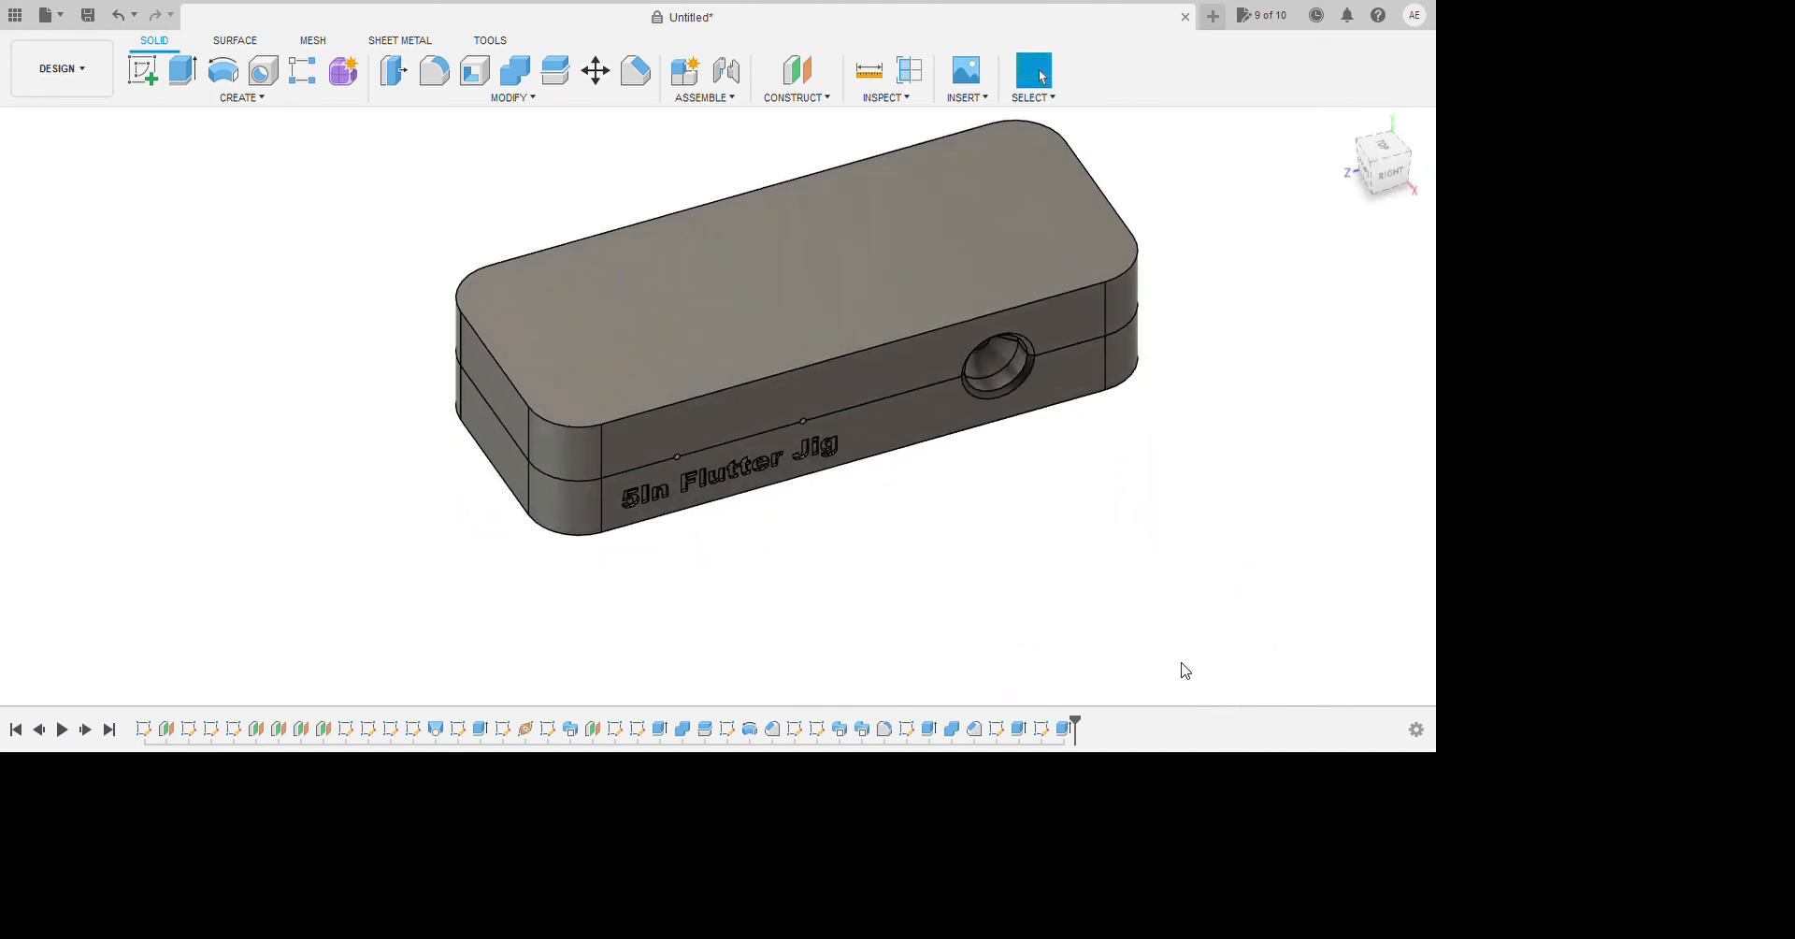
scroll(722, 344, up, 2)
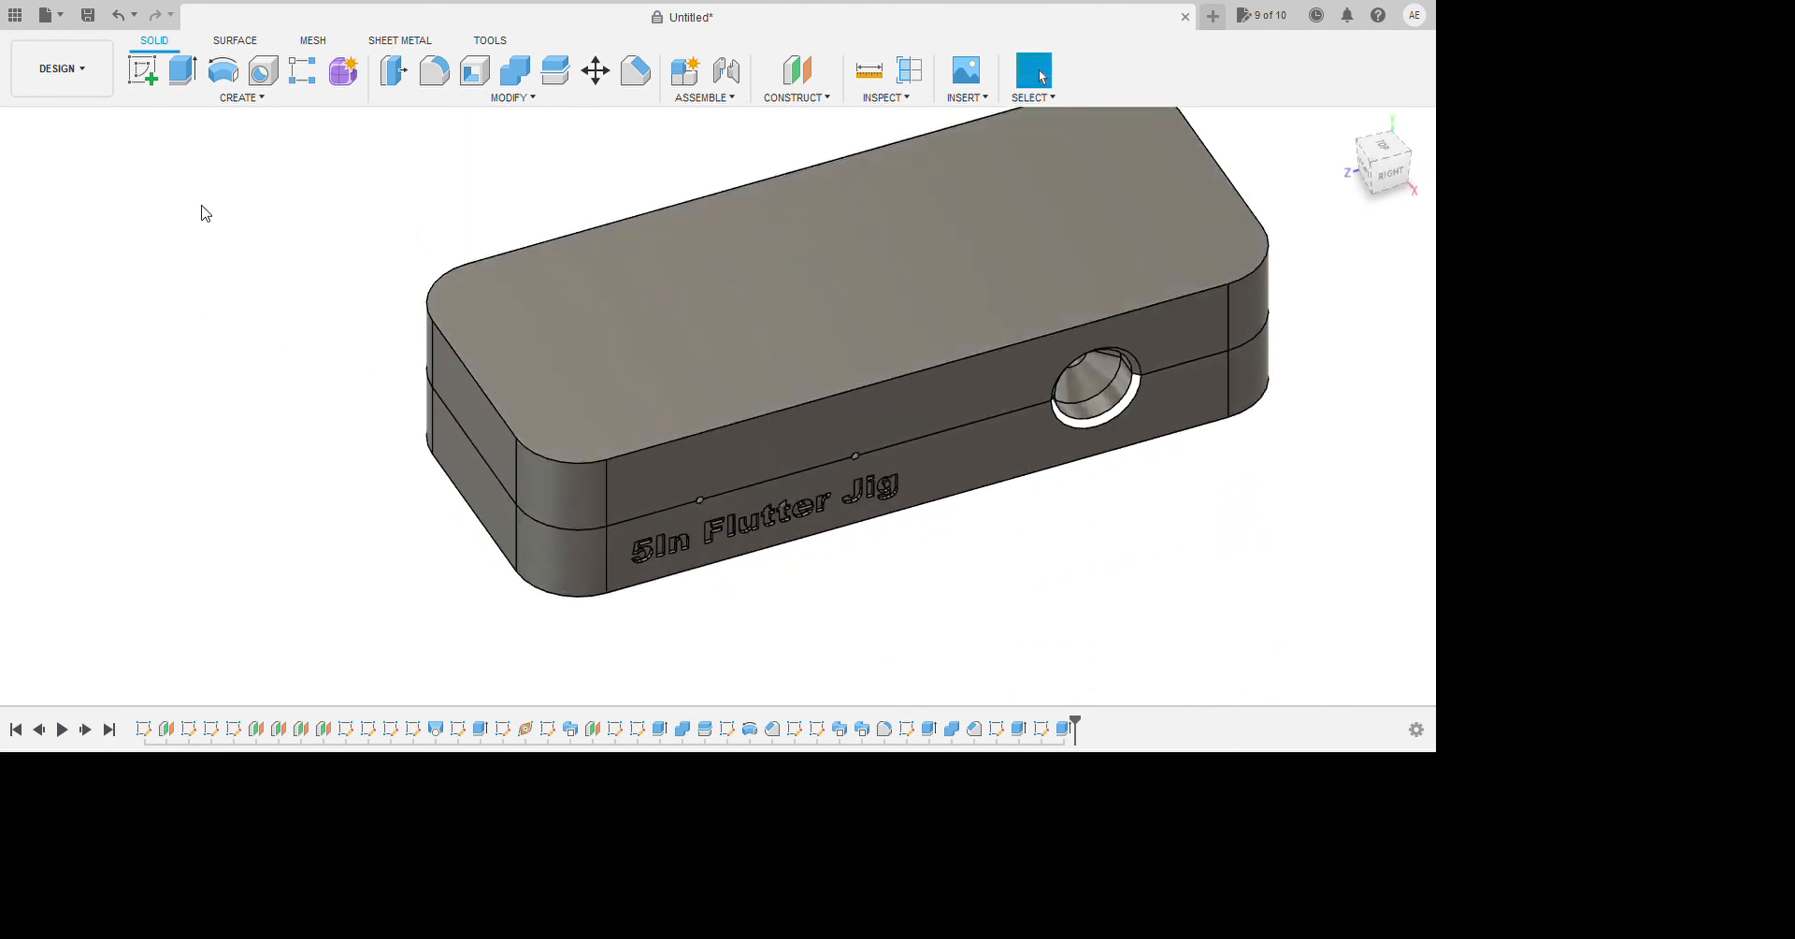
click(167, 73)
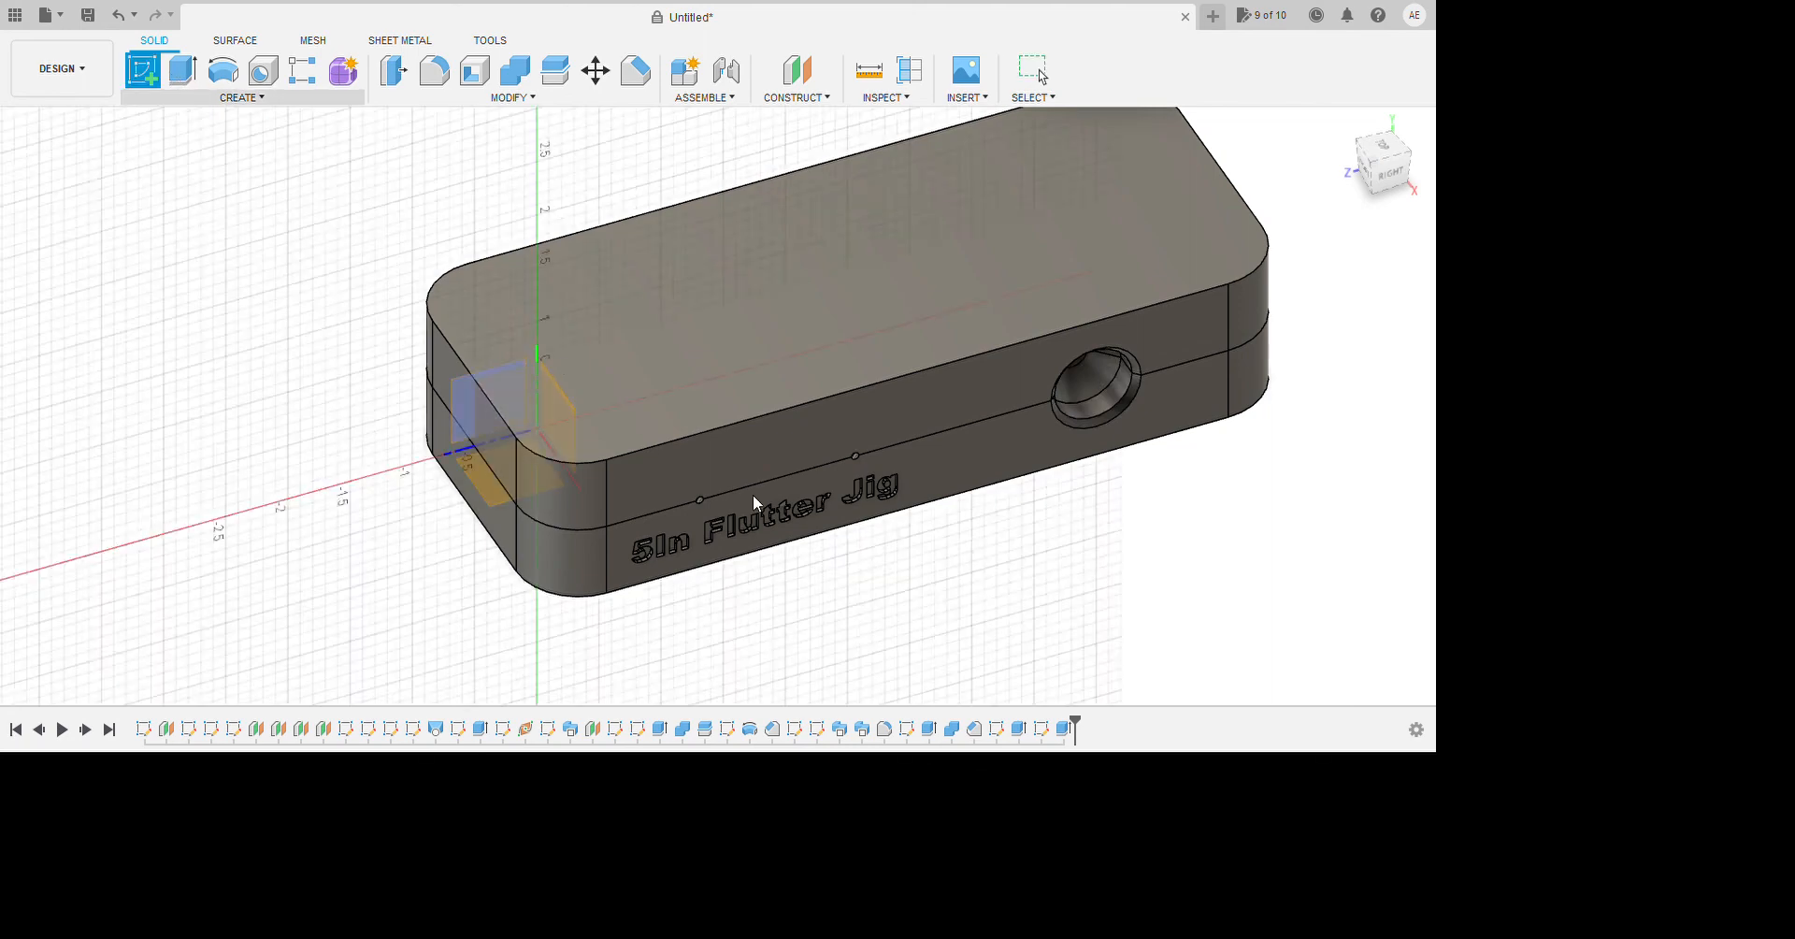
click(899, 464)
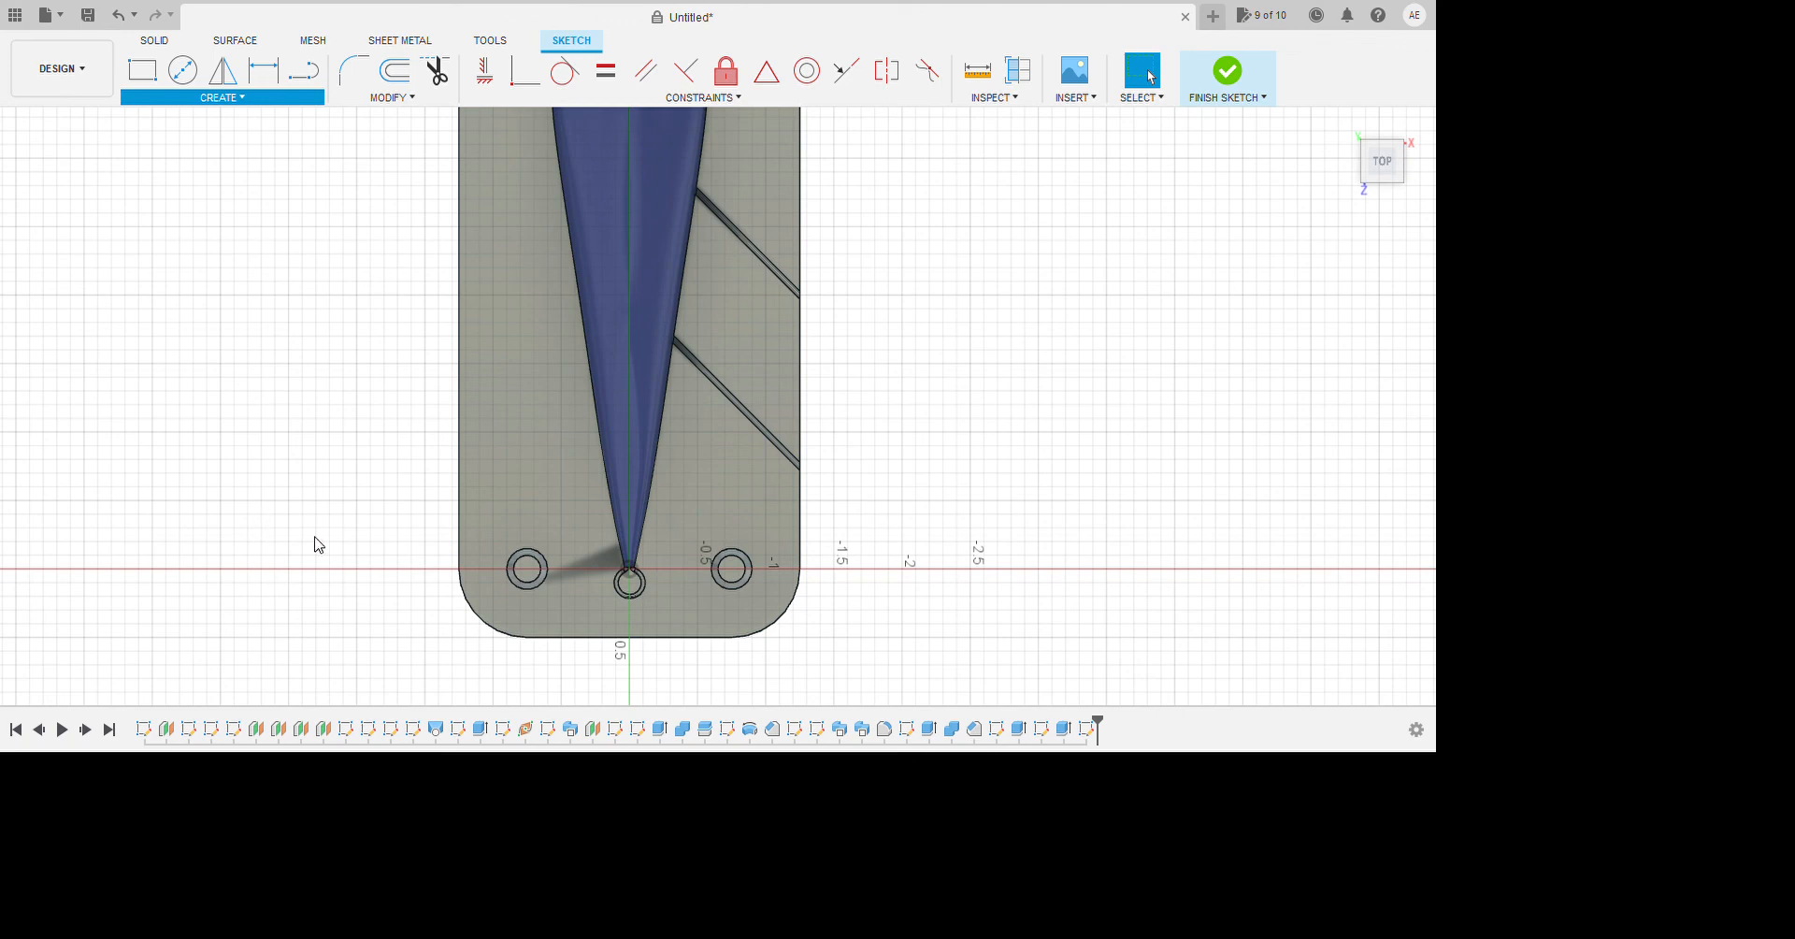
Project the lure body's outline into the sketch and show the upper mold half again.
click(395, 531)
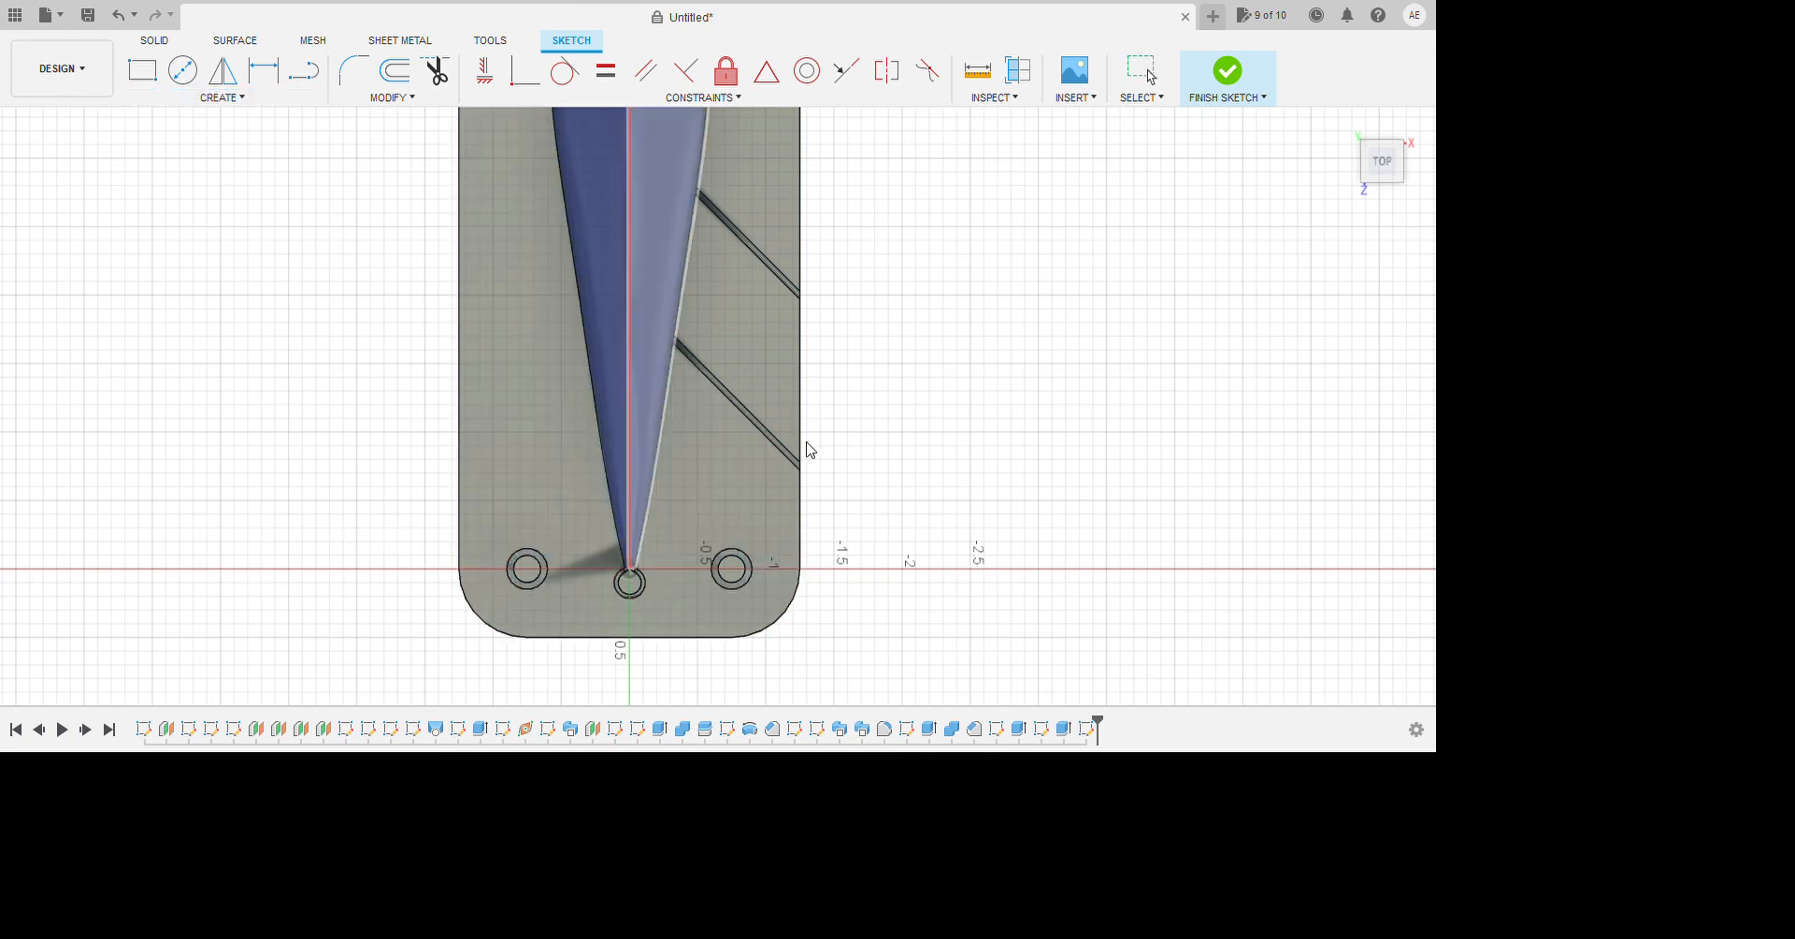
click(1314, 349)
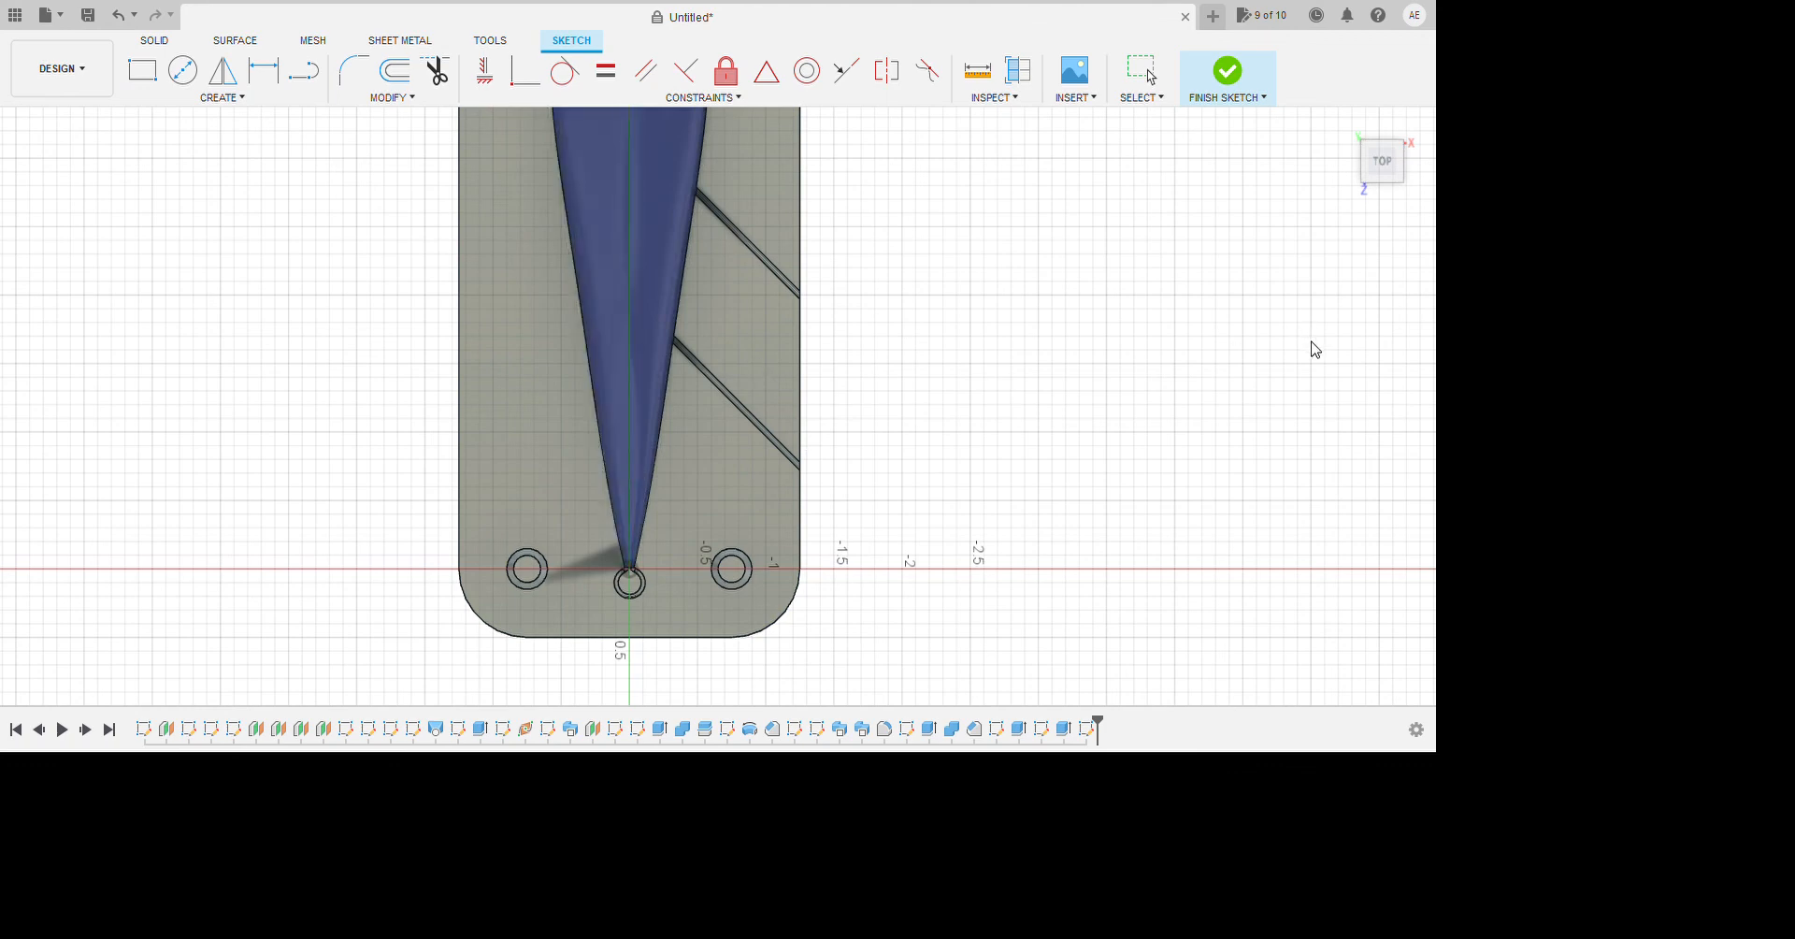
click(836, 309)
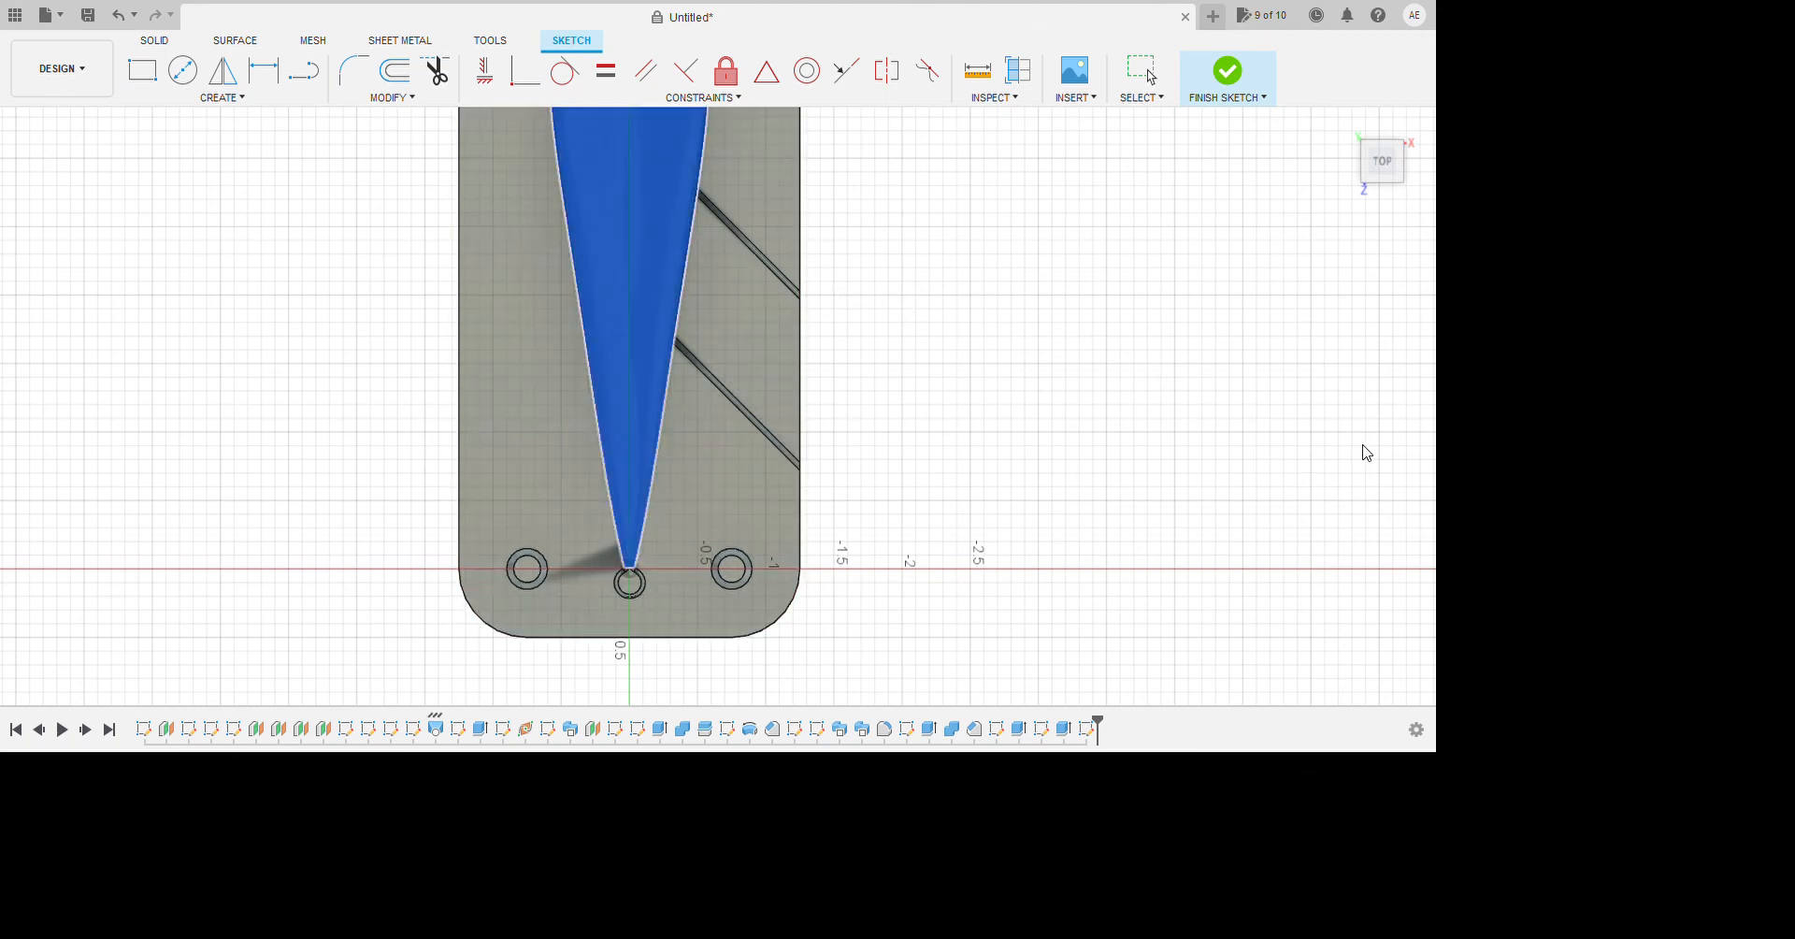
key(Return)
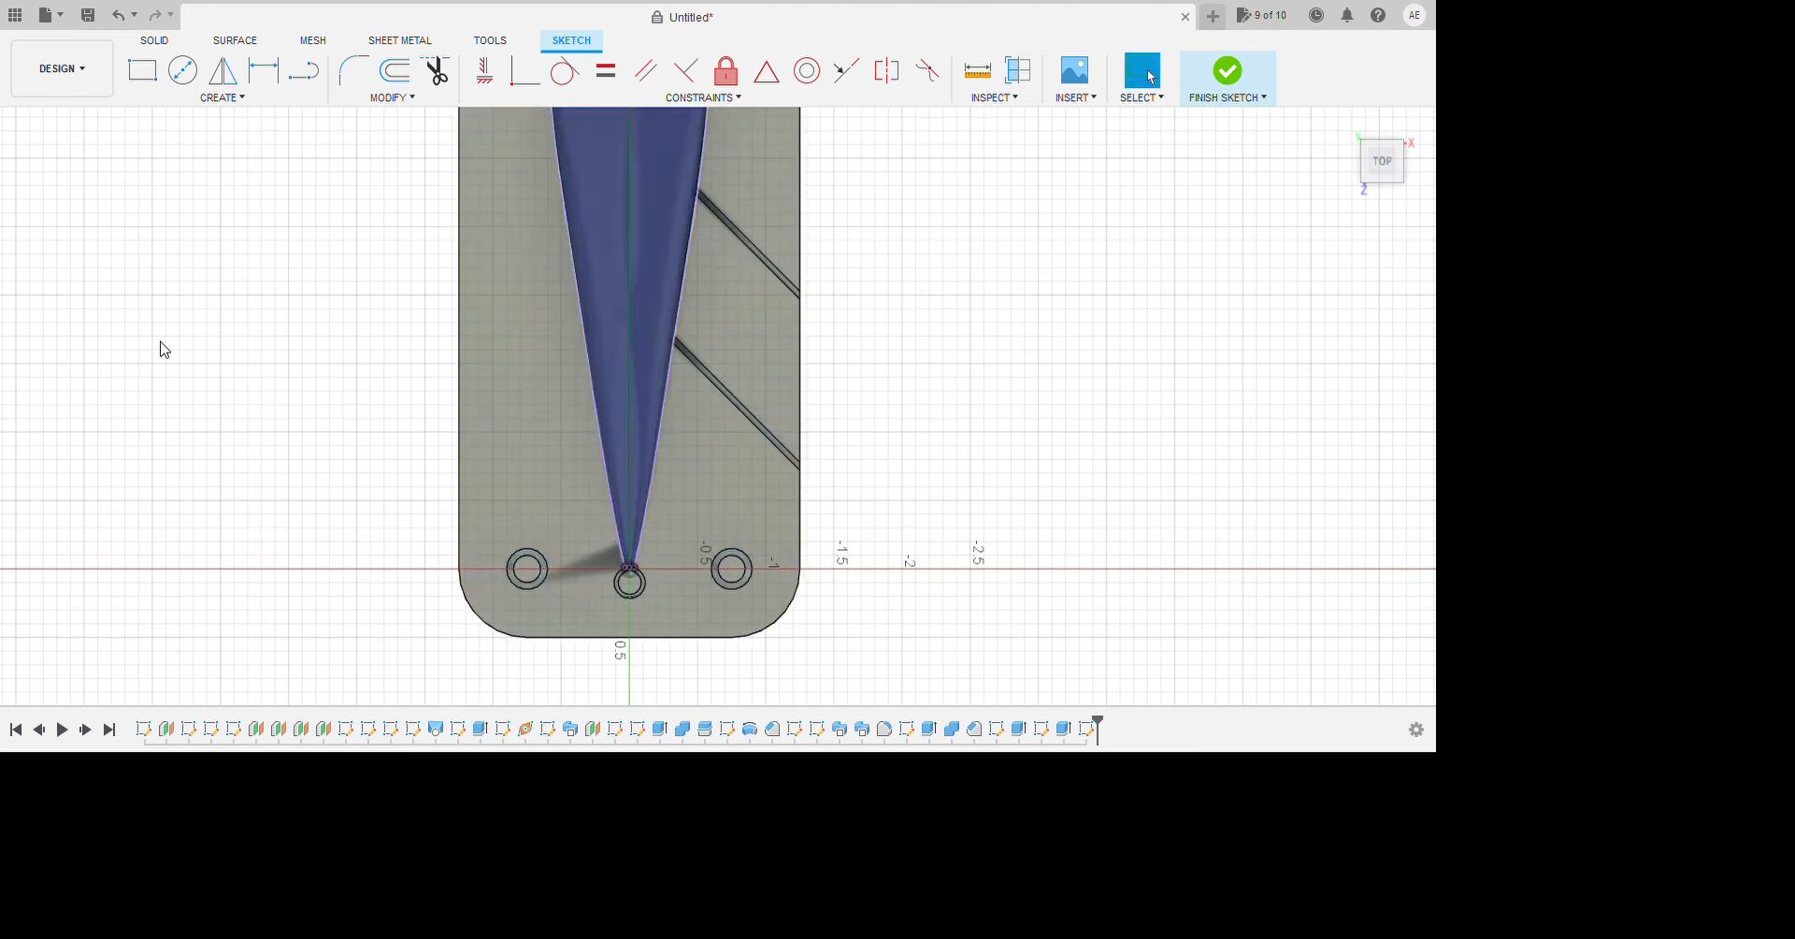
click(106, 332)
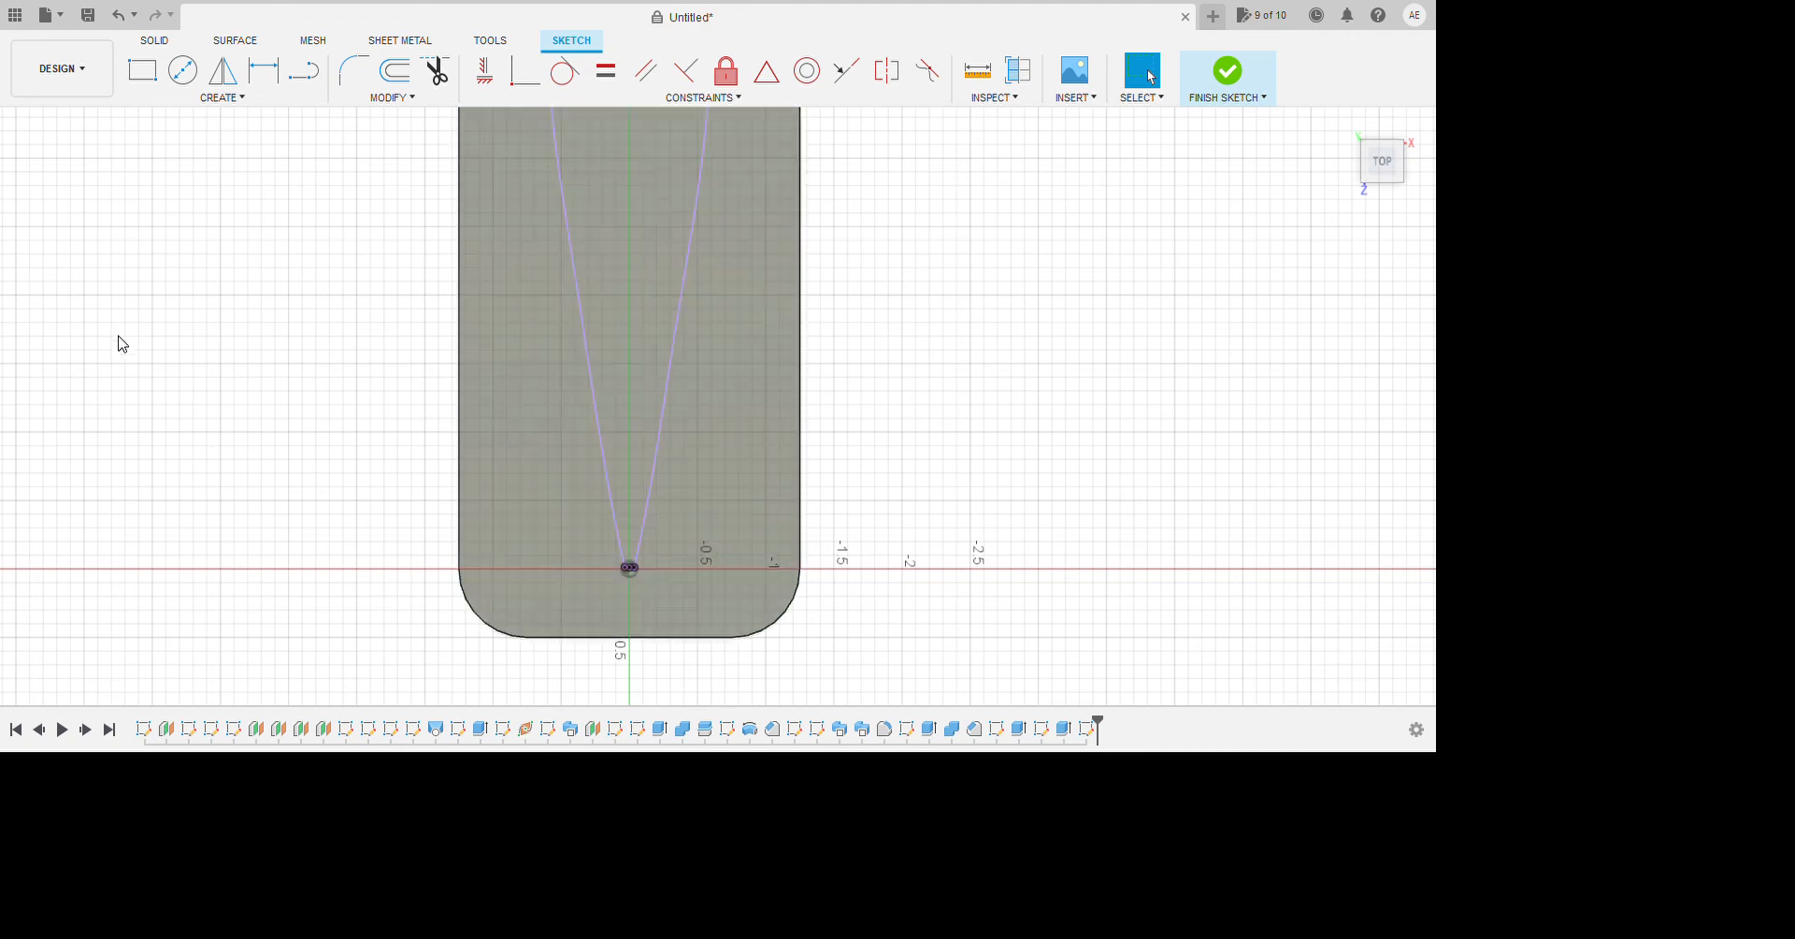
shift+middle_drag(527, 450, 817, 433)
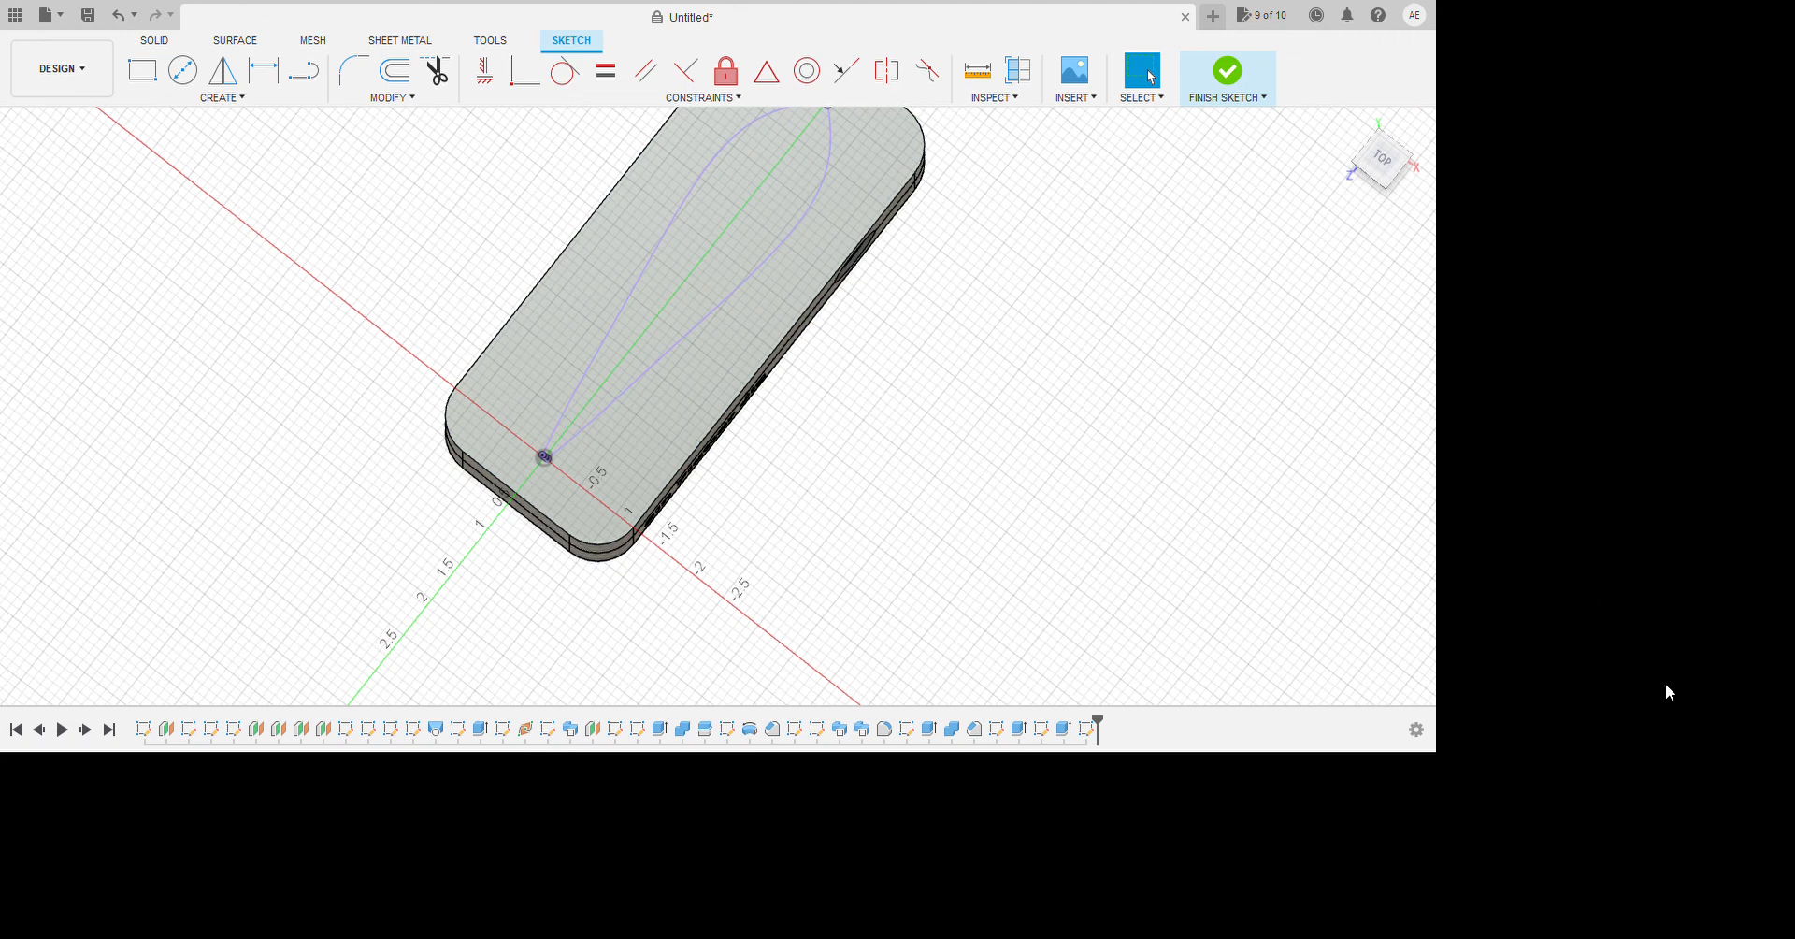
click(1707, 737)
Extrude the projected lure outline -0.031 into the upper mold half's outer top face, and hide that half.
scroll(917, 247, up, 2)
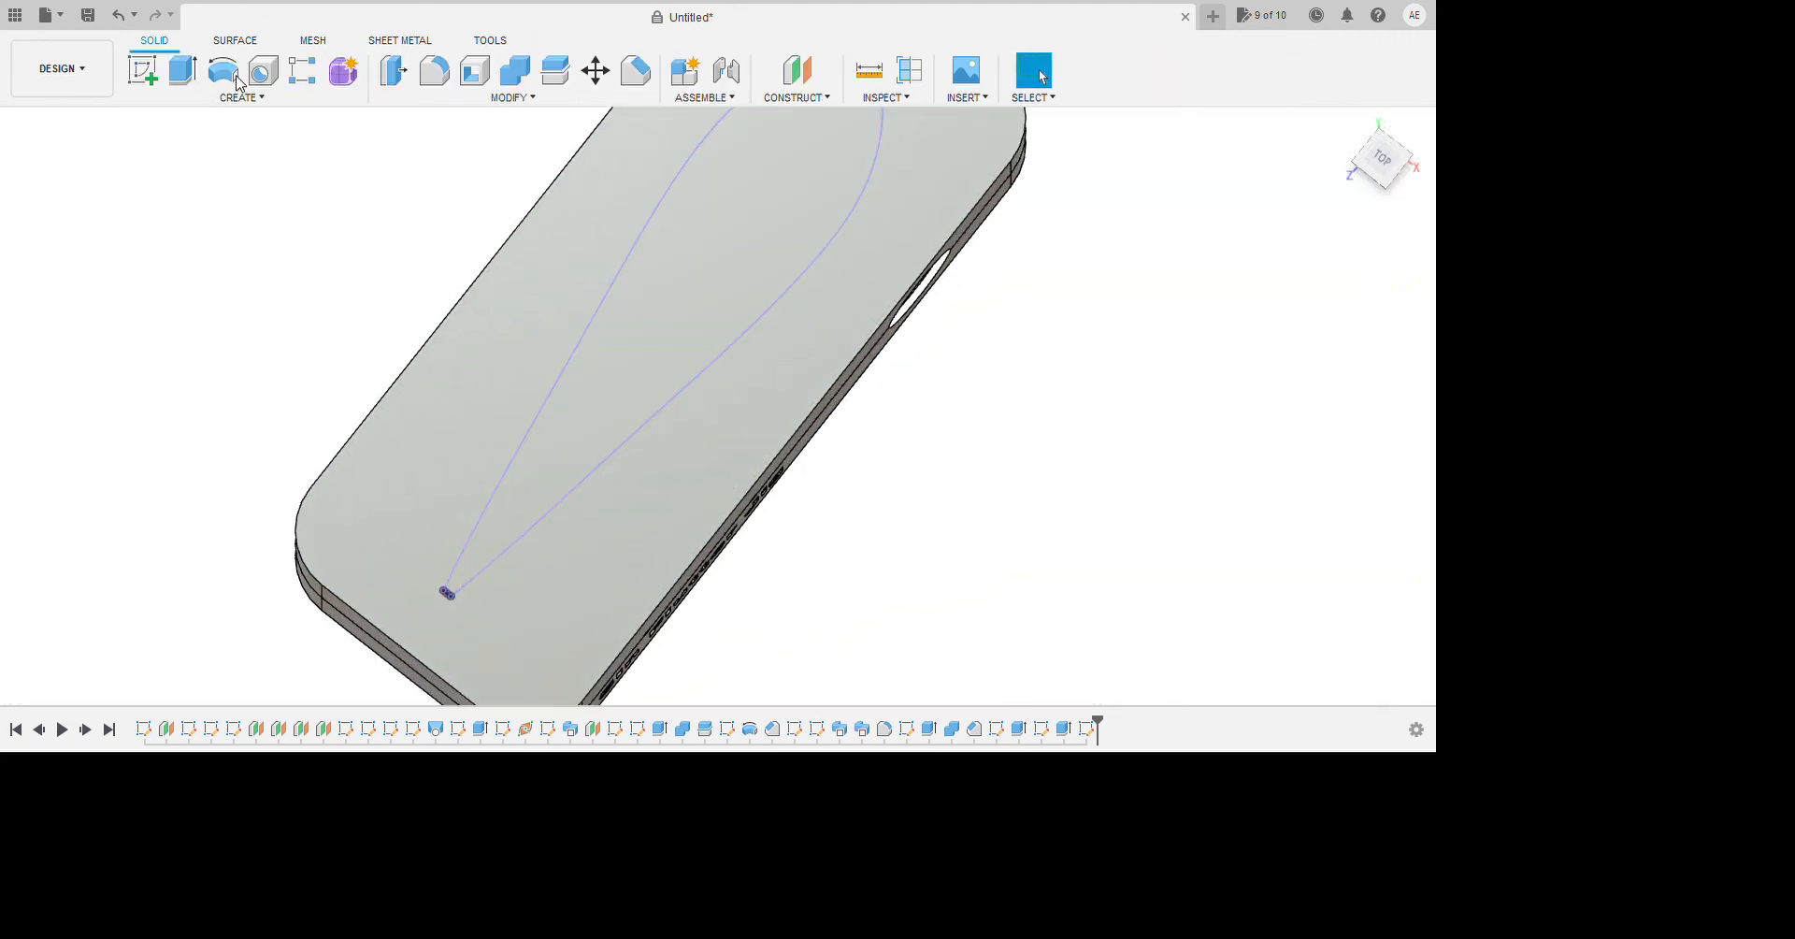
click(187, 71)
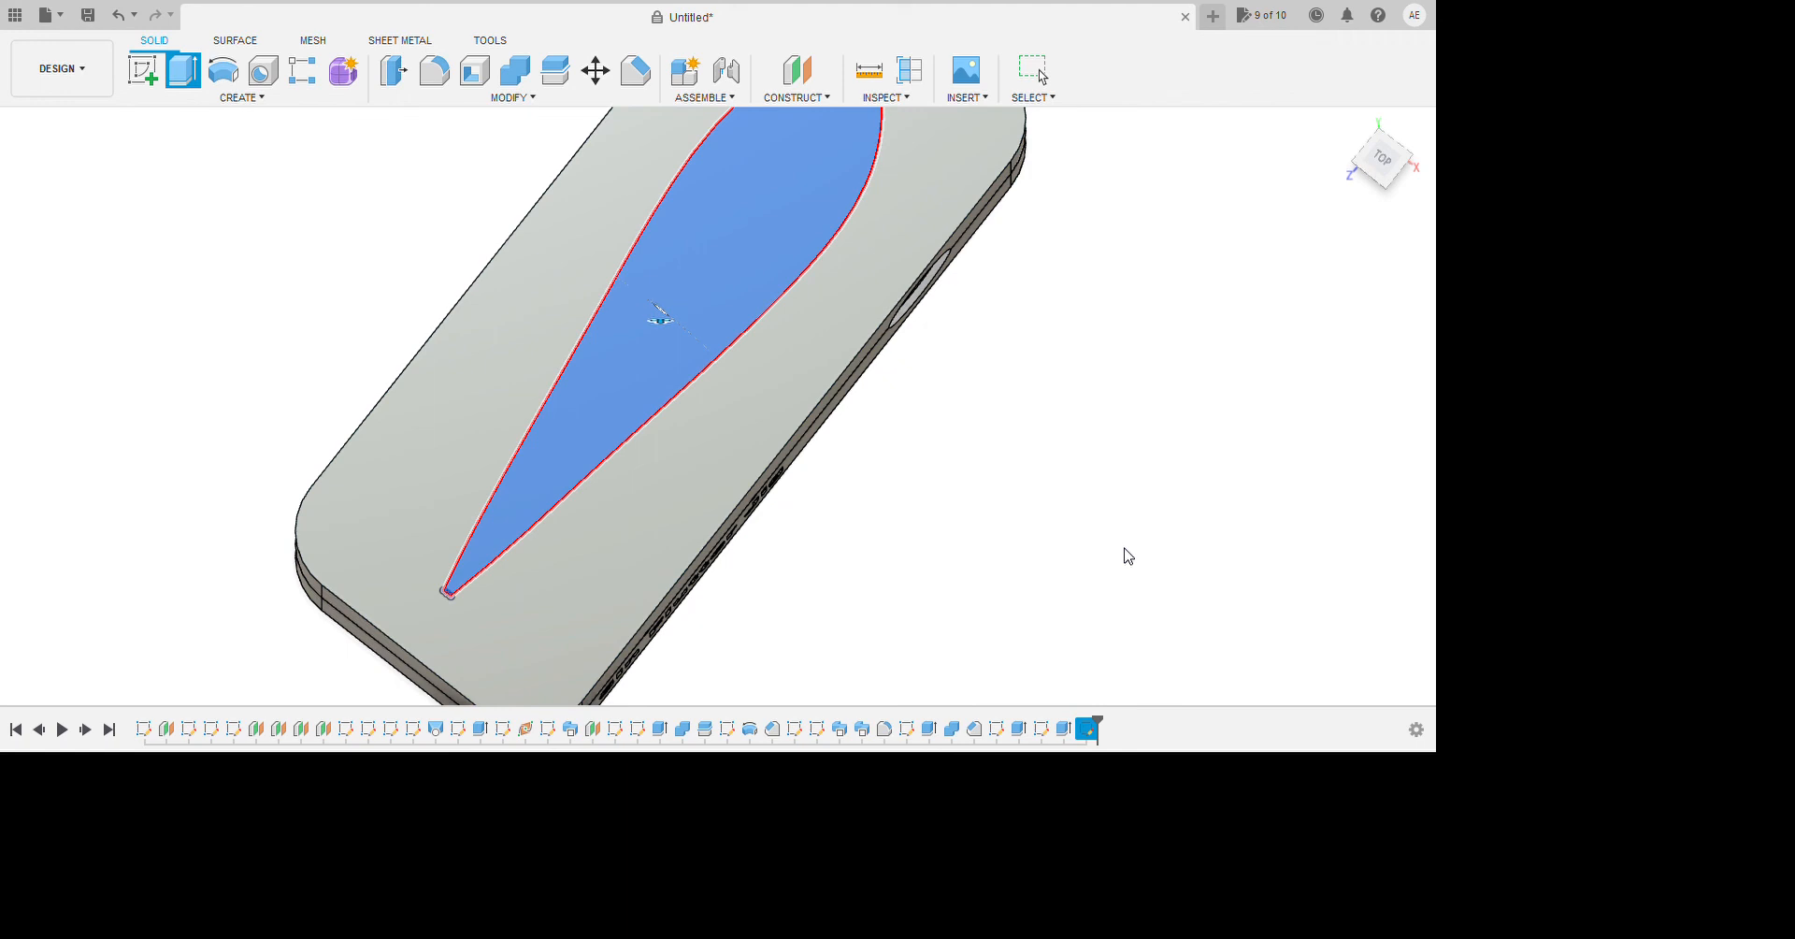
text(-0.031)
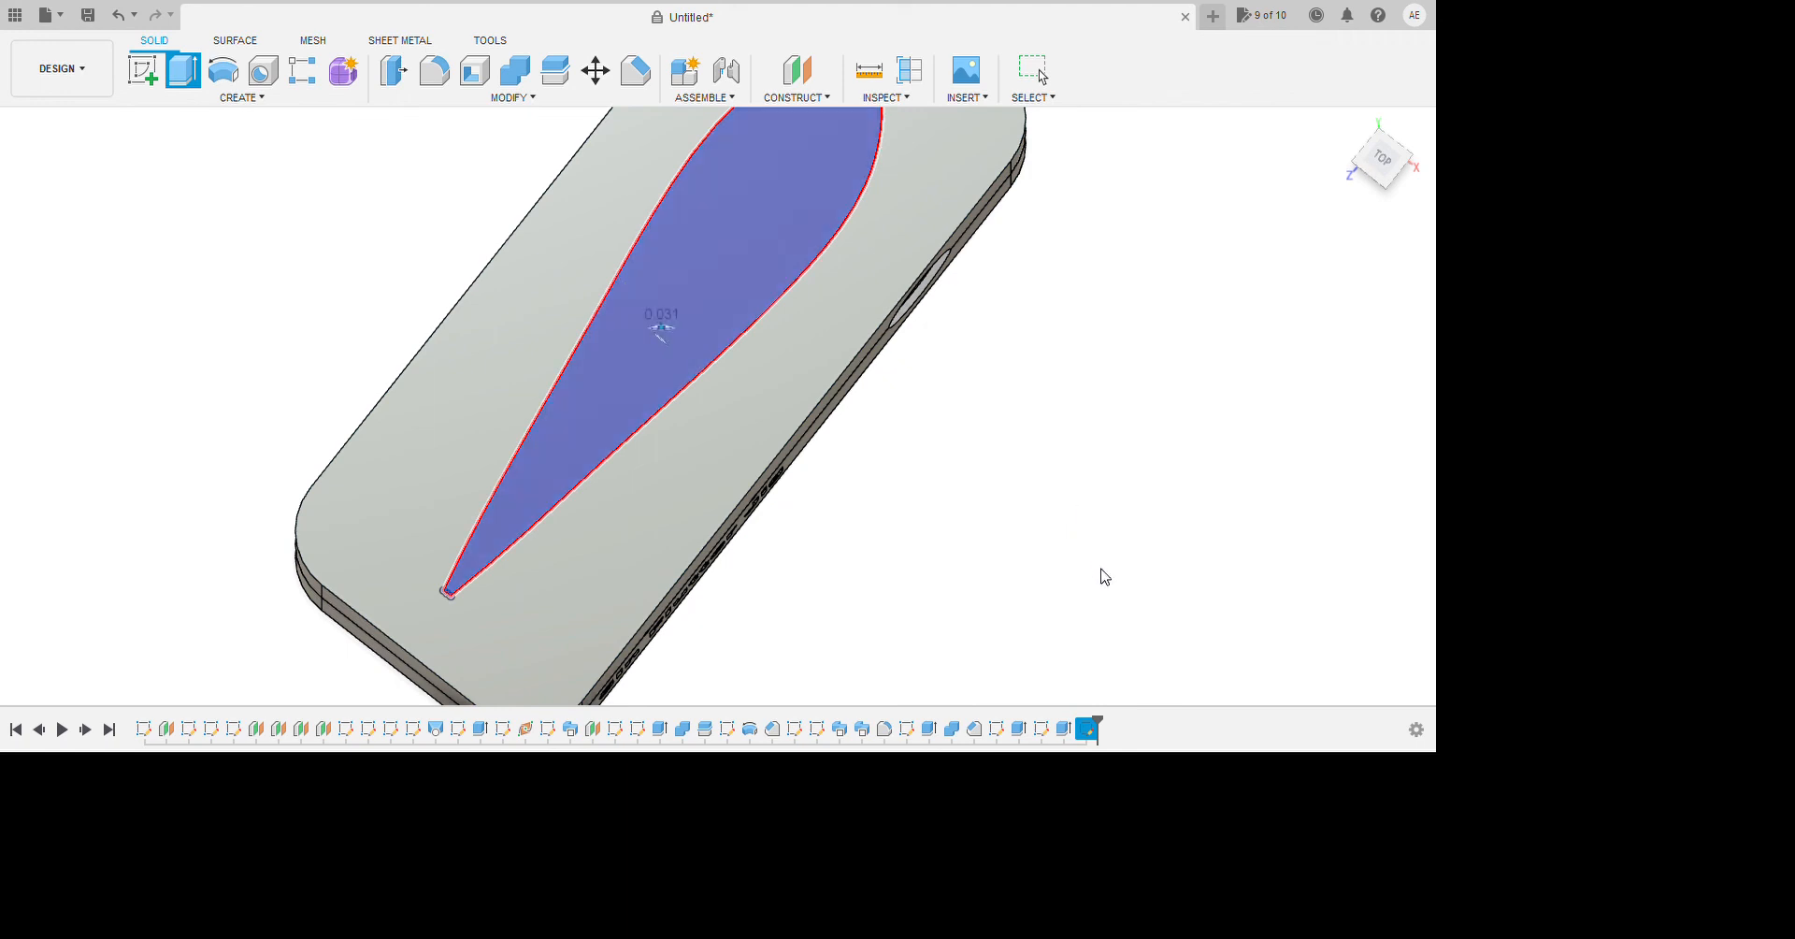
shift+middle_drag(1156, 591, 1127, 543)
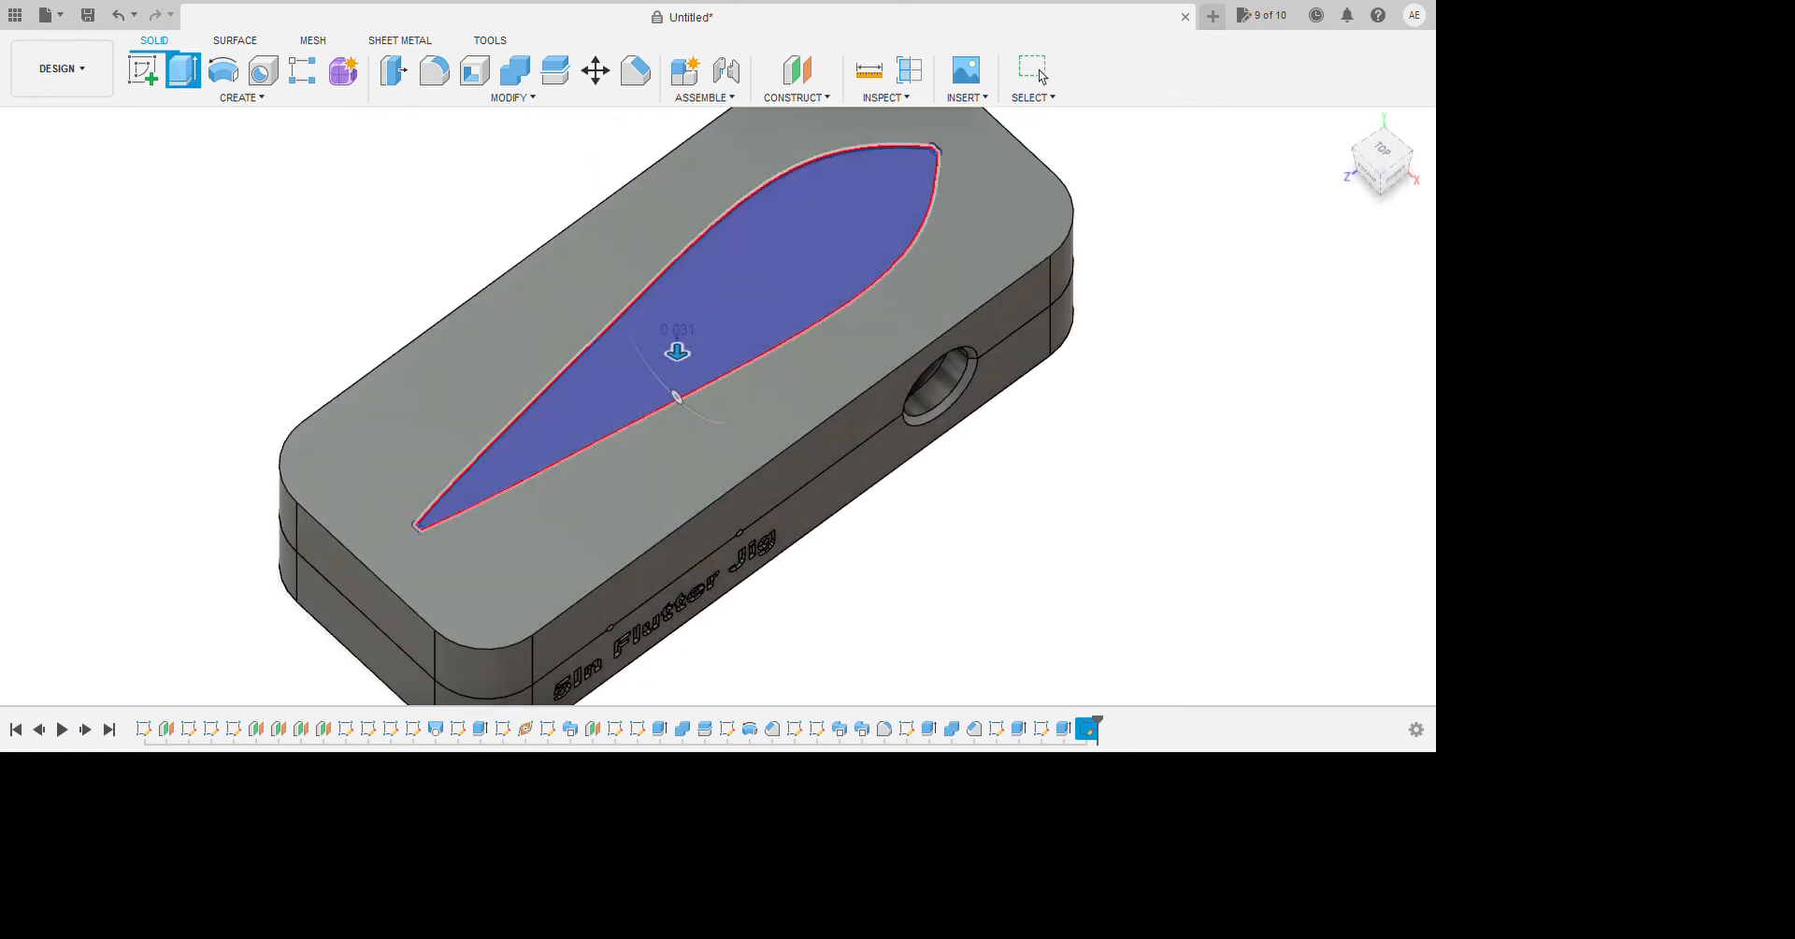
key(Return)
shift+middle_drag(1362, 509, 1363, 598)
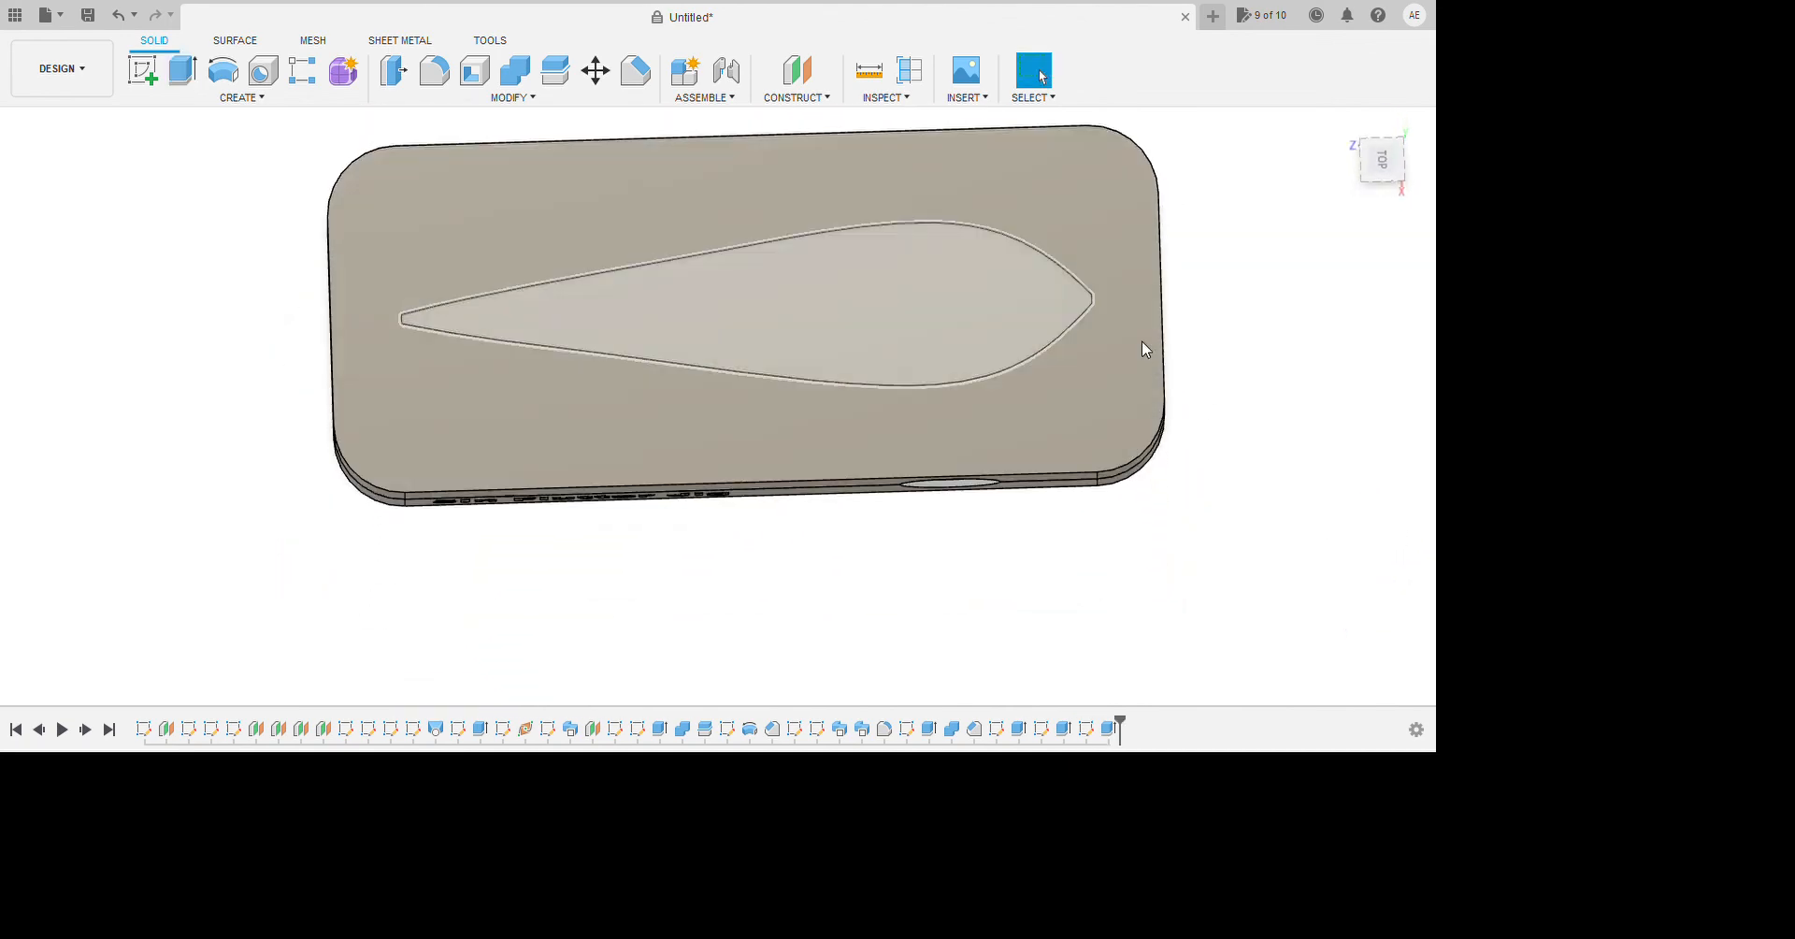
click(106, 332)
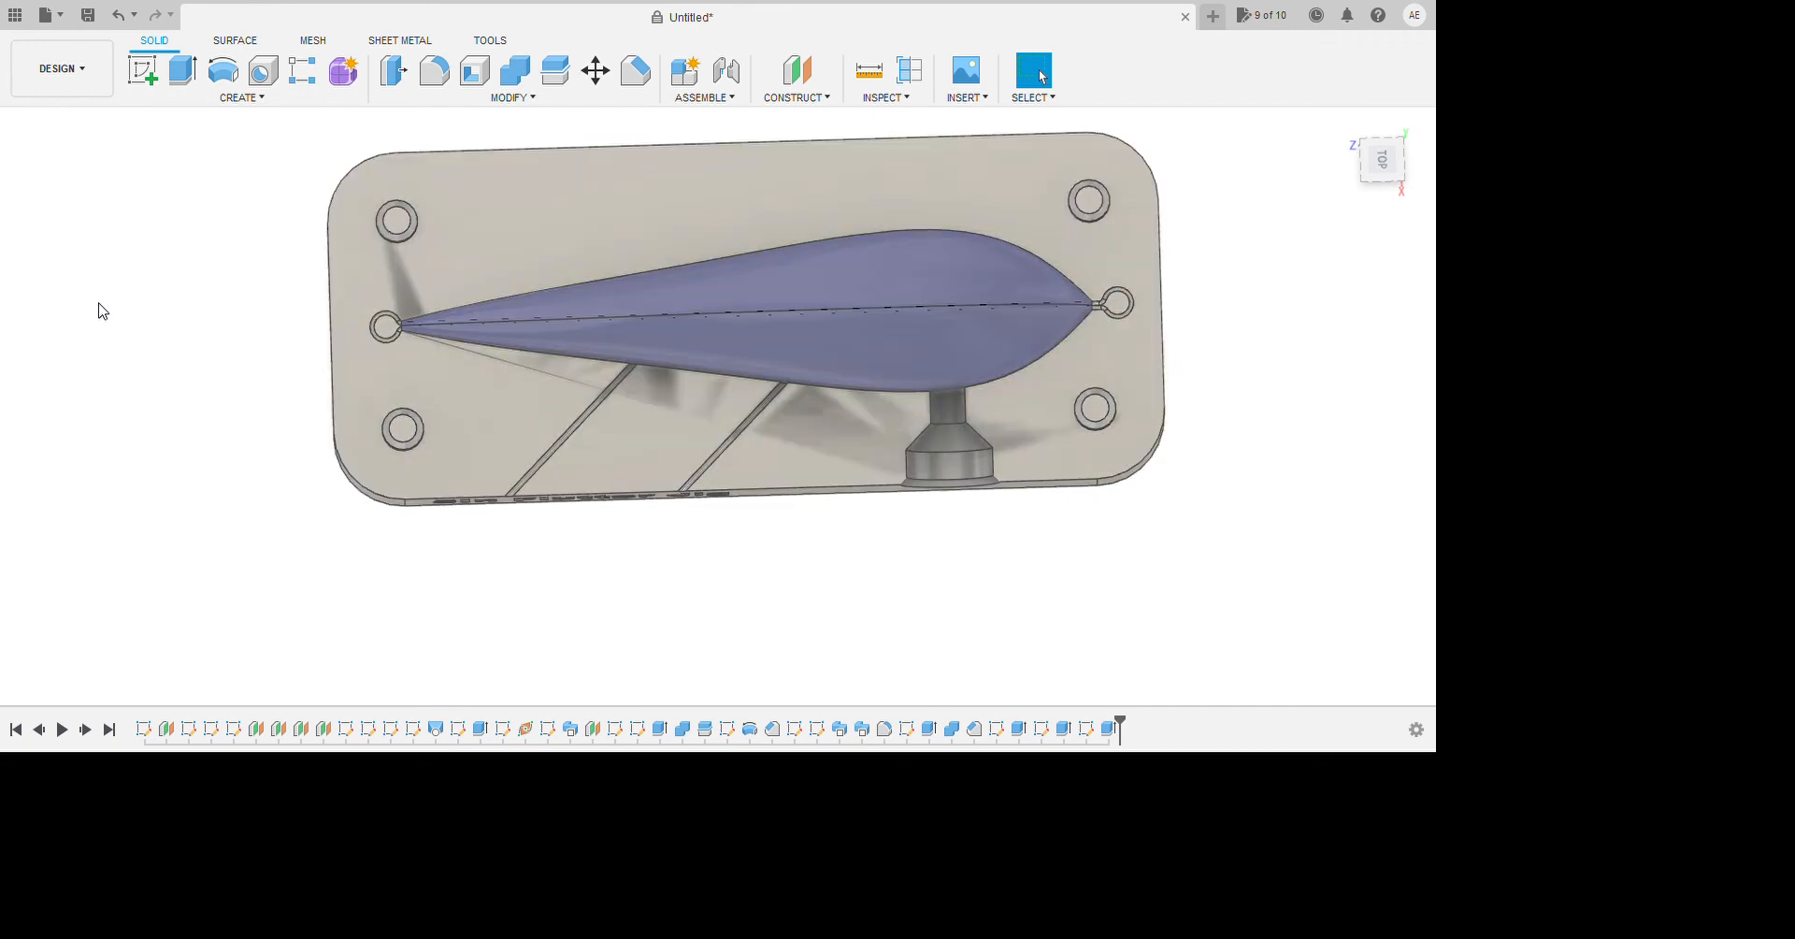
Hide the lower mold half to isolate the lure body, and assign a physical material from the material library to it.
click(101, 303)
shift+middle_drag(585, 573, 537, 400)
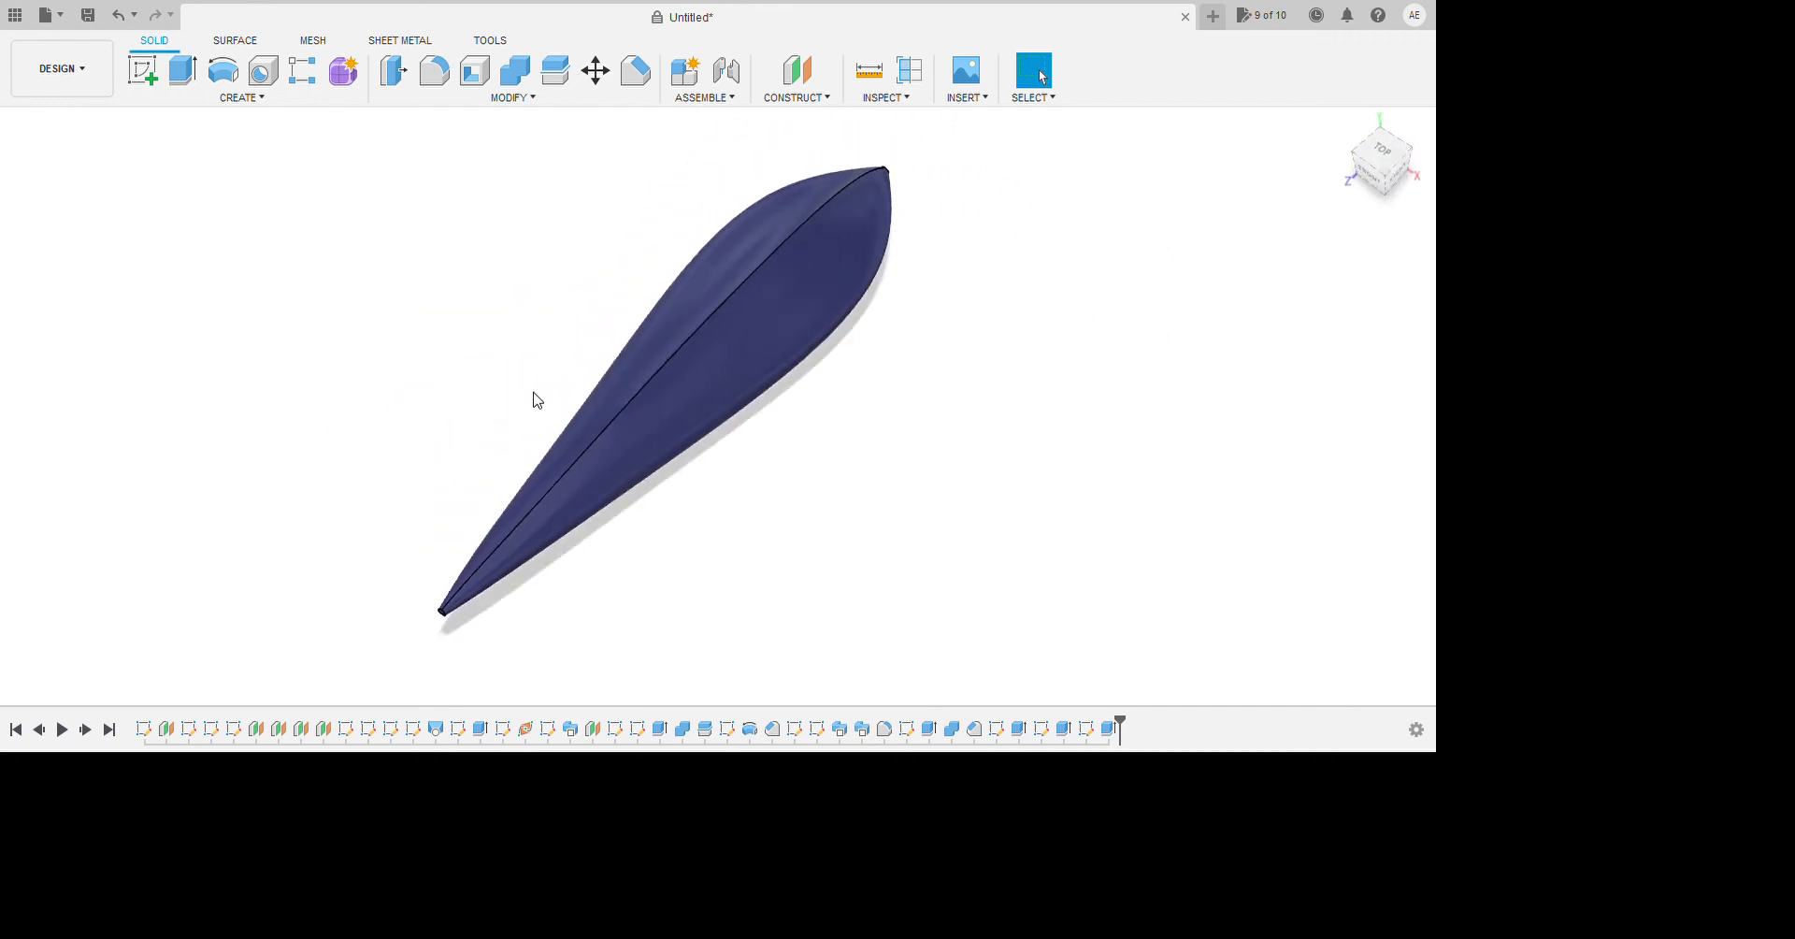
right_click(176, 241)
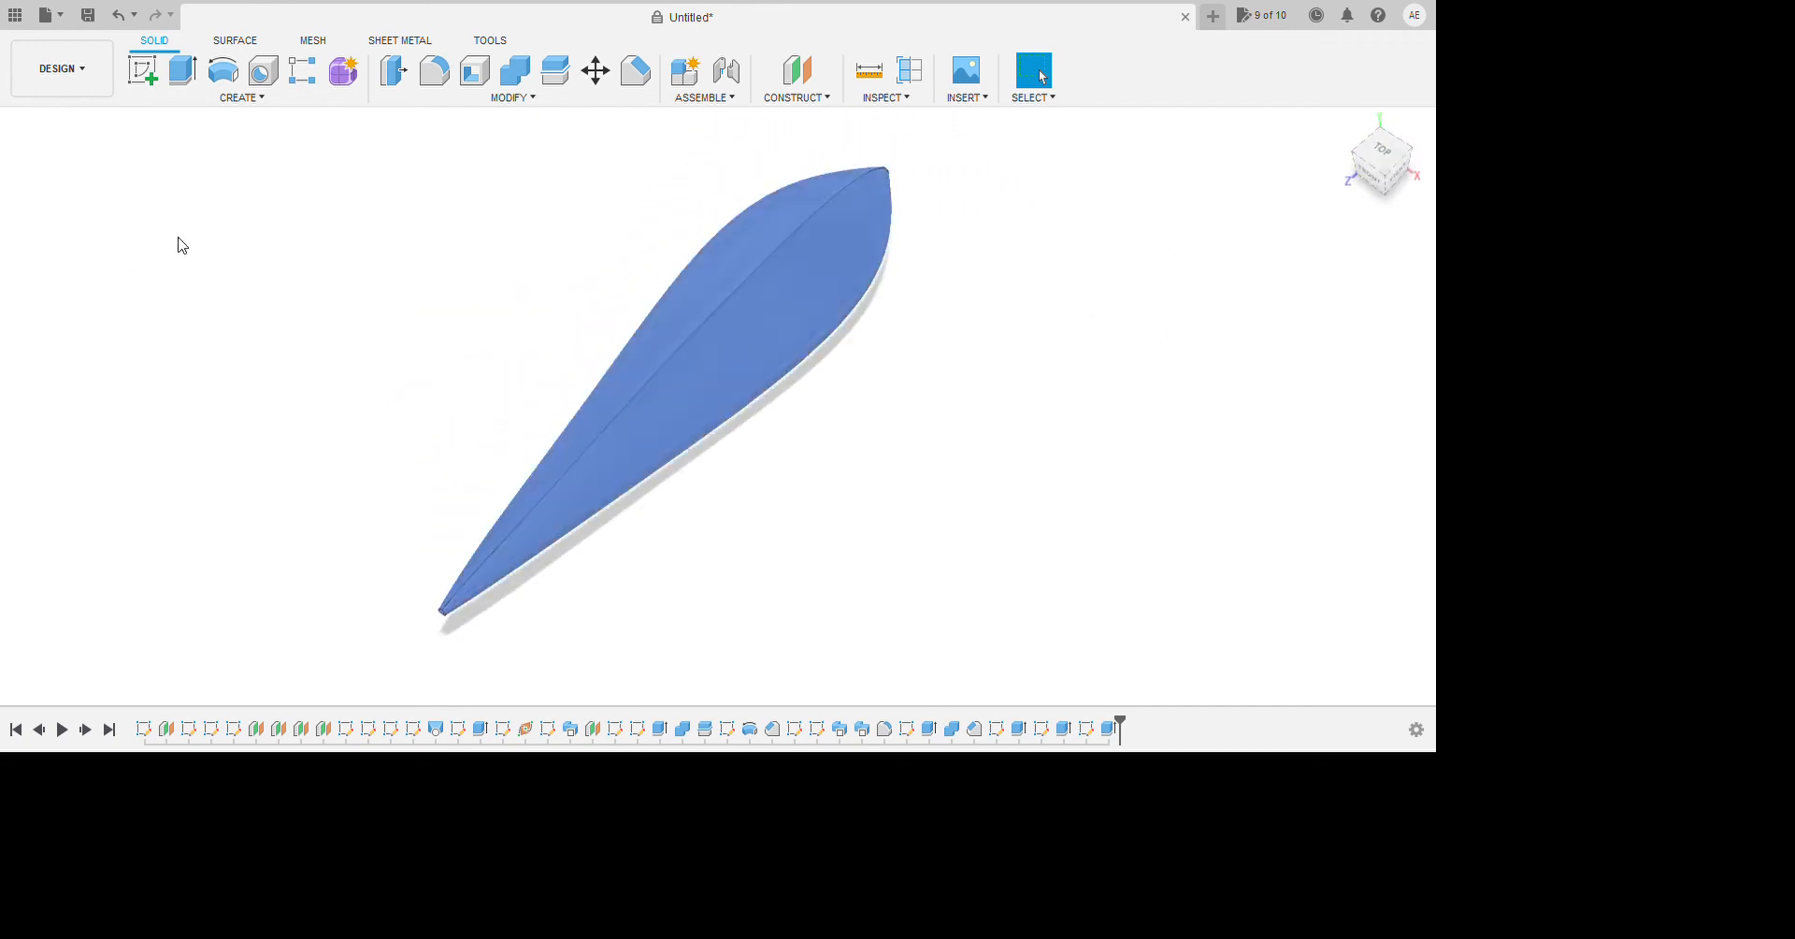
click(247, 374)
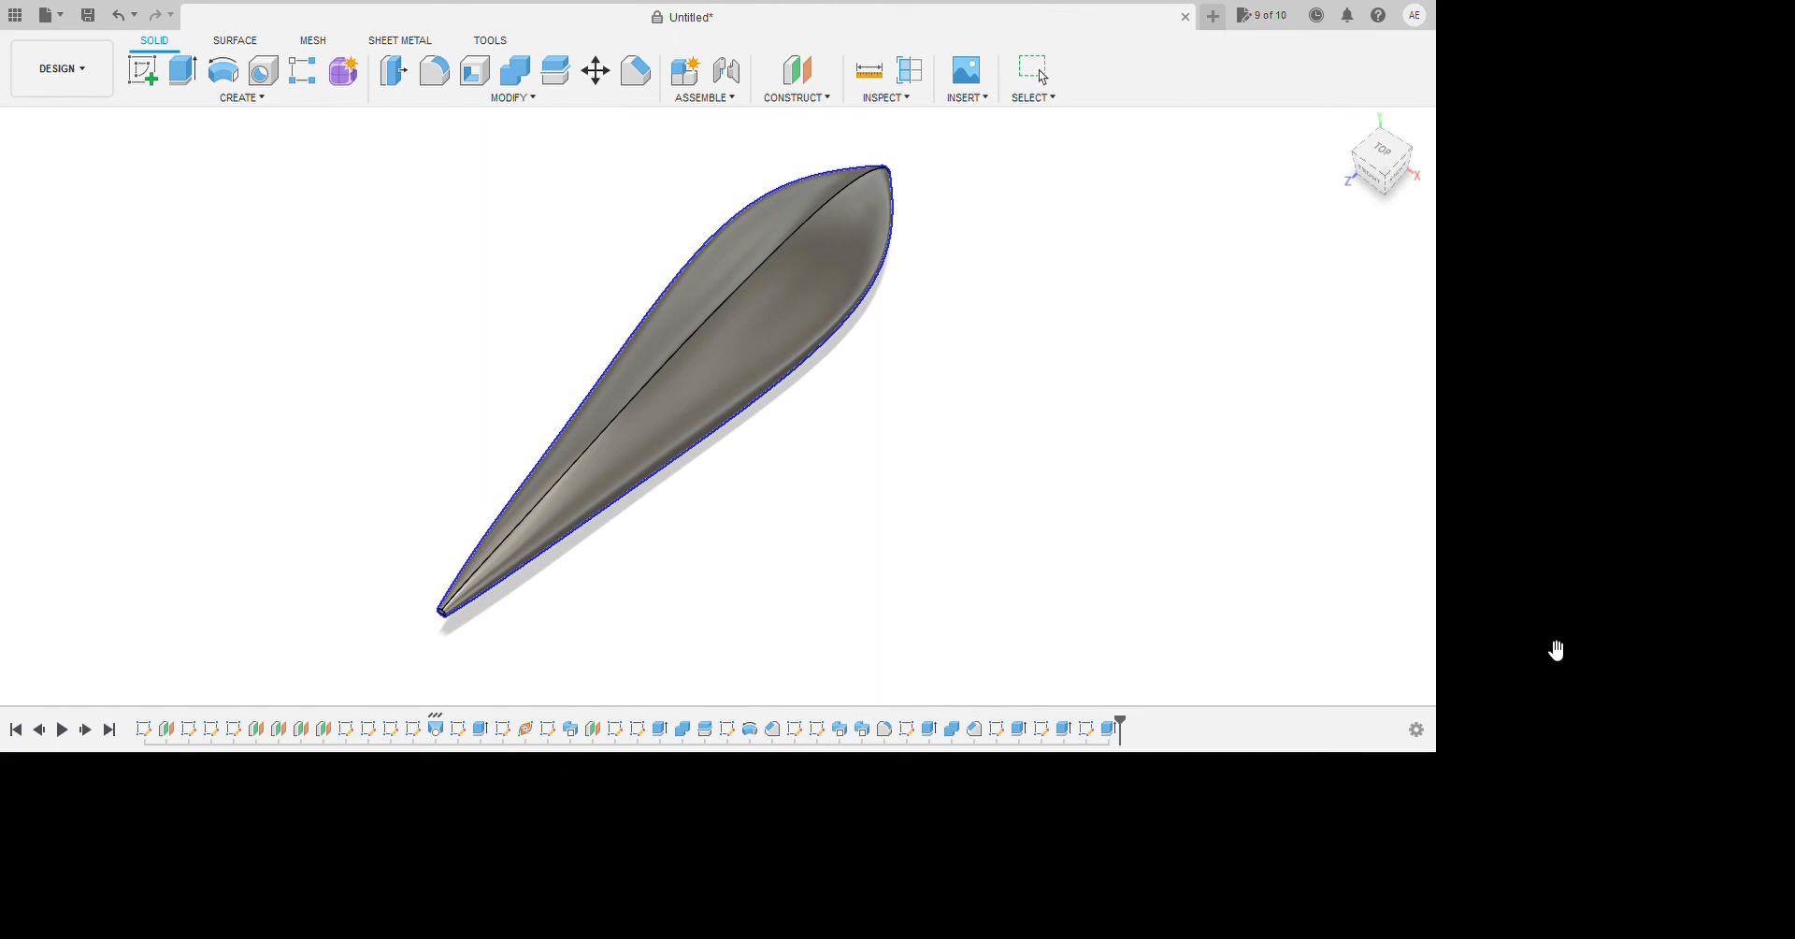
drag(1570, 650, 869, 457)
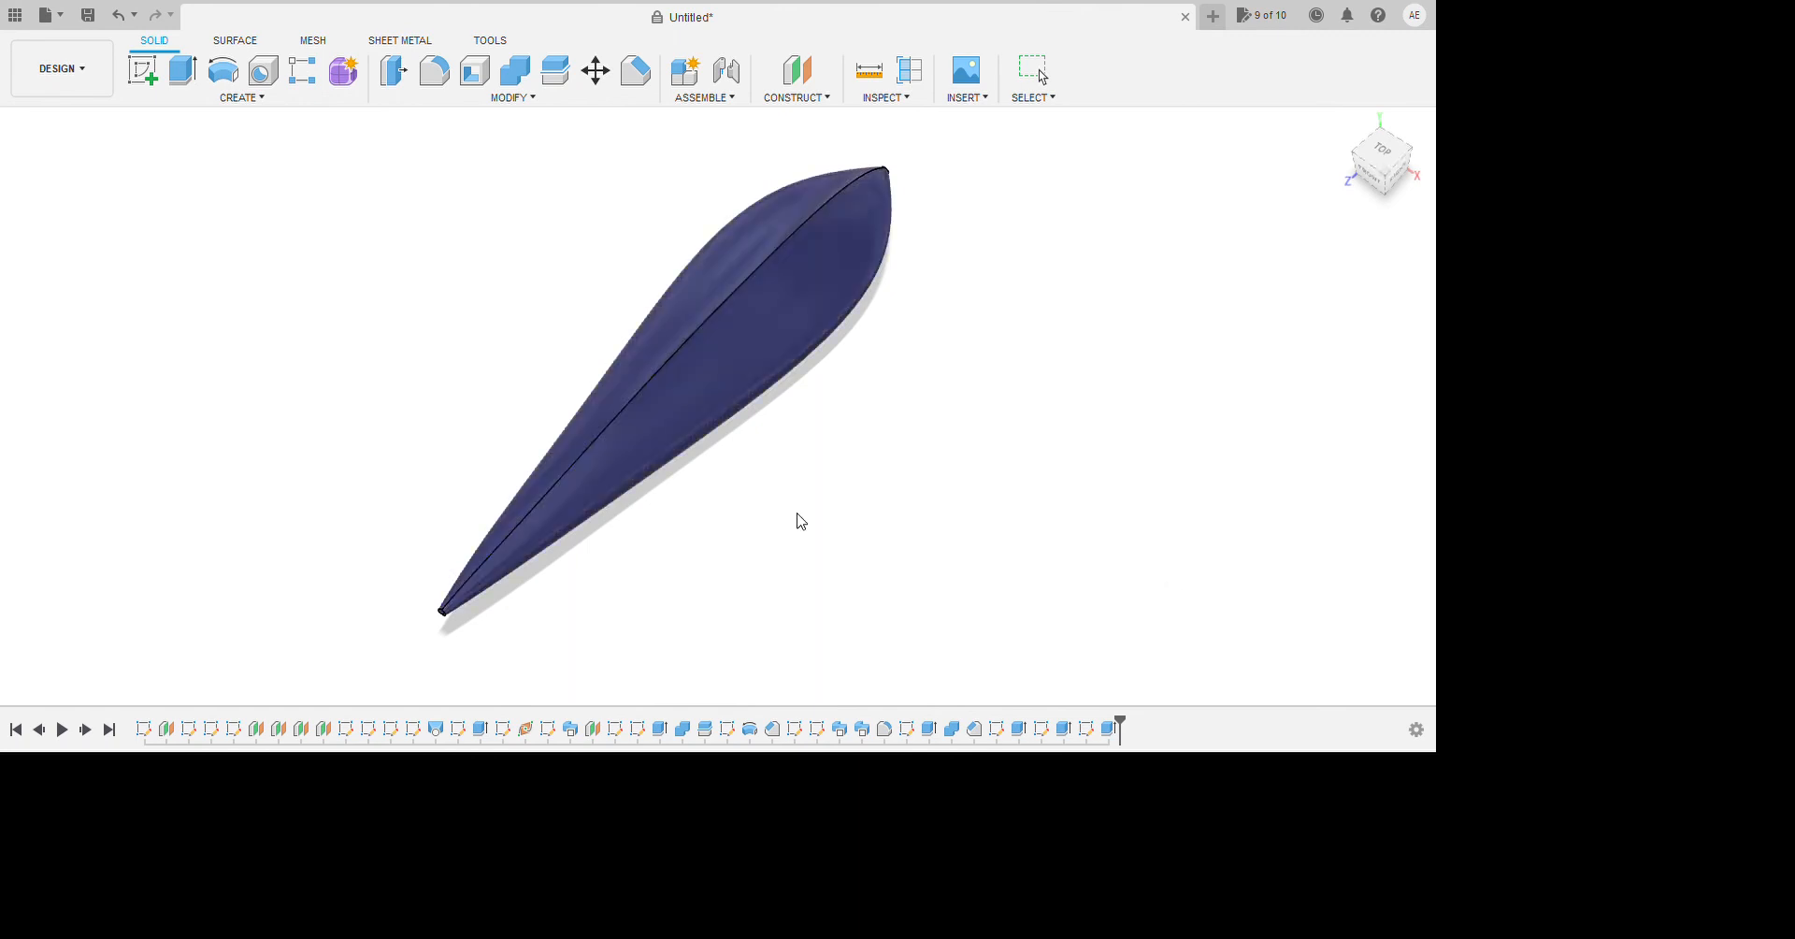
key(Escape)
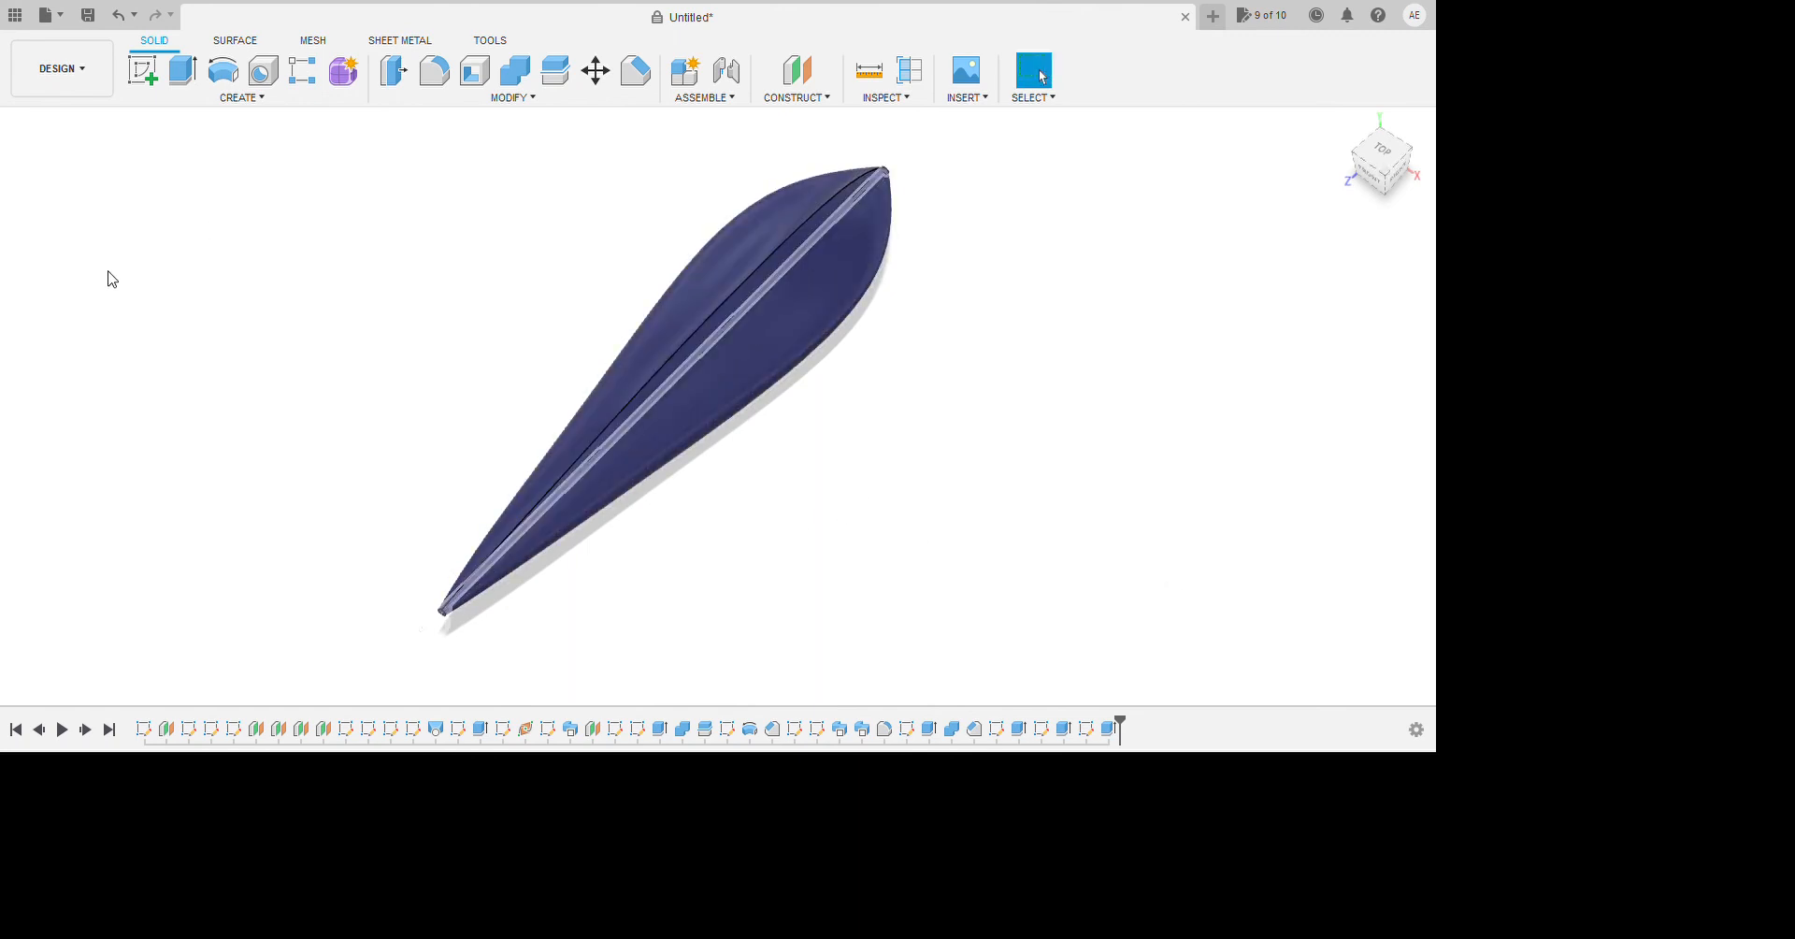
Show the through-wire body in place of the lure body and assign a physical material from the library to the wire.
click(103, 248)
click(100, 270)
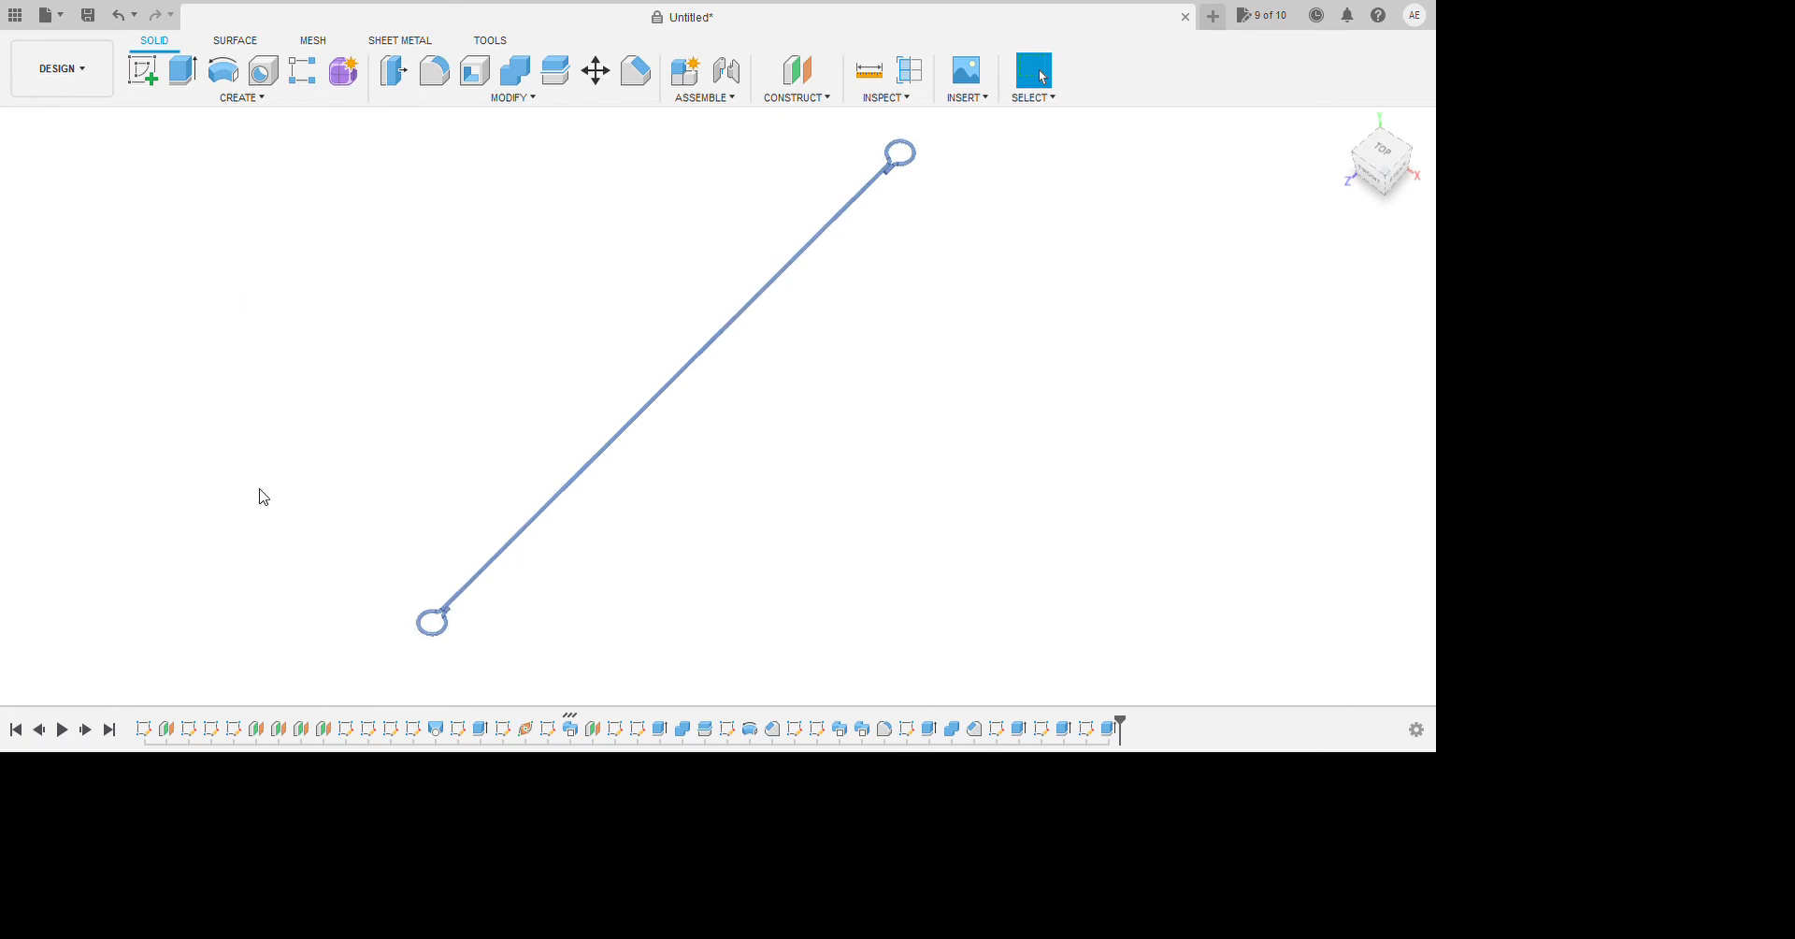
key(ctrl+a)
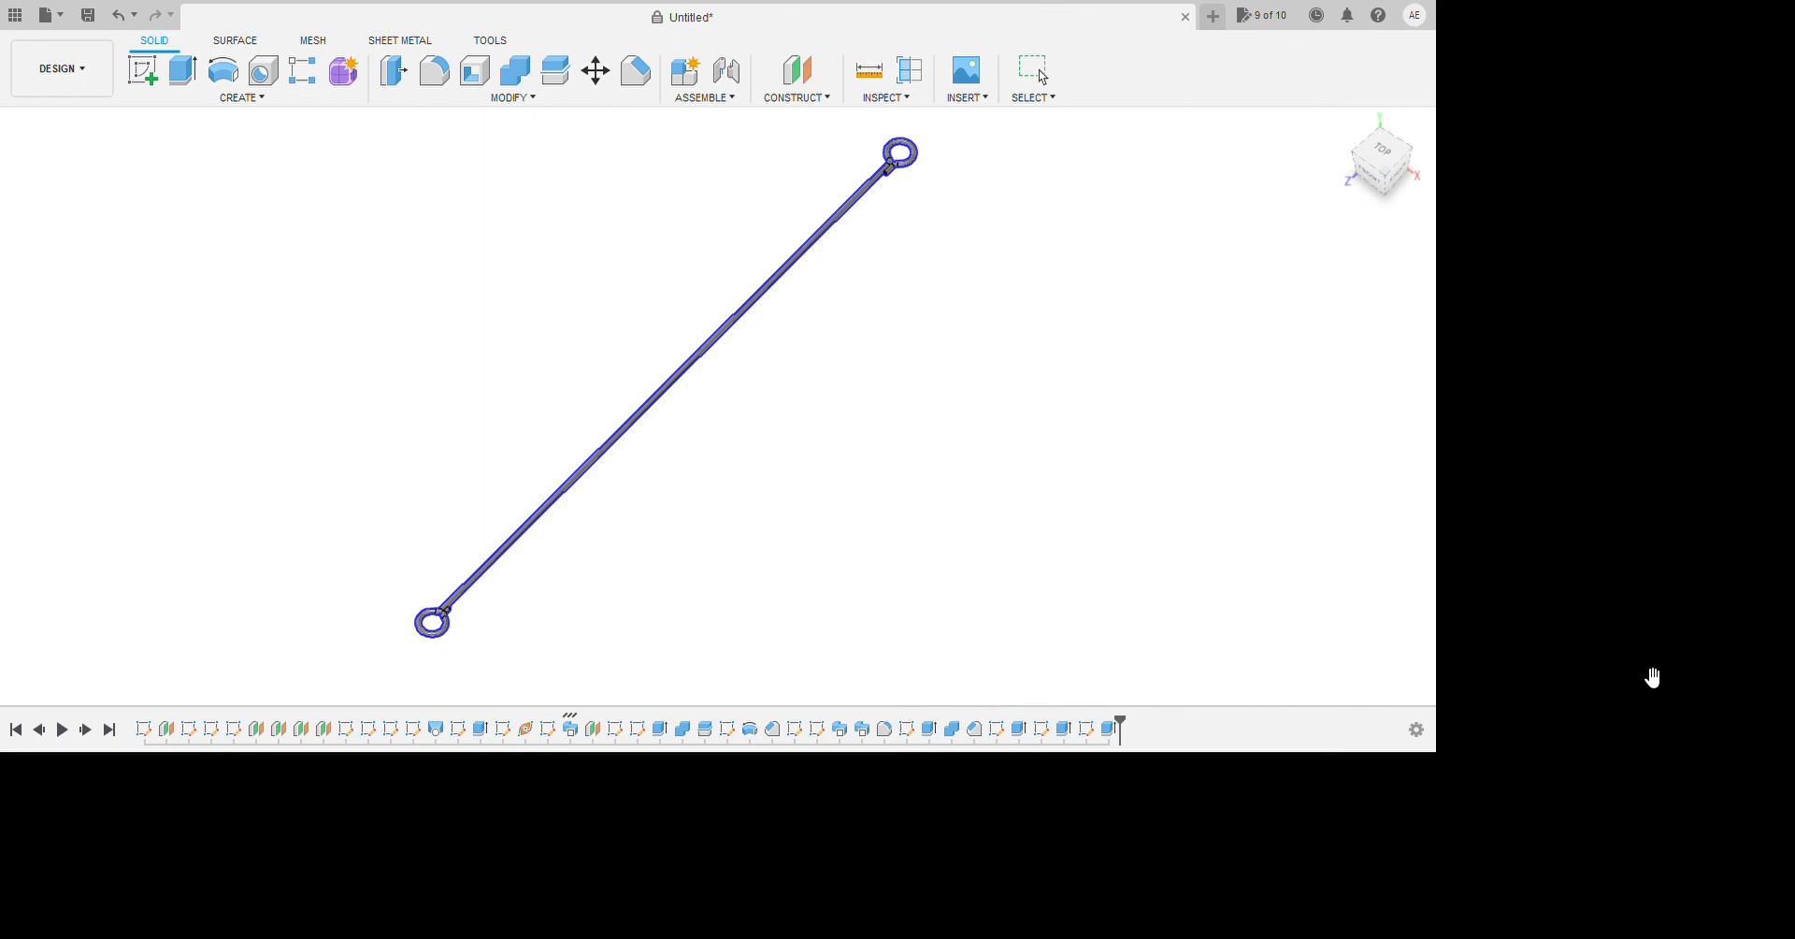
drag(1653, 676, 974, 485)
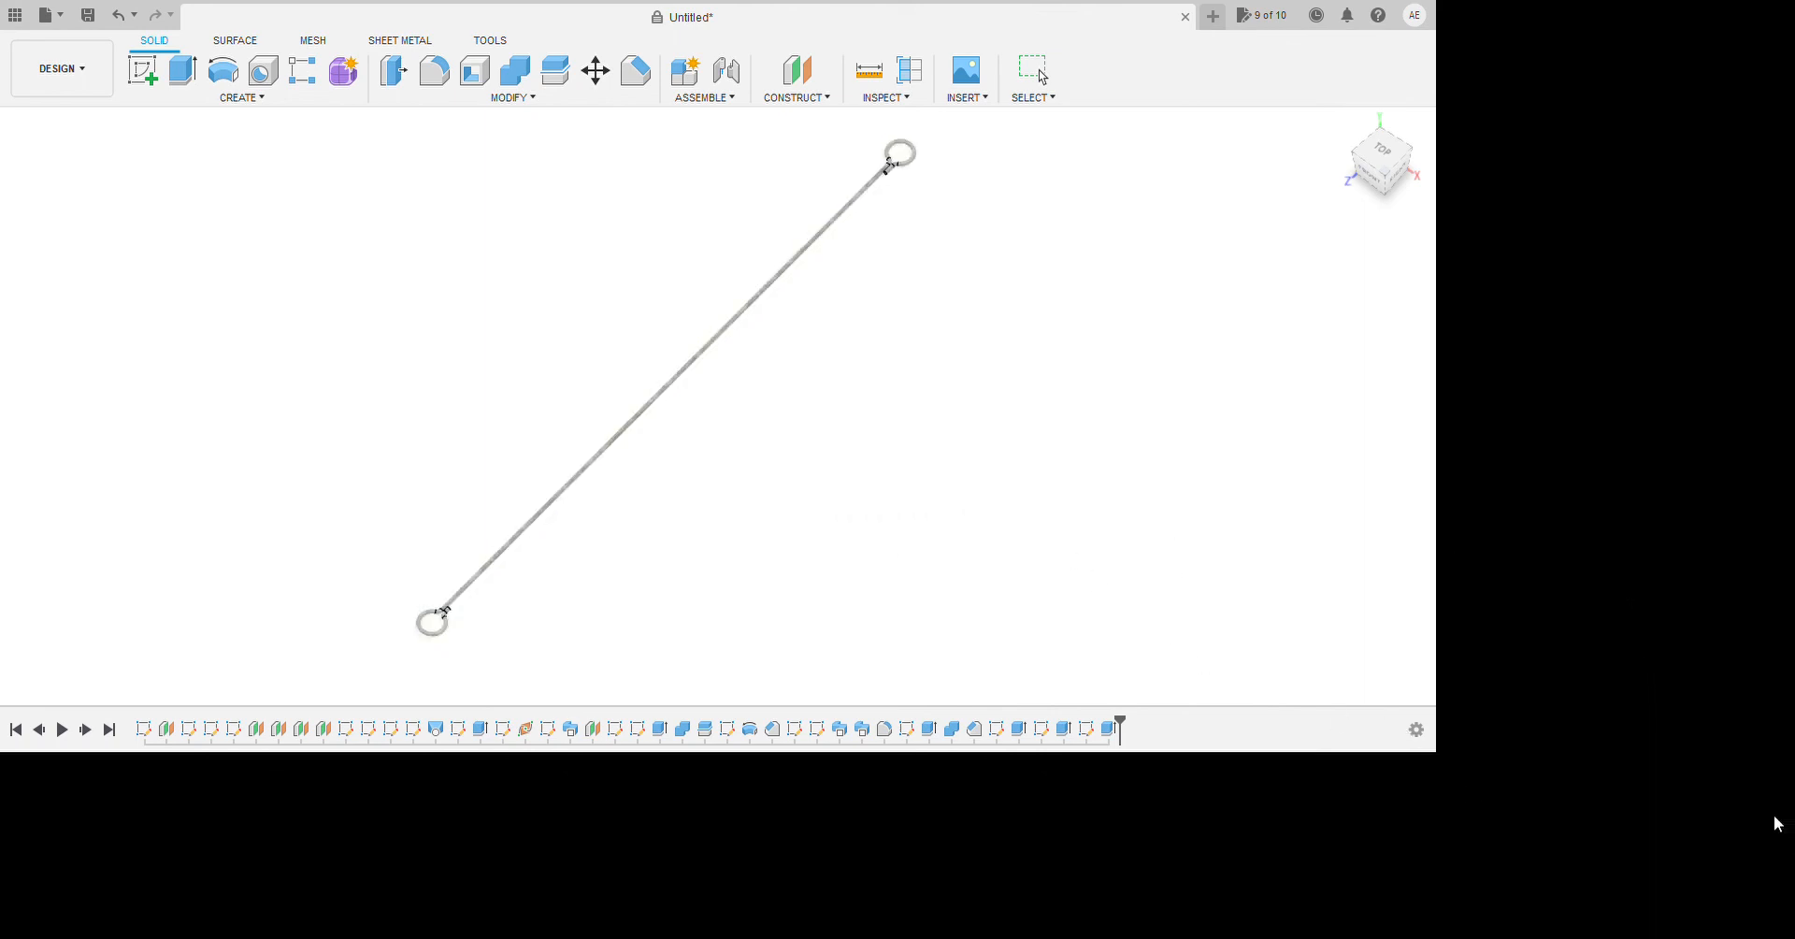
key(Escape)
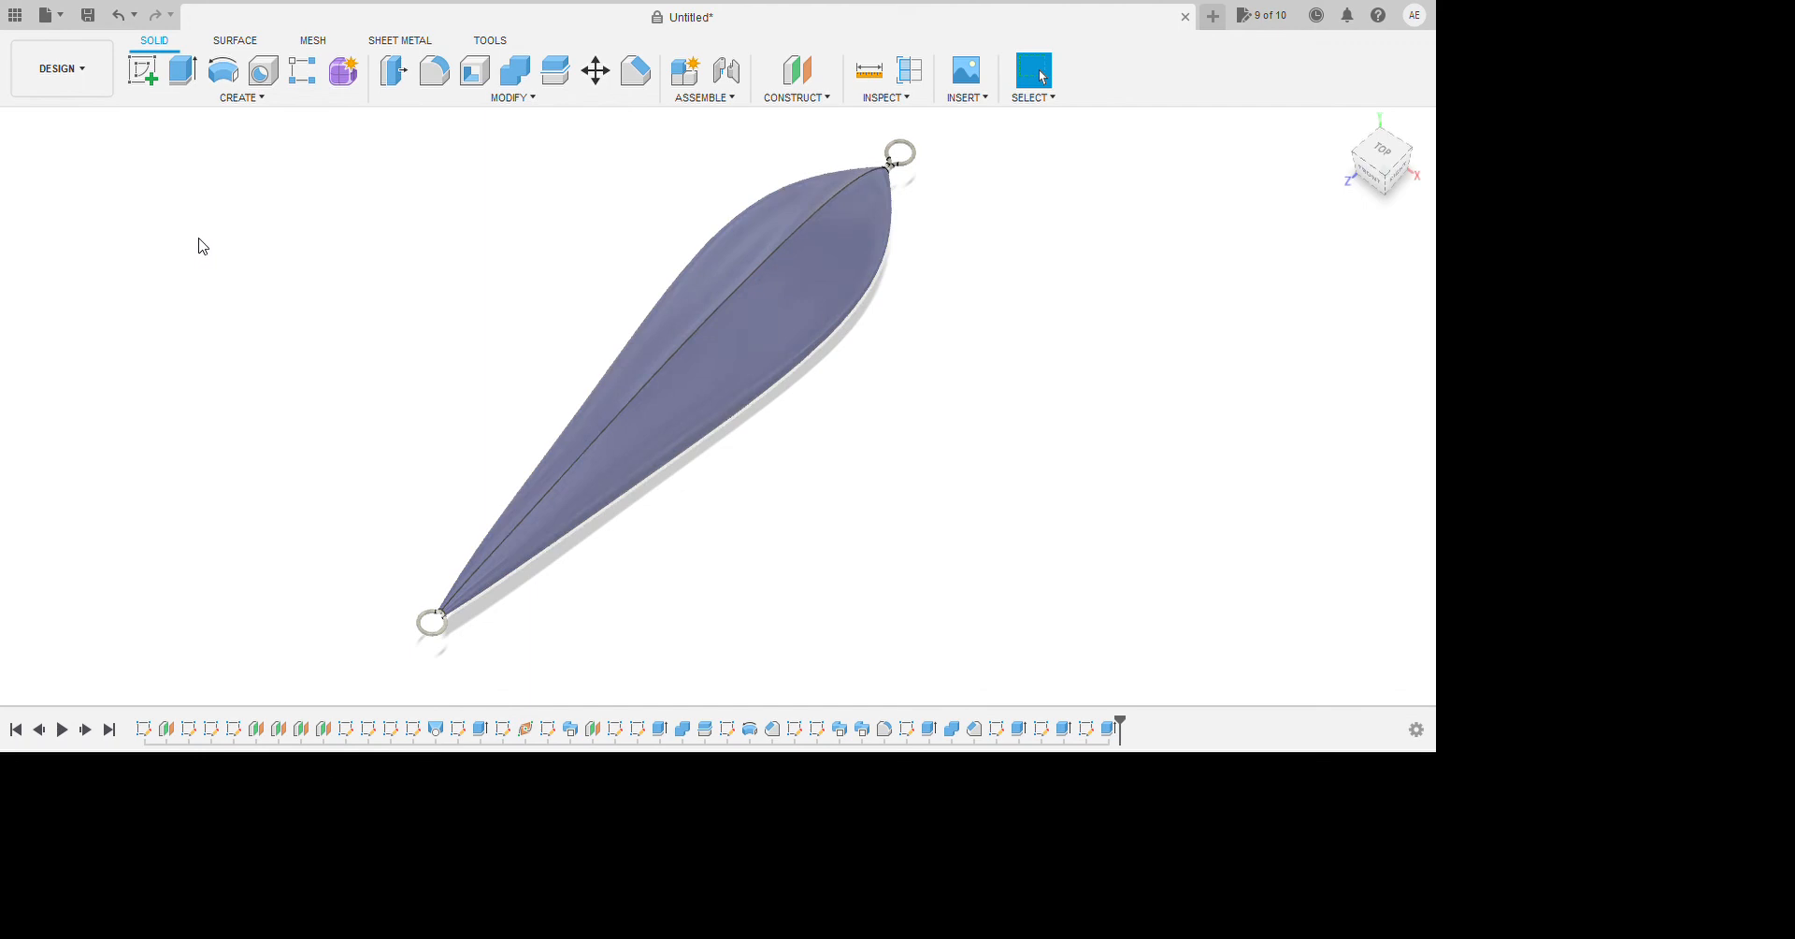
Examine the physical properties of the lure body alone and of the lure body combined with the through-wire.
click(310, 482)
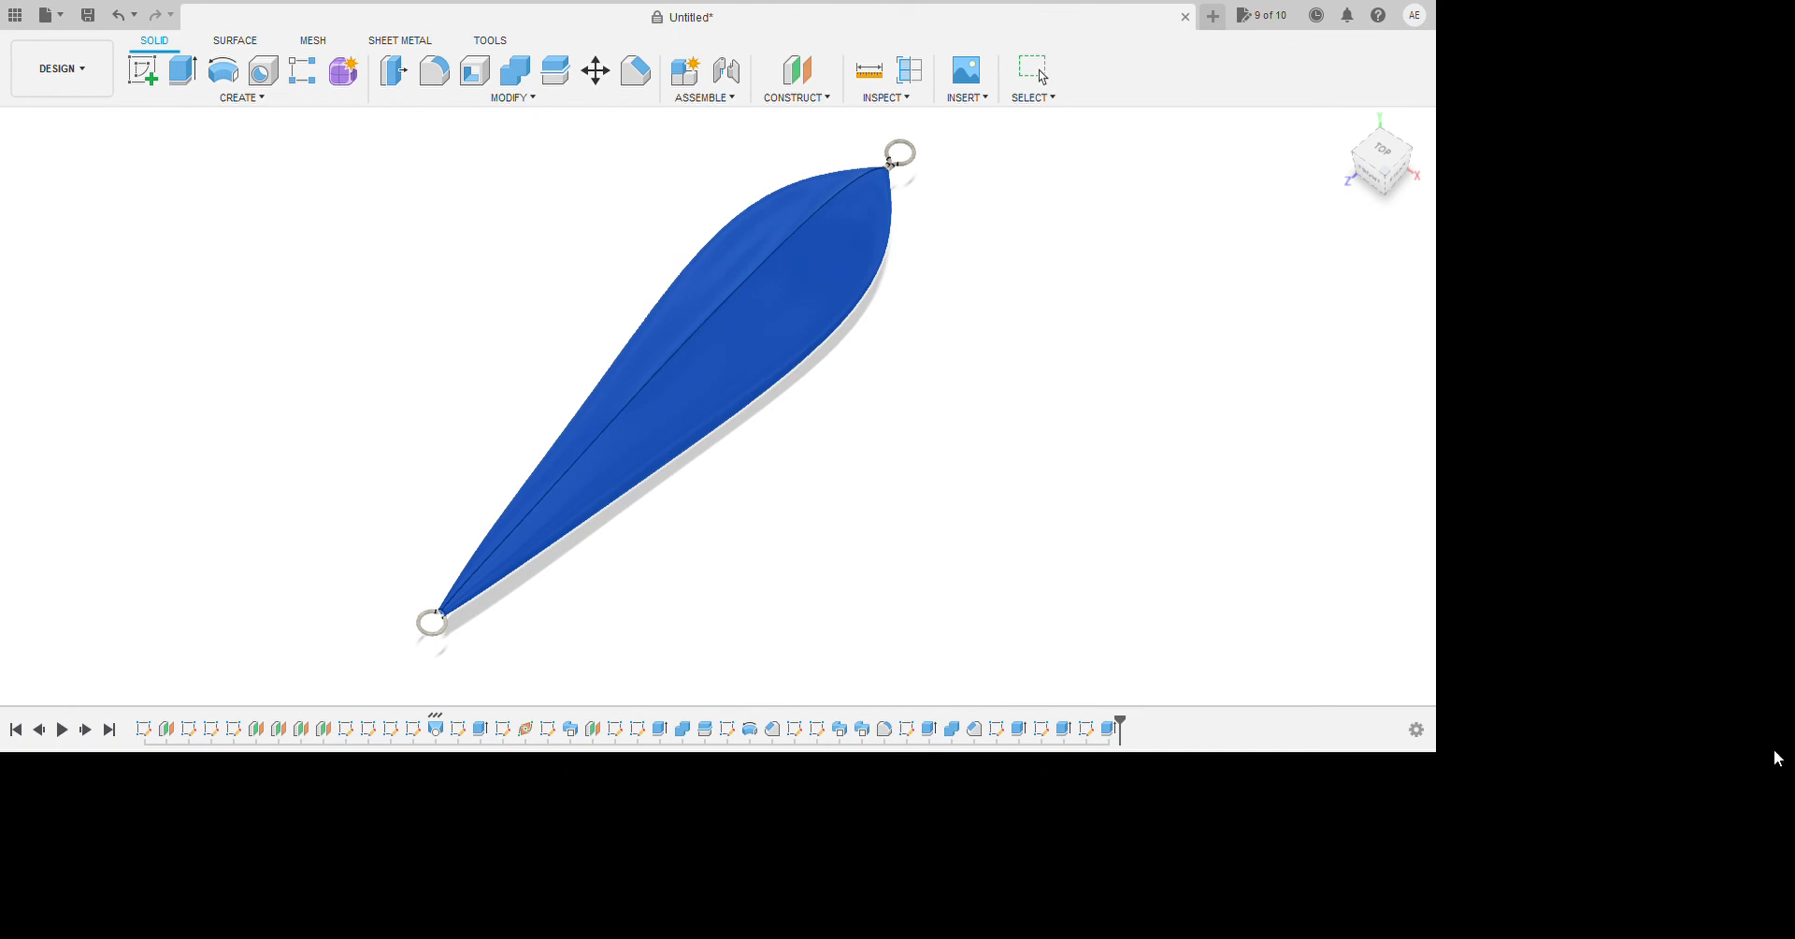
click(171, 267)
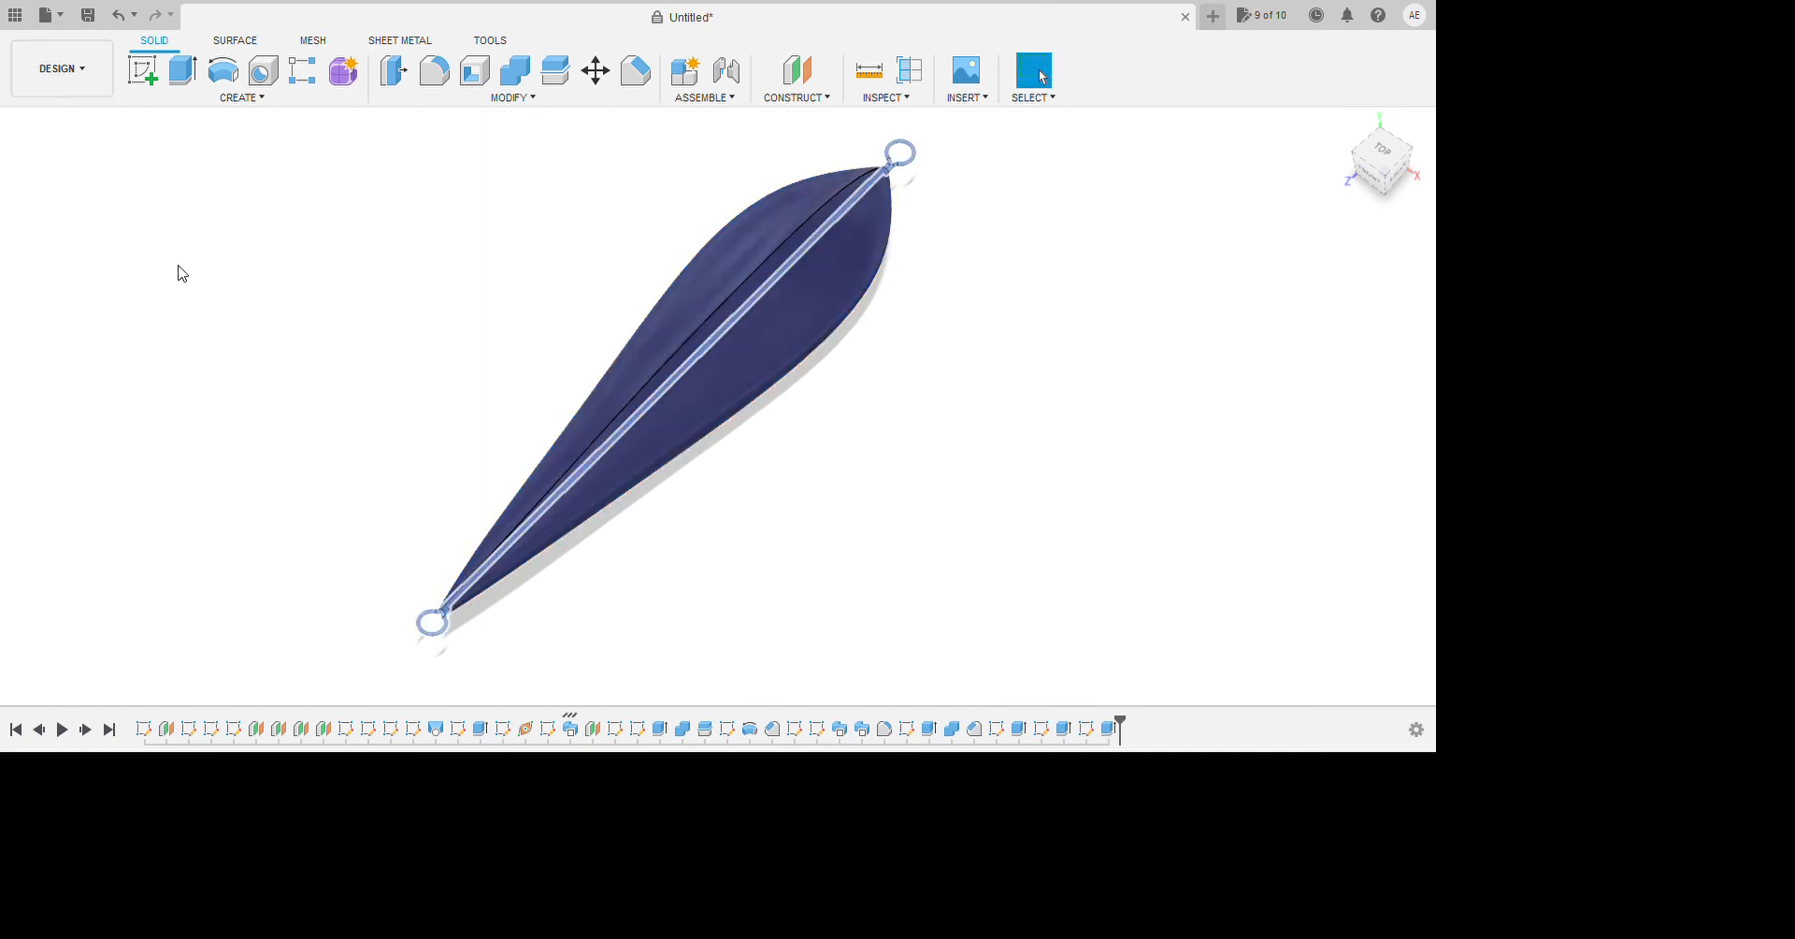
click(184, 262)
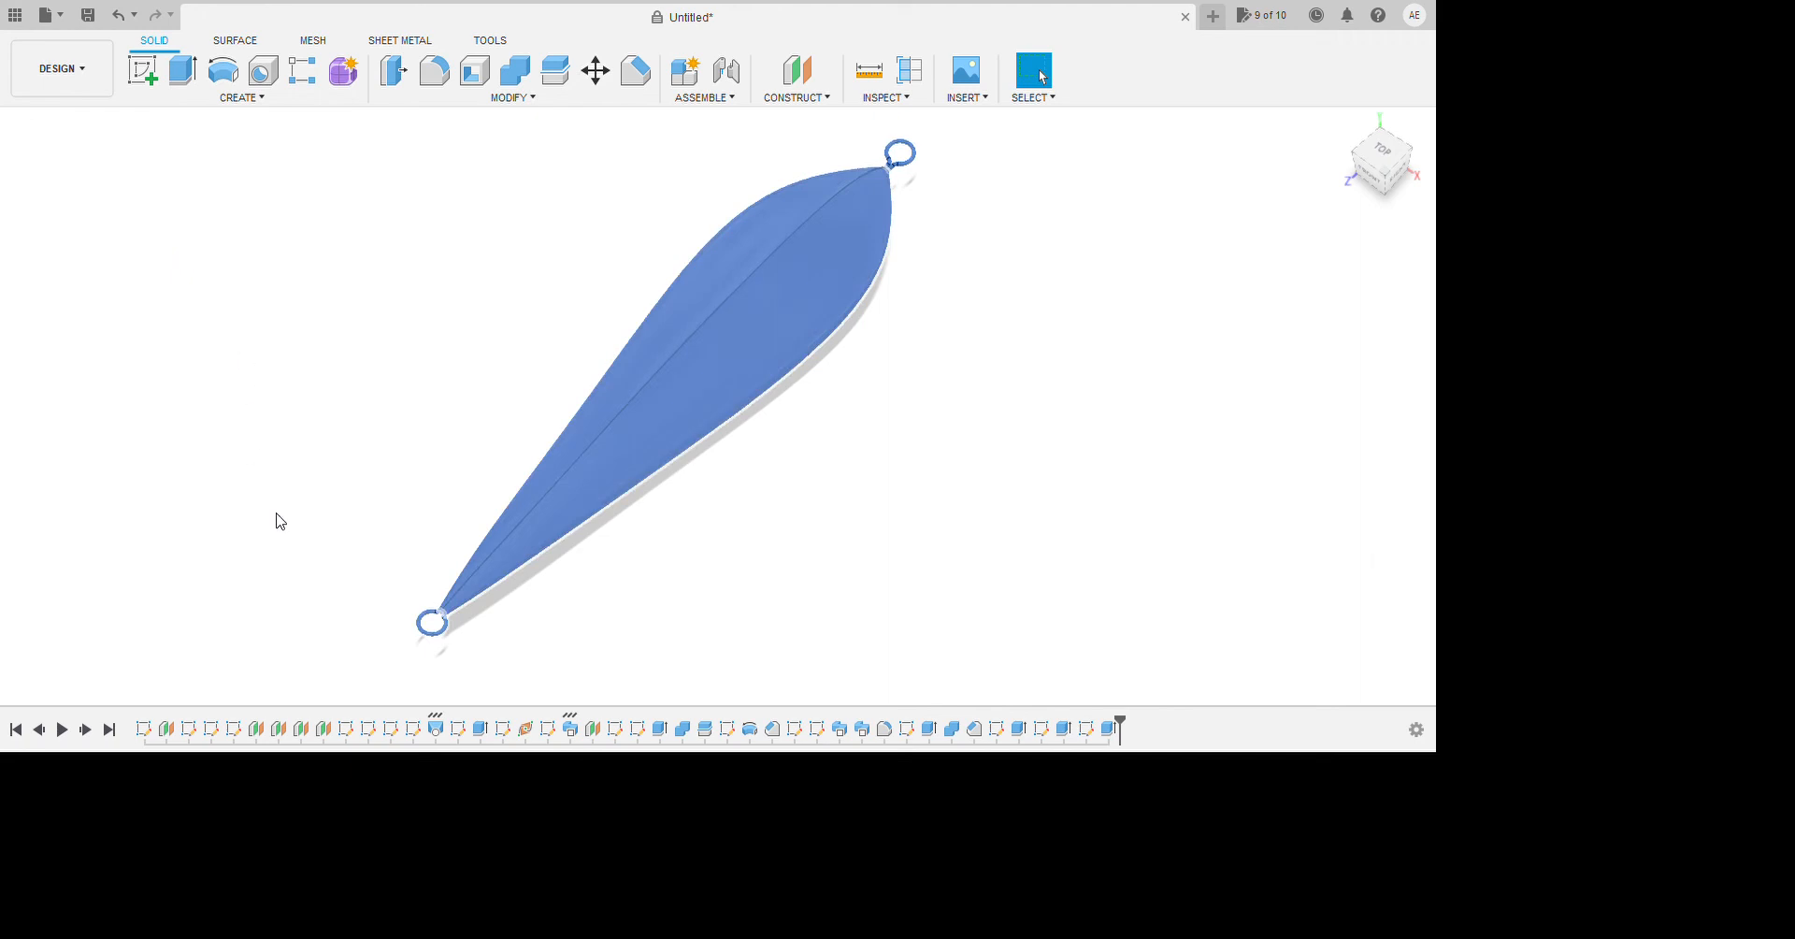
key(Escape)
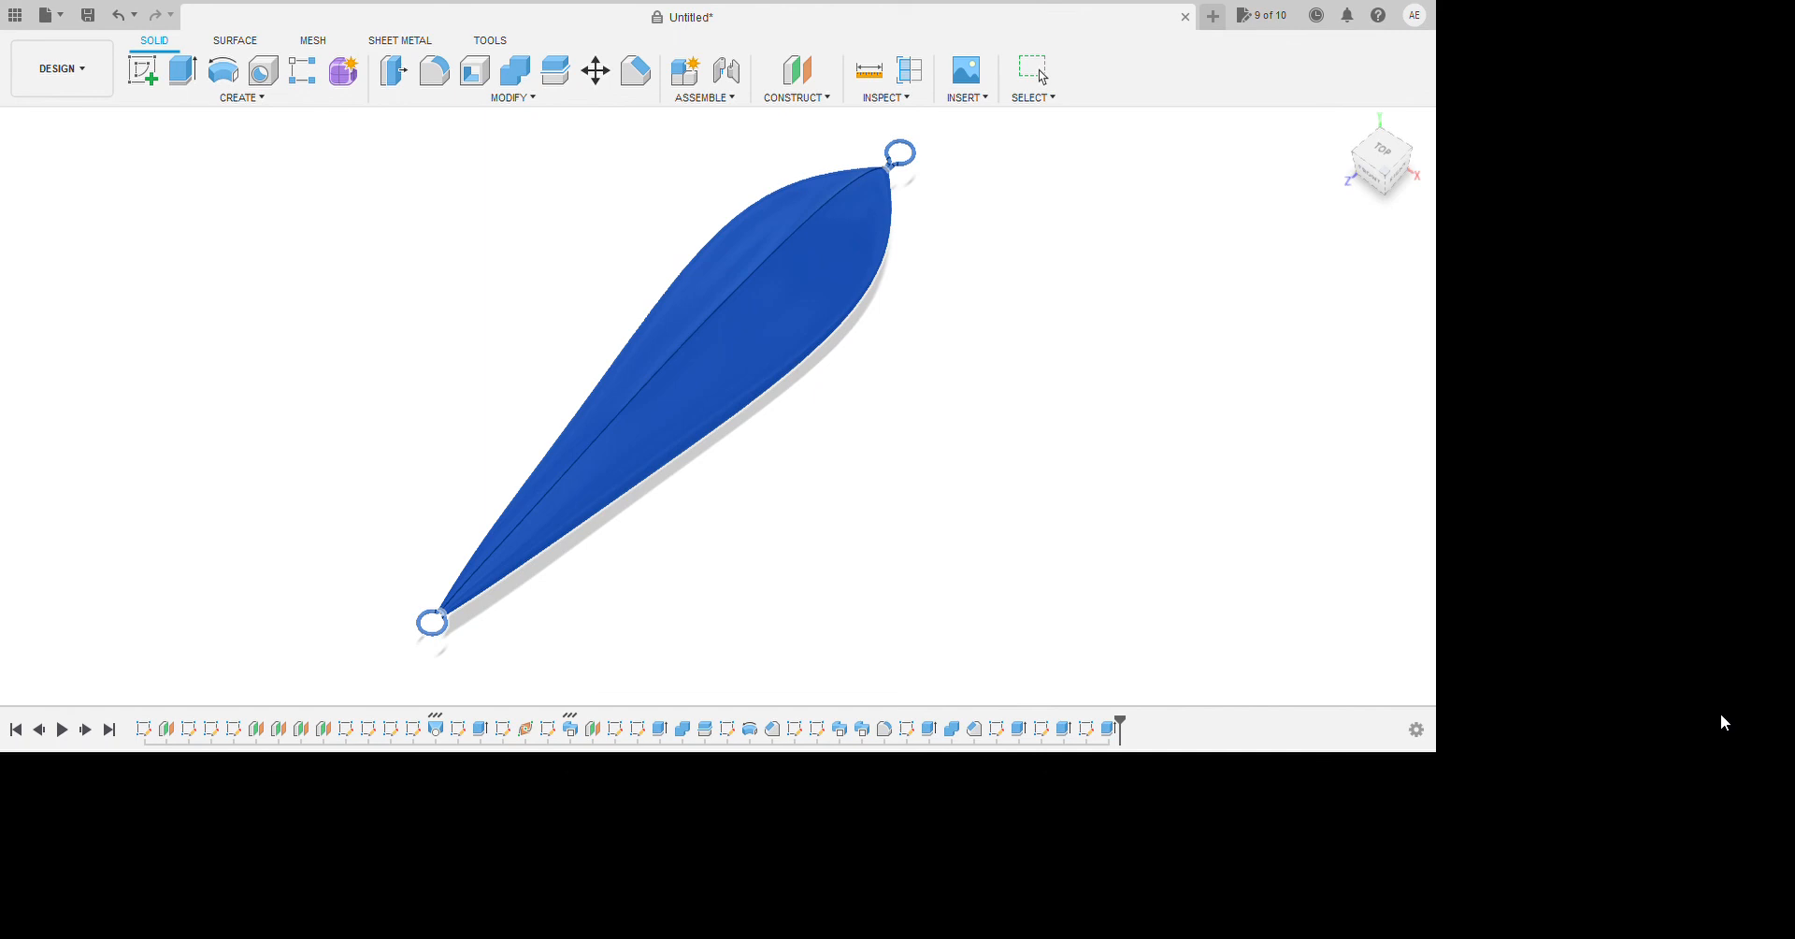
click(1123, 594)
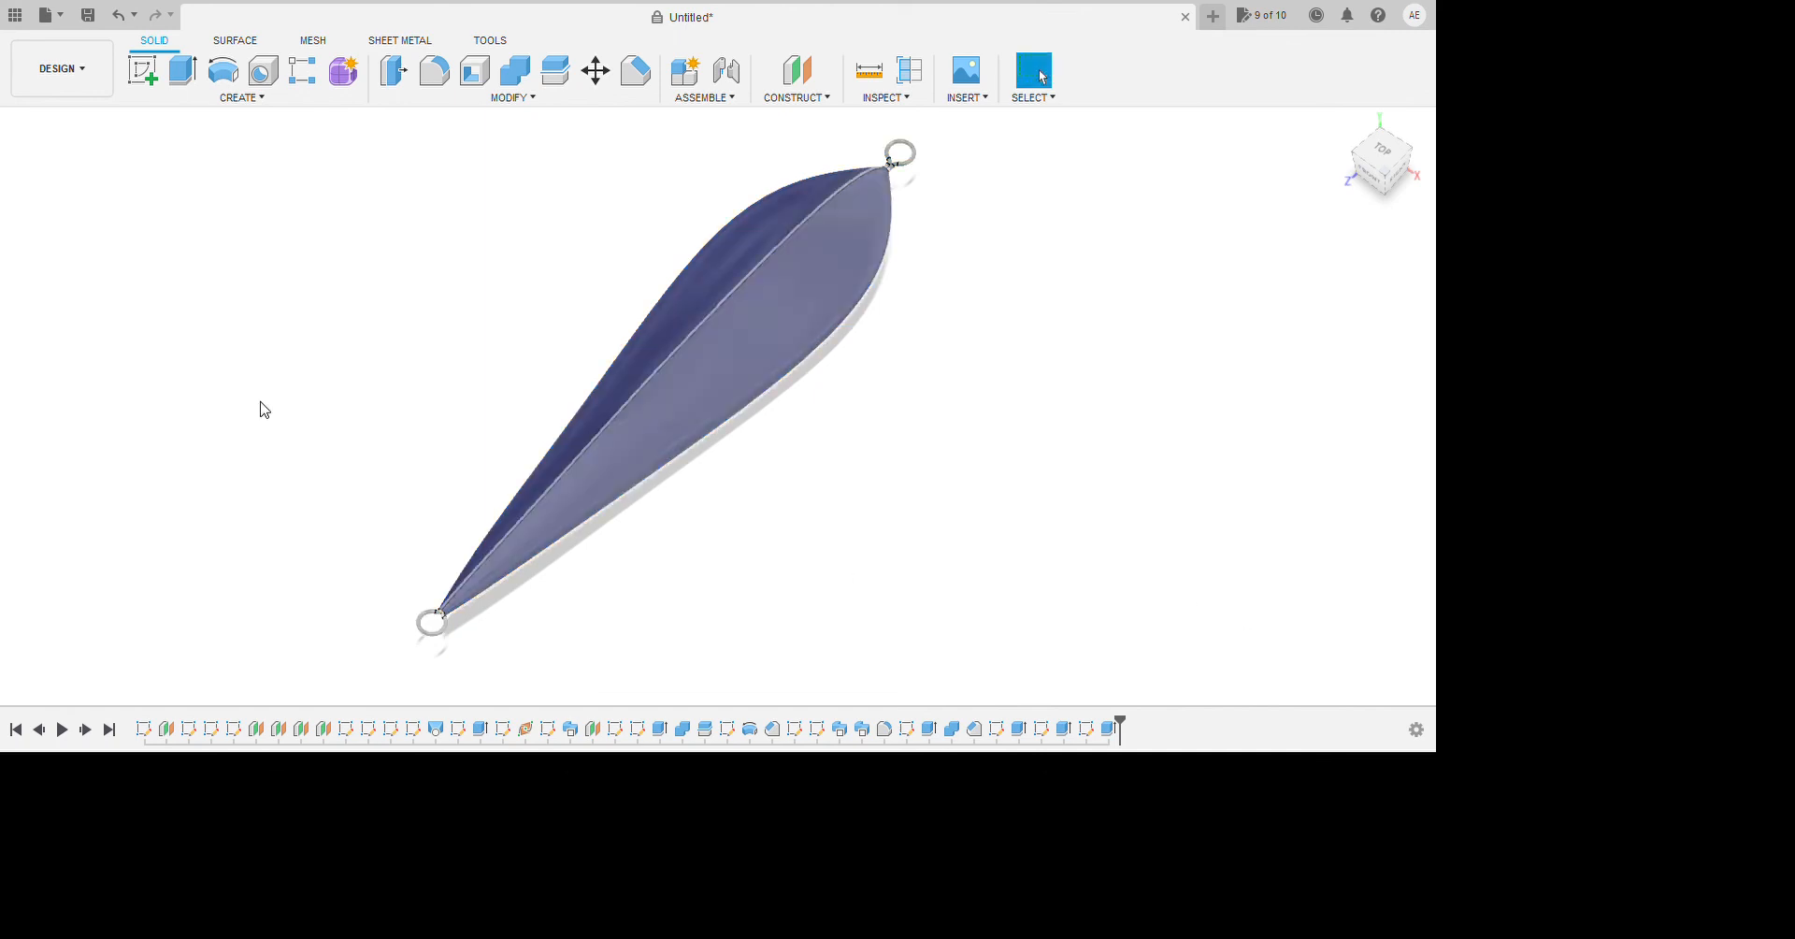
Hide the lure body and through-wire, and show both mold halves again.
click(99, 250)
click(101, 307)
click(100, 324)
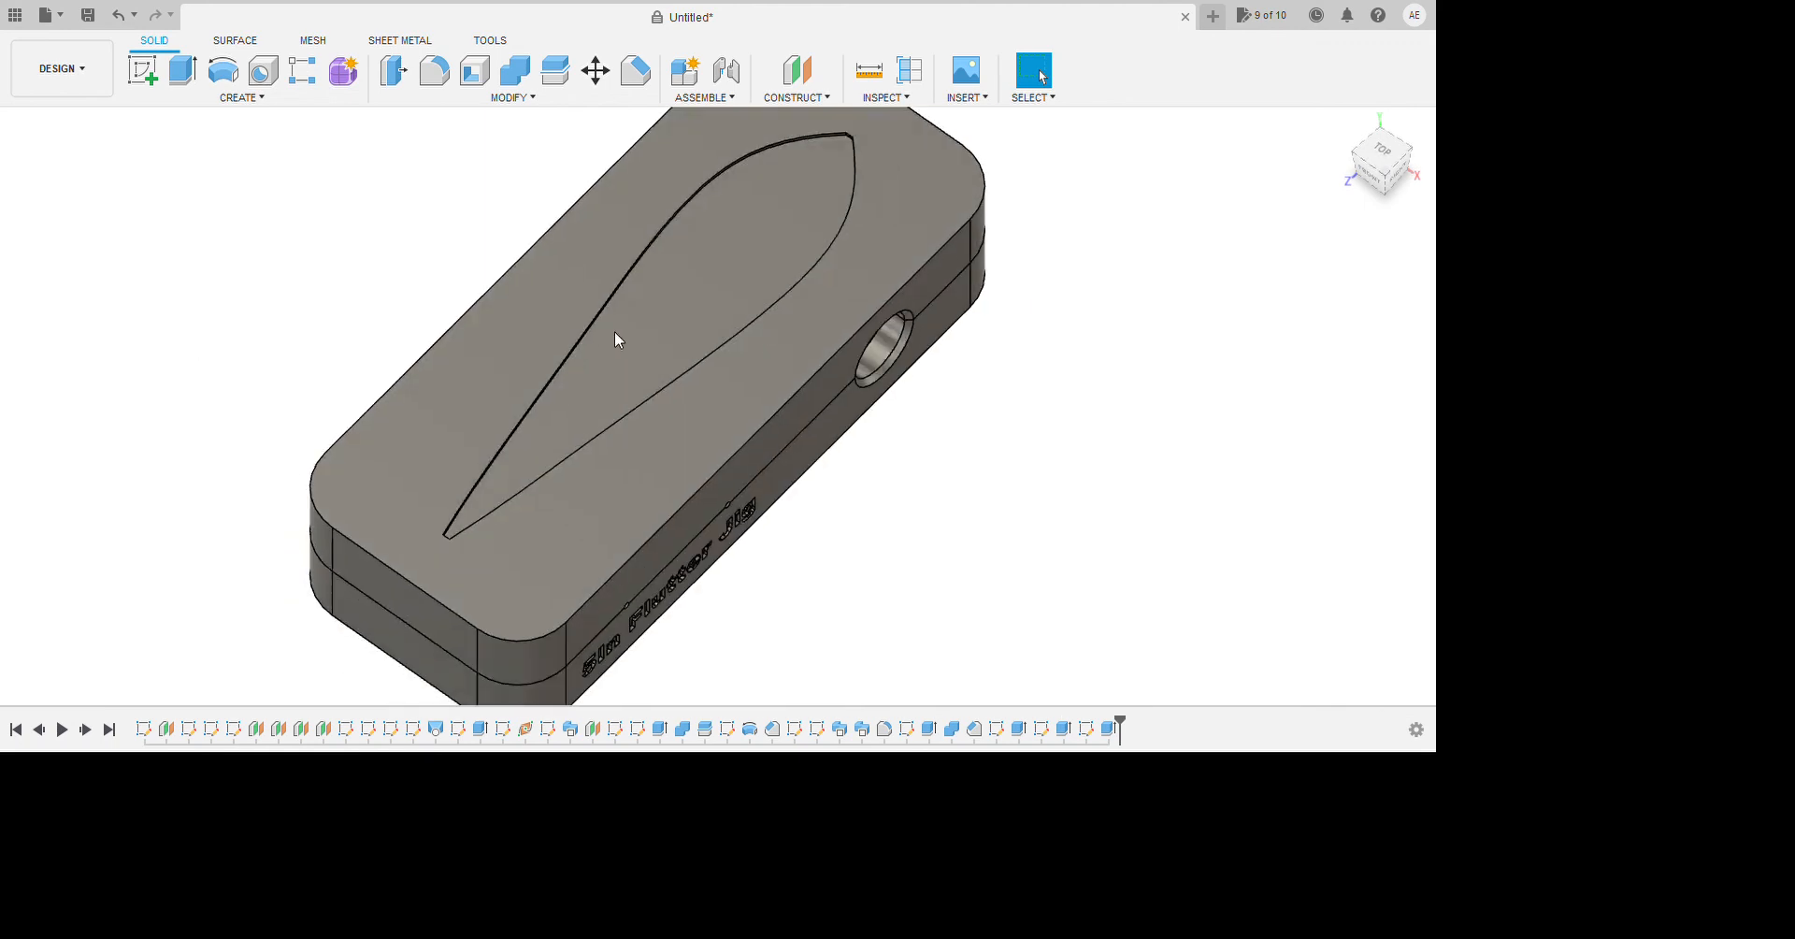
scroll(615, 334, down, 3)
shift+middle_drag(982, 548, 983, 501)
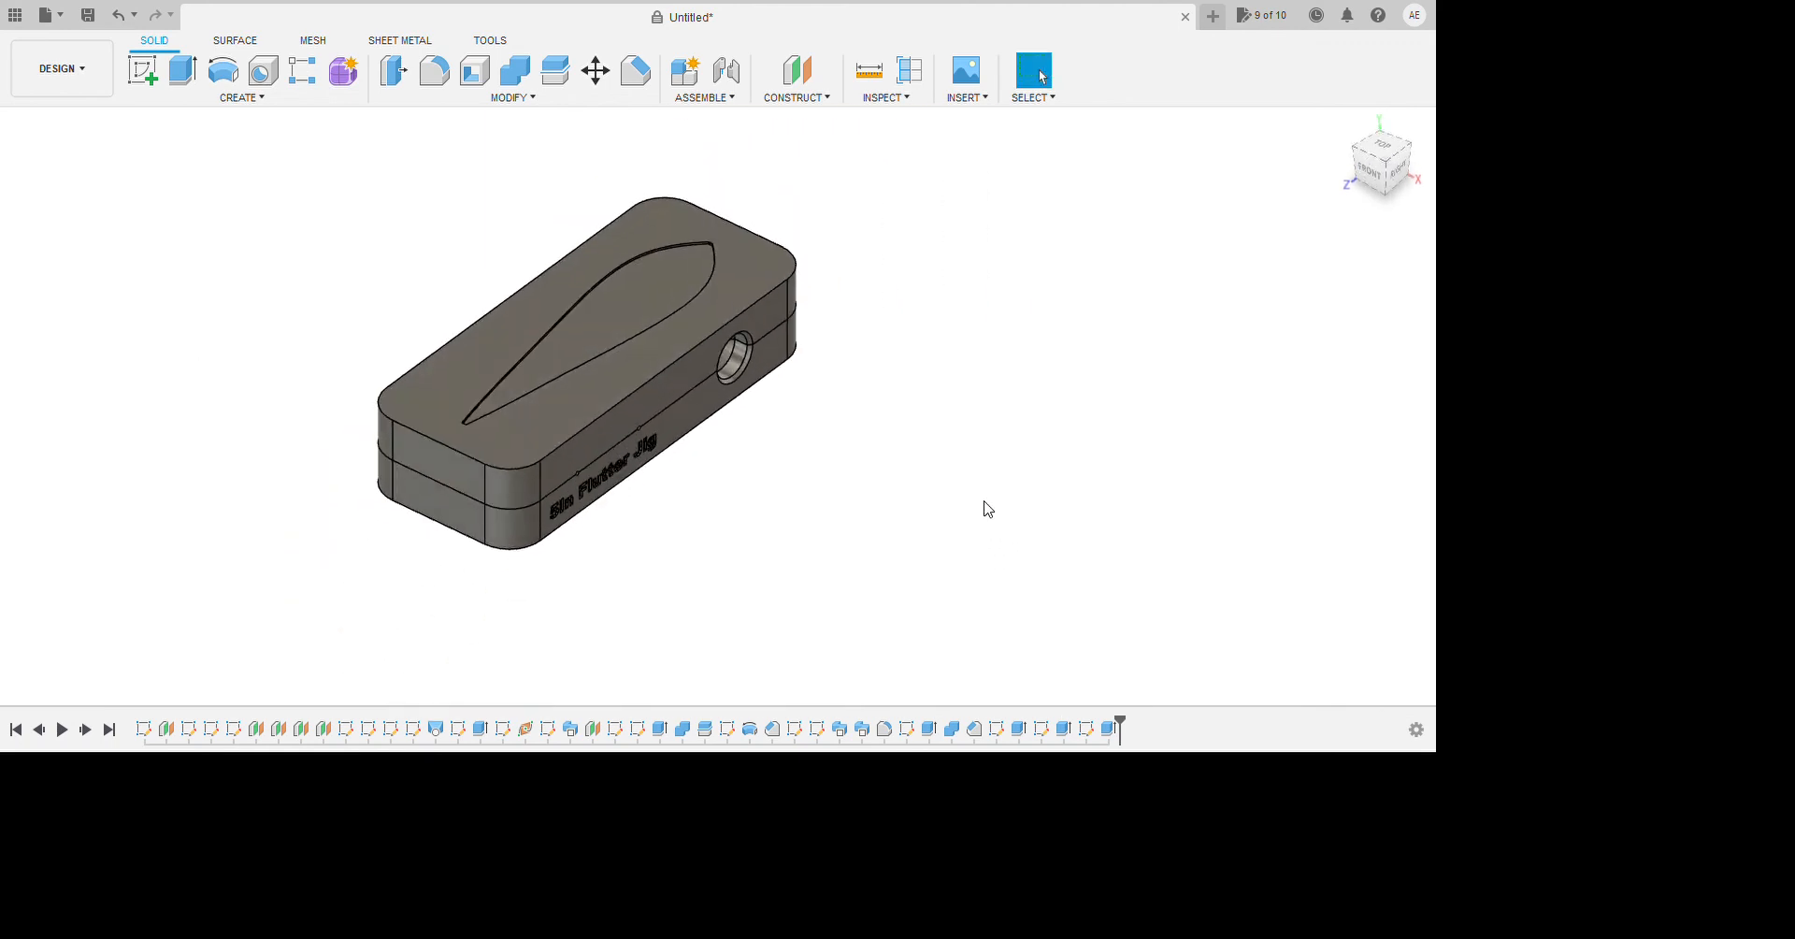
Hide the lower mold half and inspect the upper half's inner face, including its cavity, funnel, vents and peg holes.
click(108, 308)
click(108, 309)
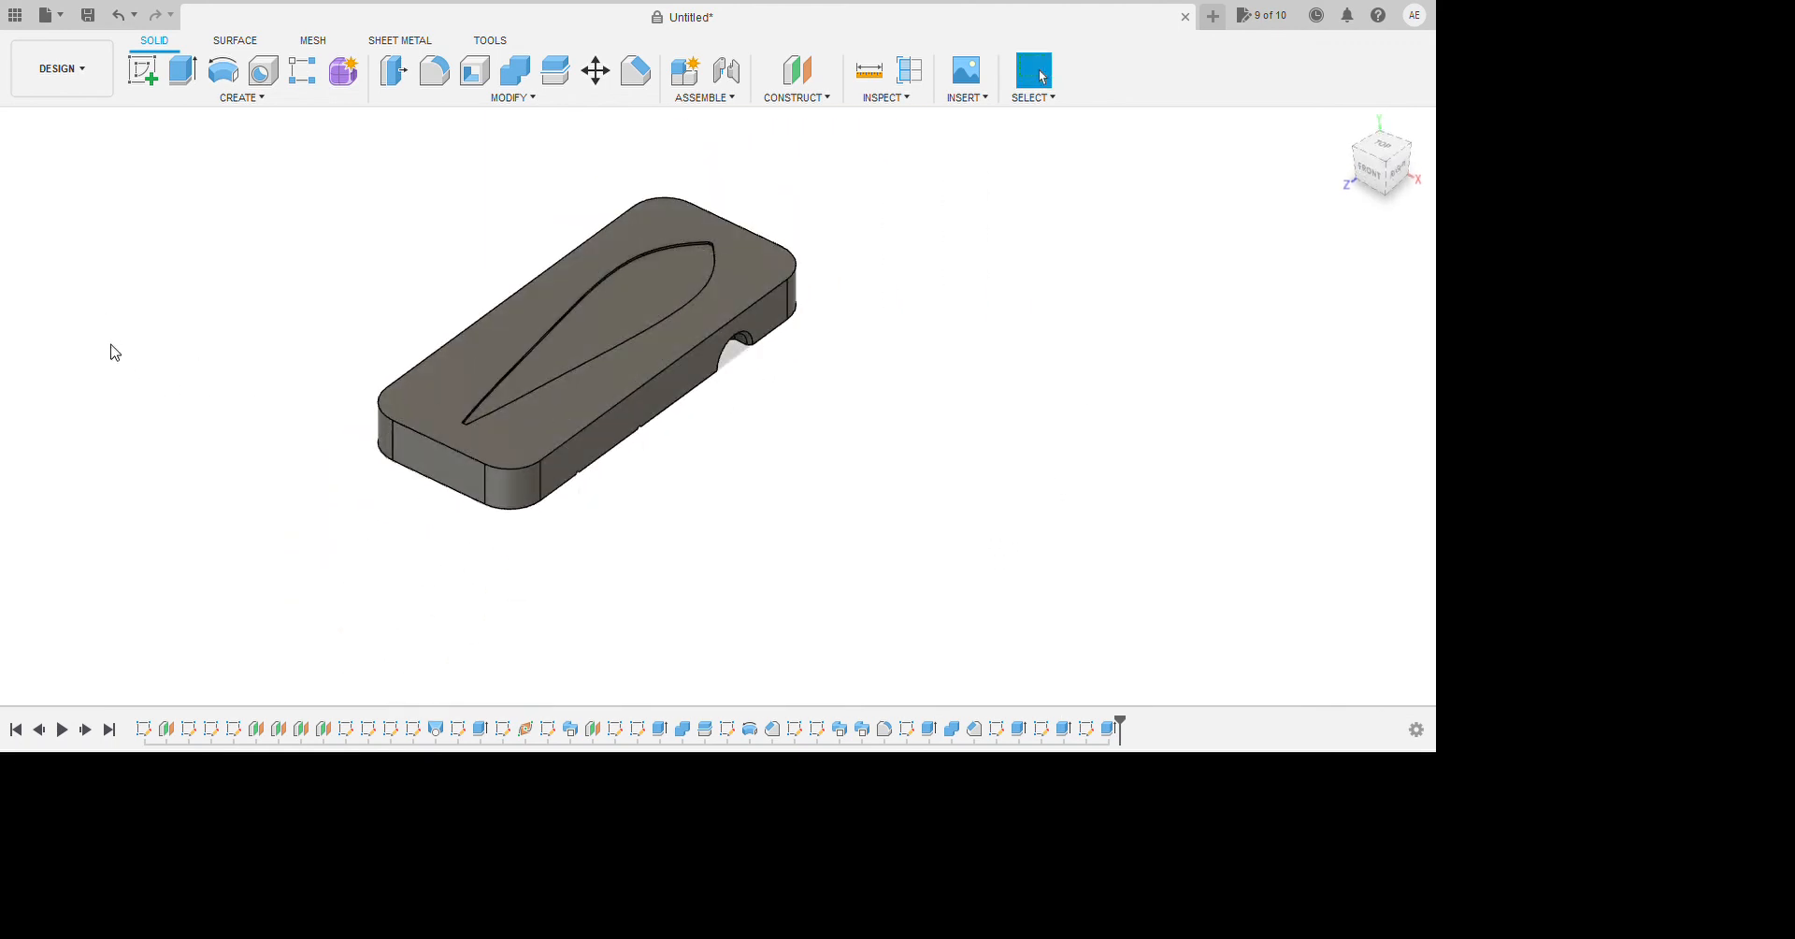
shift+middle_drag(953, 640, 1002, 689)
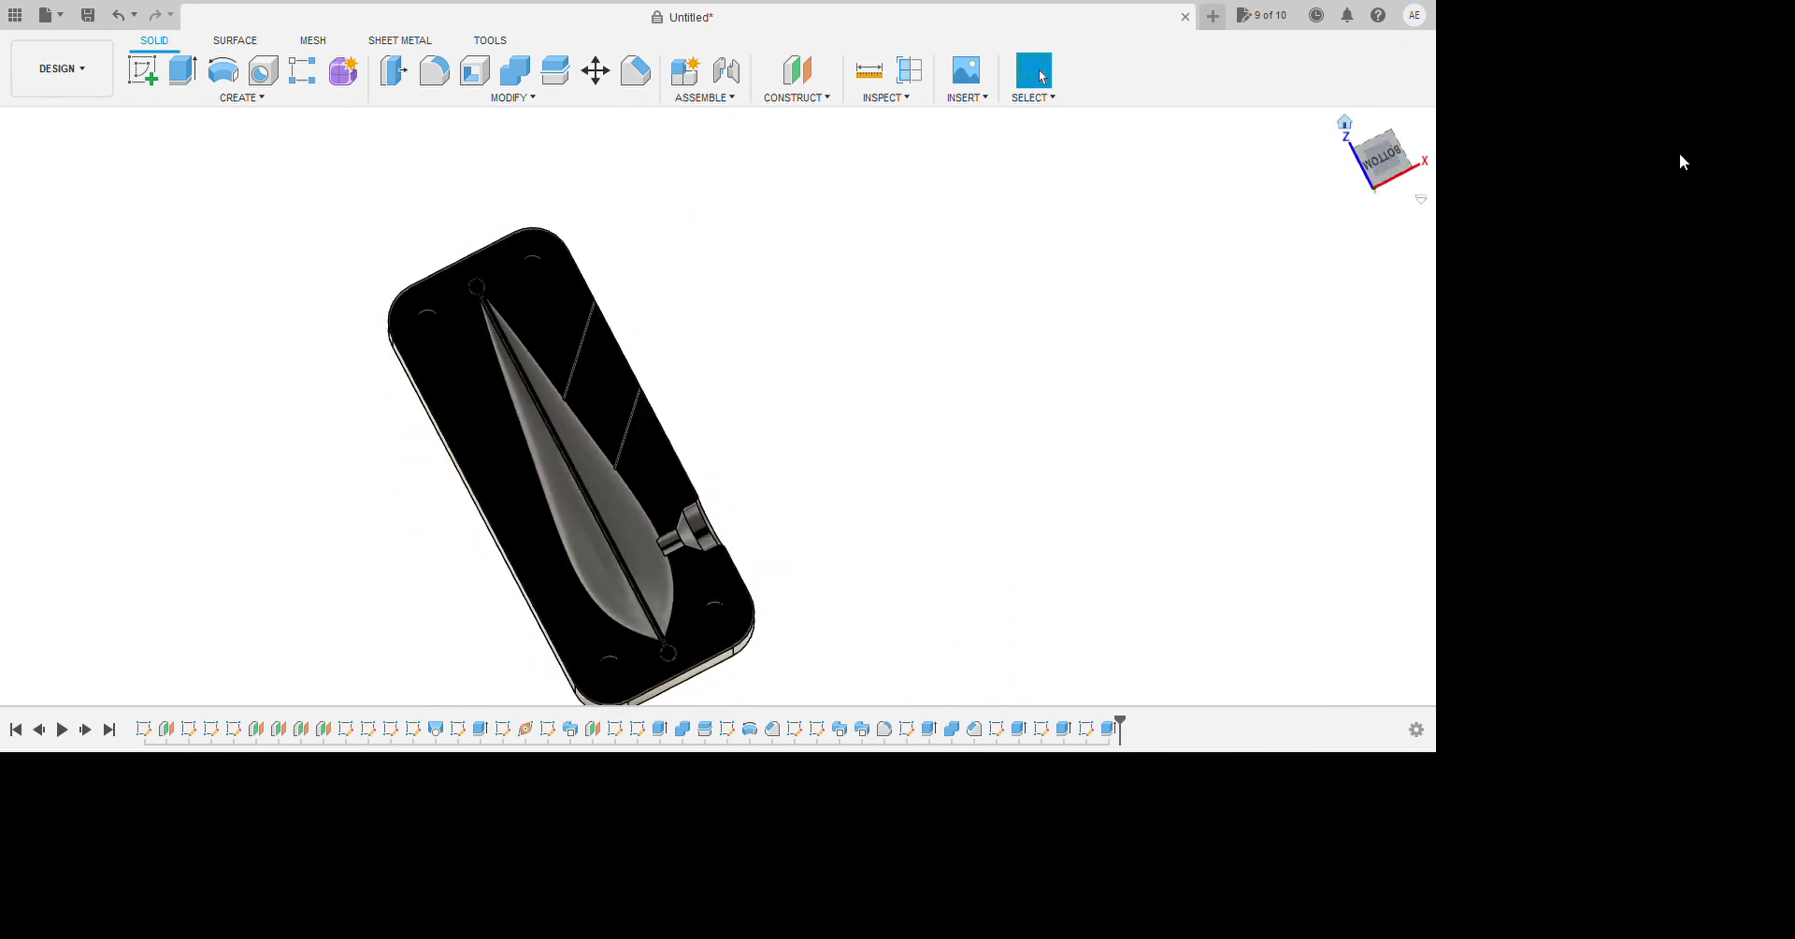
click(1344, 123)
shift+middle_drag(1263, 589, 1248, 378)
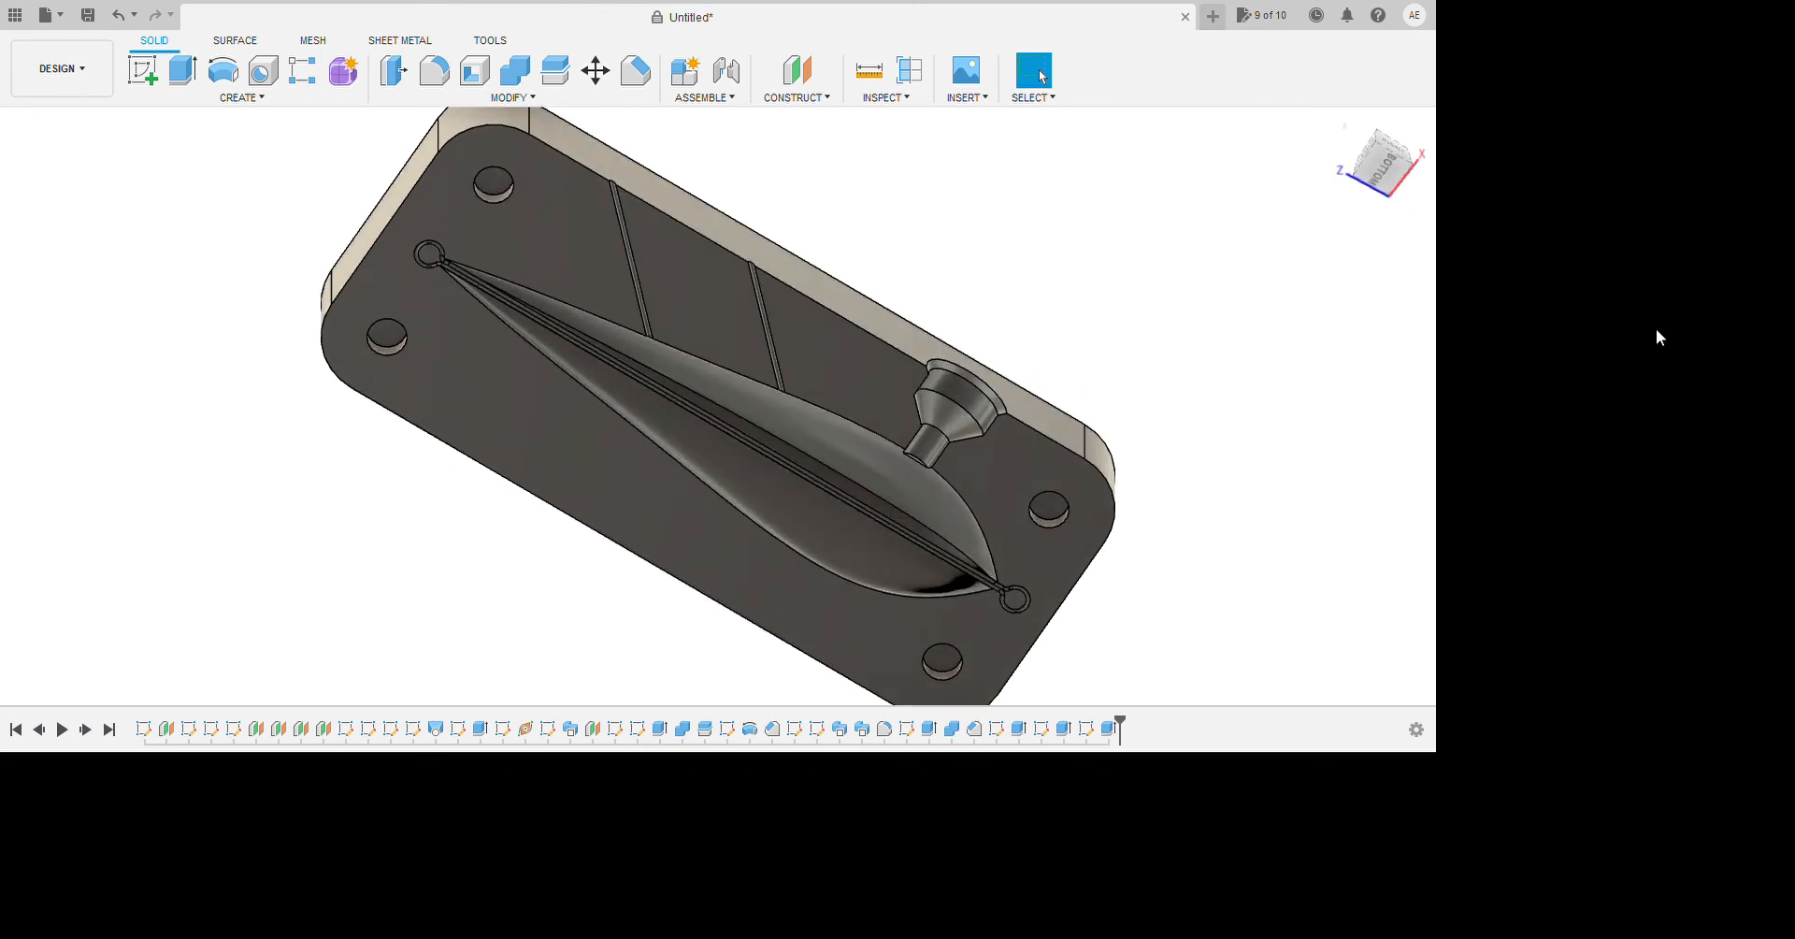
click(1386, 167)
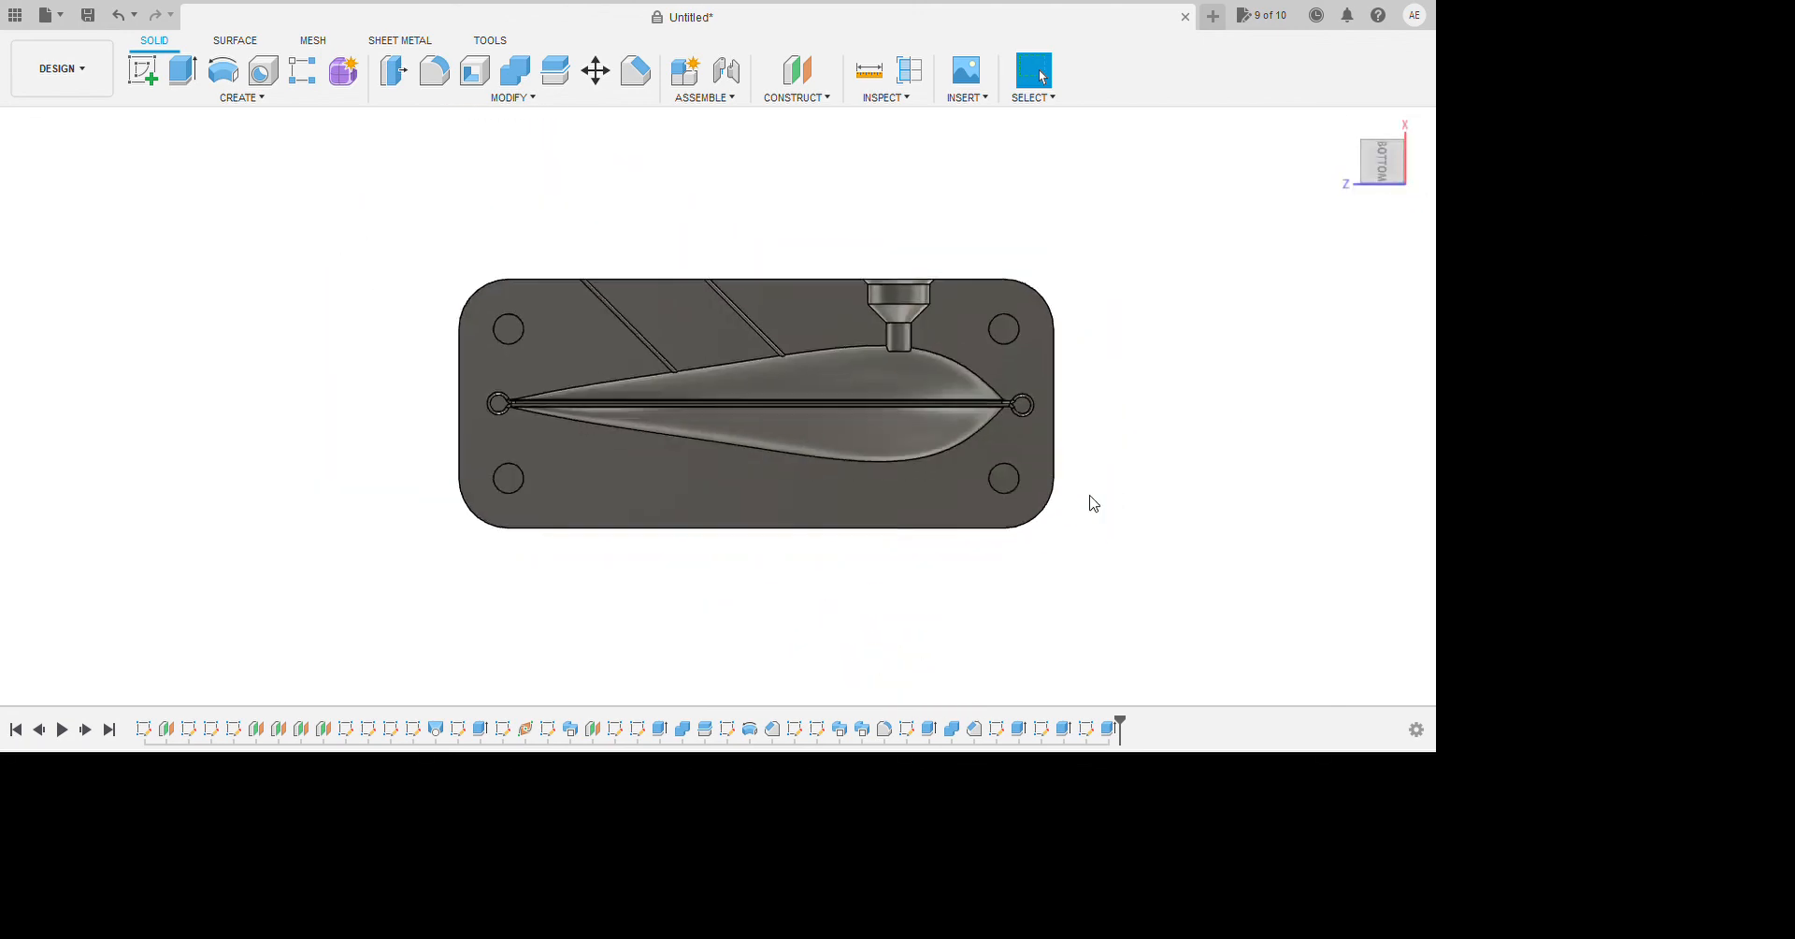
shift+middle_drag(1090, 501, 1310, 663)
scroll(1310, 662, down, 1)
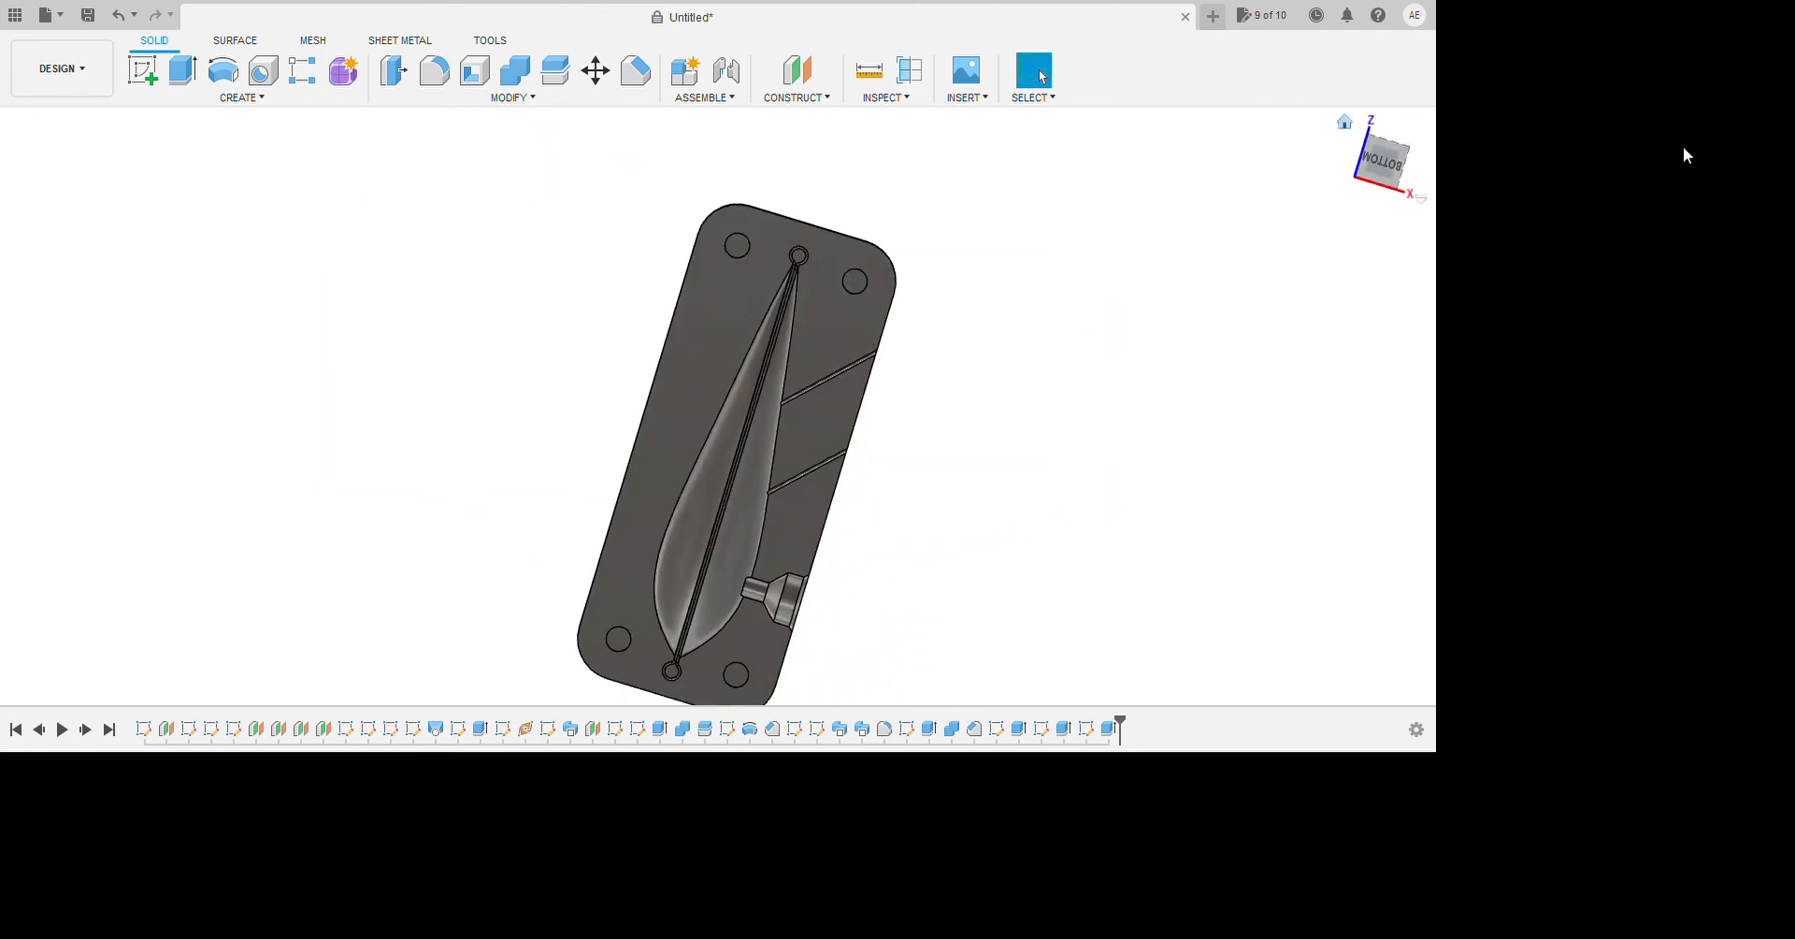